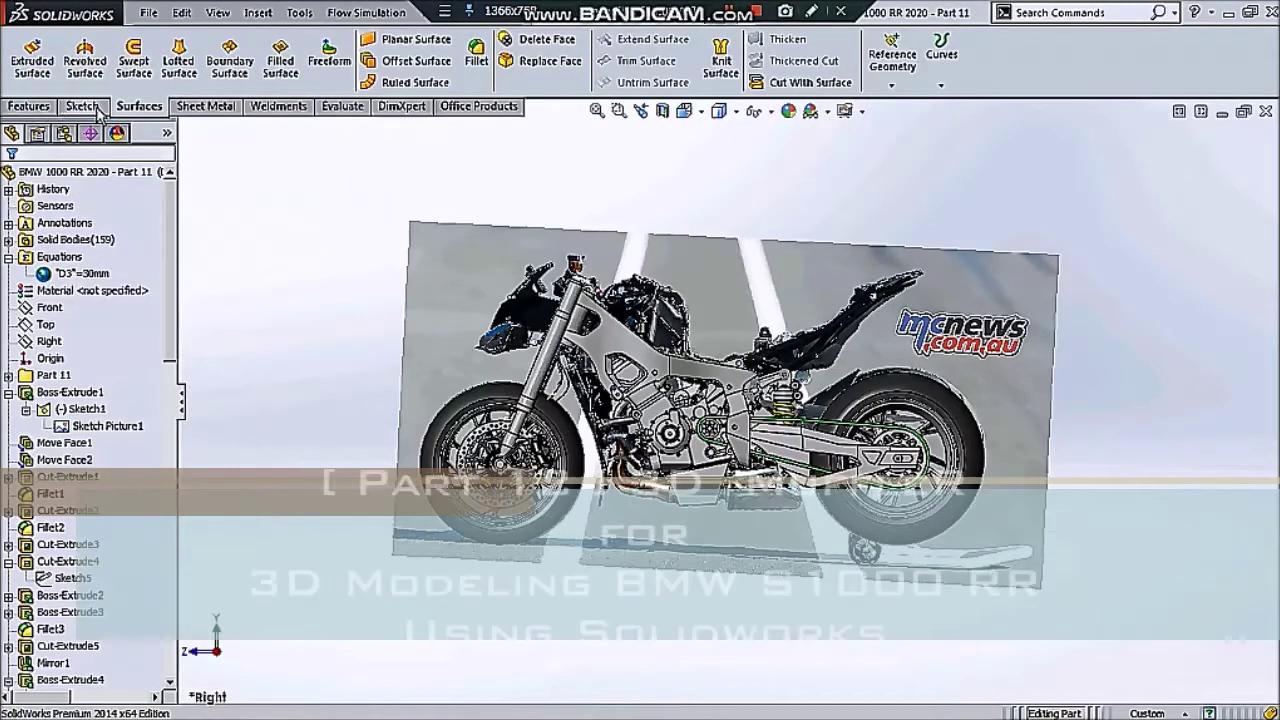
# - Bring up the Sketch tools and sketch-type choices, and orbit toward the front of the frame
pyautogui.click(72, 106)
pyautogui.click(30, 88)
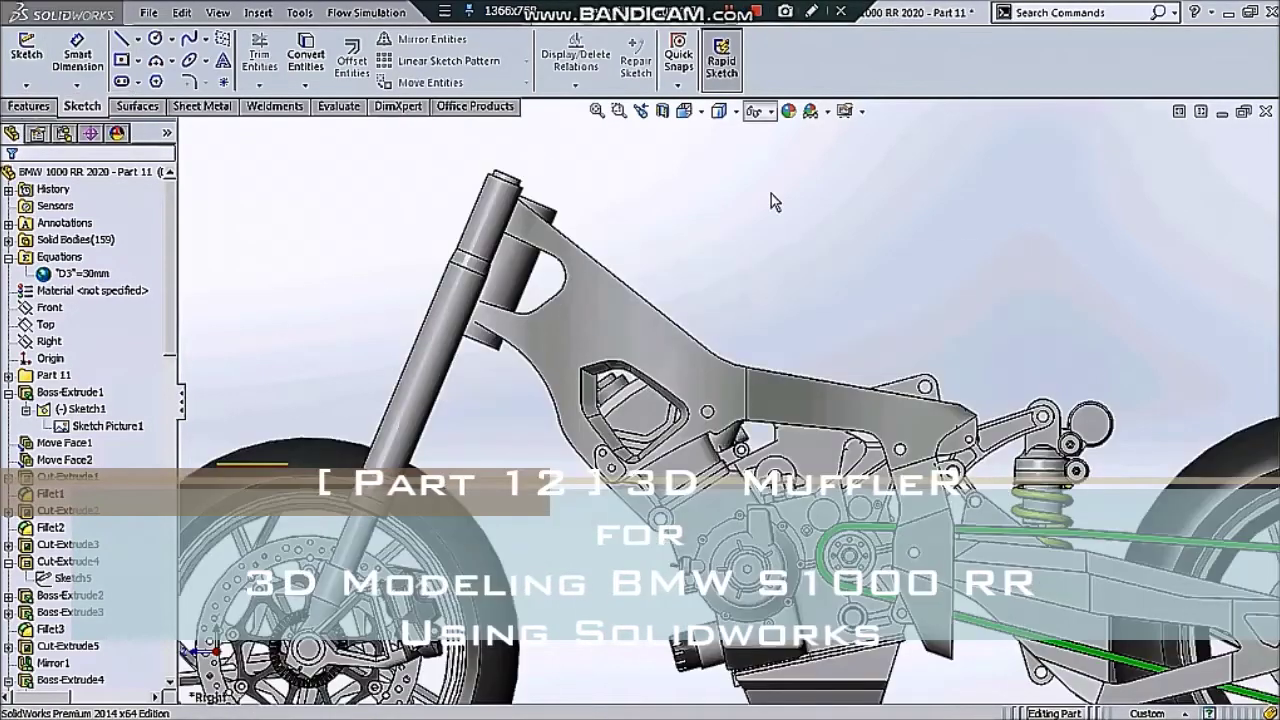
pyautogui.moveTo(743, 363)
pyautogui.mouseDown(button='middle')
pyautogui.moveTo(524, 522)
pyautogui.moveTo(364, 316)
pyautogui.mouseUp(button='middle')
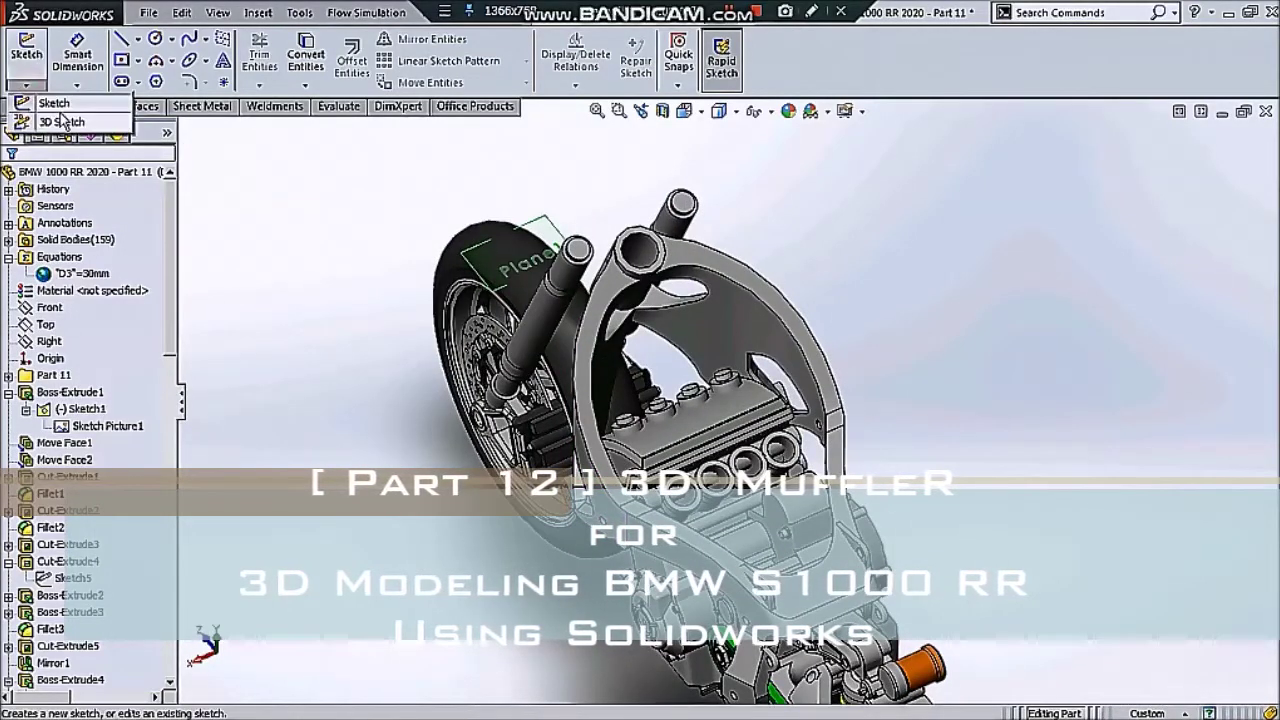
# - Start a 3D sketch and draw a line sloping down from the frame
pyautogui.click(62, 121)
pyautogui.scroll(-3, 470, 335)
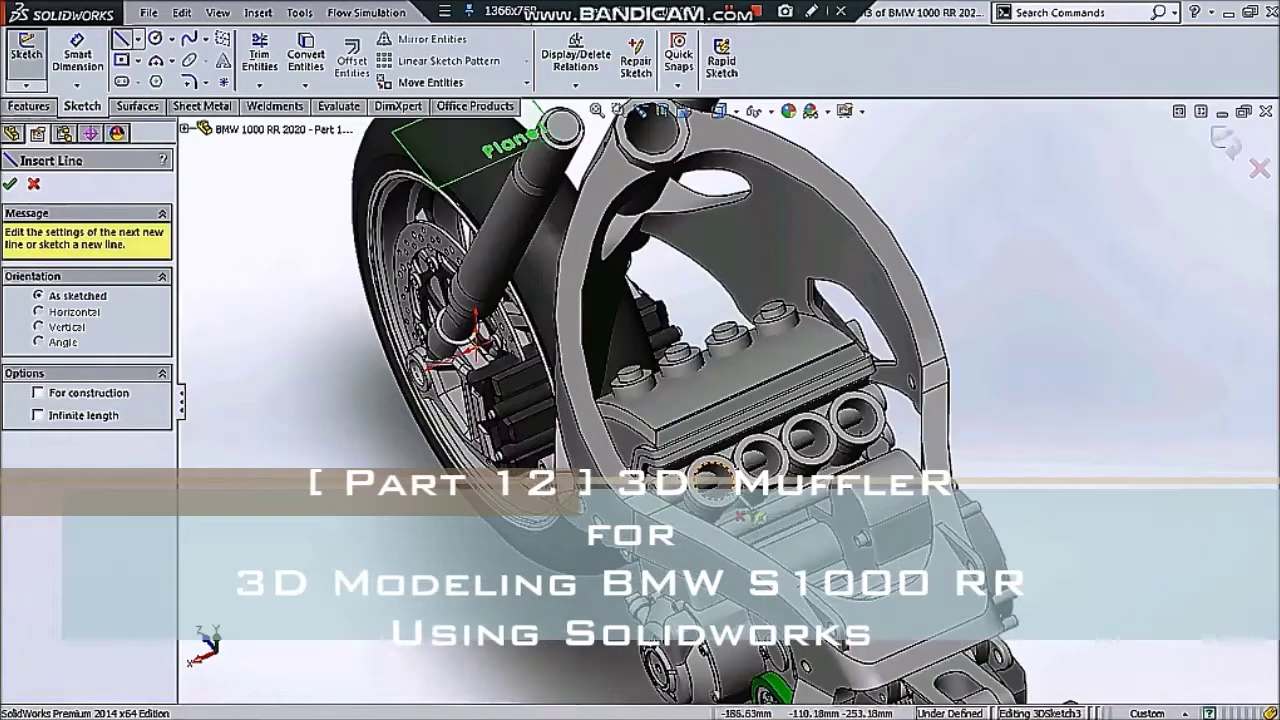
pyautogui.moveTo(475, 345); pyautogui.dragTo(600, 450, button='middle')
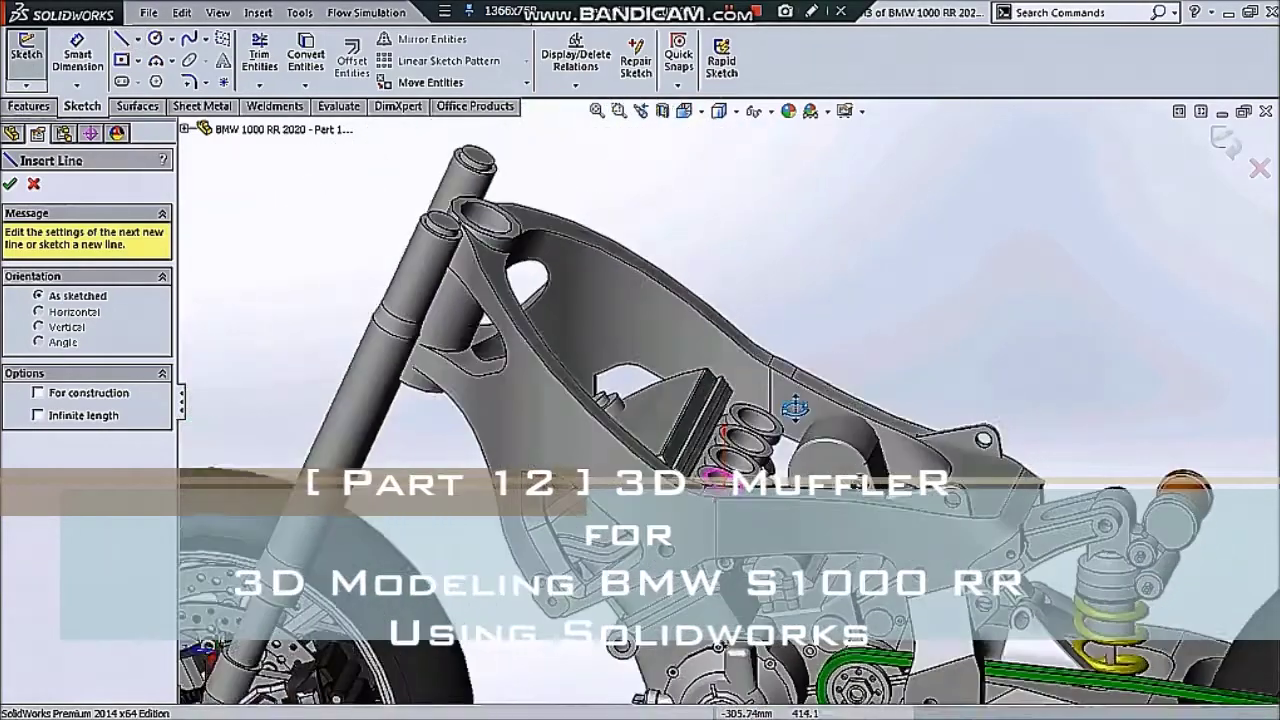
pyautogui.click(722, 432)
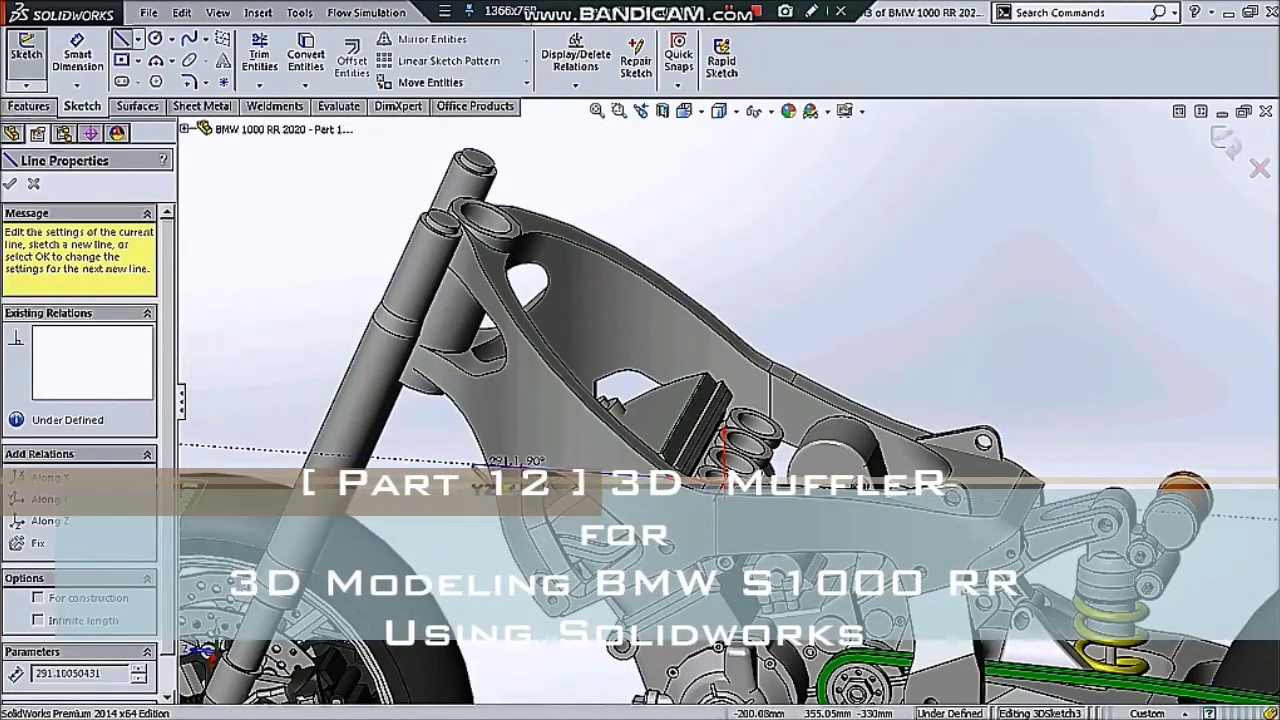
pyautogui.moveTo(480, 465); pyautogui.dragTo(652, 455, button='middle')
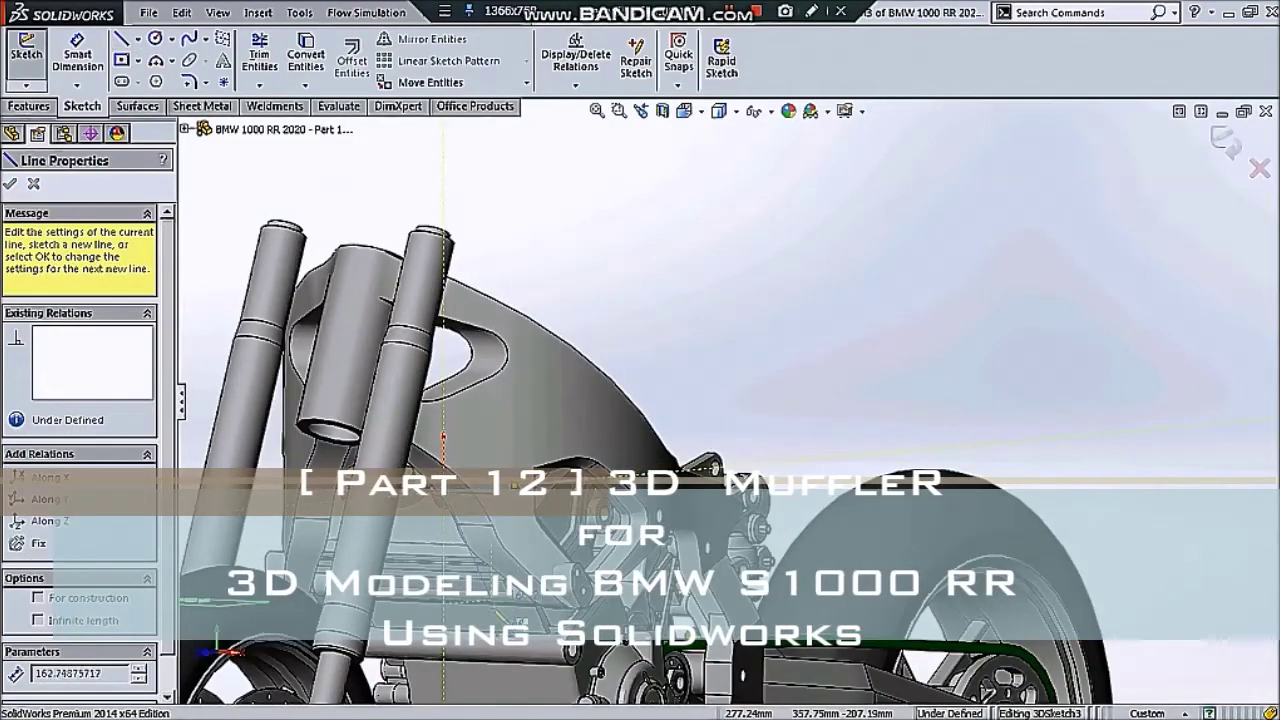
pyautogui.scroll(-5, 445, 500)
pyautogui.click(437, 292)
pyautogui.press('Escape')
pyautogui.press('Escape')
# - Select the lower sketch line together with the engine-side face
pyautogui.click(478, 430)
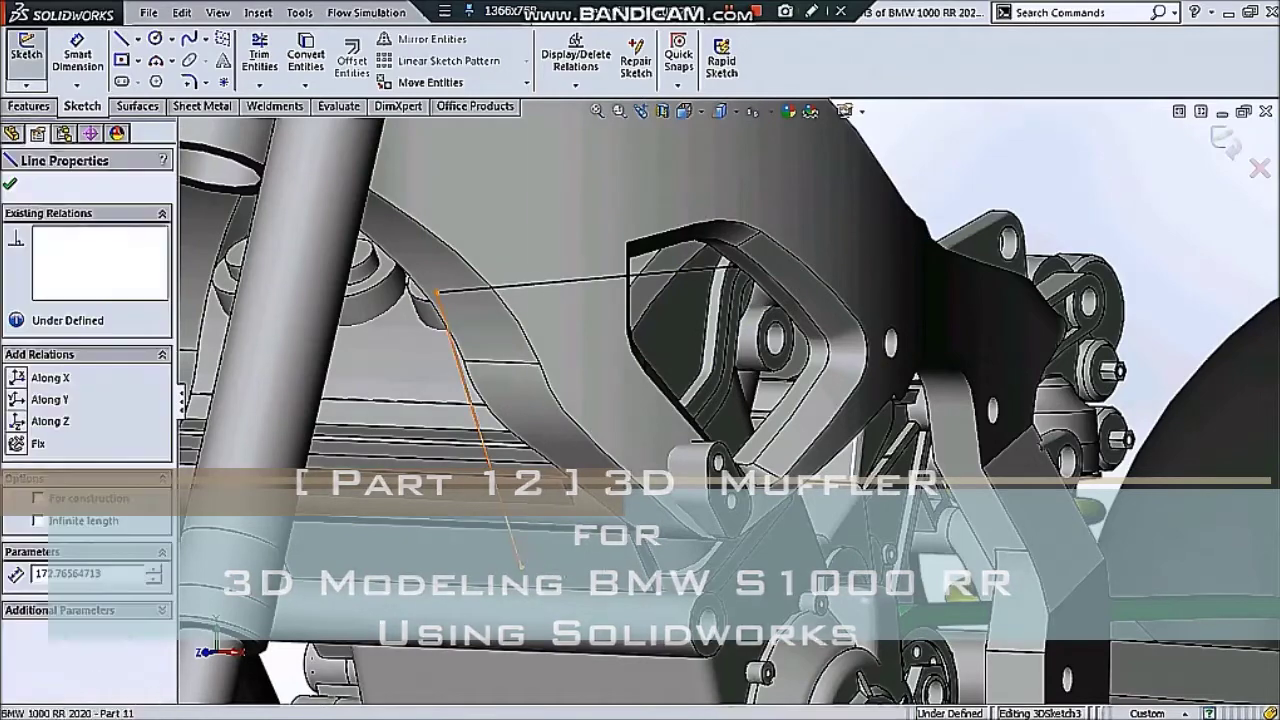
pyautogui.keyDown('ctrl'); pyautogui.click(645, 565); pyautogui.keyUp('ctrl')
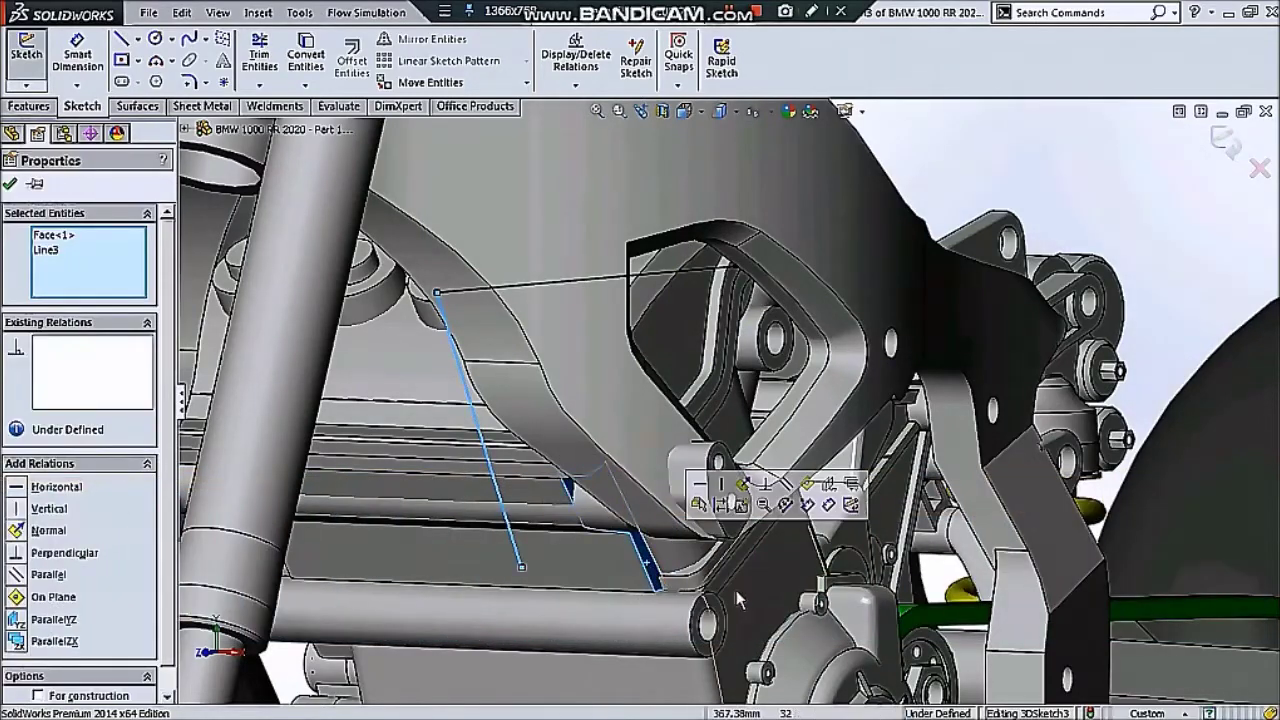
pyautogui.press('Escape')
pyautogui.scroll(5, 736, 590)
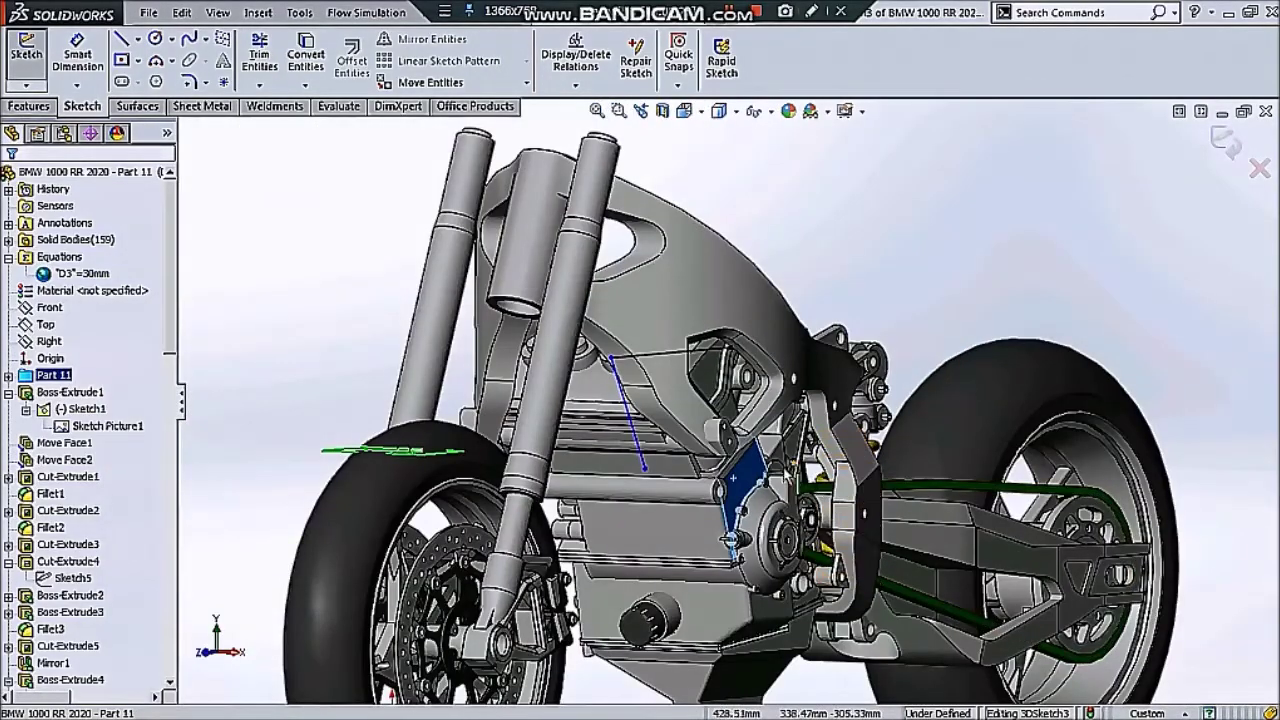
pyautogui.keyDown('ctrl'); pyautogui.click(641, 455); pyautogui.keyUp('ctrl')
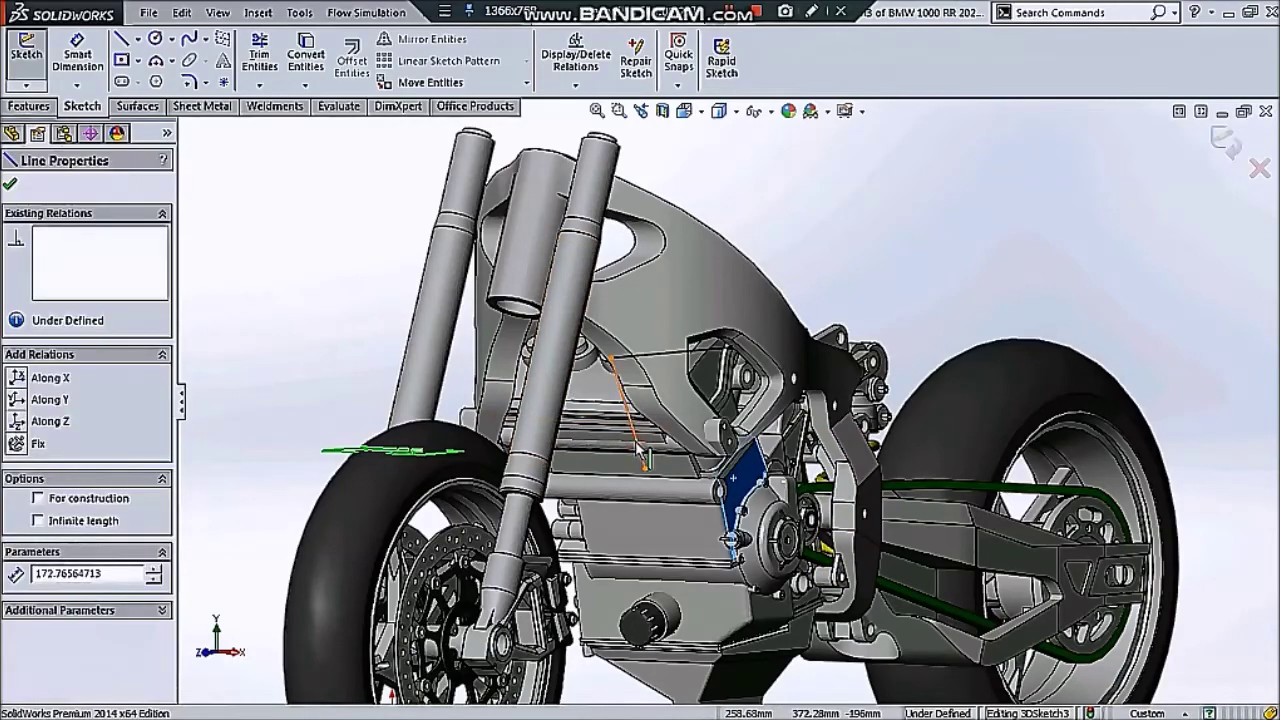
# - Make the line parallel to the engine face and finish it at its lower end
pyautogui.click(900, 291)
pyautogui.scroll(-3, 675, 420)
pyautogui.scroll(-2, 620, 420)
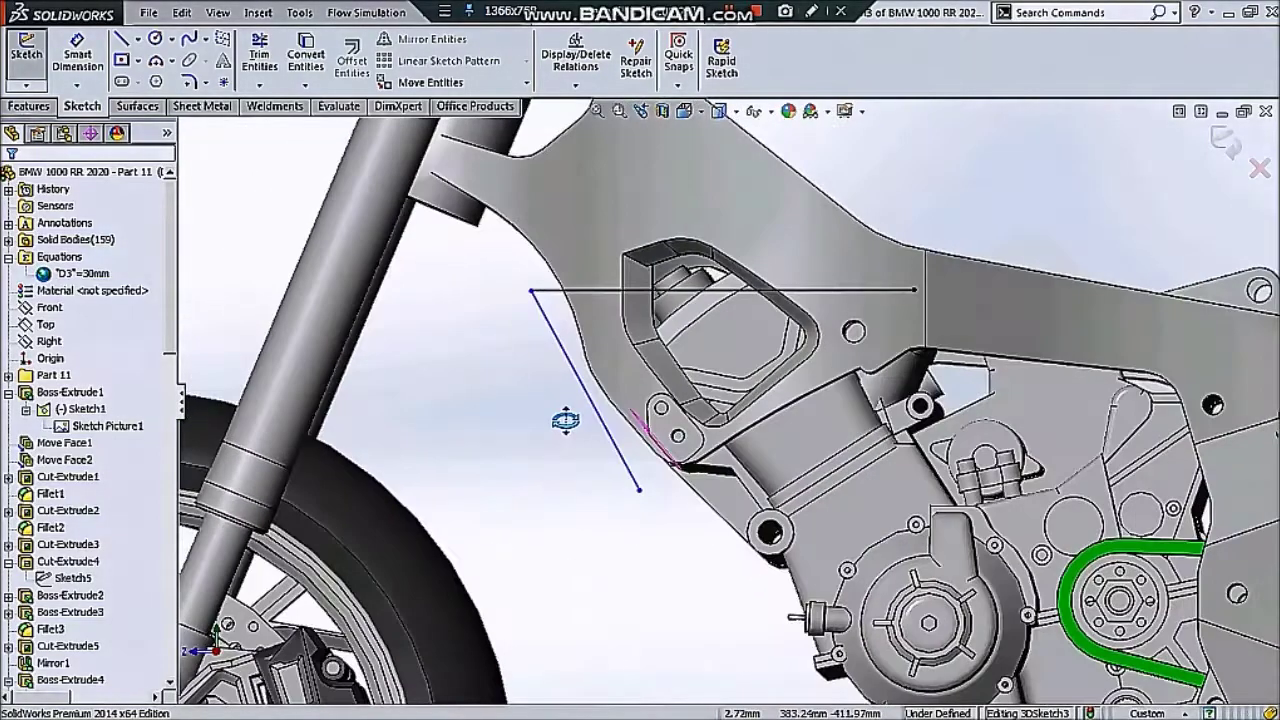
pyautogui.scroll(-2, 607, 424)
pyautogui.scroll(2, 607, 422)
pyautogui.scroll(2, 607, 422)
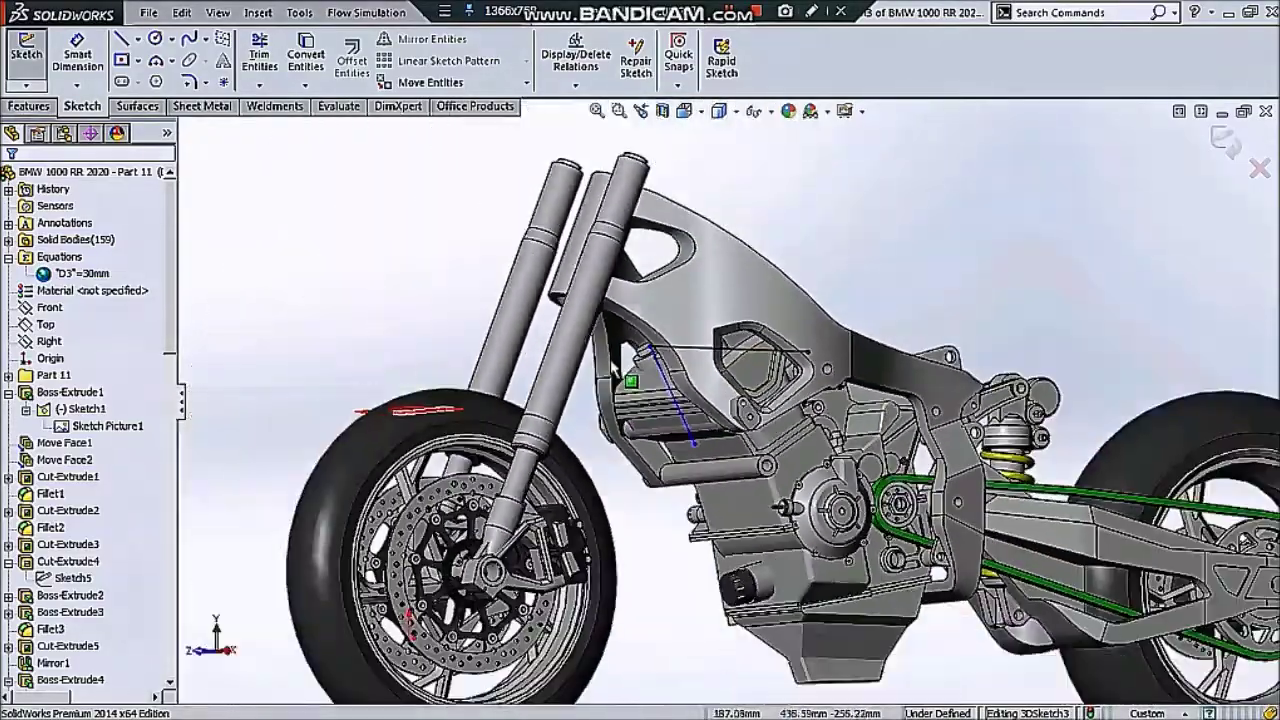
pyautogui.scroll(1, 607, 422)
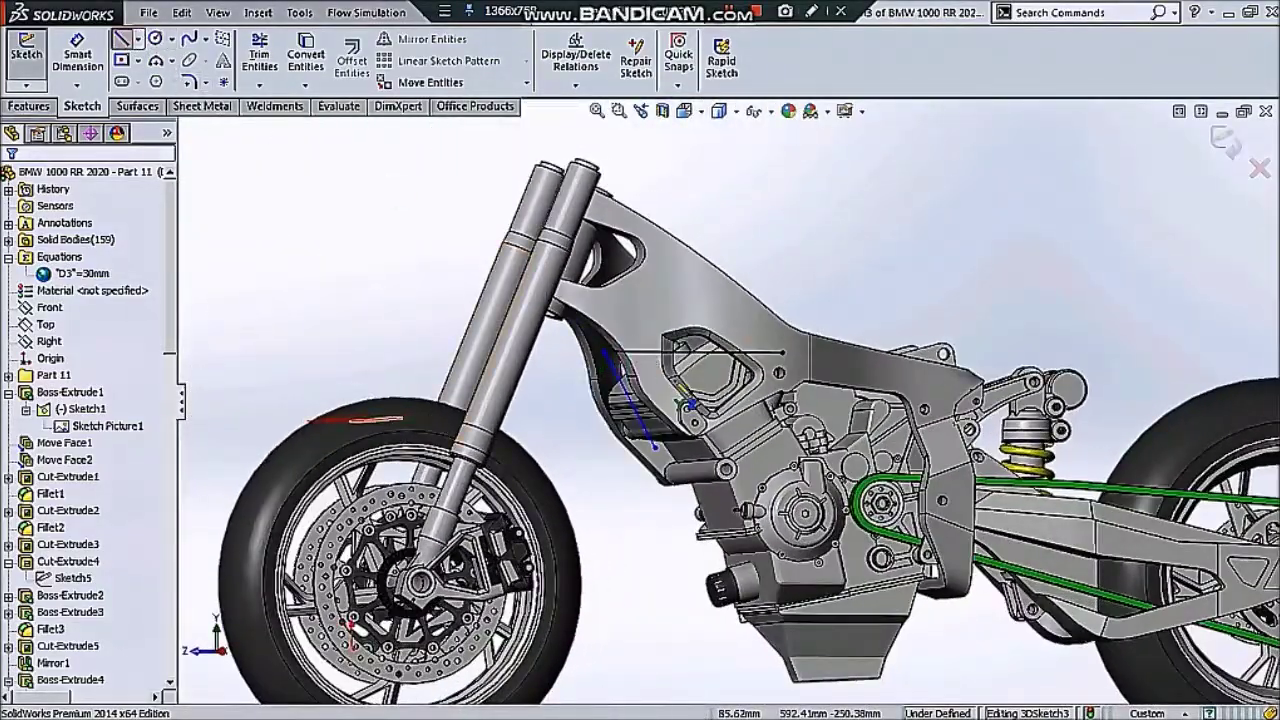
pyautogui.scroll(-2, 662, 384)
pyautogui.scroll(-2, 620, 420)
pyautogui.scroll(-2, 586, 468)
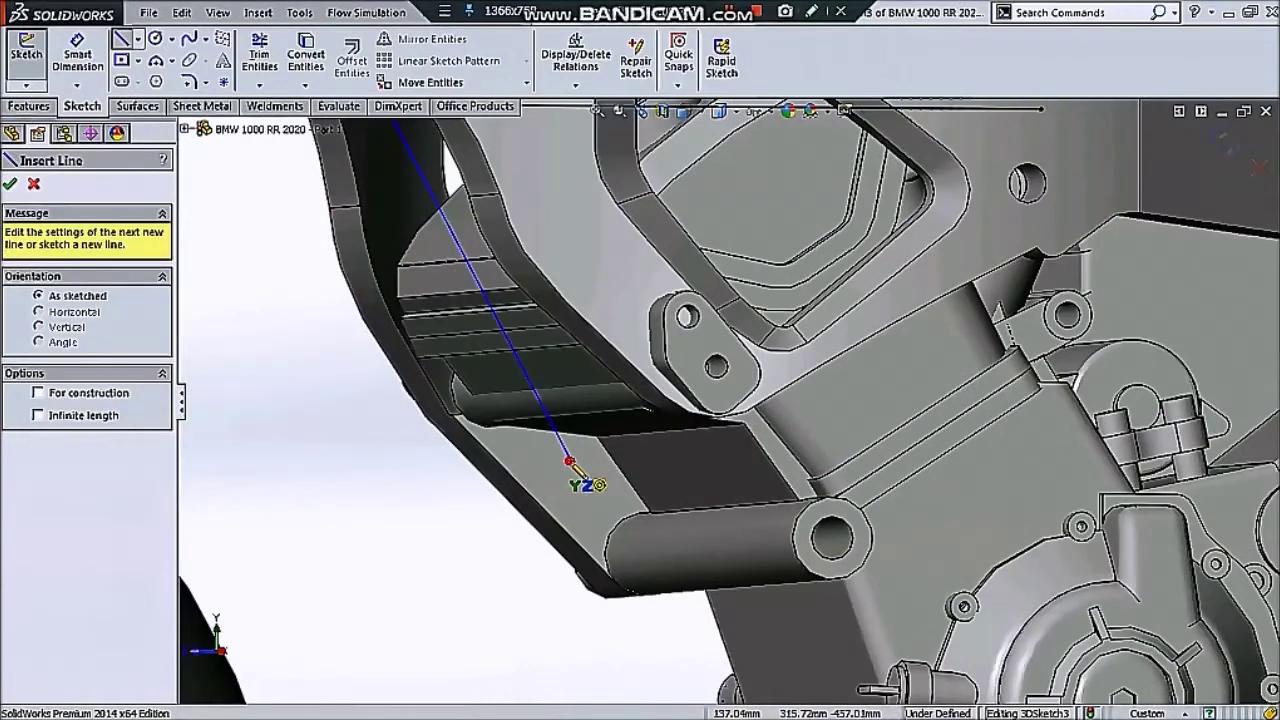
pyautogui.doubleClick(571, 462)
pyautogui.scroll(-2, 600, 466)
pyautogui.press('Escape')
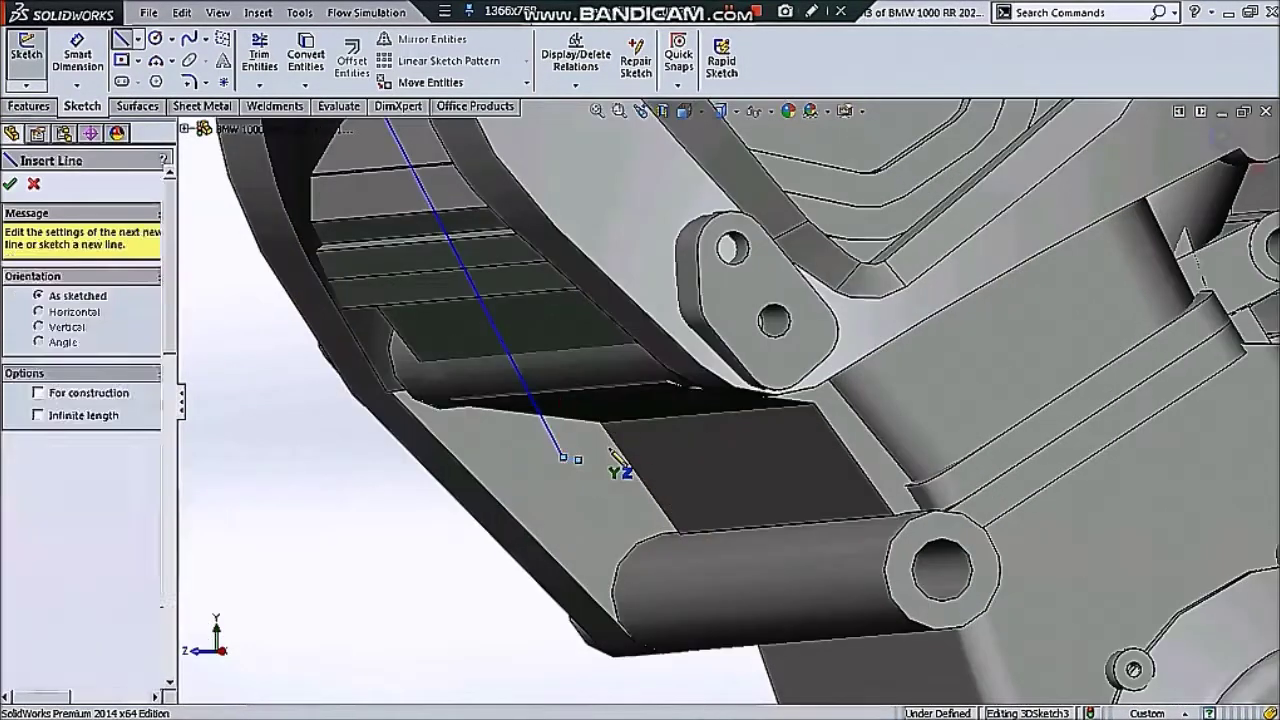
pyautogui.press('Escape')
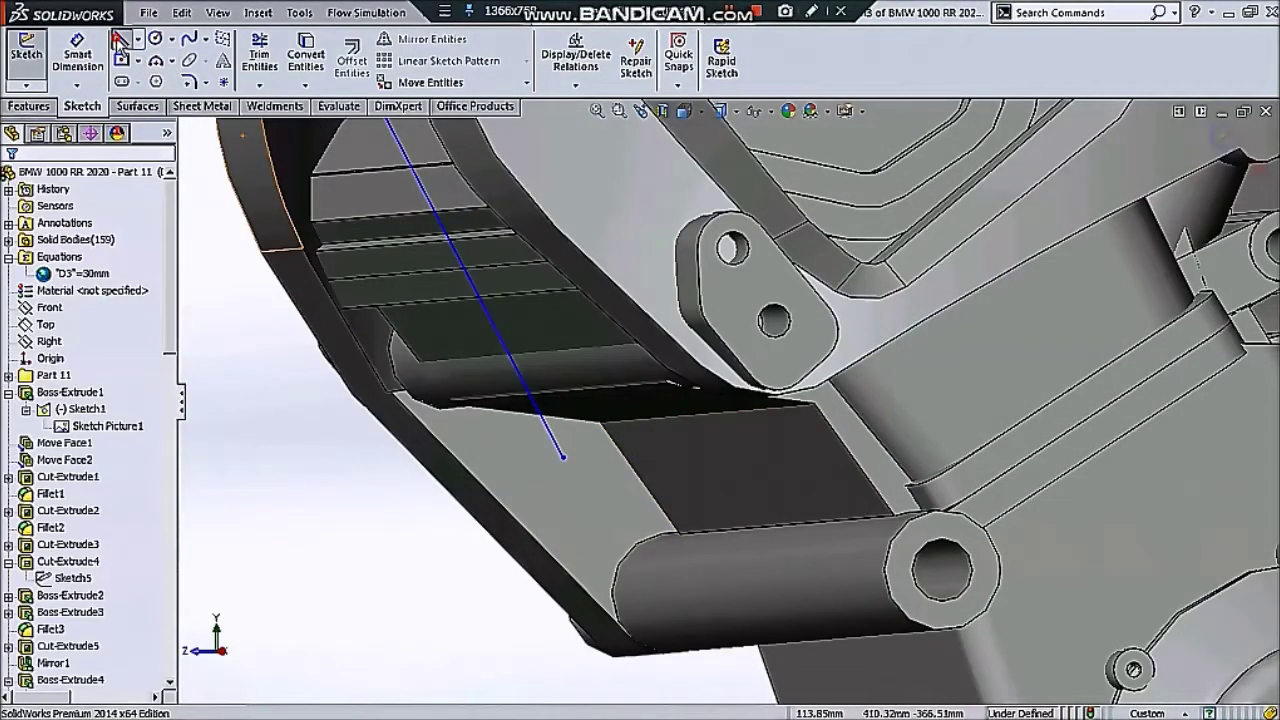
# - Draw a line from the sloping line's lower end across onto the dark engine face
pyautogui.click(118, 40)
pyautogui.click(563, 458)
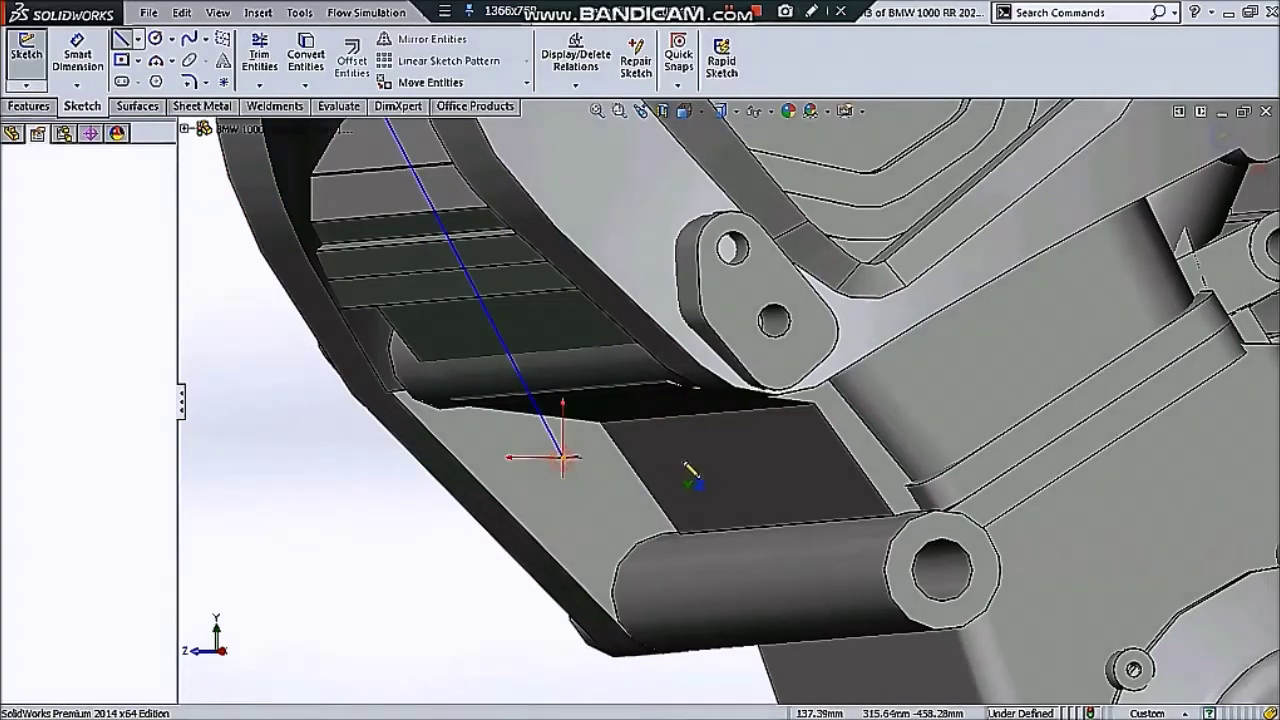
pyautogui.click(748, 487)
pyautogui.press('Escape')
pyautogui.click(748, 487)
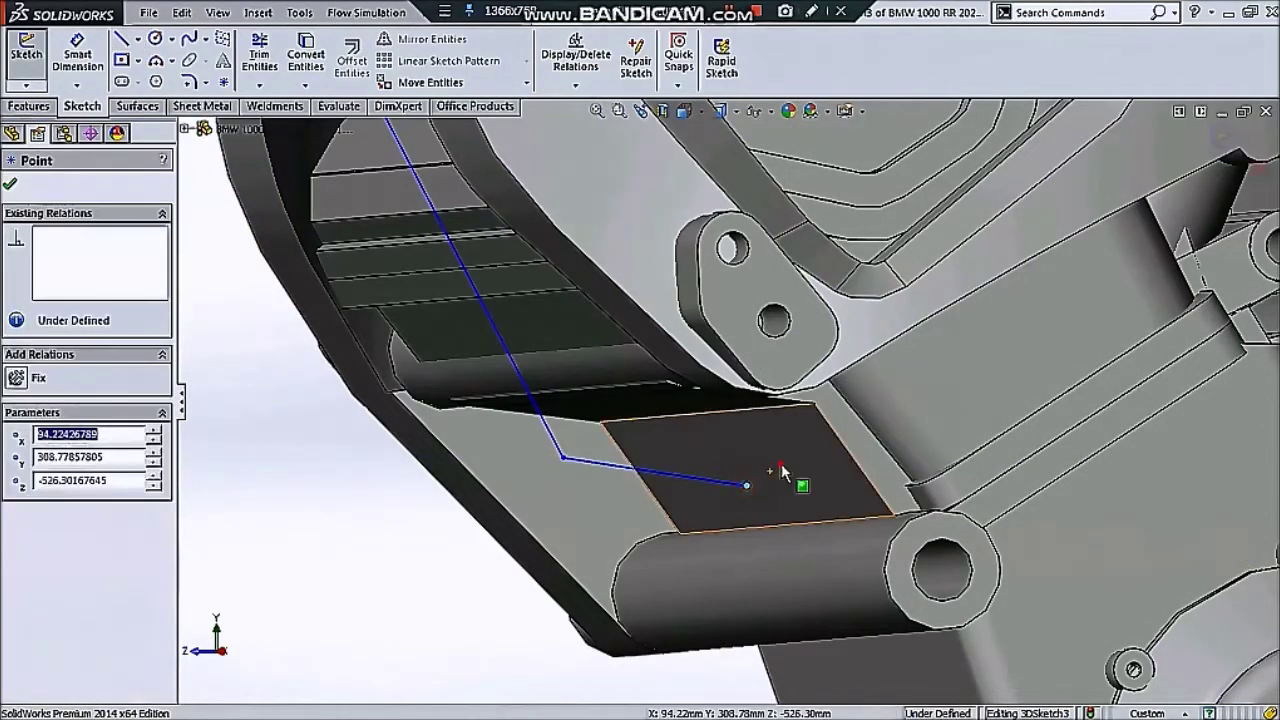
# - Constrain the path's end point On Plane with the dark engine face
pyautogui.keyDown('ctrl'); pyautogui.click(772, 468); pyautogui.keyUp('ctrl')
pyautogui.scroll(3, 840, 398)
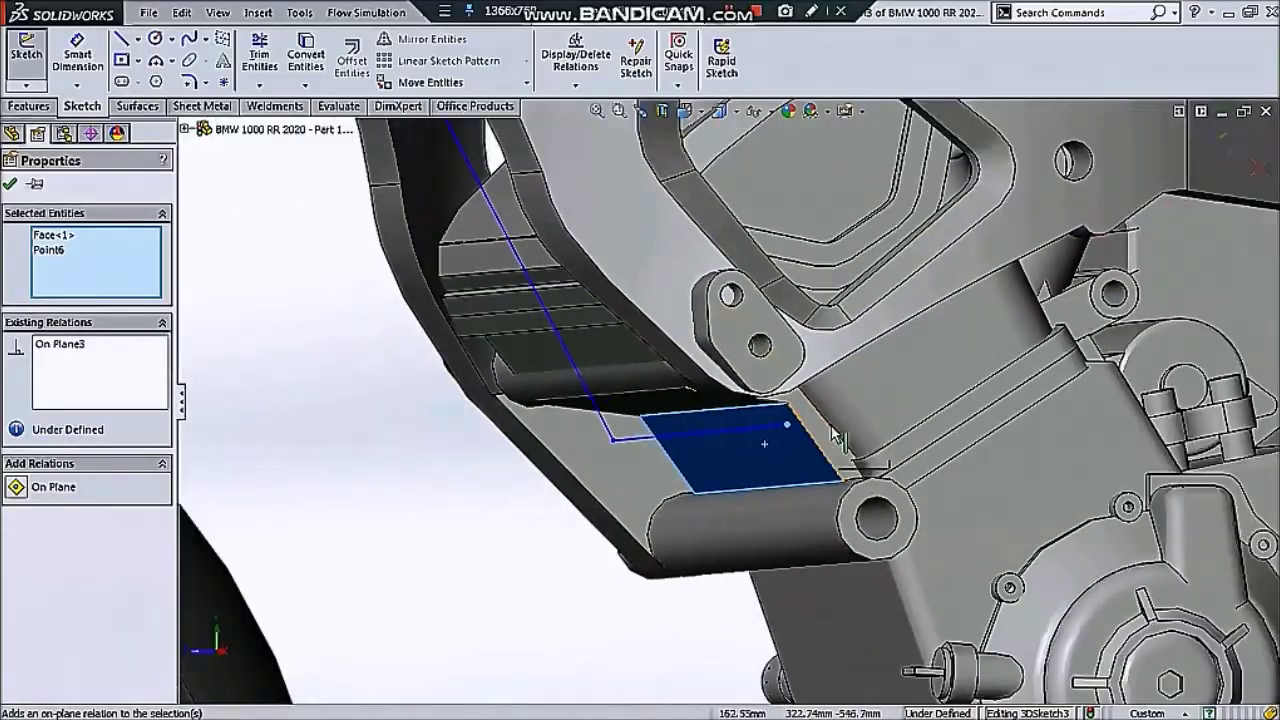
pyautogui.moveTo(840, 398)
pyautogui.mouseDown(button='middle')
pyautogui.moveTo(901, 498)
pyautogui.moveTo(840, 450)
pyautogui.mouseUp(button='middle')
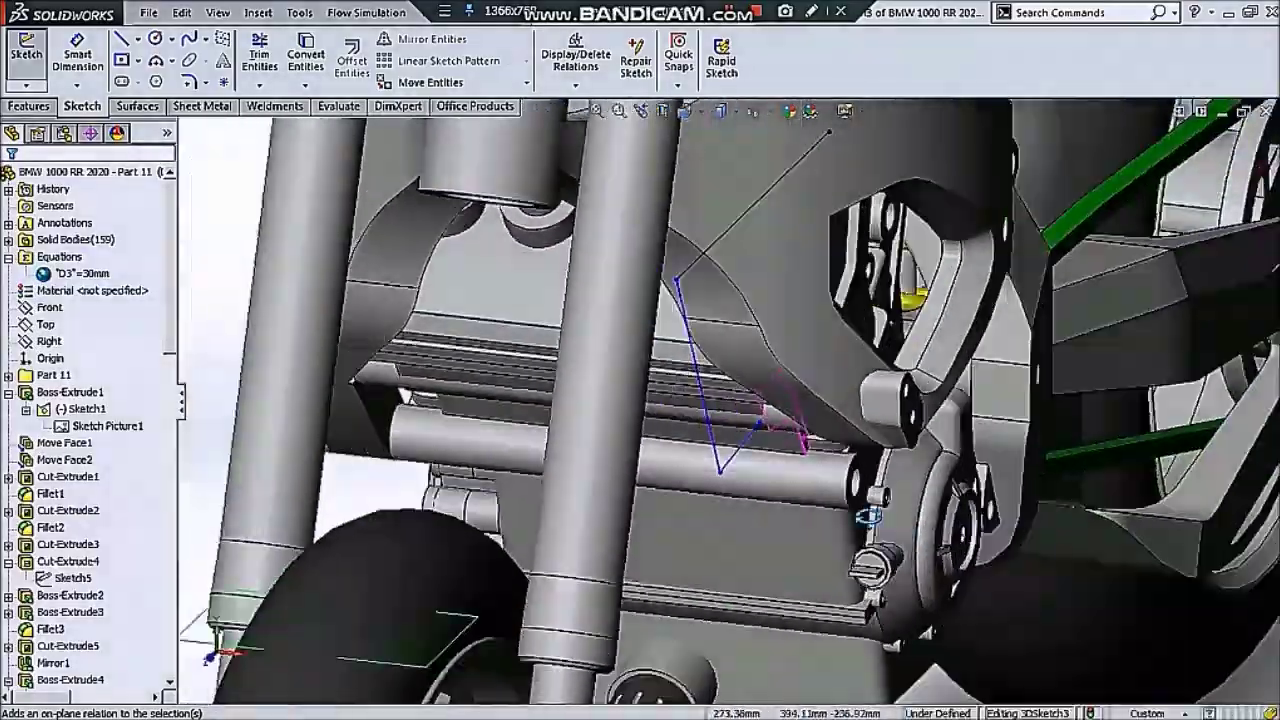
pyautogui.scroll(3, 800, 460)
pyautogui.scroll(2, 800, 460)
pyautogui.scroll(2, 800, 460)
pyautogui.scroll(3, 735, 409)
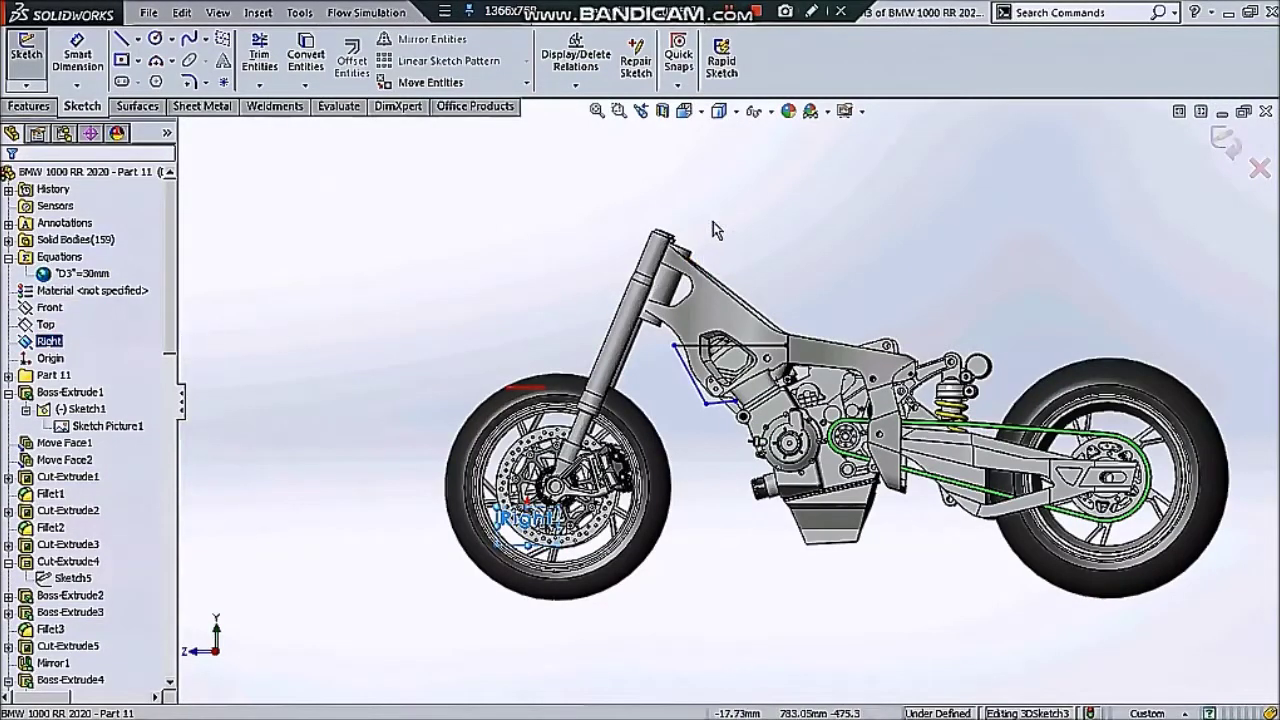
pyautogui.scroll(3, 728, 402)
# - Show the bike's reference sketch picture and zoom to the line end
pyautogui.click(769, 111)
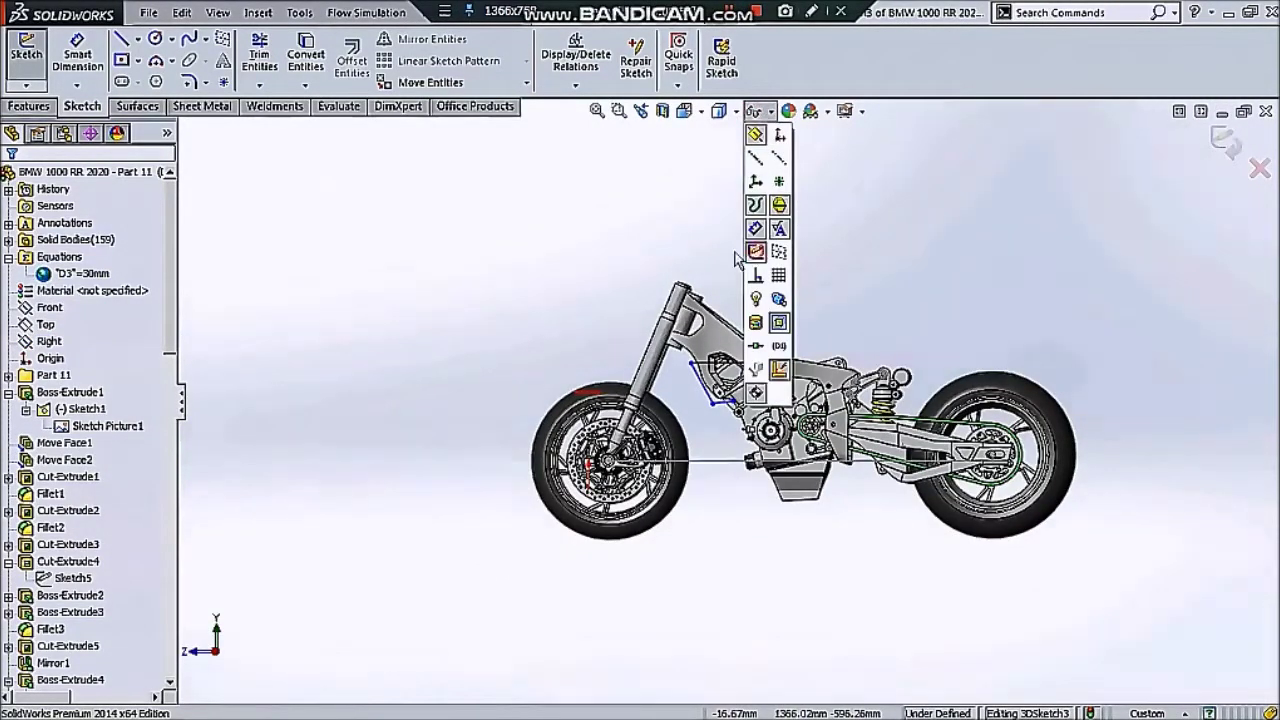
pyautogui.click(757, 252)
pyautogui.scroll(-3, 743, 430)
pyautogui.scroll(-3, 743, 430)
pyautogui.scroll(-3, 743, 430)
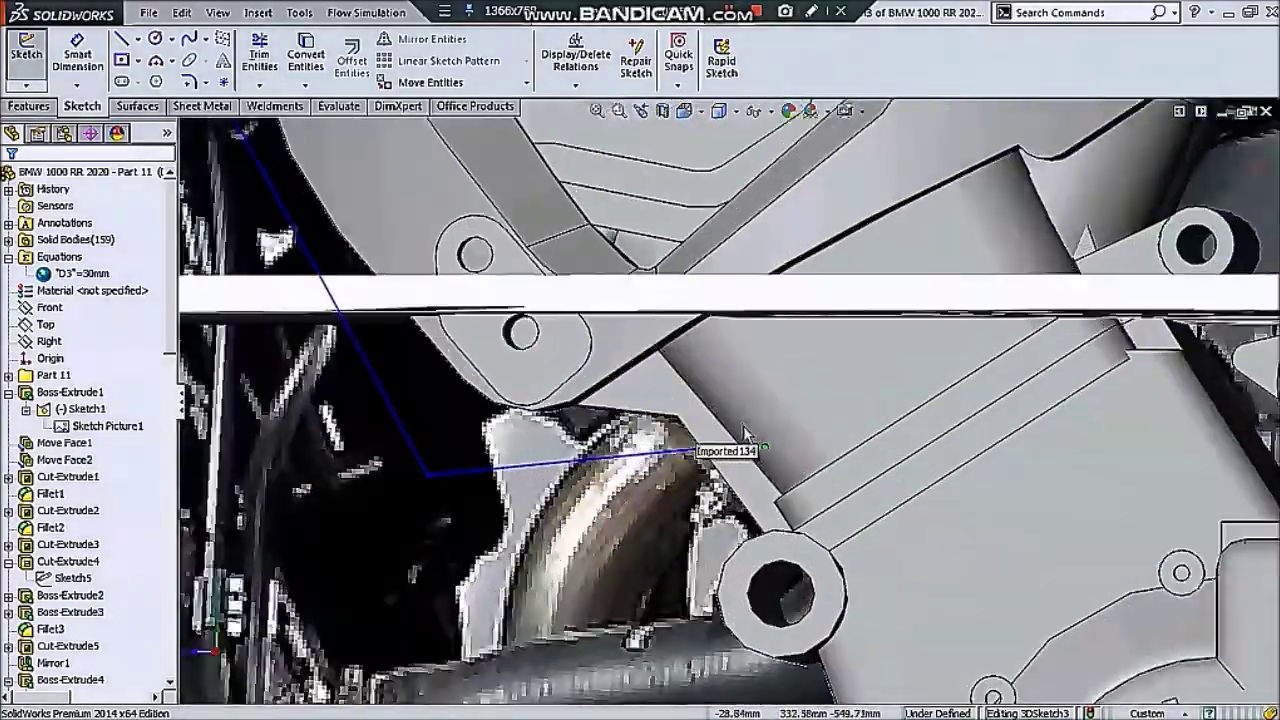
pyautogui.scroll(-3, 701, 458)
pyautogui.scroll(3, 713, 436)
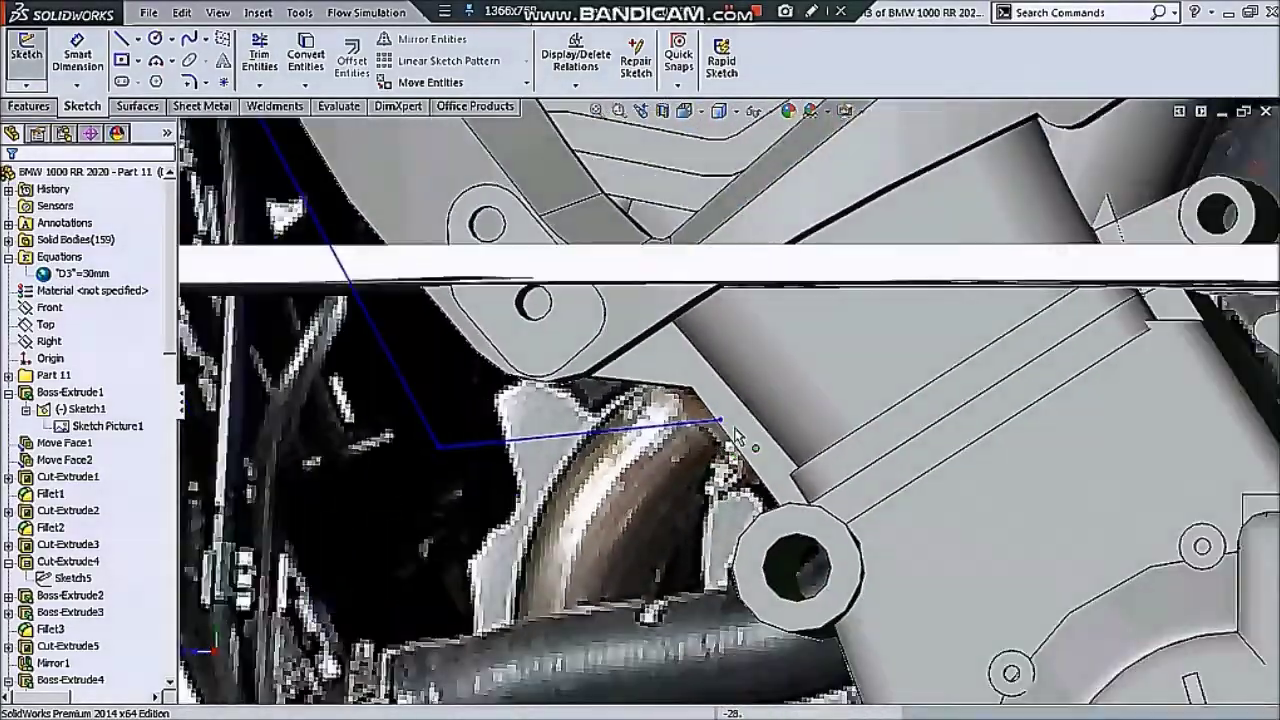
pyautogui.scroll(3, 713, 436)
pyautogui.scroll(3, 713, 436)
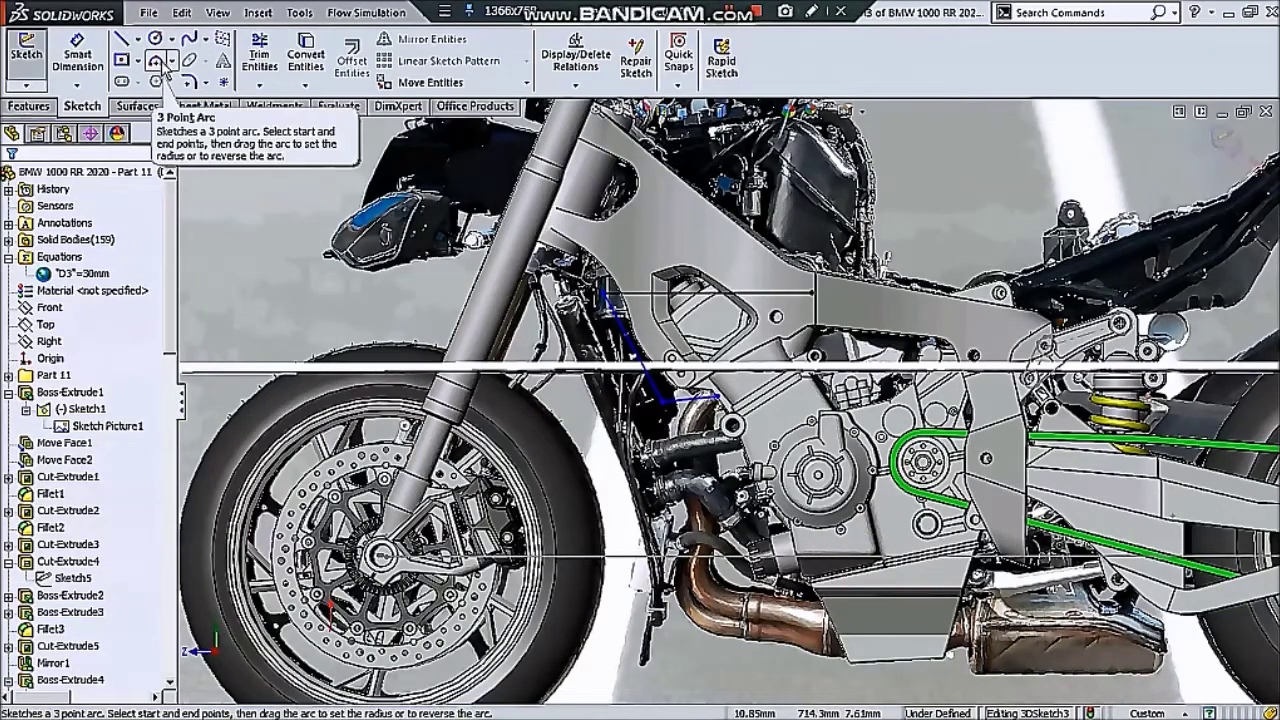
# - Try a spline from the path's end, then cancel it
pyautogui.click(190, 41)
pyautogui.scroll(-3, 663, 386)
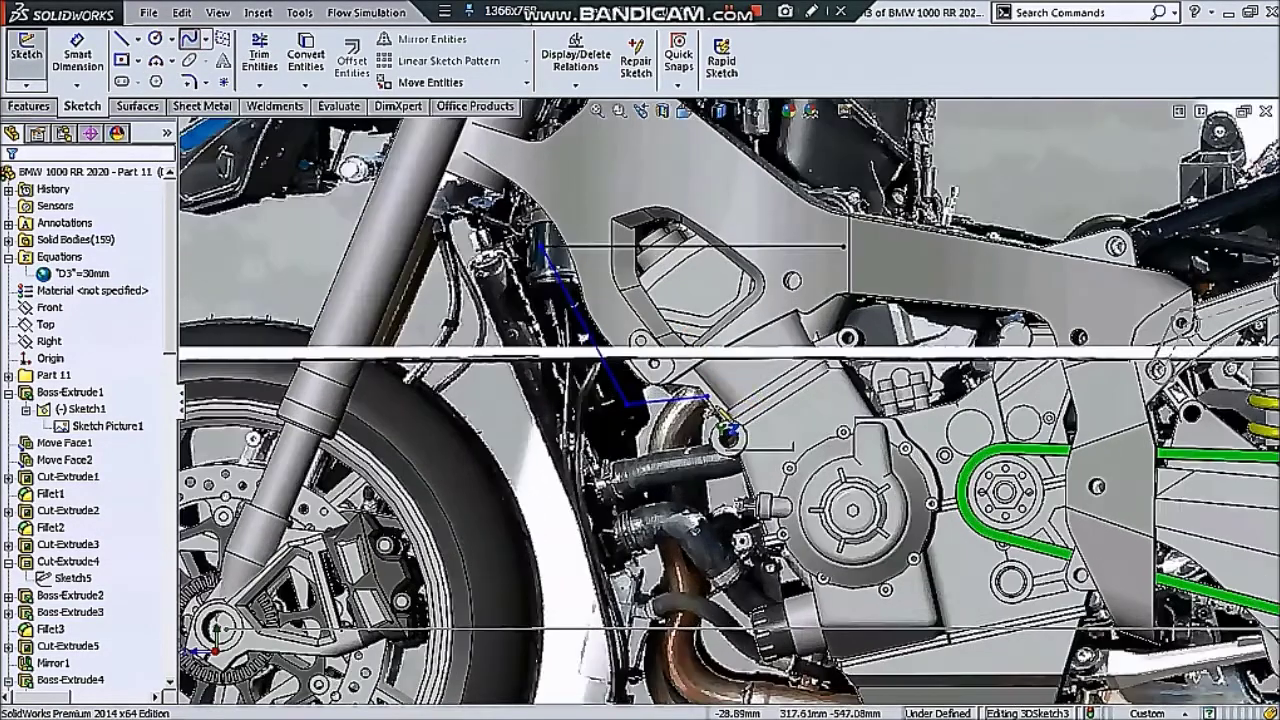
pyautogui.scroll(-2, 718, 410)
pyautogui.click(703, 394)
pyautogui.scroll(-1, 703, 394)
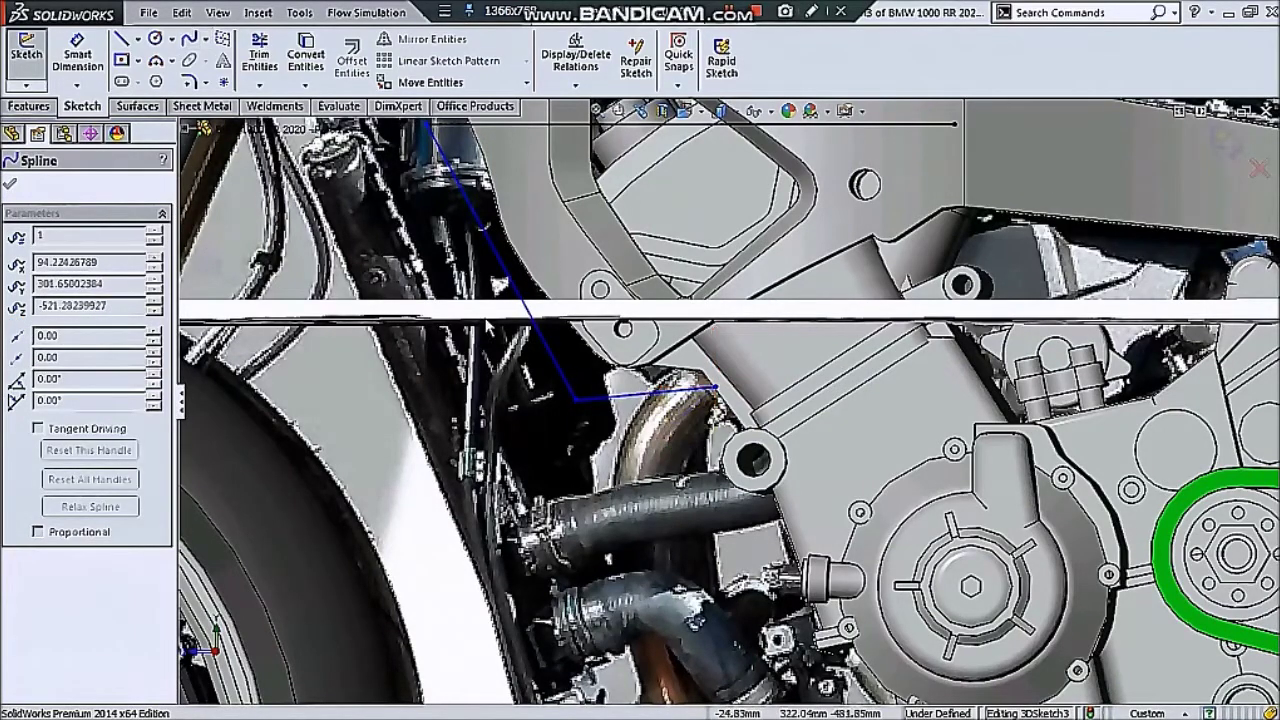
pyautogui.press('Escape')
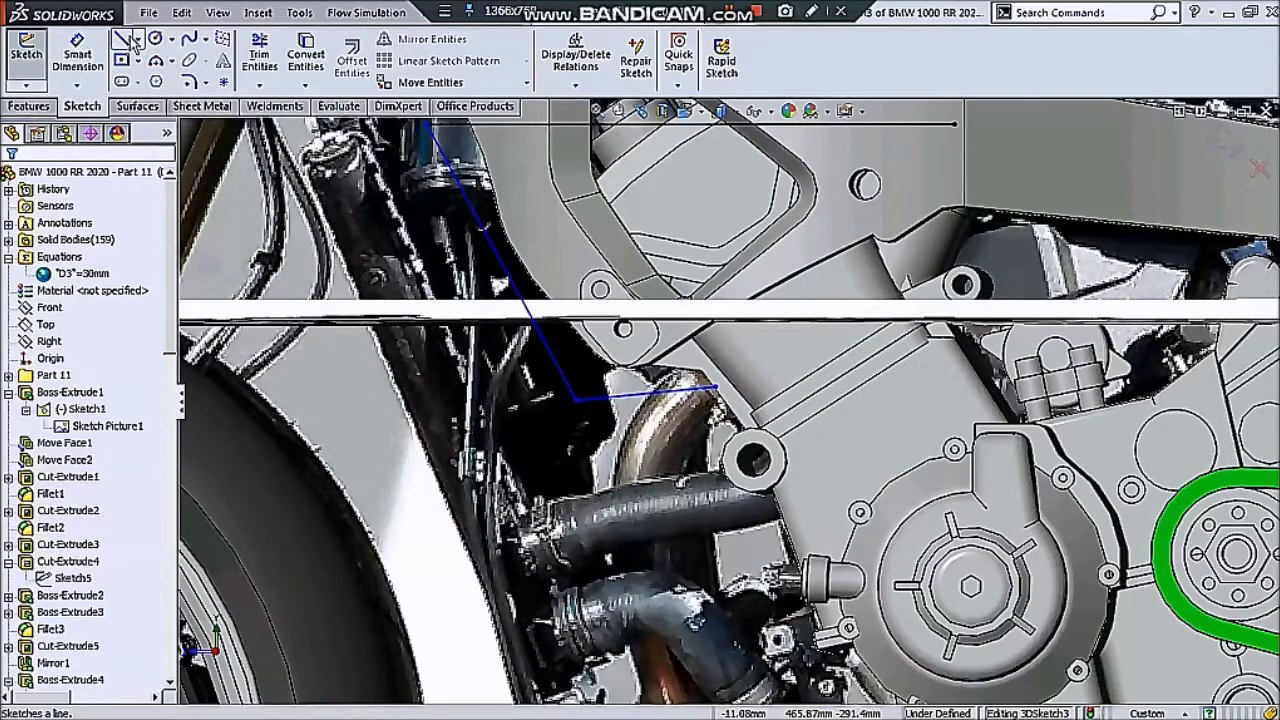
# - Draw a 3D sketch line down along the exhaust pipe to its bend
pyautogui.click(121, 38)
pyautogui.click(709, 388)
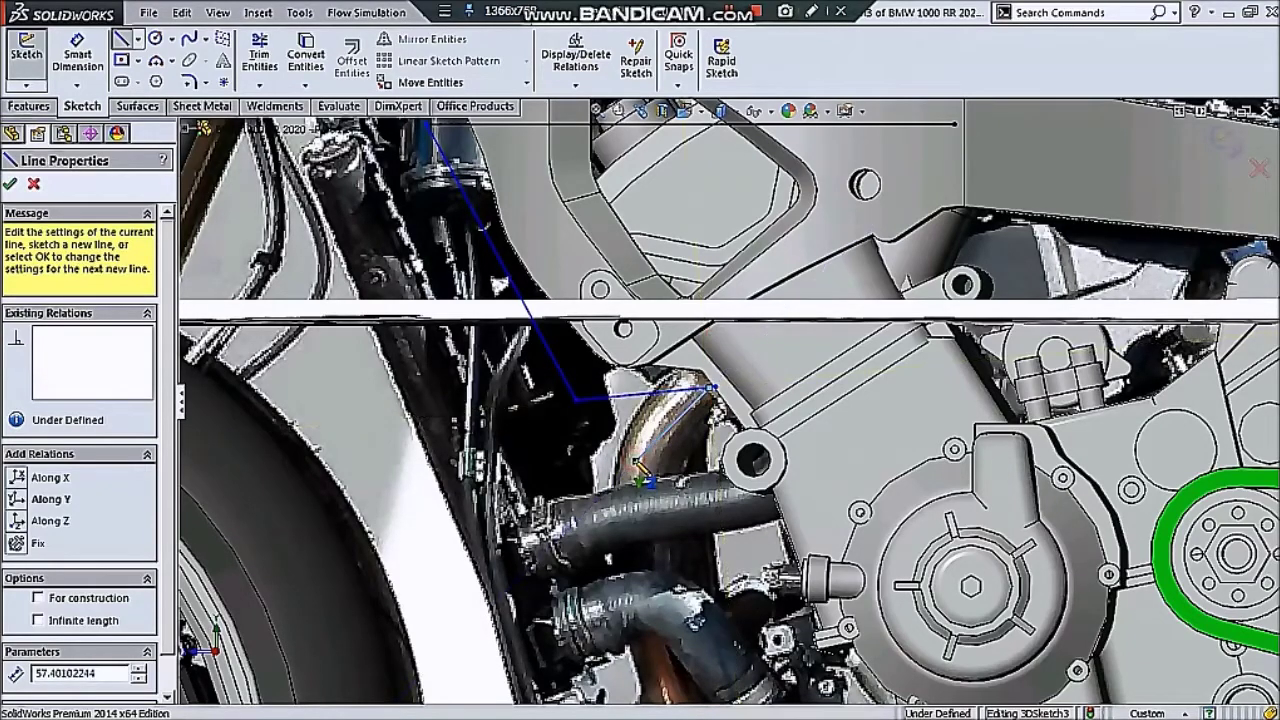
pyautogui.scroll(2, 642, 475)
pyautogui.scroll(-2, 708, 626)
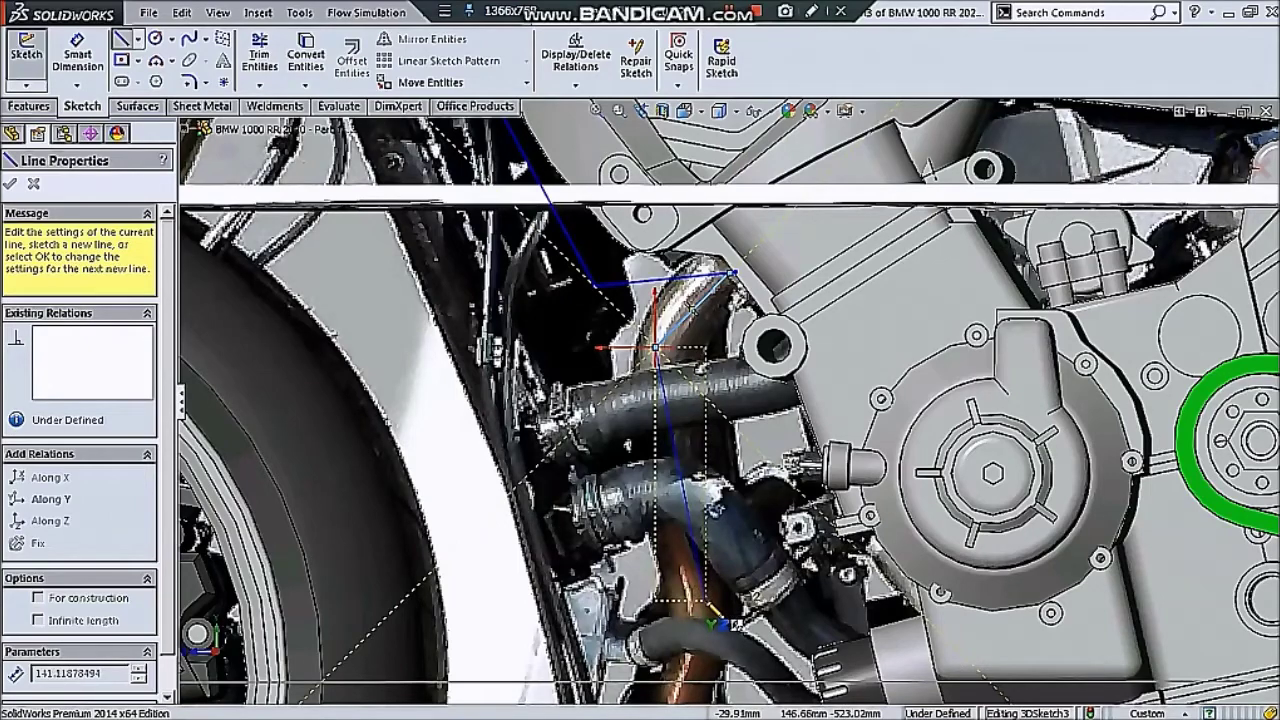
pyautogui.scroll(3, 690, 560)
pyautogui.scroll(-2, 720, 460)
pyautogui.scroll(-2, 725, 534)
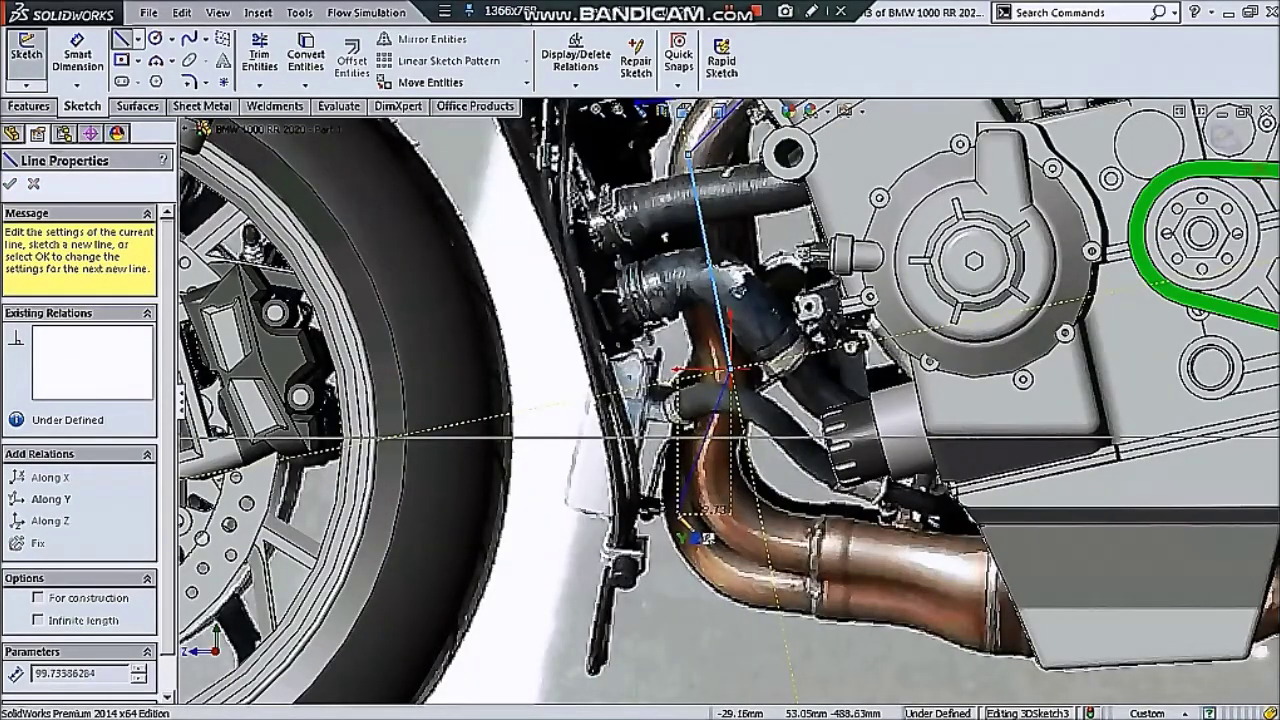
pyautogui.click(677, 515)
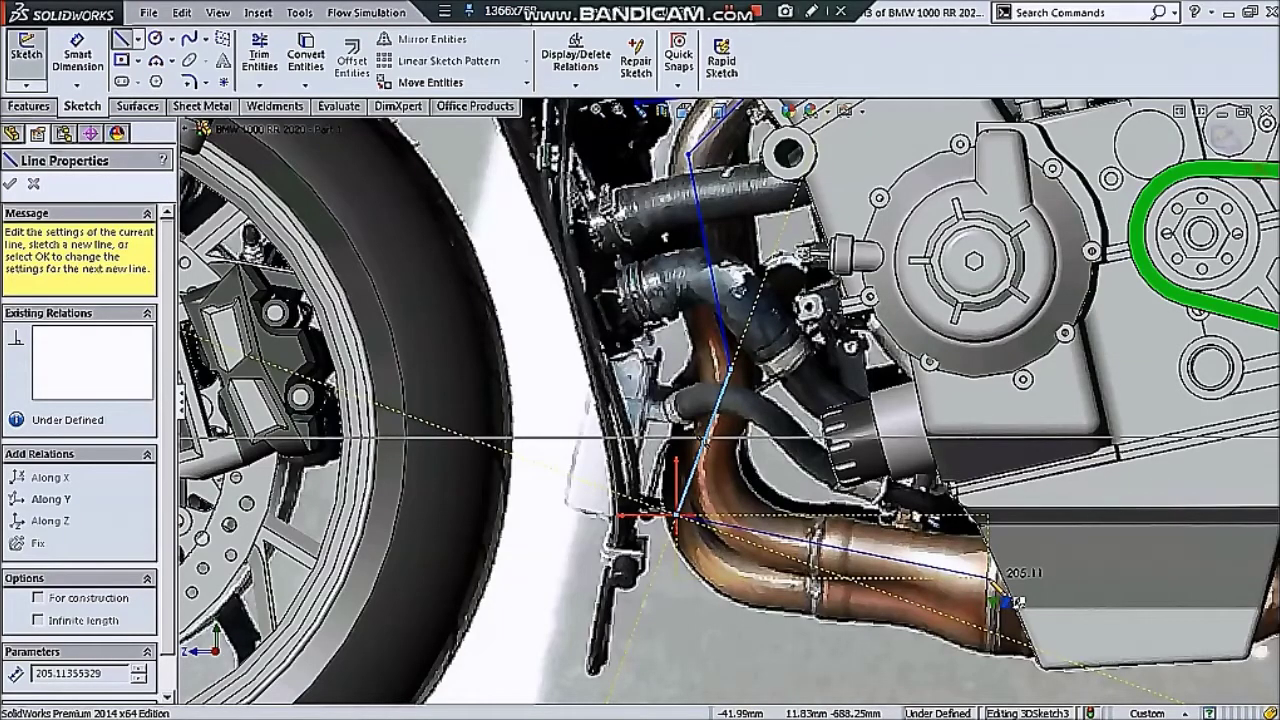
pyautogui.scroll(5, 900, 500)
pyautogui.press('Escape')
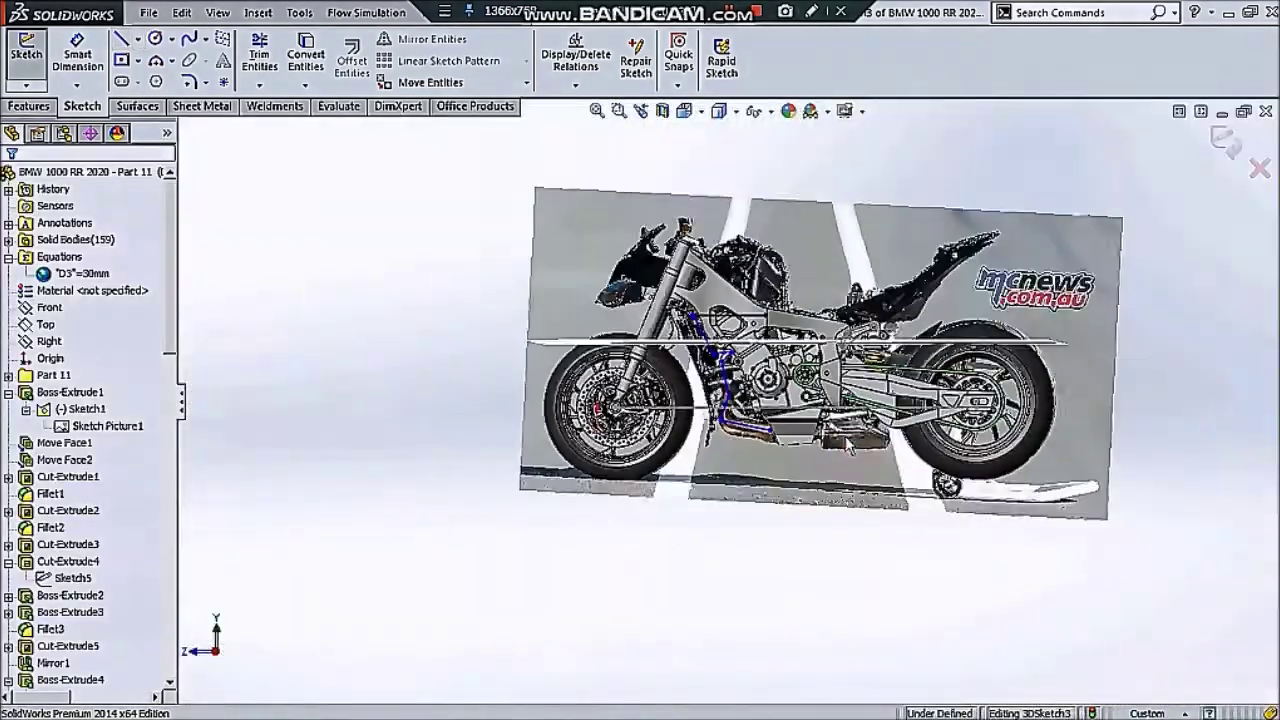
pyautogui.moveTo(848, 444); pyautogui.dragTo(890, 378, button='middle')
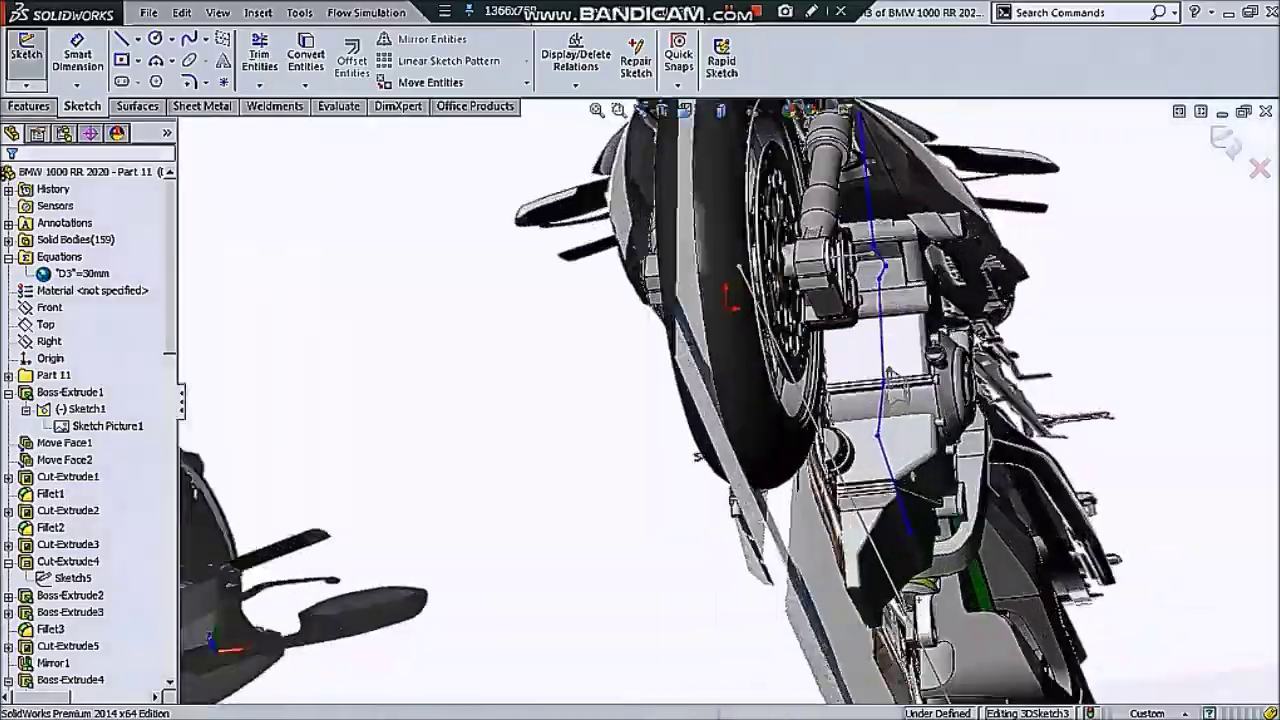
pyautogui.hotkey('ctrl', '8')
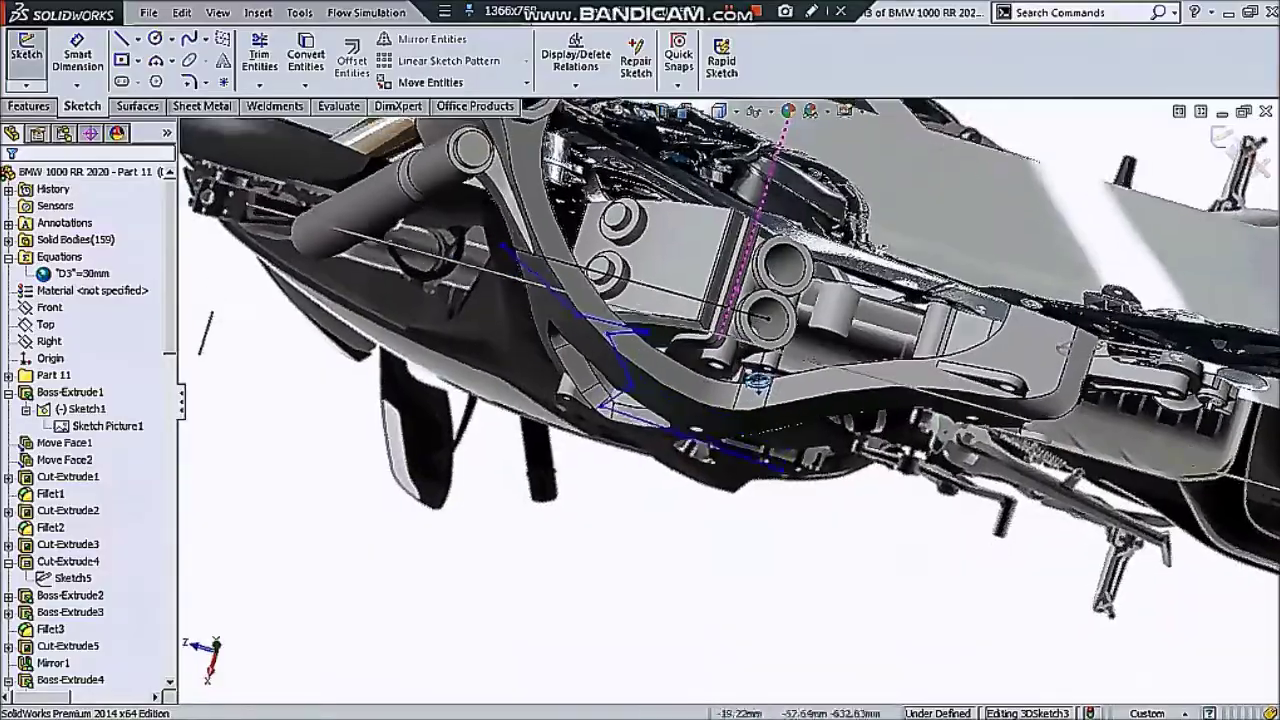
pyautogui.scroll(-2, 700, 477)
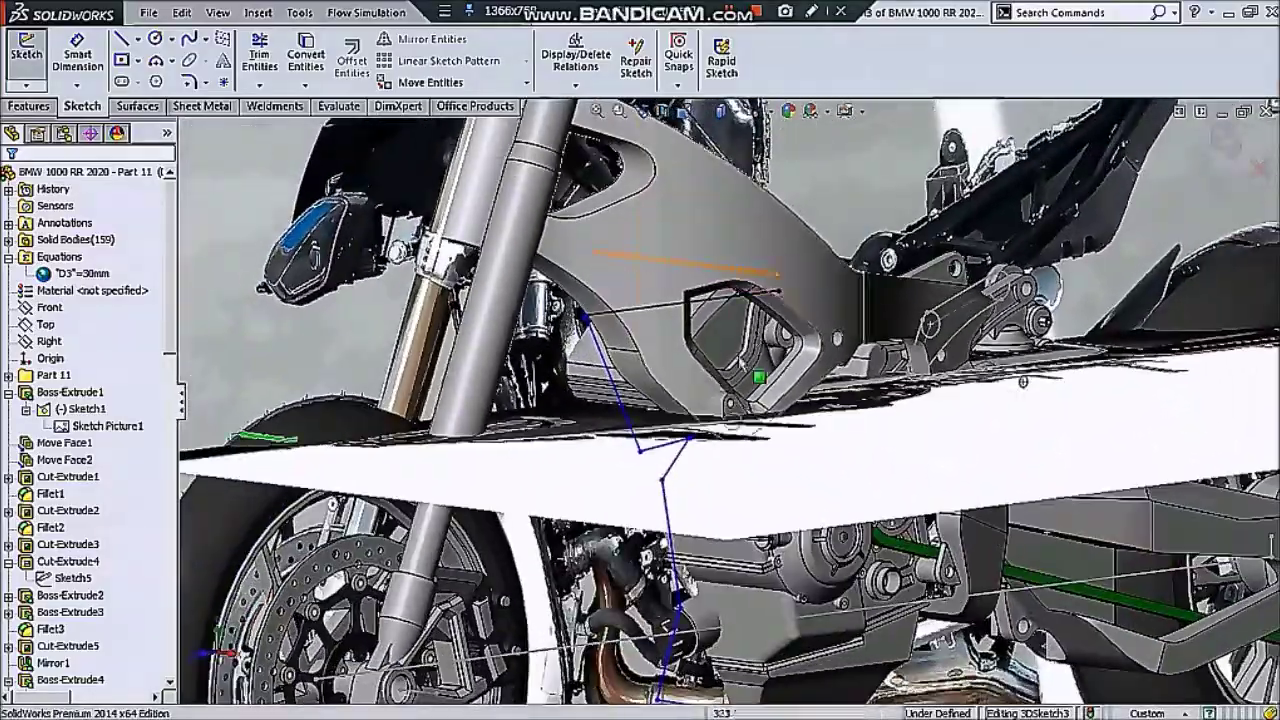
# - Add a Perpendicular relation between Line5 and the frame bracket's flat face
pyautogui.scroll(-2, 700, 477)
pyautogui.scroll(-2, 700, 477)
pyautogui.scroll(-1, 700, 477)
pyautogui.scroll(2, 700, 477)
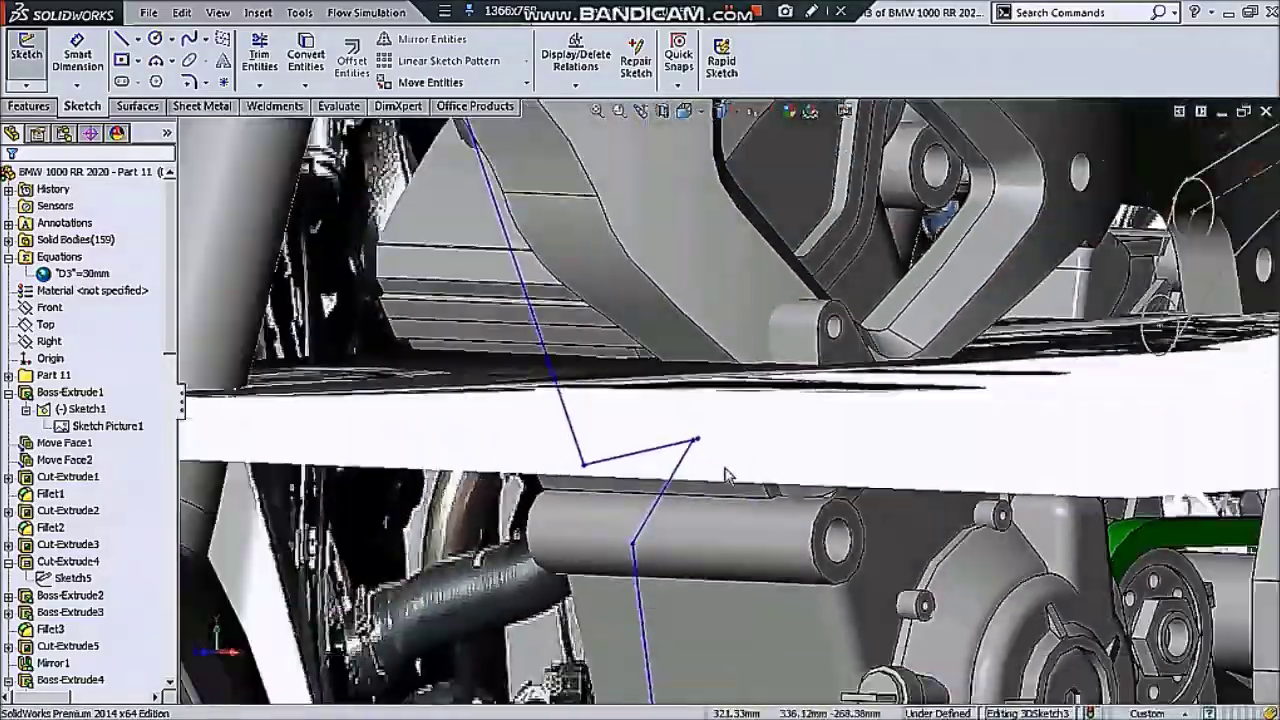
pyautogui.scroll(3, 700, 477)
pyautogui.scroll(3, 700, 477)
pyautogui.scroll(1, 700, 477)
pyautogui.scroll(-1, 700, 477)
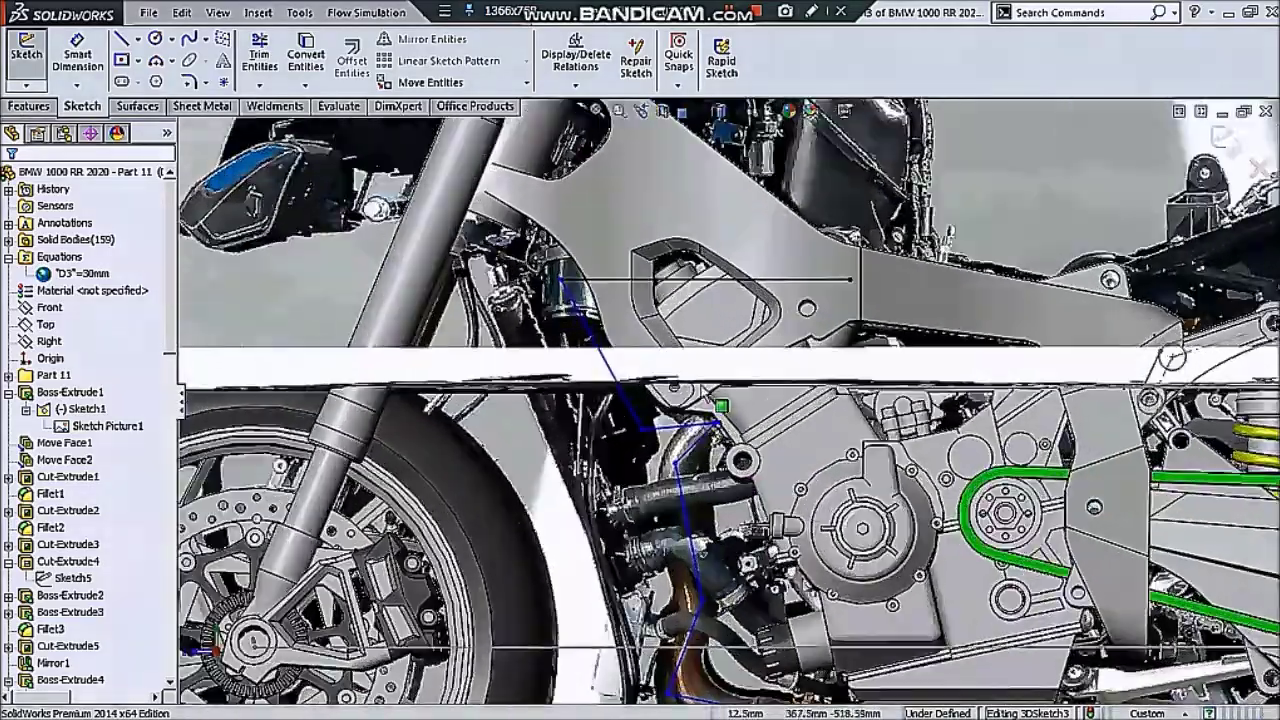
pyautogui.scroll(-3, 700, 477)
pyautogui.scroll(-2, 700, 477)
pyautogui.click(696, 462)
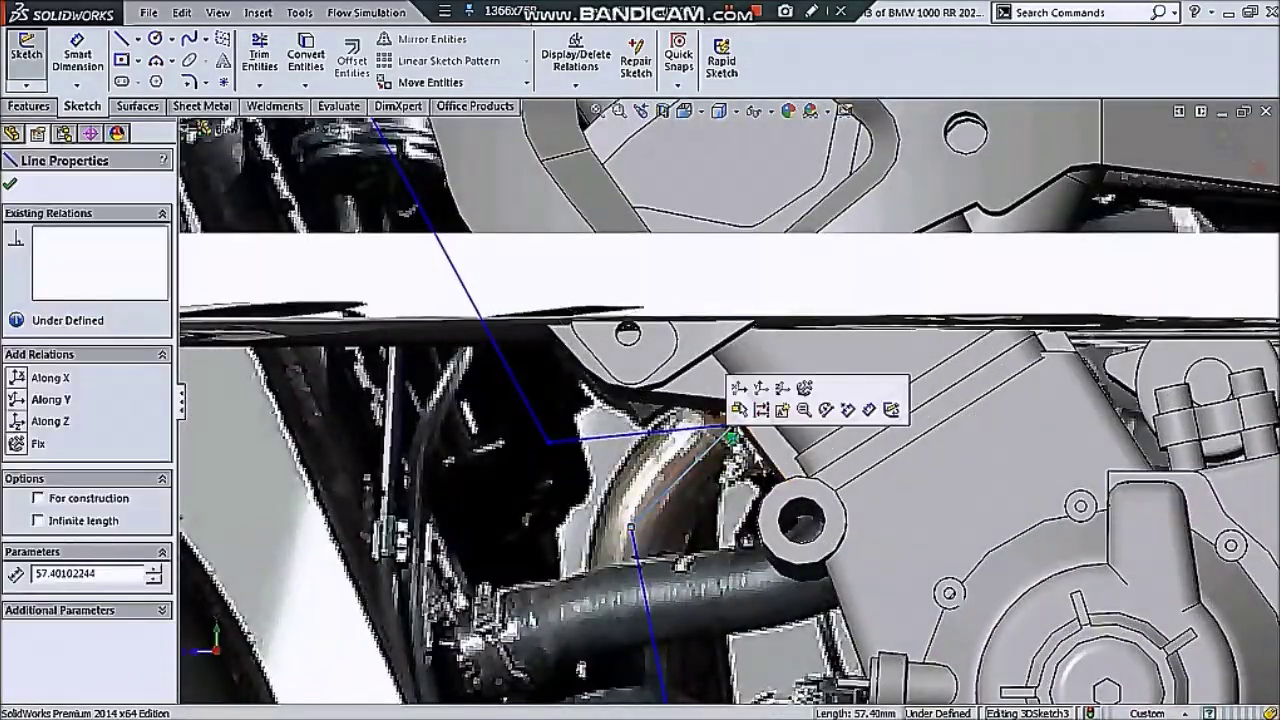
pyautogui.scroll(-3, 760, 450)
pyautogui.scroll(-2, 755, 455)
pyautogui.keyDown('ctrl'); pyautogui.click(745, 455); pyautogui.keyUp('ctrl')
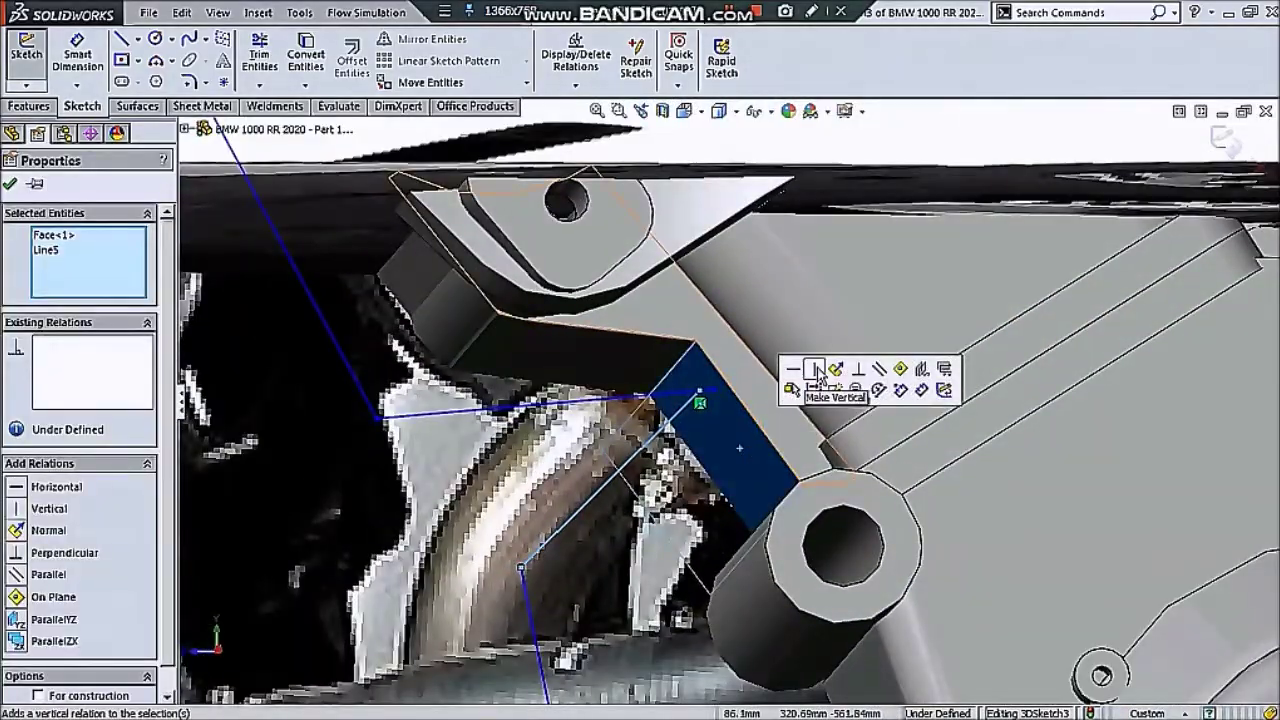
pyautogui.click(857, 372)
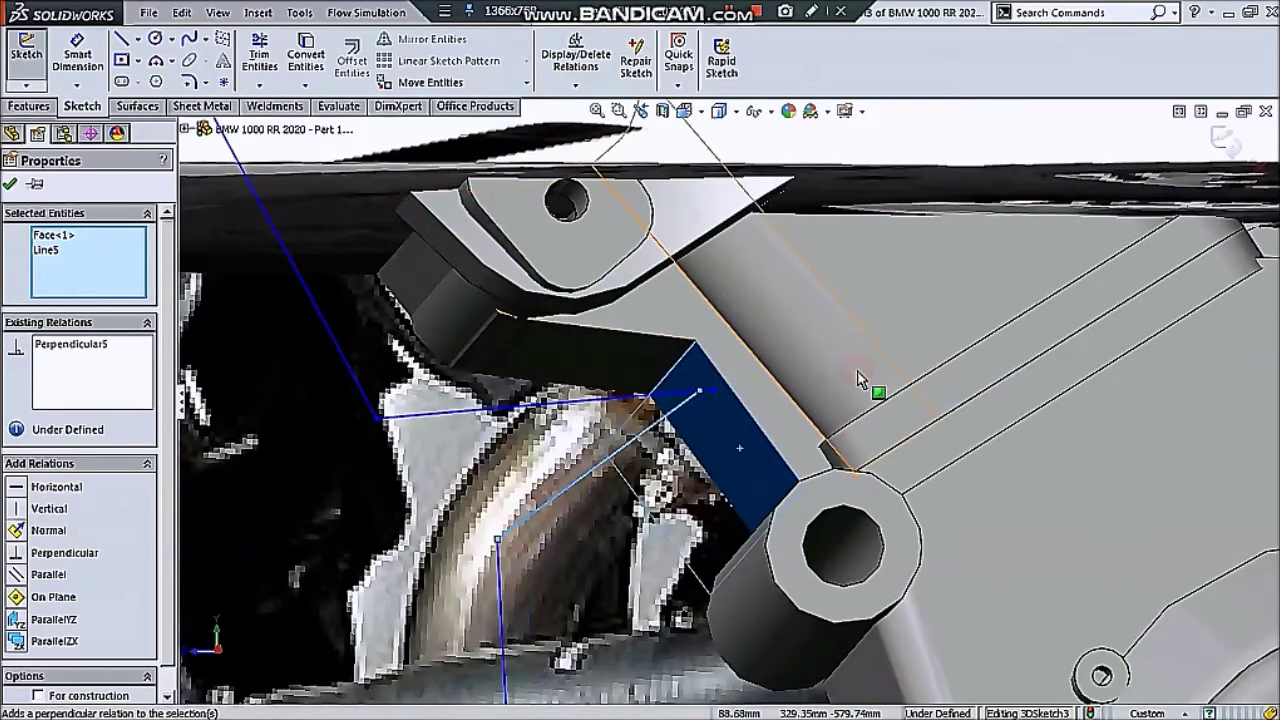
pyautogui.scroll(5, 800, 425)
pyautogui.press('Escape')
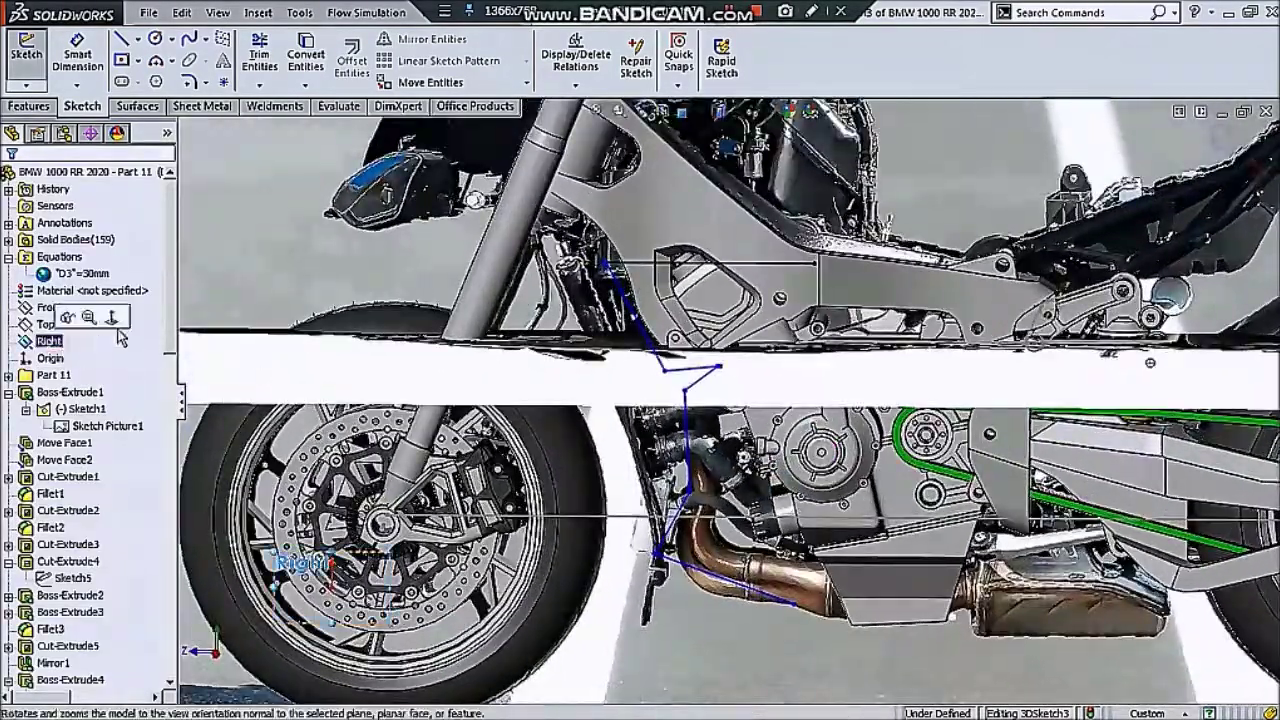
# - View the Right plane head-on and move the first path vertex along the exhaust pipe
pyautogui.click(118, 333)
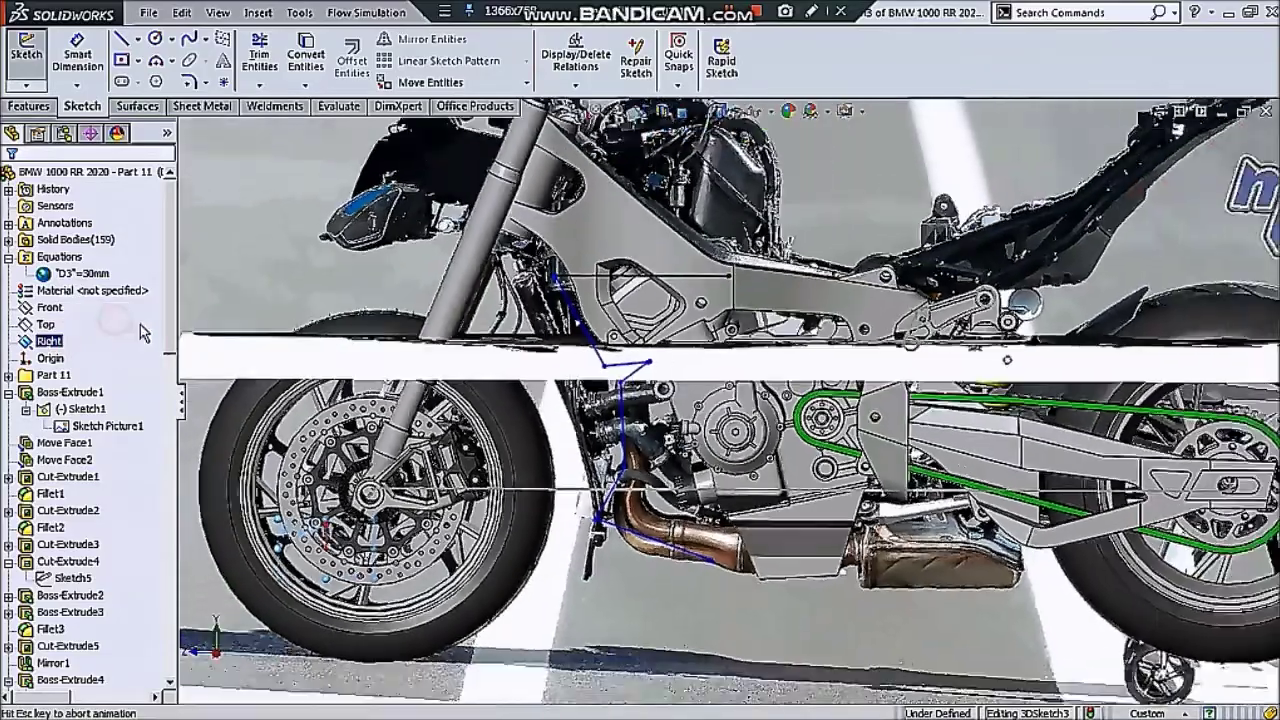
pyautogui.scroll(-5, 755, 497)
pyautogui.scroll(-2, 756, 470)
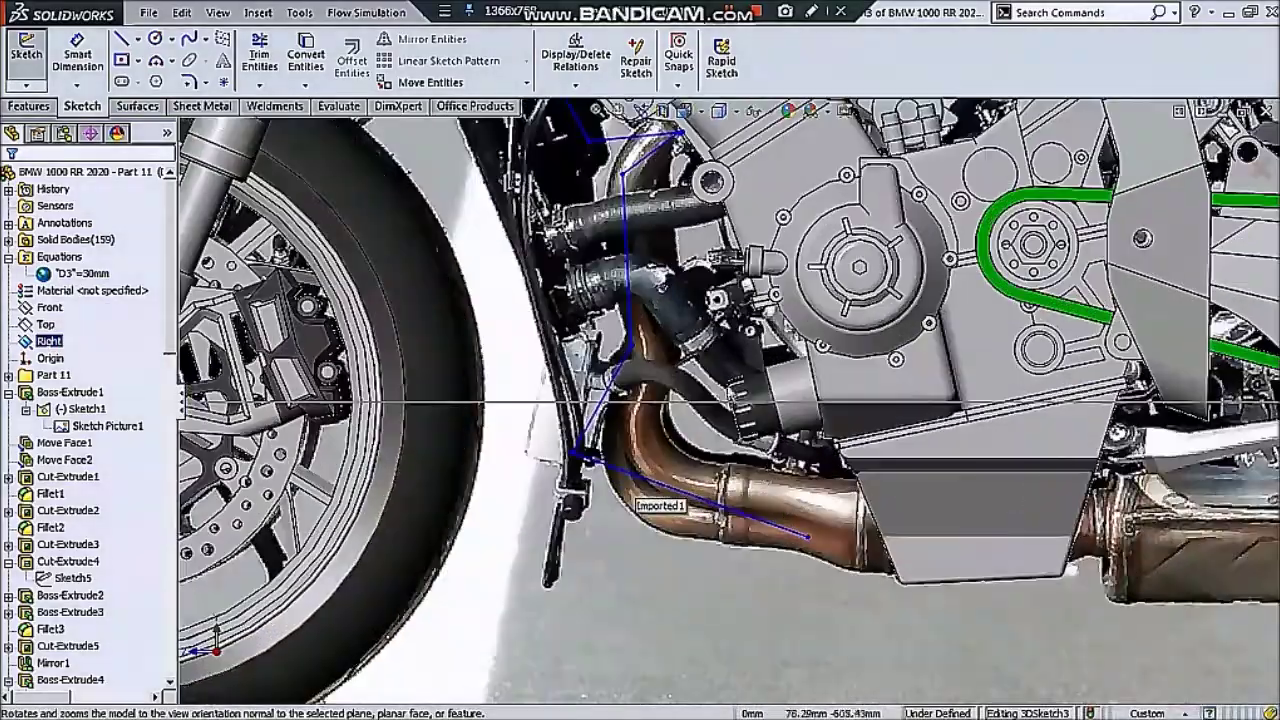
pyautogui.scroll(-1, 670, 214)
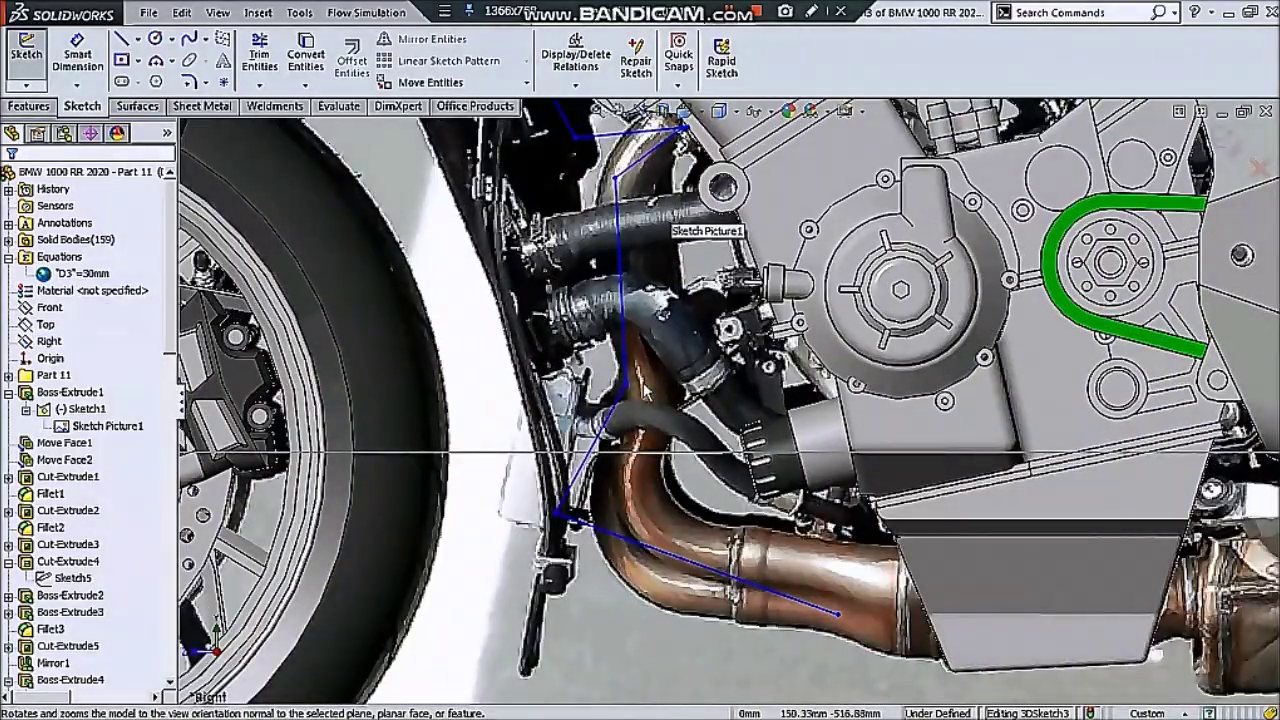
pyautogui.moveTo(628, 390); pyautogui.dragTo(662, 395)
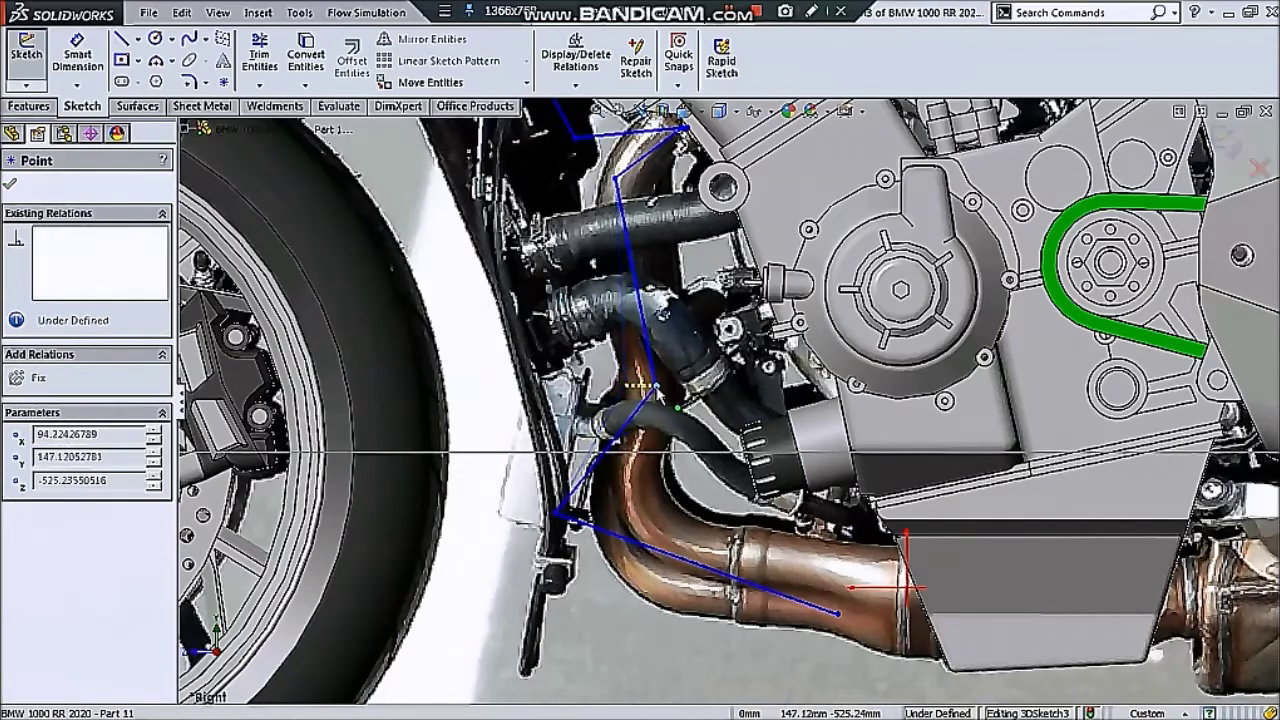
pyautogui.click(652, 383)
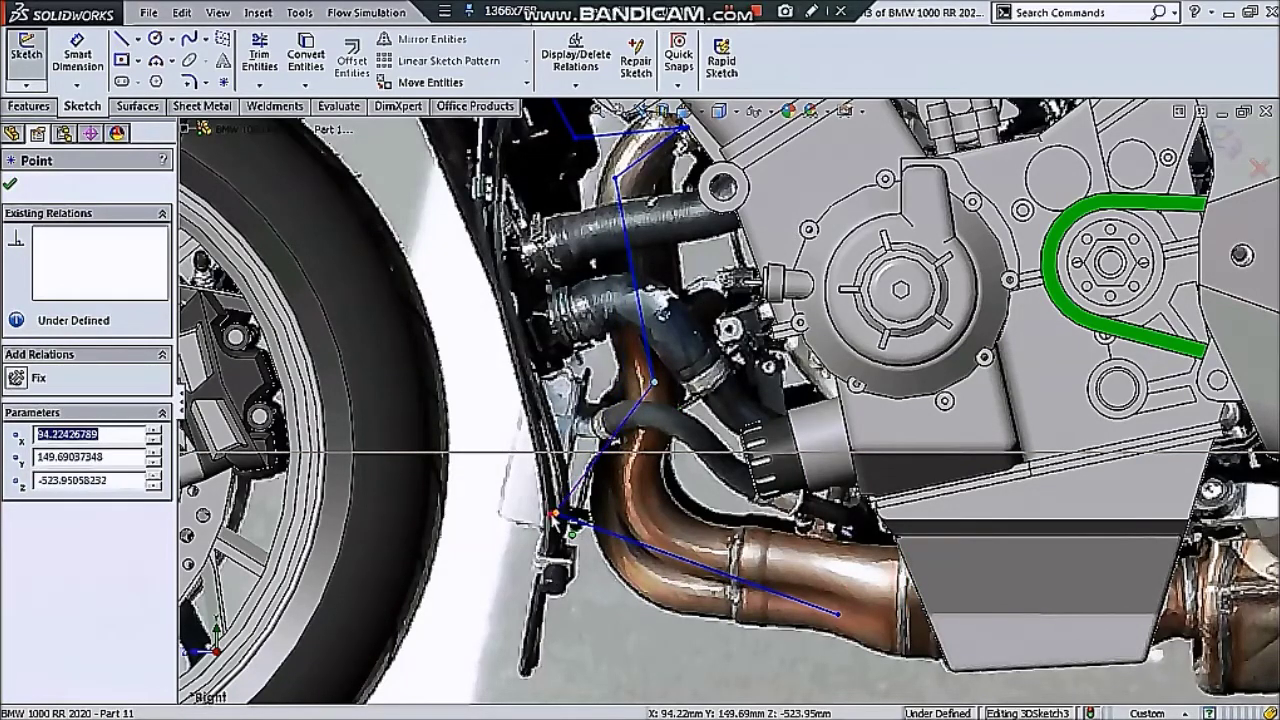
# - Drag the corner, bend and end vertices onto the pipe bends and the muffler joint
pyautogui.moveTo(553, 514); pyautogui.dragTo(620, 511)
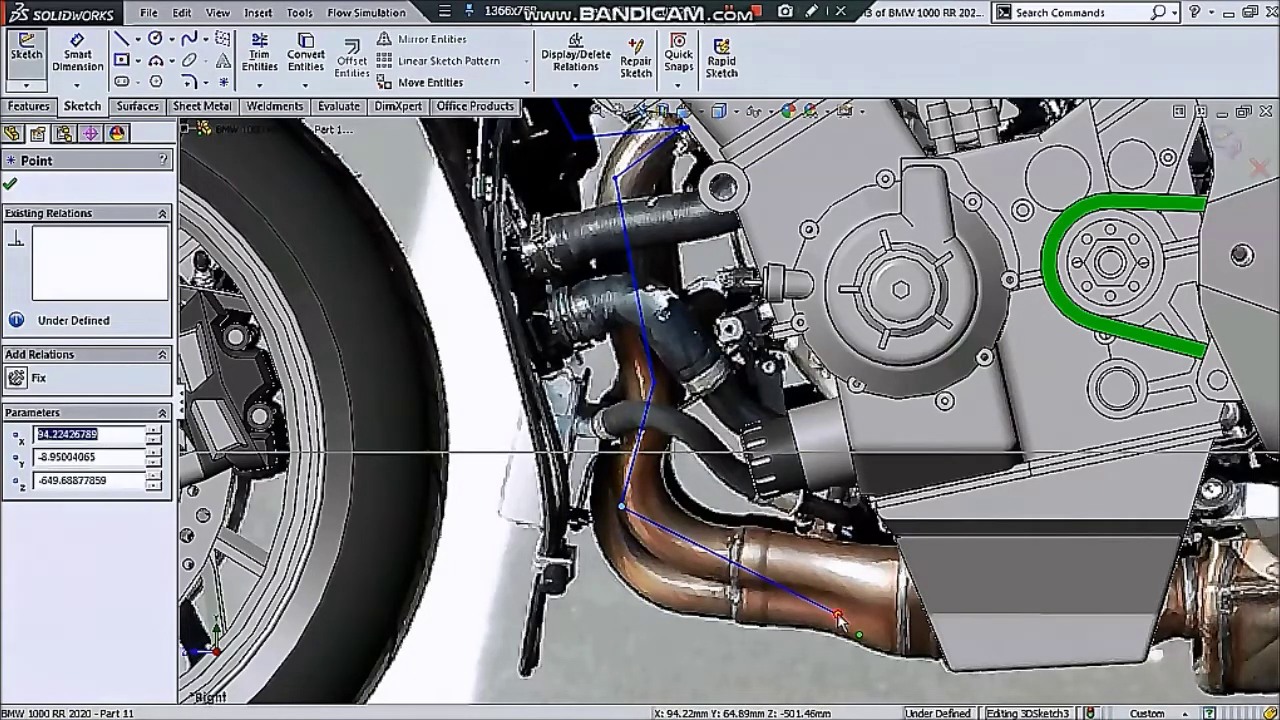
pyautogui.moveTo(839, 616); pyautogui.dragTo(872, 587)
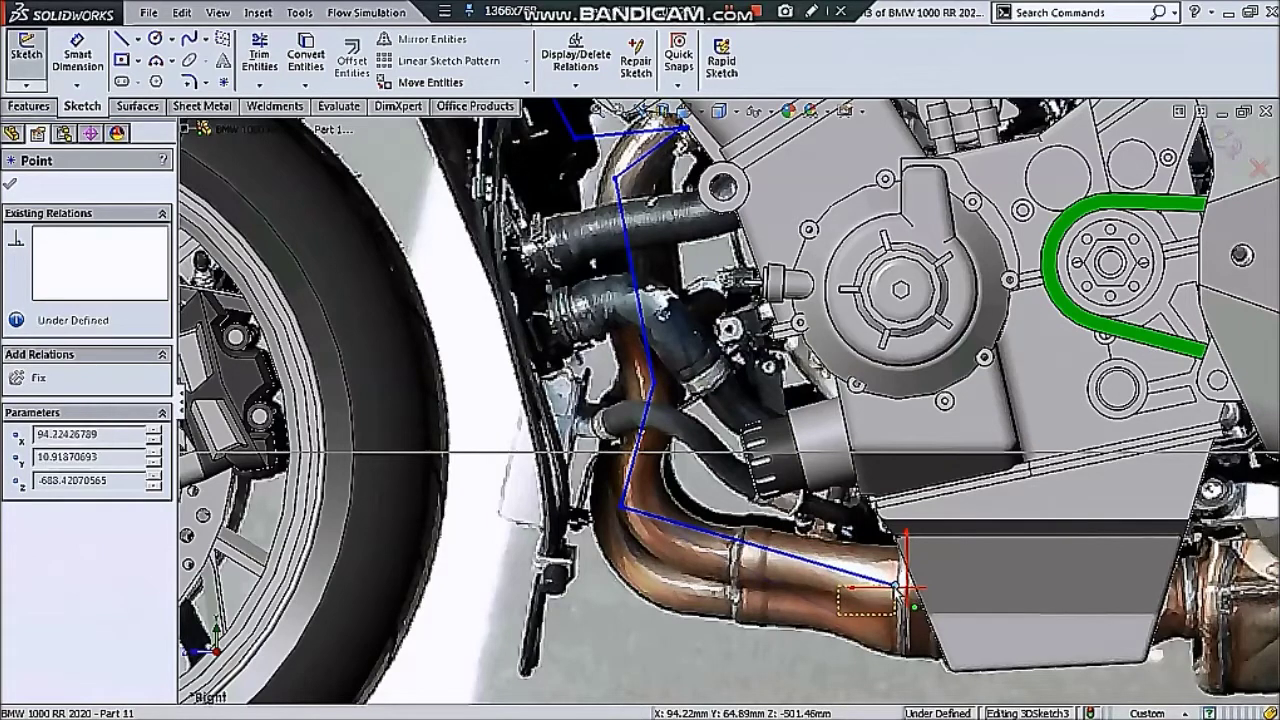
pyautogui.moveTo(908, 590); pyautogui.dragTo(897, 582)
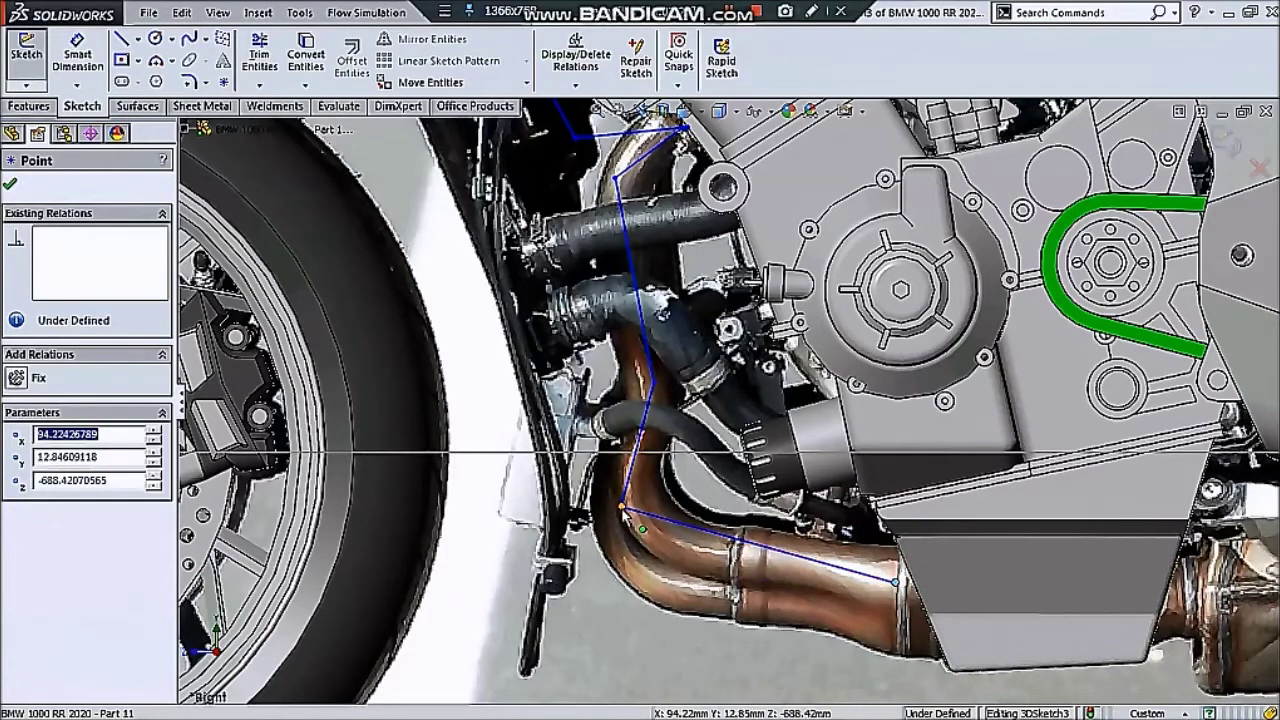
pyautogui.moveTo(622, 507); pyautogui.dragTo(611, 530)
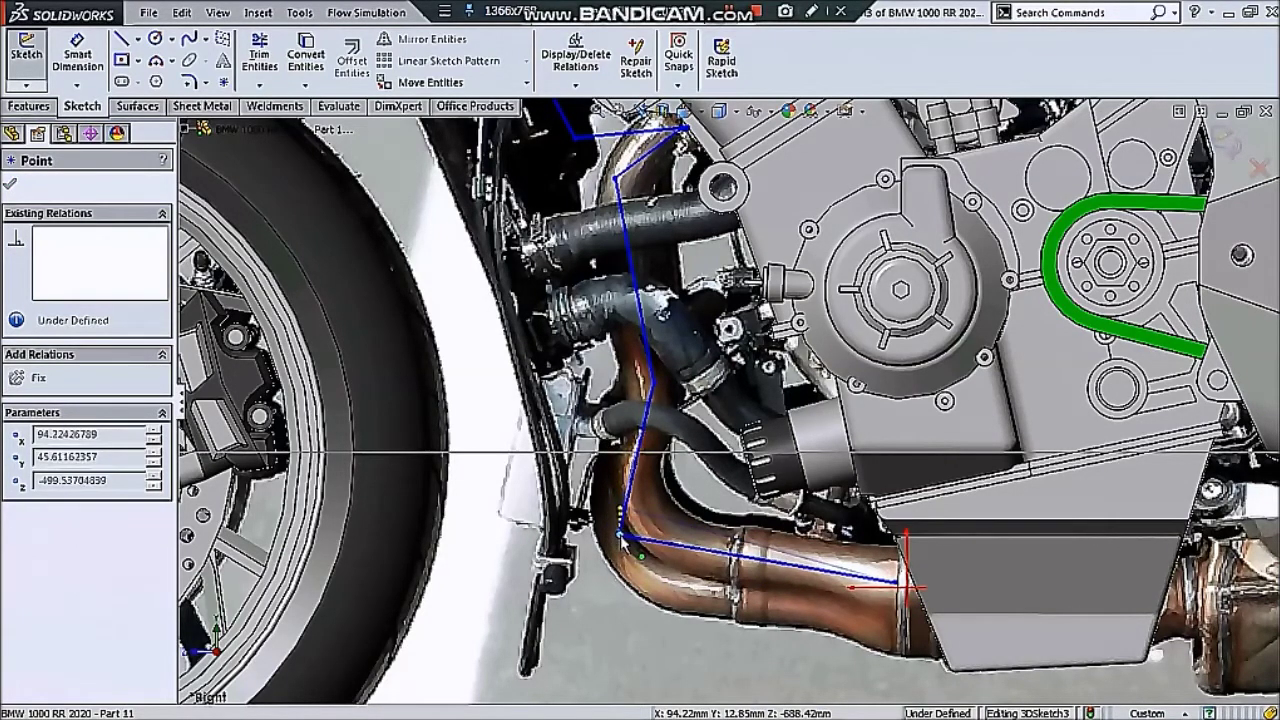
pyautogui.click(890, 582)
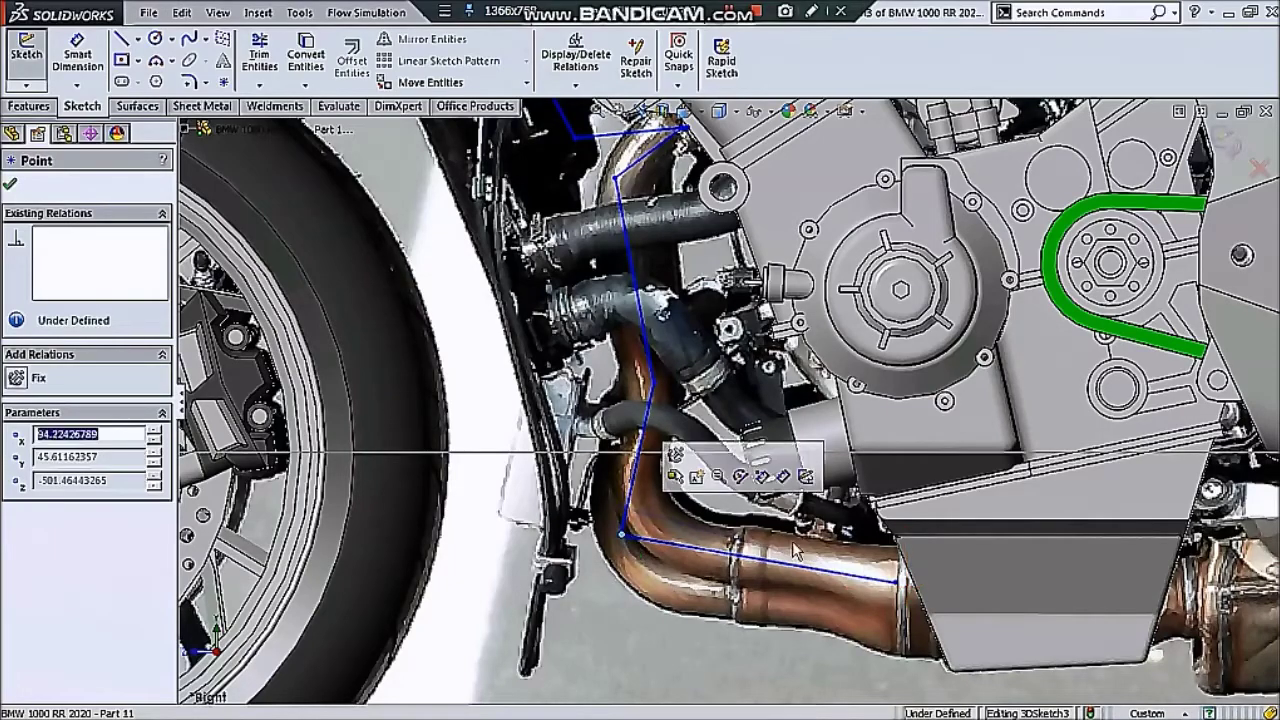
pyautogui.moveTo(897, 580); pyautogui.dragTo(906, 558)
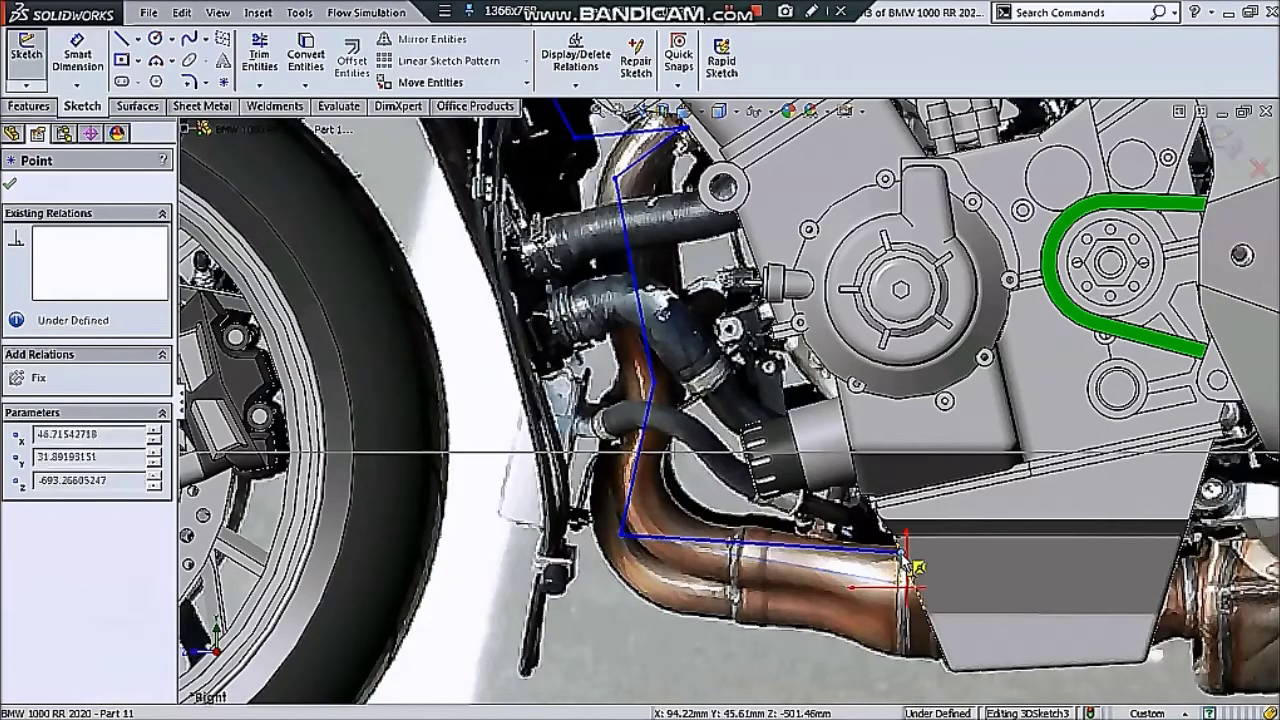
pyautogui.scroll(5, 880, 500)
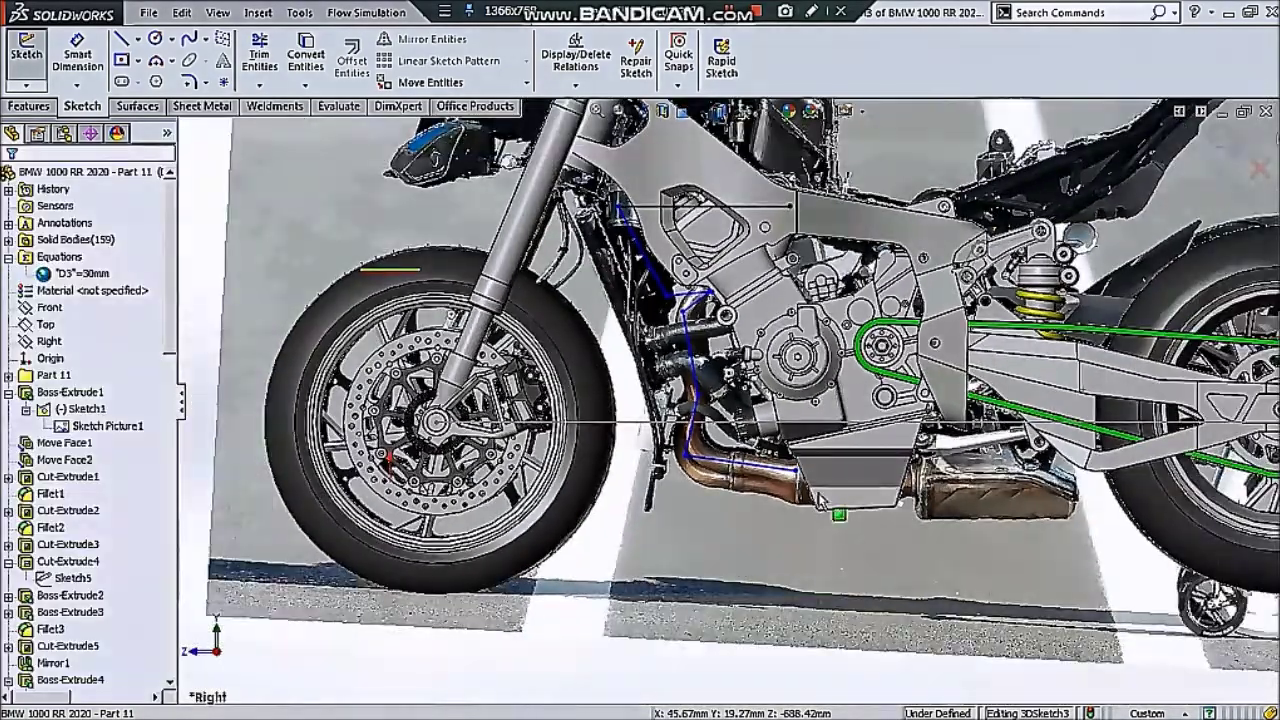
# - Make the rear path line, Line8, parallel to the face under the engine
pyautogui.scroll(-5, 880, 480)
pyautogui.moveTo(880, 480)
pyautogui.mouseDown(button='middle')
pyautogui.moveTo(871, 464)
pyautogui.moveTo(951, 423)
pyautogui.moveTo(940, 503)
pyautogui.moveTo(916, 519)
pyautogui.moveTo(957, 561)
pyautogui.moveTo(951, 526)
pyautogui.moveTo(1062, 103)
pyautogui.mouseUp(button='middle')
pyautogui.click(575, 418)
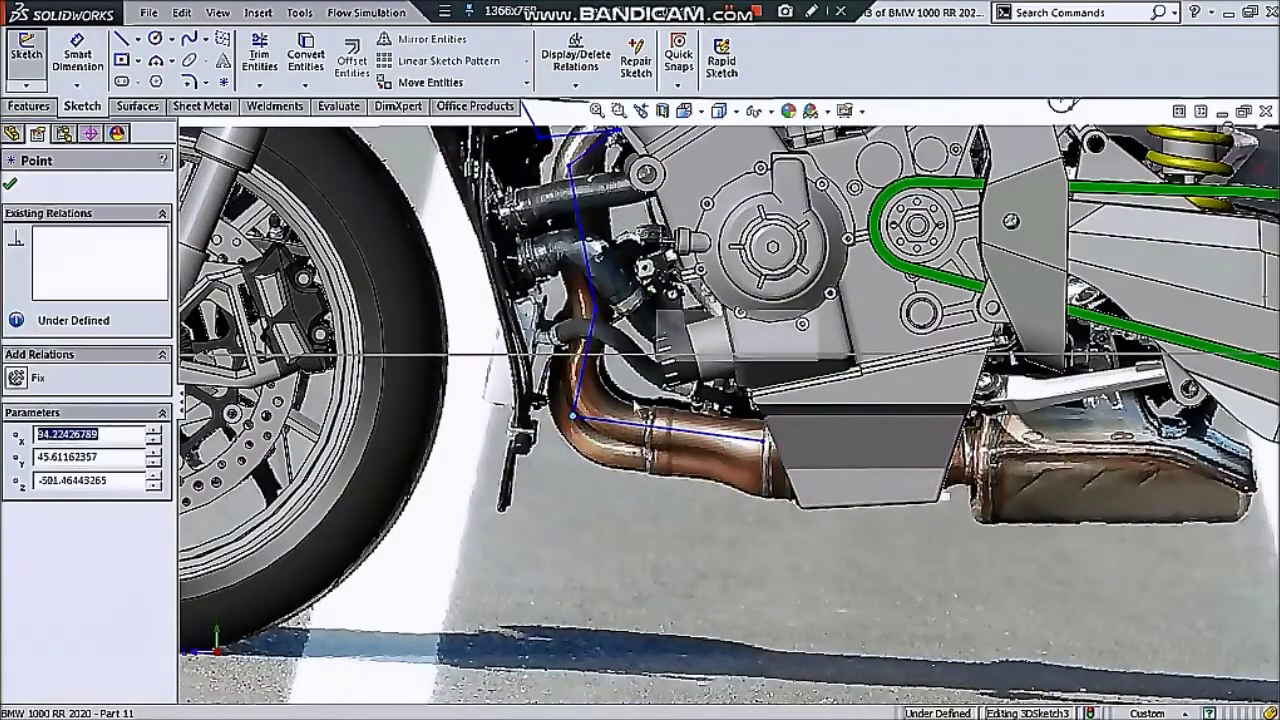
pyautogui.click(710, 440)
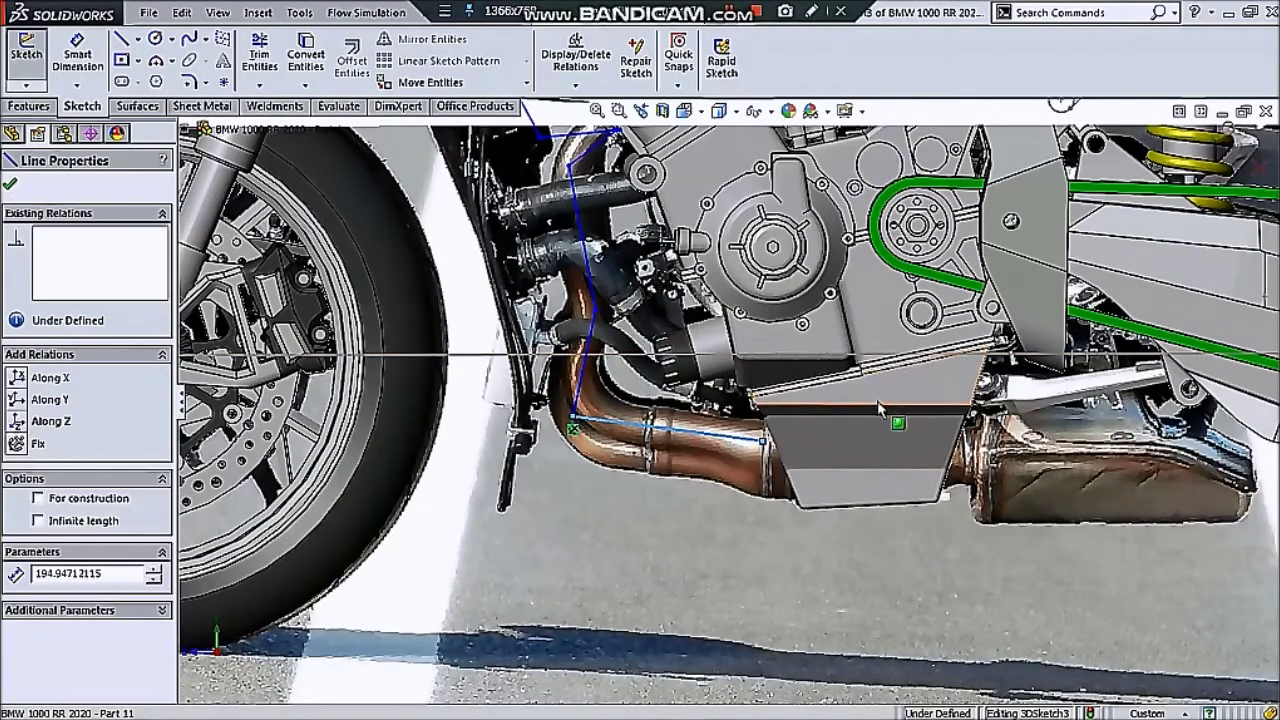
pyautogui.keyDown('ctrl'); pyautogui.click(952, 372); pyautogui.keyUp('ctrl')
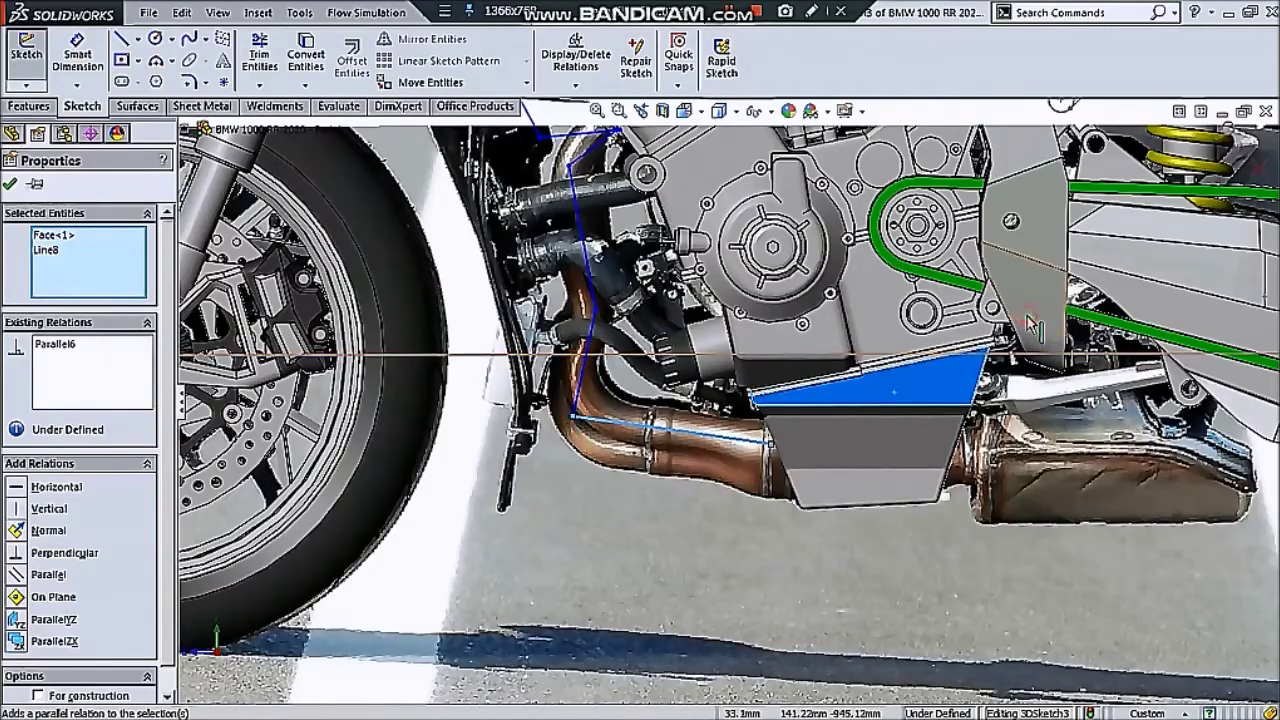
pyautogui.press('Escape')
# - Orbit and zoom around the bike to view it from underneath
pyautogui.press('f')
pyautogui.moveTo(1062, 103); pyautogui.dragTo(1225, 140, button='middle')
pyautogui.moveTo(808, 490)
pyautogui.mouseDown(button='middle')
pyautogui.moveTo(737, 620)
pyautogui.moveTo(689, 523)
pyautogui.moveTo(700, 425)
pyautogui.moveTo(671, 413)
pyautogui.moveTo(655, 370)
pyautogui.mouseUp(button='middle')
pyautogui.scroll(-3, 672, 420)
pyautogui.scroll(-2, 672, 420)
pyautogui.scroll(-2, 668, 386)
pyautogui.scroll(-2, 668, 386)
pyautogui.scroll(3, 668, 386)
pyautogui.moveTo(783, 325)
pyautogui.mouseDown(button='middle')
pyautogui.moveTo(760, 290)
pyautogui.moveTo(734, 414)
pyautogui.moveTo(657, 491)
pyautogui.mouseUp(button='middle')
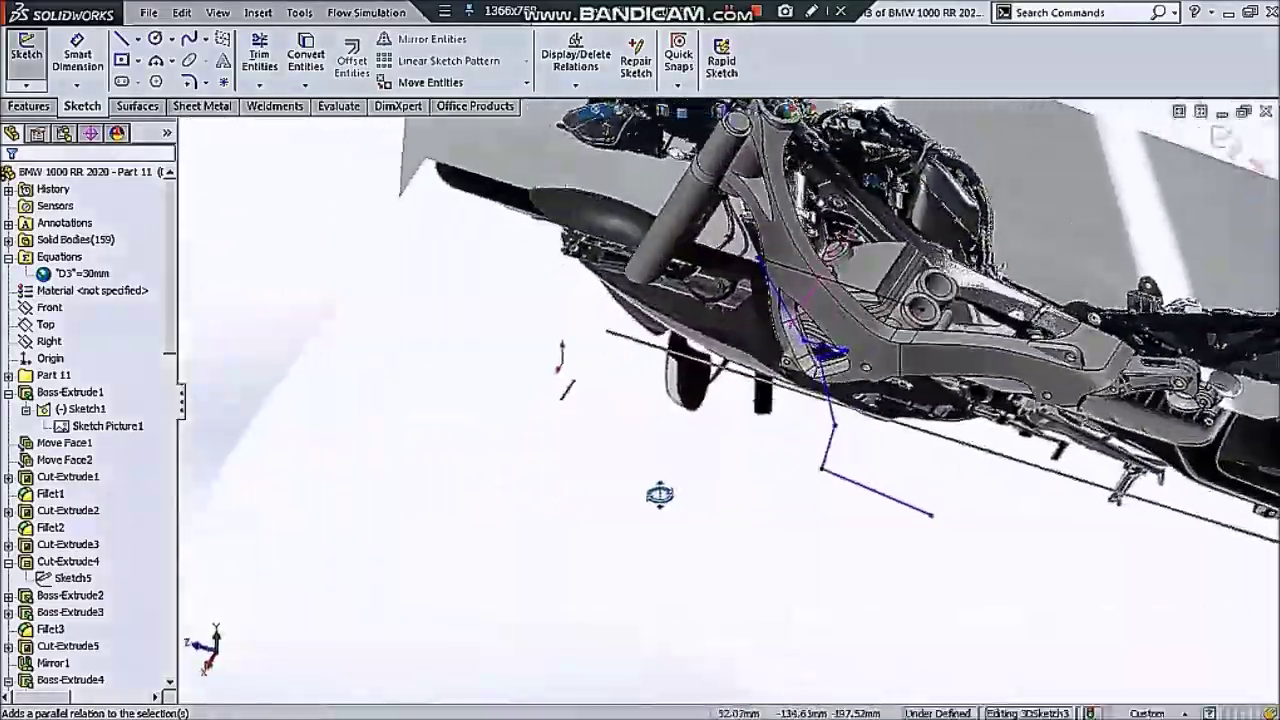
pyautogui.scroll(-2, 1013, 281)
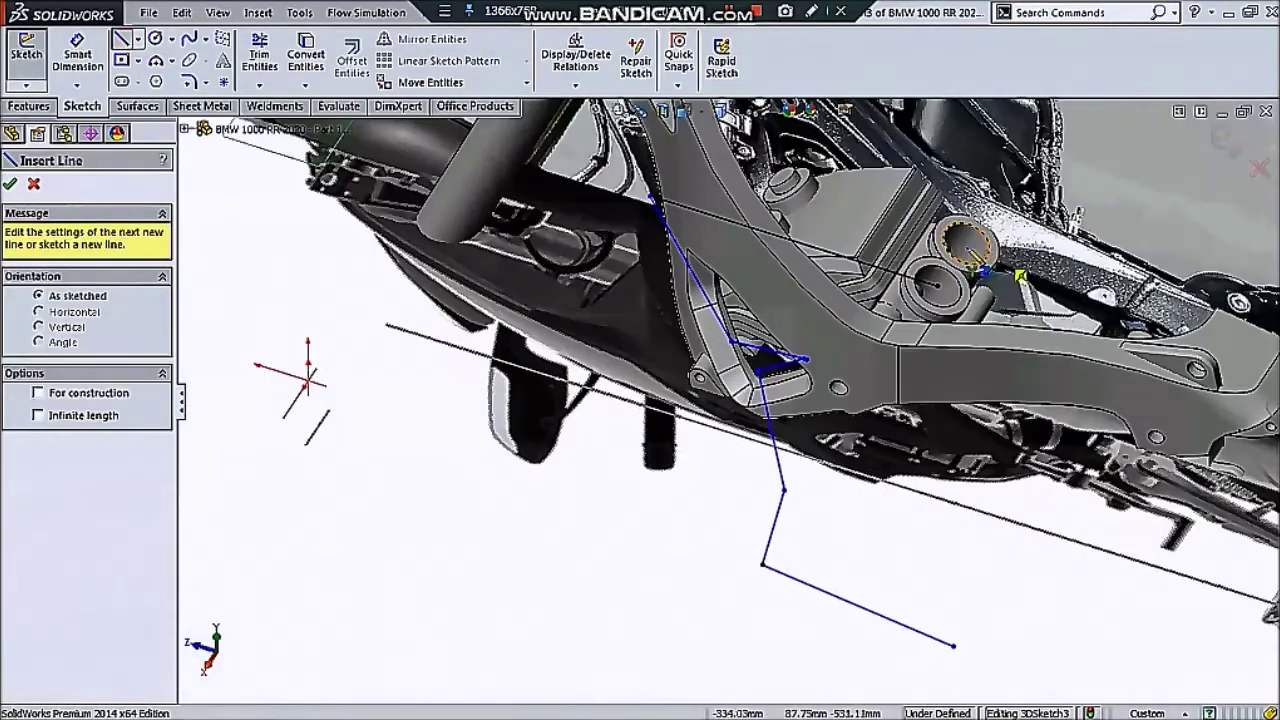
pyautogui.click(965, 245)
pyautogui.moveTo(769, 191); pyautogui.dragTo(764, 186, button='middle')
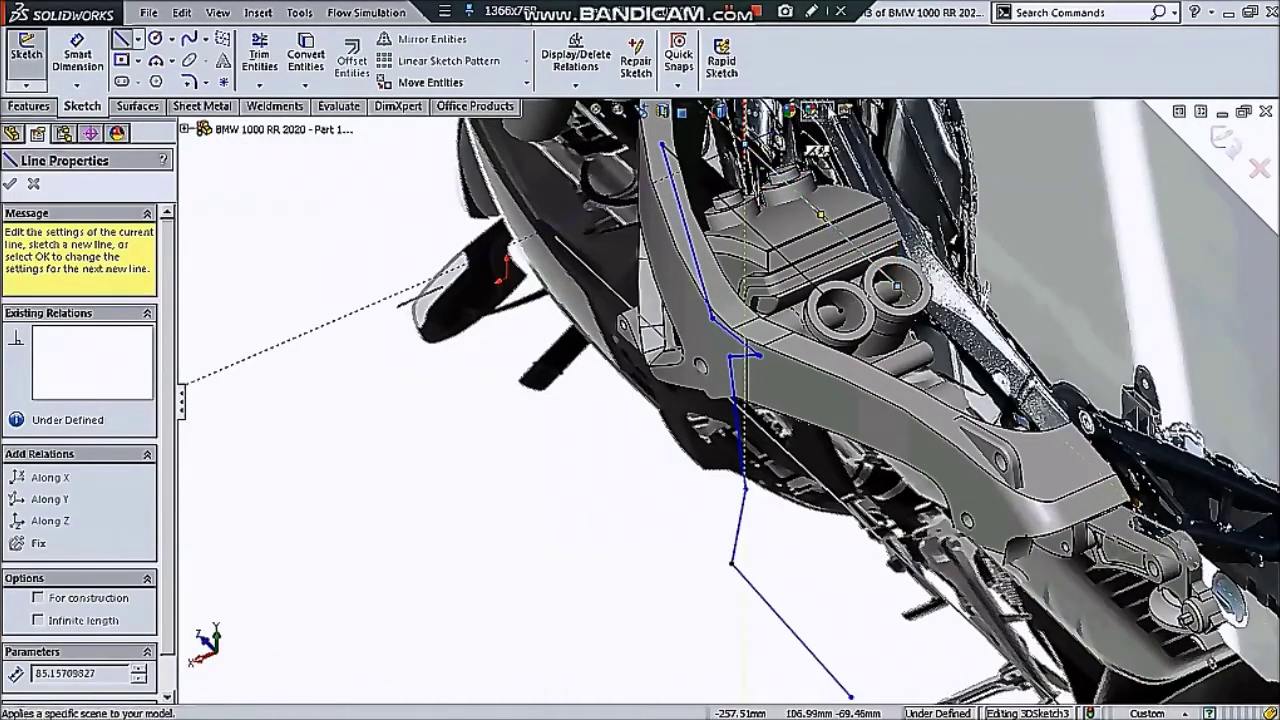
pyautogui.click(757, 110)
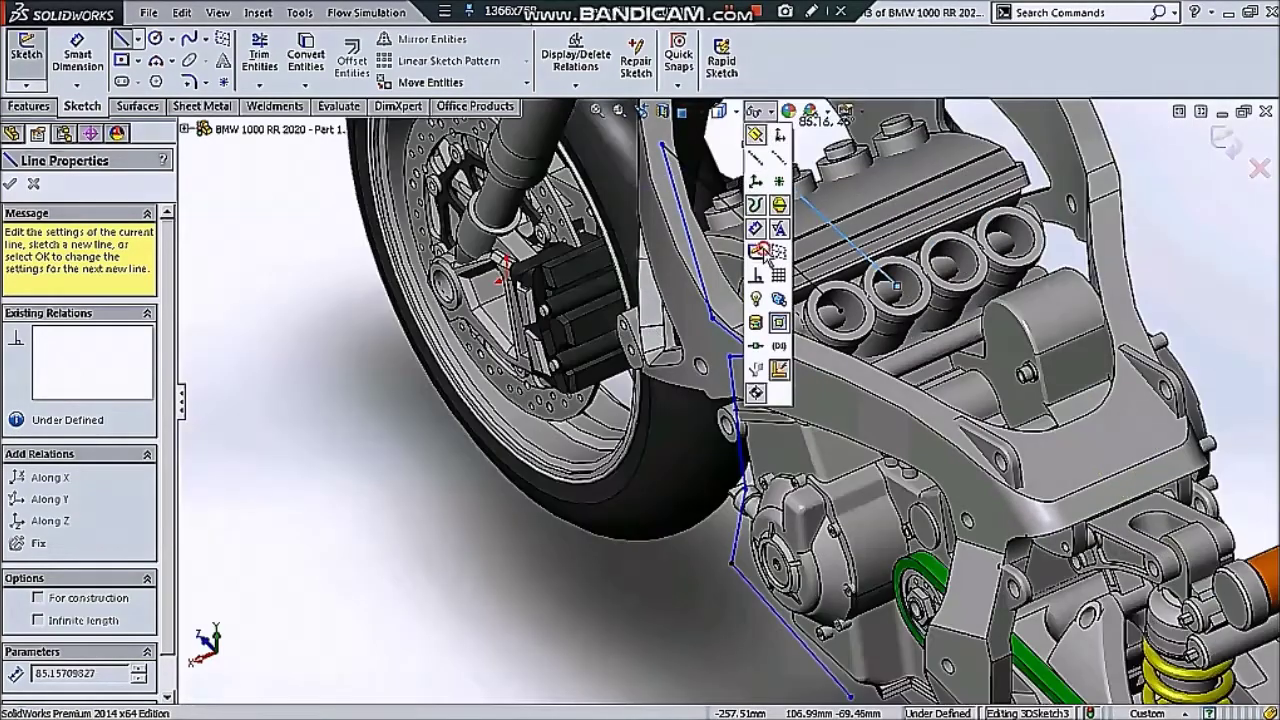
pyautogui.moveTo(655, 528); pyautogui.dragTo(608, 458, button='middle')
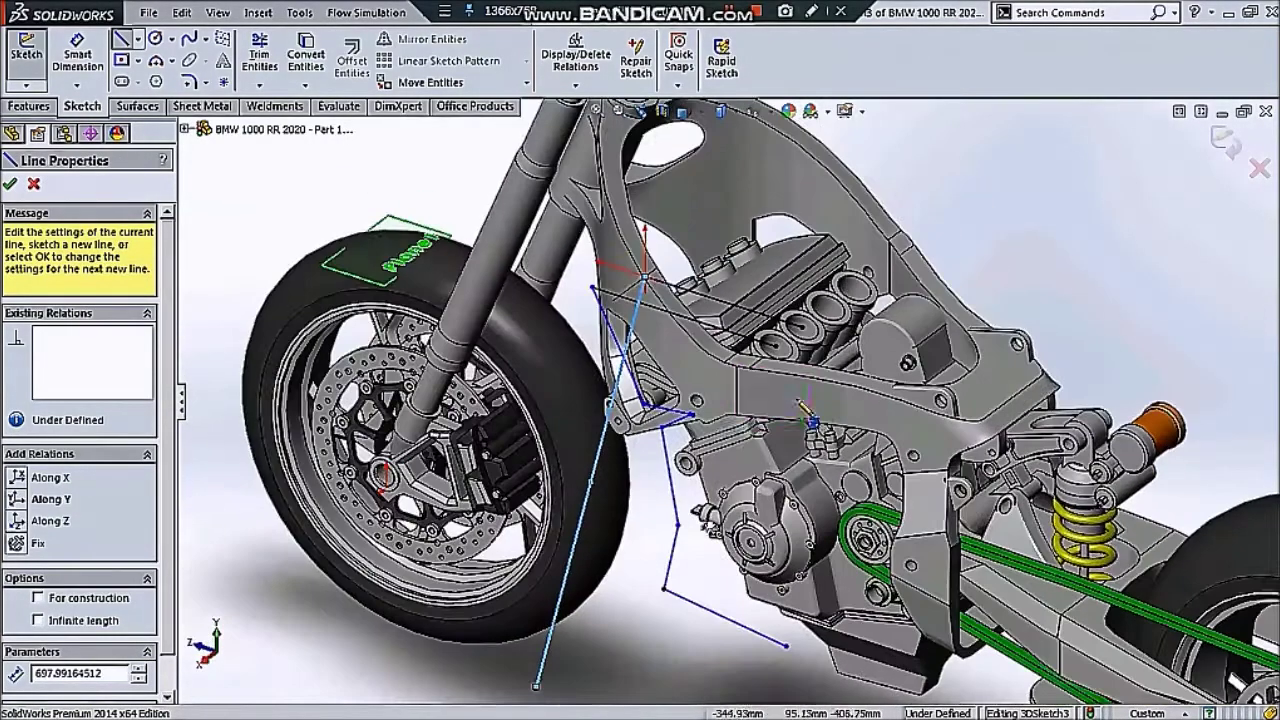
pyautogui.press('Escape')
pyautogui.click(665, 409)
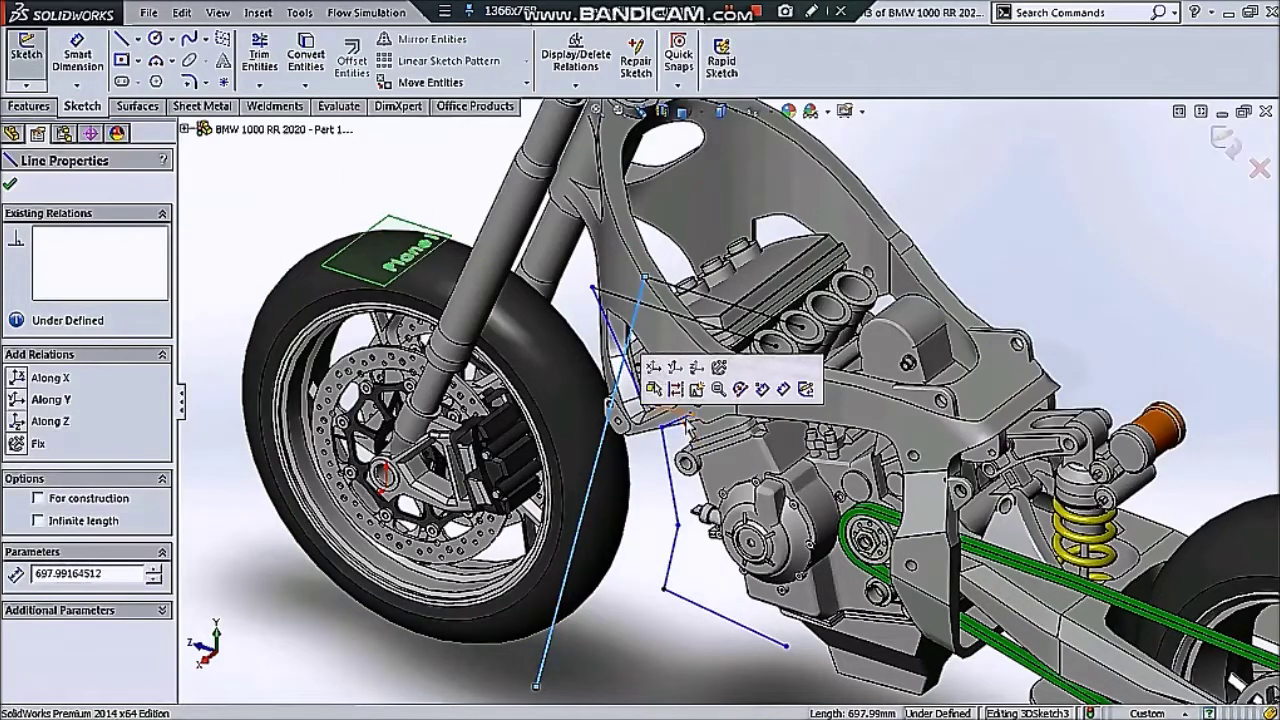
pyautogui.scroll(-3, 685, 265)
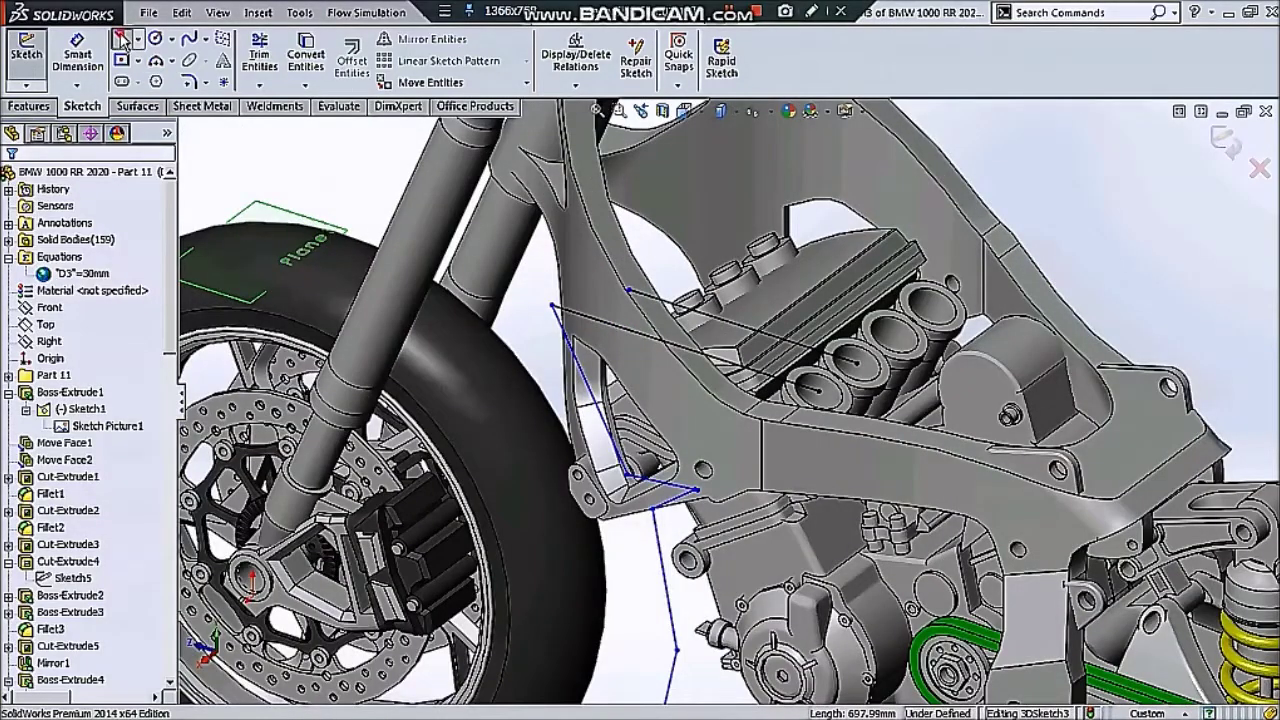
pyautogui.click(120, 40)
pyautogui.scroll(-2, 800, 428)
pyautogui.click(782, 424)
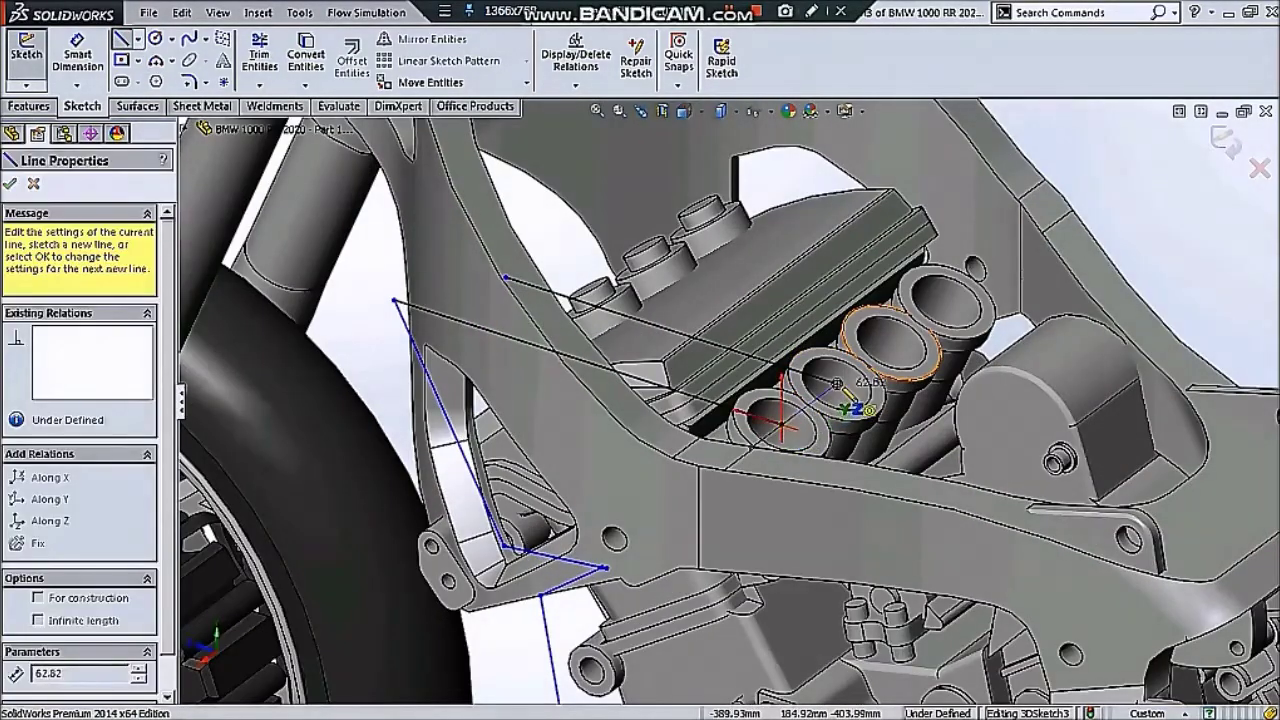
pyautogui.moveTo(808, 458)
pyautogui.mouseDown(button='middle')
pyautogui.moveTo(803, 572)
pyautogui.moveTo(186, 107)
pyautogui.mouseUp(button='middle')
pyautogui.press('Escape')
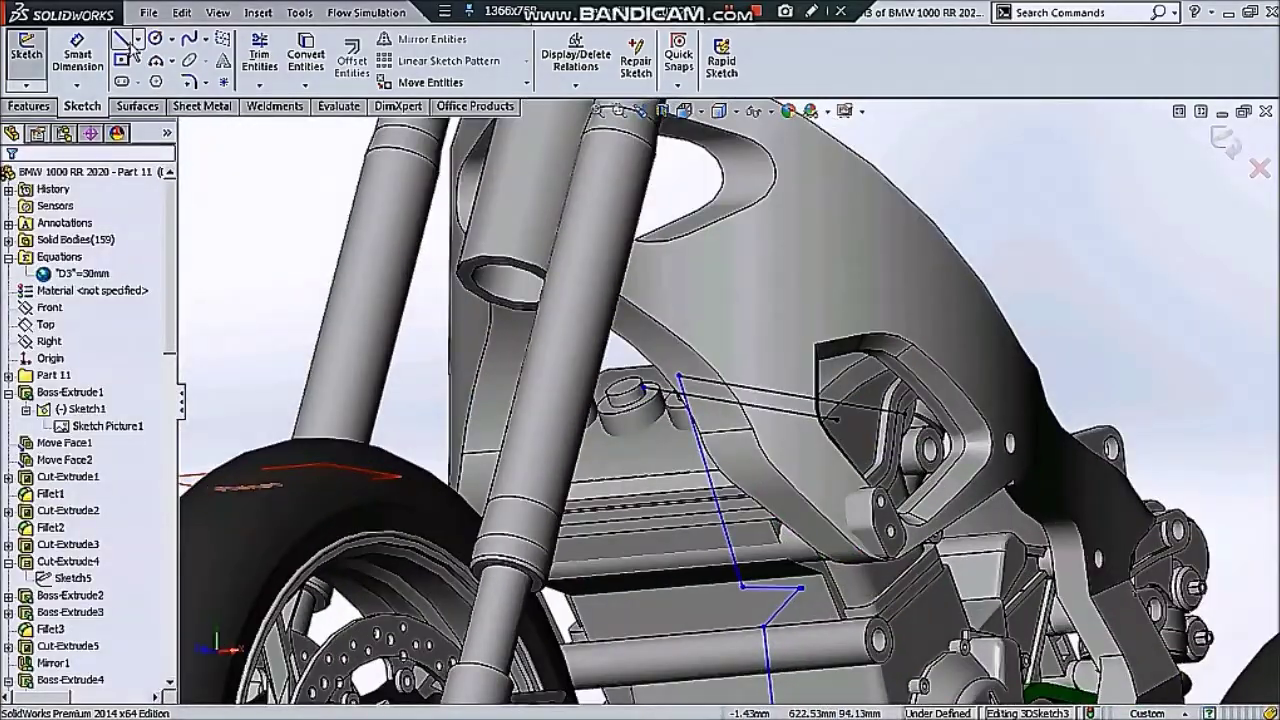
# - Abandon a first line attempt and reopen 3DSketch3 for editing
pyautogui.scroll(-3, 790, 595)
pyautogui.scroll(-3, 780, 590)
pyautogui.scroll(-3, 760, 585)
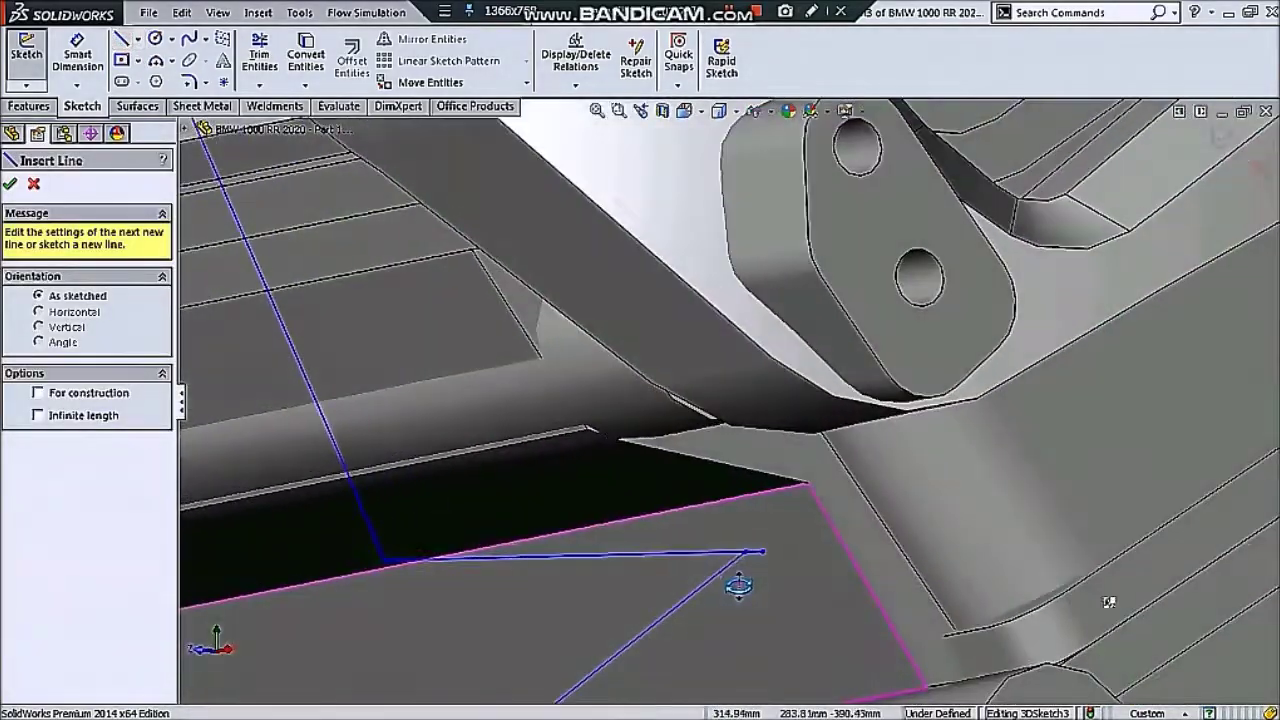
pyautogui.scroll(-2, 766, 575)
pyautogui.click(745, 531)
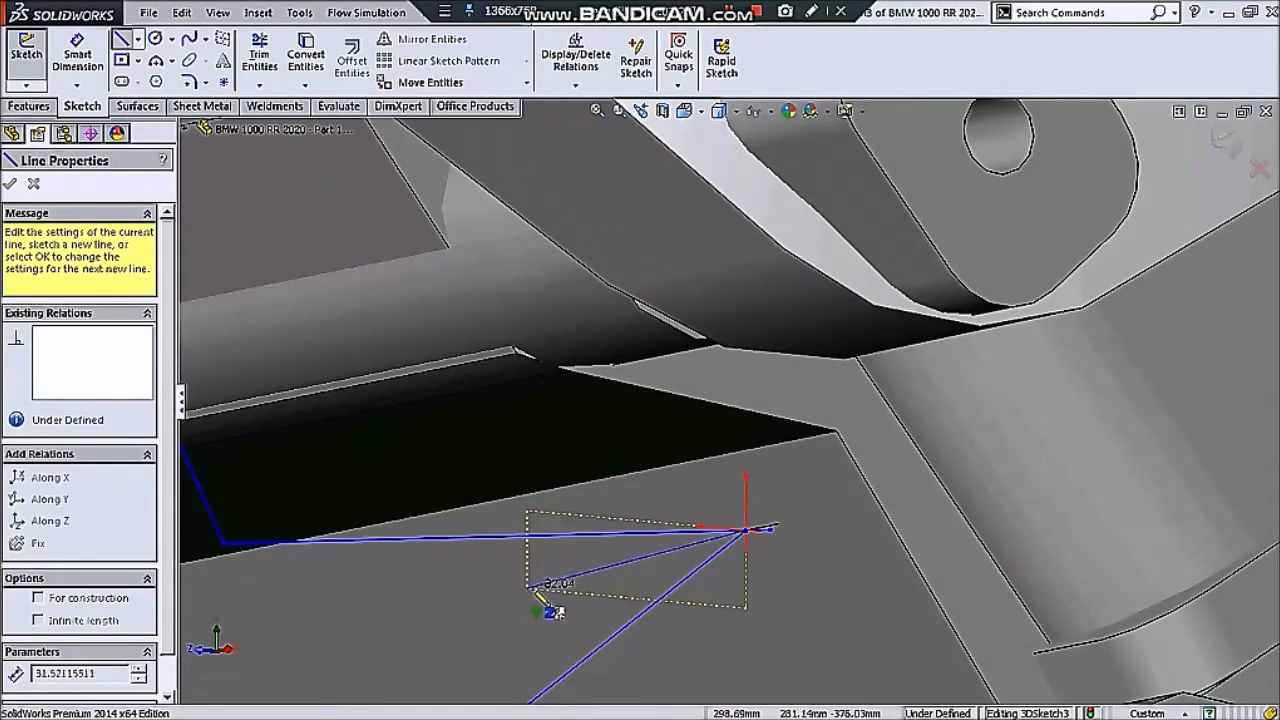
pyautogui.moveTo(607, 606); pyautogui.dragTo(583, 603, button='middle')
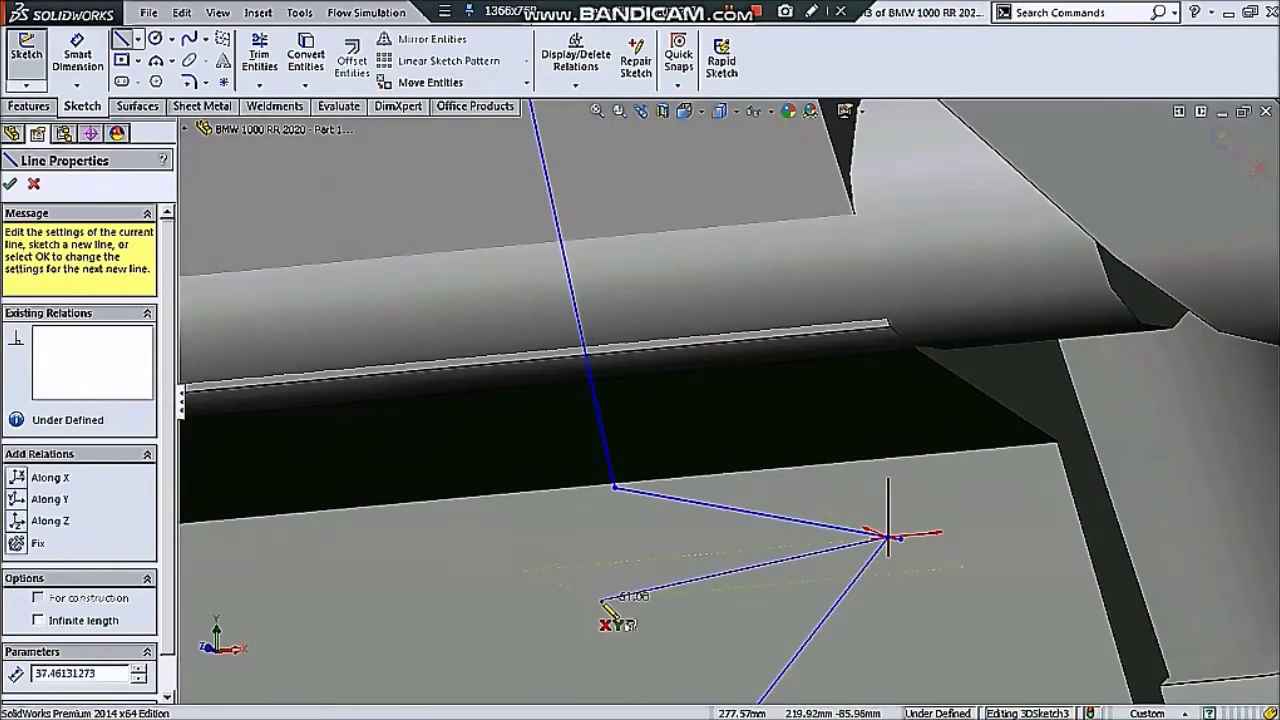
pyautogui.press('Escape')
pyautogui.moveTo(657, 588); pyautogui.dragTo(633, 572, button='middle')
pyautogui.scroll(5, 650, 577)
pyautogui.scroll(5, 665, 570)
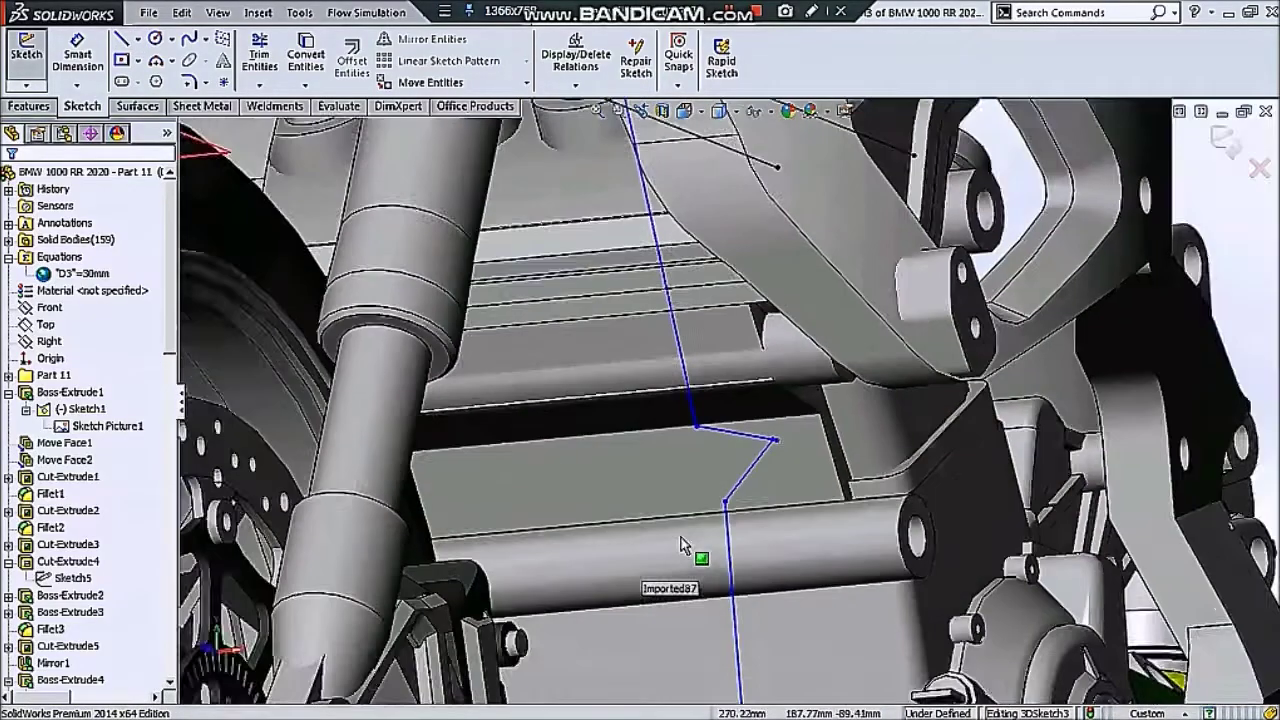
pyautogui.scroll(3, 694, 543)
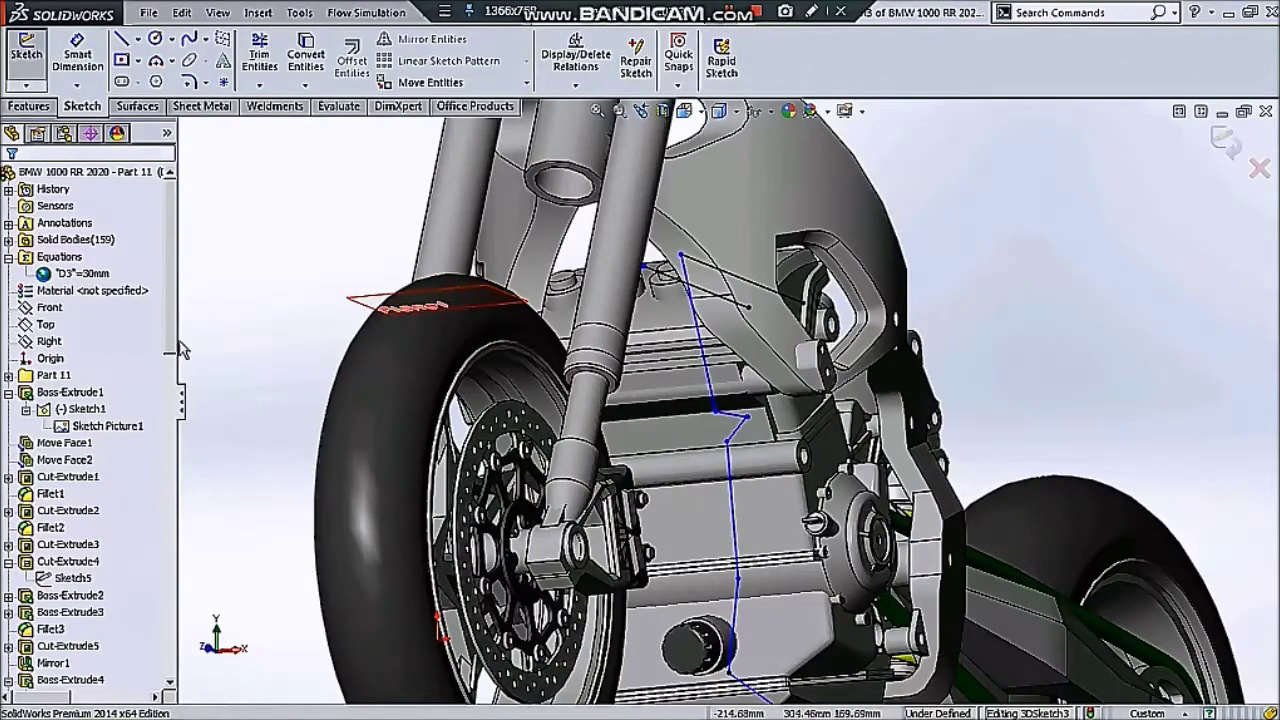
pyautogui.moveTo(172, 345); pyautogui.dragTo(170, 690)
pyautogui.click(85, 680)
pyautogui.click(117, 650)
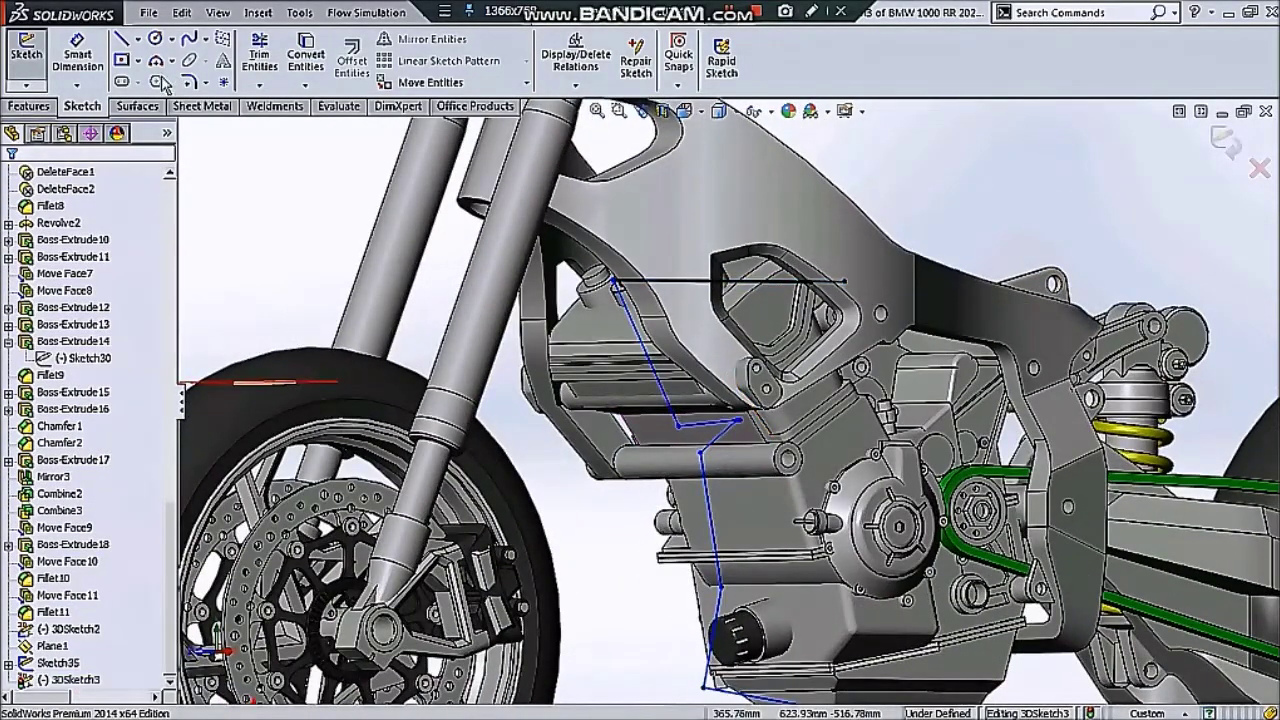
# - Draw a roughly 62.5 mm line along X from the path vertex on the crossbar tube
pyautogui.click(125, 42)
pyautogui.scroll(-2, 740, 455)
pyautogui.click(690, 456)
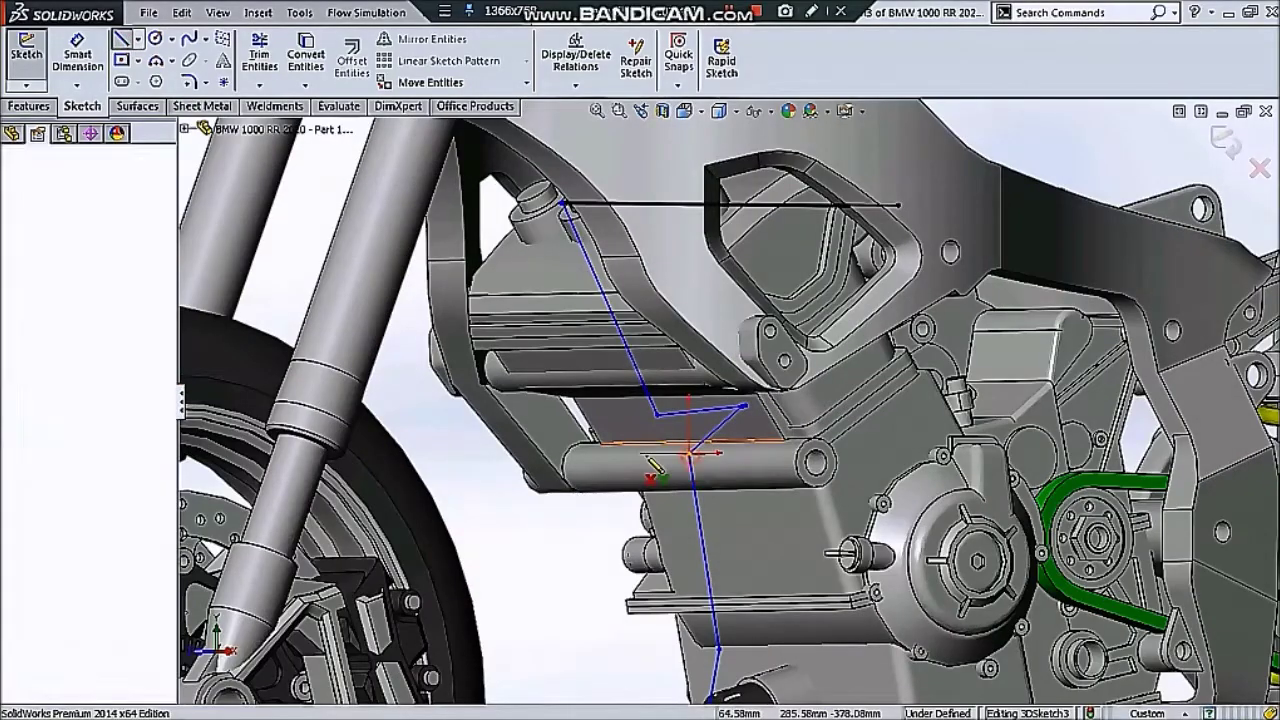
pyautogui.scroll(-1, 652, 462)
pyautogui.scroll(-2, 680, 476)
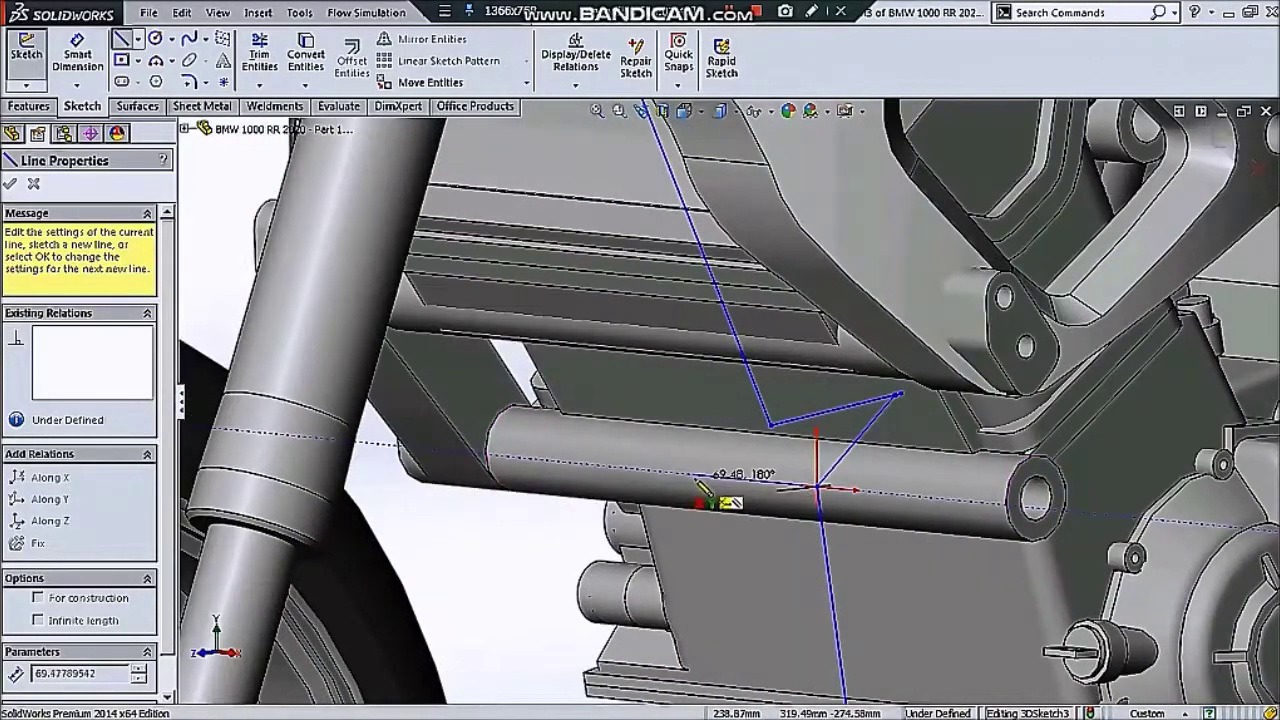
pyautogui.click(706, 477)
pyautogui.press('Escape')
# - Fix the new line's end point in place and select the line
pyautogui.click(818, 487)
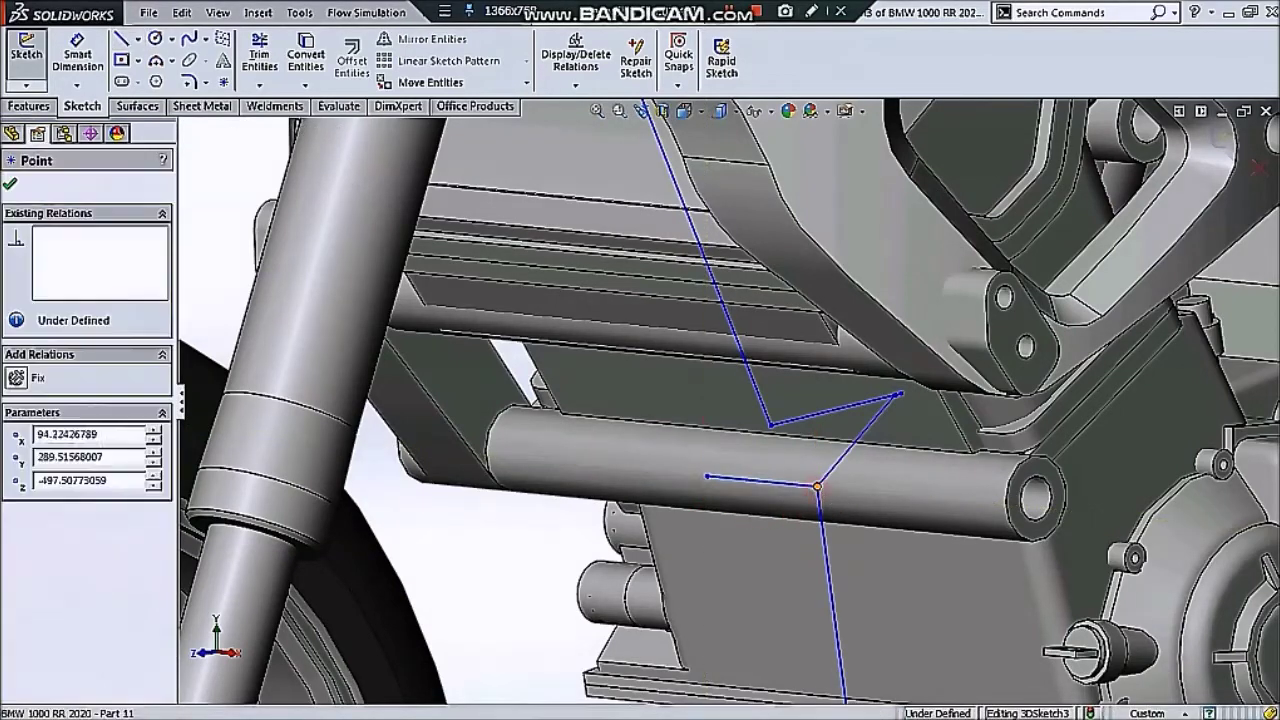
pyautogui.click(900, 414)
pyautogui.press('Escape')
pyautogui.scroll(-1, 809, 466)
pyautogui.click(733, 485)
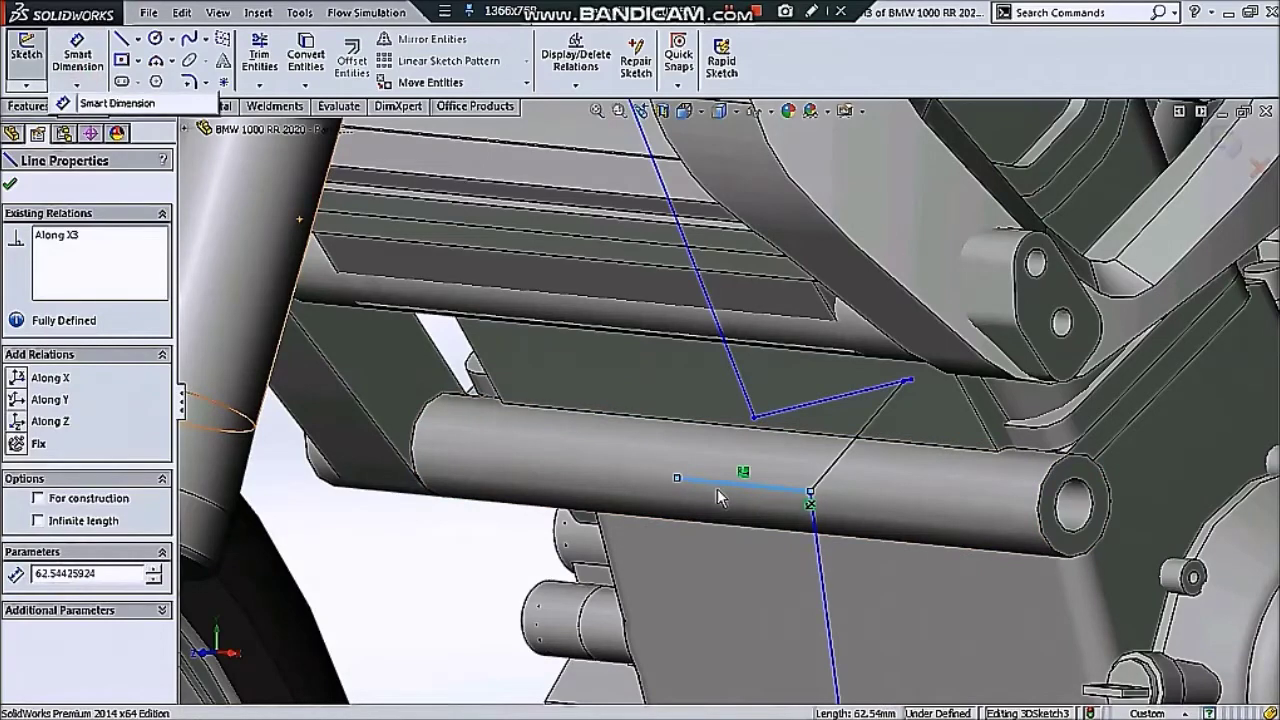
pyautogui.click(77, 55)
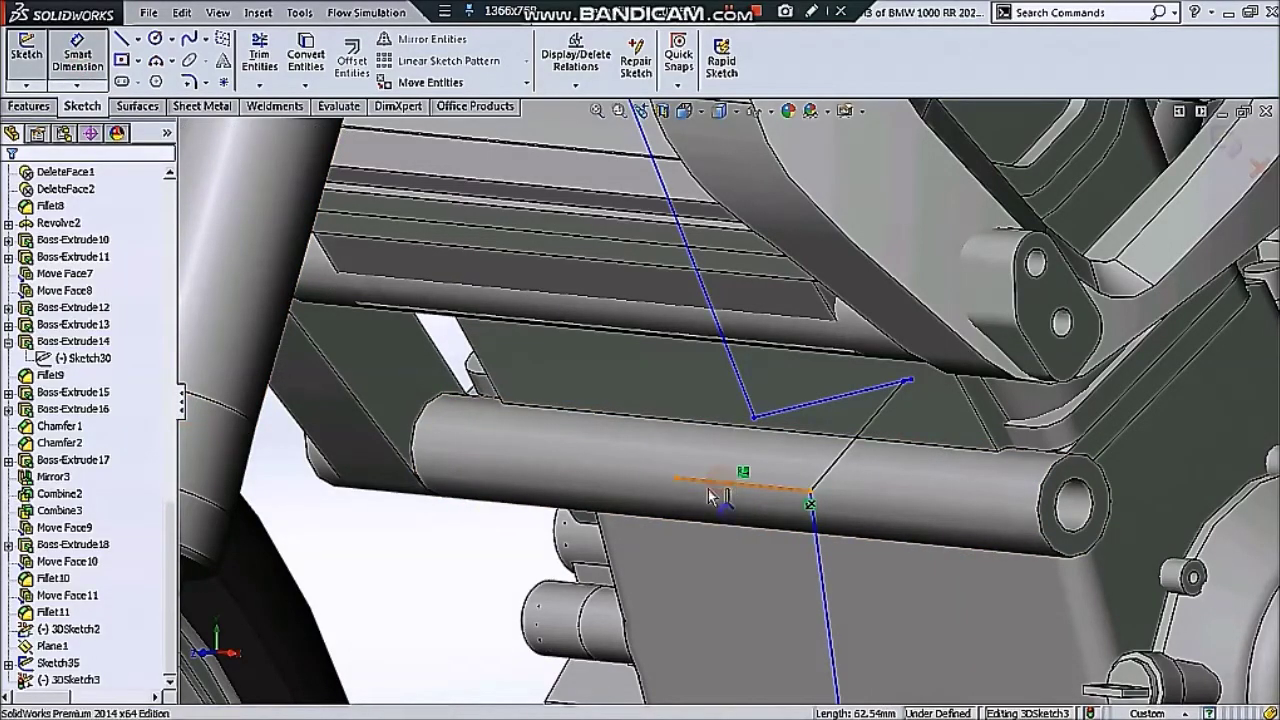
# - Dimension the exhaust sketch line to a length of 62.82
pyautogui.click(735, 486)
pyautogui.click(585, 555)
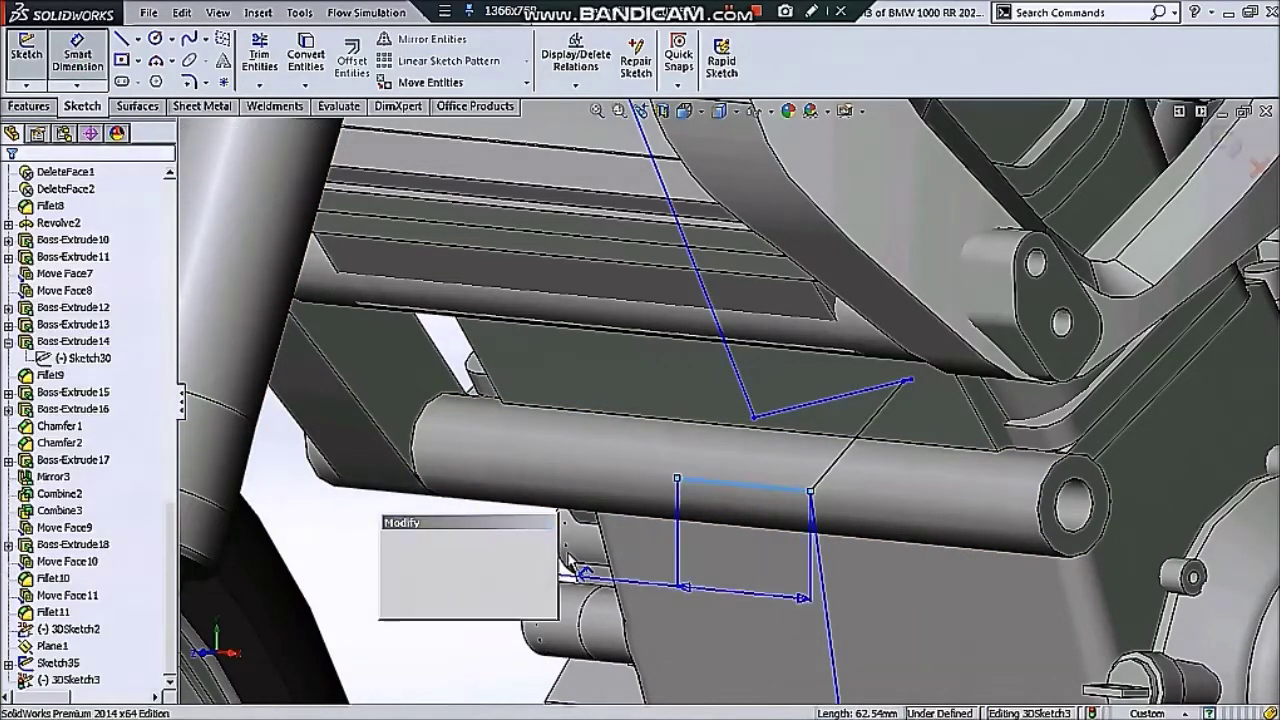
pyautogui.write('62.82')
pyautogui.press('Return')
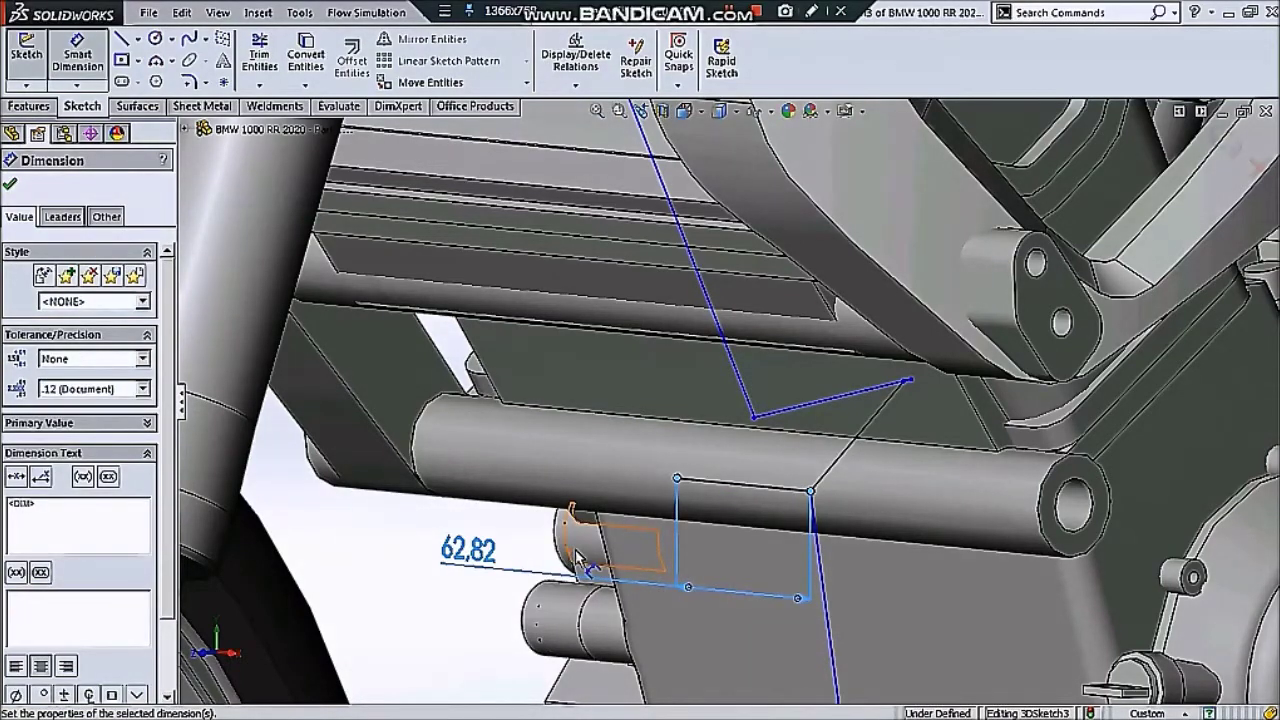
pyautogui.press('Escape')
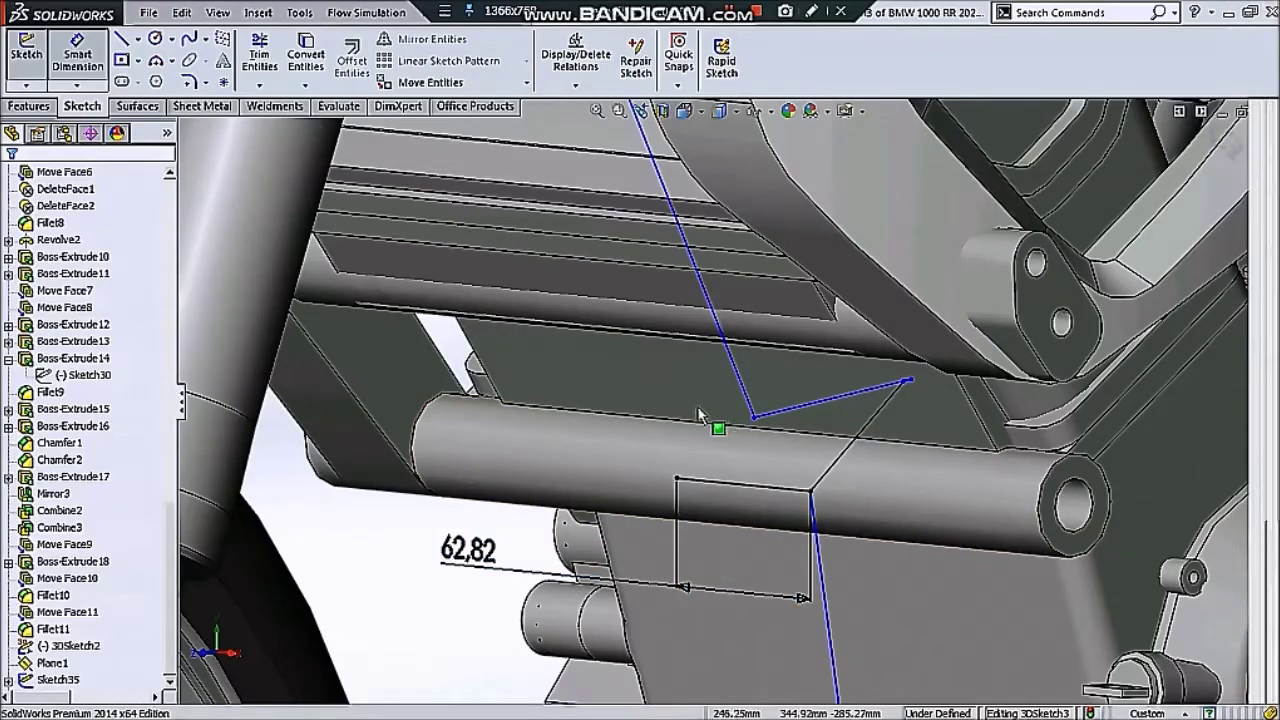
pyautogui.scroll(3, 700, 400)
pyautogui.scroll(3, 700, 400)
pyautogui.moveTo(783, 457)
pyautogui.mouseDown(button='middle')
pyautogui.moveTo(800, 450)
pyautogui.moveTo(777, 434)
pyautogui.moveTo(637, 441)
pyautogui.moveTo(629, 434)
pyautogui.moveTo(657, 443)
pyautogui.moveTo(670, 378)
pyautogui.mouseUp(button='middle')
pyautogui.scroll(-3, 780, 445)
pyautogui.scroll(-2, 761, 432)
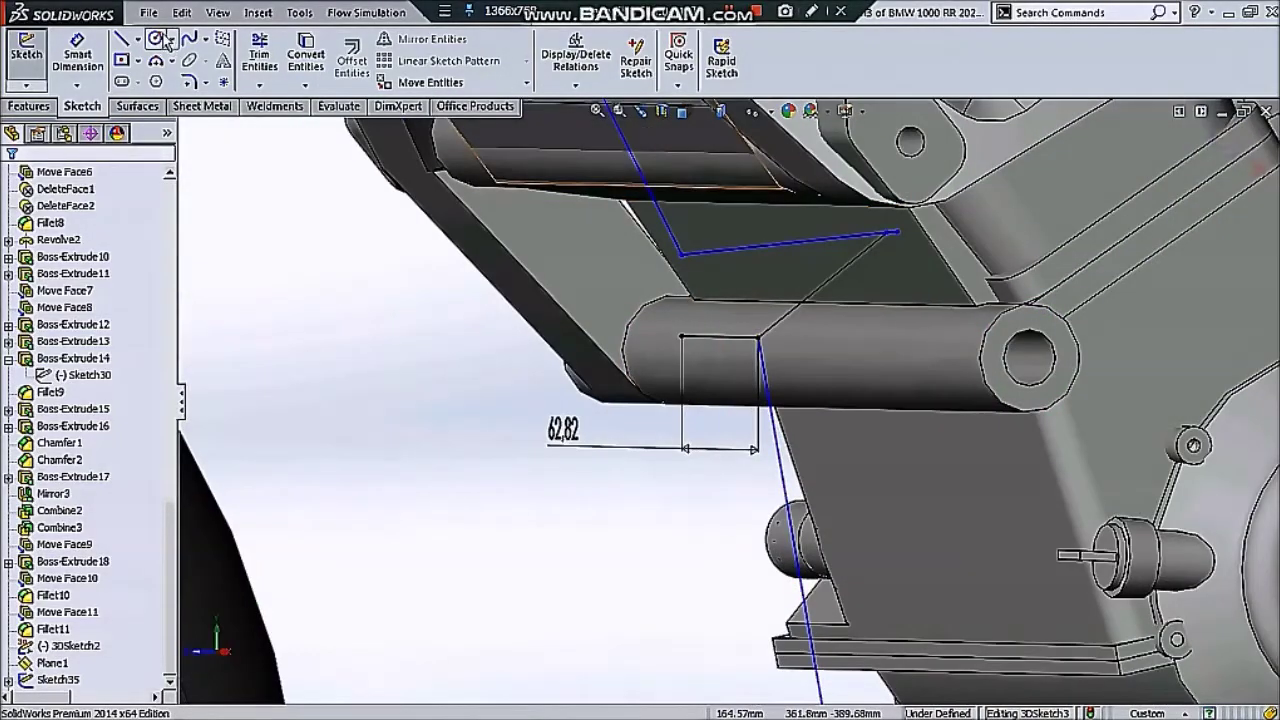
# - Draw a new angled line from the dimensioned line's end up above the crossbar tube
pyautogui.click(124, 40)
pyautogui.click(683, 338)
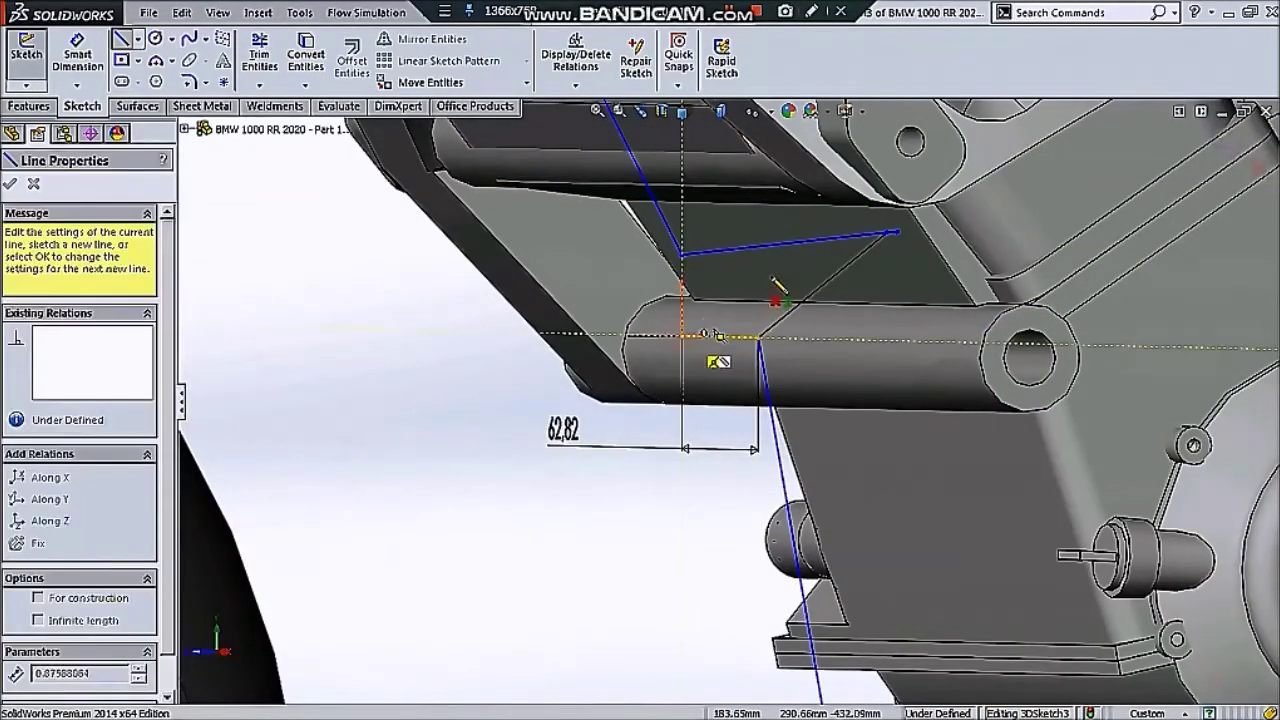
pyautogui.doubleClick(776, 284)
pyautogui.scroll(-2, 776, 284)
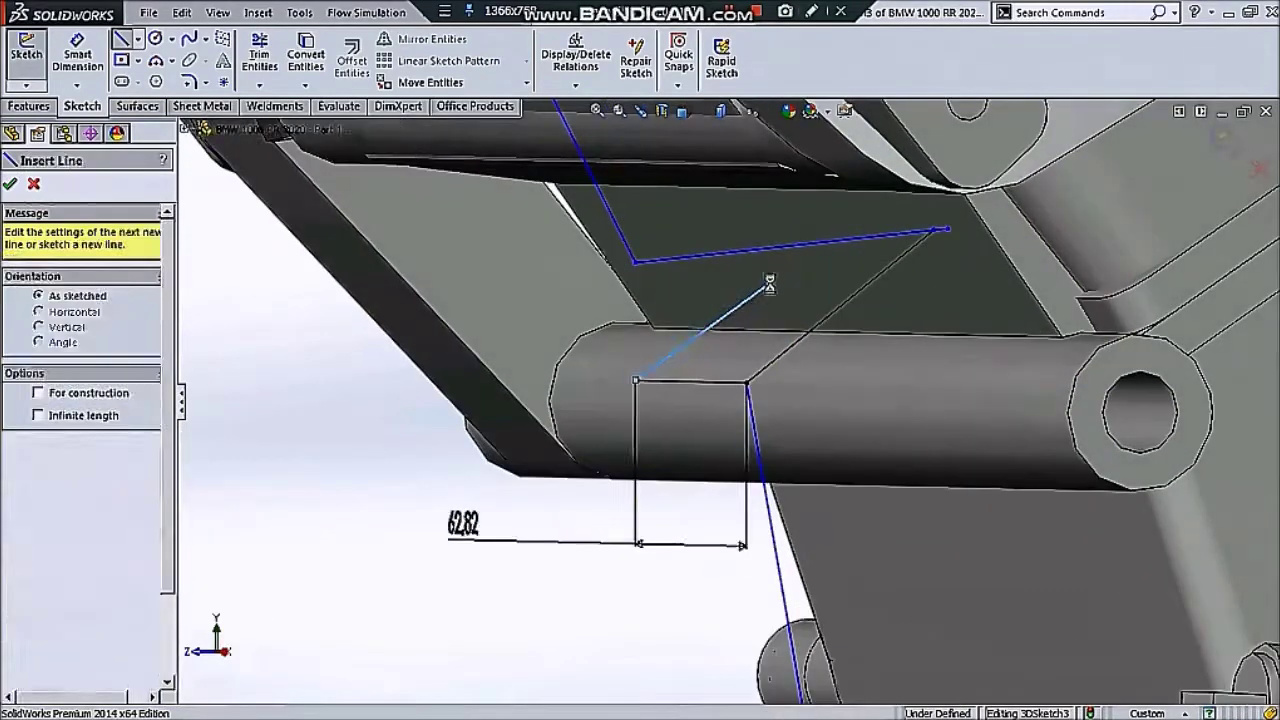
pyautogui.press('Escape')
# - Make the two angled lines parallel, then check the angled line's end point against the engine face
pyautogui.click(700, 334)
pyautogui.keyDown('ctrl'); pyautogui.click(845, 325); pyautogui.keyUp('ctrl')
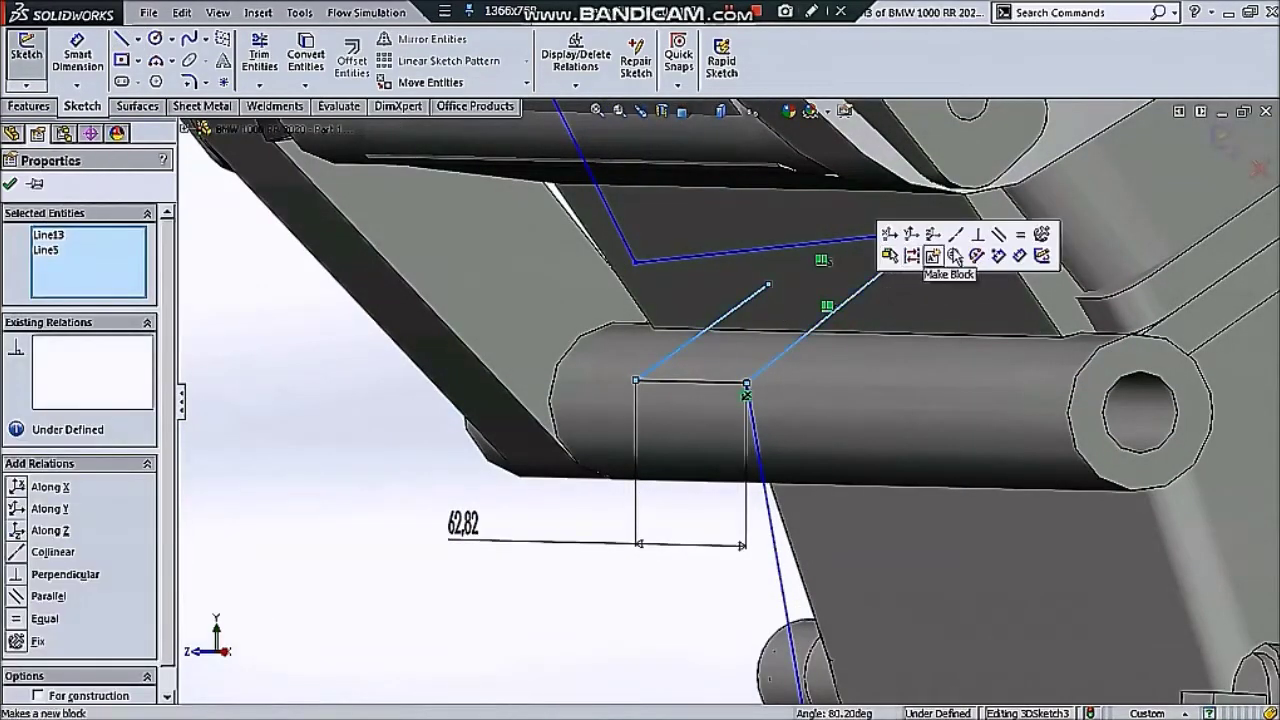
pyautogui.click(990, 242)
pyautogui.press('Escape')
pyautogui.scroll(2, 842, 283)
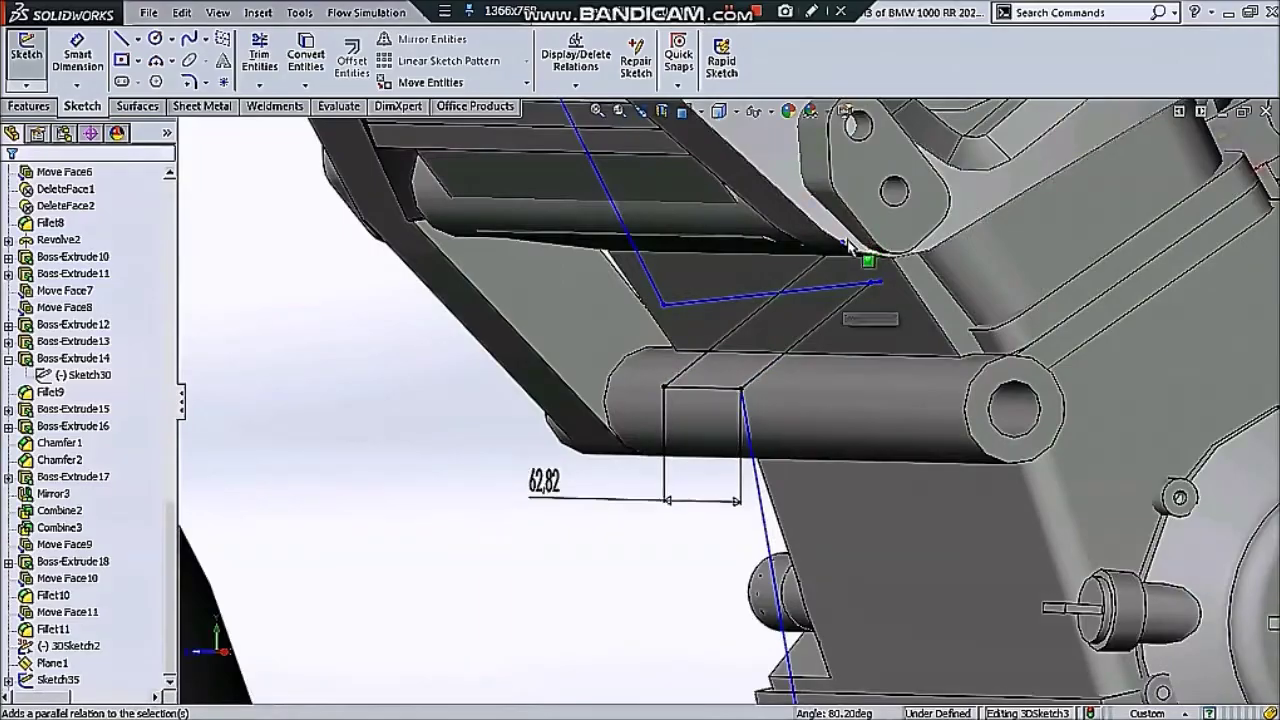
pyautogui.click(876, 283)
pyautogui.keyDown('ctrl'); pyautogui.click(841, 272); pyautogui.keyUp('ctrl')
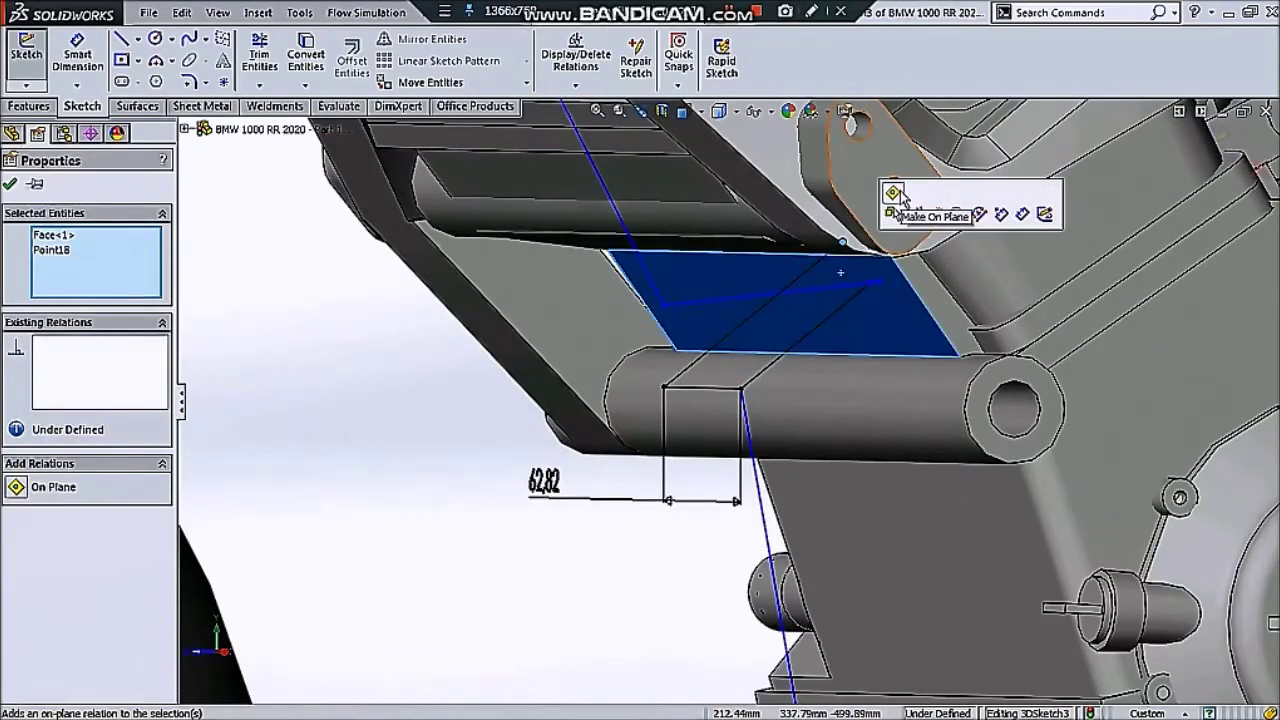
pyautogui.press('Escape')
pyautogui.scroll(3, 897, 204)
pyautogui.moveTo(897, 204)
pyautogui.mouseDown(button='middle')
pyautogui.moveTo(830, 398)
pyautogui.moveTo(652, 332)
pyautogui.mouseUp(button='middle')
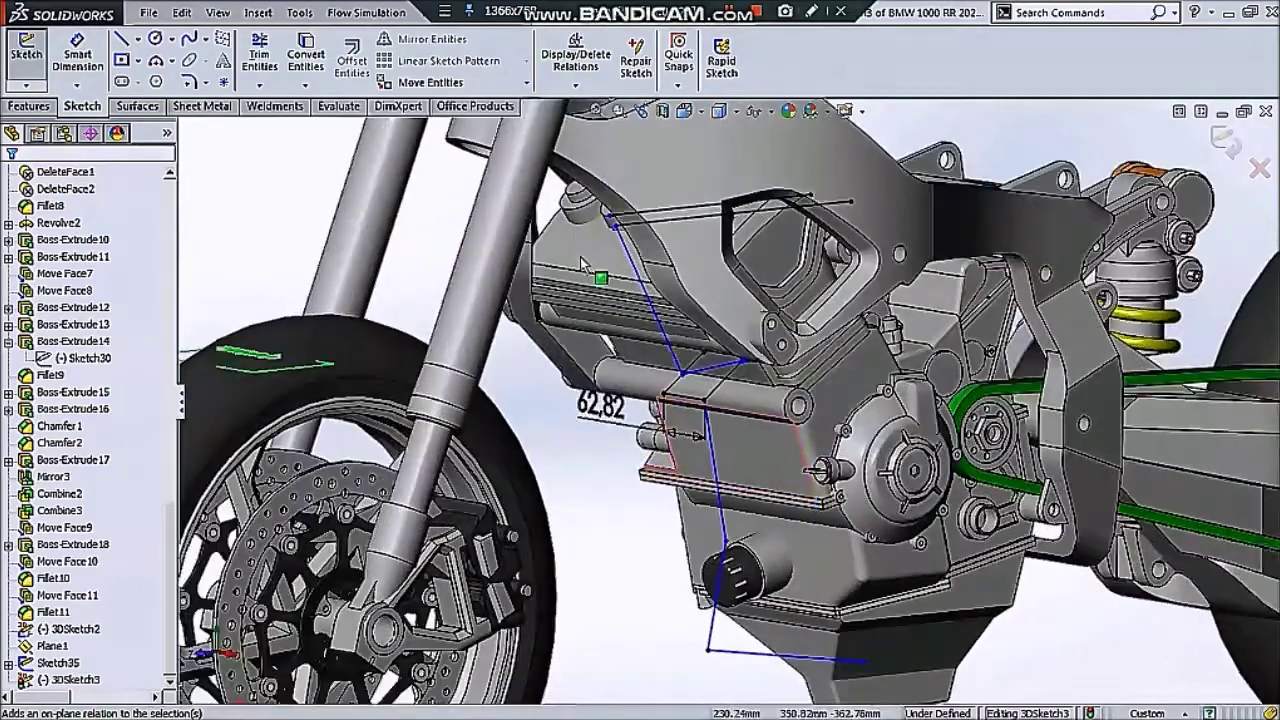
# - Draw a second downward path below the crossbar tube, bending beside the oil filter and ending beneath the sump
pyautogui.click(120, 40)
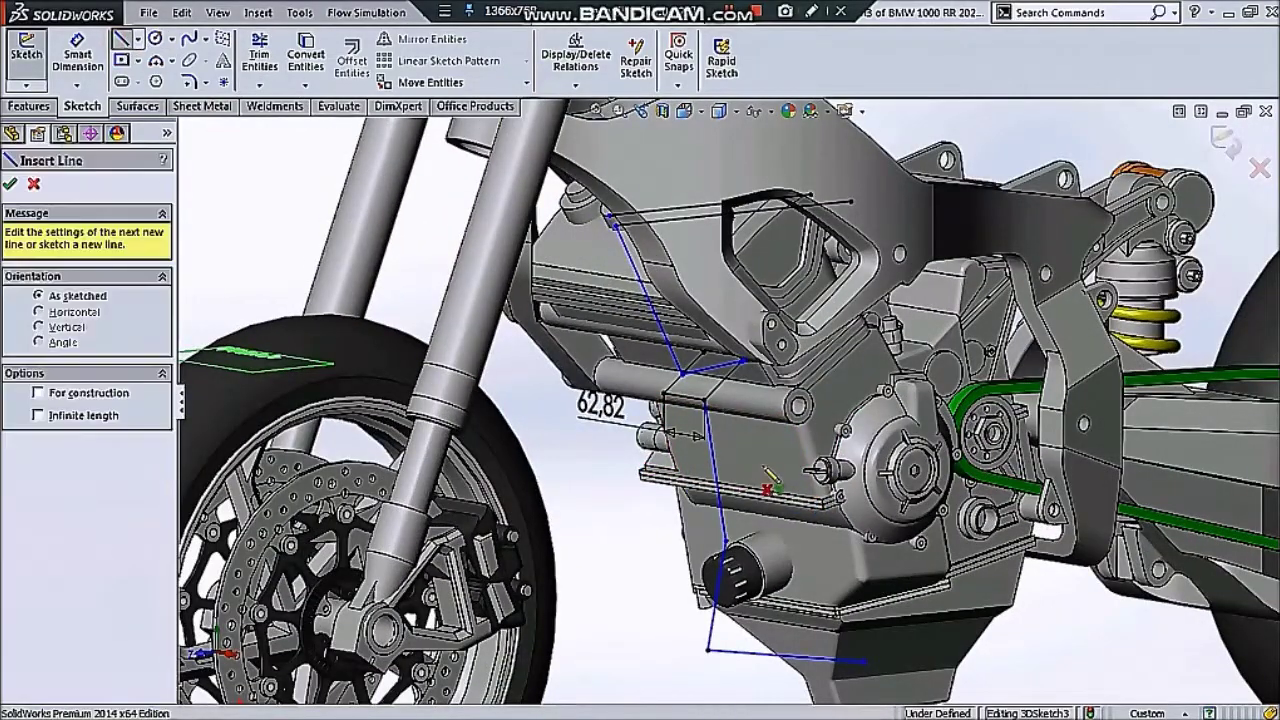
pyautogui.click(665, 397)
pyautogui.scroll(-3, 678, 500)
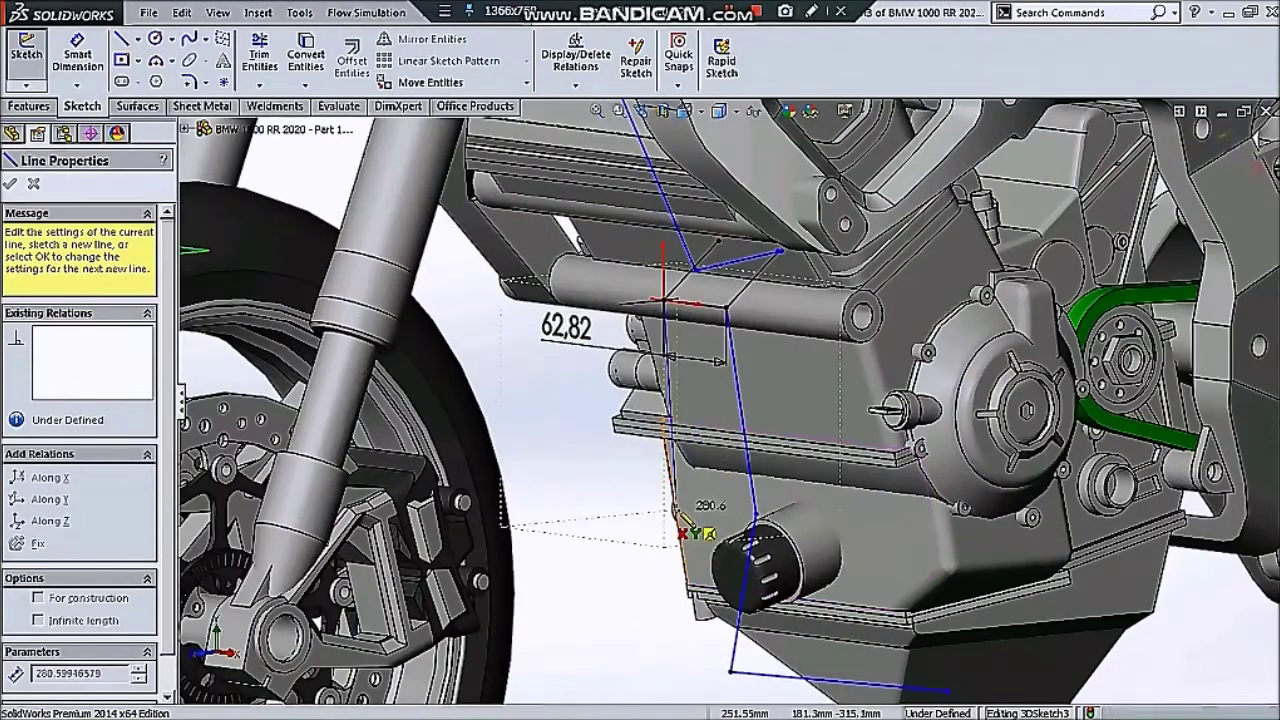
pyautogui.click(696, 513)
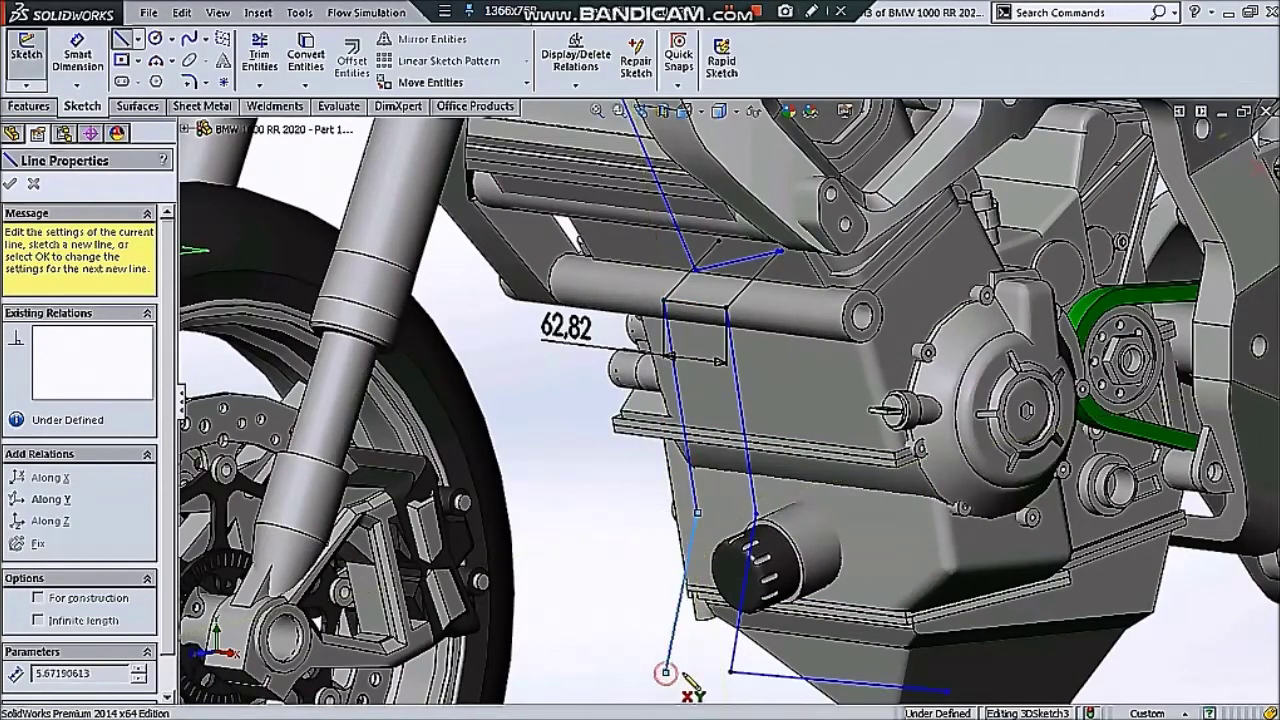
pyautogui.moveTo(672, 688); pyautogui.dragTo(663, 655, button='middle')
pyautogui.hotkey('ctrl', 'shift', 'z')
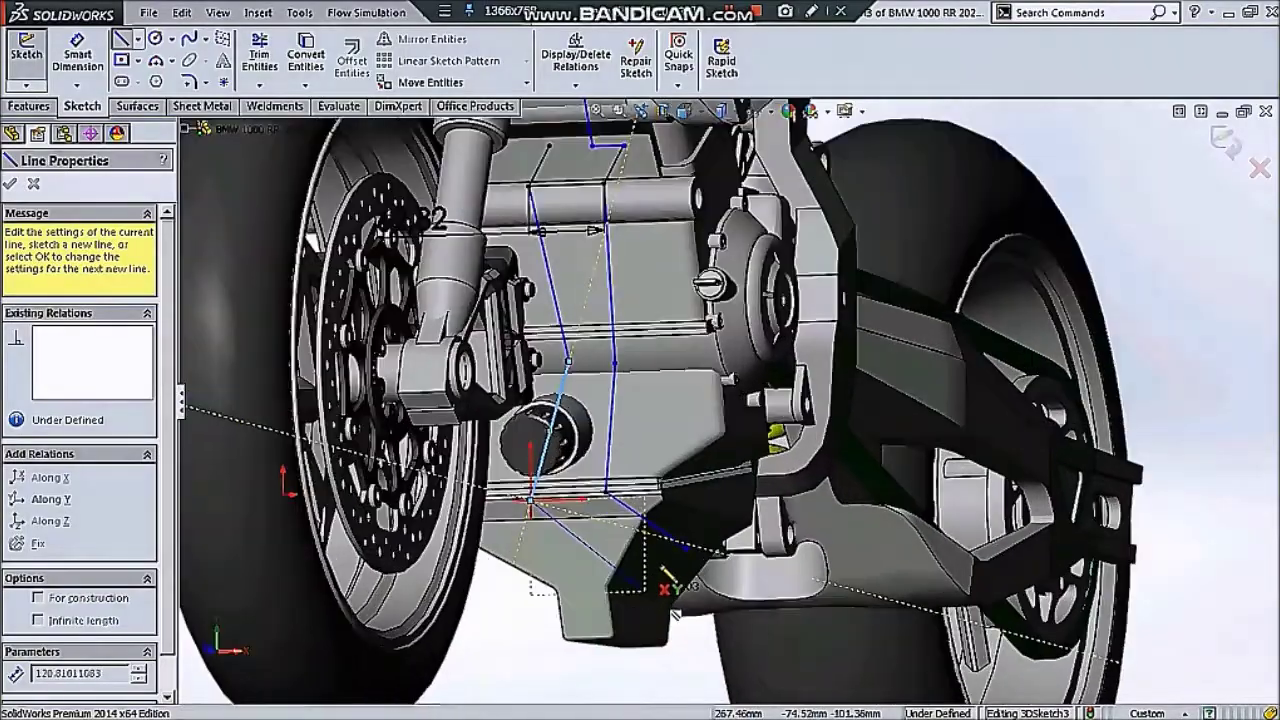
pyautogui.click(691, 545)
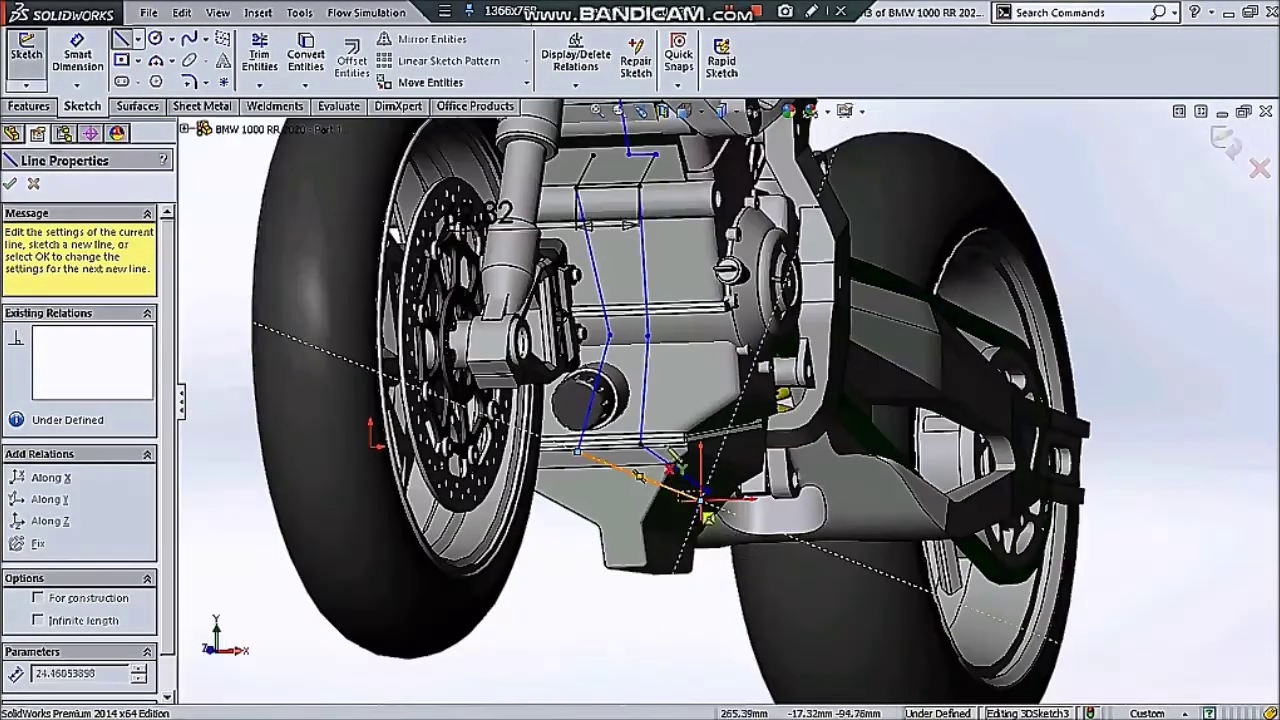
pyautogui.press('Escape')
pyautogui.moveTo(691, 545); pyautogui.dragTo(630, 312, button='middle')
pyautogui.scroll(-3, 628, 309)
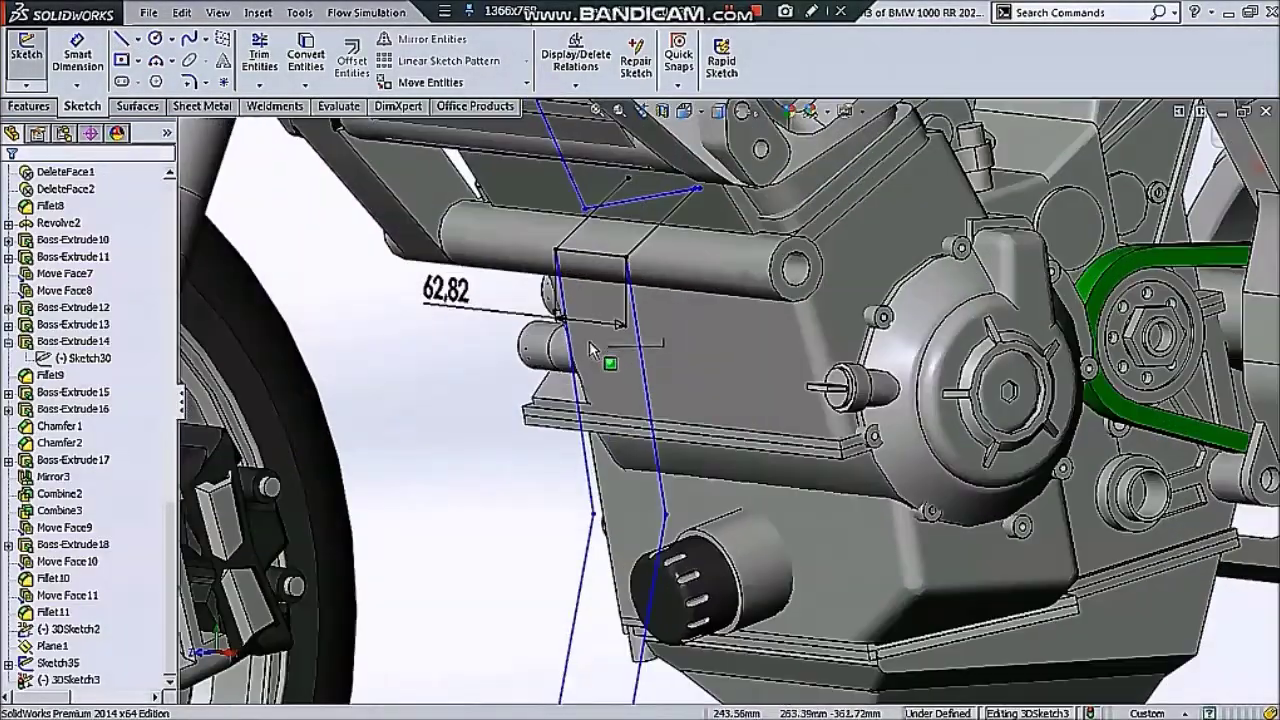
# - Constrain the second path's vertical line Along Z and fix another of its lines
pyautogui.click(652, 405)
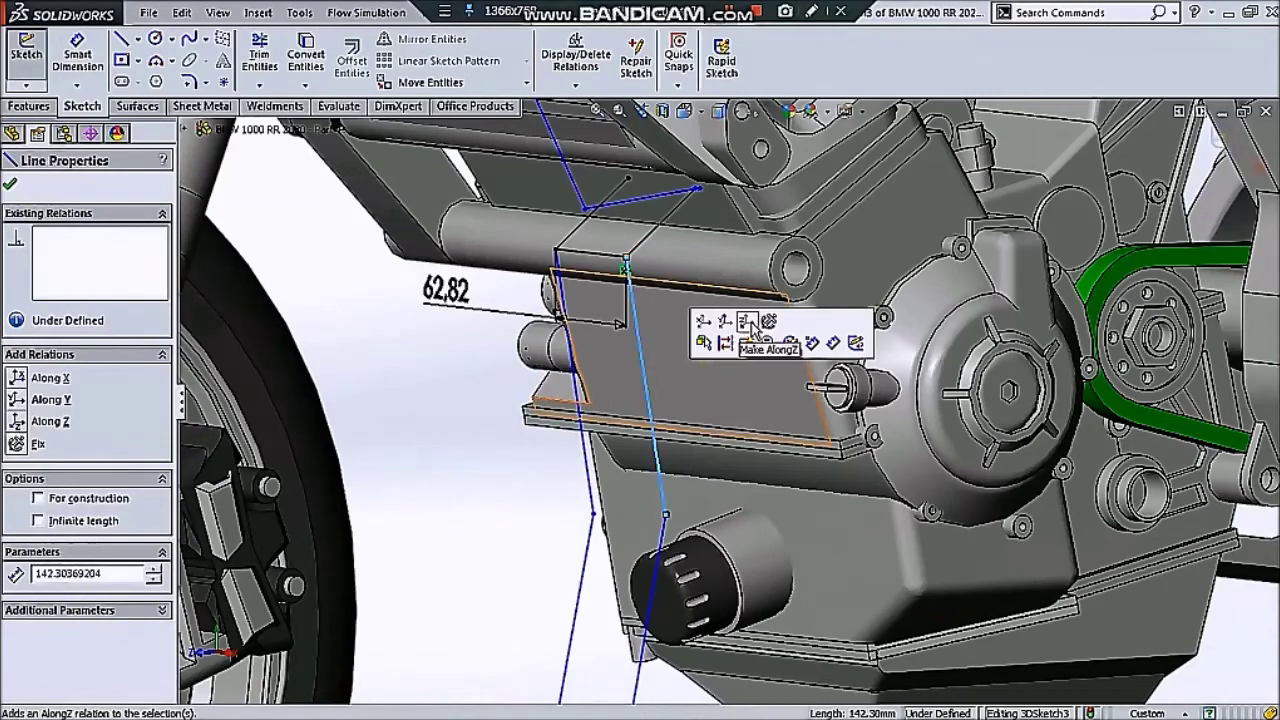
pyautogui.click(757, 331)
pyautogui.scroll(3, 753, 357)
pyautogui.click(683, 515)
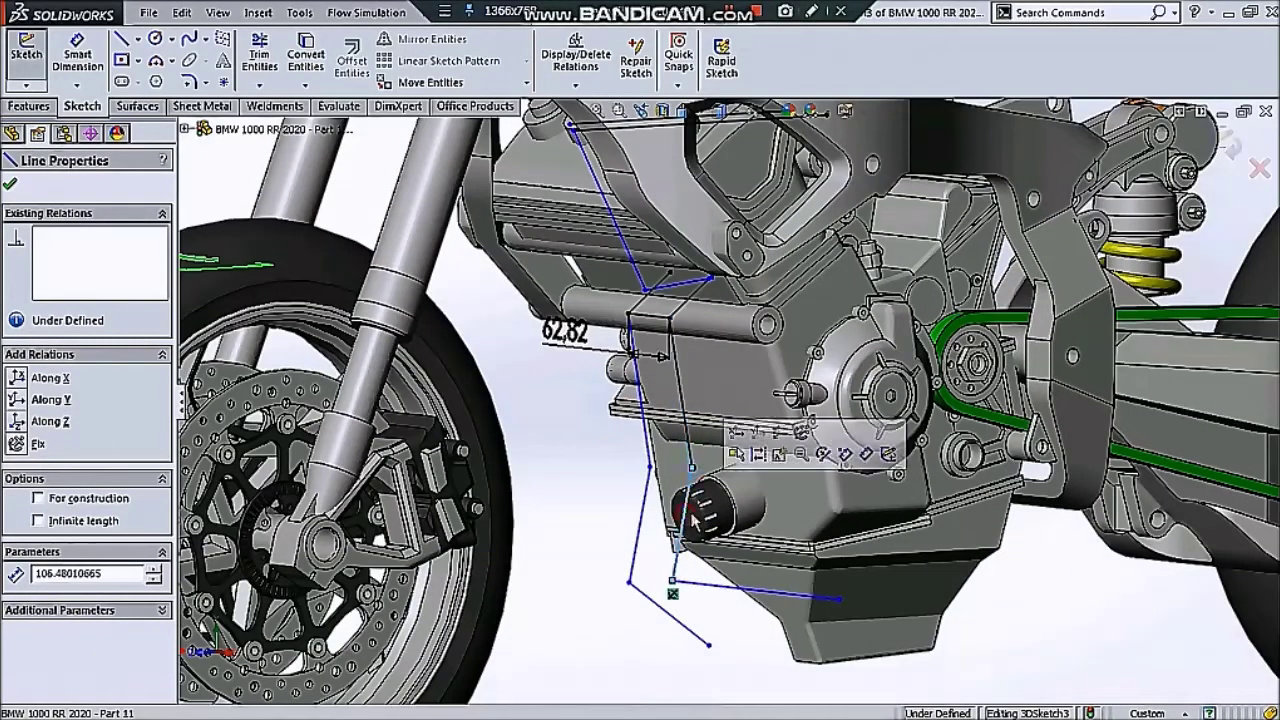
pyautogui.click(801, 432)
pyautogui.click(608, 450)
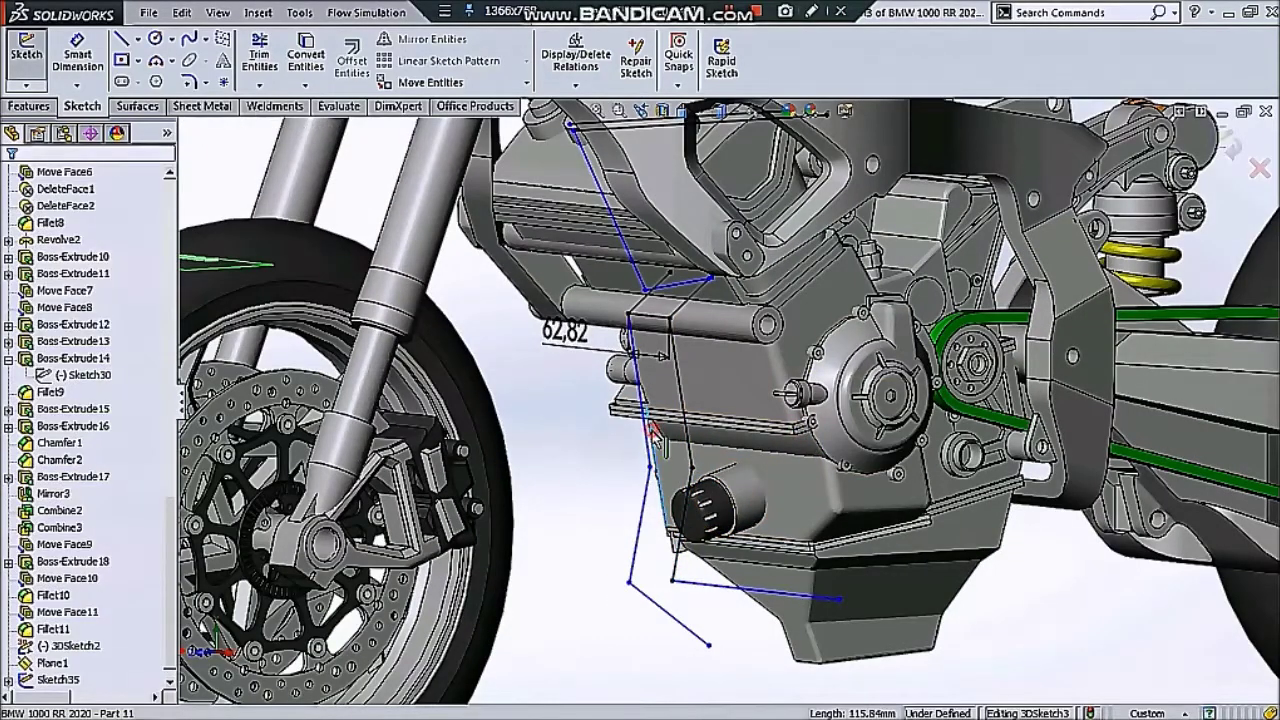
# - Make Line14 equal to Line6 and Line15 parallel to Line7
pyautogui.click(650, 428)
pyautogui.keyDown('ctrl'); pyautogui.click(682, 405); pyautogui.keyUp('ctrl')
pyautogui.click(866, 349)
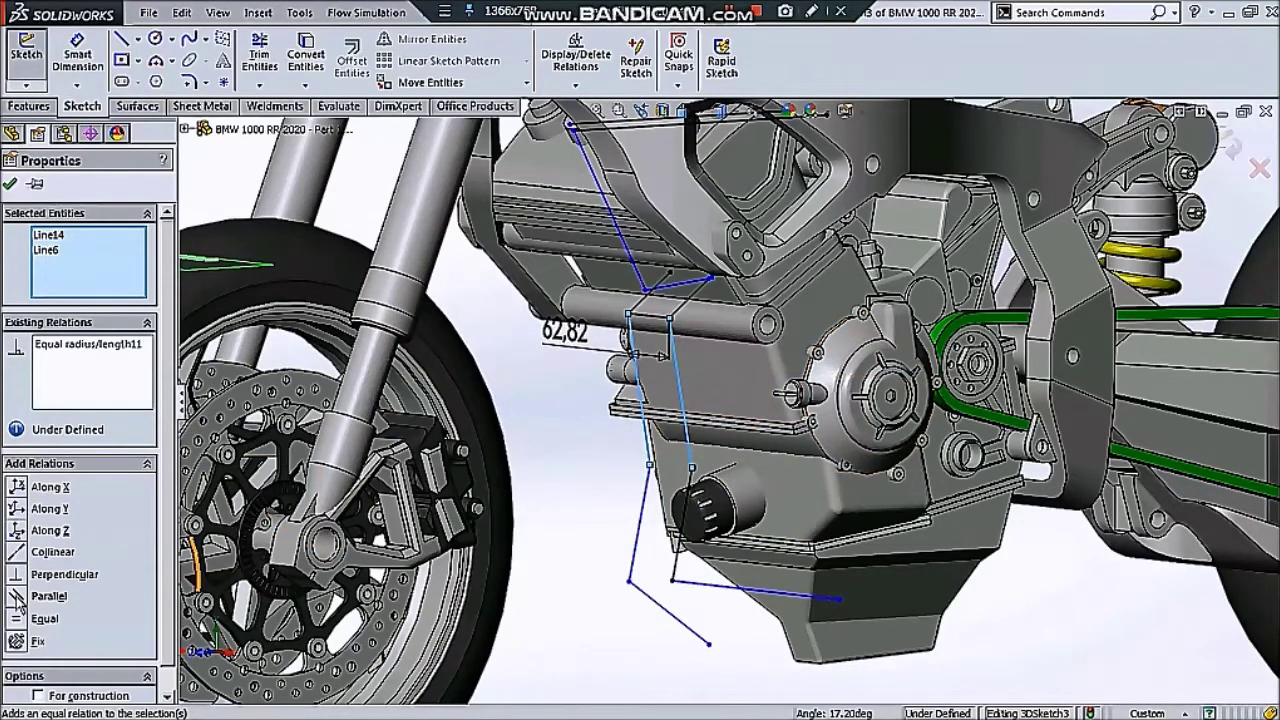
pyautogui.click(640, 555)
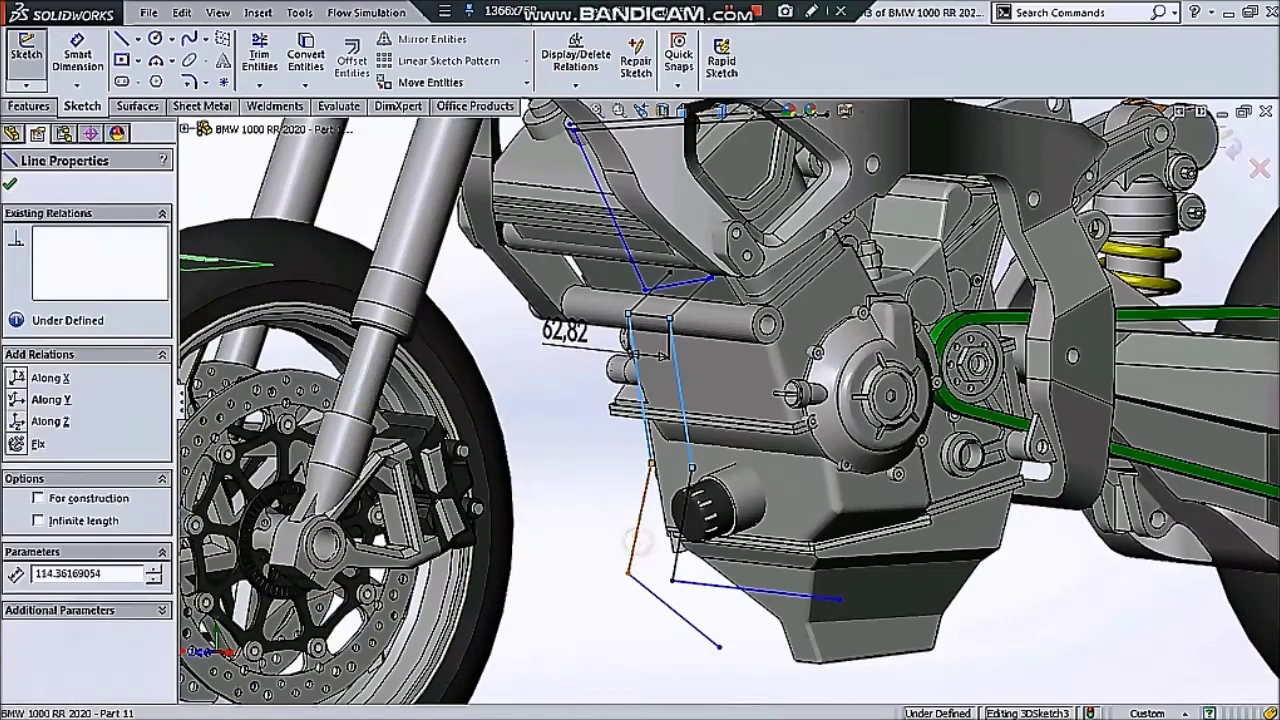
pyautogui.keyDown('ctrl'); pyautogui.click(677, 577); pyautogui.keyUp('ctrl')
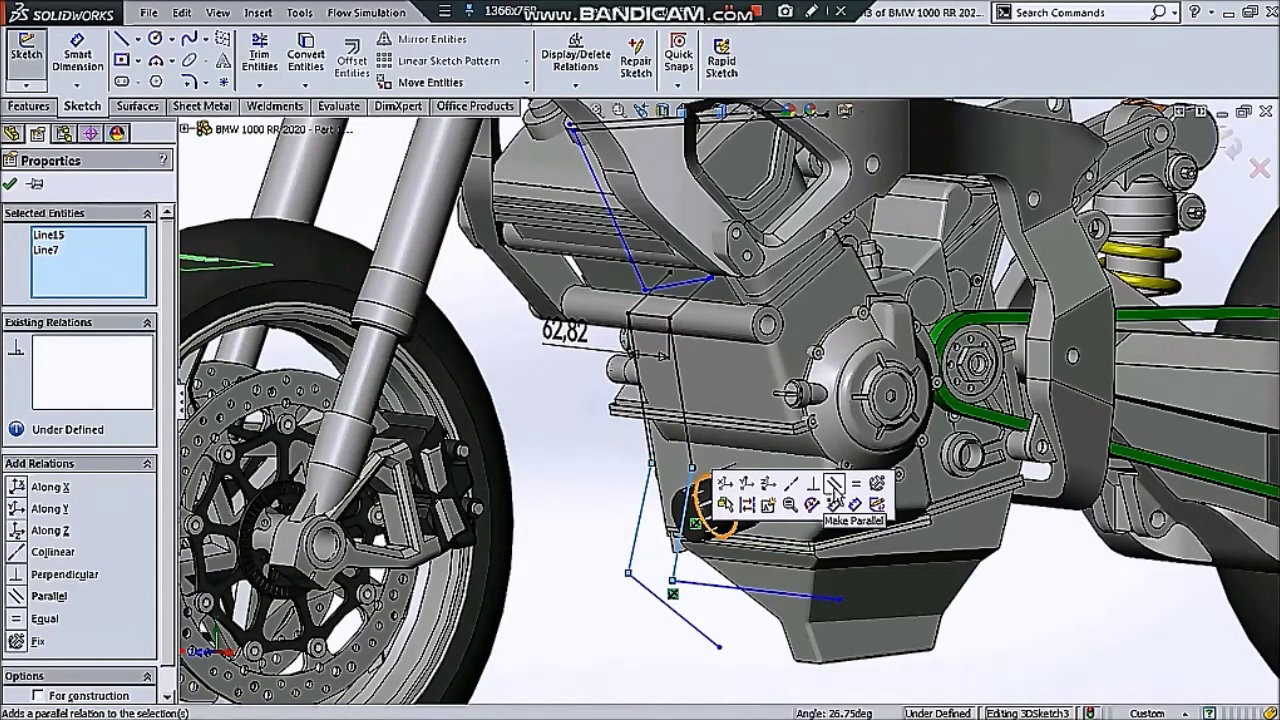
pyautogui.click(850, 495)
pyautogui.press('Escape')
pyautogui.scroll(3, 700, 400)
pyautogui.scroll(5, 135, 443)
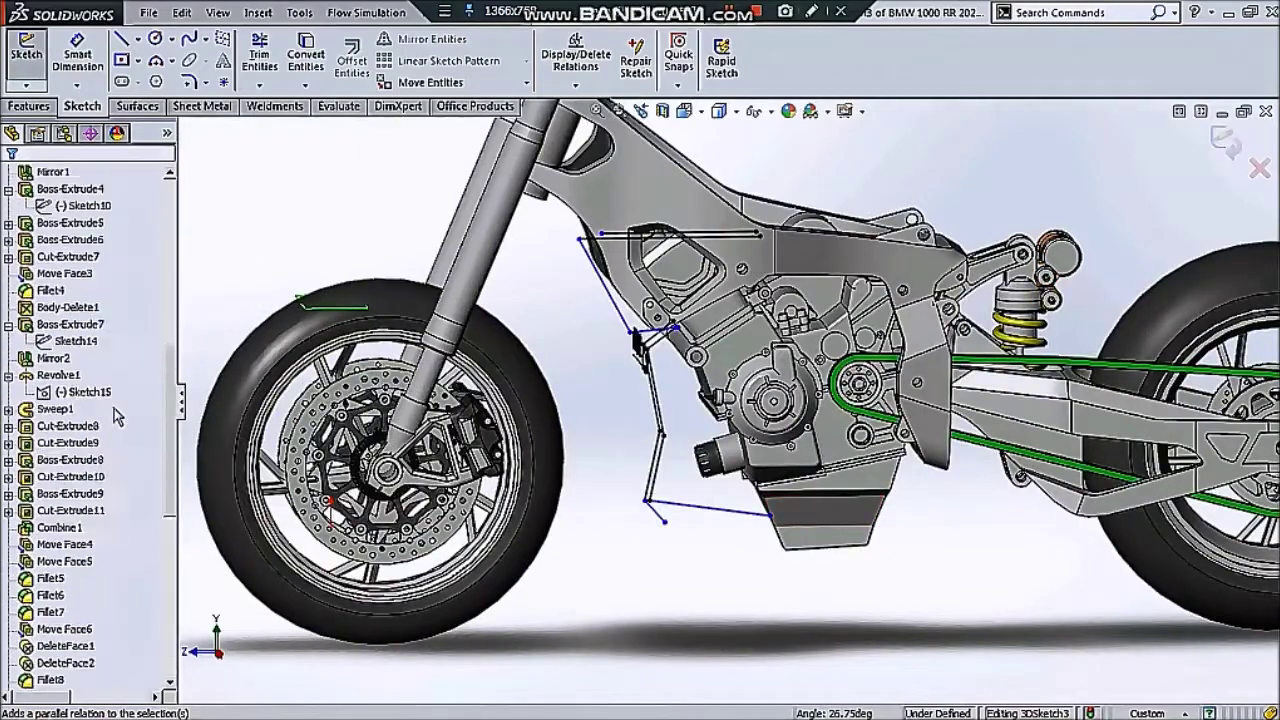
# - View the Right plane normal-to and show the reference sketch picture
pyautogui.scroll(5, 135, 443)
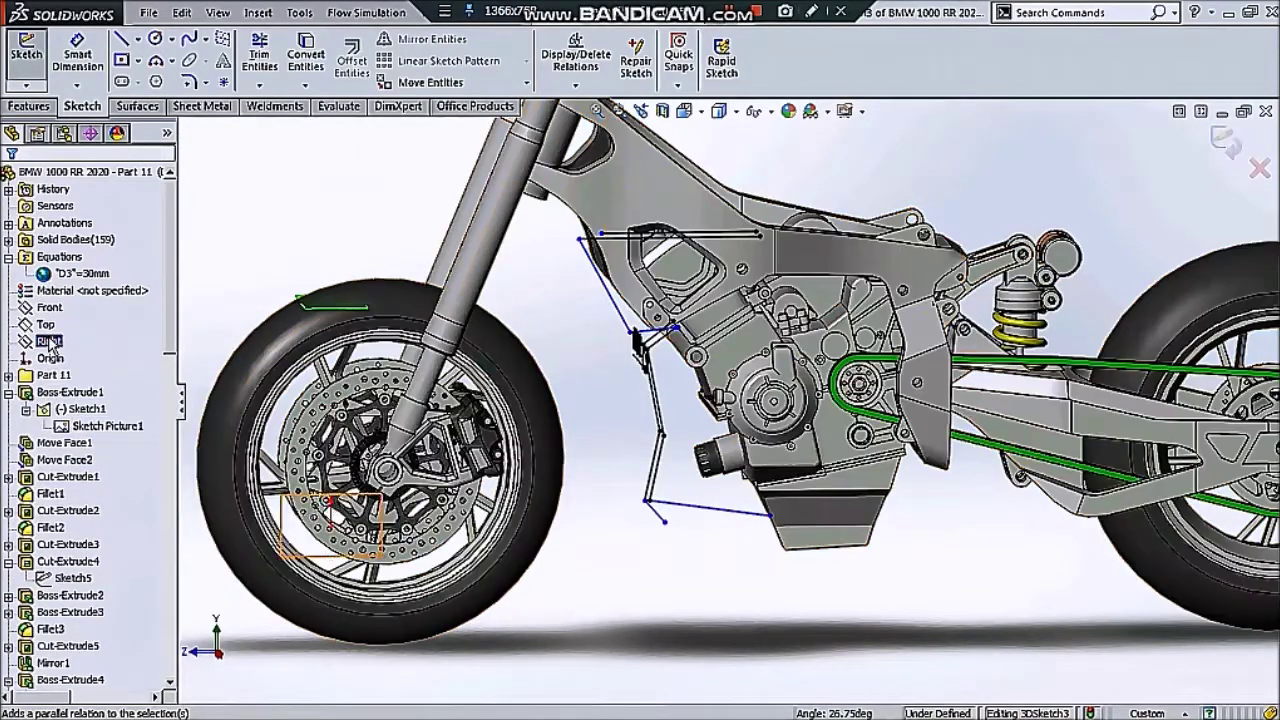
pyautogui.click(50, 341)
pyautogui.click(106, 307)
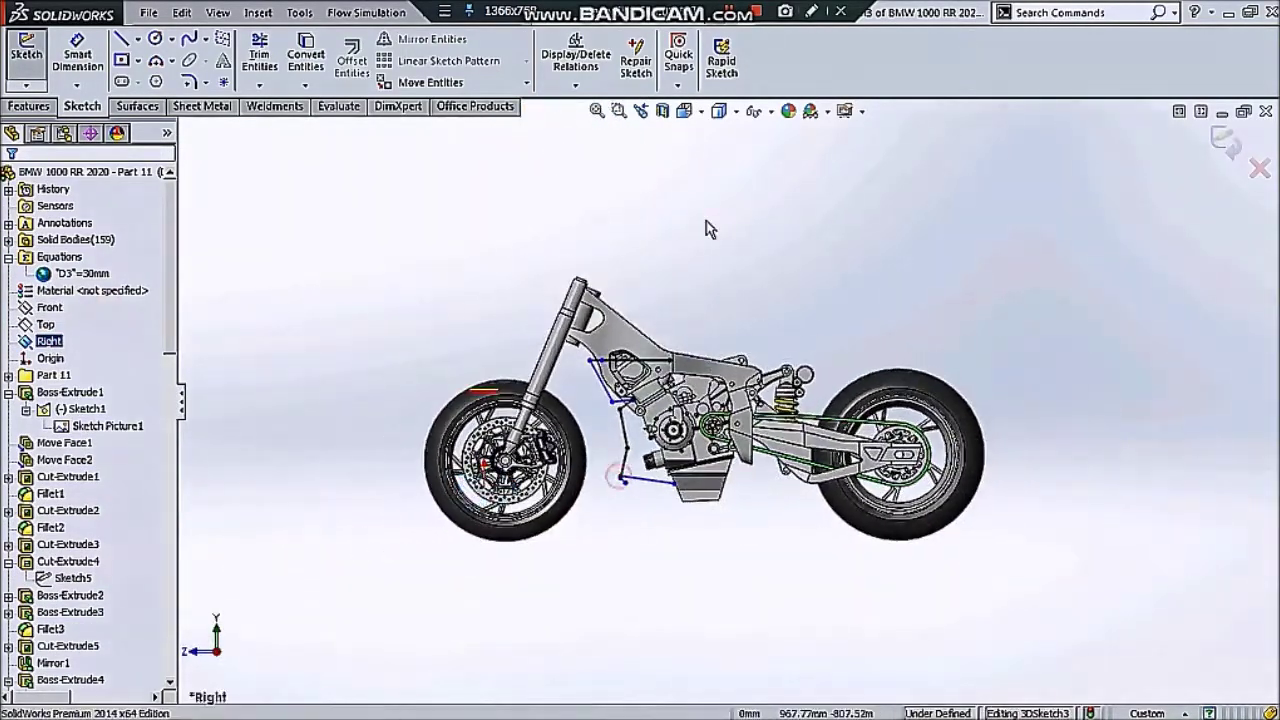
pyautogui.click(770, 112)
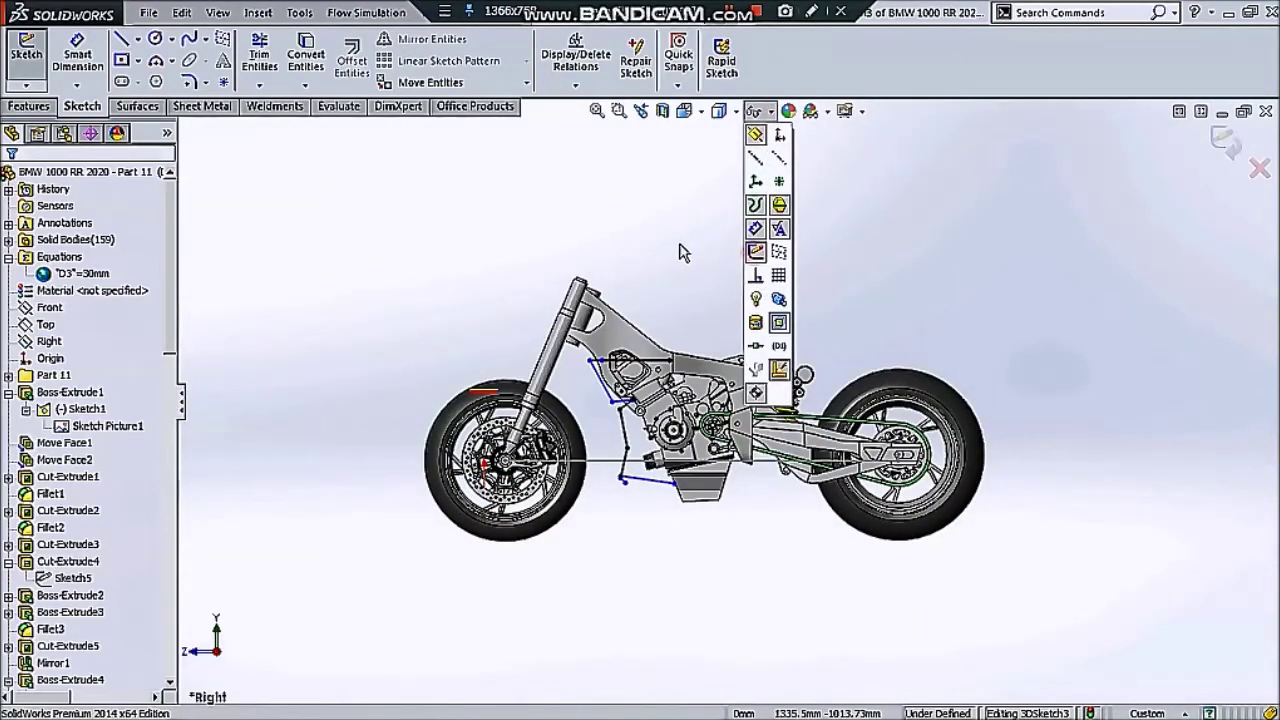
pyautogui.click(755, 252)
pyautogui.scroll(-3, 657, 470)
pyautogui.scroll(-2, 657, 470)
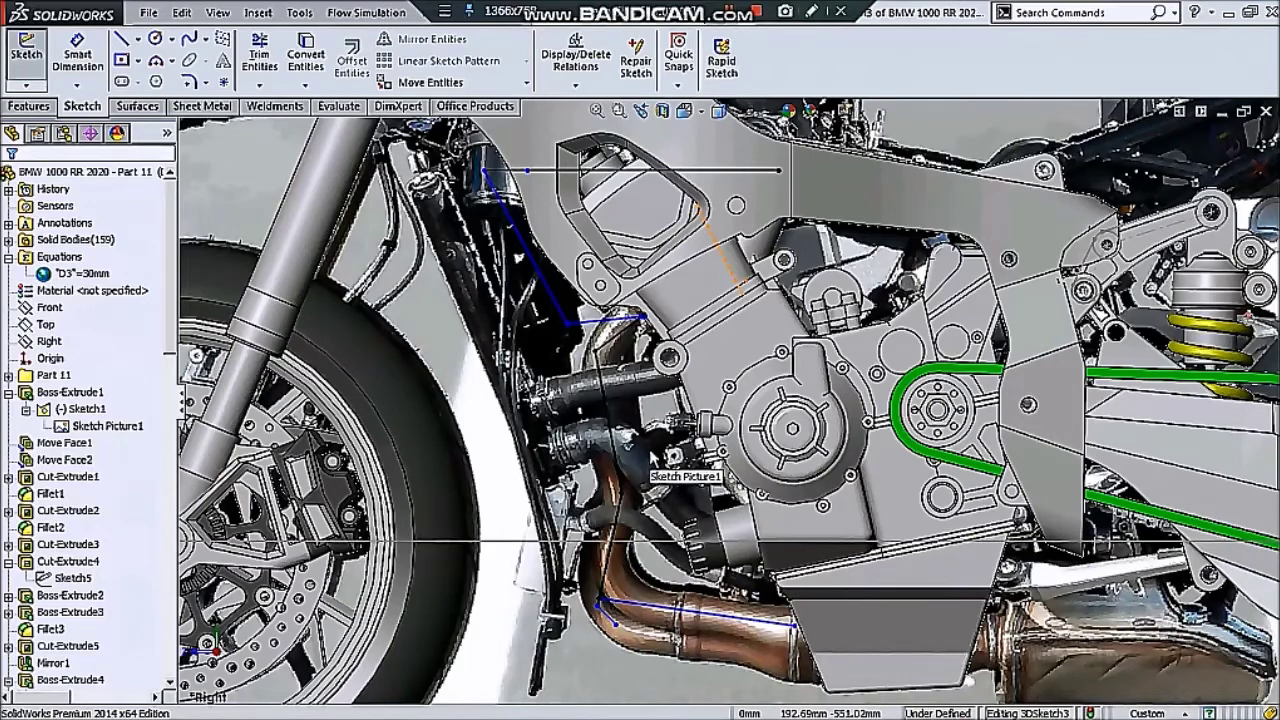
pyautogui.scroll(-2, 630, 600)
# - Drag the lower line's endpoints onto the photo's exhaust pipe
pyautogui.moveTo(628, 638); pyautogui.dragTo(757, 682)
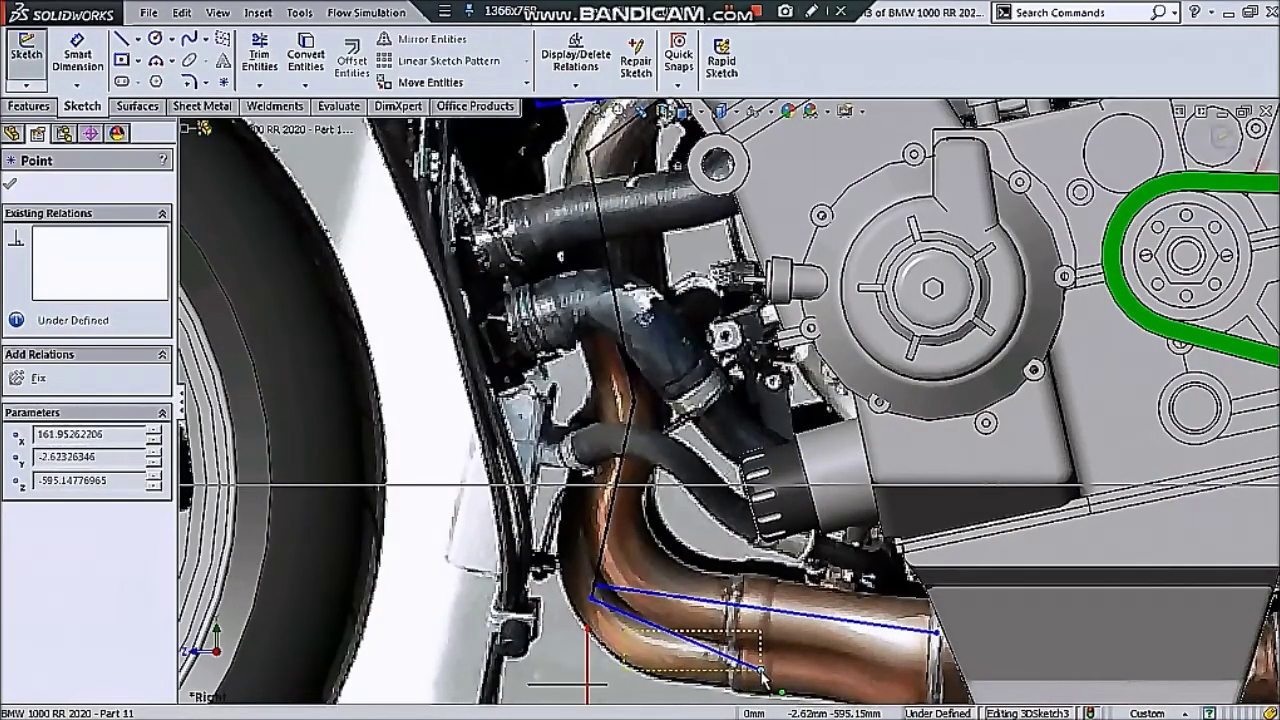
pyautogui.scroll(3, 905, 678)
pyautogui.scroll(-4, 814, 528)
pyautogui.moveTo(814, 528); pyautogui.dragTo(808, 500)
pyautogui.click(805, 505)
pyautogui.scroll(2, 805, 505)
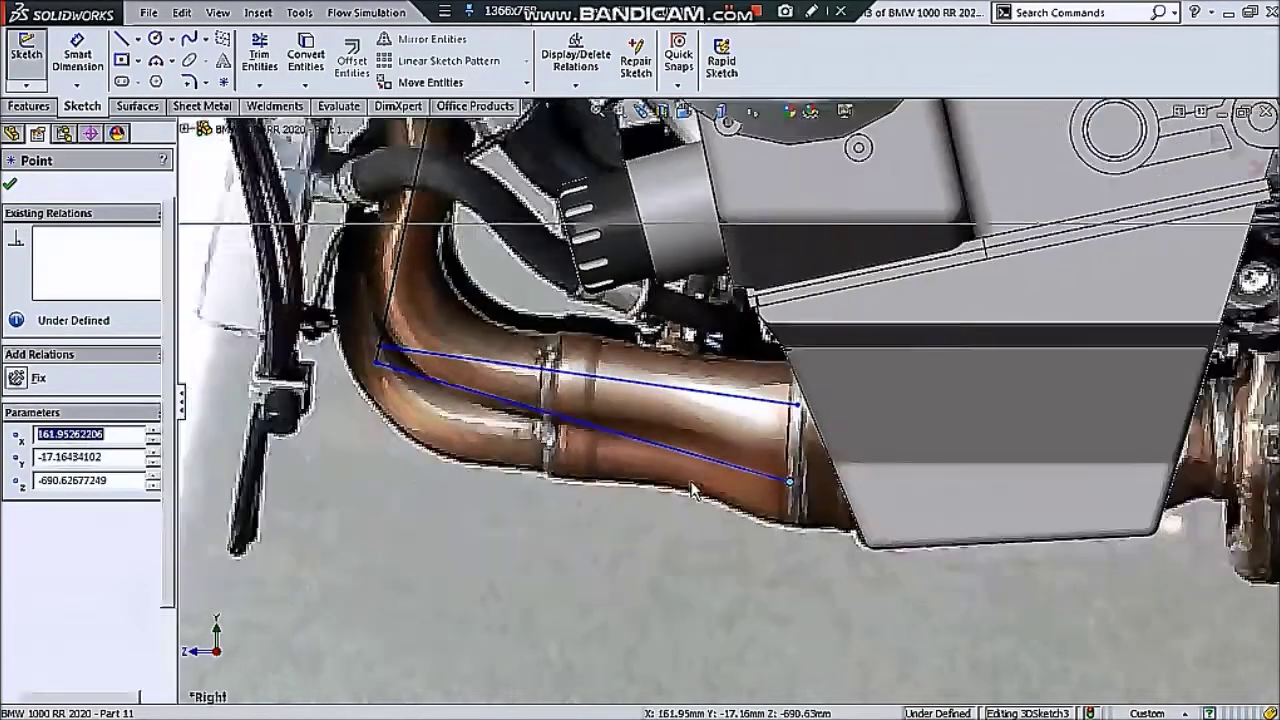
pyautogui.scroll(-2, 507, 392)
pyautogui.moveTo(418, 366); pyautogui.dragTo(399, 440)
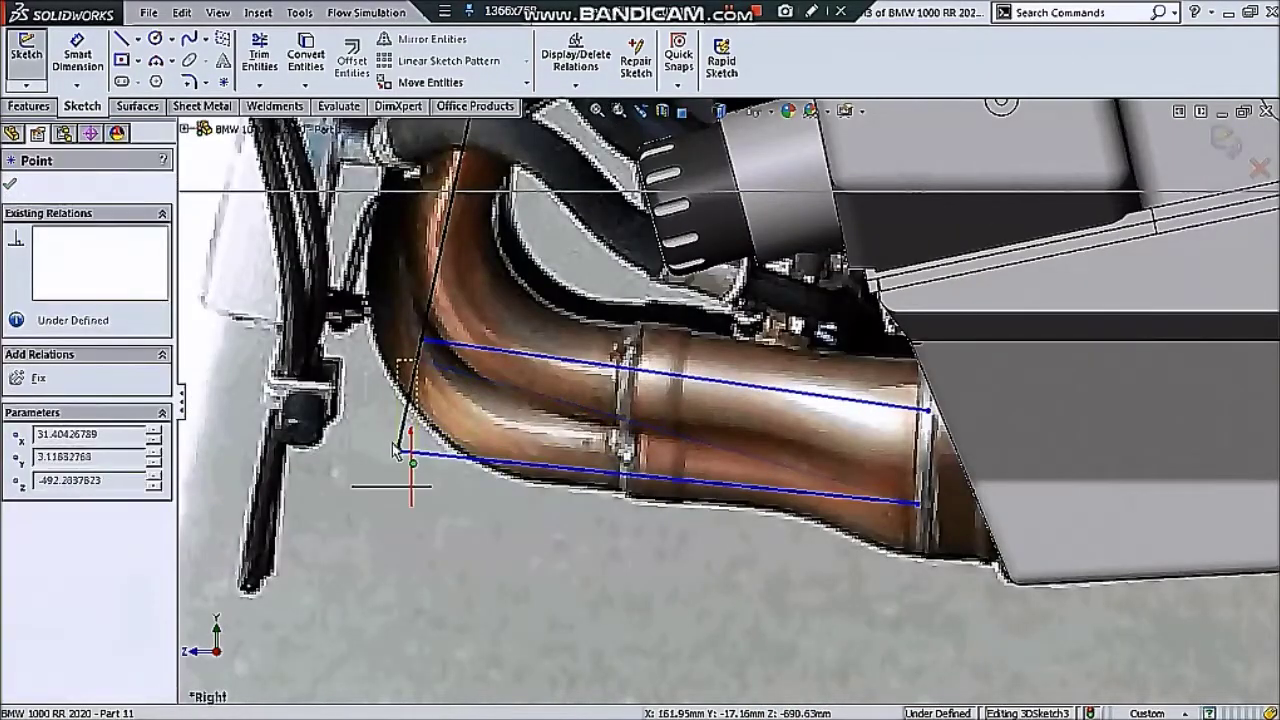
pyautogui.click(428, 543)
pyautogui.scroll(3, 557, 486)
# - Make Line16 parallel to Line8
pyautogui.moveTo(557, 486)
pyautogui.mouseDown(button='middle')
pyautogui.moveTo(675, 511)
pyautogui.moveTo(662, 390)
pyautogui.mouseUp(button='middle')
pyautogui.click(662, 390)
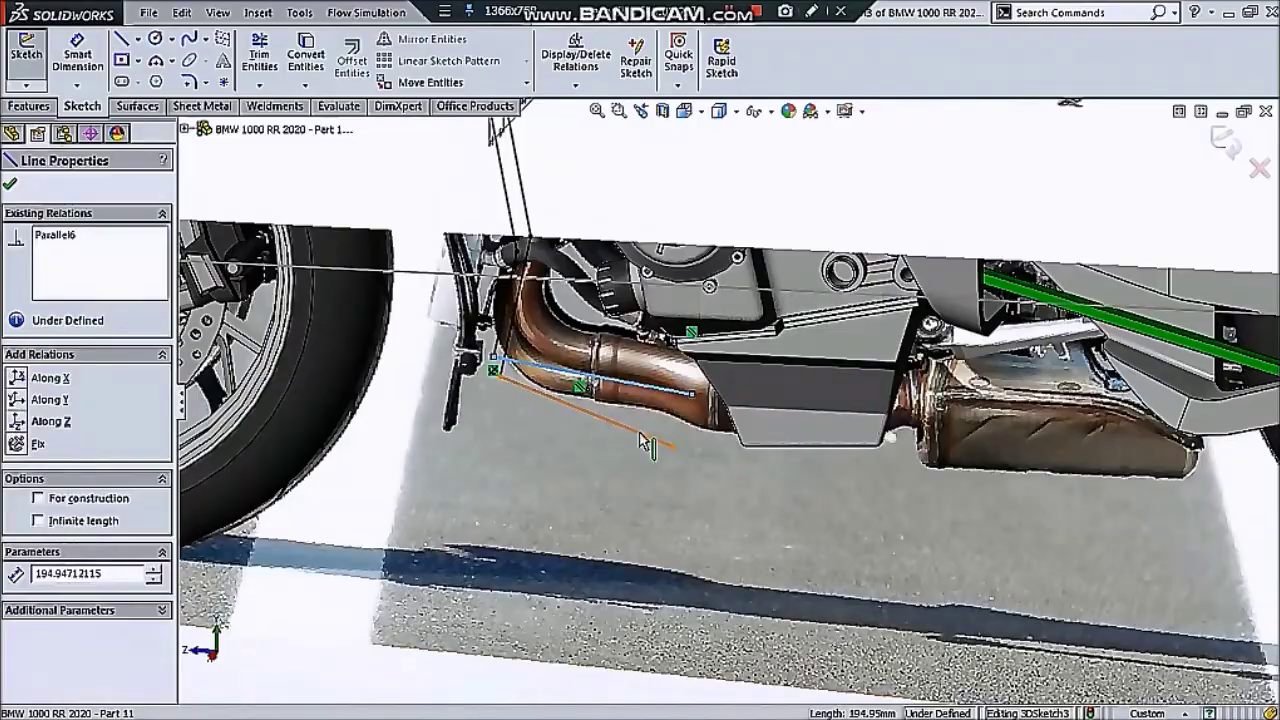
pyautogui.keyDown('ctrl'); pyautogui.click(640, 432); pyautogui.keyUp('ctrl')
pyautogui.click(797, 352)
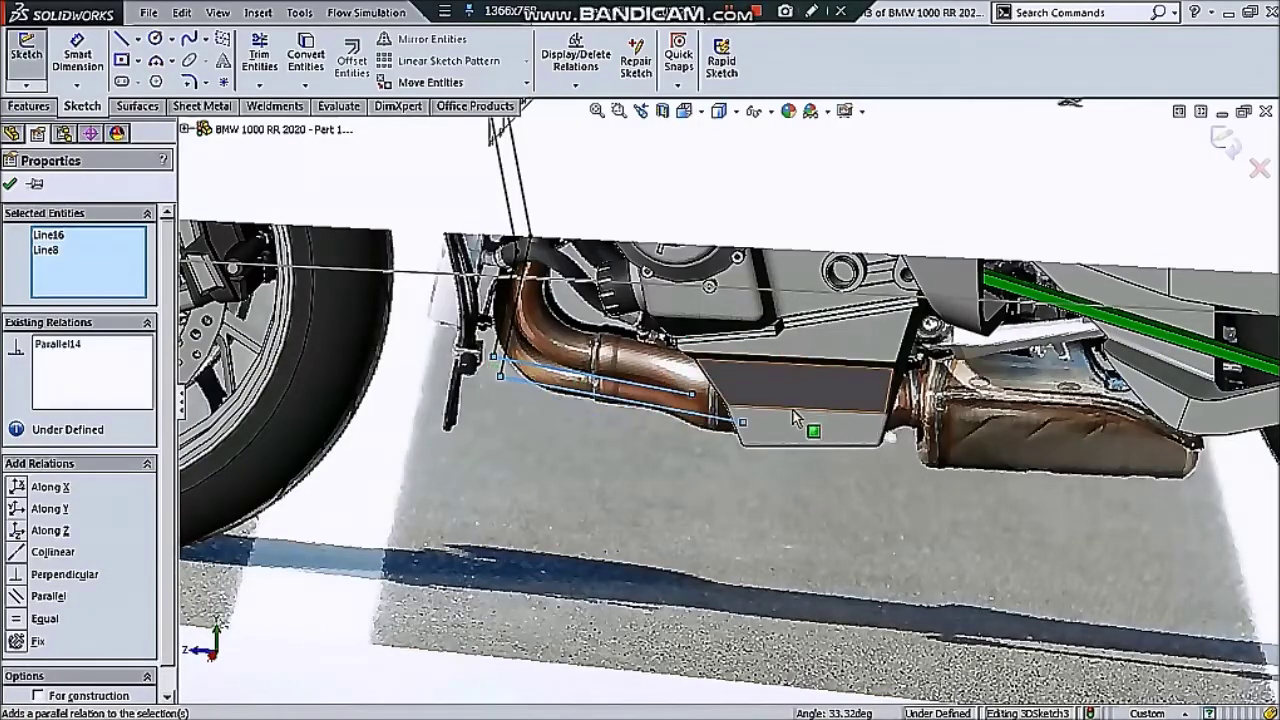
pyautogui.click(668, 489)
pyautogui.scroll(3, 668, 489)
pyautogui.moveTo(668, 489); pyautogui.dragTo(640, 400, button='middle')
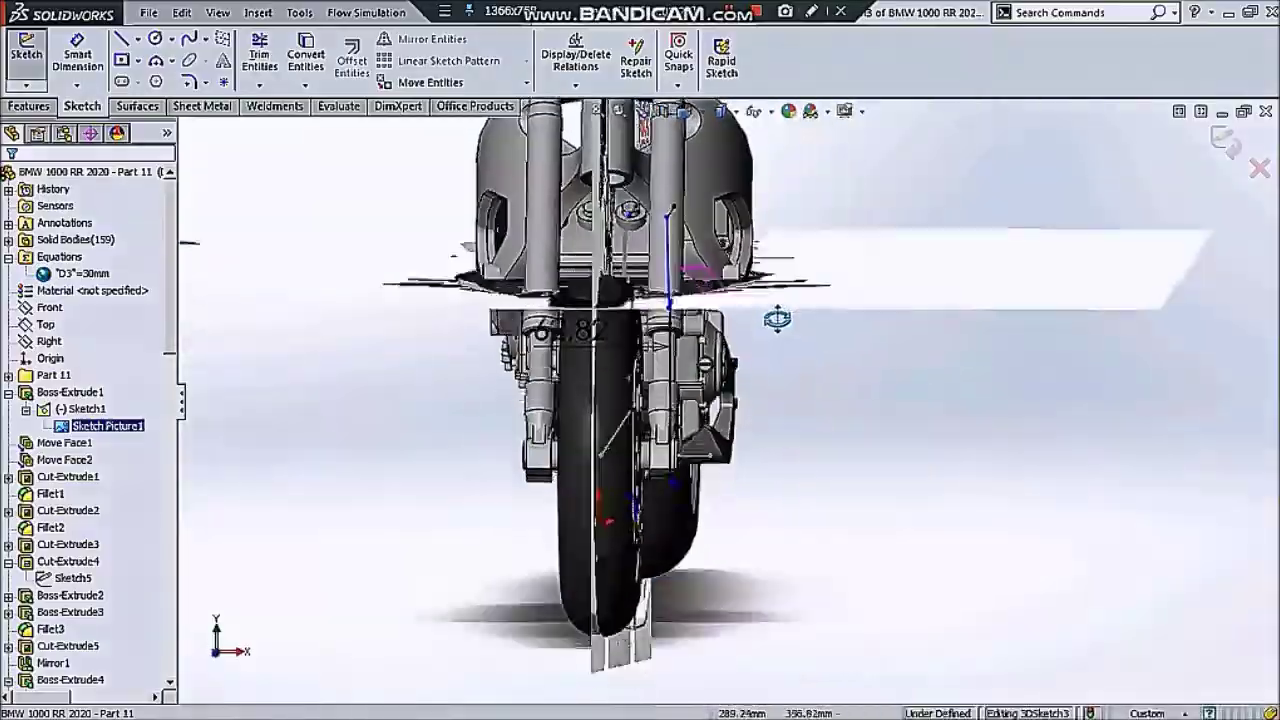
pyautogui.moveTo(766, 320); pyautogui.dragTo(766, 326, button='middle')
pyautogui.scroll(3, 766, 326)
pyautogui.scroll(3, 668, 490)
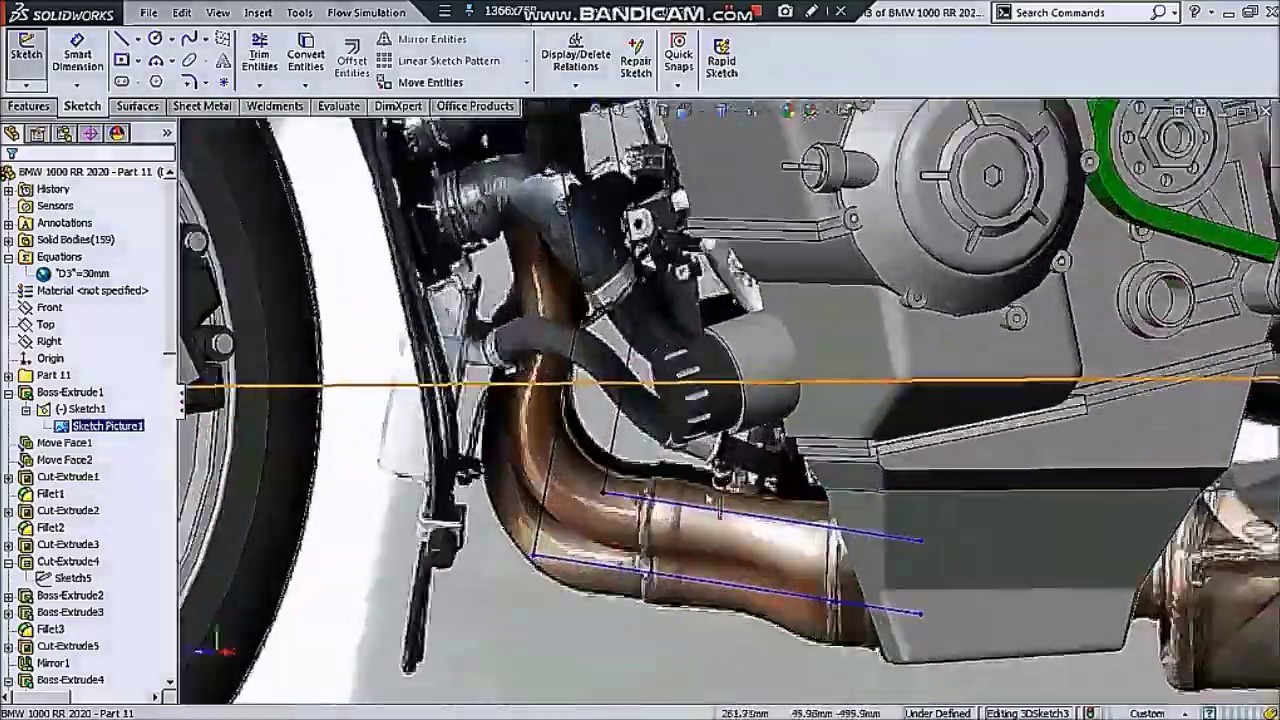
pyautogui.scroll(2, 668, 493)
pyautogui.scroll(-5, 668, 497)
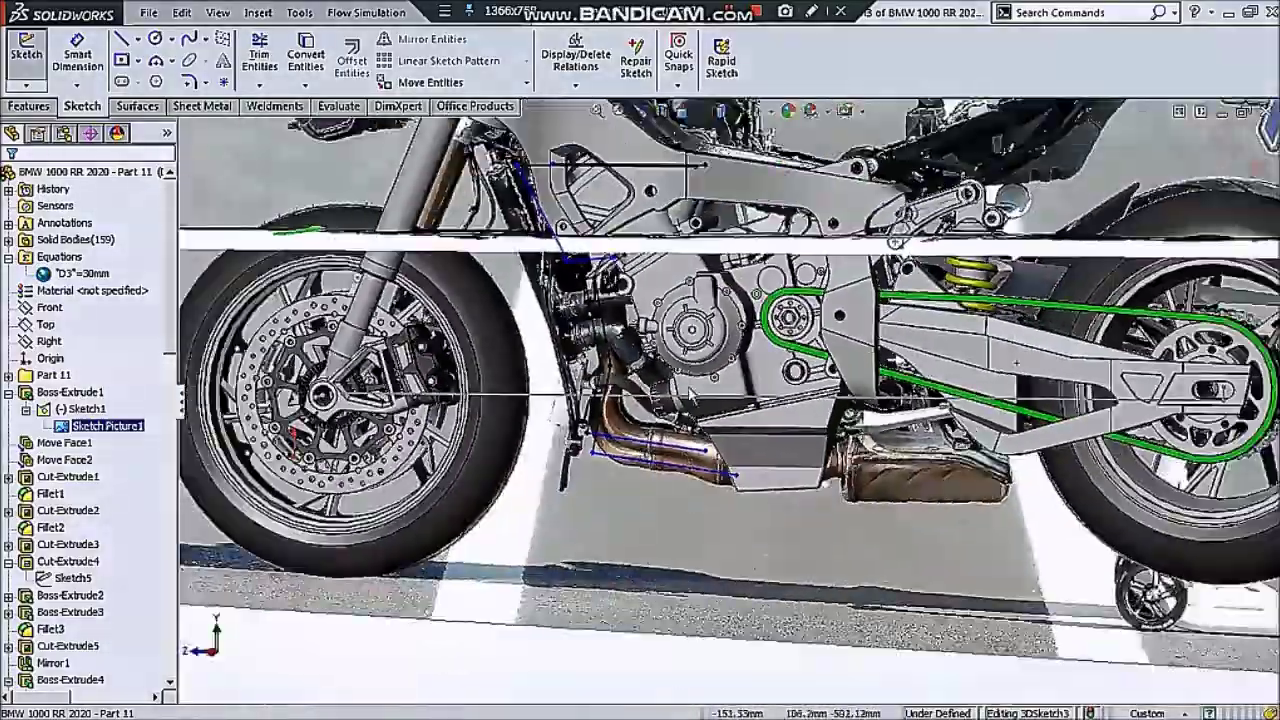
pyautogui.scroll(-3, 720, 420)
pyautogui.scroll(-2, 780, 360)
pyautogui.scroll(-1, 833, 327)
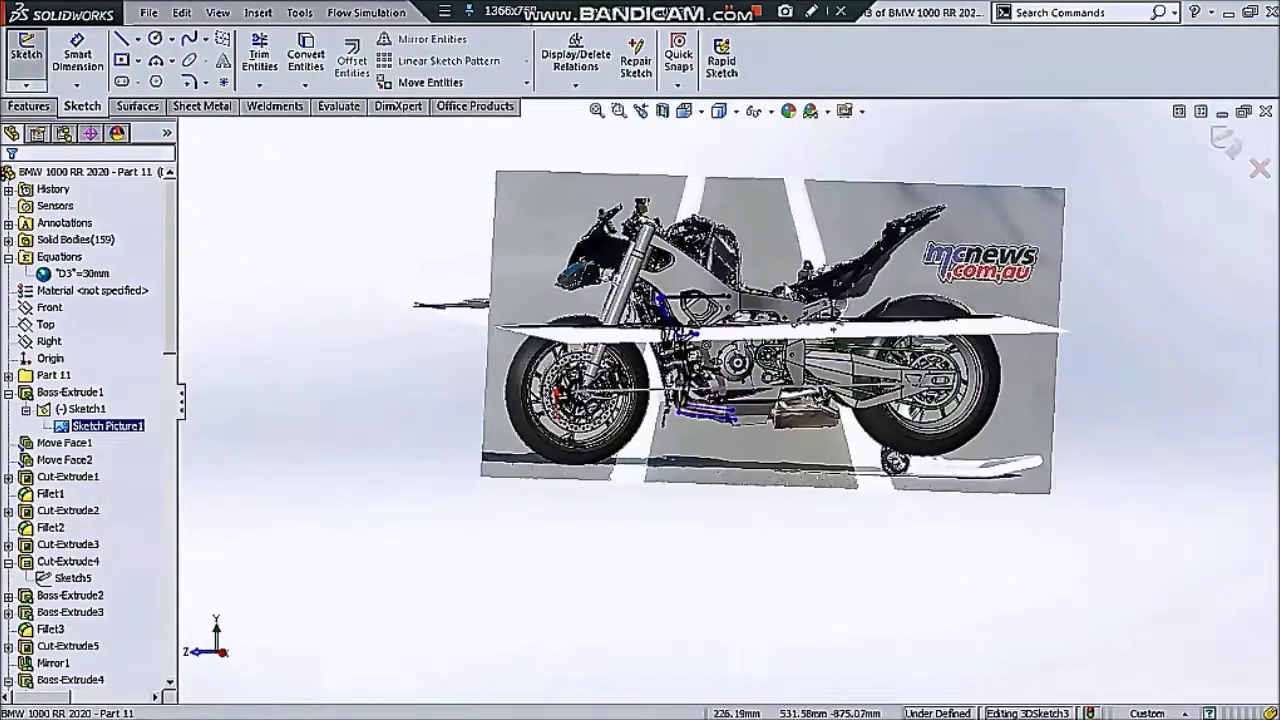
pyautogui.click(770, 111)
pyautogui.click(788, 255)
pyautogui.scroll(3, 1114, 300)
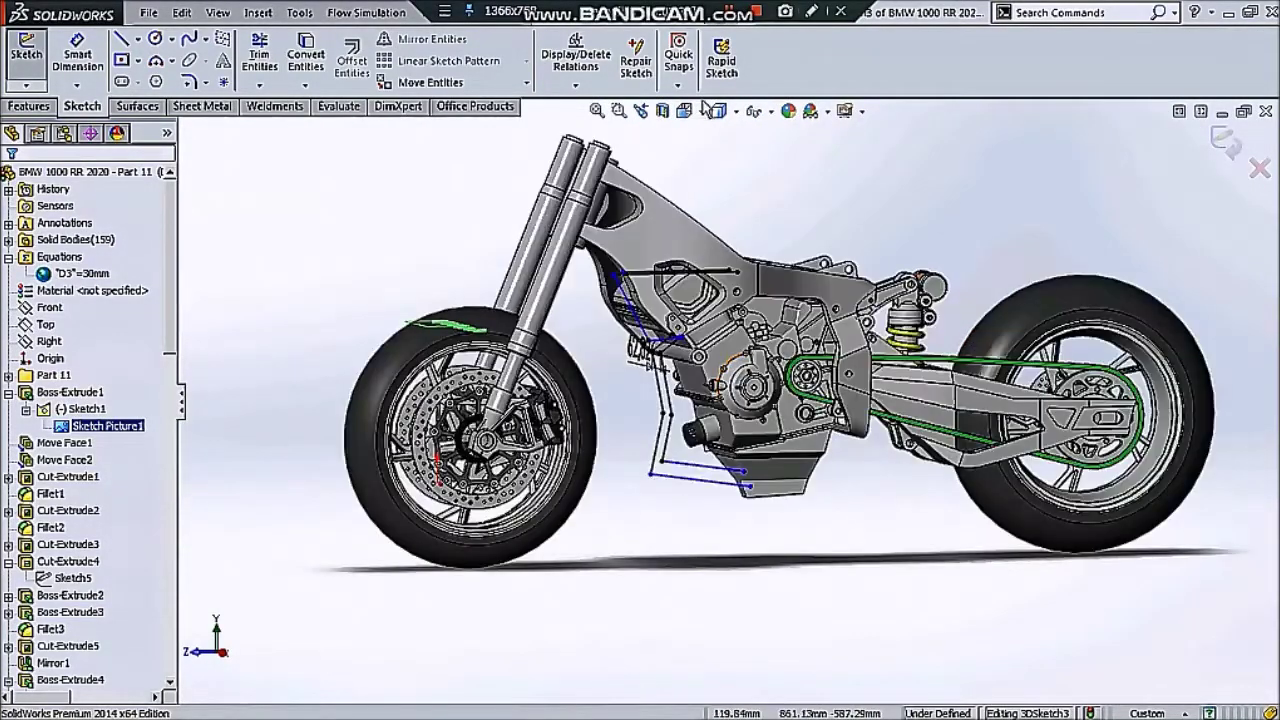
pyautogui.scroll(2, 667, 318)
pyautogui.scroll(2, 667, 318)
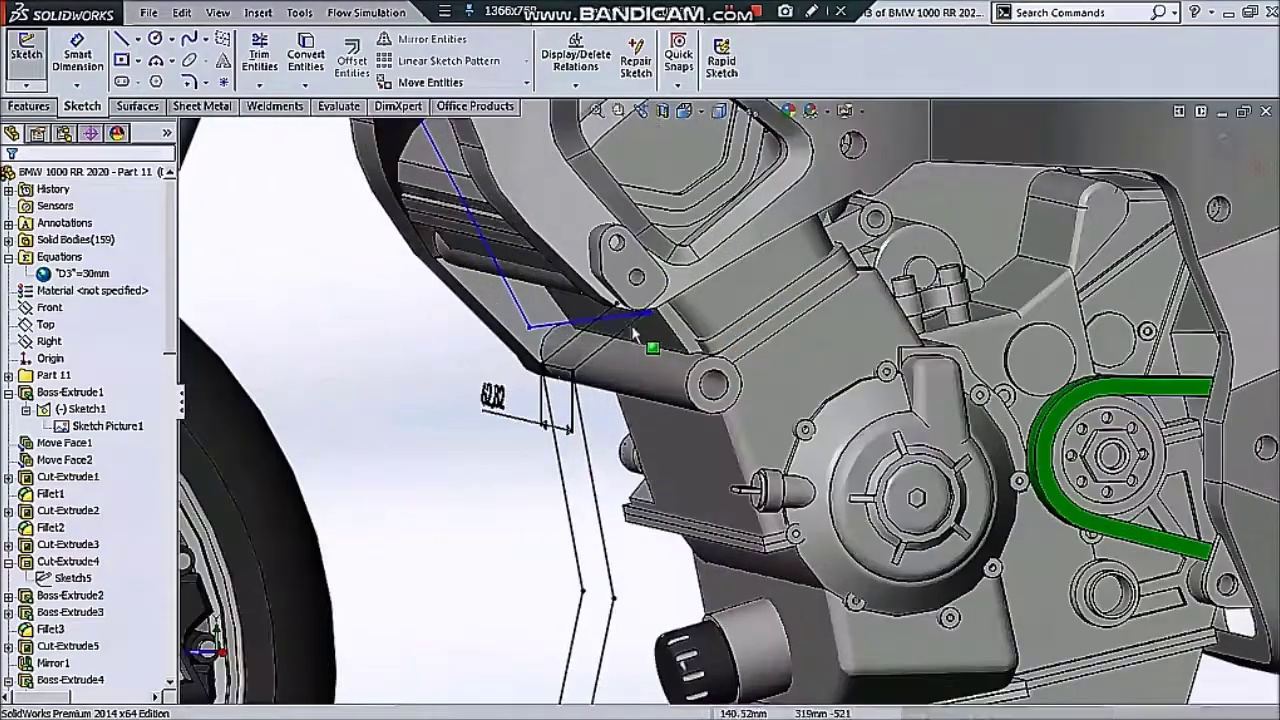
pyautogui.scroll(-1, 667, 318)
pyautogui.scroll(-1, 705, 392)
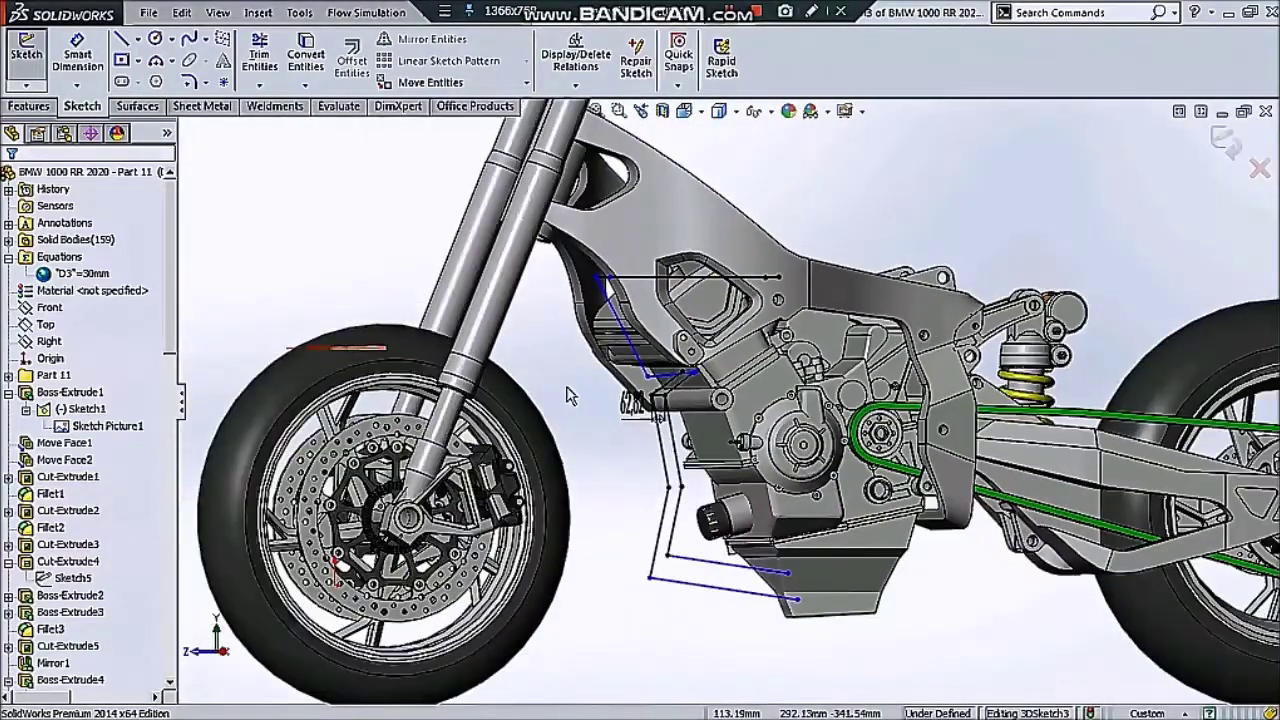
pyautogui.click(752, 111)
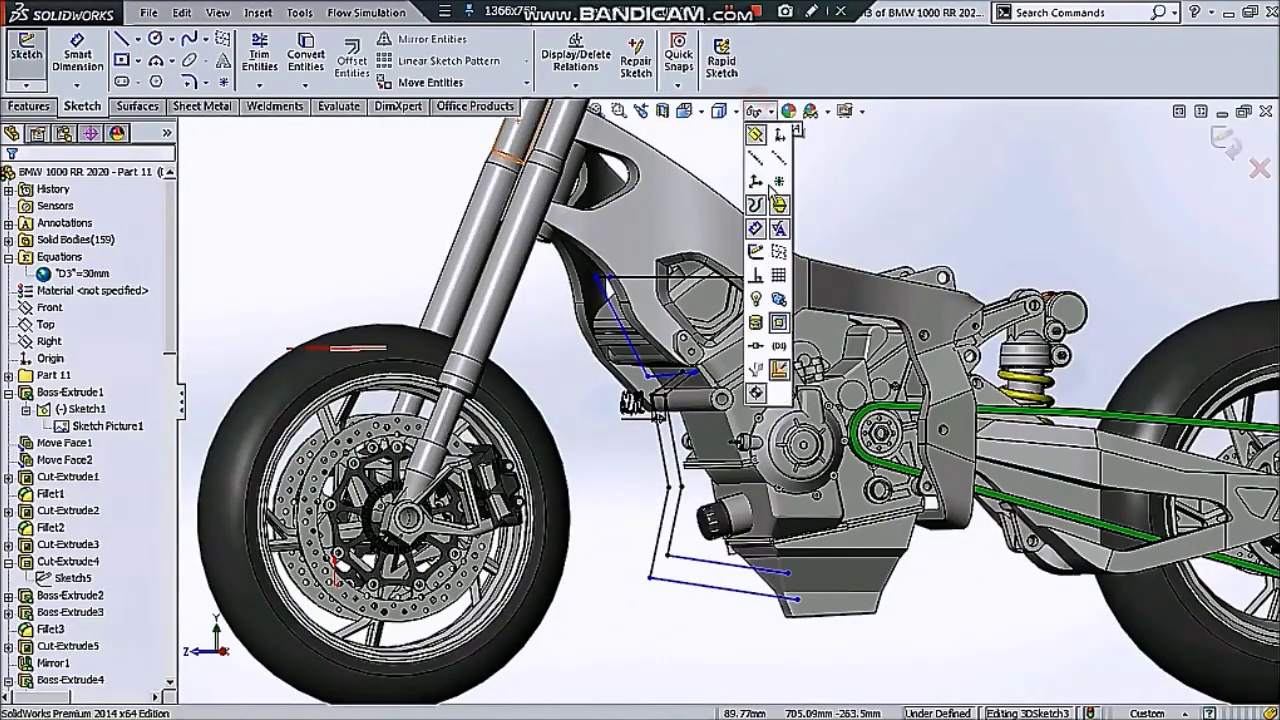
pyautogui.click(757, 252)
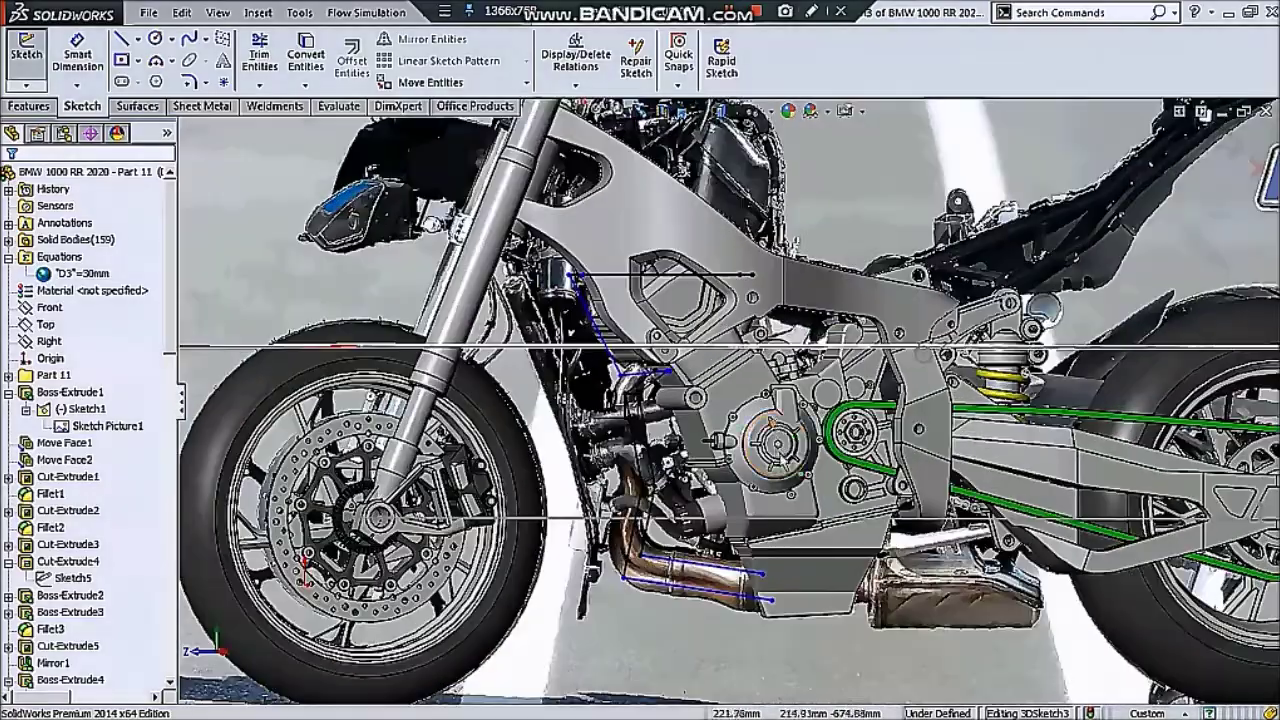
pyautogui.moveTo(794, 462)
pyautogui.mouseDown(button='middle')
pyautogui.moveTo(822, 335)
pyautogui.moveTo(894, 194)
pyautogui.mouseUp(button='middle')
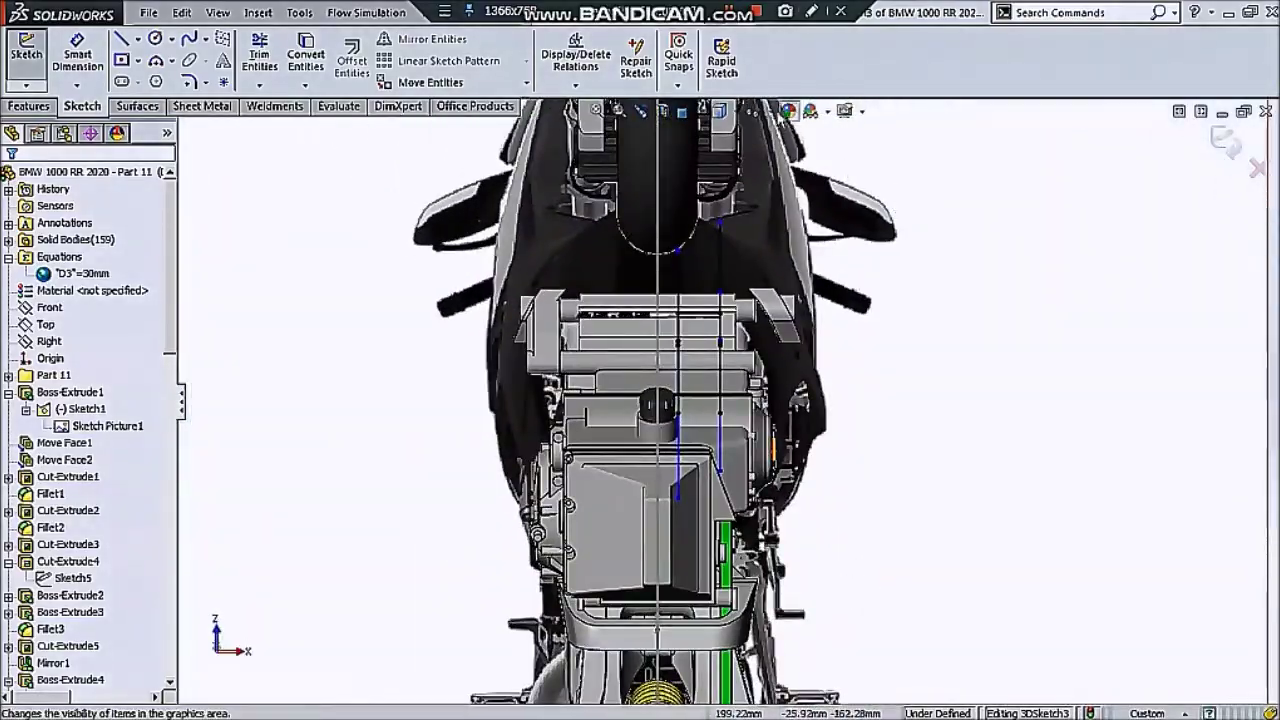
# - Switch to Wireframe display and inspect the exhaust sketch from an angled underside view
pyautogui.click(755, 111)
pyautogui.click(720, 111)
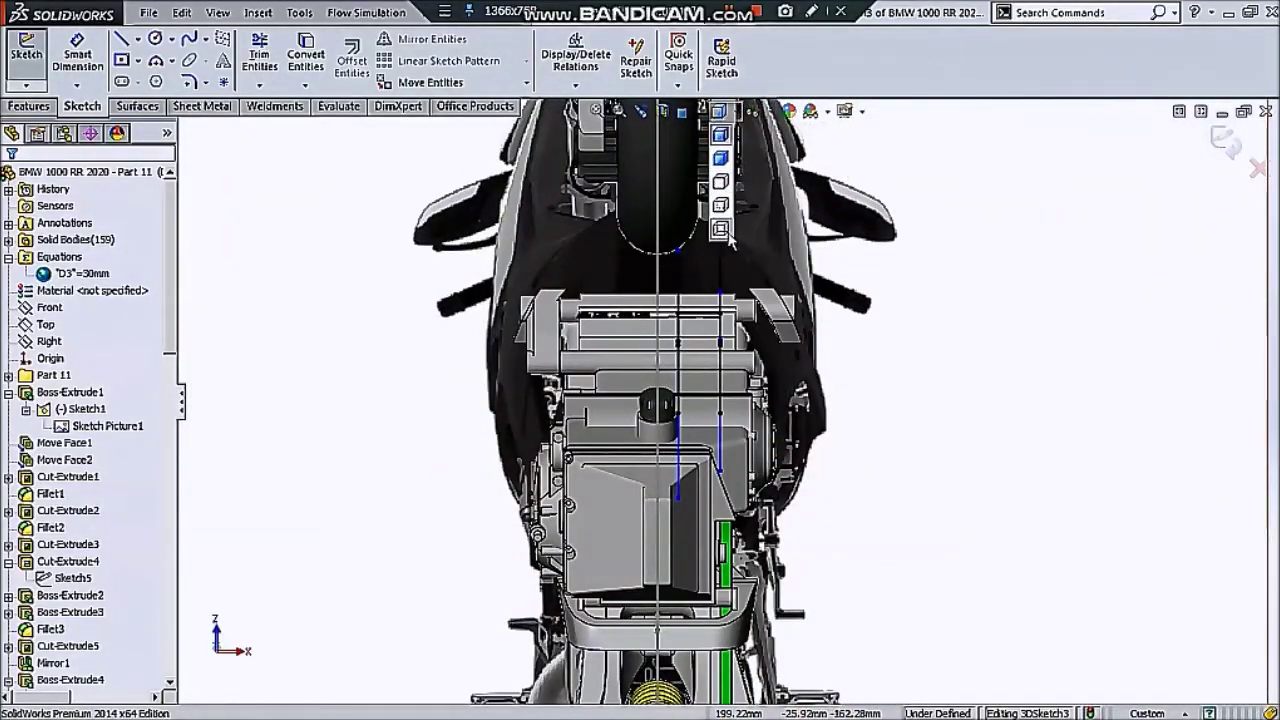
pyautogui.click(721, 230)
pyautogui.scroll(-2, 818, 412)
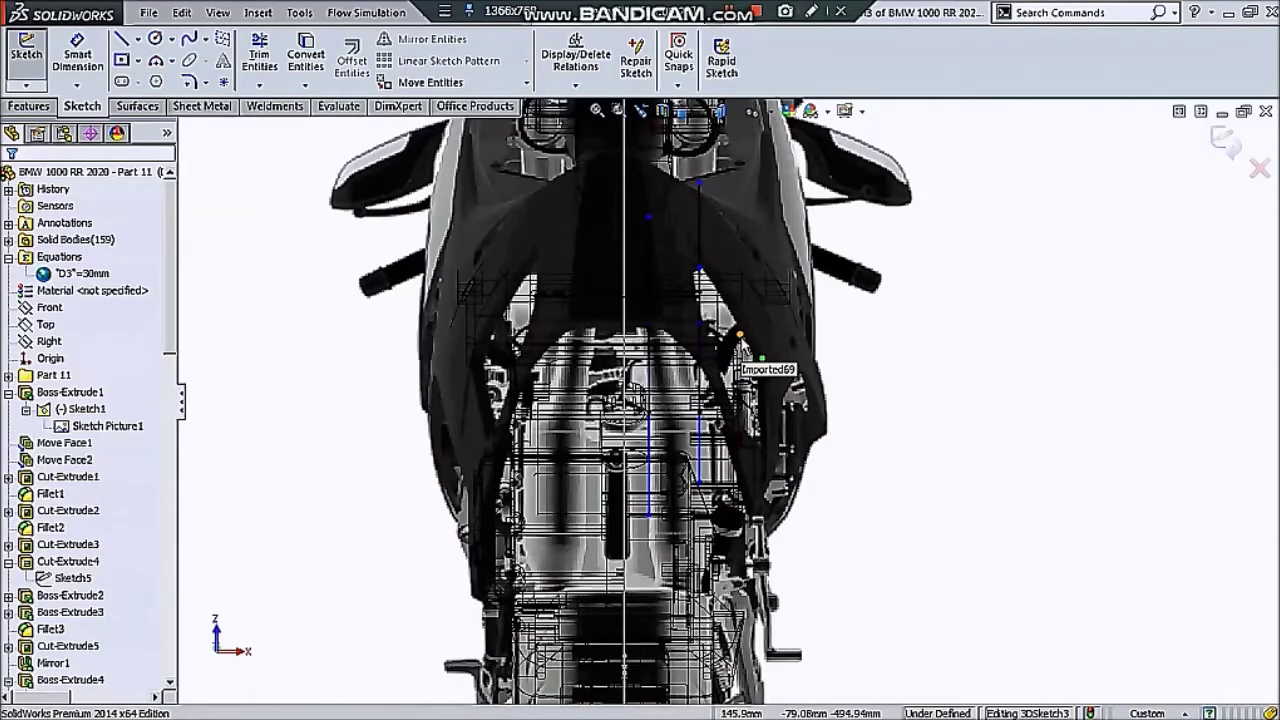
pyautogui.scroll(-2, 741, 346)
pyautogui.scroll(-2, 706, 338)
pyautogui.scroll(2, 770, 345)
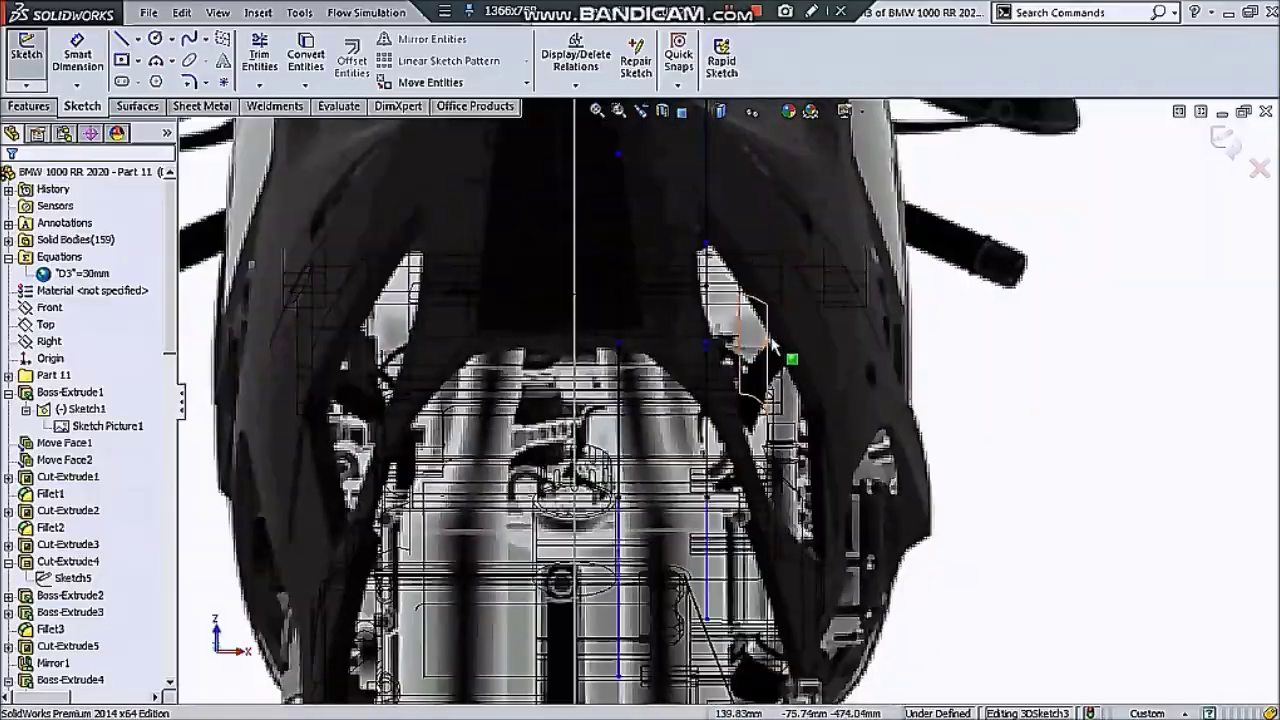
pyautogui.scroll(2, 766, 360)
pyautogui.moveTo(766, 360)
pyautogui.mouseDown(button='middle')
pyautogui.moveTo(645, 425)
pyautogui.moveTo(741, 600)
pyautogui.moveTo(757, 514)
pyautogui.moveTo(740, 505)
pyautogui.moveTo(955, 490)
pyautogui.mouseUp(button='middle')
pyautogui.scroll(-2, 740, 505)
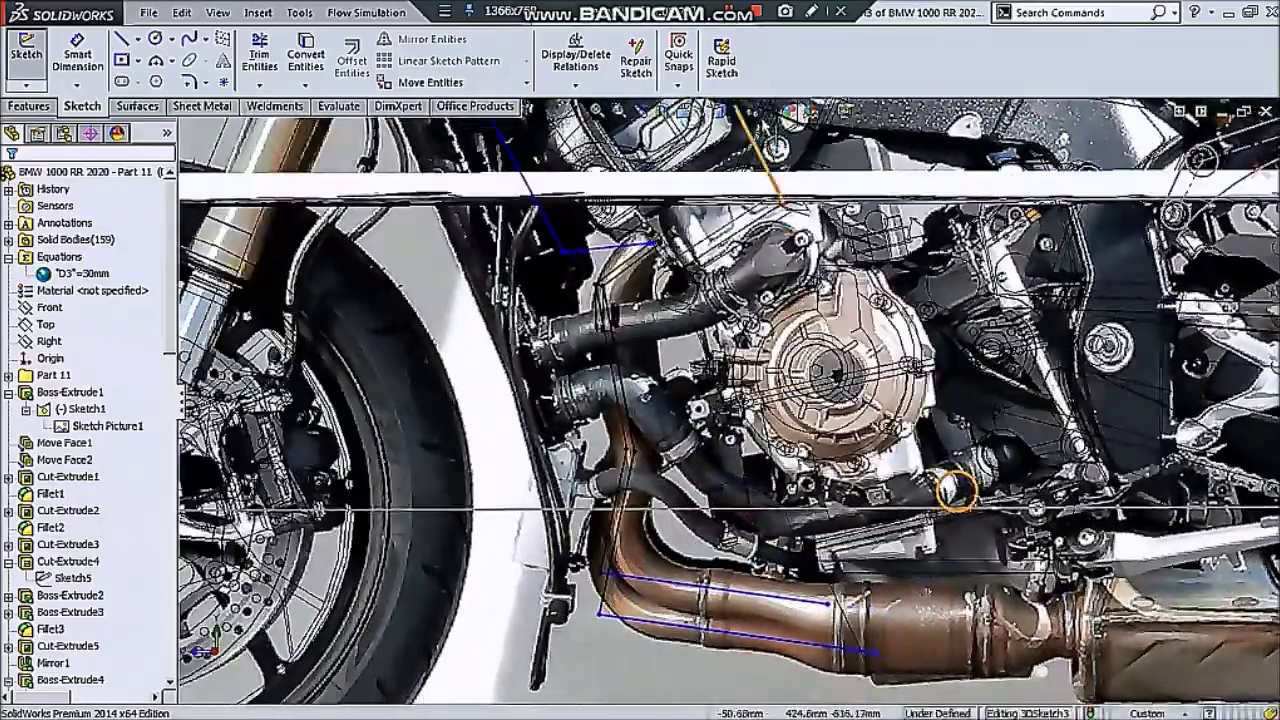
# - Hide the reference photo and return the display style to Shaded With Edges
pyautogui.click(765, 110)
pyautogui.click(758, 258)
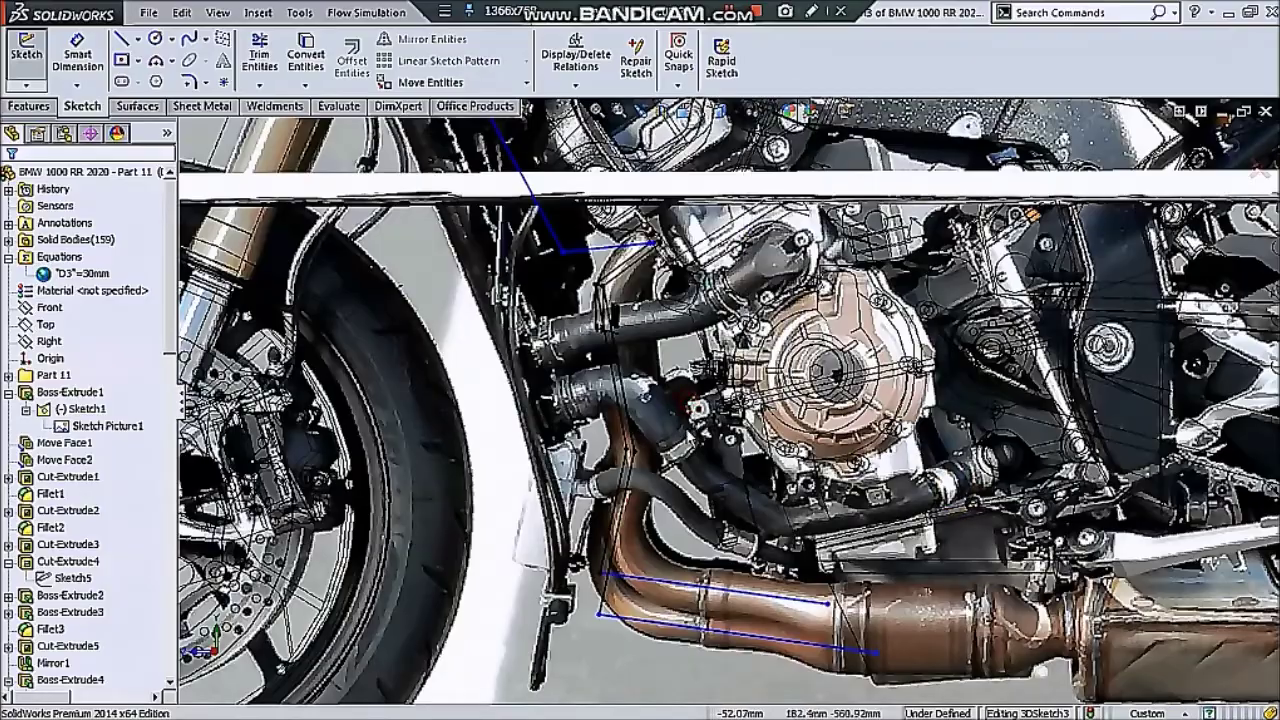
pyautogui.moveTo(718, 474)
pyautogui.mouseDown(button='middle')
pyautogui.moveTo(767, 478)
pyautogui.moveTo(789, 110)
pyautogui.mouseUp(button='middle')
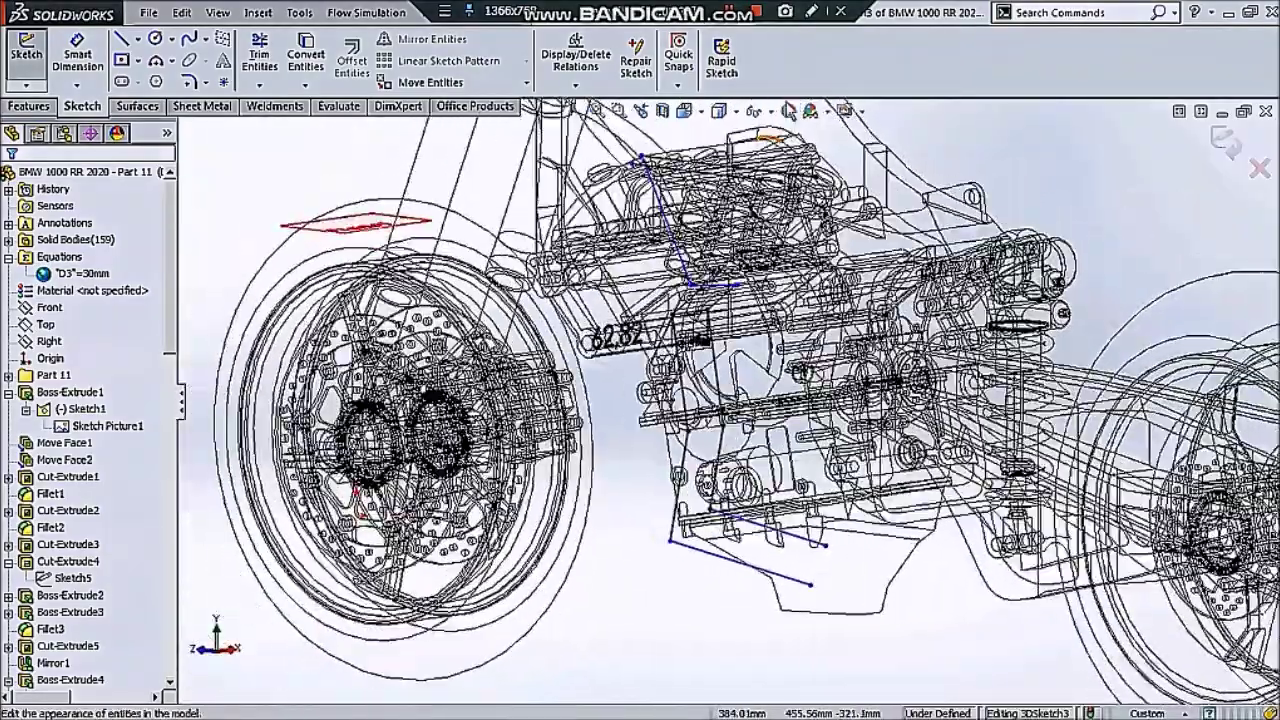
pyautogui.click(735, 112)
pyautogui.click(720, 135)
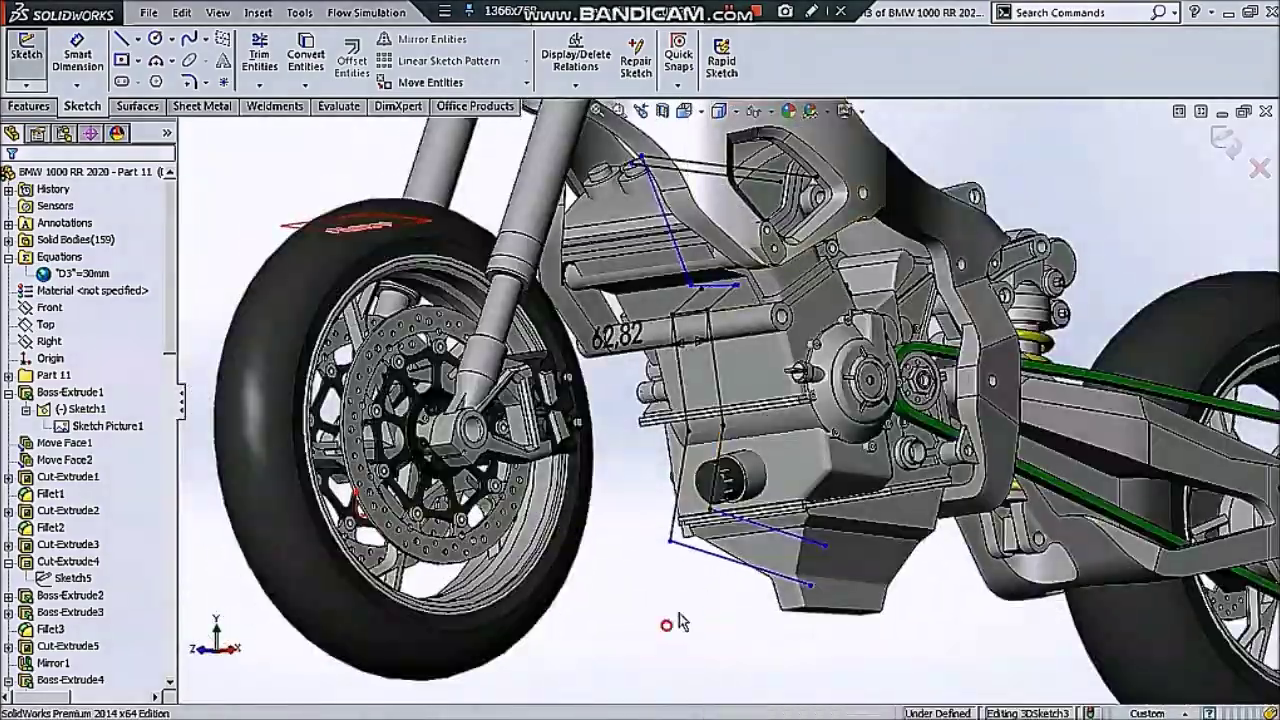
pyautogui.scroll(-3, 722, 466)
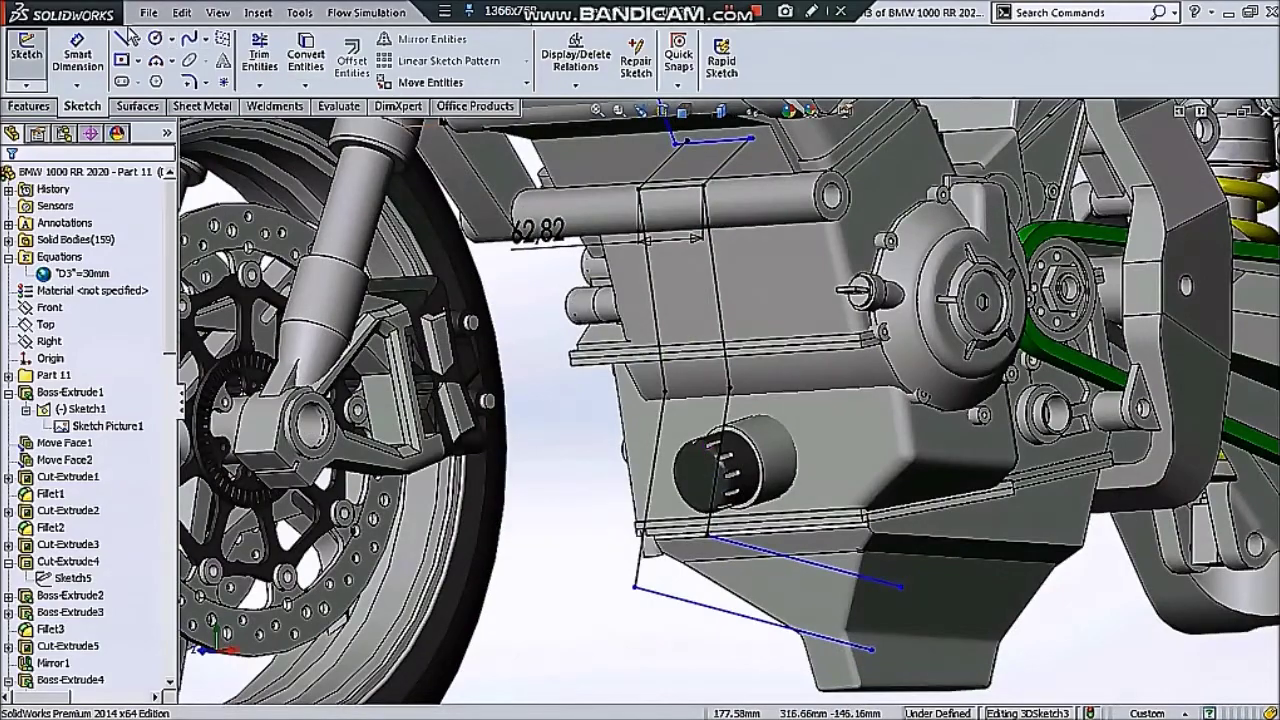
# - Draw a new line segment for the second header and constrain it Along X
pyautogui.click(729, 387)
pyautogui.click(677, 525)
pyautogui.scroll(-2, 675, 537)
pyautogui.moveTo(713, 540); pyautogui.dragTo(760, 580, button='middle')
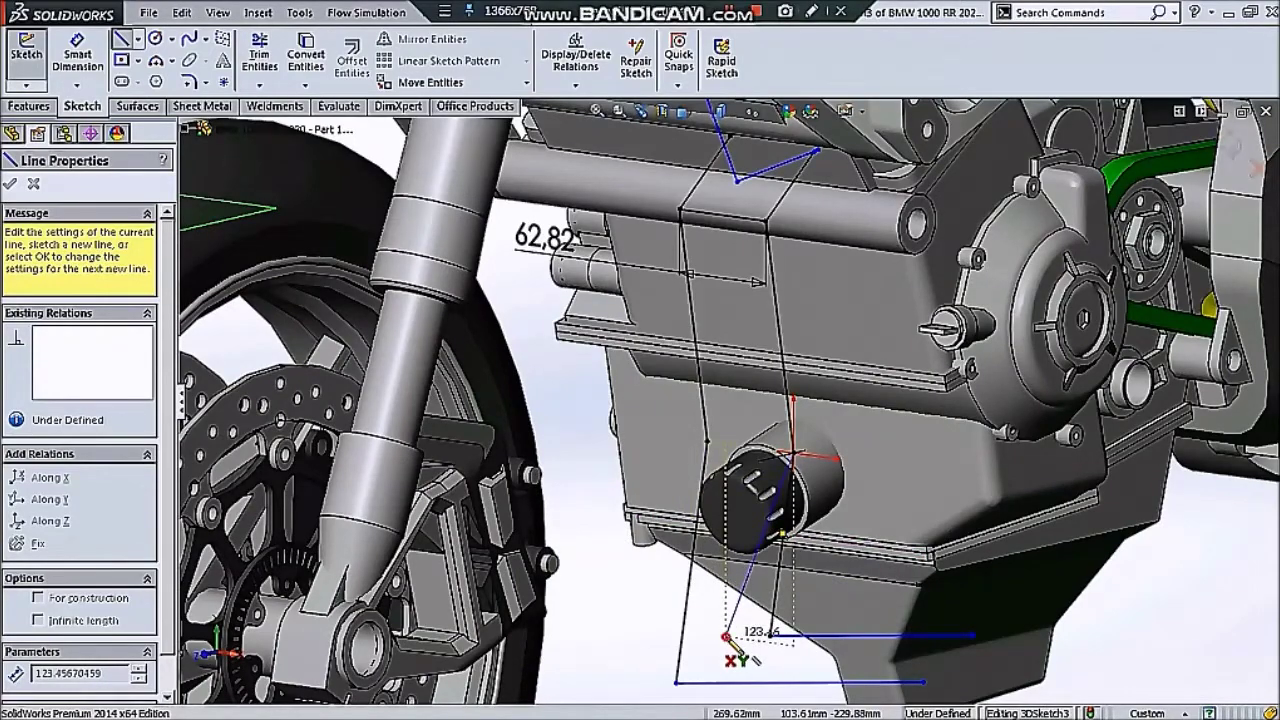
pyautogui.click(726, 637)
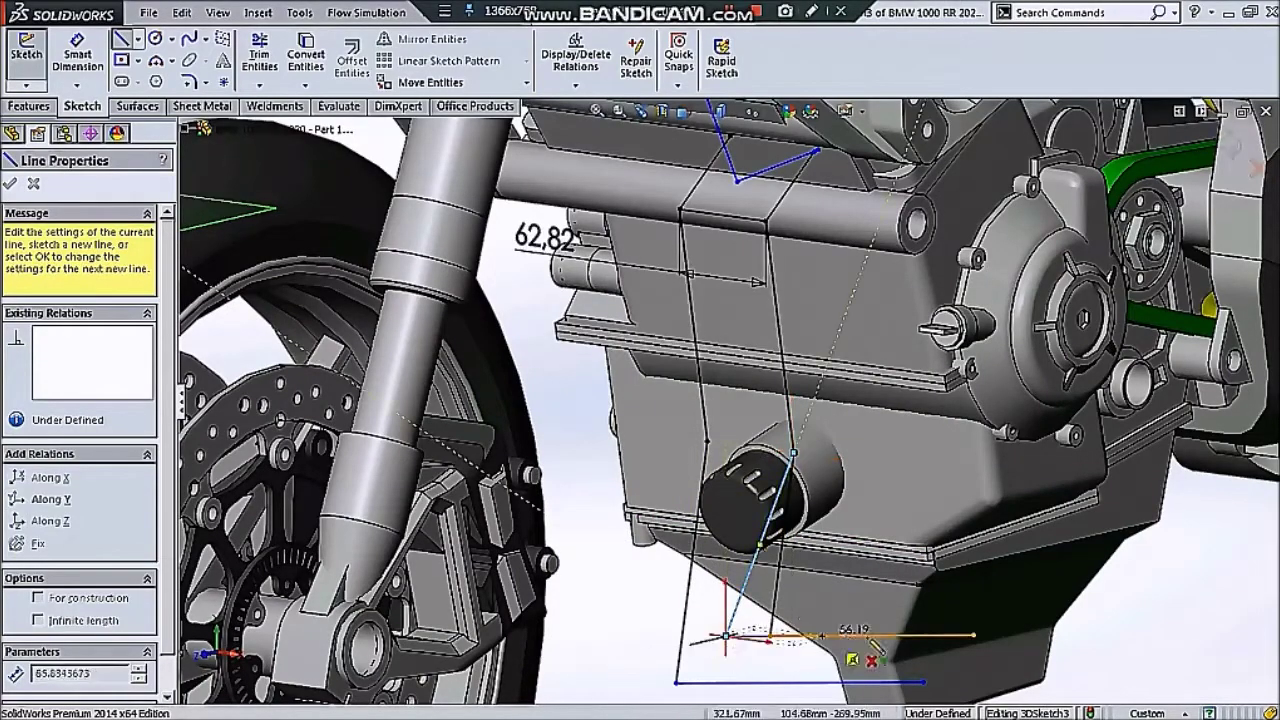
pyautogui.click(973, 637)
# - Move the exhaust path's bend point slightly along the engine edge
pyautogui.moveTo(843, 597); pyautogui.dragTo(889, 369, button='middle')
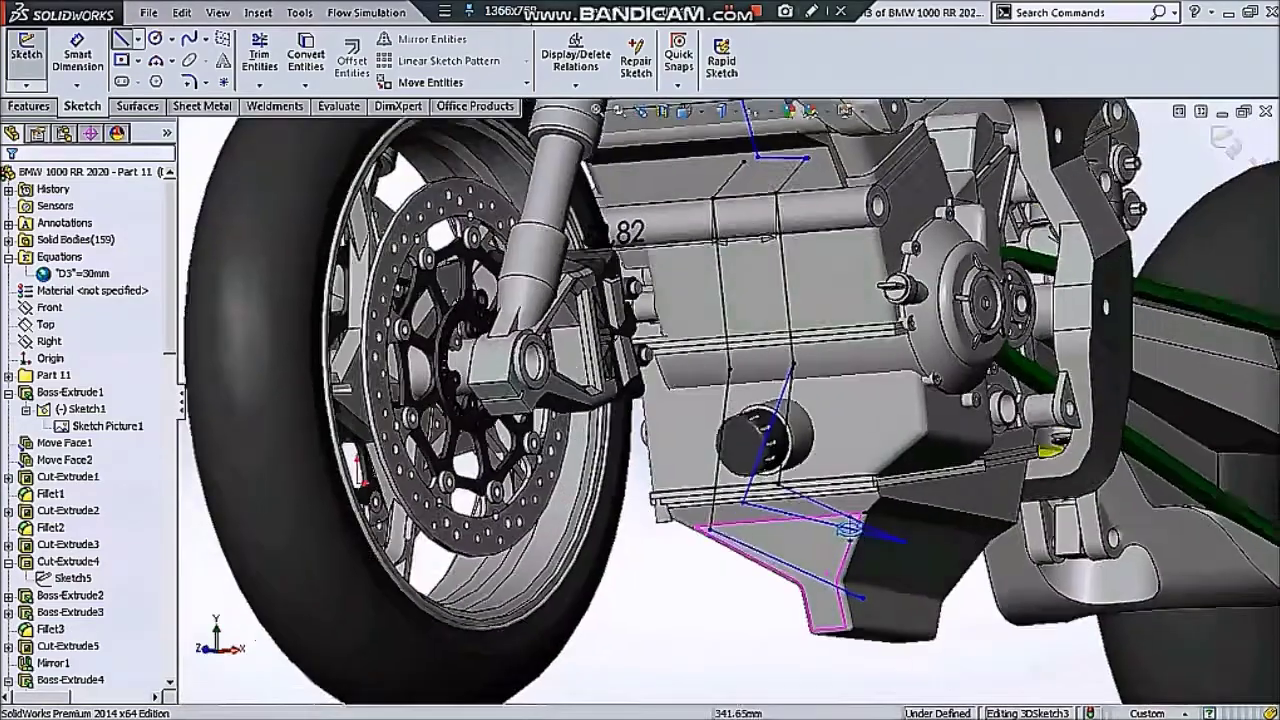
pyautogui.scroll(-3, 888, 368)
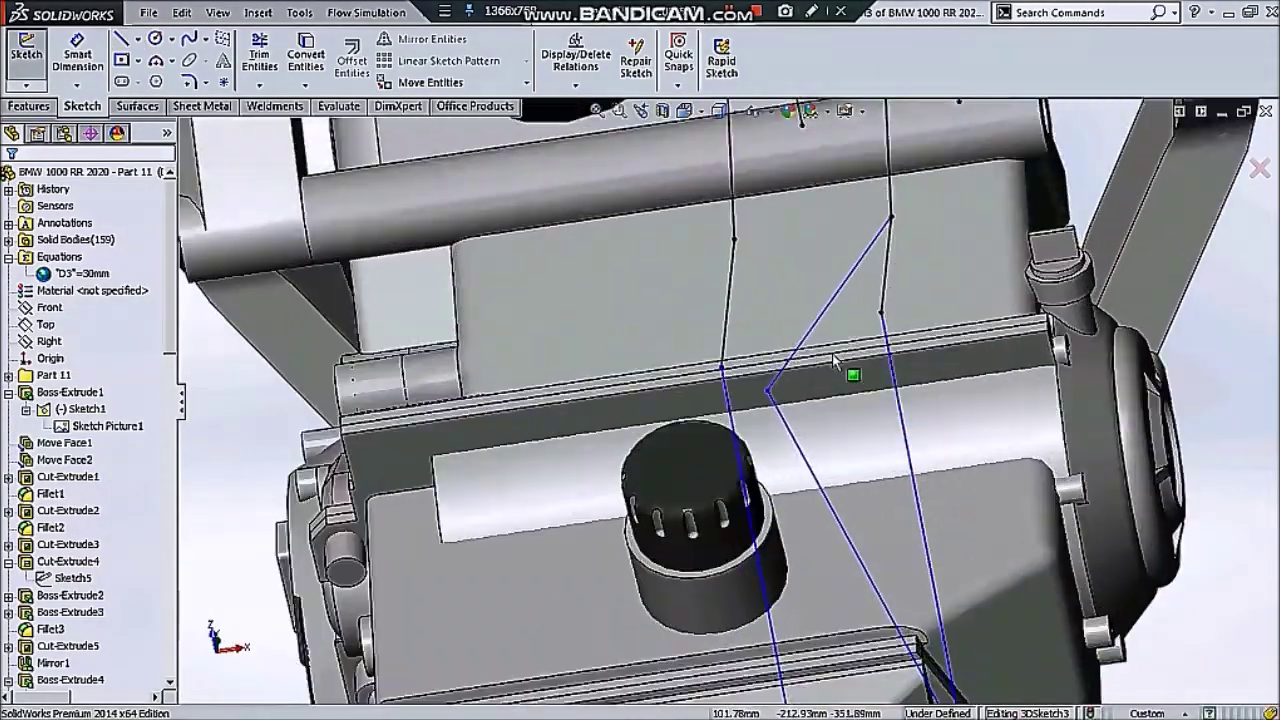
pyautogui.scroll(-3, 780, 405)
pyautogui.click(750, 401)
pyautogui.moveTo(748, 401); pyautogui.dragTo(780, 397)
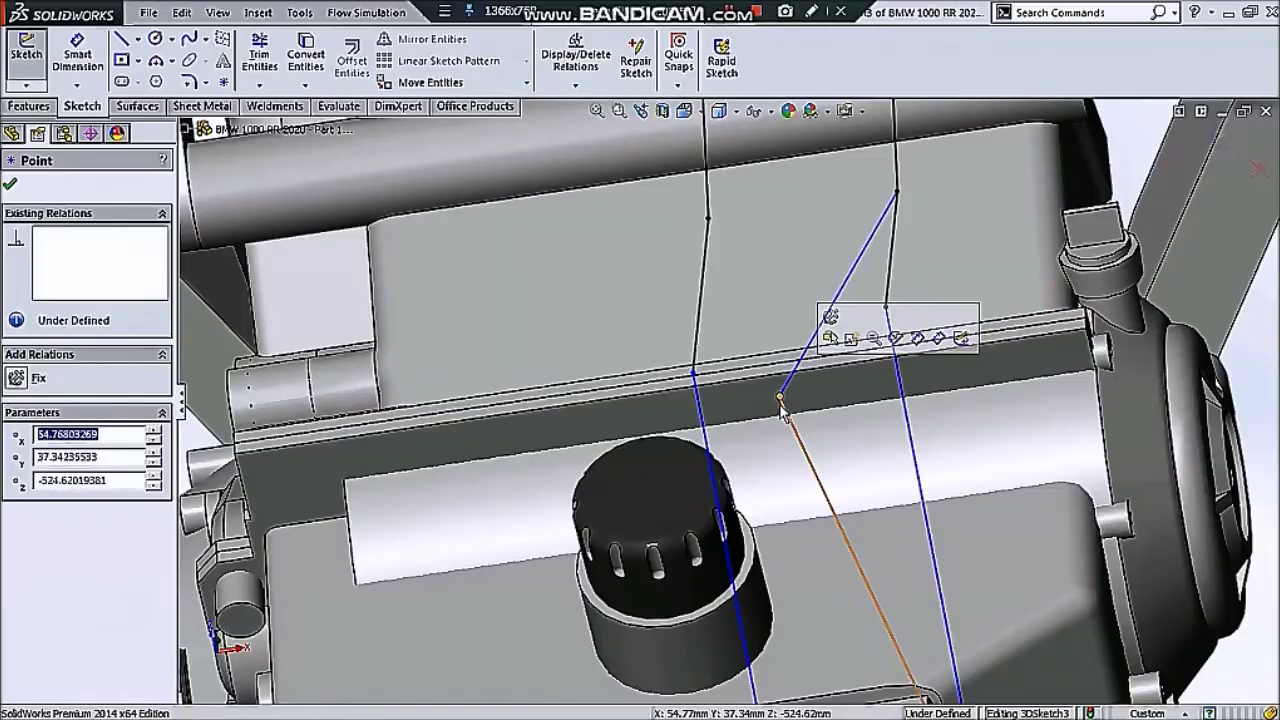
pyautogui.moveTo(785, 418)
pyautogui.mouseDown(button='middle')
pyautogui.moveTo(808, 437)
pyautogui.moveTo(776, 407)
pyautogui.mouseUp(button='middle')
pyautogui.press('Escape')
pyautogui.moveTo(754, 462)
pyautogui.mouseDown(button='middle')
pyautogui.moveTo(694, 609)
pyautogui.moveTo(575, 620)
pyautogui.moveTo(703, 661)
pyautogui.moveTo(740, 510)
pyautogui.moveTo(714, 491)
pyautogui.mouseUp(button='middle')
pyautogui.scroll(-3, 714, 491)
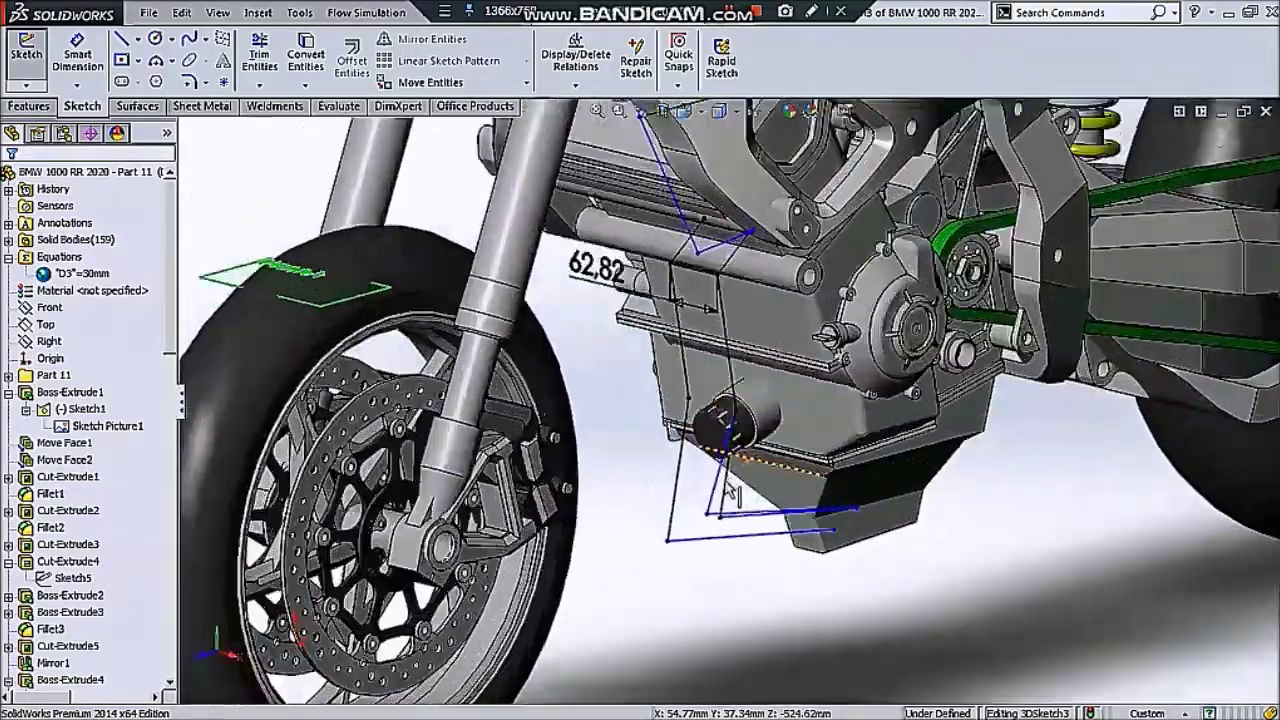
pyautogui.scroll(-2, 755, 440)
pyautogui.scroll(2, 745, 345)
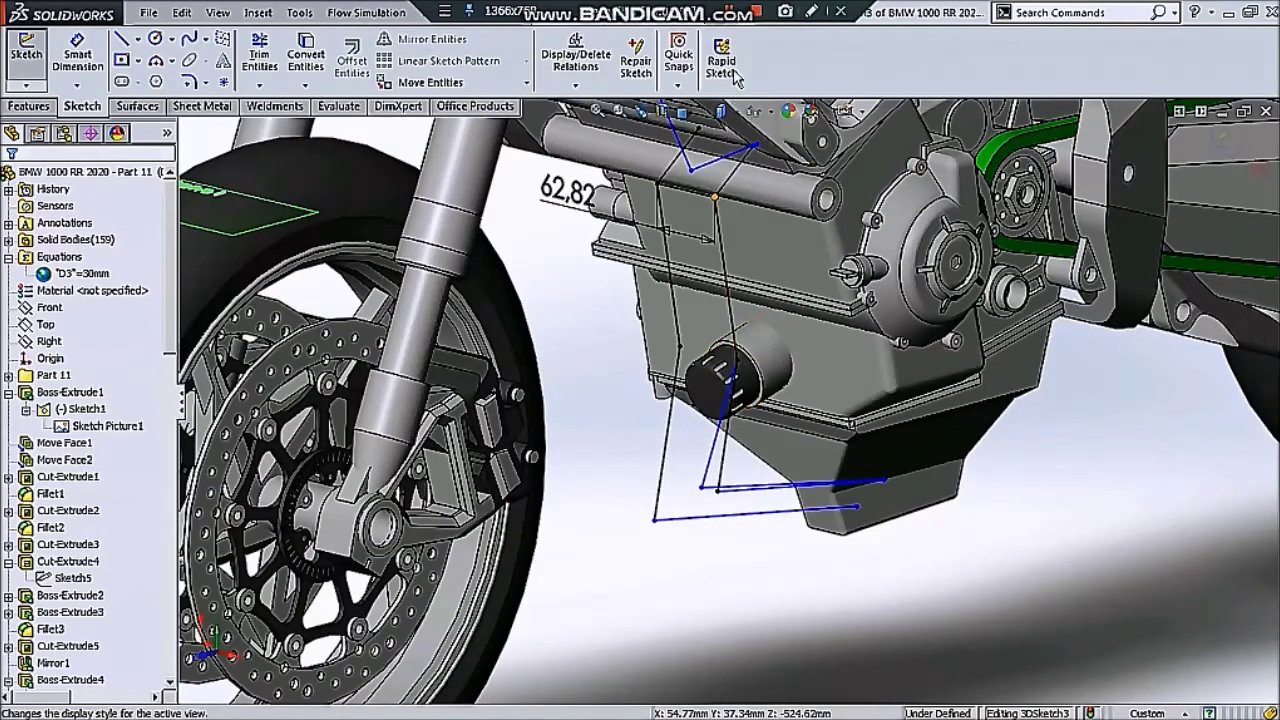
pyautogui.scroll(-2, 745, 340)
# - Apply an 80 mm sketch fillet to the upper corners of the exhaust path
pyautogui.click(188, 82)
pyautogui.click(662, 246)
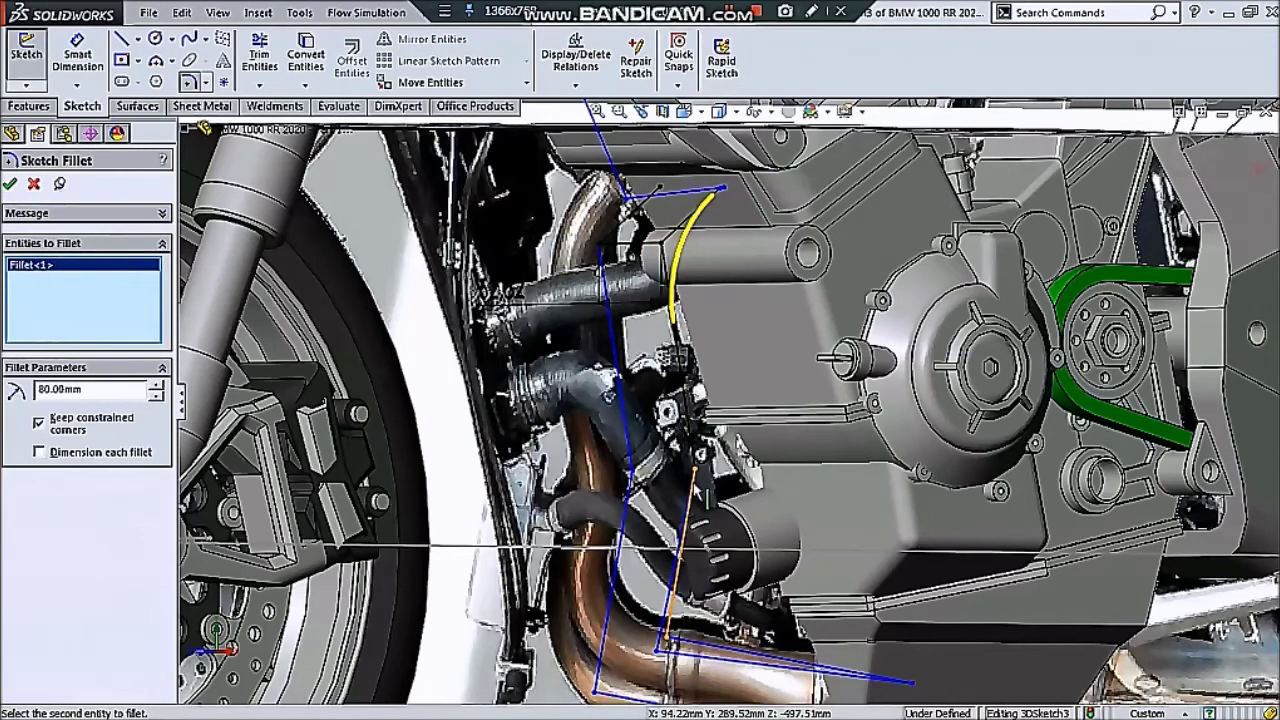
pyautogui.click(697, 470)
pyautogui.click(10, 184)
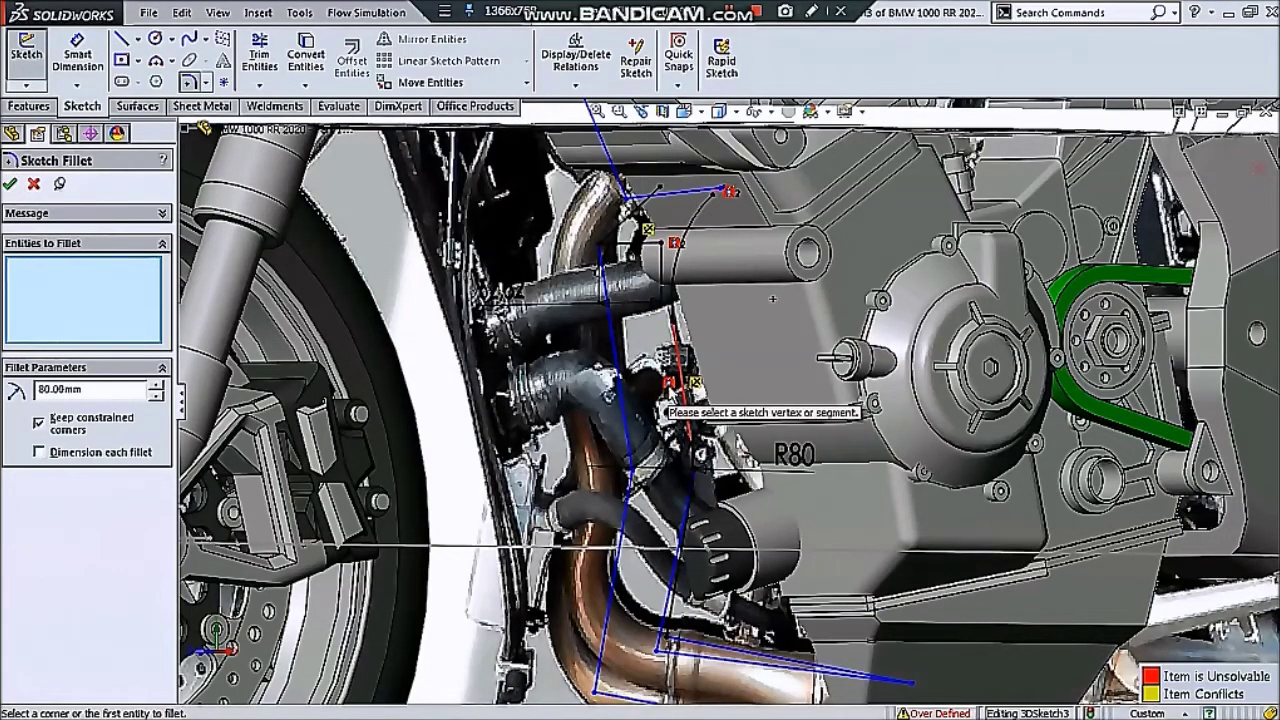
pyautogui.moveTo(772, 298)
pyautogui.mouseDown(button='middle')
pyautogui.moveTo(657, 352)
pyautogui.moveTo(725, 350)
pyautogui.mouseUp(button='middle')
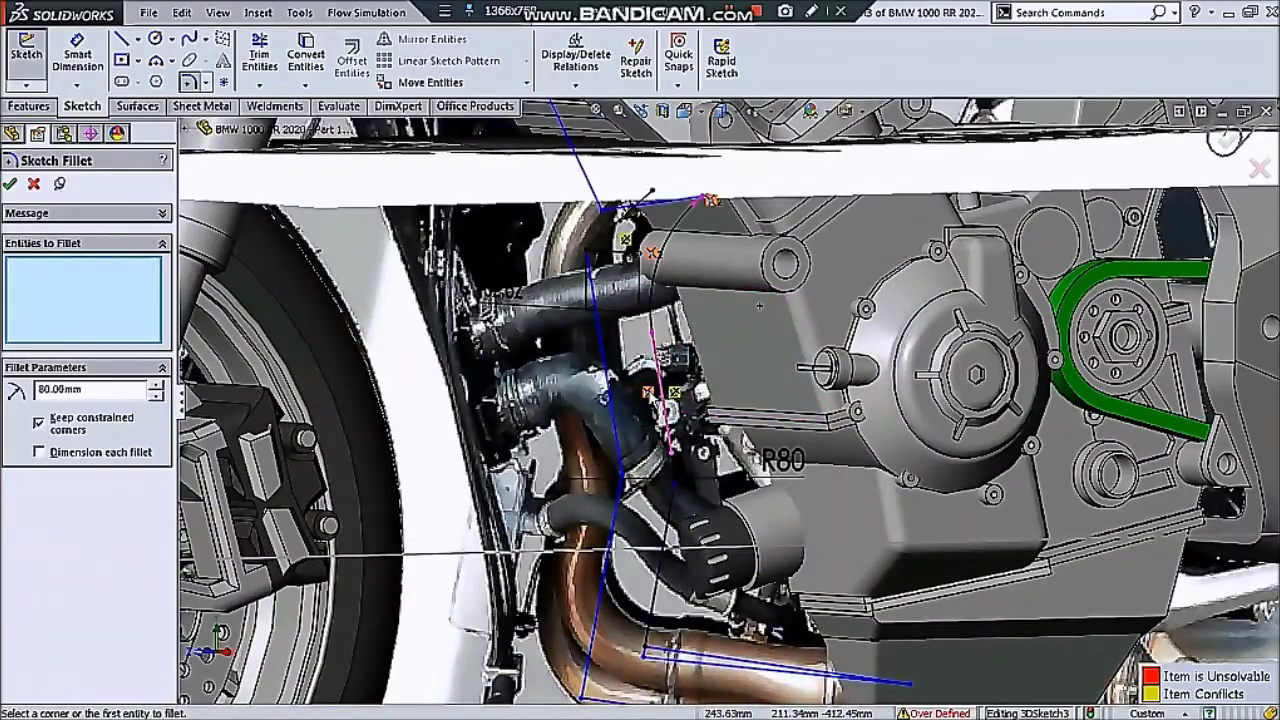
pyautogui.scroll(2, 716, 376)
pyautogui.scroll(3, 716, 376)
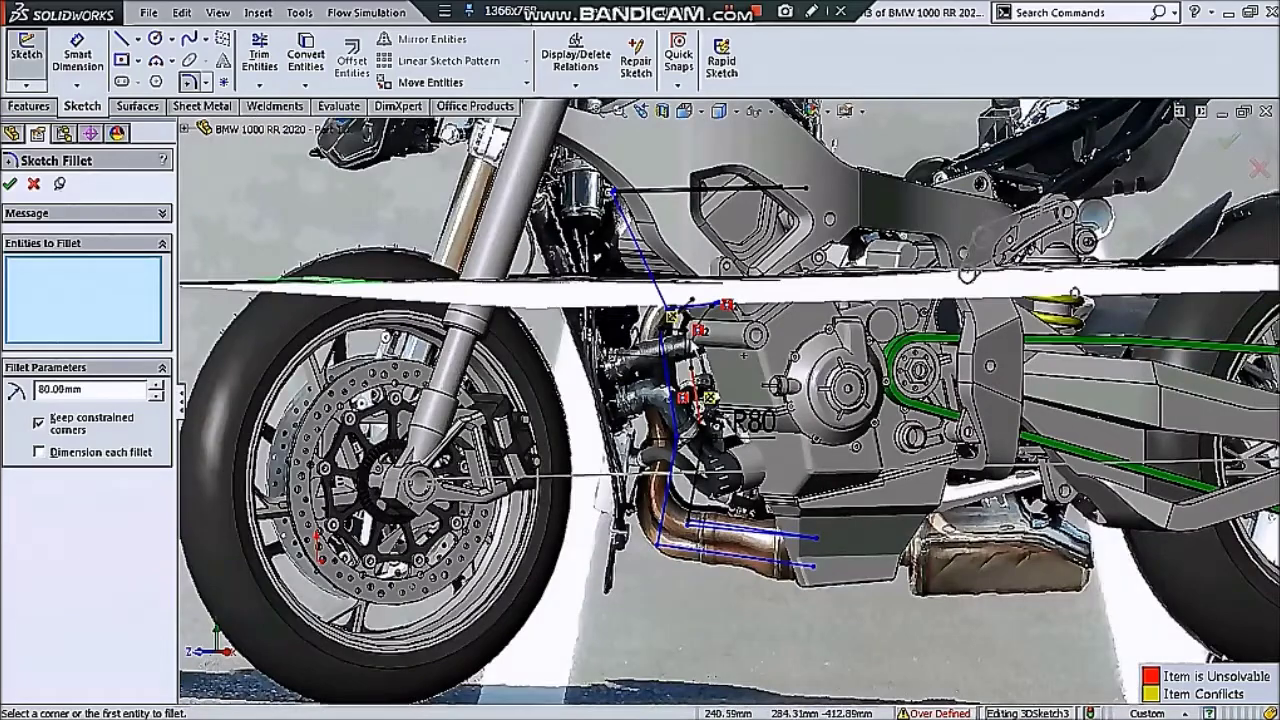
pyautogui.scroll(-2, 740, 308)
pyautogui.scroll(-2, 705, 305)
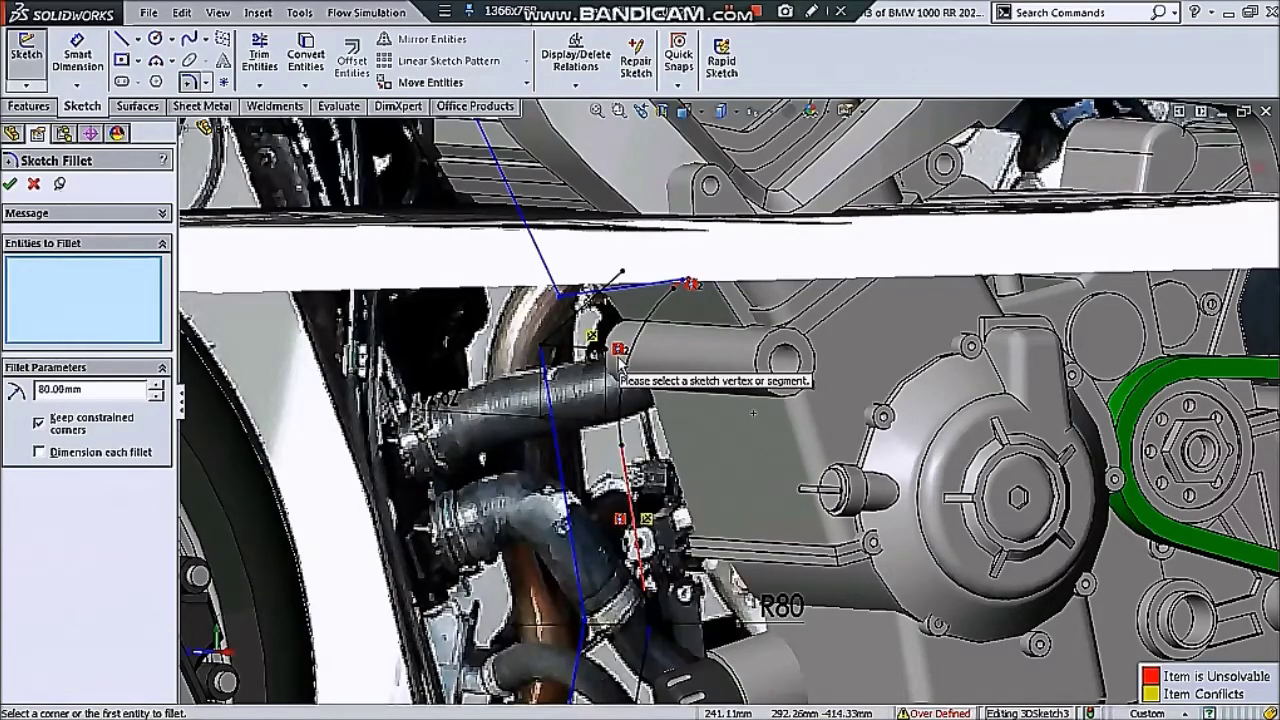
# - Close the fillet tool and box-select all the exhaust sketch entities
pyautogui.scroll(1, 619, 355)
pyautogui.scroll(1, 745, 409)
pyautogui.press('Escape')
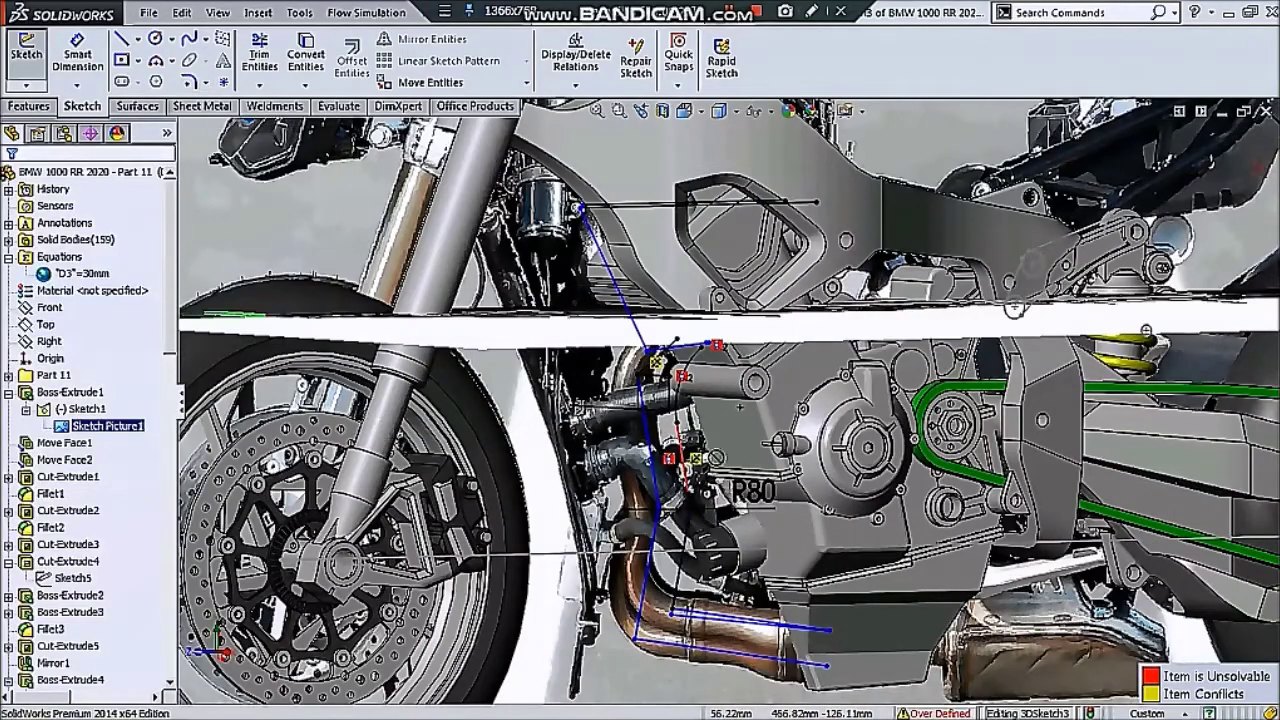
pyautogui.scroll(3, 740, 406)
pyautogui.scroll(2, 740, 406)
pyautogui.moveTo(438, 264); pyautogui.dragTo(795, 504)
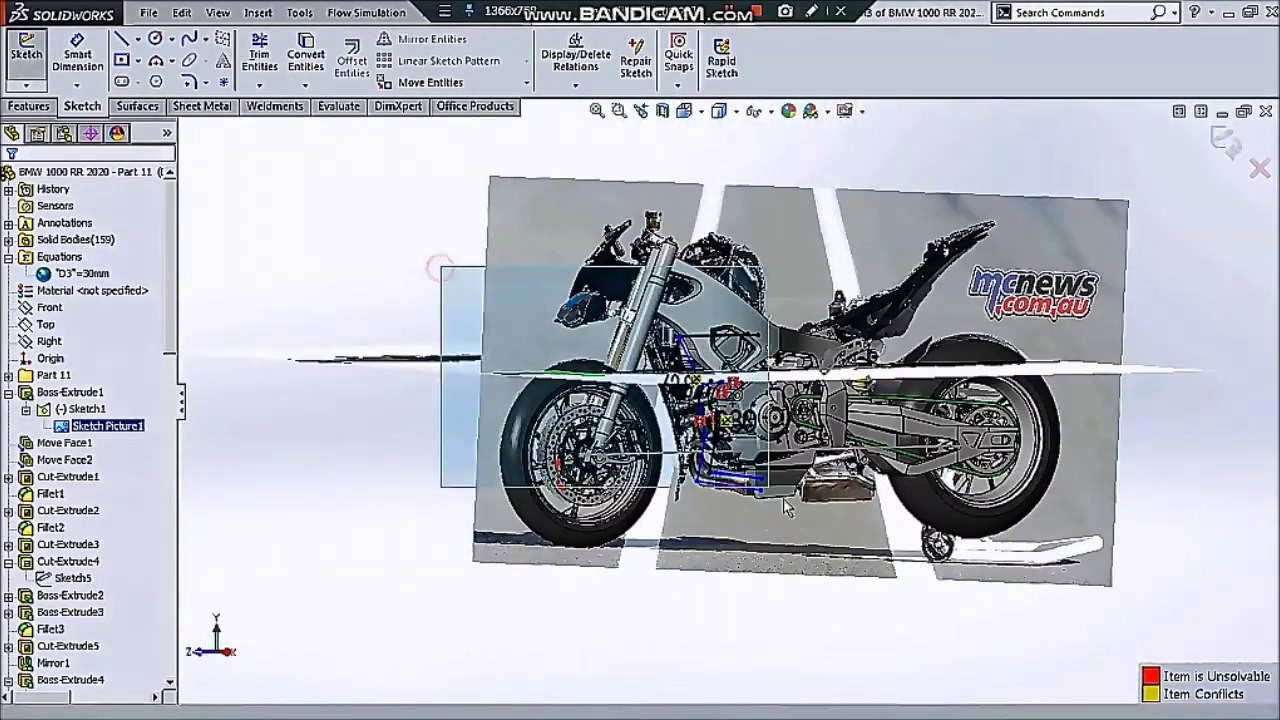
# - Delete the conflicting relation that over-defines the exhaust 3D sketch, then check a path line
pyautogui.scroll(-3, 740, 406)
pyautogui.scroll(-3, 740, 406)
pyautogui.scroll(-1, 740, 406)
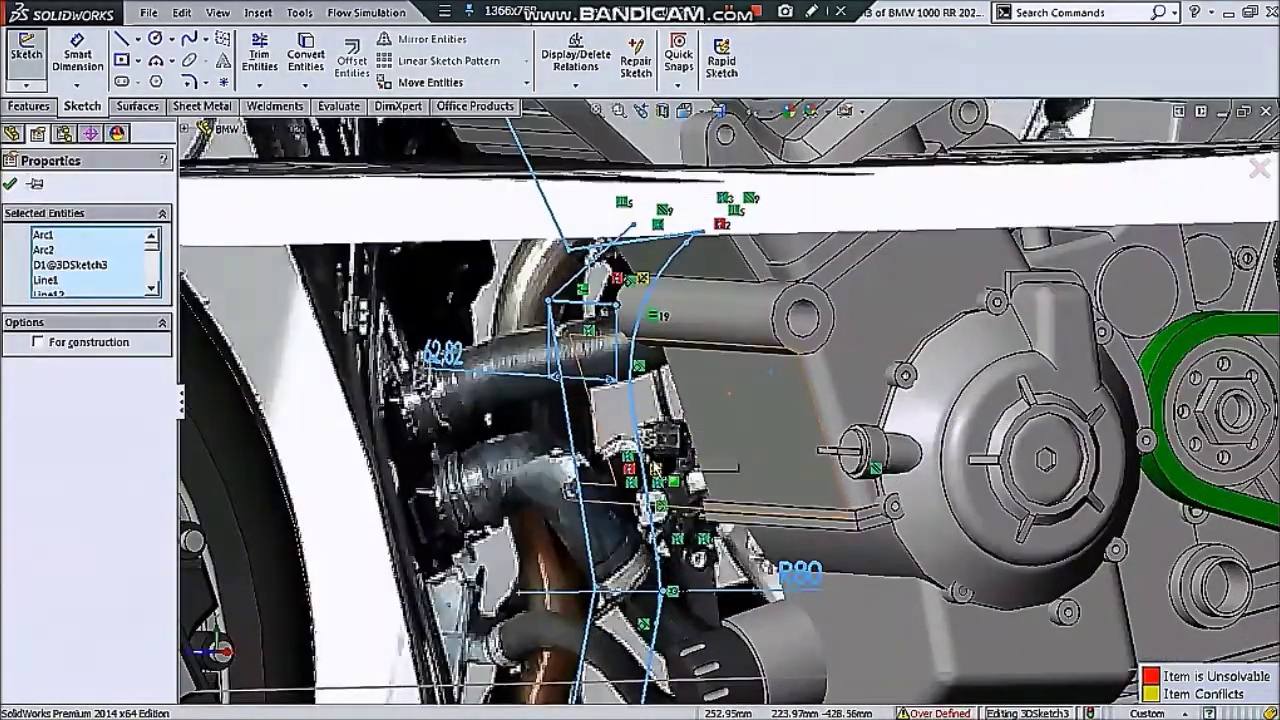
pyautogui.press('Delete')
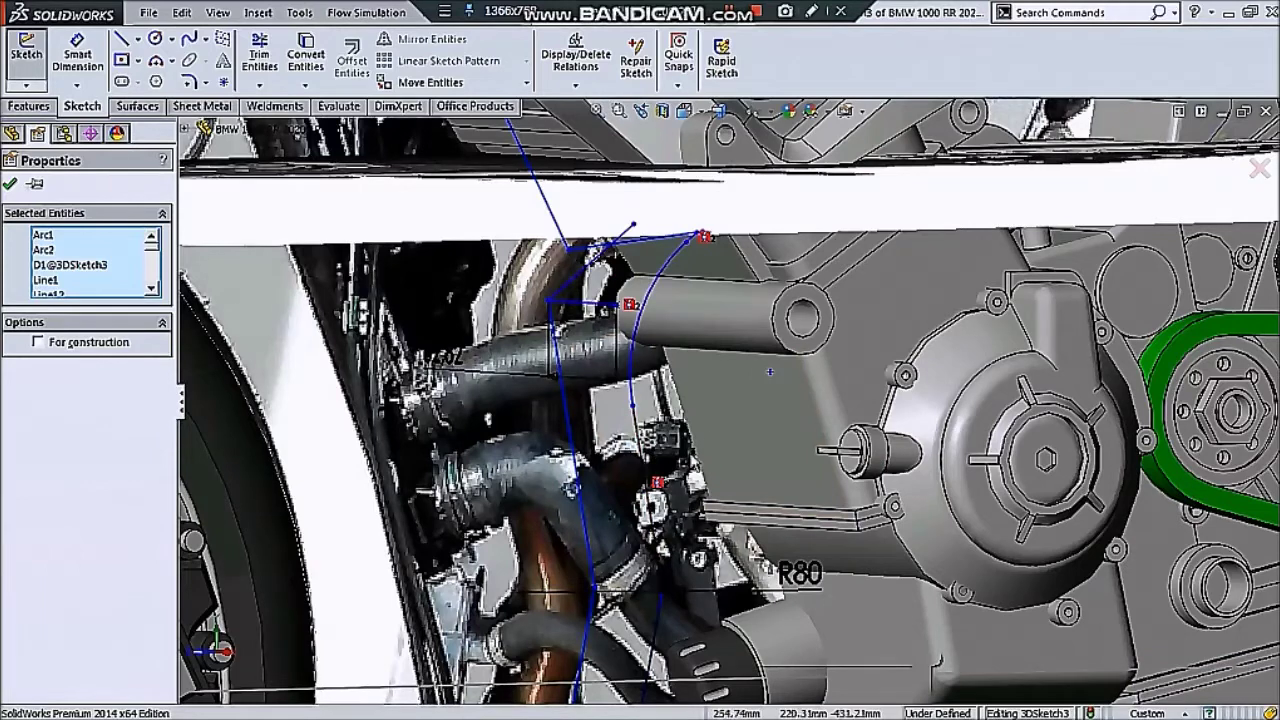
pyautogui.scroll(1, 770, 372)
pyautogui.click(658, 440)
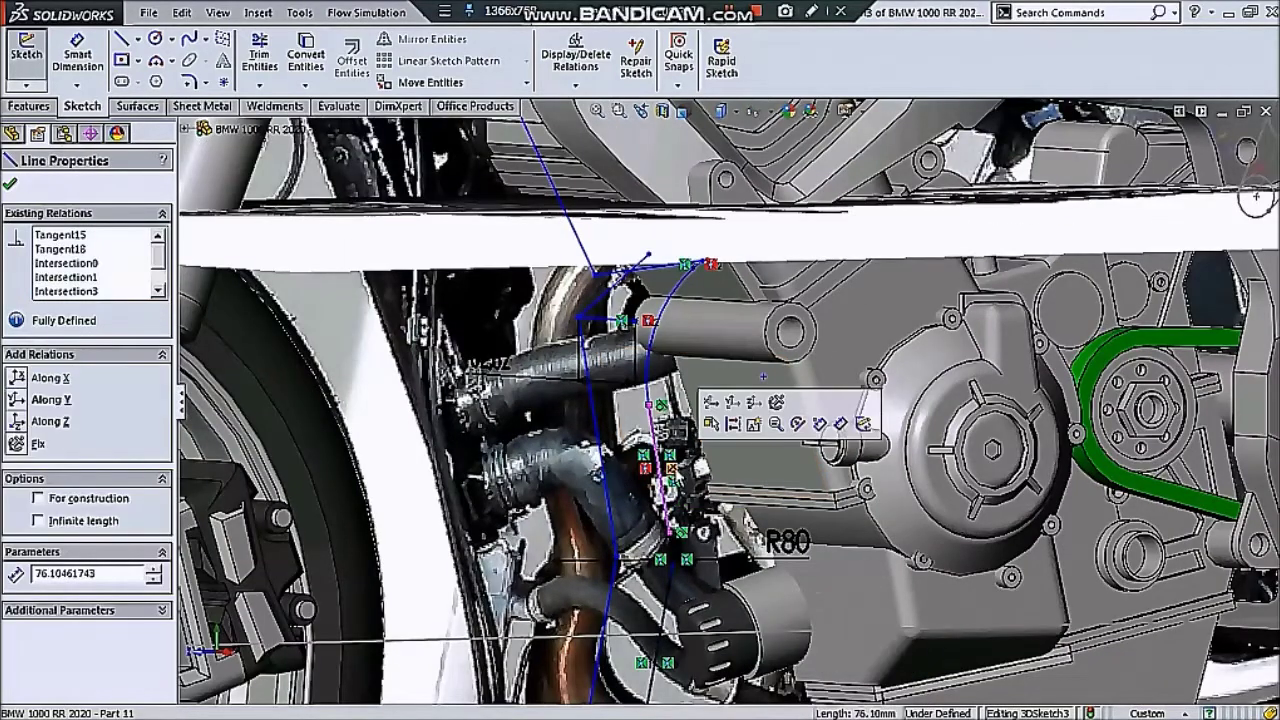
pyautogui.press('Escape')
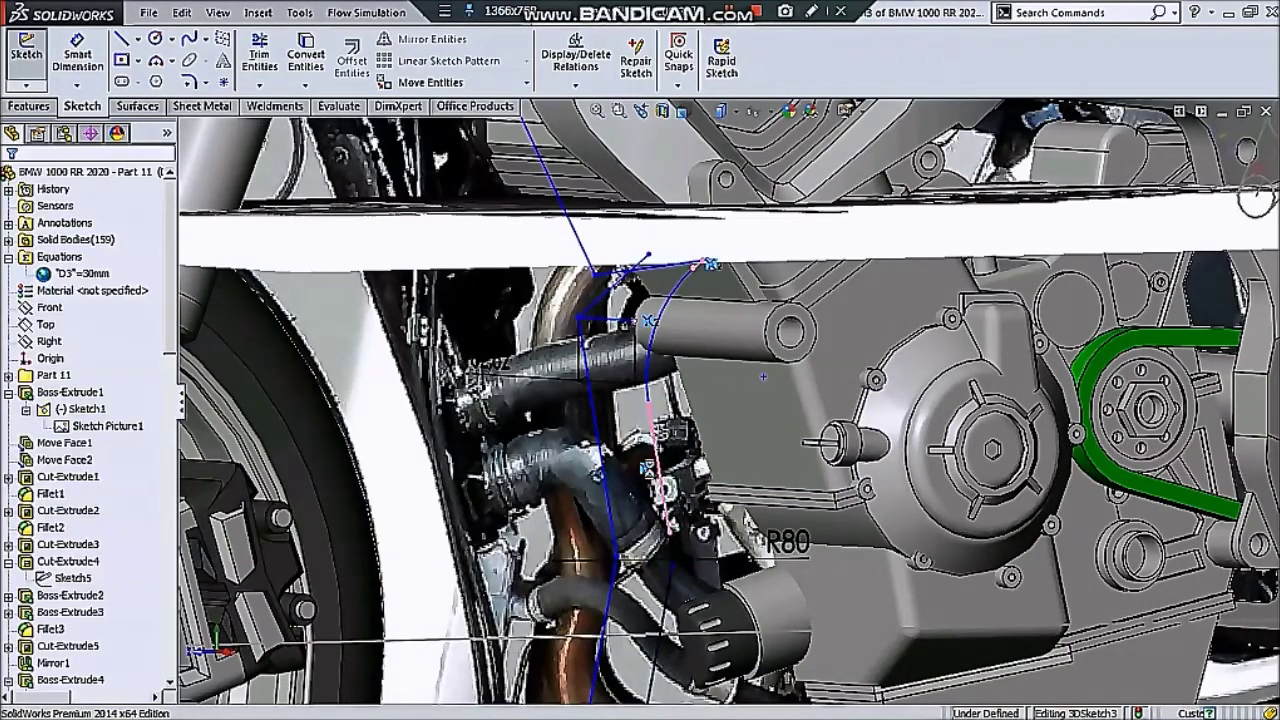
# - Box-select the exhaust sketch entities to check them, then clear the selection
pyautogui.scroll(2, 718, 460)
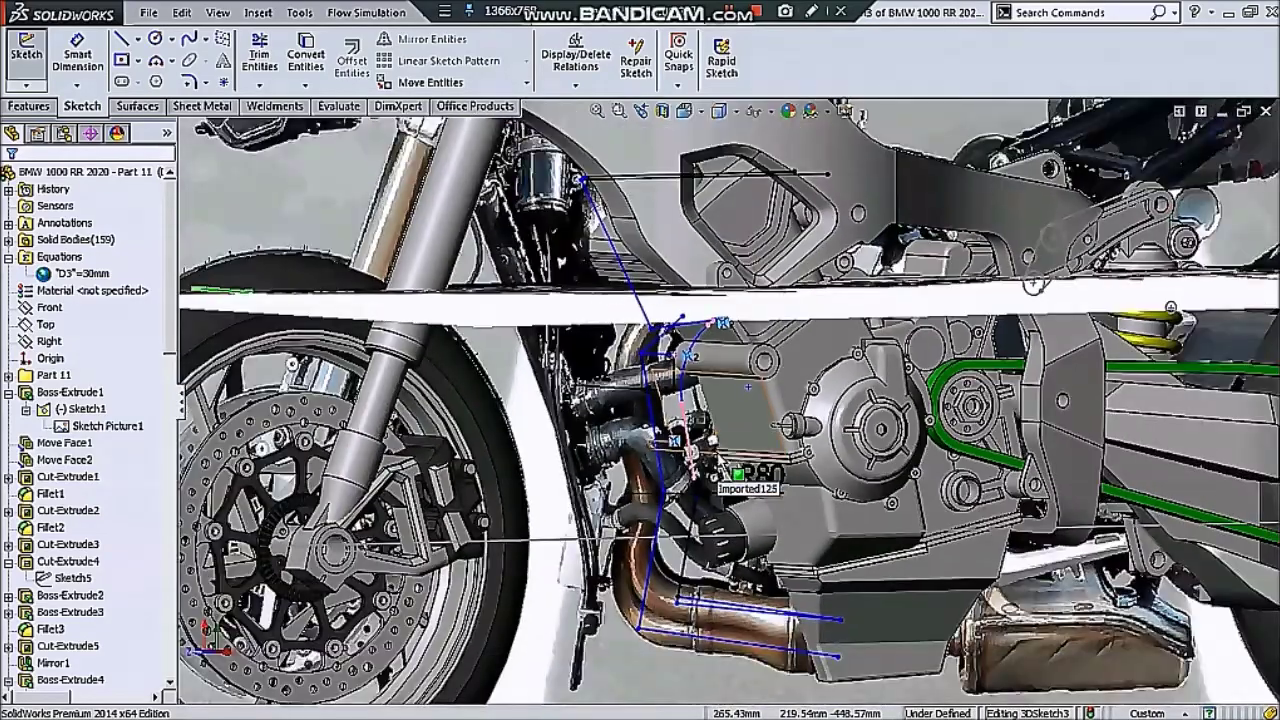
pyautogui.scroll(2, 718, 460)
pyautogui.scroll(2, 718, 460)
pyautogui.moveTo(372, 263); pyautogui.dragTo(660, 505)
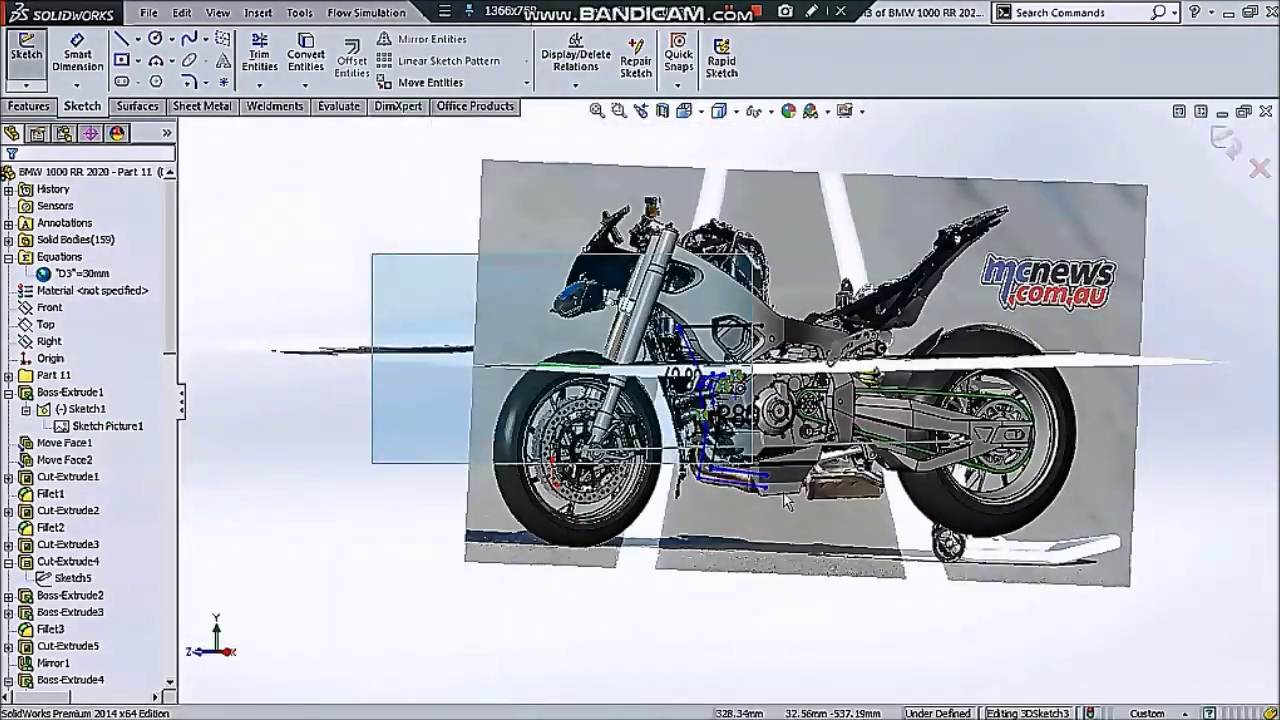
pyautogui.scroll(-3, 720, 367)
pyautogui.scroll(-3, 720, 367)
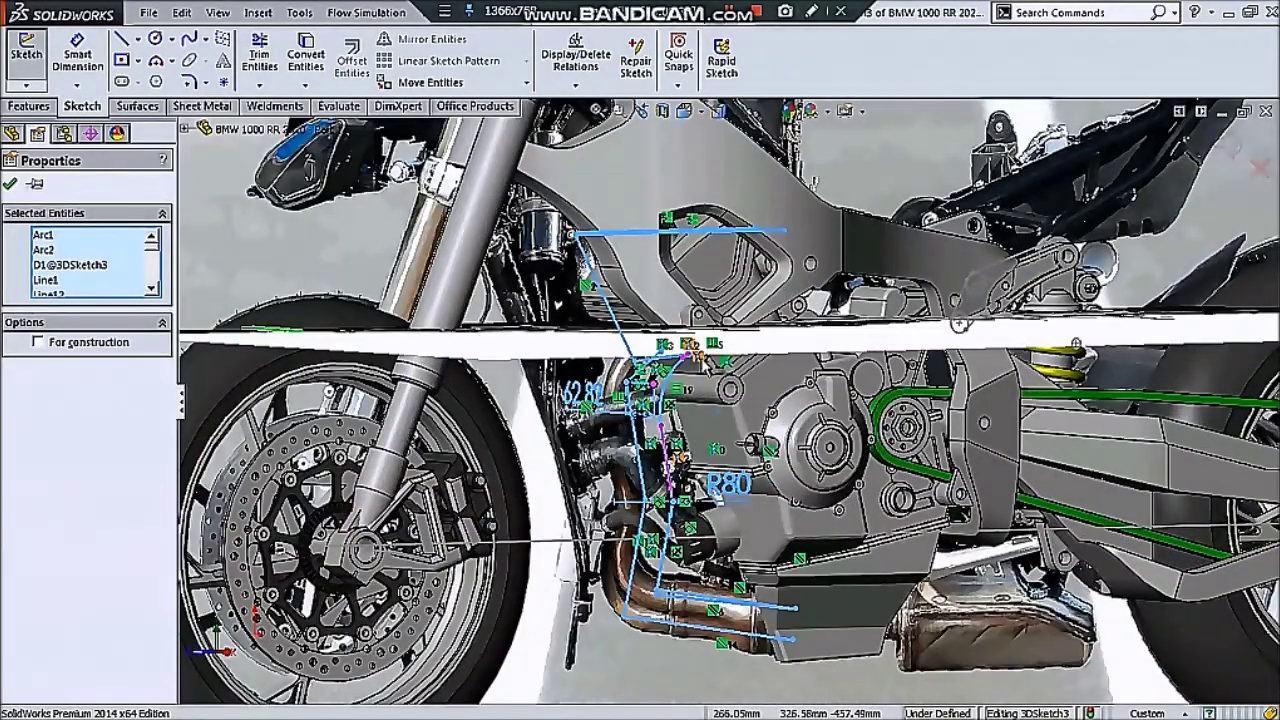
pyautogui.click(703, 360)
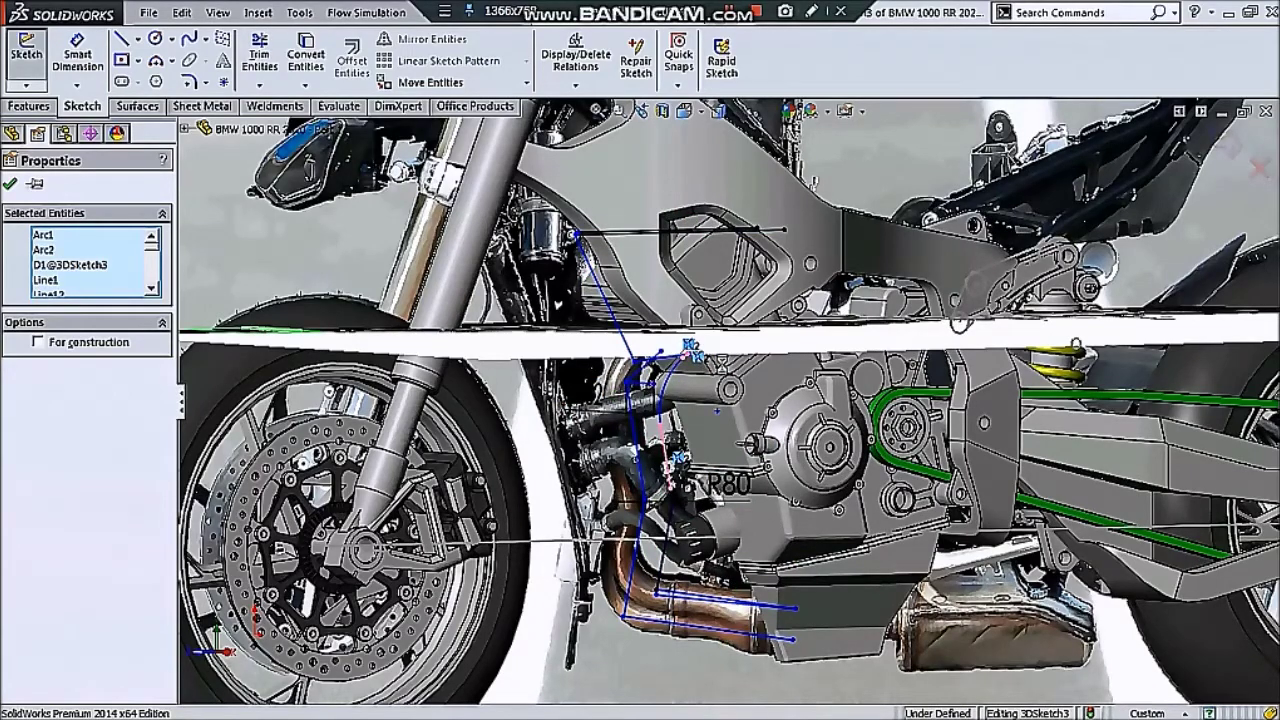
pyautogui.scroll(-2, 718, 370)
pyautogui.scroll(-2, 718, 370)
pyautogui.scroll(2, 628, 380)
pyautogui.press('Escape')
pyautogui.scroll(2, 692, 412)
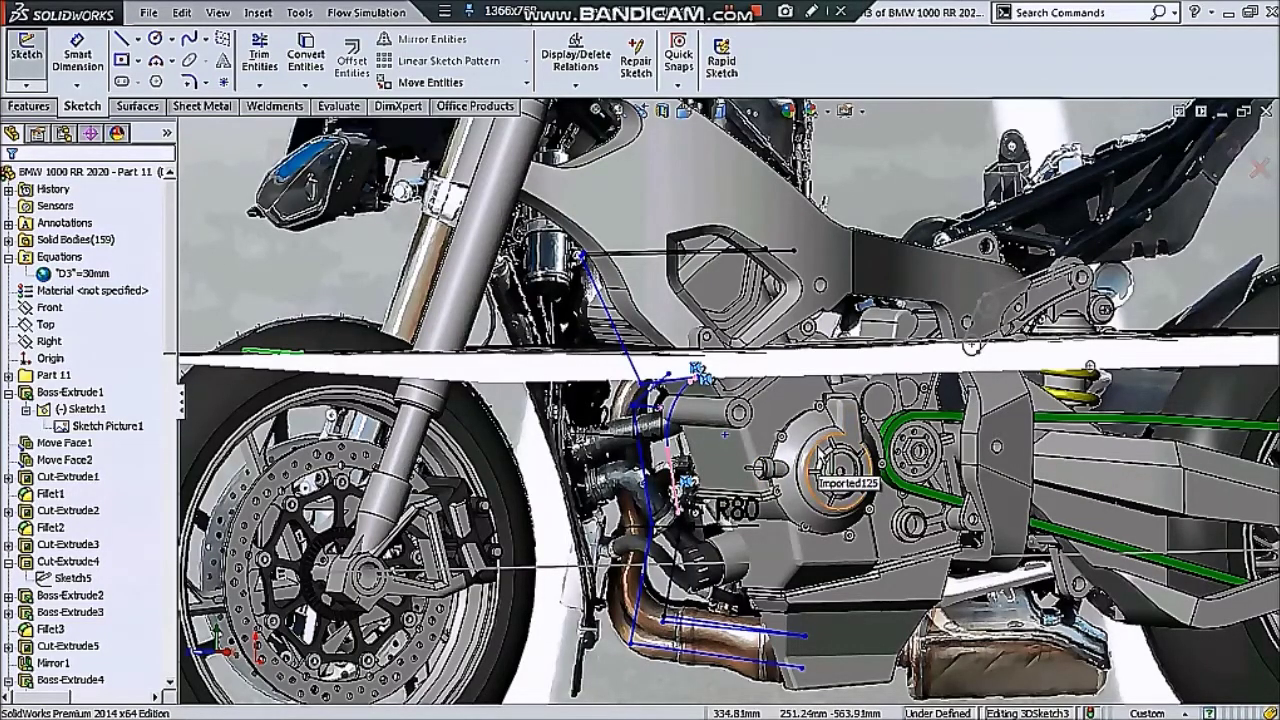
pyautogui.scroll(2, 808, 458)
pyautogui.scroll(2, 808, 458)
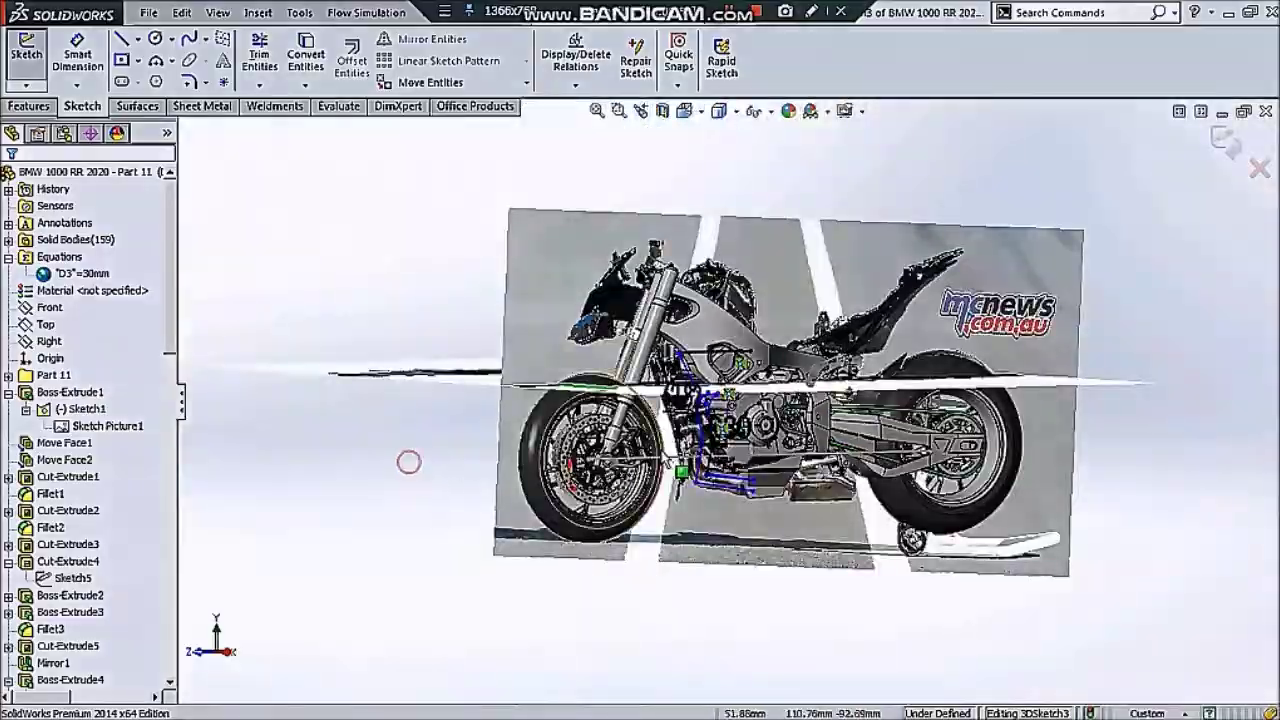
pyautogui.scroll(-4, 790, 437)
pyautogui.scroll(-3, 790, 437)
pyautogui.moveTo(790, 437); pyautogui.dragTo(814, 298, button='middle')
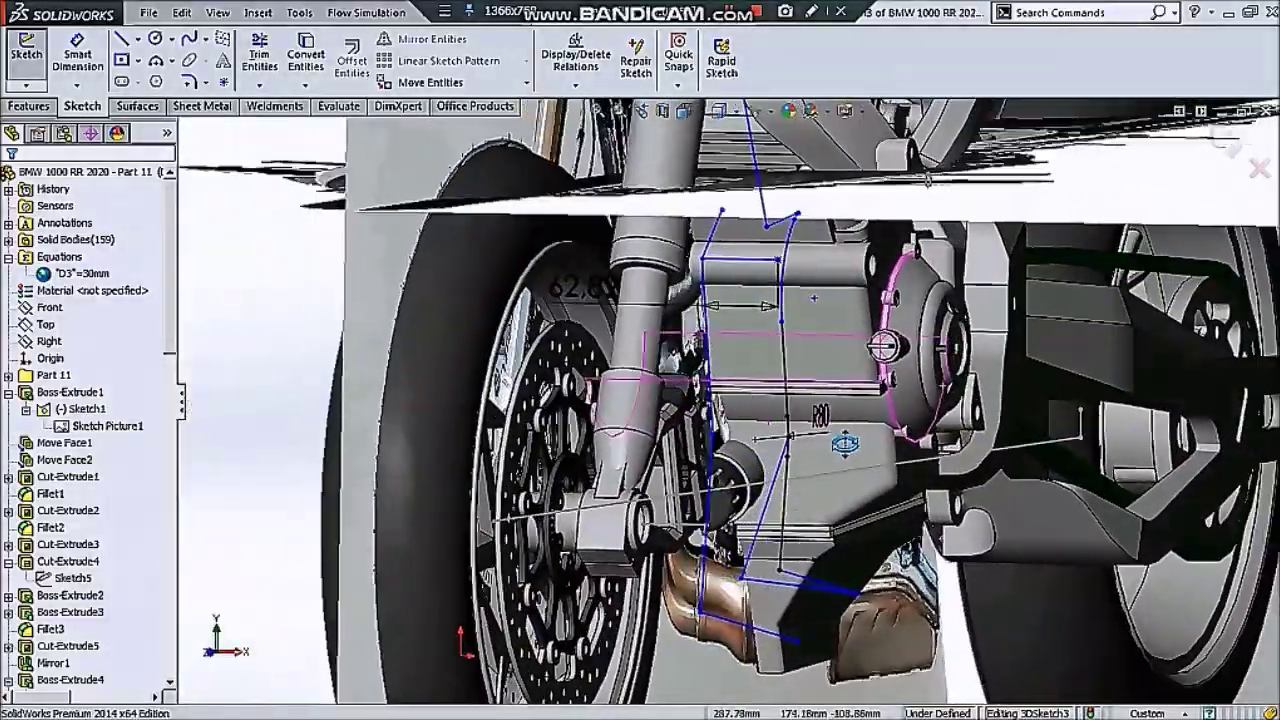
# - Draw a new exhaust path line ending on the oil filter edge
pyautogui.scroll(-2, 845, 443)
pyautogui.scroll(-2, 808, 449)
pyautogui.scroll(-2, 740, 440)
pyautogui.scroll(-3, 654, 440)
pyautogui.moveTo(654, 440); pyautogui.dragTo(1045, 466, button='middle')
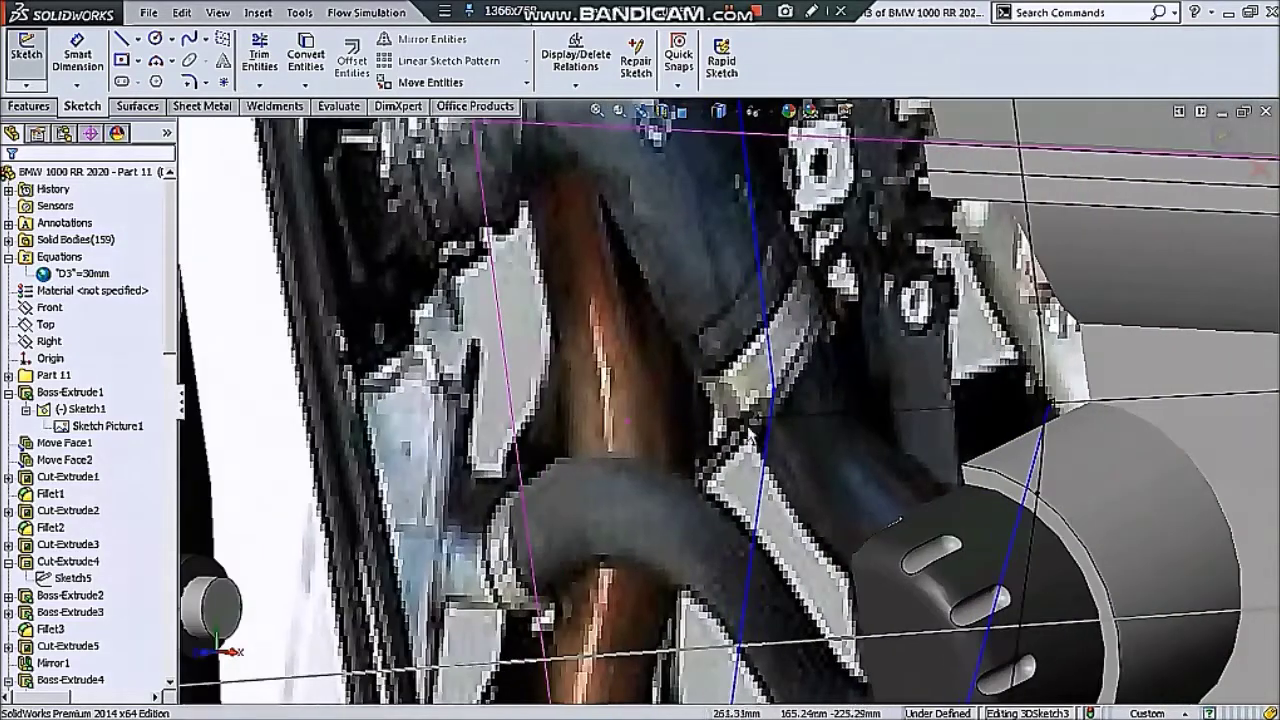
pyautogui.click(1045, 468)
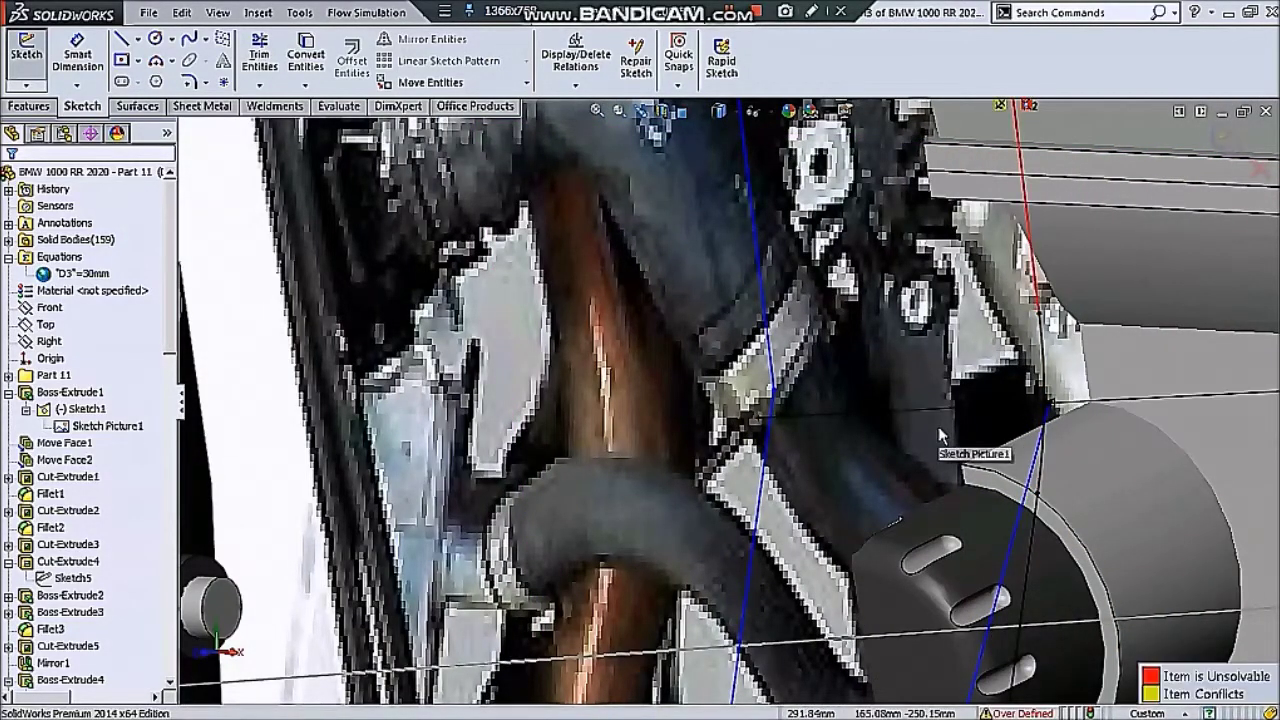
pyautogui.press('Escape')
pyautogui.scroll(5, 954, 420)
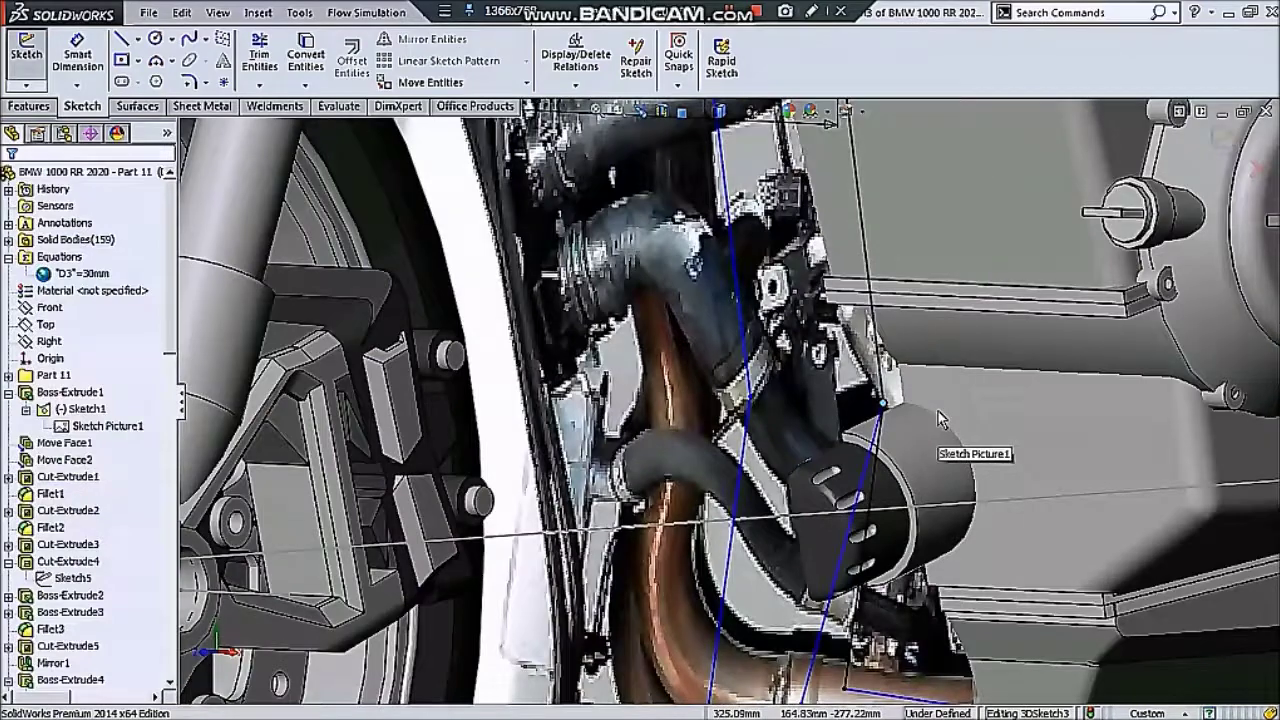
pyautogui.scroll(-2, 860, 301)
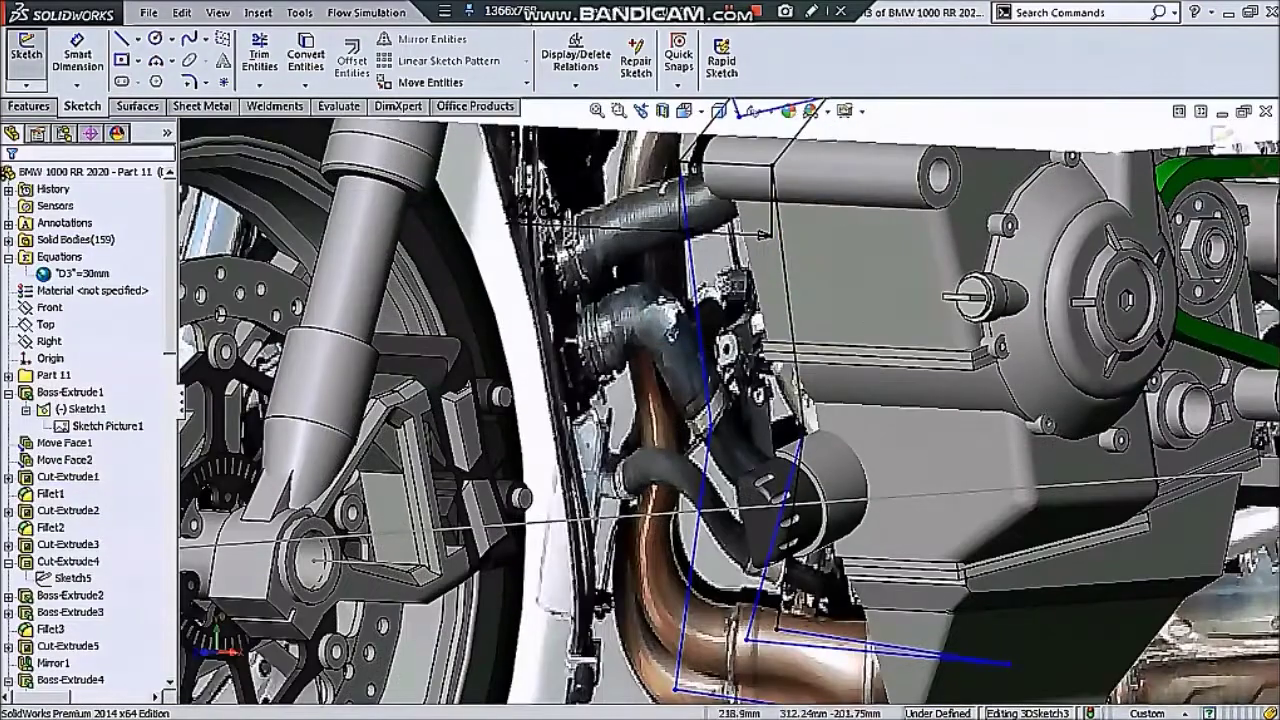
# - Round one exhaust sketch corner with Sketch Fillet
pyautogui.click(187, 85)
pyautogui.click(770, 170)
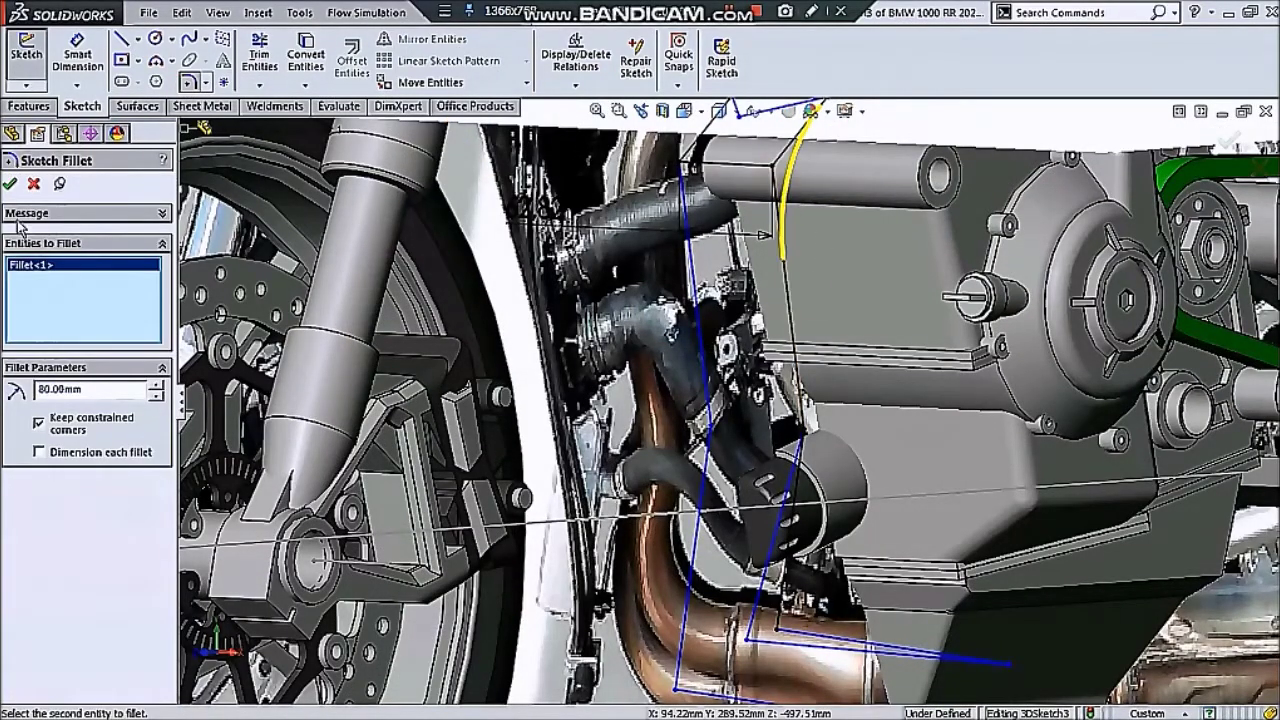
pyautogui.click(13, 187)
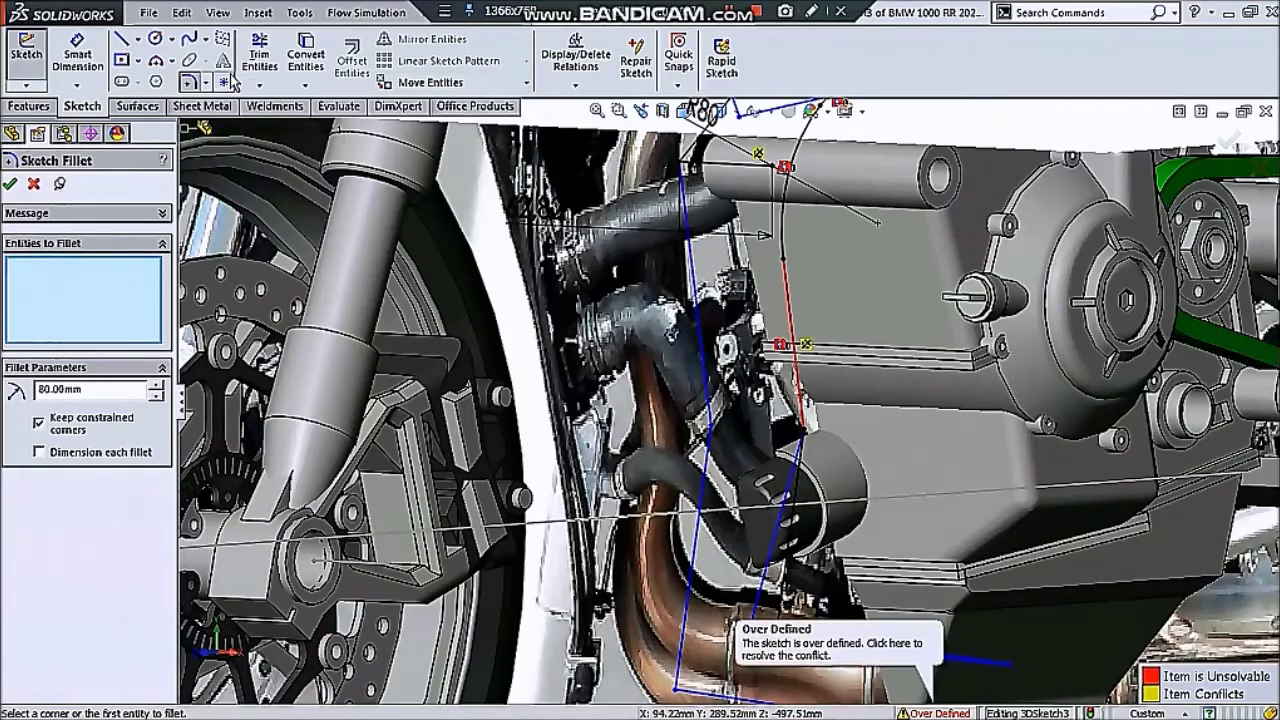
pyautogui.click(12, 185)
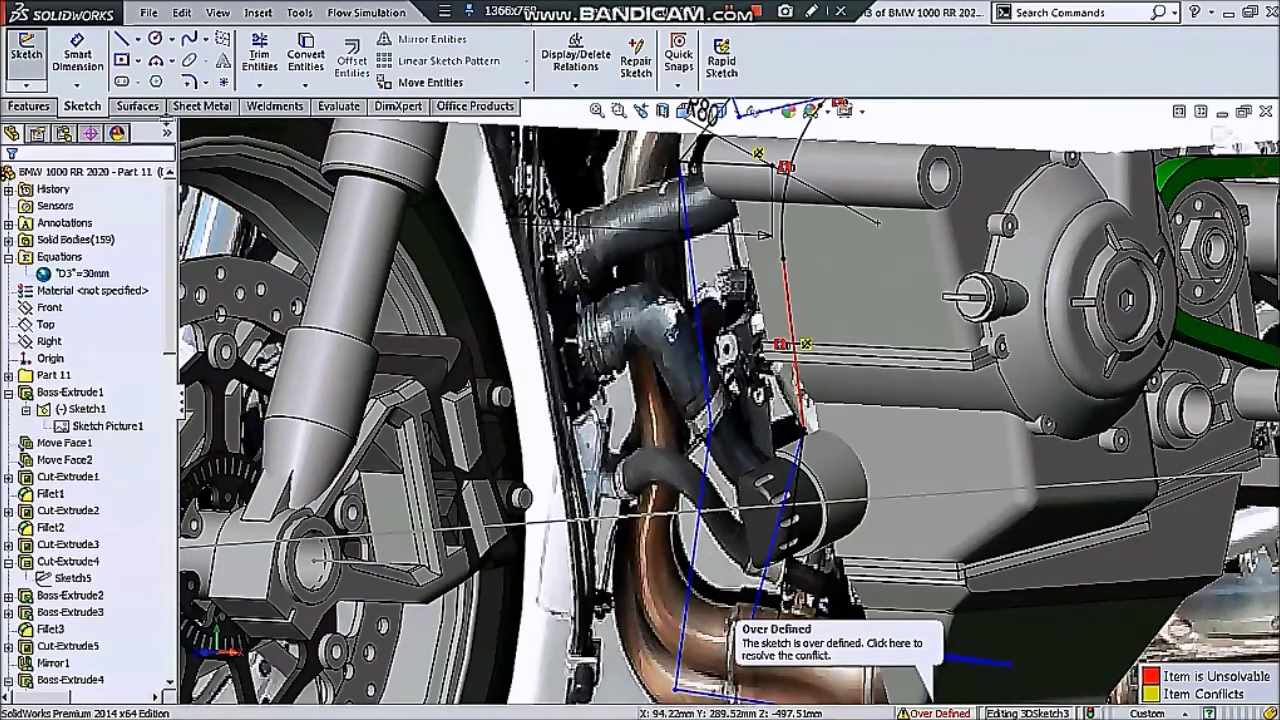
# - Add an R80 fillet between Line6 and the adjacent path corner
pyautogui.click(187, 82)
pyautogui.scroll(-2, 785, 345)
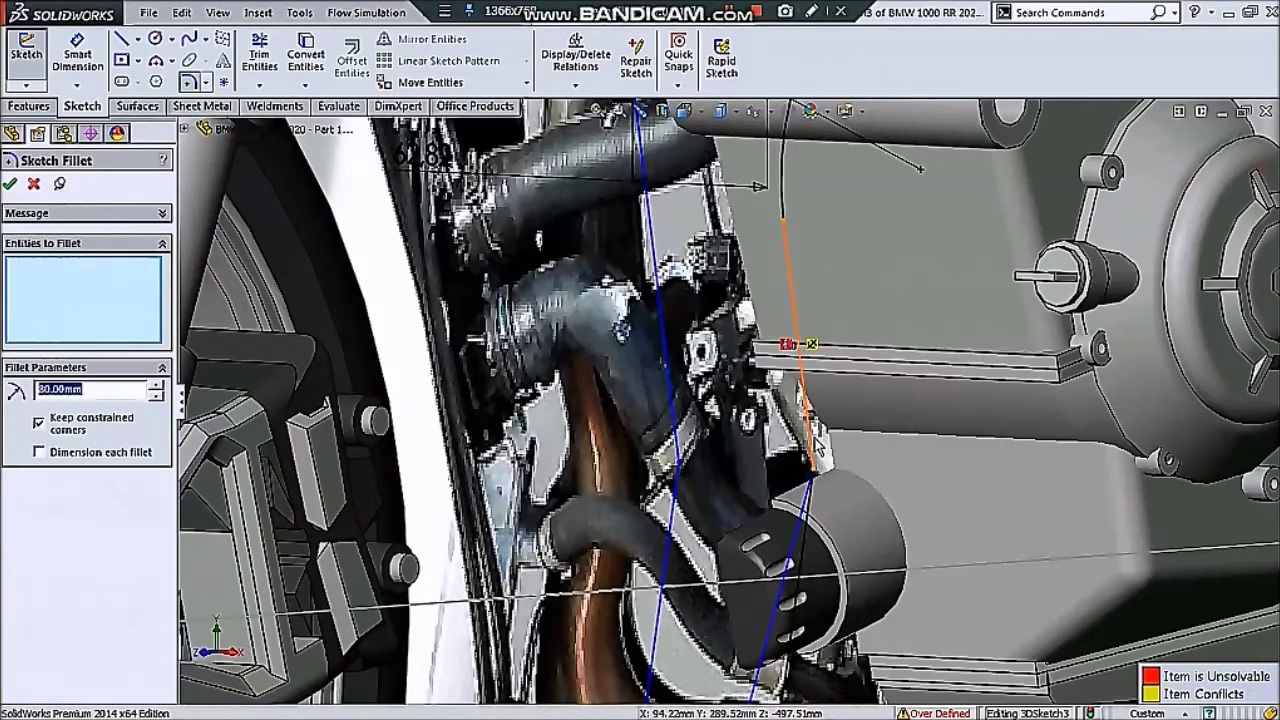
pyautogui.click(816, 445)
pyautogui.click(814, 526)
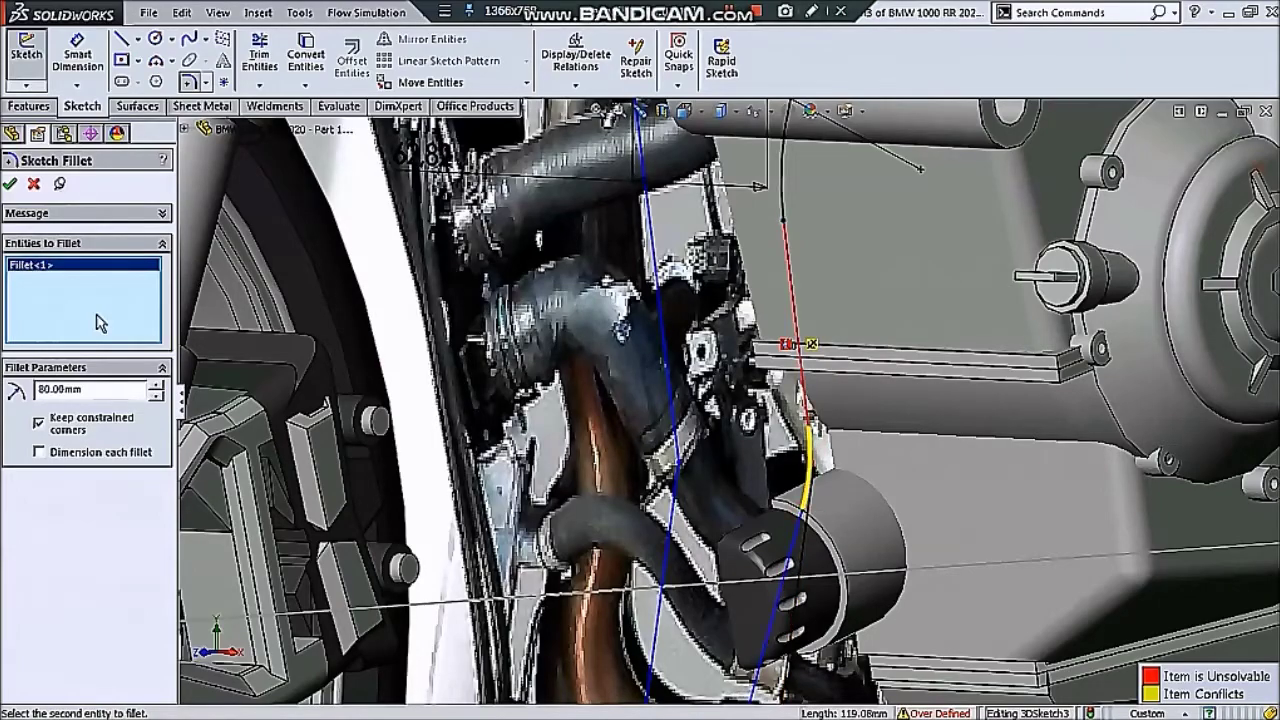
pyautogui.click(10, 185)
pyautogui.scroll(2, 760, 470)
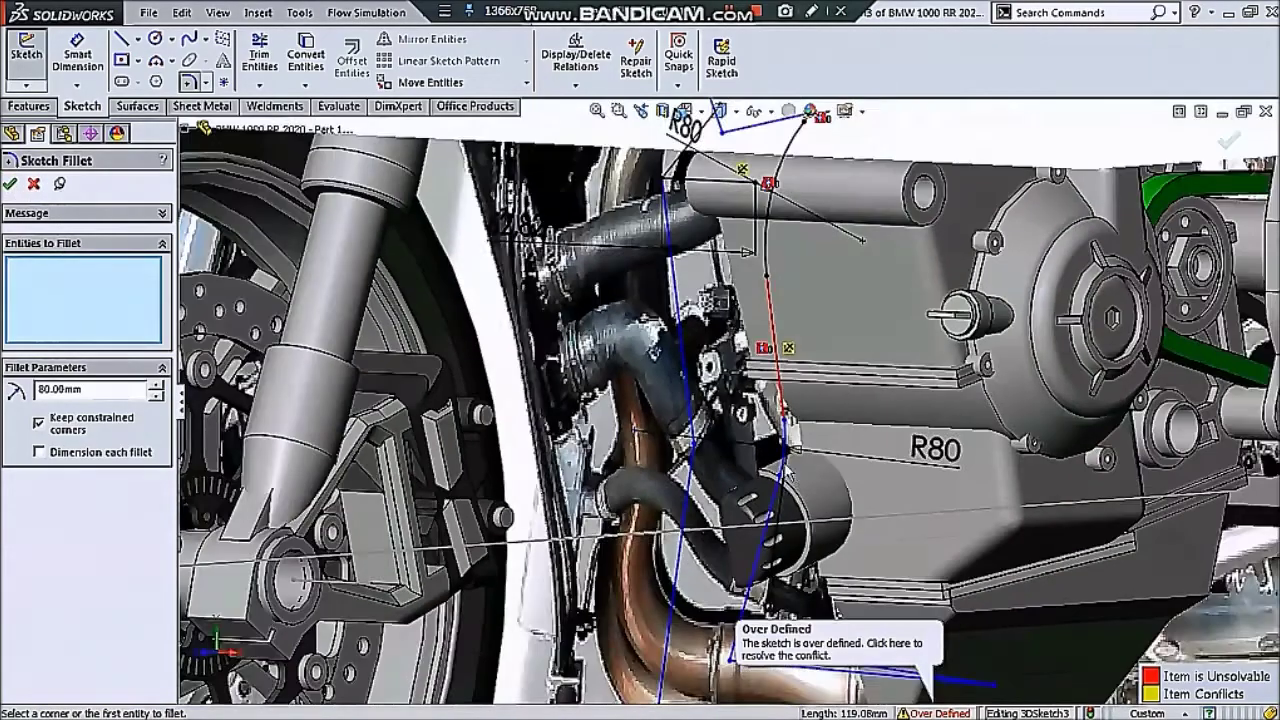
pyautogui.scroll(2, 760, 470)
pyautogui.scroll(2, 760, 470)
pyautogui.scroll(-2, 770, 483)
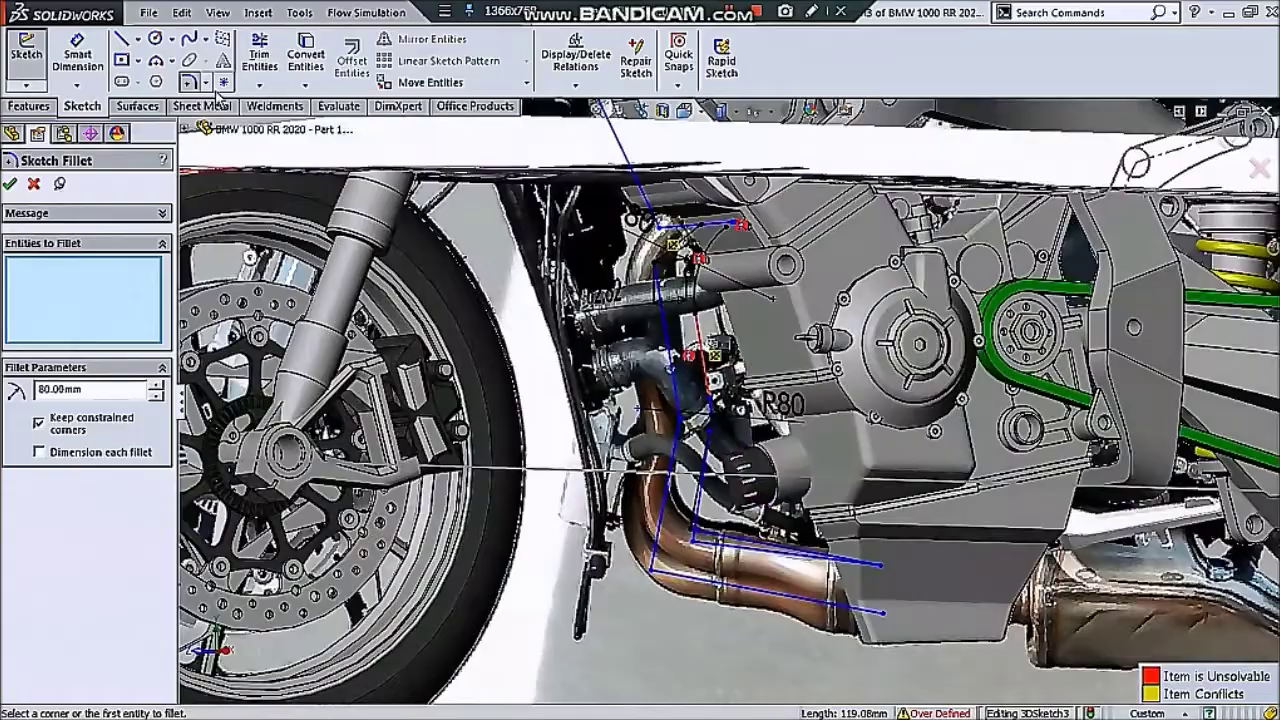
pyautogui.scroll(-2, 745, 468)
pyautogui.moveTo(700, 555); pyautogui.dragTo(868, 565, button='middle')
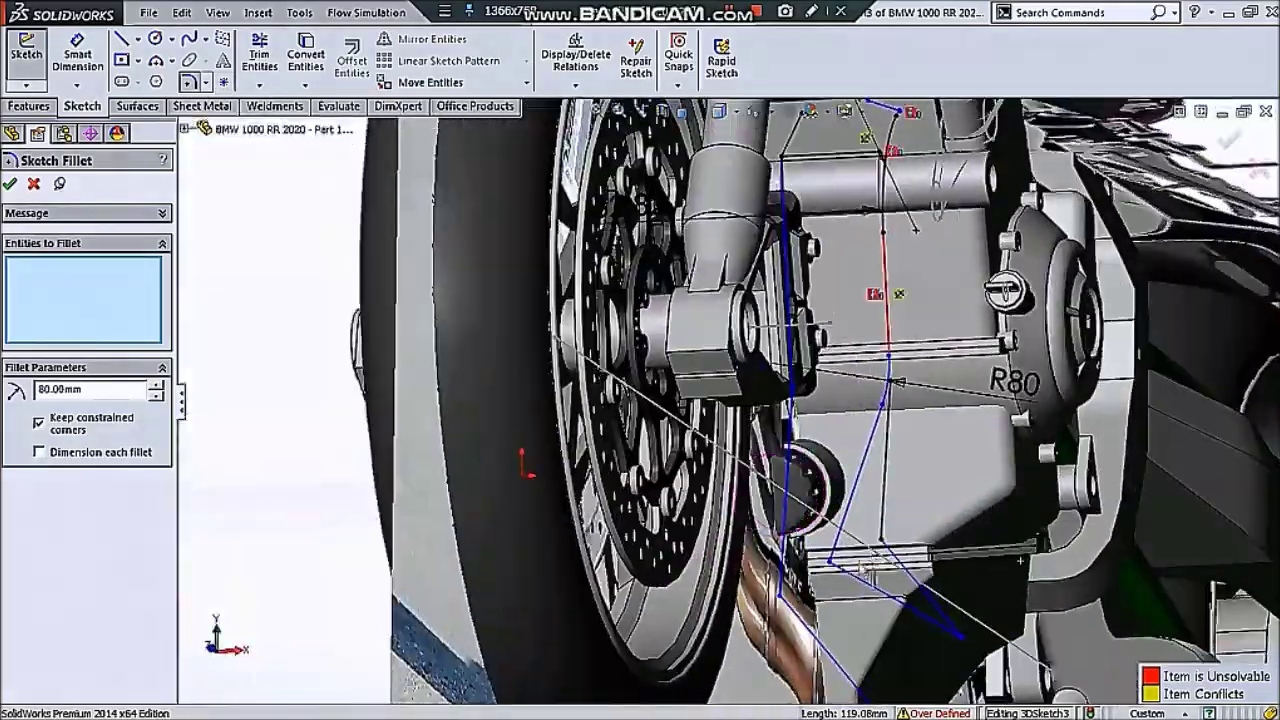
# - Fillet the lower bend of the exhaust path at 60 mm
pyautogui.click(868, 565)
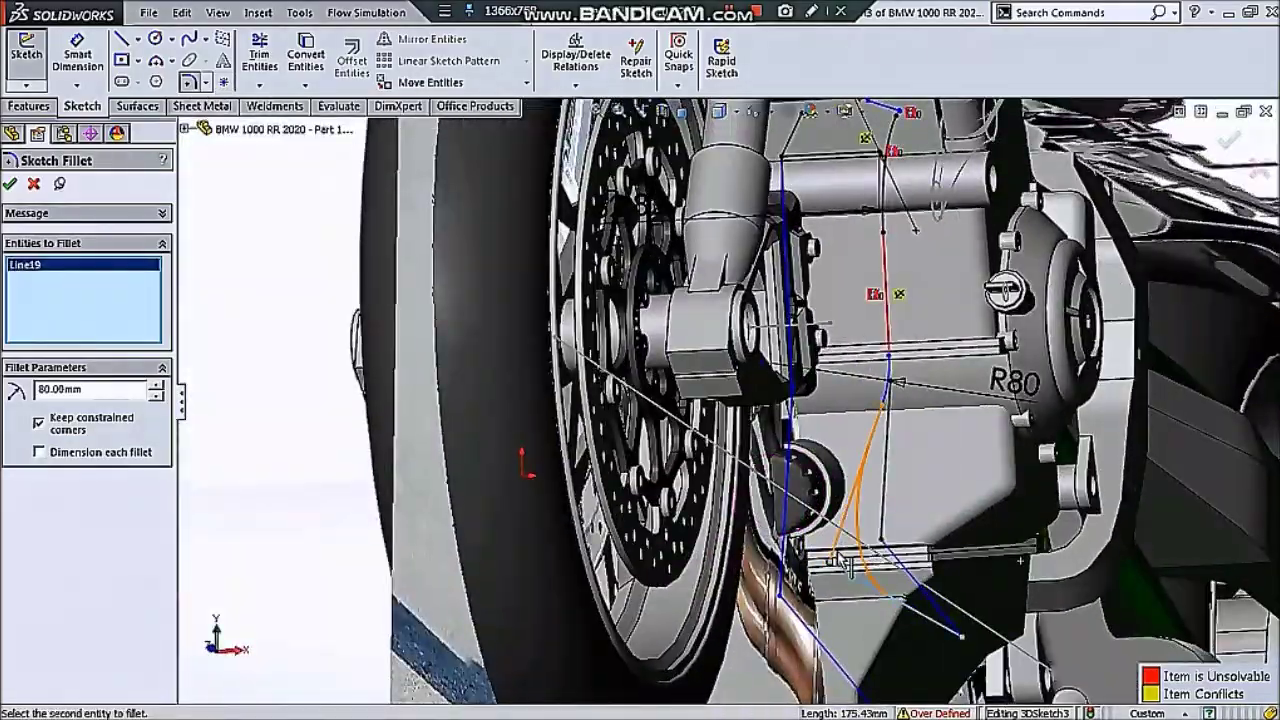
pyautogui.moveTo(860, 560)
pyautogui.mouseDown(button='middle')
pyautogui.moveTo(797, 567)
pyautogui.moveTo(735, 607)
pyautogui.mouseUp(button='middle')
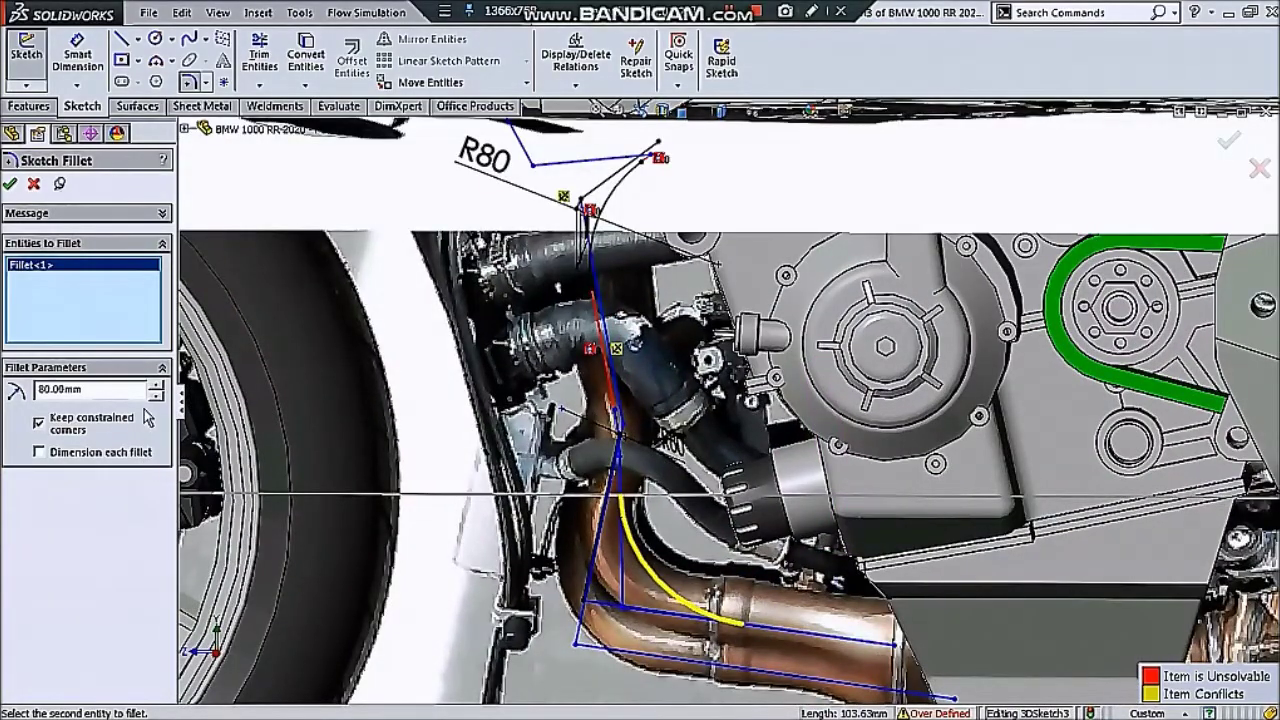
pyautogui.click(158, 397)
pyautogui.click(158, 398)
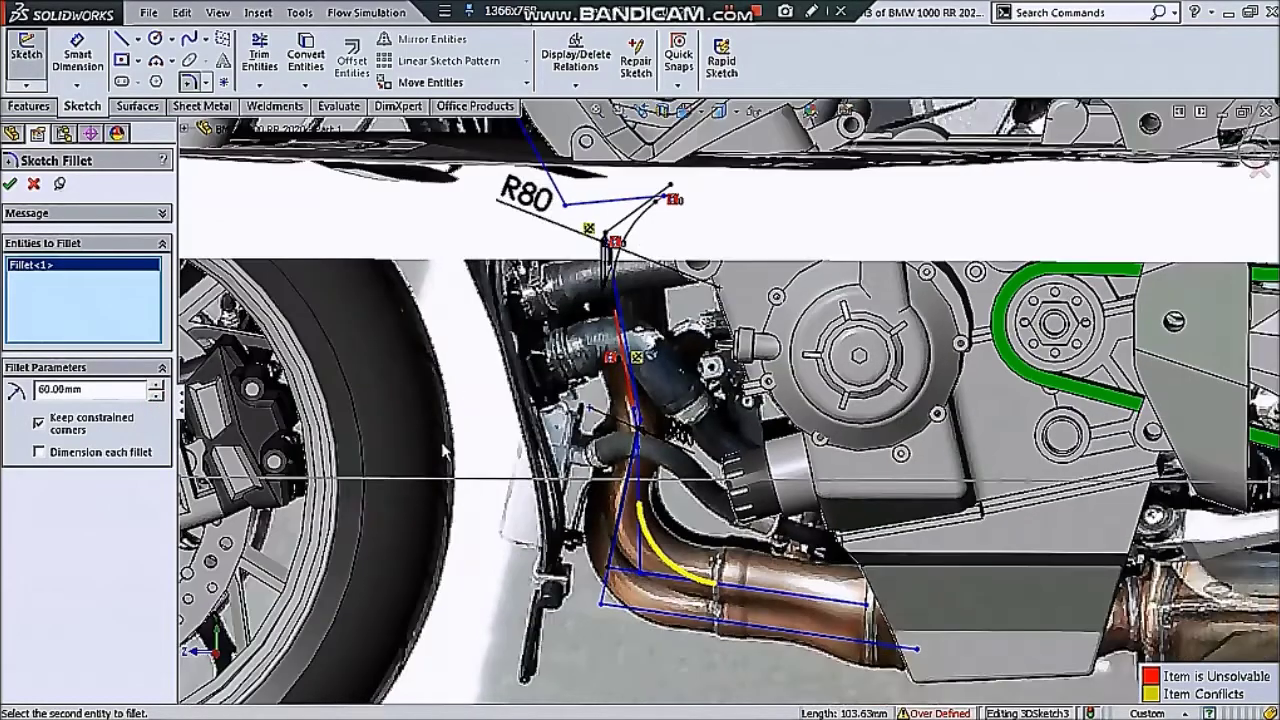
pyautogui.moveTo(428, 447); pyautogui.dragTo(380, 460, button='middle')
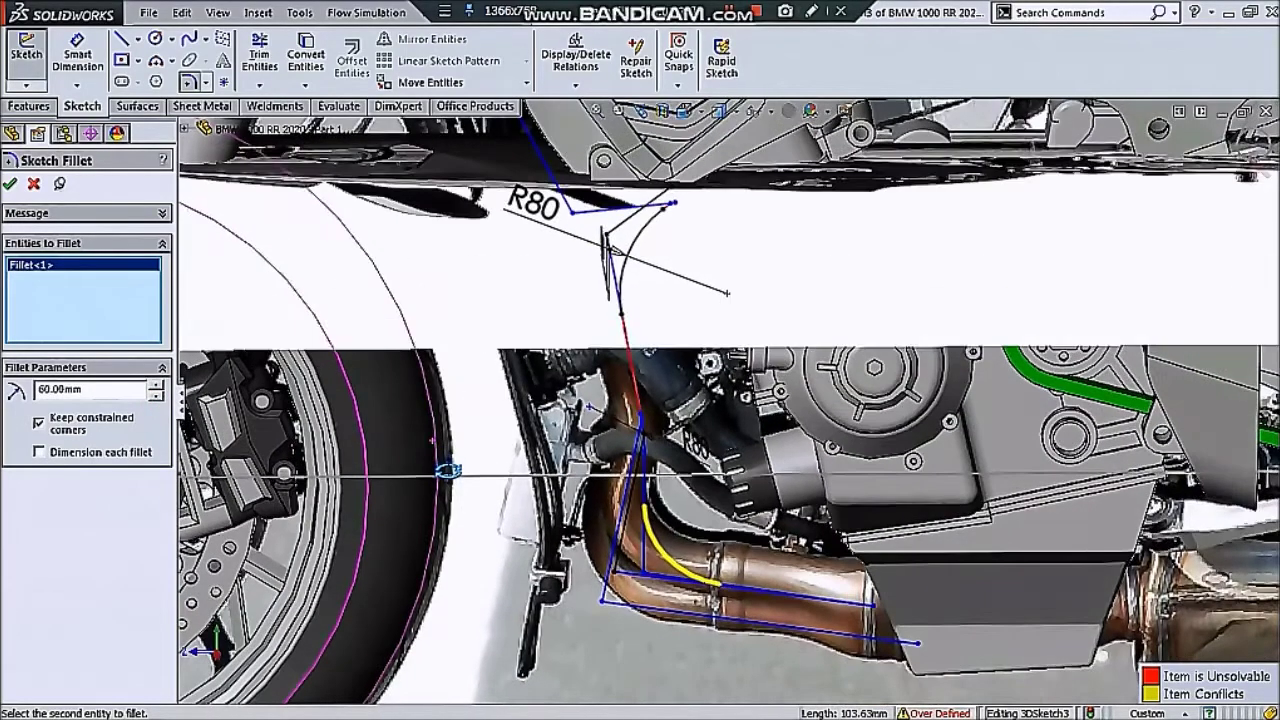
pyautogui.click(10, 186)
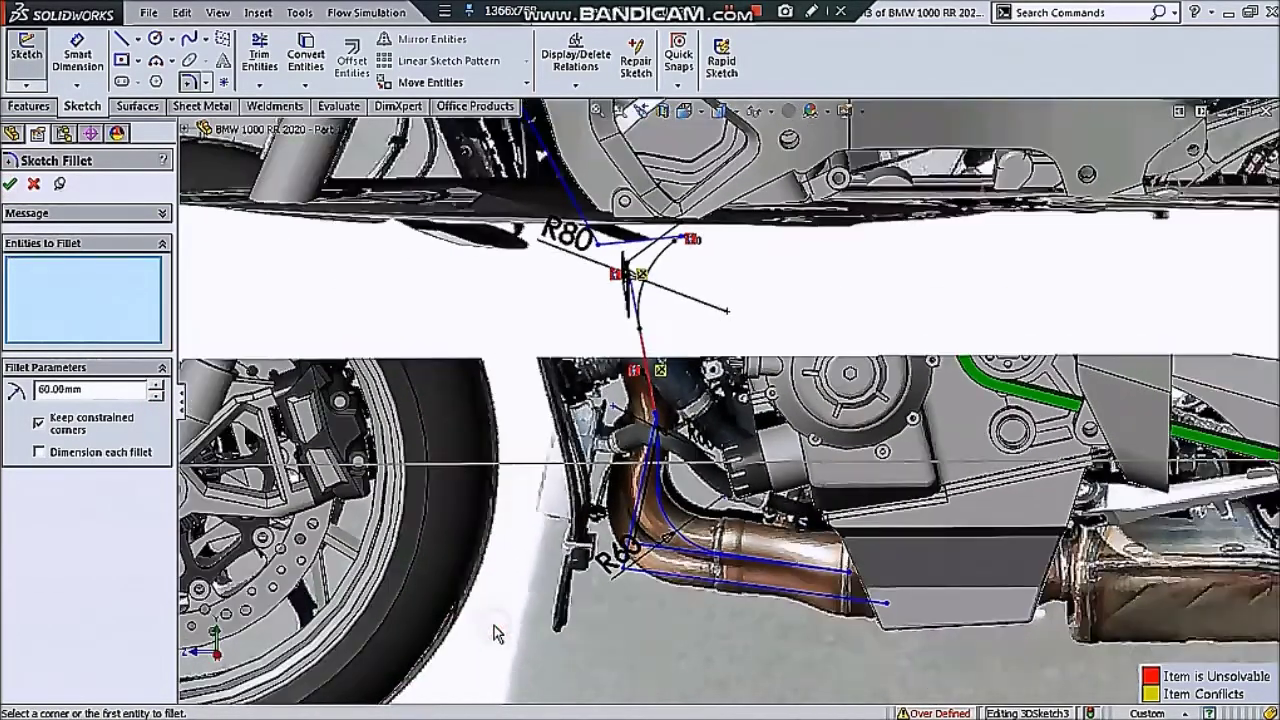
# - Hide the scene background image through Hide/Show Items
pyautogui.moveTo(735, 612)
pyautogui.mouseDown(button='middle')
pyautogui.moveTo(628, 507)
pyautogui.moveTo(700, 430)
pyautogui.mouseUp(button='middle')
pyautogui.click(762, 110)
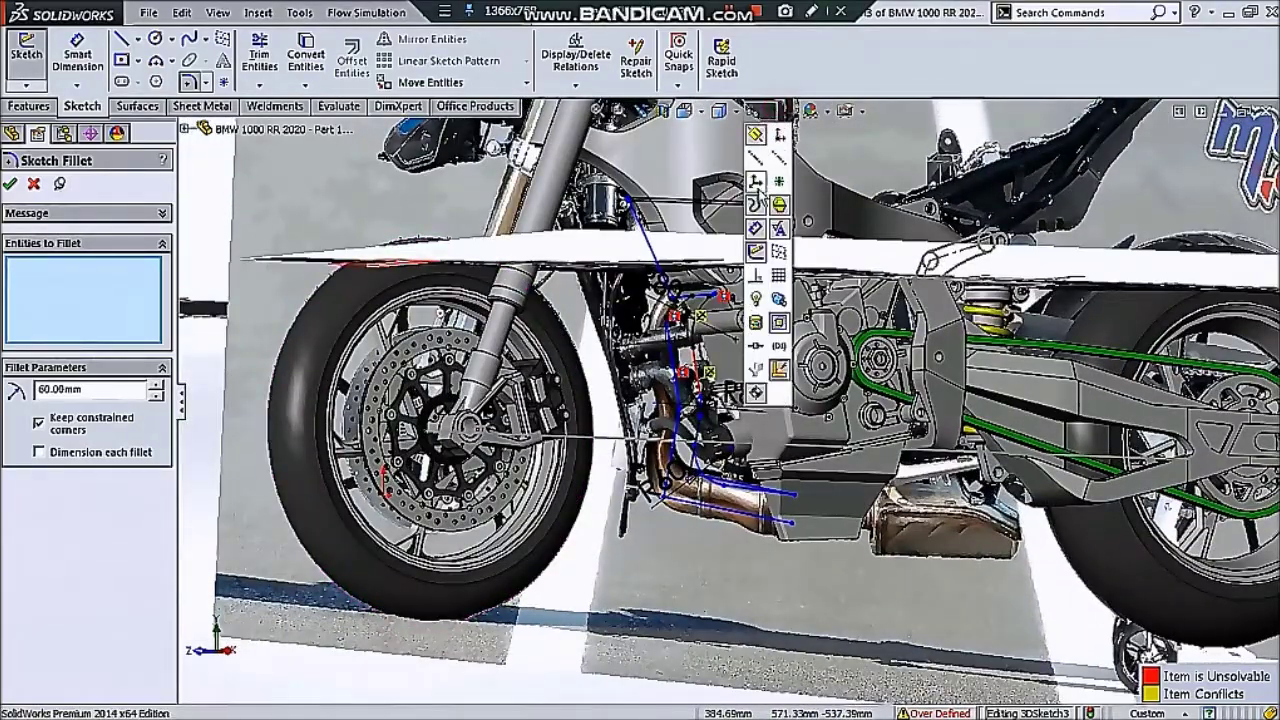
pyautogui.click(760, 255)
pyautogui.scroll(-3, 715, 300)
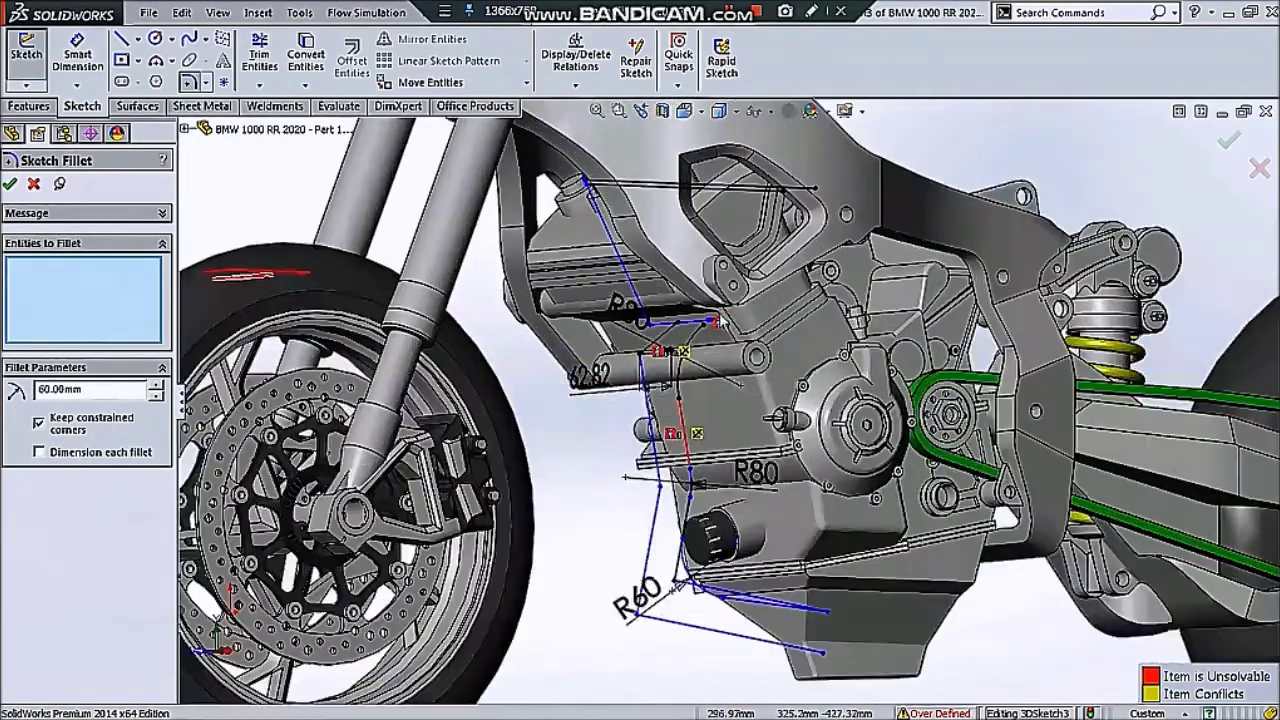
pyautogui.scroll(-3, 730, 315)
pyautogui.scroll(-3, 745, 330)
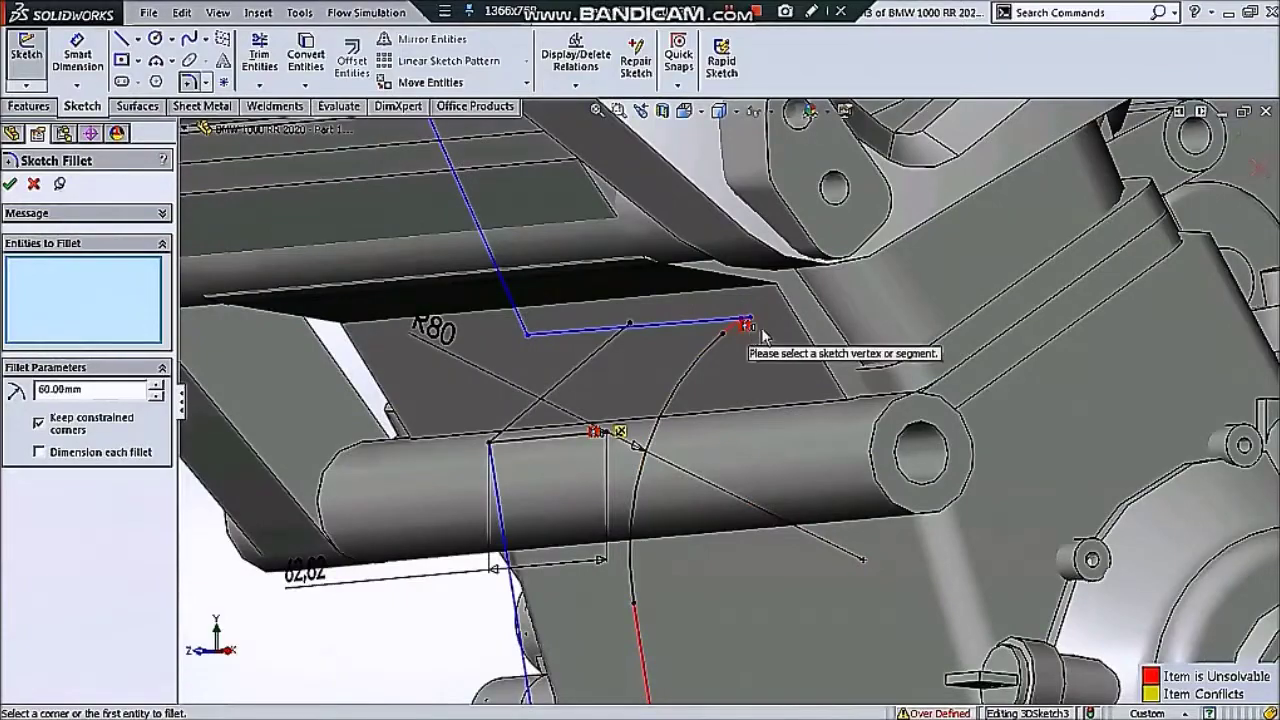
pyautogui.scroll(2, 790, 333)
pyautogui.scroll(2, 790, 340)
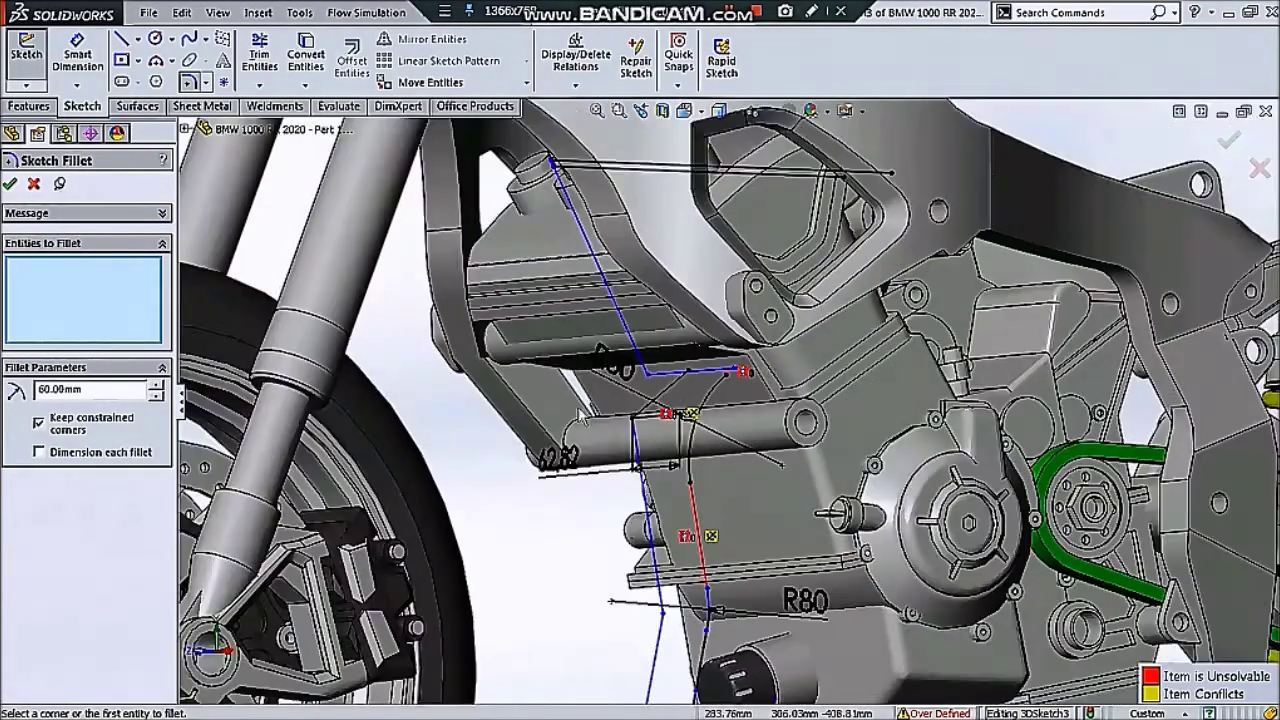
pyautogui.scroll(1, 760, 400)
# - Select the upper path corners, exit the fillet command, and select the vertical path line
pyautogui.moveTo(646, 497); pyautogui.dragTo(646, 497)
pyautogui.scroll(-2, 600, 480)
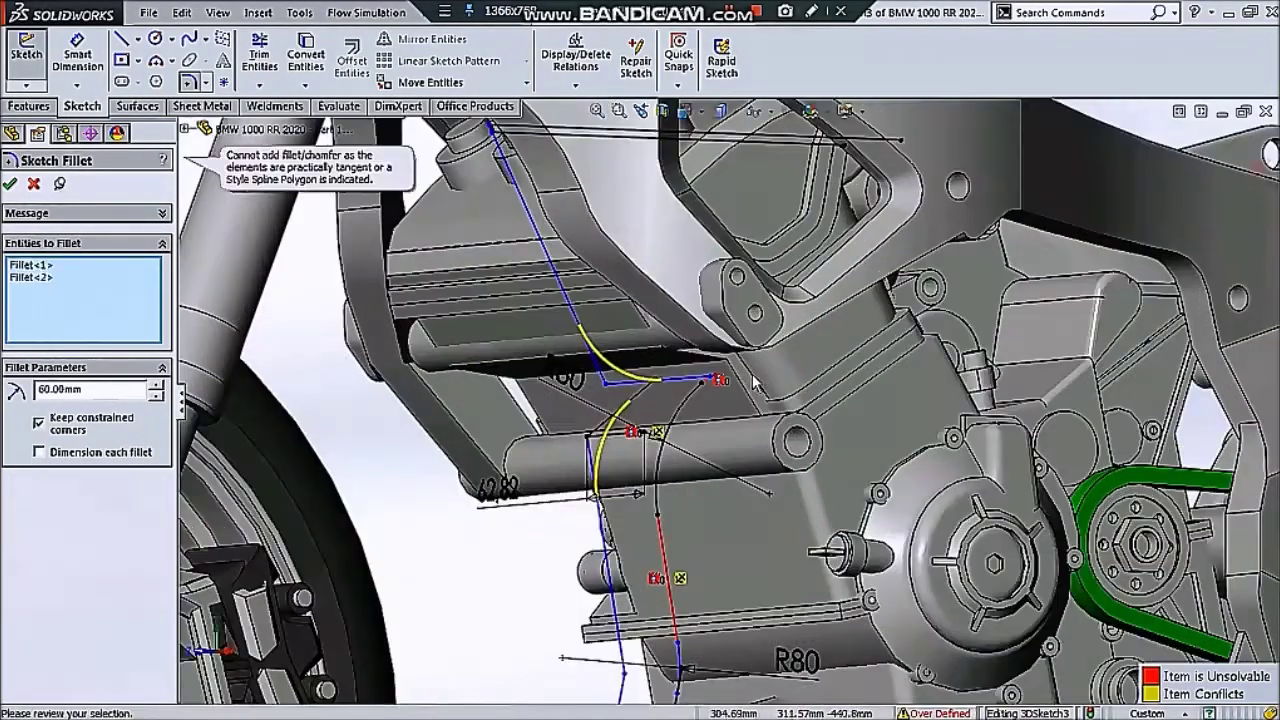
pyautogui.scroll(-2, 560, 495)
pyautogui.scroll(-1, 533, 503)
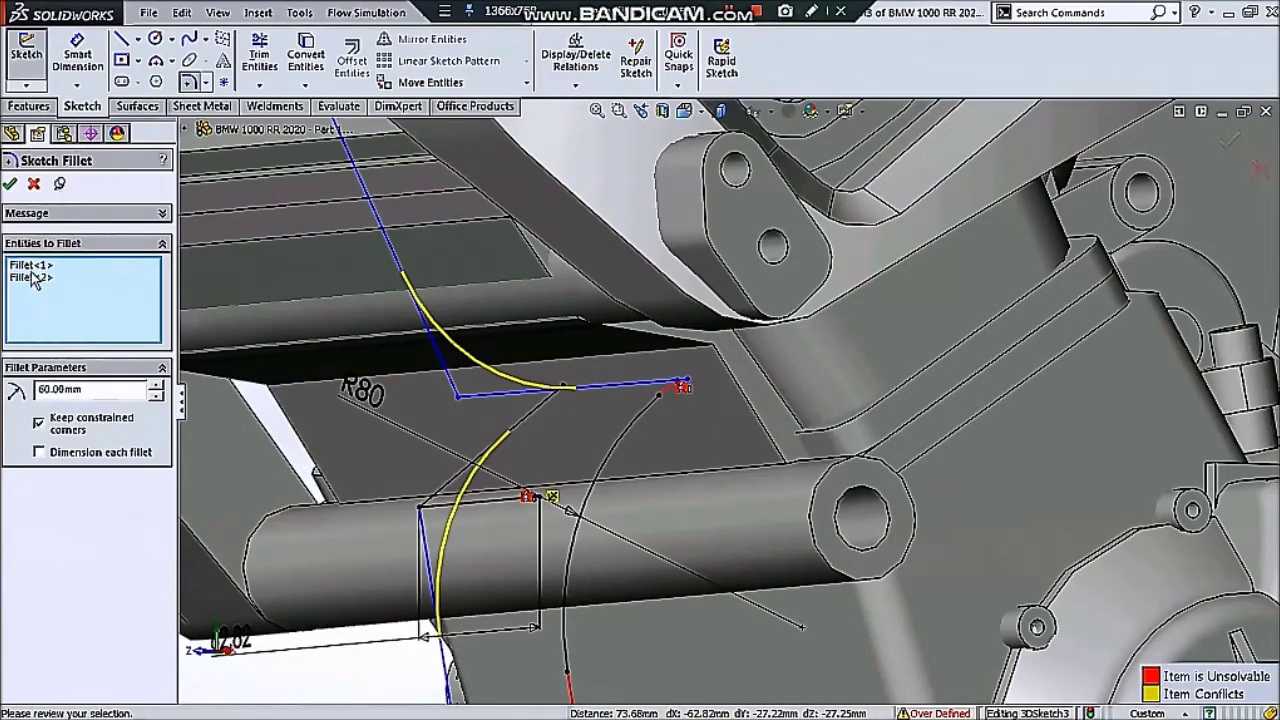
pyautogui.scroll(3, 747, 400)
pyautogui.scroll(2, 747, 400)
pyautogui.press('Escape')
pyautogui.moveTo(518, 532)
pyautogui.mouseDown()
pyautogui.moveTo(757, 610)
pyautogui.moveTo(676, 571)
pyautogui.mouseUp()
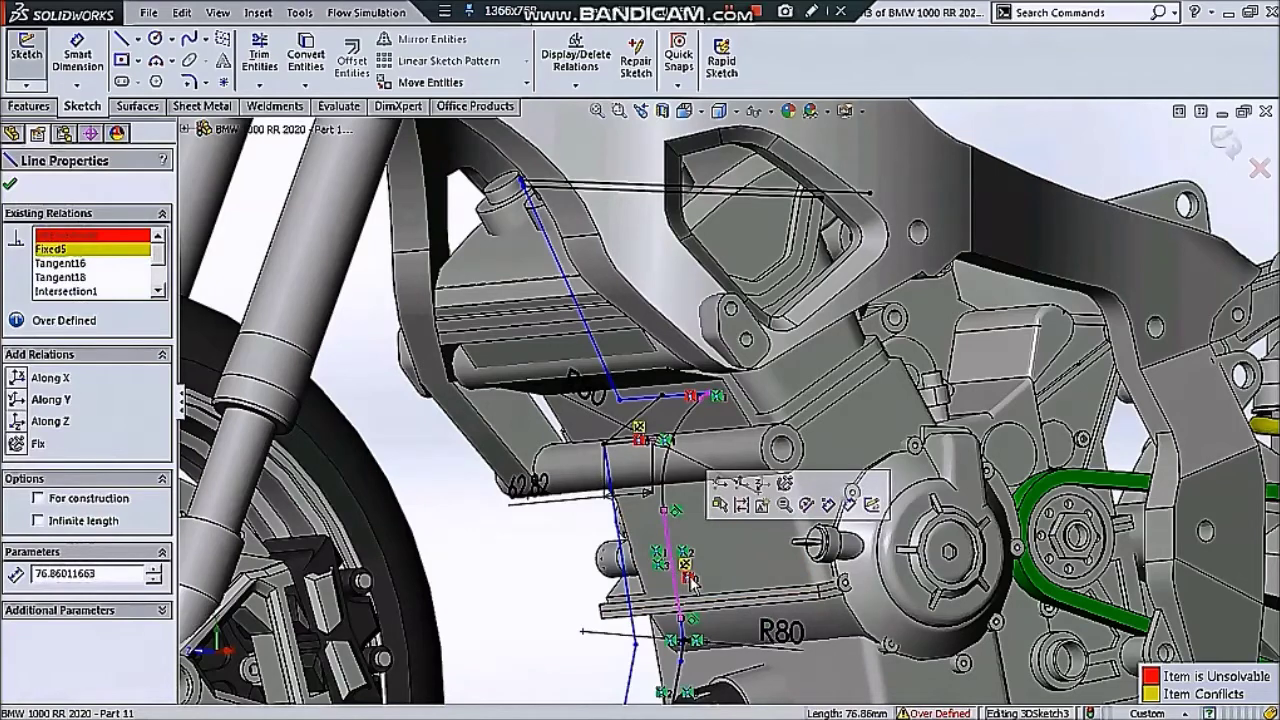
# - Delete the vertical path line's Fixed relation and recheck the line's relations
pyautogui.press('Escape')
pyautogui.press('Delete')
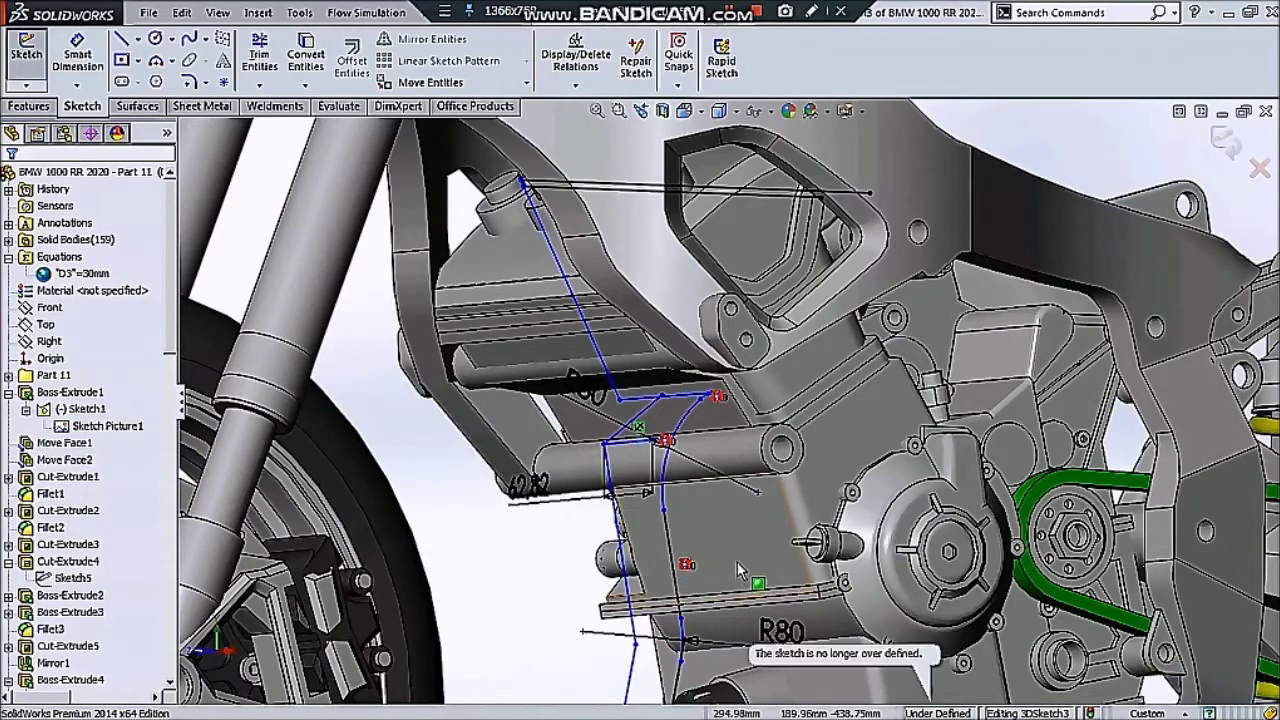
pyautogui.click(672, 548)
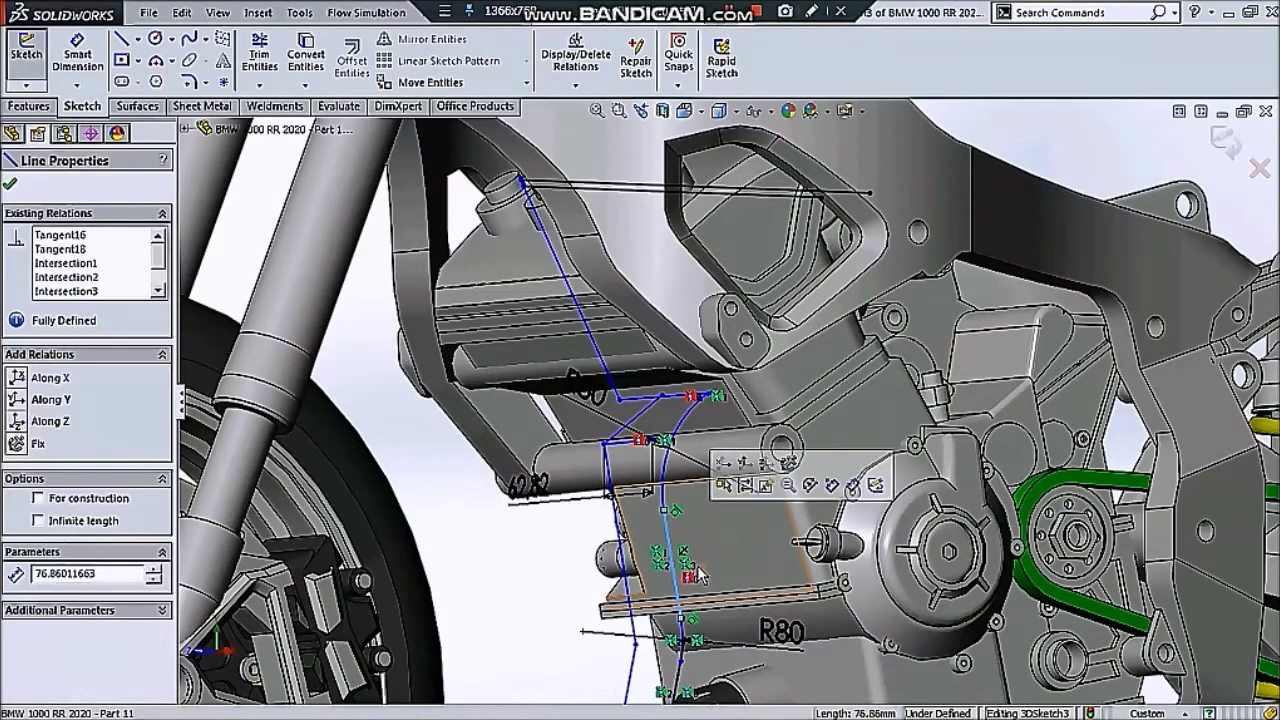
pyautogui.press('Escape')
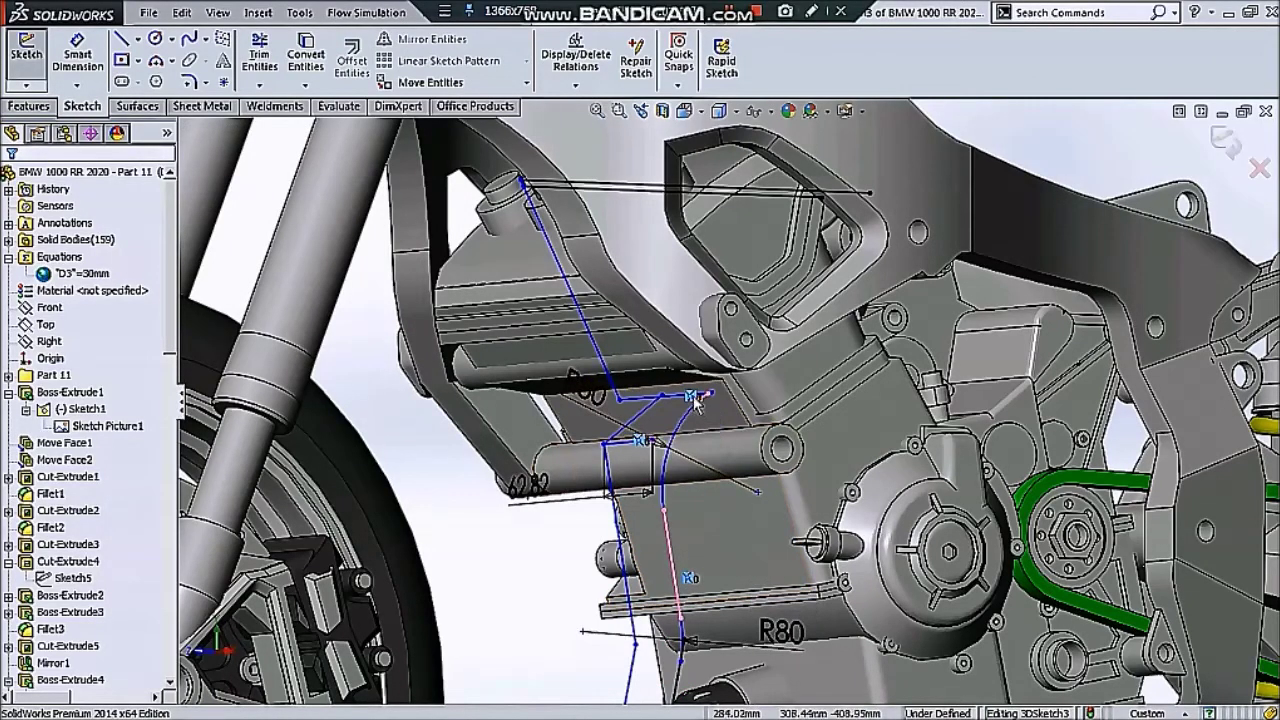
pyautogui.scroll(3, 697, 400)
pyautogui.scroll(-3, 705, 480)
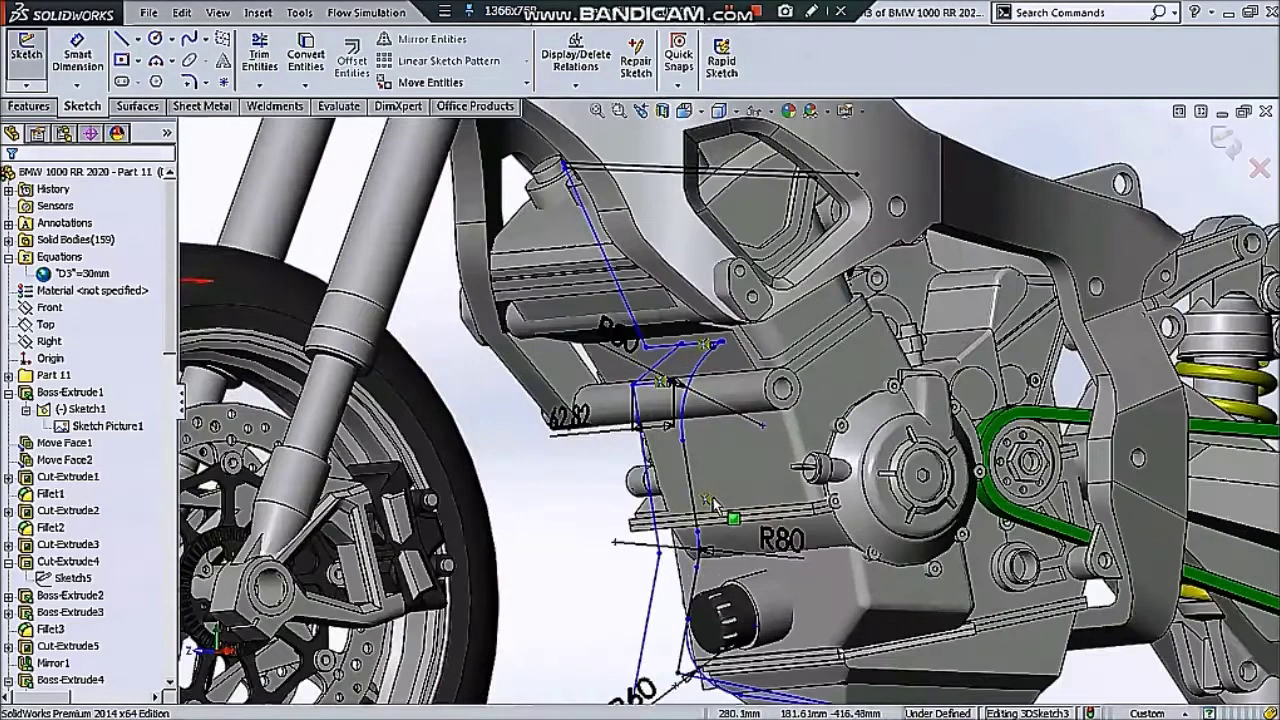
pyautogui.click(692, 505)
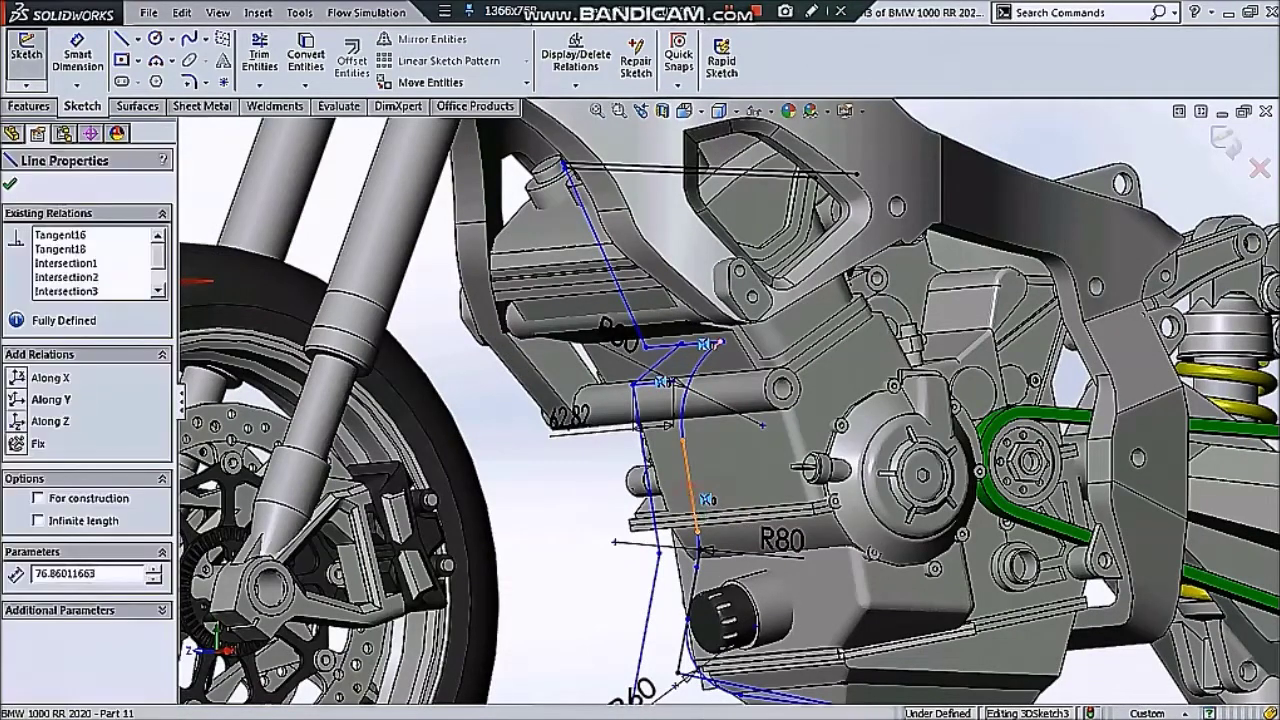
pyautogui.press('Escape')
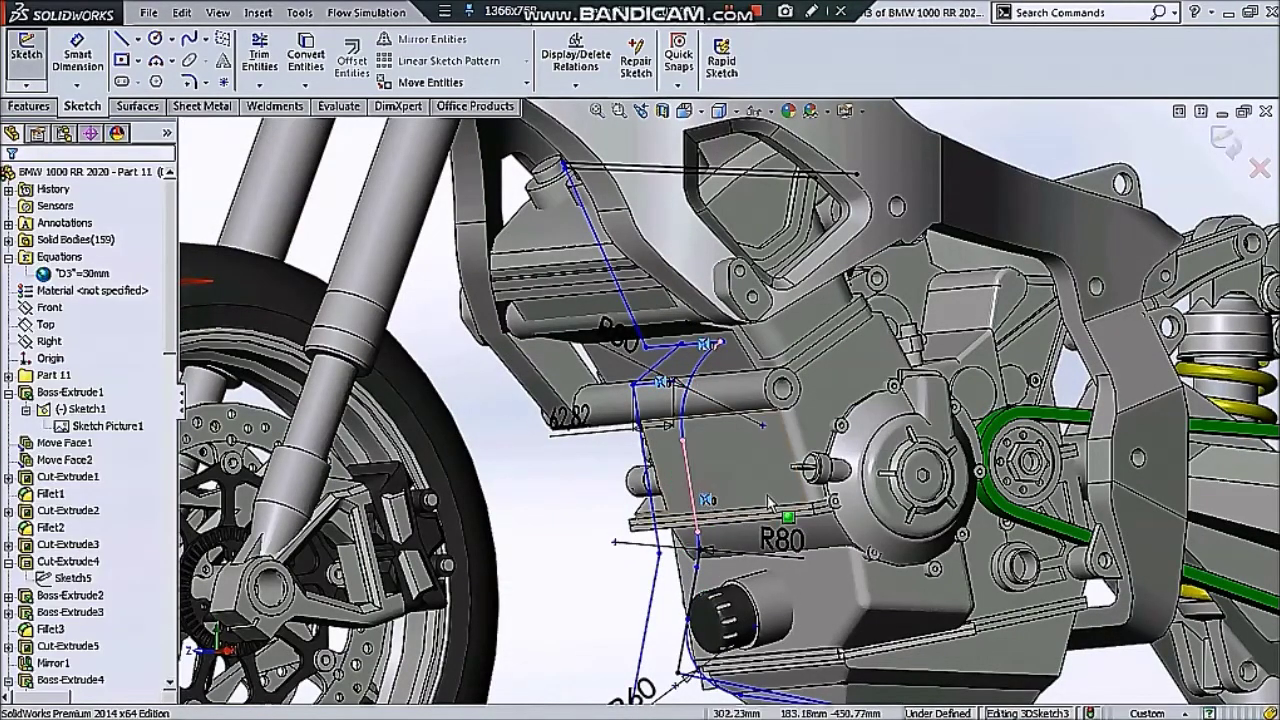
pyautogui.scroll(5, 767, 503)
pyautogui.moveTo(767, 503)
pyautogui.mouseDown(button='middle')
pyautogui.moveTo(661, 563)
pyautogui.moveTo(700, 400)
pyautogui.mouseUp(button='middle')
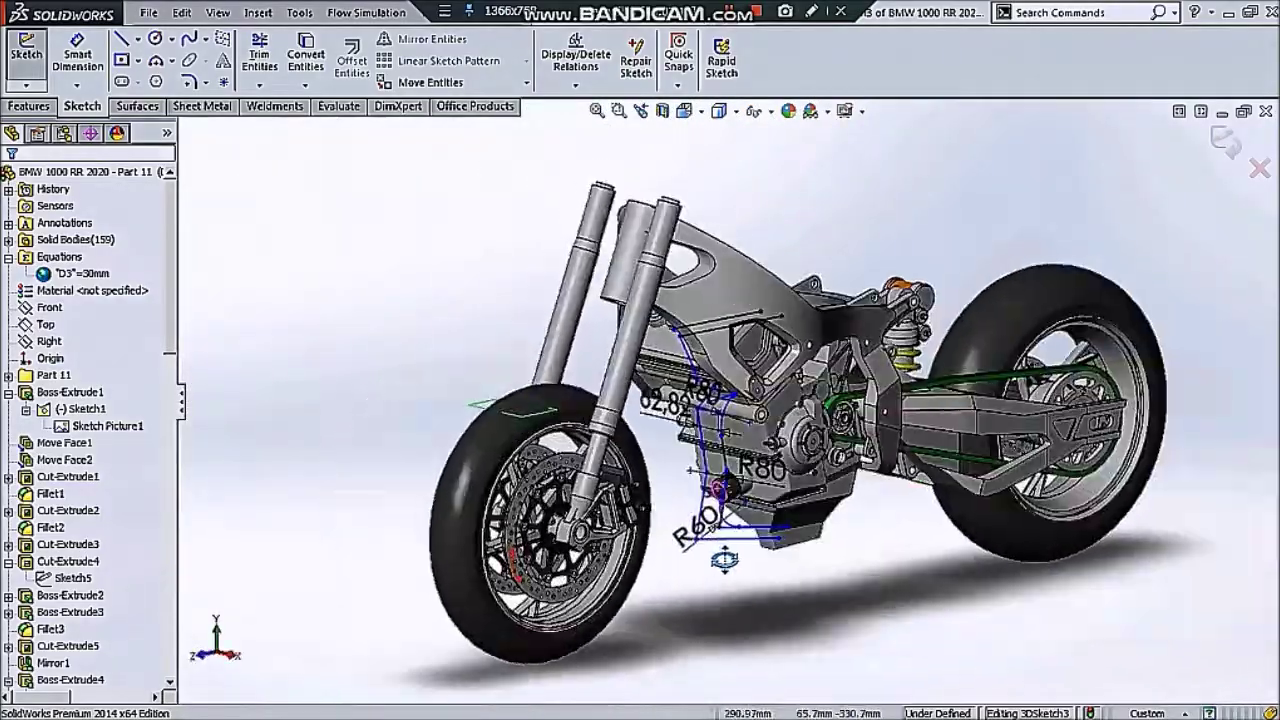
pyautogui.scroll(-6, 700, 400)
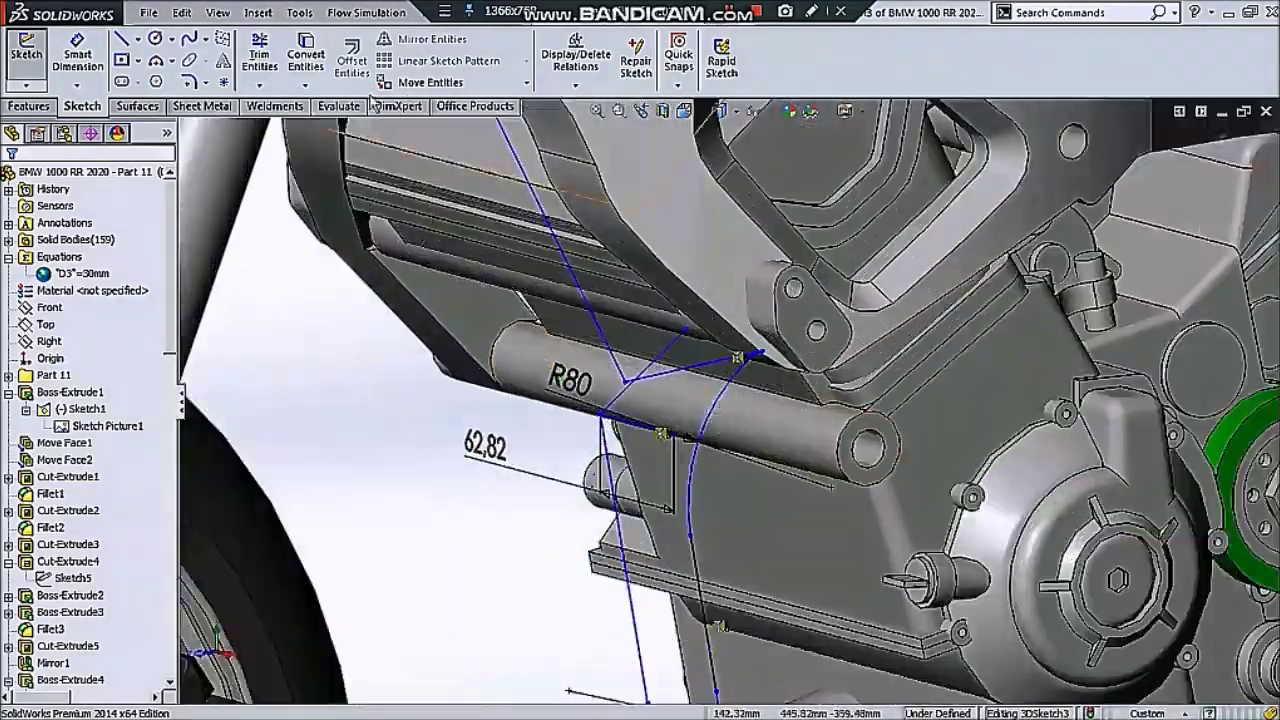
# - Fillet the front-leg corner at R80, then pick the R60 bottom corner for re-filleting
pyautogui.click(188, 81)
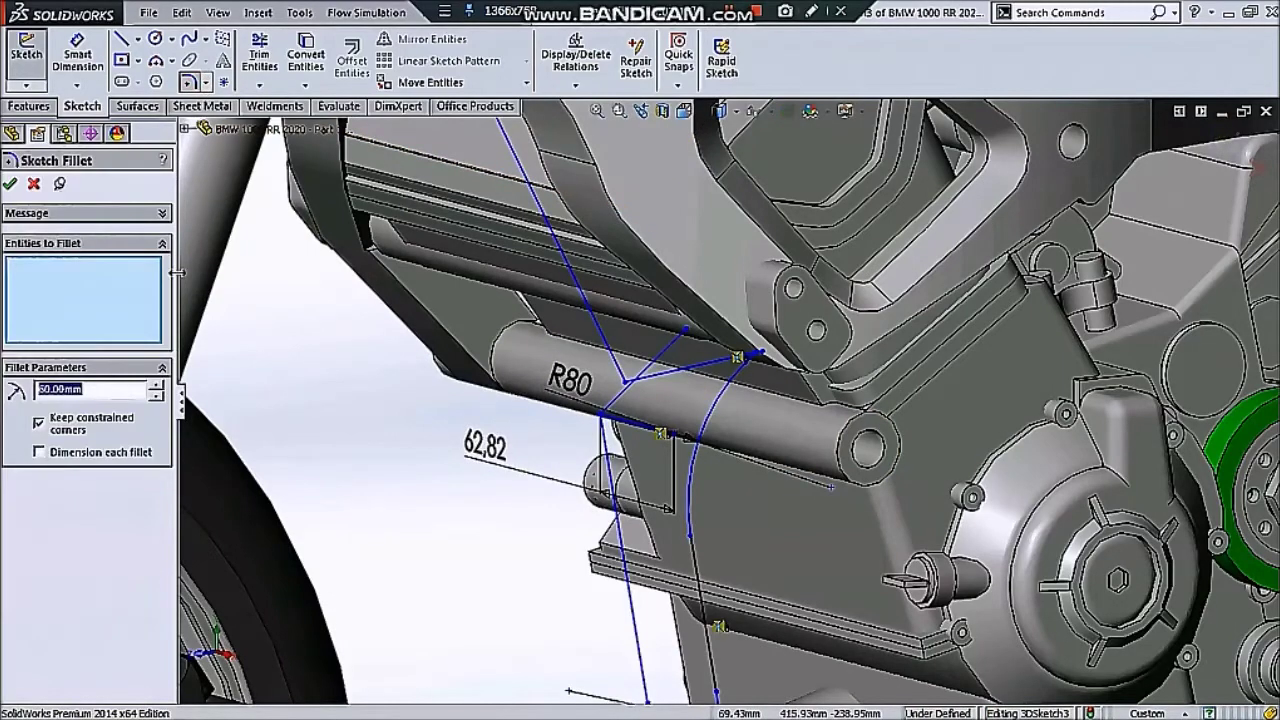
pyautogui.click(612, 440)
pyautogui.scroll(3, 614, 443)
pyautogui.scroll(-2, 727, 560)
pyautogui.scroll(3, 727, 560)
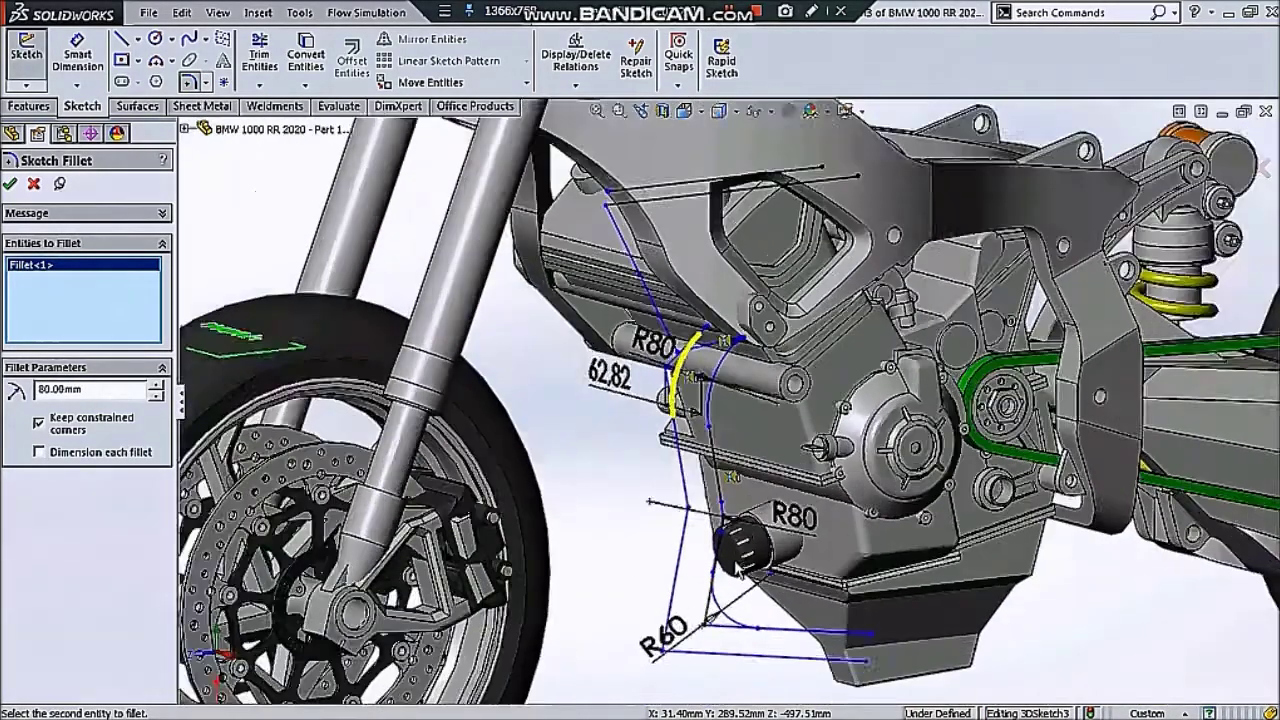
pyautogui.scroll(-3, 740, 567)
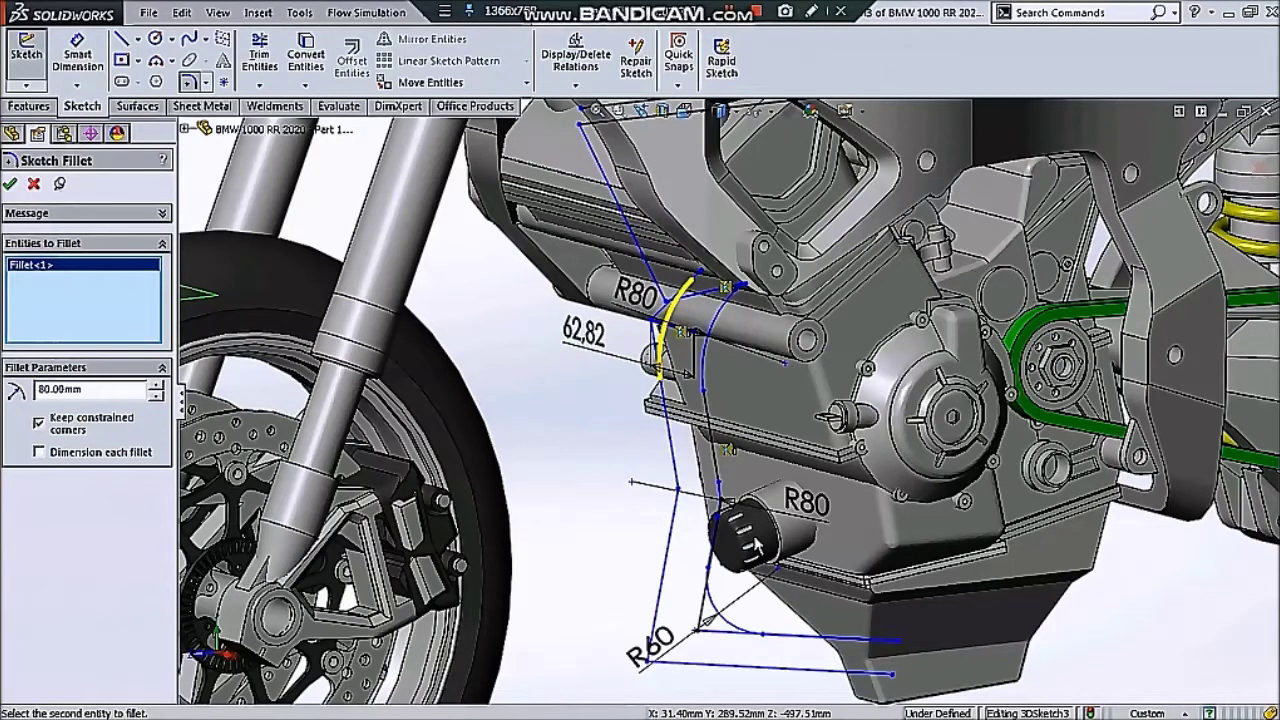
pyautogui.scroll(-2, 829, 561)
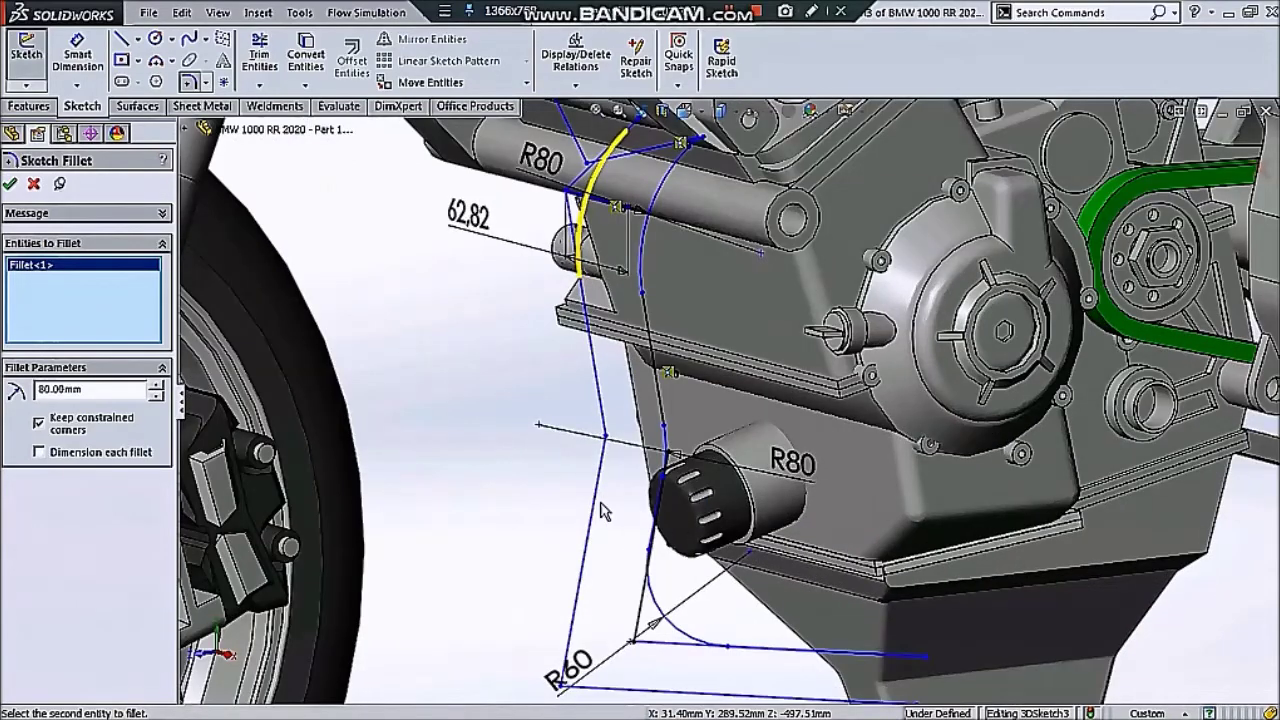
pyautogui.scroll(2, 625, 445)
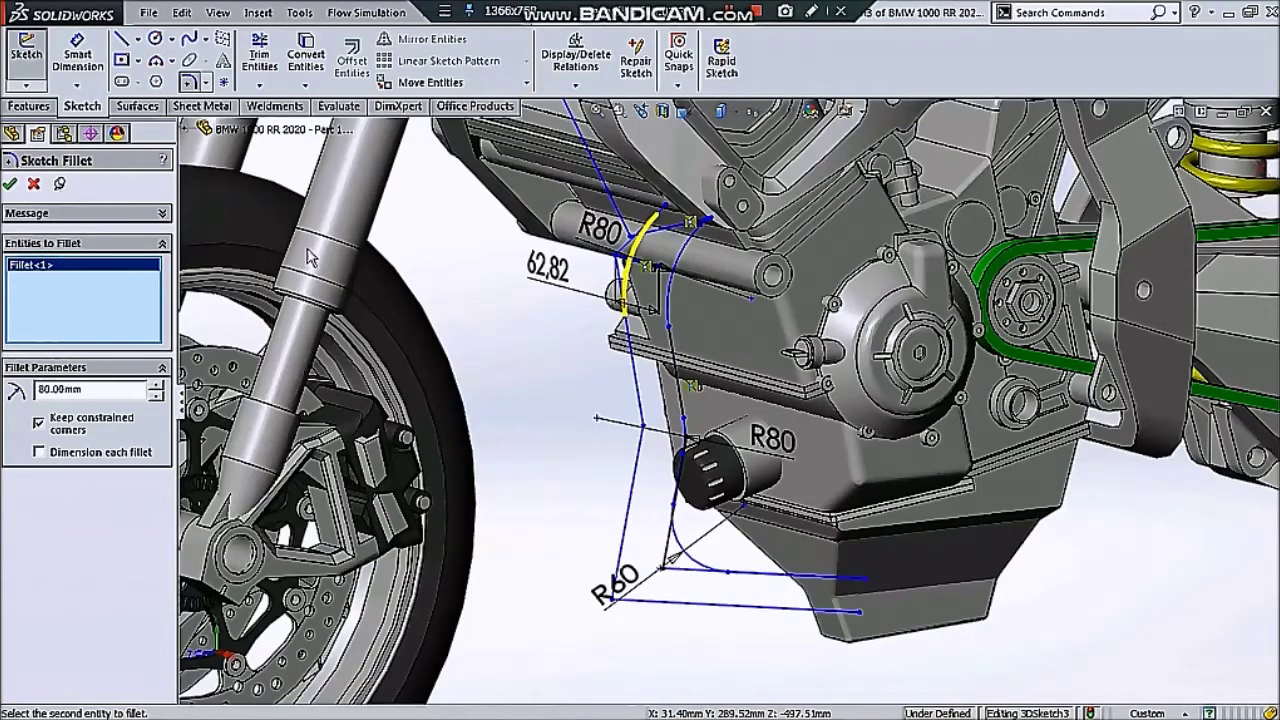
pyautogui.click(643, 427)
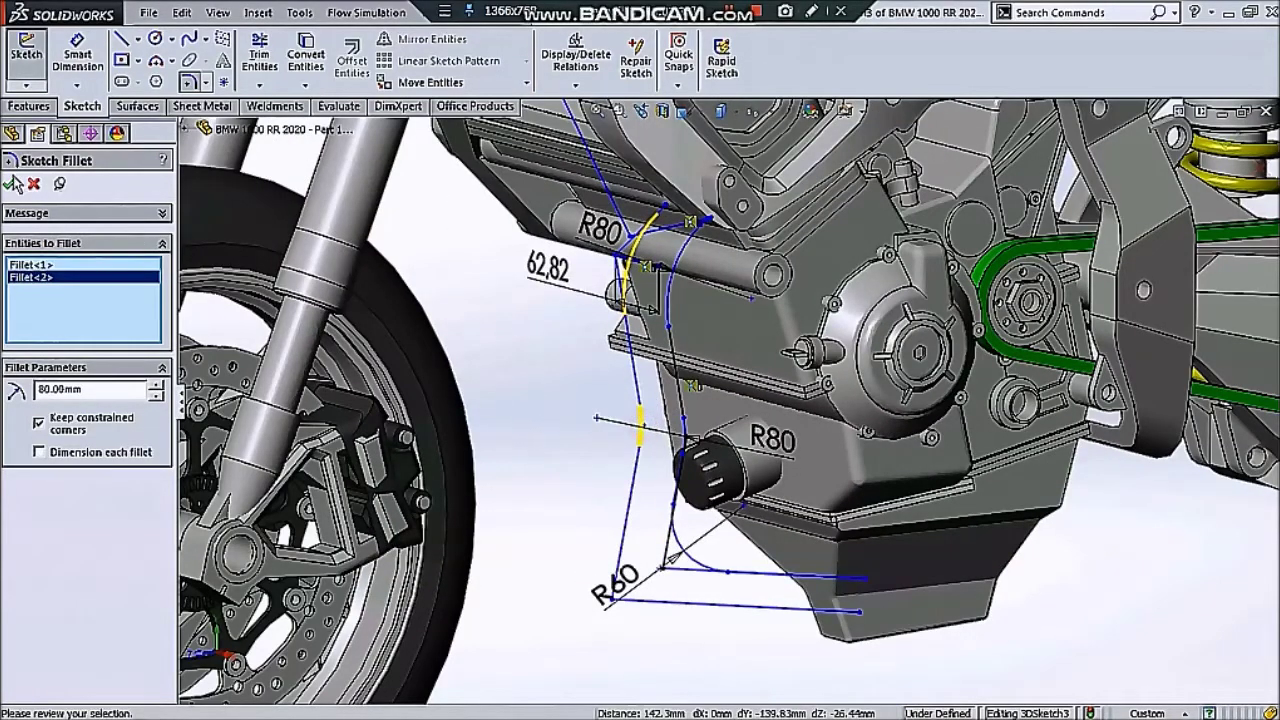
pyautogui.press('Return')
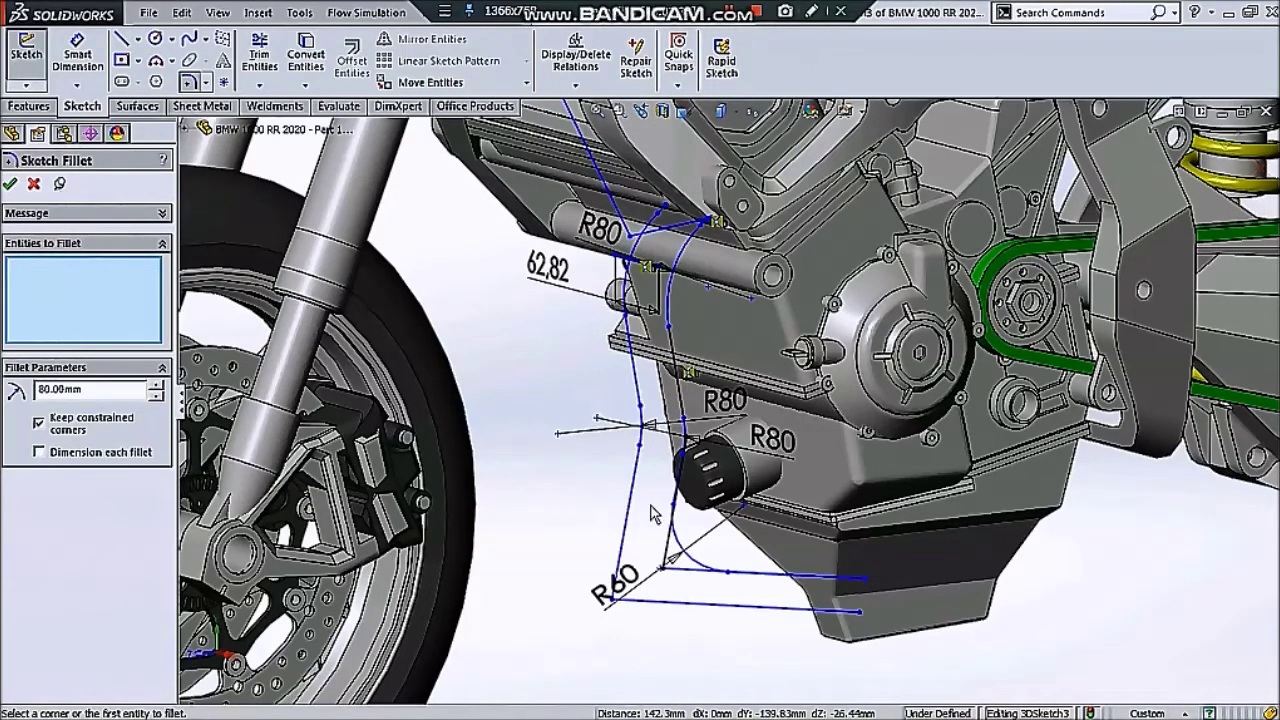
pyautogui.click(12, 188)
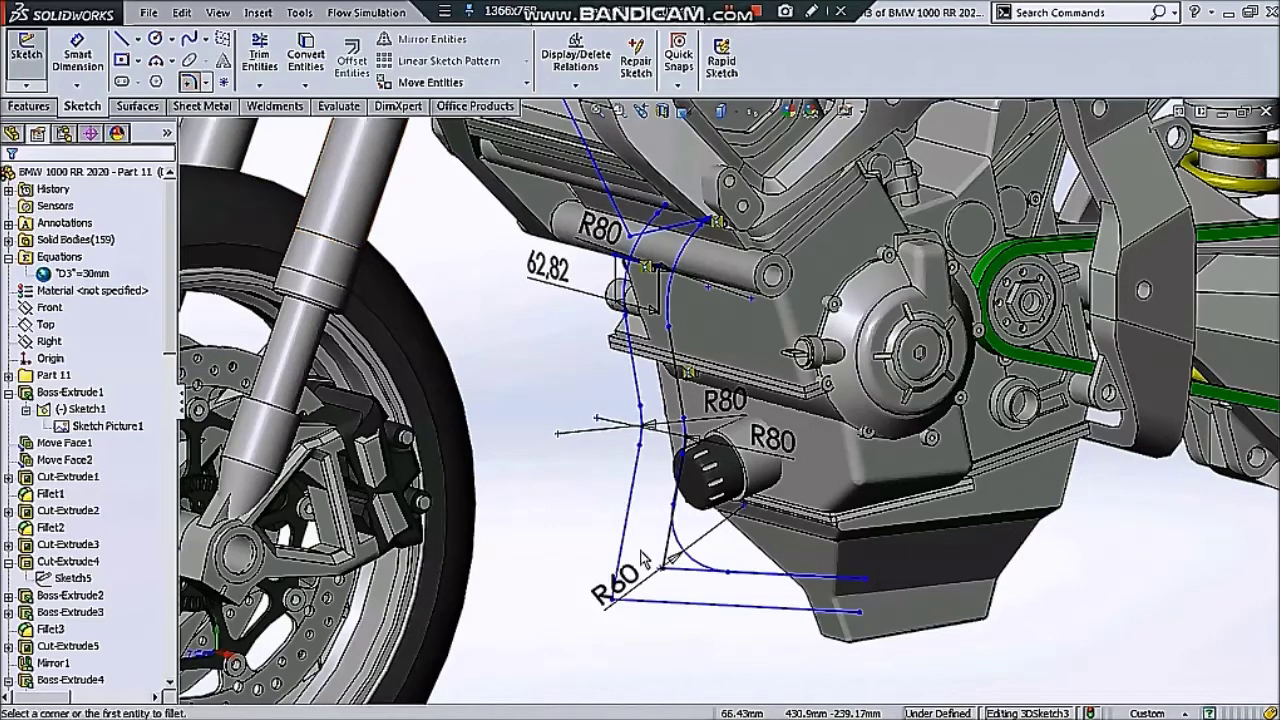
pyautogui.click(190, 82)
pyautogui.click(614, 603)
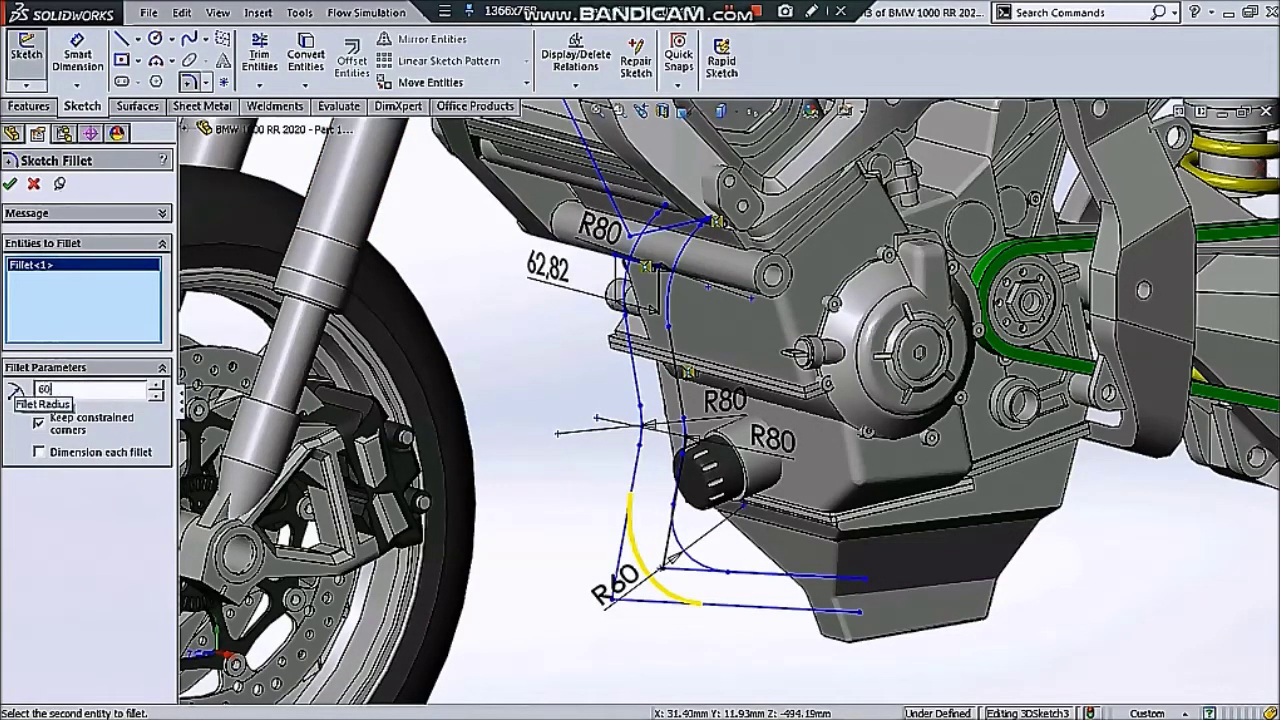
# - Show the reference photo background behind the whole motorbike
pyautogui.keyDown('ctrl'); pyautogui.moveTo(566, 416); pyautogui.dragTo(236, 416, button='middle'); pyautogui.keyUp('ctrl')
pyautogui.scroll(2, 720, 330)
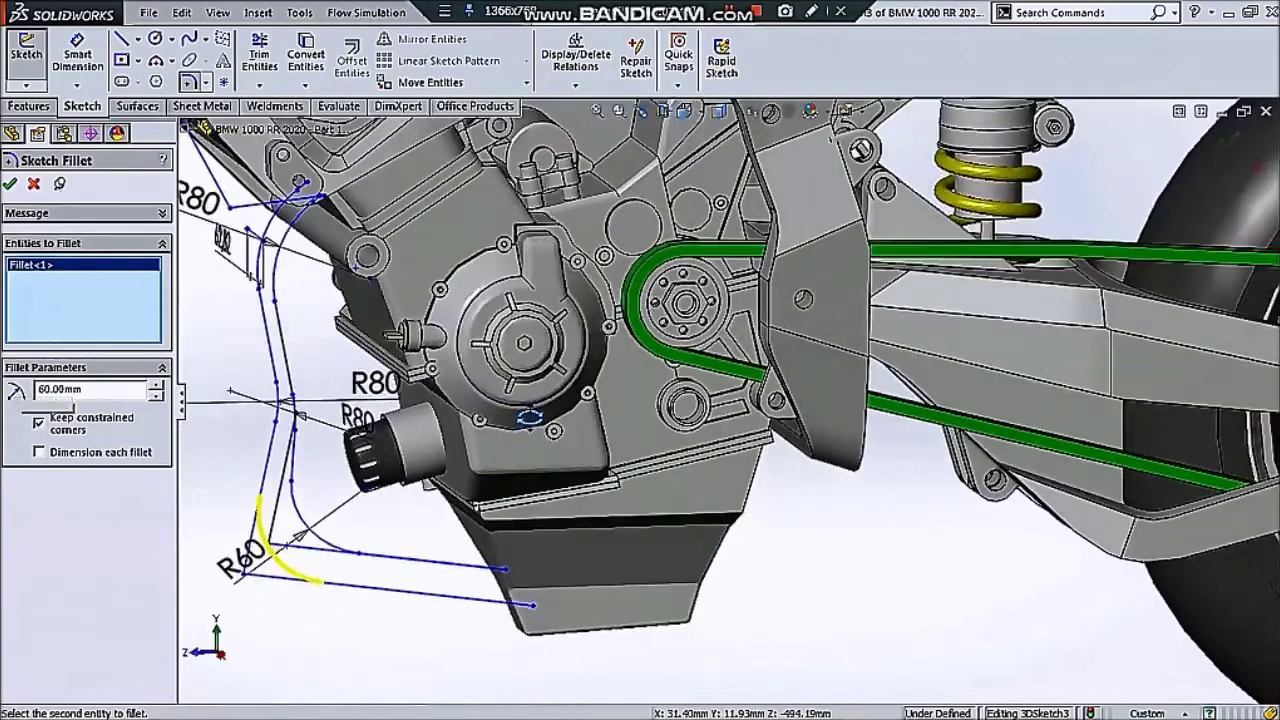
pyautogui.scroll(2, 720, 330)
pyautogui.scroll(2, 720, 330)
pyautogui.moveTo(700, 400); pyautogui.dragTo(745, 160, button='middle')
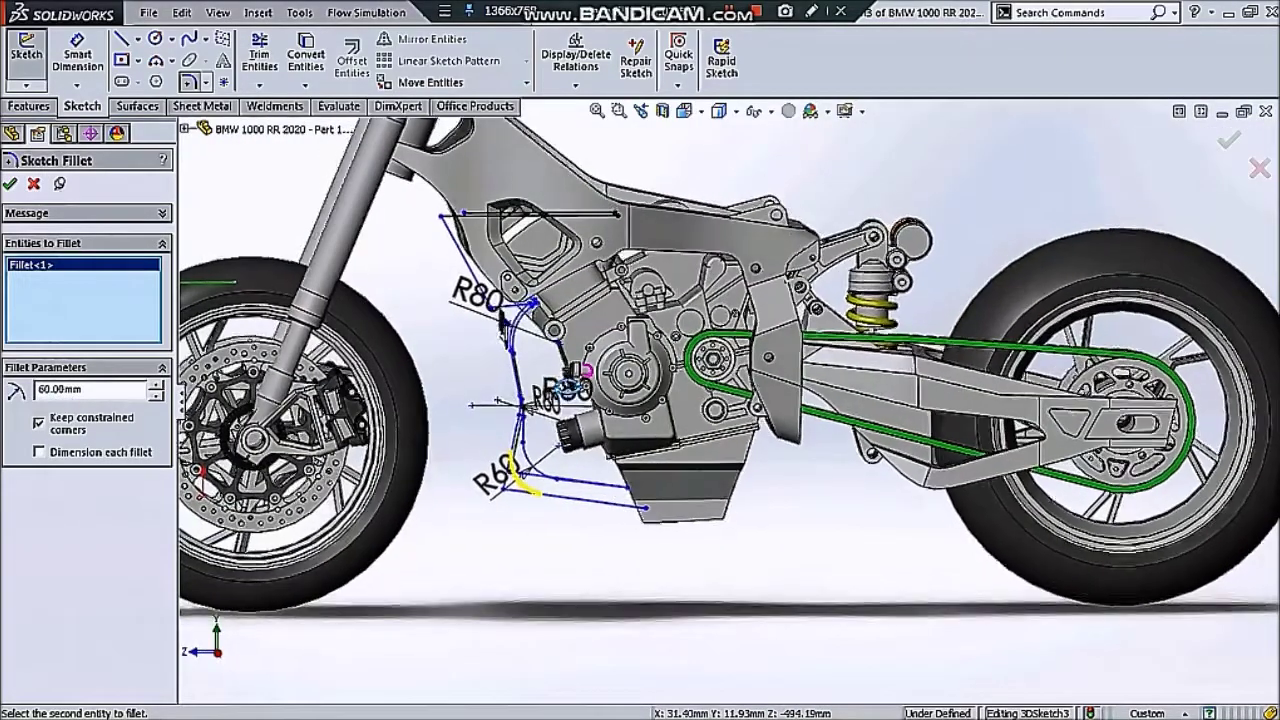
pyautogui.click(755, 112)
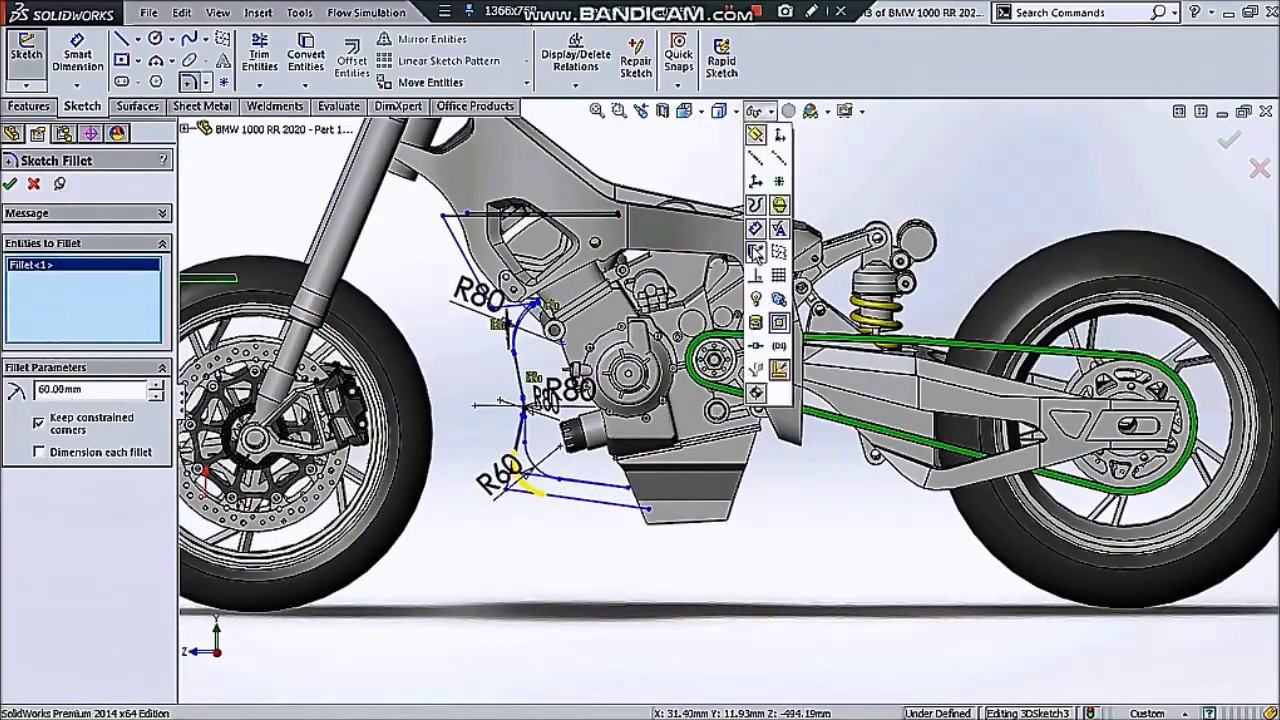
pyautogui.click(755, 251)
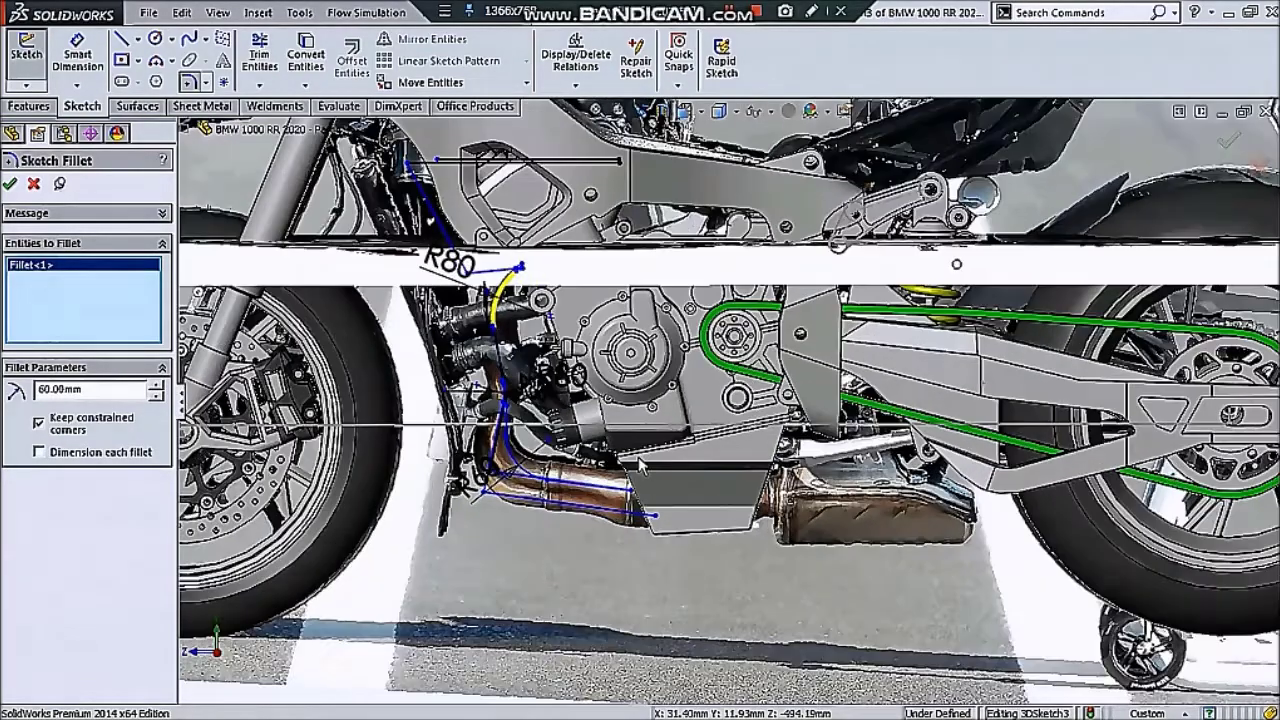
pyautogui.scroll(-3, 517, 449)
pyautogui.scroll(-3, 517, 449)
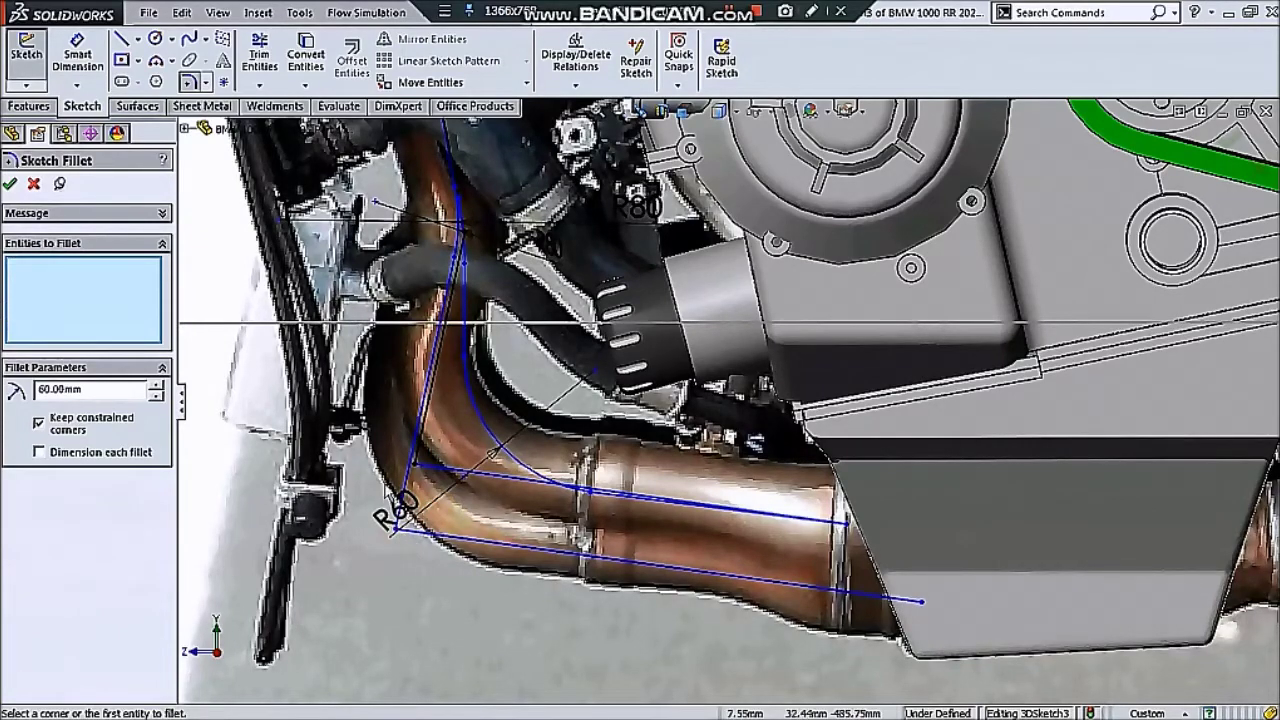
# - Apply the R60 fillet to the second path's lower bend and hide the reference photo
pyautogui.click(397, 532)
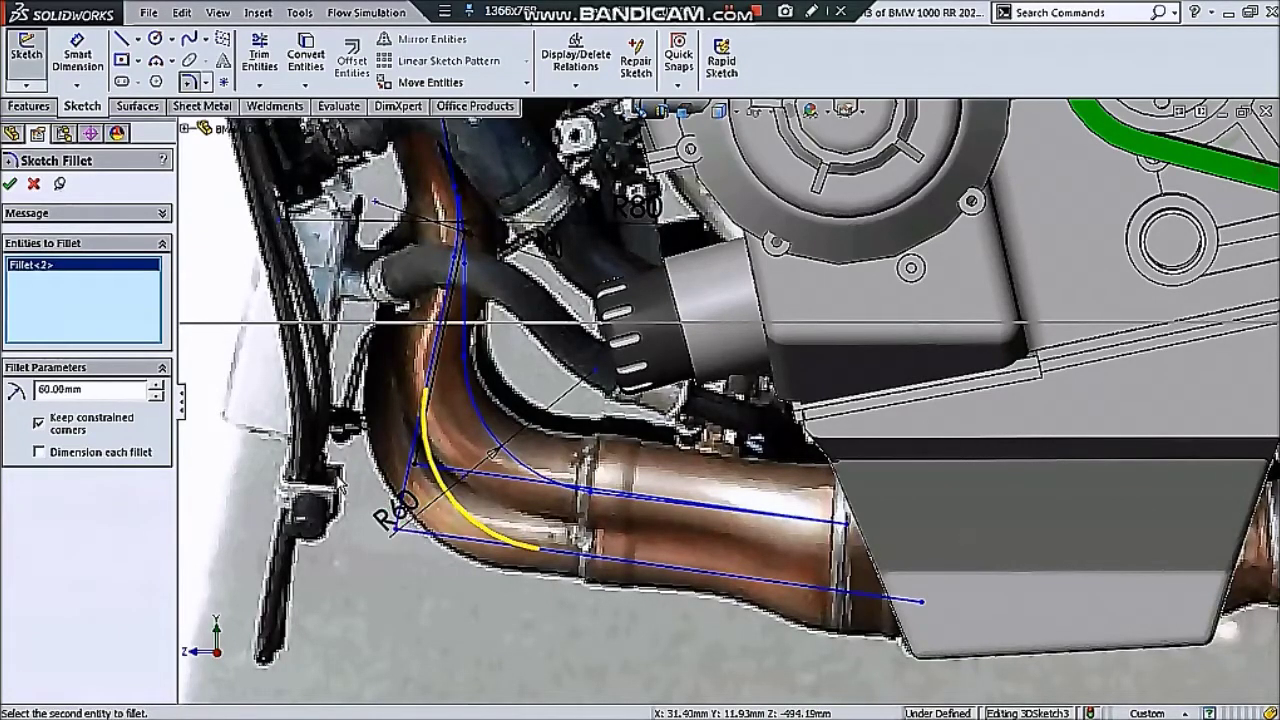
pyautogui.scroll(3, 723, 388)
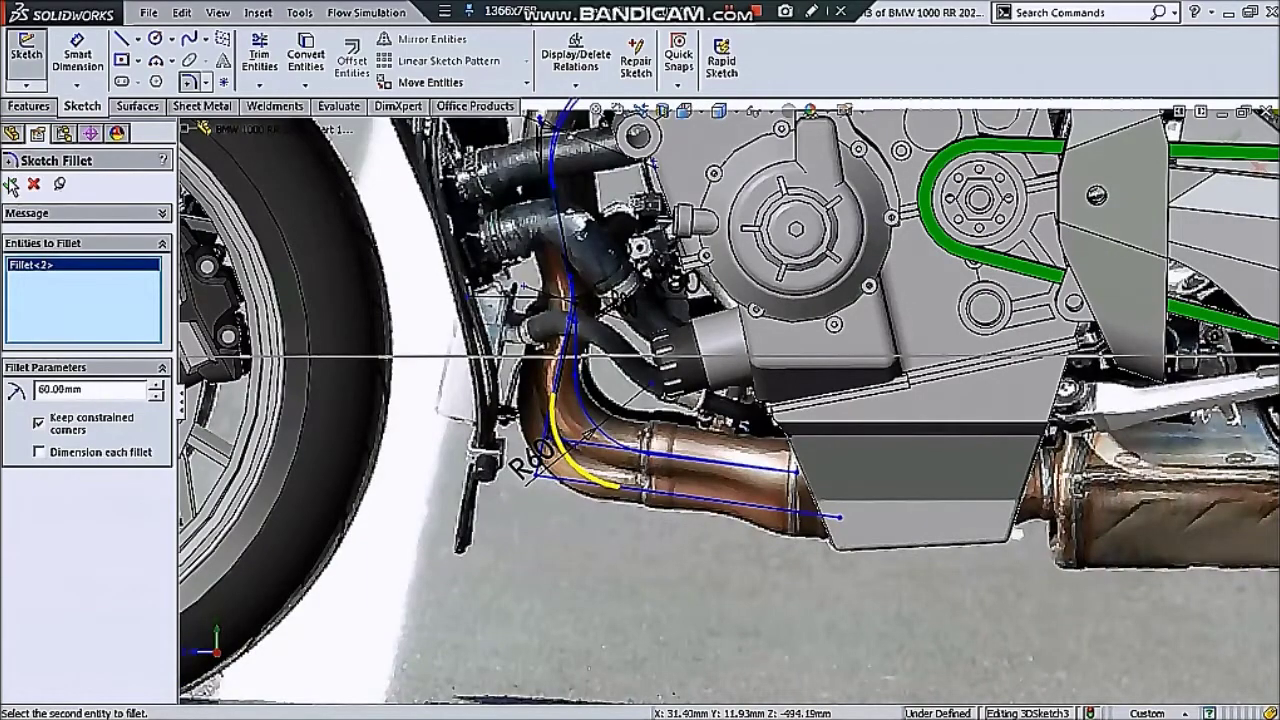
pyautogui.scroll(2, 729, 393)
pyautogui.scroll(3, 729, 393)
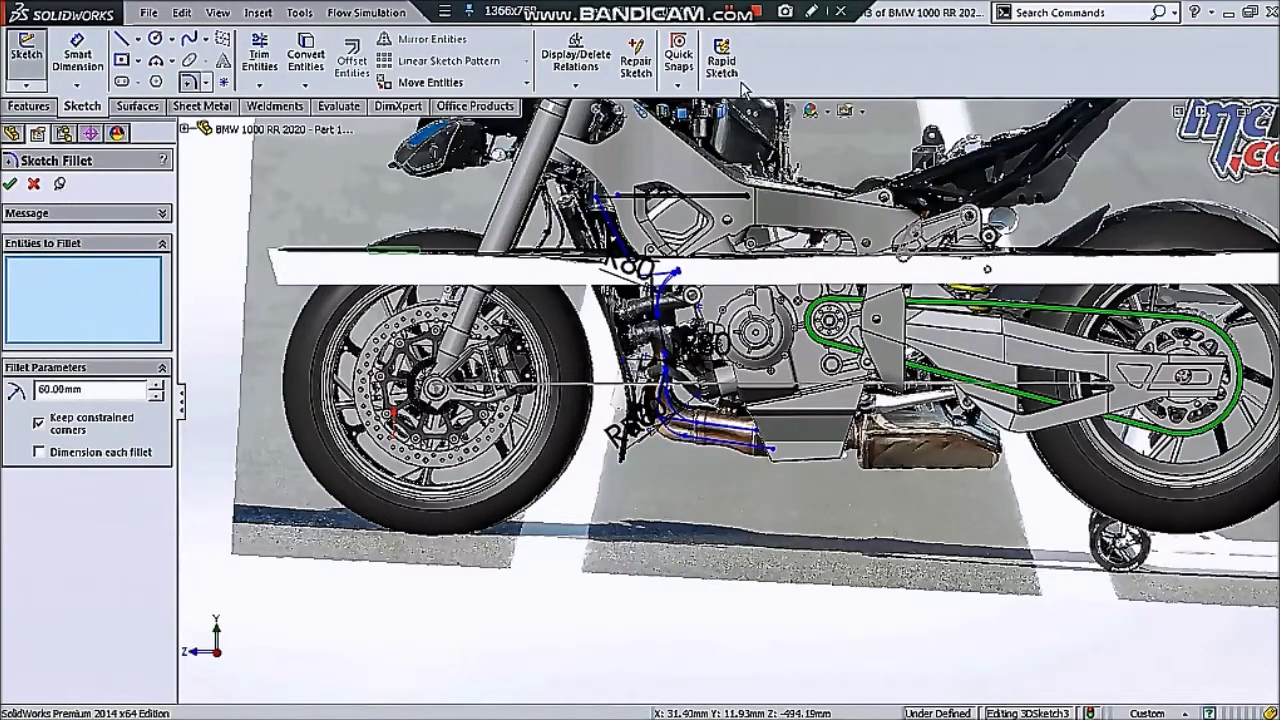
pyautogui.click(768, 111)
pyautogui.click(760, 264)
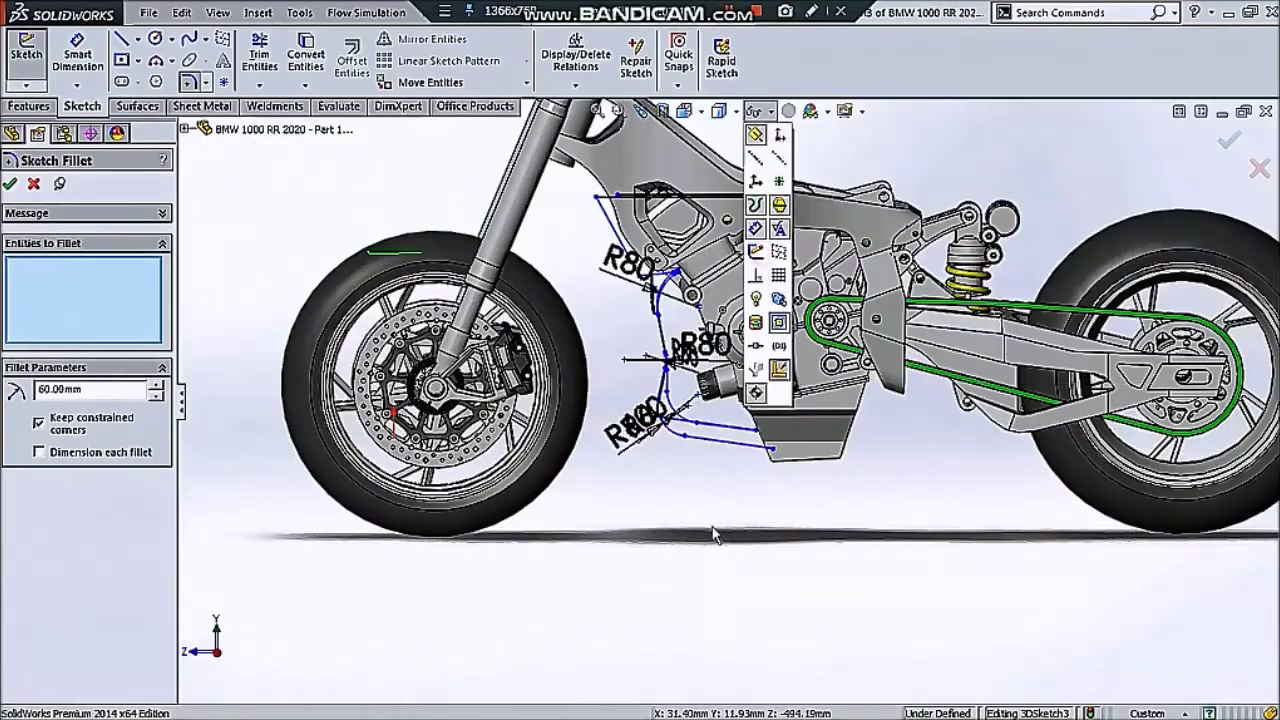
# - Look under the engine, pick another line, then cancel filleting
pyautogui.moveTo(772, 376); pyautogui.dragTo(760, 342, button='middle')
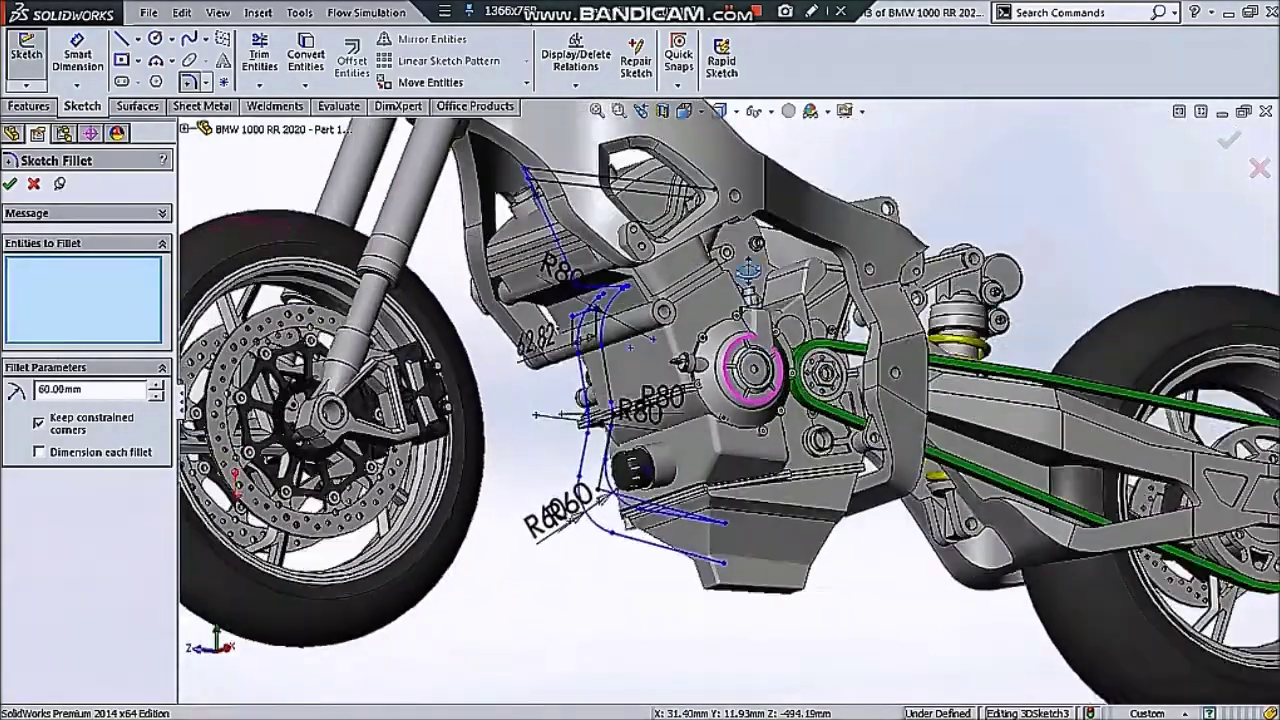
pyautogui.moveTo(762, 341); pyautogui.dragTo(636, 470, button='middle')
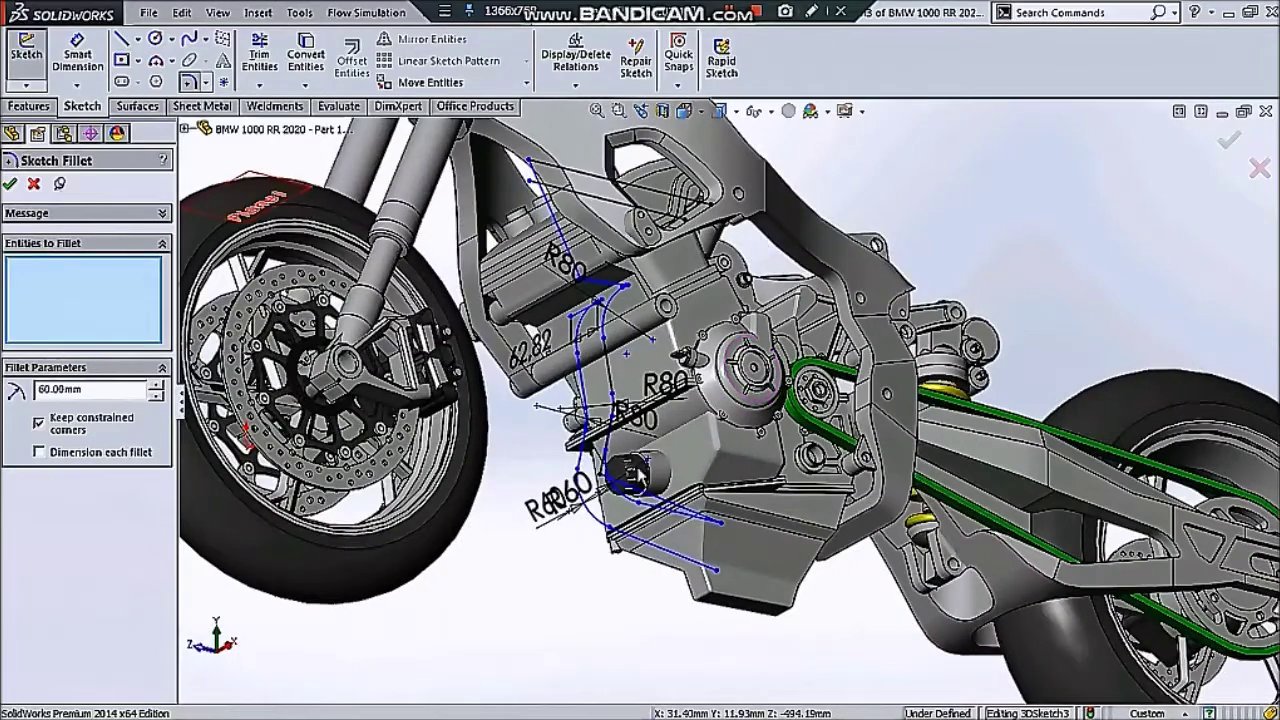
pyautogui.click(604, 470)
pyautogui.scroll(-1, 604, 470)
pyautogui.scroll(-2, 602, 460)
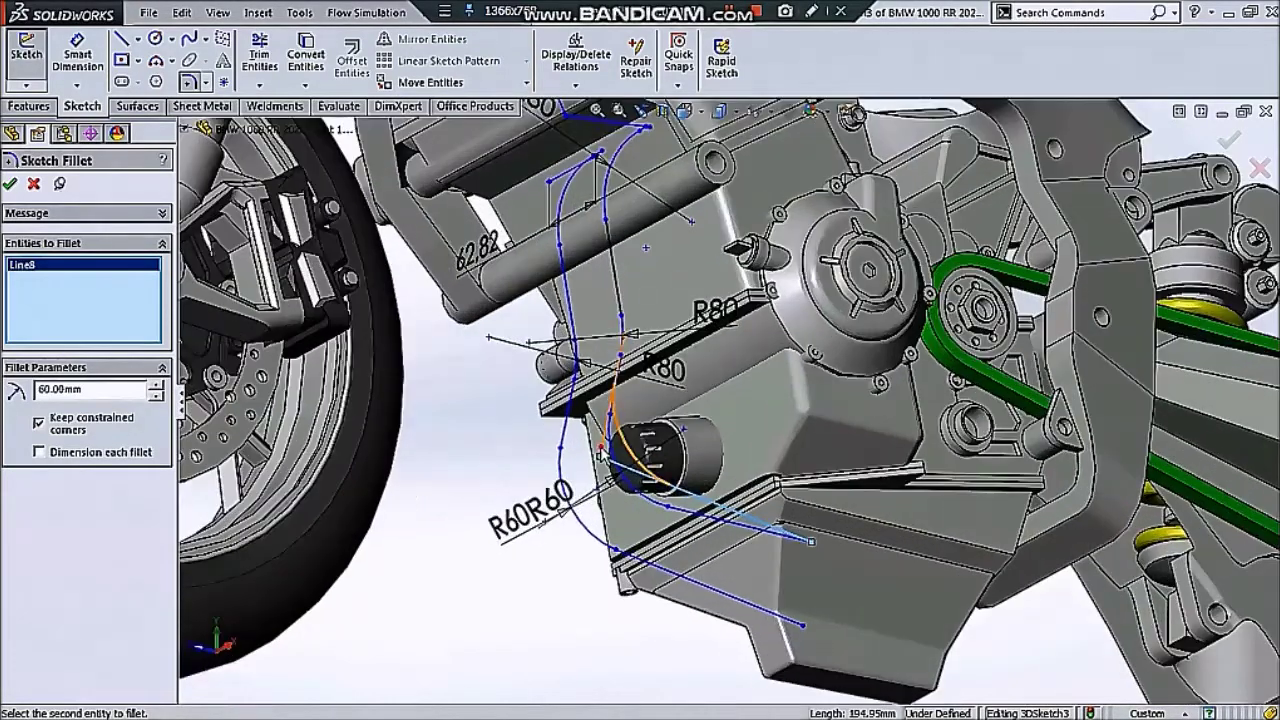
pyautogui.scroll(-2, 628, 455)
pyautogui.press('Escape')
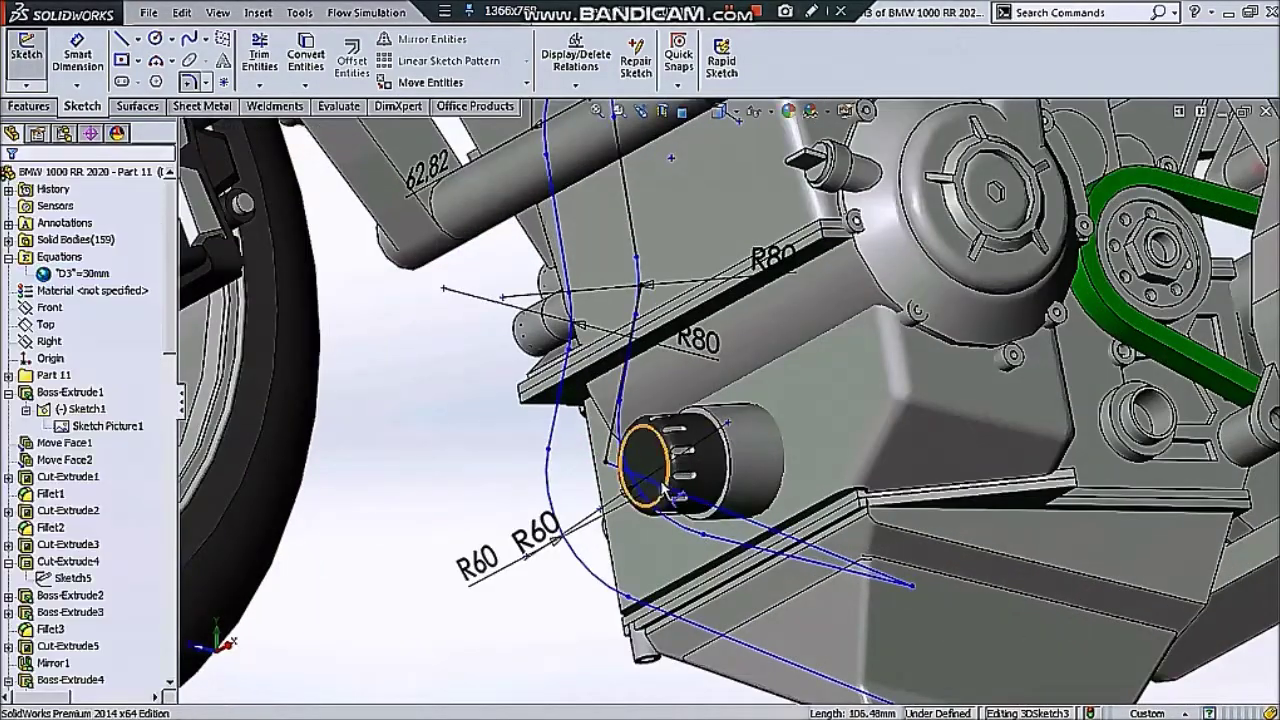
# - Convert Line7 and Line8 near the lower bend to construction geometry
pyautogui.click(605, 465)
pyautogui.keyDown('ctrl'); pyautogui.click(608, 455); pyautogui.keyUp('ctrl')
pyautogui.scroll(-1, 147, 652)
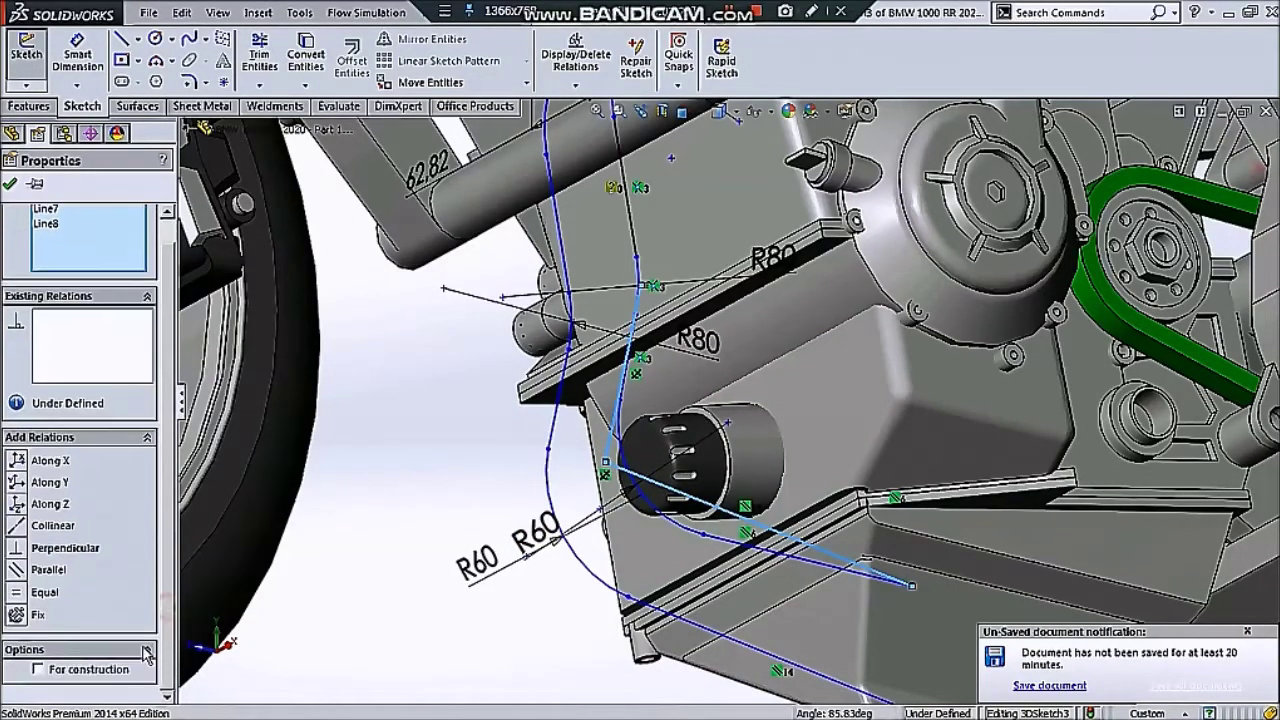
pyautogui.click(75, 672)
pyautogui.click(10, 184)
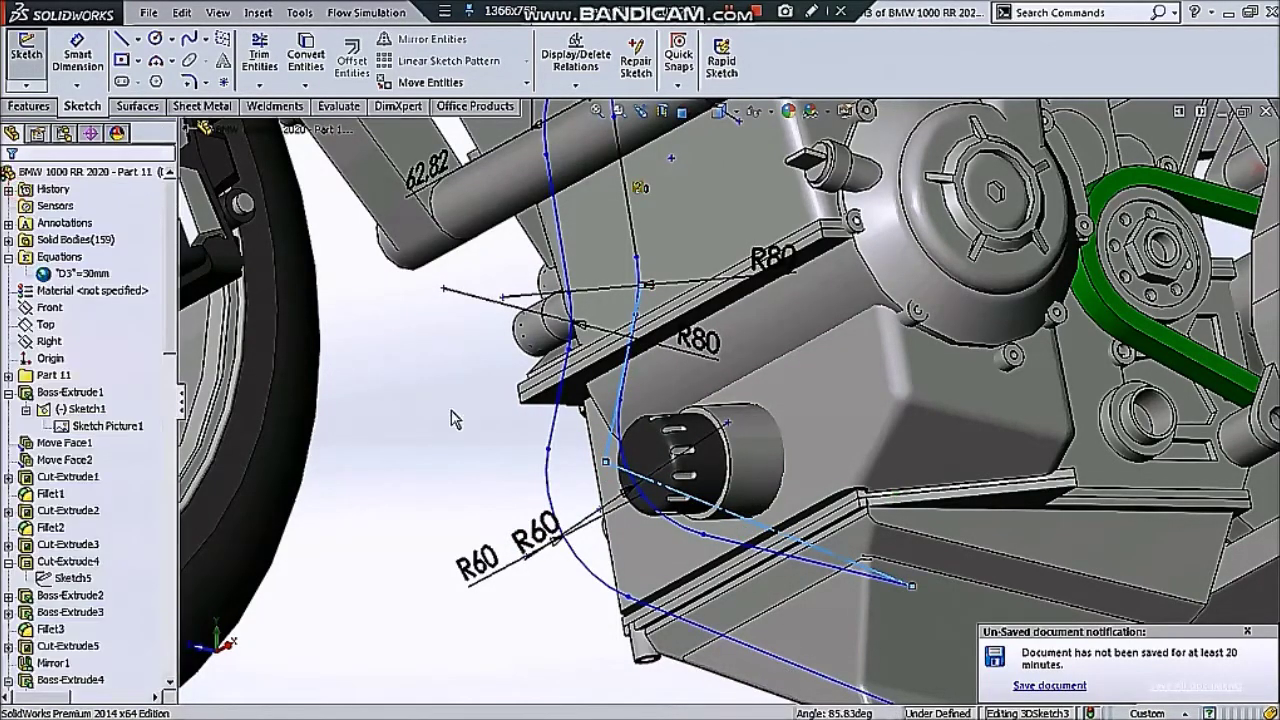
pyautogui.moveTo(428, 400); pyautogui.dragTo(705, 237, button='middle')
pyautogui.scroll(-2, 705, 237)
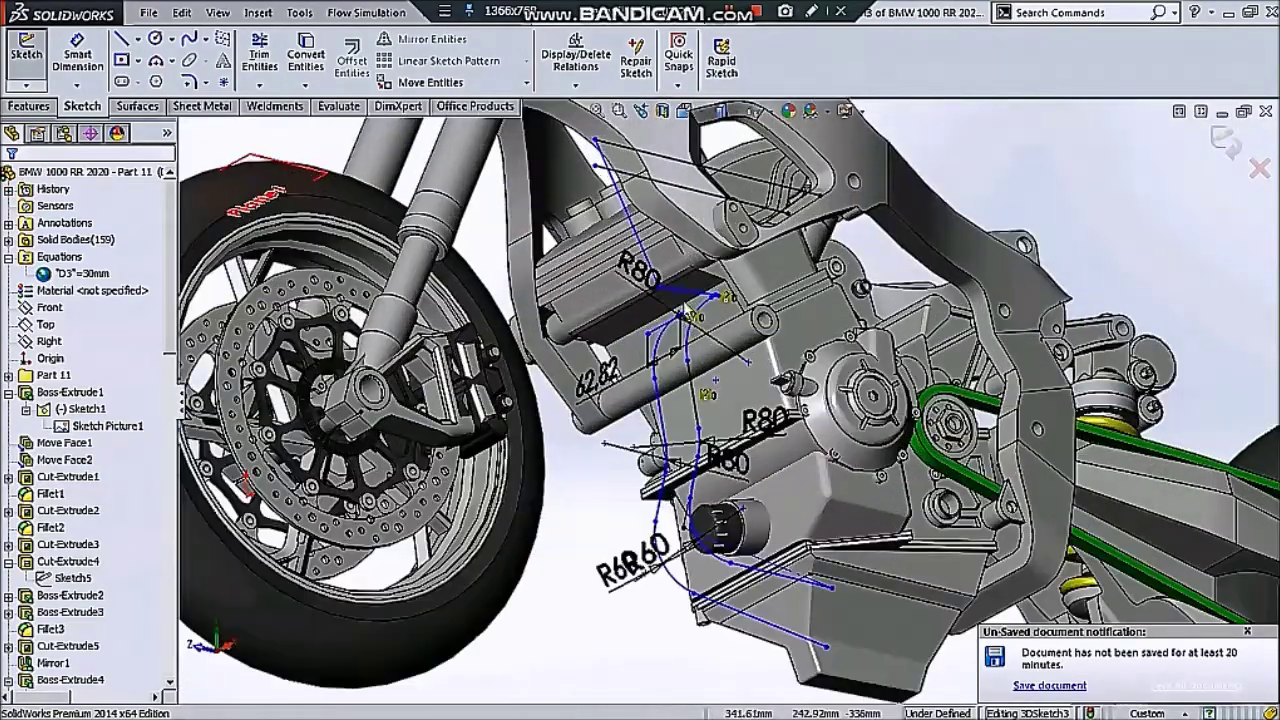
pyautogui.scroll(-3, 705, 237)
pyautogui.scroll(-3, 705, 237)
pyautogui.scroll(-2, 705, 237)
pyautogui.moveTo(636, 432); pyautogui.dragTo(640, 436, button='middle')
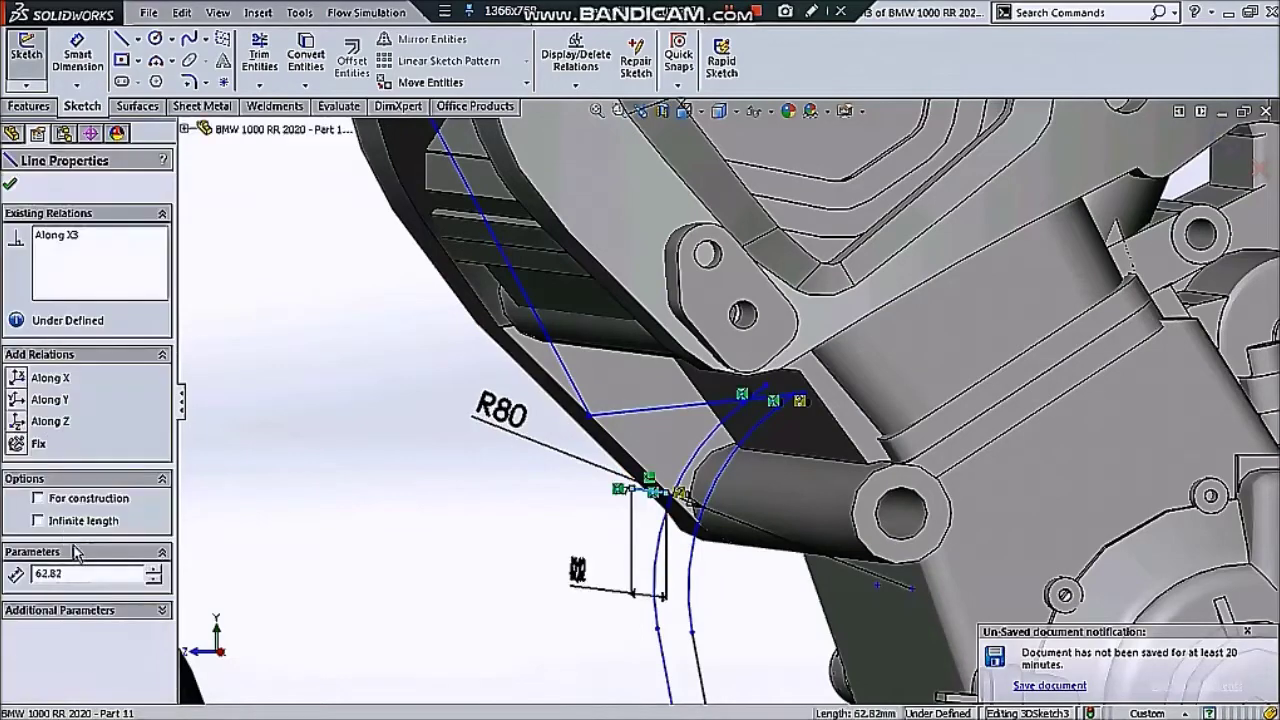
pyautogui.click(10, 184)
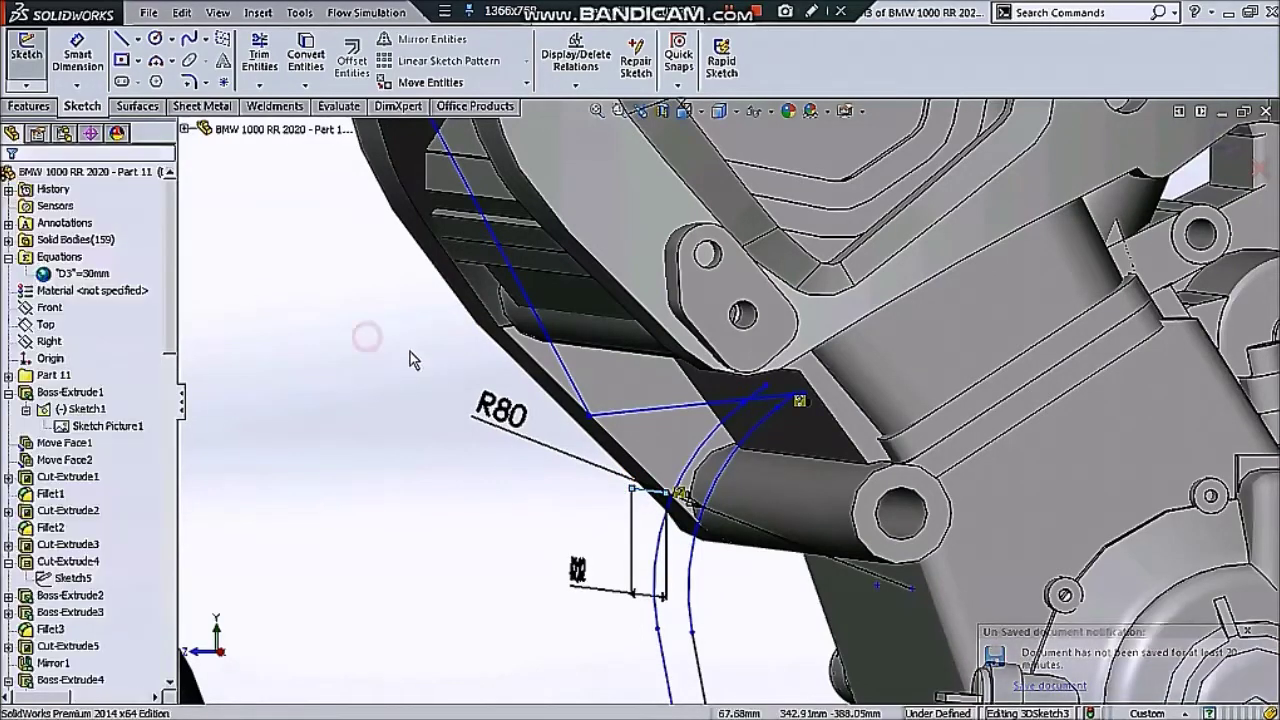
# - Select two short lines near the R80 bend, then clear the selection
pyautogui.scroll(2, 640, 412)
pyautogui.click(628, 392)
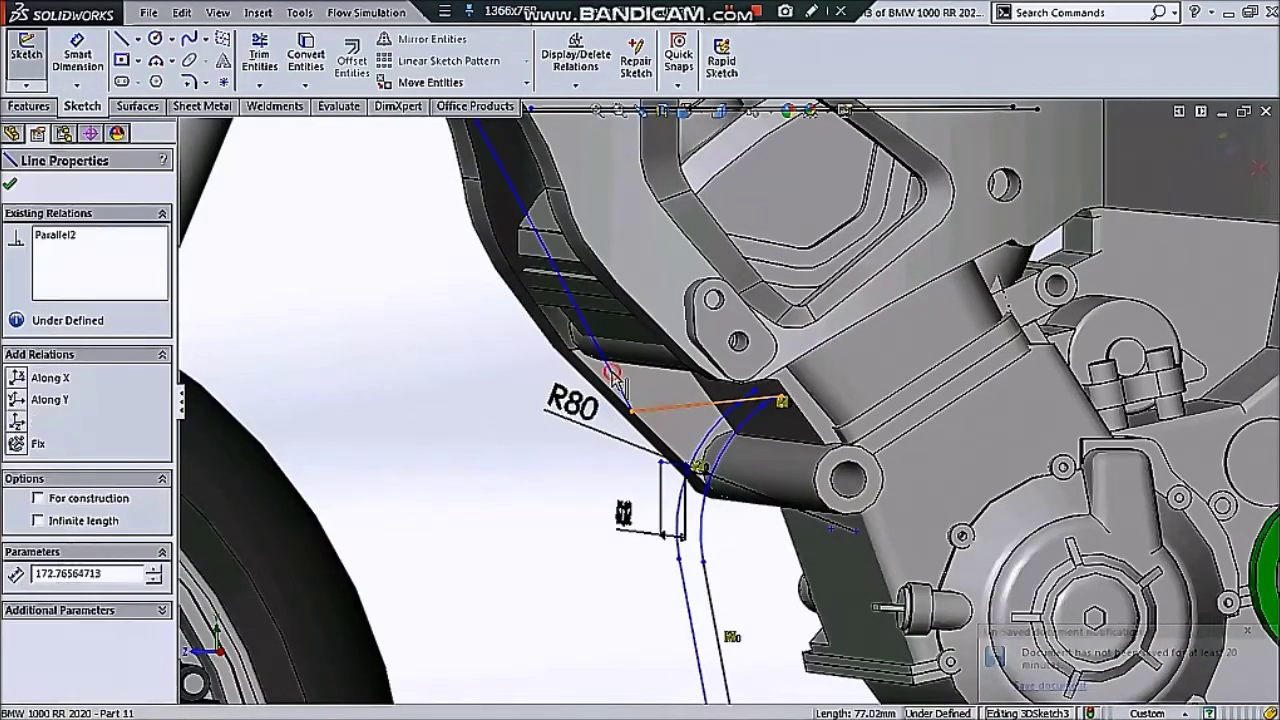
pyautogui.keyDown('ctrl'); pyautogui.click(612, 378); pyautogui.keyUp('ctrl')
pyautogui.scroll(4, 700, 450)
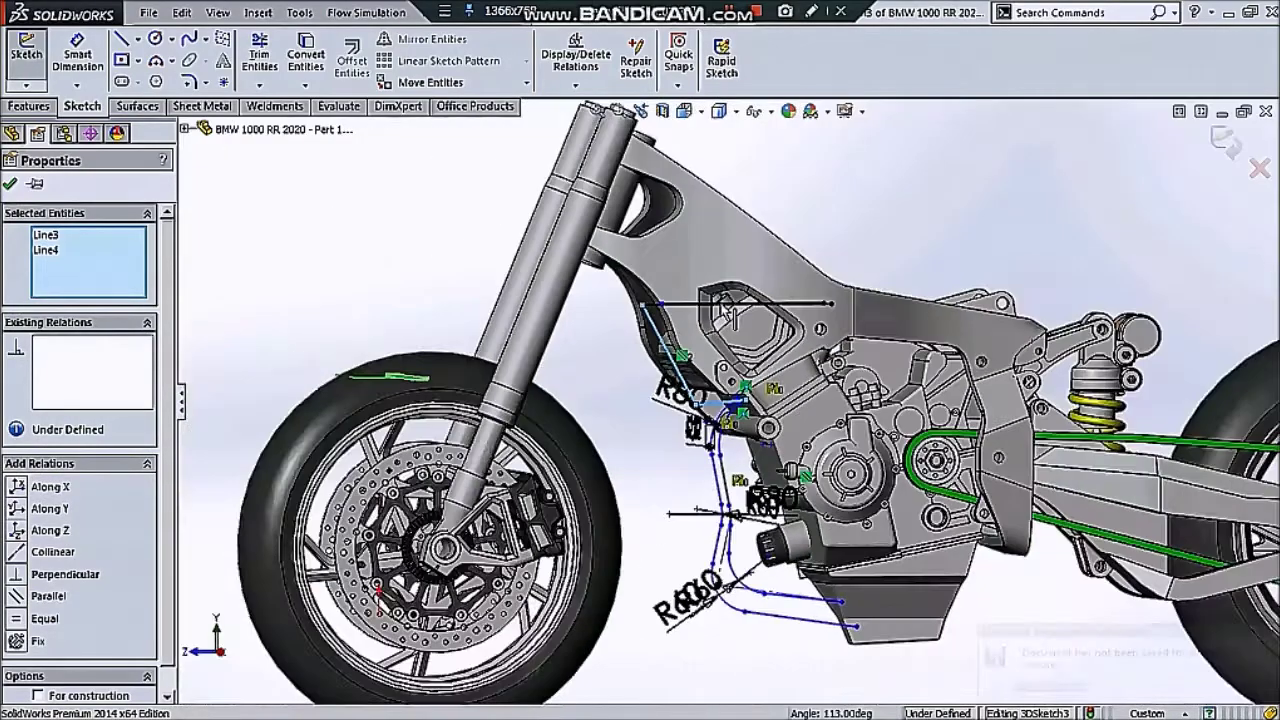
pyautogui.scroll(-2, 718, 320)
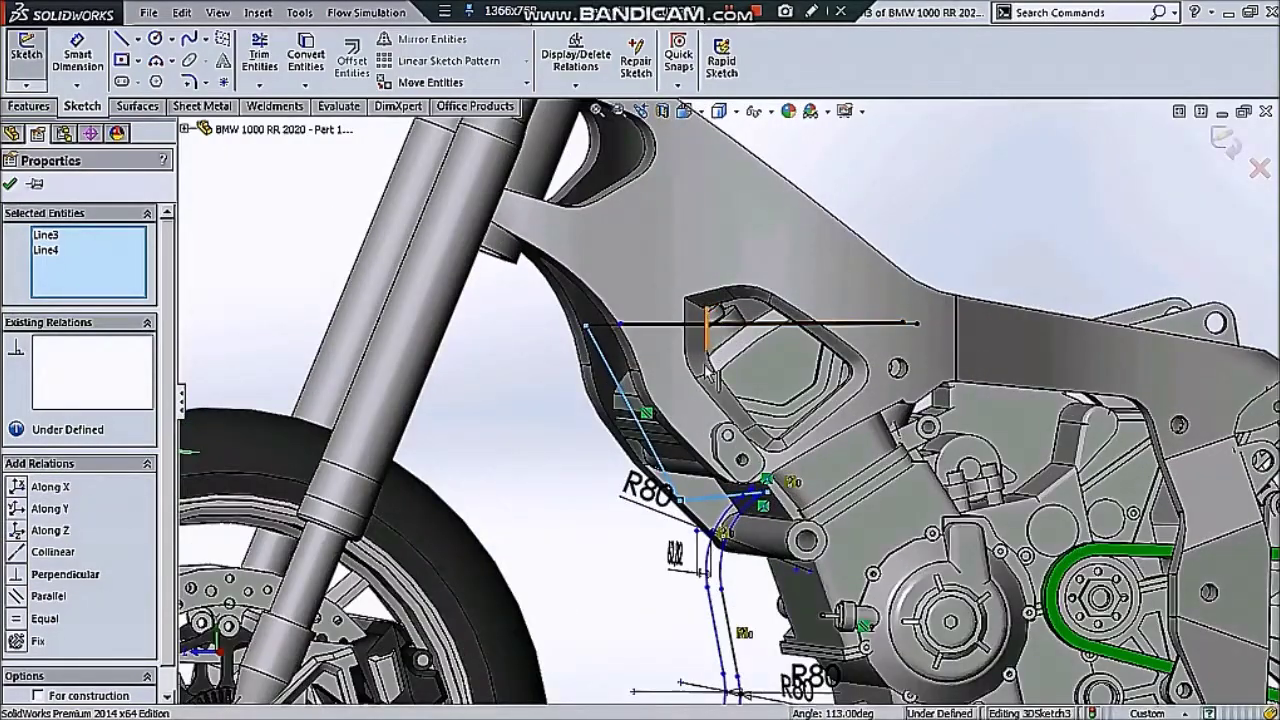
pyautogui.scroll(5, 760, 330)
pyautogui.press('Escape')
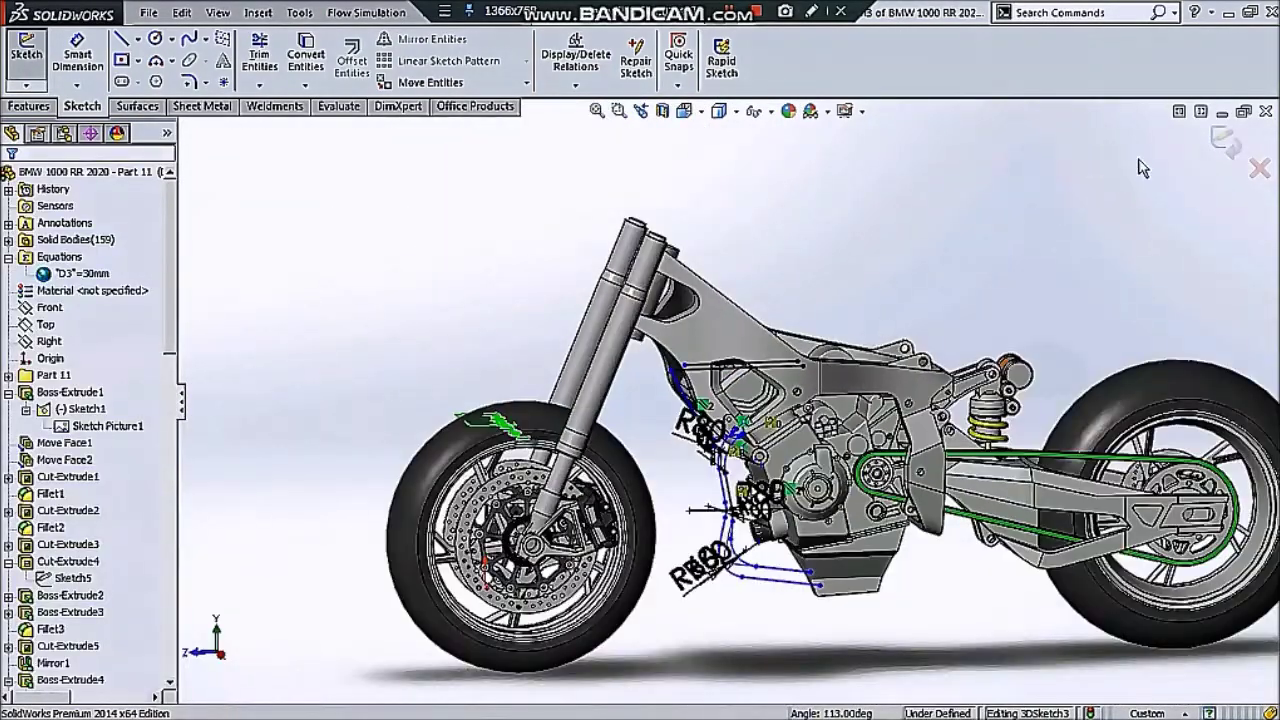
# - Exit the 3D sketch and make sketches visible via Hide/Show Items
pyautogui.click(1222, 143)
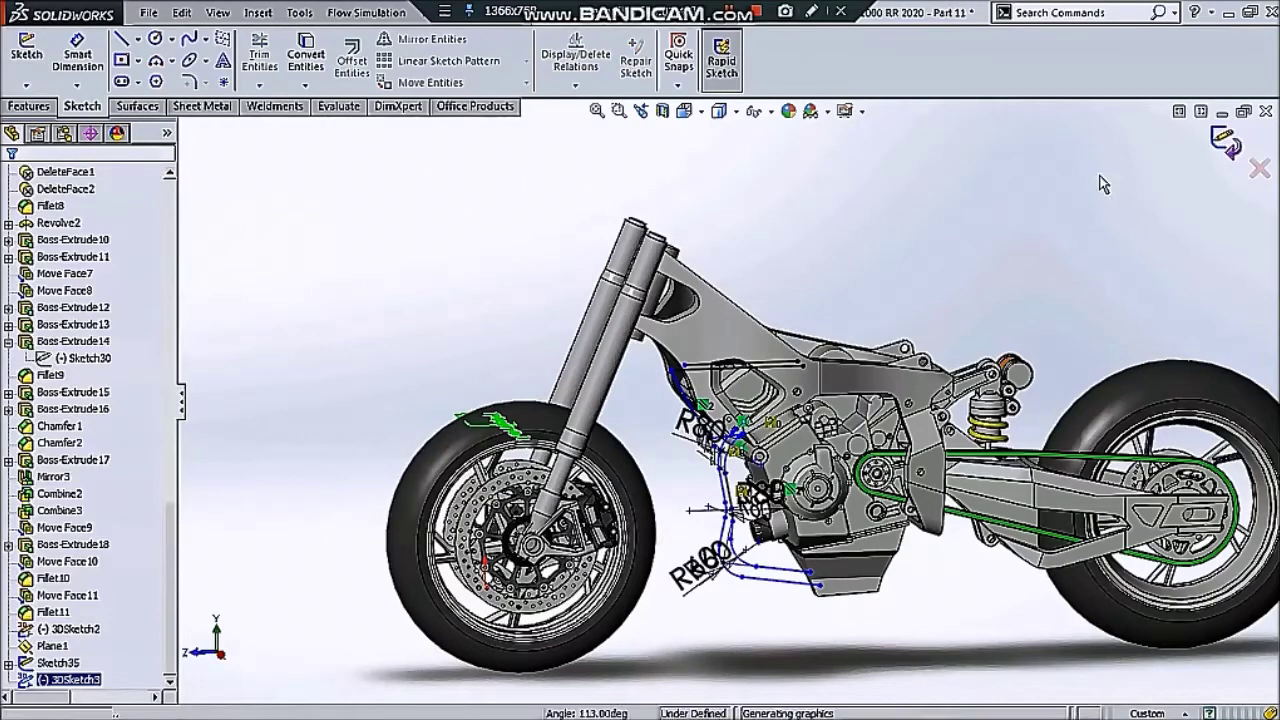
pyautogui.click(769, 112)
pyautogui.click(760, 256)
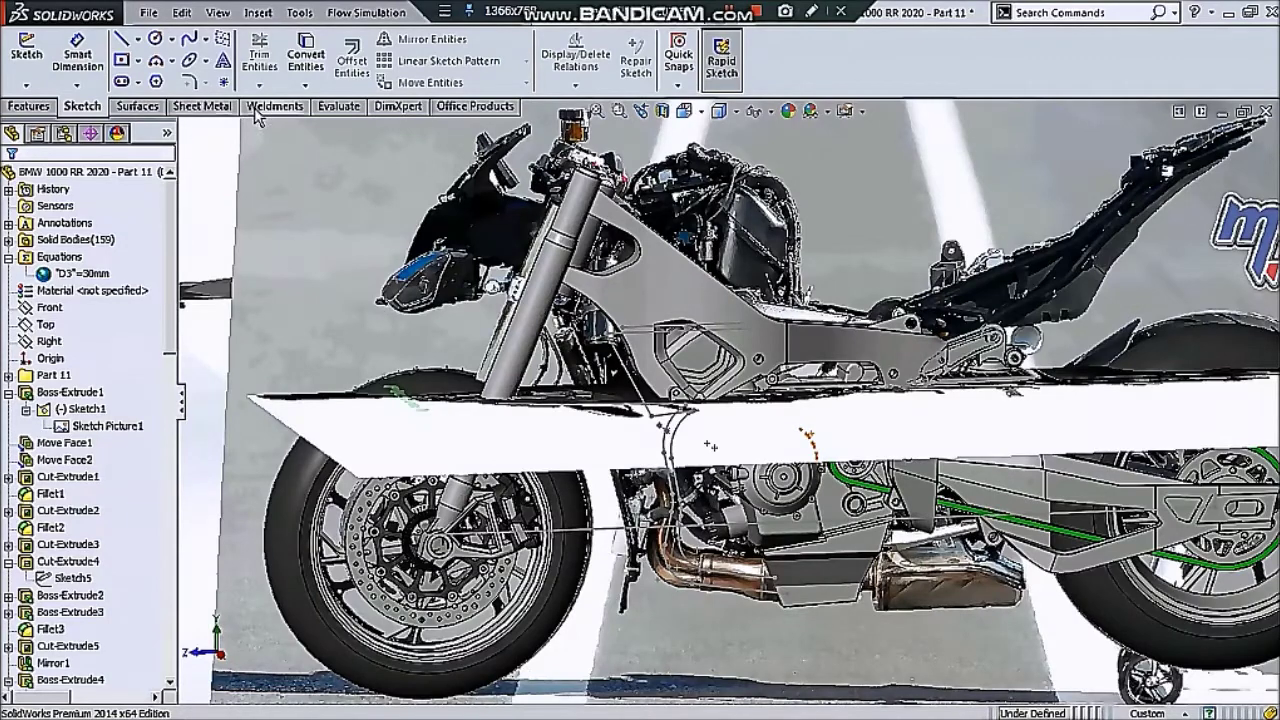
pyautogui.click(256, 110)
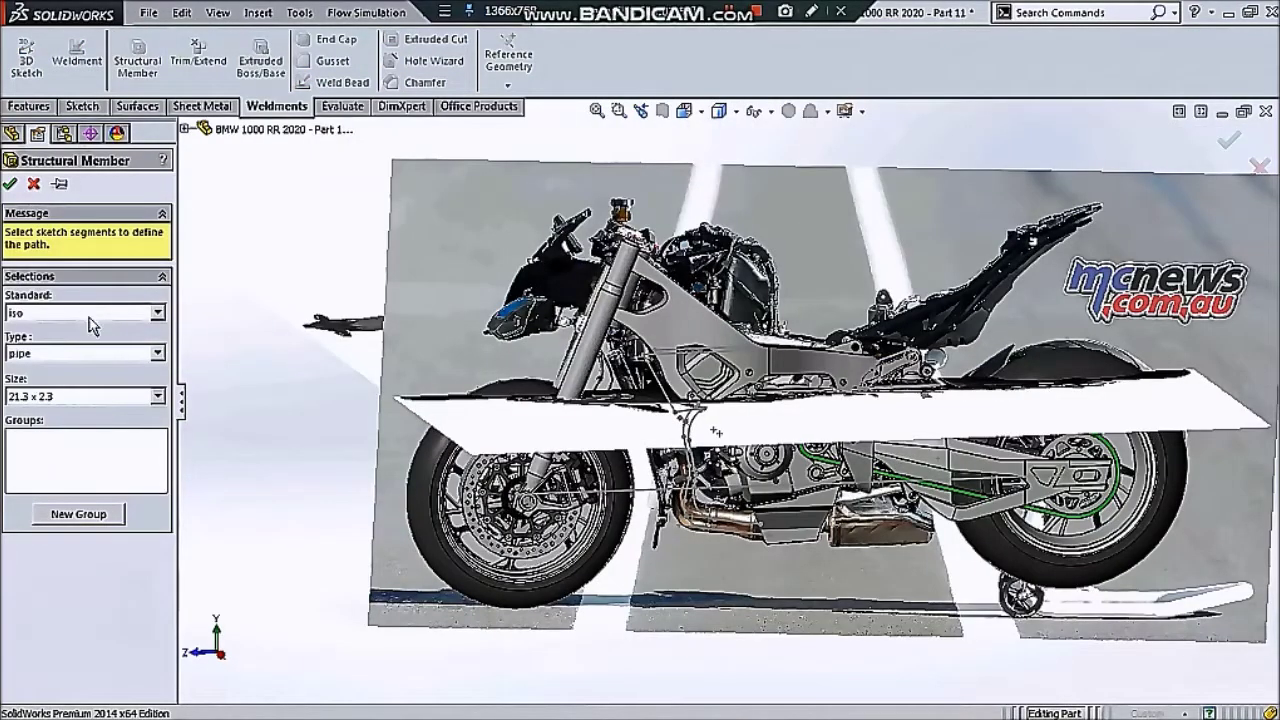
# - Set the structural member profile to ansi inch standard, pipe type, size 1.5 sch 40
pyautogui.click(157, 314)
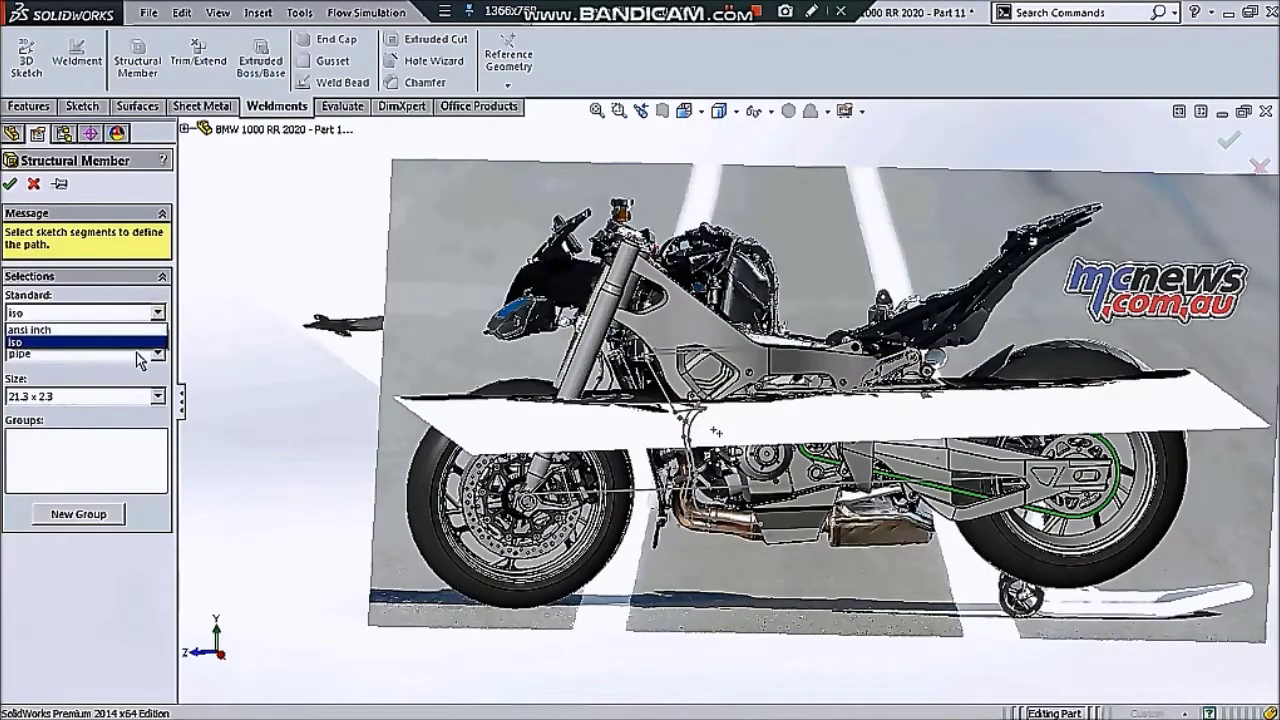
pyautogui.click(145, 355)
pyautogui.click(157, 313)
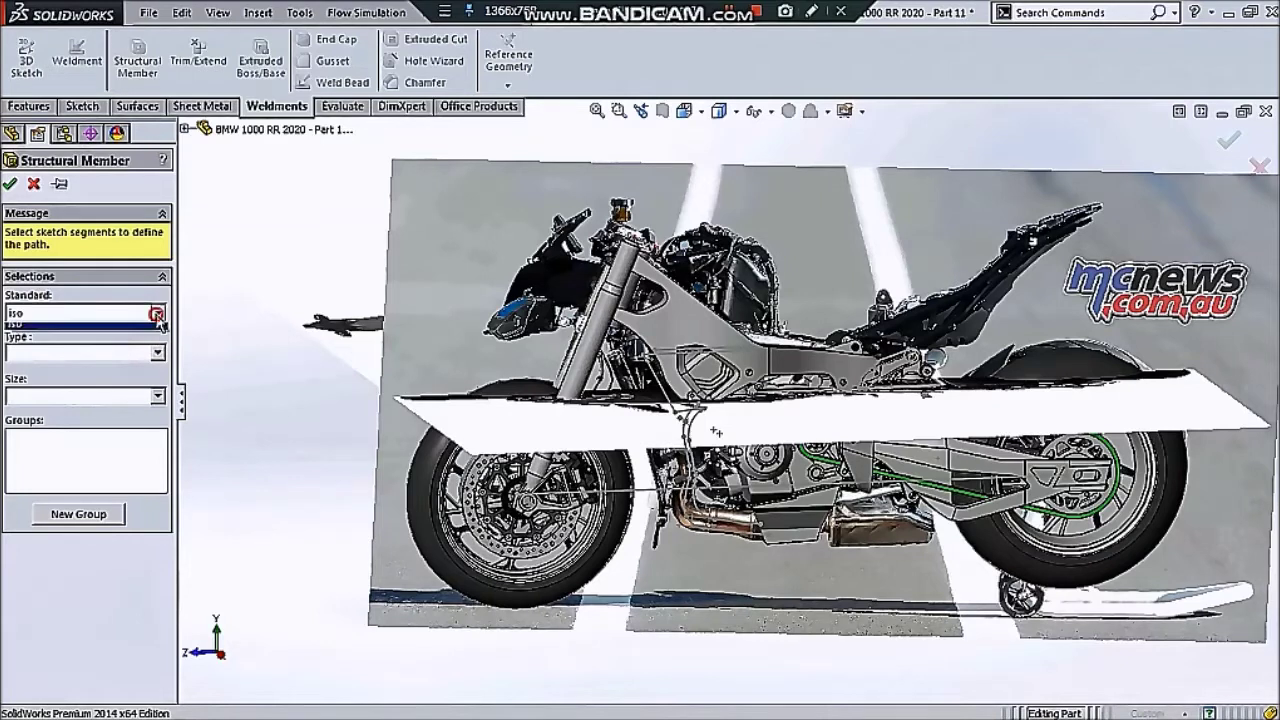
pyautogui.click(128, 330)
pyautogui.click(150, 354)
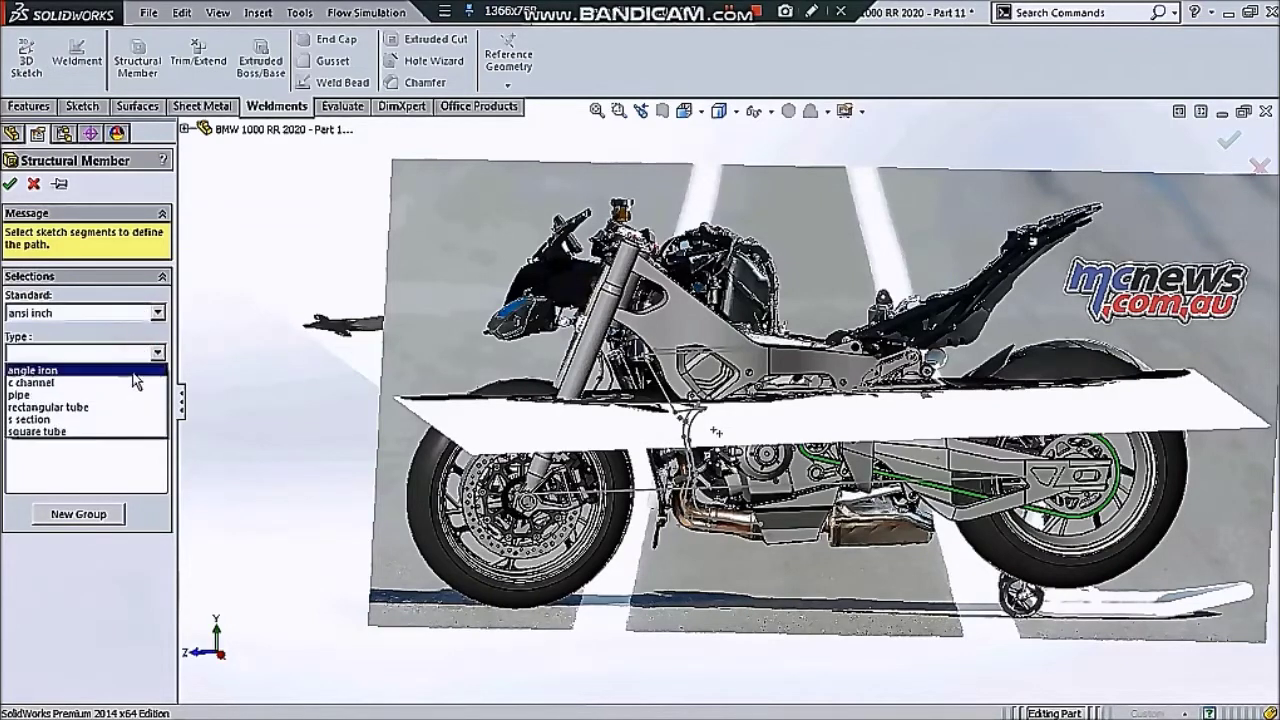
pyautogui.click(115, 395)
pyautogui.click(126, 397)
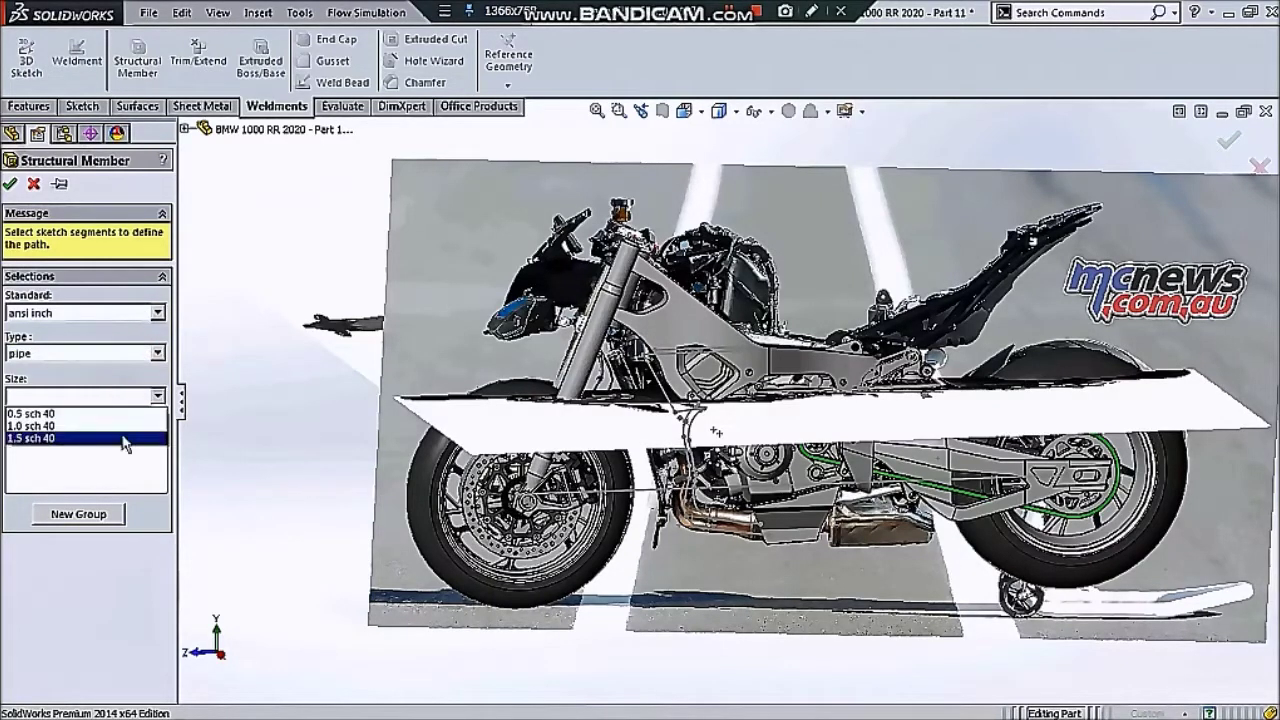
pyautogui.click(125, 440)
pyautogui.scroll(-2, 680, 432)
pyautogui.scroll(-3, 680, 432)
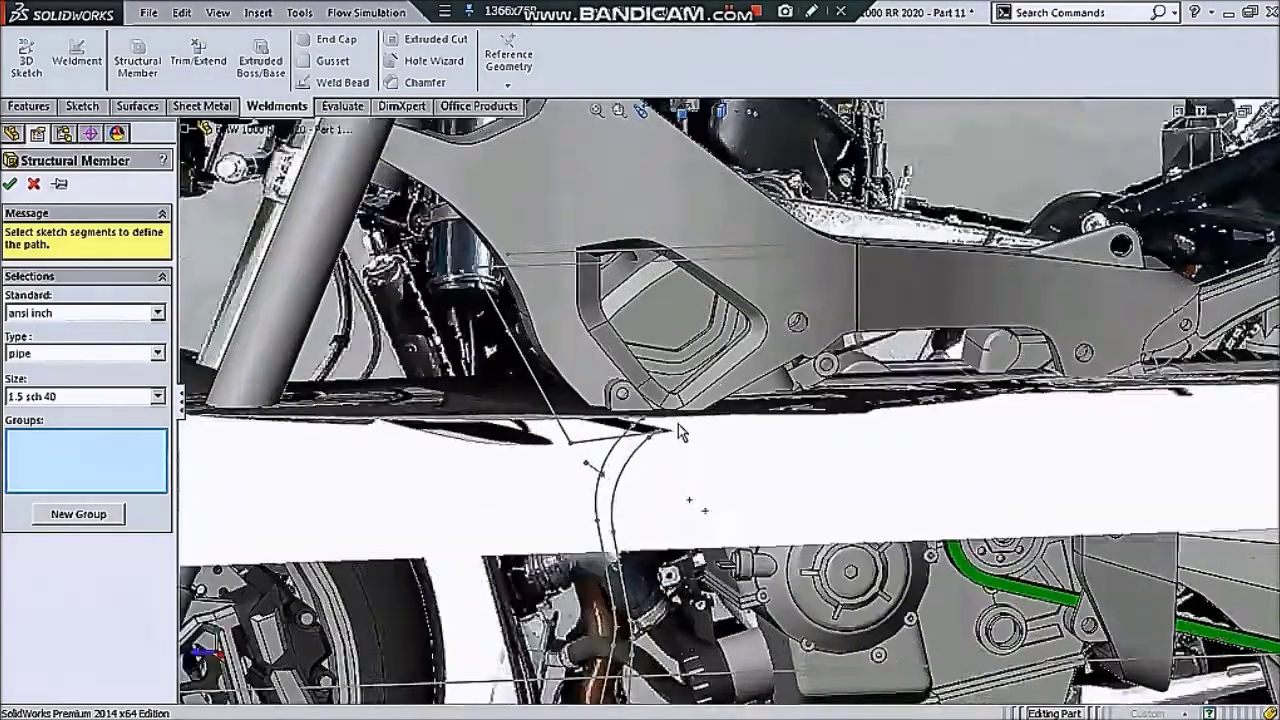
# - Add the first header's top path line and its first bend arc to Group1
pyautogui.scroll(-2, 680, 430)
pyautogui.scroll(-2, 683, 432)
pyautogui.scroll(-2, 657, 400)
pyautogui.scroll(-2, 652, 382)
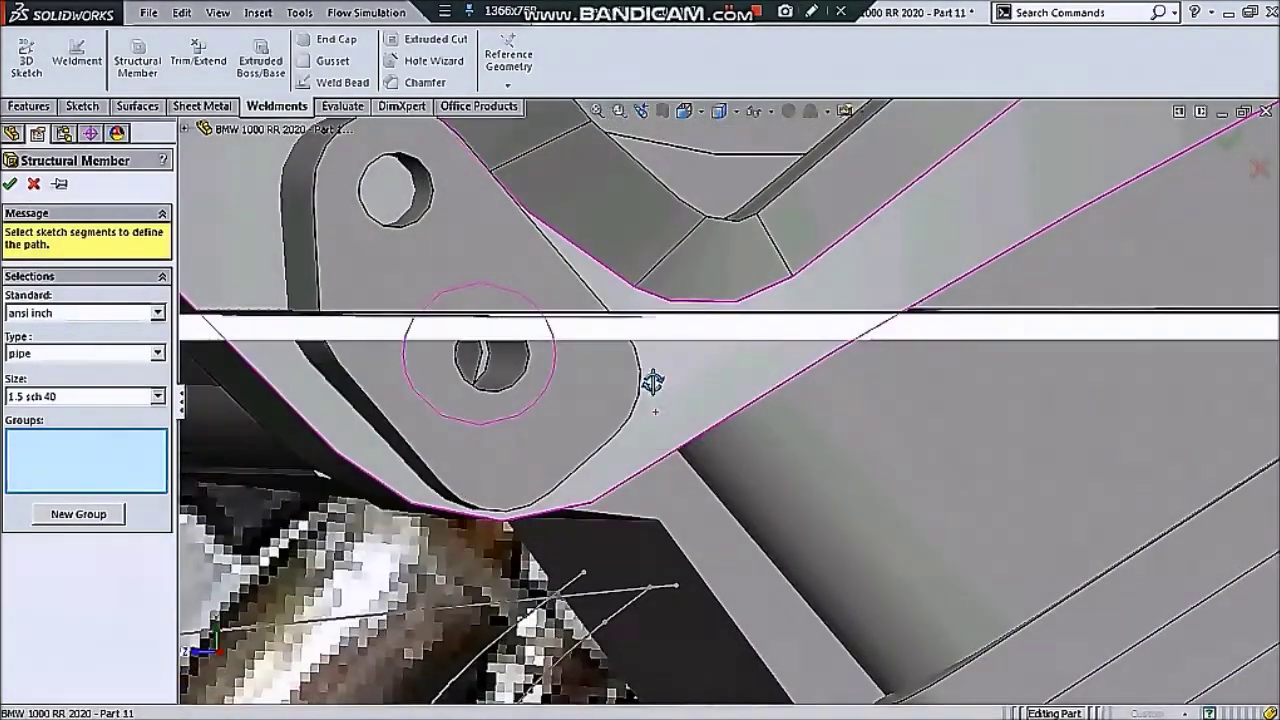
pyautogui.moveTo(652, 382); pyautogui.dragTo(652, 560, button='middle')
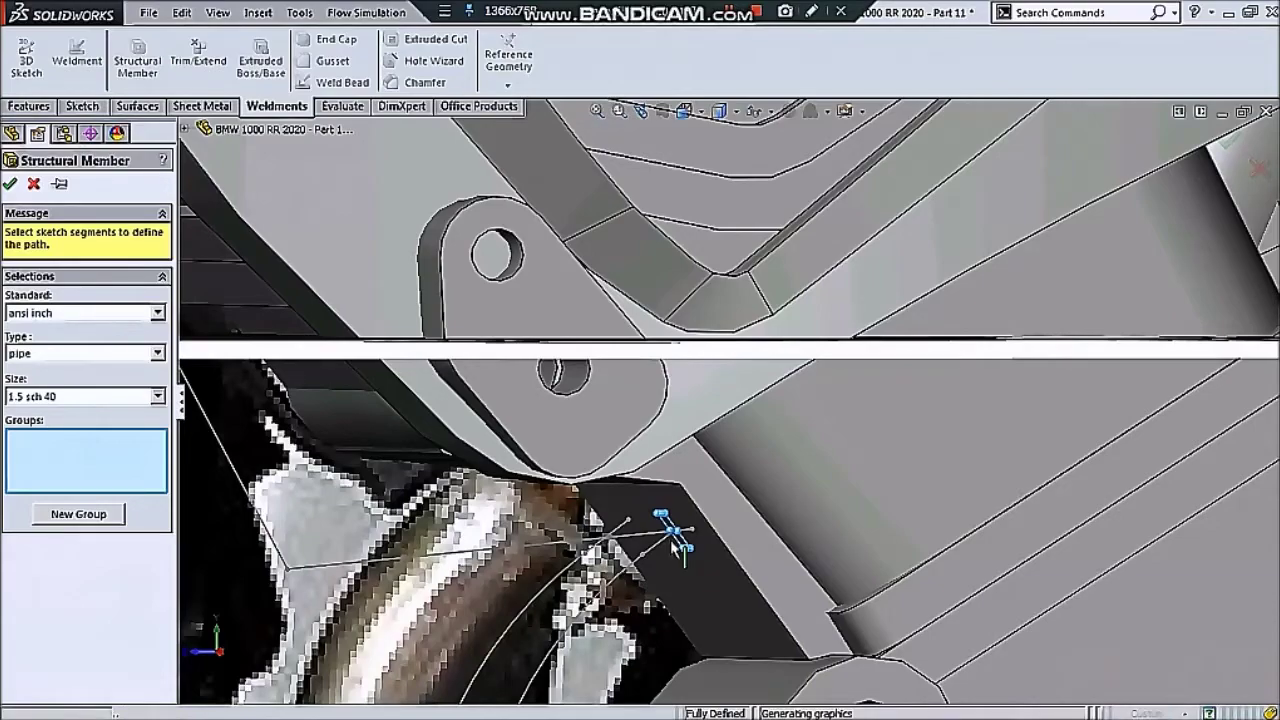
pyautogui.click(674, 536)
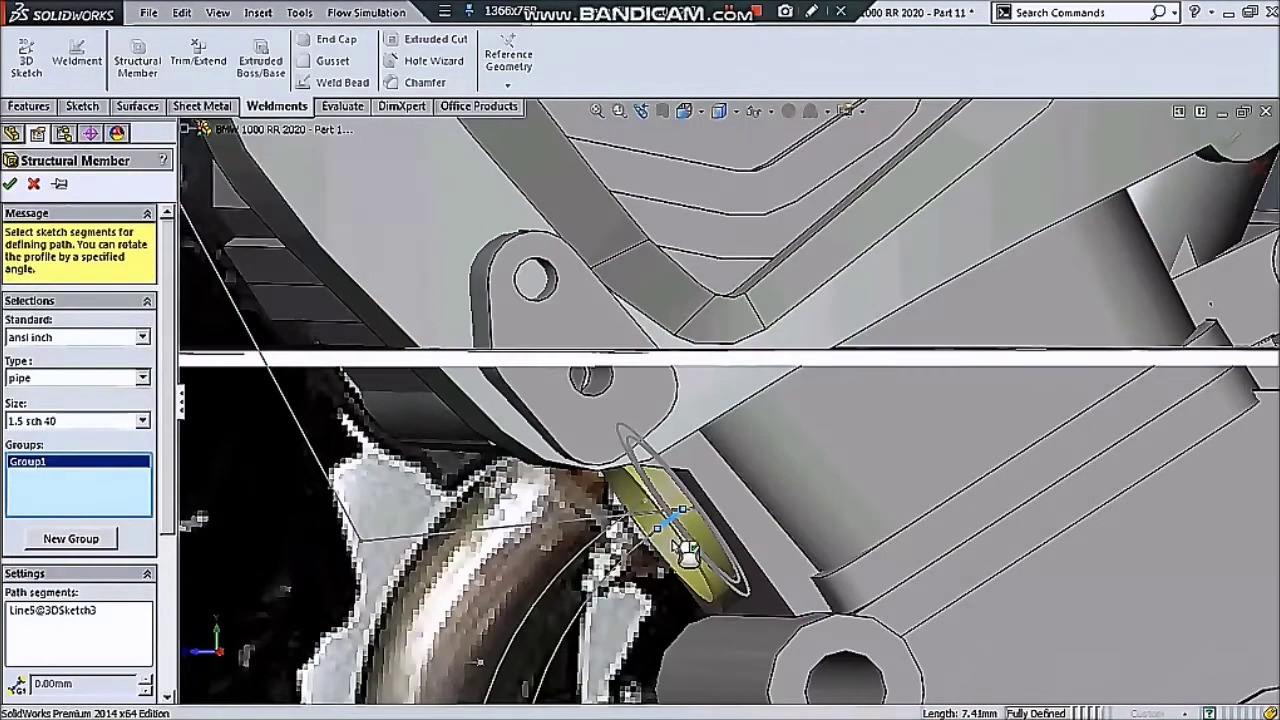
pyautogui.scroll(3, 690, 548)
pyautogui.scroll(2, 675, 540)
pyautogui.scroll(1, 660, 535)
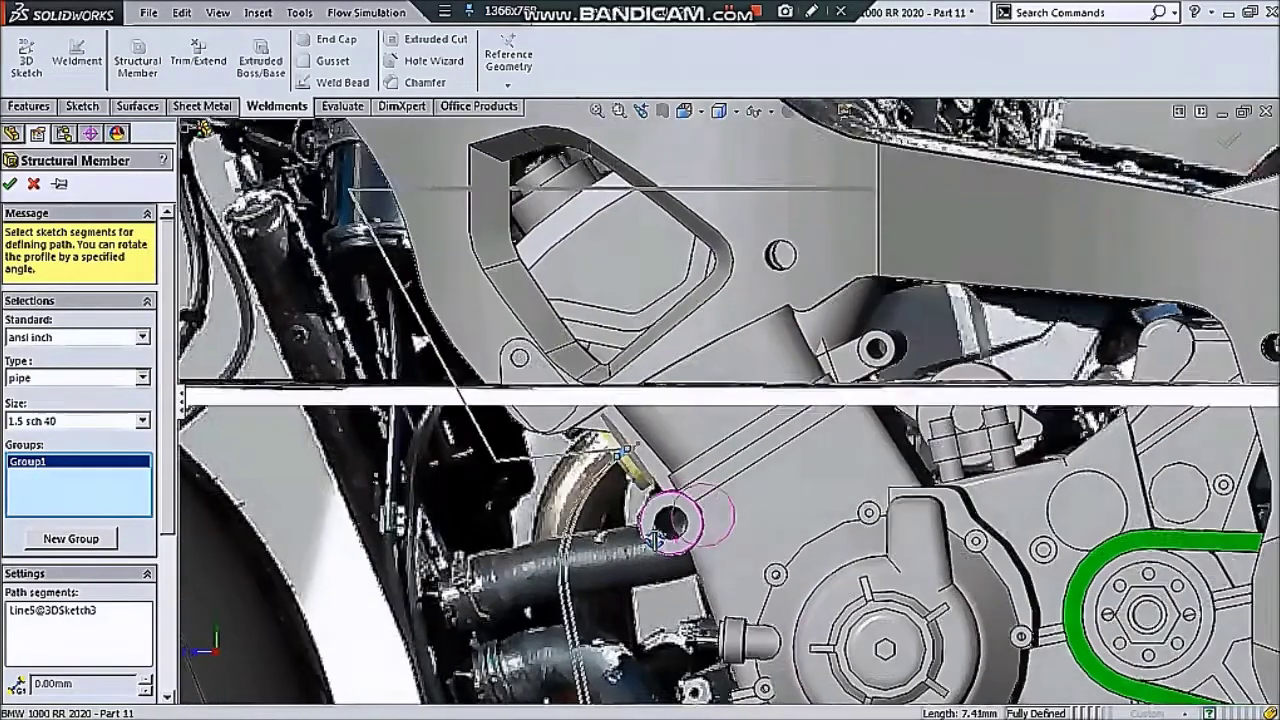
pyautogui.scroll(-2, 656, 530)
pyautogui.scroll(-2, 652, 490)
pyautogui.scroll(-2, 648, 445)
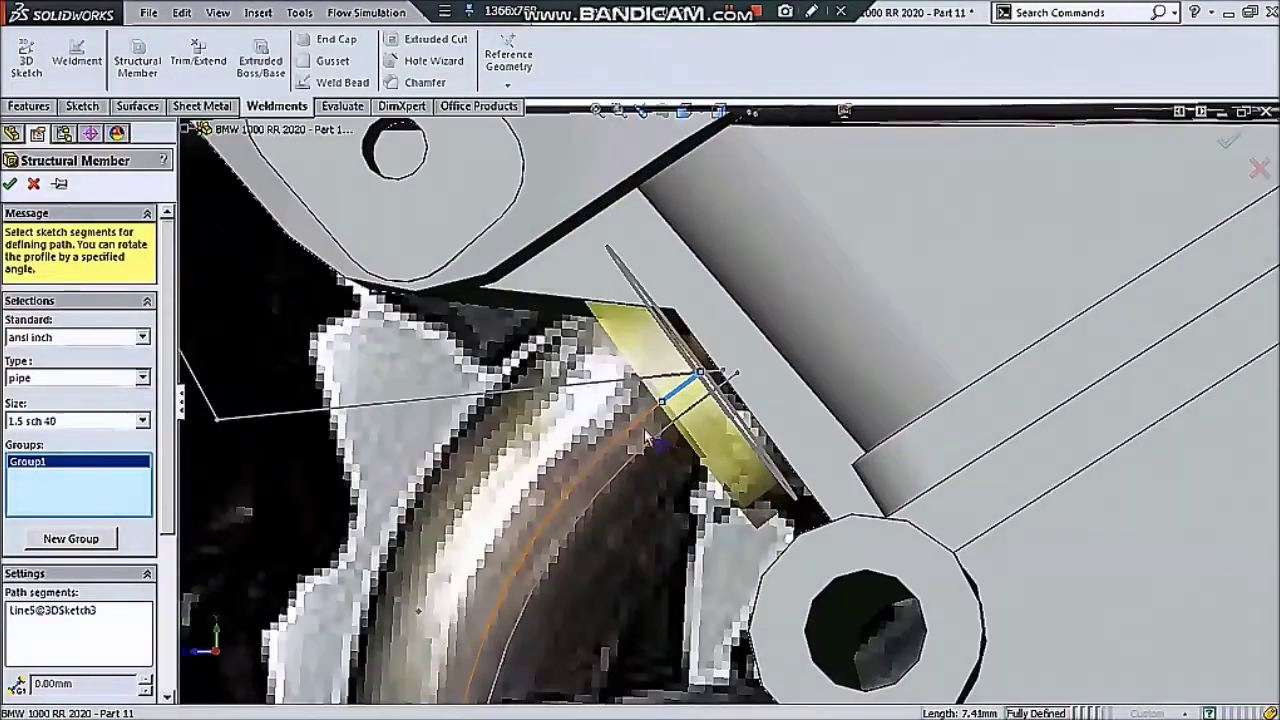
pyautogui.moveTo(676, 418); pyautogui.dragTo(918, 421, button='middle')
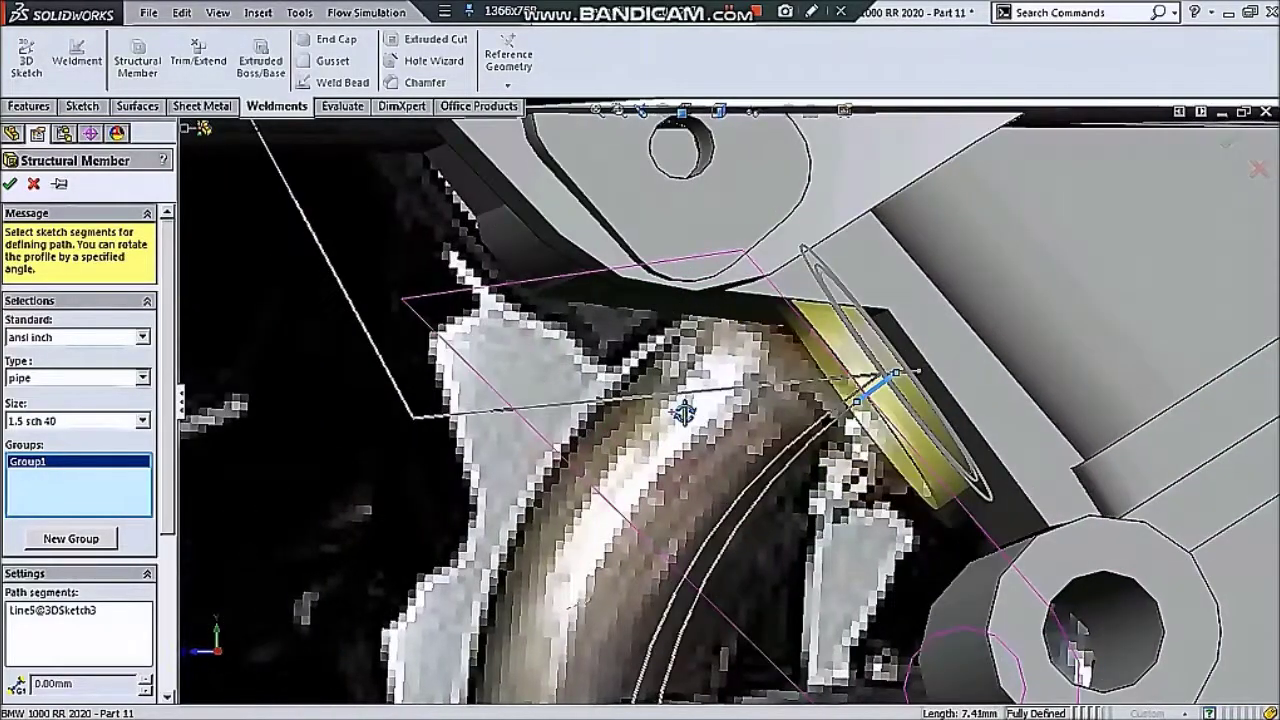
pyautogui.click(895, 425)
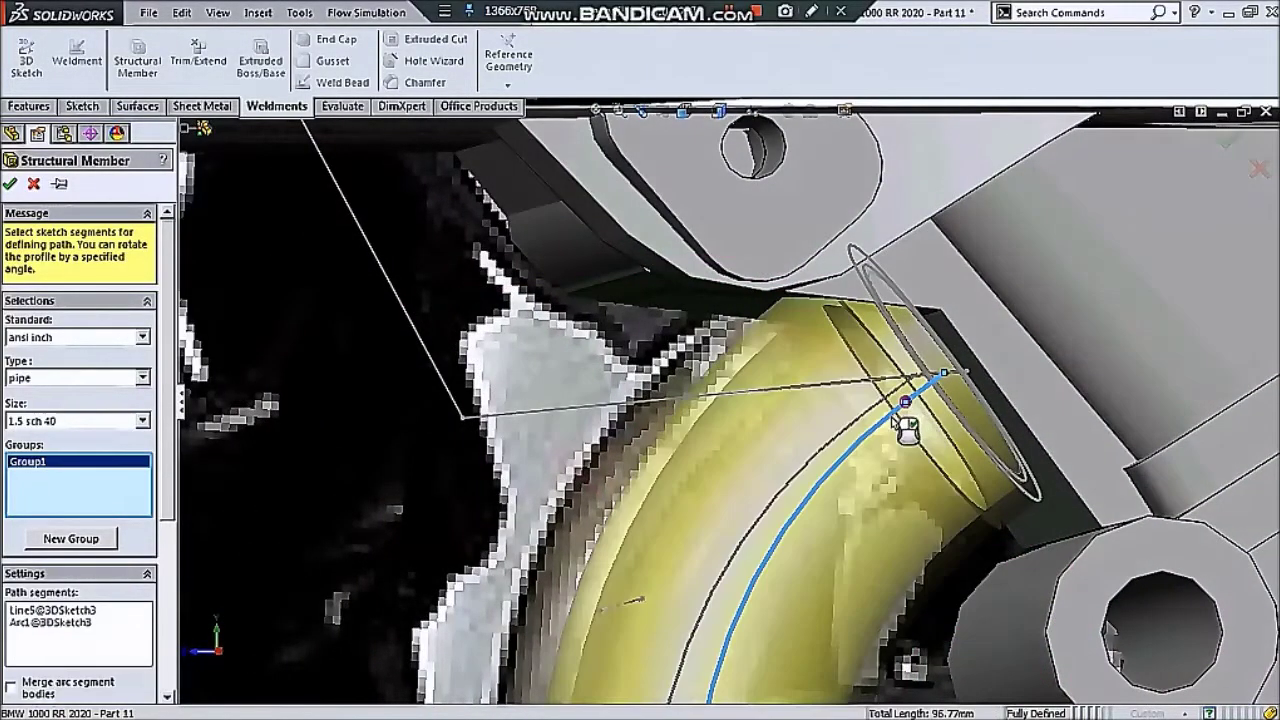
# - Extend Group1's pipe down the next straight segment and along the lower arc
pyautogui.scroll(3, 905, 430)
pyautogui.scroll(2, 860, 450)
pyautogui.scroll(3, 849, 456)
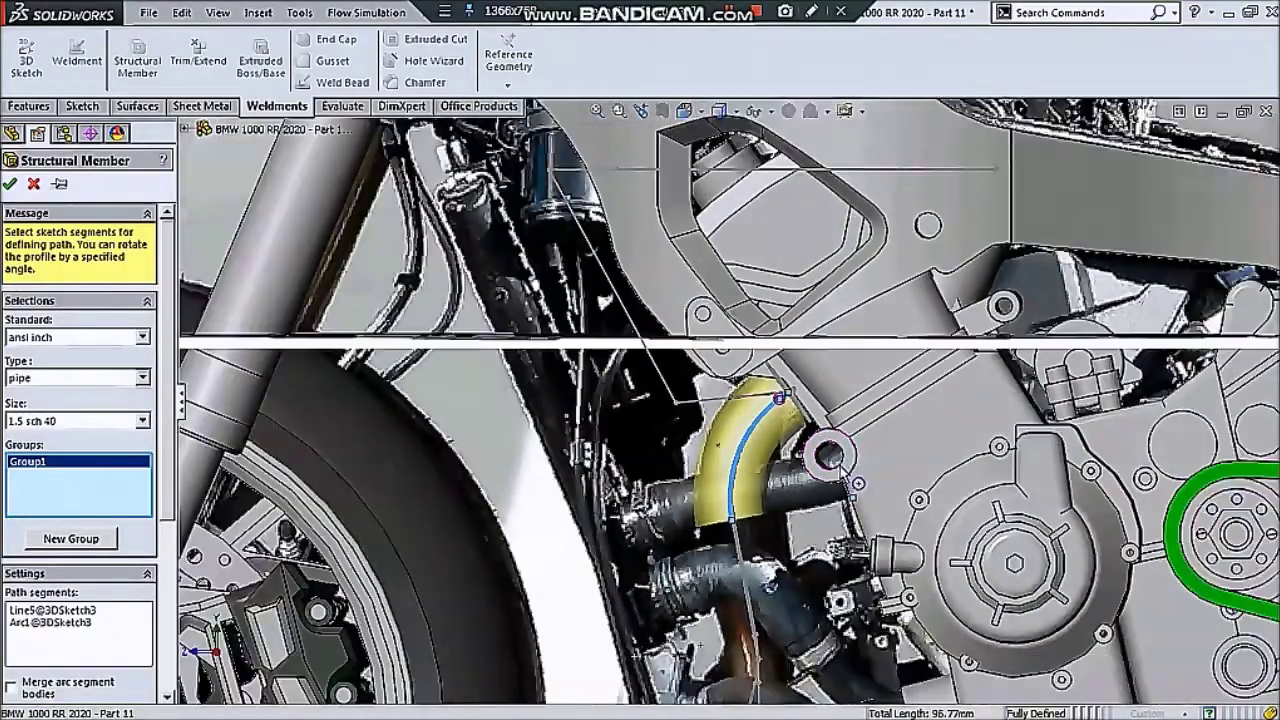
pyautogui.scroll(1, 747, 504)
pyautogui.scroll(-5, 747, 504)
pyautogui.moveTo(757, 505)
pyautogui.mouseDown(button='middle')
pyautogui.moveTo(693, 486)
pyautogui.moveTo(735, 550)
pyautogui.mouseUp(button='middle')
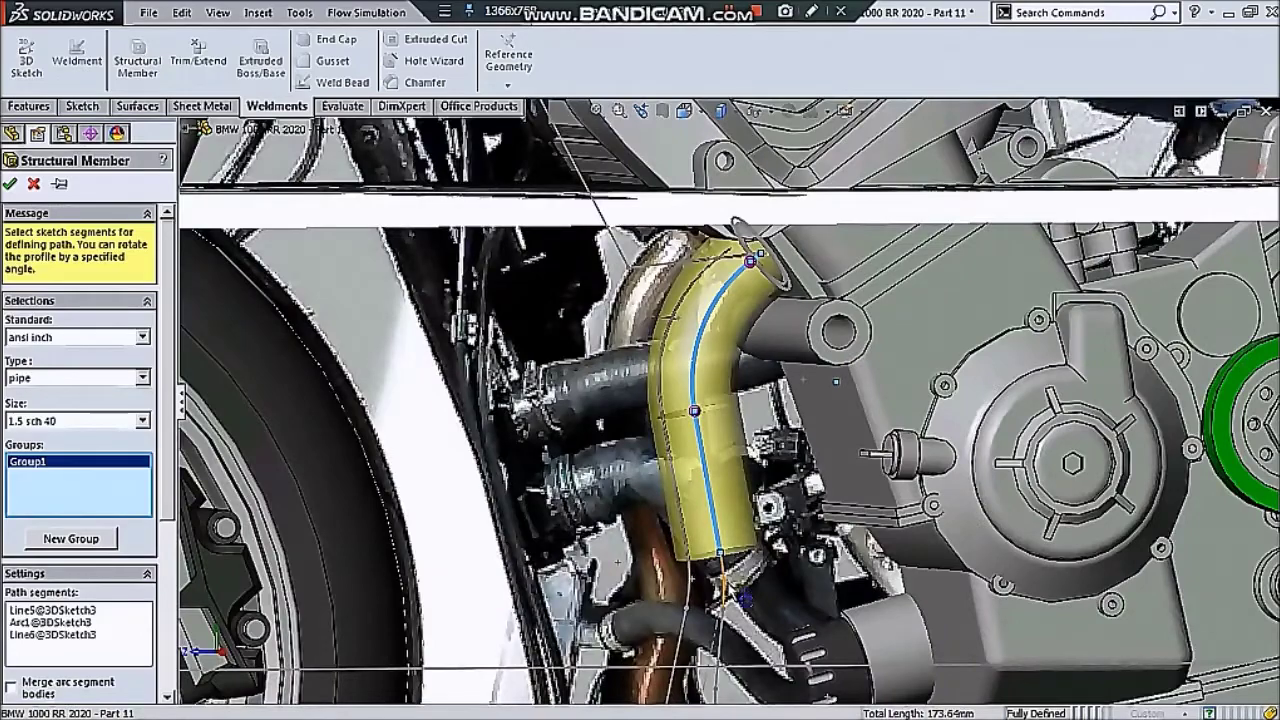
pyautogui.scroll(-3, 722, 575)
pyautogui.scroll(-3, 718, 550)
pyautogui.click(716, 582)
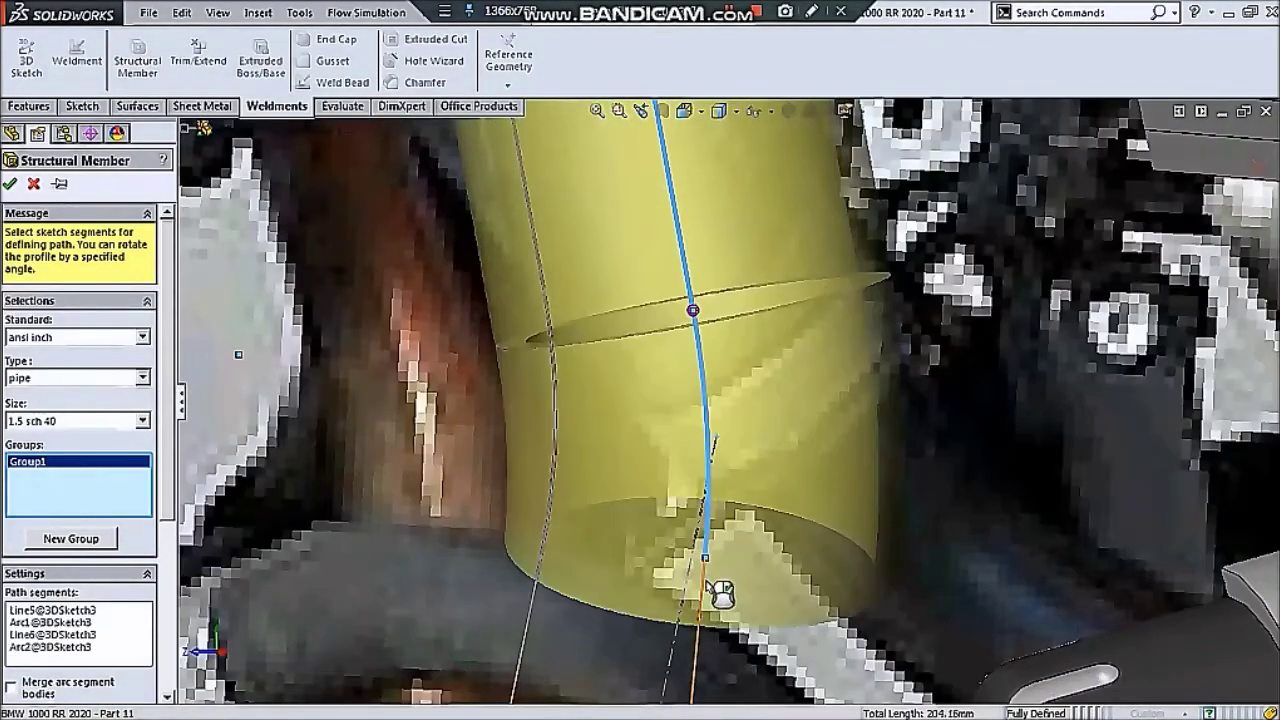
pyautogui.scroll(3, 720, 585)
pyautogui.scroll(2, 740, 582)
pyautogui.scroll(2, 740, 582)
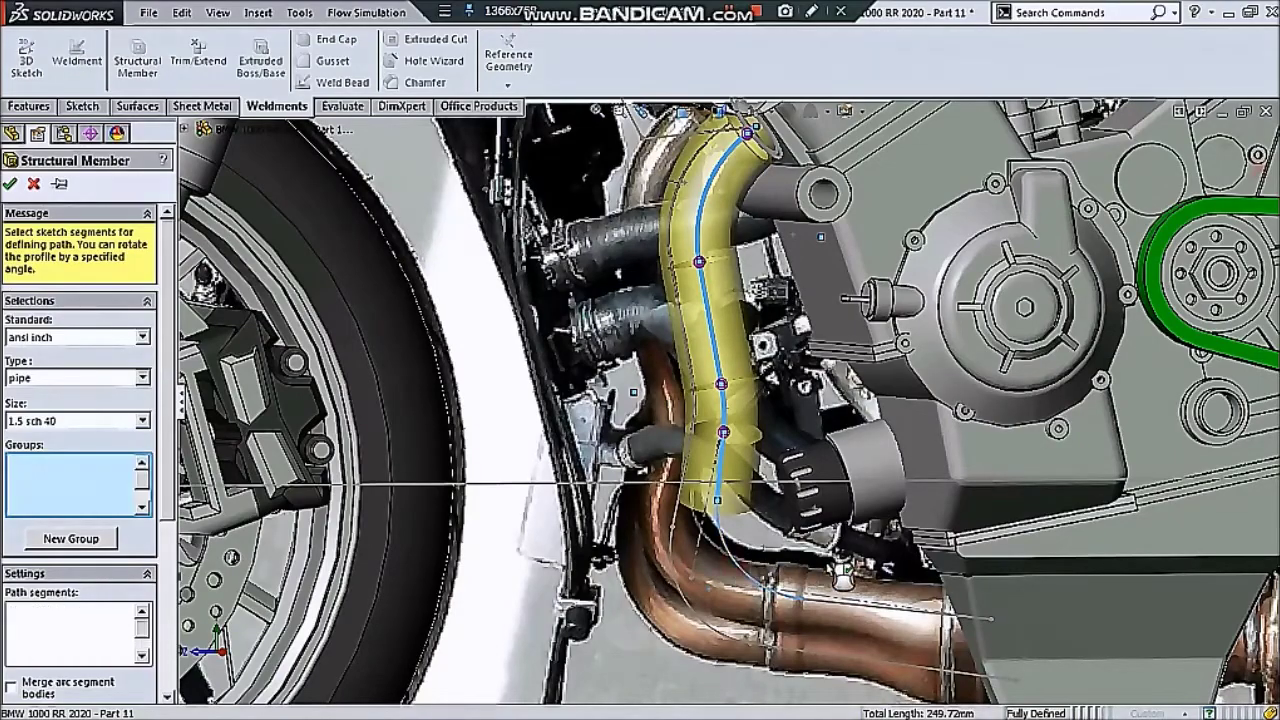
pyautogui.click(781, 574)
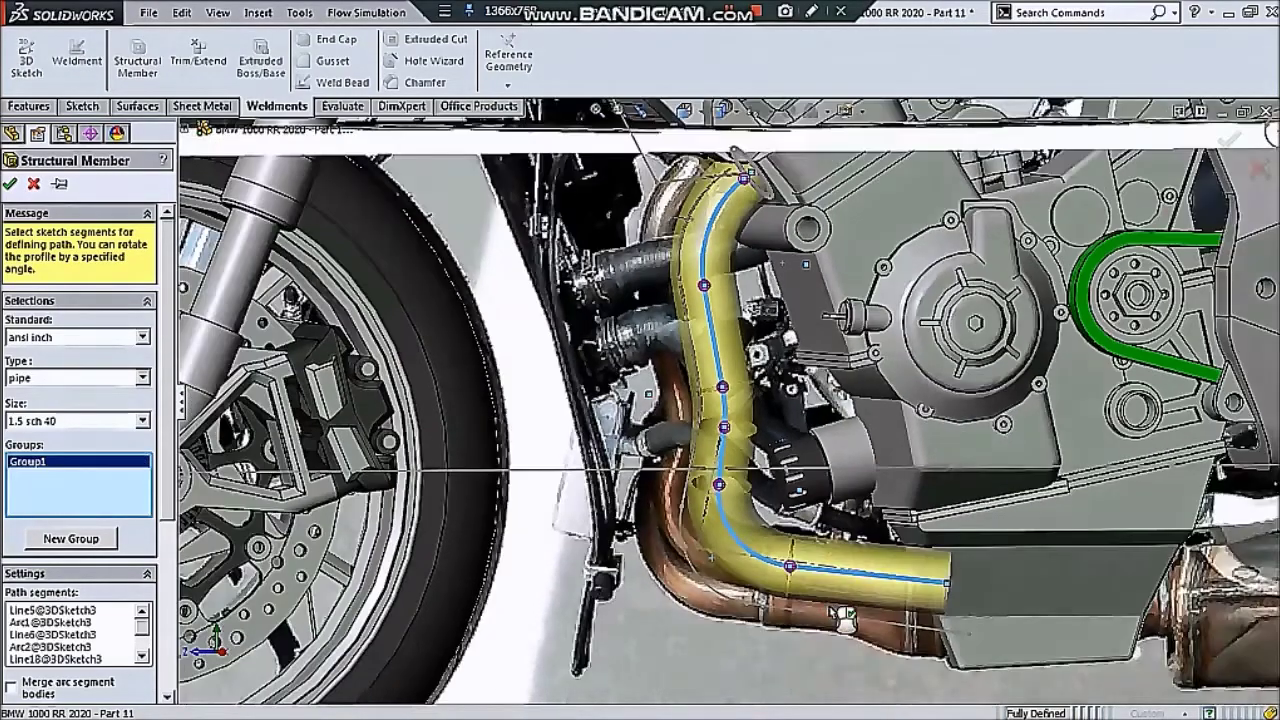
pyautogui.scroll(2, 860, 430)
pyautogui.scroll(3, 860, 430)
pyautogui.moveTo(820, 498); pyautogui.dragTo(985, 410, button='middle')
pyautogui.scroll(-2, 820, 285)
pyautogui.scroll(-3, 806, 278)
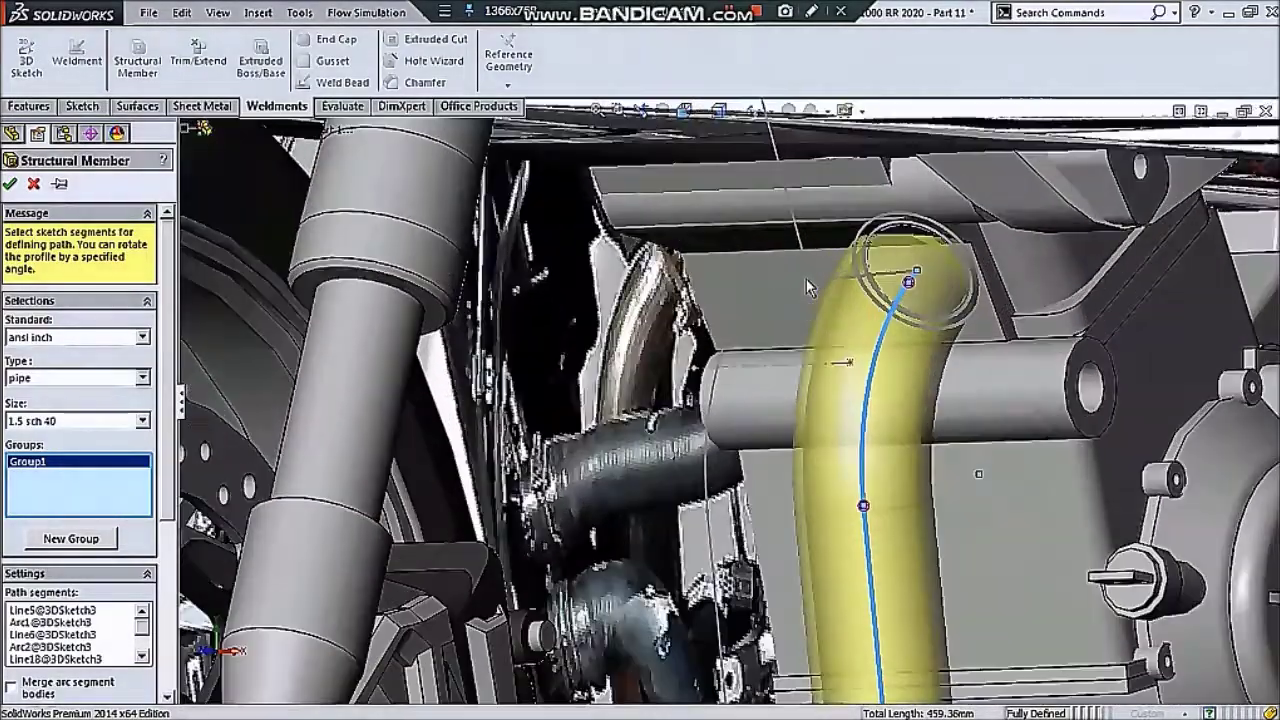
pyautogui.scroll(-2, 786, 278)
pyautogui.scroll(-1, 742, 292)
pyautogui.scroll(2, 742, 292)
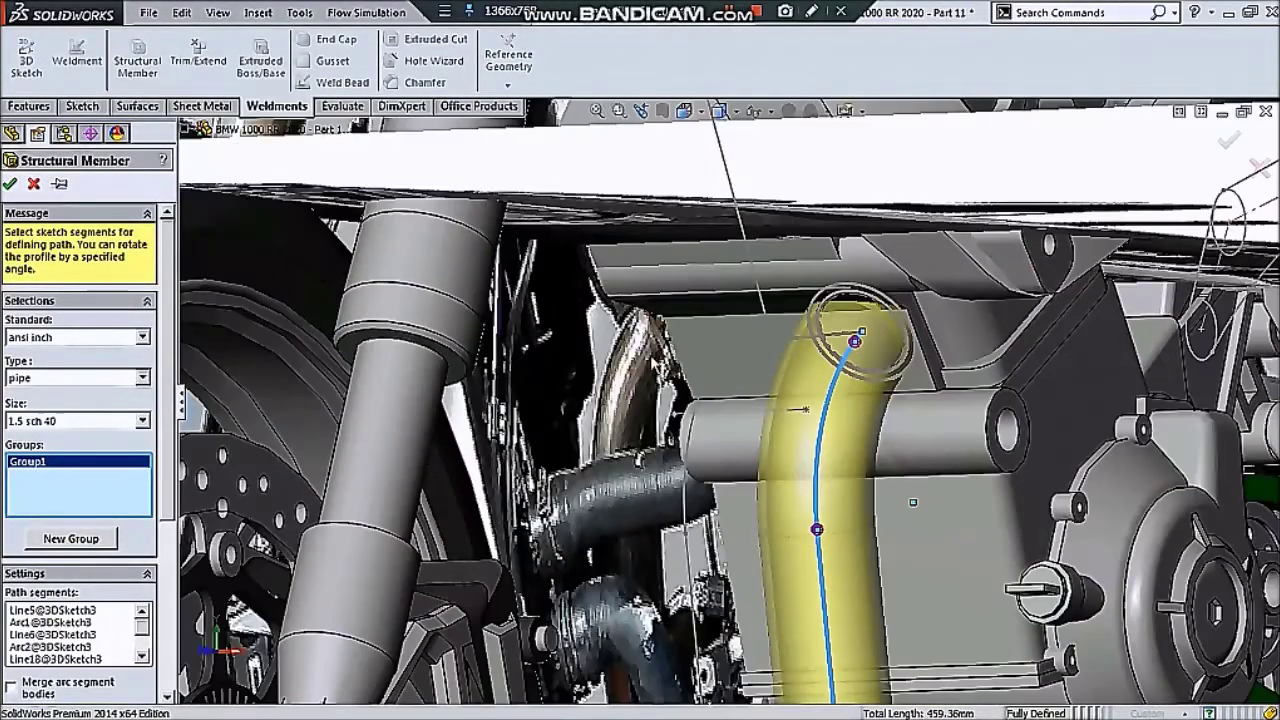
# - Start Group2 and add the second header's top line and first bend to its path
pyautogui.click(108, 541)
pyautogui.scroll(-2, 710, 300)
pyautogui.scroll(-2, 710, 300)
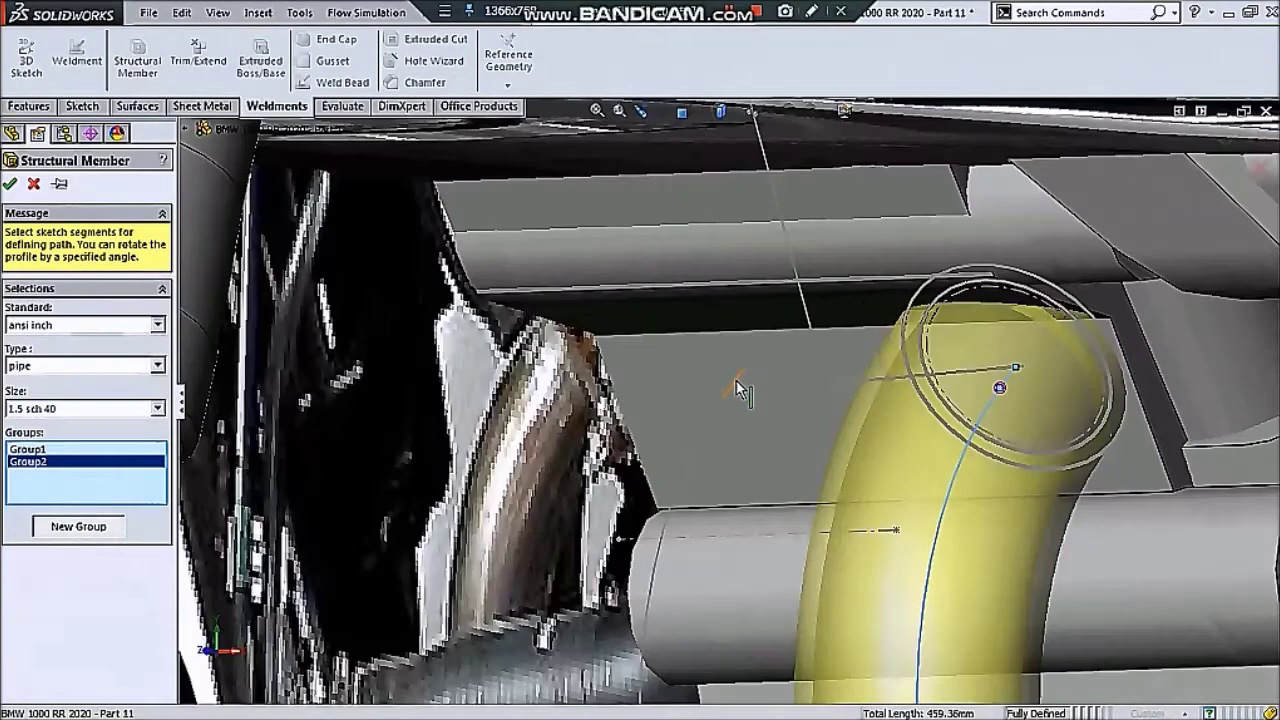
pyautogui.click(710, 440)
pyautogui.click(706, 441)
pyautogui.scroll(1, 710, 445)
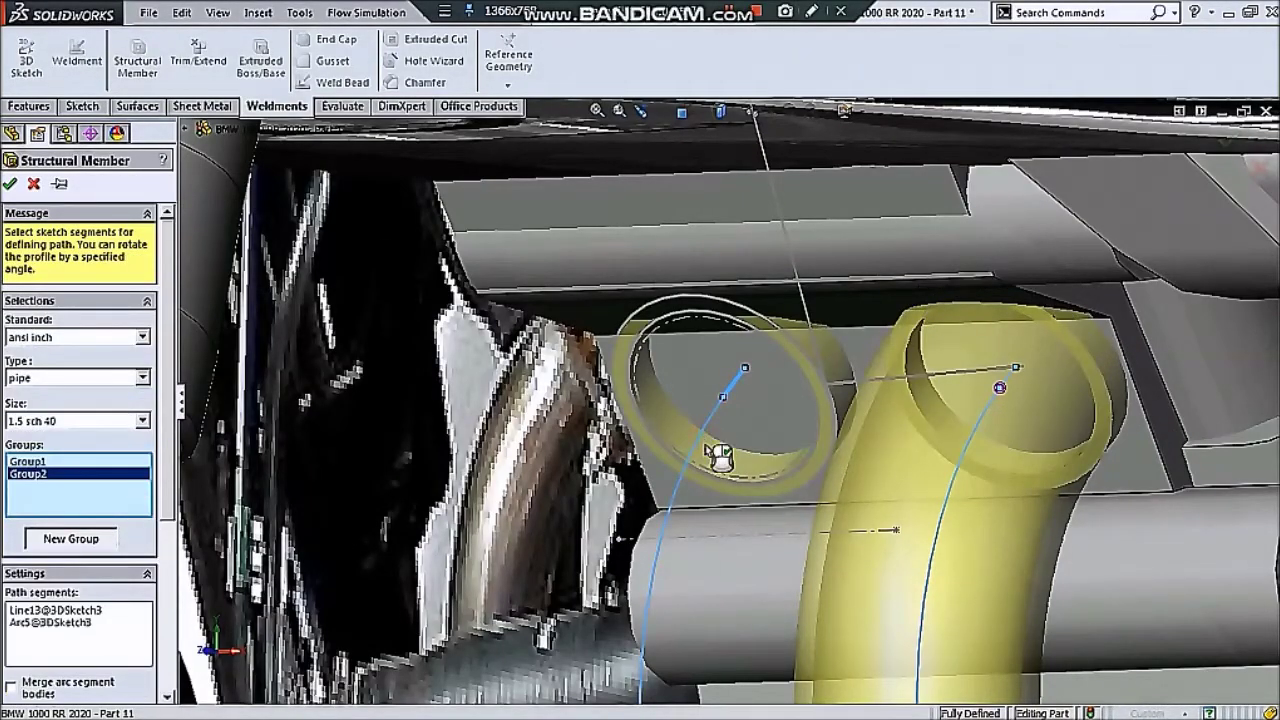
pyautogui.scroll(2, 720, 470)
pyautogui.scroll(2, 733, 493)
pyautogui.scroll(1, 715, 525)
# - Add the second header's remaining straight segments, lower bend and final segment to Group2
pyautogui.click(700, 560)
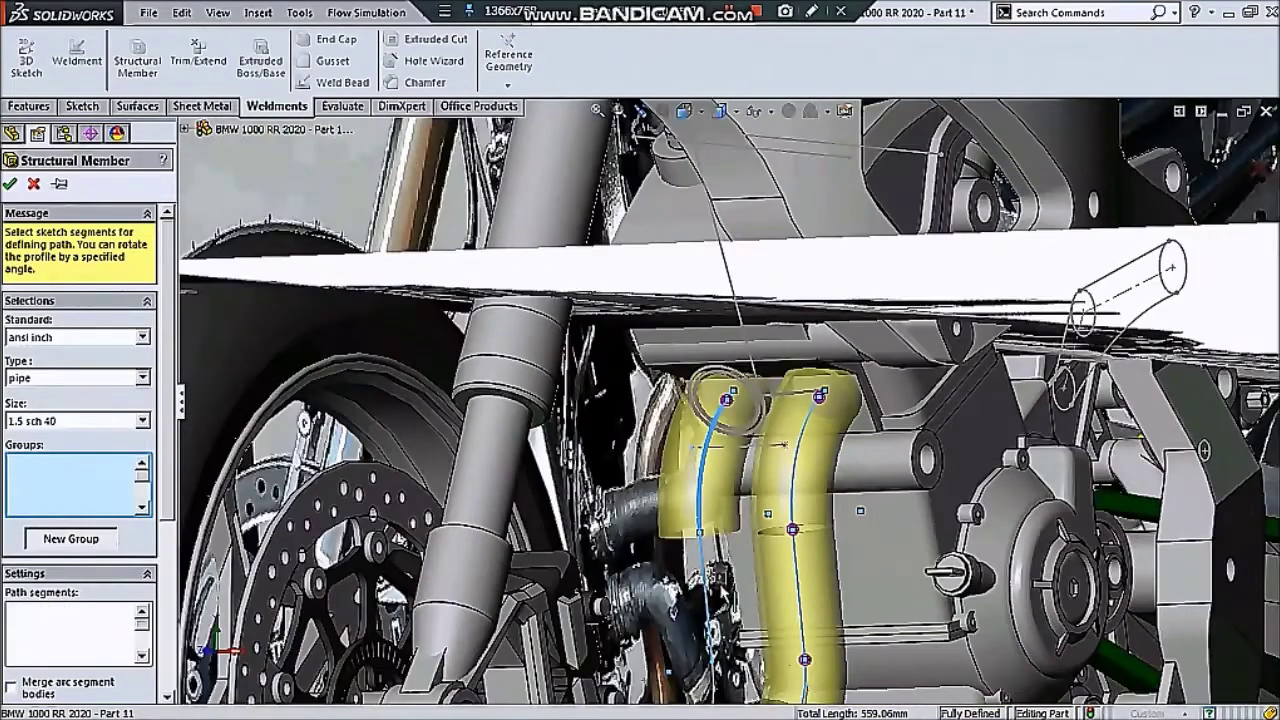
pyautogui.scroll(1, 740, 600)
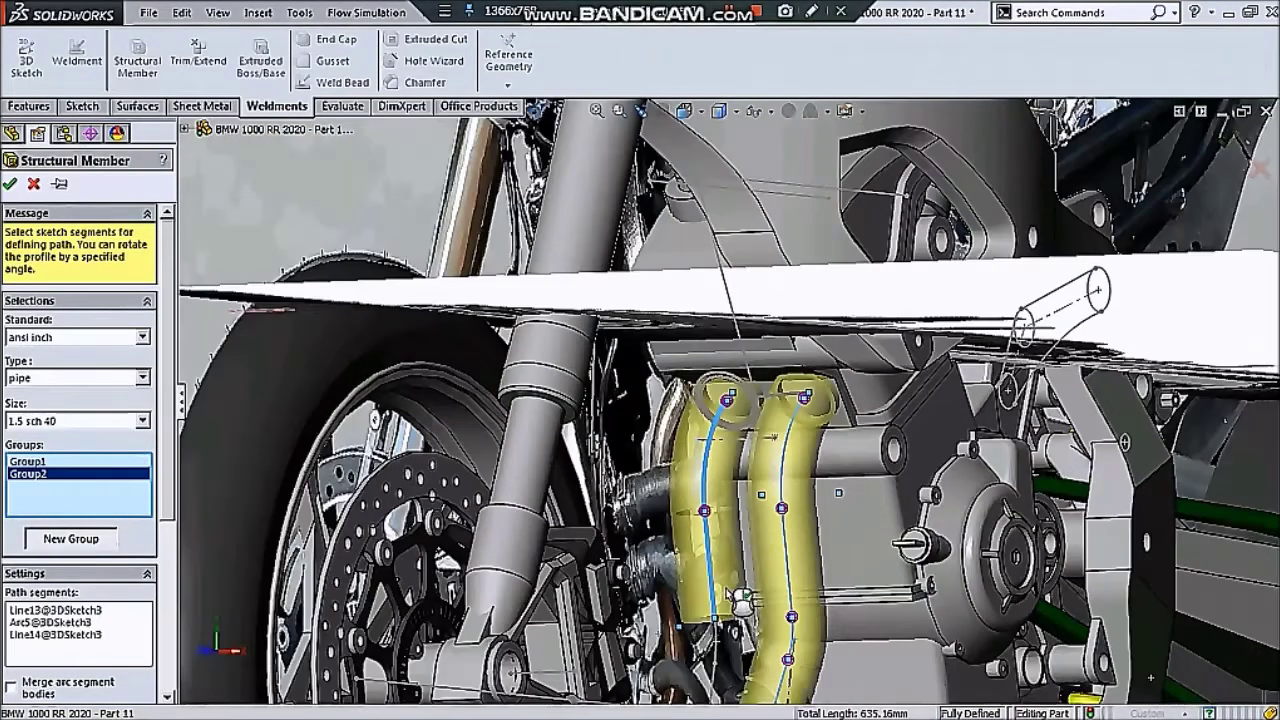
pyautogui.click(720, 665)
pyautogui.scroll(2, 728, 400)
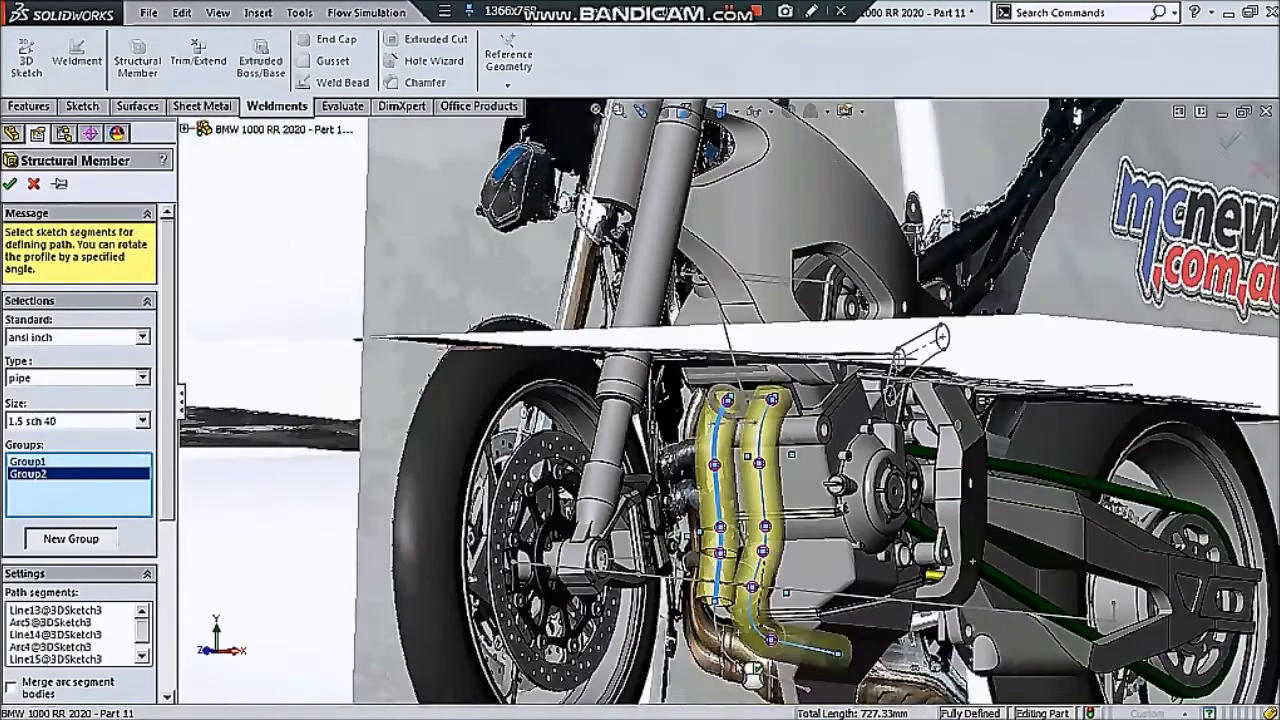
pyautogui.scroll(-3, 762, 561)
pyautogui.click(716, 603)
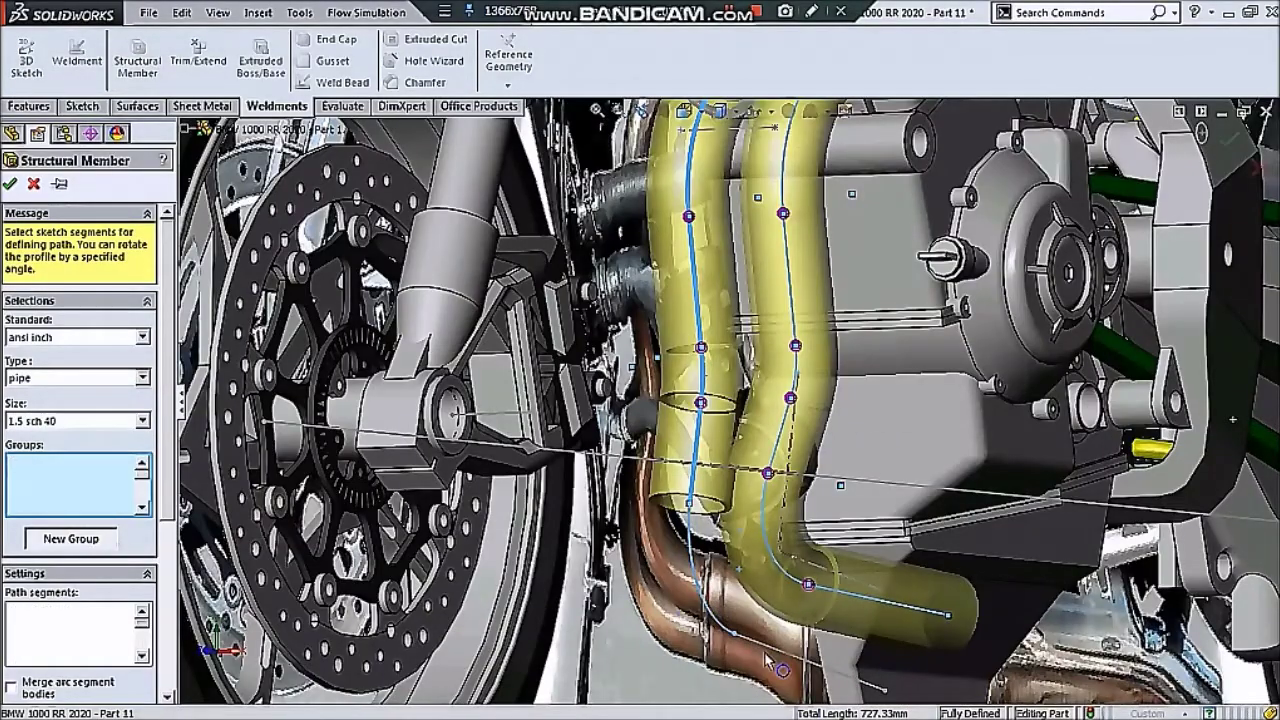
pyautogui.click(784, 660)
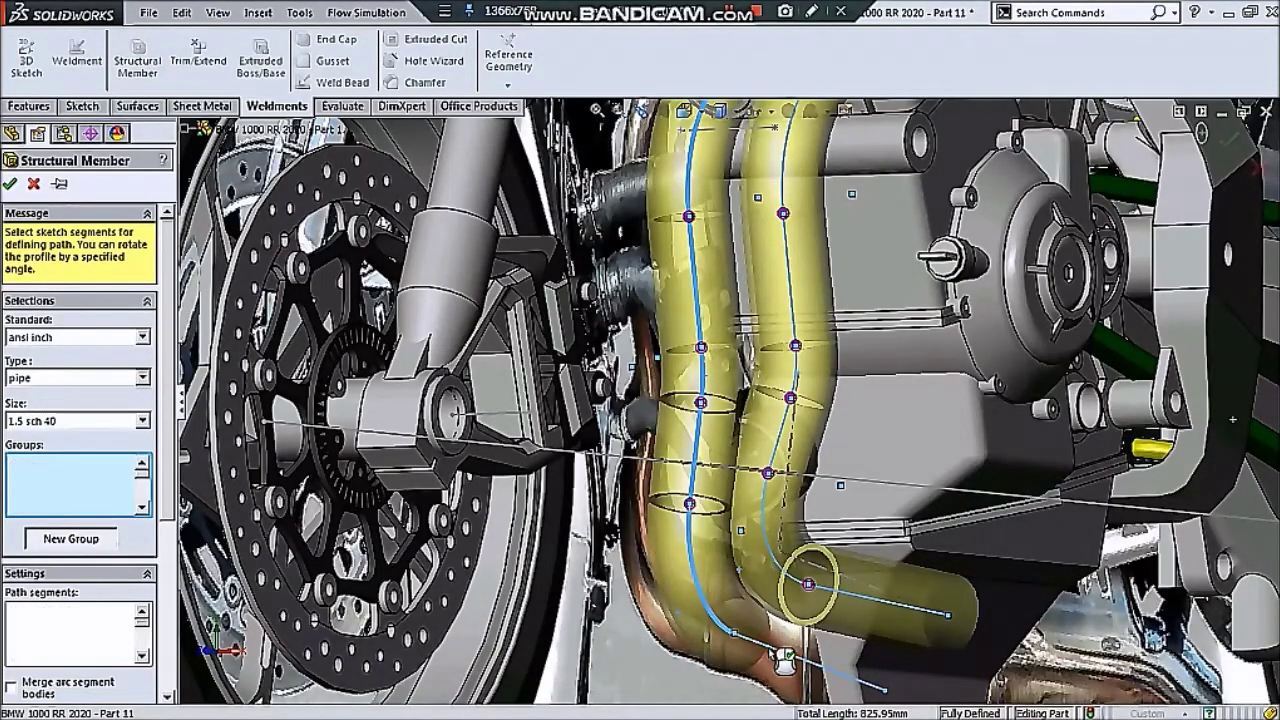
pyautogui.scroll(5, 770, 610)
pyautogui.moveTo(765, 590)
pyautogui.mouseDown(button='middle')
pyautogui.moveTo(748, 544)
pyautogui.moveTo(685, 576)
pyautogui.mouseUp(button='middle')
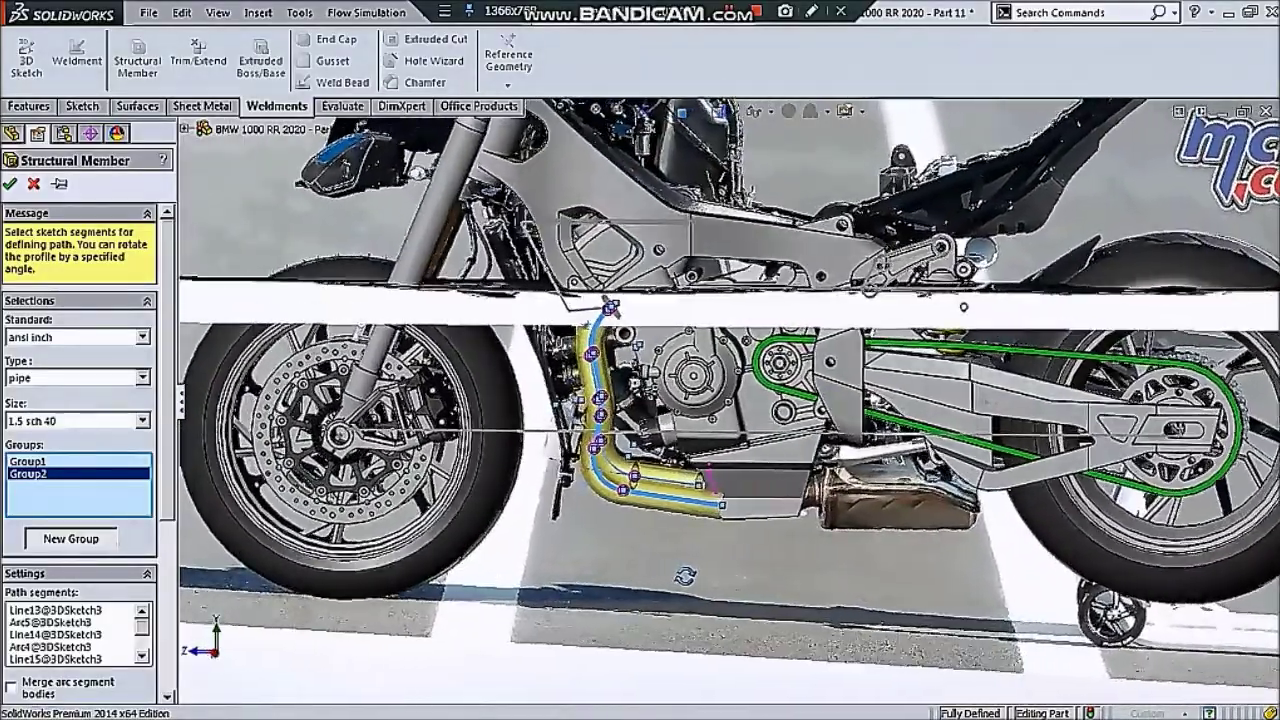
pyautogui.scroll(3, 685, 576)
pyautogui.scroll(2, 685, 576)
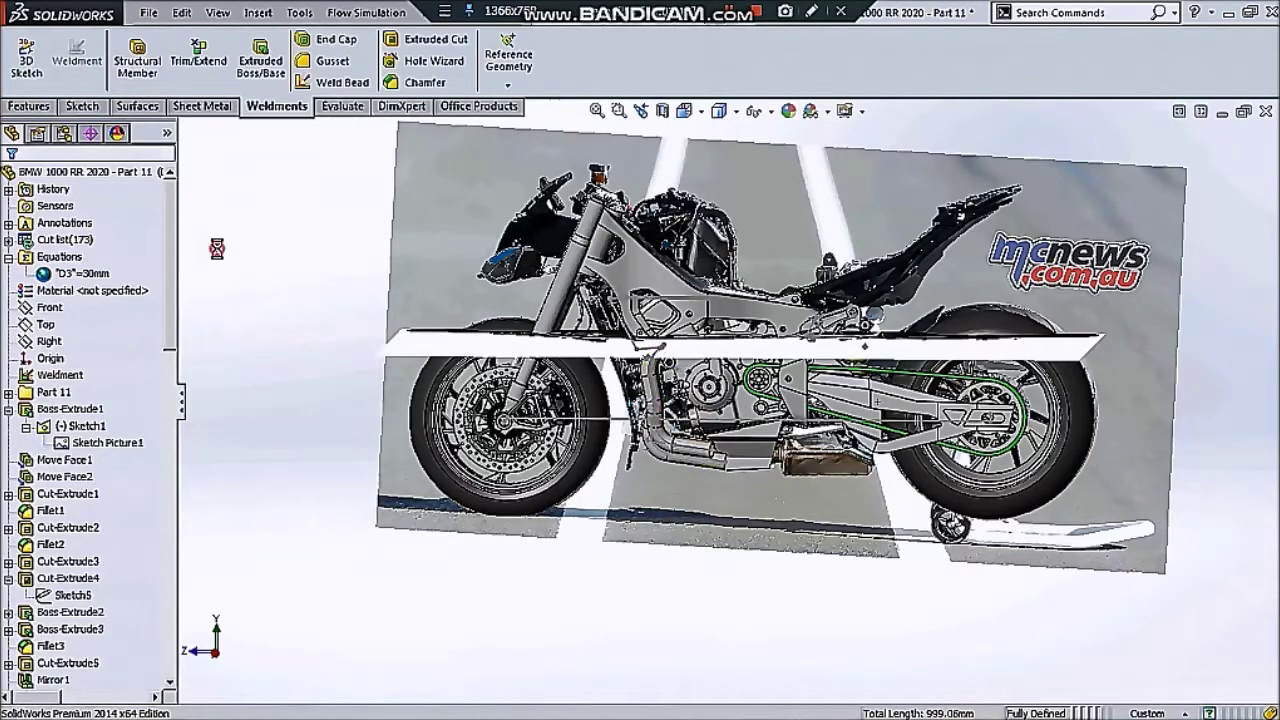
# - Hide the background sketch pictures and orbit to a low side view of the exhaust pipes
pyautogui.click(753, 113)
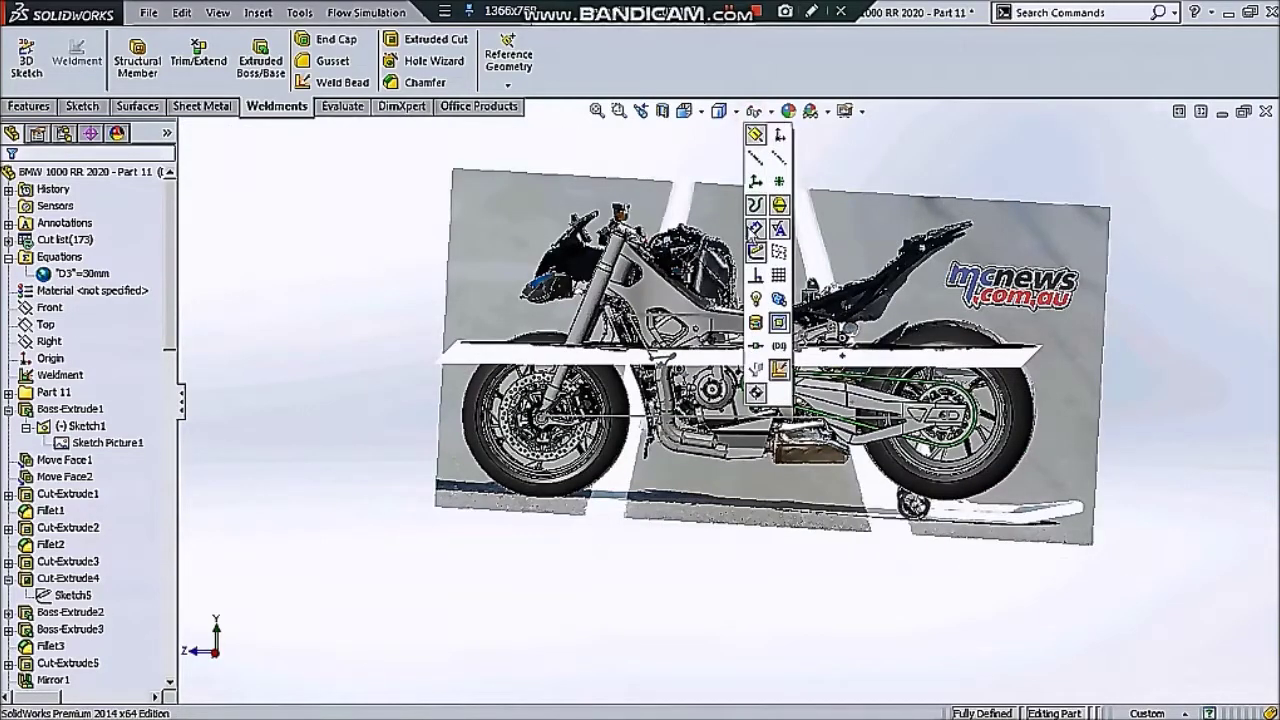
pyautogui.click(779, 322)
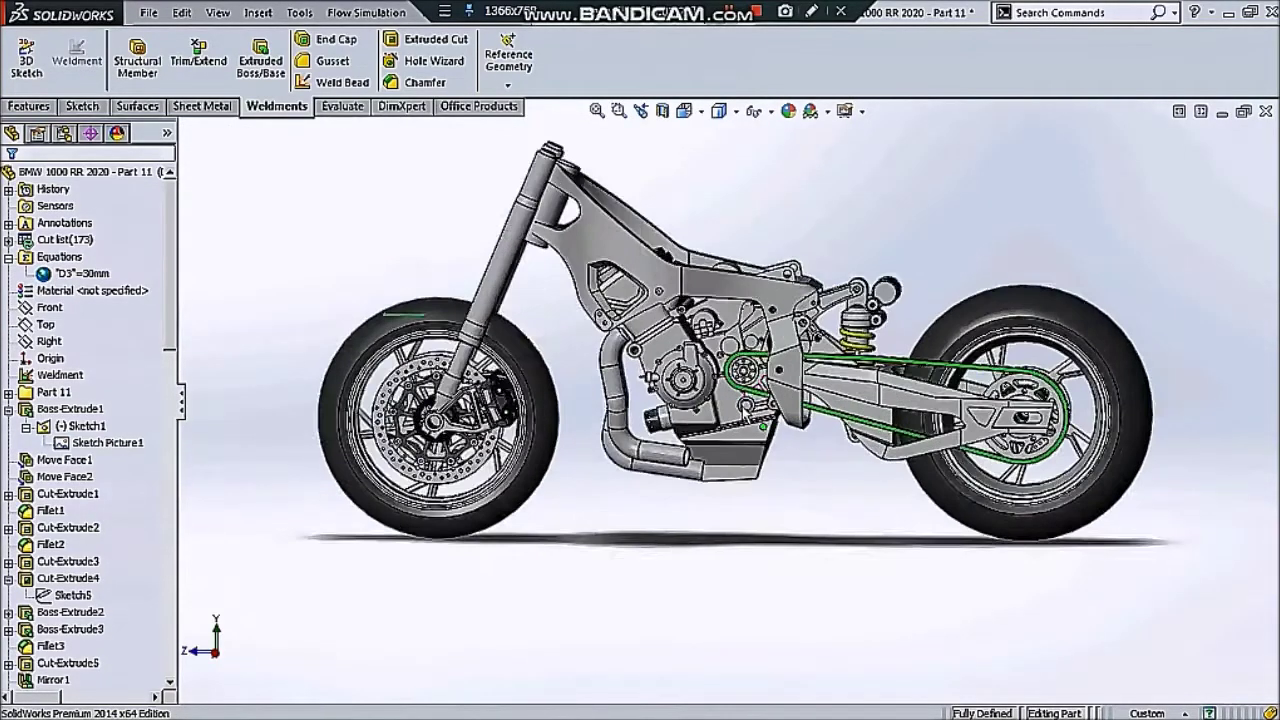
pyautogui.moveTo(808, 408)
pyautogui.mouseDown(button='middle')
pyautogui.moveTo(863, 429)
pyautogui.moveTo(708, 430)
pyautogui.moveTo(715, 505)
pyautogui.moveTo(894, 511)
pyautogui.moveTo(917, 271)
pyautogui.mouseUp(button='middle')
pyautogui.scroll(-2, 697, 345)
pyautogui.scroll(-2, 697, 345)
pyautogui.moveTo(697, 345)
pyautogui.mouseDown(button='middle')
pyautogui.moveTo(600, 460)
pyautogui.moveTo(540, 509)
pyautogui.moveTo(480, 533)
pyautogui.mouseUp(button='middle')
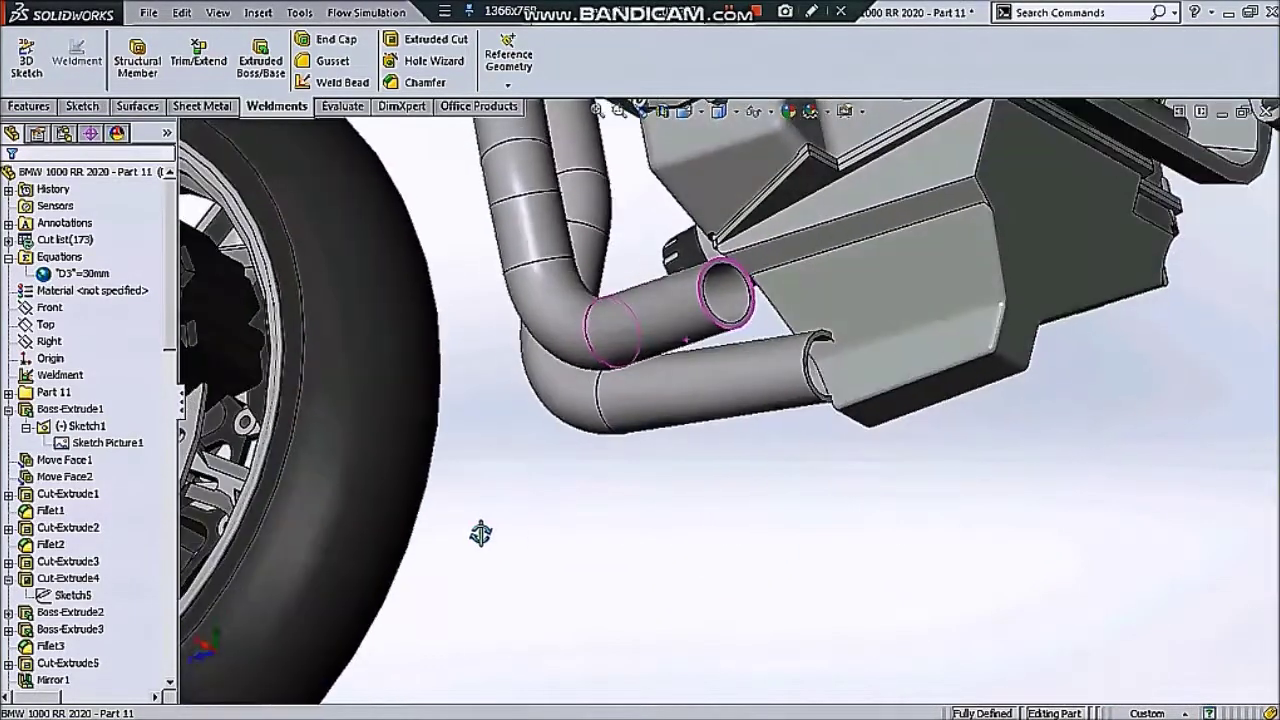
# - Open 3DSketch3 for editing to show its R80 and R60 bend radii
pyautogui.click(722, 365)
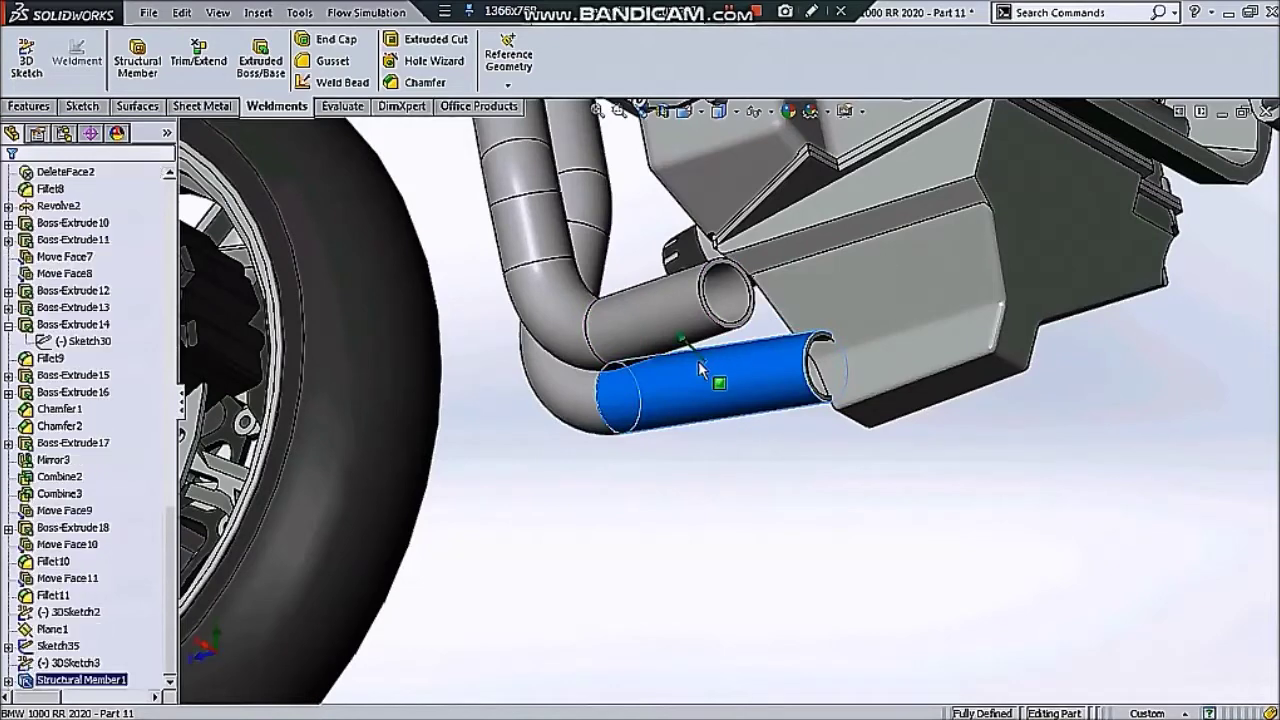
pyautogui.moveTo(726, 371); pyautogui.dragTo(749, 409, button='middle')
pyautogui.click(62, 663)
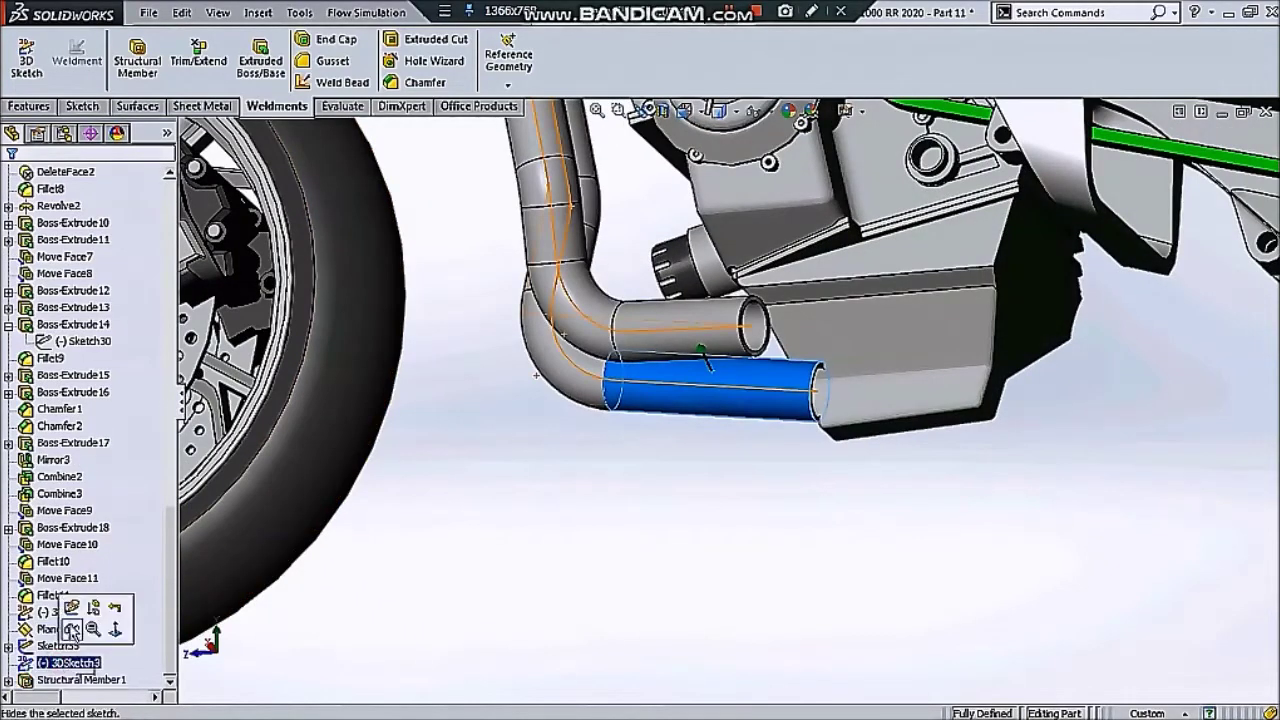
pyautogui.click(68, 604)
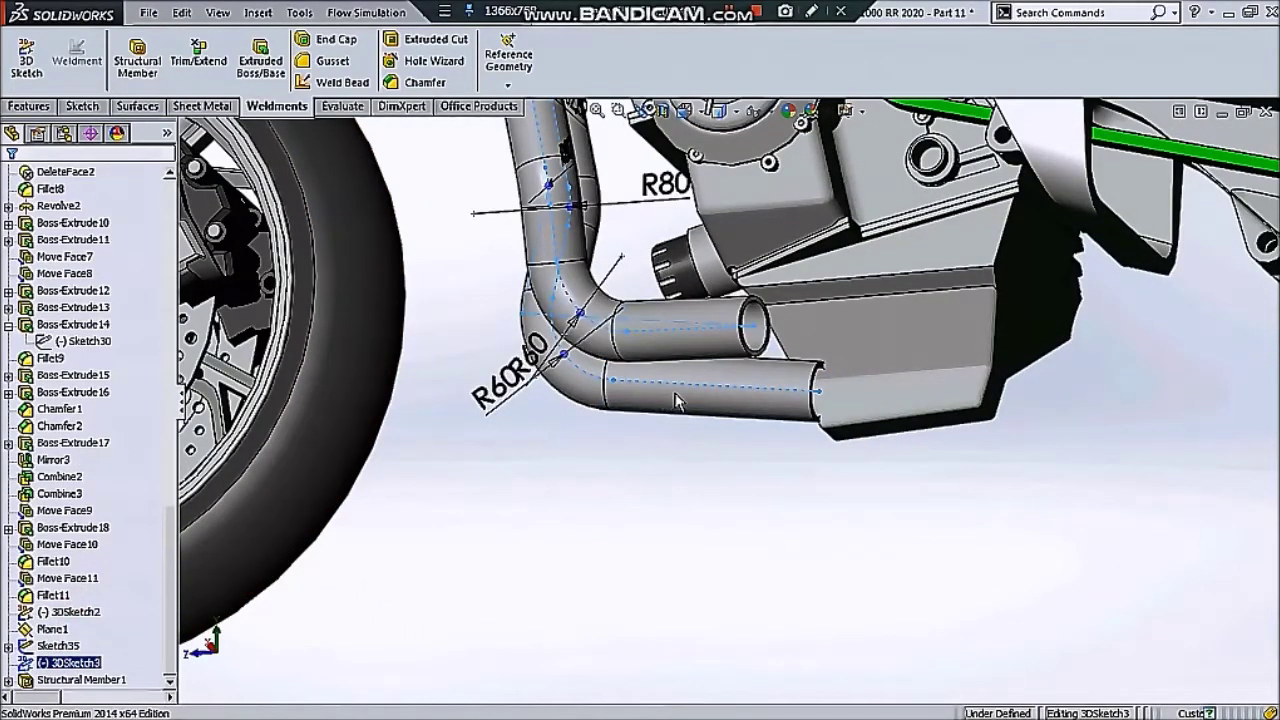
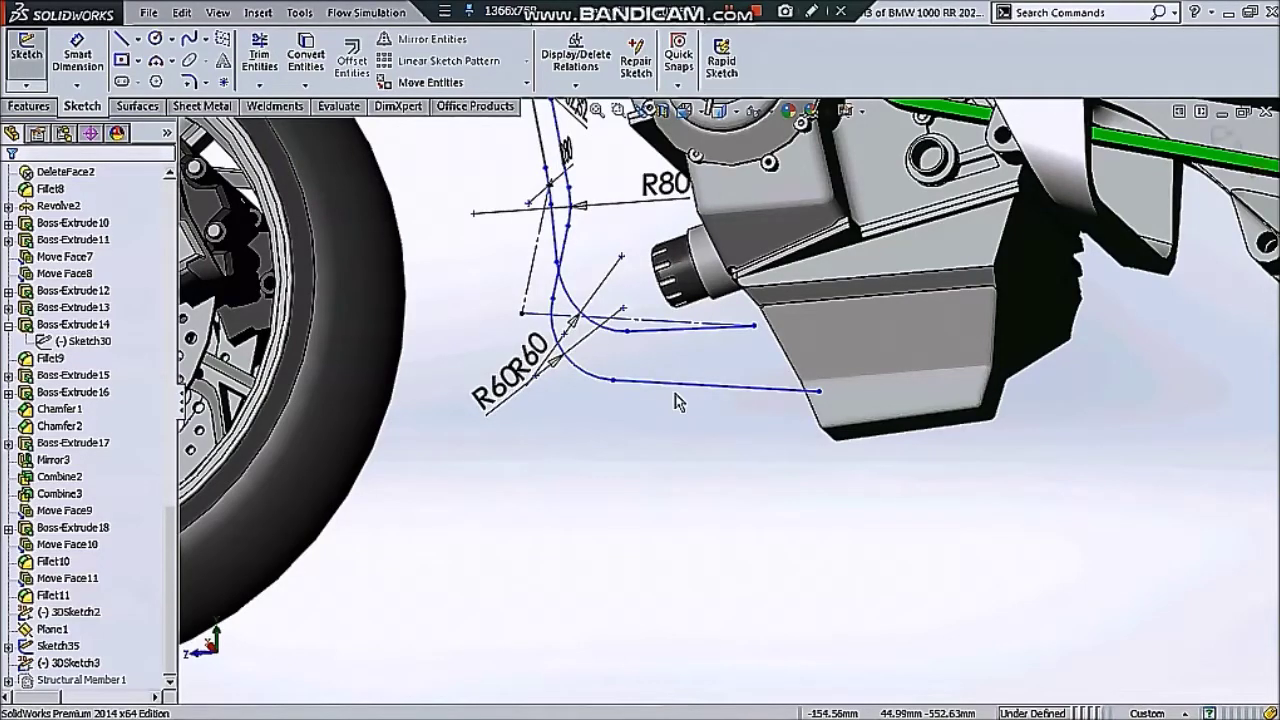
# - Draw new 3D sketch lines from the exhaust curve ends down along the box under the engine
pyautogui.moveTo(751, 349)
pyautogui.mouseDown(button='middle')
pyautogui.moveTo(893, 299)
pyautogui.moveTo(153, 60)
pyautogui.mouseUp(button='middle')
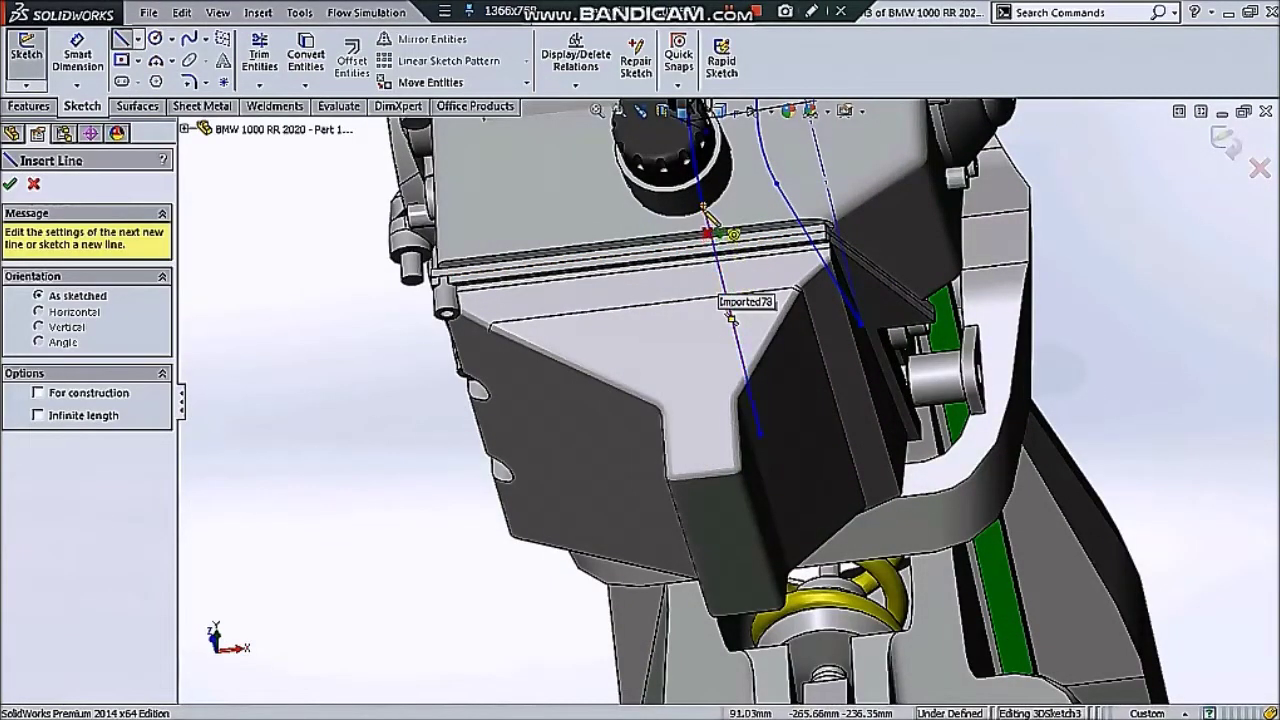
pyautogui.click(705, 212)
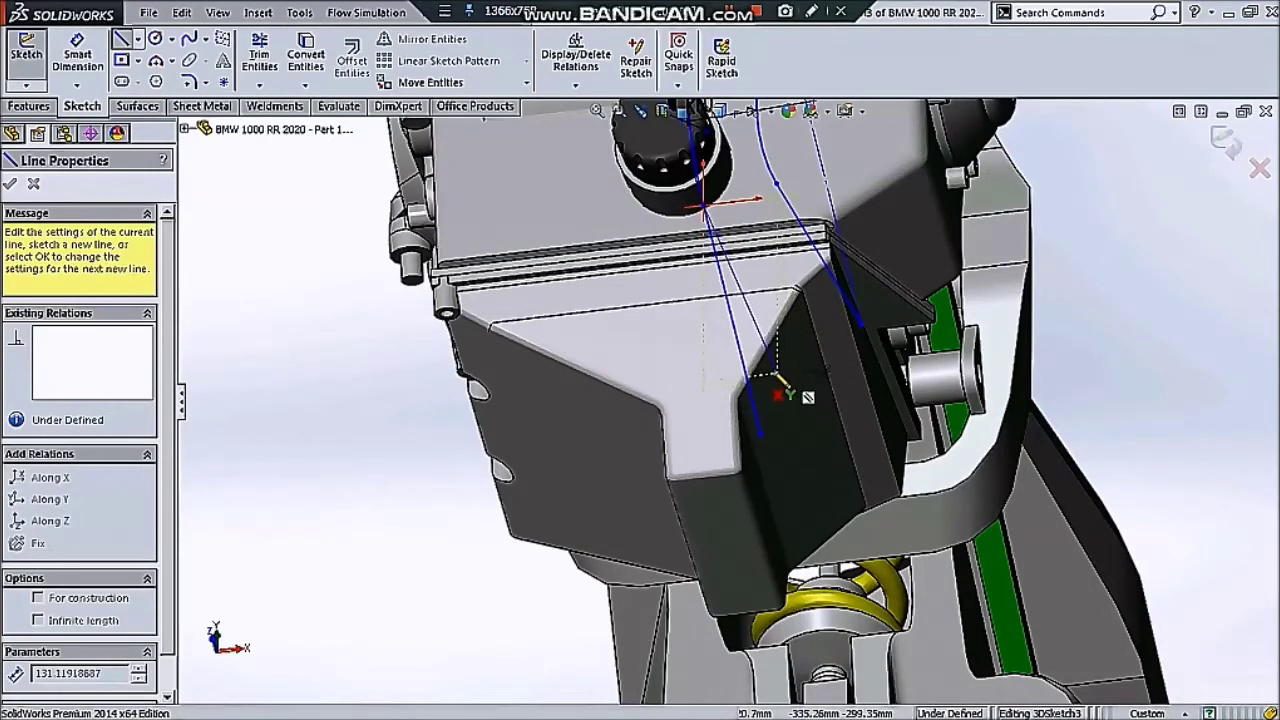
pyautogui.press('Escape')
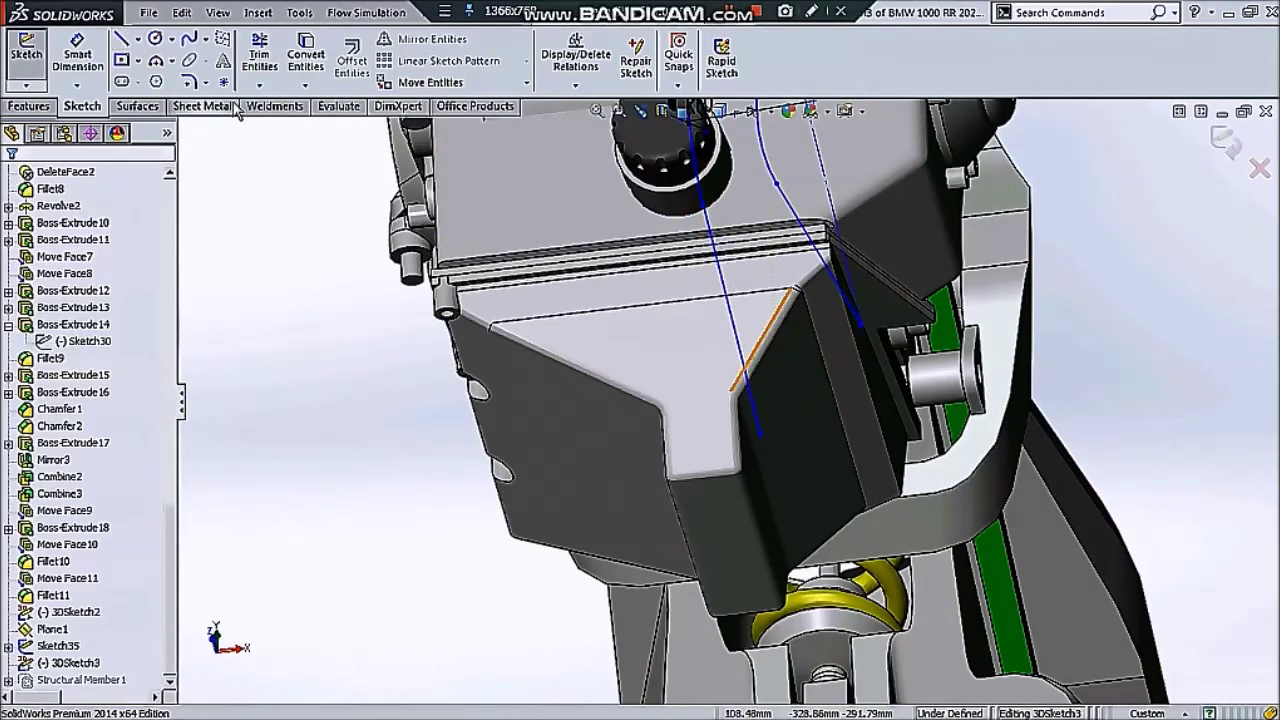
pyautogui.click(740, 357)
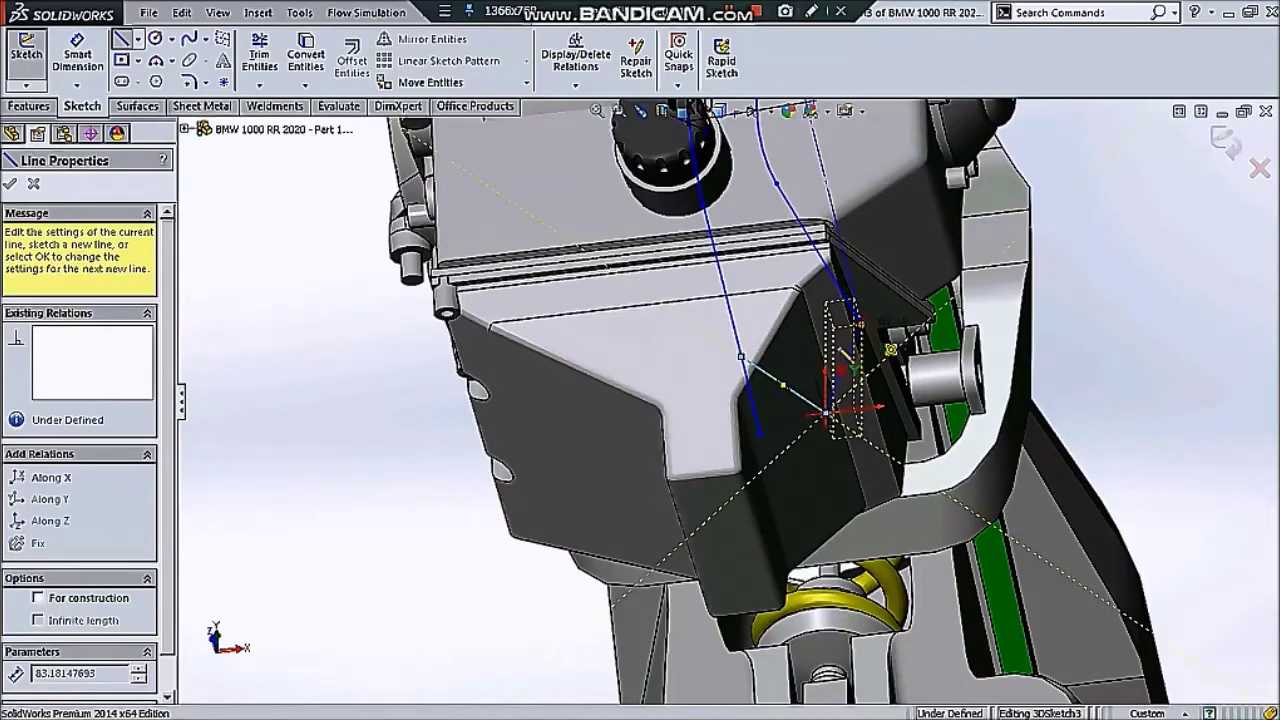
pyautogui.scroll(3, 826, 411)
pyautogui.scroll(5, 735, 430)
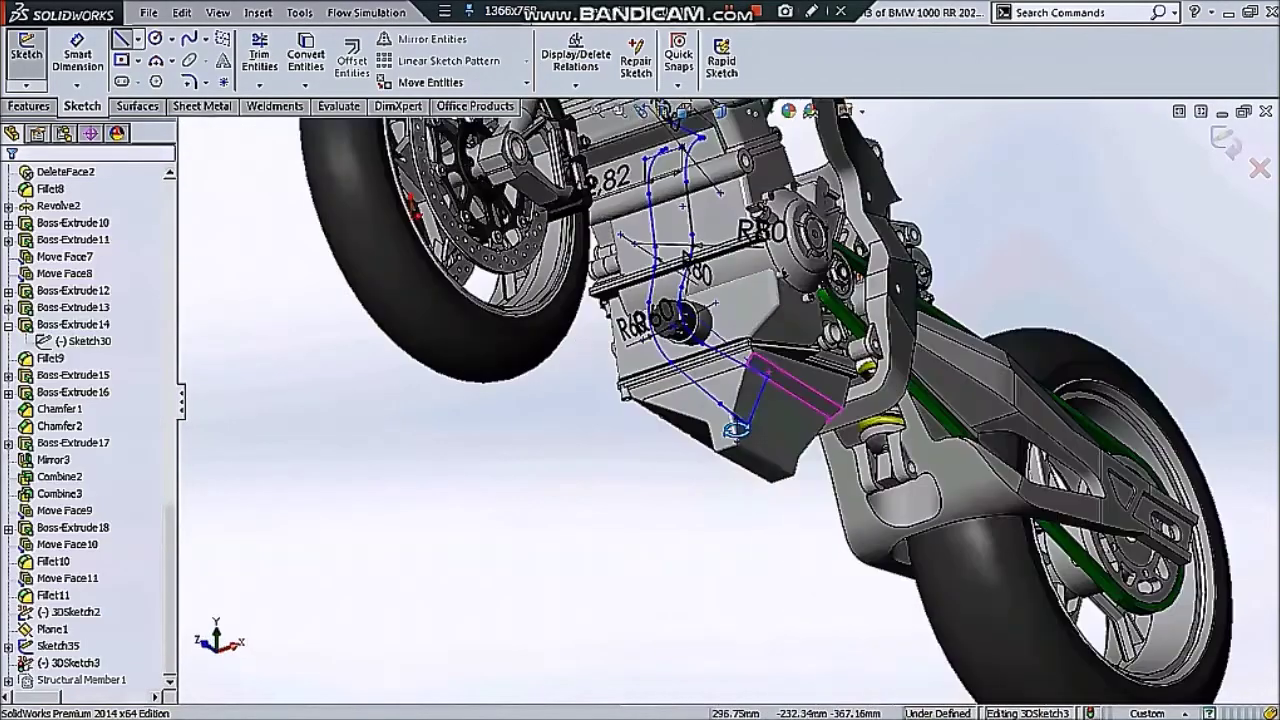
pyautogui.moveTo(735, 430); pyautogui.dragTo(683, 483, button='middle')
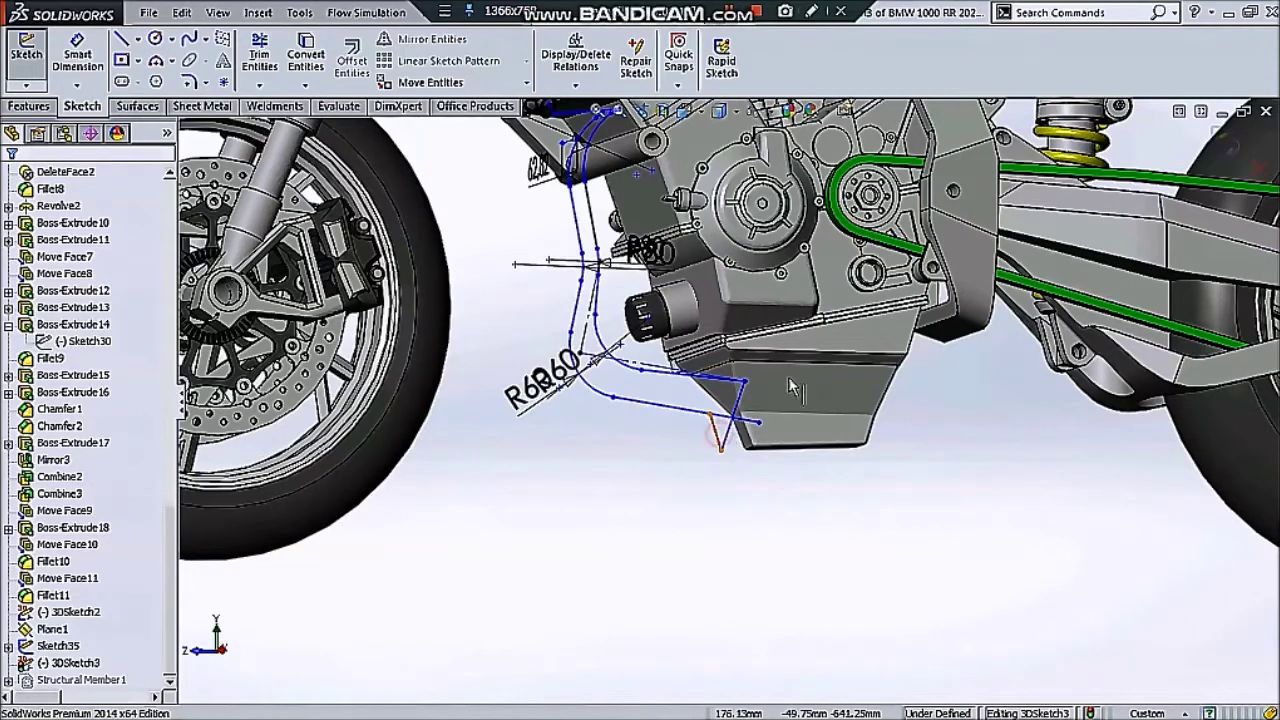
pyautogui.click(748, 400)
pyautogui.moveTo(792, 388); pyautogui.dragTo(800, 366, button='middle')
# - Make the new sketch line parallel to the box face
pyautogui.keyDown('ctrl'); pyautogui.click(800, 362); pyautogui.keyUp('ctrl')
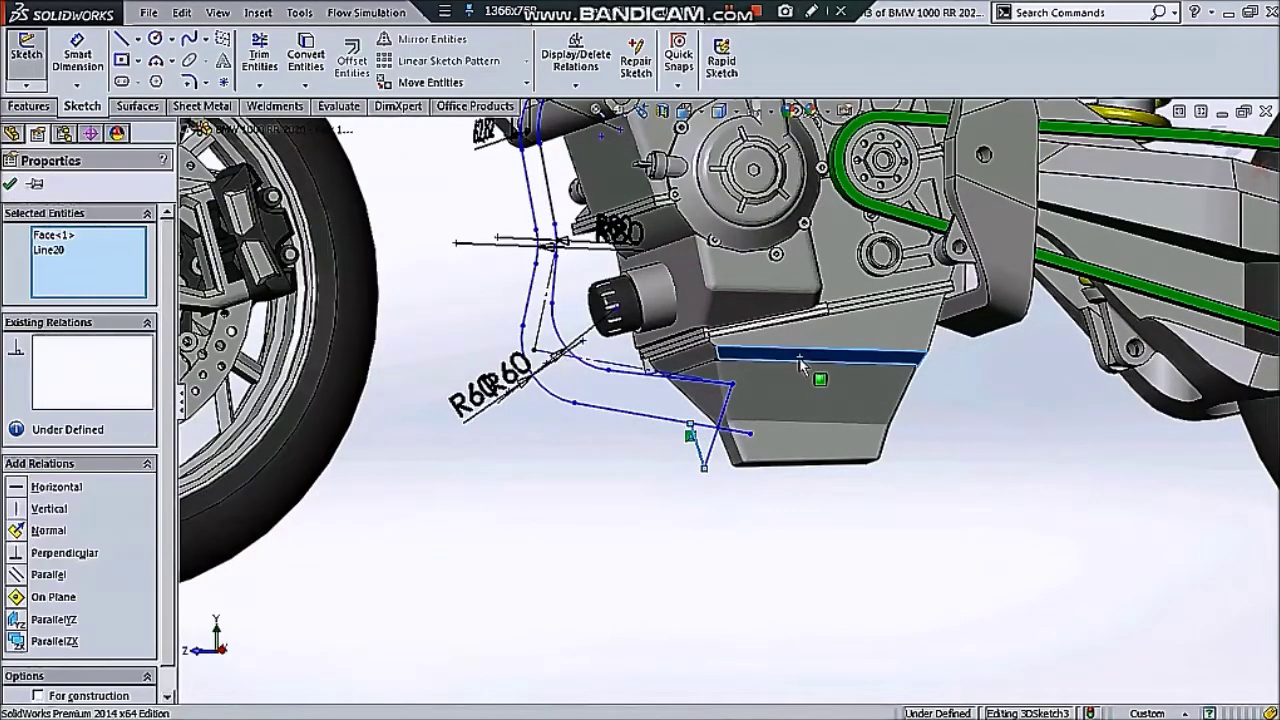
pyautogui.click(48, 574)
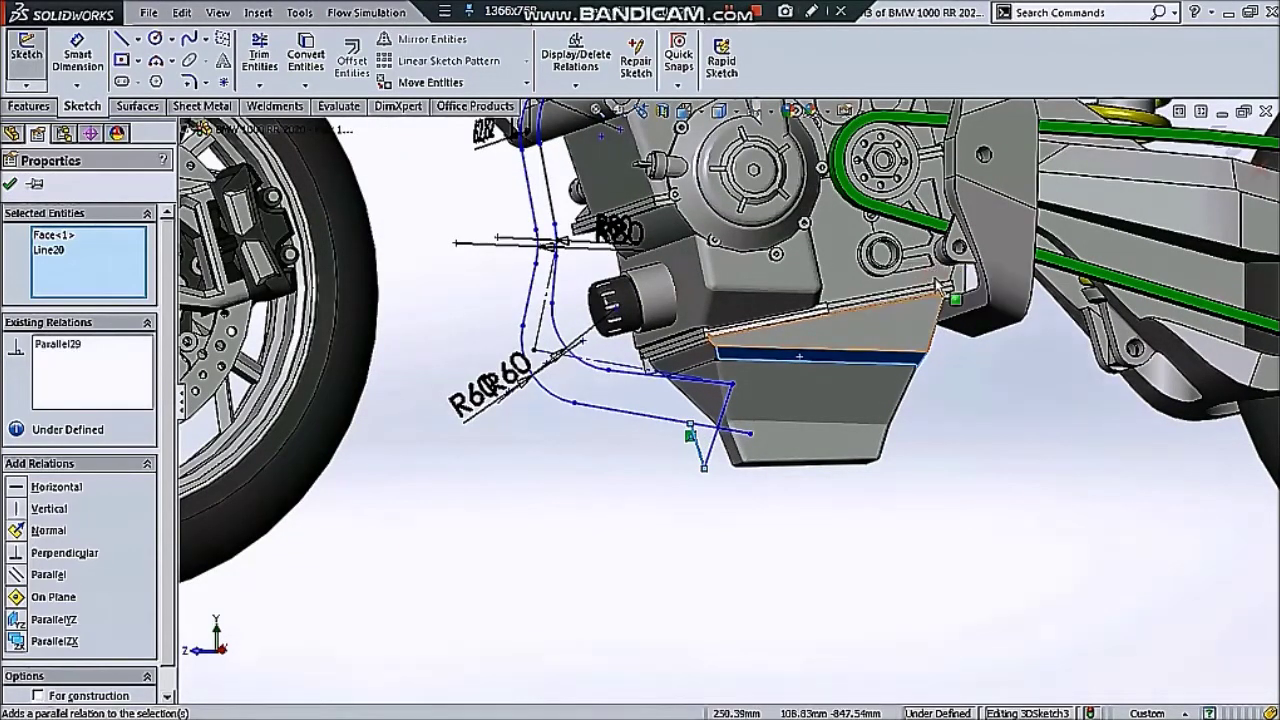
pyautogui.scroll(-2, 765, 372)
pyautogui.moveTo(765, 372); pyautogui.dragTo(735, 400, button='middle')
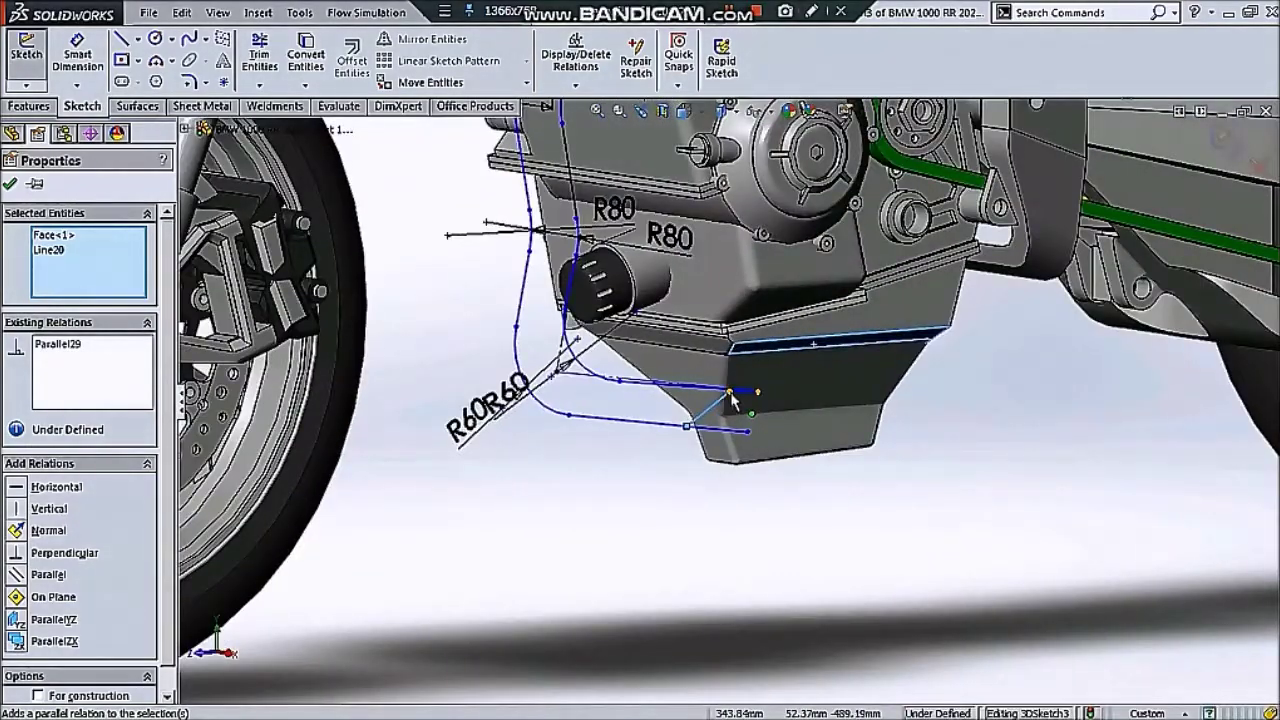
# - Drag the line's endpoint across and down-right on the box face
pyautogui.click(730, 393)
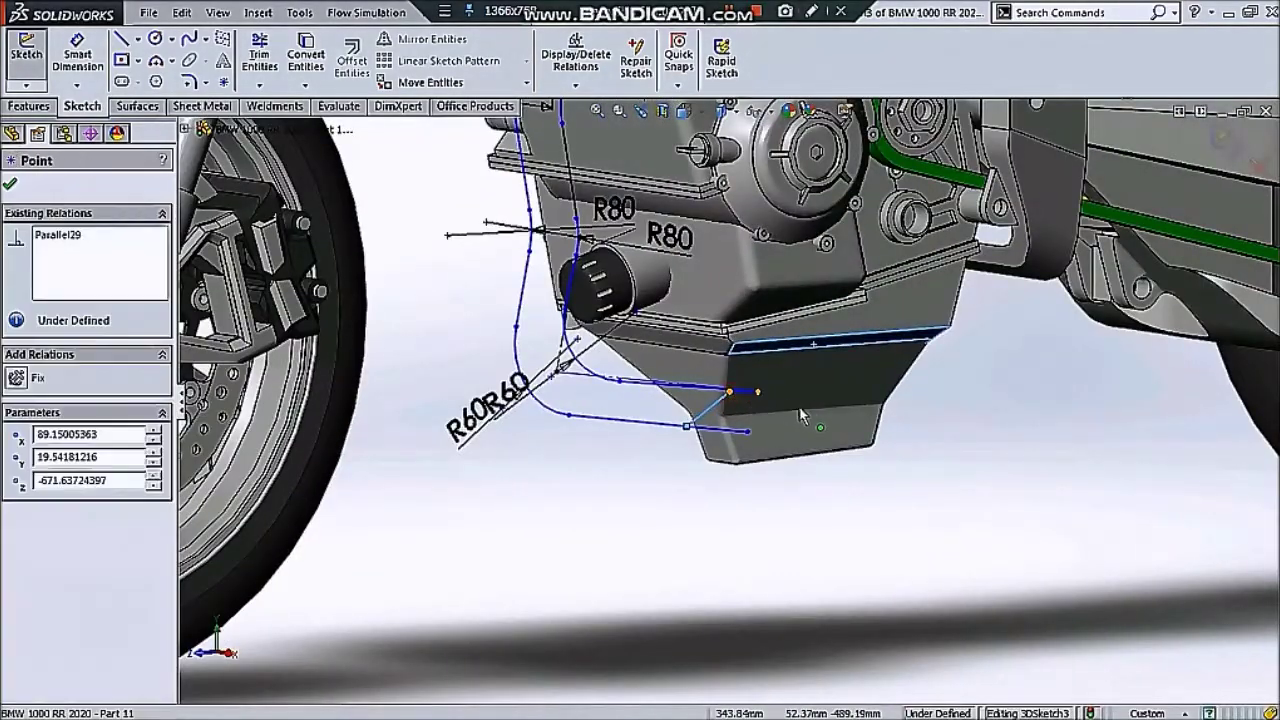
pyautogui.moveTo(730, 392); pyautogui.dragTo(813, 413)
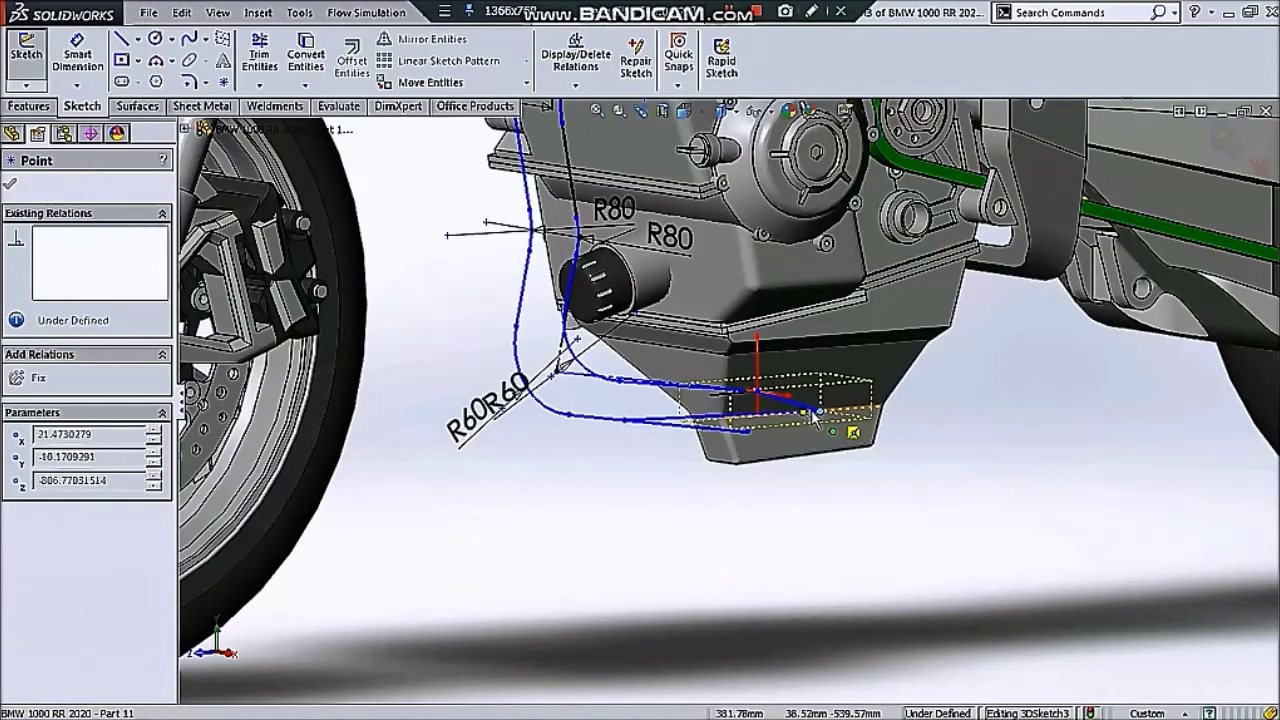
pyautogui.click(788, 480)
pyautogui.moveTo(788, 480); pyautogui.dragTo(800, 354, button='middle')
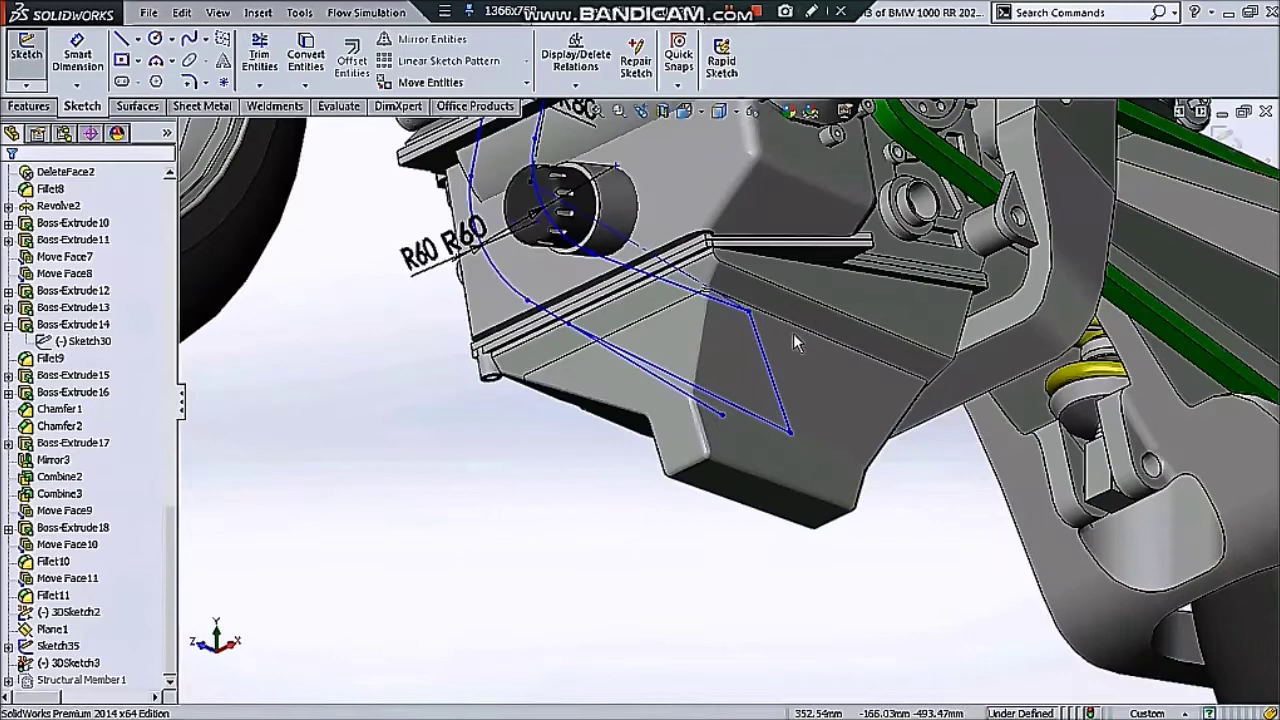
pyautogui.click(791, 336)
pyautogui.scroll(-3, 700, 308)
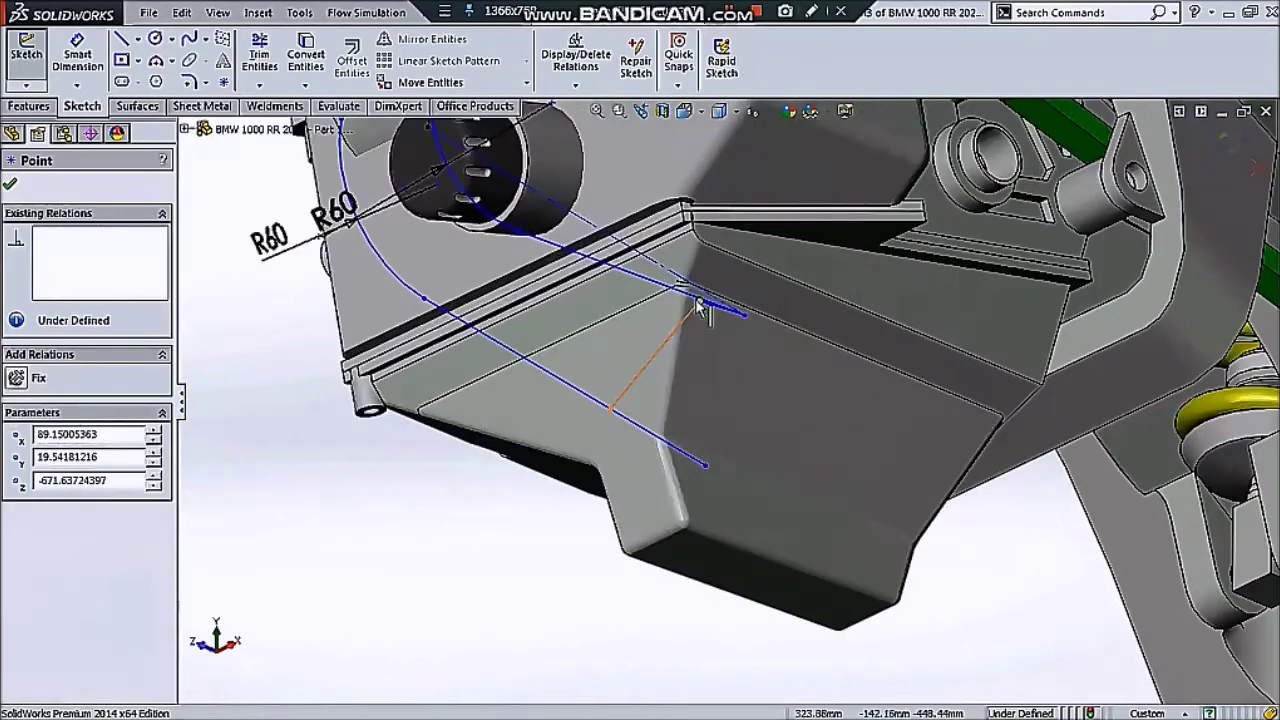
pyautogui.moveTo(713, 318); pyautogui.dragTo(785, 427)
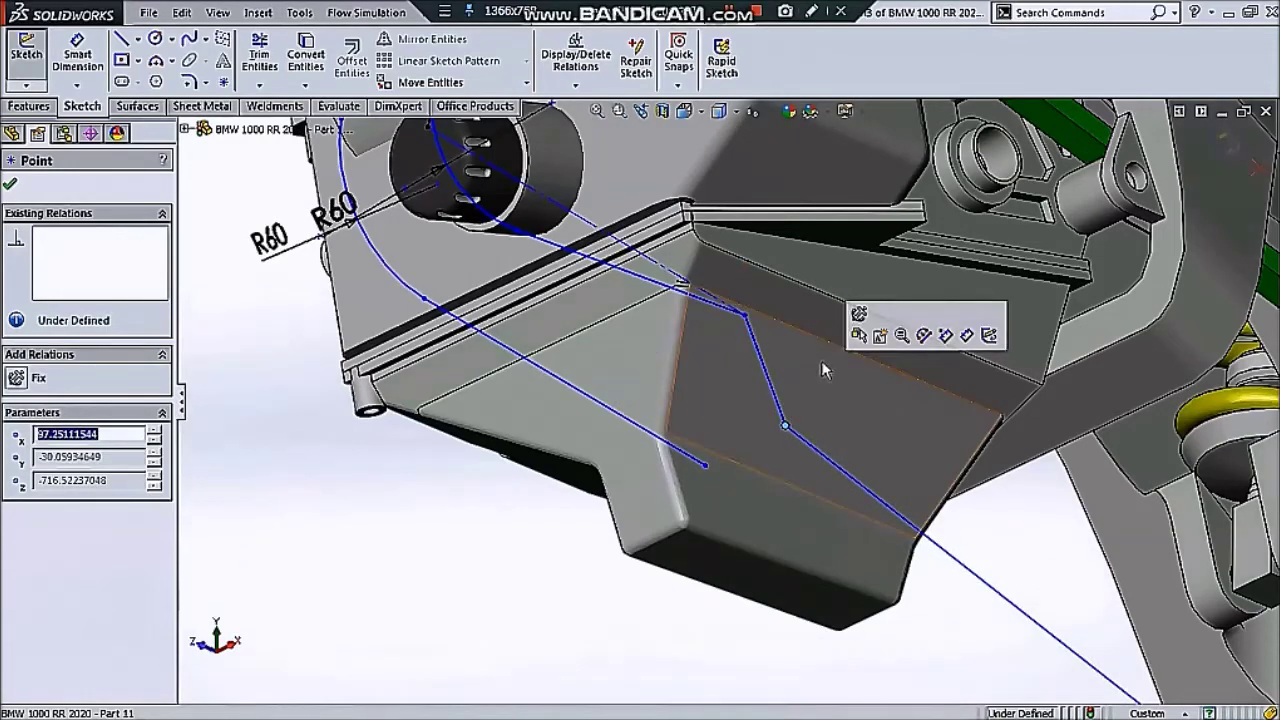
pyautogui.click(979, 547)
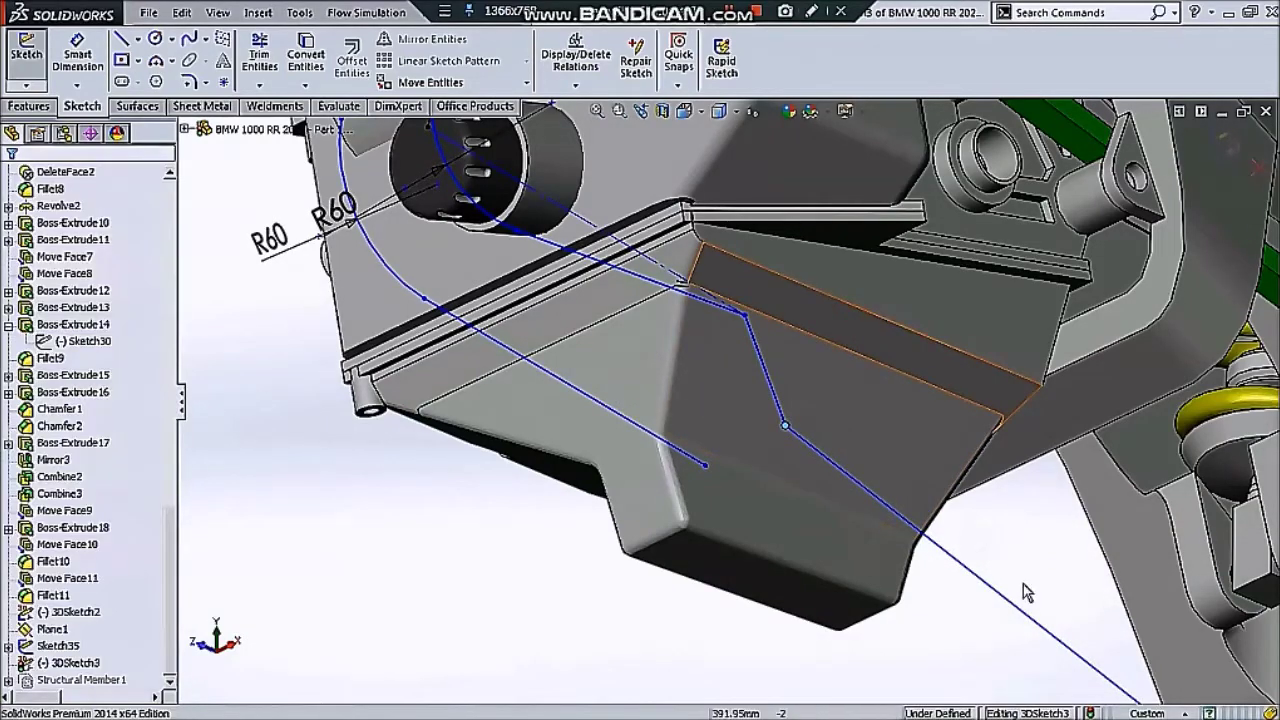
# - Reposition another sketch endpoint onto its new place on the box
pyautogui.moveTo(1043, 623); pyautogui.dragTo(1083, 675, button='middle')
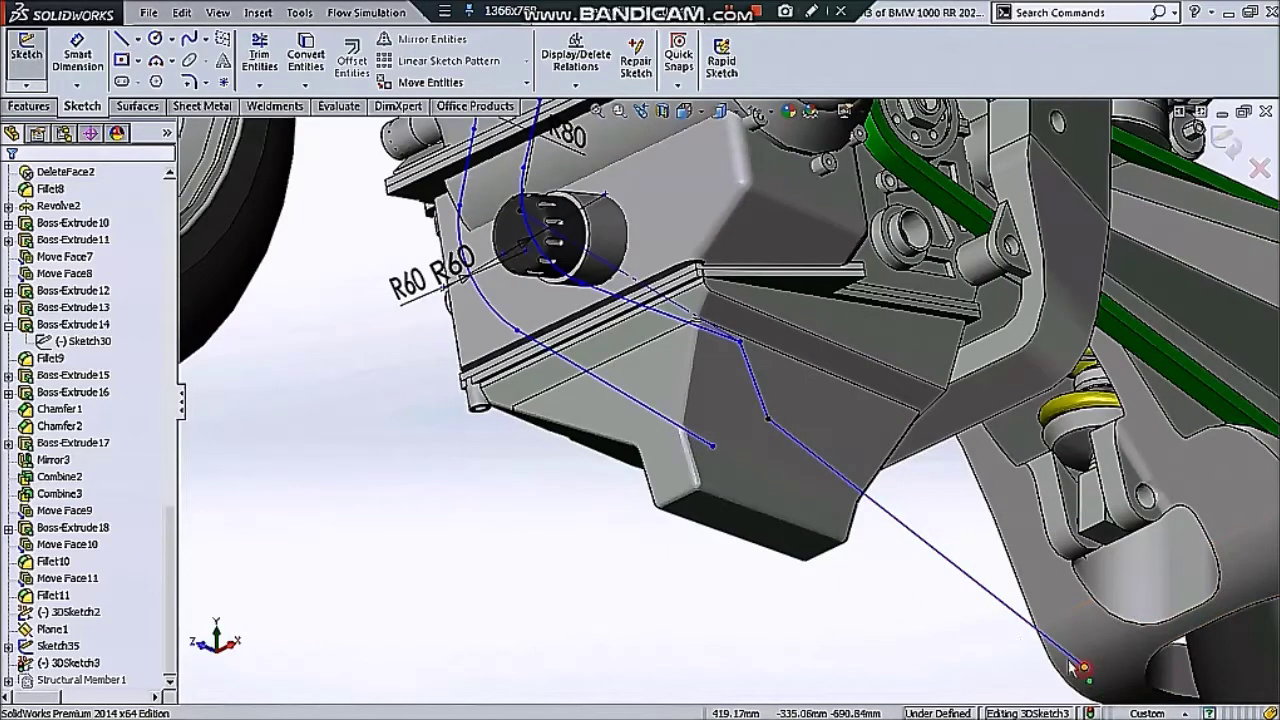
pyautogui.click(710, 444)
pyautogui.moveTo(708, 443); pyautogui.dragTo(645, 415)
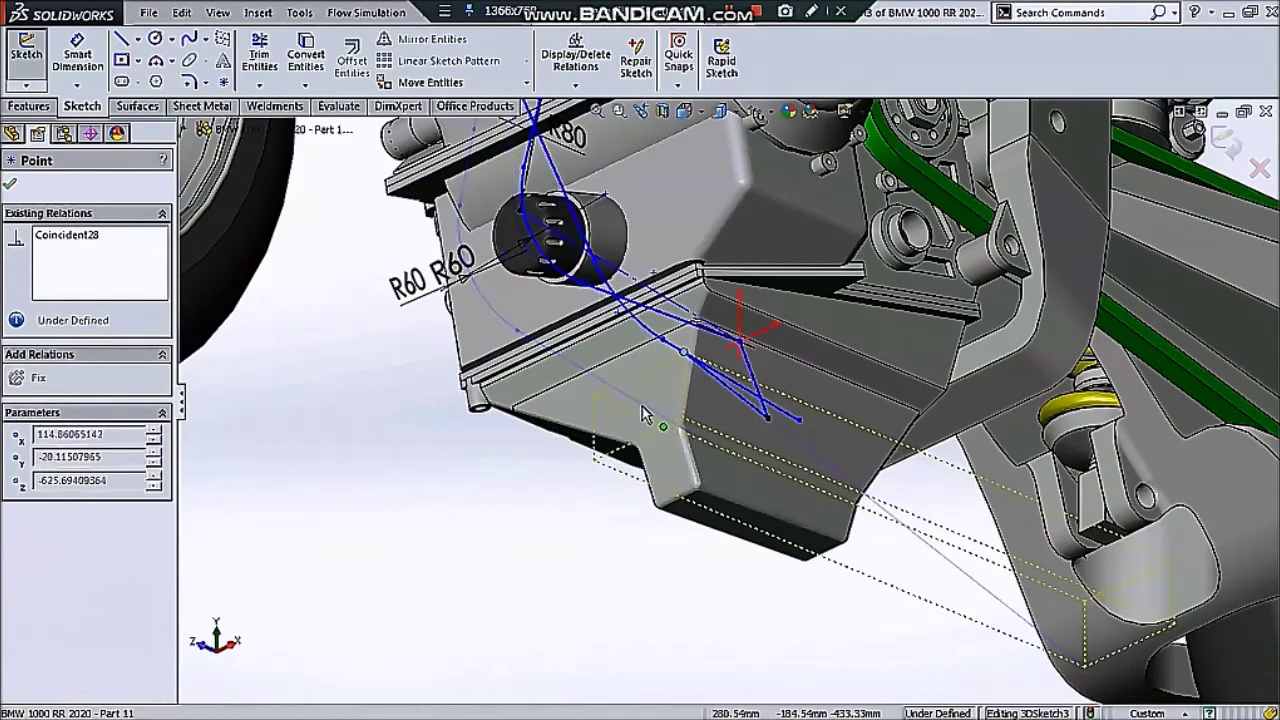
pyautogui.moveTo(726, 418); pyautogui.dragTo(766, 421)
pyautogui.scroll(2, 766, 421)
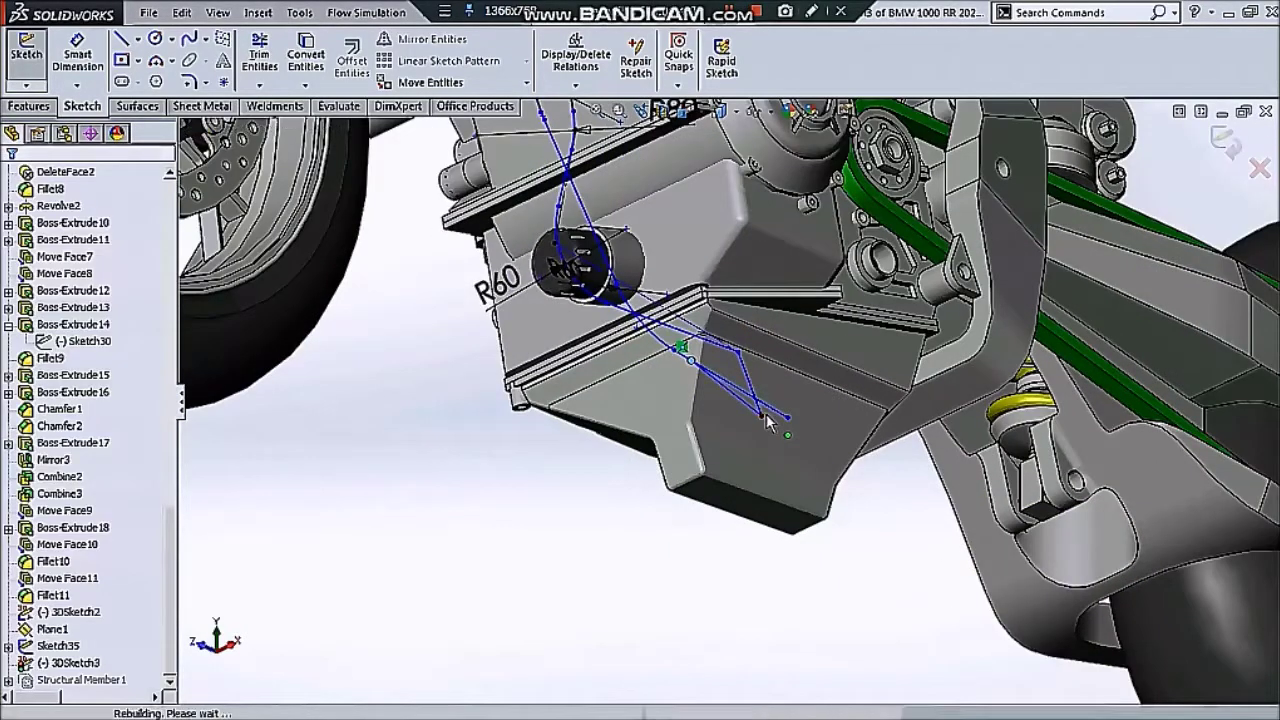
pyautogui.click(766, 421)
pyautogui.scroll(-3, 766, 421)
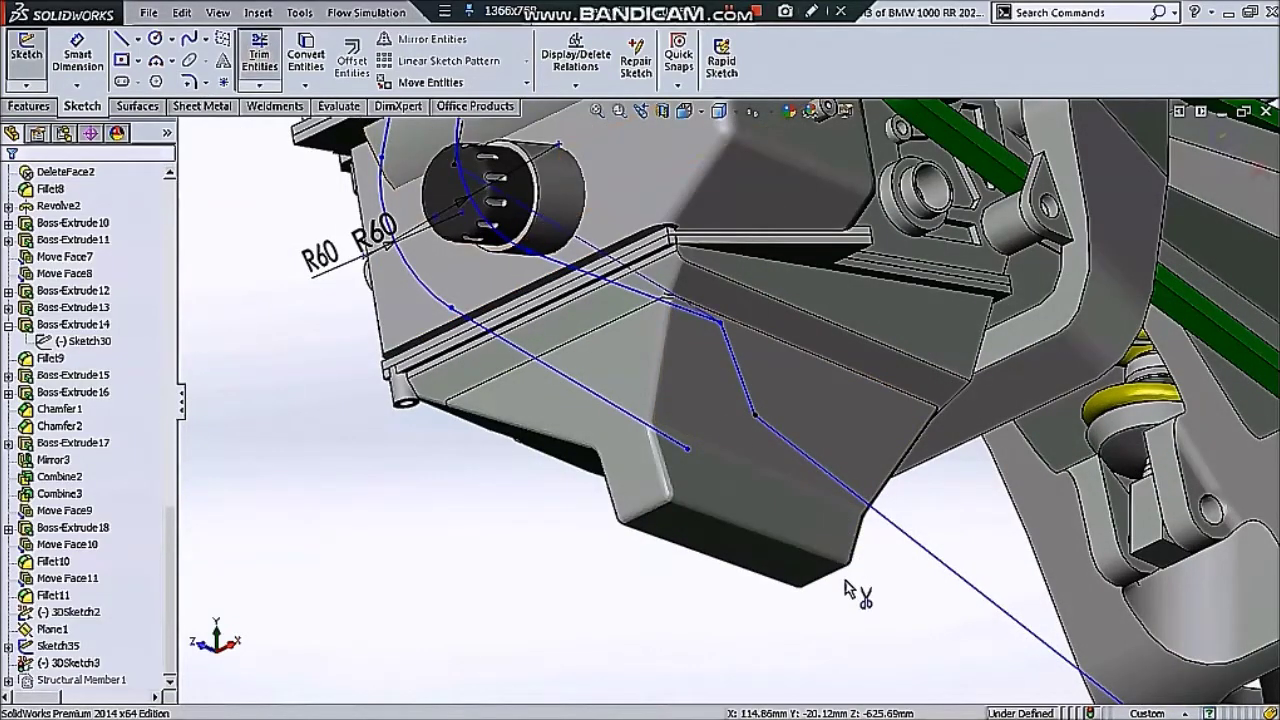
# - Trim the long overhanging line and draw a roughly 100 mm line joining the two exhaust paths
pyautogui.click(830, 474)
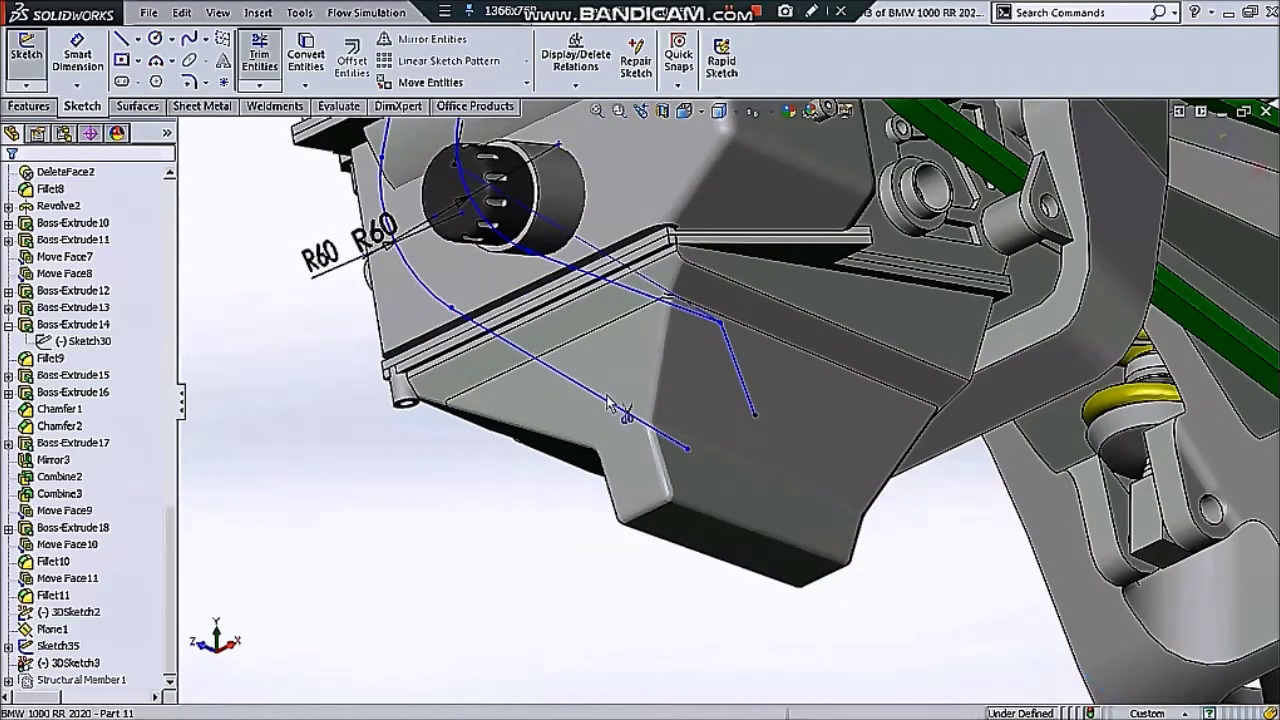
pyautogui.click(118, 40)
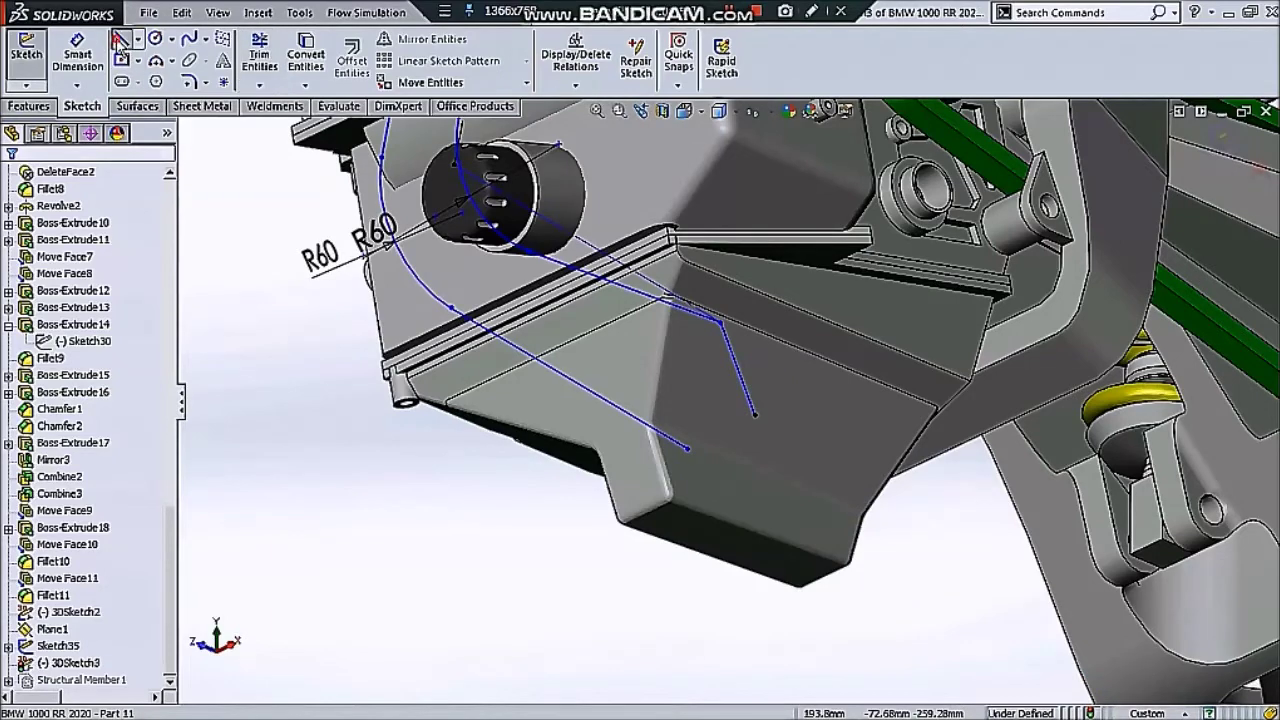
pyautogui.click(567, 380)
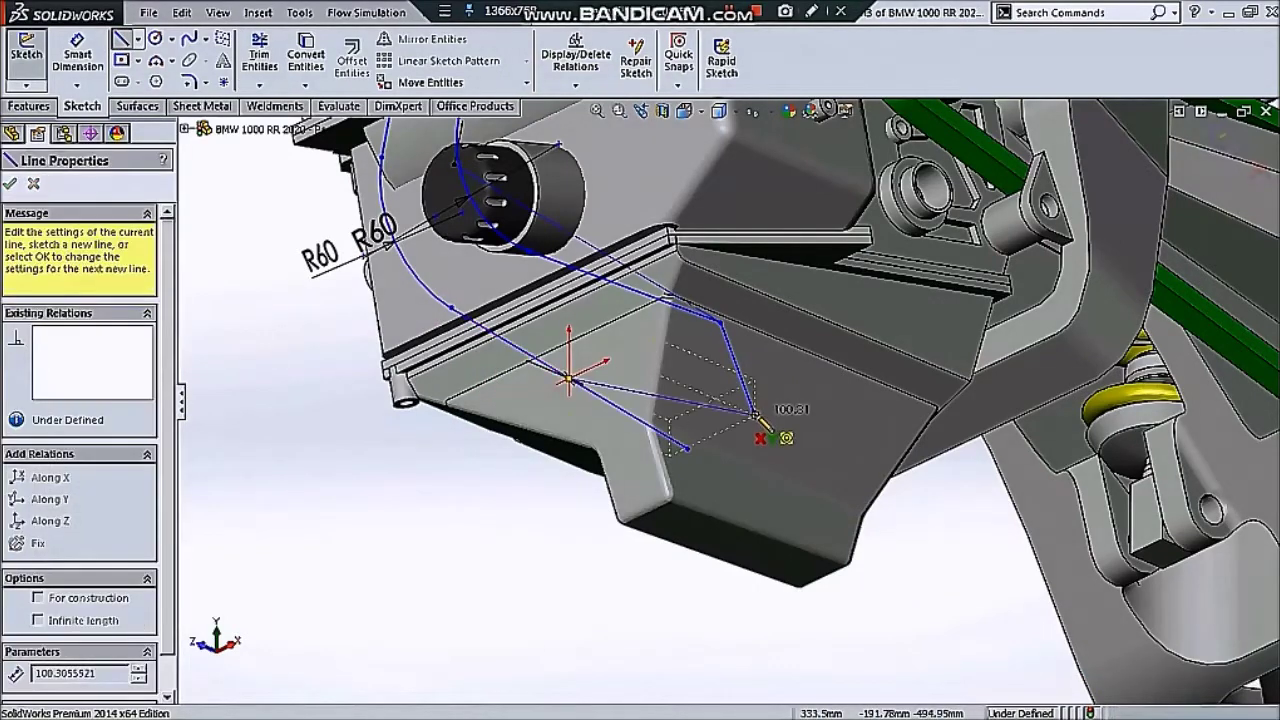
pyautogui.doubleClick(755, 415)
pyautogui.scroll(10, 740, 430)
pyautogui.press('Escape')
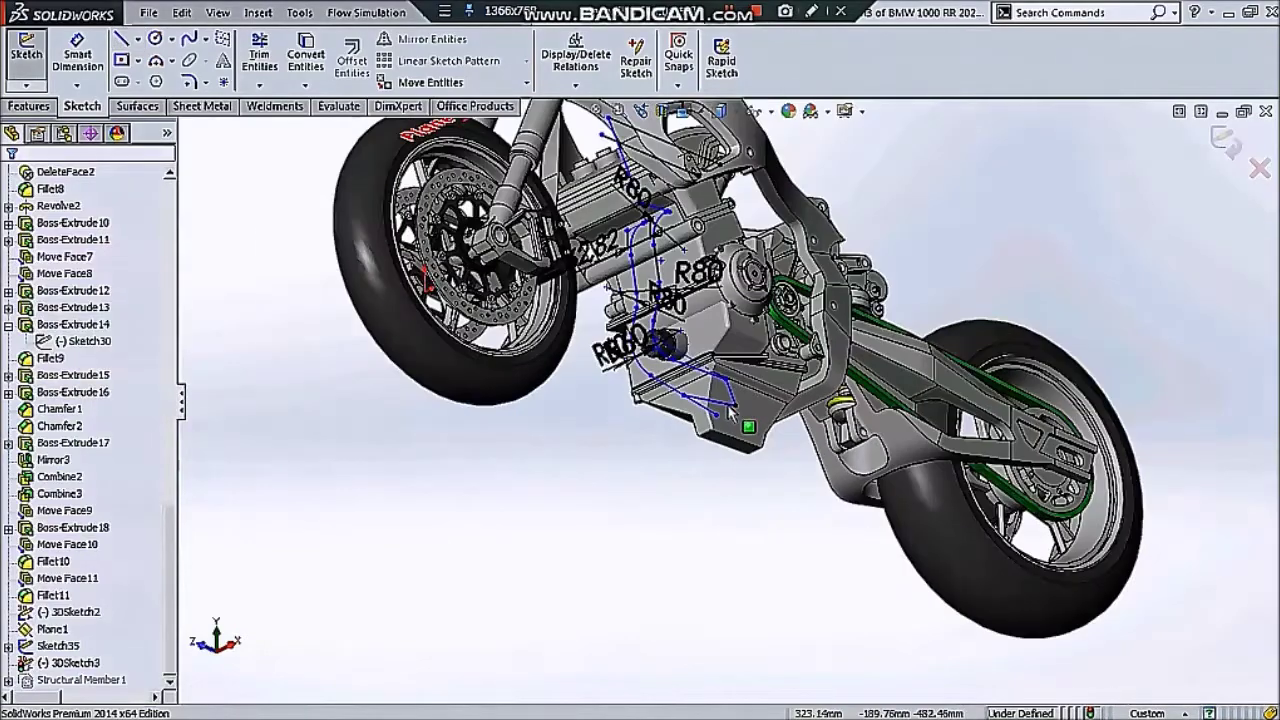
# - Show the reference plane with the photo and zoom toward the box under the engine
pyautogui.moveTo(712, 457)
pyautogui.mouseDown(button='middle')
pyautogui.moveTo(657, 497)
pyautogui.moveTo(686, 449)
pyautogui.moveTo(730, 155)
pyautogui.mouseUp(button='middle')
pyautogui.click(757, 110)
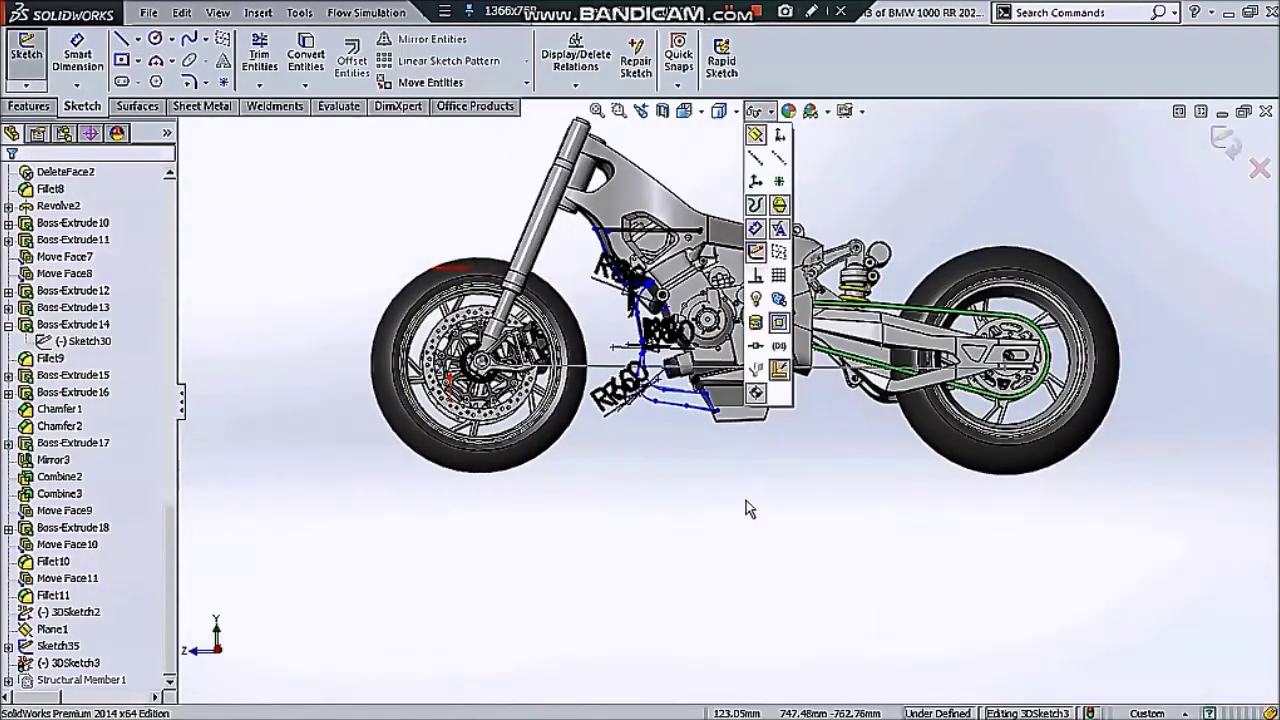
pyautogui.click(757, 395)
pyautogui.scroll(-1, 735, 413)
pyautogui.scroll(-4, 740, 418)
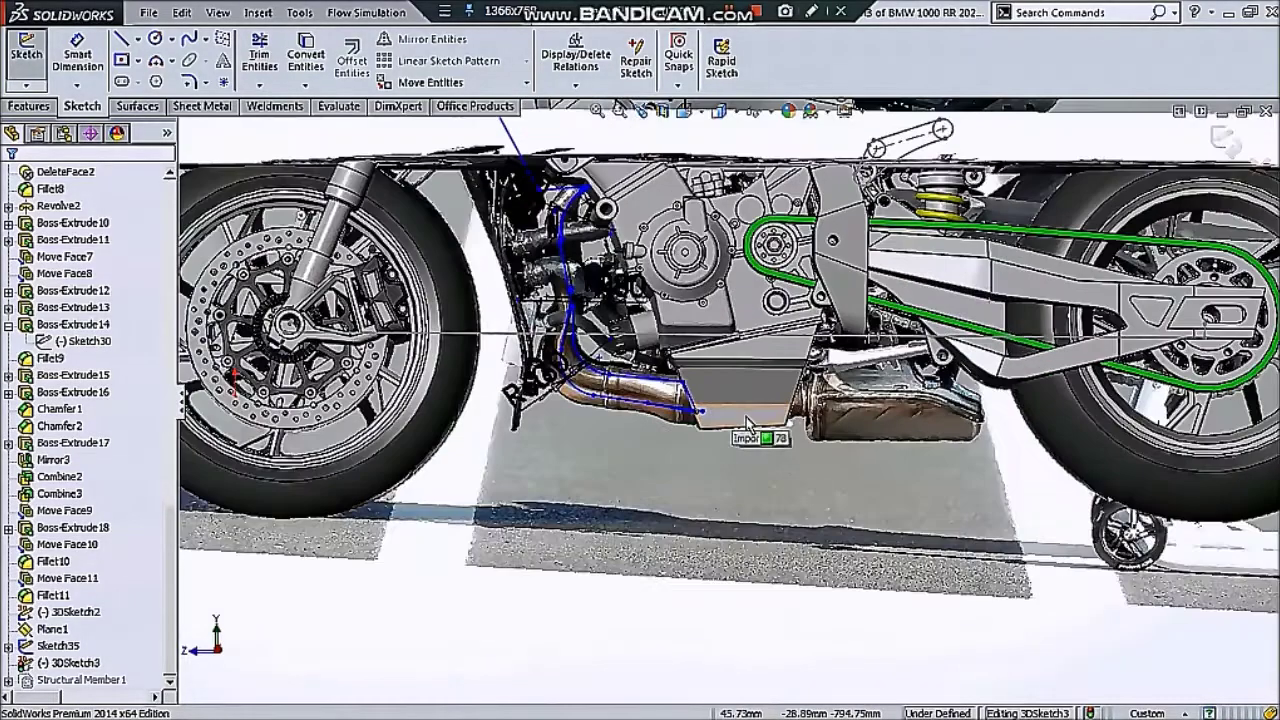
pyautogui.scroll(-1, 727, 414)
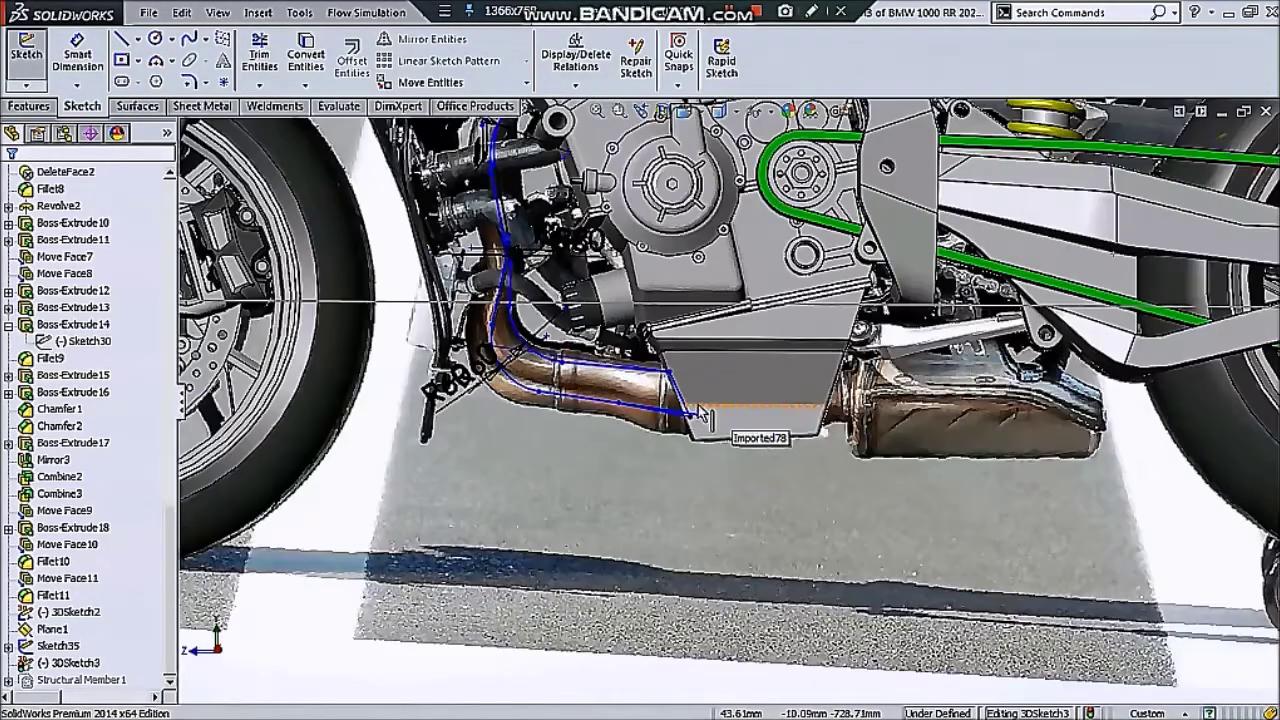
pyautogui.scroll(-1, 700, 405)
pyautogui.scroll(-1, 664, 399)
pyautogui.scroll(-2, 672, 390)
pyautogui.scroll(1, 675, 385)
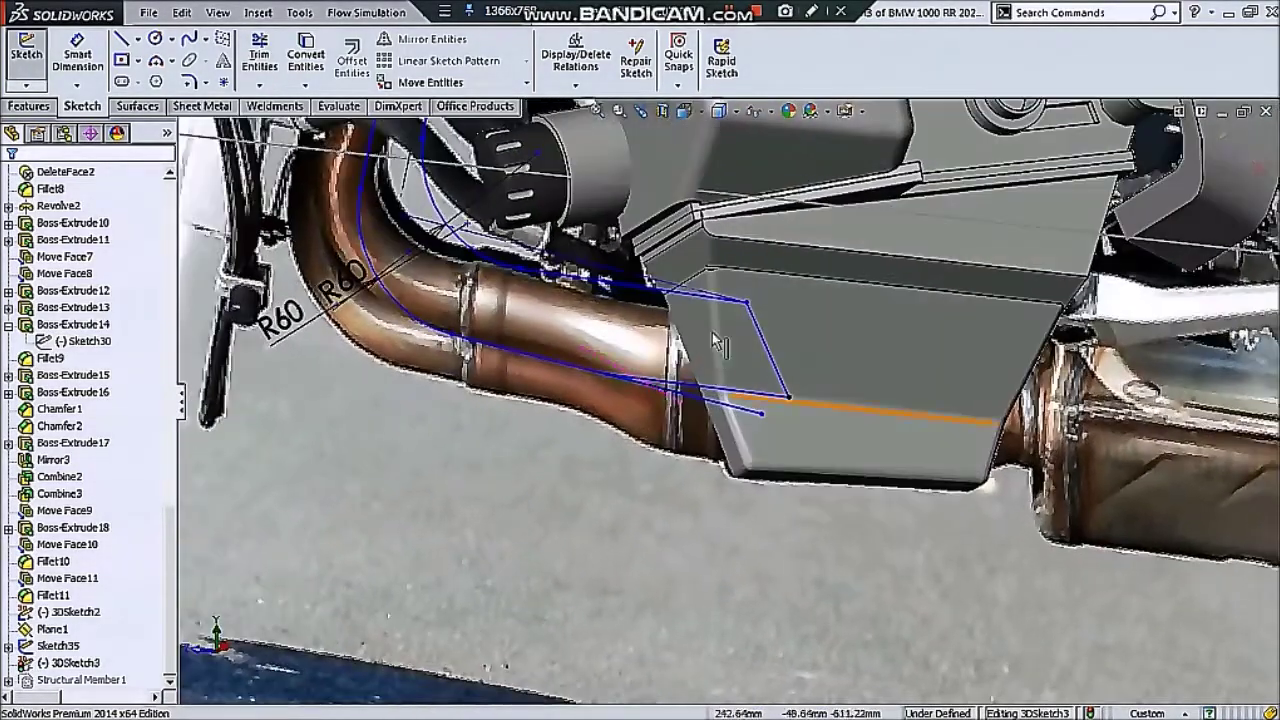
pyautogui.scroll(1, 757, 110)
# - Adjust Hide/Show Items again and zoom in on the exhaust sketch beside the muffler box
pyautogui.click(757, 110)
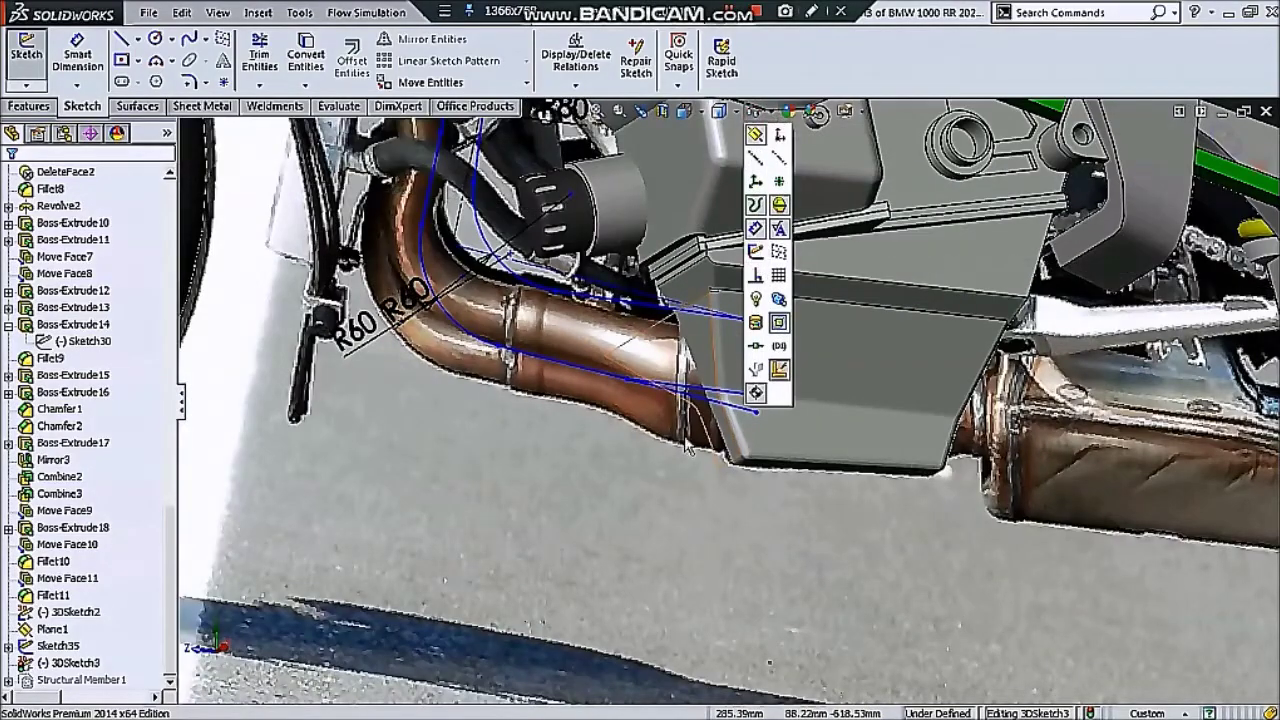
pyautogui.moveTo(666, 486); pyautogui.dragTo(712, 358, button='middle')
pyautogui.scroll(-1, 712, 358)
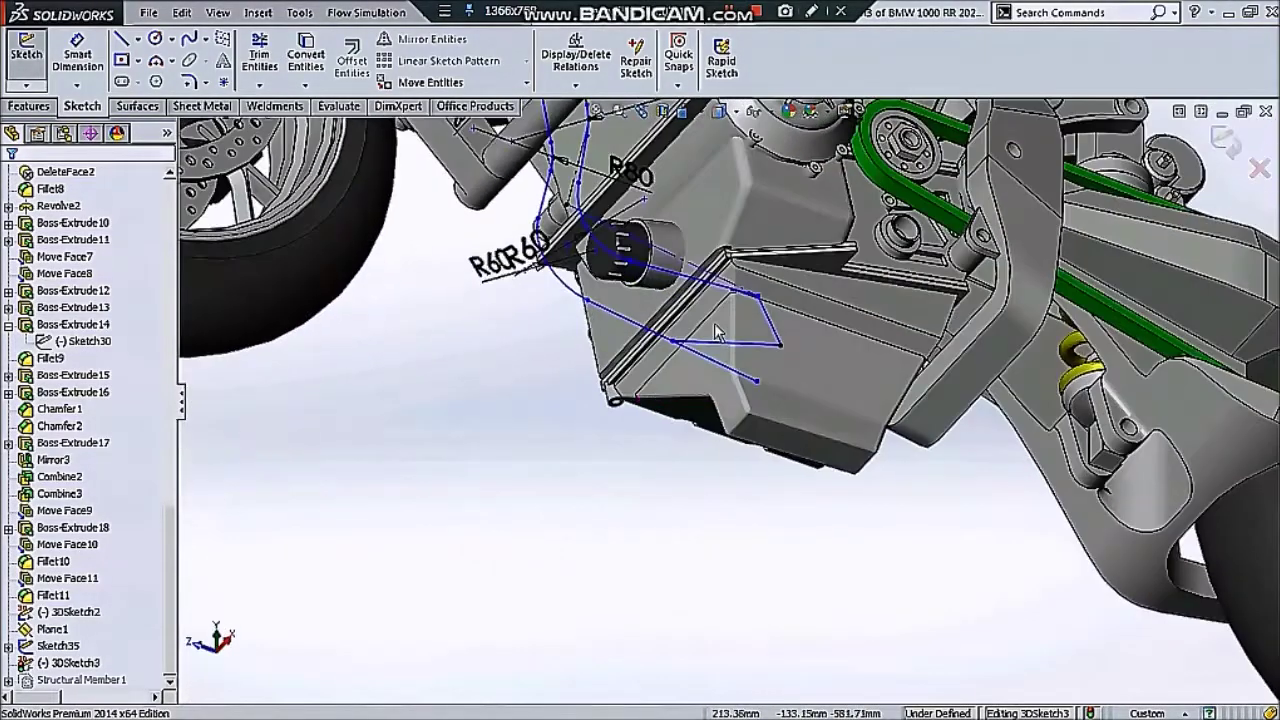
pyautogui.scroll(-1, 714, 323)
pyautogui.scroll(-2, 695, 372)
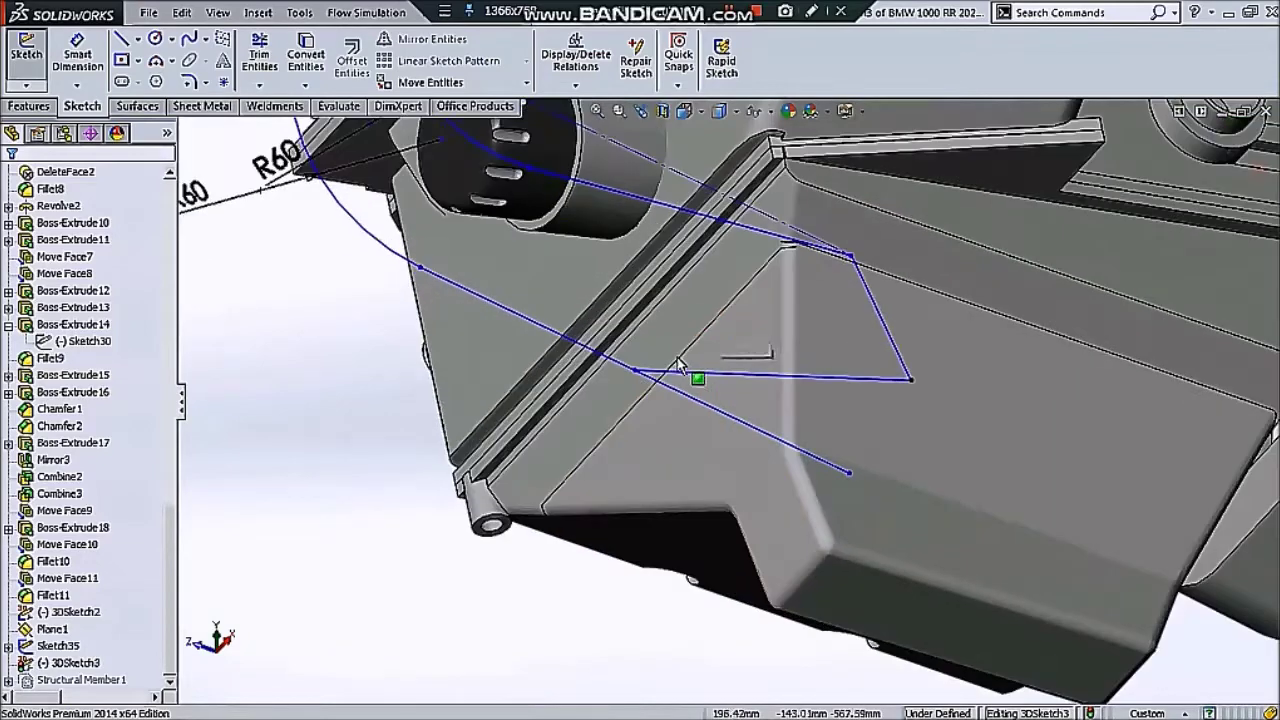
pyautogui.scroll(2, 706, 373)
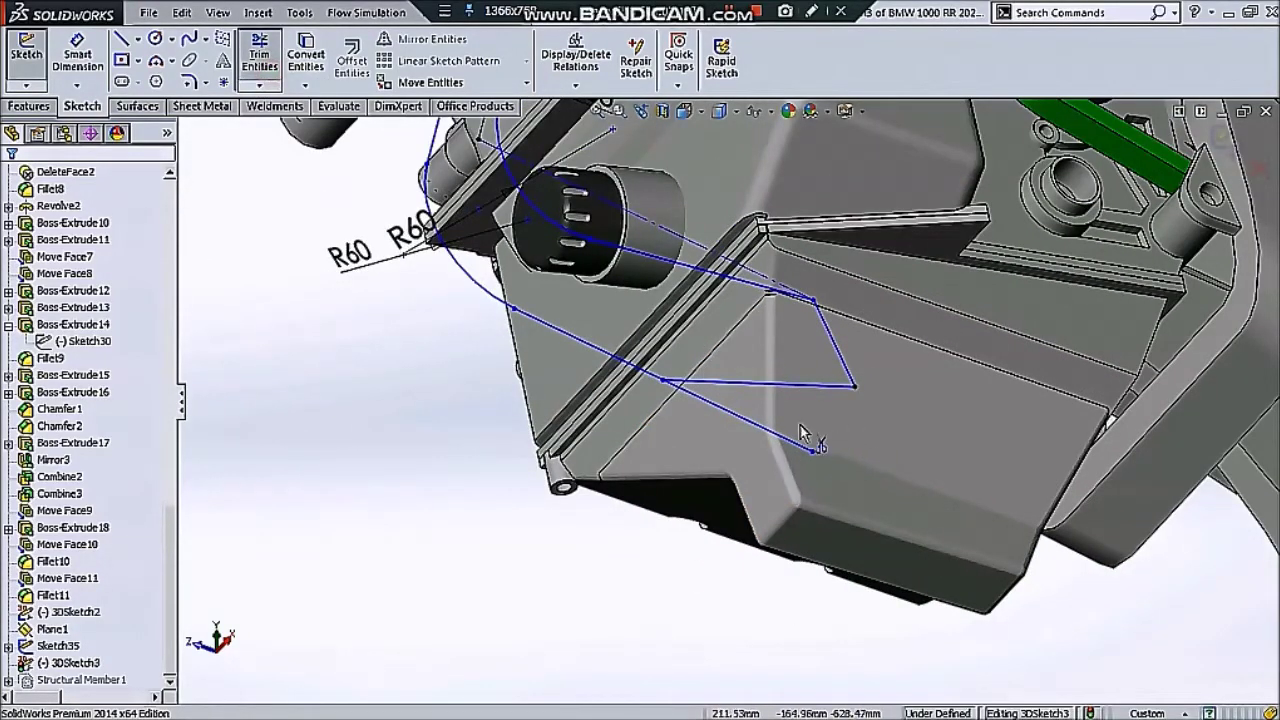
# - Trim the unwanted sketch segment, accepting deletion of its relation
pyautogui.click(761, 431)
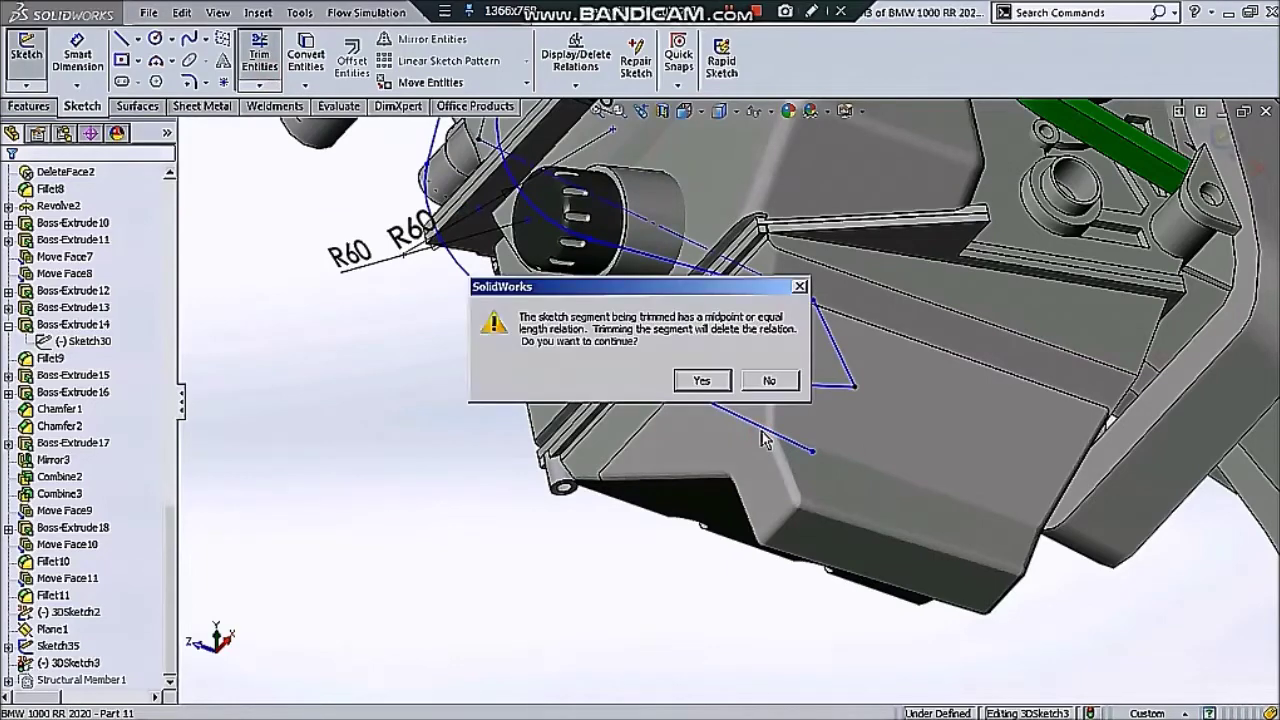
pyautogui.click(720, 385)
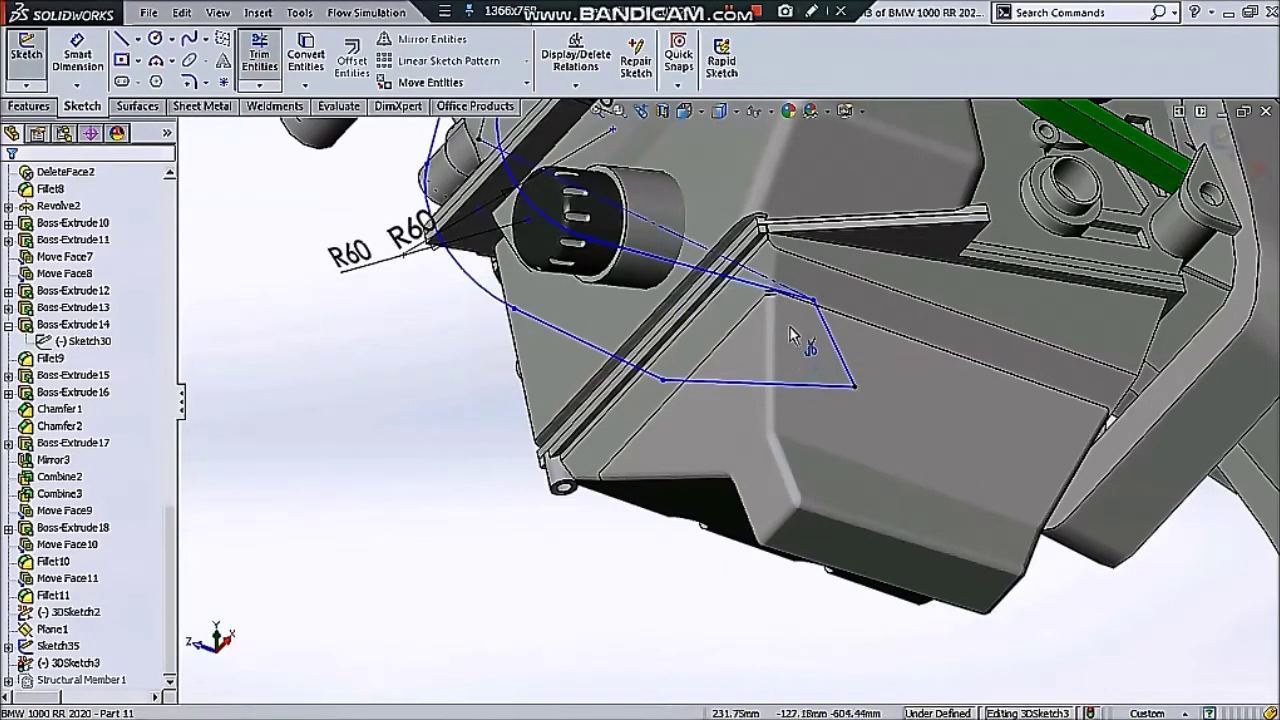
pyautogui.scroll(3, 785, 330)
pyautogui.scroll(-2, 385, 145)
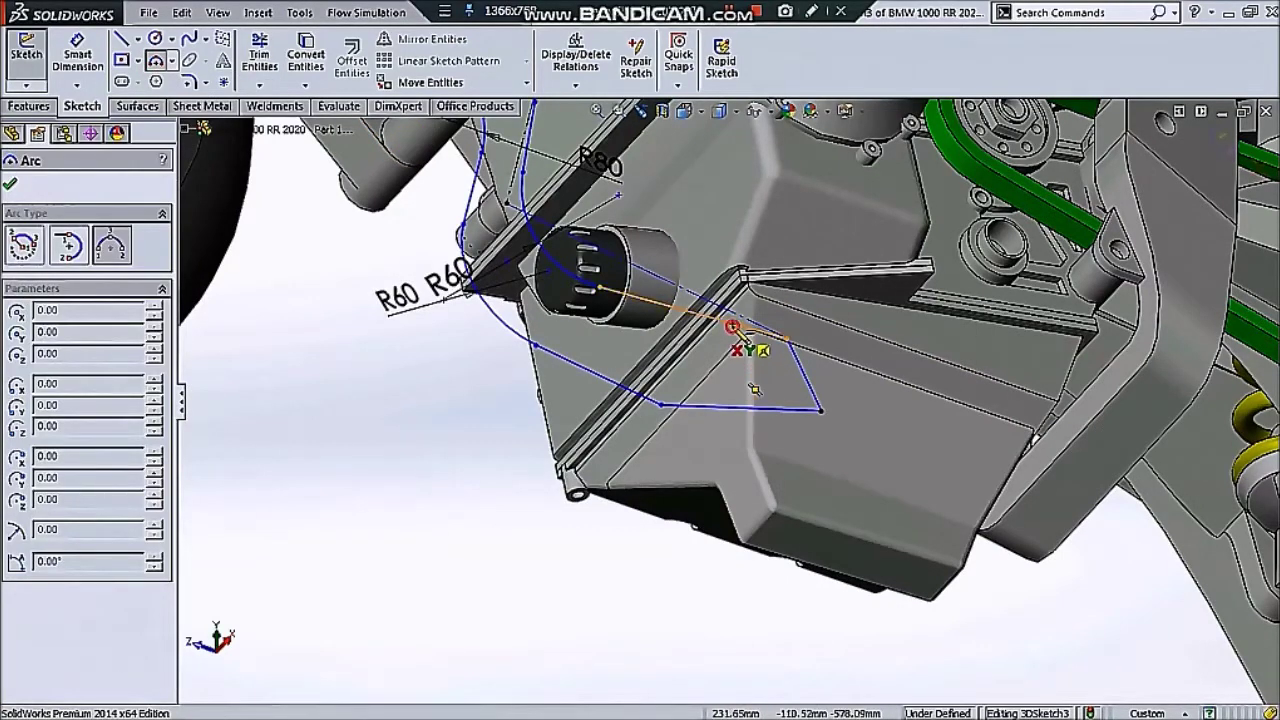
pyautogui.press('Escape')
pyautogui.scroll(-2, 767, 339)
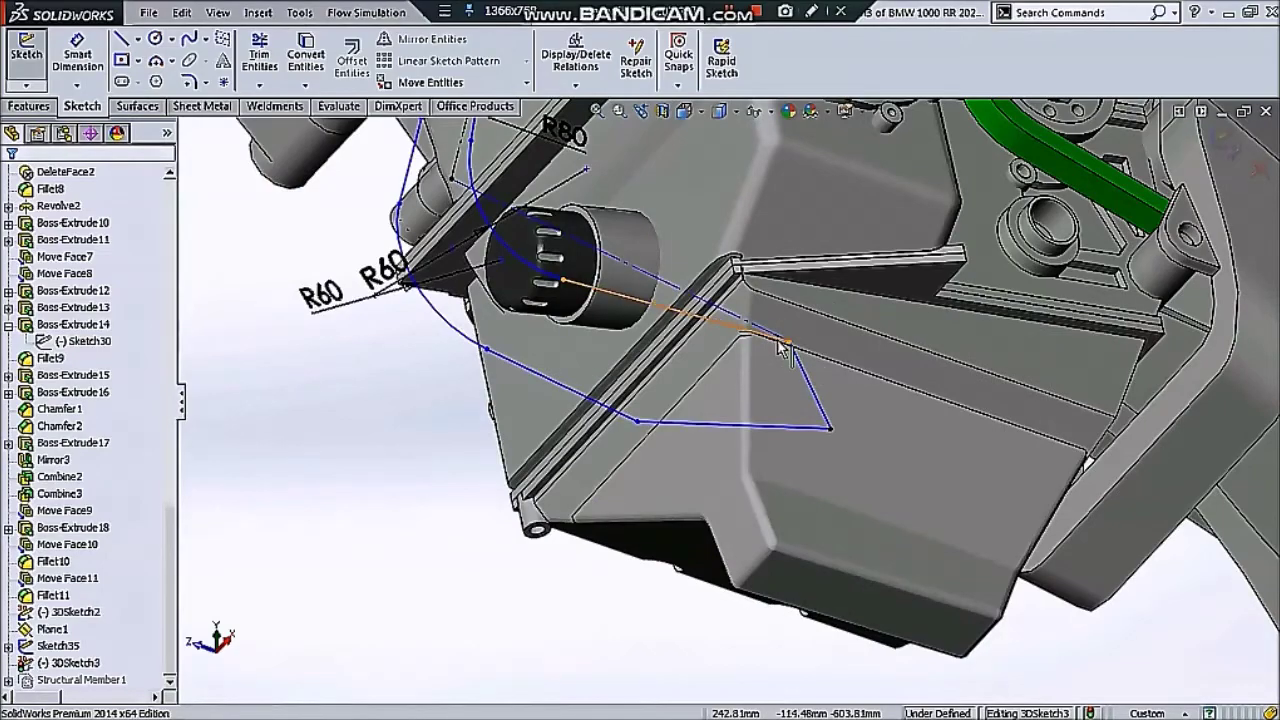
pyautogui.scroll(-2, 783, 345)
pyautogui.scroll(1, 783, 345)
# - Drag the lower line's end point up onto the muffler box corner
pyautogui.moveTo(783, 345)
pyautogui.mouseDown(button='middle')
pyautogui.moveTo(736, 450)
pyautogui.moveTo(743, 489)
pyautogui.moveTo(777, 508)
pyautogui.moveTo(729, 507)
pyautogui.mouseUp(button='middle')
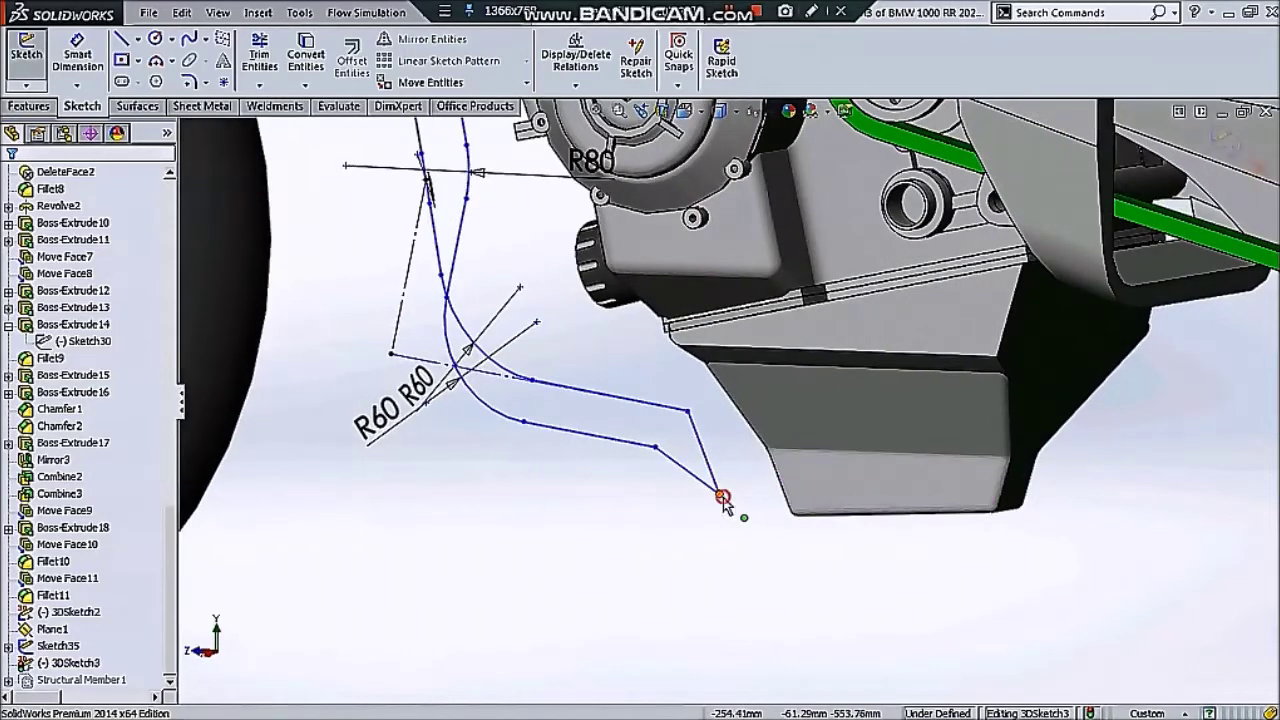
pyautogui.click(721, 497)
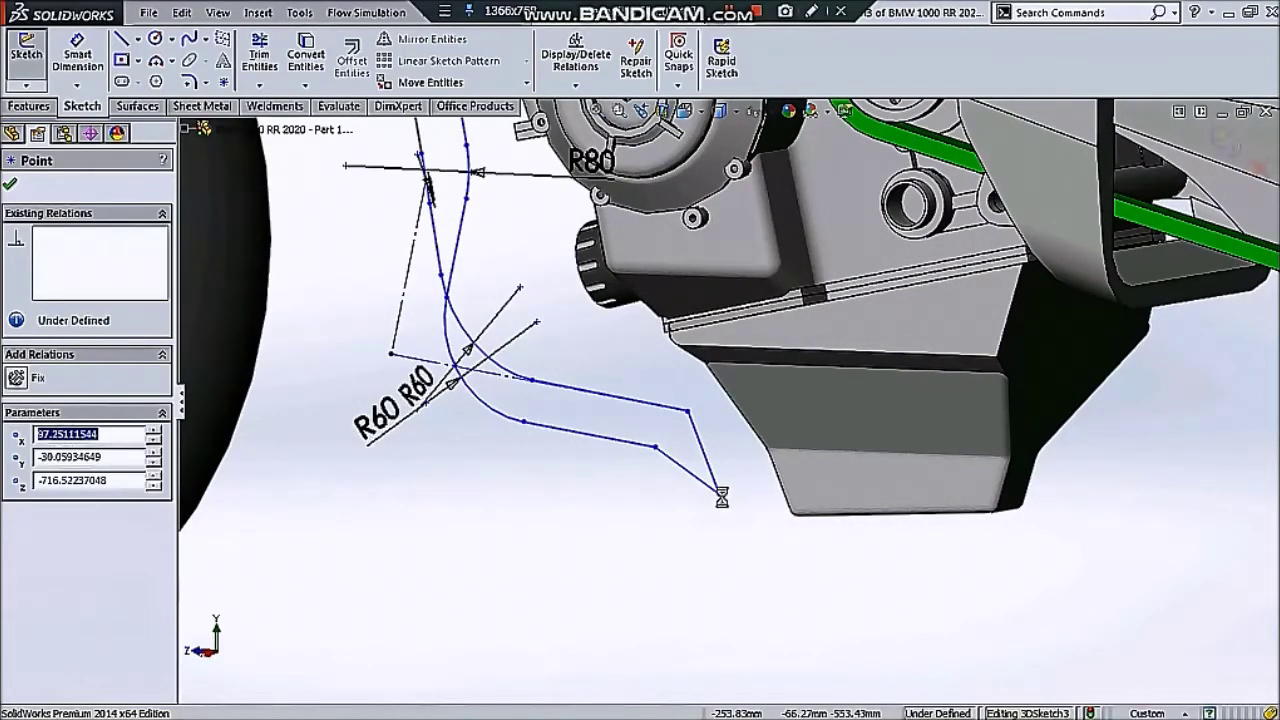
pyautogui.moveTo(725, 507); pyautogui.dragTo(760, 465)
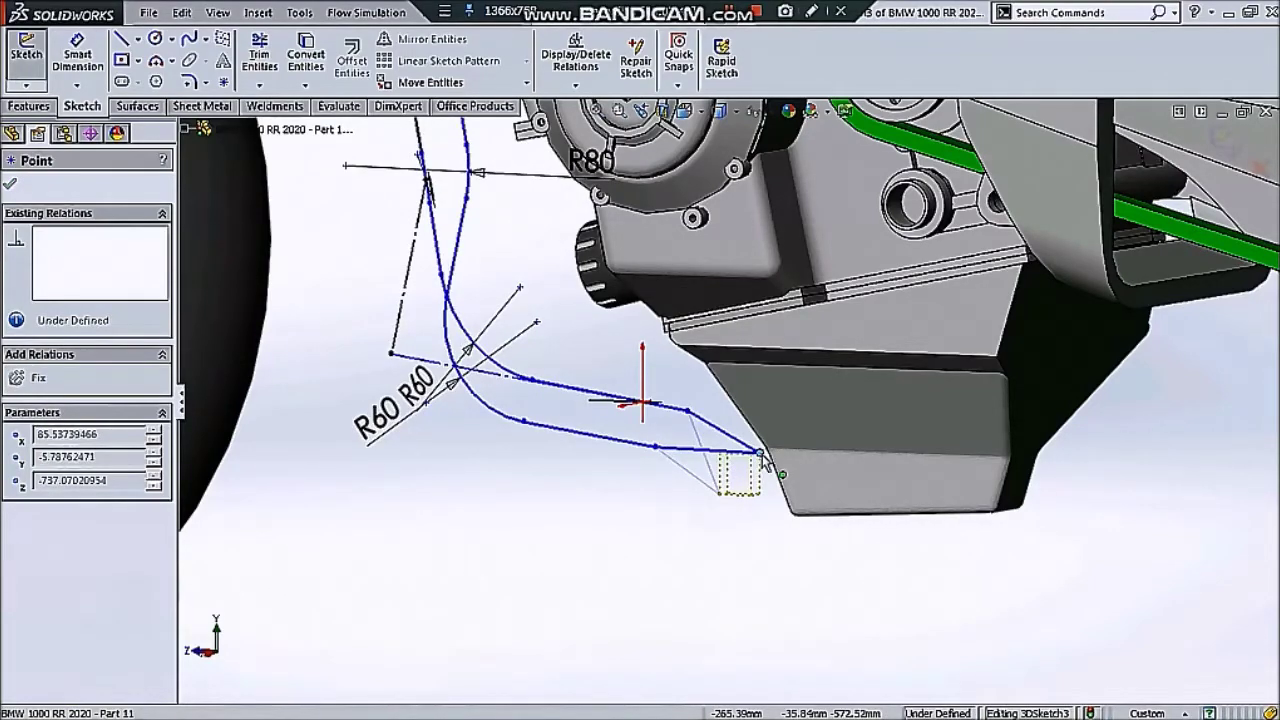
pyautogui.moveTo(763, 460); pyautogui.dragTo(765, 462)
# - Select the spline end point in side view and pick the first corner for a 110 mm fillet
pyautogui.moveTo(765, 462)
pyautogui.mouseDown(button='middle')
pyautogui.moveTo(860, 442)
pyautogui.moveTo(923, 449)
pyautogui.moveTo(914, 506)
pyautogui.moveTo(809, 581)
pyautogui.moveTo(757, 577)
pyautogui.moveTo(743, 540)
pyautogui.mouseUp(button='middle')
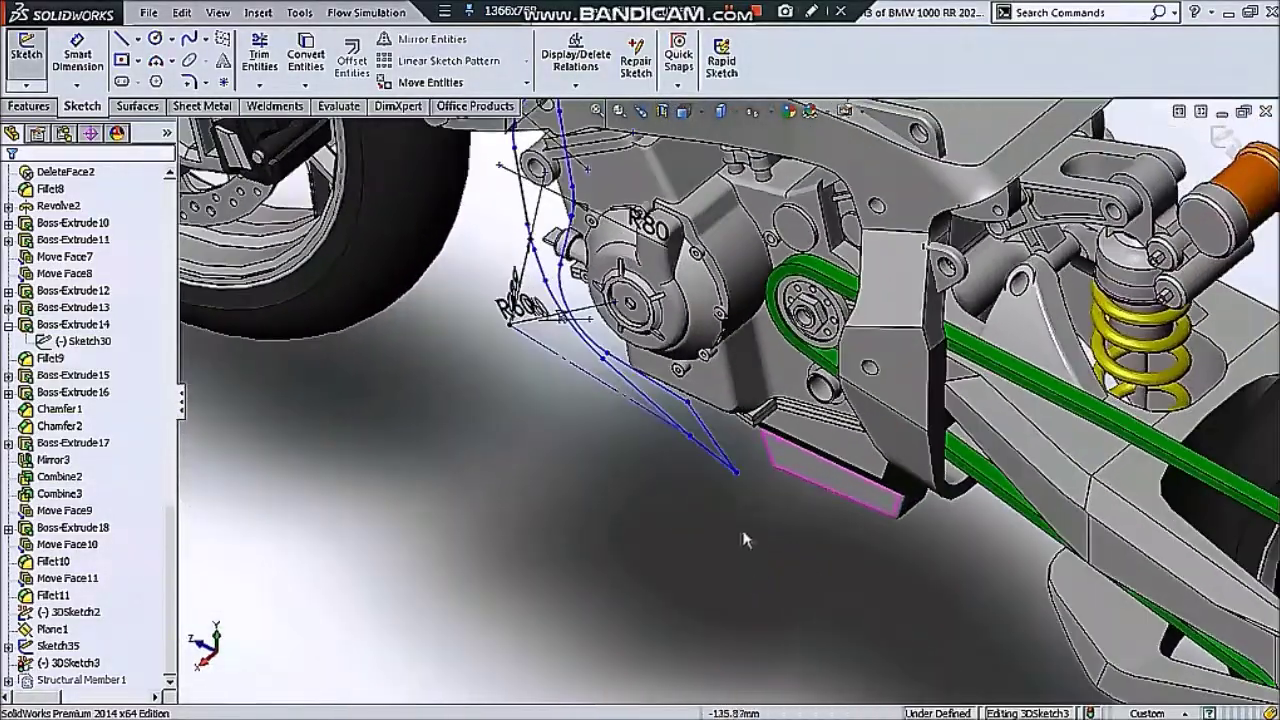
pyautogui.click(753, 474)
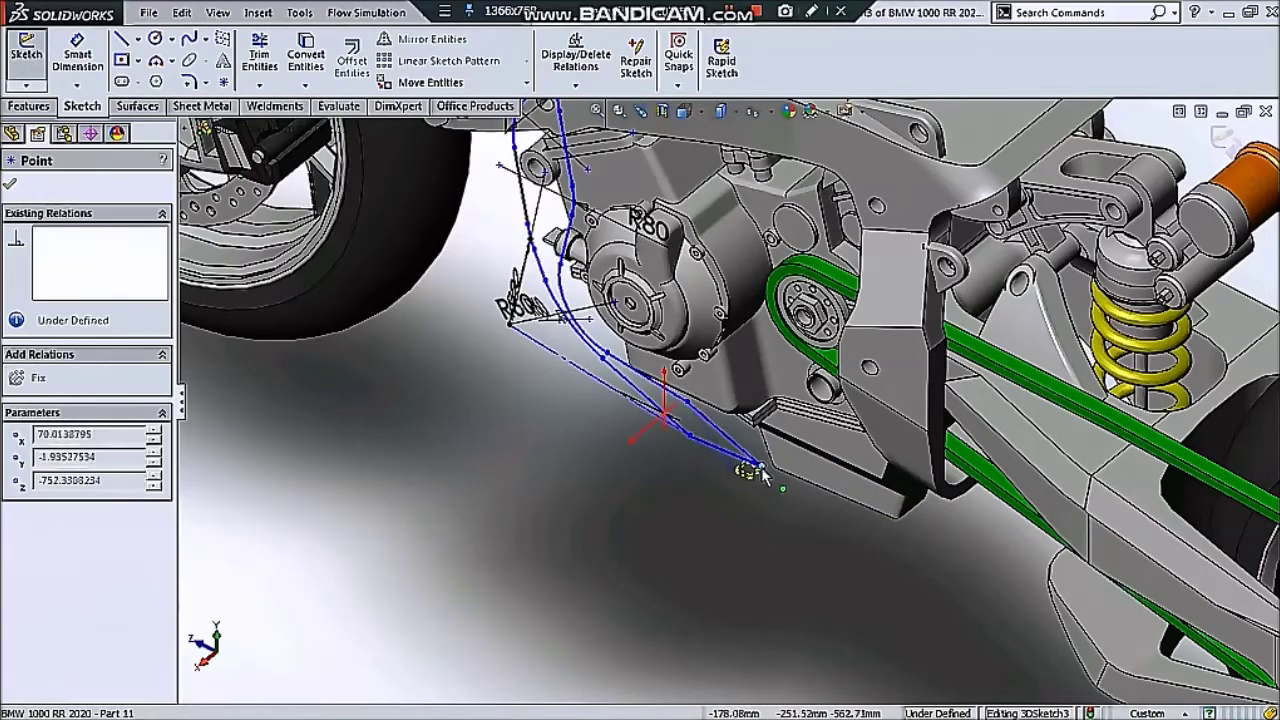
pyautogui.hotkey('ctrl', '4')
pyautogui.scroll(-3, 784, 369)
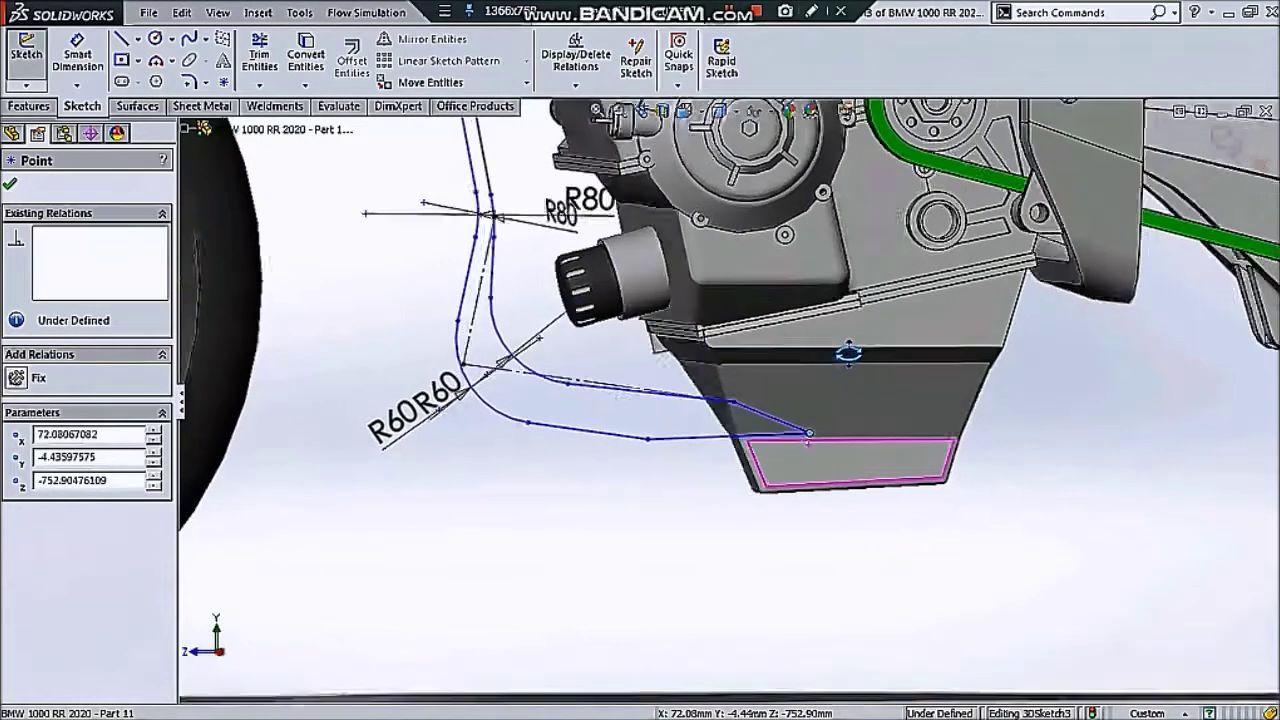
pyautogui.moveTo(784, 369); pyautogui.dragTo(748, 347, button='middle')
pyautogui.press('Escape')
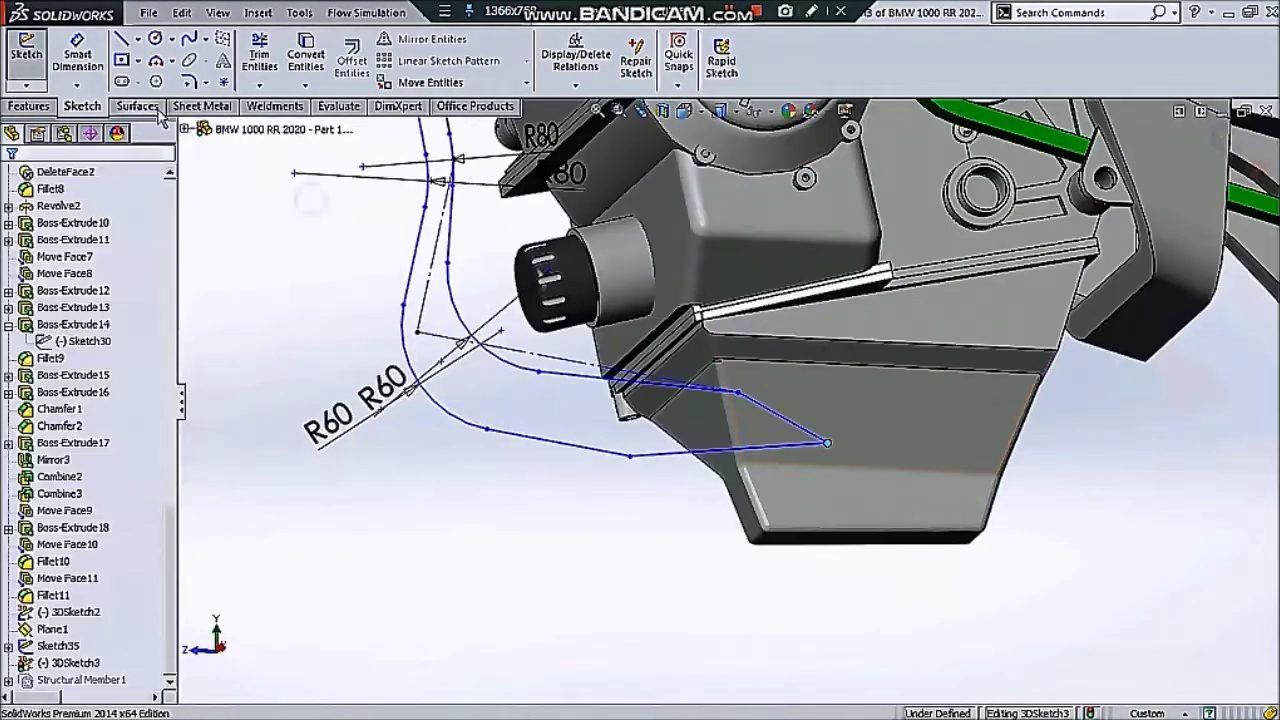
pyautogui.click(628, 452)
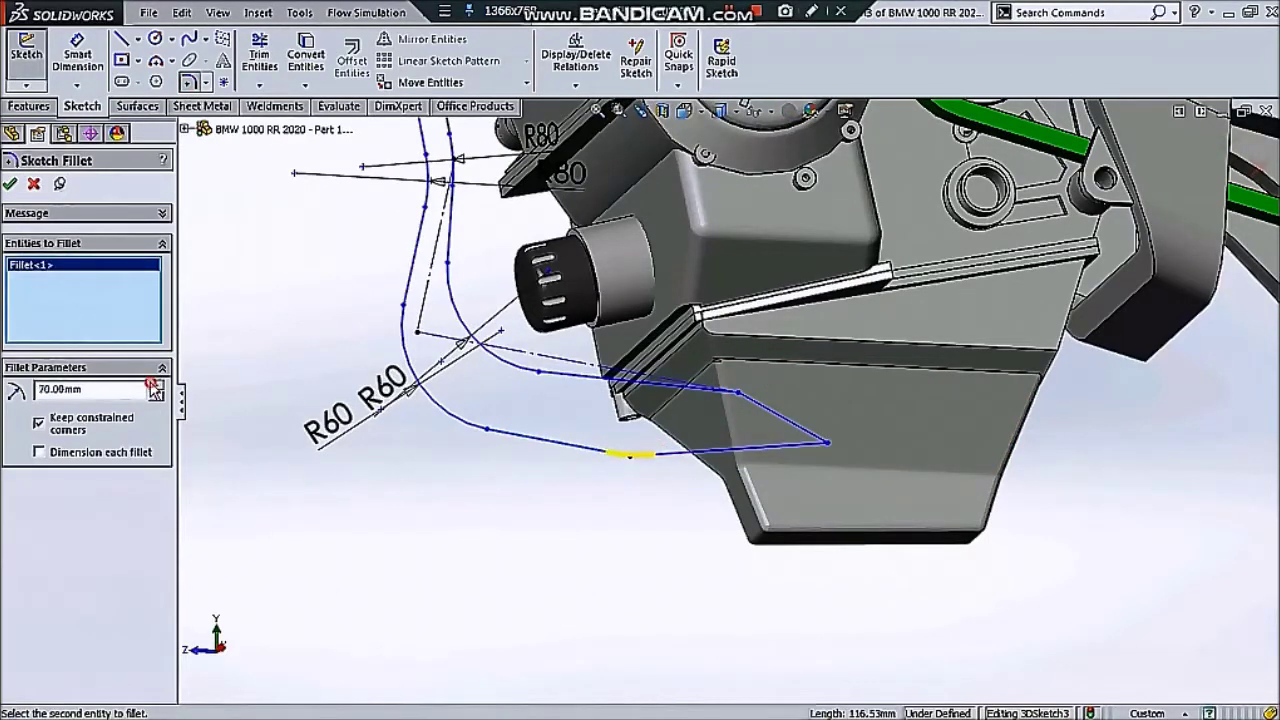
# - Pick the second corner and apply both 110 mm sketch fillets
pyautogui.click(706, 400)
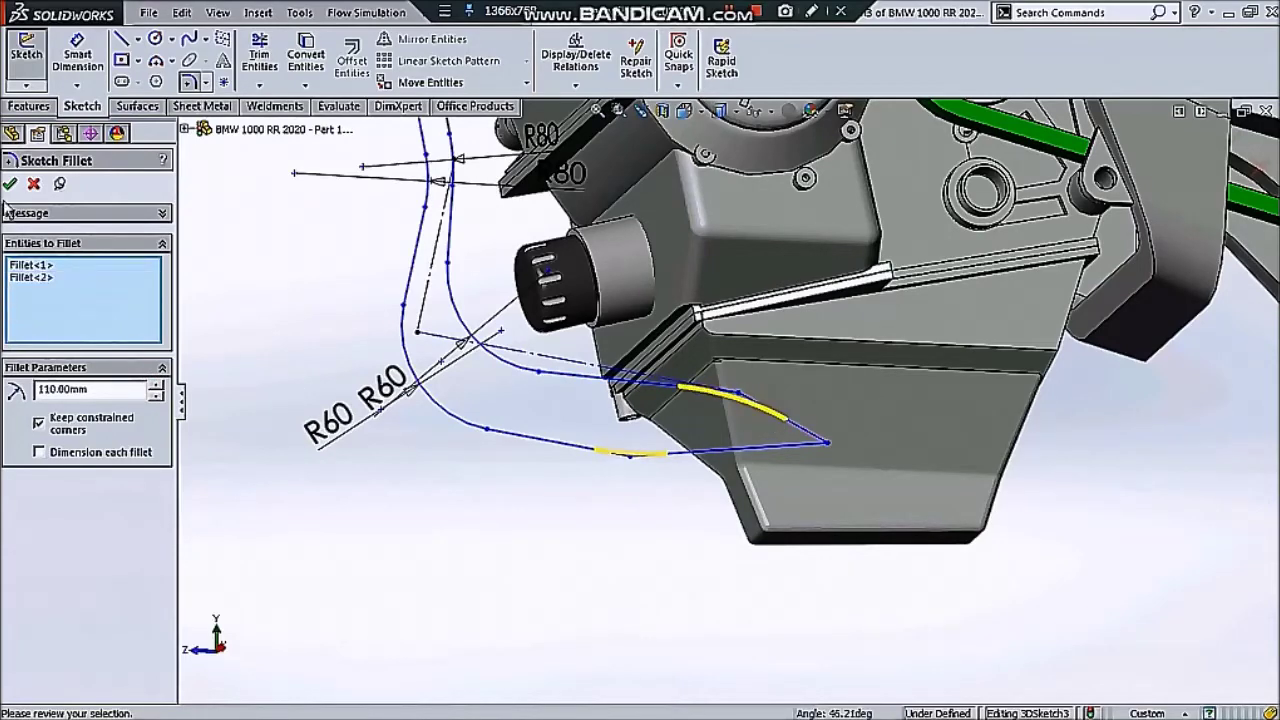
pyautogui.press('Return')
pyautogui.scroll(3, 710, 340)
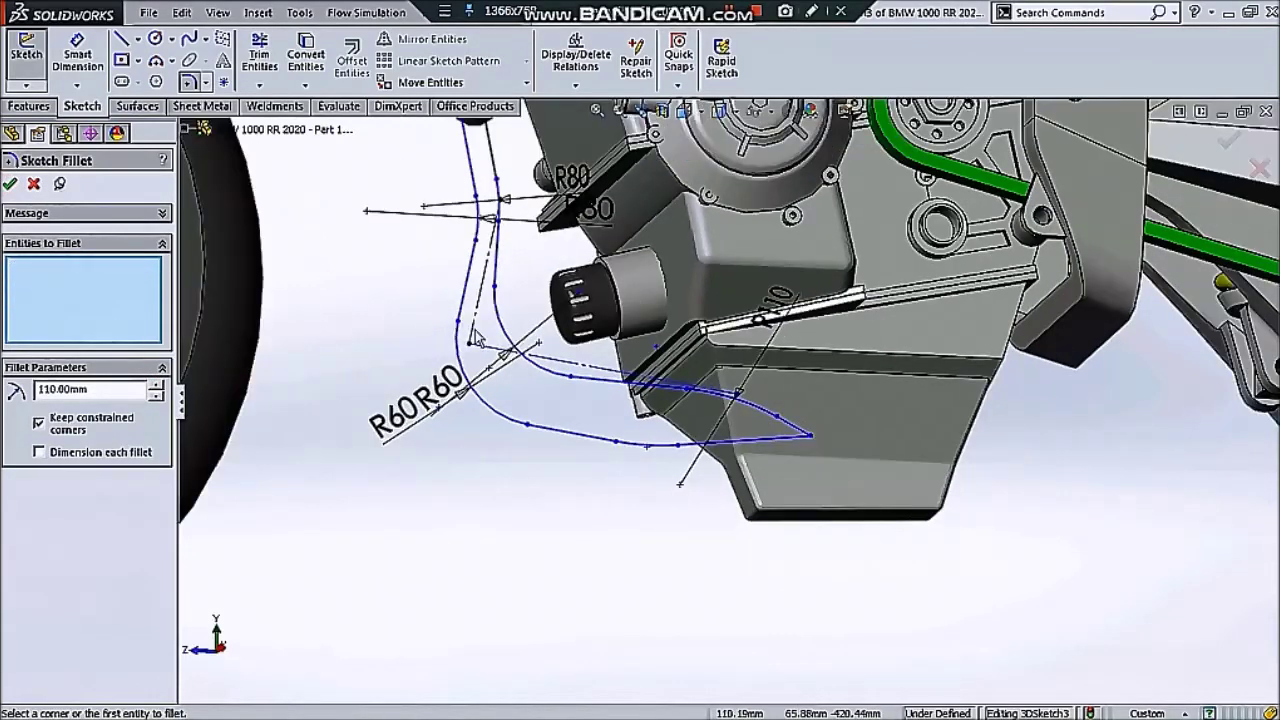
pyautogui.moveTo(708, 340)
pyautogui.mouseDown(button='middle')
pyautogui.moveTo(677, 408)
pyautogui.moveTo(694, 440)
pyautogui.mouseUp(button='middle')
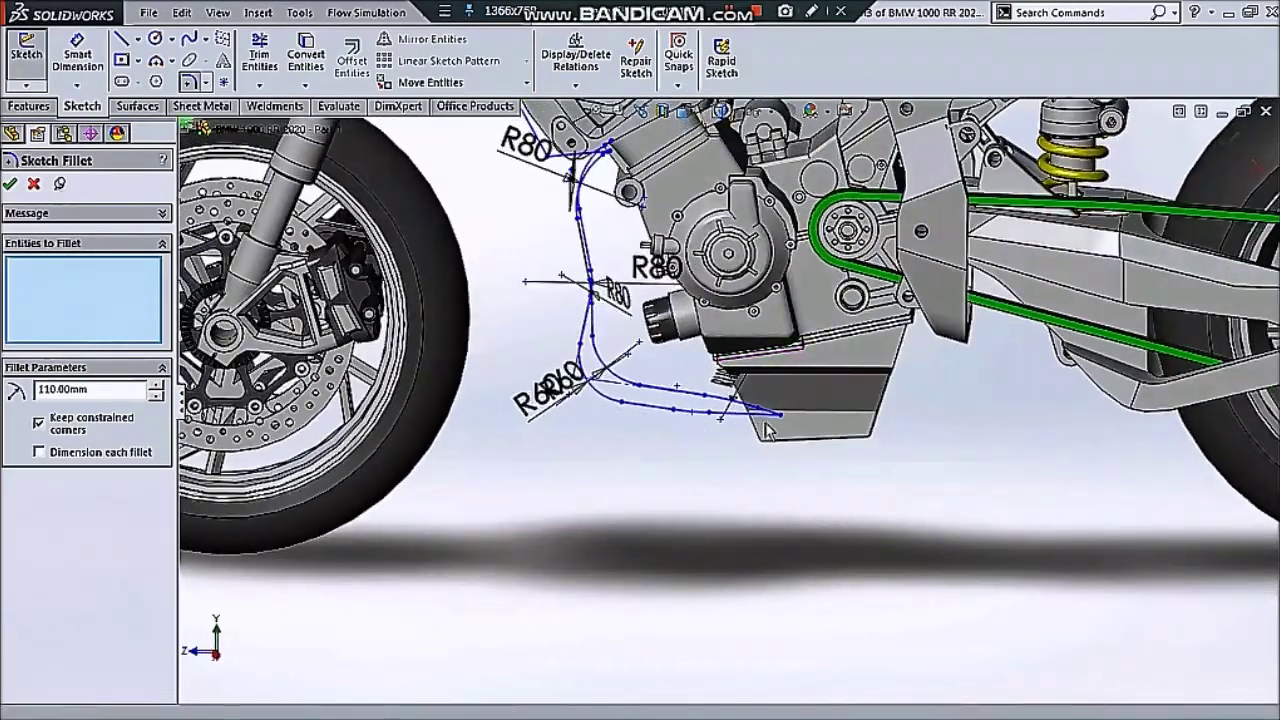
pyautogui.click(122, 38)
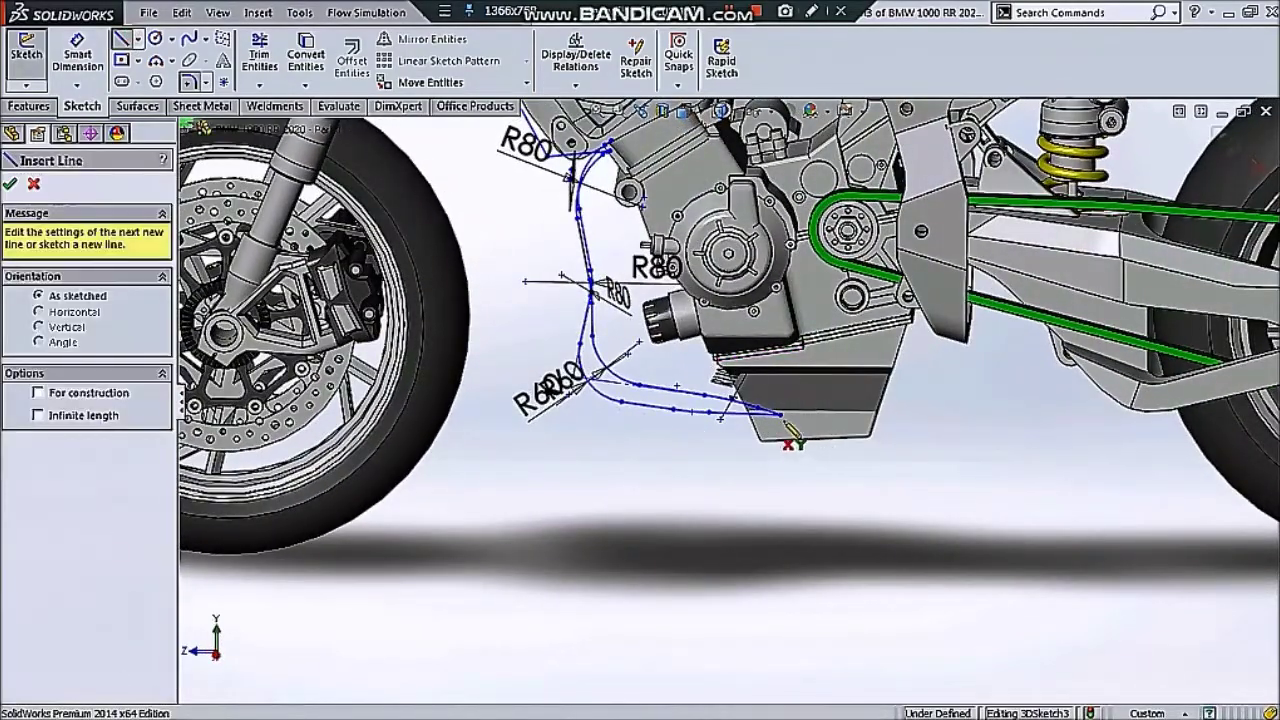
# - Draw a short line rearward from the exhaust path end under the muffler and exit the 3D sketch
pyautogui.scroll(-1, 777, 411)
pyautogui.click(775, 413)
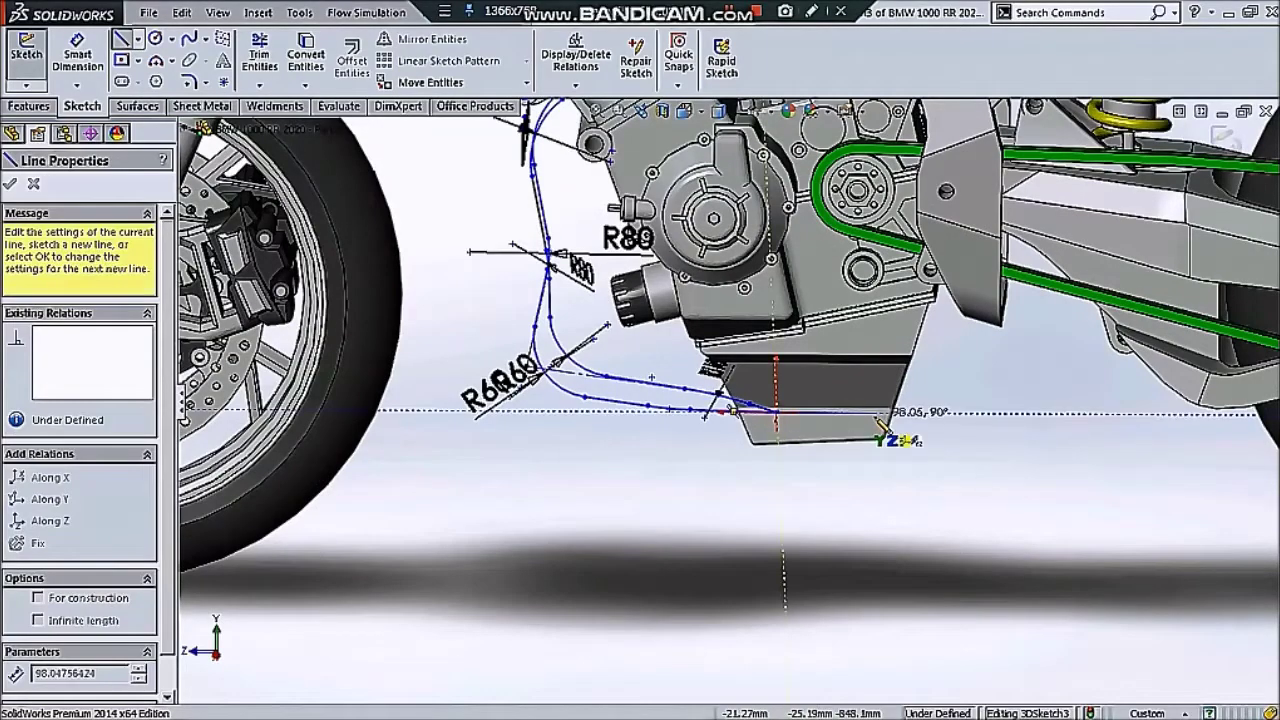
pyautogui.click(866, 413)
pyautogui.moveTo(880, 434); pyautogui.dragTo(871, 432, button='middle')
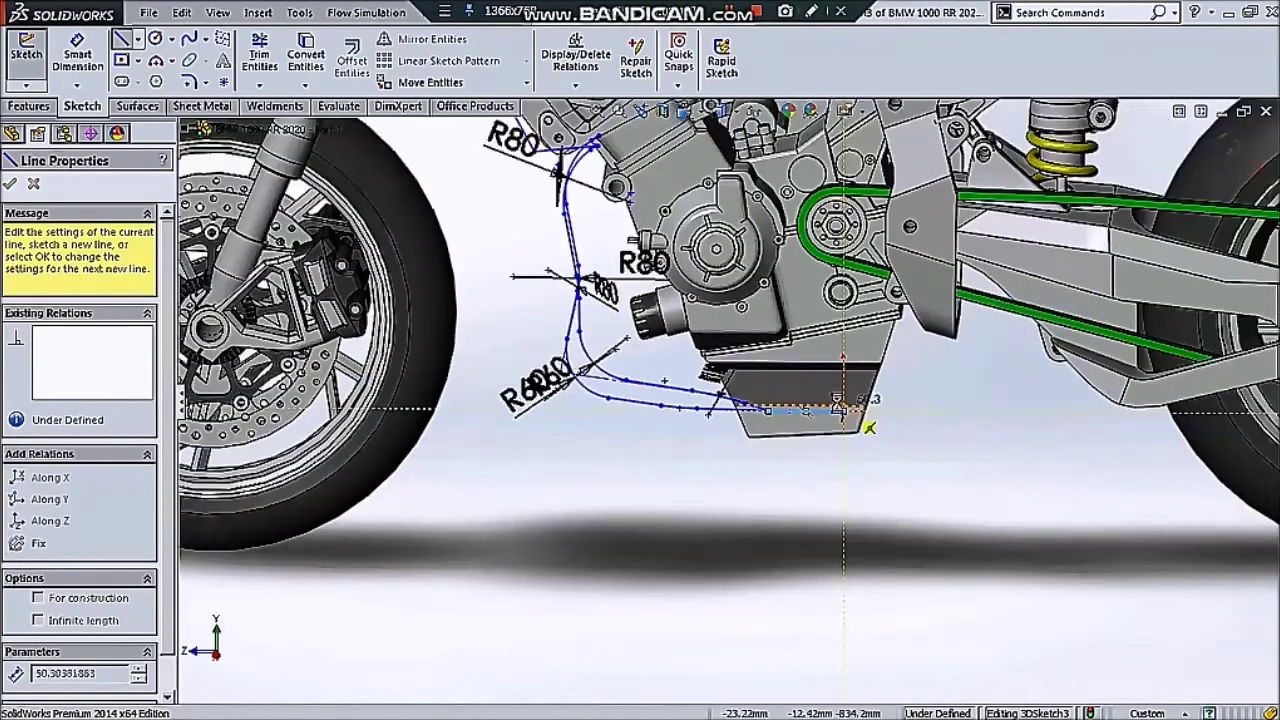
pyautogui.press('Escape')
pyautogui.press('Escape')
pyautogui.moveTo(836, 355); pyautogui.dragTo(860, 444, button='middle')
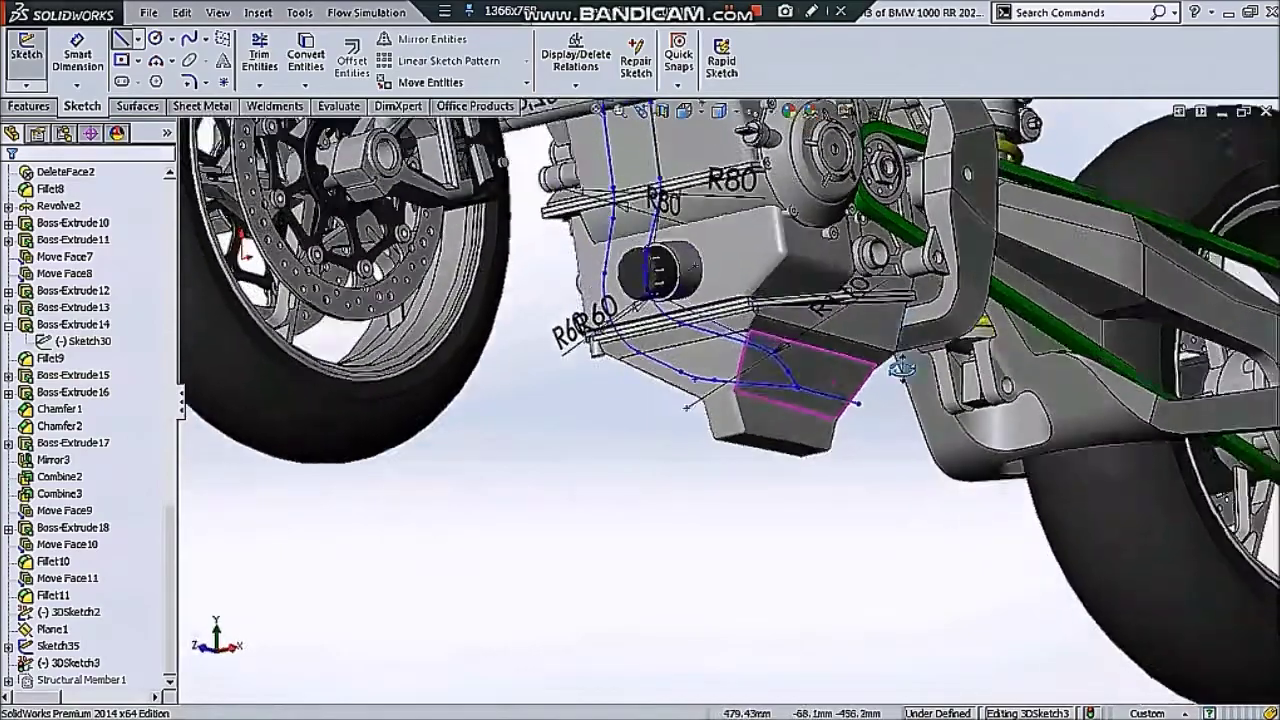
pyautogui.scroll(3, 860, 444)
pyautogui.scroll(3, 860, 444)
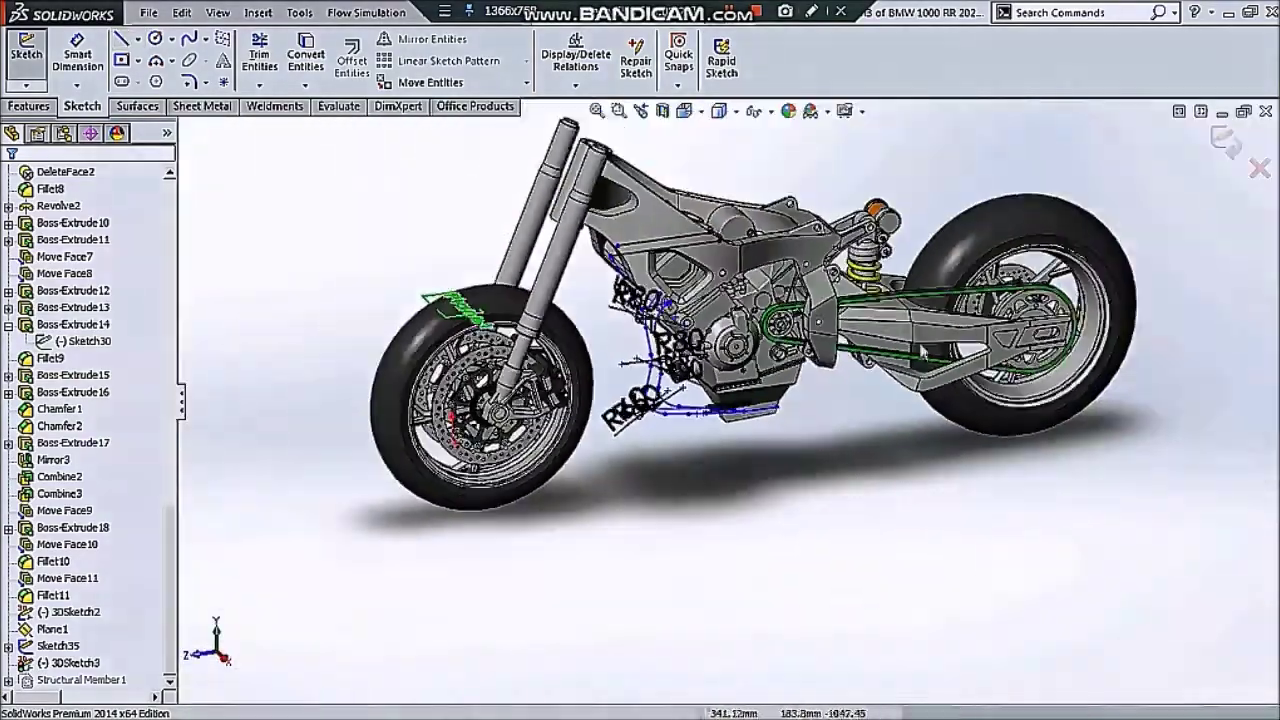
pyautogui.click(1222, 143)
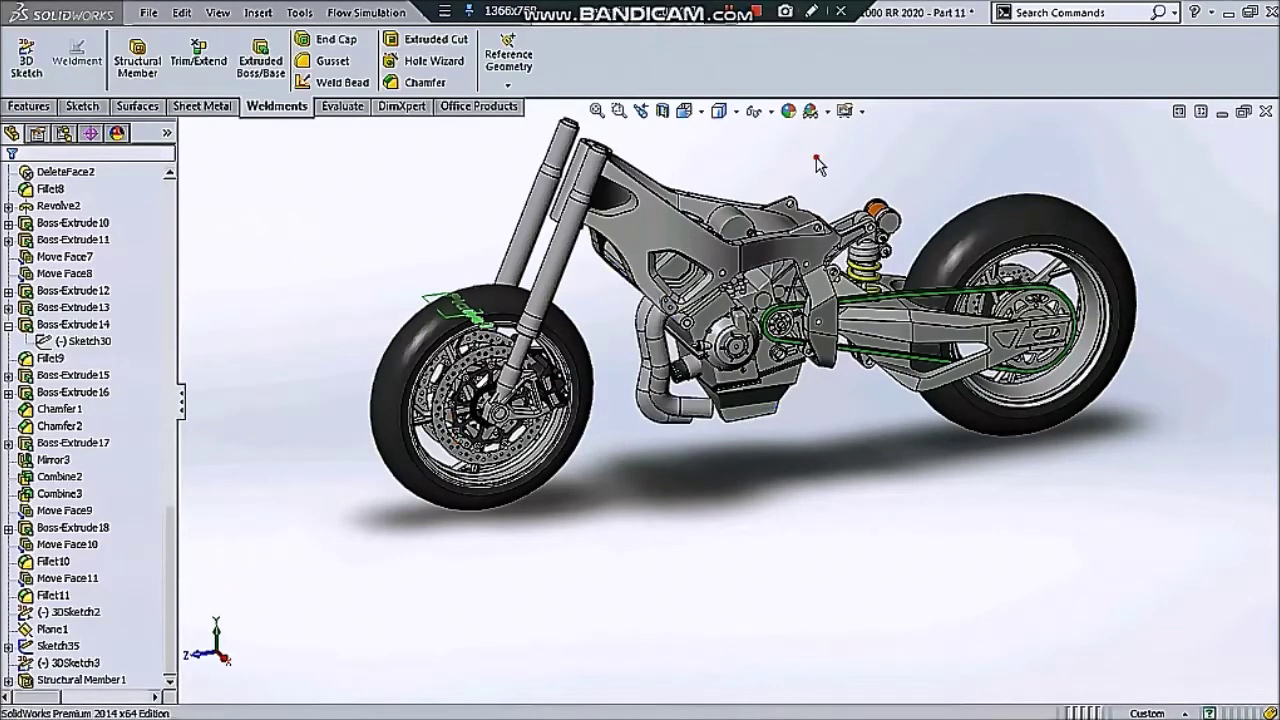
# - Make sketches visible, zoom onto the exhaust pipe end, and open Structural Member1 for editing
pyautogui.scroll(-2, 740, 230)
pyautogui.click(764, 111)
pyautogui.click(757, 252)
pyautogui.scroll(-3, 720, 380)
pyautogui.scroll(-2, 710, 335)
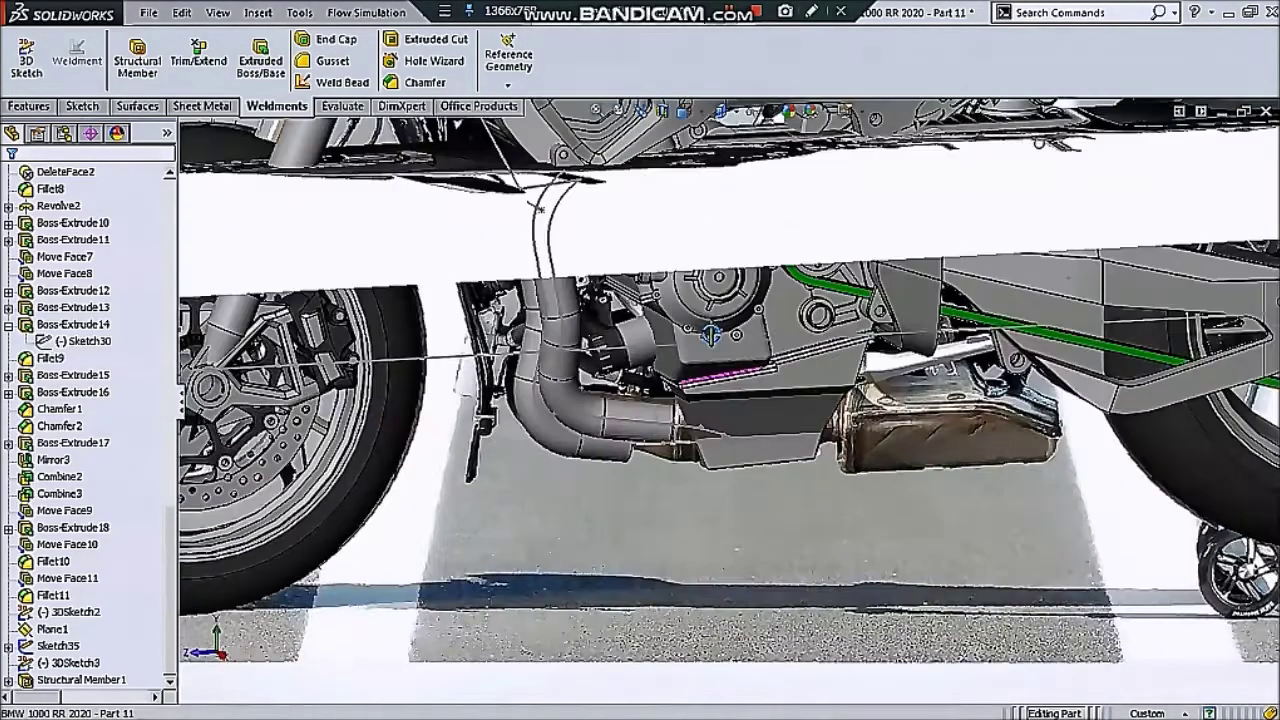
pyautogui.scroll(-3, 710, 335)
pyautogui.scroll(-2, 640, 420)
pyautogui.click(585, 462)
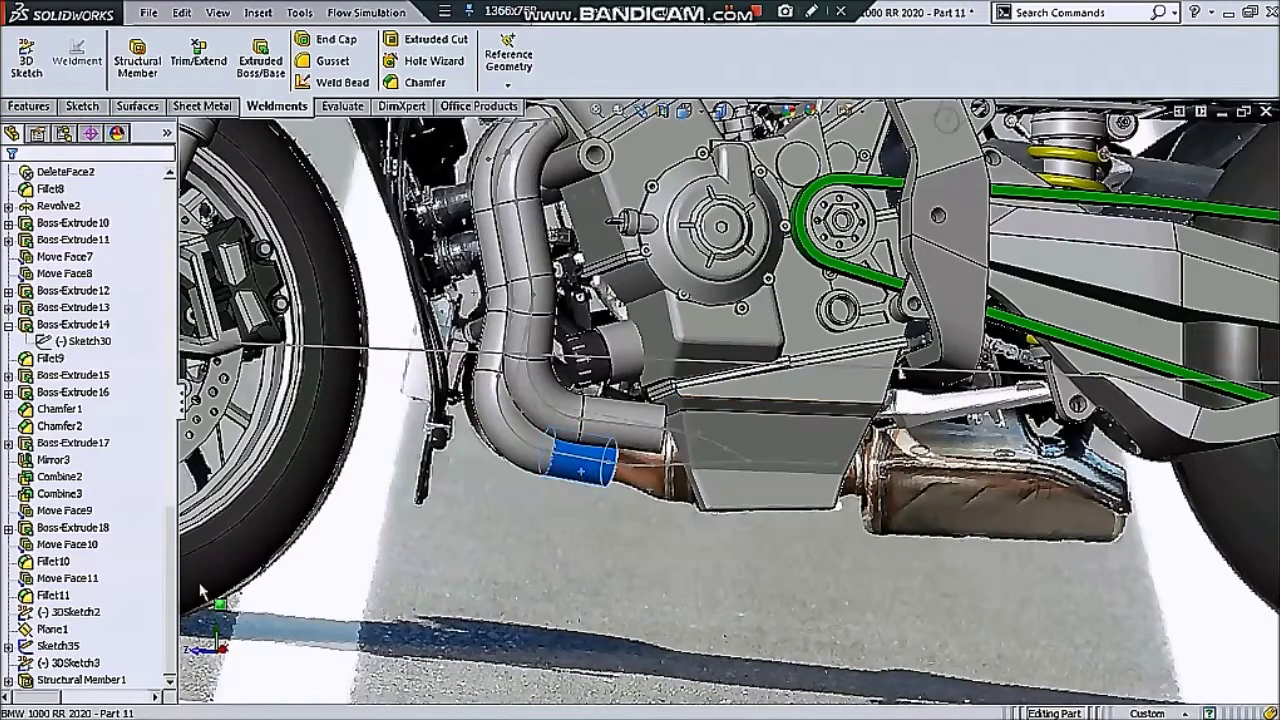
pyautogui.click(68, 680)
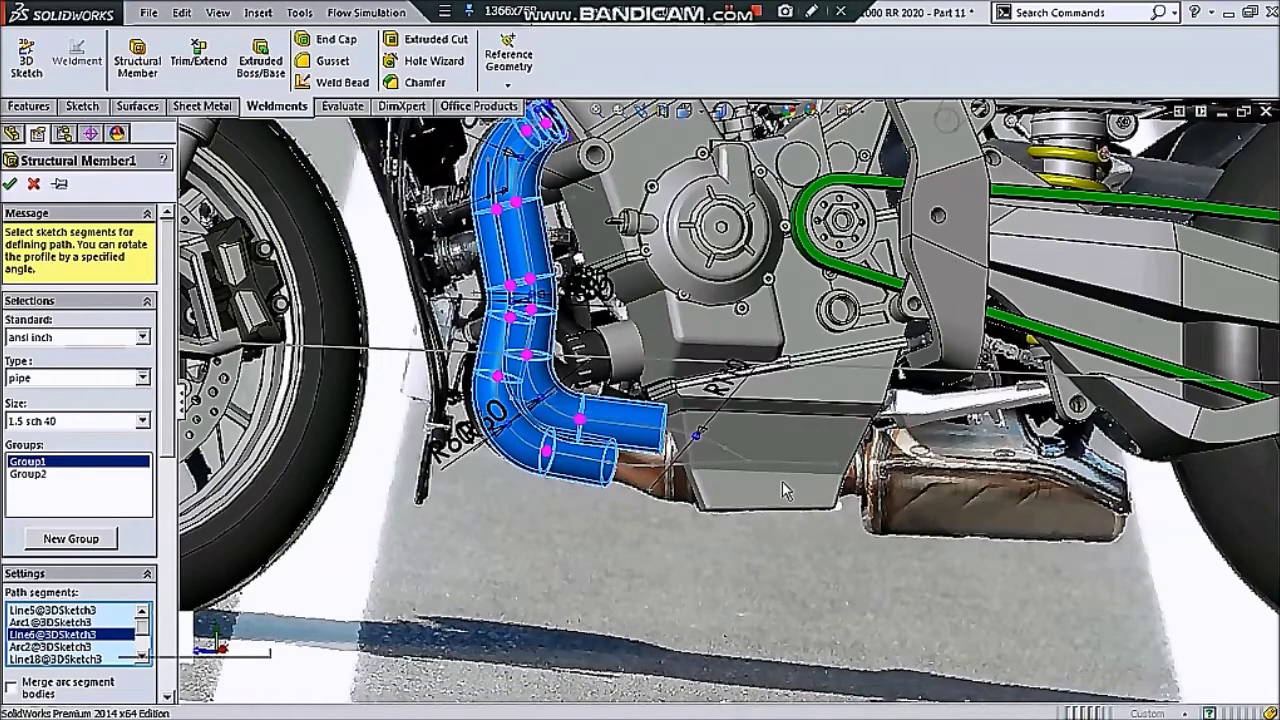
# - Extend the first pipe group along the new arc and straight lines of 3DSketch3
pyautogui.scroll(2, 714, 454)
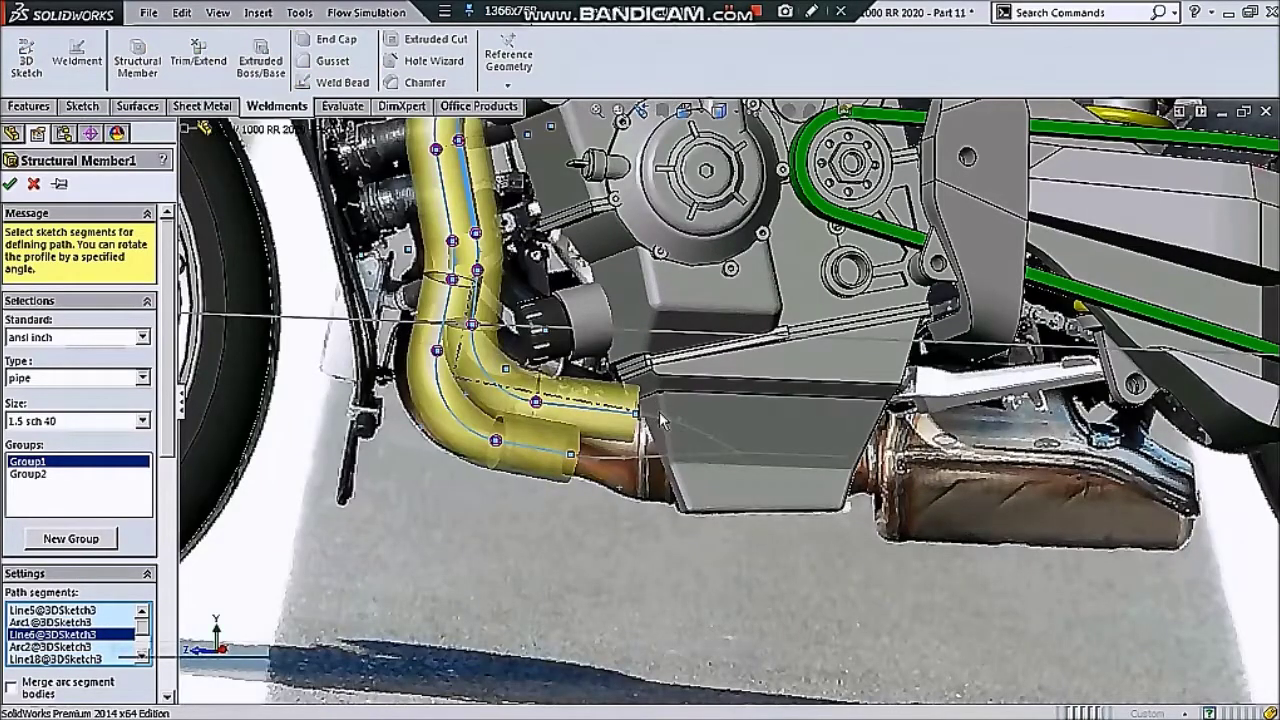
pyautogui.scroll(2, 659, 412)
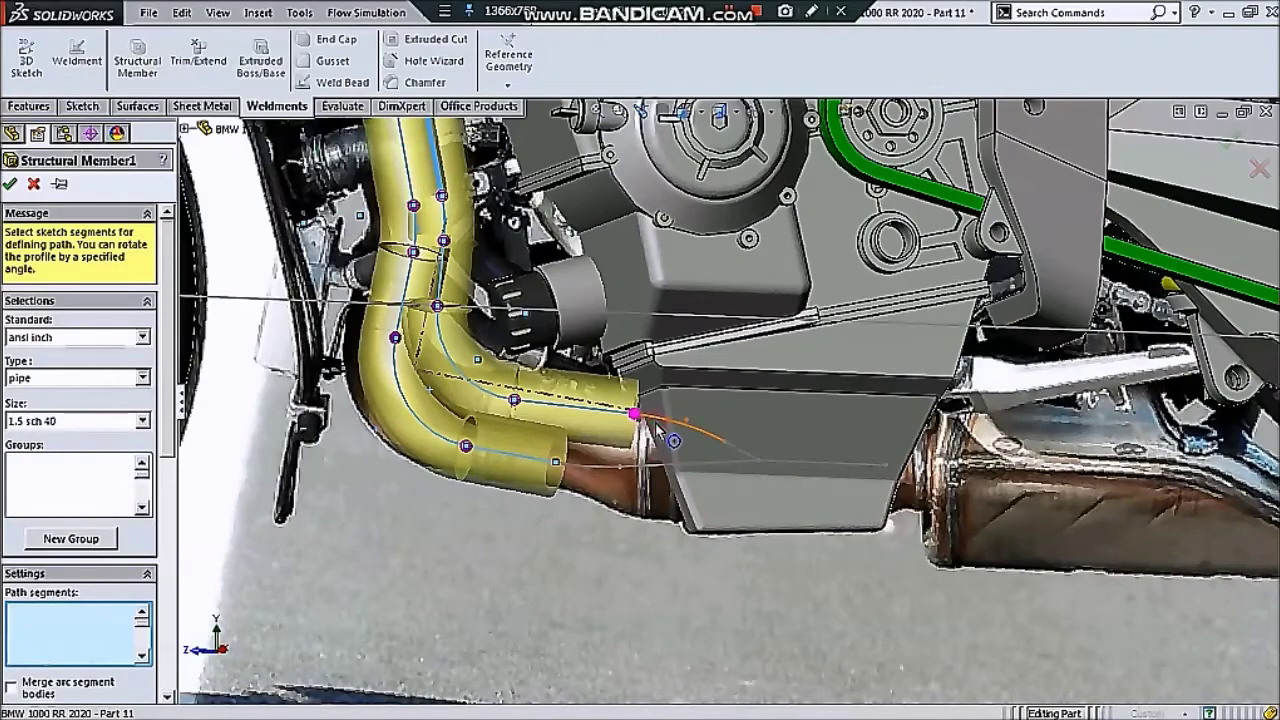
pyautogui.click(735, 460)
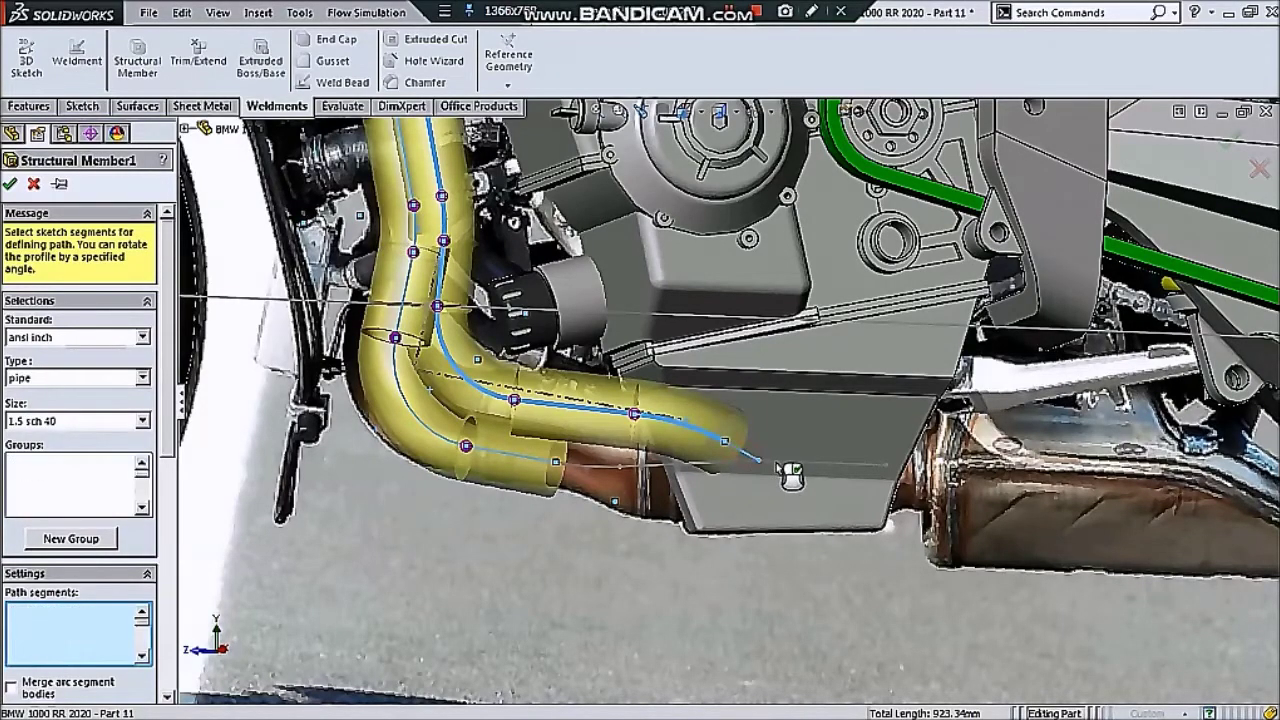
pyautogui.click(779, 463)
pyautogui.moveTo(791, 455); pyautogui.dragTo(746, 471, button='middle')
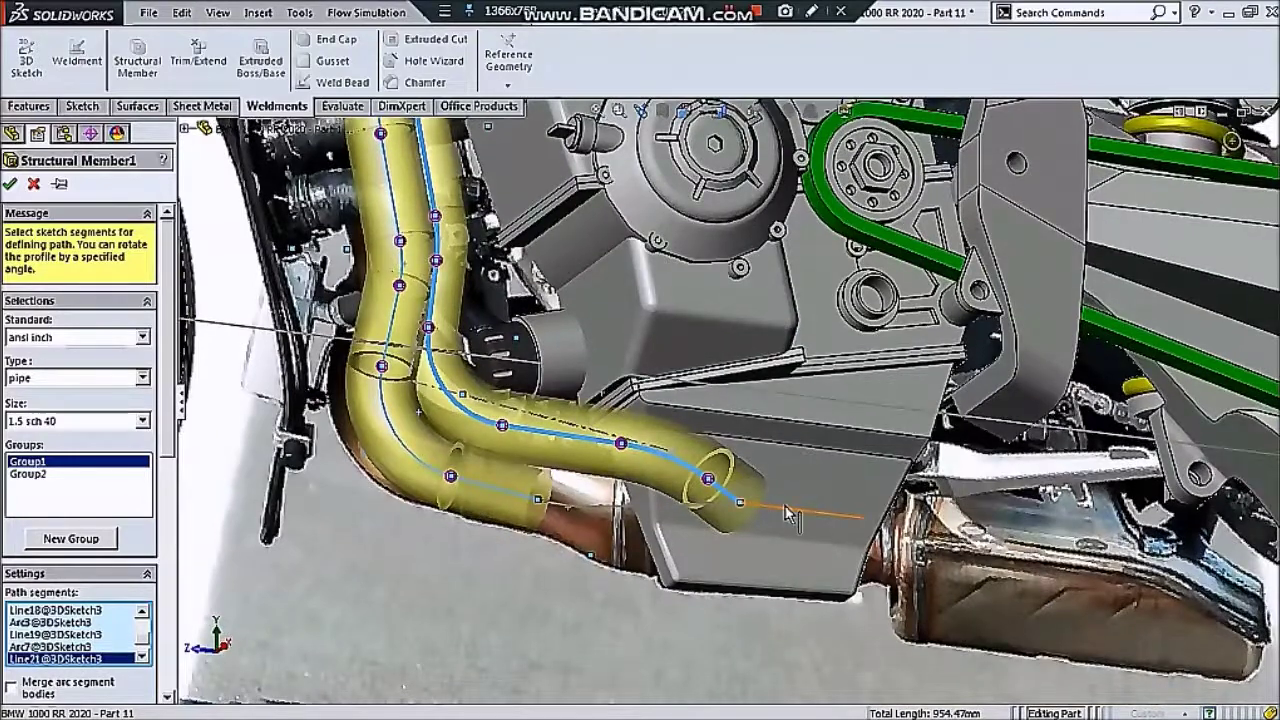
pyautogui.click(787, 510)
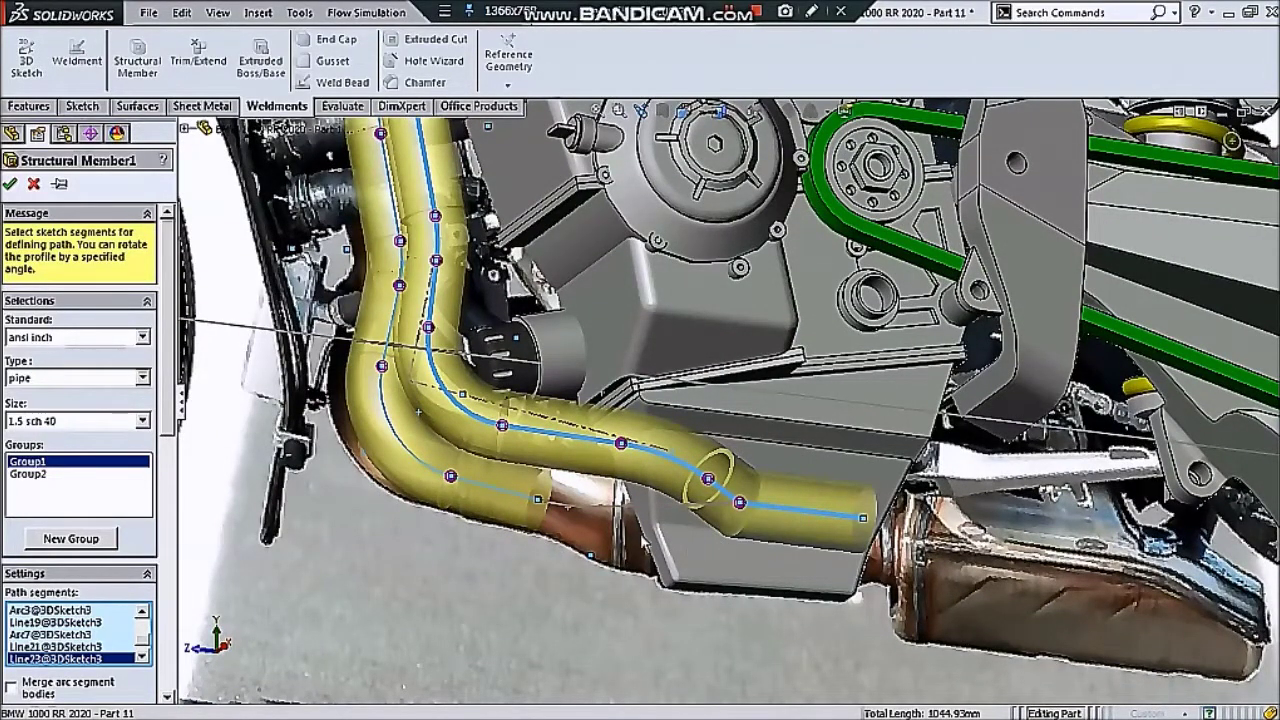
# - Add the new sketch segments to the second pipe group
pyautogui.click(62, 492)
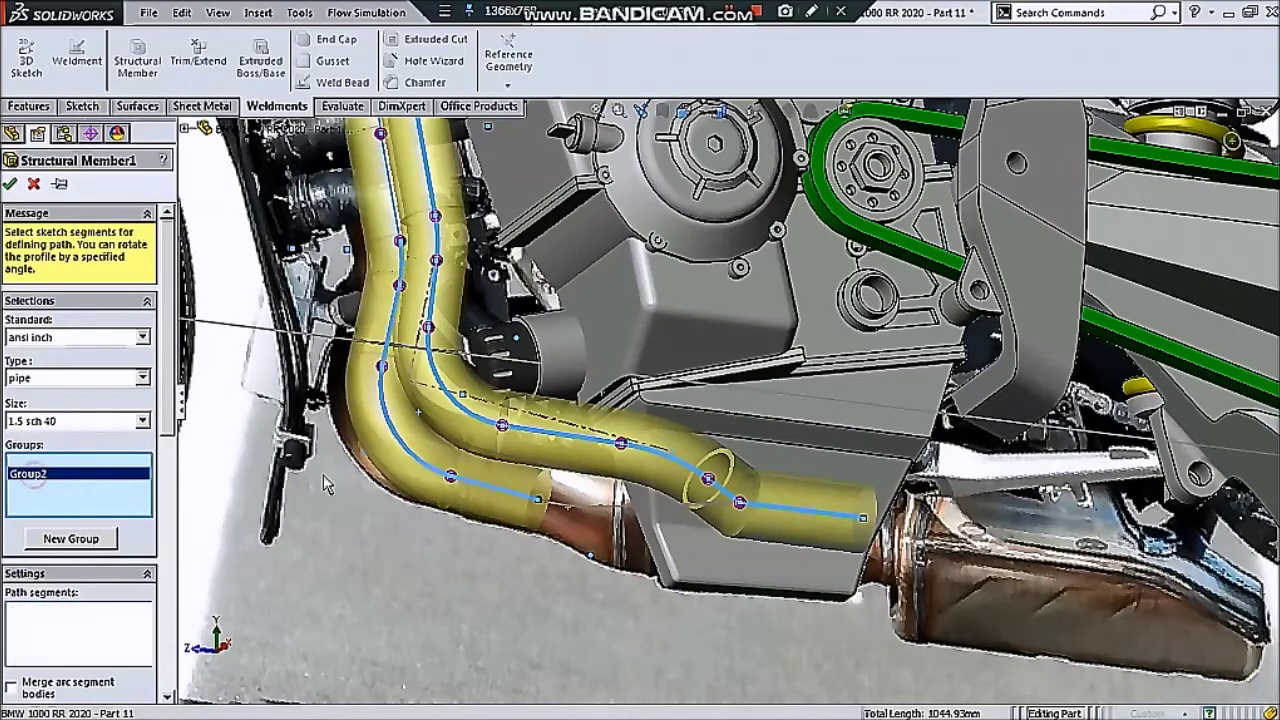
pyautogui.click(578, 508)
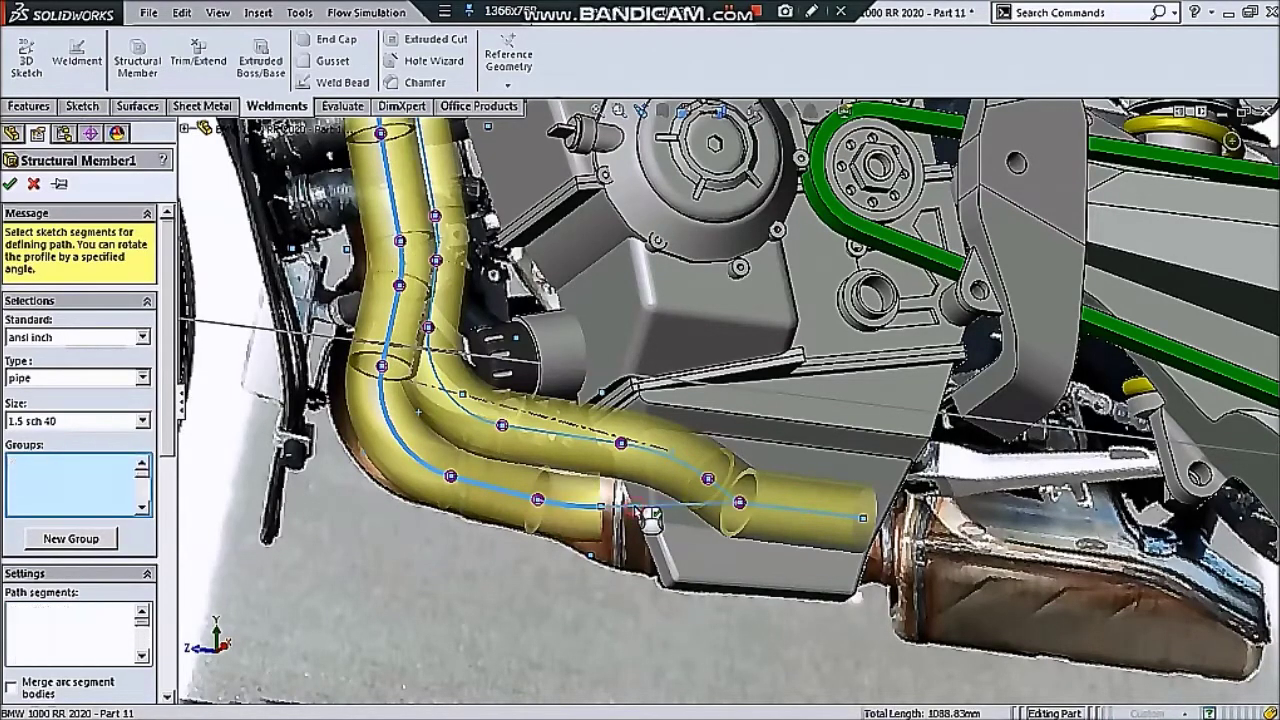
pyautogui.click(783, 527)
pyautogui.scroll(3, 785, 535)
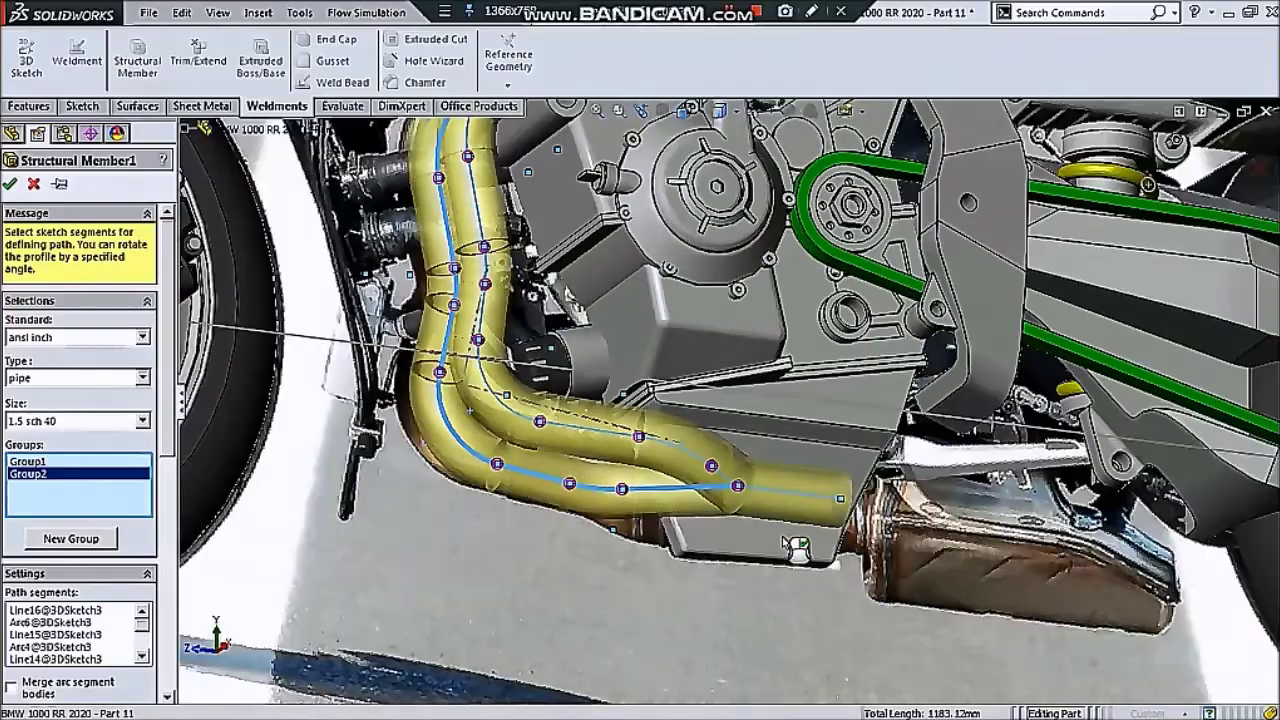
pyautogui.scroll(3, 787, 543)
pyautogui.moveTo(786, 543); pyautogui.dragTo(732, 600, button='middle')
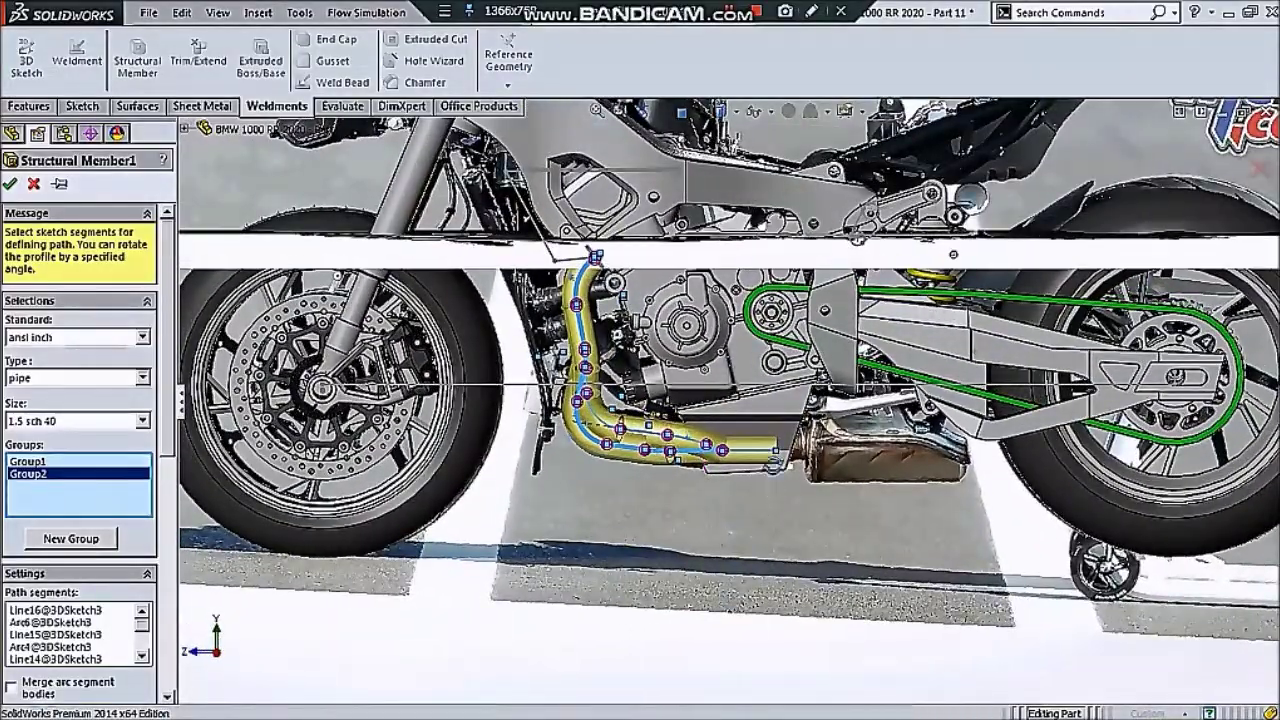
pyautogui.moveTo(732, 511); pyautogui.dragTo(735, 580, button='middle')
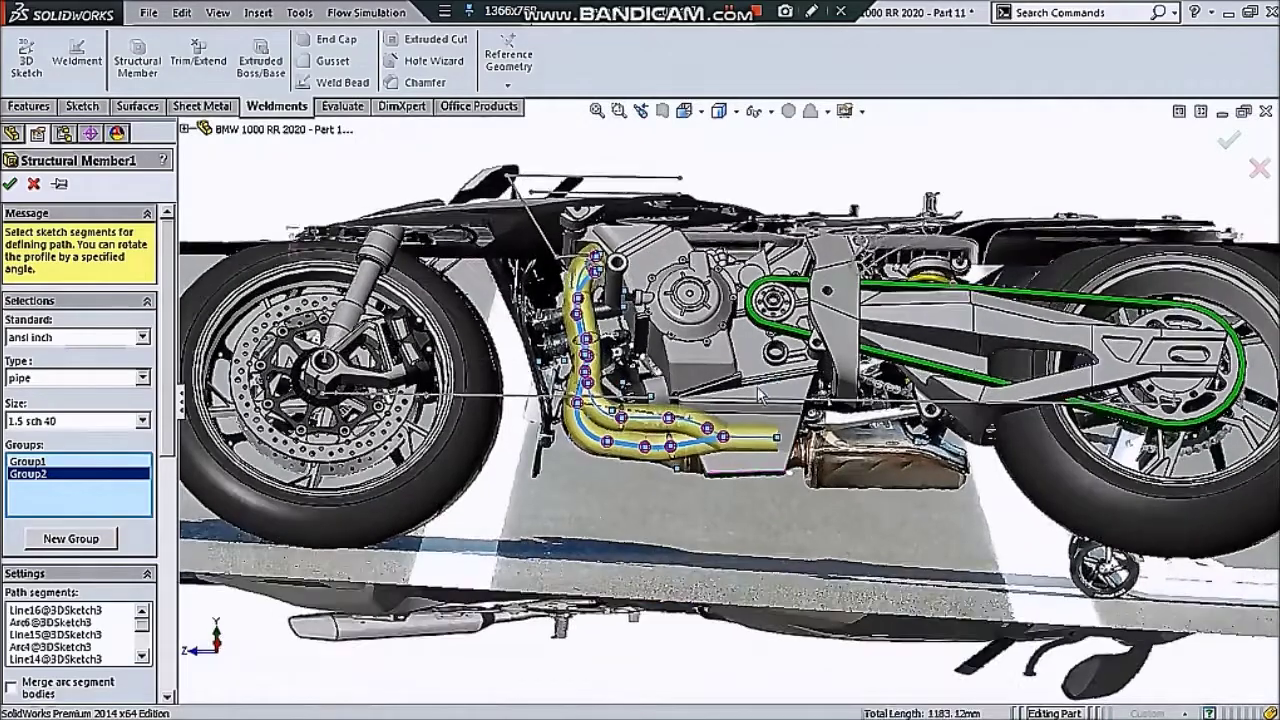
pyautogui.scroll(-2, 760, 397)
pyautogui.scroll(-2, 802, 422)
pyautogui.scroll(-1, 802, 422)
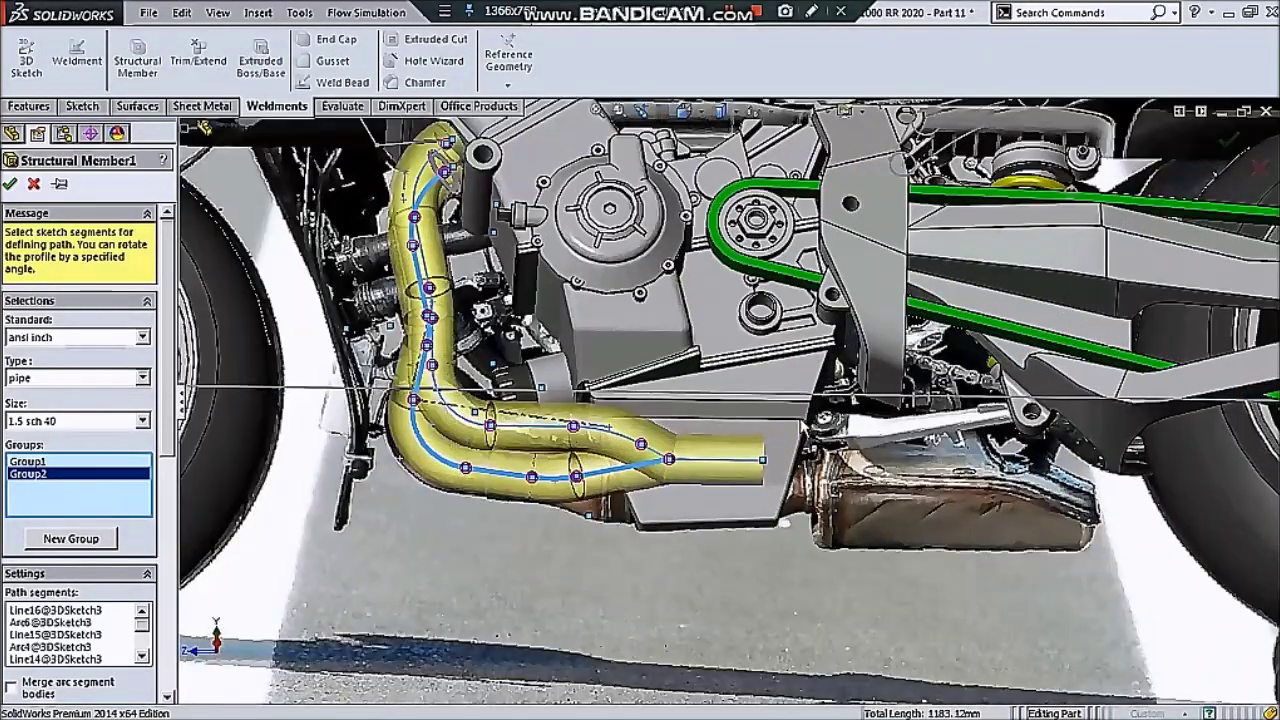
pyautogui.press('Return')
# - Move the final straight line from Group2 to Group1 and accept the 1183.12 mm pipes
pyautogui.click(762, 484)
pyautogui.scroll(-1, 755, 478)
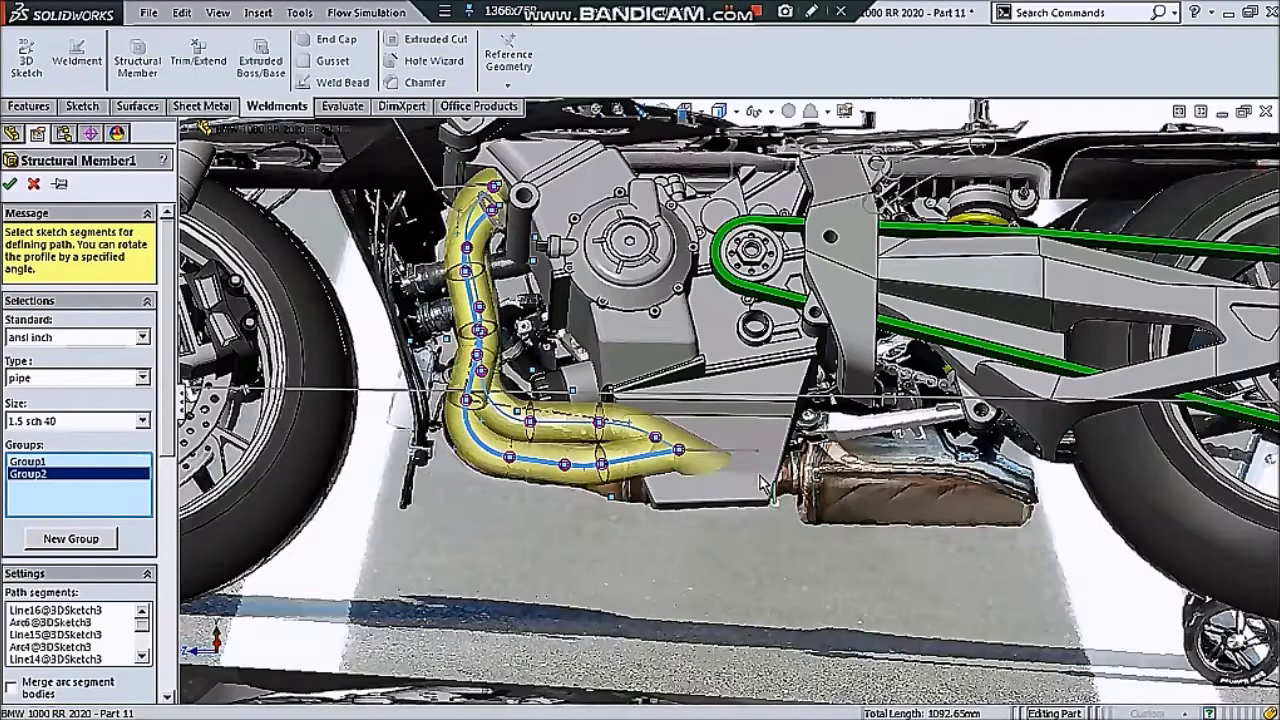
pyautogui.scroll(-1, 735, 470)
pyautogui.click(707, 448)
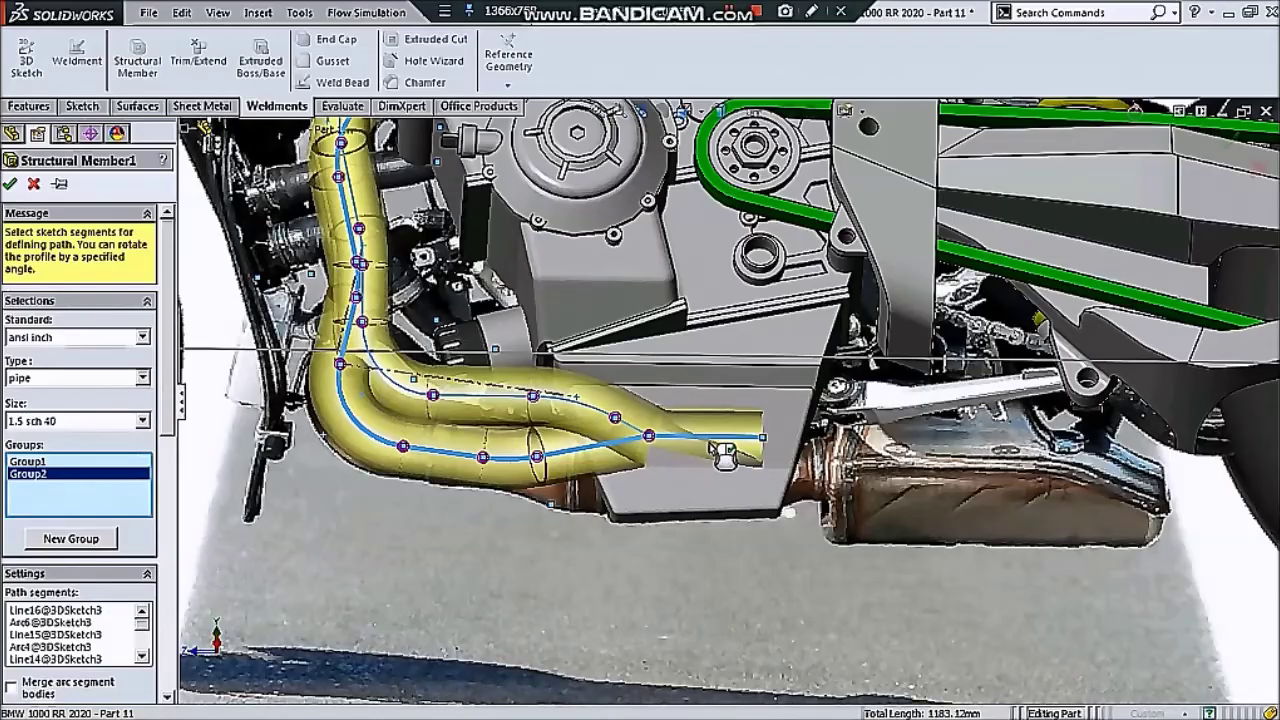
pyautogui.scroll(-2, 716, 460)
pyautogui.moveTo(714, 443)
pyautogui.mouseDown(button='middle')
pyautogui.moveTo(714, 374)
pyautogui.moveTo(771, 357)
pyautogui.moveTo(791, 369)
pyautogui.moveTo(766, 366)
pyautogui.mouseUp(button='middle')
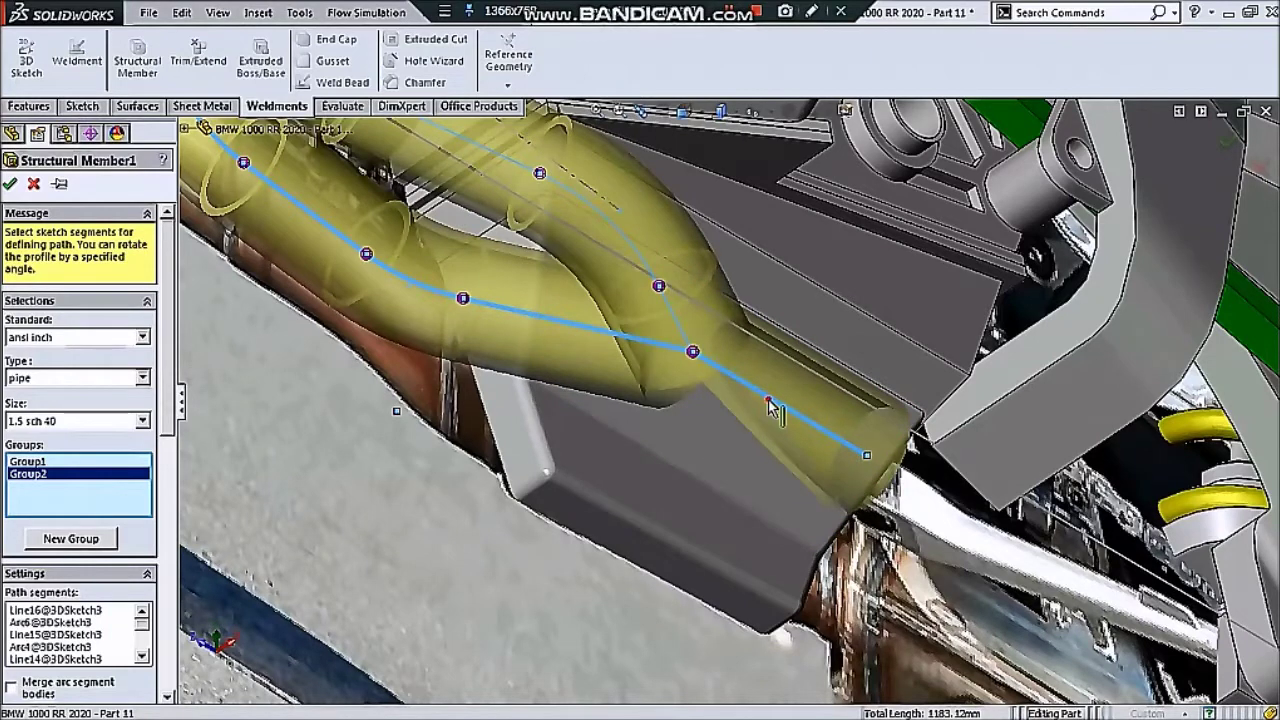
pyautogui.click(60, 484)
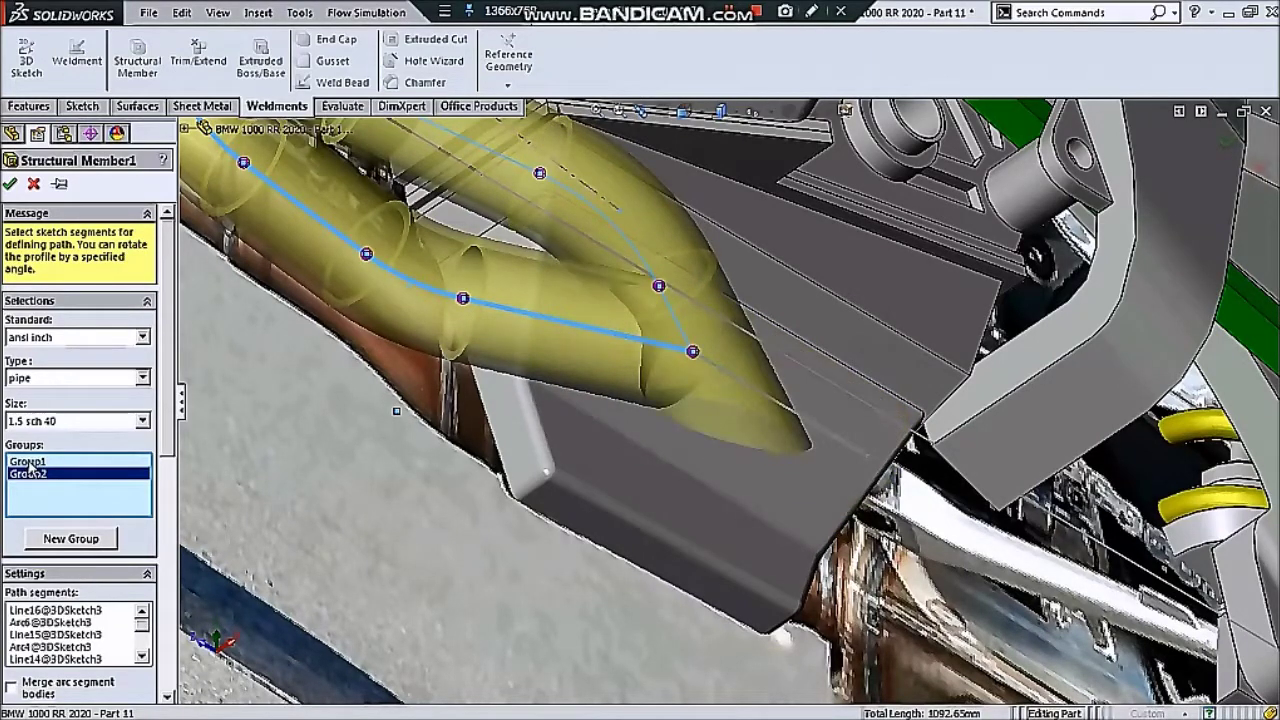
pyautogui.click(28, 461)
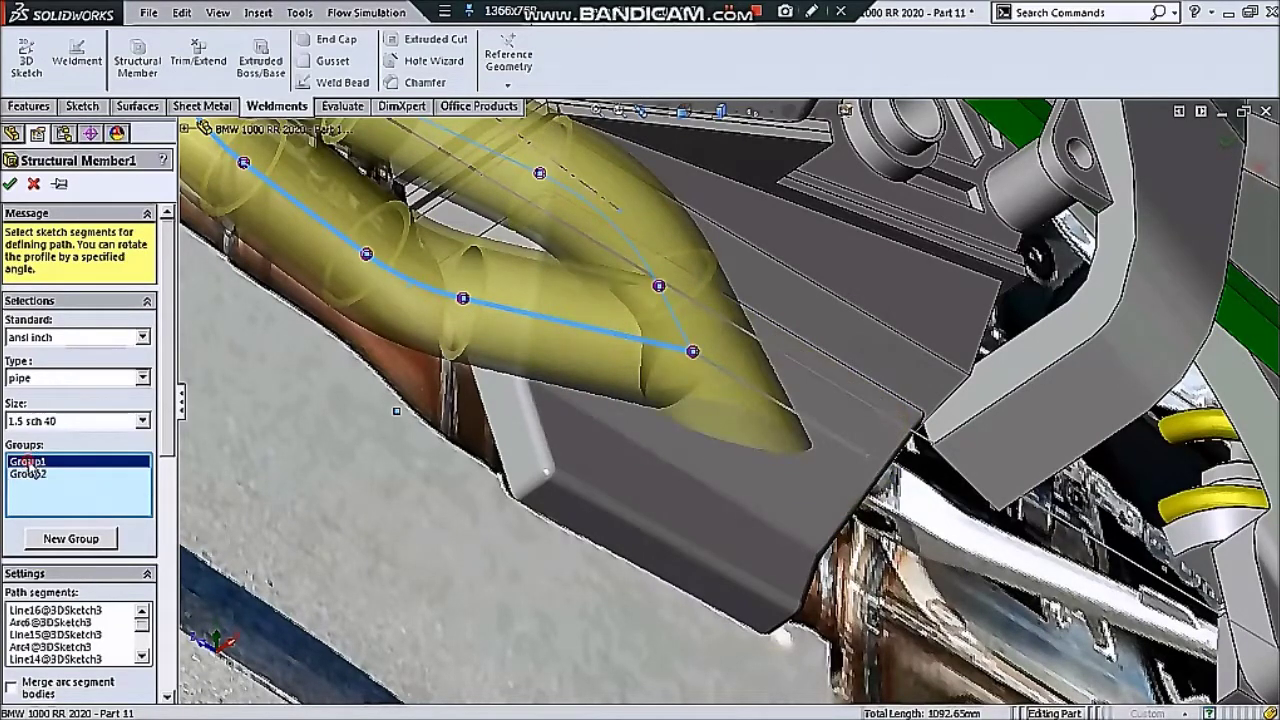
pyautogui.click(732, 376)
pyautogui.scroll(4, 705, 456)
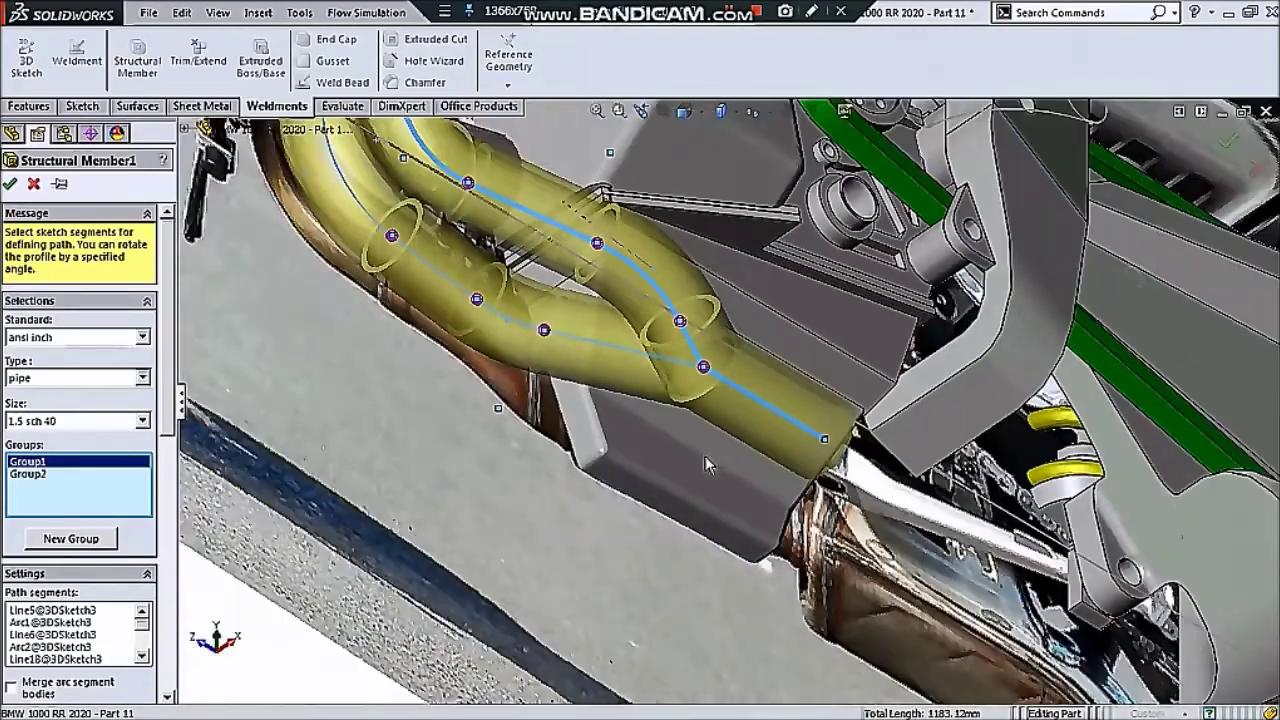
pyautogui.hotkey('ctrl', '2')
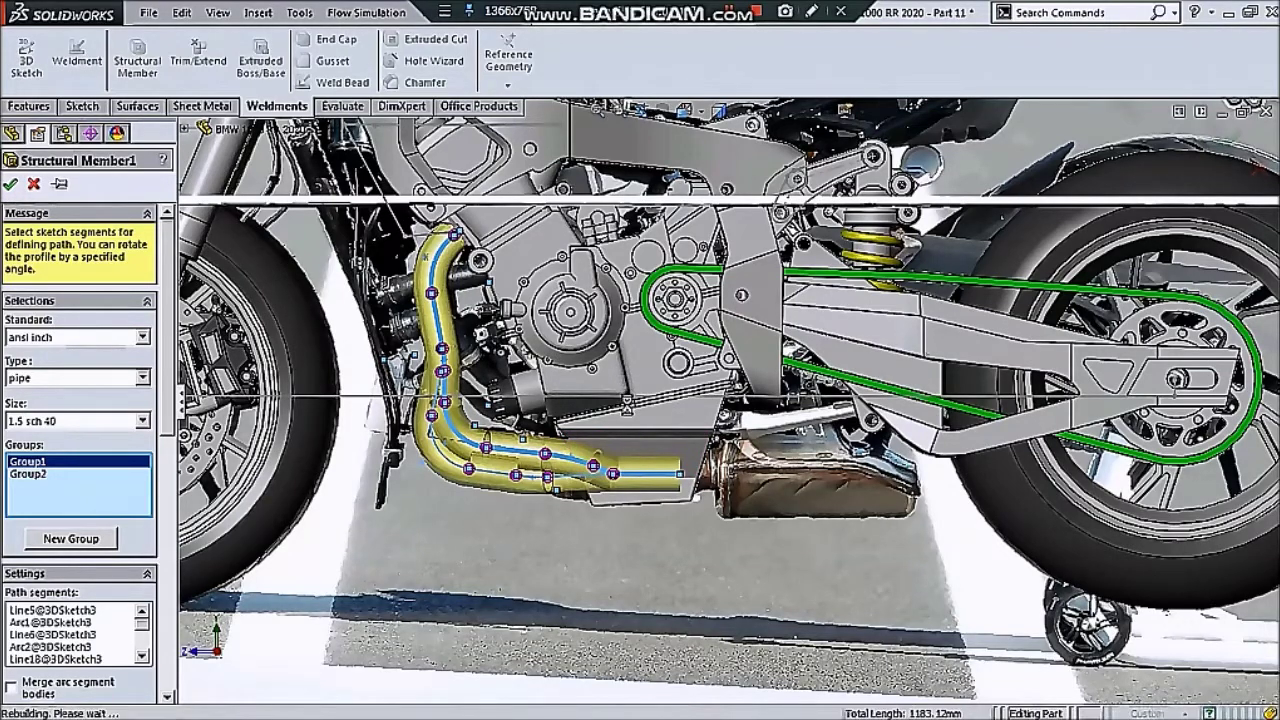
pyautogui.press('Return')
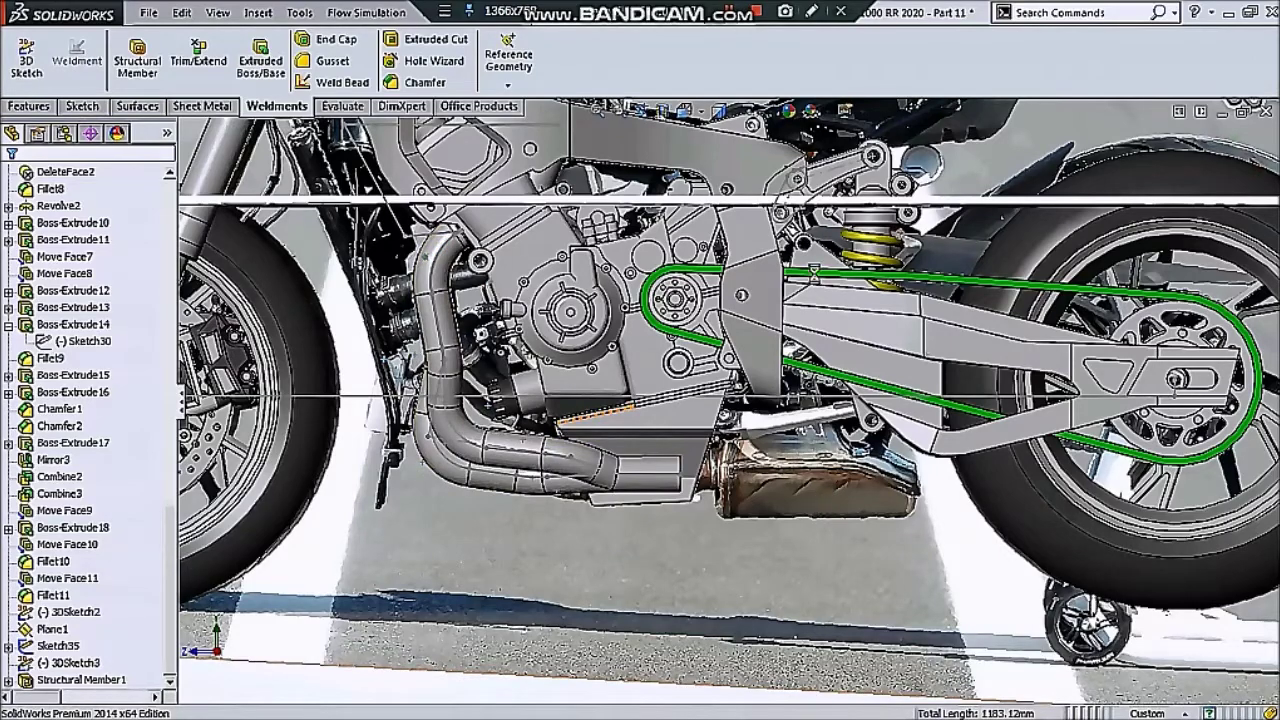
# - Zoom in on the pipe ends and select the 90.46 mm end line of 3DSketch3
pyautogui.scroll(5, 702, 338)
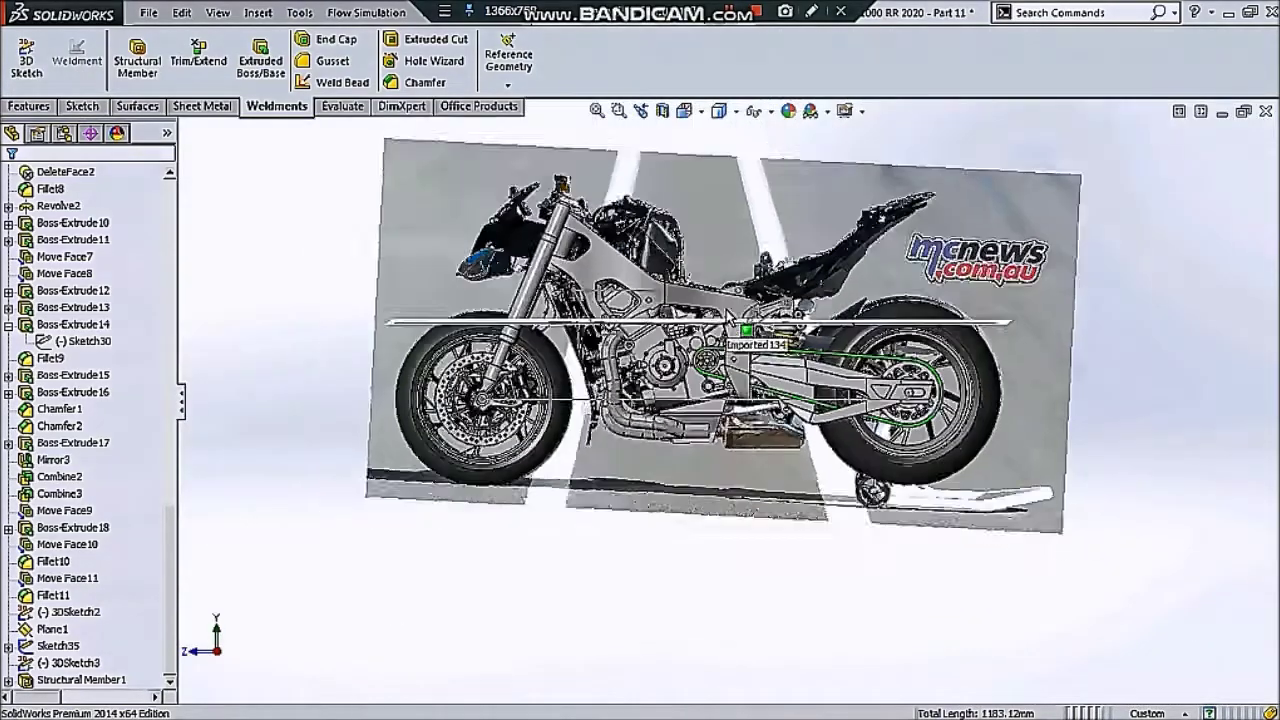
pyautogui.scroll(-3, 656, 432)
pyautogui.scroll(-2, 656, 432)
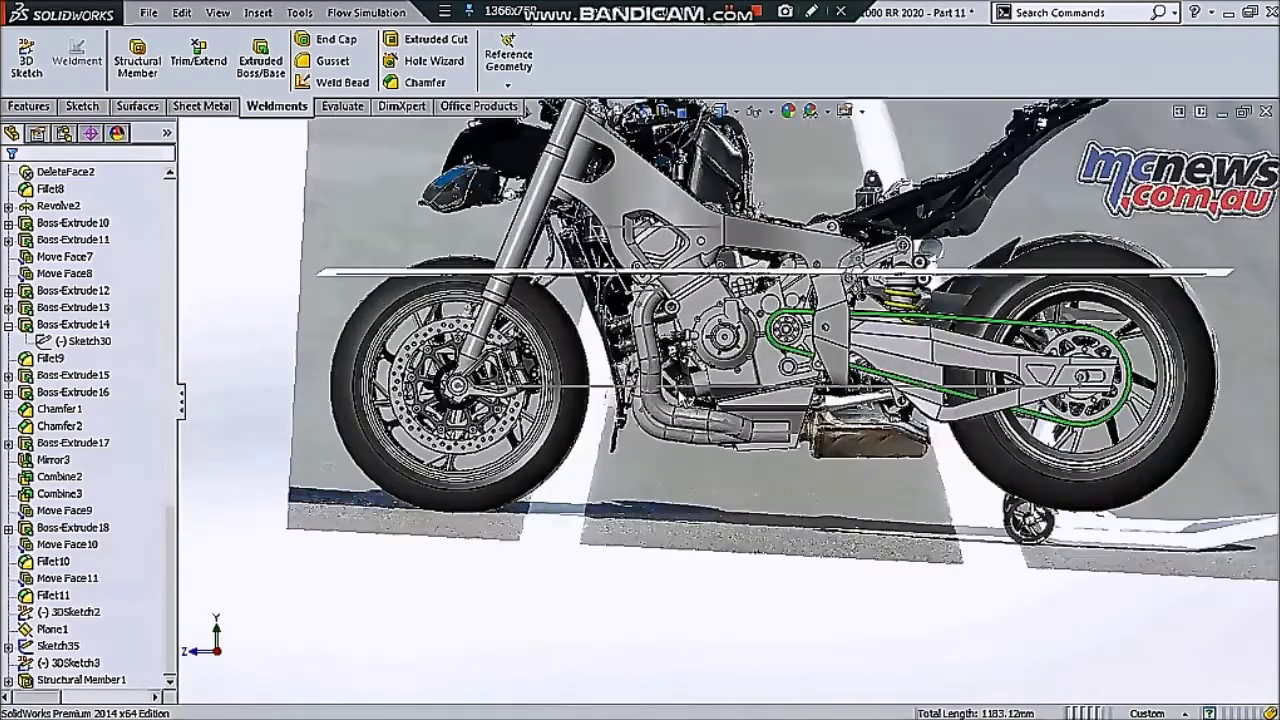
pyautogui.scroll(-2, 724, 480)
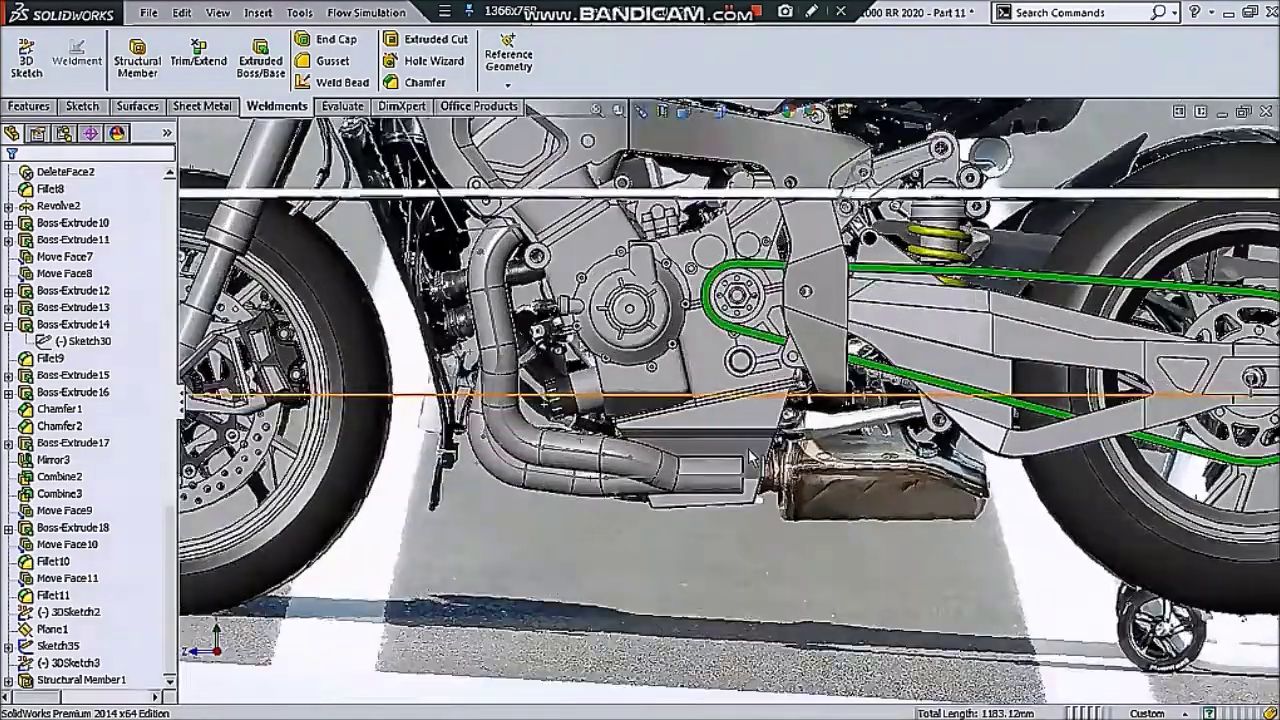
pyautogui.scroll(-2, 724, 480)
pyautogui.click(680, 503)
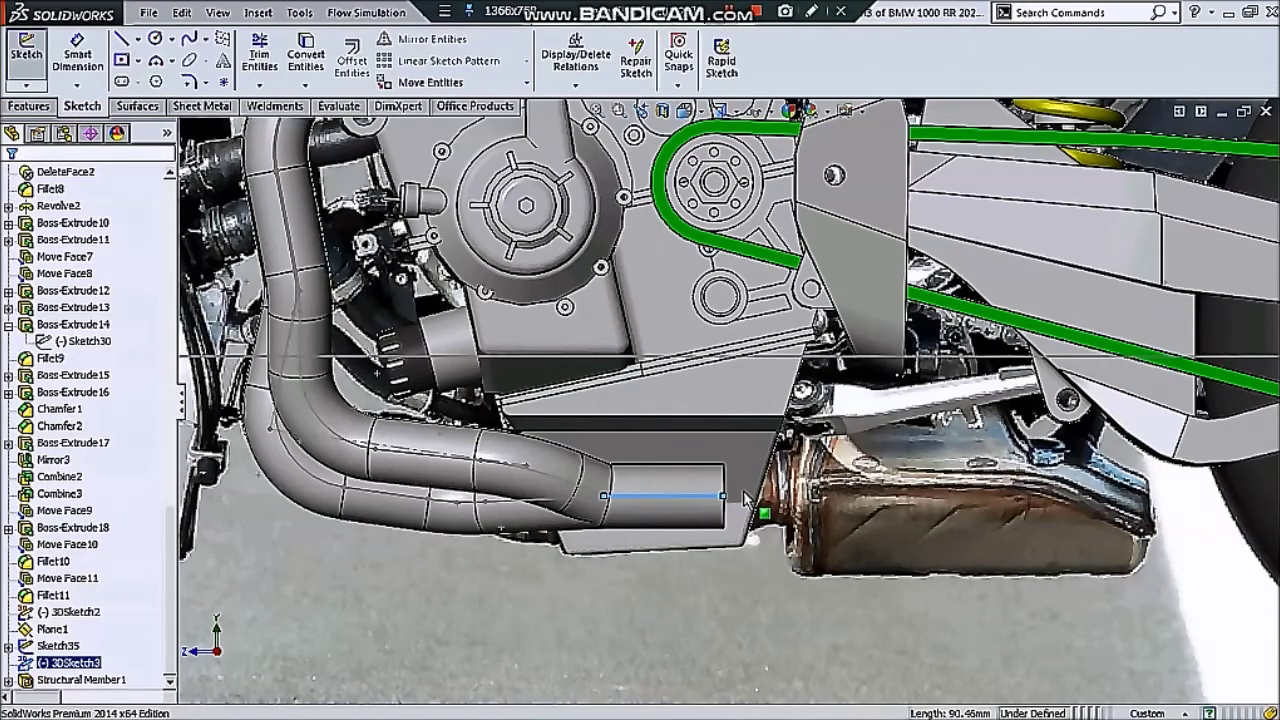
# - Stretch the lower path's end line rearward into the muffler to Z −900.50 mm and rebuild
pyautogui.scroll(-2, 746, 505)
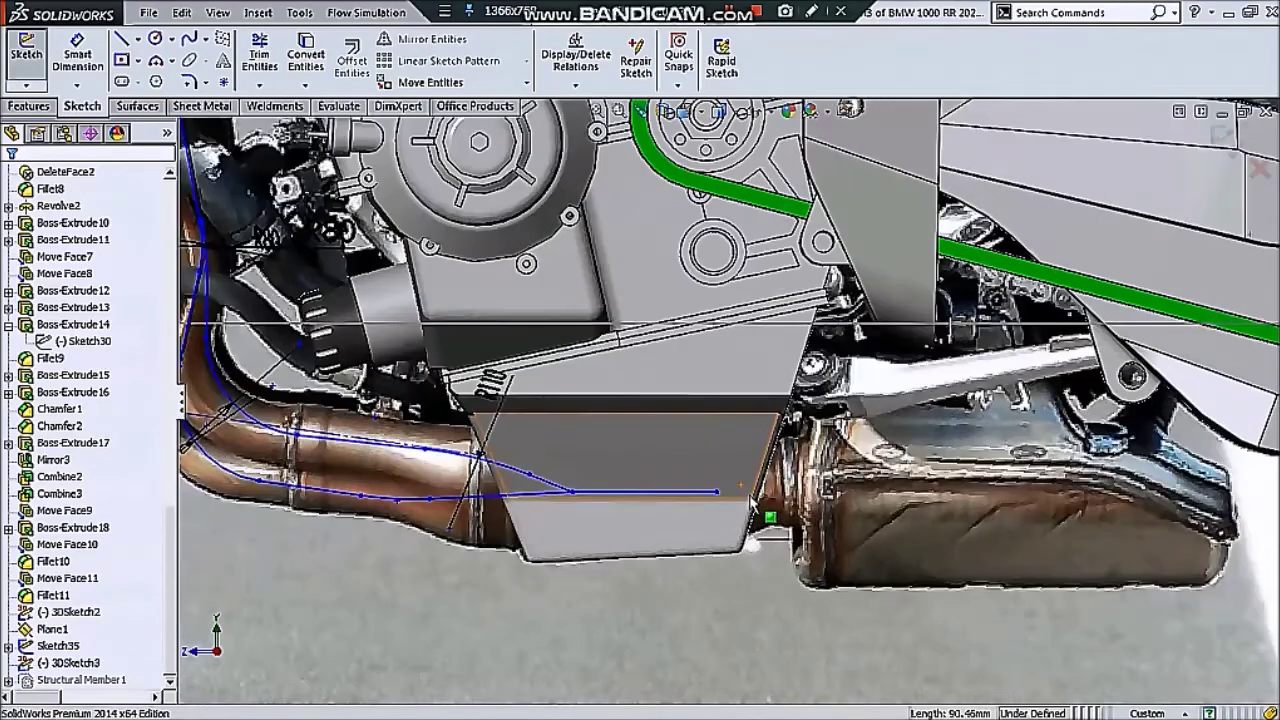
pyautogui.scroll(-1, 733, 503)
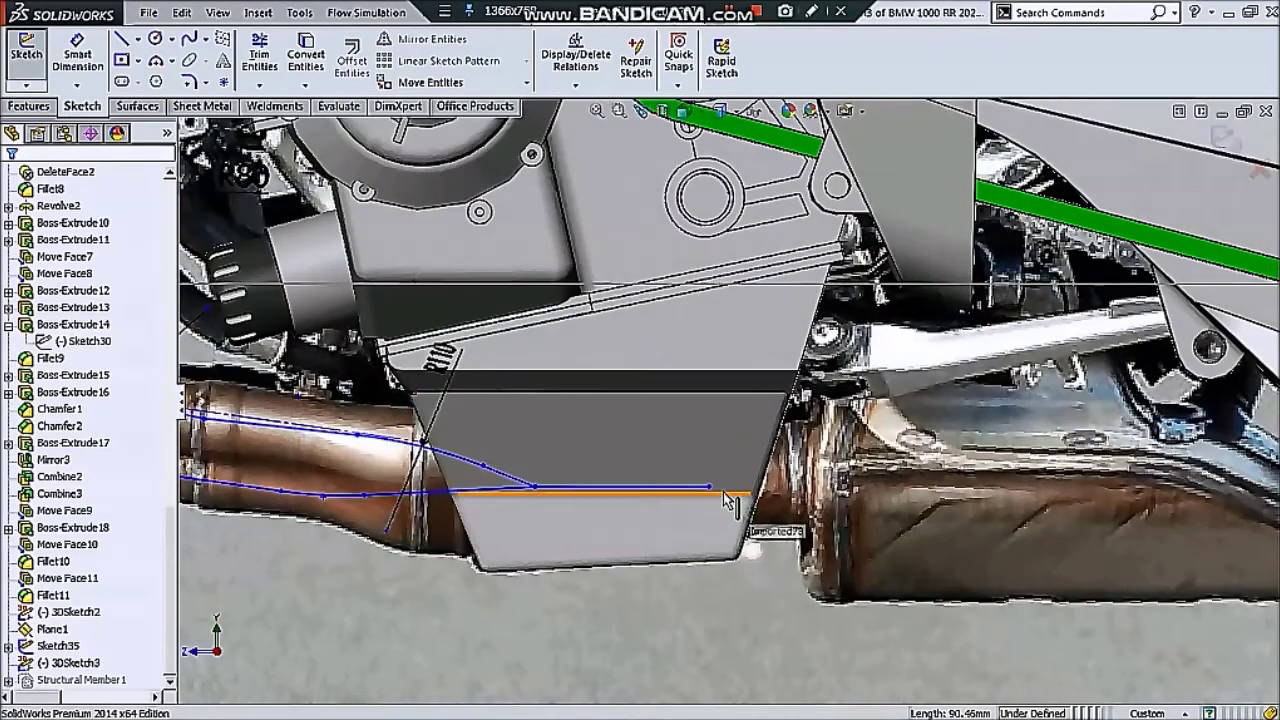
pyautogui.moveTo(723, 487); pyautogui.dragTo(797, 496)
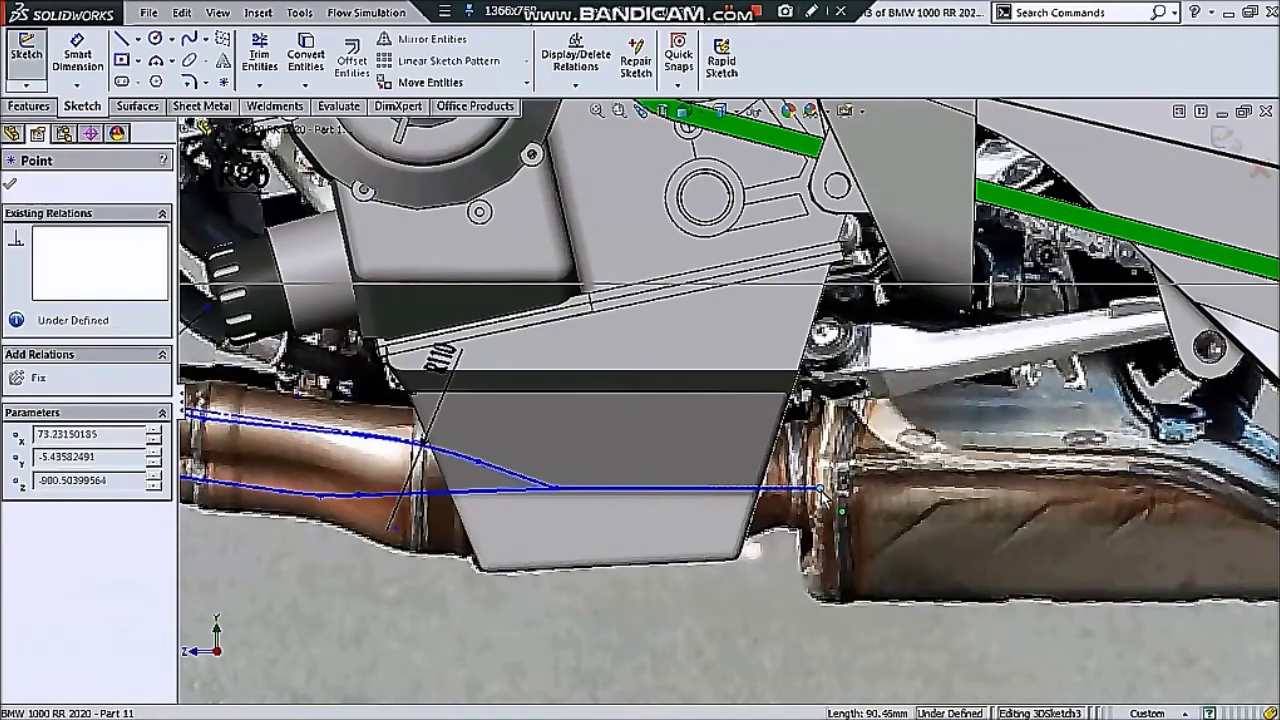
pyautogui.scroll(2, 822, 496)
pyautogui.scroll(2, 822, 496)
pyautogui.scroll(2, 822, 496)
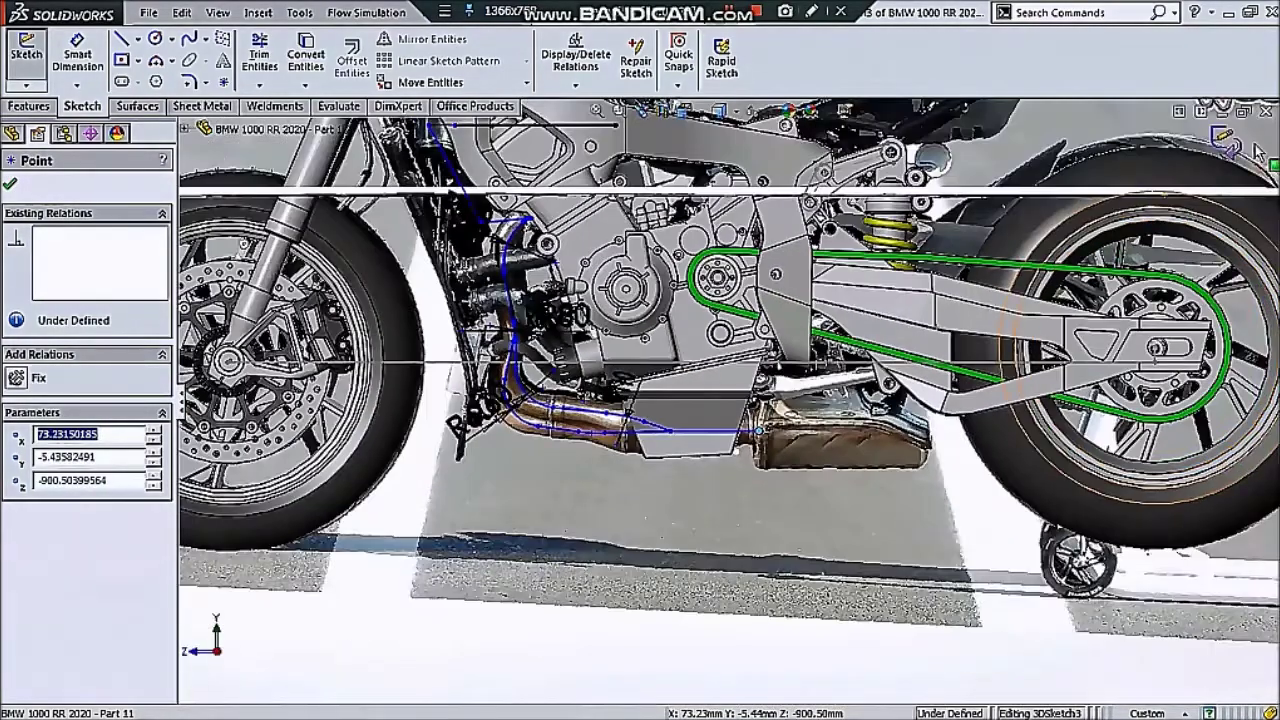
pyautogui.press('Return')
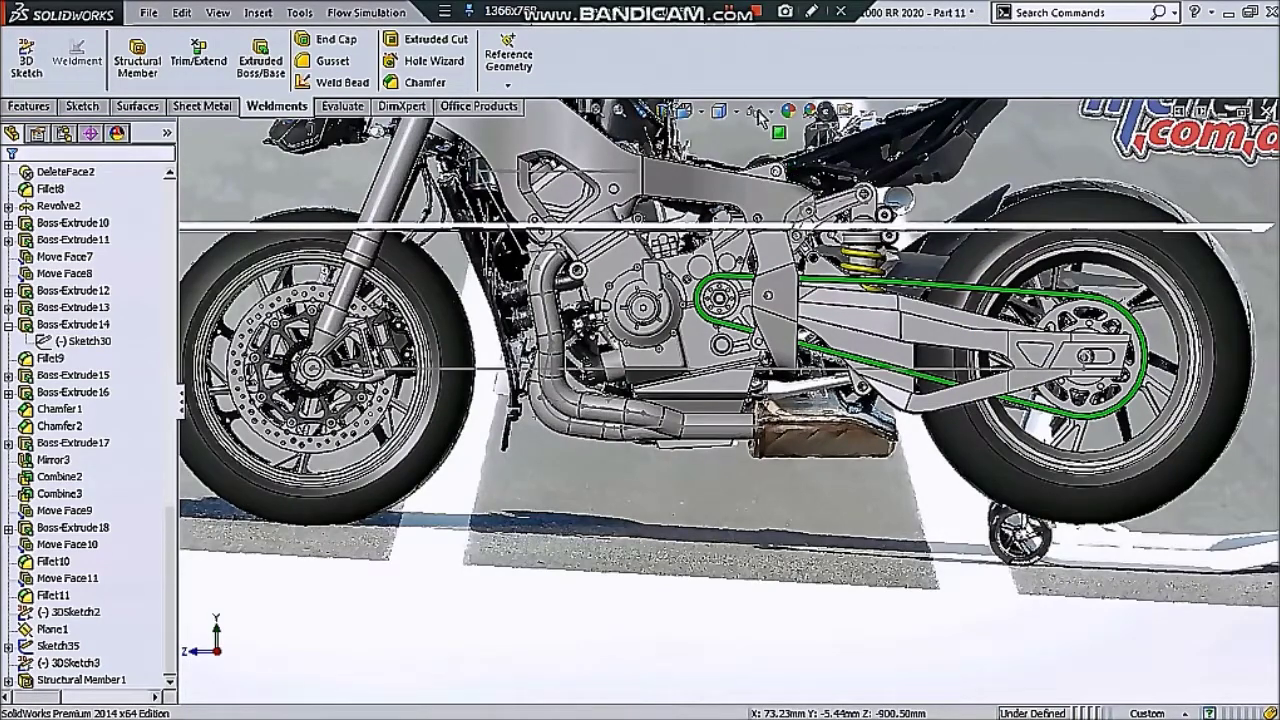
# - Hide the background reference pictures behind the model
pyautogui.click(759, 114)
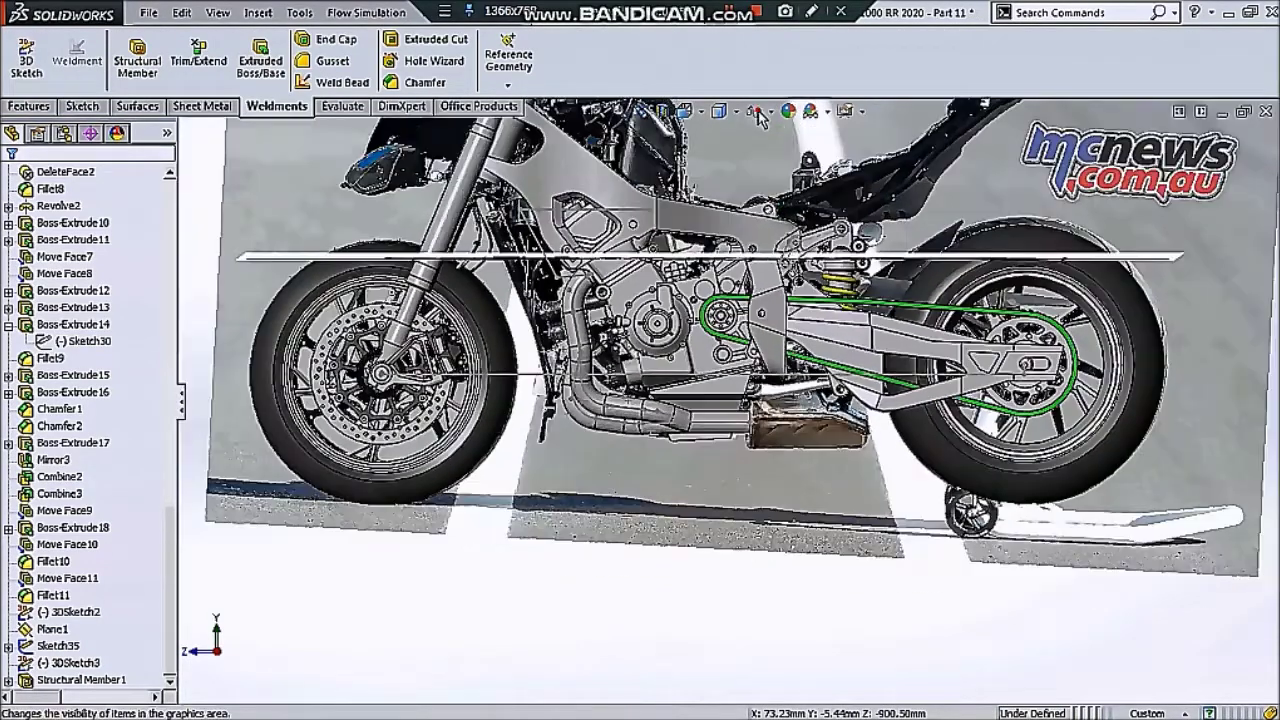
pyautogui.click(768, 255)
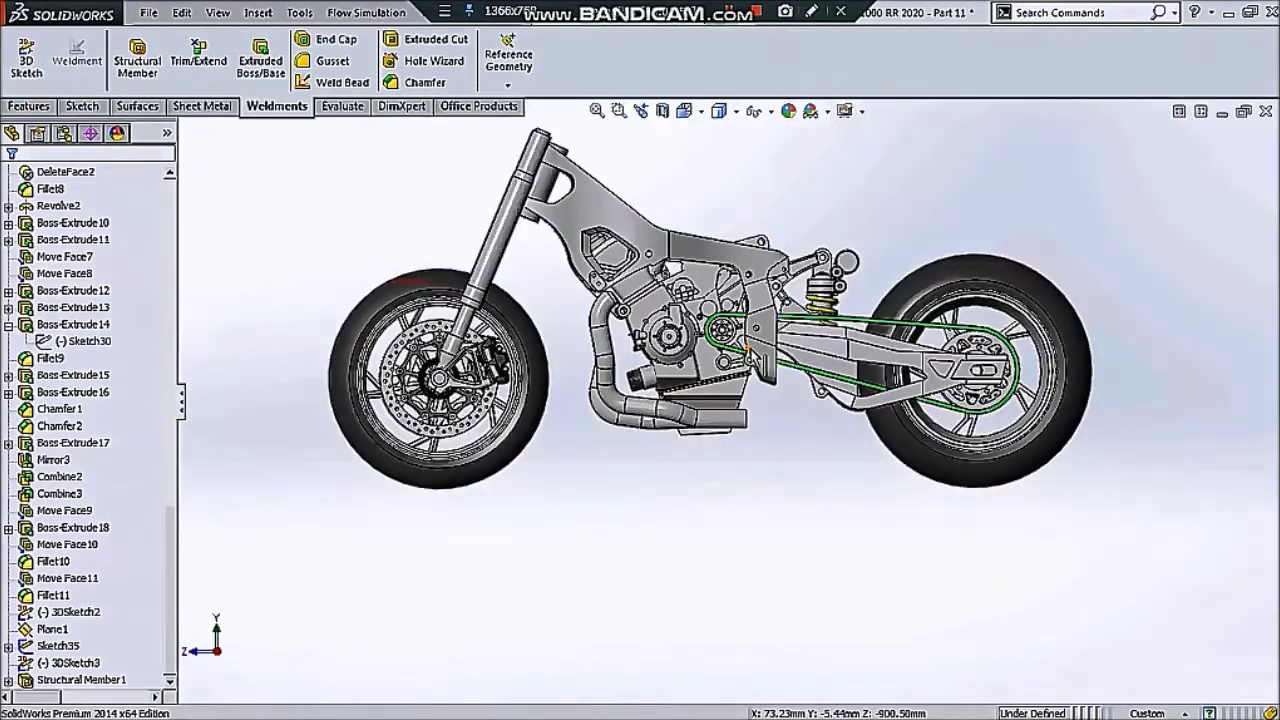
pyautogui.scroll(-3, 640, 350)
# - Orbit the bike from above, side and front to inspect the finished exhaust pipes
pyautogui.moveTo(640, 345)
pyautogui.mouseDown(button='middle')
pyautogui.moveTo(771, 363)
pyautogui.moveTo(757, 220)
pyautogui.moveTo(773, 135)
pyautogui.moveTo(634, 440)
pyautogui.moveTo(694, 526)
pyautogui.moveTo(626, 531)
pyautogui.moveTo(532, 503)
pyautogui.moveTo(491, 557)
pyautogui.moveTo(443, 566)
pyautogui.moveTo(449, 577)
pyautogui.mouseUp(button='middle')
pyautogui.moveTo(649, 413); pyautogui.dragTo(730, 437, button='middle')
pyautogui.scroll(2, 691, 429)
pyautogui.scroll(2, 703, 423)
pyautogui.scroll(-1, 740, 370)
pyautogui.scroll(-2, 750, 360)
pyautogui.scroll(-3, 762, 343)
pyautogui.moveTo(762, 343); pyautogui.dragTo(839, 371, button='middle')
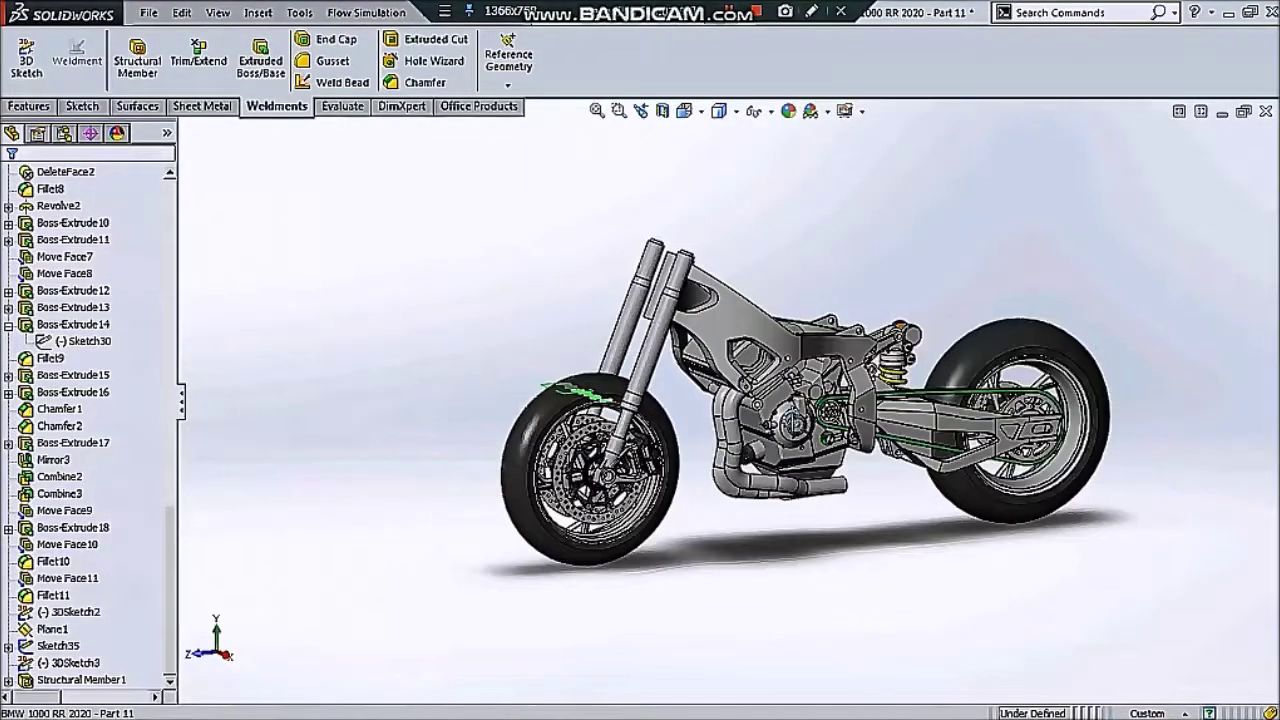
pyautogui.scroll(7, 172, 530)
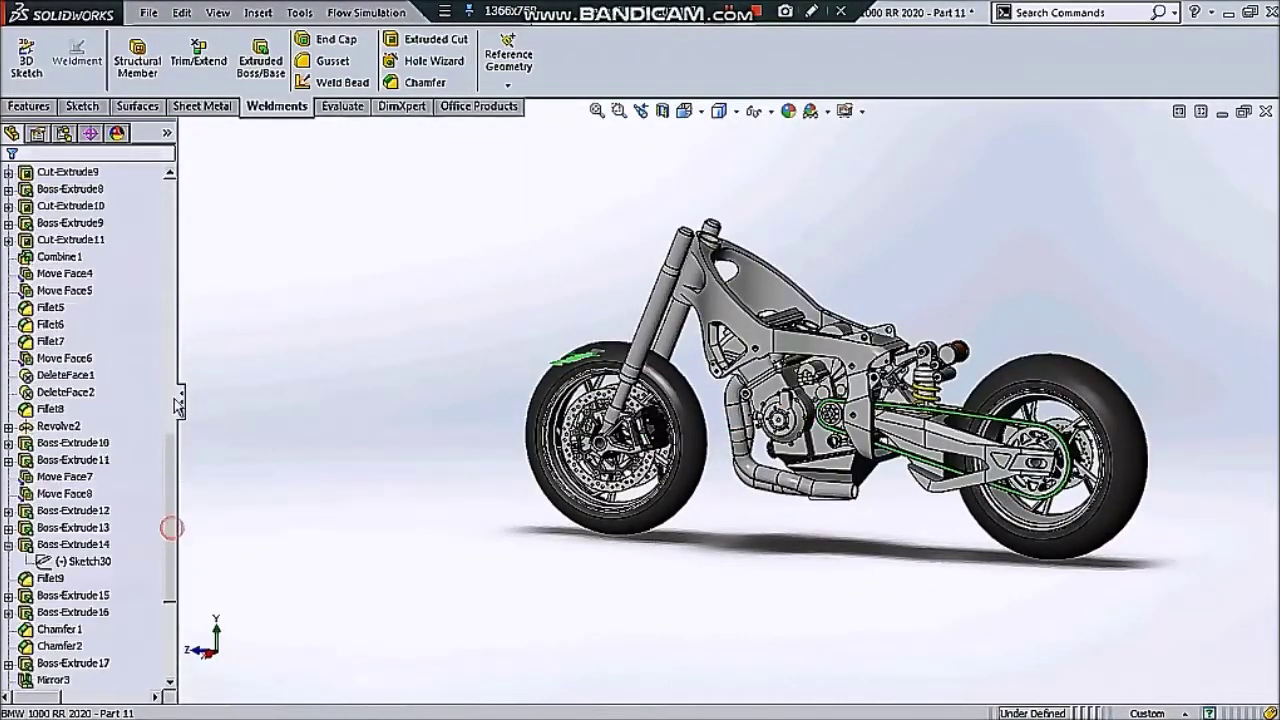
pyautogui.scroll(10, 172, 530)
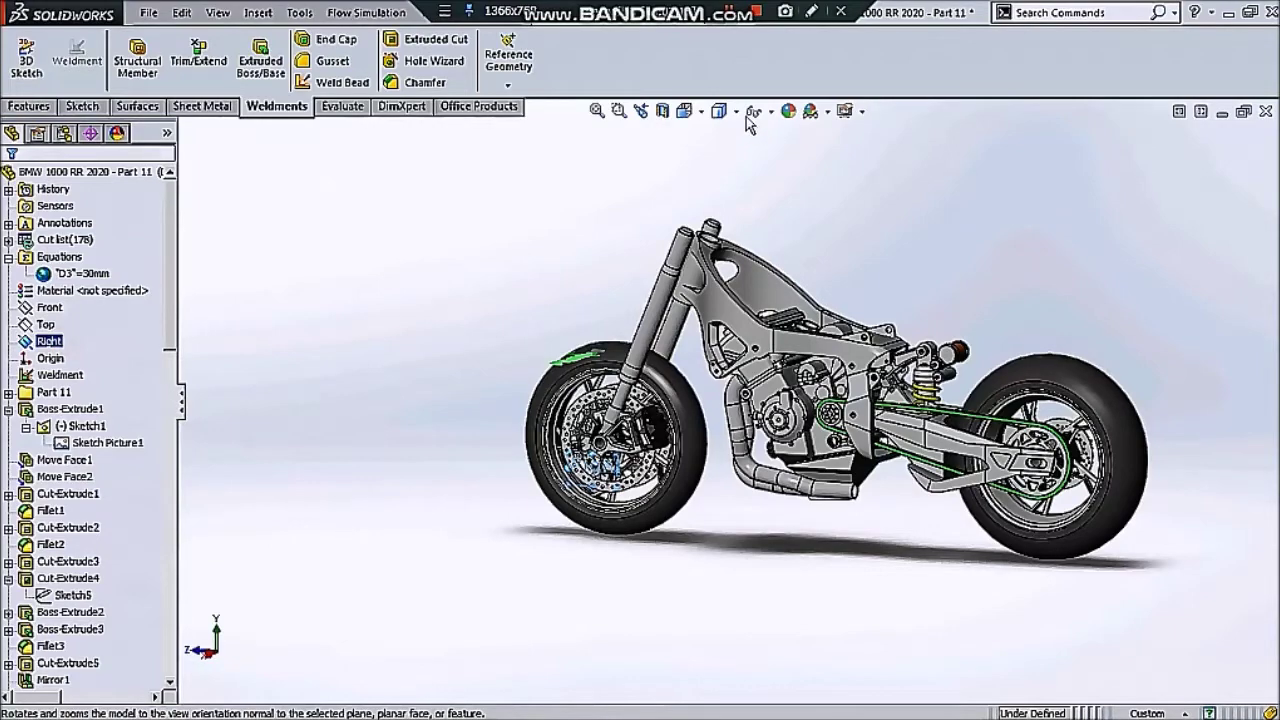
# - Mirror both Structural Member1 exhaust tube bodies across the Right plane
pyautogui.click(40, 105)
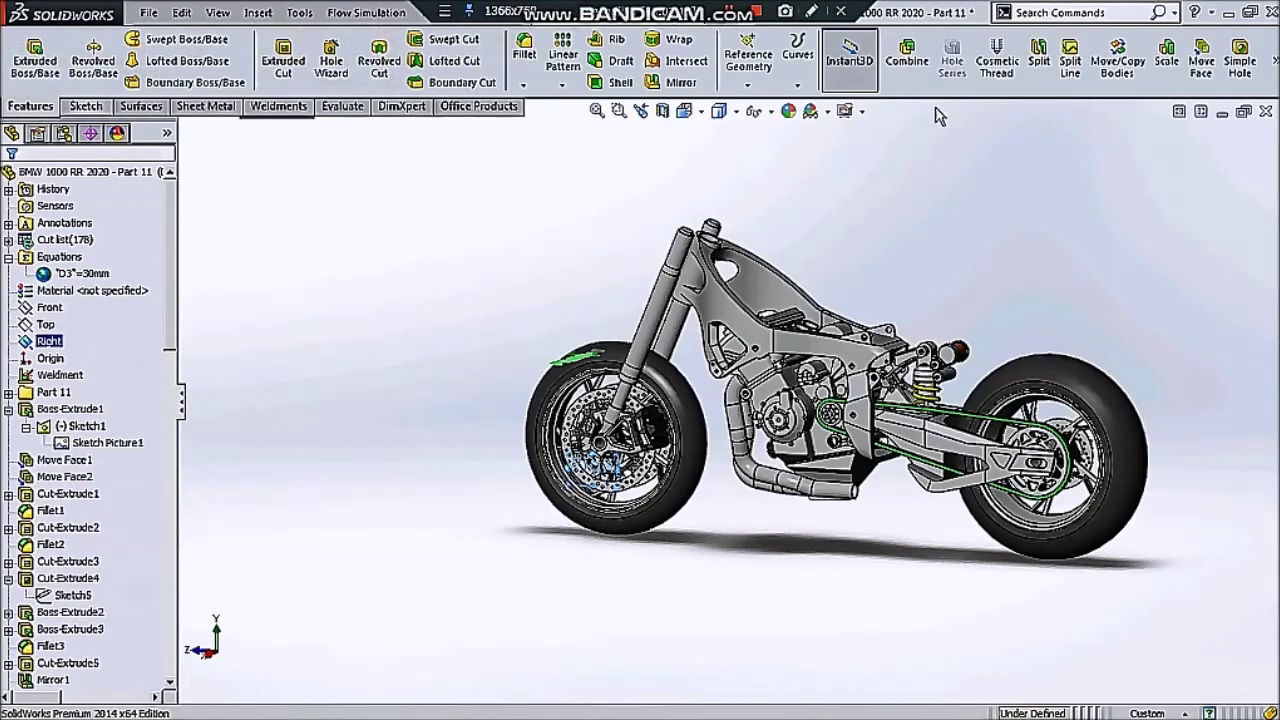
pyautogui.click(681, 82)
pyautogui.scroll(-3, 712, 390)
pyautogui.scroll(-3, 712, 390)
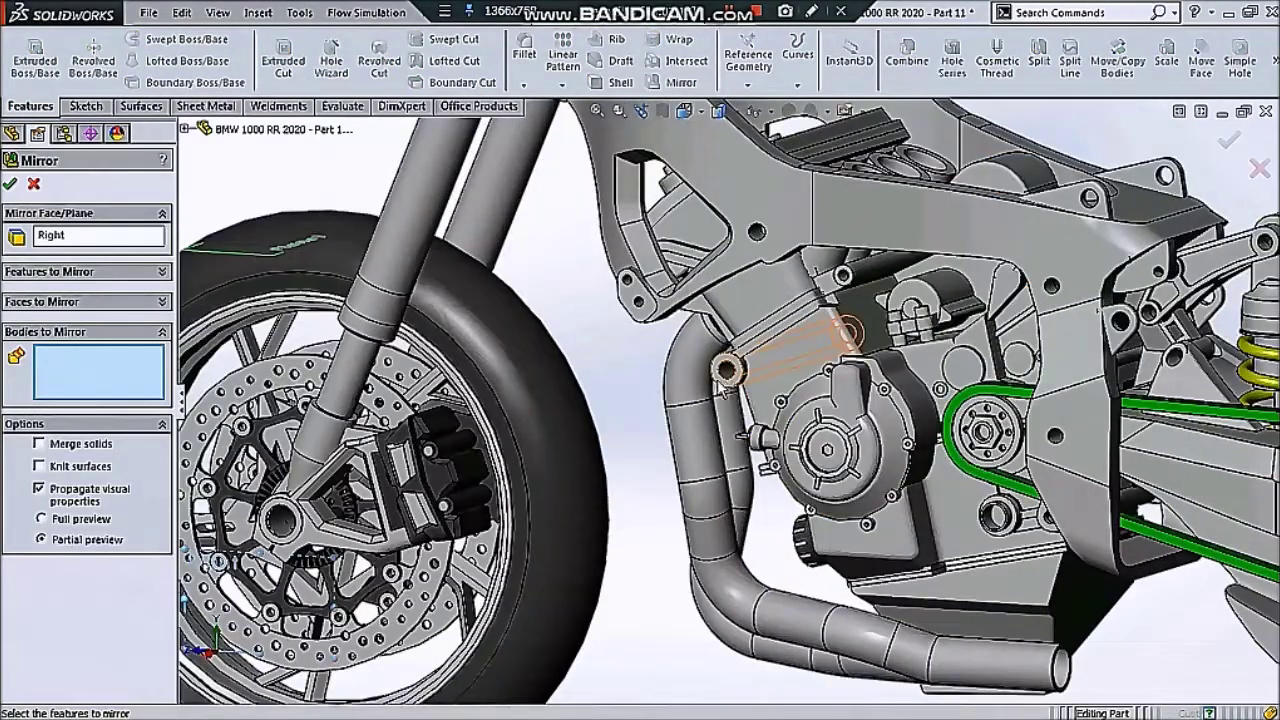
pyautogui.scroll(-3, 712, 390)
pyautogui.click(710, 385)
pyautogui.scroll(-3, 735, 340)
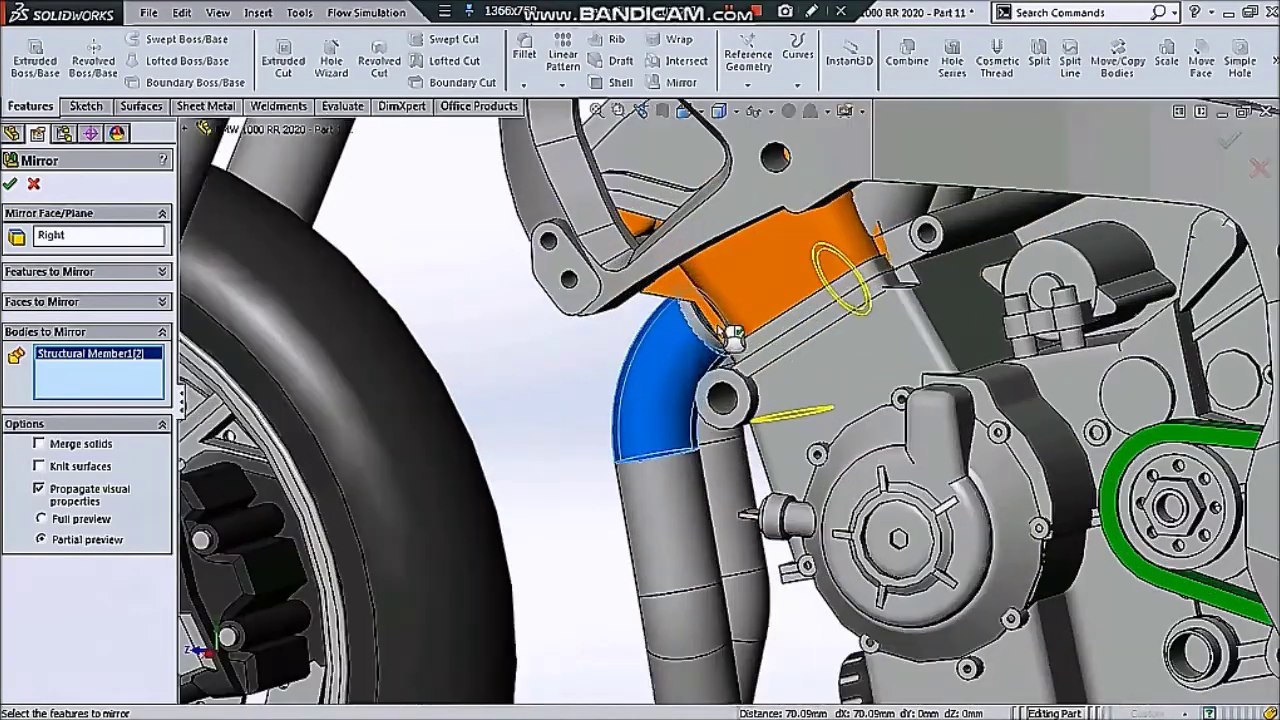
pyautogui.scroll(3, 713, 345)
pyautogui.click(686, 290)
pyautogui.moveTo(686, 290); pyautogui.dragTo(805, 413, button='middle')
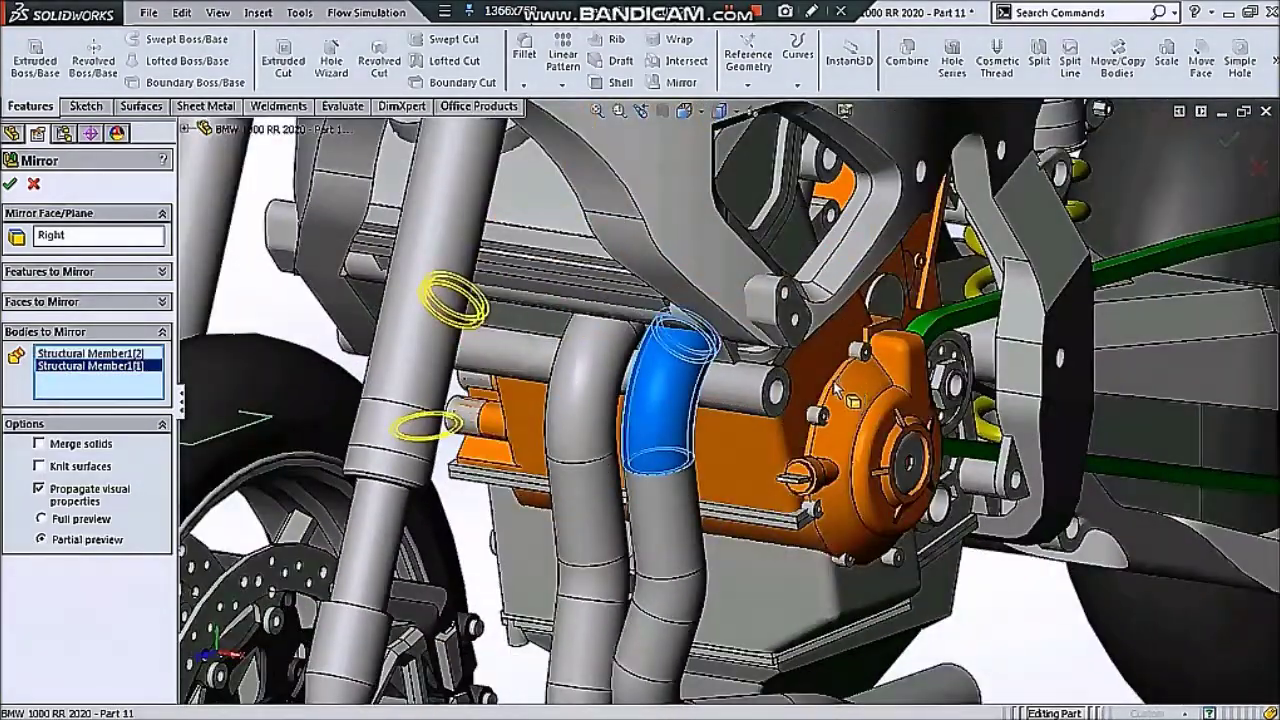
pyautogui.press('Return')
# - Start a Combine feature to merge the exhaust tube bodies
pyautogui.scroll(10, 806, 414)
pyautogui.scroll(-2, 810, 330)
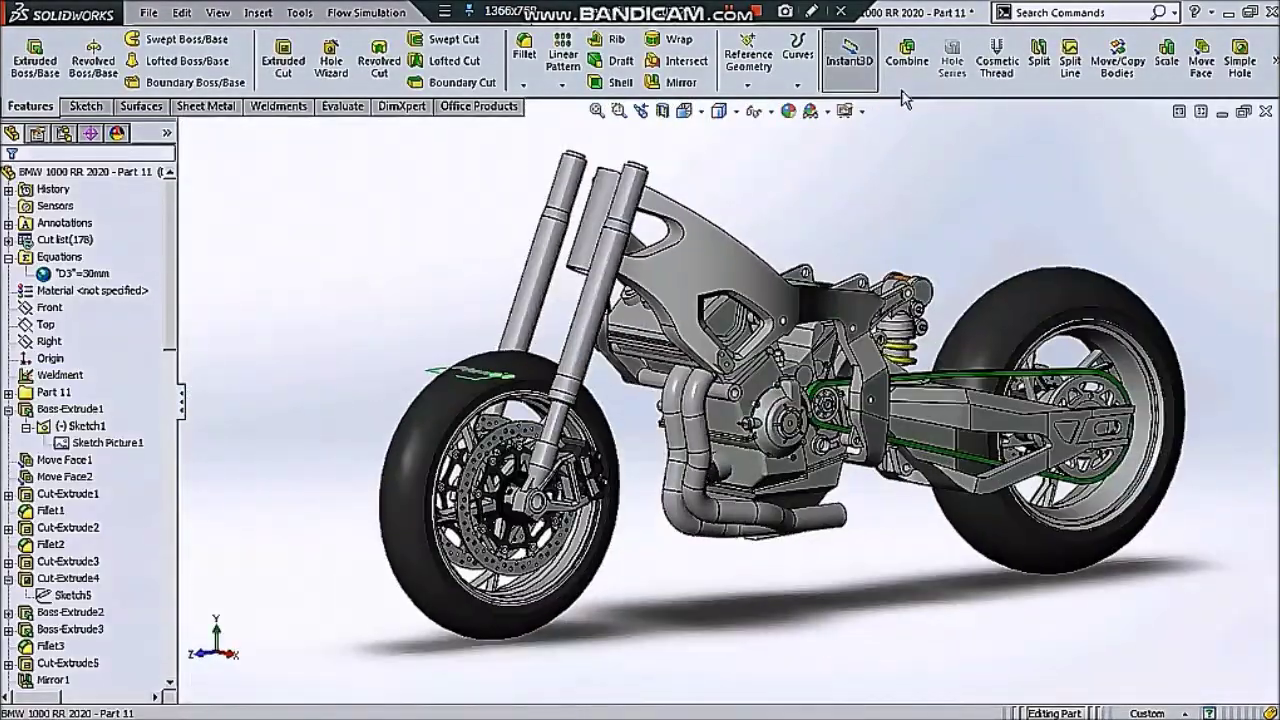
pyautogui.click(907, 60)
# - Add the first five exhaust tube segments to the Combine Add selection
pyautogui.scroll(-3, 730, 415)
pyautogui.scroll(-2, 720, 380)
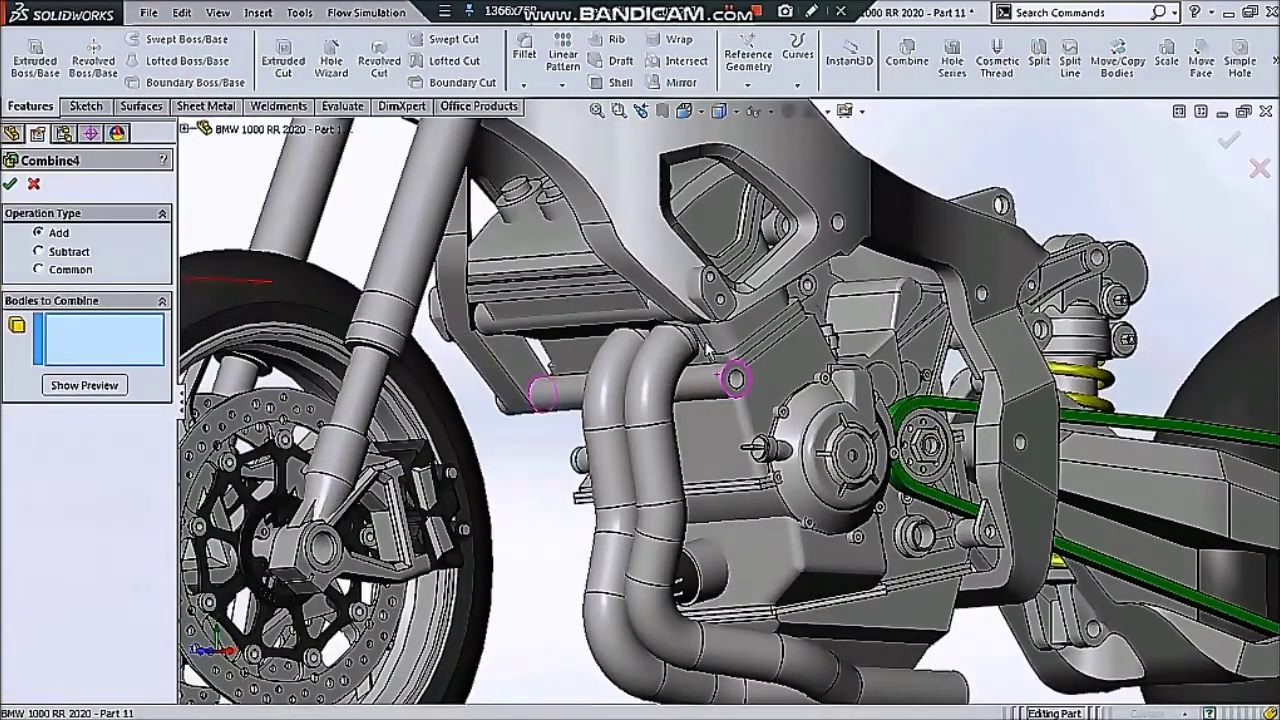
pyautogui.click(693, 345)
pyautogui.click(662, 440)
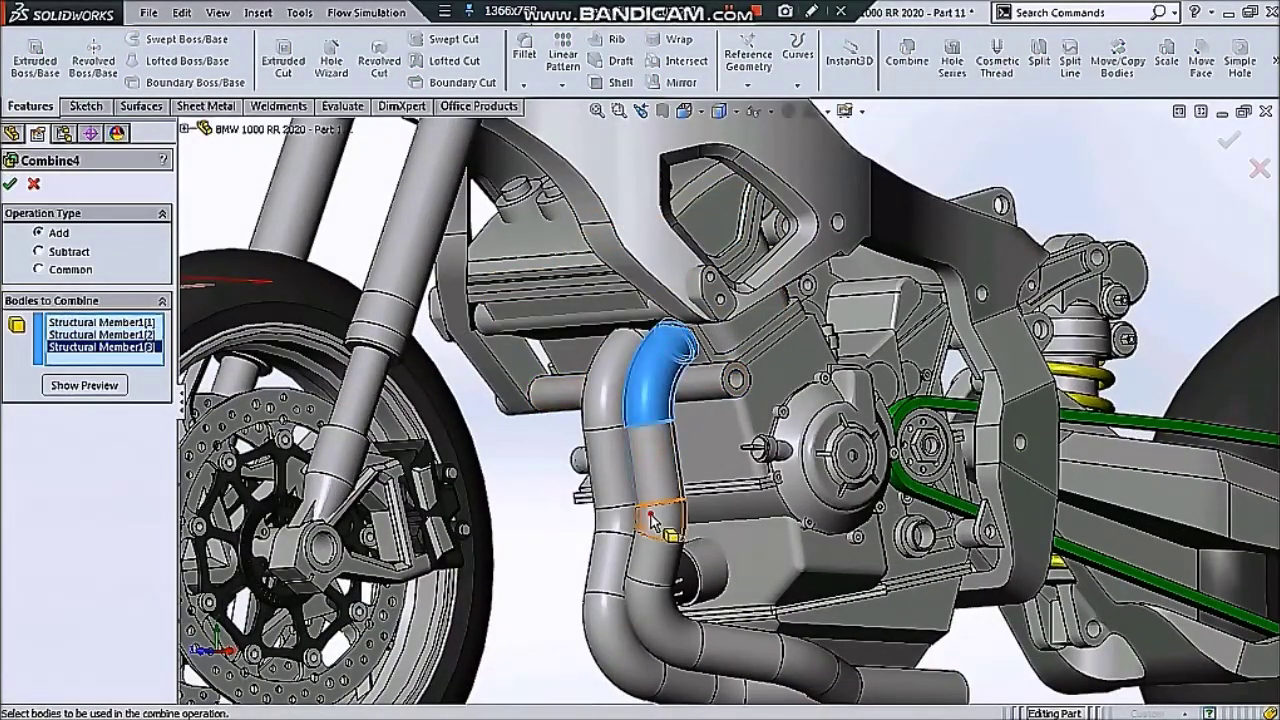
pyautogui.click(665, 572)
pyautogui.click(765, 652)
pyautogui.click(828, 685)
# - Add the rear, lower bend, vertical and remaining tube segments to the Combine
pyautogui.scroll(3, 846, 677)
pyautogui.scroll(-3, 800, 640)
pyautogui.click(770, 600)
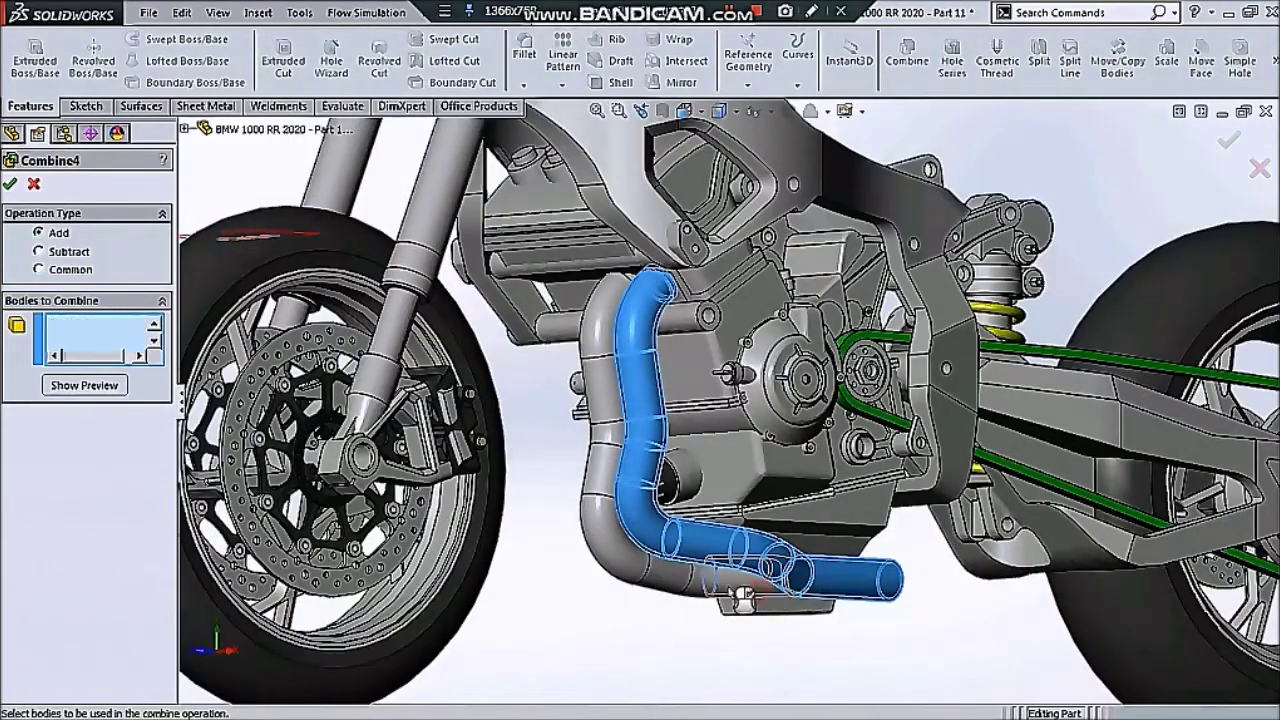
pyautogui.click(640, 560)
pyautogui.click(605, 490)
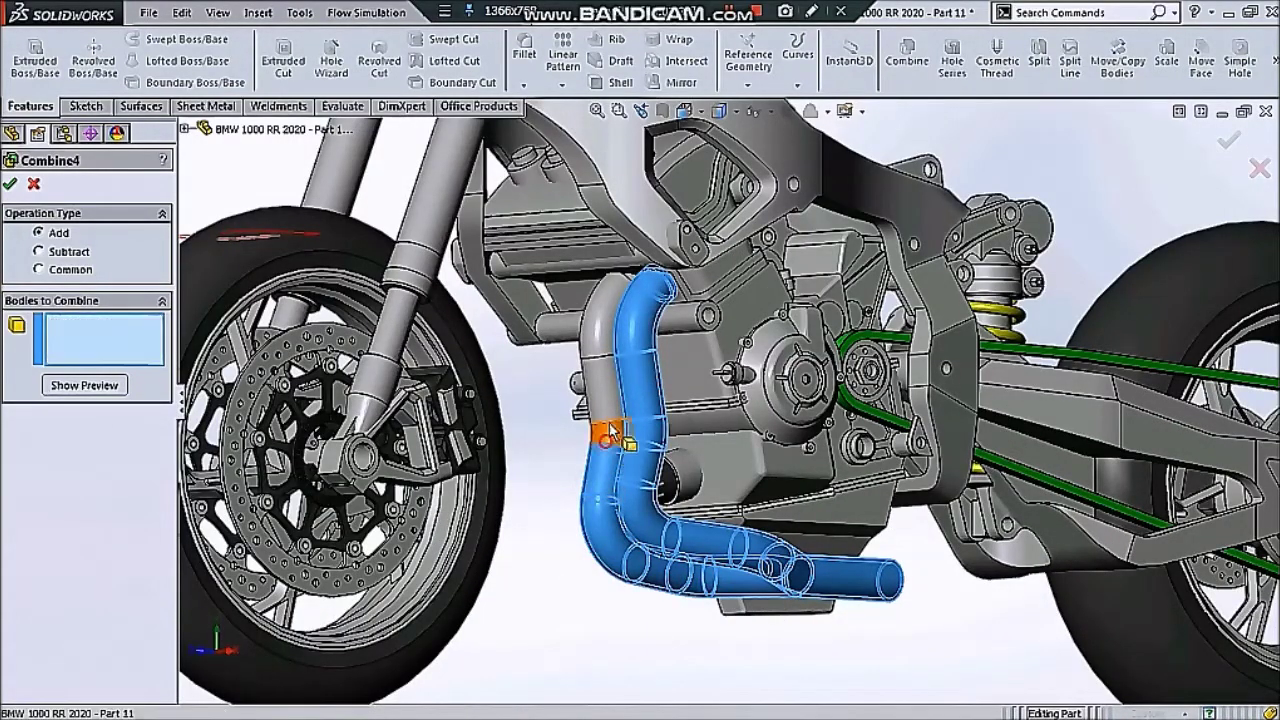
pyautogui.click(620, 368)
pyautogui.scroll(-3, 640, 285)
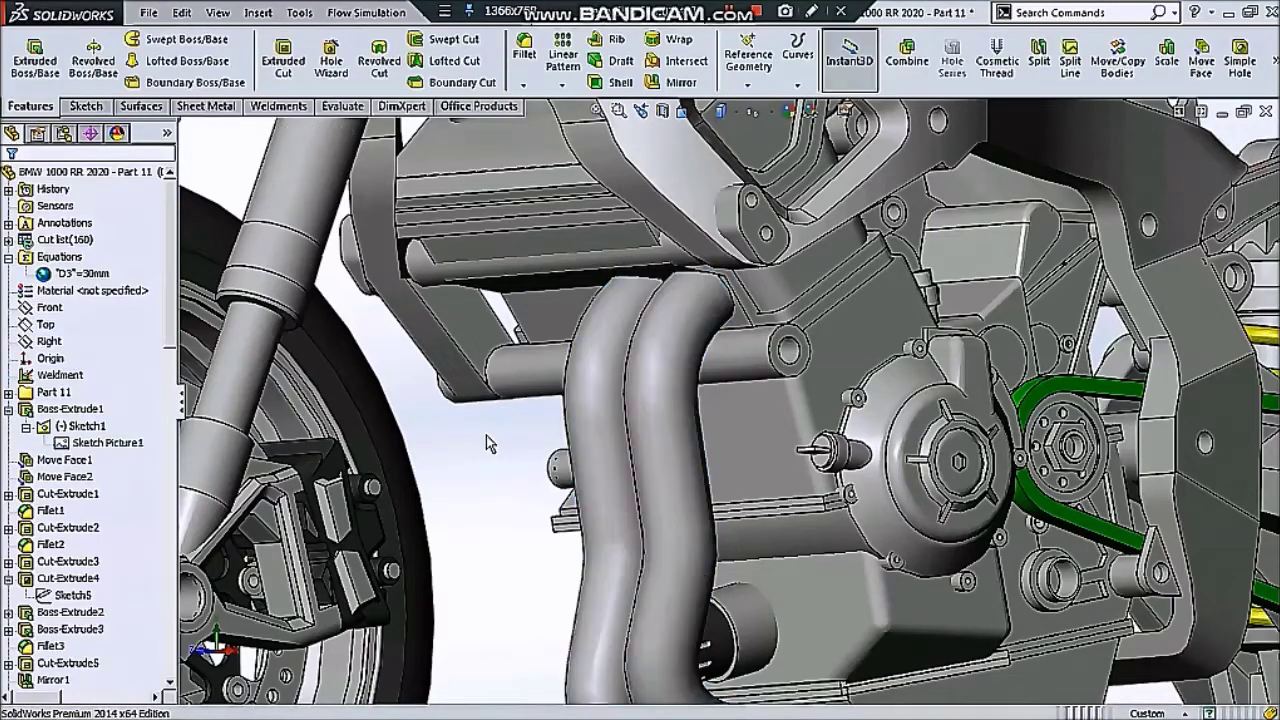
# - Fit the whole bike in view and reorient from side view to a front-above angle
pyautogui.press('f')
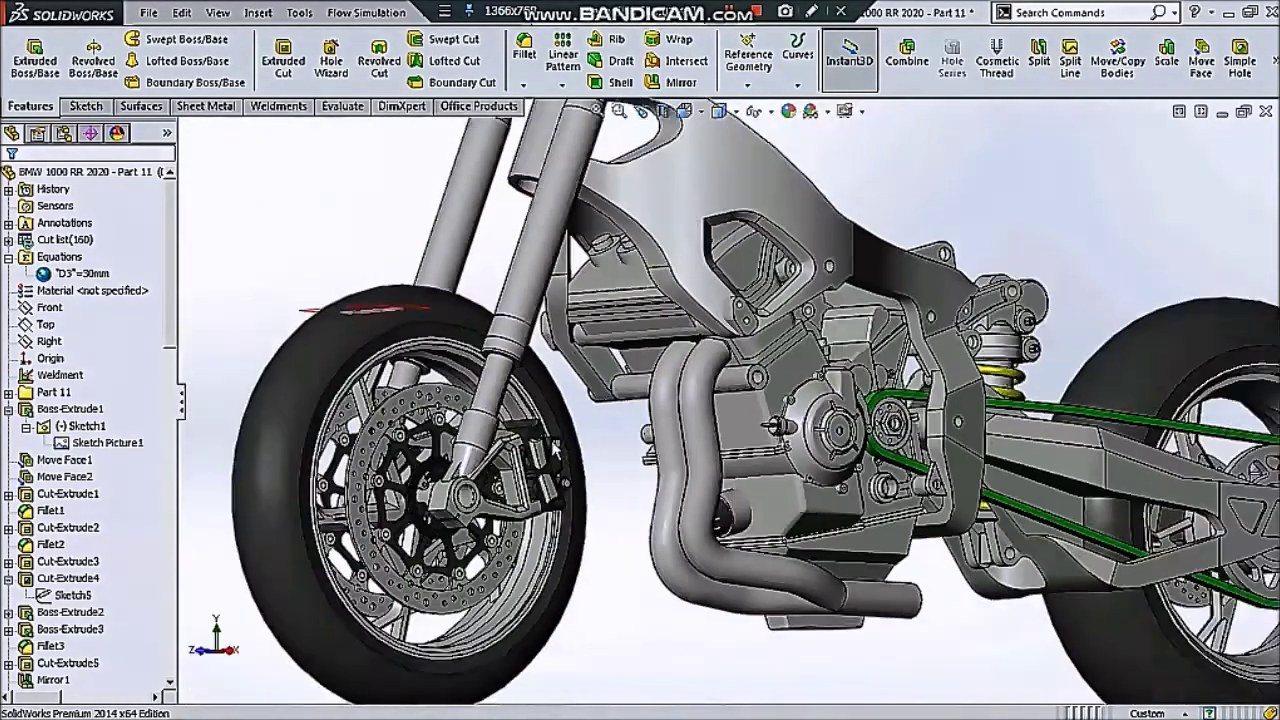
pyautogui.hotkey('ctrl', '4')
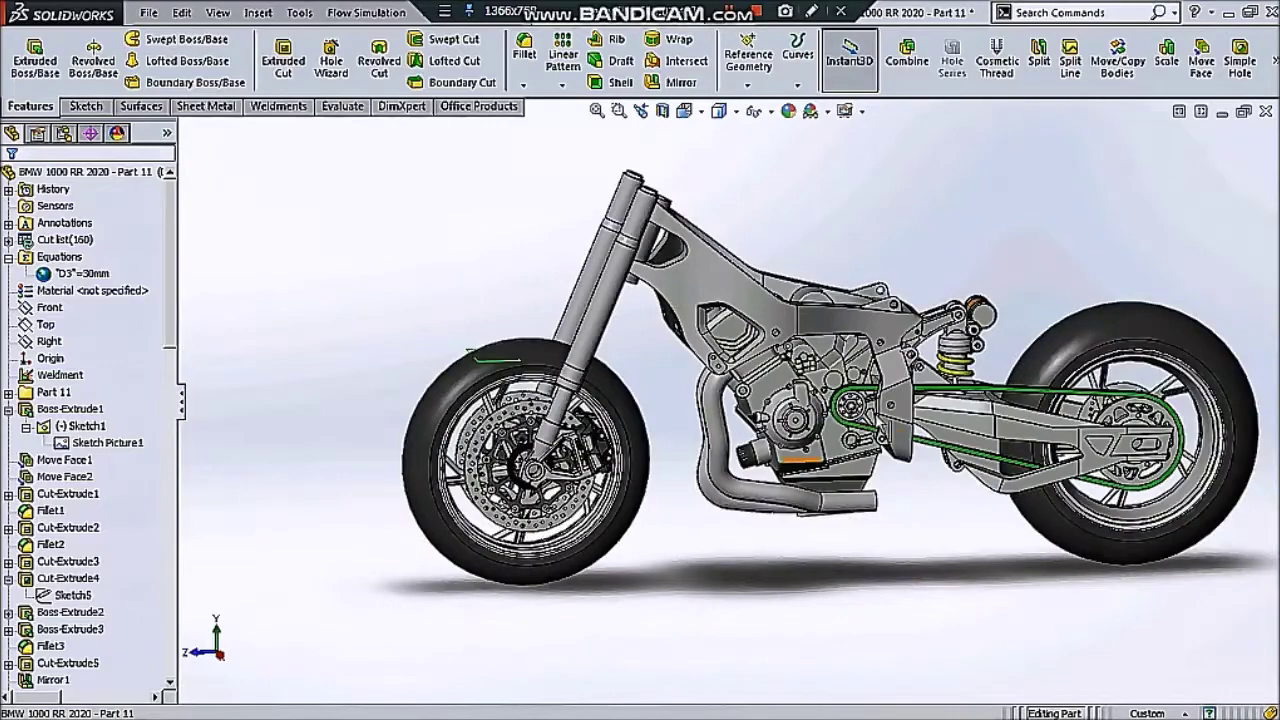
pyautogui.scroll(-5, 960, 338)
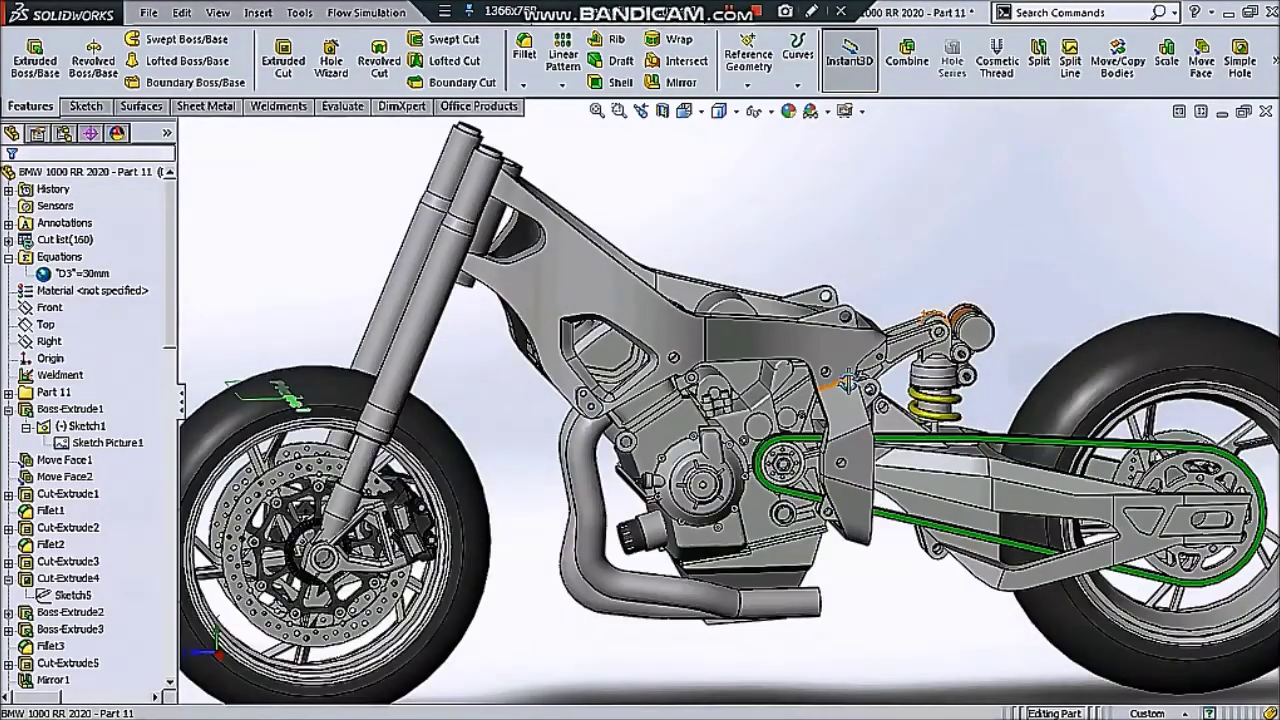
pyautogui.moveTo(960, 338); pyautogui.dragTo(770, 371, button='middle')
pyautogui.press('Left')
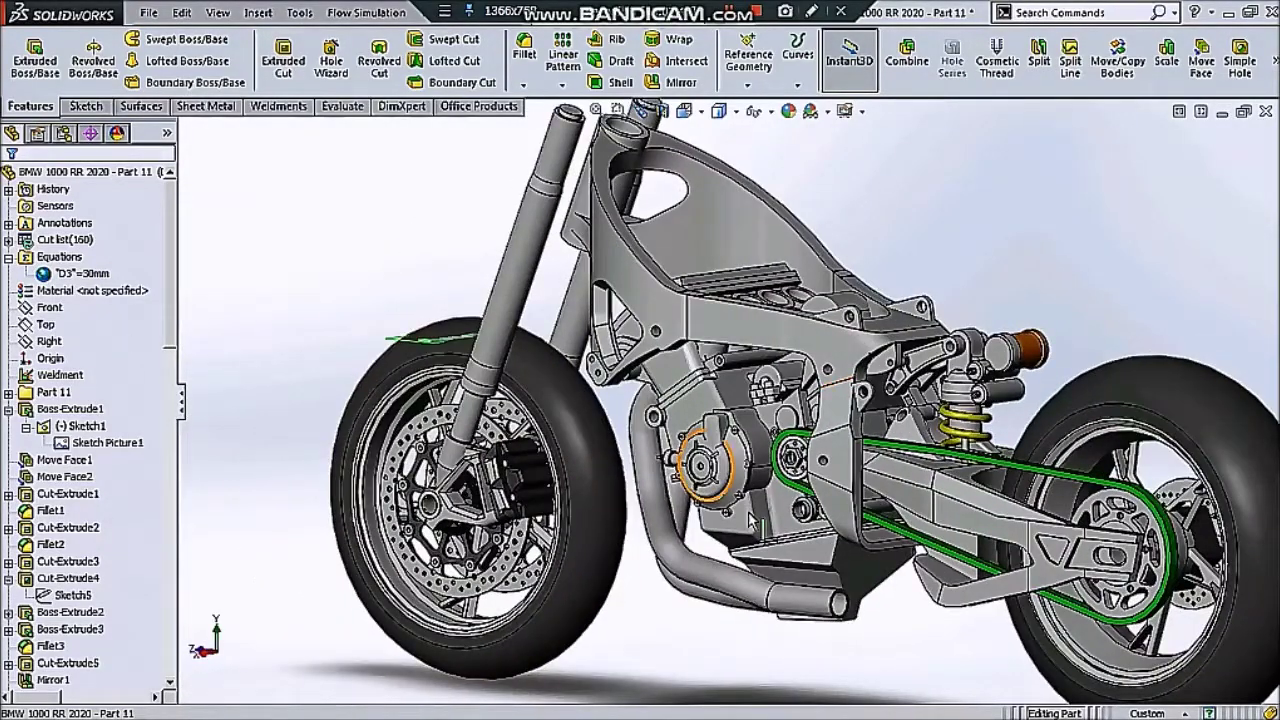
pyautogui.scroll(-2, 750, 521)
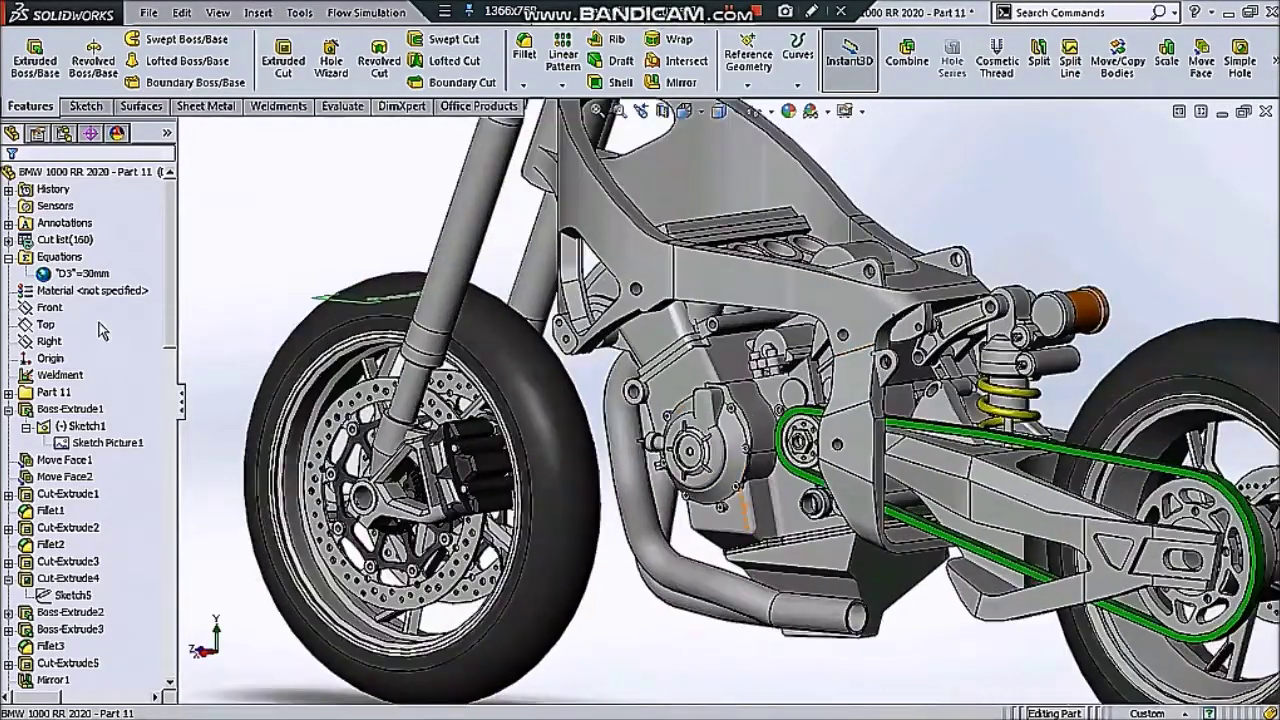
# - Mirror the combined exhaust header Combine4 across the Right plane and inspect it
pyautogui.click(680, 83)
pyautogui.click(632, 528)
pyautogui.moveTo(632, 528); pyautogui.dragTo(903, 511, button='middle')
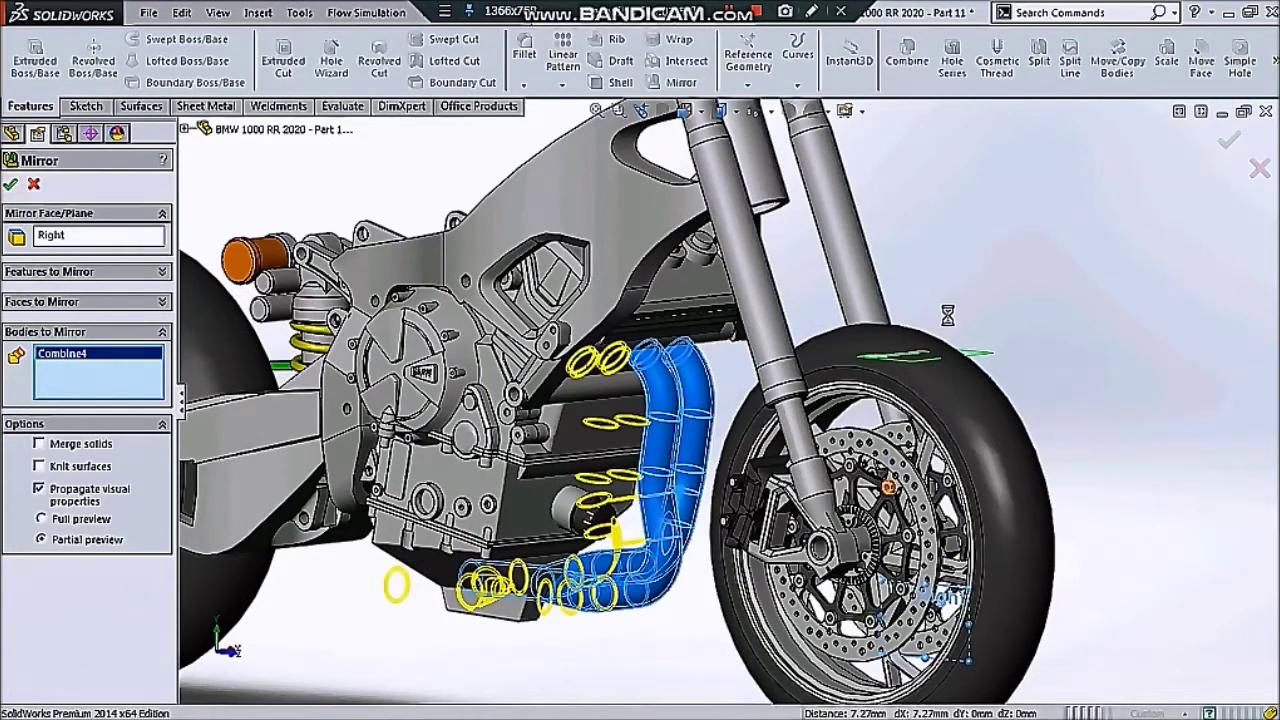
pyautogui.press('Return')
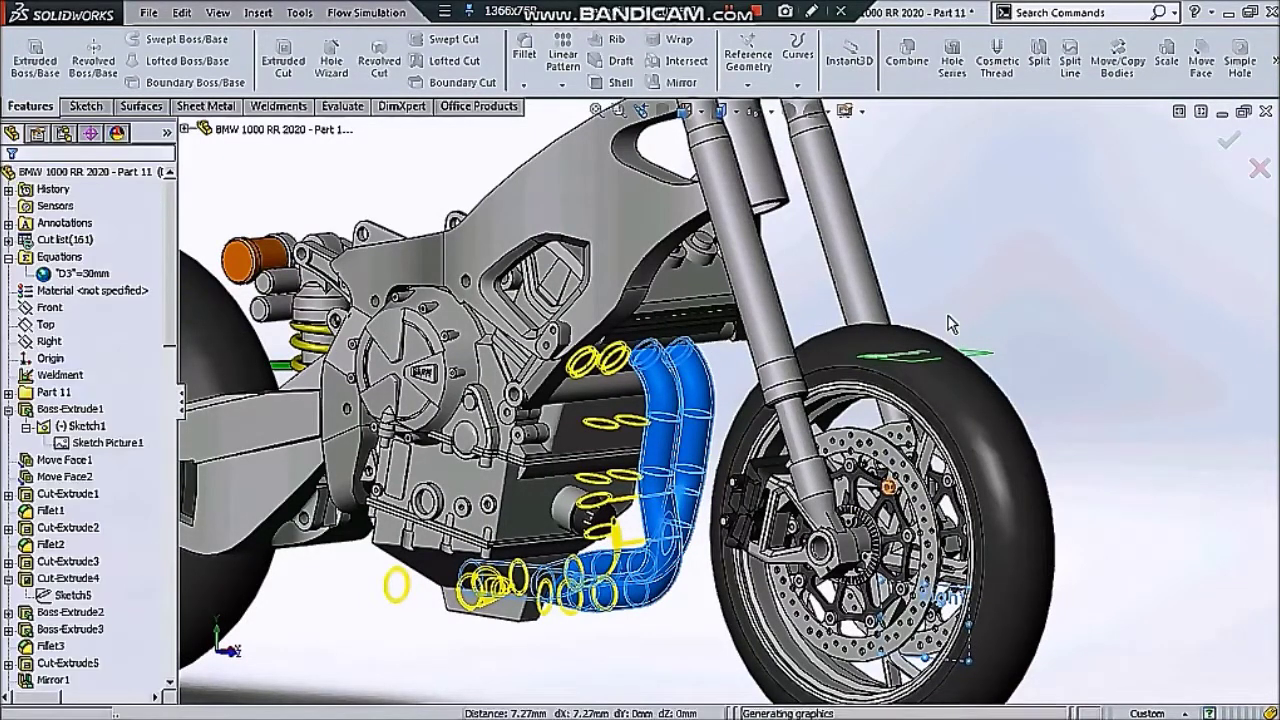
pyautogui.moveTo(678, 420)
pyautogui.mouseDown(button='middle')
pyautogui.moveTo(600, 244)
pyautogui.moveTo(660, 110)
pyautogui.moveTo(571, 547)
pyautogui.moveTo(845, 578)
pyautogui.mouseUp(button='middle')
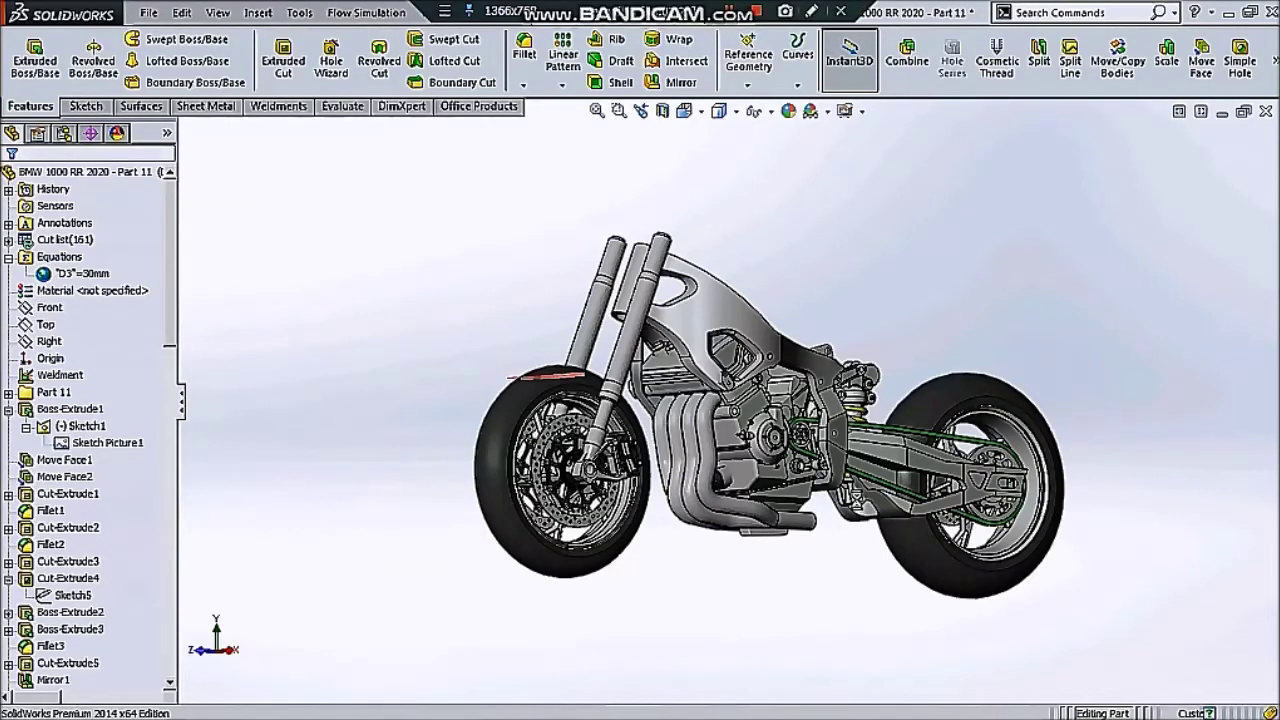
# - Orbit around the swingarm and snap to a side view of the bike
pyautogui.scroll(-2, 862, 488)
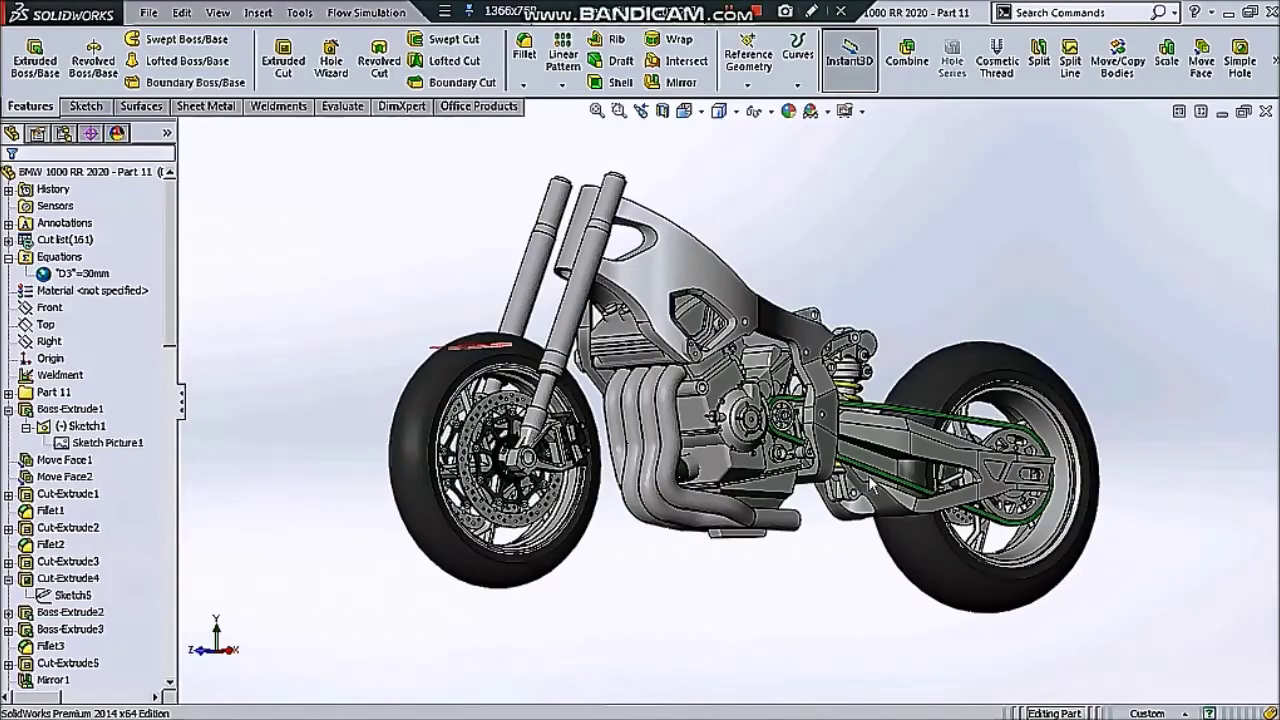
pyautogui.moveTo(870, 484)
pyautogui.mouseDown(button='middle')
pyautogui.moveTo(734, 525)
pyautogui.moveTo(808, 520)
pyautogui.mouseUp(button='middle')
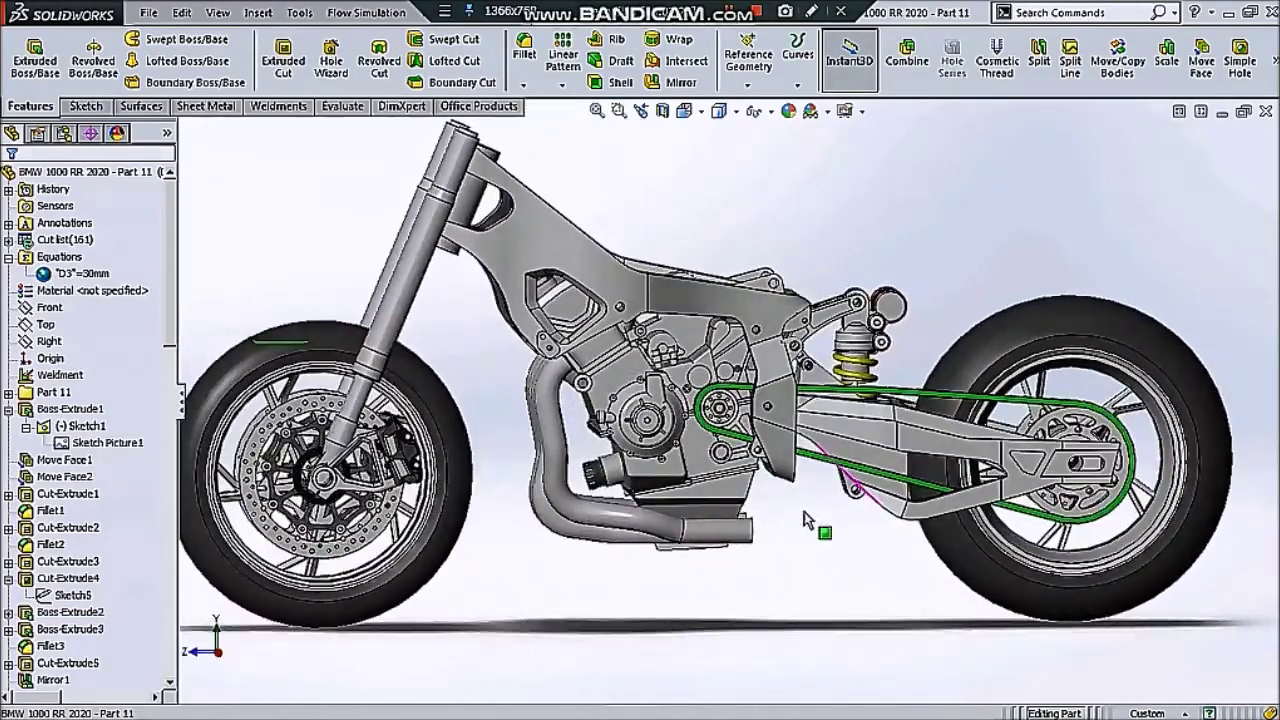
pyautogui.scroll(-3, 806, 515)
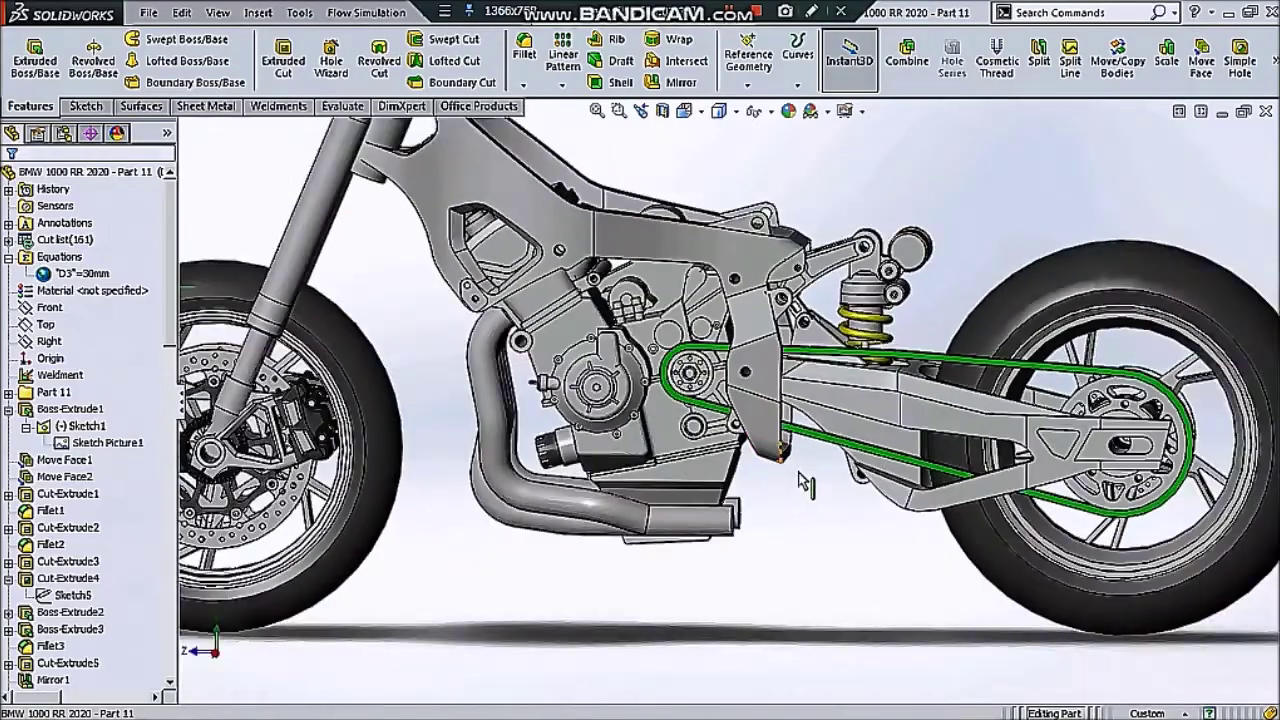
pyautogui.scroll(5, 800, 483)
pyautogui.moveTo(800, 483); pyautogui.dragTo(703, 405, button='middle')
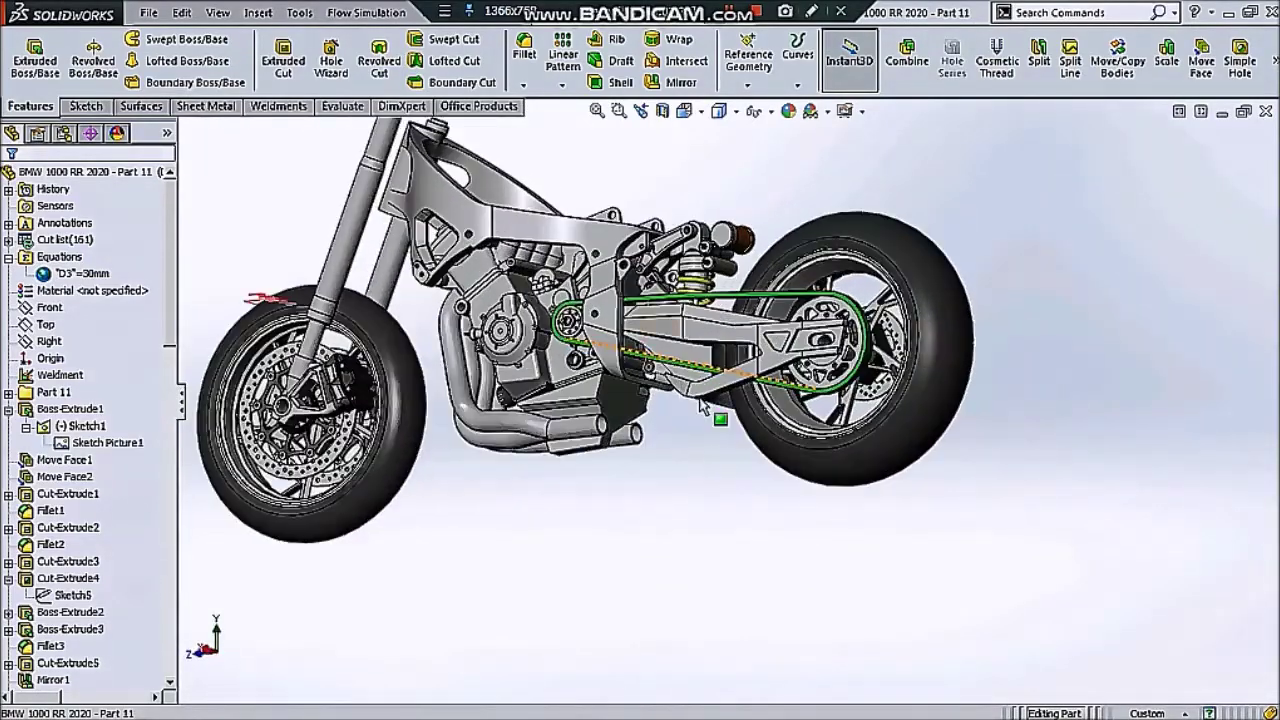
pyautogui.hotkey('ctrl', '4')
# - View normal to the Right plane and turn the reference display back on
pyautogui.click(40, 342)
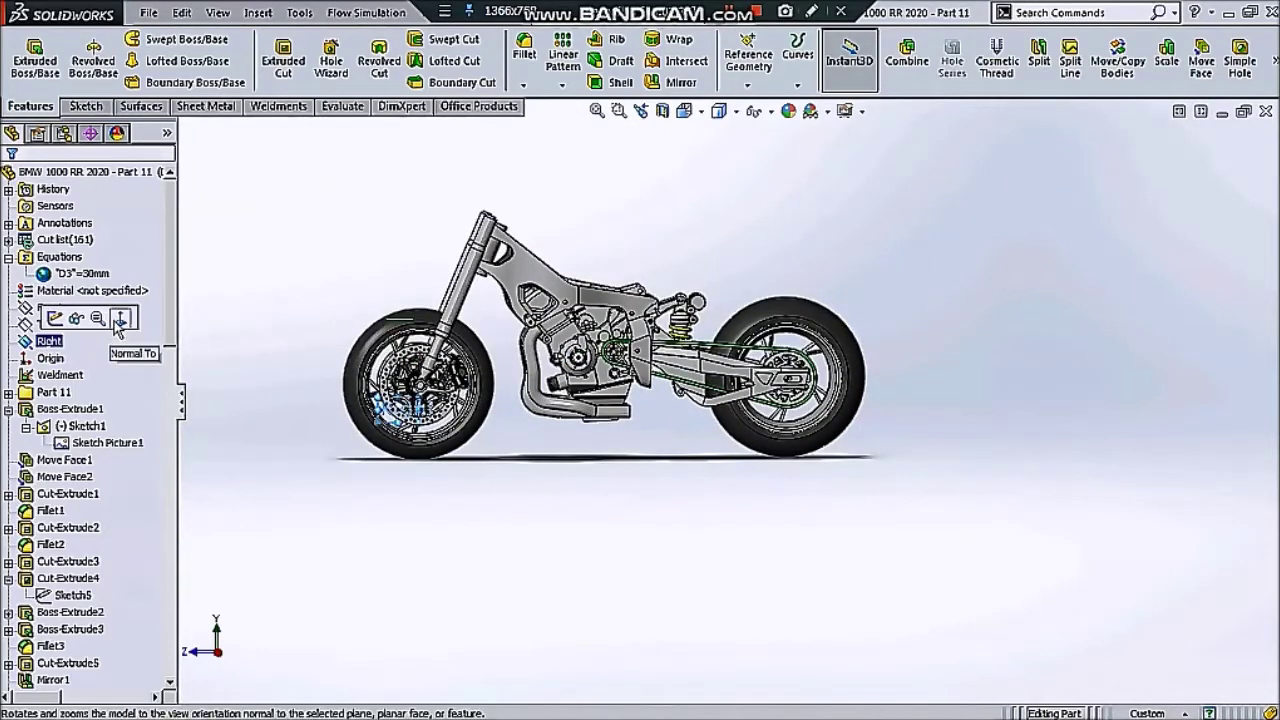
pyautogui.click(114, 318)
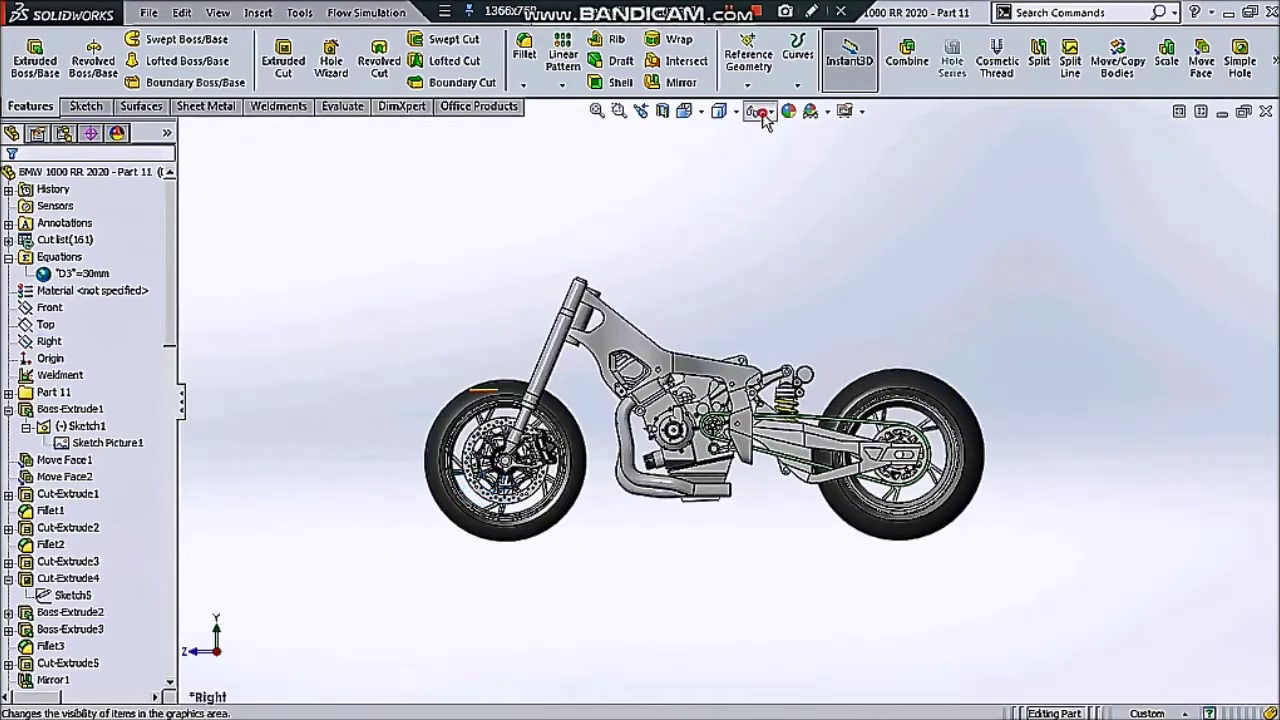
pyautogui.click(763, 113)
pyautogui.click(767, 257)
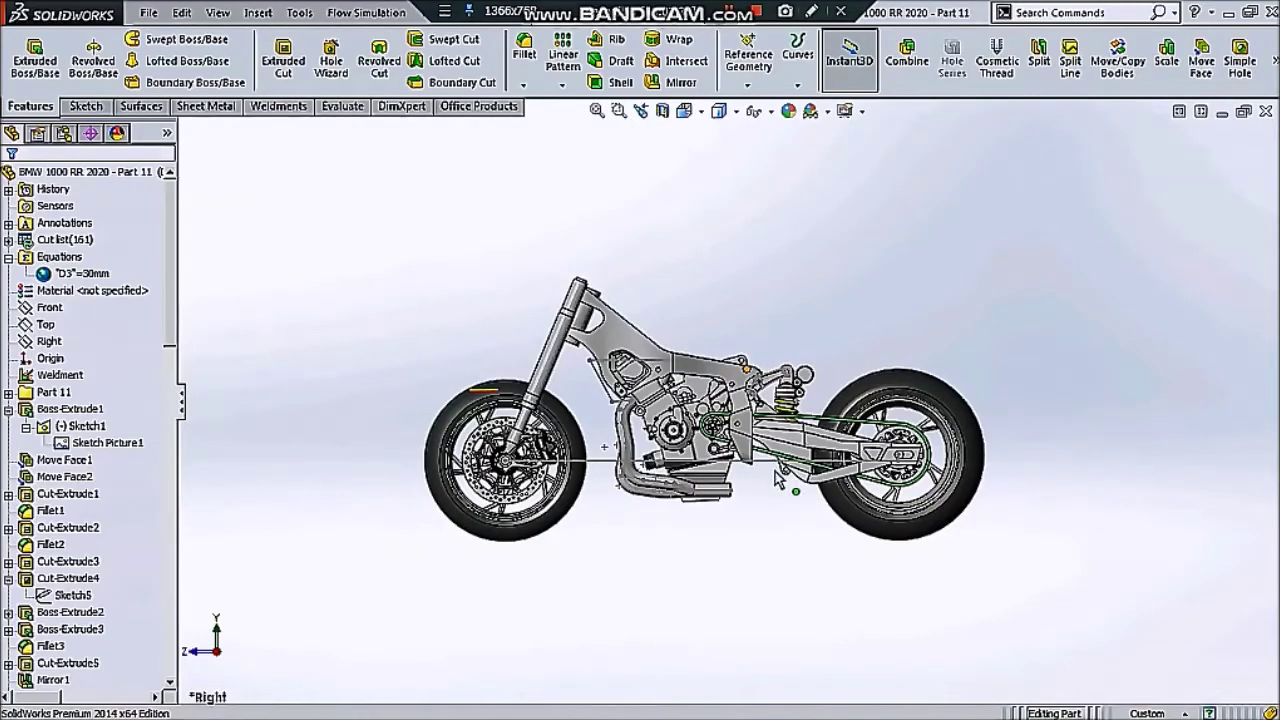
# - Zoom around the swingarm, chain and exhaust and bring up the Sketch tools
pyautogui.scroll(-3, 777, 480)
pyautogui.scroll(-3, 785, 490)
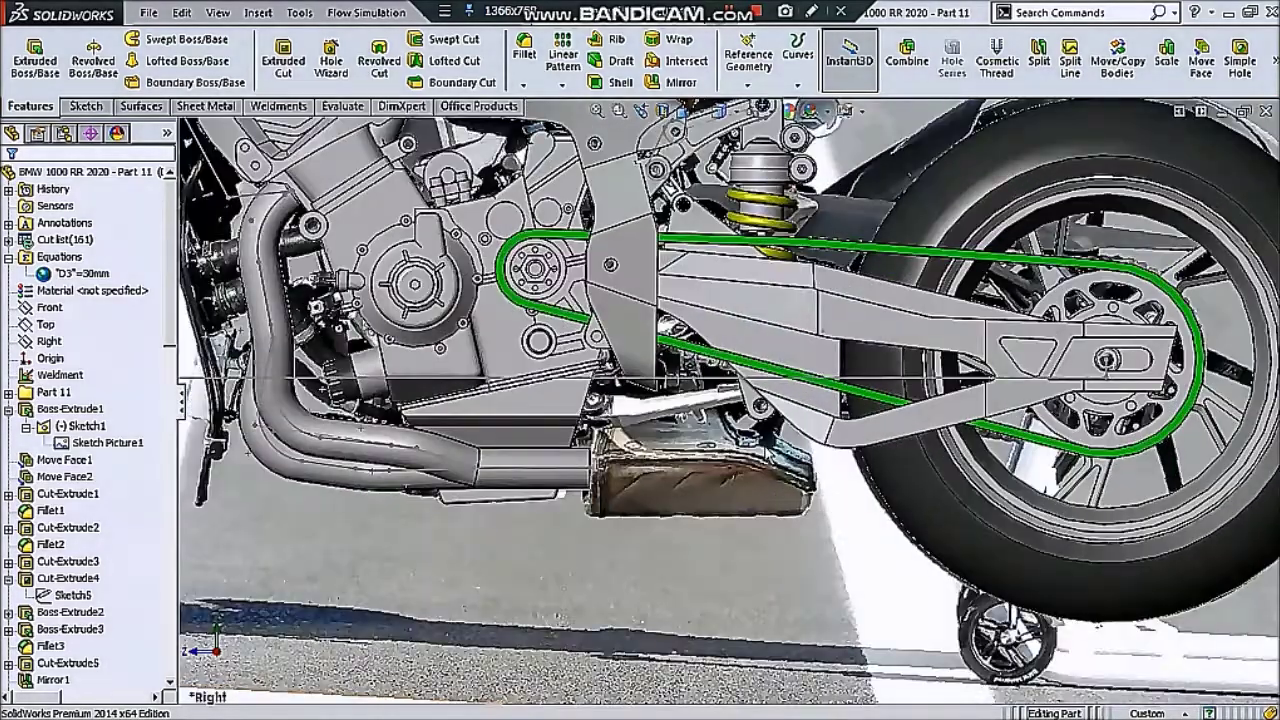
pyautogui.scroll(5, 780, 470)
pyautogui.scroll(-5, 771, 466)
pyautogui.scroll(-3, 766, 455)
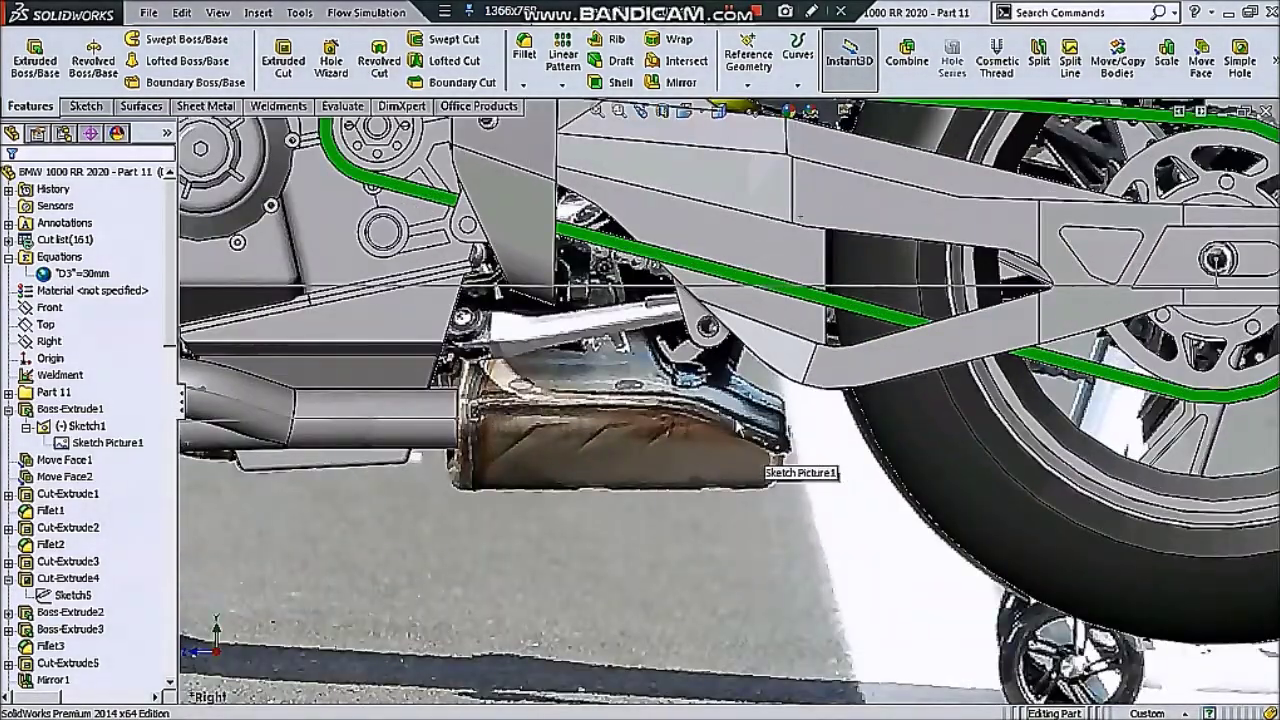
pyautogui.scroll(3, 541, 268)
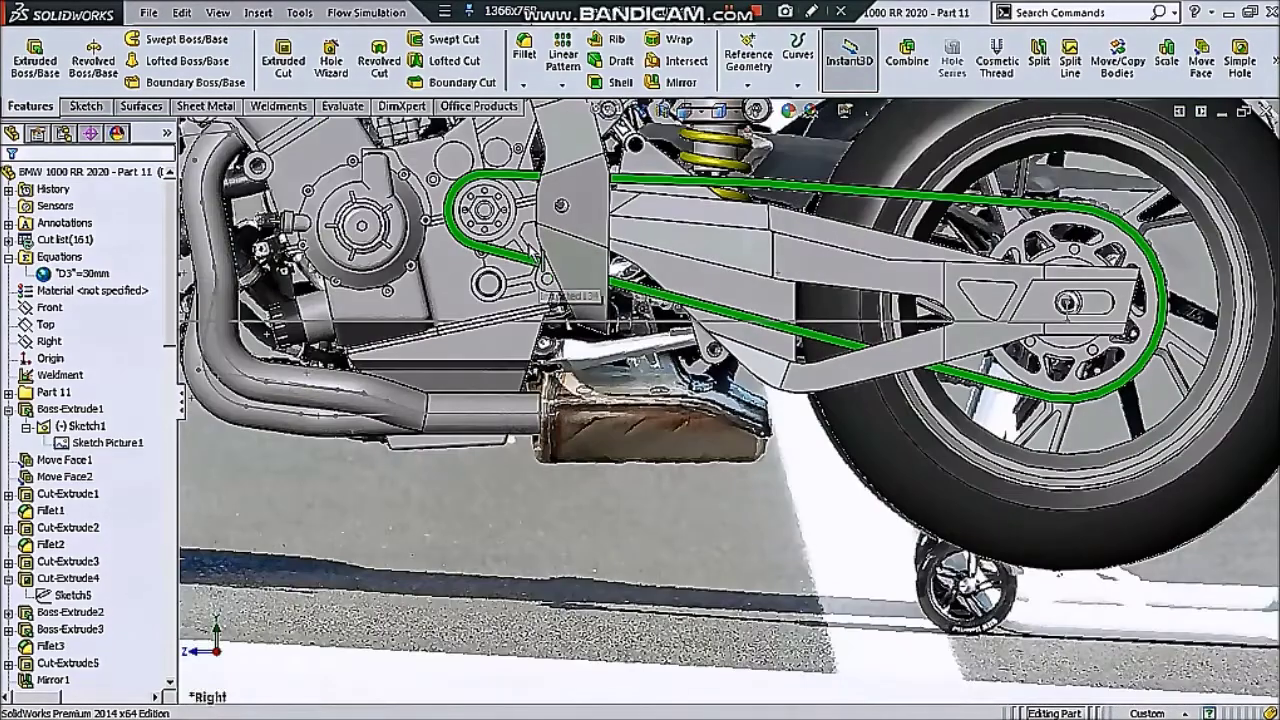
pyautogui.scroll(2, 727, 398)
pyautogui.click(90, 110)
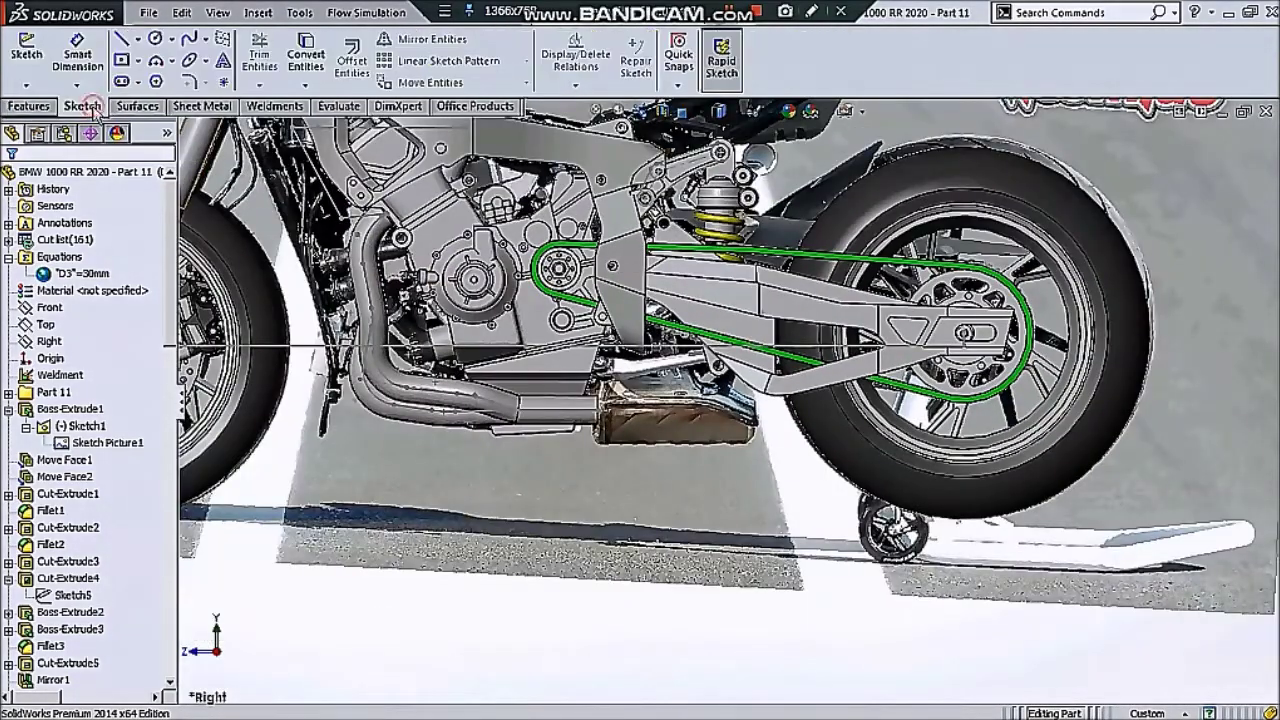
# - Start a Right-plane line sketch tracing the muffler's front, angled upper front and top edges
pyautogui.click(24, 55)
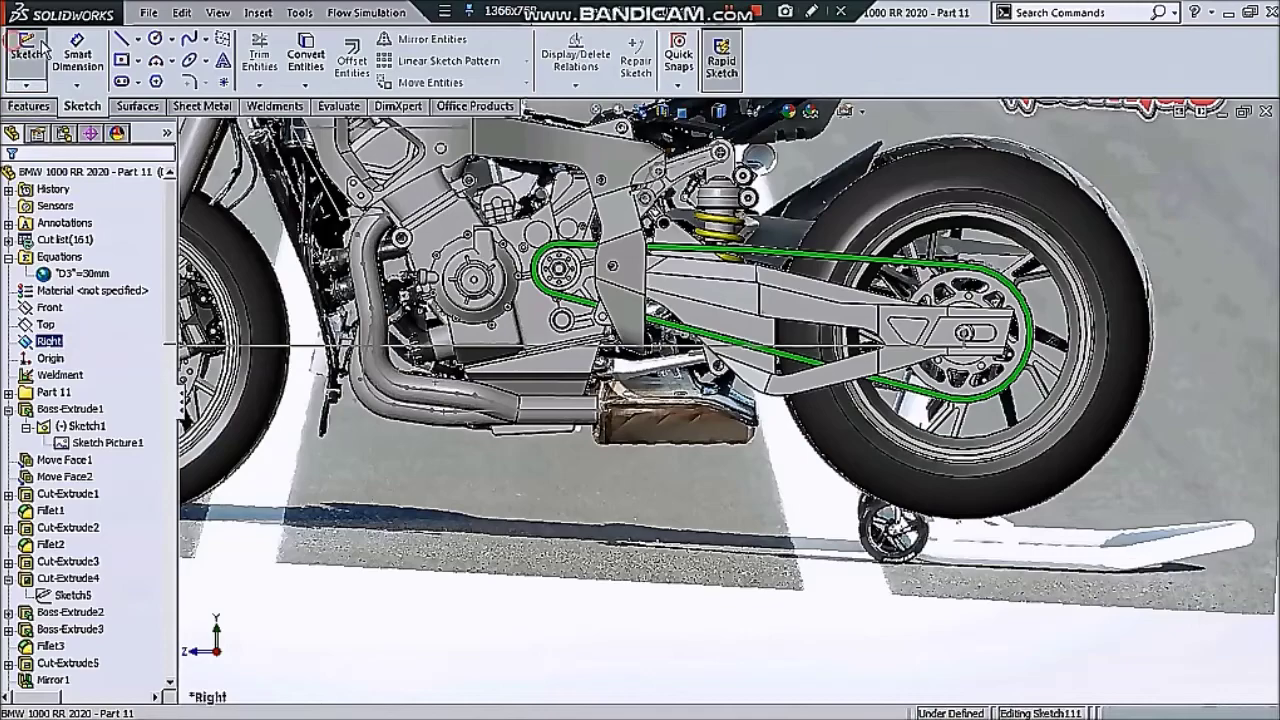
pyautogui.click(122, 40)
pyautogui.scroll(-1, 604, 497)
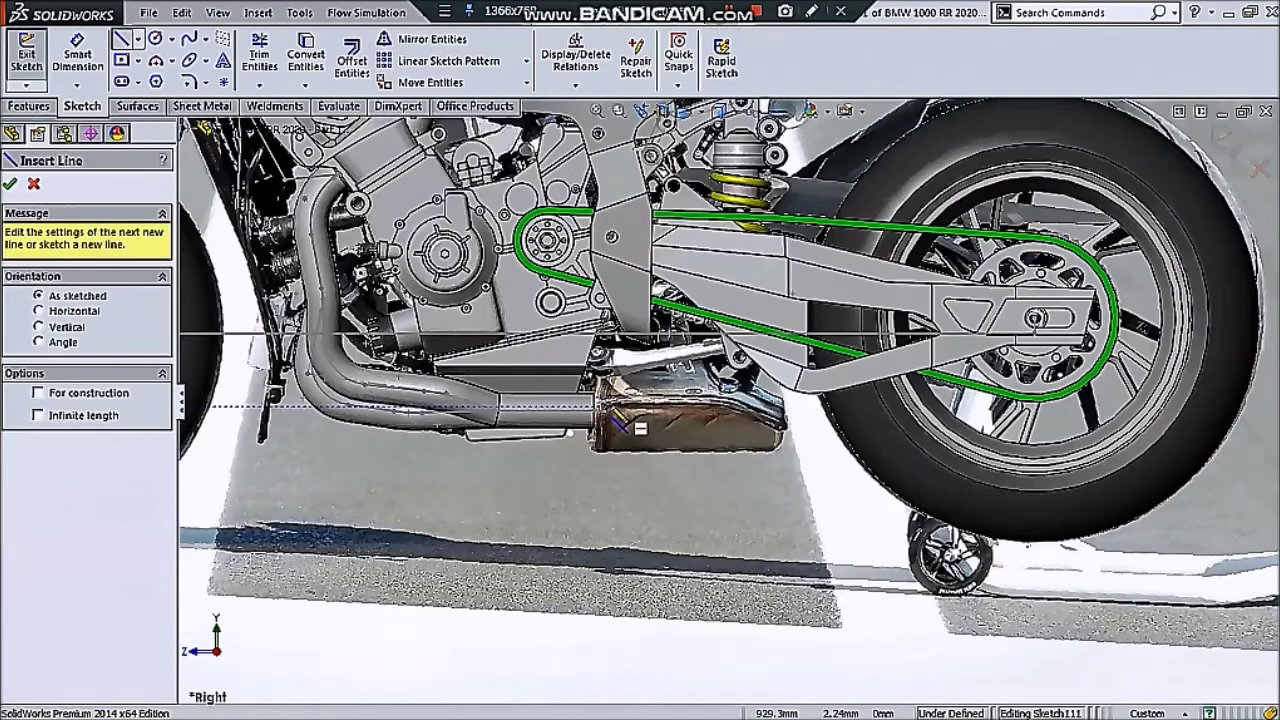
pyautogui.scroll(-3, 604, 497)
pyautogui.scroll(-3, 604, 497)
pyautogui.click(603, 513)
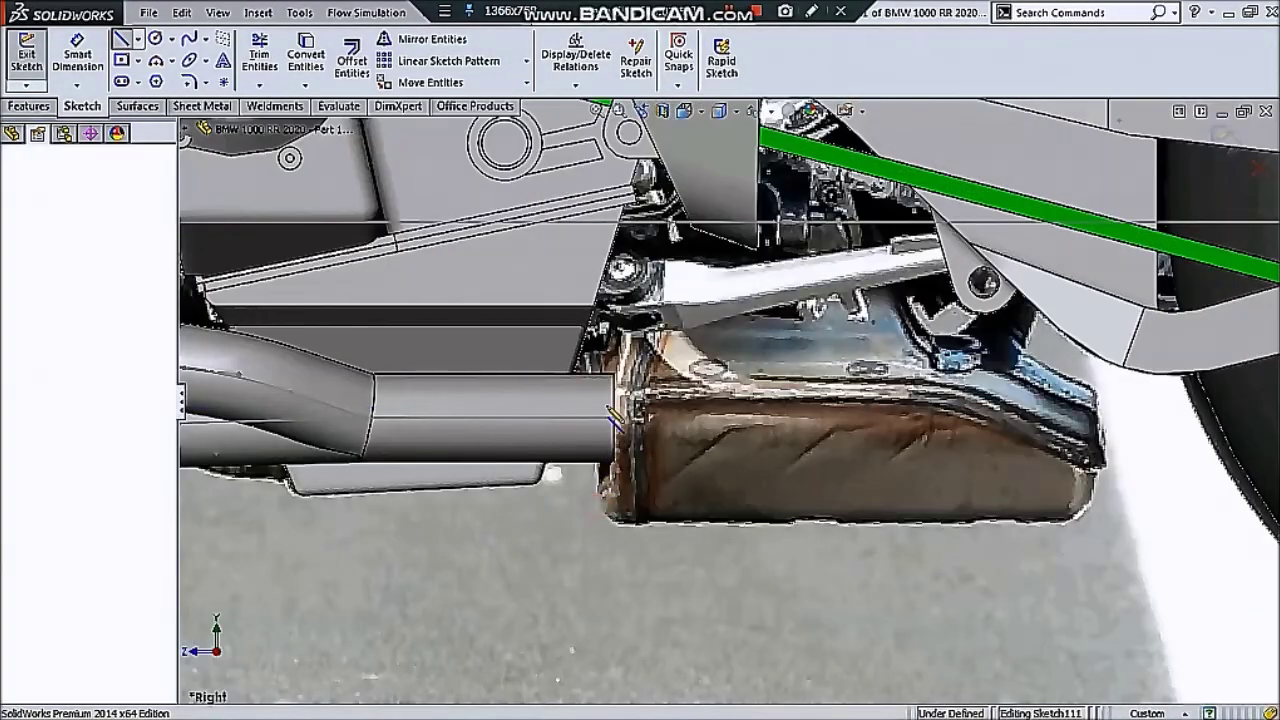
pyautogui.click(598, 346)
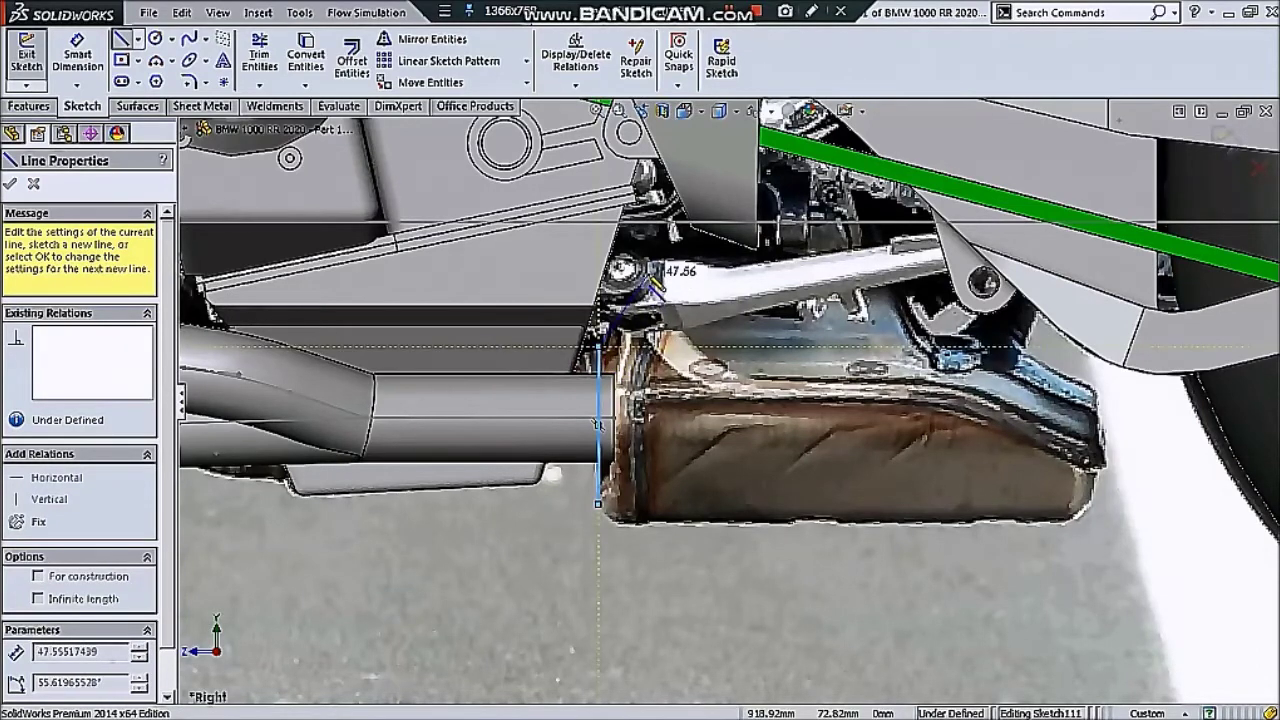
pyautogui.click(660, 251)
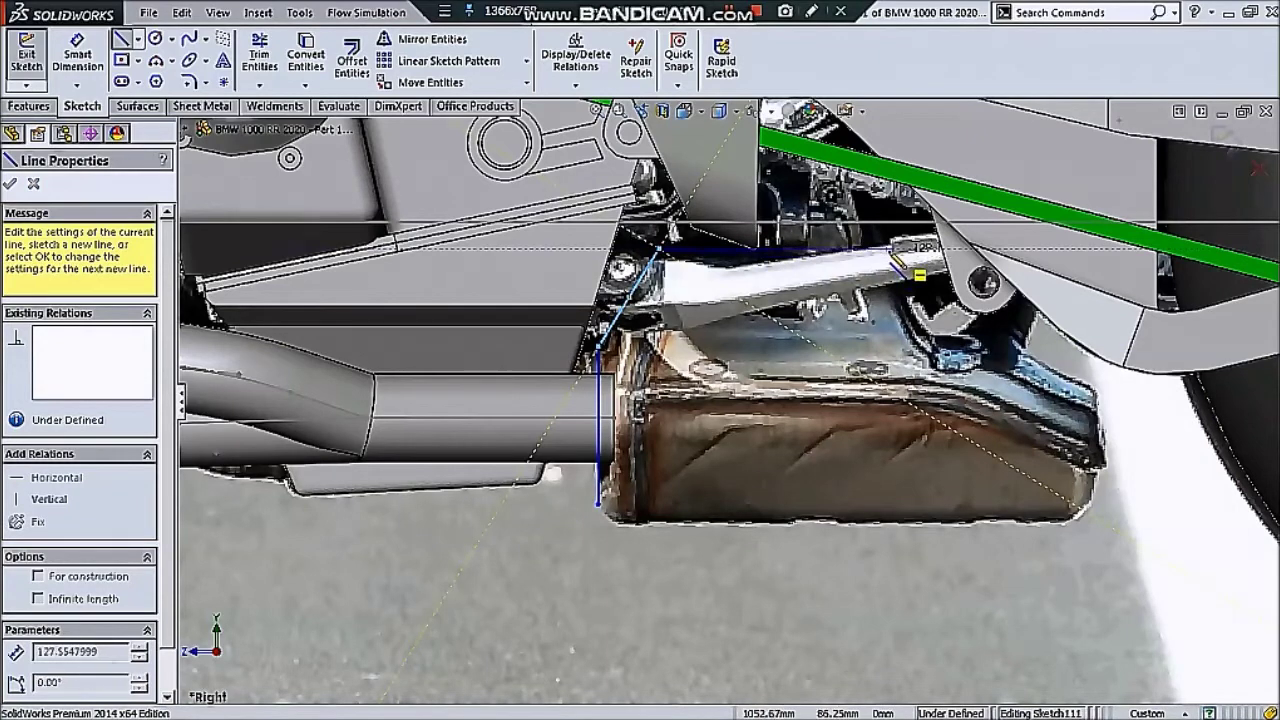
pyautogui.click(885, 249)
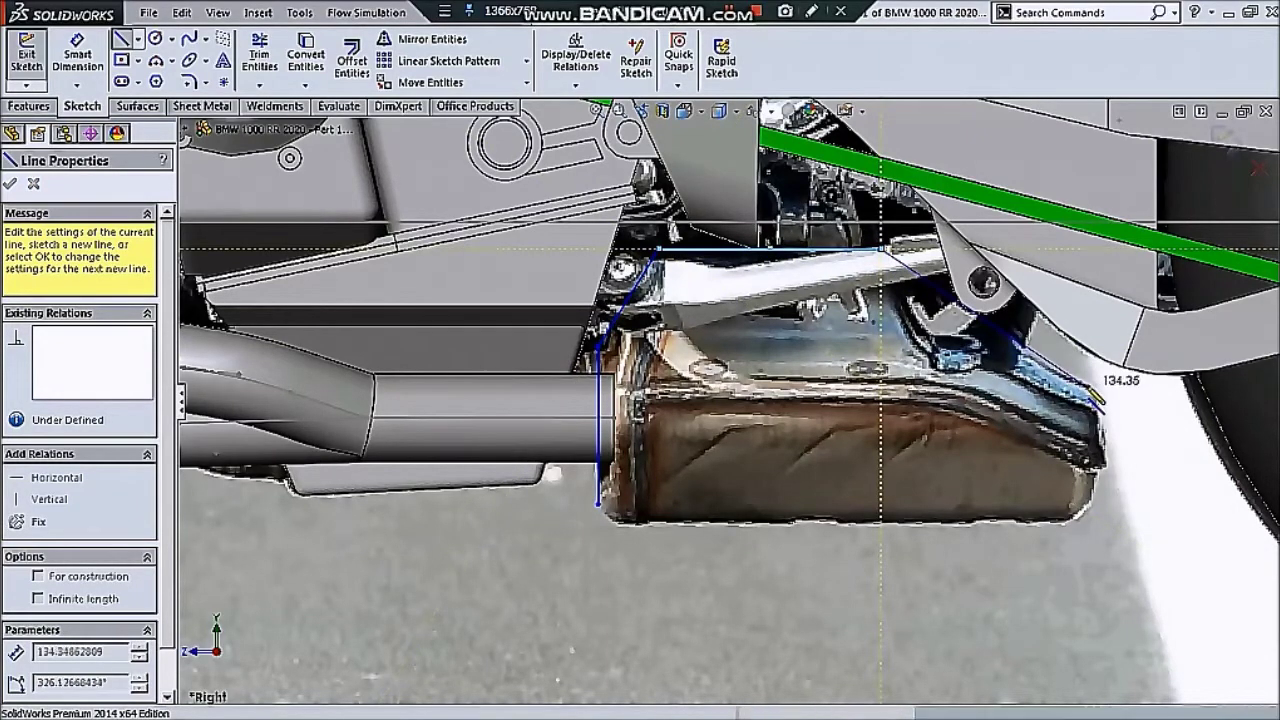
# - Complete the outline with sloping rear, rear edge, lower rear chamfer and bottom edge
pyautogui.click(1097, 393)
pyautogui.click(1096, 487)
pyautogui.click(1073, 520)
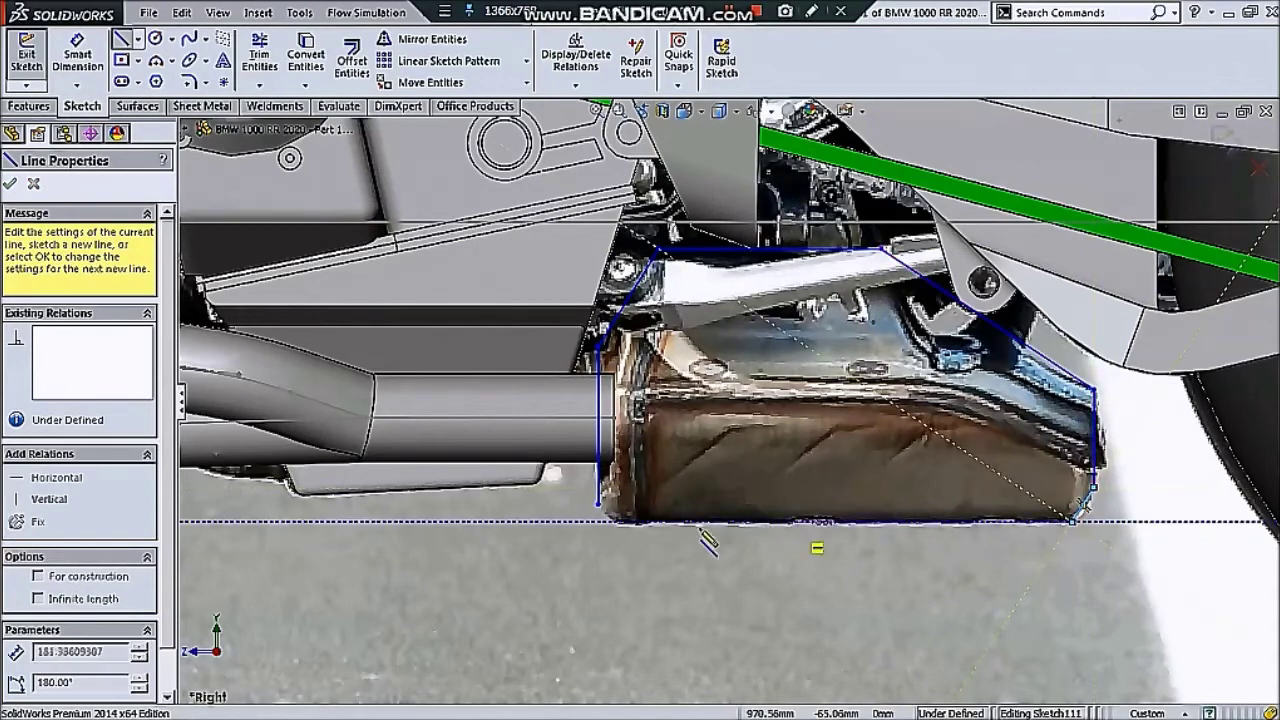
pyautogui.click(606, 521)
pyautogui.click(598, 505)
pyautogui.press('Escape')
# - Drag the muffler's top edge and upper rear corner to fit the reference photo
pyautogui.scroll(3, 775, 405)
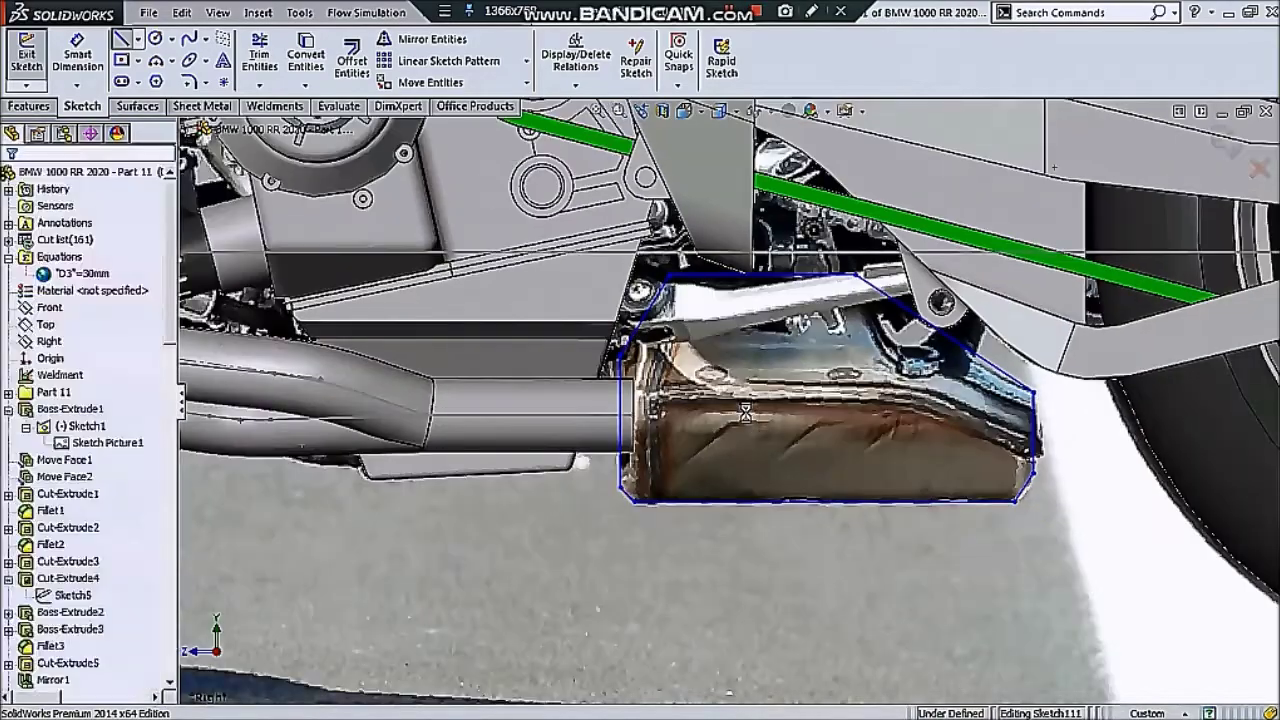
pyautogui.scroll(3, 775, 405)
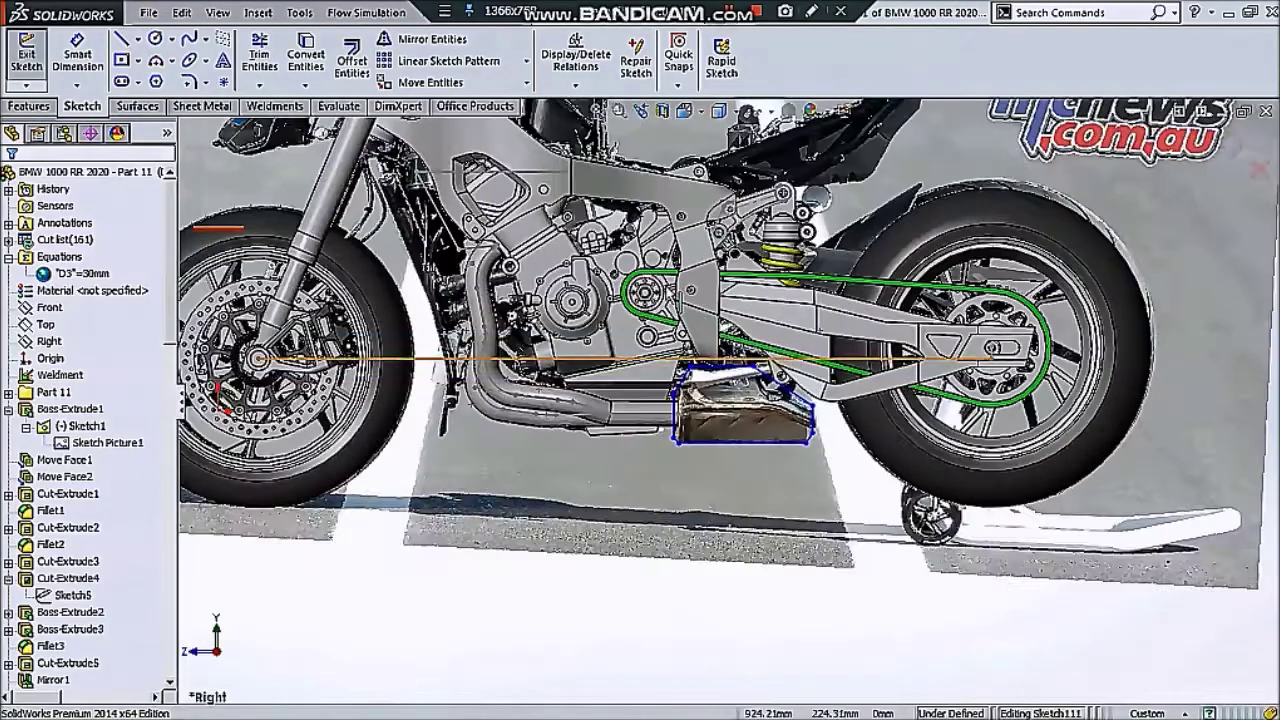
pyautogui.scroll(-3, 672, 300)
pyautogui.scroll(-2, 678, 310)
pyautogui.scroll(-2, 740, 450)
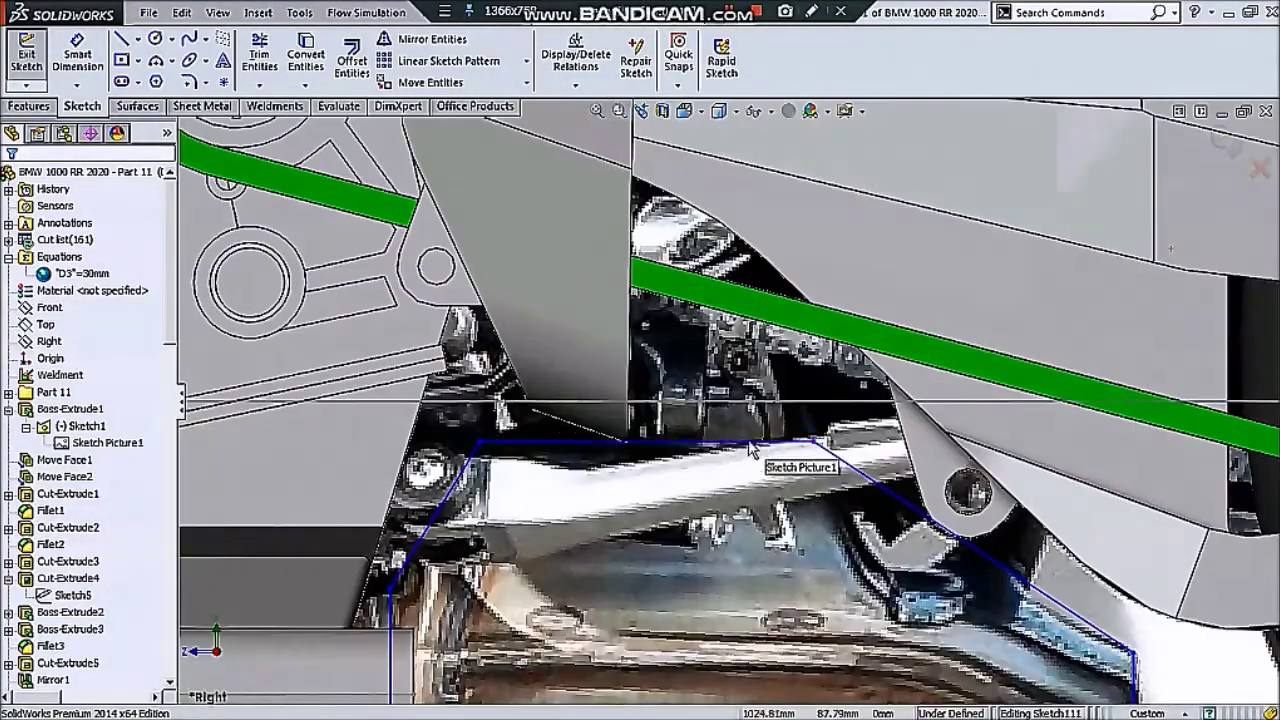
pyautogui.scroll(-1, 652, 457)
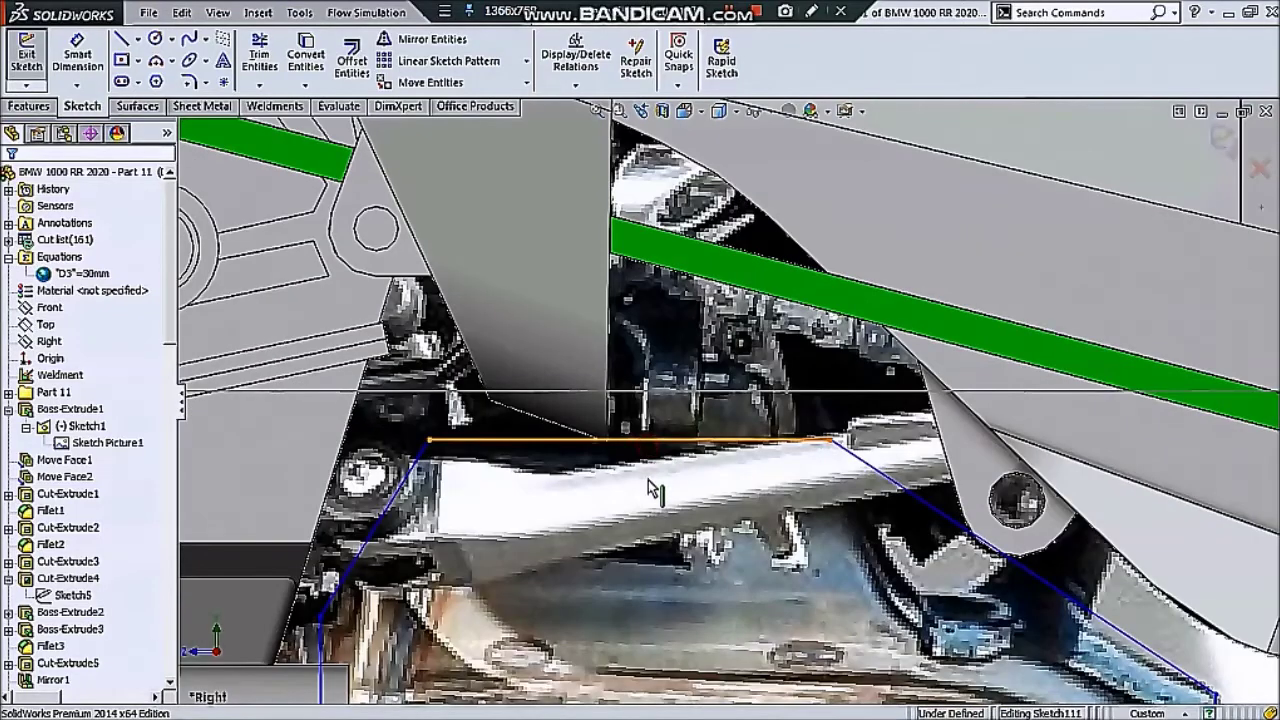
pyautogui.moveTo(648, 480); pyautogui.dragTo(652, 470)
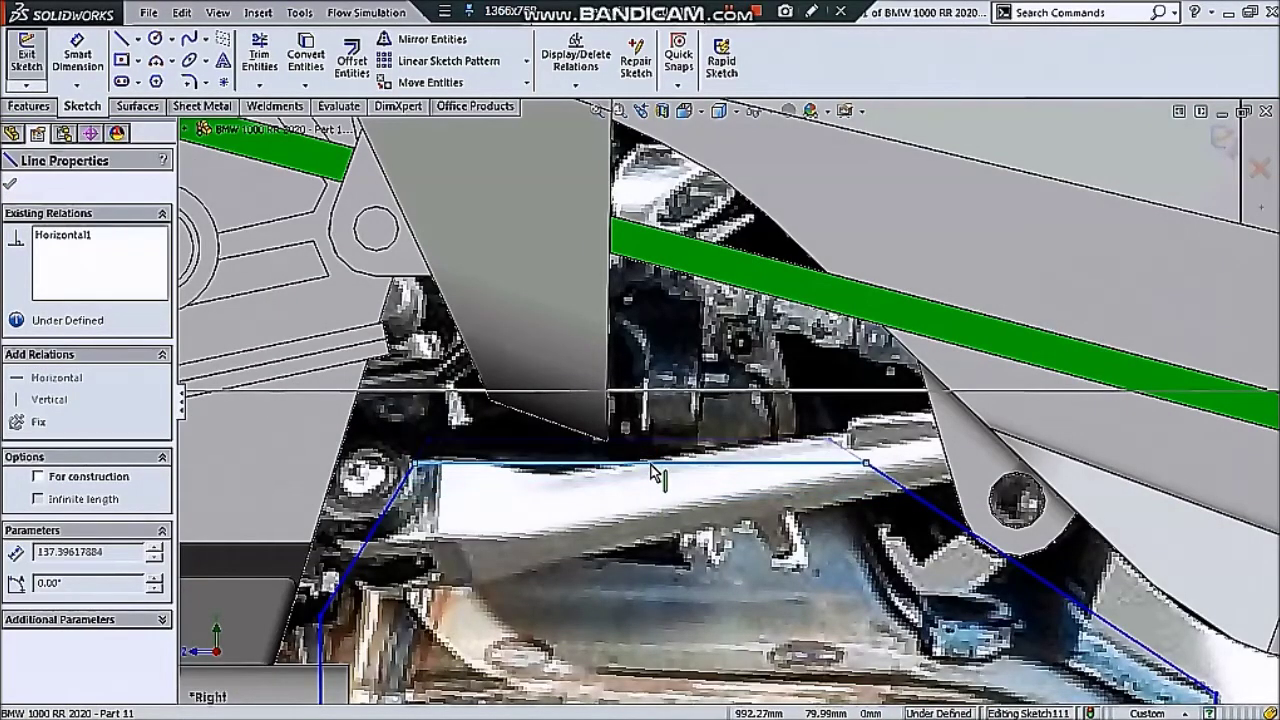
pyautogui.moveTo(990, 558); pyautogui.dragTo(970, 572)
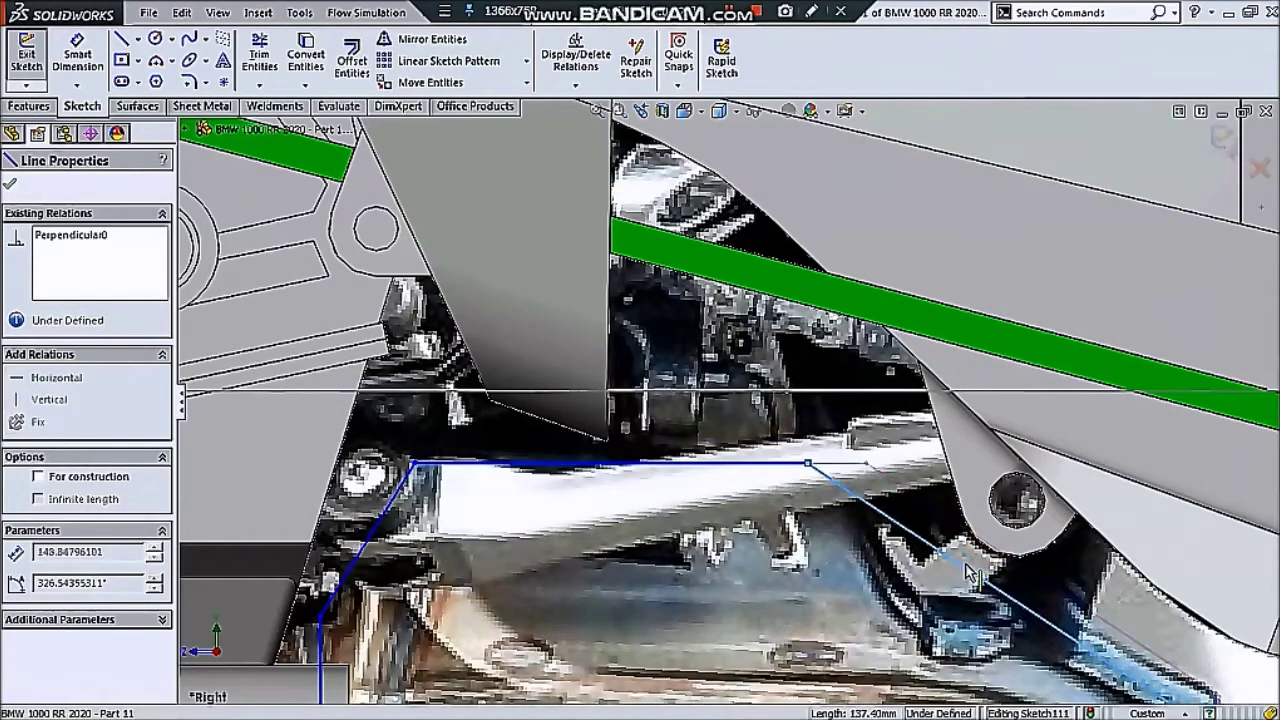
pyautogui.scroll(2, 975, 562)
pyautogui.scroll(2, 960, 575)
pyautogui.press('Escape')
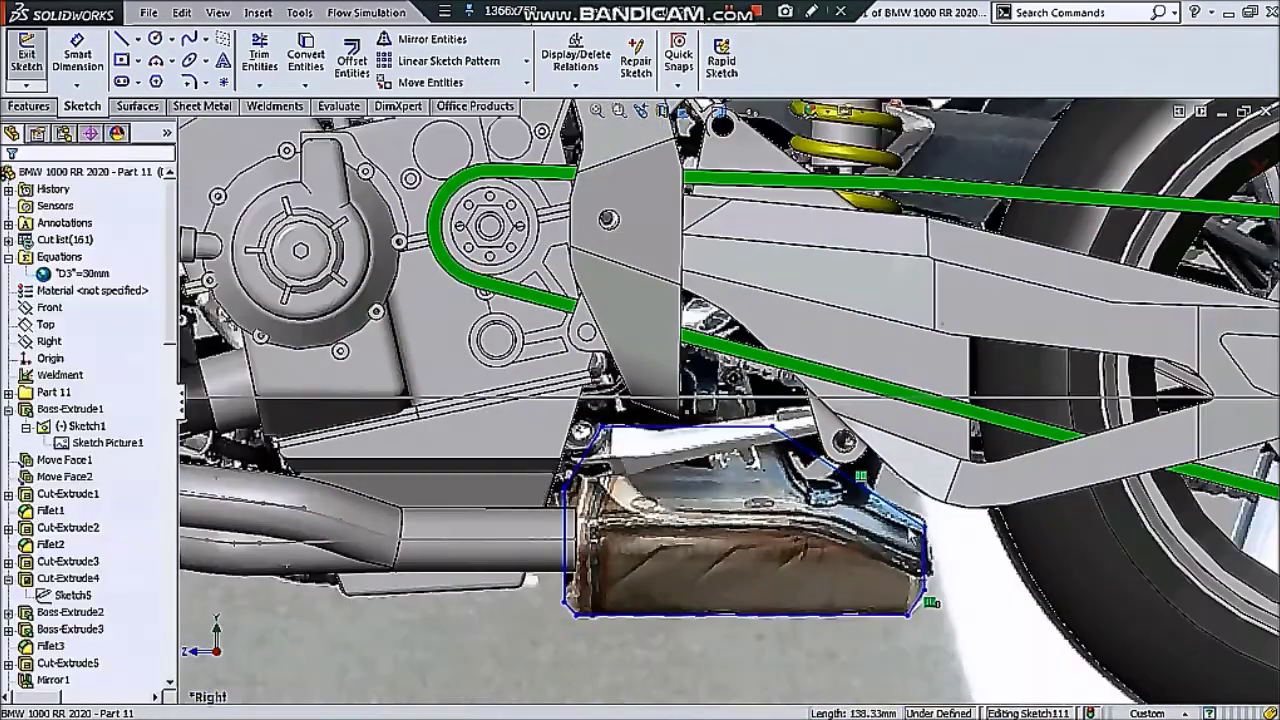
pyautogui.click(29, 106)
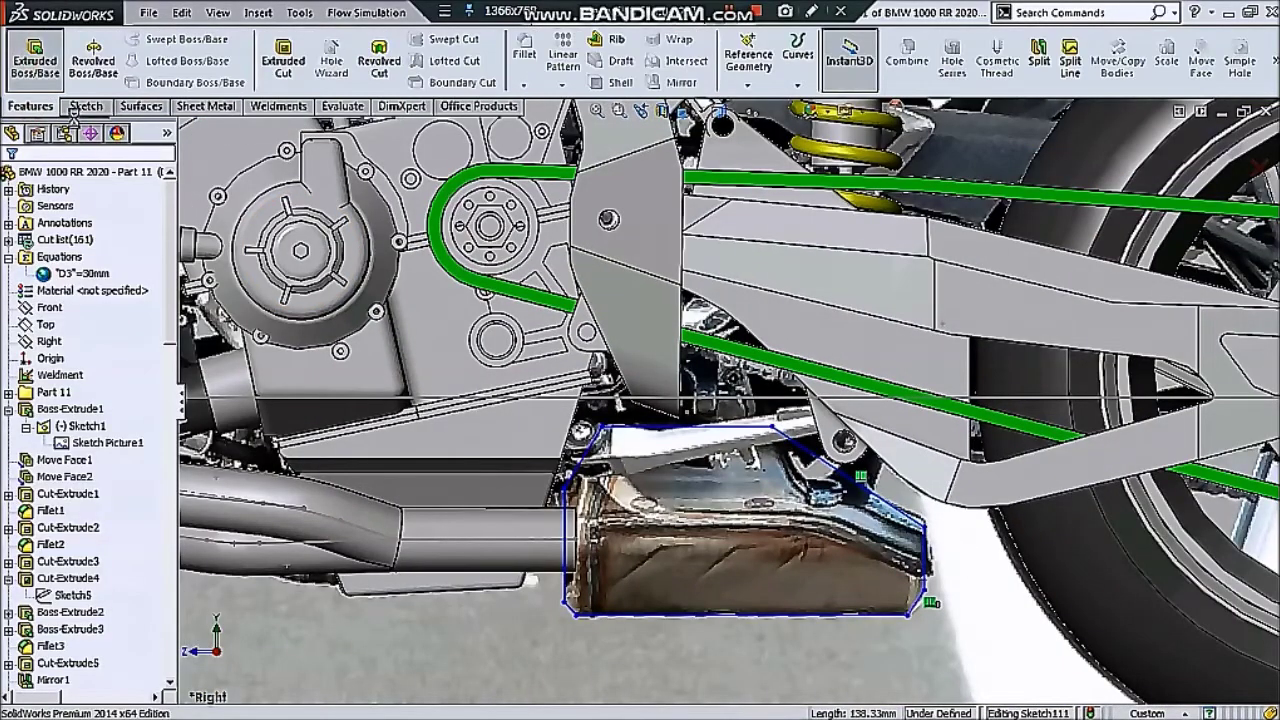
# - Start an Extruded Boss on the muffler sketch and view the model from the top
pyautogui.click(34, 55)
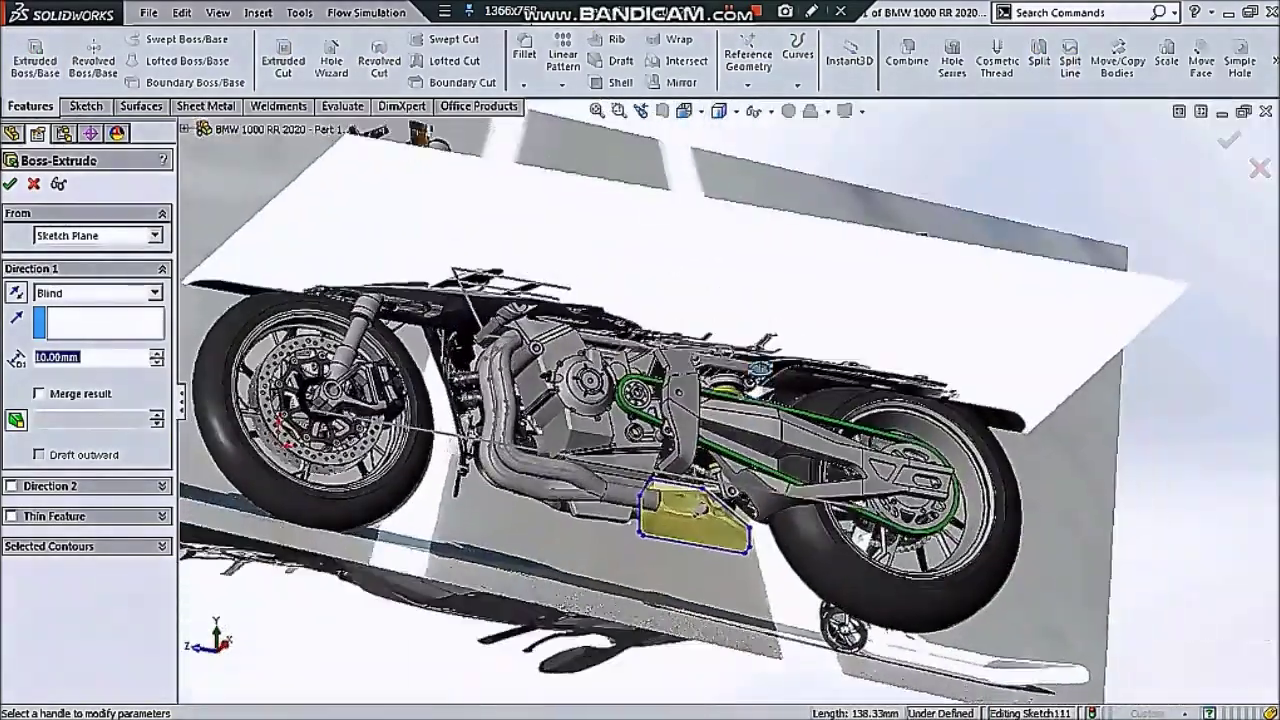
pyautogui.moveTo(808, 266); pyautogui.dragTo(600, 556, button='middle')
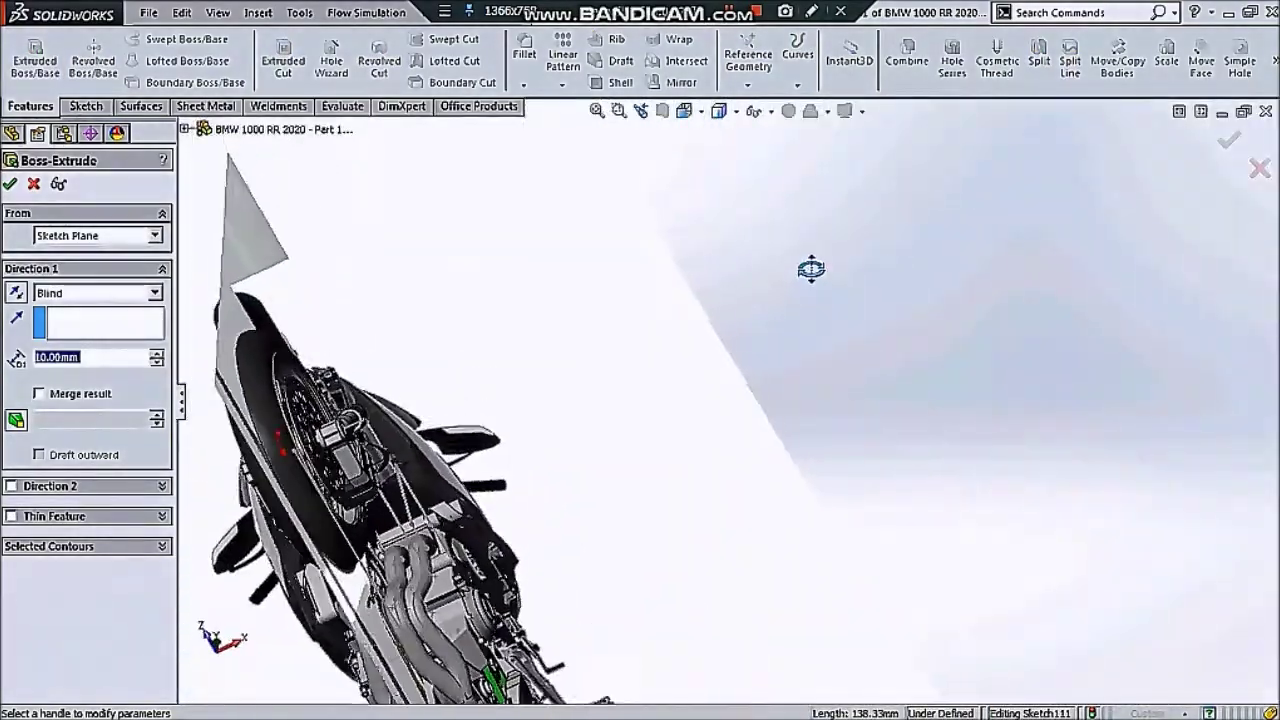
pyautogui.hotkey('ctrl', '8')
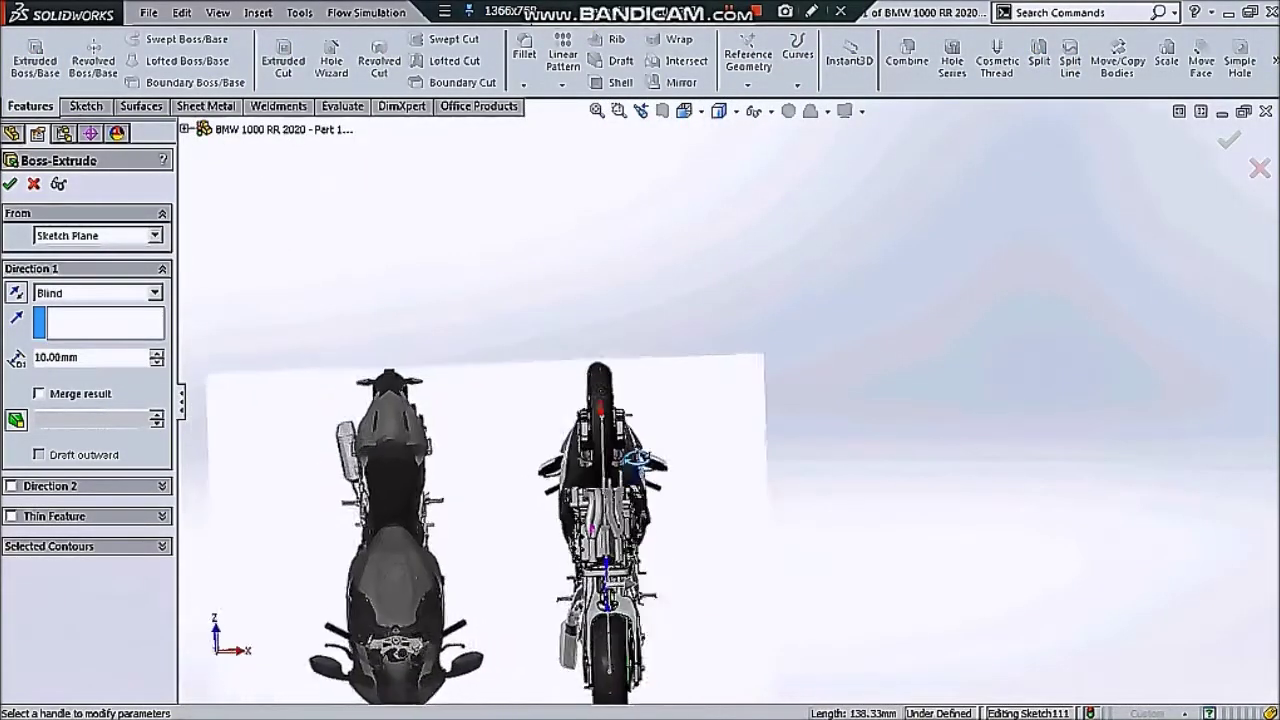
pyautogui.scroll(-2, 533, 600)
pyautogui.scroll(-5, 662, 572)
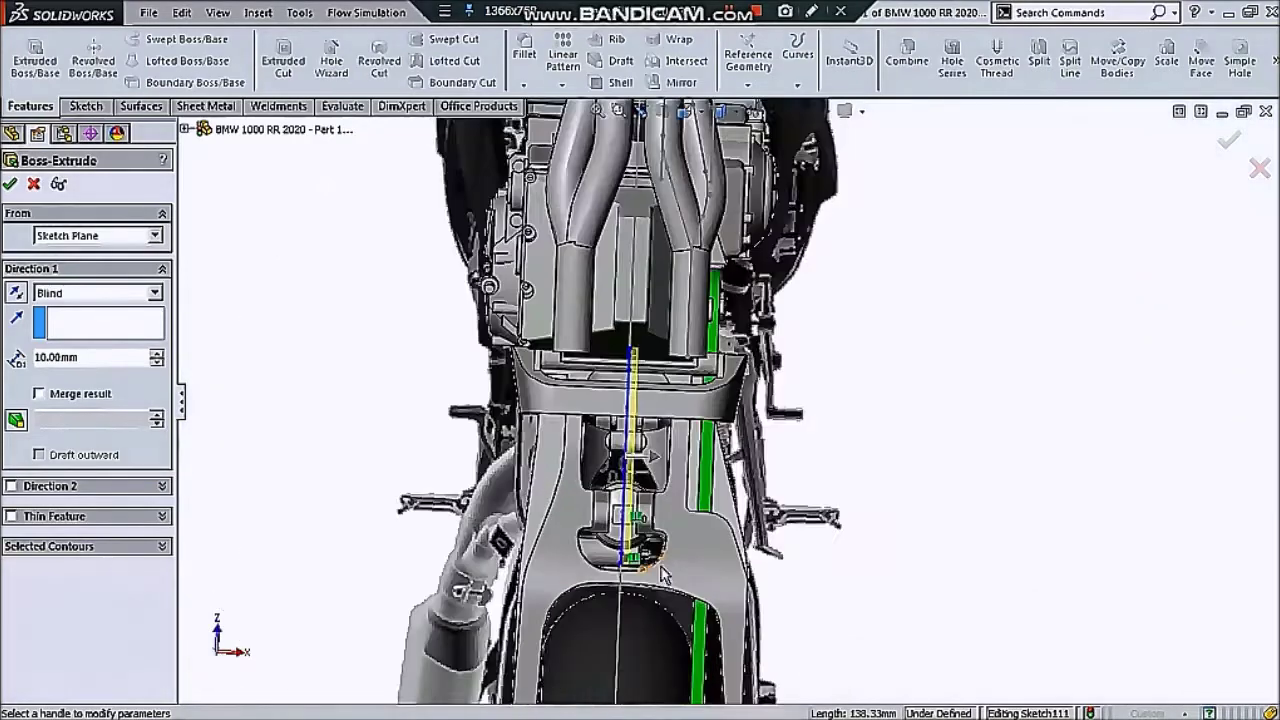
pyautogui.scroll(-1, 688, 447)
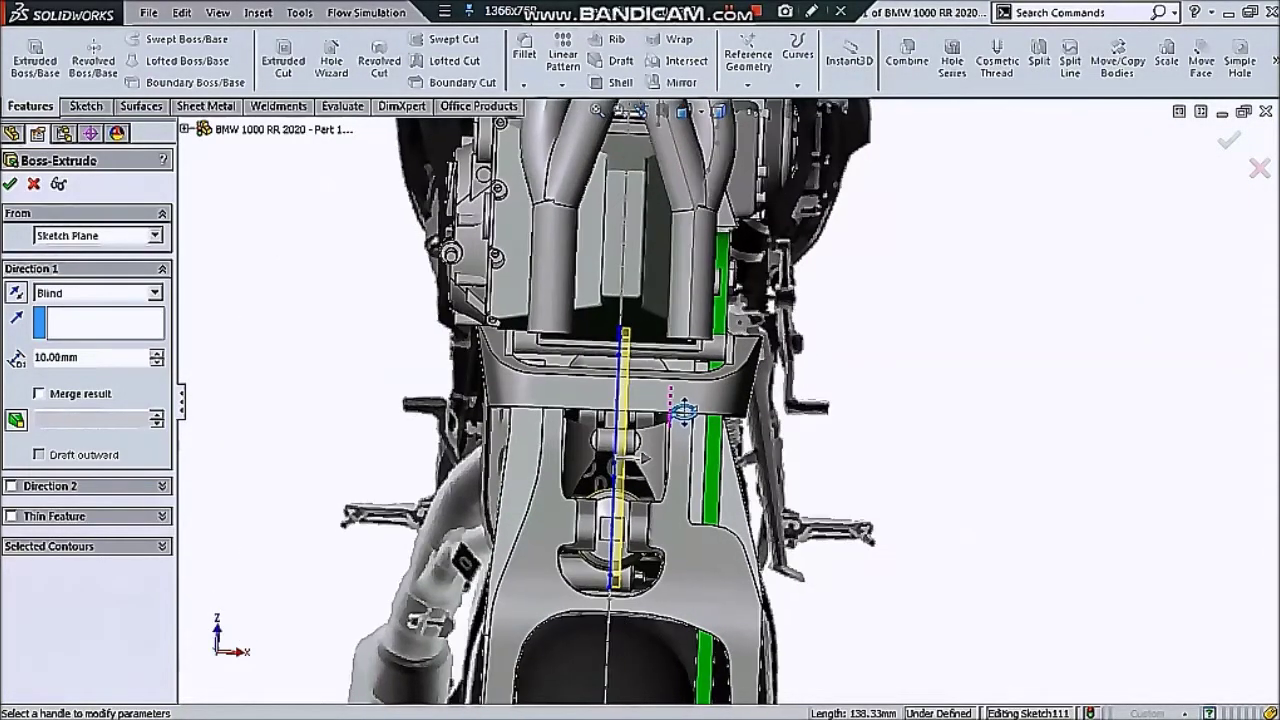
pyautogui.scroll(-1, 677, 410)
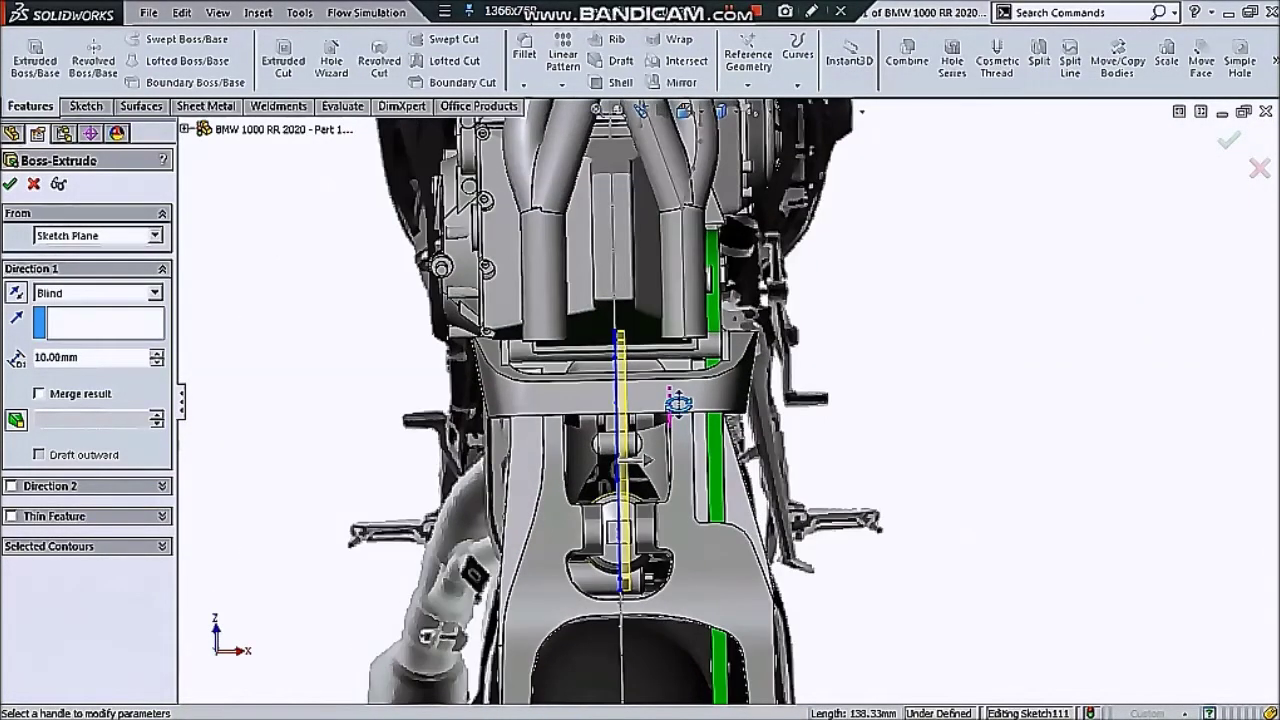
# - Extrude the muffler Mid Plane to 270 mm depth and confirm
pyautogui.click(85, 300)
pyautogui.click(150, 396)
pyautogui.click(156, 356)
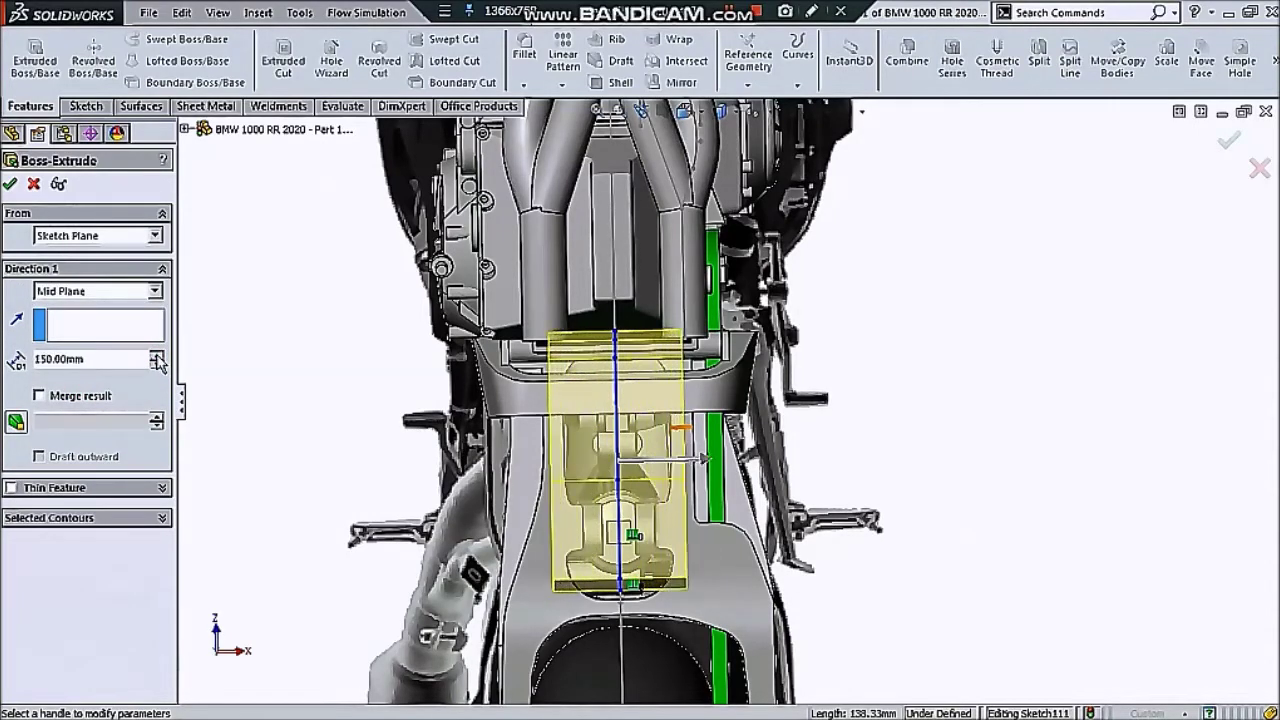
pyautogui.click(156, 356)
pyautogui.click(156, 356)
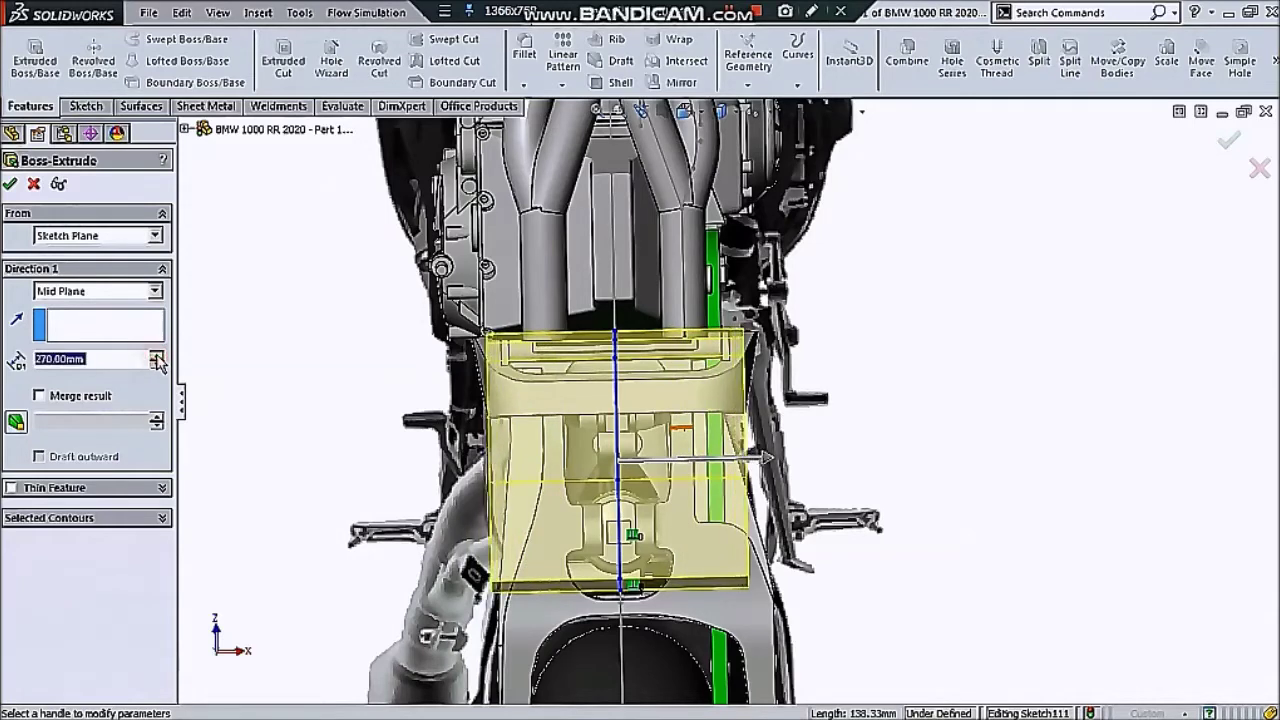
pyautogui.click(11, 185)
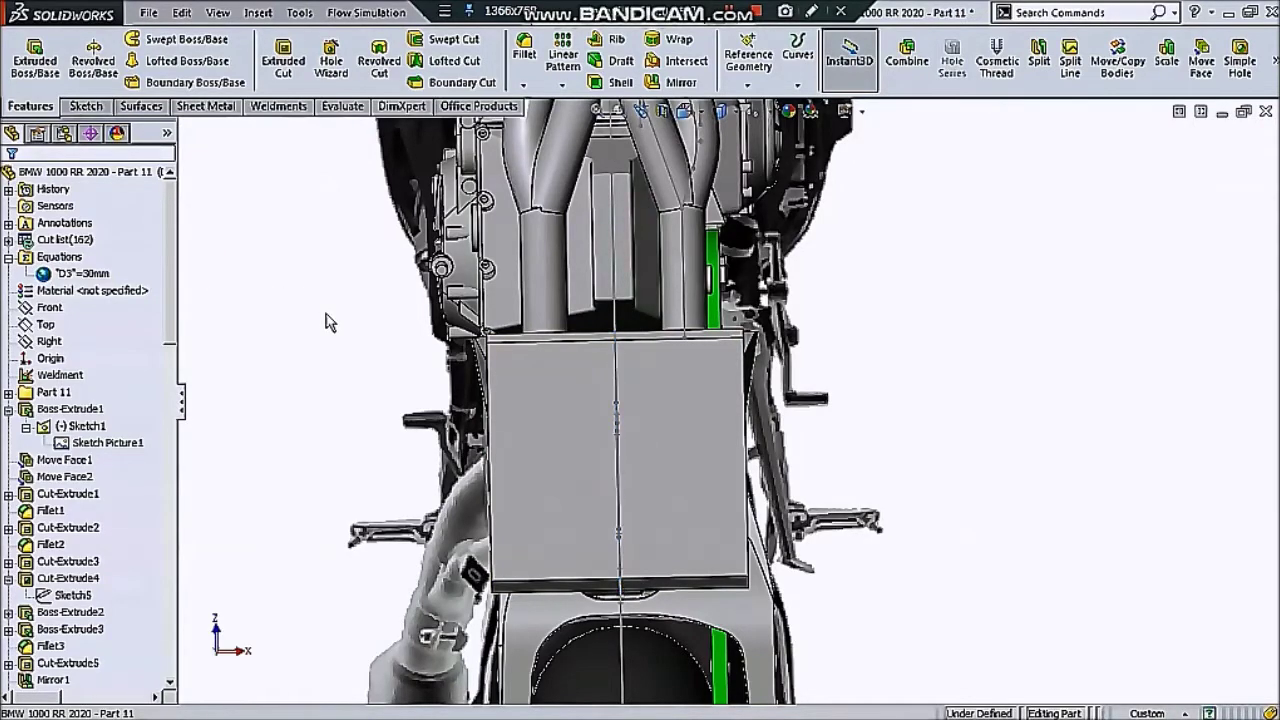
# - Set the view normal to the Top plane
pyautogui.scroll(5, 712, 390)
pyautogui.scroll(2, 543, 266)
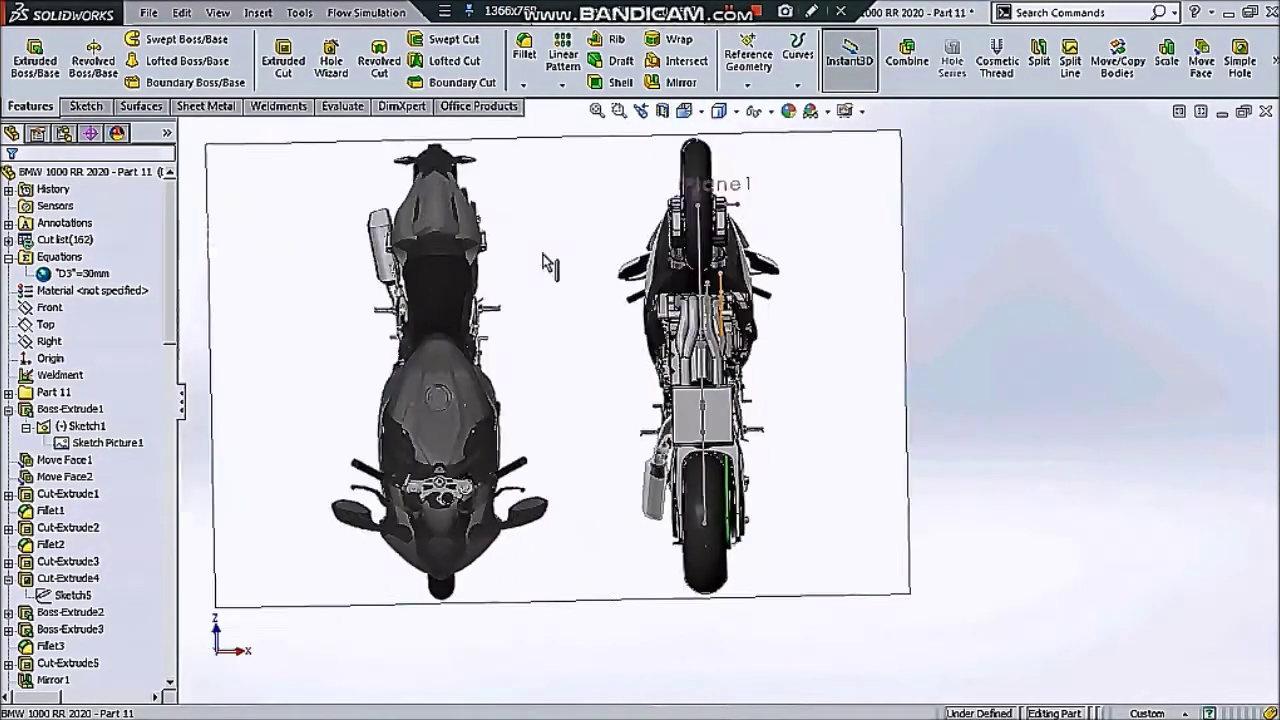
pyautogui.click(45, 324)
pyautogui.click(113, 307)
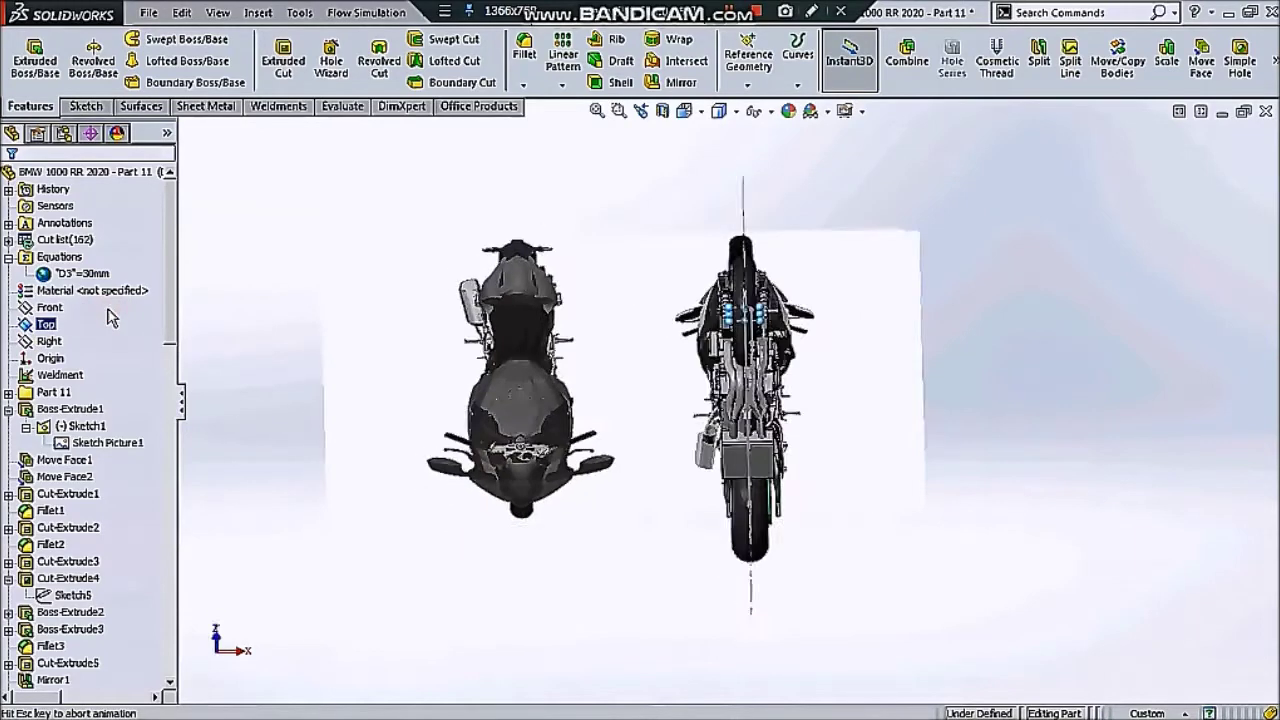
pyautogui.click(45, 326)
pyautogui.click(44, 322)
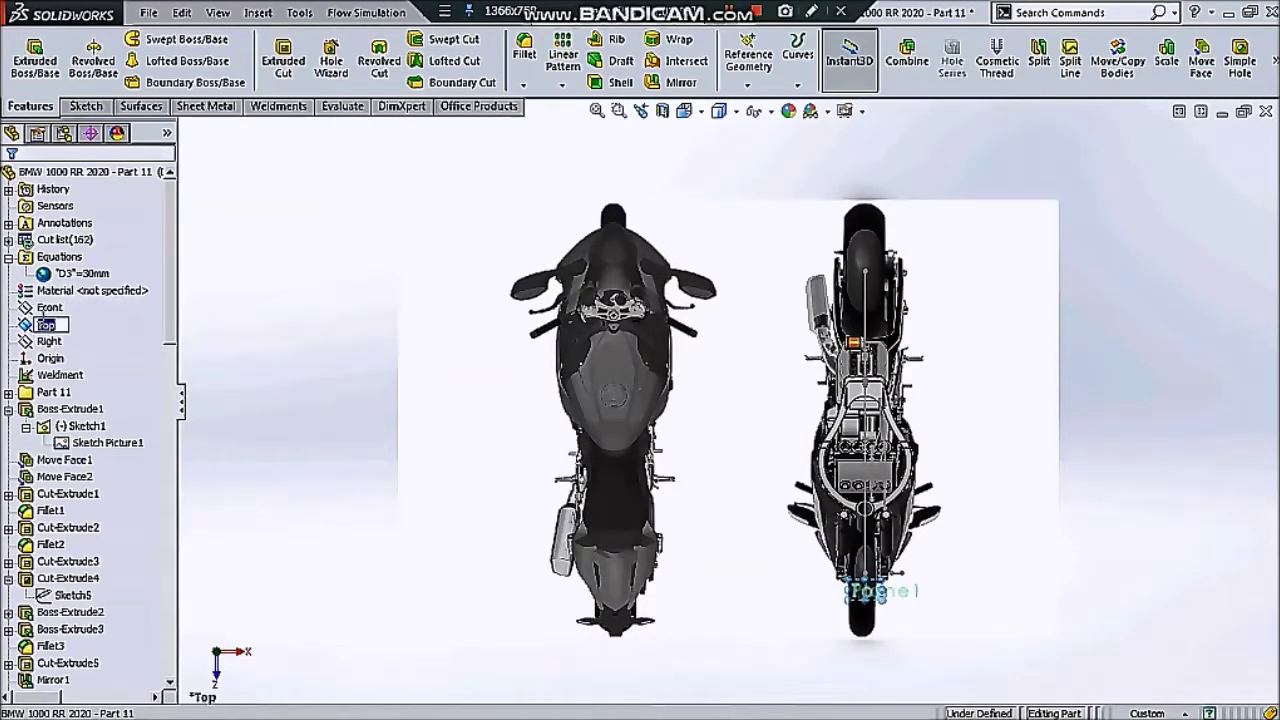
pyautogui.click(45, 324)
pyautogui.click(80, 307)
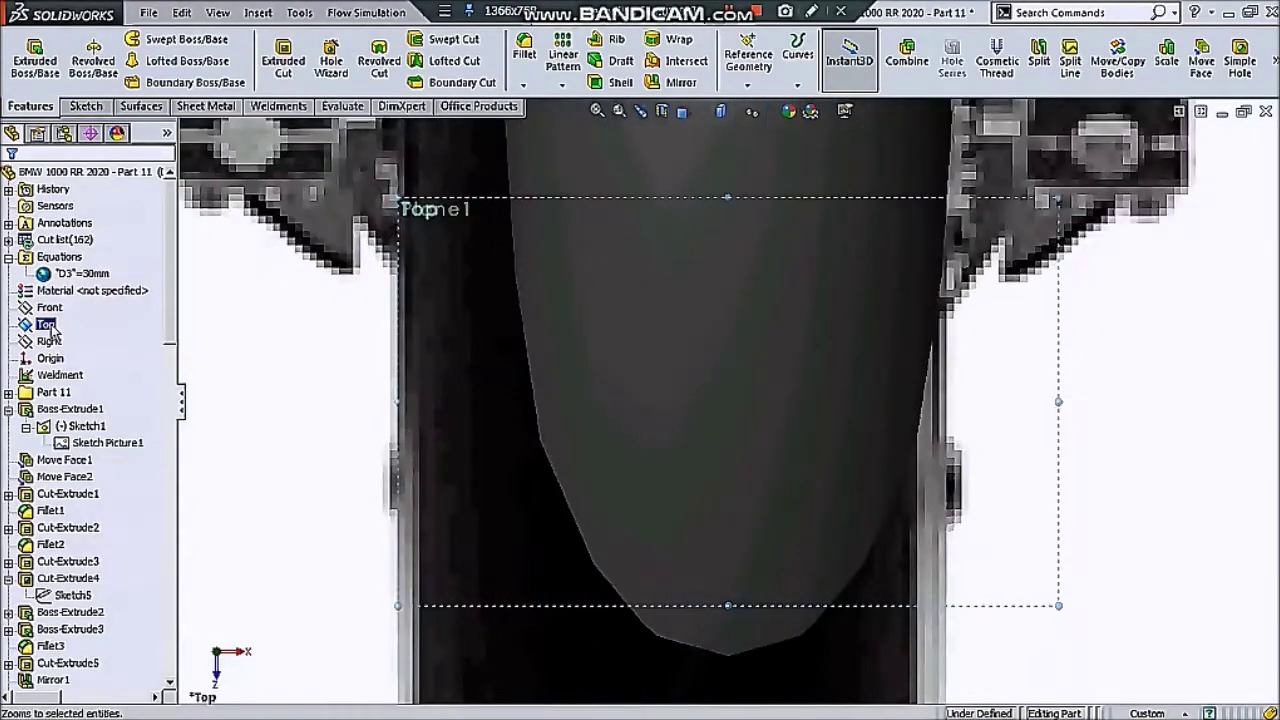
pyautogui.rightClick(50, 330)
pyautogui.click(129, 297)
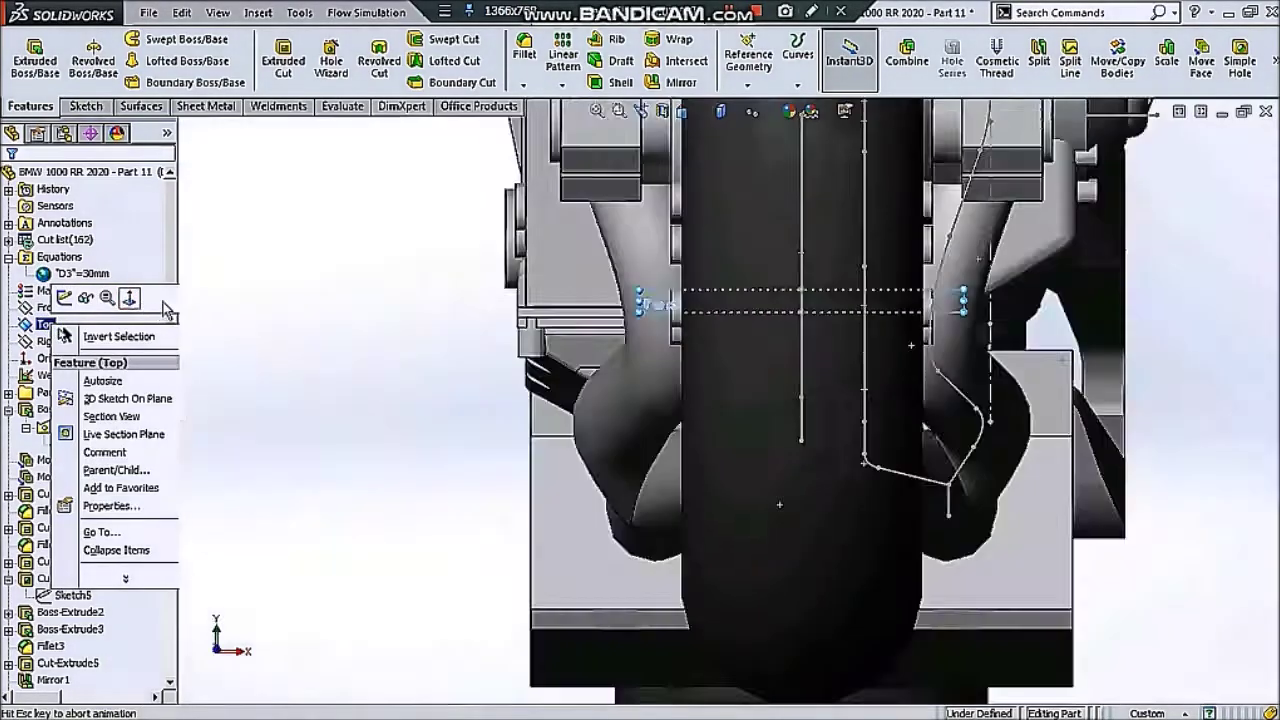
pyautogui.click(775, 160)
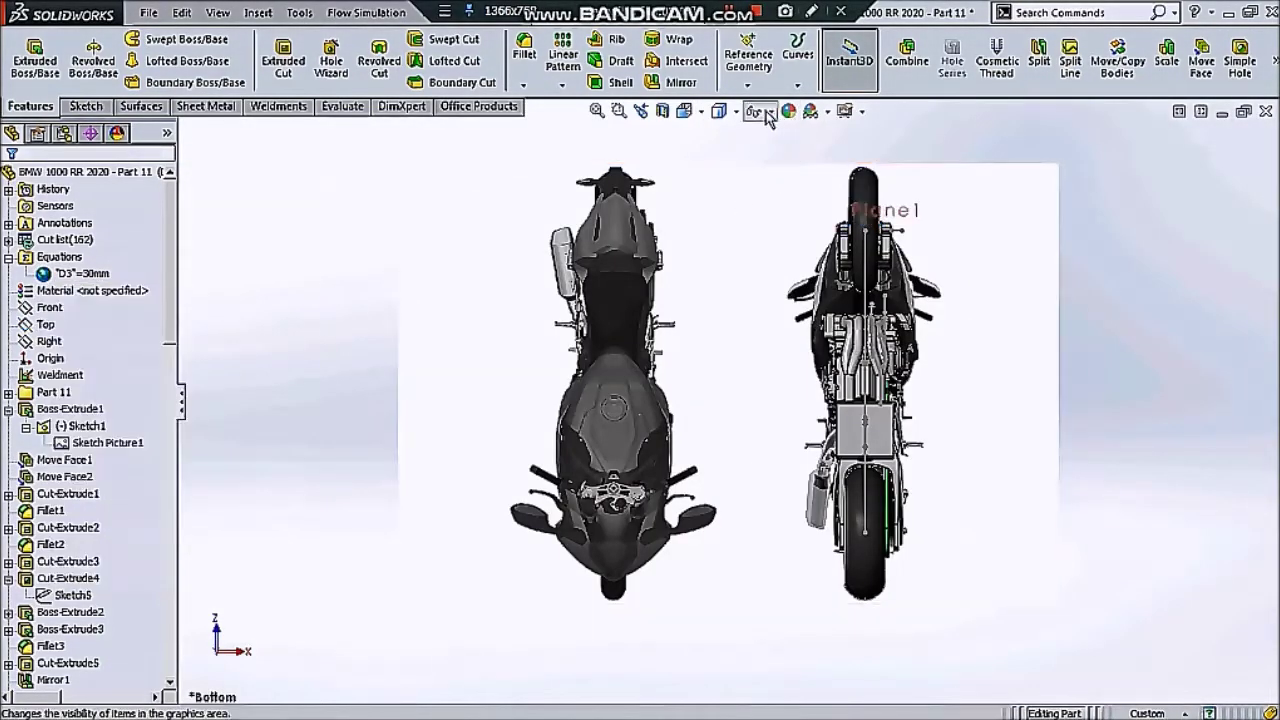
# - Switch the display style to Hidden Lines Visible and zoom over the model
pyautogui.click(733, 117)
pyautogui.click(715, 227)
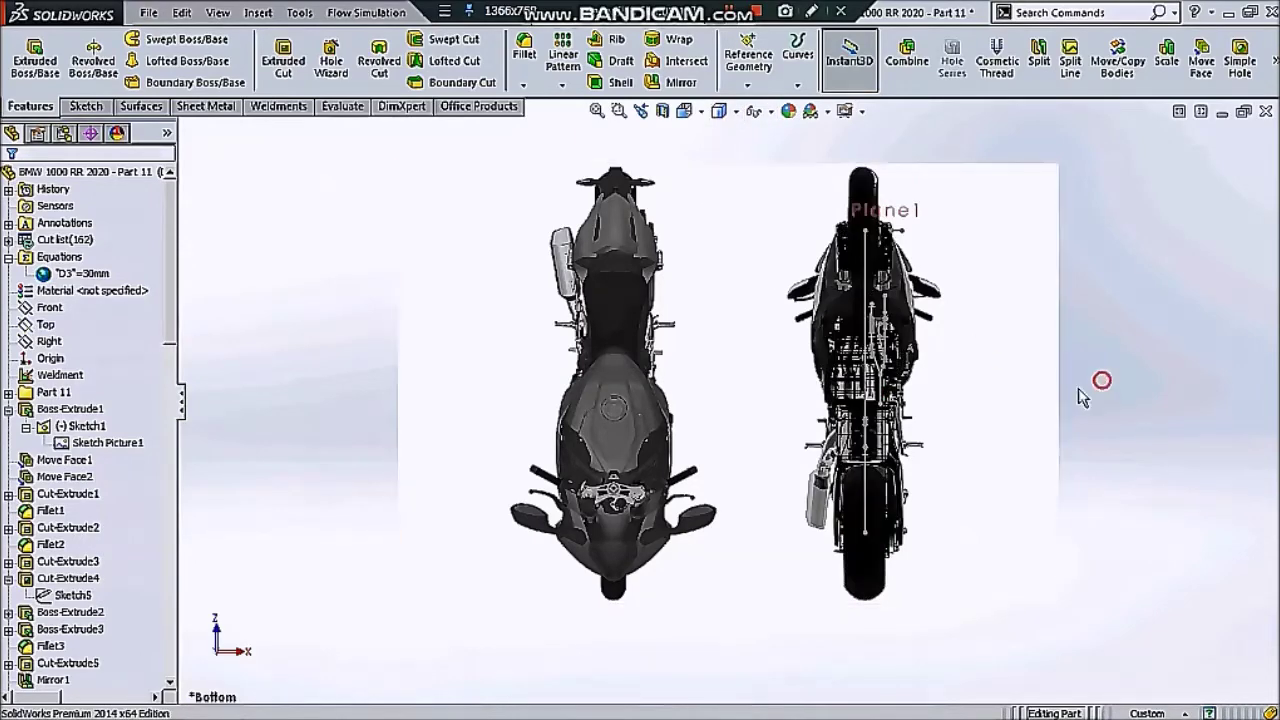
pyautogui.scroll(-3, 1080, 397)
pyautogui.scroll(-3, 900, 450)
pyautogui.scroll(-2, 752, 505)
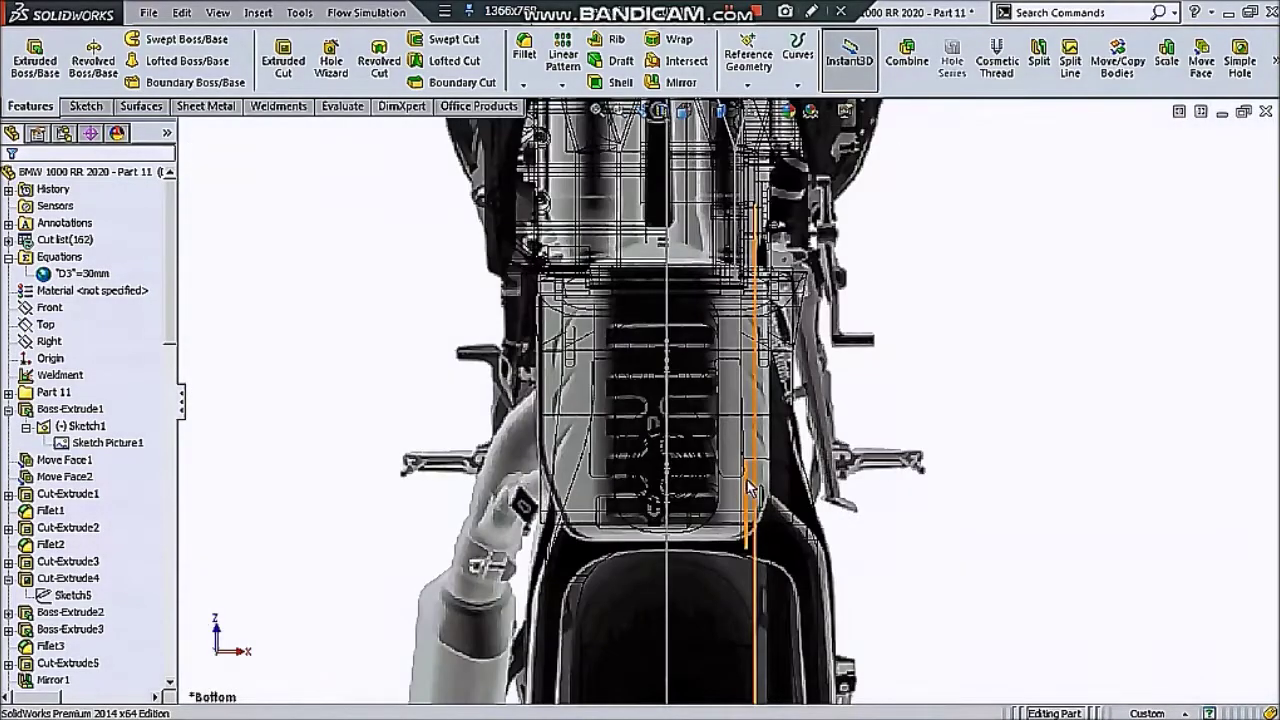
pyautogui.scroll(-1, 806, 345)
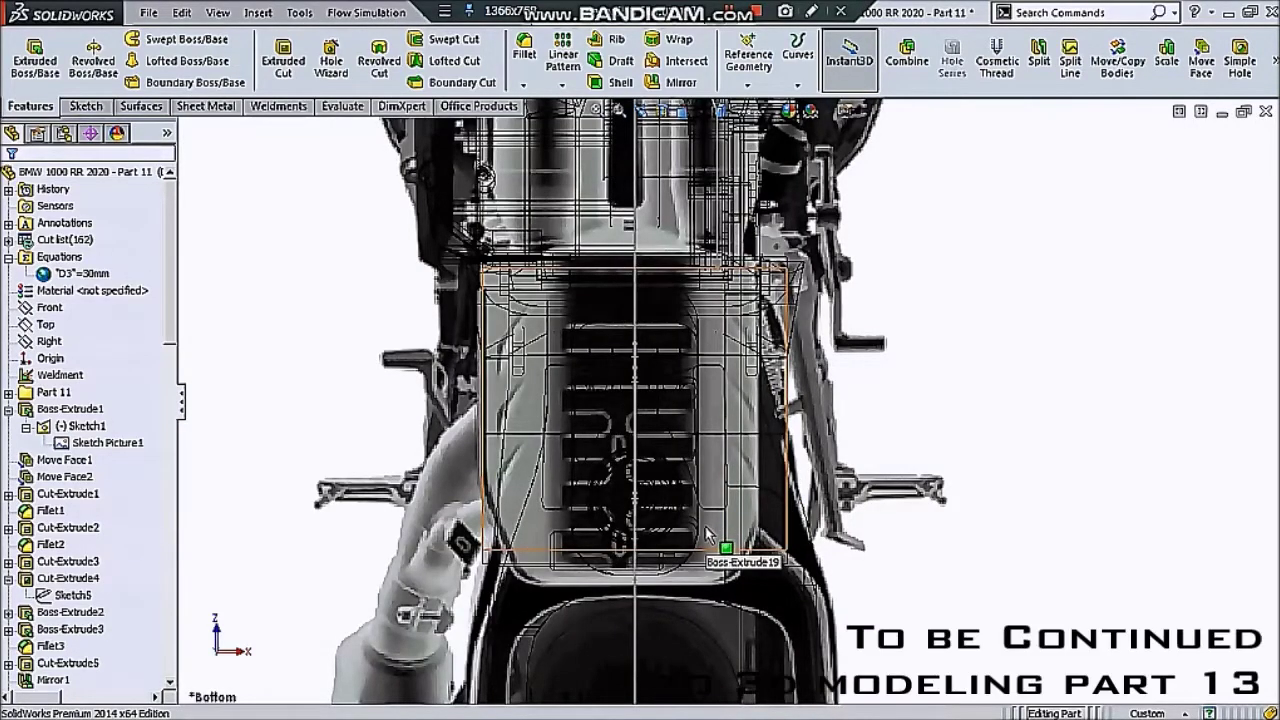
pyautogui.scroll(2, 811, 505)
pyautogui.scroll(2, 810, 500)
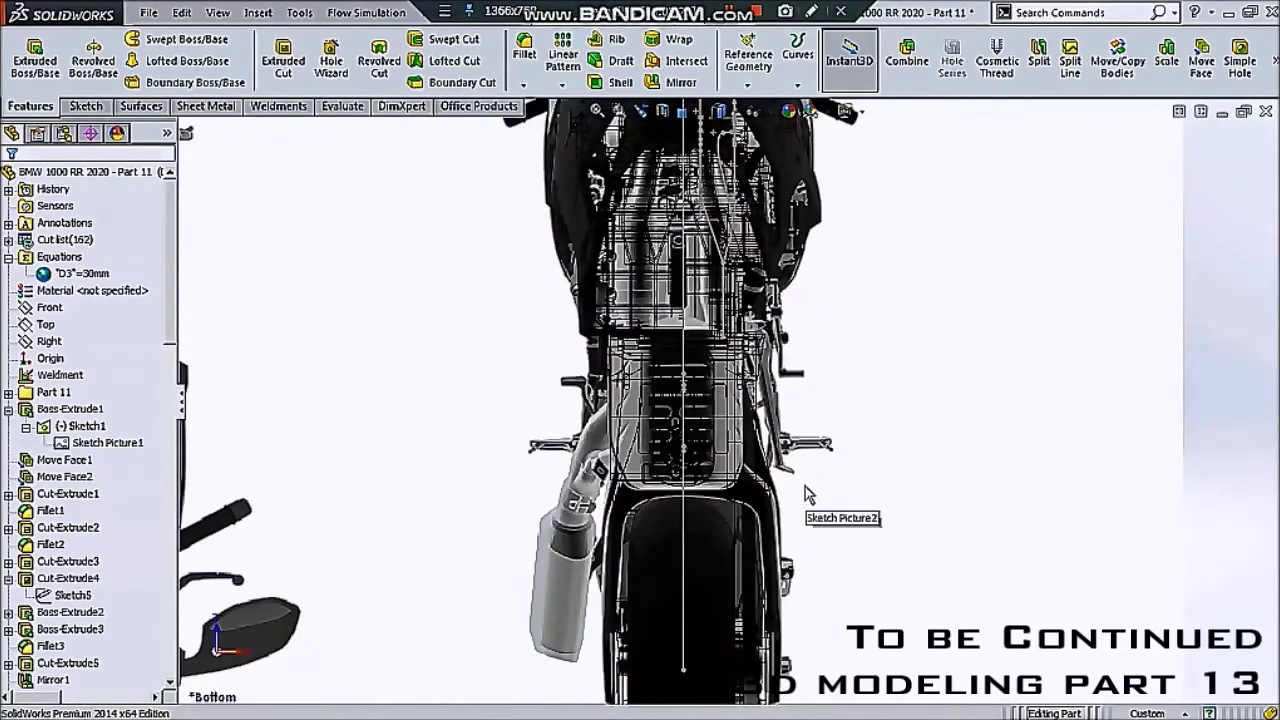
pyautogui.scroll(-5, 660, 438)
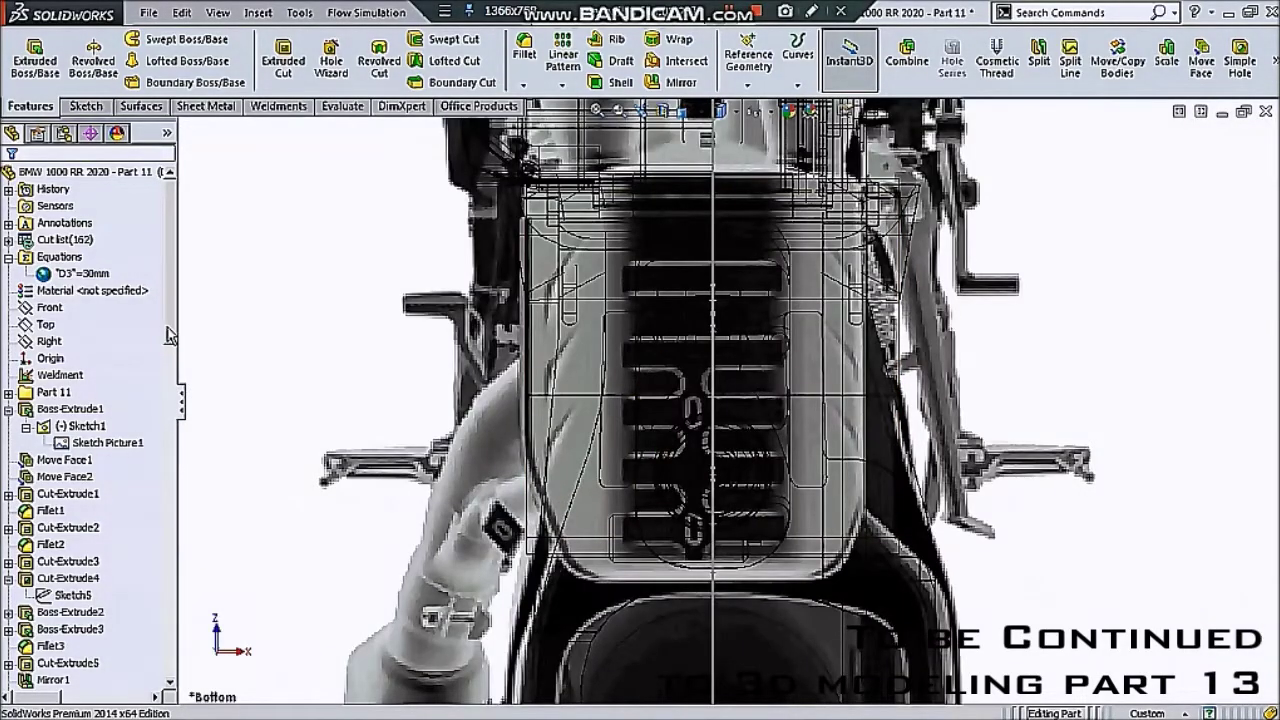
# - Select the Boss-Extrude19 muffler feature in the FeatureManager tree
pyautogui.moveTo(170, 337); pyautogui.dragTo(170, 600)
pyautogui.click(52, 662)
pyautogui.keyDown('shift'); pyautogui.click(62, 680); pyautogui.keyUp('shift')
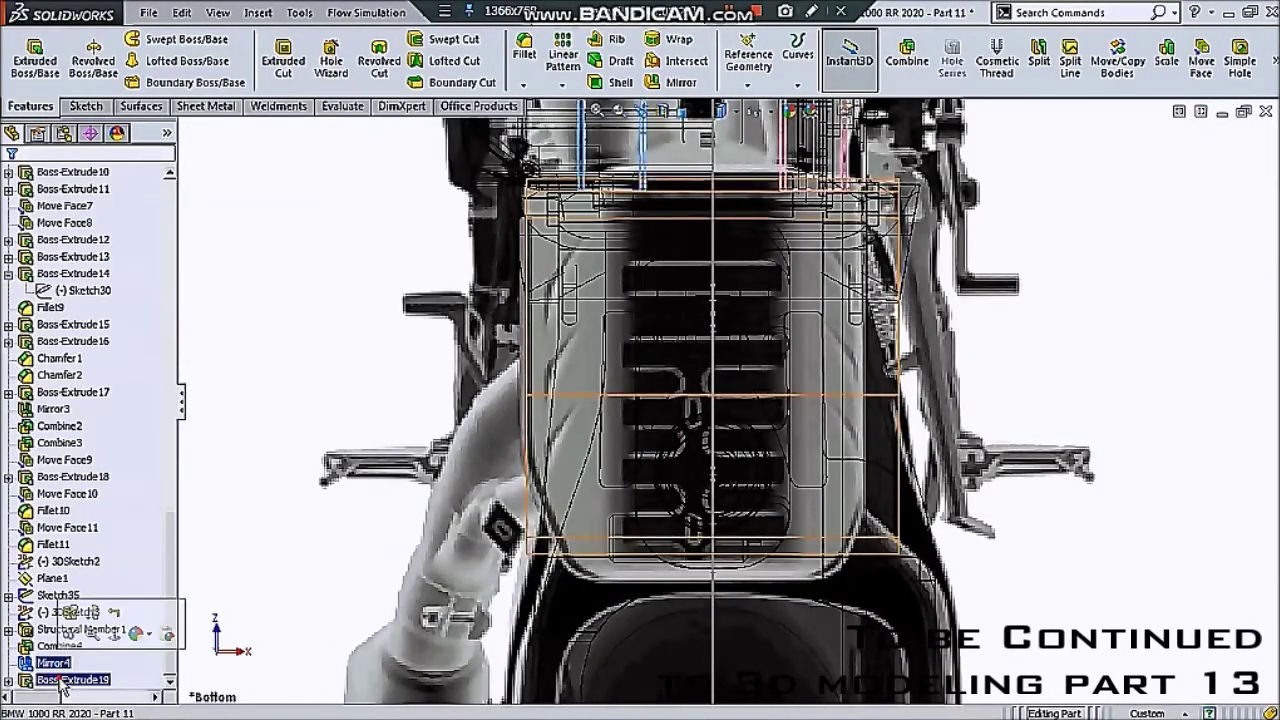
# - Edit Boss-Extrude19 so Direction 1 is Blind at 110 mm instead of mid-plane
pyautogui.click(62, 680)
pyautogui.click(88, 632)
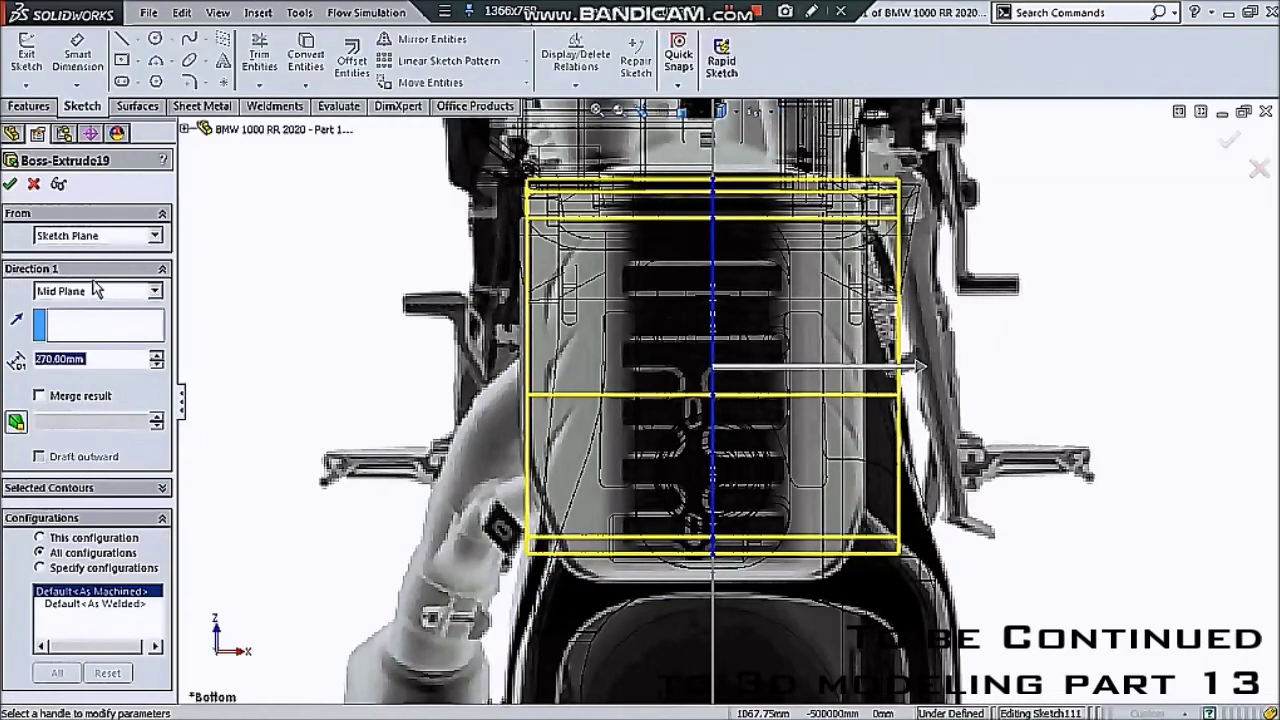
pyautogui.click(92, 290)
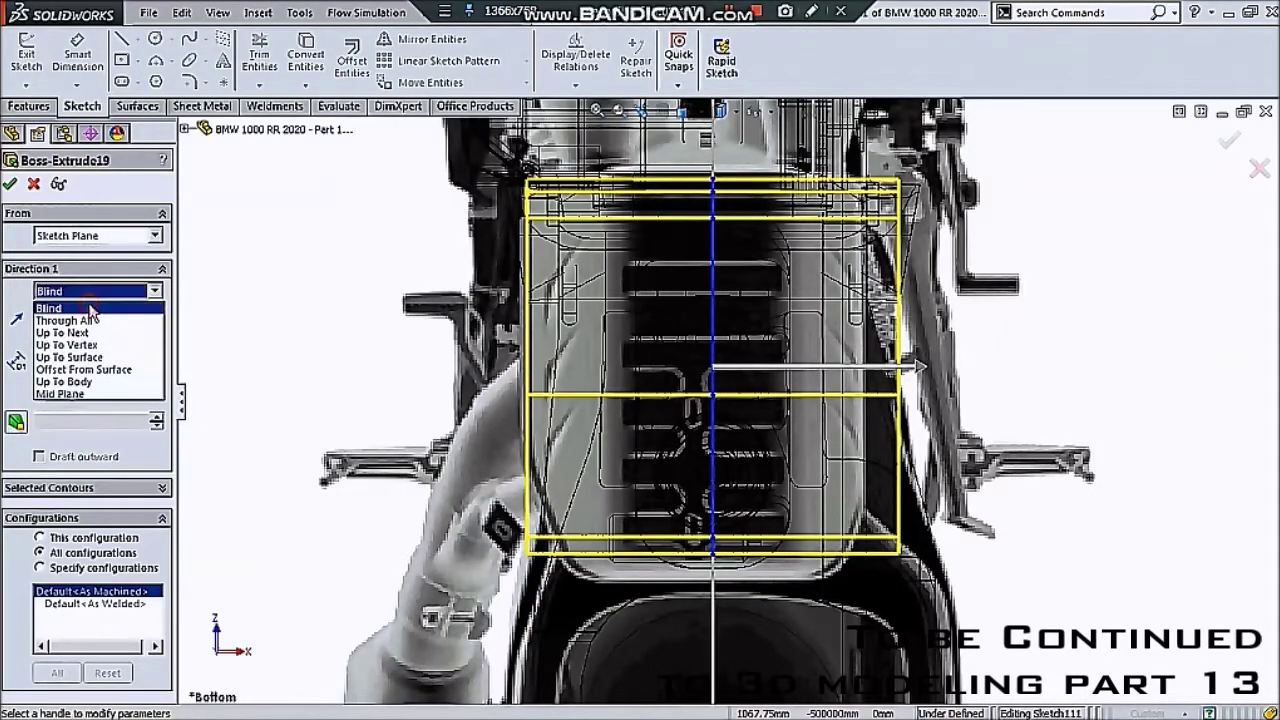
pyautogui.click(90, 307)
pyautogui.click(141, 363)
pyautogui.click(141, 363)
pyautogui.click(141, 363)
pyautogui.click(141, 363)
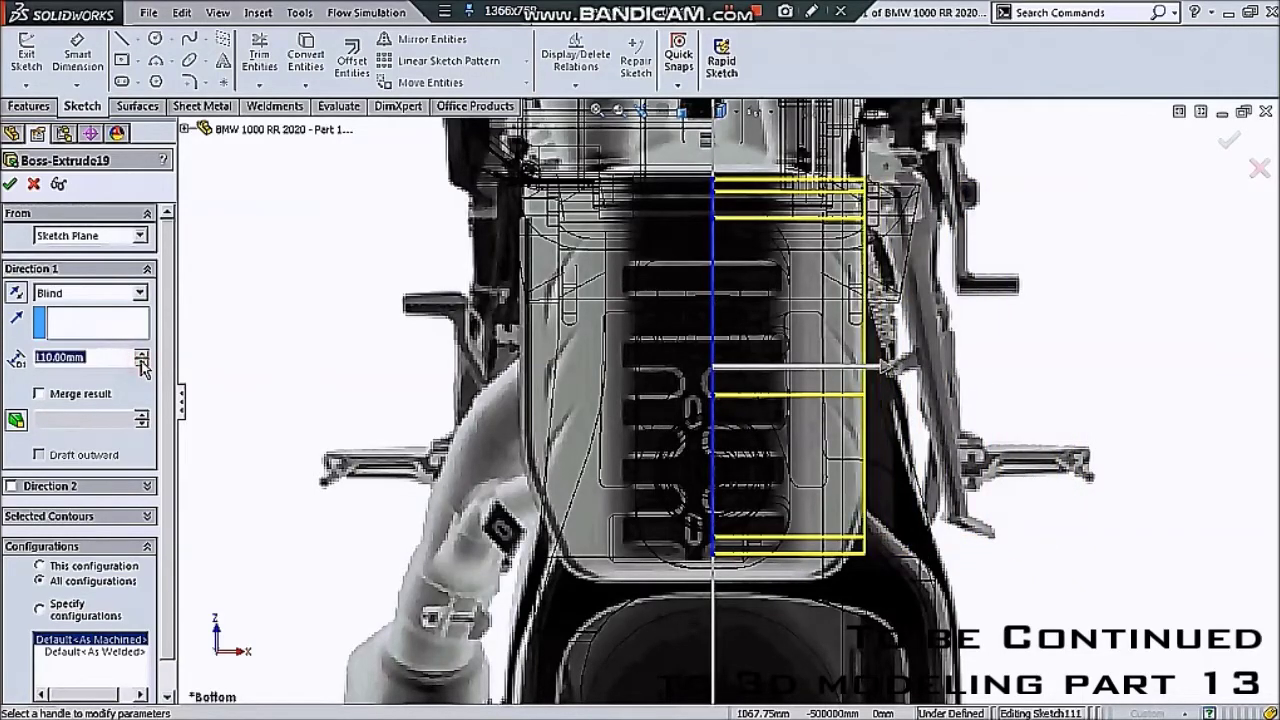
# - Add a Blind 140 mm Direction 2 and apply the edited extrude
pyautogui.click(10, 487)
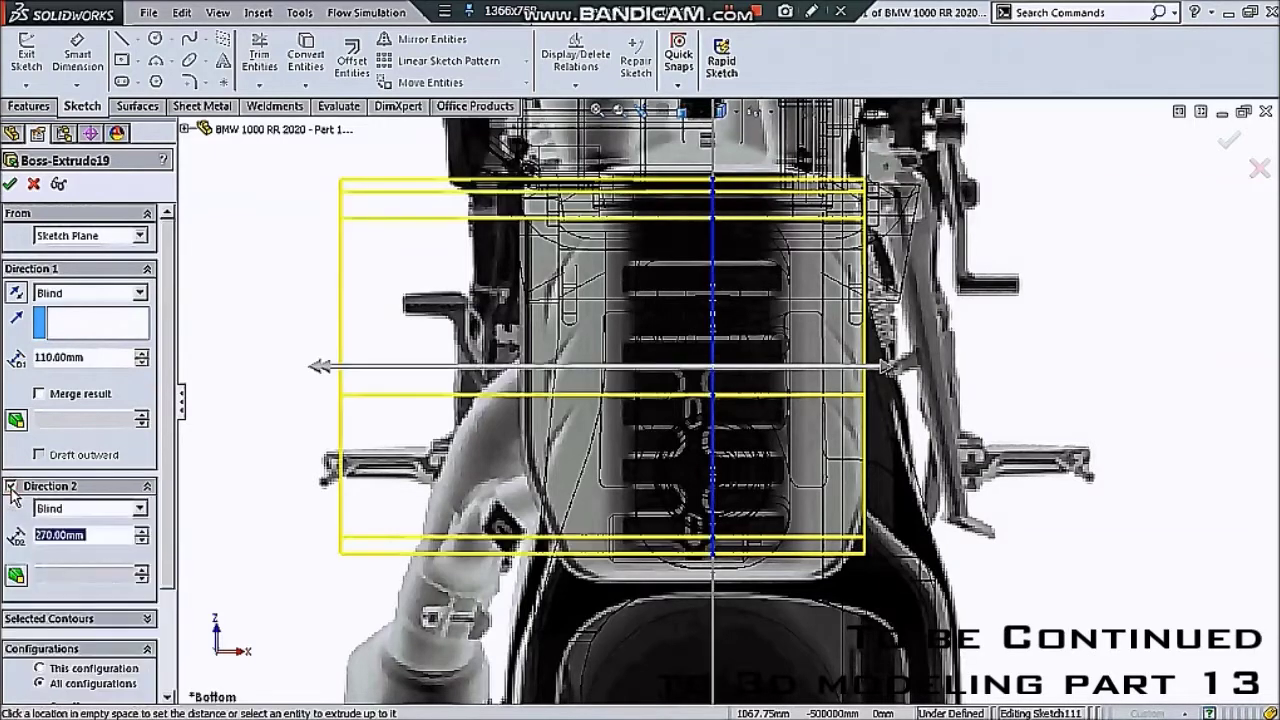
pyautogui.click(141, 541)
pyautogui.click(141, 541)
pyautogui.click(141, 541)
pyautogui.click(141, 541)
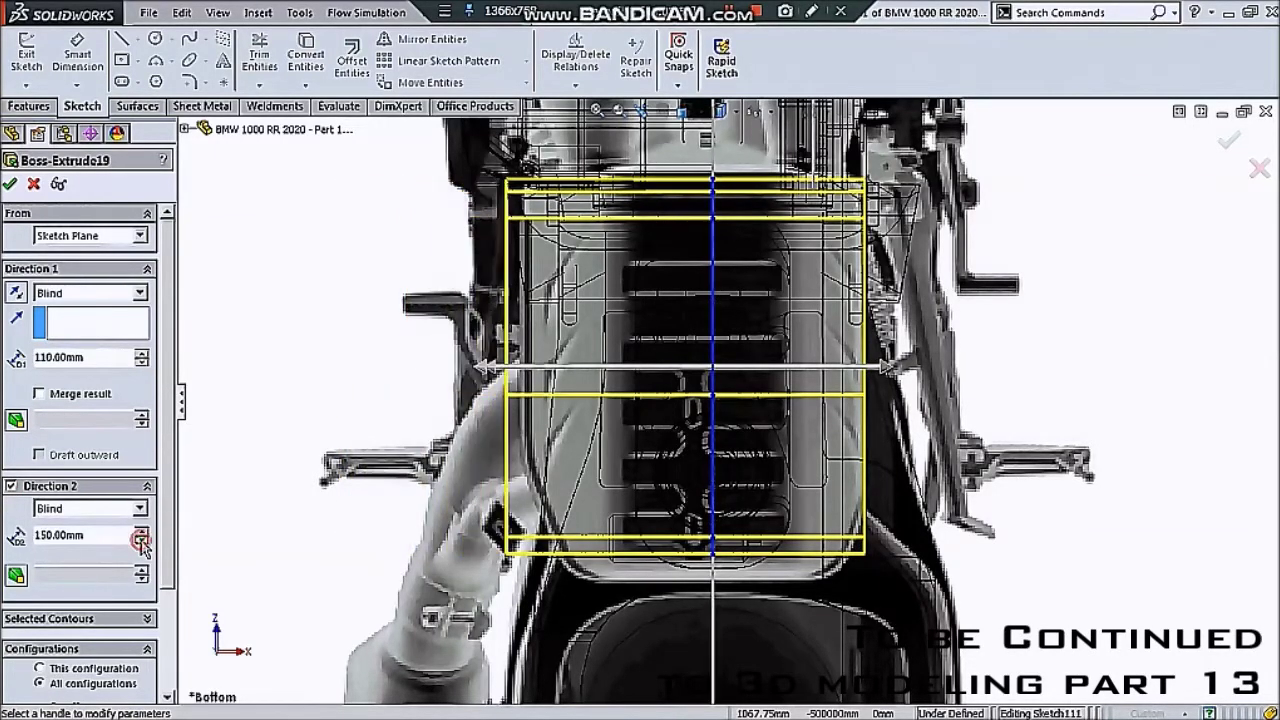
pyautogui.click(141, 541)
pyautogui.click(141, 541)
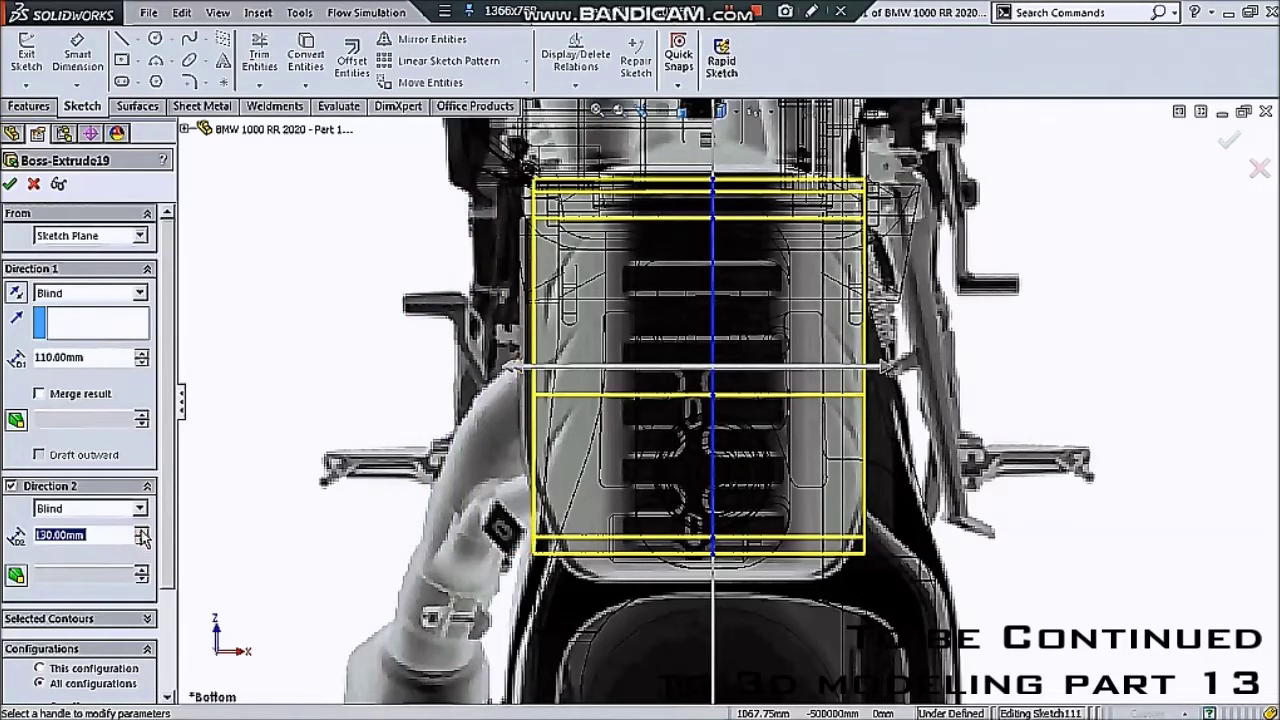
pyautogui.click(141, 532)
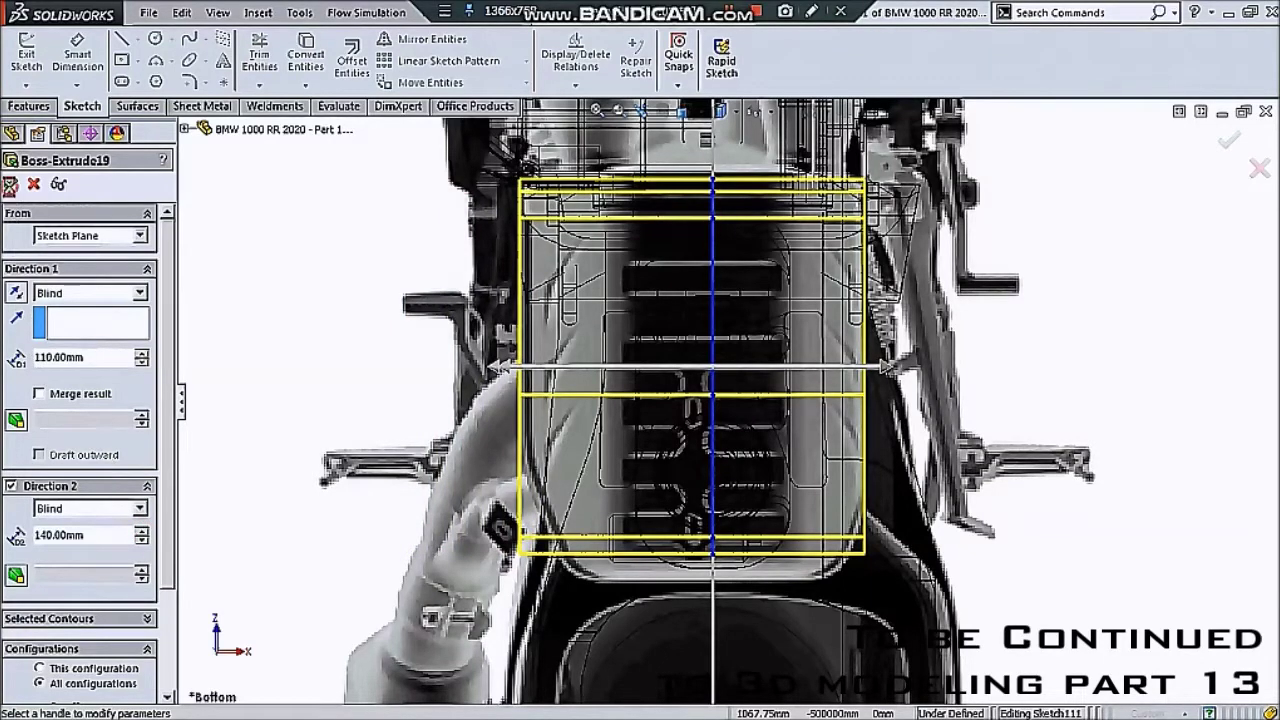
pyautogui.click(10, 184)
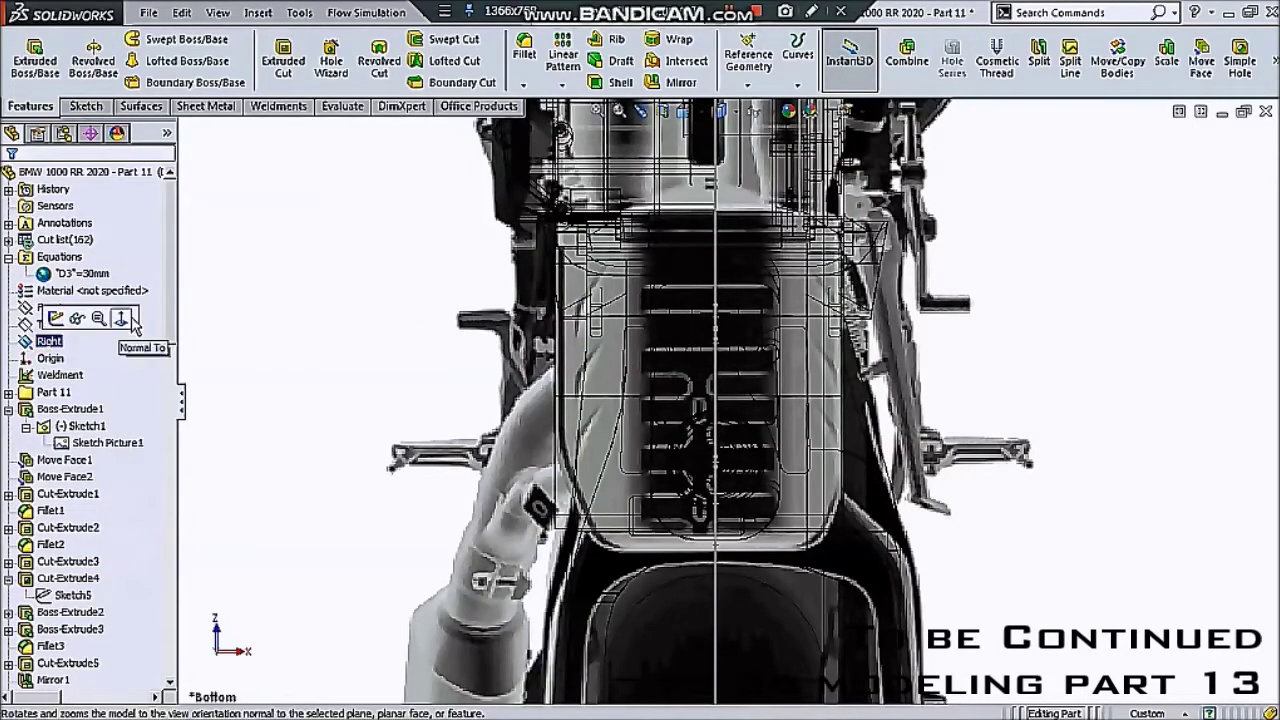
# - View normal to the Right plane, hide the sketch pictures, and set Shaded With Edges display
pyautogui.click(124, 318)
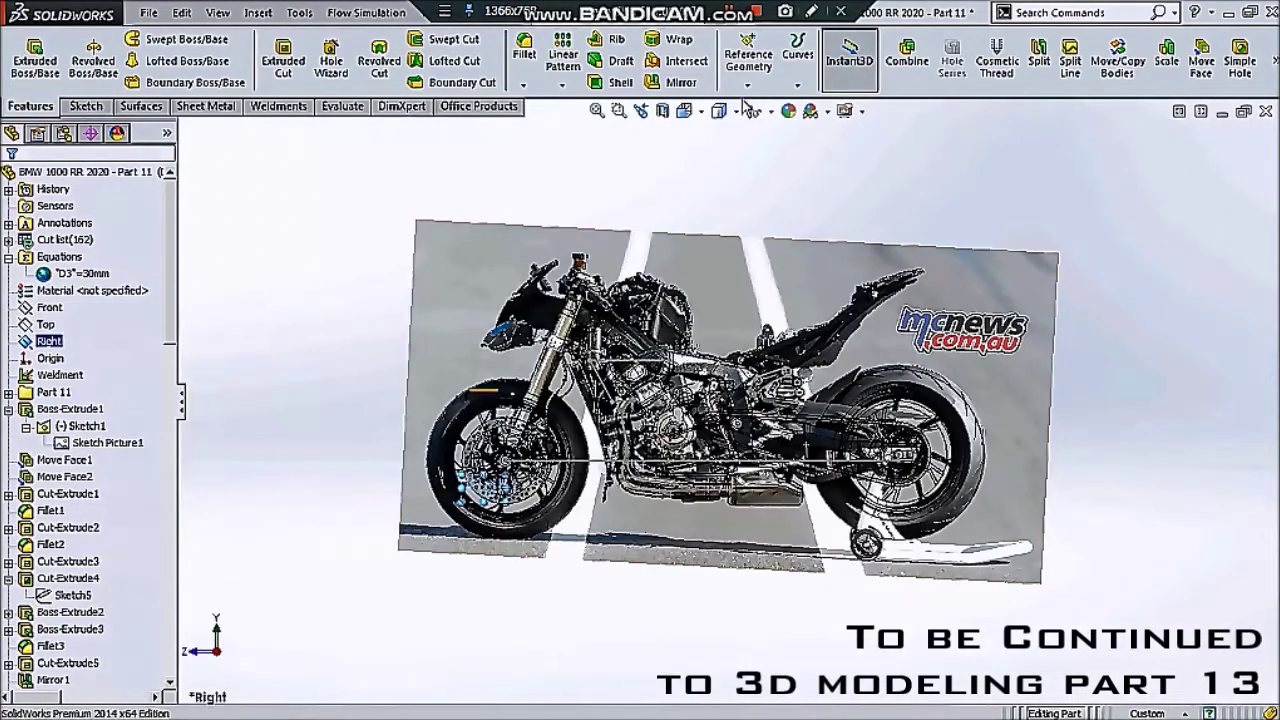
pyautogui.click(756, 111)
pyautogui.click(683, 210)
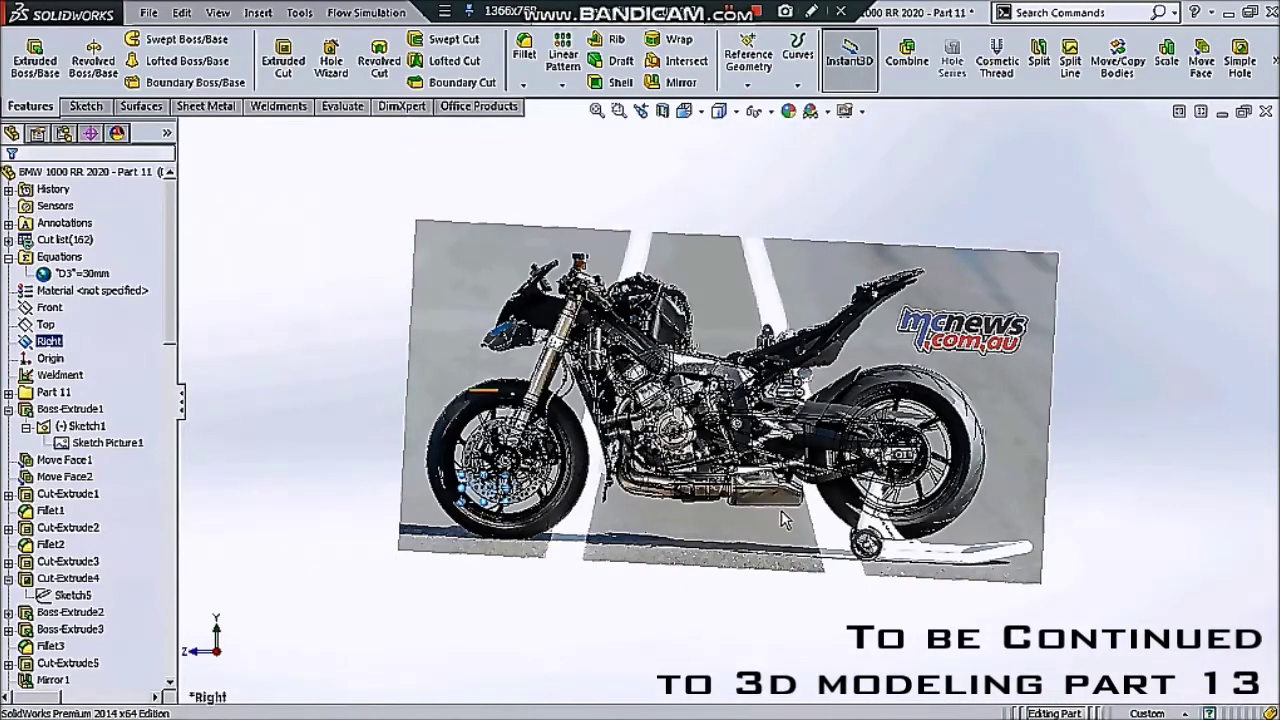
pyautogui.scroll(-3, 783, 518)
pyautogui.scroll(3, 800, 505)
pyautogui.click(708, 498)
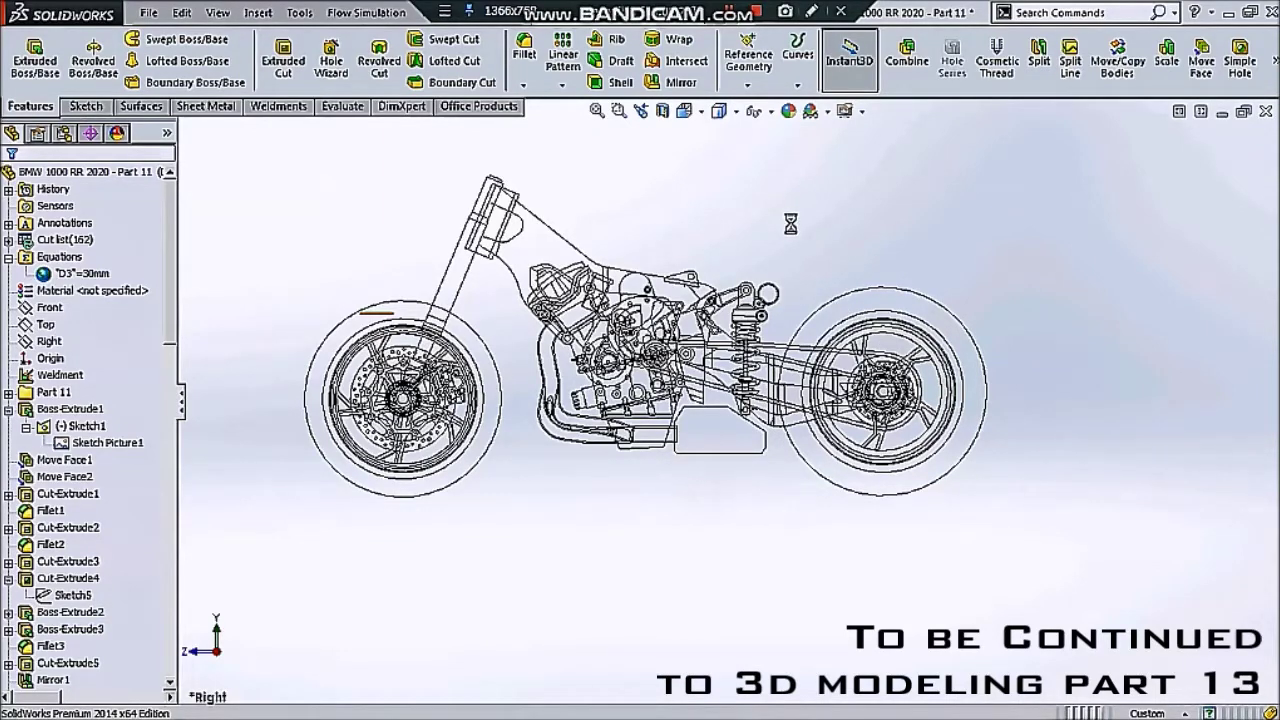
pyautogui.click(735, 111)
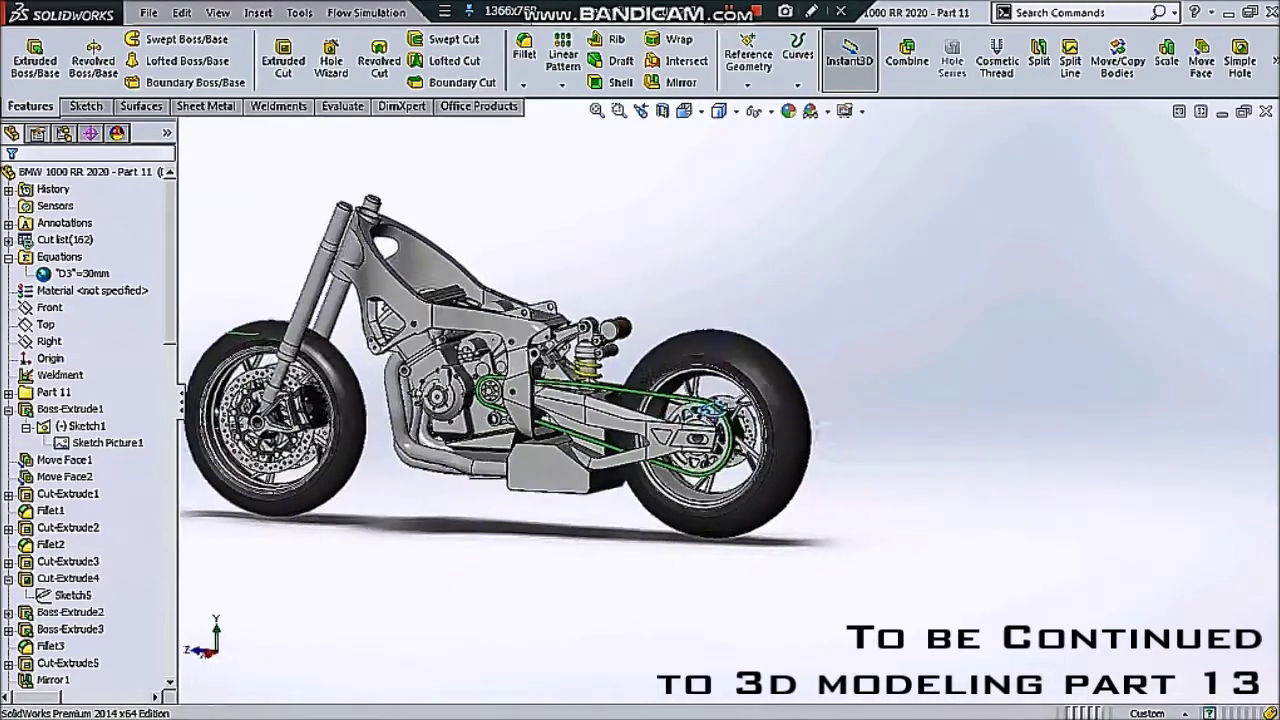
pyautogui.moveTo(800, 423)
pyautogui.mouseDown(button='middle')
pyautogui.moveTo(606, 429)
pyautogui.moveTo(618, 201)
pyautogui.mouseUp(button='middle')
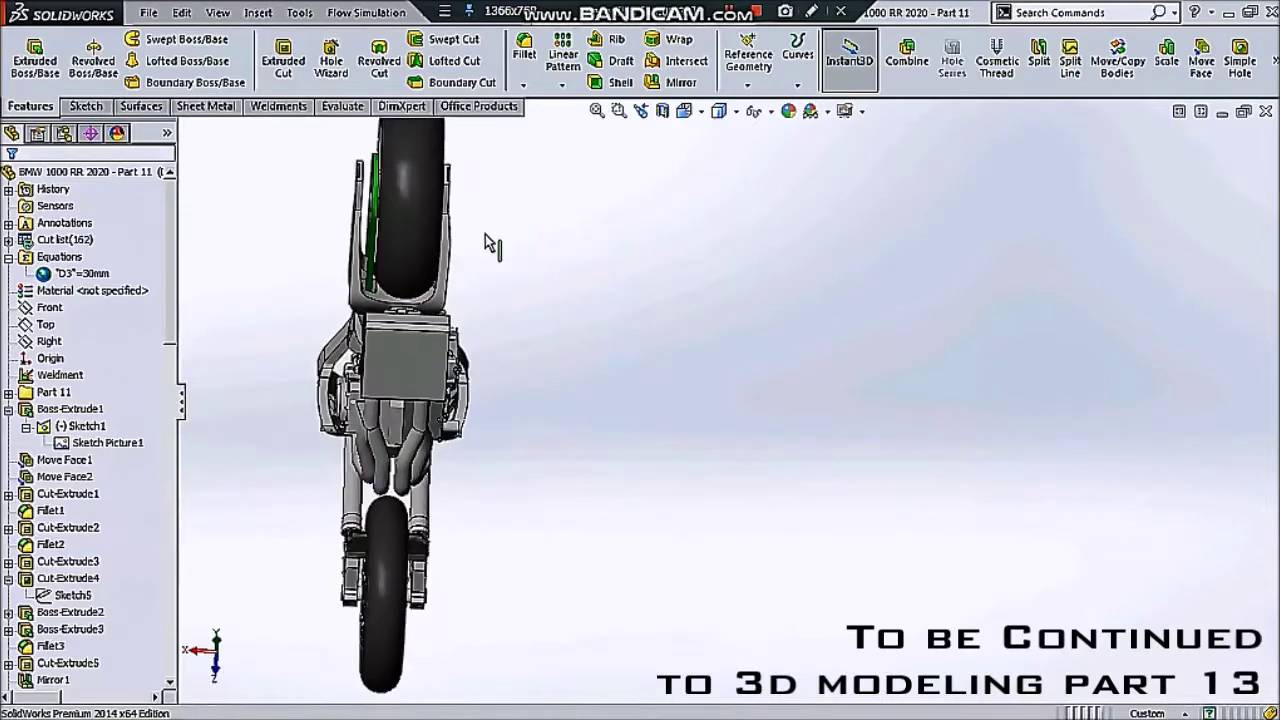
# - Look straight at the muffler block's top face and toggle reference plane visibility
pyautogui.scroll(-2, 465, 255)
pyautogui.scroll(-2, 457, 320)
pyautogui.scroll(2, 462, 466)
pyautogui.scroll(2, 462, 466)
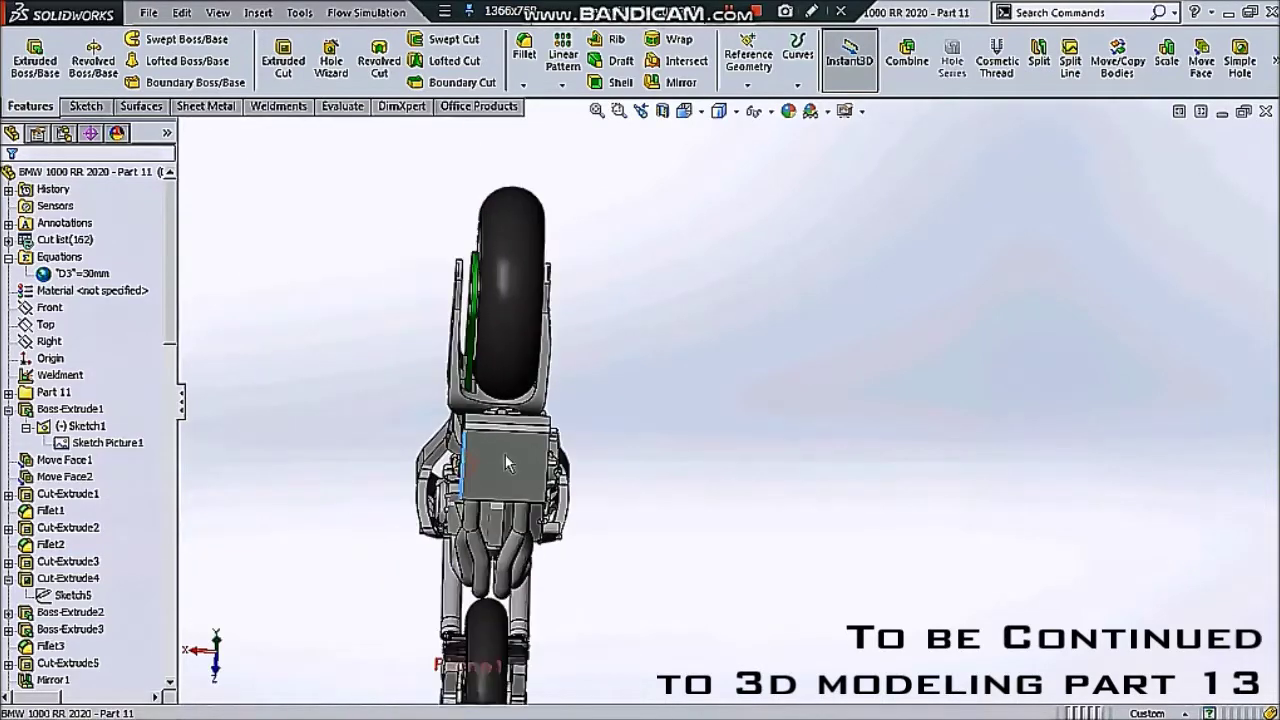
pyautogui.click(508, 460)
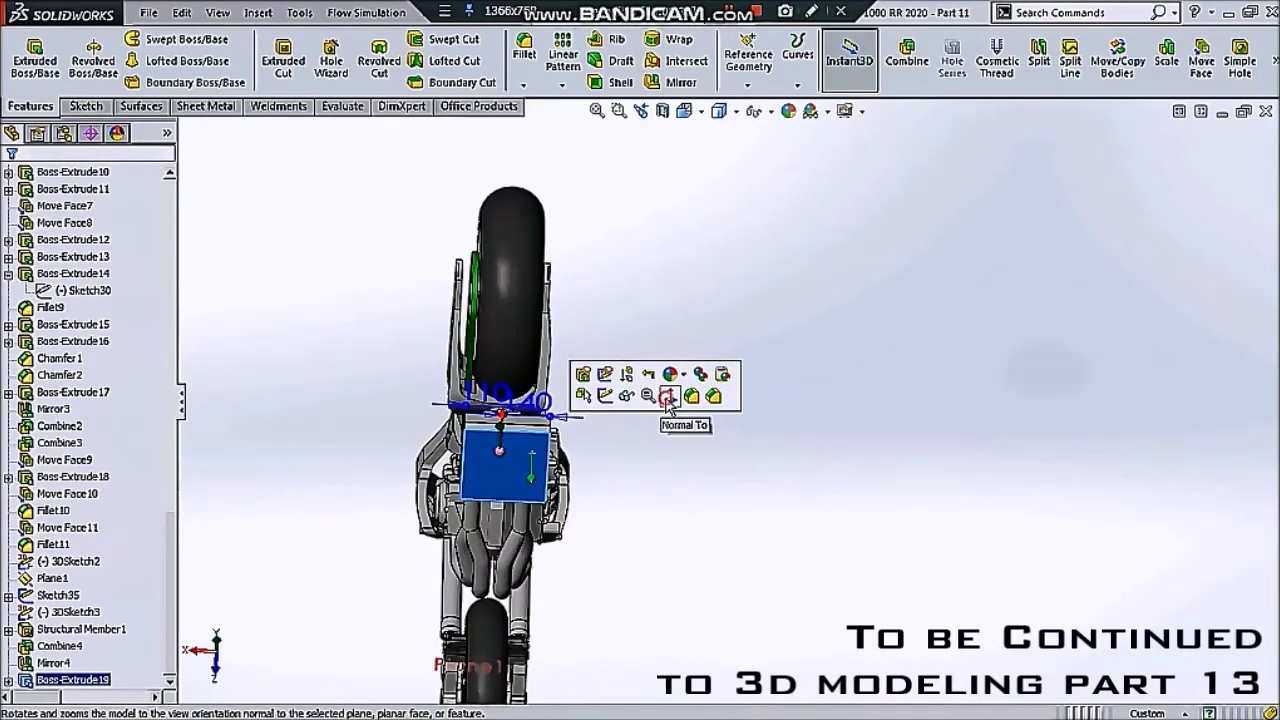
pyautogui.click(648, 398)
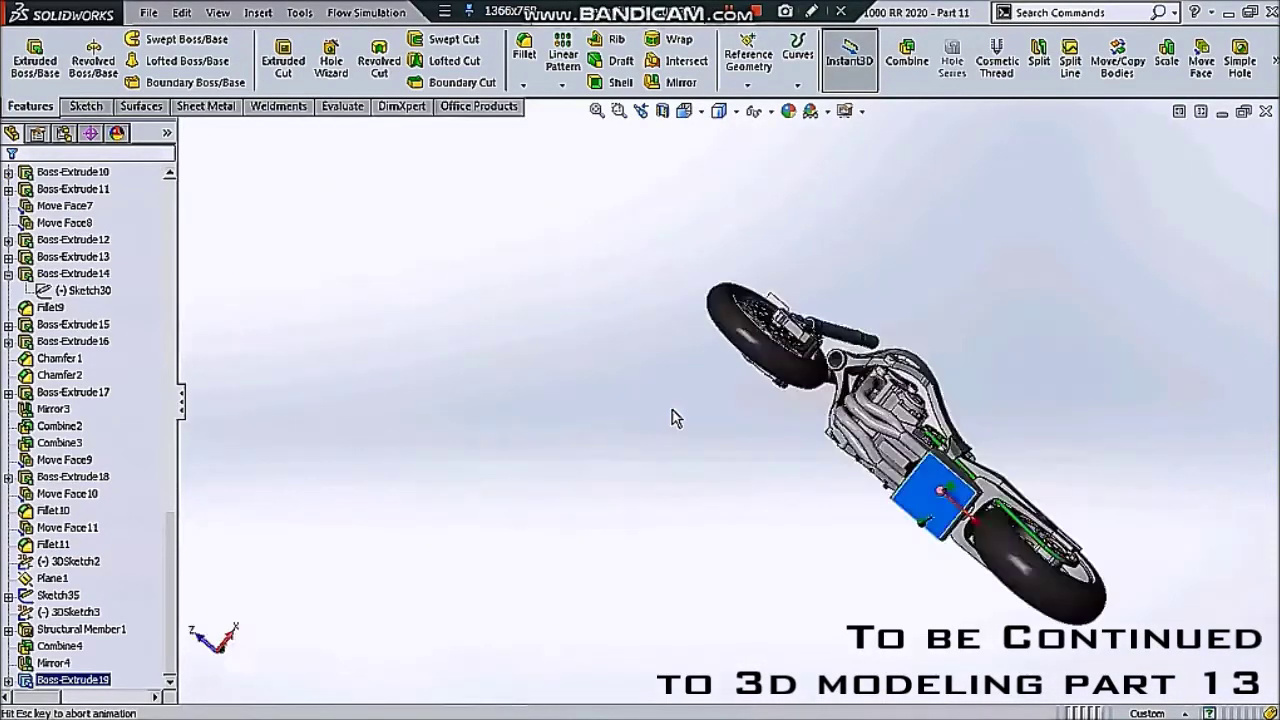
pyautogui.click(760, 112)
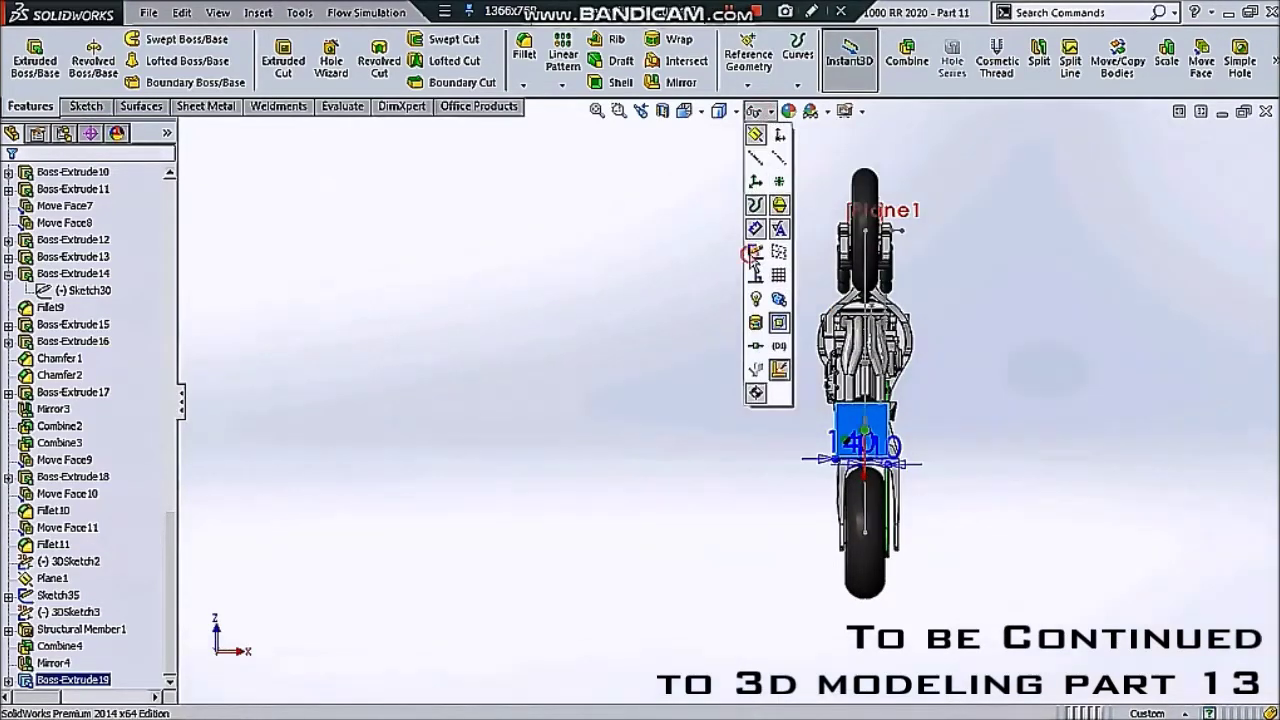
pyautogui.click(752, 256)
# - Zoom and orbit the motorcycle to inspect it from the rear and side
pyautogui.scroll(-2, 903, 466)
pyautogui.scroll(-2, 895, 466)
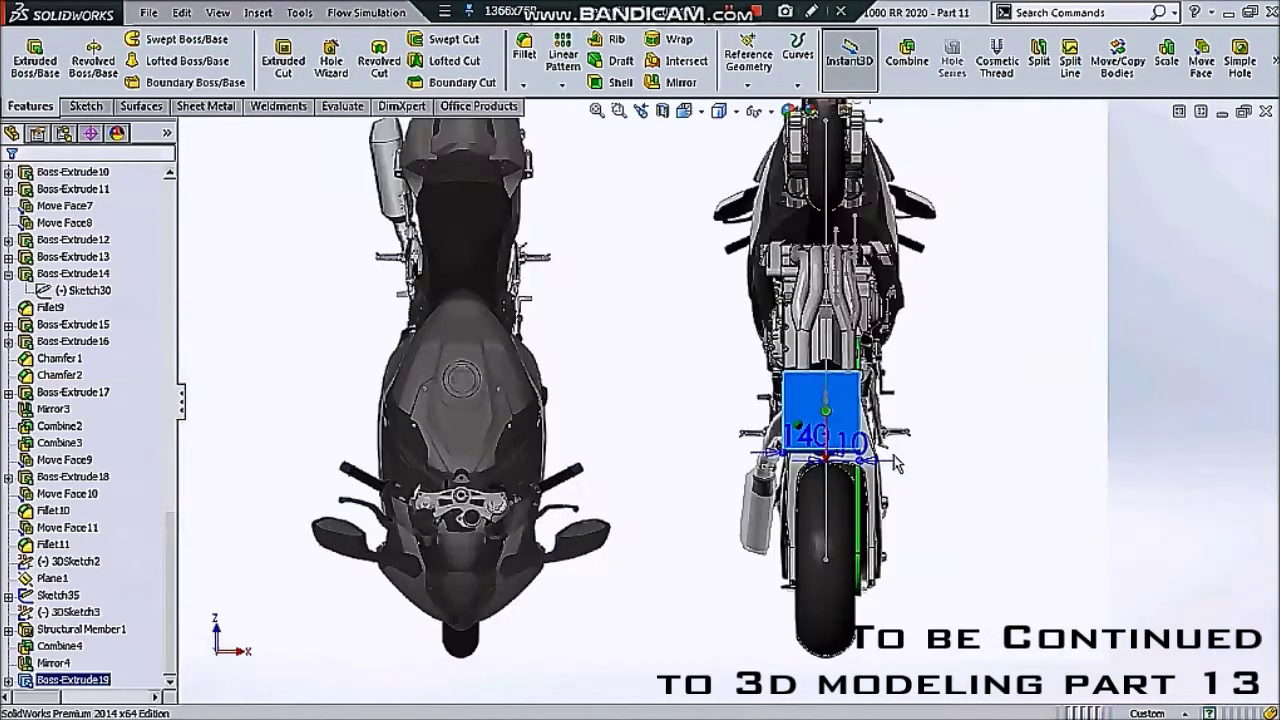
pyautogui.scroll(-2, 880, 466)
pyautogui.scroll(-1, 863, 466)
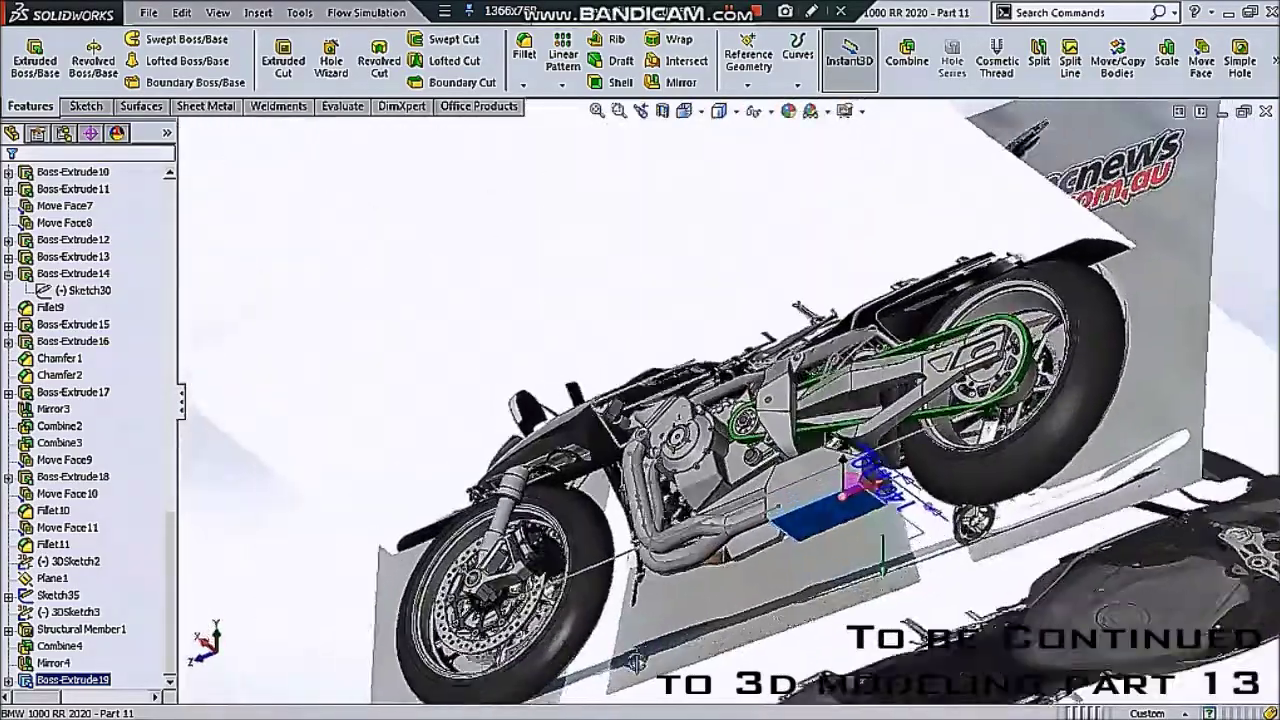
pyautogui.moveTo(636, 662)
pyautogui.mouseDown(button='middle')
pyautogui.moveTo(710, 484)
pyautogui.moveTo(678, 690)
pyautogui.moveTo(676, 438)
pyautogui.mouseUp(button='middle')
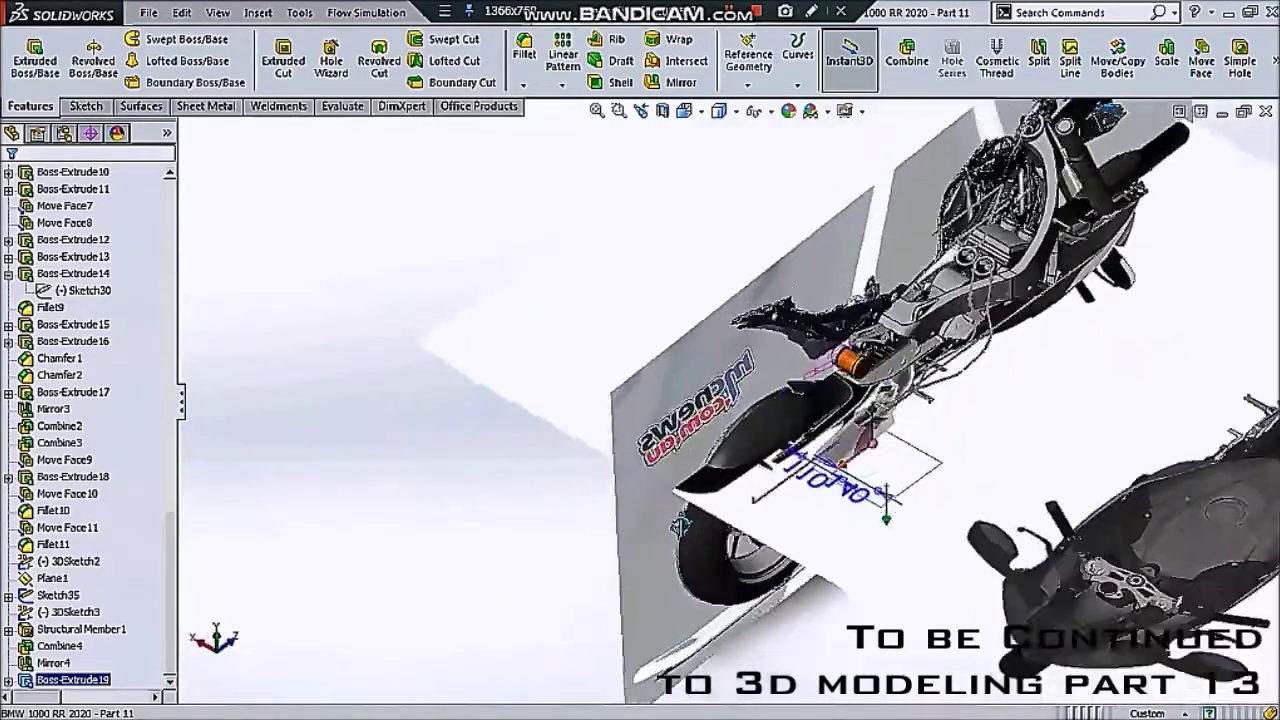
pyautogui.moveTo(676, 438); pyautogui.dragTo(600, 440, button='middle')
pyautogui.scroll(2, 600, 440)
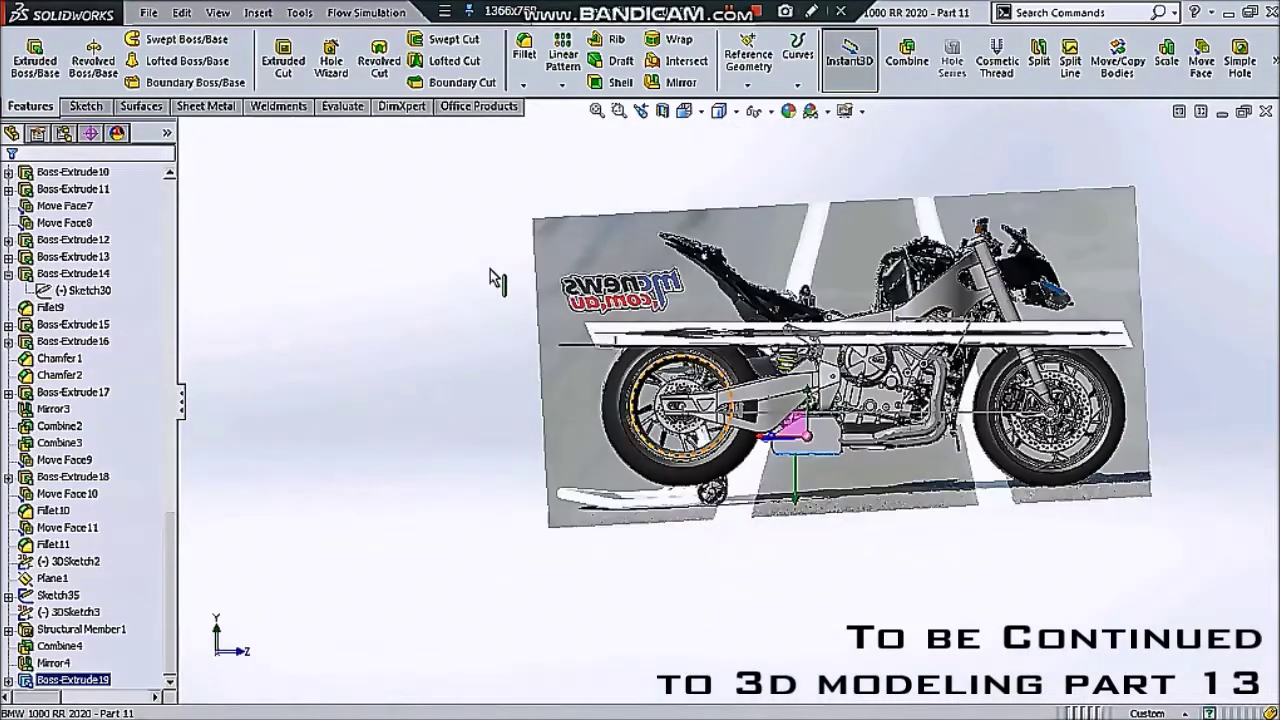
pyautogui.scroll(2, 600, 440)
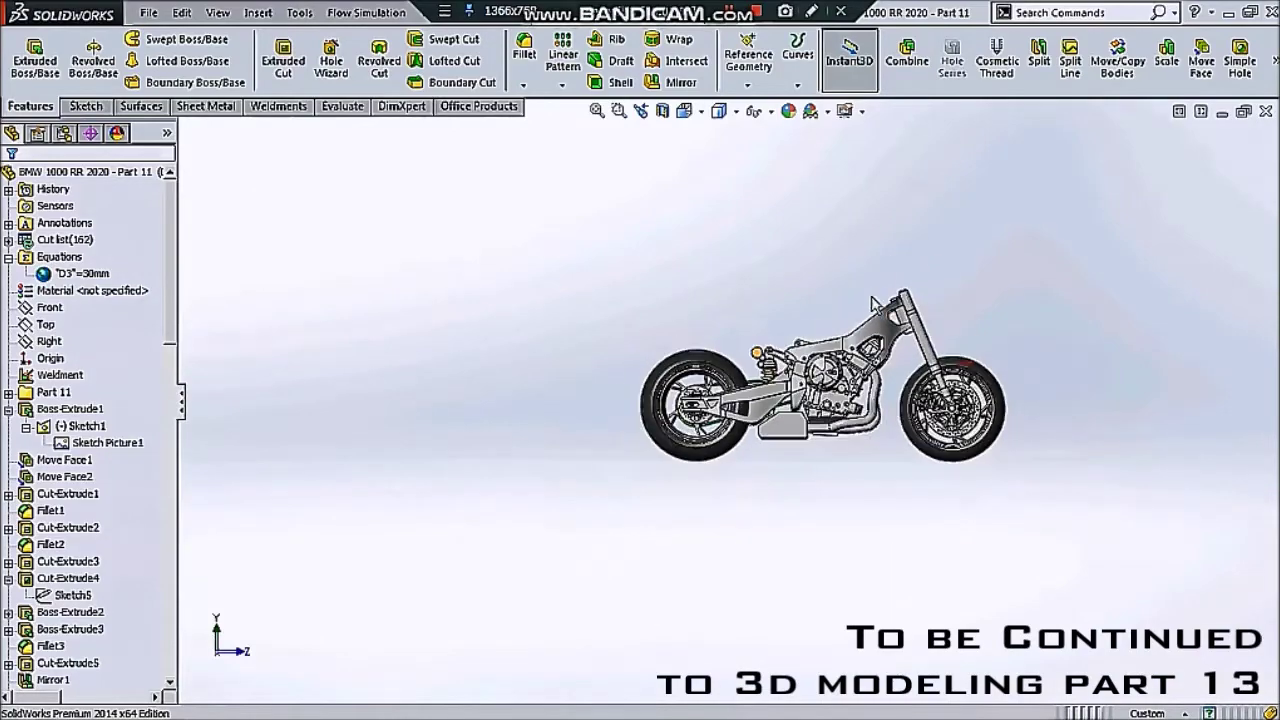
pyautogui.scroll(-1, 773, 366)
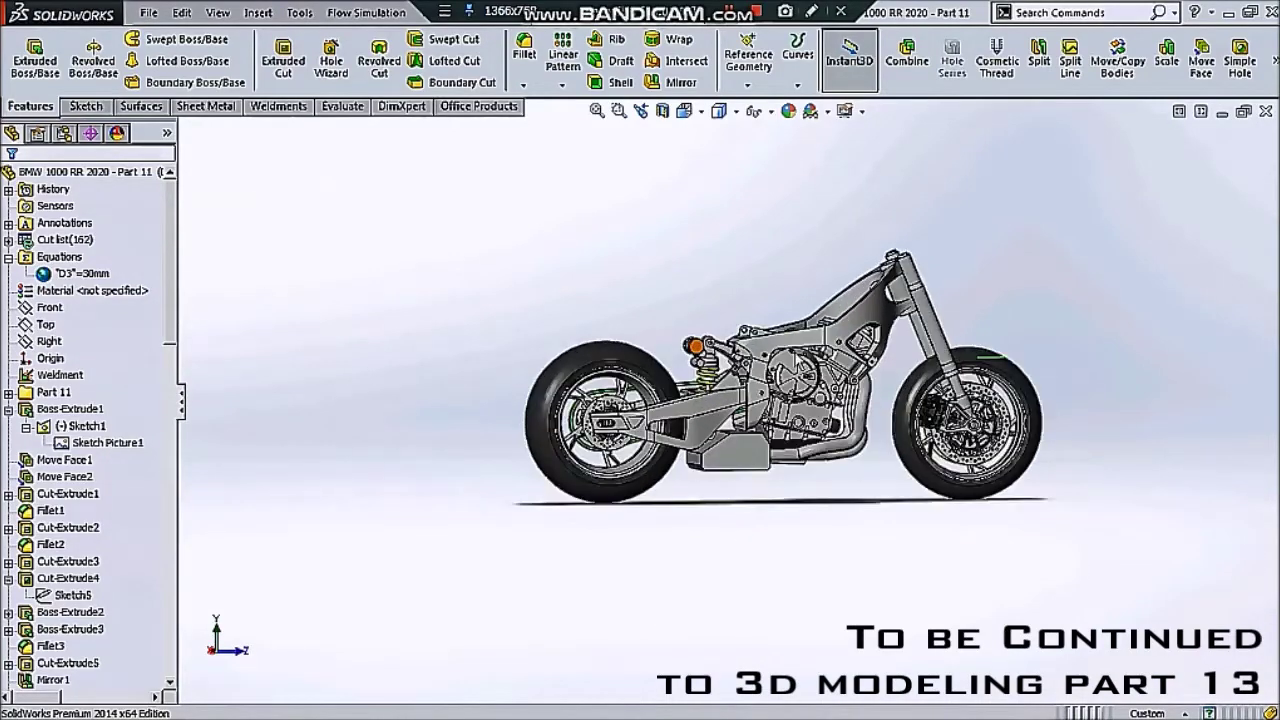
pyautogui.scroll(-1, 773, 366)
pyautogui.scroll(-3, 773, 366)
# - Orbit to a raised front three-quarter view and select the muffler box's front face
pyautogui.moveTo(773, 366)
pyautogui.mouseDown(button='middle')
pyautogui.moveTo(934, 351)
pyautogui.moveTo(1102, 362)
pyautogui.mouseUp(button='middle')
pyautogui.scroll(1, 866, 353)
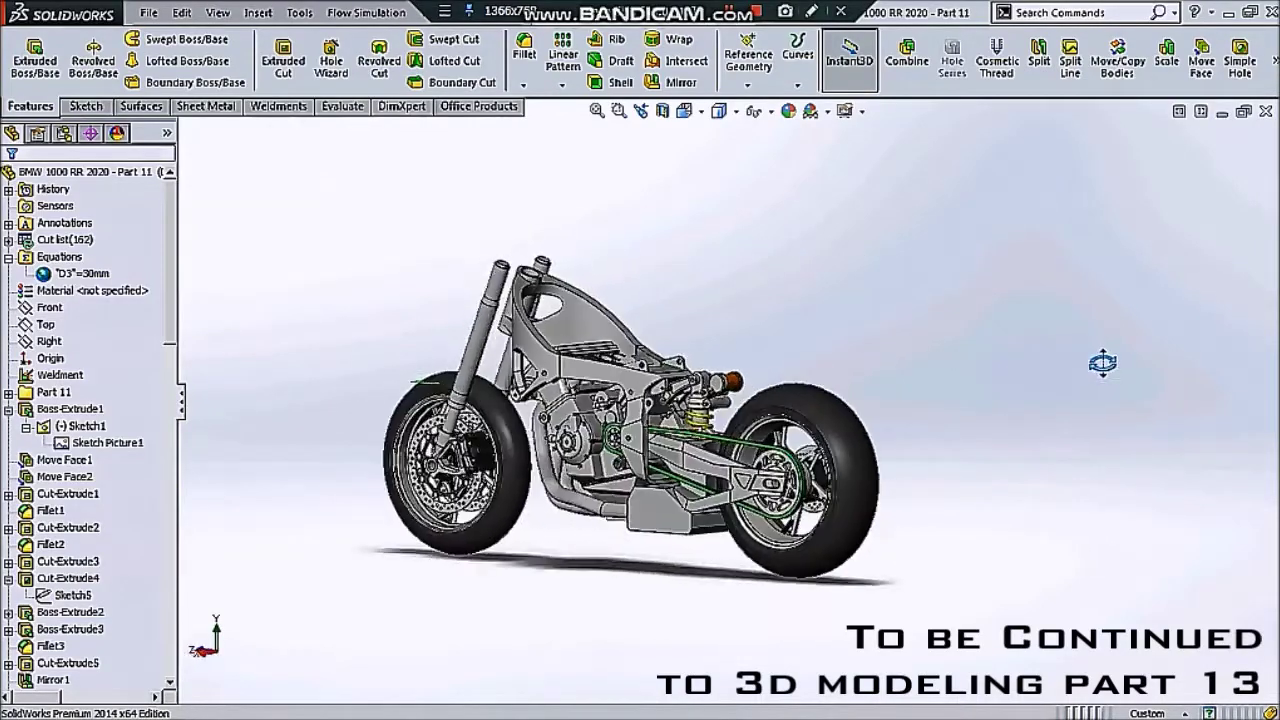
pyautogui.scroll(-2, 708, 452)
pyautogui.moveTo(680, 450)
pyautogui.mouseDown(button='middle')
pyautogui.moveTo(708, 452)
pyautogui.moveTo(674, 274)
pyautogui.moveTo(697, 252)
pyautogui.moveTo(660, 327)
pyautogui.moveTo(683, 410)
pyautogui.mouseUp(button='middle')
pyautogui.scroll(1, 683, 412)
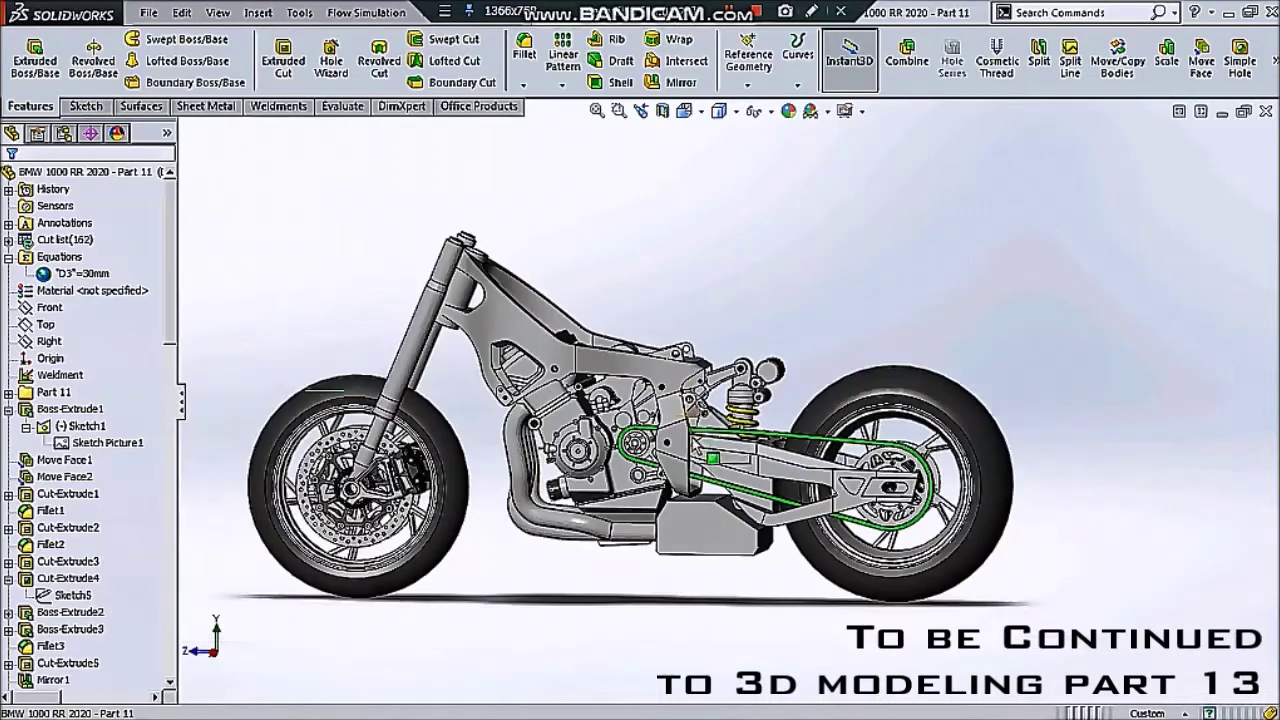
pyautogui.scroll(1, 752, 388)
pyautogui.moveTo(752, 388)
pyautogui.mouseDown(button='middle')
pyautogui.moveTo(840, 332)
pyautogui.moveTo(828, 358)
pyautogui.mouseUp(button='middle')
pyautogui.scroll(-2, 828, 358)
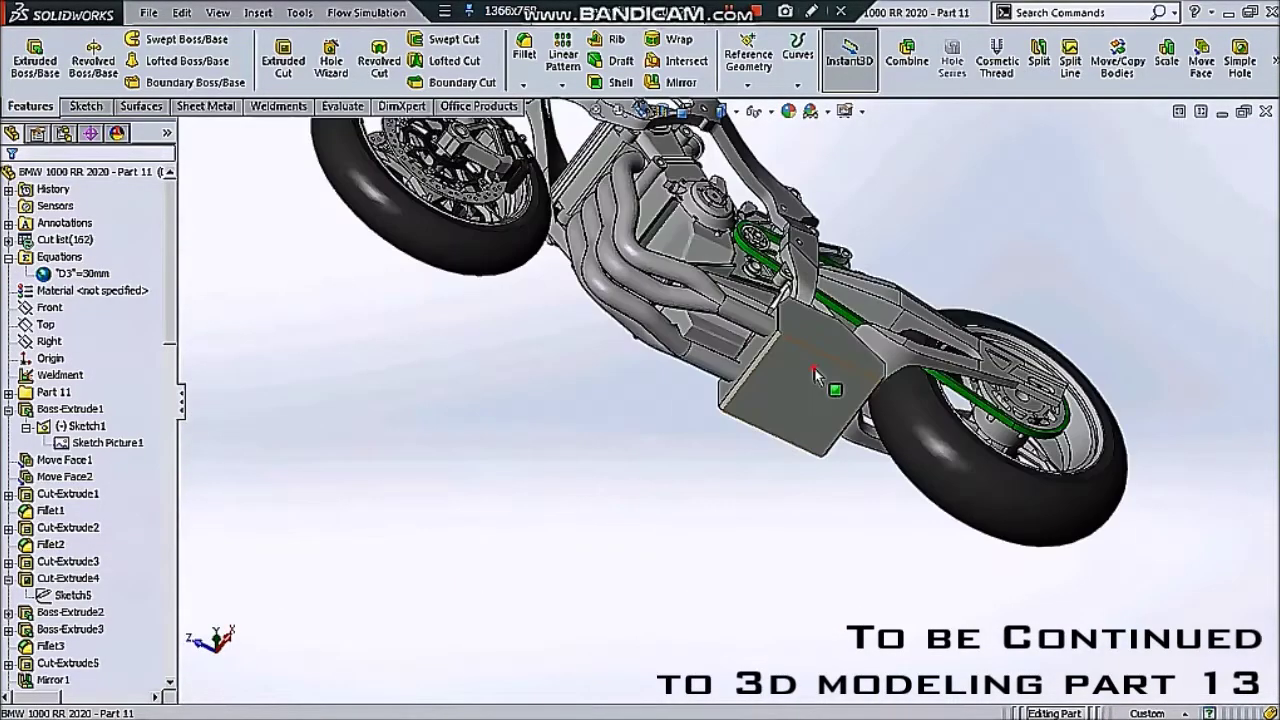
pyautogui.click(826, 382)
# - Start a sketch normal to the muffler box's front face, with wireframe display
pyautogui.click(952, 311)
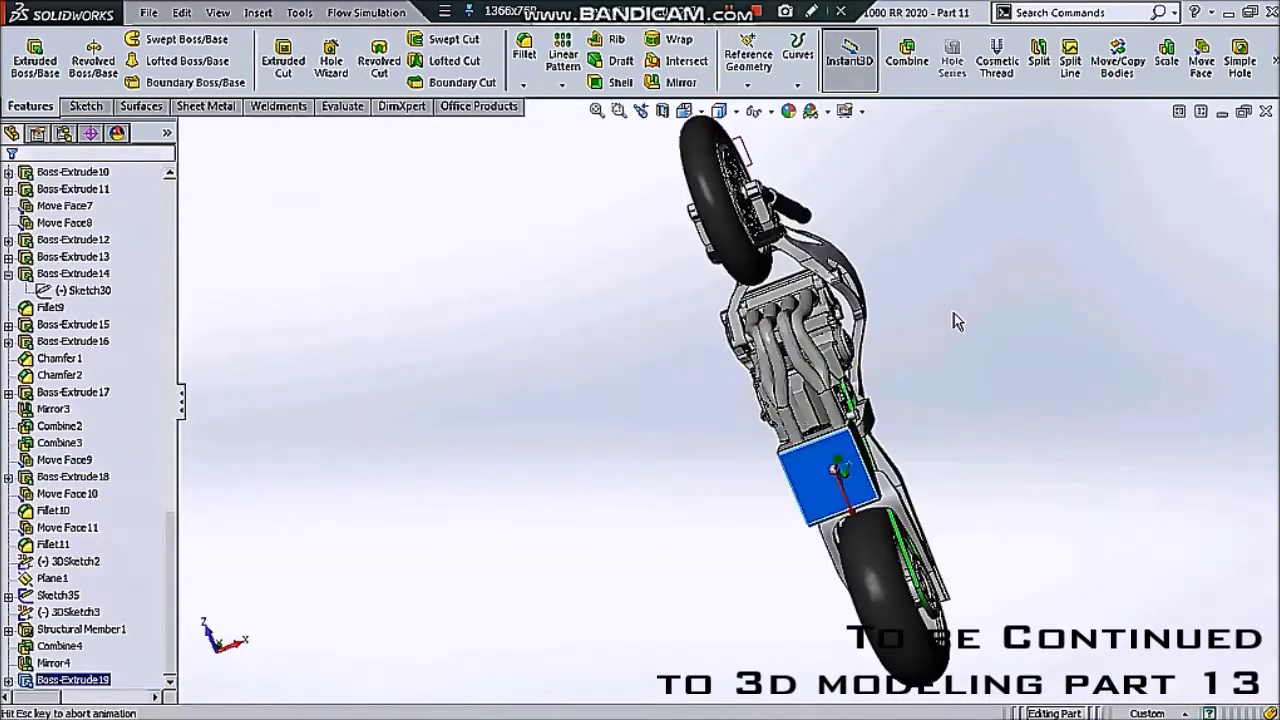
pyautogui.click(85, 106)
pyautogui.click(27, 50)
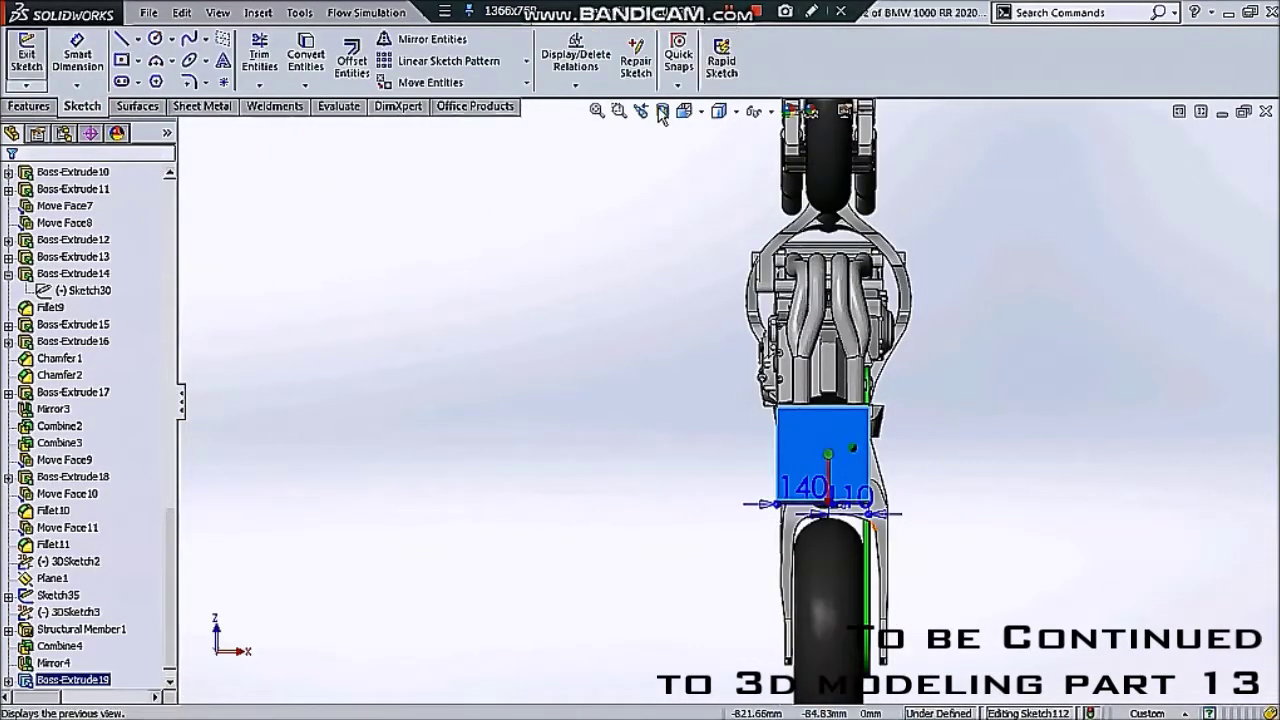
pyautogui.click(735, 111)
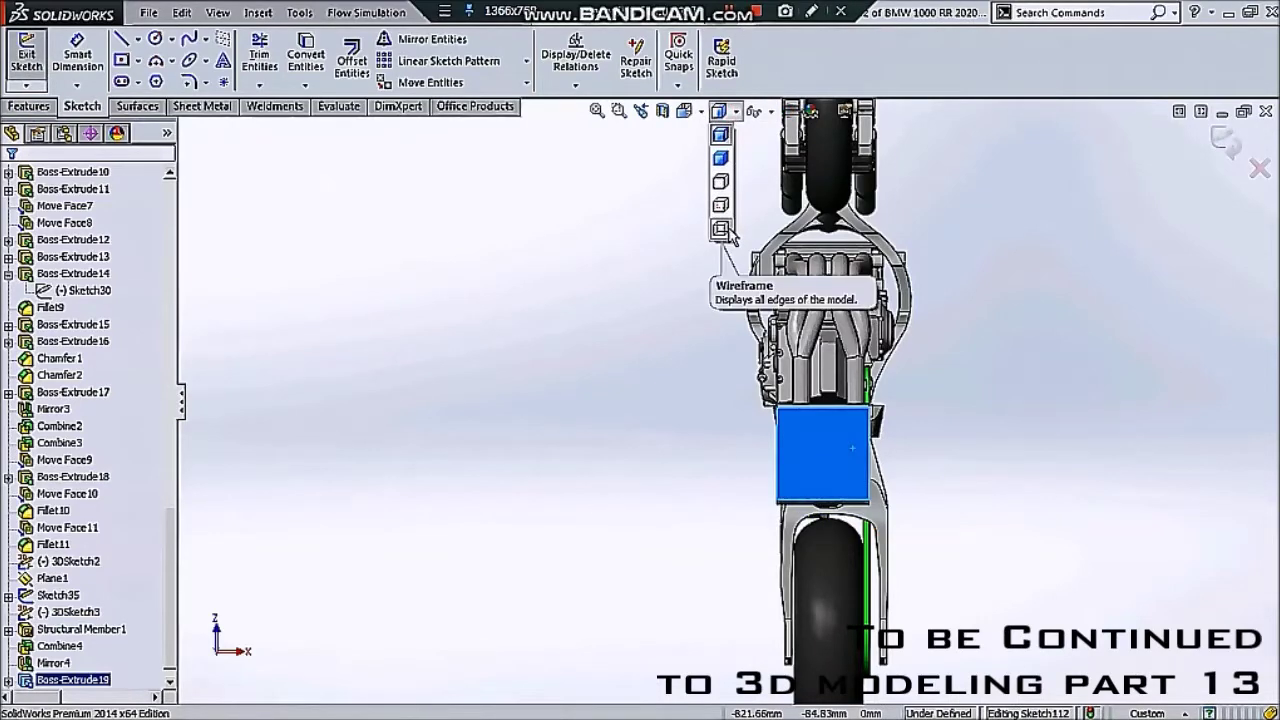
pyautogui.click(729, 233)
pyautogui.click(761, 113)
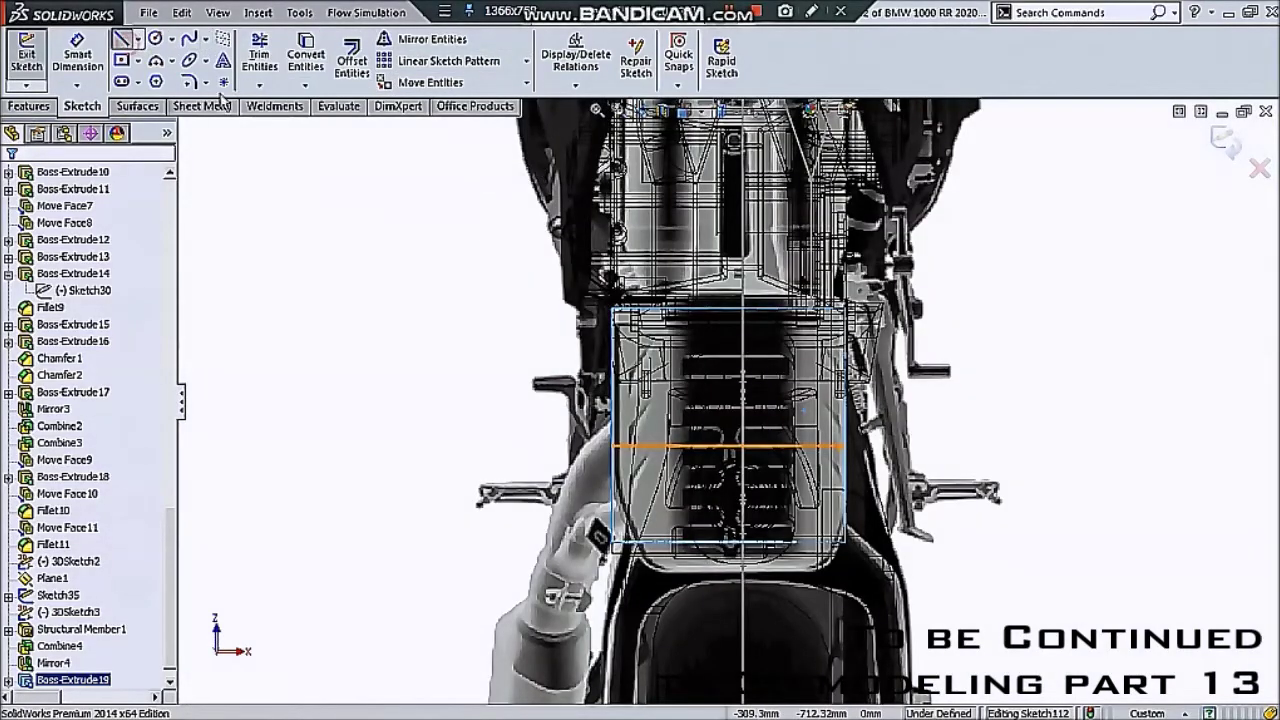
# - Draw two closed line triangles at the box's left and right lower corners
pyautogui.click(622, 468)
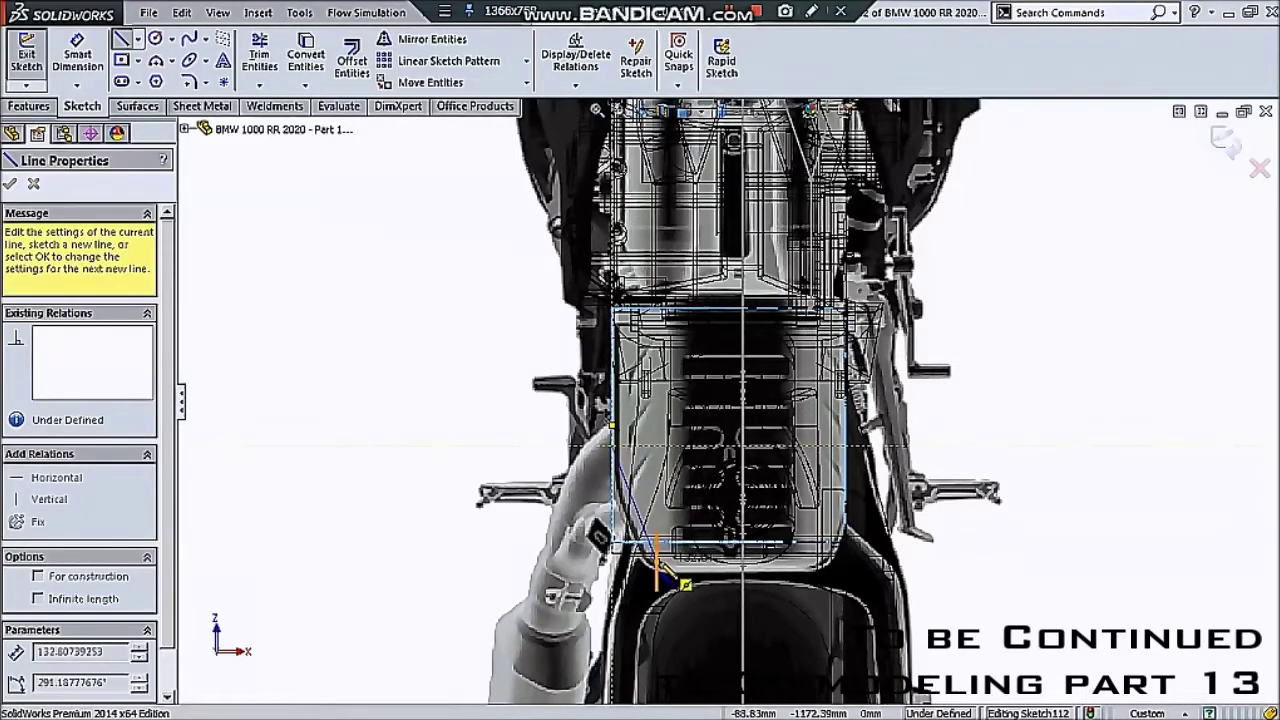
pyautogui.click(530, 590)
pyautogui.click(656, 562)
pyautogui.click(614, 451)
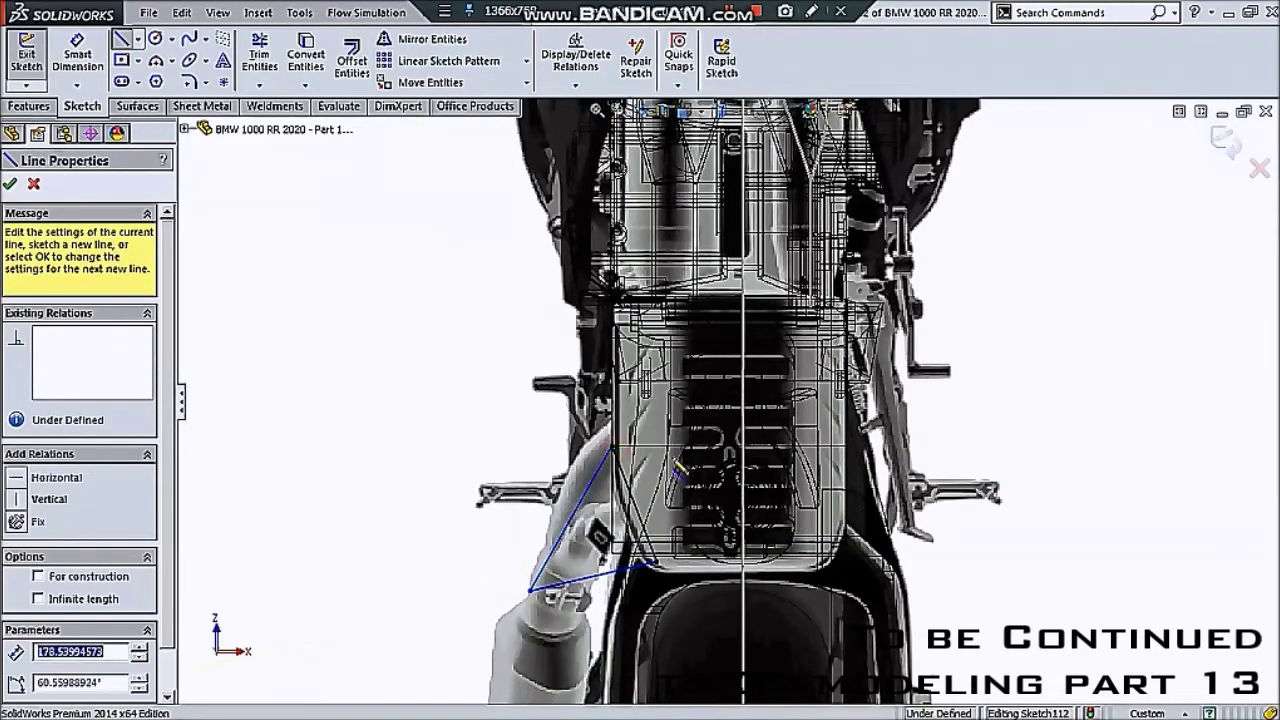
pyautogui.press('Escape')
pyautogui.press('Escape')
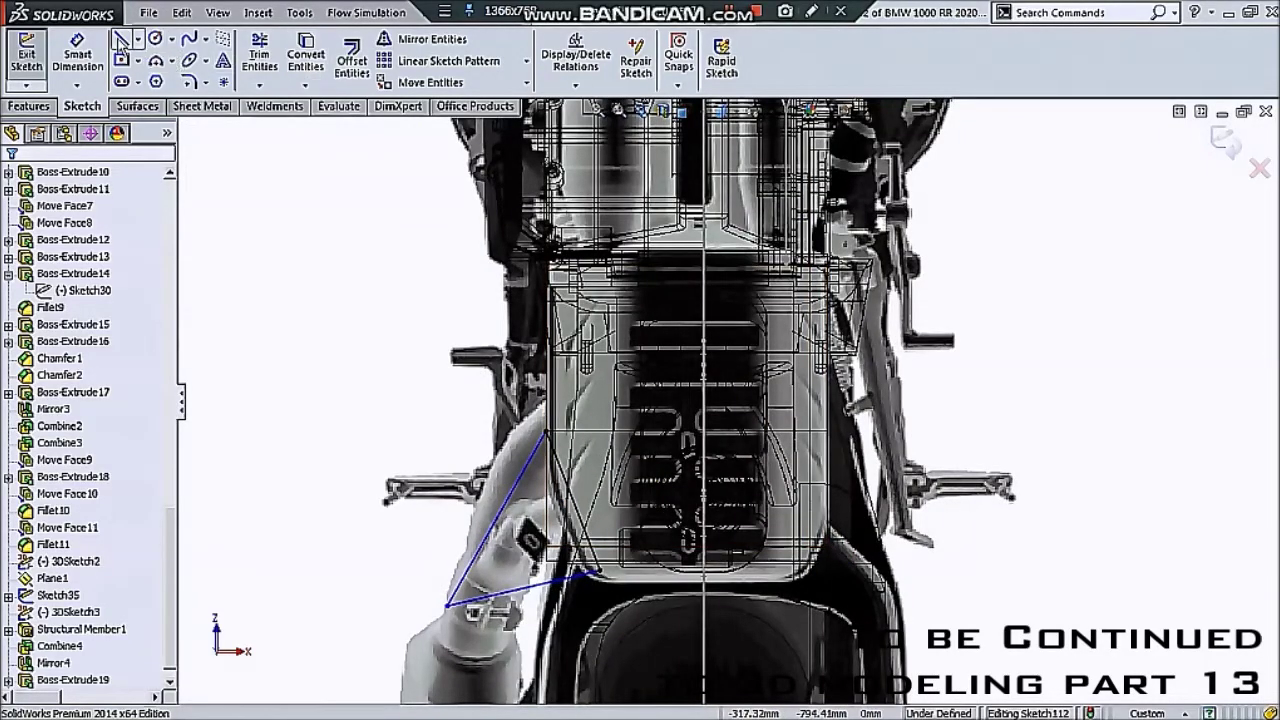
pyautogui.click(827, 487)
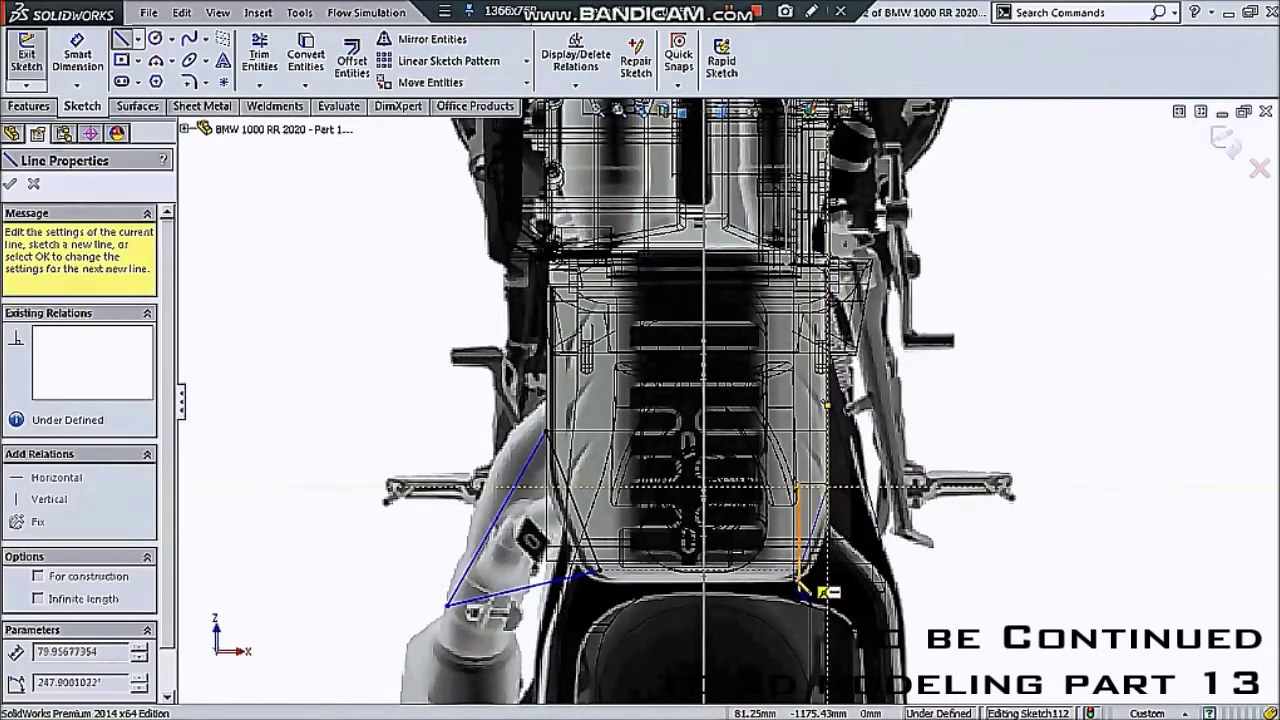
pyautogui.click(908, 581)
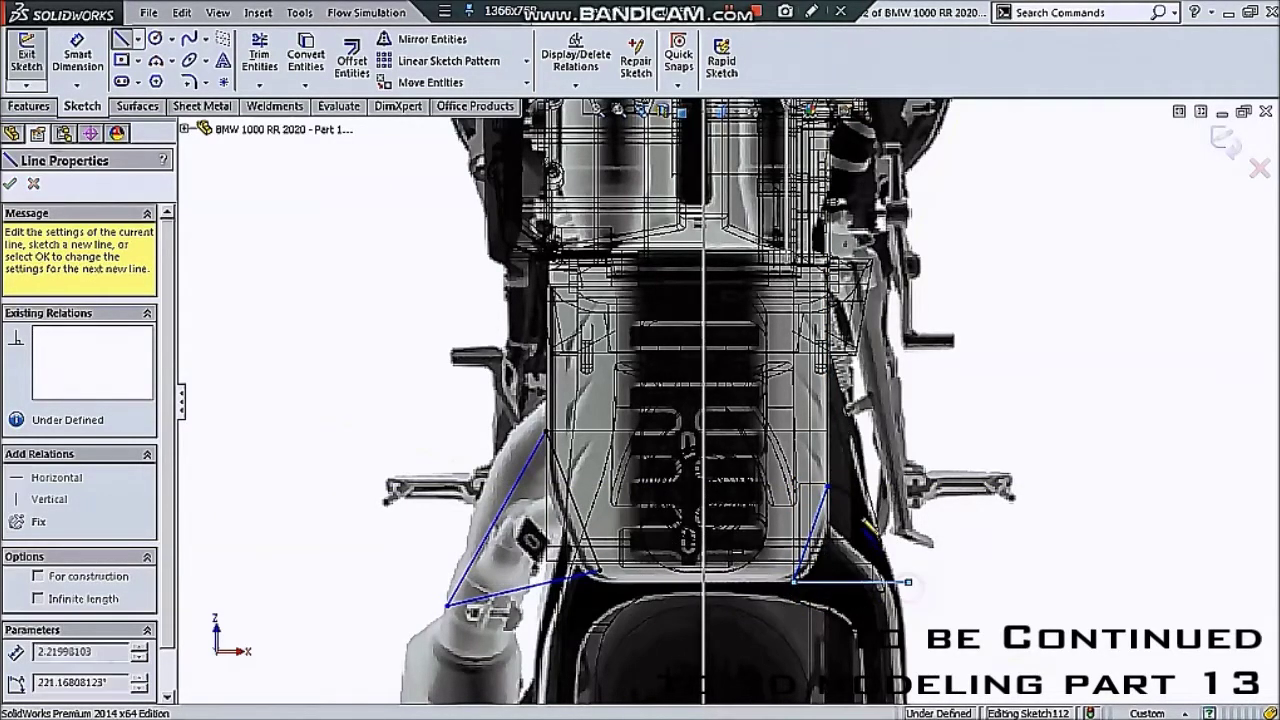
pyautogui.click(827, 487)
pyautogui.press('Escape')
pyautogui.scroll(2, 648, 378)
pyautogui.click(29, 106)
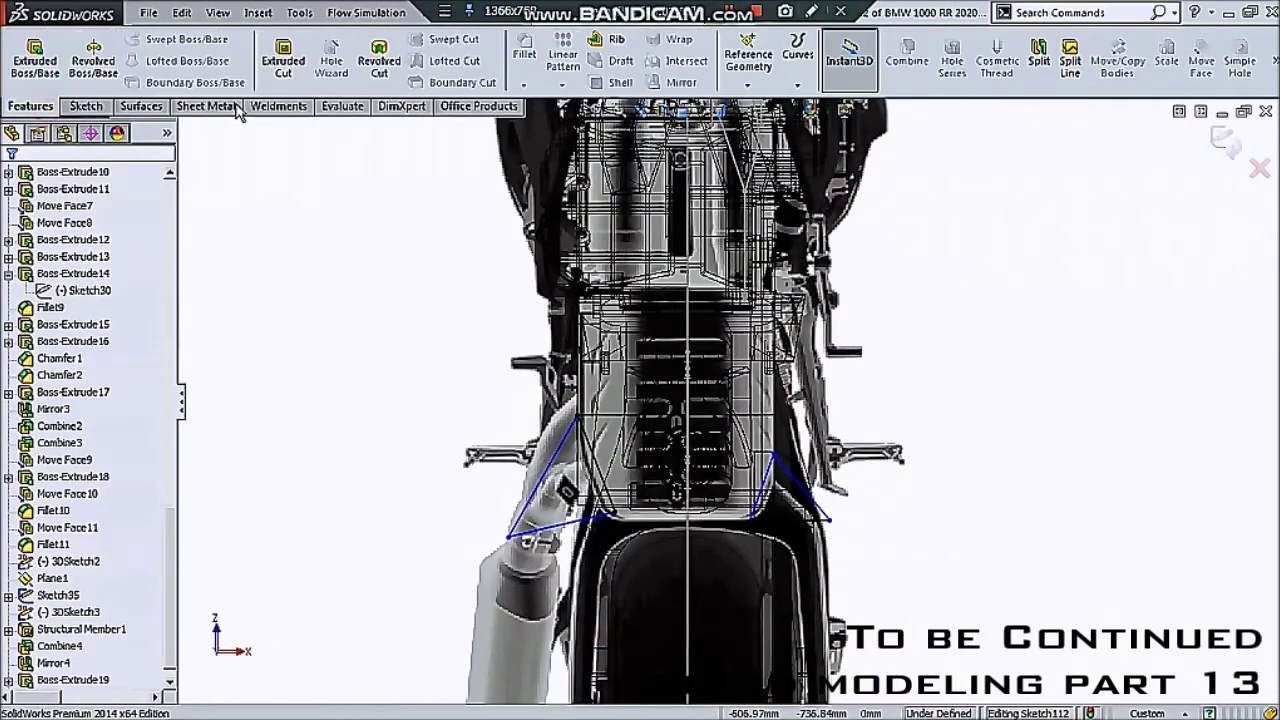
# - Cut the triangle sketch 270 mm blind, limited to the Boss-Extrude19 muffler body
pyautogui.click(283, 55)
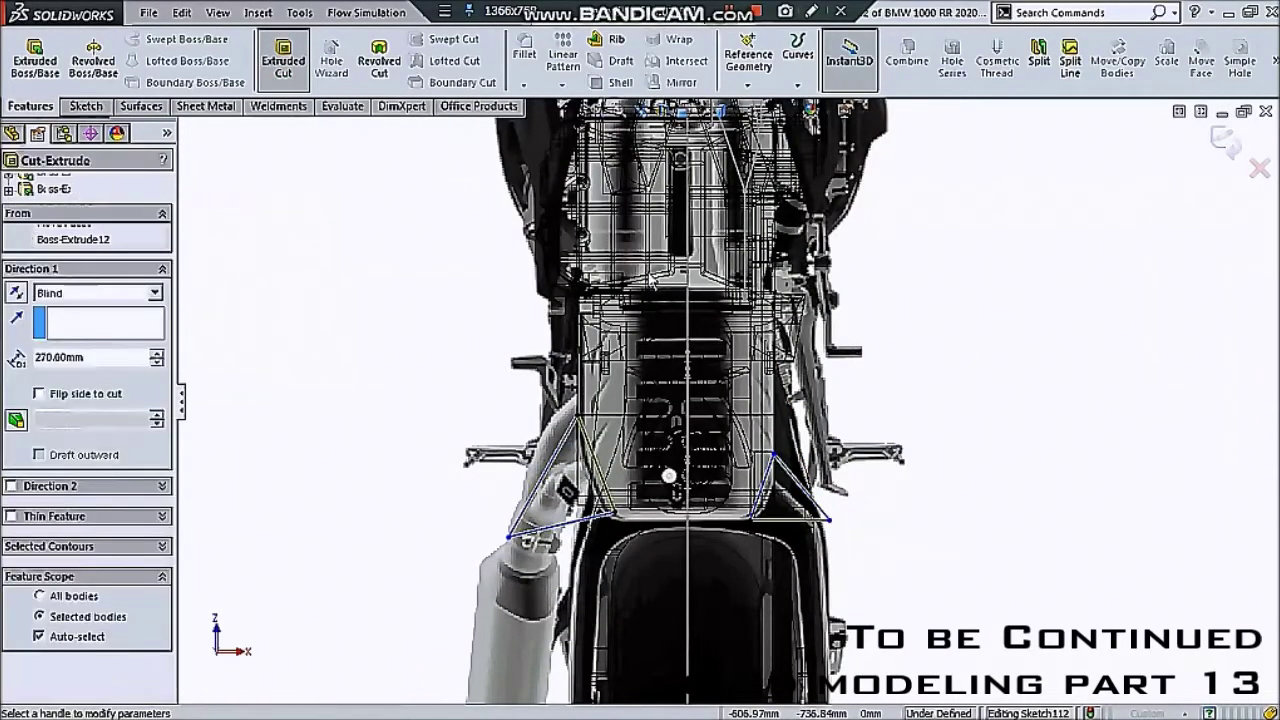
pyautogui.moveTo(698, 337)
pyautogui.mouseDown(button='middle')
pyautogui.moveTo(557, 451)
pyautogui.moveTo(569, 540)
pyautogui.moveTo(606, 523)
pyautogui.moveTo(591, 523)
pyautogui.moveTo(742, 137)
pyautogui.mouseUp(button='middle')
pyautogui.click(770, 111)
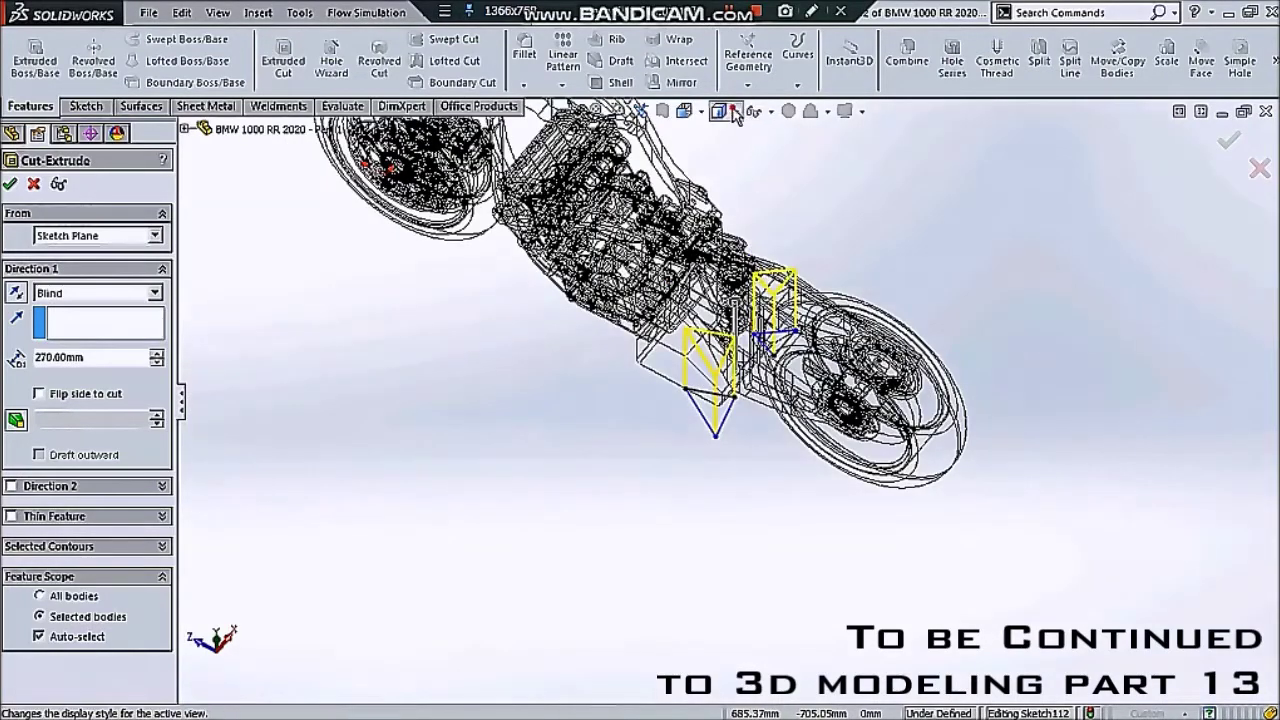
pyautogui.click(720, 111)
pyautogui.click(724, 134)
pyautogui.moveTo(697, 287)
pyautogui.mouseDown(button='middle')
pyautogui.moveTo(686, 497)
pyautogui.moveTo(660, 509)
pyautogui.mouseUp(button='middle')
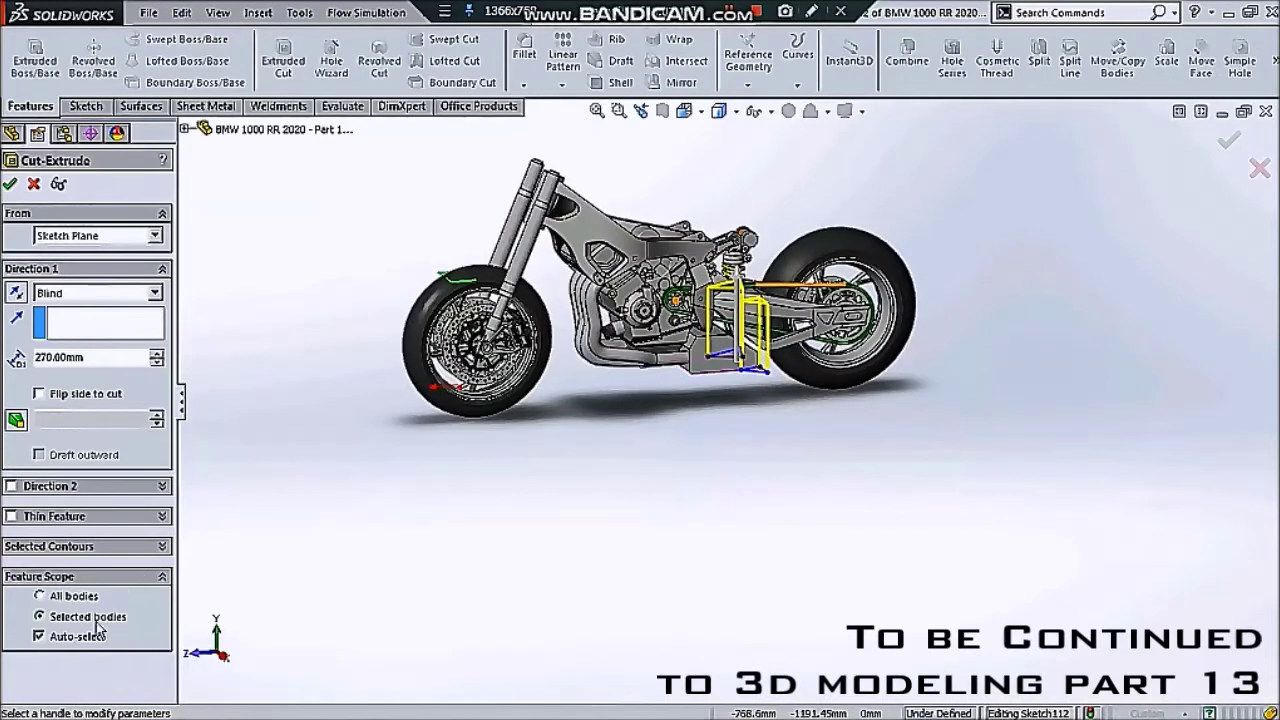
pyautogui.click(88, 636)
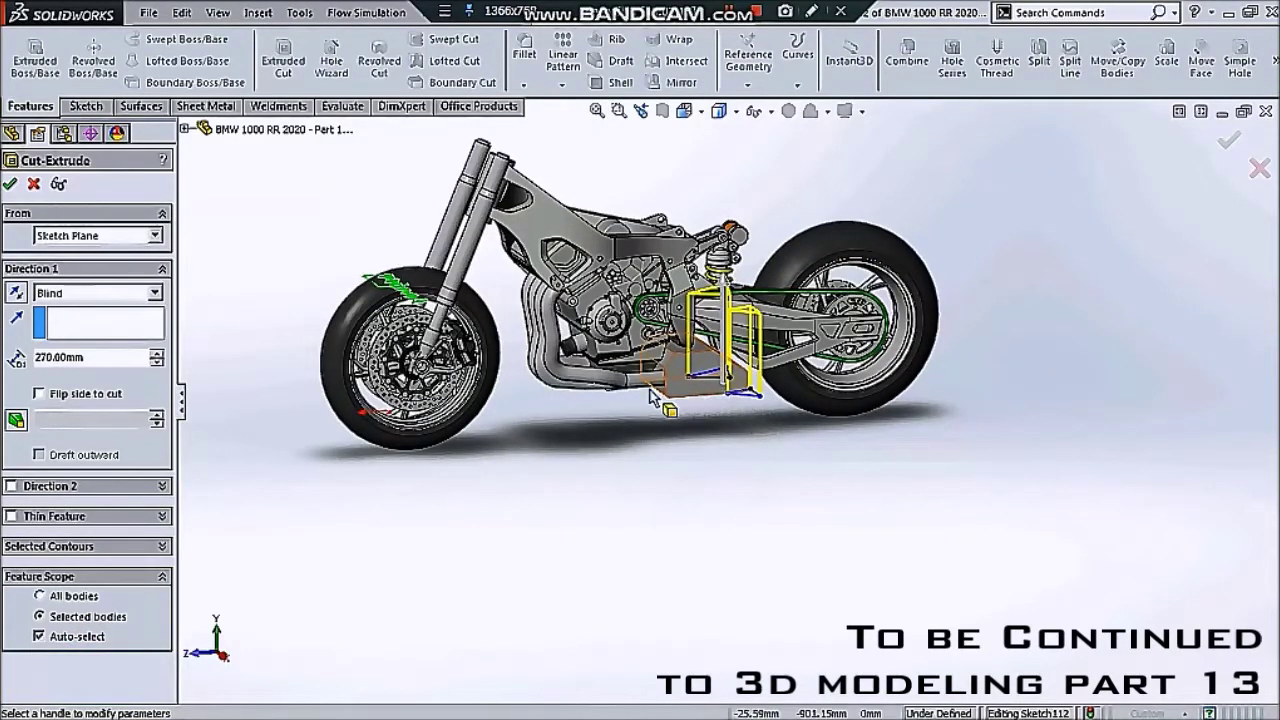
pyautogui.click(75, 636)
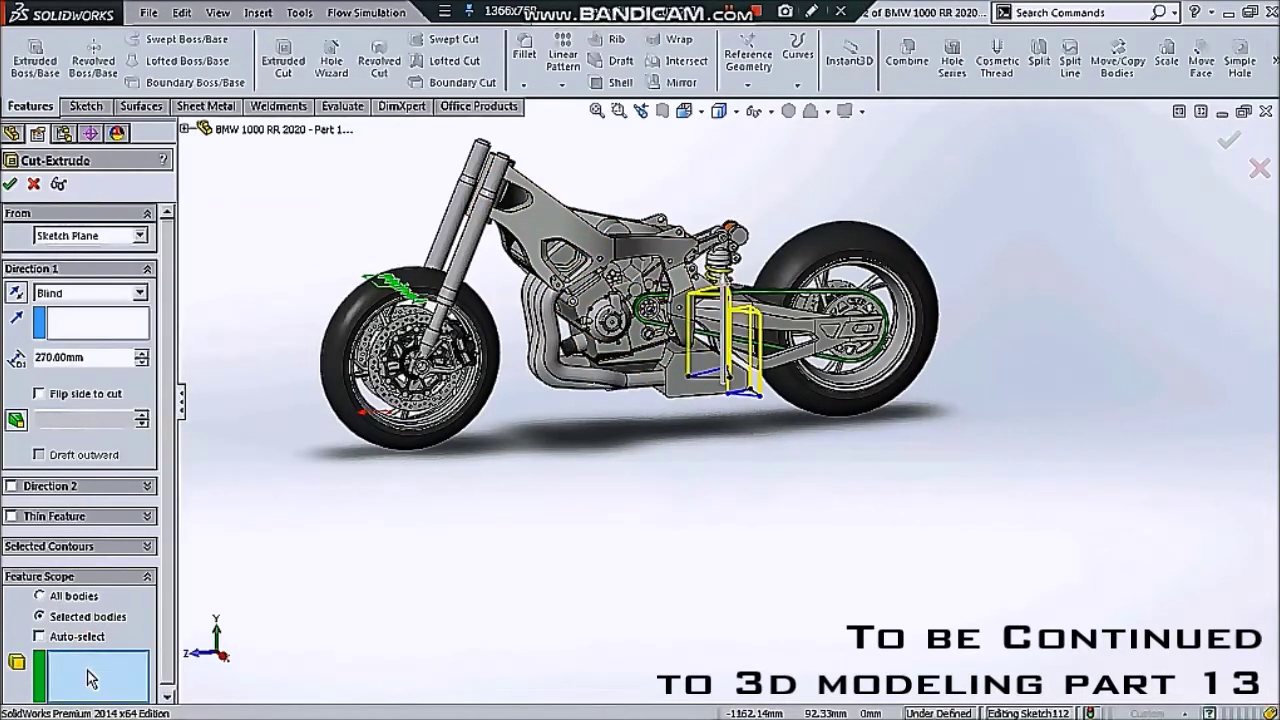
pyautogui.click(683, 392)
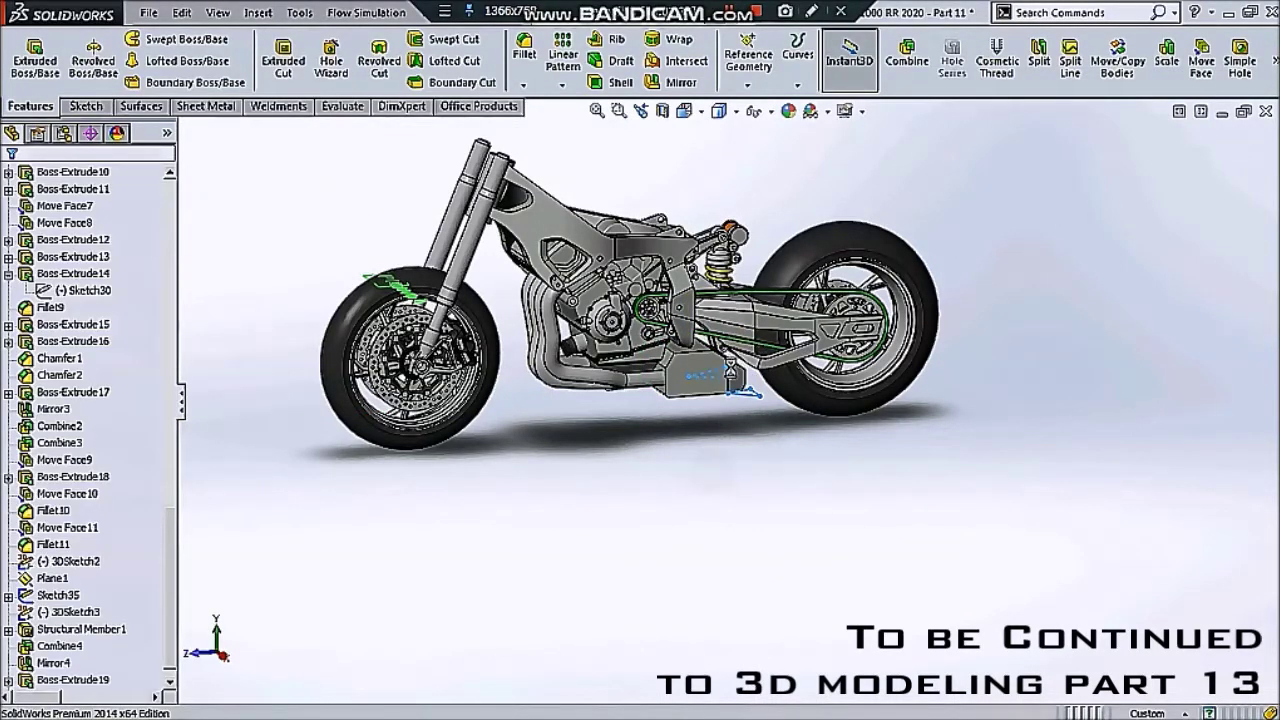
# - Face the muffler box's face squarely and show the reference photo again
pyautogui.scroll(-1, 725, 368)
pyautogui.scroll(-2, 715, 360)
pyautogui.scroll(-1, 705, 350)
pyautogui.moveTo(705, 350)
pyautogui.mouseDown(button='middle')
pyautogui.moveTo(706, 318)
pyautogui.moveTo(675, 380)
pyautogui.mouseUp(button='middle')
pyautogui.click(687, 390)
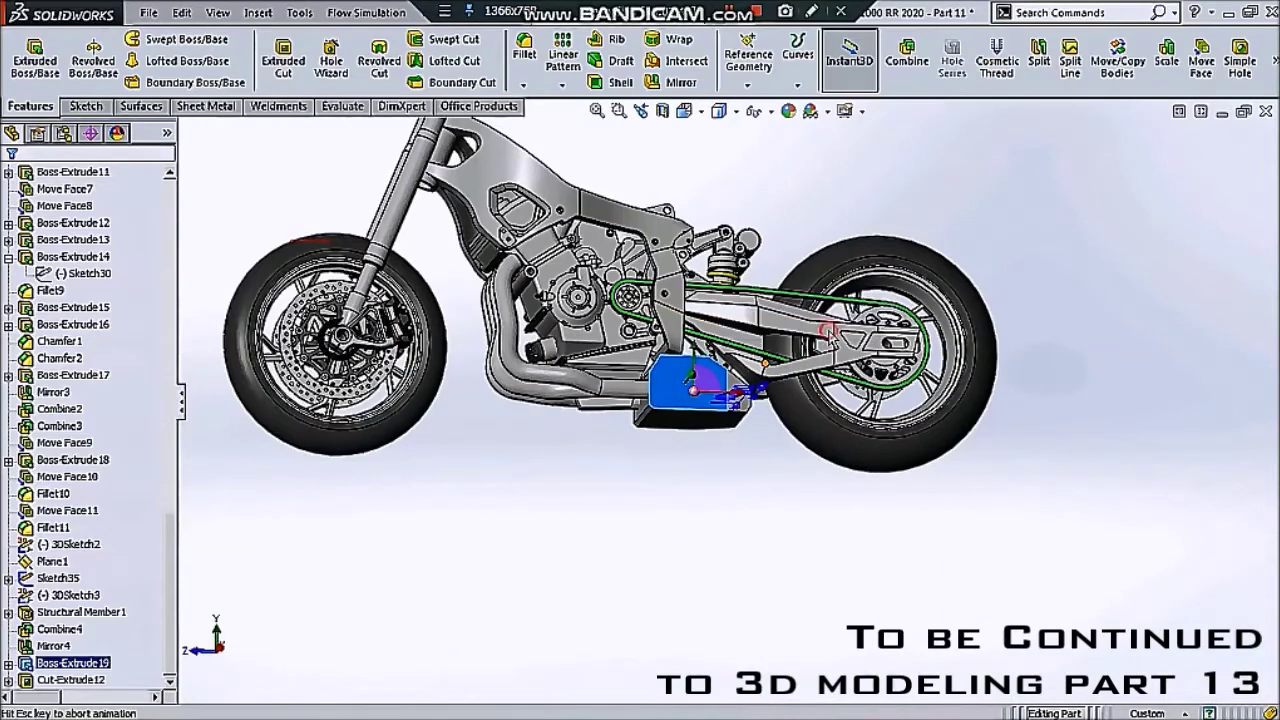
pyautogui.click(790, 305)
pyautogui.click(770, 111)
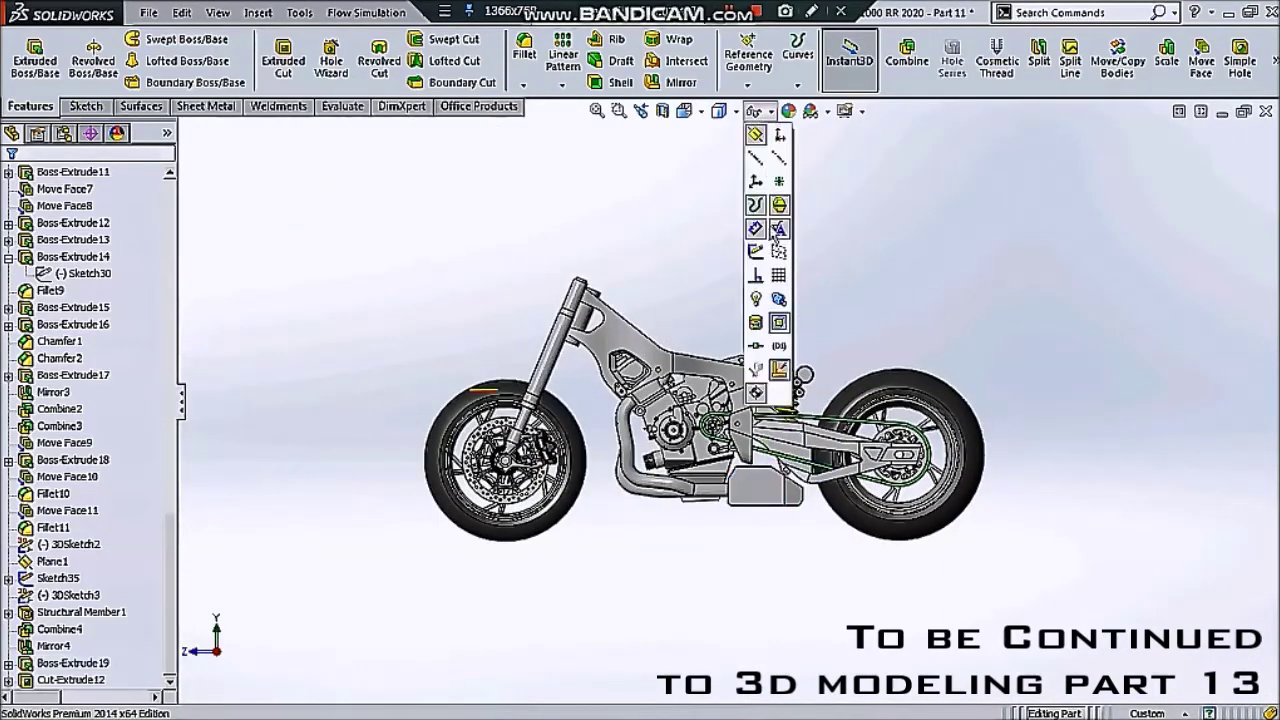
pyautogui.click(757, 252)
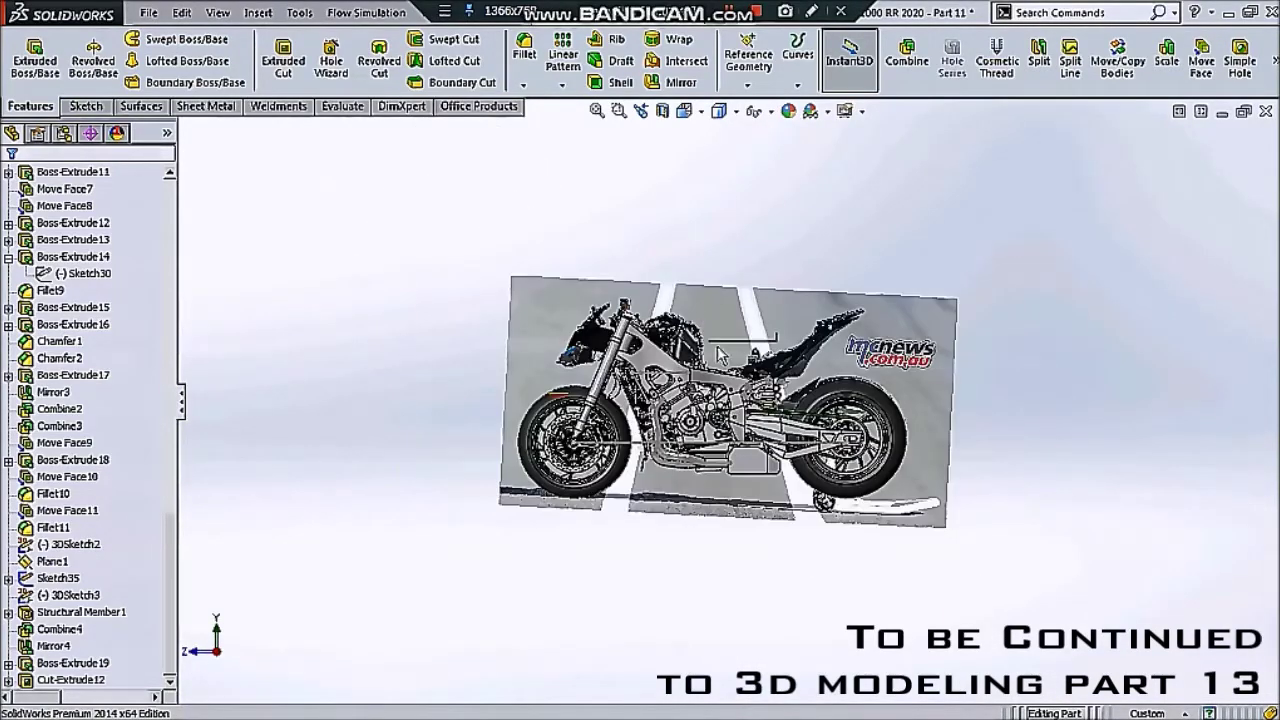
# - Compare the model in wireframe over the photo, then return to Shaded With Edges
pyautogui.scroll(-3, 757, 514)
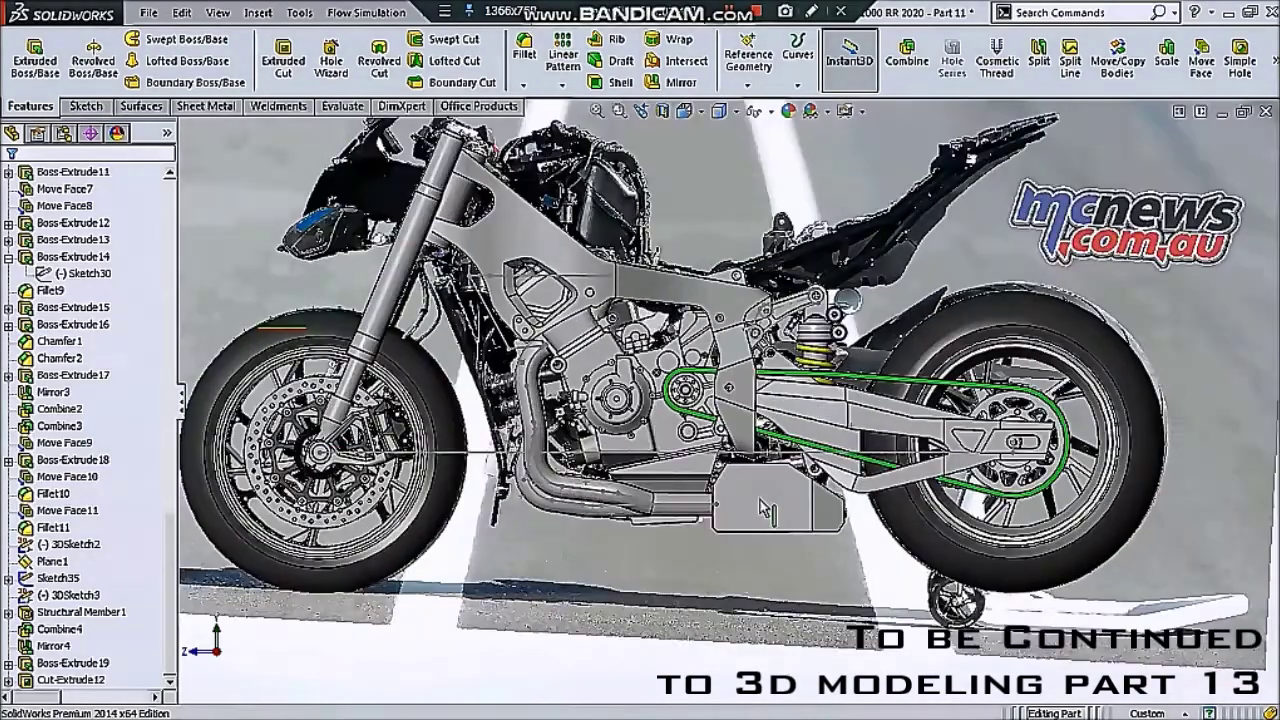
pyautogui.scroll(-2, 757, 514)
pyautogui.click(719, 111)
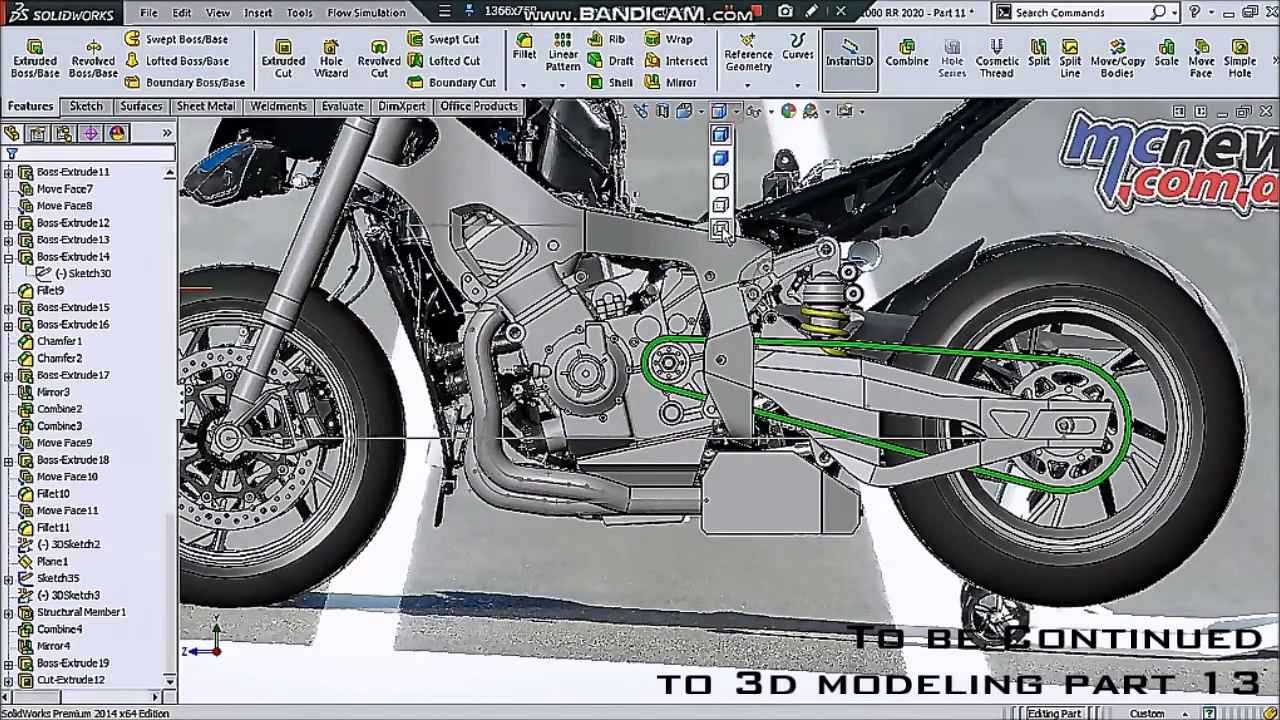
pyautogui.click(720, 230)
pyautogui.scroll(-3, 840, 575)
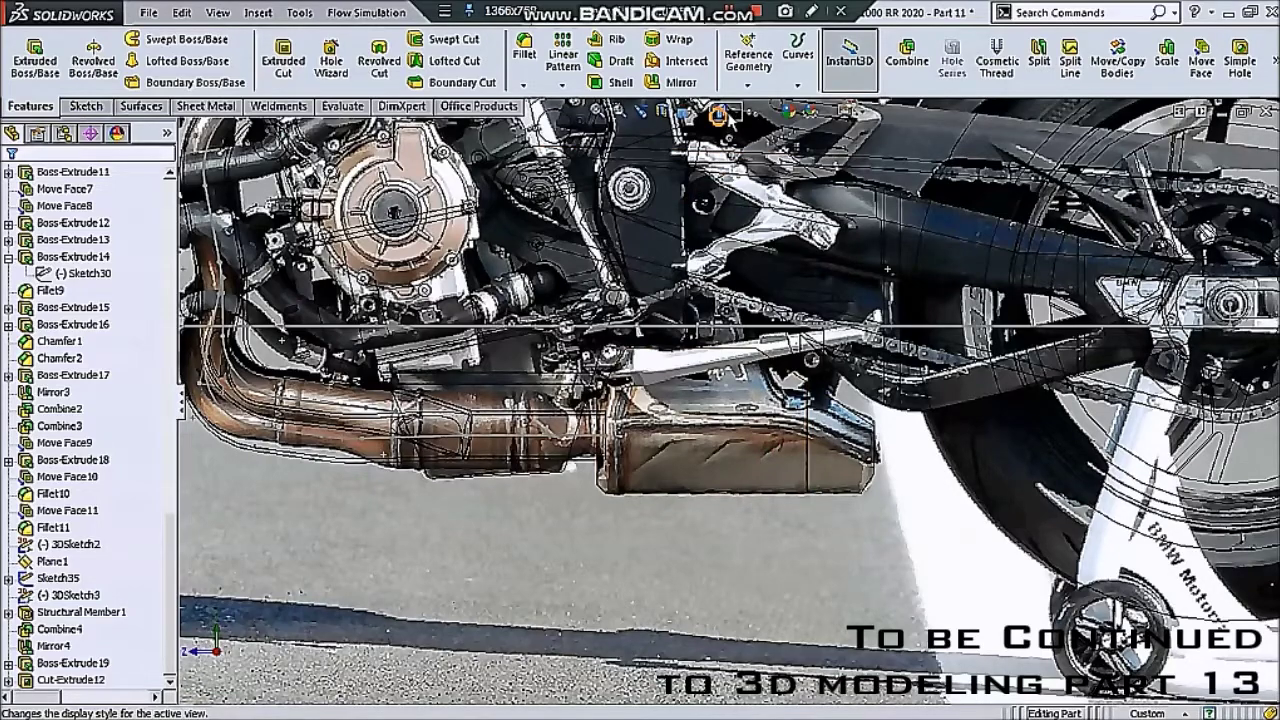
pyautogui.click(724, 115)
pyautogui.click(720, 135)
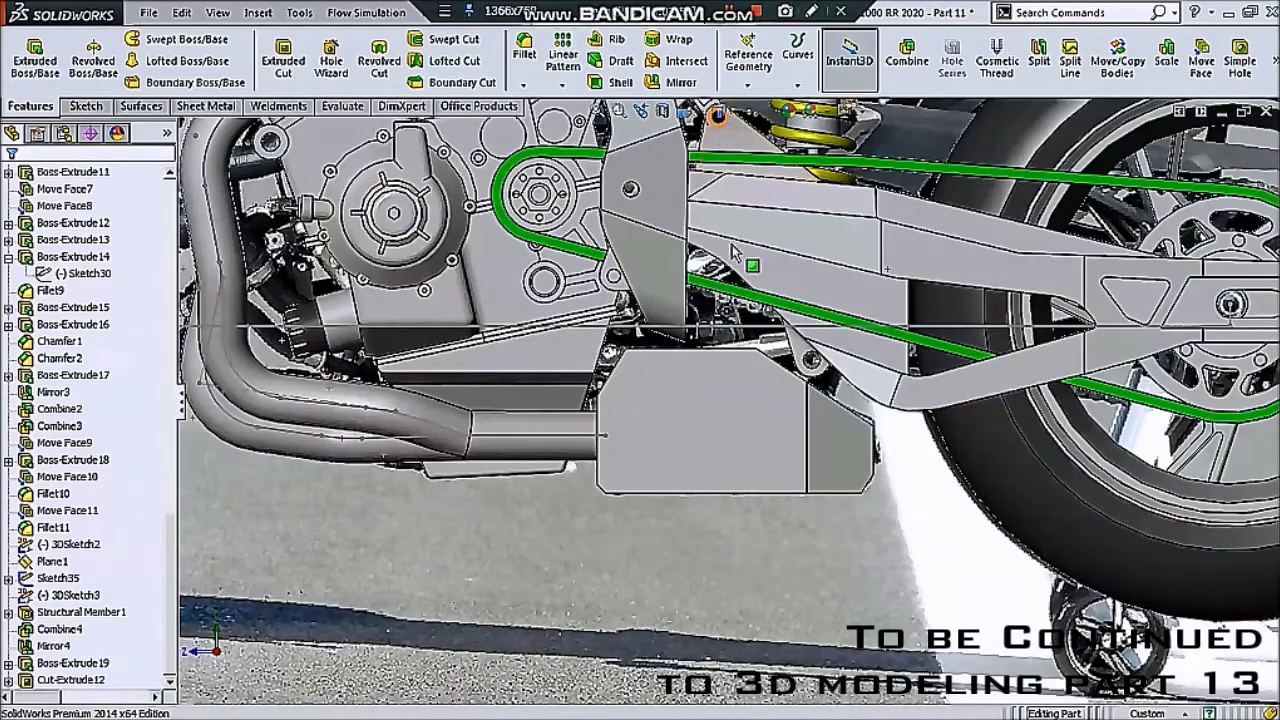
pyautogui.scroll(-2, 708, 332)
pyautogui.scroll(-2, 708, 332)
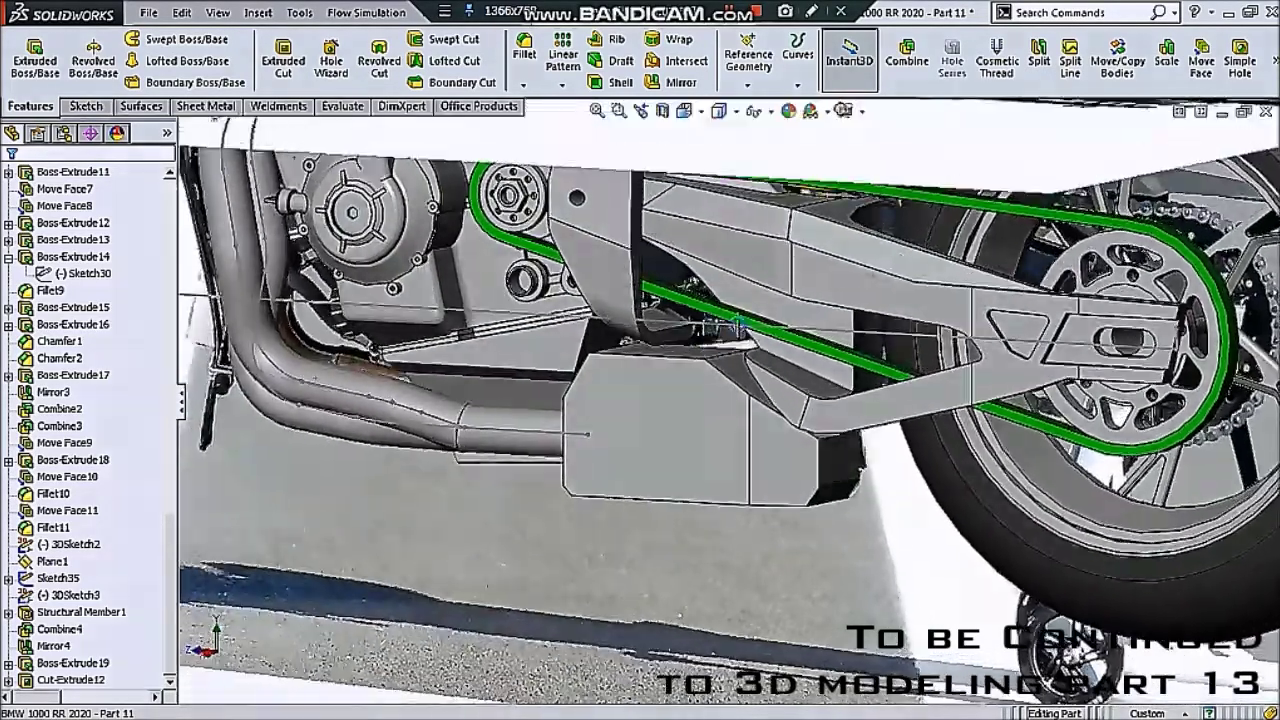
# - Browse the 91. BMW 2020 folder to the rear-wheel review photo showing the exhaust
pyautogui.click(1258, 175)
pyautogui.click(668, 352)
pyautogui.click(640, 220)
pyautogui.click(464, 352)
pyautogui.click(293, 495)
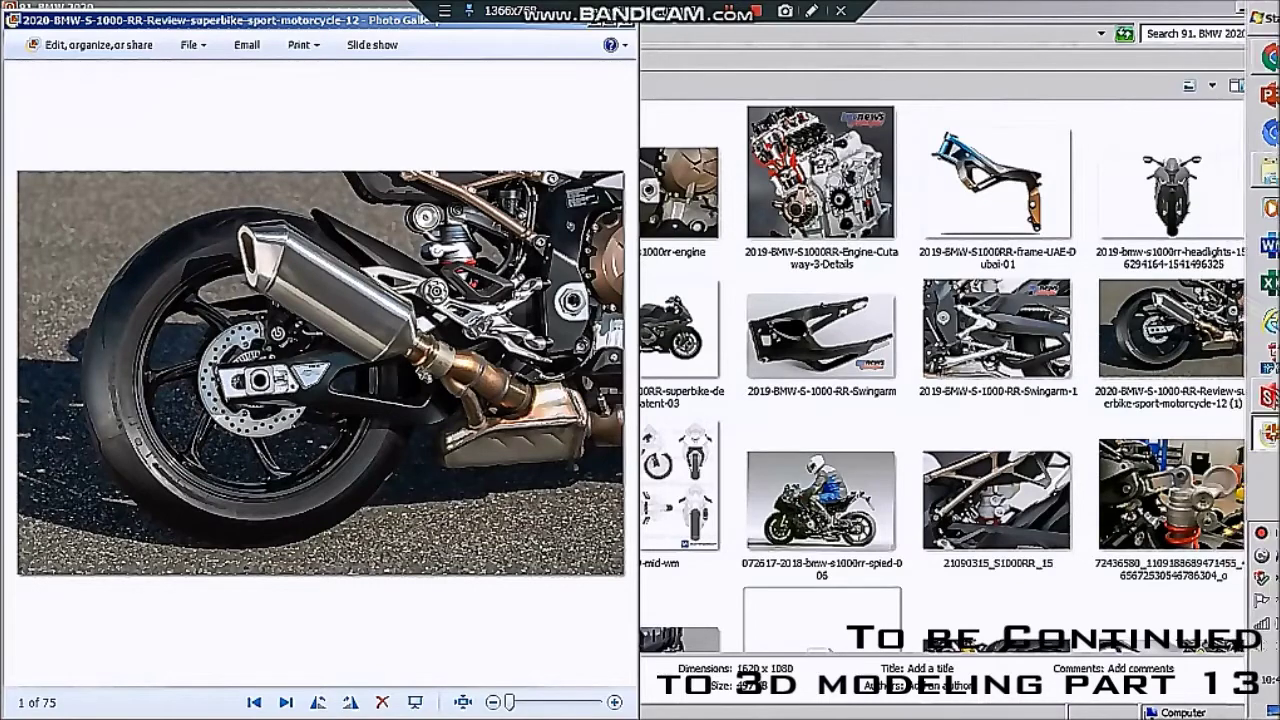
# - Tile SolidWorks beside the photo and fillet the muffler's bottom edge at 7 mm
pyautogui.click(1258, 398)
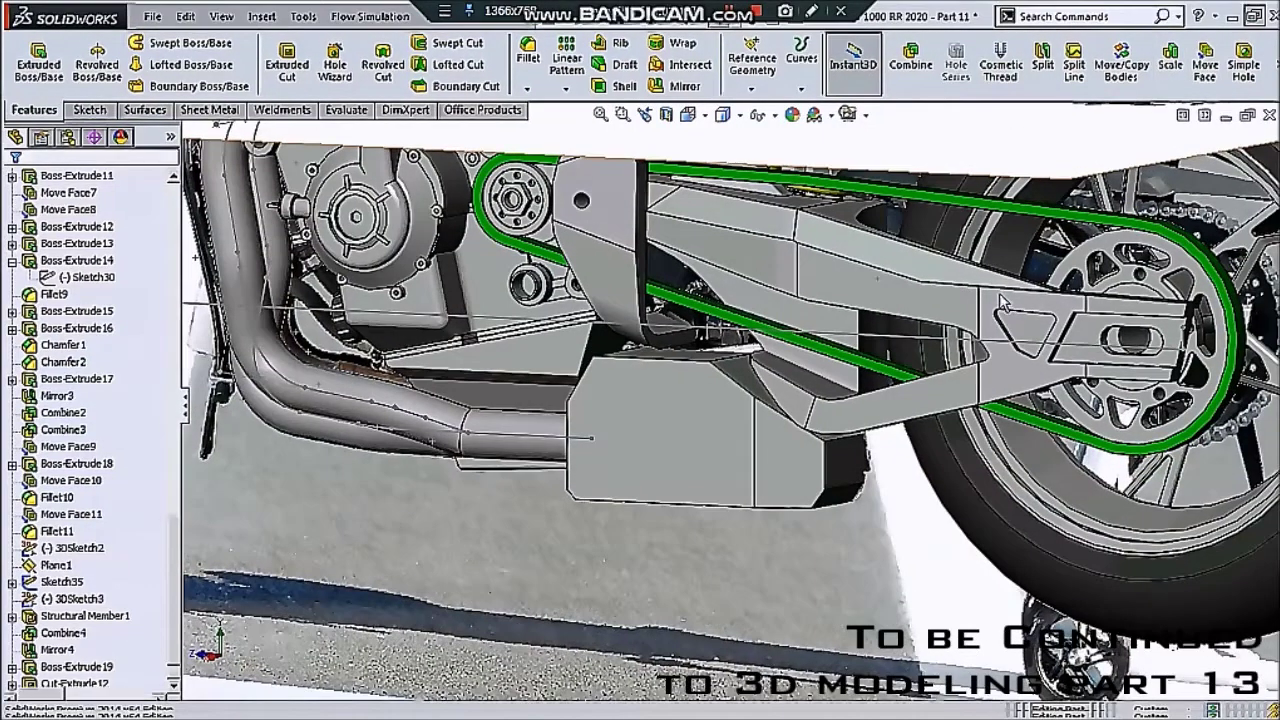
pyautogui.click(1251, 12)
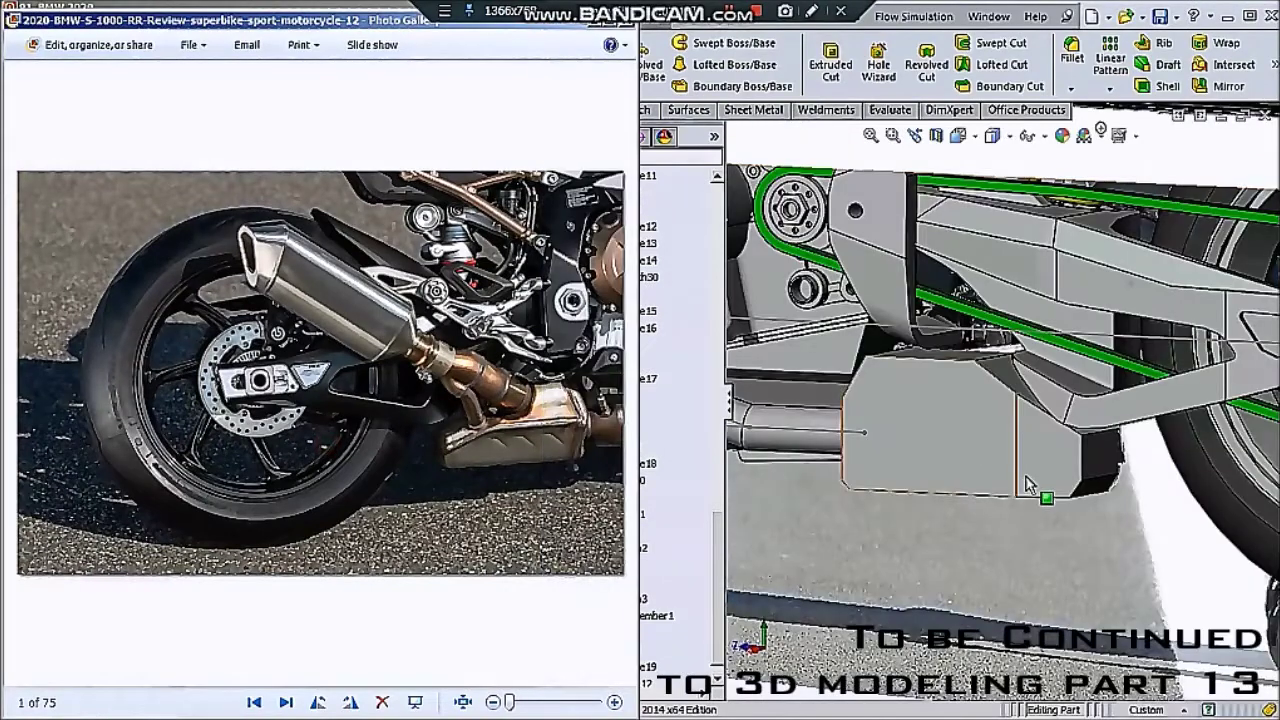
pyautogui.click(1171, 550)
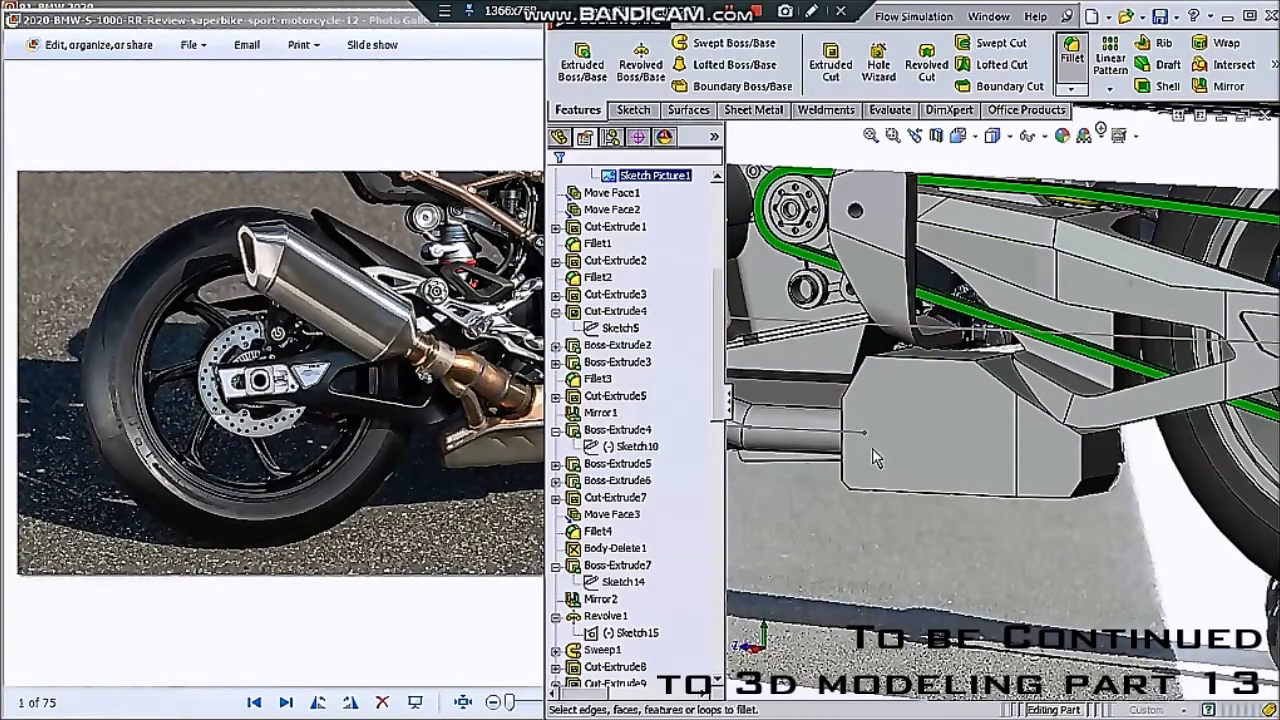
pyautogui.click(943, 494)
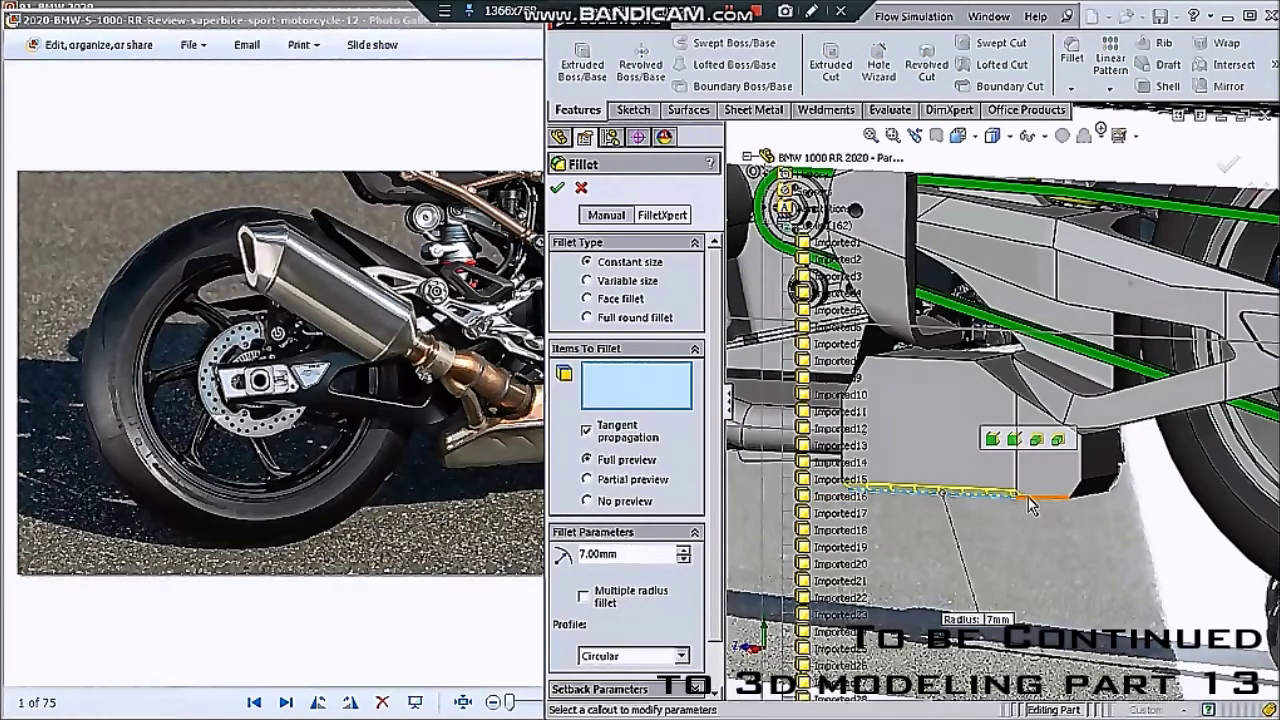
pyautogui.click(1033, 507)
pyautogui.press('Return')
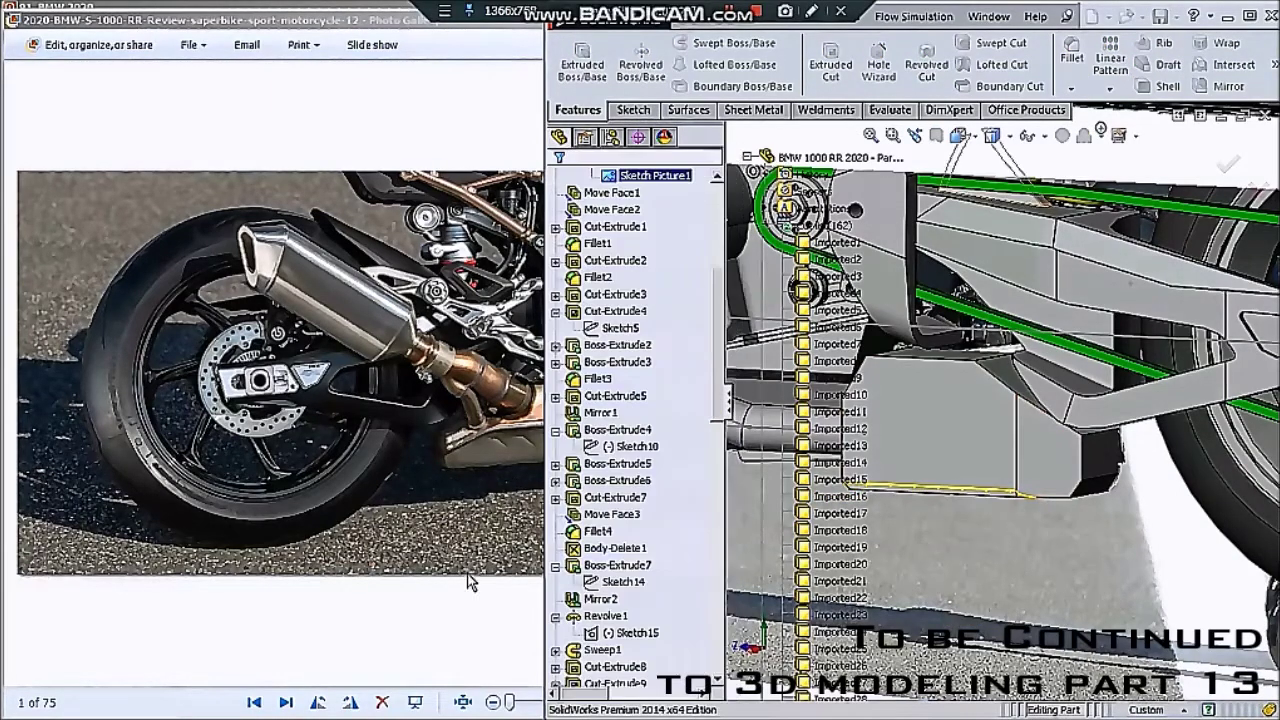
# - Preview a 13 mm, 20° chamfer on a muffler edge and orbit to check it
pyautogui.click(471, 600)
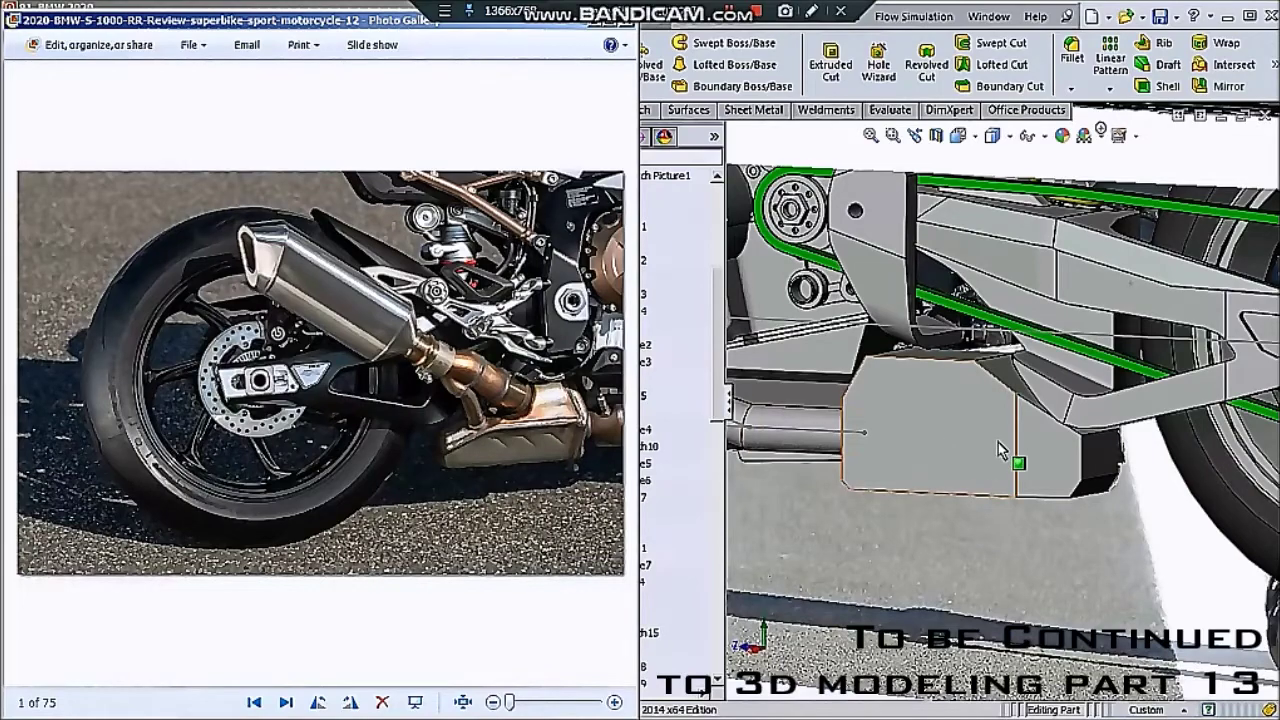
pyautogui.click(1071, 89)
pyautogui.click(1076, 127)
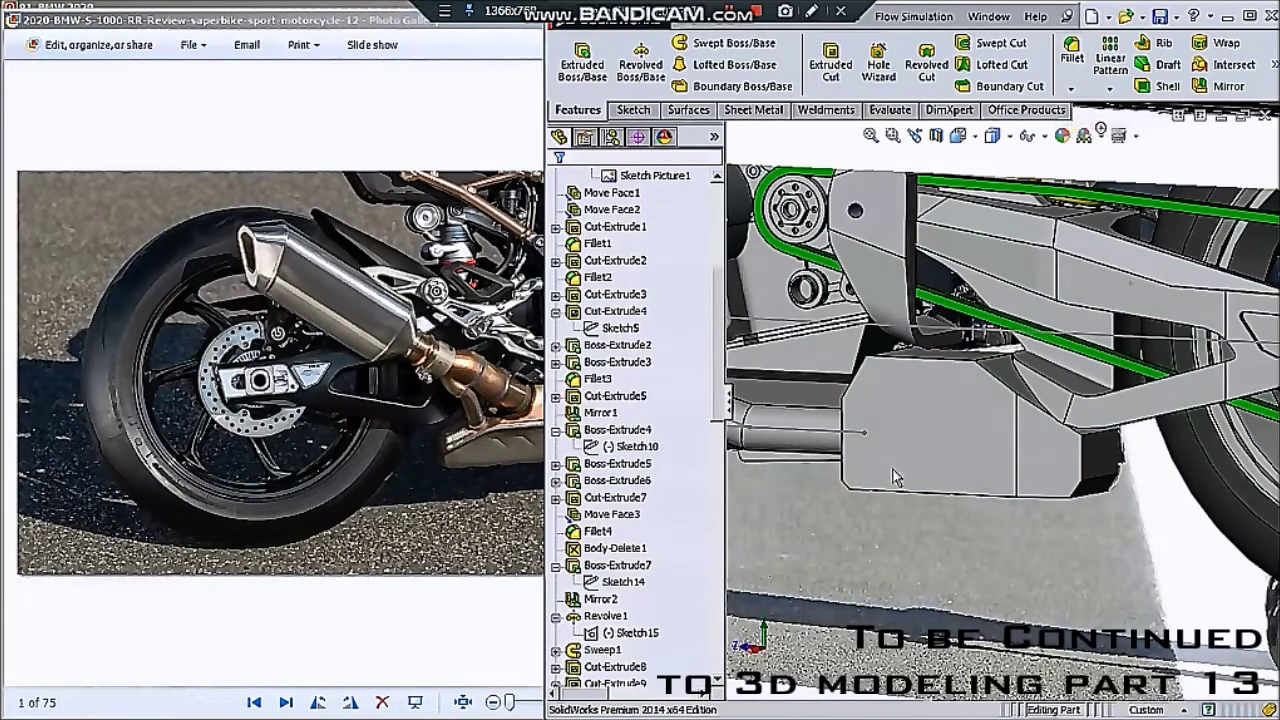
pyautogui.click(955, 492)
pyautogui.moveTo(970, 508)
pyautogui.mouseDown(button='middle')
pyautogui.moveTo(914, 493)
pyautogui.moveTo(960, 485)
pyautogui.mouseUp(button='middle')
pyautogui.scroll(3, 960, 485)
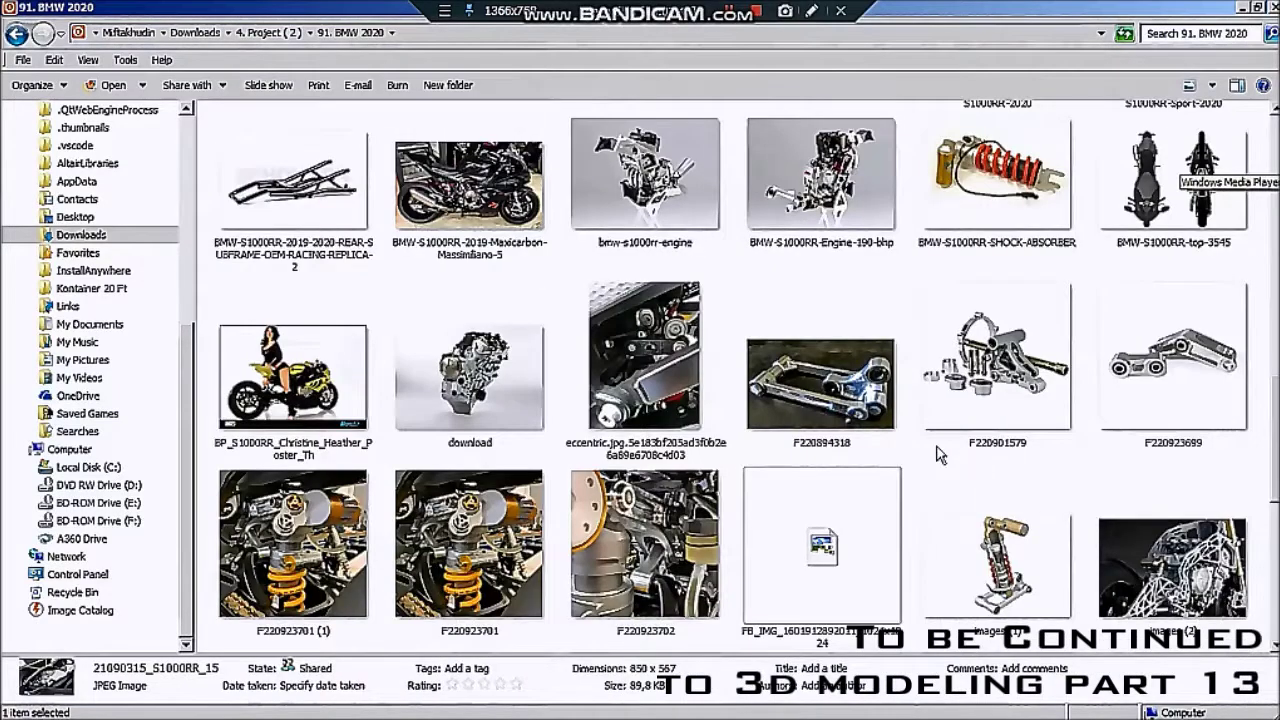
# - Scroll the thumbnails and open the s1000-rr-2019 front and rear view photo
pyautogui.scroll(-5, 940, 455)
pyautogui.scroll(3, 965, 440)
pyautogui.scroll(5, 965, 440)
pyautogui.scroll(3, 965, 440)
pyautogui.scroll(3, 965, 440)
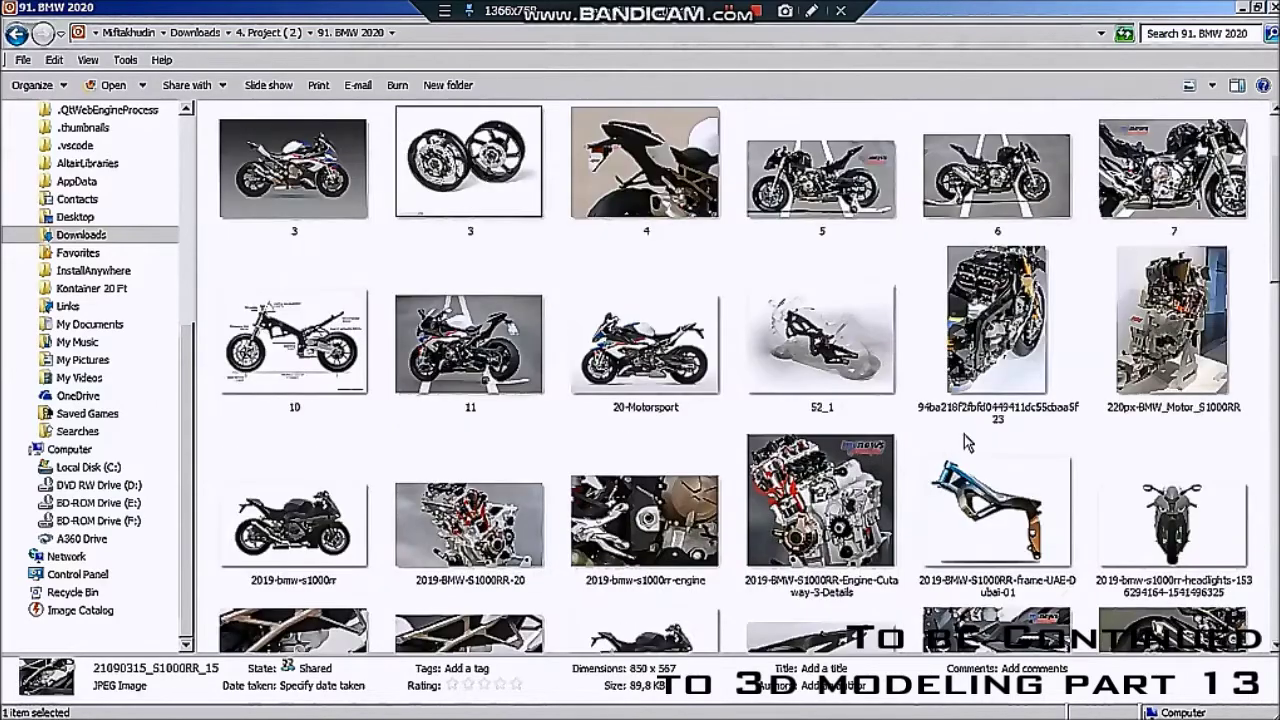
pyautogui.scroll(2, 965, 443)
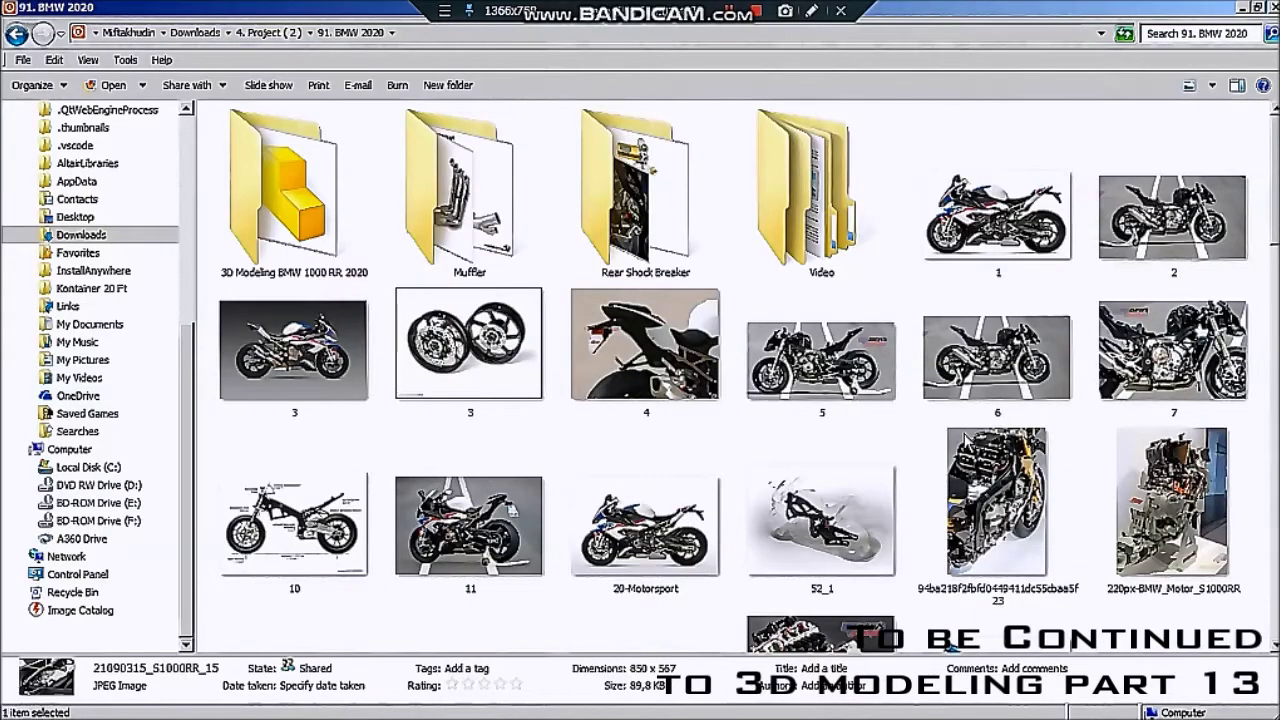
pyautogui.scroll(-3, 965, 443)
pyautogui.scroll(-3, 965, 443)
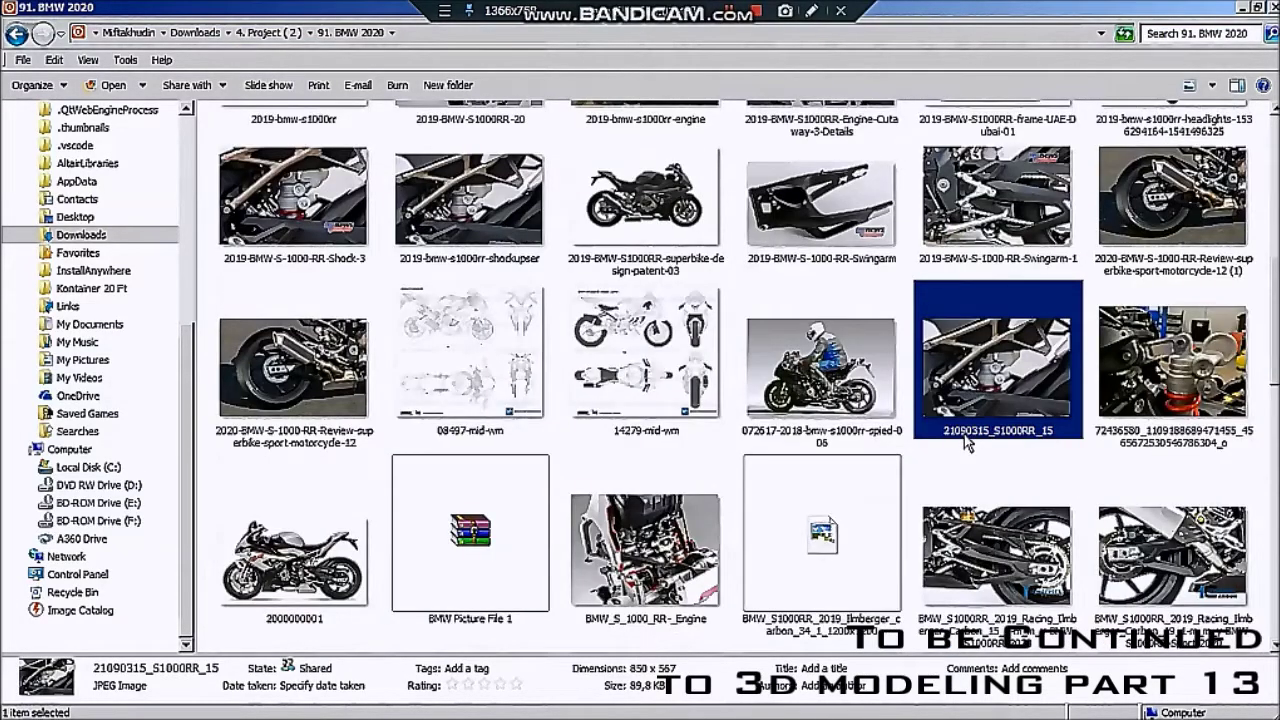
pyautogui.scroll(-2, 965, 443)
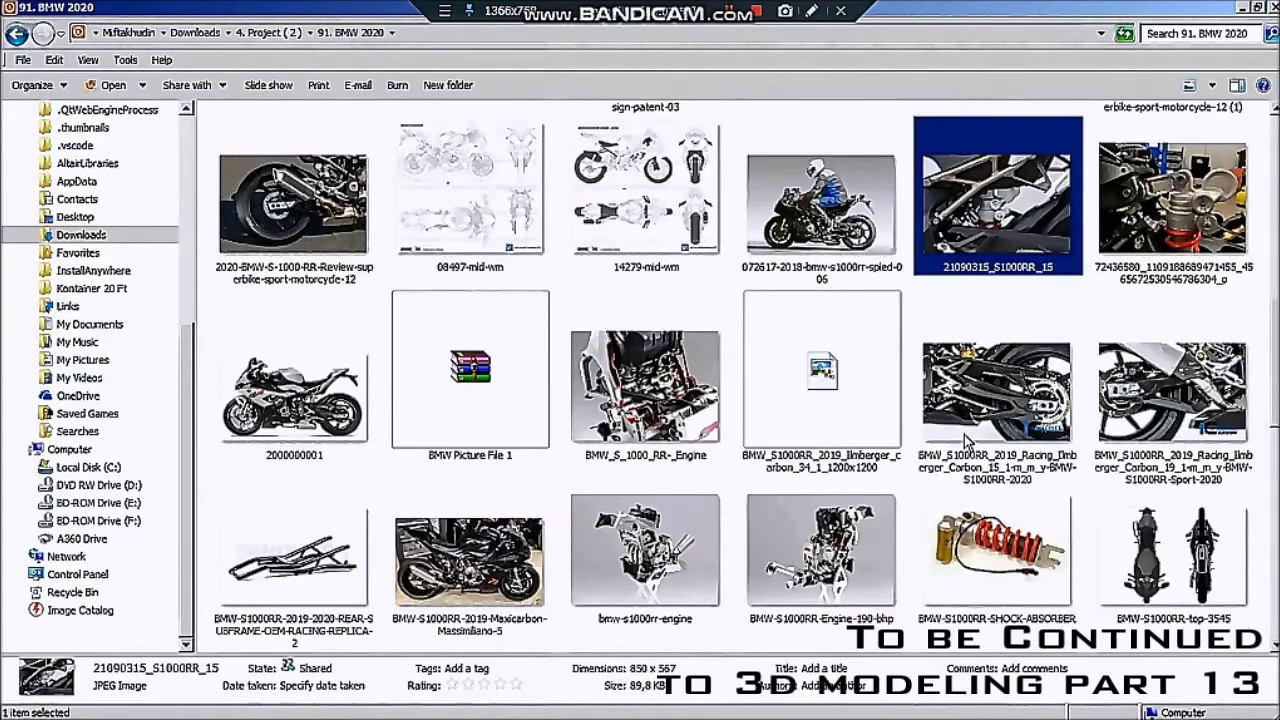
pyautogui.scroll(-3, 967, 443)
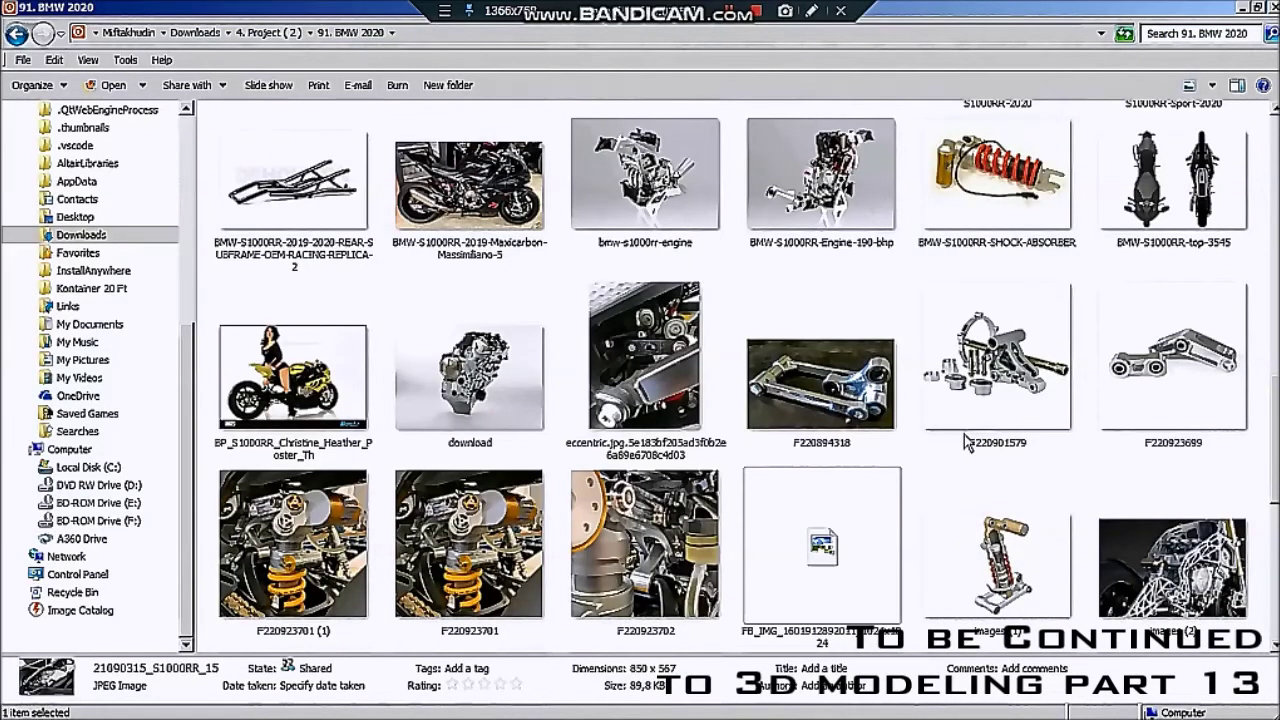
pyautogui.scroll(-3, 967, 443)
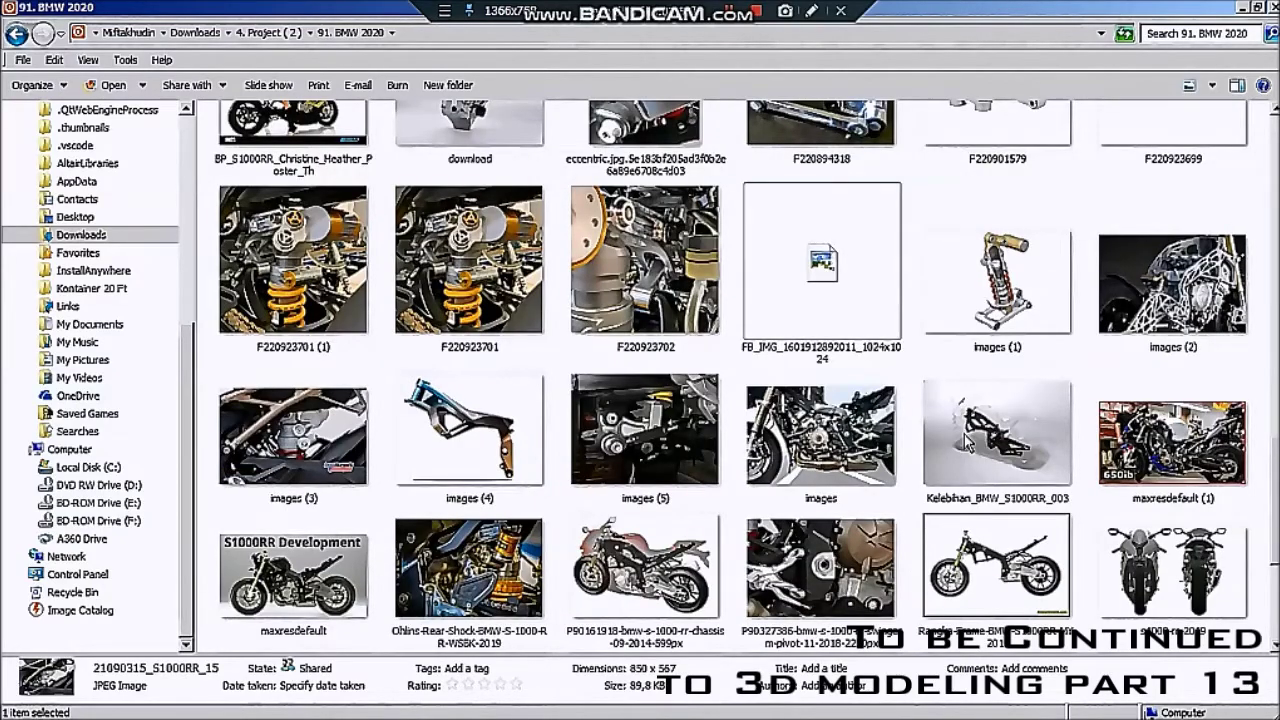
pyautogui.scroll(-3, 966, 443)
pyautogui.click(1131, 243)
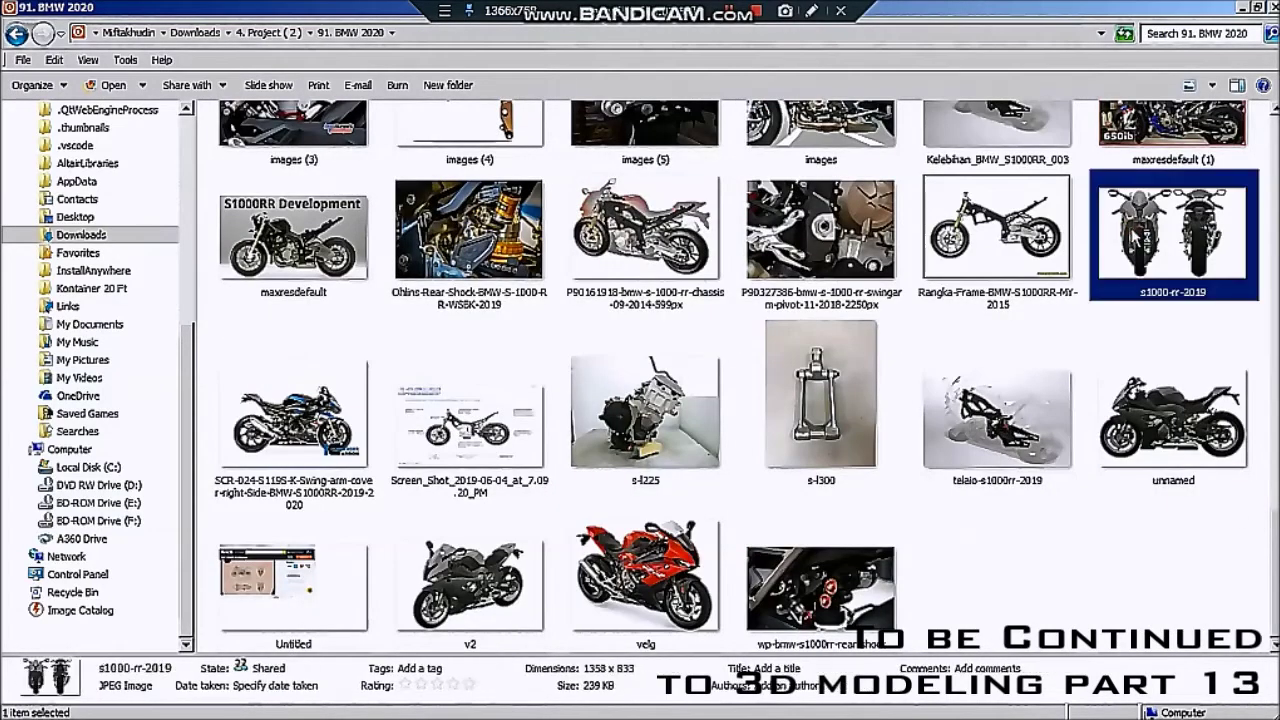
pyautogui.doubleClick(1131, 240)
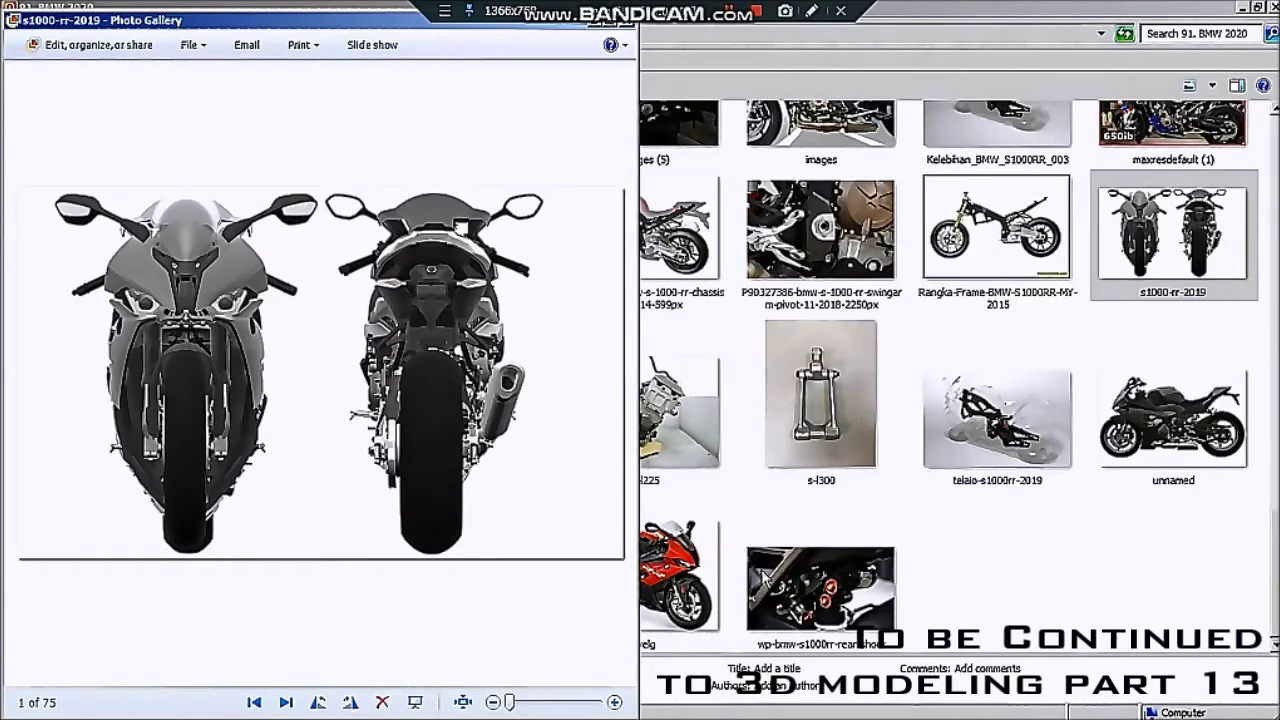
# - Open the red velg photo, zoom into its exhaust, and bring the model forward
pyautogui.click(728, 592)
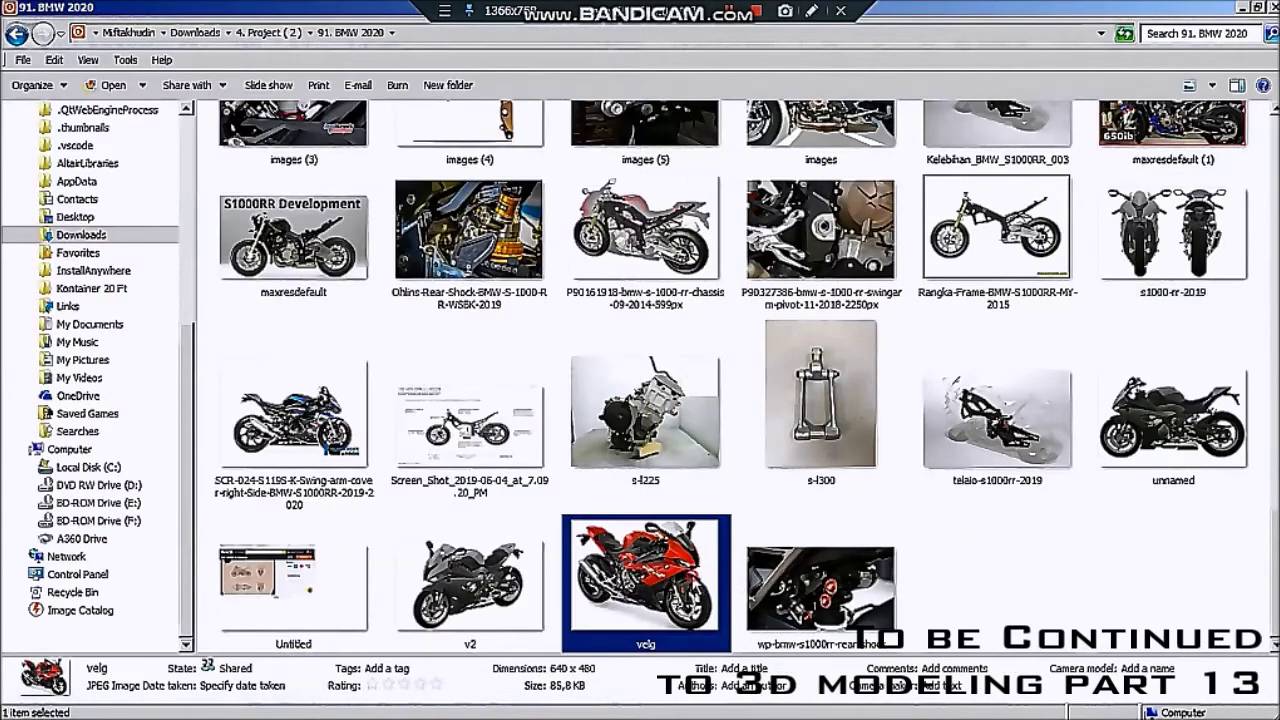
pyautogui.doubleClick(706, 585)
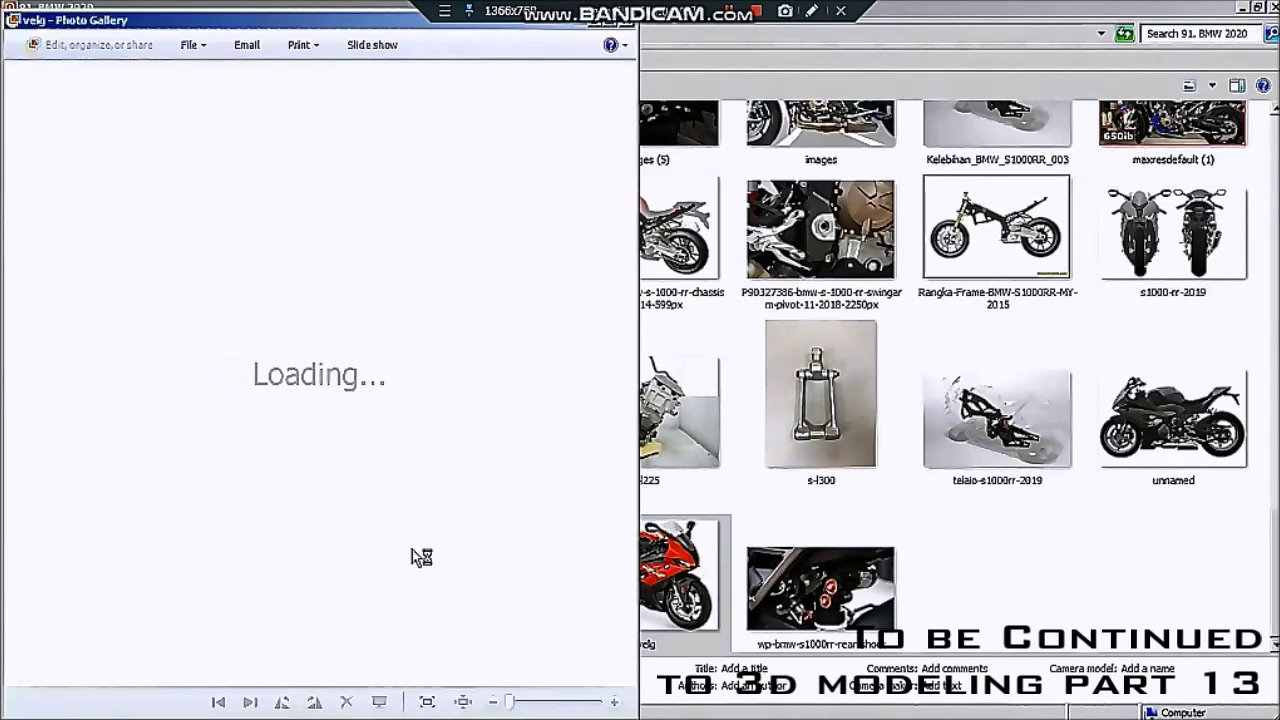
pyautogui.scroll(2, 218, 486)
pyautogui.scroll(2, 218, 486)
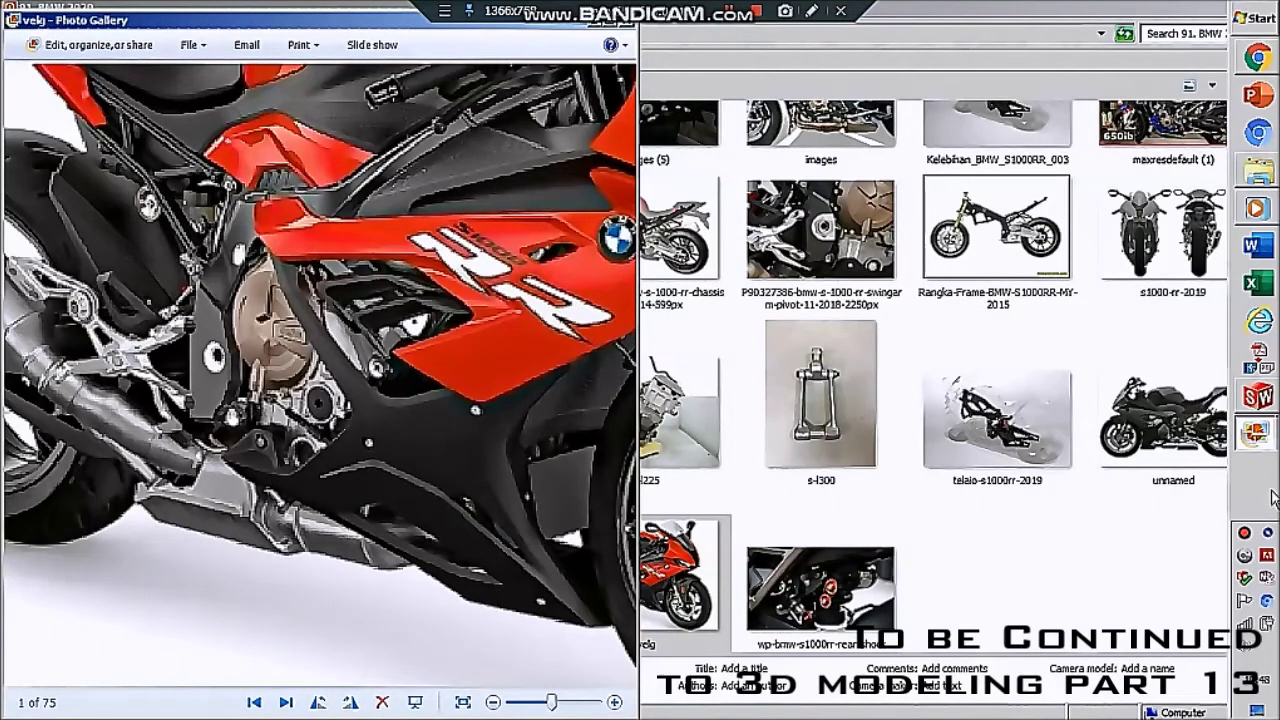
pyautogui.click(1262, 402)
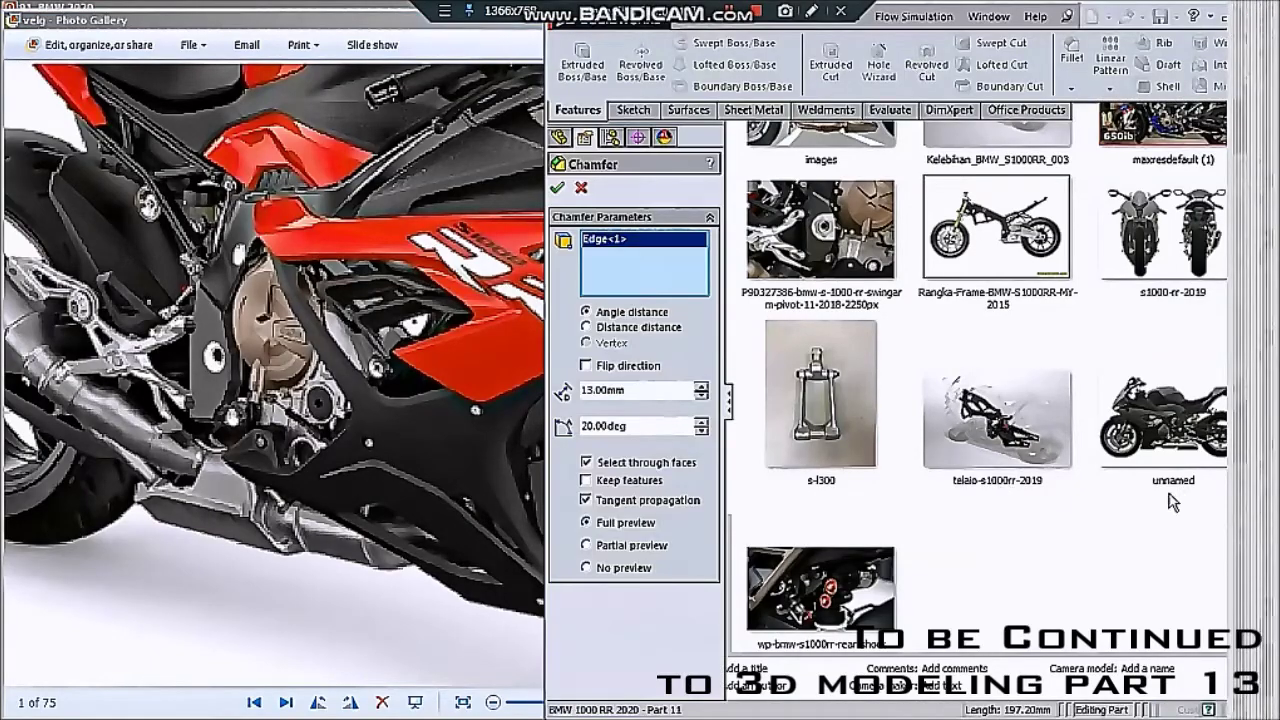
# - Set the muffler chamfer angle to 15° and flip its direction
pyautogui.moveTo(1094, 540); pyautogui.dragTo(1170, 370, button='middle')
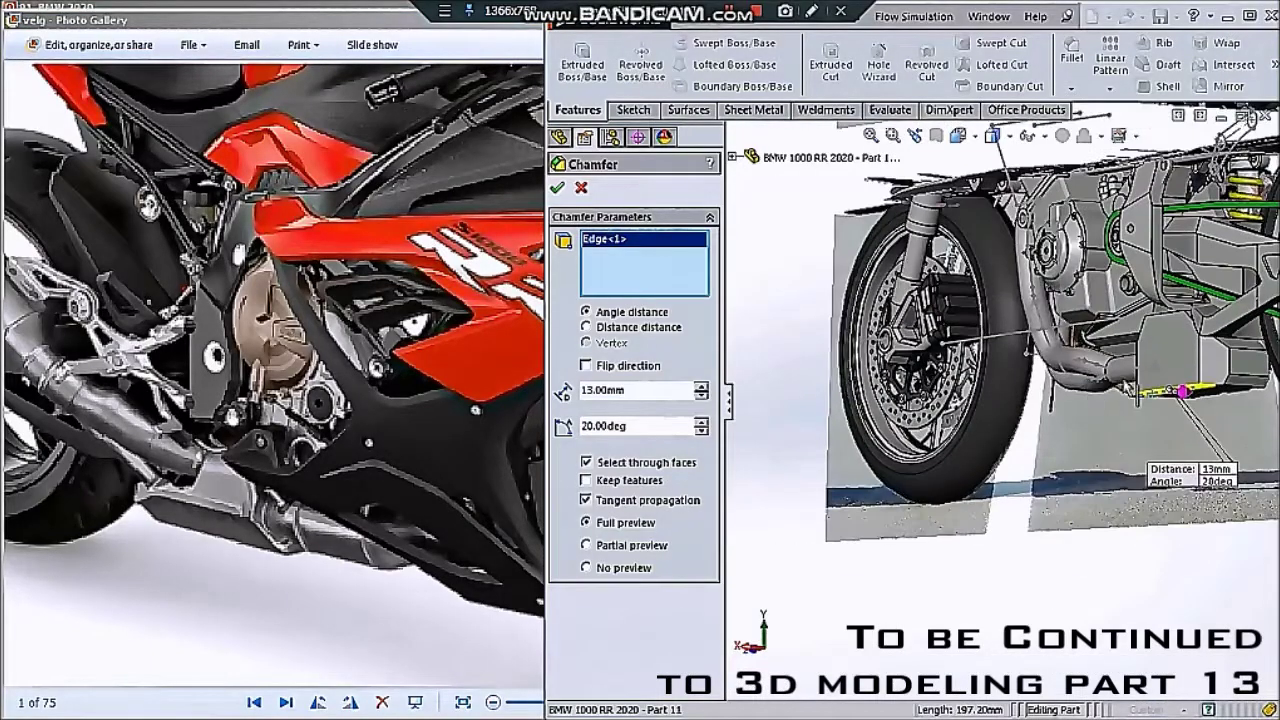
pyautogui.scroll(-2, 1170, 368)
pyautogui.write('15')
pyautogui.press('Return')
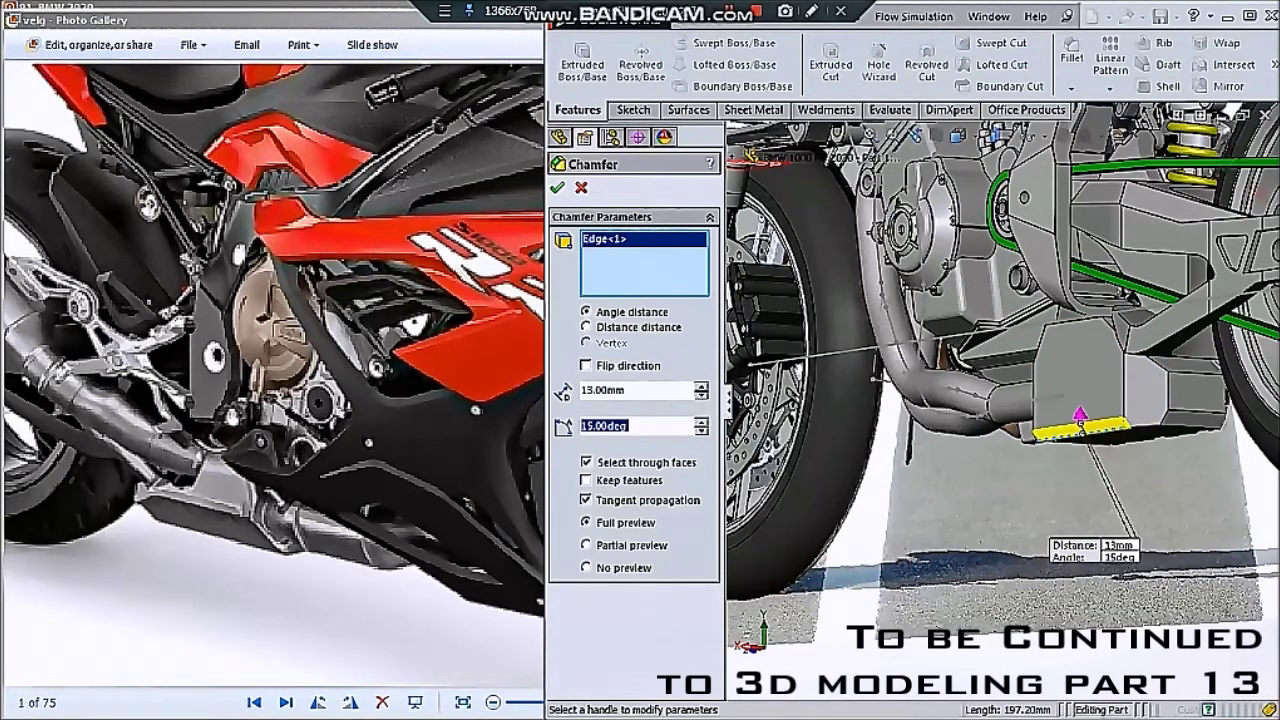
pyautogui.click(586, 365)
# - Raise the chamfer distance from 10 mm to 70 mm, then show the engine cutaway photo
pyautogui.write('10')
pyautogui.press('Return')
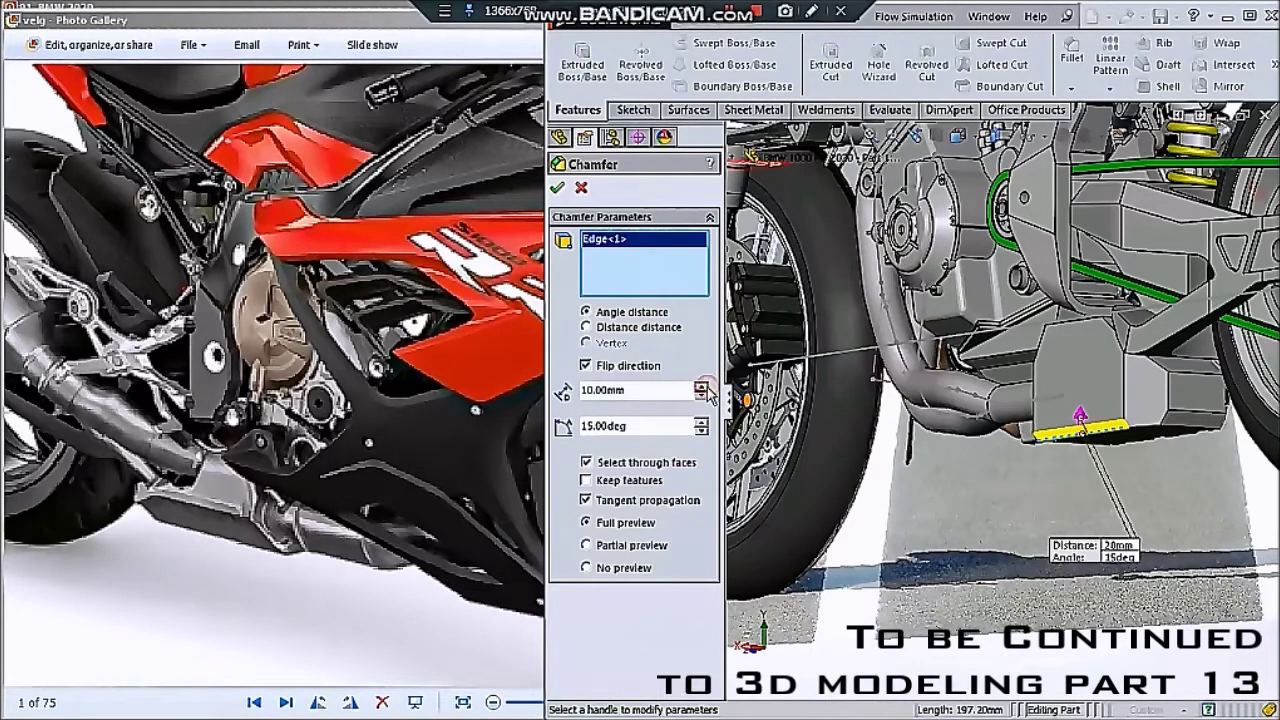
pyautogui.click(702, 387)
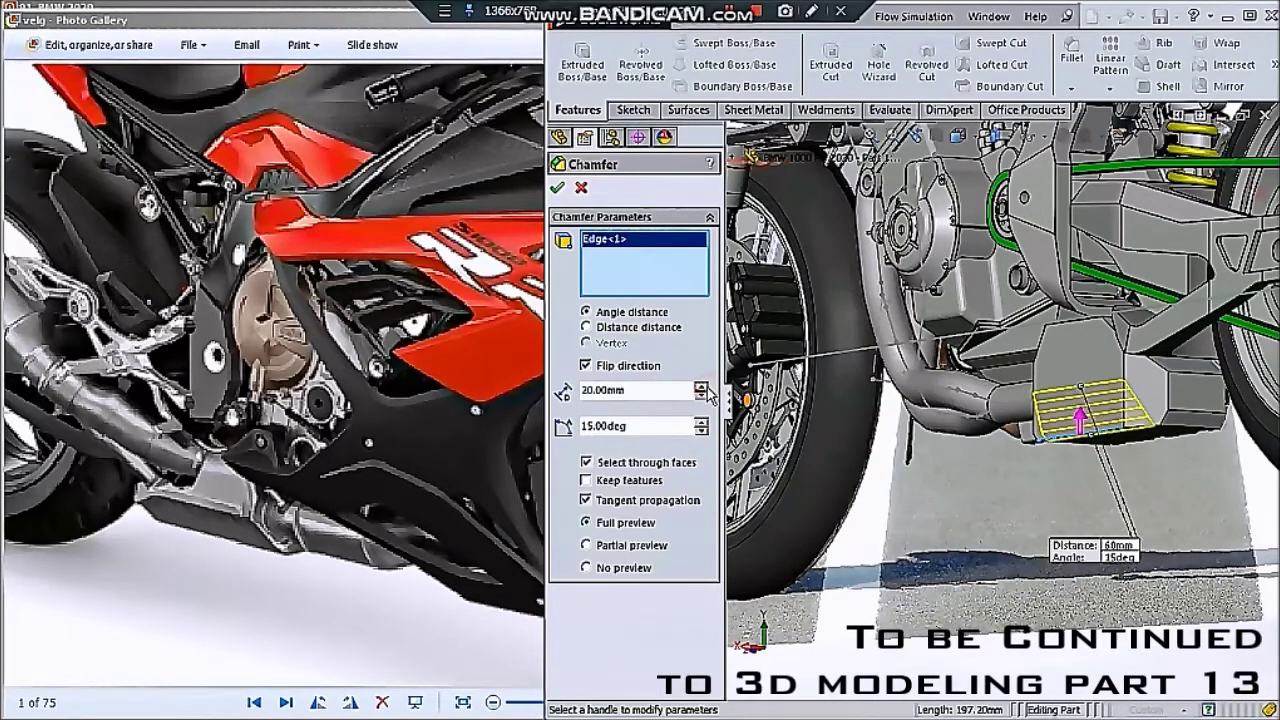
pyautogui.click(702, 387)
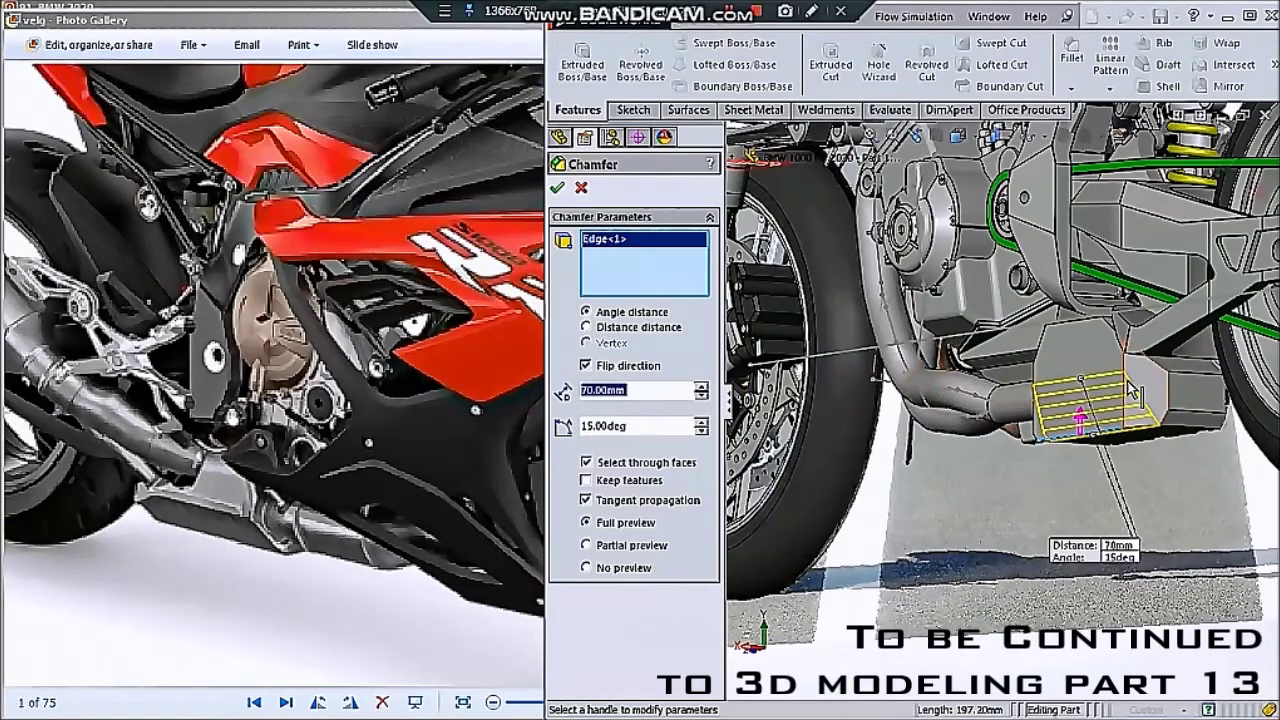
pyautogui.scroll(-5, 1130, 390)
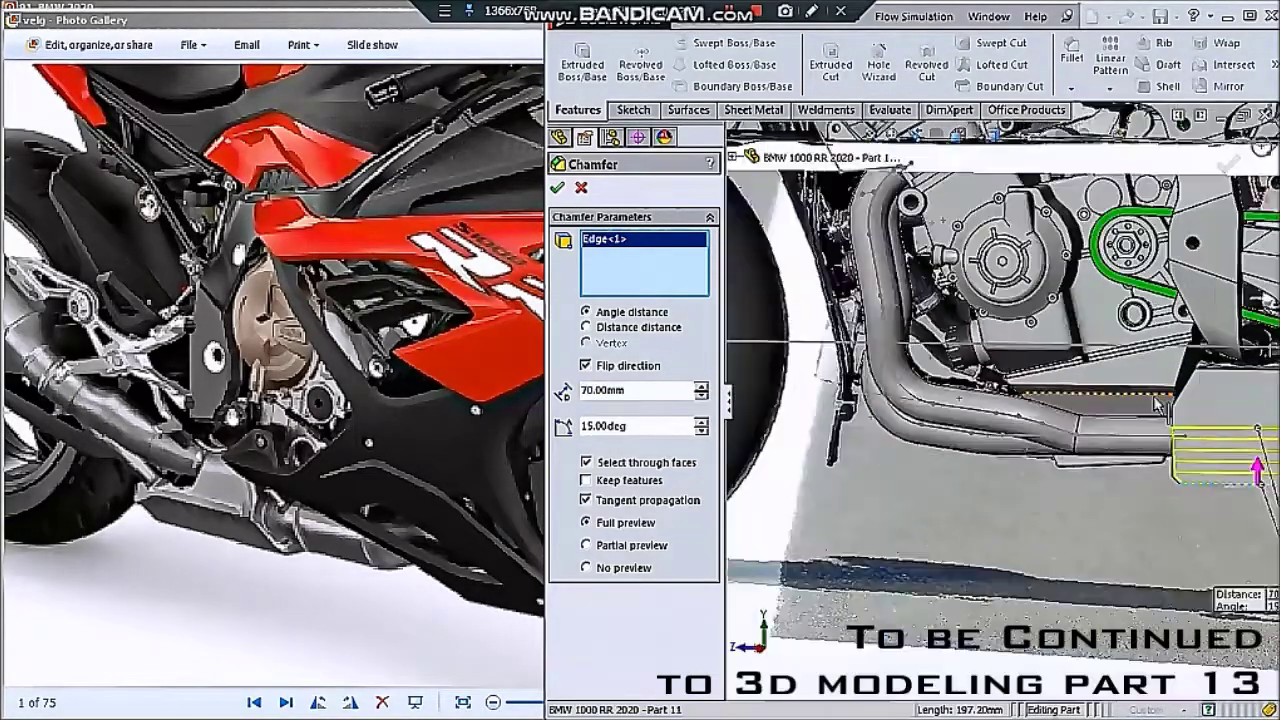
pyautogui.scroll(-3, 1180, 410)
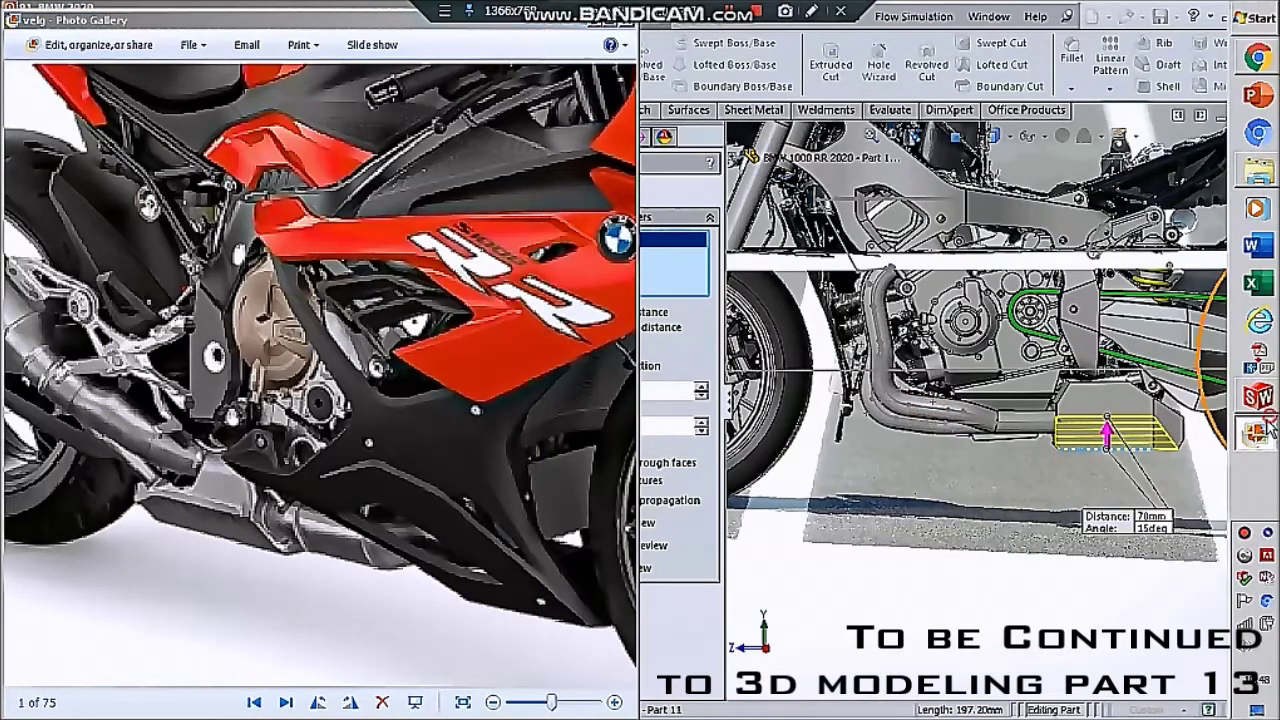
pyautogui.moveTo(1256, 430)
pyautogui.click(1075, 398)
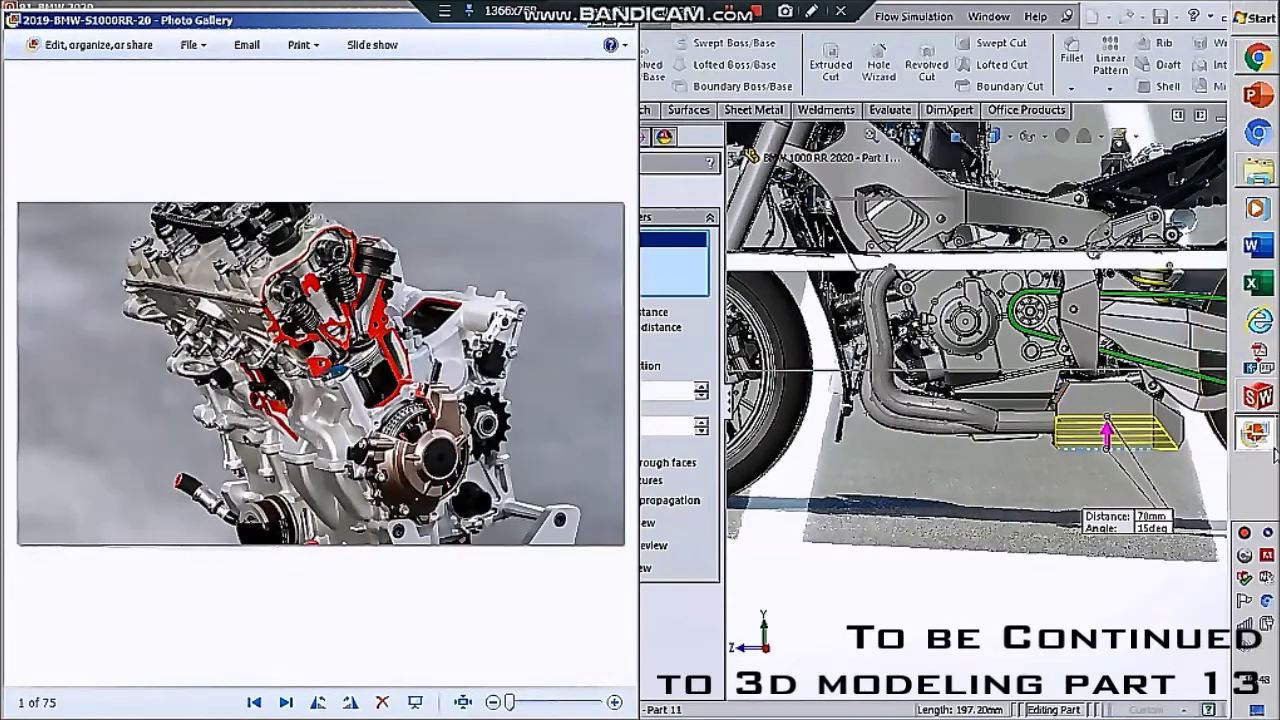
# - Show the rear exhaust reference photo, then add Edge<2> to the muffler chamfer
pyautogui.click(1090, 424)
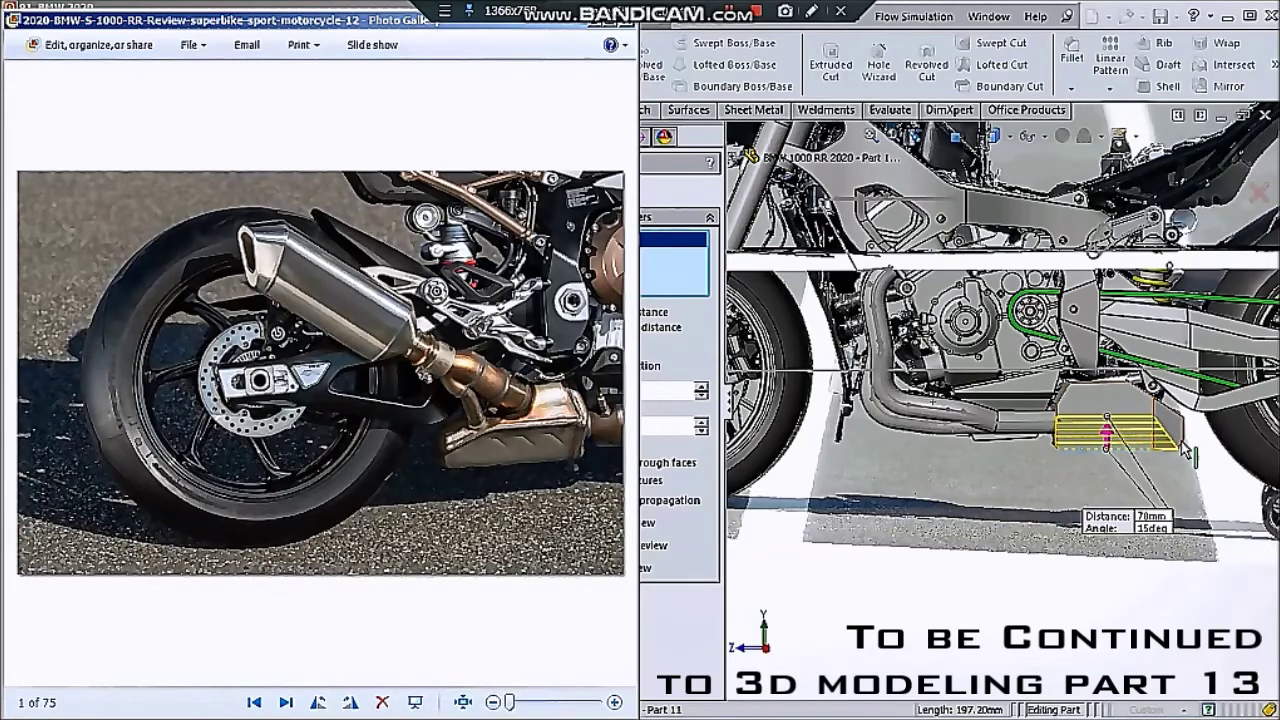
pyautogui.click(1048, 582)
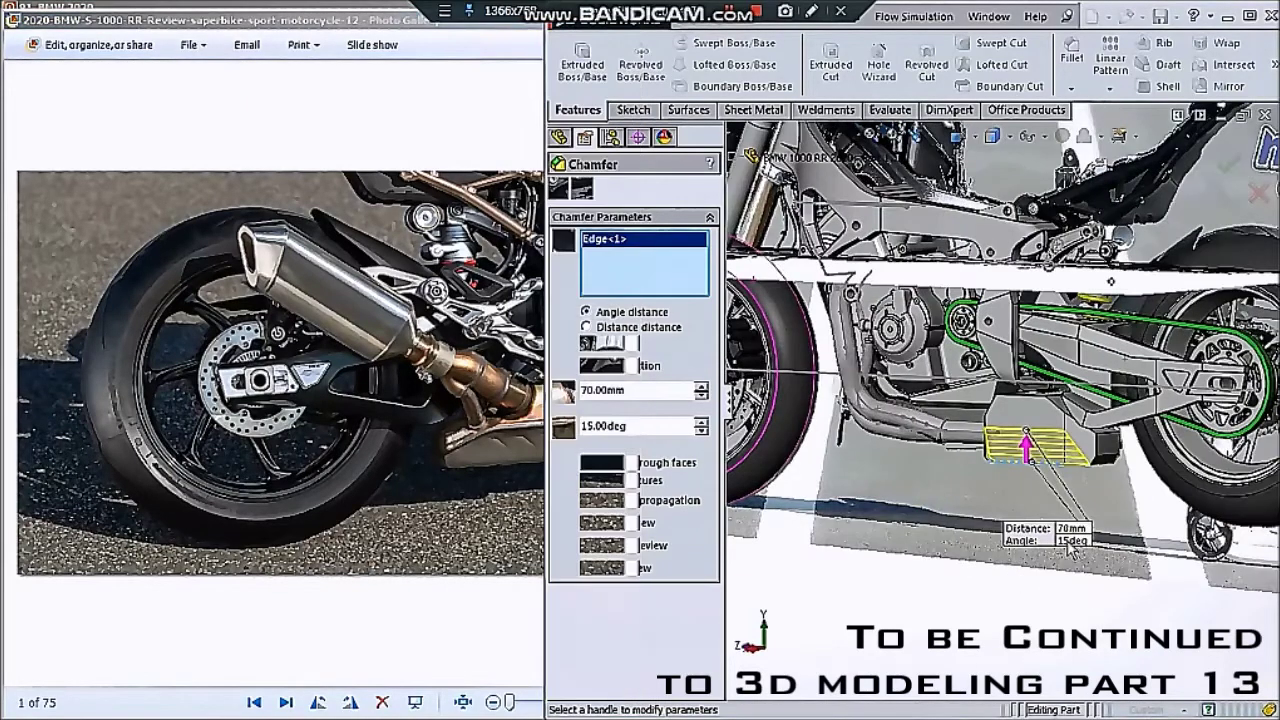
pyautogui.scroll(-4, 1092, 458)
pyautogui.scroll(-2, 1091, 458)
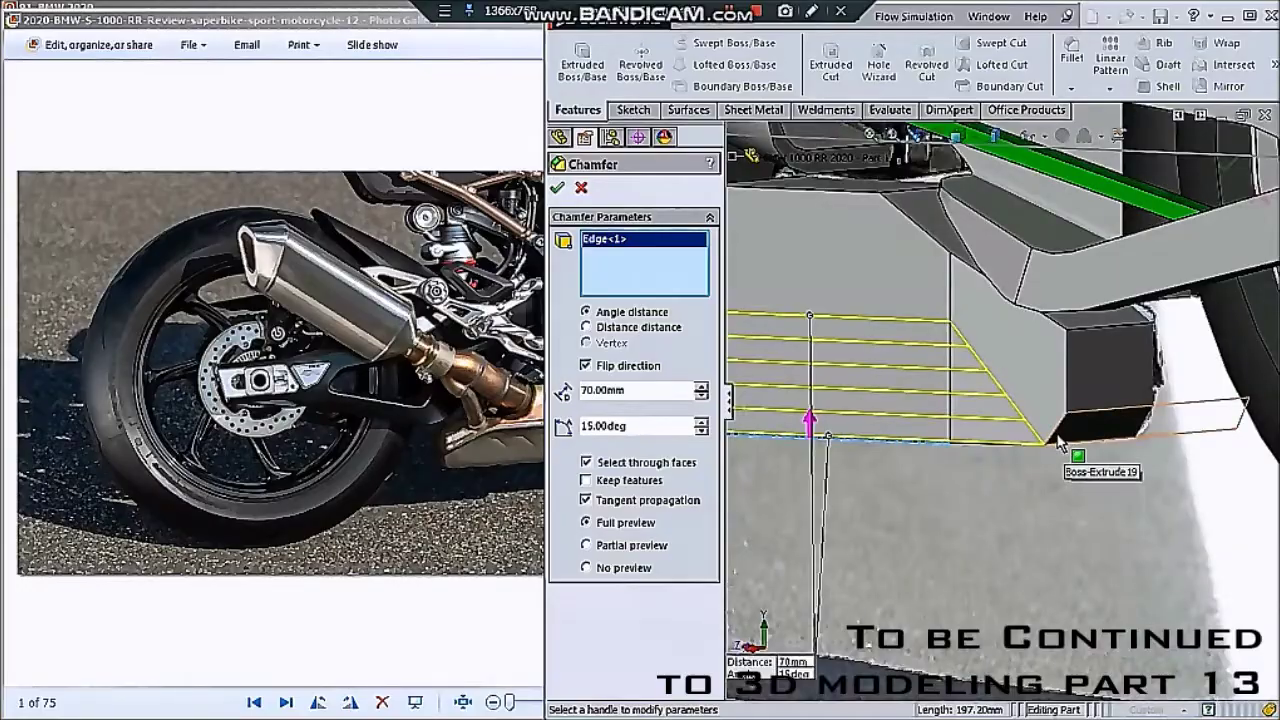
pyautogui.click(1058, 443)
# - Add Edge<3> and remove Edge<2>, leaving Edge<1> and Edge<3> chamfered
pyautogui.scroll(2, 1050, 440)
pyautogui.scroll(2, 1030, 425)
pyautogui.scroll(2, 1012, 414)
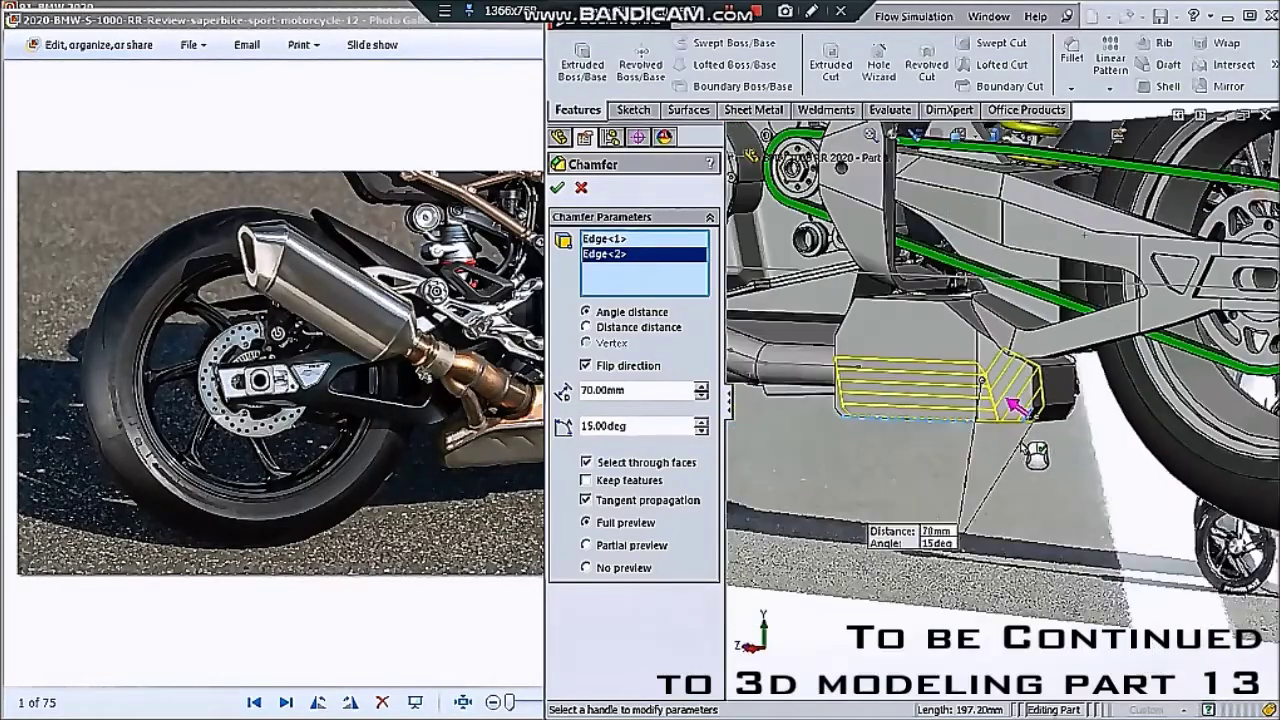
pyautogui.moveTo(1012, 410)
pyautogui.mouseDown(button='middle')
pyautogui.moveTo(1070, 251)
pyautogui.moveTo(1045, 432)
pyautogui.mouseUp(button='middle')
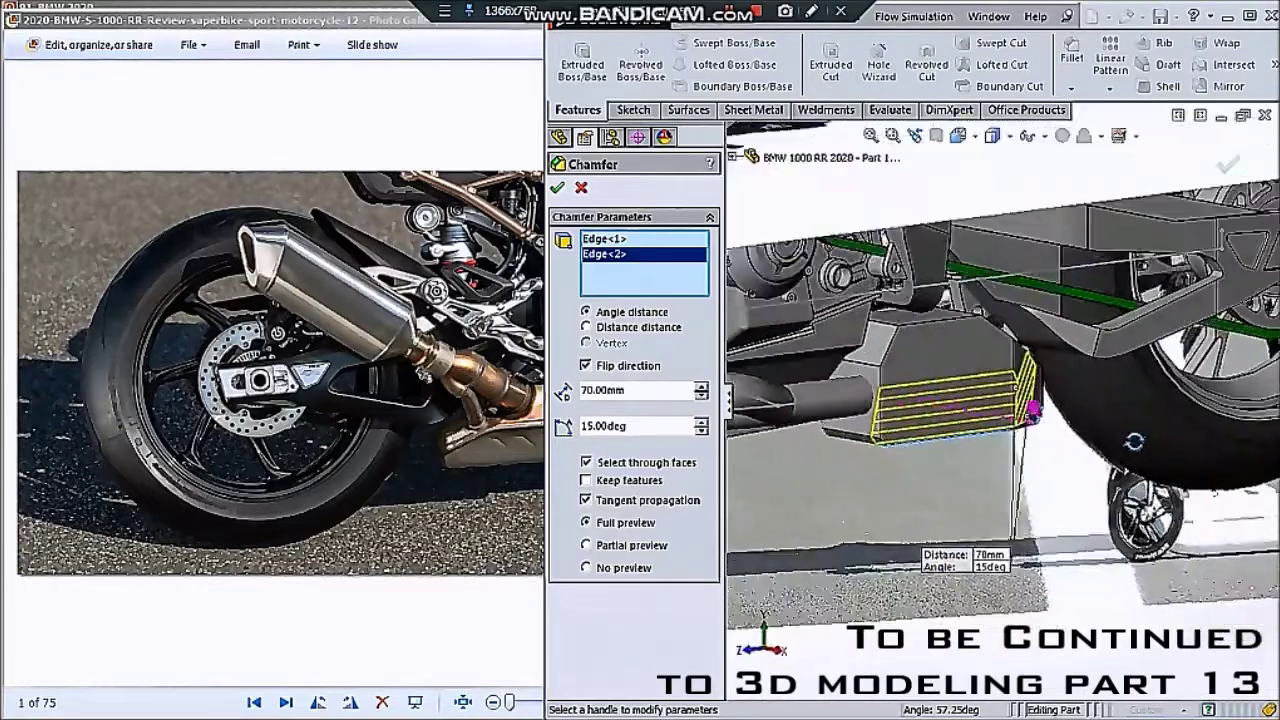
pyautogui.click(1036, 420)
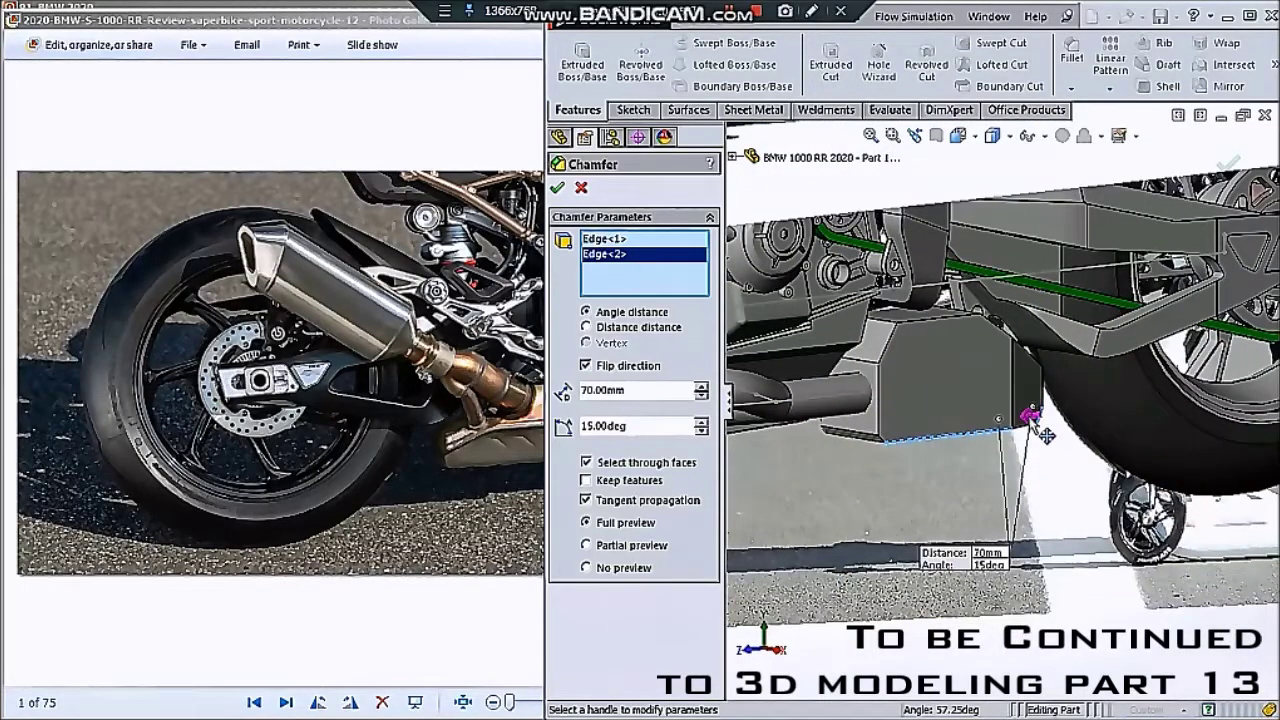
pyautogui.click(1028, 428)
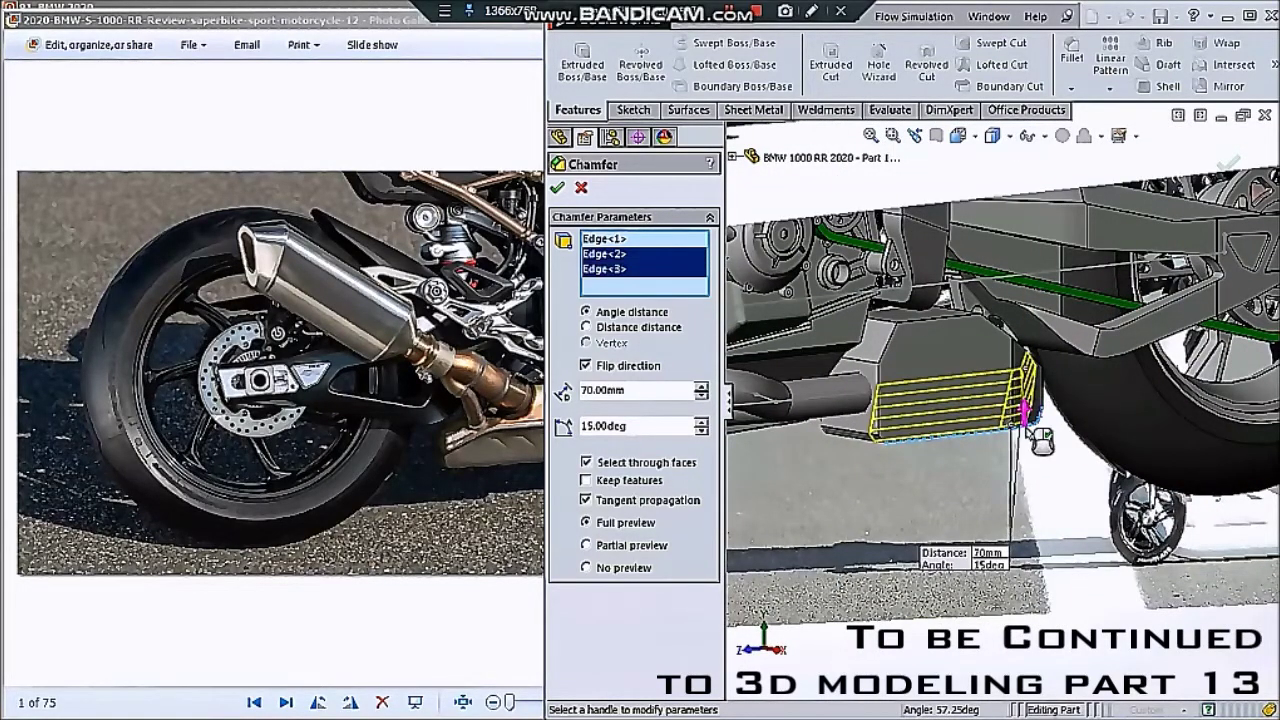
pyautogui.scroll(-1, 1042, 438)
pyautogui.scroll(-1, 1045, 436)
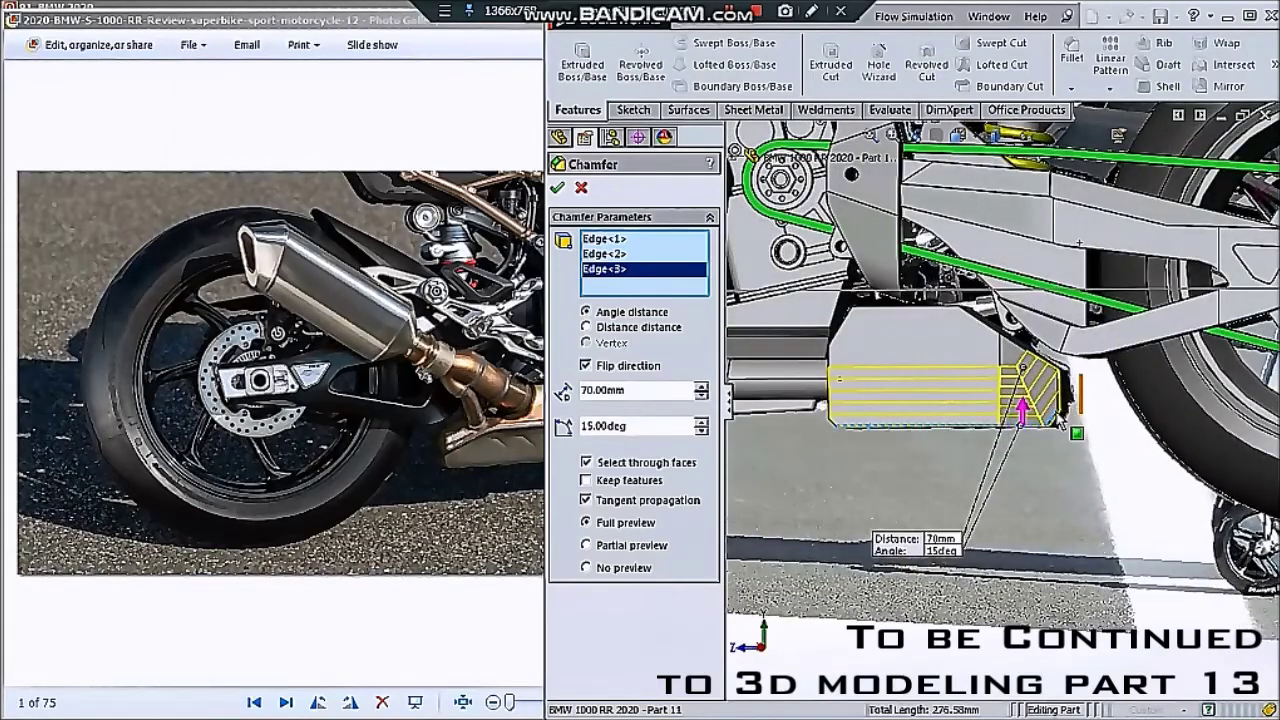
pyautogui.scroll(-1, 1055, 431)
pyautogui.click(1060, 430)
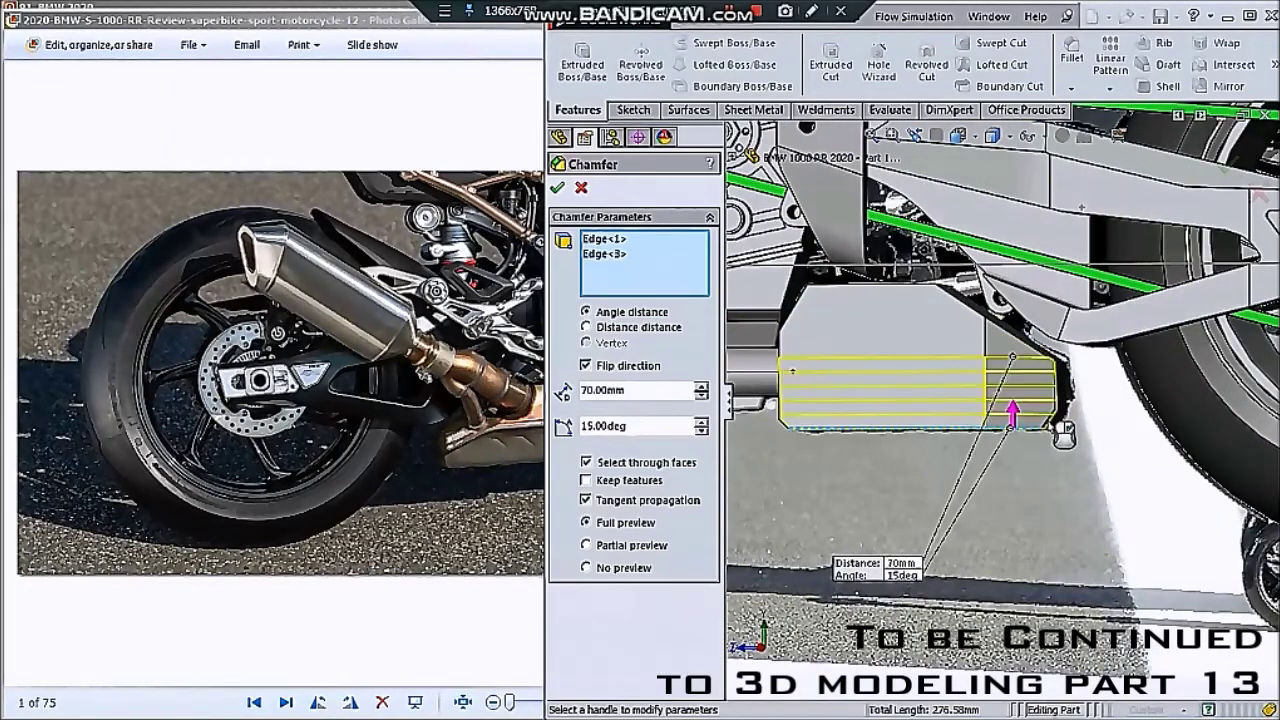
pyautogui.moveTo(922, 424); pyautogui.dragTo(740, 426, button='middle')
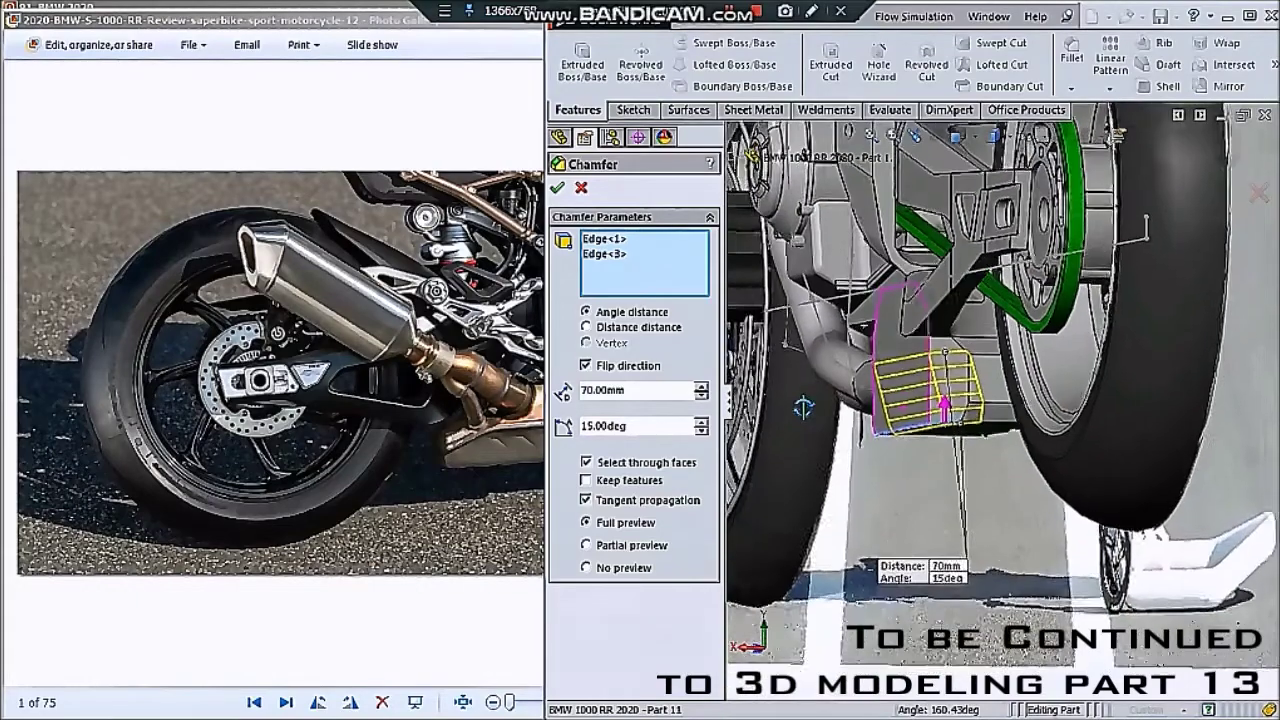
# - Change the muffler chamfer angle to 30°
pyautogui.rightClick(620, 426)
pyautogui.write('20')
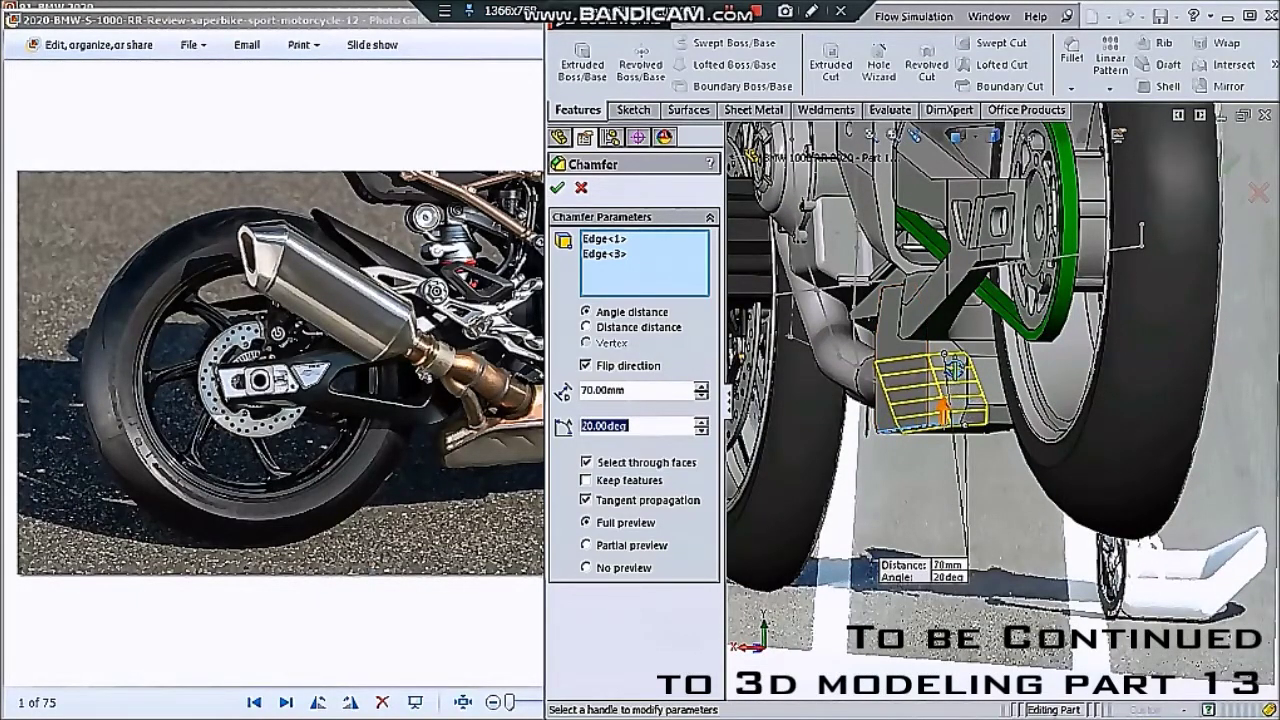
pyautogui.moveTo(955, 368); pyautogui.dragTo(1222, 373, button='middle')
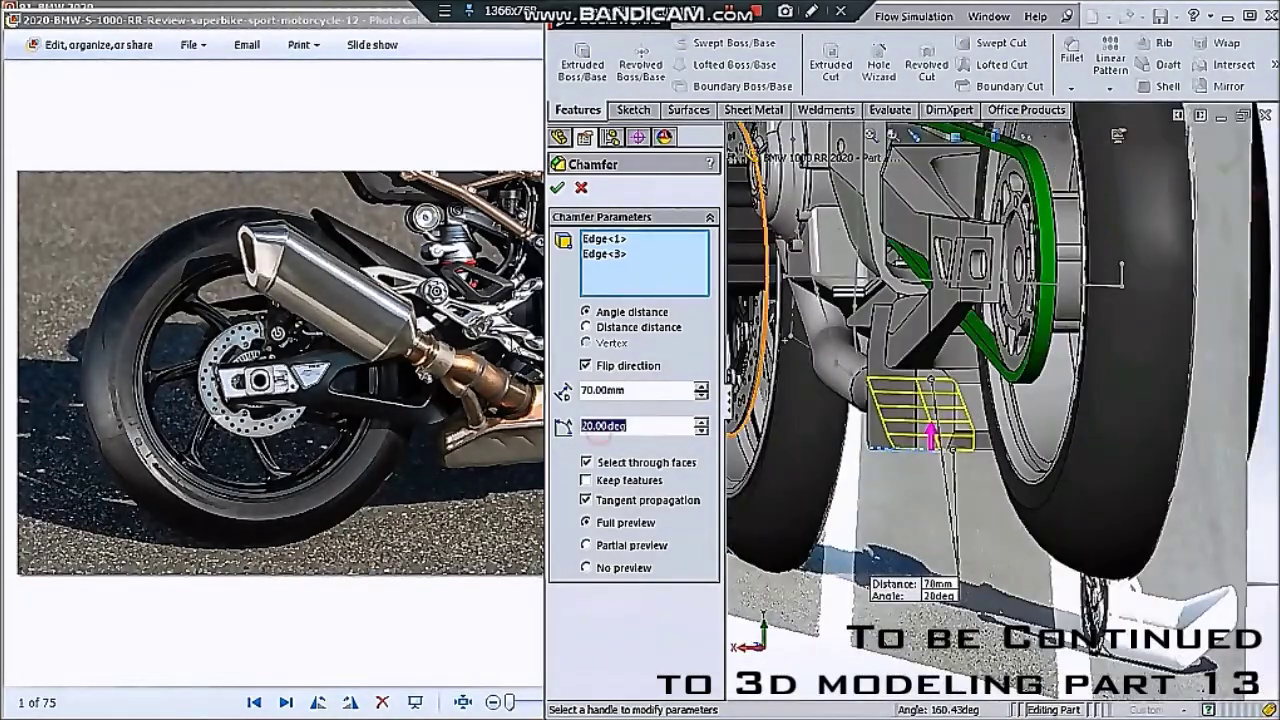
pyautogui.rightClick(582, 437)
pyautogui.write('30')
pyautogui.press('Return')
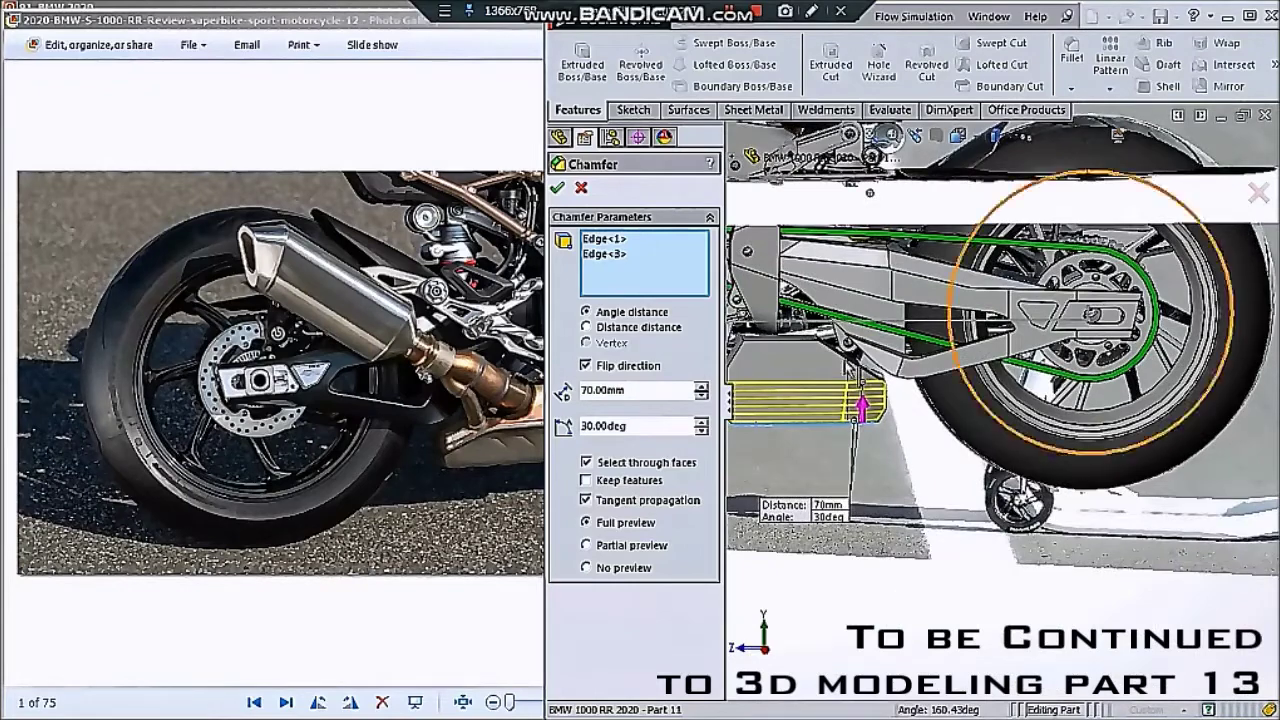
# - Adjust the chamfer distance with the spinner, settling on 80 mm
pyautogui.click(702, 386)
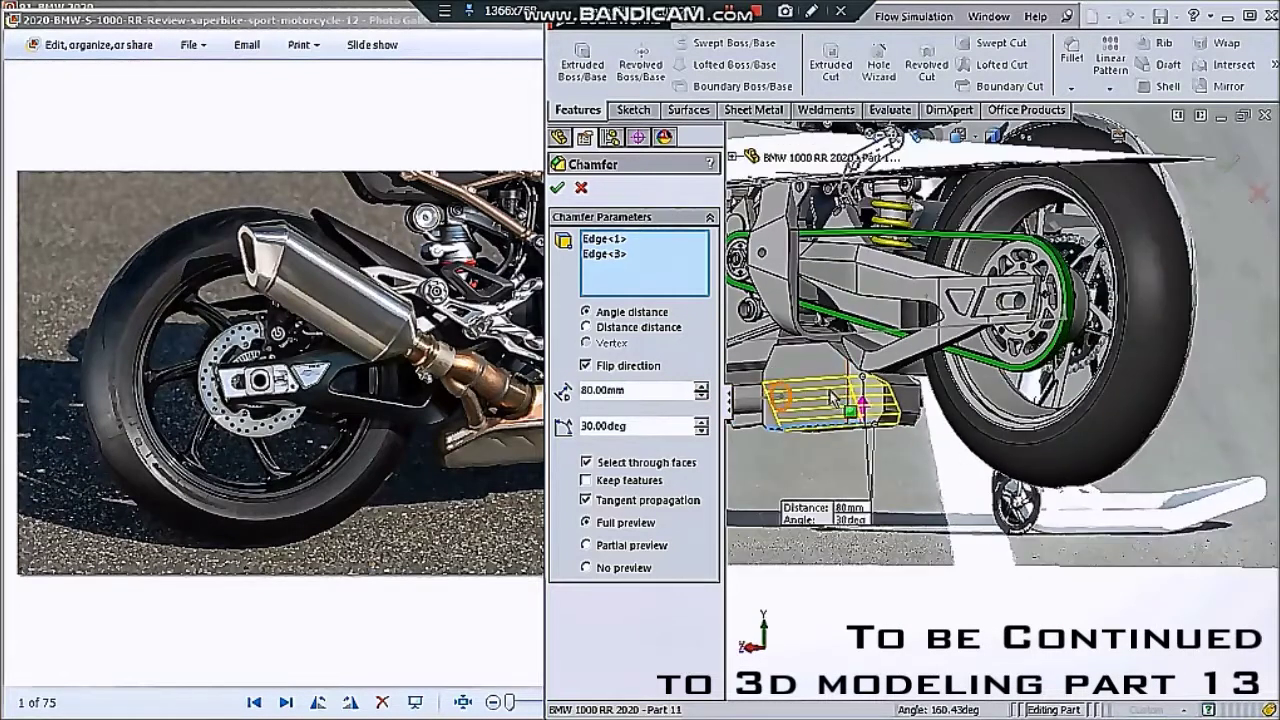
pyautogui.scroll(-3, 885, 400)
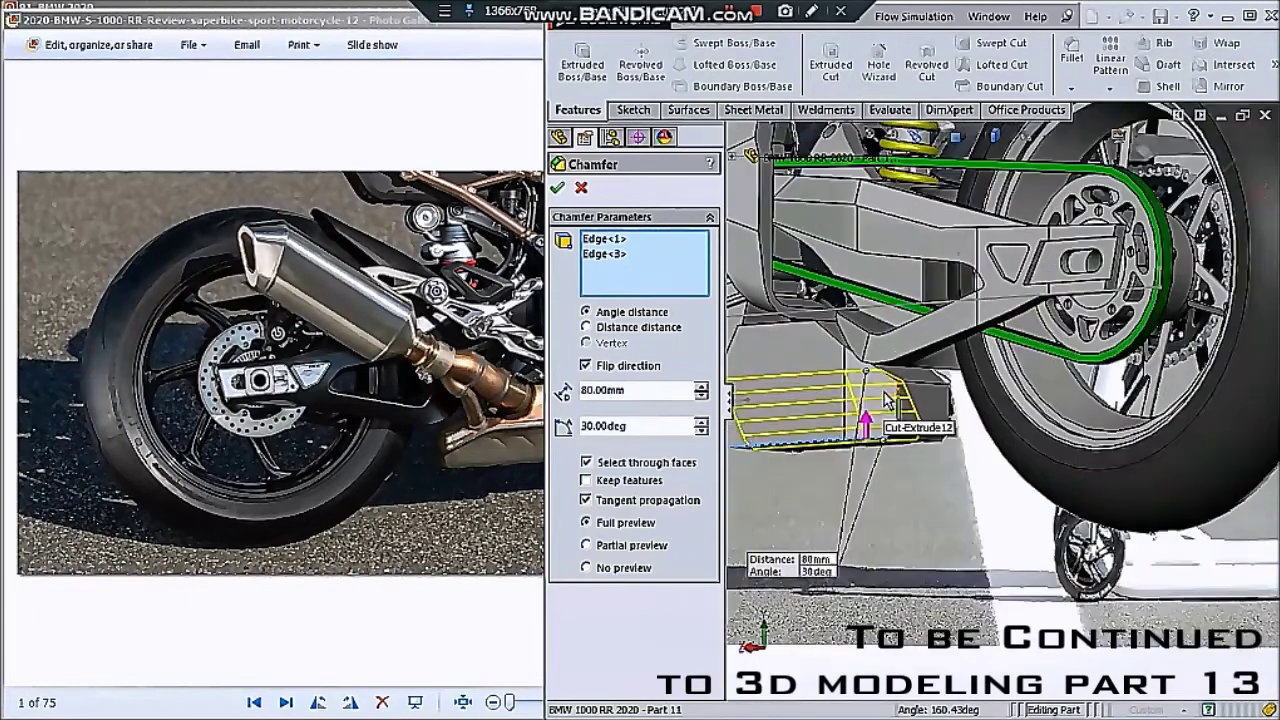
pyautogui.click(703, 397)
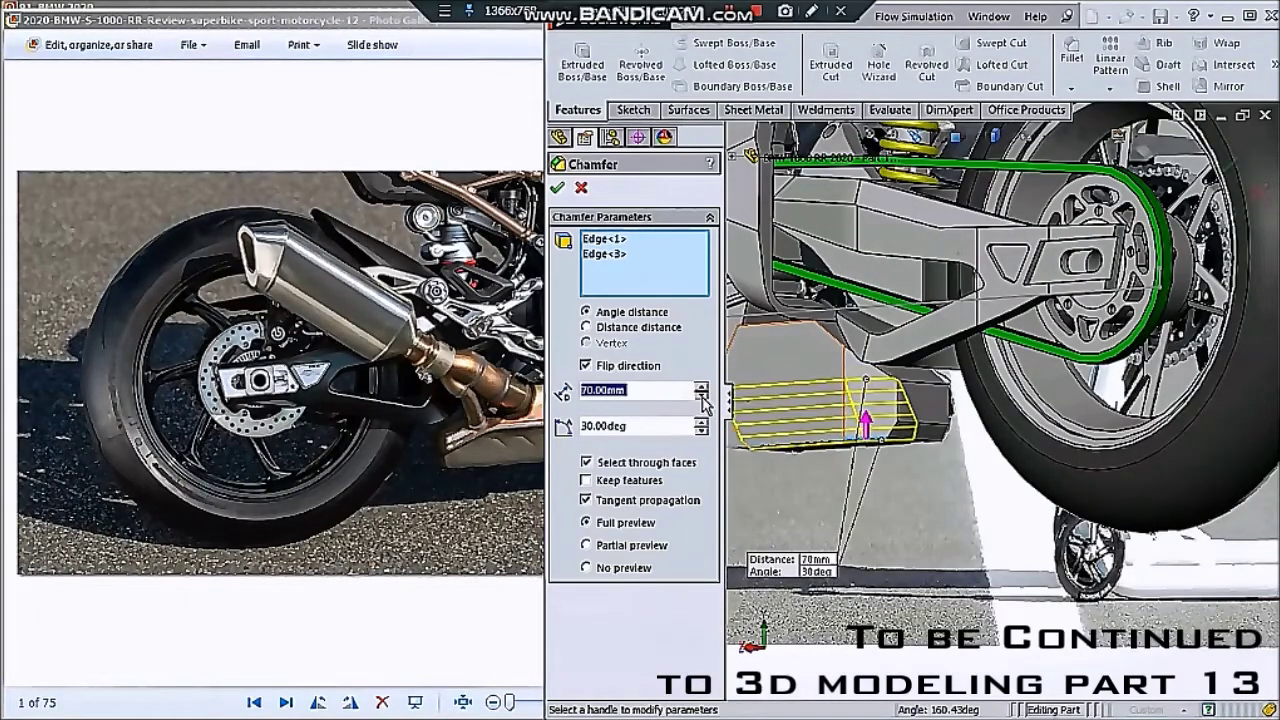
pyautogui.click(703, 397)
pyautogui.click(702, 388)
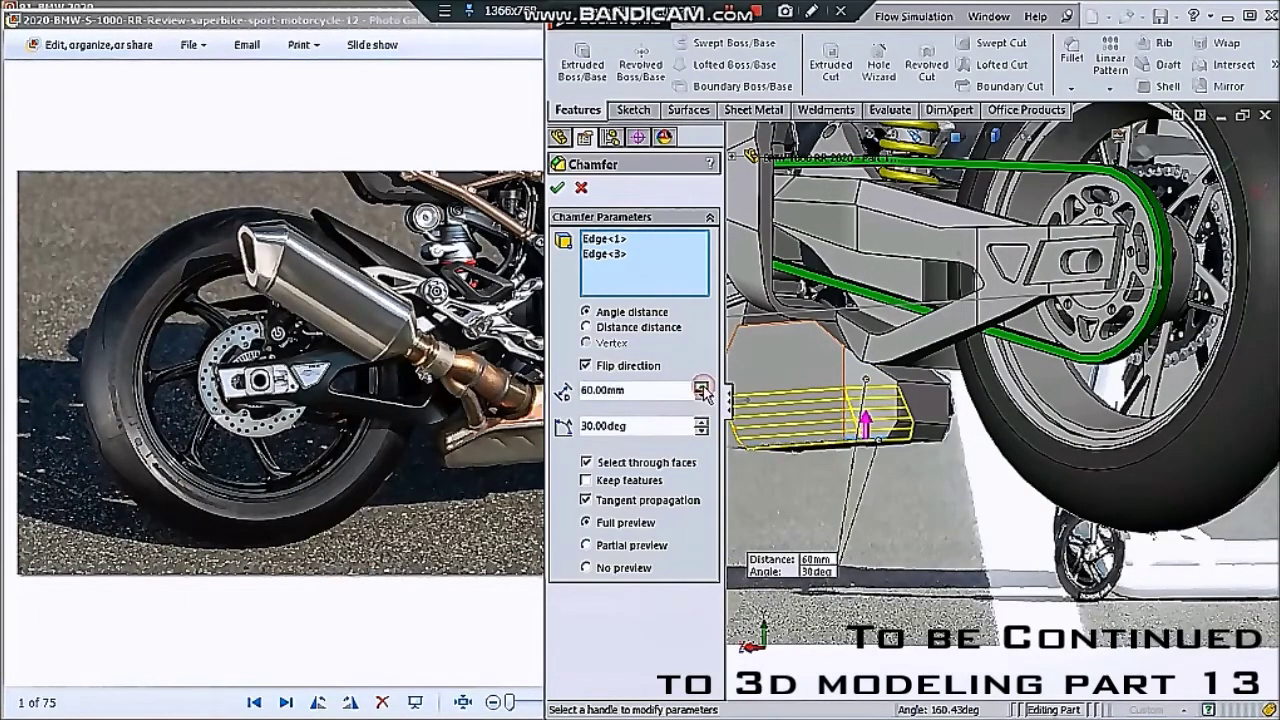
pyautogui.click(702, 388)
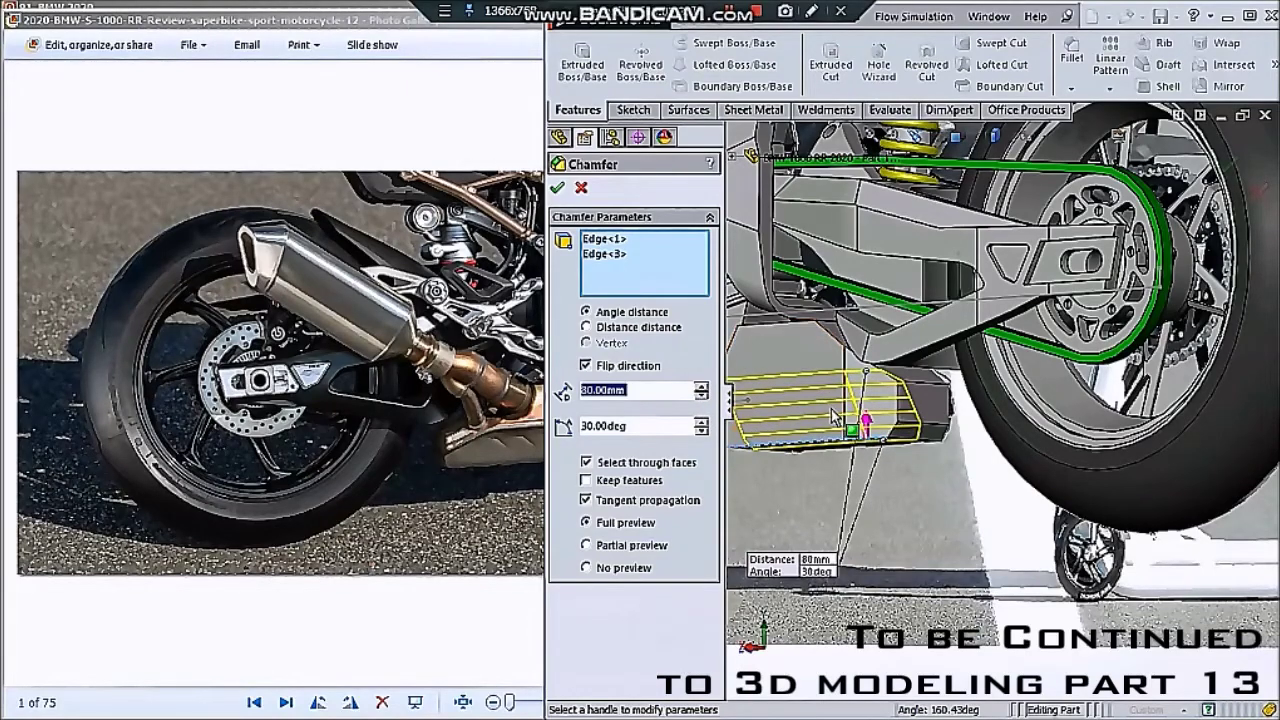
pyautogui.moveTo(833, 418); pyautogui.dragTo(955, 452, button='middle')
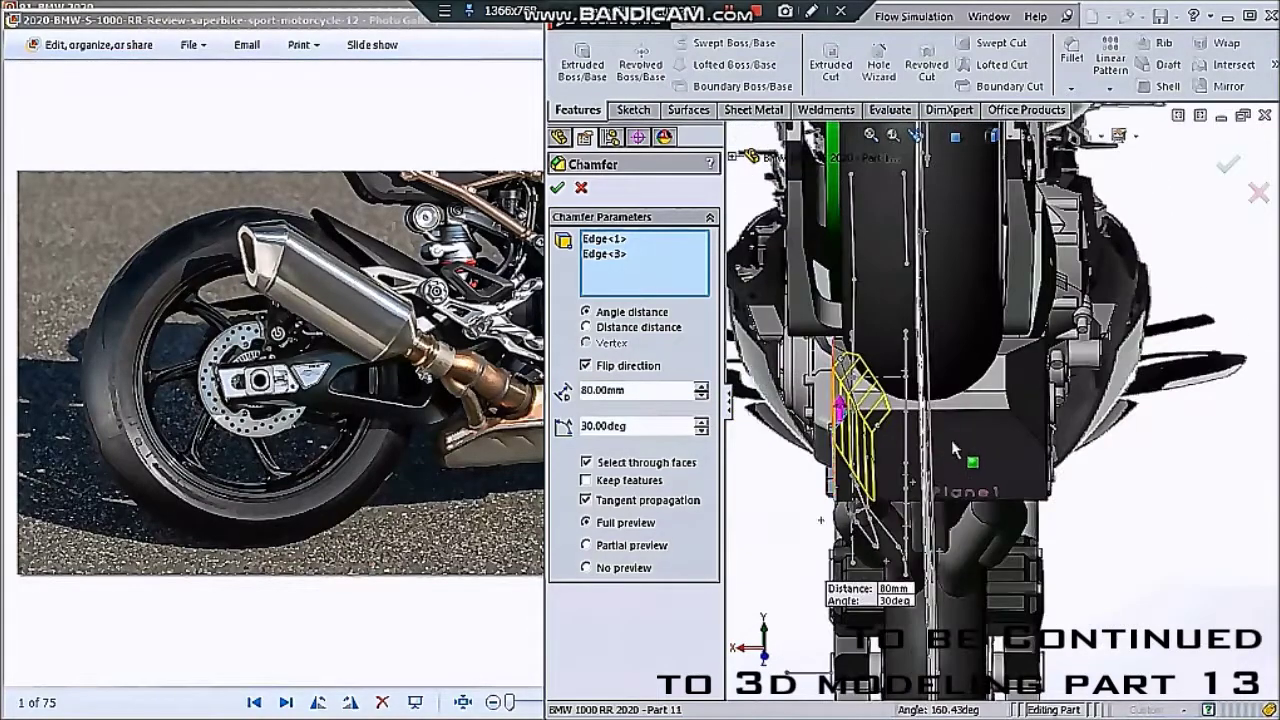
# - Change the chamfer angle to 40° and apply the 80 mm chamfer to both muffler edges
pyautogui.moveTo(955, 452)
pyautogui.mouseDown(button='middle')
pyautogui.moveTo(900, 385)
pyautogui.moveTo(1038, 335)
pyautogui.mouseUp(button='middle')
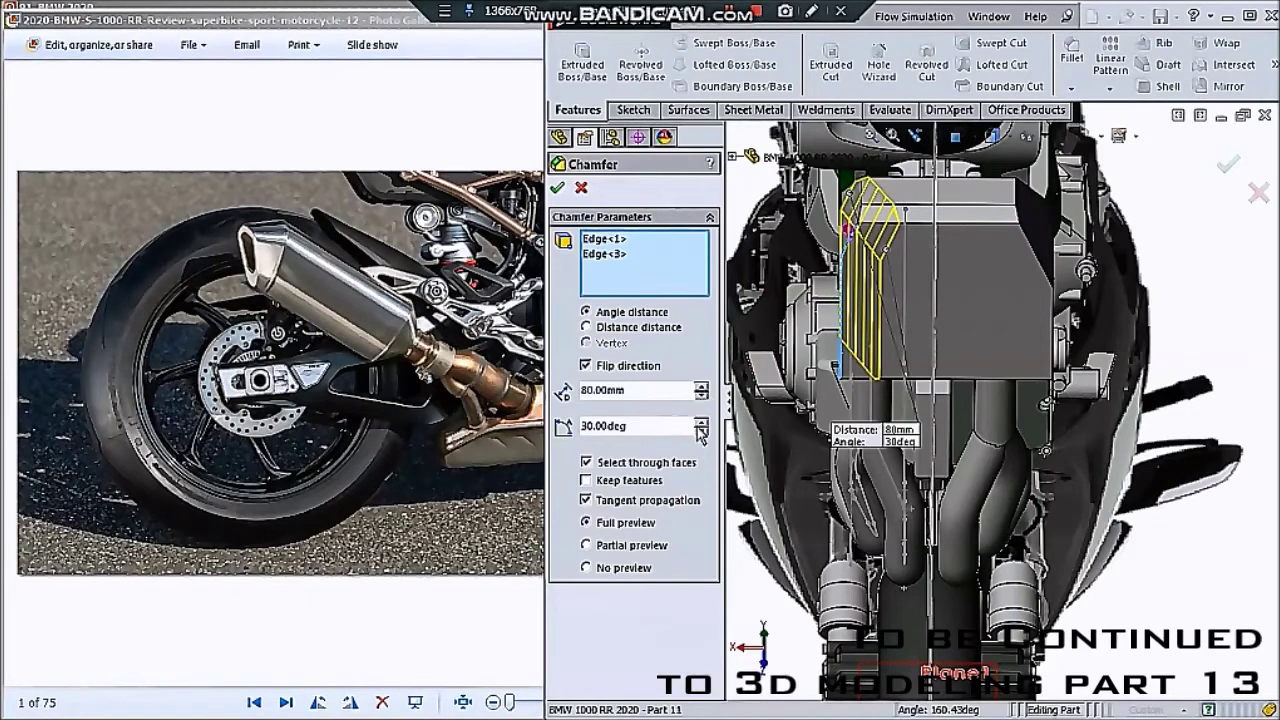
pyautogui.click(703, 422)
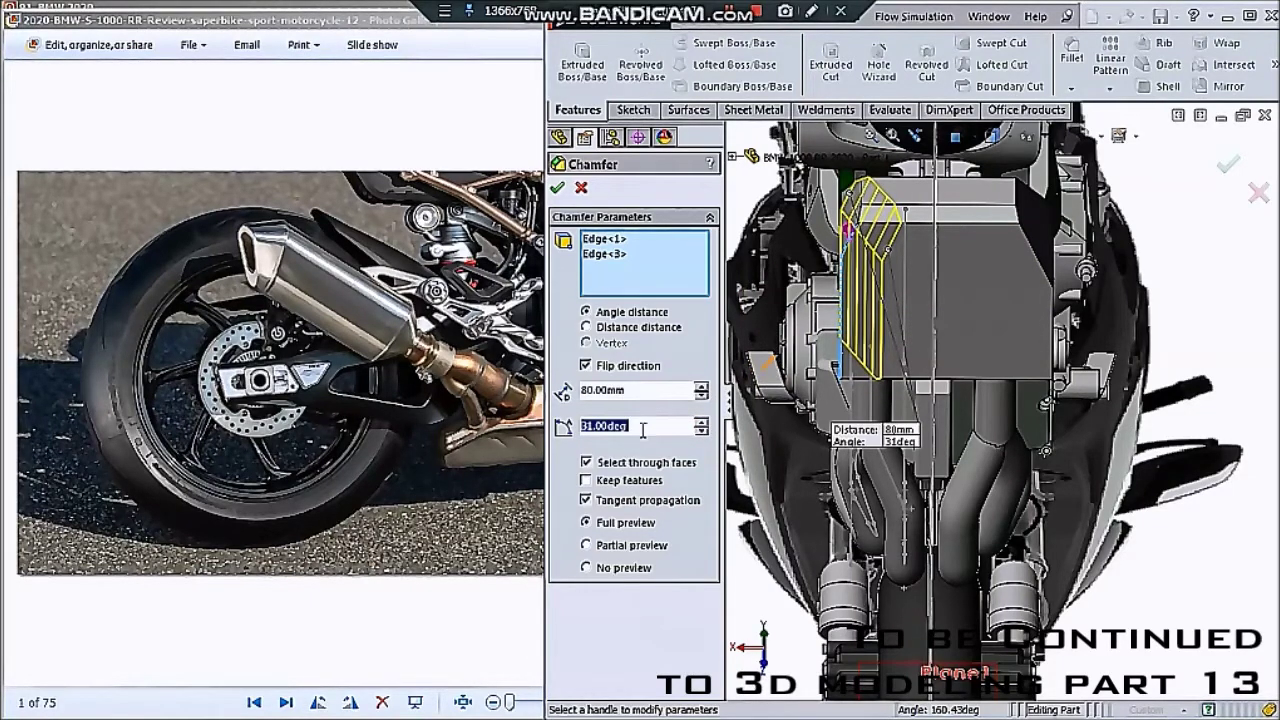
pyautogui.write('40')
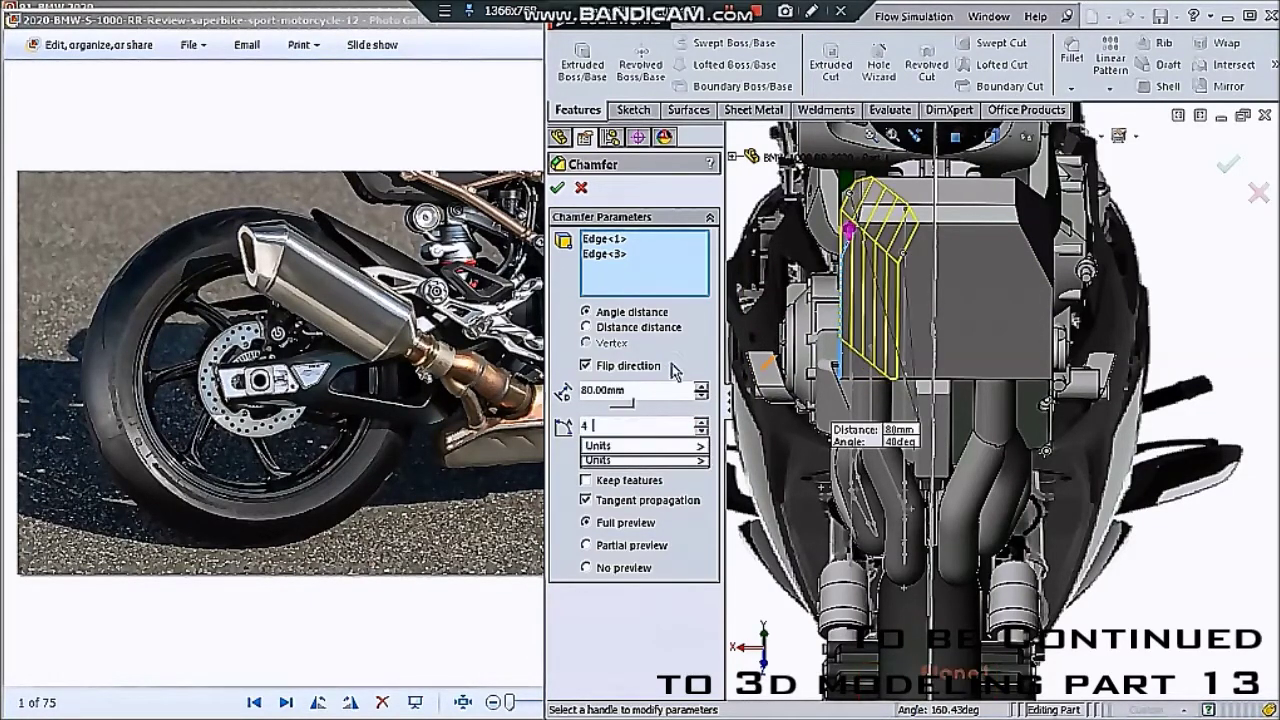
pyautogui.press('Return')
pyautogui.moveTo(912, 288); pyautogui.dragTo(978, 372, button='middle')
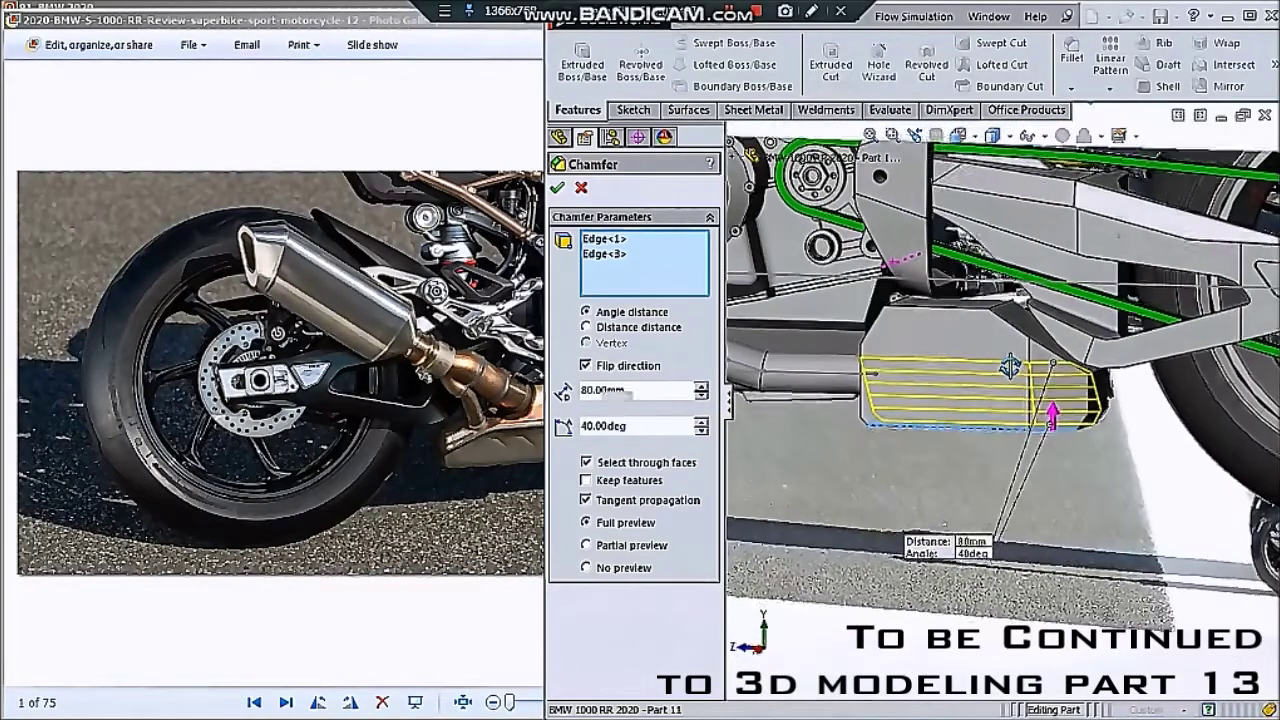
pyautogui.click(559, 189)
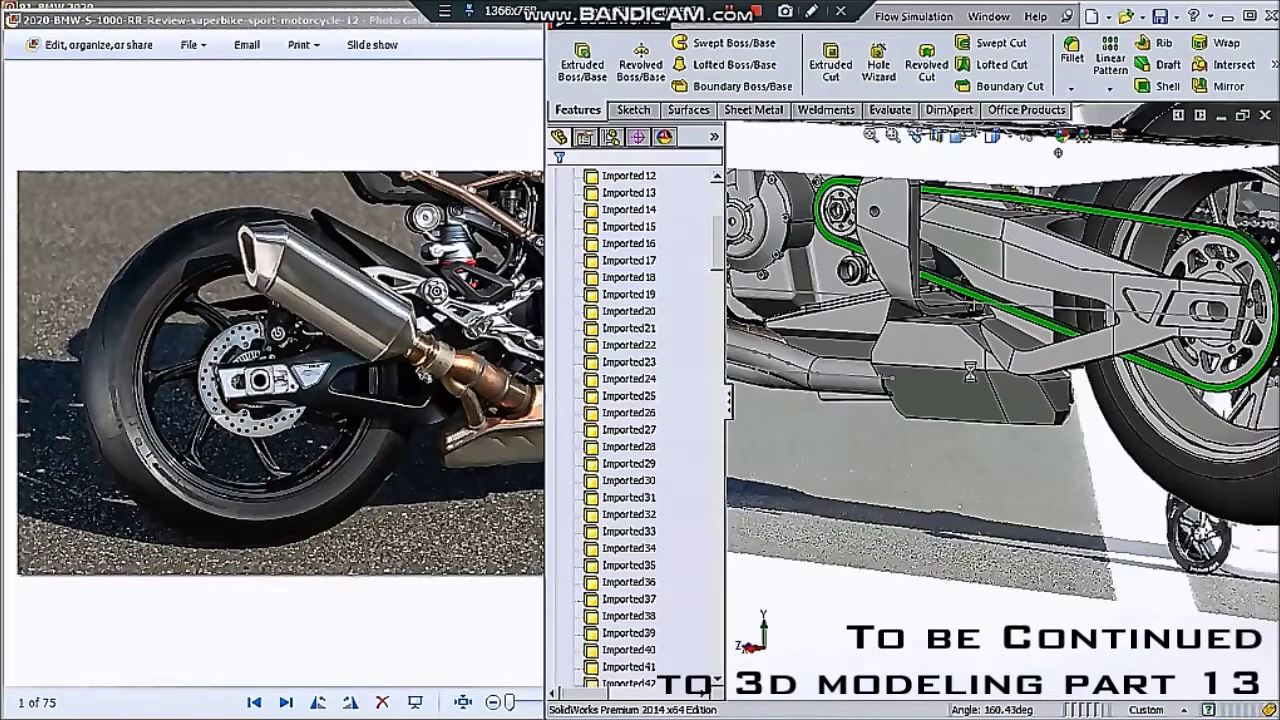
pyautogui.scroll(-1, 946, 392)
pyautogui.scroll(-2, 1000, 370)
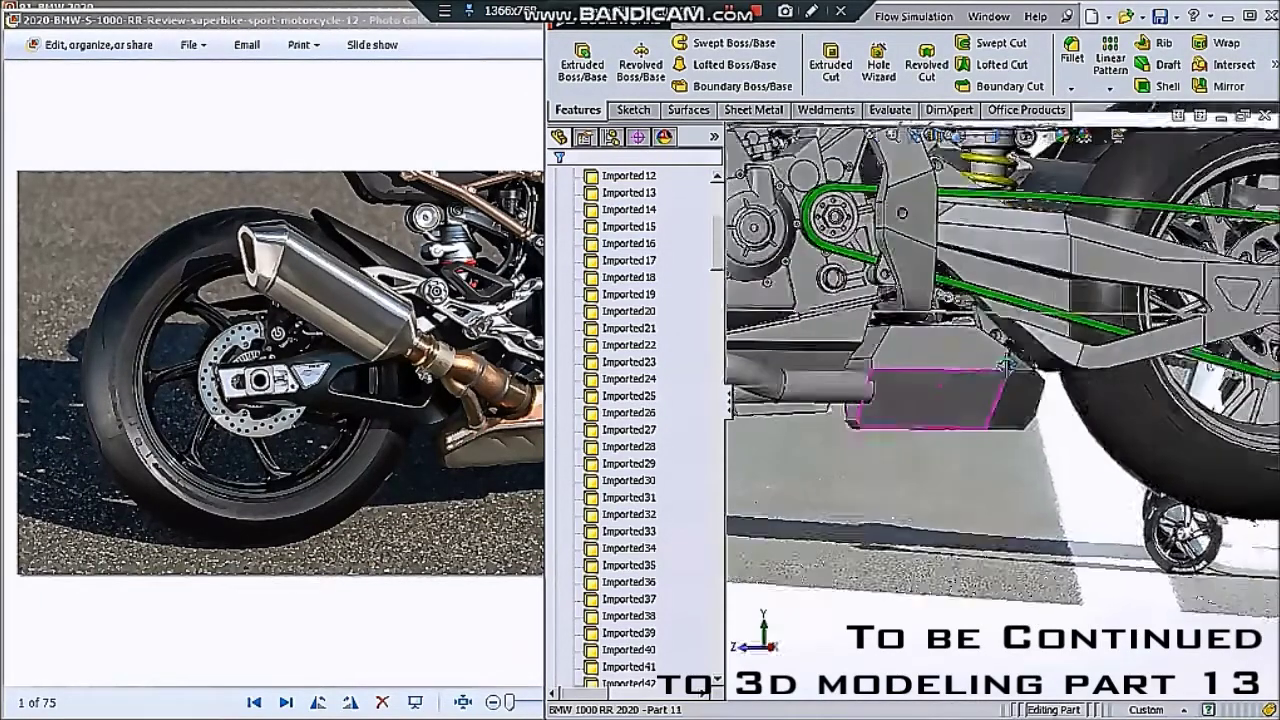
pyautogui.moveTo(1005, 365); pyautogui.dragTo(960, 390, button='middle')
pyautogui.click(945, 395)
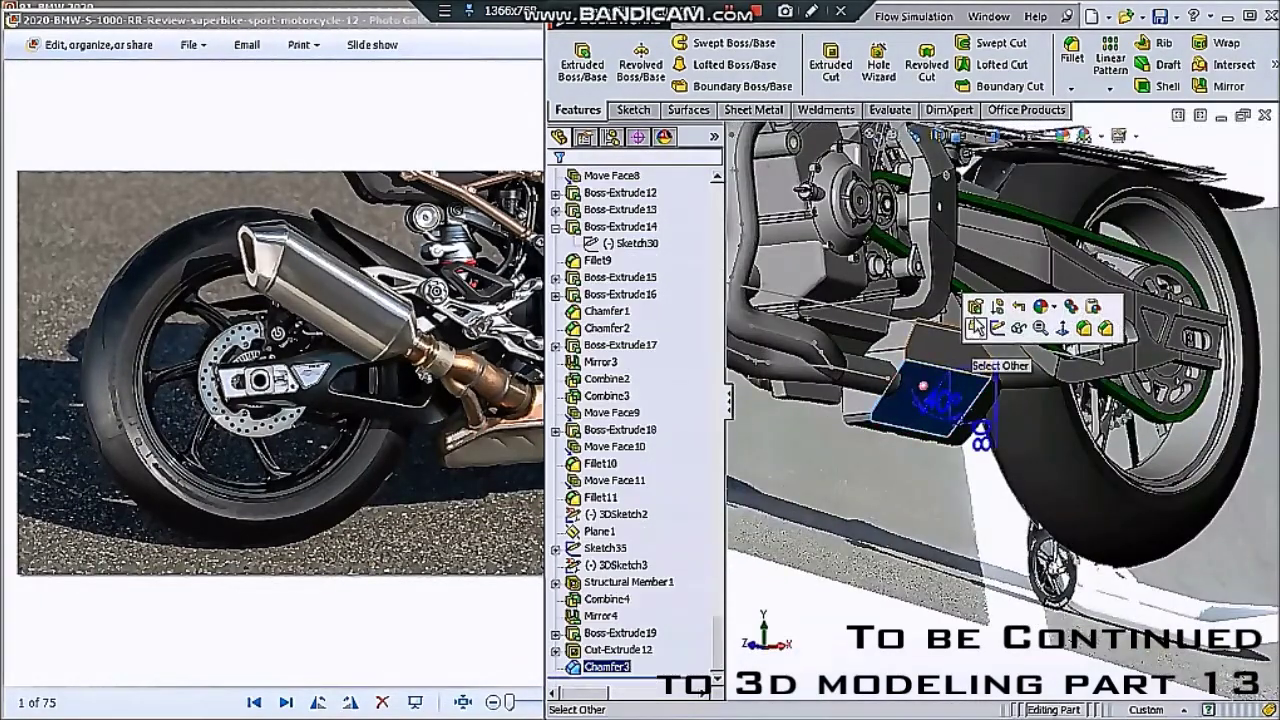
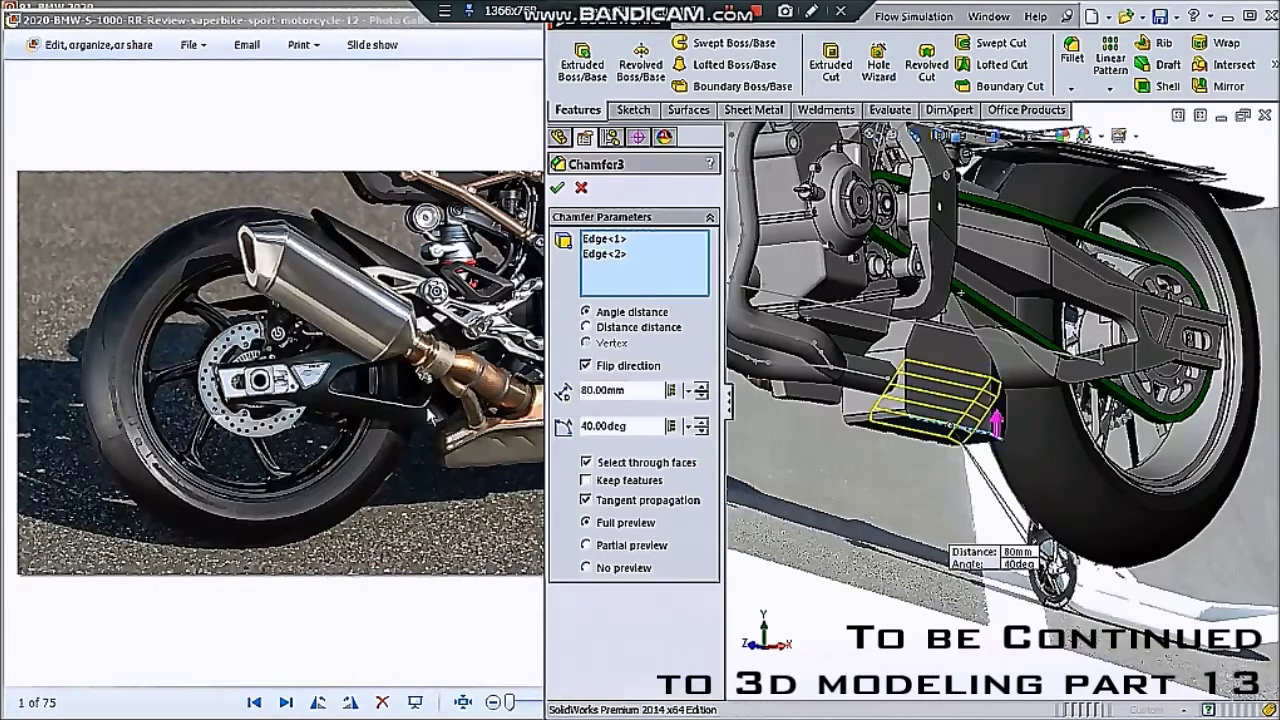
# - Lower the Chamfer3 distance on the two exhaust-box edges from 80 to 60 mm at 40°, and accept it
pyautogui.click(705, 398)
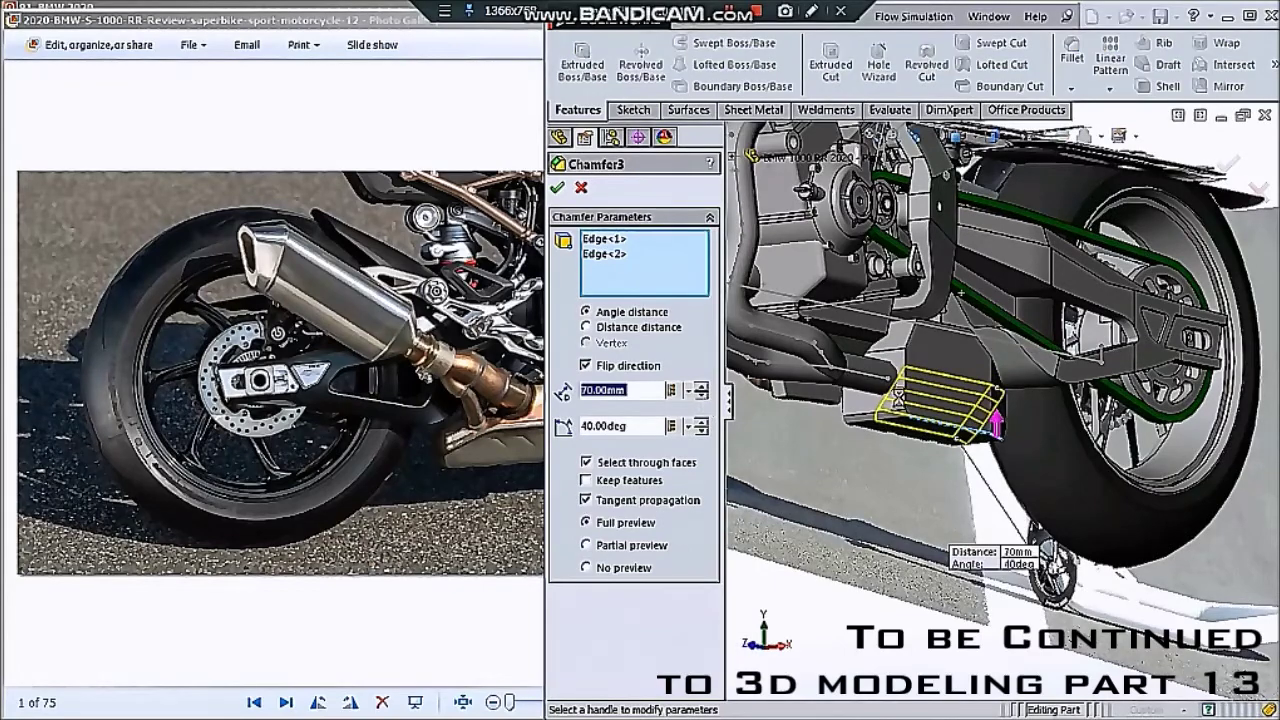
pyautogui.scroll(-2, 904, 400)
pyautogui.scroll(-2, 910, 395)
pyautogui.scroll(-2, 920, 390)
pyautogui.scroll(-2, 960, 370)
pyautogui.moveTo(971, 365); pyautogui.dragTo(695, 410, button='middle')
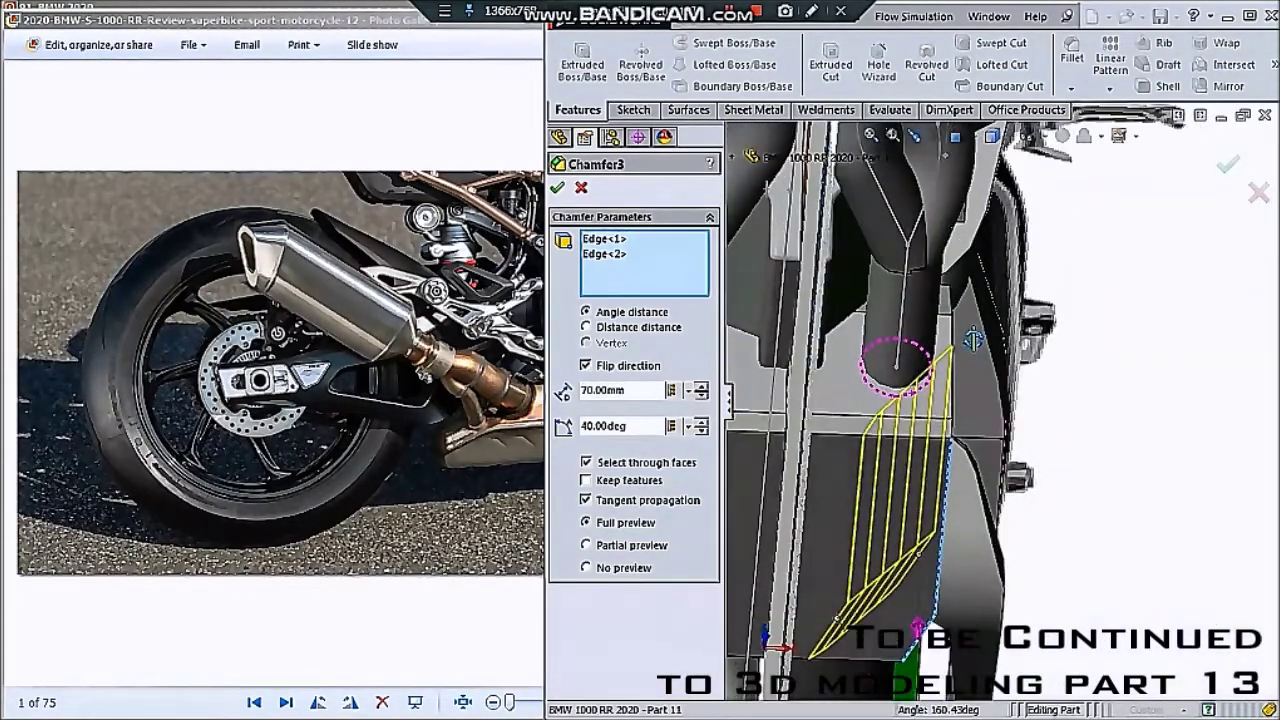
pyautogui.click(703, 398)
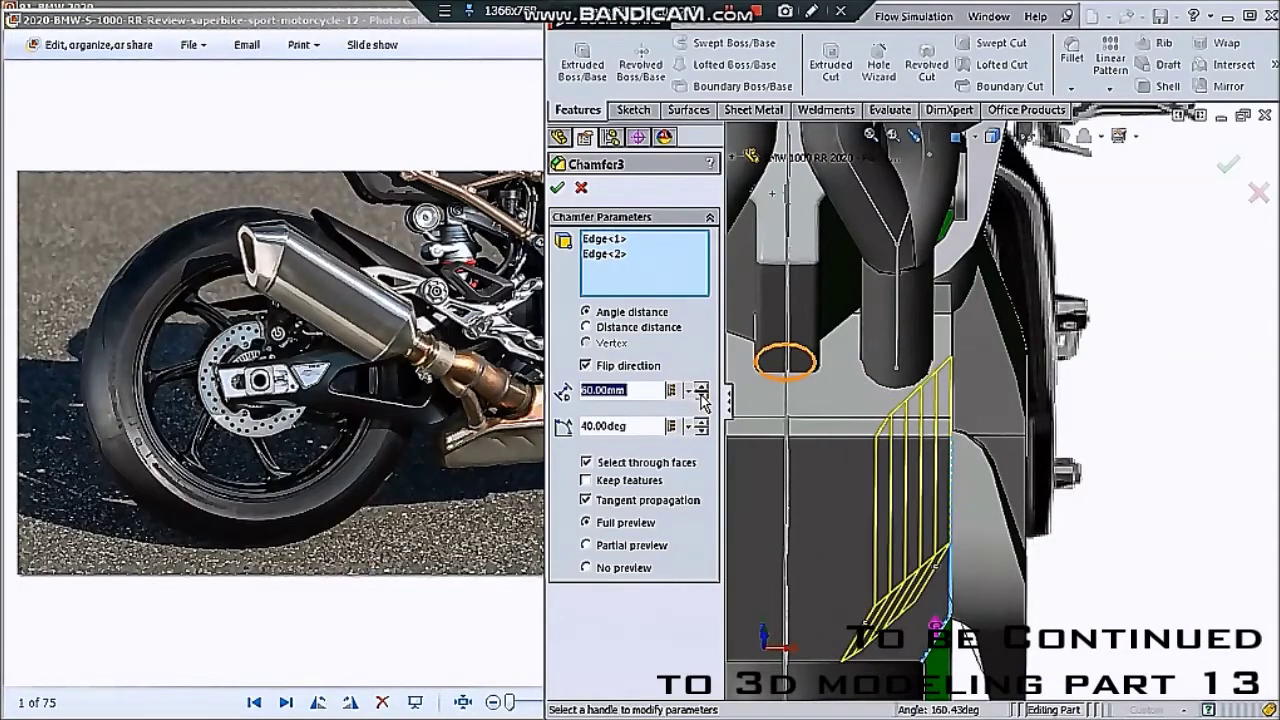
pyautogui.moveTo(703, 398); pyautogui.dragTo(688, 476, button='middle')
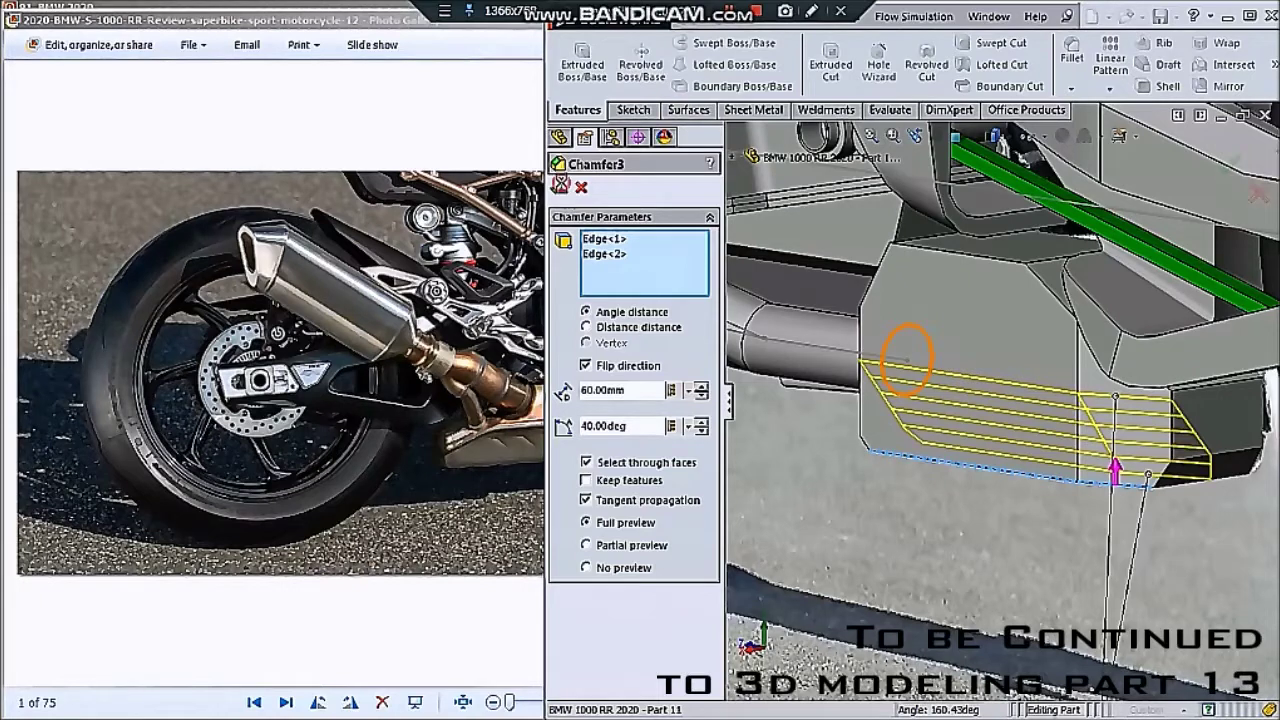
pyautogui.click(559, 188)
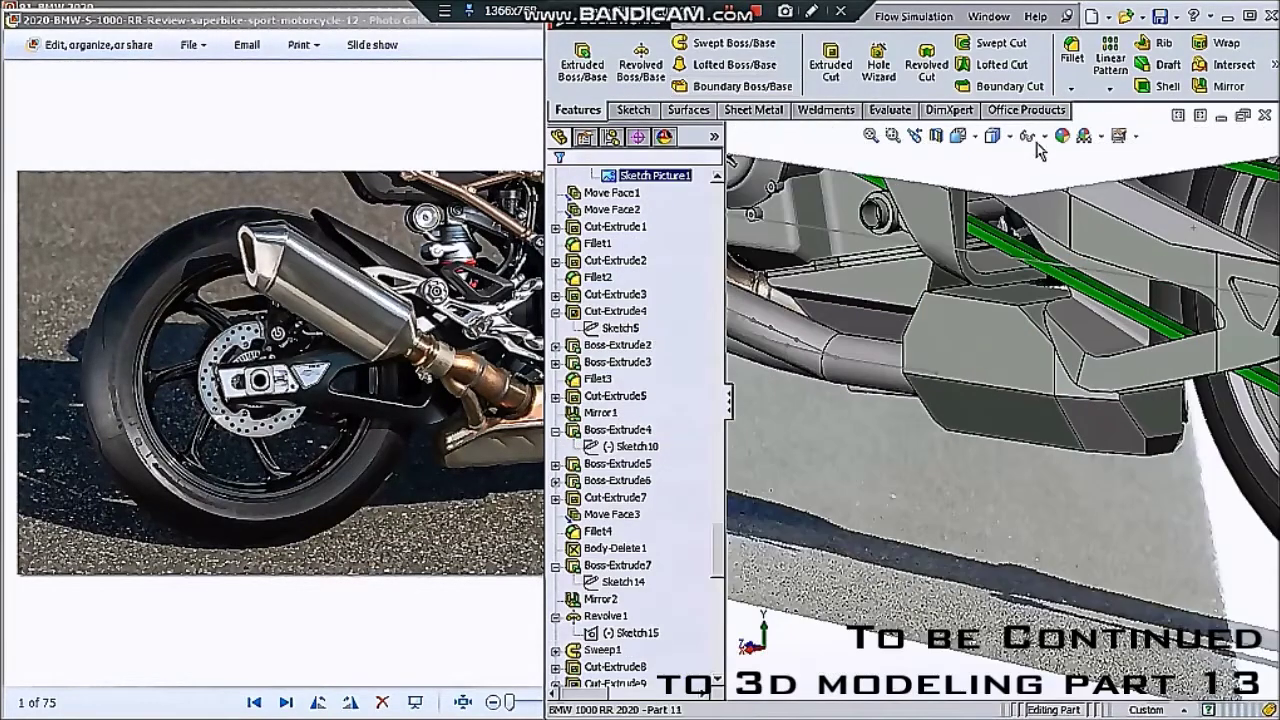
# - Zoom out and orbit to a close rear three-quarter view of the bike
pyautogui.hotkey('ctrl', '4')
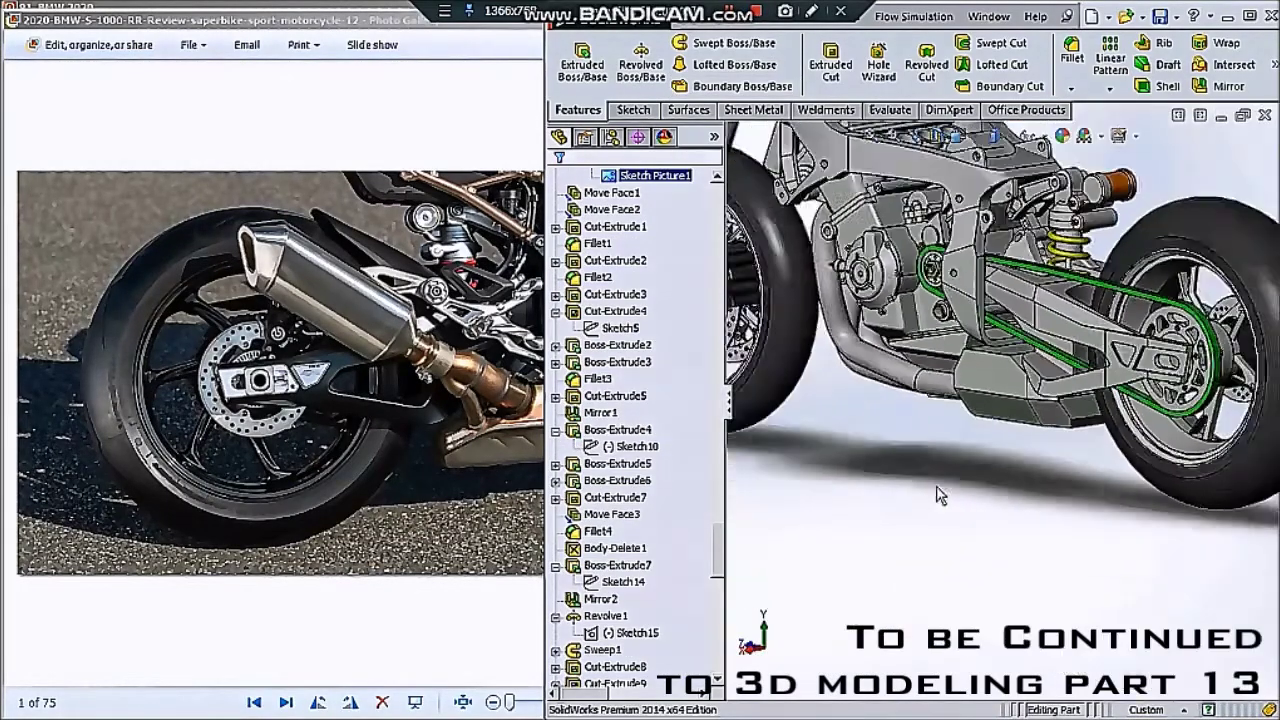
pyautogui.scroll(-2, 1003, 449)
pyautogui.scroll(-1, 1003, 449)
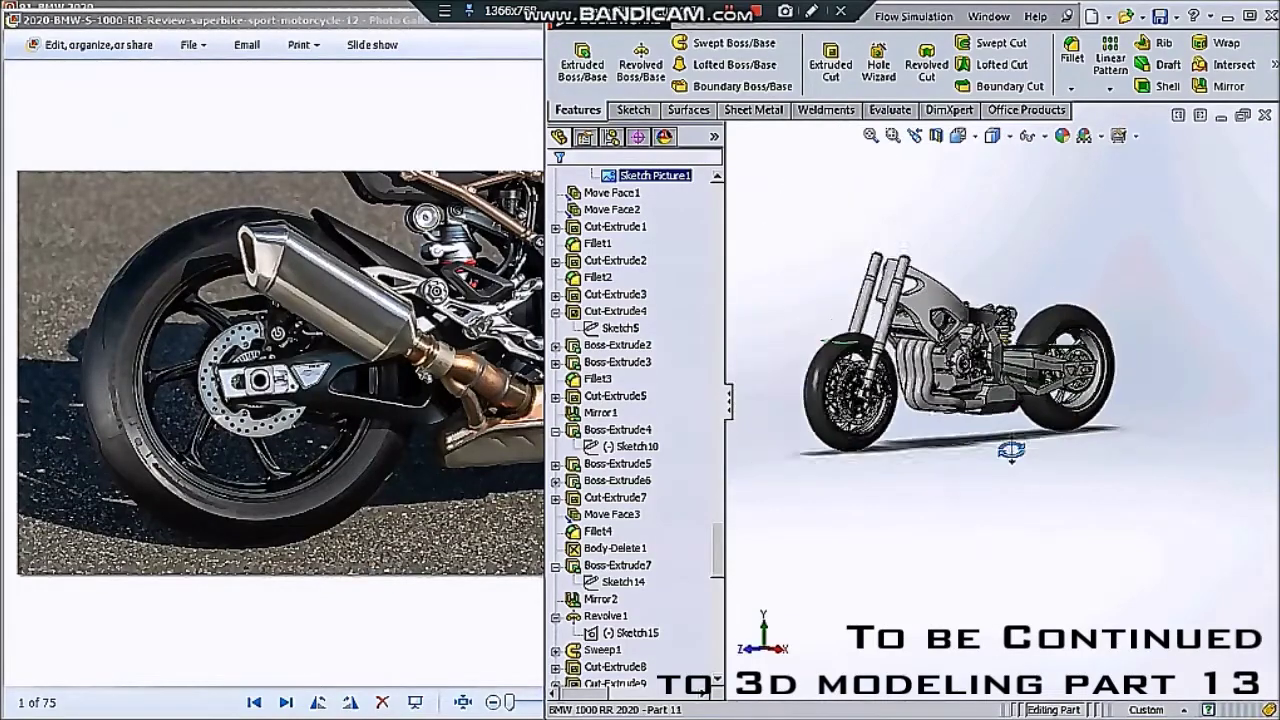
pyautogui.scroll(-2, 920, 449)
pyautogui.scroll(-2, 920, 449)
pyautogui.scroll(-1, 920, 449)
pyautogui.moveTo(920, 449); pyautogui.dragTo(729, 400, button='middle')
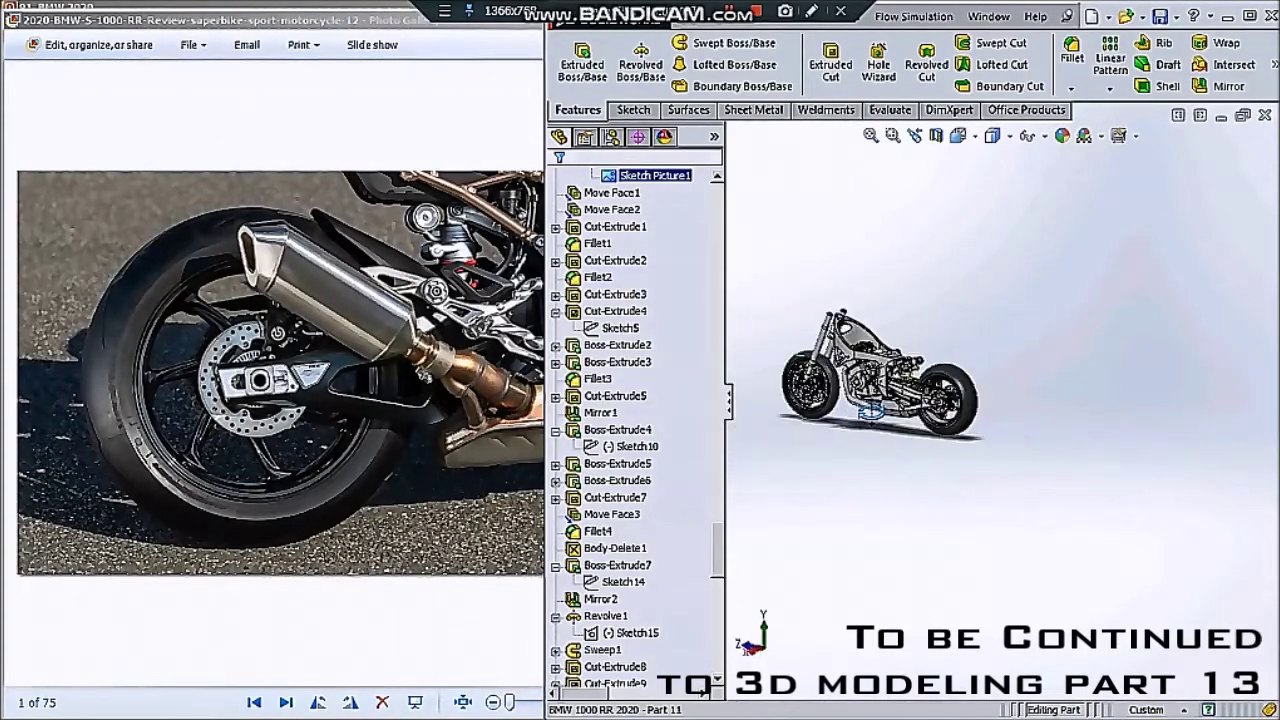
pyautogui.scroll(2, 930, 386)
pyautogui.scroll(3, 930, 386)
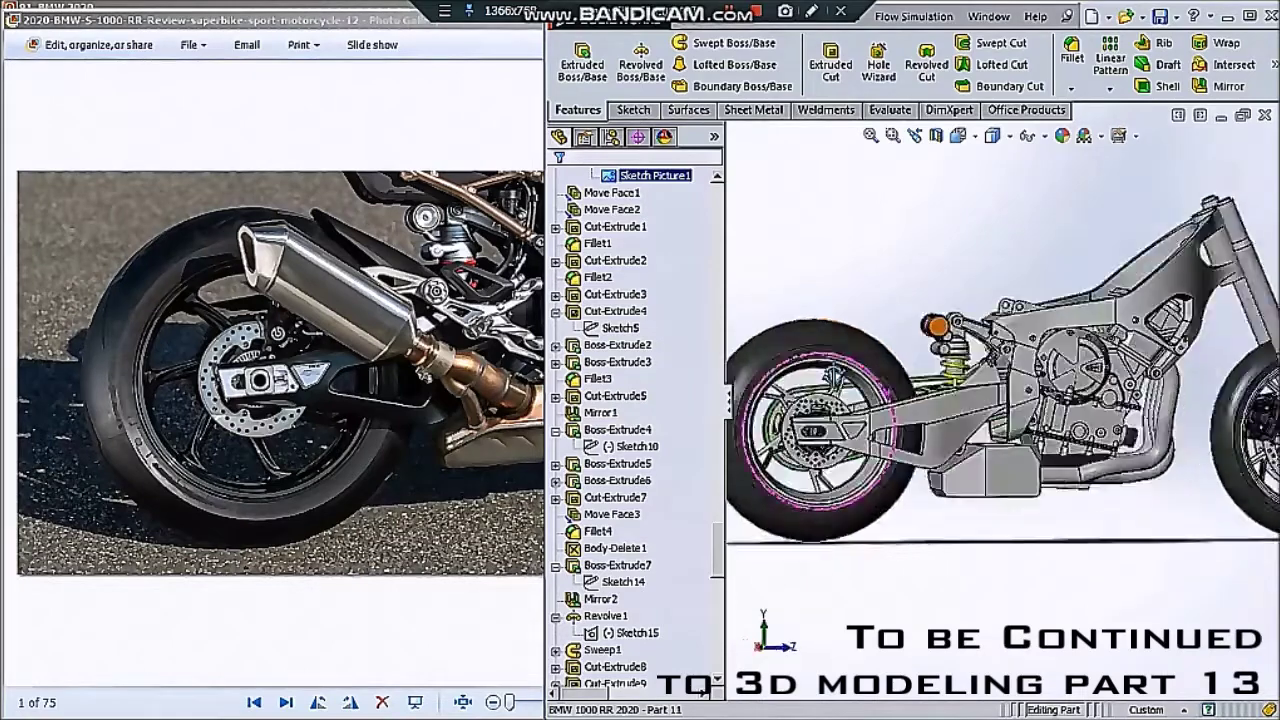
pyautogui.moveTo(930, 386); pyautogui.dragTo(930, 386, button='middle')
pyautogui.scroll(2, 930, 386)
# - View the bike from the bottom and start a new Chamfer feature
pyautogui.hotkey('ctrl', '6')
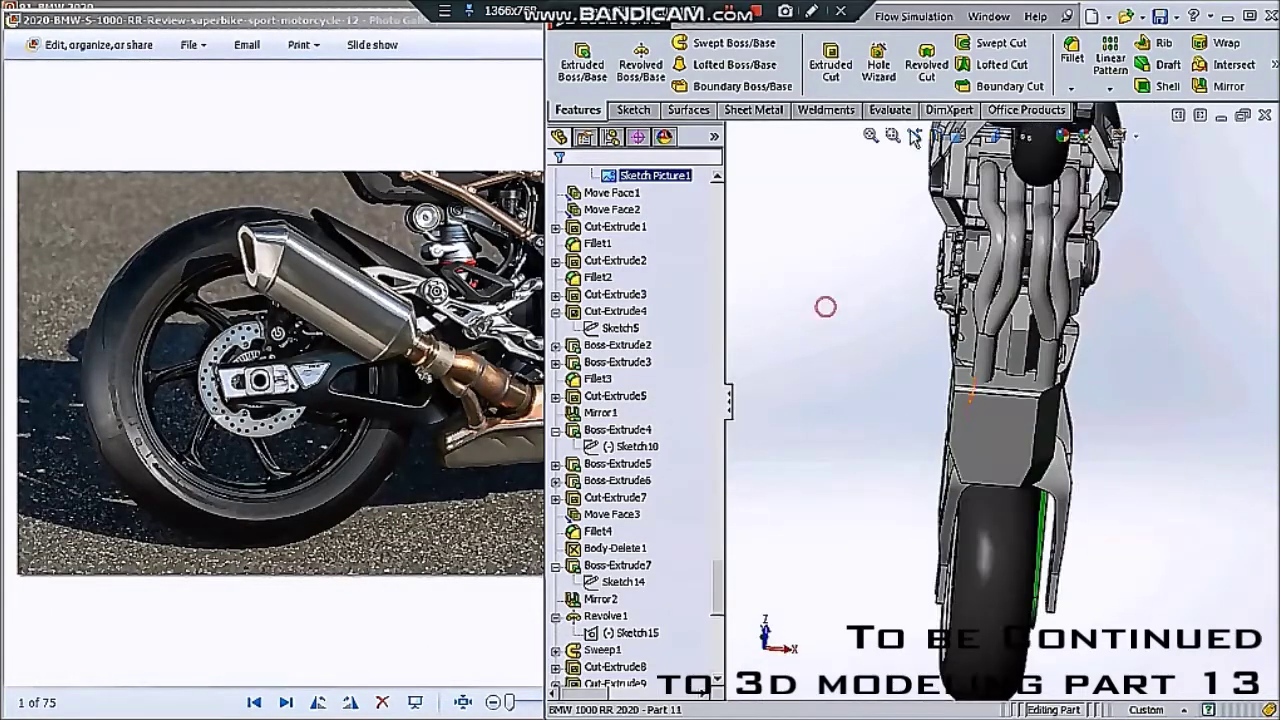
pyautogui.click(1071, 89)
pyautogui.click(1100, 125)
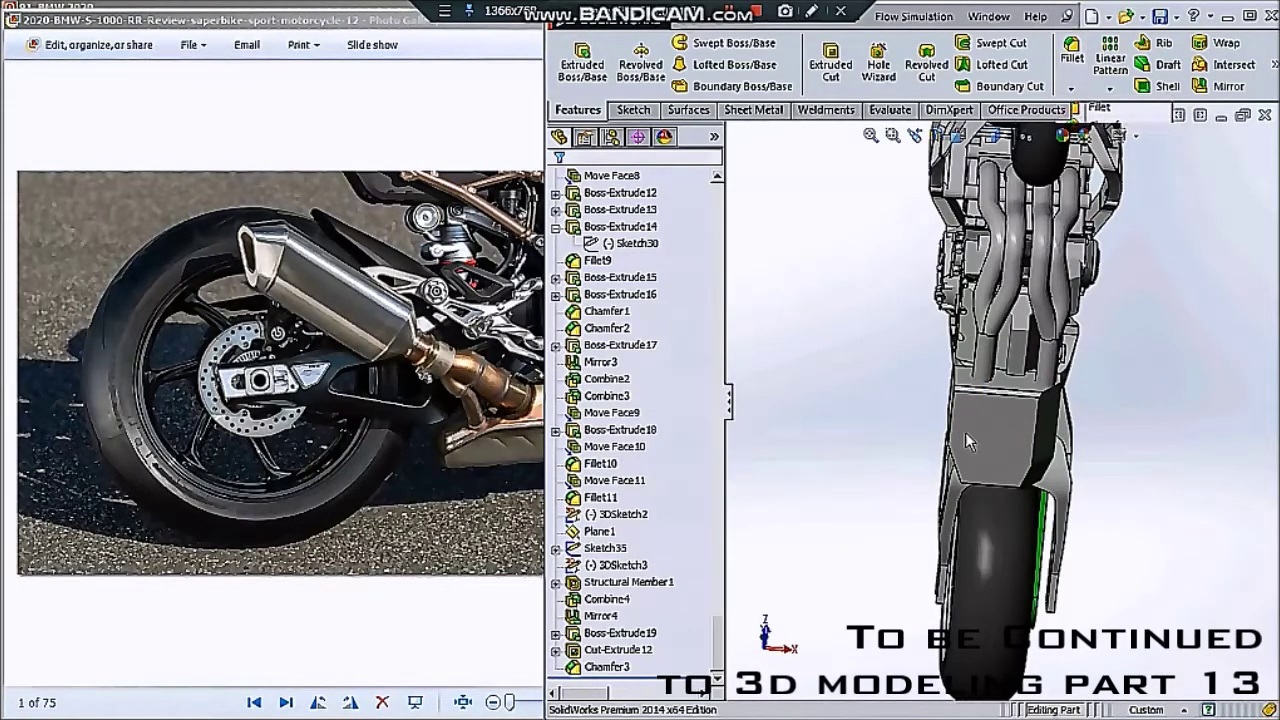
# - Select two more edges of the exhaust box for the chamfer
pyautogui.click(955, 425)
pyautogui.scroll(1, 970, 468)
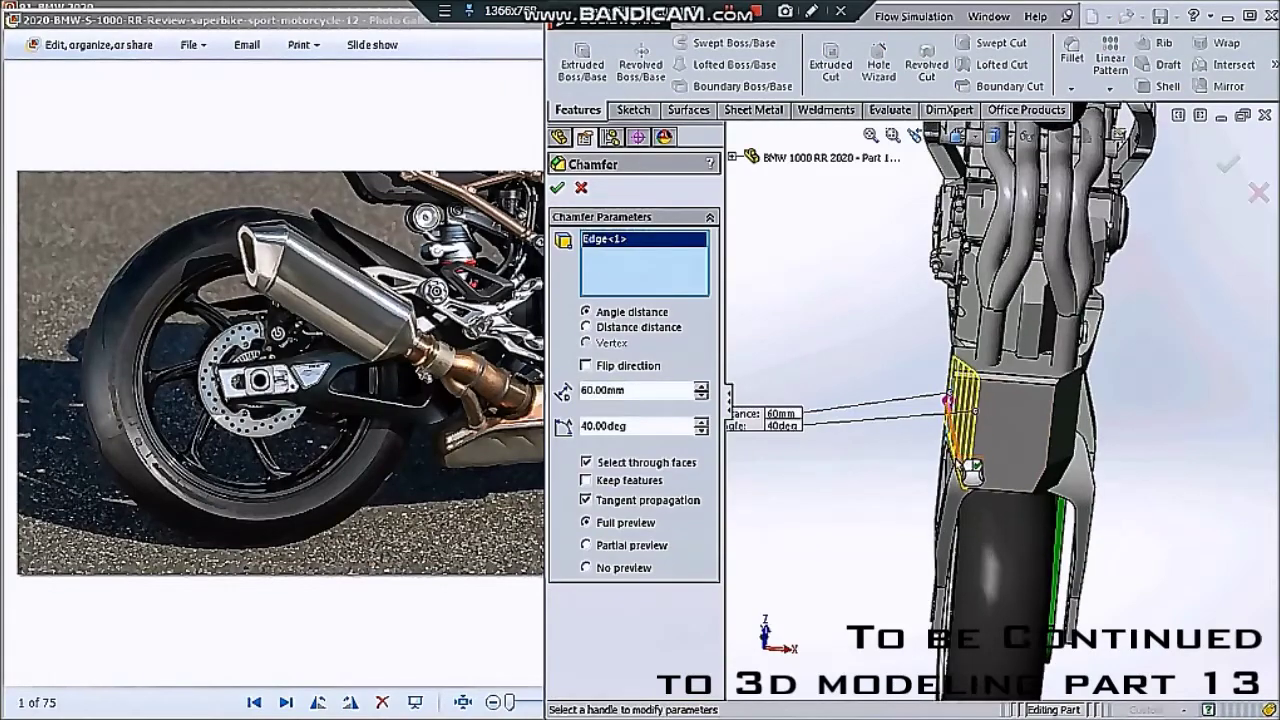
pyautogui.scroll(5, 975, 465)
pyautogui.moveTo(975, 465)
pyautogui.mouseDown(button='middle')
pyautogui.moveTo(1117, 620)
pyautogui.moveTo(1017, 563)
pyautogui.moveTo(1050, 566)
pyautogui.mouseUp(button='middle')
pyautogui.click(1117, 620)
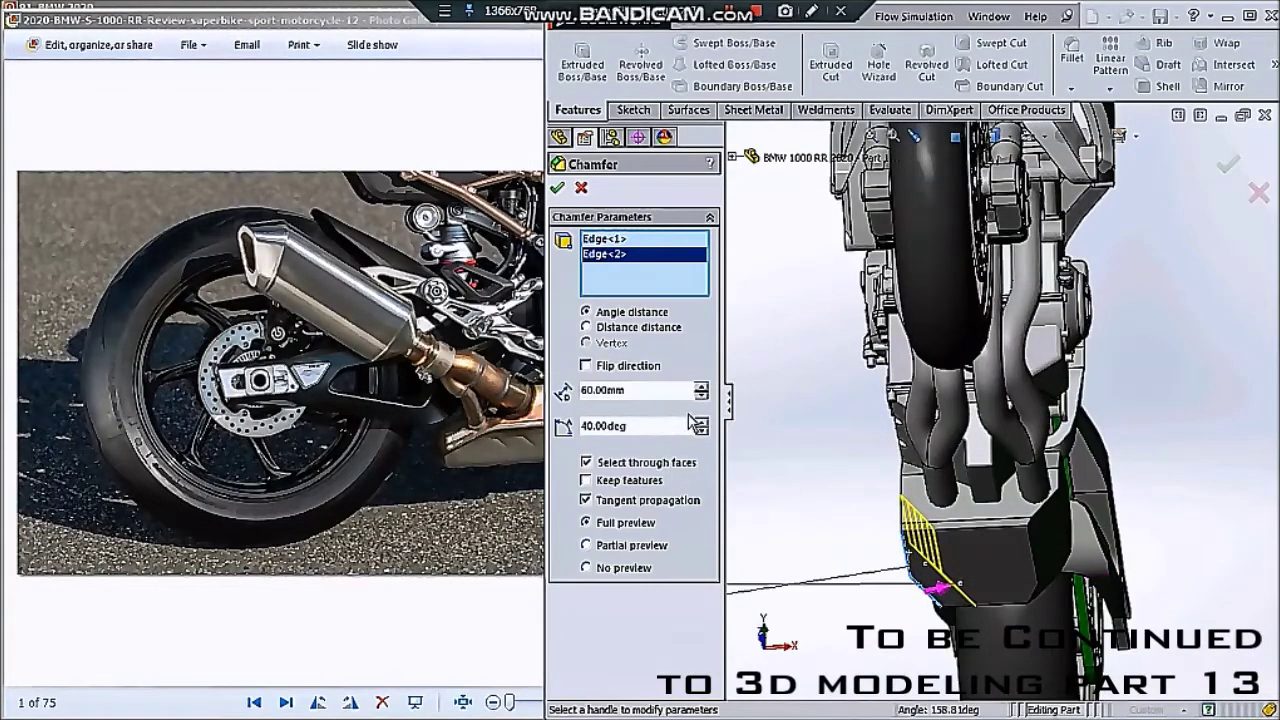
# - Raise the chamfer distance from 60 to 90 mm at 40° and accept it
pyautogui.click(703, 386)
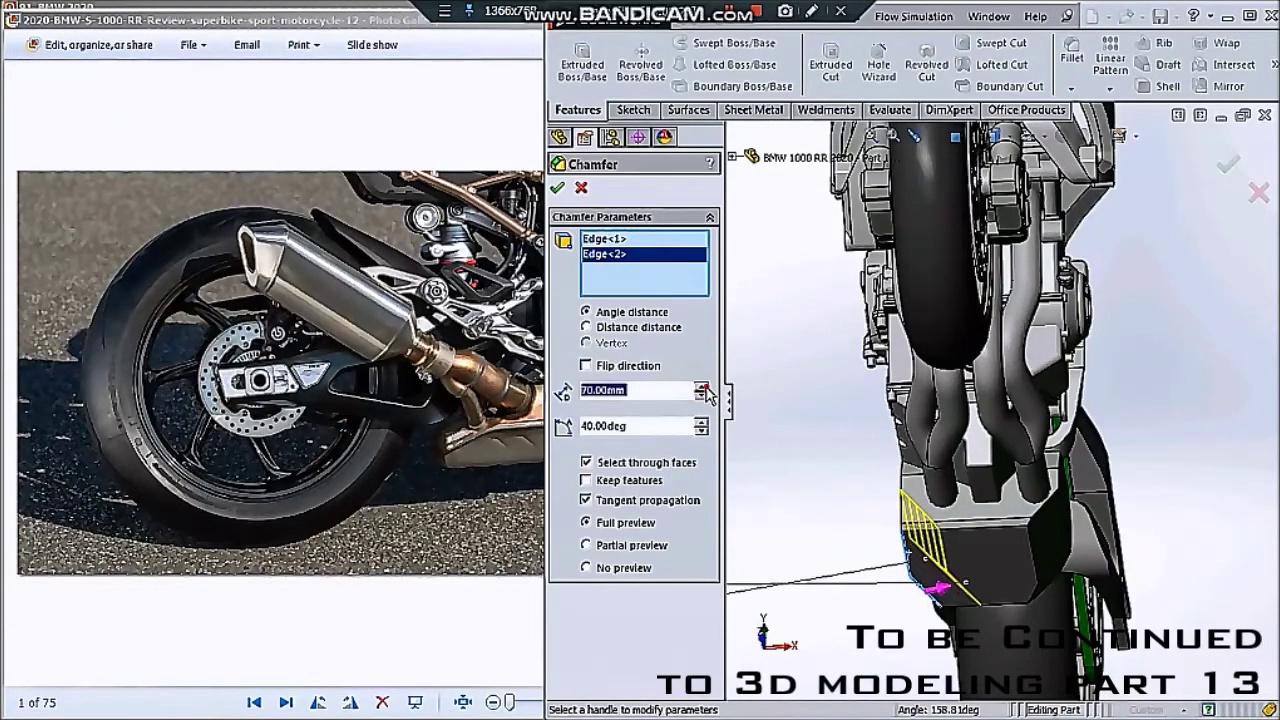
pyautogui.click(703, 386)
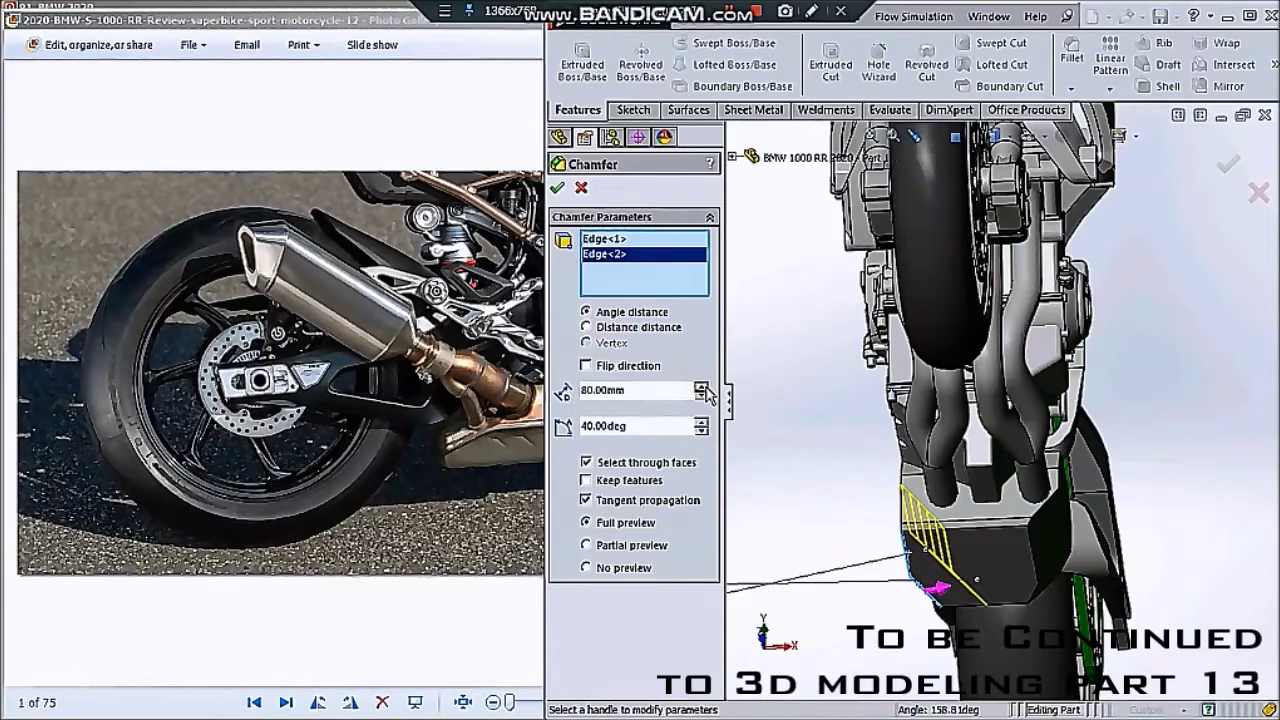
pyautogui.click(703, 387)
pyautogui.moveTo(848, 424)
pyautogui.mouseDown(button='middle')
pyautogui.moveTo(860, 400)
pyautogui.moveTo(1185, 412)
pyautogui.mouseUp(button='middle')
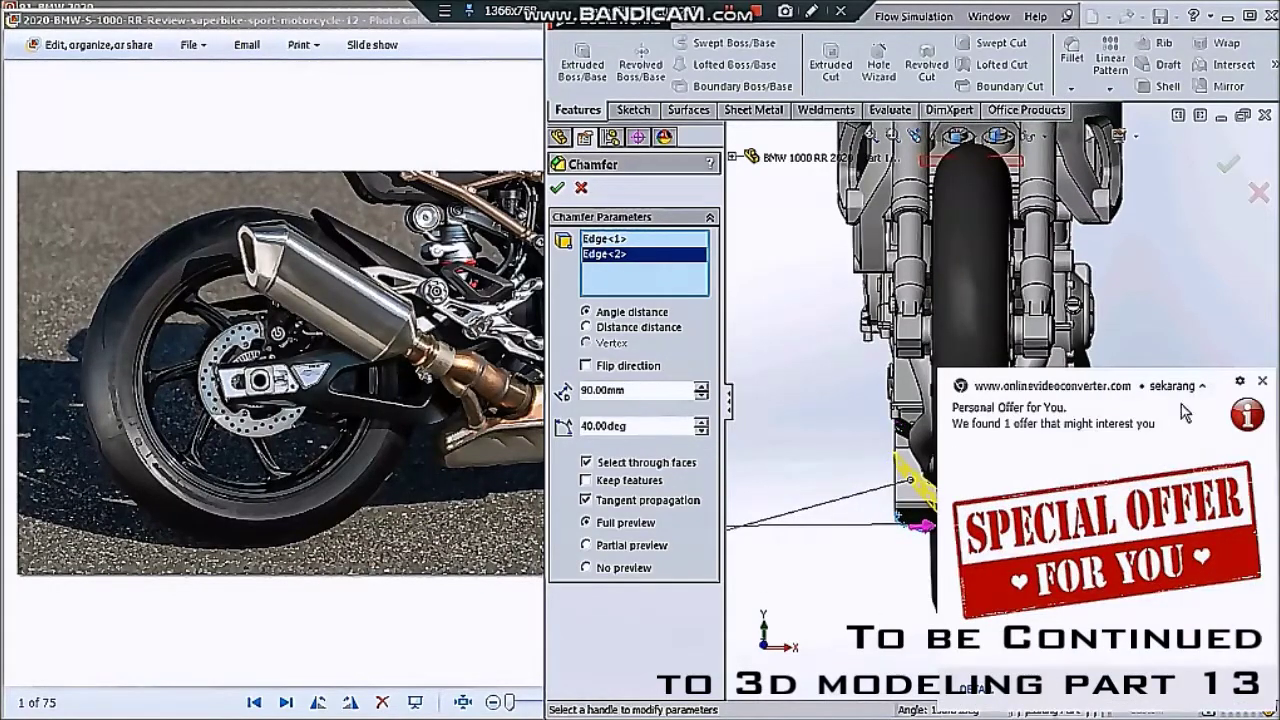
pyautogui.click(564, 193)
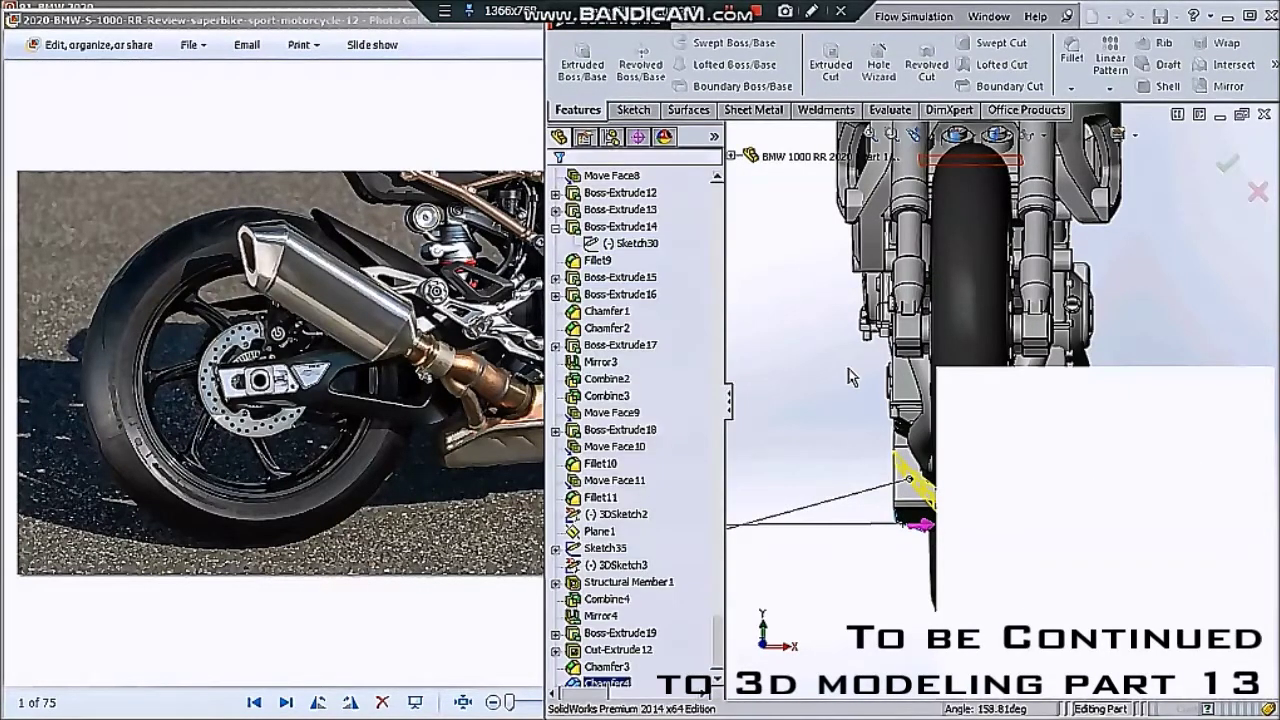
# - Turn the view normal to the exhaust box's flat face, then clear the selection
pyautogui.moveTo(801, 372)
pyautogui.mouseDown(button='middle')
pyautogui.moveTo(1052, 404)
pyautogui.moveTo(977, 444)
pyautogui.mouseUp(button='middle')
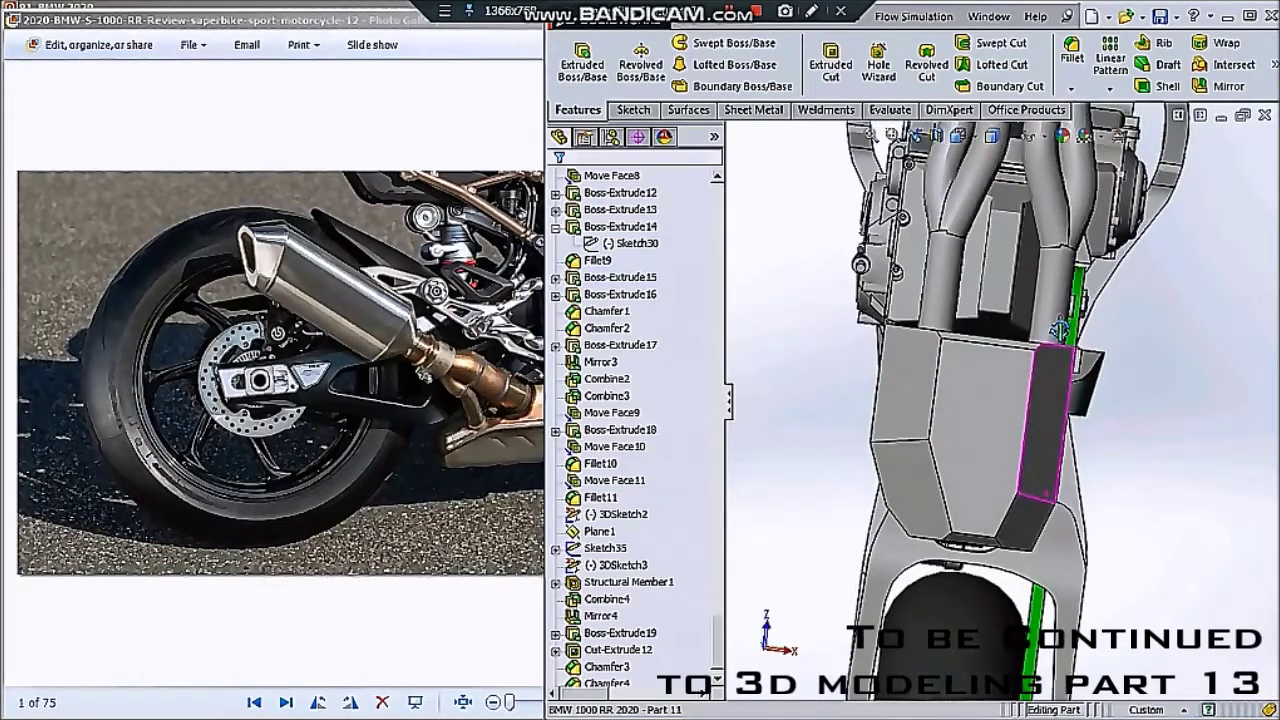
pyautogui.click(977, 450)
pyautogui.click(1110, 380)
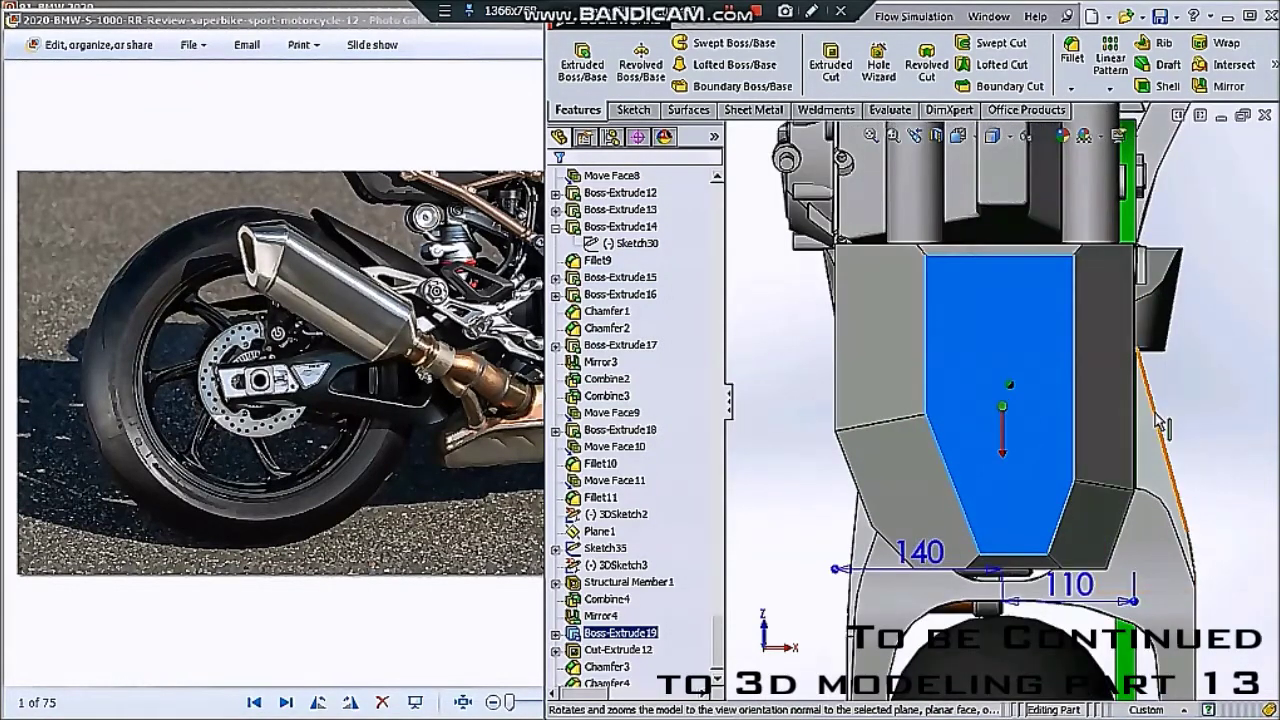
pyautogui.click(1207, 418)
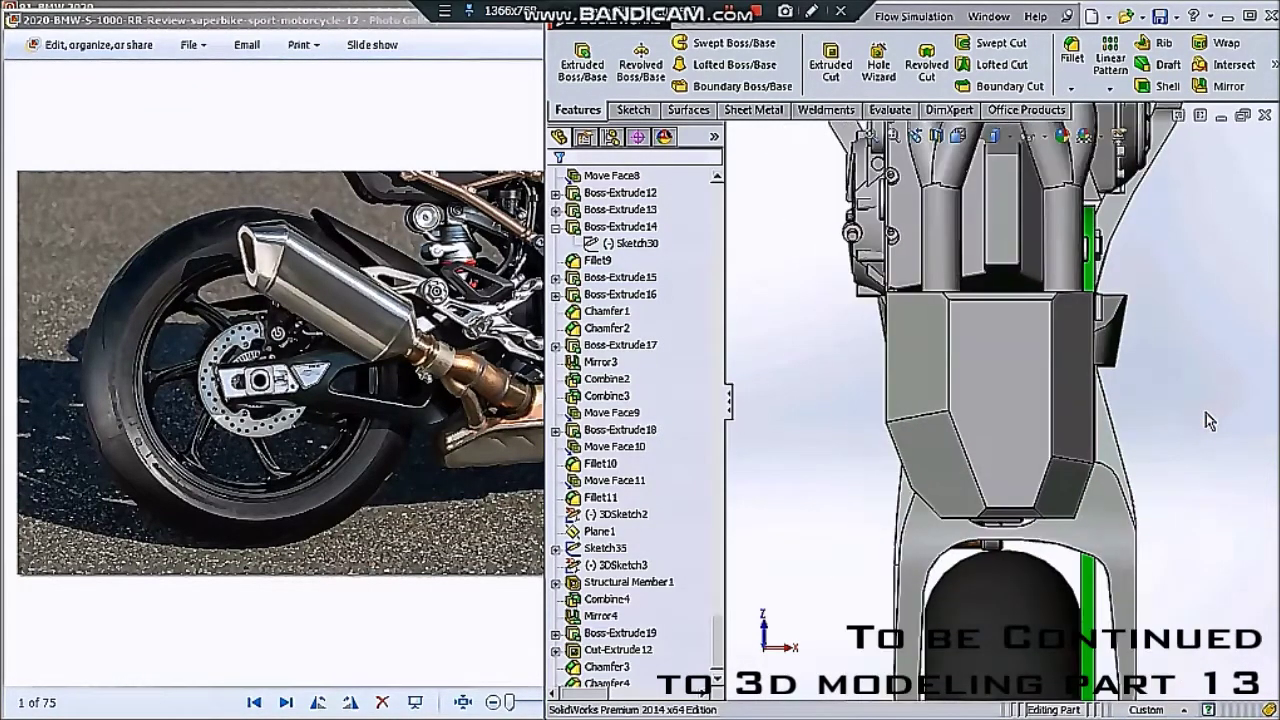
# - Orbit and zoom around the engine, frame and rear, then bring the reference photo viewer forward
pyautogui.moveTo(1161, 395)
pyautogui.mouseDown(button='middle')
pyautogui.moveTo(1065, 440)
pyautogui.moveTo(1119, 450)
pyautogui.mouseUp(button='middle')
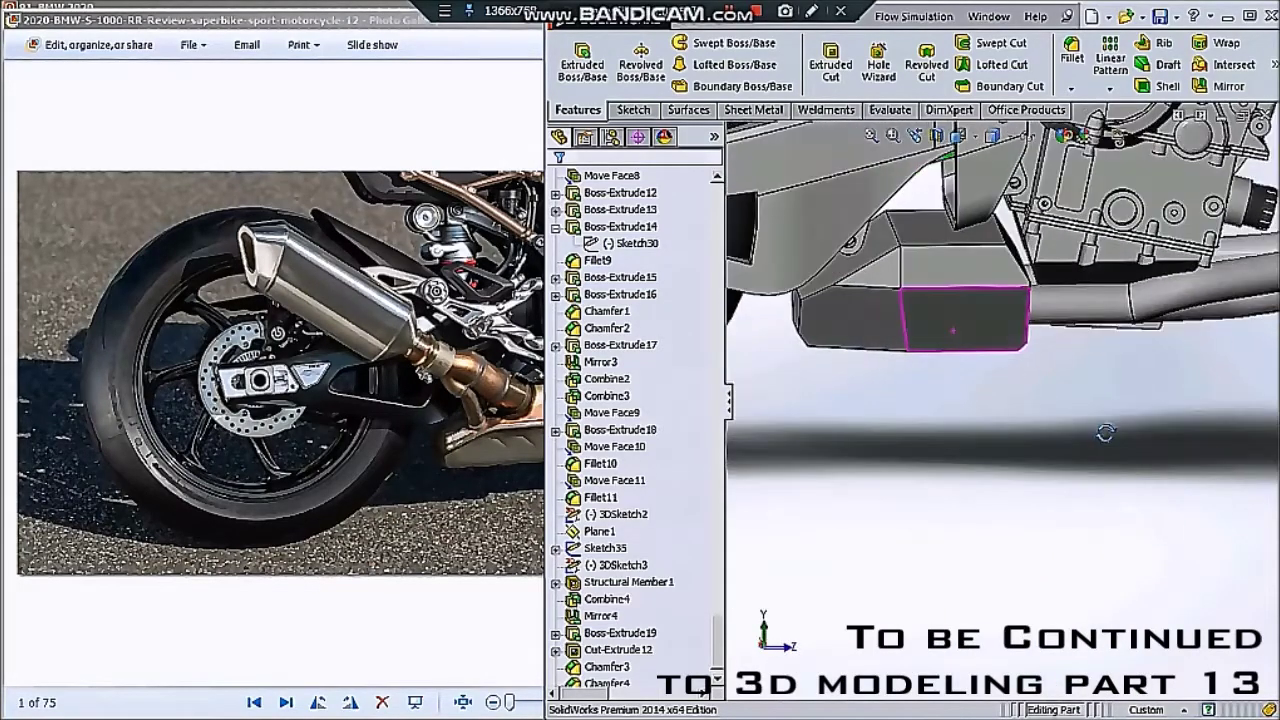
pyautogui.moveTo(1015, 345); pyautogui.dragTo(972, 328, button='middle')
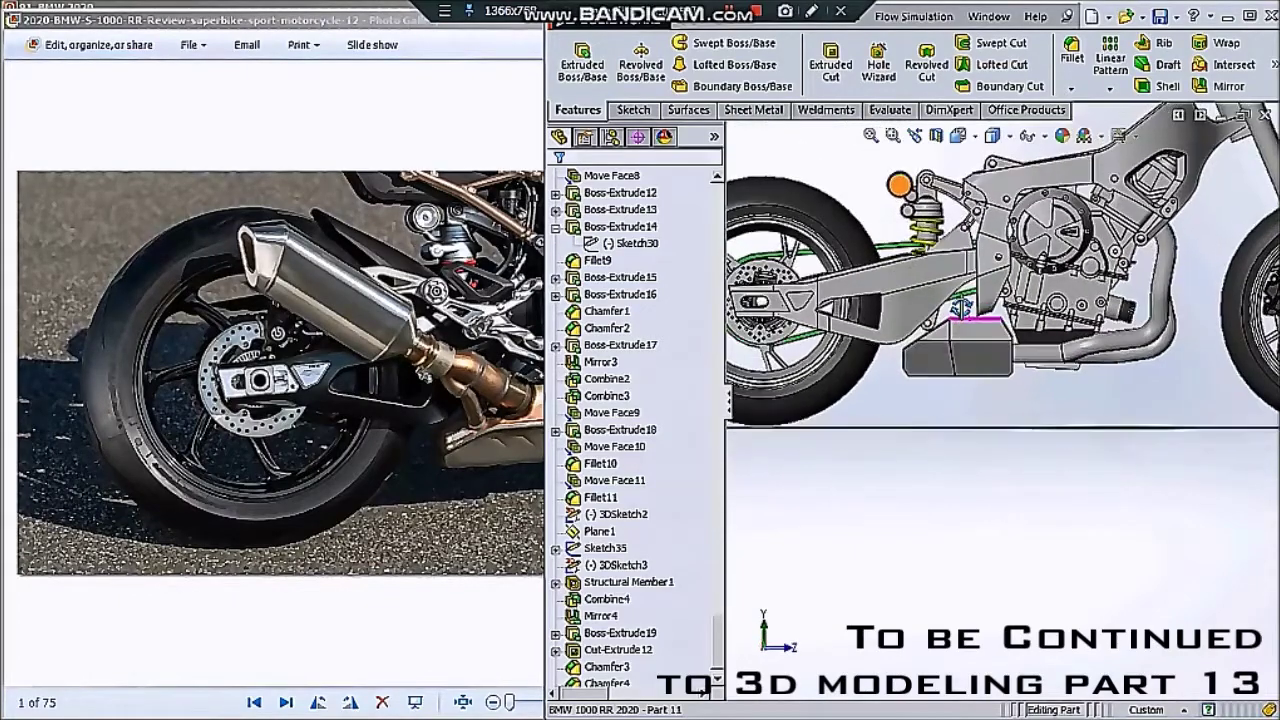
pyautogui.moveTo(972, 328)
pyautogui.mouseDown(button='middle')
pyautogui.moveTo(1122, 325)
pyautogui.moveTo(1136, 305)
pyautogui.moveTo(1010, 240)
pyautogui.moveTo(995, 388)
pyautogui.mouseUp(button='middle')
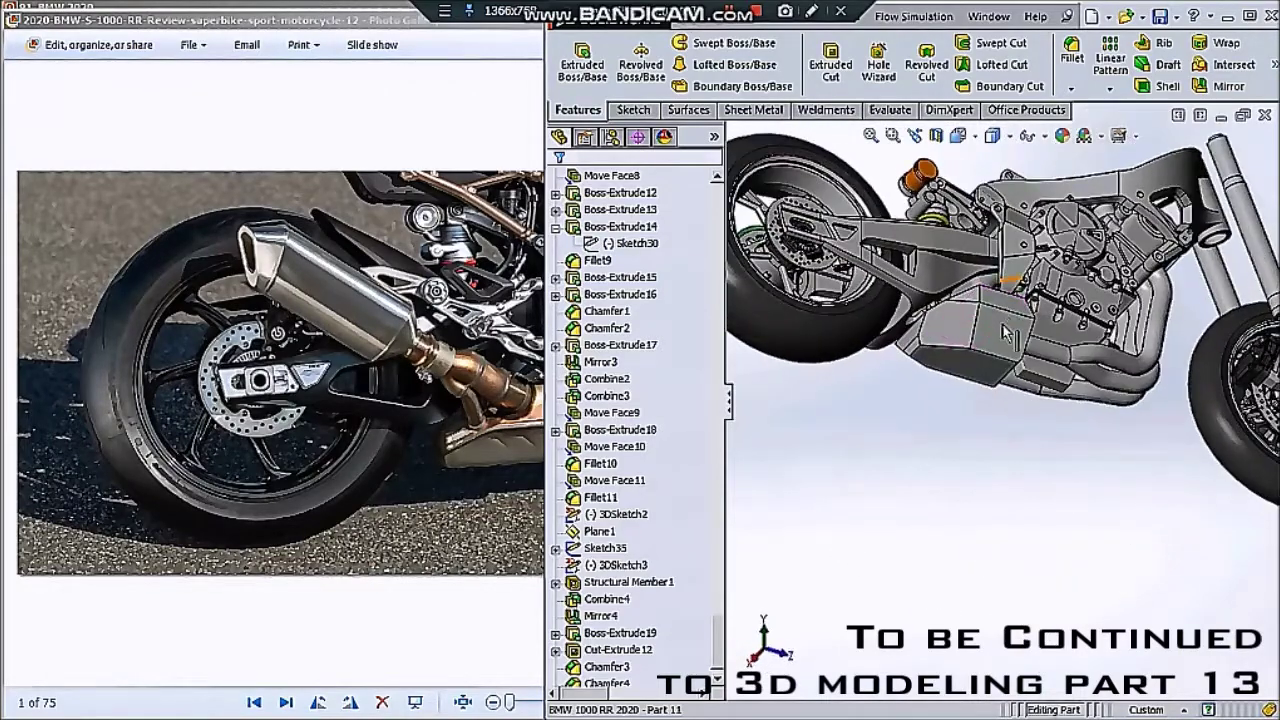
pyautogui.scroll(-1, 997, 388)
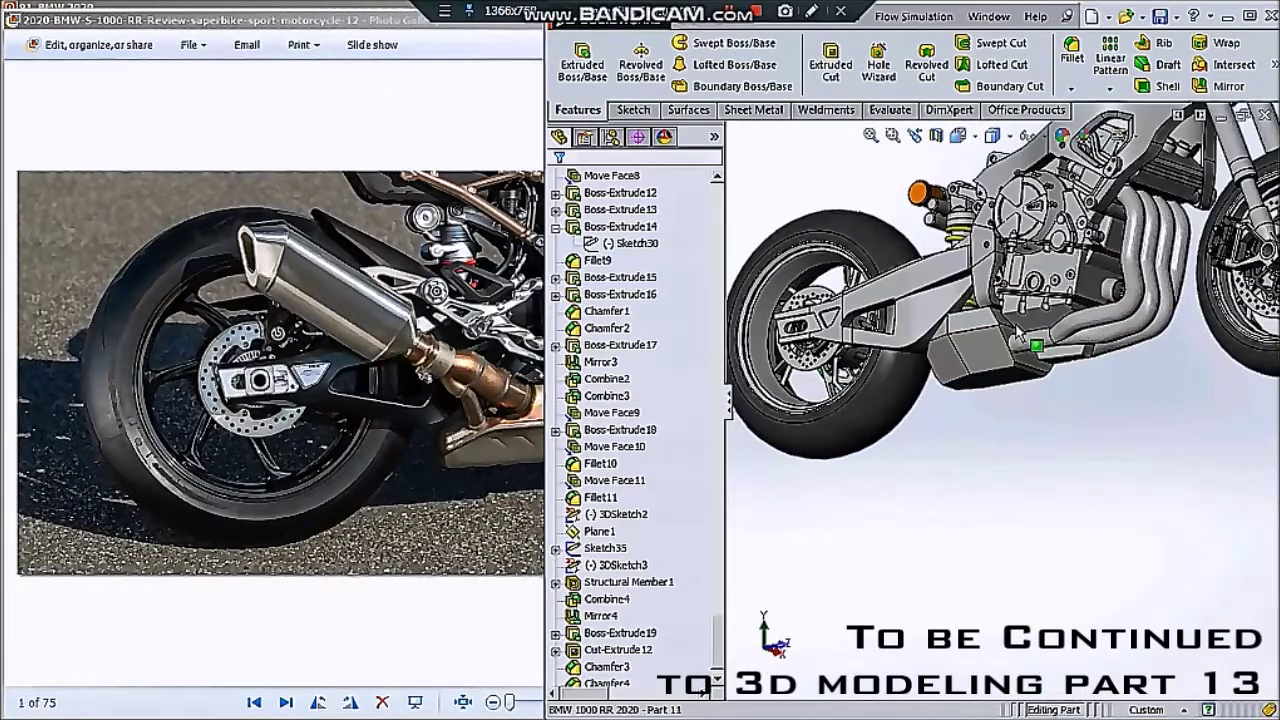
pyautogui.scroll(-2, 998, 380)
pyautogui.scroll(-2, 999, 372)
pyautogui.scroll(-2, 1000, 368)
pyautogui.scroll(2, 1000, 368)
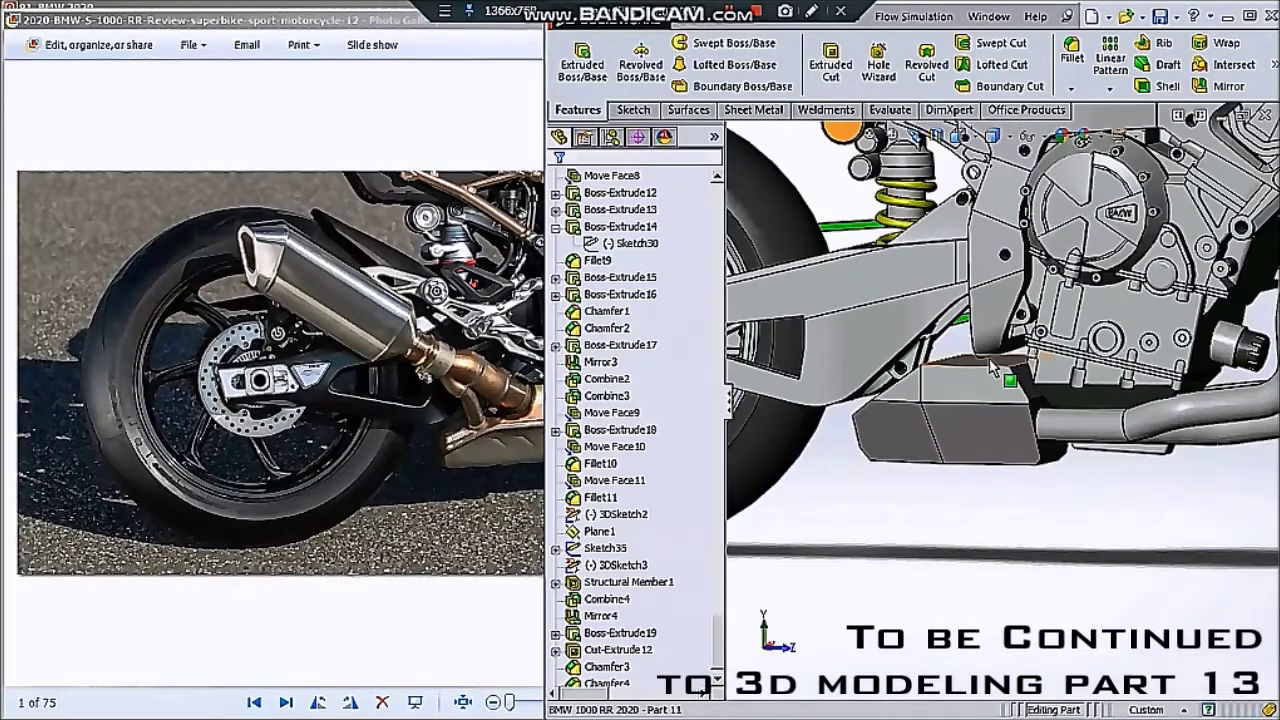
pyautogui.scroll(2, 993, 369)
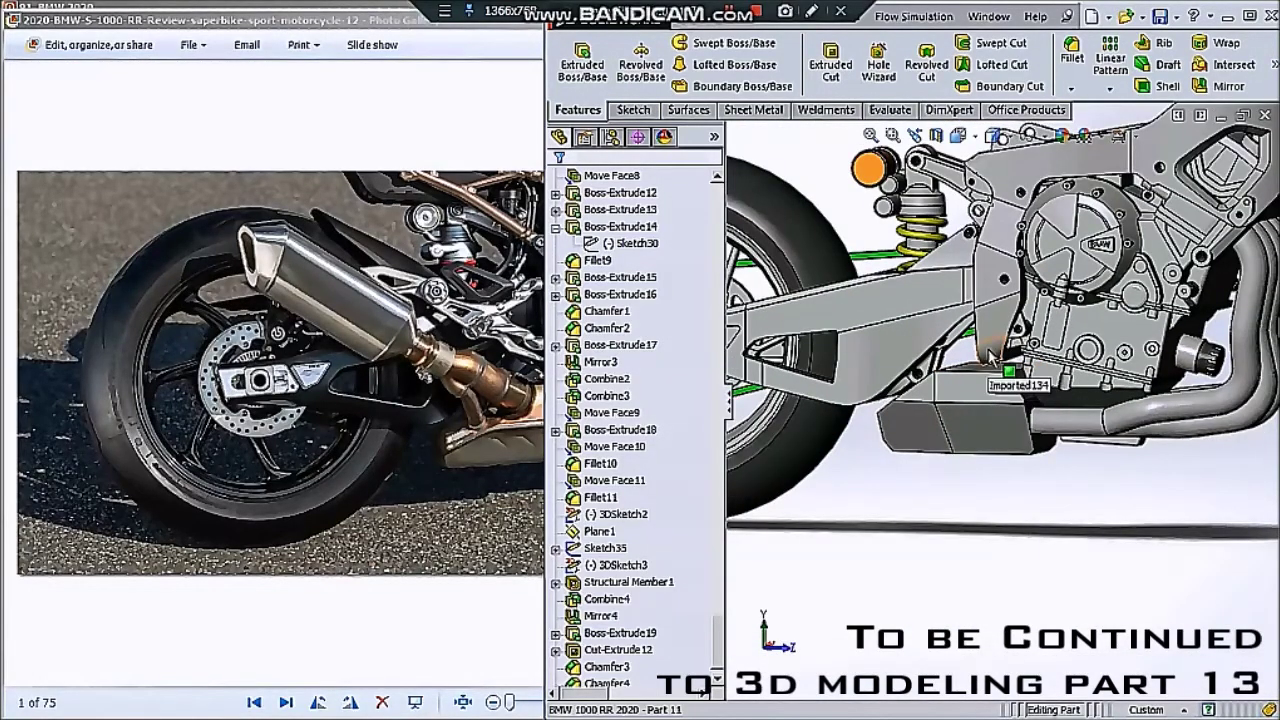
pyautogui.scroll(2, 995, 365)
pyautogui.scroll(1, 980, 375)
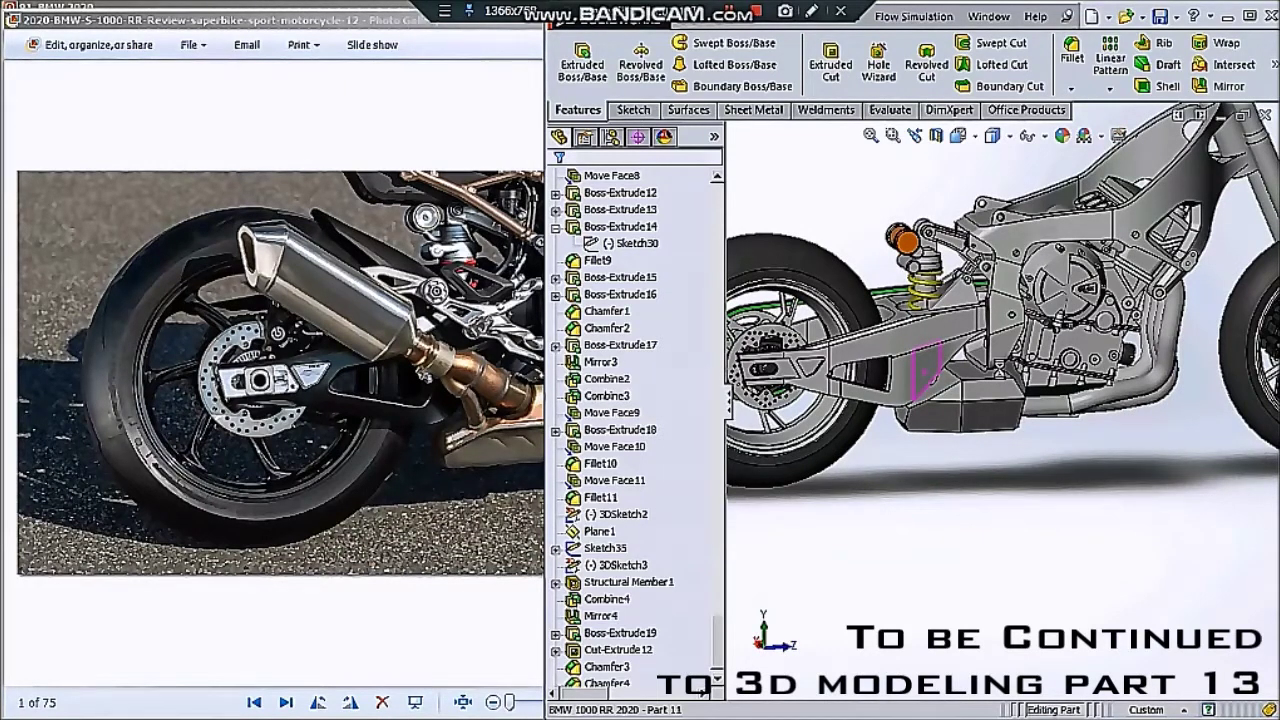
pyautogui.scroll(2, 1000, 378)
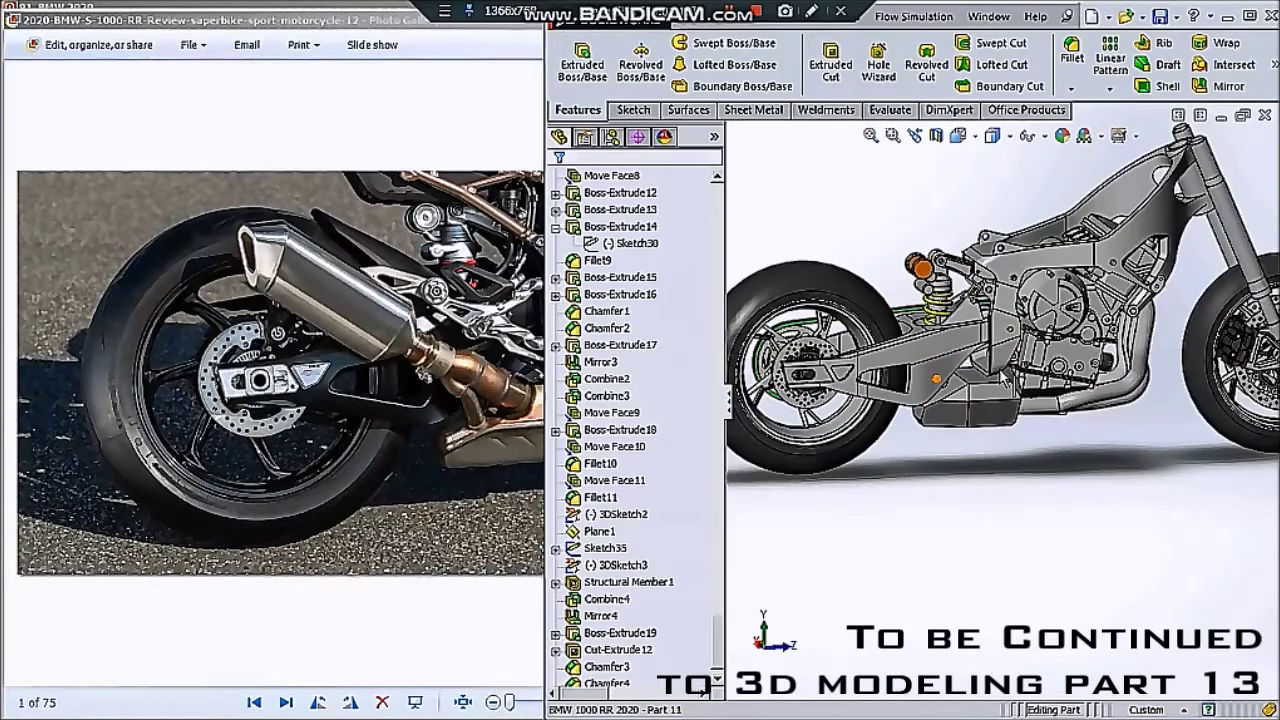
pyautogui.scroll(-1, 960, 385)
pyautogui.scroll(-2, 965, 392)
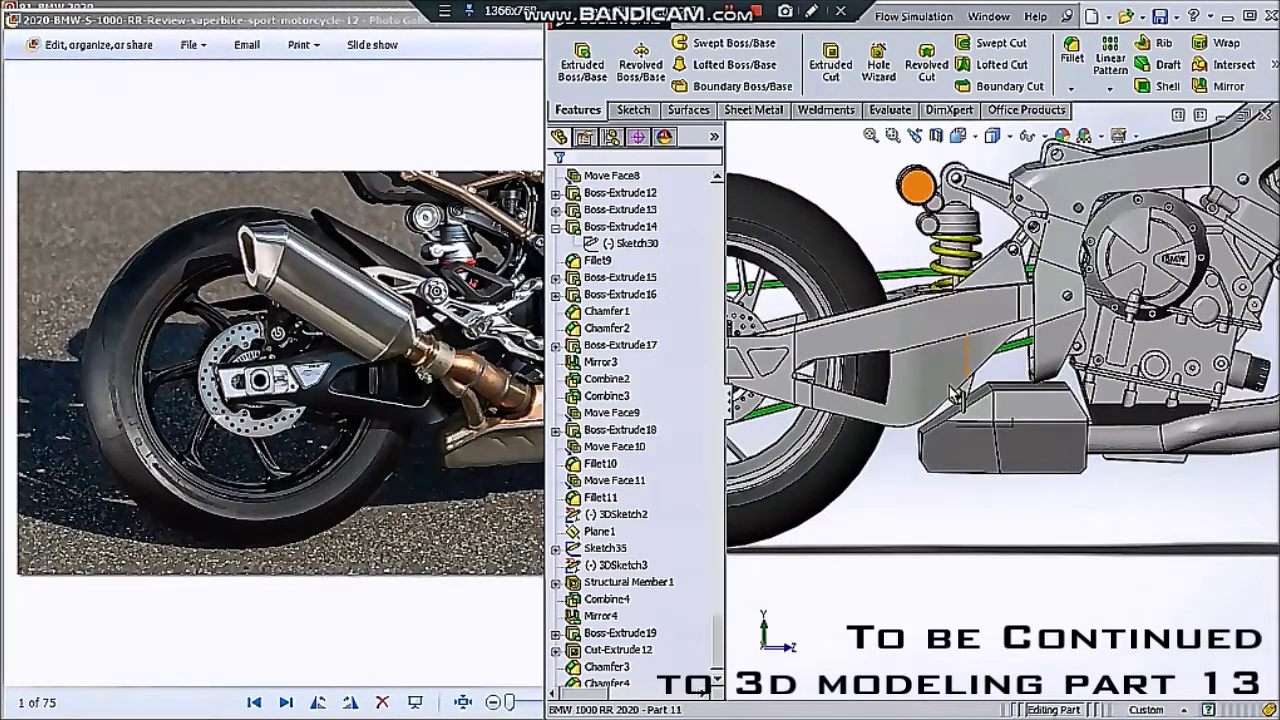
pyautogui.scroll(-2, 970, 398)
pyautogui.scroll(2, 1003, 405)
pyautogui.scroll(1, 1040, 425)
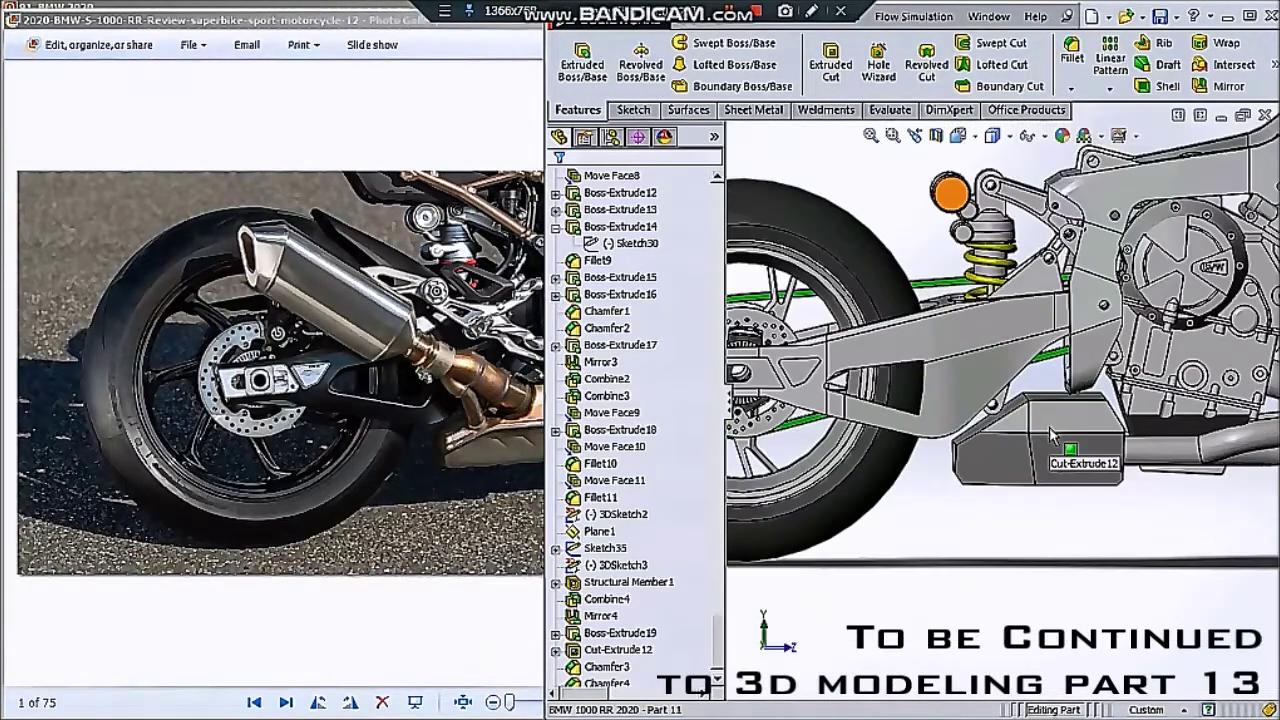
pyautogui.scroll(2, 1052, 433)
pyautogui.click(475, 370)
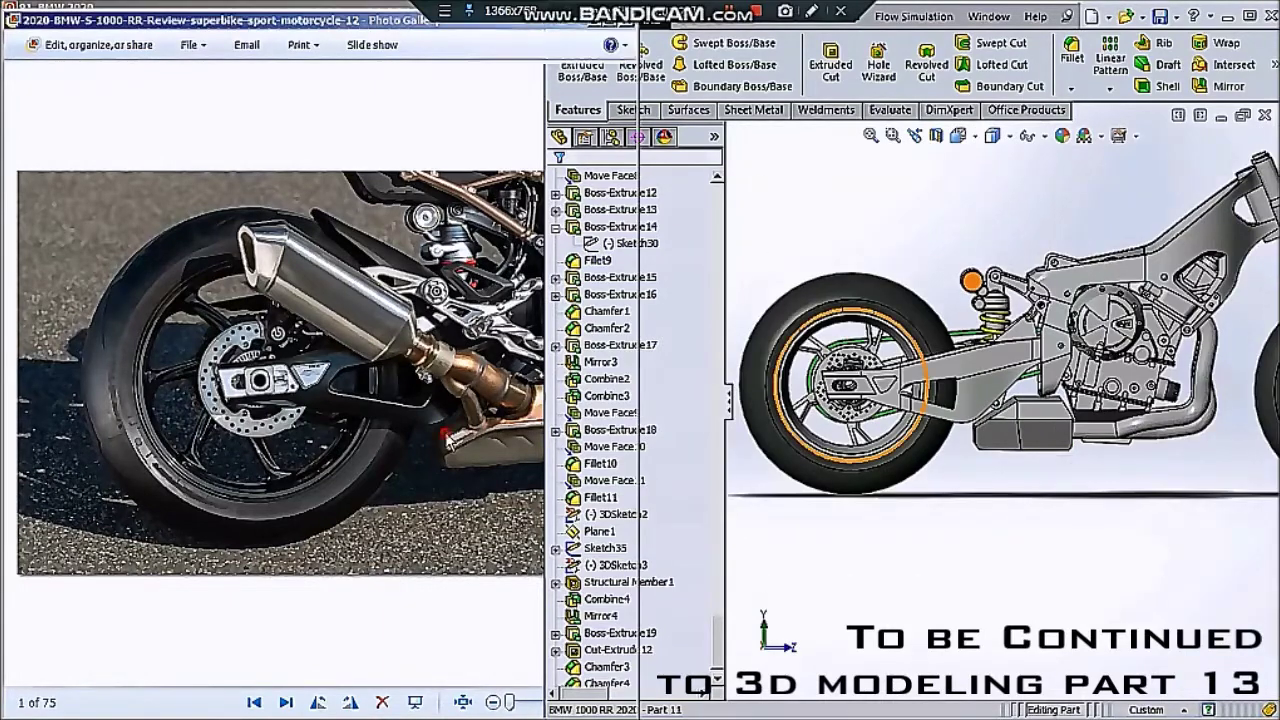
# - Browse the Photo Gallery reference photos forward to the side-view bike image, 45 of 75
pyautogui.press('Right')
pyautogui.press('Right')
pyautogui.press('Right')
pyautogui.press('Right')
pyautogui.press('Right')
pyautogui.press('Left')
pyautogui.press('Left')
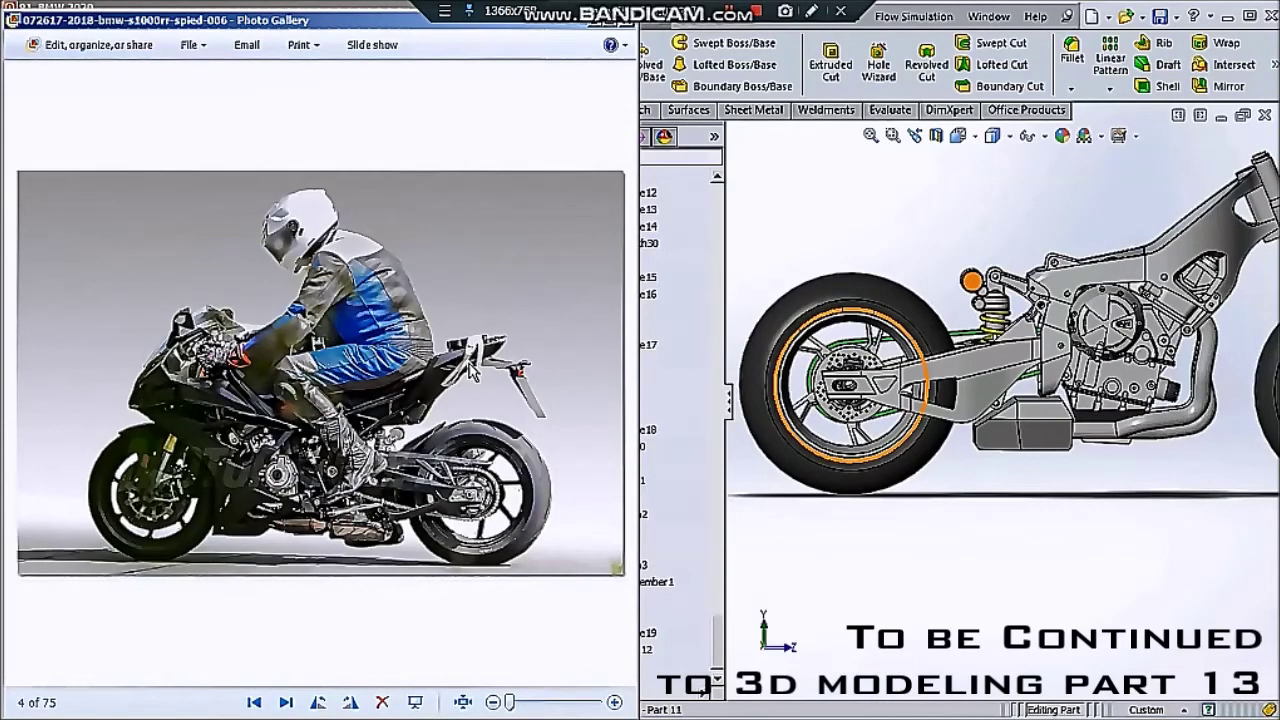
pyautogui.press('Right')
pyautogui.press('Right')
pyautogui.press('Right')
pyautogui.press('Right')
pyautogui.press('Left')
pyautogui.scroll(2, 403, 450)
pyautogui.scroll(2, 420, 440)
pyautogui.scroll(-4, 418, 445)
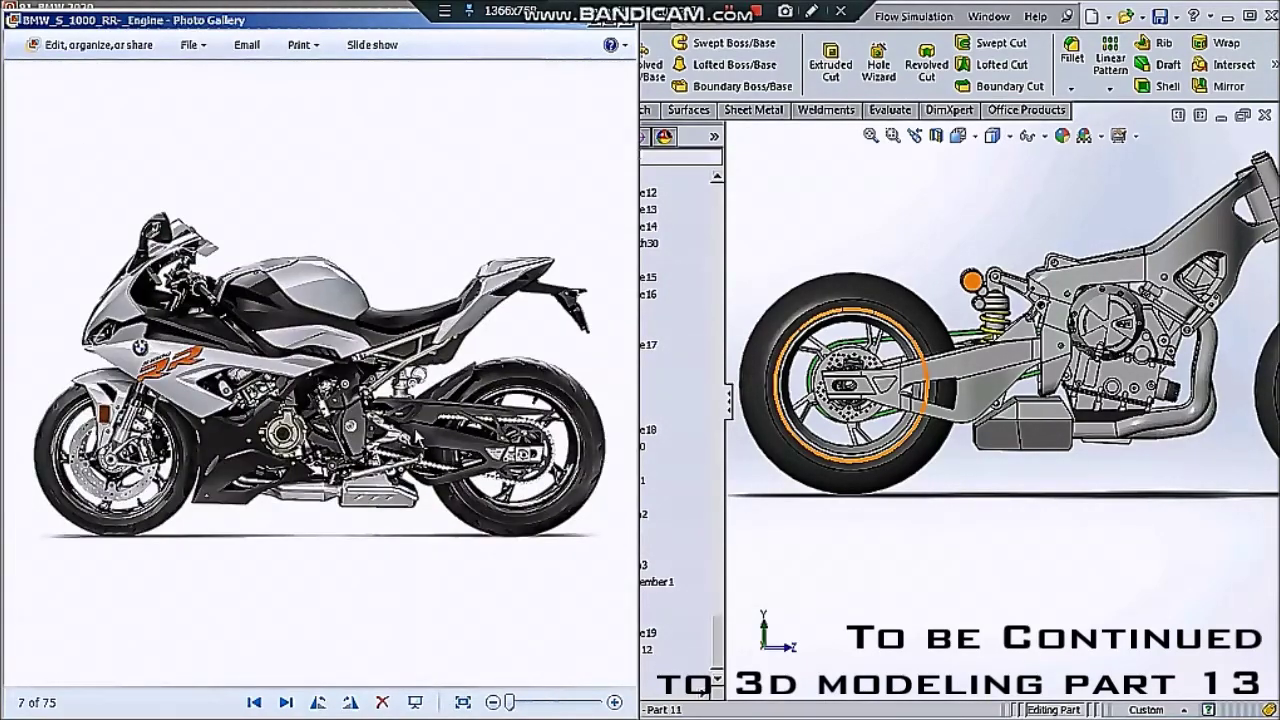
pyautogui.press('Right')
pyautogui.press('Right')
pyautogui.press('Right')
pyautogui.press('Right')
pyautogui.press('Left')
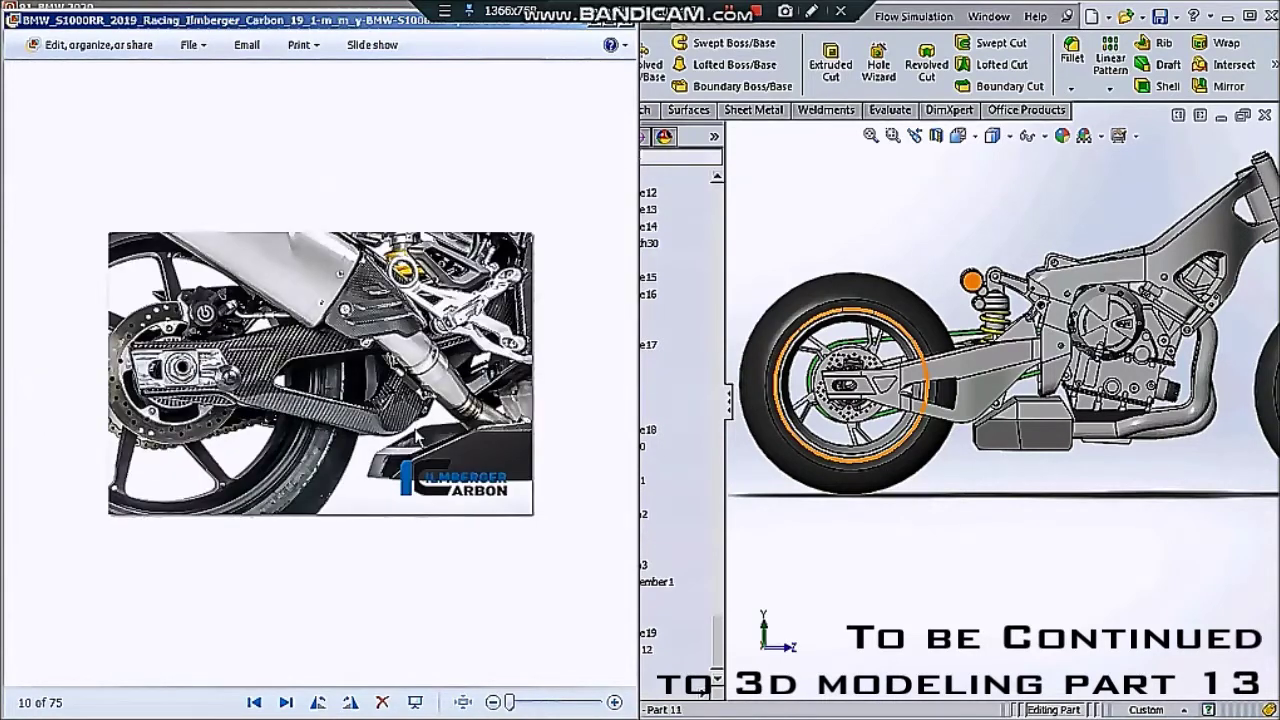
pyautogui.press('Right')
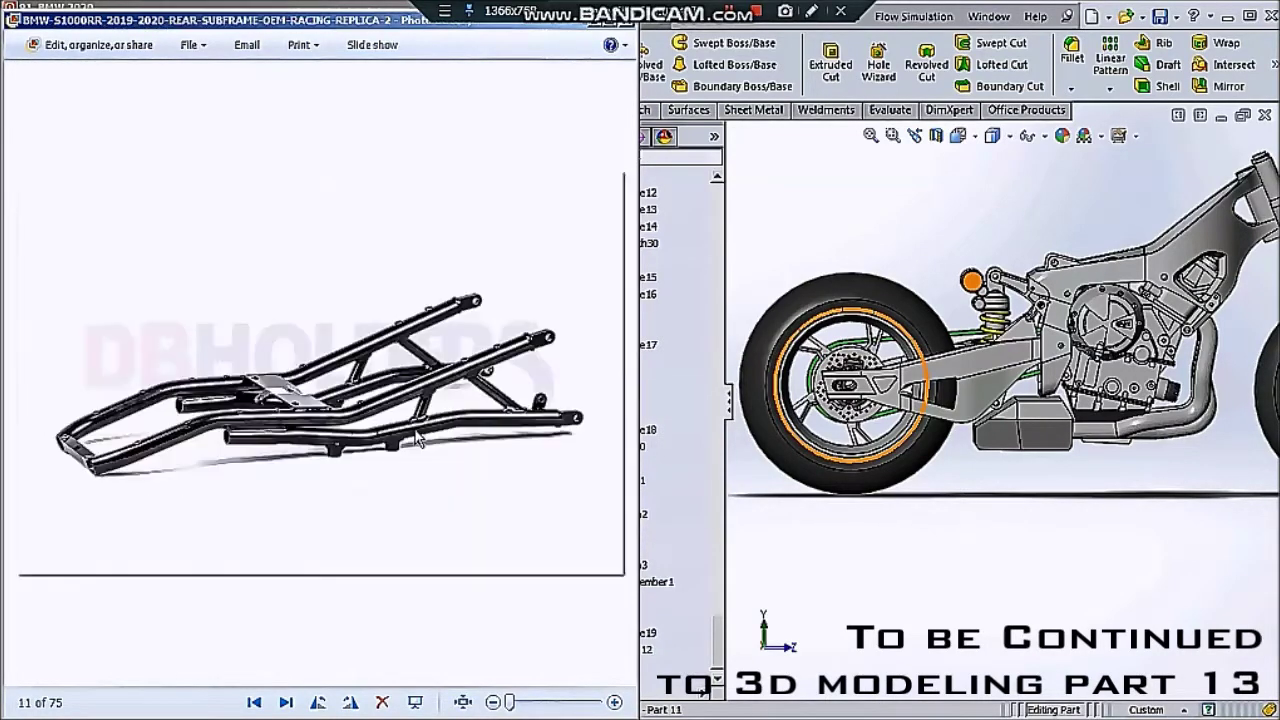
pyautogui.press('Right')
pyautogui.press('Right')
pyautogui.press('Left')
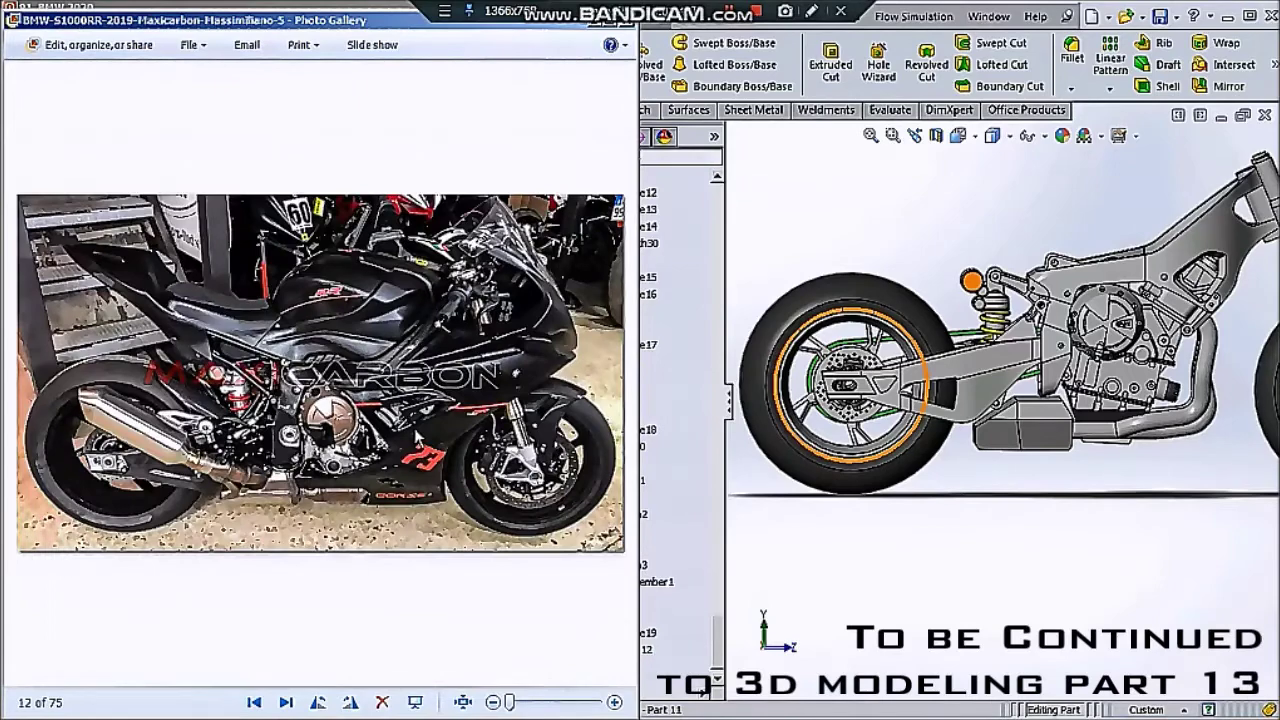
pyautogui.press('Right')
pyautogui.press('Right')
pyautogui.press('Right')
pyautogui.press('Right')
pyautogui.press('Right')
pyautogui.press('Right')
pyautogui.press('Right')
pyautogui.press('Right')
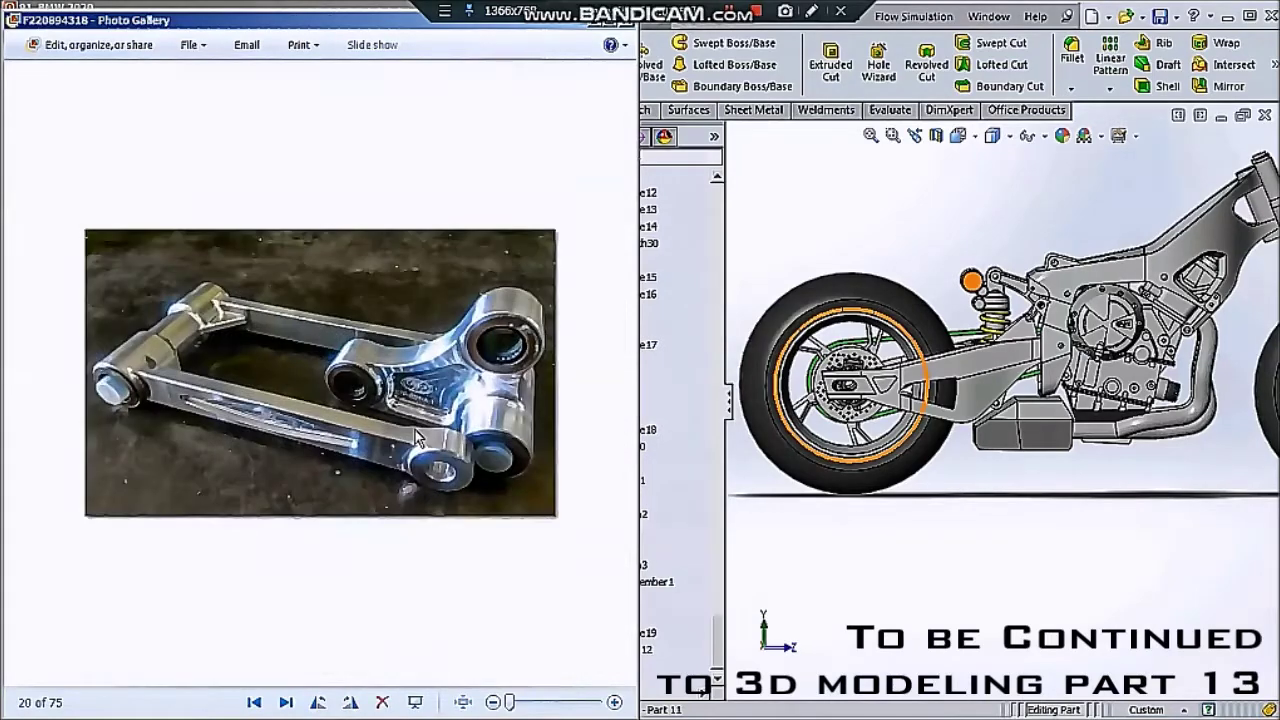
pyautogui.press('Right')
pyautogui.press('Right')
pyautogui.press('Right')
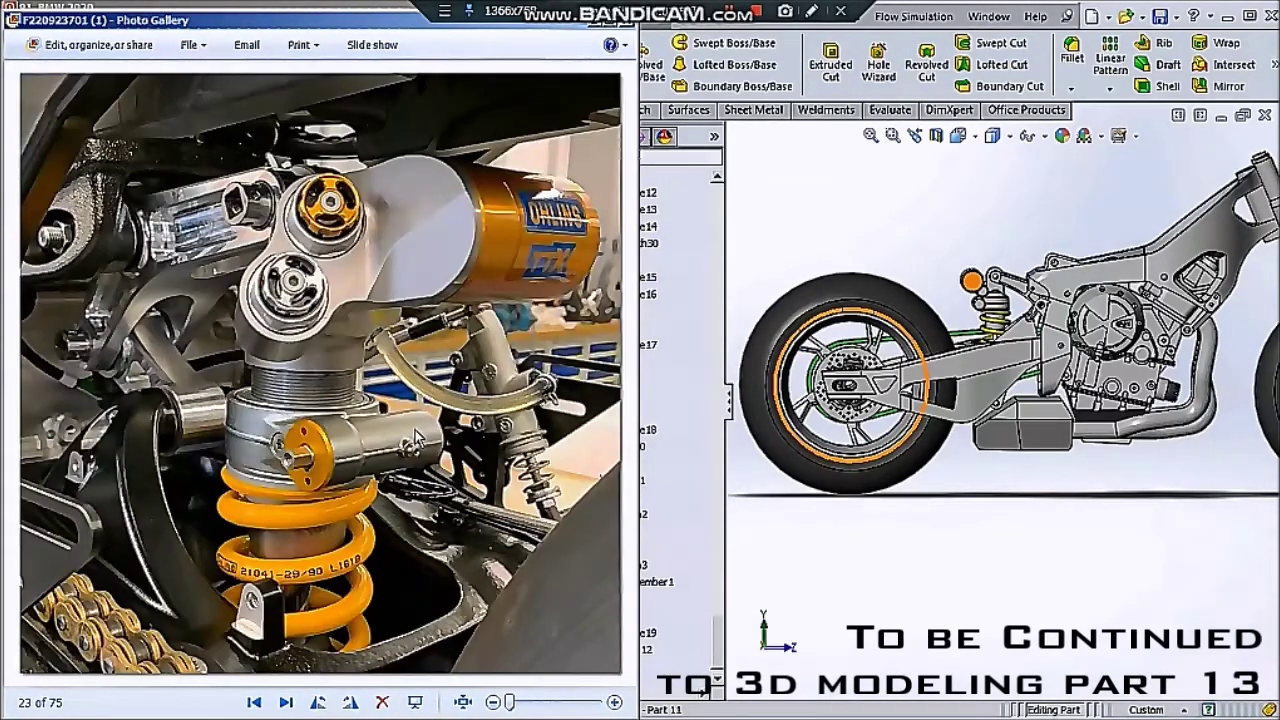
pyautogui.press('Right')
pyautogui.press('Right')
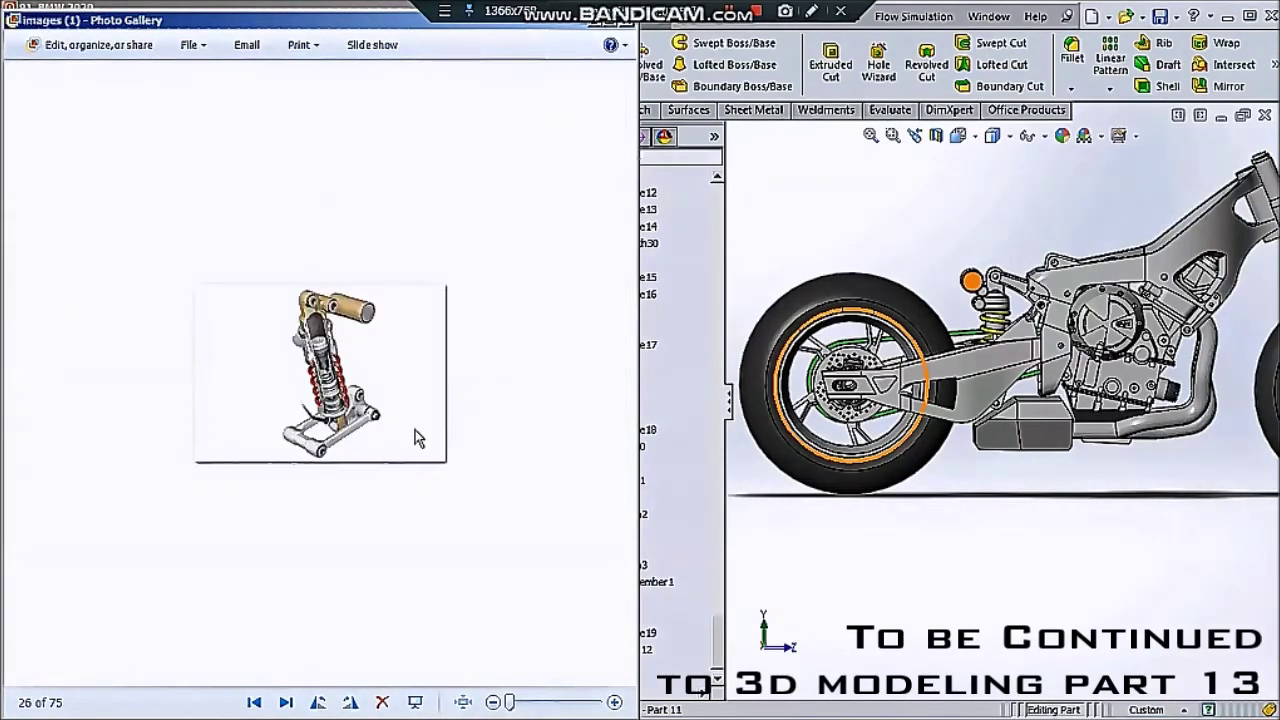
pyautogui.press('Left')
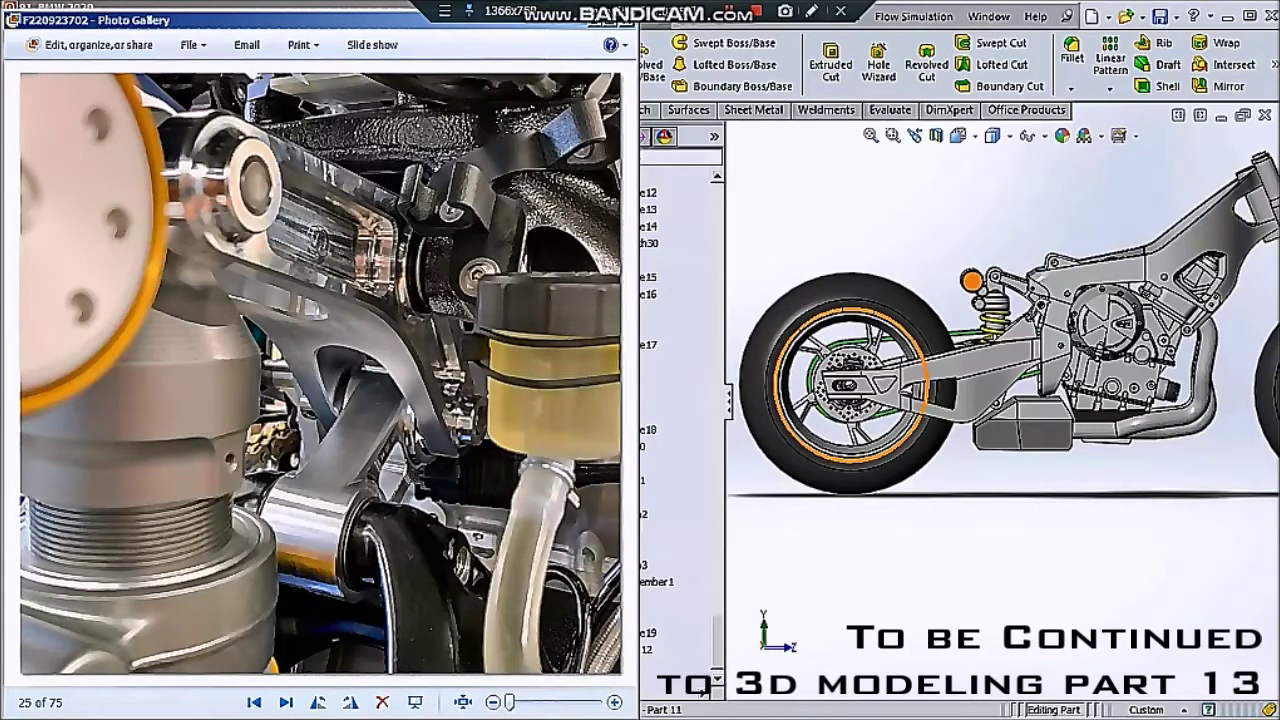
pyautogui.press('Right')
pyautogui.press('Right')
pyautogui.press('Right')
pyautogui.press('Right')
pyautogui.press('Right')
pyautogui.press('Right')
pyautogui.press('Right')
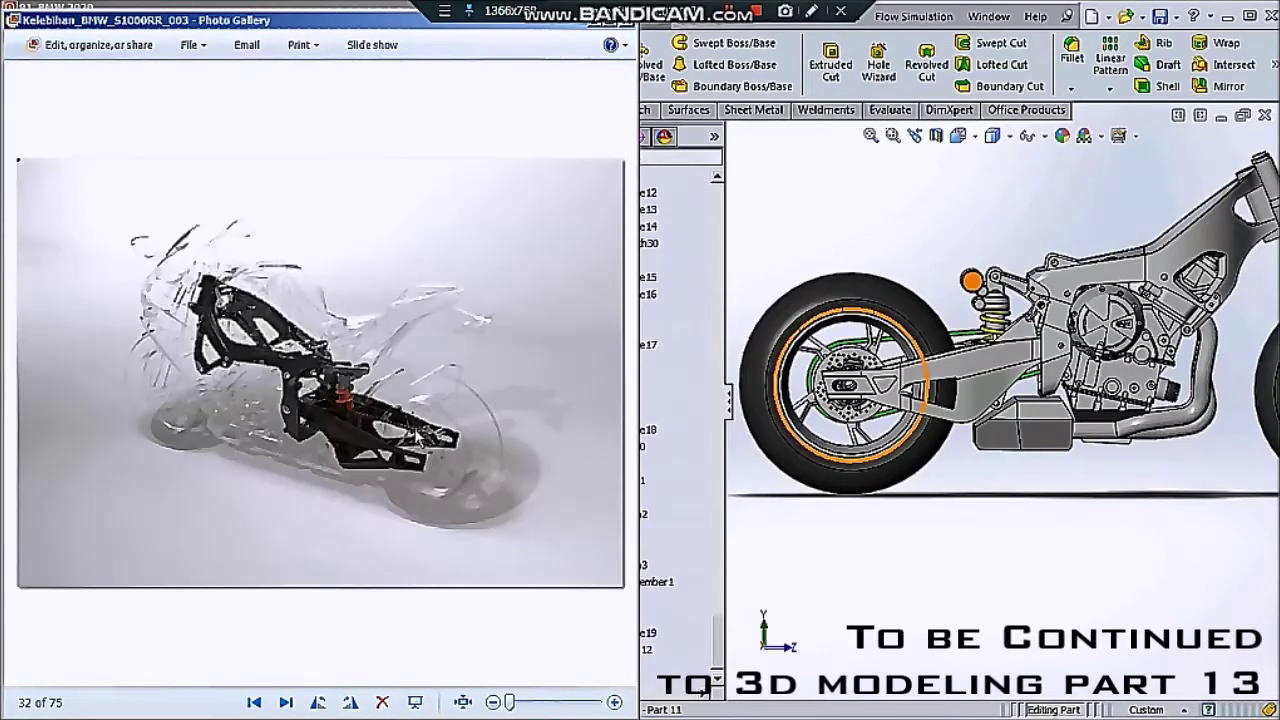
pyautogui.press('Left')
pyautogui.press('Right')
pyautogui.press('Right')
pyautogui.press('Right')
pyautogui.press('Right')
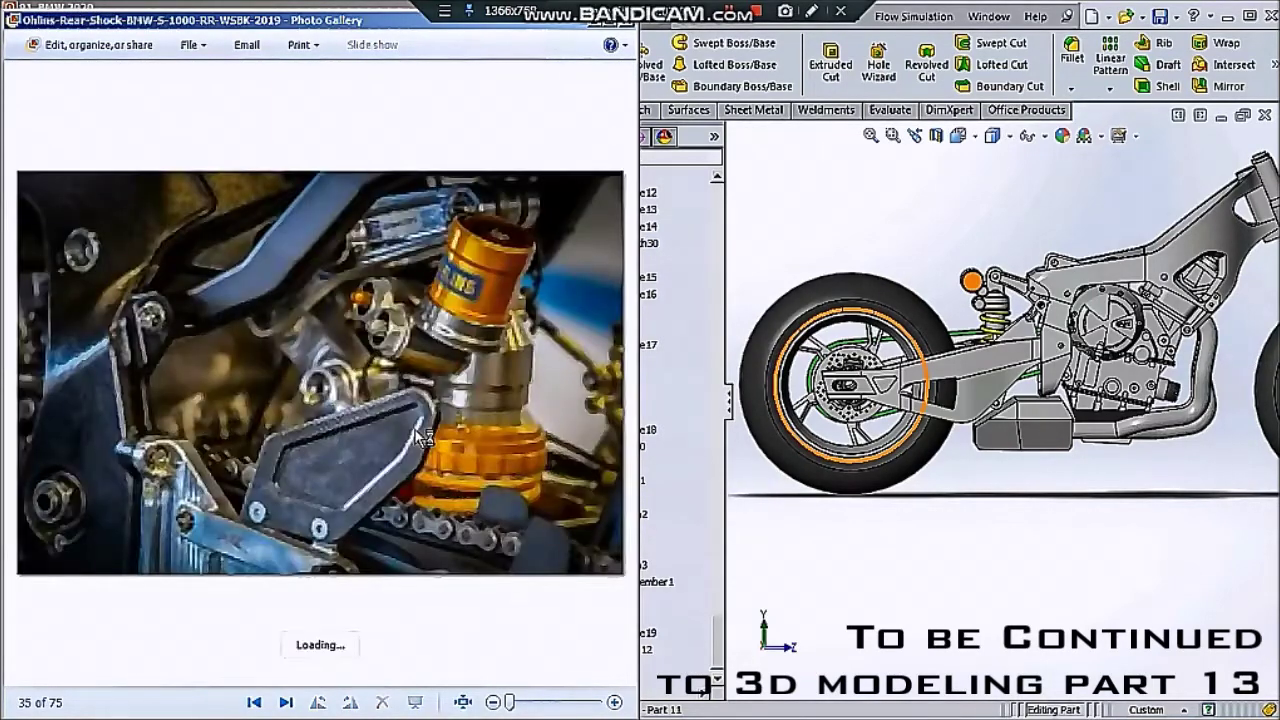
pyautogui.press('Right')
pyautogui.press('Right')
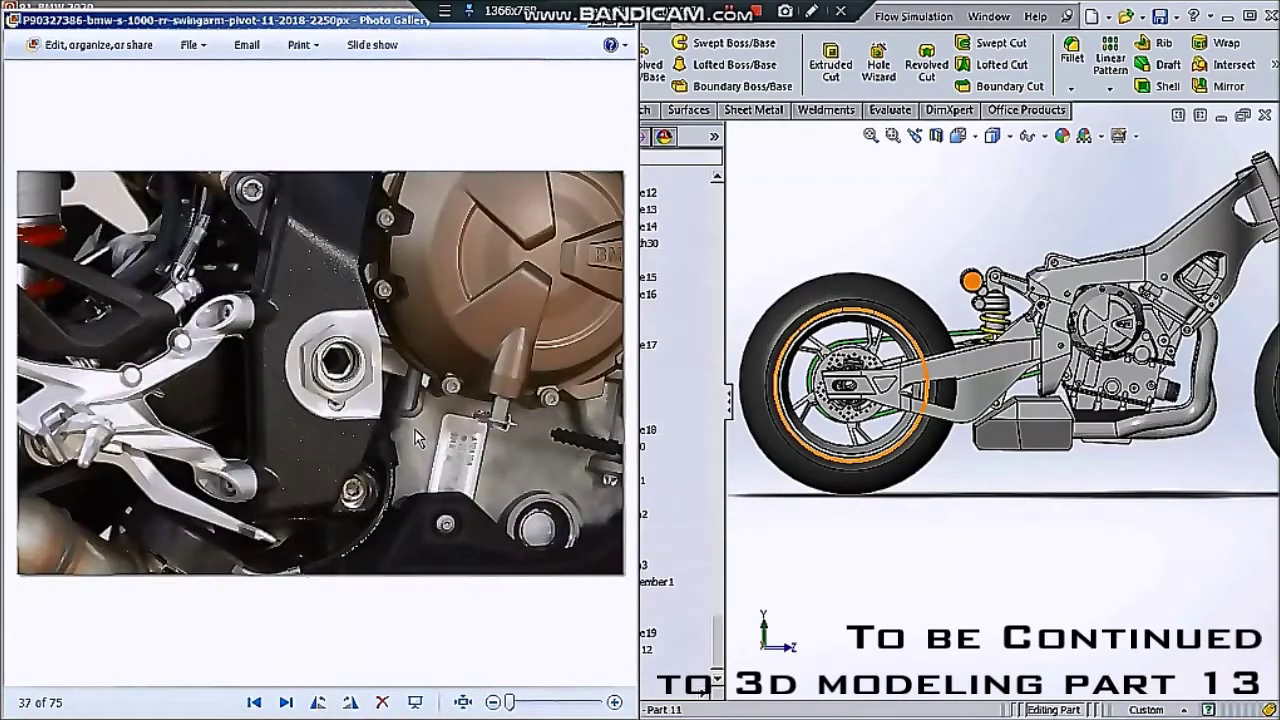
pyautogui.press('Left')
pyautogui.press('Right')
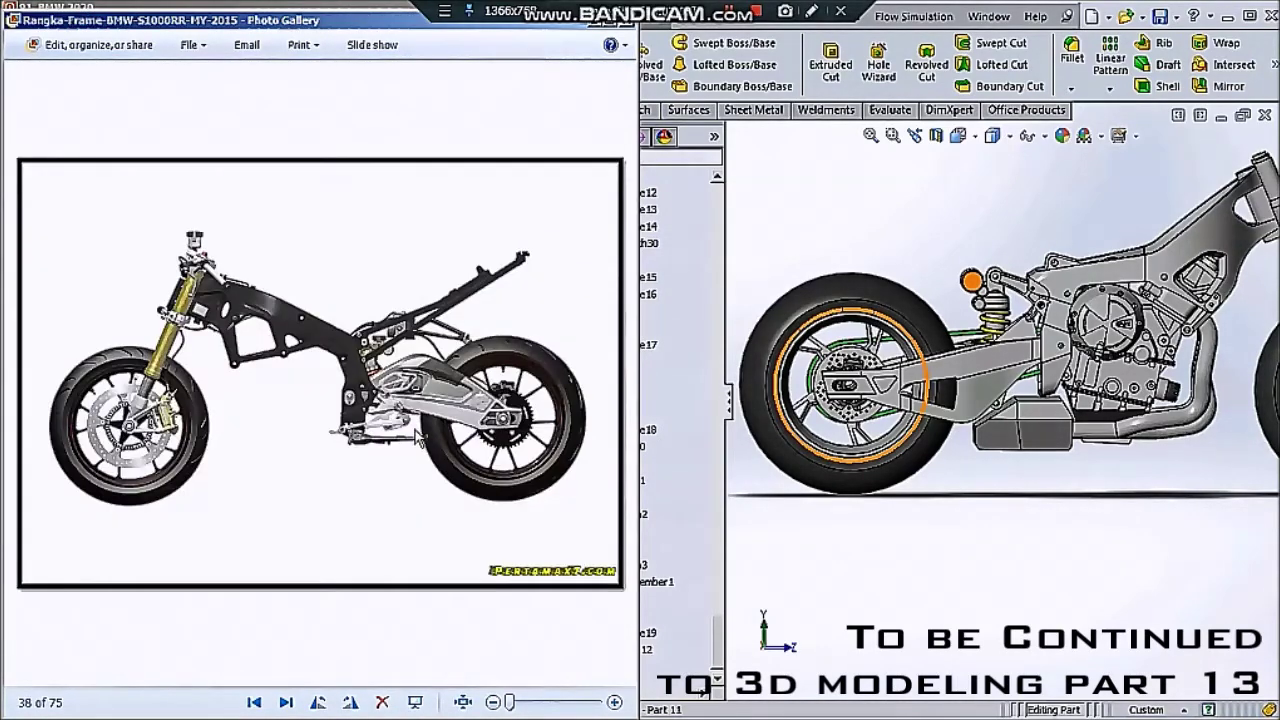
pyautogui.press('Right')
pyautogui.press('Right')
pyautogui.press('Right')
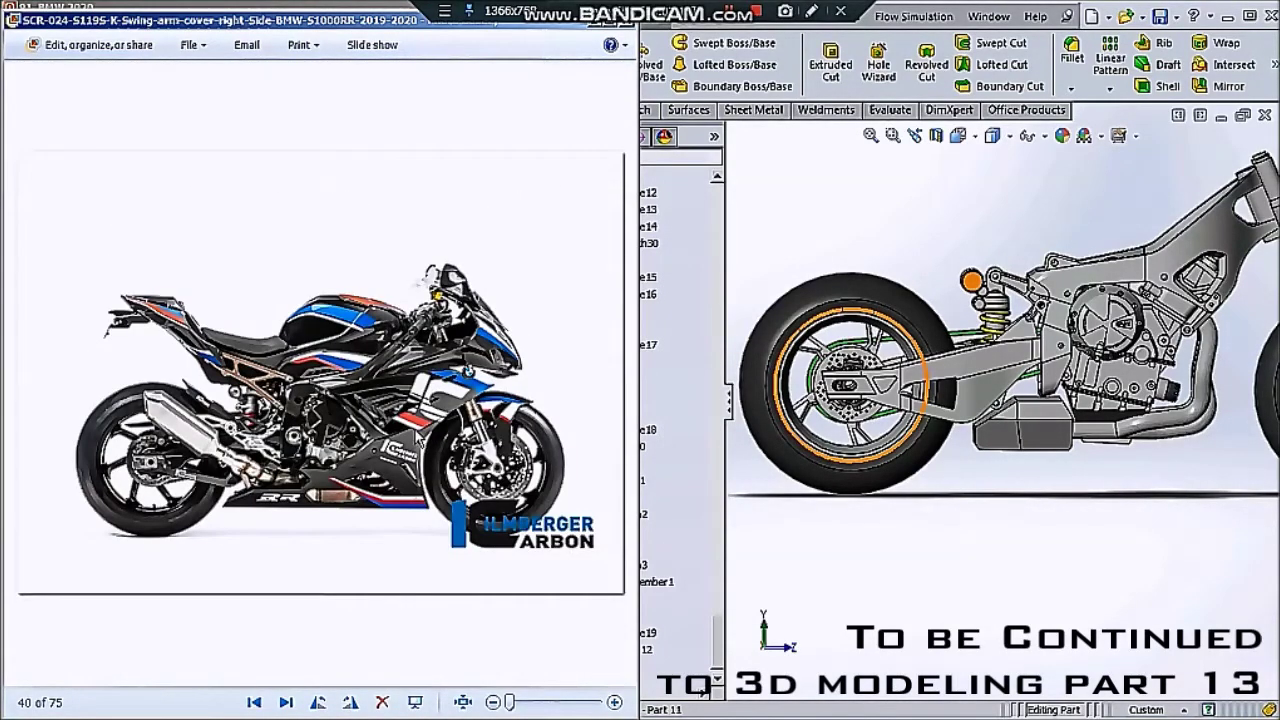
pyautogui.press('Right')
pyautogui.press('Right')
pyautogui.press('Right')
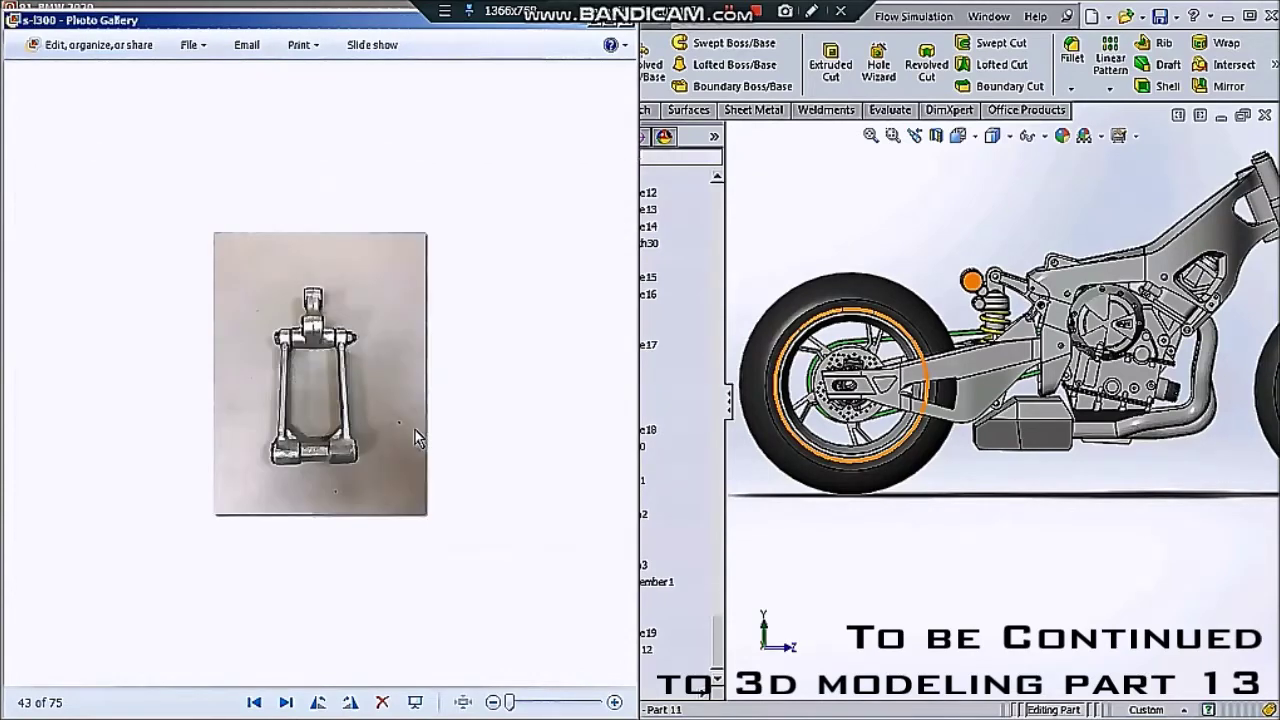
pyautogui.press('Right')
pyautogui.press('Right')
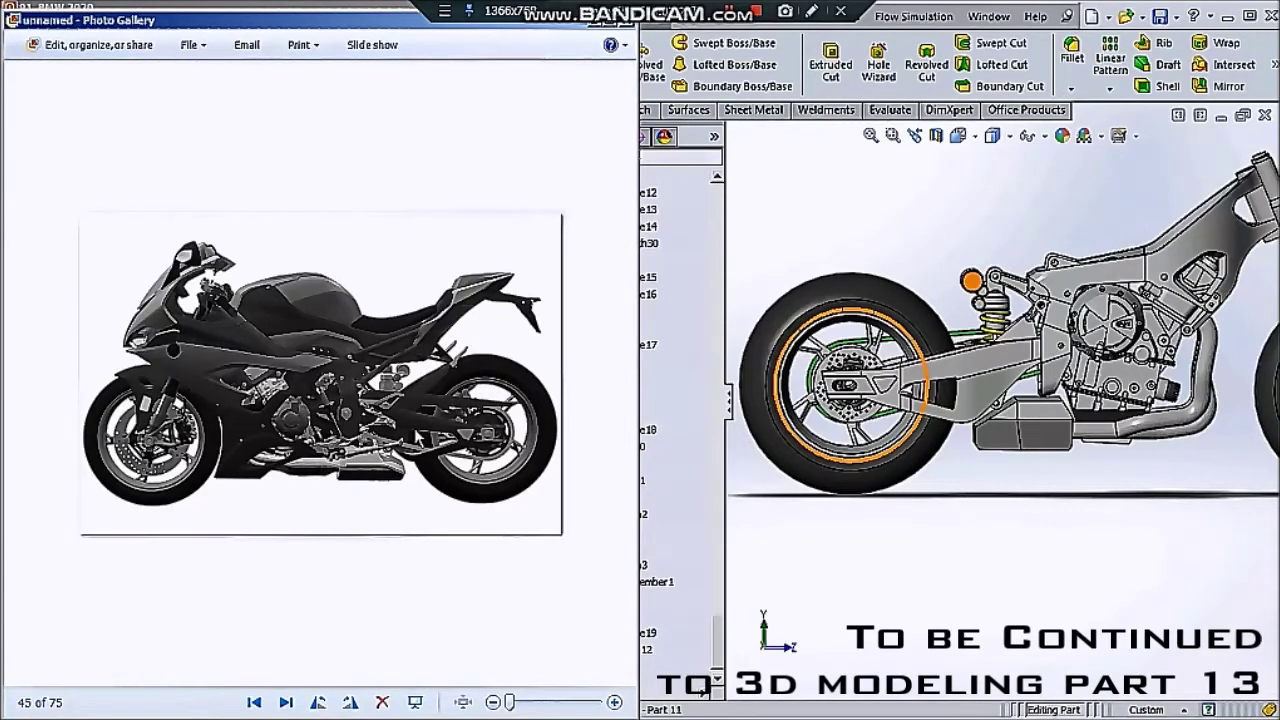
# - Switch the SolidWorks model to Wireframe display and check the Hide/Show Items menu
pyautogui.click(1010, 136)
pyautogui.click(996, 253)
pyautogui.click(1028, 136)
pyautogui.click(1034, 282)
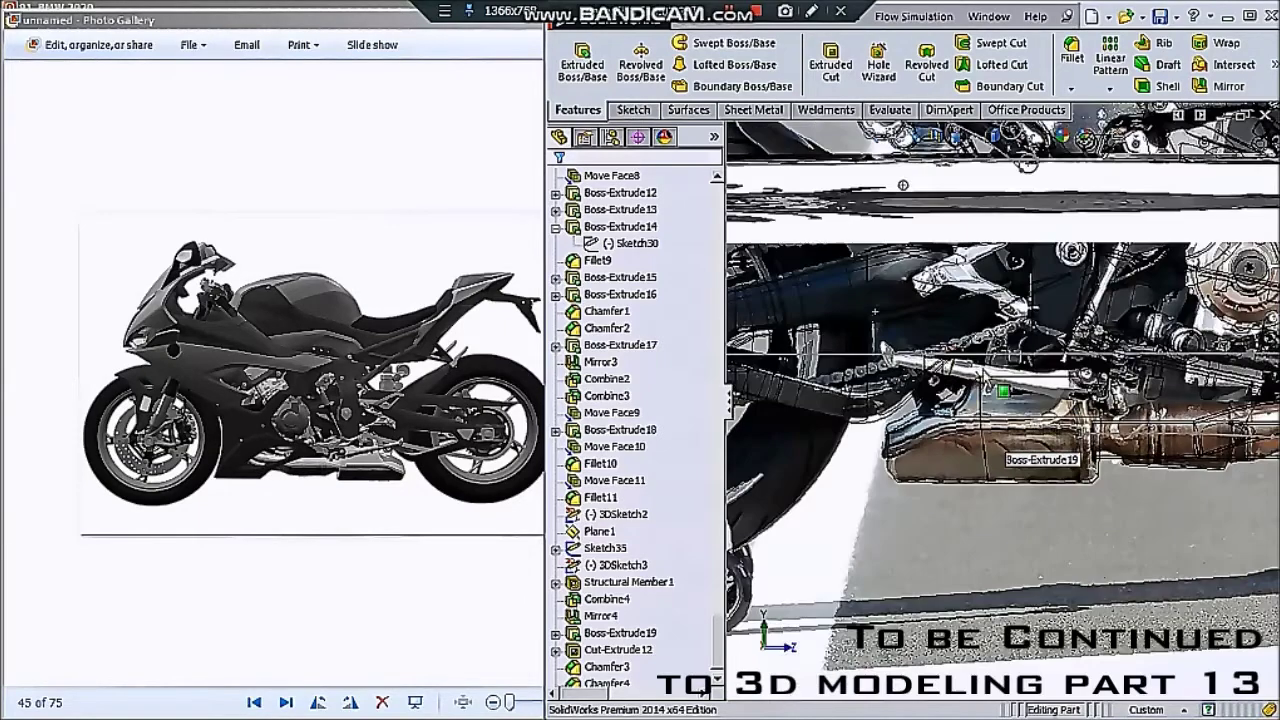
# - Start a new sketch on the Right plane, viewed normal to it
pyautogui.moveTo(727, 558); pyautogui.dragTo(725, 196)
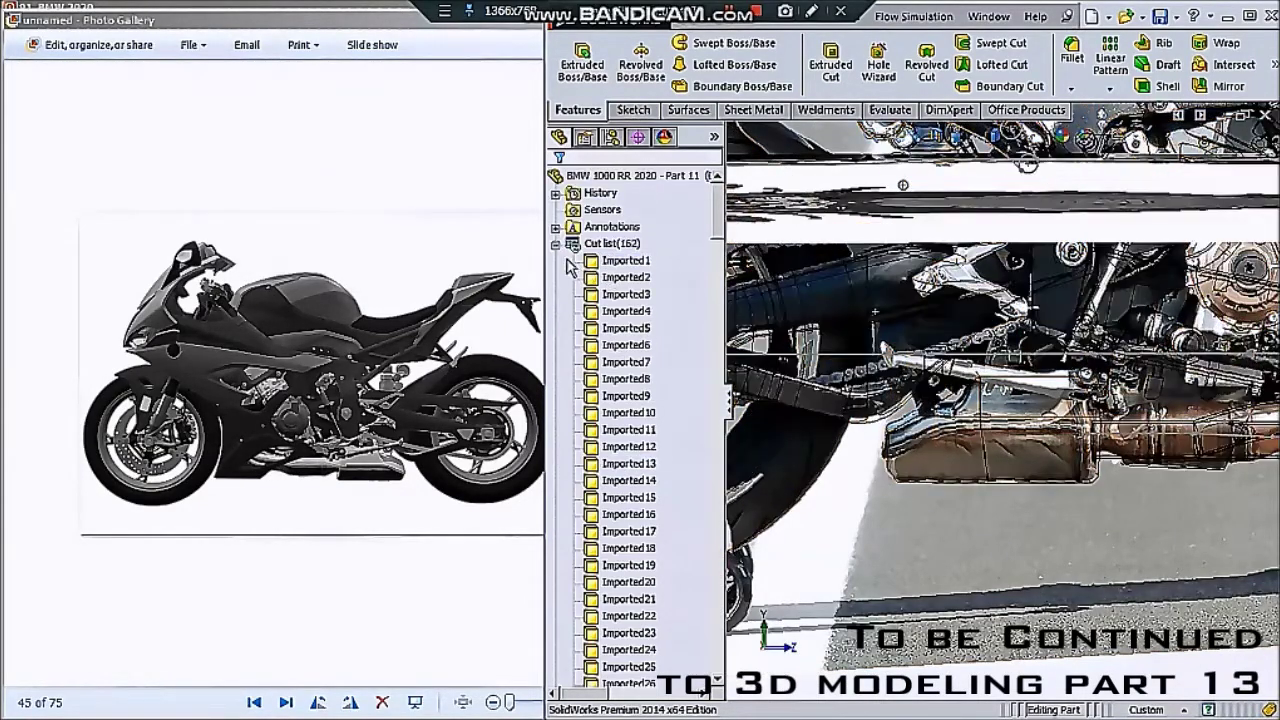
pyautogui.click(557, 245)
pyautogui.click(600, 350)
pyautogui.click(677, 325)
pyautogui.scroll(-3, 1160, 500)
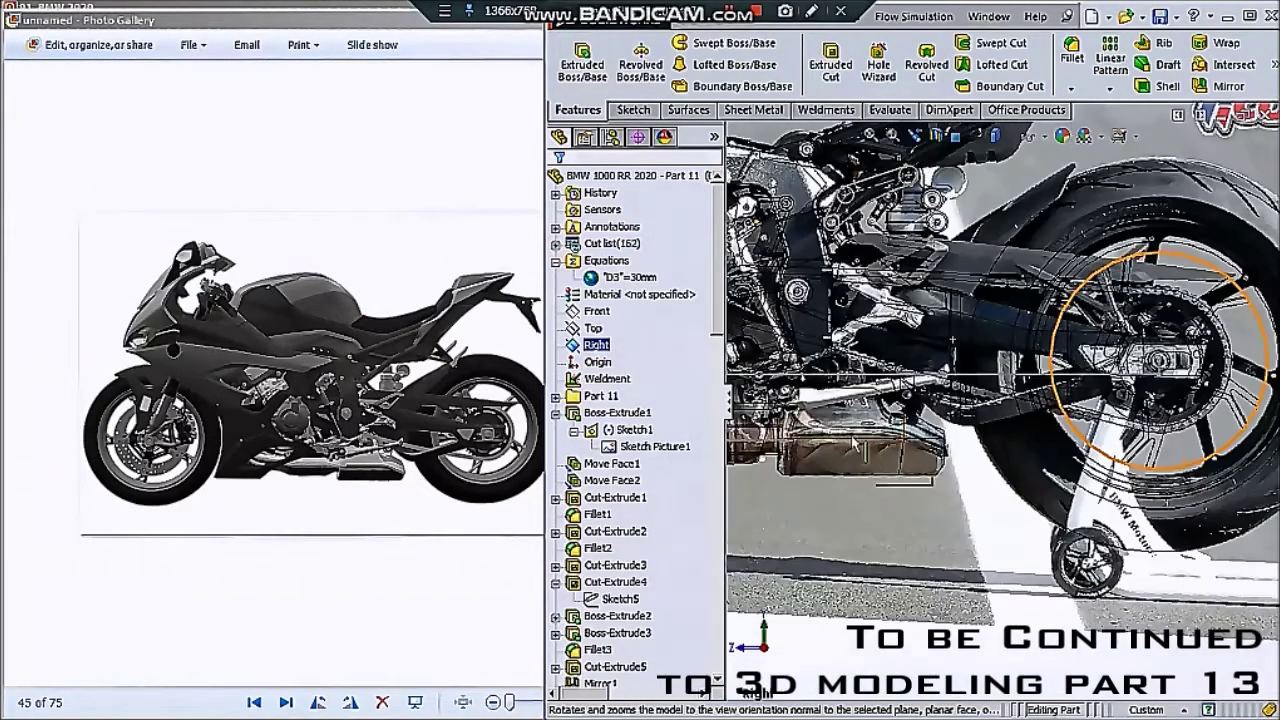
pyautogui.scroll(-4, 895, 430)
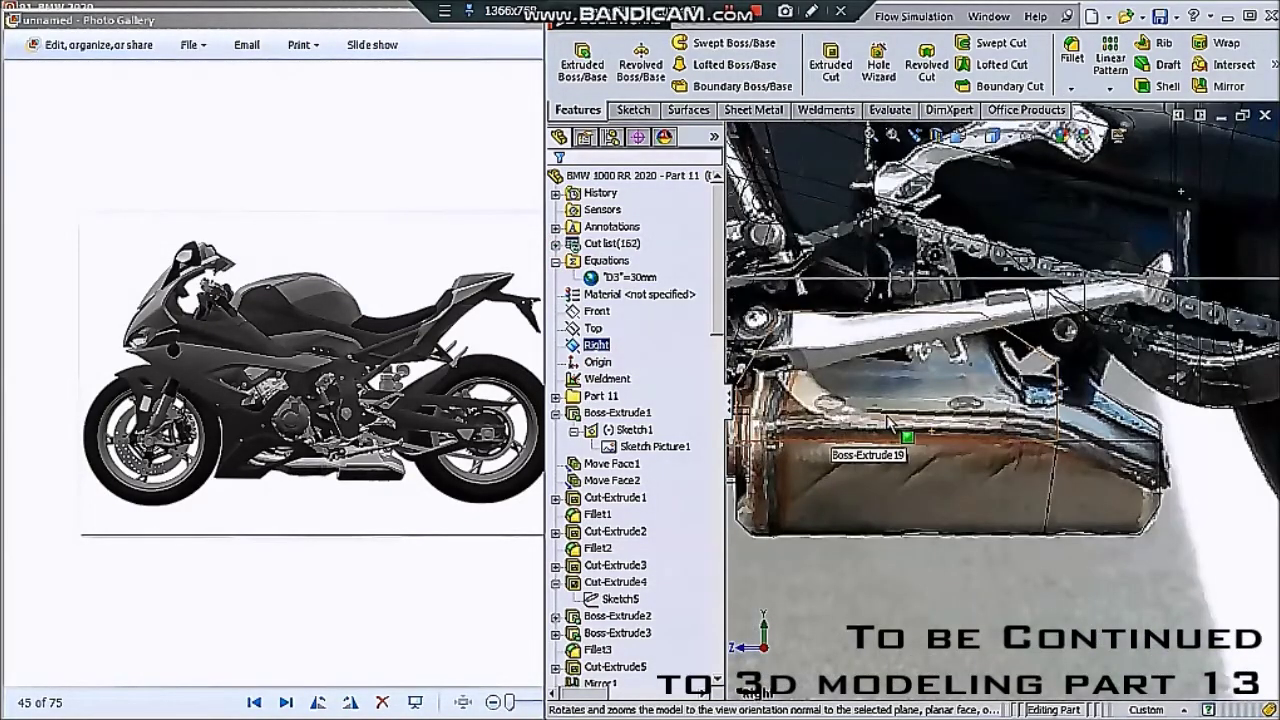
pyautogui.scroll(-3, 890, 425)
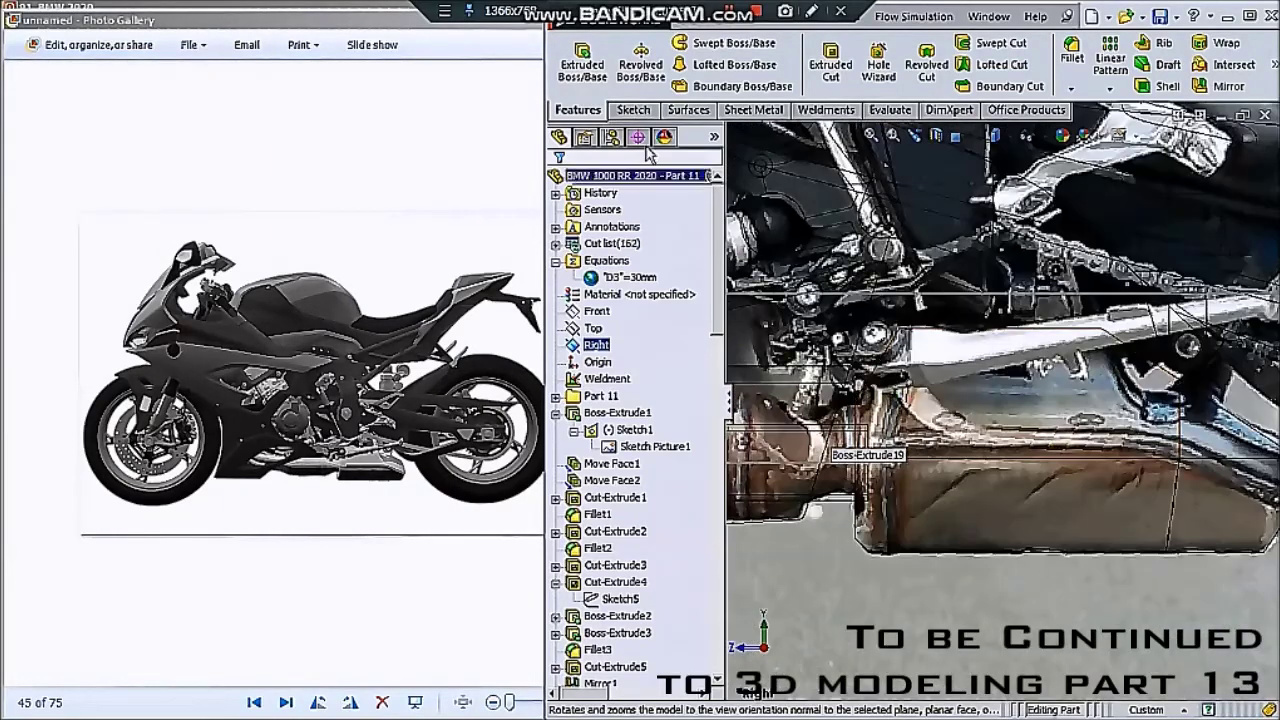
pyautogui.click(633, 110)
# - Draw a horizontal line under the muffler joined to a sloped line ending at the fixed vertex
pyautogui.click(668, 42)
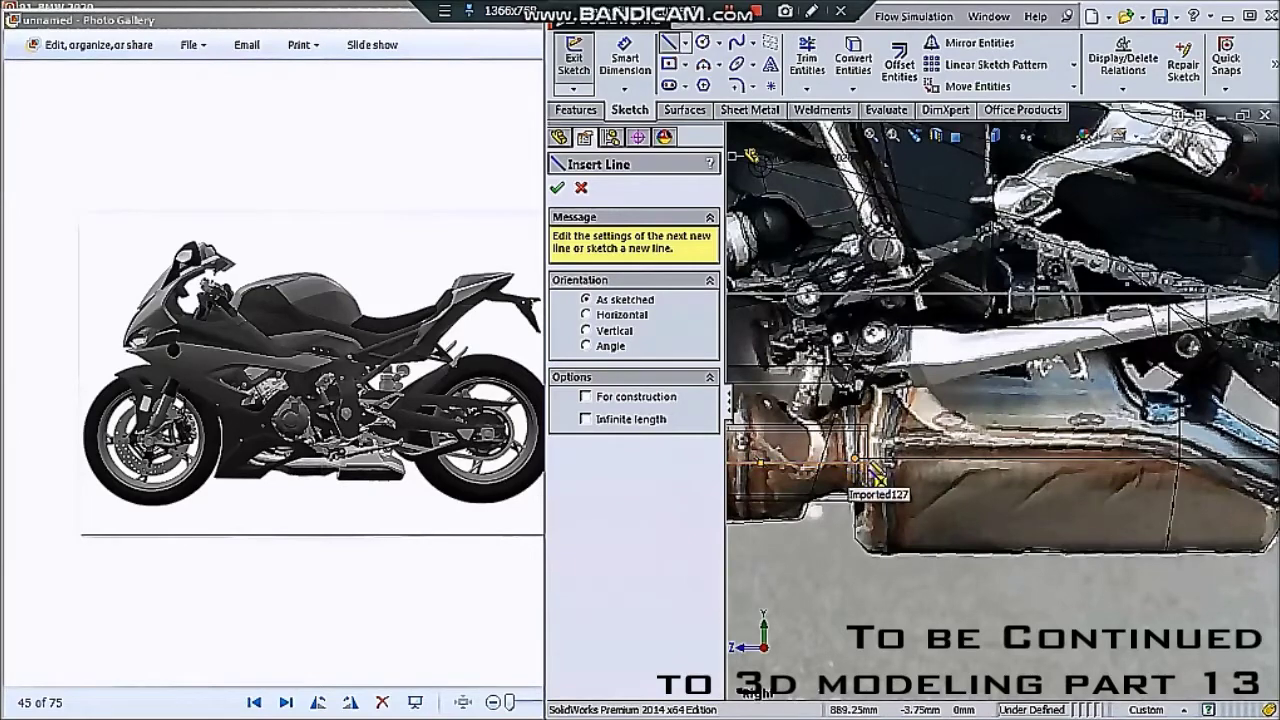
pyautogui.scroll(-3, 878, 472)
pyautogui.scroll(-2, 879, 460)
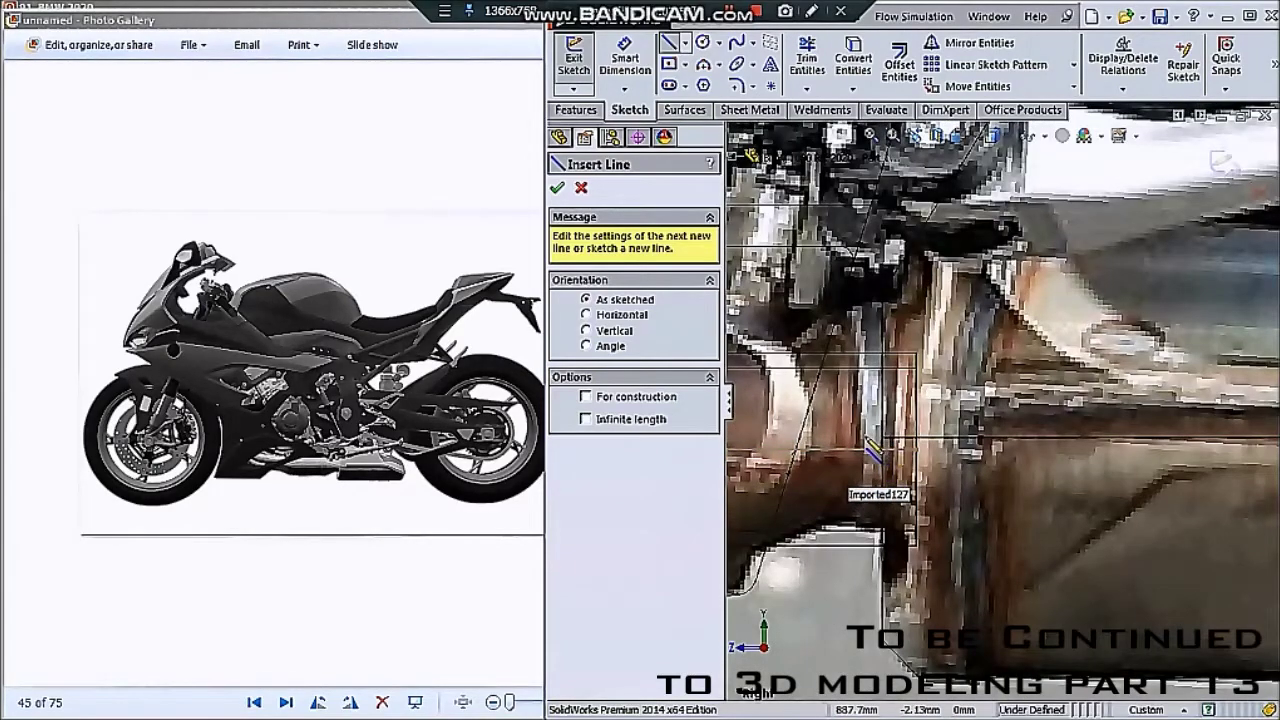
pyautogui.scroll(1, 872, 450)
pyautogui.click(955, 447)
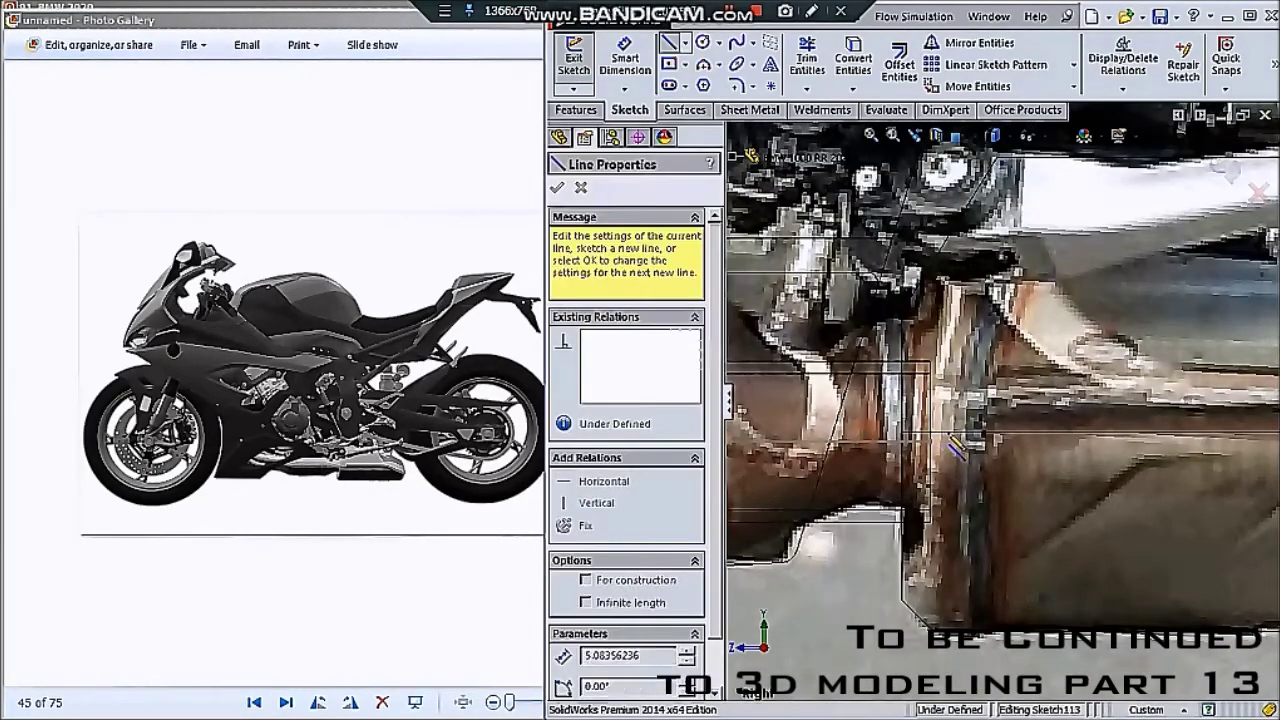
pyautogui.scroll(2, 930, 445)
pyautogui.scroll(2, 900, 440)
pyautogui.scroll(2, 860, 432)
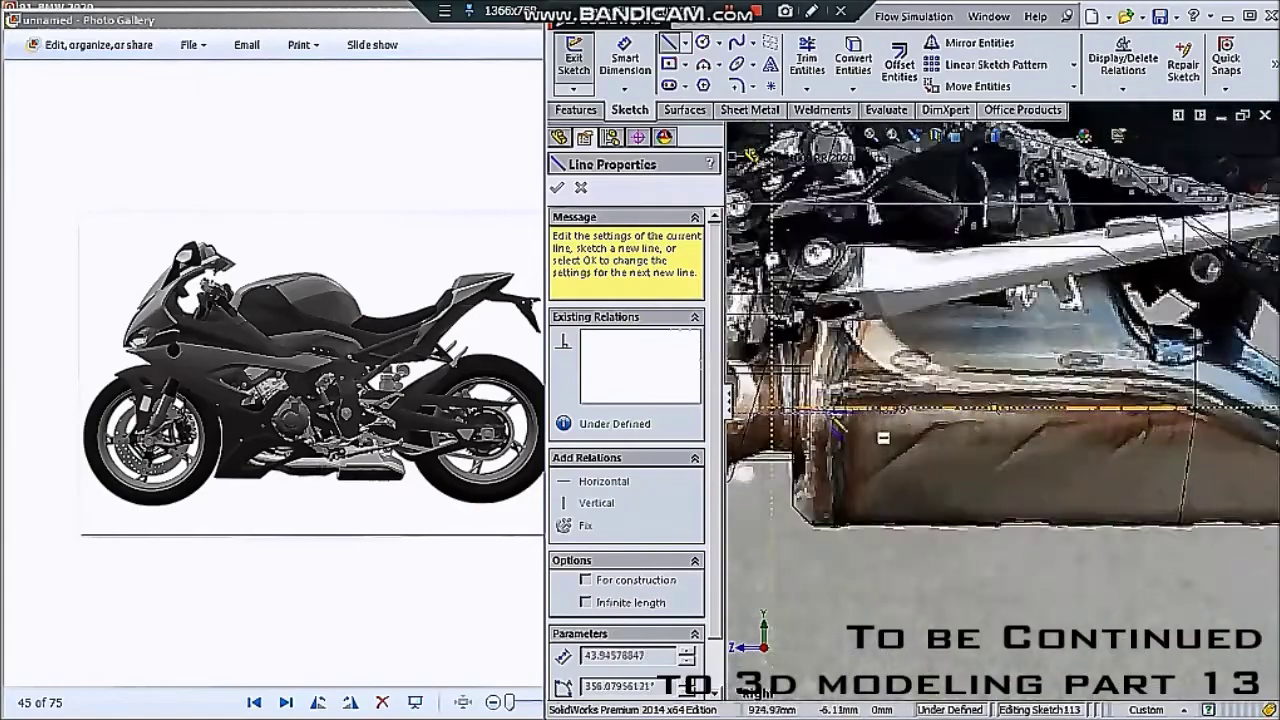
pyautogui.scroll(-2, 836, 422)
pyautogui.scroll(-2, 837, 415)
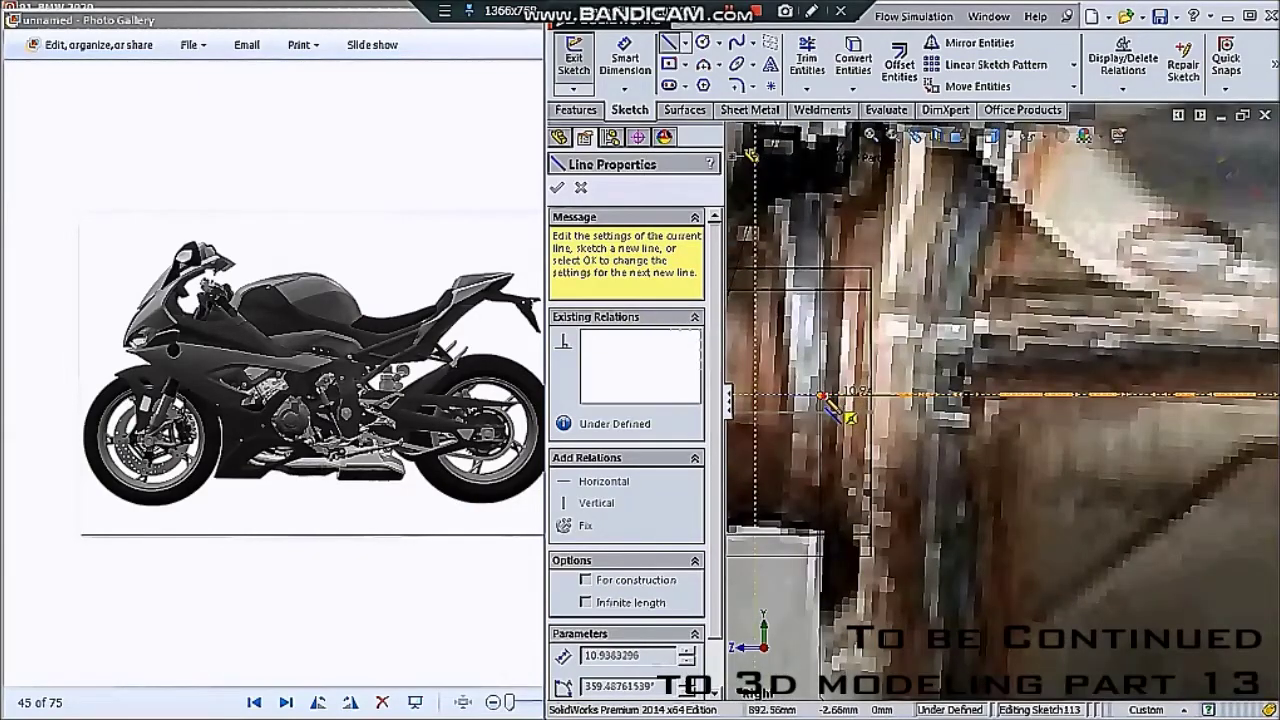
pyautogui.scroll(2, 835, 410)
pyautogui.scroll(2, 900, 408)
pyautogui.scroll(1, 1000, 405)
pyautogui.scroll(1, 1100, 402)
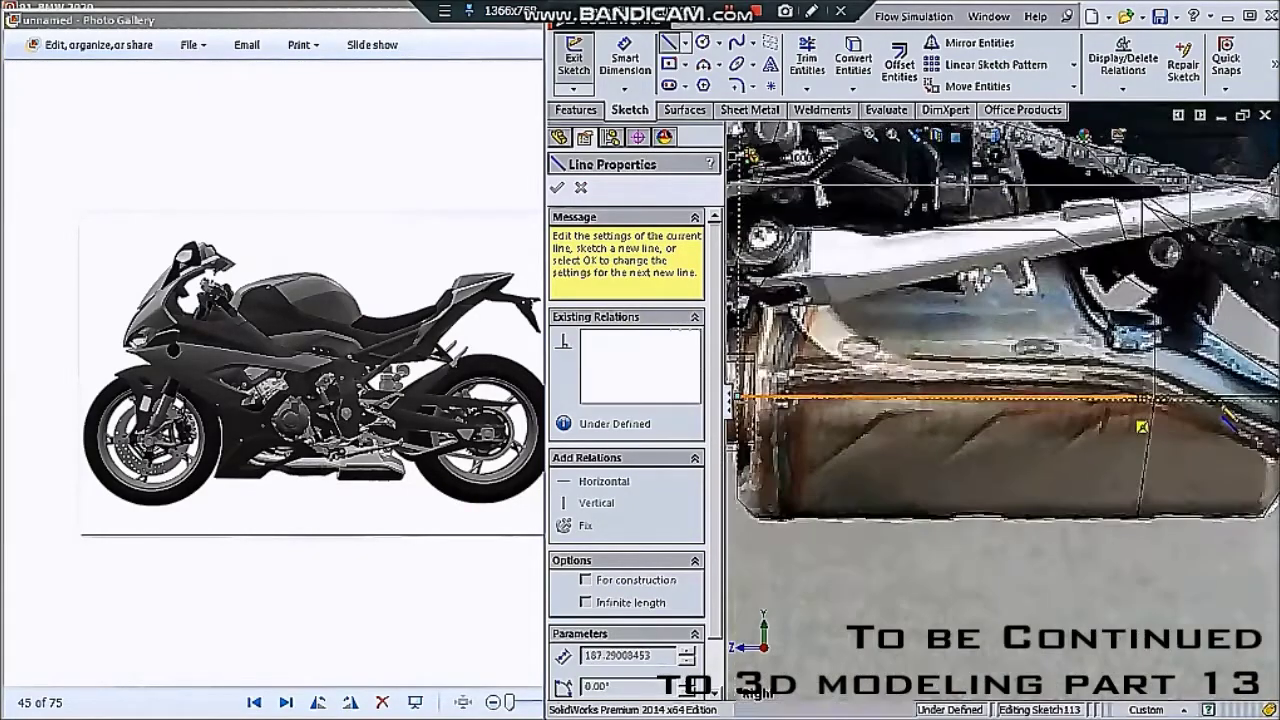
pyautogui.scroll(-1, 1143, 400)
pyautogui.click(1150, 400)
pyautogui.scroll(1, 1190, 400)
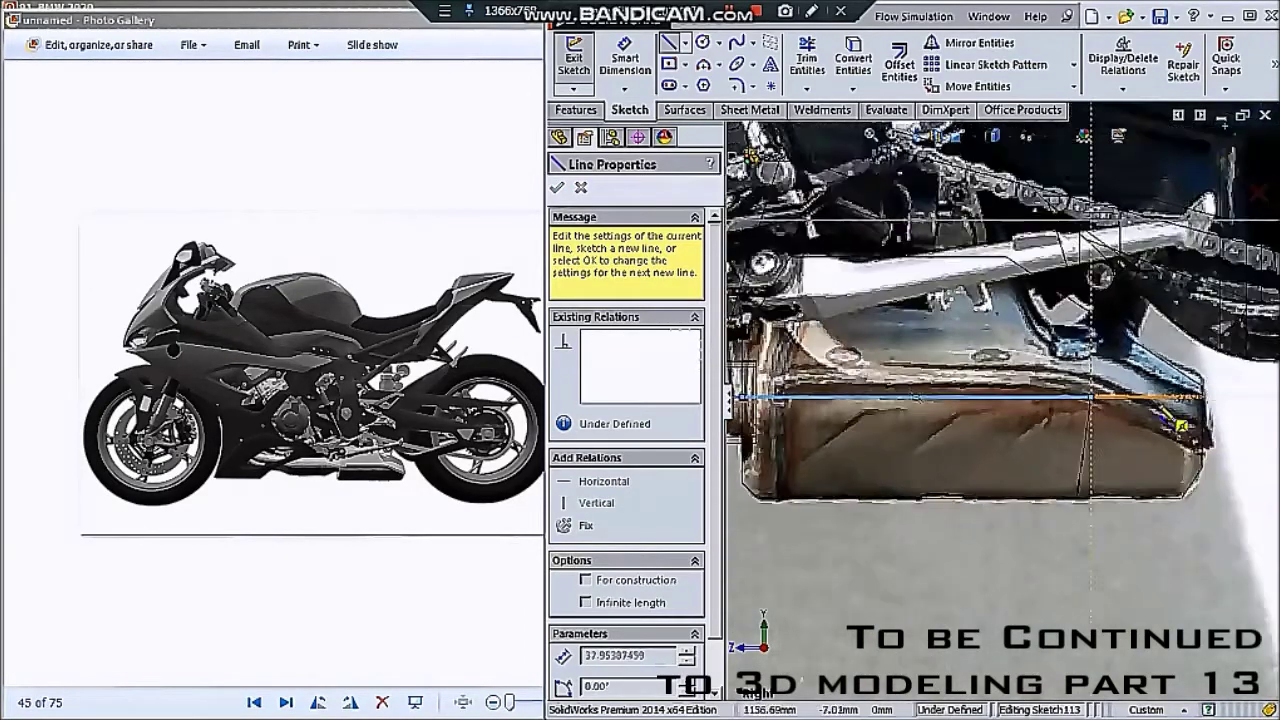
pyautogui.scroll(1, 1181, 426)
pyautogui.click(1197, 452)
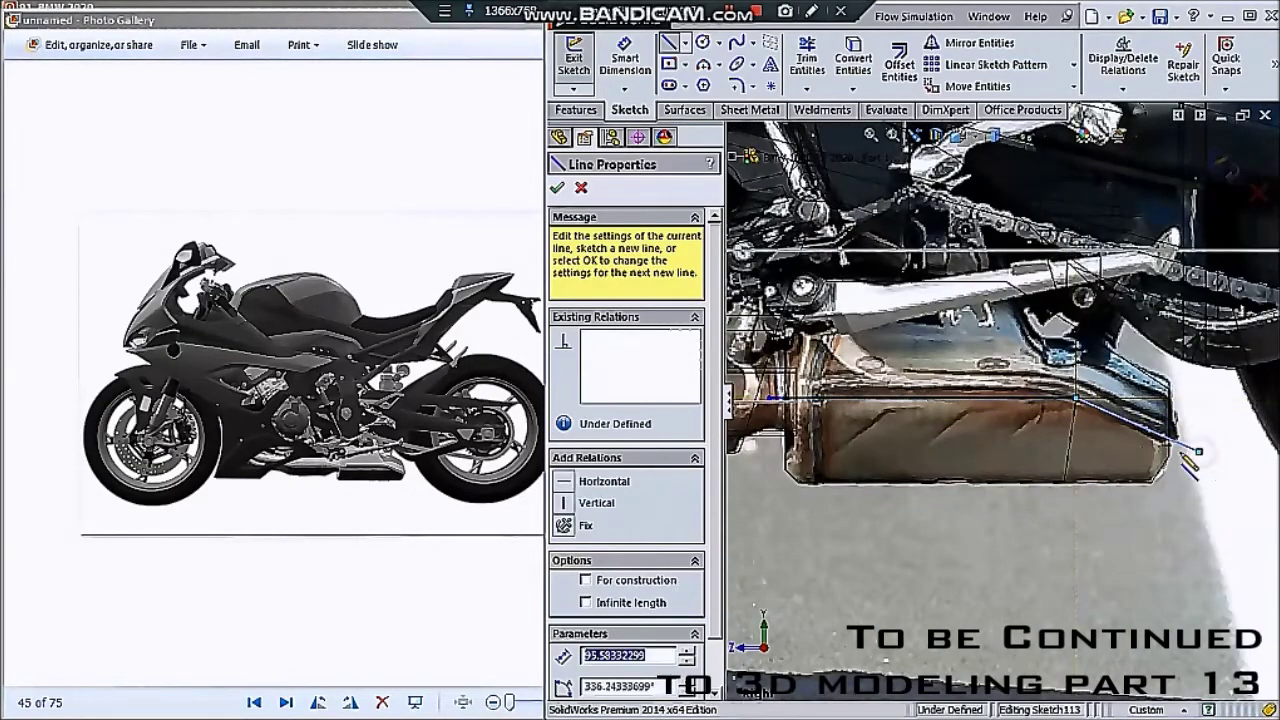
pyautogui.scroll(-2, 1009, 396)
pyautogui.press('Escape')
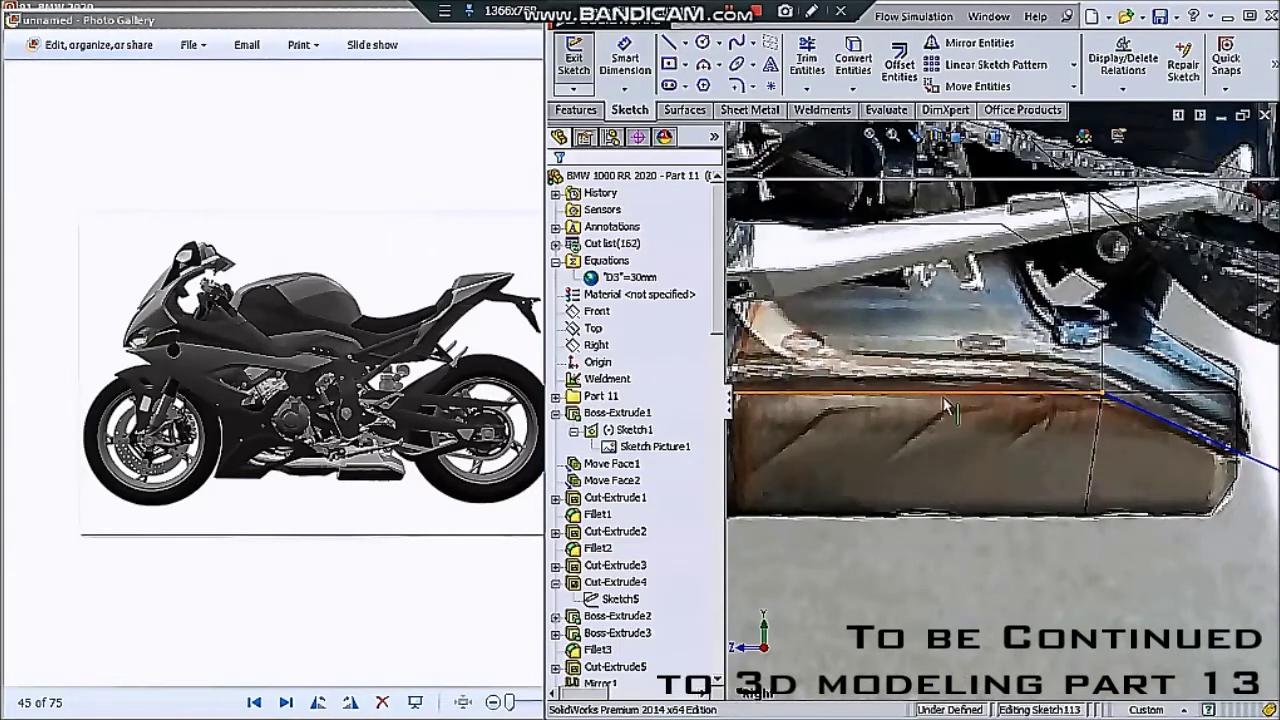
# - Drag the horizontal line onto the muffler's lower edge and reposition the sloped line's start point
pyautogui.click(950, 405)
pyautogui.scroll(1, 950, 405)
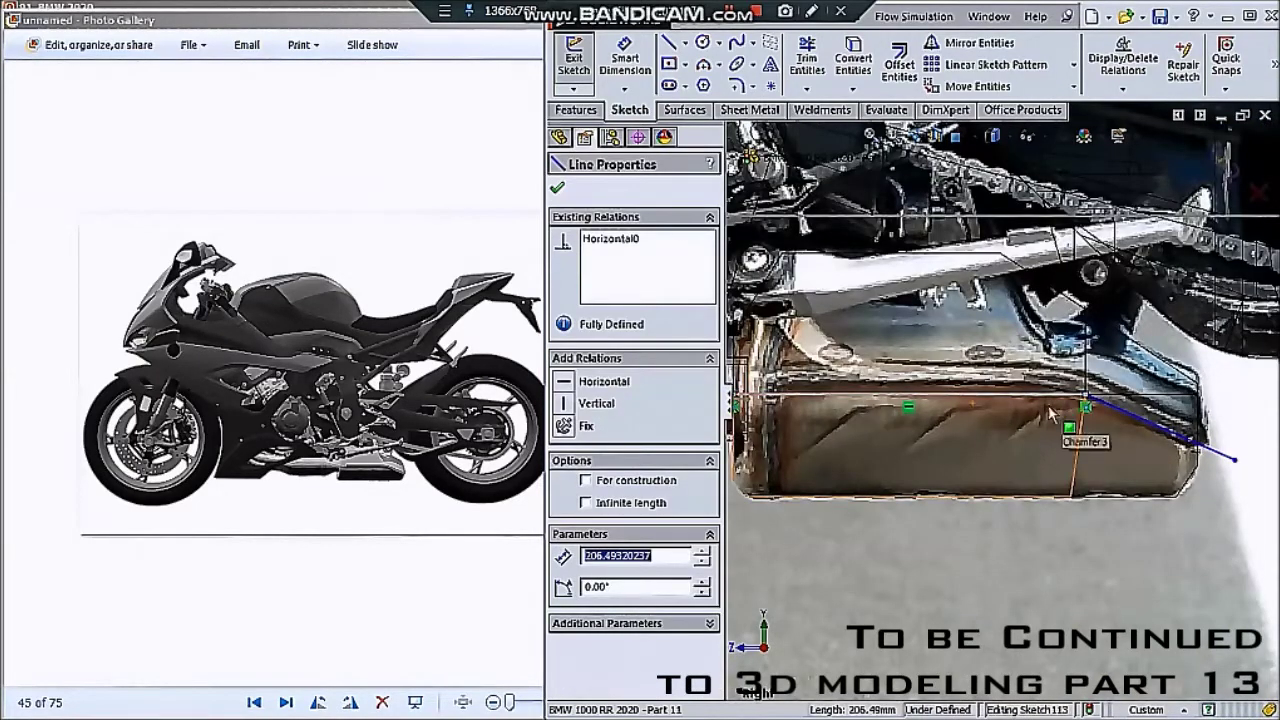
pyautogui.scroll(2, 1070, 410)
pyautogui.press('Escape')
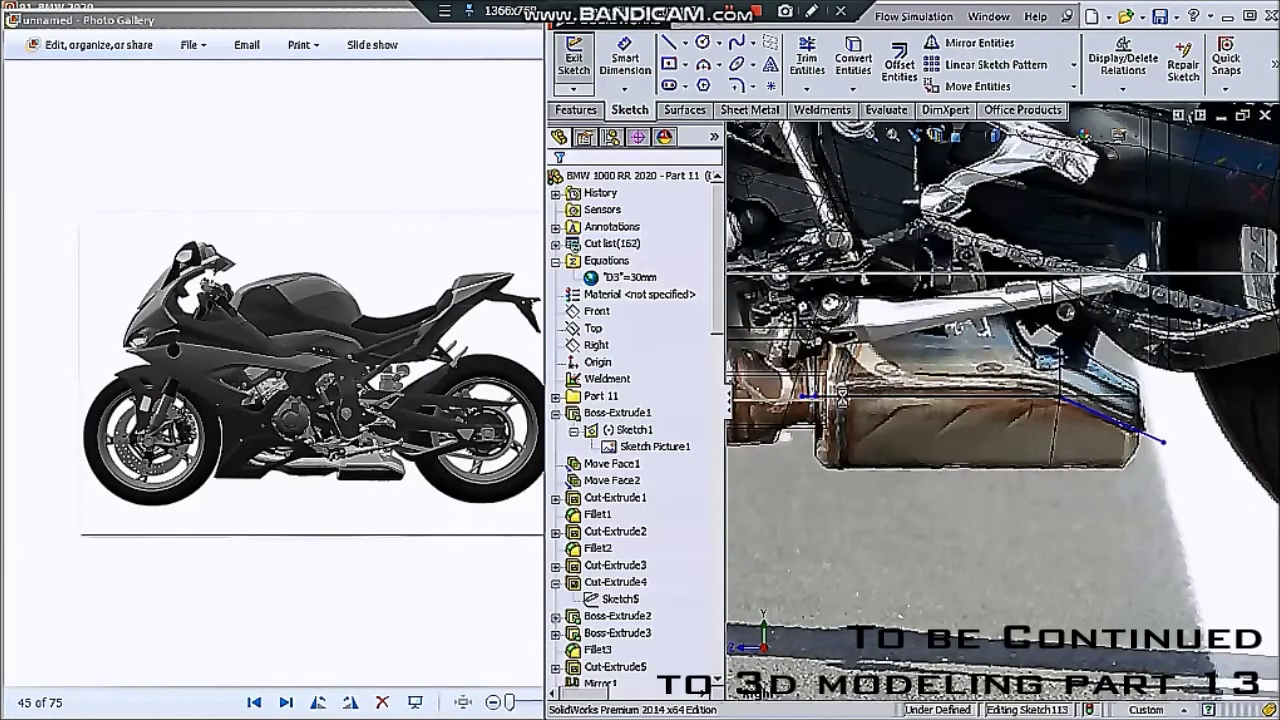
pyautogui.scroll(-1, 876, 403)
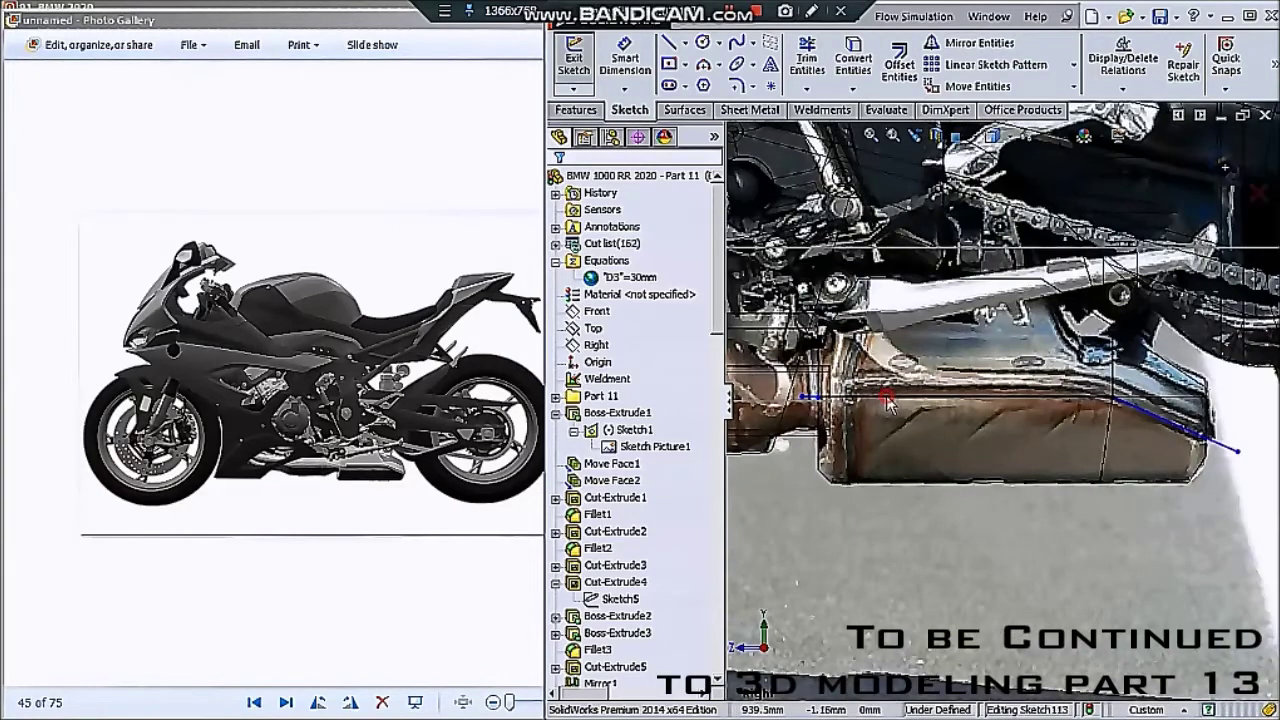
pyautogui.click(1041, 398)
pyautogui.scroll(-1, 1110, 405)
pyautogui.press('Escape')
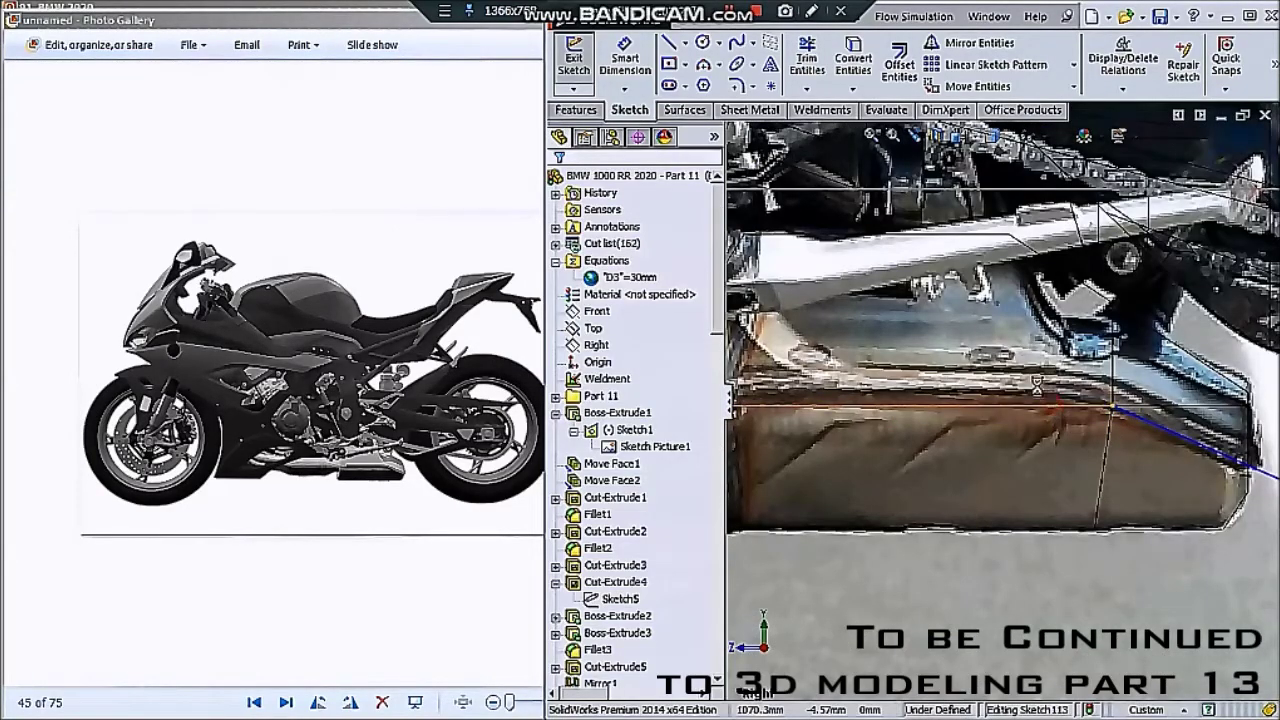
pyautogui.moveTo(1041, 398)
pyautogui.mouseDown()
pyautogui.moveTo(1000, 330)
pyautogui.moveTo(952, 395)
pyautogui.mouseUp()
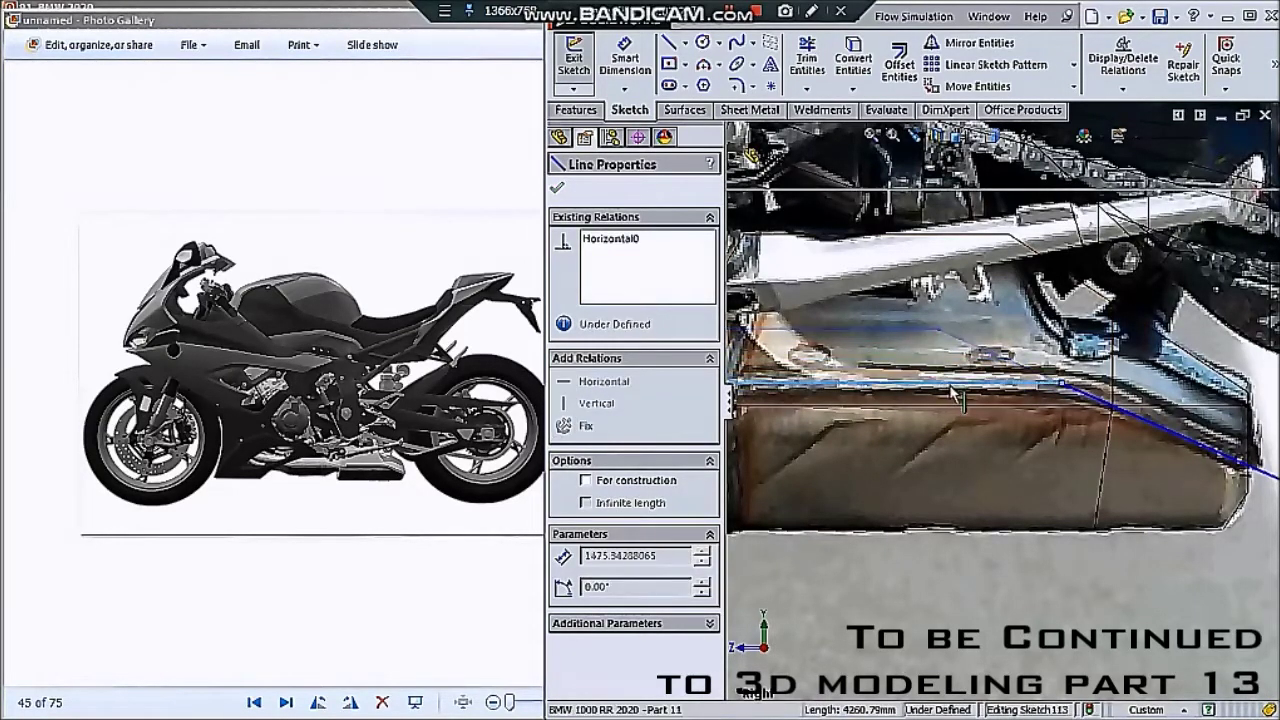
pyautogui.scroll(3, 1048, 408)
pyautogui.press('Escape')
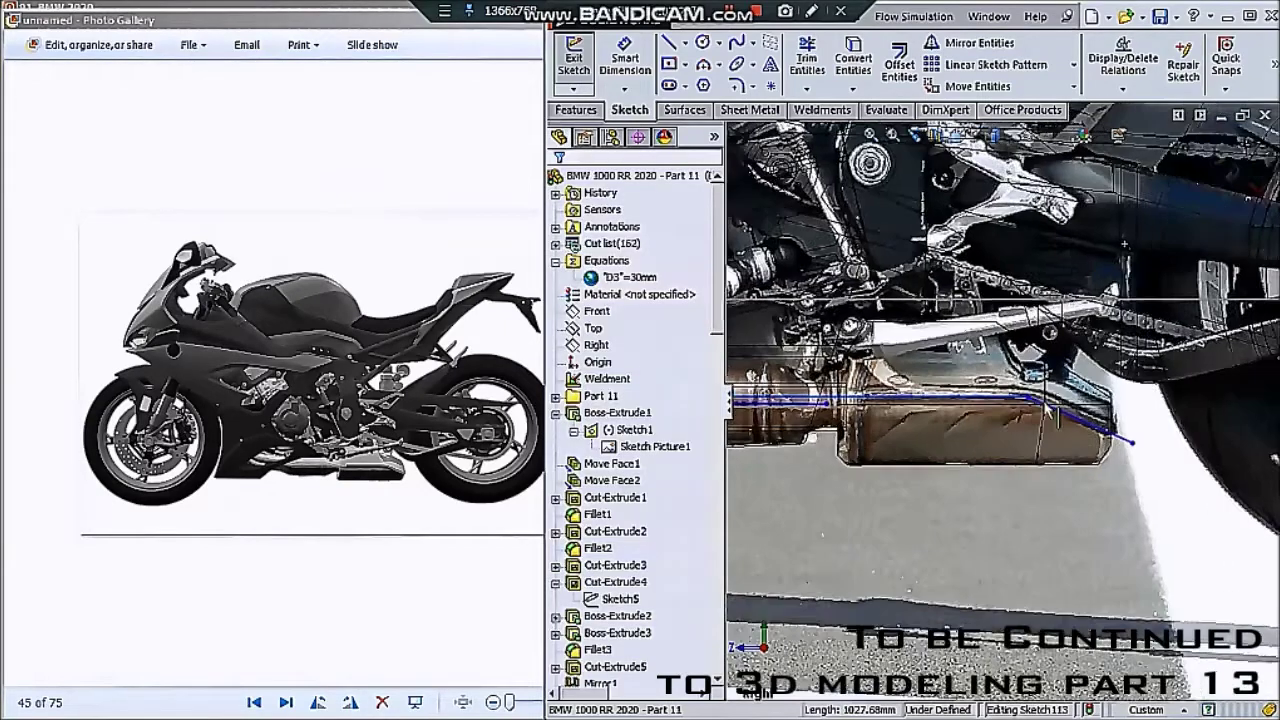
pyautogui.scroll(-5, 1049, 410)
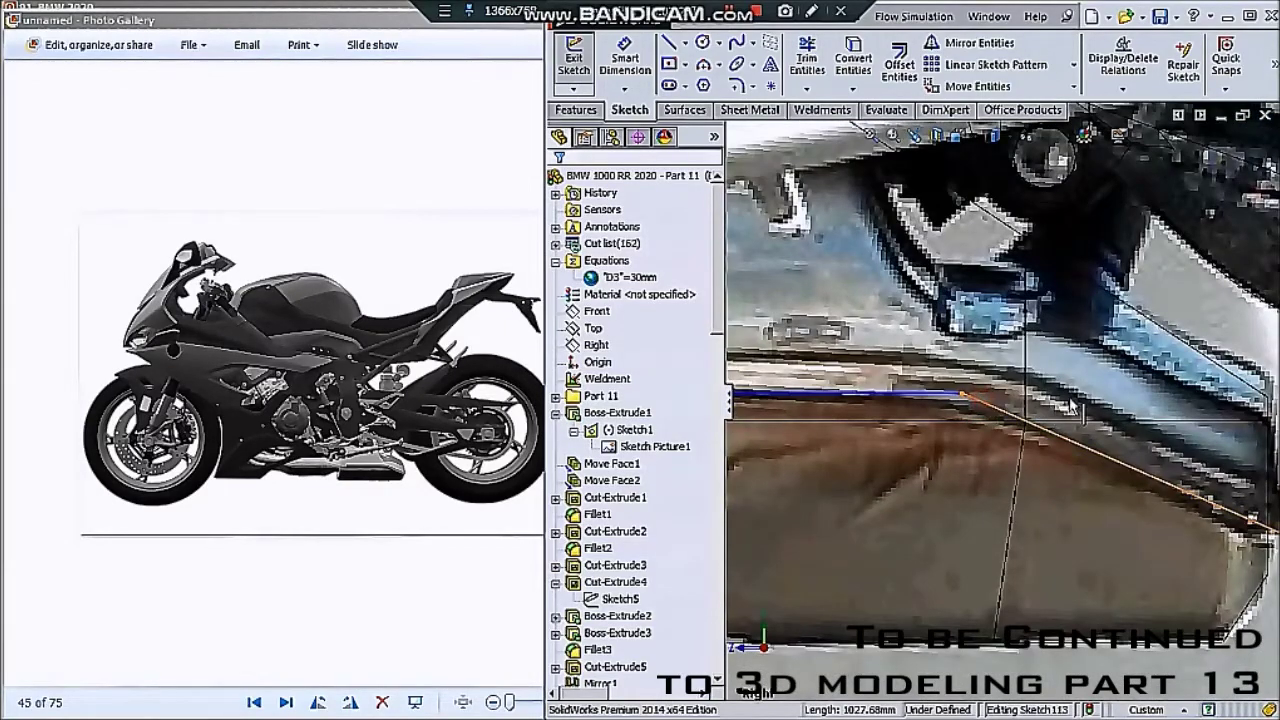
pyautogui.moveTo(1070, 405); pyautogui.dragTo(1044, 418)
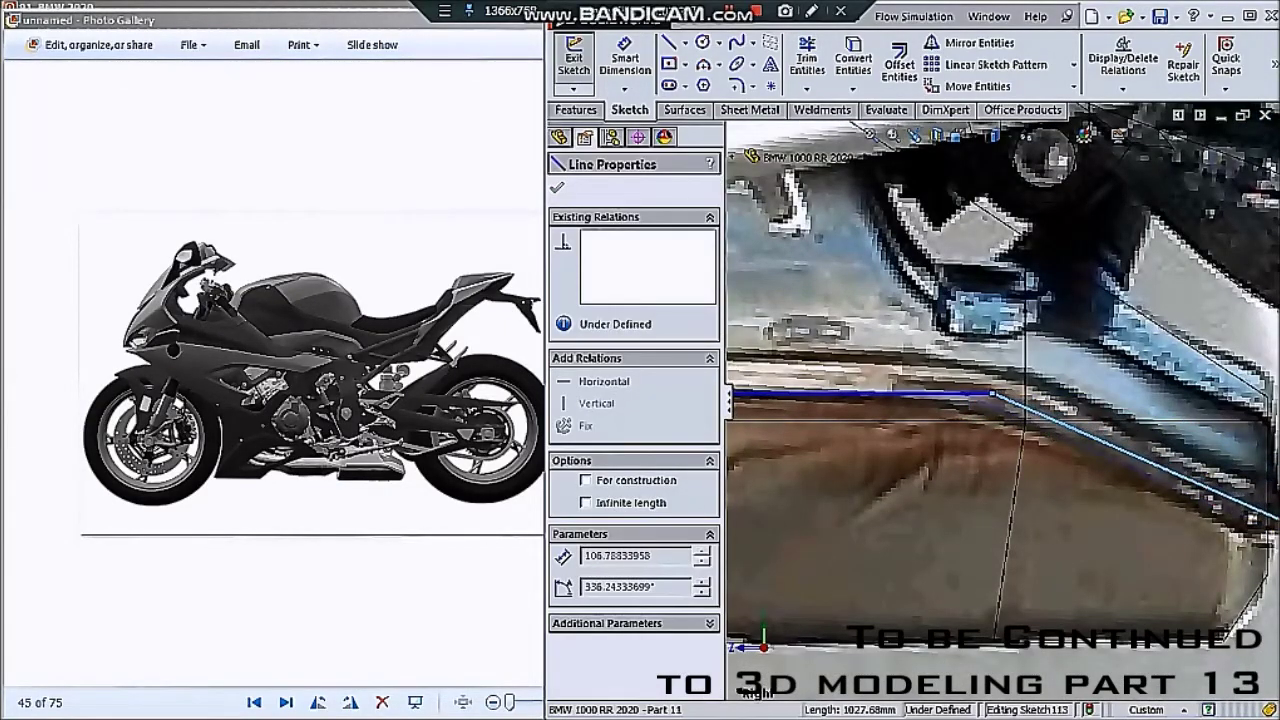
pyautogui.press('Escape')
pyautogui.click(736, 86)
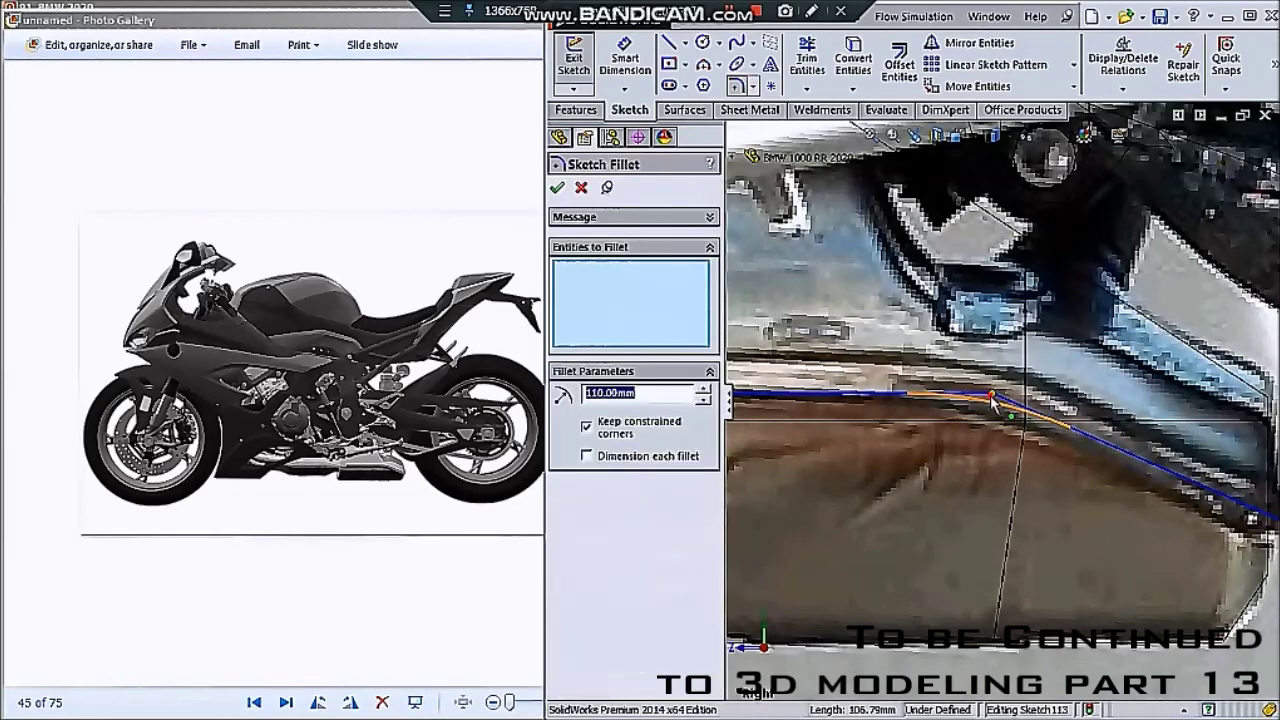
# - Round the corner between the horizontal and sloped exhaust lines with a 90 mm sketch fillet
pyautogui.click(990, 399)
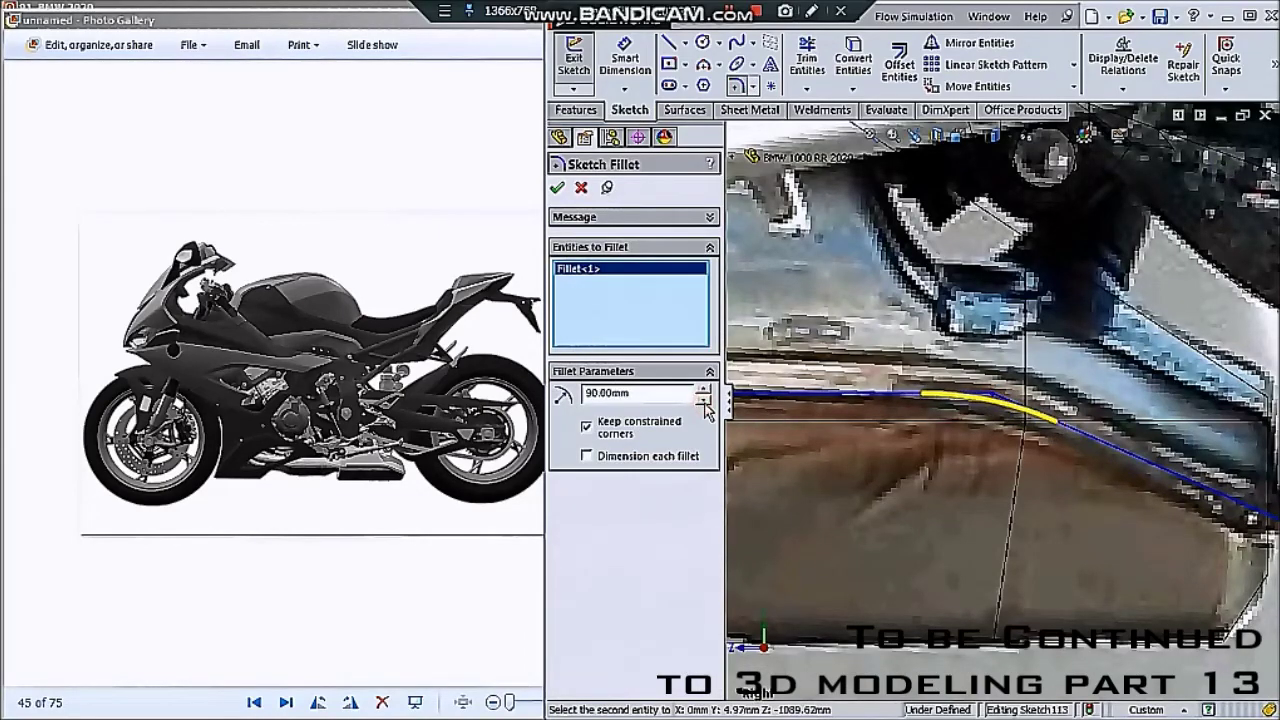
pyautogui.click(556, 190)
pyautogui.scroll(2, 925, 487)
pyautogui.scroll(2, 925, 487)
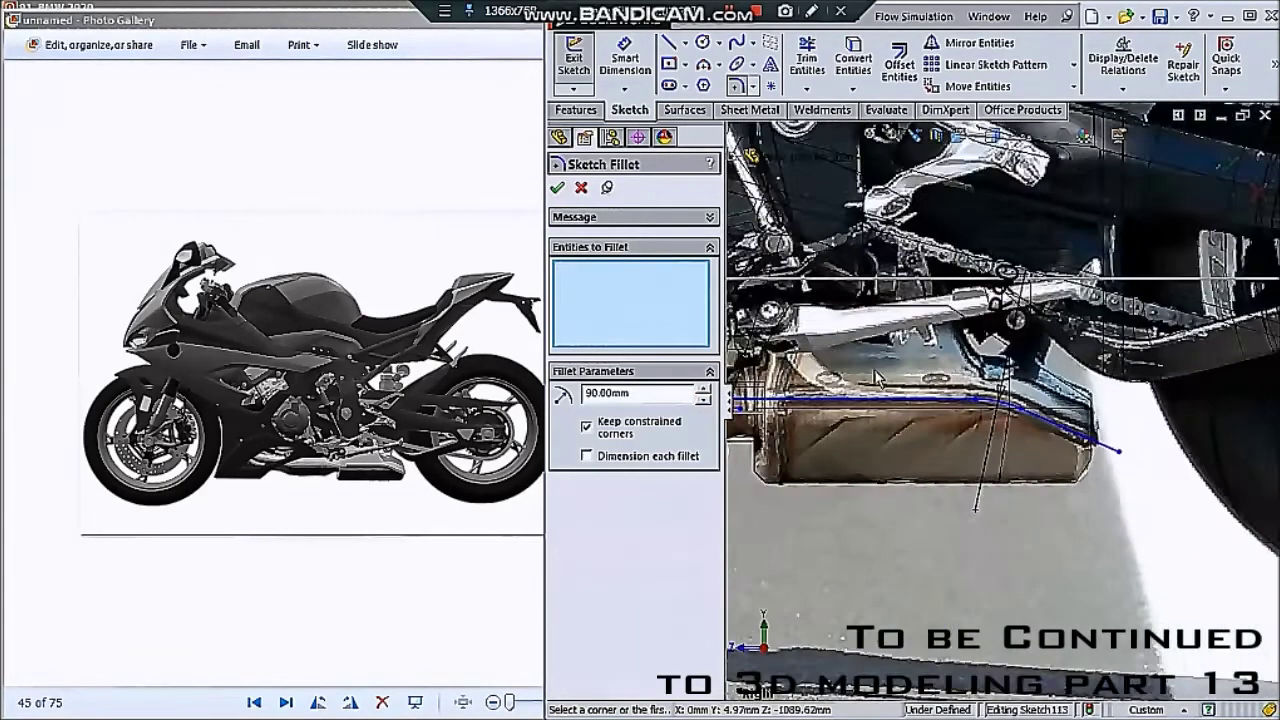
pyautogui.scroll(2, 925, 487)
pyautogui.scroll(2, 925, 487)
pyautogui.scroll(2, 925, 487)
pyautogui.scroll(2, 925, 487)
pyautogui.scroll(2, 930, 470)
pyautogui.scroll(3, 952, 404)
pyautogui.scroll(-2, 952, 404)
pyautogui.scroll(-3, 952, 404)
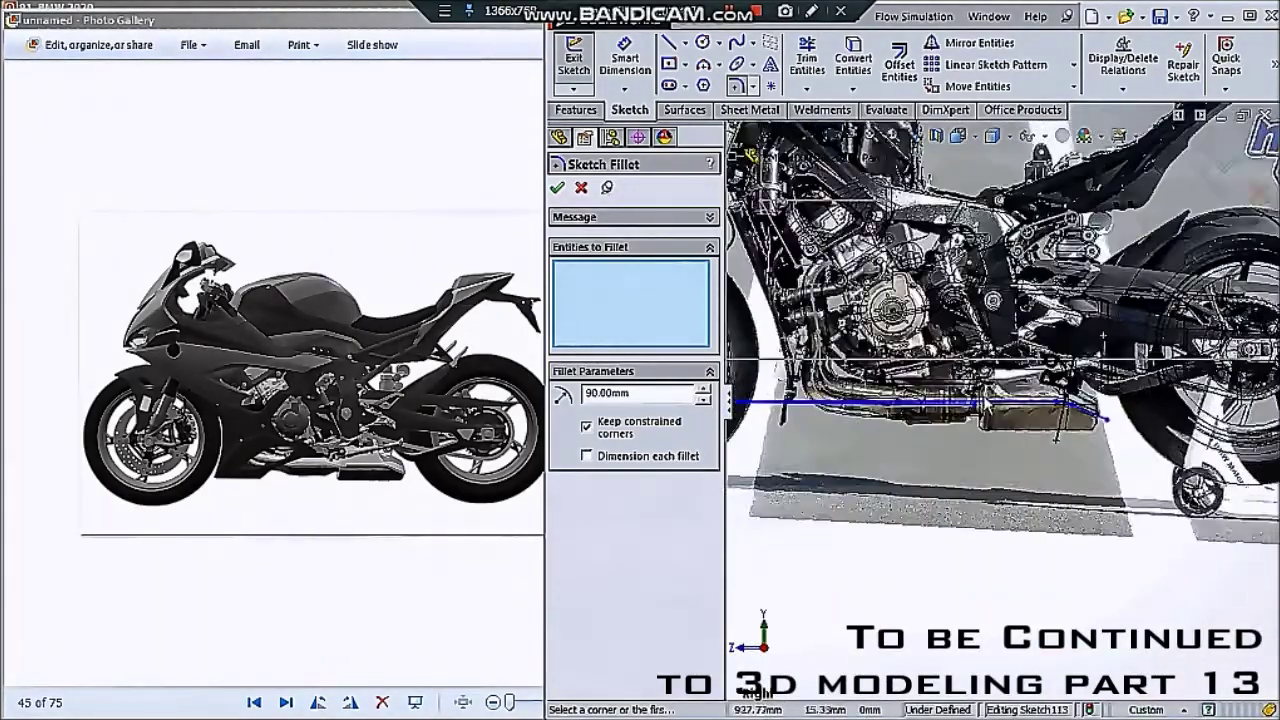
pyautogui.scroll(-3, 952, 404)
pyautogui.scroll(-2, 952, 404)
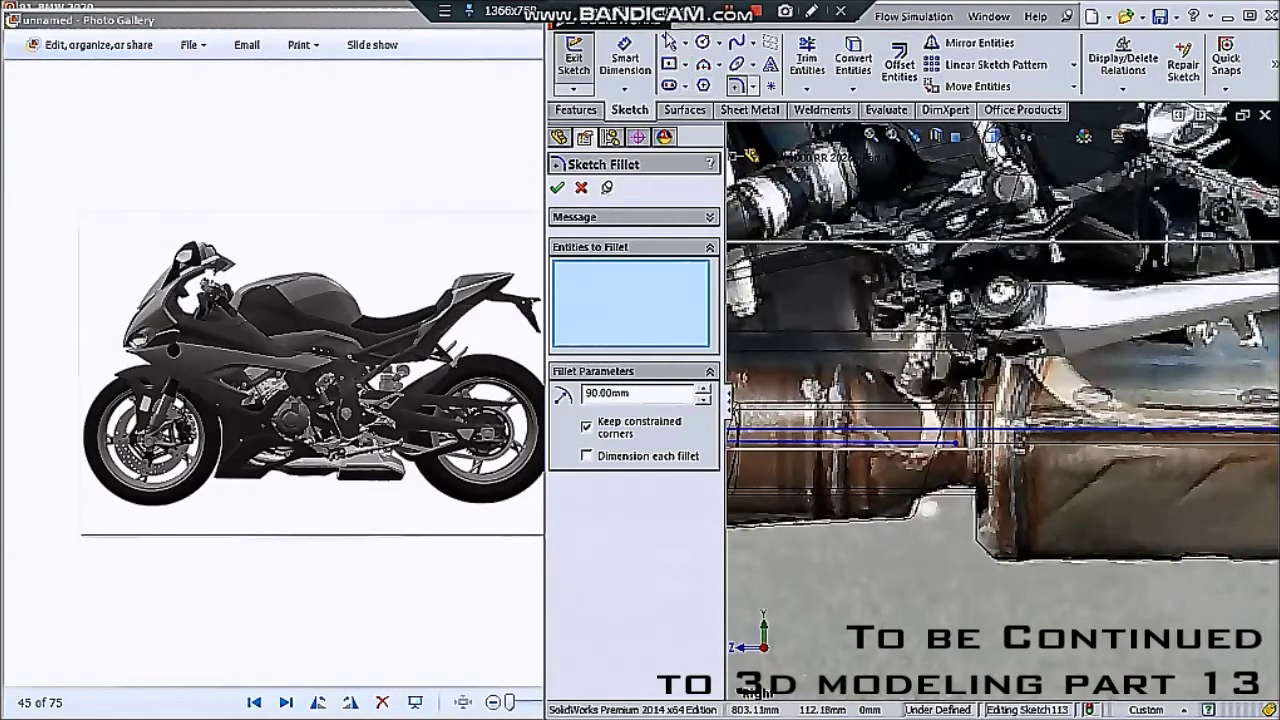
# - Draw a vertical line down across the muffler and trim the sketch entities
pyautogui.click(667, 42)
pyautogui.moveTo(975, 383); pyautogui.dragTo(975, 512)
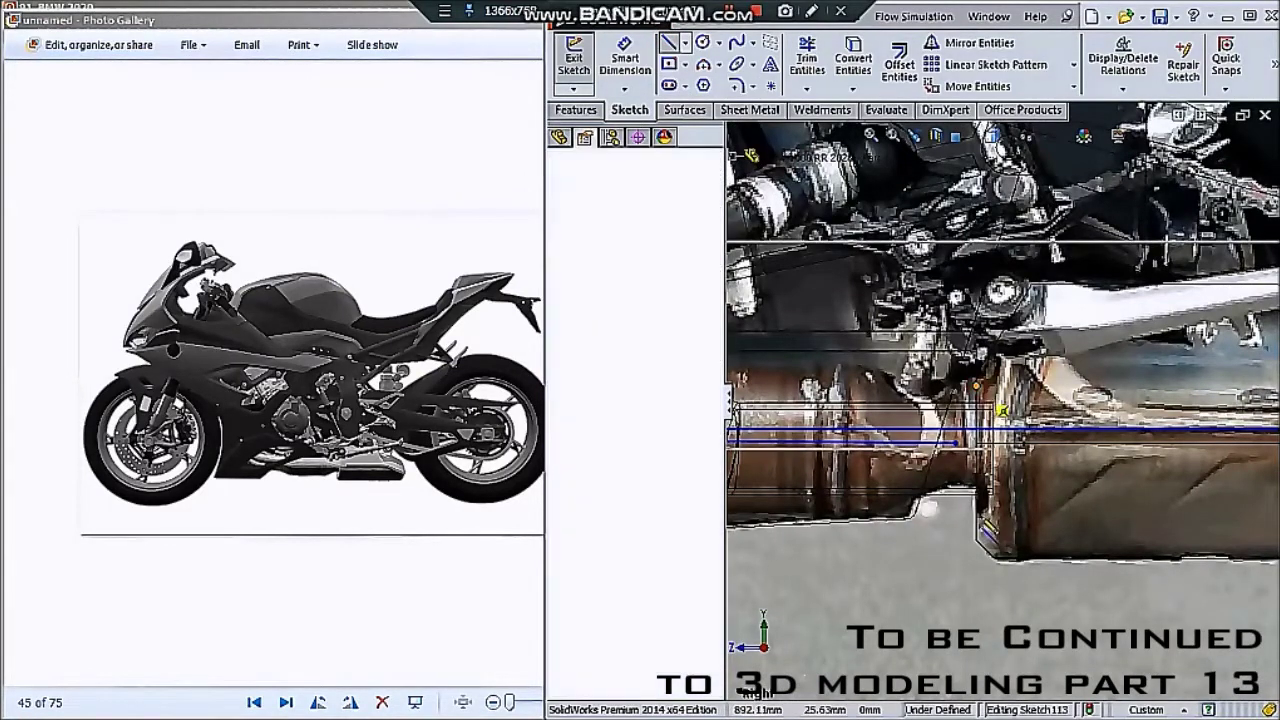
pyautogui.press('Escape')
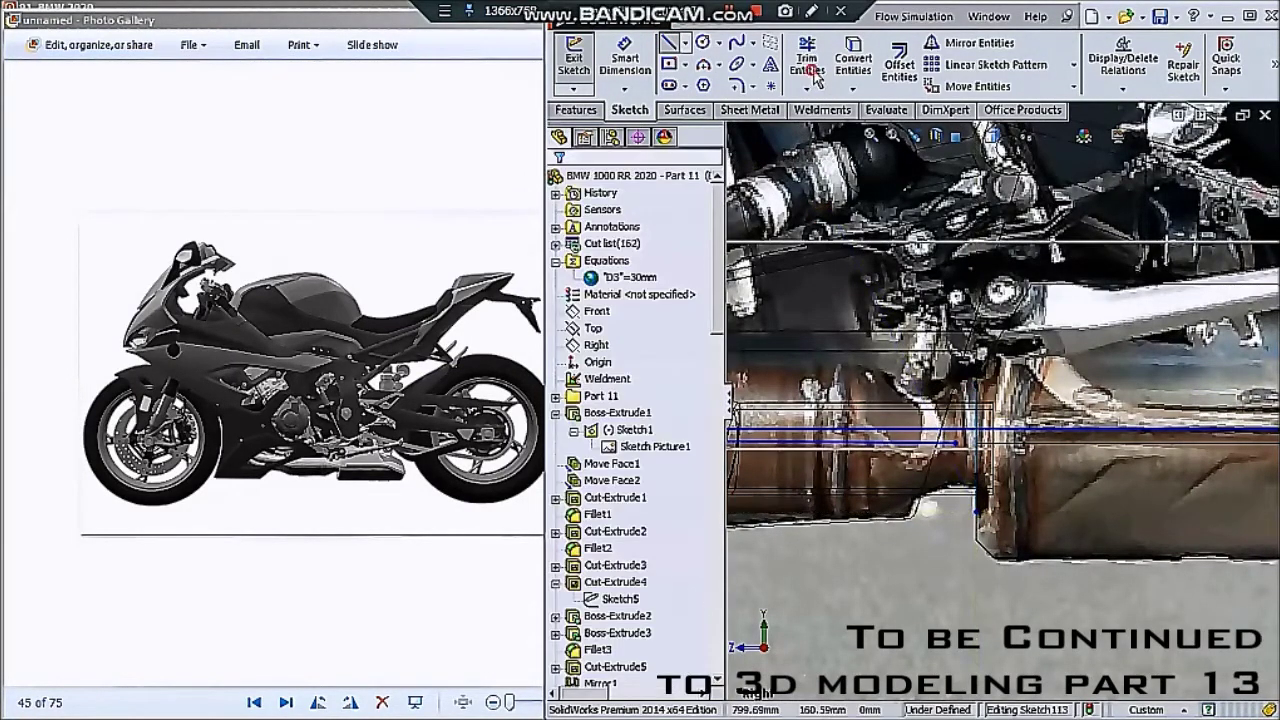
pyautogui.click(807, 60)
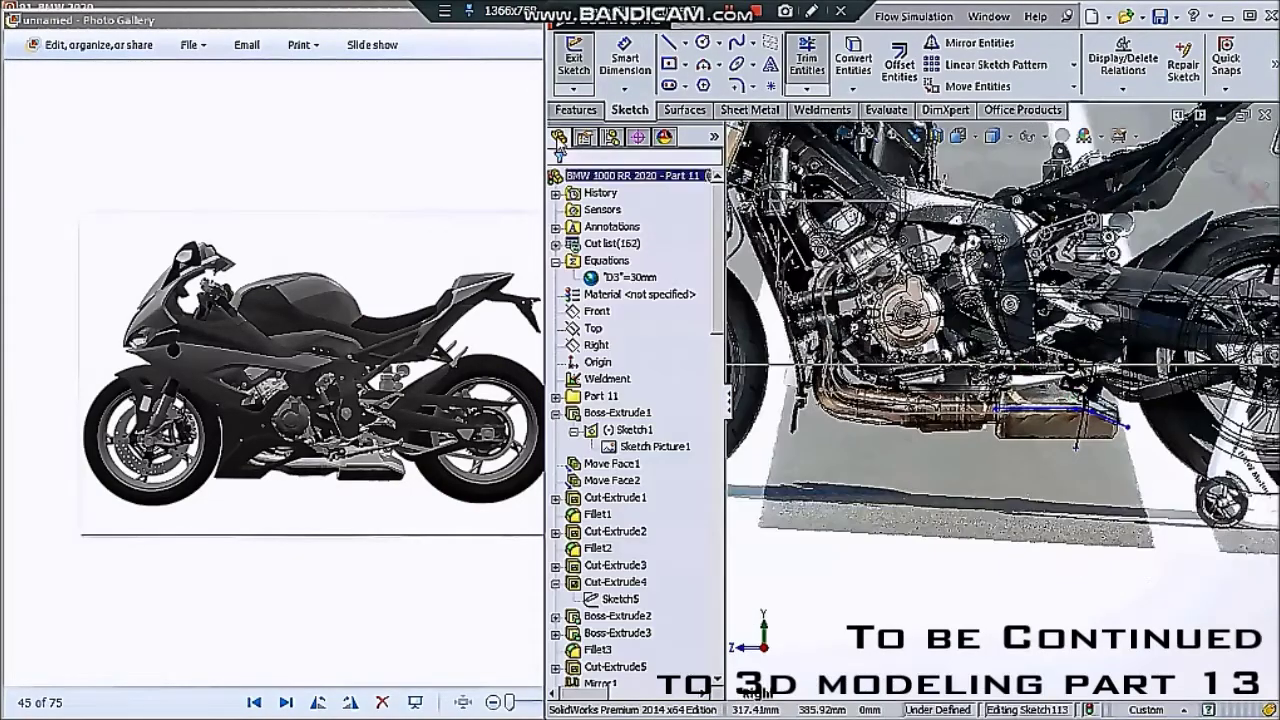
# - Start an Extruded Surface from the exhaust sketch, defaulting to Blind 270 mm
pyautogui.click(580, 110)
pyautogui.click(630, 110)
pyautogui.click(687, 110)
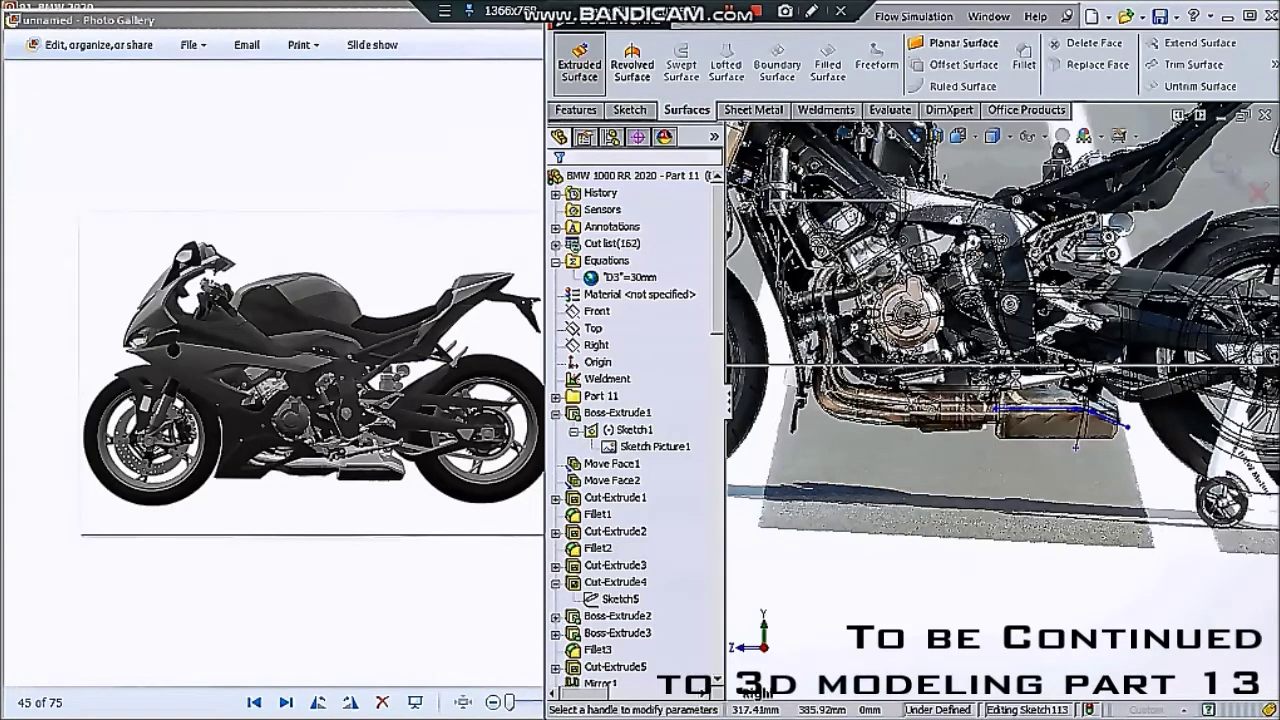
# - Hide the reference sketch photo and set the surface extrusion to Mid Plane at 270 mm
pyautogui.click(1025, 136)
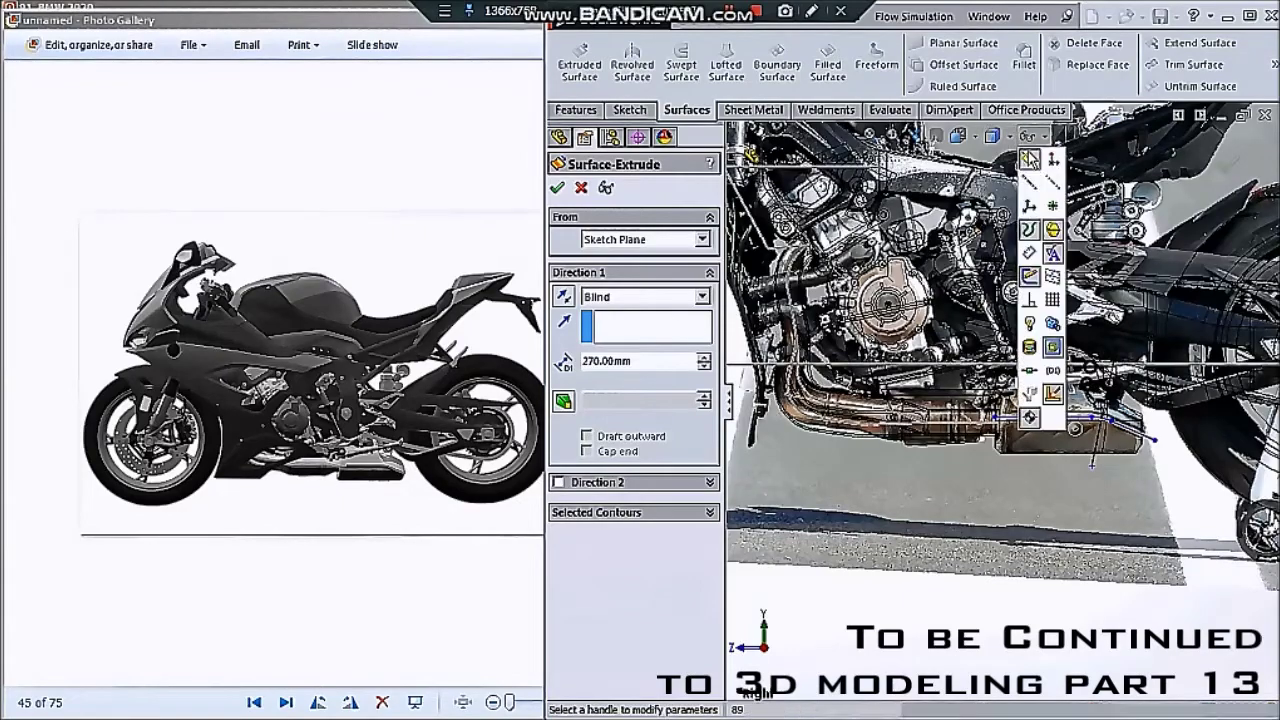
pyautogui.click(1029, 258)
pyautogui.moveTo(1000, 320); pyautogui.dragTo(793, 348, button='middle')
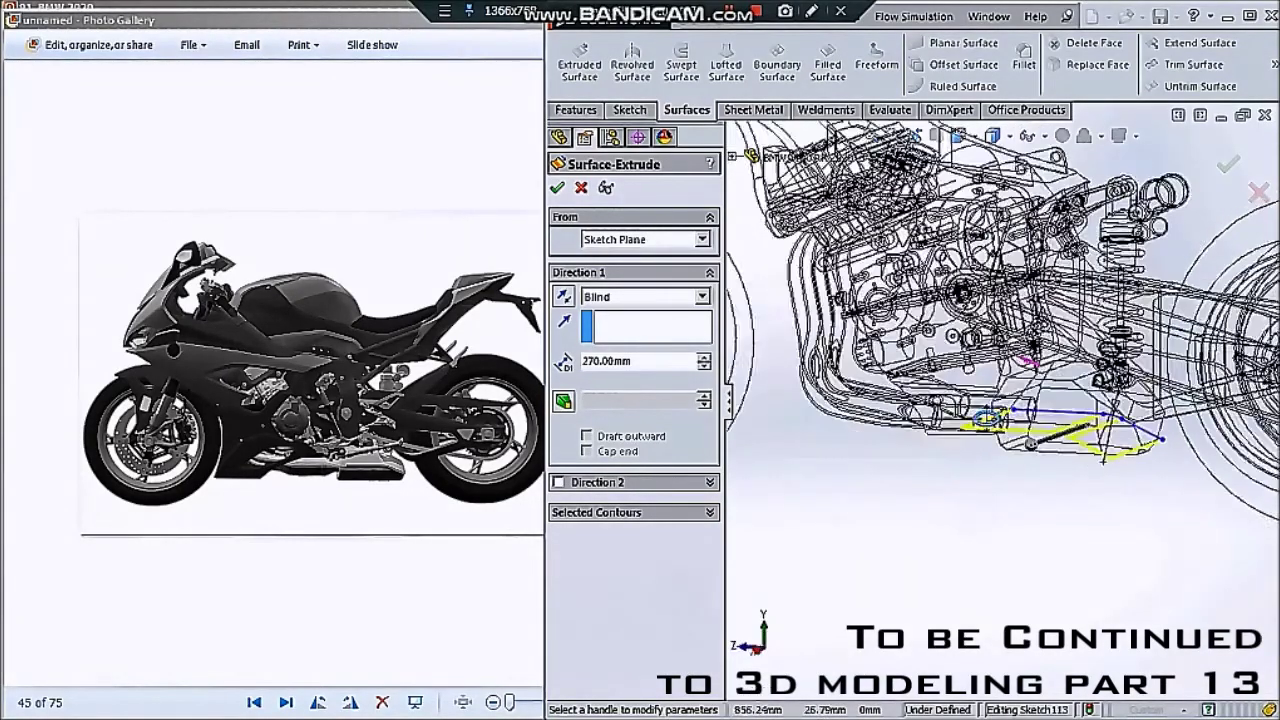
pyautogui.click(702, 296)
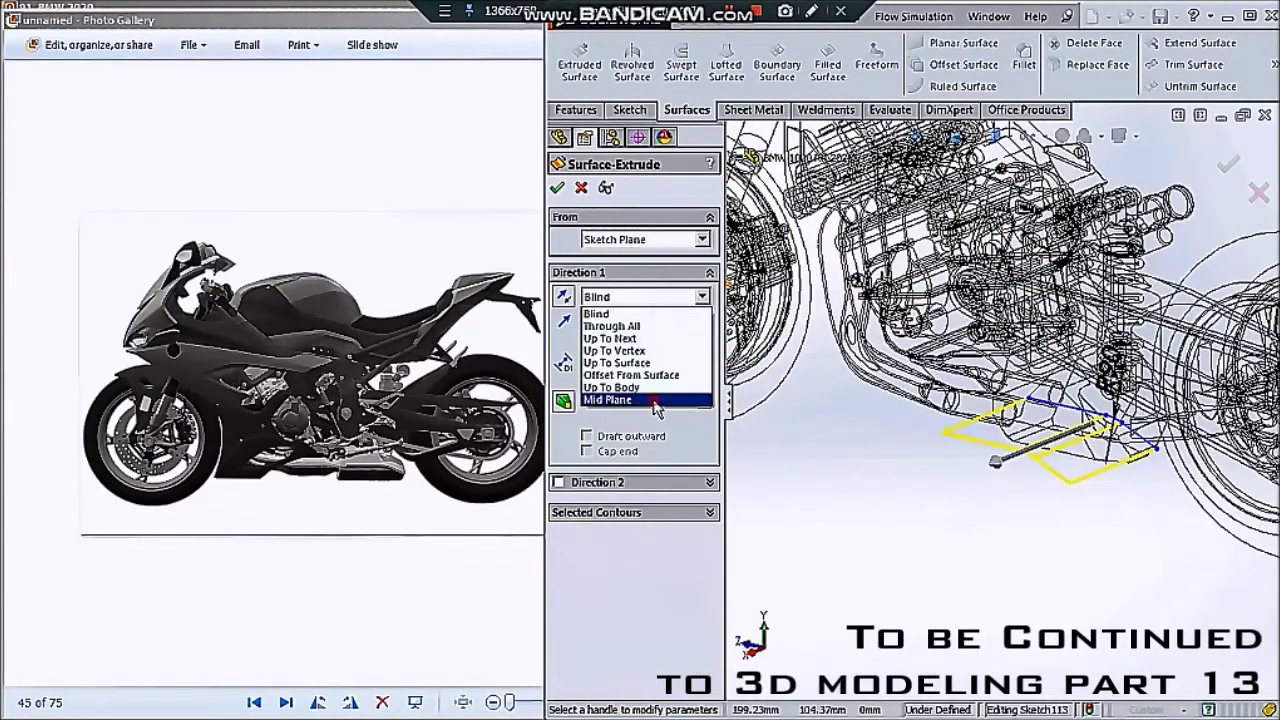
pyautogui.click(620, 400)
# - Switch the display to Shaded With Edges and accept the surface extrude
pyautogui.click(994, 136)
pyautogui.click(985, 160)
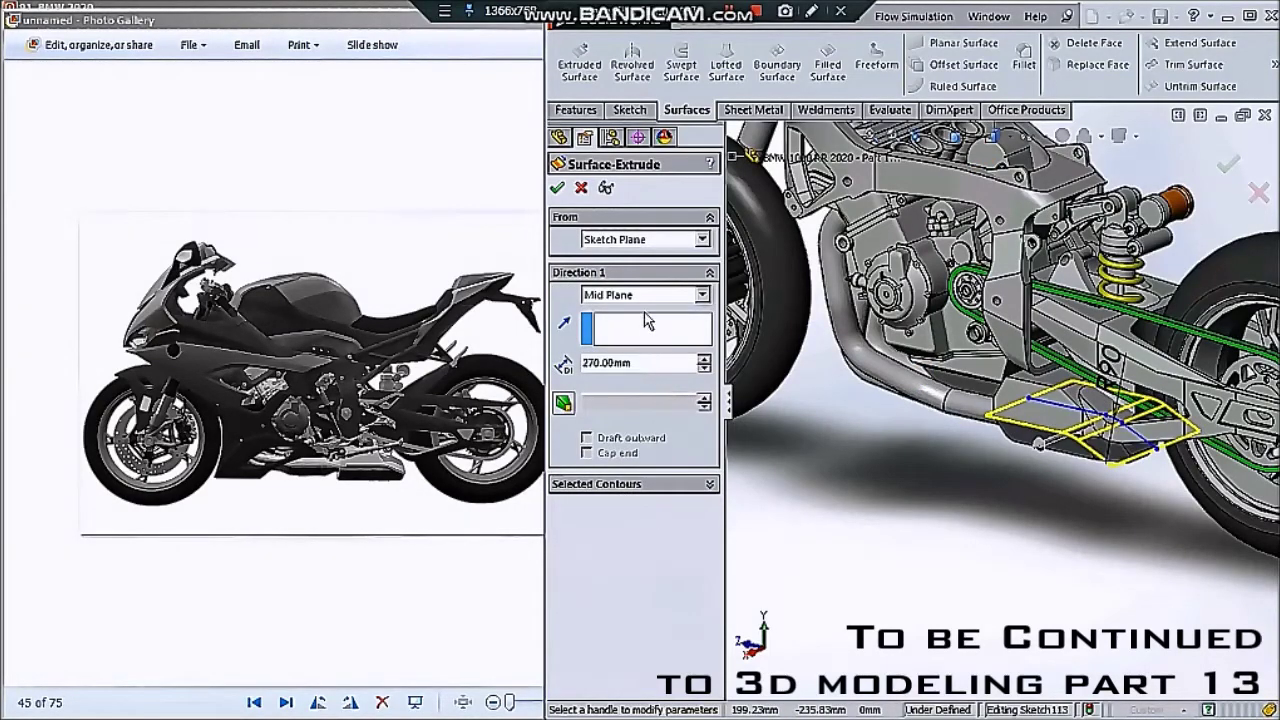
pyautogui.click(559, 189)
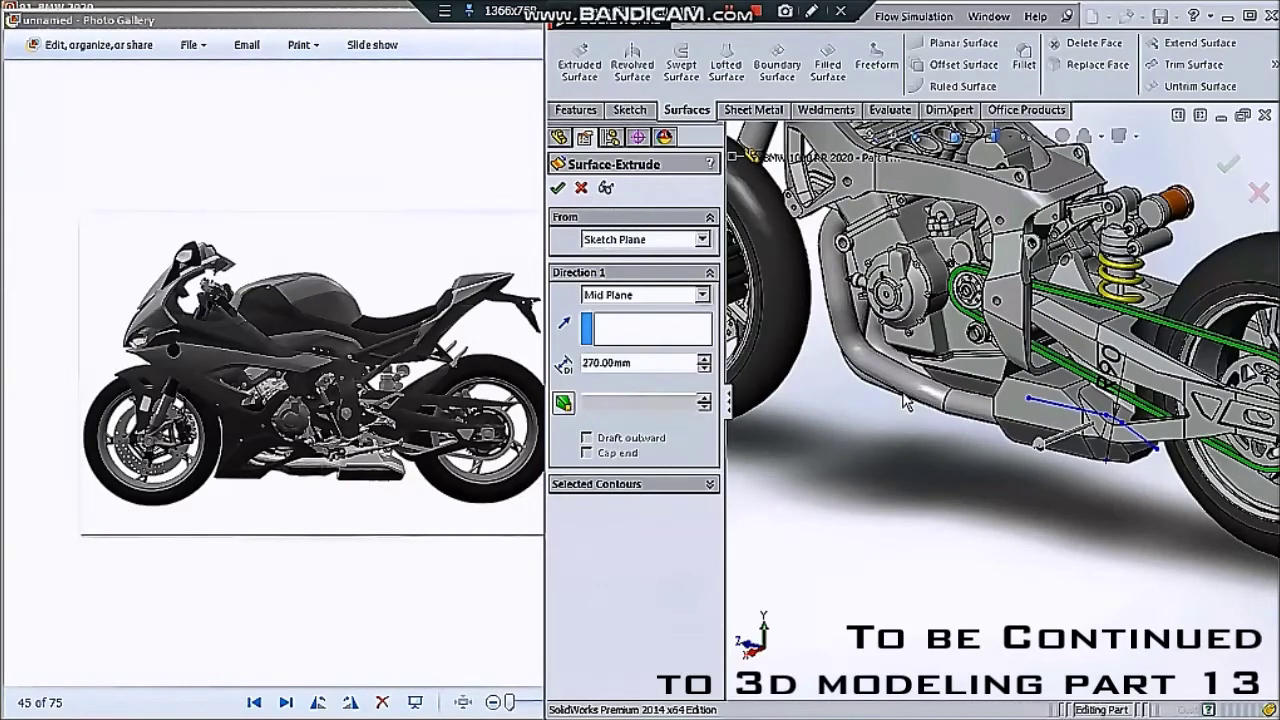
pyautogui.press('Escape')
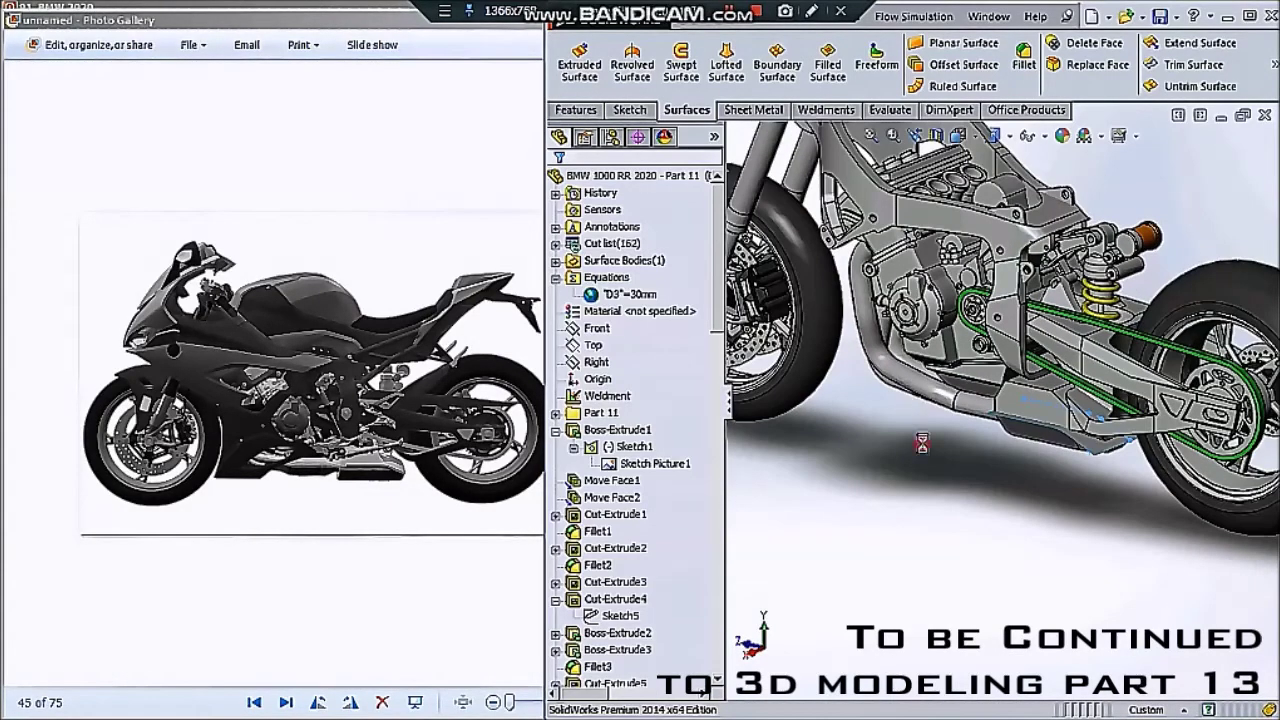
# - Start a Split feature, continuing past the blank-template prompt by choosing a part template
pyautogui.scroll(-1, 922, 445)
pyautogui.scroll(-1, 922, 445)
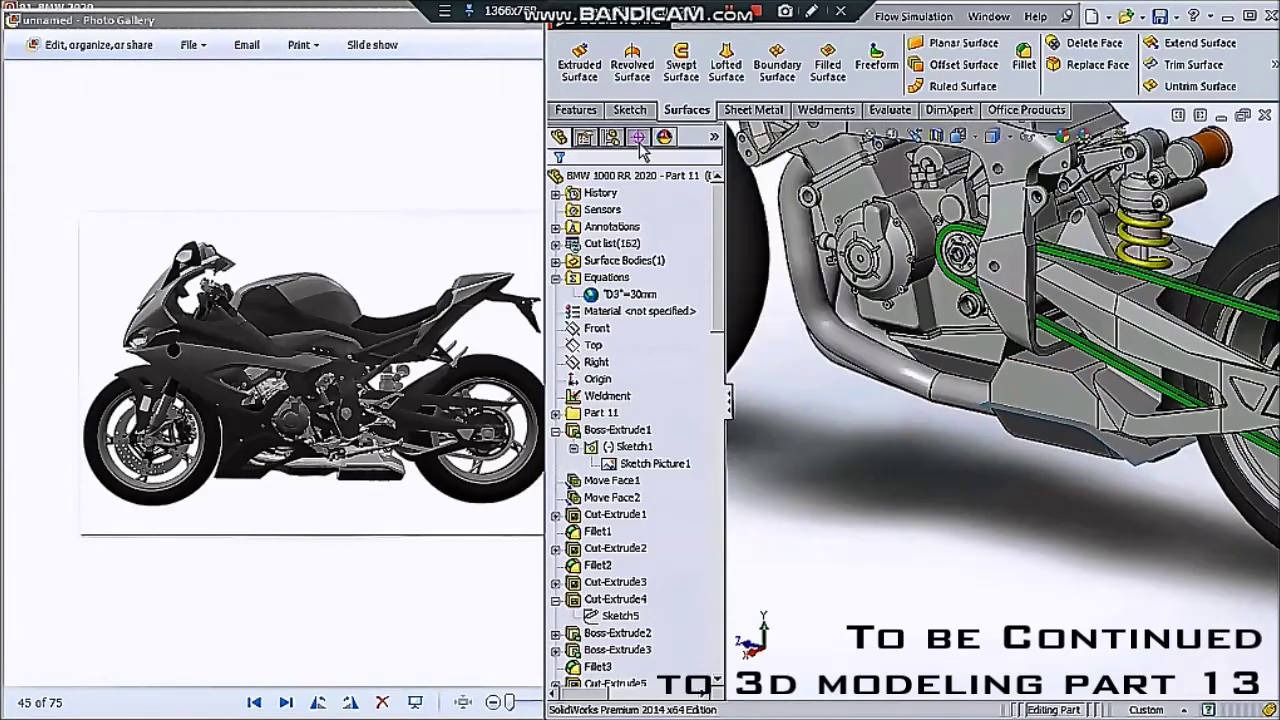
pyautogui.click(582, 111)
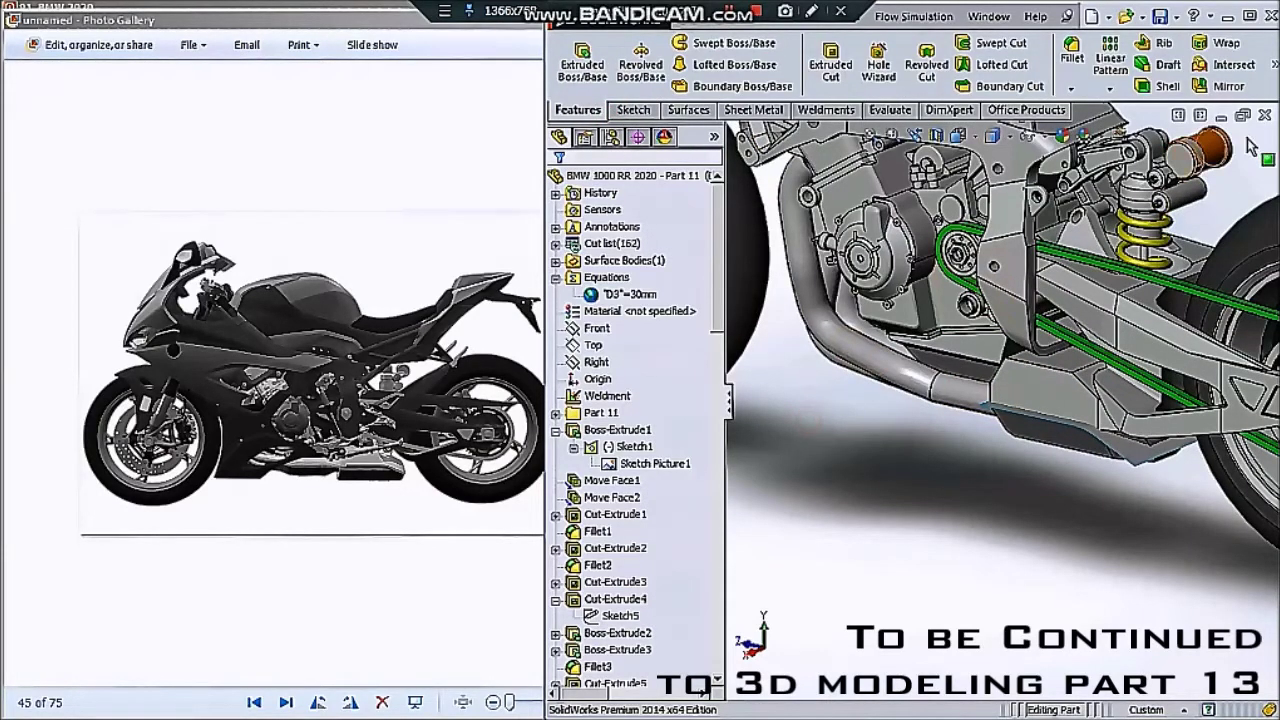
pyautogui.click(1274, 64)
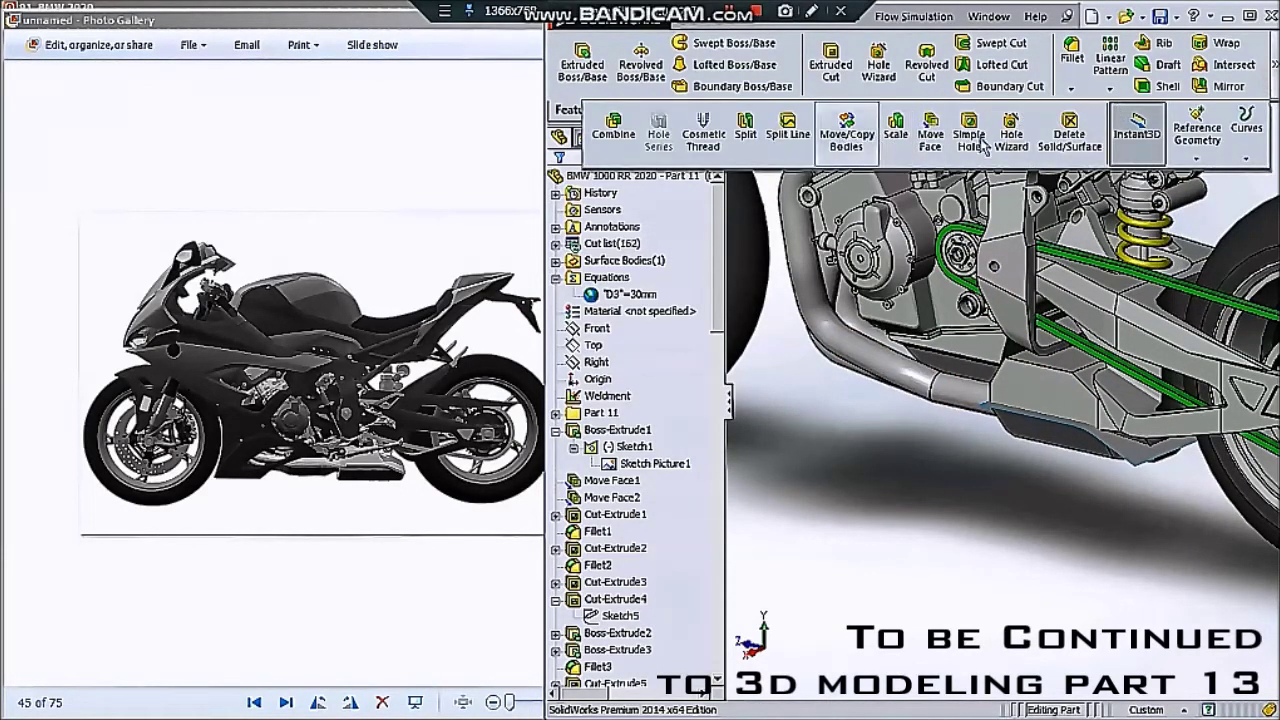
pyautogui.click(745, 128)
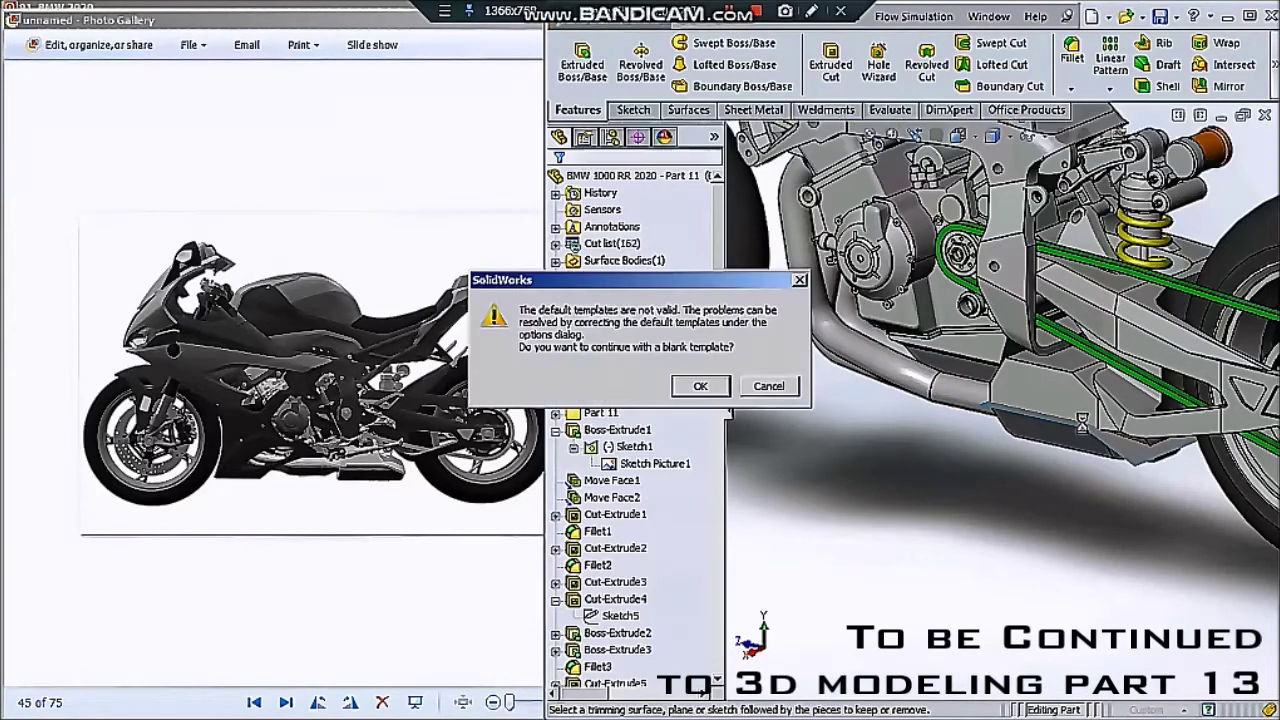
pyautogui.click(768, 386)
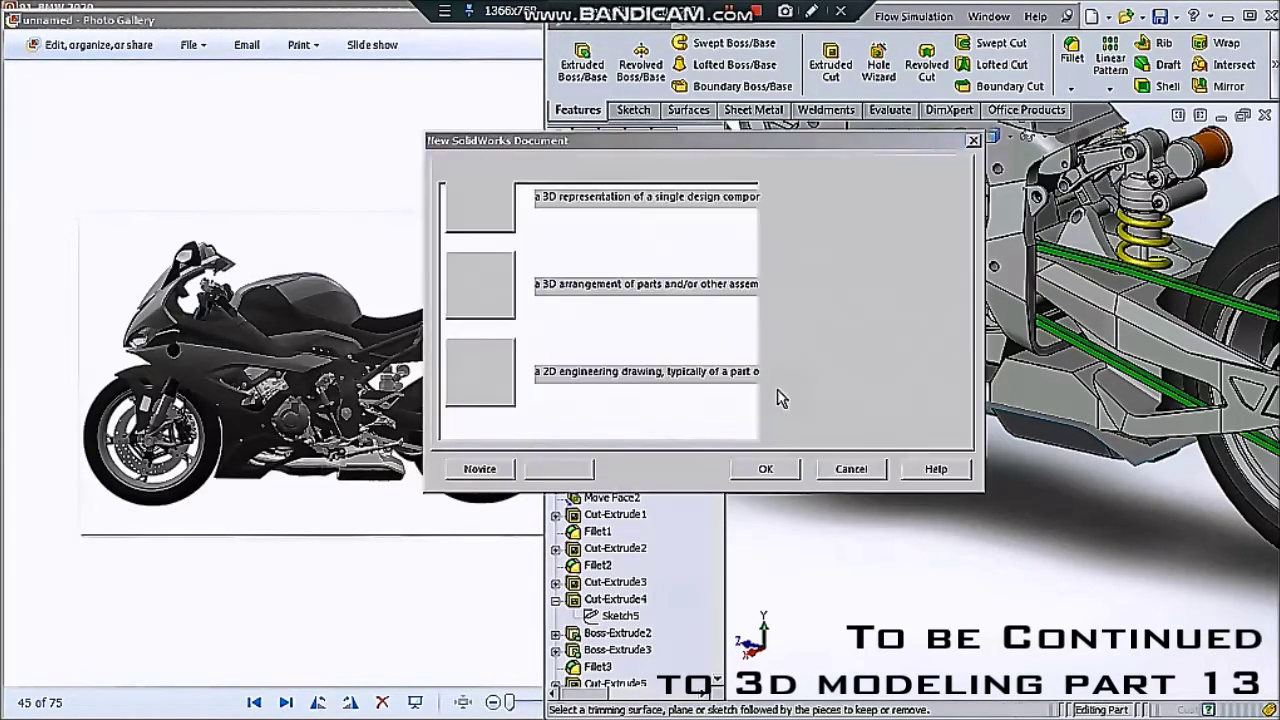
pyautogui.click(782, 378)
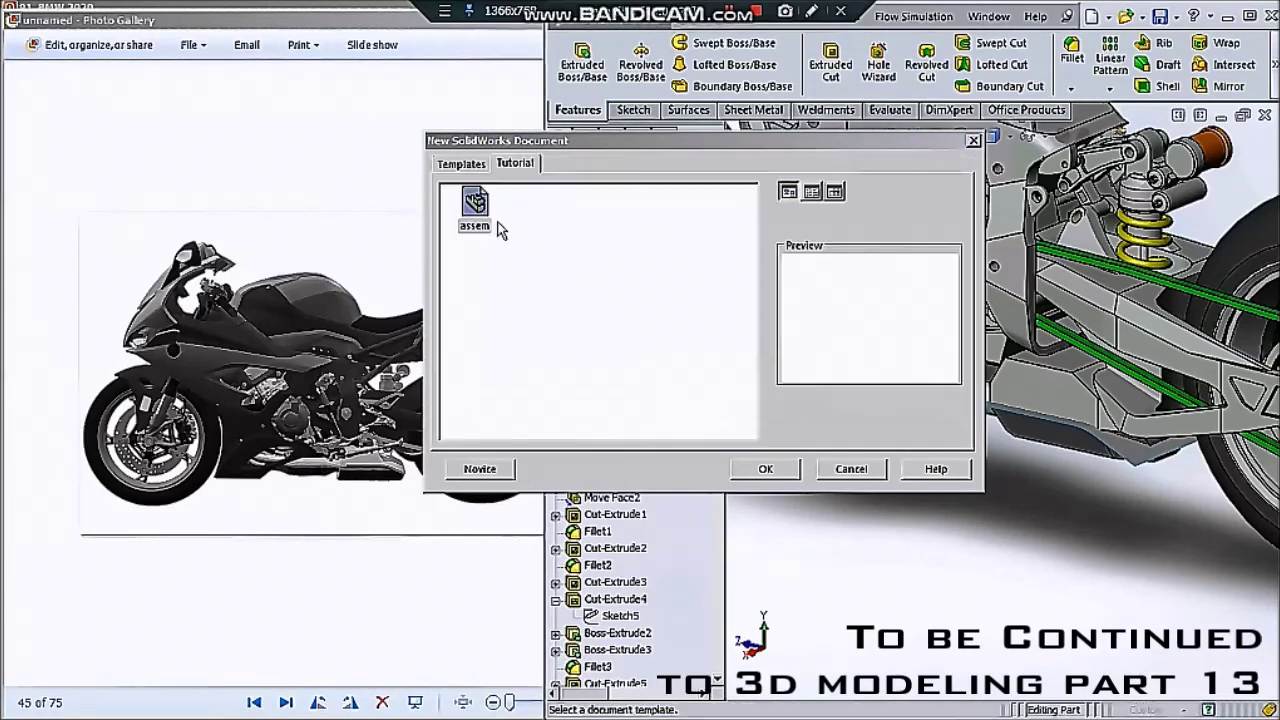
pyautogui.click(778, 469)
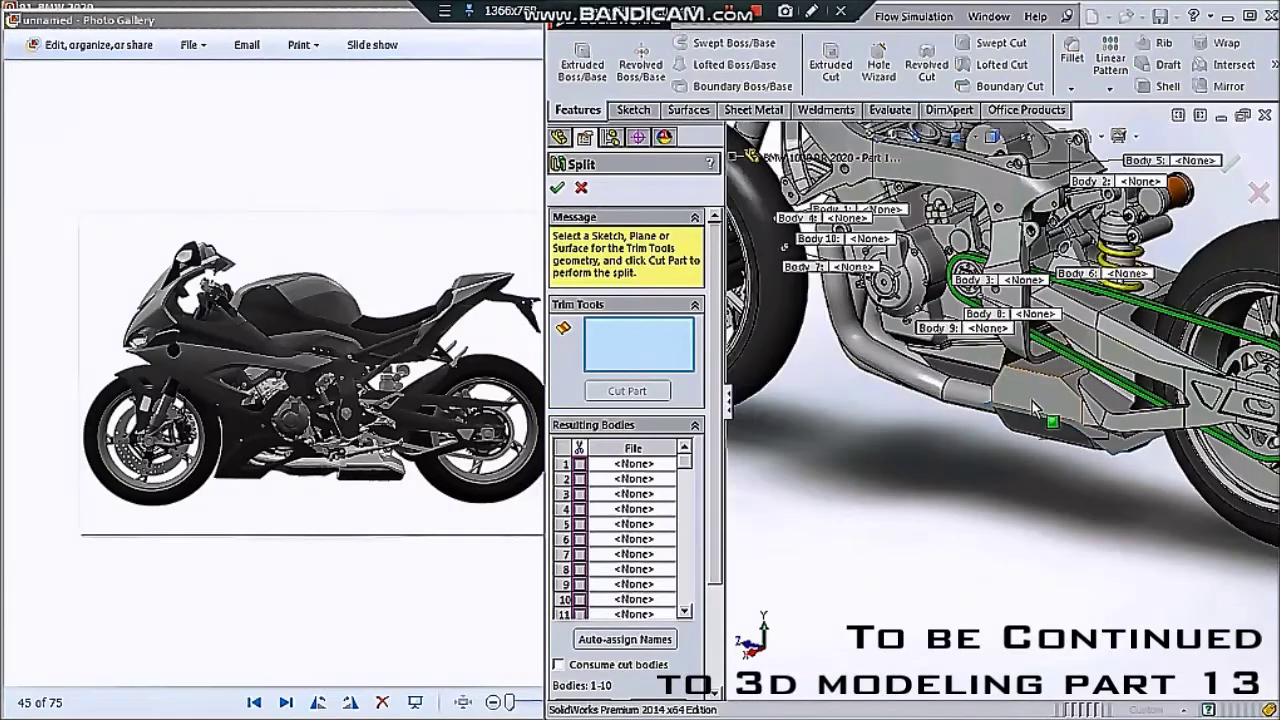
# - Pick the extruded surface as trim tool and cut the exhaust box into separate bodies
pyautogui.click(657, 391)
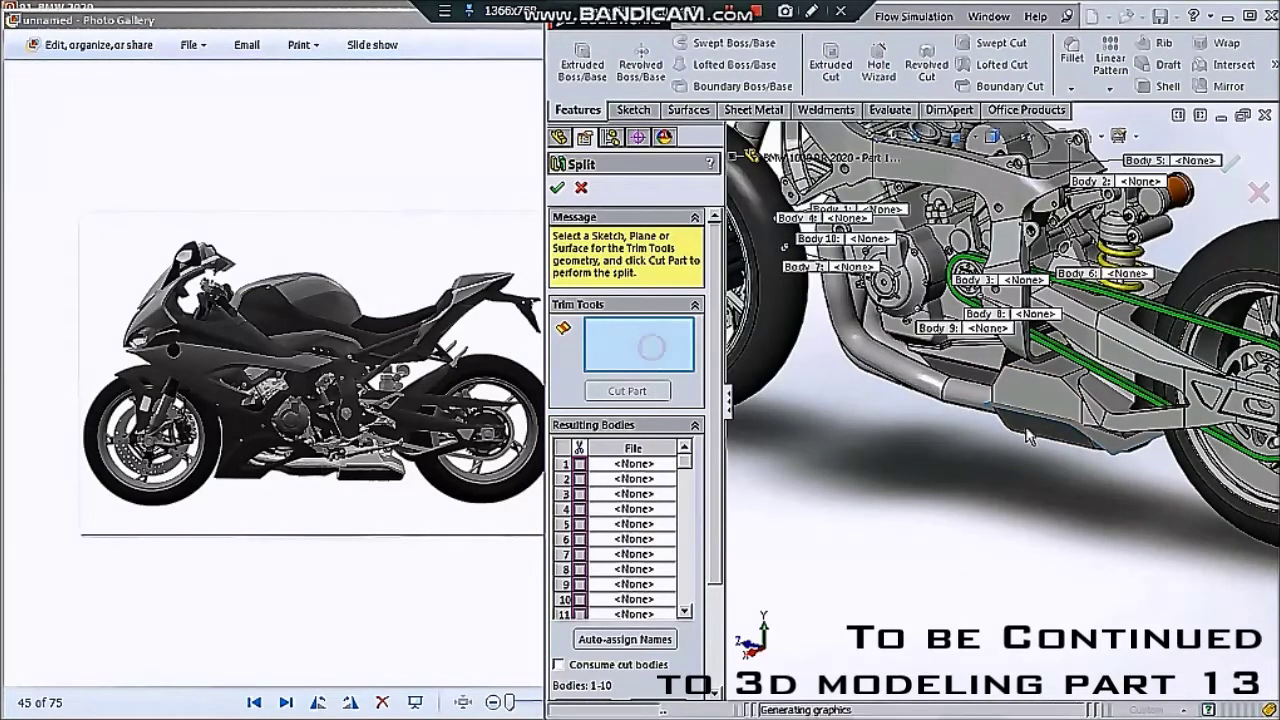
pyautogui.click(1133, 456)
pyautogui.click(651, 391)
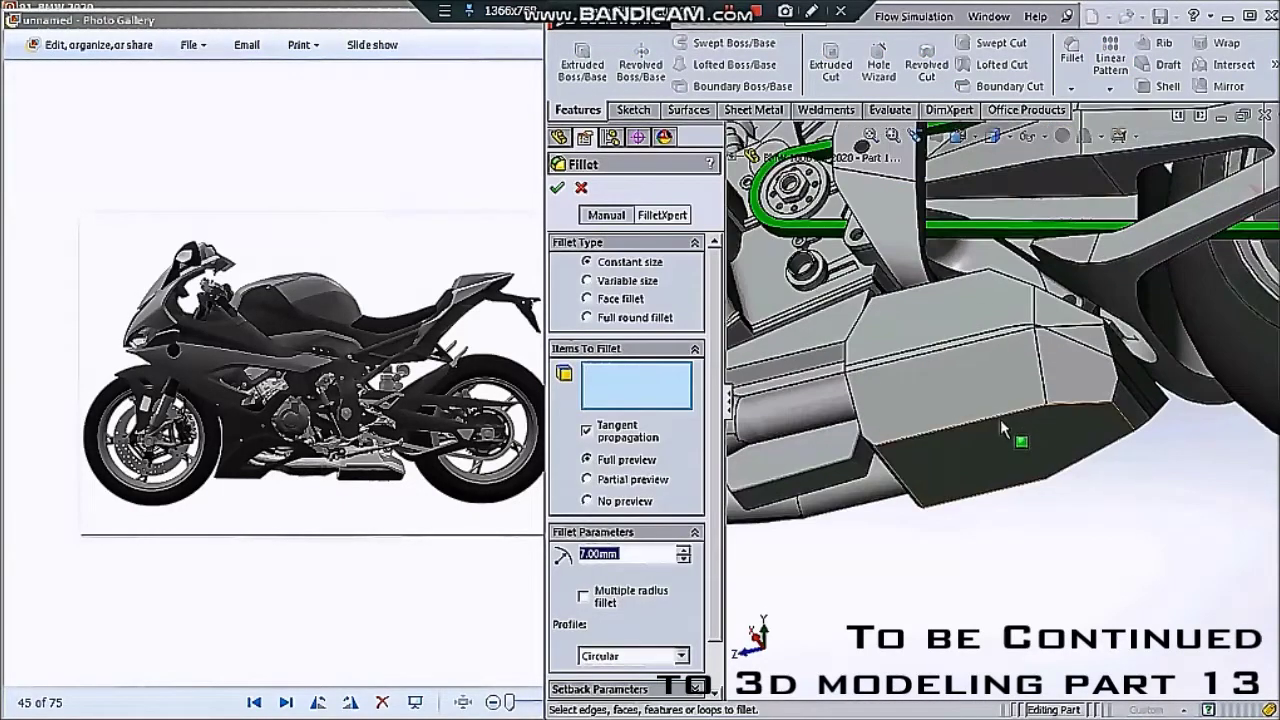
# - Set the fillet radius to 10 mm and drop the unwanted muffler faces from the selection
pyautogui.click(1001, 432)
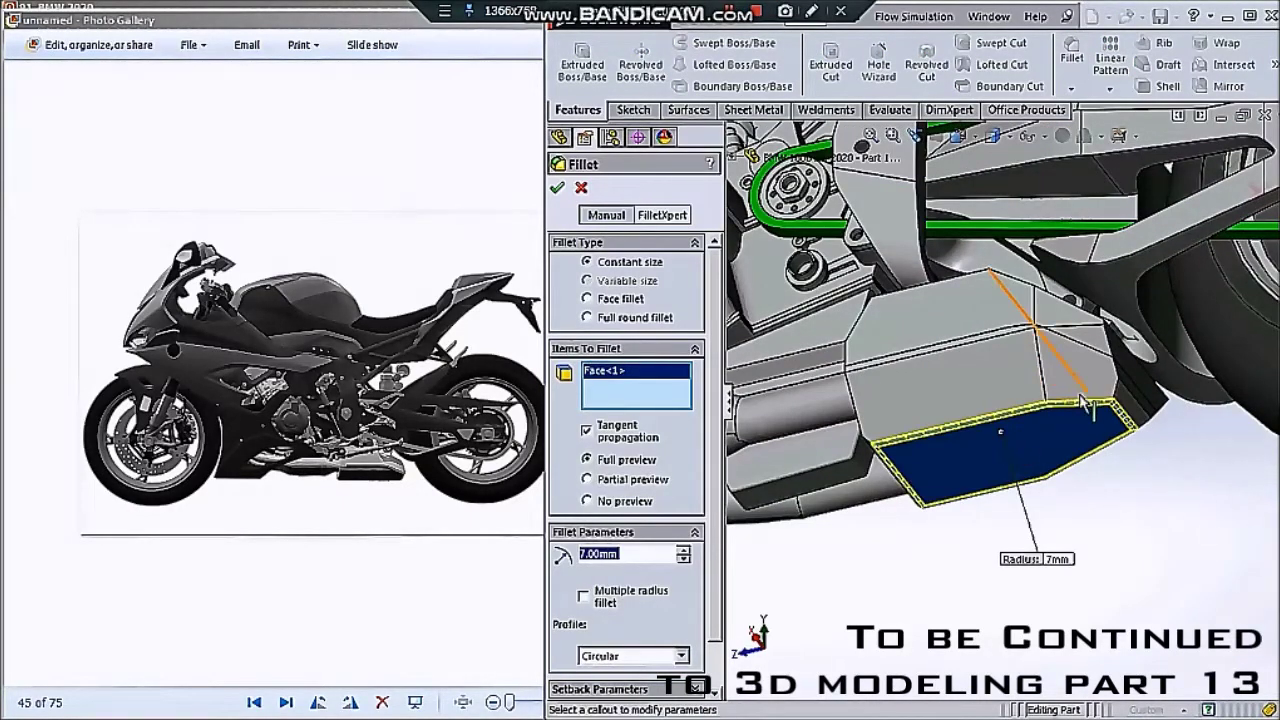
pyautogui.moveTo(1085, 403); pyautogui.dragTo(625, 517, button='middle')
pyautogui.doubleClick(639, 561)
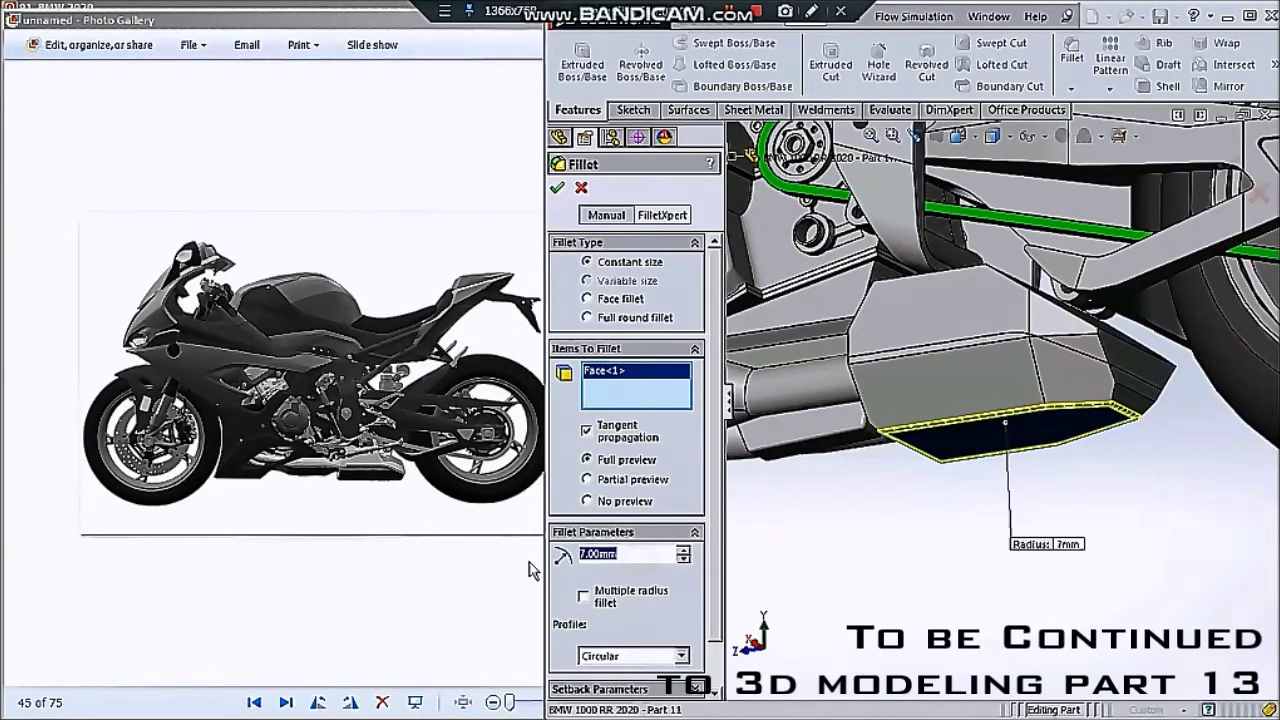
pyautogui.write('1')
pyautogui.press('Return')
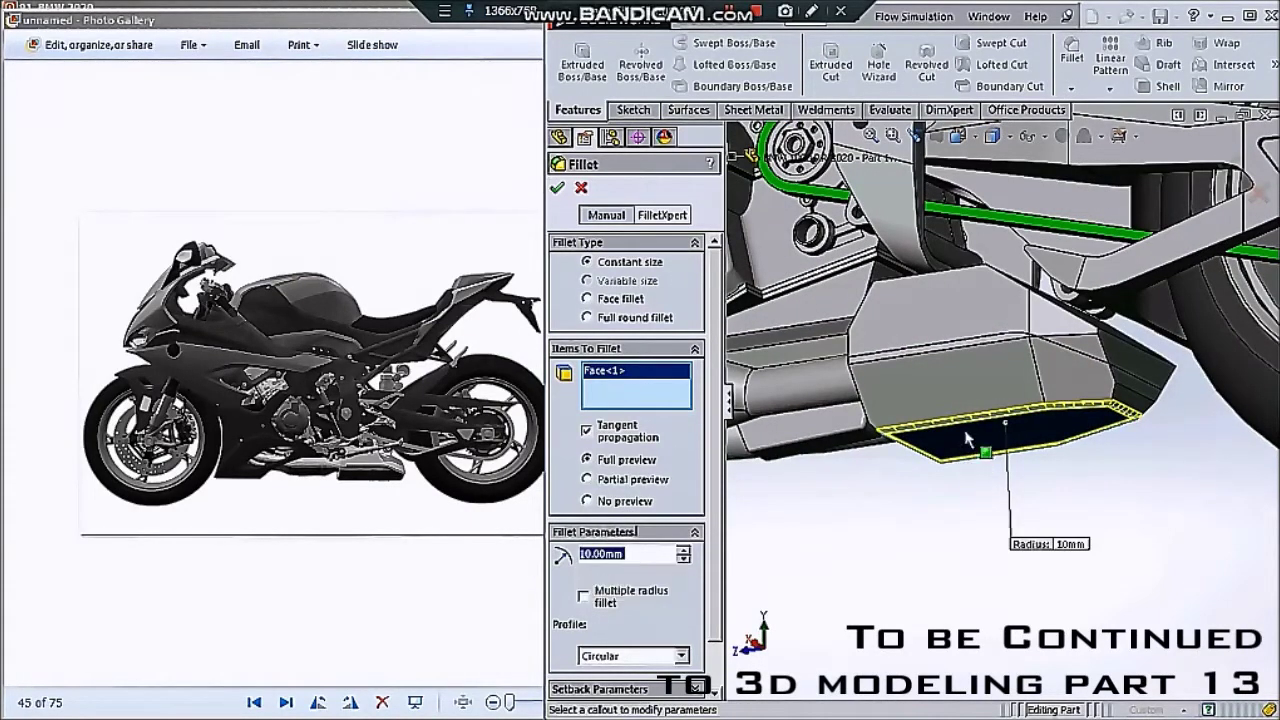
pyautogui.scroll(-2, 956, 467)
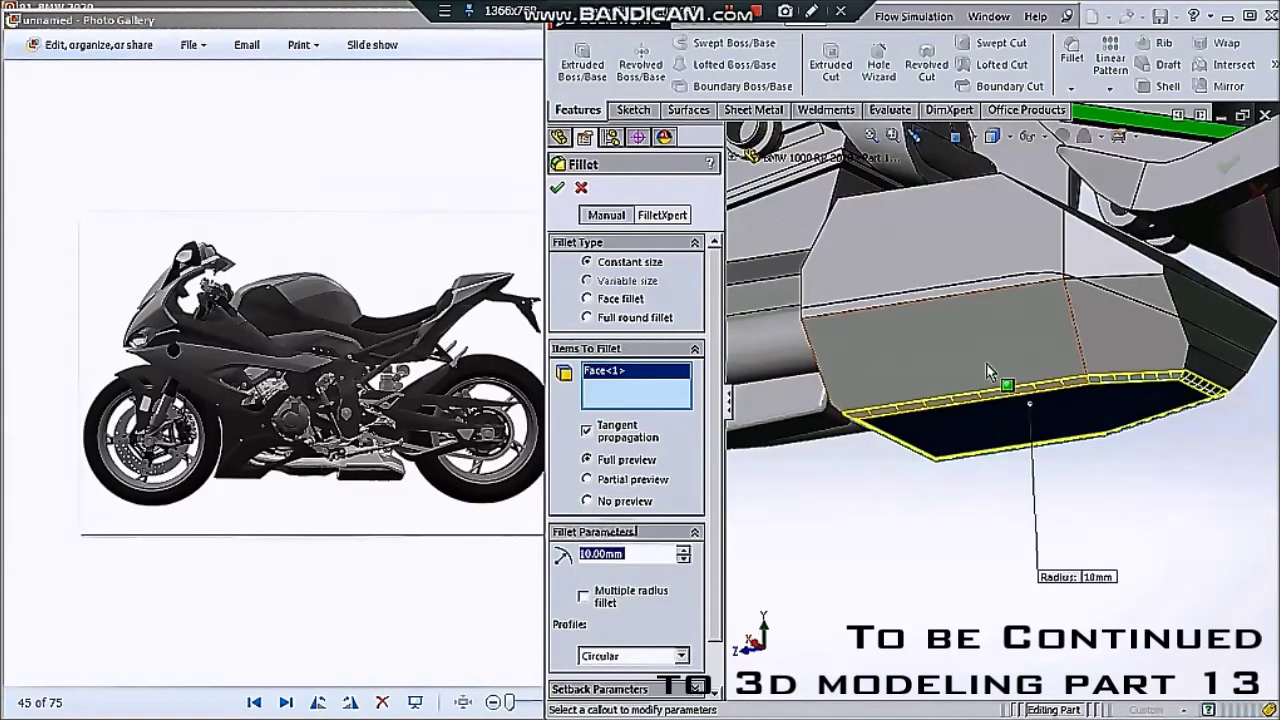
pyautogui.click(1053, 350)
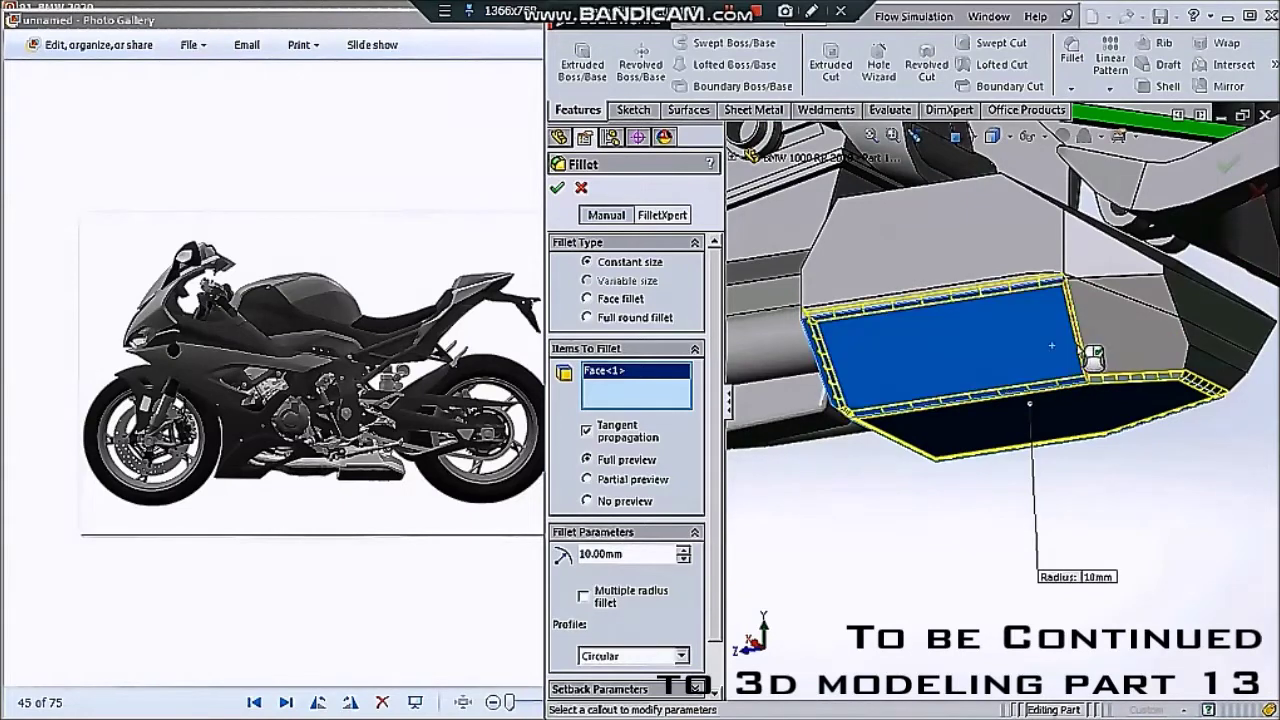
pyautogui.click(1148, 362)
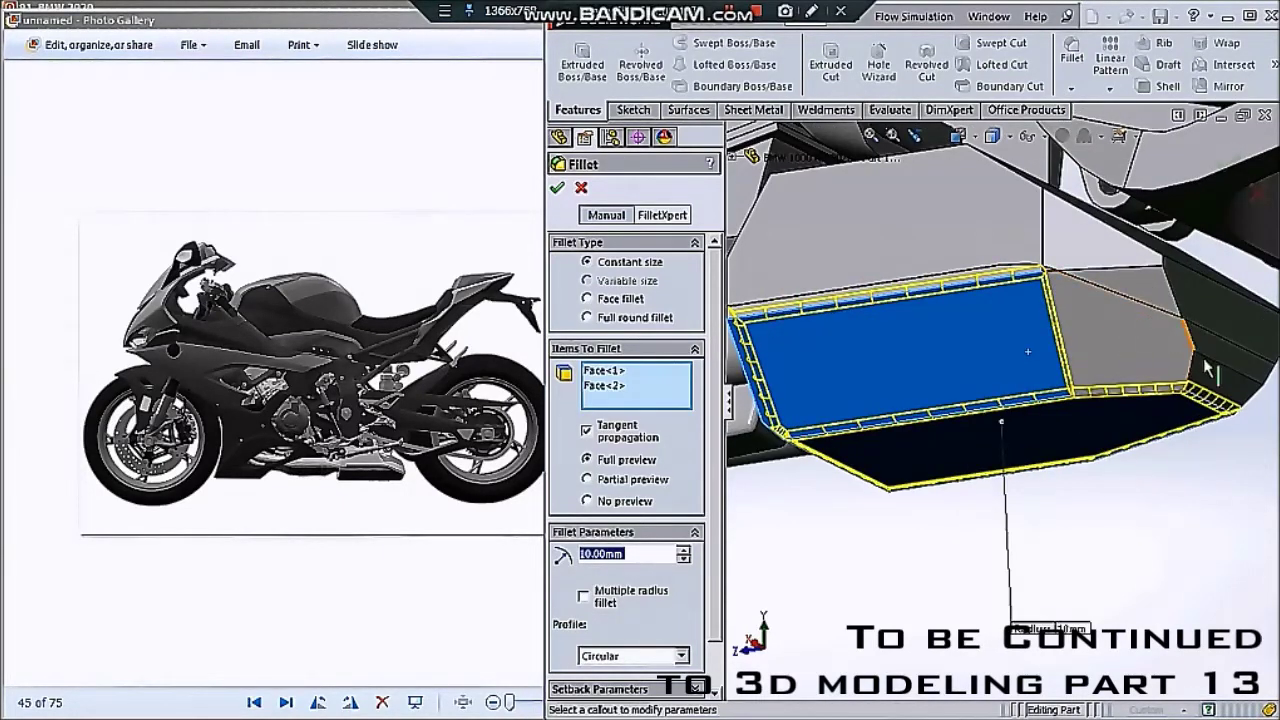
# - Add the remaining muffler faces and apply the 10 mm fillet
pyautogui.click(1233, 360)
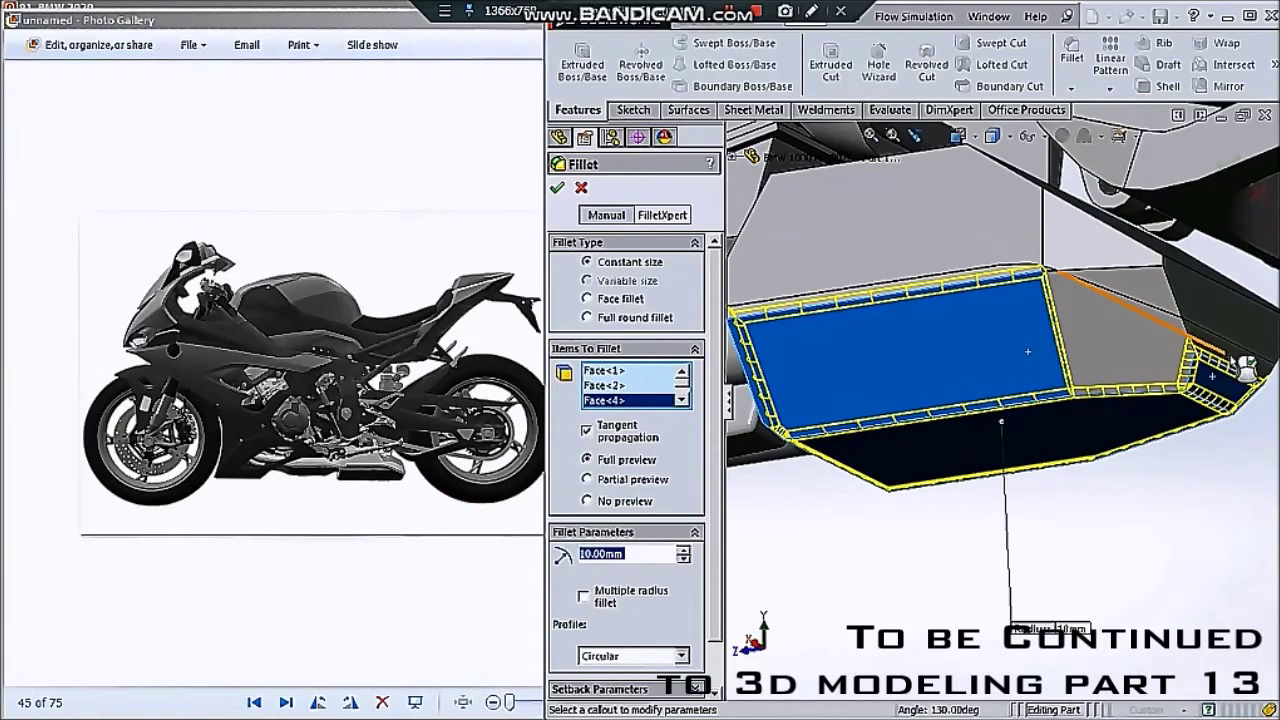
pyautogui.click(1215, 378)
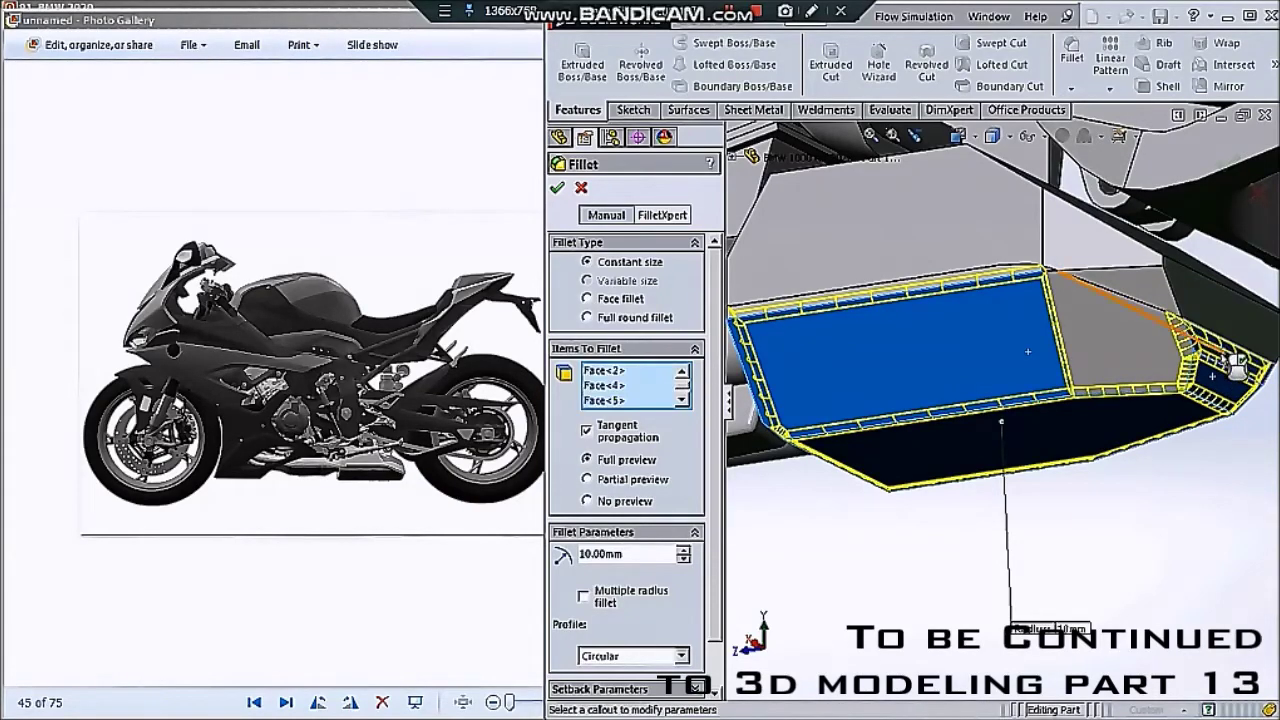
pyautogui.moveTo(1215, 378)
pyautogui.mouseDown(button='middle')
pyautogui.moveTo(1006, 353)
pyautogui.moveTo(1233, 358)
pyautogui.mouseUp(button='middle')
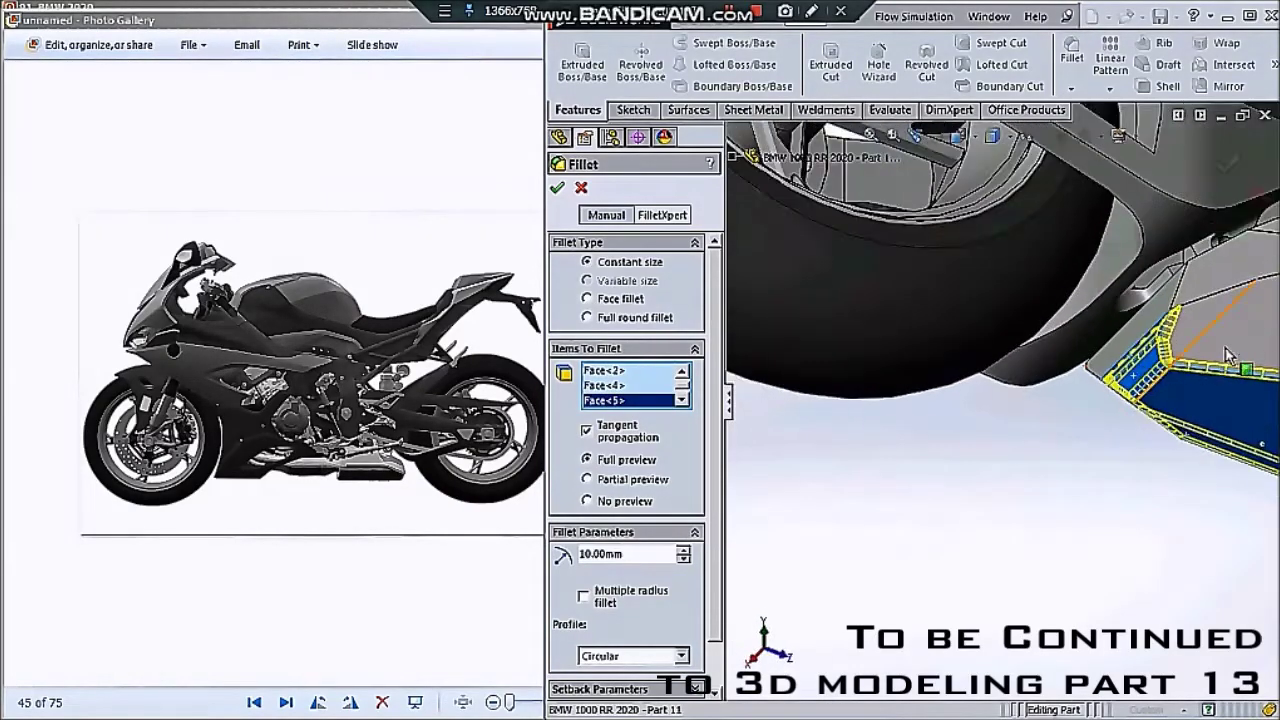
pyautogui.moveTo(1253, 378); pyautogui.dragTo(1192, 410, button='middle')
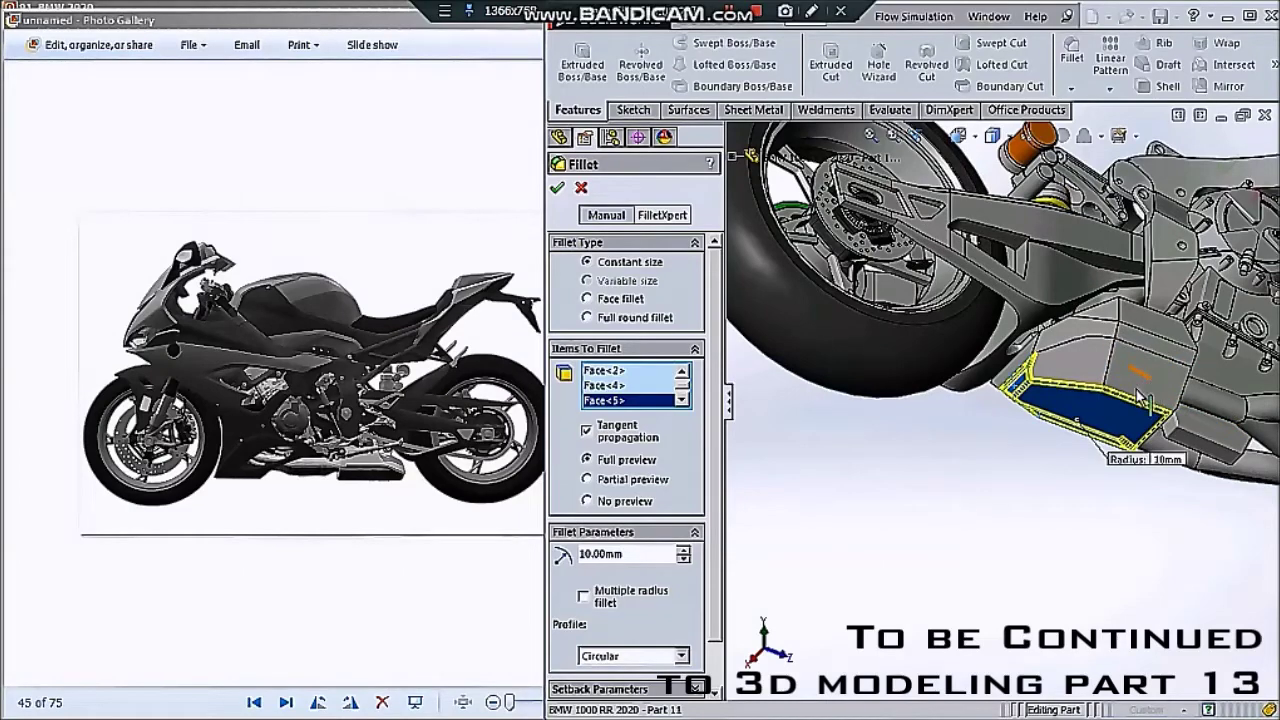
pyautogui.moveTo(1122, 397); pyautogui.dragTo(1025, 480, button='middle')
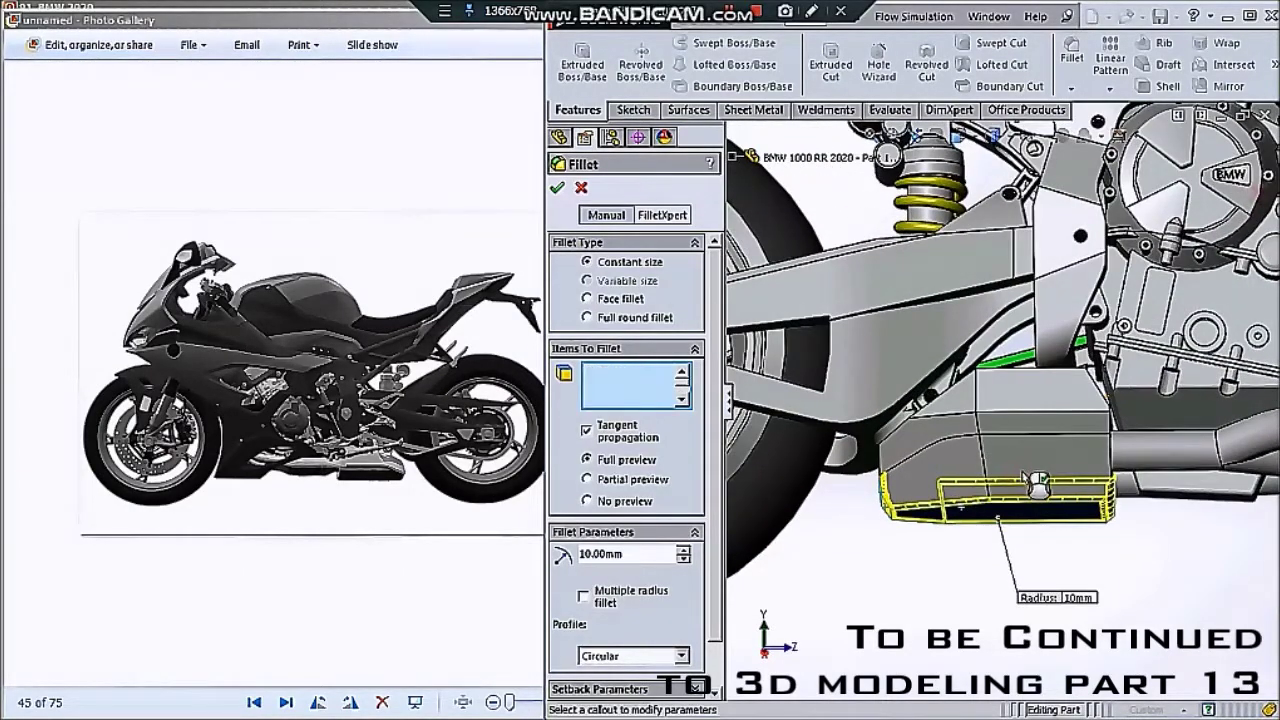
pyautogui.click(1025, 480)
pyautogui.moveTo(1025, 480); pyautogui.dragTo(1040, 488, button='middle')
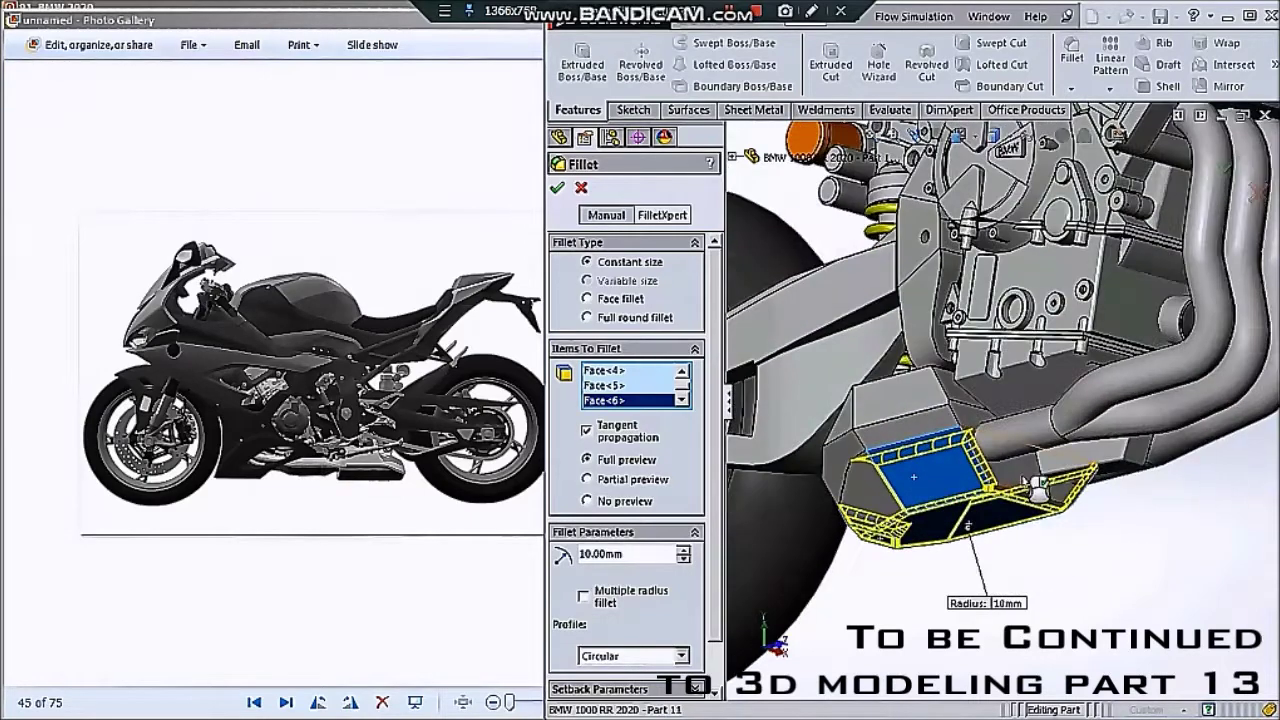
pyautogui.click(1040, 488)
pyautogui.moveTo(1040, 497); pyautogui.dragTo(1015, 487, button='middle')
pyautogui.click(1015, 487)
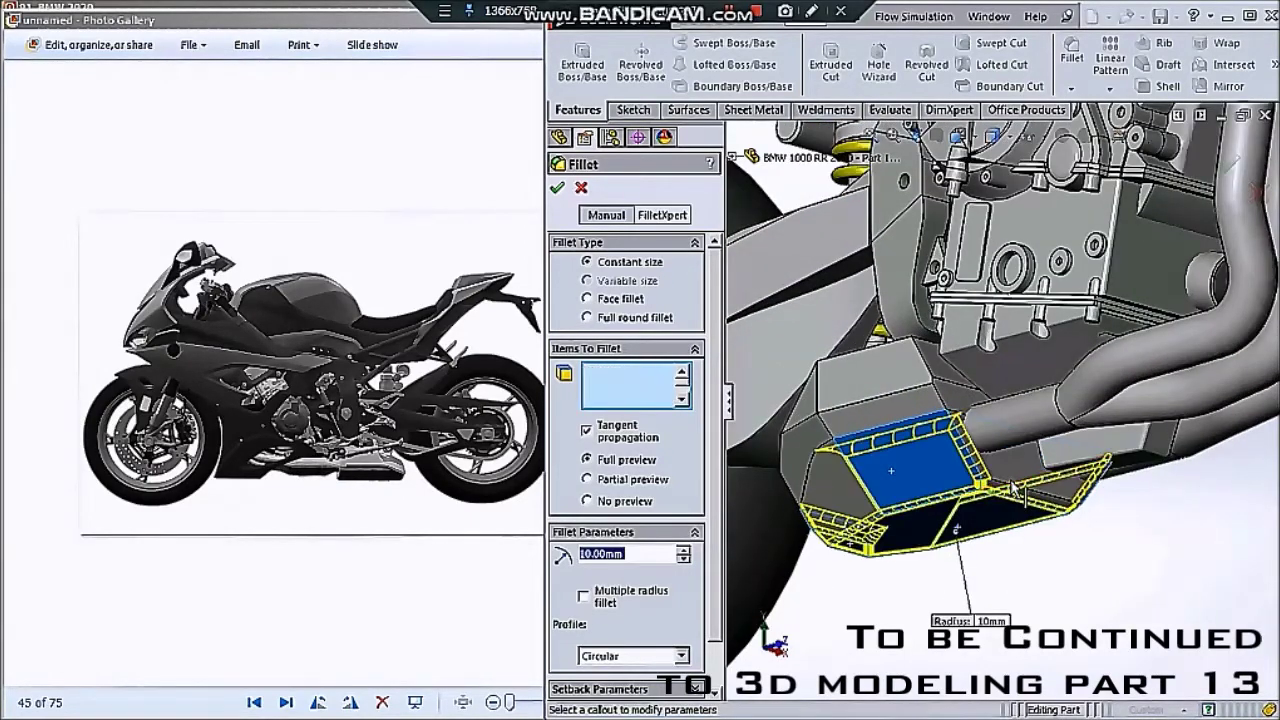
pyautogui.click(1060, 508)
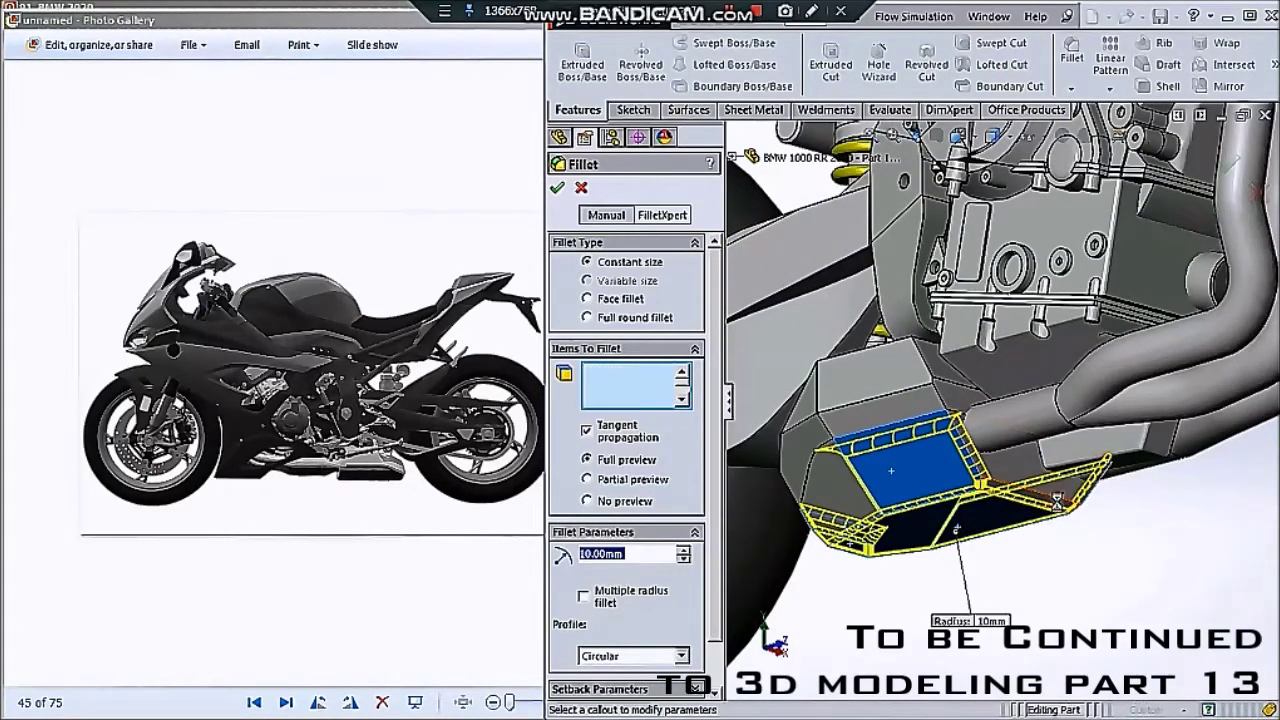
pyautogui.moveTo(897, 510)
pyautogui.mouseDown(button='middle')
pyautogui.moveTo(1179, 523)
pyautogui.moveTo(1140, 510)
pyautogui.mouseUp(button='middle')
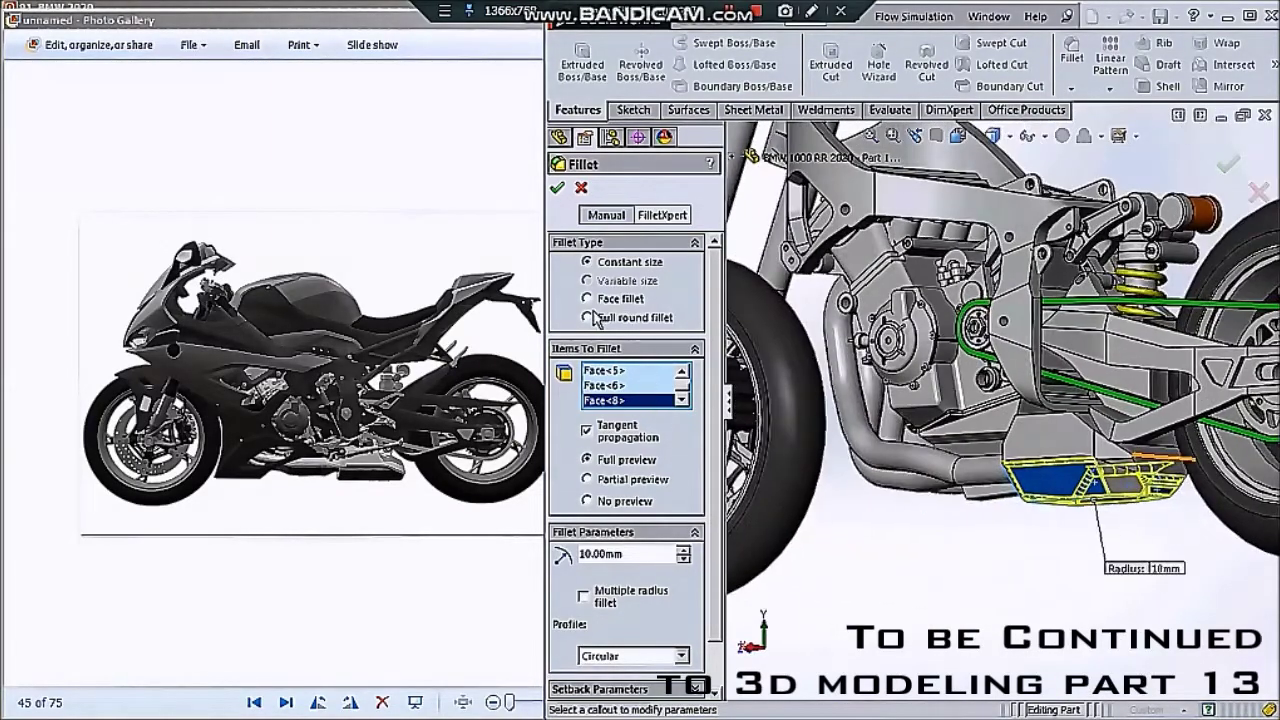
pyautogui.click(558, 189)
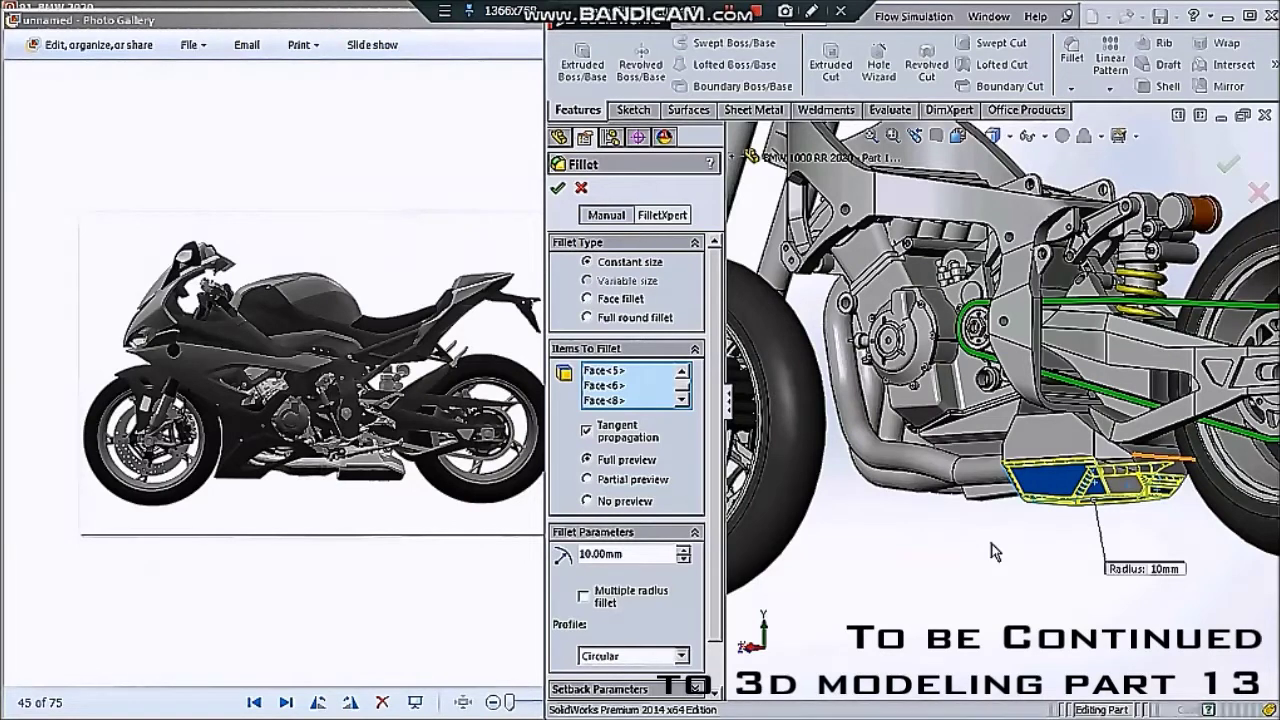
pyautogui.click(559, 189)
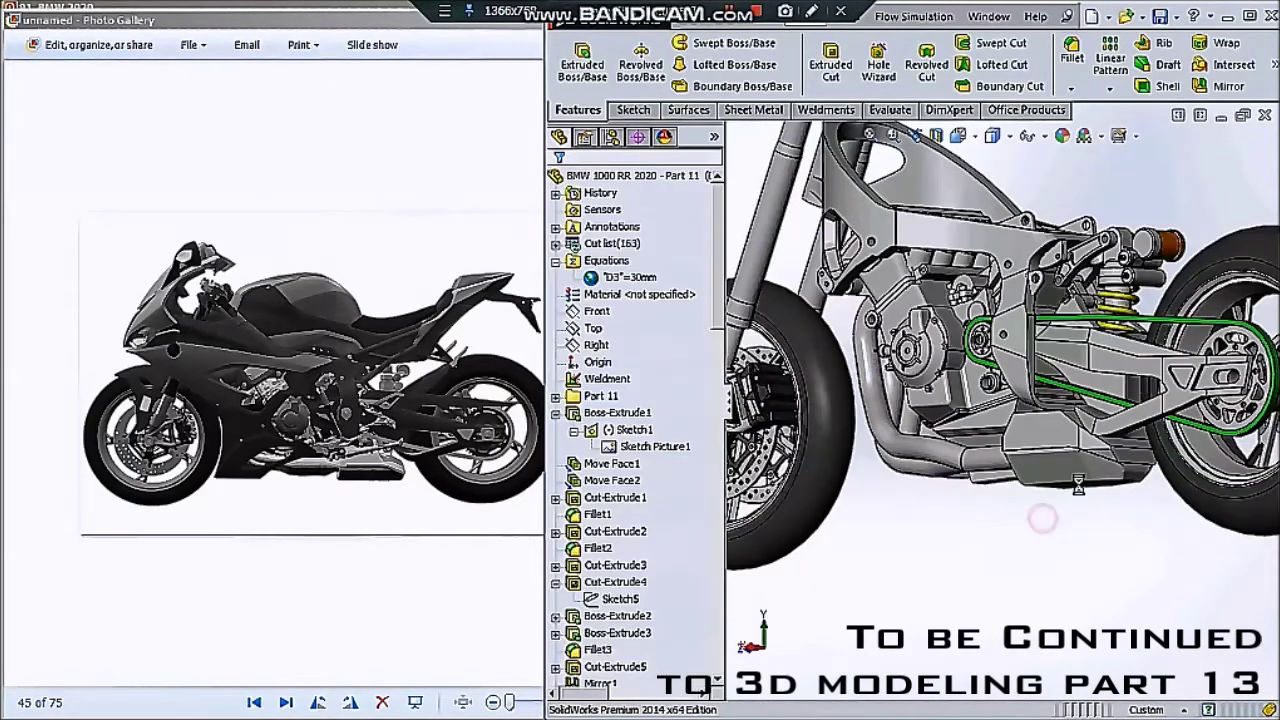
# - Orbit and zoom around the filleted exhaust box to inspect it
pyautogui.moveTo(1080, 480)
pyautogui.mouseDown(button='middle')
pyautogui.moveTo(1000, 472)
pyautogui.moveTo(1030, 430)
pyautogui.mouseUp(button='middle')
pyautogui.scroll(-5, 1040, 410)
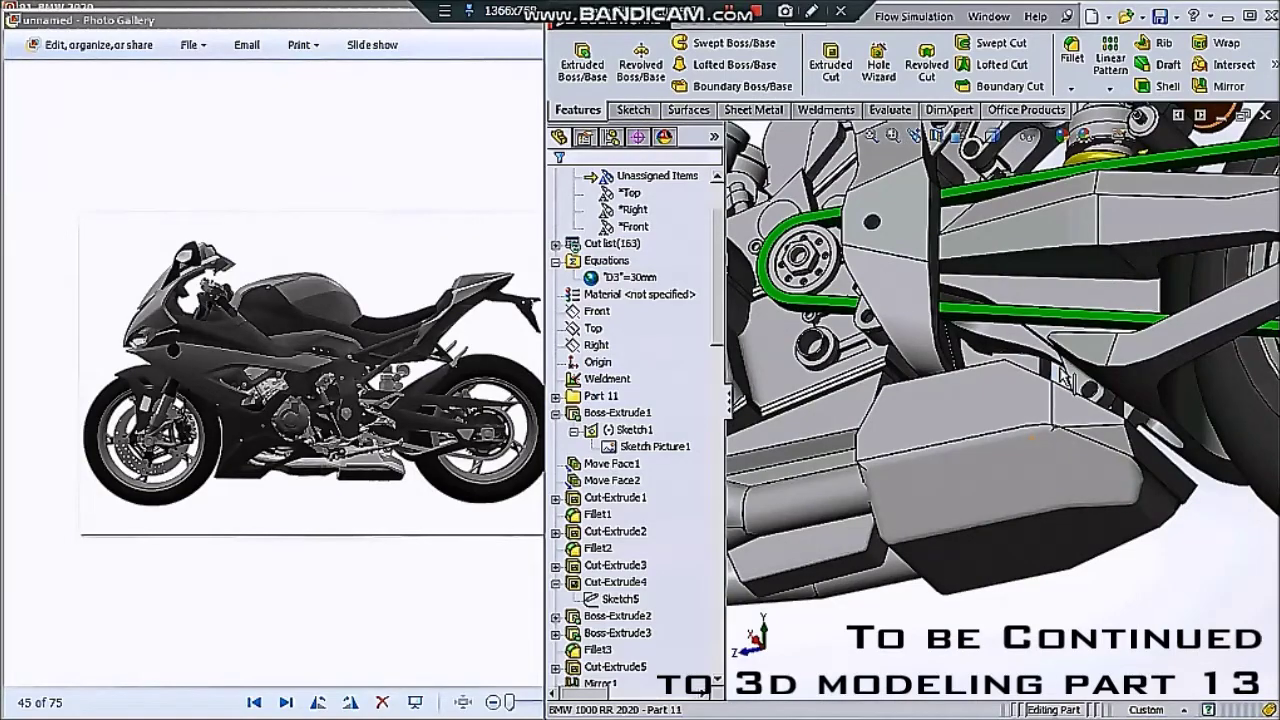
pyautogui.scroll(-2, 1060, 375)
pyautogui.scroll(-2, 1020, 360)
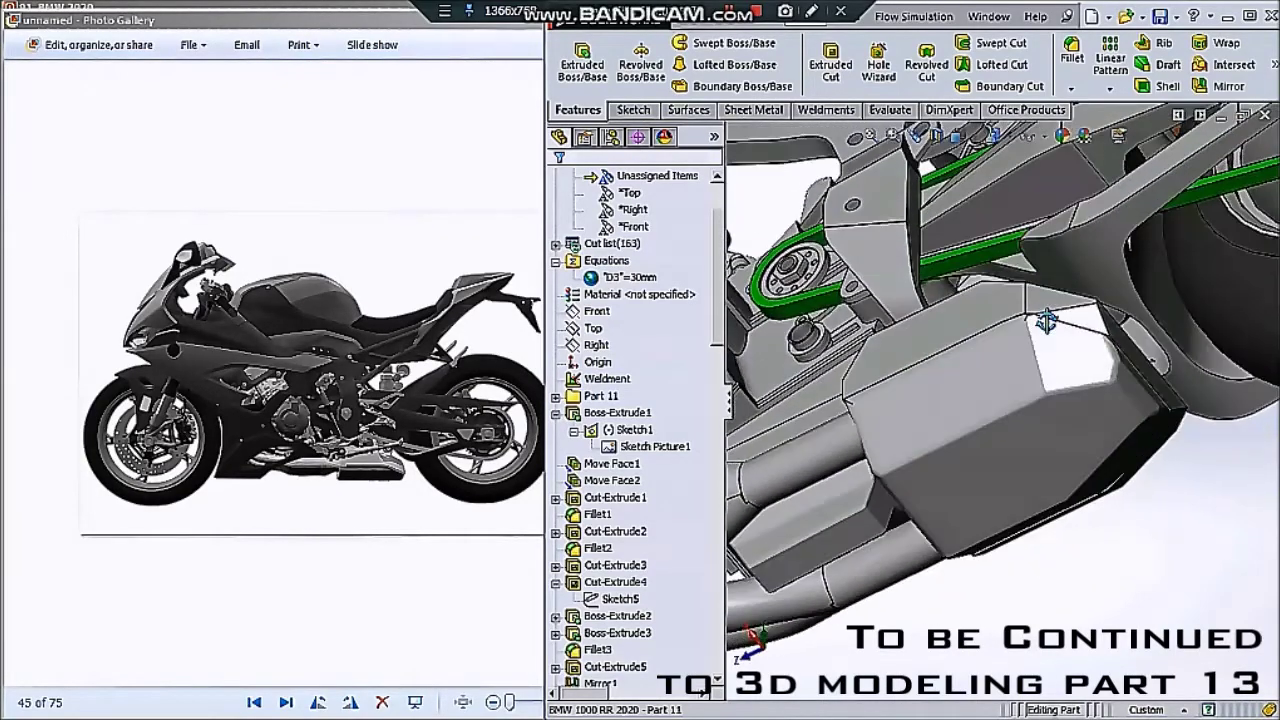
pyautogui.scroll(-2, 977, 348)
pyautogui.moveTo(977, 352)
pyautogui.mouseDown(button='middle')
pyautogui.moveTo(1137, 423)
pyautogui.moveTo(1089, 457)
pyautogui.moveTo(1091, 487)
pyautogui.moveTo(1068, 495)
pyautogui.moveTo(994, 457)
pyautogui.moveTo(965, 376)
pyautogui.moveTo(1037, 420)
pyautogui.mouseUp(button='middle')
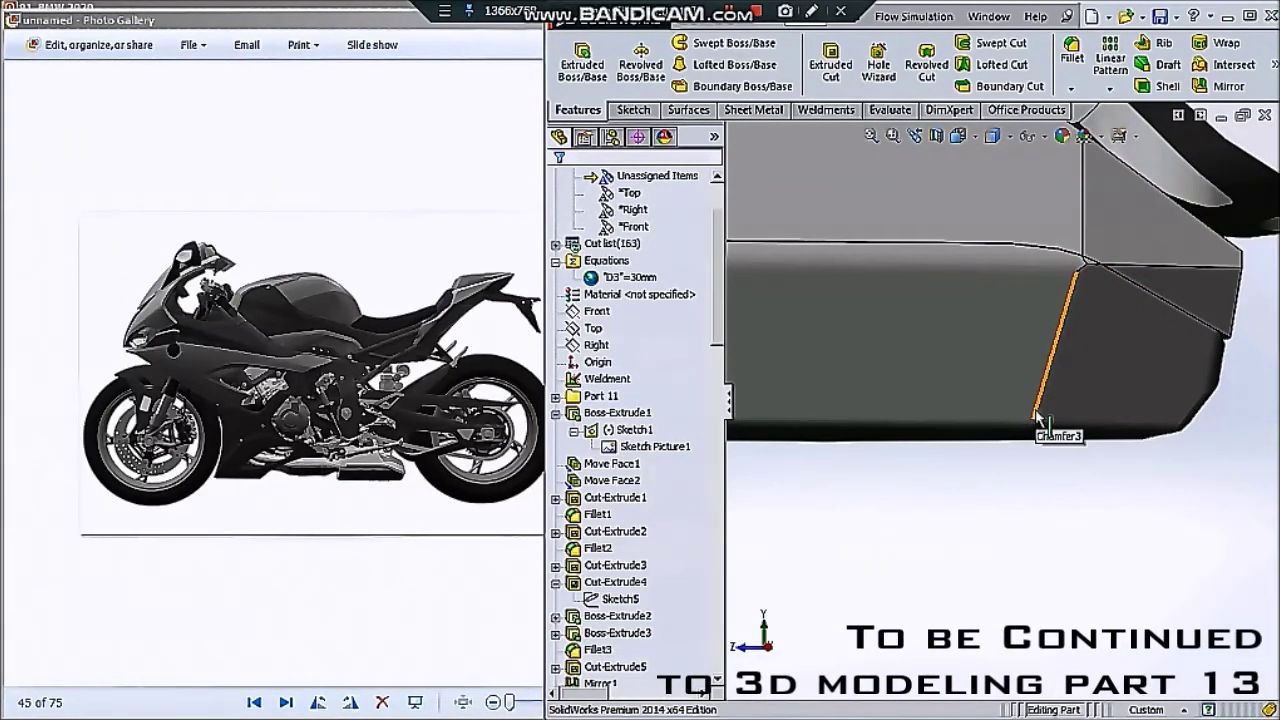
pyautogui.scroll(3, 1008, 360)
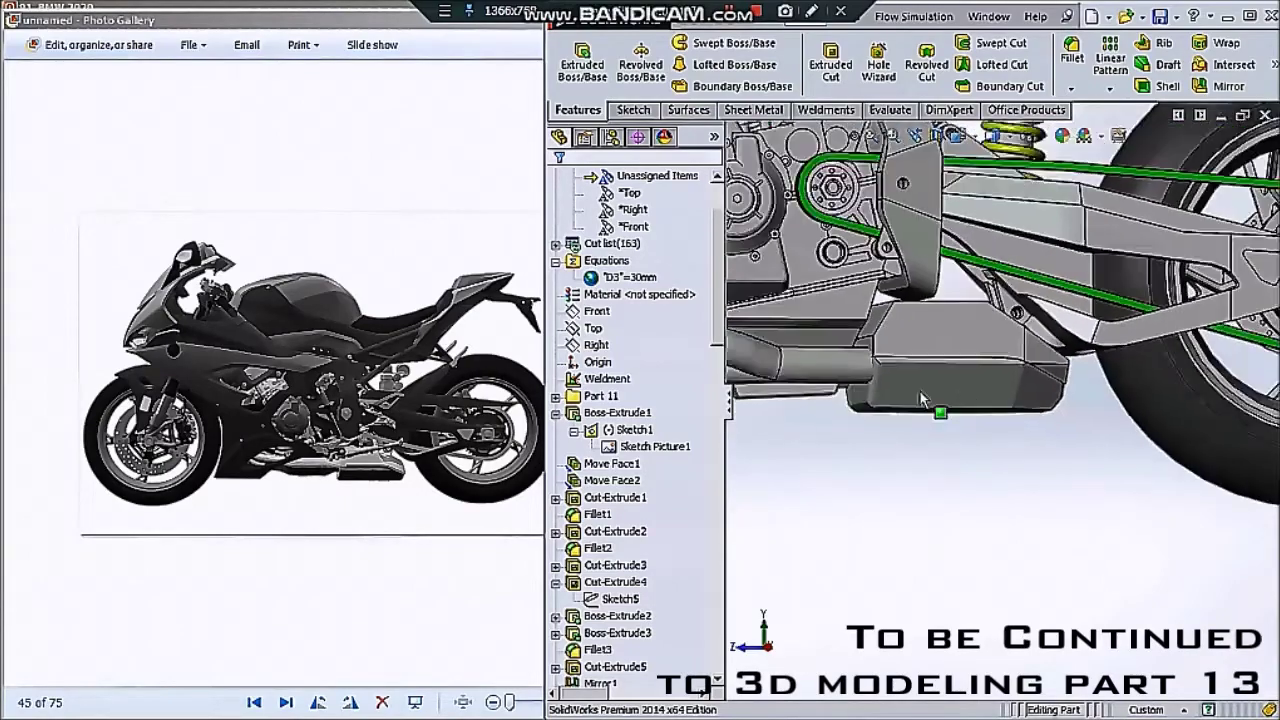
pyautogui.scroll(3, 920, 391)
pyautogui.scroll(2, 950, 362)
pyautogui.moveTo(950, 362); pyautogui.dragTo(915, 342, button='middle')
pyautogui.scroll(-1, 915, 342)
pyautogui.scroll(-1, 930, 345)
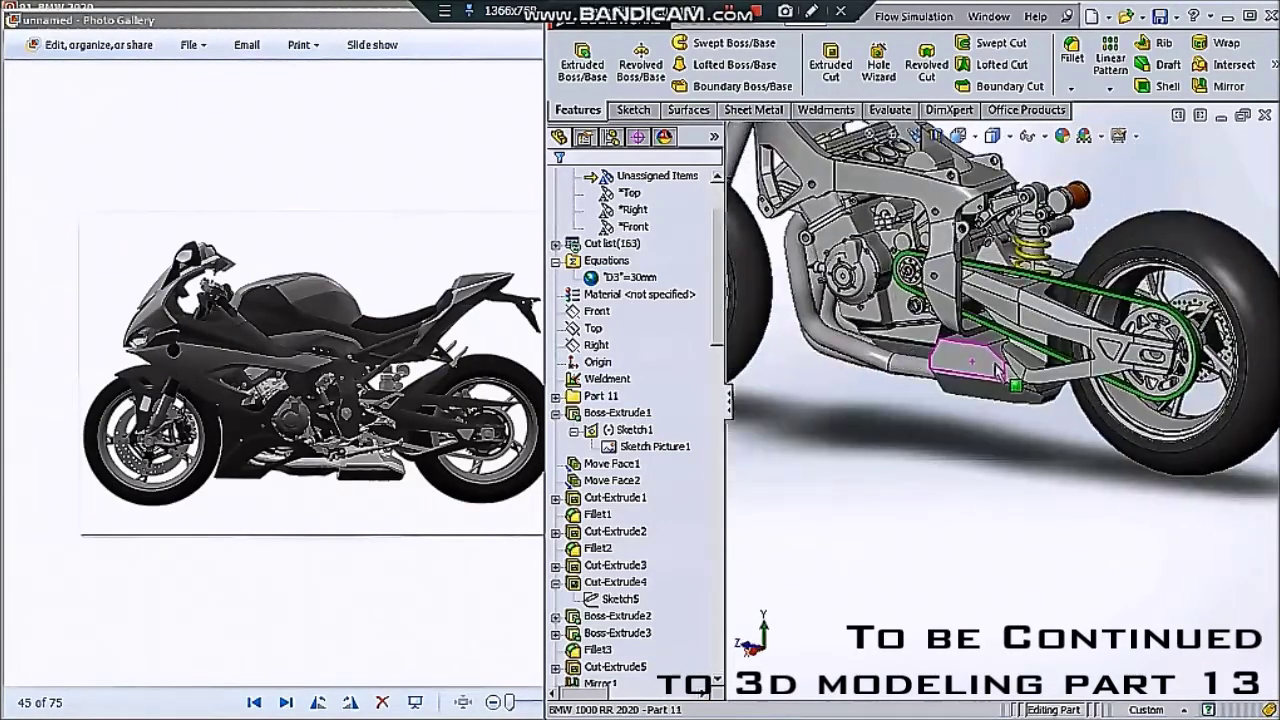
pyautogui.scroll(-2, 950, 348)
pyautogui.scroll(-2, 968, 350)
pyautogui.scroll(2, 968, 350)
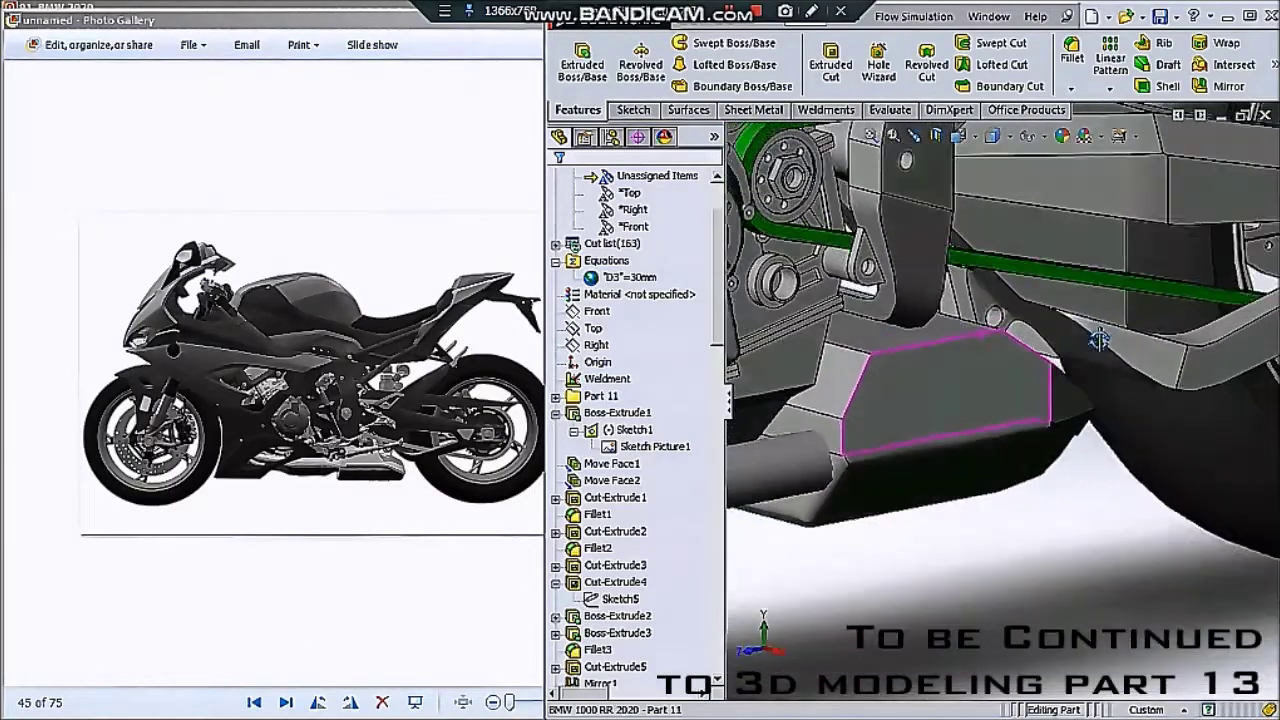
pyautogui.moveTo(968, 350); pyautogui.dragTo(1090, 395, button='middle')
# - Zoom to fit the whole bike and turn it to the Right side view
pyautogui.press('f')
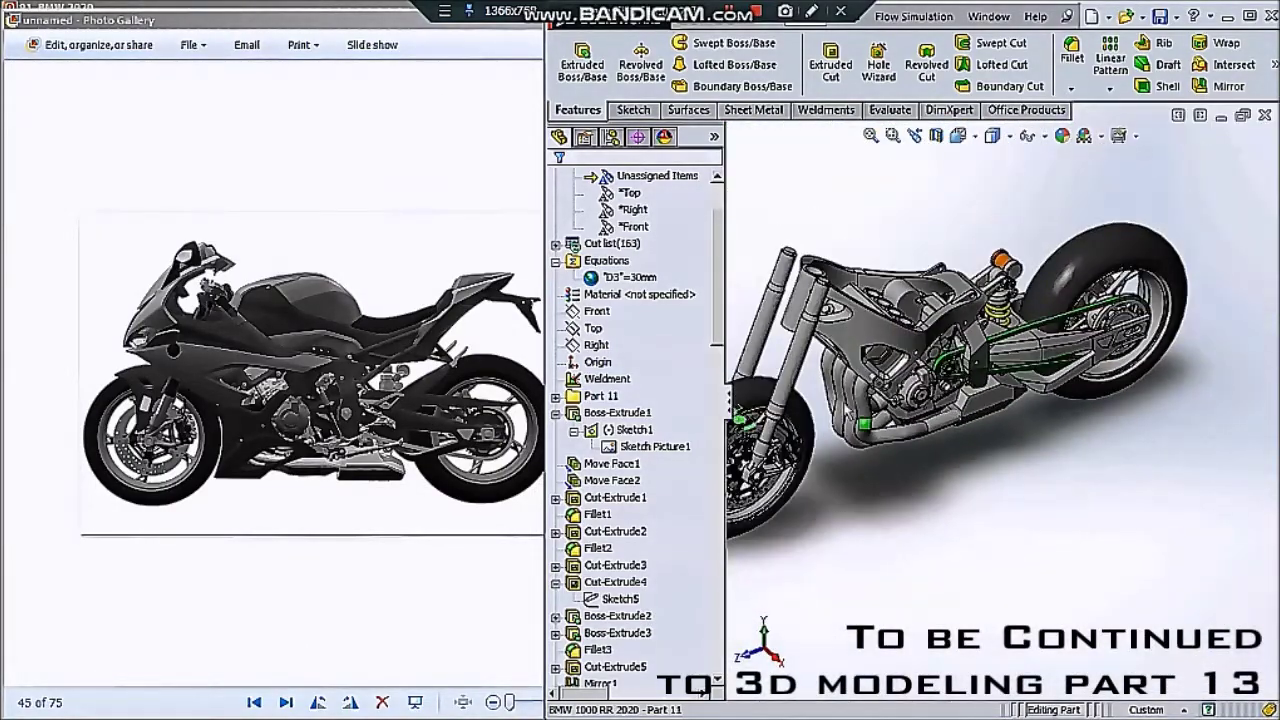
pyautogui.hotkey('ctrl', '4')
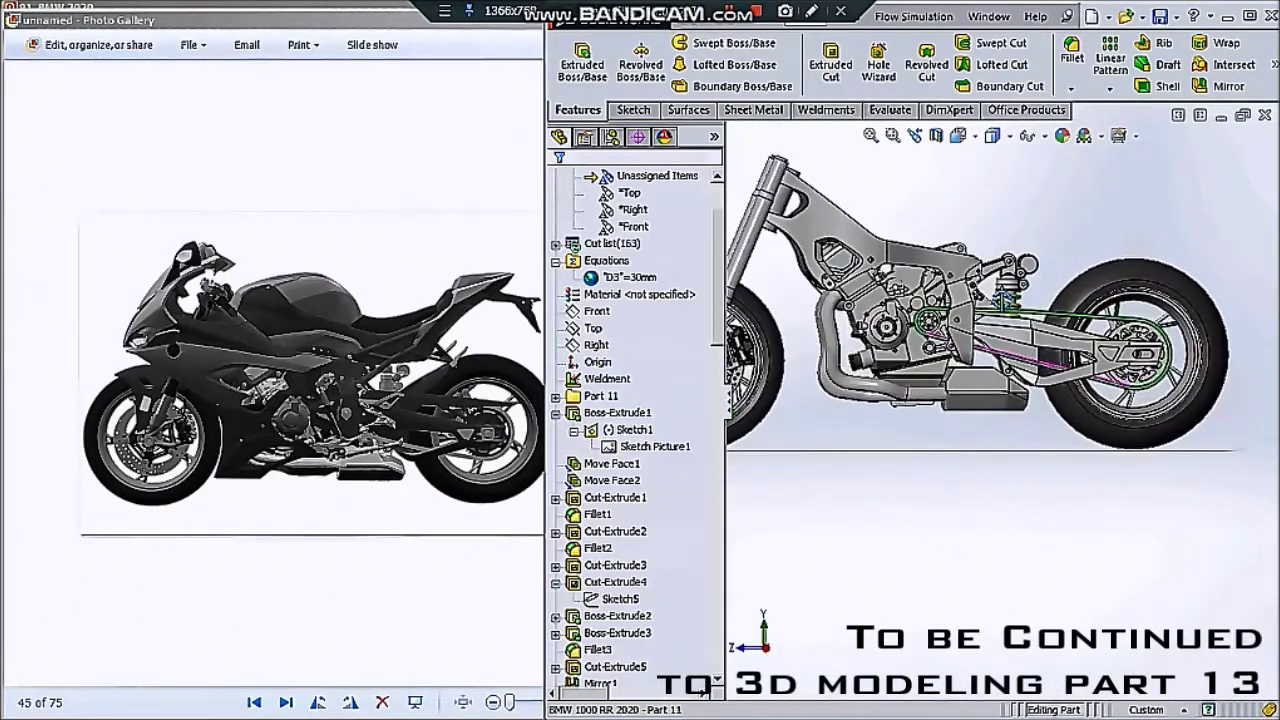
pyautogui.scroll(5, 997, 327)
pyautogui.scroll(3, 645, 357)
# - Start a sketch on the Right plane viewed normal to it, with the reference photo shown
pyautogui.click(597, 429)
pyautogui.click(682, 410)
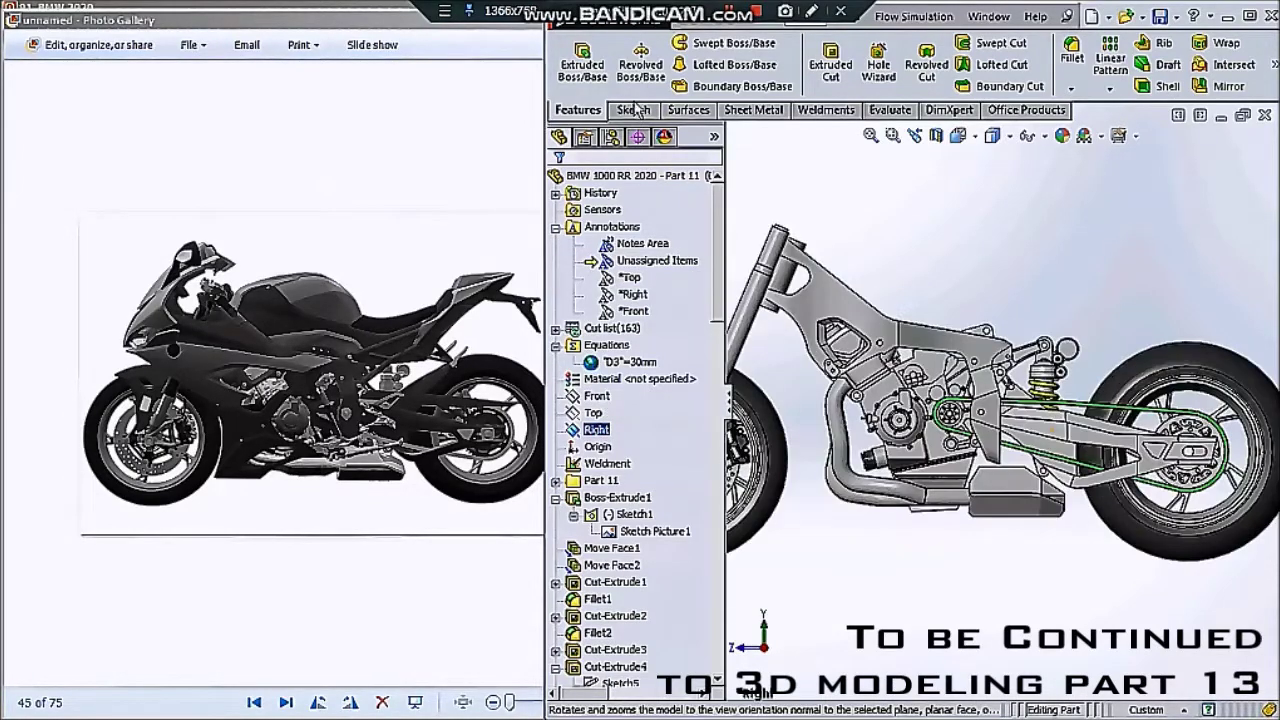
pyautogui.click(632, 109)
pyautogui.click(589, 57)
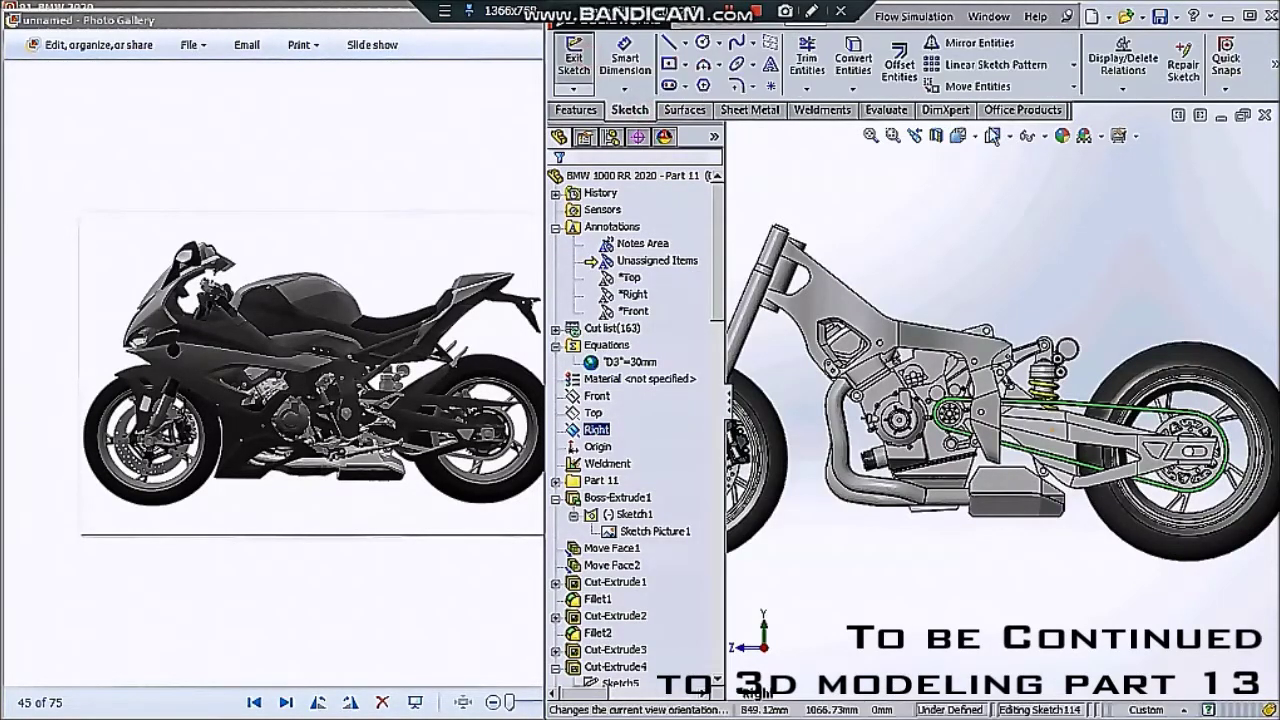
pyautogui.click(1044, 135)
pyautogui.click(1032, 277)
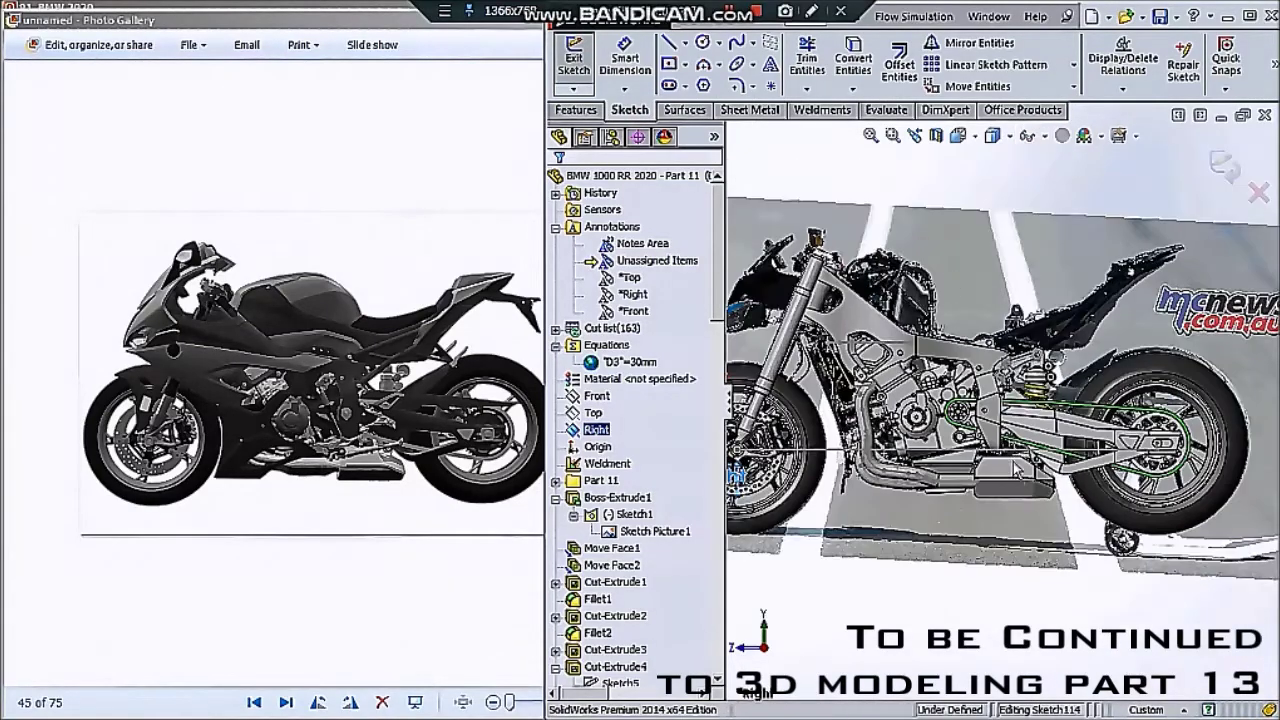
pyautogui.scroll(-3, 1010, 172)
pyautogui.scroll(-3, 1010, 172)
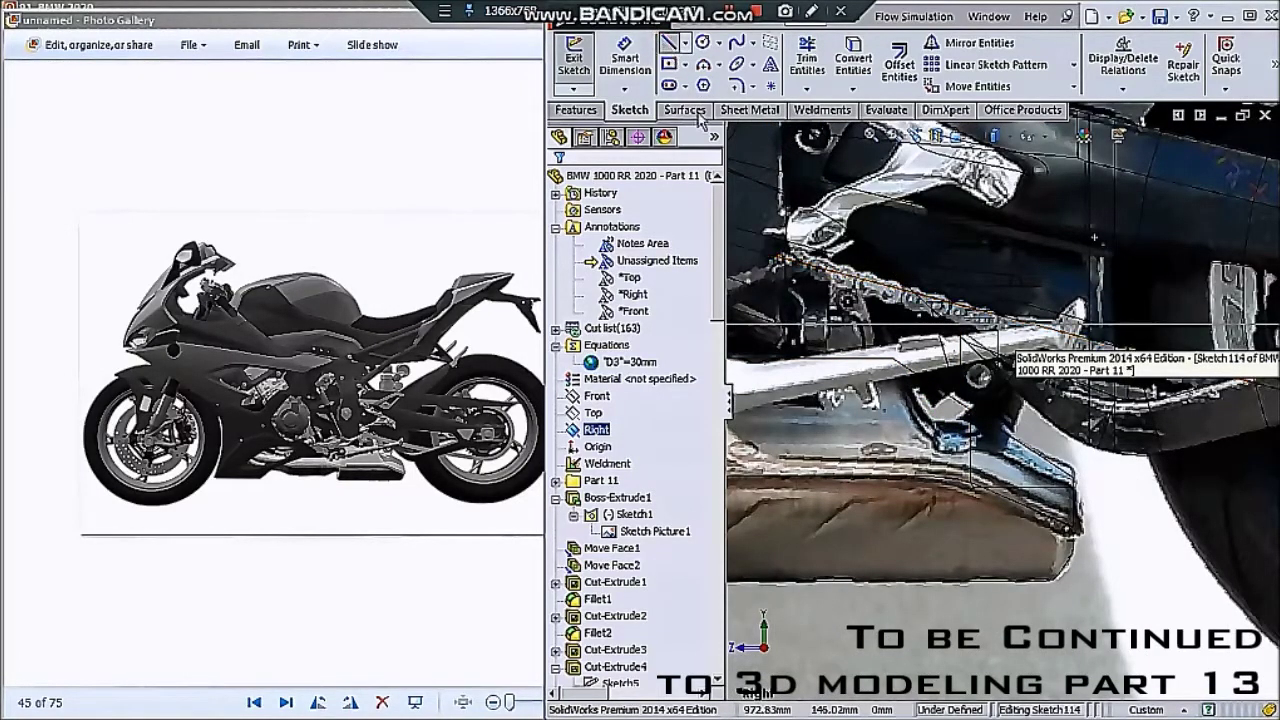
# - Trace a closed line profile over the exhaust hanger and start an Extruded Cut from it
pyautogui.click(955, 442)
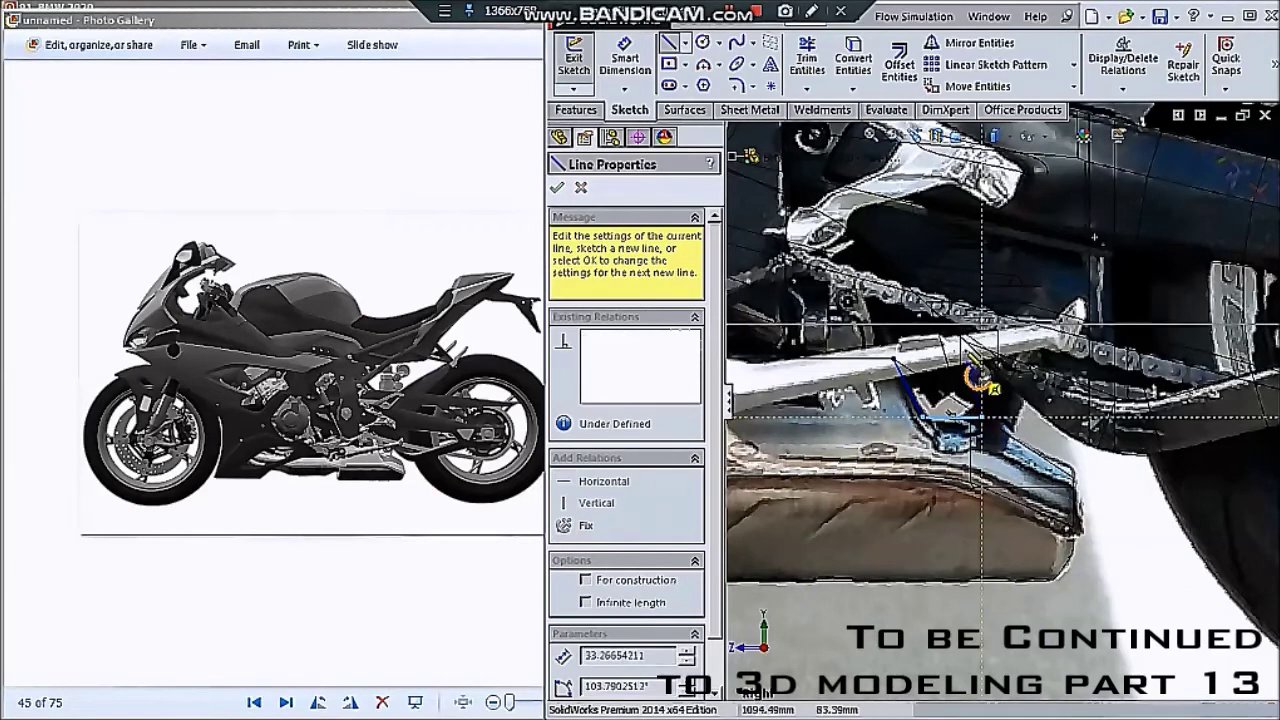
pyautogui.press('Escape')
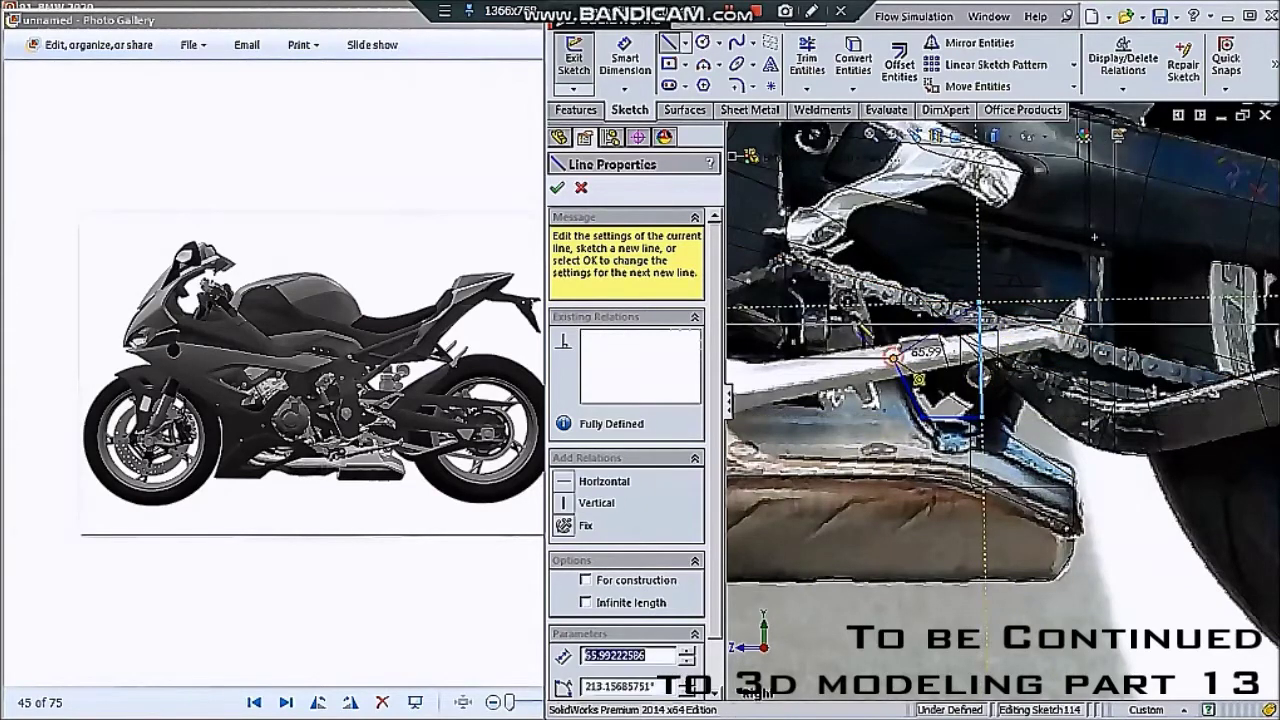
pyautogui.press('Escape')
pyautogui.click(578, 110)
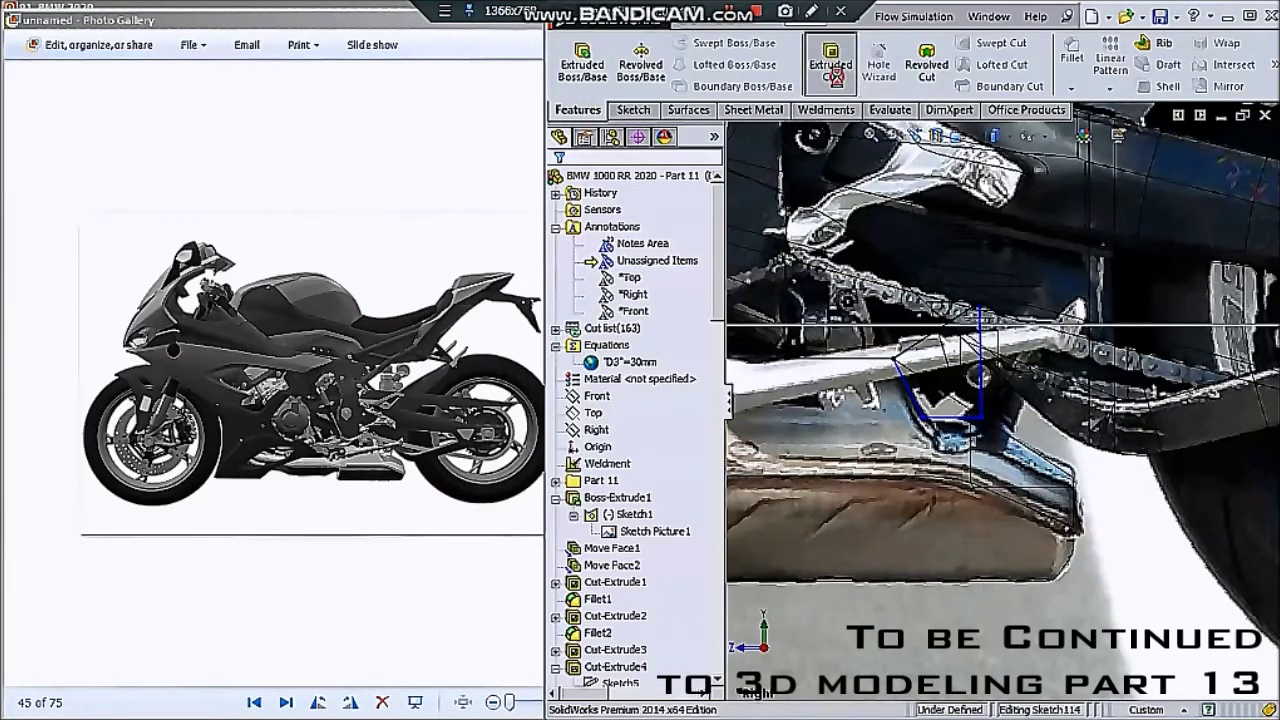
pyautogui.click(830, 57)
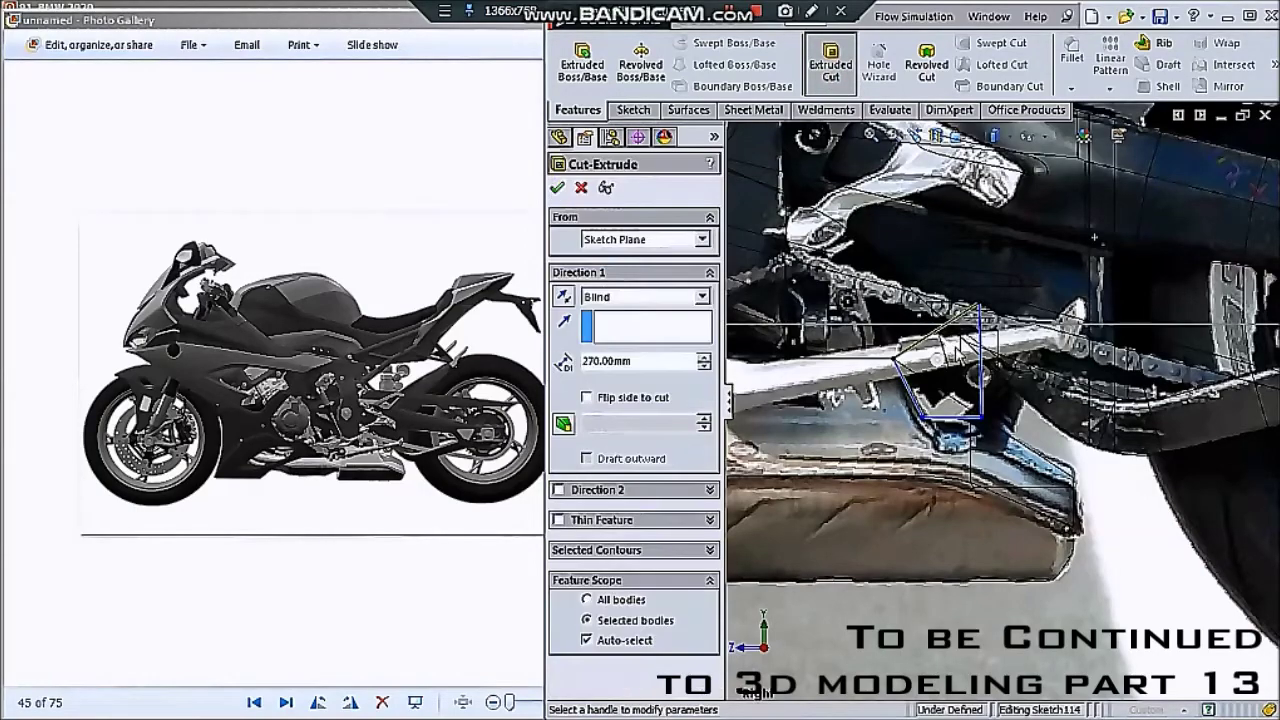
# - Cut 270 mm in both directions, affecting only the Split1[2] body
pyautogui.click(559, 490)
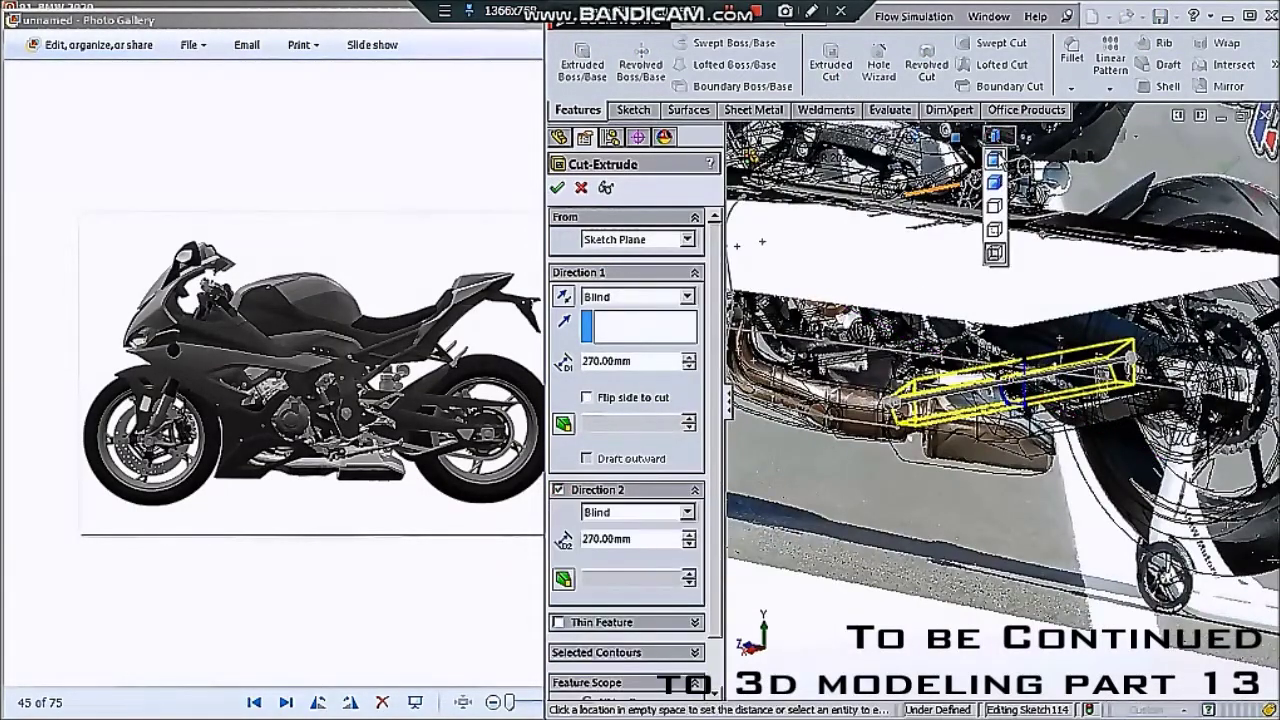
pyautogui.scroll(-1, 712, 683)
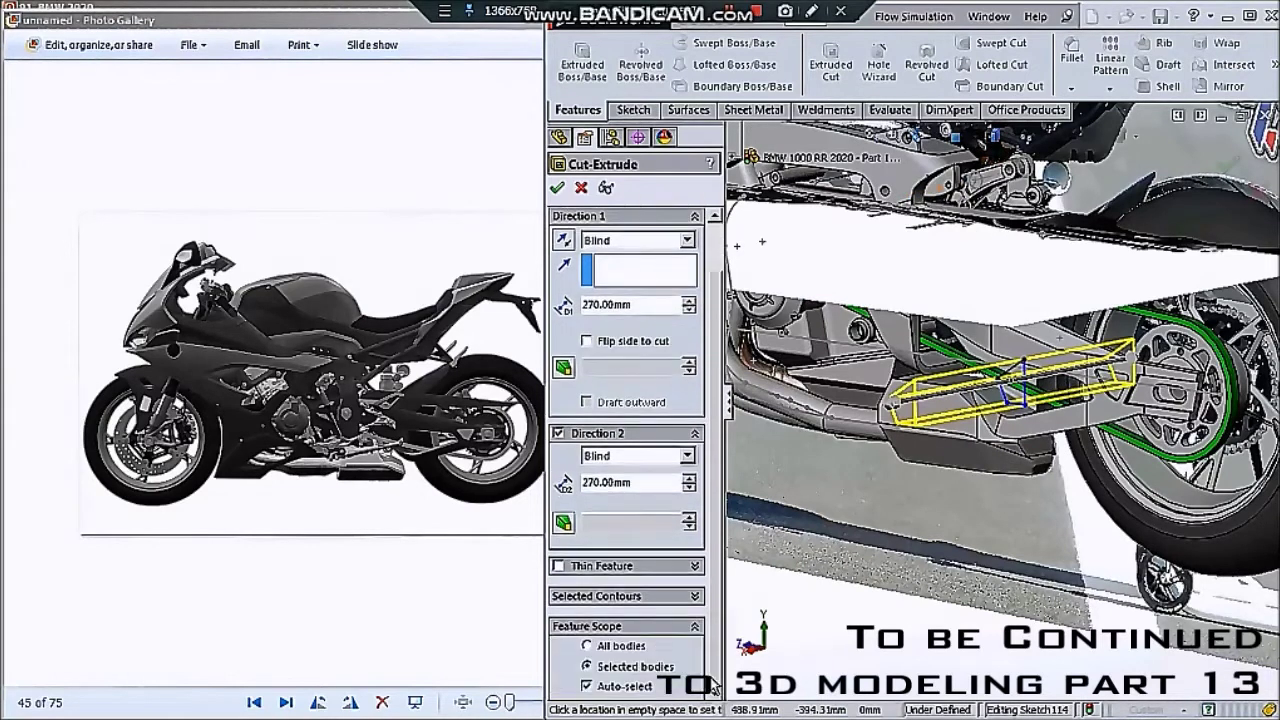
pyautogui.click(641, 688)
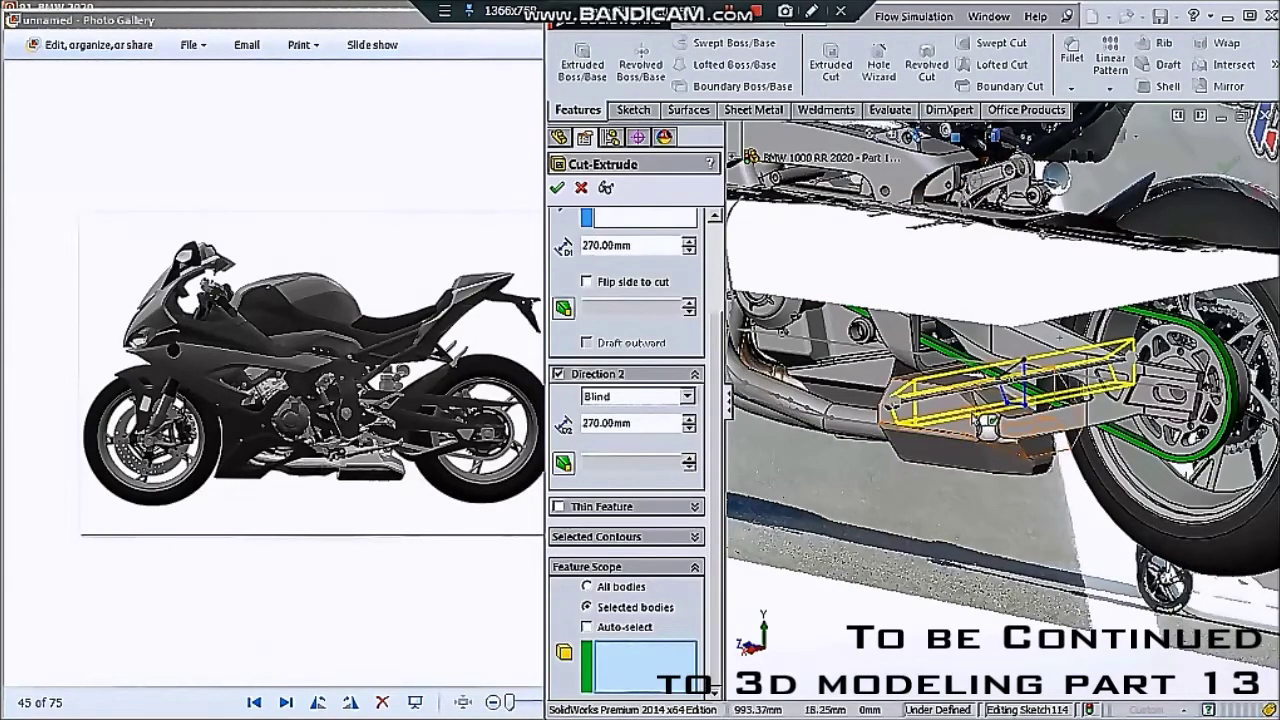
pyautogui.click(955, 430)
pyautogui.click(559, 186)
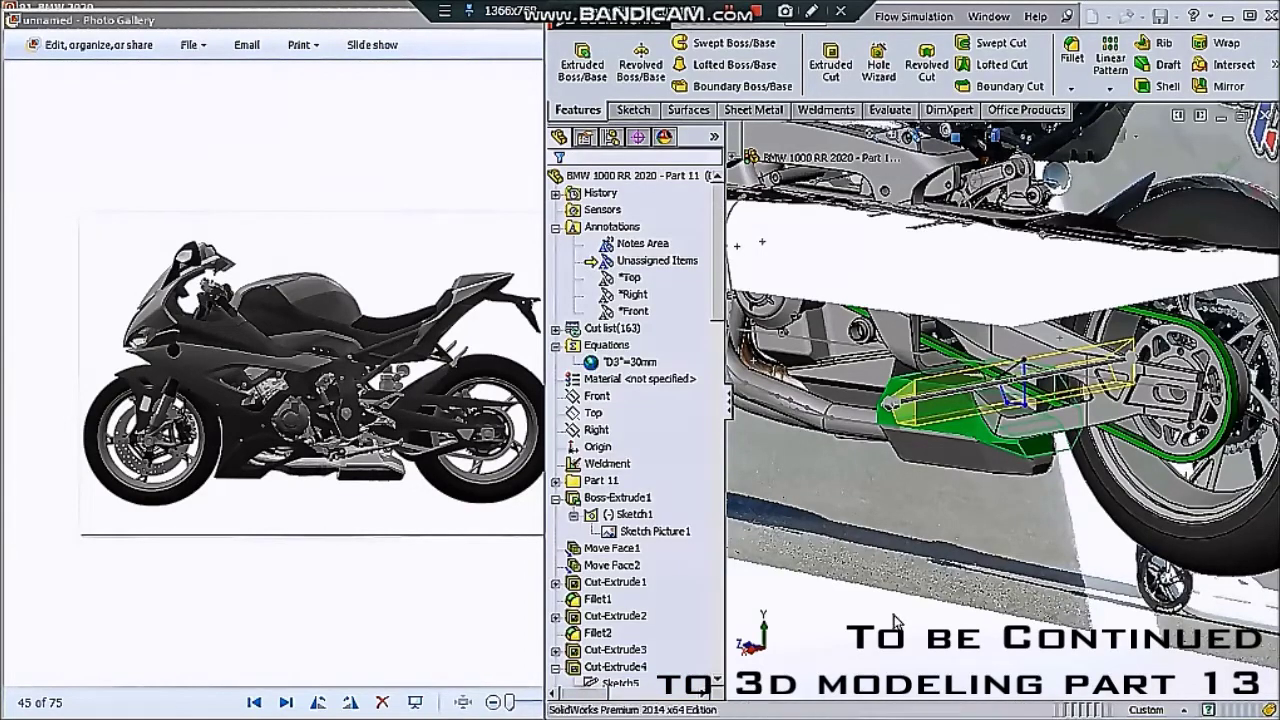
# - Orbit and zoom around the swingarm, then step back through previous views
pyautogui.moveTo(1002, 400)
pyautogui.mouseDown(button='middle')
pyautogui.moveTo(1094, 392)
pyautogui.moveTo(1071, 386)
pyautogui.mouseUp(button='middle')
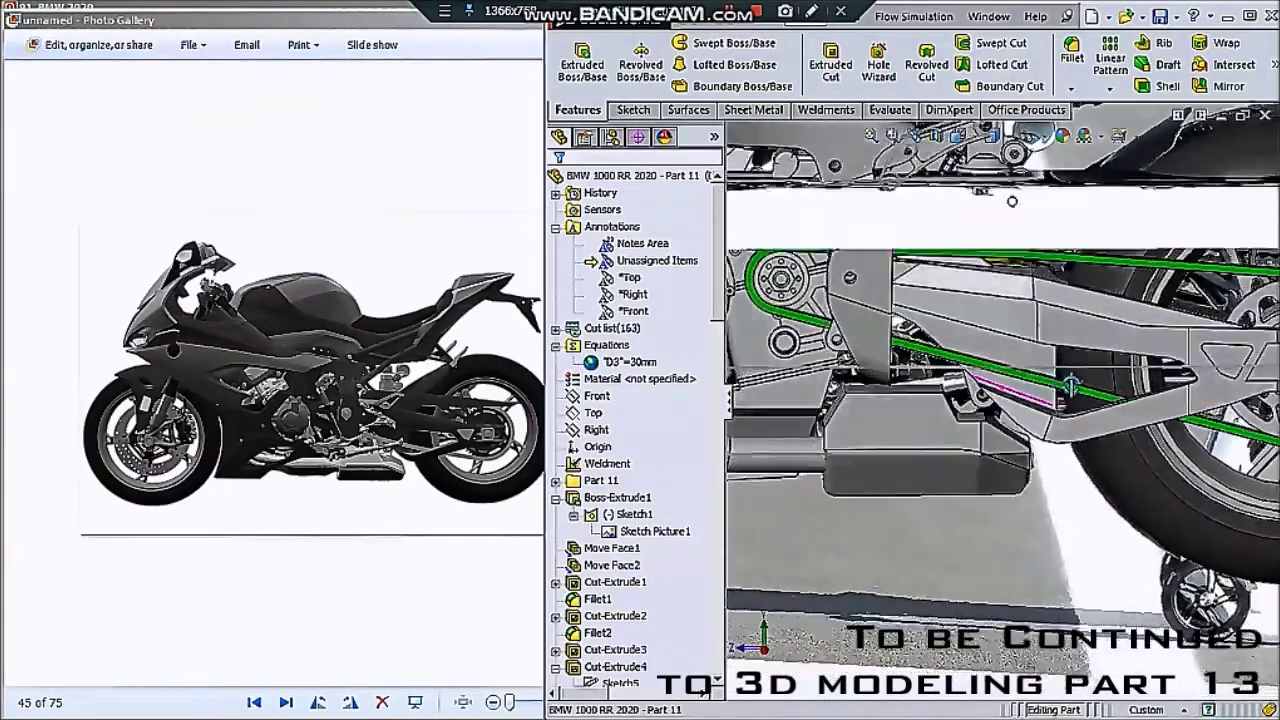
pyautogui.moveTo(1071, 386)
pyautogui.mouseDown(button='middle')
pyautogui.moveTo(1121, 383)
pyautogui.moveTo(1096, 400)
pyautogui.mouseUp(button='middle')
pyautogui.scroll(-3, 929, 414)
pyautogui.scroll(-3, 929, 414)
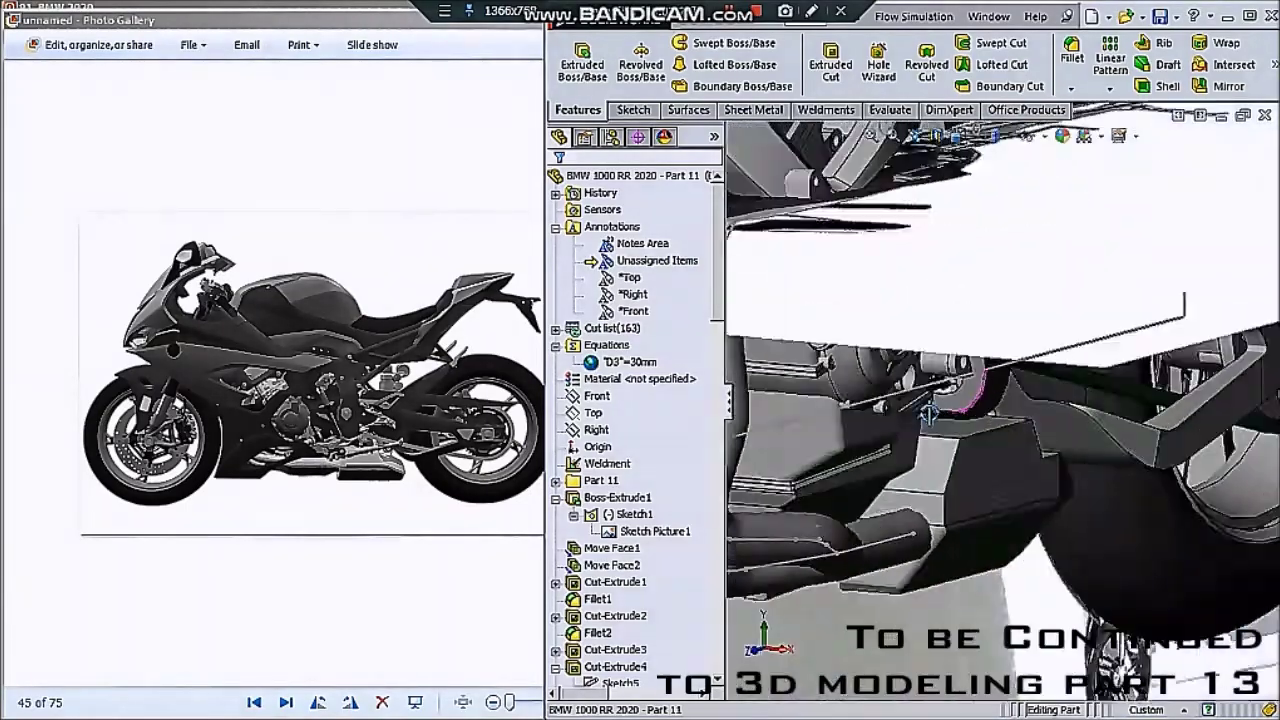
pyautogui.click(914, 135)
pyautogui.click(914, 135)
pyautogui.click(914, 135)
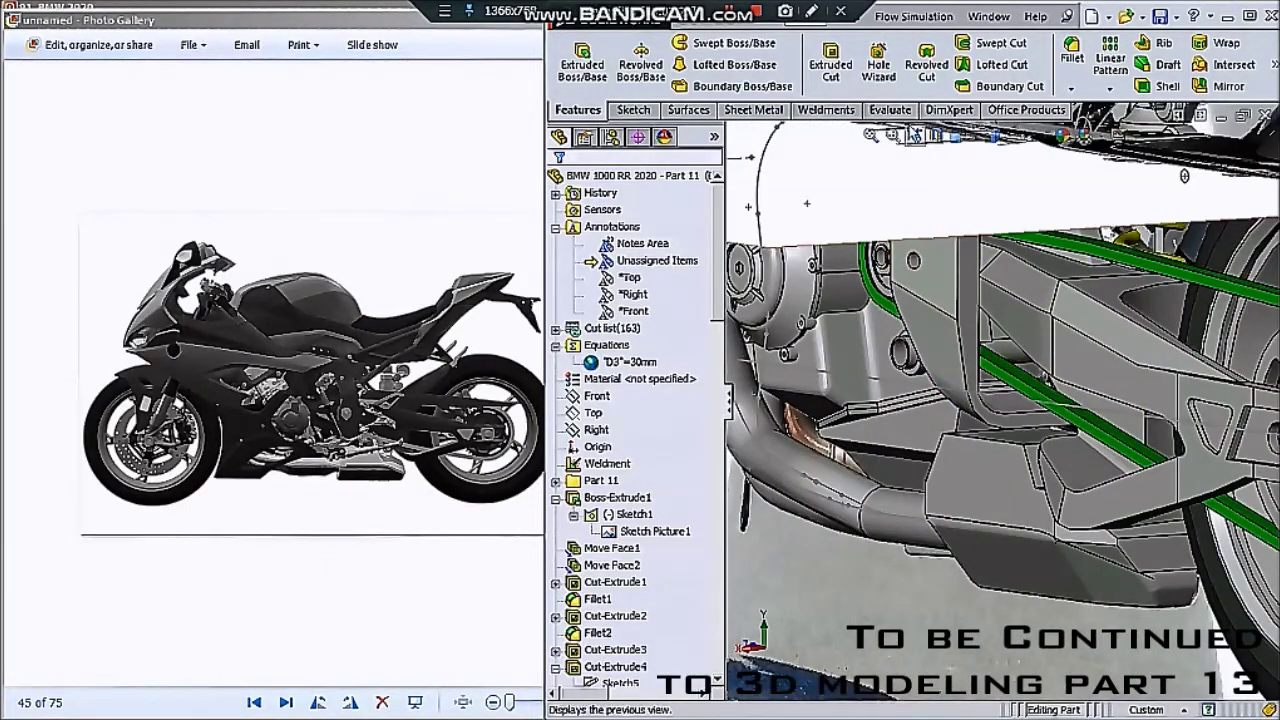
pyautogui.scroll(1, 430, 438)
pyautogui.scroll(1, 430, 438)
# - Page through the reference photos in Windows Photo Gallery
pyautogui.scroll(1, 430, 438)
pyautogui.scroll(2, 430, 438)
pyautogui.scroll(1, 430, 438)
pyautogui.scroll(3, 430, 438)
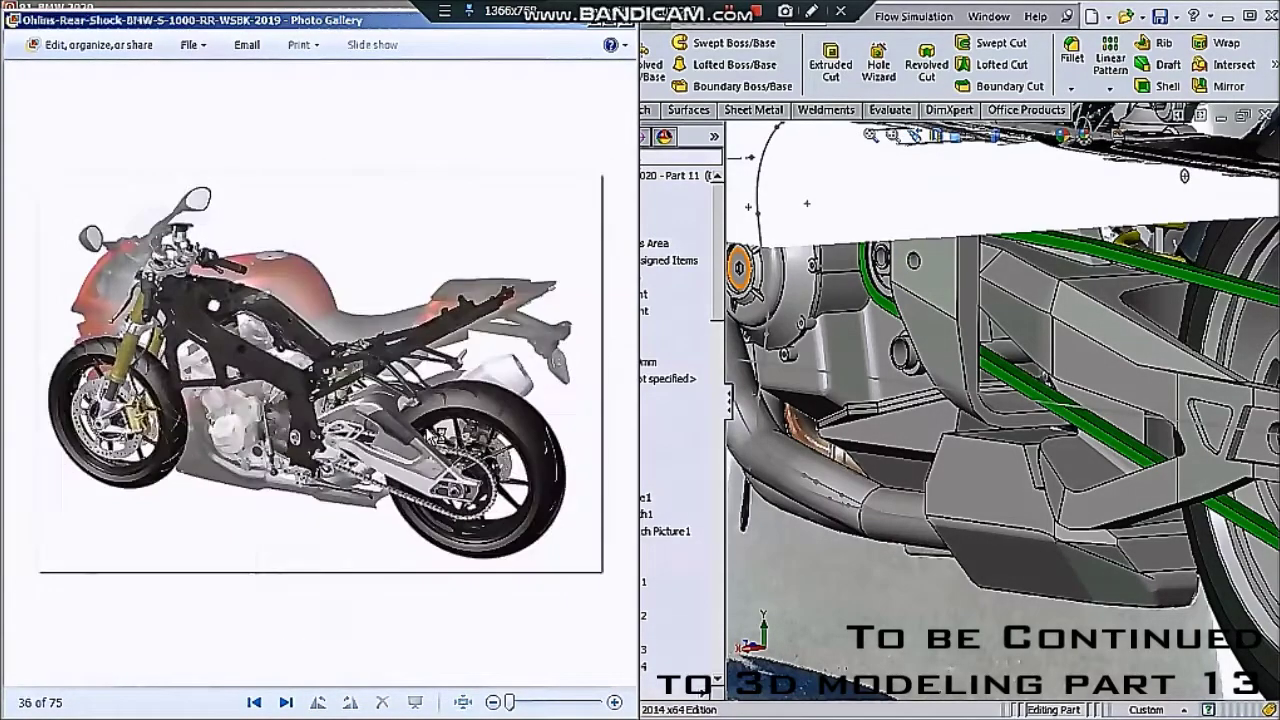
pyautogui.scroll(3, 618, 428)
pyautogui.scroll(1, 618, 428)
pyautogui.scroll(2, 618, 428)
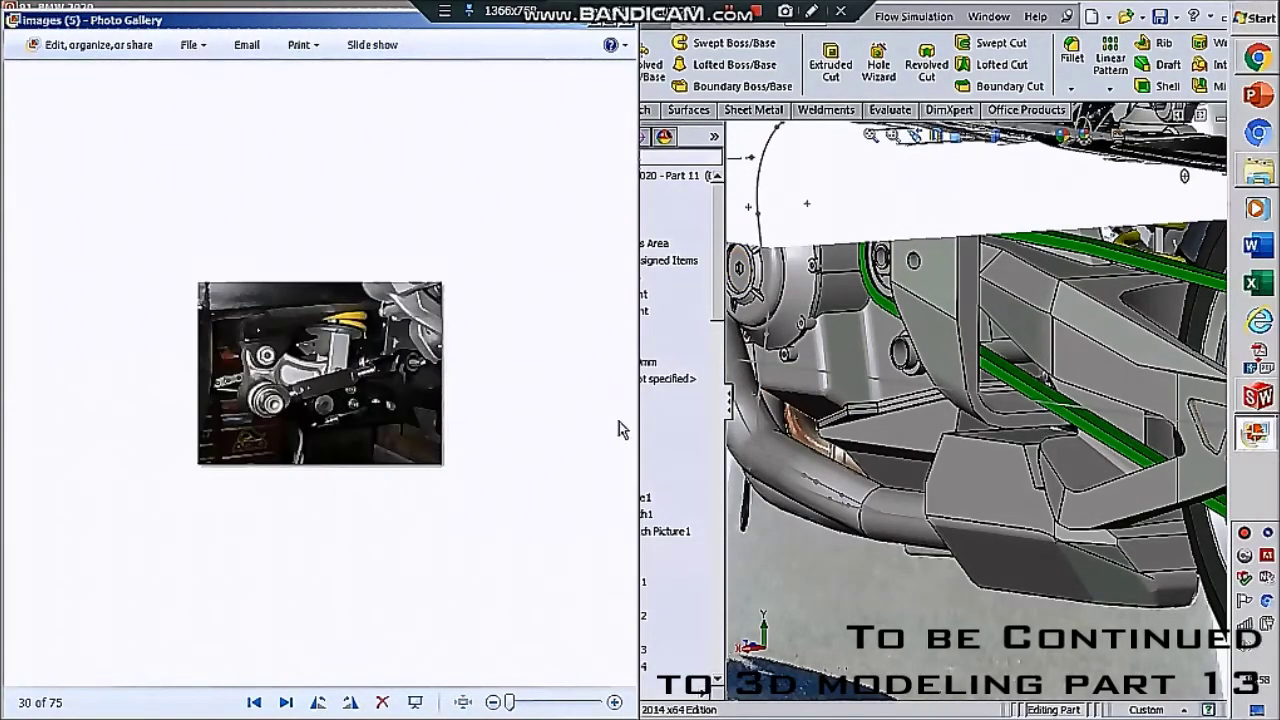
pyautogui.scroll(-1, 606, 428)
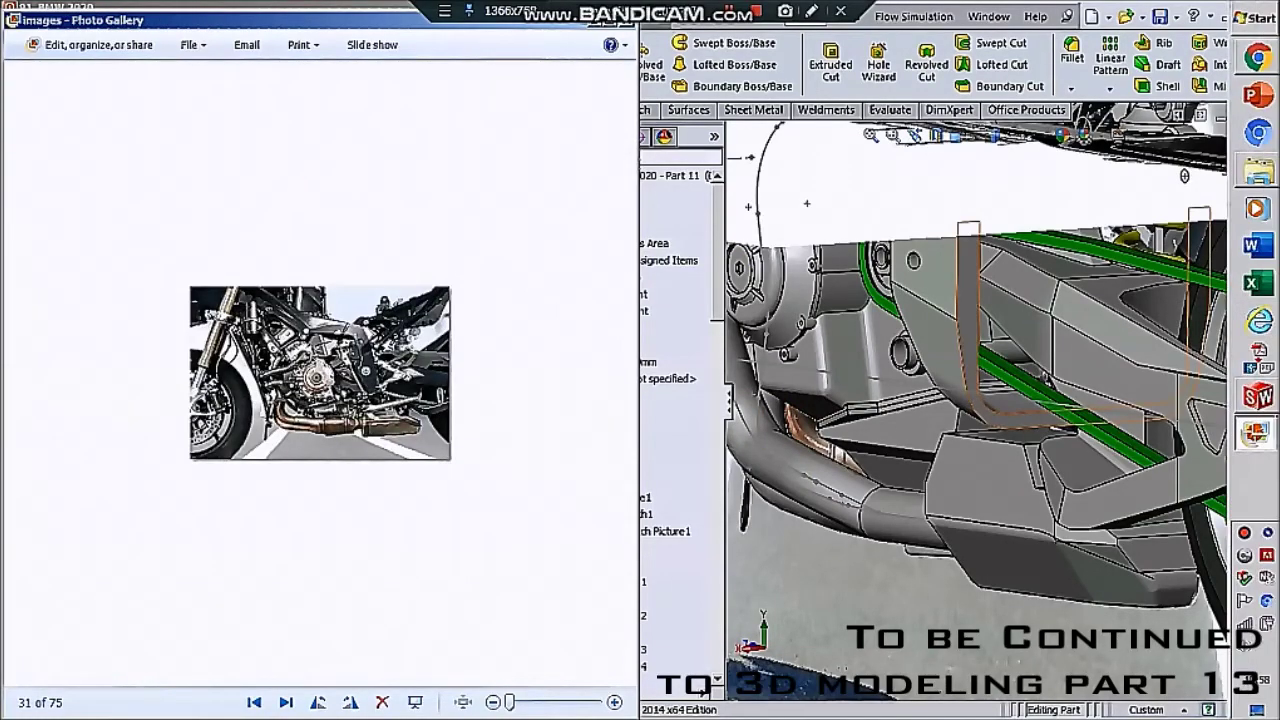
# - Bring the 91. BMW 2020 folder in Explorer to the front
pyautogui.click(1262, 284)
pyautogui.scroll(3, 641, 289)
pyautogui.scroll(2, 641, 289)
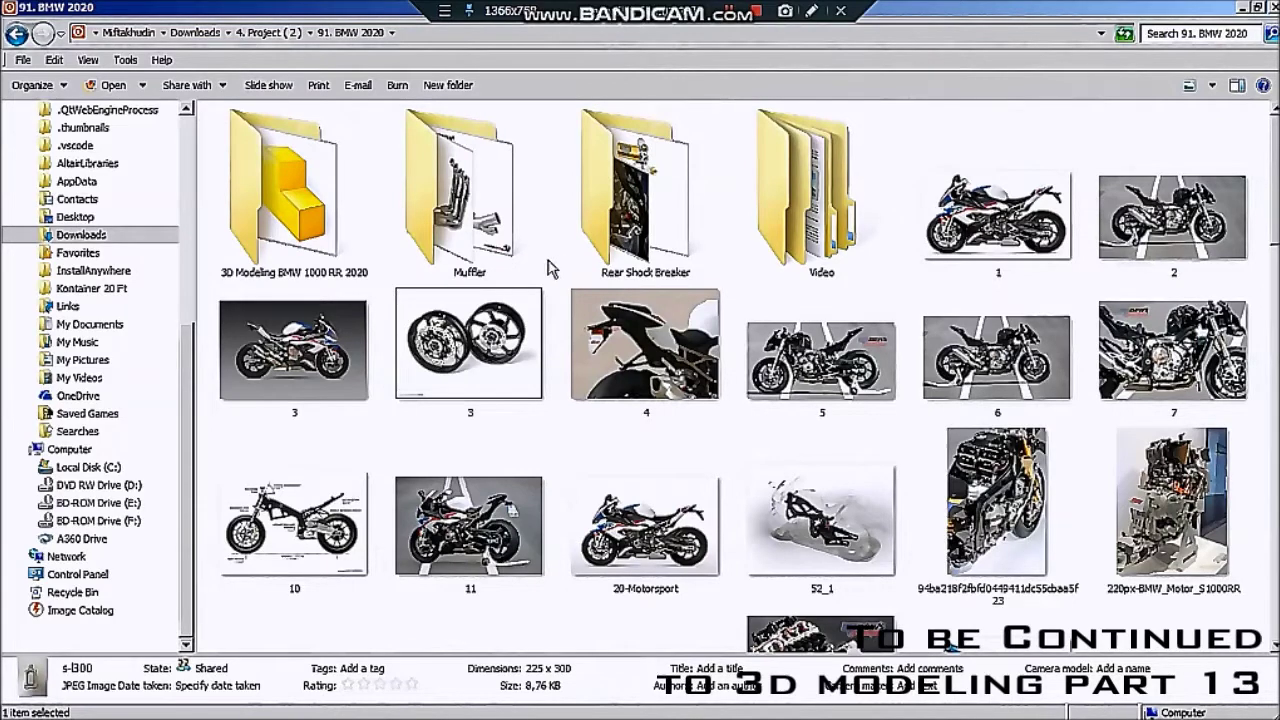
# - Look into the Muffler folder, then return to 91. BMW 2020 and browse its images
pyautogui.doubleClick(500, 250)
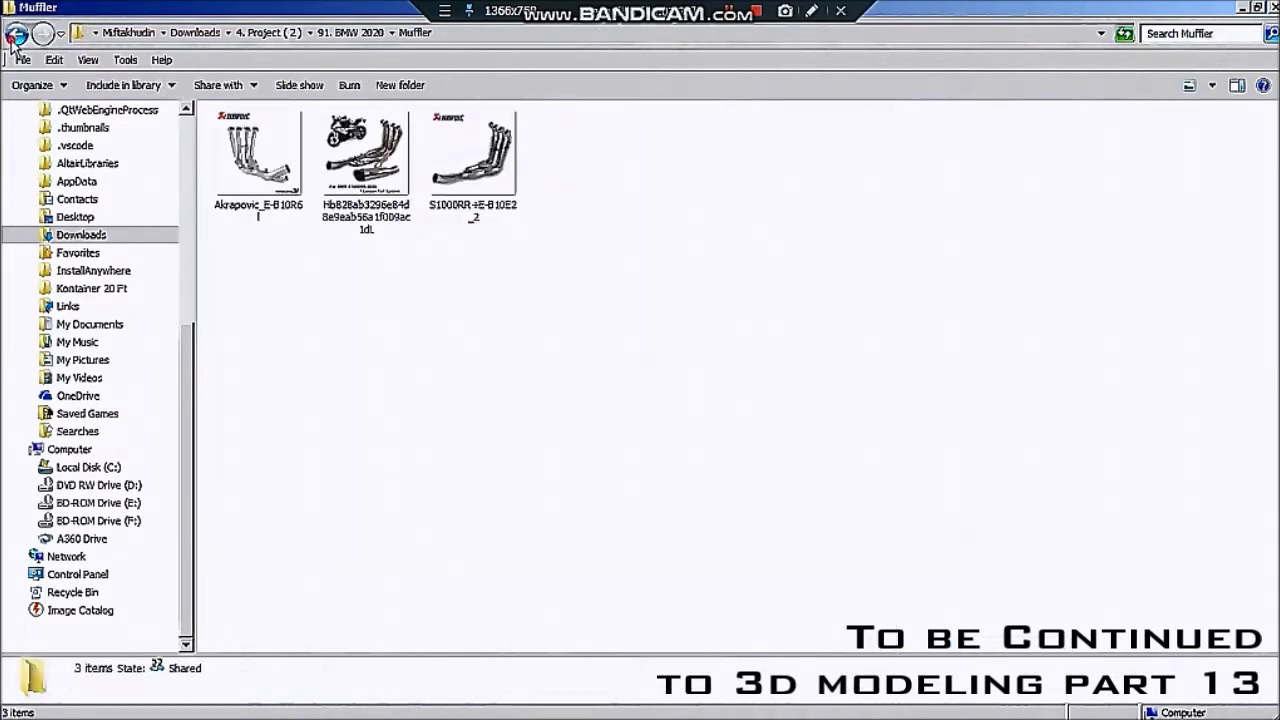
pyautogui.click(16, 34)
pyautogui.click(840, 520)
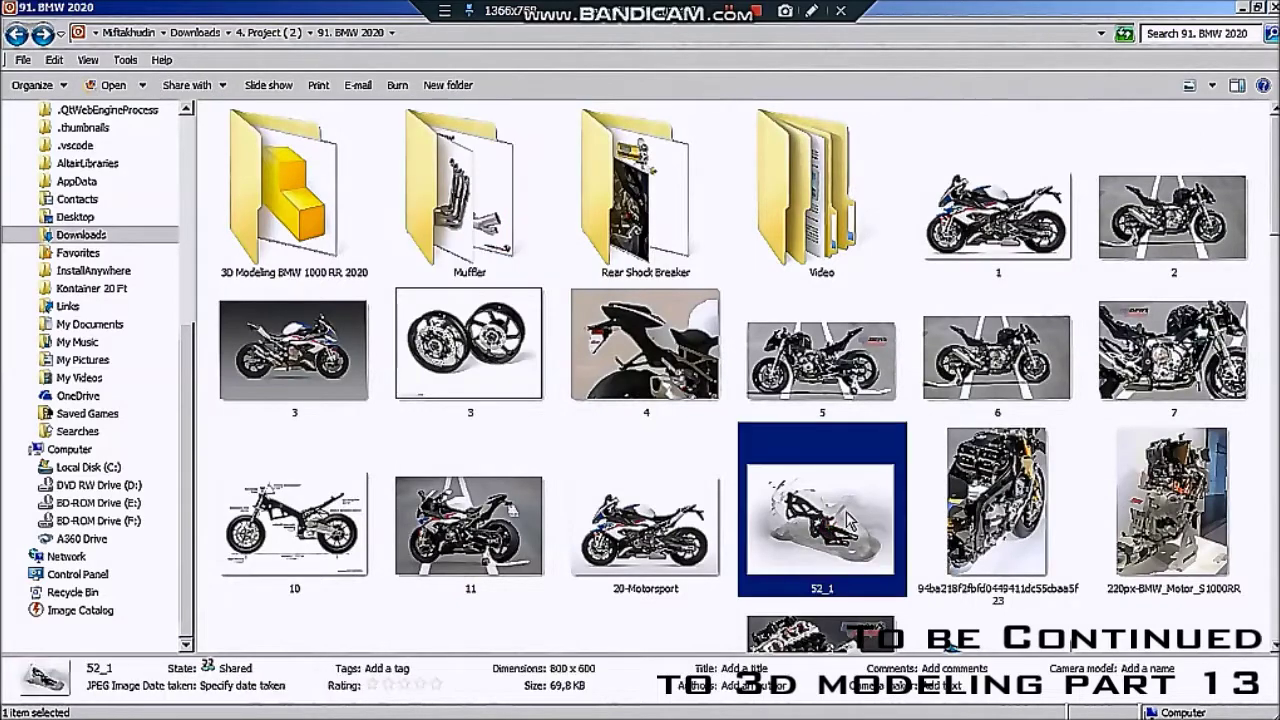
pyautogui.scroll(-5, 846, 517)
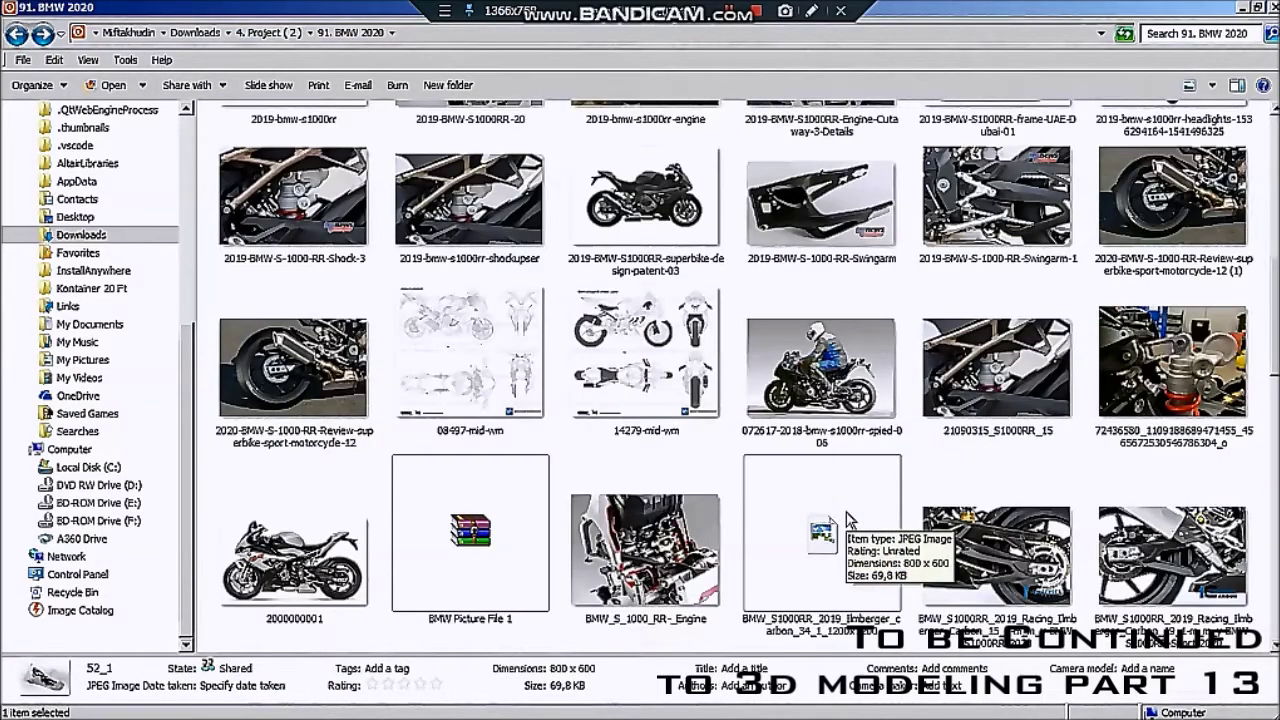
pyautogui.scroll(-2, 846, 517)
pyautogui.scroll(-5, 846, 517)
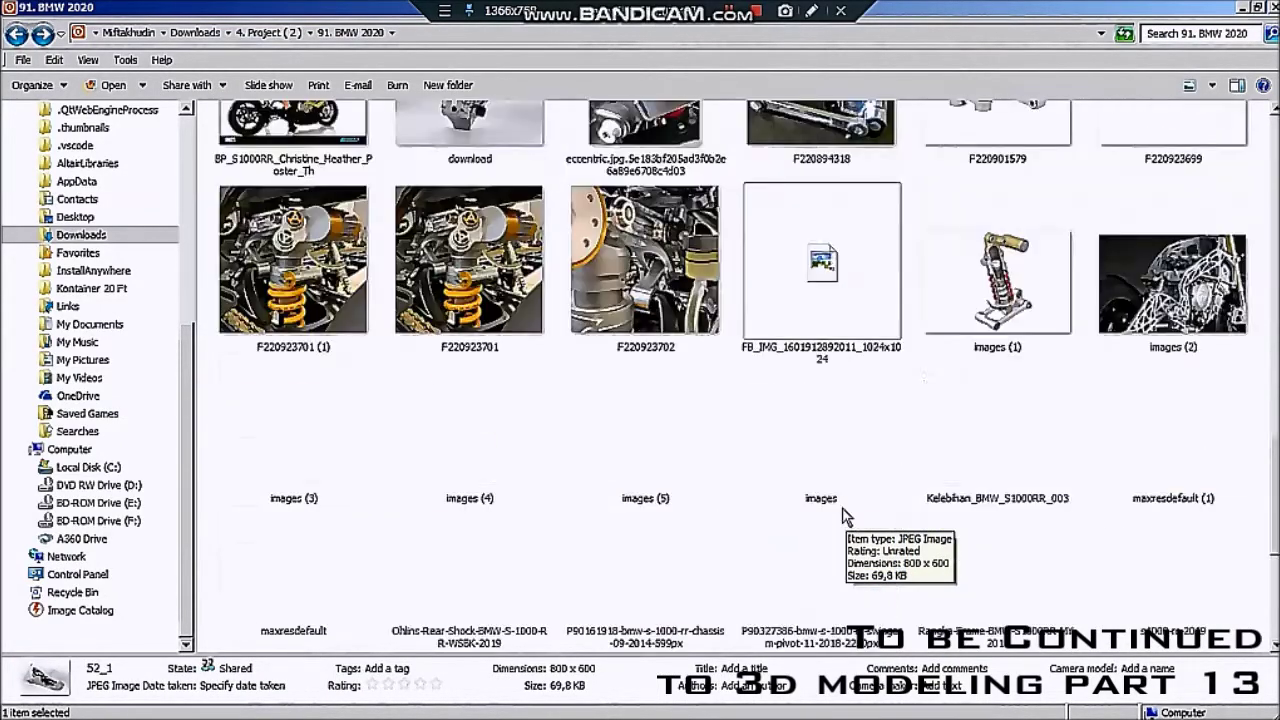
pyautogui.scroll(-3, 845, 516)
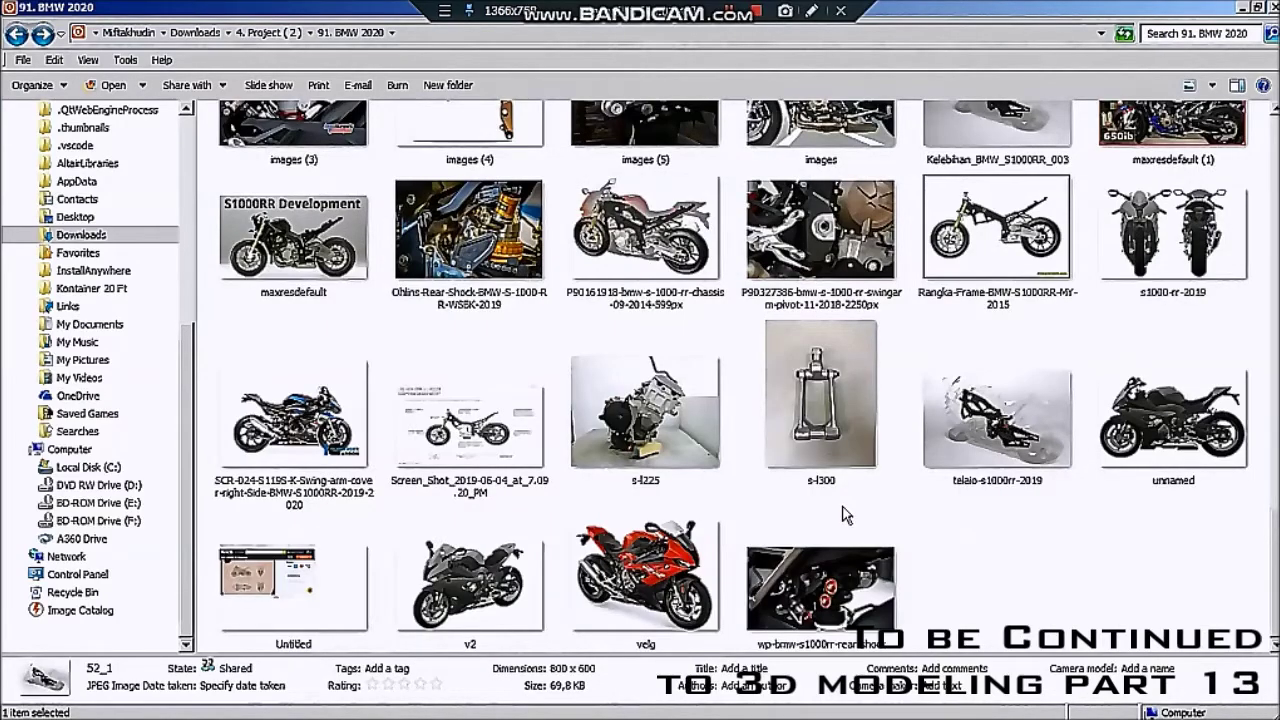
pyautogui.scroll(5, 838, 511)
pyautogui.scroll(3, 838, 508)
pyautogui.scroll(3, 836, 507)
pyautogui.scroll(3, 832, 506)
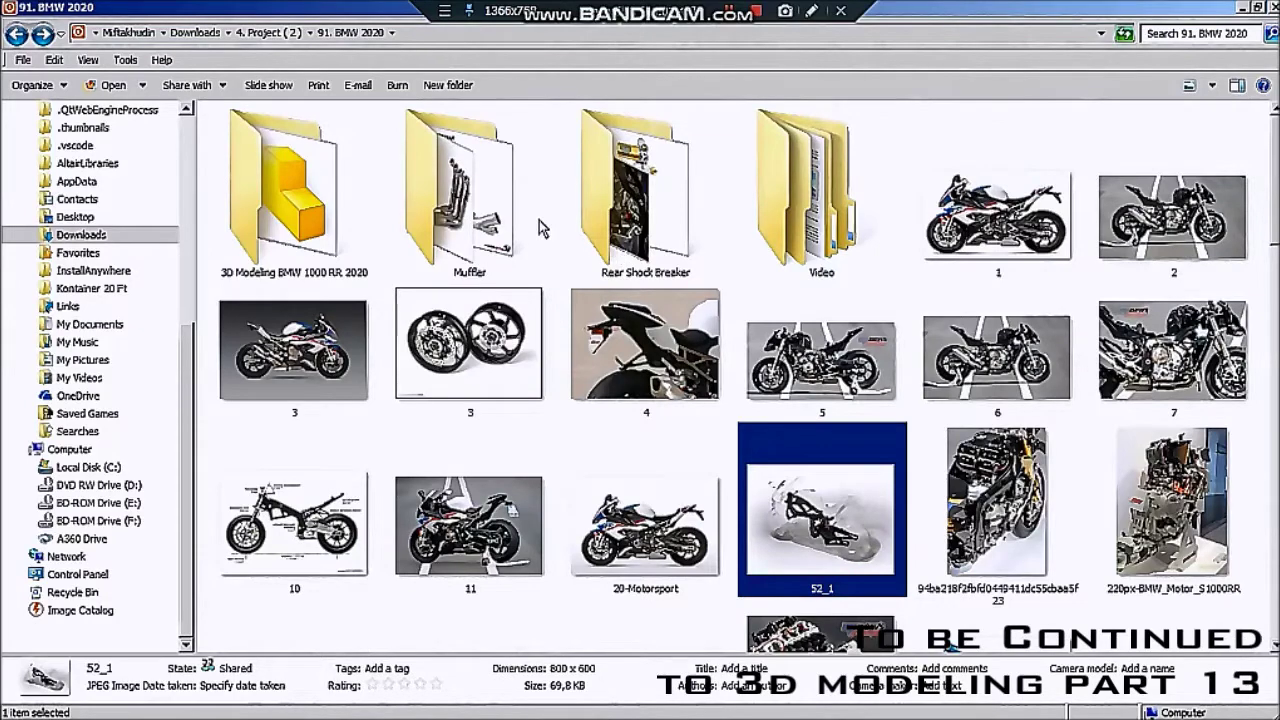
# - Open the Rear Shock Breaker folder and select its first photo
pyautogui.doubleClick(633, 215)
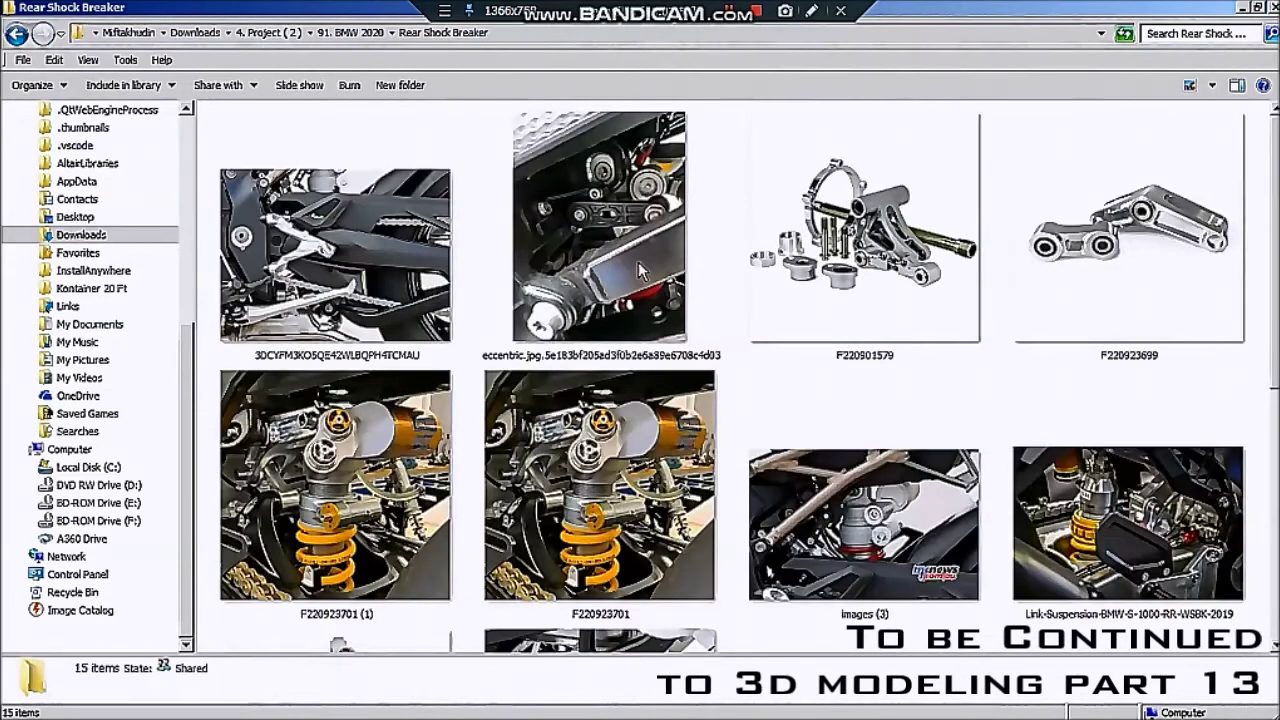
pyautogui.scroll(-5, 640, 272)
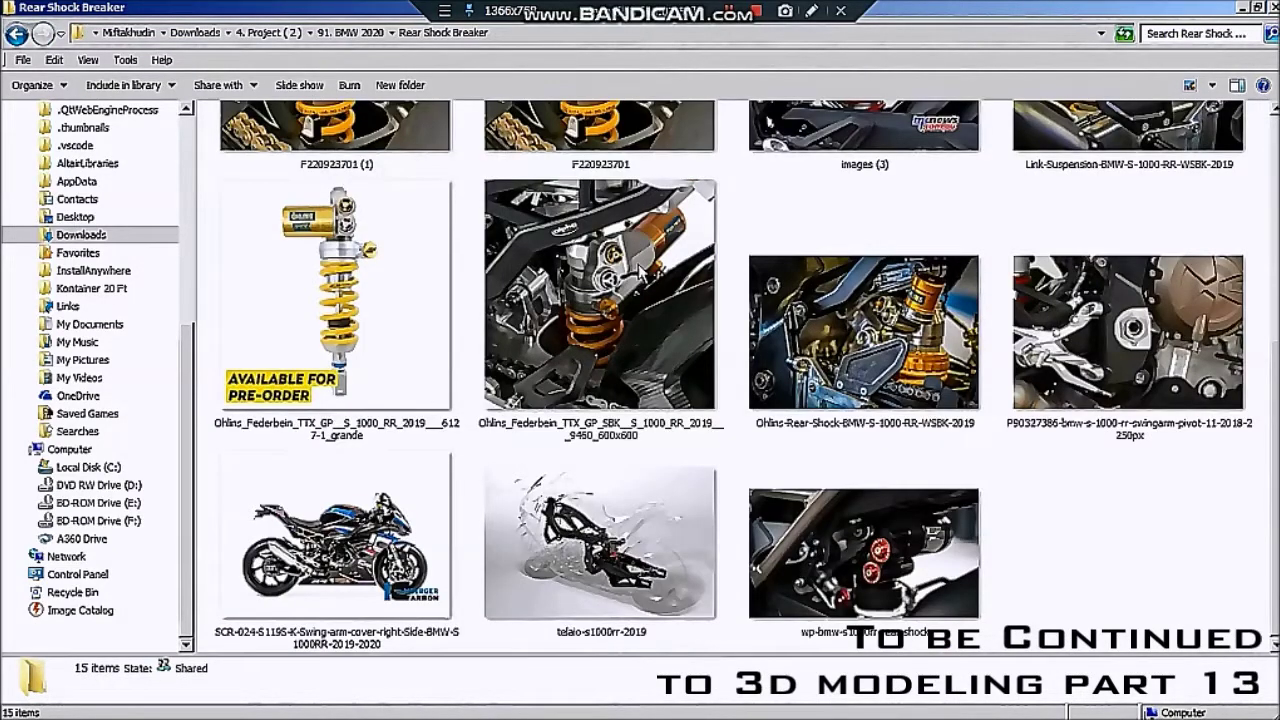
pyautogui.scroll(5, 638, 268)
pyautogui.click(352, 328)
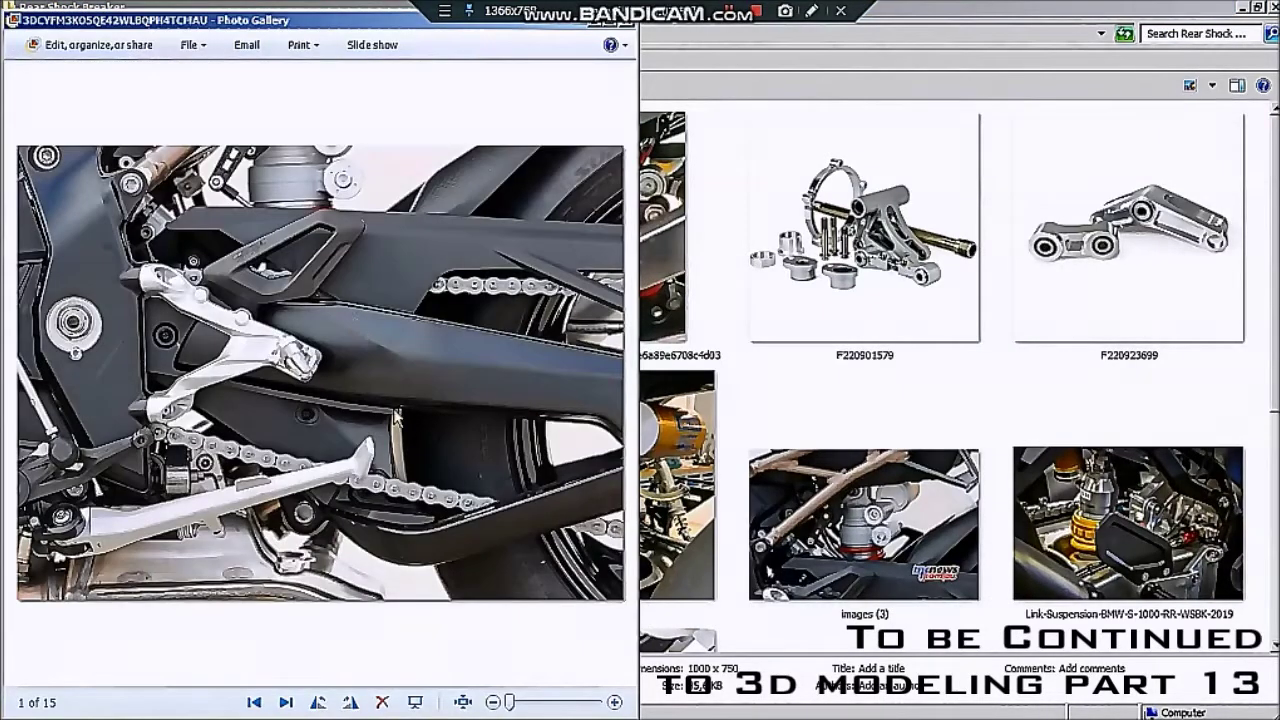
# - Chamfer two bottom edges of the skid-plate block at 90 mm and 20°, with the direction flipped
pyautogui.click(1259, 398)
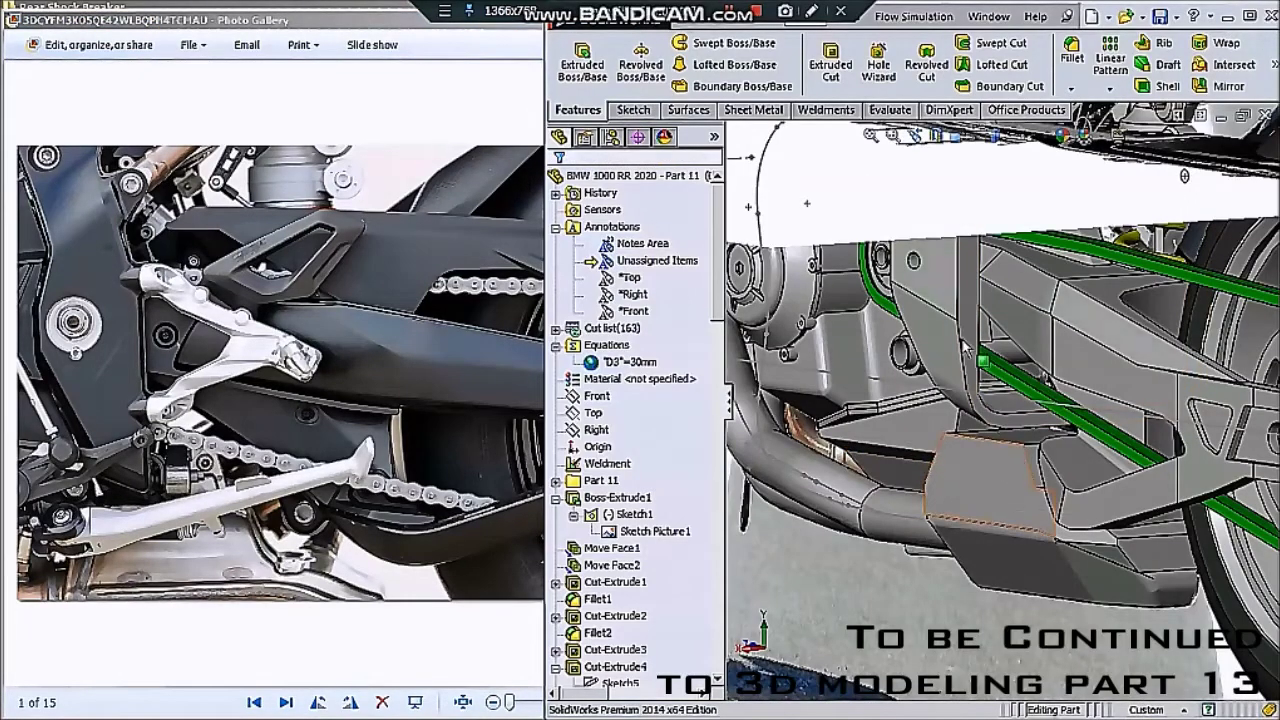
pyautogui.click(1072, 88)
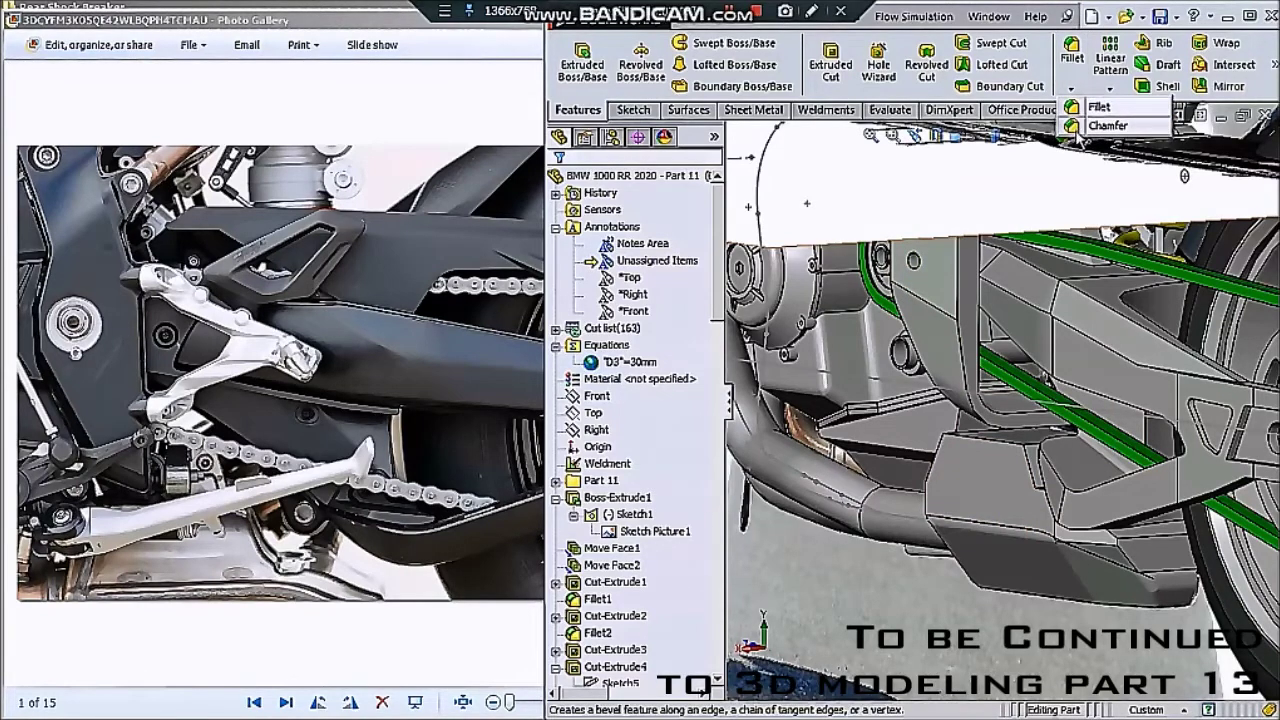
pyautogui.click(1000, 442)
pyautogui.moveTo(1000, 452); pyautogui.dragTo(985, 452, button='middle')
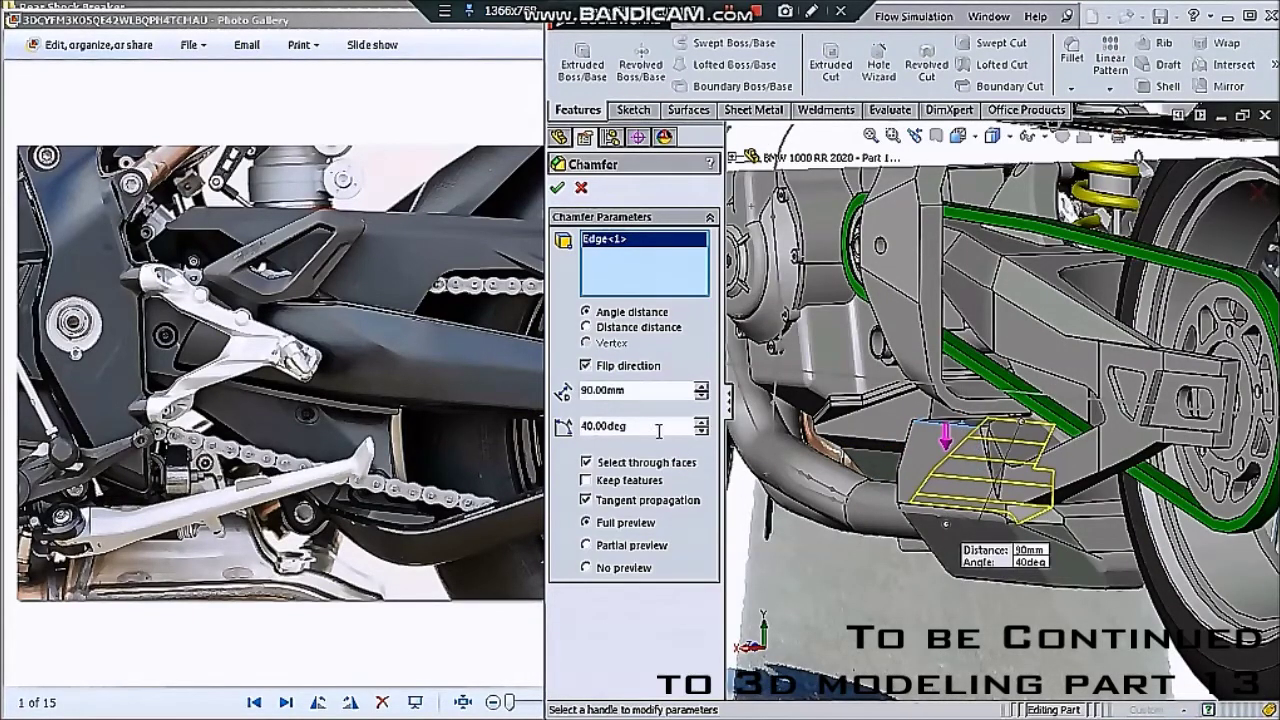
pyautogui.write('20')
pyautogui.press('Return')
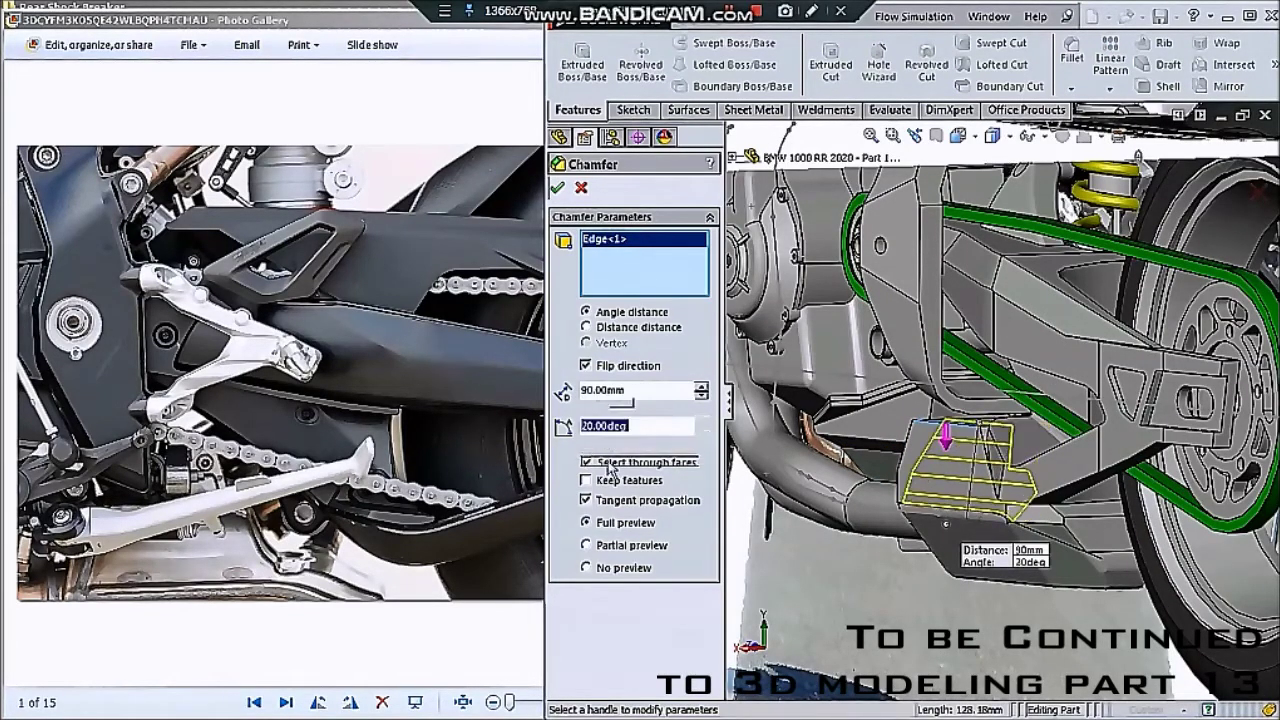
pyautogui.moveTo(826, 488)
pyautogui.mouseDown(button='middle')
pyautogui.moveTo(901, 434)
pyautogui.moveTo(905, 485)
pyautogui.moveTo(899, 360)
pyautogui.moveTo(948, 386)
pyautogui.moveTo(912, 415)
pyautogui.mouseUp(button='middle')
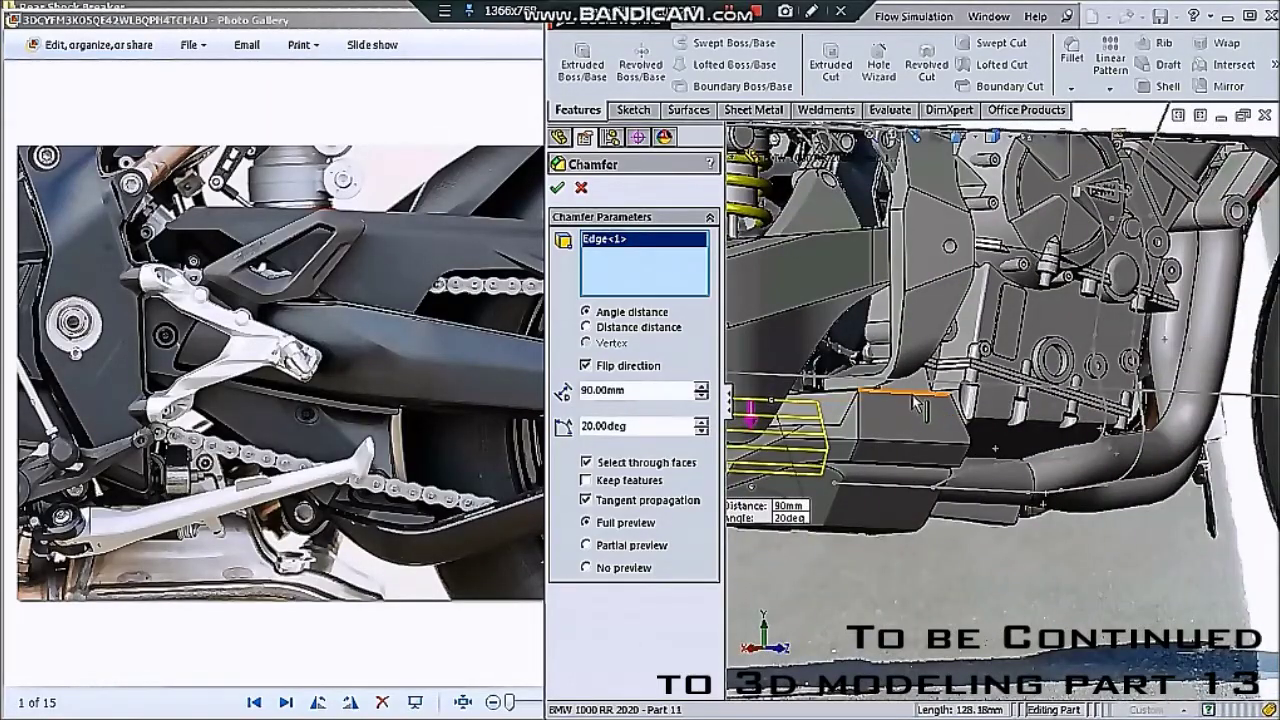
pyautogui.click(916, 400)
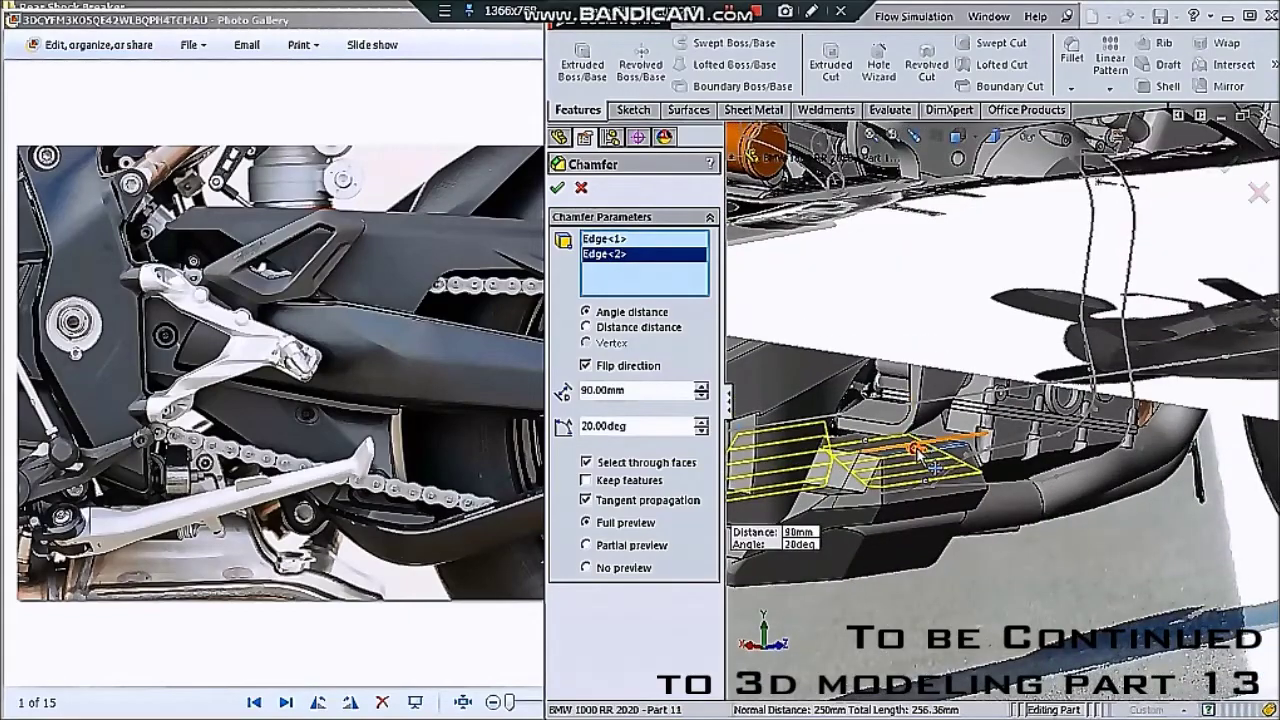
pyautogui.click(918, 452)
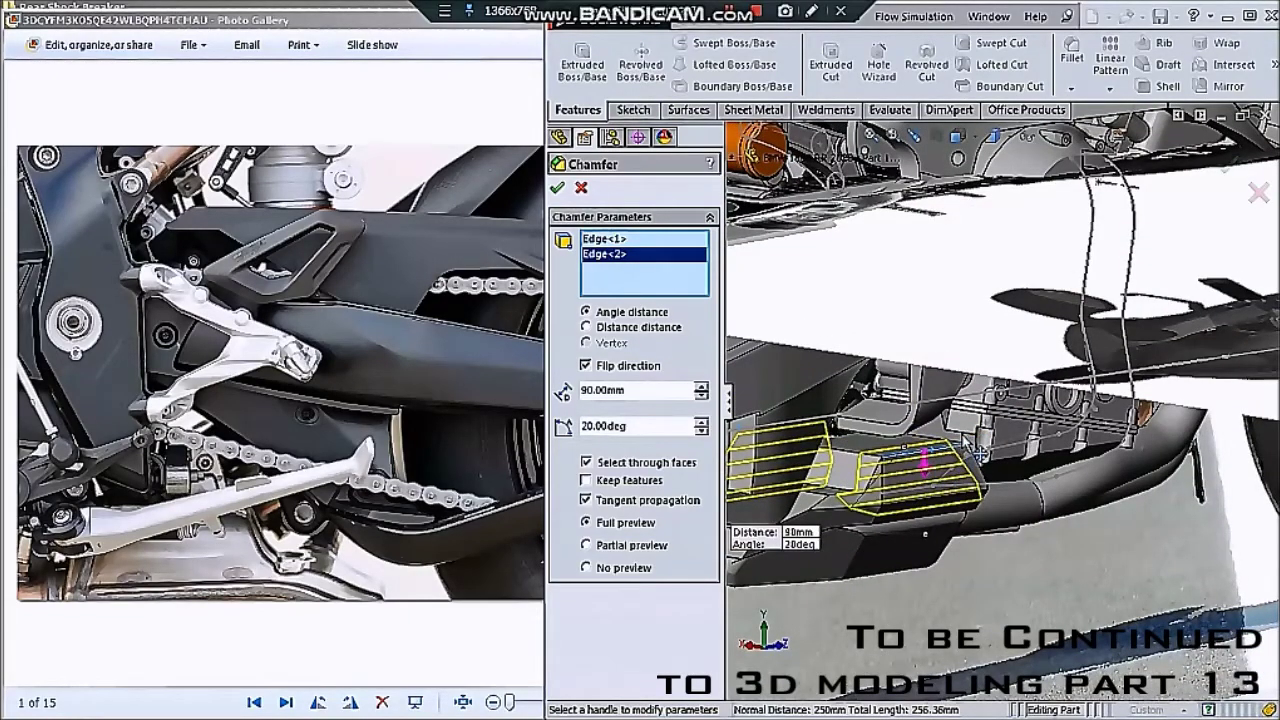
pyautogui.moveTo(978, 455)
pyautogui.mouseDown(button='middle')
pyautogui.moveTo(1008, 408)
pyautogui.moveTo(695, 345)
pyautogui.mouseUp(button='middle')
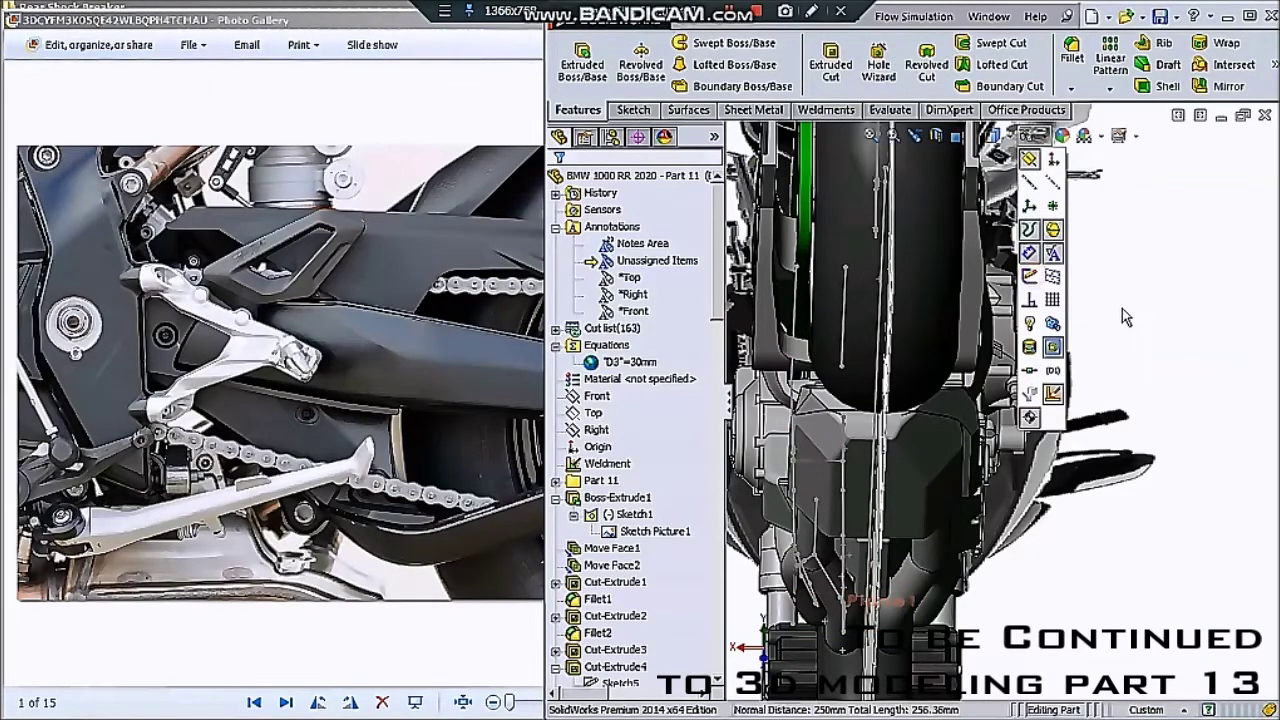
# - Orbit and zoom around the belly pan and lower skid-plate area to inspect it
pyautogui.moveTo(1122, 316); pyautogui.dragTo(820, 531, button='middle')
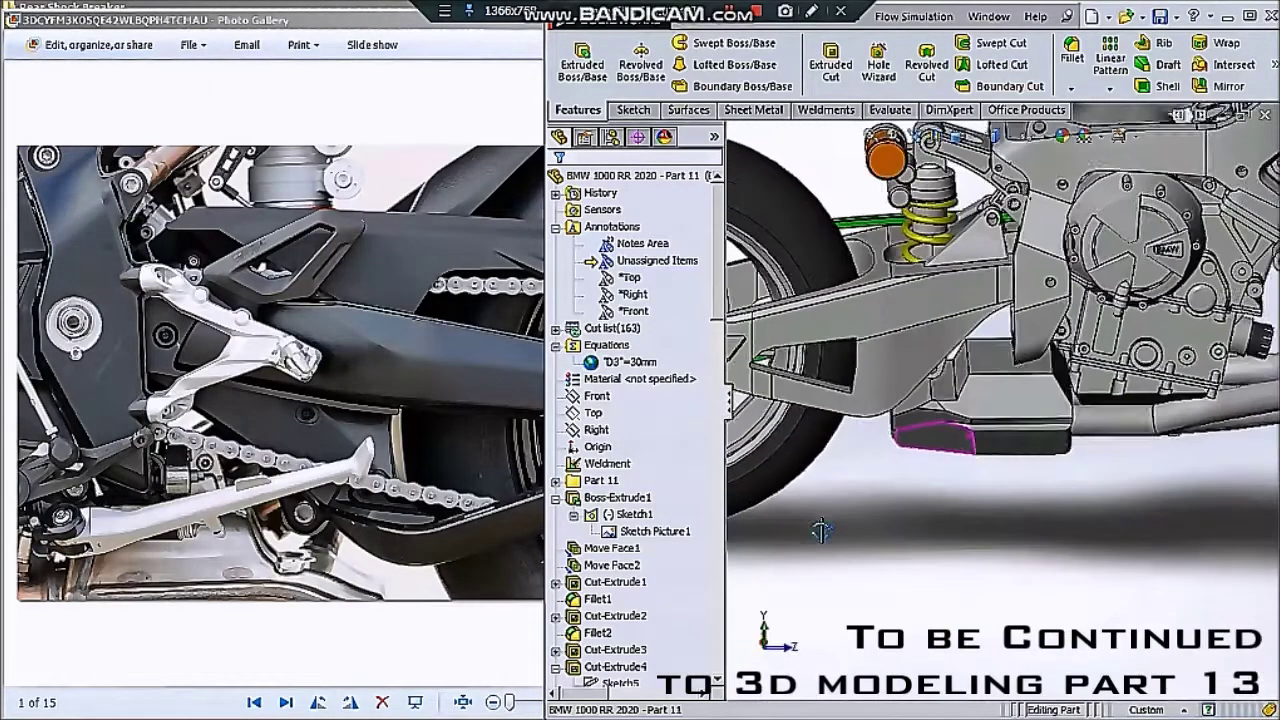
pyautogui.scroll(-5, 1000, 420)
pyautogui.moveTo(1000, 420)
pyautogui.mouseDown(button='middle')
pyautogui.moveTo(1066, 410)
pyautogui.moveTo(805, 413)
pyautogui.moveTo(670, 368)
pyautogui.moveTo(614, 388)
pyautogui.mouseUp(button='middle')
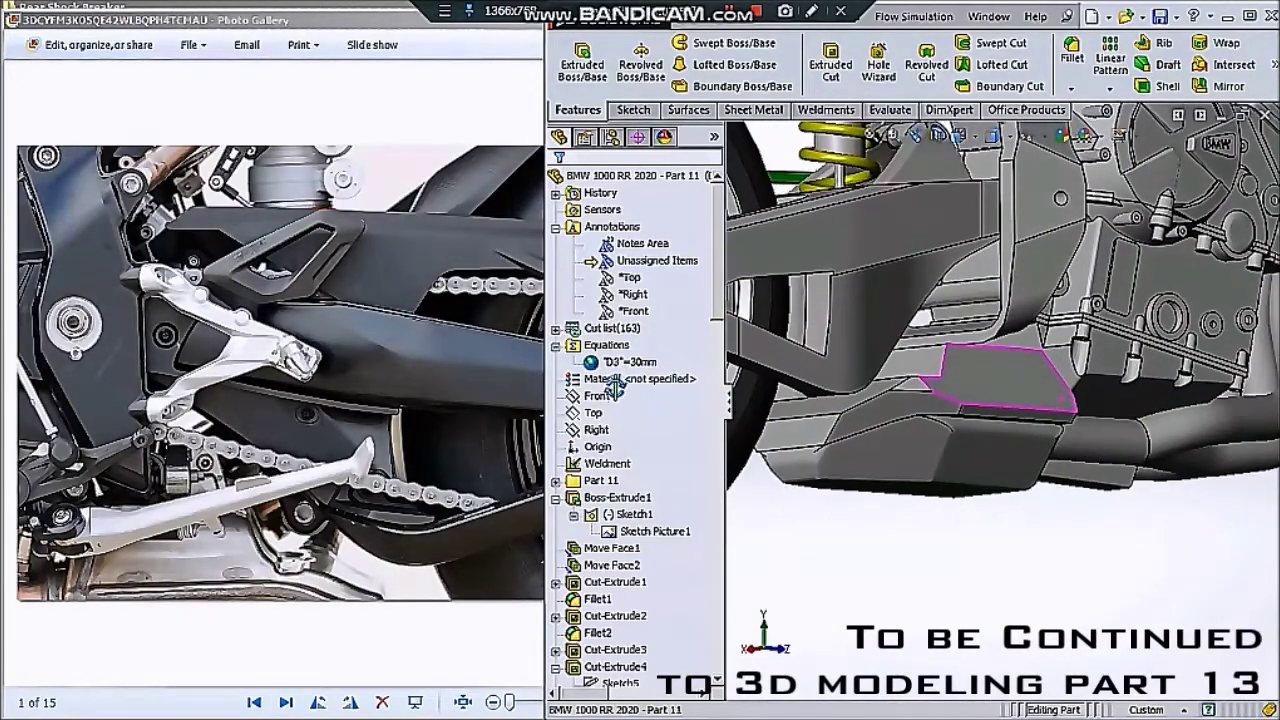
pyautogui.scroll(5, 933, 414)
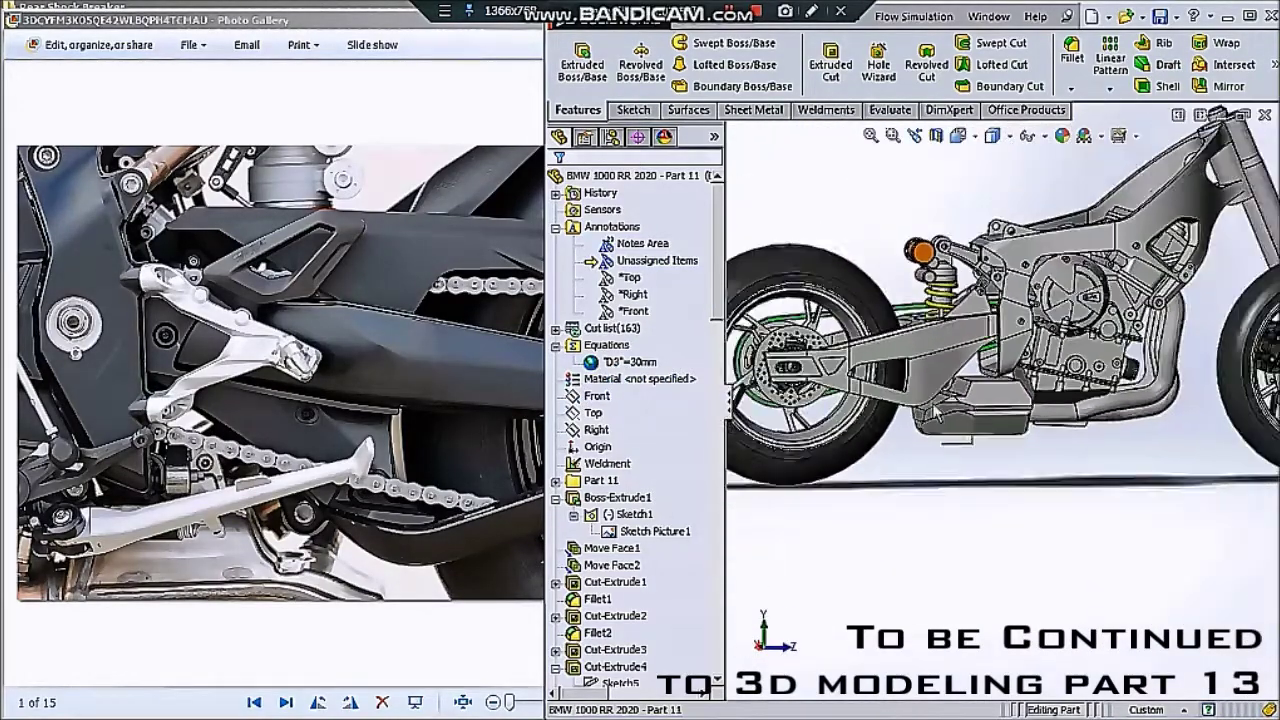
pyautogui.moveTo(935, 412); pyautogui.dragTo(870, 396, button='middle')
pyautogui.moveTo(984, 405); pyautogui.dragTo(1067, 424, button='middle')
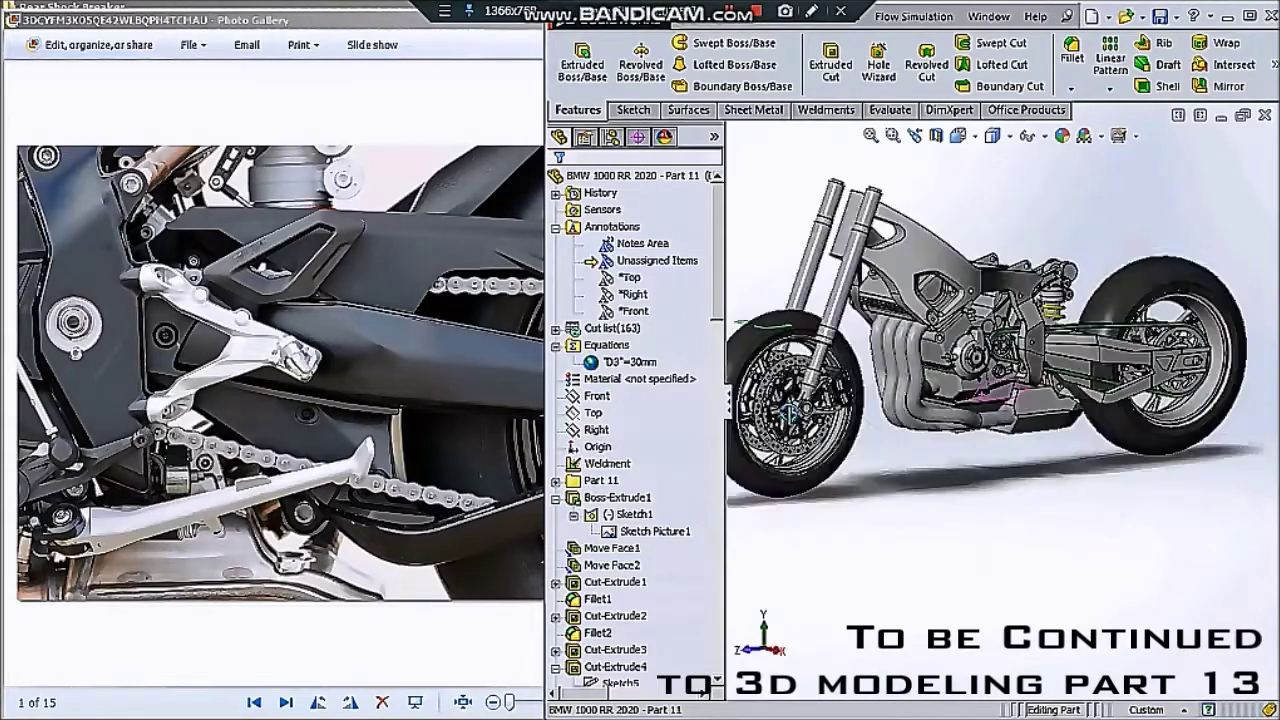
pyautogui.scroll(-3, 1066, 422)
pyautogui.scroll(-2, 1000, 414)
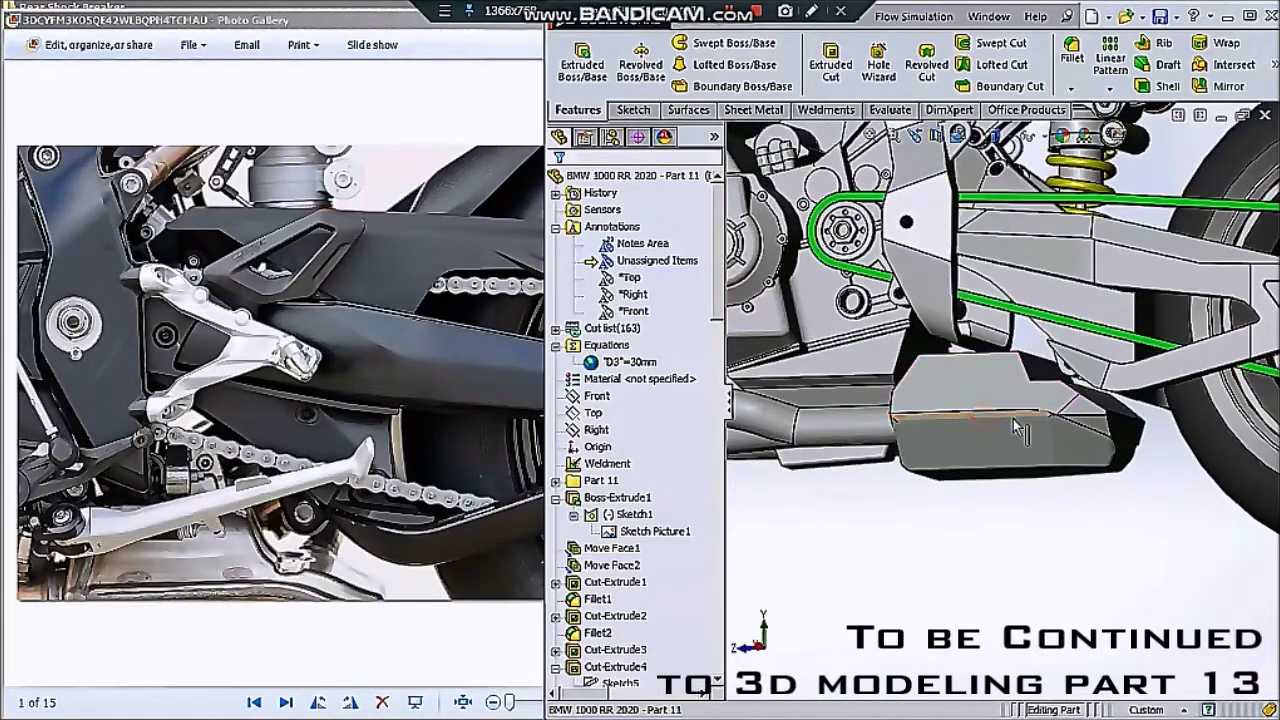
pyautogui.moveTo(988, 428); pyautogui.dragTo(1172, 423, button='middle')
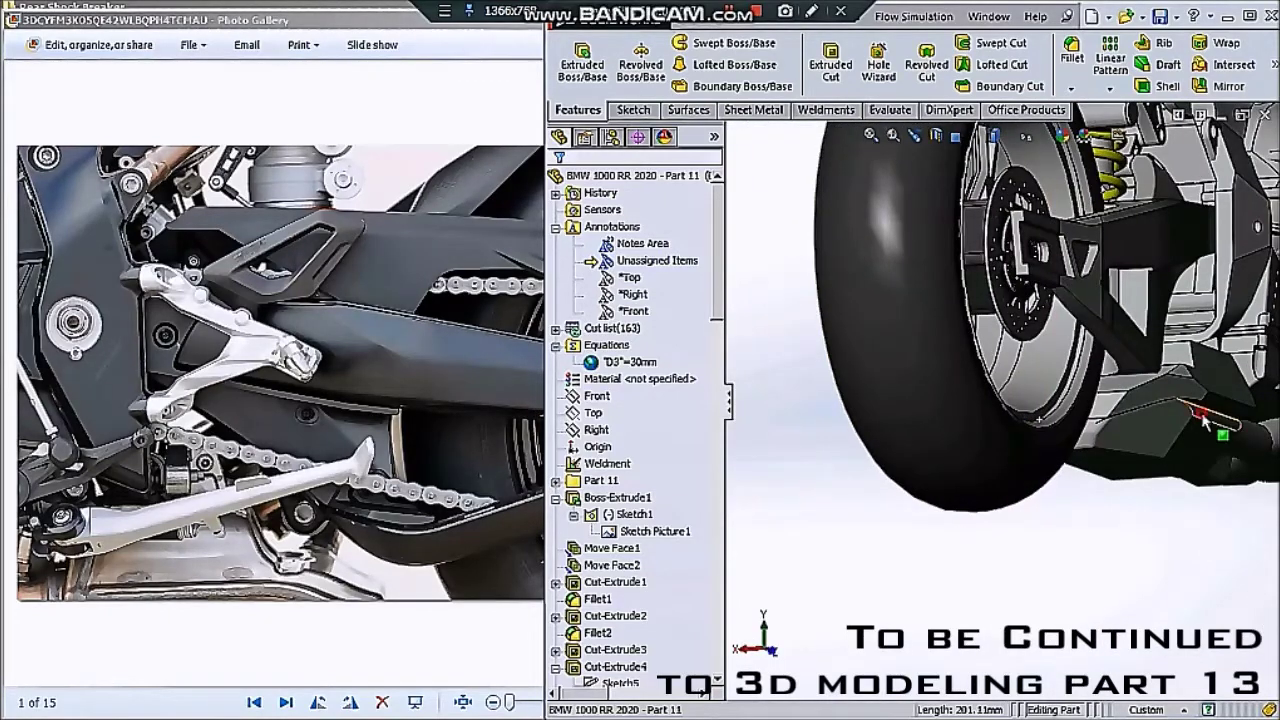
# - Check the existing Fillet12's R10 radius, then begin a fillet on a belly-pan face
pyautogui.click(1200, 418)
pyautogui.scroll(-1, 690, 627)
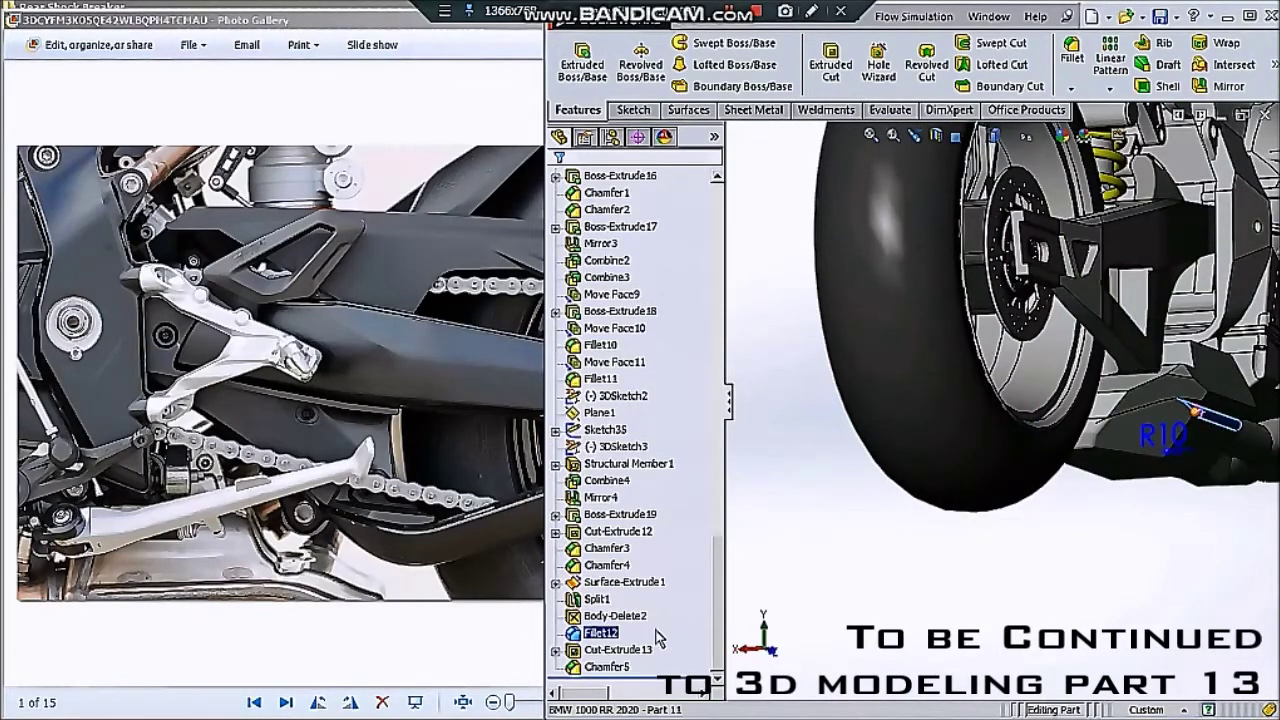
pyautogui.scroll(3, 1062, 583)
pyautogui.moveTo(1106, 531)
pyautogui.mouseDown(button='middle')
pyautogui.moveTo(1071, 503)
pyautogui.moveTo(970, 510)
pyautogui.mouseUp(button='middle')
pyautogui.scroll(-3, 965, 505)
pyautogui.scroll(-3, 930, 480)
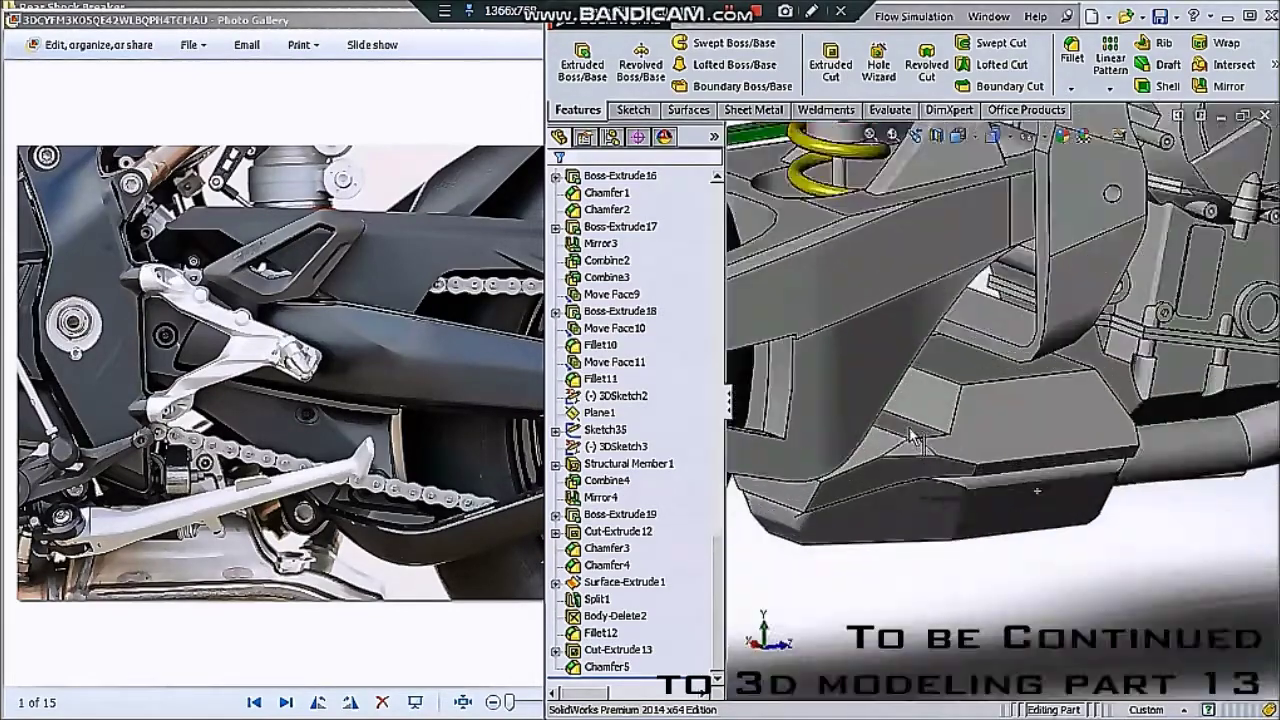
pyautogui.scroll(-2, 885, 450)
pyautogui.scroll(2, 873, 440)
pyautogui.scroll(2, 920, 436)
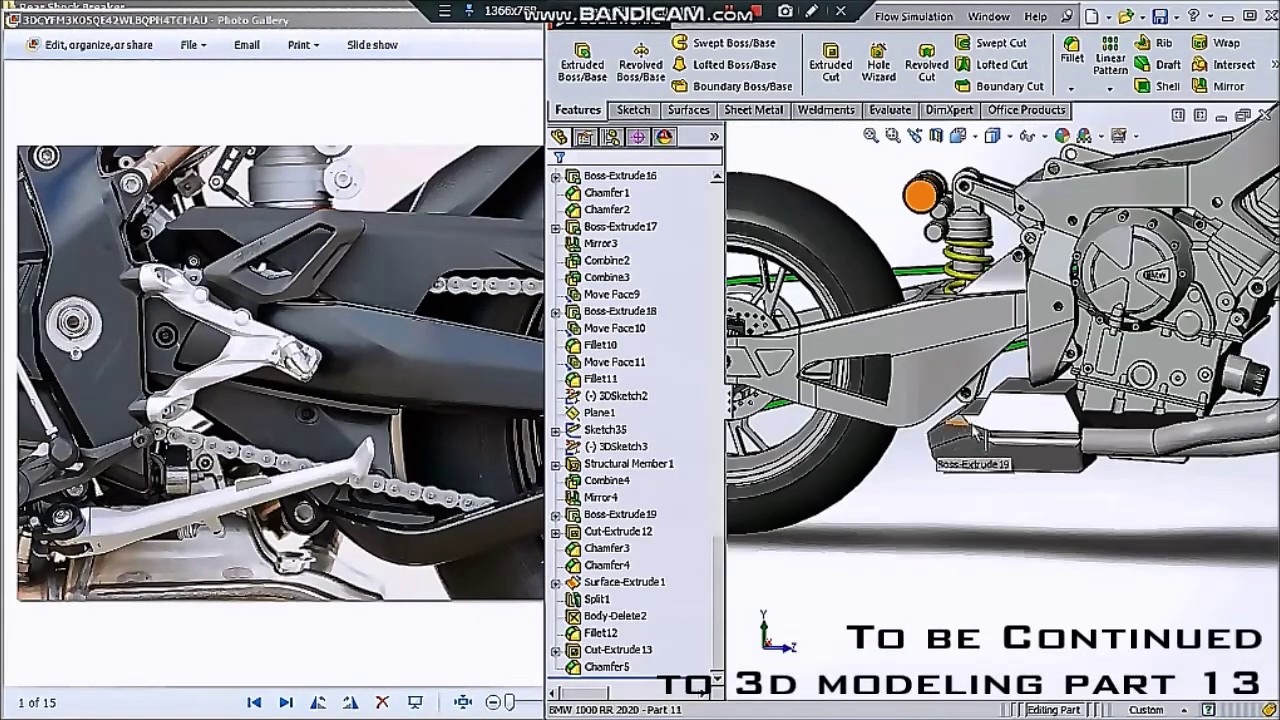
pyautogui.scroll(2, 970, 432)
pyautogui.moveTo(970, 432)
pyautogui.mouseDown(button='middle')
pyautogui.moveTo(1106, 401)
pyautogui.moveTo(1050, 380)
pyautogui.moveTo(1040, 360)
pyautogui.mouseUp(button='middle')
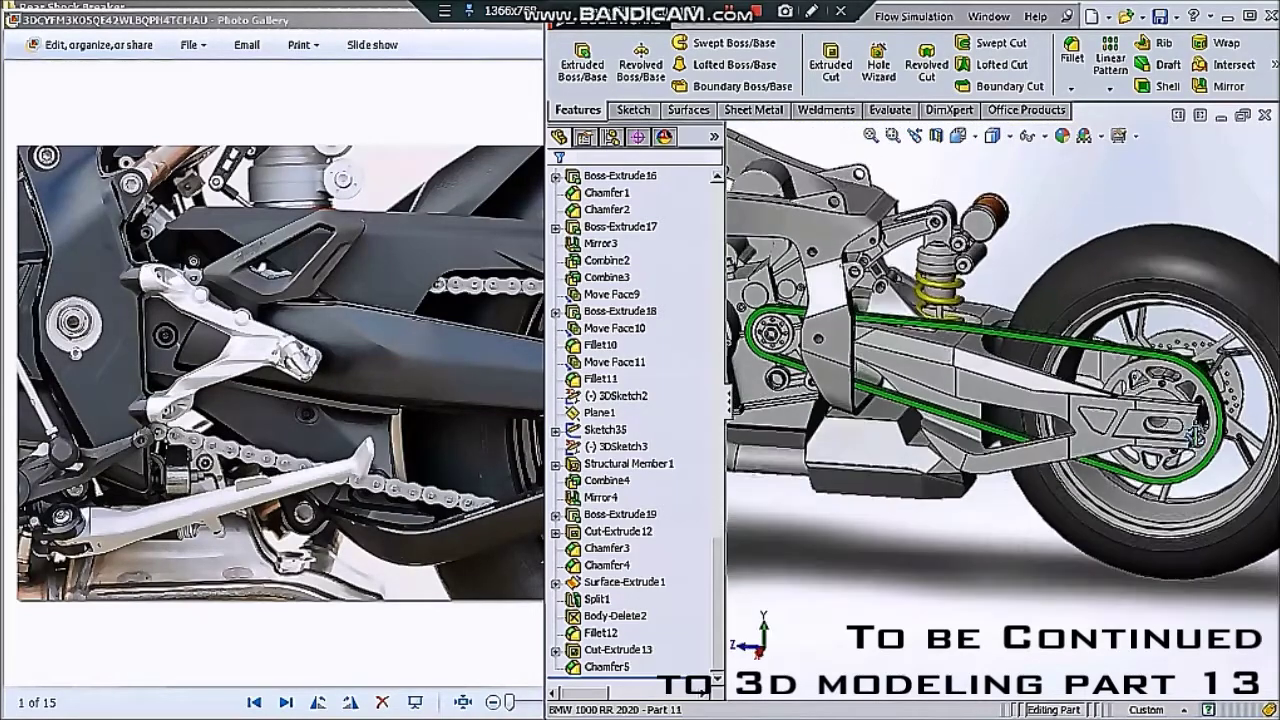
pyautogui.scroll(-3, 1080, 150)
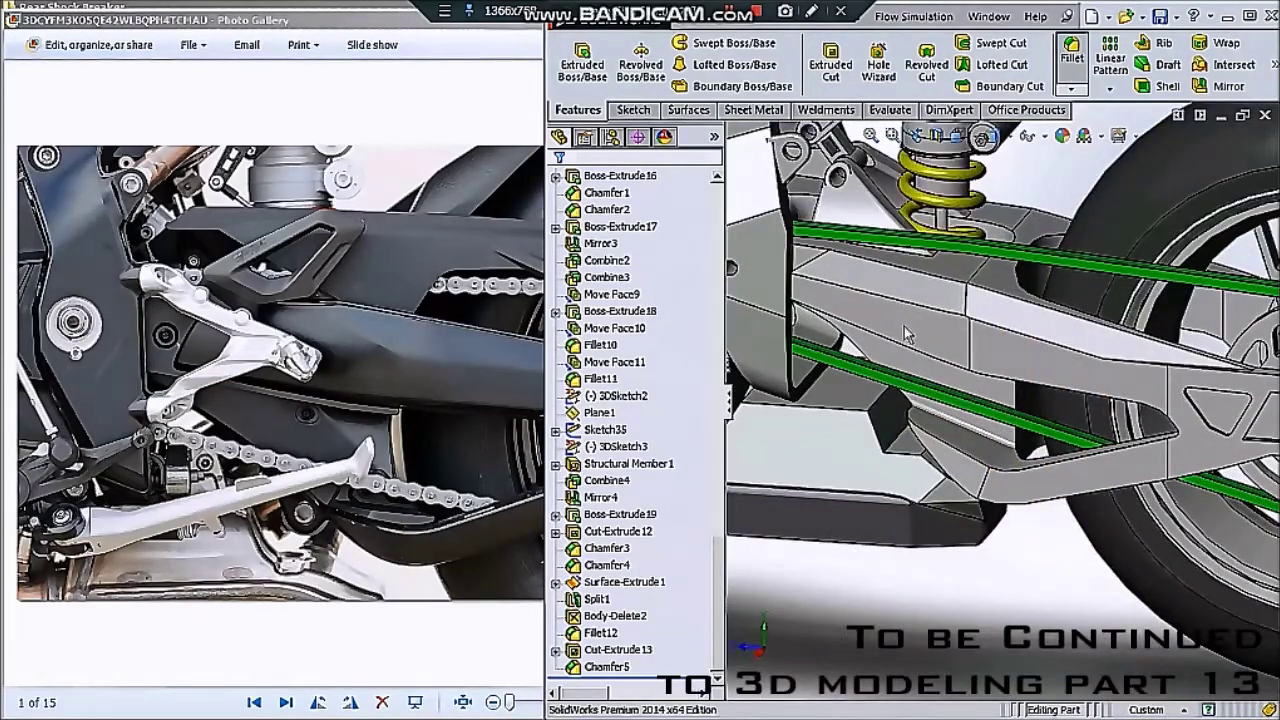
pyautogui.click(862, 395)
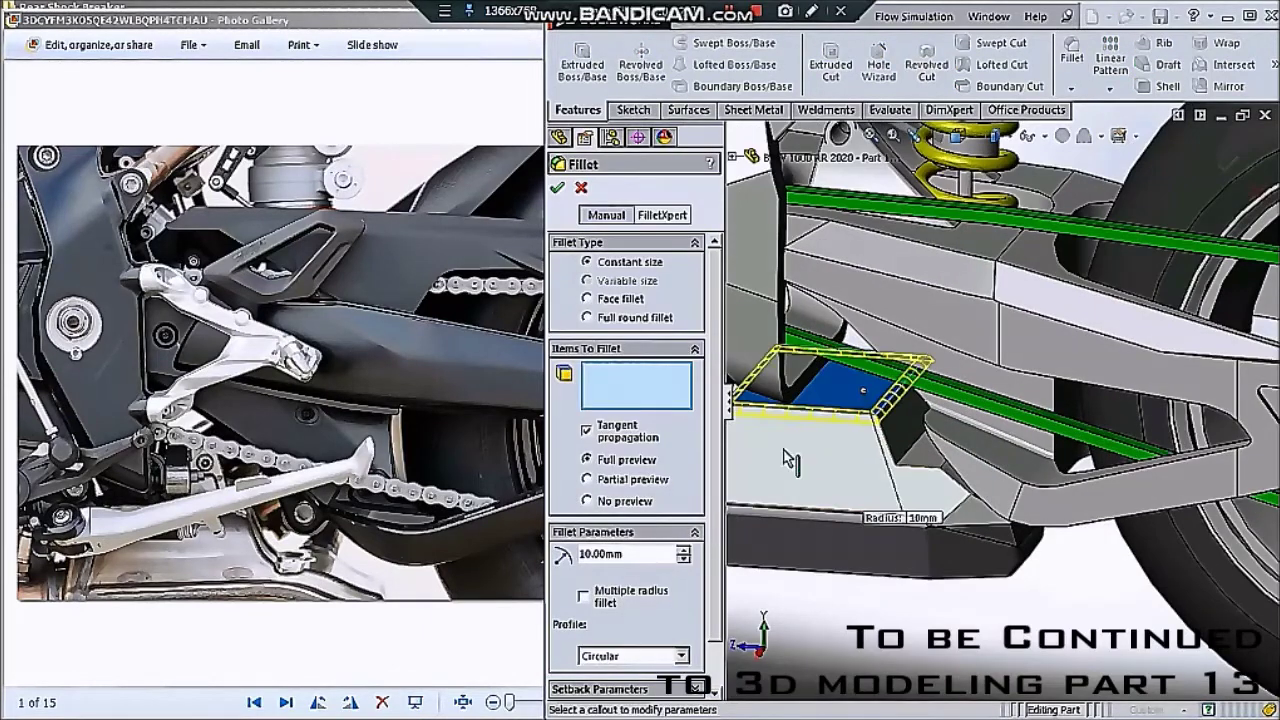
# - Set the fillet radius to 5 mm and pick the angled faces of the lower block
pyautogui.write('5')
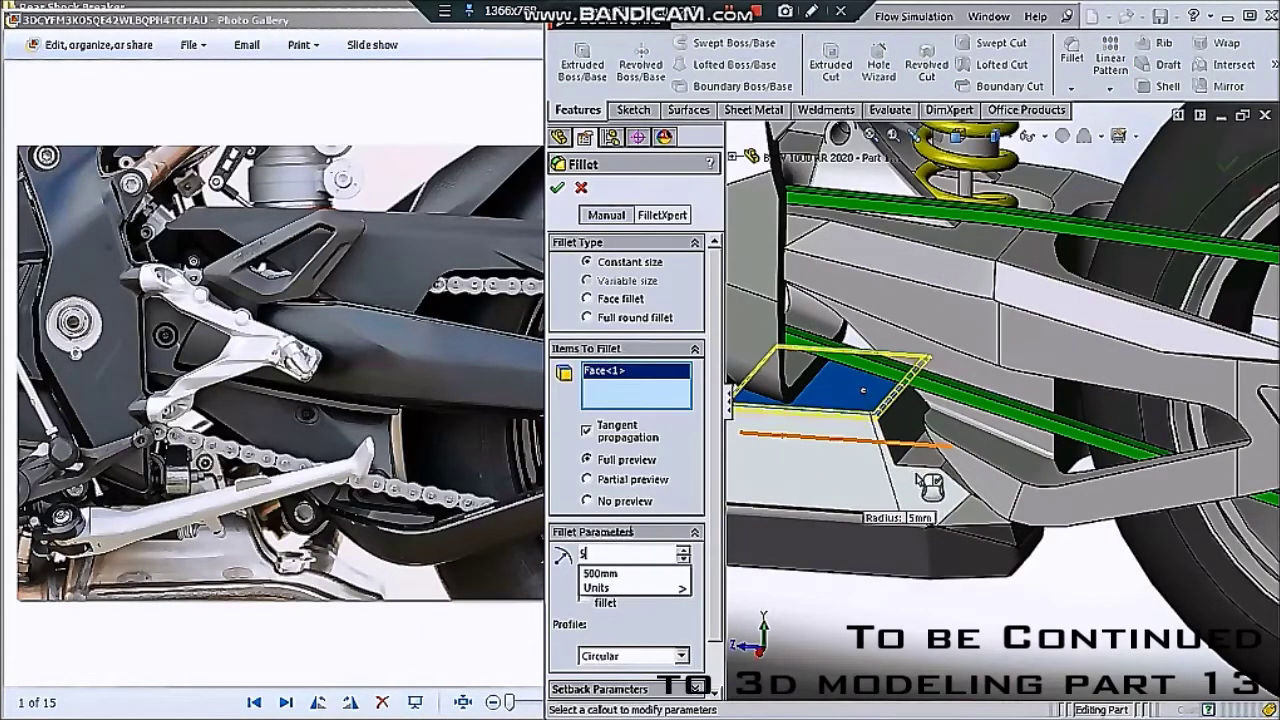
pyautogui.press('Return')
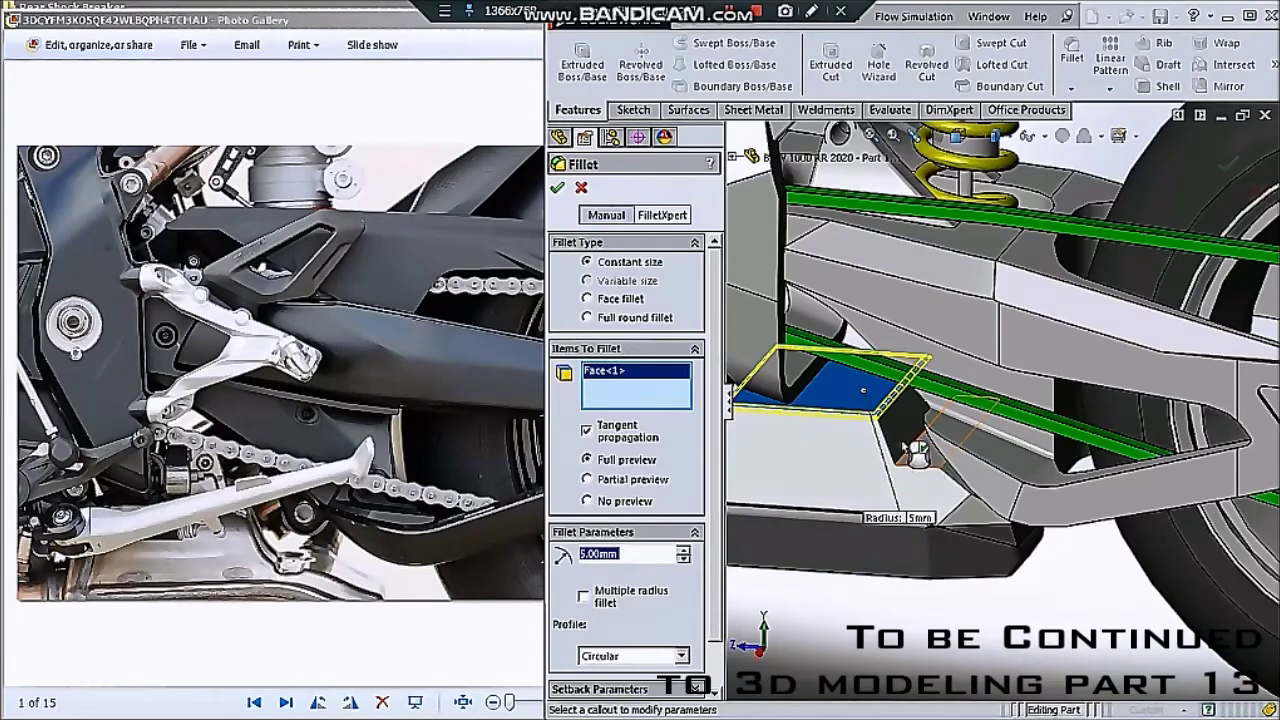
pyautogui.click(916, 452)
pyautogui.moveTo(918, 469); pyautogui.dragTo(990, 503, button='middle')
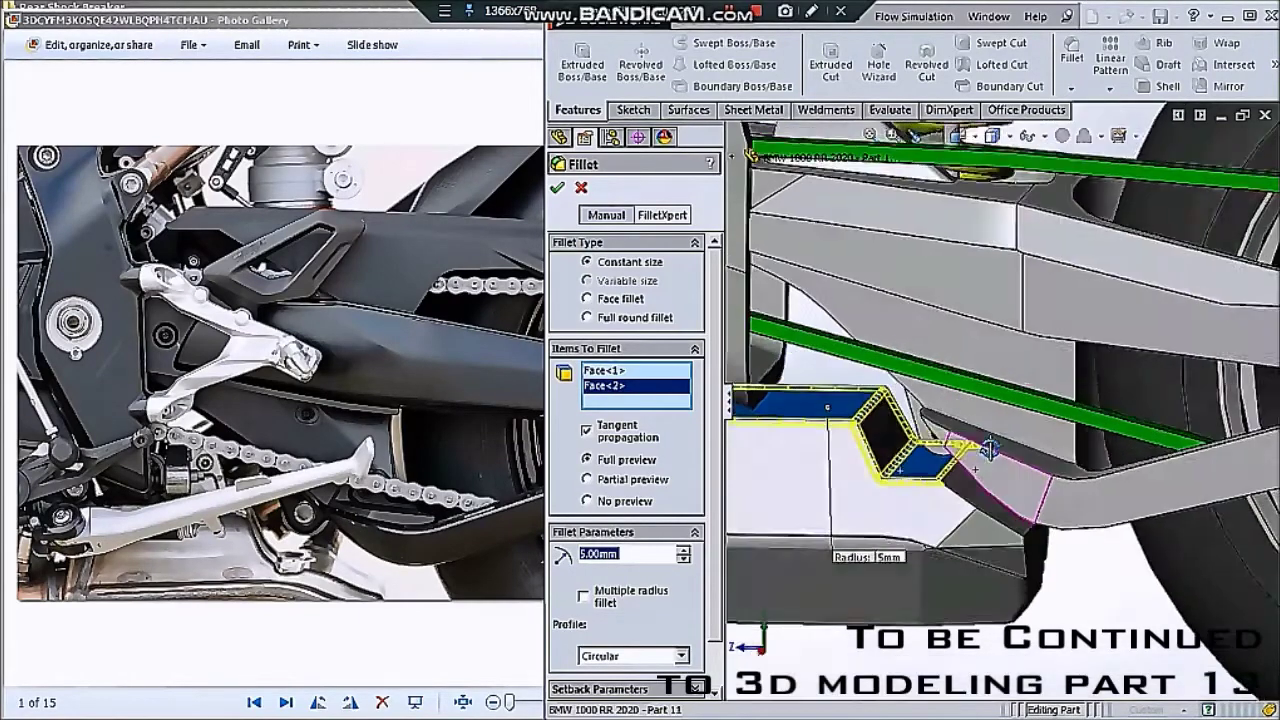
pyautogui.click(1000, 527)
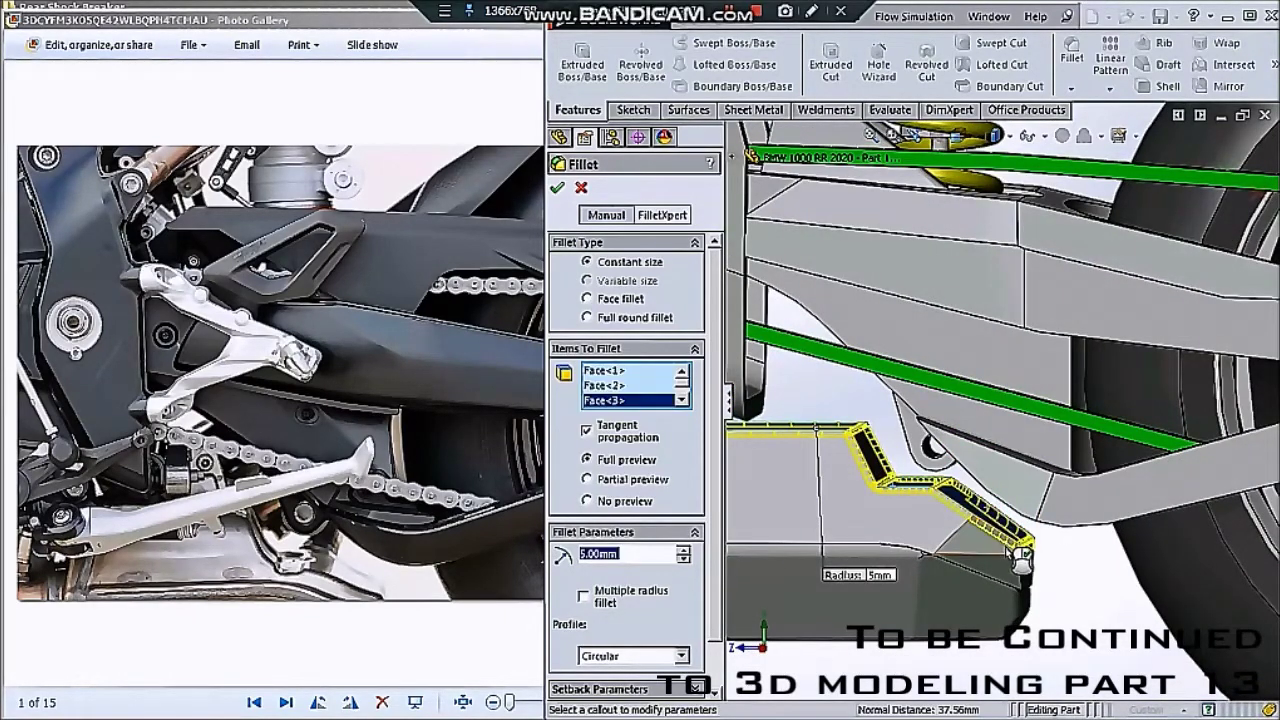
pyautogui.moveTo(1000, 527); pyautogui.dragTo(1063, 573, button='middle')
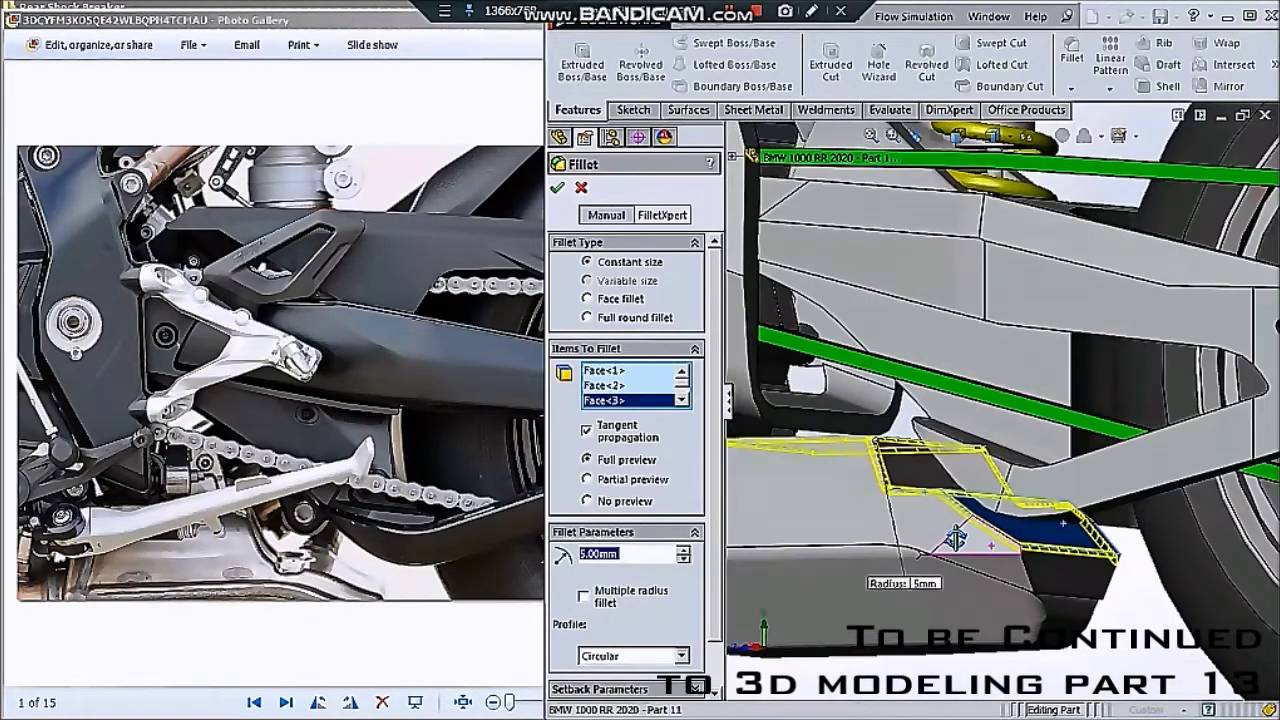
pyautogui.click(1083, 578)
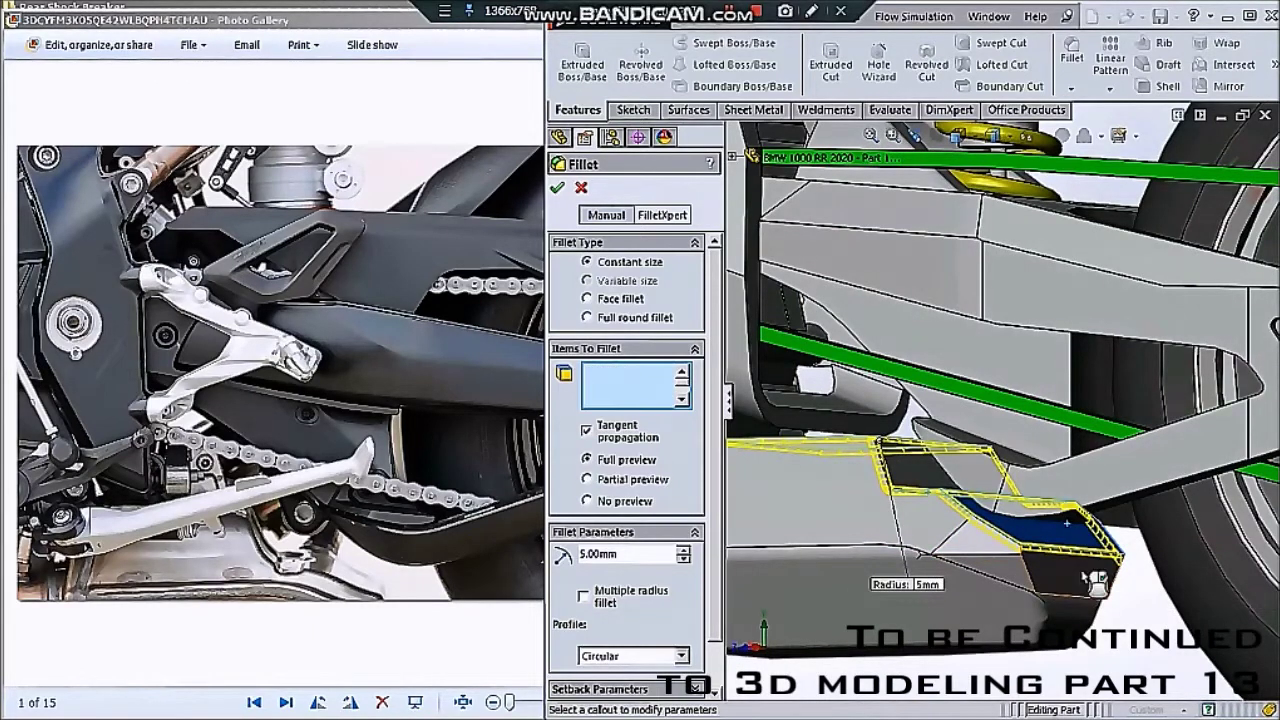
pyautogui.click(985, 545)
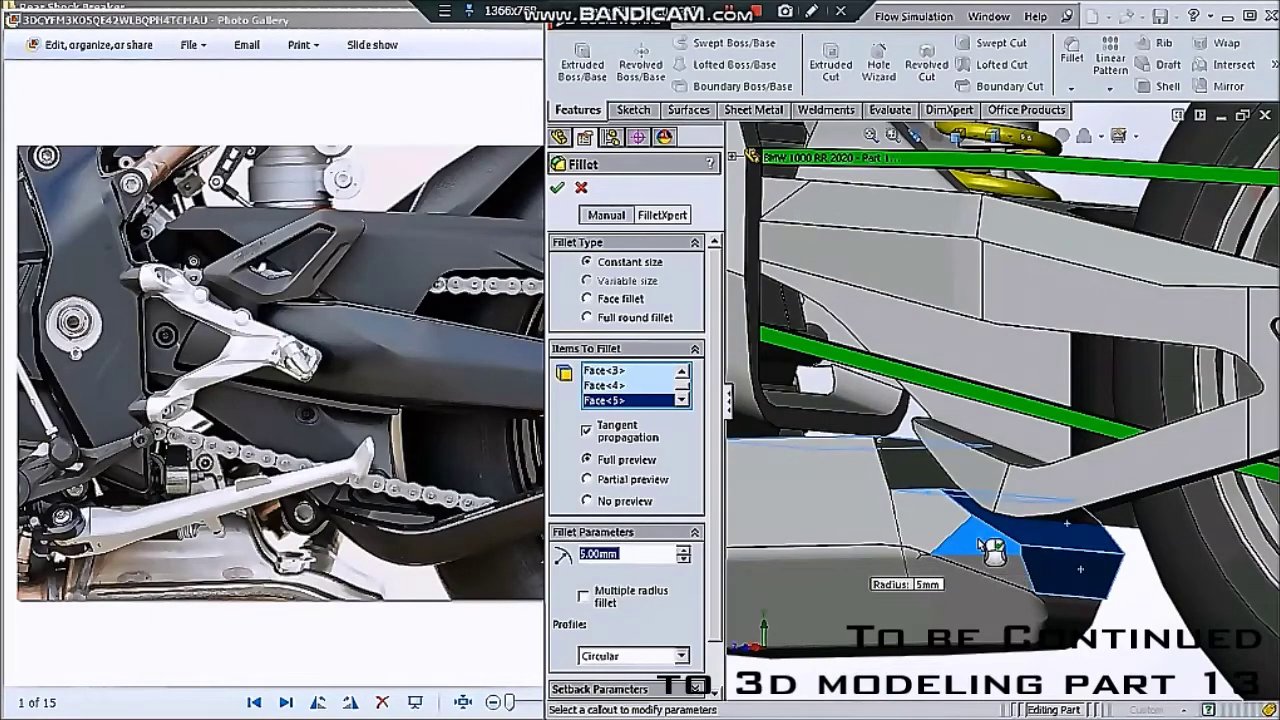
# - Refine the selection to Face<4>, <6> and <8>, then accept the 5 mm fillet
pyautogui.scroll(2, 990, 540)
pyautogui.scroll(3, 987, 525)
pyautogui.scroll(2, 984, 510)
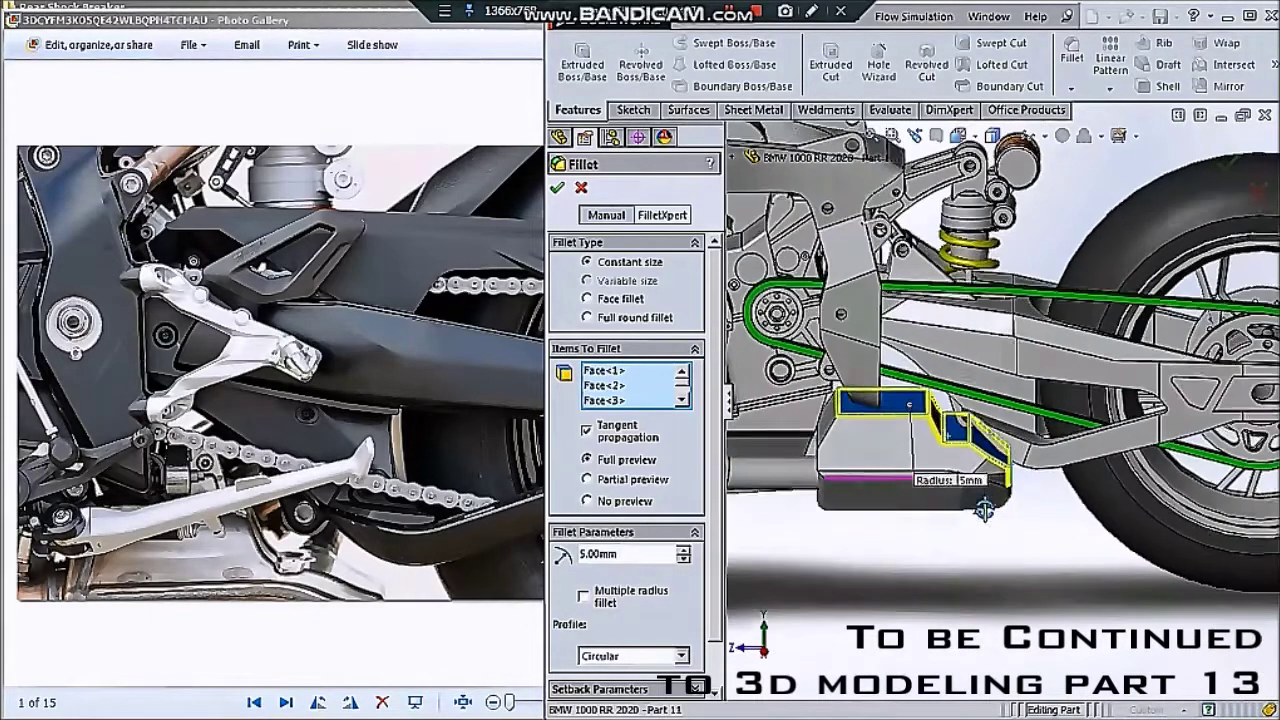
pyautogui.scroll(-3, 984, 500)
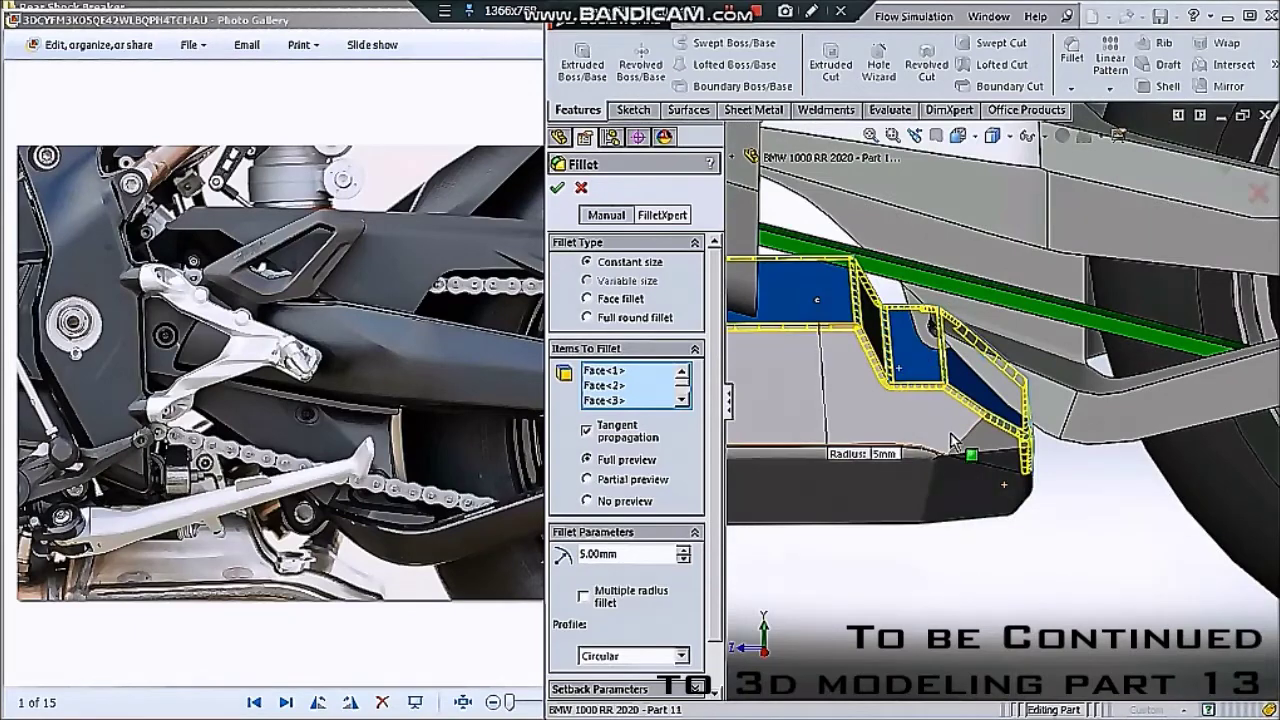
pyautogui.click(978, 442)
pyautogui.click(1000, 450)
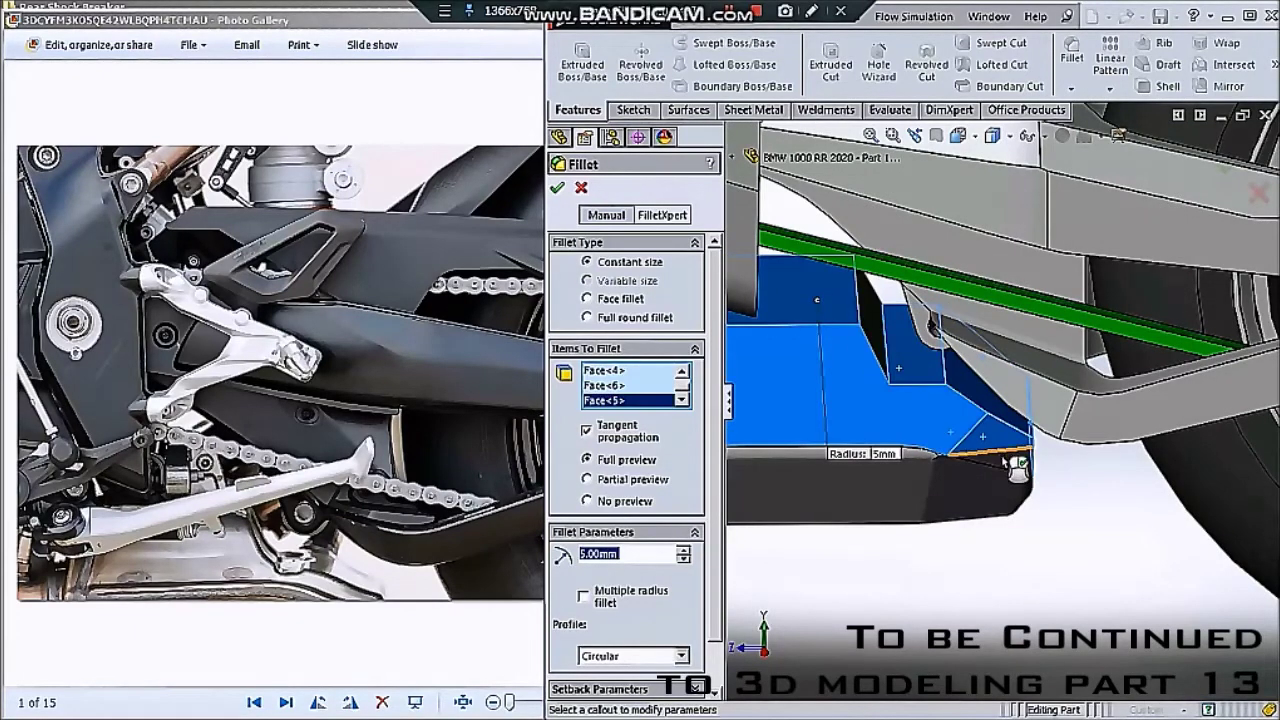
pyautogui.click(1004, 445)
pyautogui.click(1004, 446)
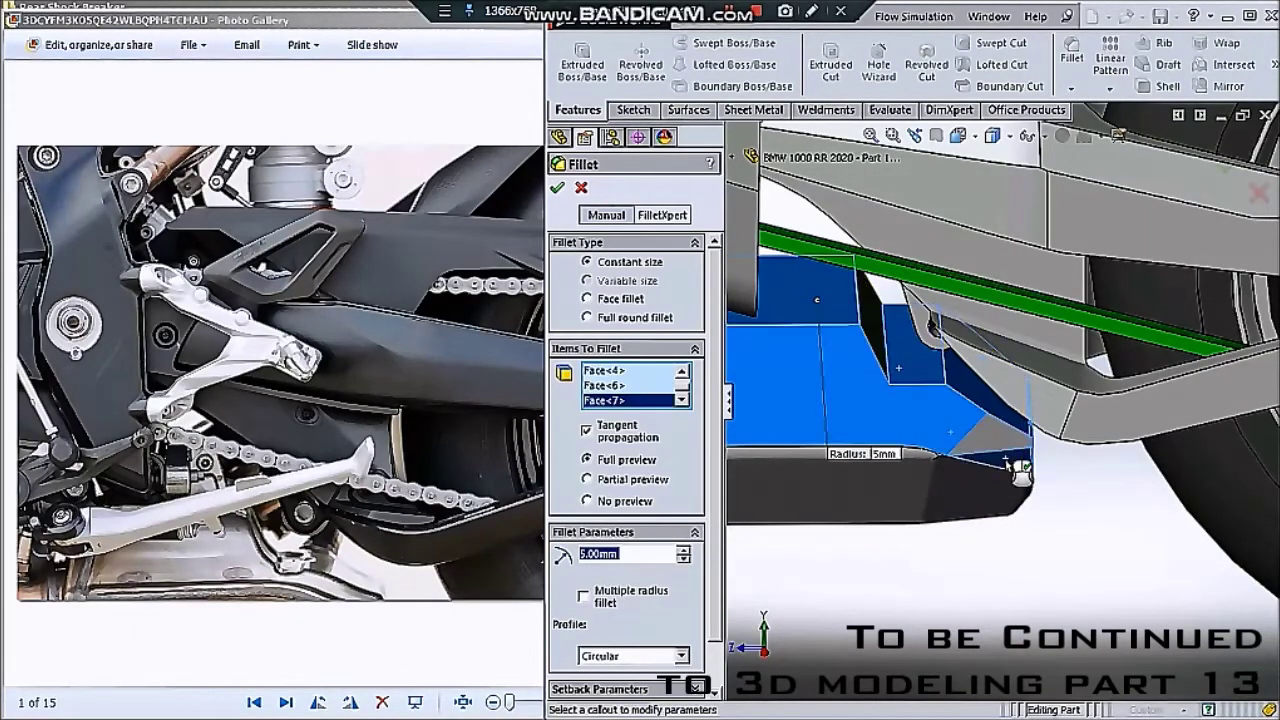
pyautogui.moveTo(1004, 446); pyautogui.dragTo(1008, 459, button='middle')
pyautogui.scroll(3, 1005, 452)
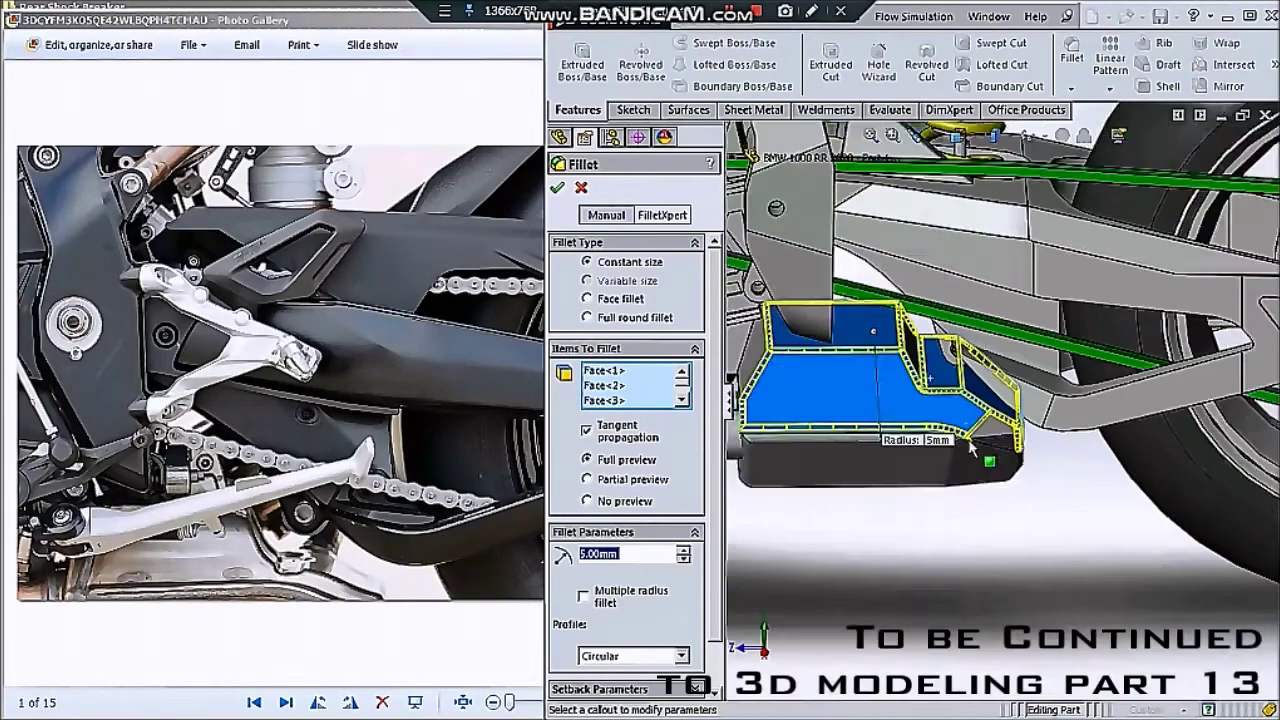
pyautogui.scroll(2, 1005, 452)
pyautogui.moveTo(873, 373); pyautogui.dragTo(1035, 427, button='middle')
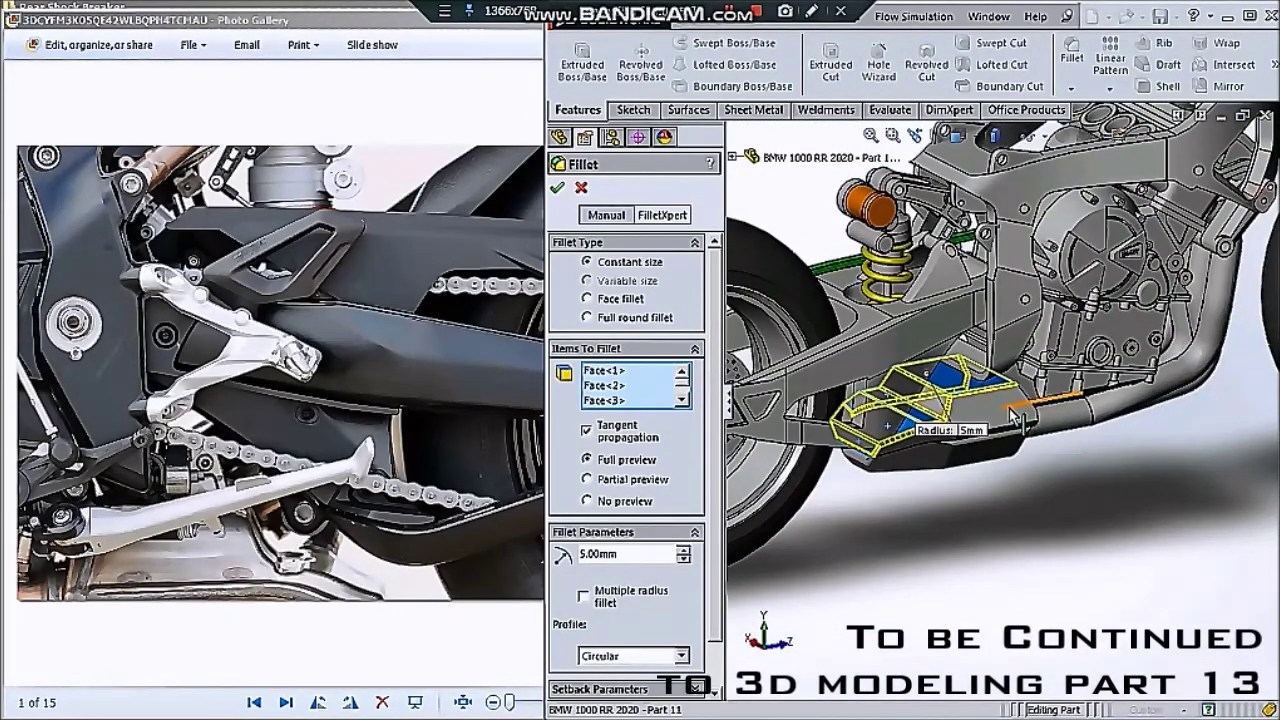
pyautogui.click(1003, 420)
pyautogui.scroll(-2, 1005, 425)
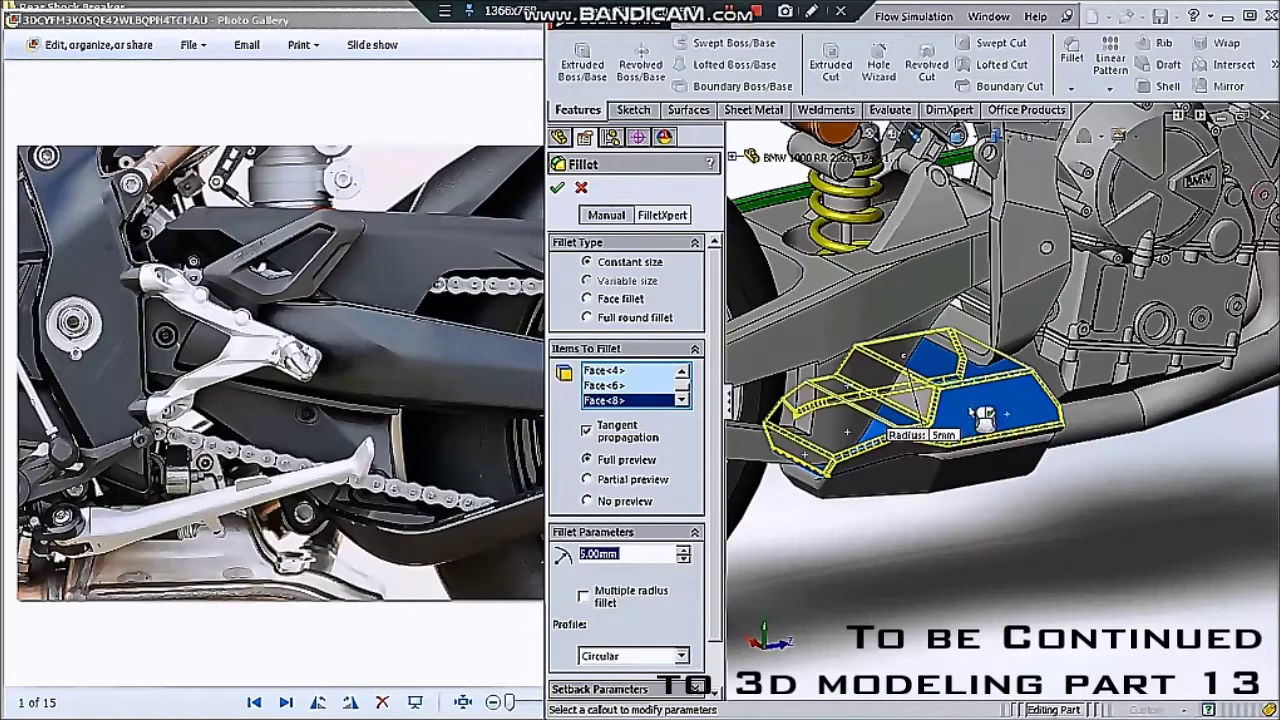
pyautogui.scroll(-2, 1005, 425)
pyautogui.scroll(-2, 1005, 425)
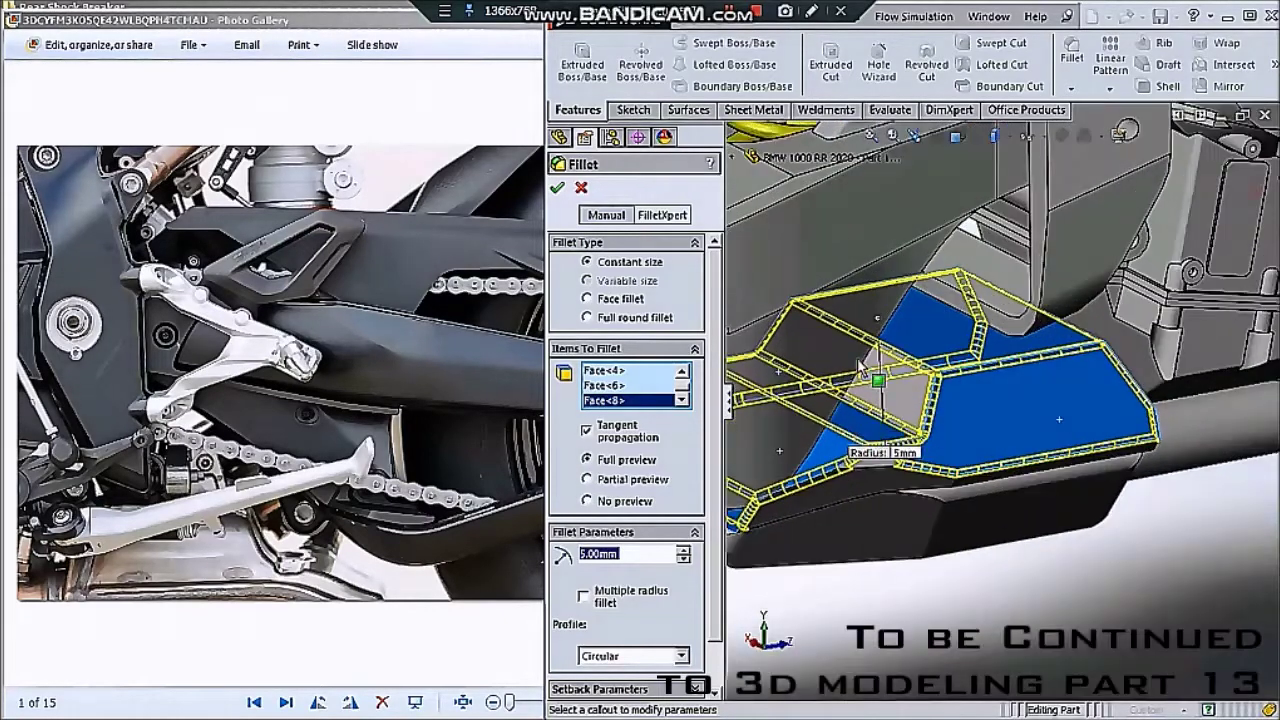
pyautogui.click(557, 188)
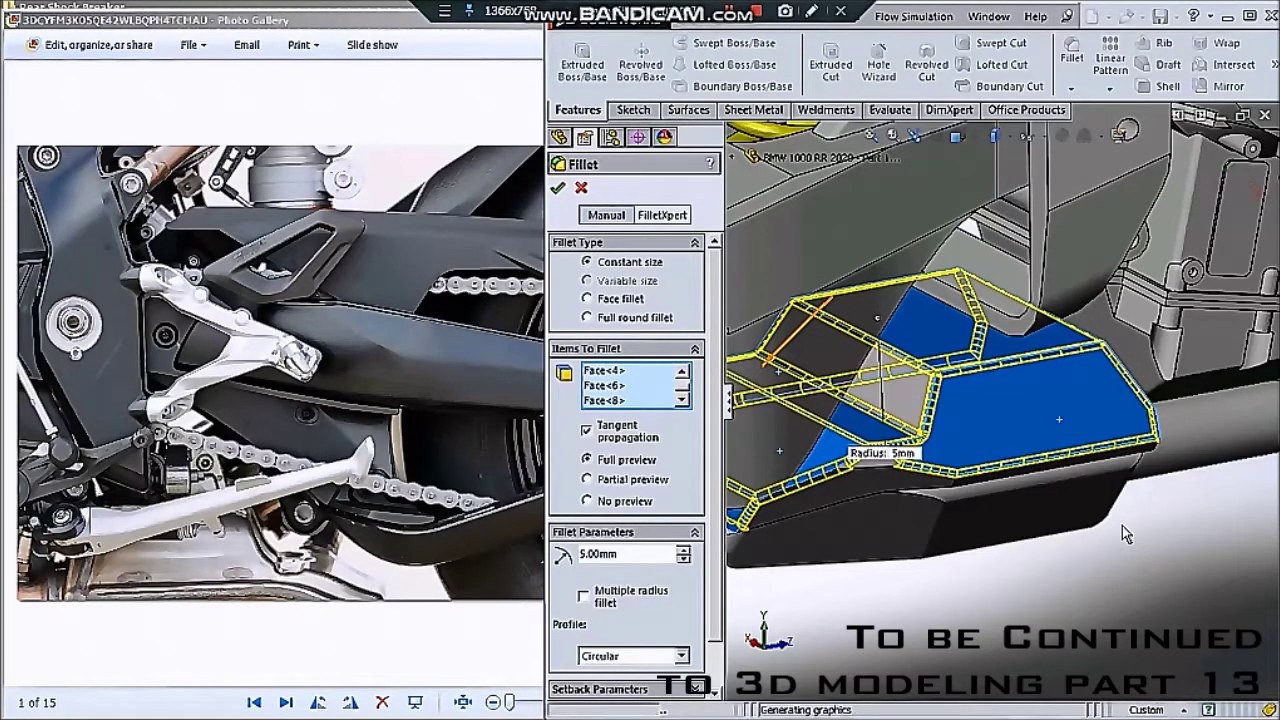
pyautogui.press('Return')
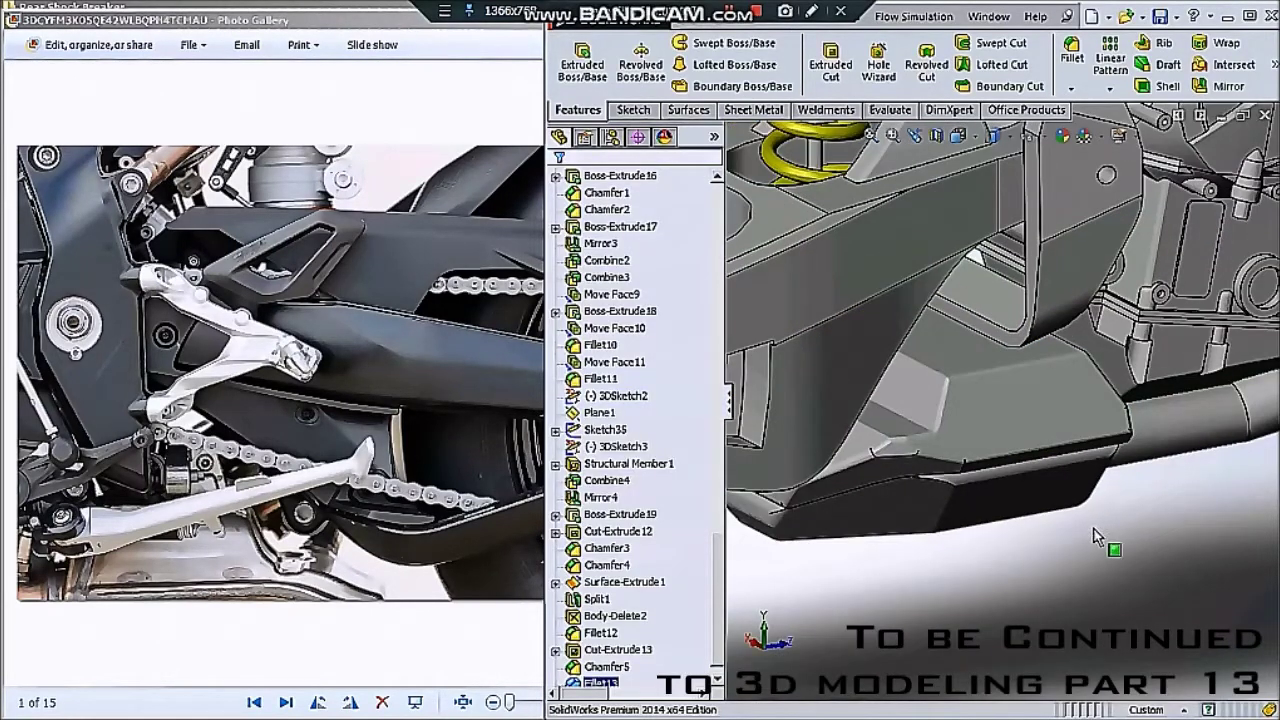
# - Zoom in and orbit to a rear view of the newly filleted block
pyautogui.scroll(2, 1087, 529)
pyautogui.scroll(3, 1070, 525)
pyautogui.scroll(3, 1050, 522)
pyautogui.scroll(2, 1030, 519)
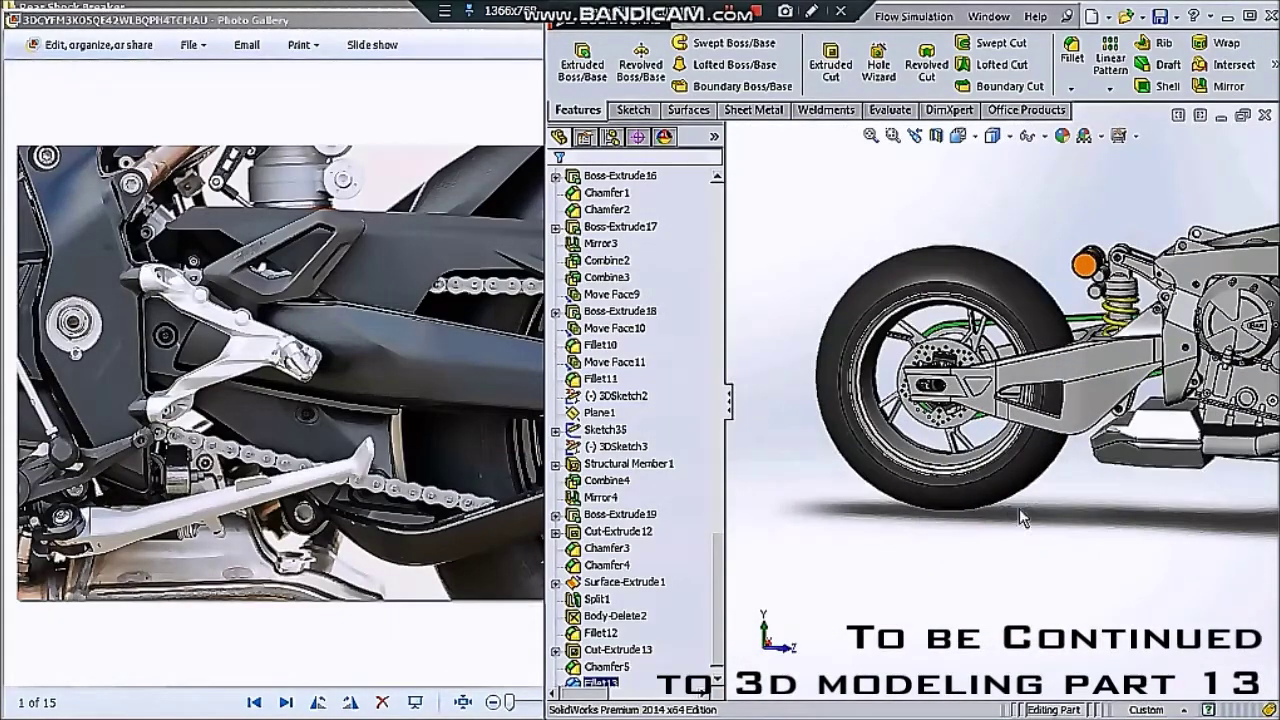
pyautogui.scroll(2, 1022, 517)
pyautogui.moveTo(1050, 505)
pyautogui.mouseDown(button='middle')
pyautogui.moveTo(1060, 486)
pyautogui.moveTo(1120, 474)
pyautogui.moveTo(1246, 476)
pyautogui.moveTo(1170, 450)
pyautogui.mouseUp(button='middle')
pyautogui.scroll(-2, 1165, 447)
pyautogui.scroll(-3, 1162, 445)
pyautogui.scroll(-3, 1160, 444)
# - Zoom out and orbit to a three-quarter view of the whole bike
pyautogui.scroll(2, 1162, 446)
pyautogui.scroll(2, 1175, 452)
pyautogui.scroll(2, 1195, 460)
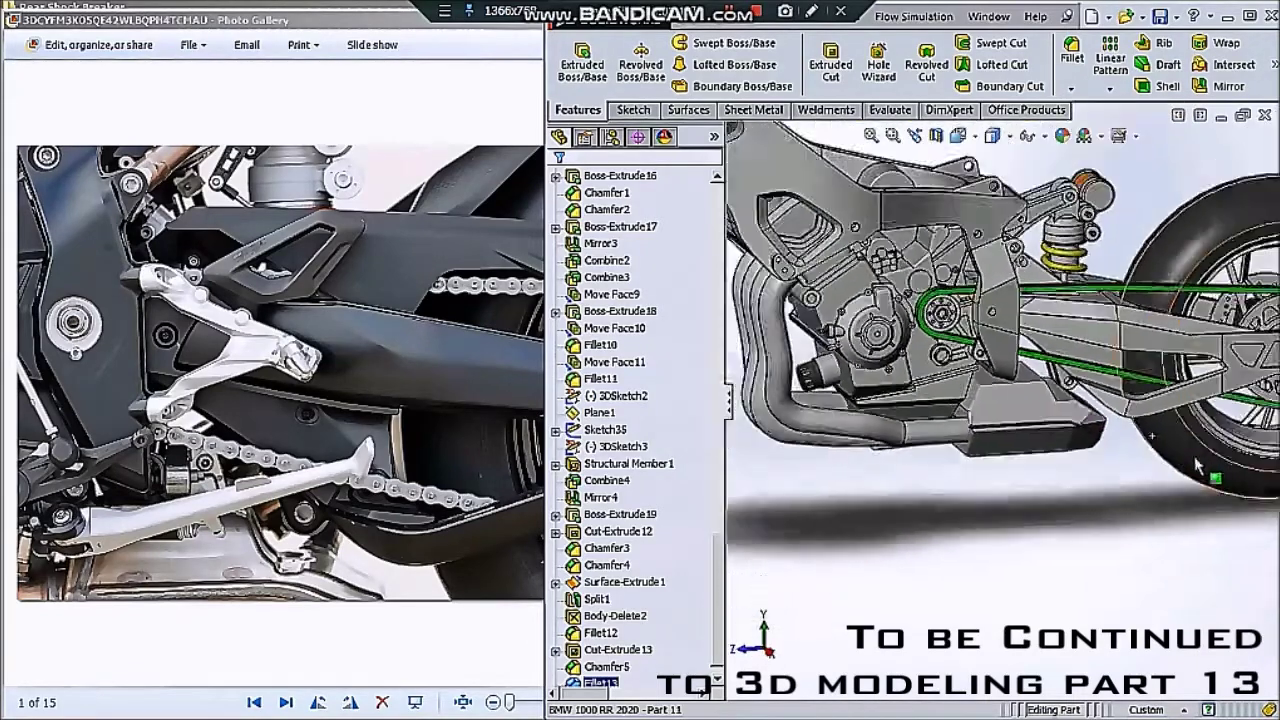
pyautogui.scroll(3, 1204, 464)
pyautogui.scroll(1, 1204, 464)
pyautogui.moveTo(1204, 464)
pyautogui.mouseDown(button='middle')
pyautogui.moveTo(1088, 385)
pyautogui.moveTo(894, 443)
pyautogui.mouseUp(button='middle')
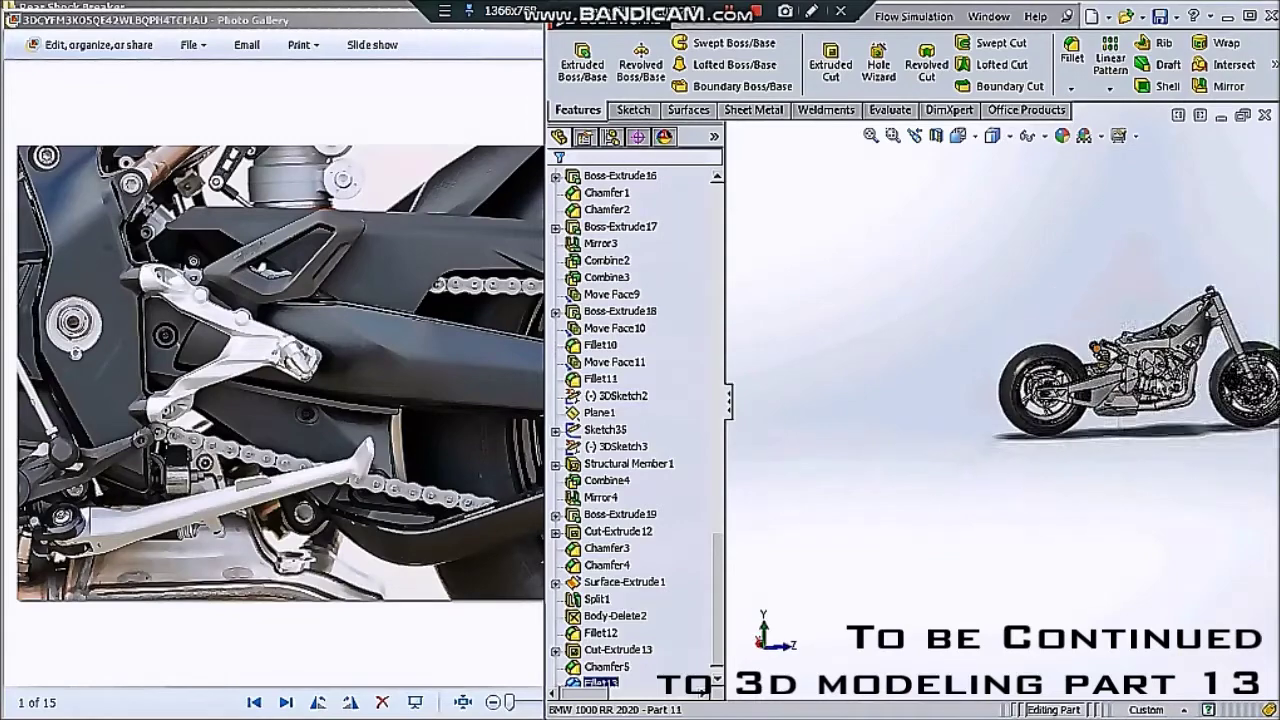
pyautogui.scroll(-3, 1127, 330)
pyautogui.scroll(-2, 1032, 388)
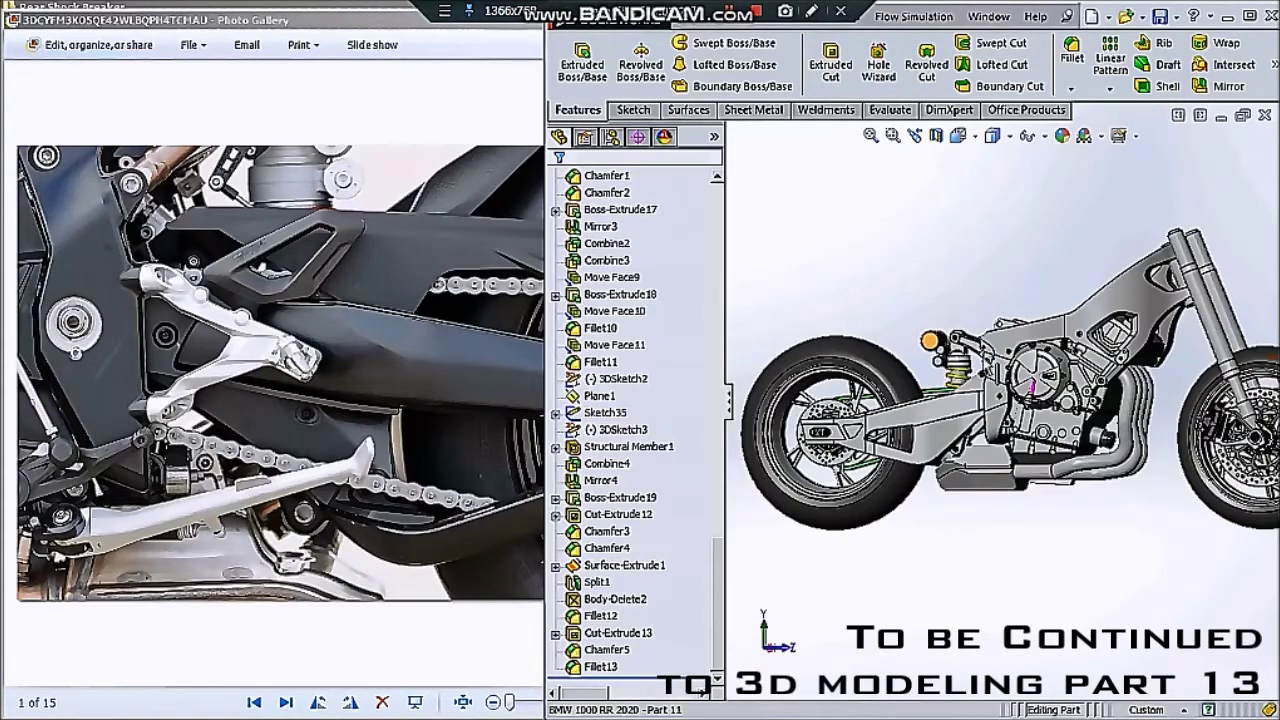
pyautogui.scroll(2, 1032, 386)
pyautogui.scroll(1, 1016, 516)
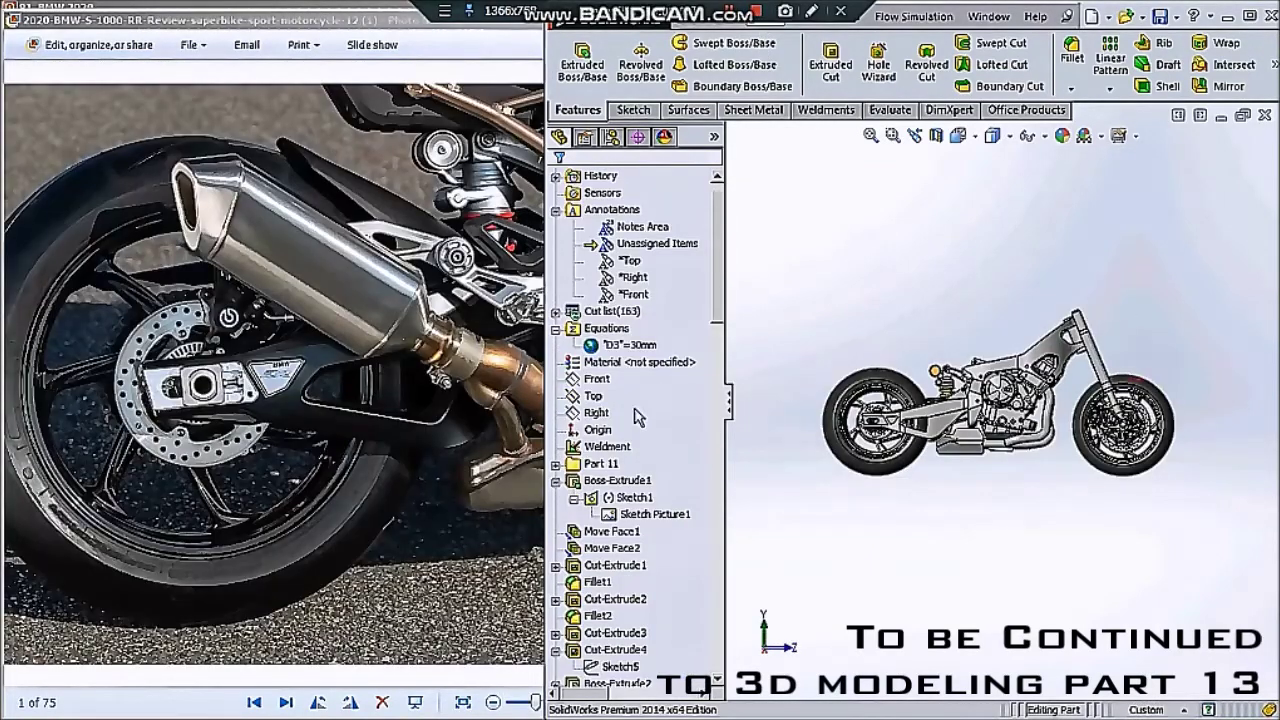
# - Start a new sketch on the Right plane, viewed normal to it, and launch Sketch Picture
pyautogui.click(596, 412)
pyautogui.click(673, 396)
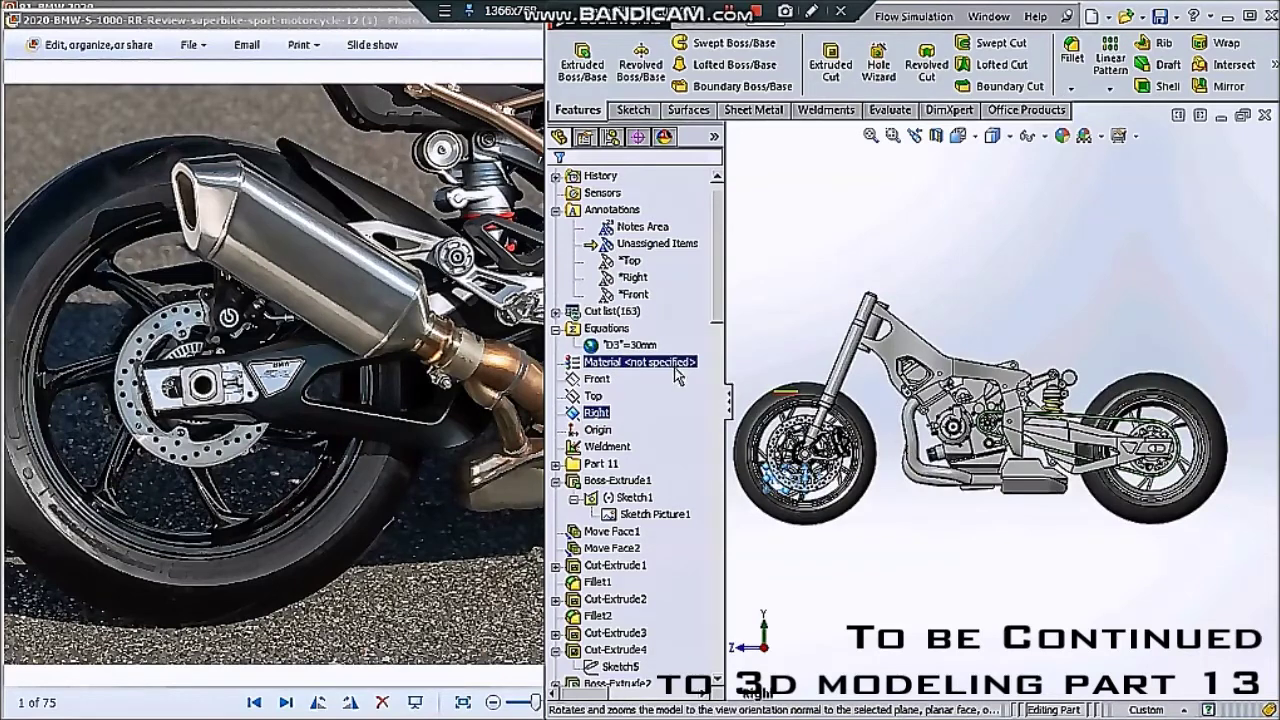
pyautogui.click(640, 112)
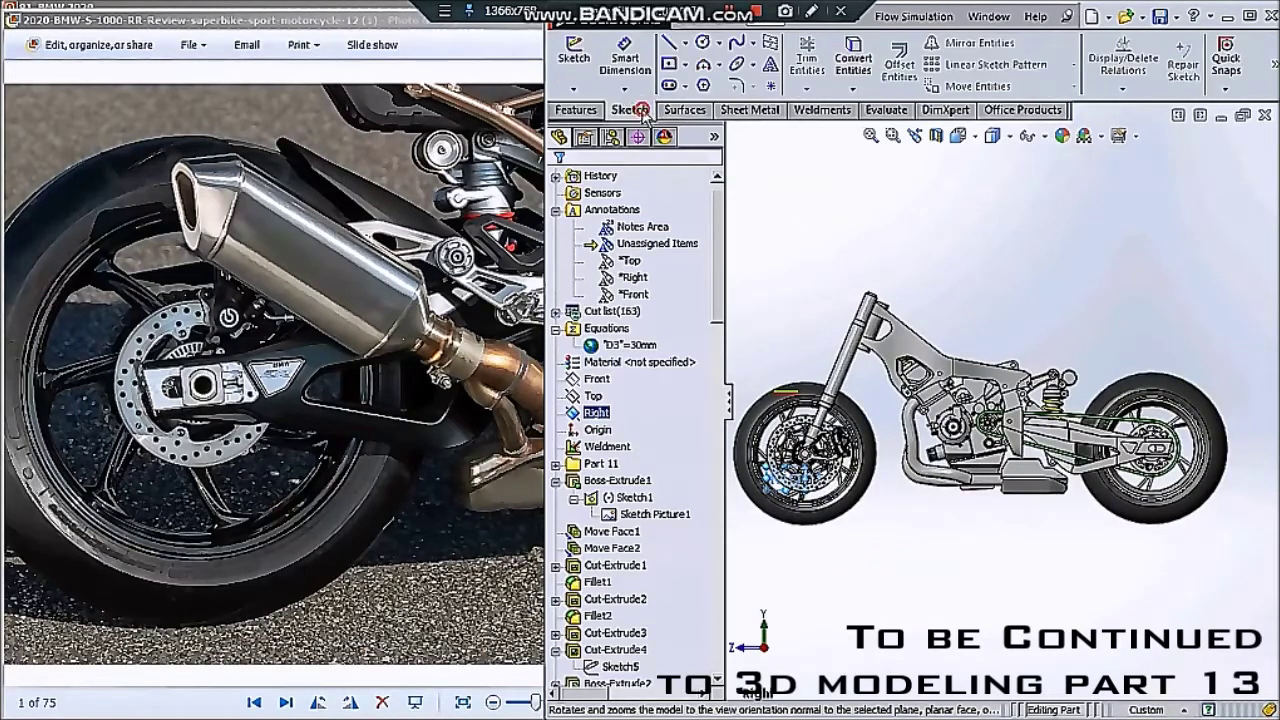
pyautogui.click(575, 60)
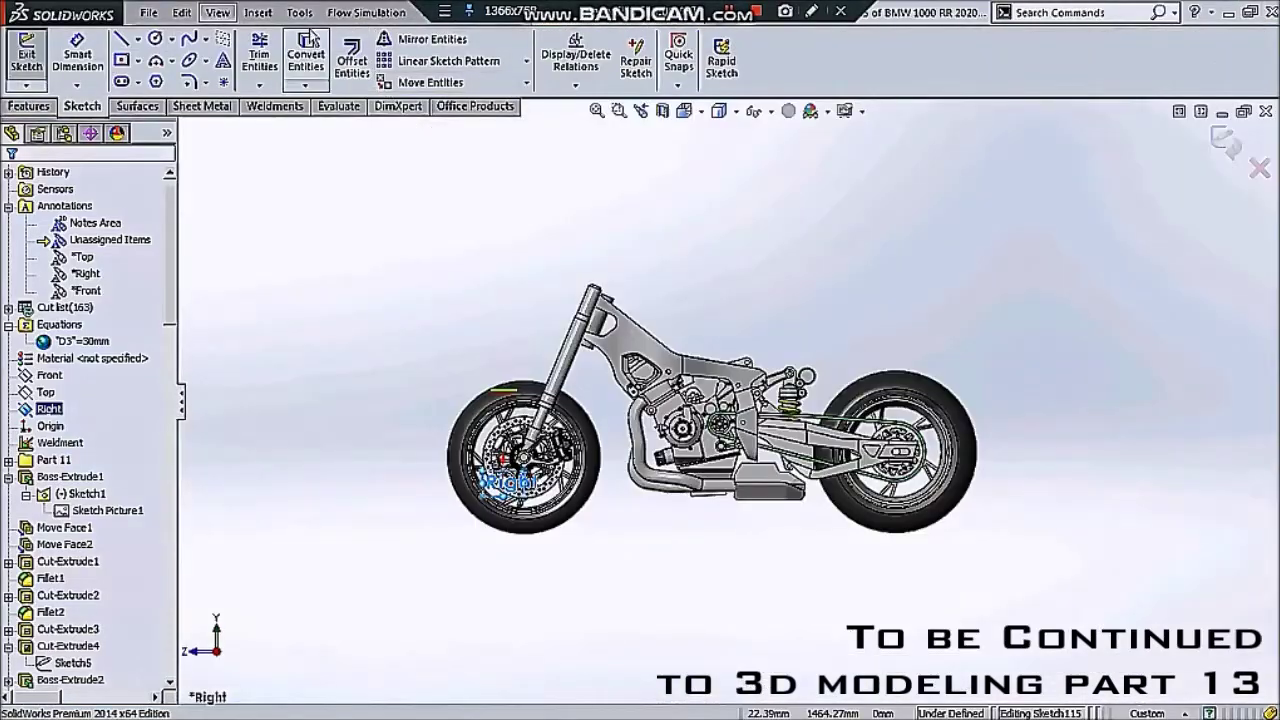
pyautogui.click(299, 12)
pyautogui.moveTo(341, 489)
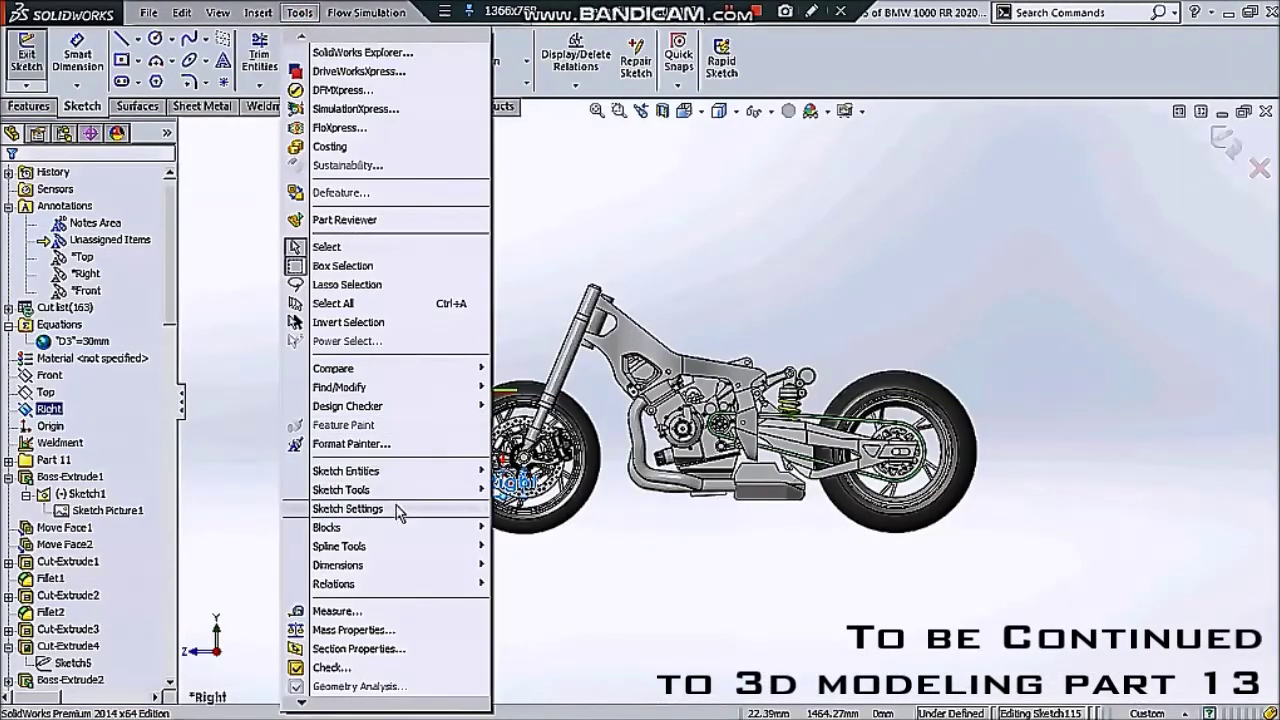
pyautogui.click(558, 694)
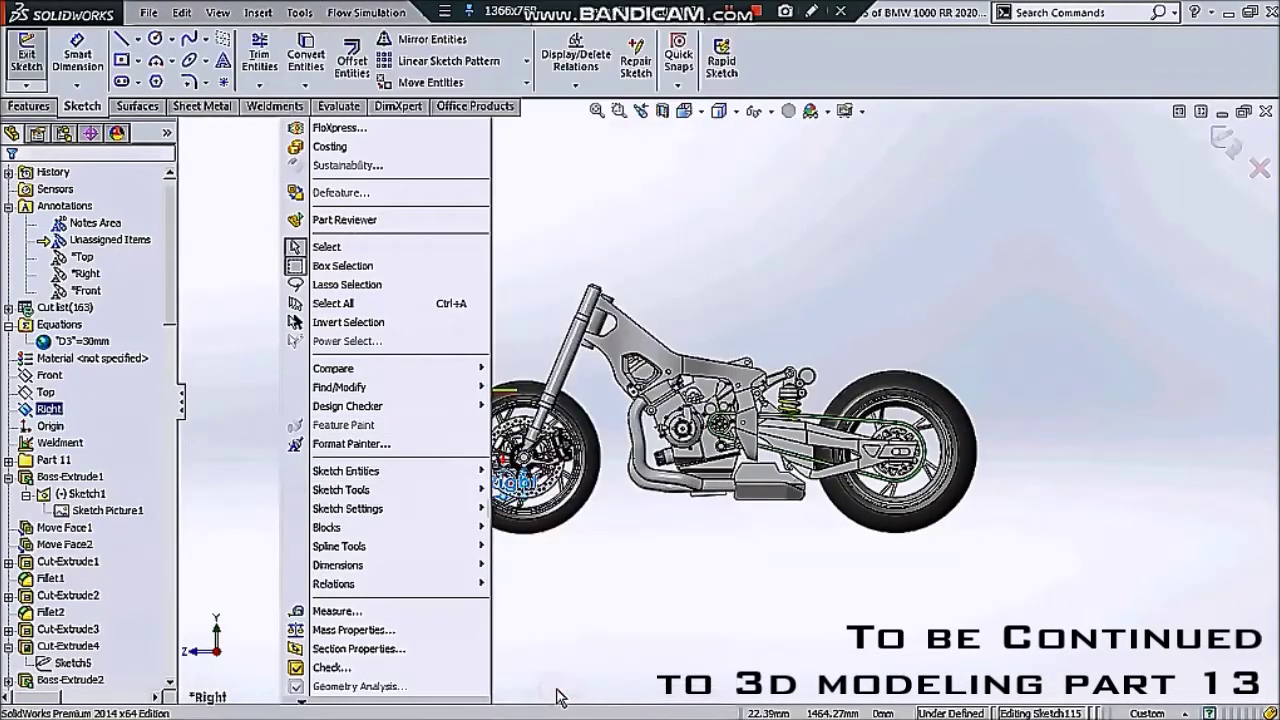
pyautogui.click(770, 488)
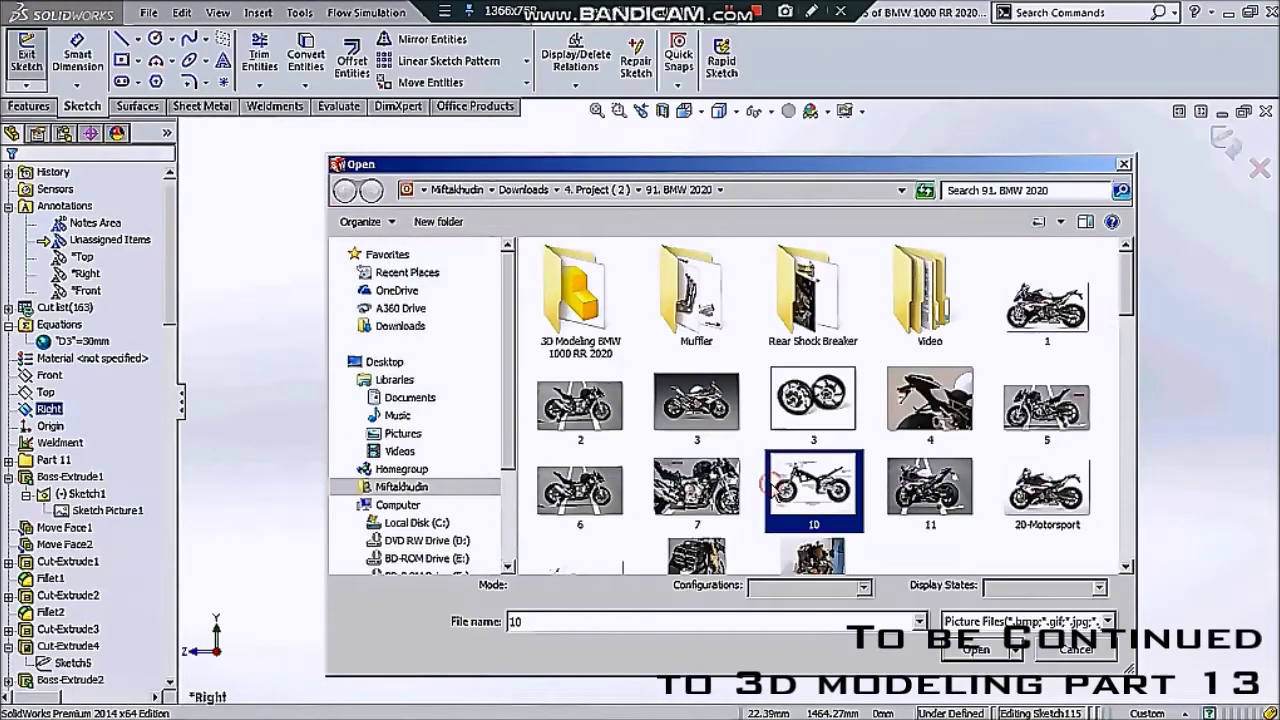
# - Browse the 91. BMW 2020 thumbnails, trying the frame, swingarm and Maxicarbon photos
pyautogui.scroll(-3, 765, 485)
pyautogui.scroll(-2, 765, 485)
pyautogui.click(824, 420)
pyautogui.click(826, 490)
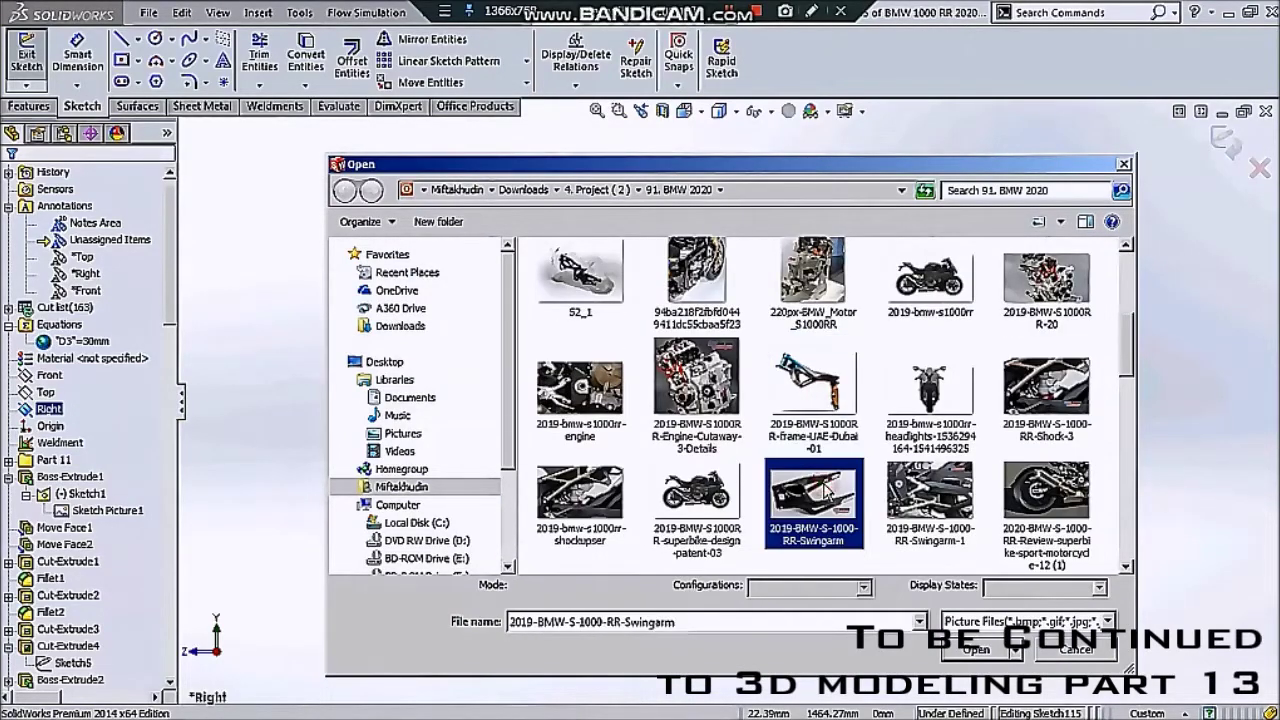
pyautogui.scroll(-3, 776, 490)
pyautogui.scroll(-3, 776, 490)
pyautogui.scroll(-3, 776, 490)
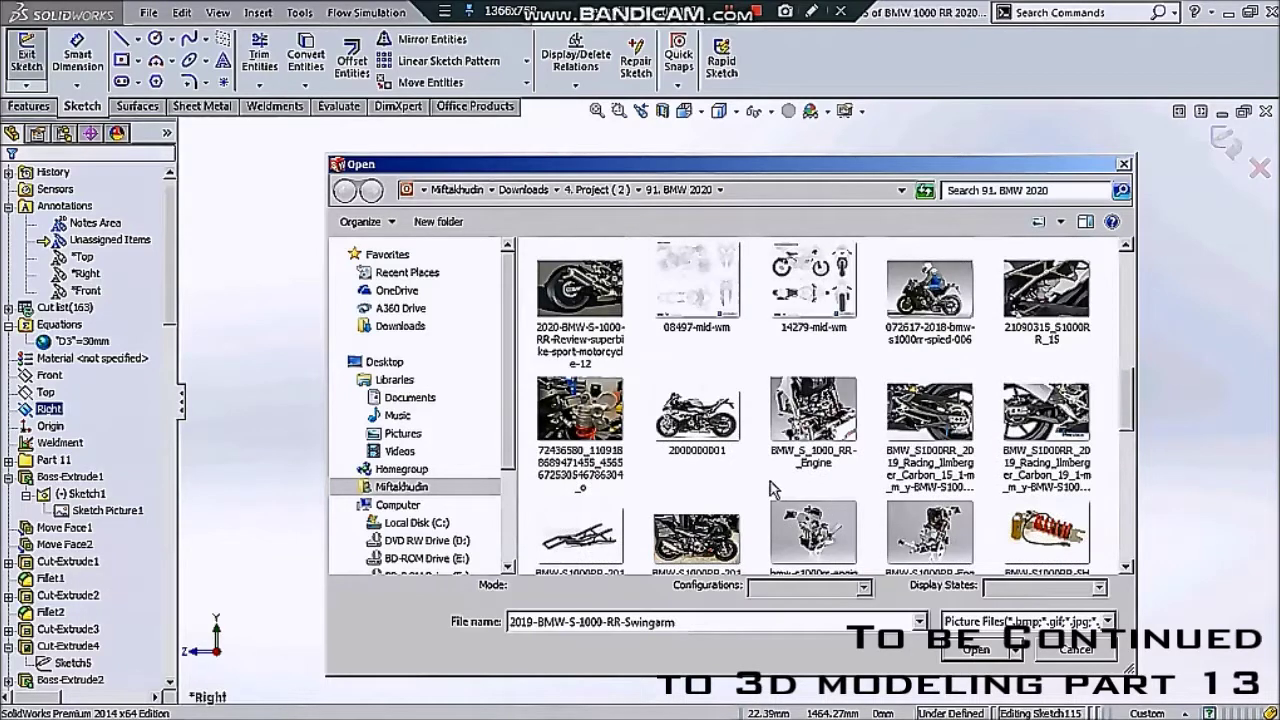
pyautogui.click(696, 535)
pyautogui.scroll(-3, 780, 480)
pyautogui.scroll(-3, 787, 493)
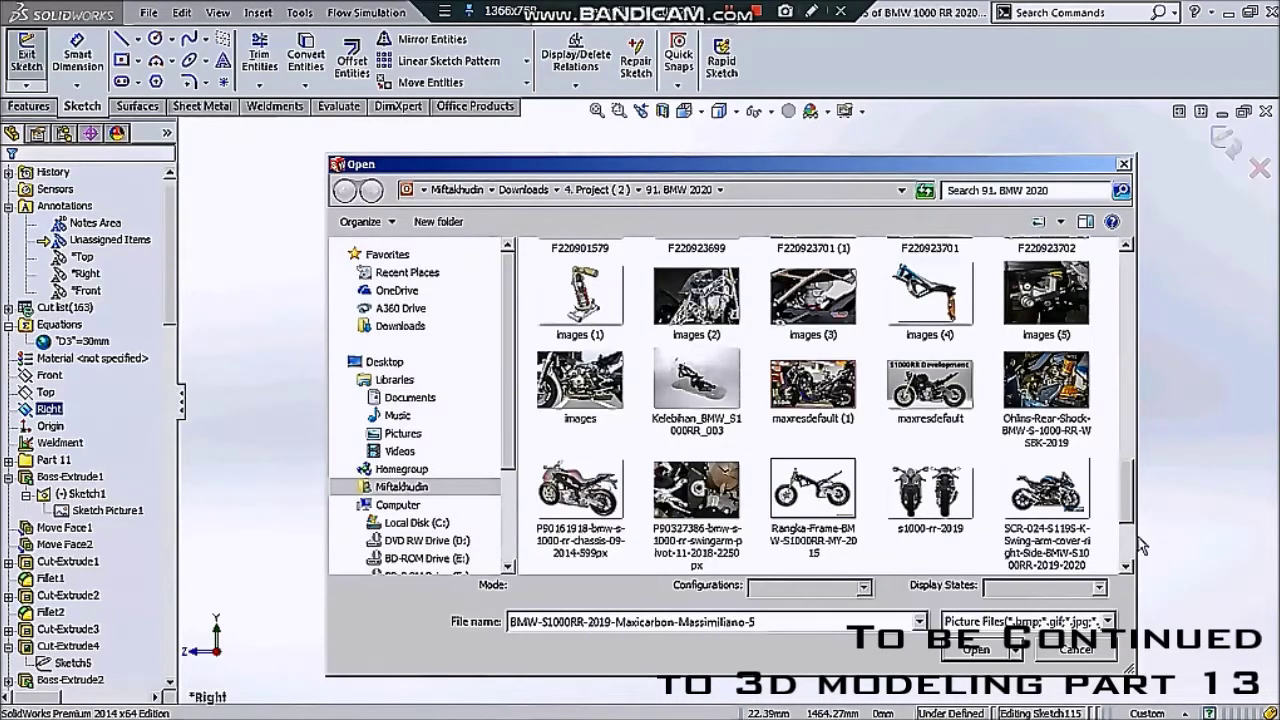
pyautogui.scroll(5, 903, 405)
pyautogui.scroll(-5, 903, 405)
pyautogui.scroll(5, 903, 405)
pyautogui.scroll(10, 903, 405)
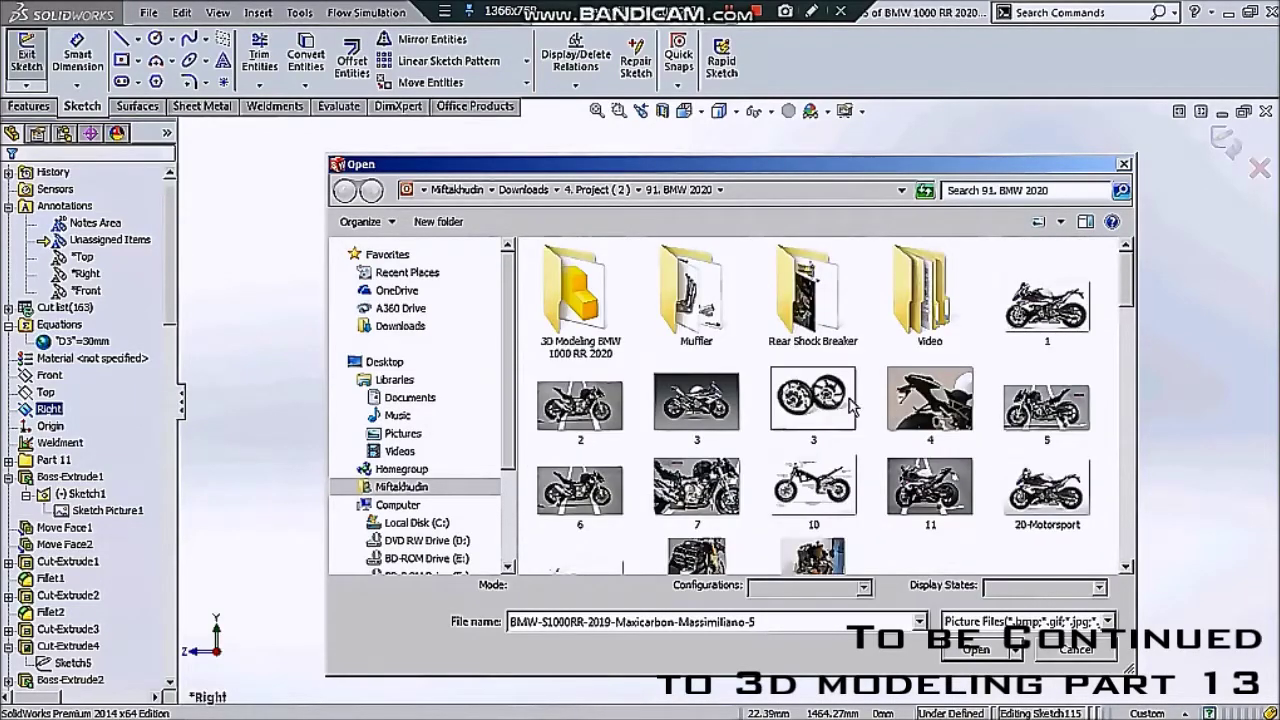
# - Check the file properties of images 2 and 6, then try images 4 and 5
pyautogui.click(584, 412)
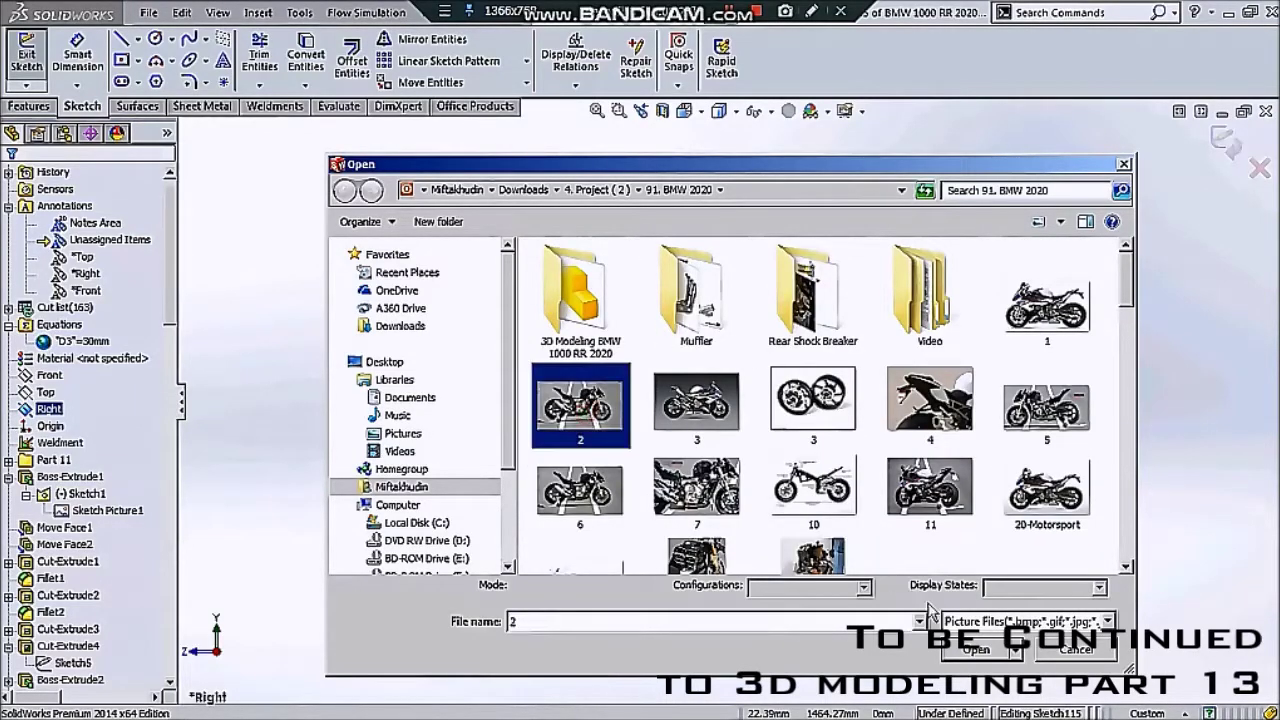
pyautogui.click(617, 490)
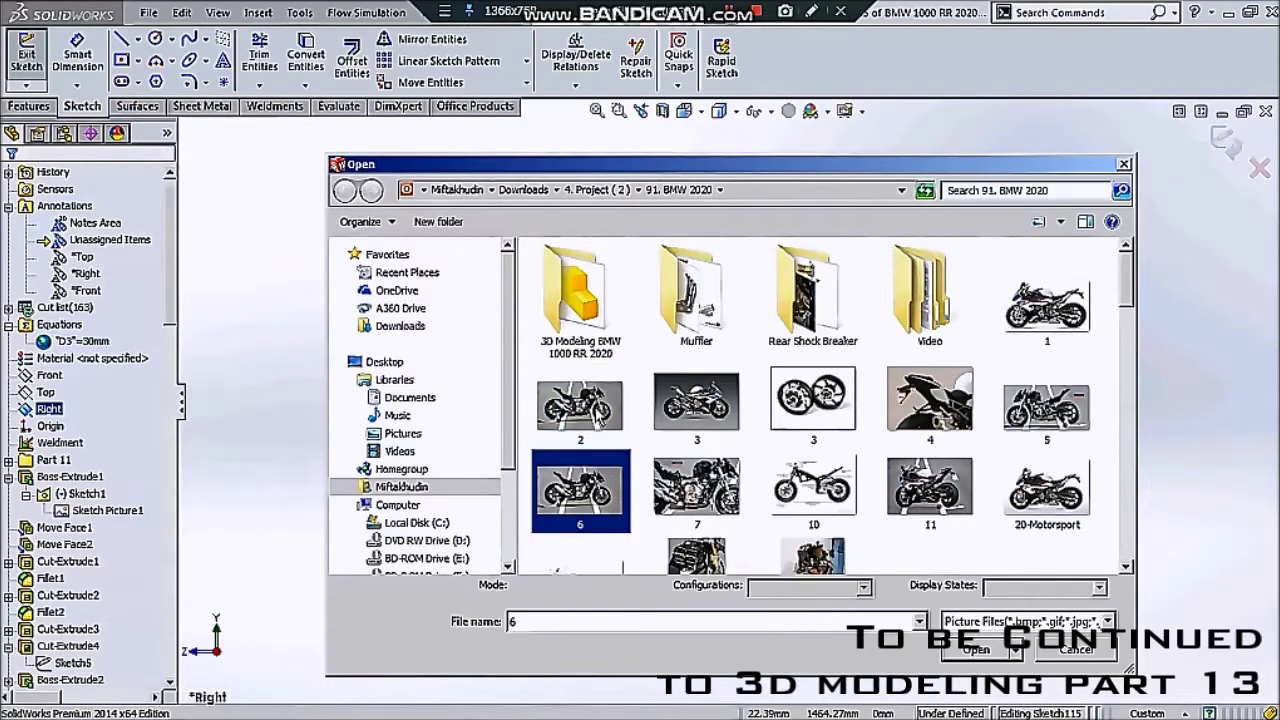
pyautogui.click(597, 405)
pyautogui.rightClick(596, 408)
pyautogui.click(706, 710)
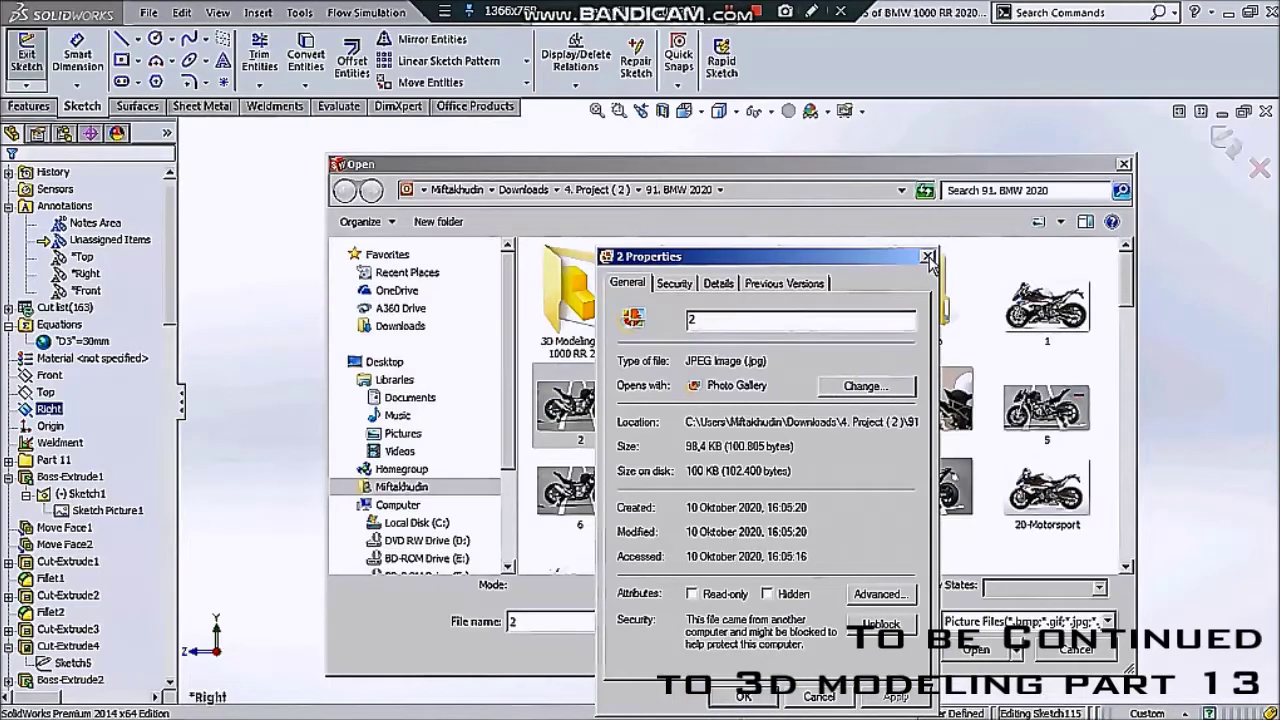
pyautogui.click(928, 258)
pyautogui.click(580, 490)
pyautogui.rightClick(580, 490)
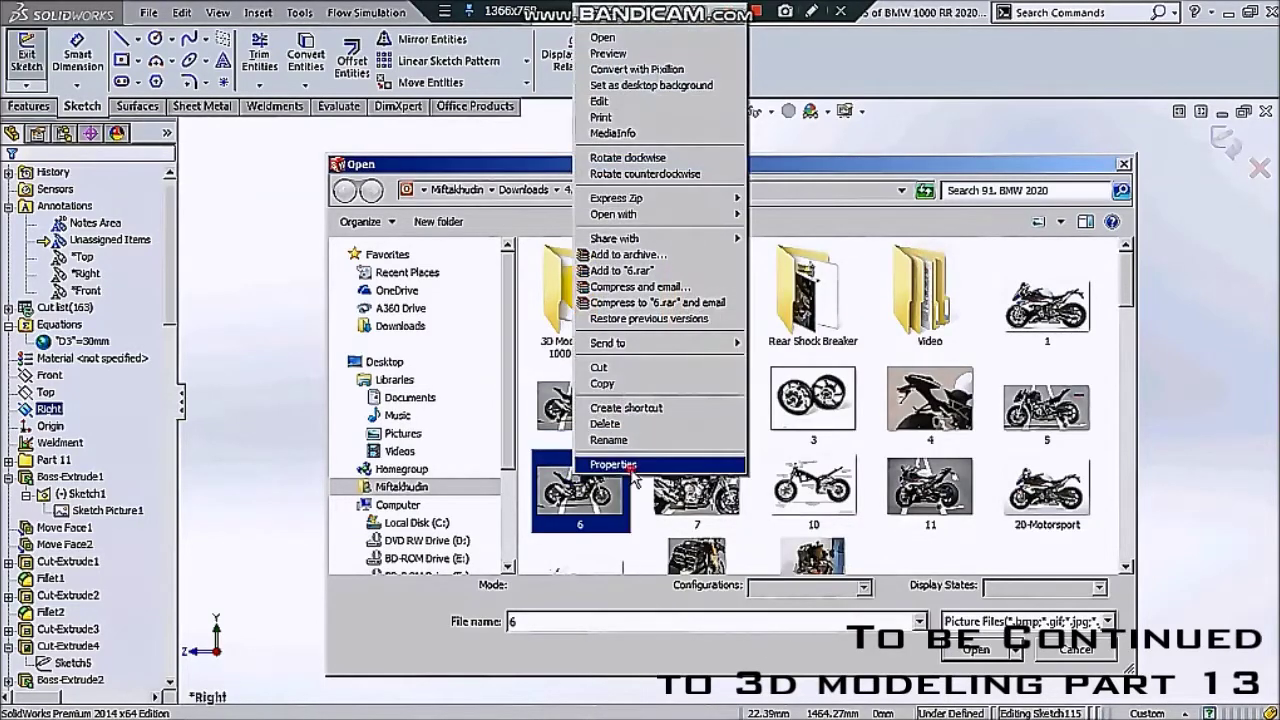
pyautogui.click(760, 466)
pyautogui.click(904, 256)
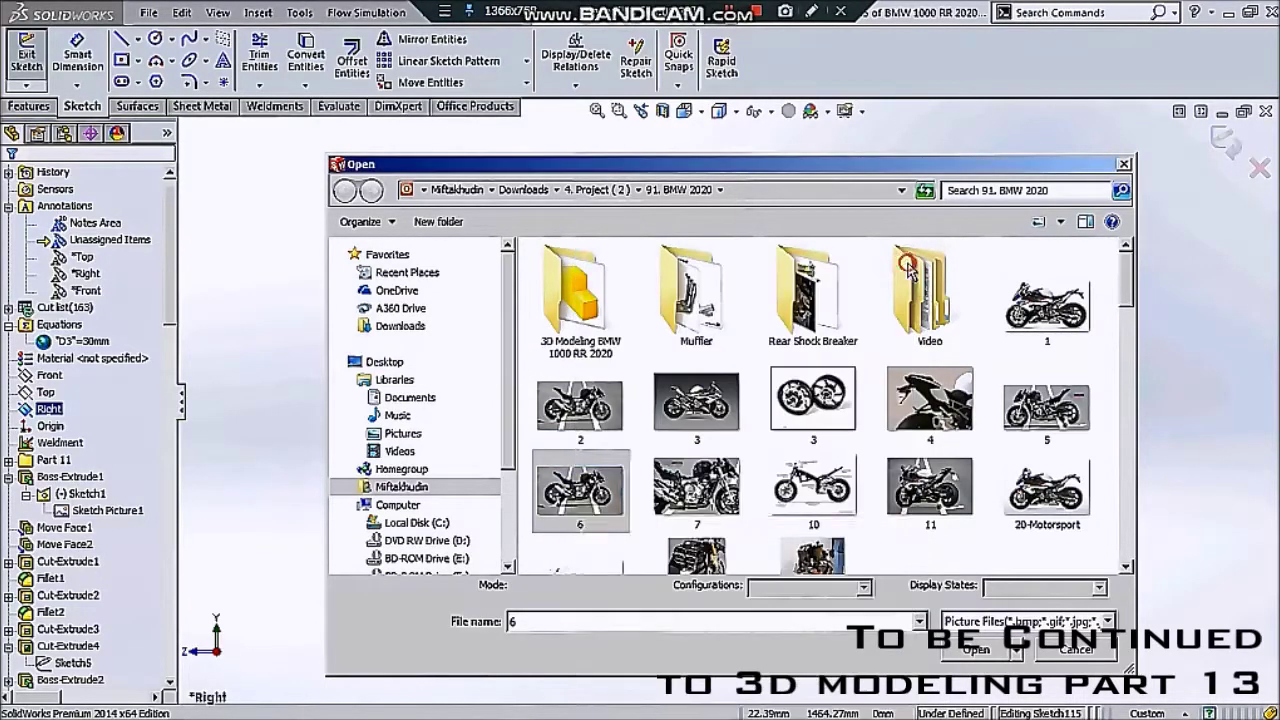
pyautogui.click(962, 412)
pyautogui.click(1040, 404)
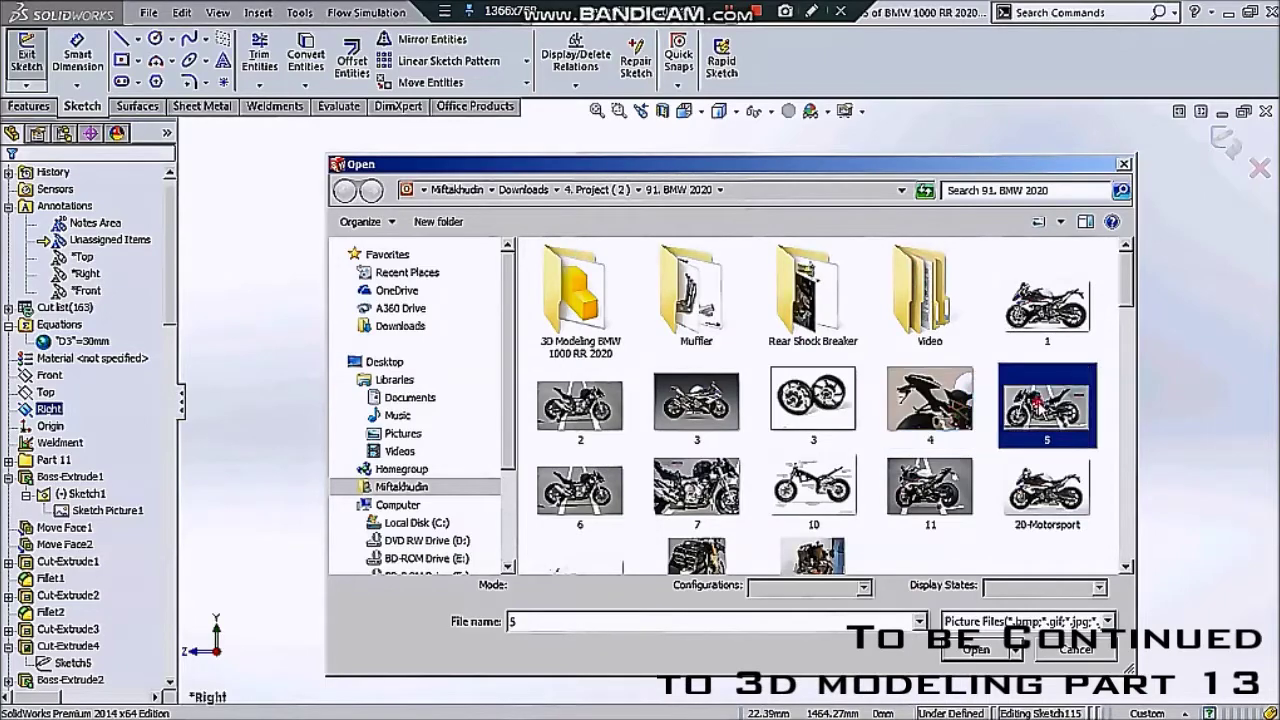
# - Inspect the swing-arm cover photo's properties and select the s-l225 photo
pyautogui.scroll(-5, 1040, 404)
pyautogui.scroll(-3, 1028, 416)
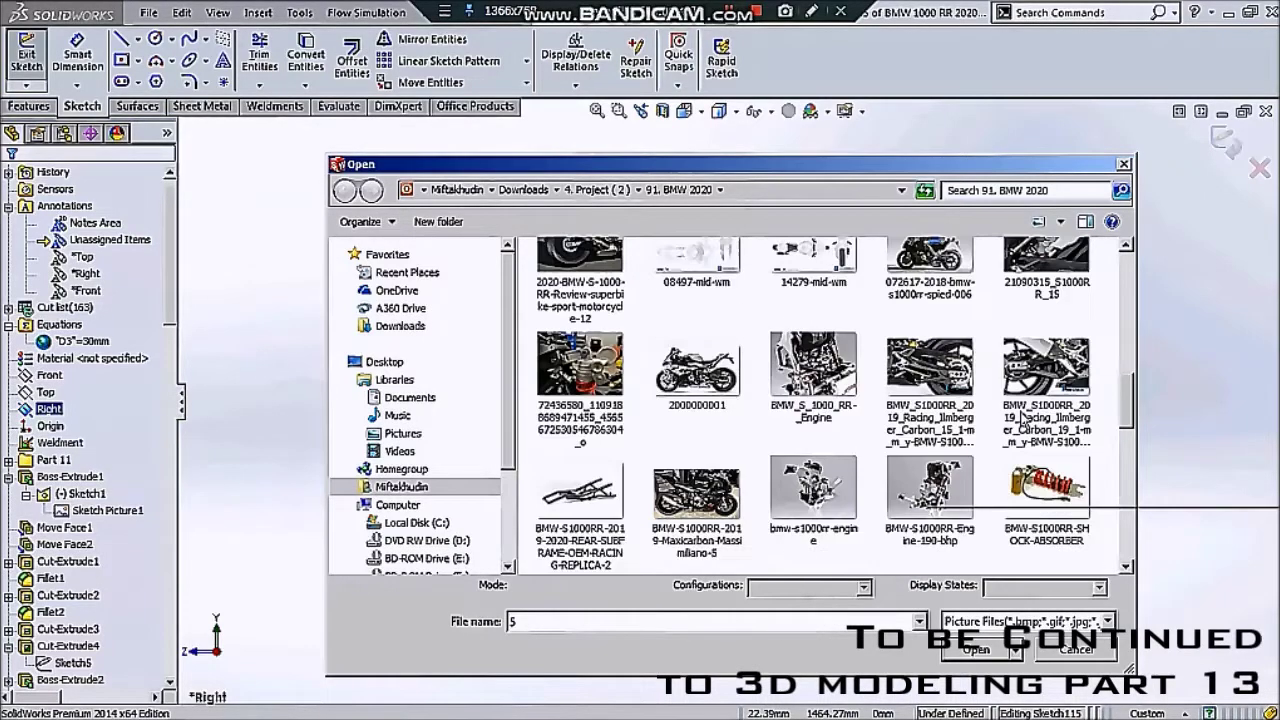
pyautogui.scroll(-2, 1016, 428)
pyautogui.scroll(-3, 1018, 427)
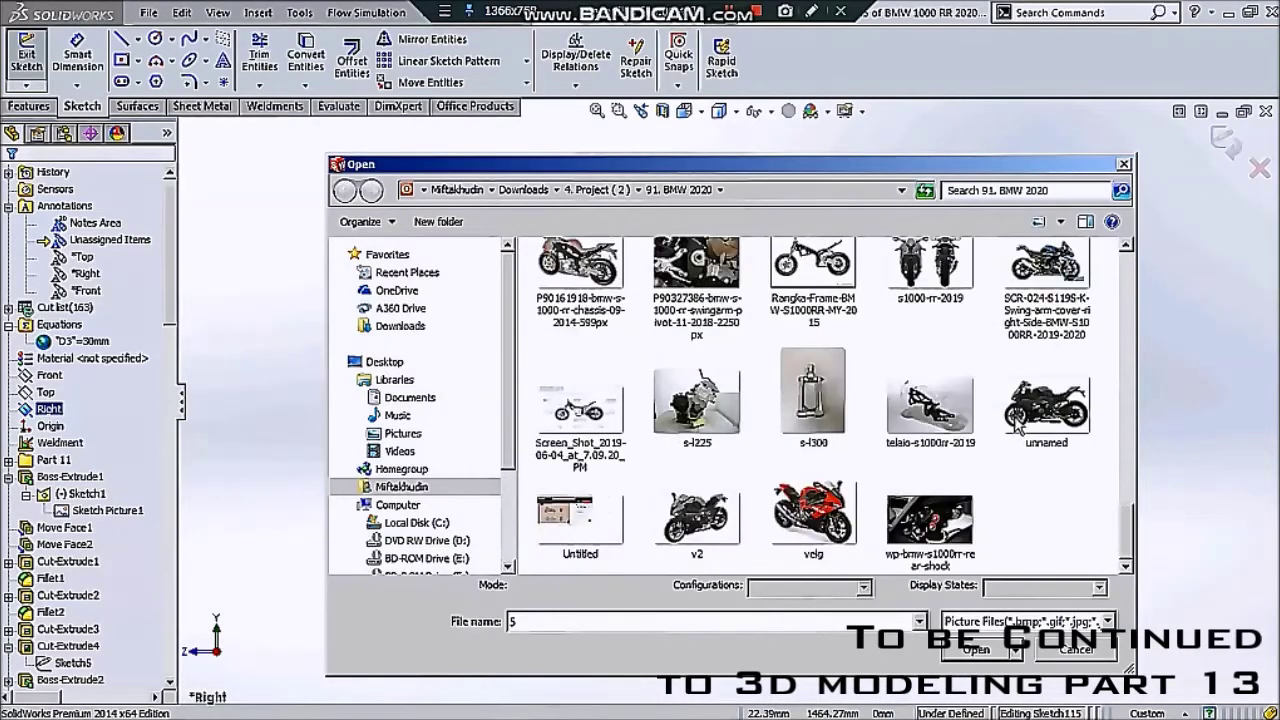
pyautogui.scroll(5, 1044, 469)
pyautogui.scroll(-5, 1044, 469)
pyautogui.rightClick(1050, 287)
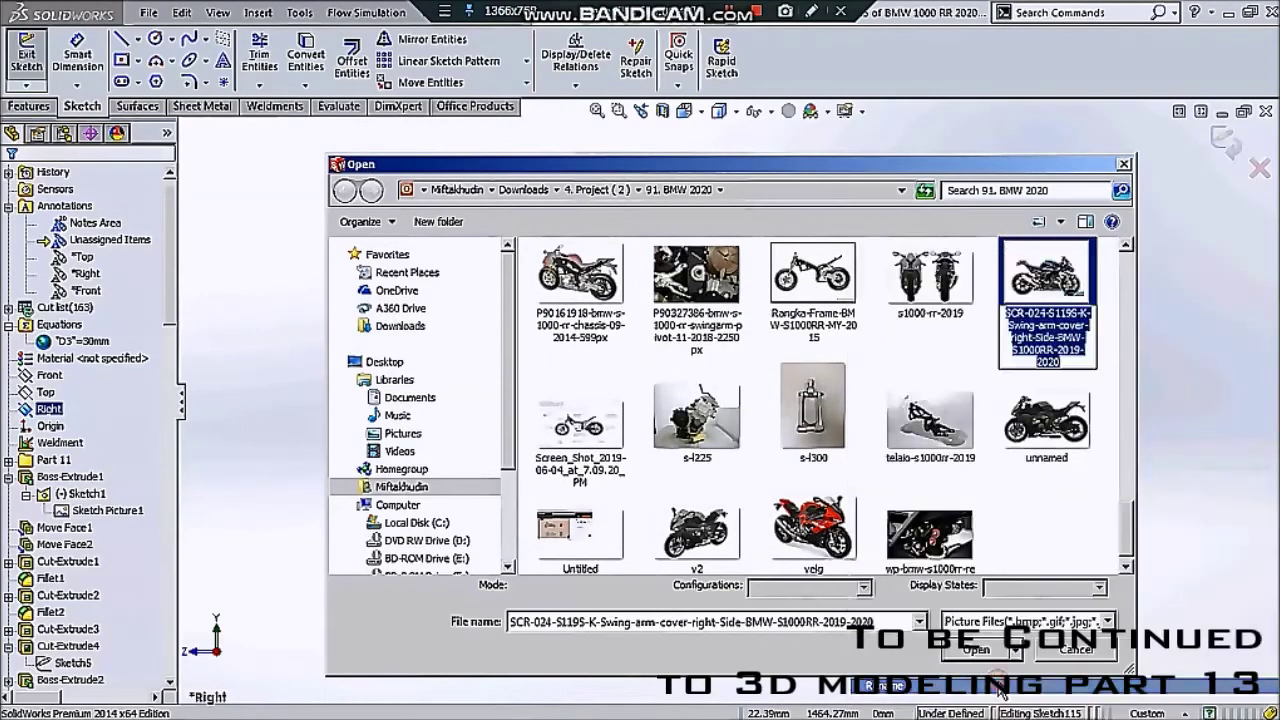
pyautogui.press('Escape')
pyautogui.click(1055, 430)
pyautogui.rightClick(1050, 314)
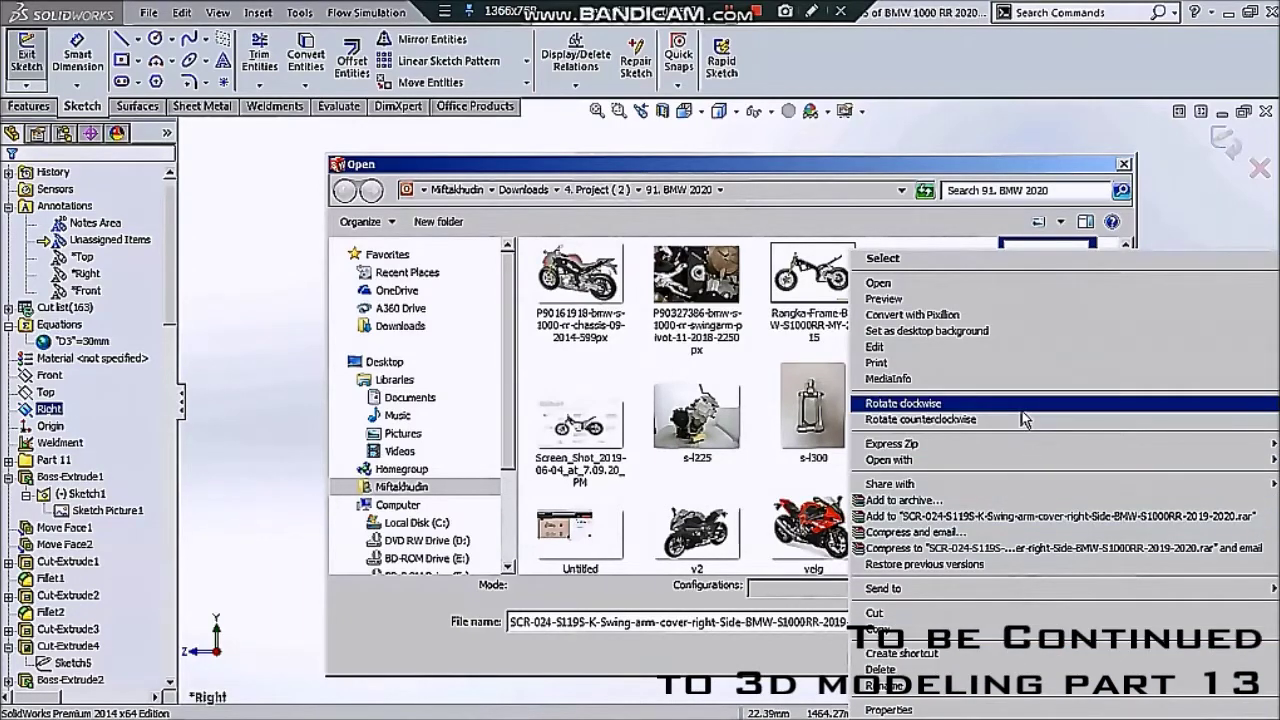
pyautogui.click(940, 709)
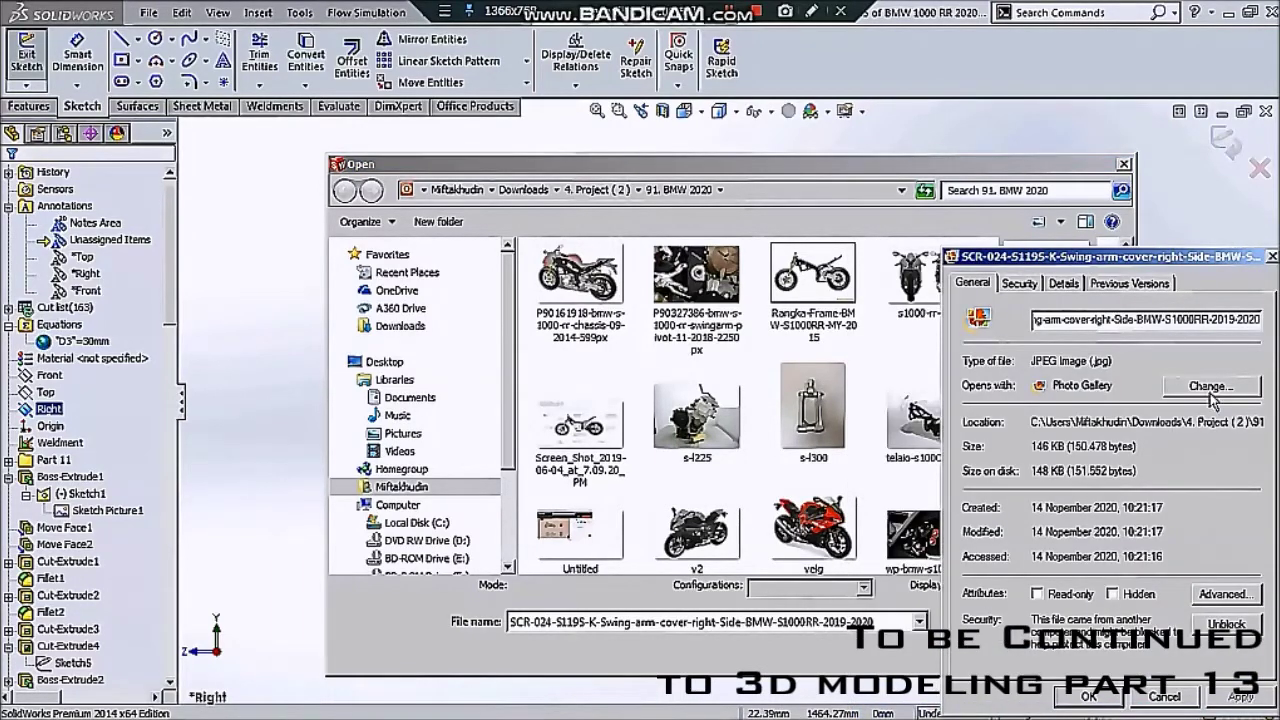
pyautogui.click(1272, 258)
pyautogui.click(697, 420)
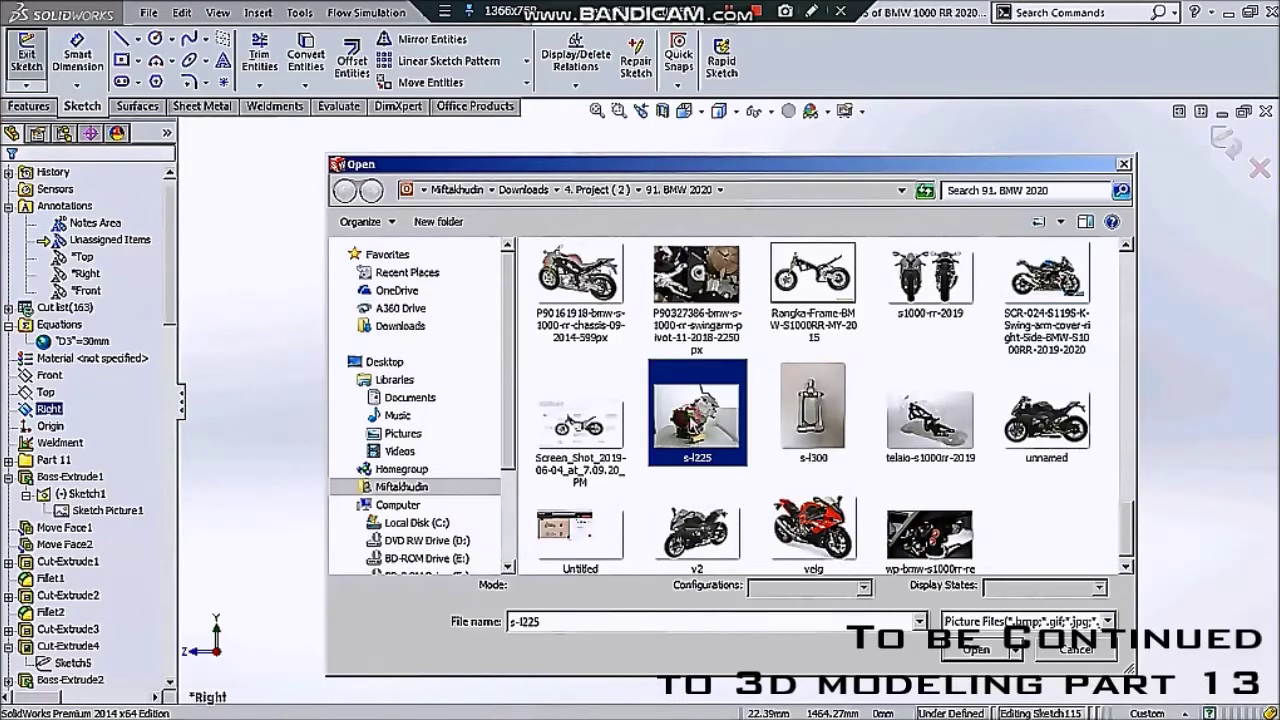
pyautogui.scroll(-3, 697, 420)
pyautogui.click(1262, 383)
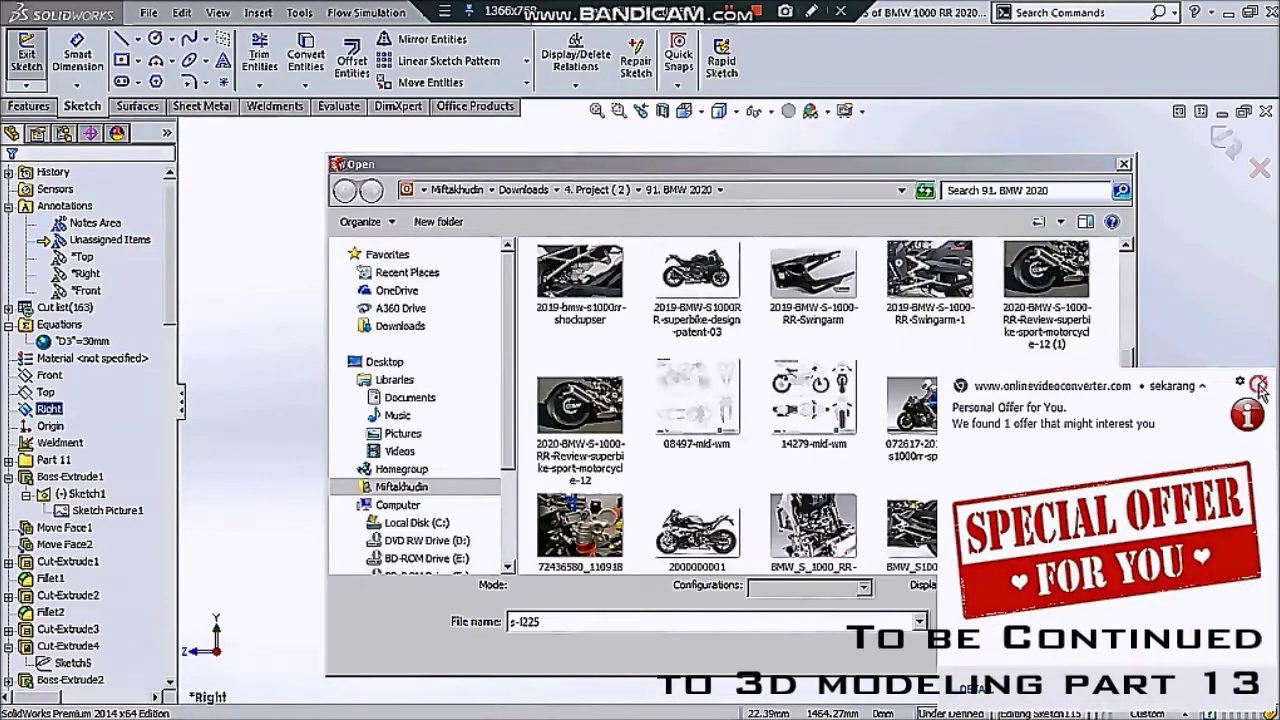
# - Compare the review photo and images 6, 7 and 3, then close the picture dialog
pyautogui.click(585, 305)
pyautogui.click(626, 436)
pyautogui.scroll(5, 628, 436)
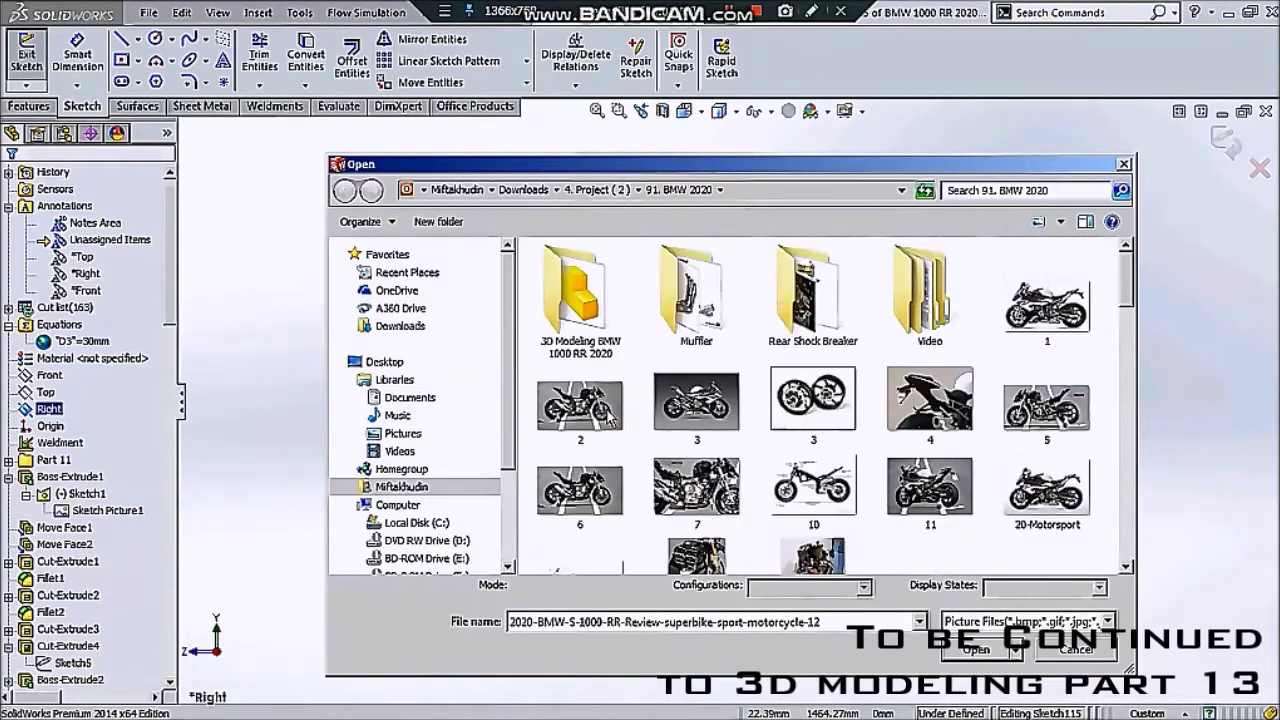
pyautogui.click(580, 490)
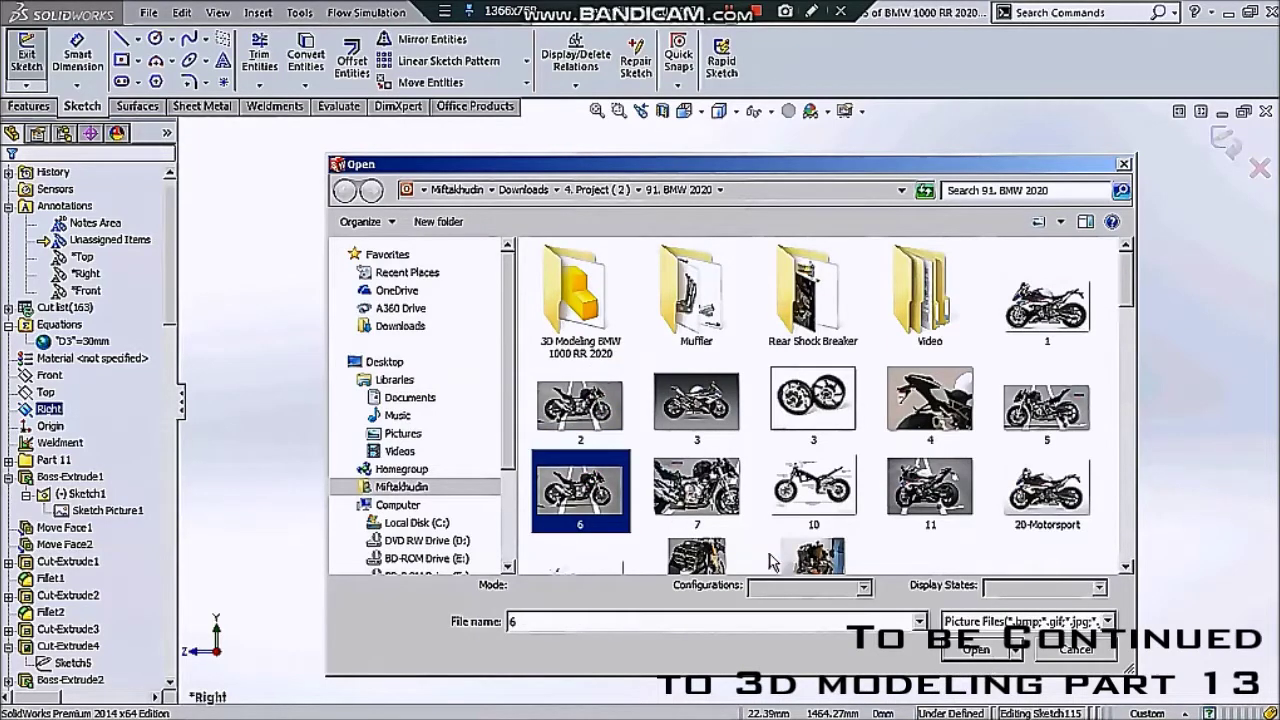
pyautogui.click(697, 490)
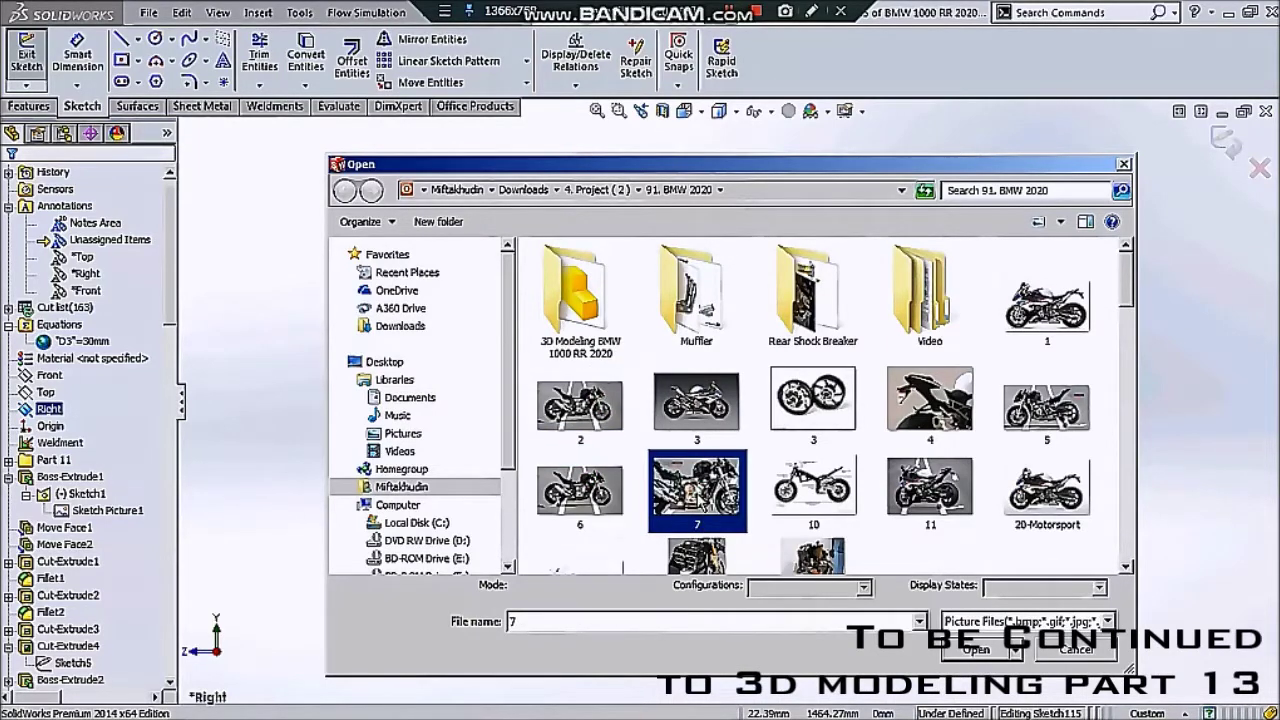
pyautogui.rightClick(697, 417)
pyautogui.click(760, 707)
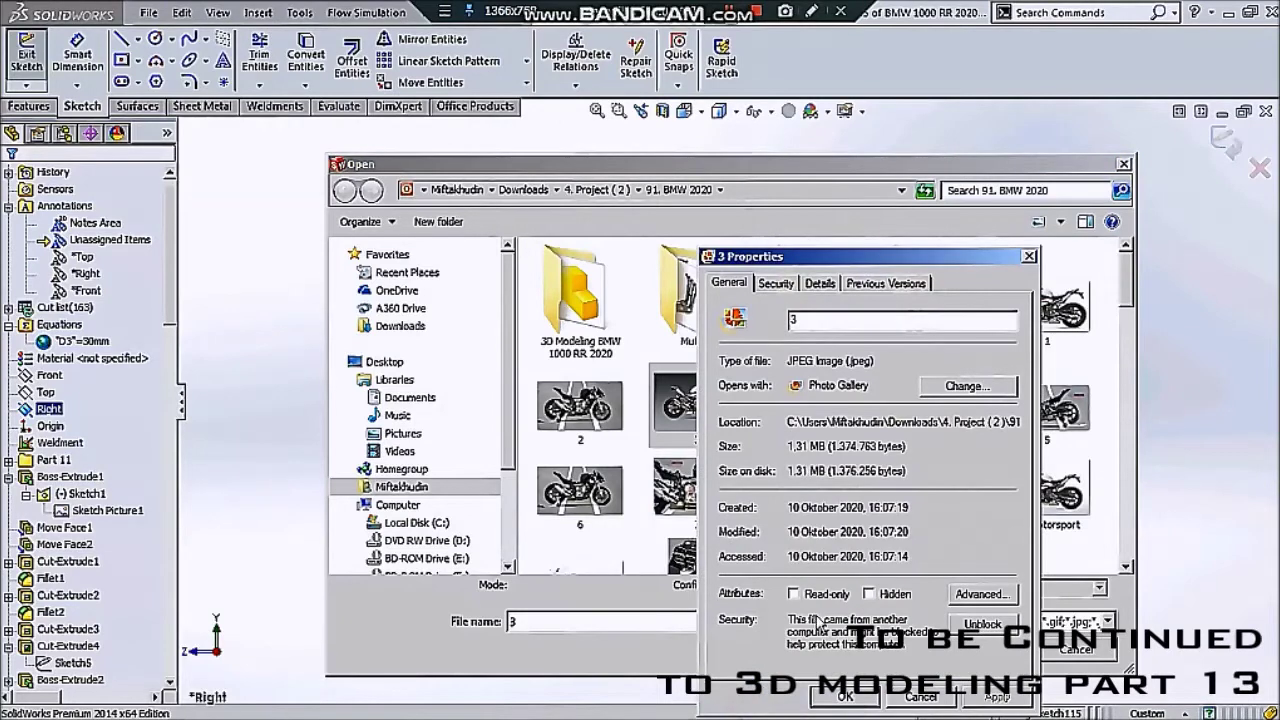
pyautogui.click(1028, 258)
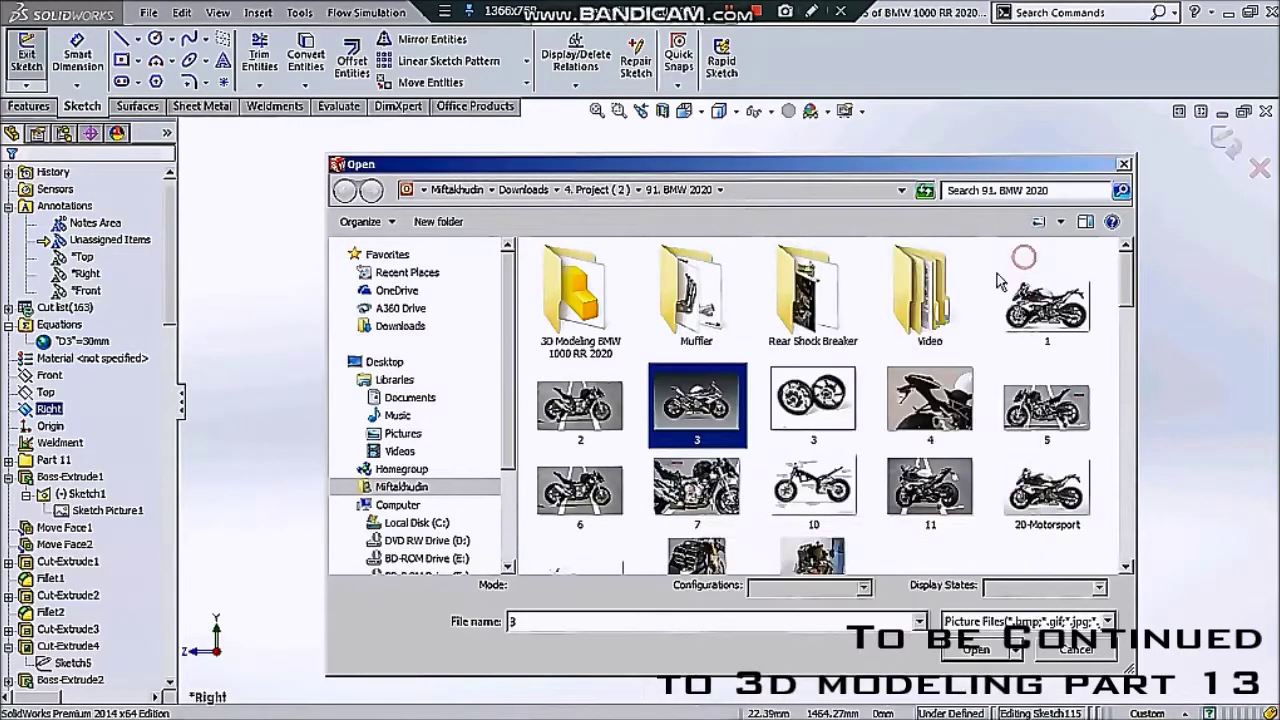
pyautogui.click(960, 652)
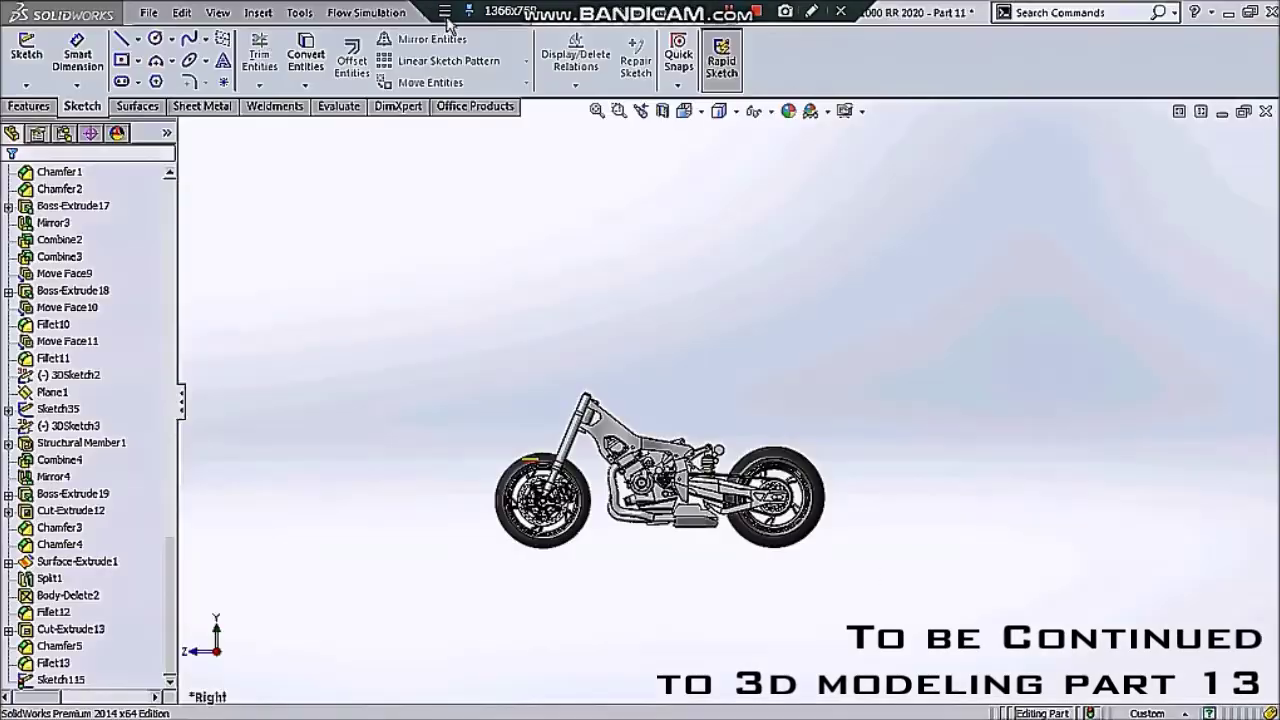
# - Reopen Sketch115, insert image 6 as a sketch picture, and enlarge it to about 2130.86 by 1204.13 mm
pyautogui.click(295, 13)
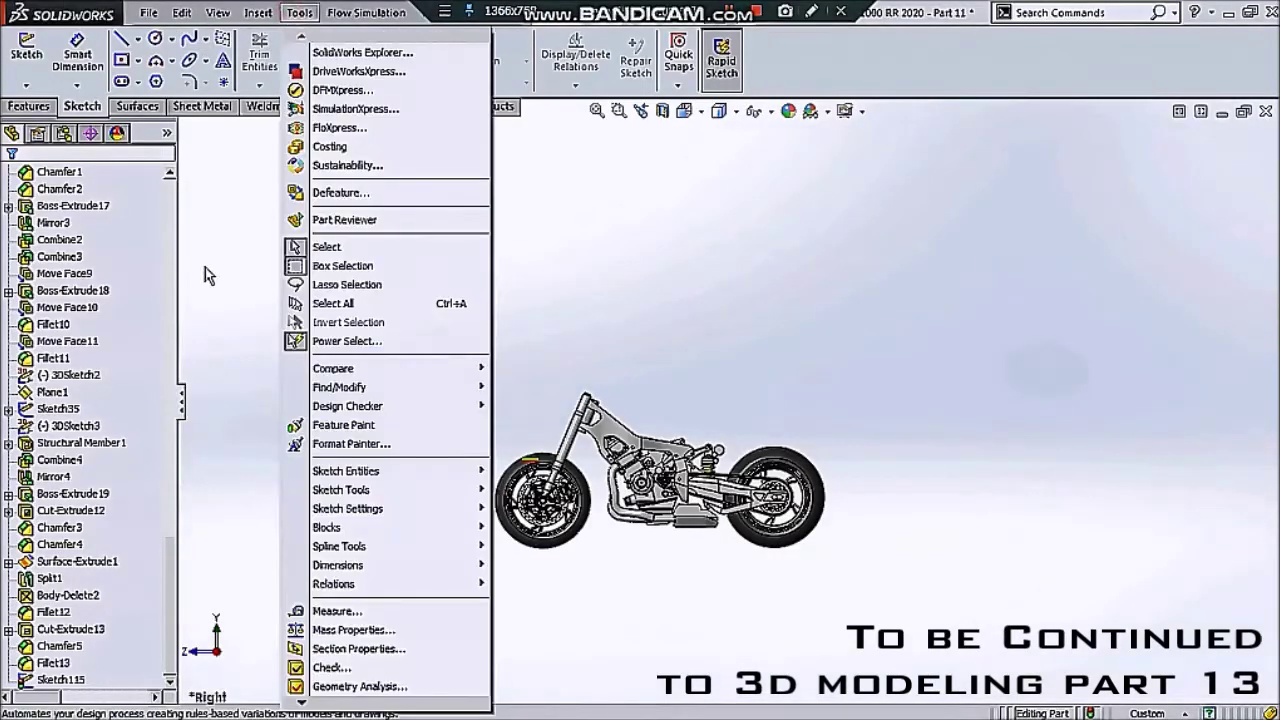
pyautogui.click(42, 679)
pyautogui.click(85, 625)
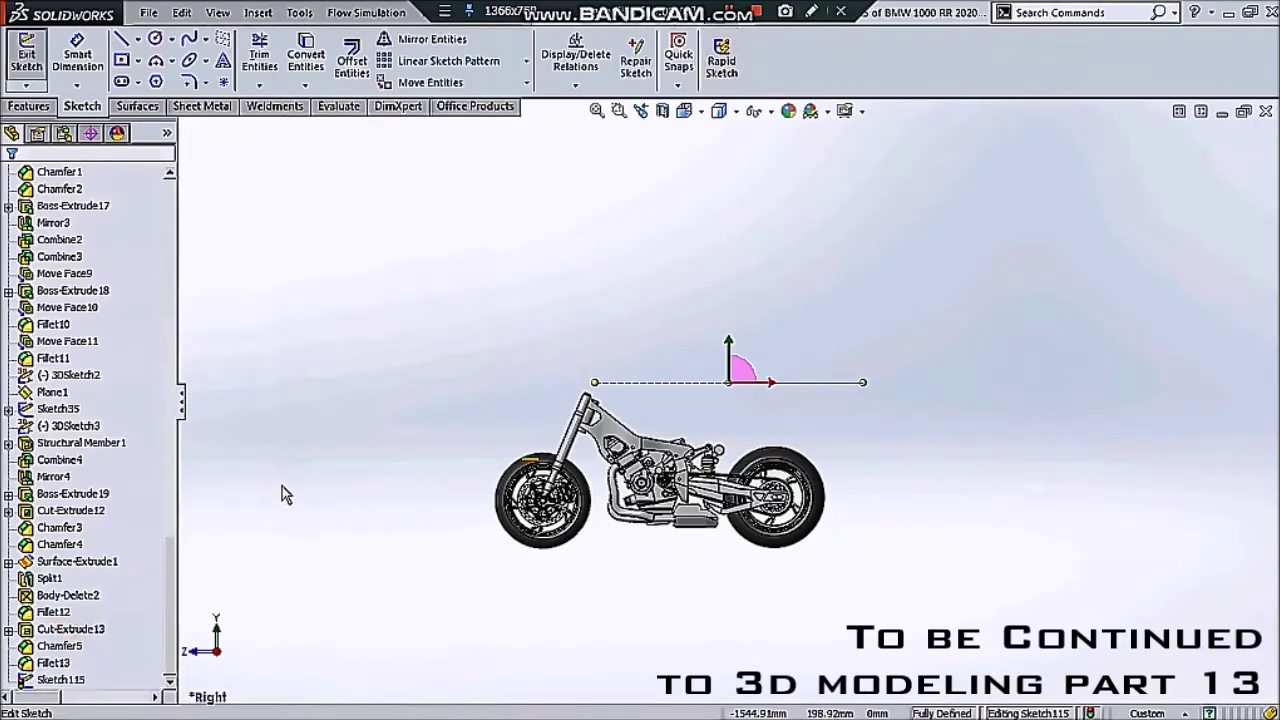
pyautogui.click(300, 14)
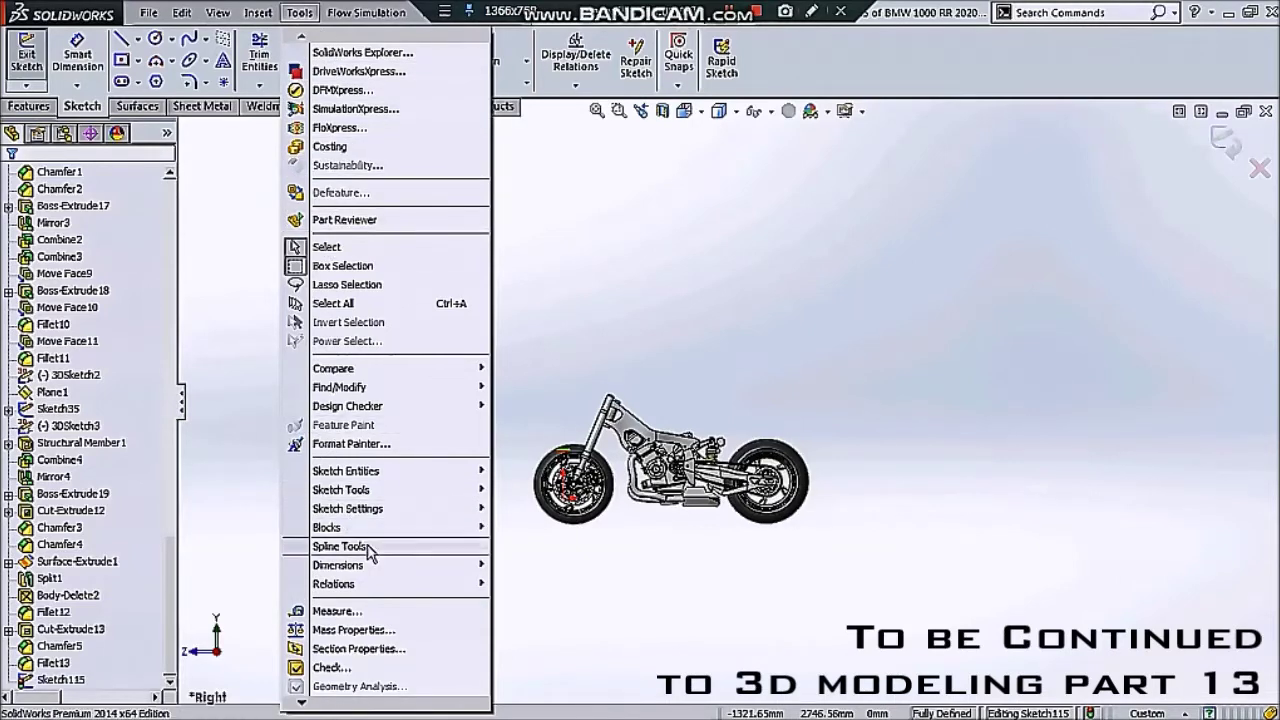
pyautogui.moveTo(341, 490)
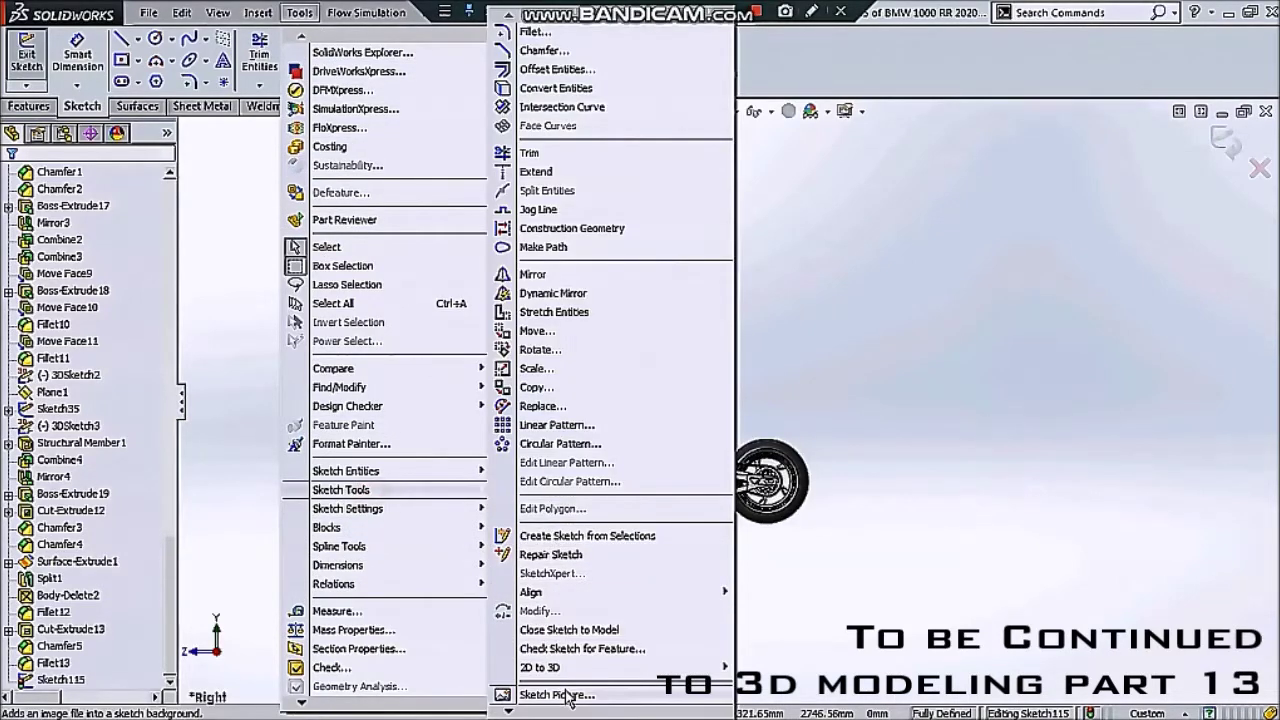
pyautogui.click(556, 694)
pyautogui.click(603, 418)
pyautogui.click(590, 508)
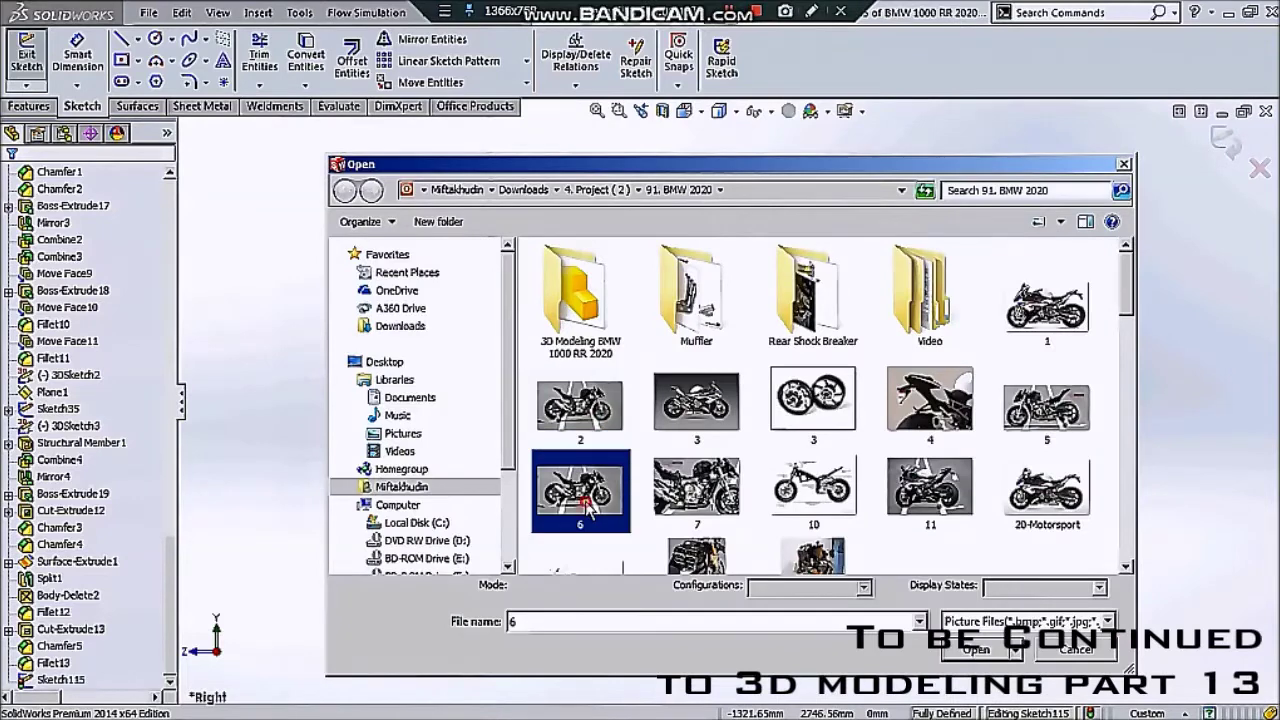
pyautogui.click(993, 656)
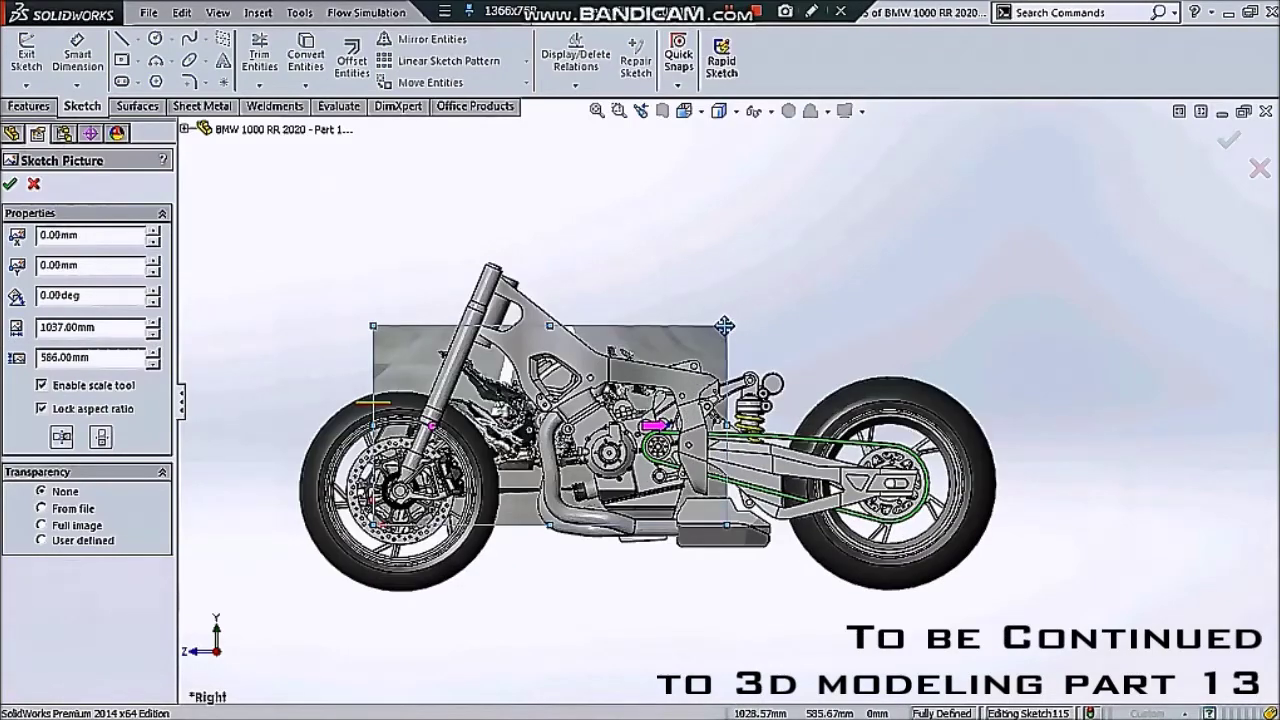
pyautogui.moveTo(724, 325)
pyautogui.mouseDown()
pyautogui.moveTo(931, 237)
pyautogui.moveTo(1098, 186)
pyautogui.mouseUp()
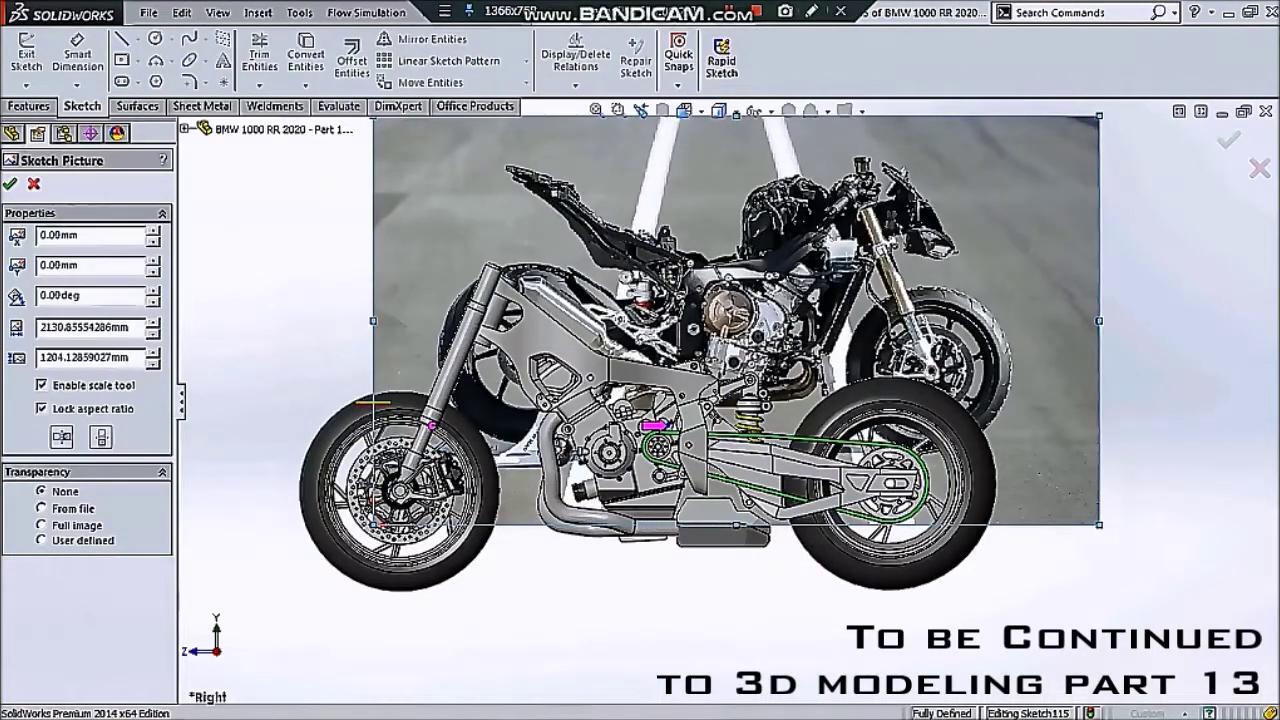
# - Mirror the photo horizontally, move it behind the model, and show the model in hidden-lines display
pyautogui.scroll(2, 726, 406)
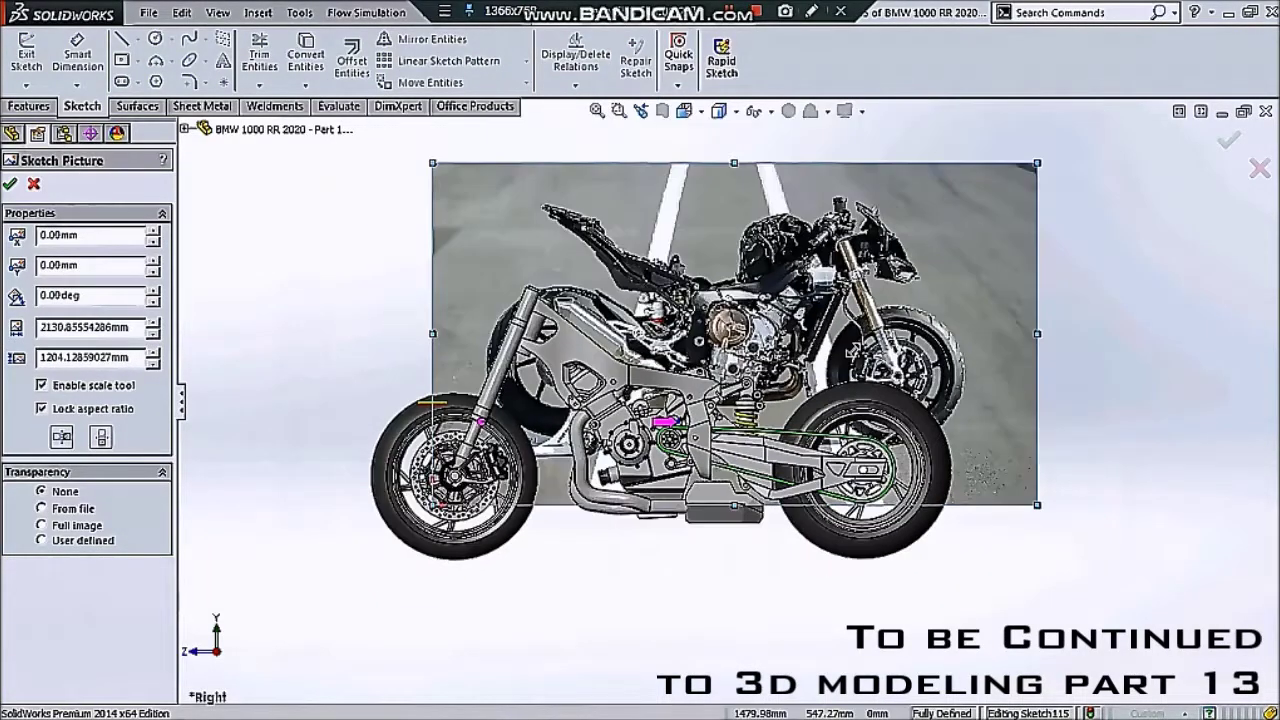
pyautogui.click(70, 440)
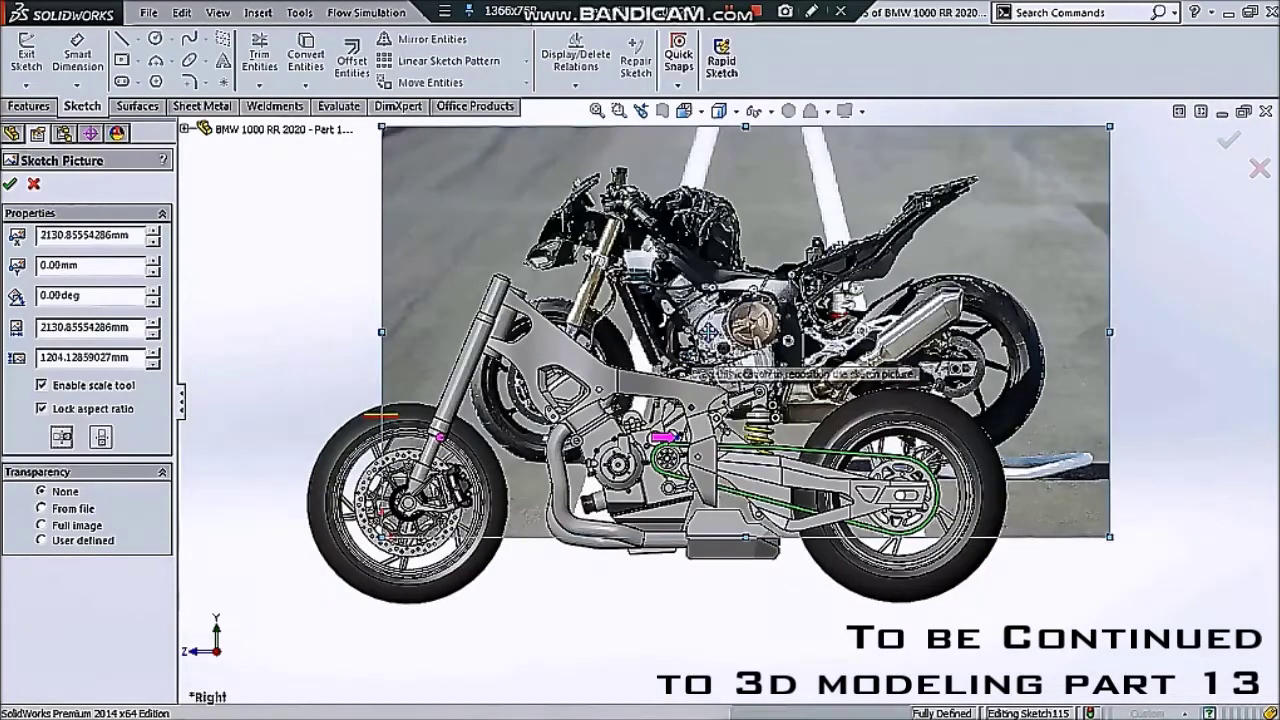
pyautogui.scroll(-1, 700, 380)
pyautogui.moveTo(738, 364); pyautogui.dragTo(644, 405)
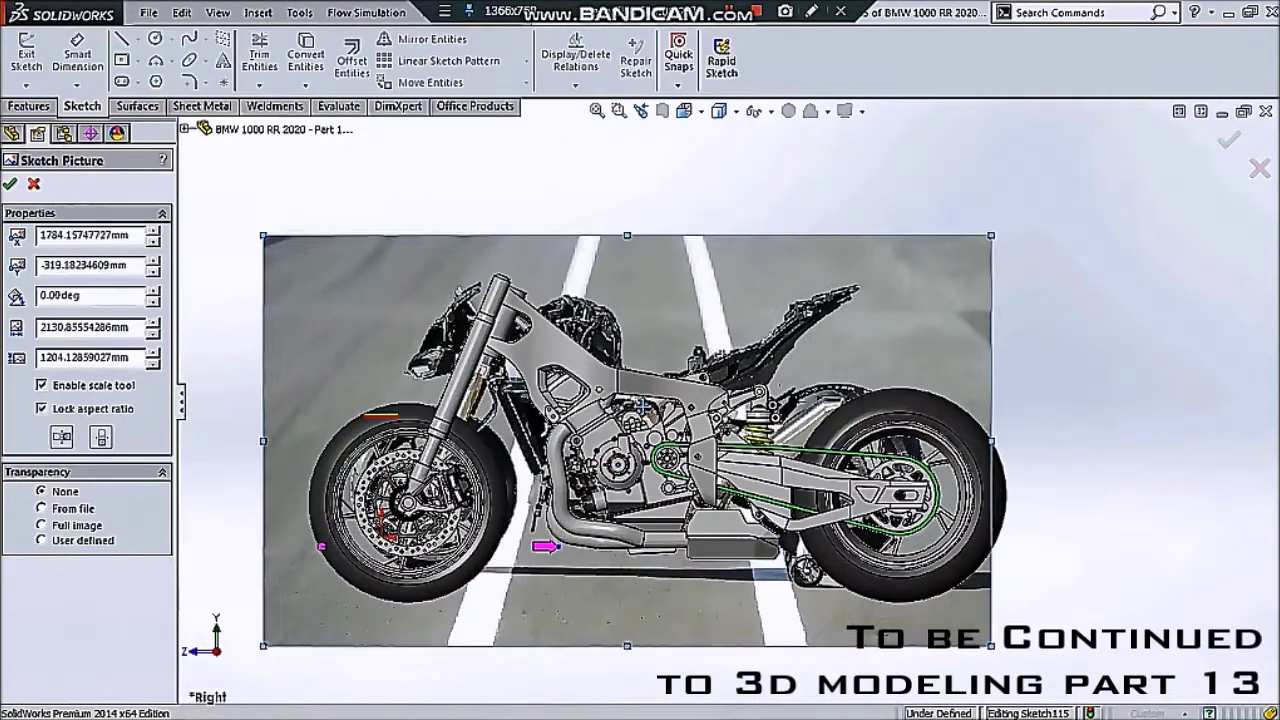
pyautogui.click(718, 110)
pyautogui.click(720, 222)
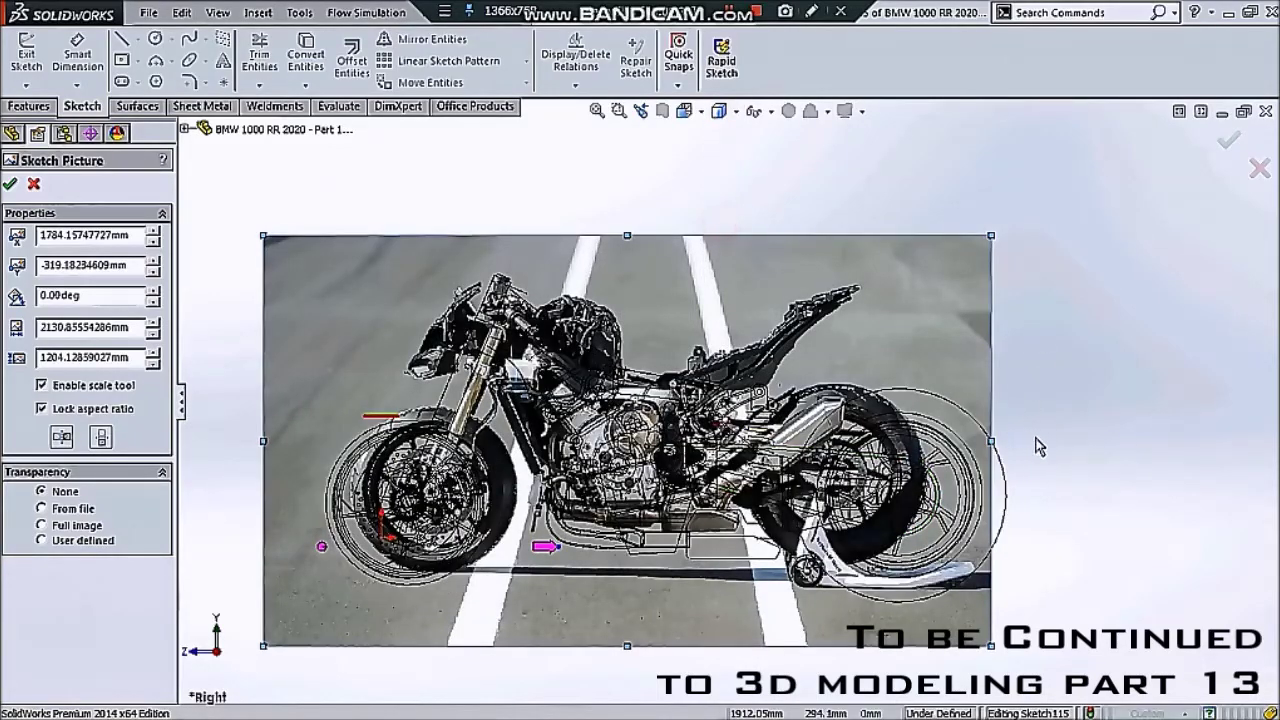
# - Enlarge and shift the photo so its front wheel lines up with the model's
pyautogui.scroll(-2, 520, 580)
pyautogui.moveTo(674, 557); pyautogui.dragTo(620, 571)
pyautogui.scroll(-3, 600, 362)
pyautogui.scroll(-3, 600, 362)
pyautogui.moveTo(600, 362); pyautogui.dragTo(617, 364)
pyautogui.scroll(3, 617, 364)
pyautogui.scroll(3, 650, 400)
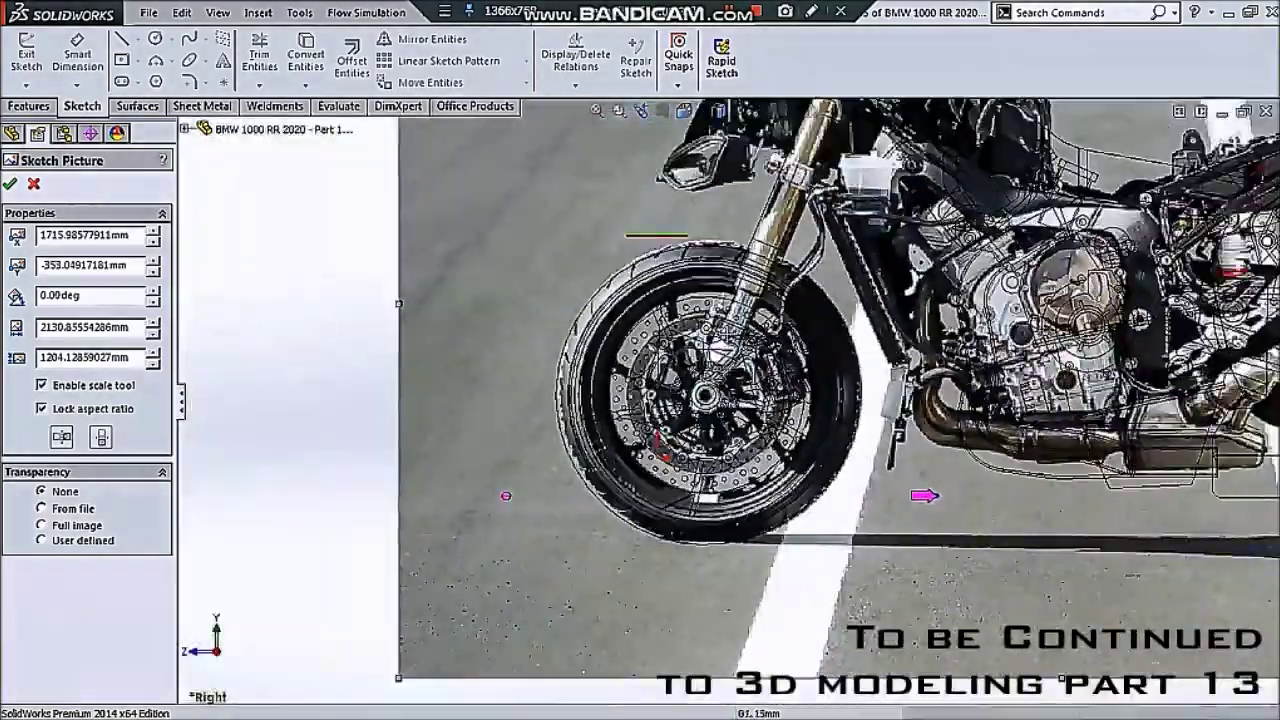
pyautogui.scroll(2, 700, 400)
pyautogui.scroll(2, 700, 400)
pyautogui.scroll(-3, 1012, 378)
pyautogui.moveTo(918, 168)
pyautogui.mouseDown()
pyautogui.moveTo(1061, 126)
pyautogui.moveTo(1050, 134)
pyautogui.mouseUp()
pyautogui.scroll(-3, 270, 558)
pyautogui.moveTo(507, 569); pyautogui.dragTo(447, 622)
pyautogui.scroll(-3, 447, 470)
pyautogui.scroll(-2, 458, 330)
pyautogui.scroll(-2, 458, 330)
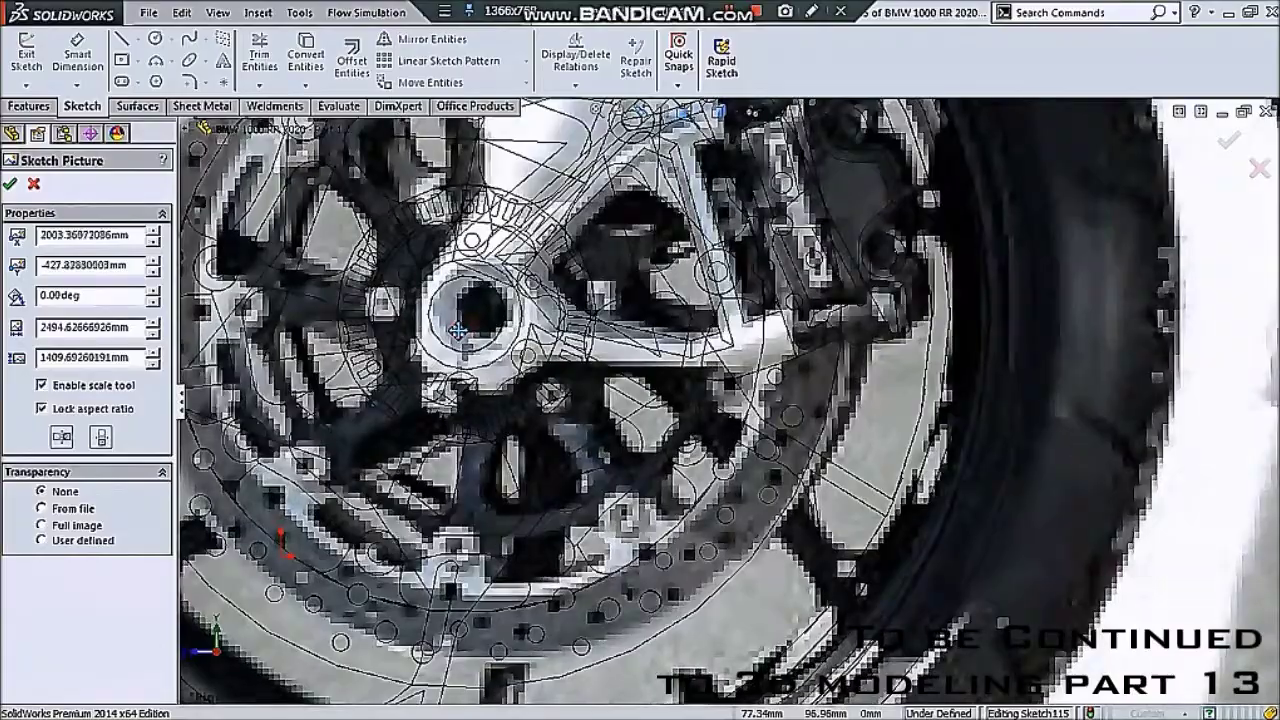
pyautogui.moveTo(458, 330); pyautogui.dragTo(441, 337)
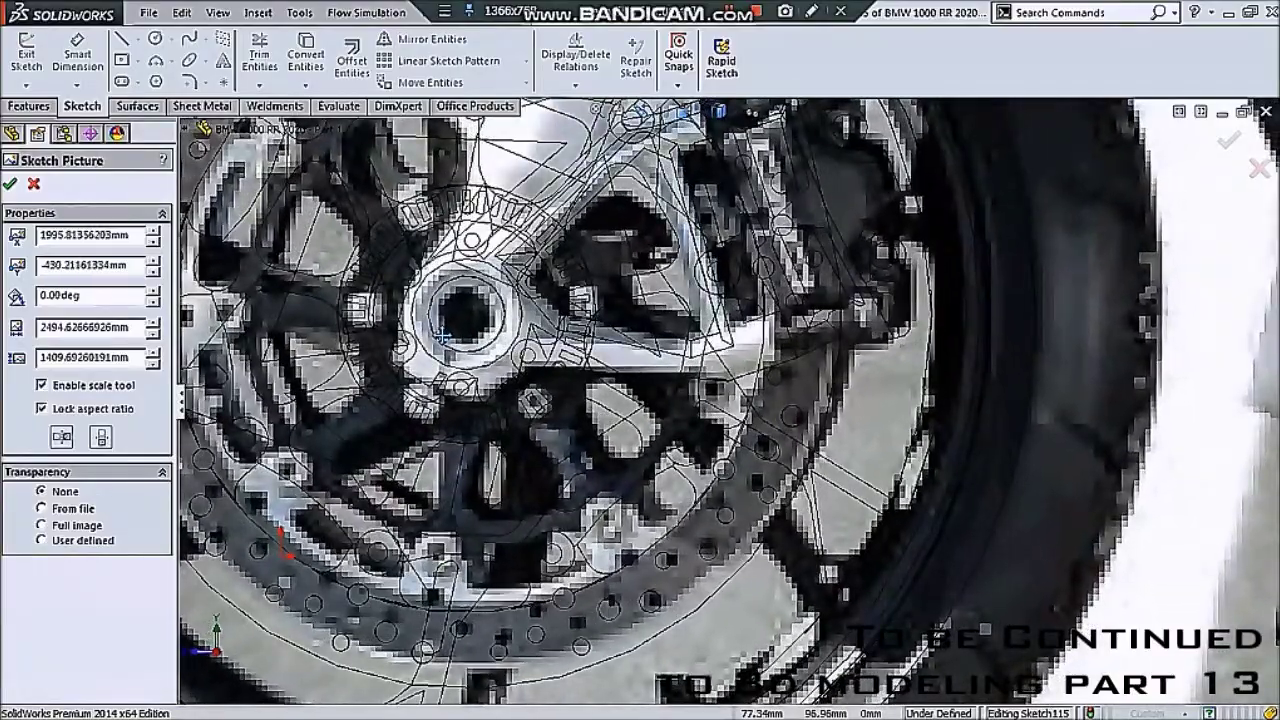
# - Enlarge the photo further and move its front hub toward the sketched hub
pyautogui.scroll(3, 441, 337)
pyautogui.scroll(2, 771, 480)
pyautogui.scroll(-4, 1190, 381)
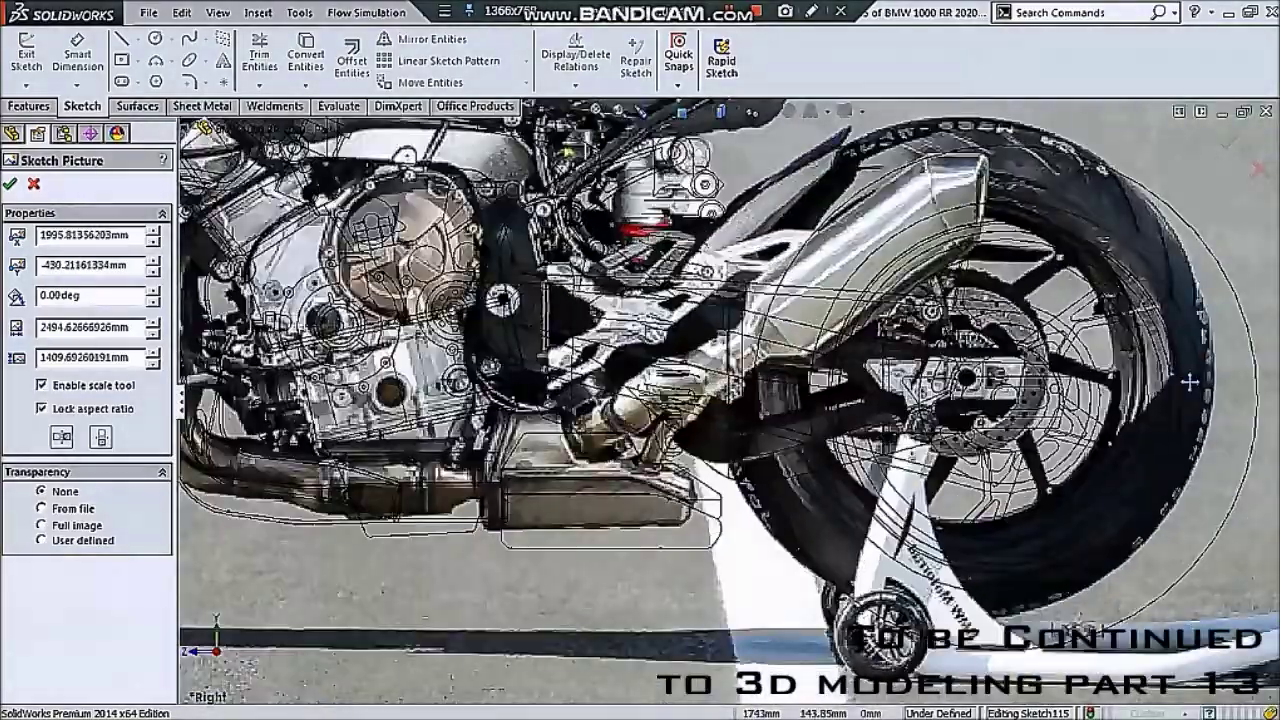
pyautogui.scroll(-3, 1042, 408)
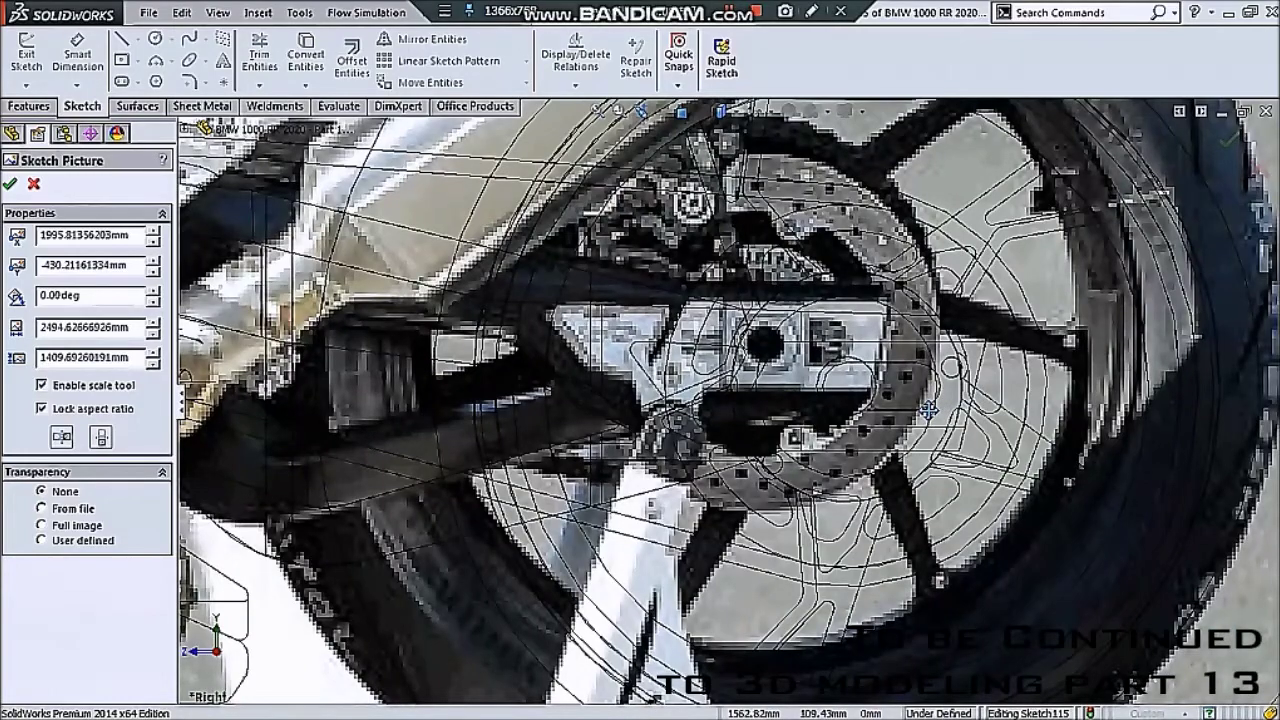
pyautogui.scroll(1, 928, 410)
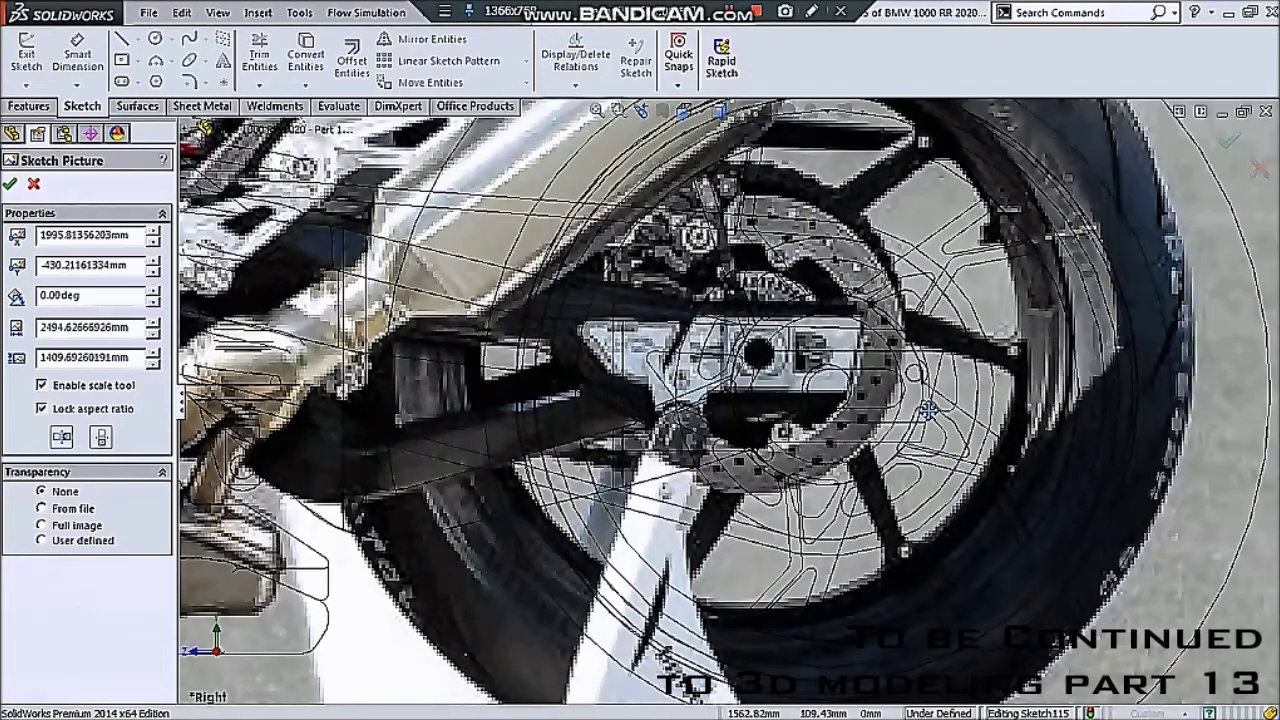
pyautogui.scroll(3, 928, 410)
pyautogui.scroll(2, 922, 390)
pyautogui.moveTo(911, 116); pyautogui.dragTo(922, 108)
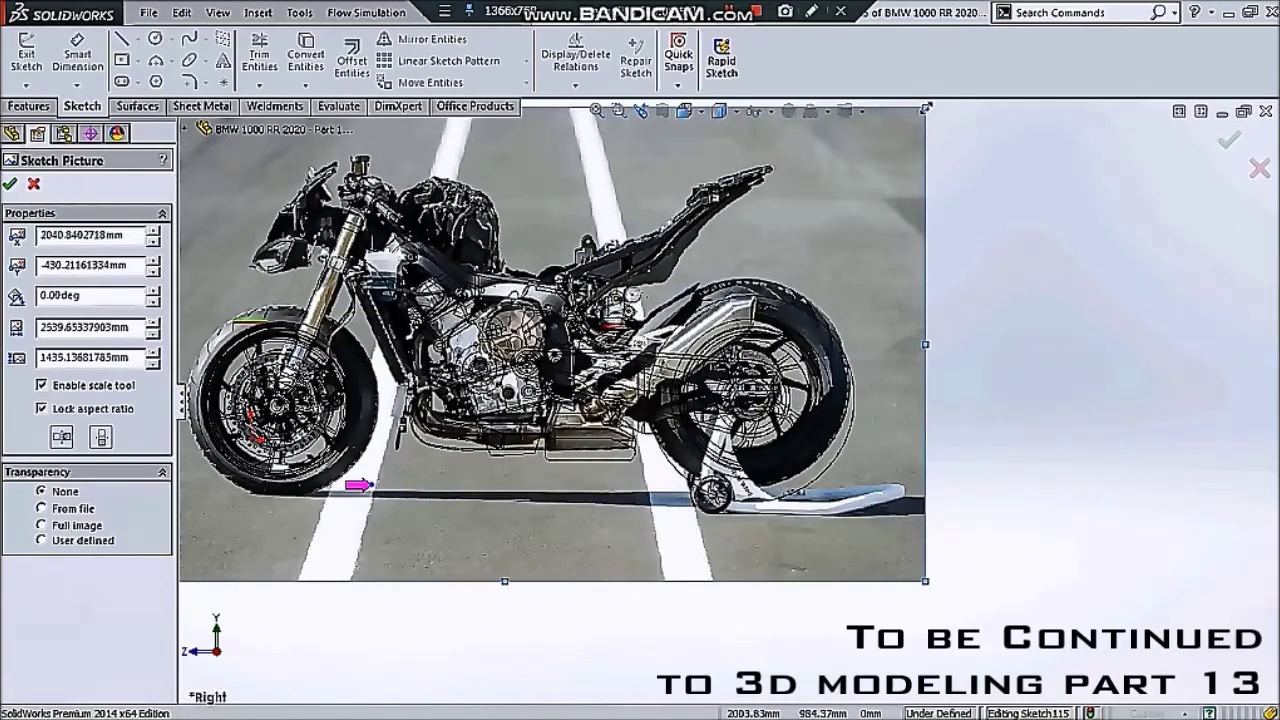
pyautogui.scroll(-3, 334, 471)
pyautogui.scroll(-4, 528, 443)
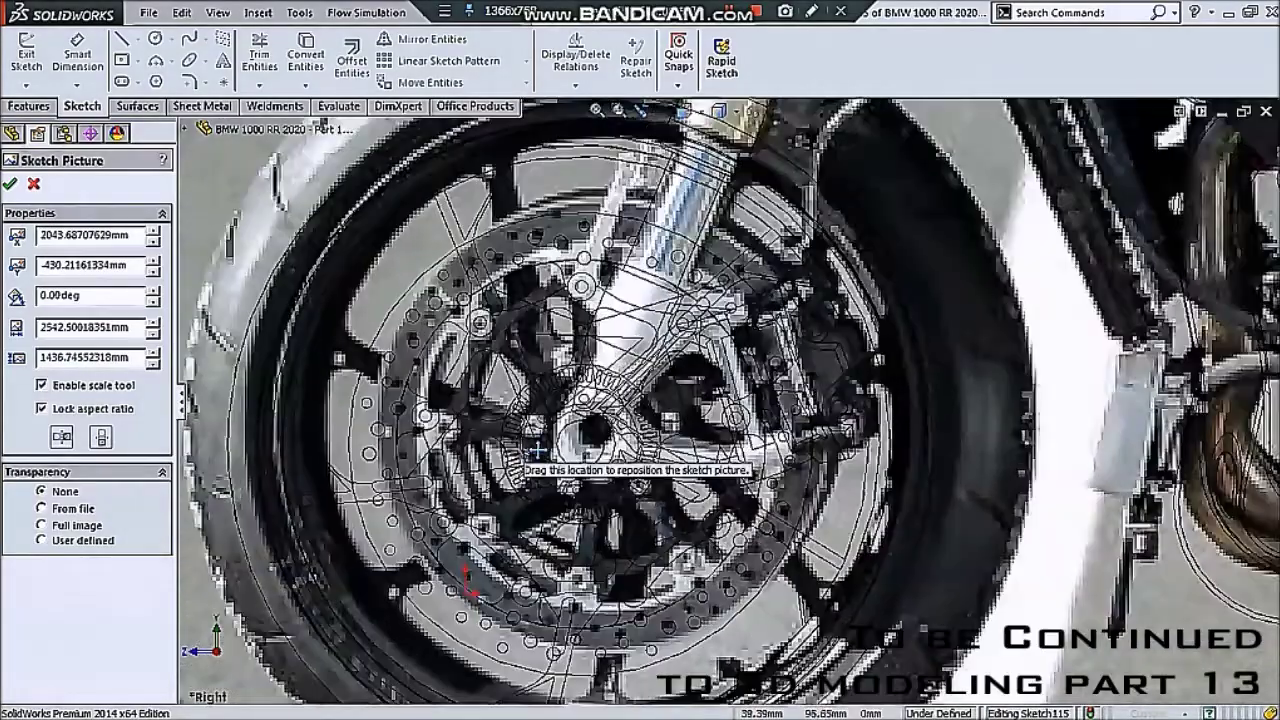
pyautogui.scroll(-4, 643, 430)
pyautogui.moveTo(643, 430); pyautogui.dragTo(618, 450)
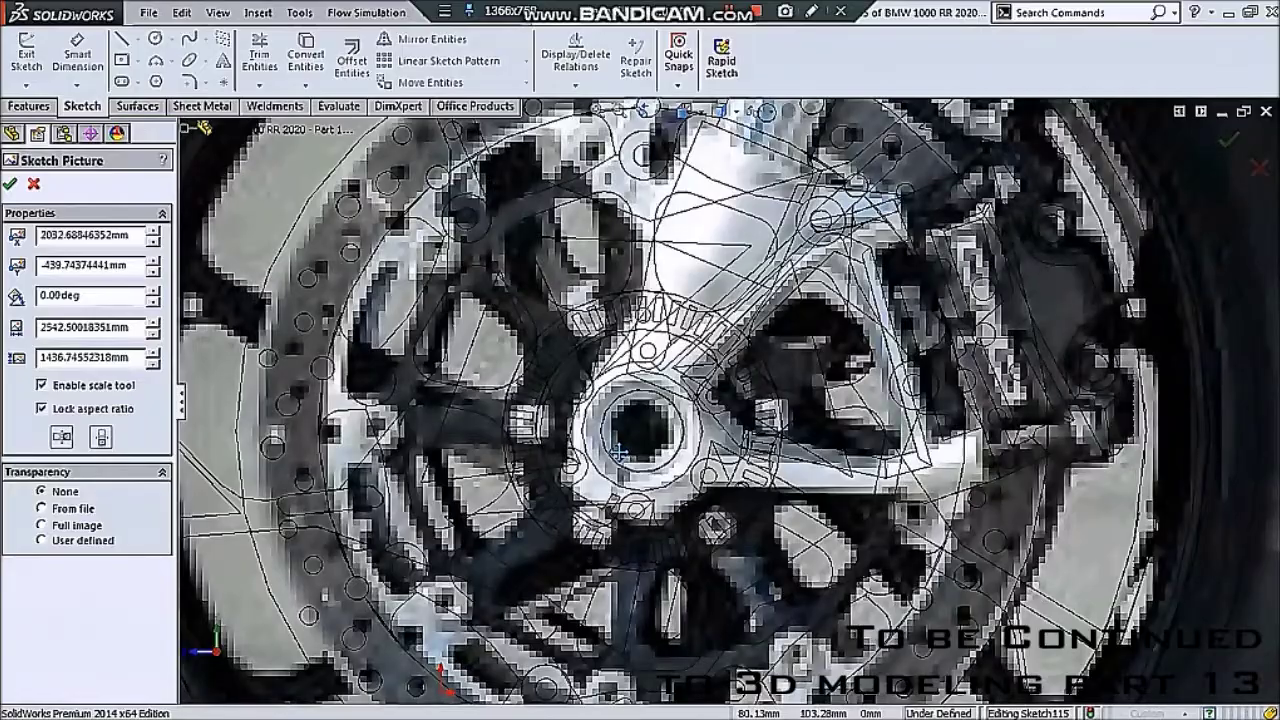
pyautogui.scroll(2, 618, 450)
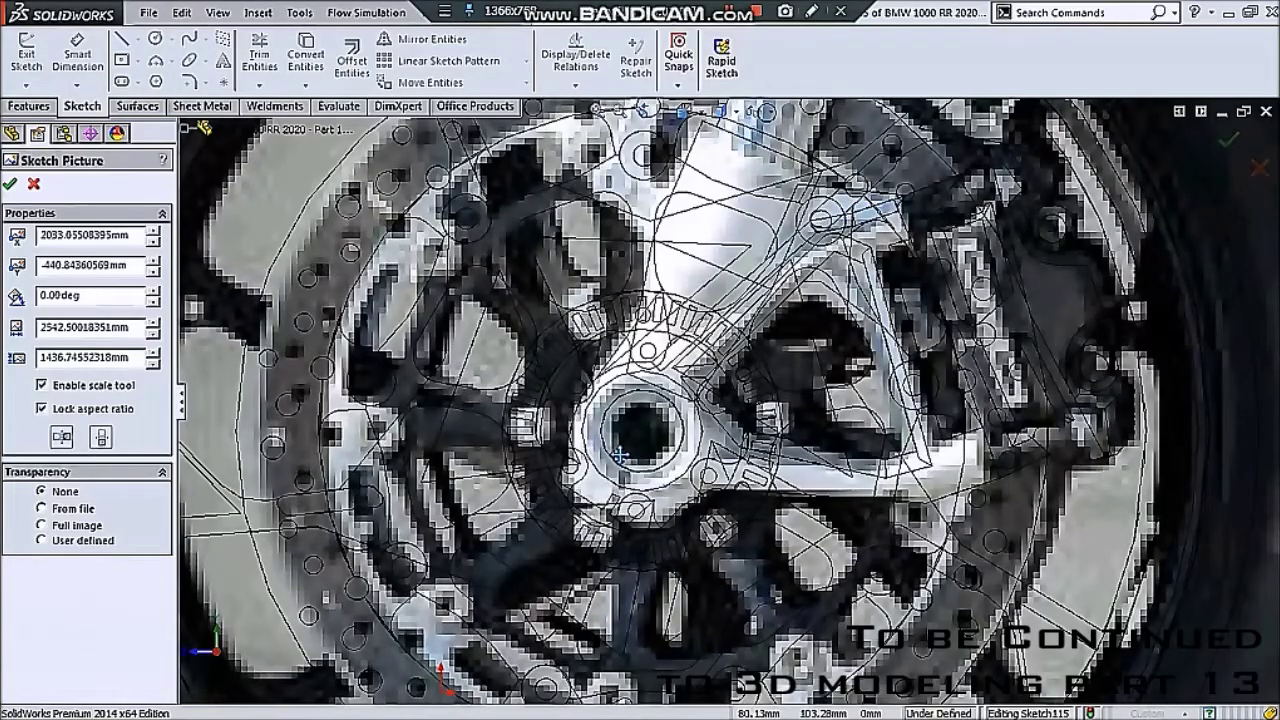
pyautogui.scroll(2, 650, 474)
pyautogui.scroll(3, 650, 474)
pyautogui.scroll(-2, 814, 511)
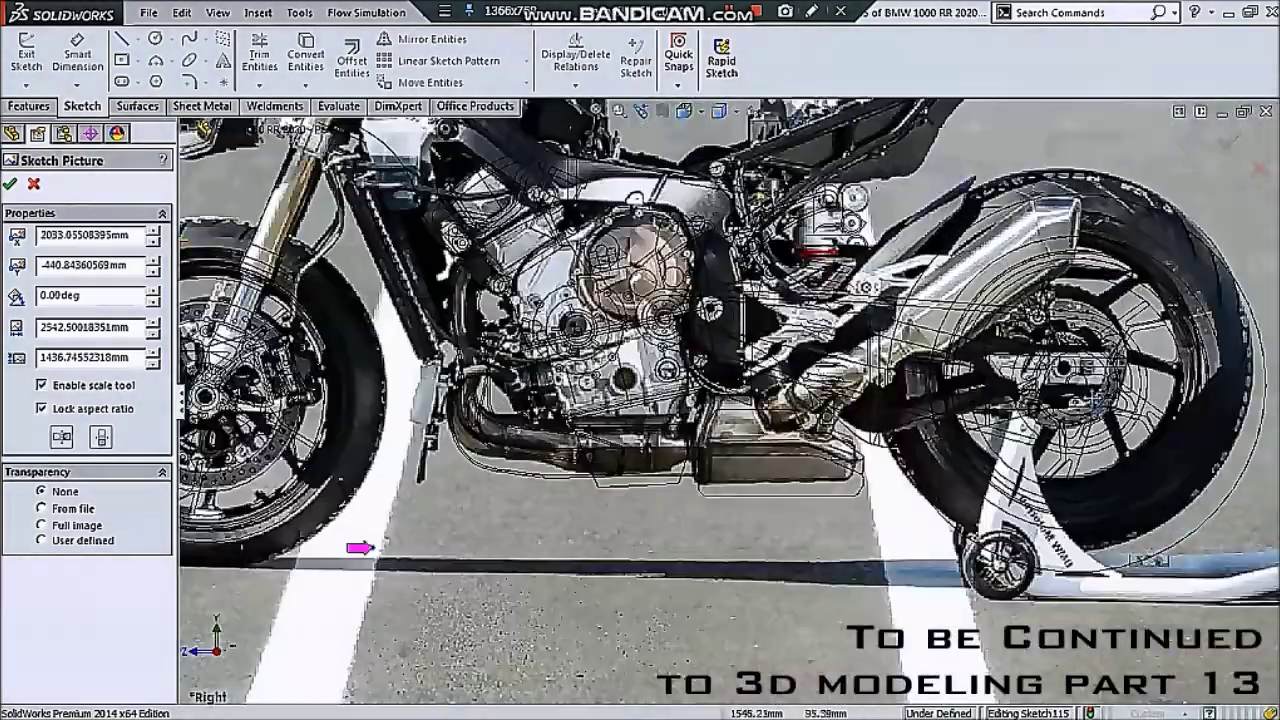
pyautogui.scroll(-2, 1098, 368)
pyautogui.scroll(-1, 1046, 380)
pyautogui.scroll(2, 1048, 373)
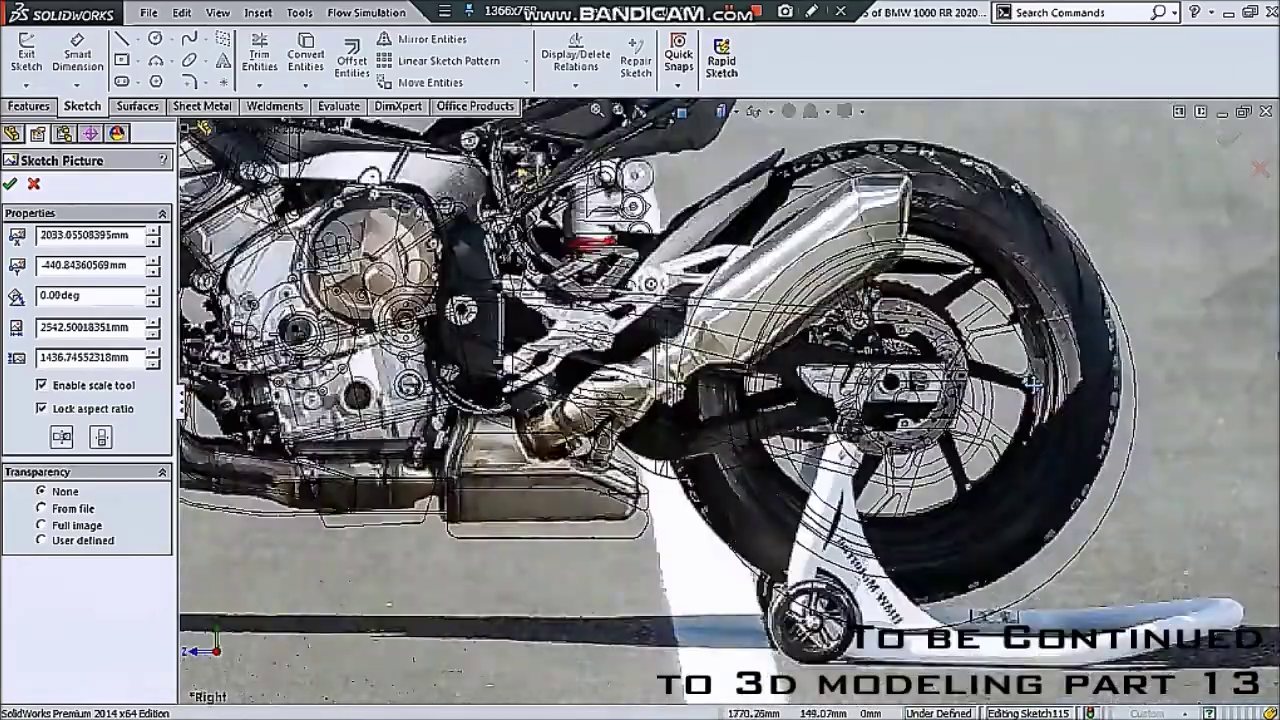
pyautogui.scroll(2, 1004, 392)
pyautogui.scroll(2, 1004, 392)
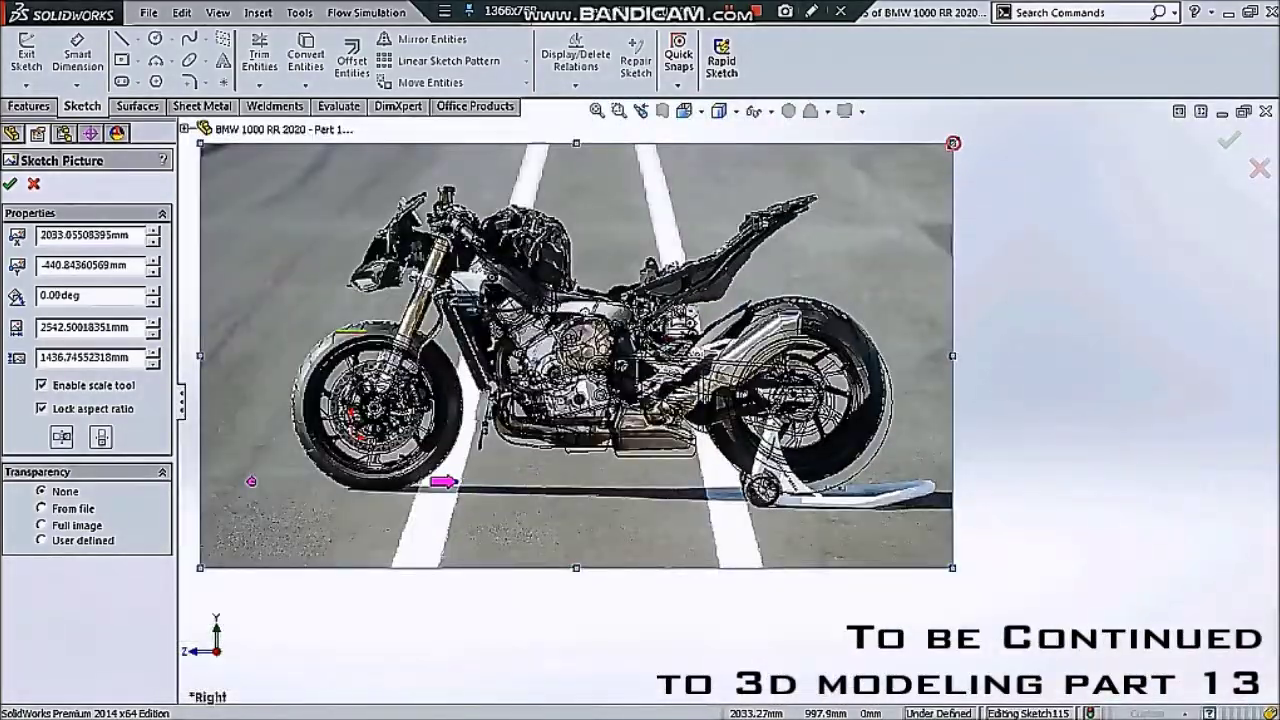
pyautogui.scroll(-2, 465, 370)
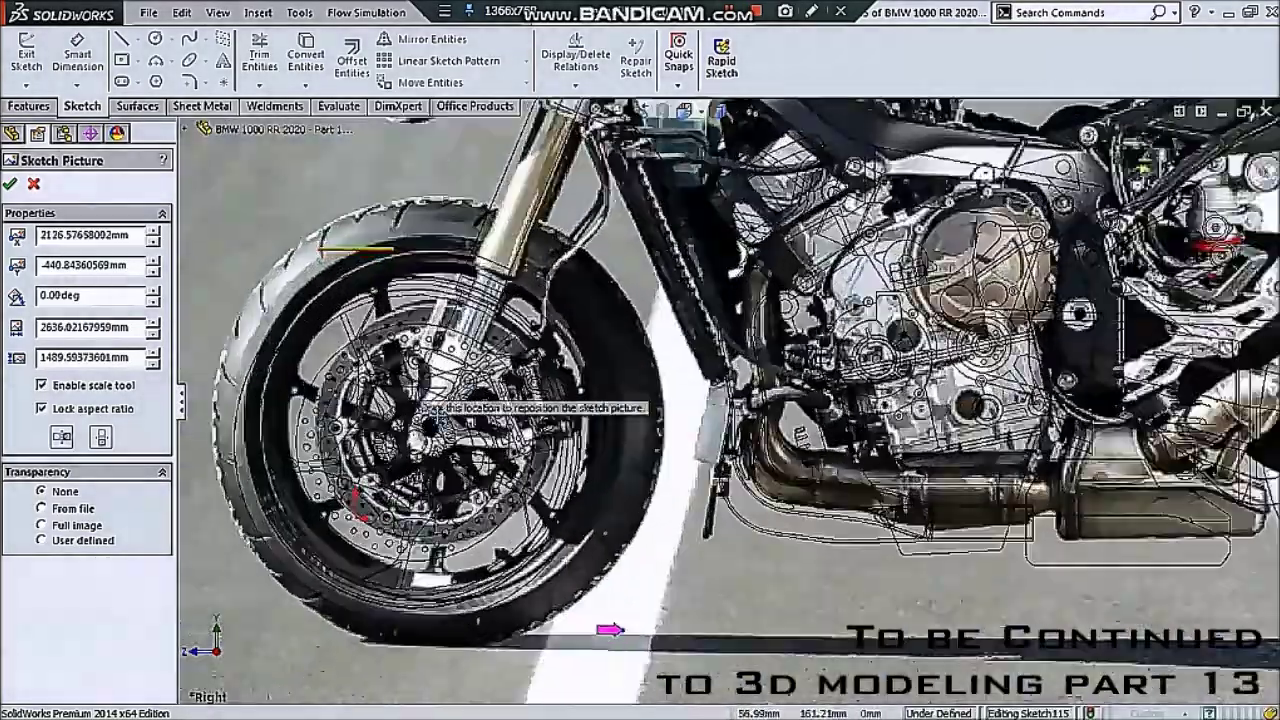
pyautogui.scroll(-3, 500, 406)
pyautogui.scroll(-3, 540, 430)
pyautogui.moveTo(551, 433); pyautogui.dragTo(500, 460)
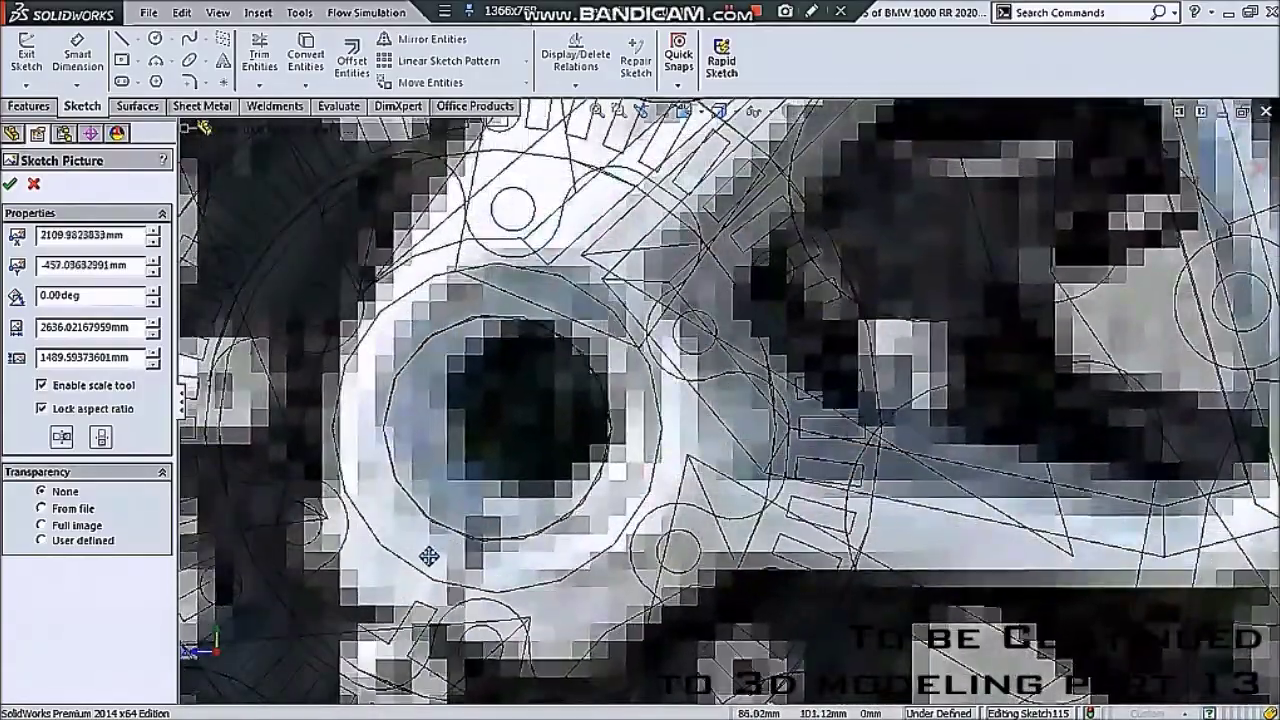
# - Fine-tune the photo's position until its front hub coincides with the sketched hub
pyautogui.scroll(1, 600, 480)
pyautogui.scroll(2, 714, 522)
pyautogui.scroll(2, 714, 522)
pyautogui.scroll(1, 500, 500)
pyautogui.scroll(-3, 926, 425)
pyautogui.scroll(-2, 926, 425)
pyautogui.scroll(2, 926, 425)
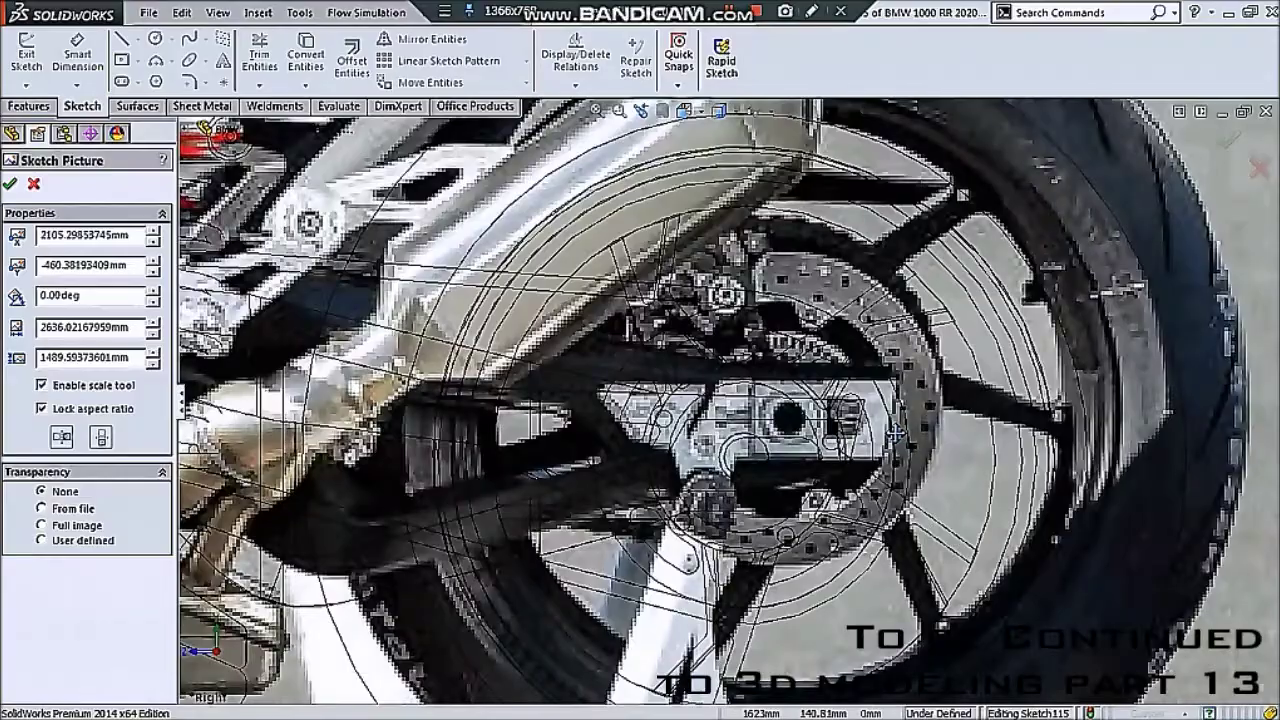
pyautogui.scroll(2, 910, 460)
pyautogui.scroll(1, 895, 490)
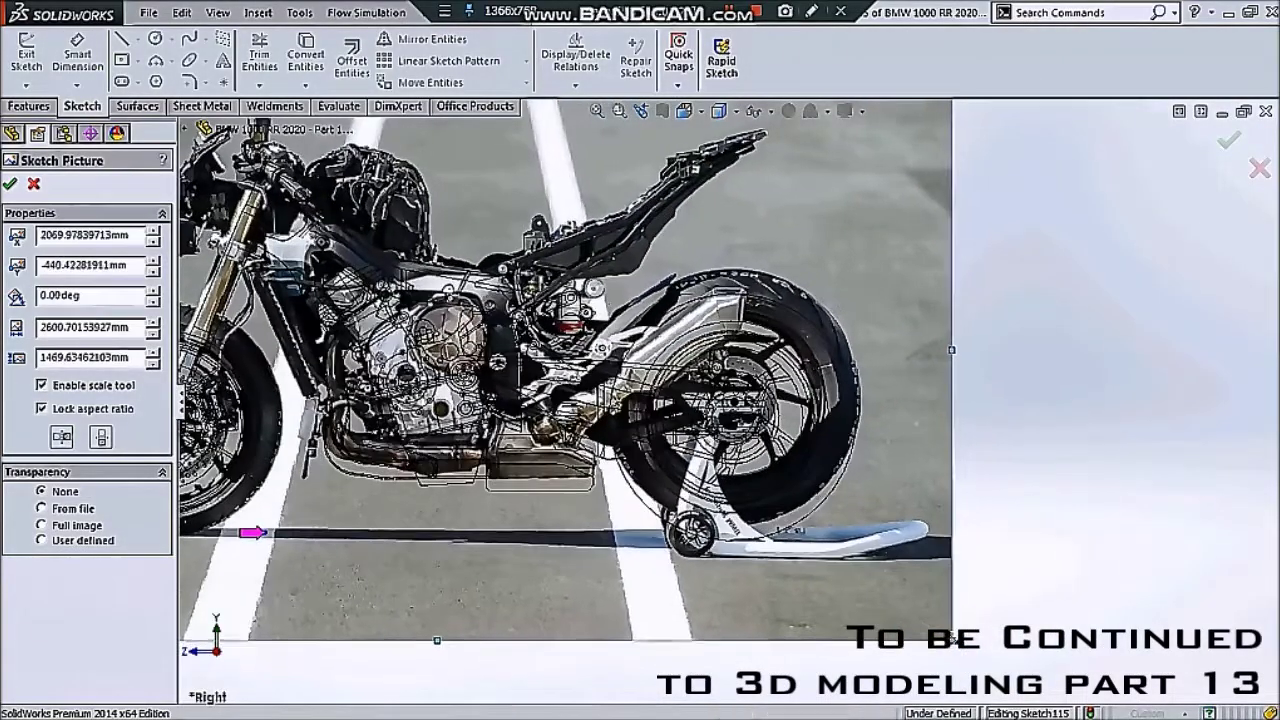
pyautogui.scroll(-4, 560, 400)
pyautogui.scroll(-2, 560, 400)
pyautogui.scroll(-2, 580, 410)
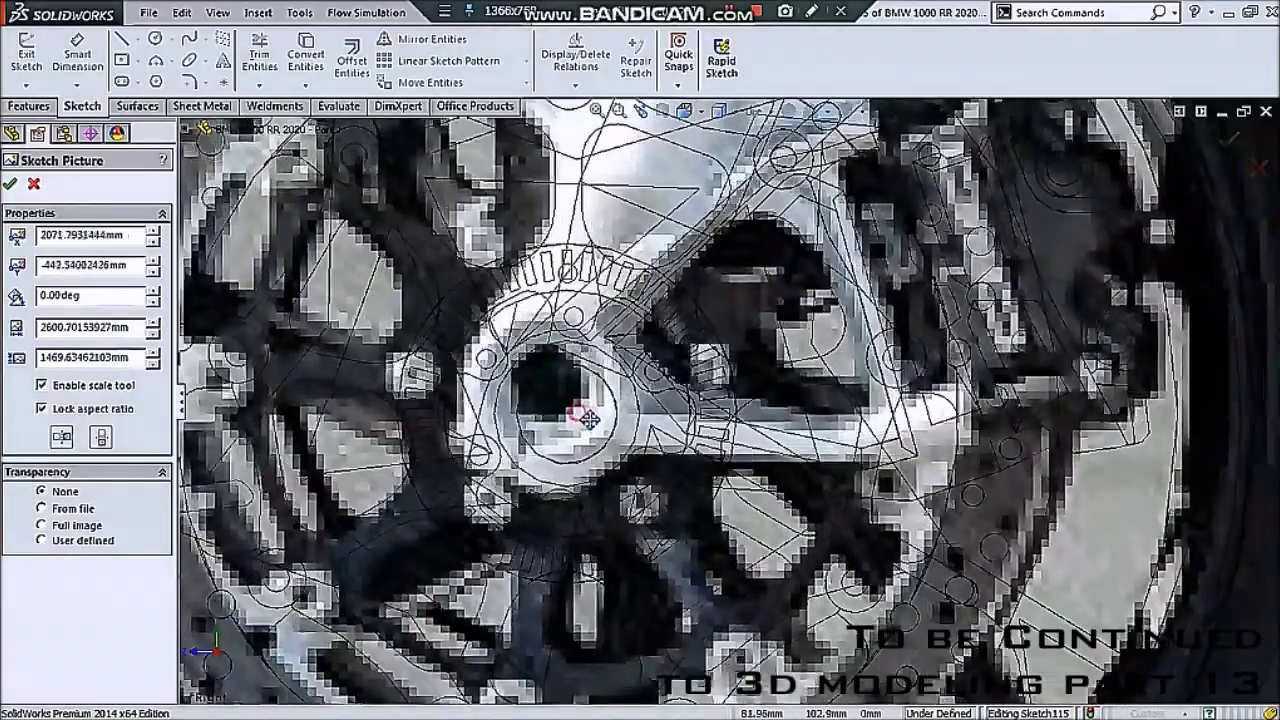
pyautogui.scroll(-2, 597, 433)
pyautogui.moveTo(597, 433); pyautogui.dragTo(602, 443)
pyautogui.scroll(2, 602, 446)
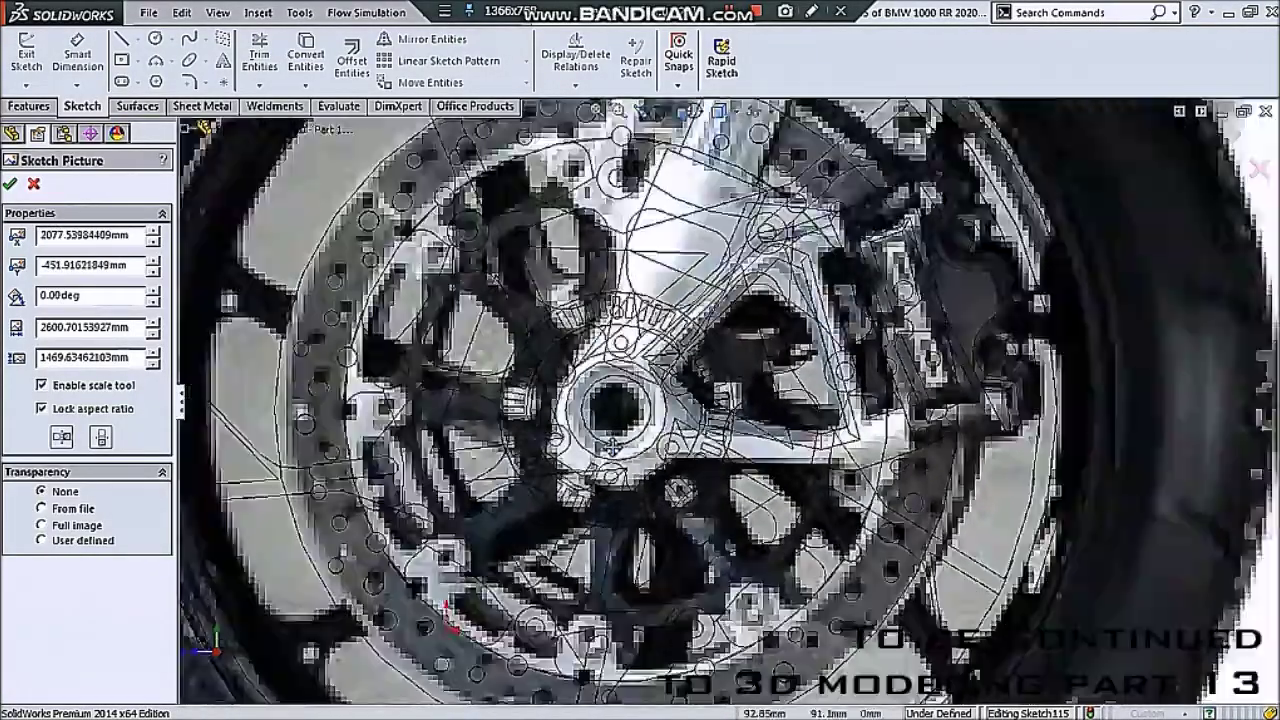
pyautogui.scroll(3, 620, 440)
pyautogui.scroll(1, 700, 430)
pyautogui.scroll(-3, 900, 420)
pyautogui.scroll(-1, 900, 420)
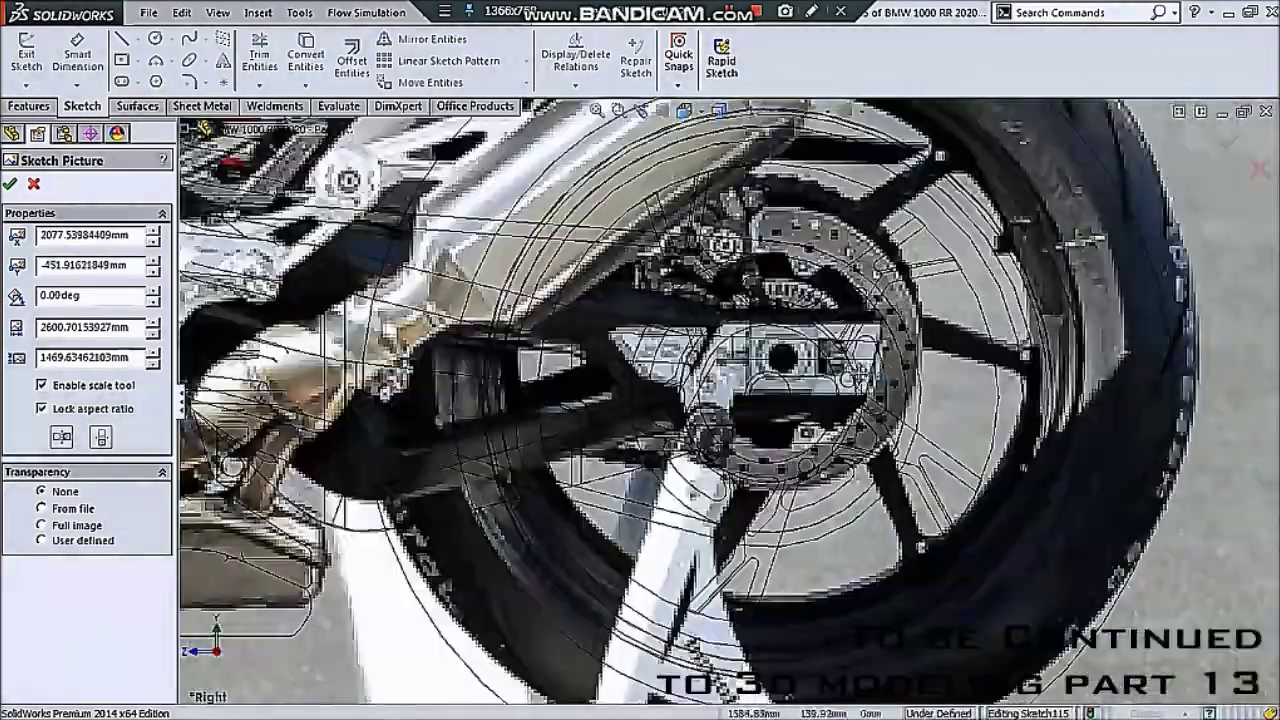
pyautogui.scroll(2, 900, 420)
pyautogui.scroll(1, 900, 420)
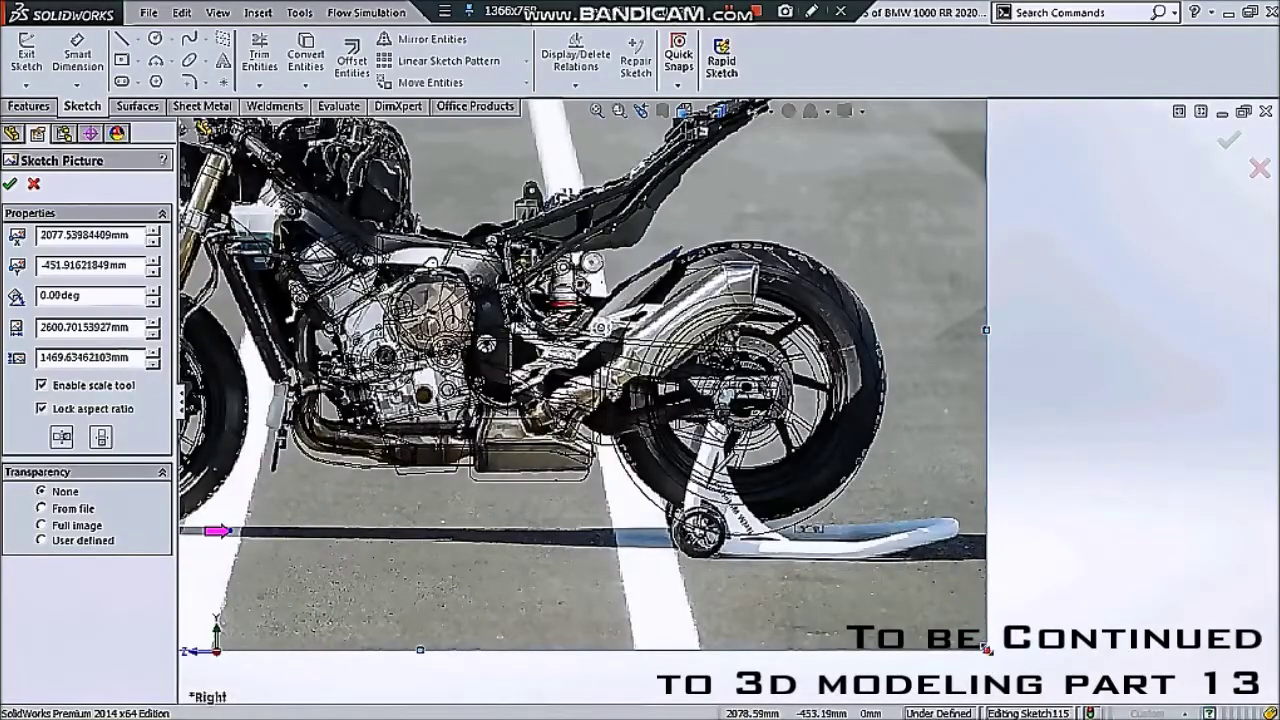
pyautogui.scroll(-2, 466, 460)
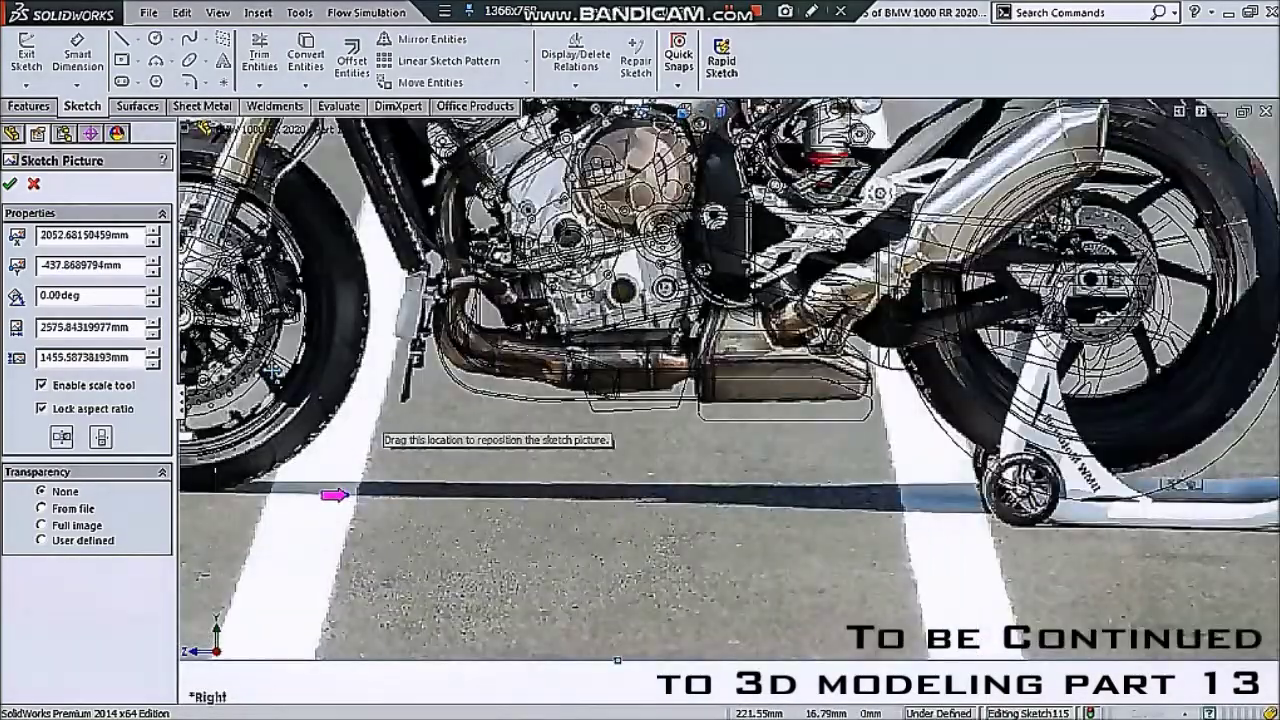
pyautogui.scroll(-2, 466, 430)
pyautogui.scroll(-3, 466, 380)
pyautogui.scroll(-3, 466, 329)
pyautogui.moveTo(466, 329); pyautogui.dragTo(617, 376)
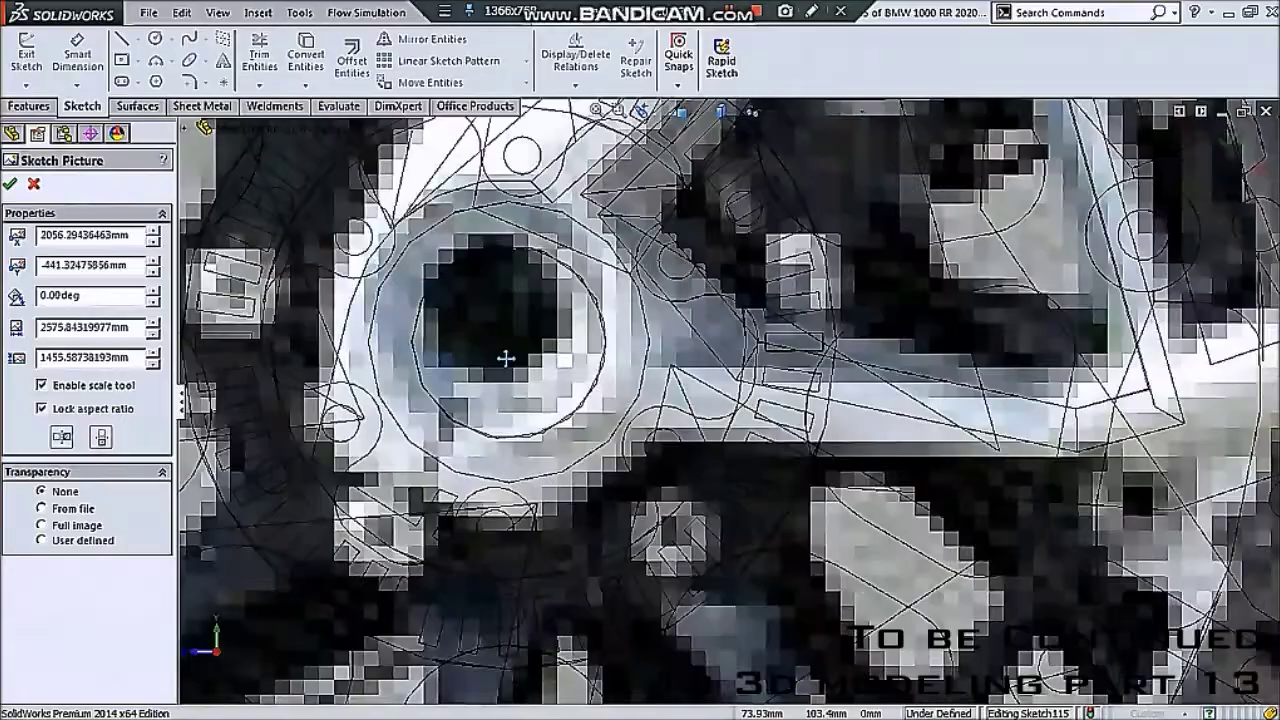
pyautogui.scroll(2, 540, 375)
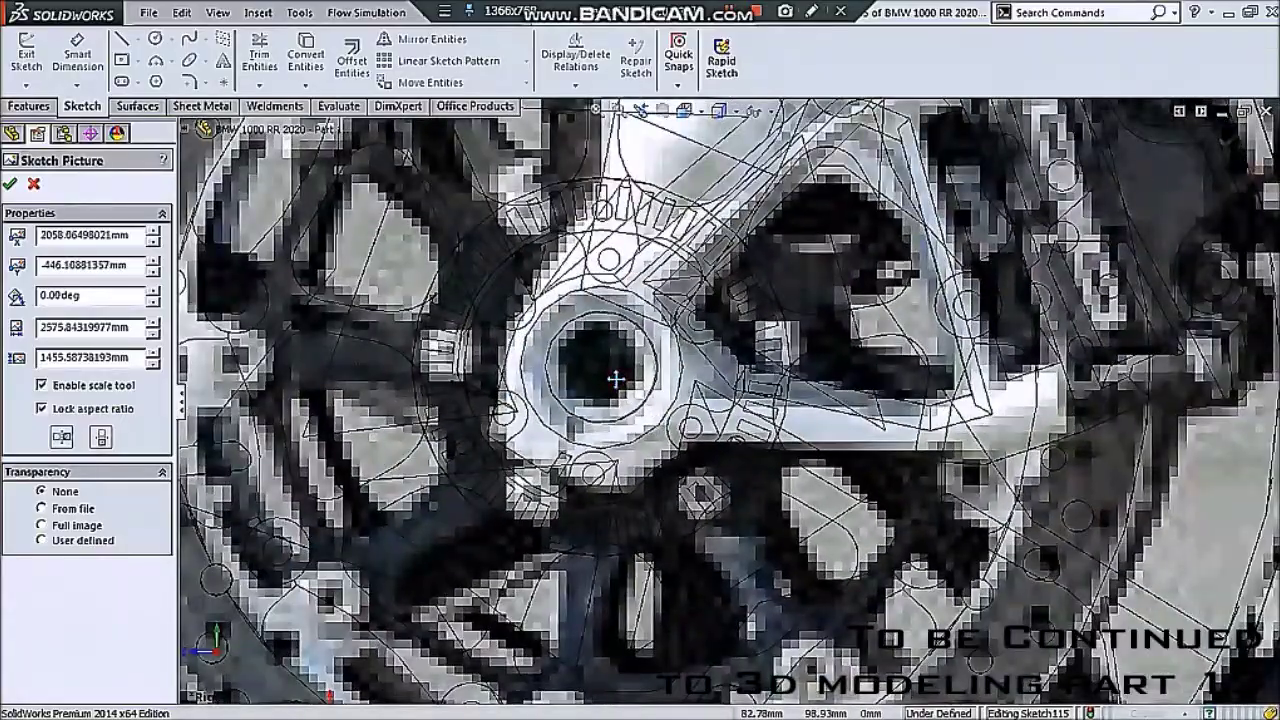
pyautogui.scroll(3, 617, 376)
pyautogui.scroll(3, 617, 376)
pyautogui.scroll(-3, 1000, 380)
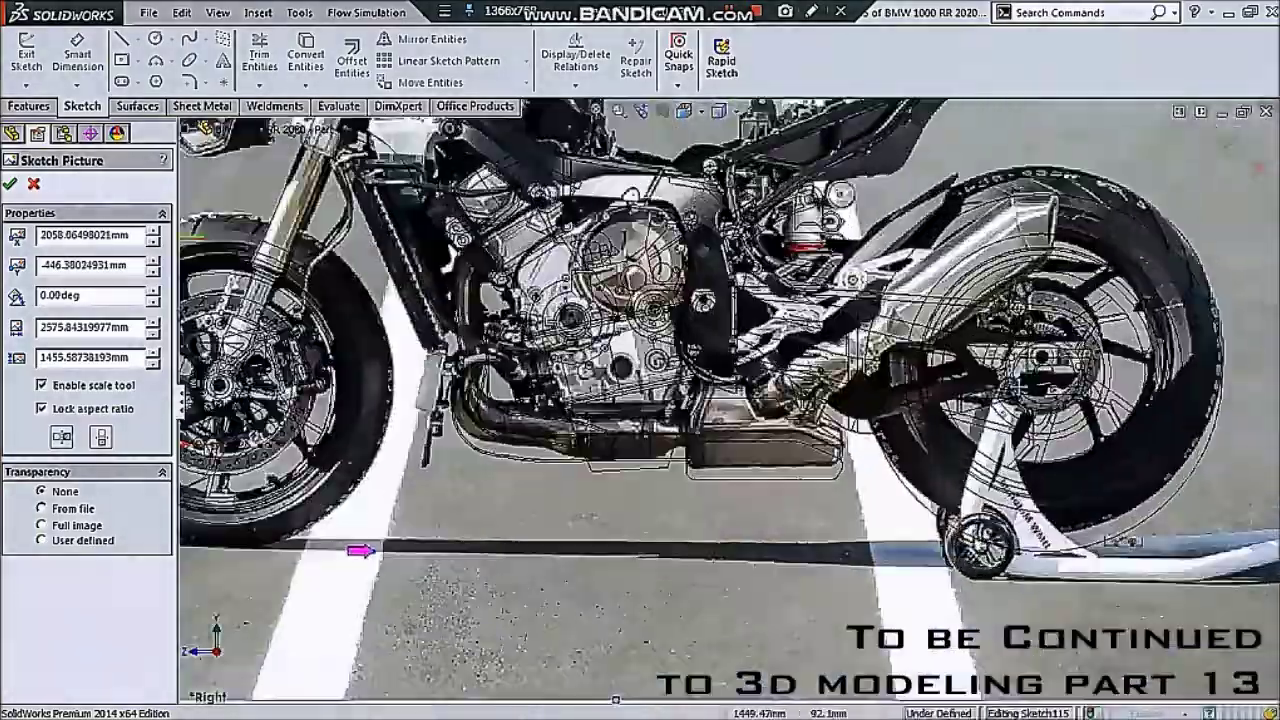
pyautogui.scroll(-2, 1000, 380)
pyautogui.scroll(-2, 1000, 380)
pyautogui.scroll(3, 1000, 380)
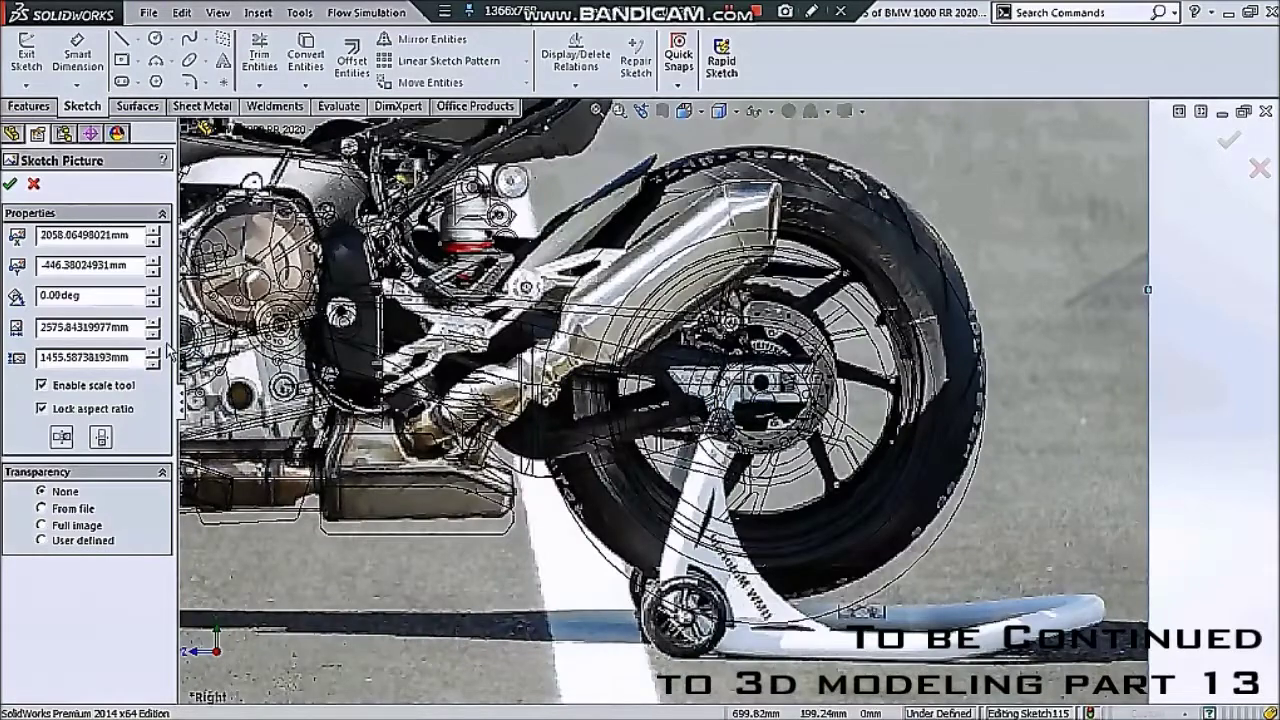
# - Rotate the reference photo to -1 degree (359°)
pyautogui.click(154, 301)
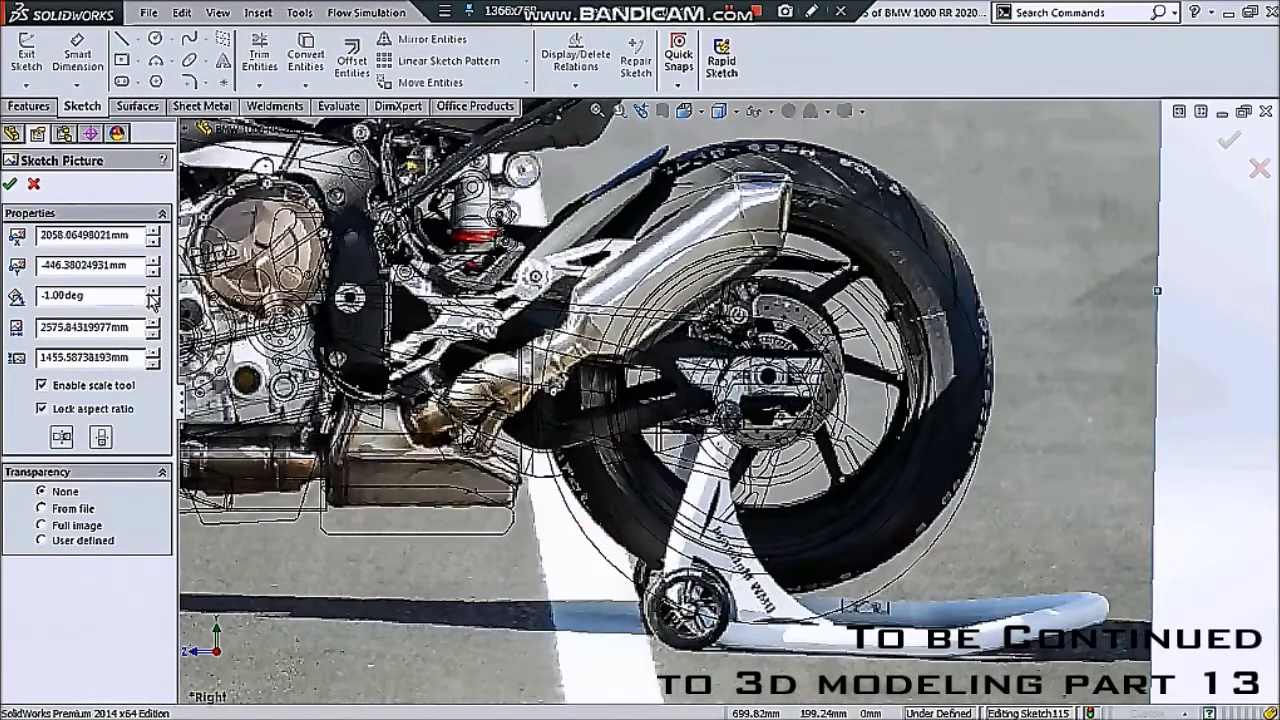
pyautogui.click(151, 290)
pyautogui.click(151, 290)
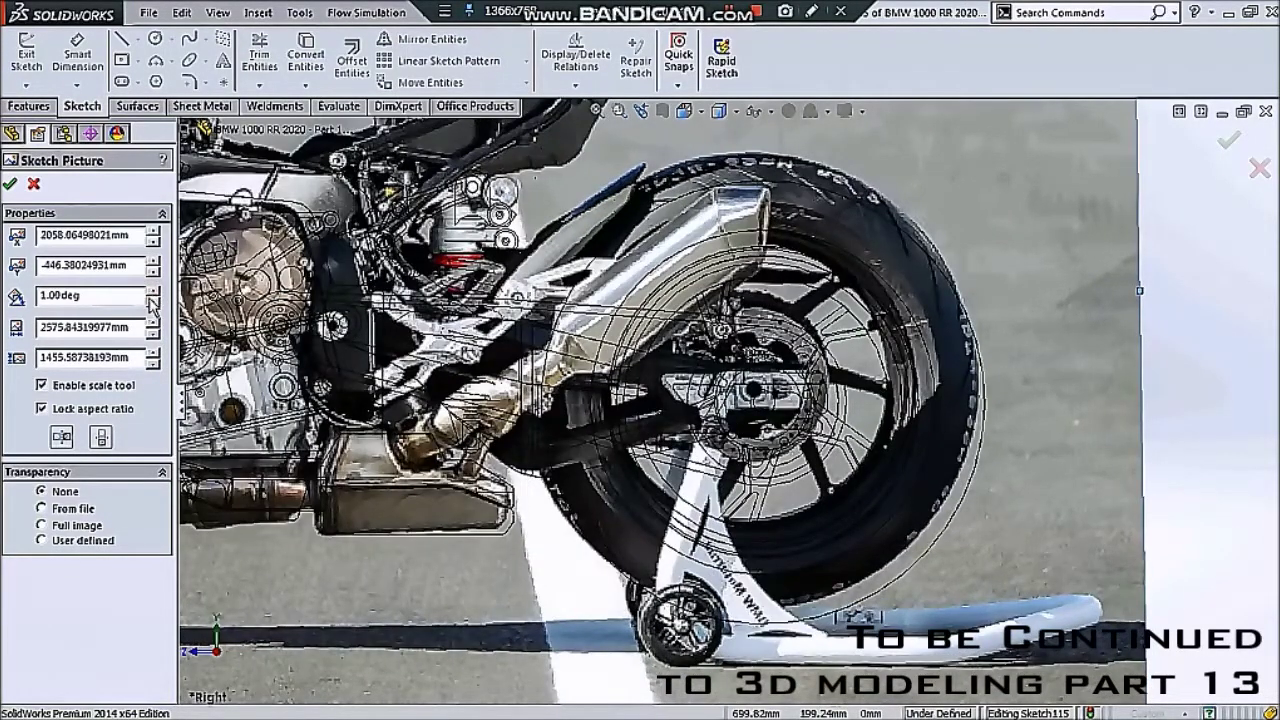
pyautogui.click(152, 303)
pyautogui.click(152, 303)
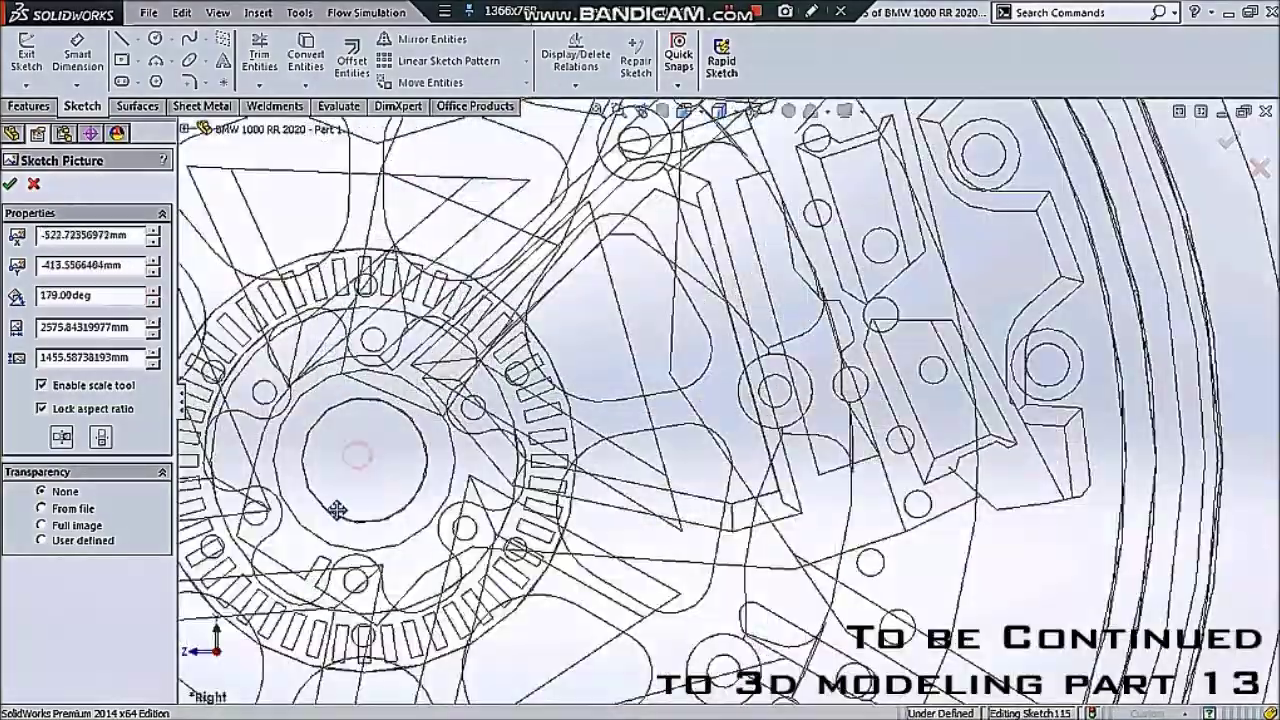
pyautogui.scroll(5, 366, 478)
pyautogui.scroll(5, 500, 457)
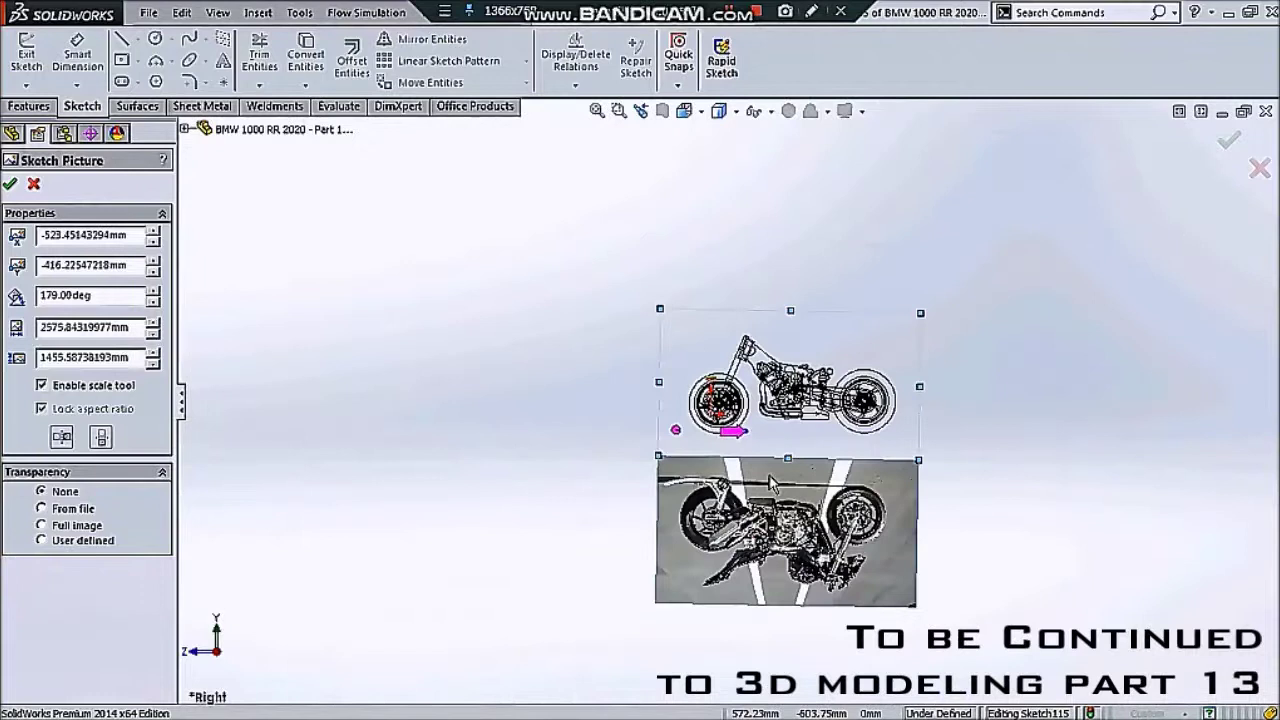
# - Flip the photo upright and facing left, then realign it over the model's front hub
pyautogui.click(99, 438)
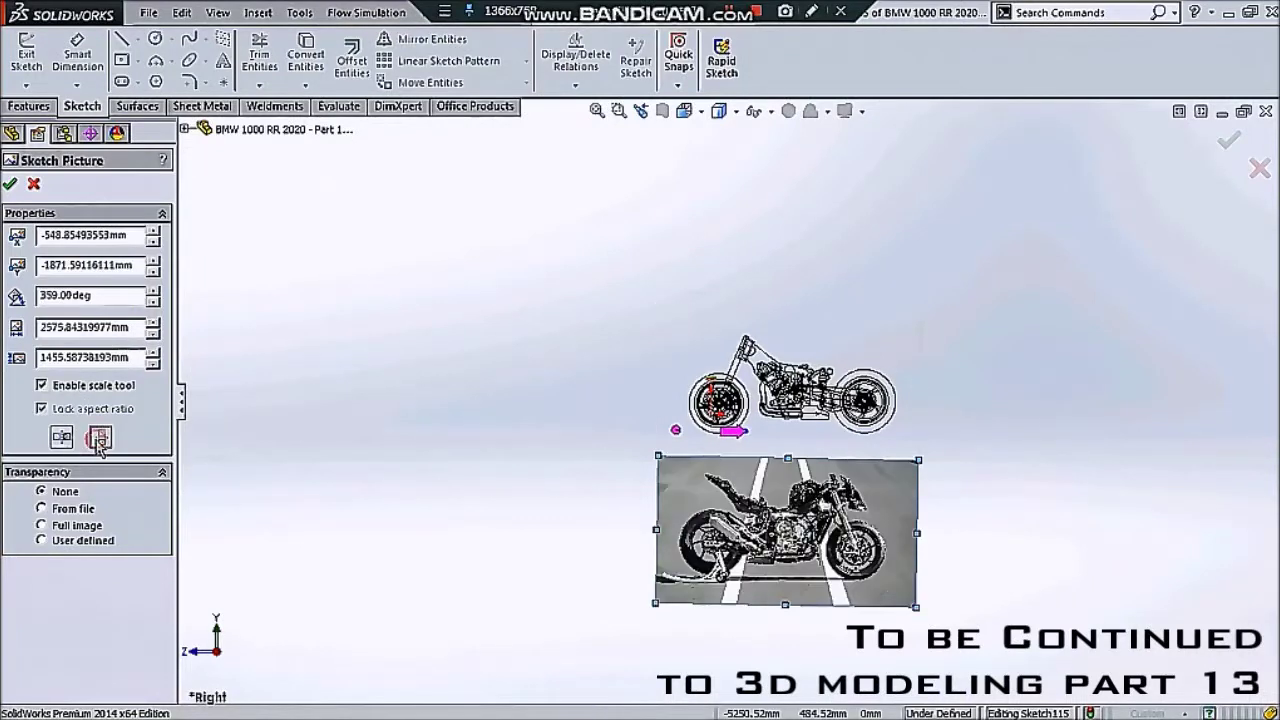
pyautogui.click(101, 438)
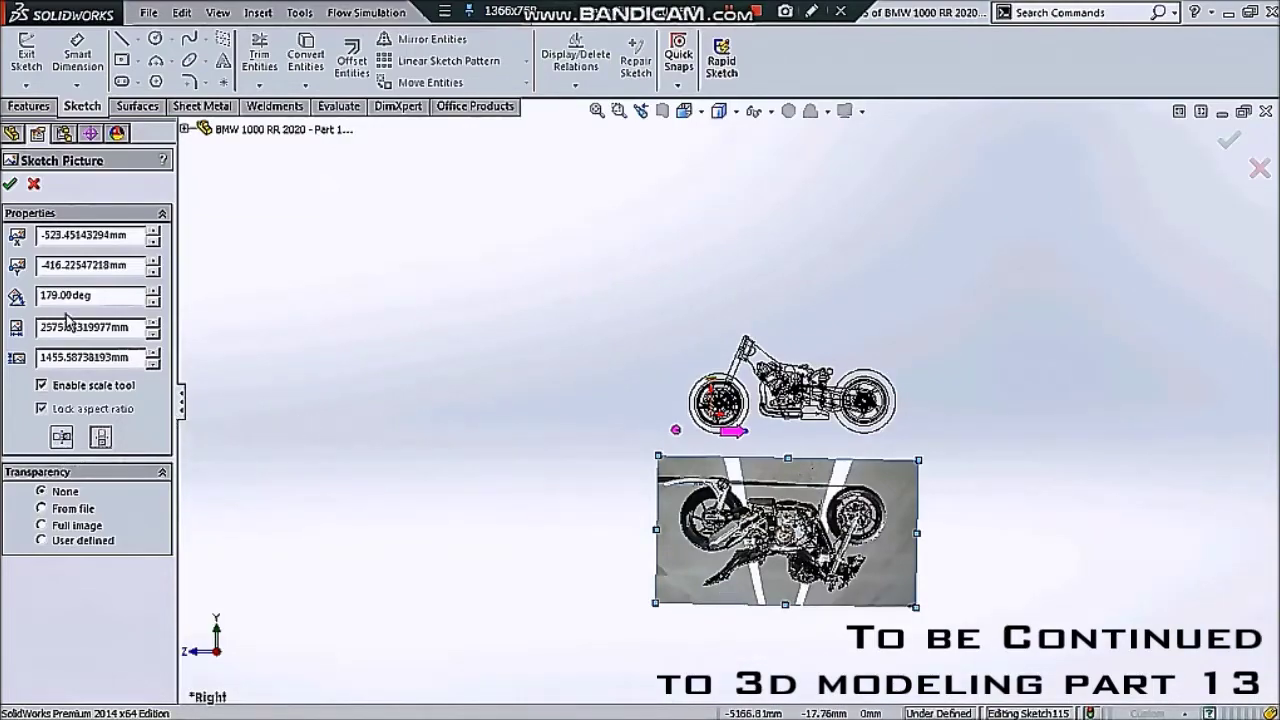
pyautogui.scroll(-2, 520, 491)
pyautogui.scroll(-2, 520, 491)
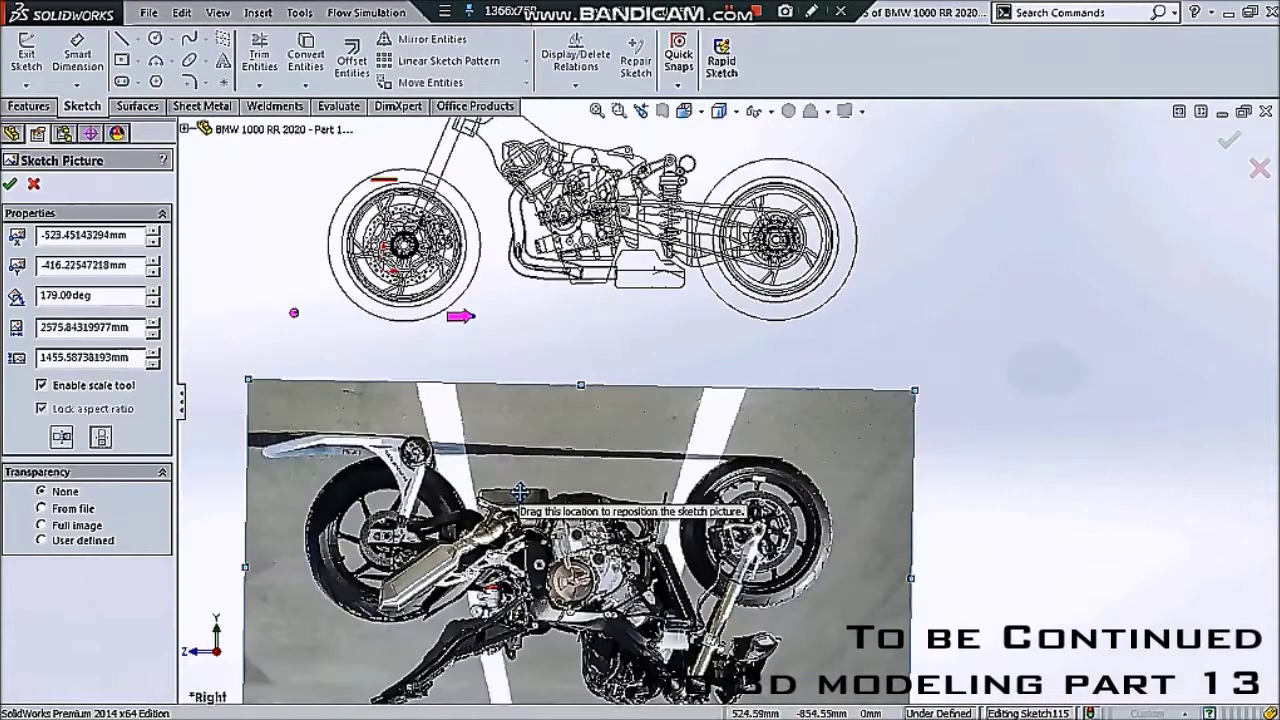
pyautogui.click(101, 438)
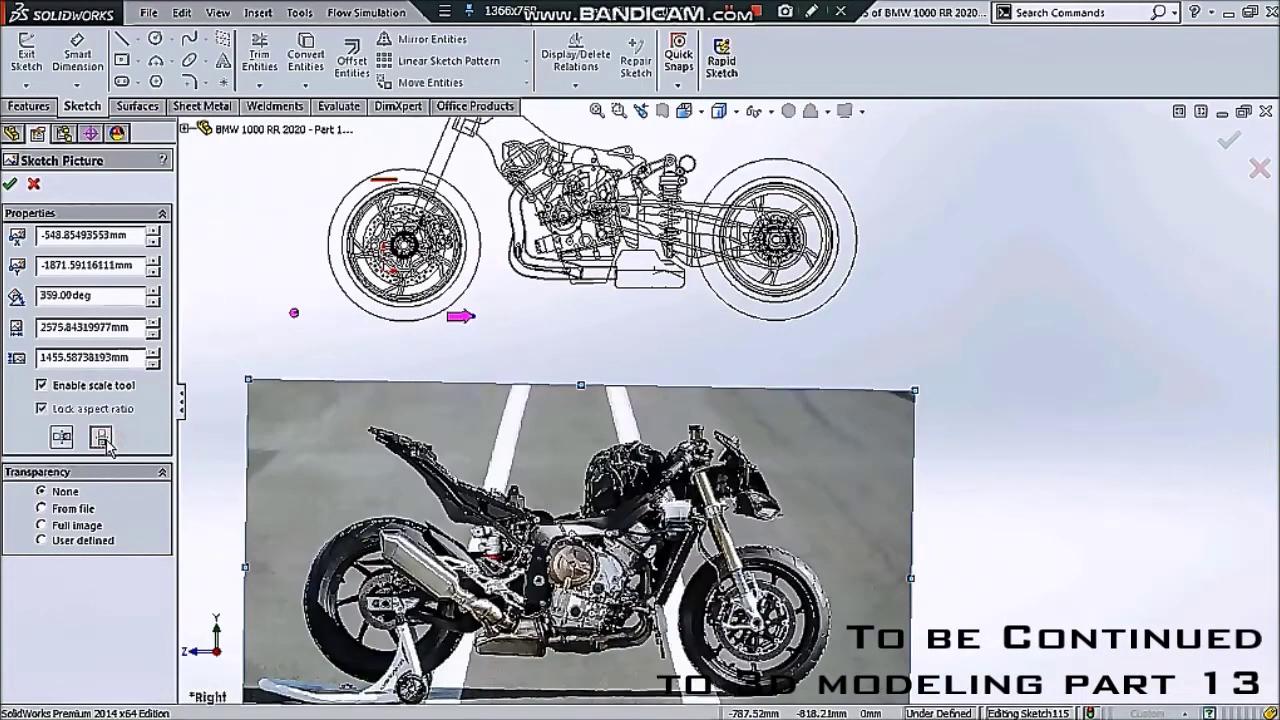
pyautogui.click(66, 442)
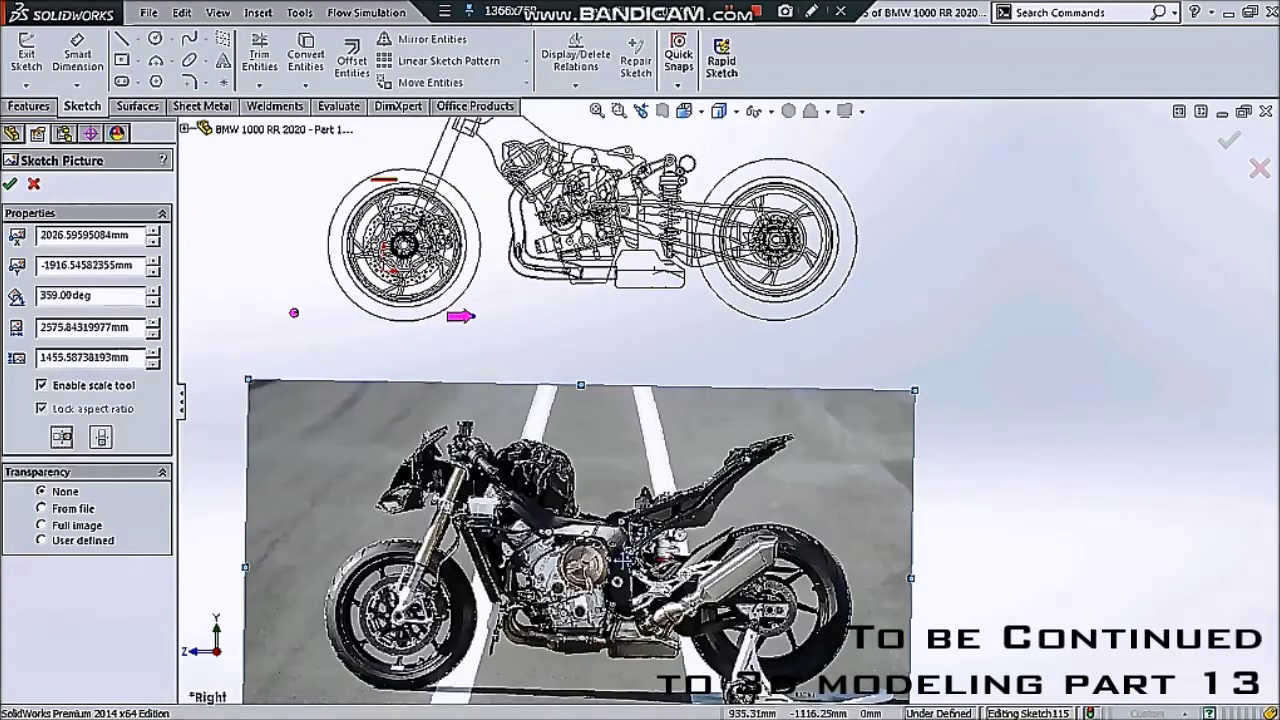
pyautogui.moveTo(625, 557); pyautogui.dragTo(655, 297)
pyautogui.scroll(-5, 522, 405)
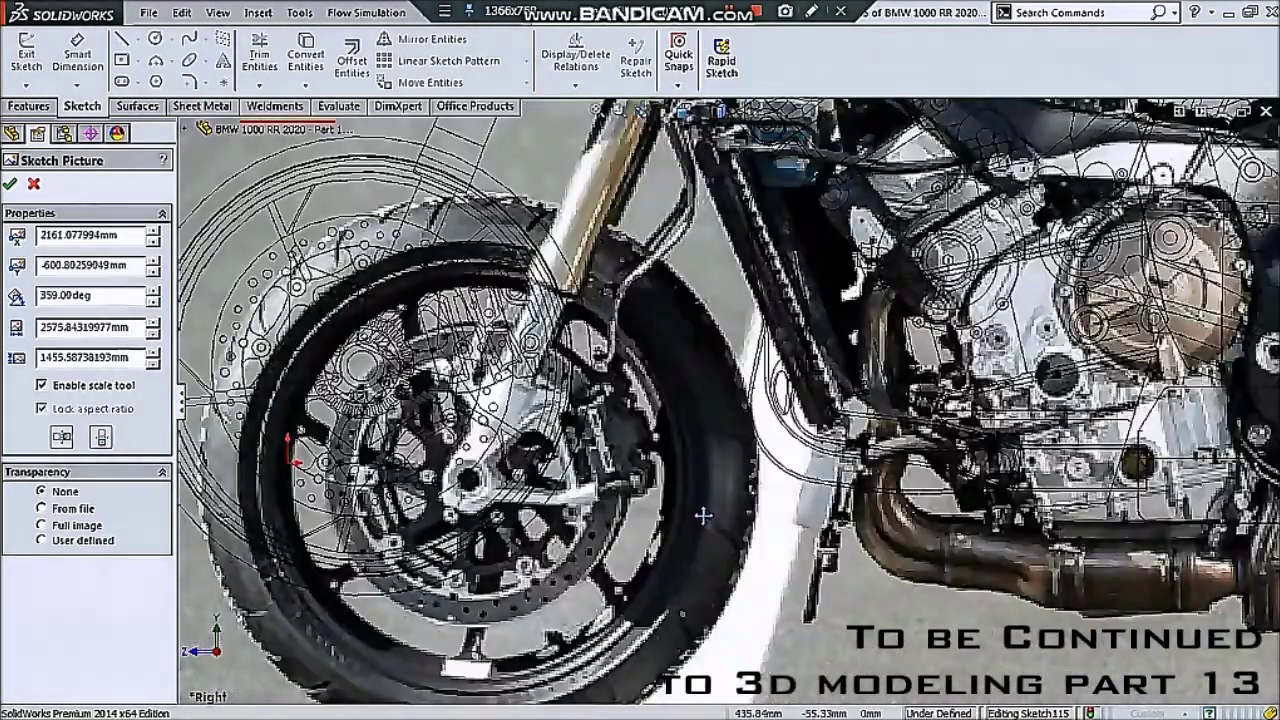
pyautogui.moveTo(703, 515); pyautogui.dragTo(620, 402)
pyautogui.scroll(-5, 727, 438)
pyautogui.moveTo(727, 438); pyautogui.dragTo(623, 428)
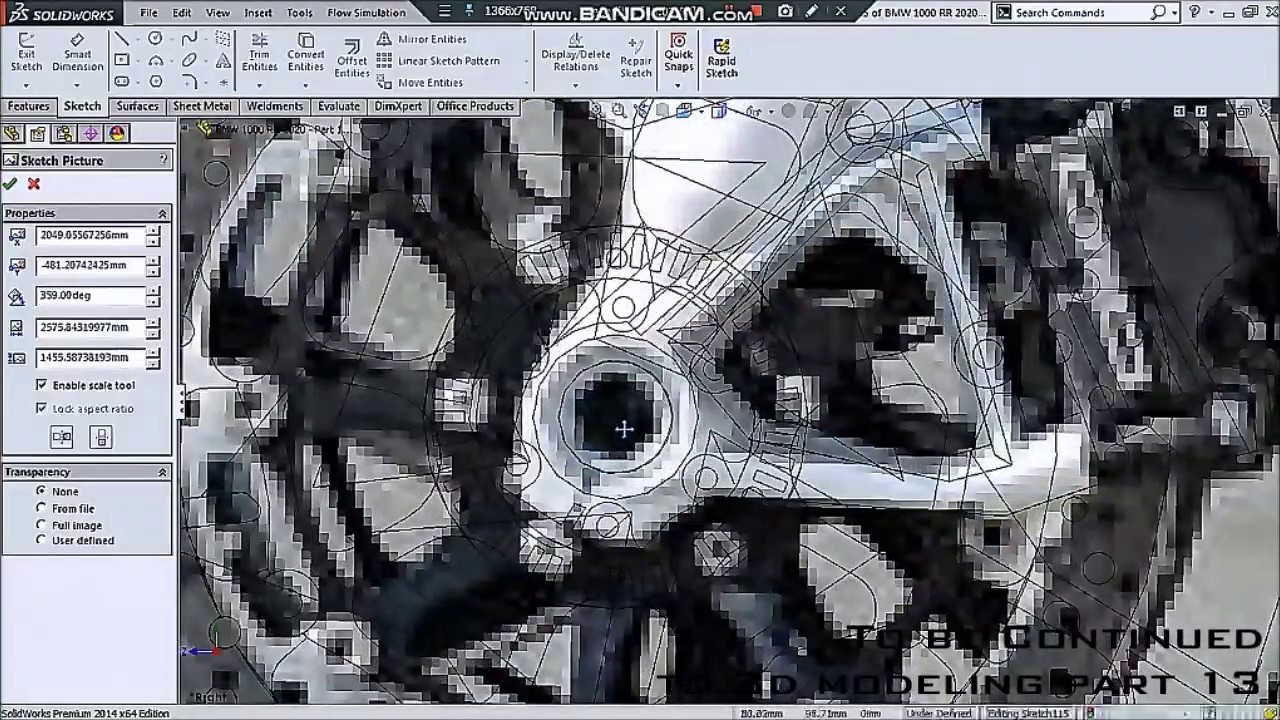
pyautogui.scroll(8, 623, 428)
pyautogui.scroll(-8, 1043, 376)
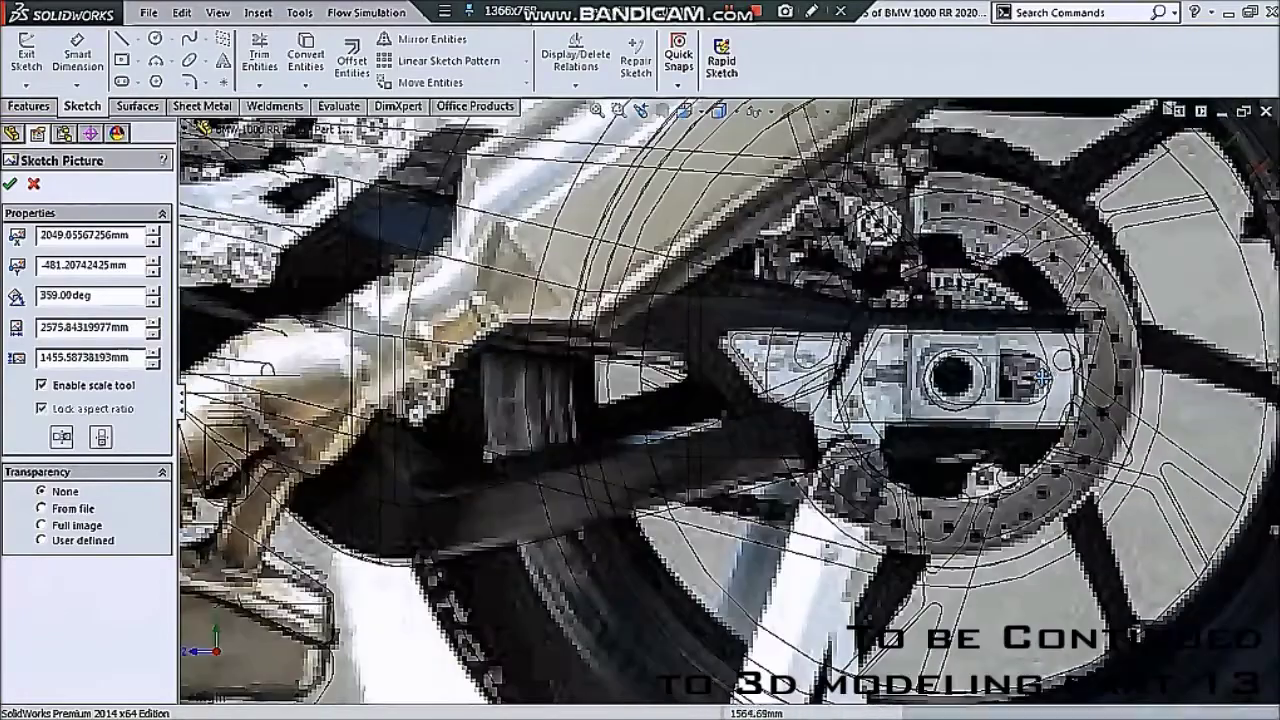
pyautogui.scroll(-3, 1043, 376)
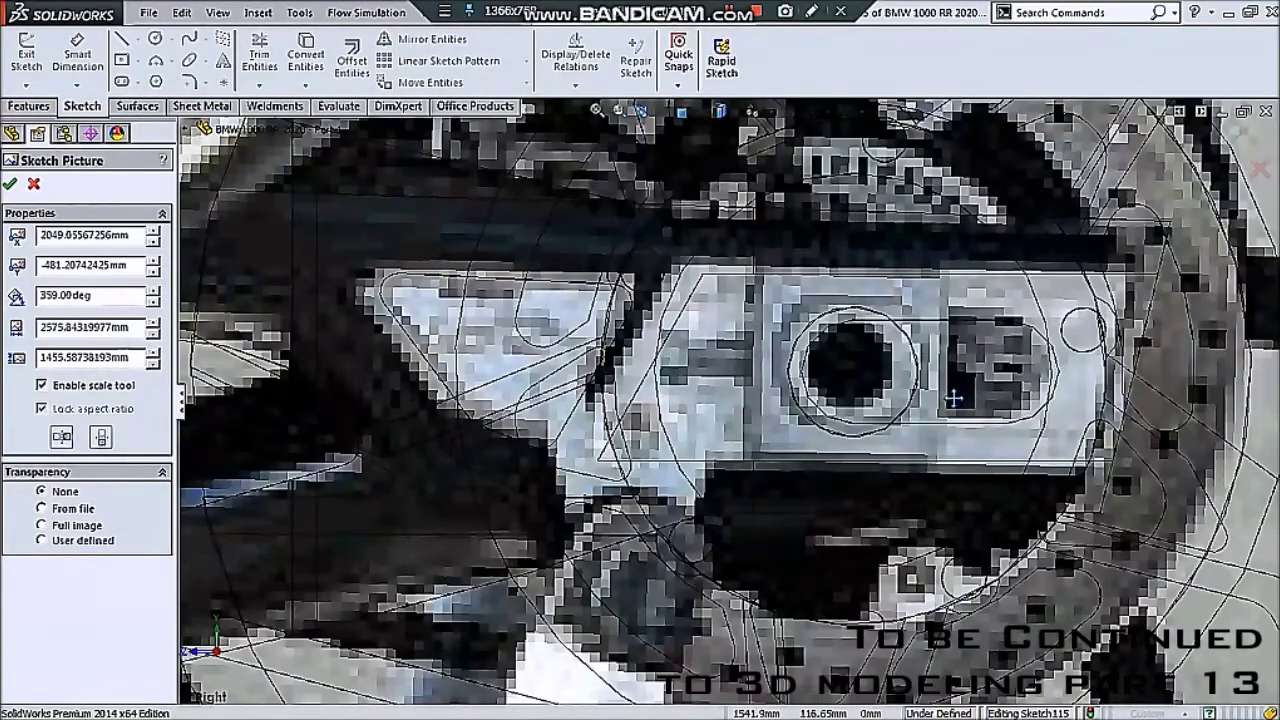
pyautogui.scroll(5, 947, 401)
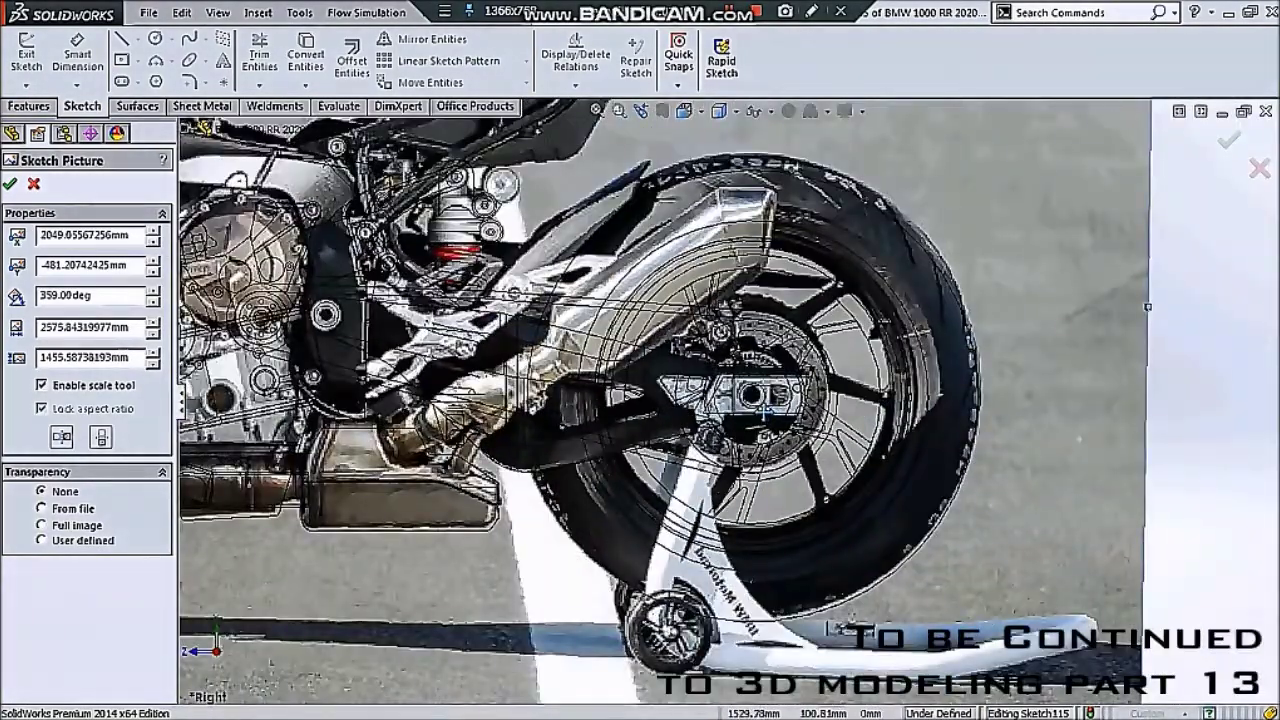
pyautogui.scroll(4, 759, 410)
pyautogui.scroll(1, 750, 405)
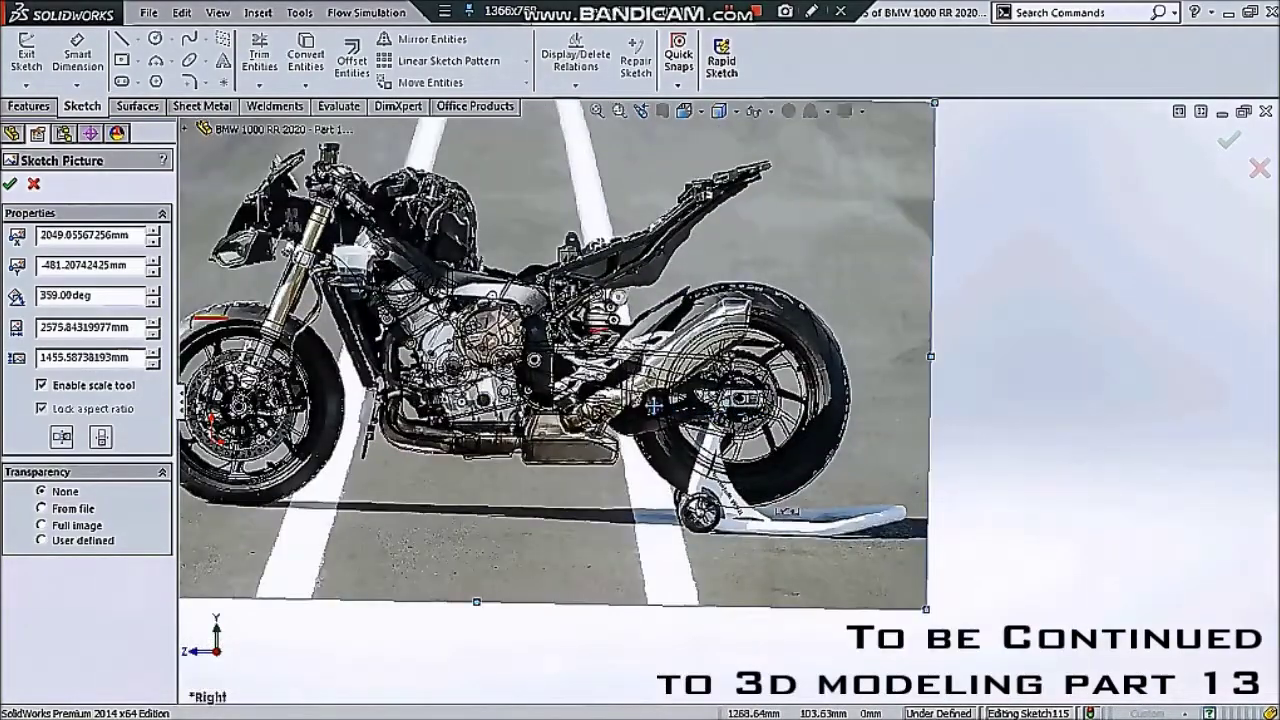
pyautogui.scroll(-3, 640, 390)
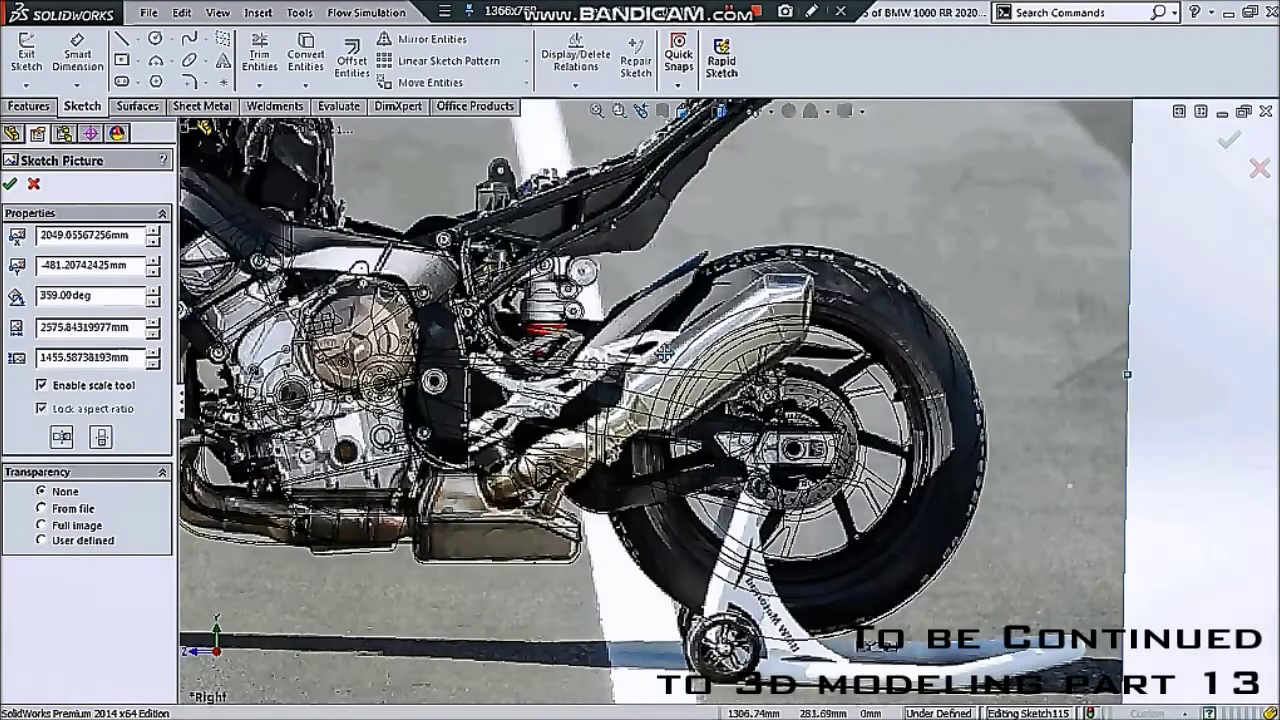
# - Accept the photo's placement and zoom out to review it against the model
pyautogui.click(12, 185)
pyautogui.scroll(1, 905, 272)
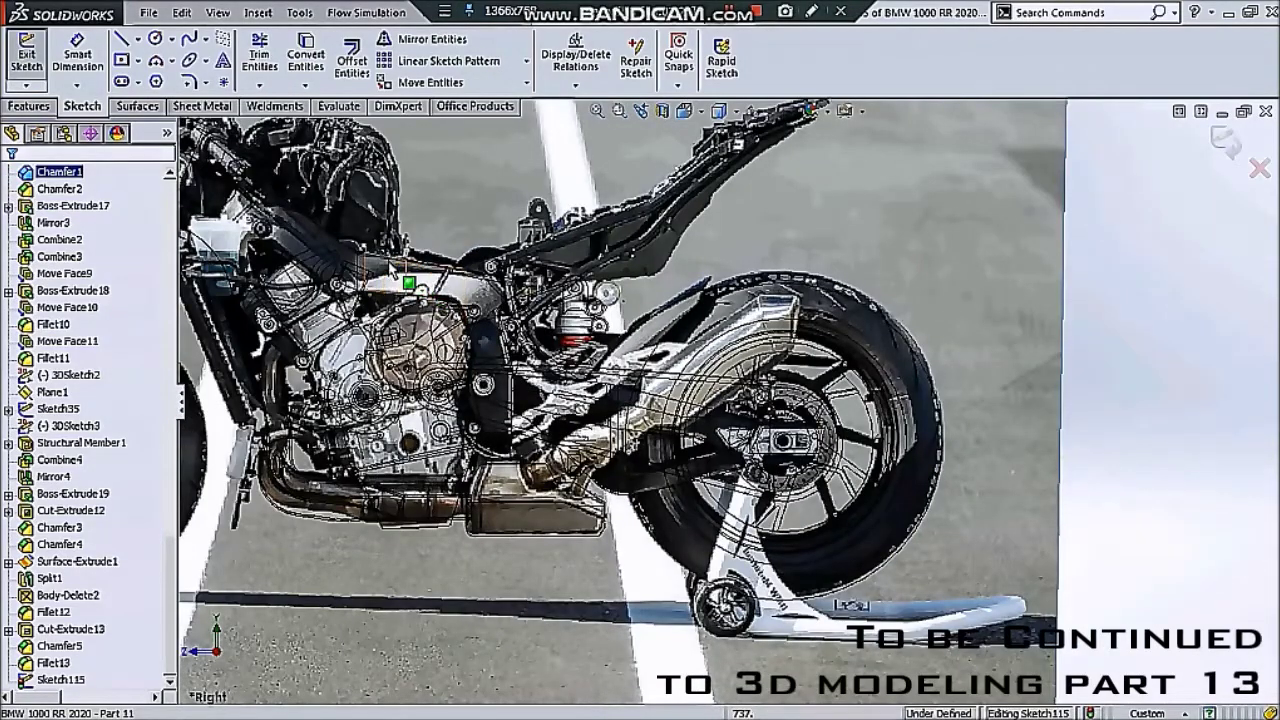
pyautogui.scroll(1, 735, 430)
pyautogui.scroll(1, 735, 440)
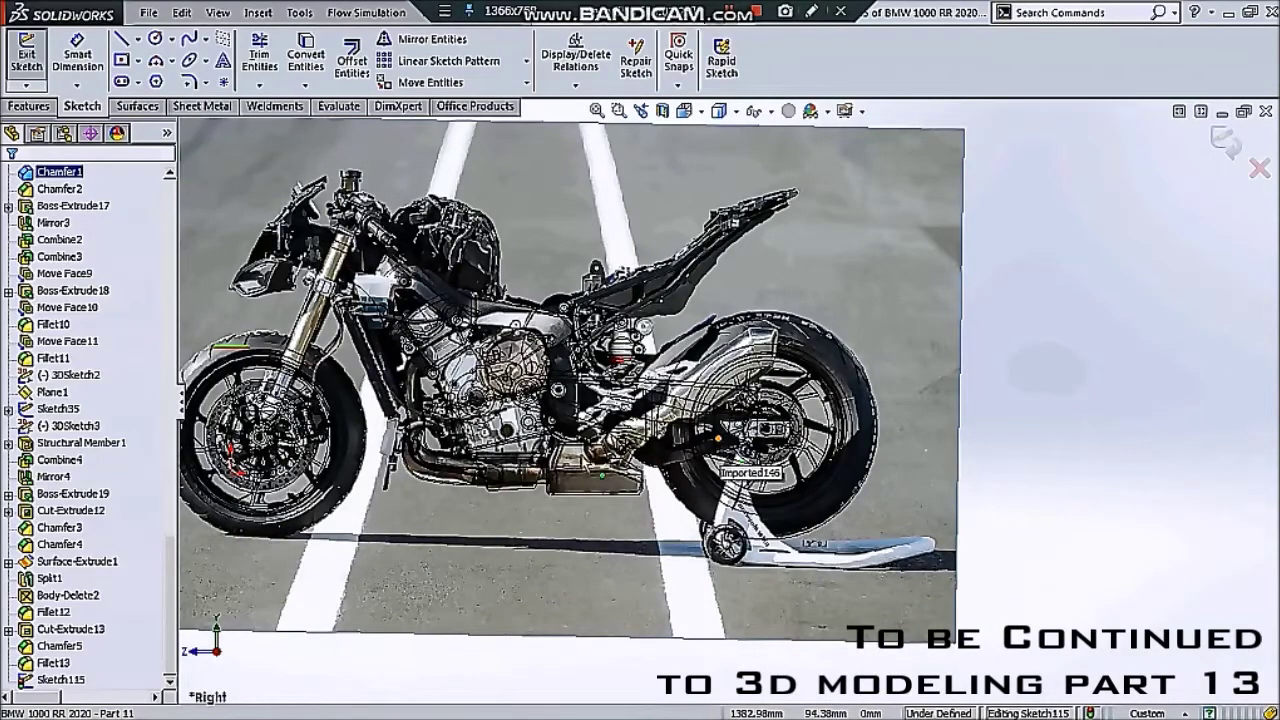
pyautogui.scroll(-1, 710, 450)
pyautogui.scroll(1, 700, 430)
pyautogui.scroll(1, 690, 402)
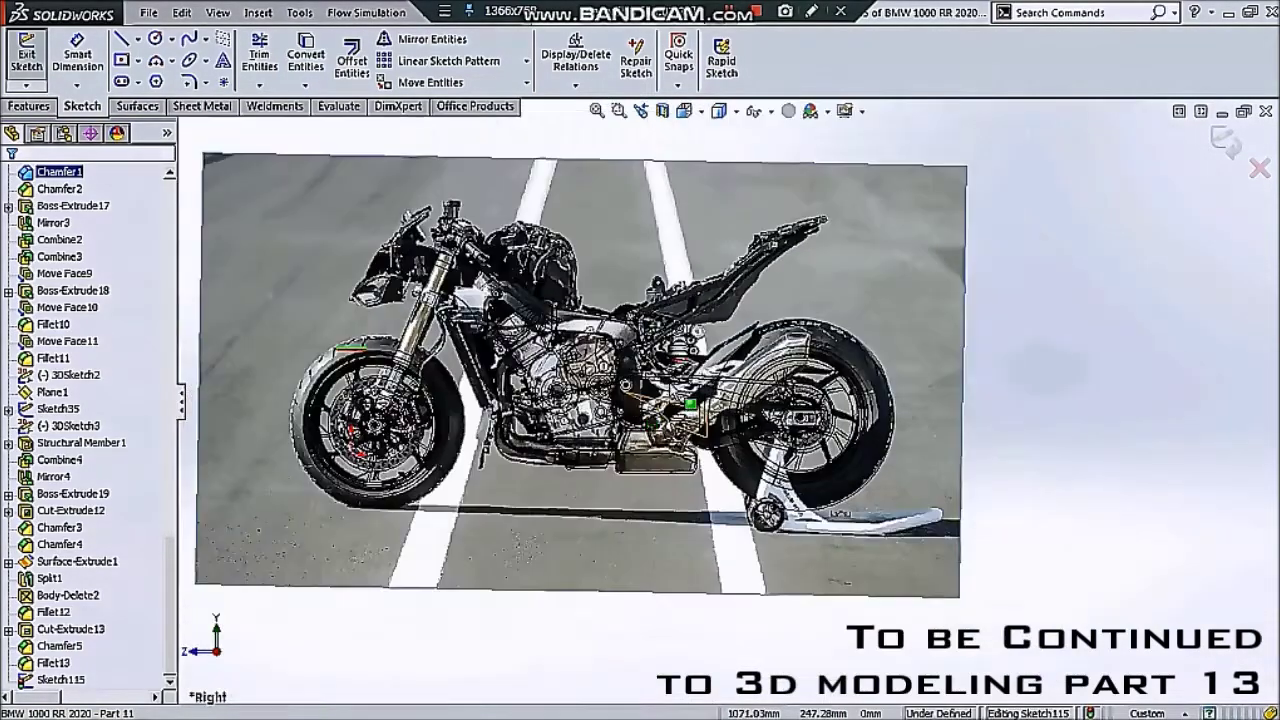
pyautogui.scroll(-2, 645, 425)
pyautogui.scroll(1, 690, 356)
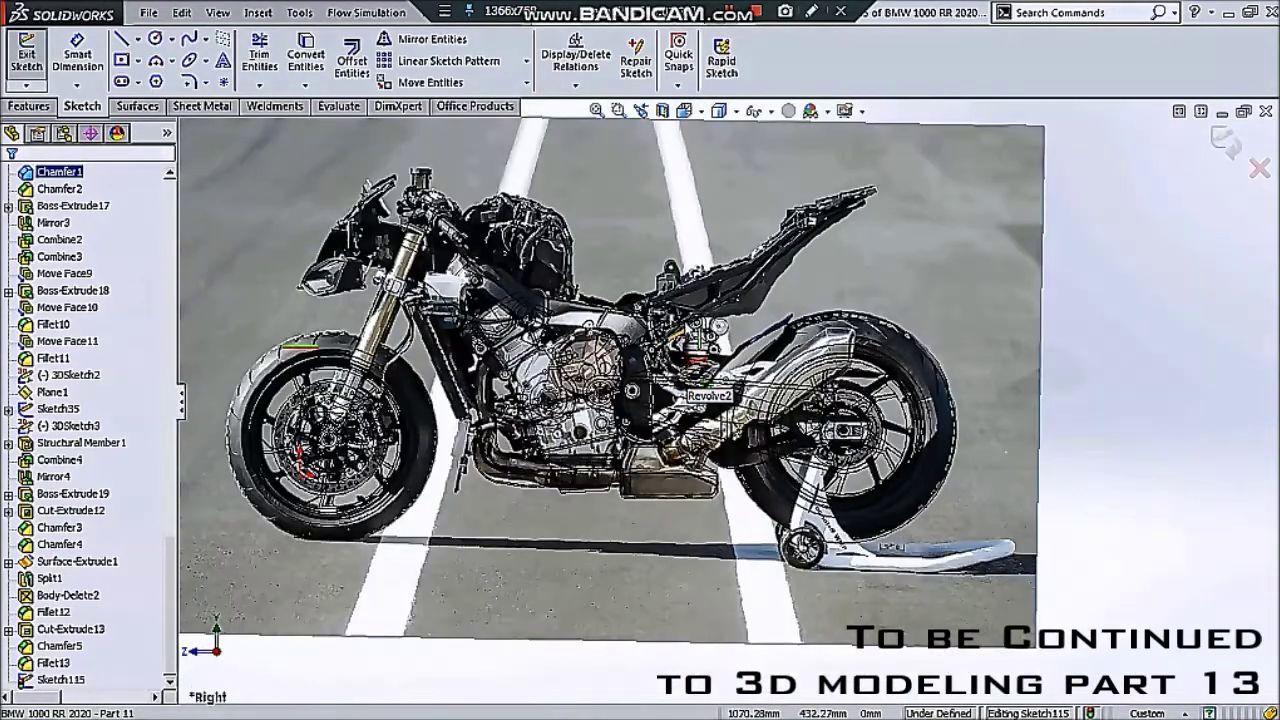
pyautogui.scroll(-1, 688, 385)
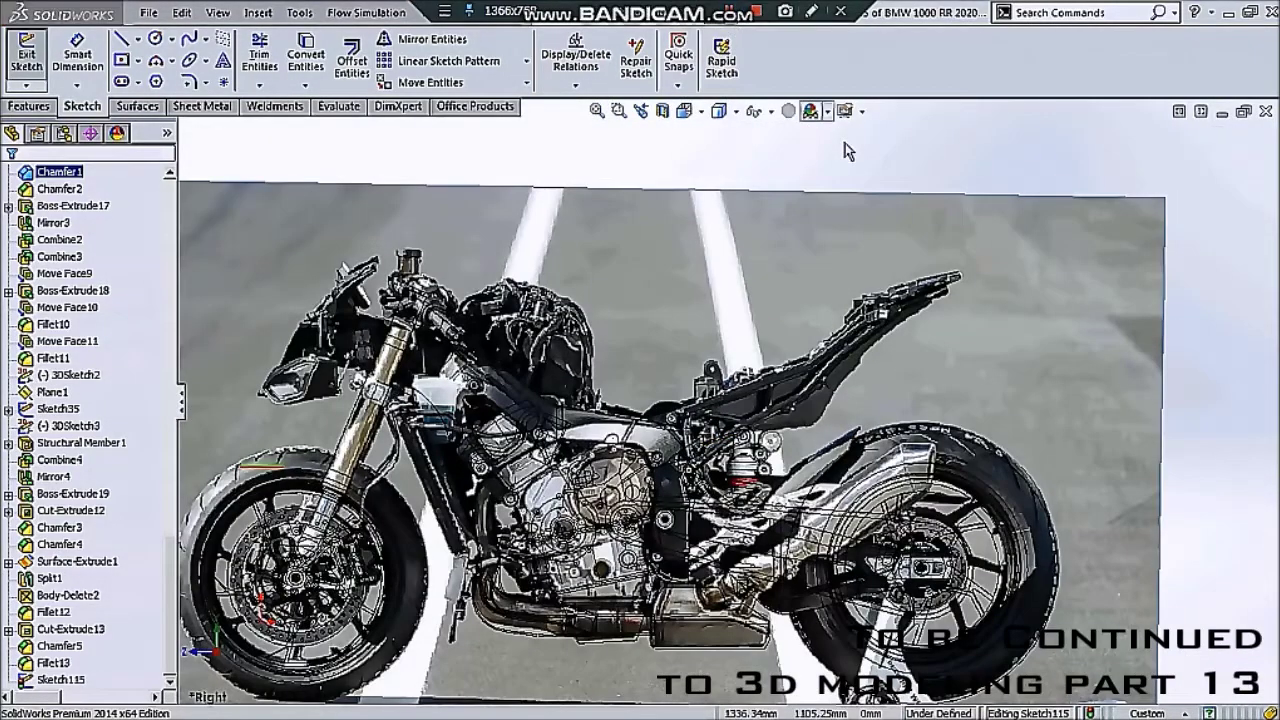
# - Bring up the item visibility options in the view toolbar
pyautogui.click(760, 111)
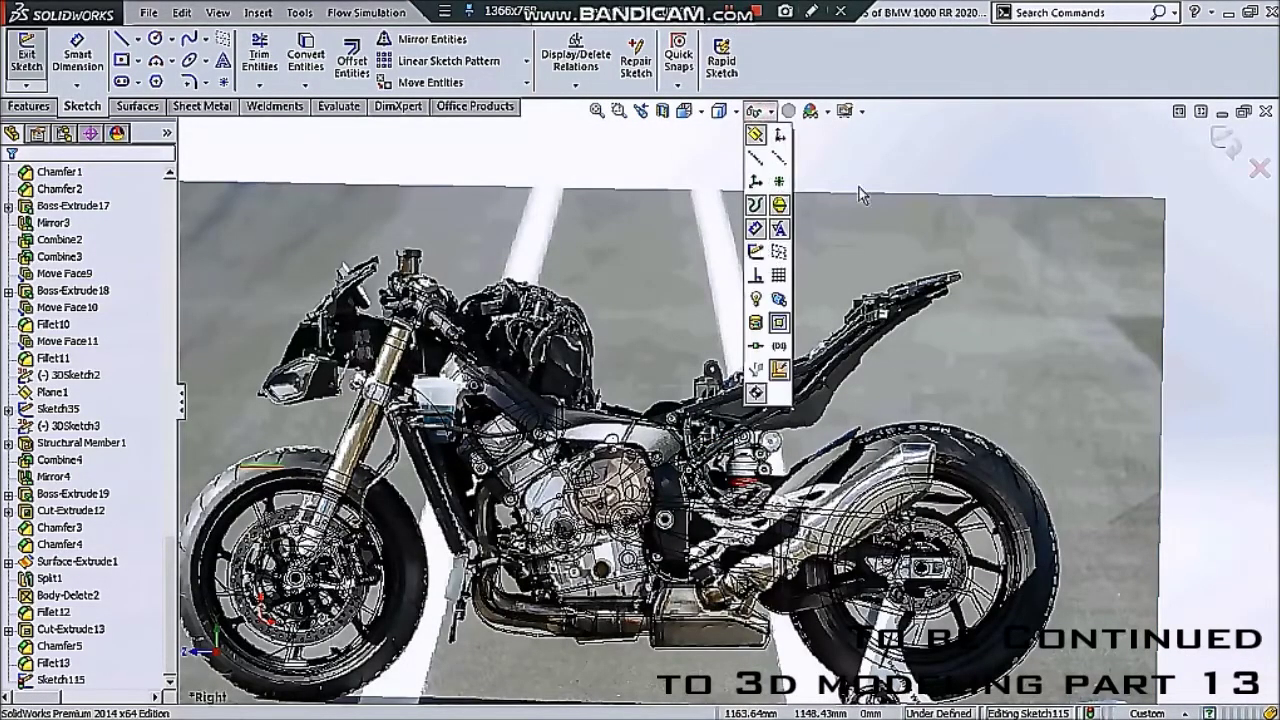
pyautogui.scroll(2, 886, 163)
pyautogui.scroll(1, 1178, 170)
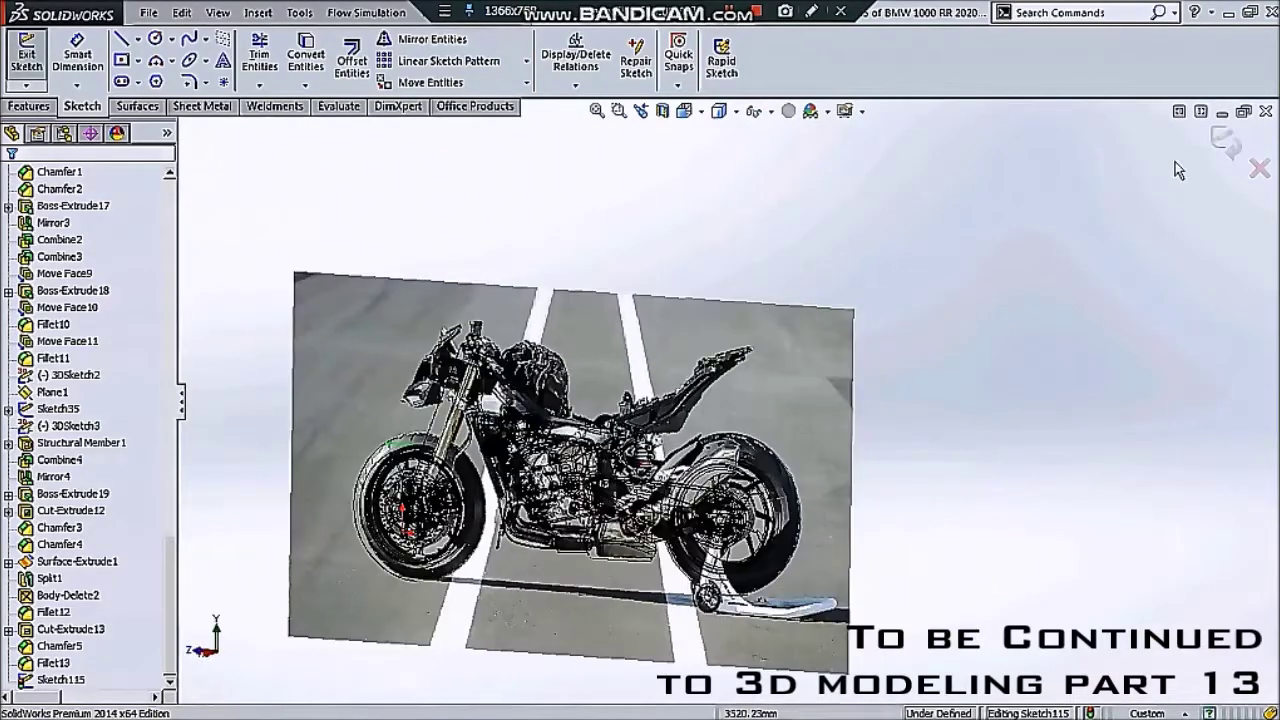
# - Exit the sketch, switch to shaded display and hide the sketch pictures
pyautogui.hotkey('ctrl', 'b')
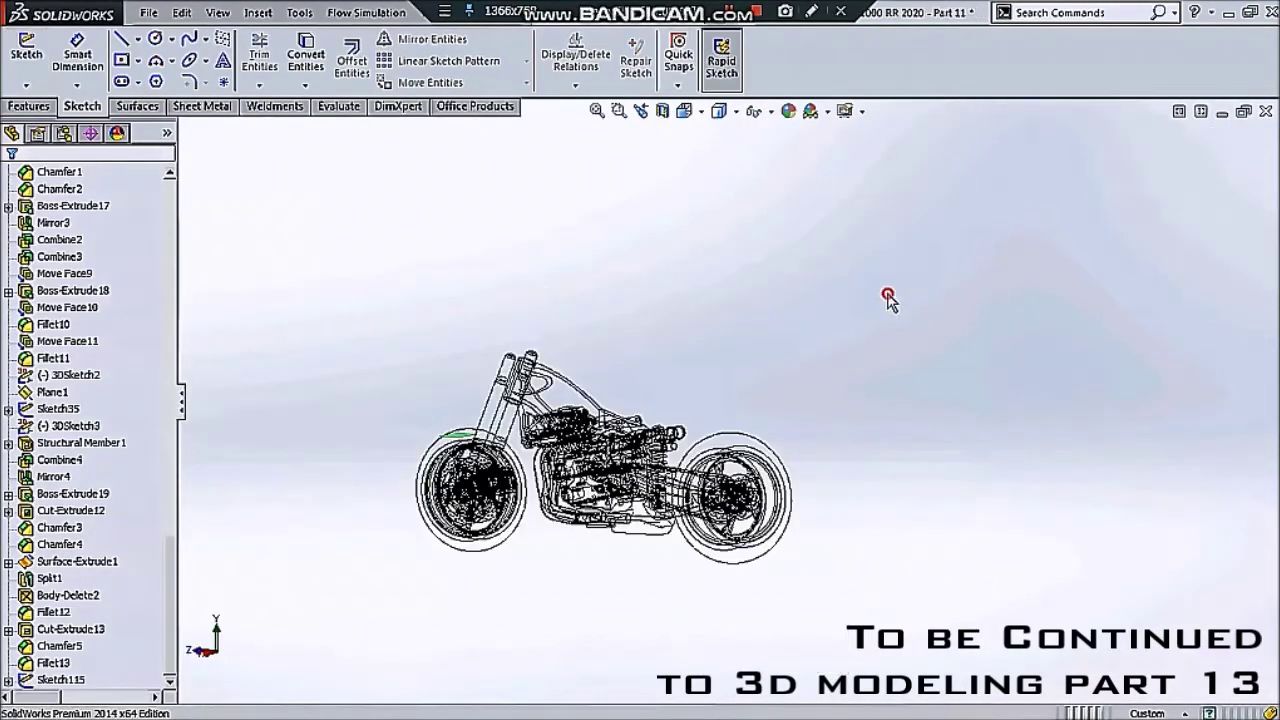
pyautogui.click(755, 112)
pyautogui.click(758, 250)
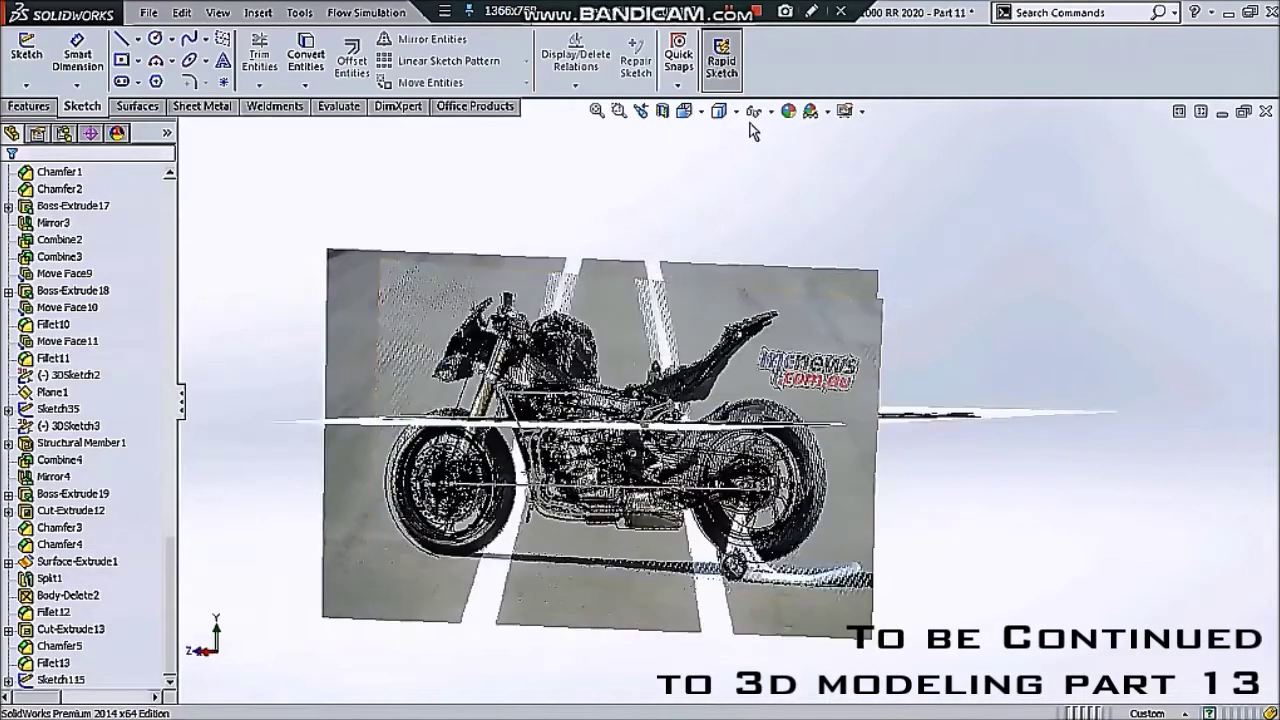
pyautogui.click(727, 112)
pyautogui.click(757, 114)
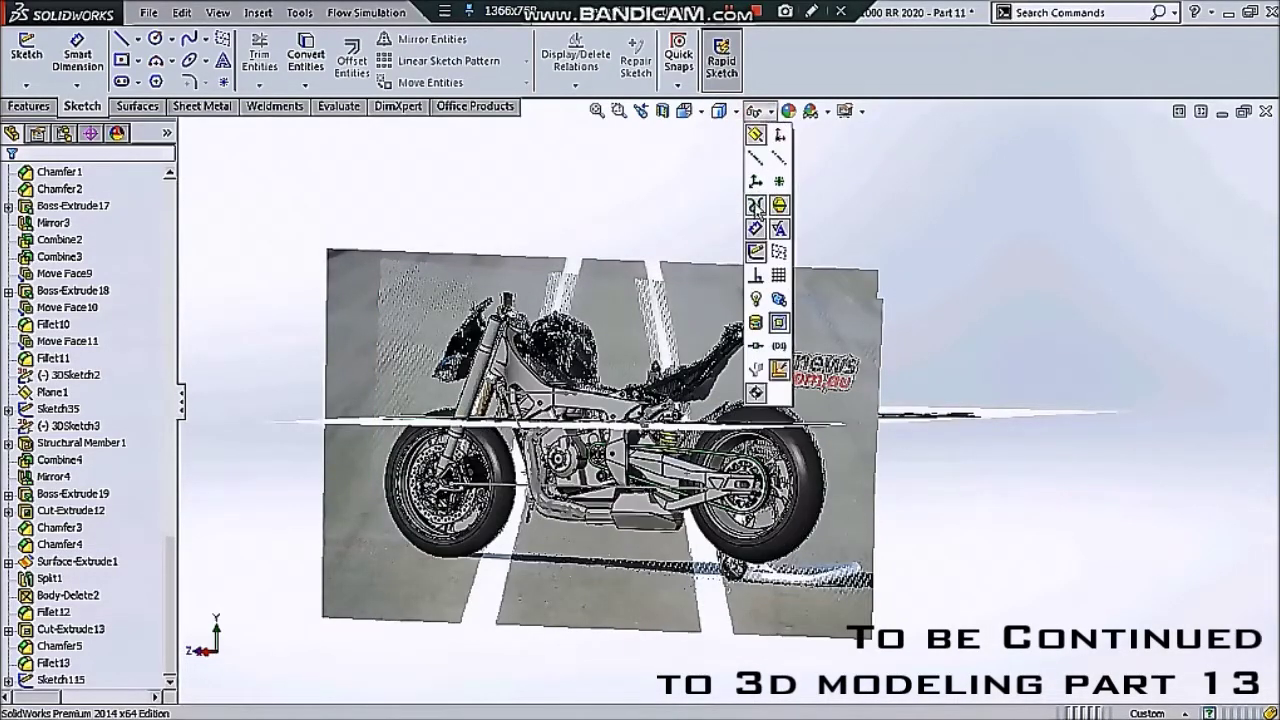
pyautogui.click(757, 252)
# - Orbit around the shaded motorcycle, then settle on a zoomed side view
pyautogui.moveTo(866, 314)
pyautogui.mouseDown(button='middle')
pyautogui.moveTo(680, 420)
pyautogui.moveTo(528, 428)
pyautogui.mouseUp(button='middle')
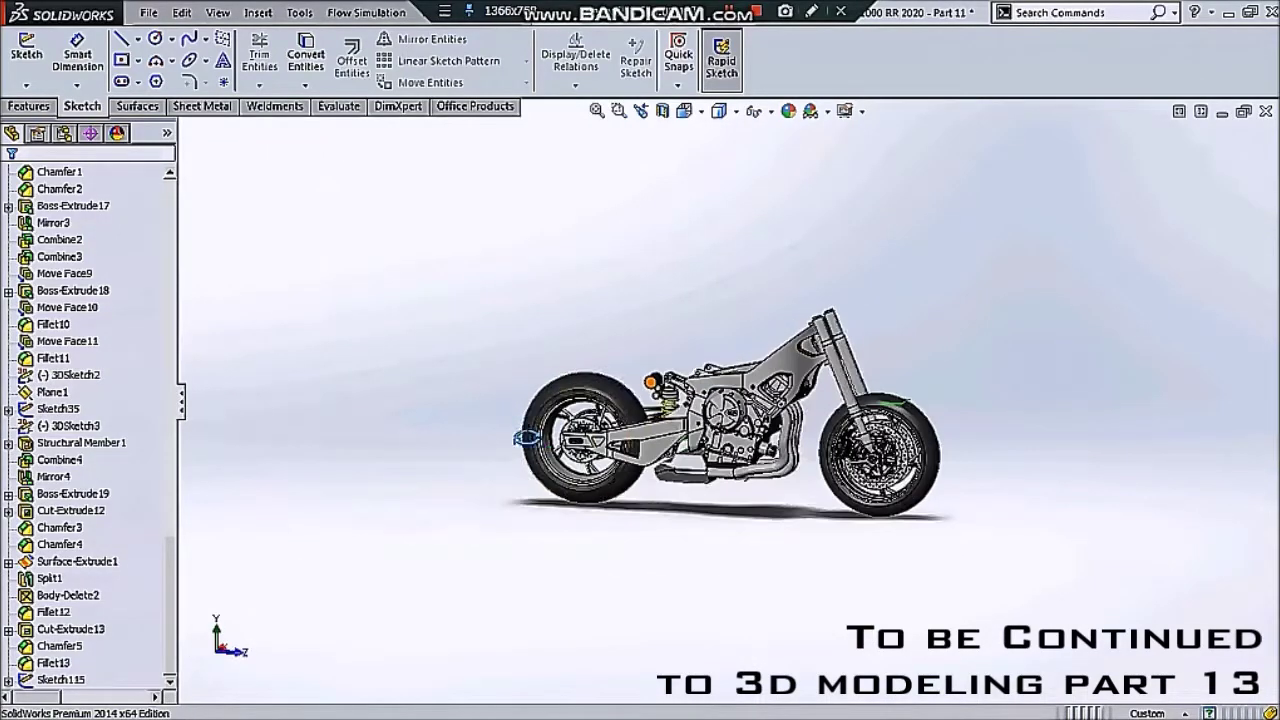
pyautogui.scroll(2, 730, 401)
pyautogui.scroll(2, 730, 401)
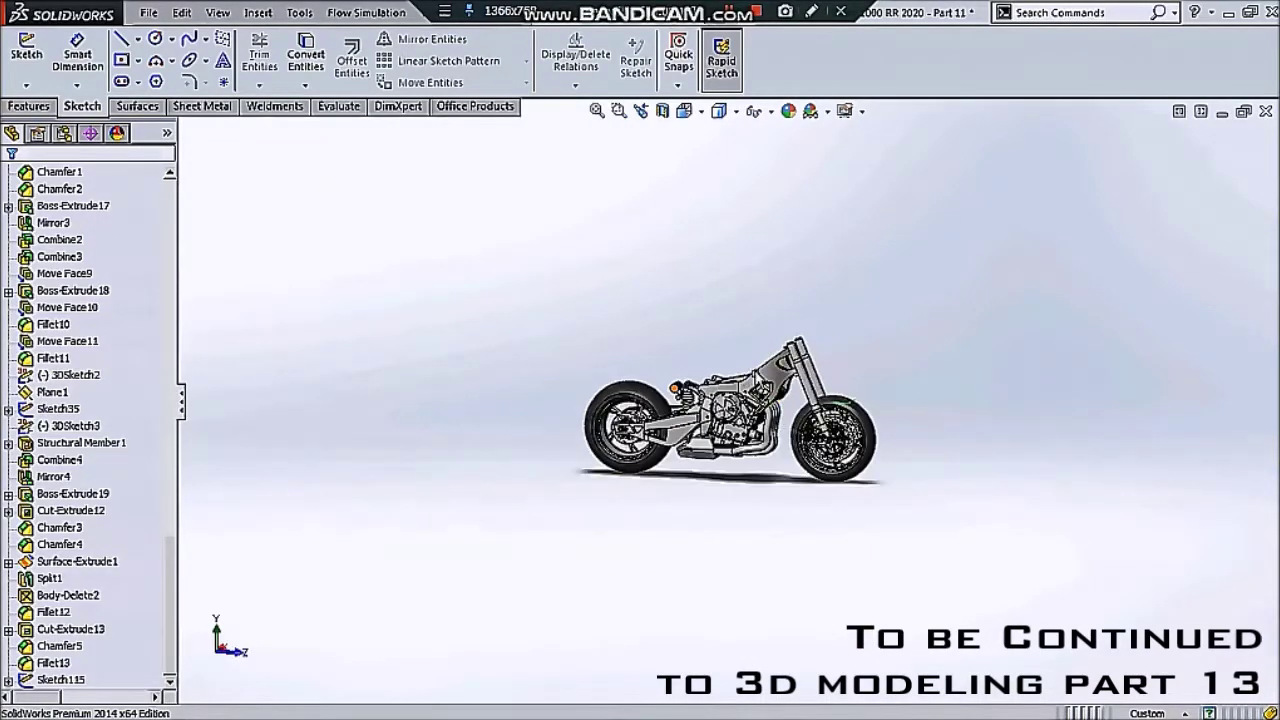
pyautogui.scroll(-2, 776, 412)
pyautogui.scroll(-3, 776, 412)
pyautogui.moveTo(670, 412)
pyautogui.mouseDown(button='middle')
pyautogui.moveTo(814, 377)
pyautogui.moveTo(1116, 373)
pyautogui.mouseUp(button='middle')
pyautogui.hotkey('ctrl', '3')
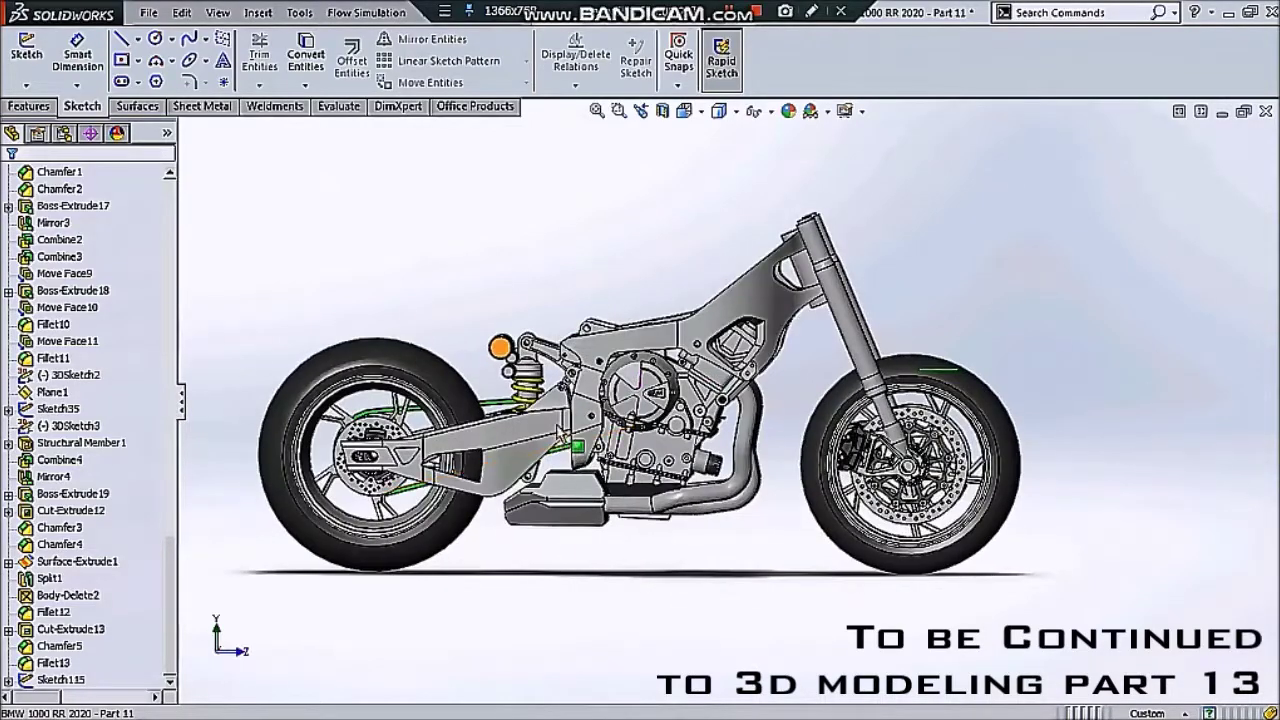
pyautogui.scroll(-3, 538, 450)
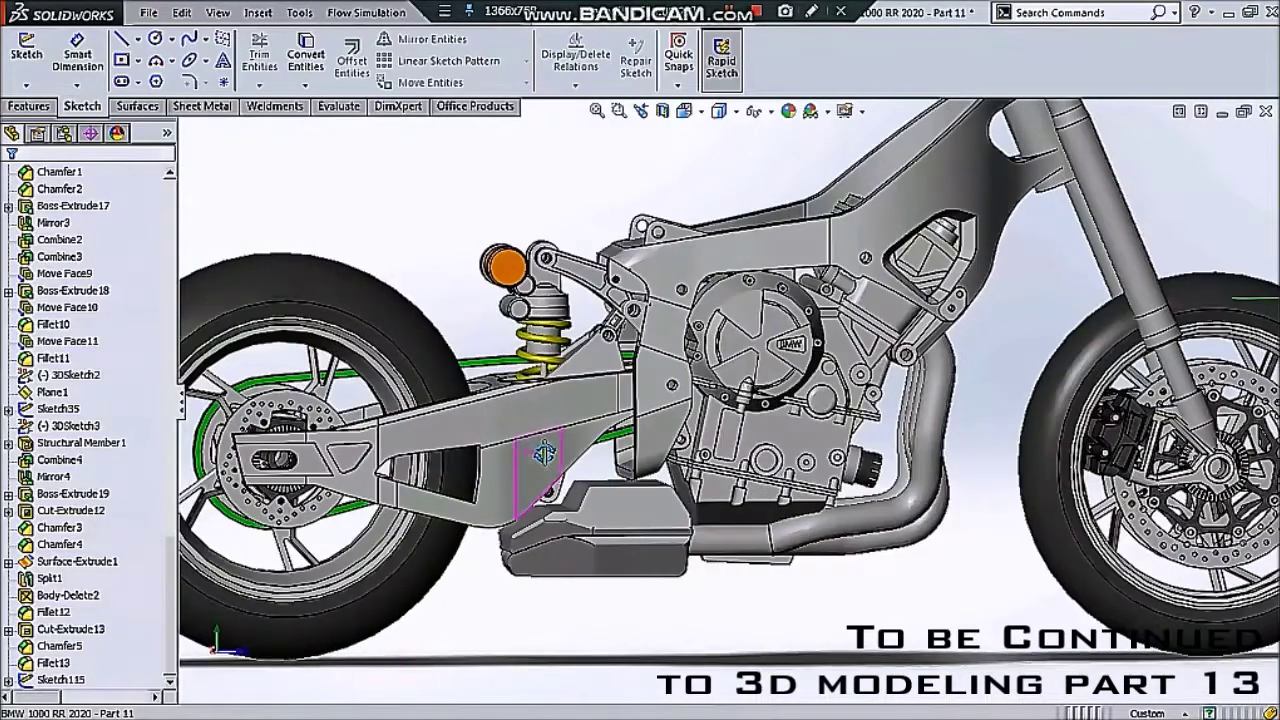
pyautogui.scroll(2, 555, 458)
pyautogui.press('z')
pyautogui.press('z')
pyautogui.press('z')
pyautogui.scroll(10, 85, 340)
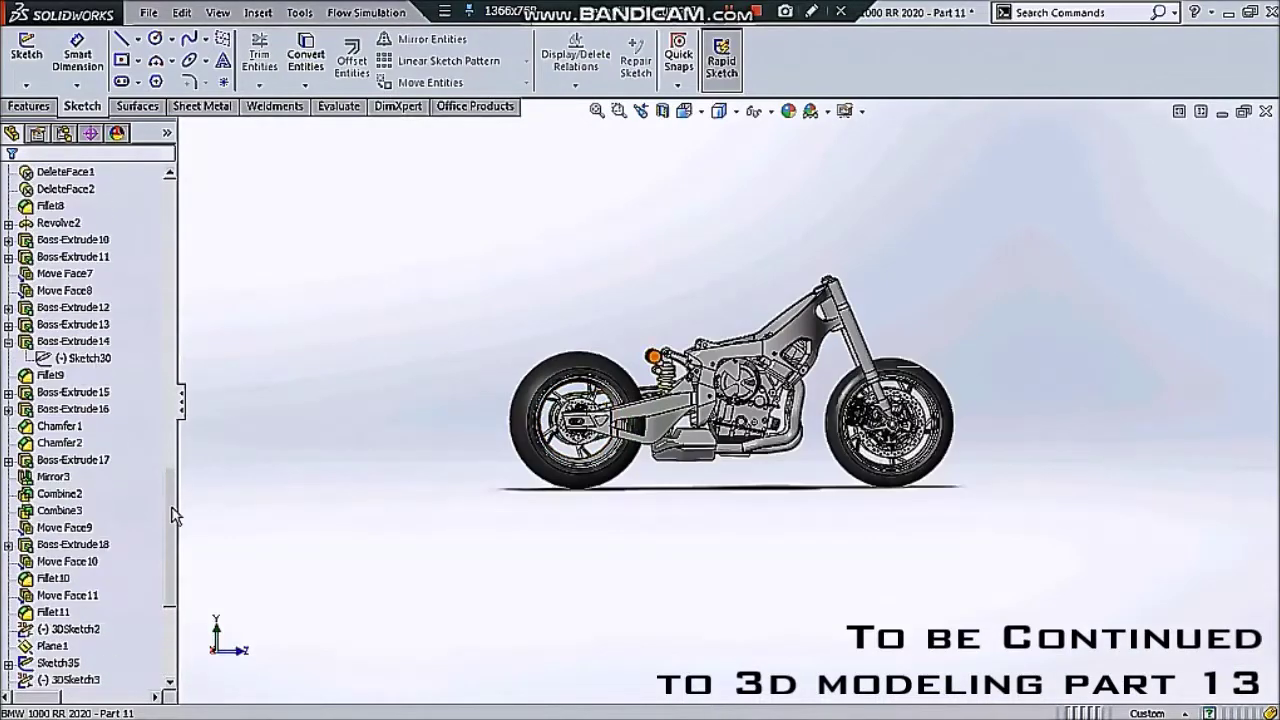
pyautogui.scroll(10, 150, 300)
pyautogui.scroll(2, 567, 272)
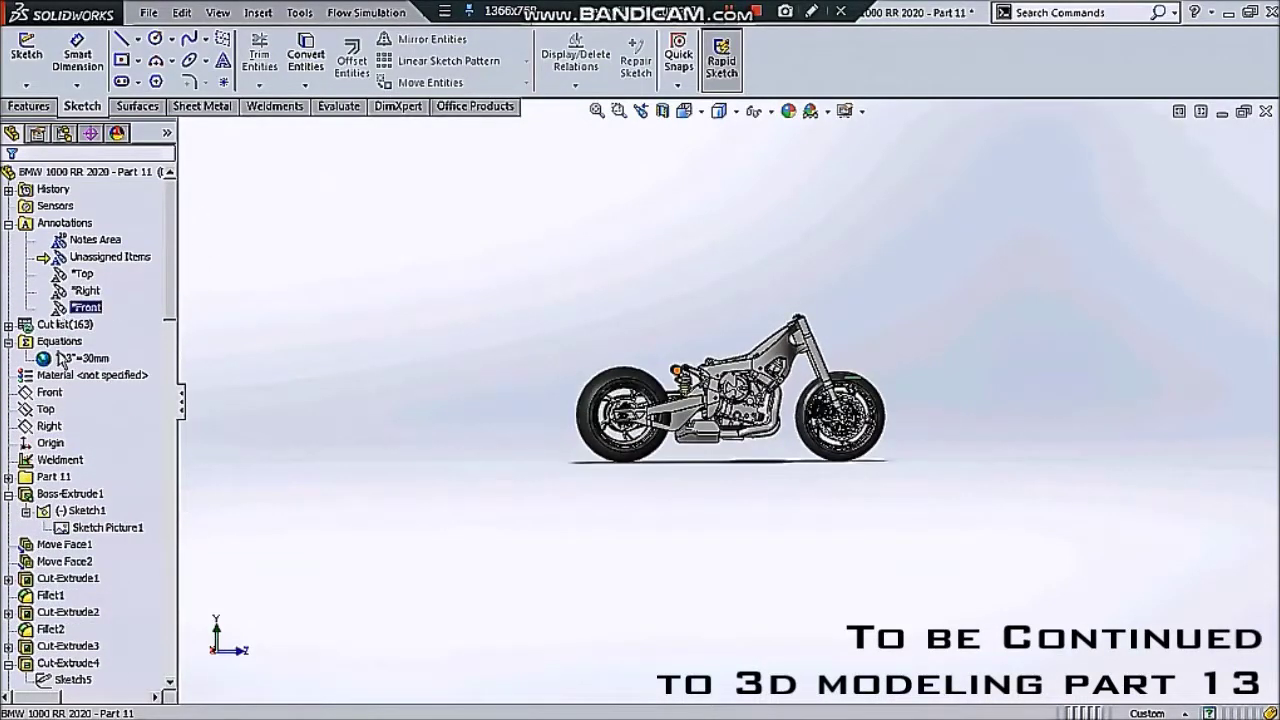
# - Look normal to the Top plane and show Sketch Picture2 beside the bike
pyautogui.click(45, 409)
pyautogui.click(126, 387)
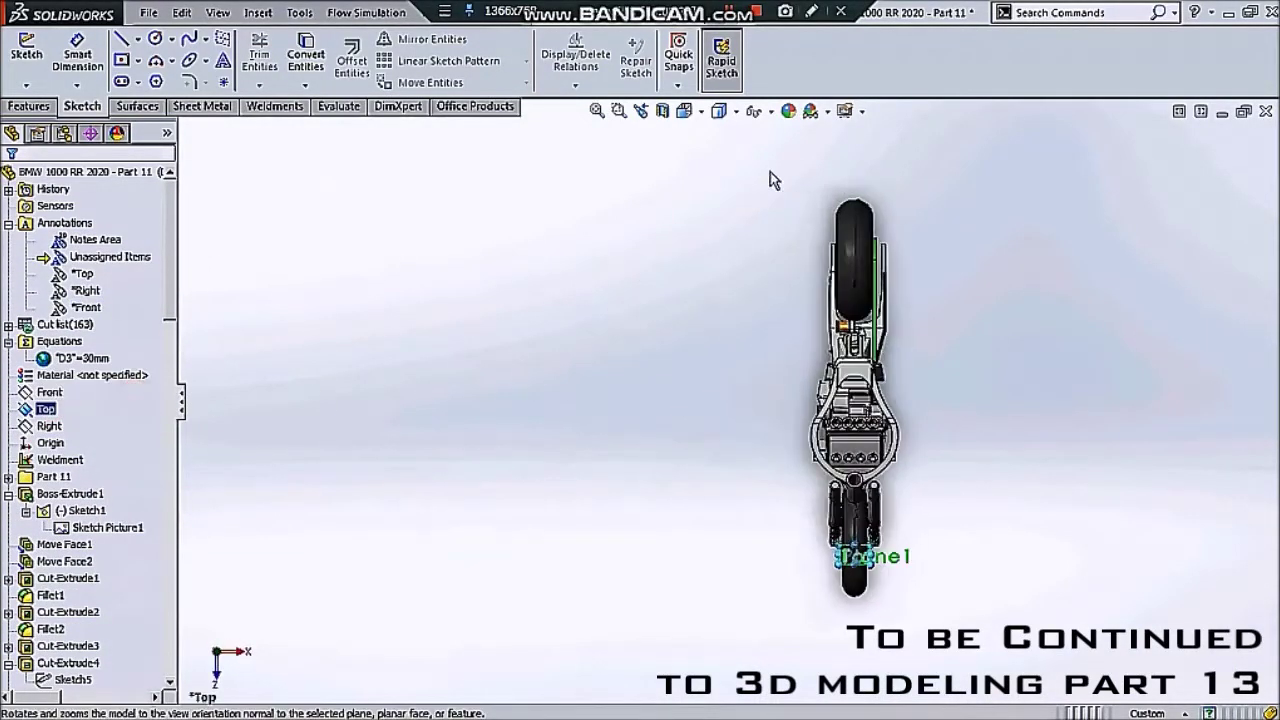
pyautogui.click(767, 111)
pyautogui.click(757, 250)
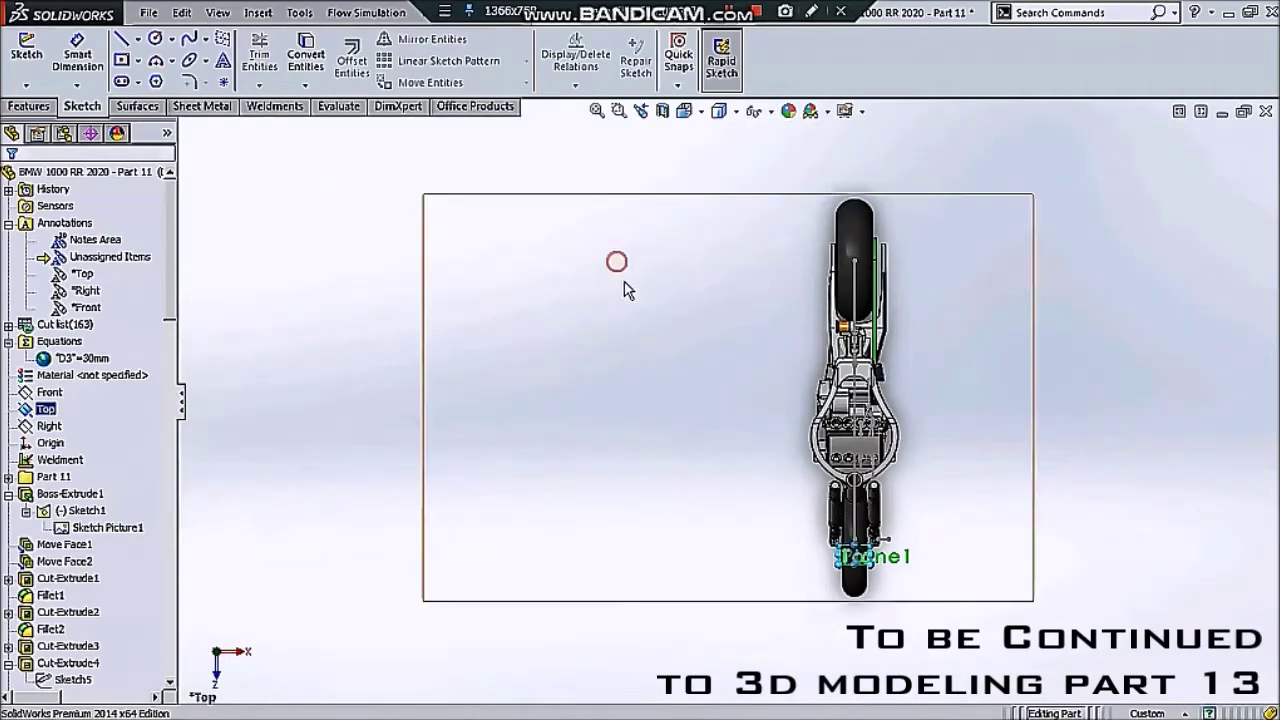
pyautogui.scroll(-3, 728, 343)
pyautogui.scroll(-3, 790, 350)
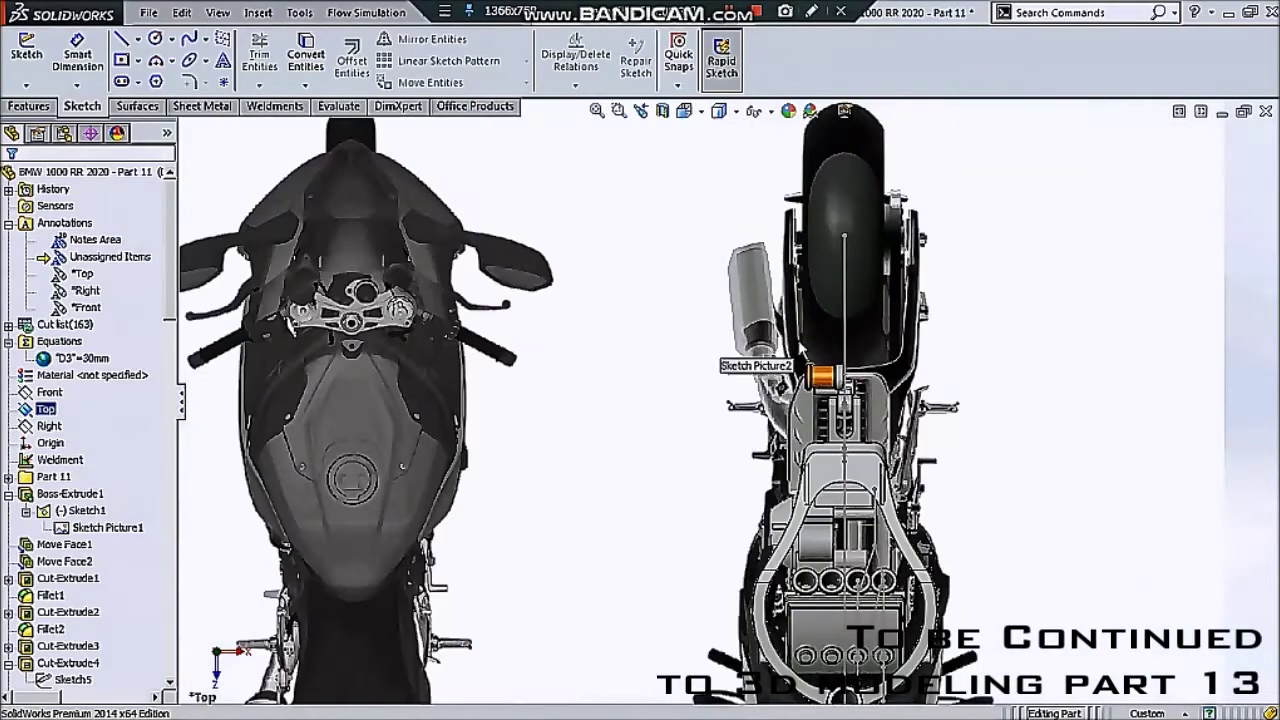
pyautogui.scroll(-2, 800, 340)
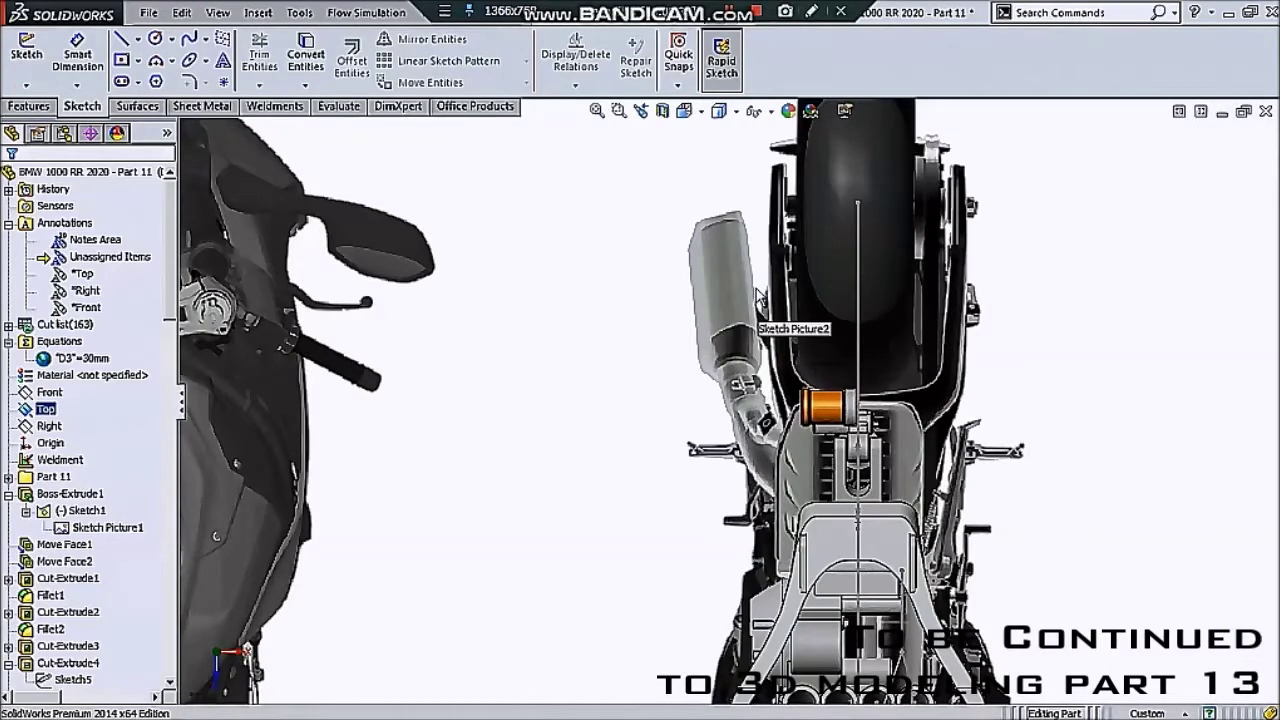
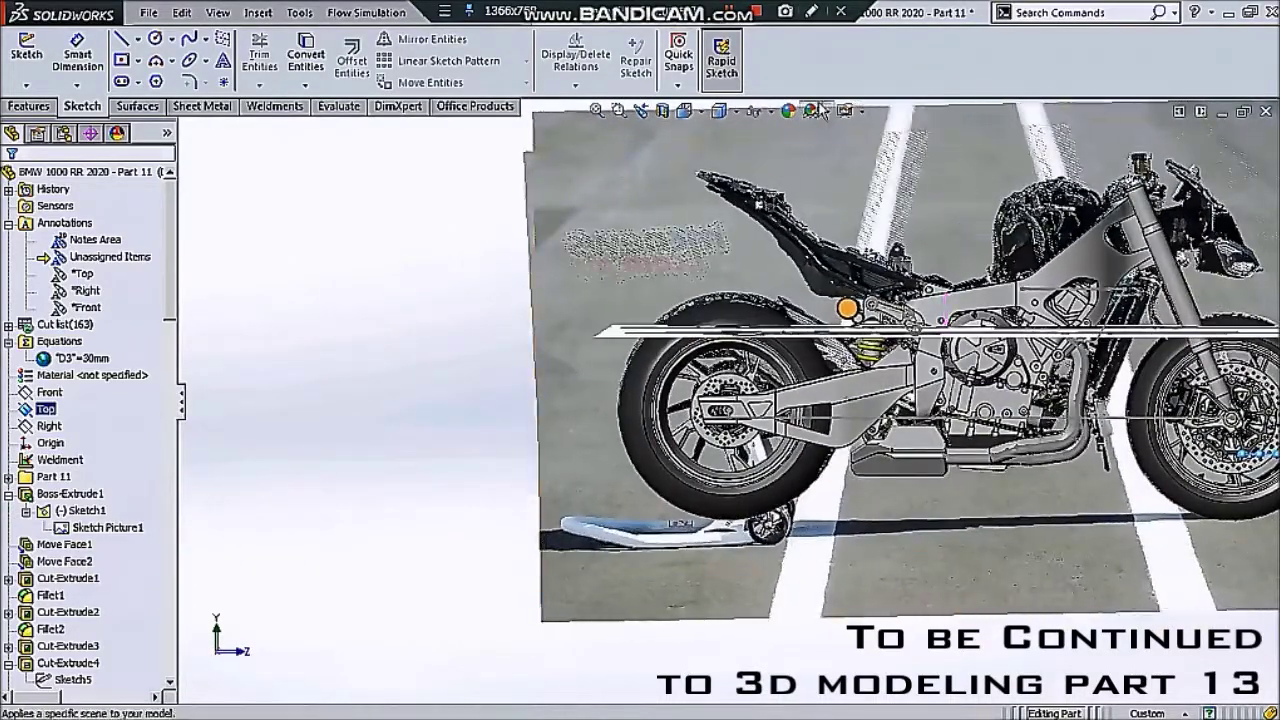
# - Start a new 3D sketch with the Line tool active
pyautogui.click(762, 110)
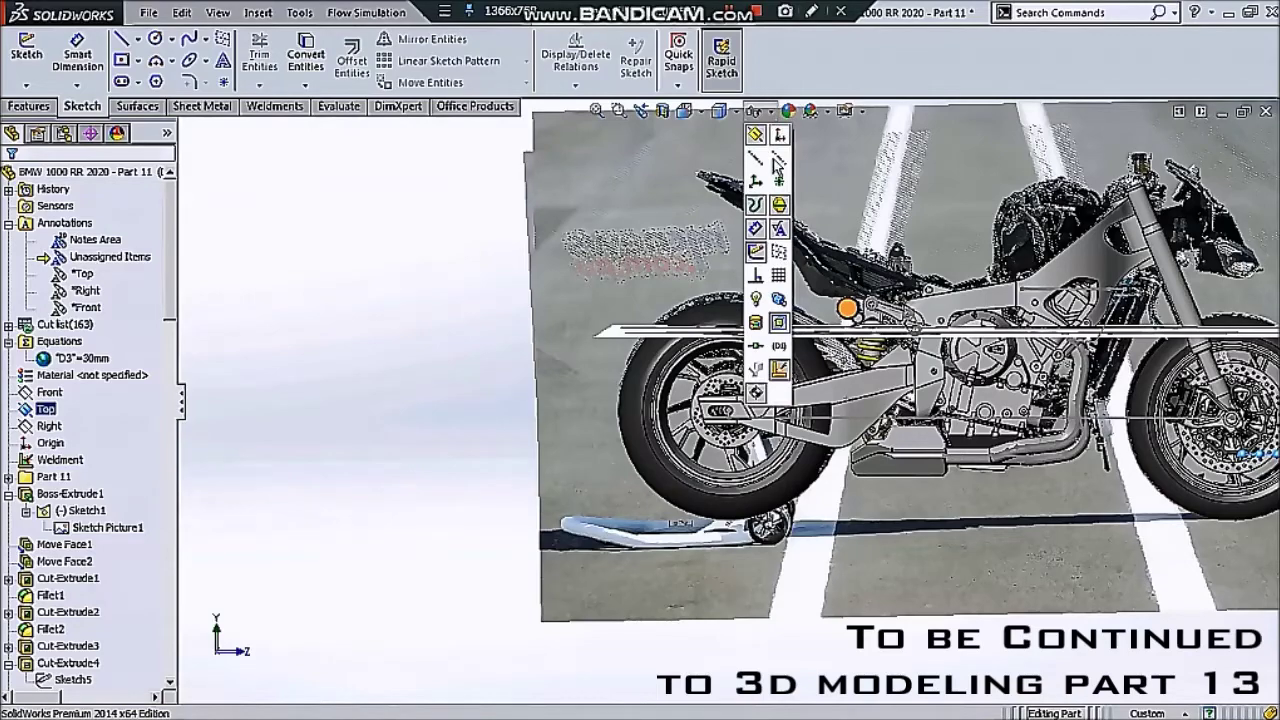
pyautogui.click(432, 237)
pyautogui.click(40, 88)
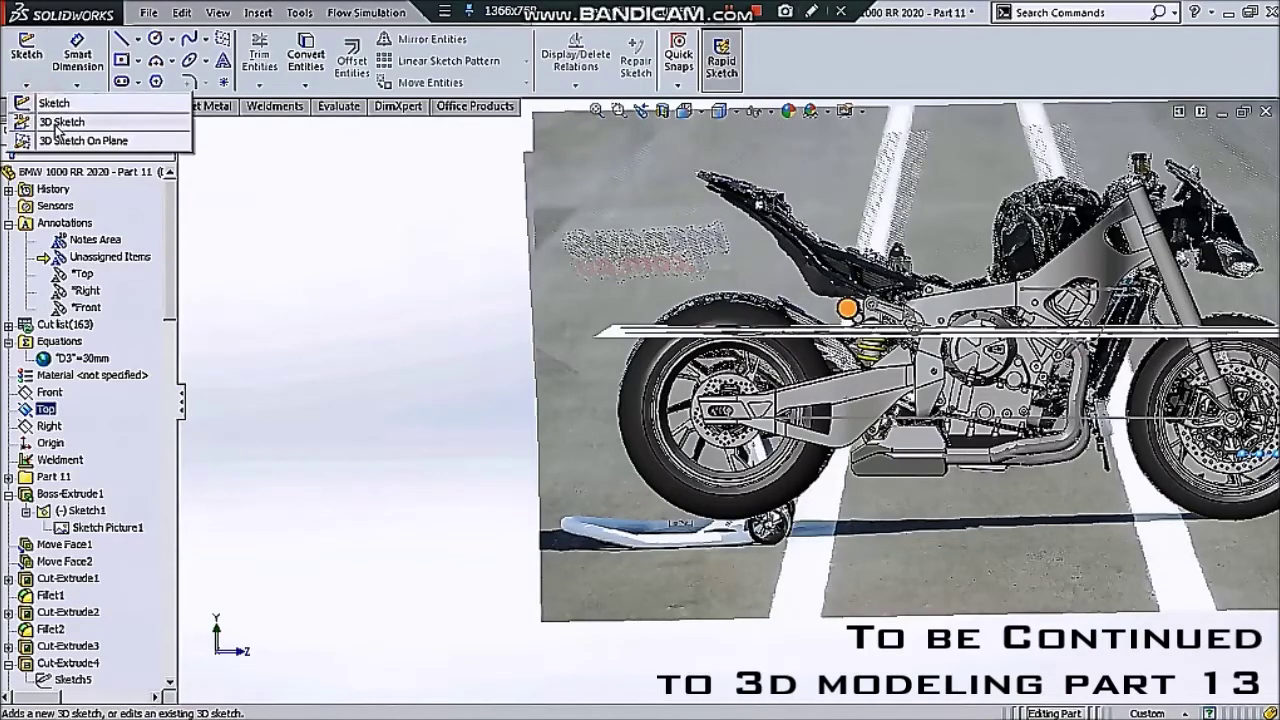
pyautogui.click(56, 122)
pyautogui.click(124, 38)
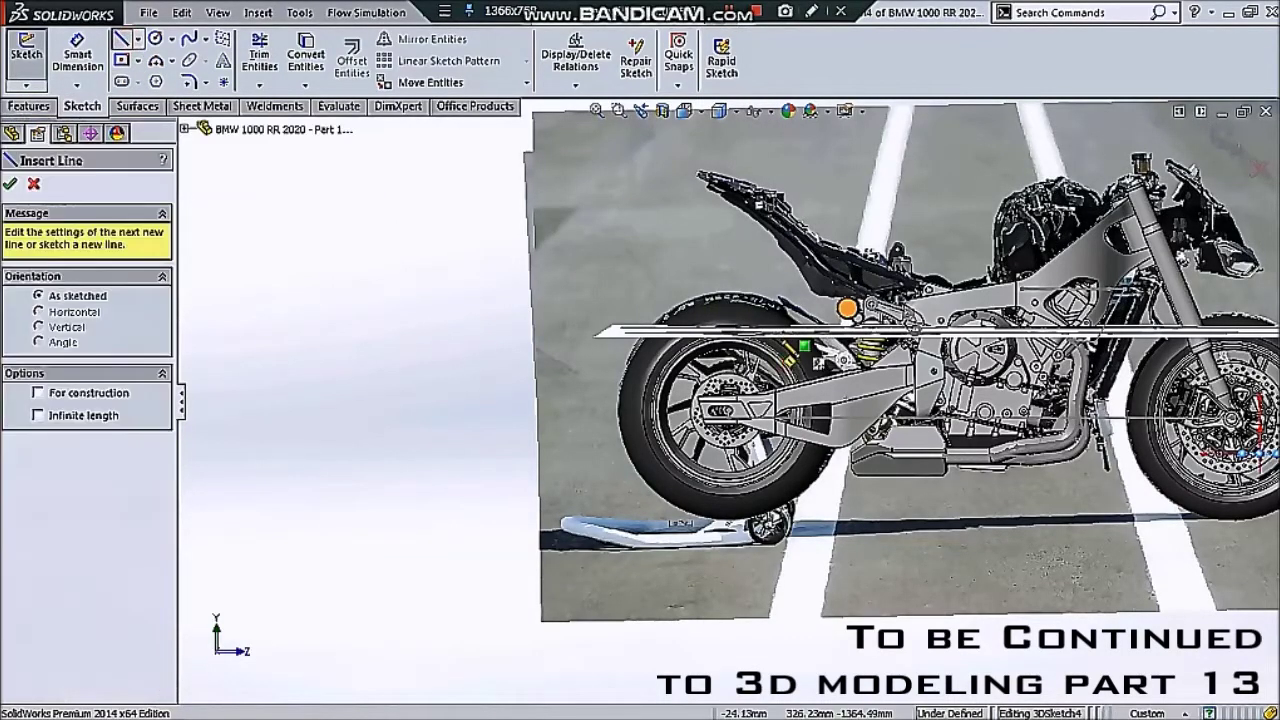
# - Switch the display style to wireframe so the exhaust photo shows through
pyautogui.scroll(-2, 790, 342)
pyautogui.scroll(-2, 790, 342)
pyautogui.scroll(-2, 785, 345)
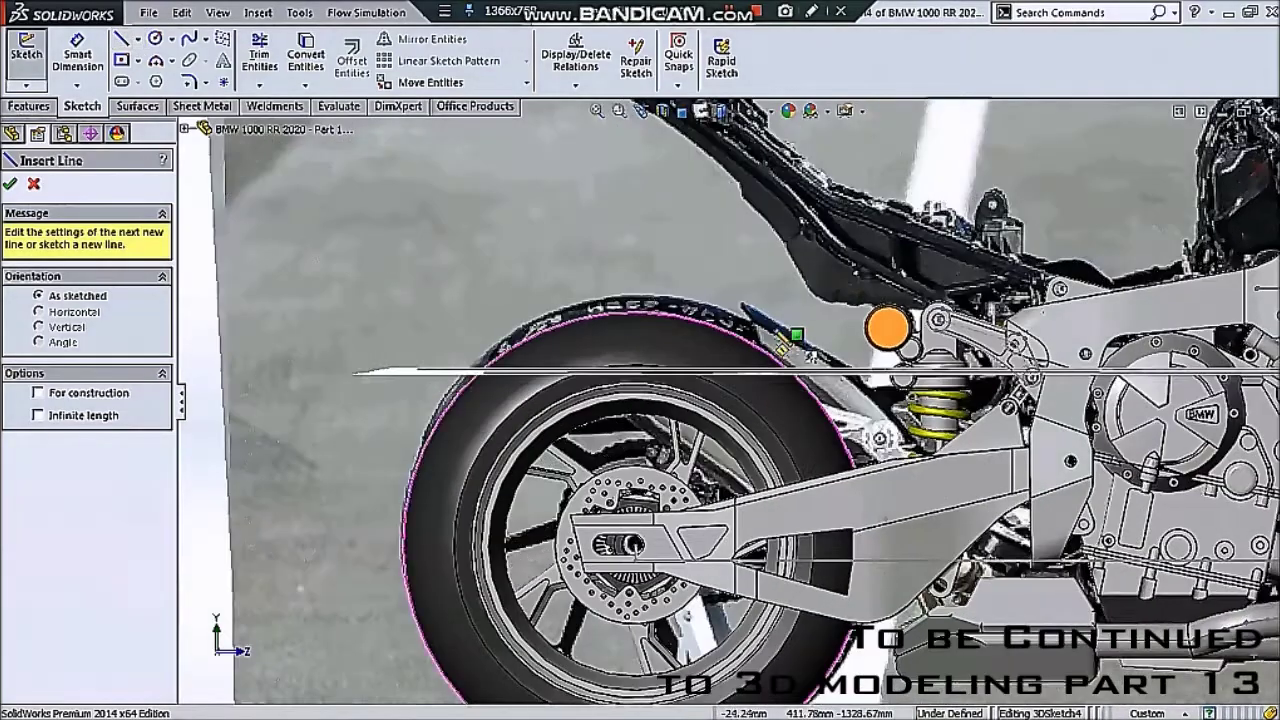
pyautogui.click(728, 112)
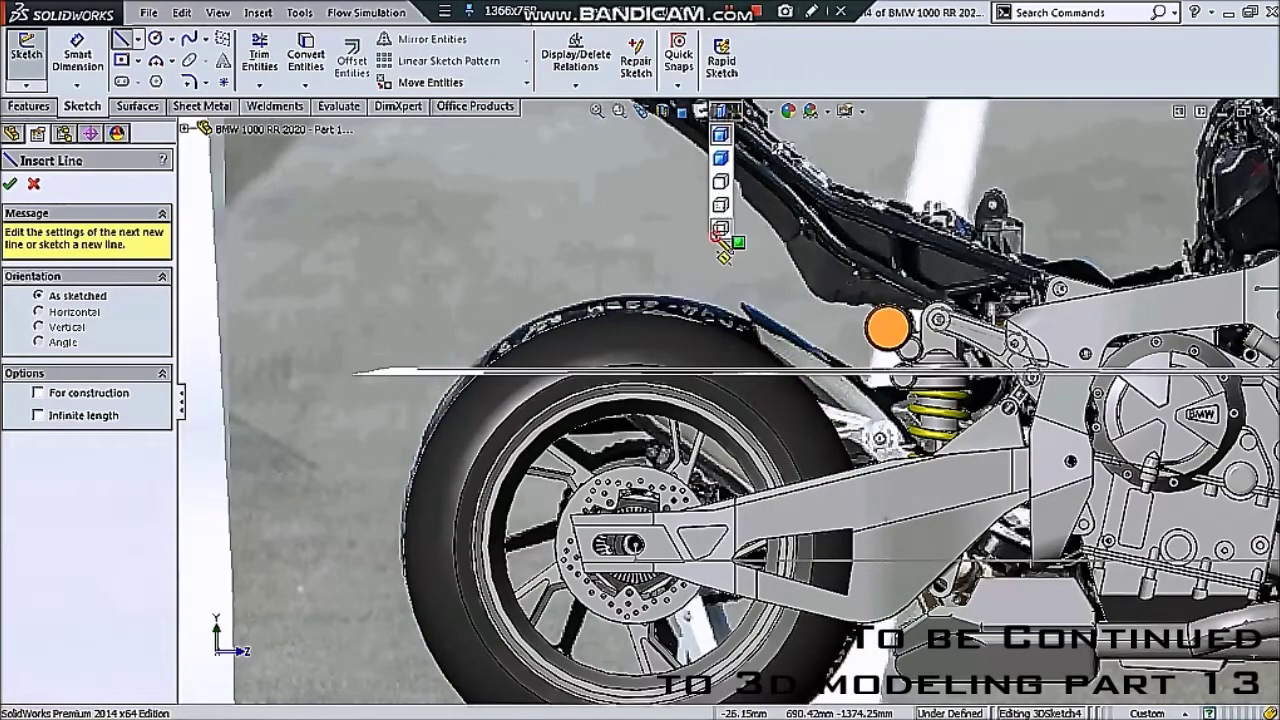
pyautogui.click(719, 229)
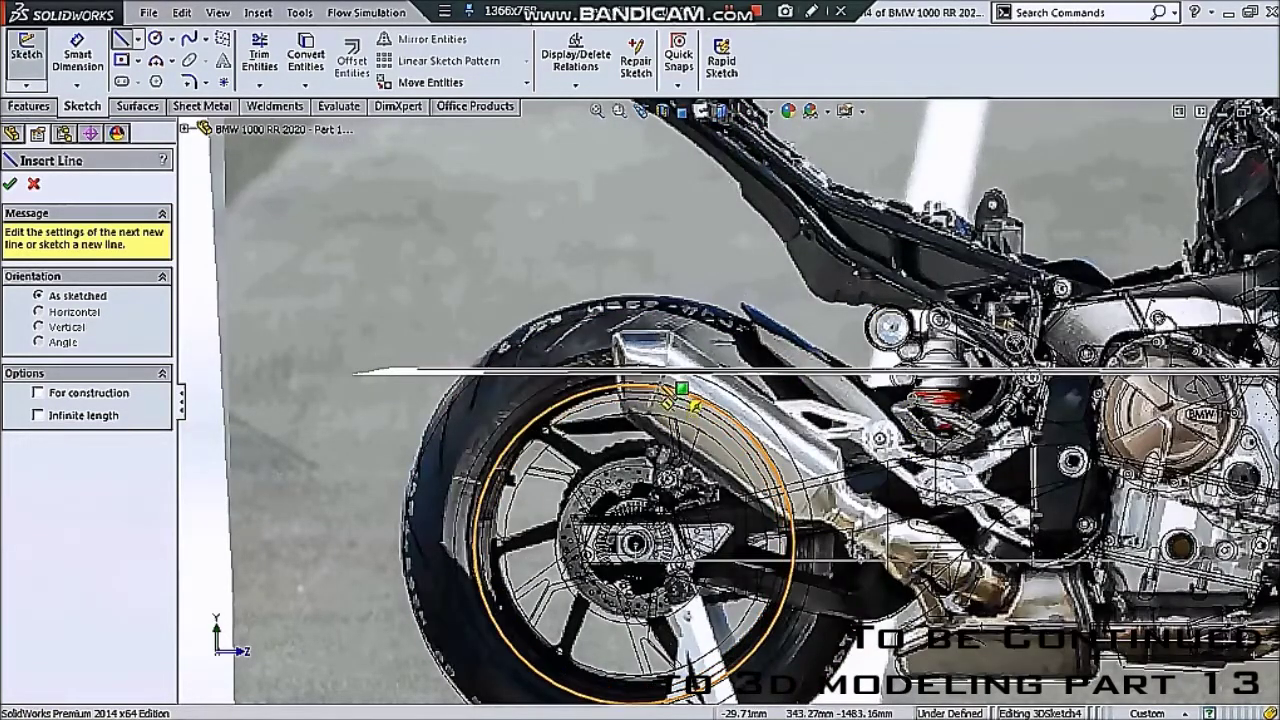
# - Draw a straight sketch line along the exhaust muffler above the rear wheel
pyautogui.scroll(-3, 680, 392)
pyautogui.scroll(-3, 686, 392)
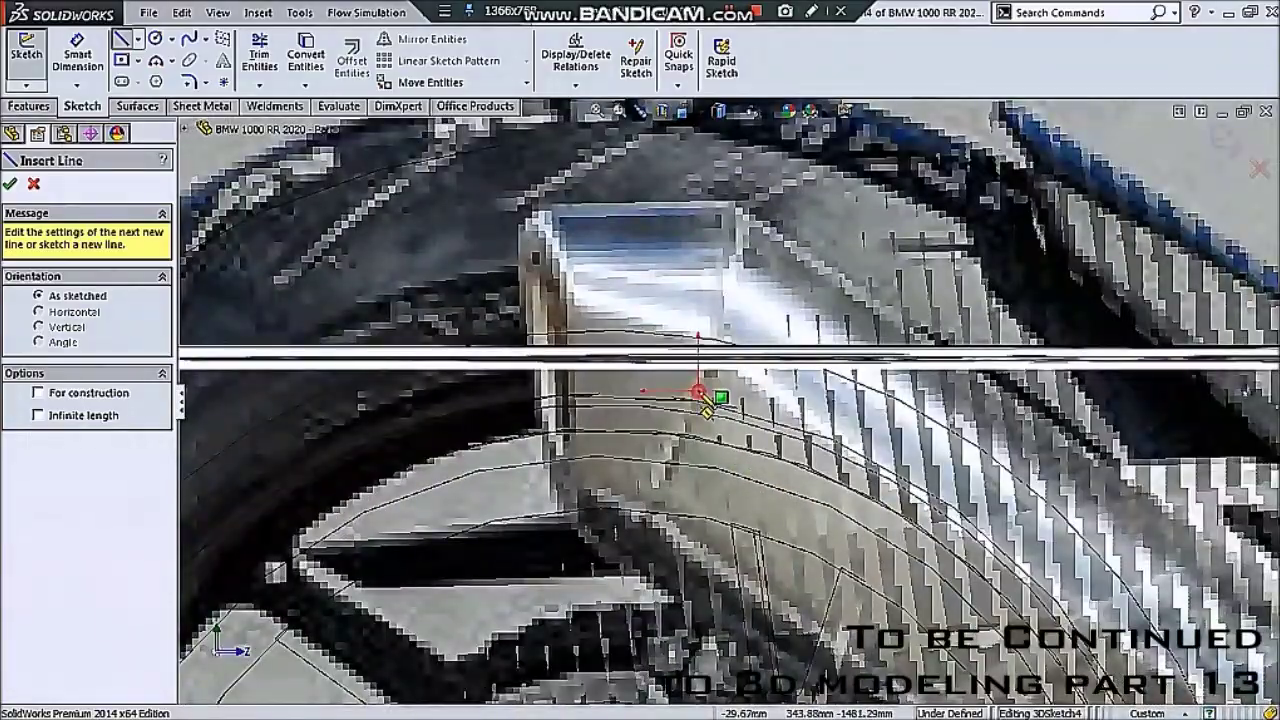
pyautogui.click(707, 408)
pyautogui.scroll(2, 770, 440)
pyautogui.scroll(3, 877, 477)
pyautogui.scroll(-2, 971, 543)
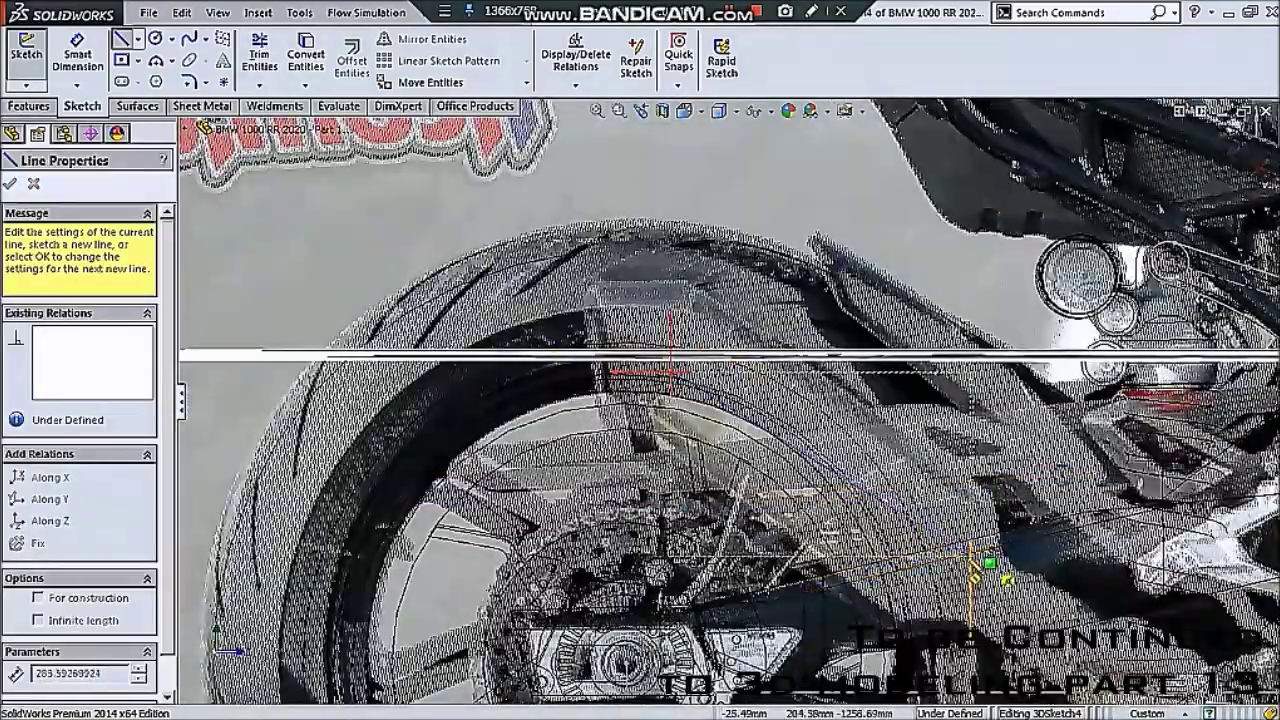
pyautogui.scroll(-3, 975, 566)
pyautogui.scroll(3, 910, 556)
pyautogui.scroll(-2, 909, 550)
pyautogui.scroll(-3, 878, 522)
pyautogui.click(868, 506)
pyautogui.scroll(2, 846, 491)
pyautogui.scroll(-2, 840, 480)
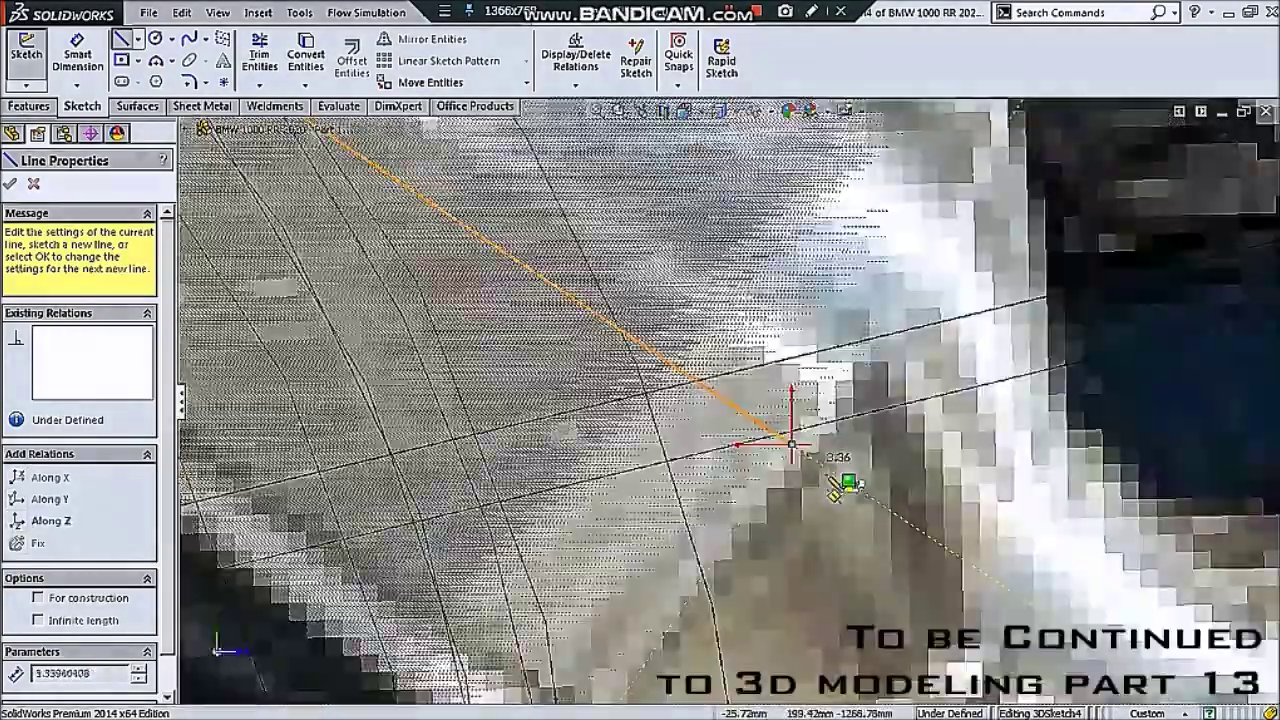
pyautogui.scroll(3, 838, 488)
pyautogui.press('Escape')
# - Drag the line's endpoint onto the exhaust edge, leaving it at X 0.00
pyautogui.scroll(-3, 645, 335)
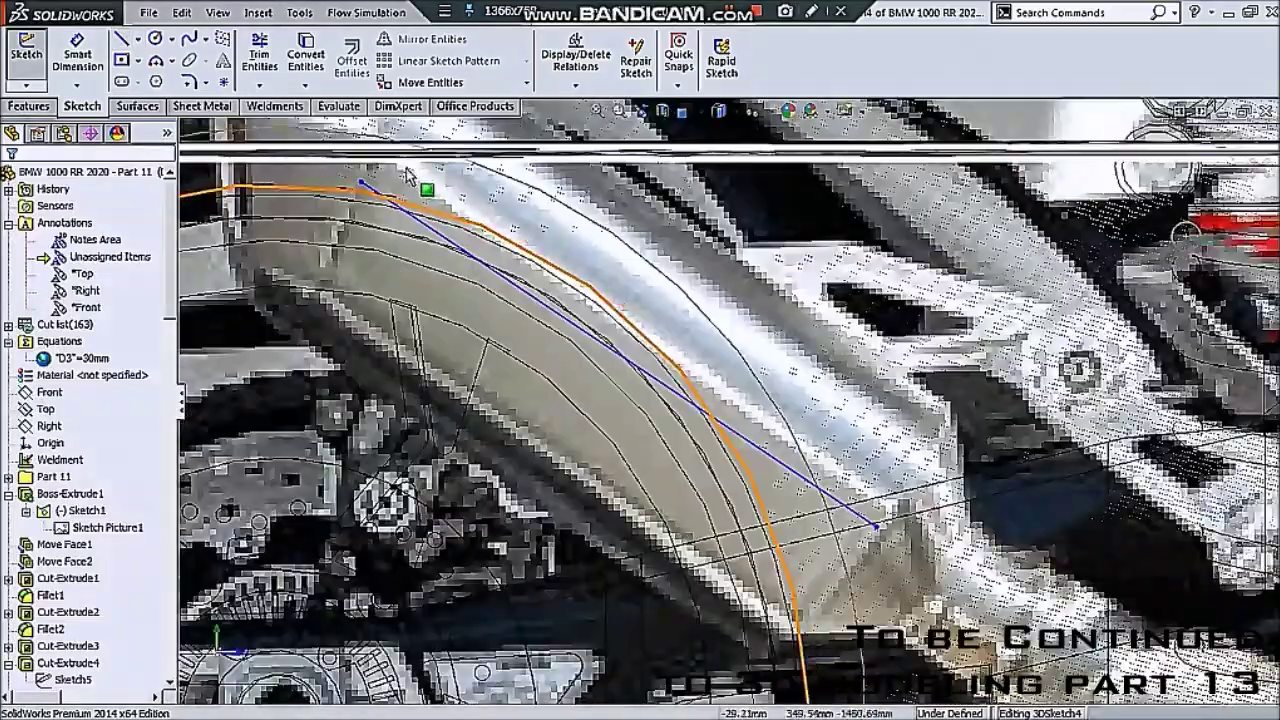
pyautogui.scroll(-2, 412, 176)
pyautogui.moveTo(418, 261); pyautogui.dragTo(428, 247)
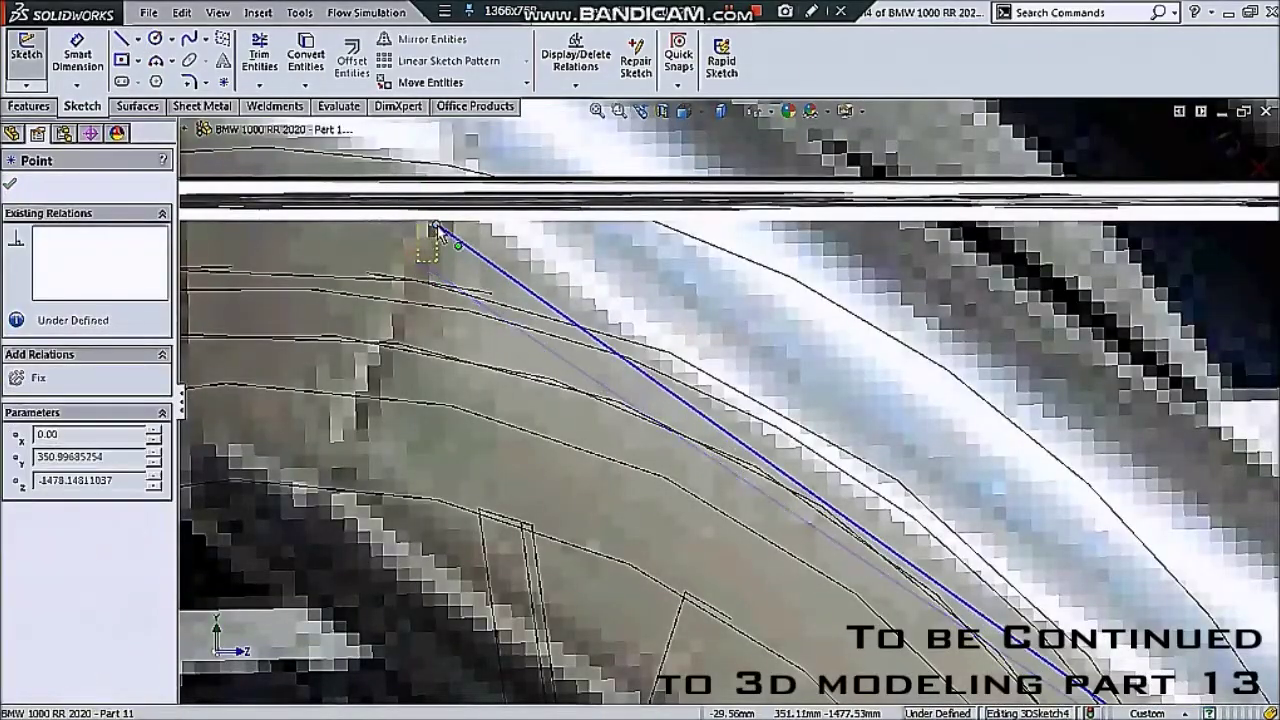
pyautogui.scroll(3, 455, 260)
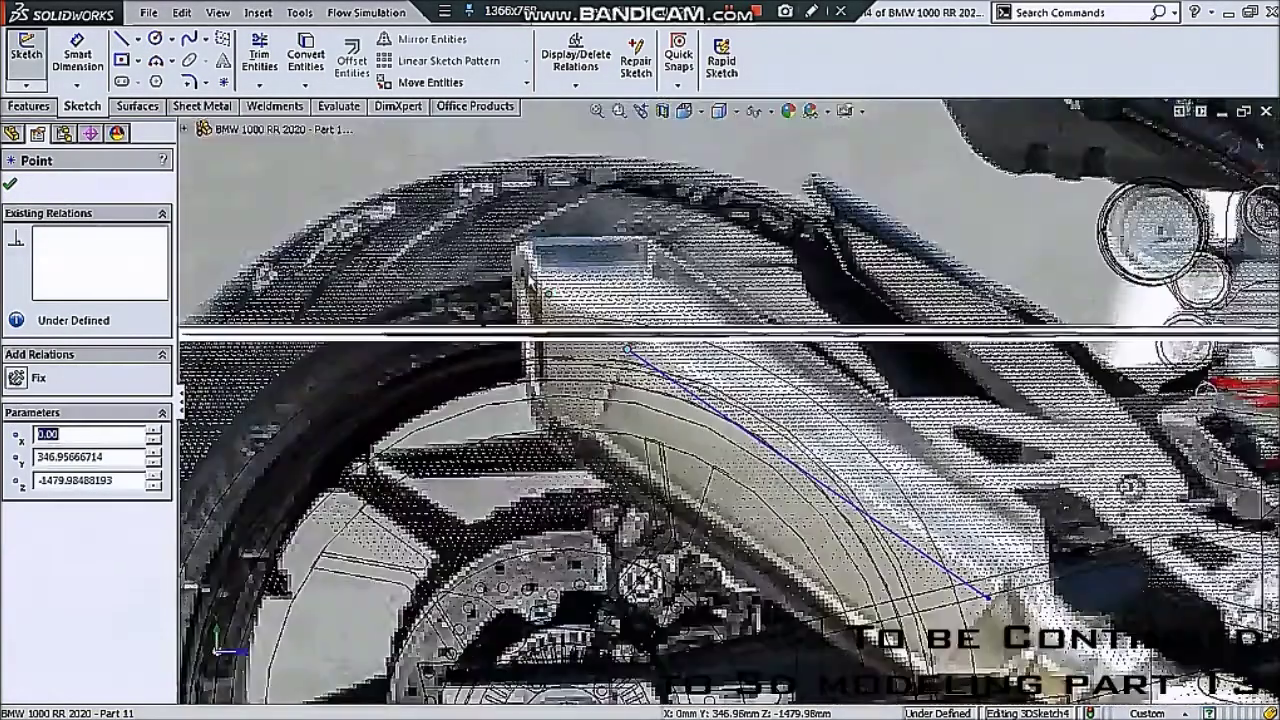
pyautogui.press('Escape')
pyautogui.scroll(1, 700, 400)
pyautogui.scroll(-2, 880, 452)
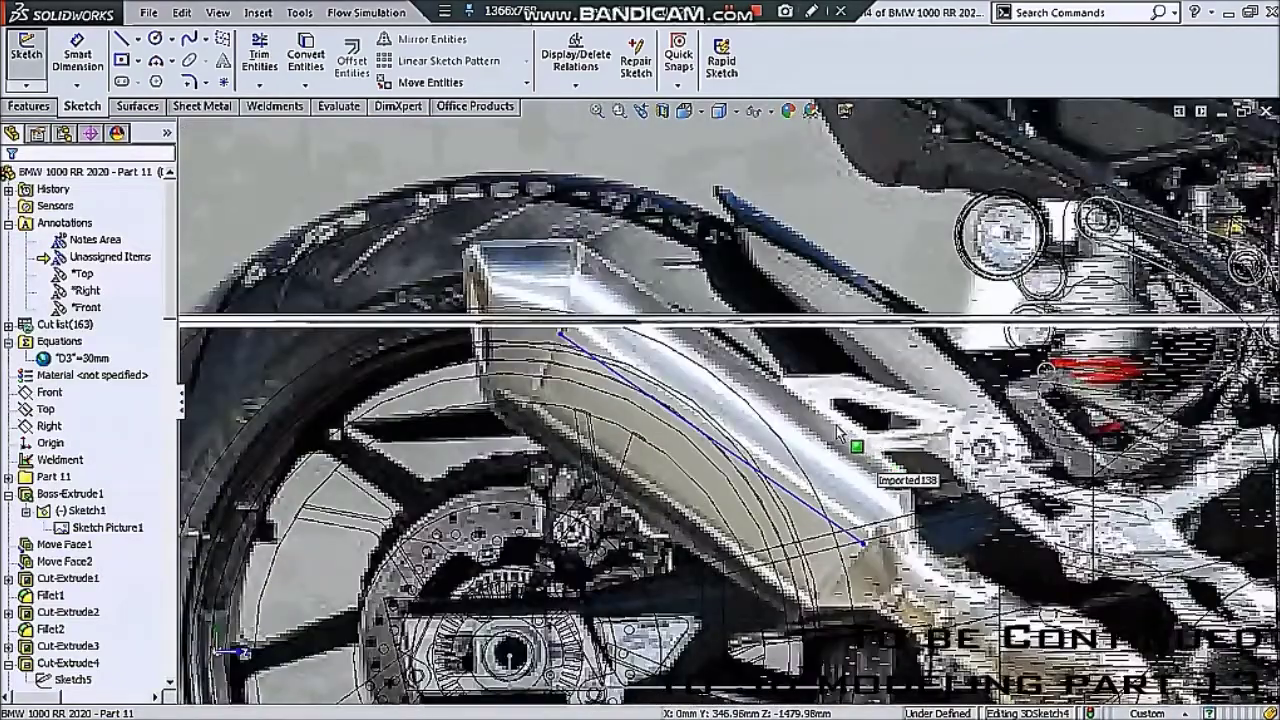
pyautogui.scroll(3, 852, 425)
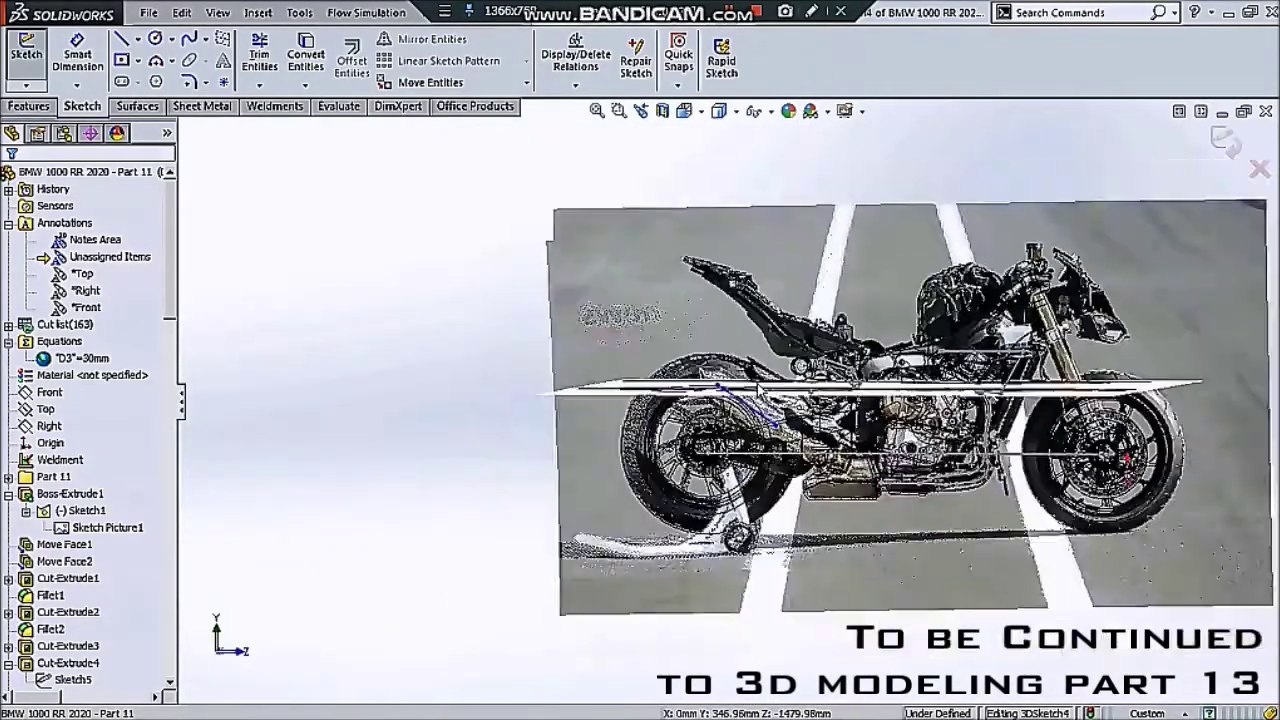
# - Pull the line's upper end onto the exhaust's top edge
pyautogui.scroll(-3, 718, 393)
pyautogui.scroll(-3, 718, 393)
pyautogui.scroll(-3, 680, 408)
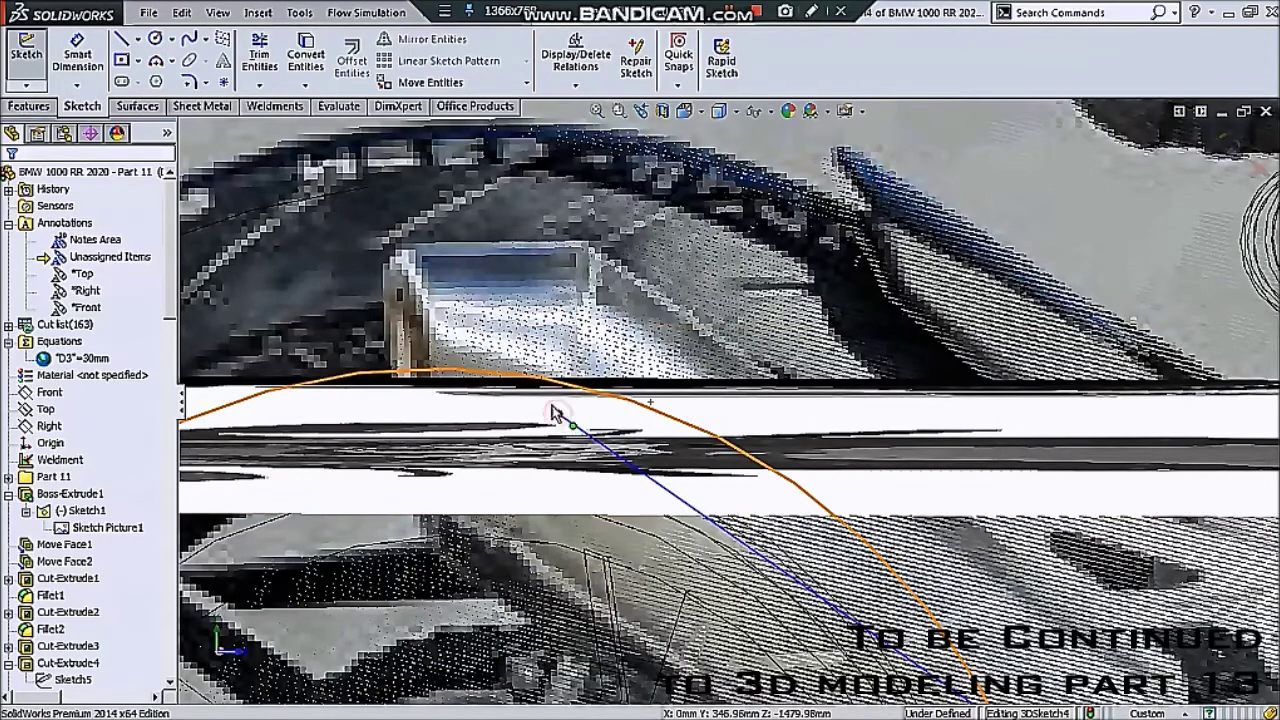
pyautogui.moveTo(552, 405); pyautogui.dragTo(520, 383)
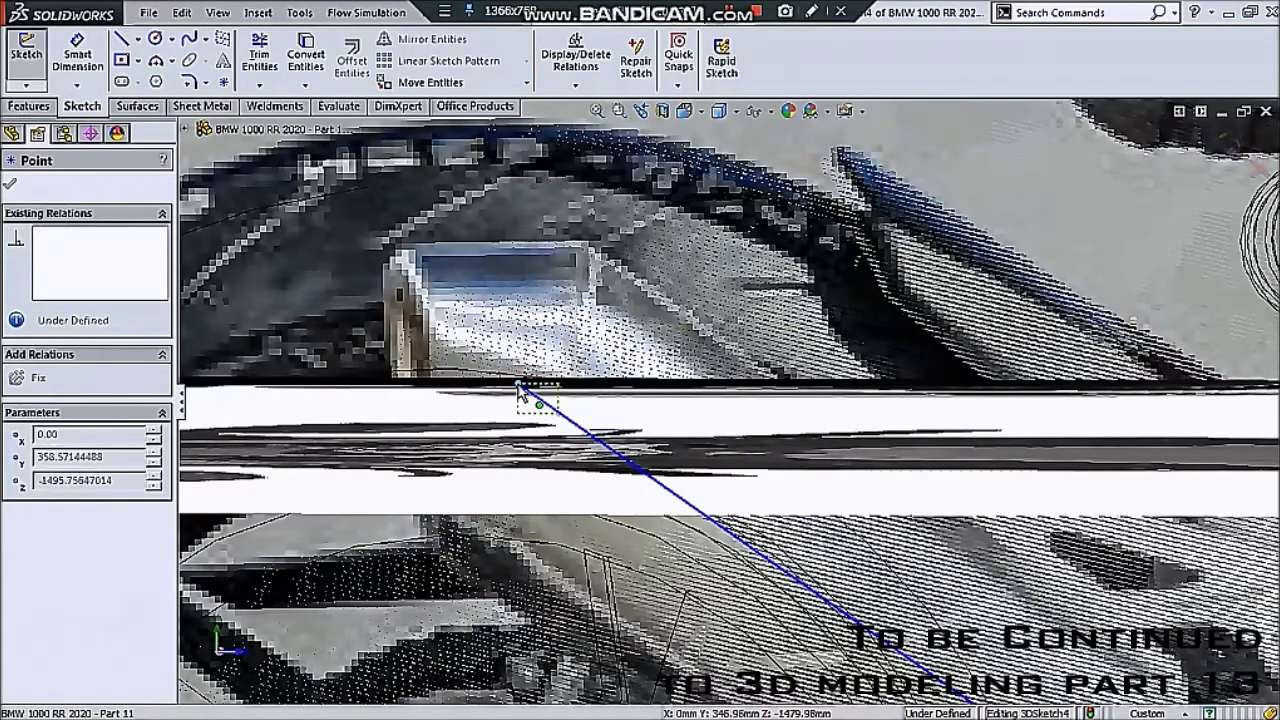
pyautogui.scroll(3, 536, 396)
pyautogui.scroll(2, 724, 397)
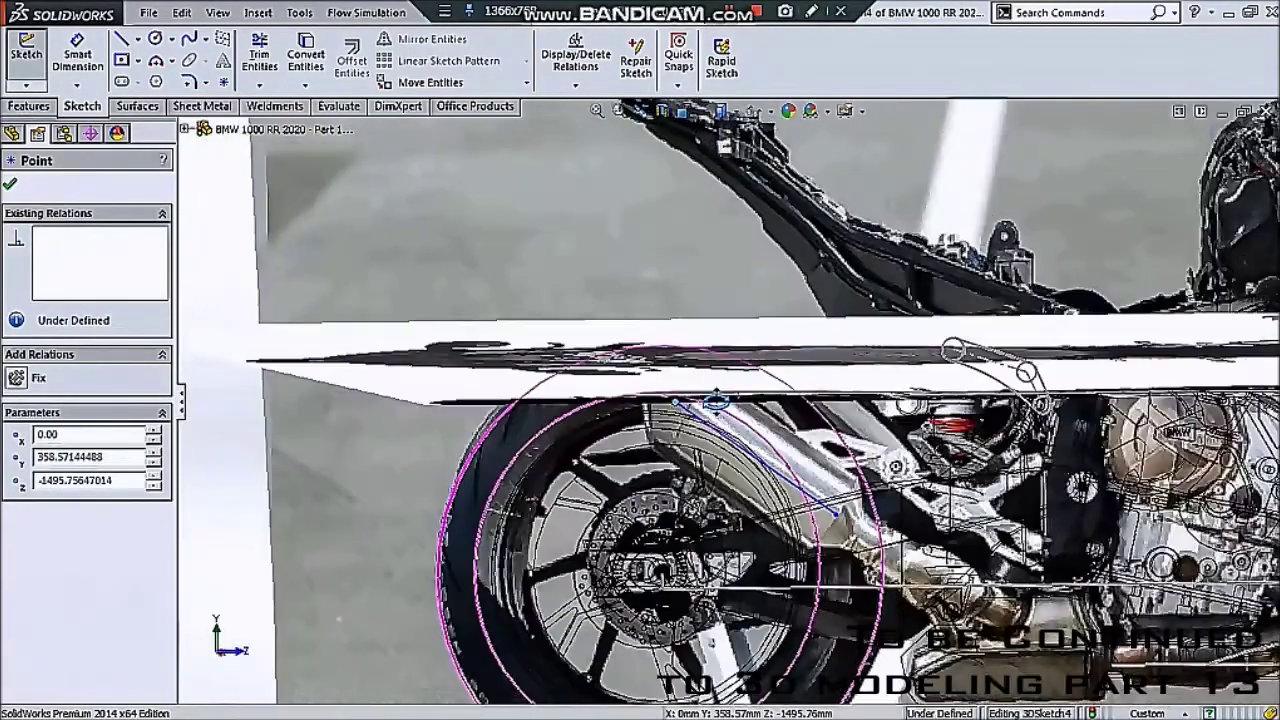
pyautogui.scroll(3, 724, 397)
# - Close the point properties and view the bike square-on, normal to the Top plane
pyautogui.moveTo(726, 390)
pyautogui.mouseDown(button='middle')
pyautogui.moveTo(729, 375)
pyautogui.moveTo(771, 357)
pyautogui.mouseUp(button='middle')
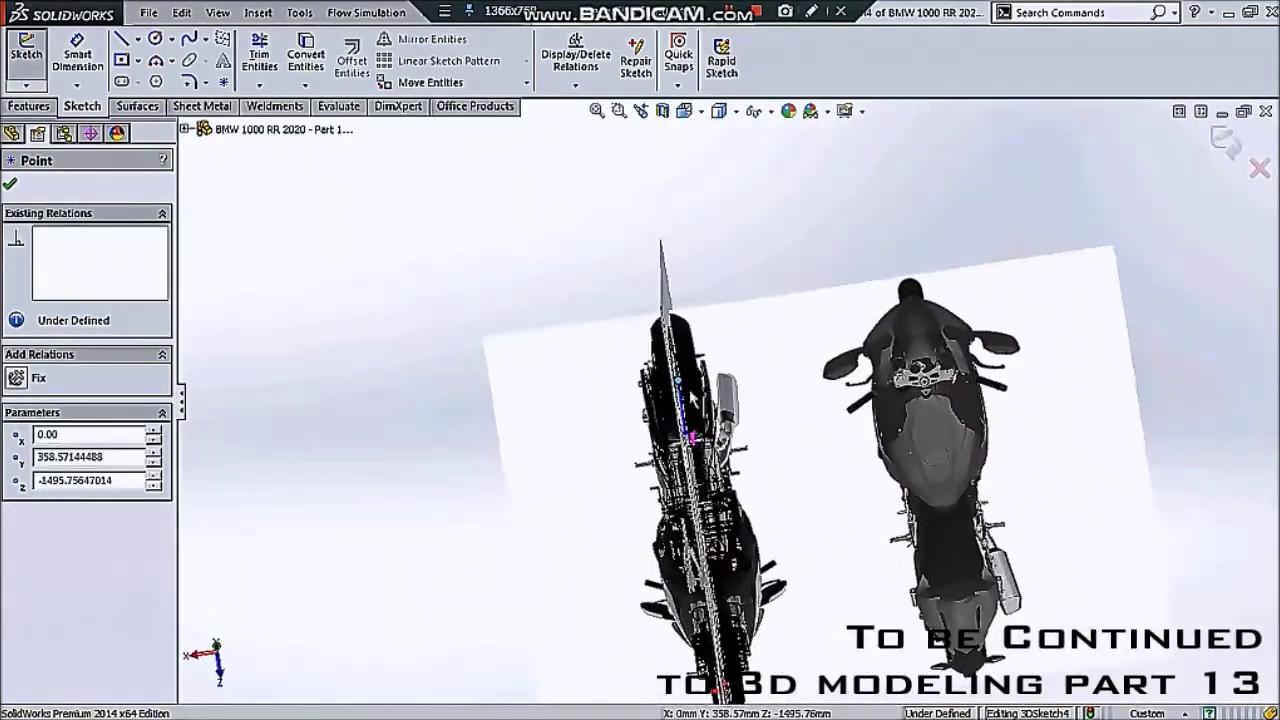
pyautogui.scroll(-3, 696, 396)
pyautogui.hotkey('ctrl', '6')
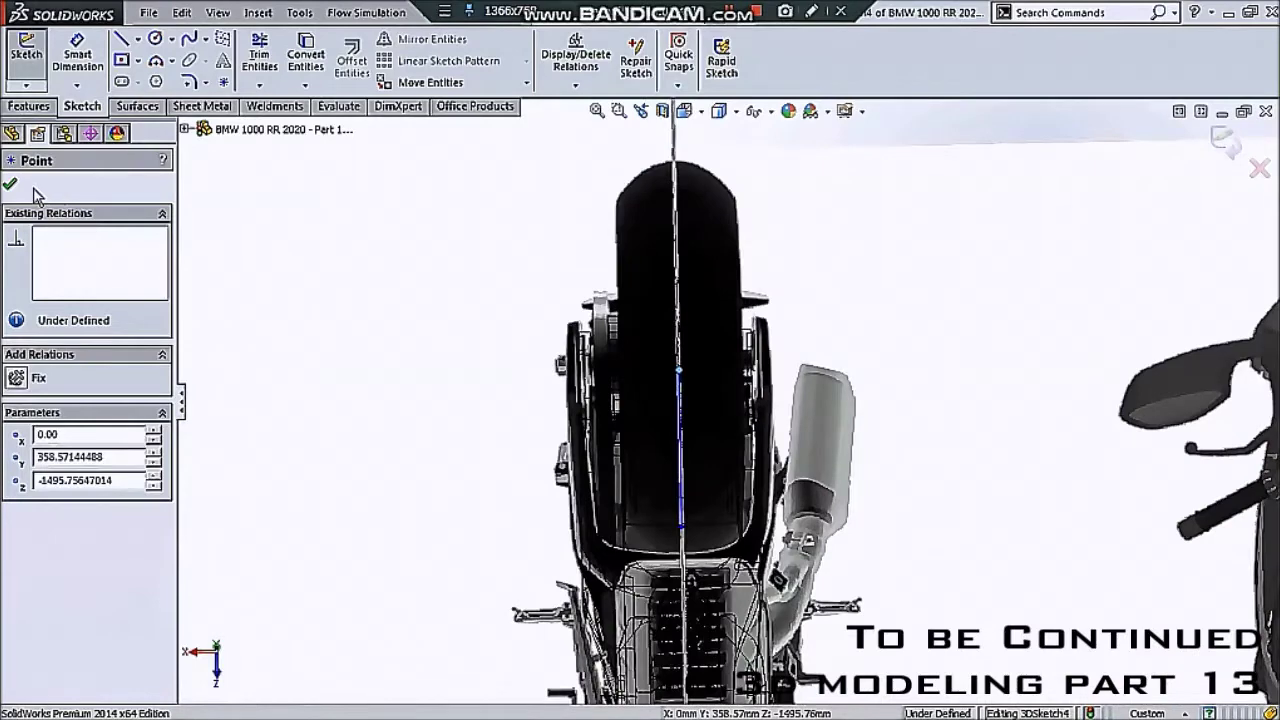
pyautogui.click(11, 185)
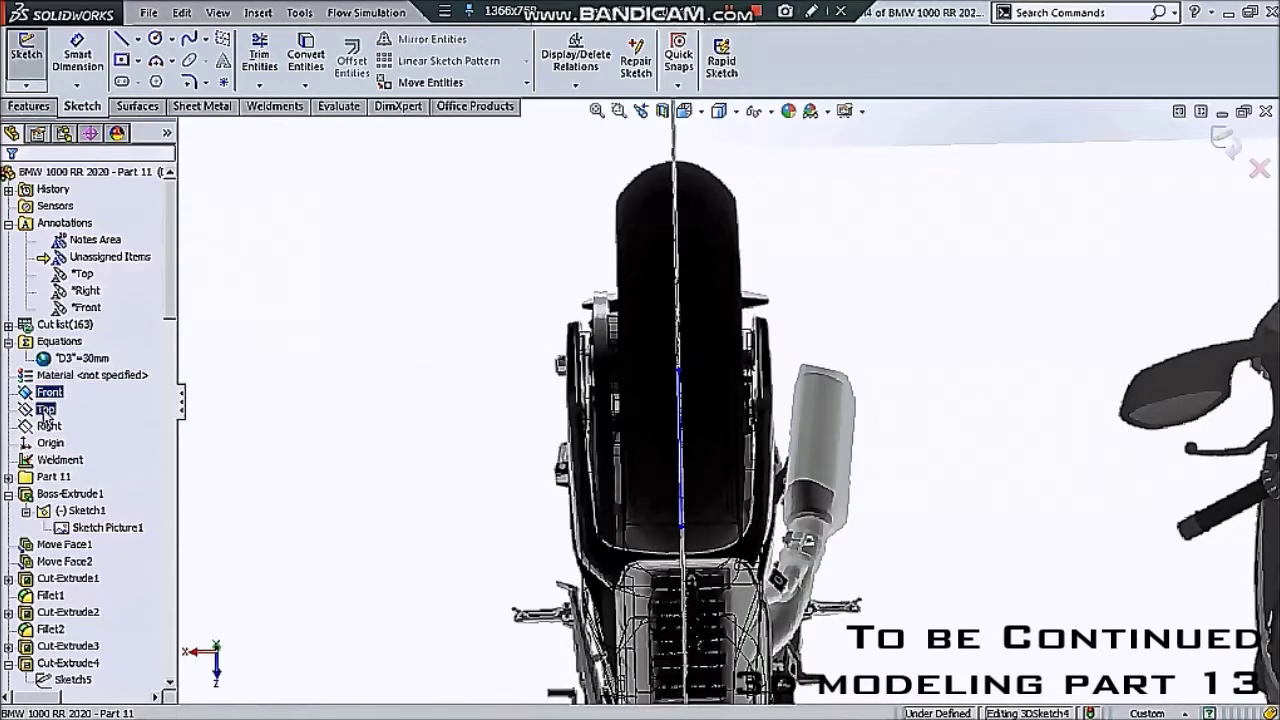
pyautogui.click(100, 384)
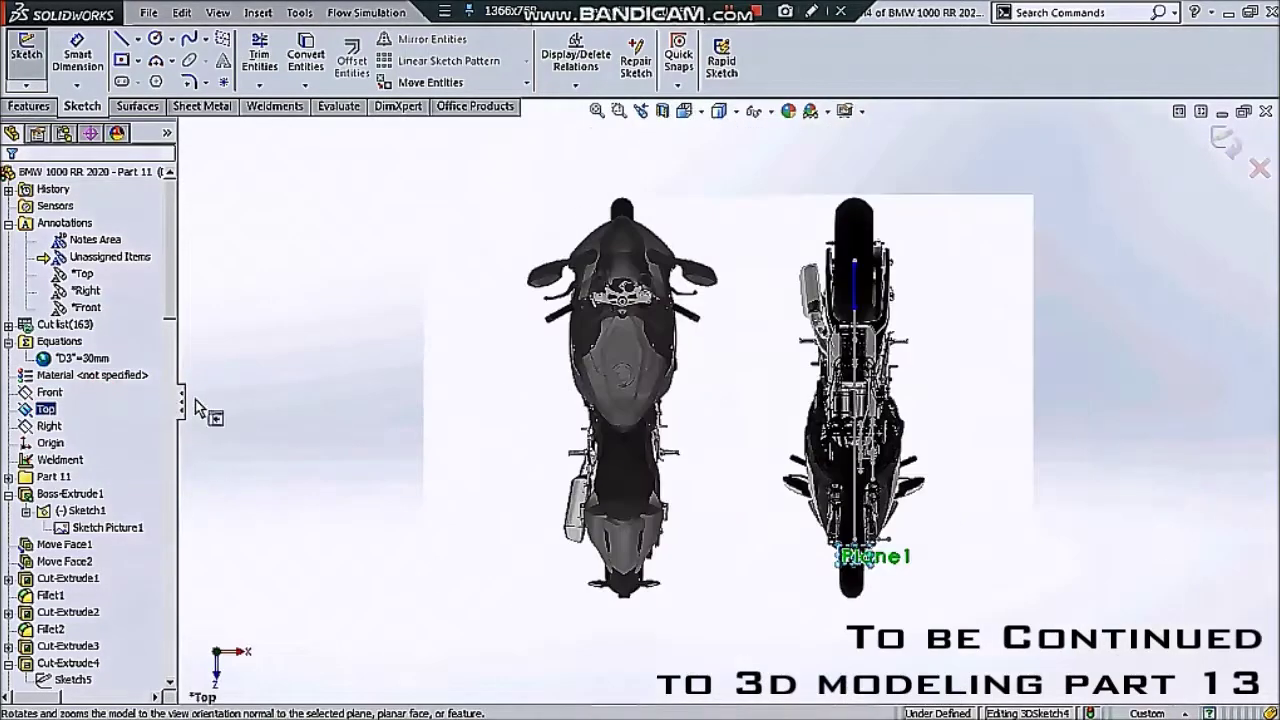
# - Draw a line to the muffler's top corner, then one down the muffler's side
pyautogui.scroll(-5, 930, 283)
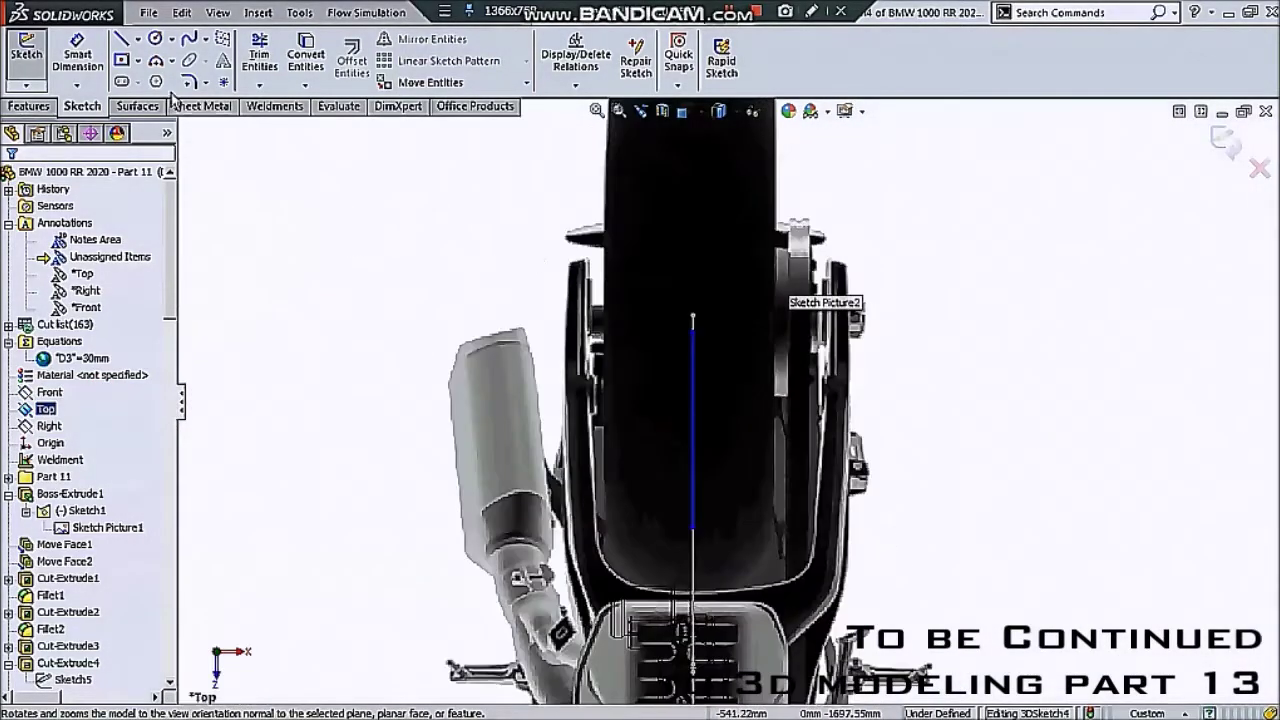
pyautogui.click(123, 42)
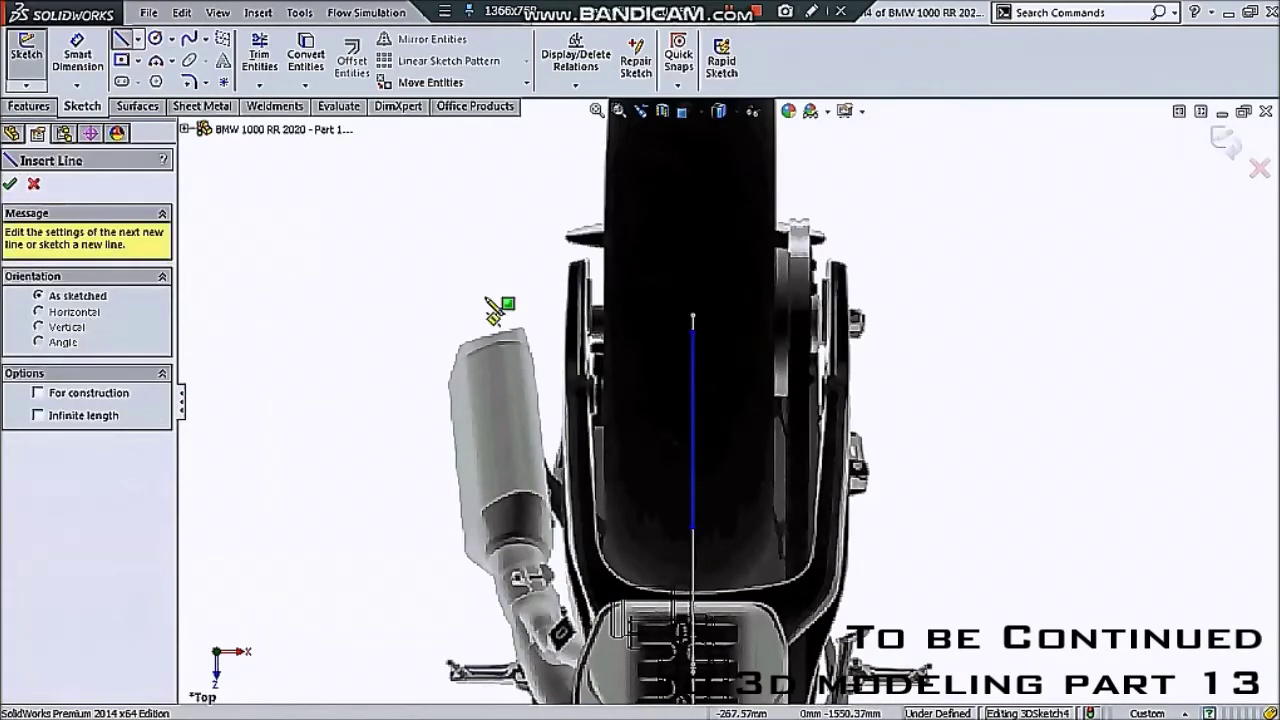
pyautogui.click(566, 355)
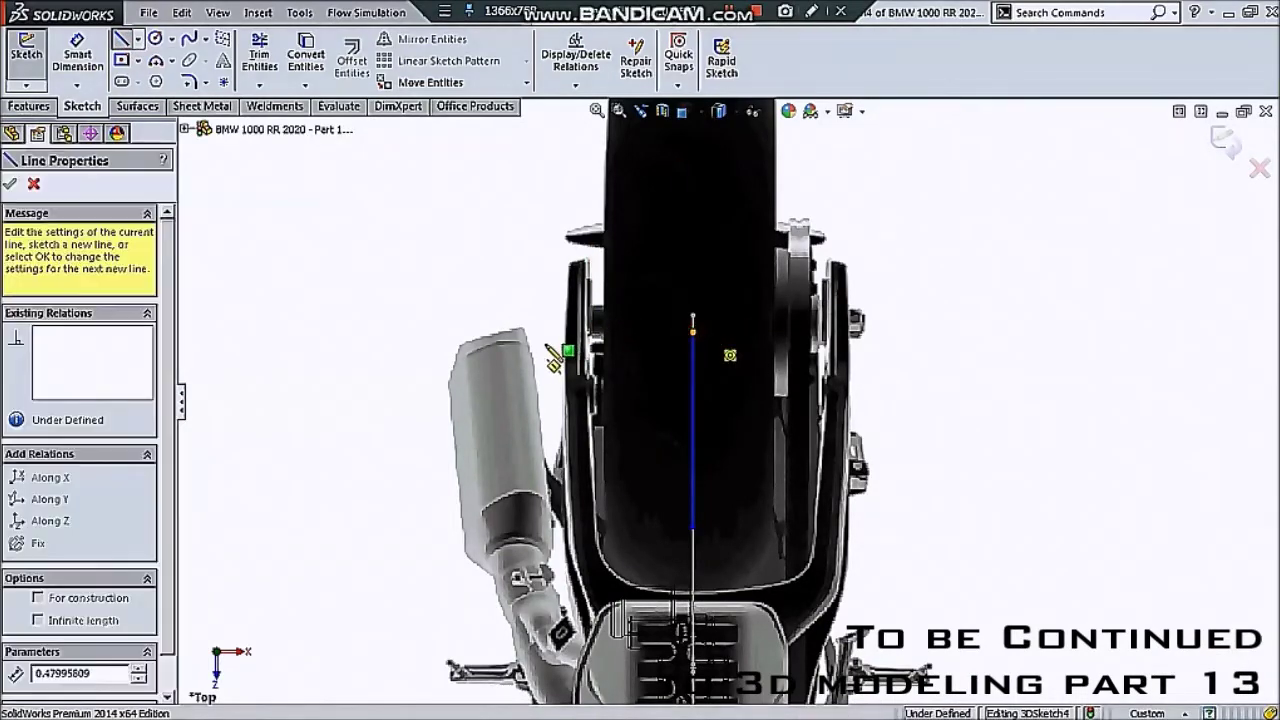
pyautogui.click(491, 332)
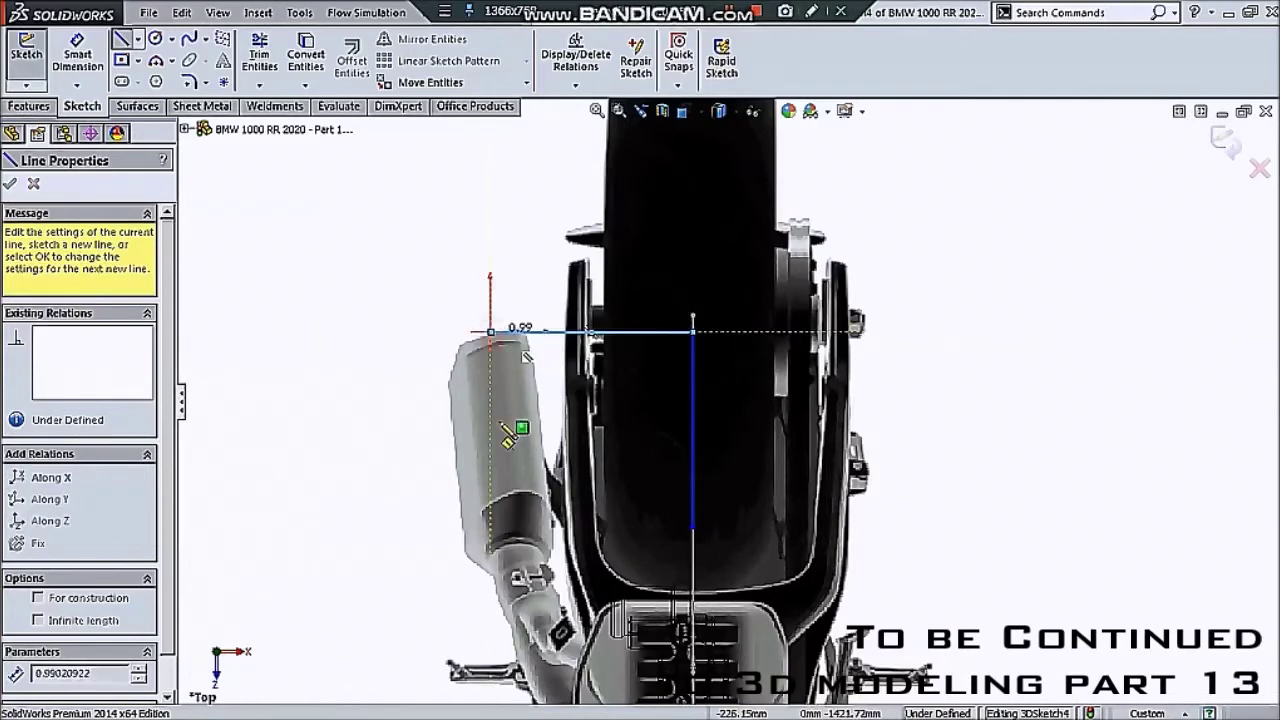
pyautogui.click(517, 550)
pyautogui.press('Escape')
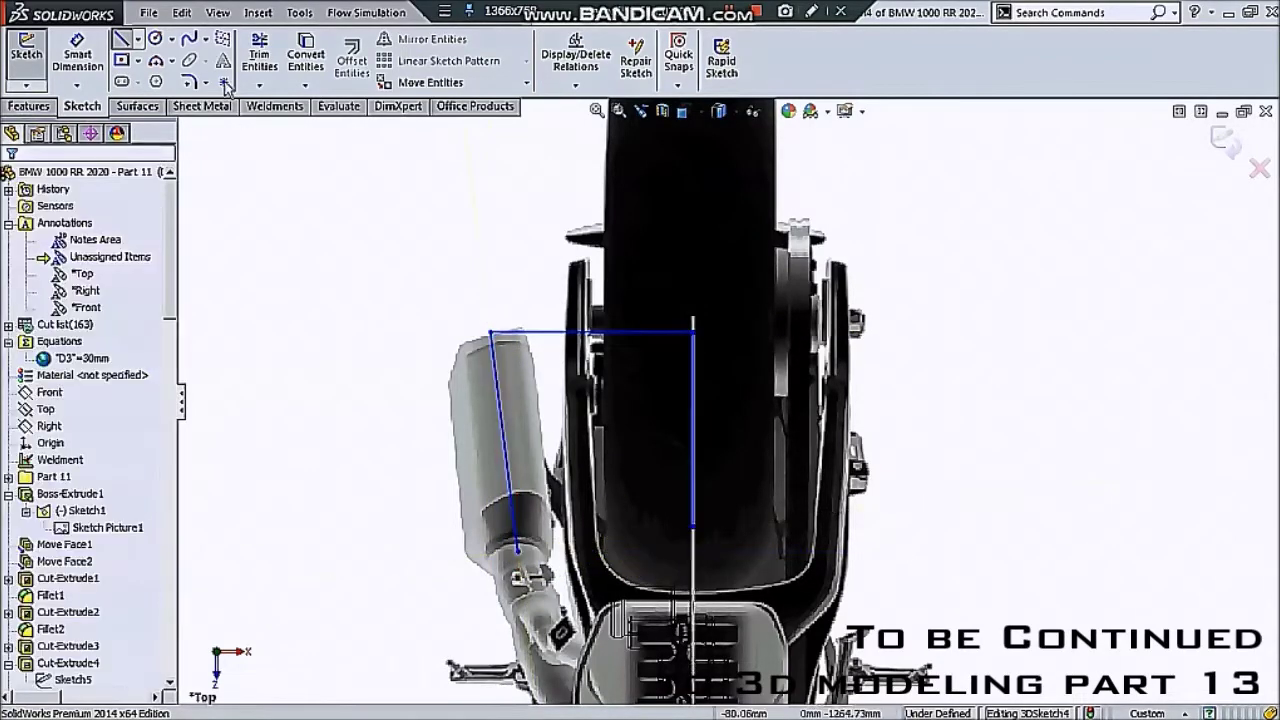
# - Draw a line from the vertical line's bottom to beside the muffler's lower end
pyautogui.click(690, 524)
pyautogui.click(460, 526)
pyautogui.press('Escape')
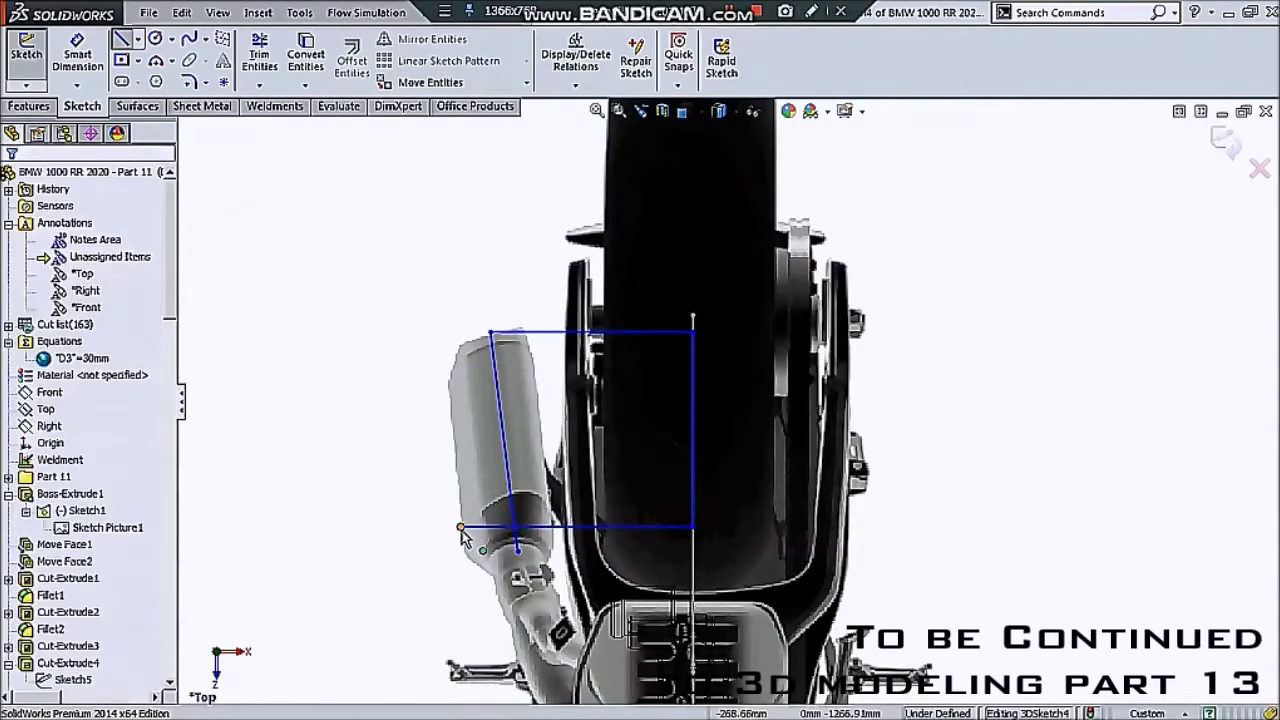
pyautogui.press('Escape')
pyautogui.click(461, 528)
pyautogui.scroll(-3, 501, 537)
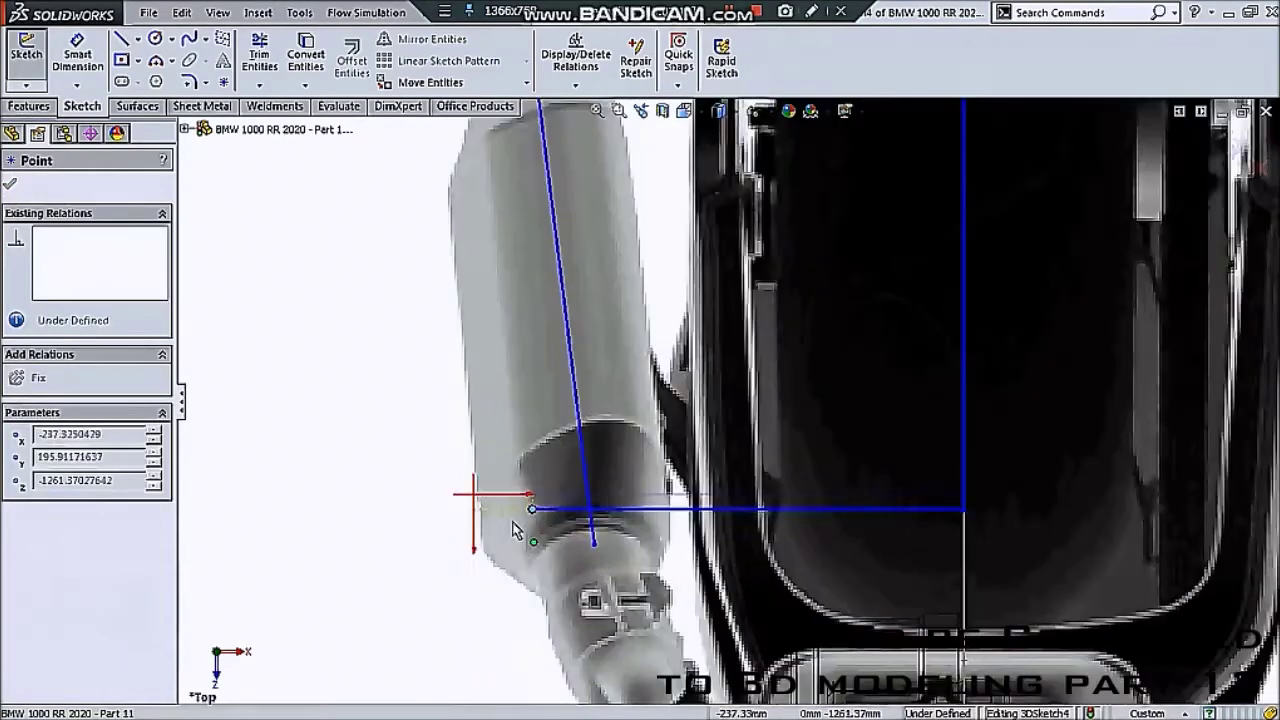
pyautogui.scroll(-2, 556, 512)
pyautogui.scroll(-3, 643, 483)
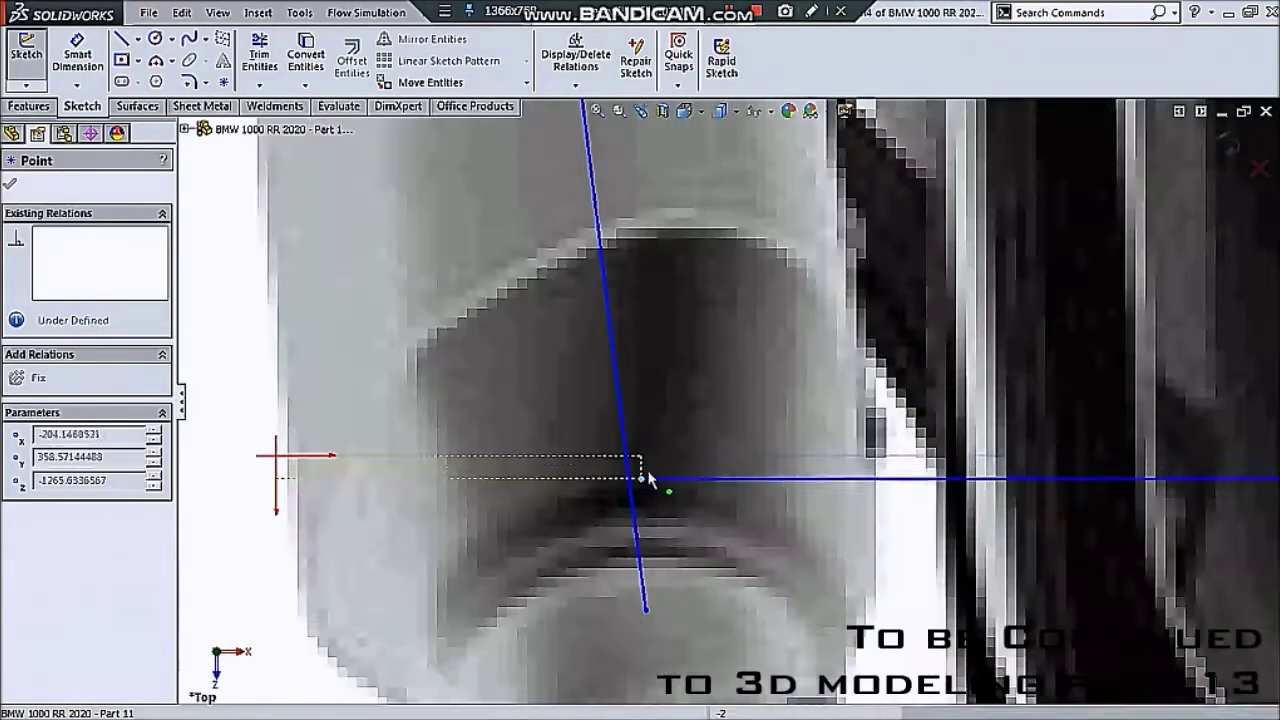
pyautogui.scroll(3, 640, 462)
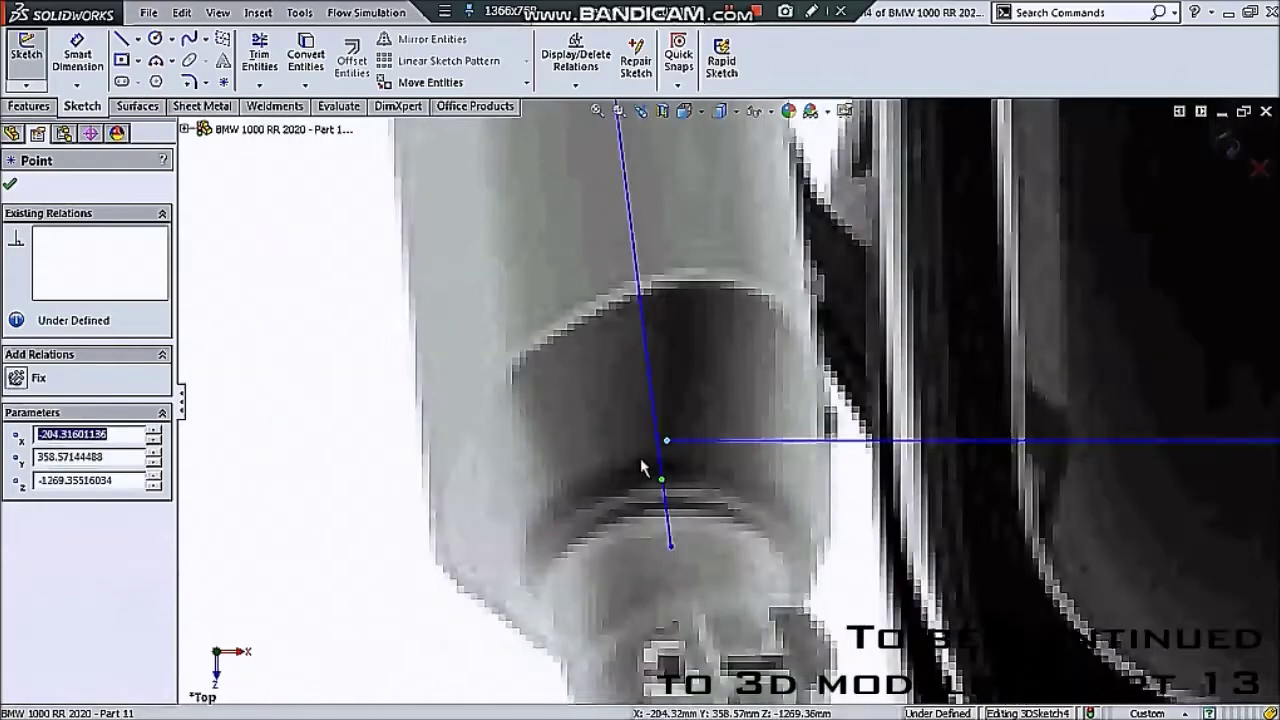
pyautogui.press('Escape')
# - Select the sketch line at the silencer end and orbit to inspect the sketch
pyautogui.scroll(3, 674, 429)
pyautogui.click(700, 335)
pyautogui.scroll(1, 683, 316)
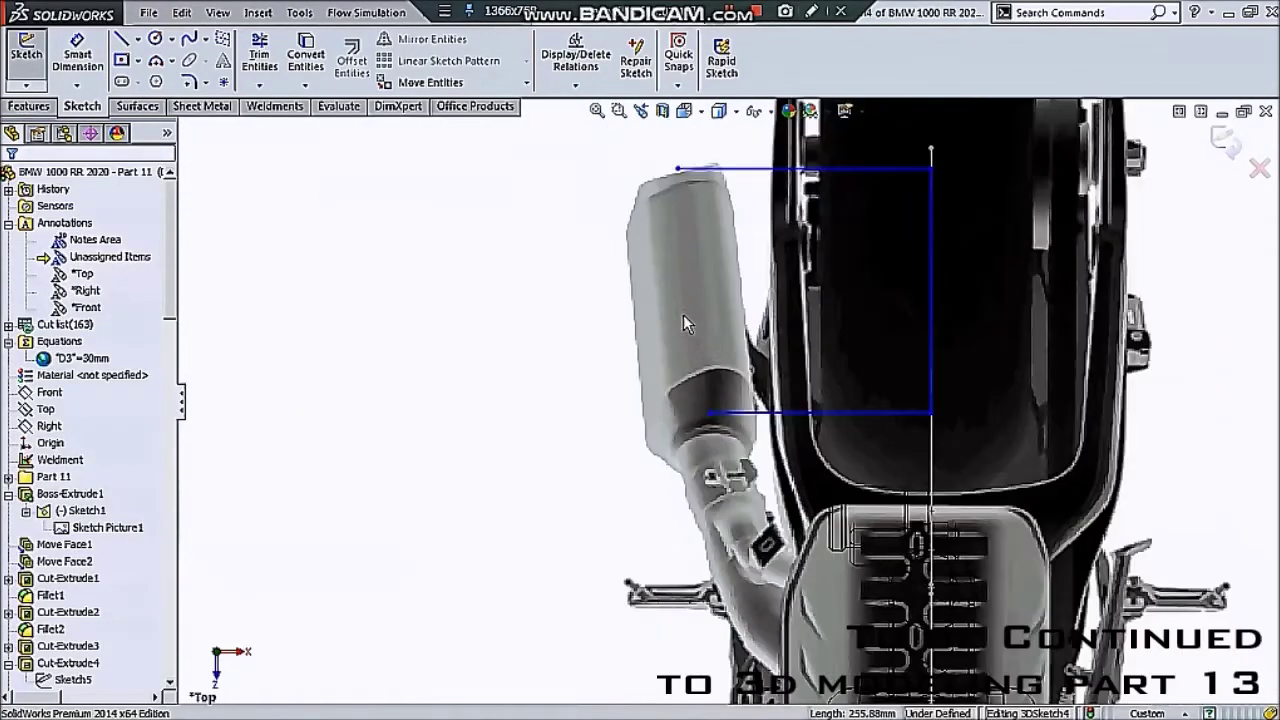
pyautogui.moveTo(830, 371); pyautogui.dragTo(860, 40, button='middle')
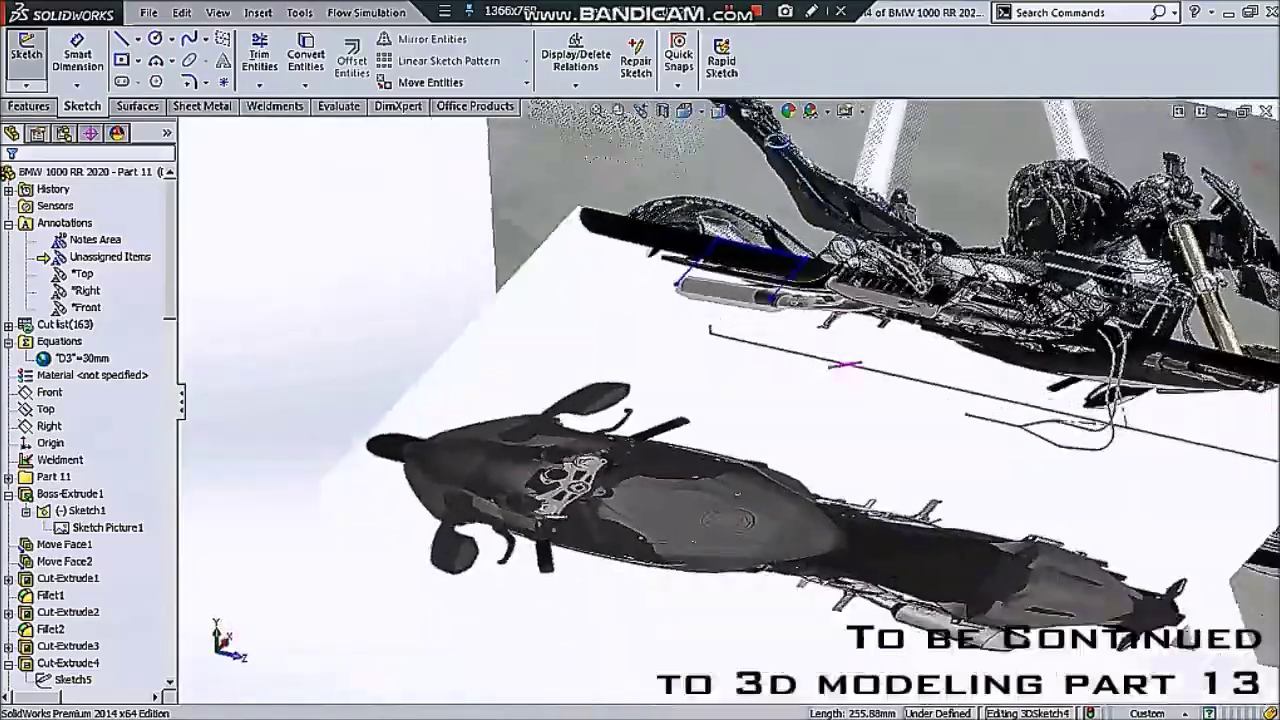
# - Orbit to a side view and add a diagonal segment sloping toward the exhaust
pyautogui.moveTo(845, 364); pyautogui.dragTo(826, 222, button='middle')
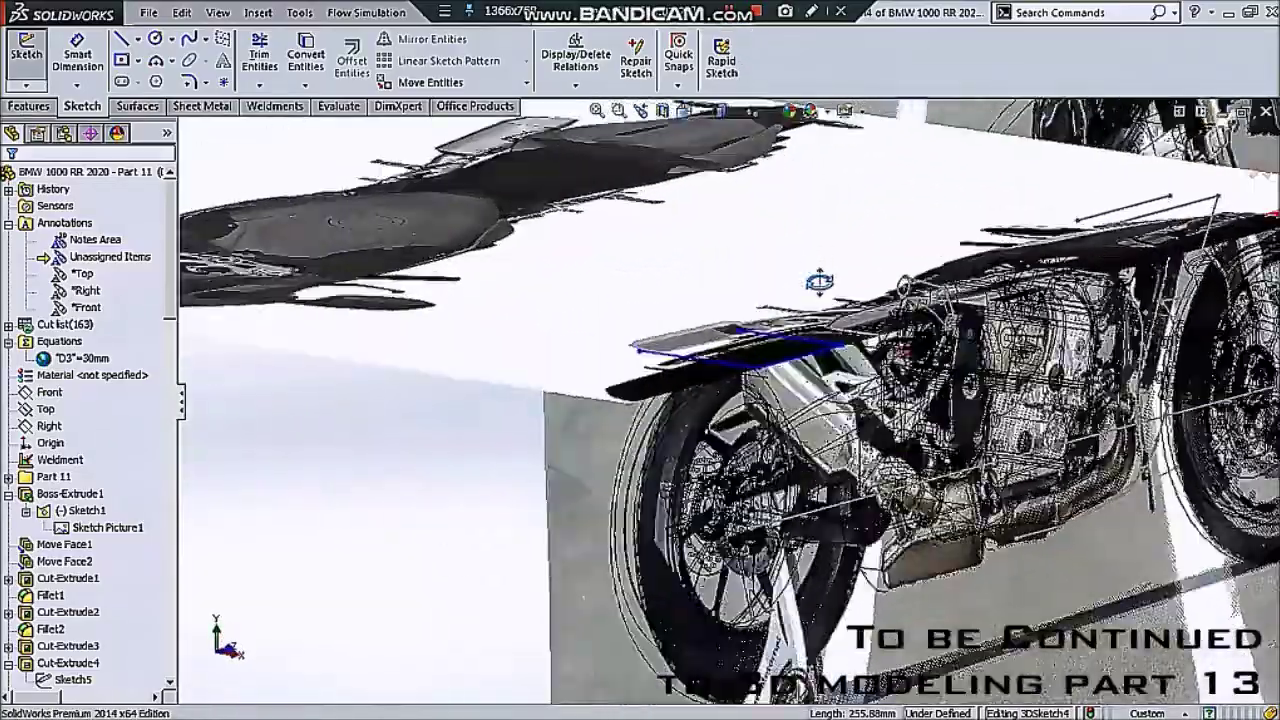
pyautogui.moveTo(826, 224)
pyautogui.mouseDown(button='middle')
pyautogui.moveTo(828, 292)
pyautogui.moveTo(912, 344)
pyautogui.mouseUp(button='middle')
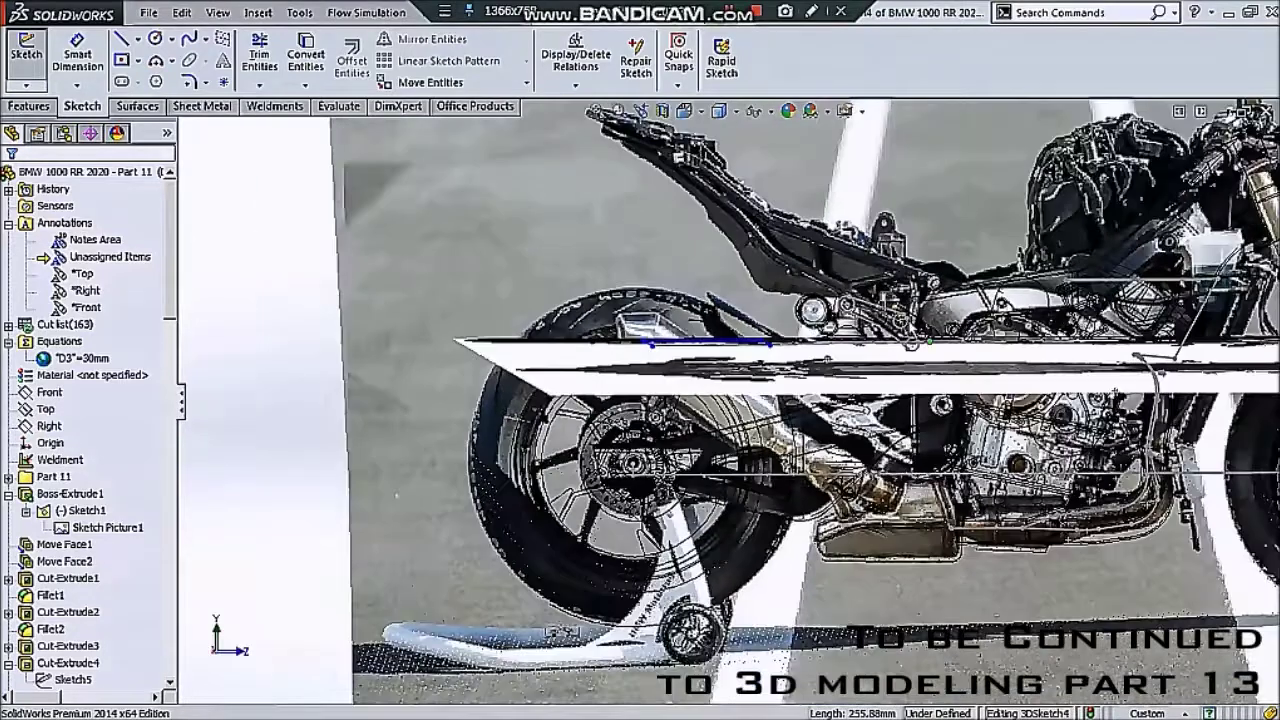
pyautogui.click(650, 345)
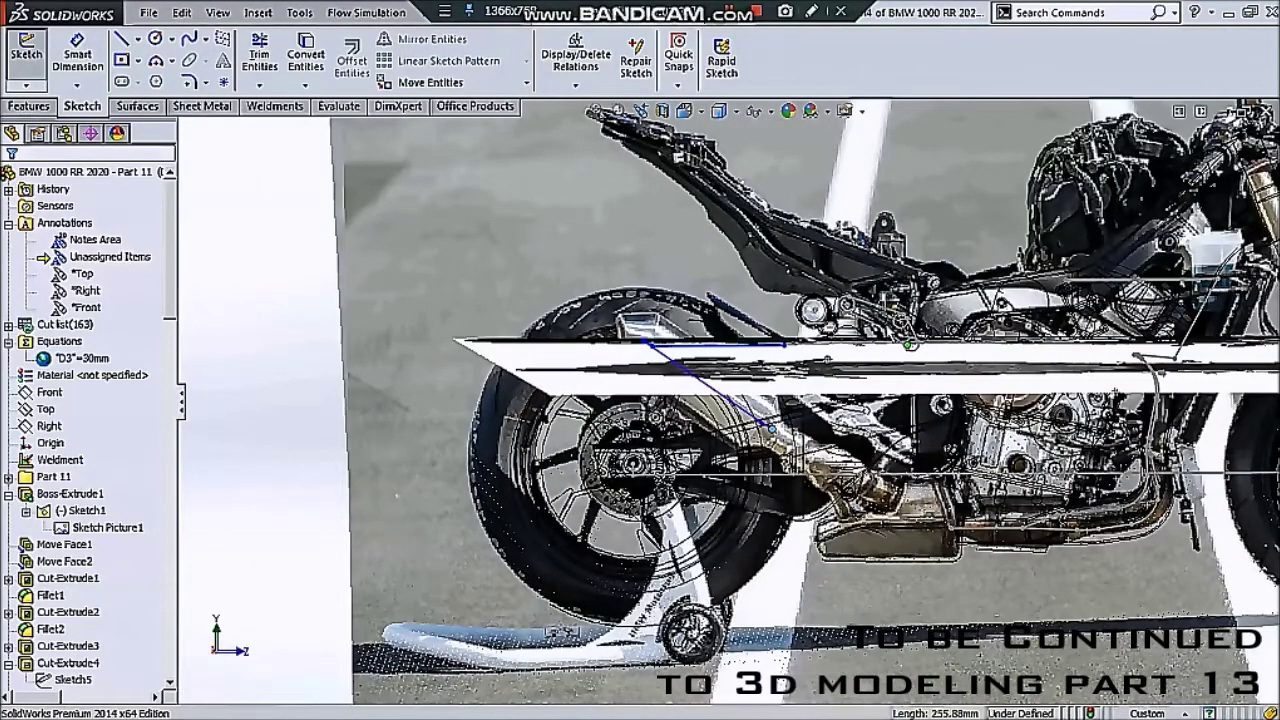
pyautogui.click(907, 345)
pyautogui.press('Escape')
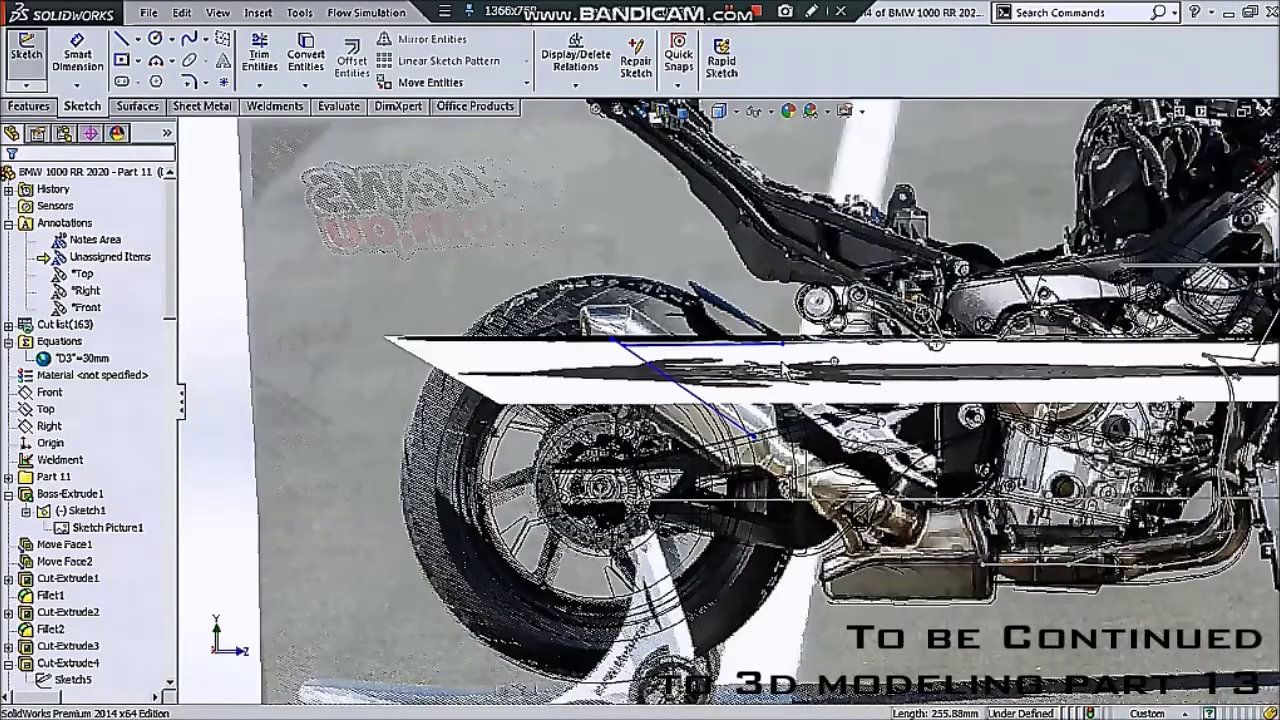
# - Select the diagonal line and view the model normal to the Top plane
pyautogui.moveTo(800, 370)
pyautogui.mouseDown(button='middle')
pyautogui.moveTo(716, 398)
pyautogui.moveTo(643, 400)
pyautogui.mouseUp(button='middle')
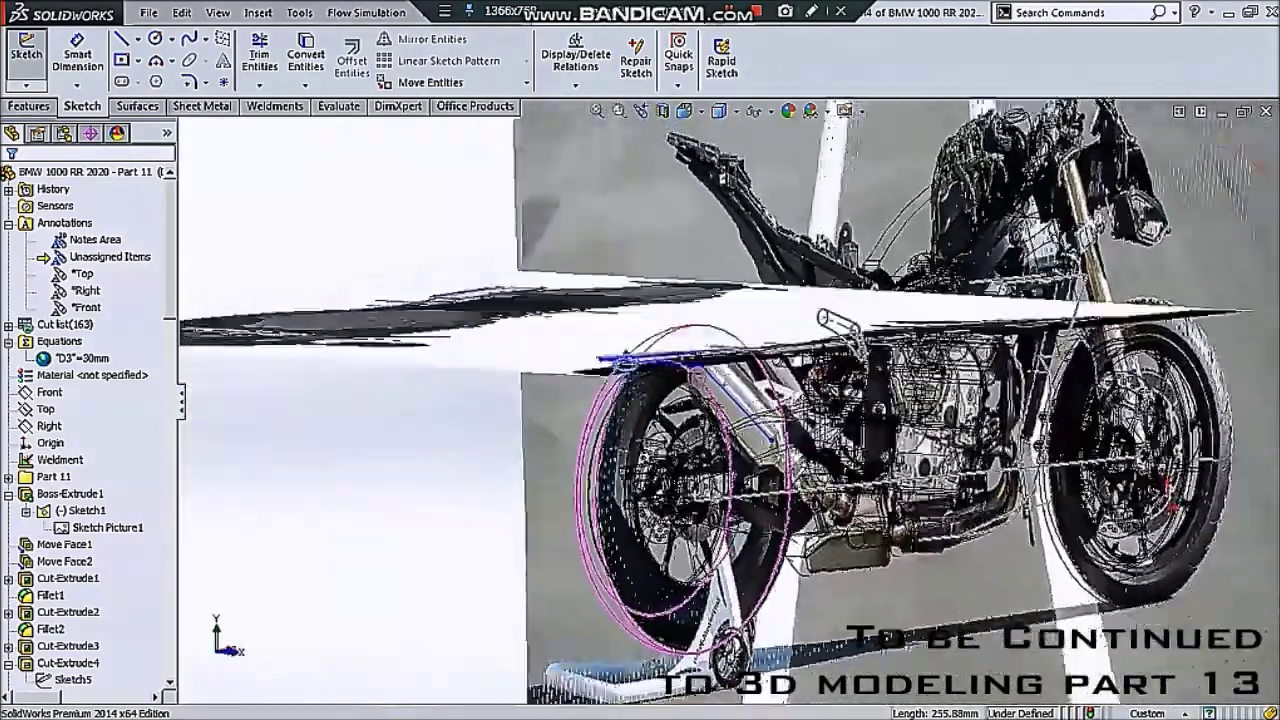
pyautogui.moveTo(620, 358)
pyautogui.mouseDown(button='middle')
pyautogui.moveTo(608, 351)
pyautogui.moveTo(676, 370)
pyautogui.mouseUp(button='middle')
pyautogui.doubleClick(676, 370)
pyautogui.click(396, 385)
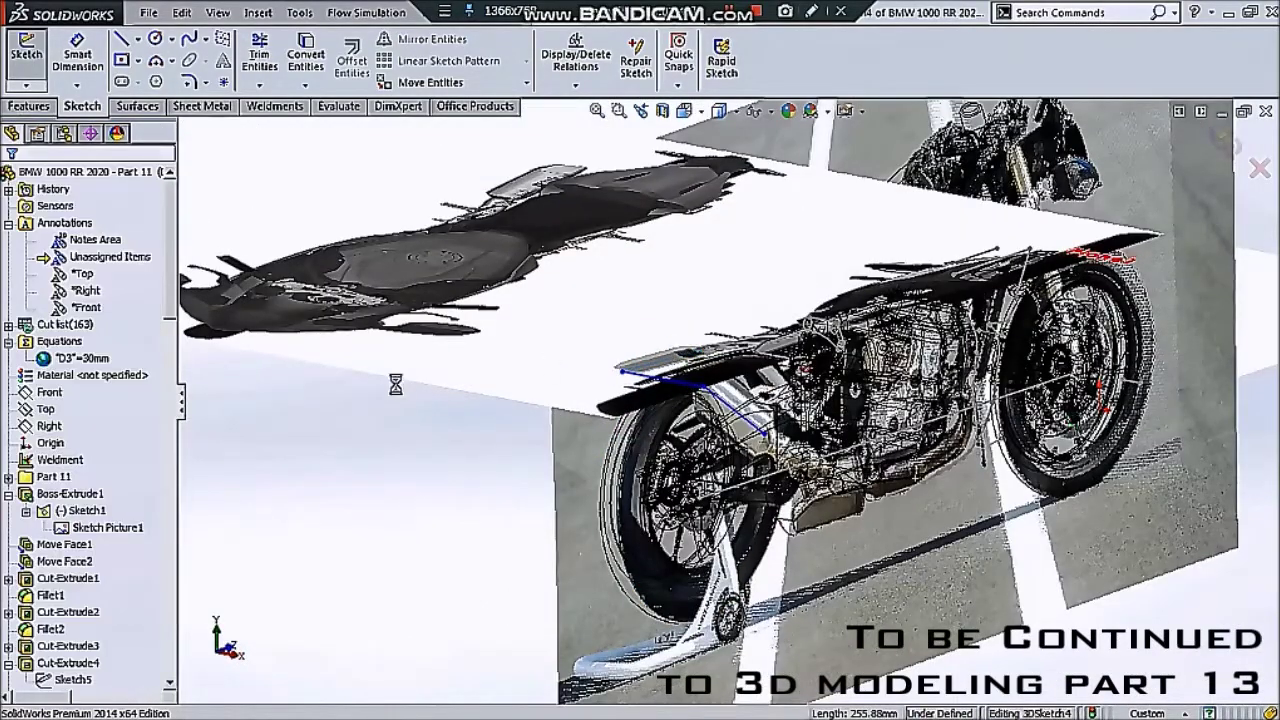
pyautogui.click(85, 388)
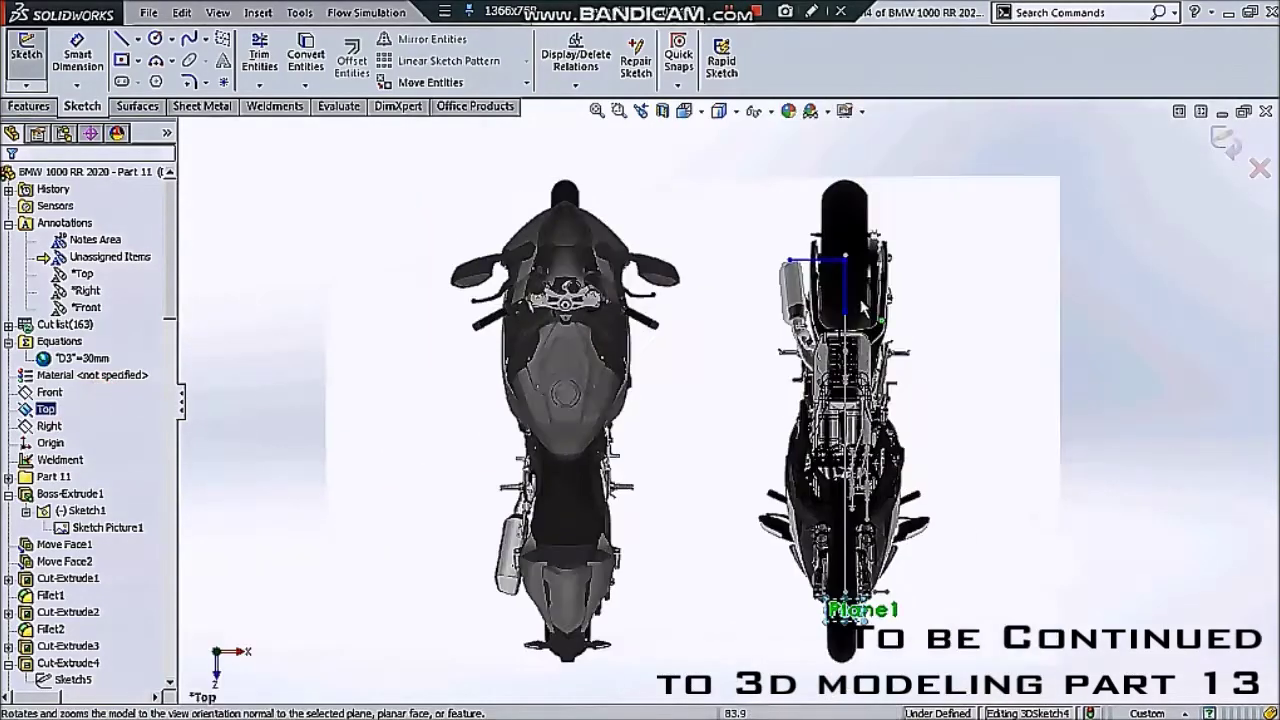
# - Add a horizontal line from the vertical line's end to the silencer end
pyautogui.scroll(-5, 862, 307)
pyautogui.press('l')
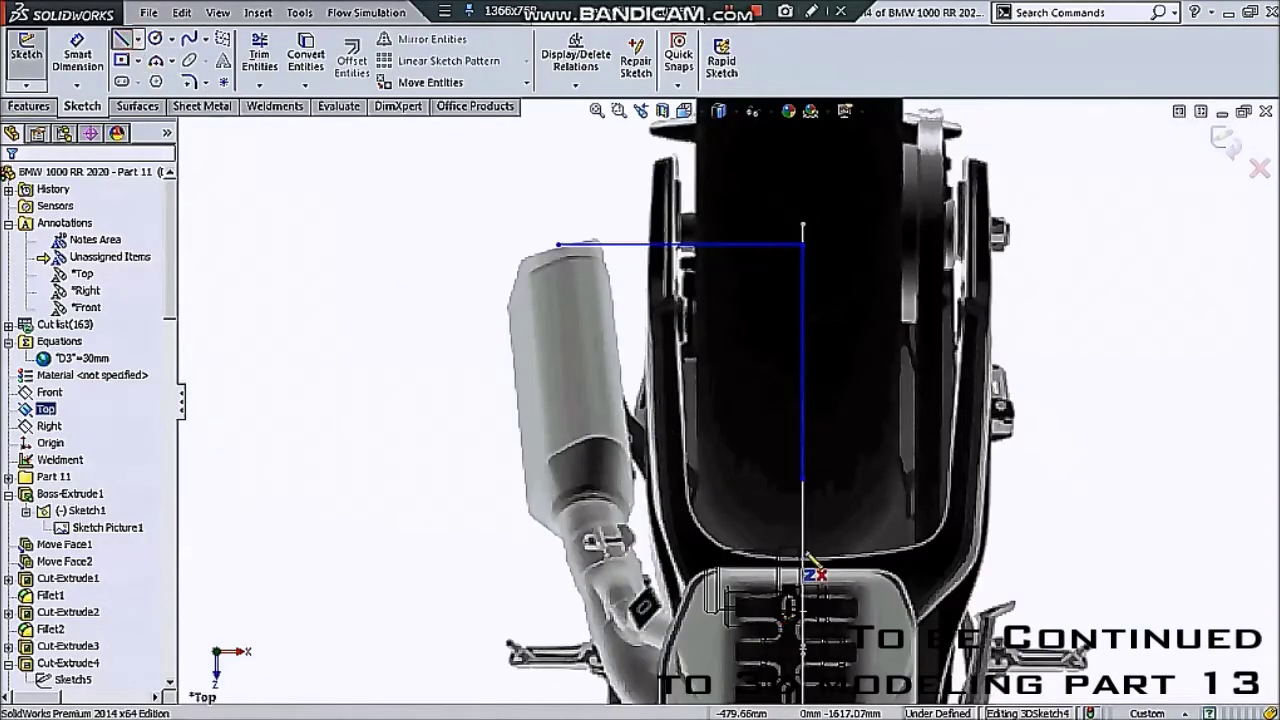
pyautogui.click(802, 480)
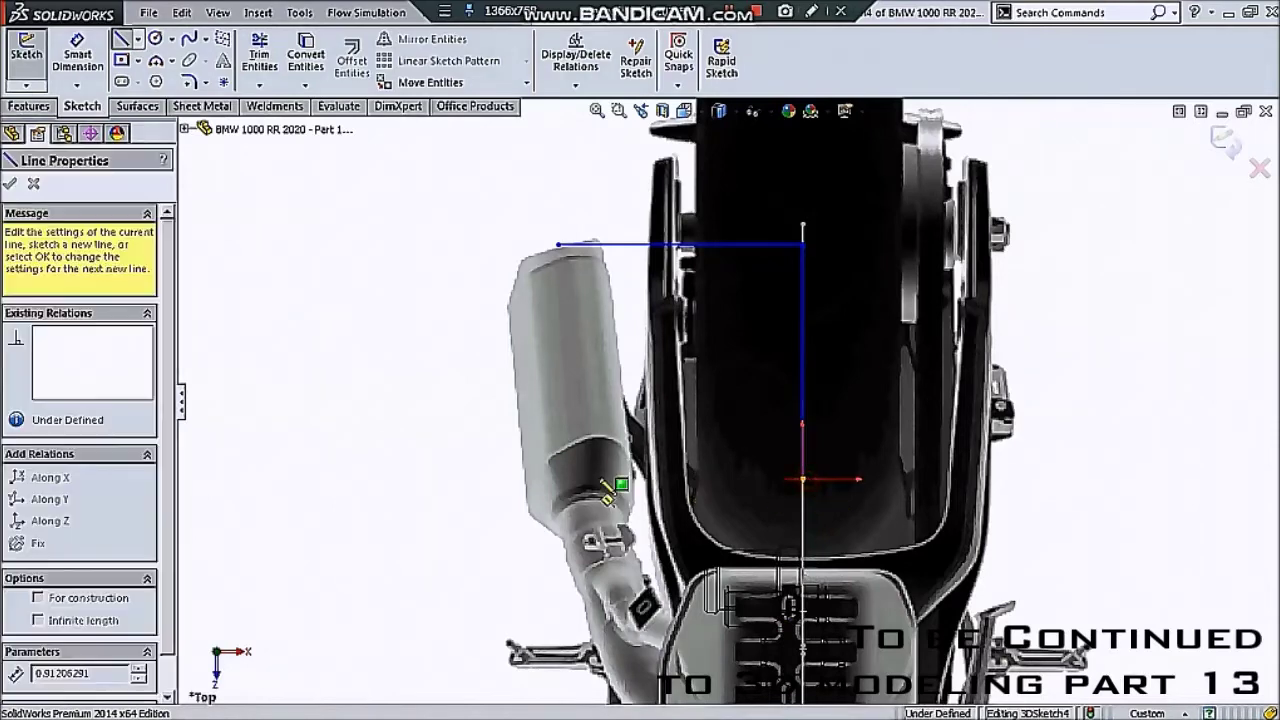
pyautogui.click(598, 480)
pyautogui.press('Escape')
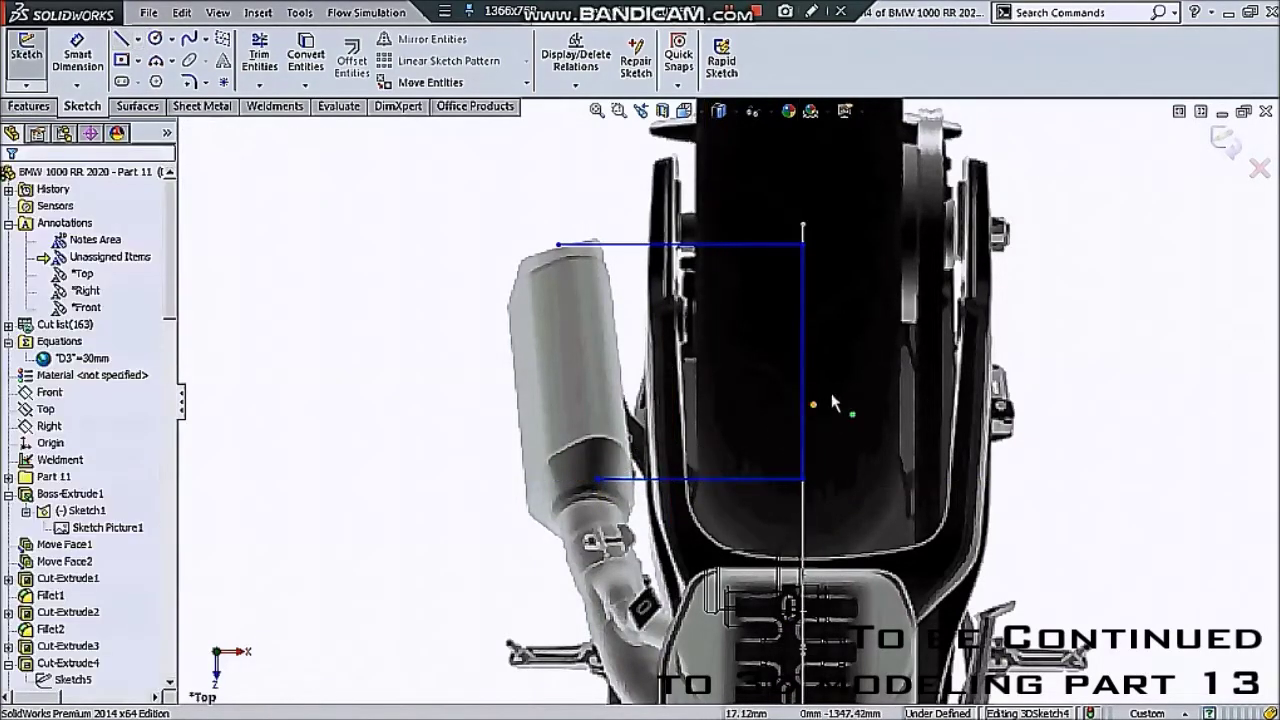
# - Add a closing line from the upper corner to the lower corner, closing the outline
pyautogui.moveTo(847, 265)
pyautogui.mouseDown(button='middle')
pyautogui.moveTo(913, 162)
pyautogui.moveTo(850, 230)
pyautogui.mouseUp(button='middle')
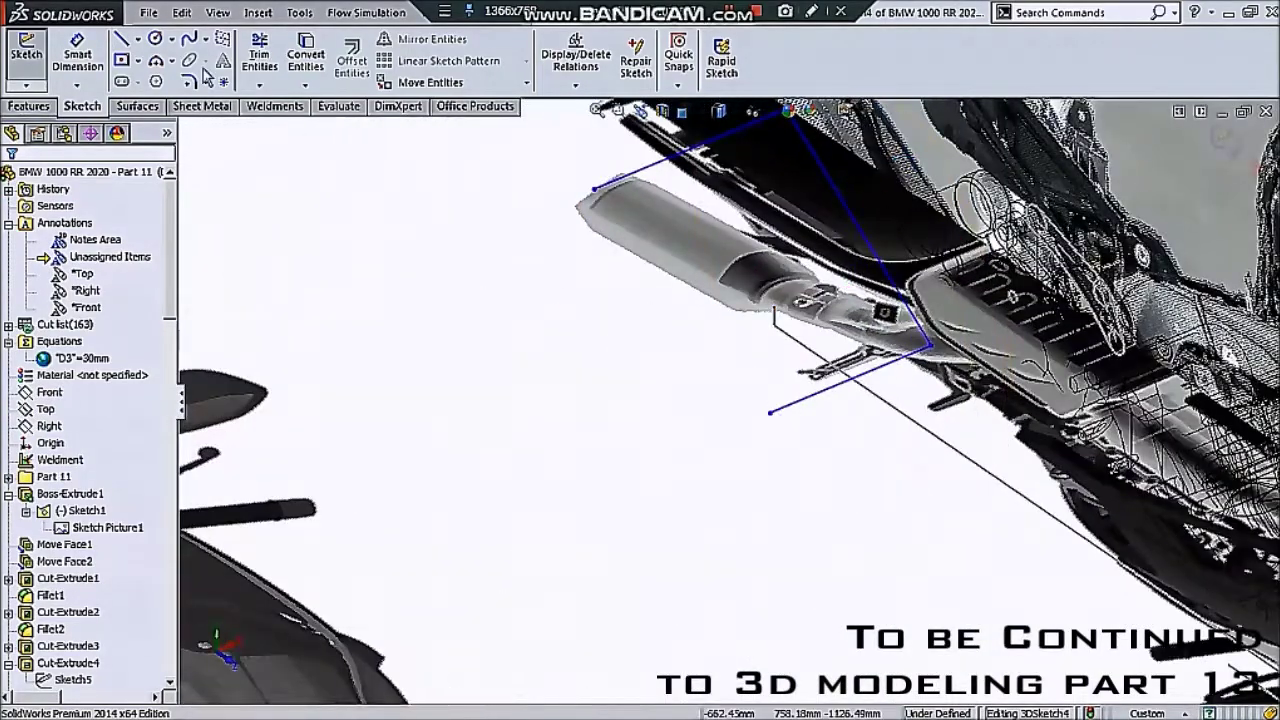
pyautogui.click(594, 188)
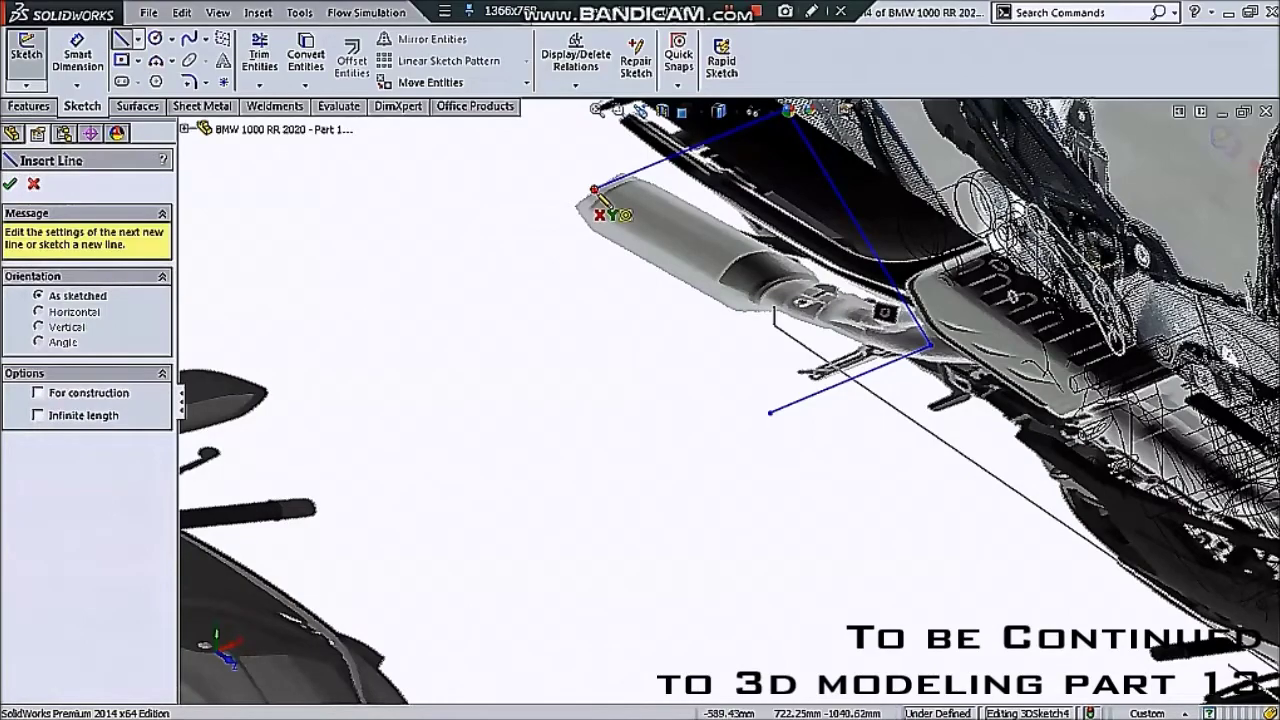
pyautogui.click(602, 200)
pyautogui.click(770, 412)
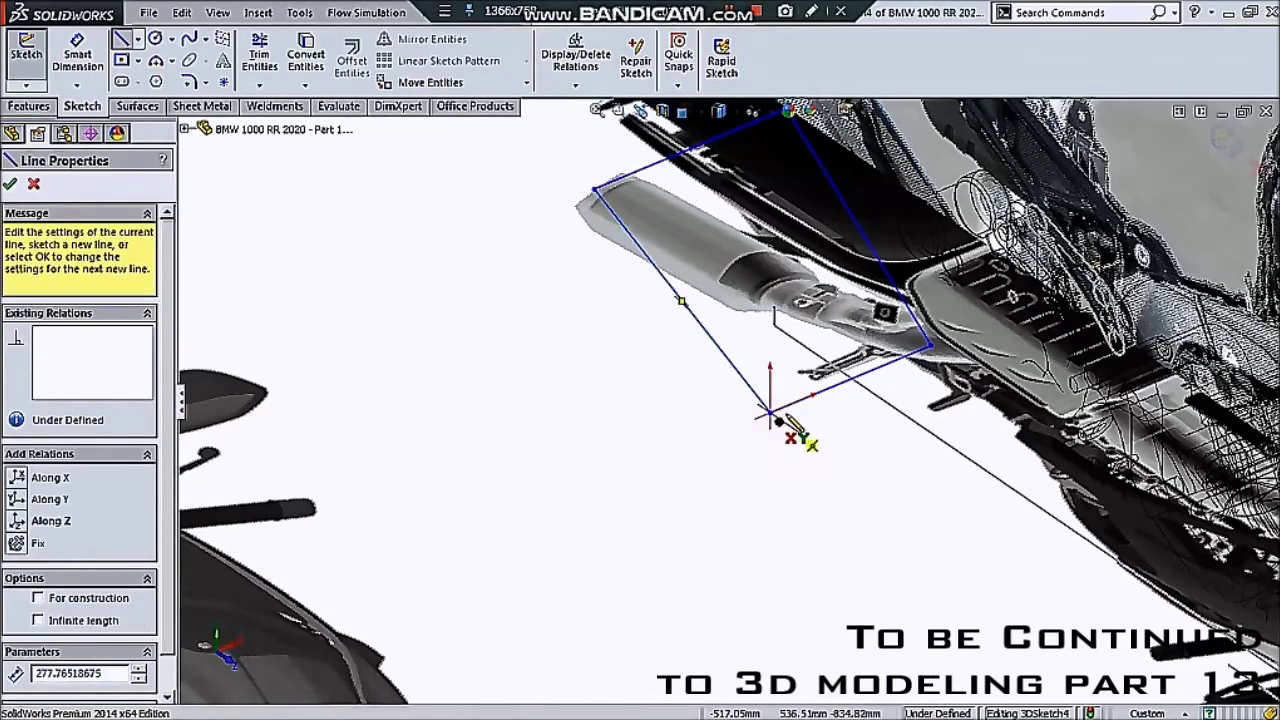
pyautogui.scroll(3, 800, 428)
pyautogui.press('Escape')
pyautogui.scroll(3, 830, 460)
# - Switch to a side view and hide the motorcycle photo planes
pyautogui.hotkey('ctrl', '3')
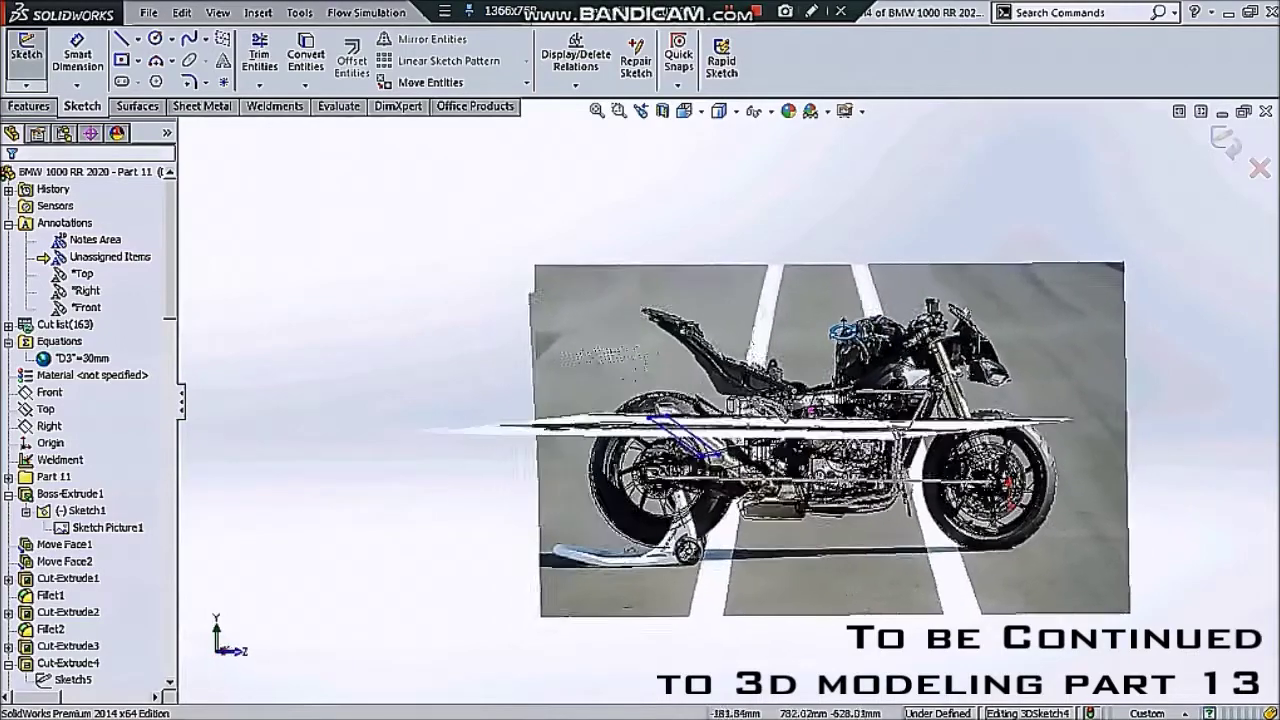
pyautogui.scroll(-3, 640, 450)
pyautogui.scroll(-3, 640, 450)
pyautogui.moveTo(808, 434); pyautogui.dragTo(760, 300, button='middle')
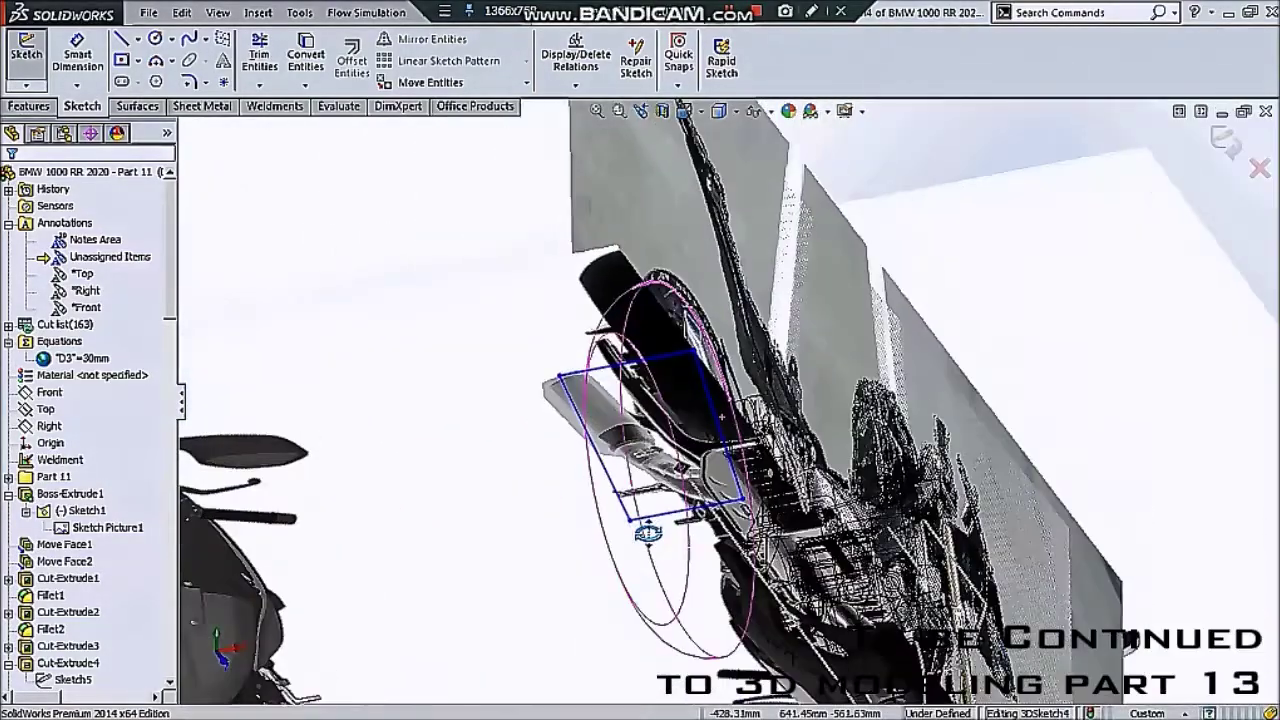
pyautogui.click(770, 112)
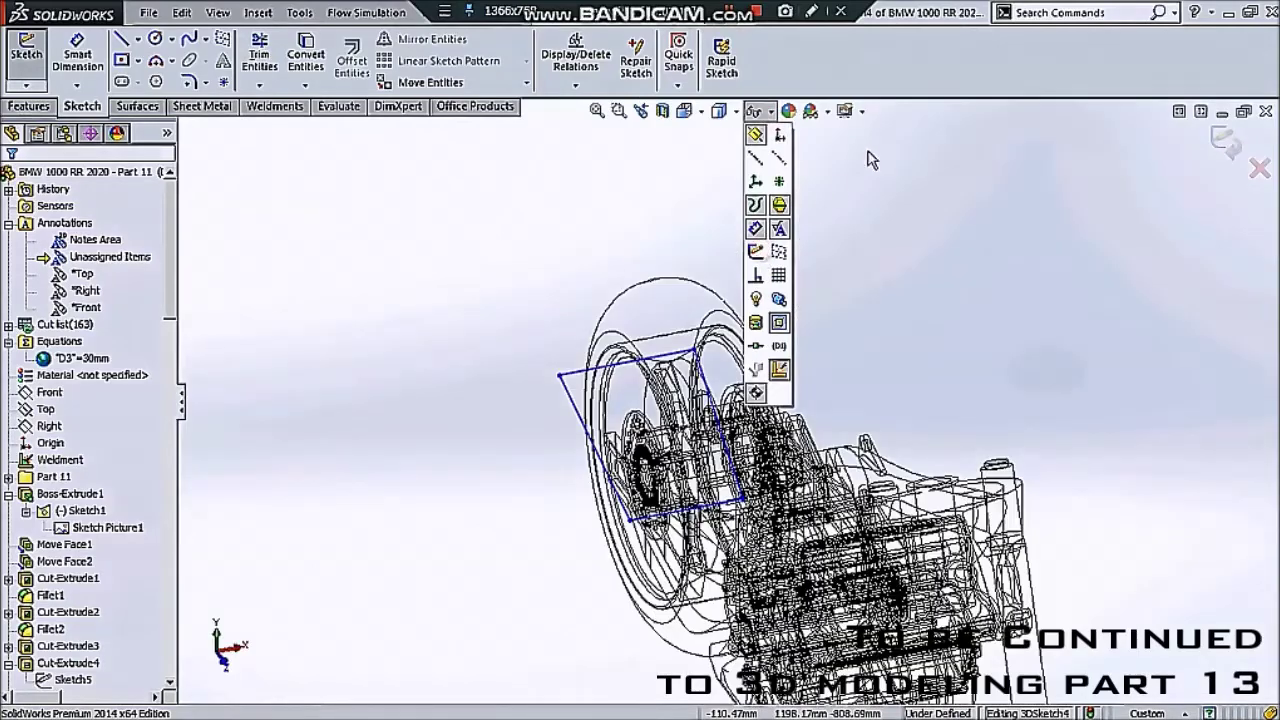
pyautogui.click(757, 258)
pyautogui.moveTo(868, 160)
pyautogui.mouseDown(button='middle')
pyautogui.moveTo(854, 308)
pyautogui.moveTo(762, 345)
pyautogui.moveTo(762, 418)
pyautogui.mouseUp(button='middle')
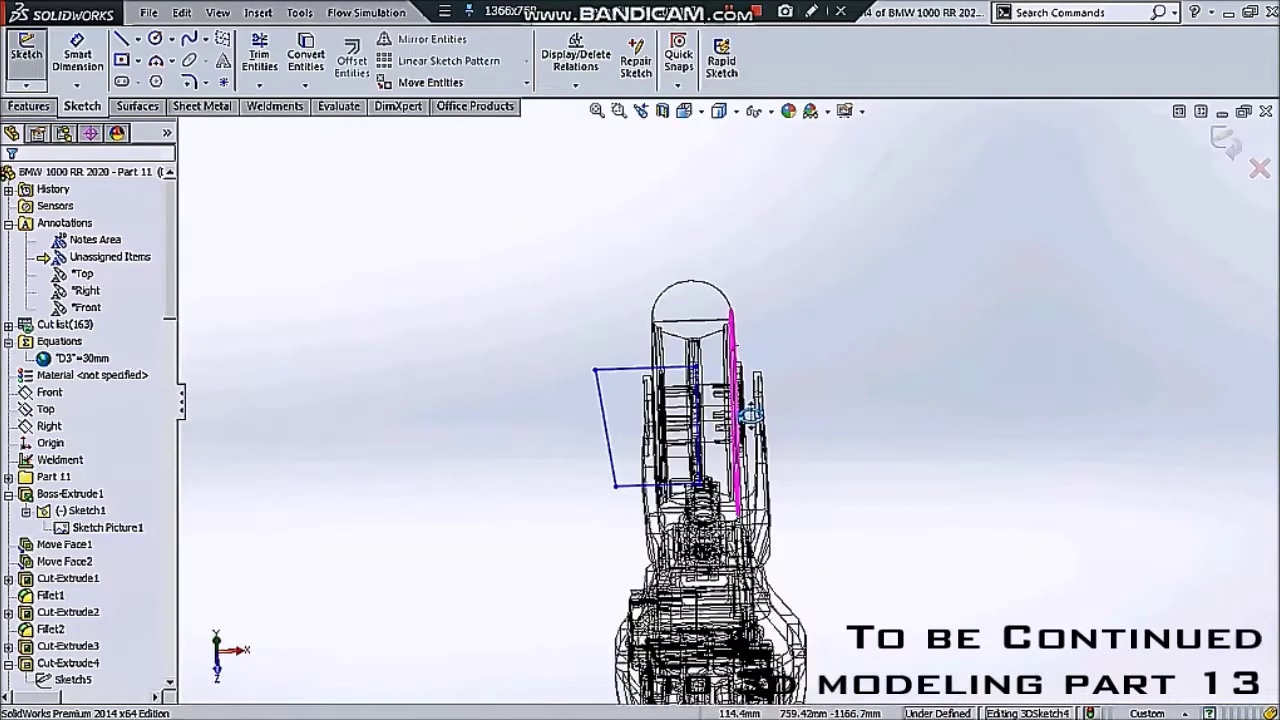
# - Set the display style to Shaded With Edges
pyautogui.click(750, 114)
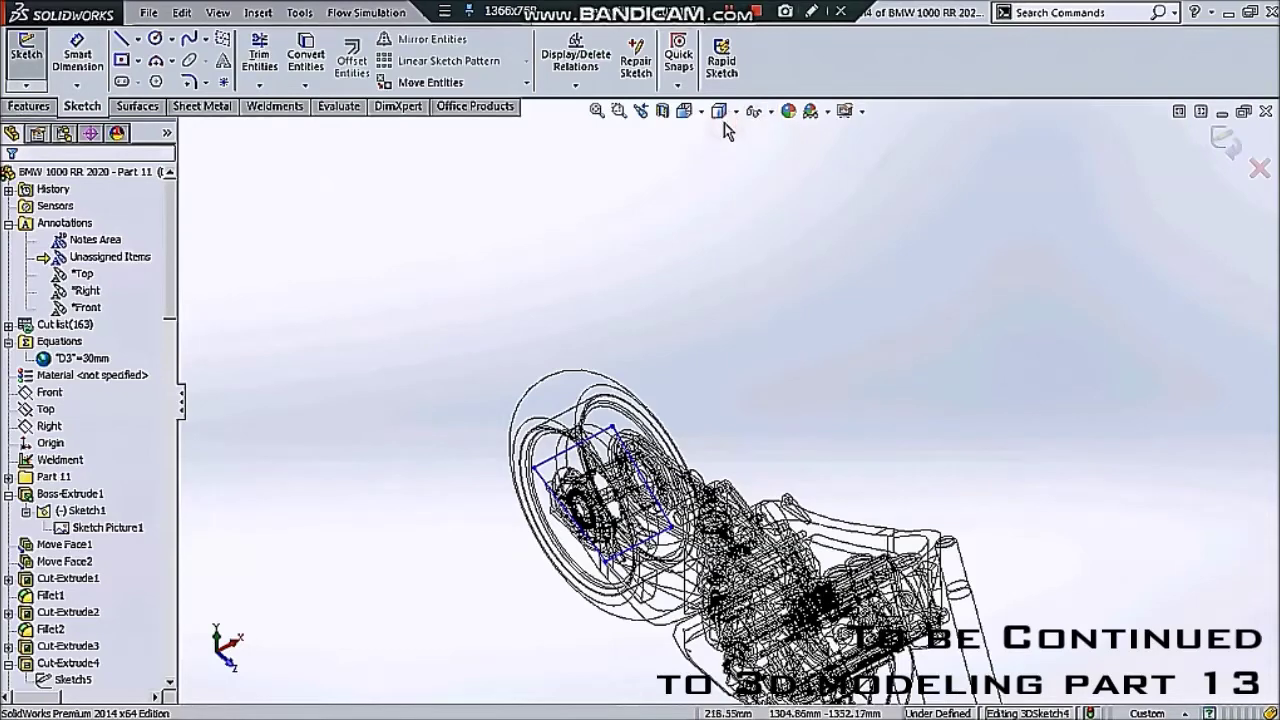
pyautogui.click(722, 118)
pyautogui.click(720, 136)
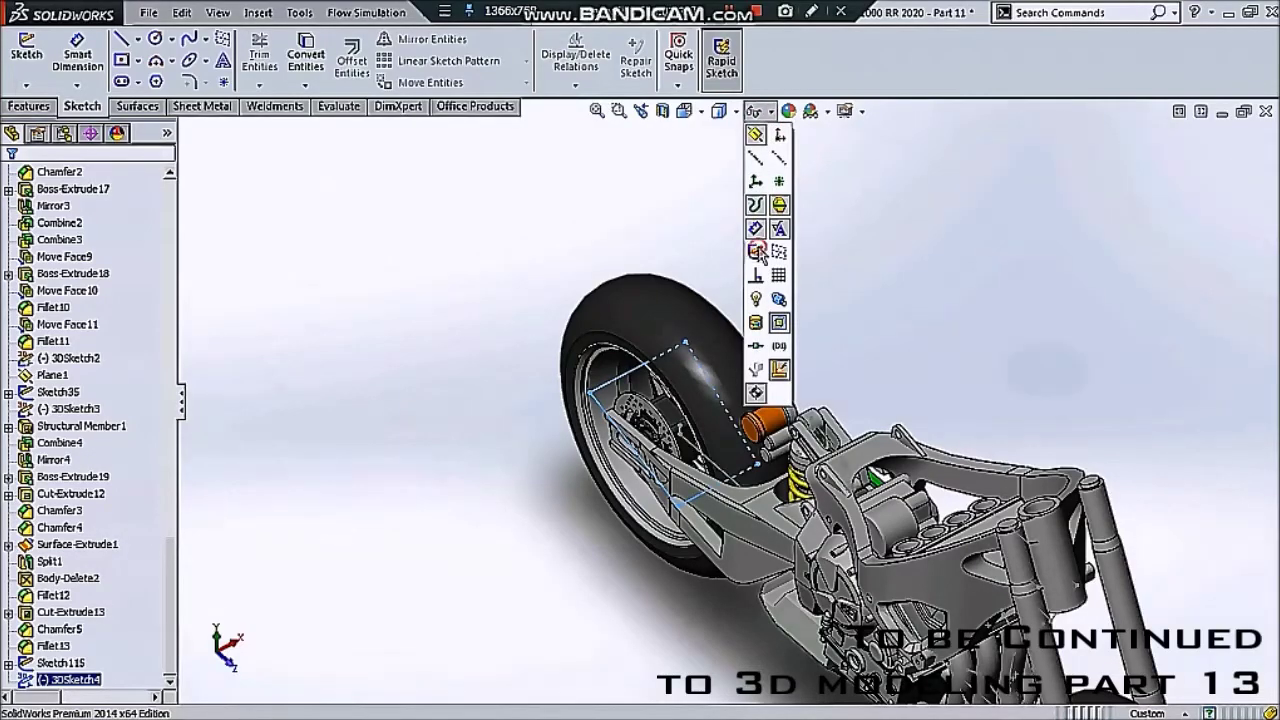
pyautogui.scroll(-3, 675, 262)
pyautogui.scroll(-2, 680, 270)
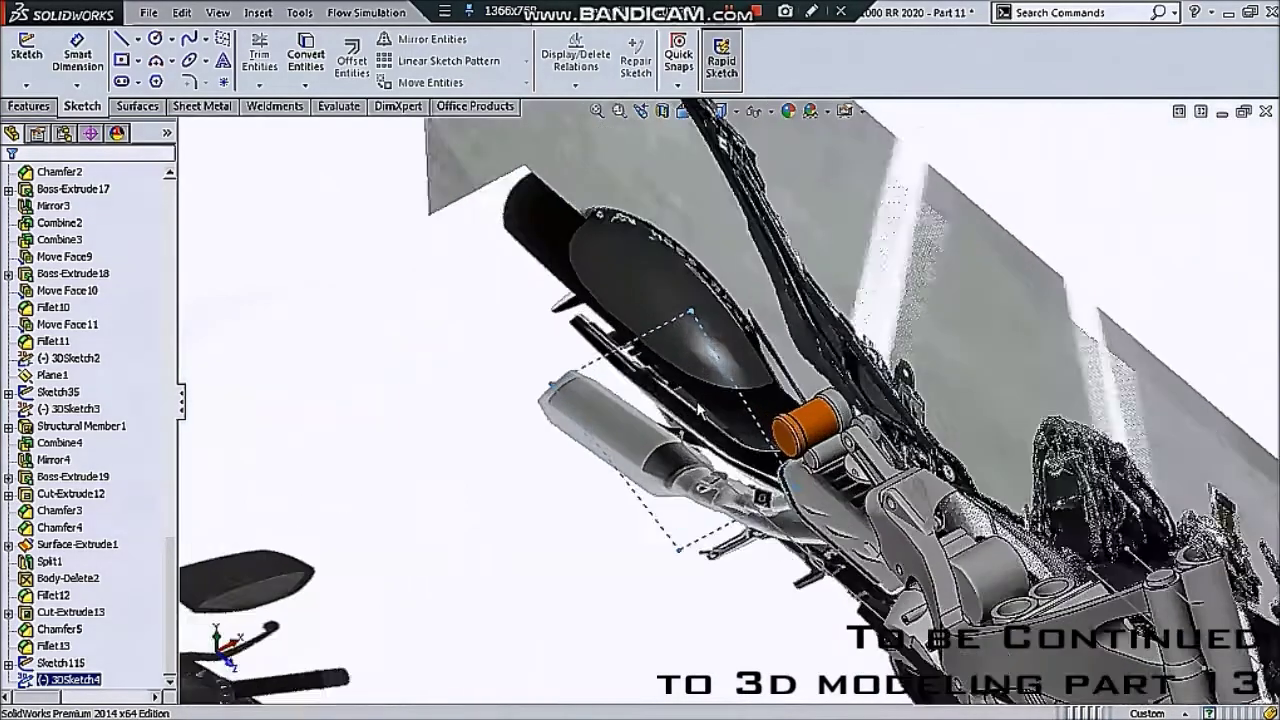
pyautogui.scroll(-2, 685, 278)
pyautogui.scroll(-2, 690, 285)
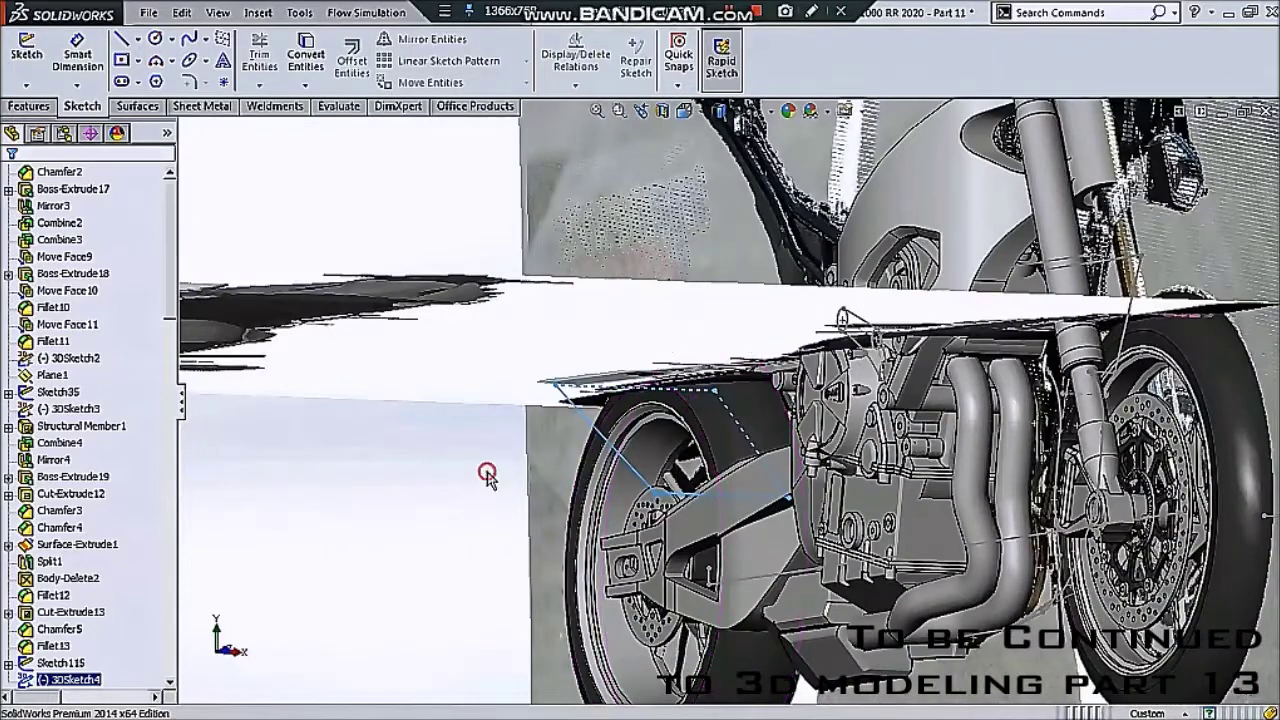
pyautogui.click(271, 106)
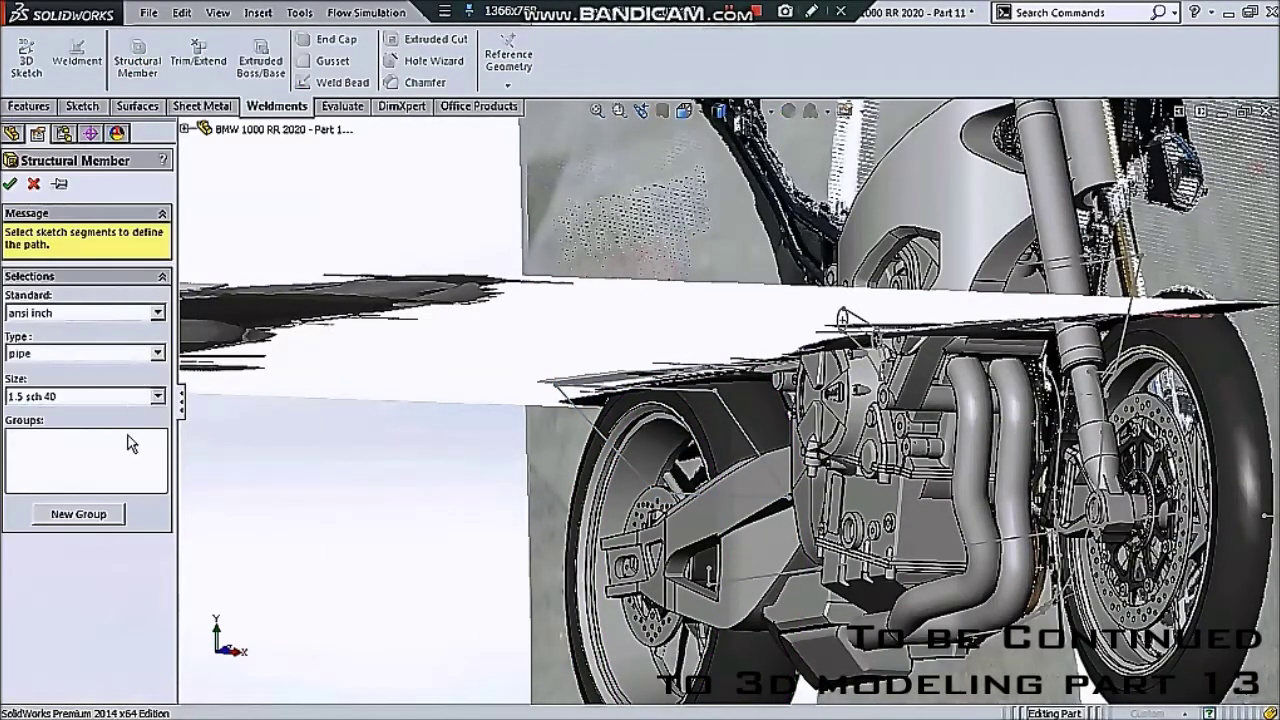
# - Pick the 3DSketch4 diagonal line as the path for the 1.5 sch 40 pipe
pyautogui.click(128, 443)
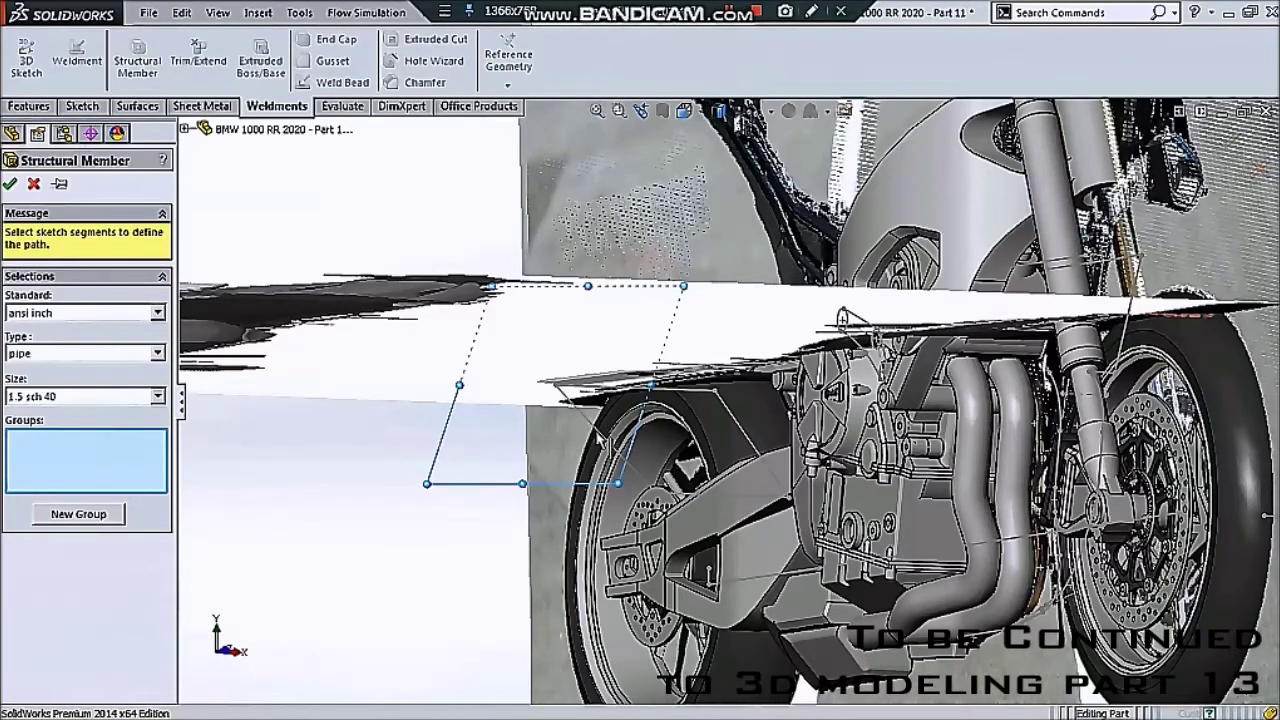
pyautogui.click(604, 438)
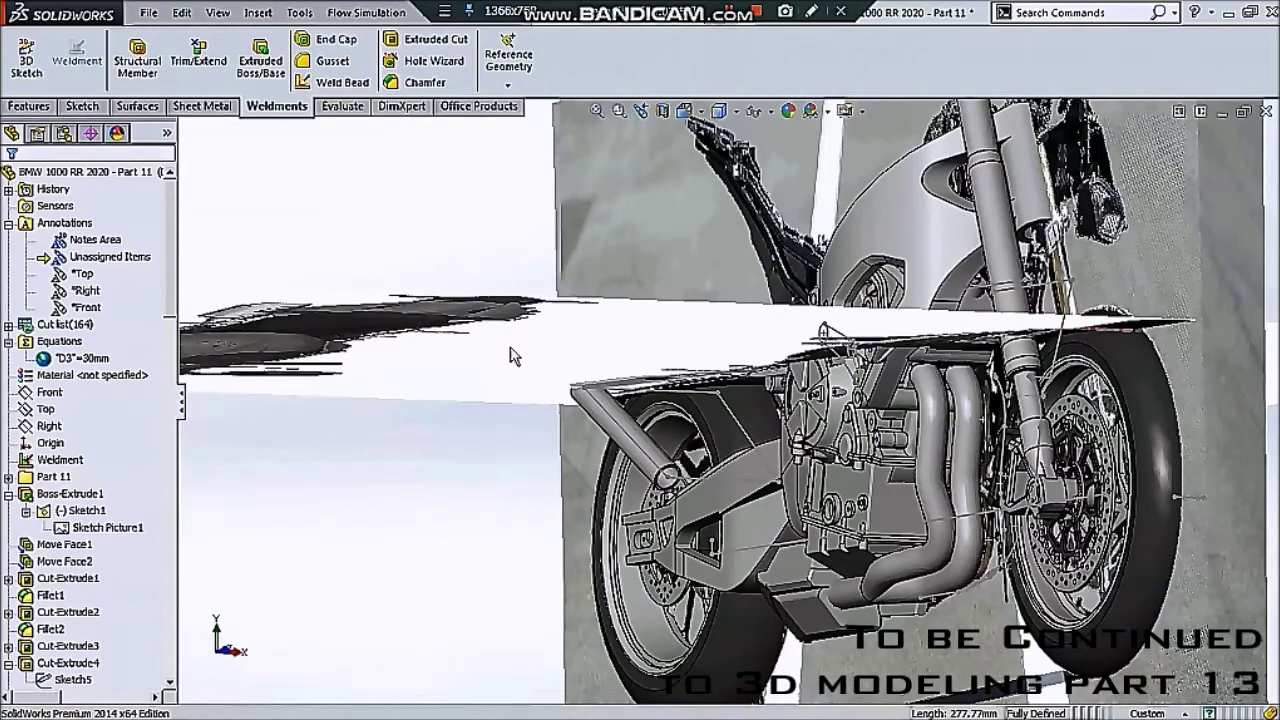
# - Switch to a side view looking normal to the Right plane
pyautogui.hotkey('ctrl', '1')
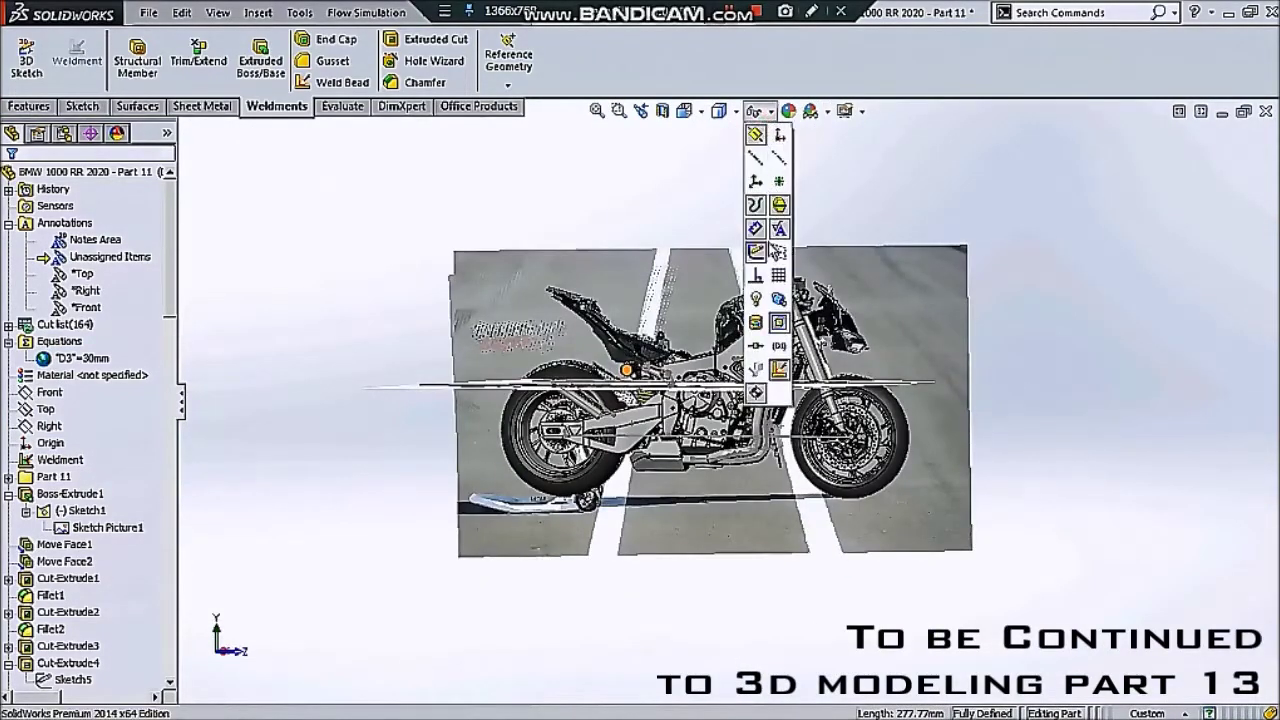
pyautogui.click(766, 253)
pyautogui.hotkey('ctrl', '3')
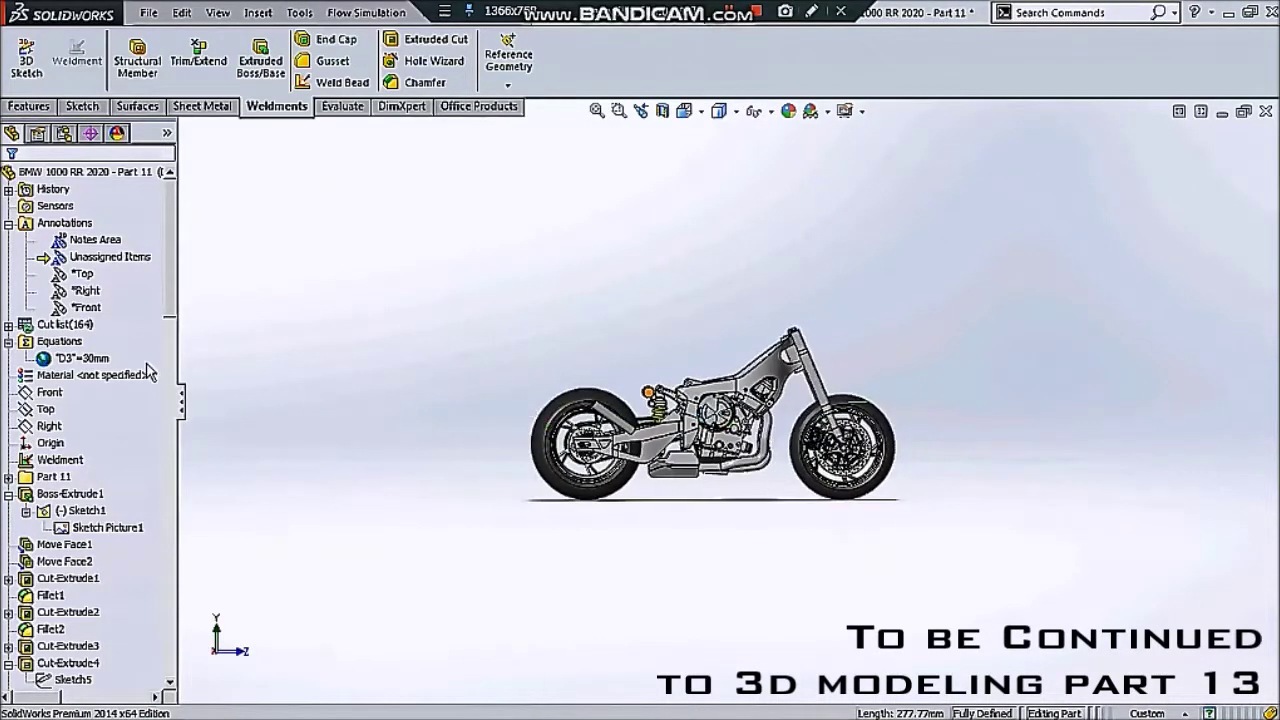
pyautogui.click(52, 428)
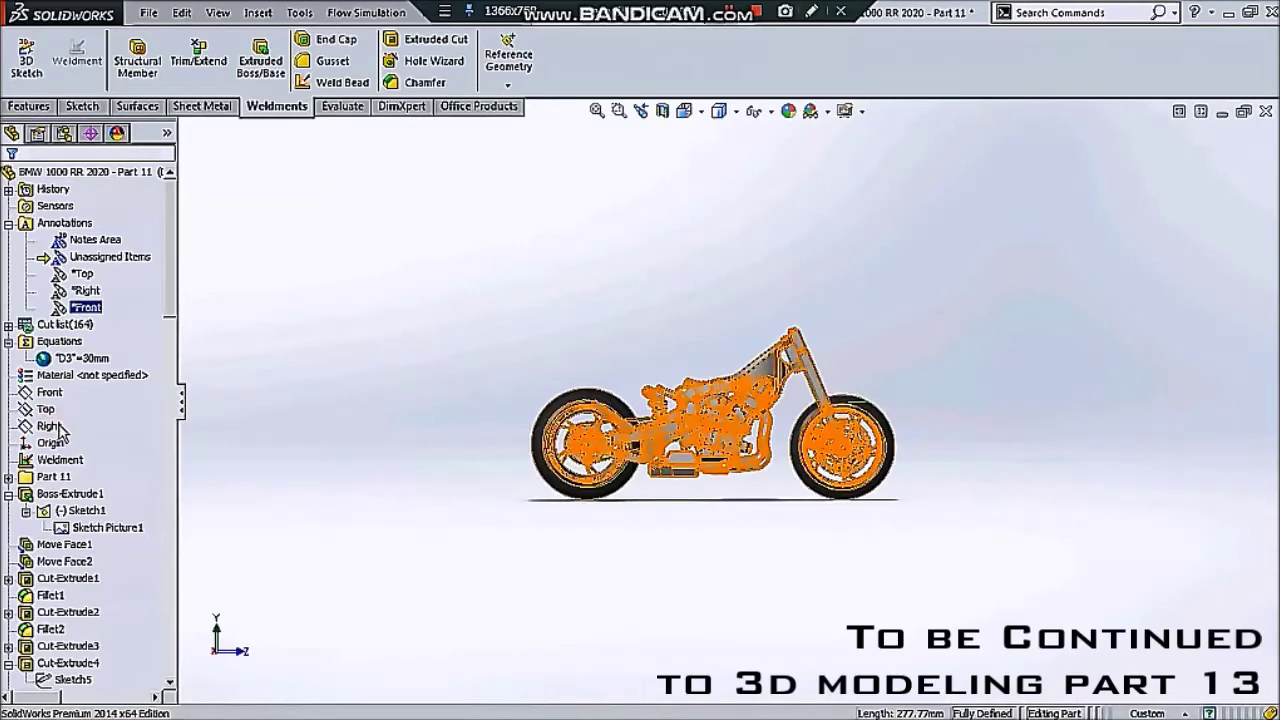
pyautogui.click(52, 426)
pyautogui.click(118, 403)
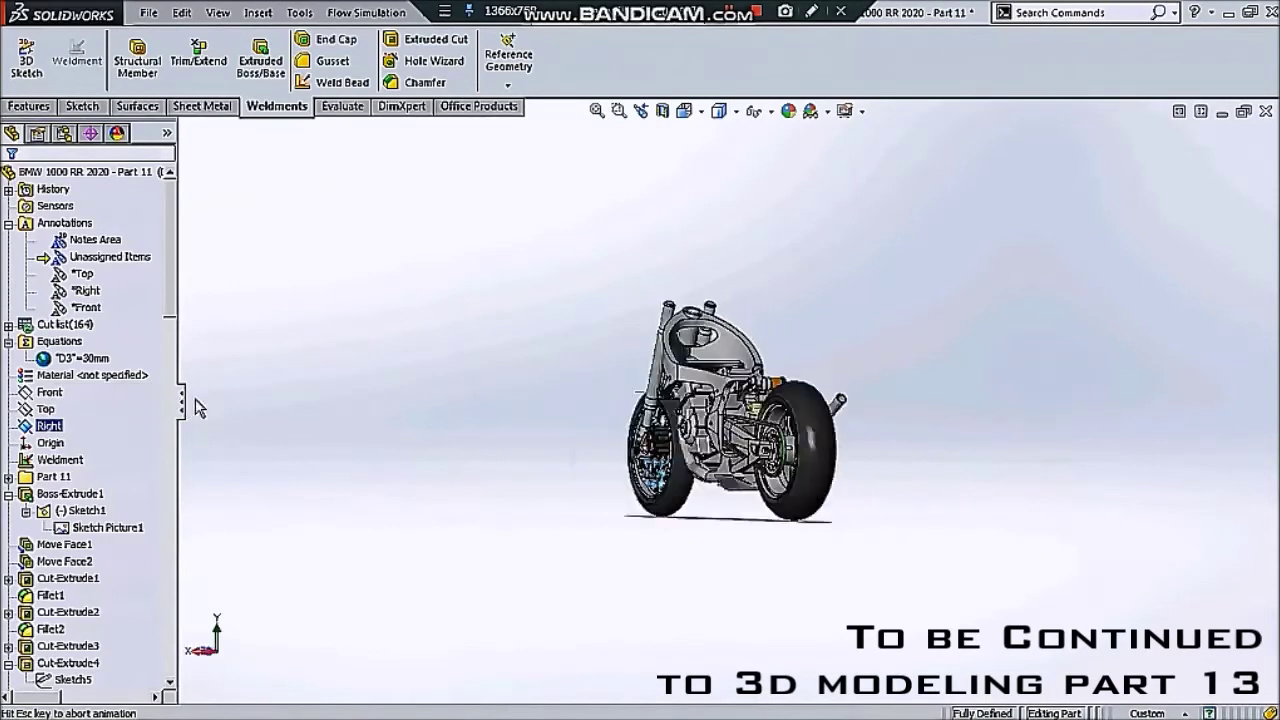
pyautogui.click(116, 408)
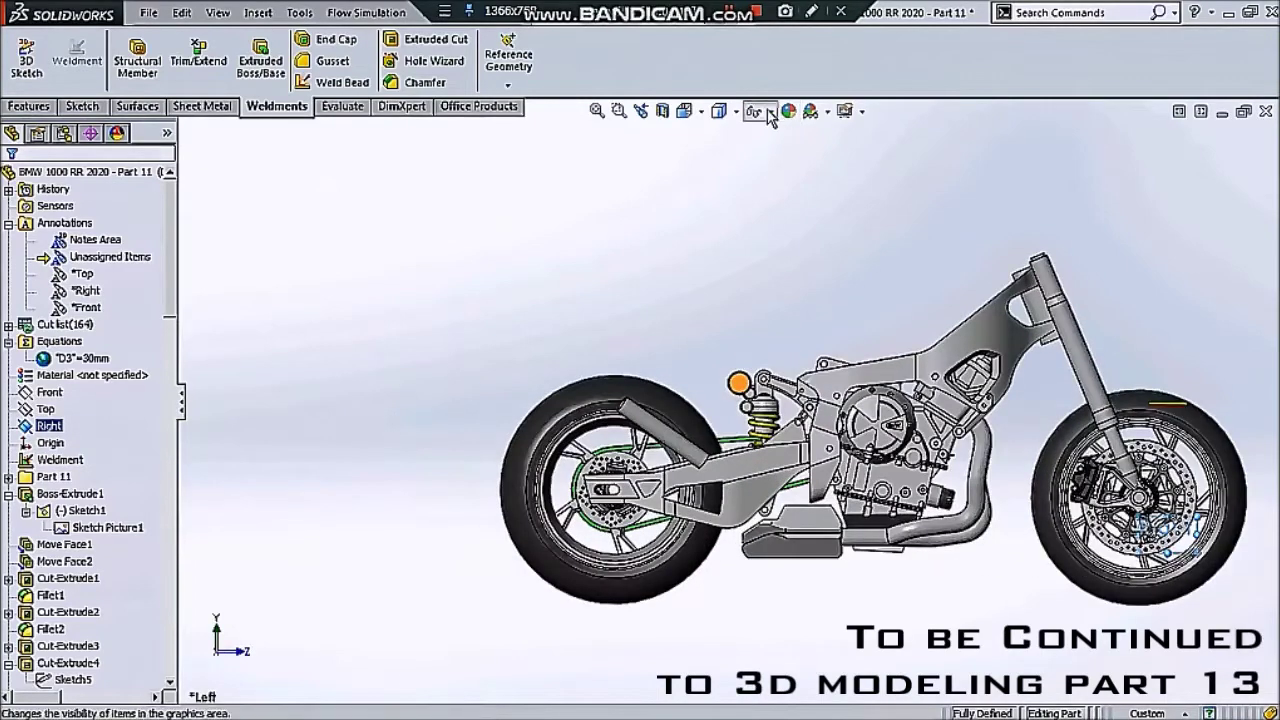
# - Show the motorcycle reference photos again and zoom to the exhaust
pyautogui.click(771, 111)
pyautogui.click(757, 258)
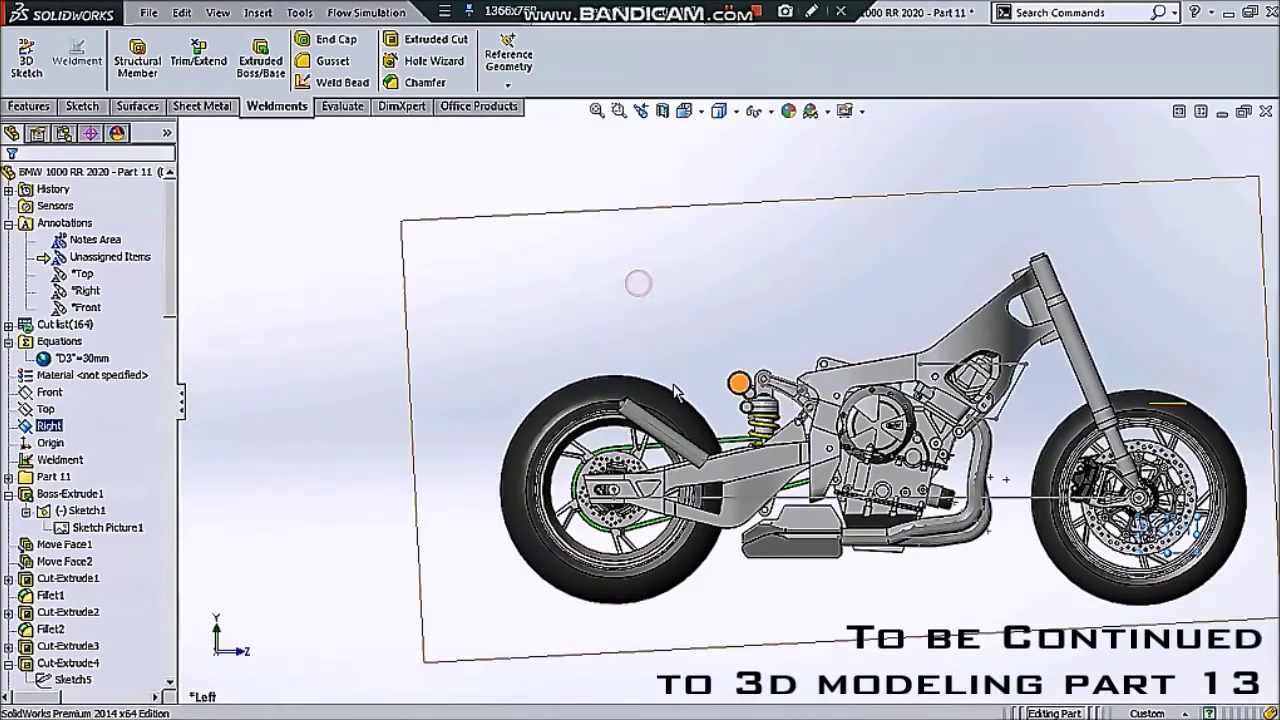
pyautogui.scroll(-3, 670, 380)
pyautogui.scroll(-3, 700, 418)
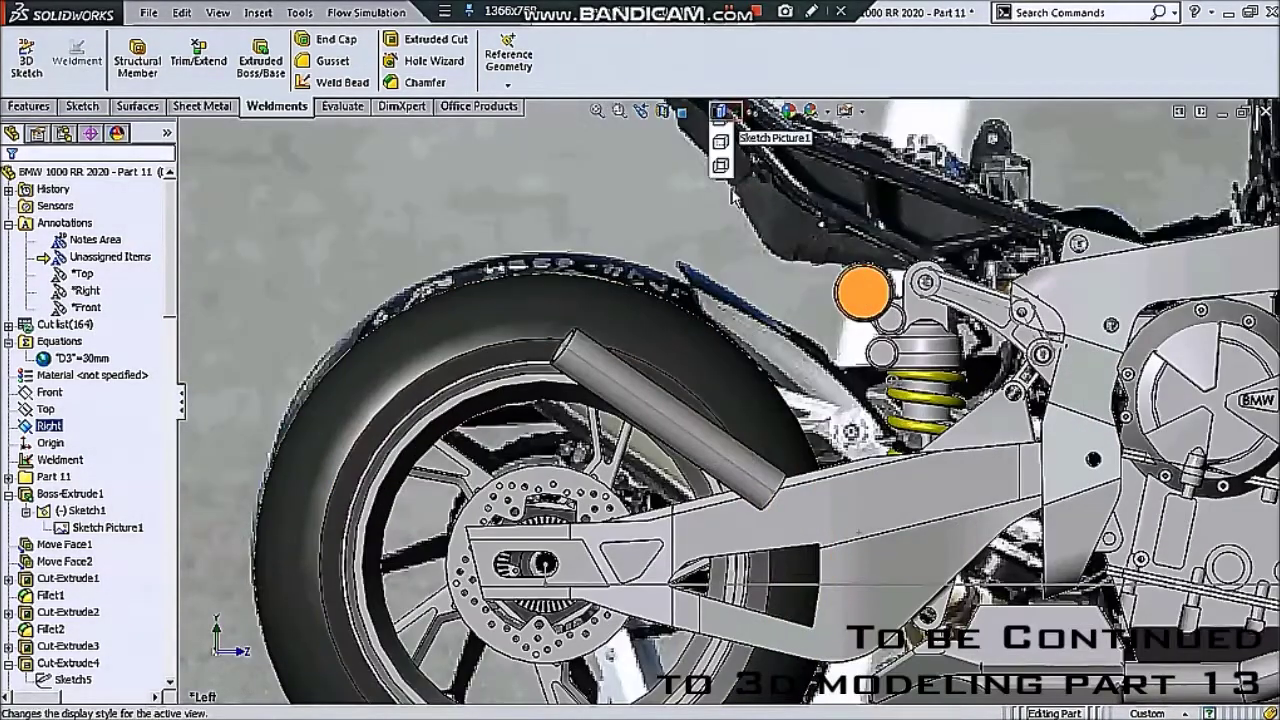
pyautogui.scroll(-2, 705, 236)
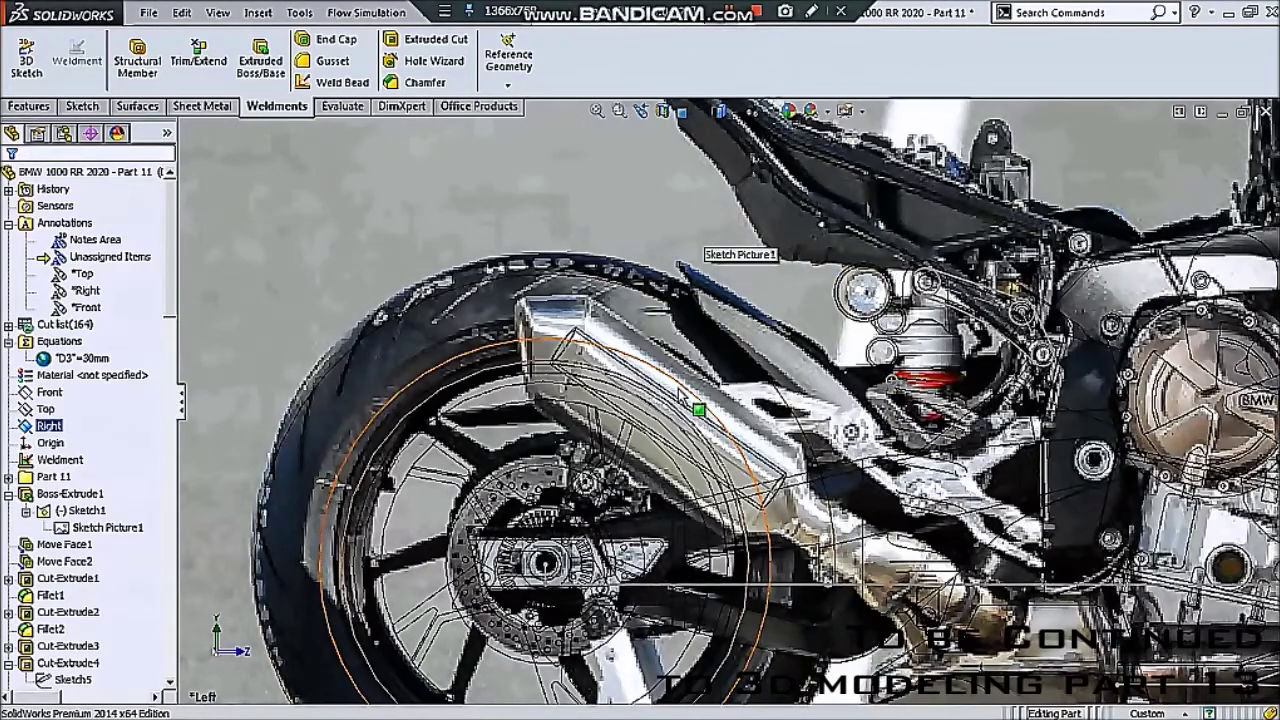
pyautogui.scroll(-2, 670, 390)
# - Expand Structural Member2 in the feature tree and select Sketch116
pyautogui.click(558, 350)
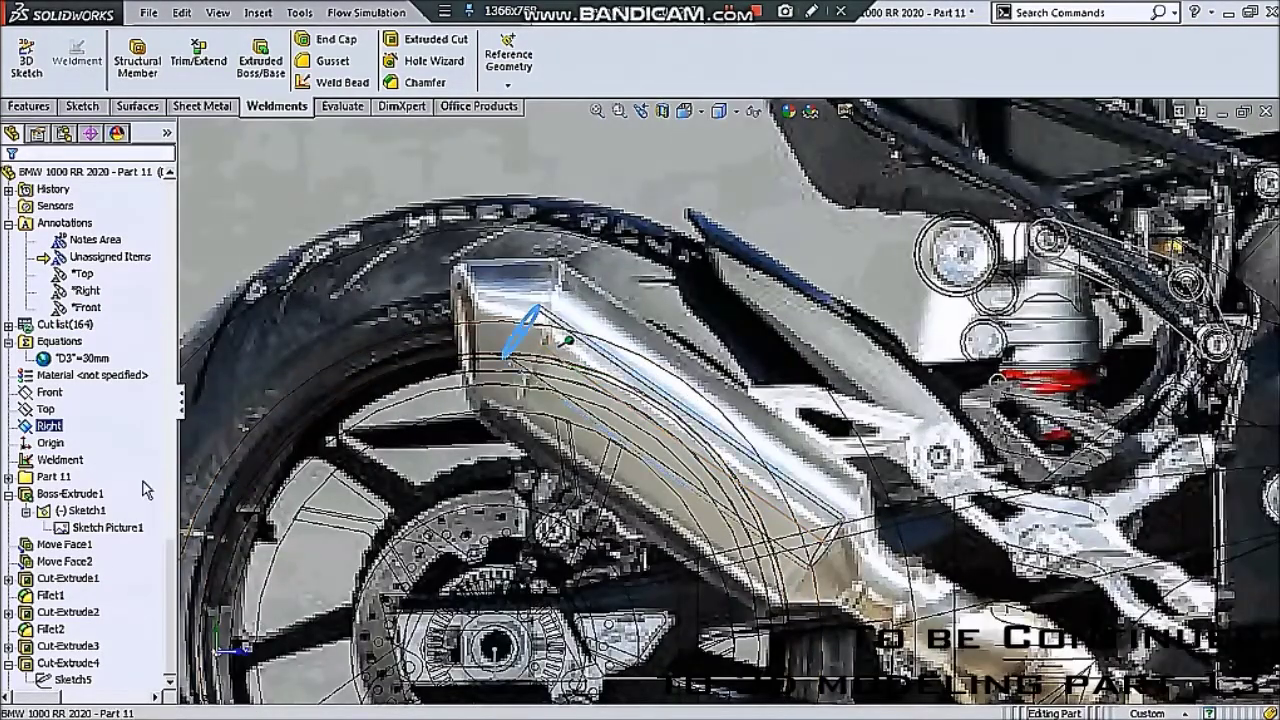
pyautogui.click(9, 680)
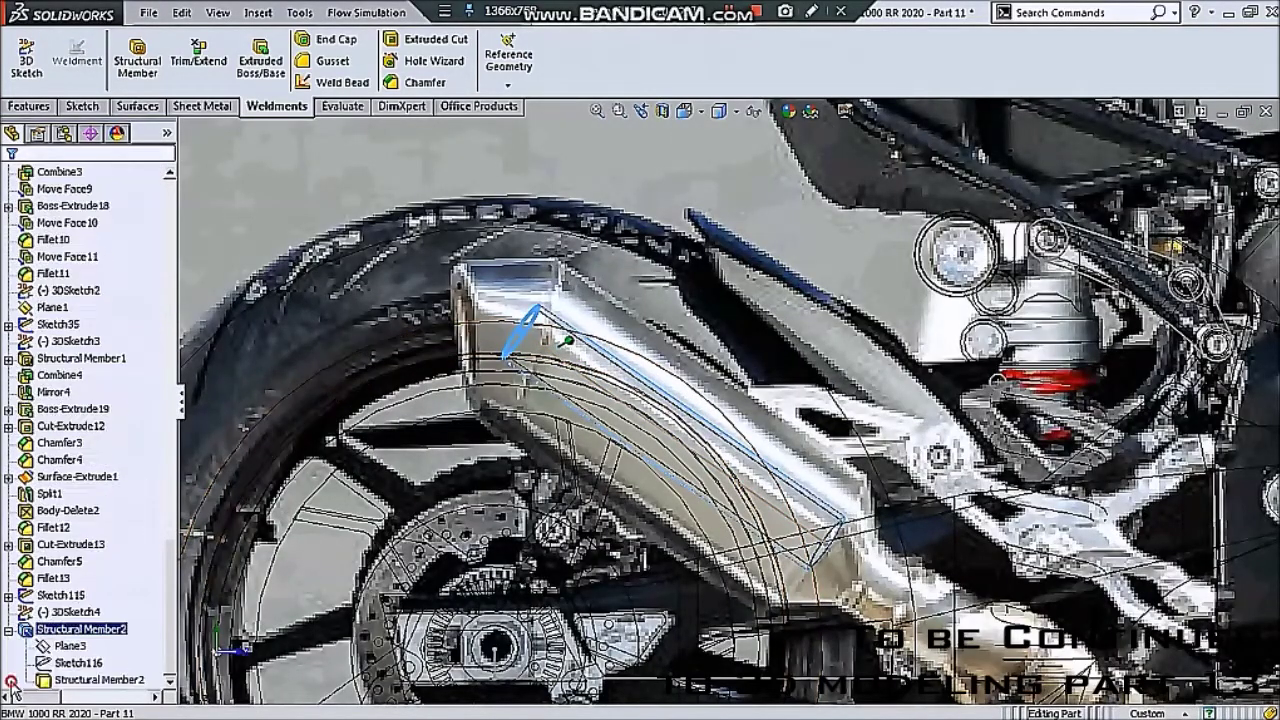
pyautogui.click(60, 664)
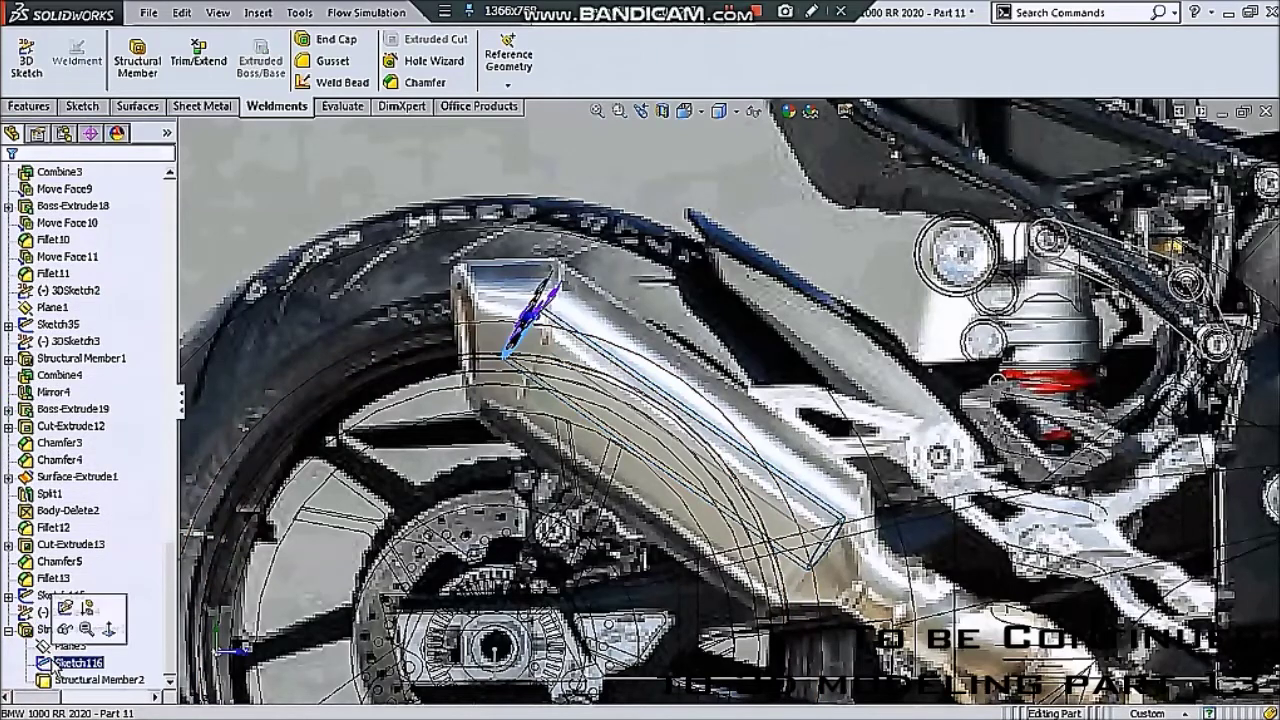
# - Edit Sketch116 and orbit to face the exhaust outlet
pyautogui.click(68, 608)
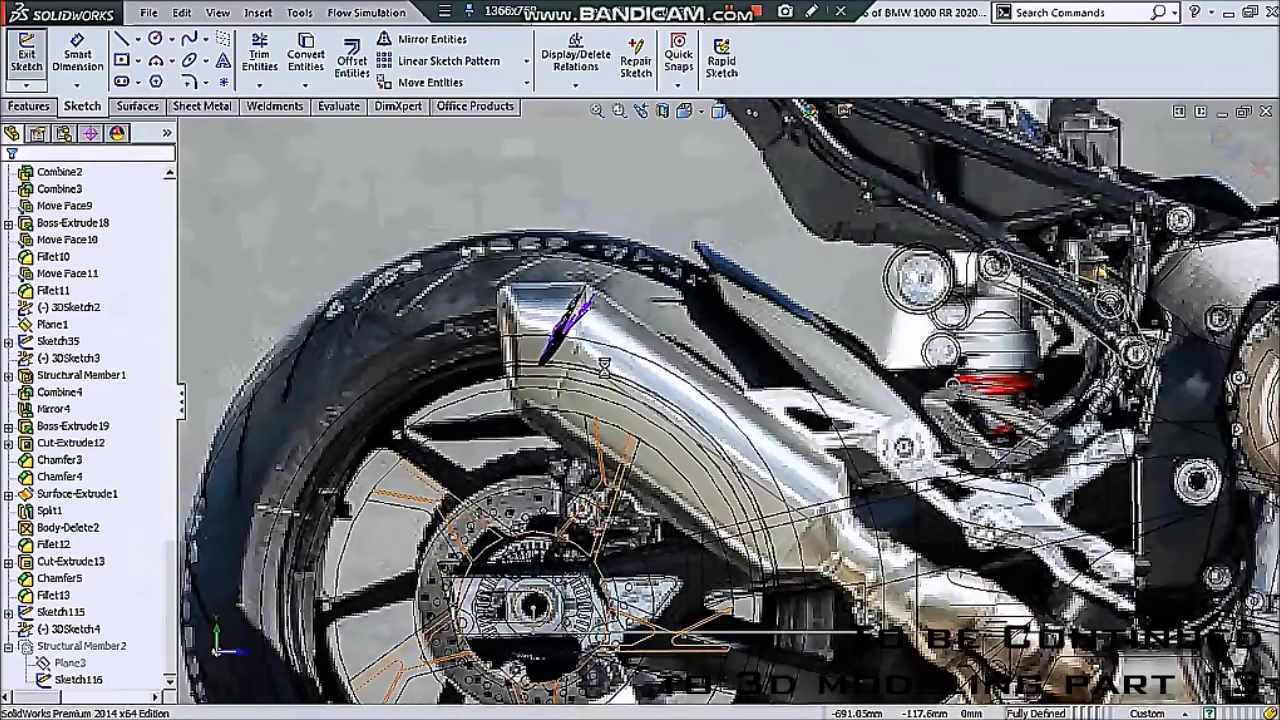
pyautogui.scroll(-3, 614, 360)
pyautogui.scroll(-2, 614, 352)
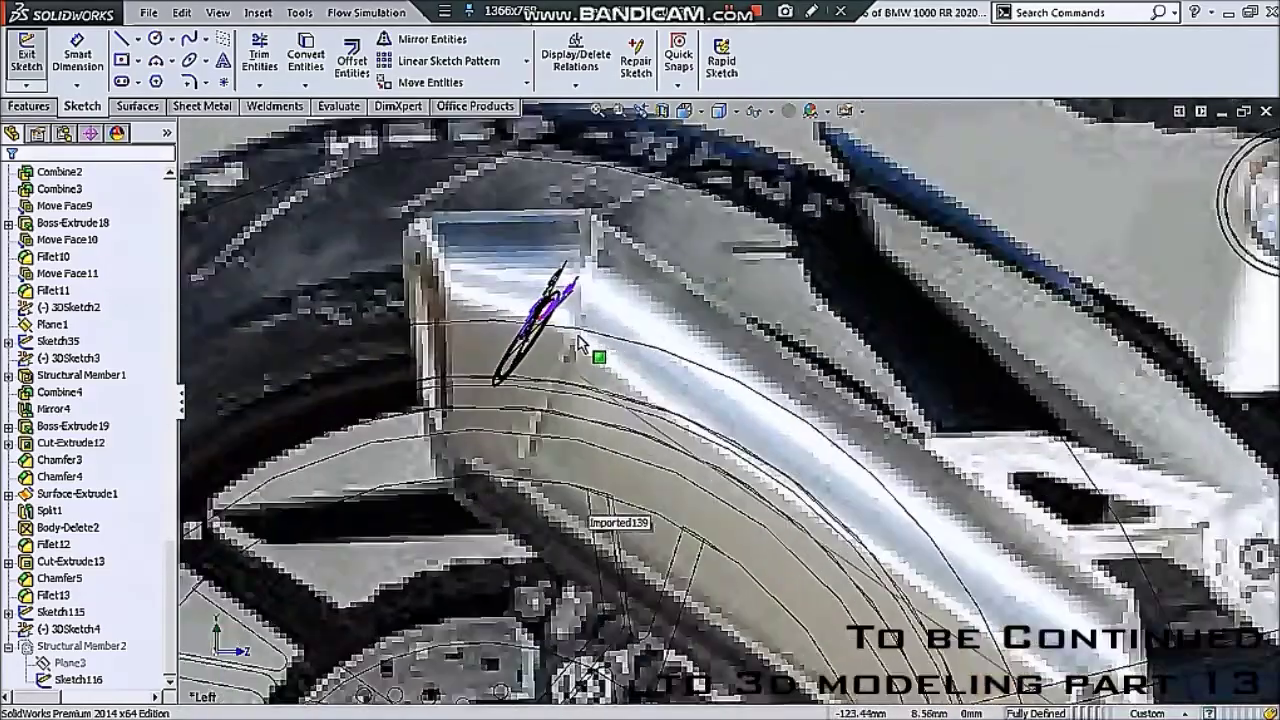
pyautogui.moveTo(614, 352); pyautogui.dragTo(706, 457, button='middle')
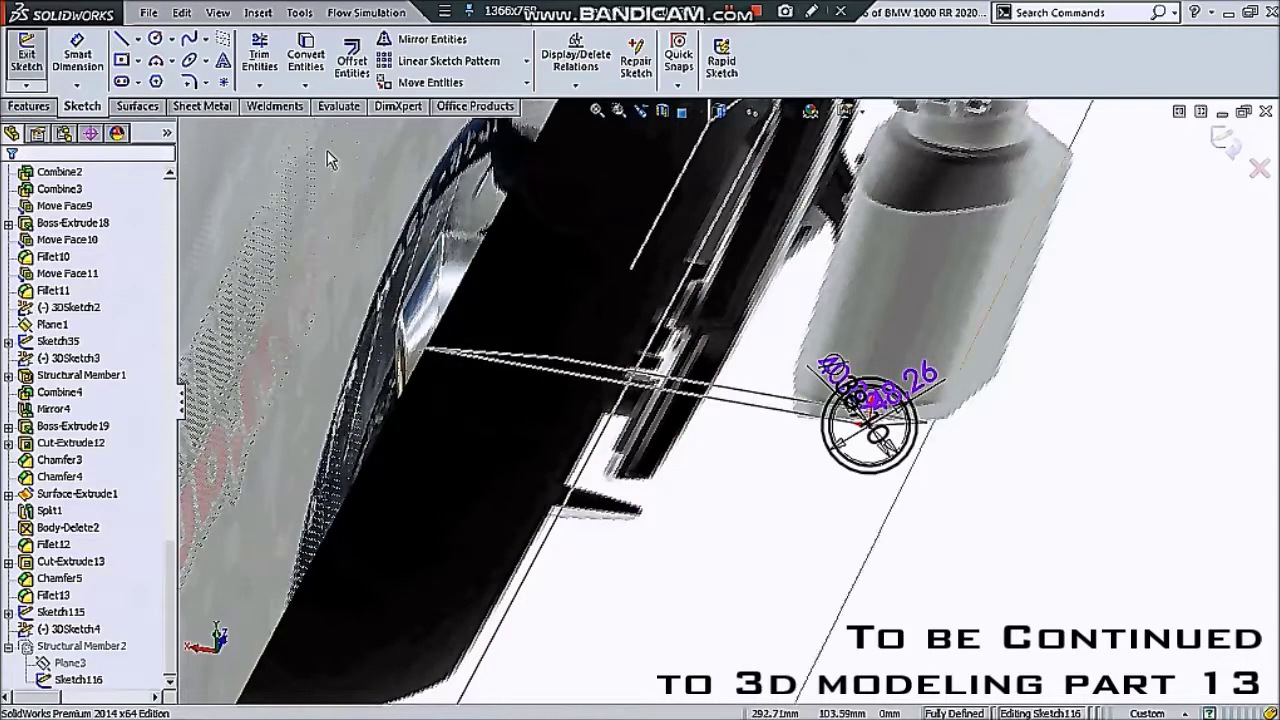
# - Draw a closed six-sided line outline around the outlet circle
pyautogui.click(121, 38)
pyautogui.moveTo(878, 402); pyautogui.dragTo(893, 350)
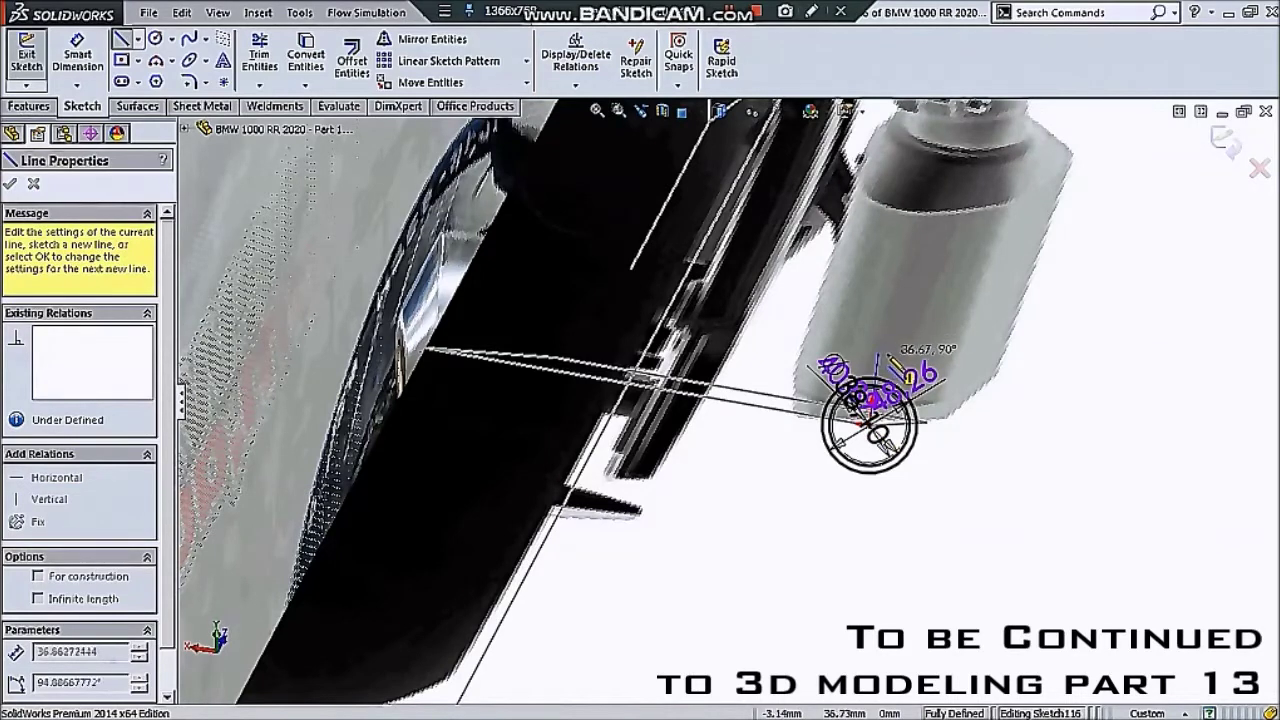
pyautogui.click(888, 346)
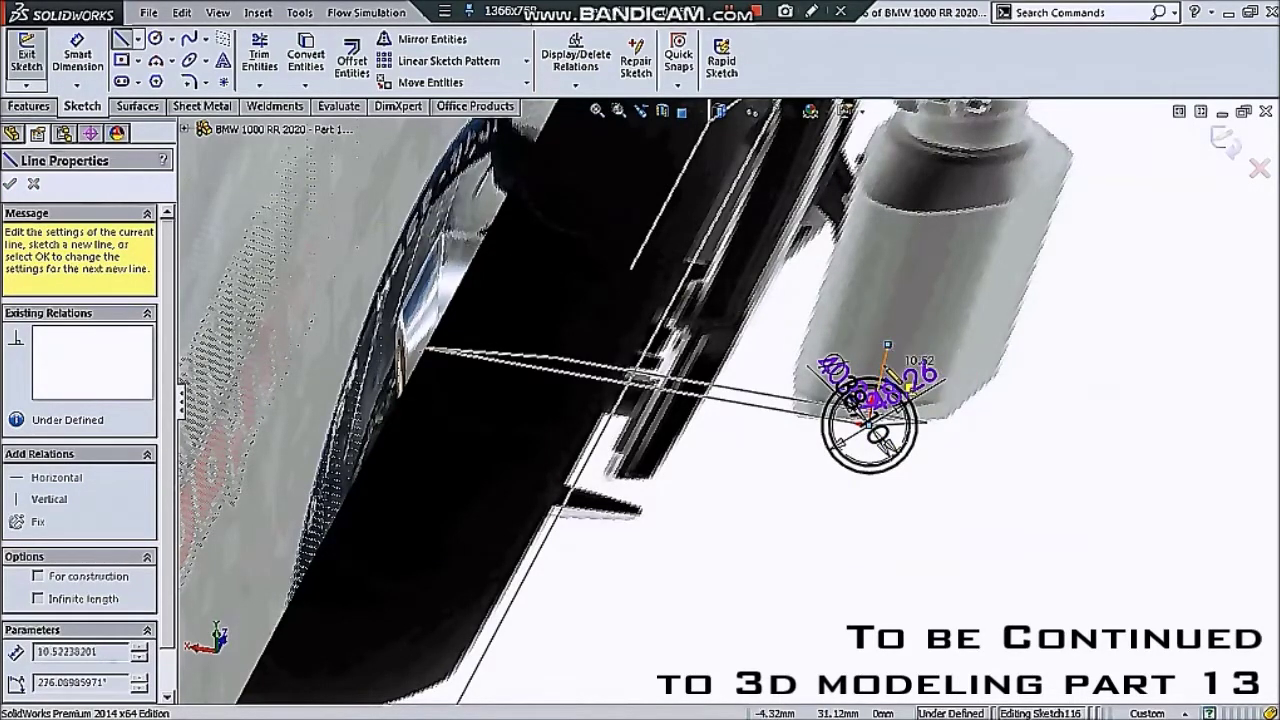
pyautogui.click(946, 359)
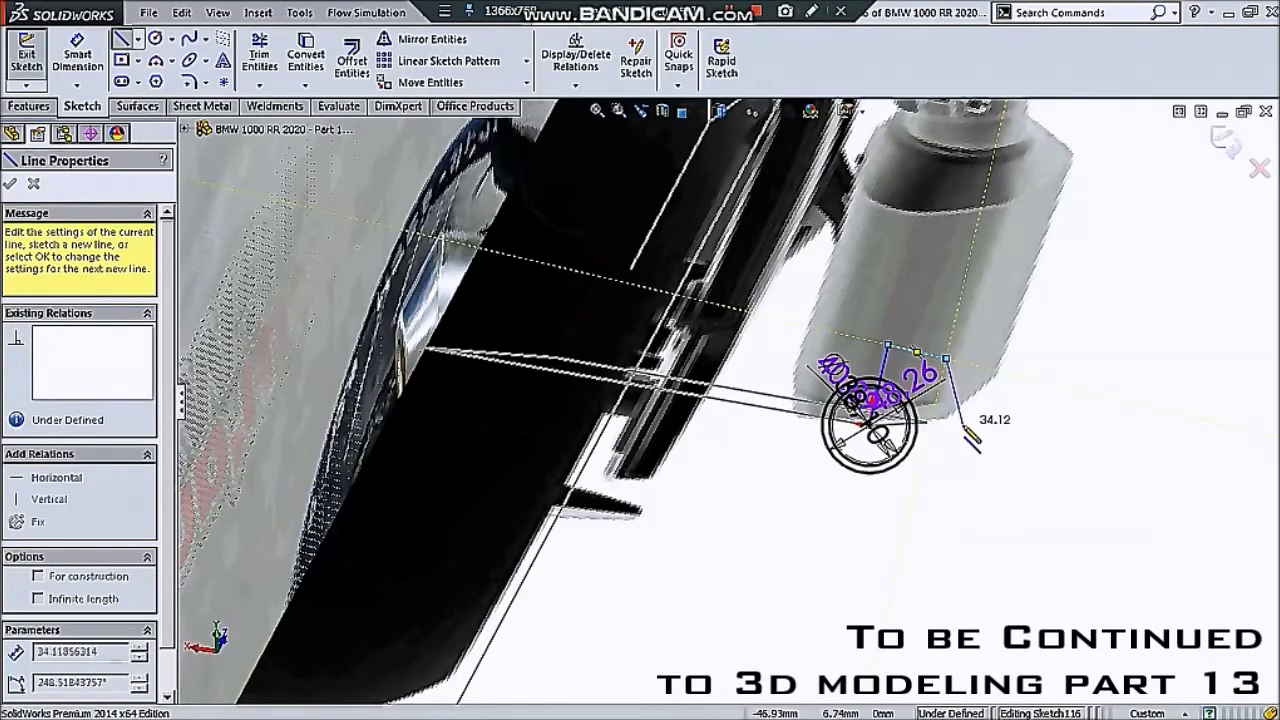
pyautogui.click(961, 426)
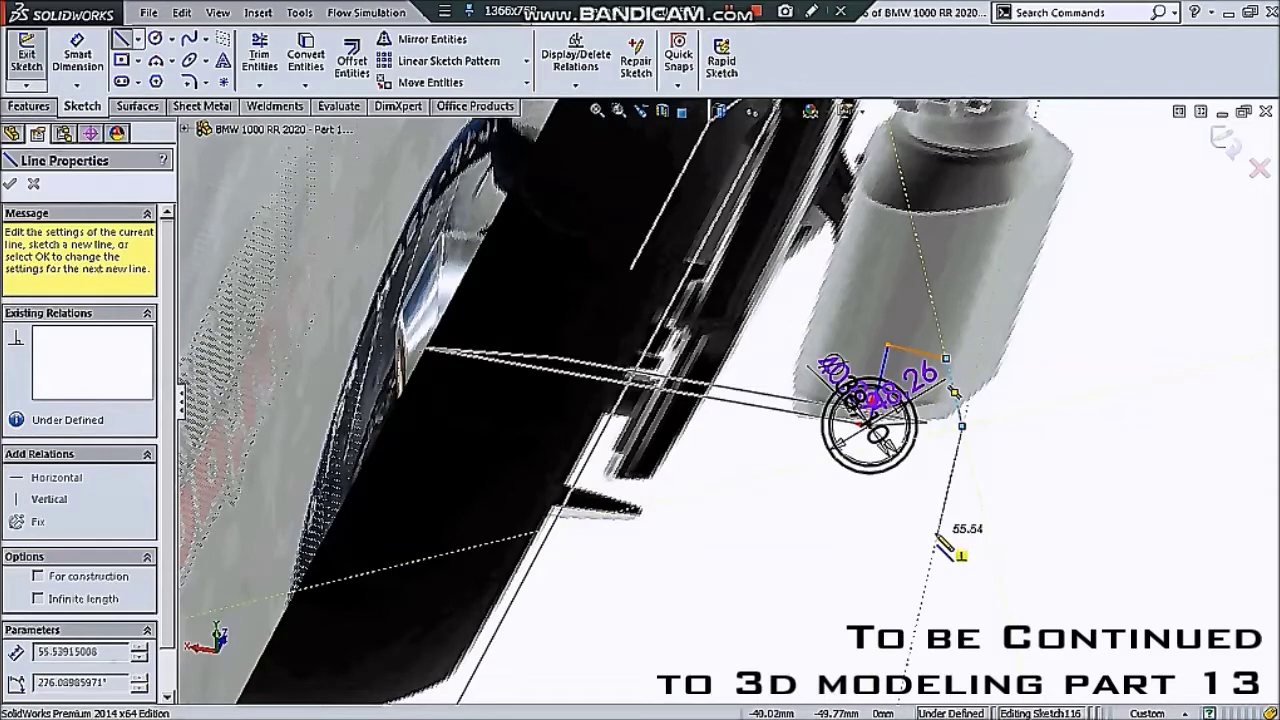
pyautogui.click(937, 533)
pyautogui.click(890, 563)
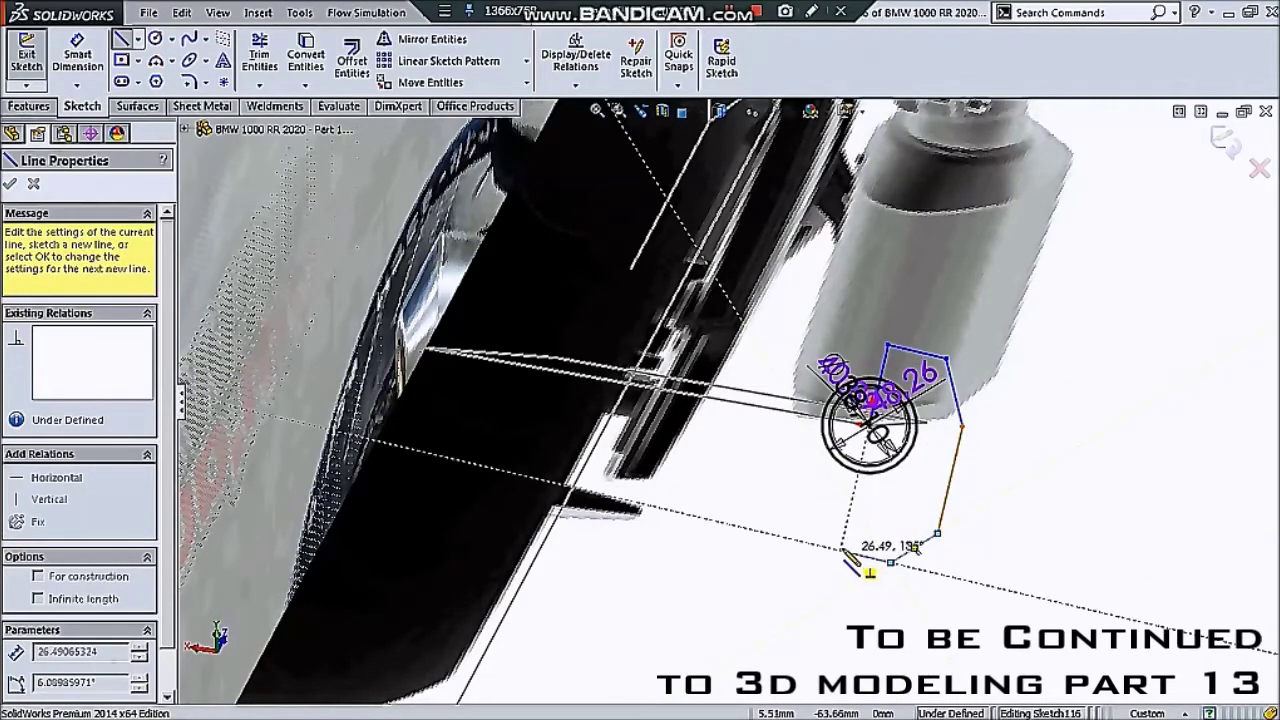
pyautogui.click(840, 551)
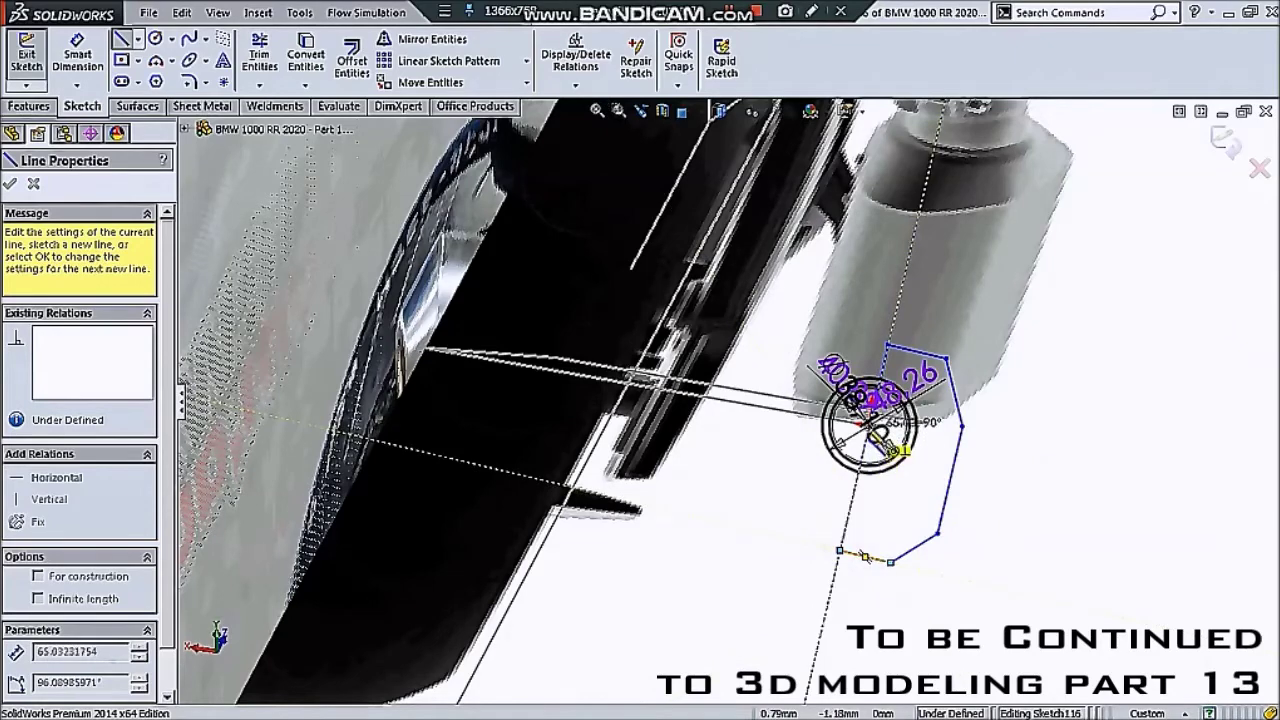
pyautogui.click(886, 347)
pyautogui.press('Escape')
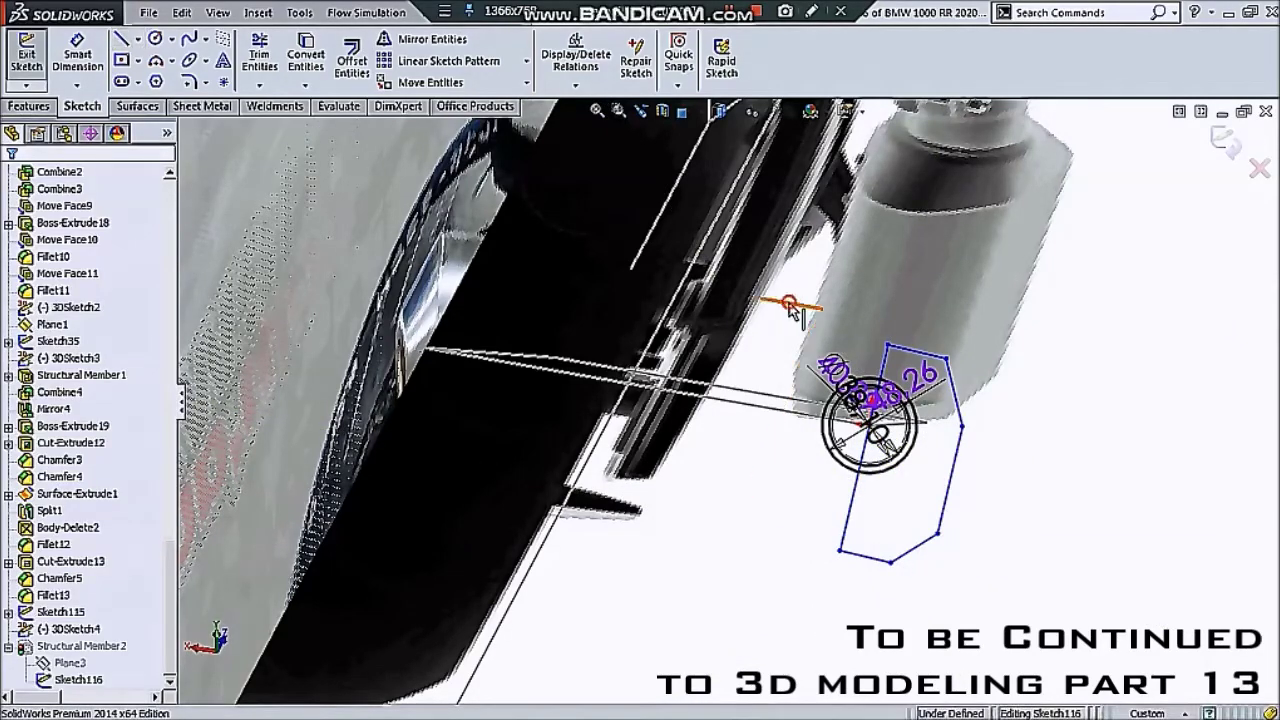
# - Mirror the selected circle and outline about the vertical centre line Line7
pyautogui.moveTo(786, 301); pyautogui.dragTo(1042, 616)
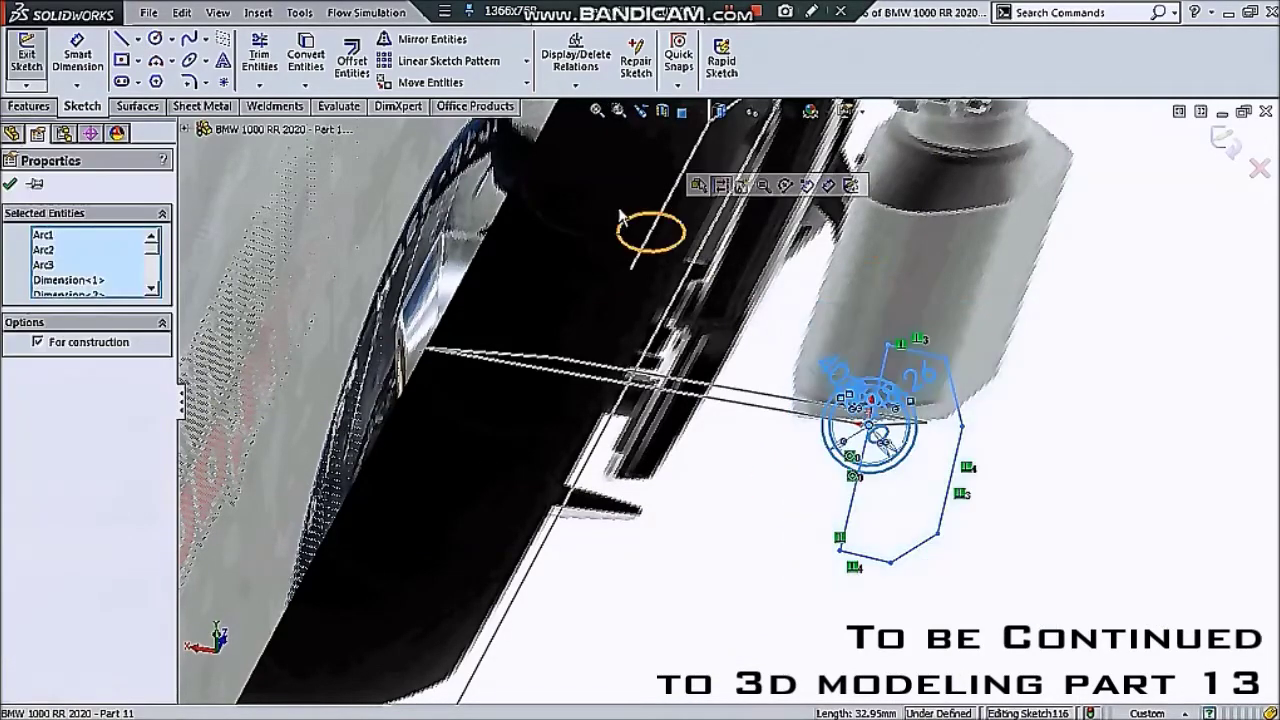
pyautogui.click(432, 39)
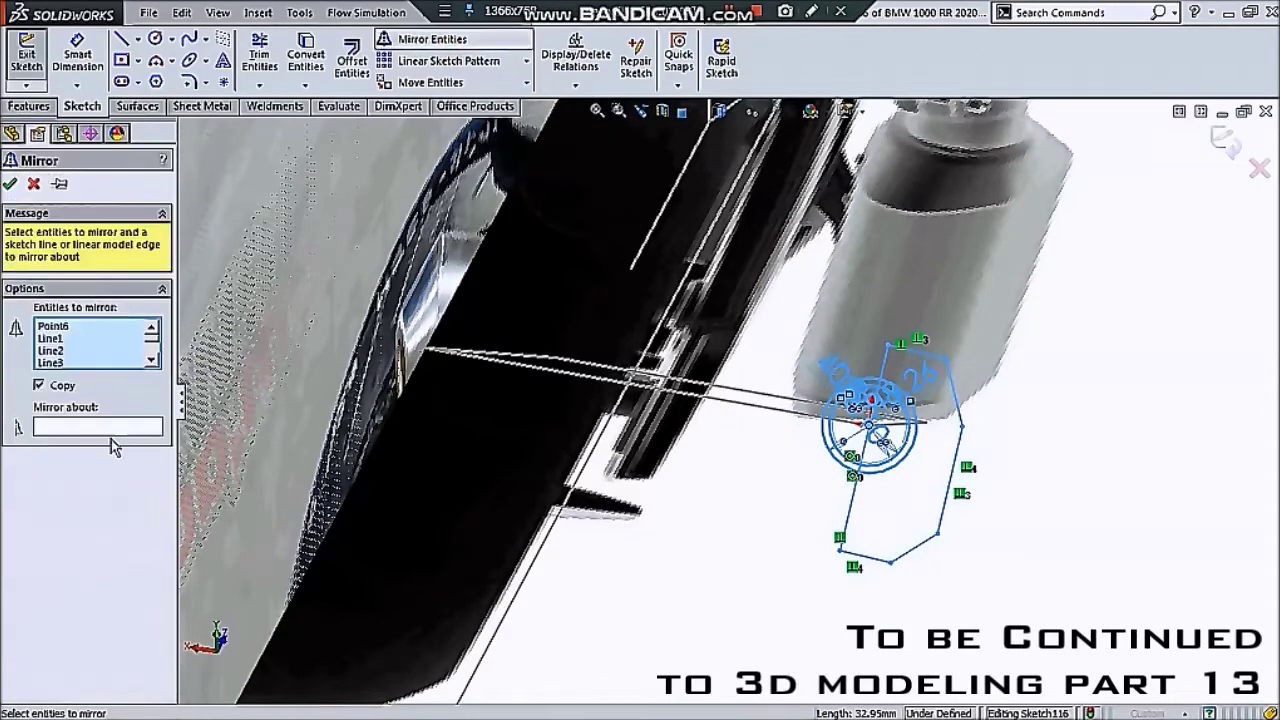
pyautogui.click(140, 435)
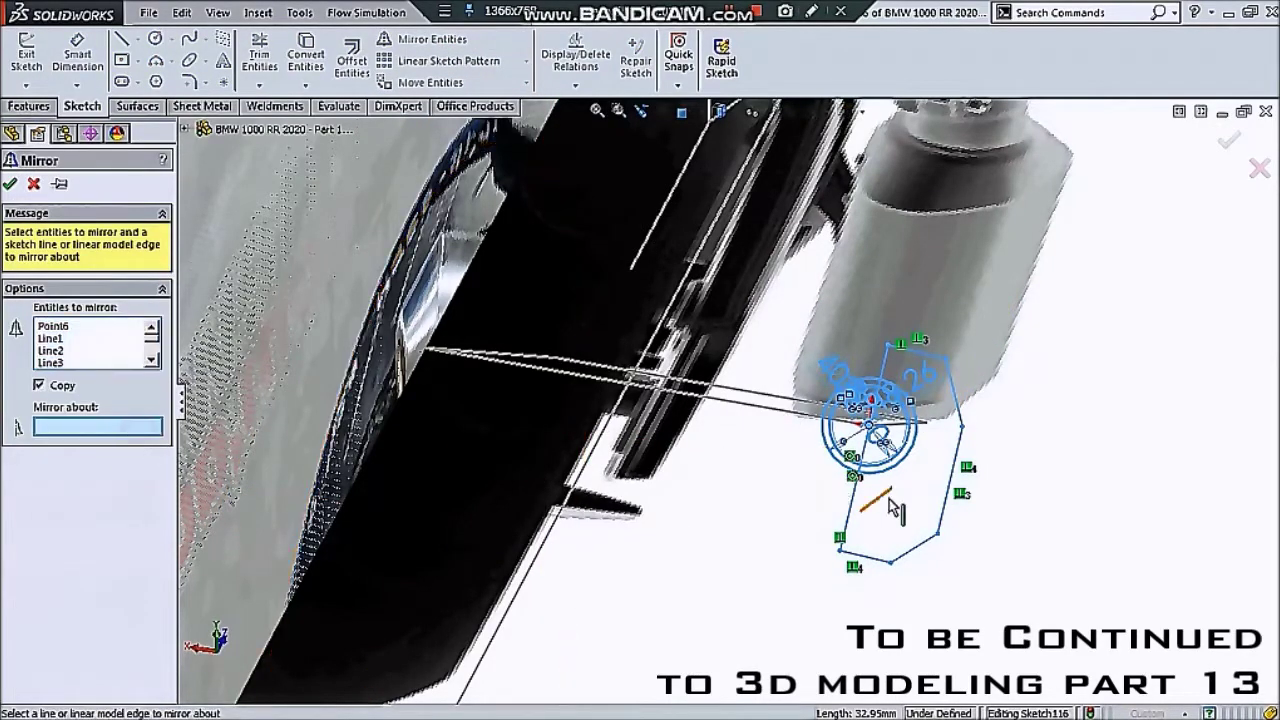
pyautogui.click(858, 508)
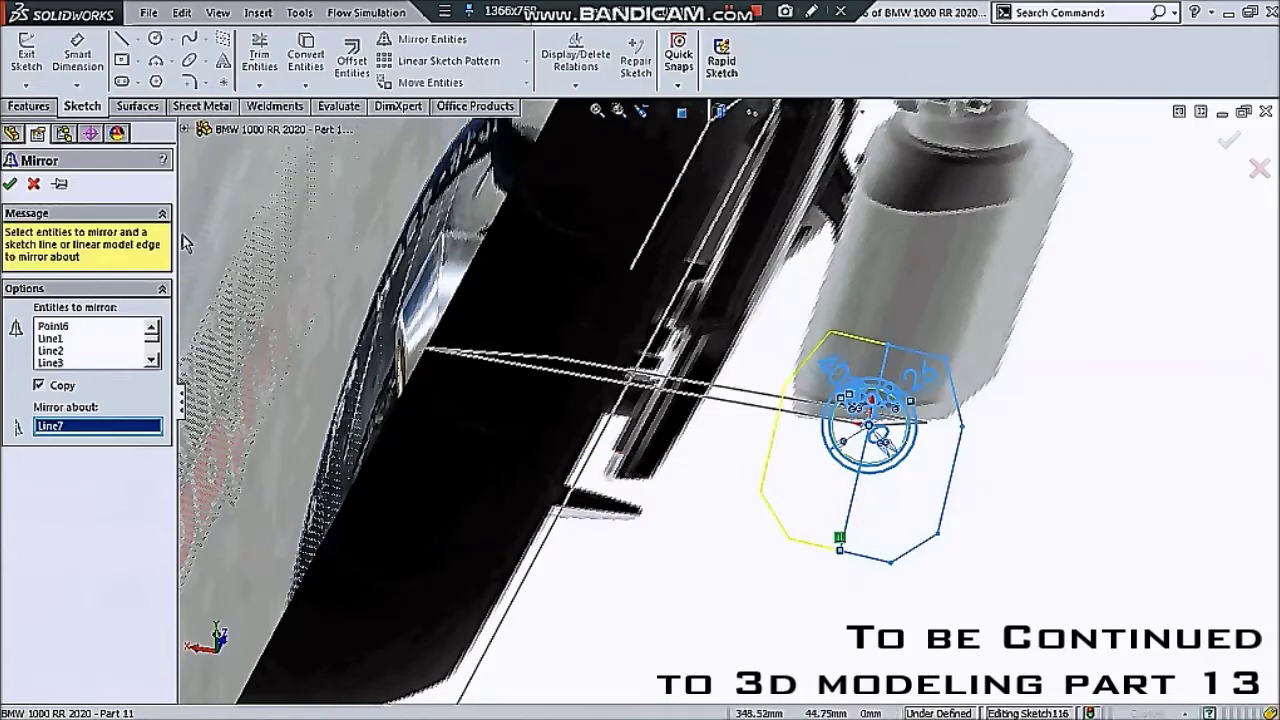
pyautogui.click(12, 184)
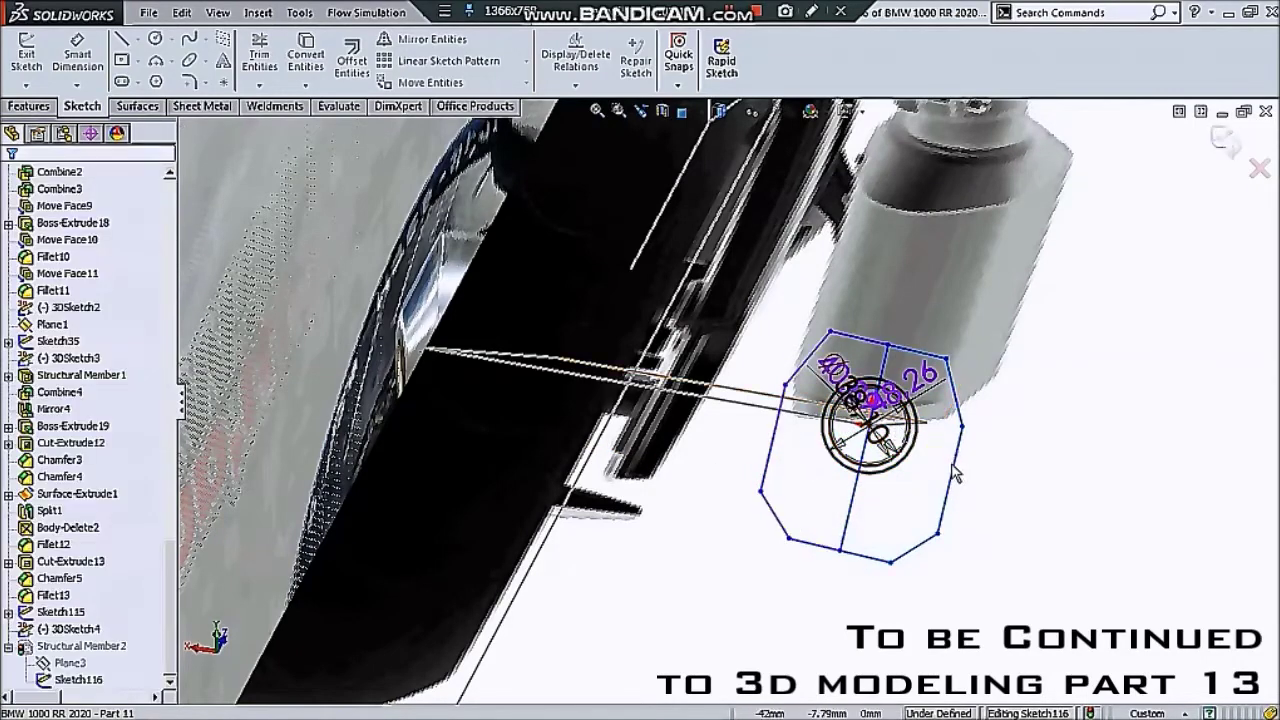
# - Reshape the outline by dragging its left vertex upward
pyautogui.moveTo(948, 498); pyautogui.dragTo(942, 514, button='middle')
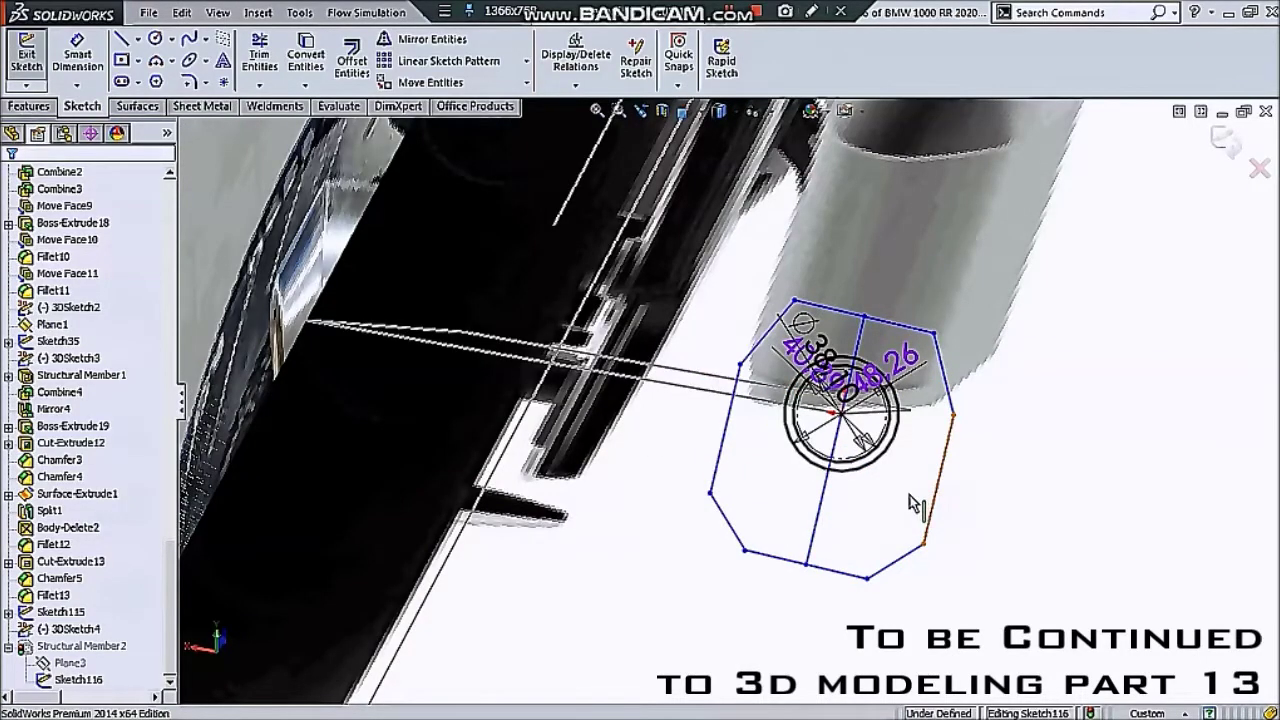
pyautogui.click(930, 498)
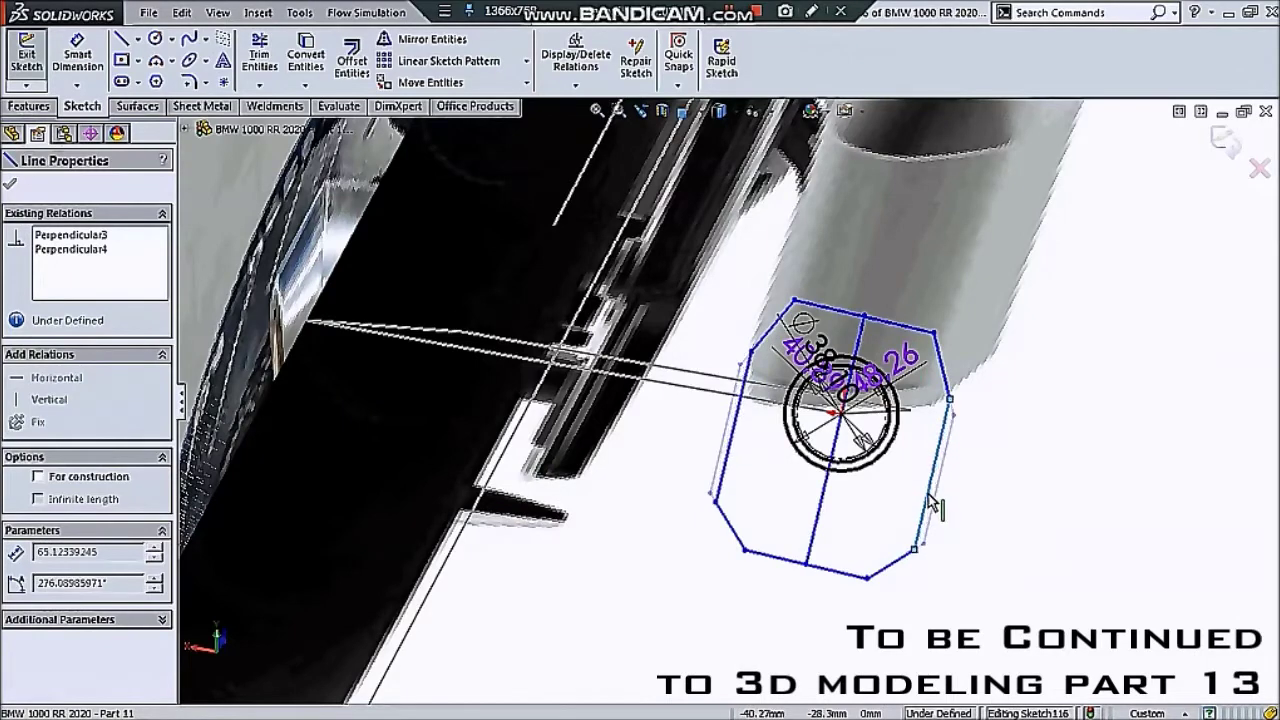
pyautogui.click(716, 502)
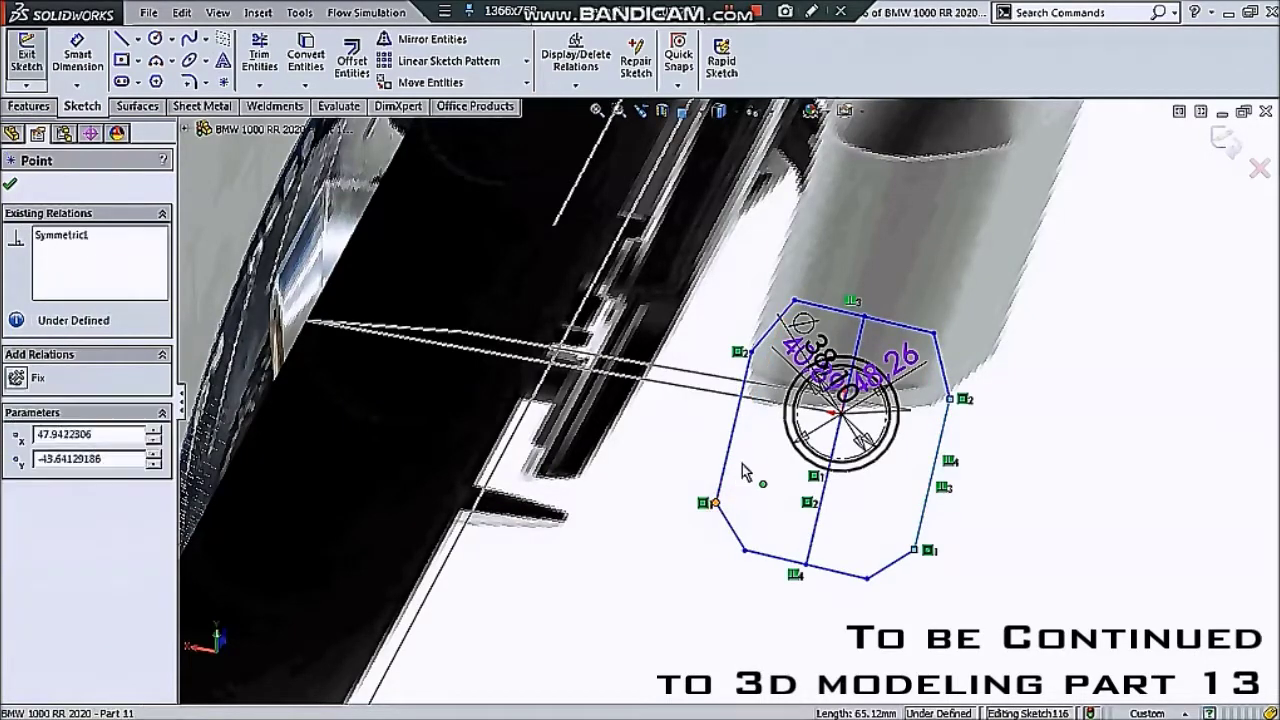
pyautogui.moveTo(716, 502); pyautogui.dragTo(736, 476)
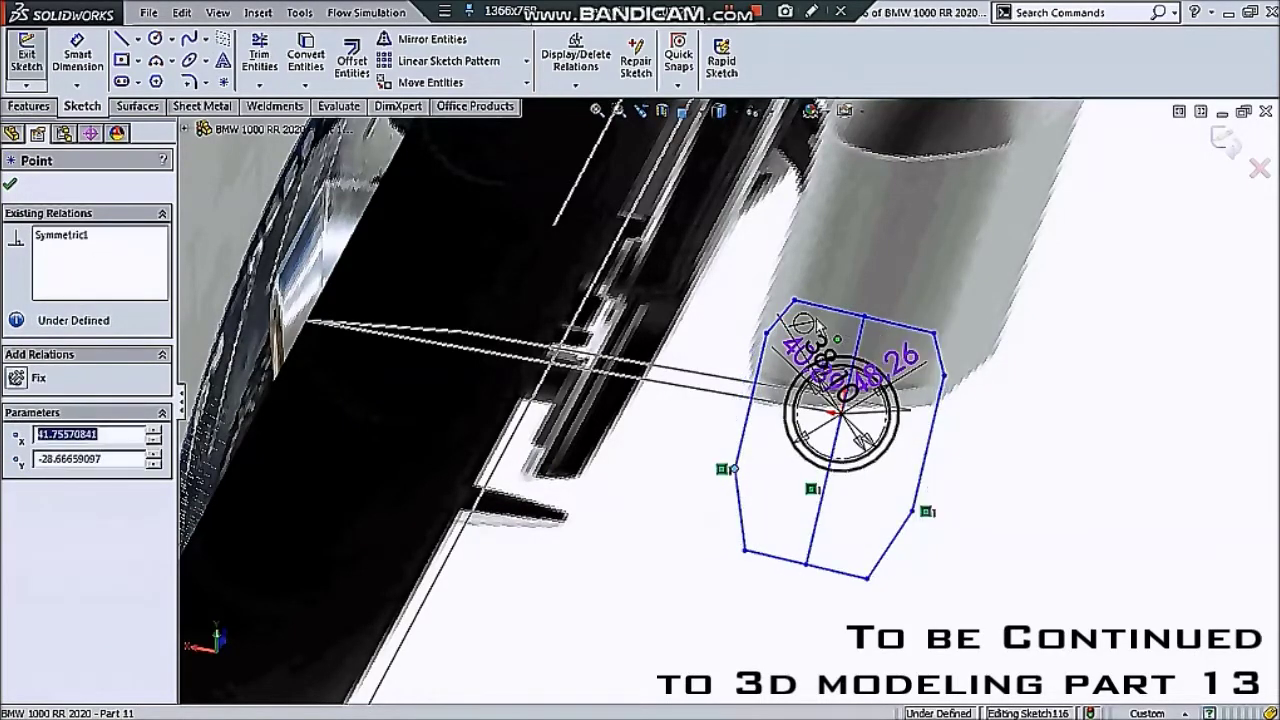
pyautogui.scroll(-3, 736, 476)
pyautogui.moveTo(736, 476)
pyautogui.mouseDown()
pyautogui.moveTo(772, 343)
pyautogui.moveTo(757, 336)
pyautogui.mouseUp()
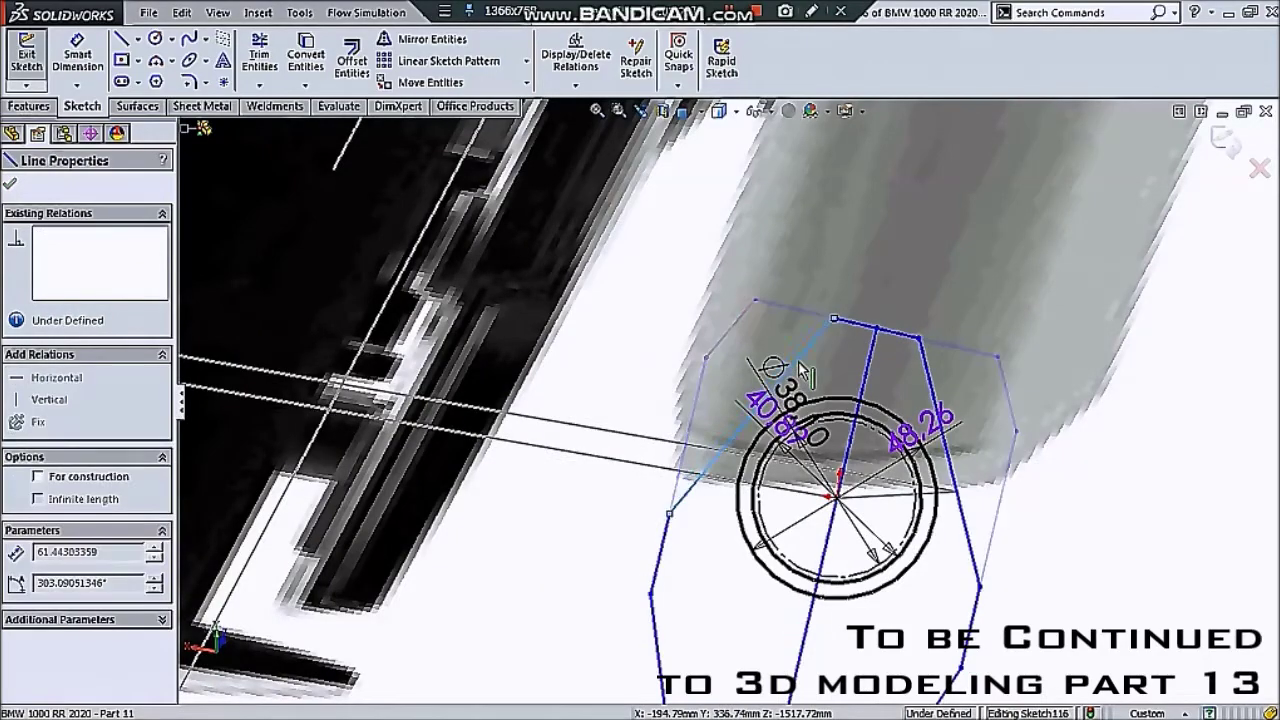
pyautogui.scroll(3, 652, 360)
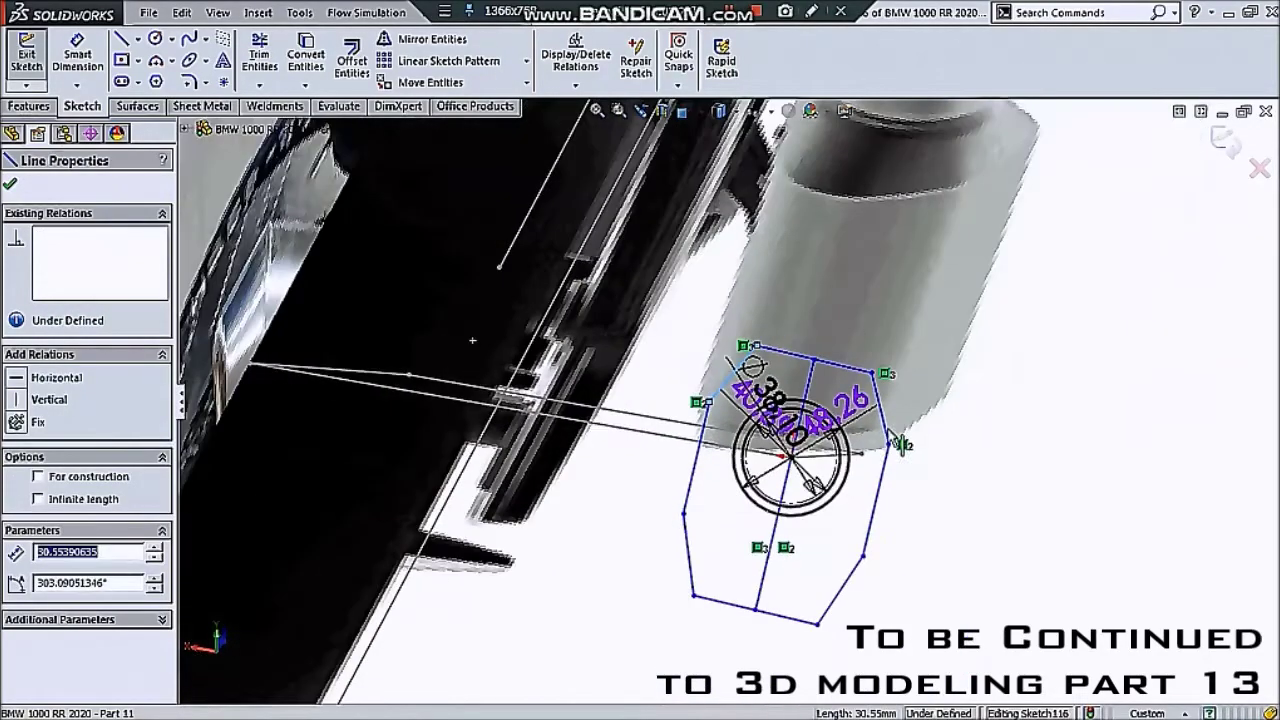
pyautogui.scroll(-3, 652, 360)
pyautogui.press('Escape')
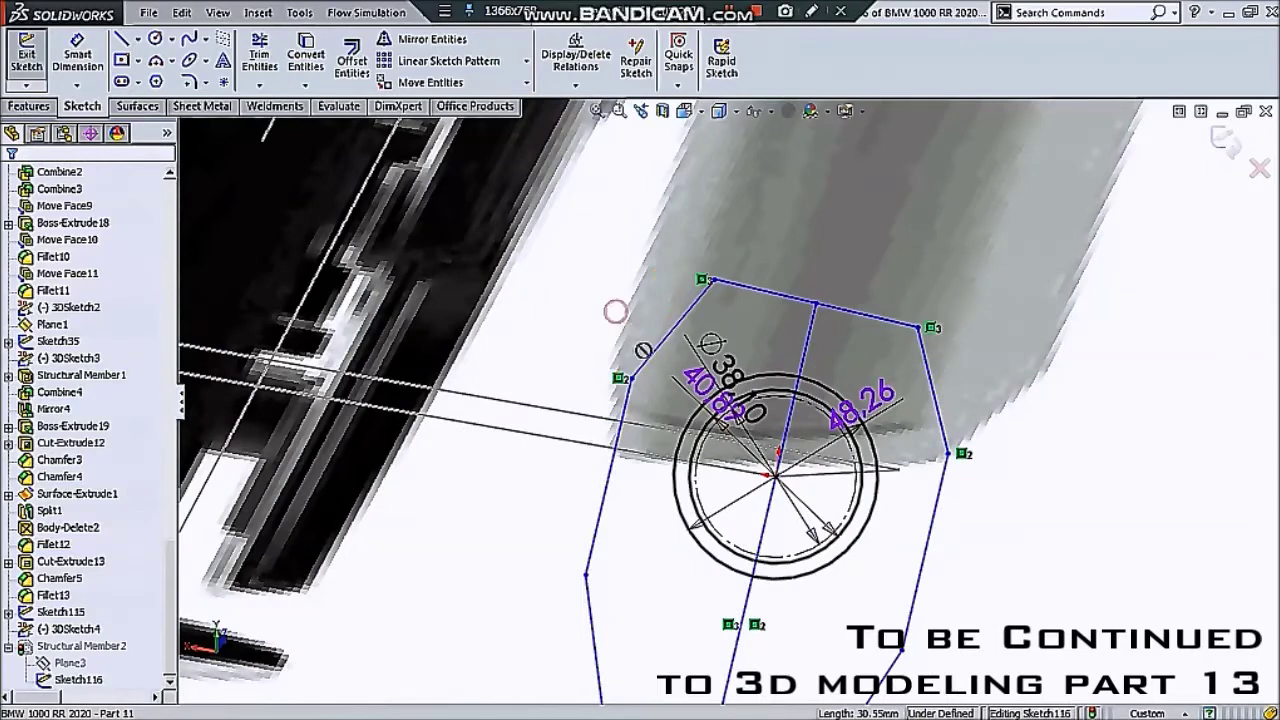
# - Make the inner and outer outlet circles construction geometry and exit Sketch116
pyautogui.click(712, 548)
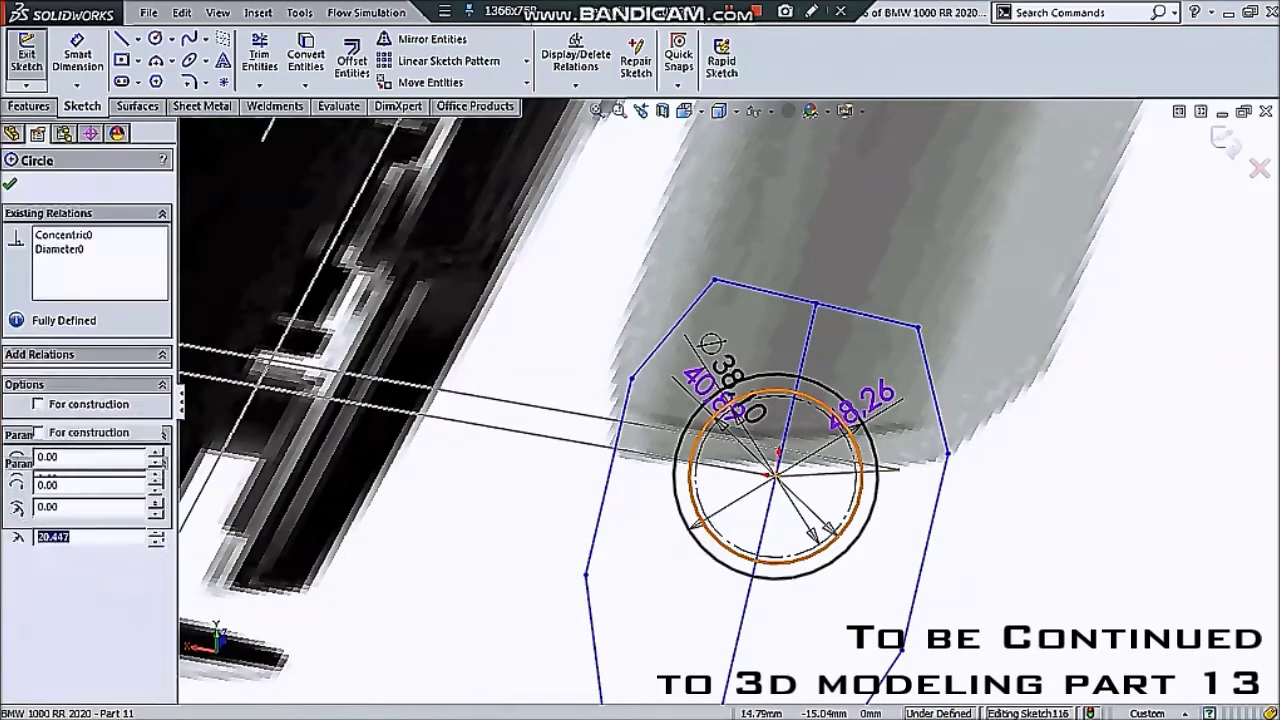
pyautogui.keyDown('ctrl'); pyautogui.click(743, 627); pyautogui.keyUp('ctrl')
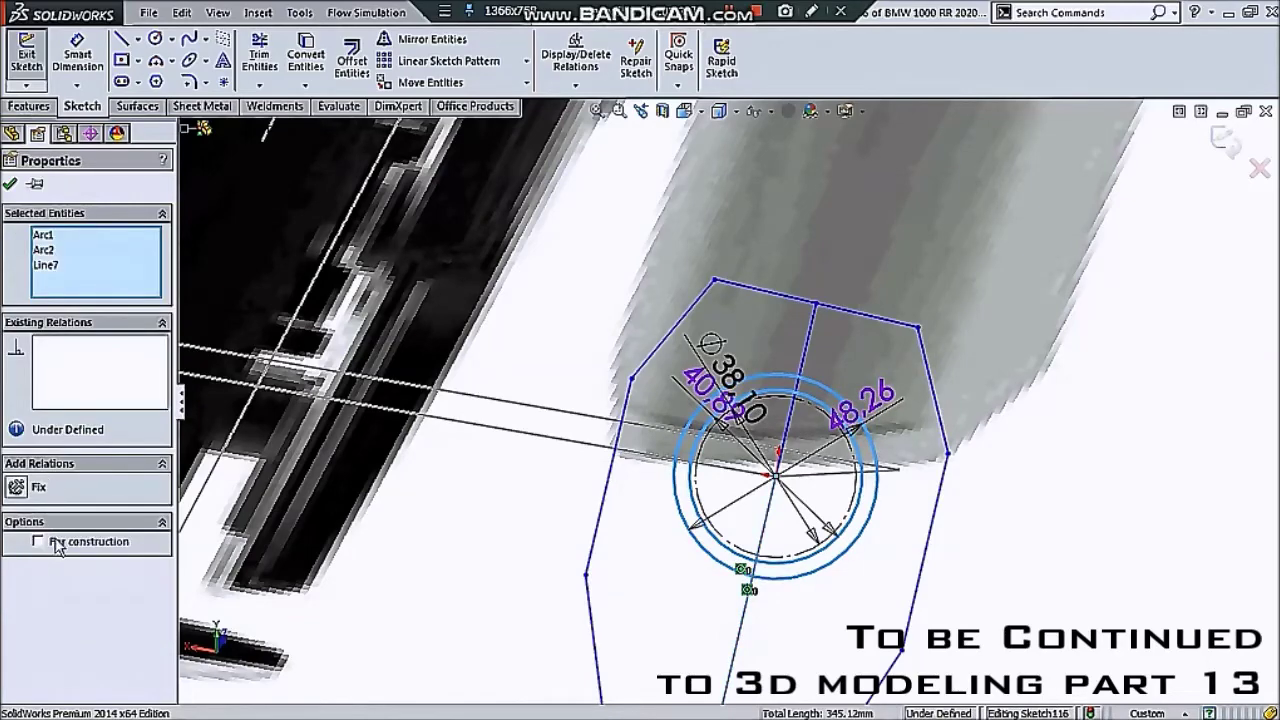
pyautogui.click(38, 542)
pyautogui.press('Escape')
pyautogui.scroll(4, 720, 402)
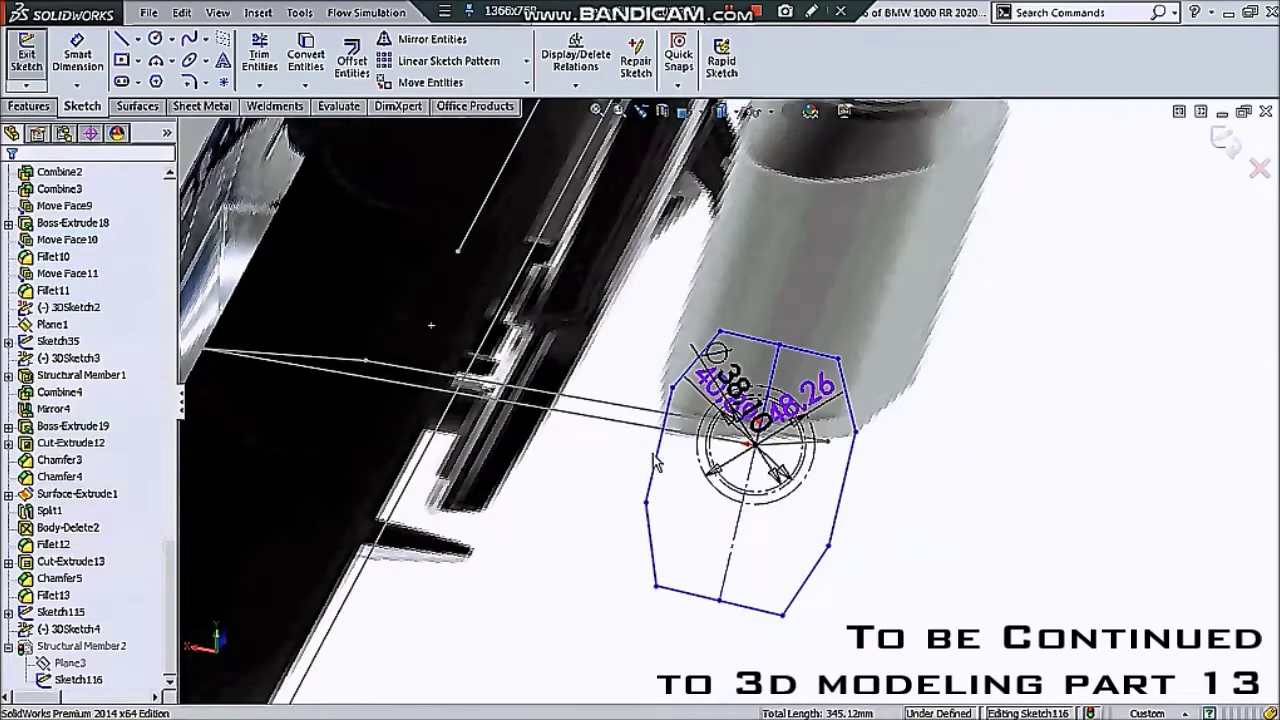
pyautogui.click(1224, 145)
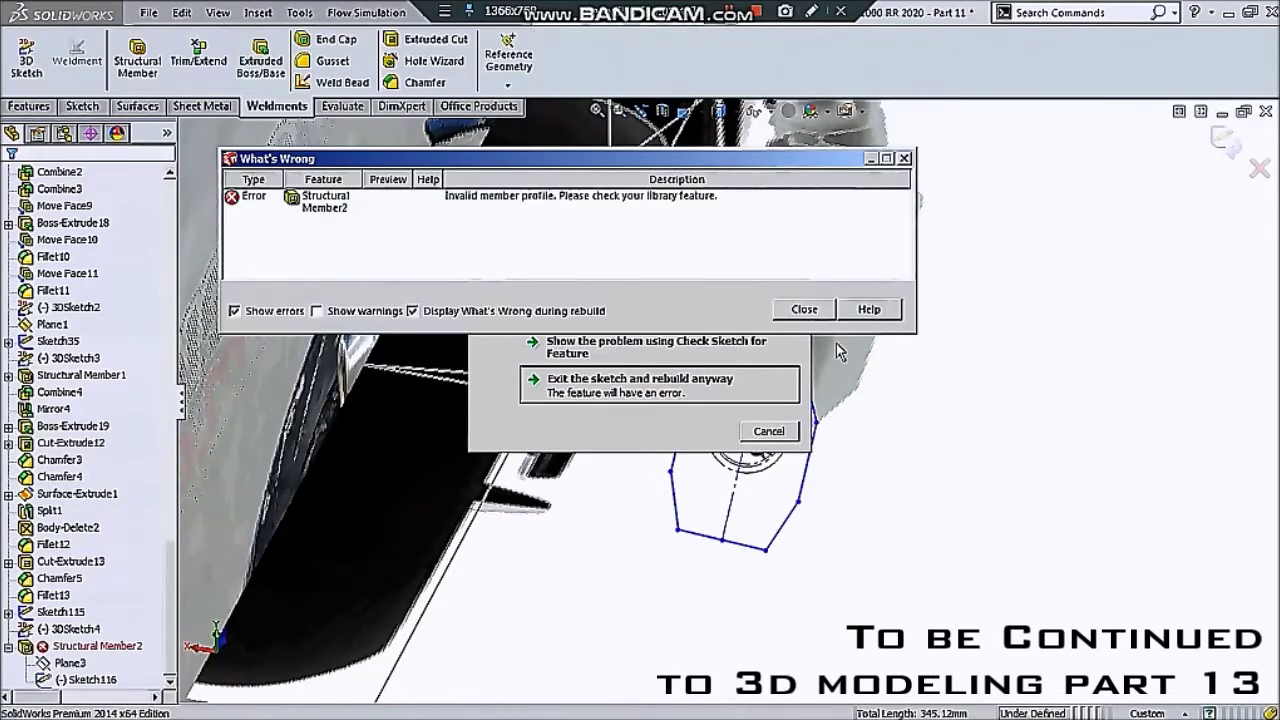
# - Rebuild anyway past the error, restore shaded display, and reopen Sketch116 from Structural Member2
pyautogui.click(804, 309)
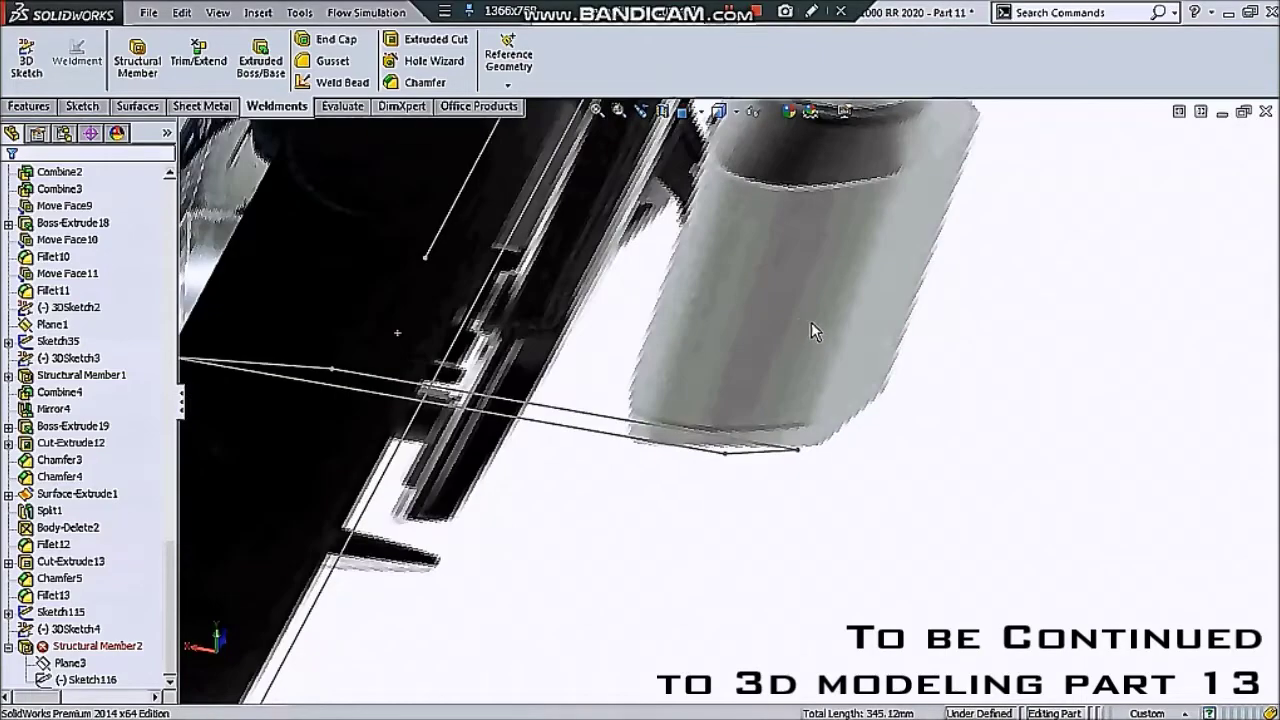
pyautogui.click(720, 111)
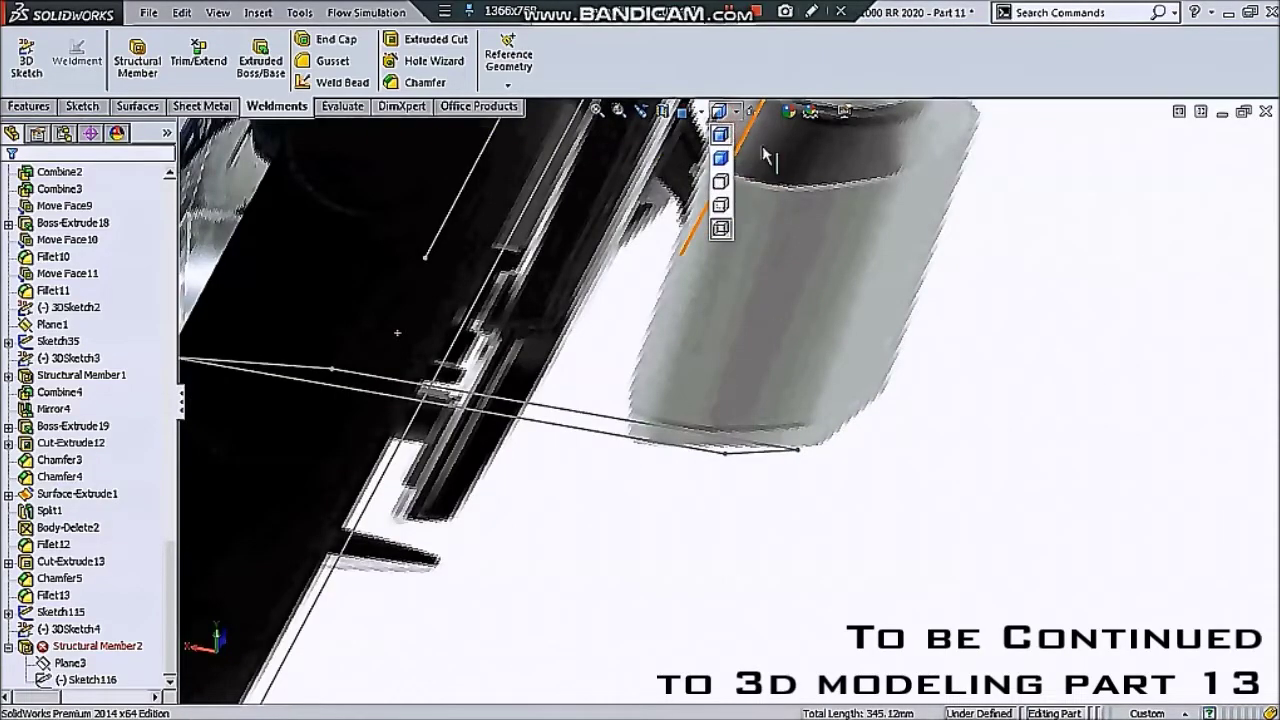
pyautogui.click(720, 134)
pyautogui.click(752, 111)
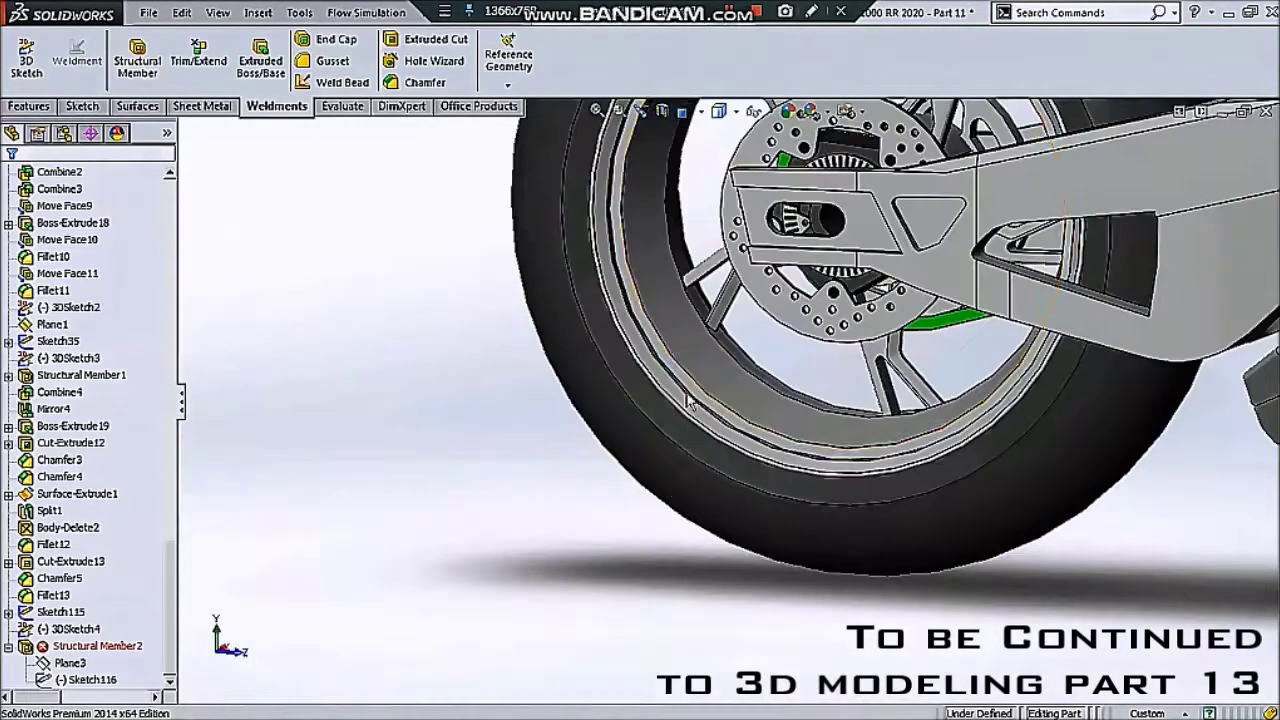
pyautogui.click(97, 646)
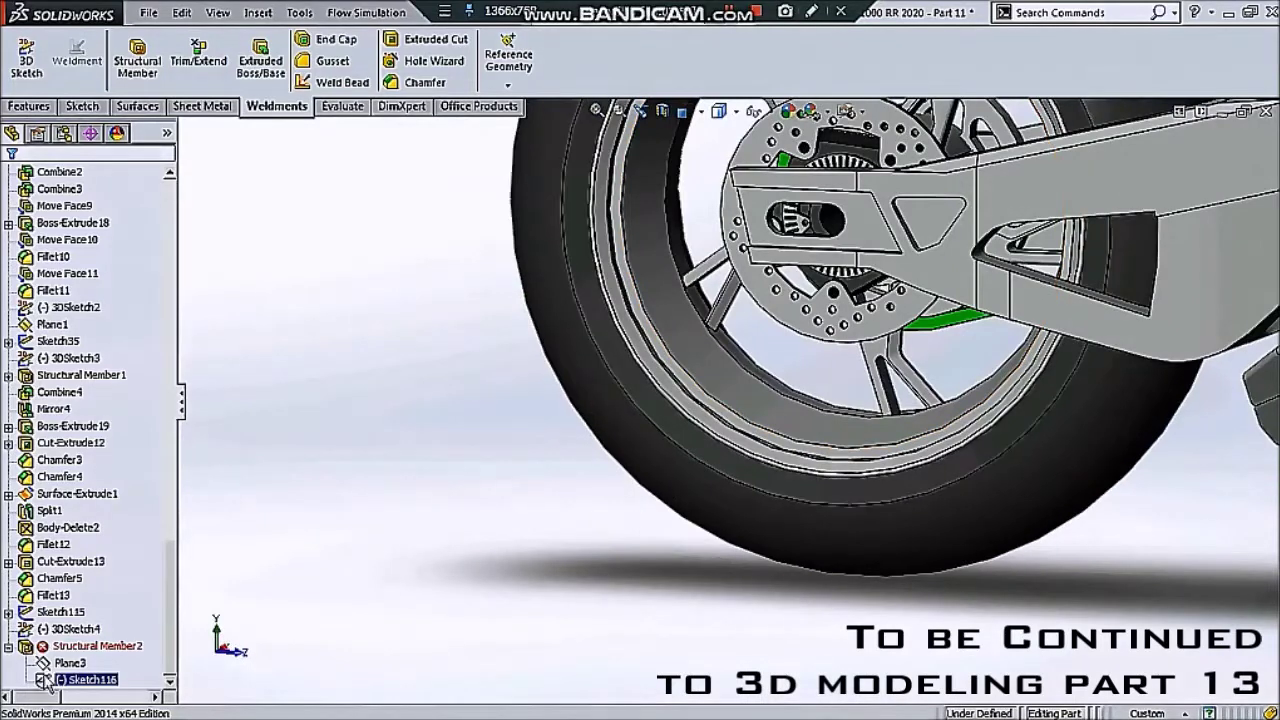
pyautogui.click(66, 645)
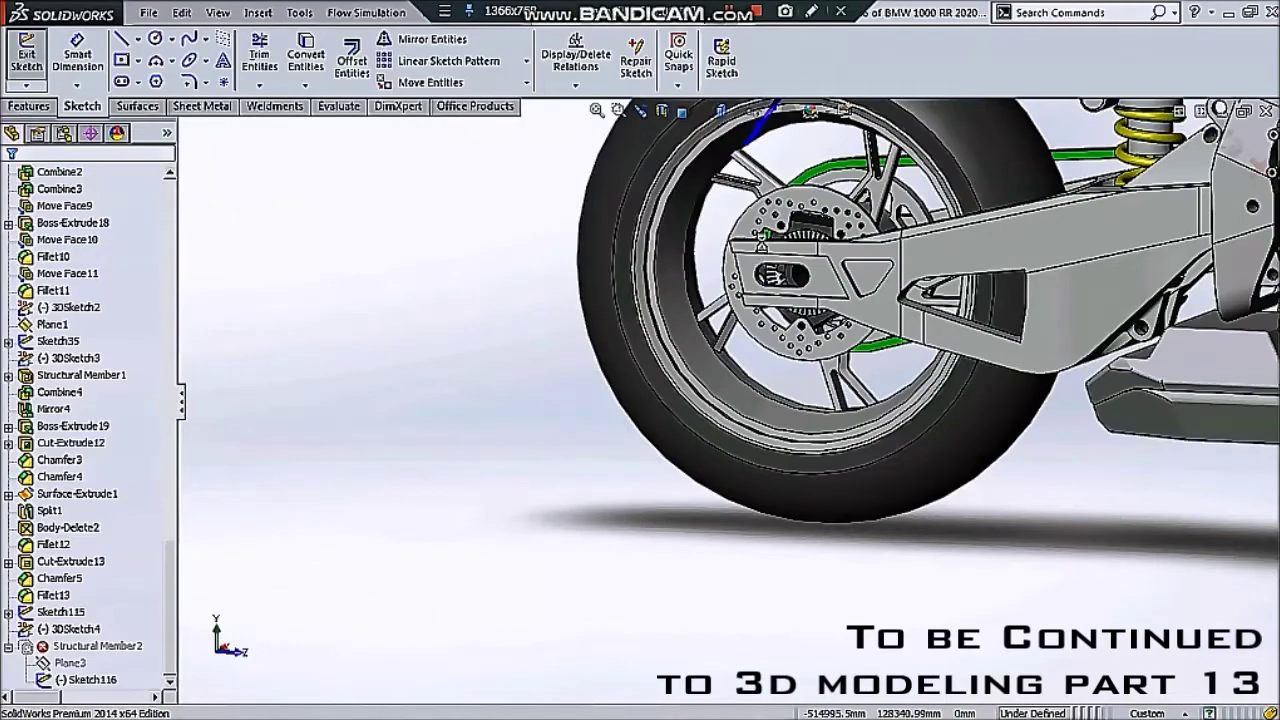
# - Face the hexagon and ellipse sketch, then exit Sketch116 so Structural Member2 rebuilds as a six-sided bar
pyautogui.scroll(-2, 785, 155)
pyautogui.scroll(-2, 785, 150)
pyautogui.scroll(-2, 771, 166)
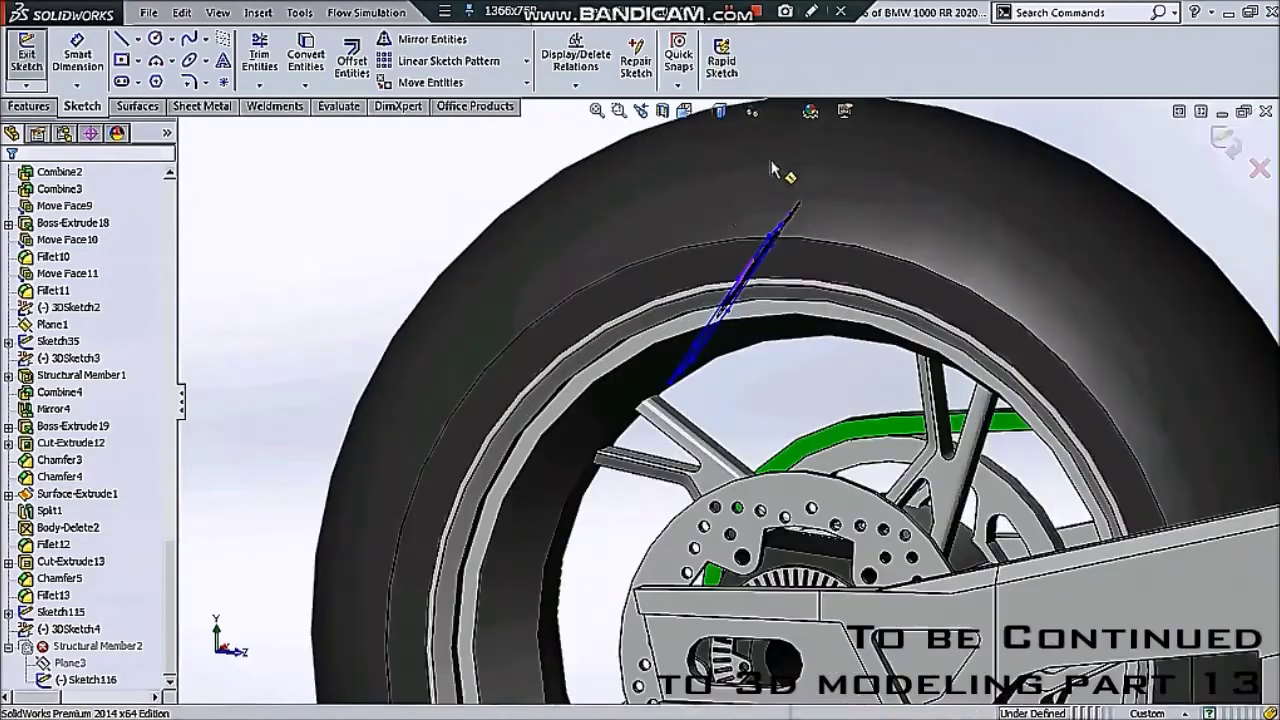
pyautogui.moveTo(688, 231); pyautogui.dragTo(549, 289, button='middle')
pyautogui.scroll(-2, 500, 320)
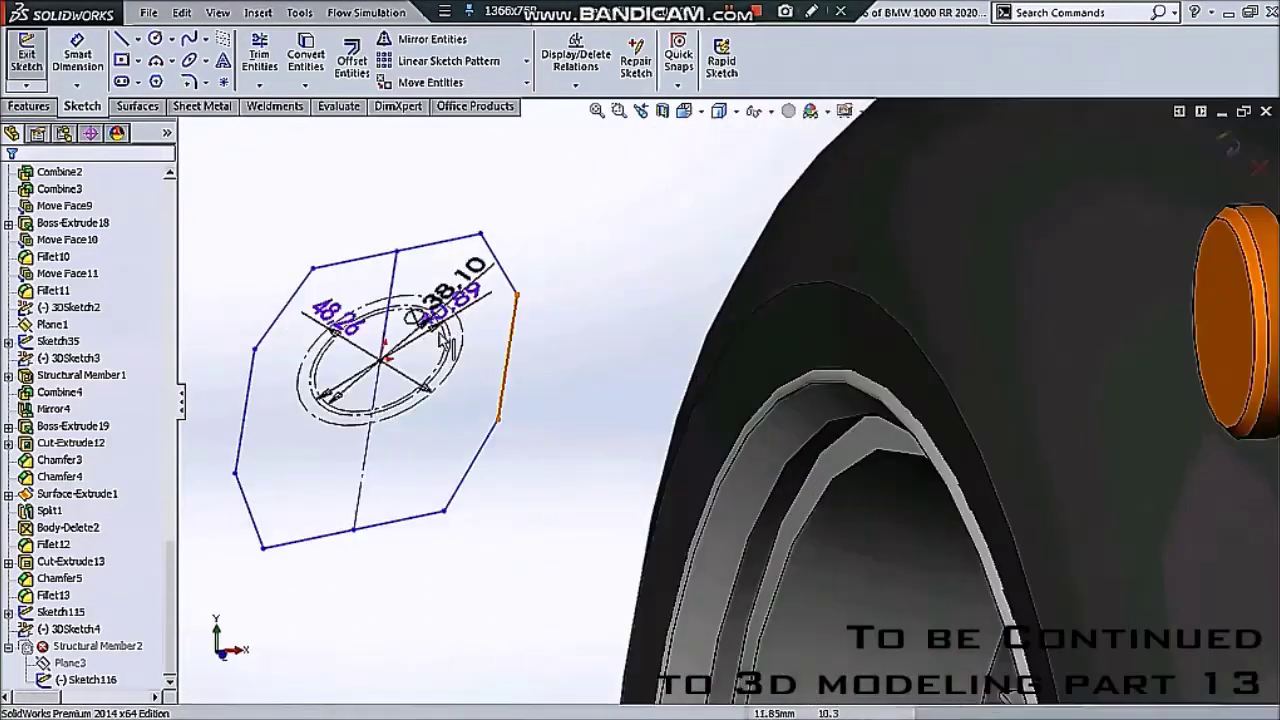
pyautogui.scroll(-2, 425, 350)
pyautogui.scroll(-1, 421, 349)
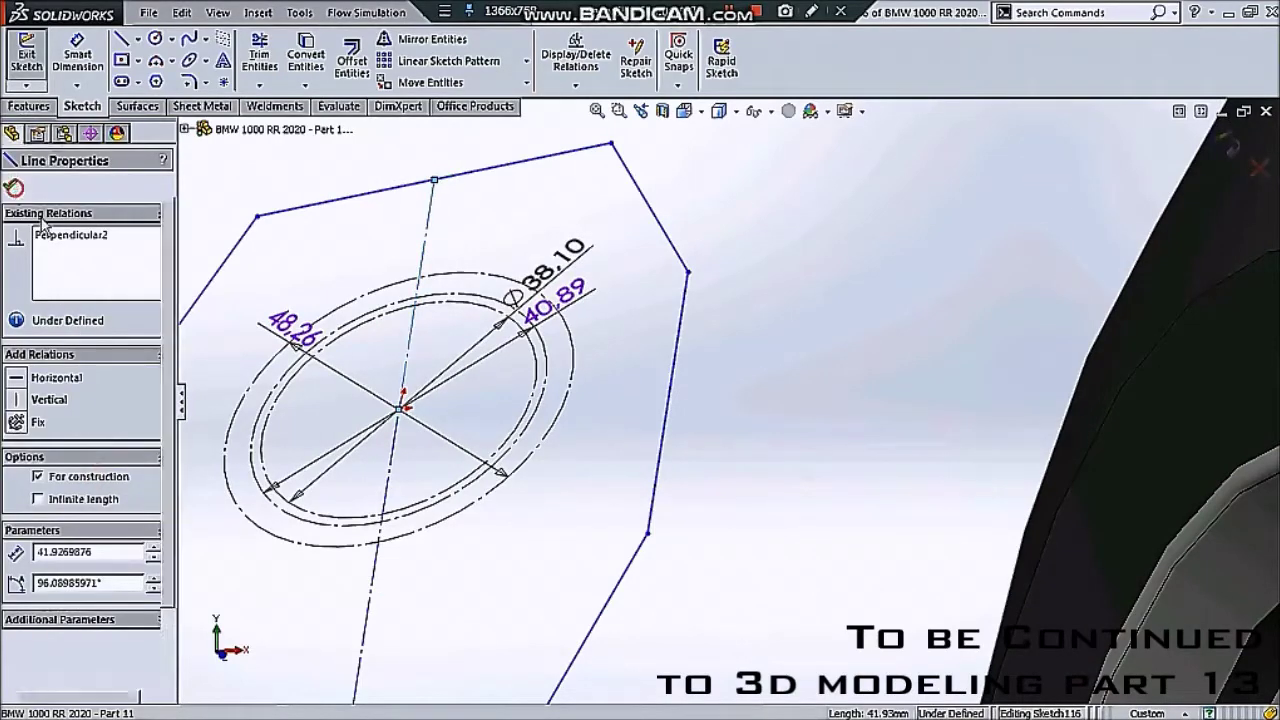
pyautogui.click(757, 300)
pyautogui.click(1226, 143)
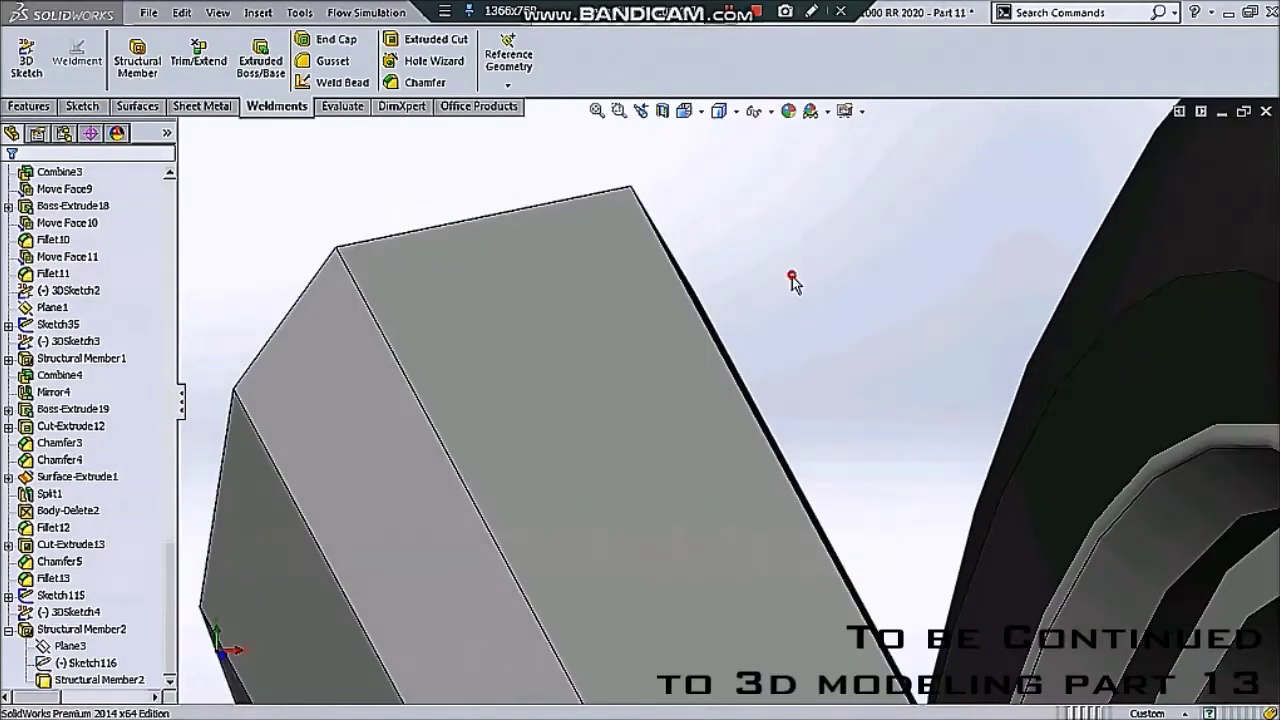
# - Zoom out to the whole motorcycle and orient the view normal to the Right plane
pyautogui.hotkey('ctrl', '4')
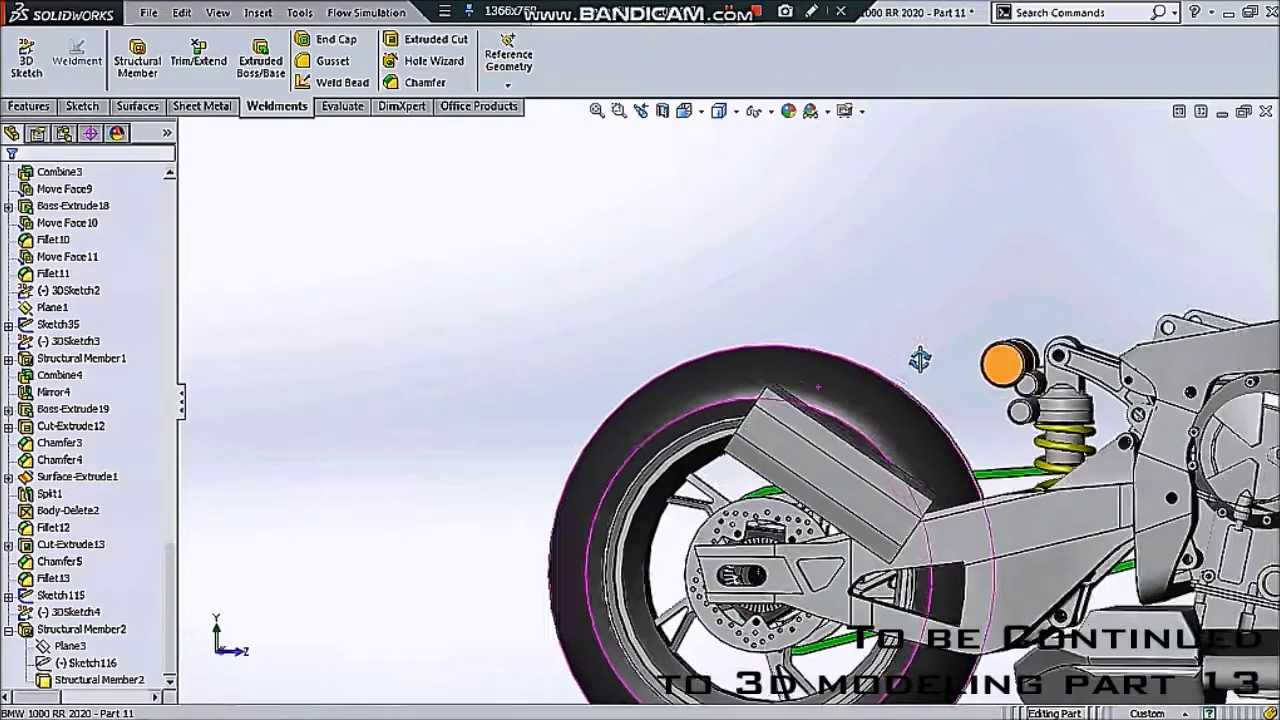
pyautogui.scroll(2, 165, 497)
pyautogui.scroll(3, 165, 497)
pyautogui.scroll(5, 165, 497)
pyautogui.scroll(5, 160, 400)
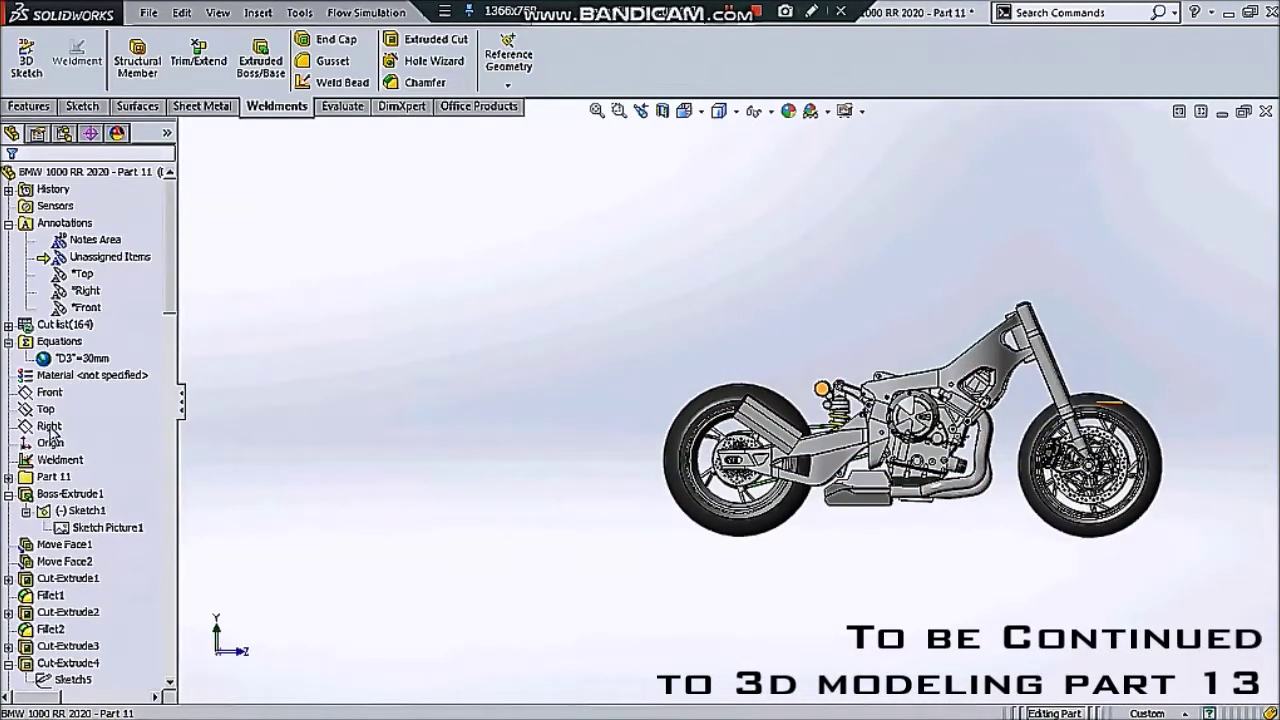
pyautogui.click(55, 426)
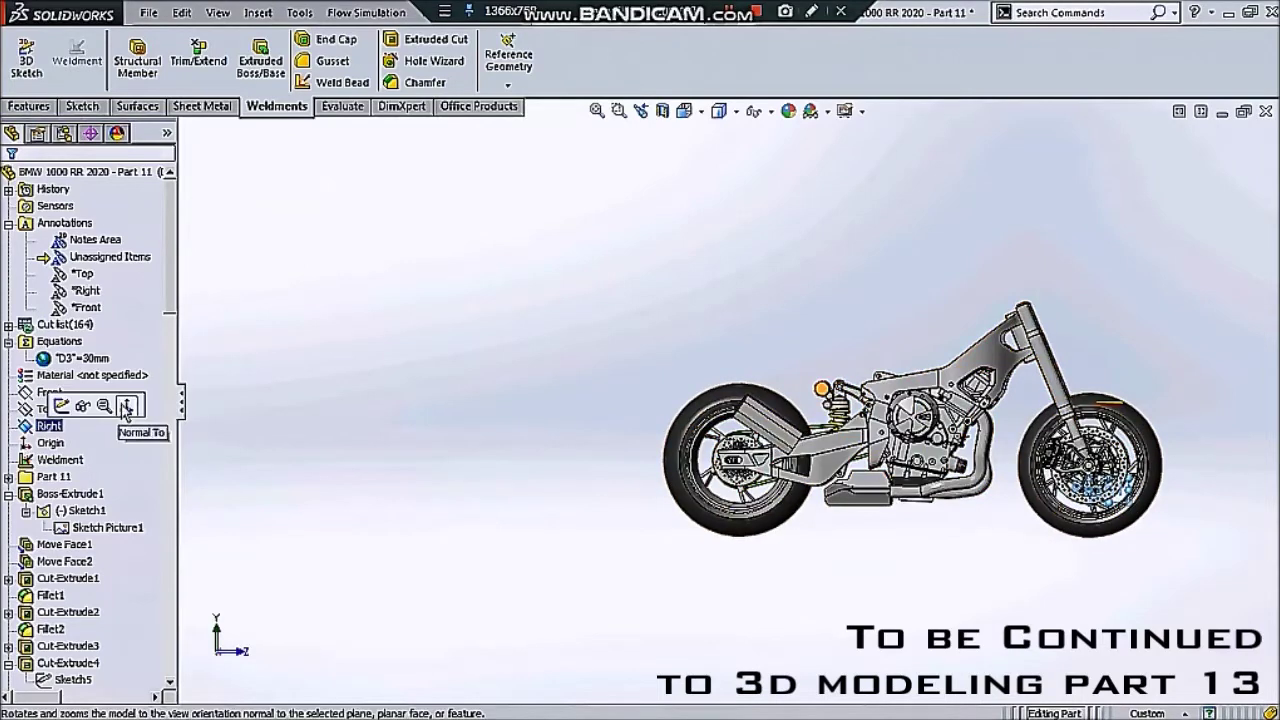
pyautogui.click(125, 410)
pyautogui.click(47, 425)
pyautogui.click(113, 398)
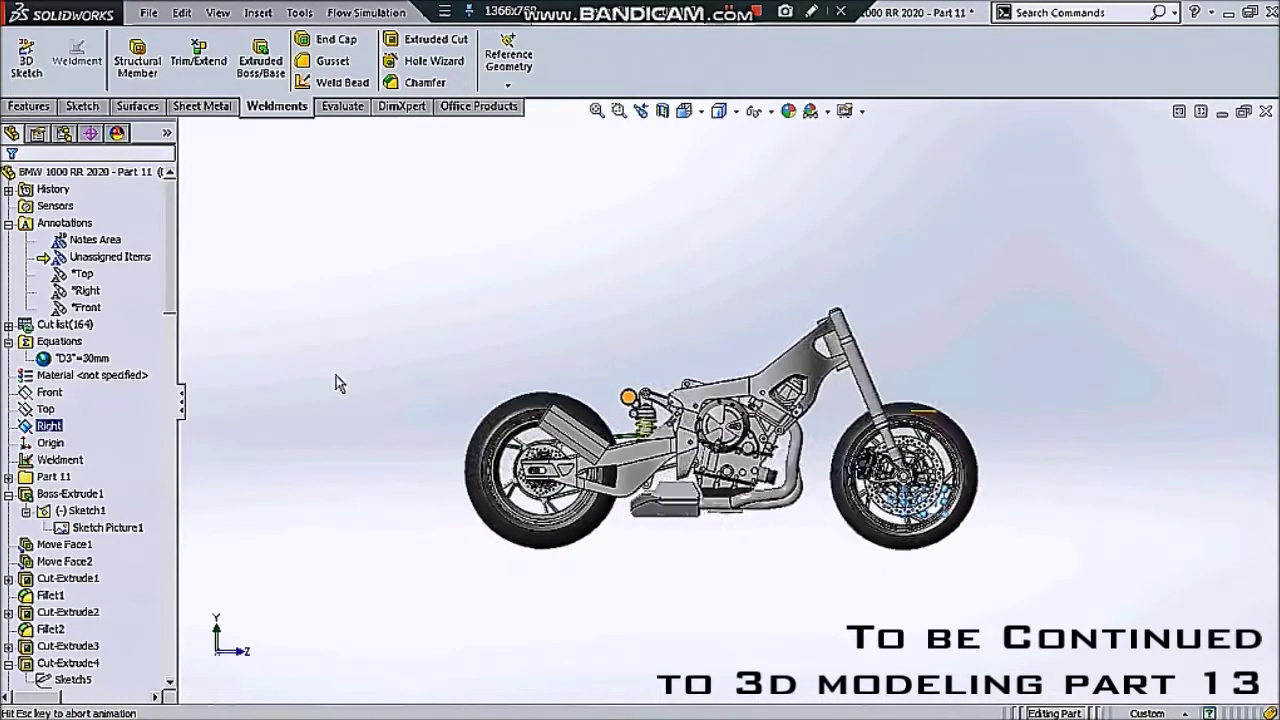
# - Turn on sketch visibility and zoom in on the exhaust over the reference photo
pyautogui.click(758, 111)
pyautogui.click(755, 229)
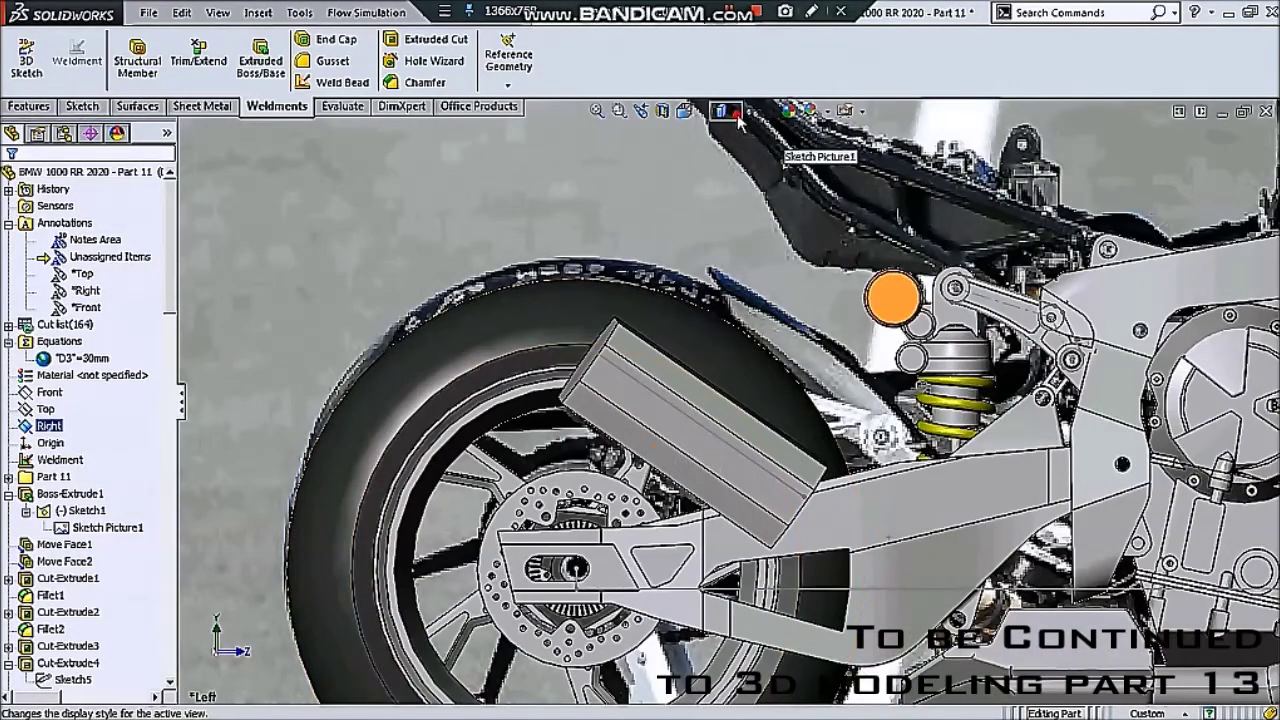
pyautogui.click(720, 111)
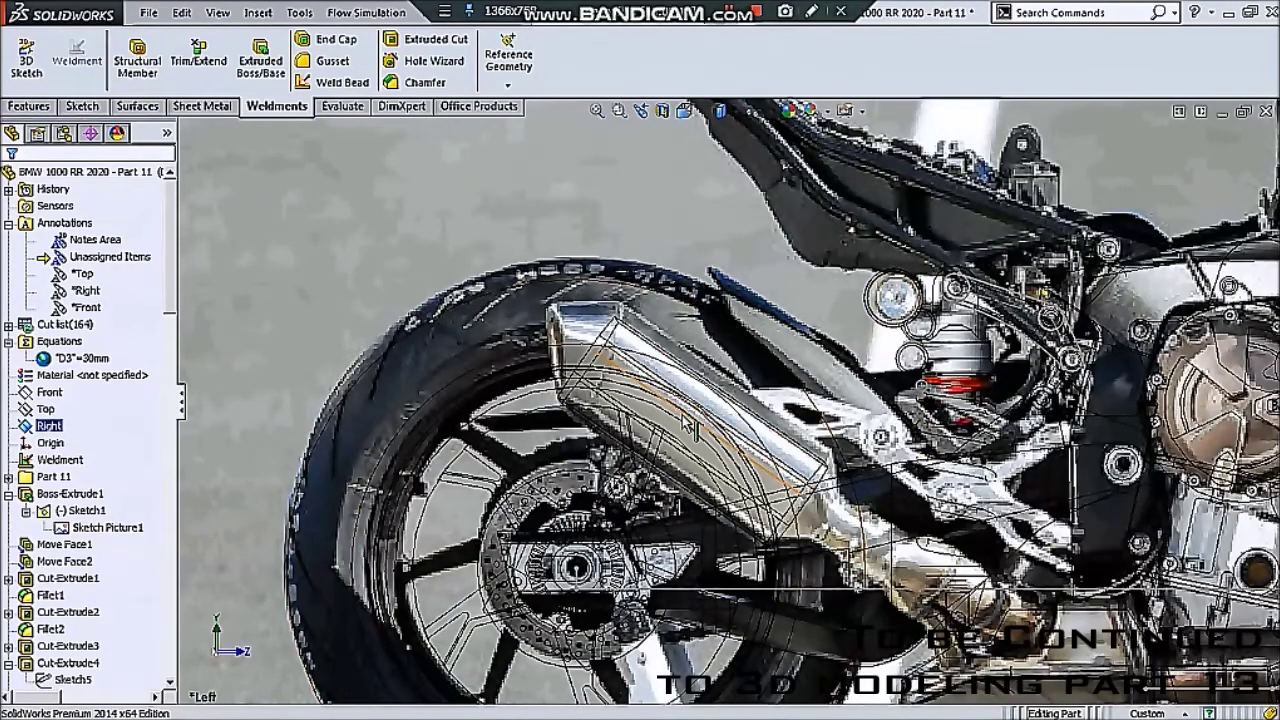
pyautogui.scroll(-2, 686, 422)
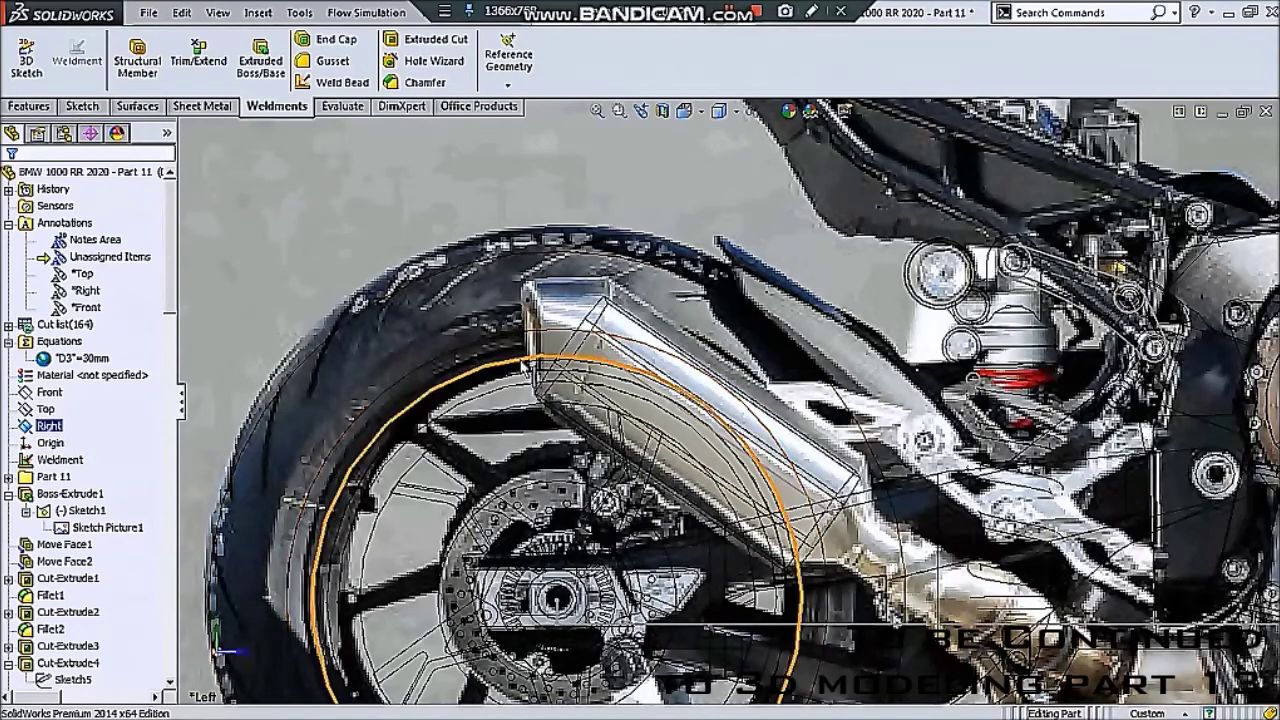
pyautogui.scroll(-2, 622, 340)
pyautogui.scroll(1, 620, 335)
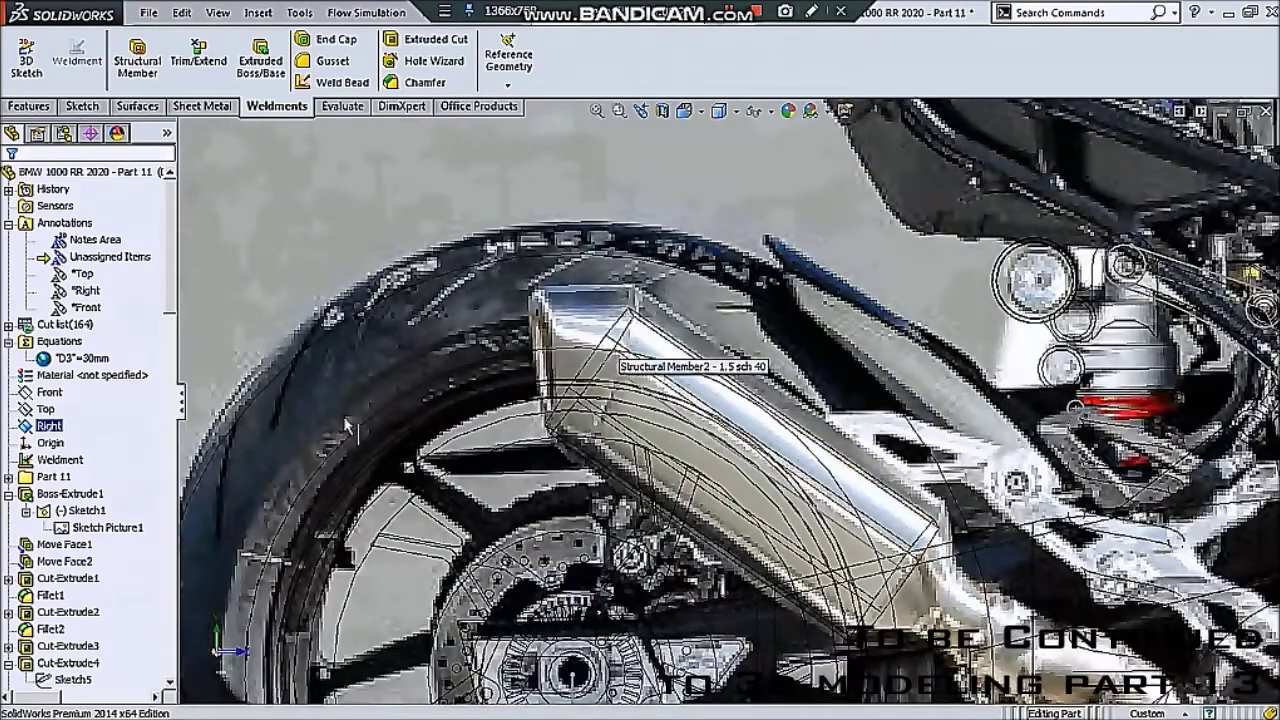
pyautogui.scroll(-10, 68, 552)
pyautogui.scroll(-5, 110, 480)
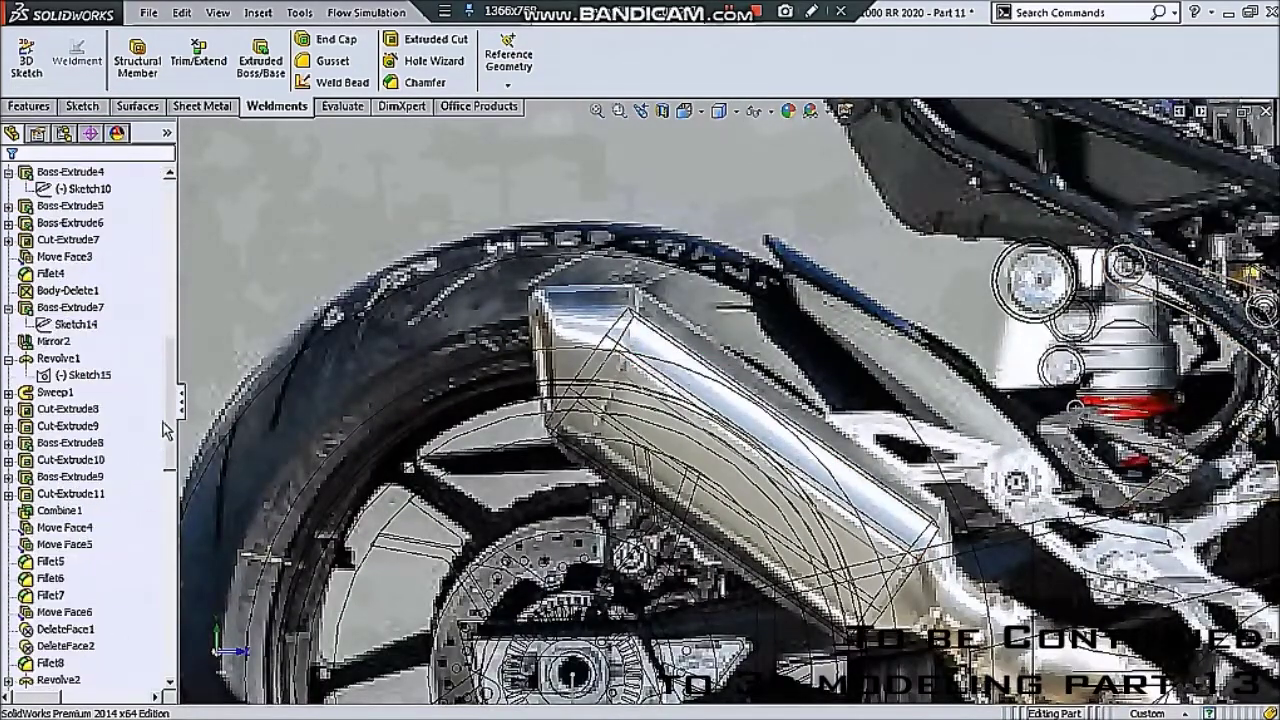
pyautogui.moveTo(170, 432); pyautogui.dragTo(155, 708)
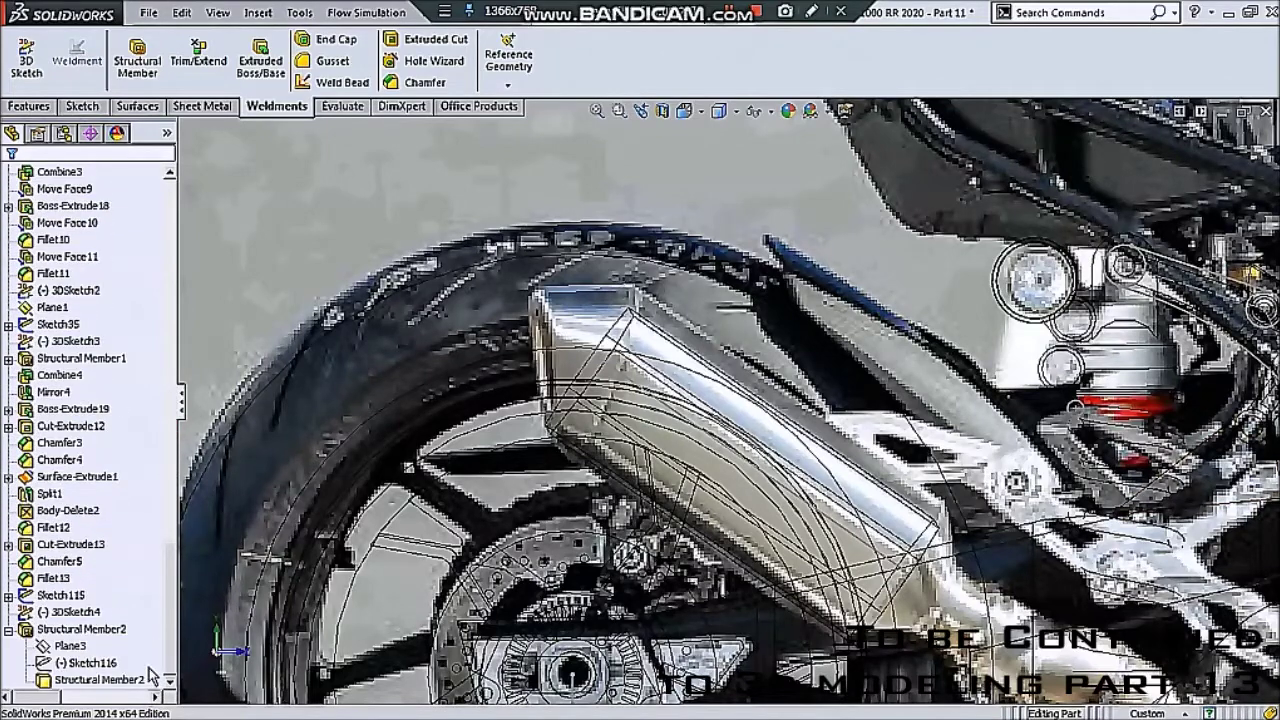
pyautogui.click(85, 663)
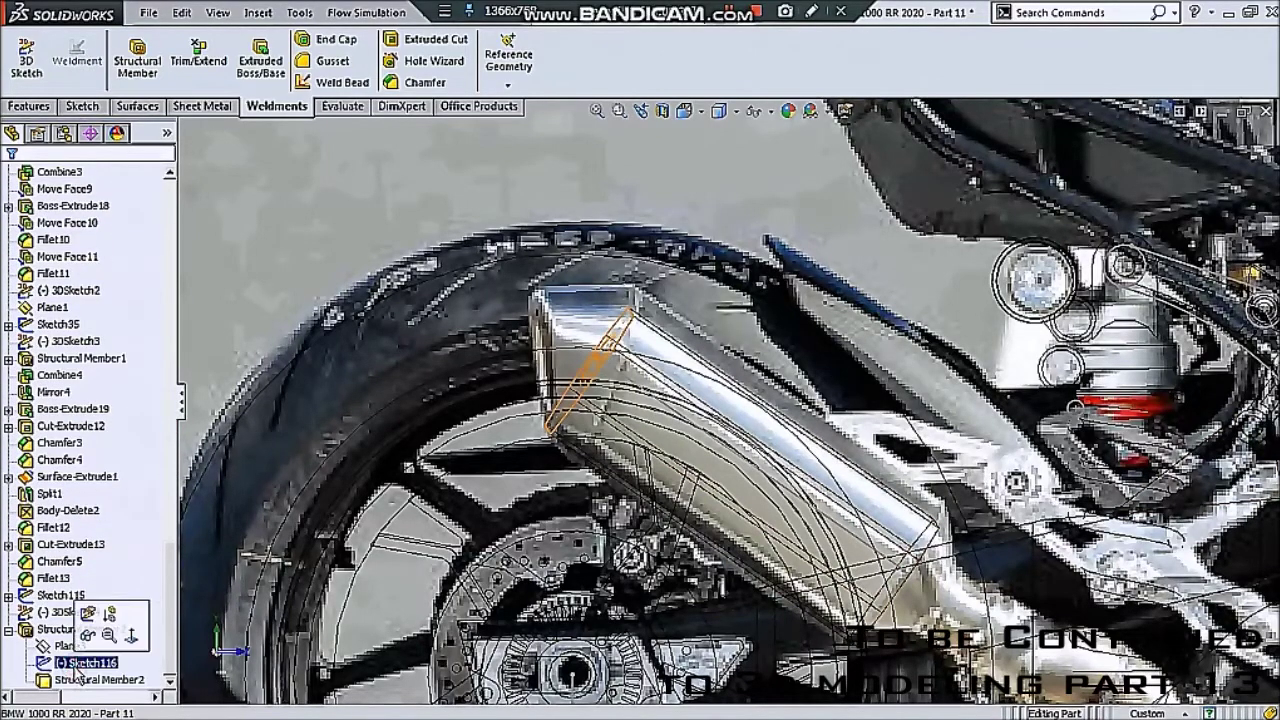
# - Reopen Sketch116 and drag the profile line's ends to extend it to the exhaust edge
pyautogui.click(88, 613)
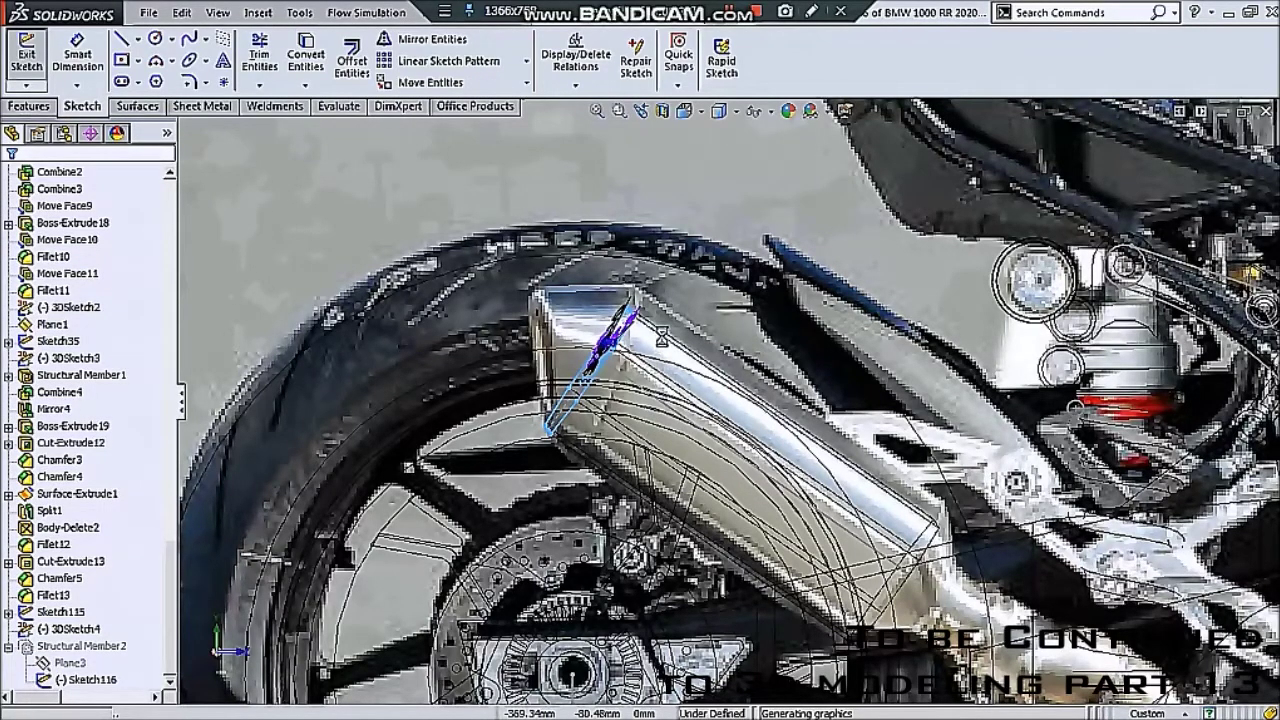
pyautogui.scroll(-1, 663, 345)
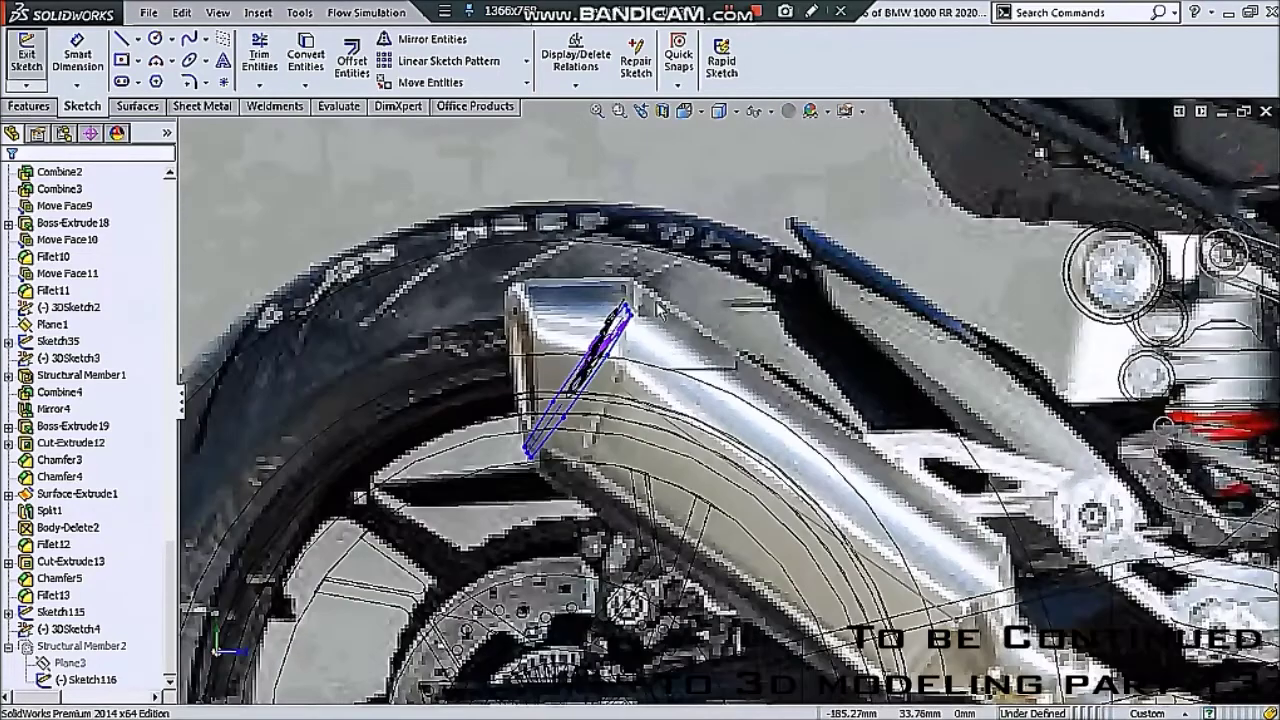
pyautogui.scroll(-3, 640, 318)
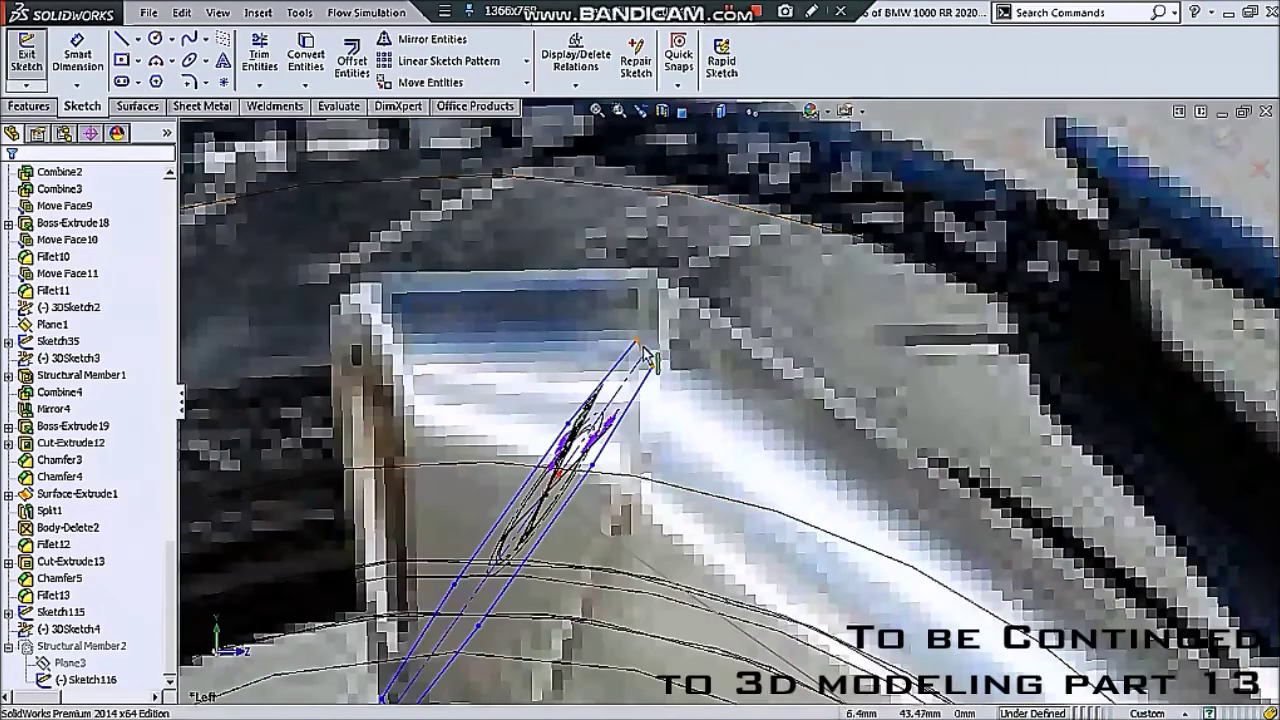
pyautogui.moveTo(637, 343)
pyautogui.mouseDown()
pyautogui.moveTo(686, 292)
pyautogui.moveTo(690, 321)
pyautogui.mouseUp()
pyautogui.scroll(3, 688, 320)
pyautogui.scroll(-1, 660, 430)
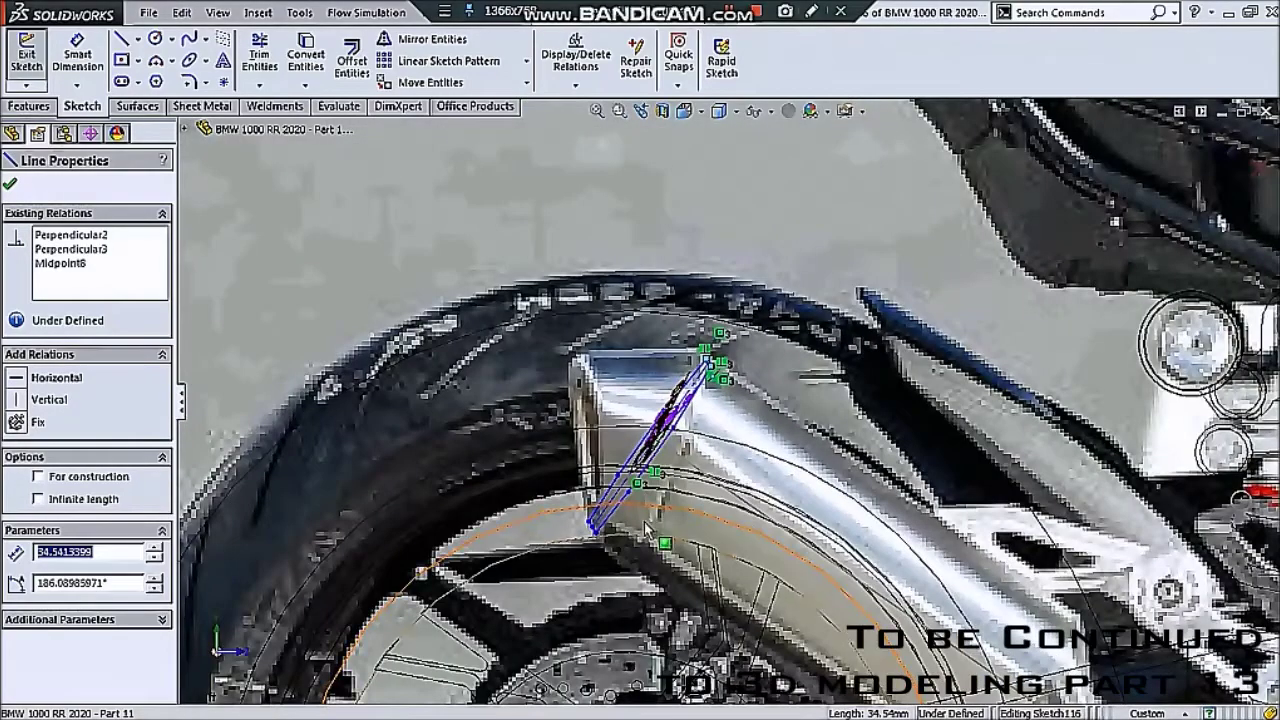
pyautogui.scroll(-2, 643, 505)
pyautogui.scroll(-2, 643, 505)
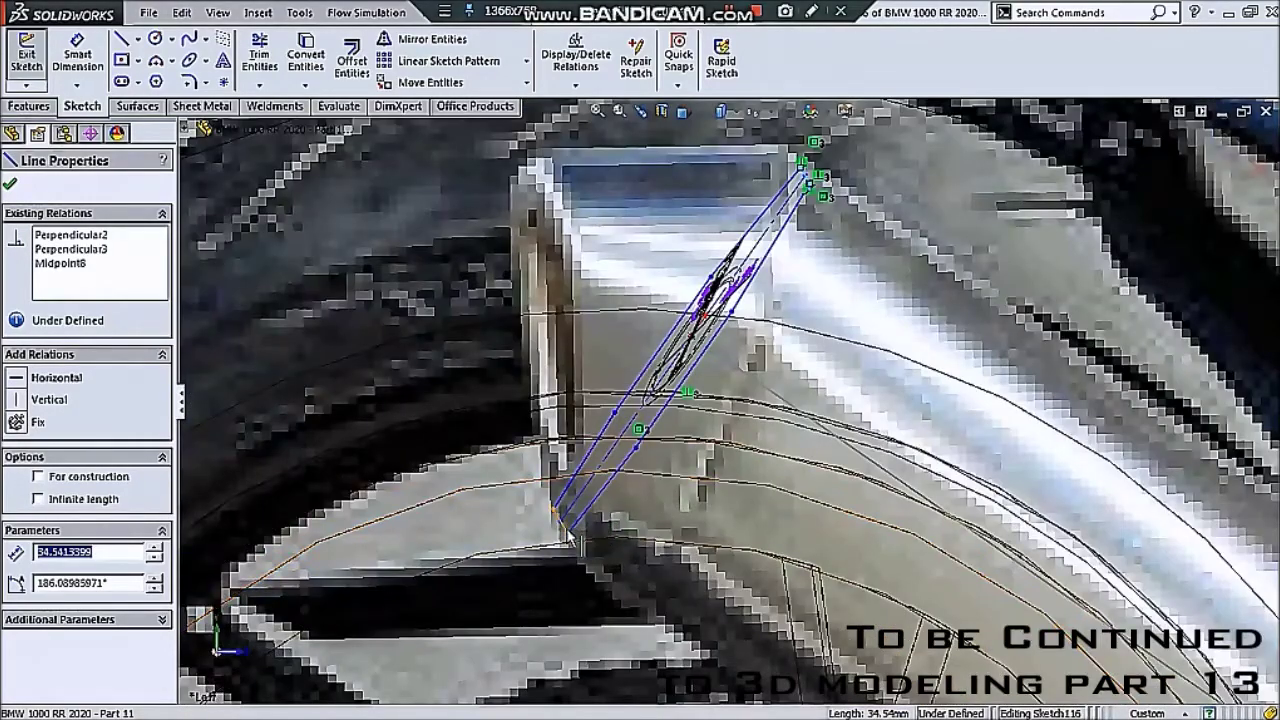
pyautogui.moveTo(559, 544); pyautogui.dragTo(547, 562)
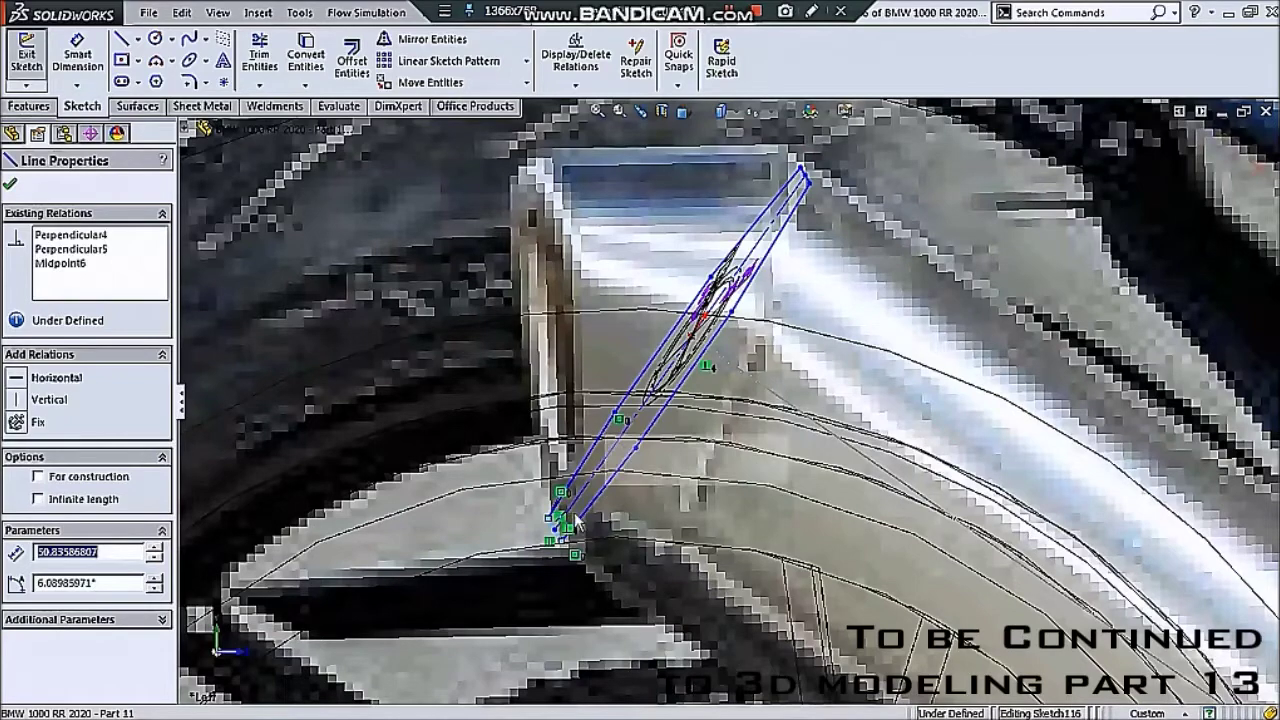
pyautogui.scroll(-1, 555, 535)
pyautogui.scroll(-1, 555, 535)
pyautogui.press('Escape')
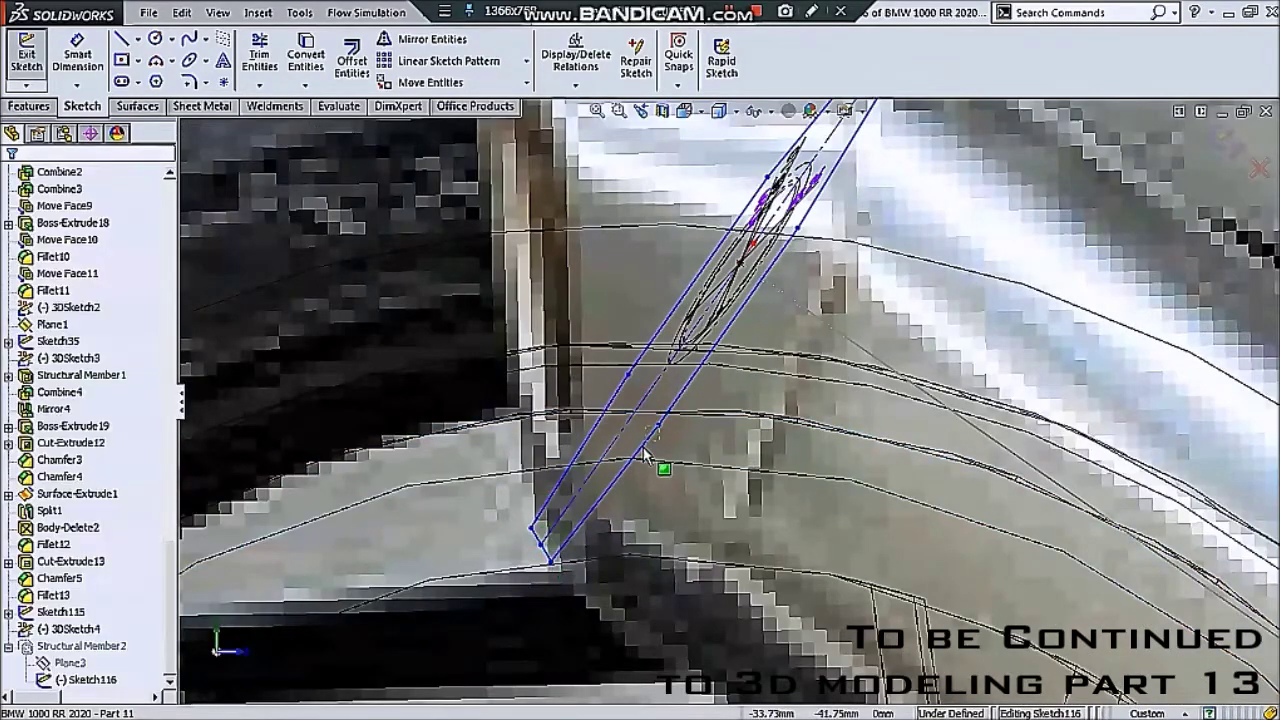
# - Move the symmetric point down the centreline to X -29.37, Y -54.79 and finish the sketch
pyautogui.click(657, 428)
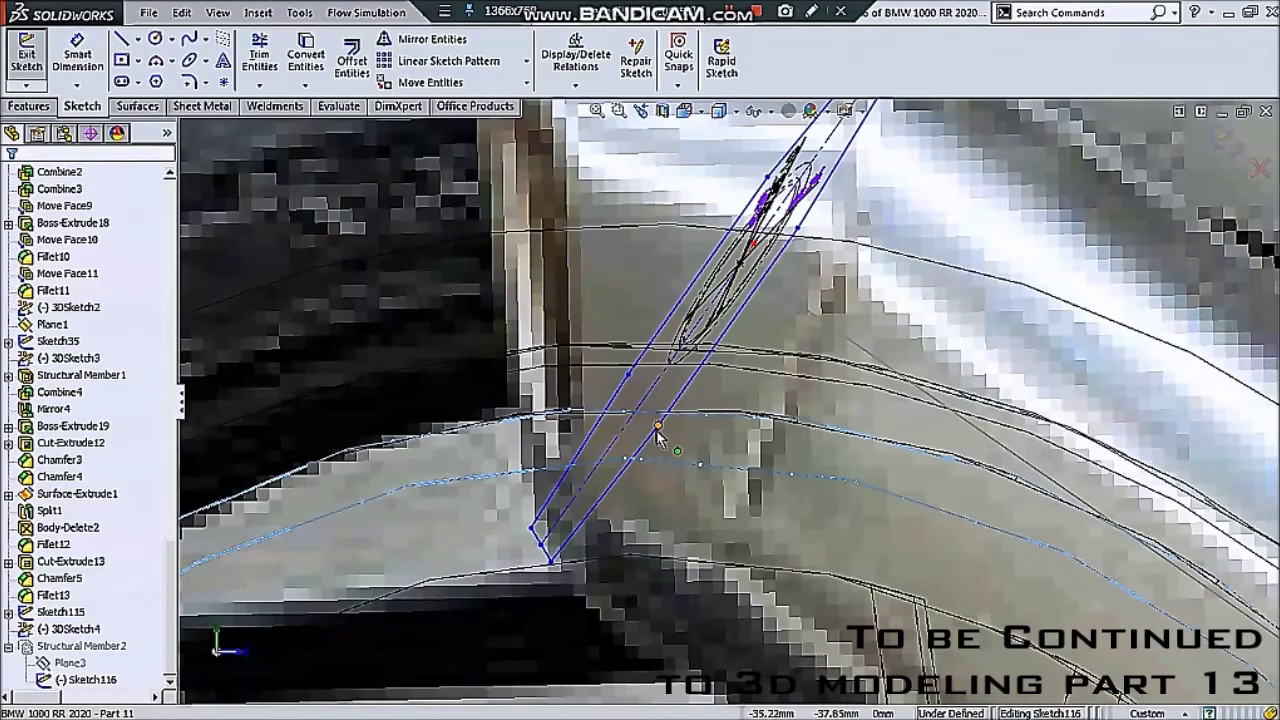
pyautogui.moveTo(647, 461); pyautogui.dragTo(605, 507)
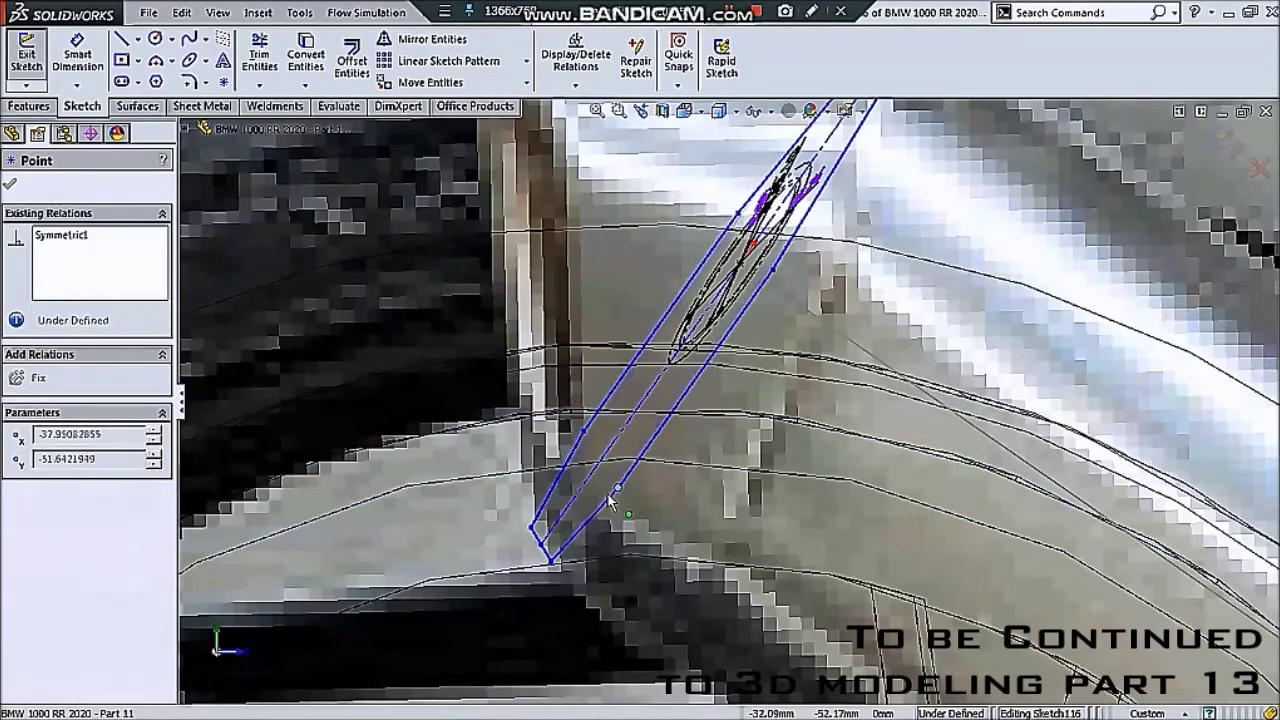
pyautogui.moveTo(605, 507)
pyautogui.mouseDown(button='middle')
pyautogui.moveTo(782, 502)
pyautogui.moveTo(769, 518)
pyautogui.moveTo(715, 511)
pyautogui.moveTo(663, 451)
pyautogui.moveTo(622, 430)
pyautogui.mouseUp(button='middle')
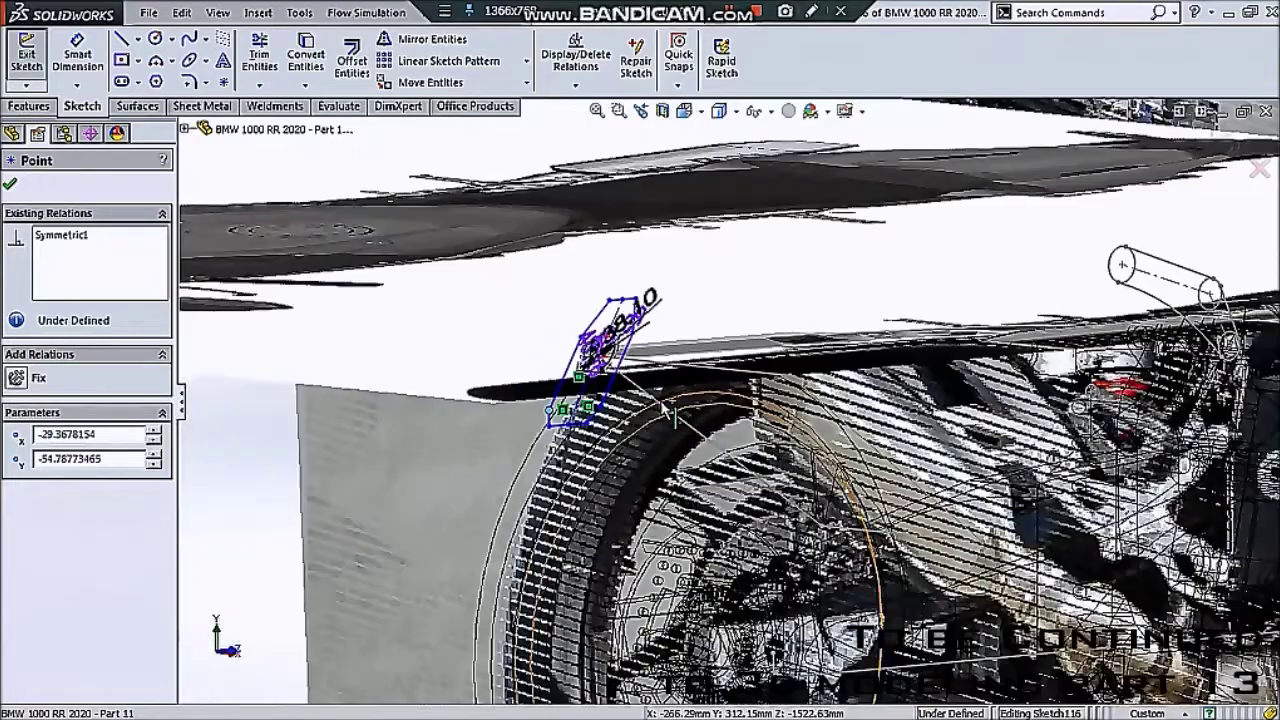
pyautogui.moveTo(662, 409); pyautogui.dragTo(993, 248, button='middle')
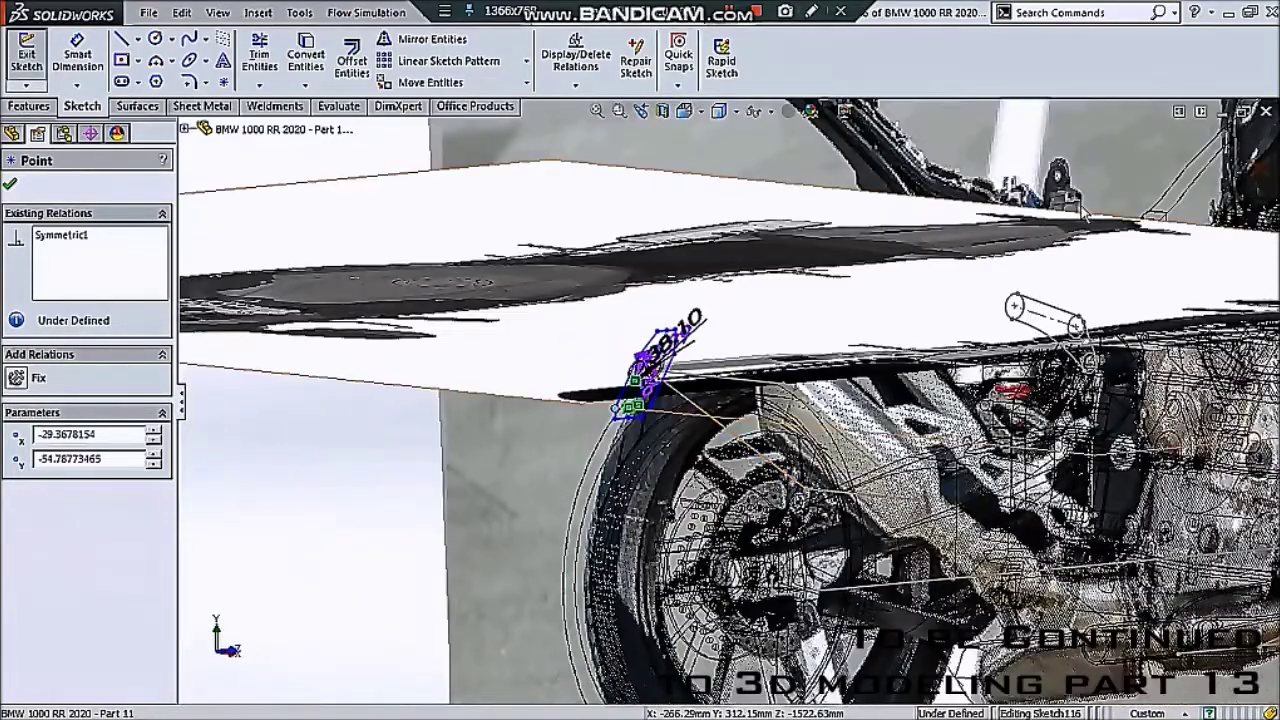
pyautogui.press('Escape')
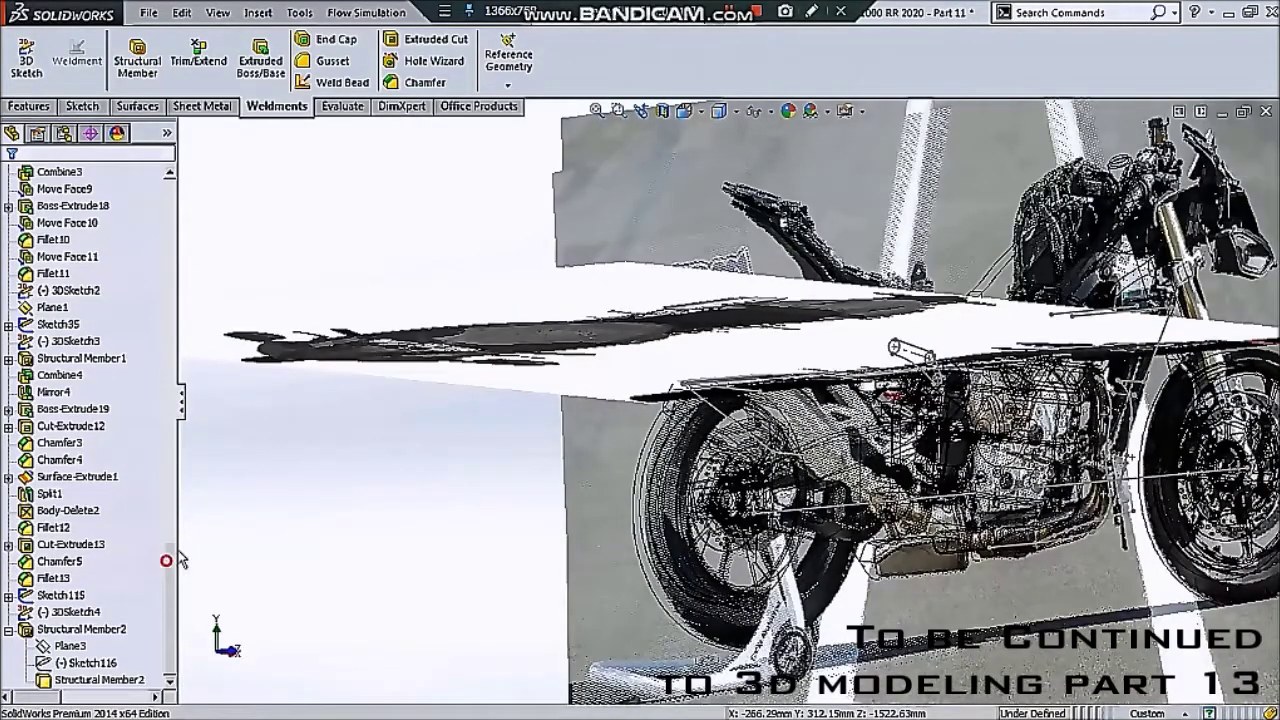
# - View the bike side-on from the left, zoomed onto the exhaust, in Shaded display
pyautogui.moveTo(181, 560); pyautogui.dragTo(194, 217)
pyautogui.click(48, 425)
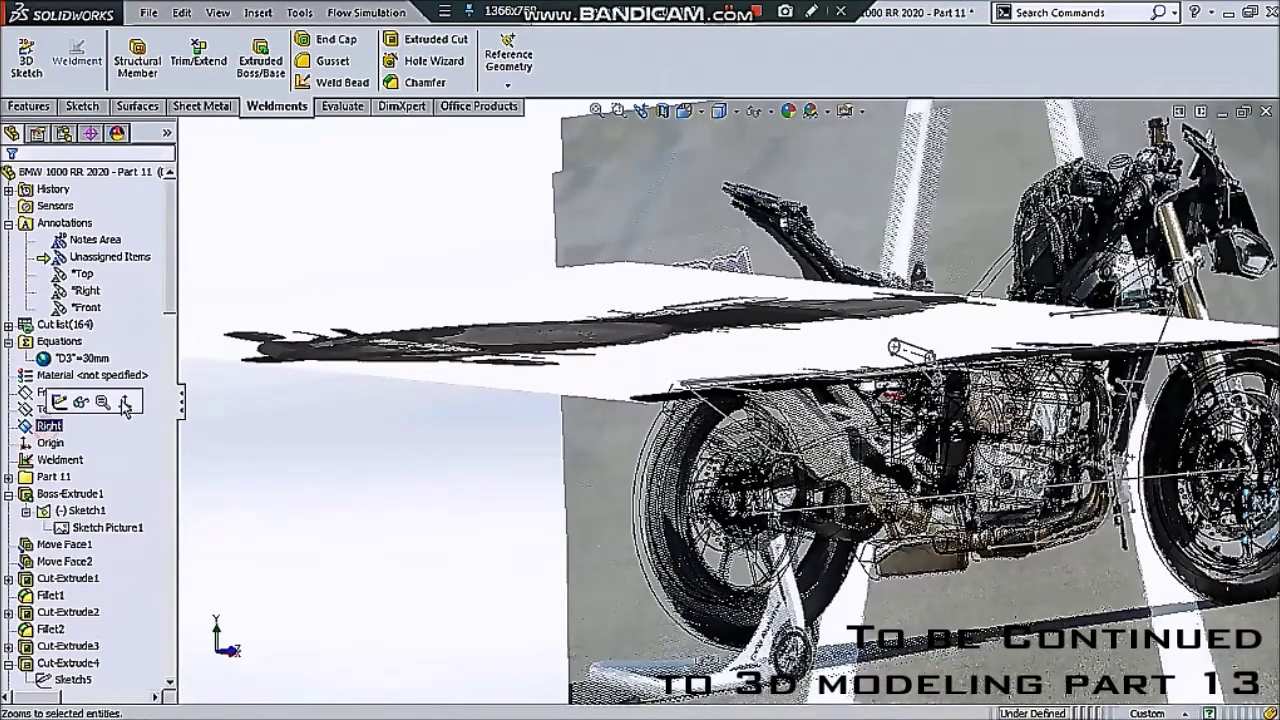
pyautogui.click(127, 396)
pyautogui.click(46, 410)
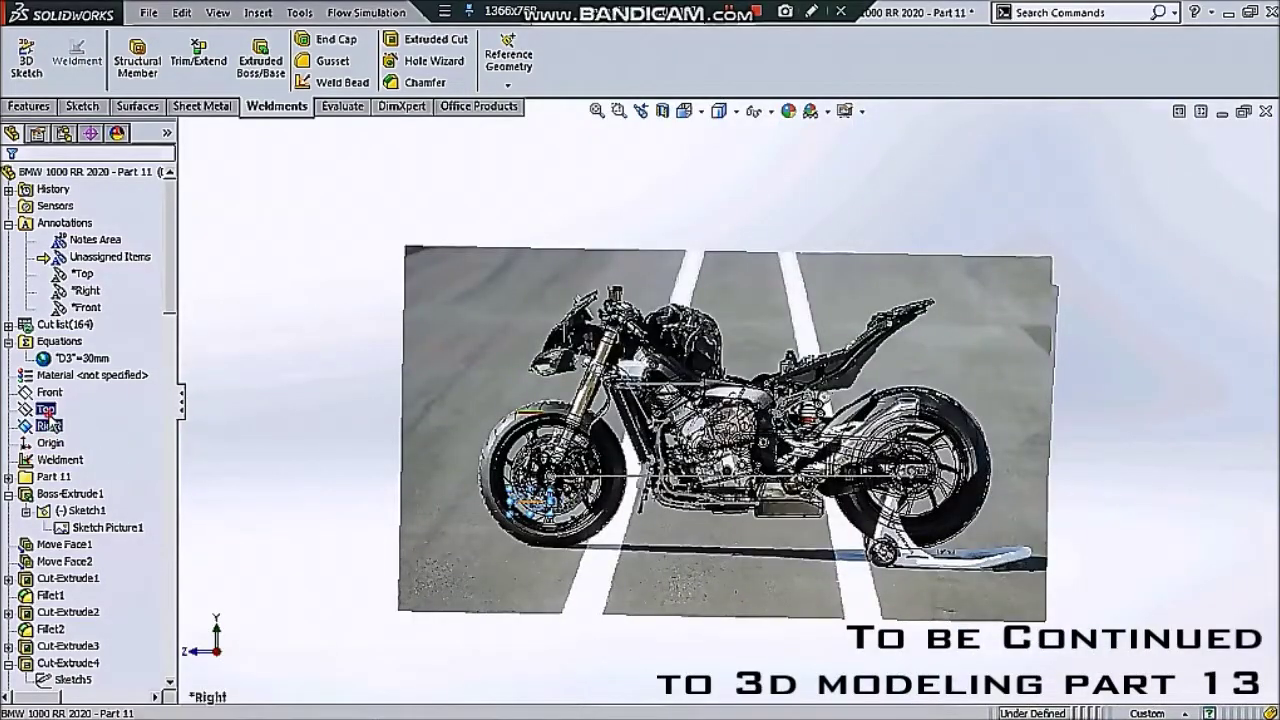
pyautogui.click(127, 407)
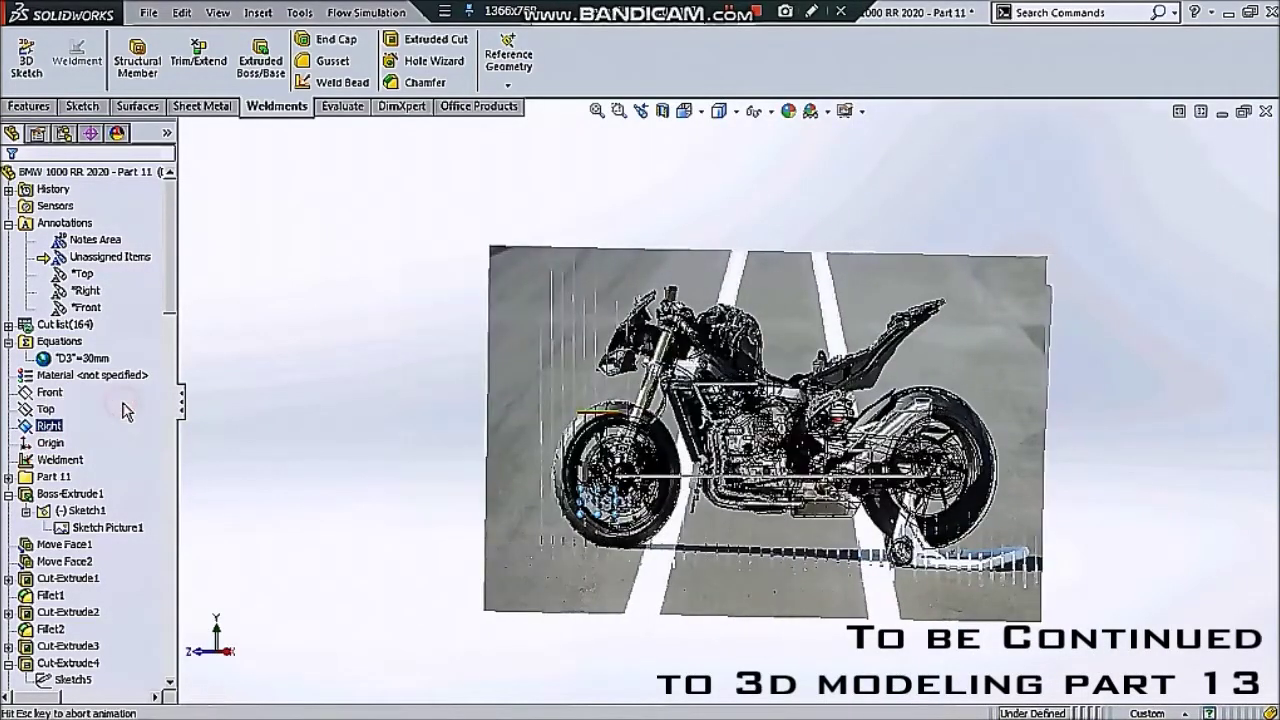
pyautogui.scroll(-3, 430, 420)
pyautogui.scroll(-3, 430, 420)
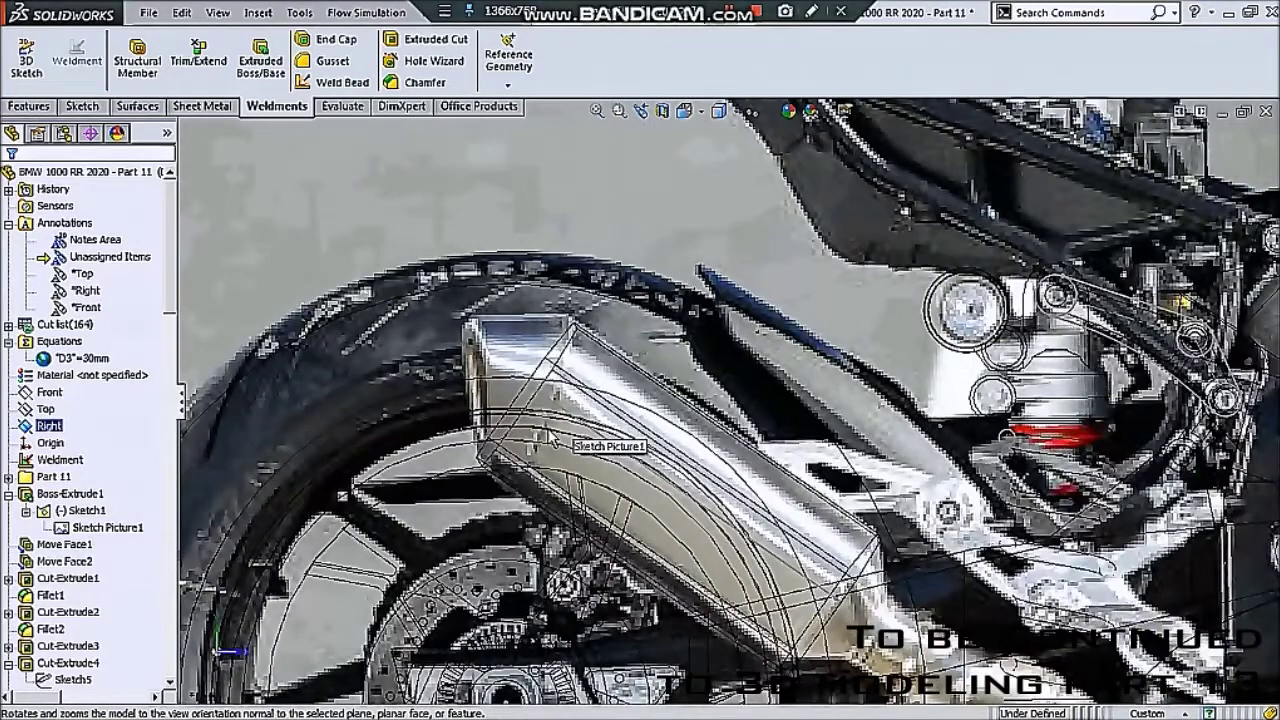
pyautogui.scroll(-2, 550, 458)
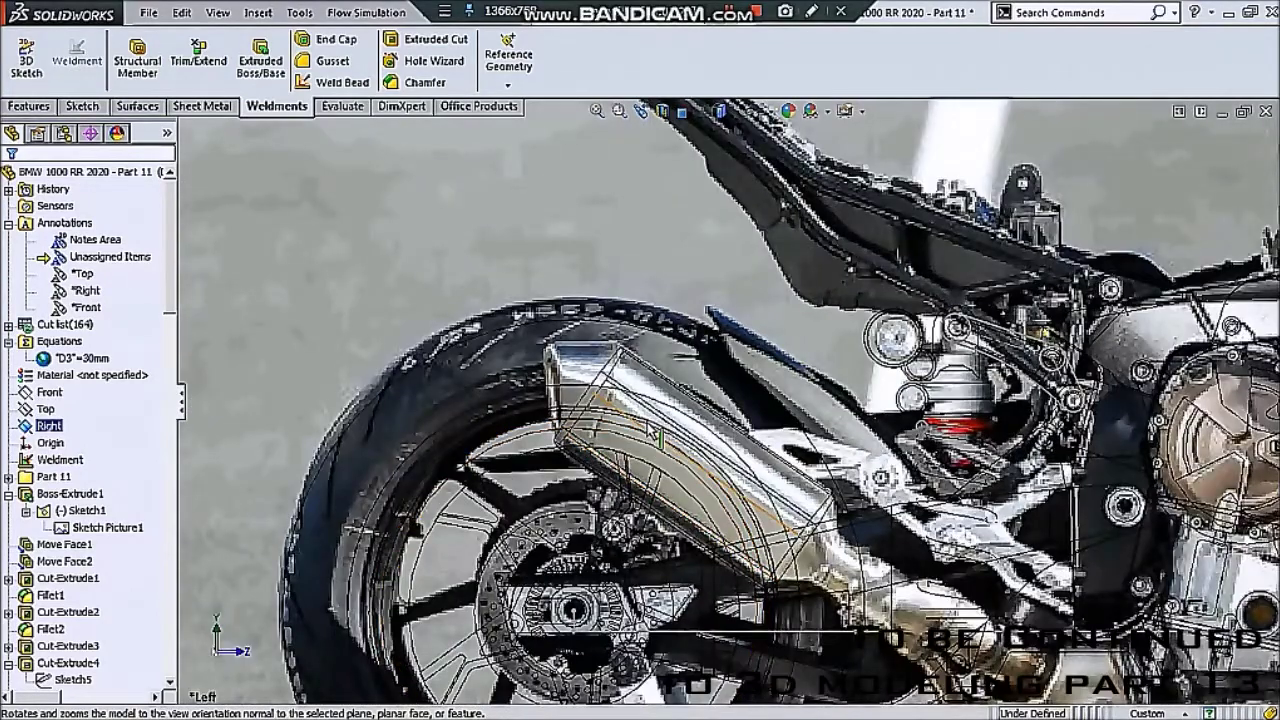
pyautogui.scroll(-1, 633, 393)
pyautogui.scroll(1, 633, 393)
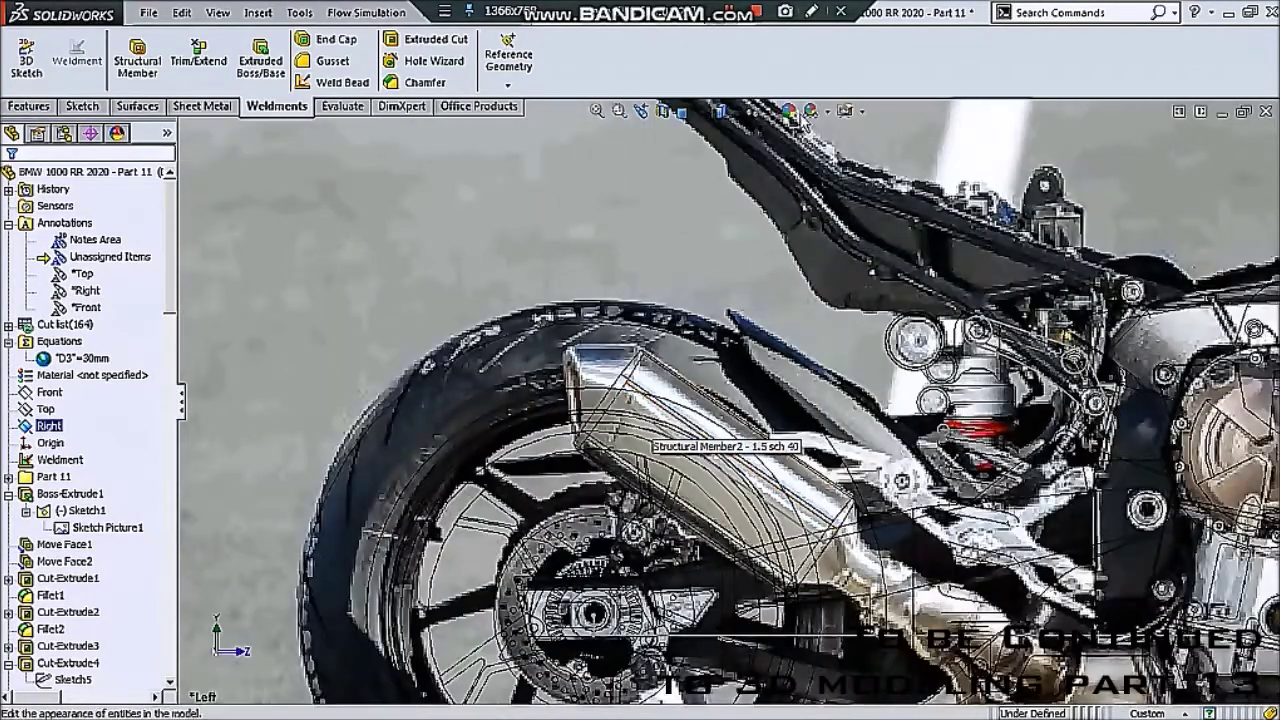
pyautogui.click(728, 114)
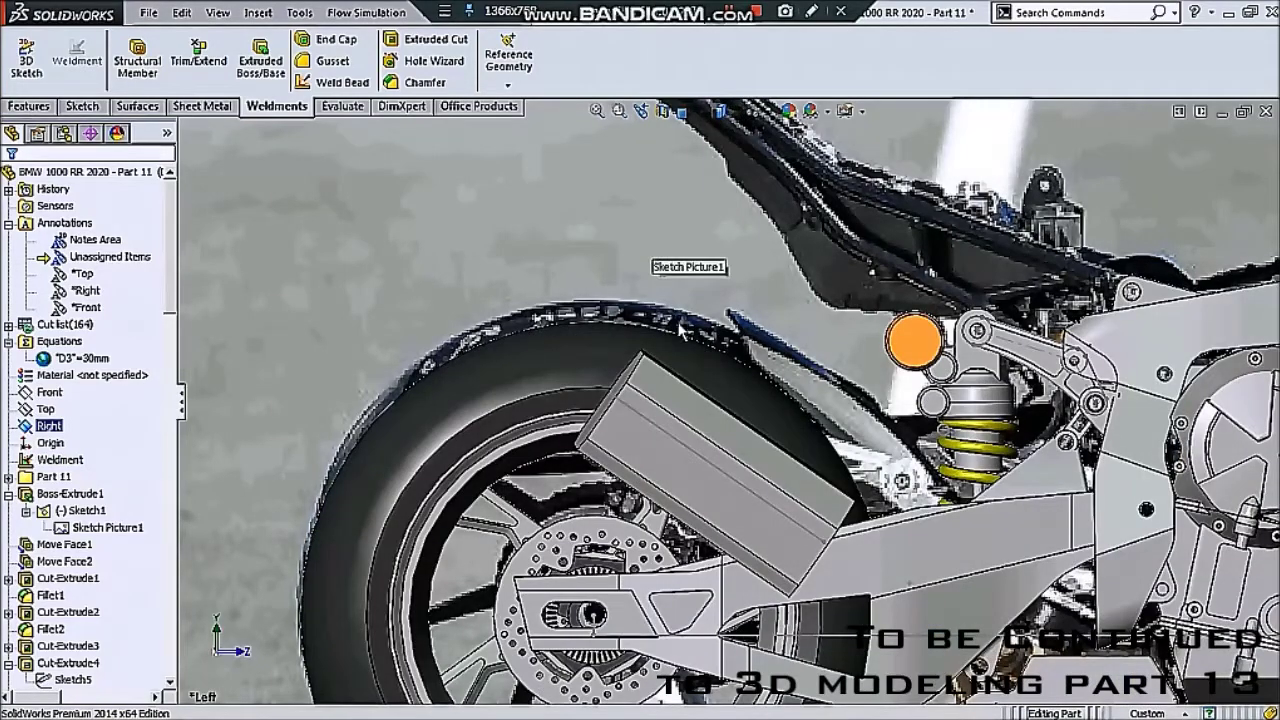
pyautogui.scroll(1, 680, 330)
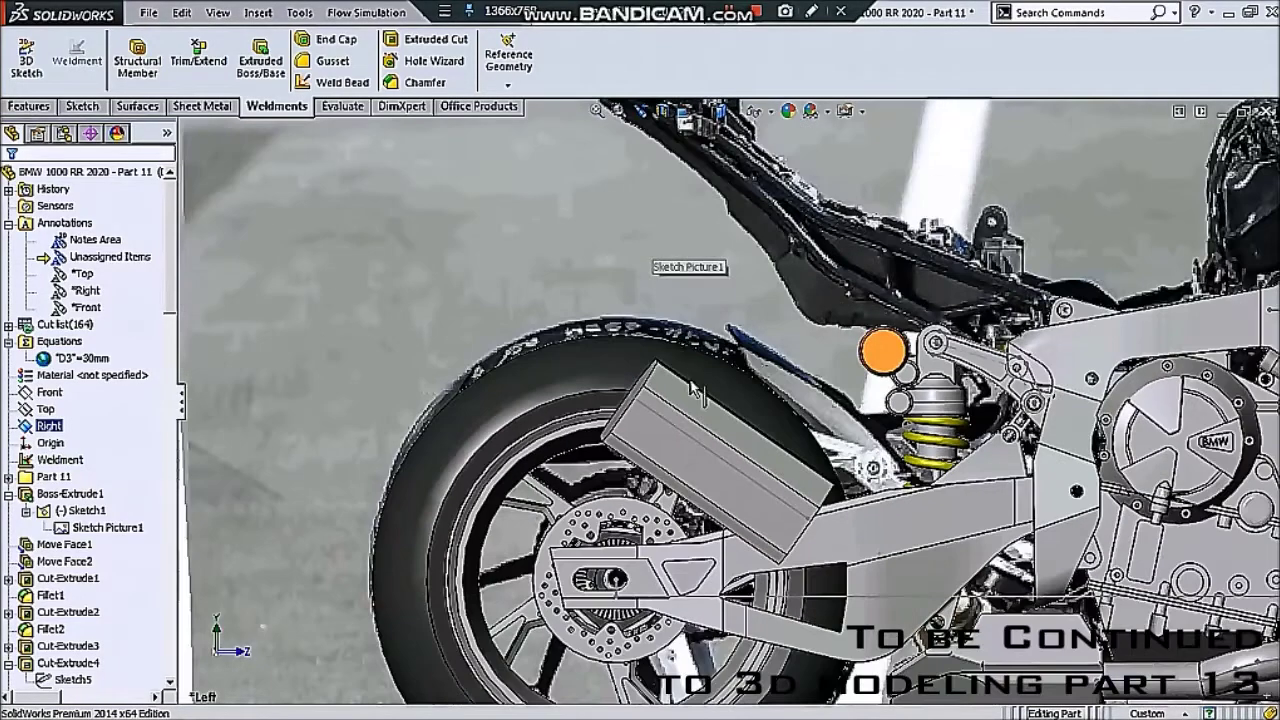
# - Select the exhaust member, look normal to it, and try starting a sketch on it
pyautogui.click(700, 470)
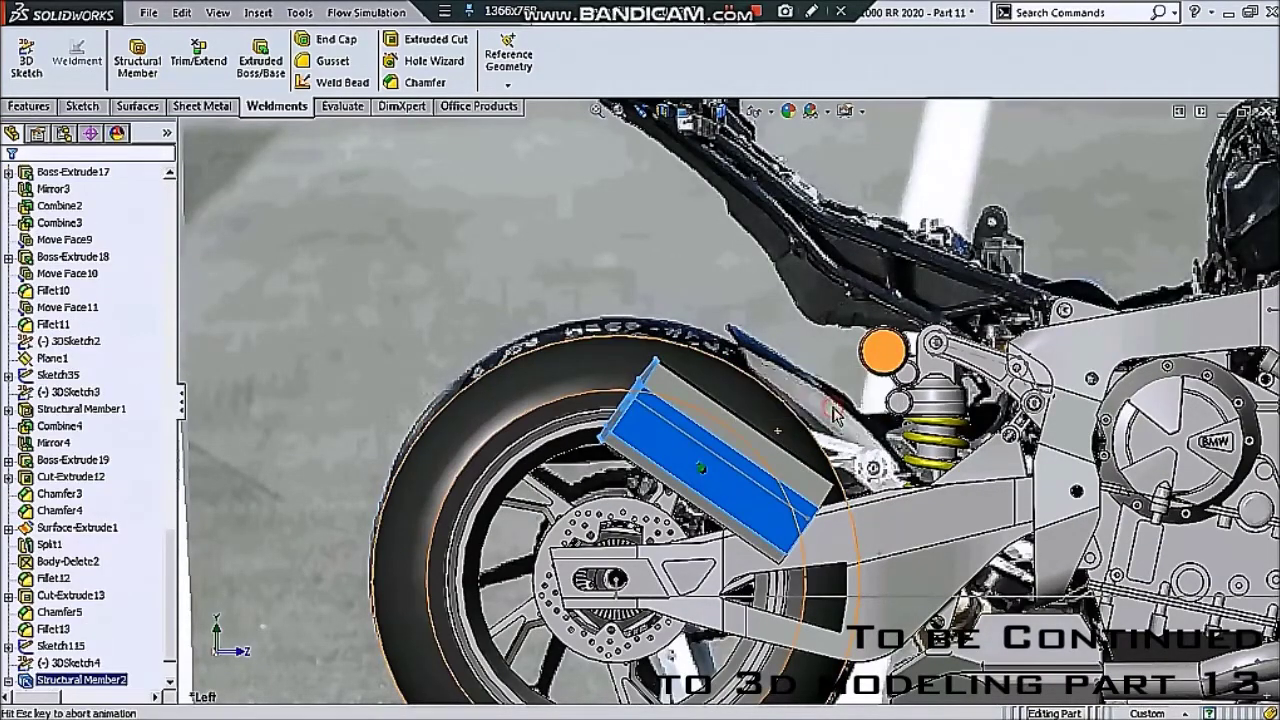
pyautogui.press('f')
pyautogui.hotkey('ctrl', '8')
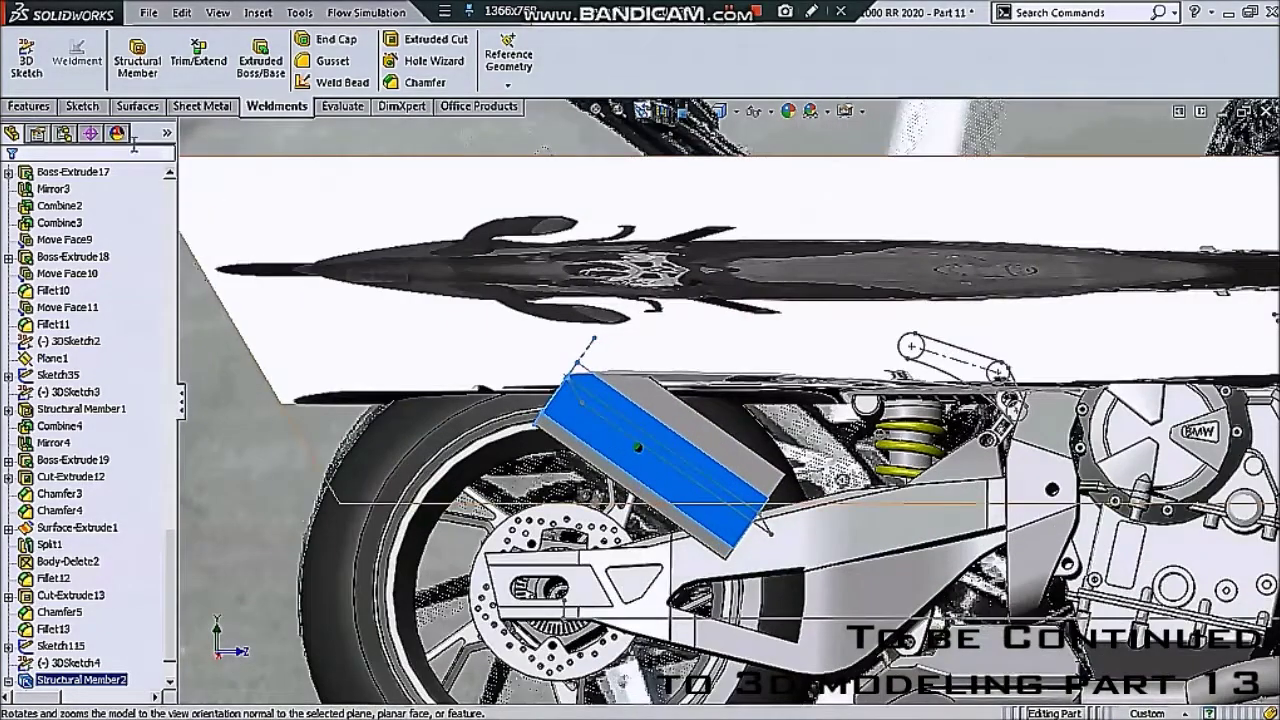
pyautogui.click(70, 107)
pyautogui.click(26, 55)
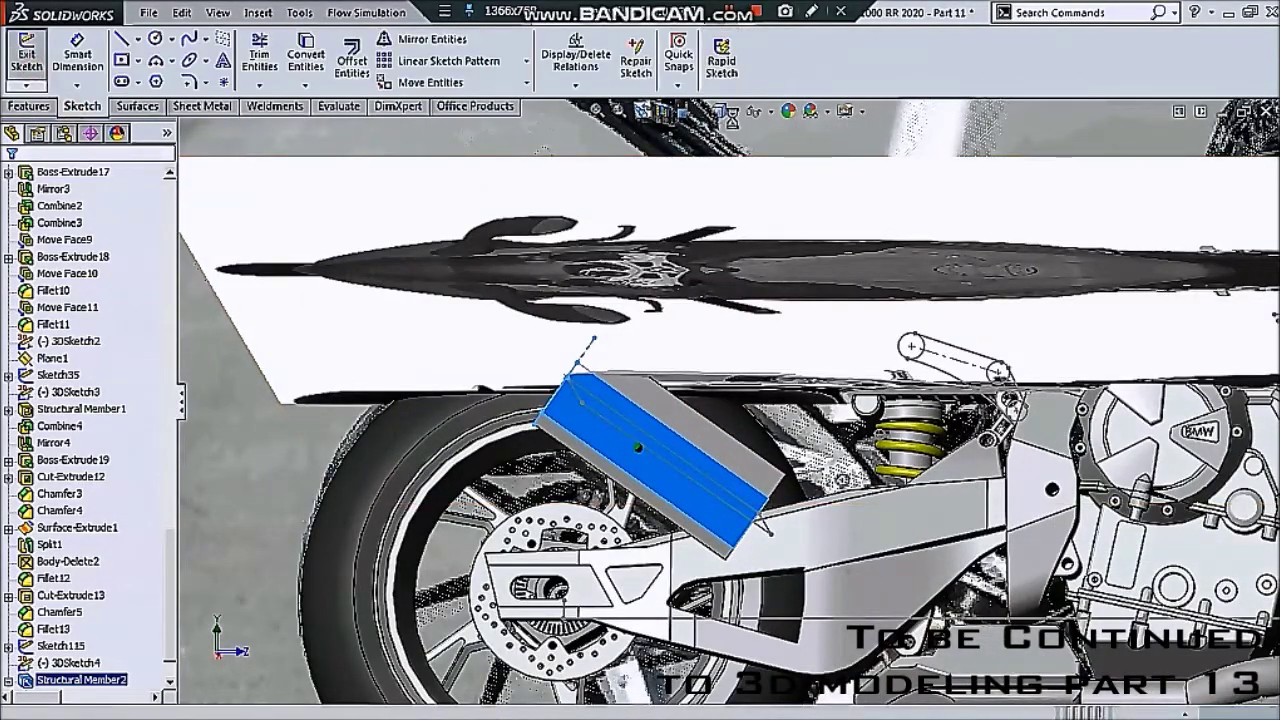
pyautogui.click(733, 114)
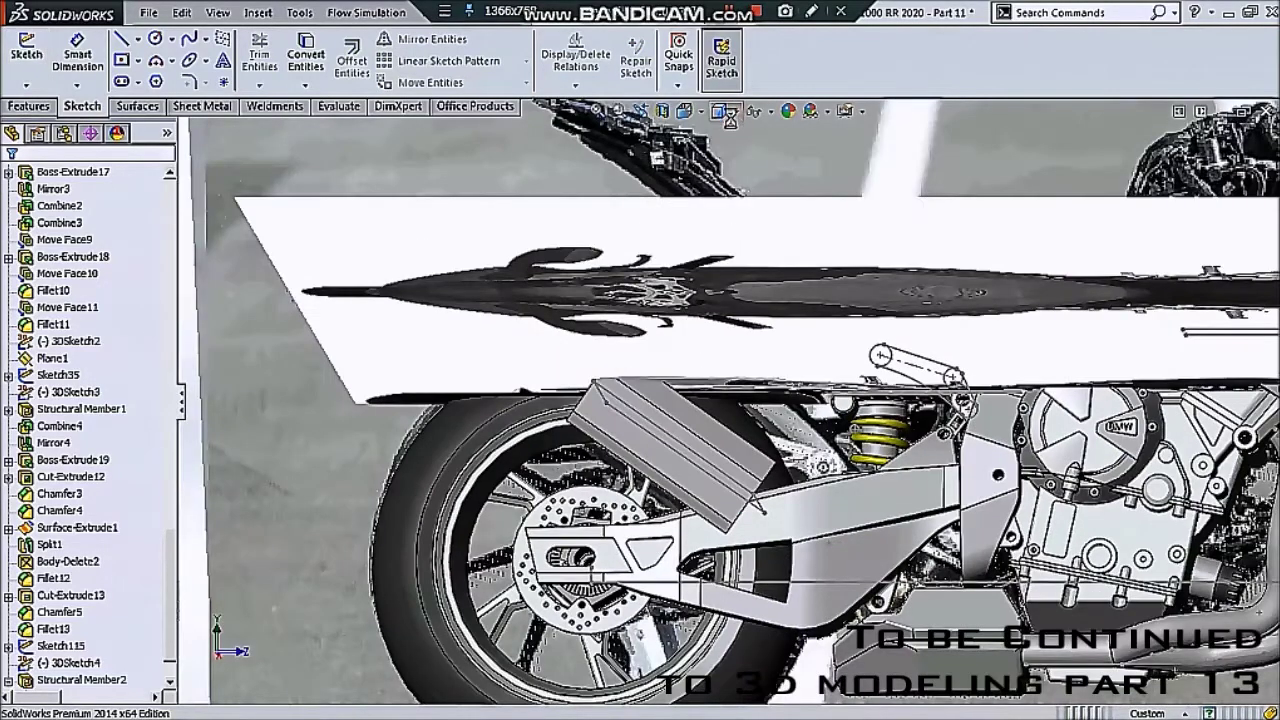
# - Start Sketch118 on the chosen plane and begin a line along the exhaust edge
pyautogui.scroll(-1, 690, 330)
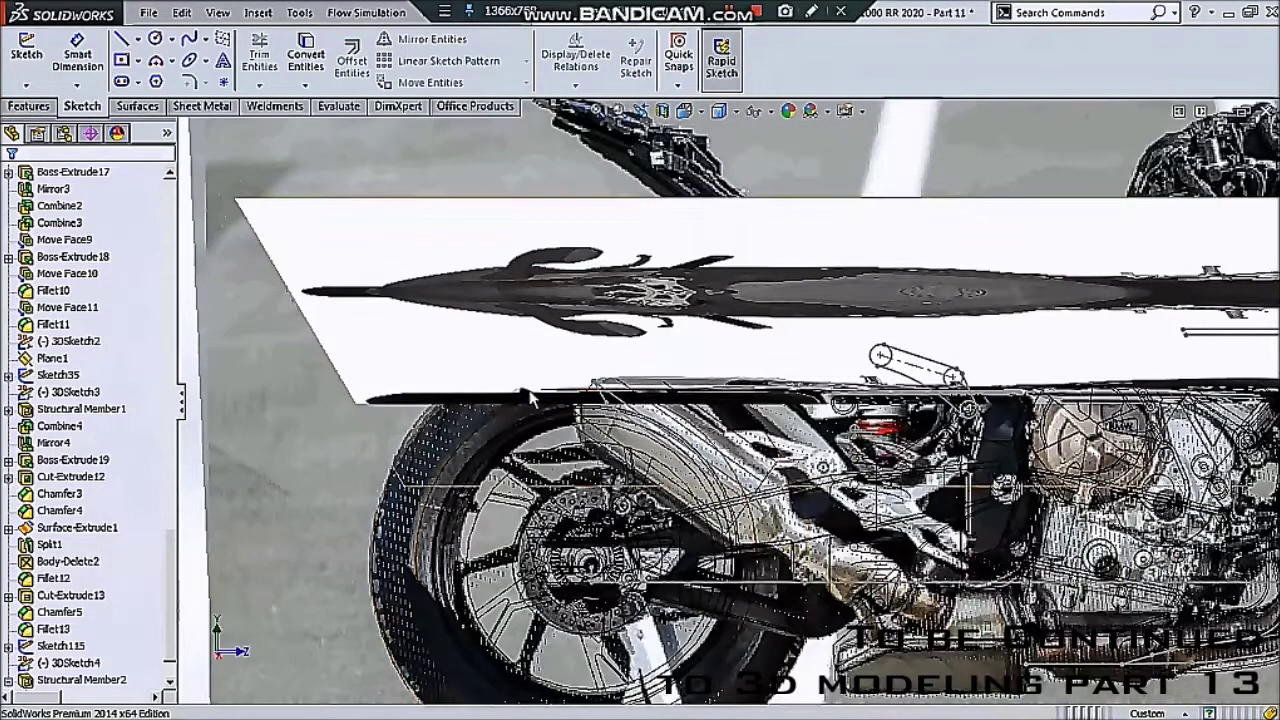
pyautogui.scroll(-1, 680, 370)
pyautogui.scroll(-1, 678, 374)
pyautogui.scroll(-1, 680, 368)
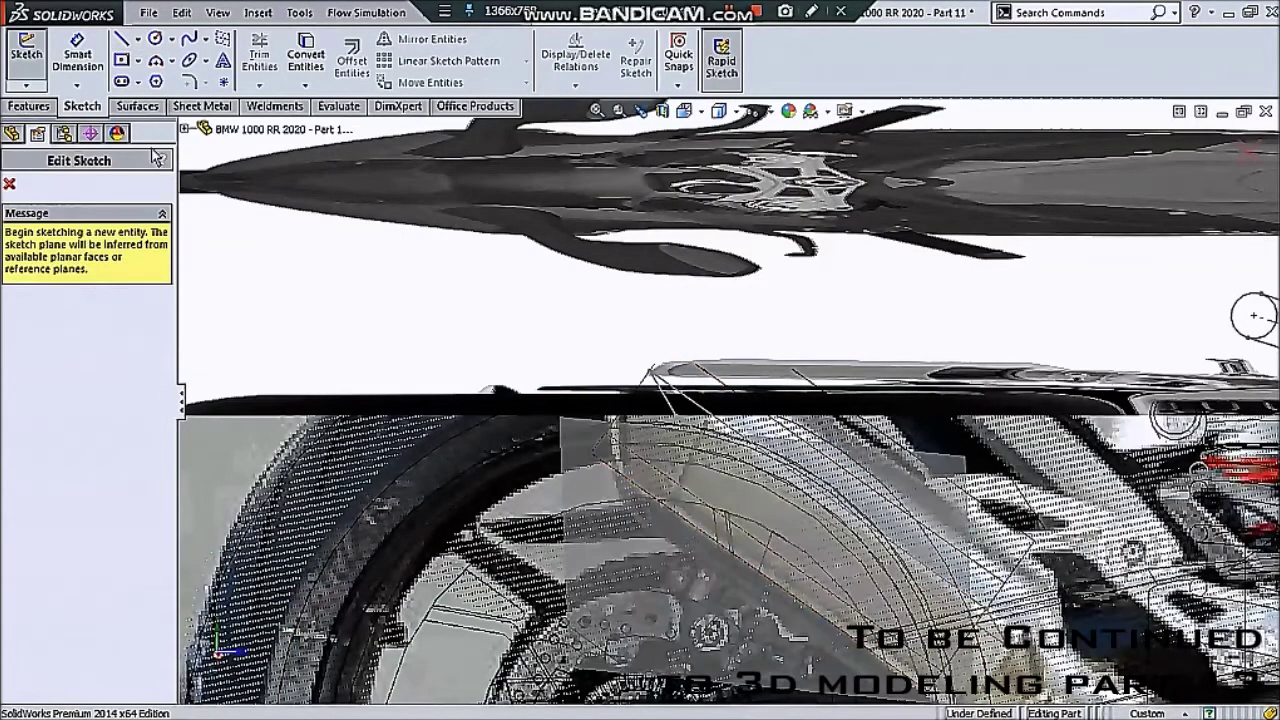
pyautogui.click(10, 185)
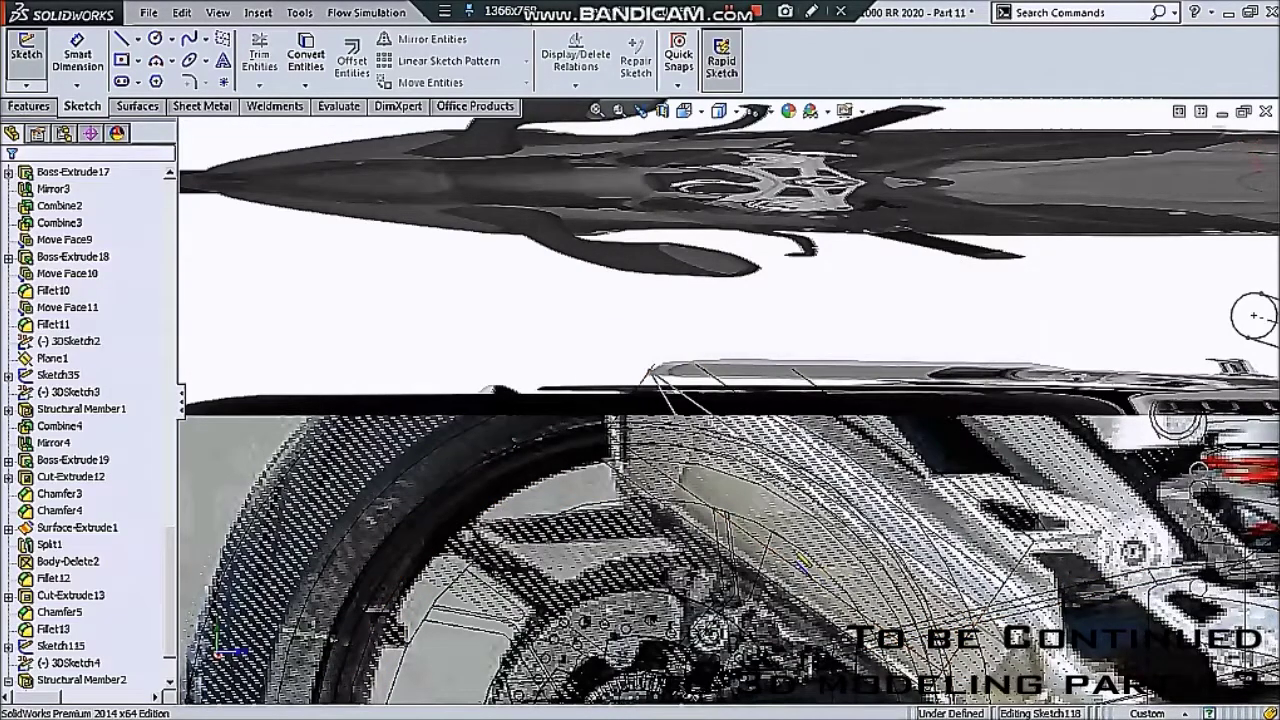
pyautogui.press('l')
pyautogui.click(687, 526)
pyautogui.scroll(-2, 687, 526)
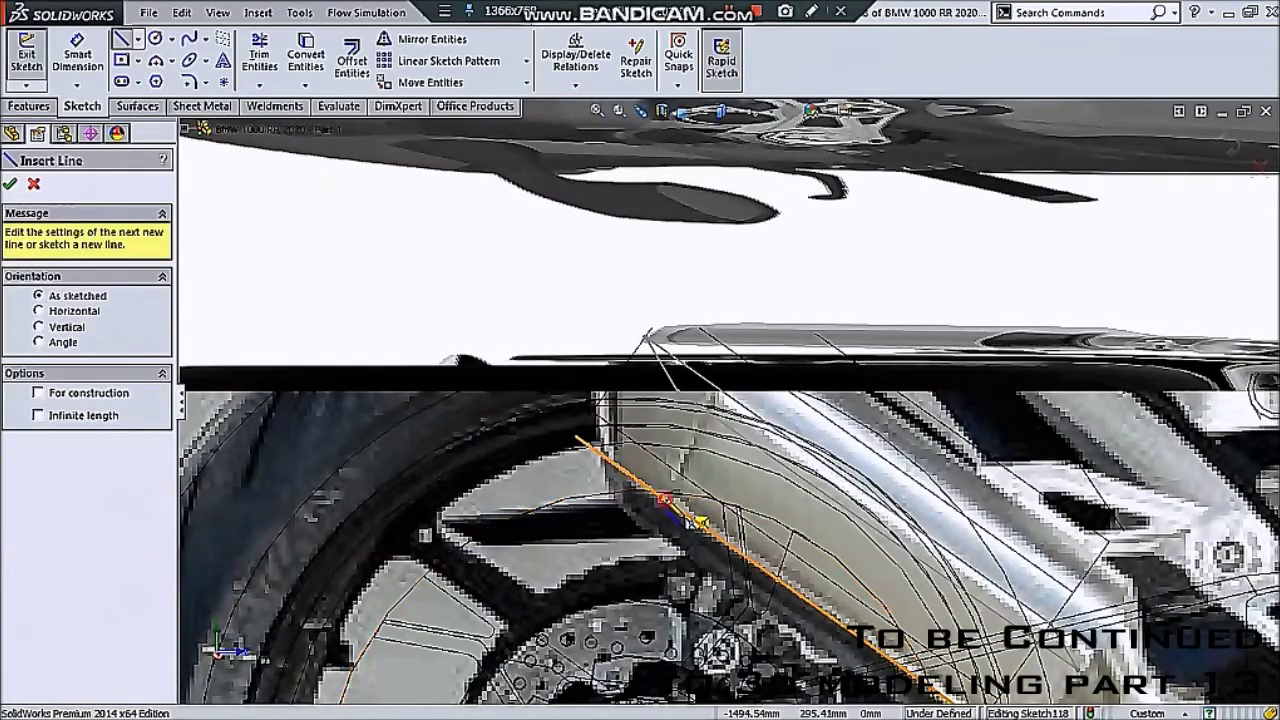
# - Draw a closed trapezoid starting from the exhaust edge near the rear wheel
pyautogui.click(668, 492)
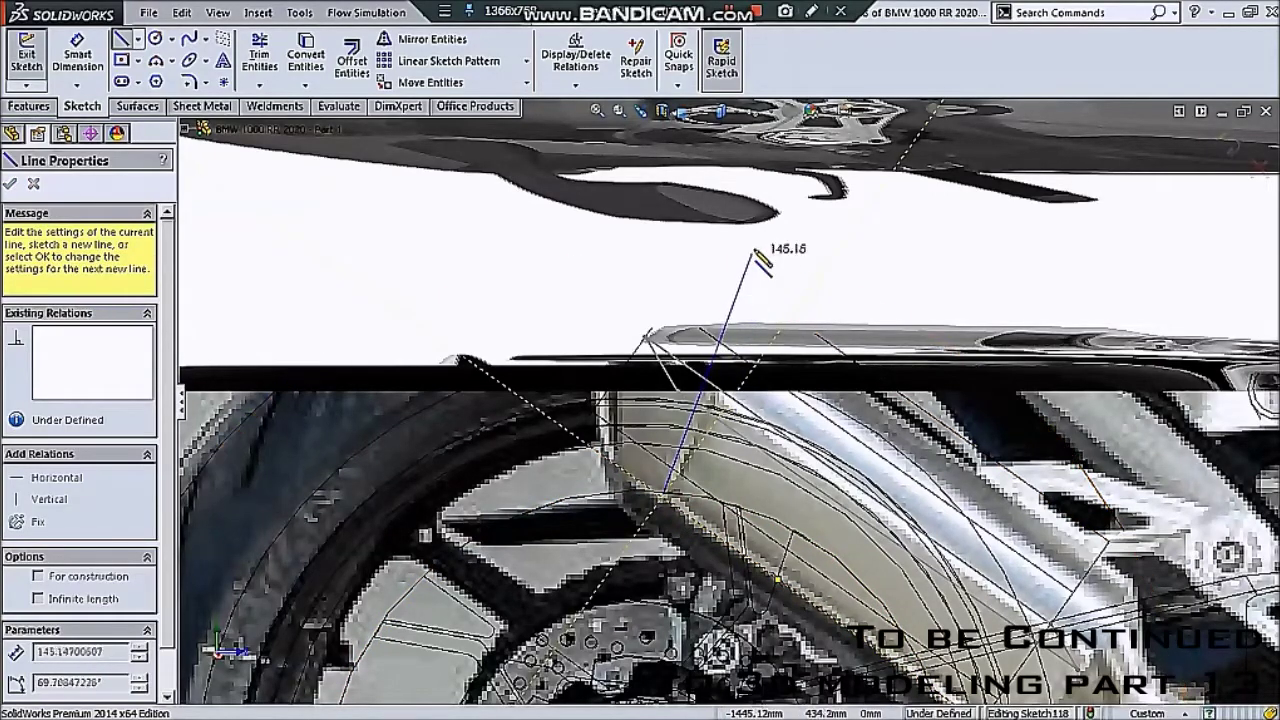
pyautogui.click(753, 248)
pyautogui.click(447, 232)
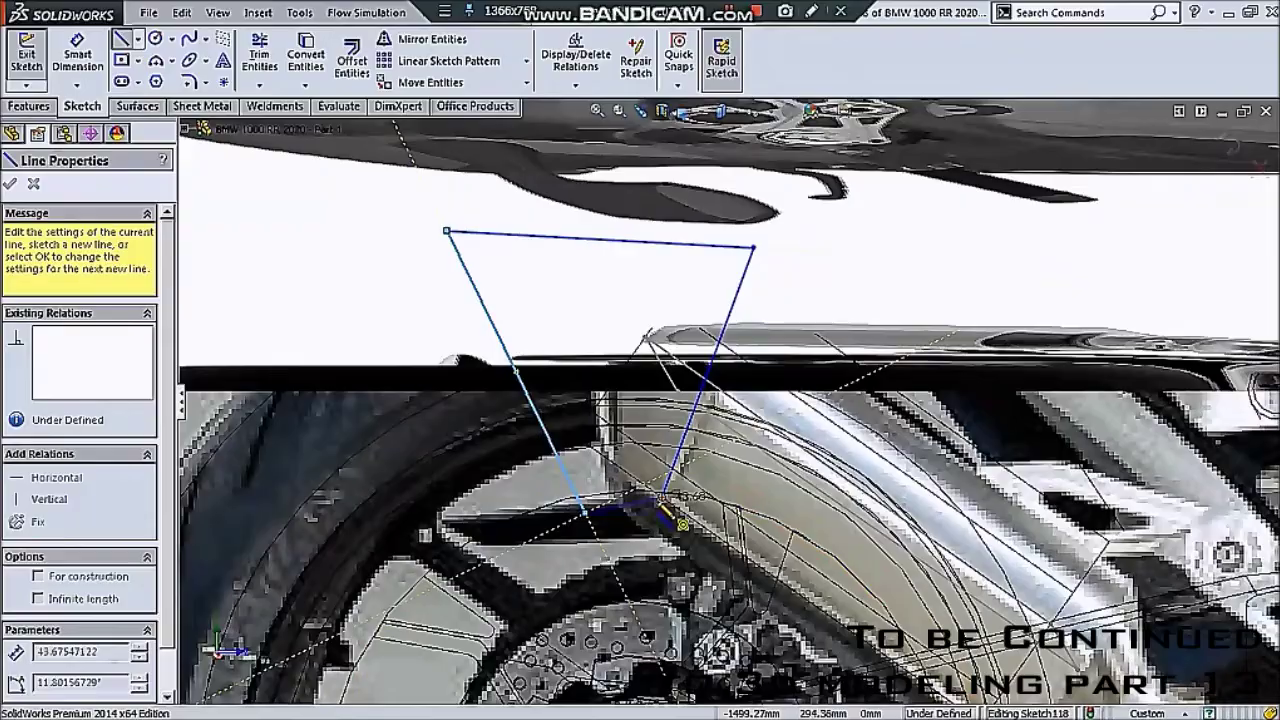
pyautogui.click(668, 493)
pyautogui.scroll(5, 729, 408)
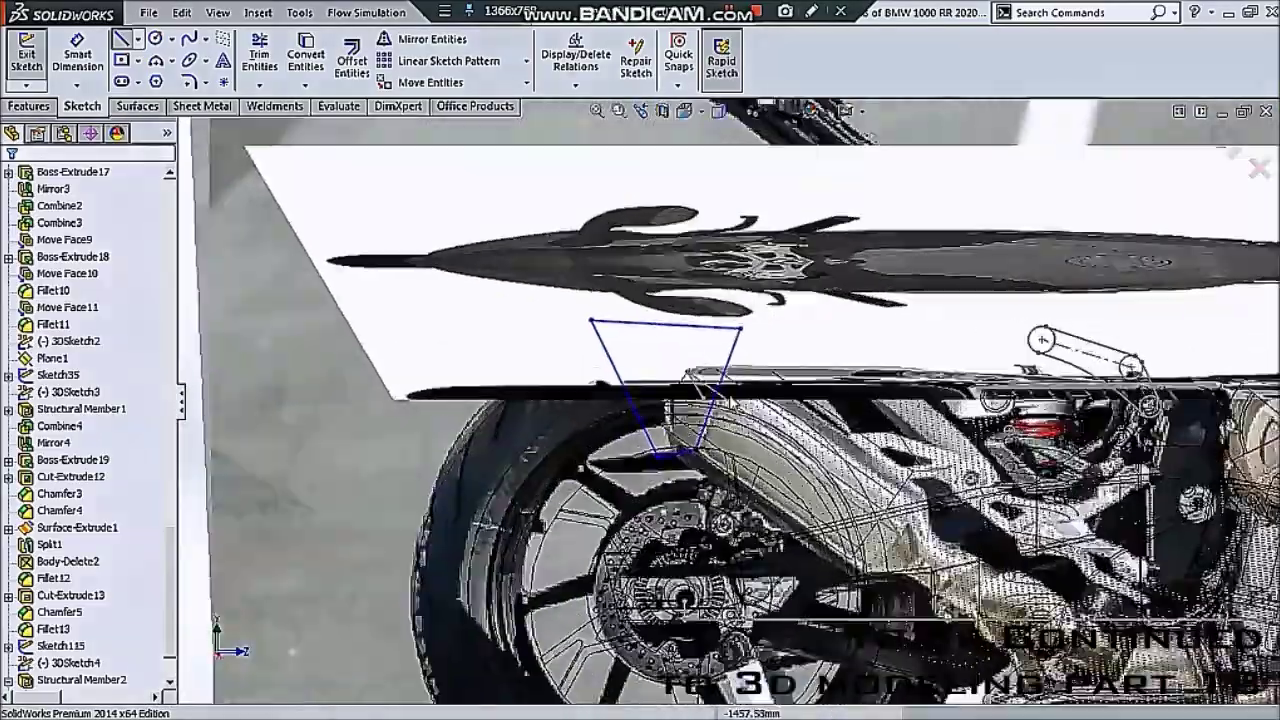
pyautogui.moveTo(729, 400); pyautogui.dragTo(731, 393, button='middle')
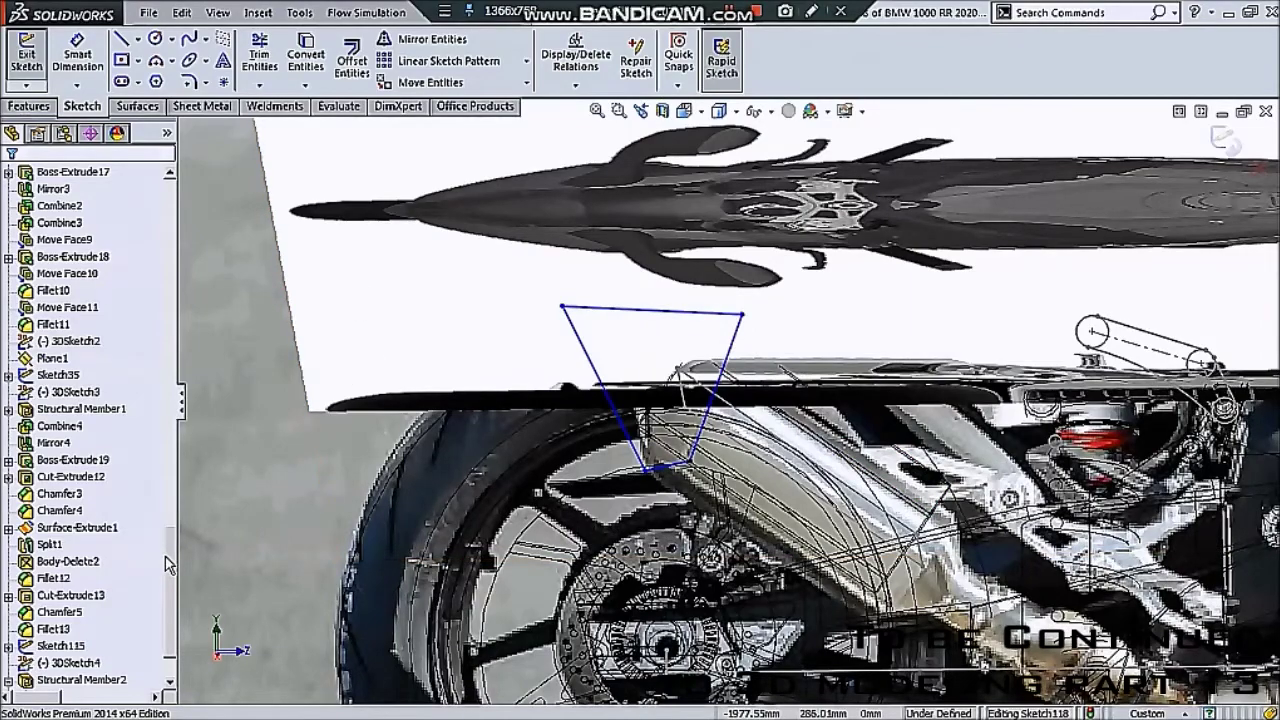
pyautogui.moveTo(170, 563); pyautogui.dragTo(170, 197)
pyautogui.scroll(1, 68, 392)
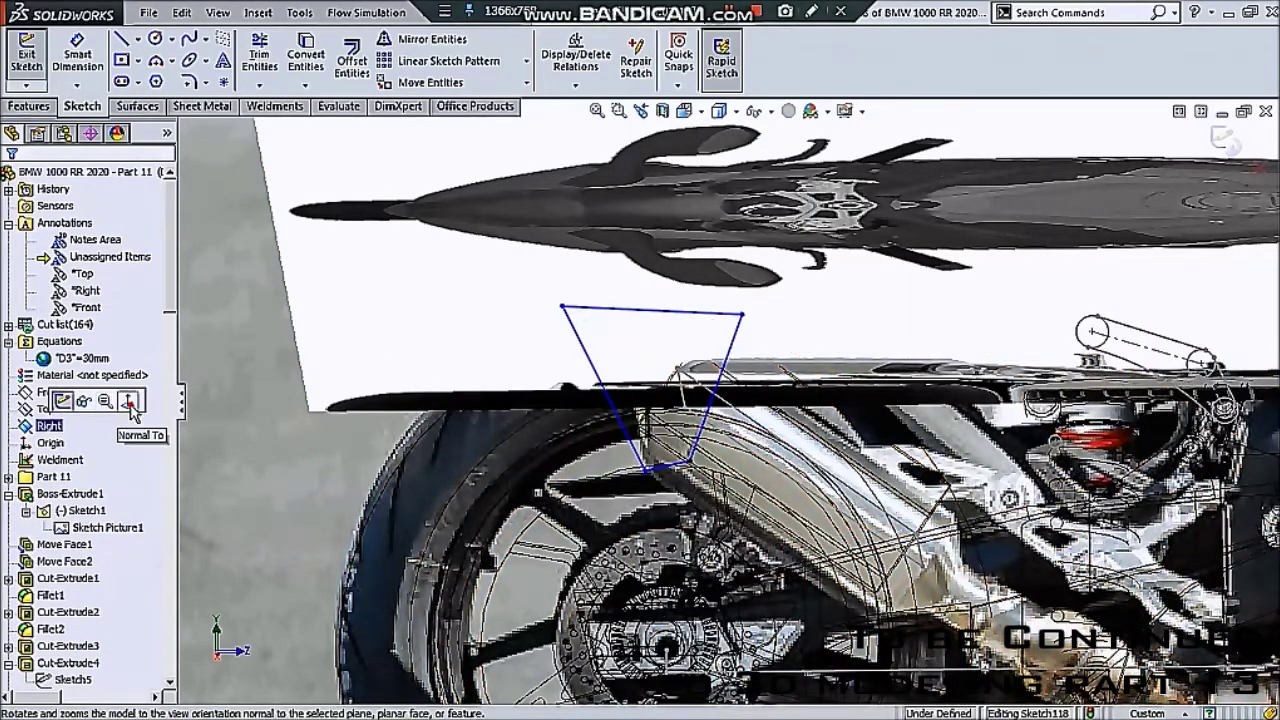
# - View the sketch normal to the Right plane and stretch the trapezoid's left side to about 158.86
pyautogui.click(127, 401)
pyautogui.scroll(-3, 905, 420)
pyautogui.scroll(-3, 905, 420)
pyautogui.scroll(-2, 766, 400)
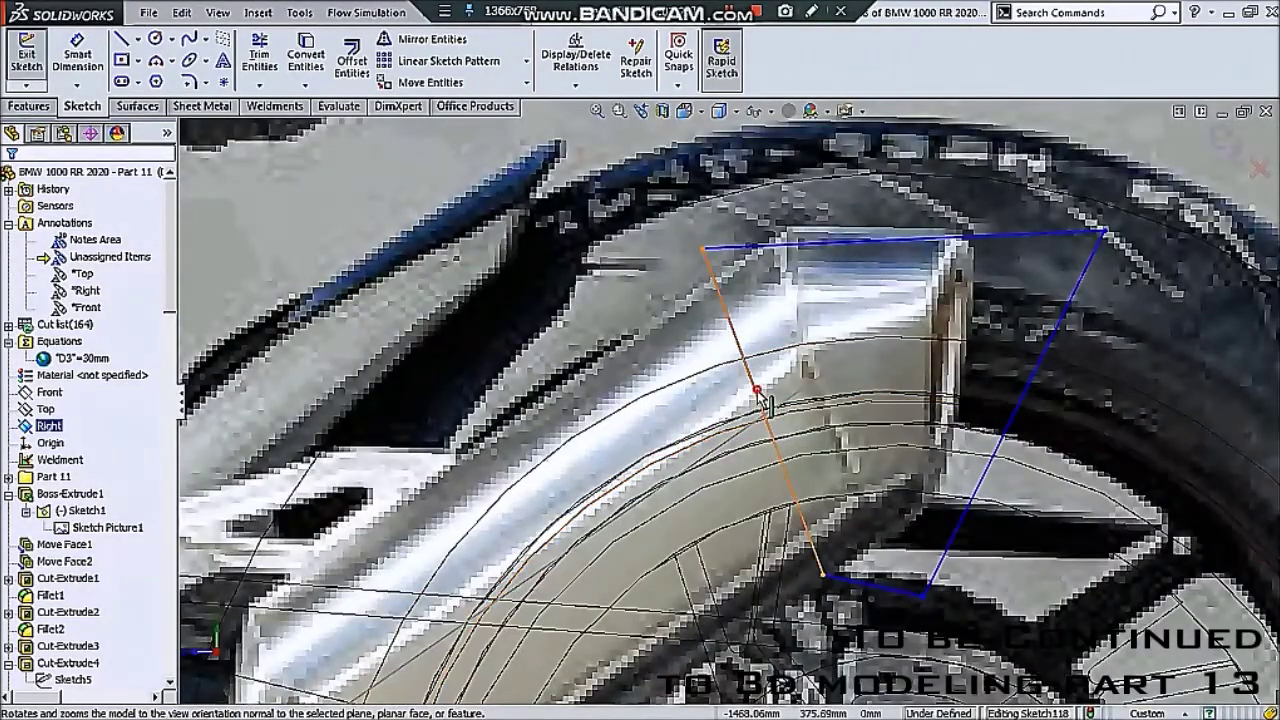
pyautogui.click(768, 398)
pyautogui.scroll(3, 830, 366)
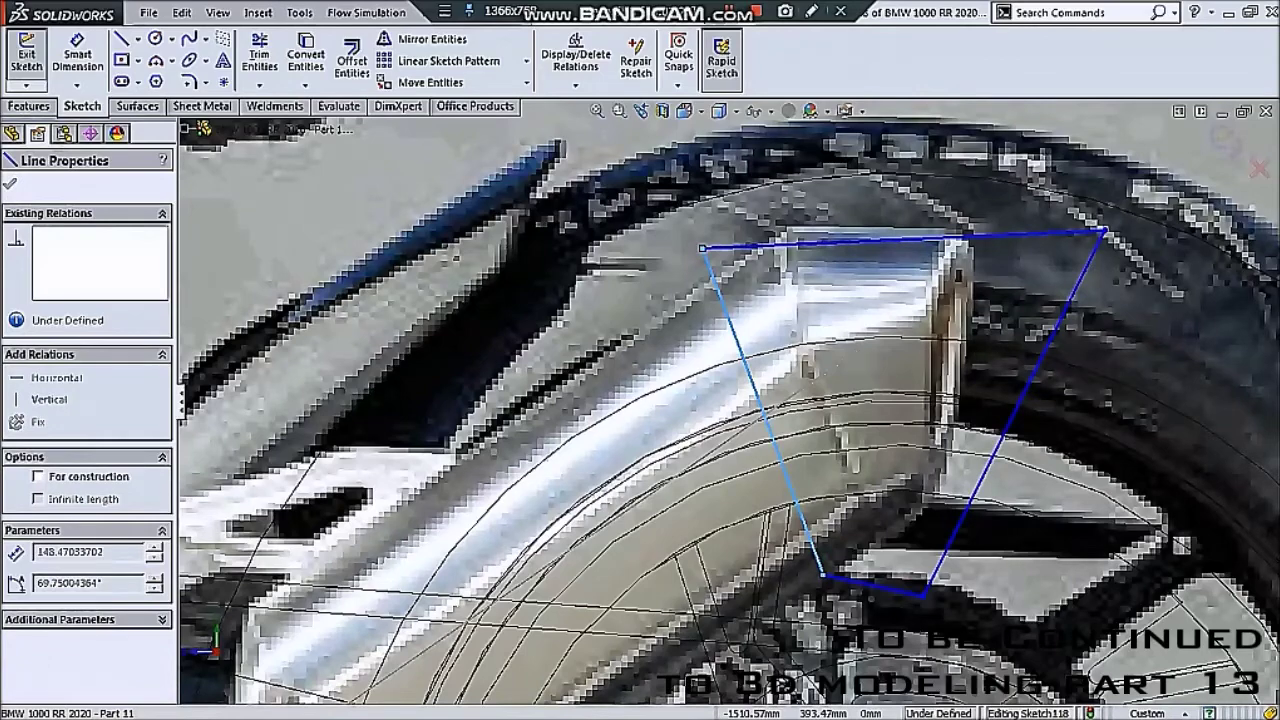
pyautogui.scroll(-2, 814, 543)
pyautogui.scroll(-1, 795, 557)
pyautogui.press('Escape')
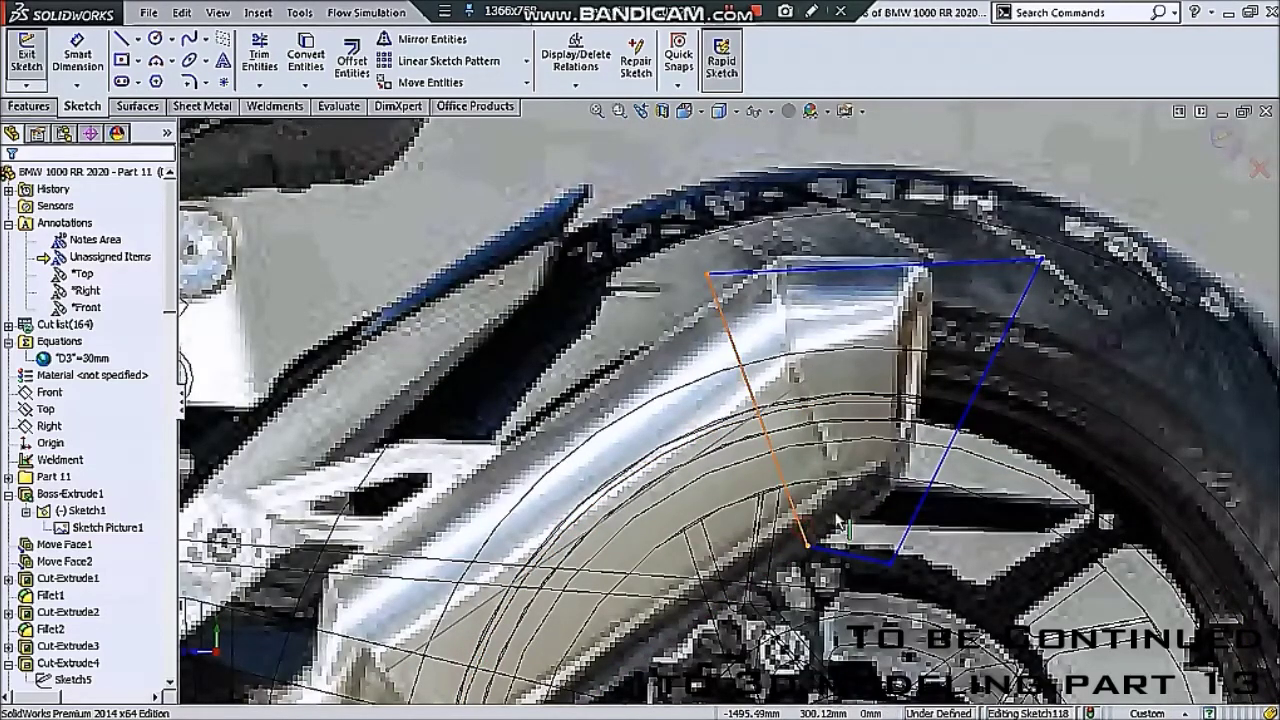
pyautogui.click(893, 507)
pyautogui.moveTo(845, 545); pyautogui.dragTo(850, 543)
pyautogui.scroll(-1, 855, 540)
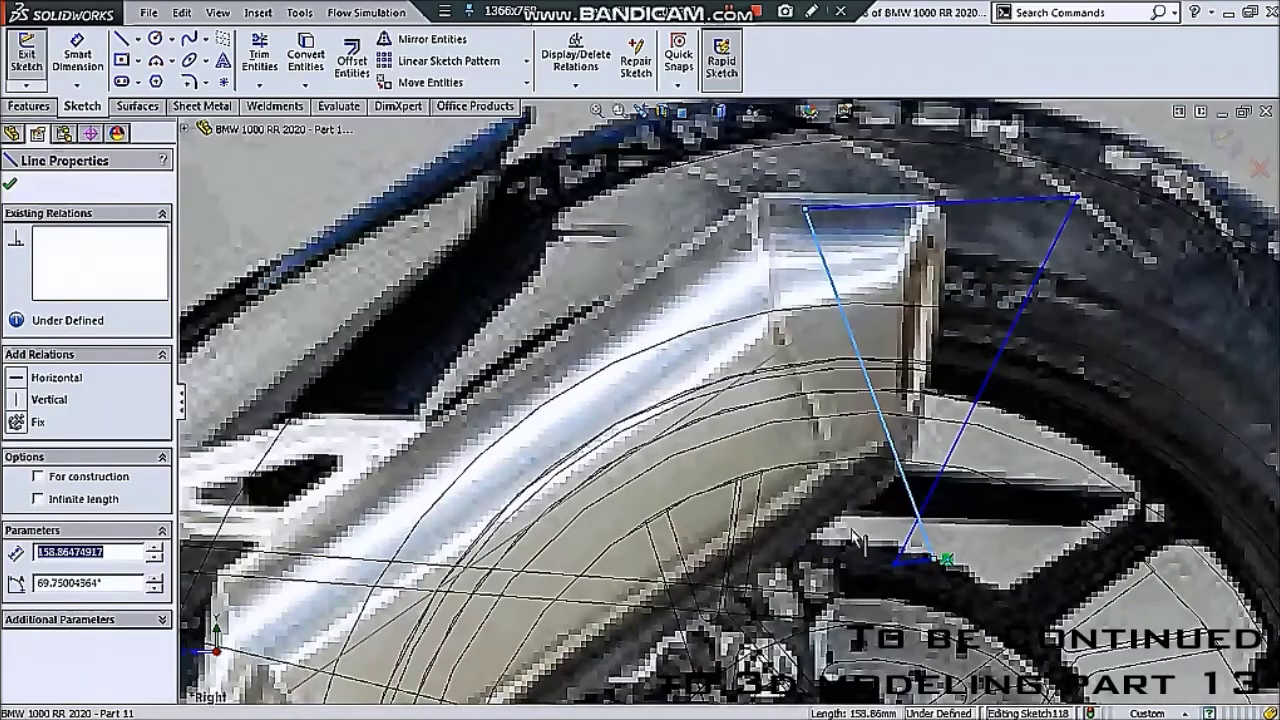
pyautogui.press('Escape')
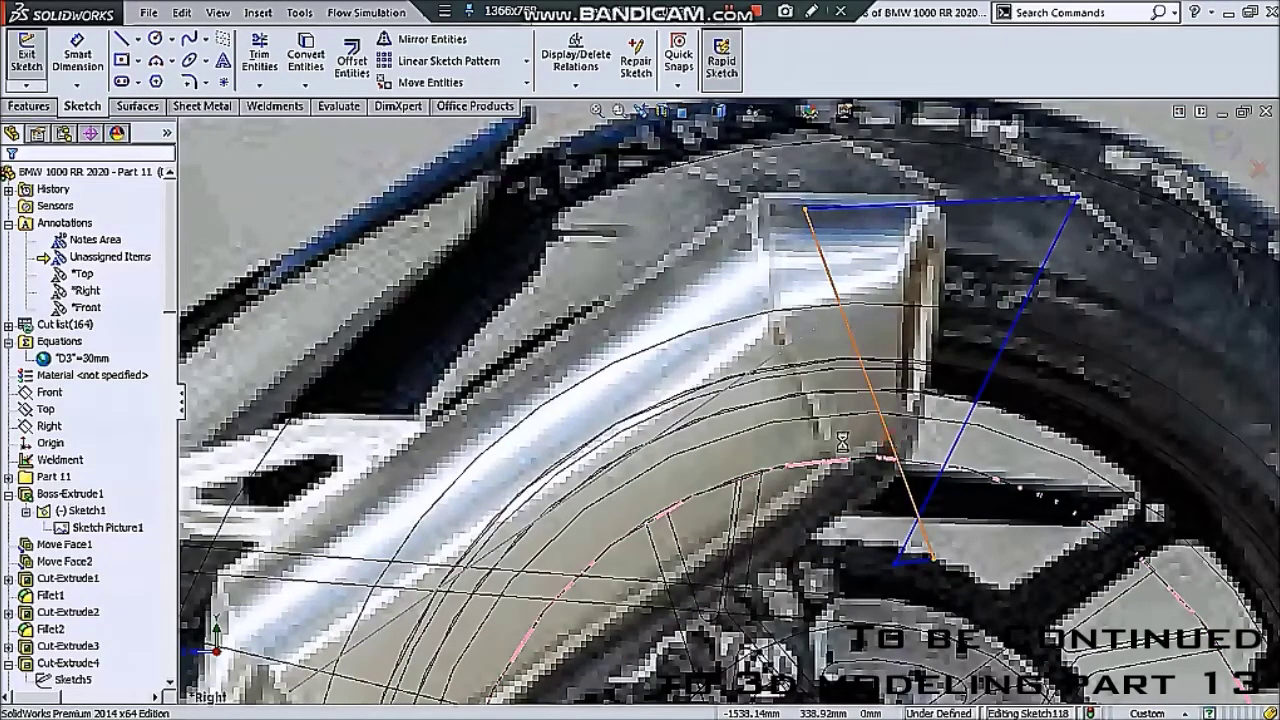
# - Shift the slanted line left and raise the top line to 163.43 long
pyautogui.moveTo(812, 452)
pyautogui.mouseDown()
pyautogui.moveTo(783, 452)
pyautogui.moveTo(823, 438)
pyautogui.mouseUp()
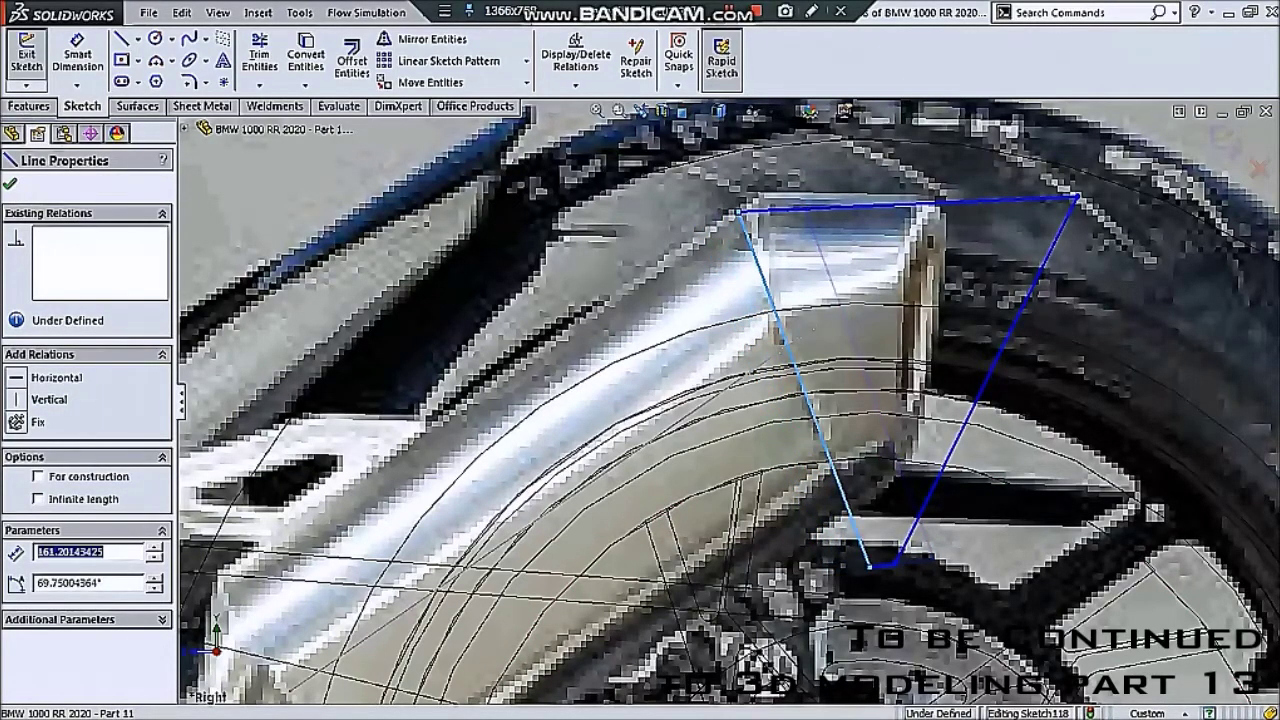
pyautogui.moveTo(815, 209); pyautogui.dragTo(815, 158)
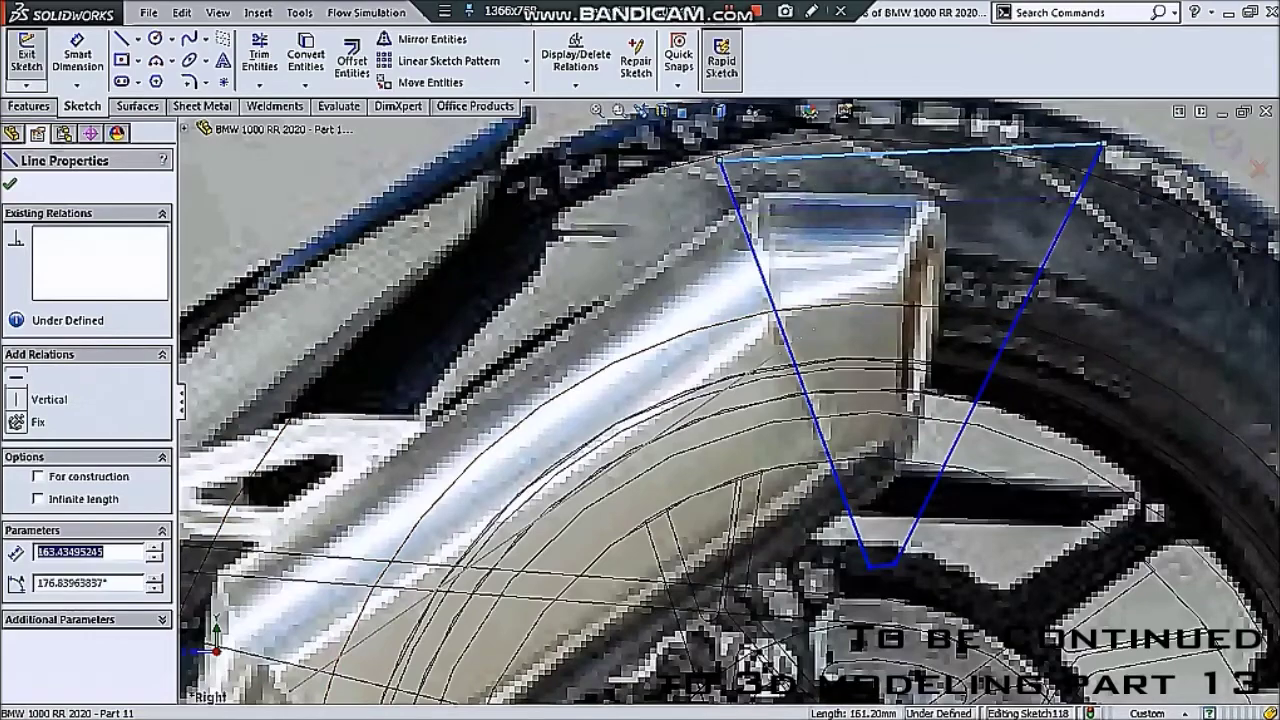
pyautogui.scroll(4, 812, 264)
pyautogui.scroll(3, 812, 264)
pyautogui.moveTo(812, 264); pyautogui.dragTo(1225, 140, button='middle')
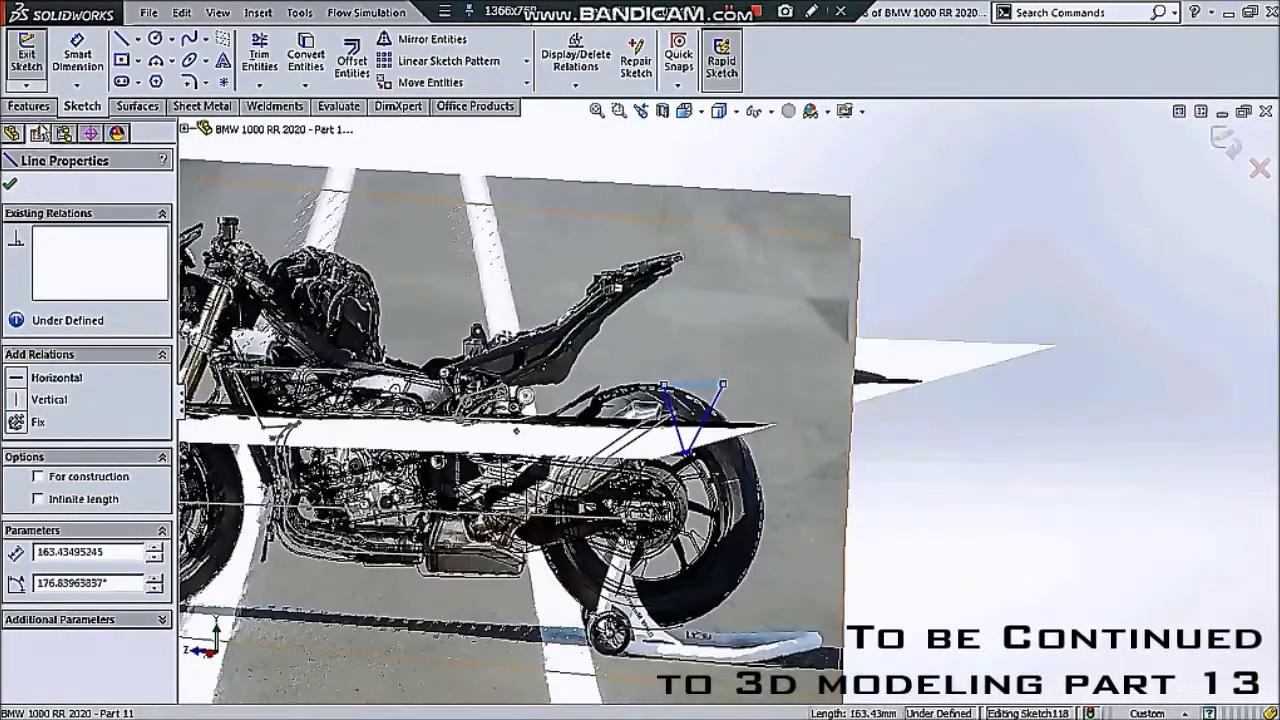
pyautogui.click(10, 187)
# - Show the model shaded and hide the background sketch pictures
pyautogui.click(718, 111)
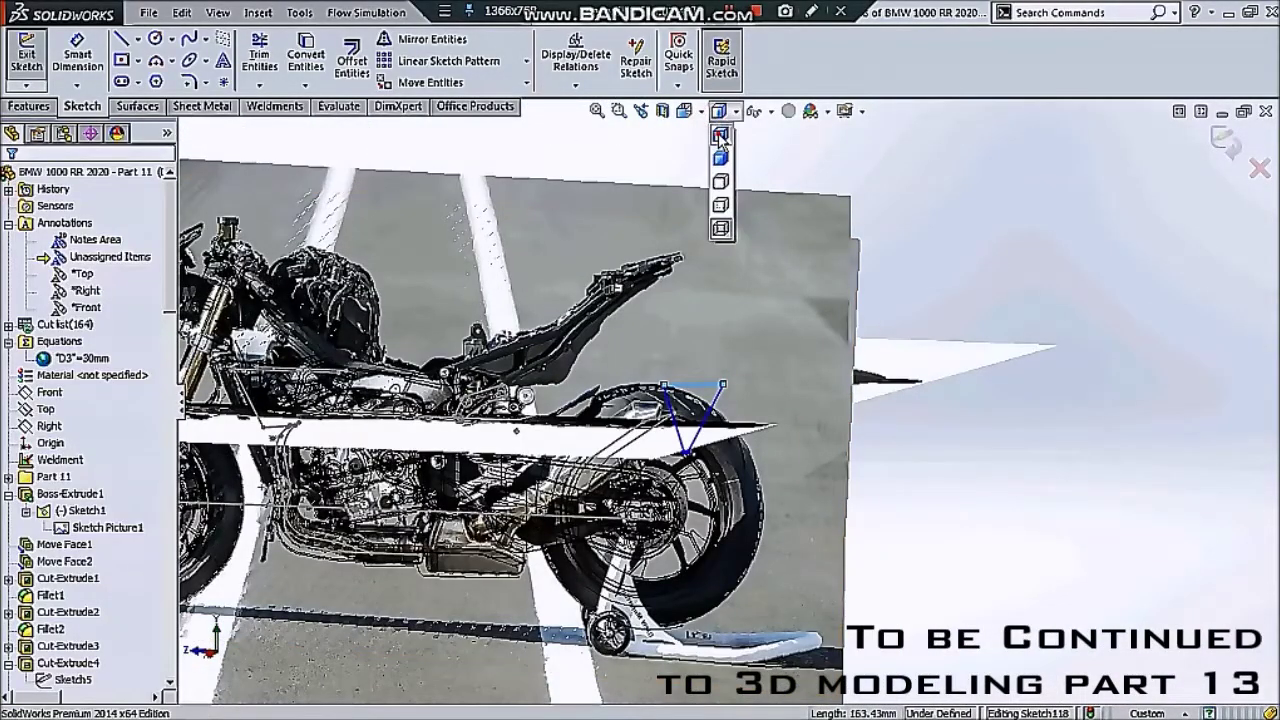
pyautogui.click(725, 136)
pyautogui.click(757, 111)
pyautogui.click(756, 252)
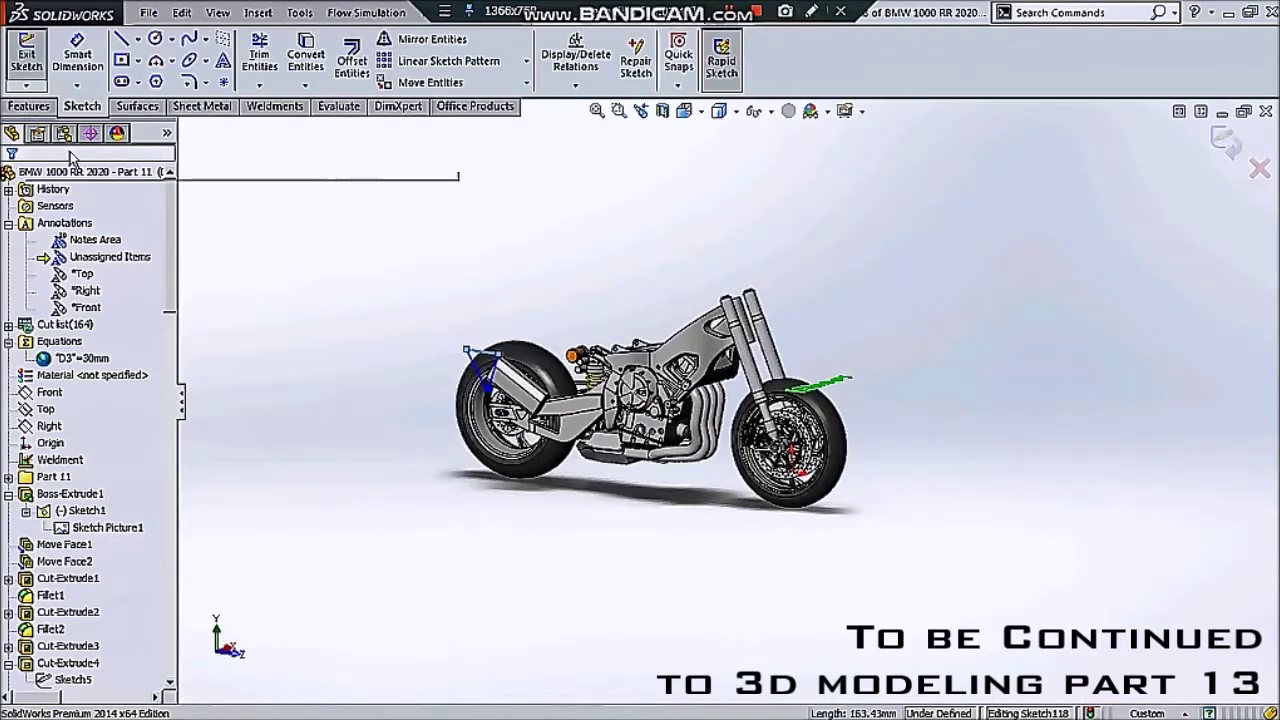
# - Cut-extrude Sketch118 270 mm, limited to the Structural Member2 body
pyautogui.click(30, 106)
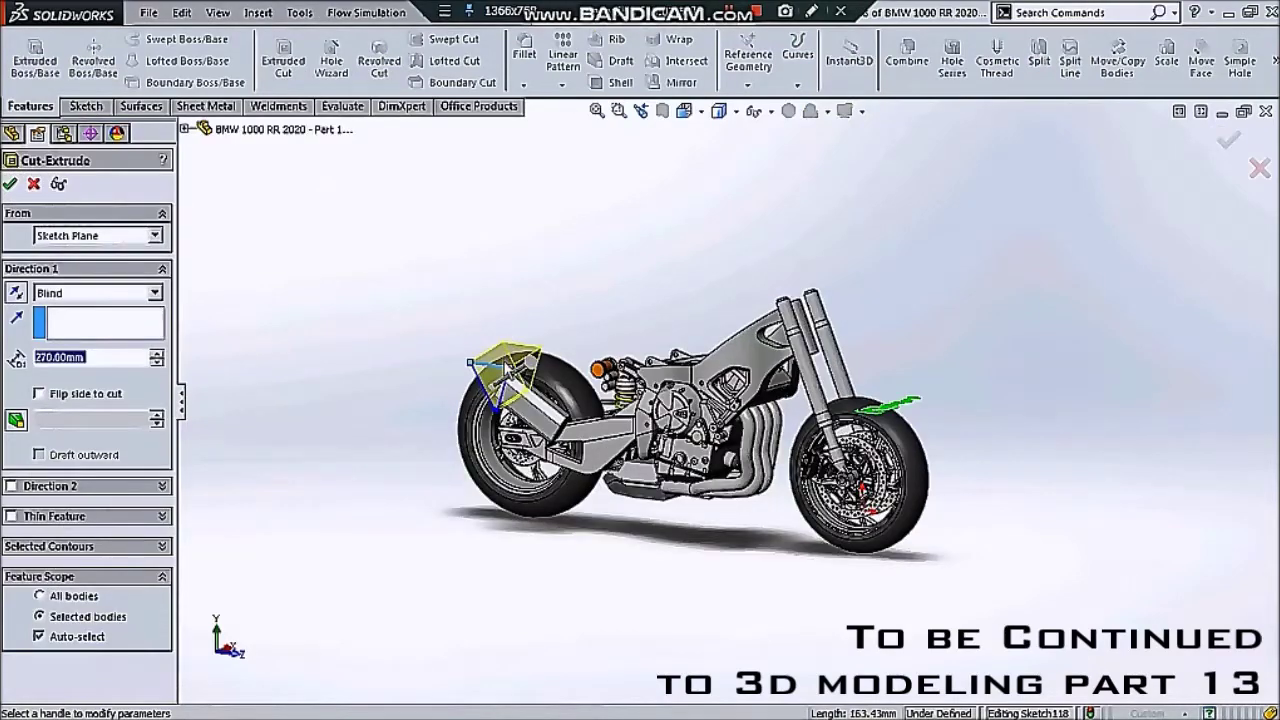
pyautogui.scroll(-3, 585, 398)
pyautogui.scroll(-3, 585, 398)
pyautogui.moveTo(585, 398); pyautogui.dragTo(640, 420, button='middle')
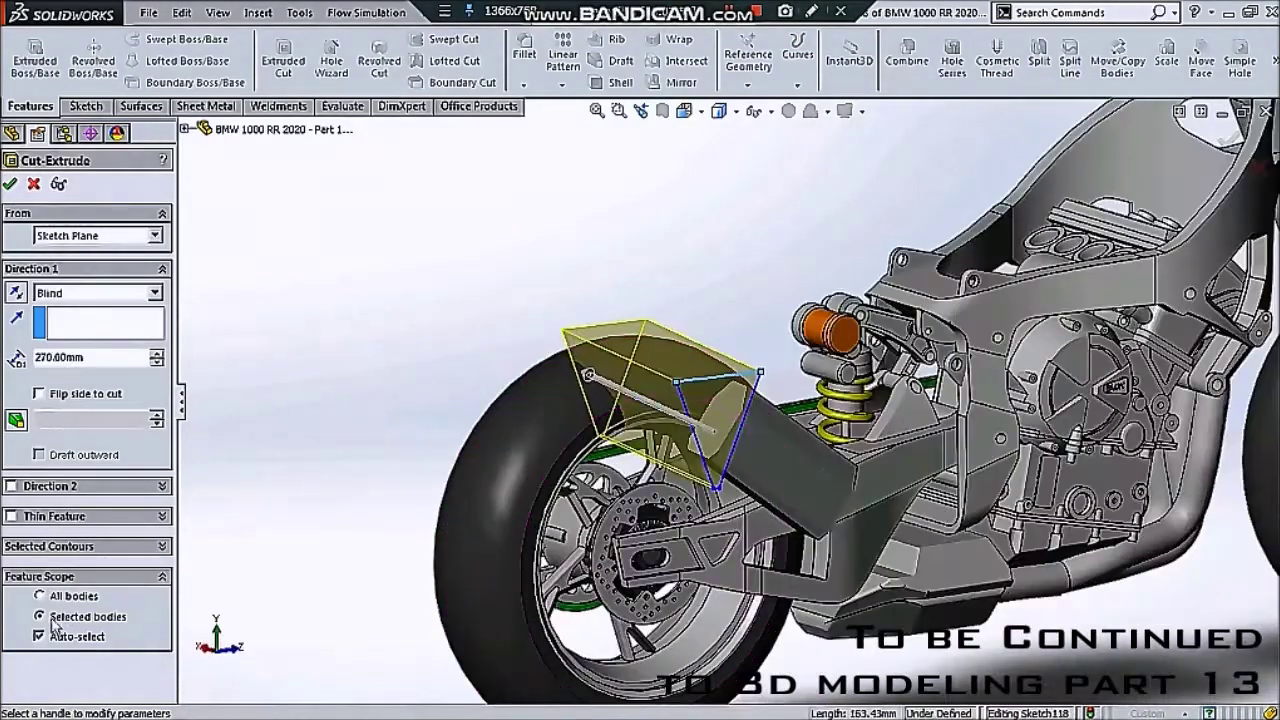
pyautogui.click(39, 636)
pyautogui.click(760, 455)
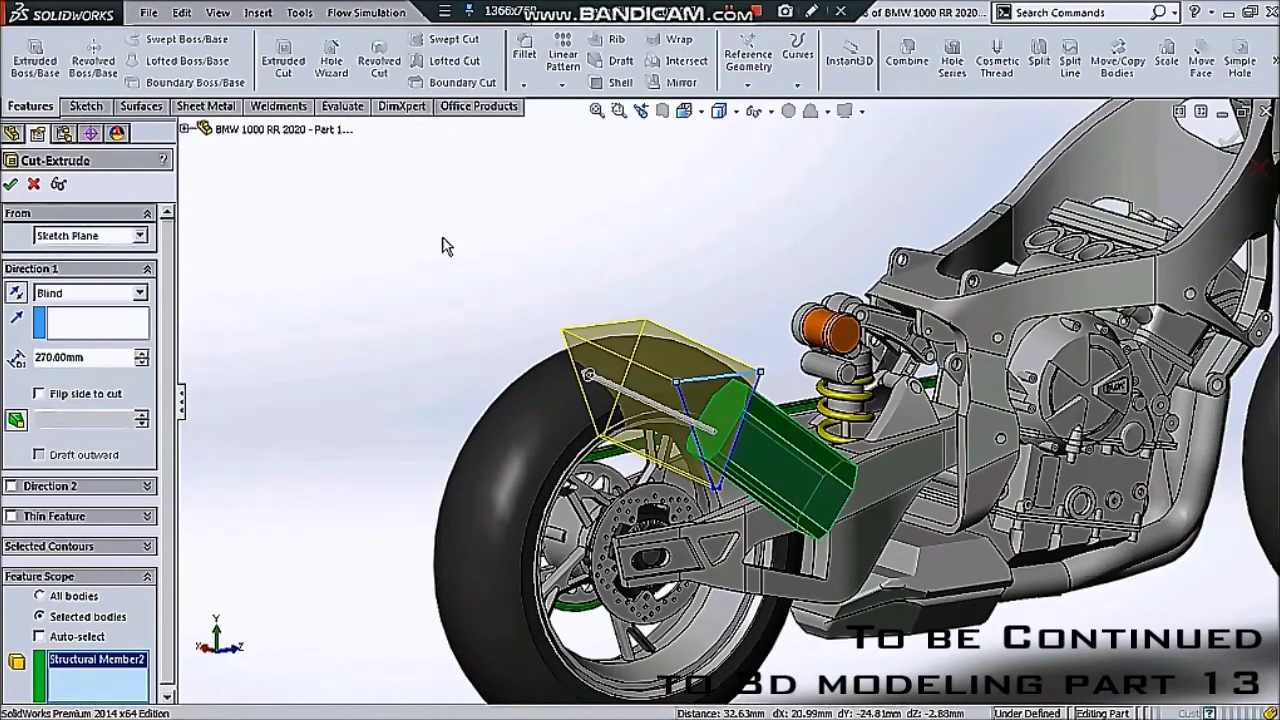
pyautogui.press('Return')
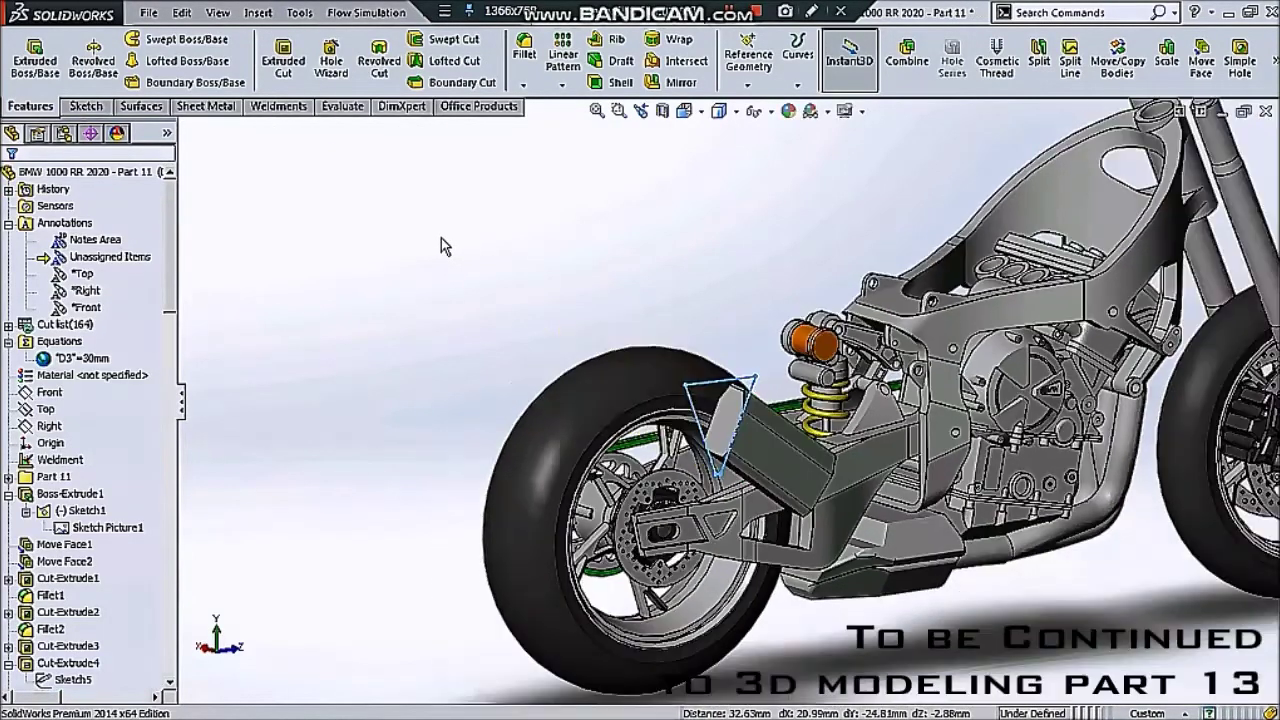
# - Inspect the exhaust cut from several angles, snap to the Right view, and close the part
pyautogui.scroll(5, 745, 415)
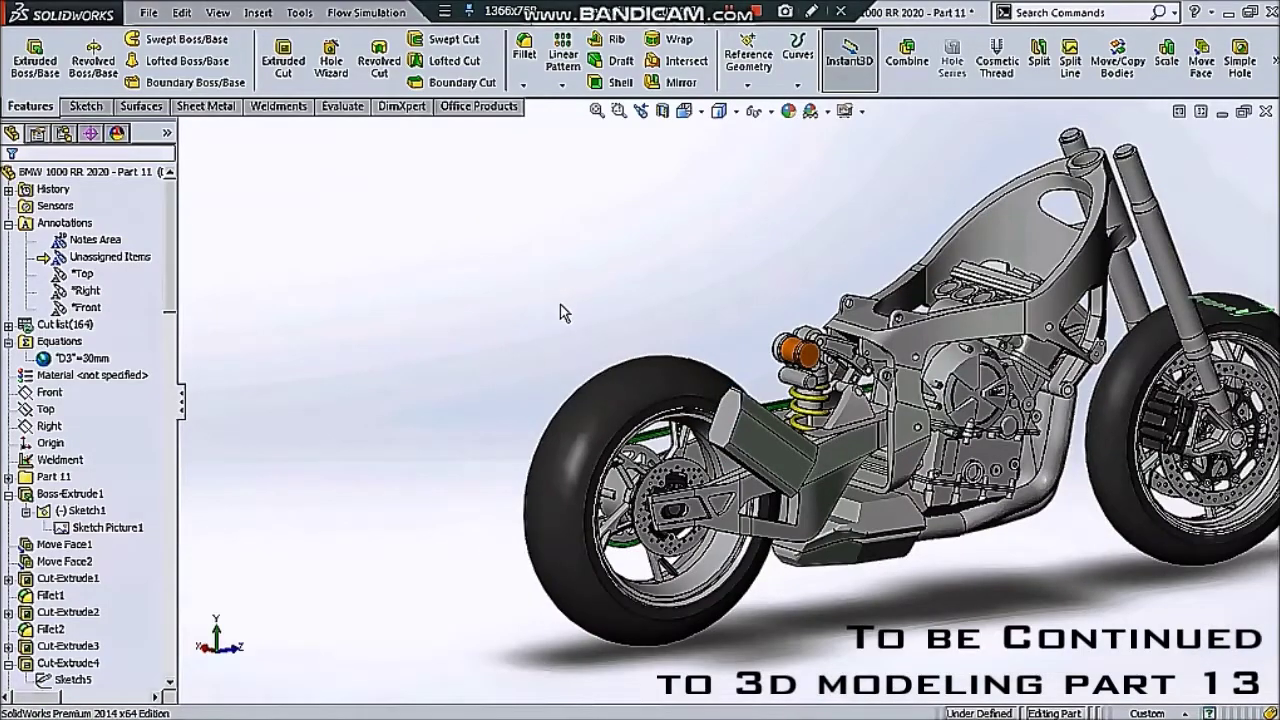
pyautogui.scroll(-5, 745, 415)
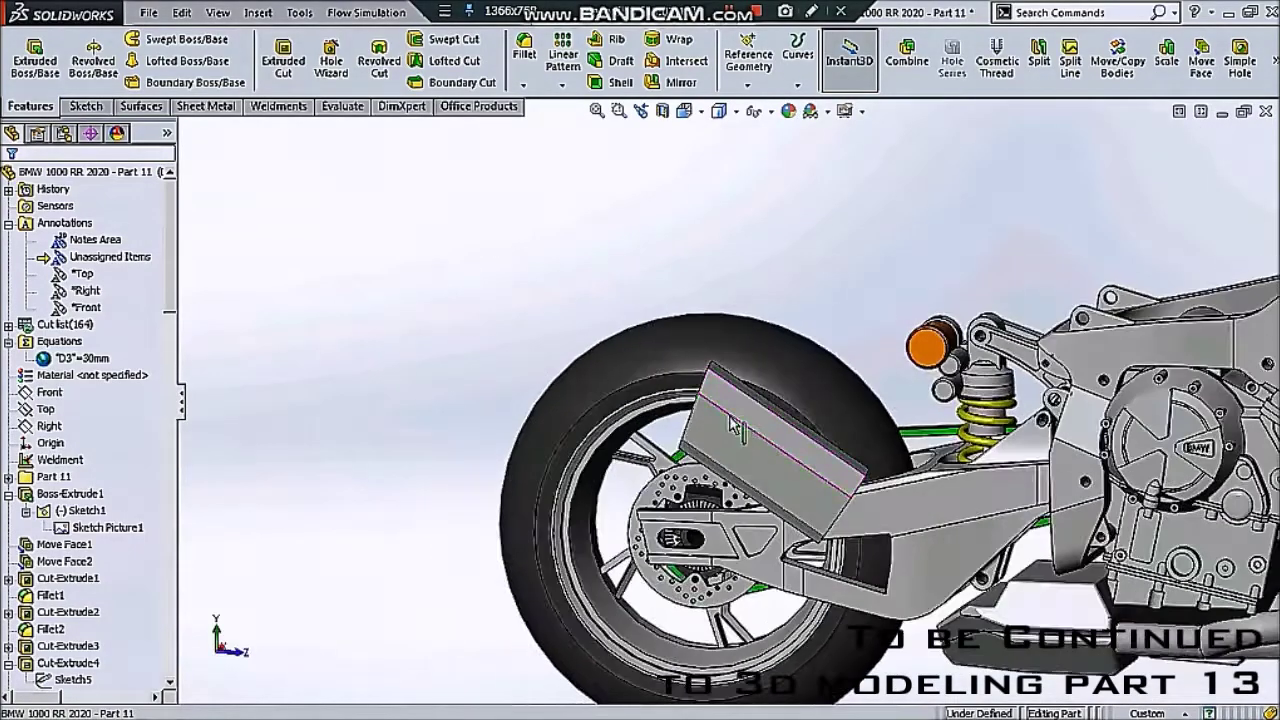
pyautogui.moveTo(799, 431); pyautogui.dragTo(816, 432, button='middle')
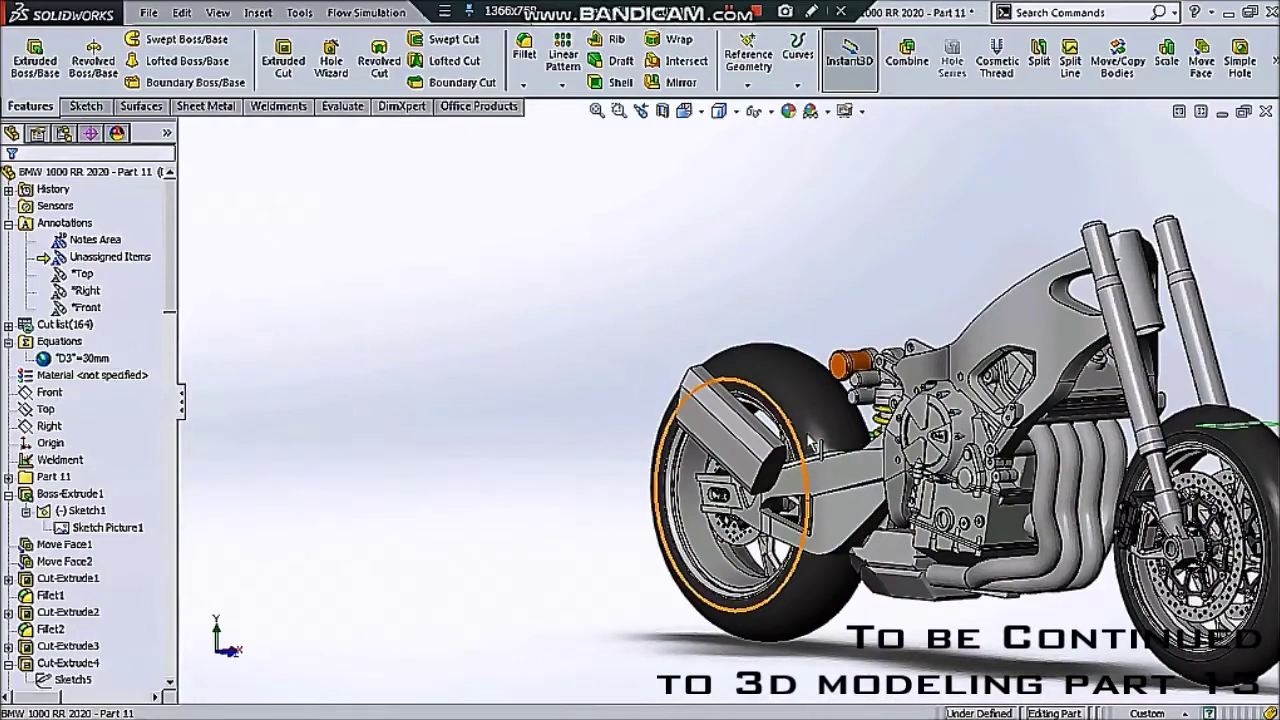
pyautogui.scroll(3, 816, 432)
pyautogui.scroll(2, 816, 432)
pyautogui.moveTo(816, 432)
pyautogui.mouseDown(button='middle')
pyautogui.moveTo(931, 566)
pyautogui.moveTo(948, 627)
pyautogui.moveTo(917, 574)
pyautogui.moveTo(808, 489)
pyautogui.moveTo(1069, 486)
pyautogui.moveTo(1011, 493)
pyautogui.mouseUp(button='middle')
pyautogui.hotkey('ctrl', '3')
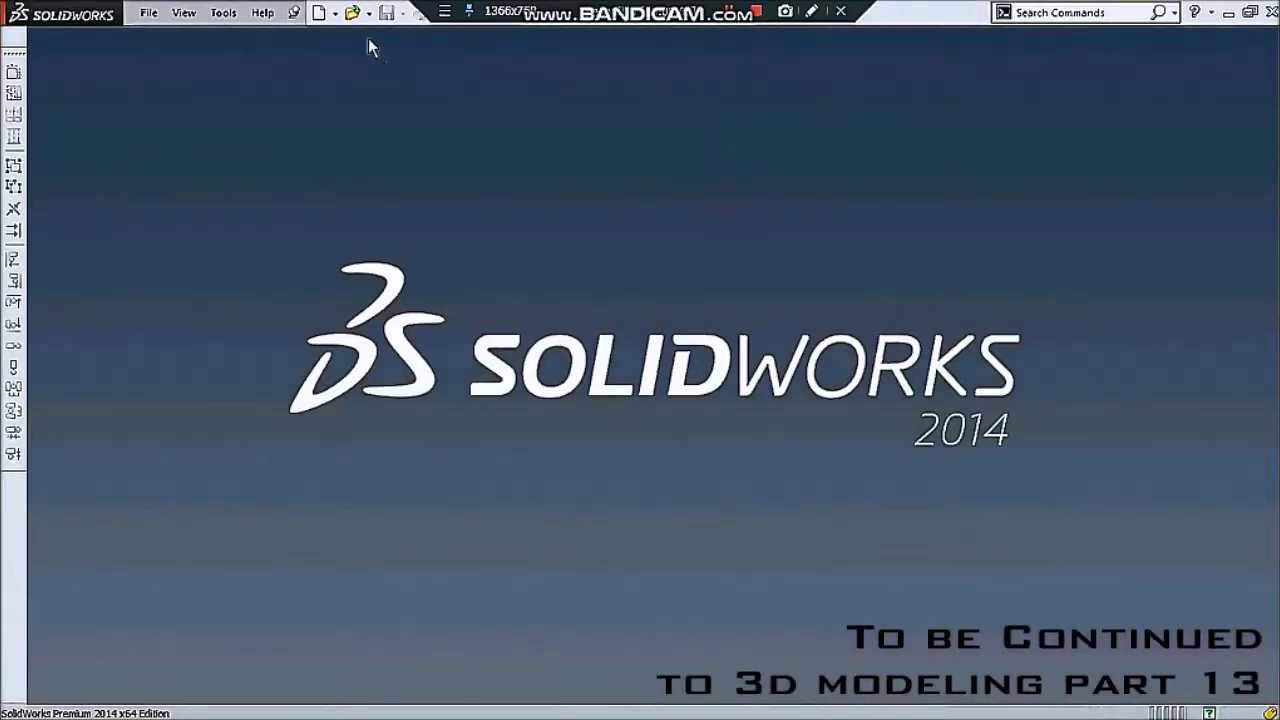
pyautogui.click(360, 12)
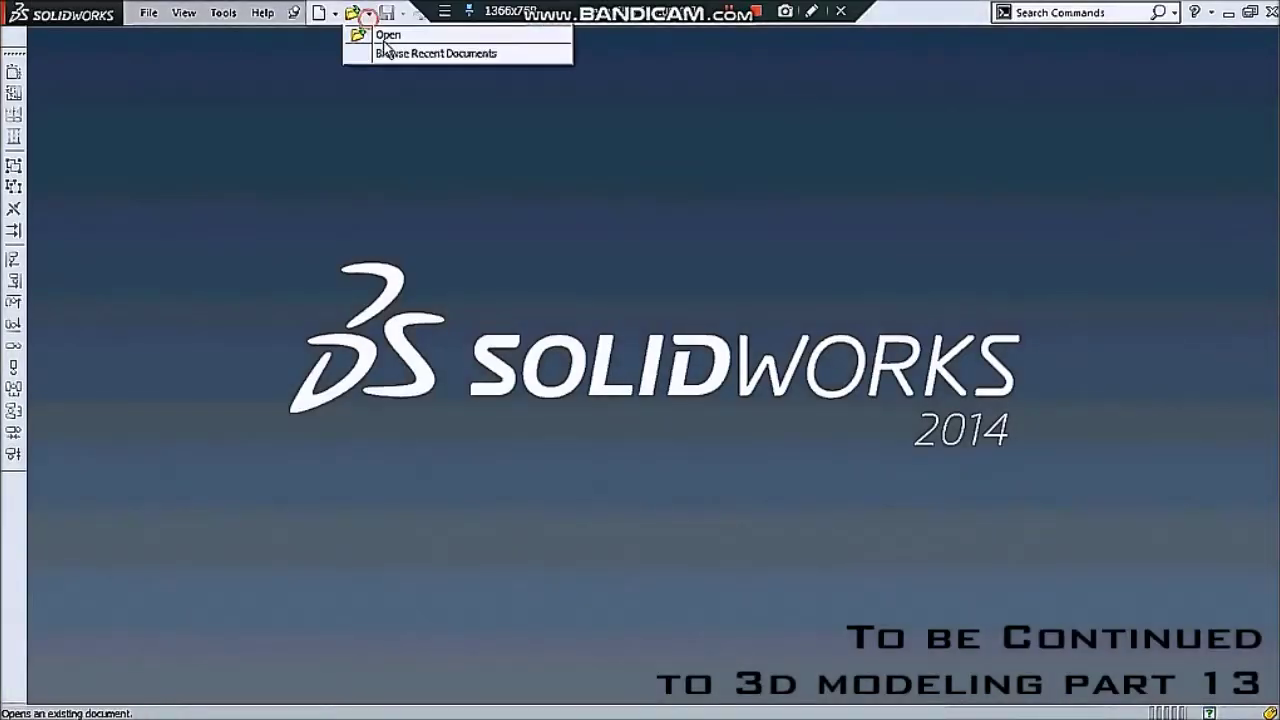
# - Reopen BMW 1000 RR 2020 from recent documents and zoom to fit the whole motorcycle
pyautogui.click(405, 51)
pyautogui.click(421, 44)
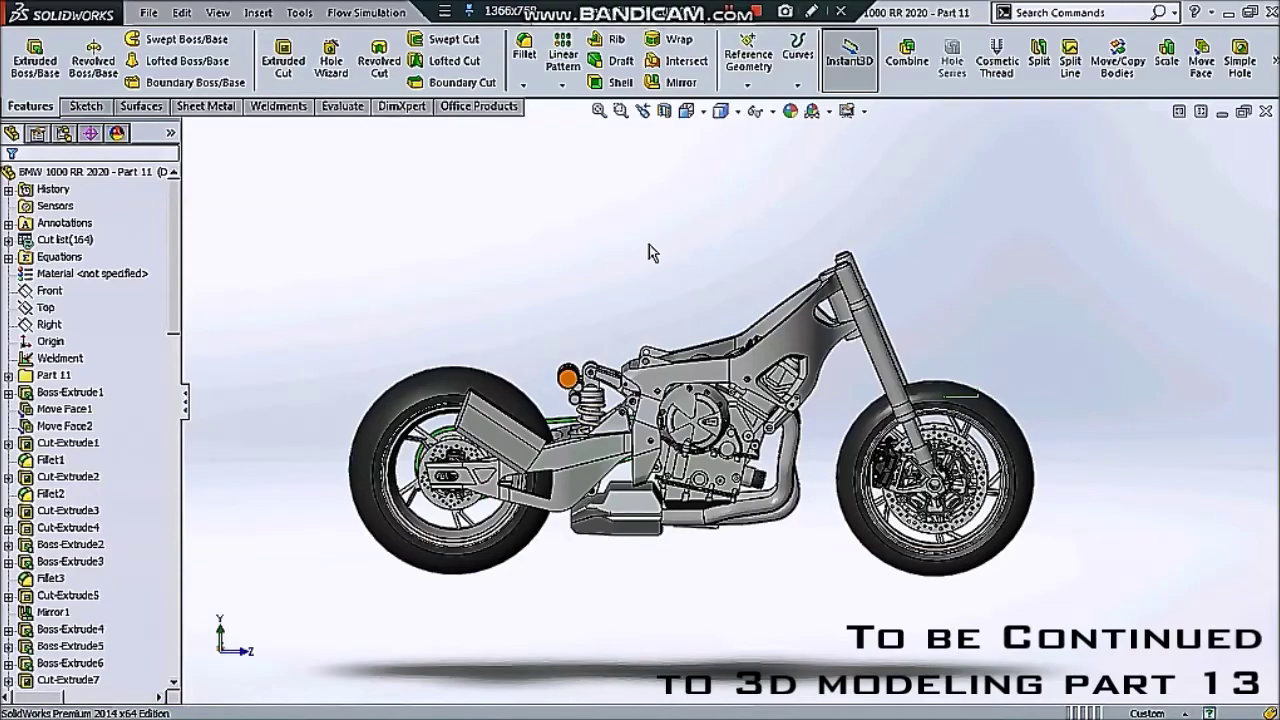
pyautogui.moveTo(714, 306)
pyautogui.mouseDown(button='middle')
pyautogui.moveTo(939, 301)
pyautogui.moveTo(913, 384)
pyautogui.moveTo(687, 416)
pyautogui.mouseUp(button='middle')
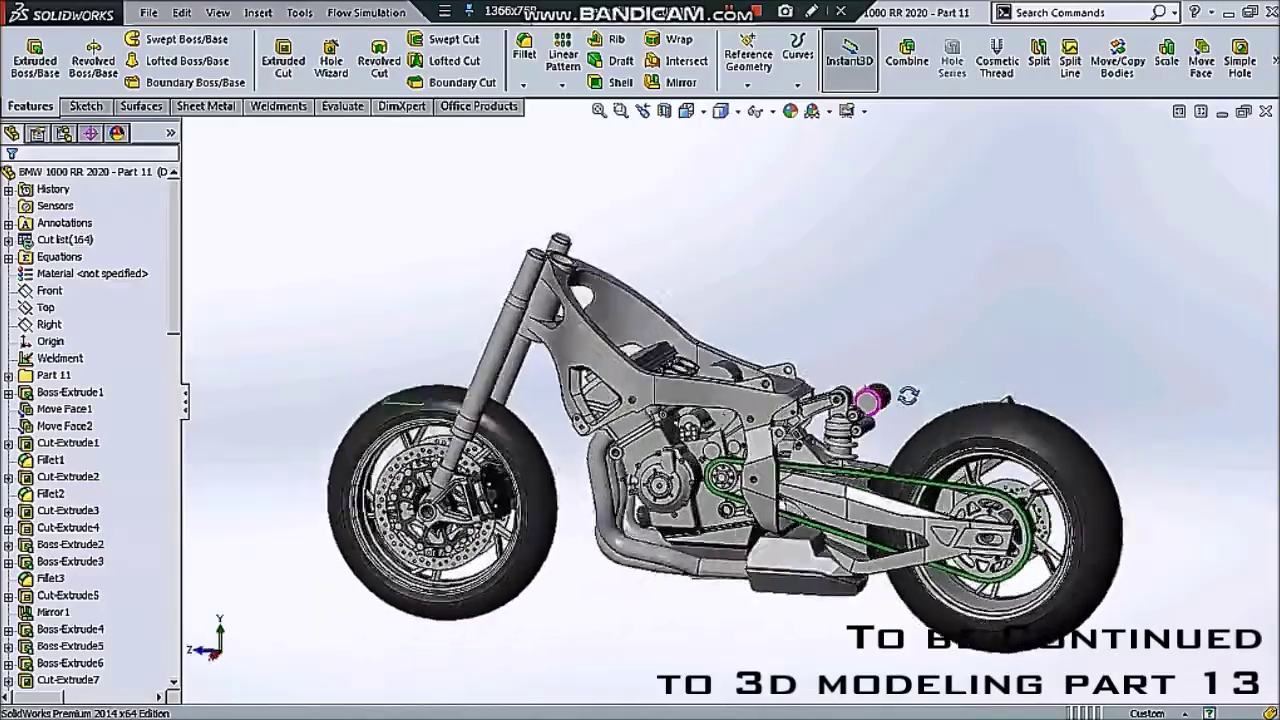
pyautogui.scroll(-5, 687, 416)
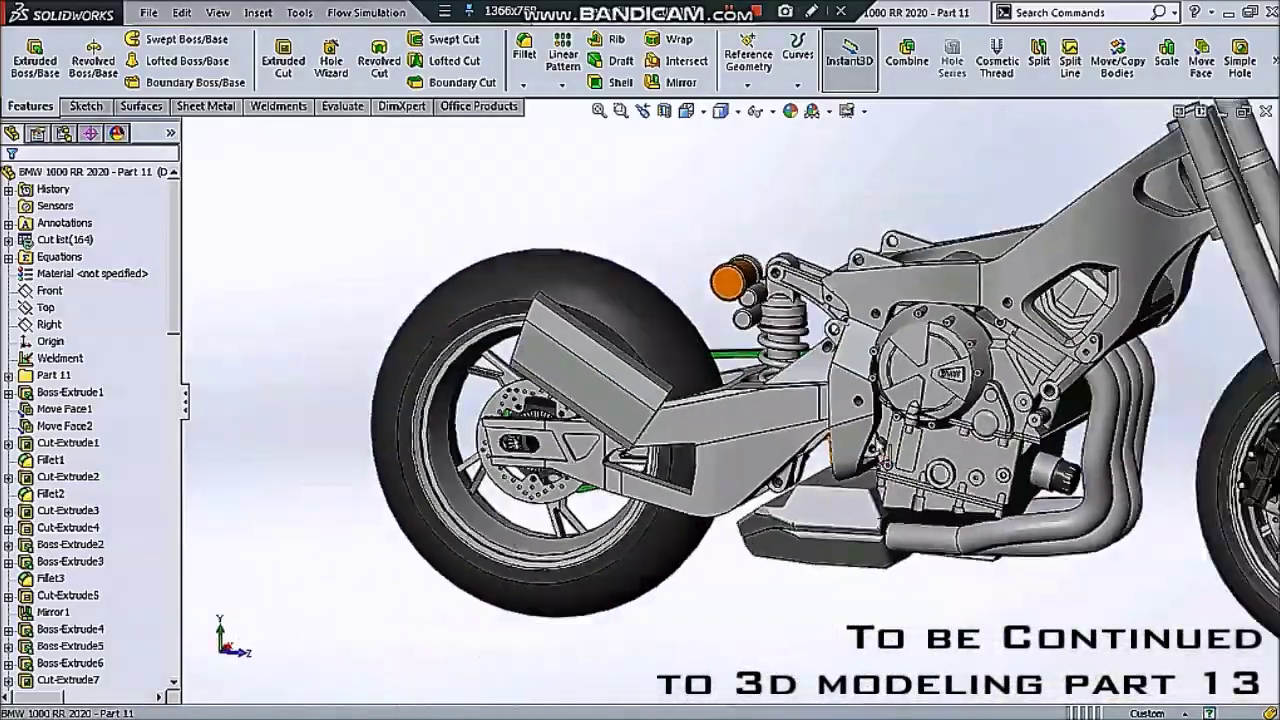
pyautogui.scroll(-3, 966, 476)
pyautogui.moveTo(966, 476); pyautogui.dragTo(1000, 432, button='middle')
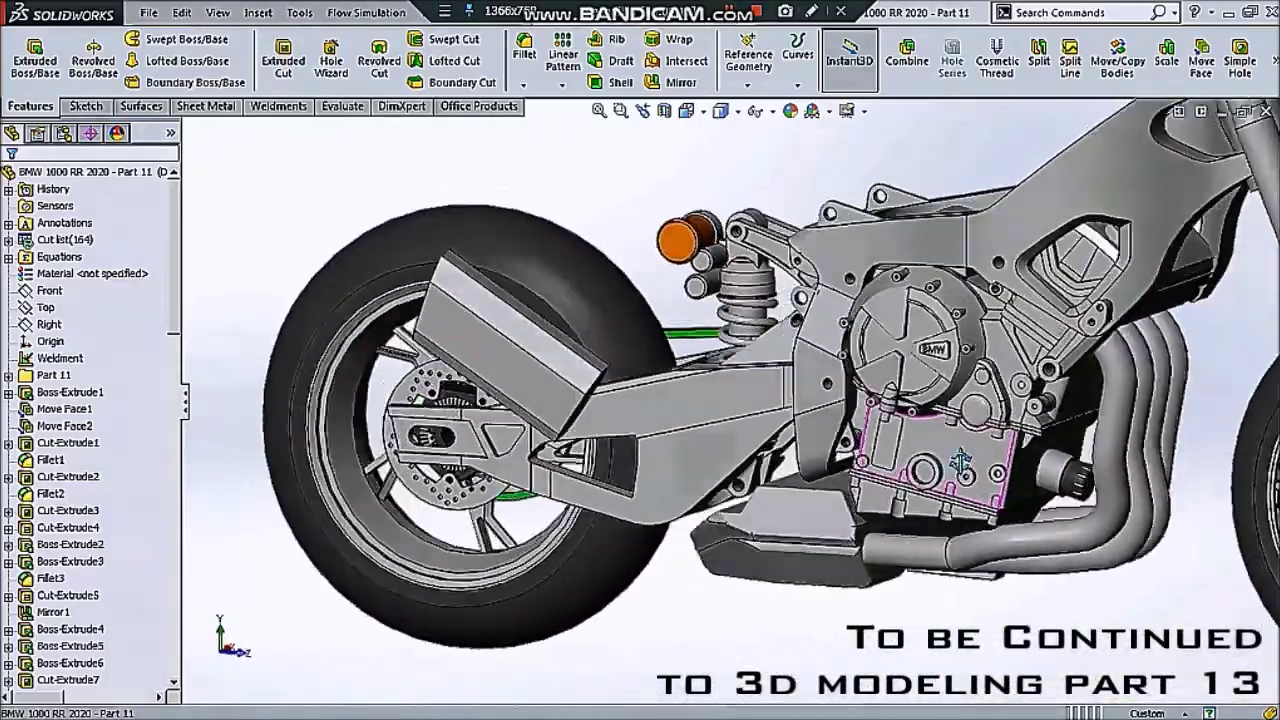
pyautogui.press('f')
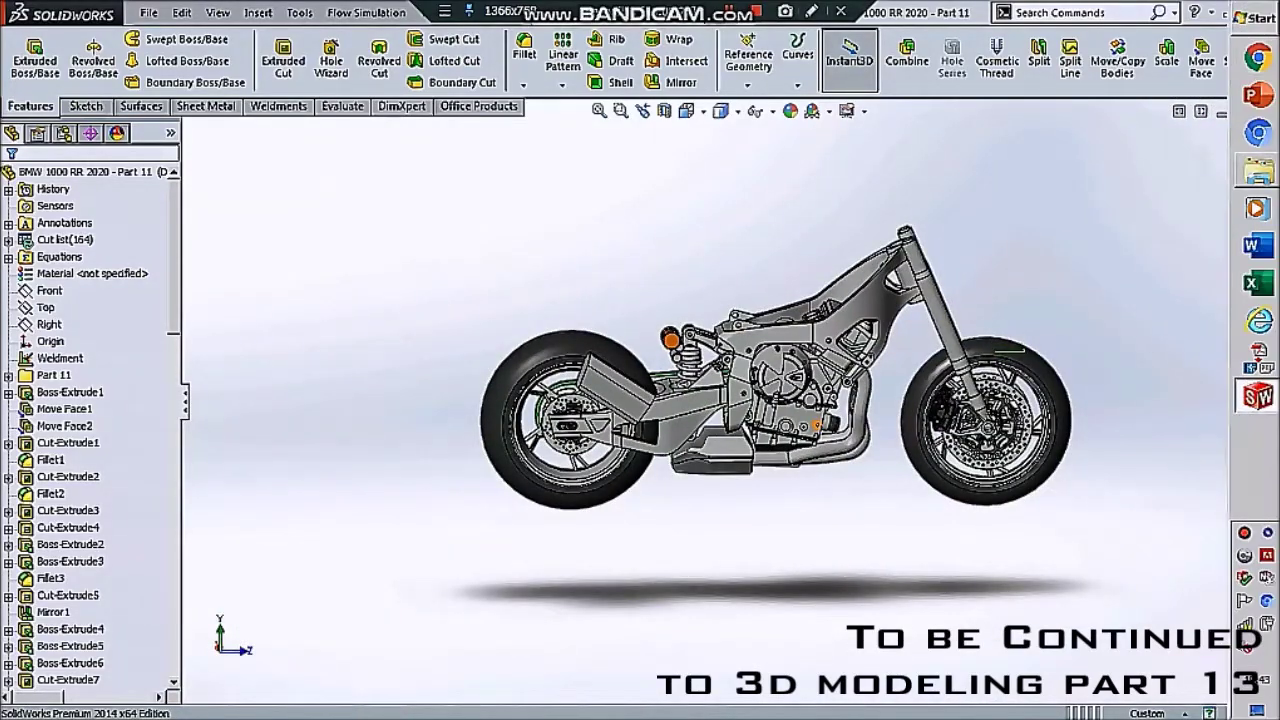
pyautogui.click(1258, 358)
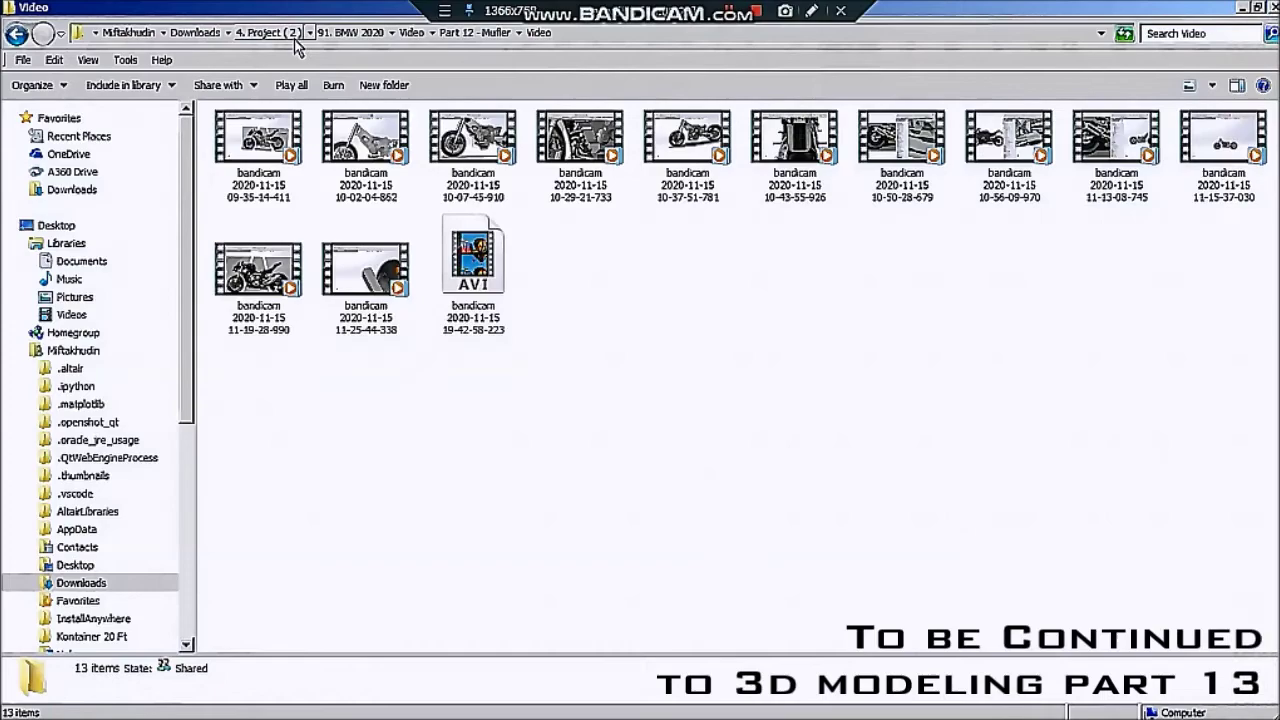
# - Browse the 91. BMW 2020 folder and its Muffler subfolder for exhaust images
pyautogui.click(325, 35)
pyautogui.click(470, 350)
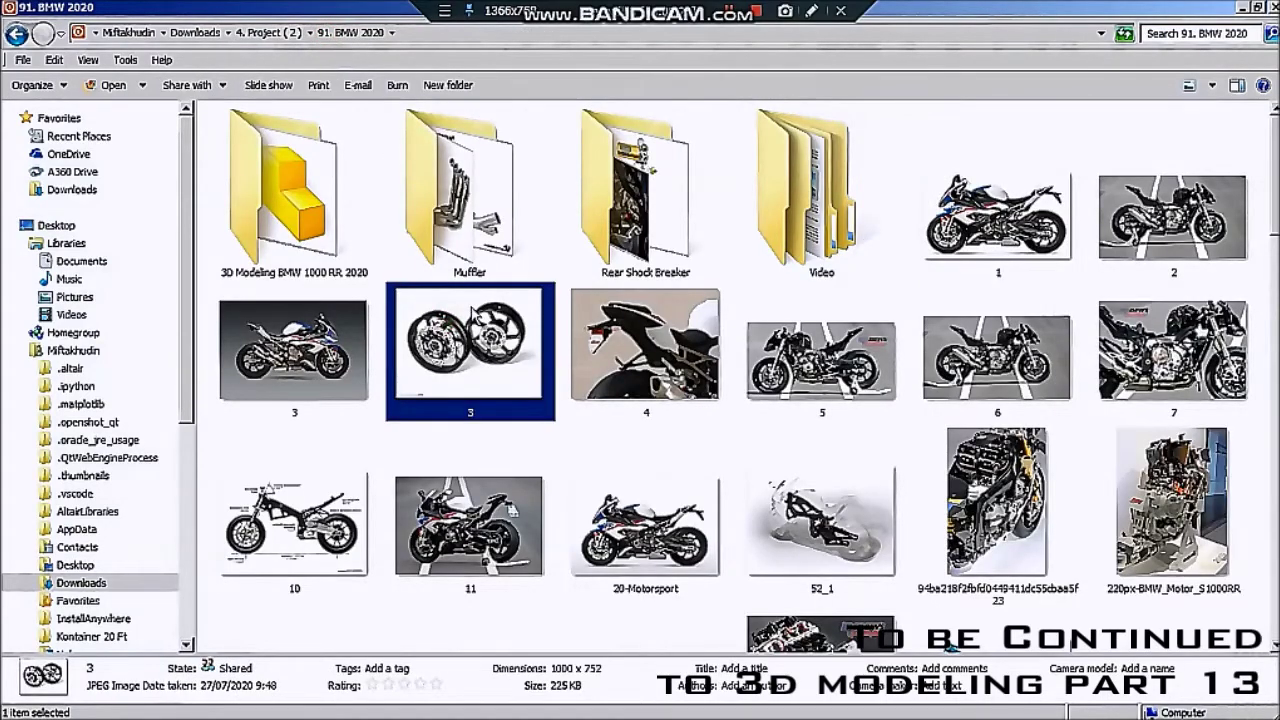
pyautogui.scroll(-3, 472, 312)
pyautogui.scroll(-3, 470, 305)
pyautogui.scroll(-3, 465, 300)
pyautogui.scroll(-3, 450, 289)
pyautogui.scroll(5, 449, 289)
pyautogui.scroll(5, 470, 276)
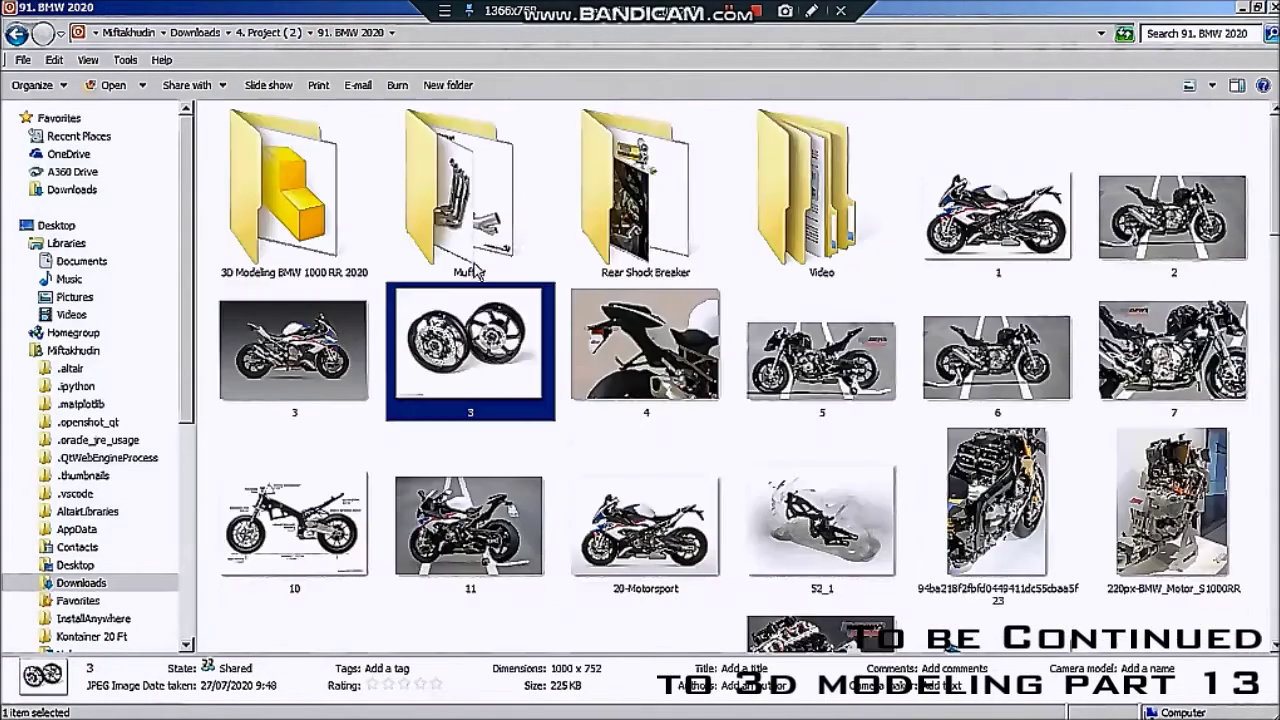
pyautogui.doubleClick(505, 212)
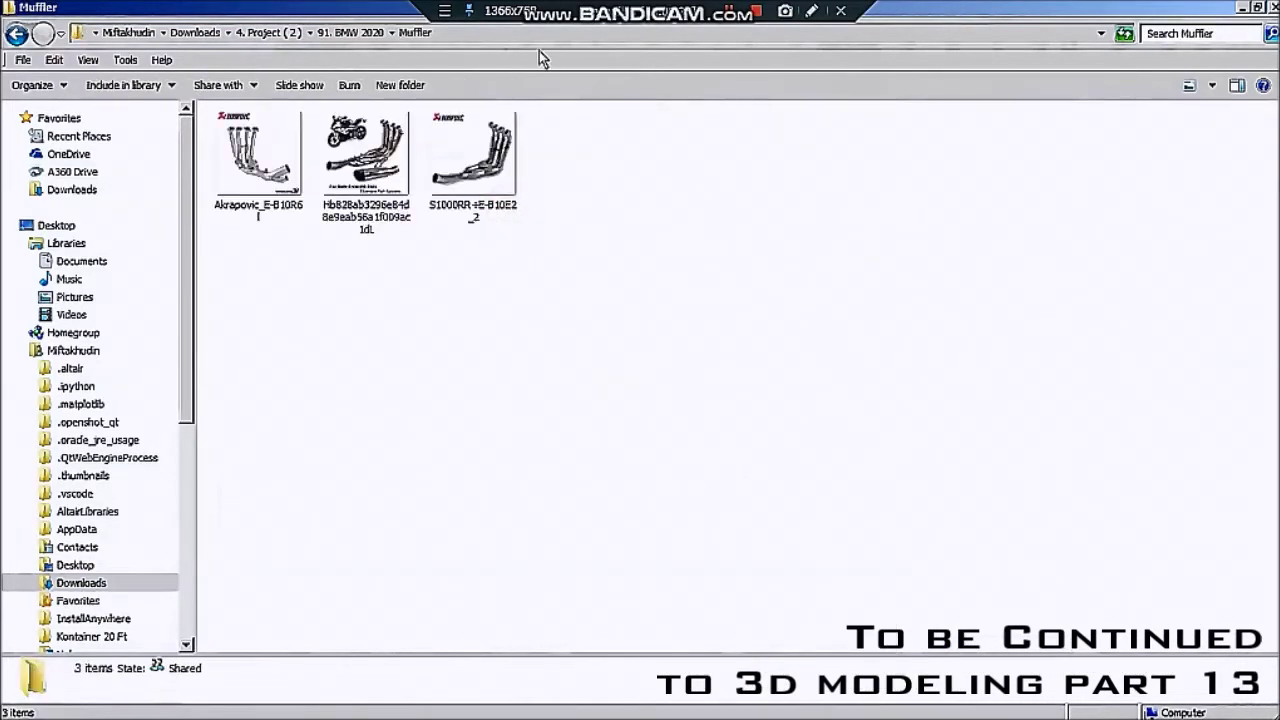
pyautogui.click(352, 33)
# - Open the rear exhaust reference photo, then bring SolidWorks back to the front
pyautogui.scroll(-3, 632, 270)
pyautogui.scroll(3, 795, 295)
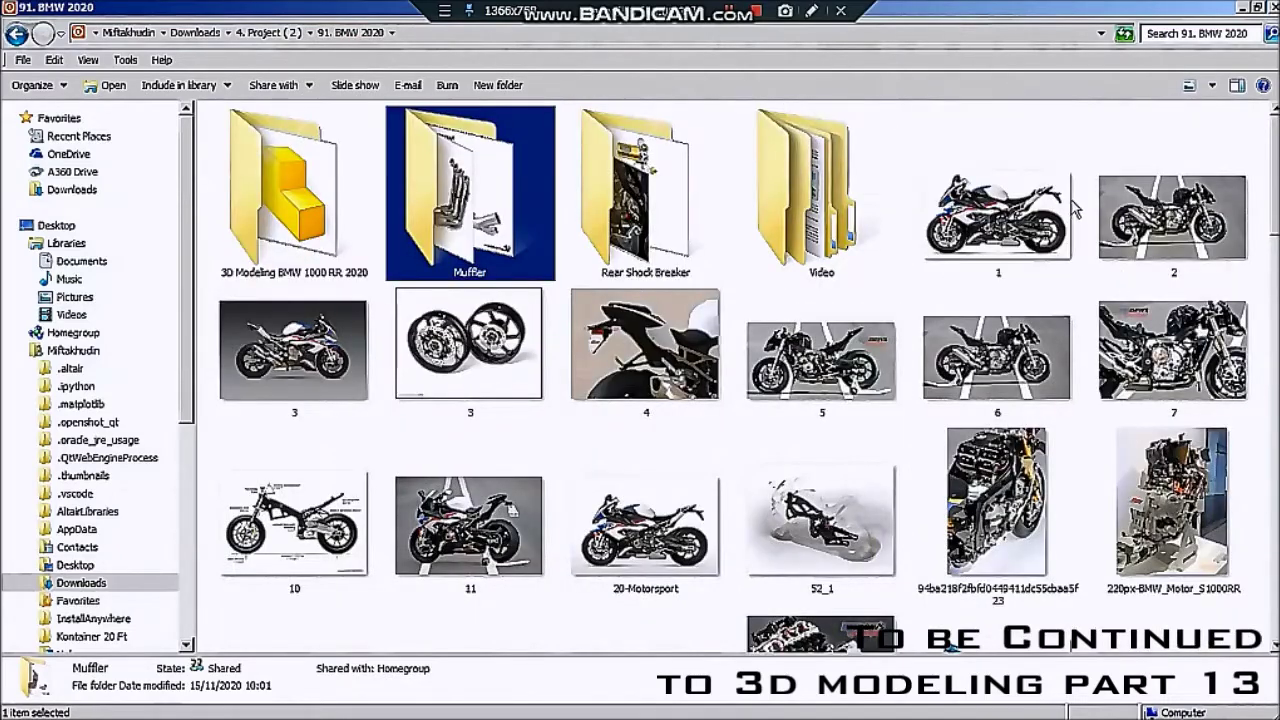
pyautogui.scroll(-10, 713, 397)
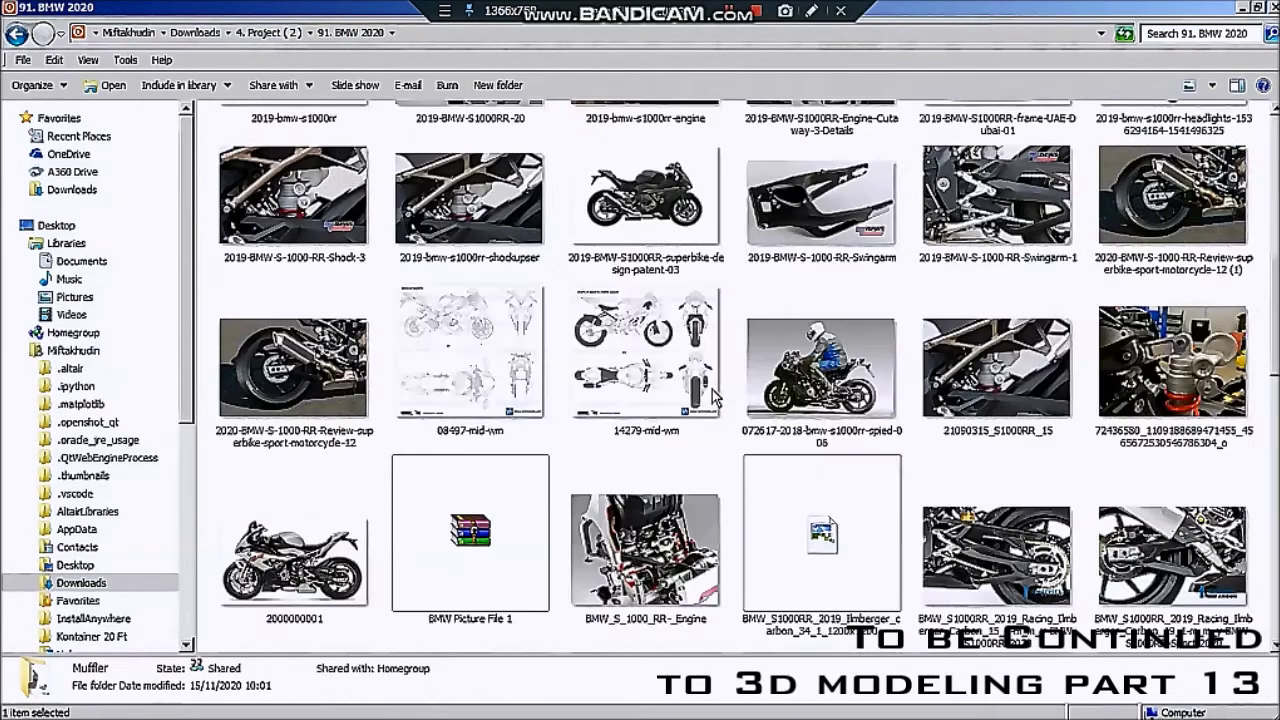
pyautogui.scroll(-5, 713, 397)
pyautogui.scroll(-5, 713, 395)
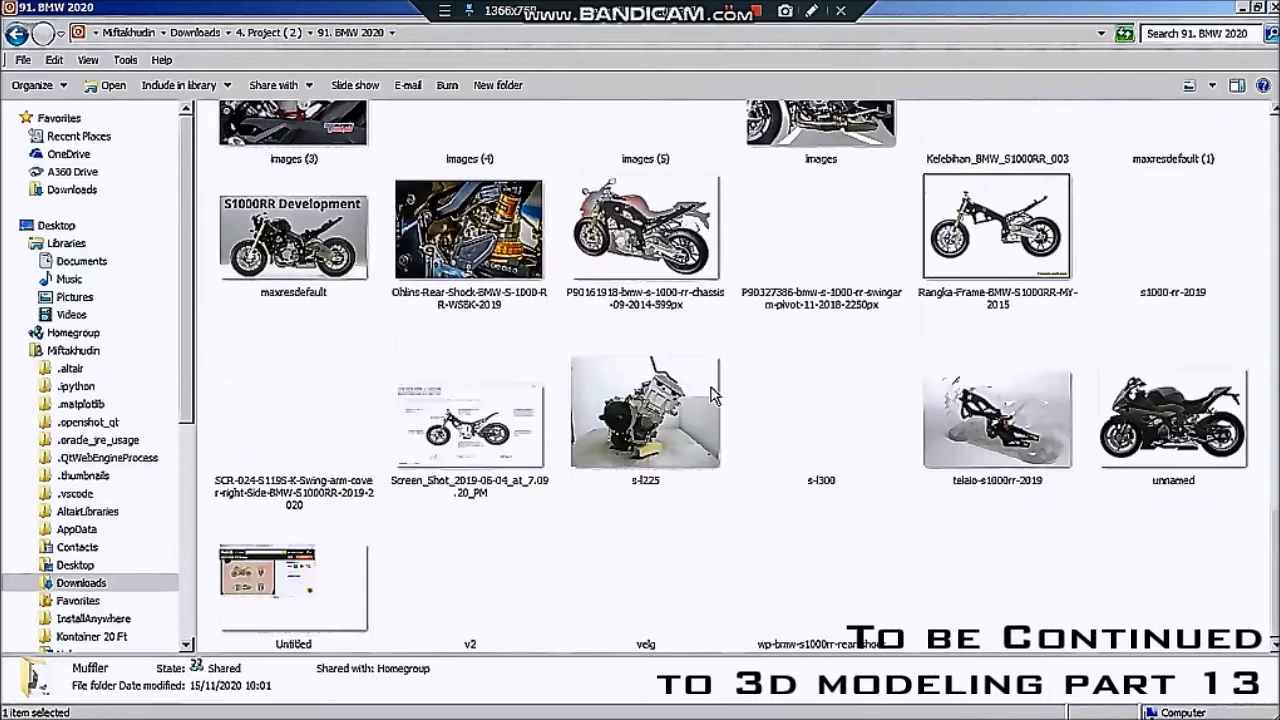
pyautogui.scroll(5, 713, 393)
pyautogui.scroll(3, 713, 393)
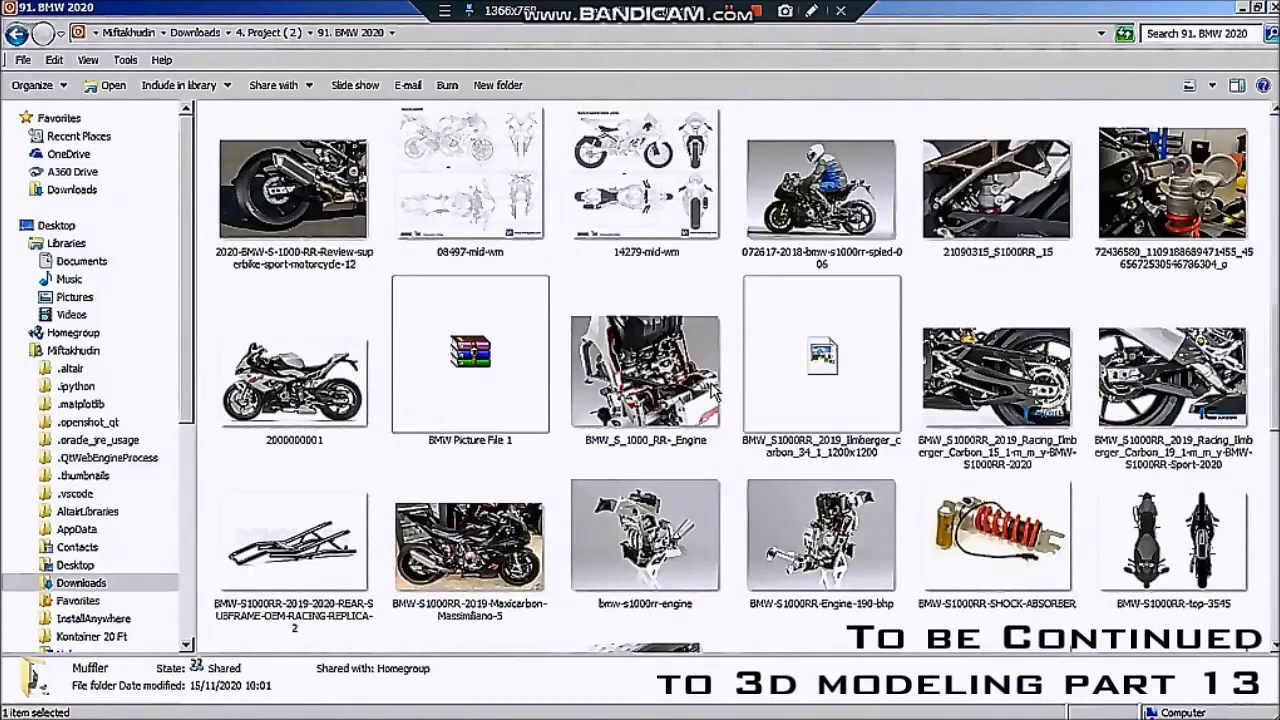
pyautogui.doubleClick(330, 213)
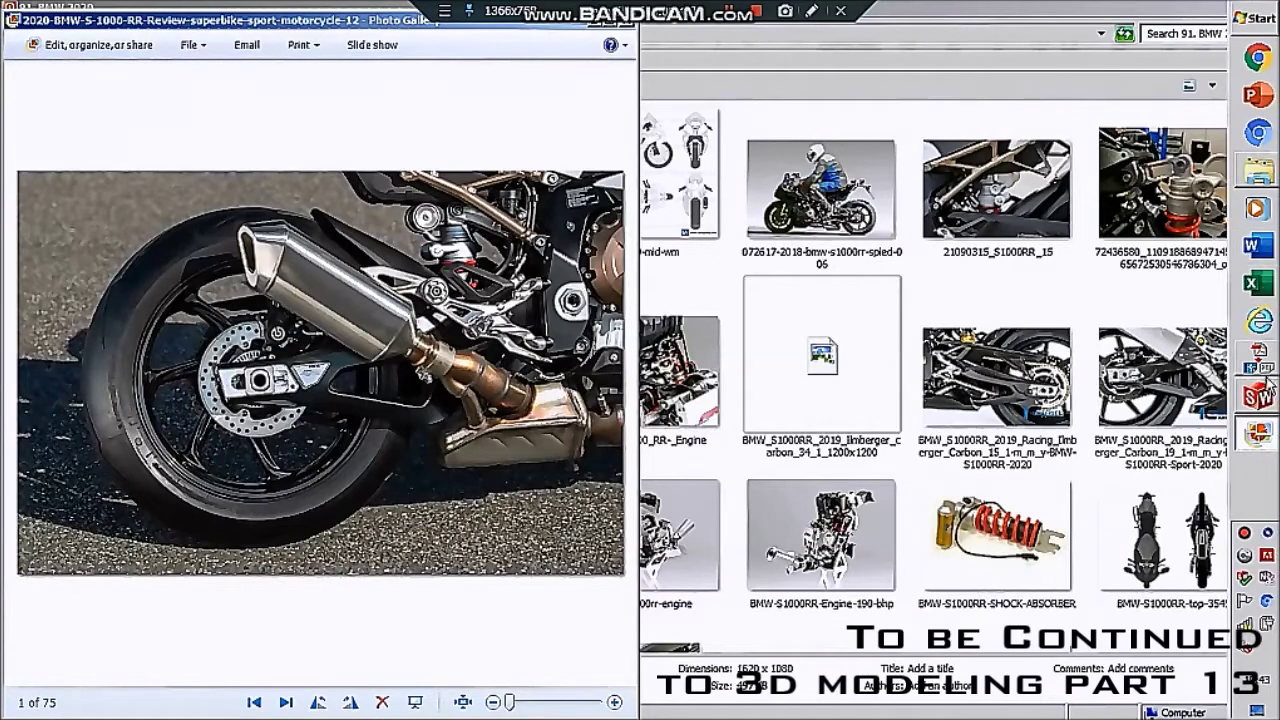
pyautogui.click(1259, 396)
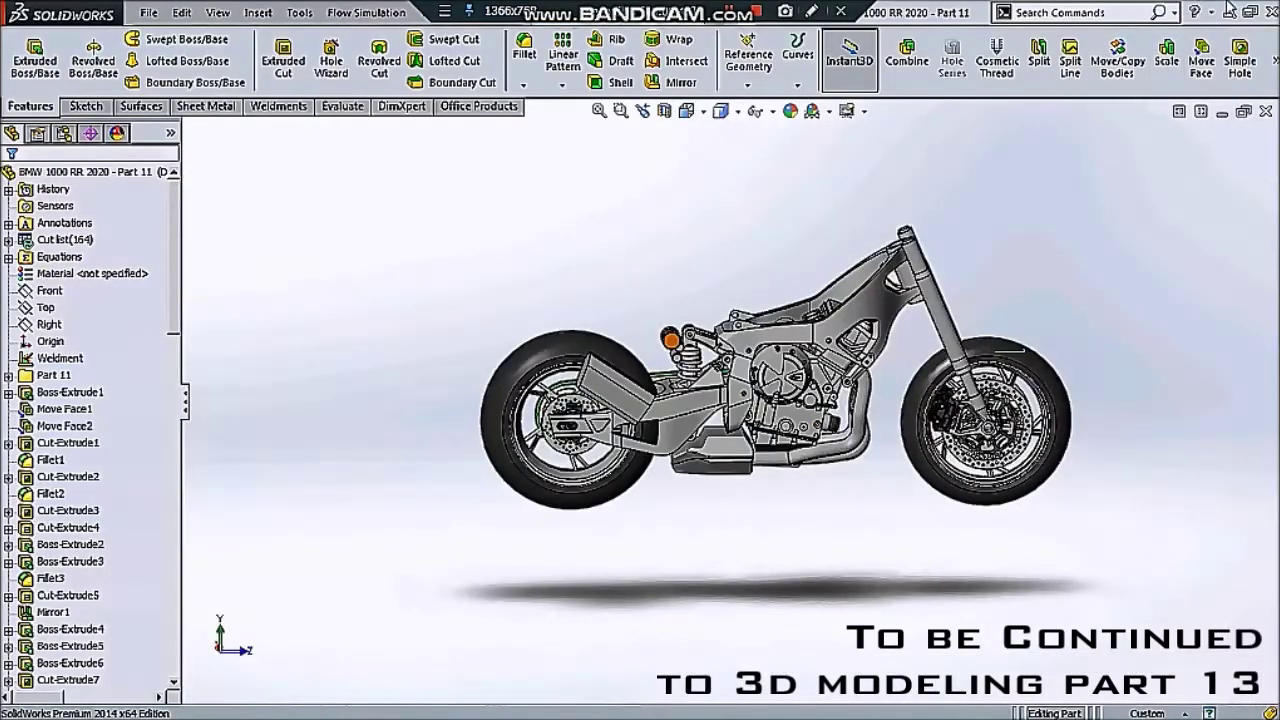
# - Tile SolidWorks beside the photo and delete-and-patch the exhaust box's small end face (DeleteFace3)
pyautogui.press('super+Down')
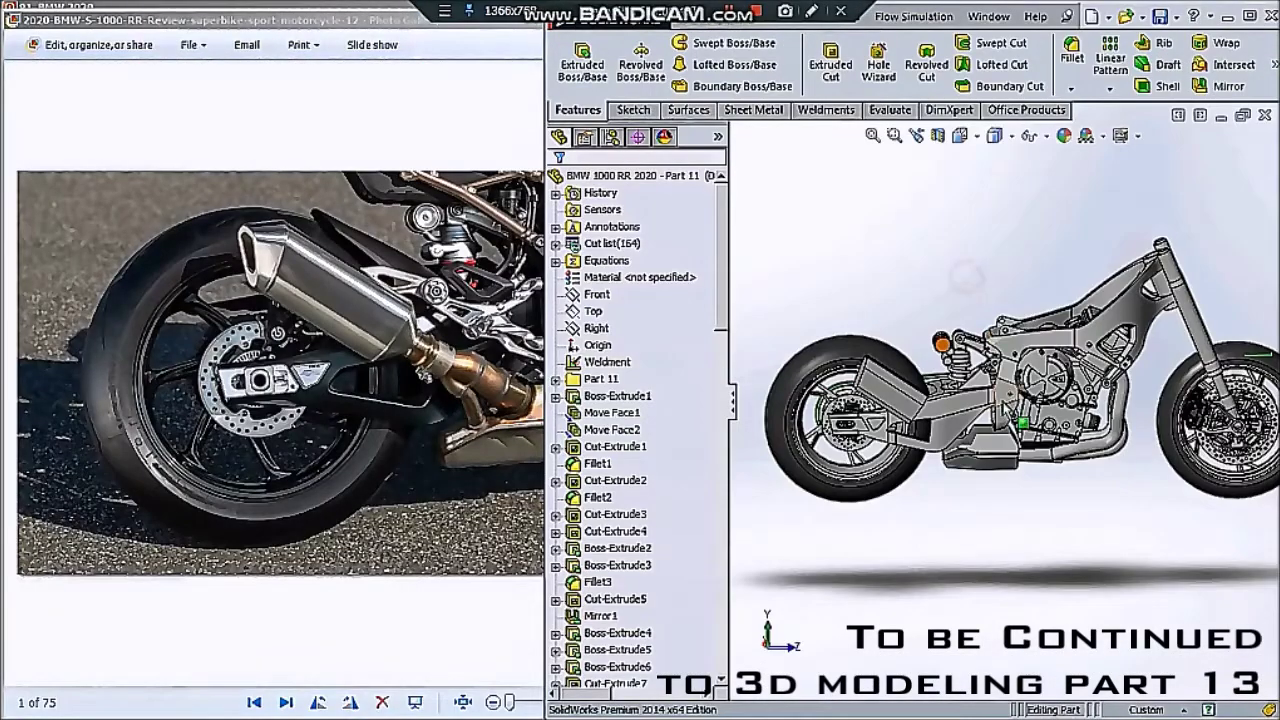
pyautogui.scroll(-3, 930, 405)
pyautogui.scroll(-2, 880, 390)
pyautogui.scroll(-2, 825, 365)
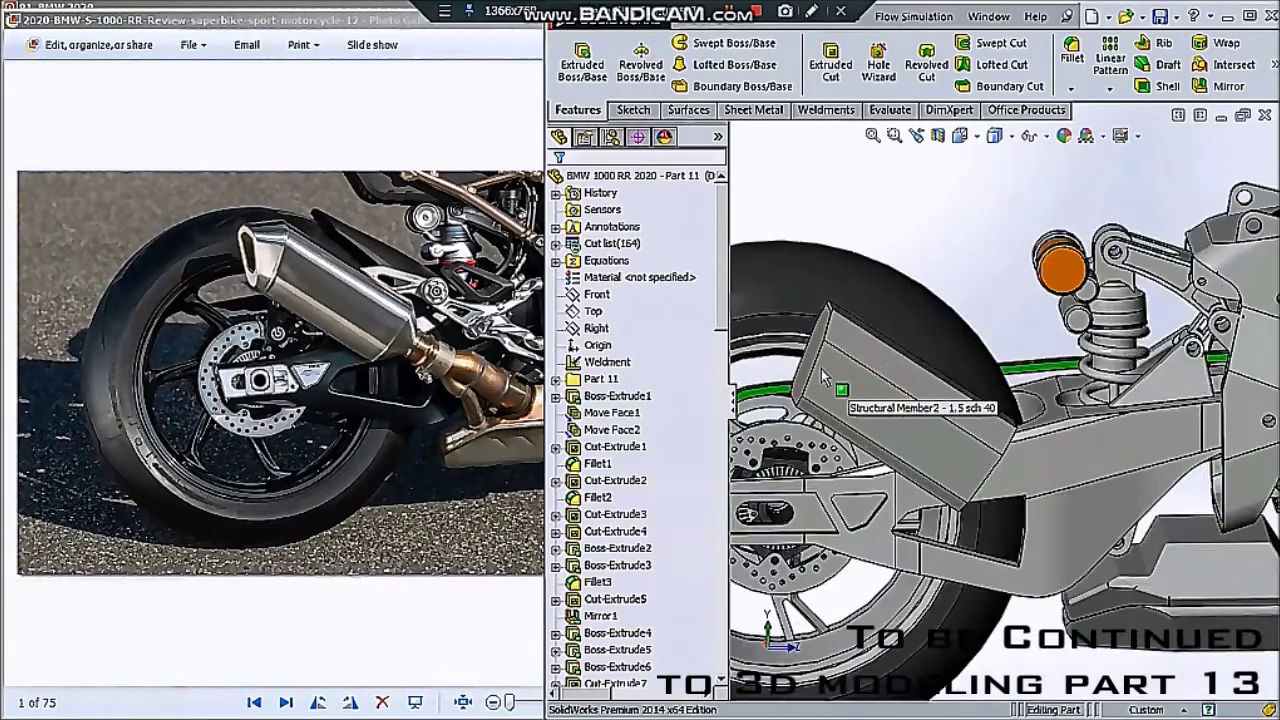
pyautogui.scroll(-3, 832, 335)
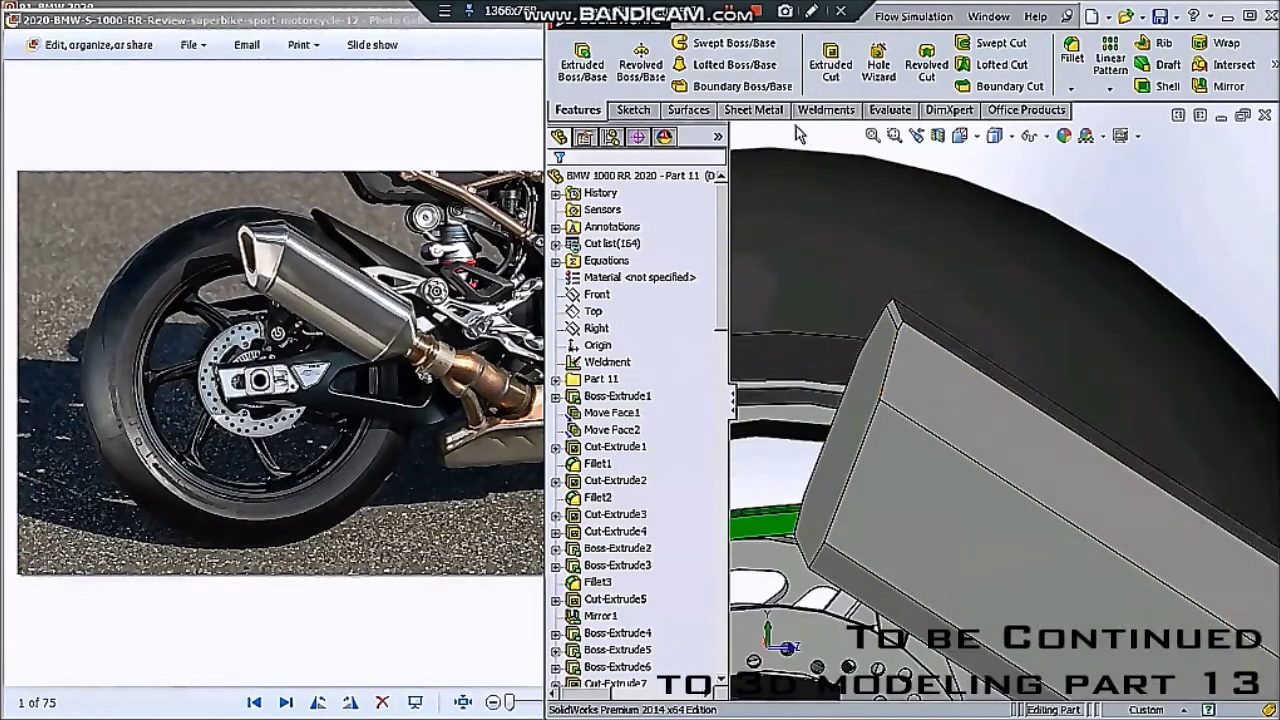
pyautogui.click(706, 111)
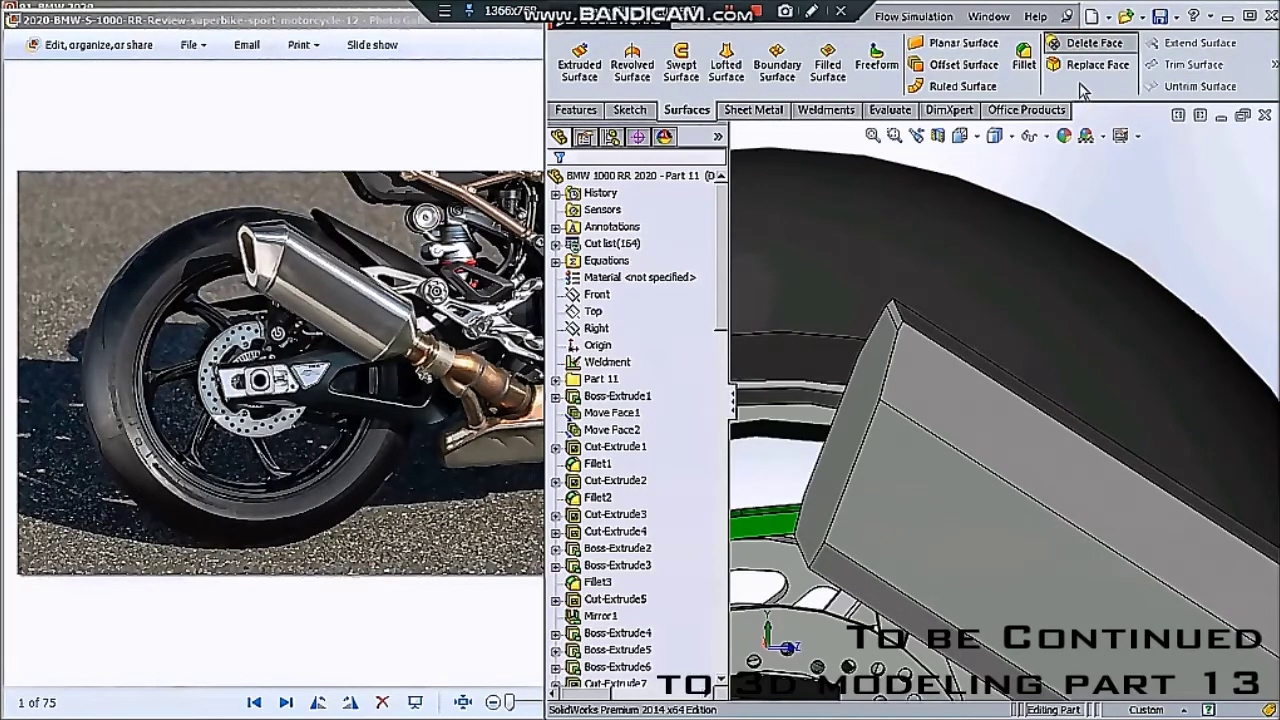
pyautogui.click(1093, 43)
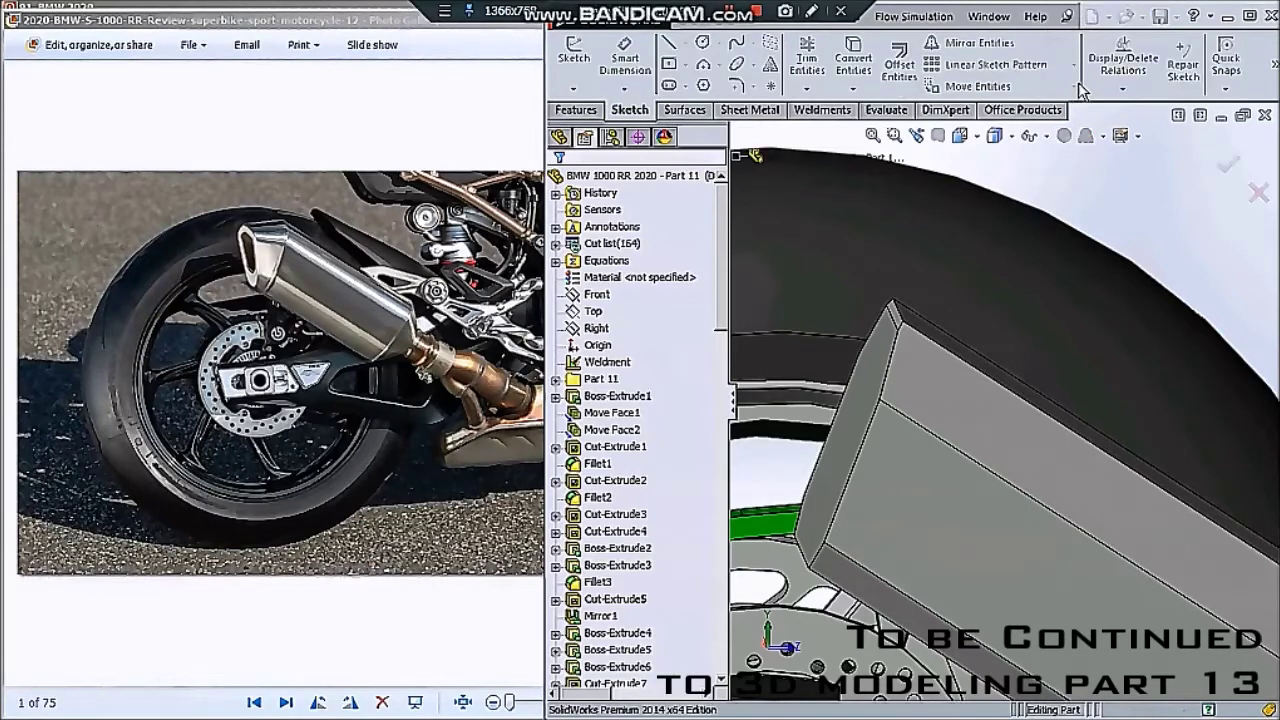
pyautogui.click(987, 350)
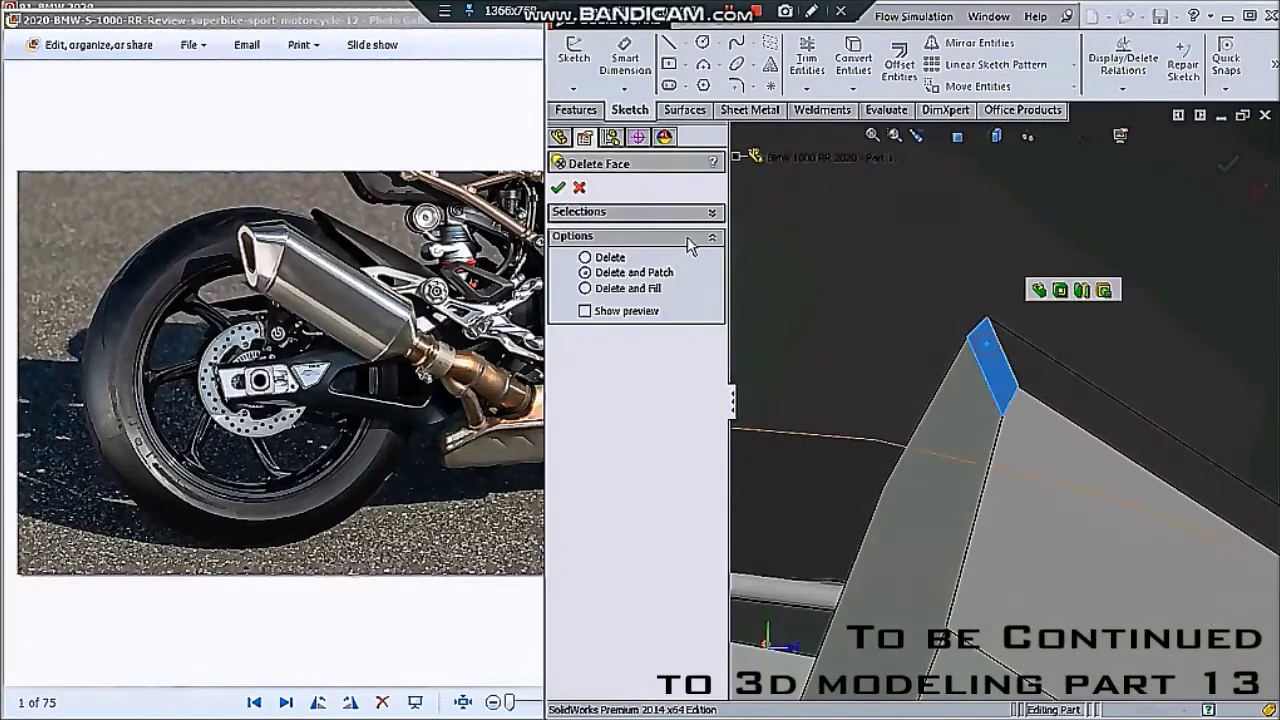
pyautogui.click(559, 189)
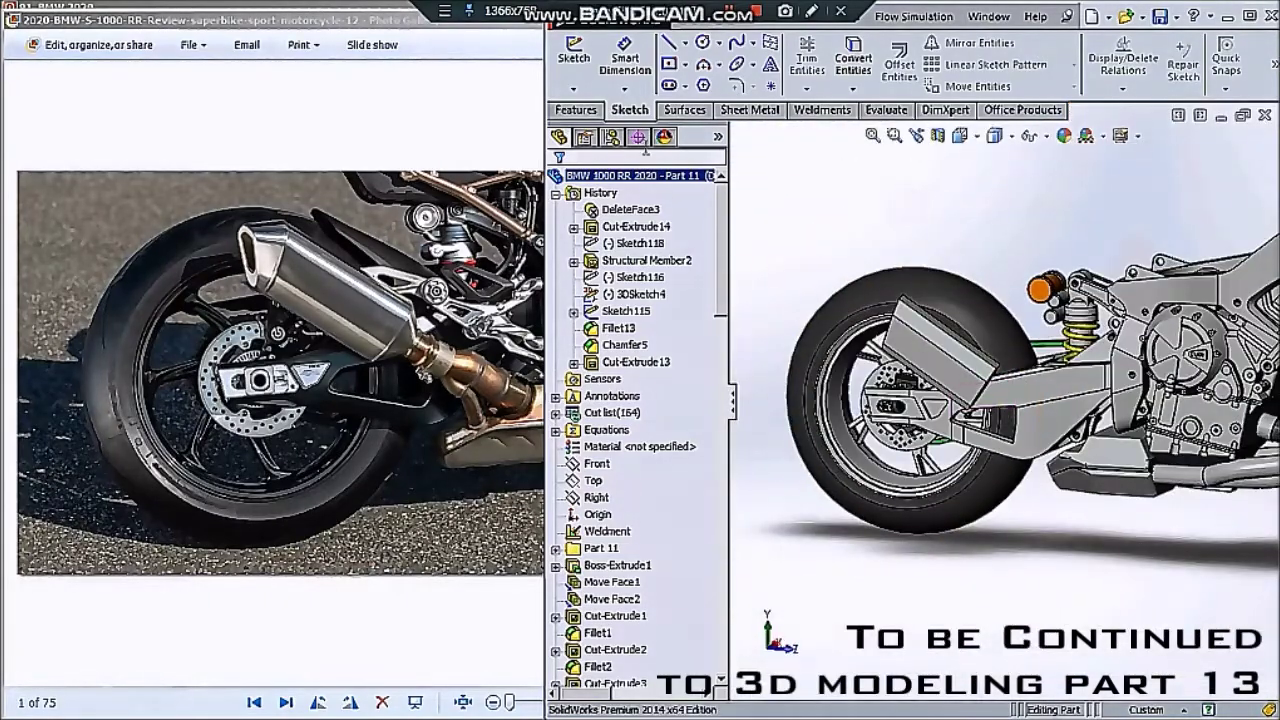
pyautogui.click(596, 112)
pyautogui.moveTo(1273, 86)
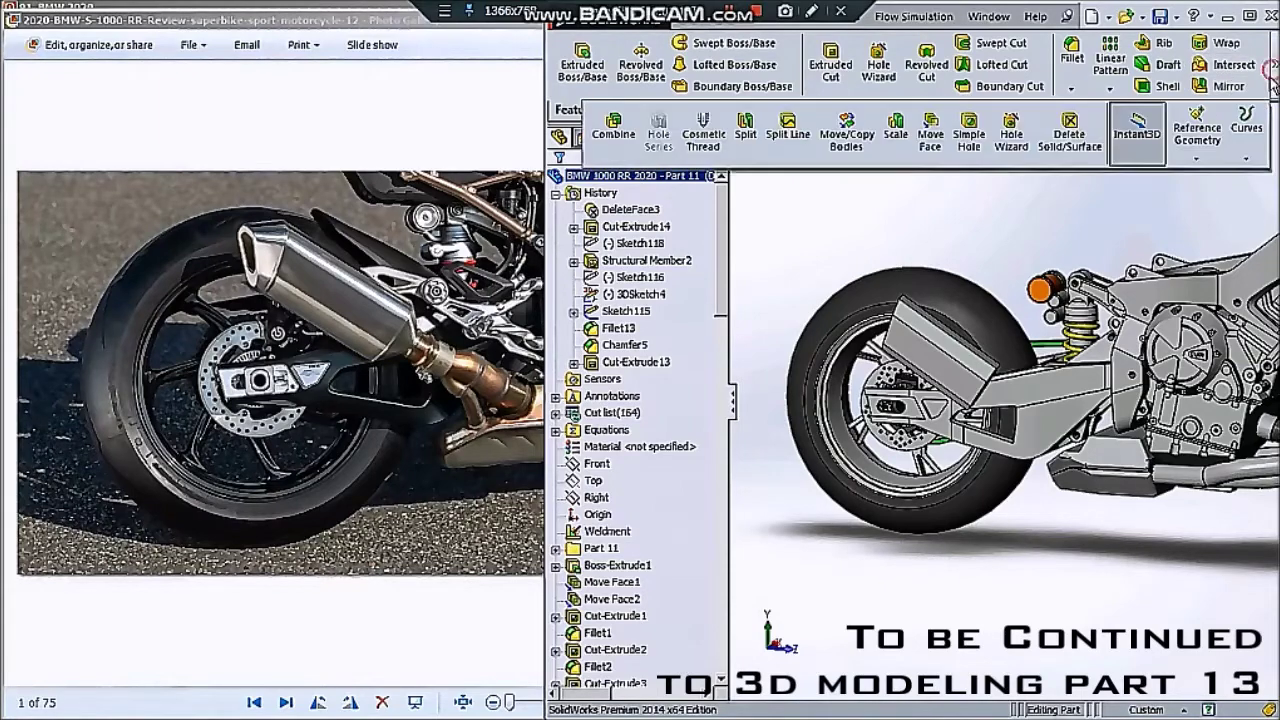
# - Create Plane4 as a reference plane offset 50.00mm from the exhaust end face
pyautogui.click(1205, 160)
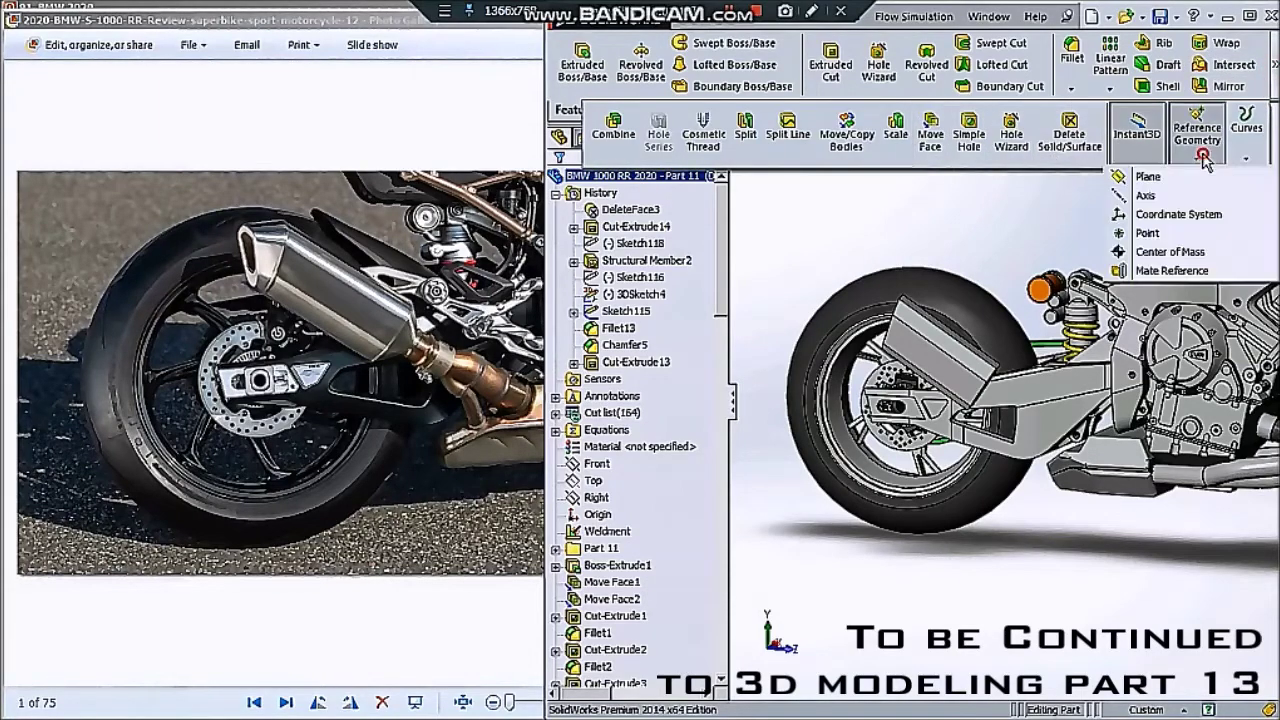
pyautogui.click(1075, 177)
pyautogui.scroll(-3, 966, 354)
pyautogui.scroll(-3, 966, 354)
pyautogui.click(945, 405)
pyautogui.scroll(-2, 953, 400)
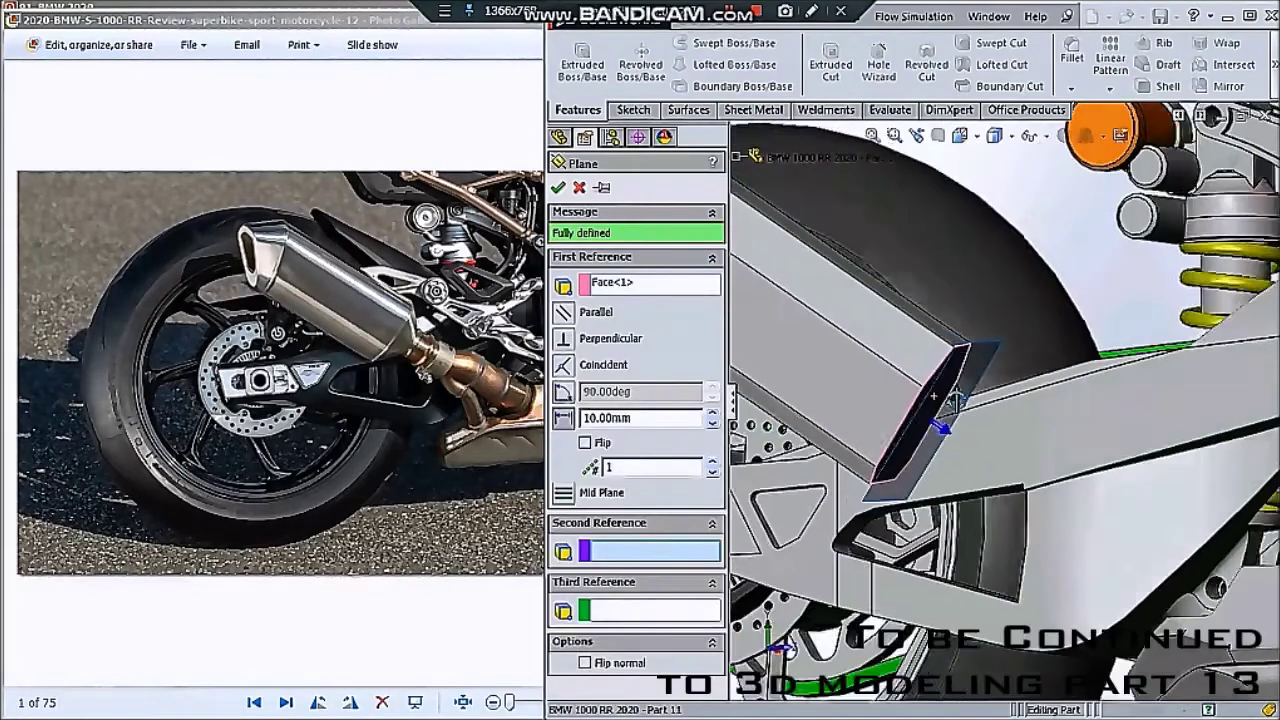
pyautogui.scroll(1, 953, 401)
pyautogui.click(715, 414)
pyautogui.click(715, 414)
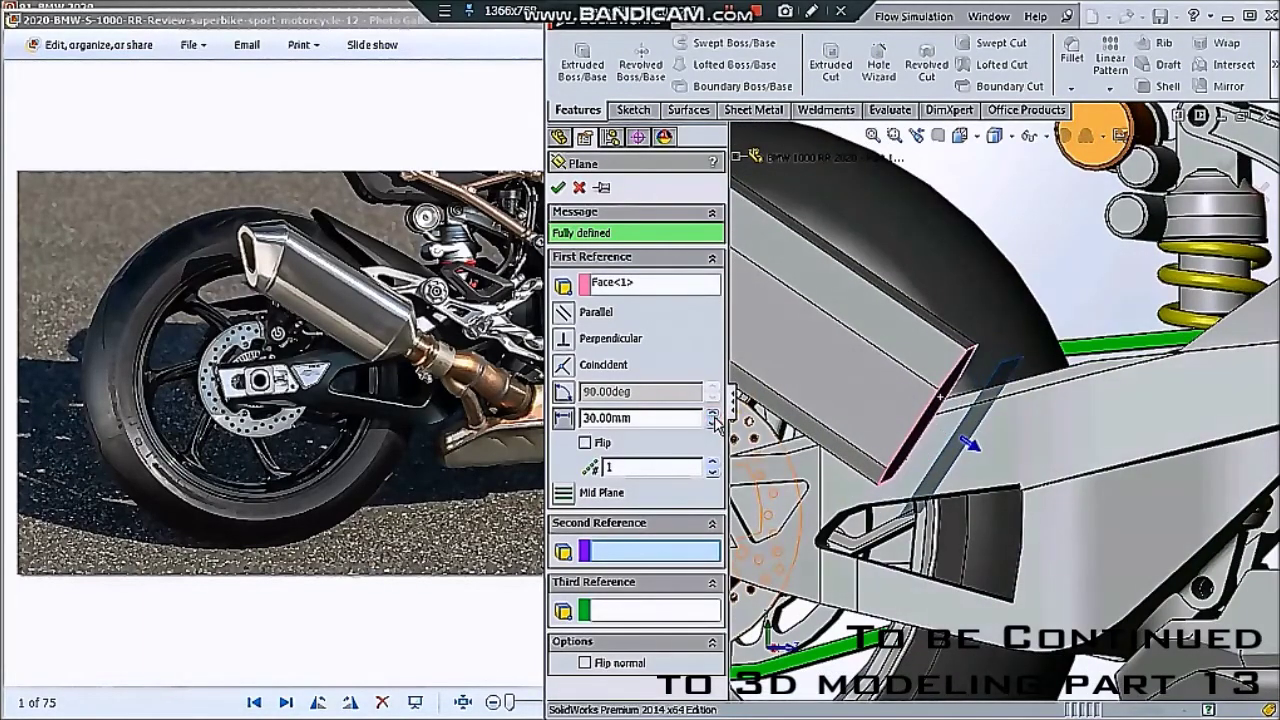
pyautogui.click(713, 414)
pyautogui.scroll(3, 976, 413)
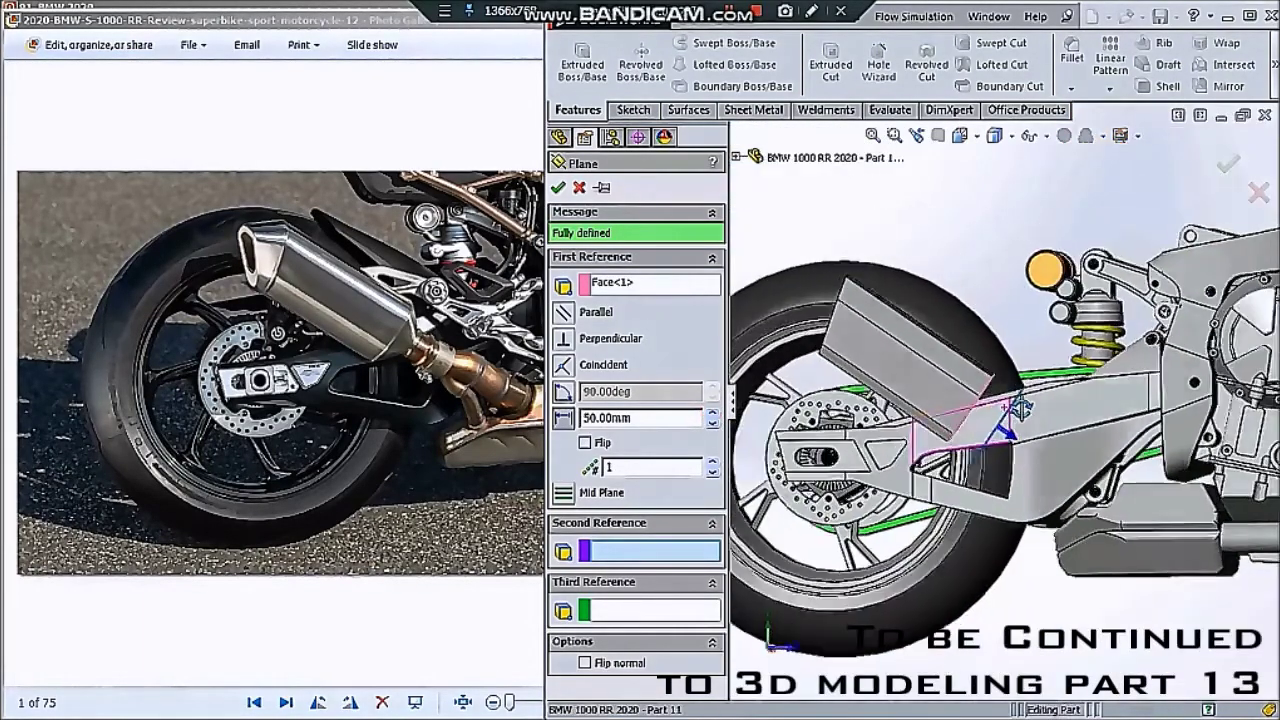
pyautogui.moveTo(1020, 408); pyautogui.dragTo(835, 432, button='middle')
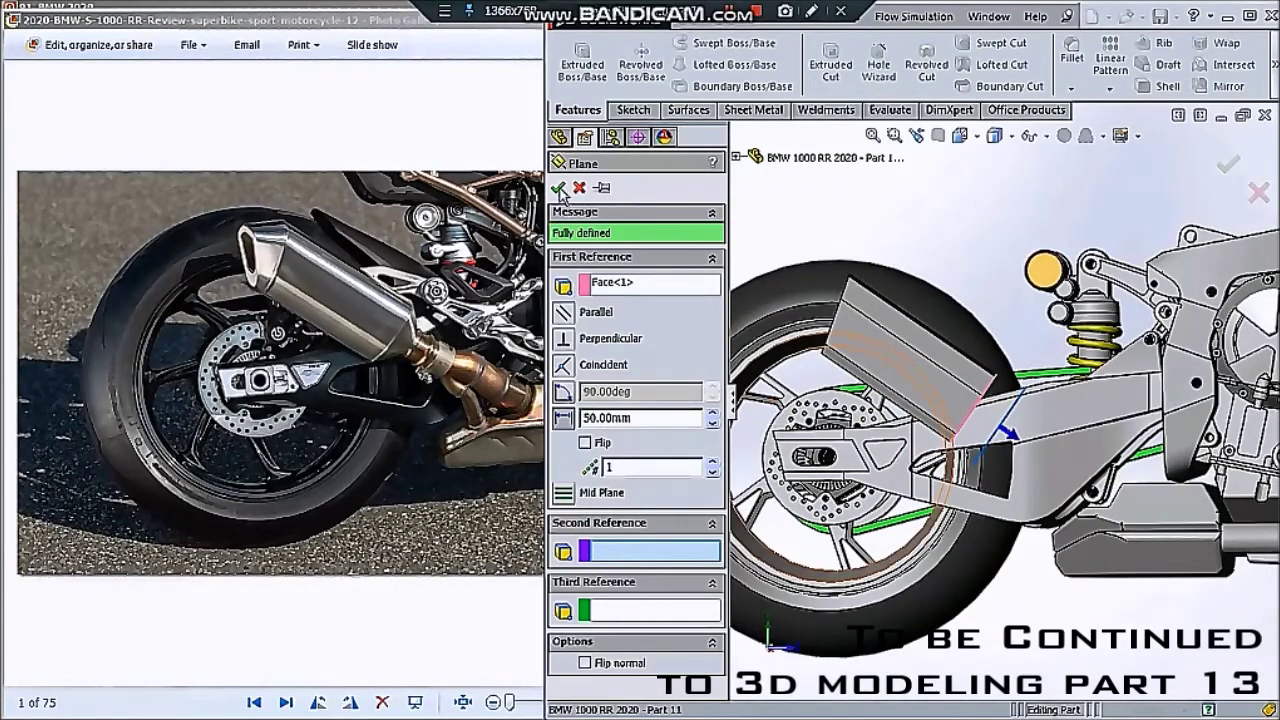
pyautogui.press('Return')
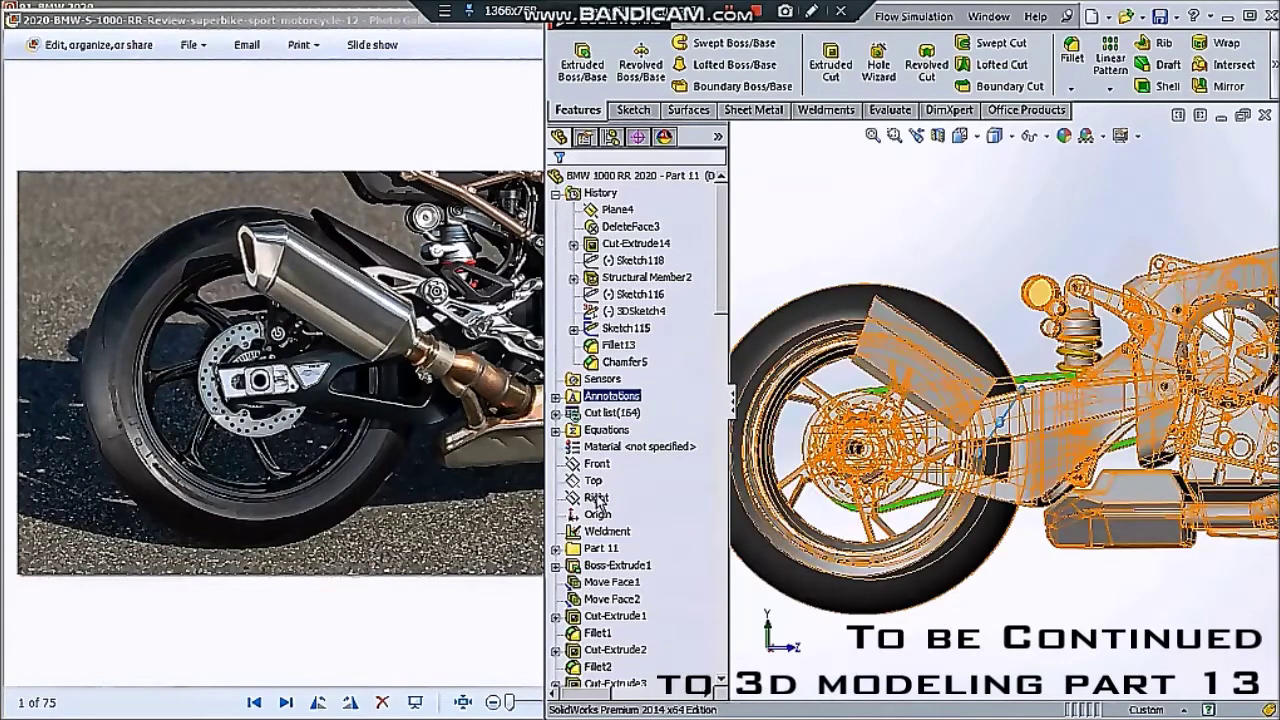
# - View the model normal to the Right plane and switch the display style to Wireframe
pyautogui.click(596, 497)
pyautogui.click(673, 477)
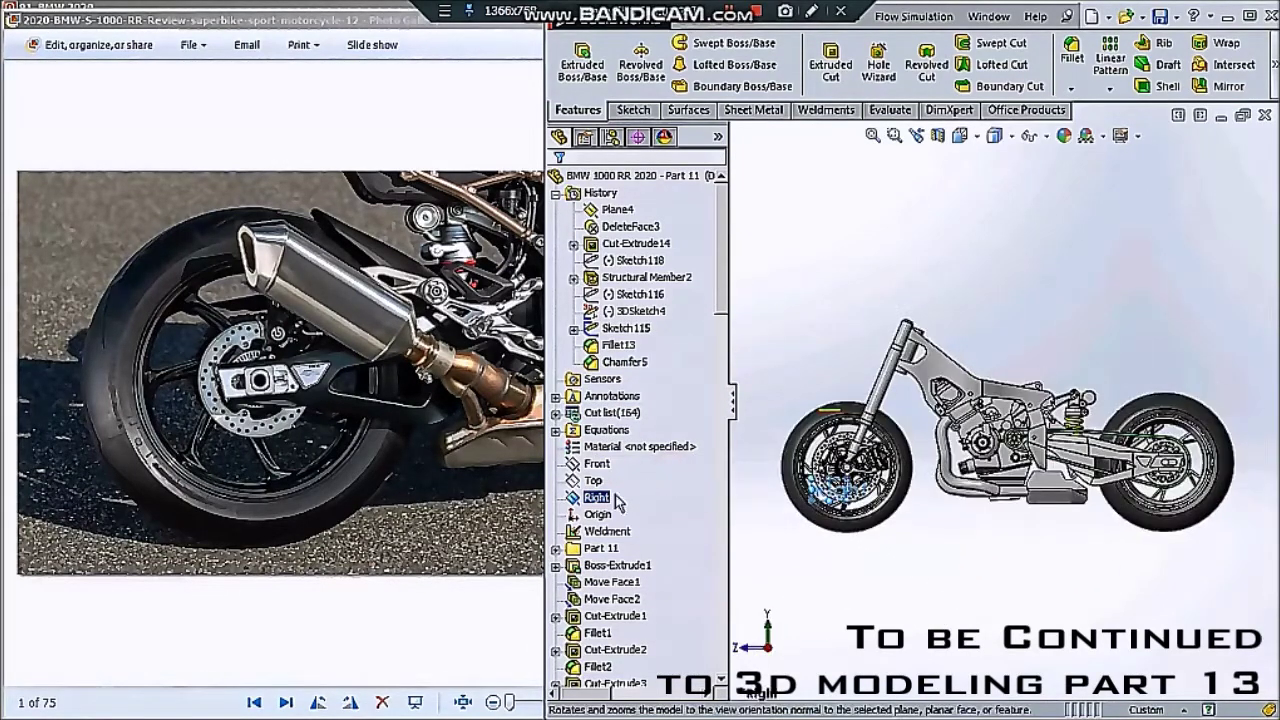
pyautogui.rightClick(598, 496)
pyautogui.click(686, 427)
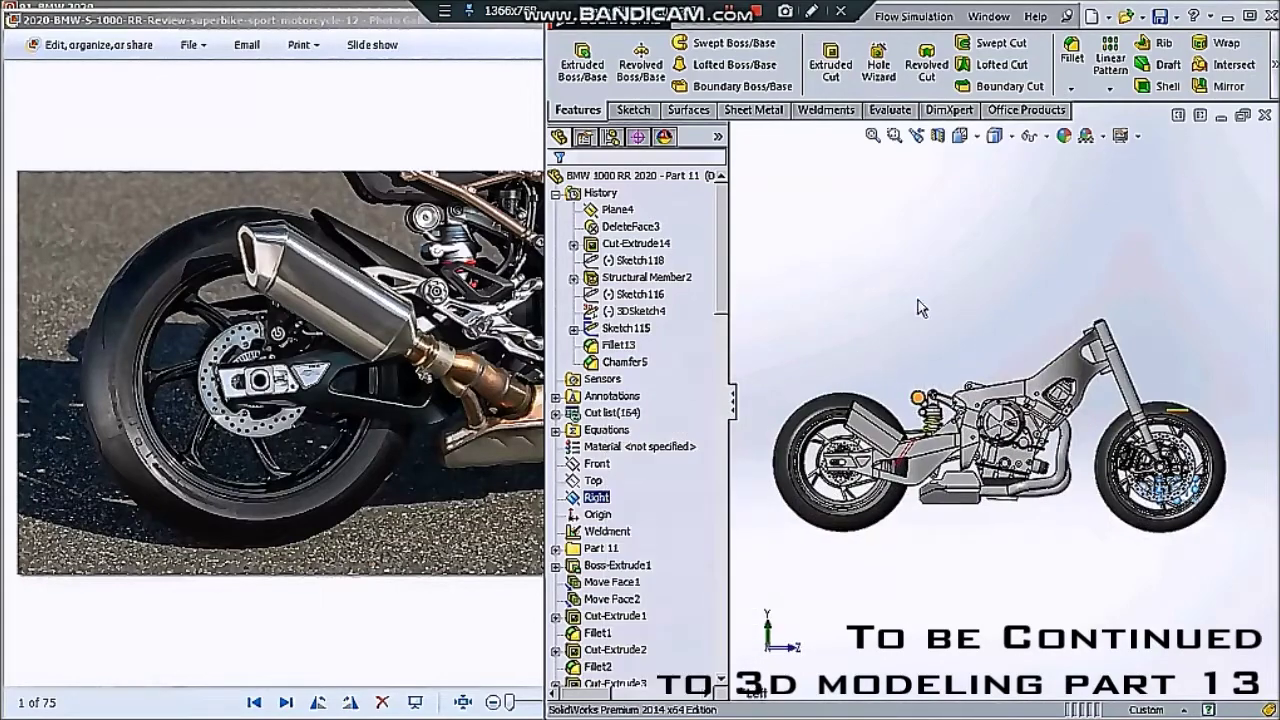
pyautogui.click(1045, 135)
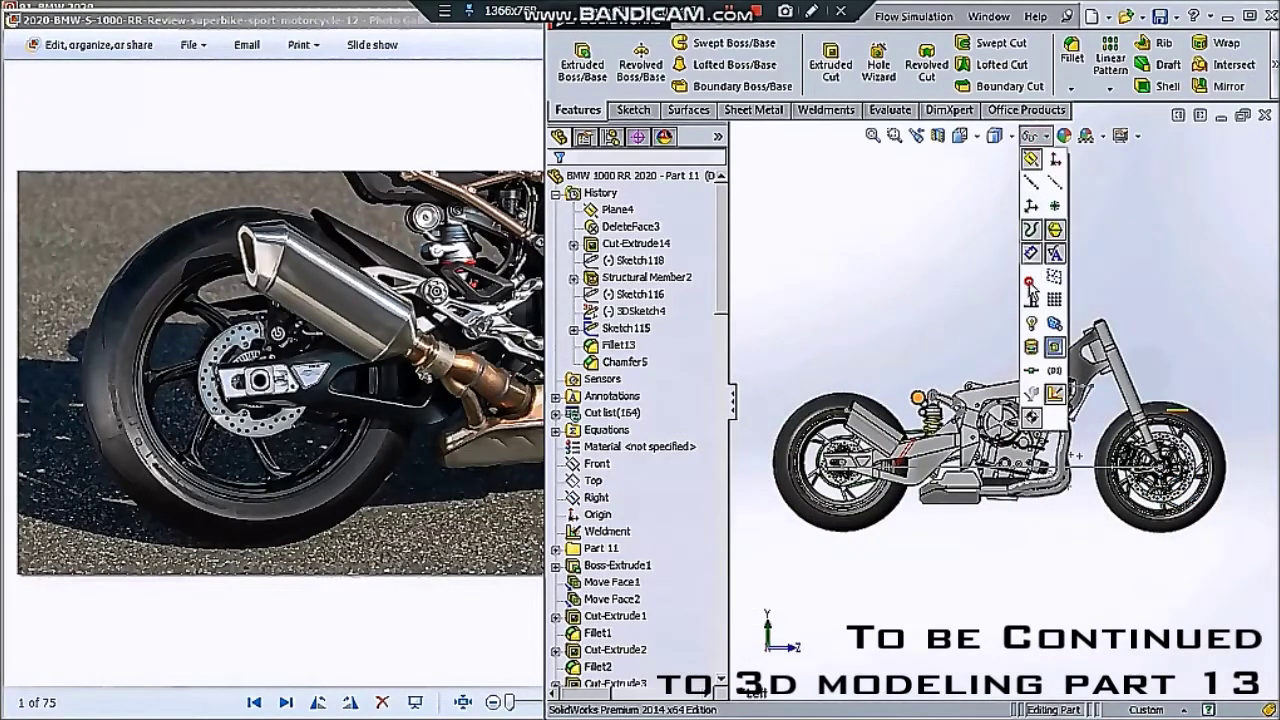
pyautogui.click(1031, 285)
pyautogui.scroll(-5, 818, 428)
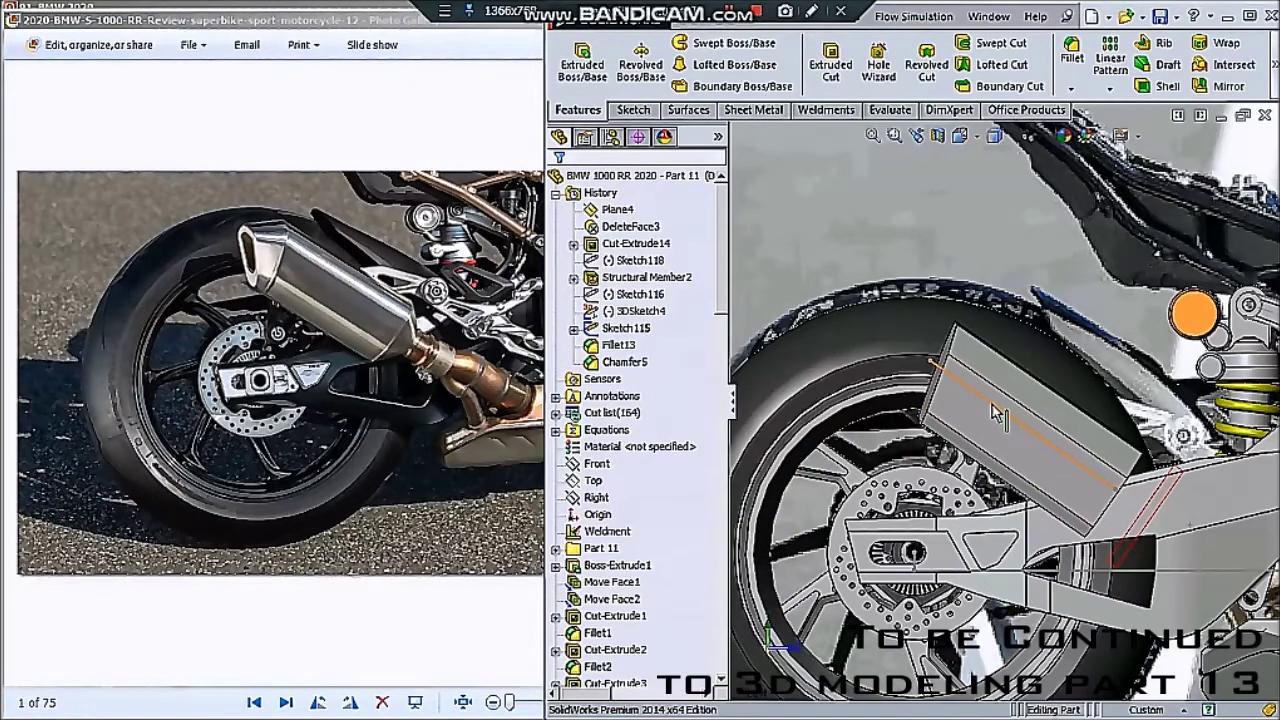
pyautogui.click(1008, 137)
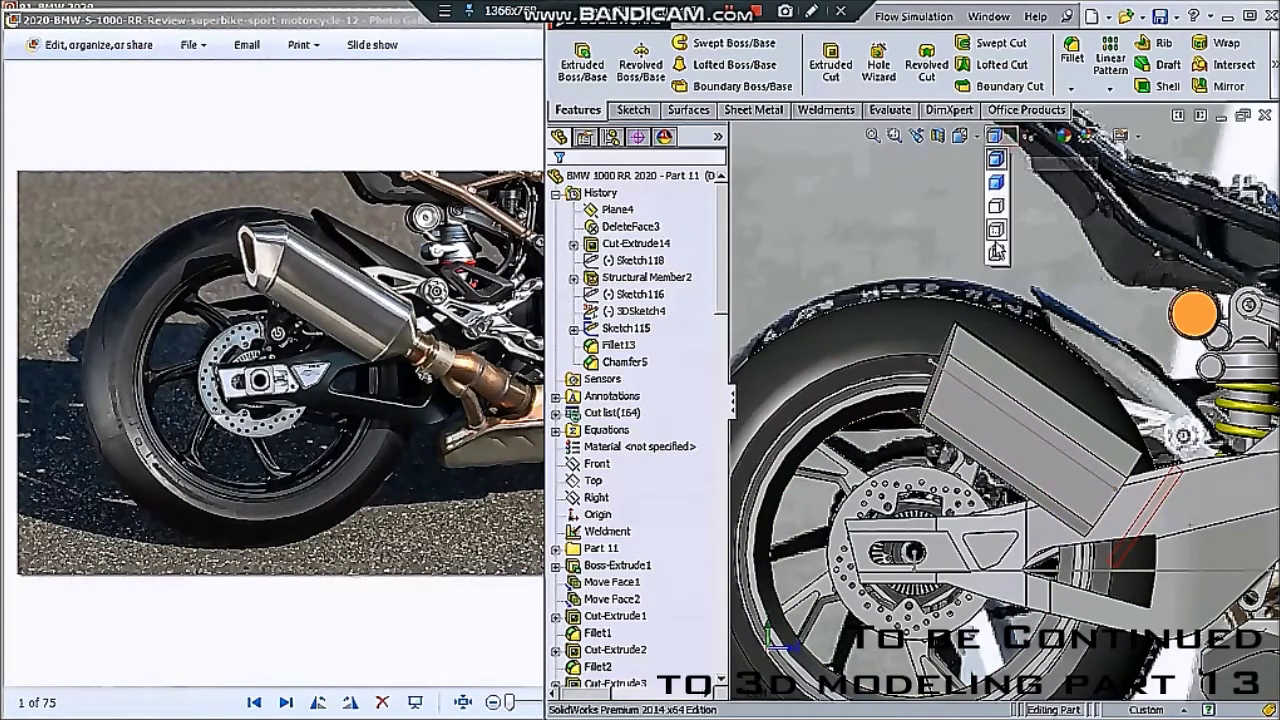
pyautogui.click(995, 254)
# - Edit Plane4 to a 40.00 mm offset and confirm it
pyautogui.scroll(-5, 1150, 530)
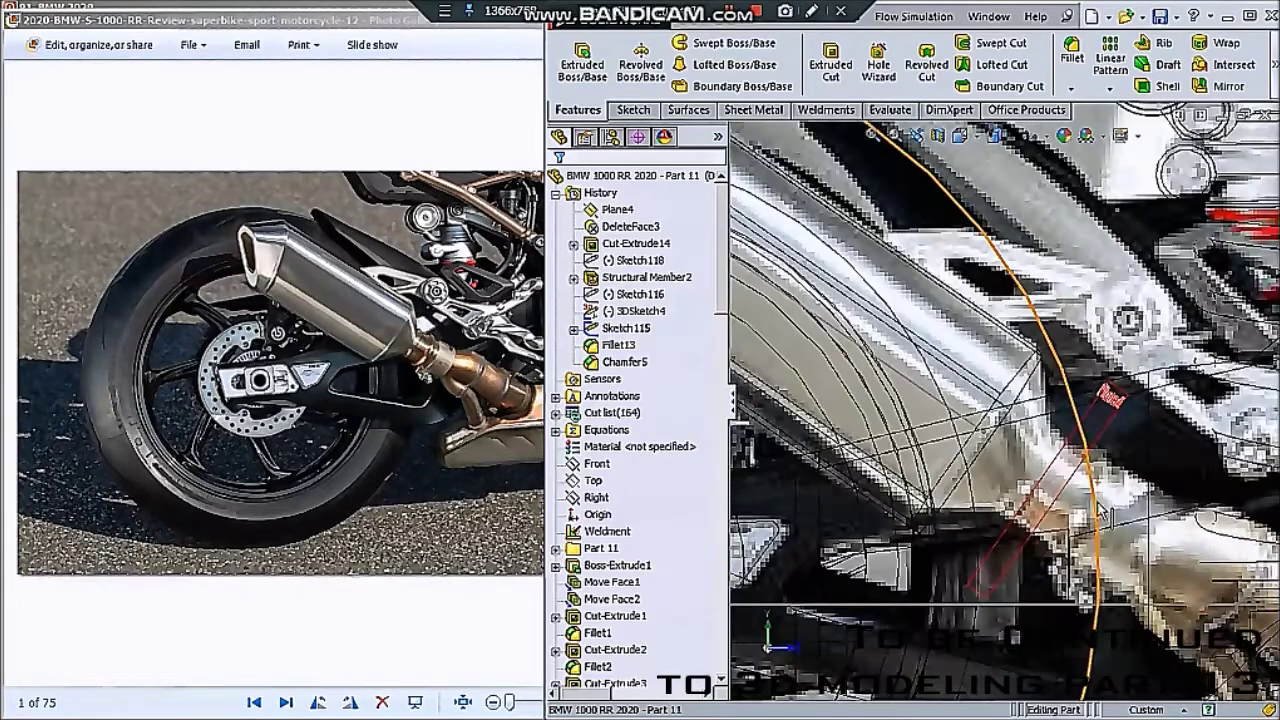
pyautogui.scroll(-10, 650, 530)
pyautogui.scroll(-10, 640, 551)
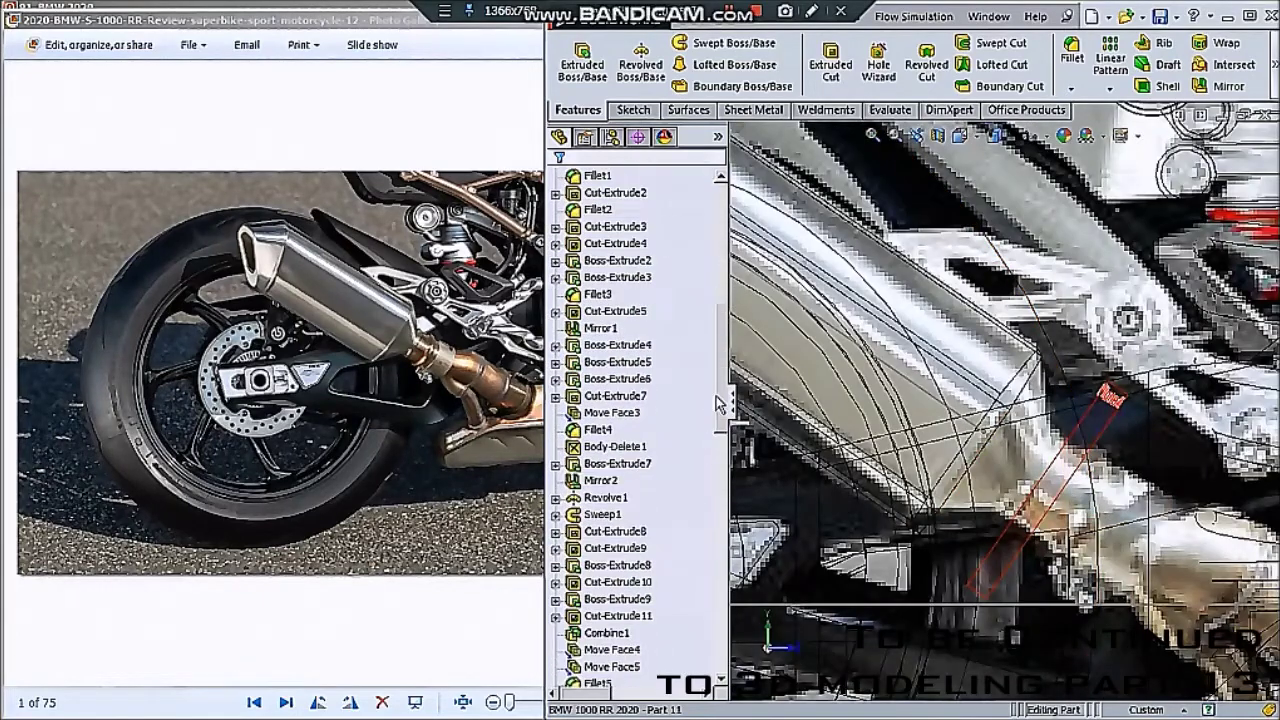
pyautogui.scroll(-10, 714, 400)
pyautogui.scroll(-10, 630, 686)
pyautogui.click(600, 666)
pyautogui.keyDown('ctrl'); pyautogui.click(612, 649); pyautogui.keyUp('ctrl')
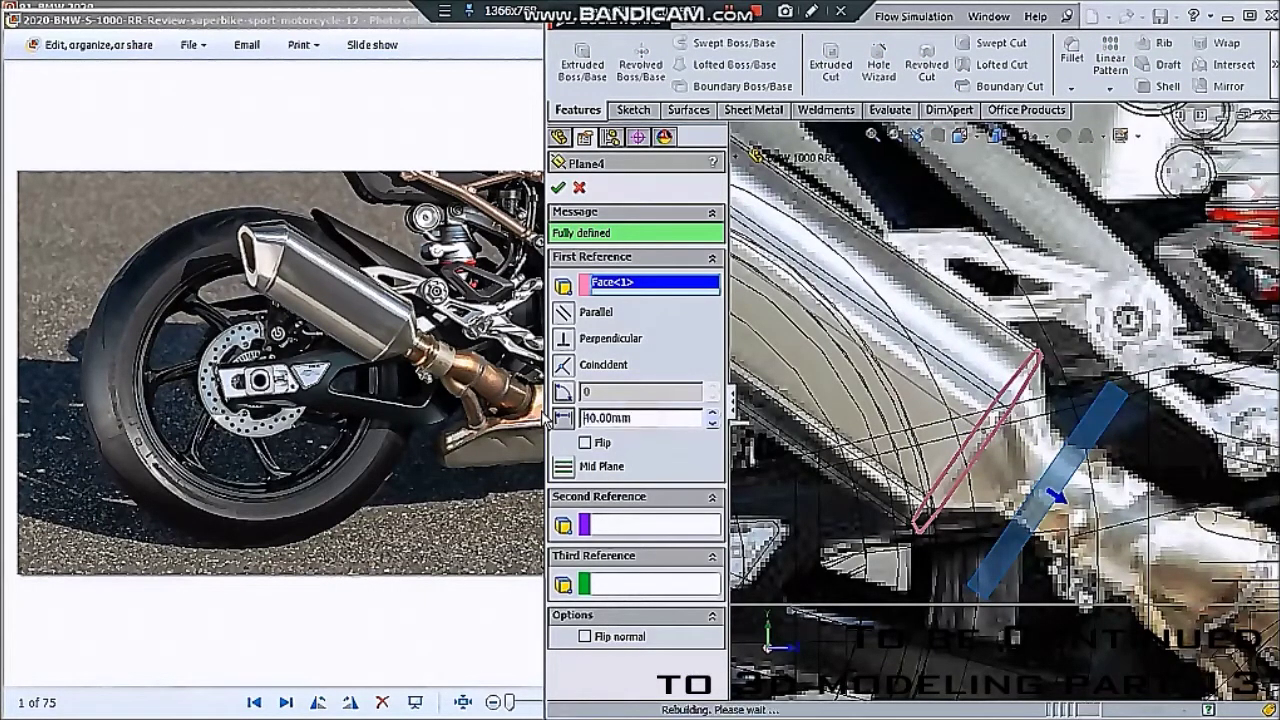
pyautogui.click(558, 187)
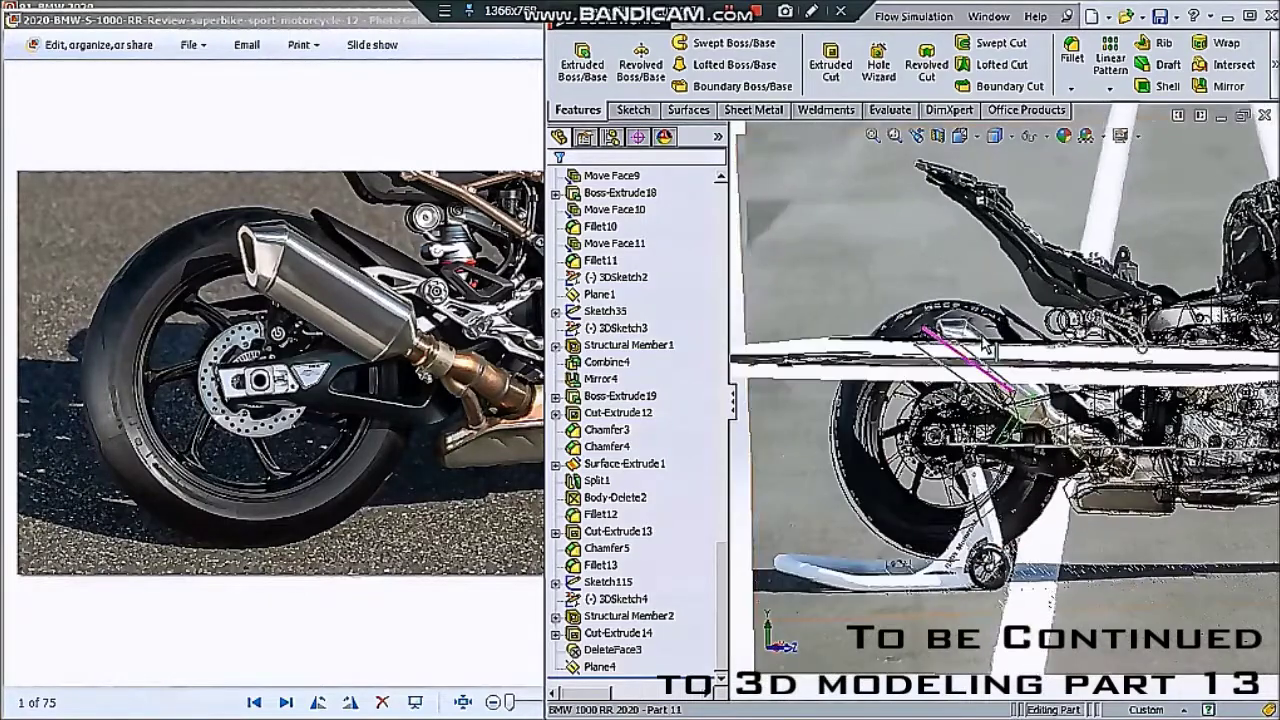
pyautogui.click(1040, 135)
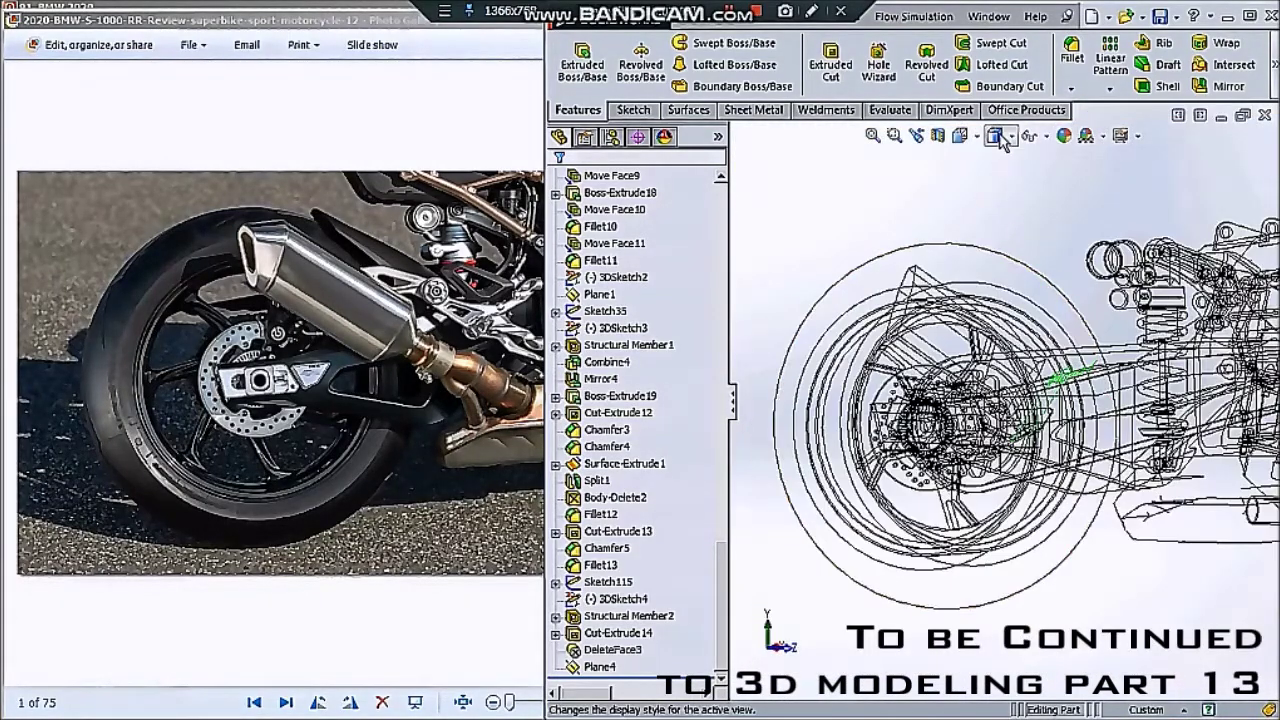
pyautogui.click(1008, 136)
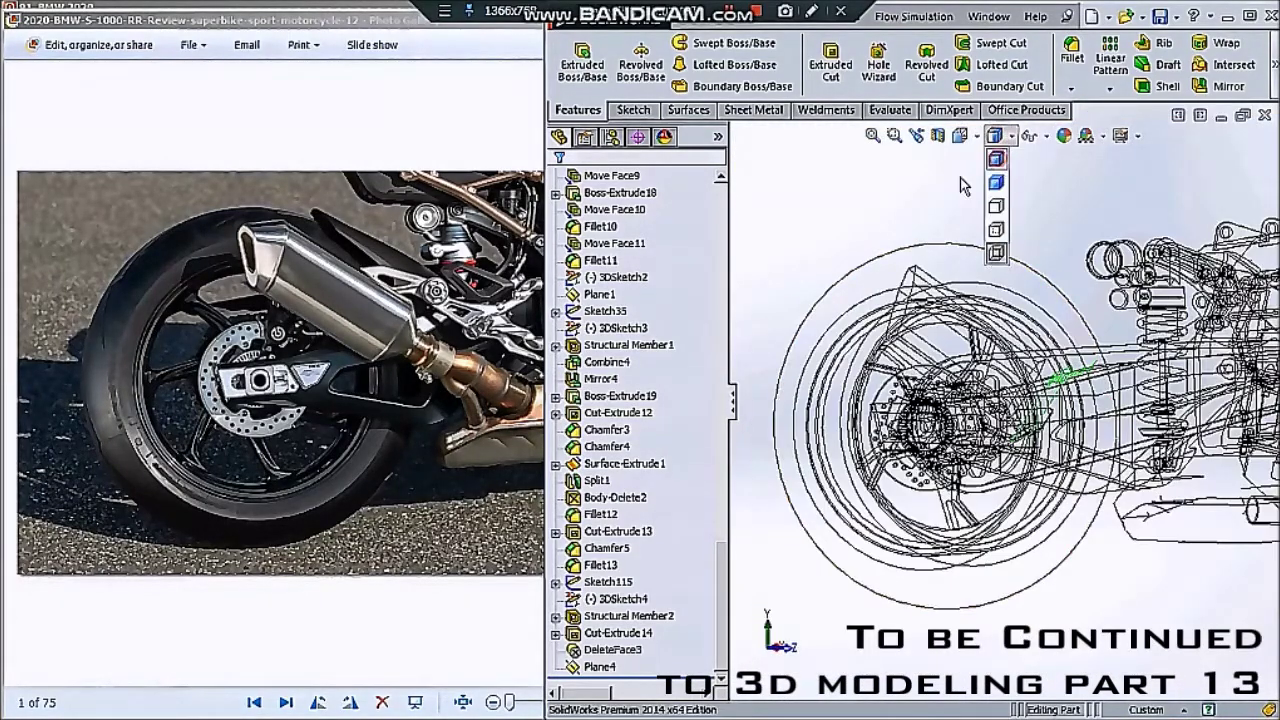
# - Restore shaded-with-edges display and start a sketch on Plane4, viewed normal to it
pyautogui.click(995, 160)
pyautogui.scroll(-5, 1040, 371)
pyautogui.scroll(-5, 1025, 333)
pyautogui.moveTo(1025, 333); pyautogui.dragTo(1102, 312, button='middle')
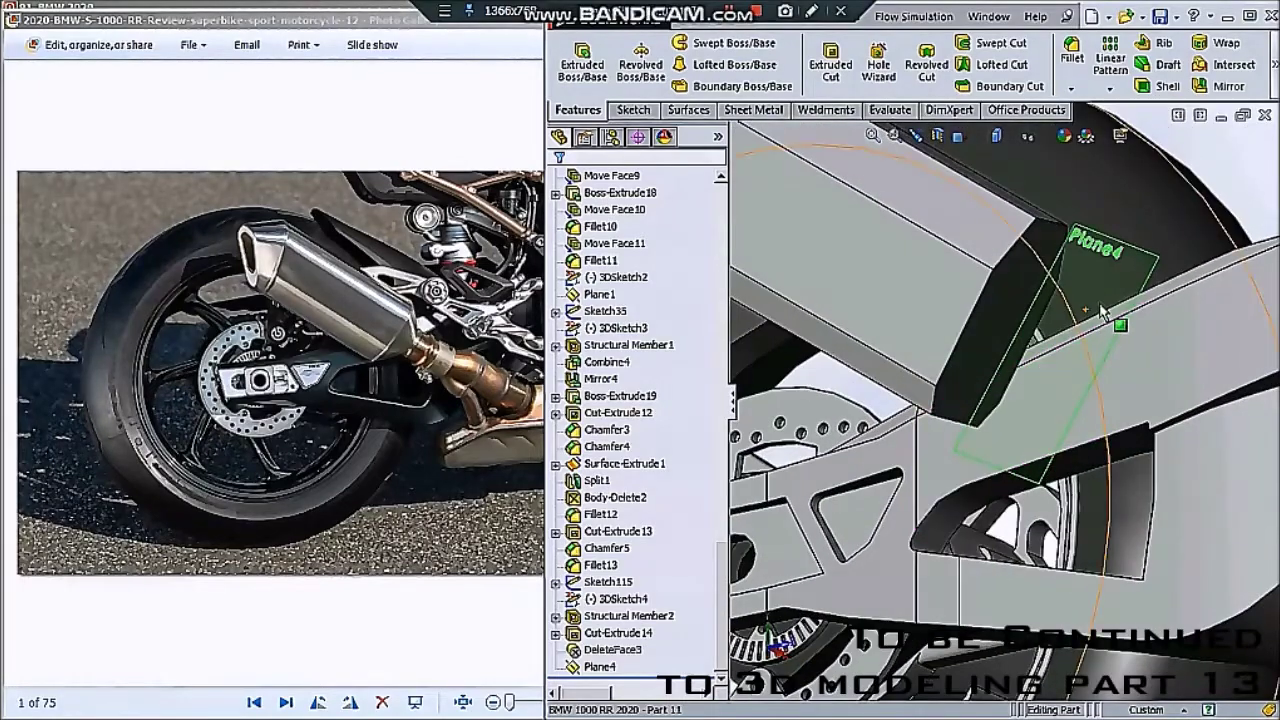
pyautogui.moveTo(1133, 262); pyautogui.dragTo(1130, 190, button='middle')
pyautogui.click(1130, 160)
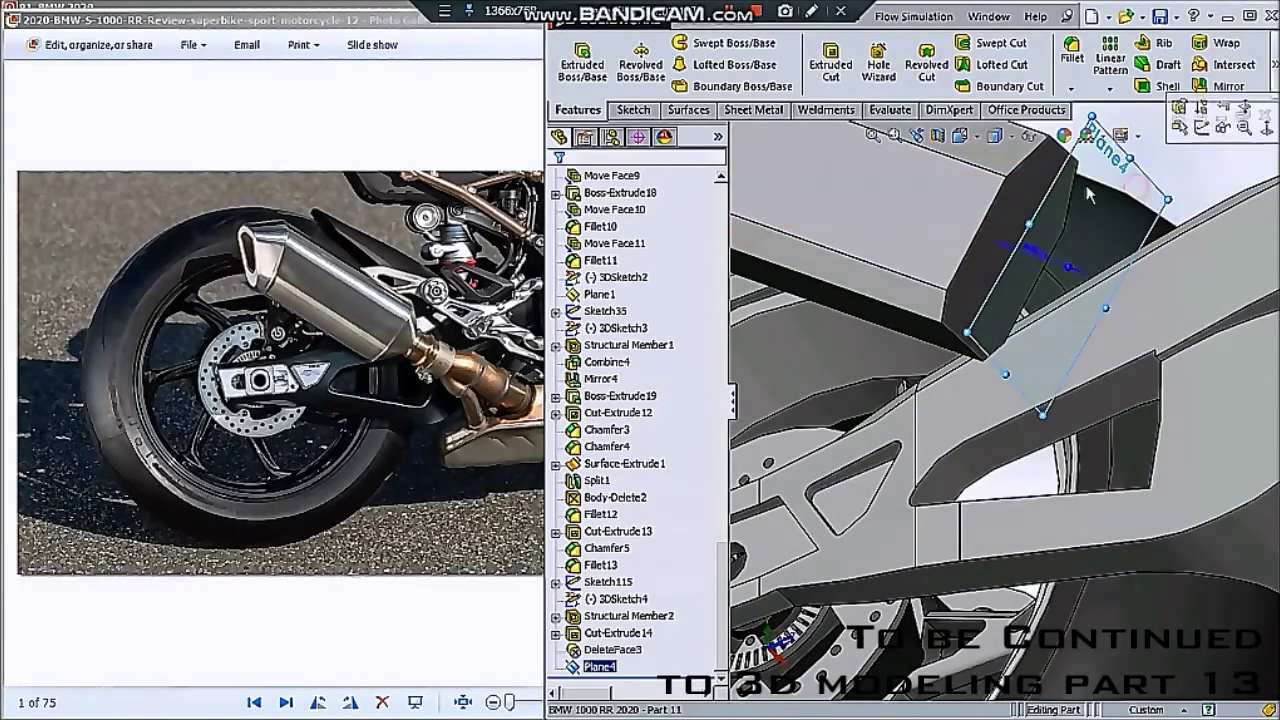
pyautogui.click(645, 112)
pyautogui.click(686, 40)
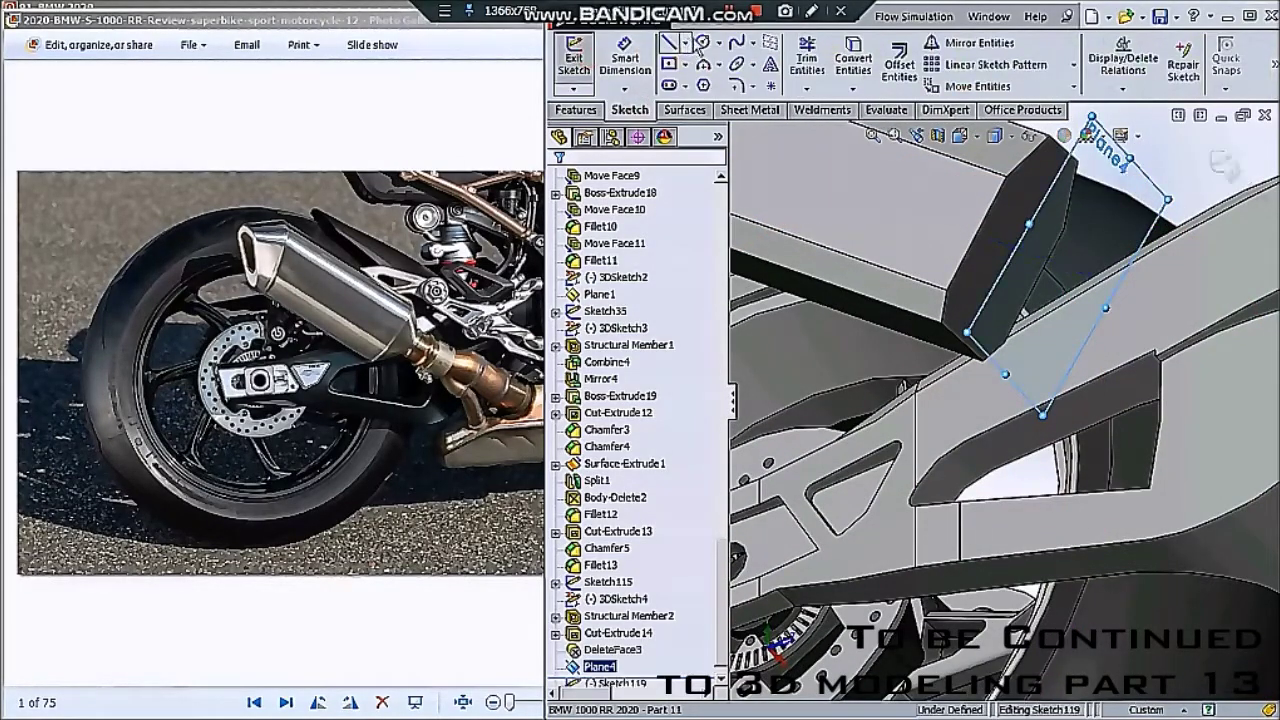
pyautogui.moveTo(937, 172); pyautogui.dragTo(880, 210, button='middle')
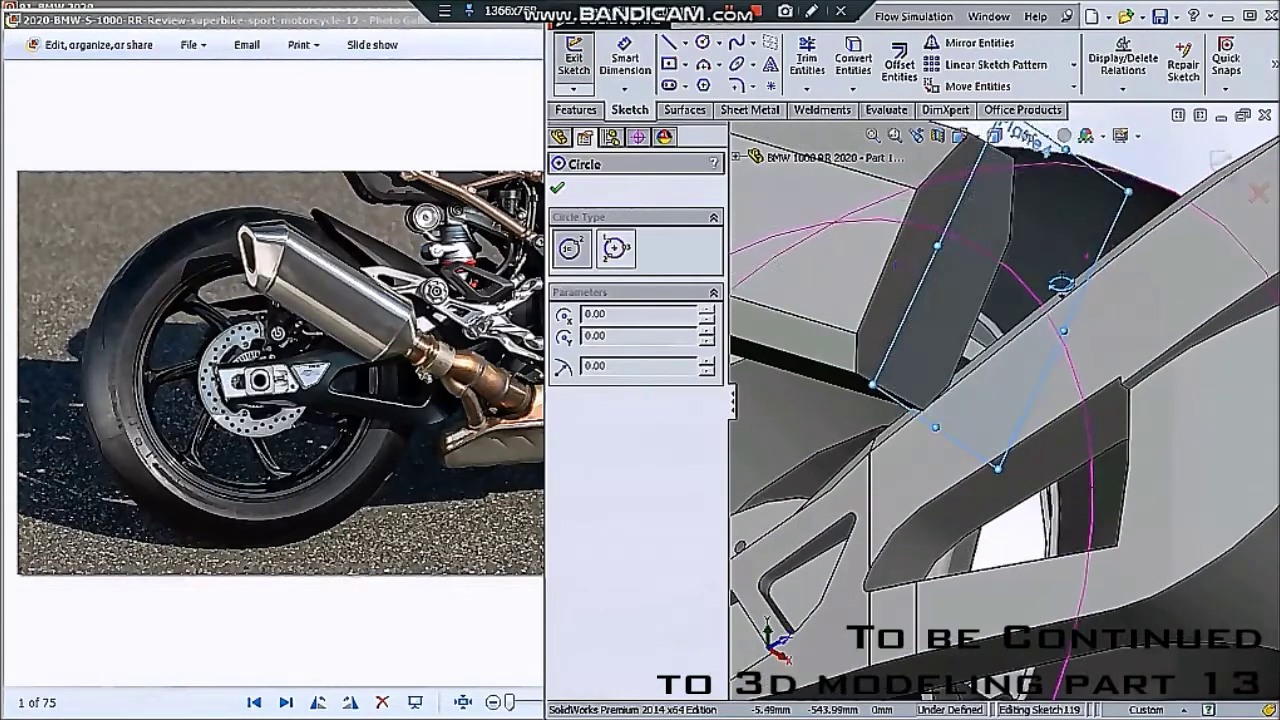
pyautogui.click(668, 42)
pyautogui.moveTo(960, 235); pyautogui.dragTo(982, 205, button='middle')
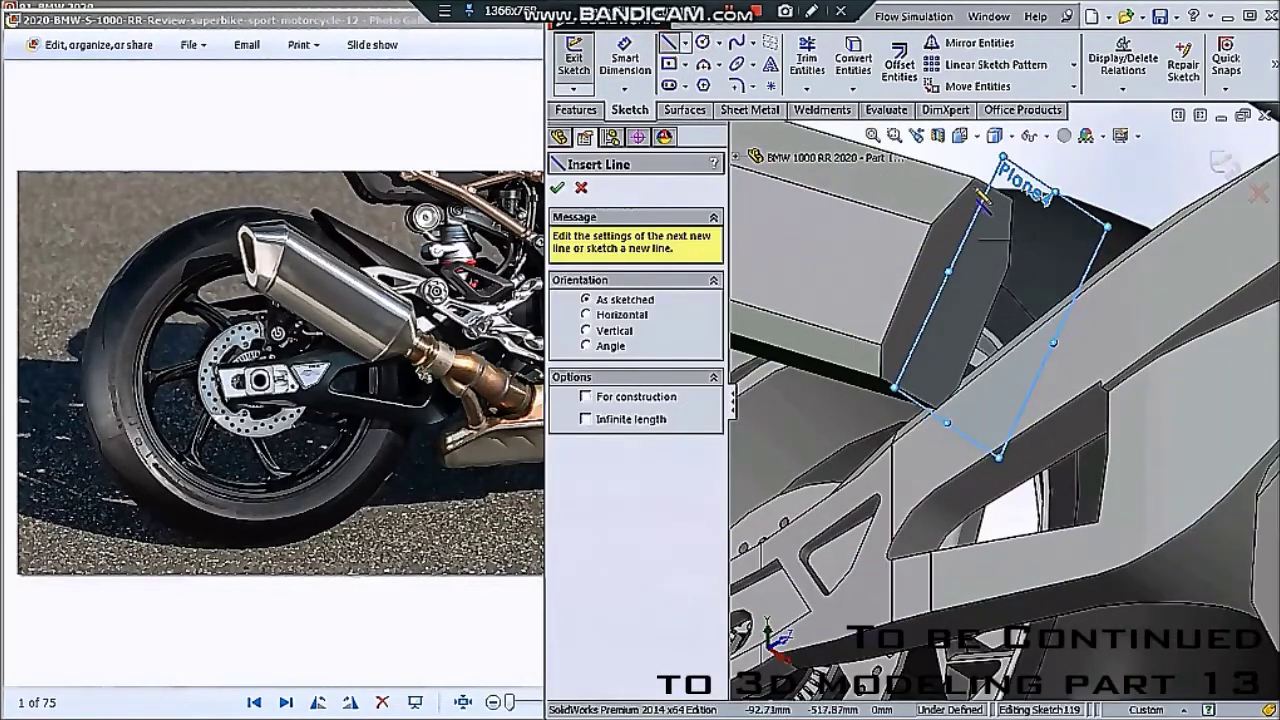
pyautogui.hotkey('ctrl', '8')
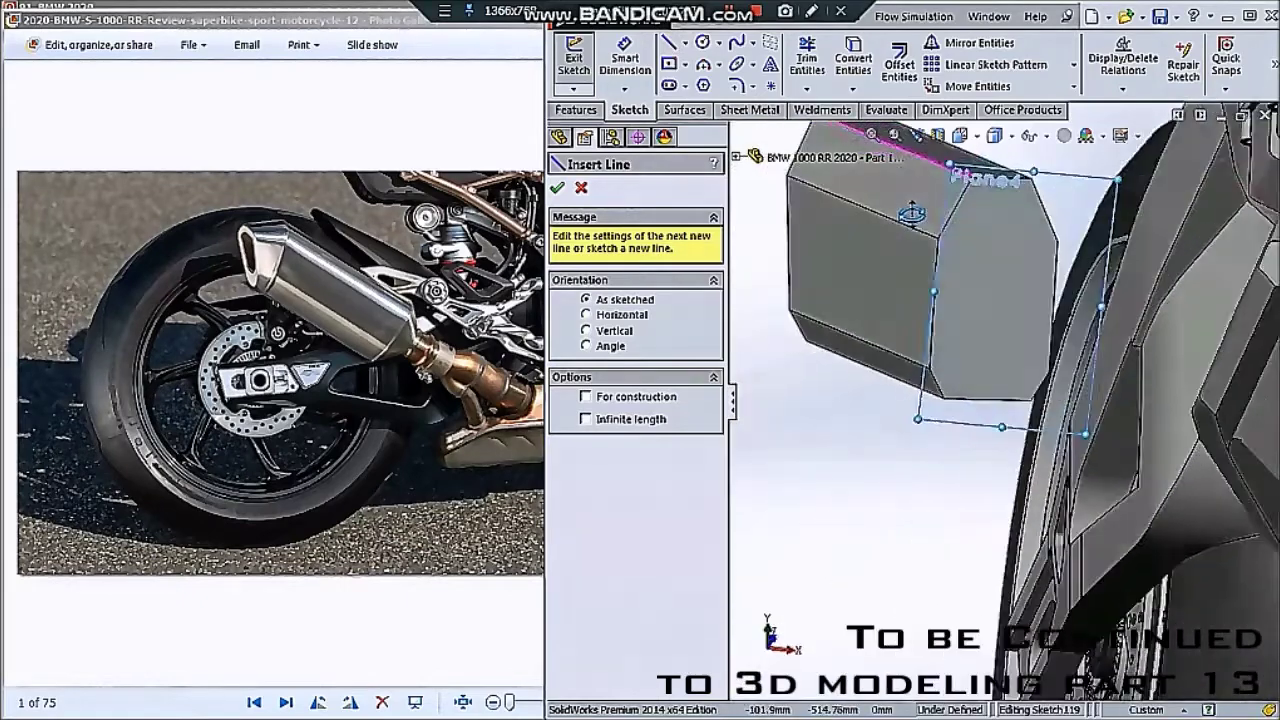
pyautogui.press('Escape')
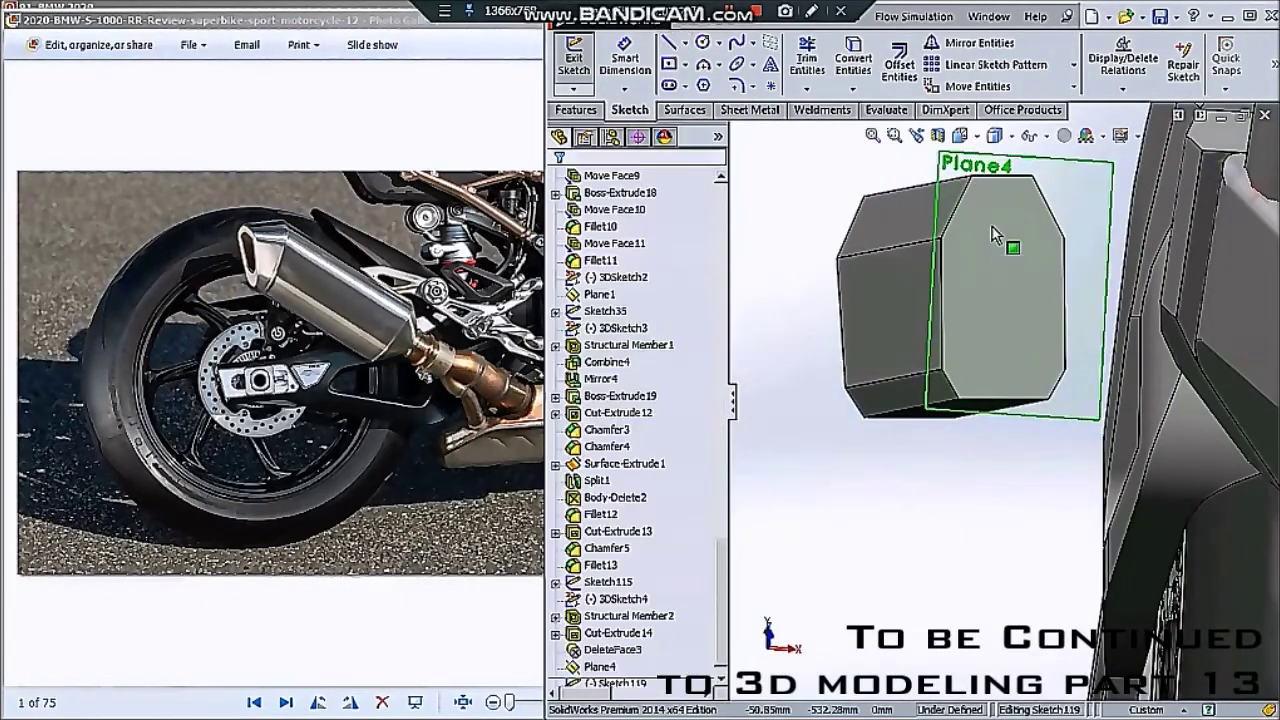
# - Convert the exhaust end face outline and draw a vertical line from top to bottom edge
pyautogui.click(1000, 244)
pyautogui.click(845, 65)
pyautogui.click(576, 110)
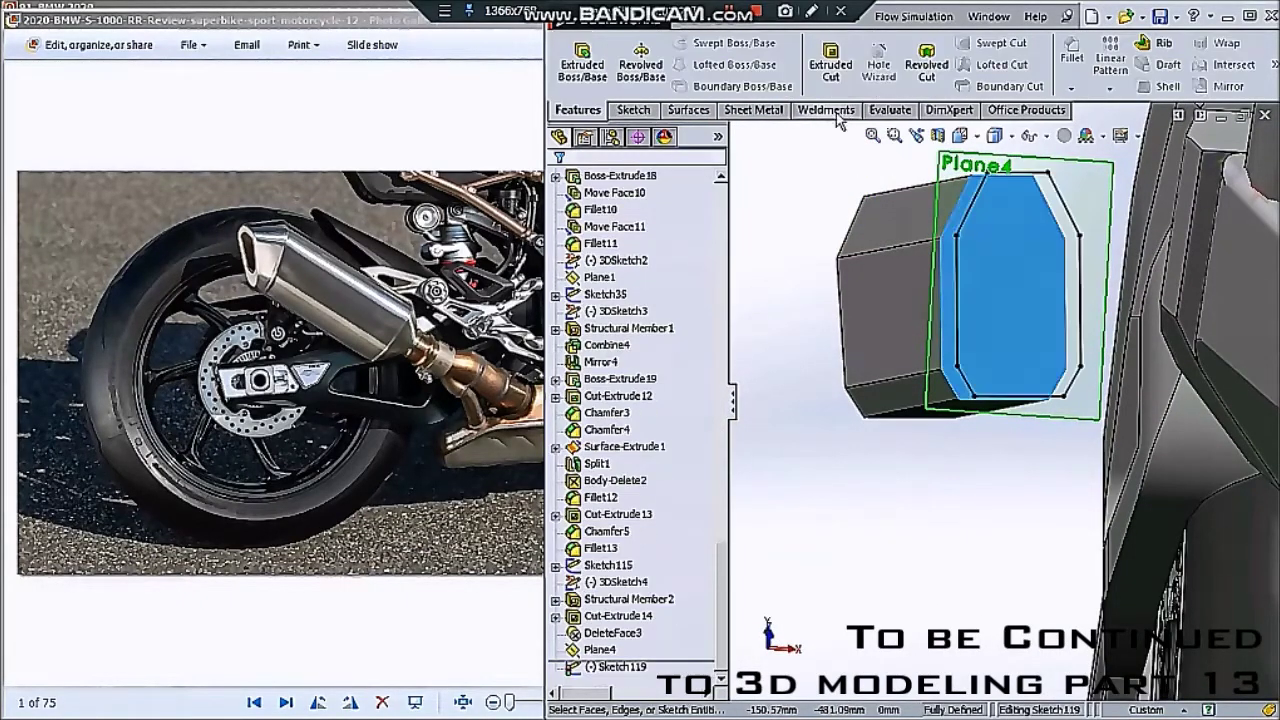
pyautogui.click(630, 111)
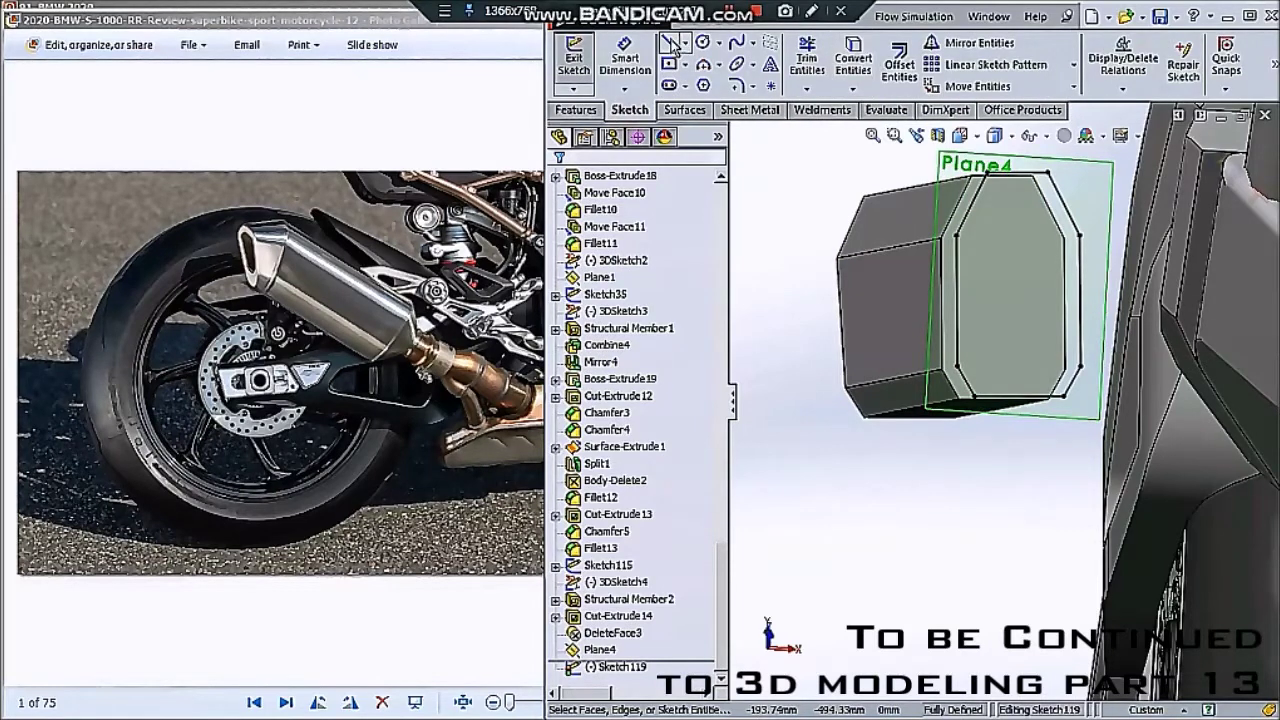
pyautogui.click(668, 42)
pyautogui.click(1019, 173)
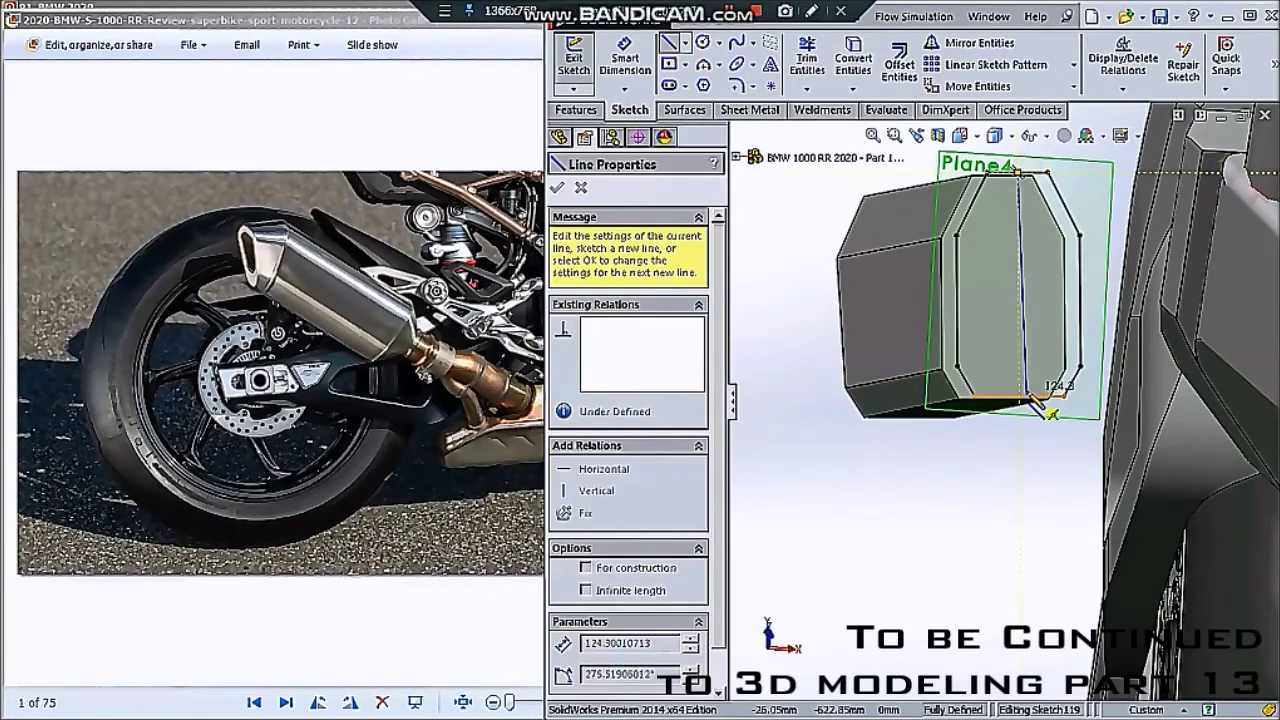
pyautogui.click(1017, 395)
pyautogui.press('Escape')
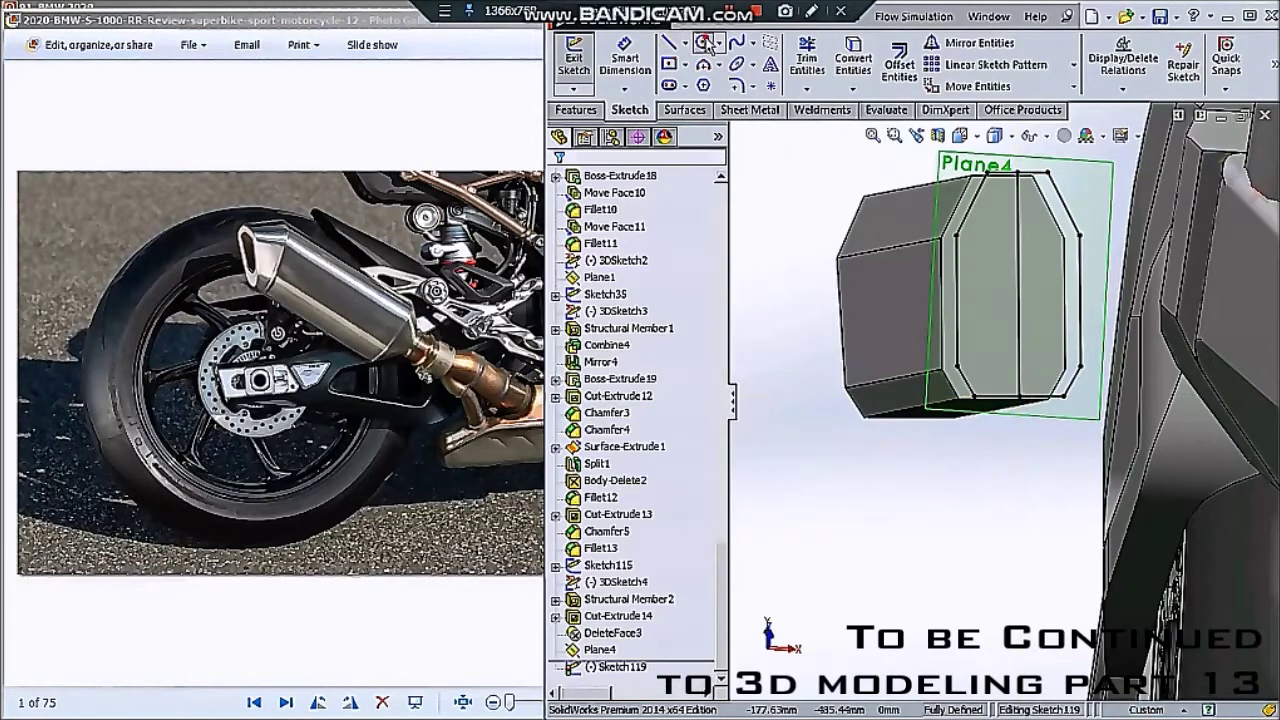
# - Add a circle centred on the vertical line and dimension its diameter to 42
pyautogui.click(703, 43)
pyautogui.scroll(1, 1028, 332)
pyautogui.click(1016, 302)
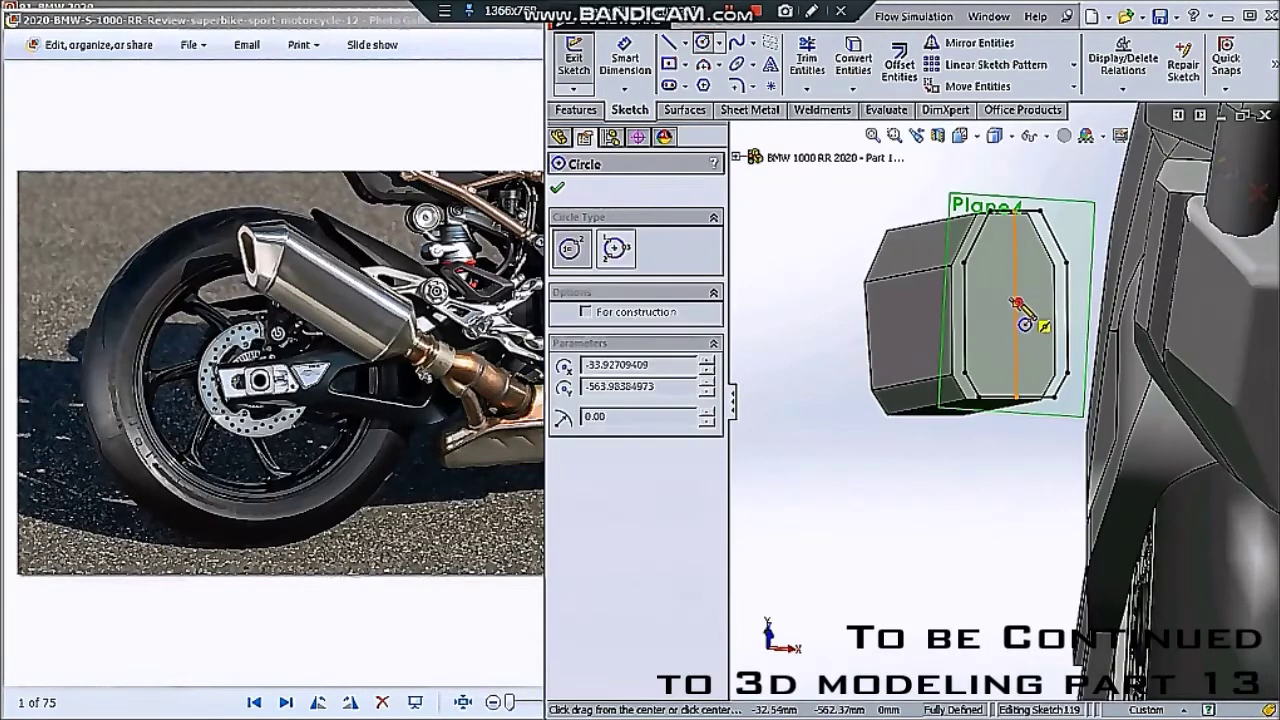
pyautogui.scroll(-2, 1045, 330)
pyautogui.scroll(-1, 1045, 330)
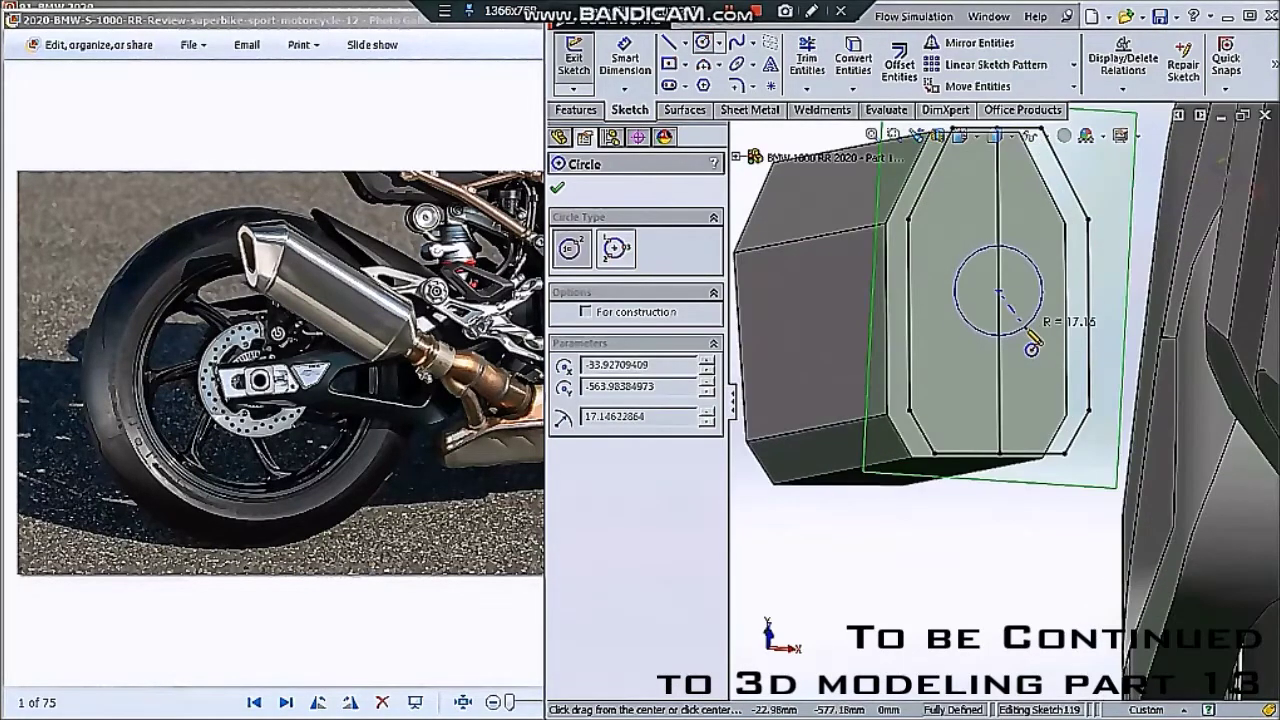
pyautogui.click(1028, 338)
pyautogui.press('Escape')
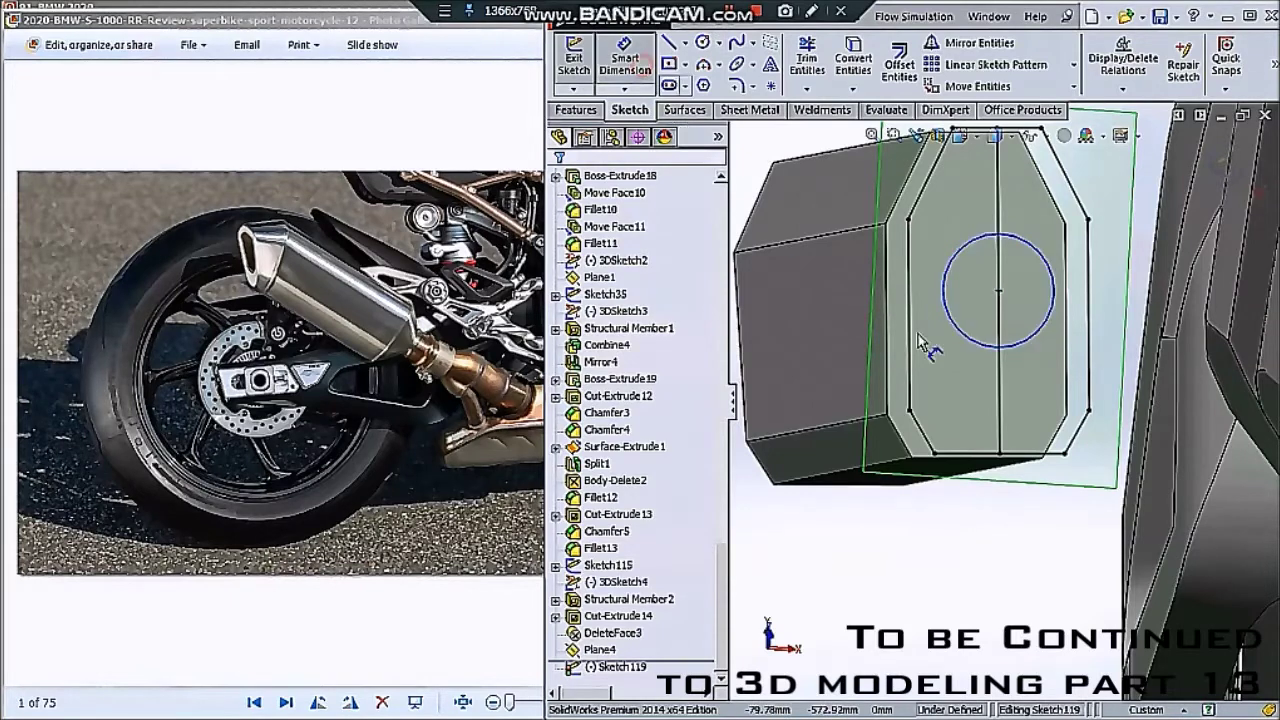
pyautogui.click(965, 345)
pyautogui.click(850, 505)
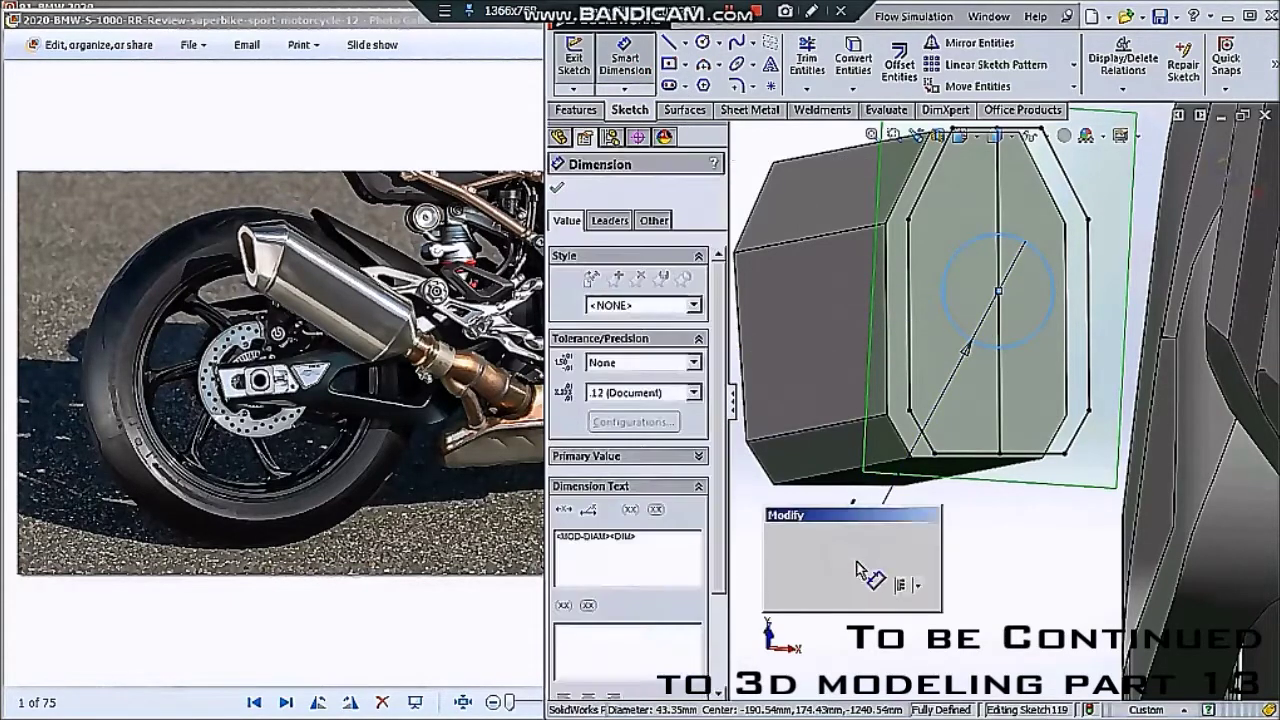
pyautogui.write('4')
pyautogui.press('Return')
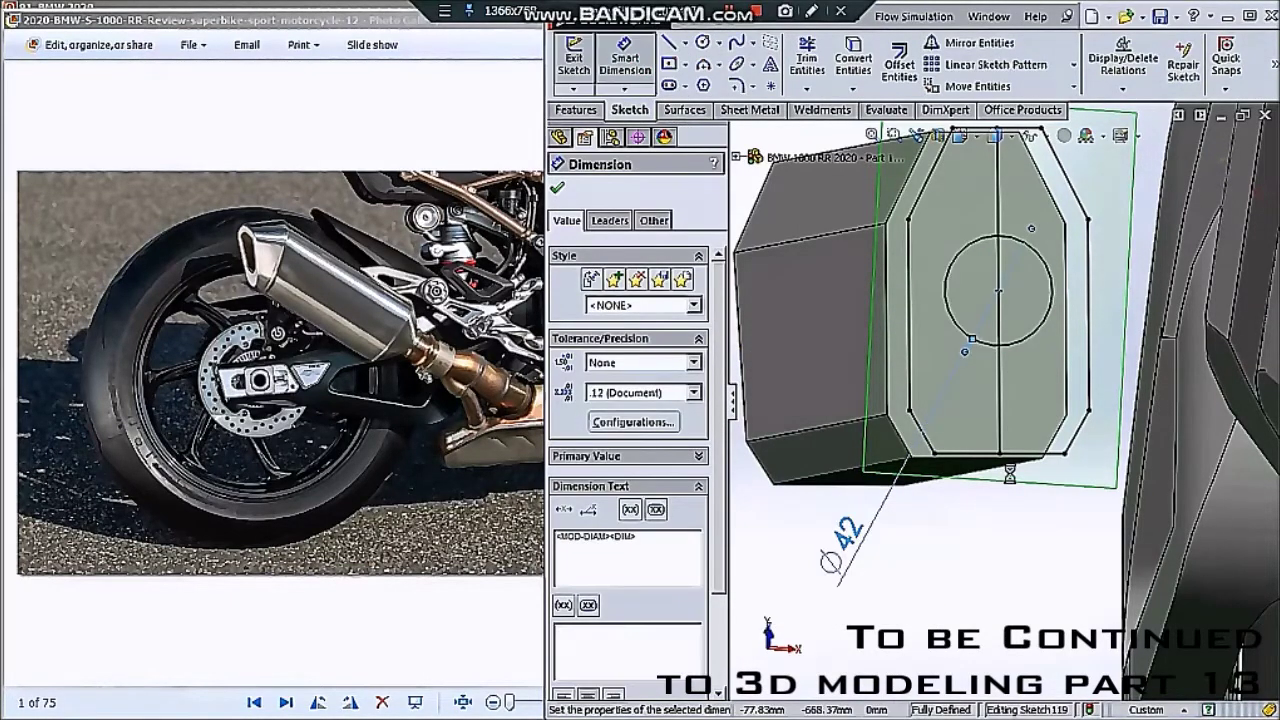
# - Power-trim the converted outline curves away, leaving the circular outlet
pyautogui.press('Escape')
pyautogui.scroll(4, 1009, 408)
pyautogui.moveTo(1022, 373); pyautogui.dragTo(968, 303, button='middle')
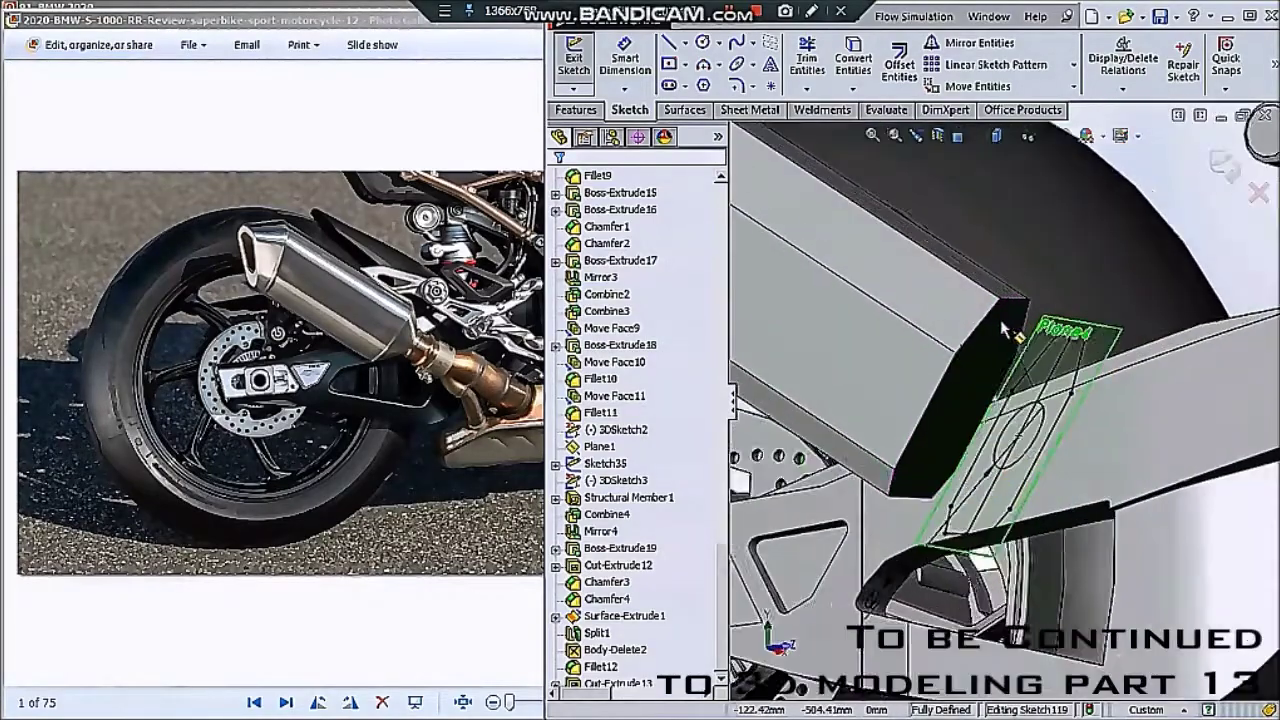
pyautogui.scroll(-2, 970, 306)
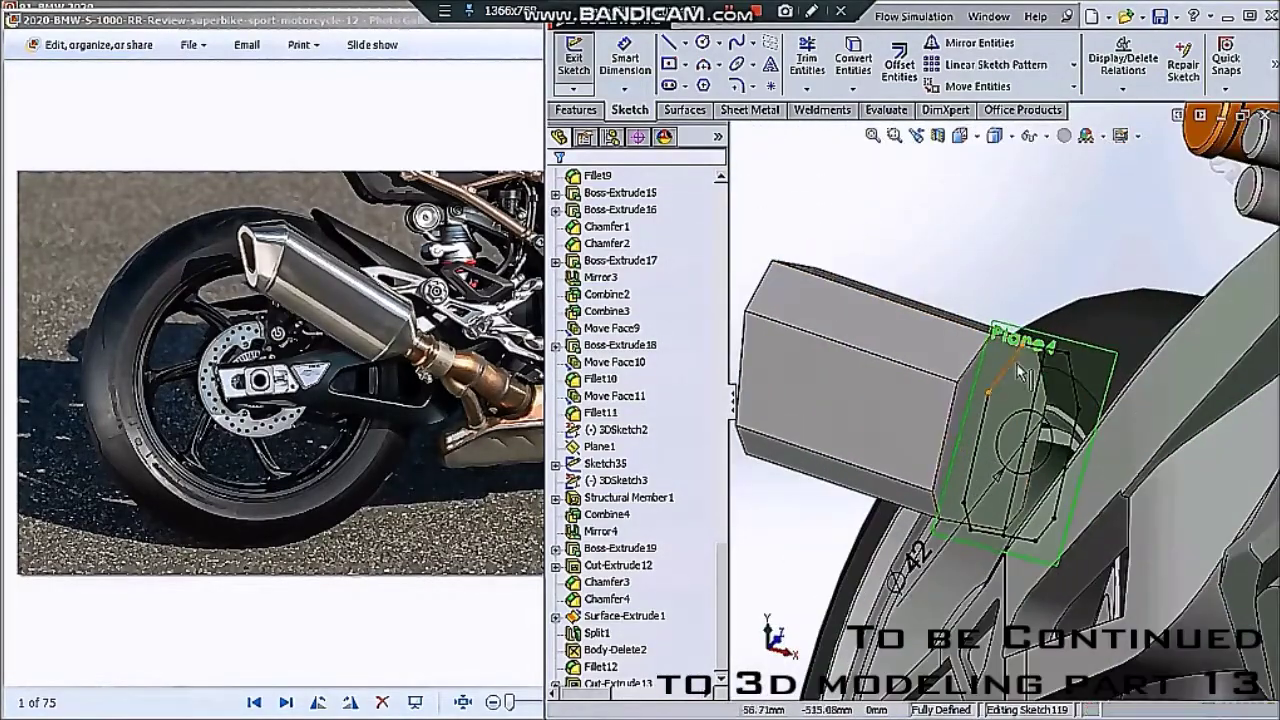
pyautogui.click(807, 62)
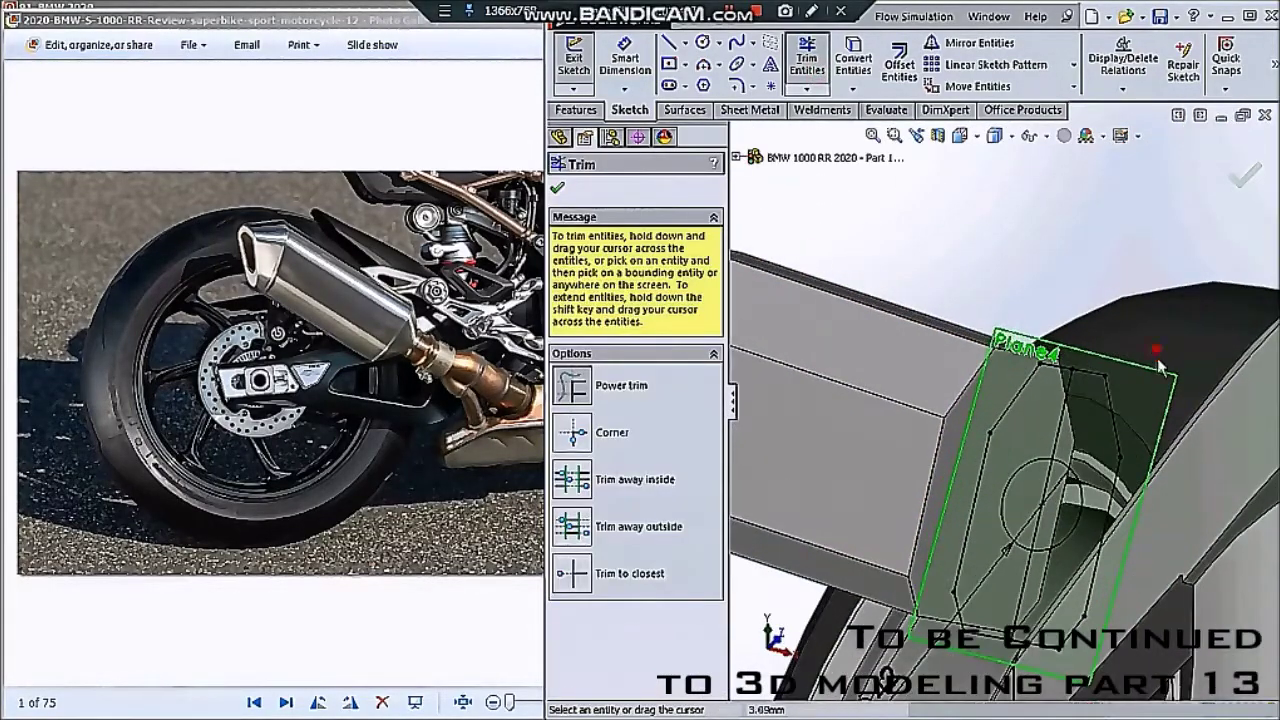
pyautogui.moveTo(1085, 385); pyautogui.dragTo(1012, 490, button='middle')
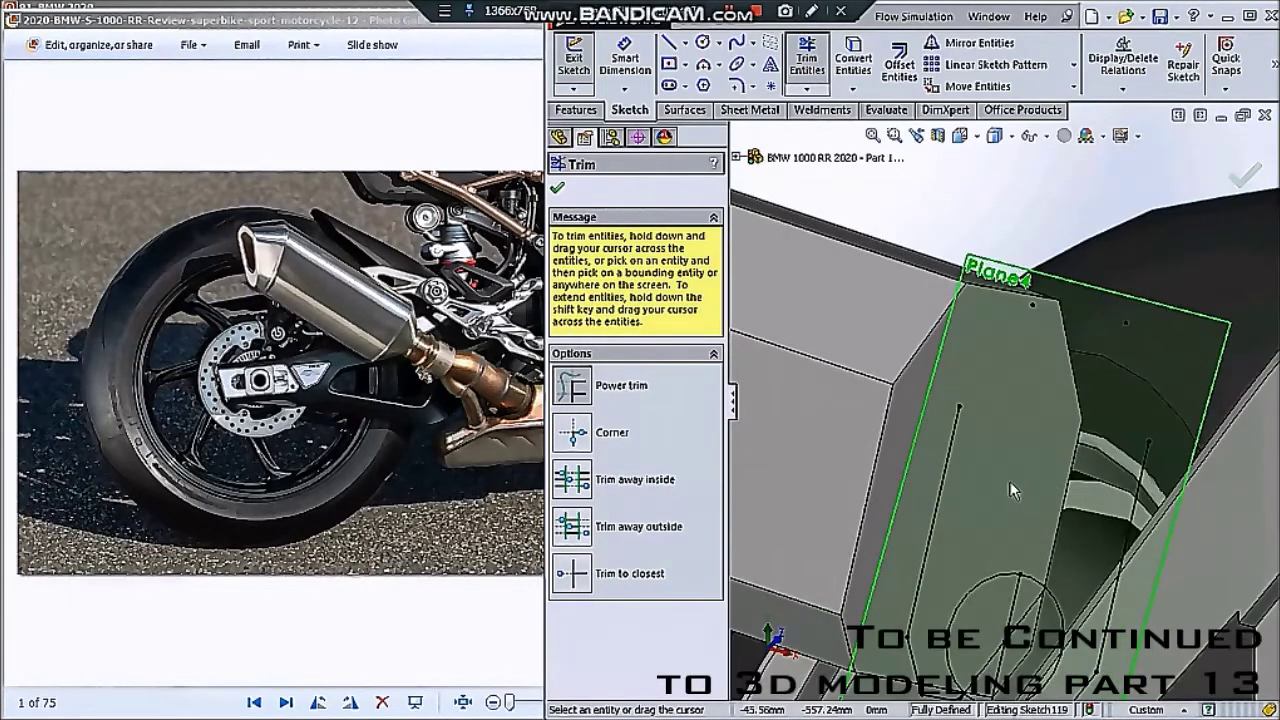
pyautogui.press('Escape')
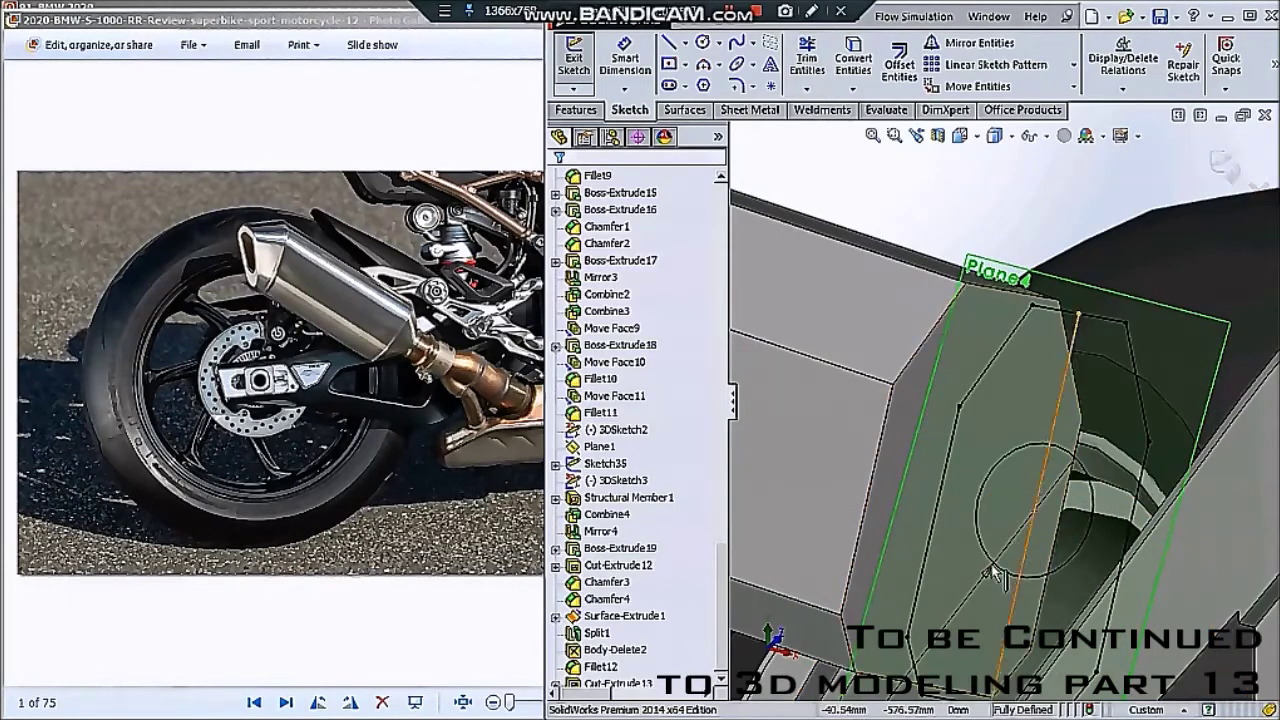
pyautogui.click(1035, 513)
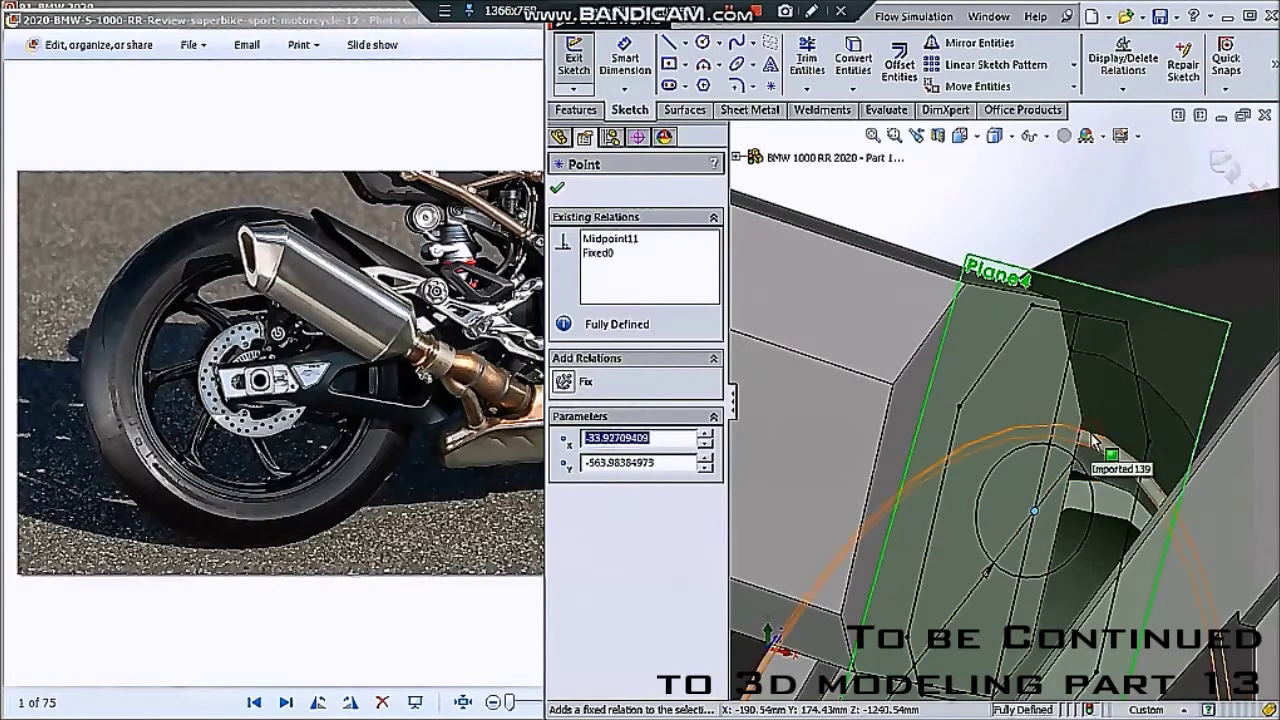
pyautogui.press('Escape')
pyautogui.click(807, 62)
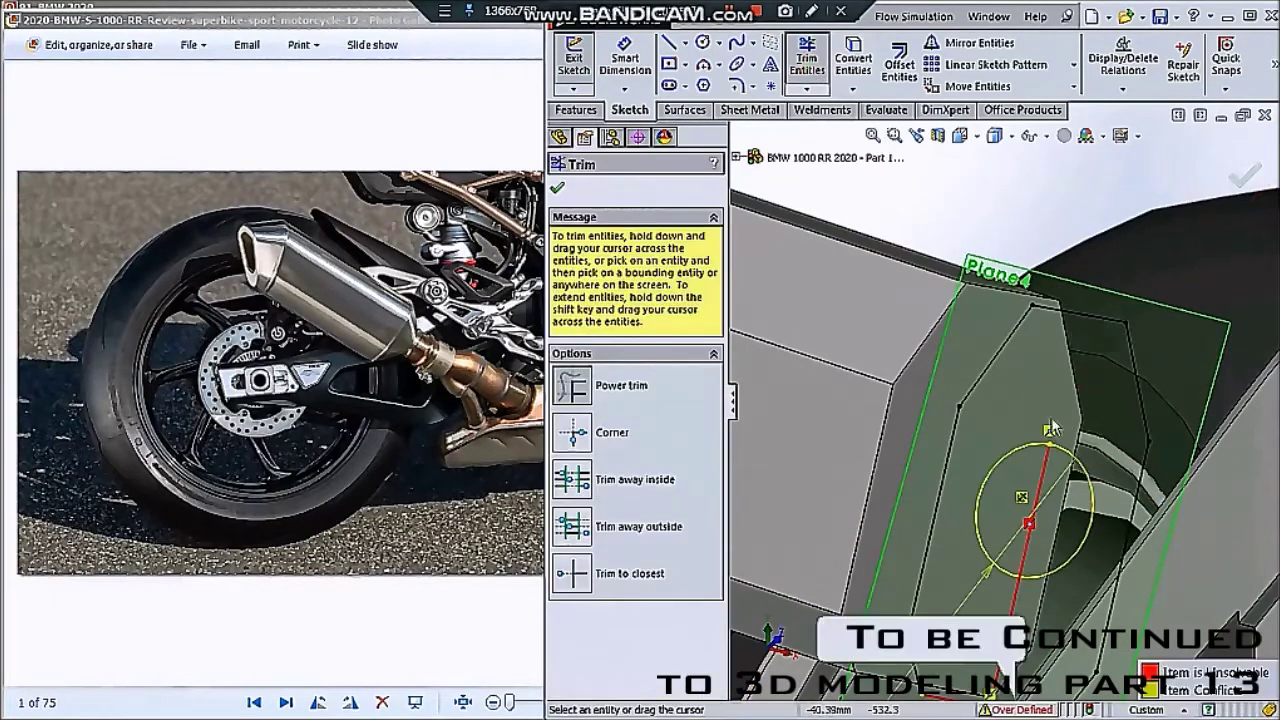
pyautogui.moveTo(1087, 382); pyautogui.dragTo(983, 567, button='middle')
pyautogui.moveTo(983, 567); pyautogui.dragTo(1117, 490)
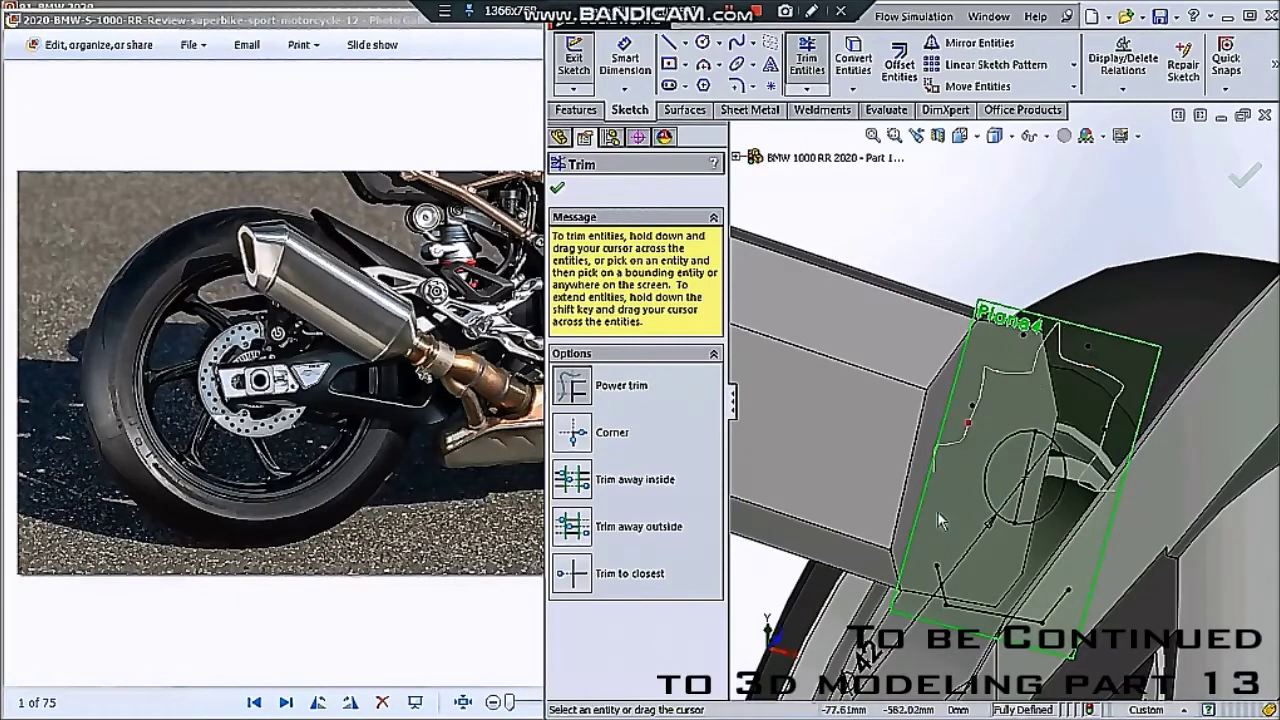
pyautogui.moveTo(1033, 603); pyautogui.dragTo(1000, 470)
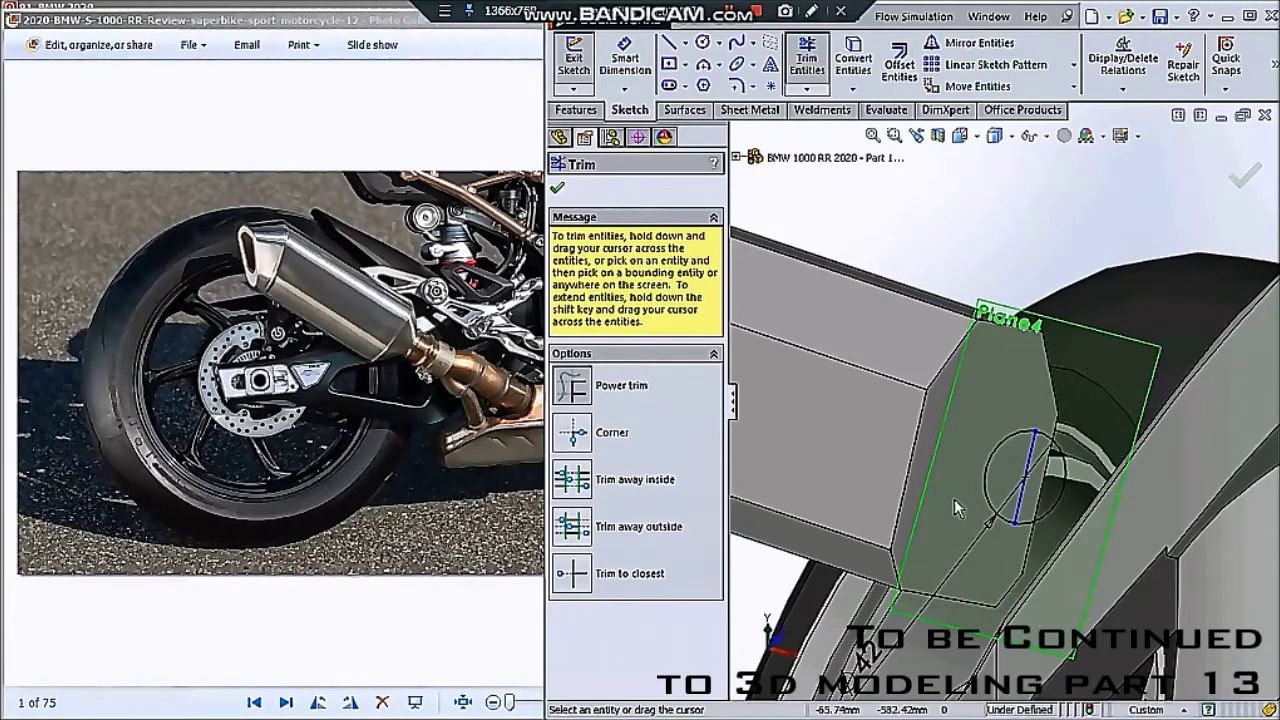
pyautogui.press('Escape')
# - Set the 42 mm vertical line to construction geometry and close the sketch
pyautogui.moveTo(960, 476)
pyautogui.mouseDown(button='middle')
pyautogui.moveTo(1028, 381)
pyautogui.moveTo(1020, 465)
pyautogui.mouseUp(button='middle')
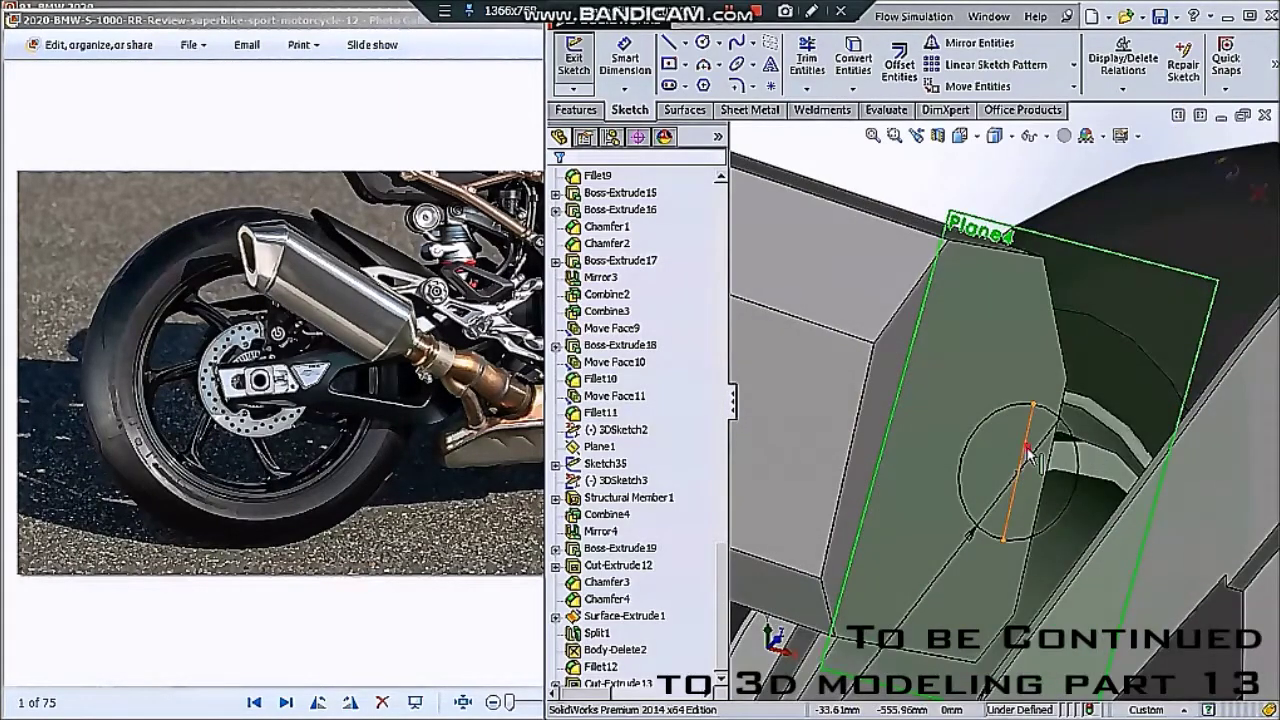
pyautogui.click(1020, 465)
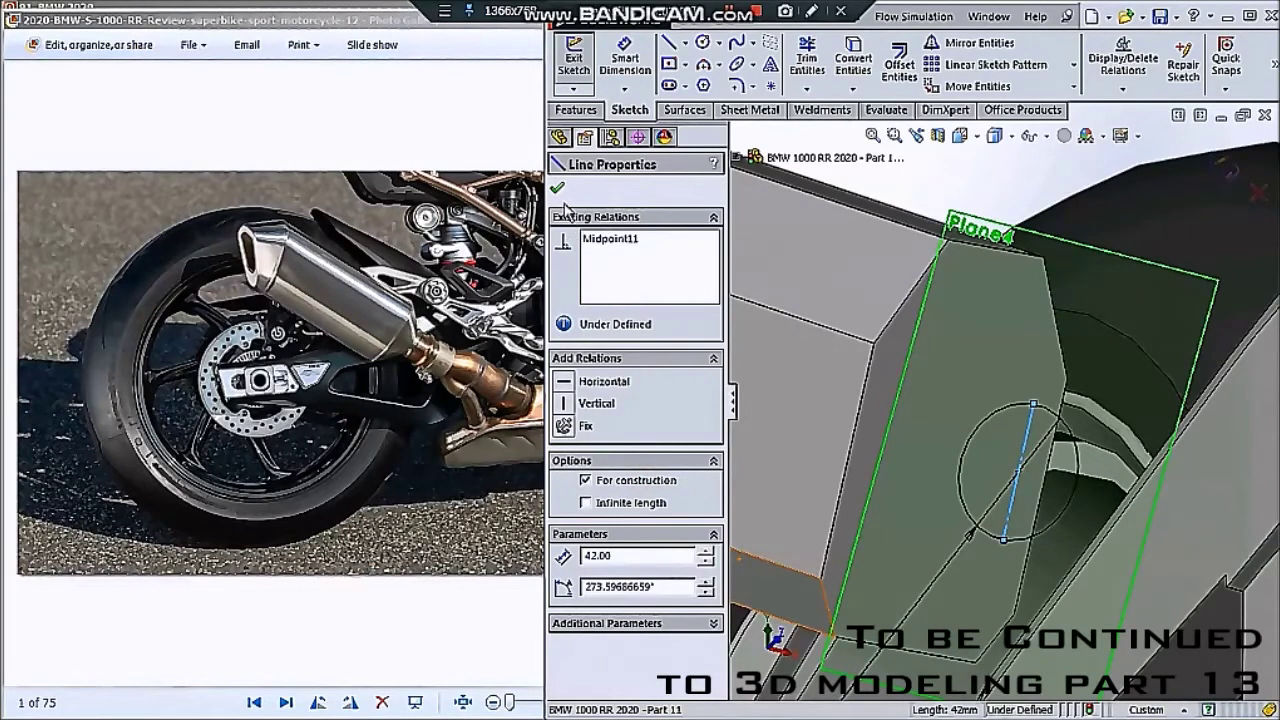
pyautogui.click(557, 188)
pyautogui.moveTo(1150, 260); pyautogui.dragTo(1146, 175, button='middle')
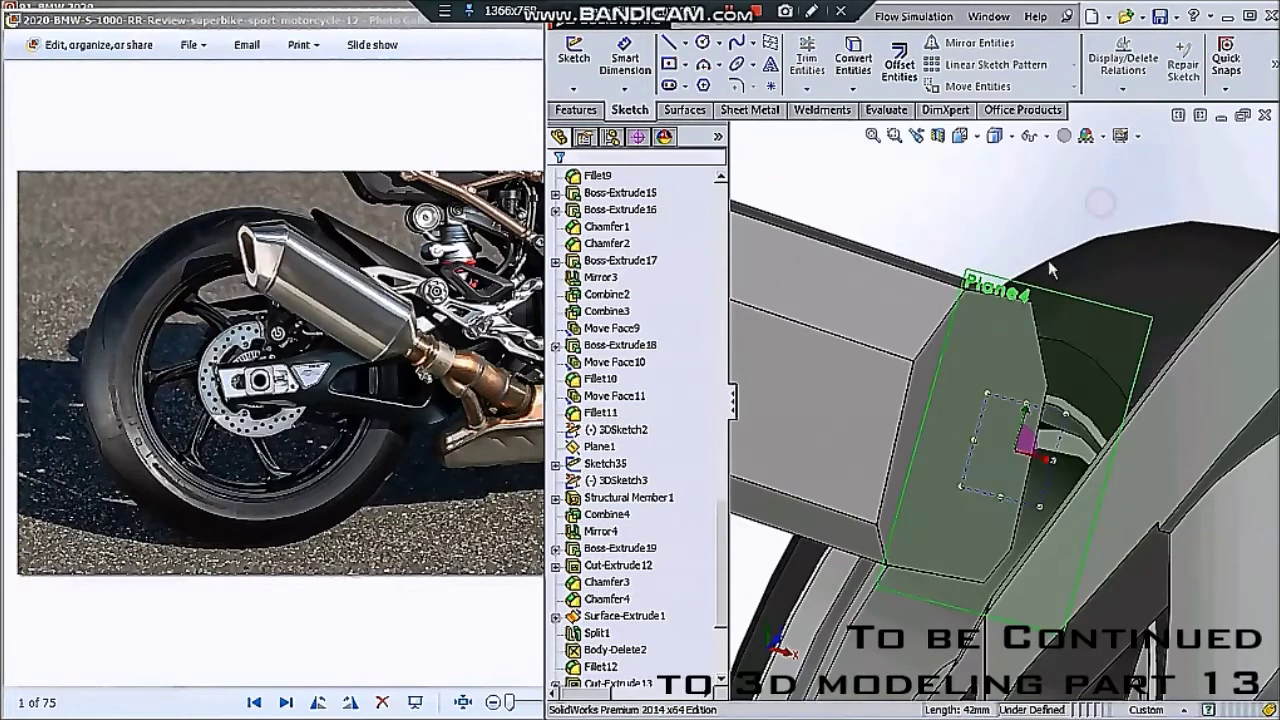
# - Create Sketch120 on the exhaust's end face and exit it, ready for the loft
pyautogui.click(950, 385)
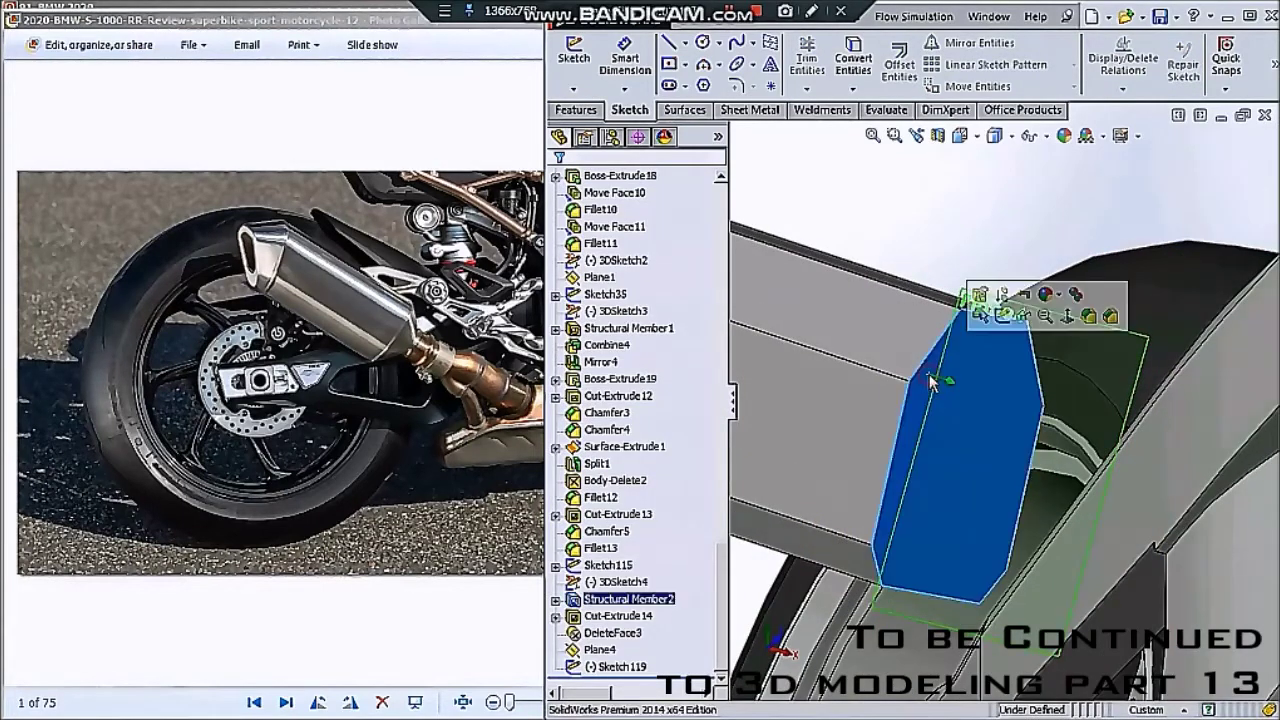
pyautogui.click(578, 55)
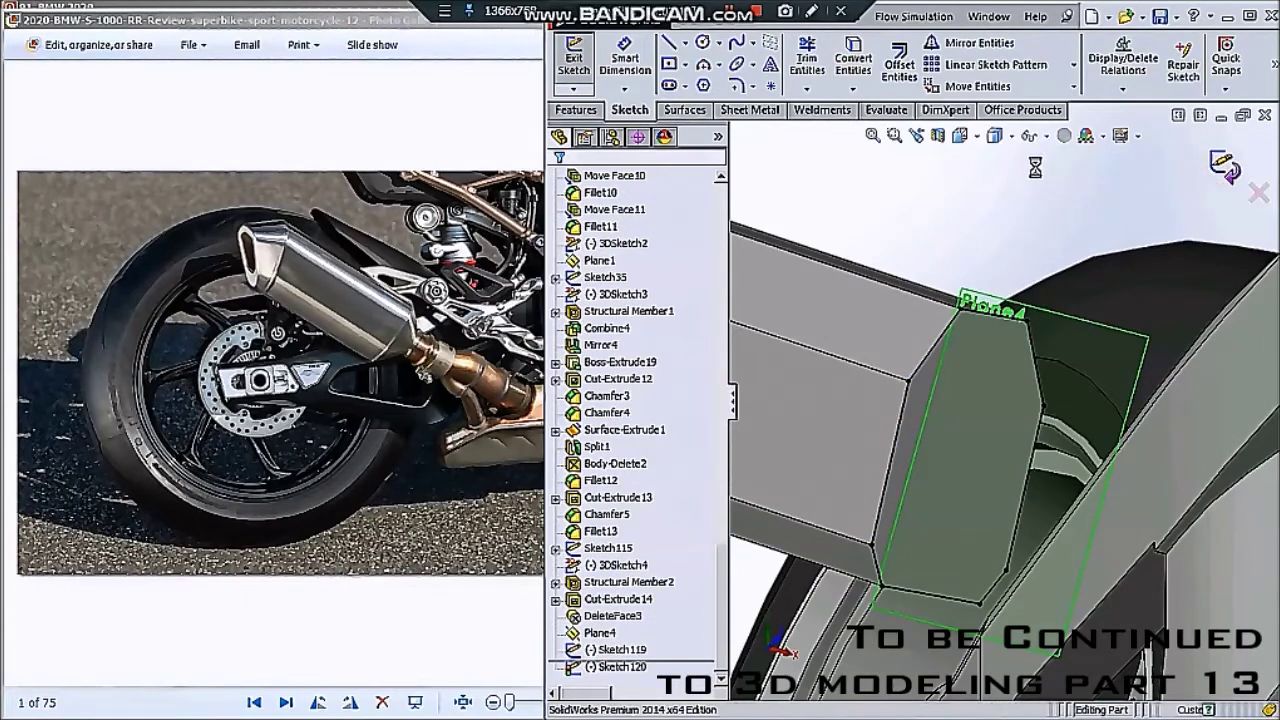
pyautogui.hotkey('ctrl', 'z')
pyautogui.click(1030, 136)
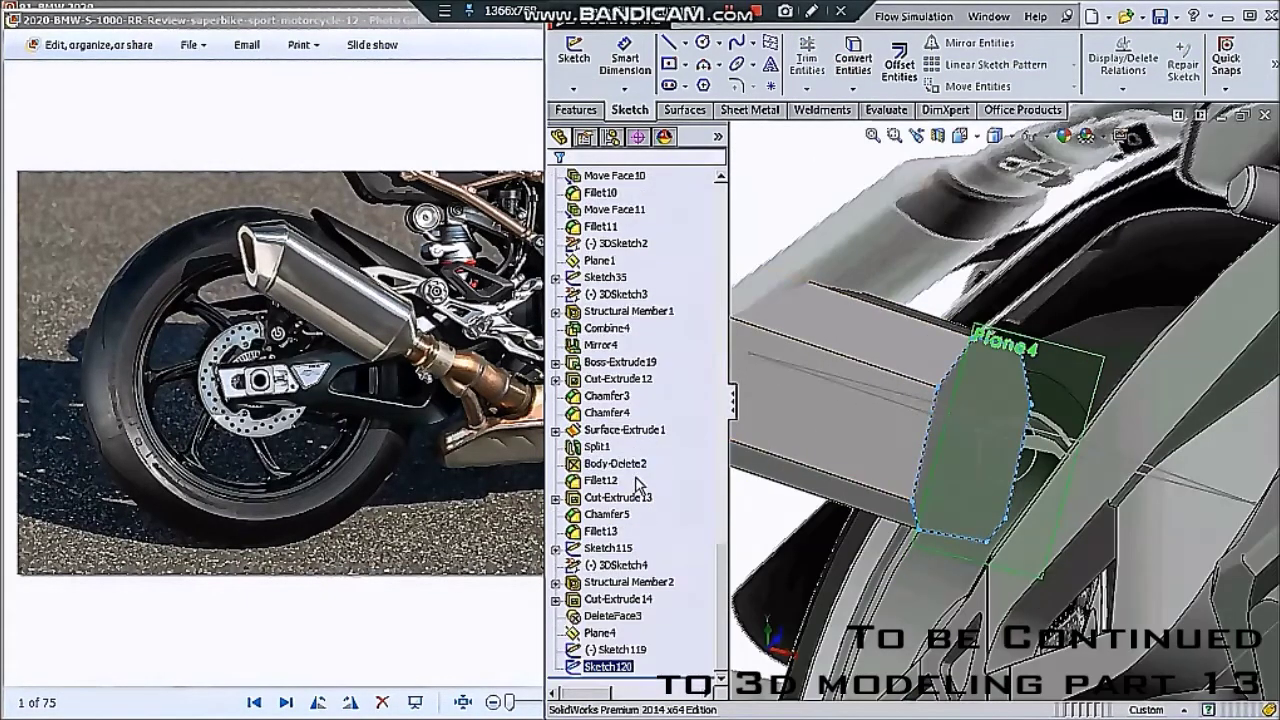
pyautogui.click(576, 110)
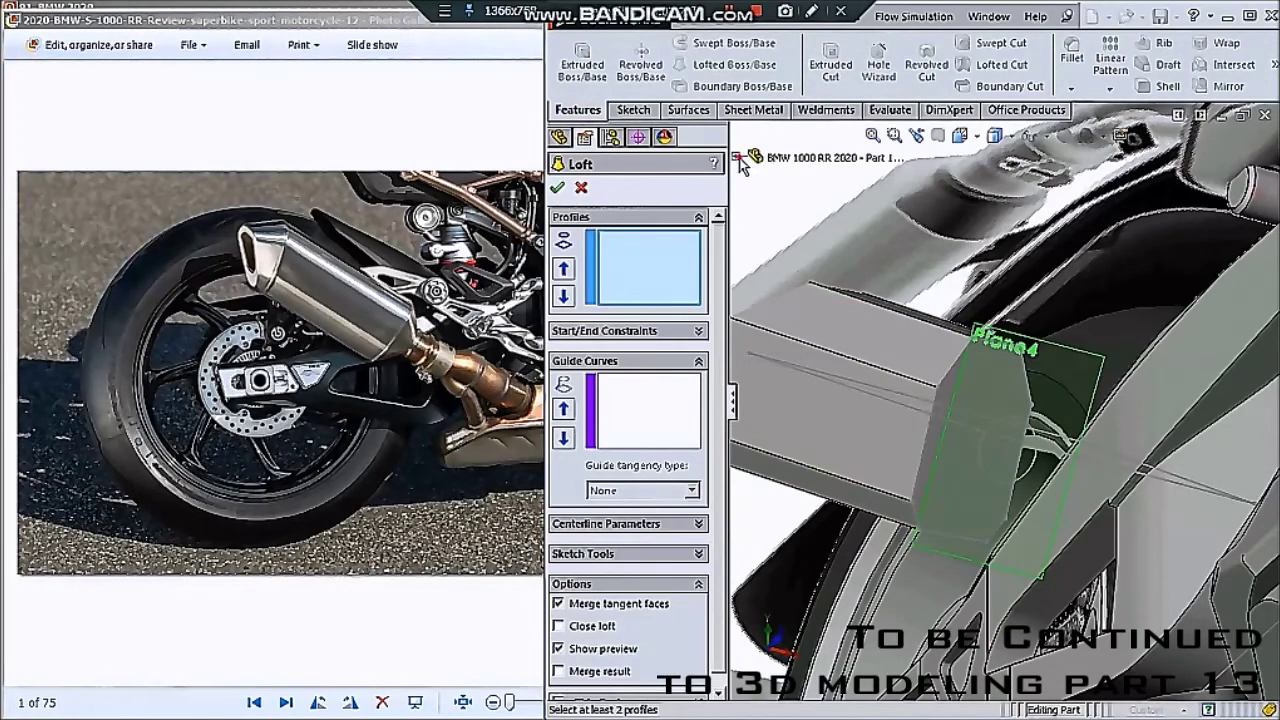
# - Create Loft1 blending the Sketch120 exhaust-end outline into the round Sketch119 outlet
pyautogui.click(740, 160)
pyautogui.scroll(-8, 788, 290)
pyautogui.scroll(-8, 788, 290)
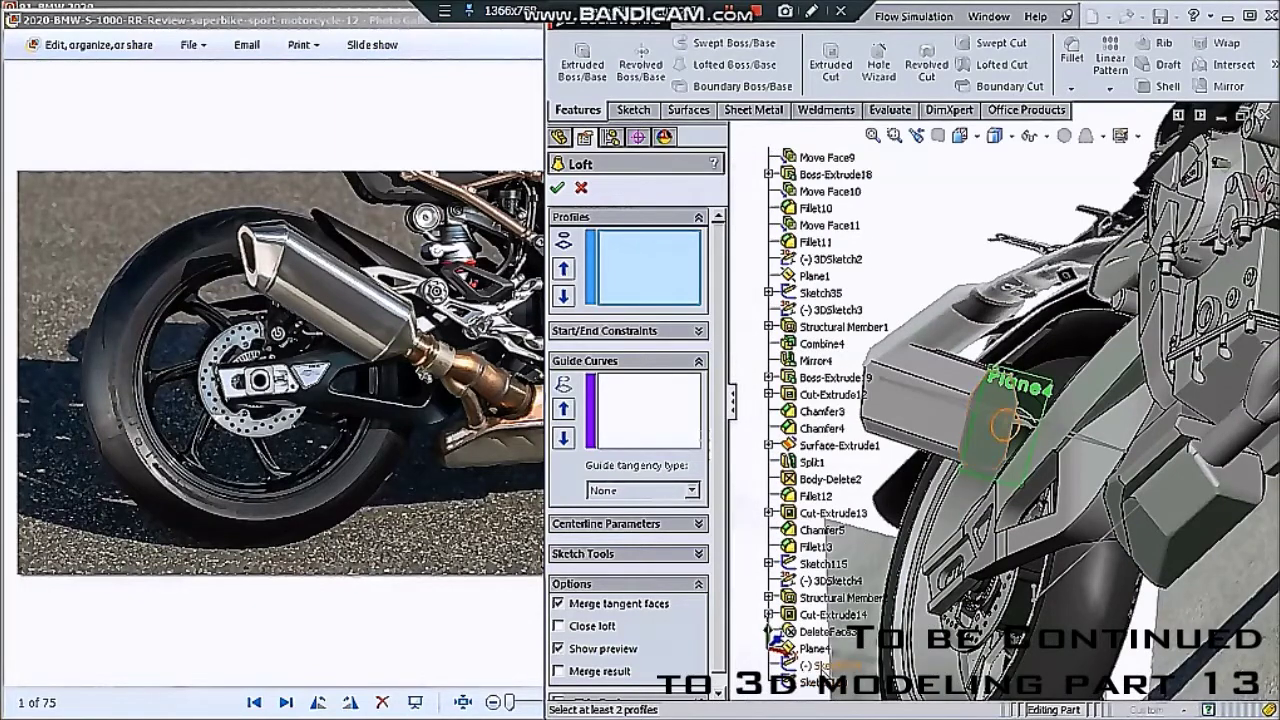
pyautogui.click(832, 665)
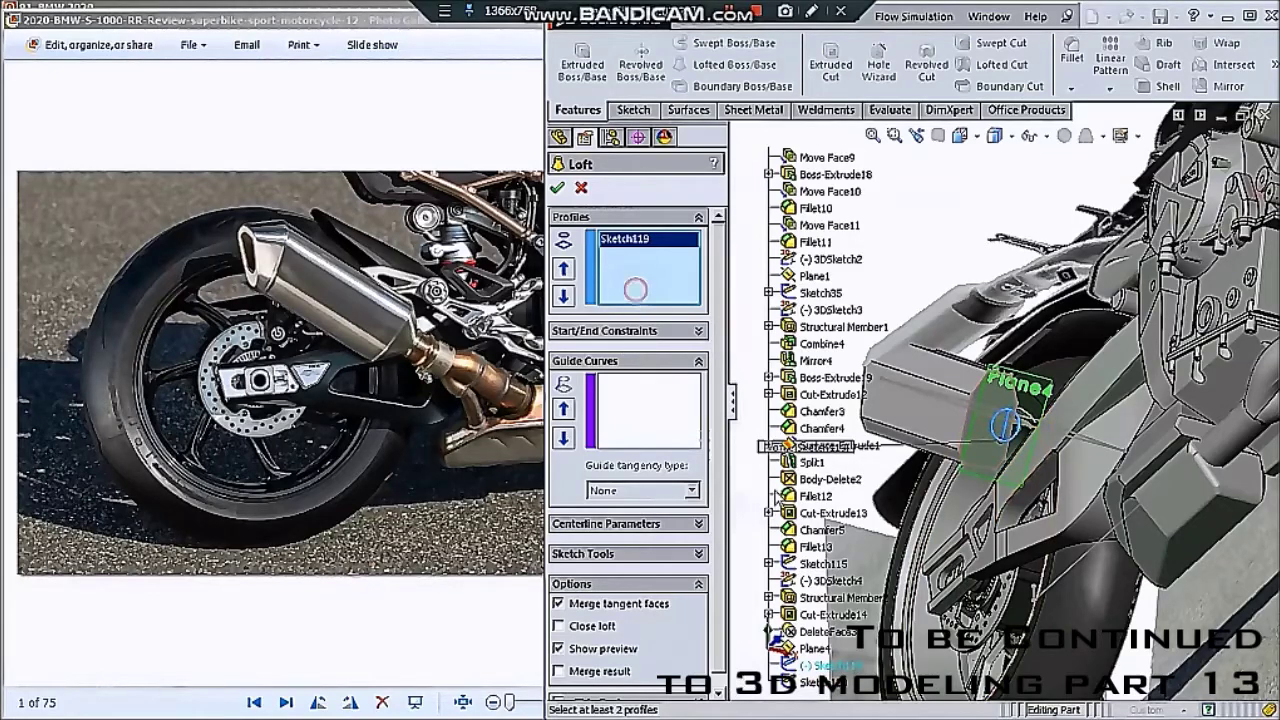
pyautogui.click(1001, 425)
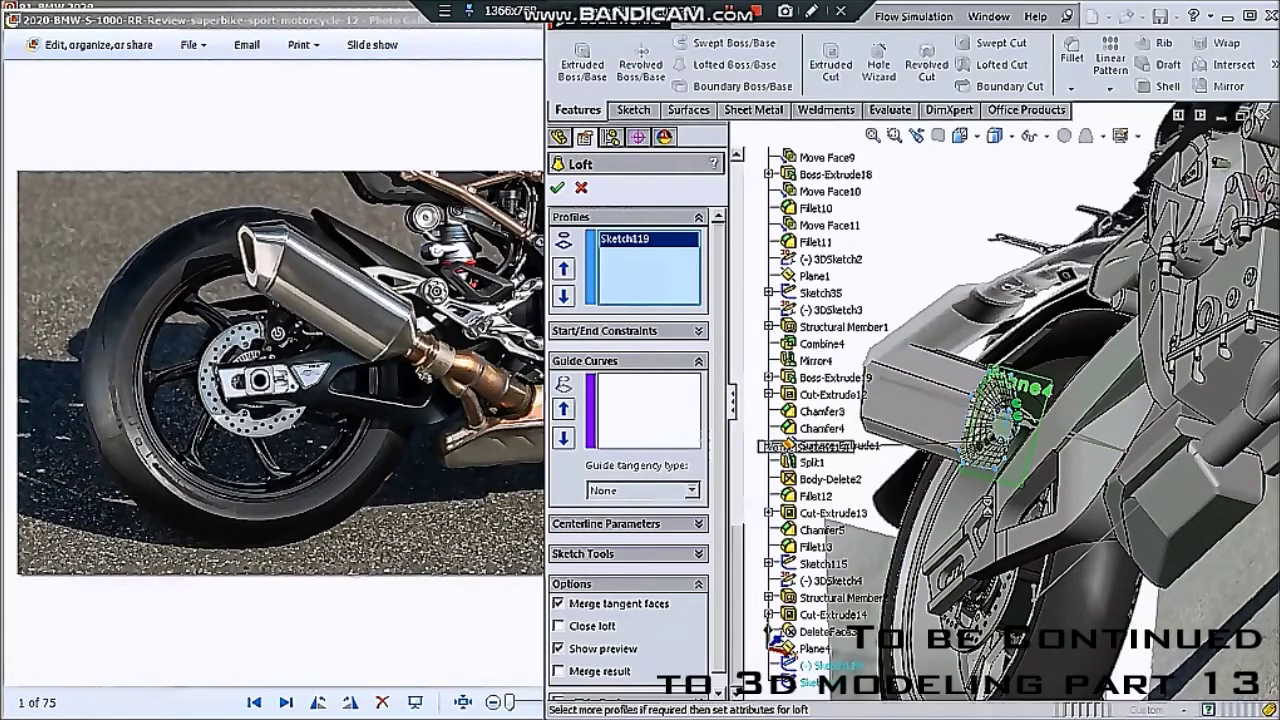
pyautogui.click(1045, 385)
pyautogui.scroll(-8, 1082, 440)
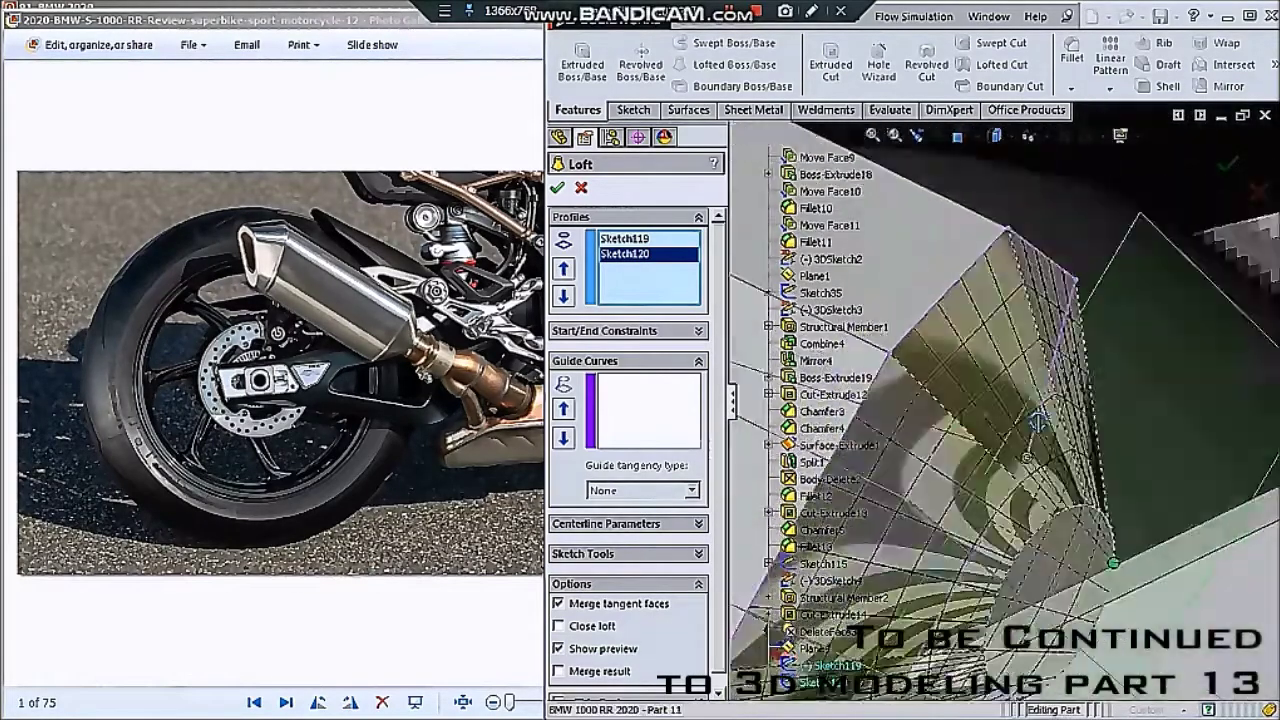
pyautogui.scroll(6, 1082, 440)
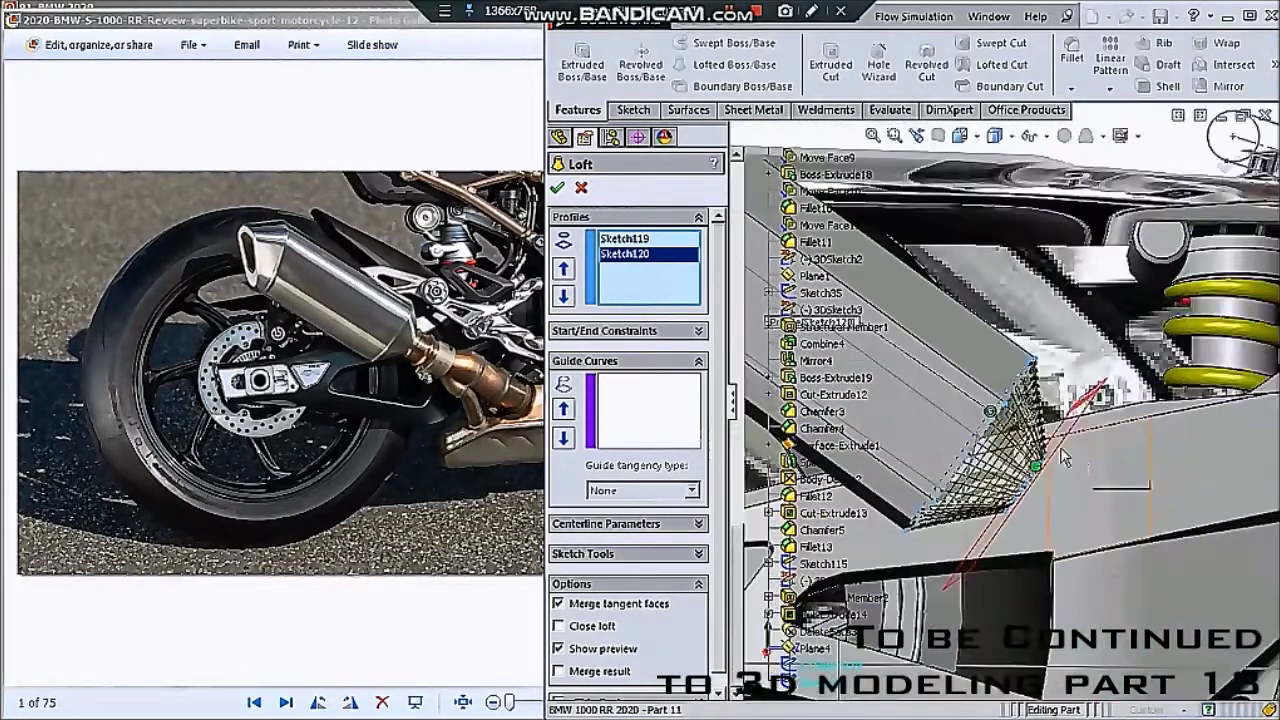
pyautogui.click(558, 190)
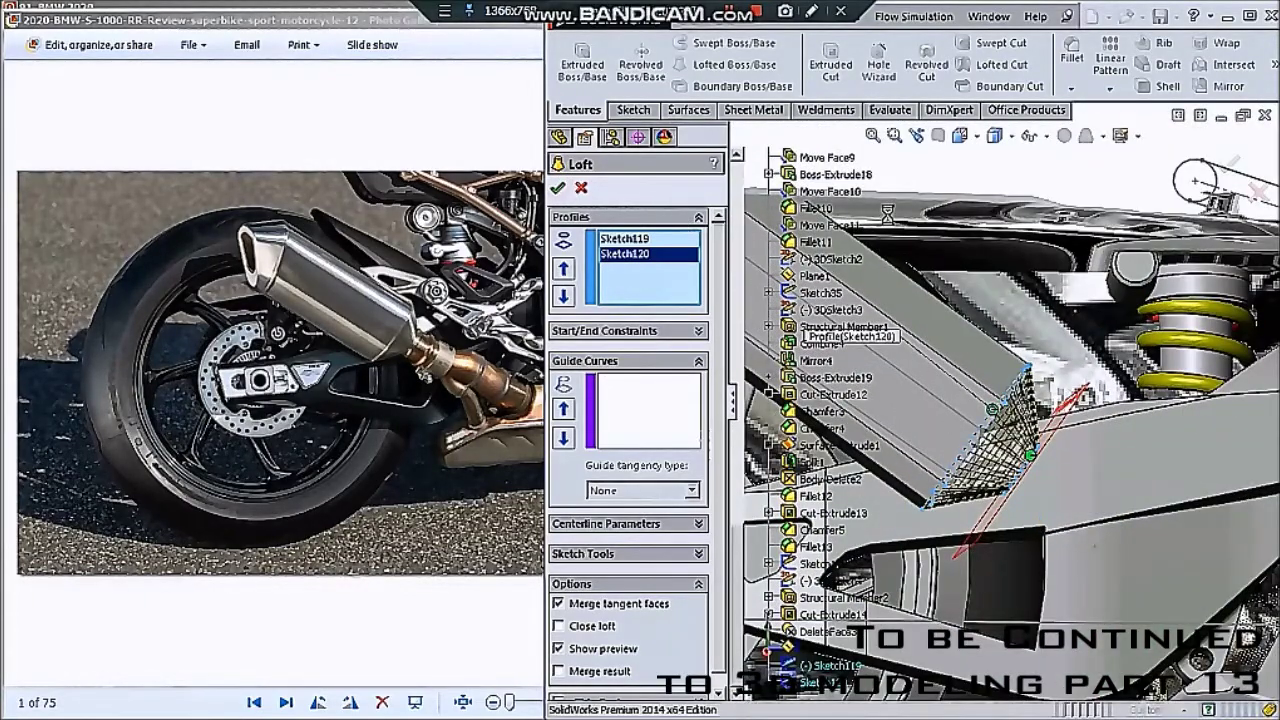
pyautogui.scroll(5, 985, 247)
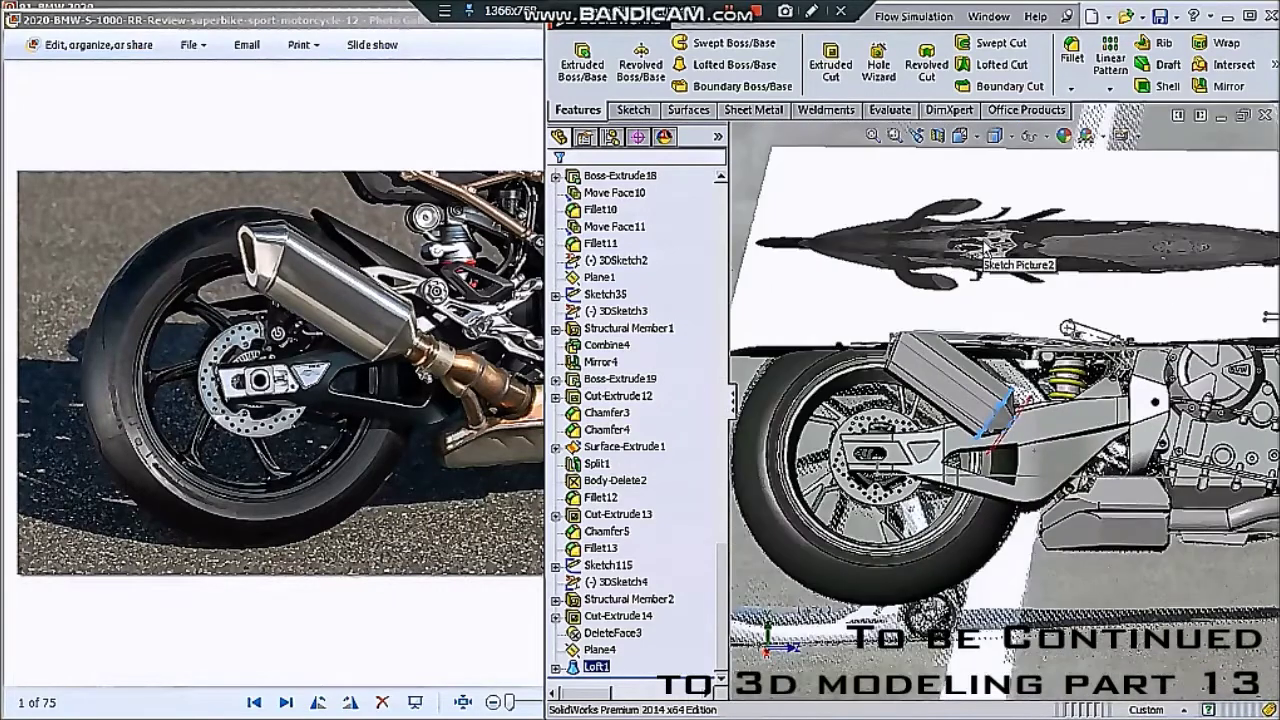
pyautogui.click(1030, 135)
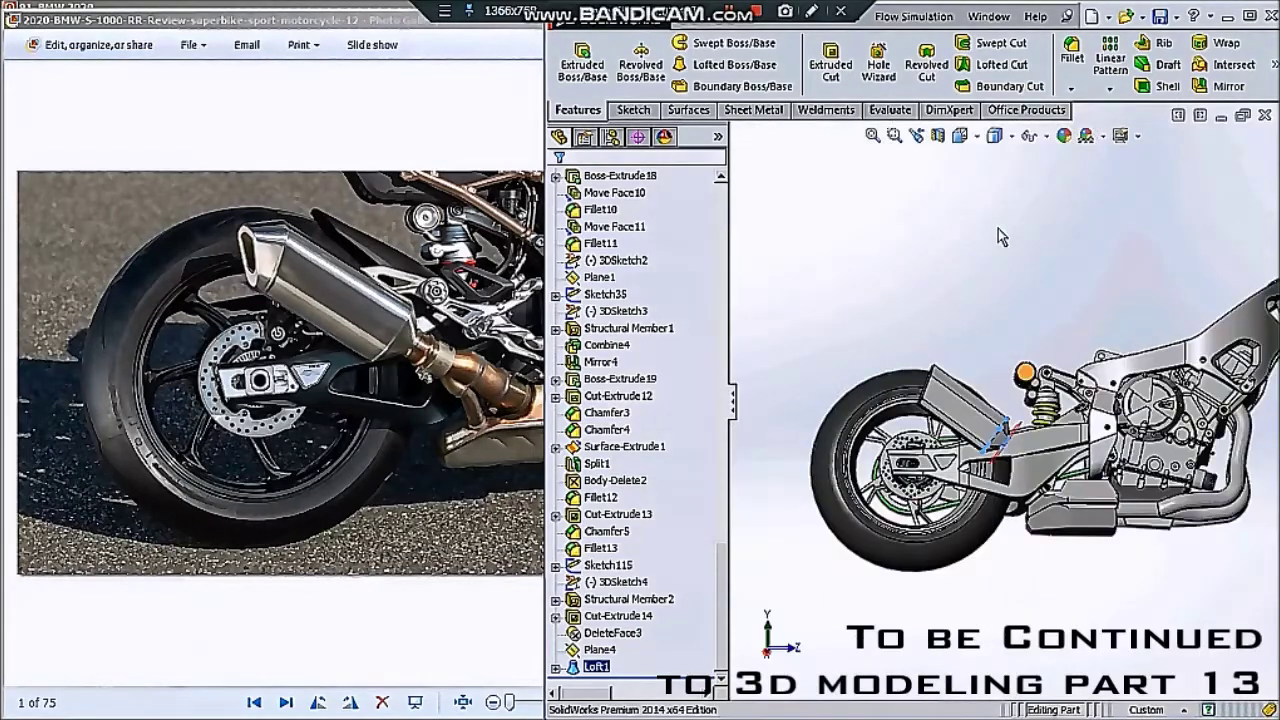
# - Rotate and zoom the model to a side view of the bike
pyautogui.click(1048, 137)
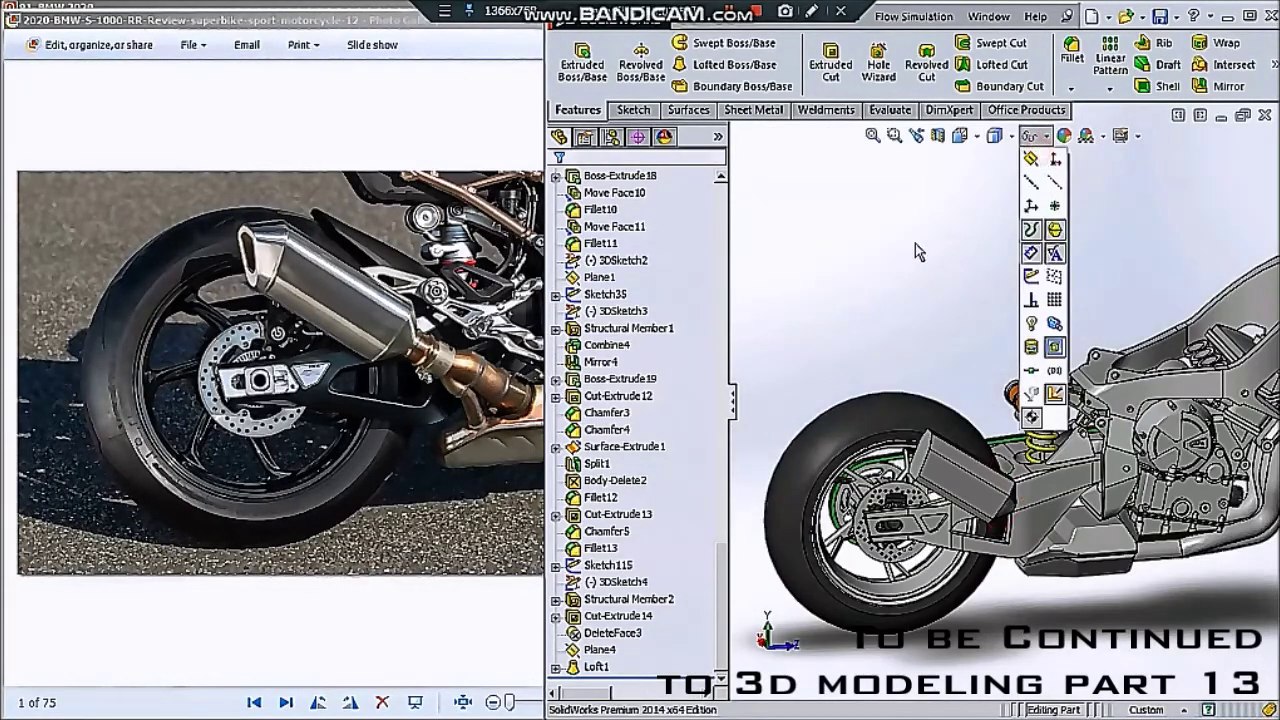
pyautogui.moveTo(918, 252); pyautogui.dragTo(1018, 313, button='middle')
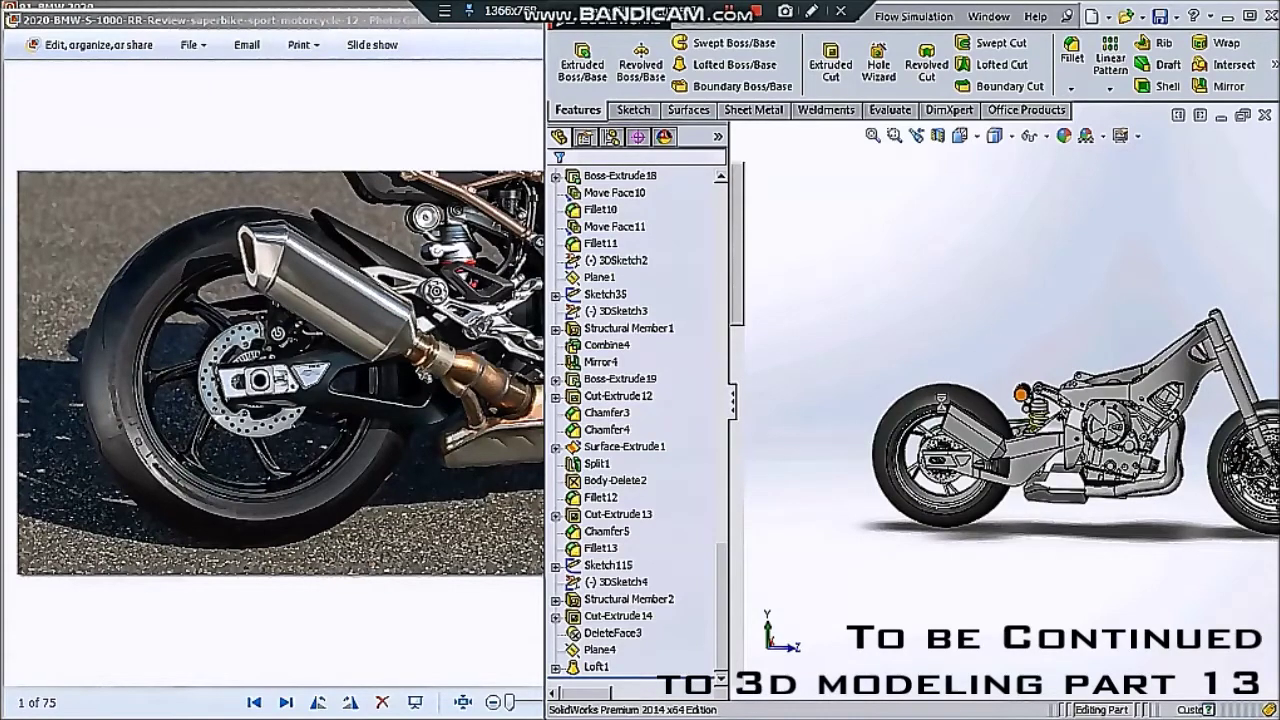
pyautogui.scroll(-1, 941, 400)
pyautogui.scroll(-1, 941, 400)
pyautogui.scroll(-2, 945, 398)
pyautogui.scroll(-2, 993, 380)
pyautogui.scroll(2, 993, 380)
pyautogui.scroll(2, 993, 380)
# - Select the exhaust and orient the view square to the Right plane
pyautogui.click(1070, 425)
pyautogui.scroll(1, 781, 287)
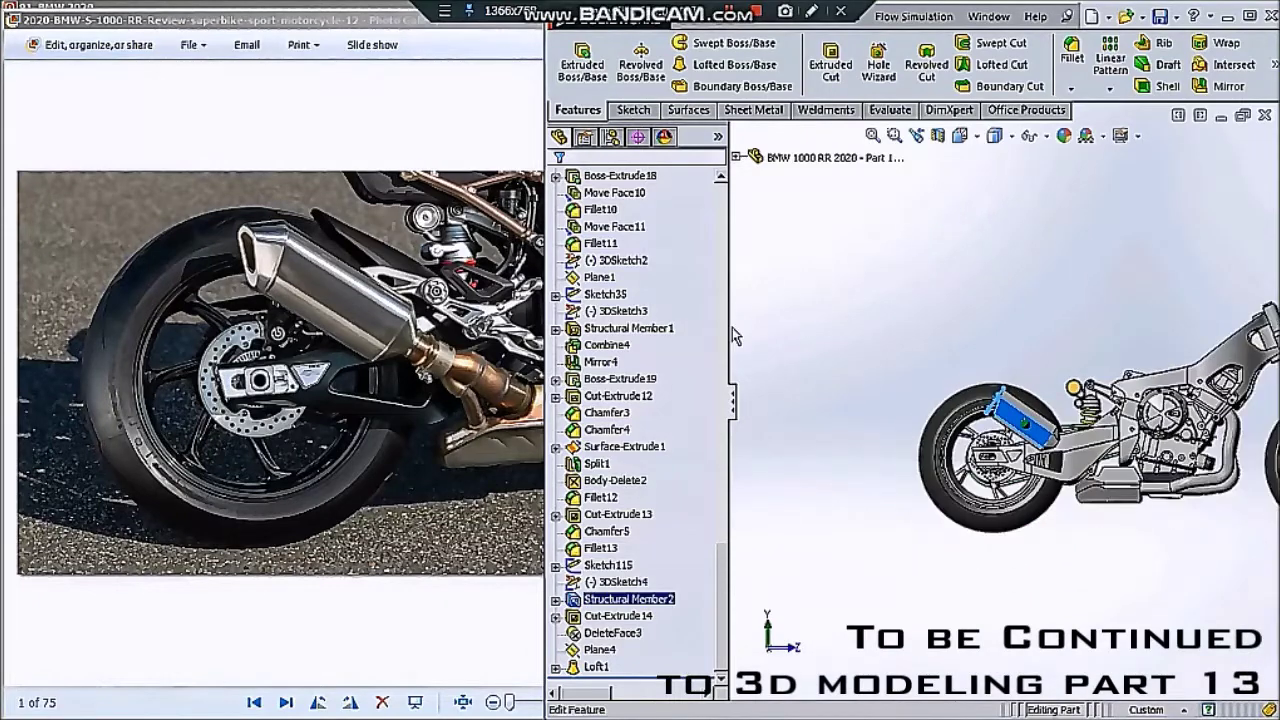
pyautogui.moveTo(724, 606); pyautogui.dragTo(736, 220)
pyautogui.click(596, 497)
pyautogui.click(662, 478)
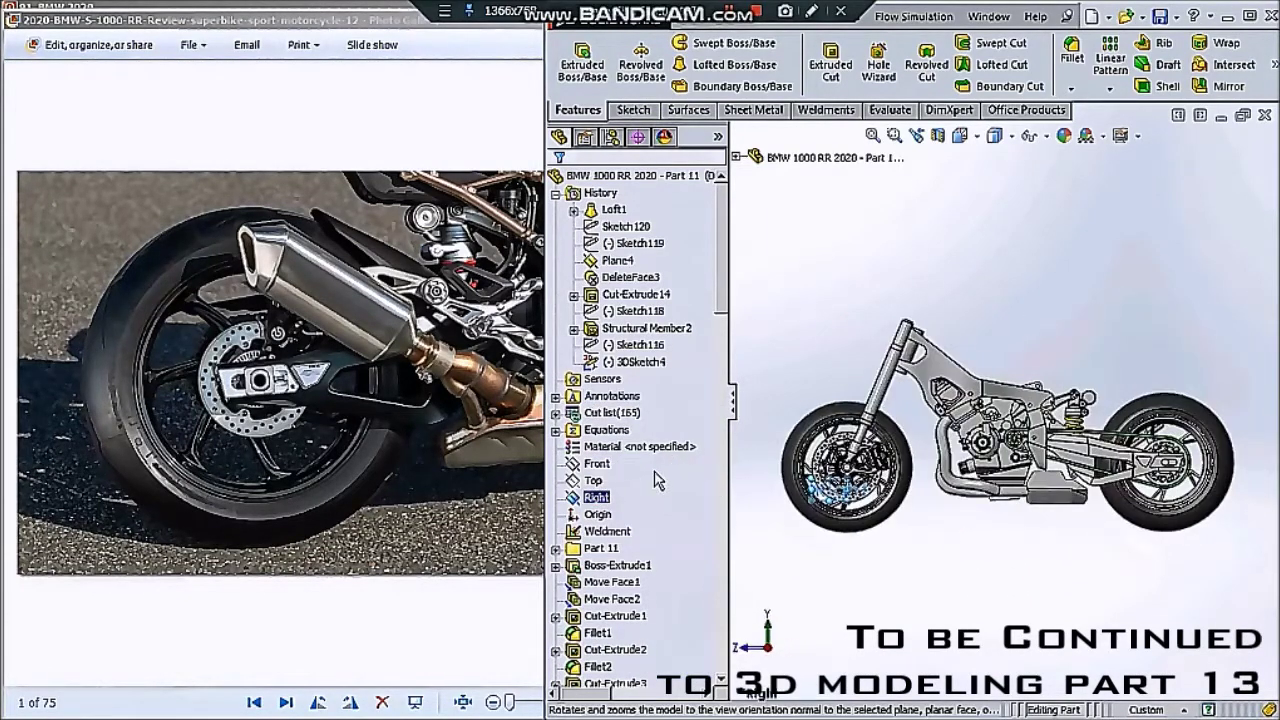
pyautogui.rightClick(595, 481)
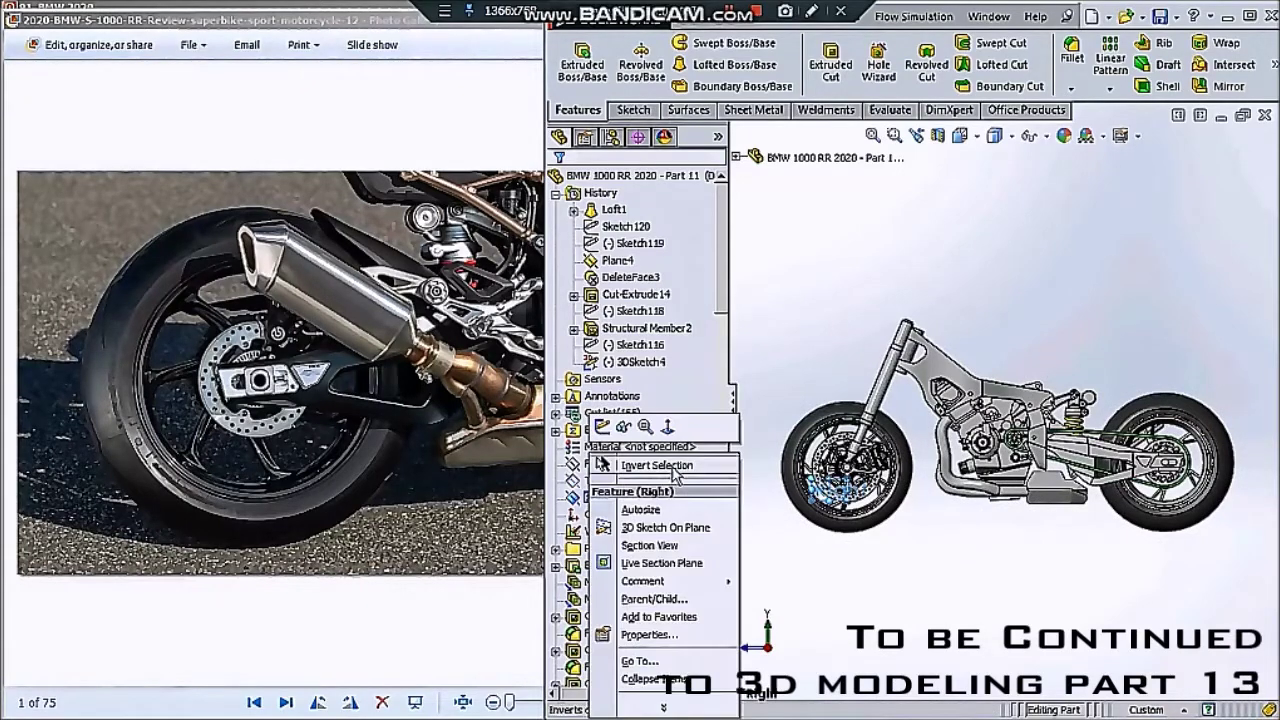
pyautogui.click(672, 427)
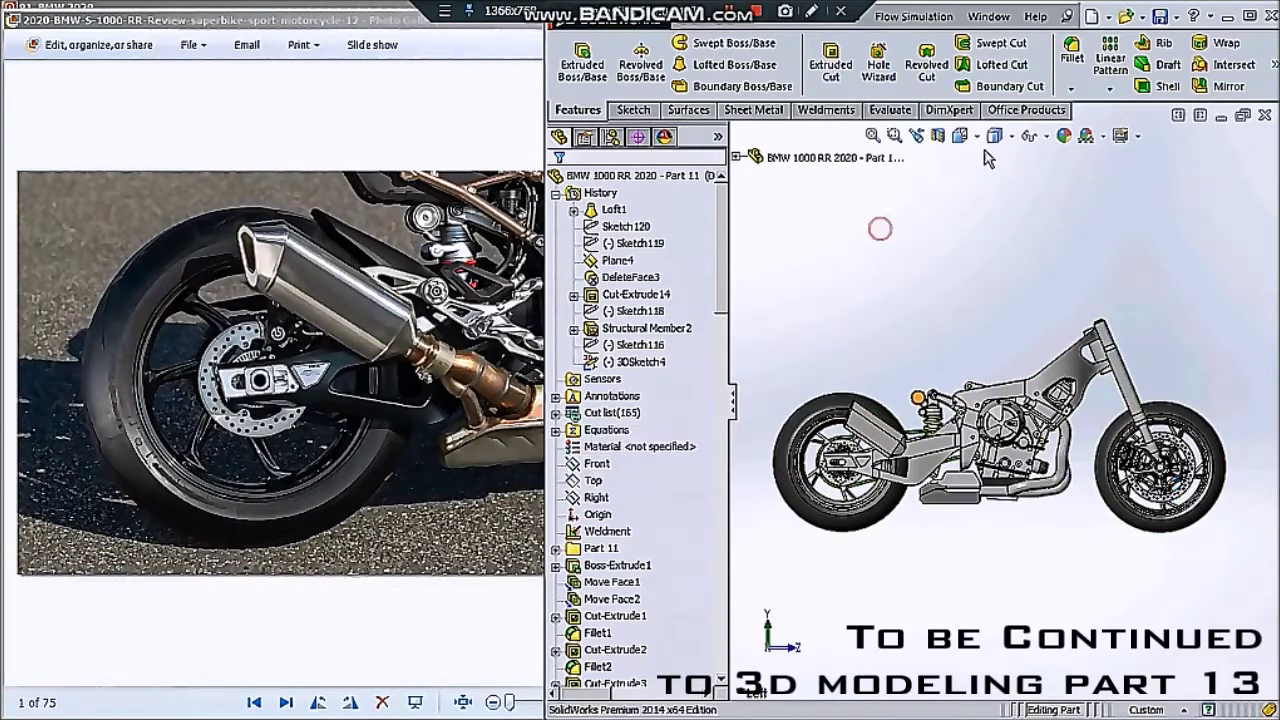
# - Make sketches visible on the model and select the Front plane as reference
pyautogui.click(1028, 135)
pyautogui.click(1030, 277)
pyautogui.click(633, 311)
pyautogui.click(597, 464)
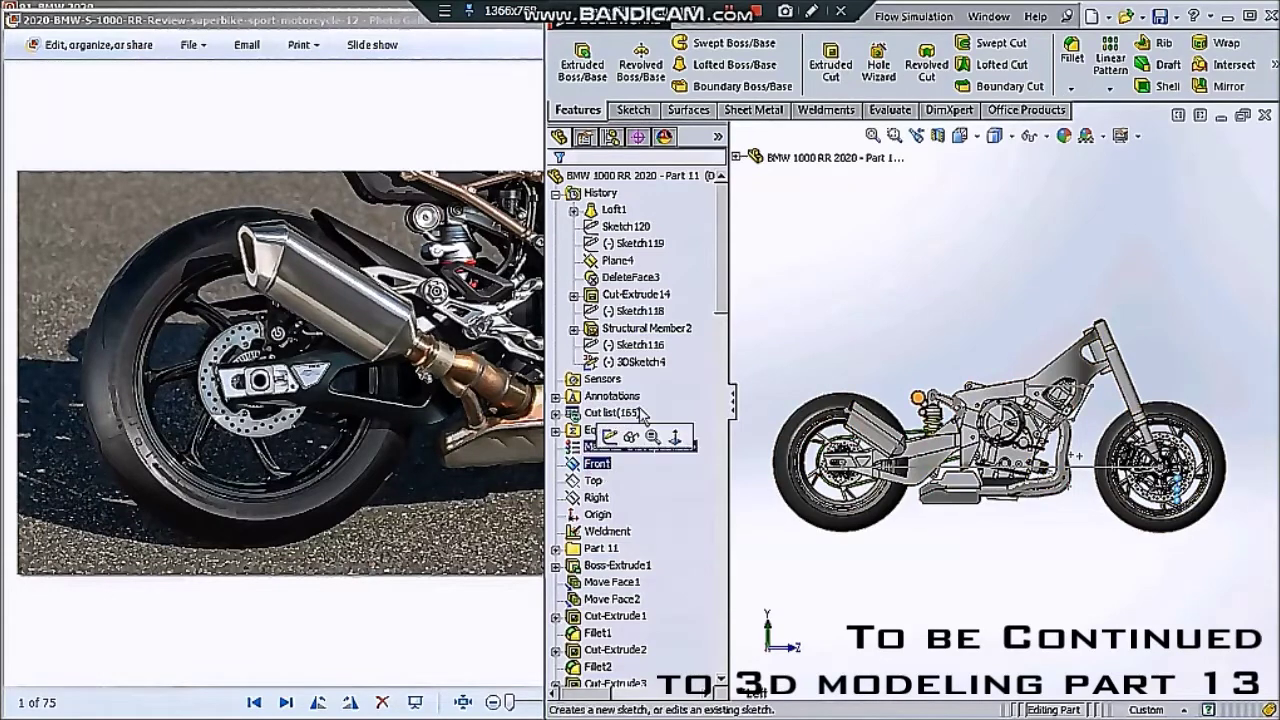
pyautogui.click(1271, 88)
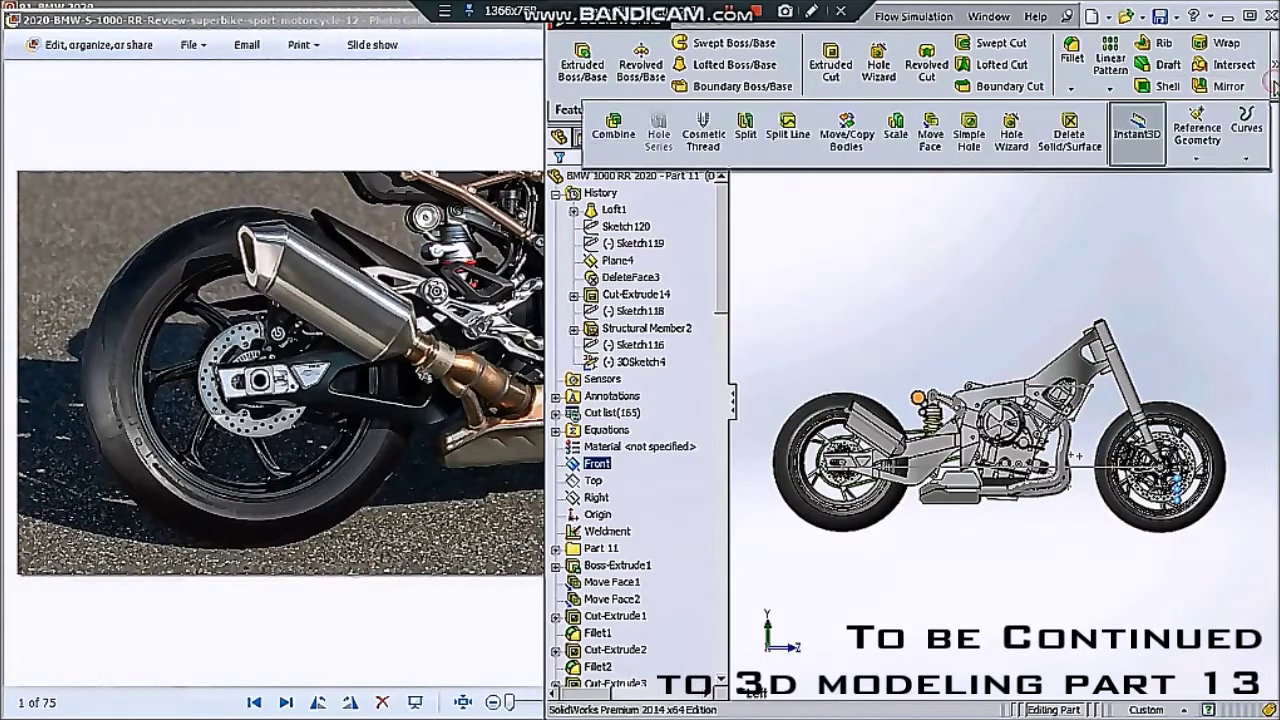
# - Start a flipped reference plane offset from the Front plane
pyautogui.click(1196, 158)
pyautogui.click(1147, 176)
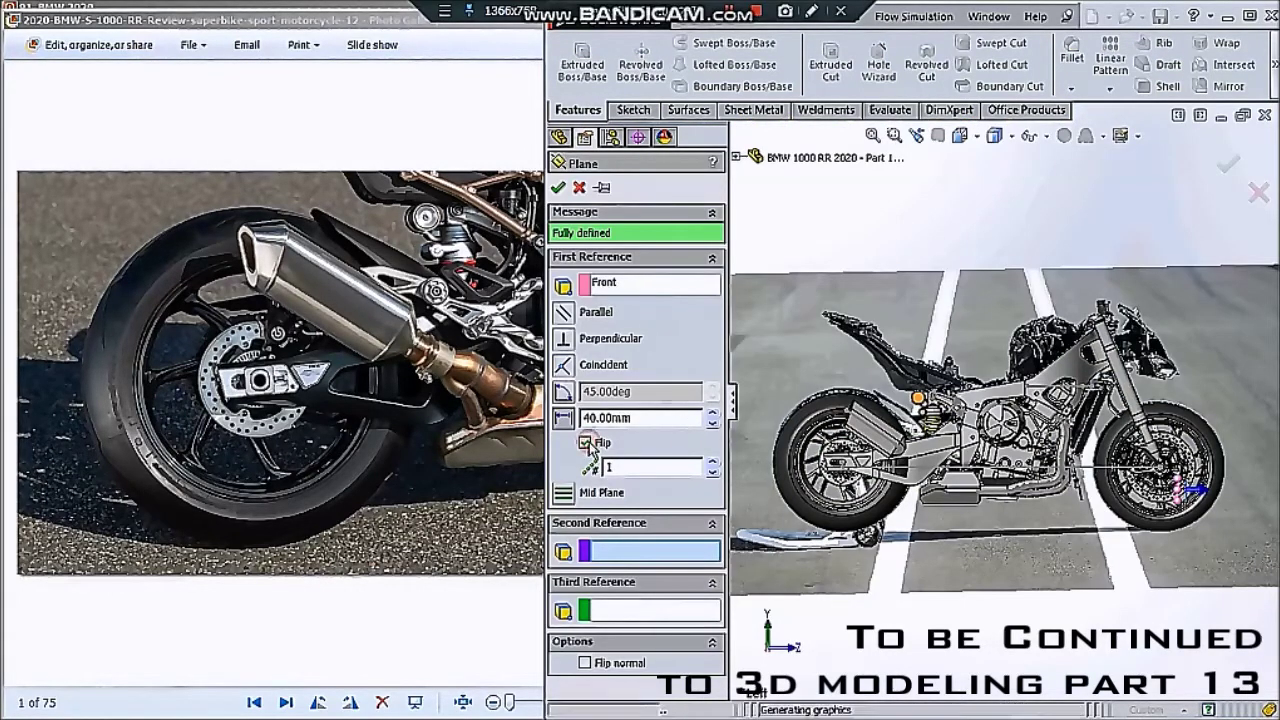
pyautogui.click(712, 414)
pyautogui.click(712, 414)
pyautogui.click(712, 414)
pyautogui.doubleClick(656, 424)
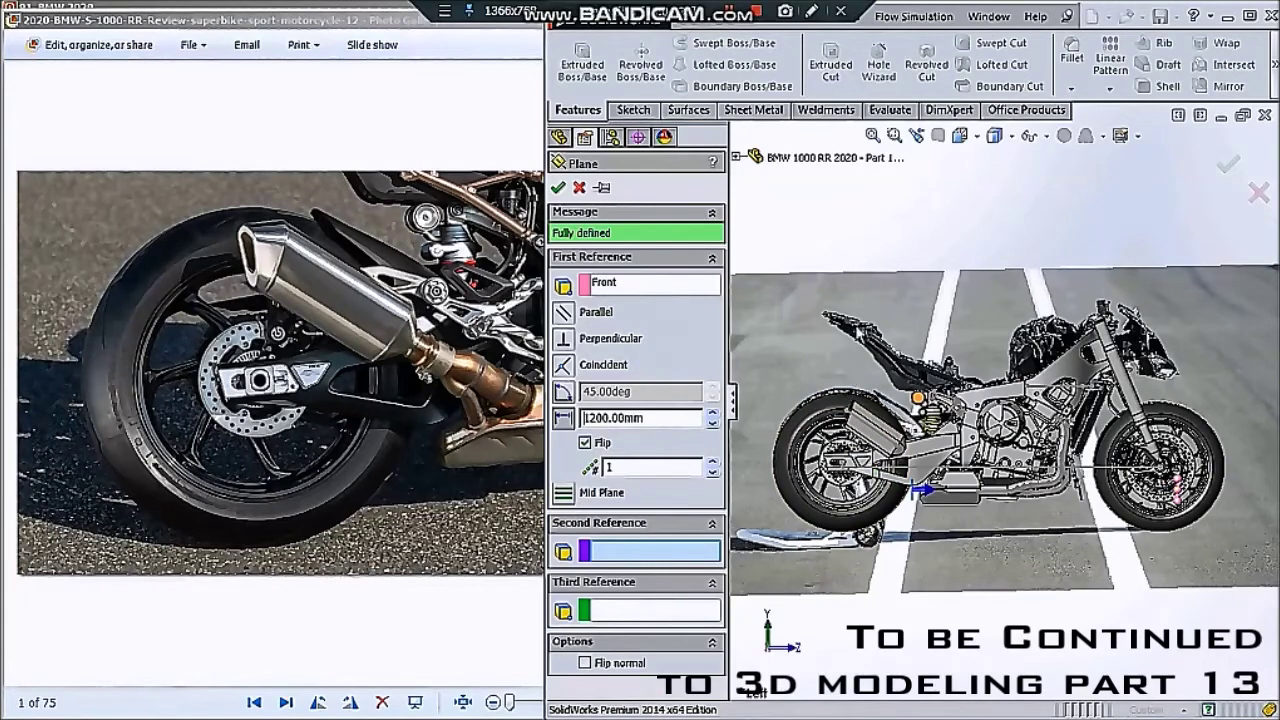
pyautogui.scroll(5, 866, 466)
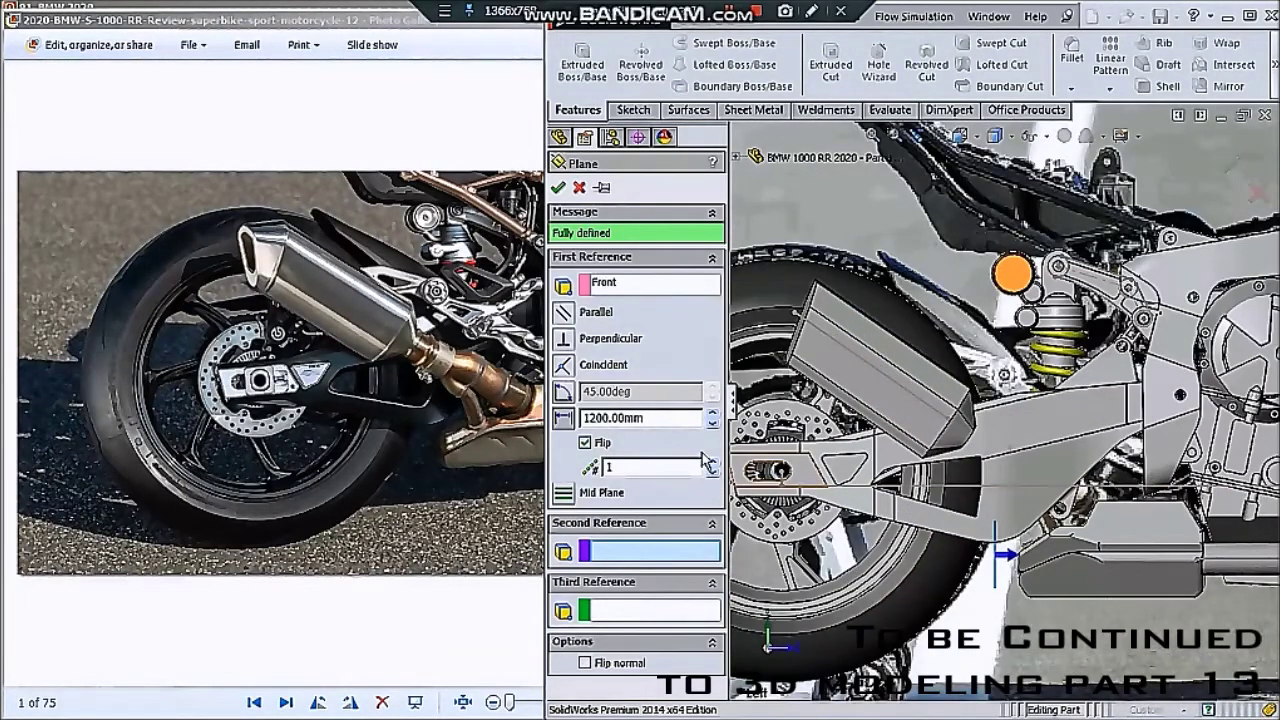
pyautogui.scroll(-2, 795, 469)
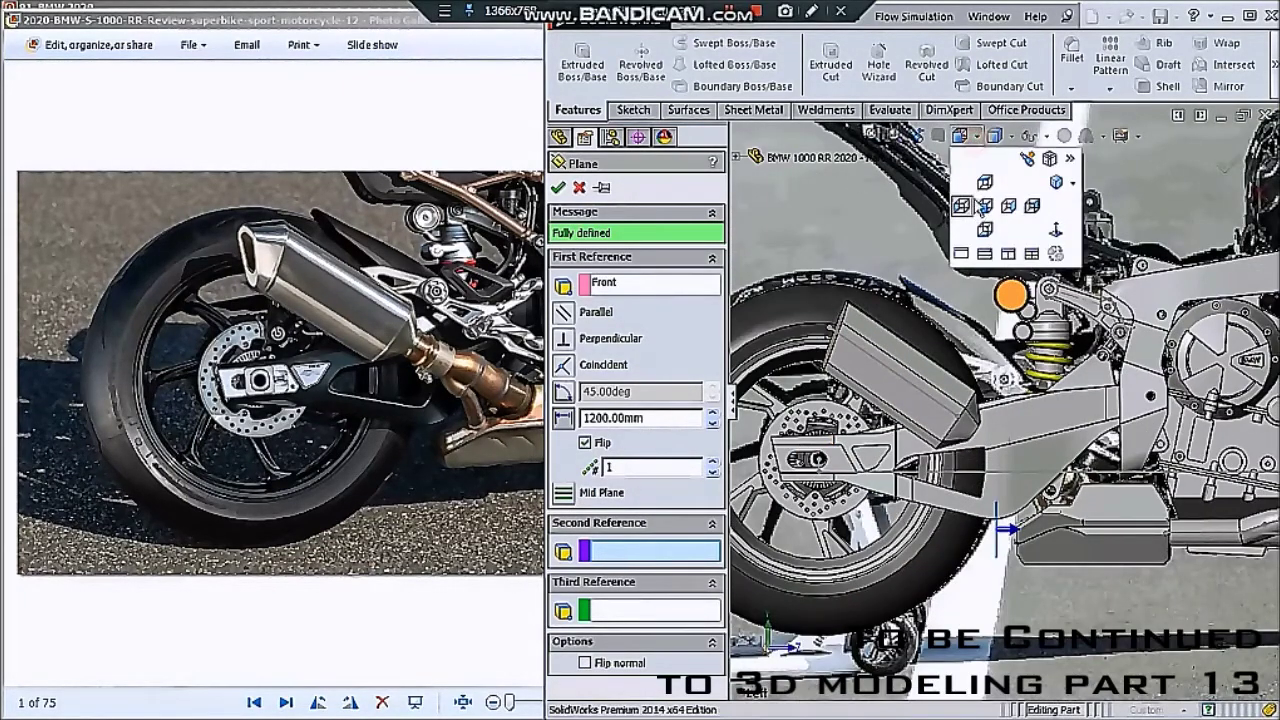
# - Switch to Hidden Lines Visible display and set the plane offset to 1600 mm
pyautogui.click(993, 140)
pyautogui.click(997, 248)
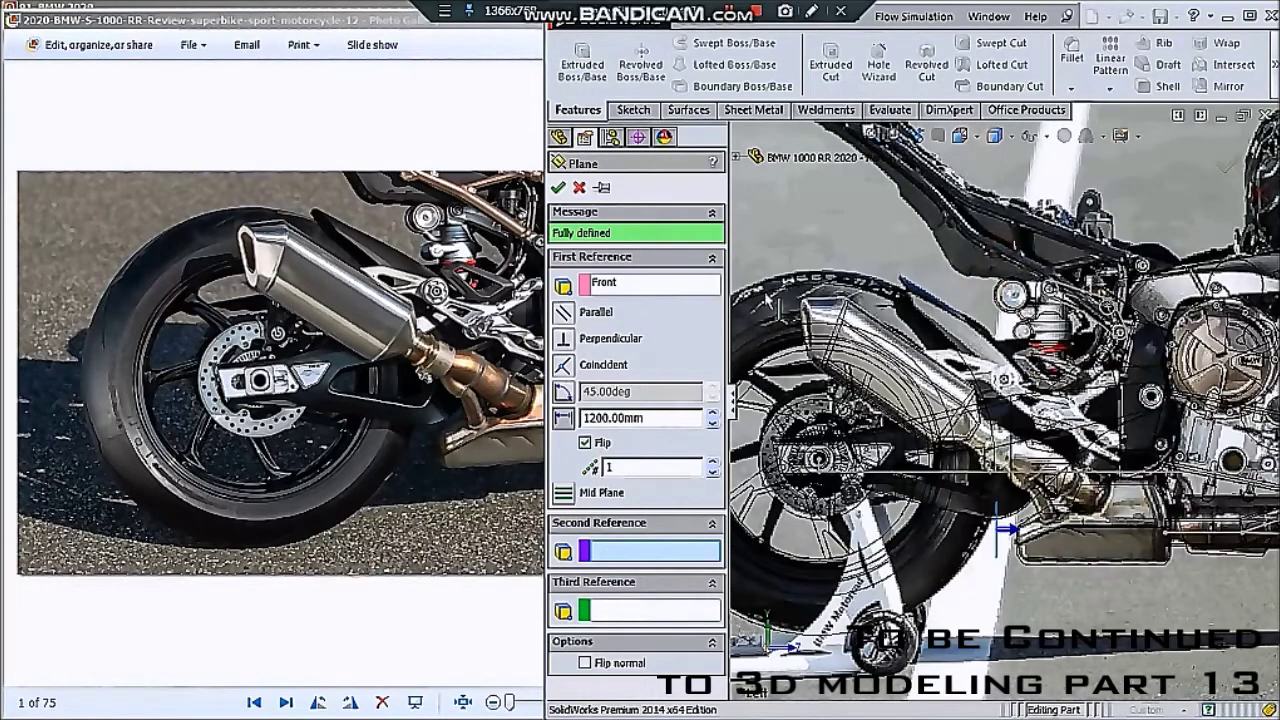
pyautogui.click(712, 413)
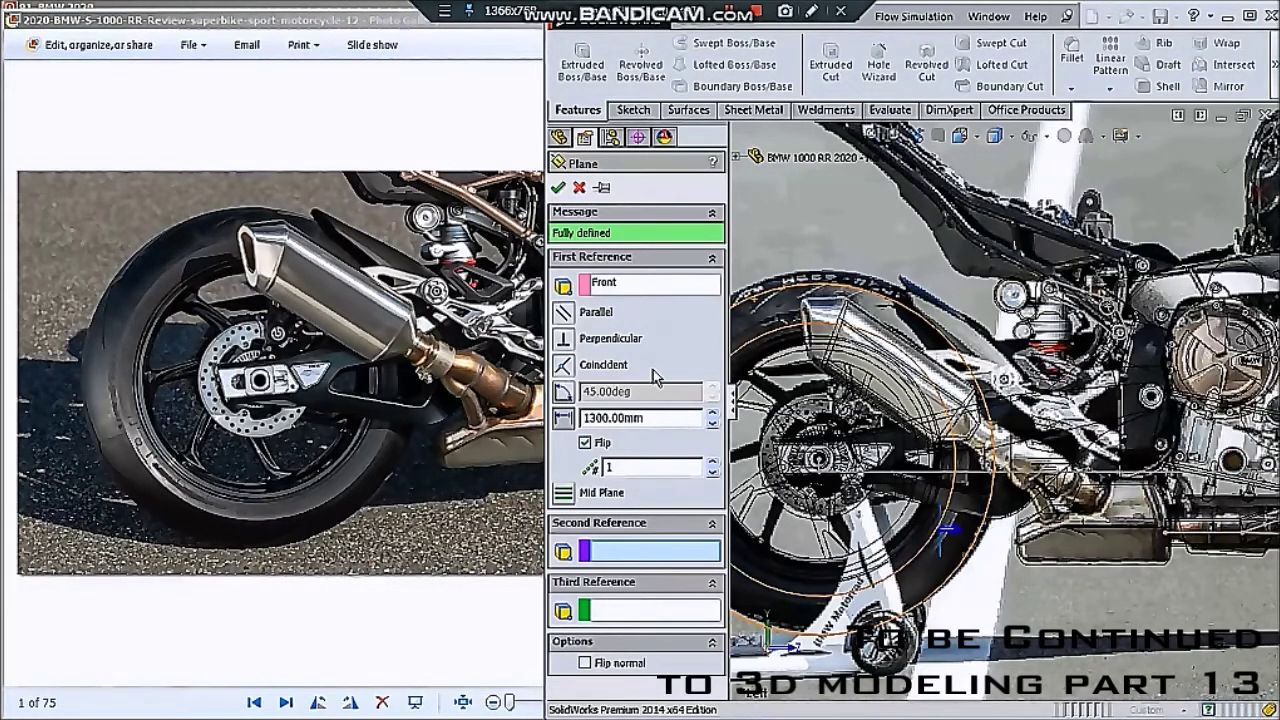
pyautogui.doubleClick(670, 418)
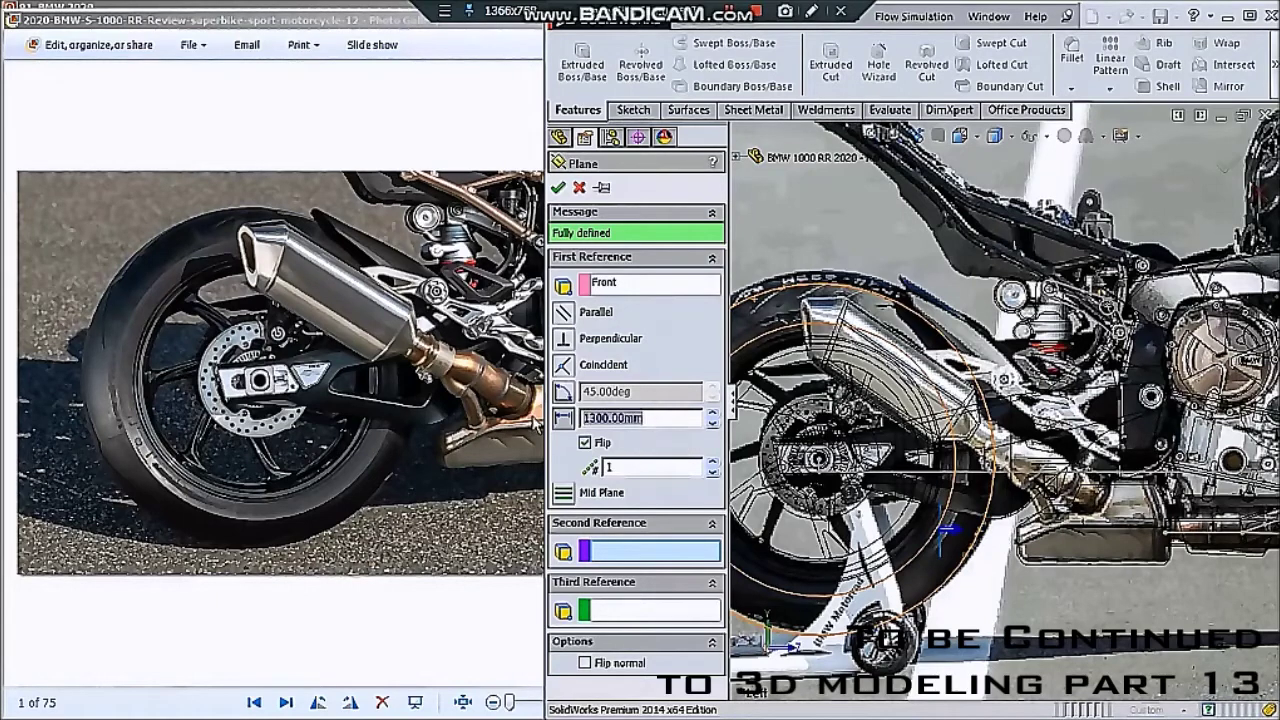
pyautogui.write('1500')
pyautogui.press('Return')
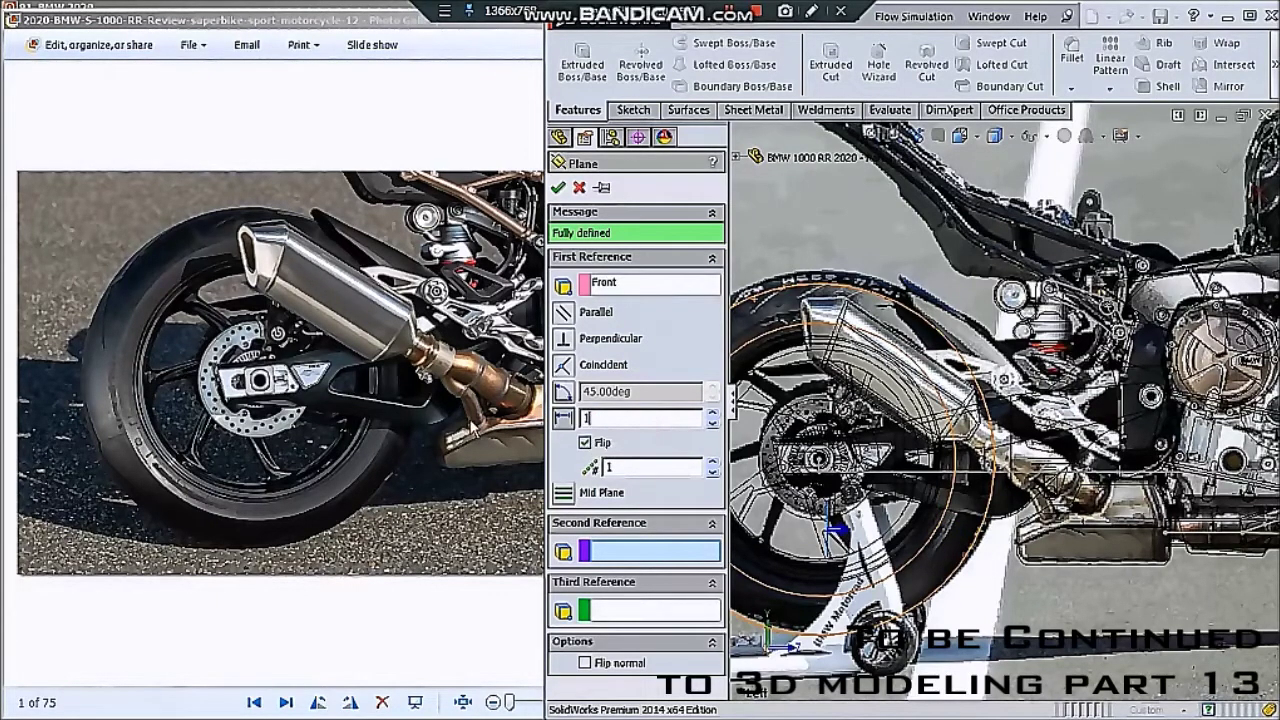
pyautogui.write('600')
pyautogui.press('Return')
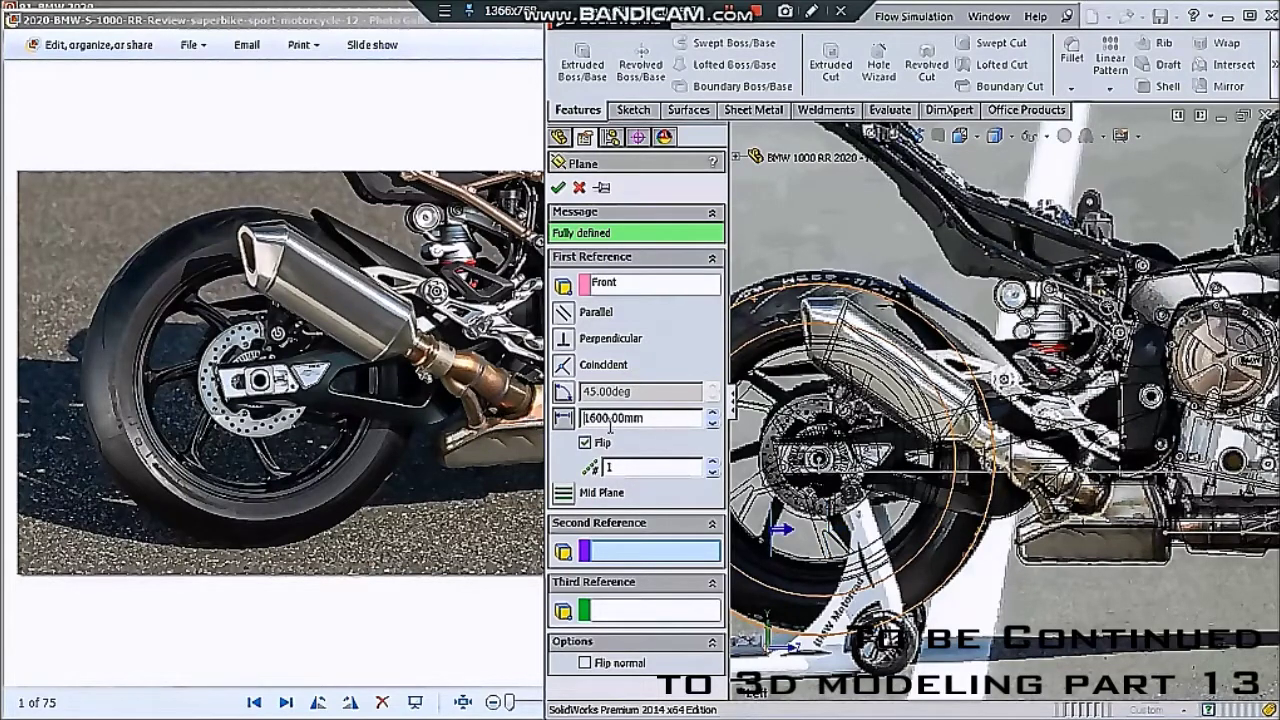
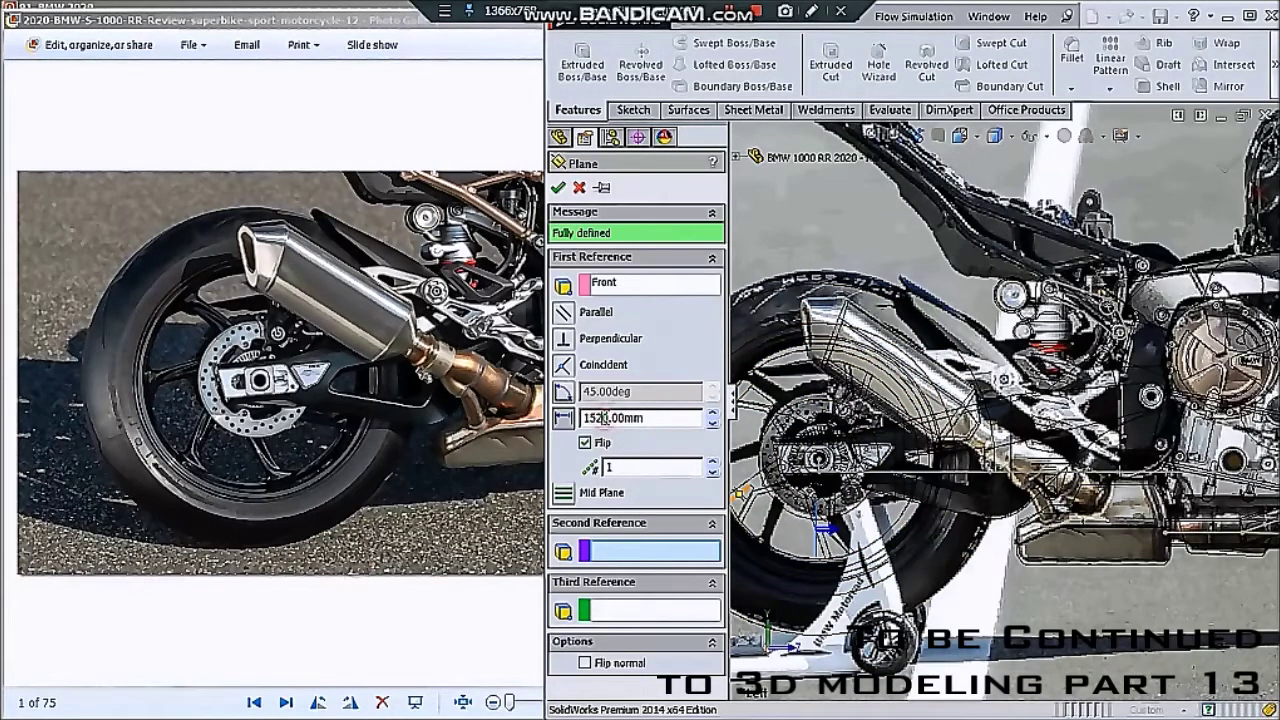
# - Create Plane5, fit the motorcycle in view, and start a sketch on Plane5
pyautogui.click(560, 188)
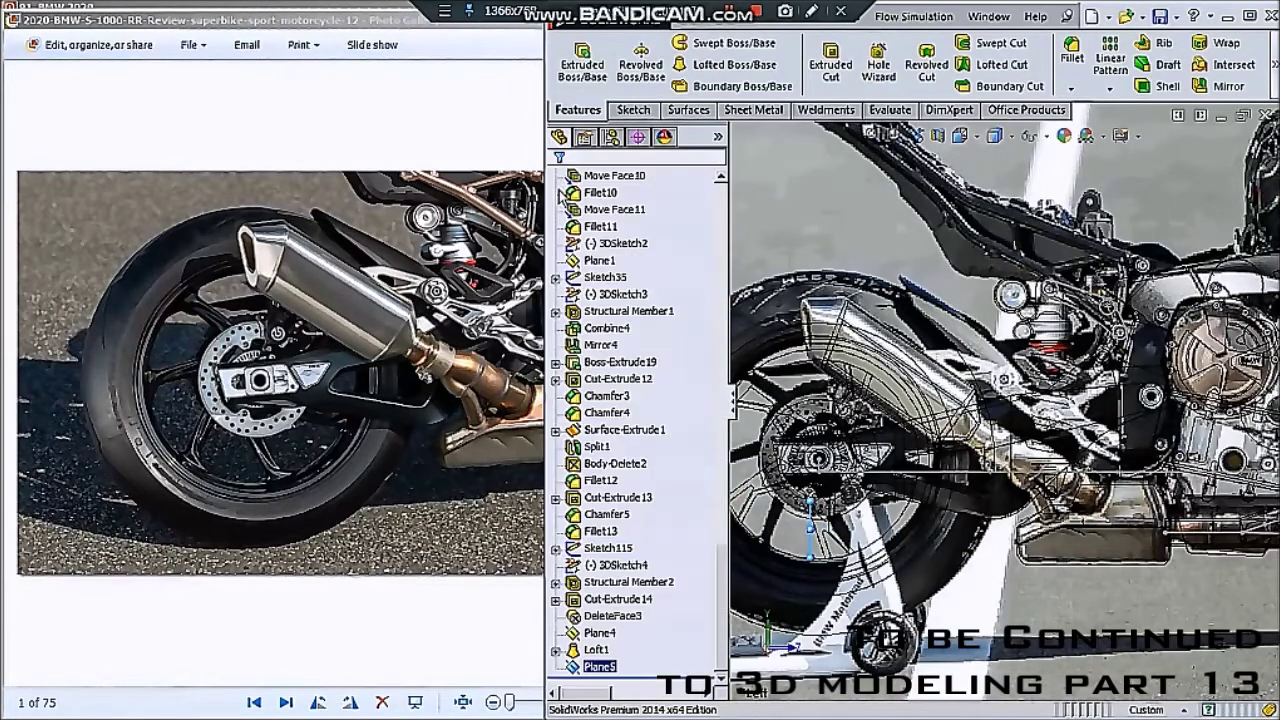
pyautogui.scroll(2, 796, 338)
pyautogui.scroll(1, 737, 290)
pyautogui.click(1040, 136)
pyautogui.click(920, 186)
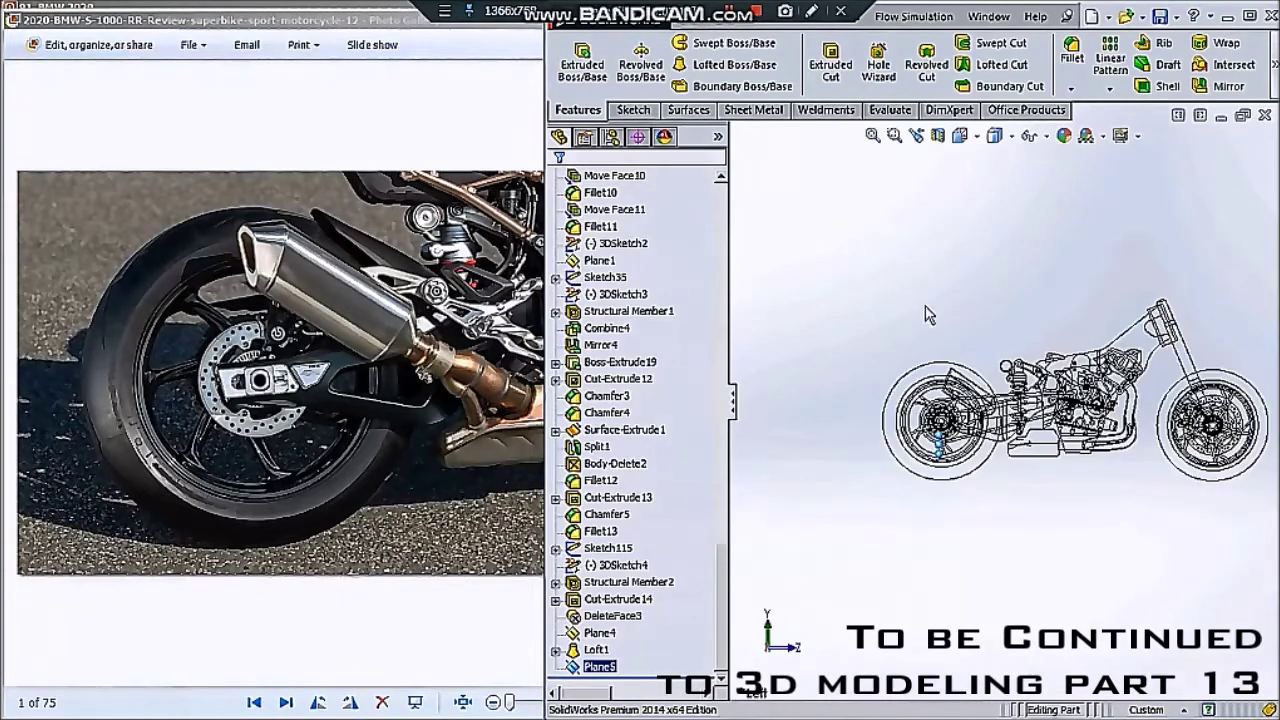
pyautogui.click(632, 110)
pyautogui.click(574, 58)
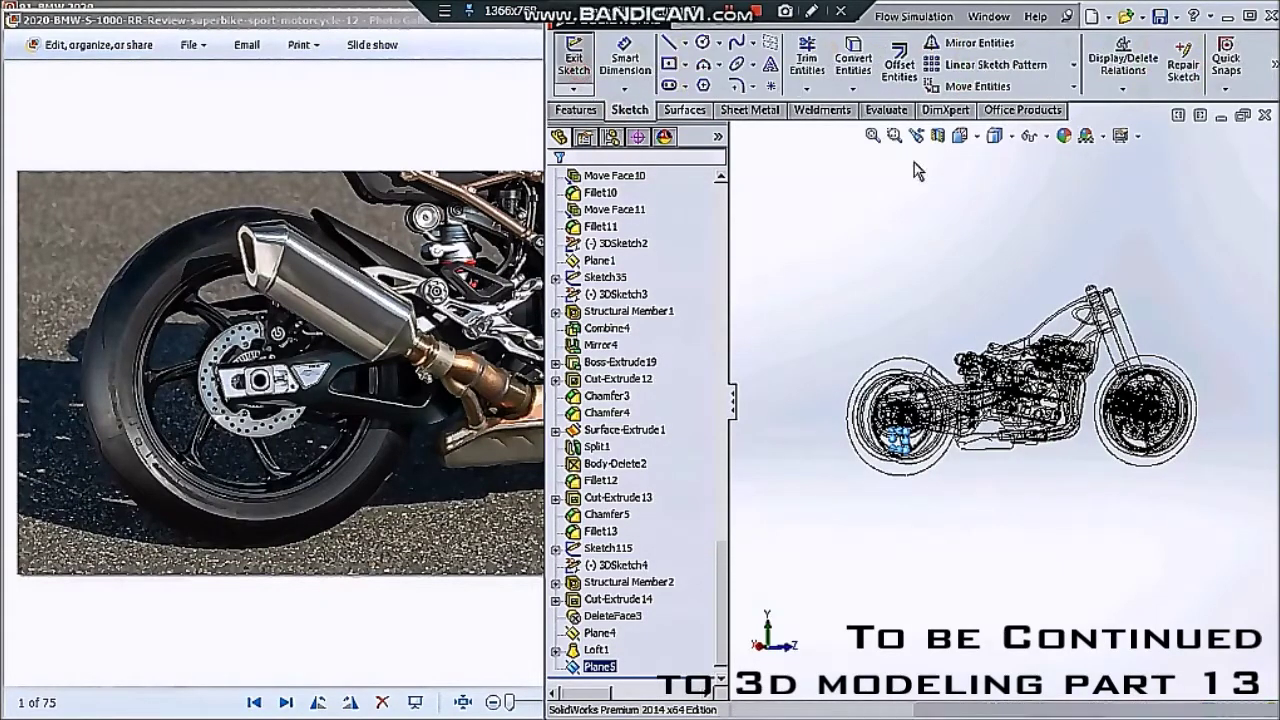
# - Switch the model's display style to Shaded With Edges
pyautogui.click(1044, 136)
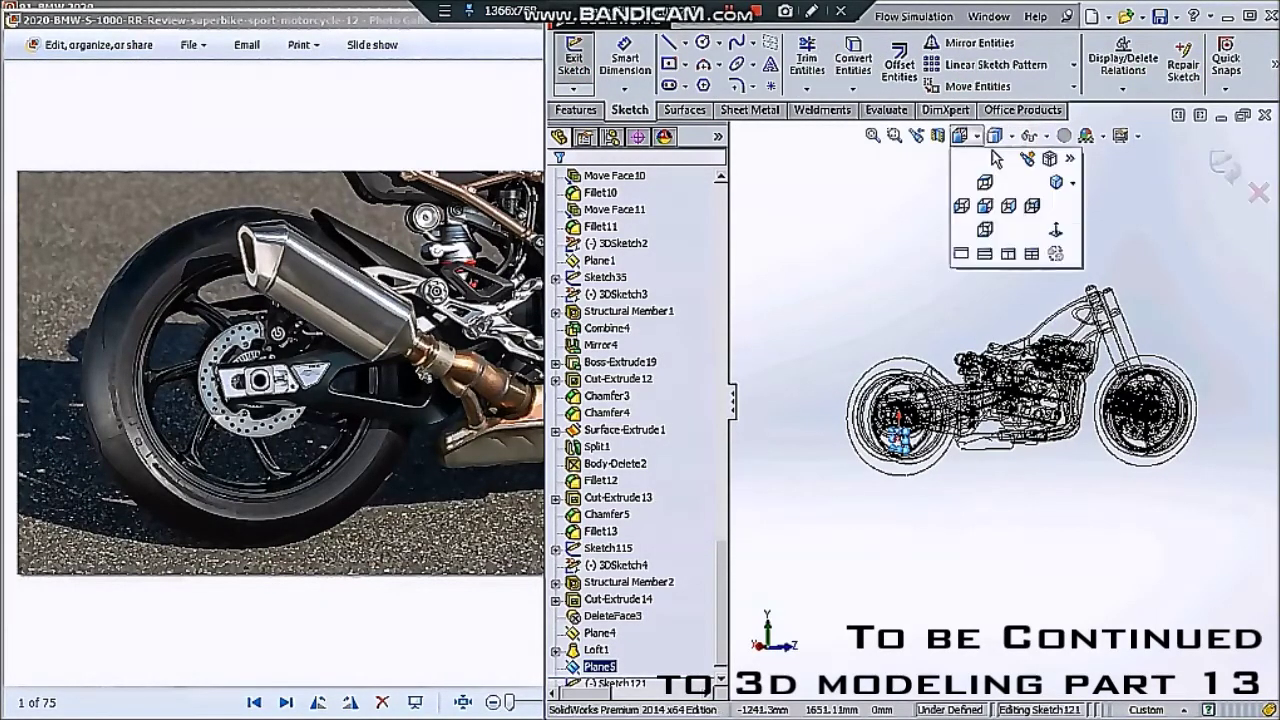
pyautogui.click(1003, 137)
pyautogui.click(995, 177)
pyautogui.scroll(10, 640, 400)
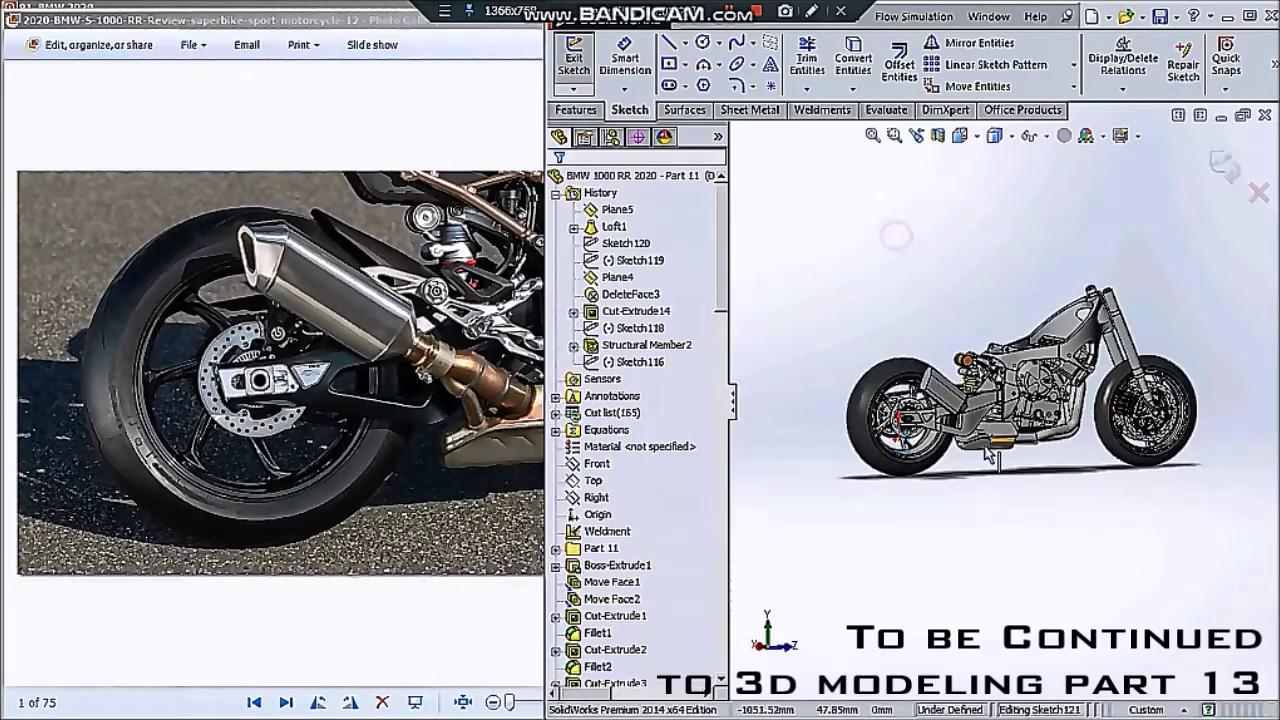
pyautogui.scroll(-8, 924, 425)
pyautogui.scroll(-9, 676, 580)
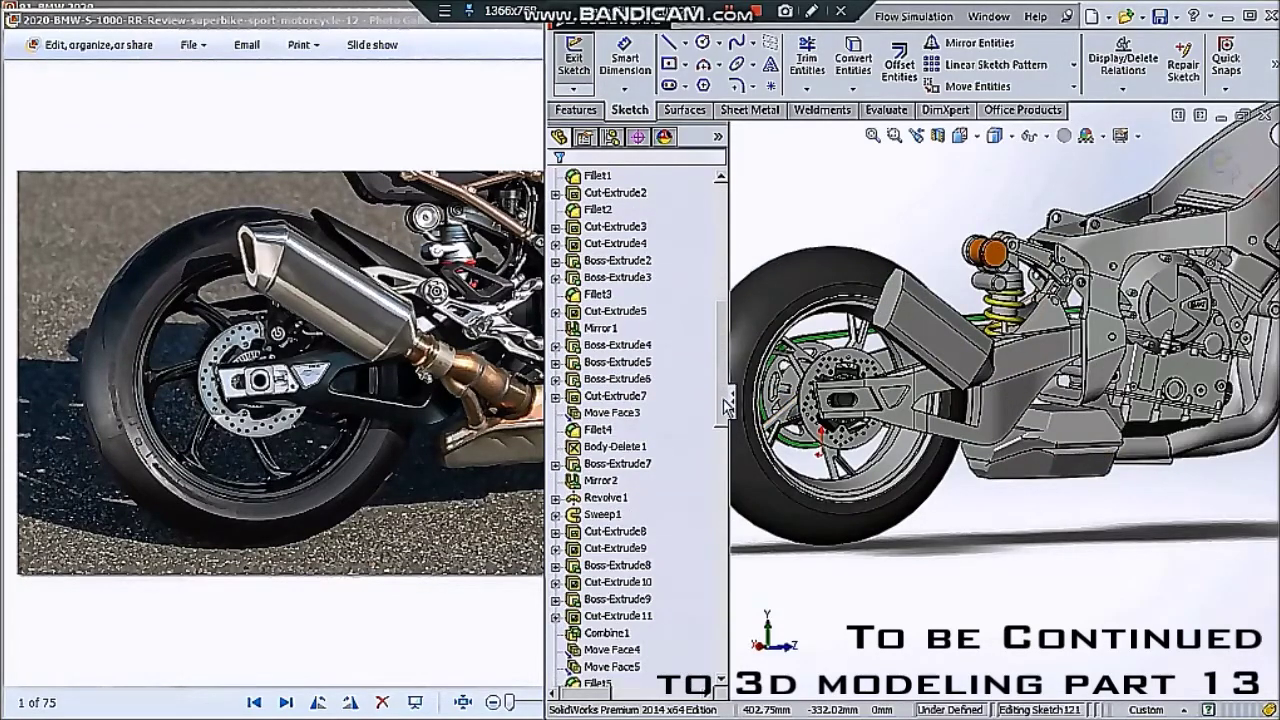
pyautogui.moveTo(727, 405); pyautogui.dragTo(752, 708)
# - Exit the empty sketch, view Plane5 Normal To, and start a fresh sketch on it
pyautogui.click(612, 645)
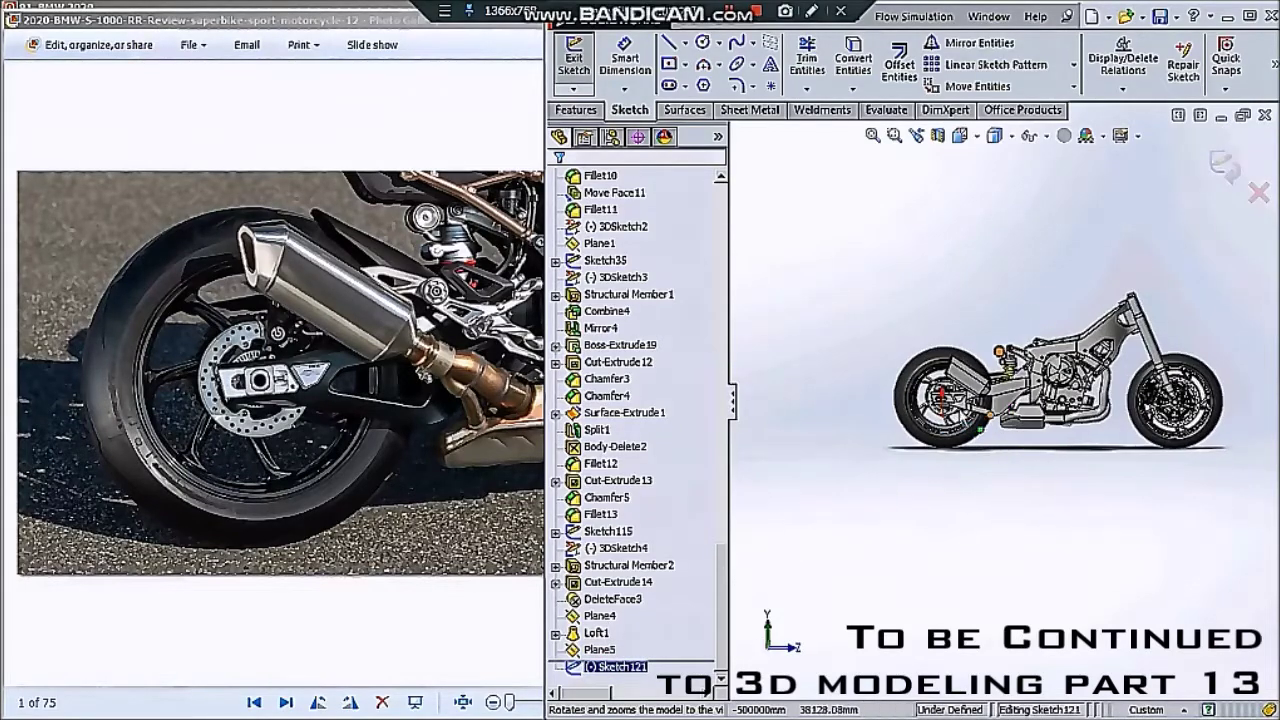
pyautogui.scroll(-4, 949, 401)
pyautogui.scroll(-4, 949, 401)
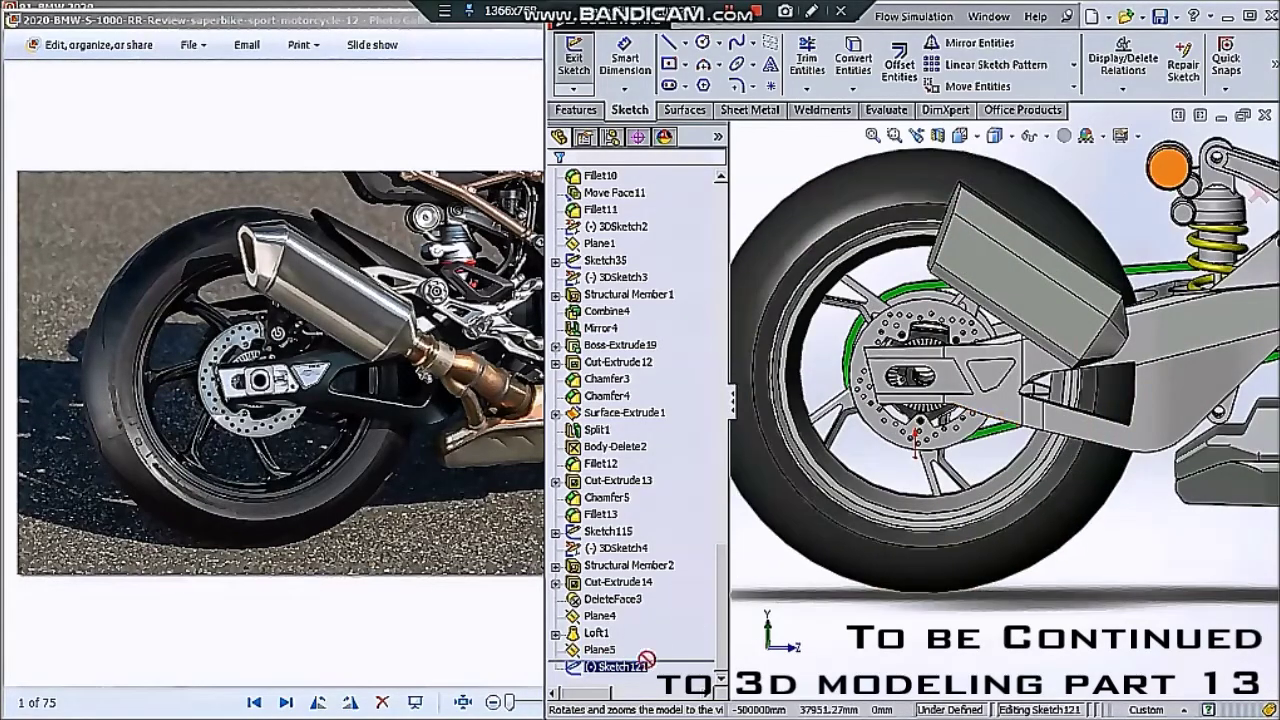
pyautogui.click(1218, 160)
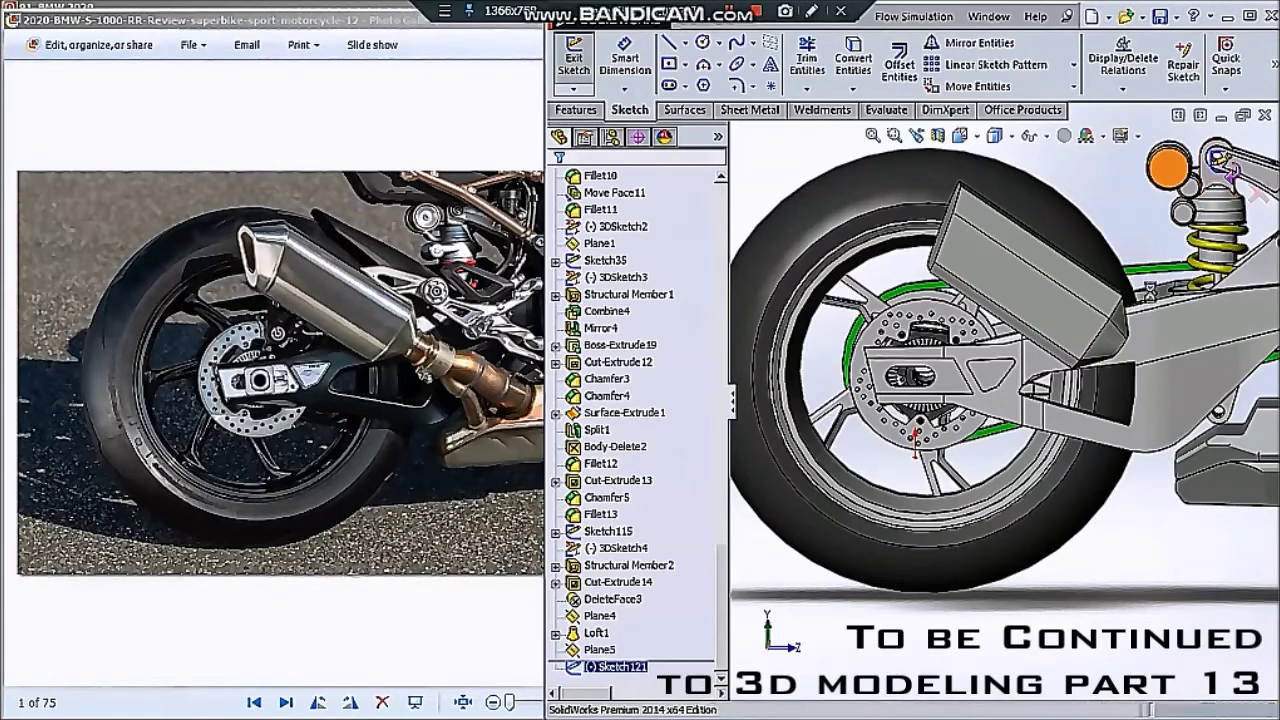
pyautogui.click(645, 632)
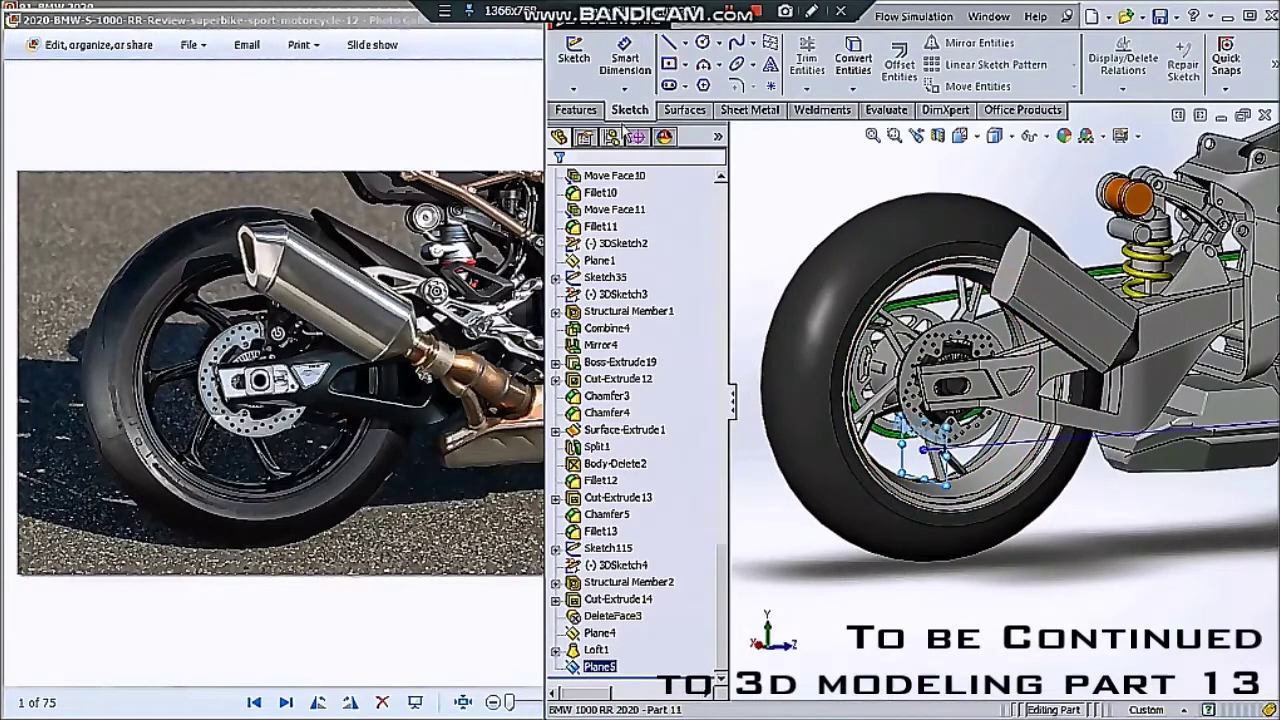
pyautogui.click(587, 67)
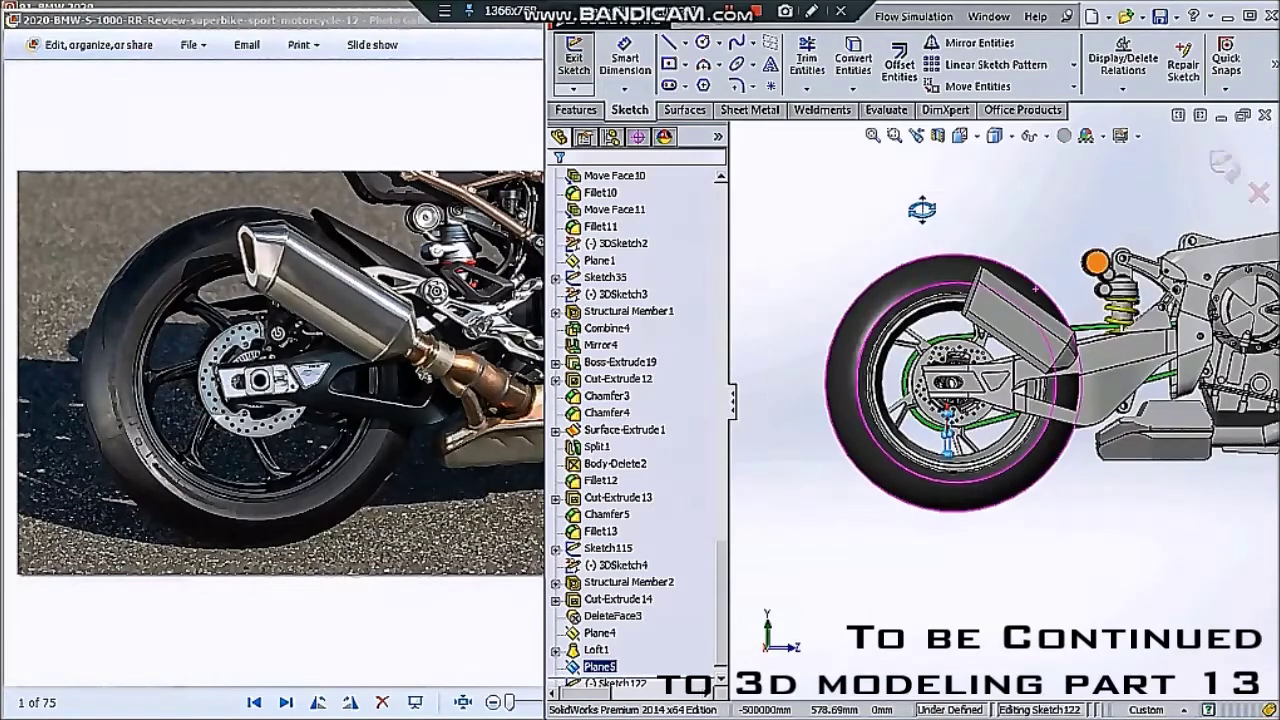
# - Set Sketch122's view Normal To Plane5 and activate the Line tool
pyautogui.scroll(-3, 930, 250)
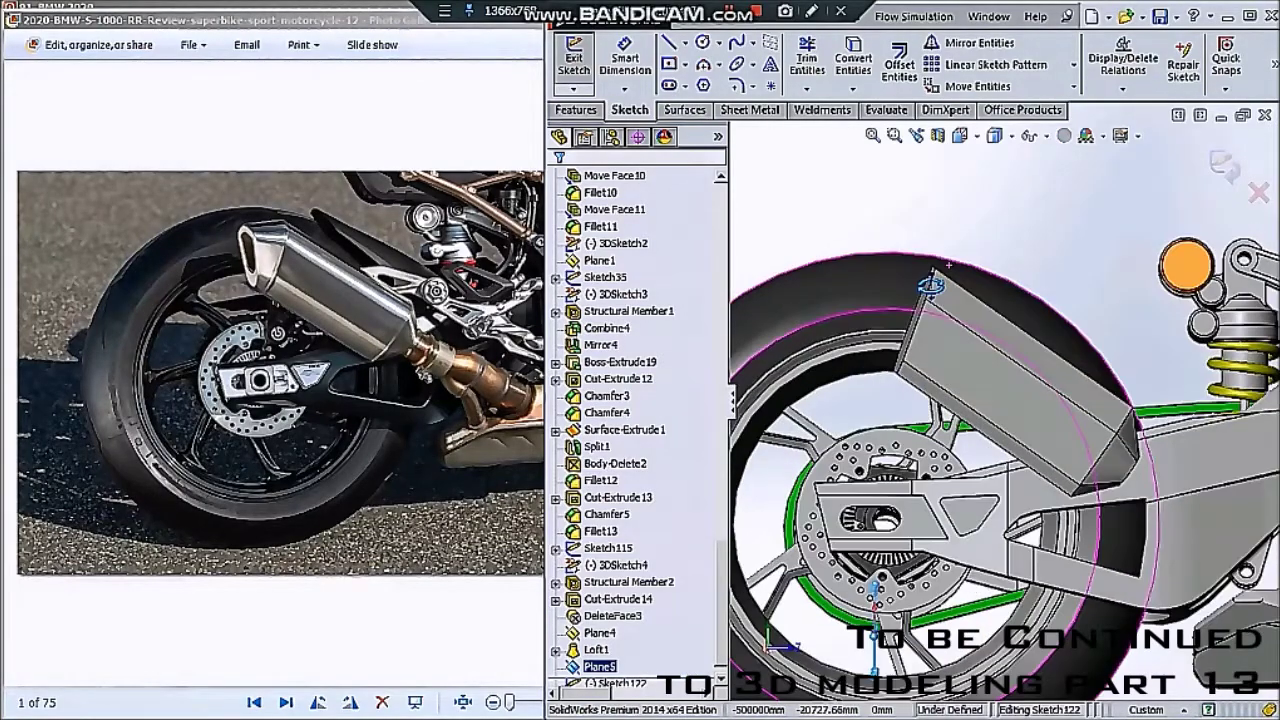
pyautogui.scroll(2, 940, 288)
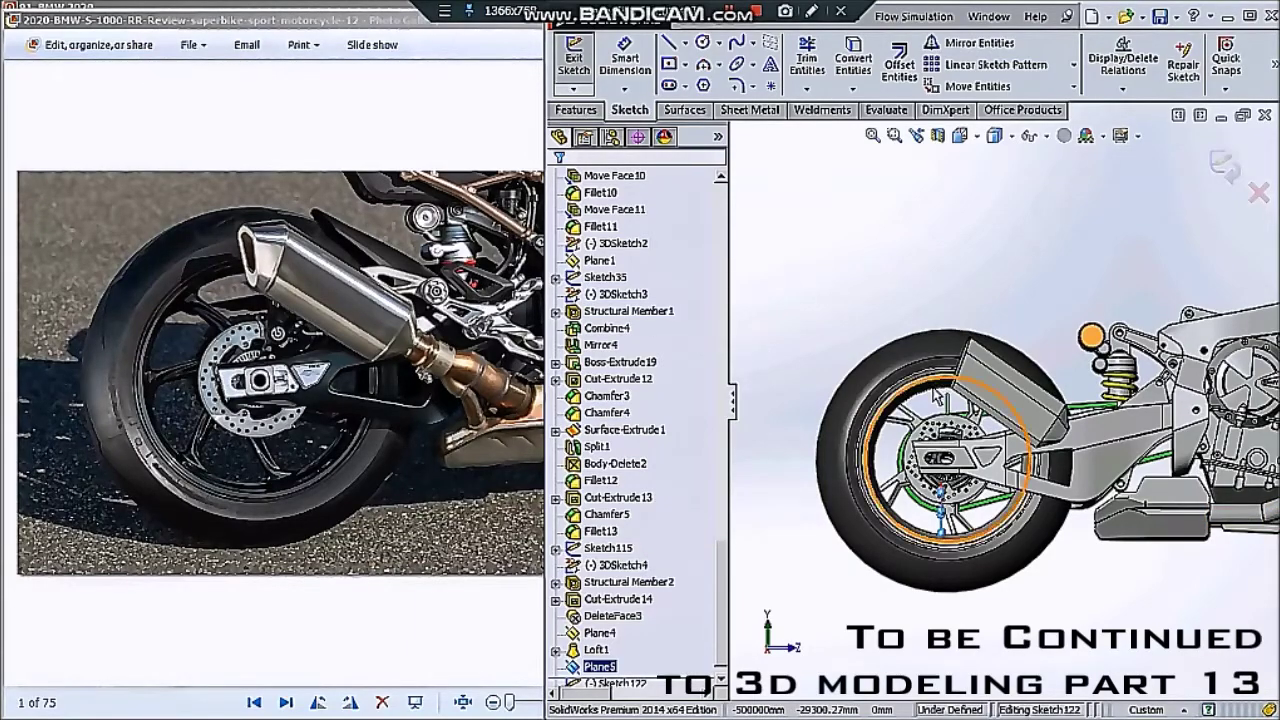
pyautogui.scroll(-2, 937, 395)
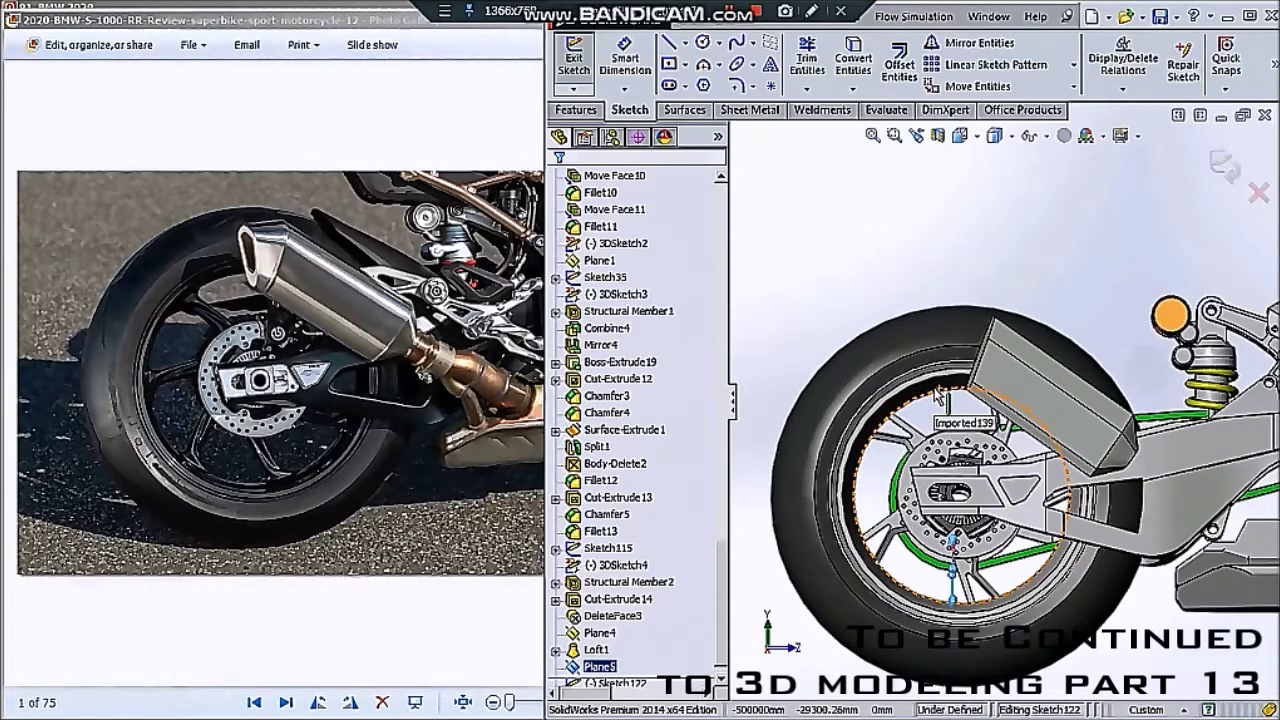
pyautogui.moveTo(937, 395); pyautogui.dragTo(1088, 388, button='middle')
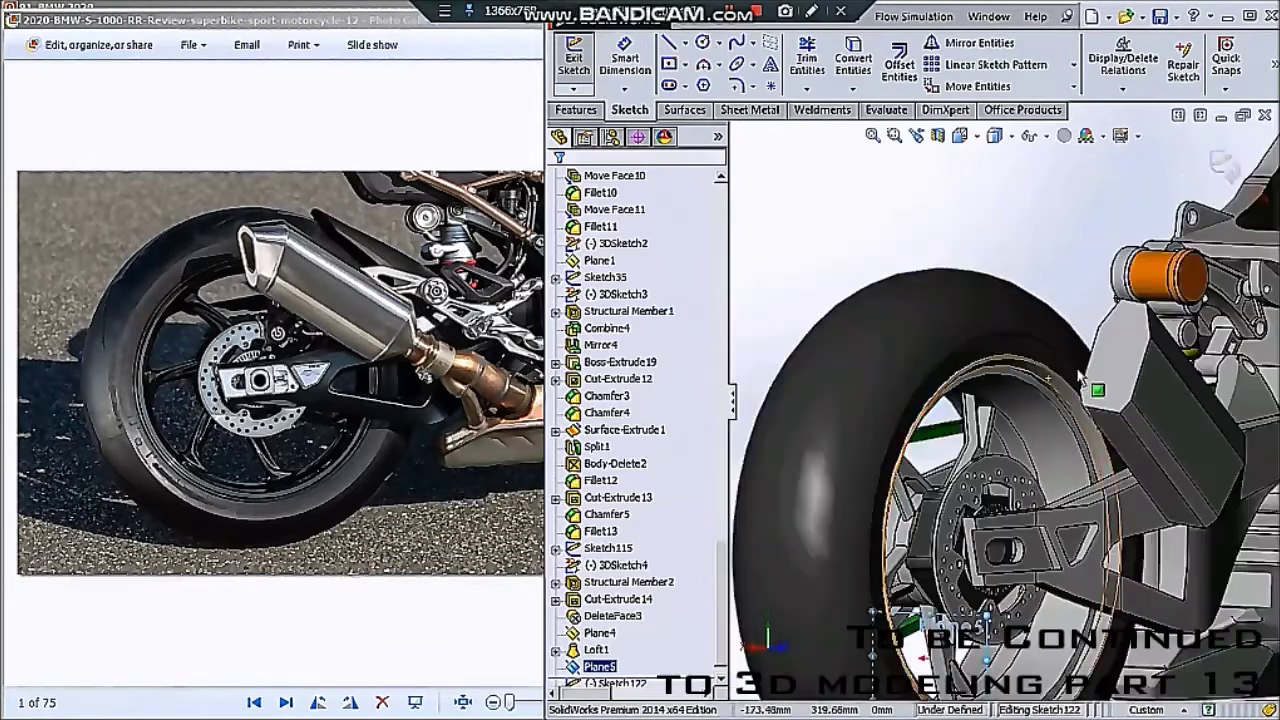
pyautogui.scroll(2, 1088, 388)
pyautogui.scroll(-1, 637, 627)
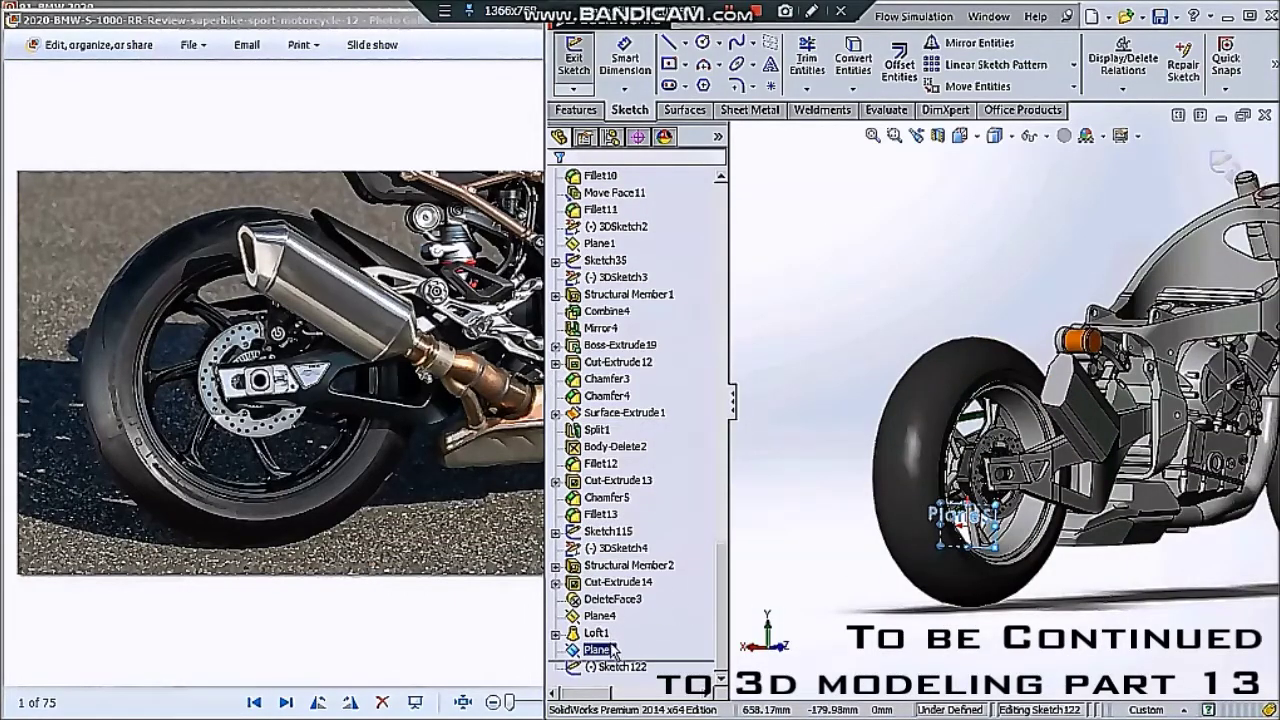
pyautogui.rightClick(598, 651)
pyautogui.click(686, 442)
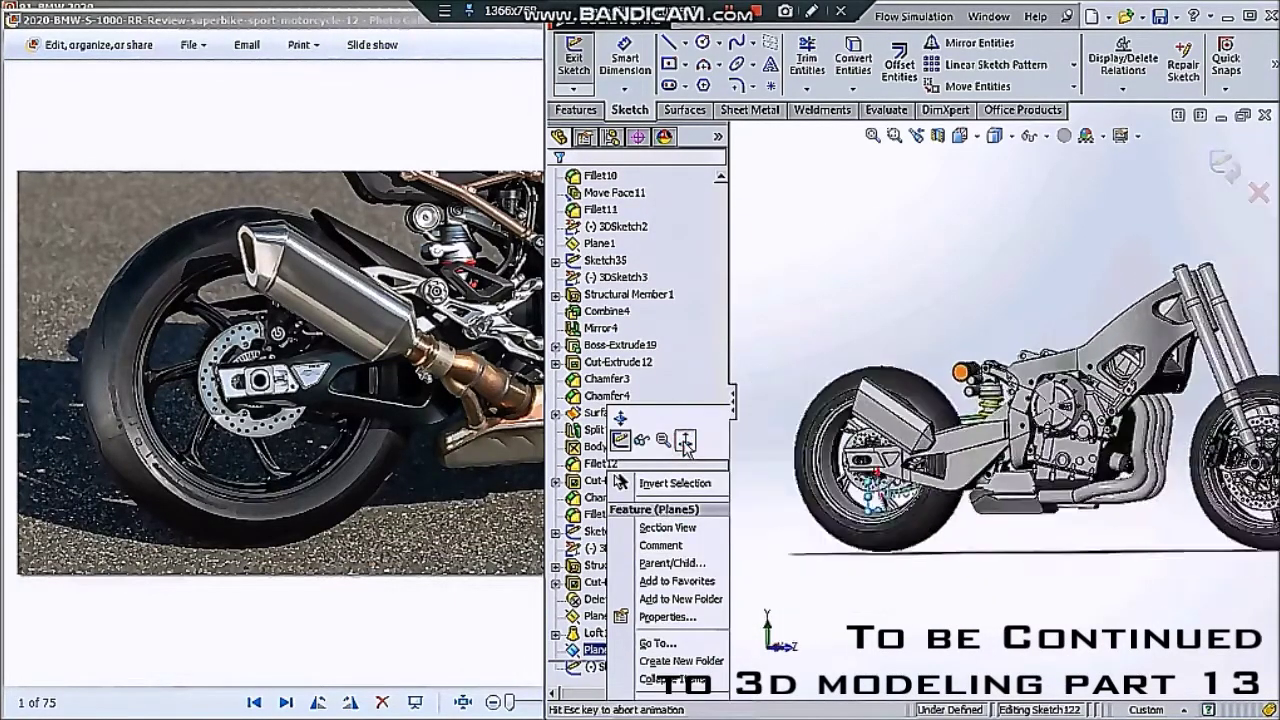
pyautogui.rightClick(598, 649)
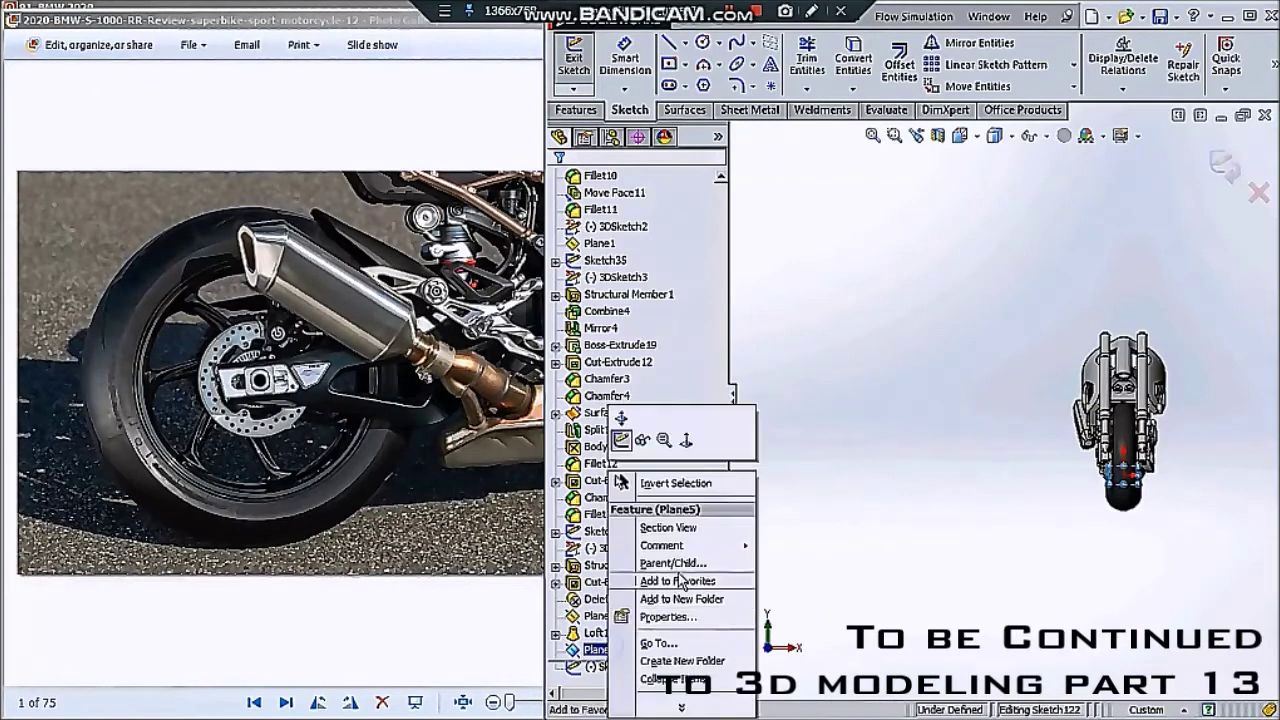
pyautogui.click(686, 442)
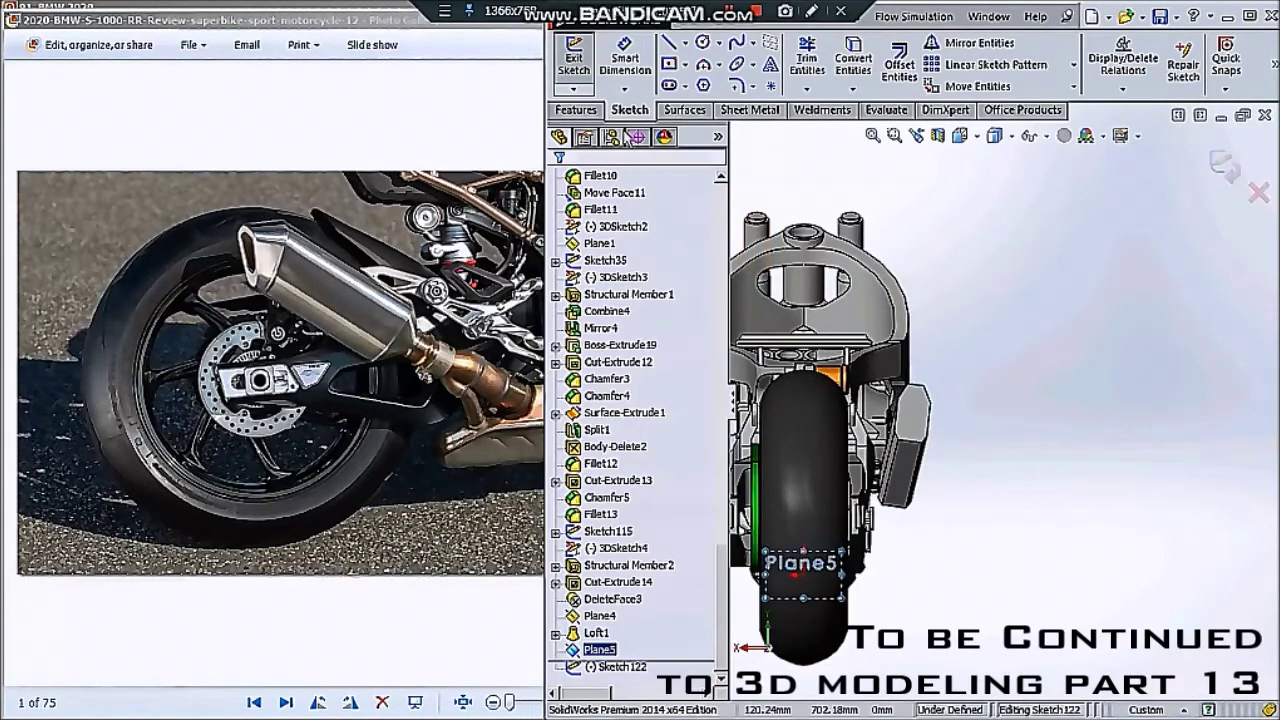
pyautogui.click(668, 46)
pyautogui.scroll(-3, 910, 400)
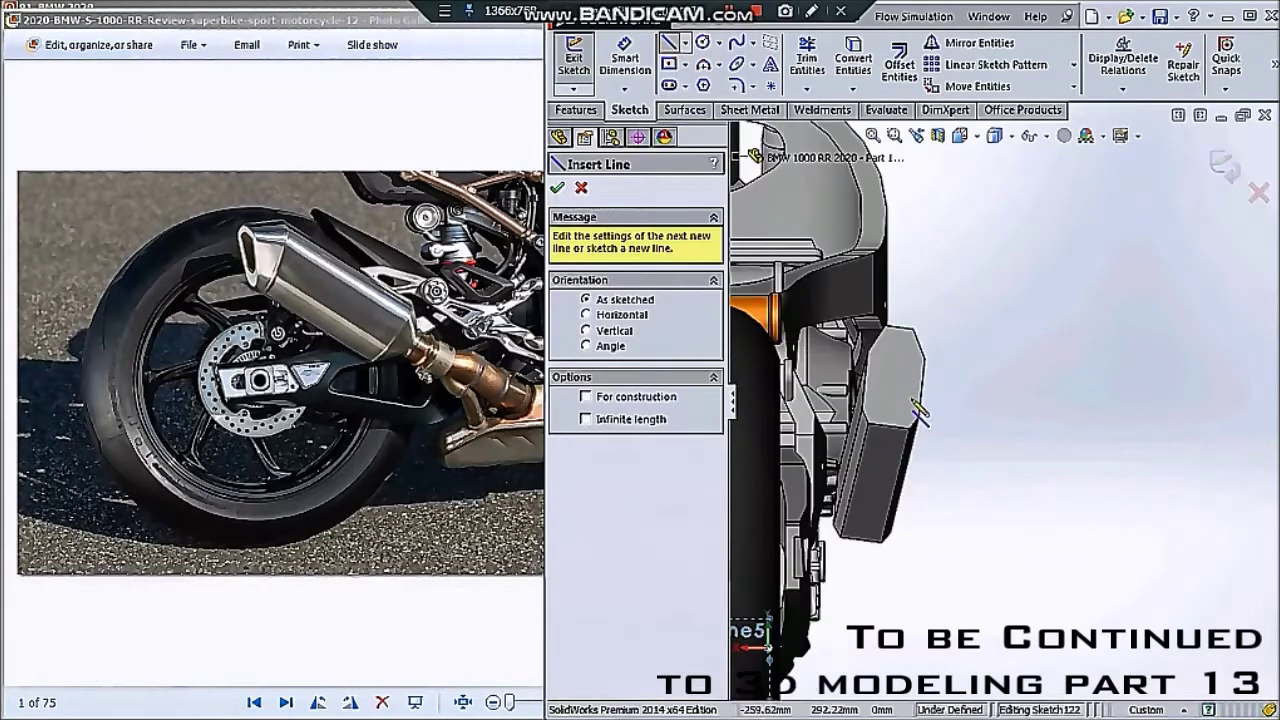
# - Draw a short slanted line, a vertical line and a long centre line on the muffler face
pyautogui.scroll(-2, 910, 375)
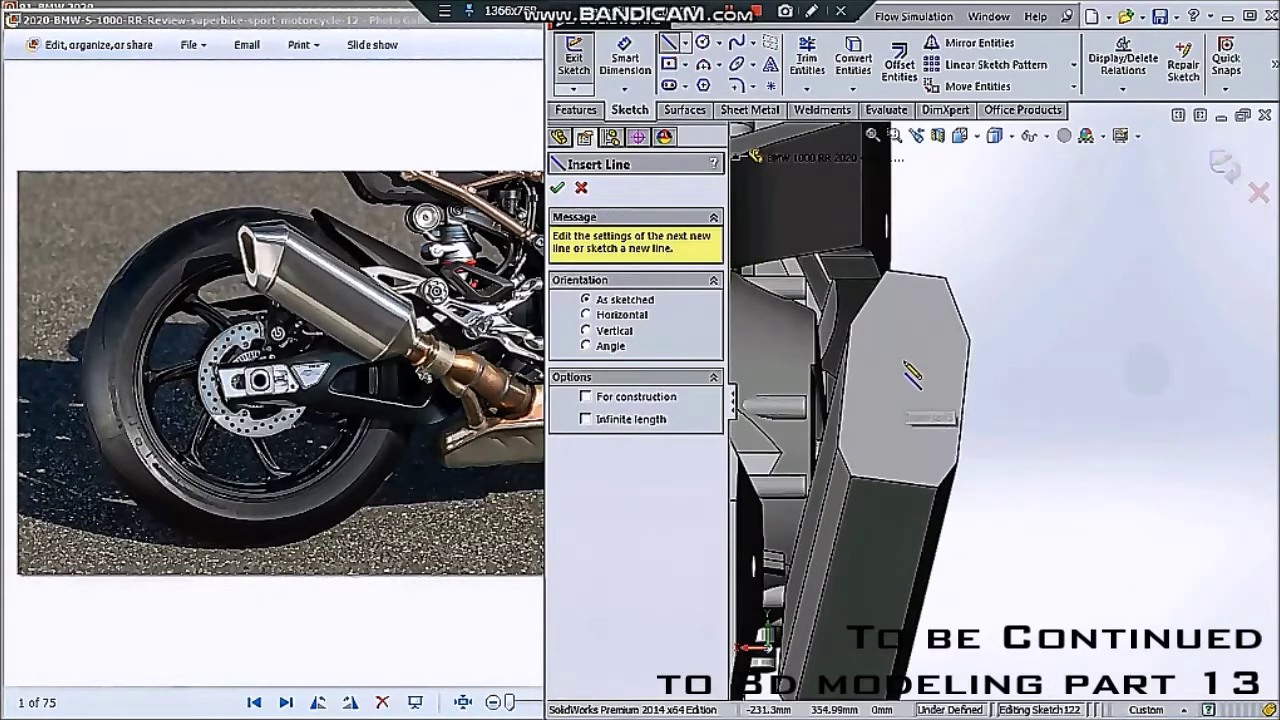
pyautogui.click(914, 296)
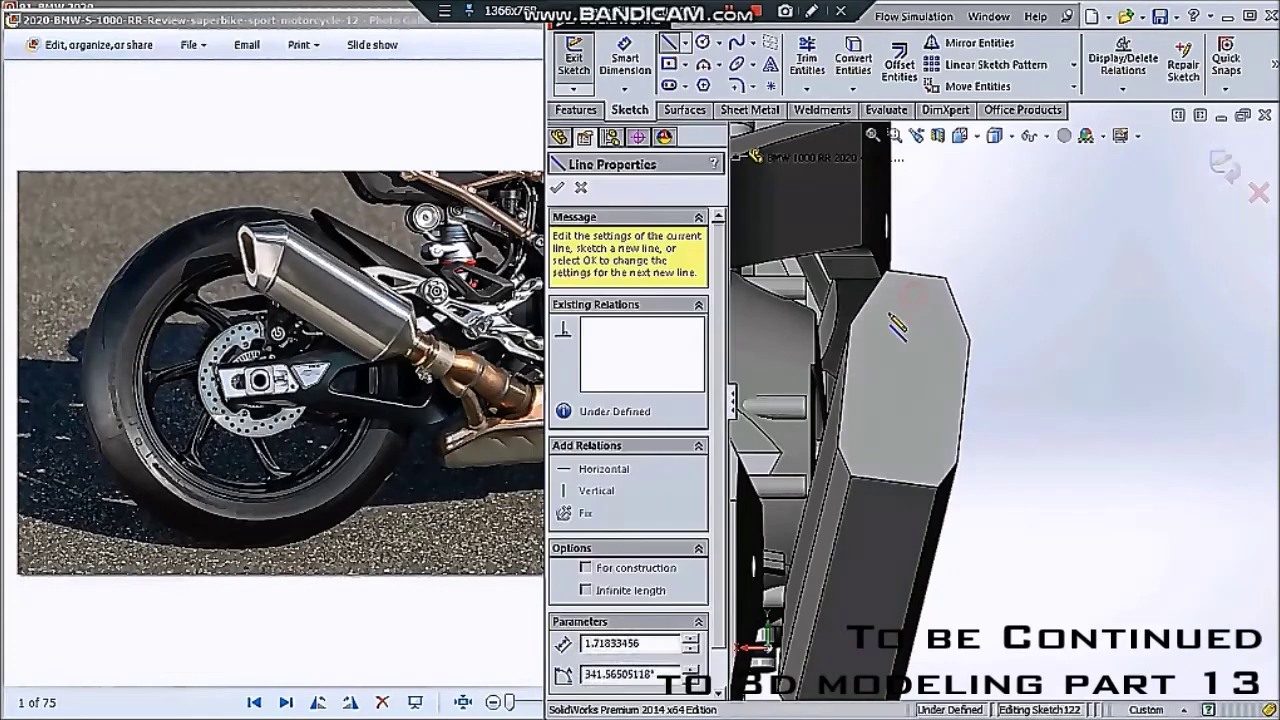
pyautogui.click(868, 326)
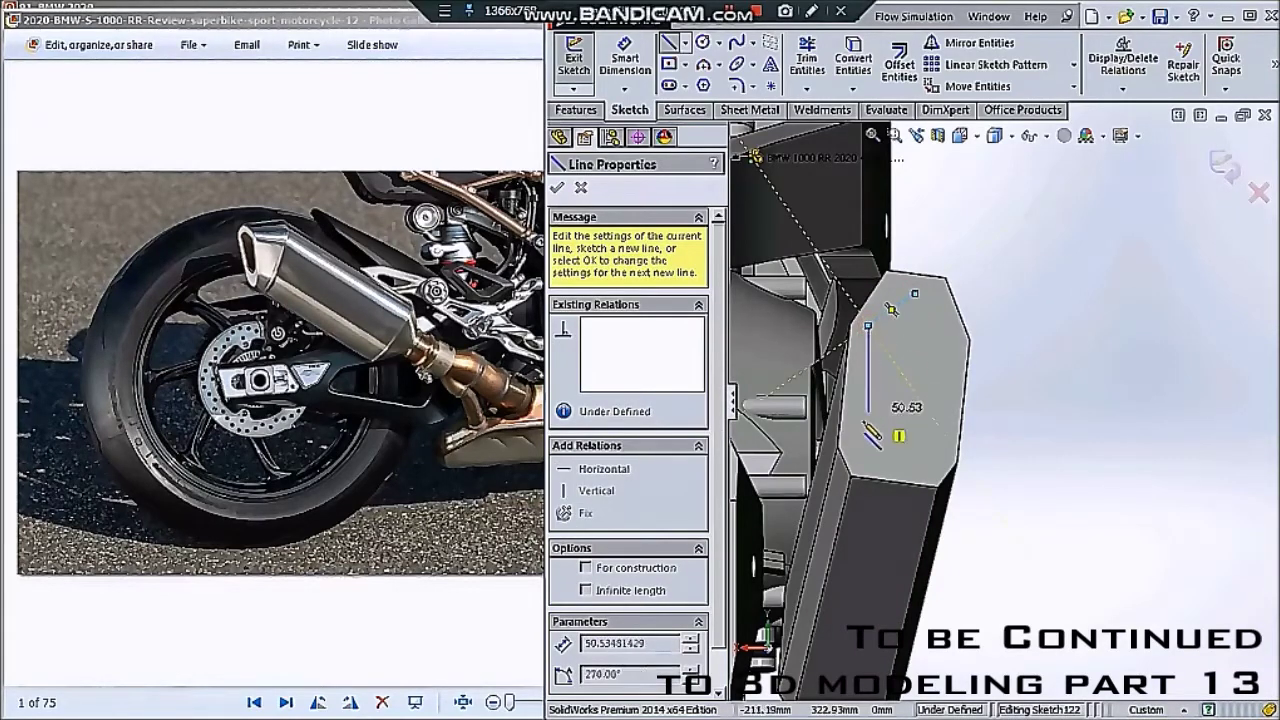
pyautogui.click(868, 426)
pyautogui.press('Escape')
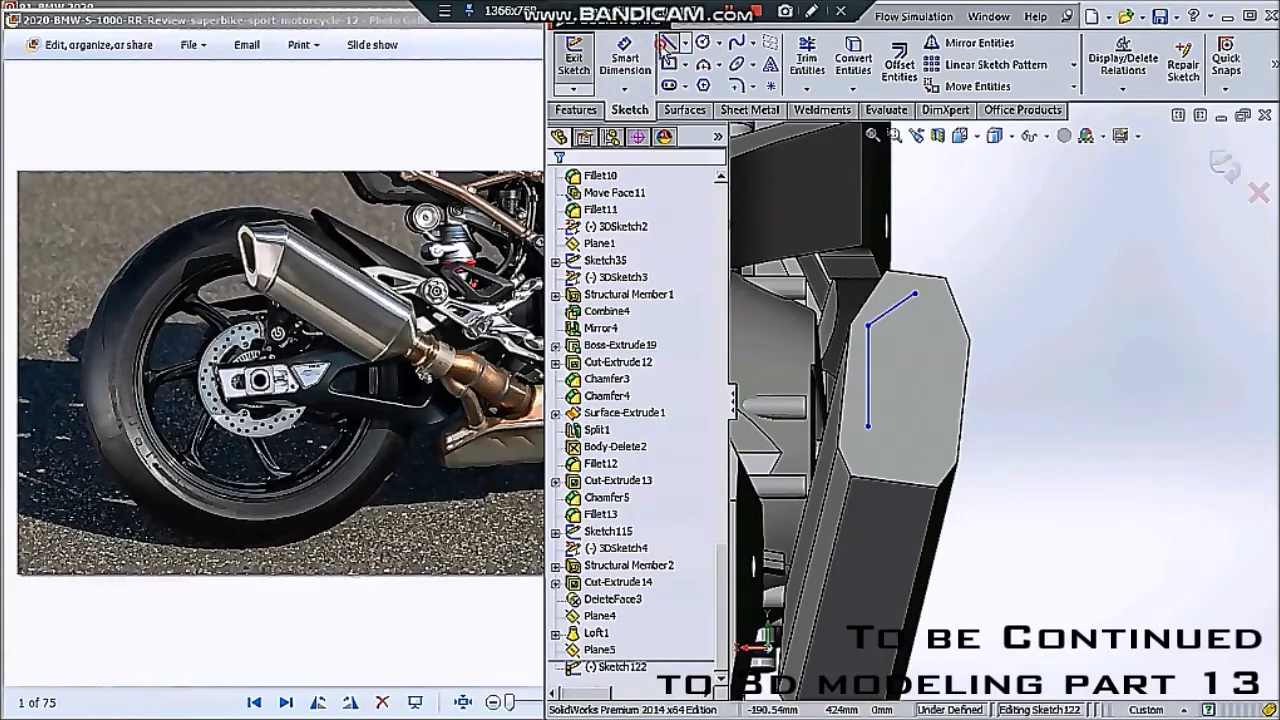
pyautogui.click(668, 44)
pyautogui.click(915, 297)
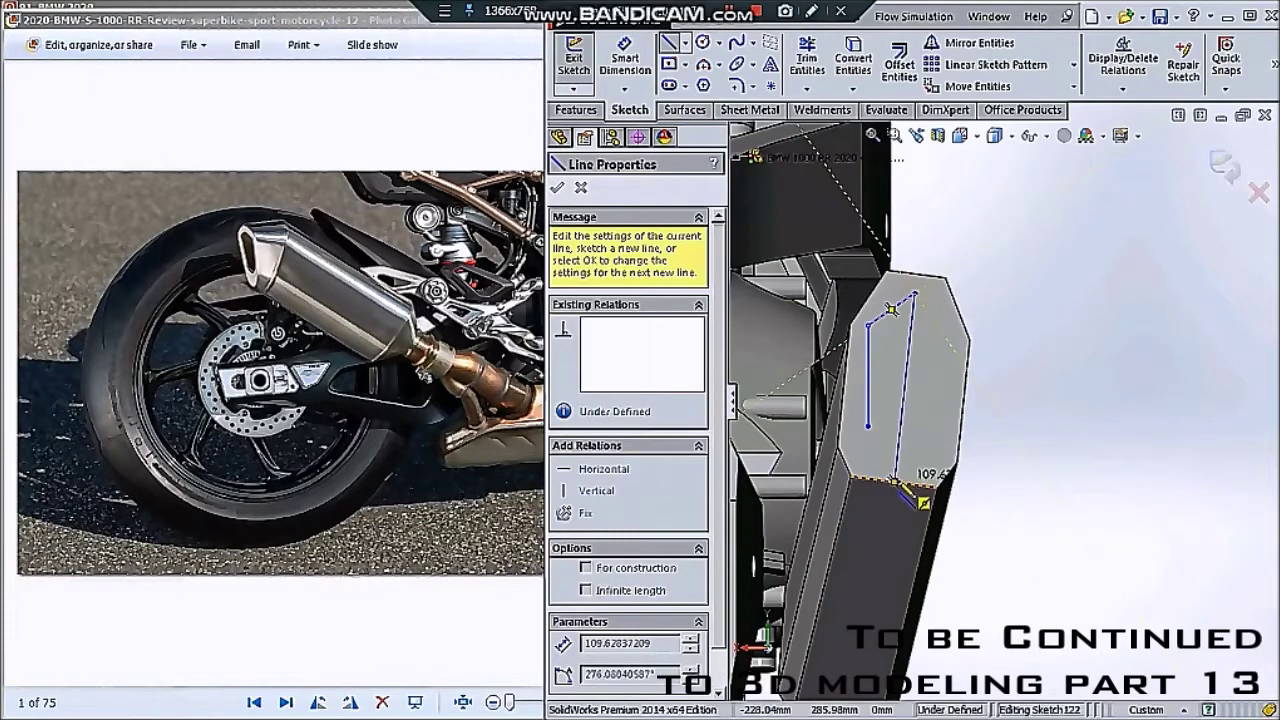
pyautogui.click(894, 484)
pyautogui.press('Escape')
pyautogui.click(904, 390)
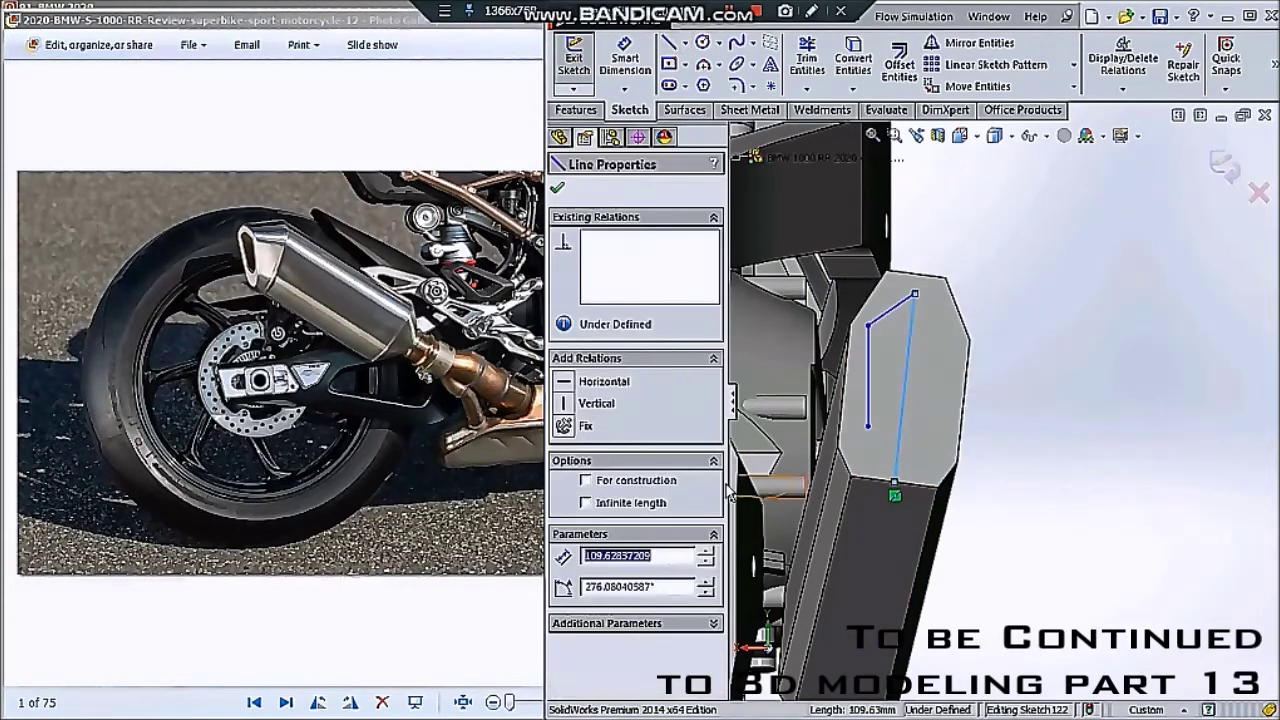
pyautogui.press('Escape')
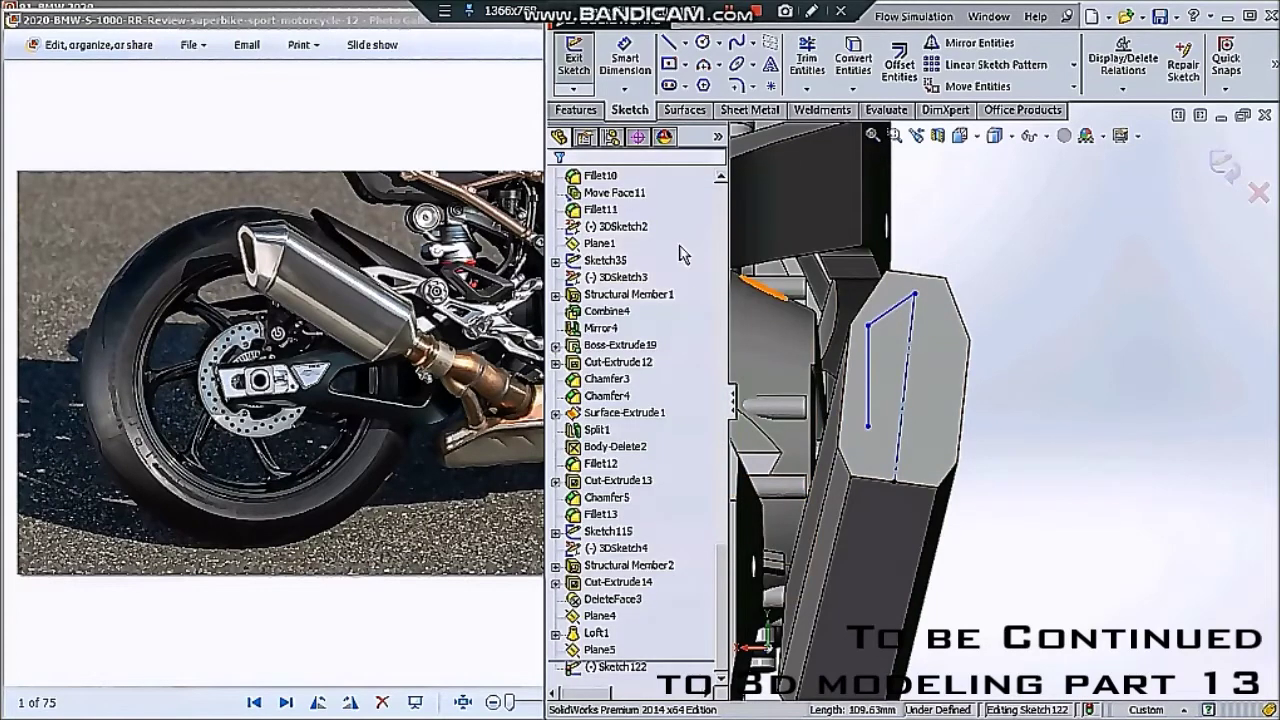
# - Mirror the slanted and vertical lines about centre line Line3
pyautogui.click(704, 66)
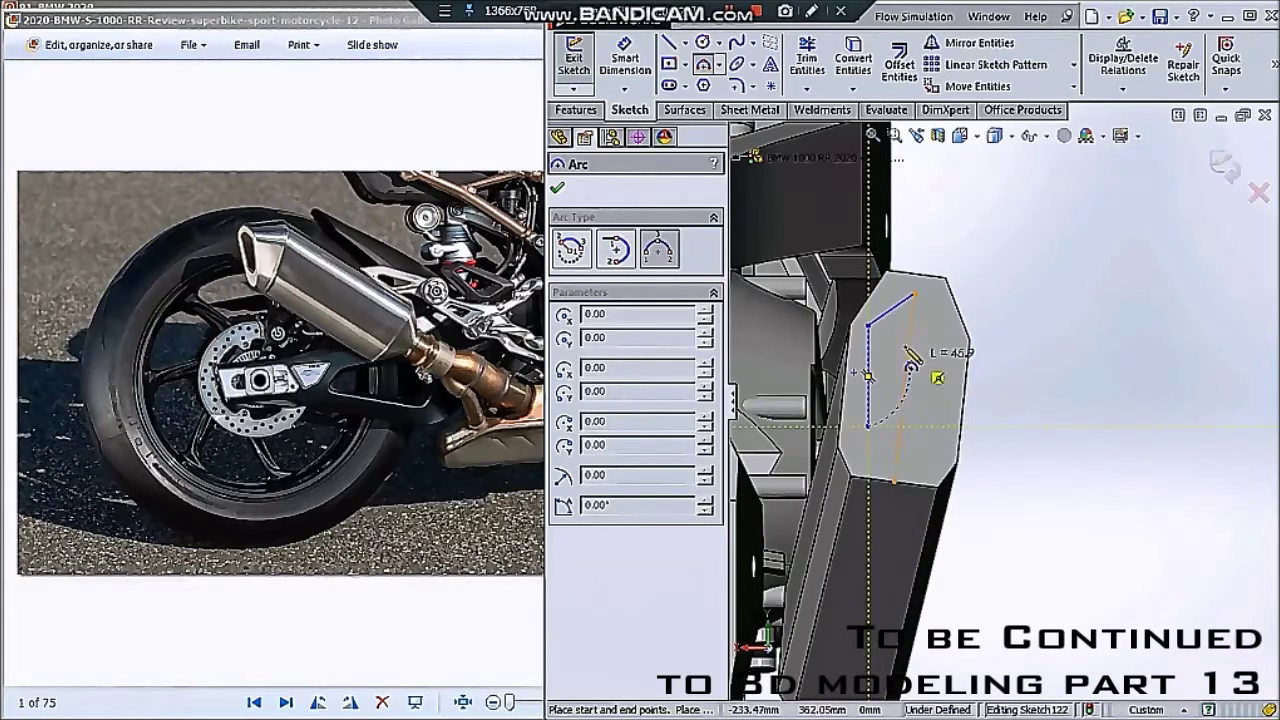
pyautogui.press('Escape')
pyautogui.click(885, 318)
pyautogui.keyDown('ctrl'); pyautogui.click(868, 372); pyautogui.keyUp('ctrl')
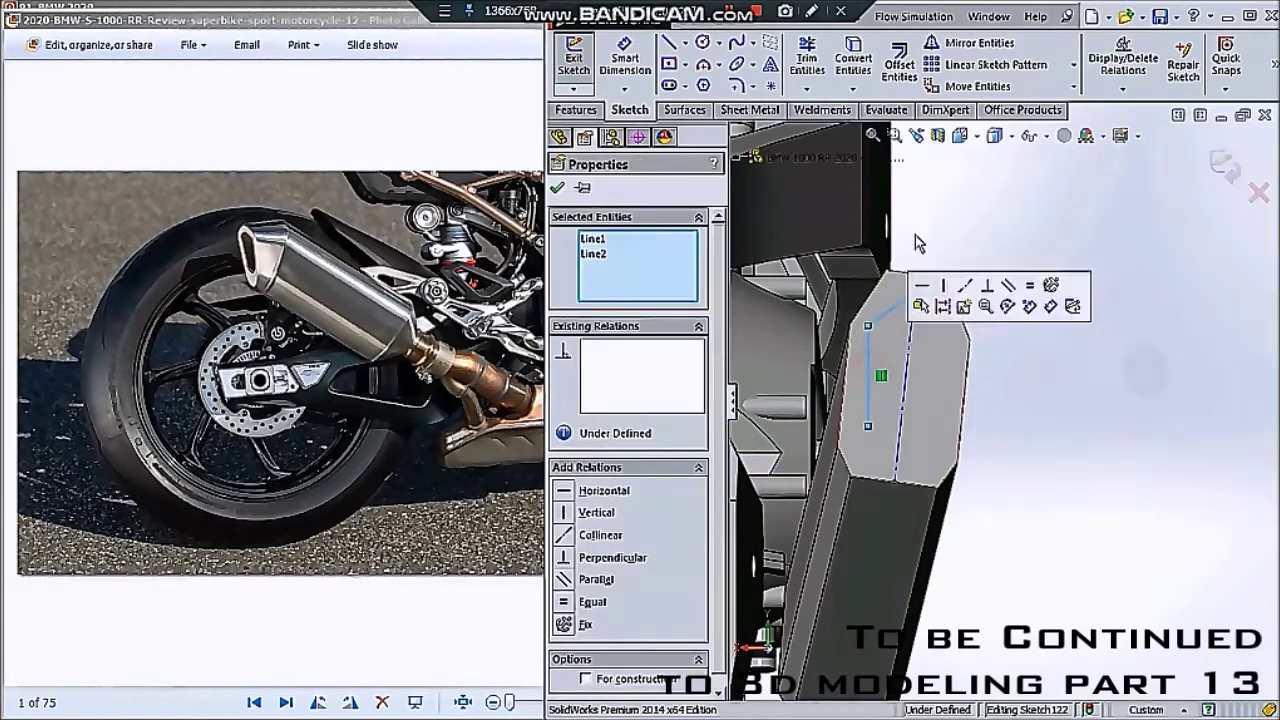
pyautogui.click(990, 48)
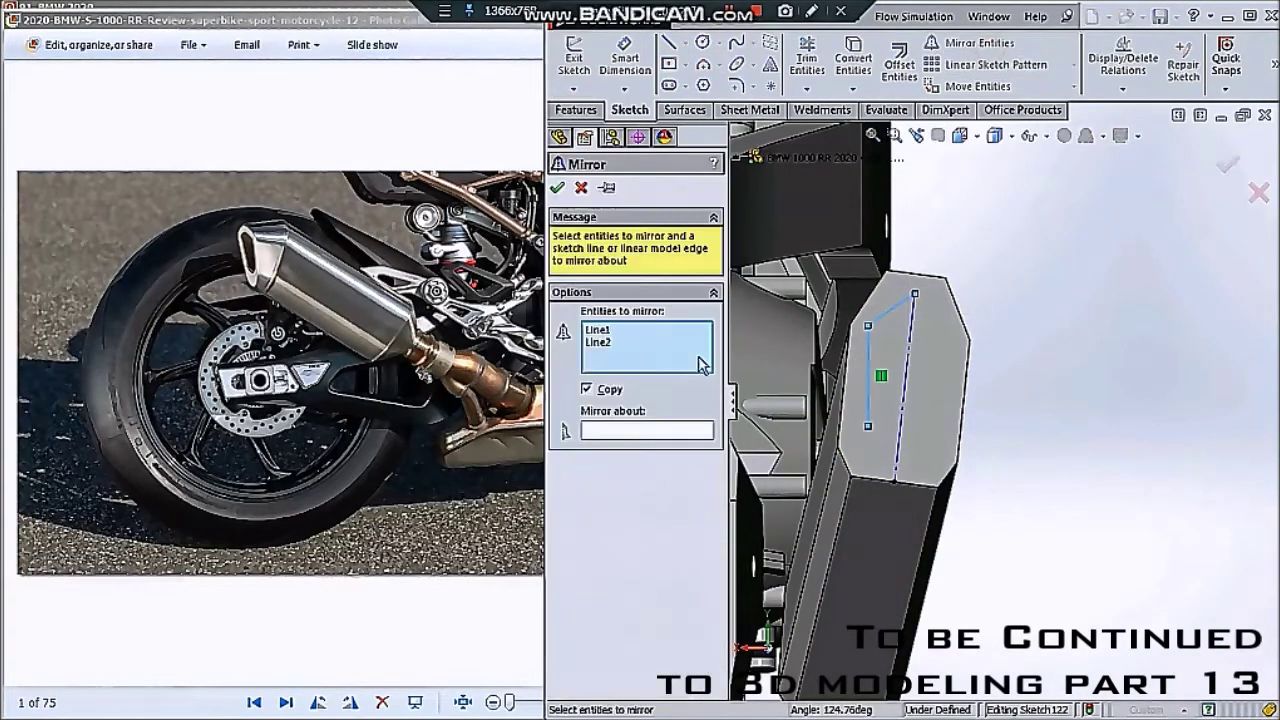
pyautogui.click(660, 432)
pyautogui.click(906, 385)
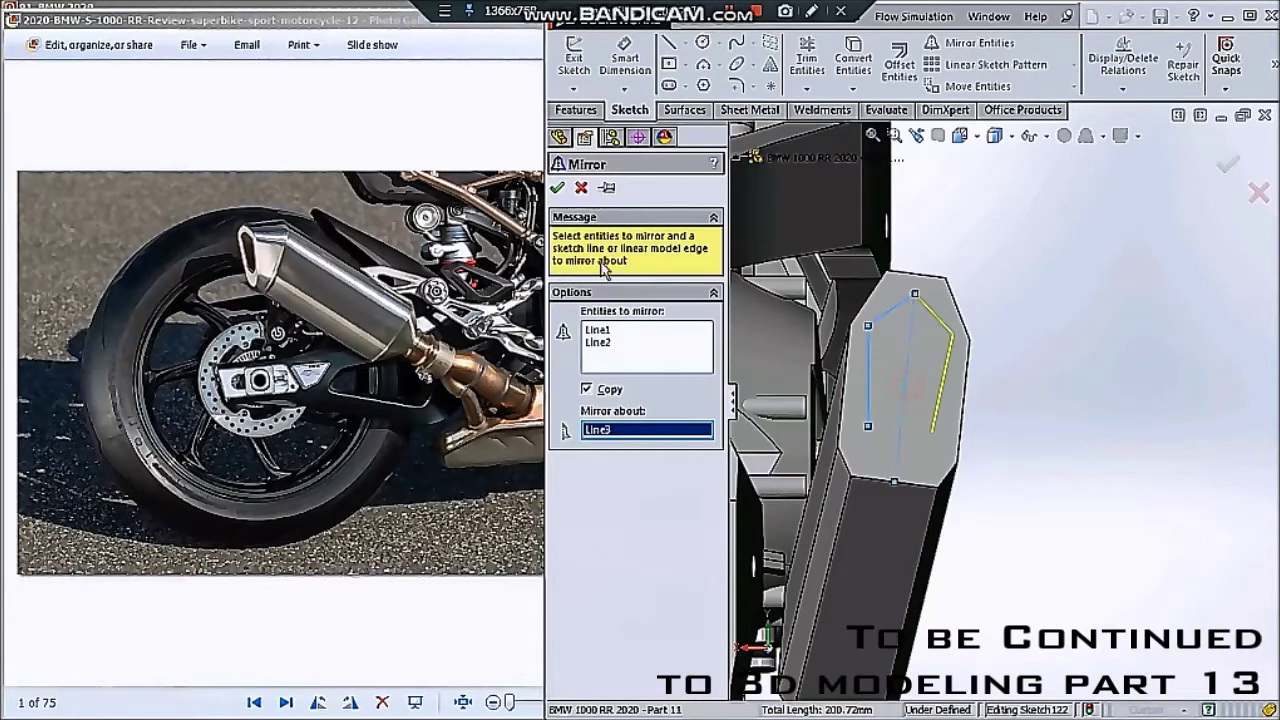
pyautogui.click(557, 188)
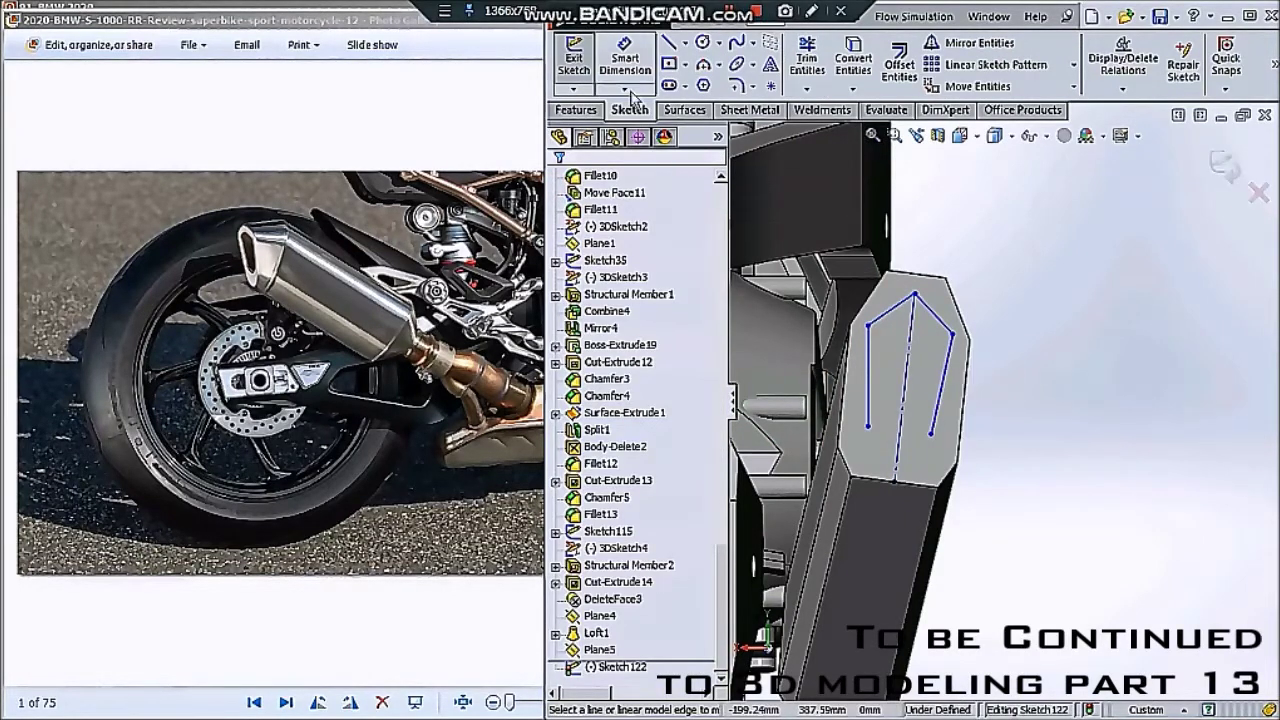
# - Draw a three-point arc joining the bottom ends of the two side lines
pyautogui.click(718, 67)
pyautogui.click(760, 120)
pyautogui.click(897, 441)
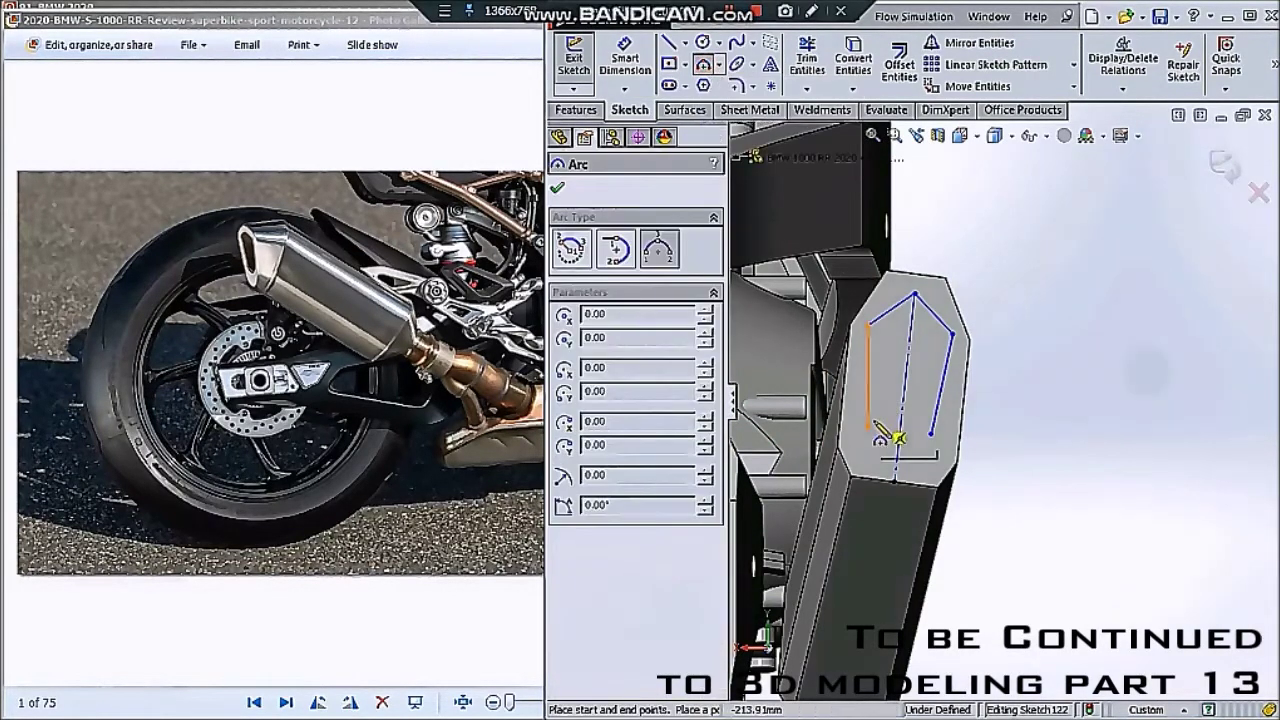
pyautogui.click(931, 433)
pyautogui.click(899, 450)
pyautogui.press('Escape')
# - Make the bottom arc tangent to the left line
pyautogui.scroll(-2, 895, 450)
pyautogui.click(880, 440)
pyautogui.click(870, 395)
pyautogui.keyDown('ctrl'); pyautogui.click(897, 450); pyautogui.keyUp('ctrl')
pyautogui.click(922, 322)
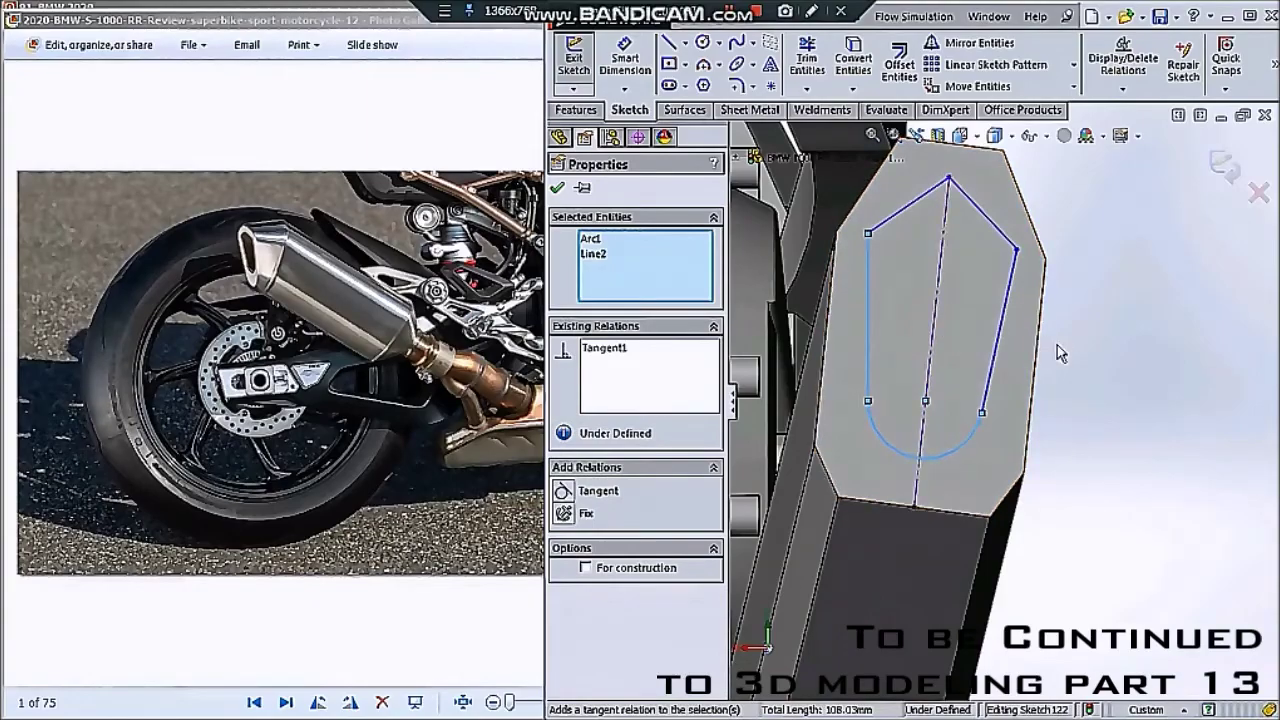
pyautogui.click(1060, 345)
# - Face the sketch head-on and drag the outline's top vertex upward
pyautogui.scroll(2, 1060, 345)
pyautogui.moveTo(1065, 343); pyautogui.dragTo(1000, 357, button='middle')
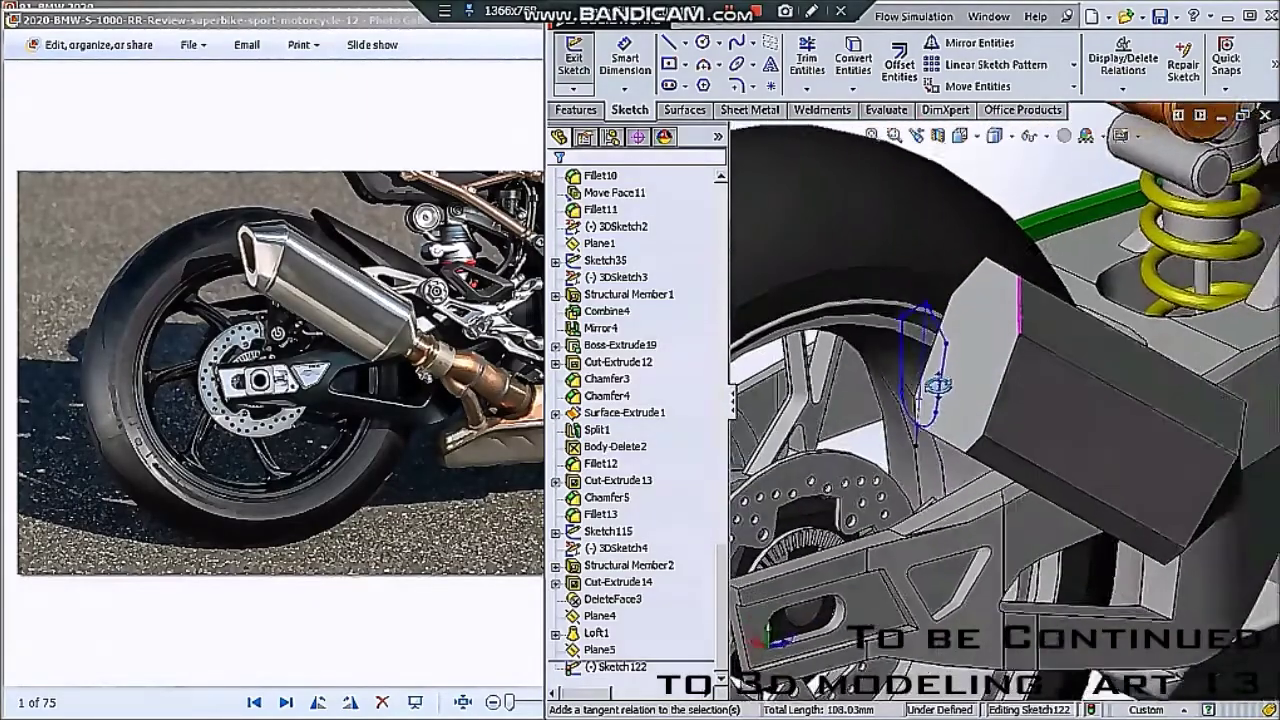
pyautogui.hotkey('ctrl', '8')
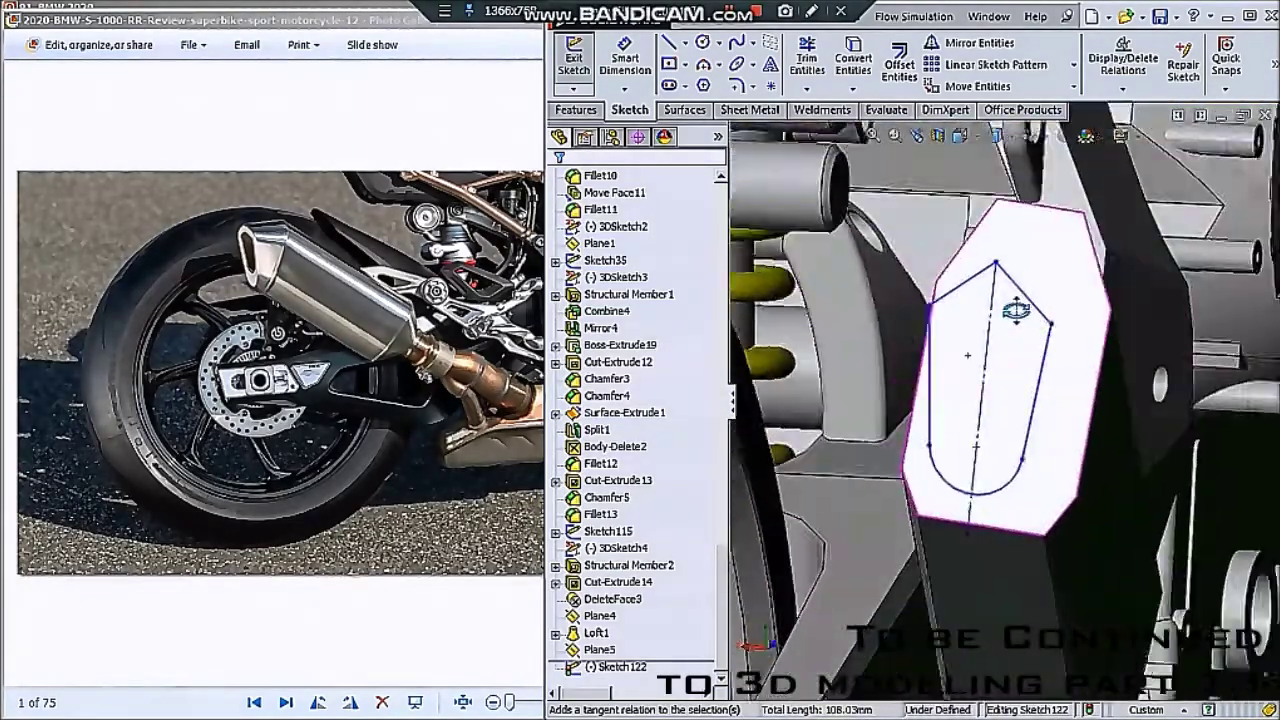
pyautogui.moveTo(1003, 255); pyautogui.dragTo(1009, 243)
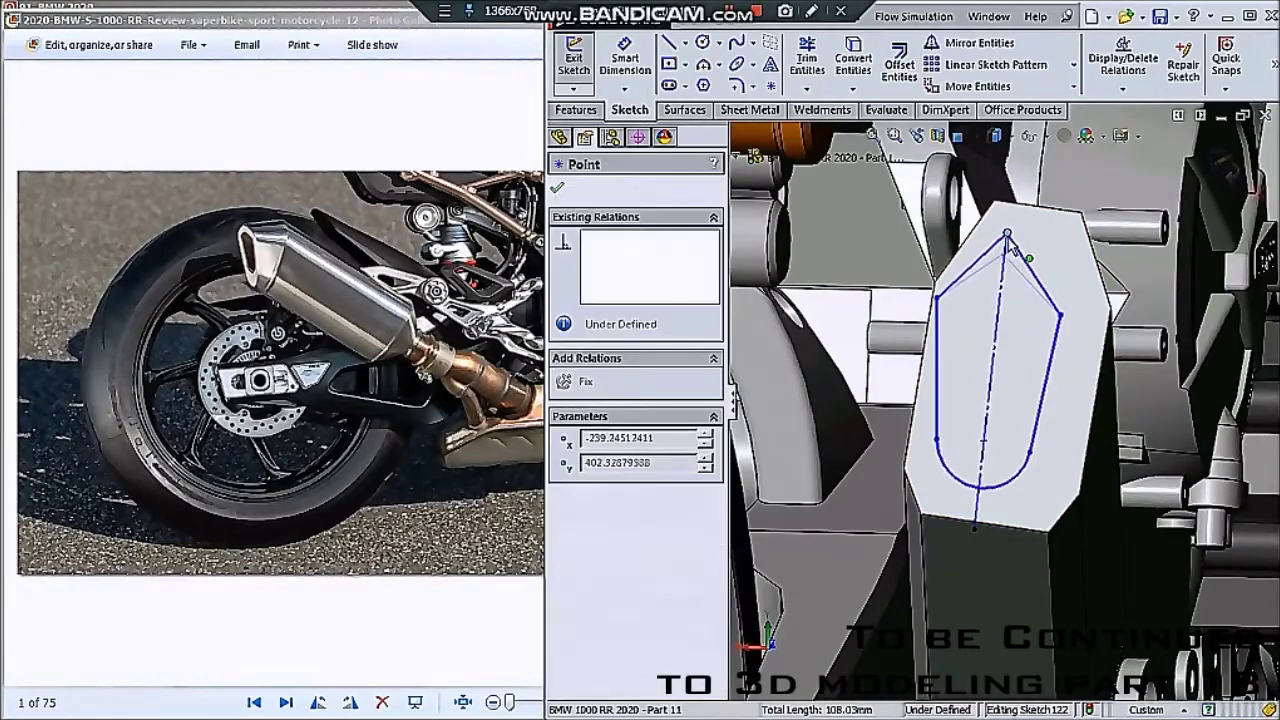
pyautogui.scroll(2, 1009, 243)
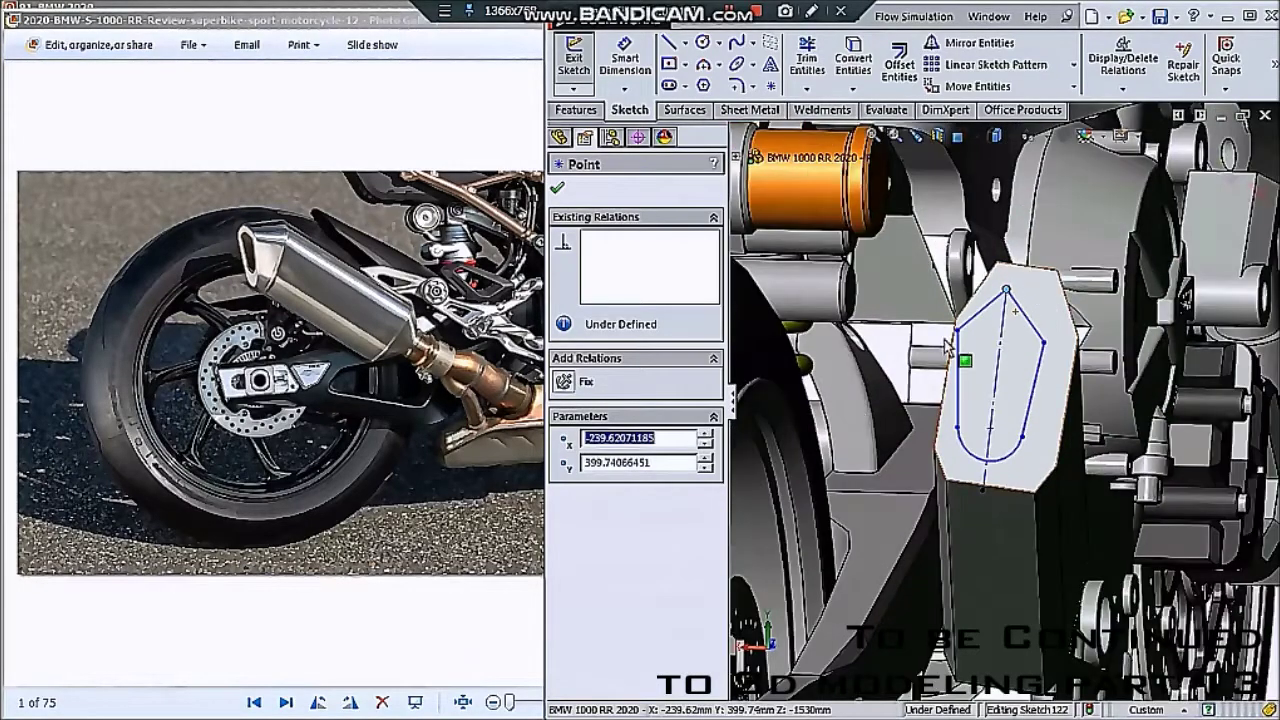
pyautogui.press('Escape')
pyautogui.hotkey('ctrl', '1')
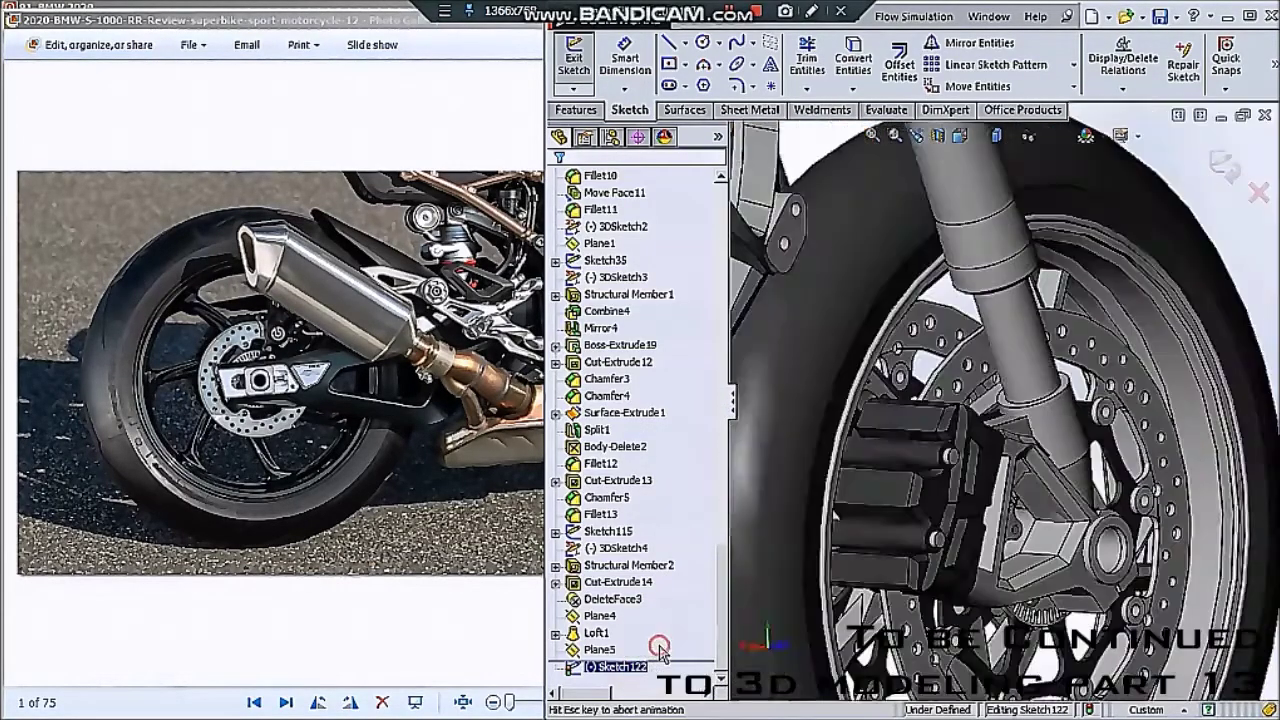
# - Draw a short line from the outline's top point toward the face edge
pyautogui.rightClick(594, 672)
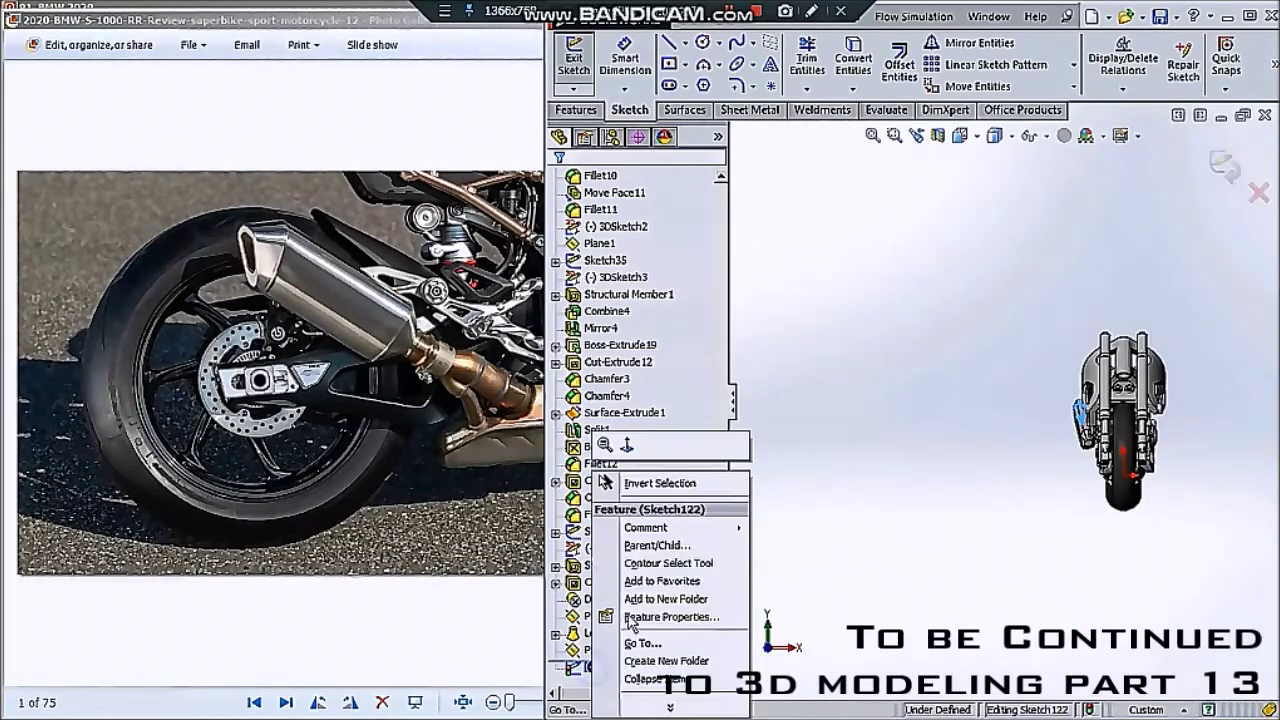
pyautogui.click(1045, 425)
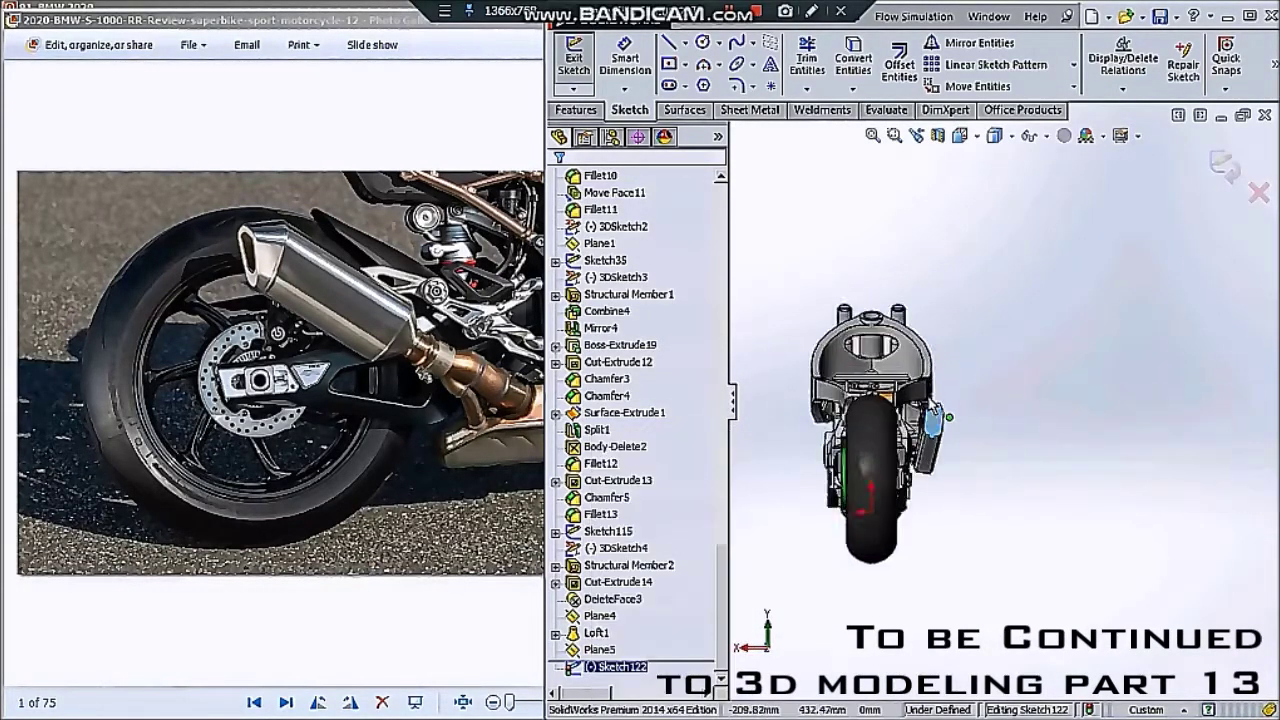
pyautogui.click(1060, 427)
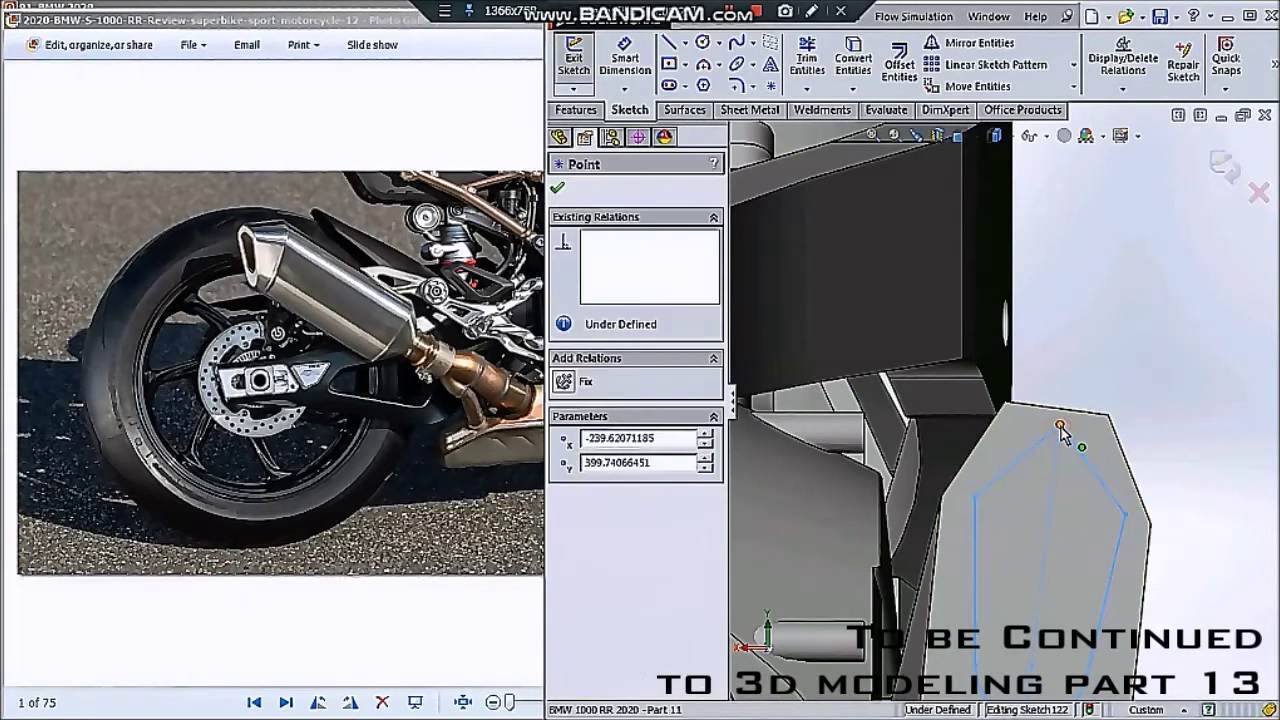
pyautogui.click(669, 43)
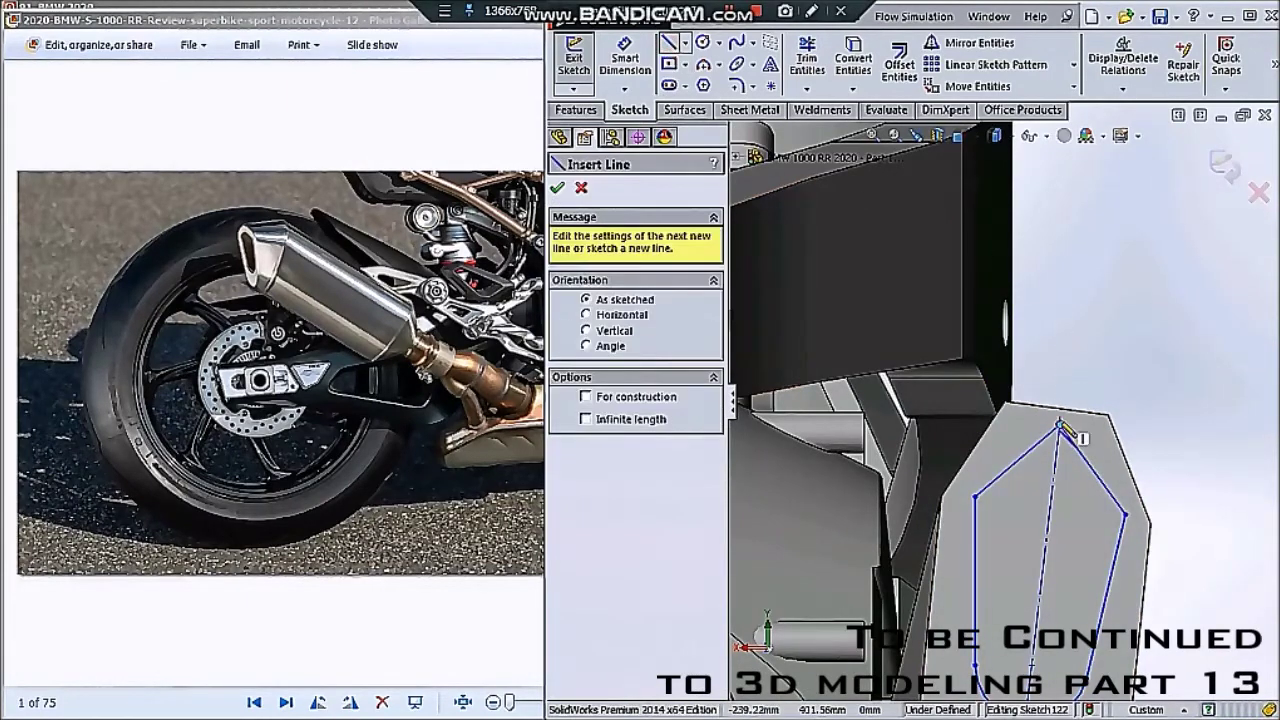
pyautogui.click(1060, 427)
pyautogui.click(1065, 410)
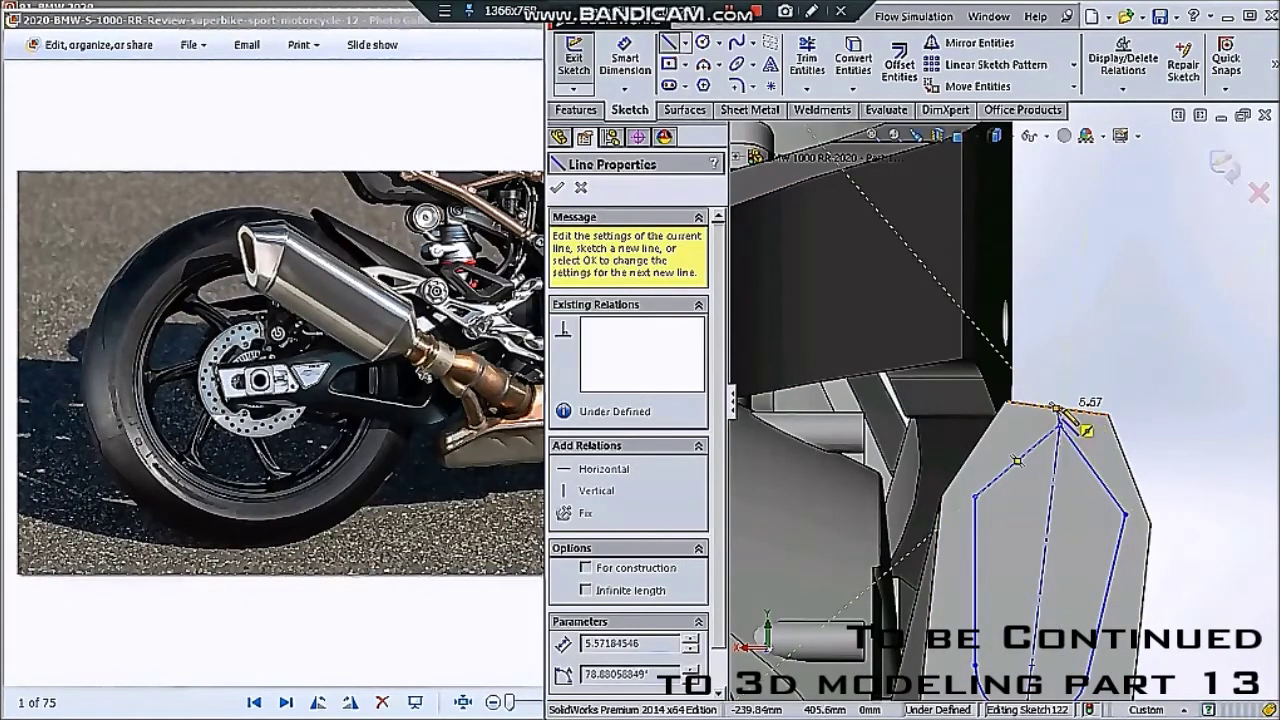
pyautogui.press('Escape')
pyautogui.scroll(-3, 1042, 432)
pyautogui.click(1040, 430)
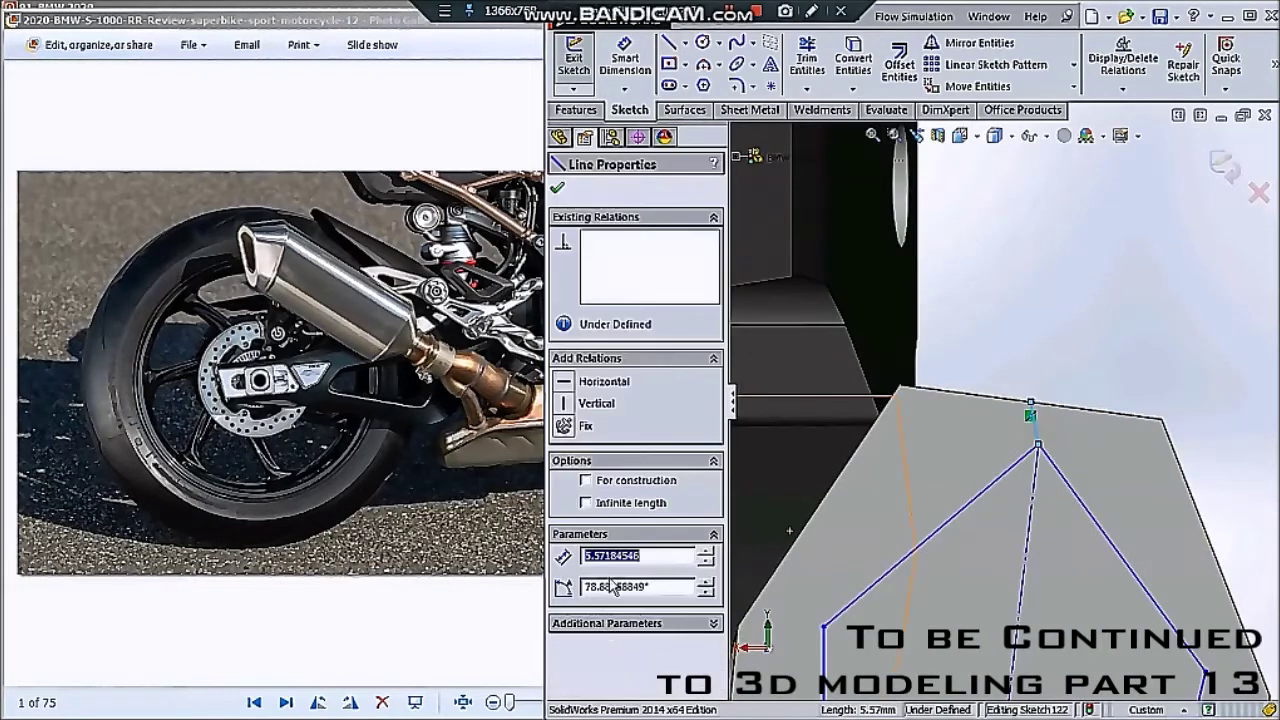
pyautogui.click(558, 190)
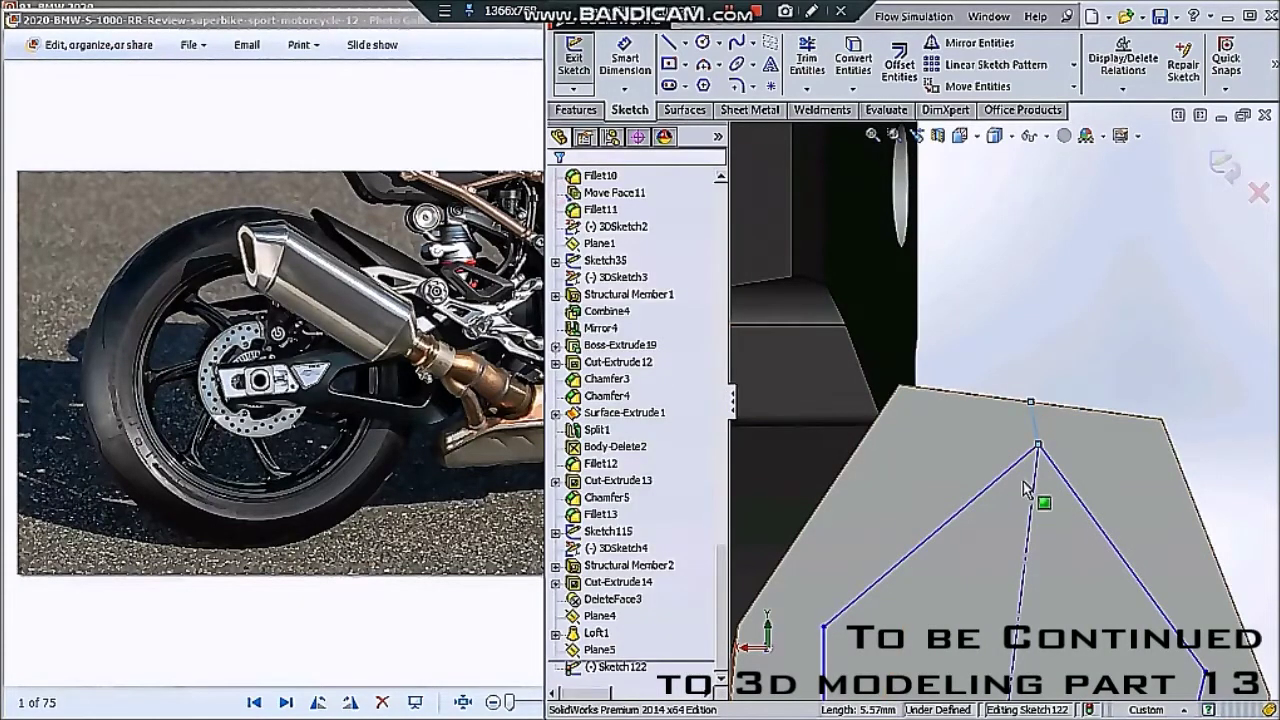
# - Make the short line collinear with the long centre construction line
pyautogui.click(1037, 435)
pyautogui.keyDown('ctrl'); pyautogui.click(1031, 410); pyautogui.keyUp('ctrl')
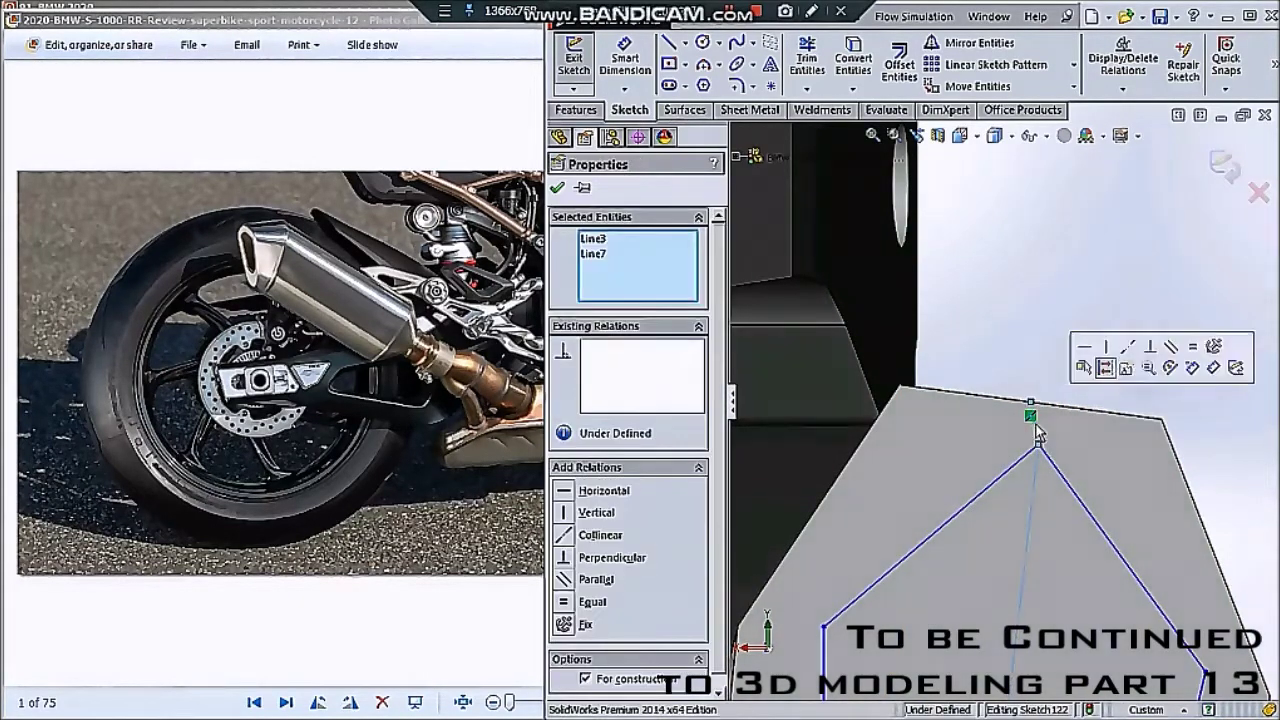
pyautogui.click(1100, 350)
pyautogui.click(1110, 384)
pyautogui.scroll(3, 1110, 384)
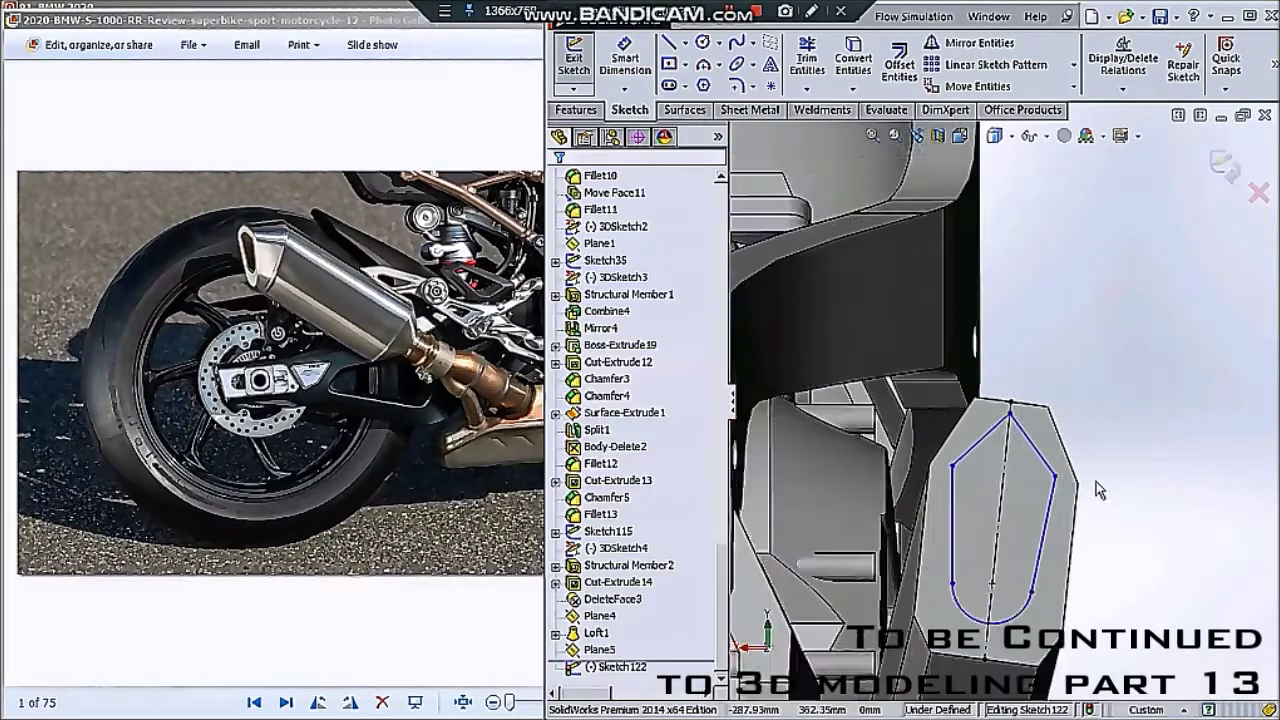
pyautogui.moveTo(1058, 510); pyautogui.dragTo(985, 430, button='middle')
pyautogui.scroll(-2, 1066, 434)
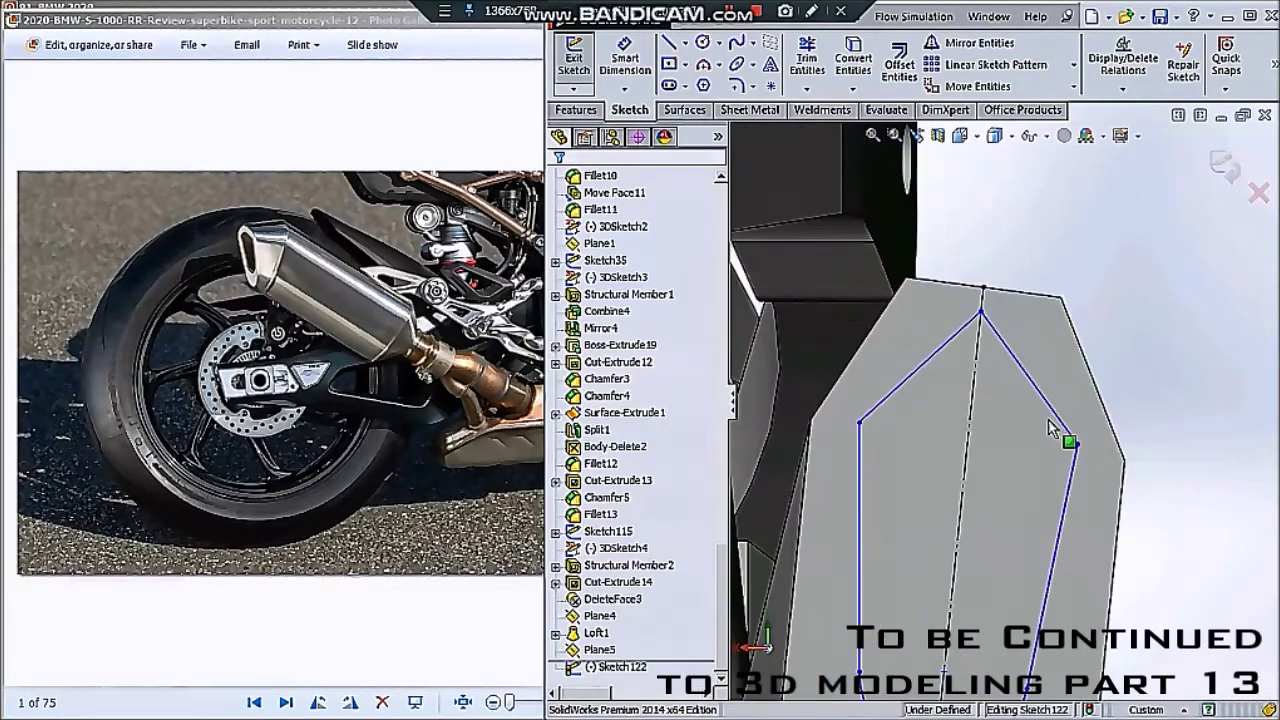
pyautogui.scroll(-2, 1094, 462)
# - Drag the bottom arc to reshape it between the two side lines
pyautogui.click(1117, 451)
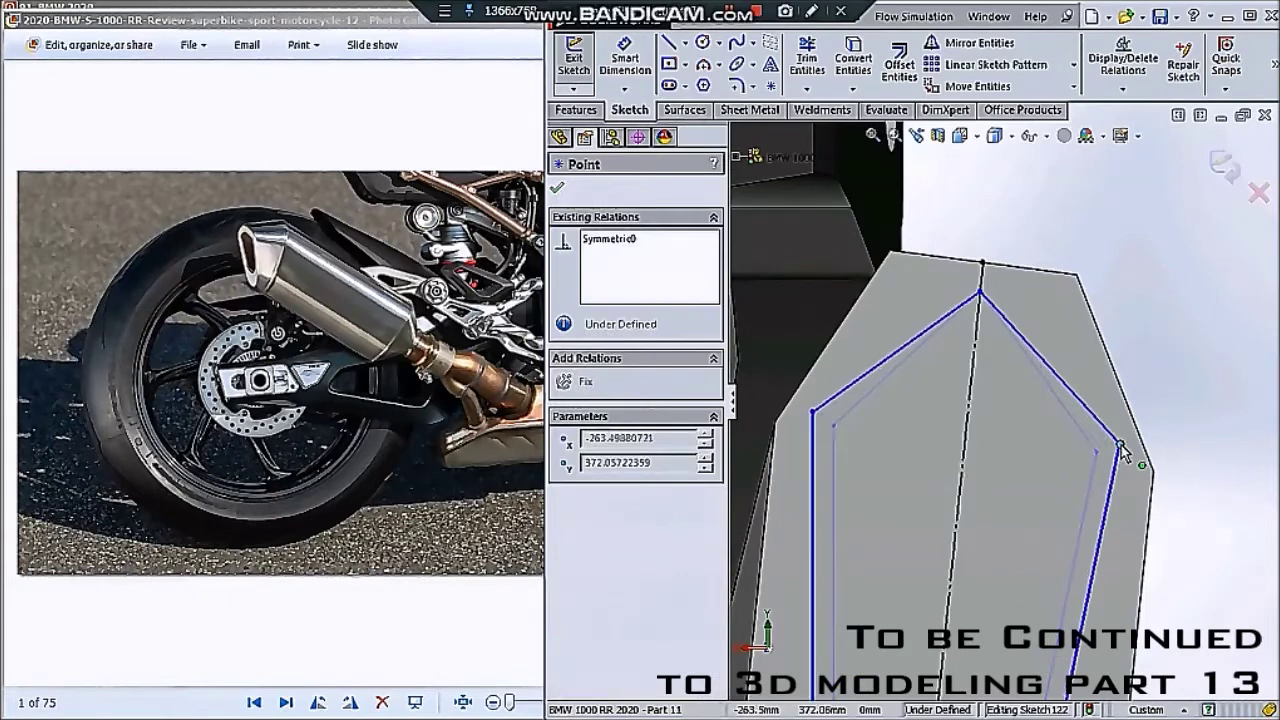
pyautogui.scroll(2, 1057, 518)
pyautogui.scroll(-2, 1030, 522)
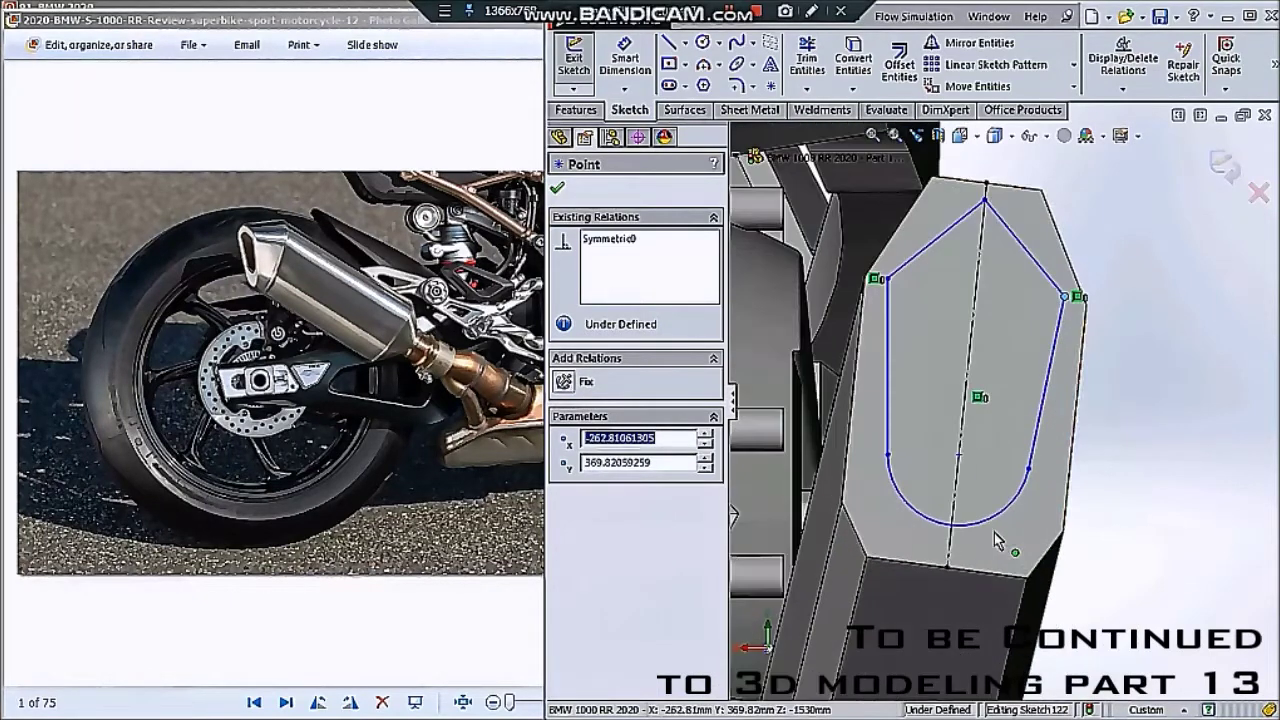
pyautogui.click(988, 562)
pyautogui.moveTo(988, 562); pyautogui.dragTo(995, 543)
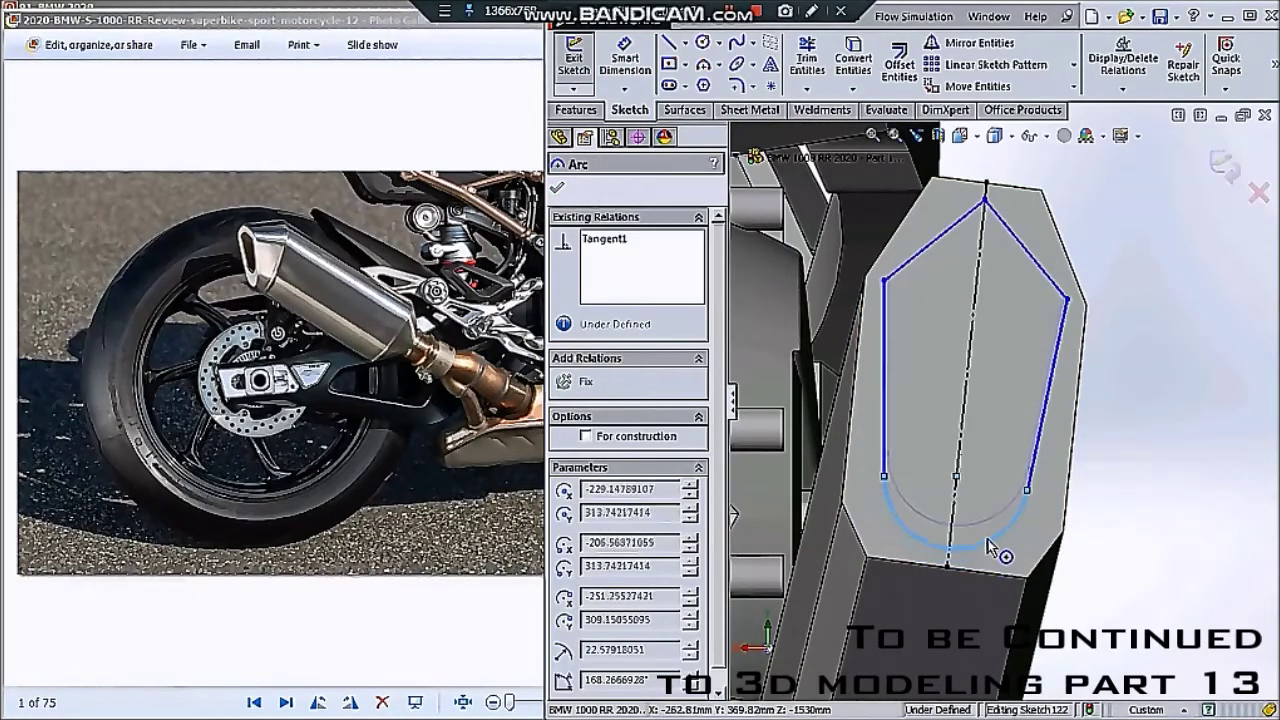
pyautogui.scroll(1, 1024, 464)
pyautogui.scroll(-2, 1024, 464)
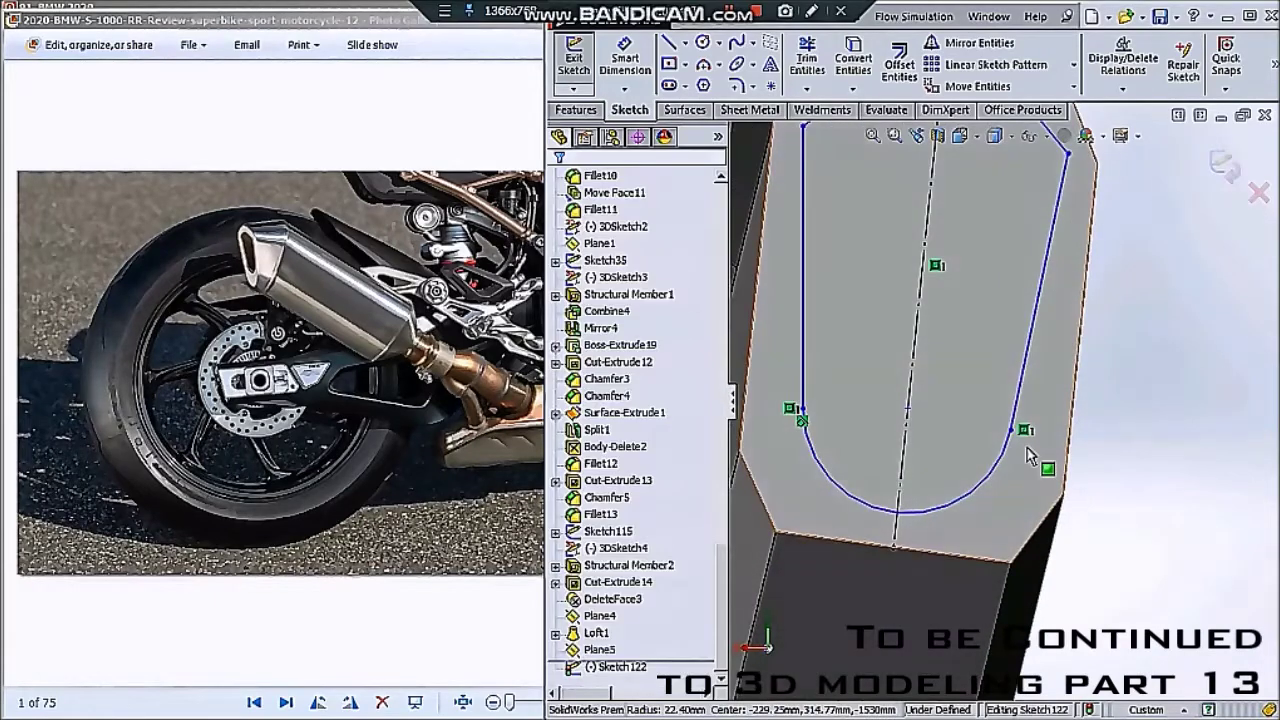
# - Make the bottom arc tangent to the right line and exit Sketch122
pyautogui.click(1009, 448)
pyautogui.click(1005, 452)
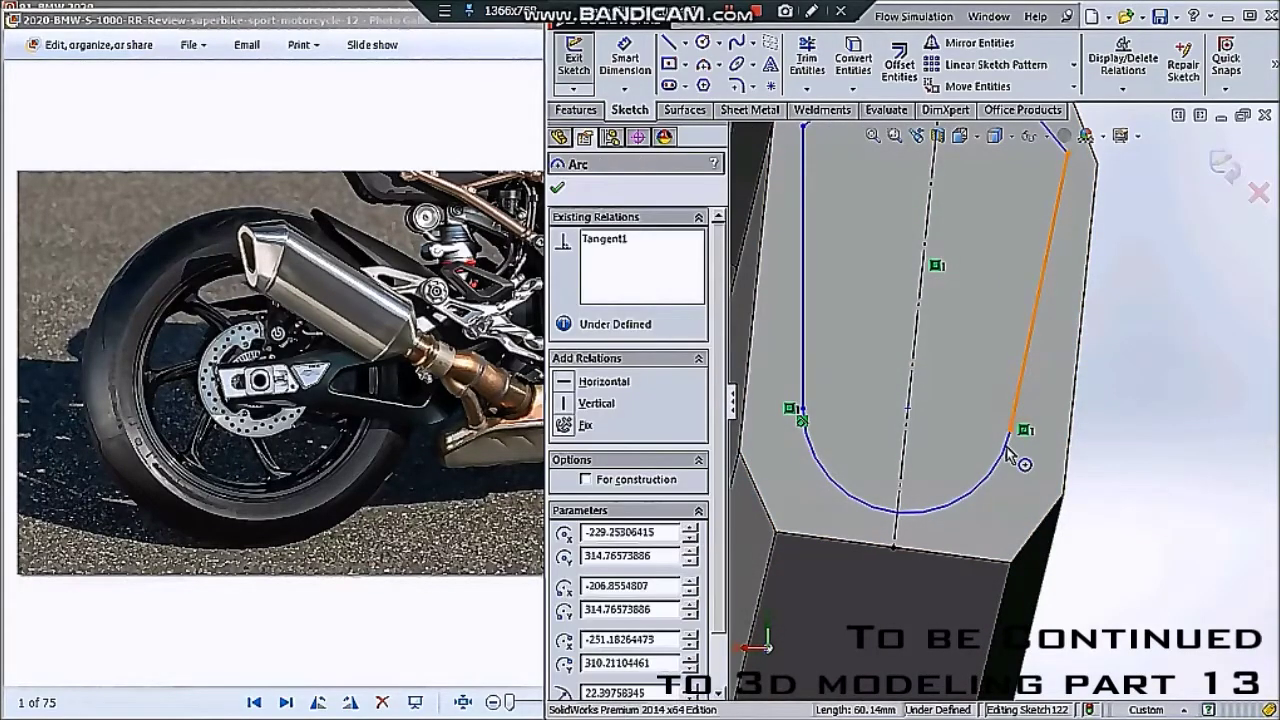
pyautogui.keyDown('ctrl'); pyautogui.click(1013, 432); pyautogui.keyUp('ctrl')
pyautogui.click(1137, 424)
pyautogui.scroll(1, 1137, 424)
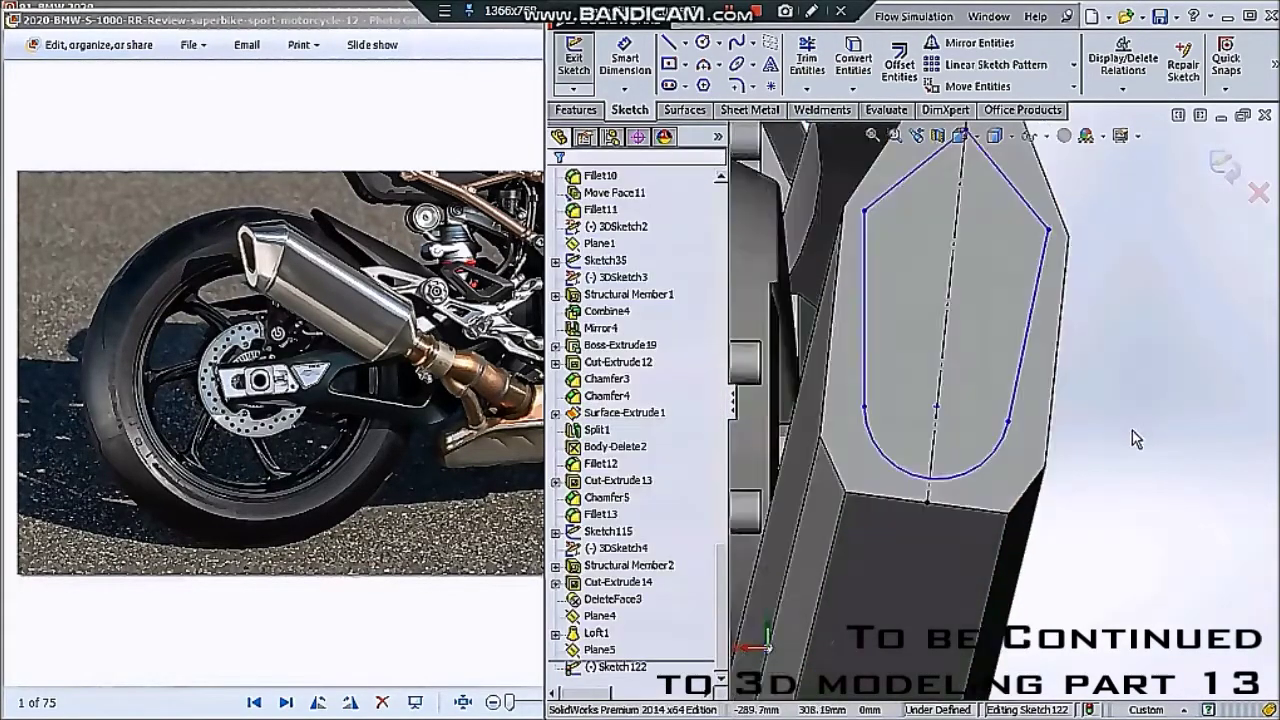
pyautogui.scroll(2, 1127, 432)
pyautogui.scroll(2, 1048, 409)
pyautogui.scroll(2, 1013, 432)
pyautogui.moveTo(1013, 432); pyautogui.dragTo(1150, 200, button='middle')
pyautogui.click(1225, 168)
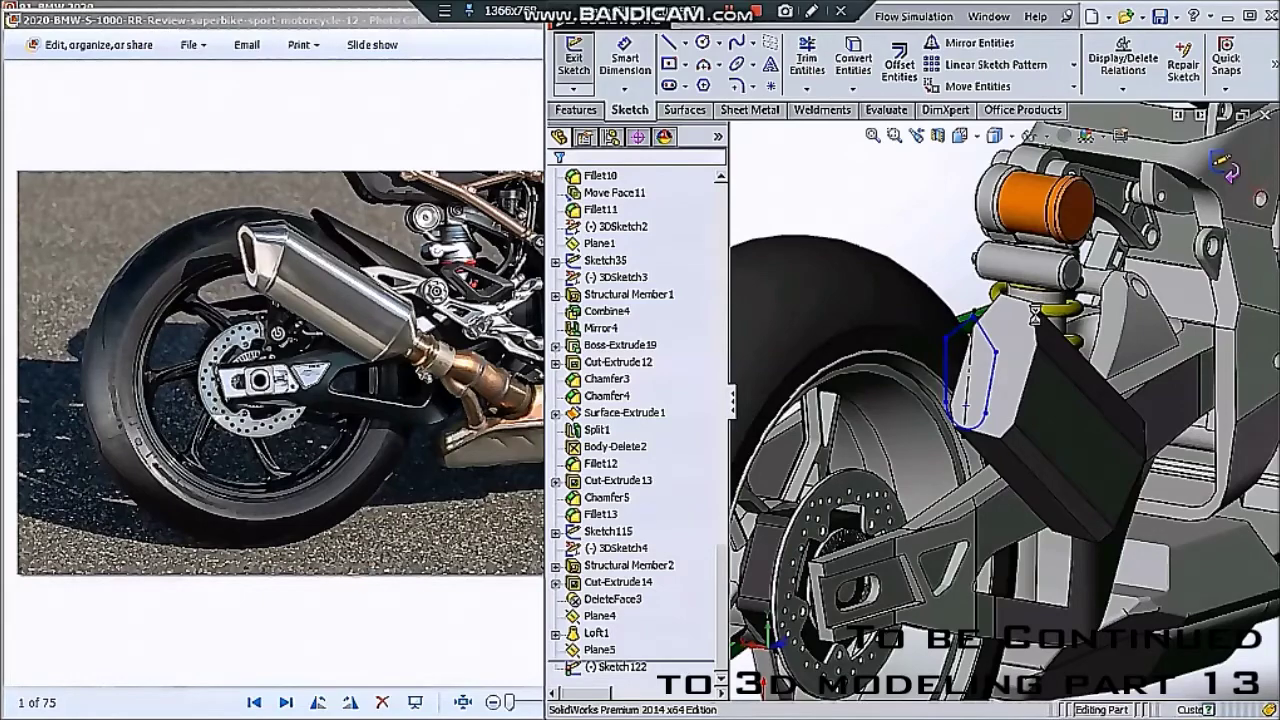
# - Zoom the view on the exhaust end next to Sketch122
pyautogui.scroll(-2, 1035, 314)
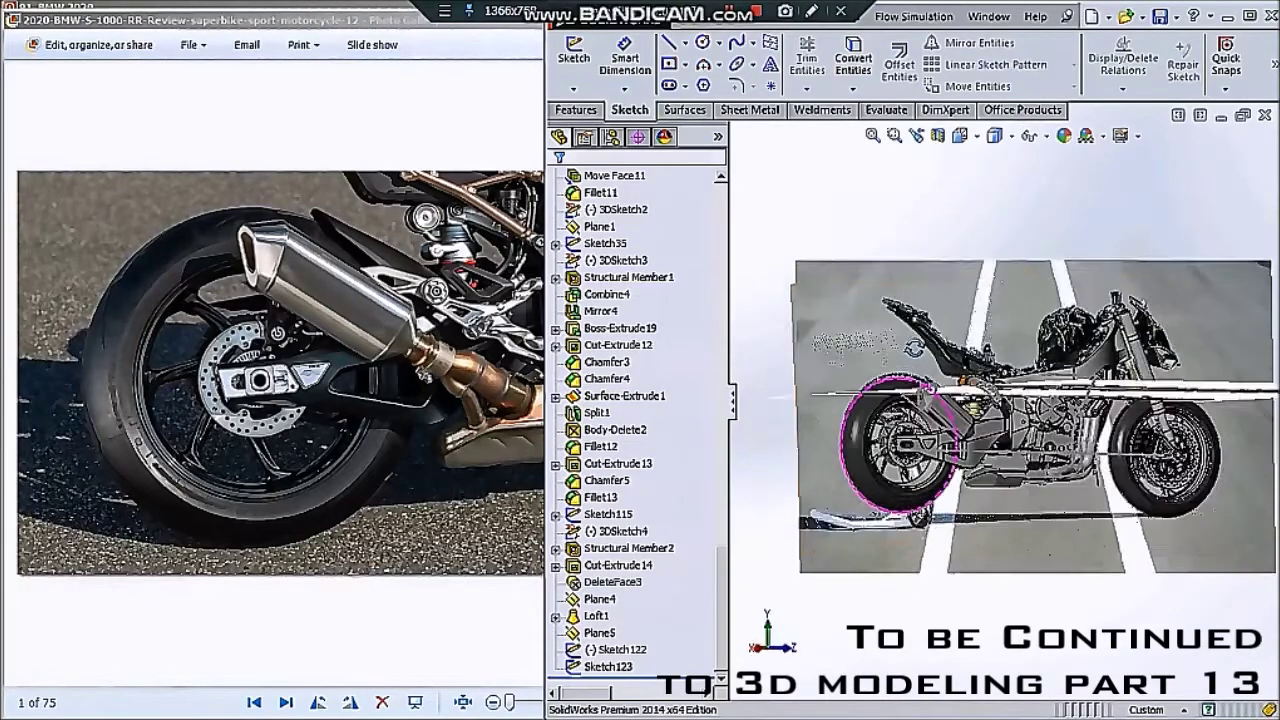
pyautogui.click(578, 110)
pyautogui.click(700, 64)
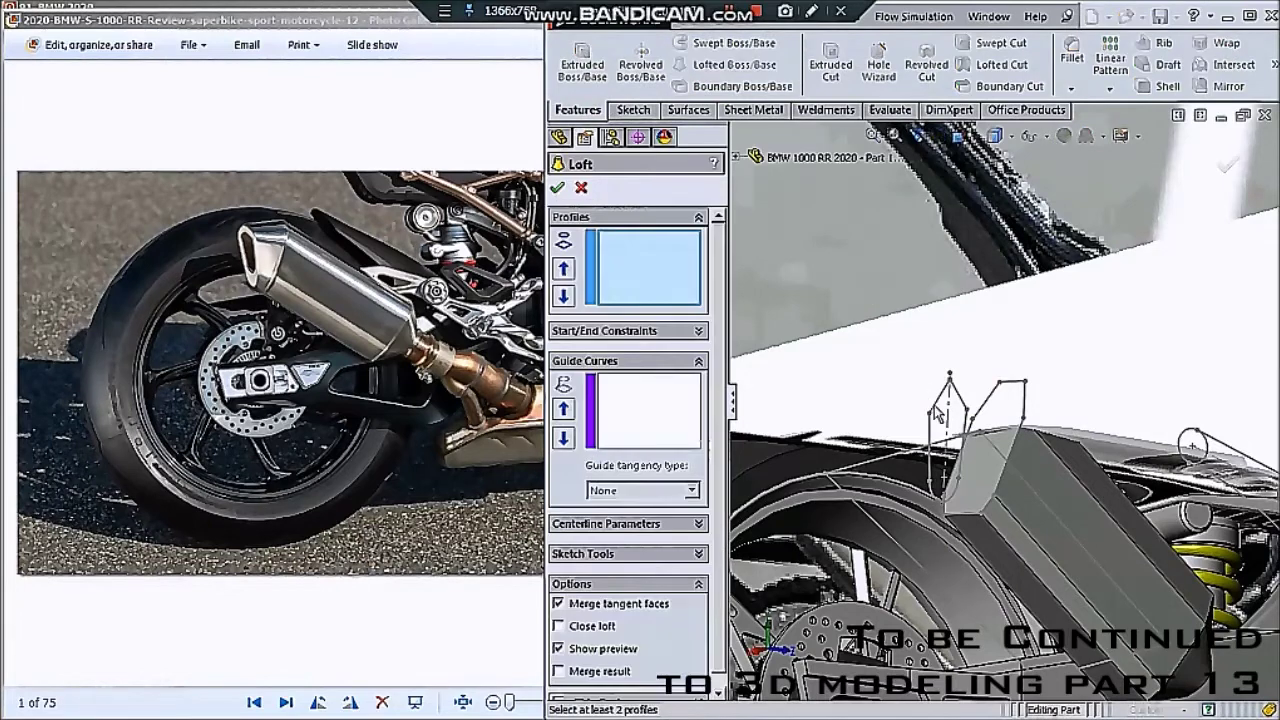
pyautogui.click(985, 415)
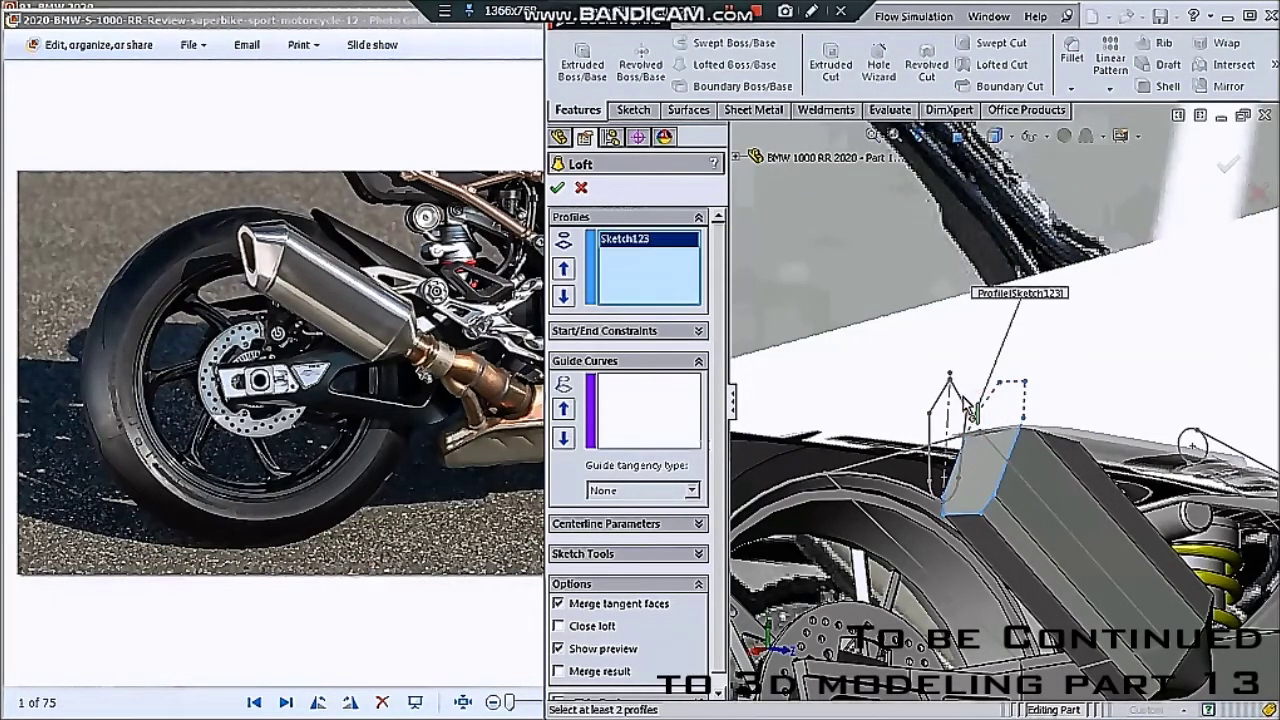
pyautogui.moveTo(958, 392); pyautogui.dragTo(900, 400, button='middle')
pyautogui.scroll(5, 900, 400)
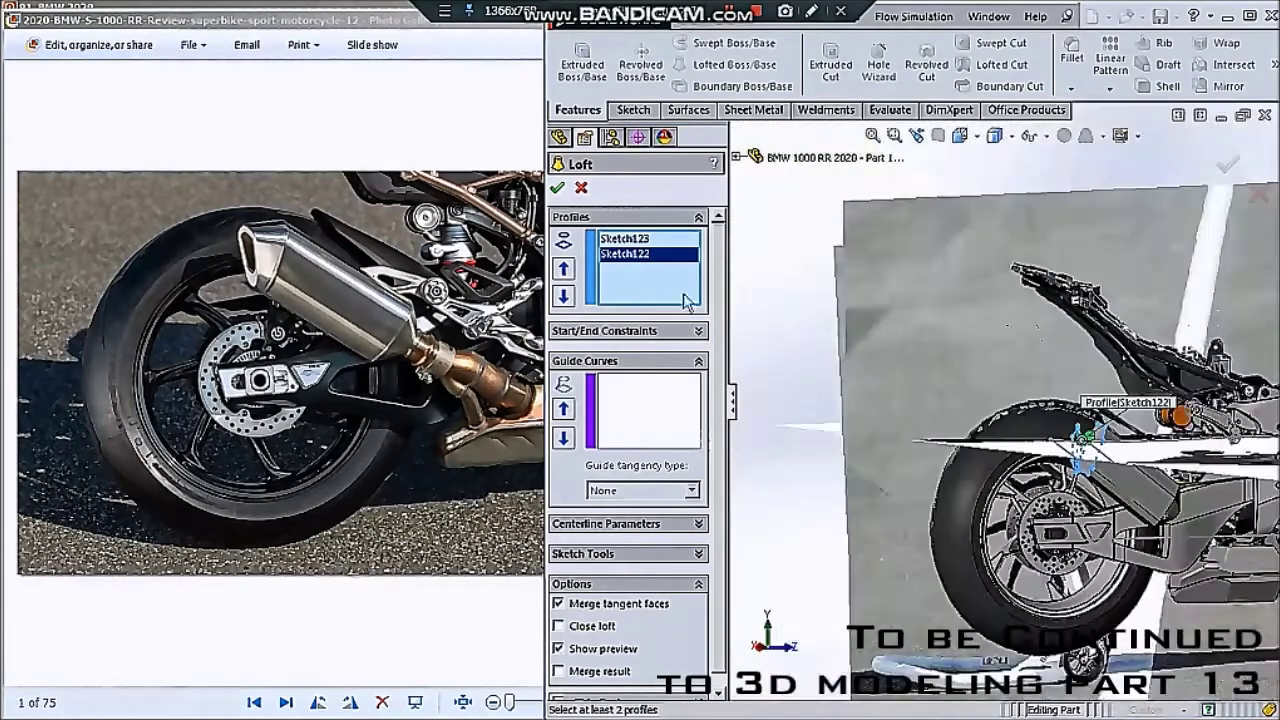
pyautogui.click(558, 189)
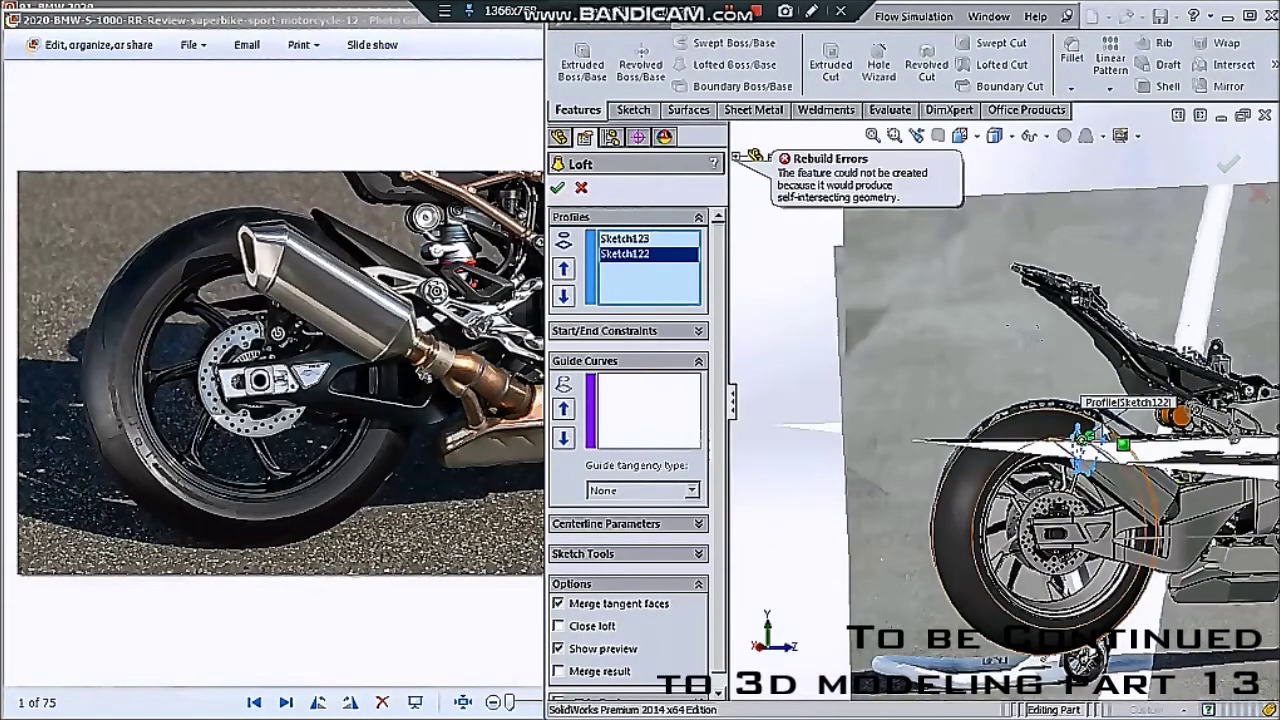
pyautogui.scroll(3, 1130, 440)
pyautogui.scroll(2, 1062, 441)
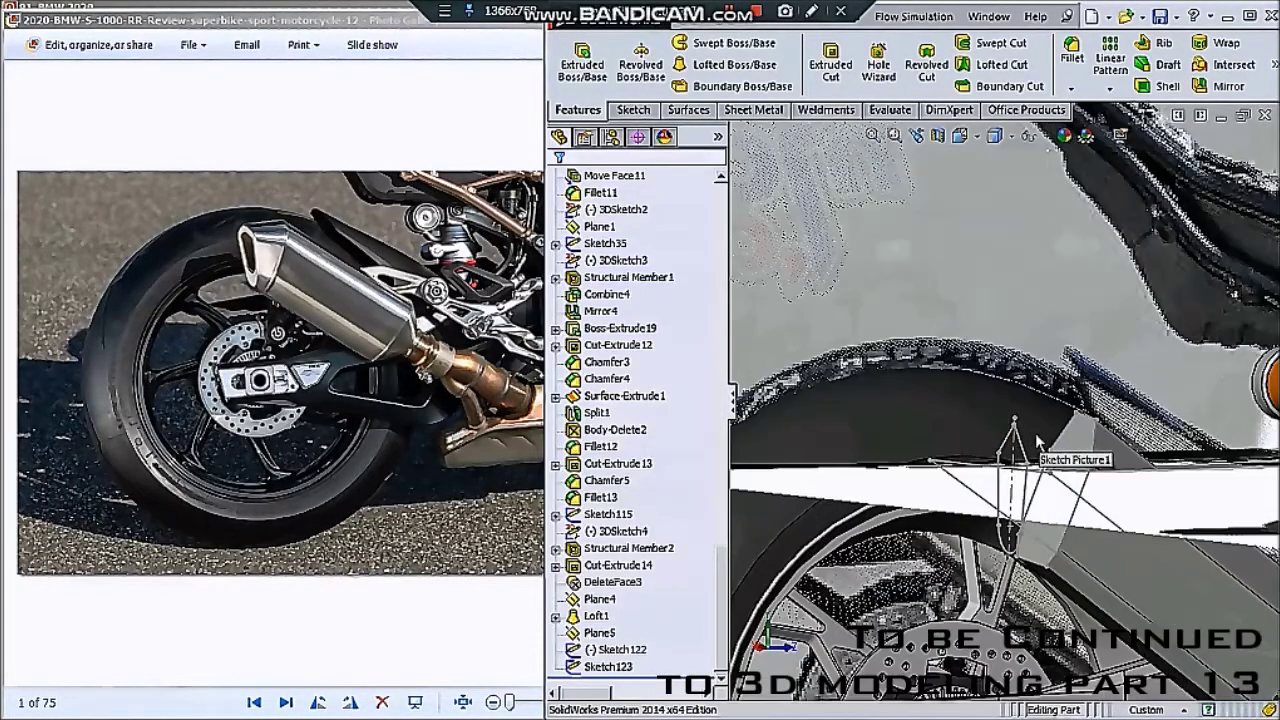
pyautogui.scroll(2, 1060, 430)
pyautogui.click(1036, 135)
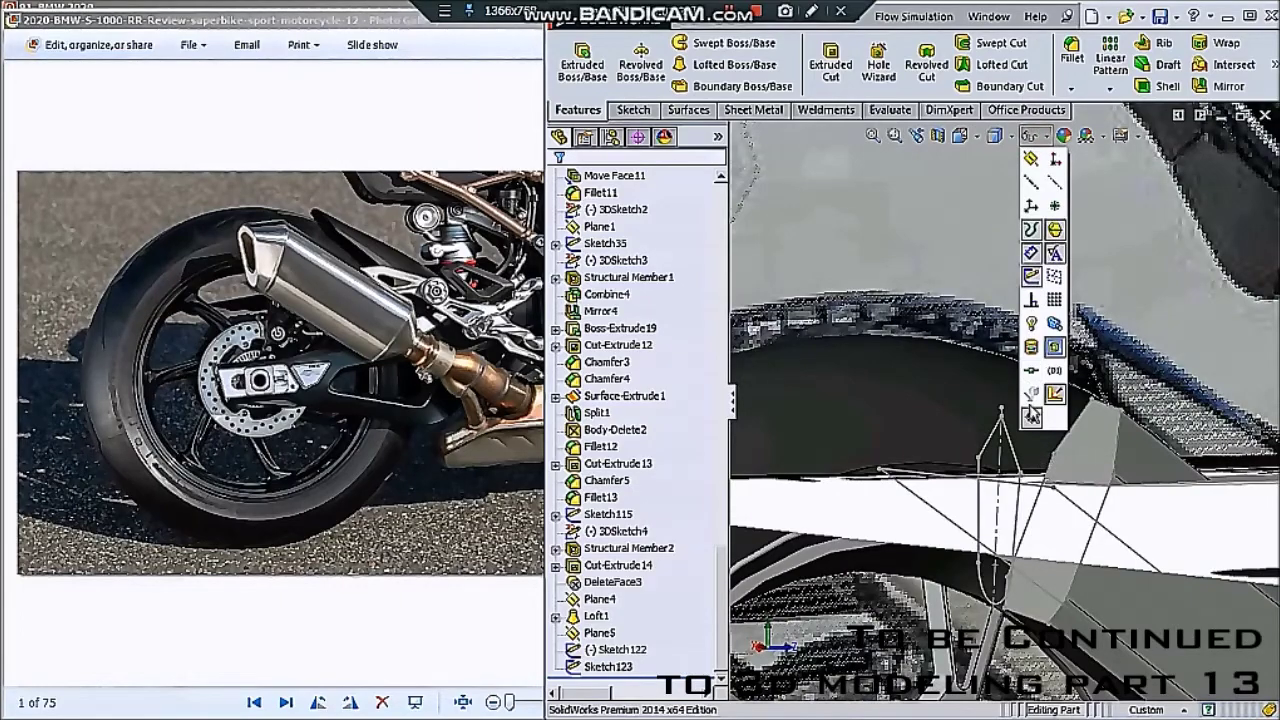
pyautogui.scroll(-2, 953, 421)
pyautogui.scroll(3, 1075, 421)
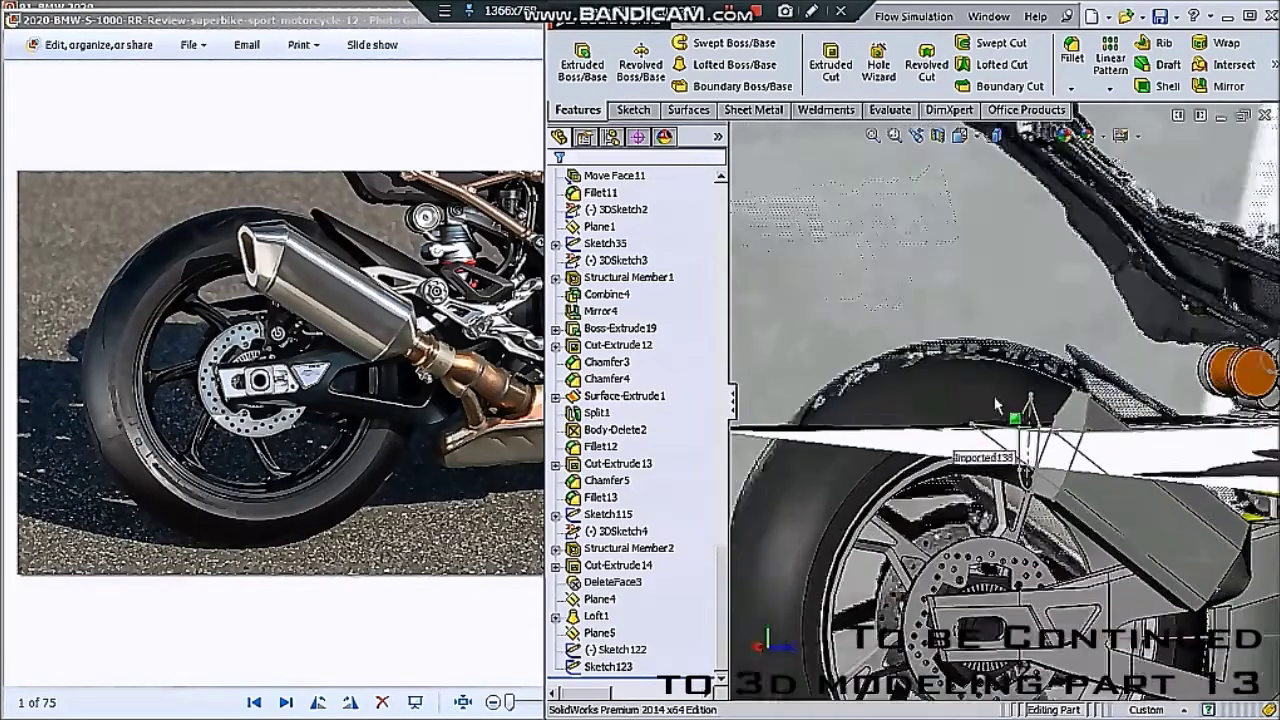
pyautogui.moveTo(1076, 421); pyautogui.dragTo(1076, 330, button='middle')
pyautogui.scroll(1, 620, 300)
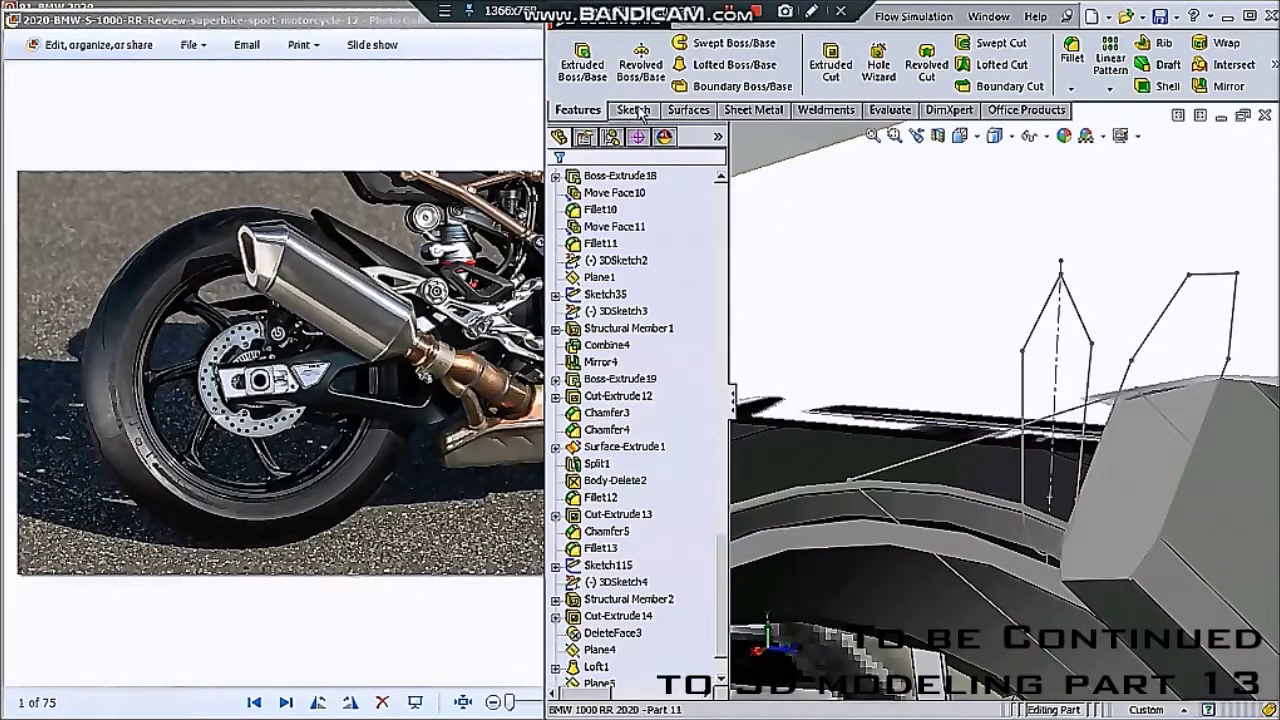
# - Create 3DSketch5 with a guide line joining the top vertices of both profiles
pyautogui.click(634, 110)
pyautogui.click(575, 88)
pyautogui.click(610, 124)
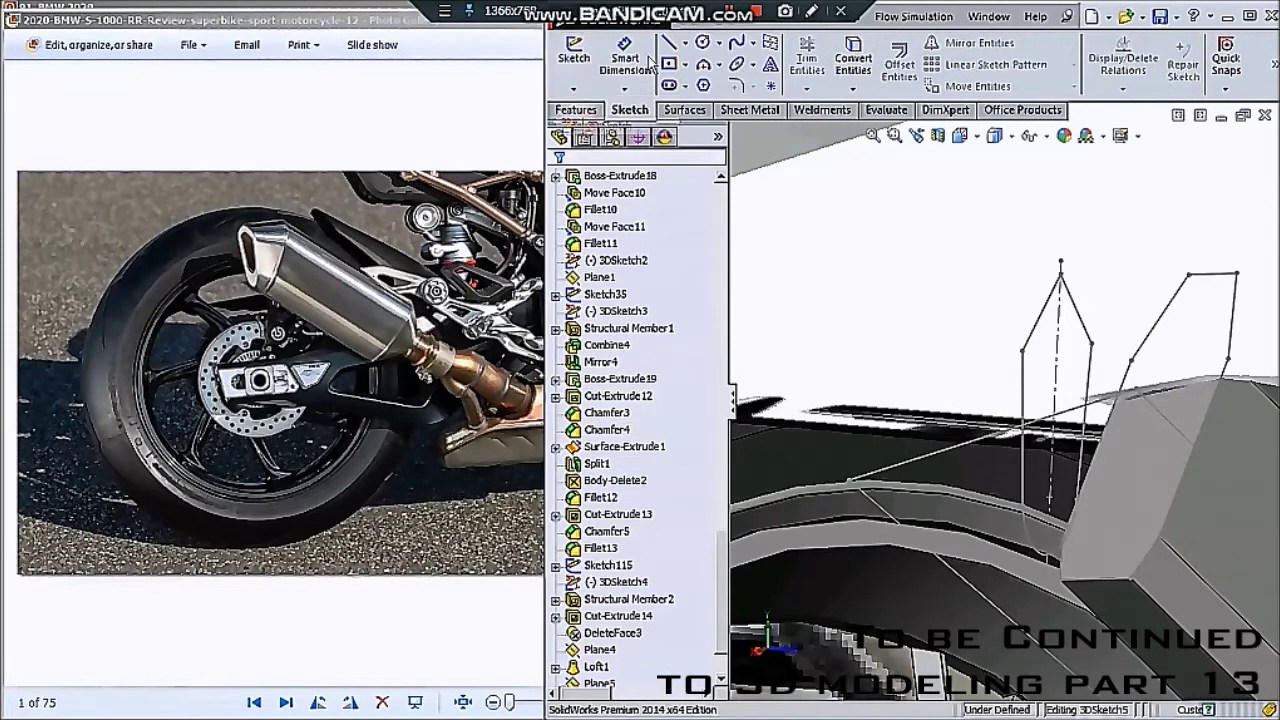
pyautogui.click(668, 42)
pyautogui.click(1062, 272)
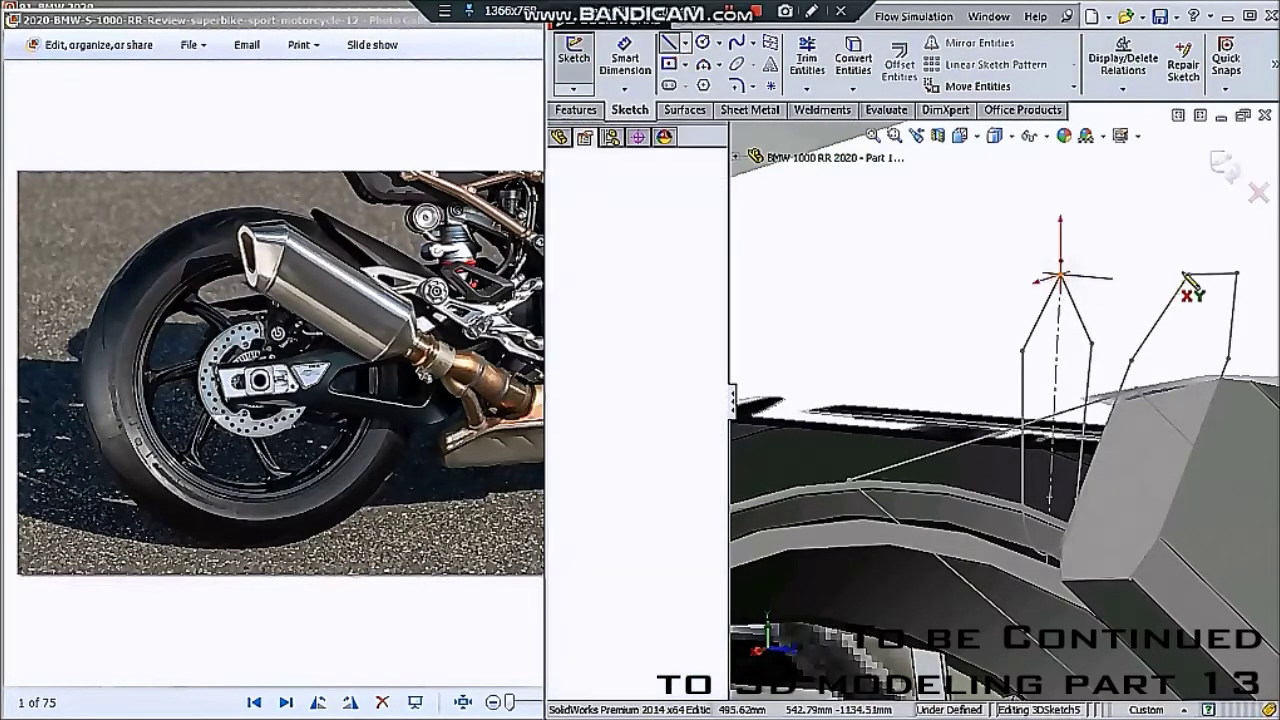
pyautogui.click(1212, 274)
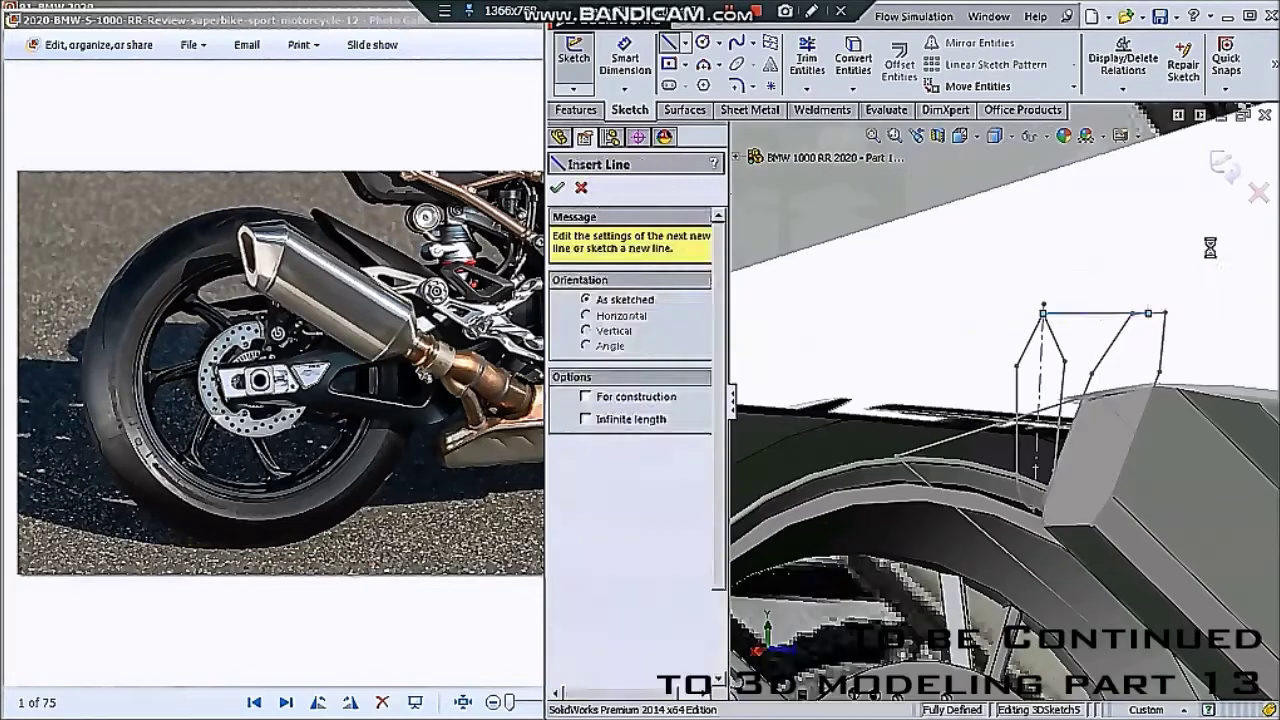
pyautogui.click(1224, 165)
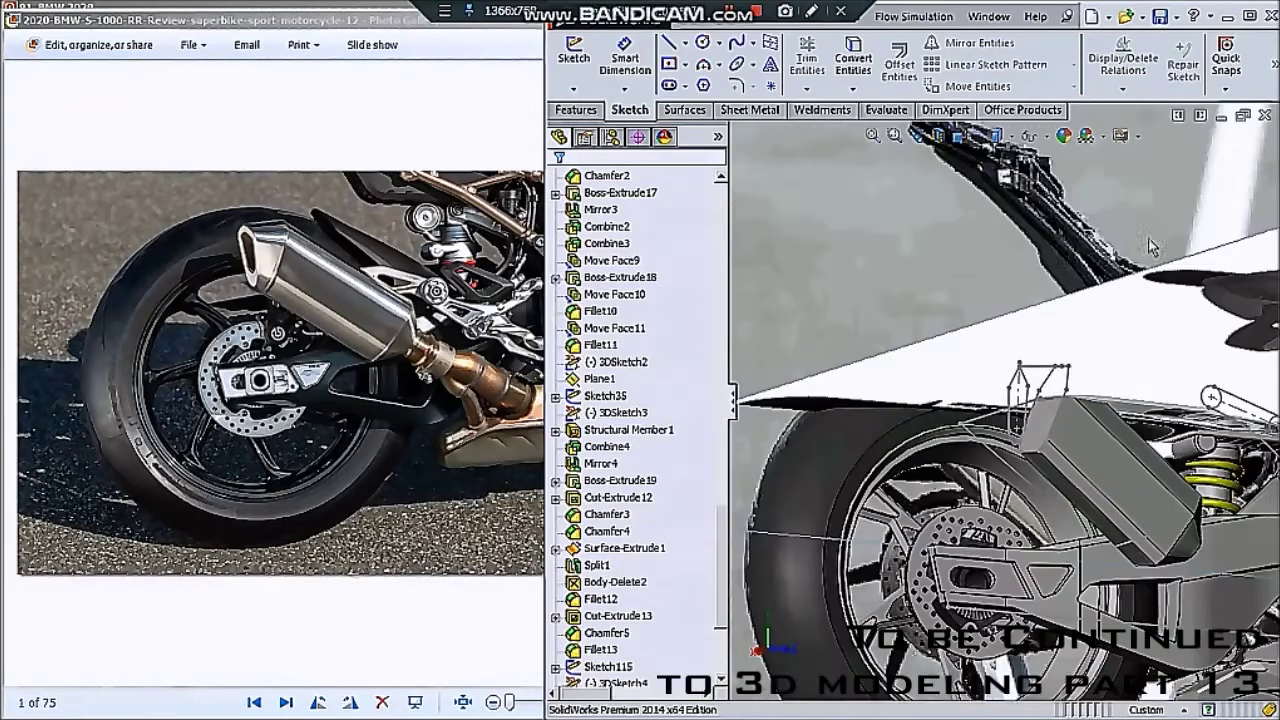
pyautogui.click(590, 108)
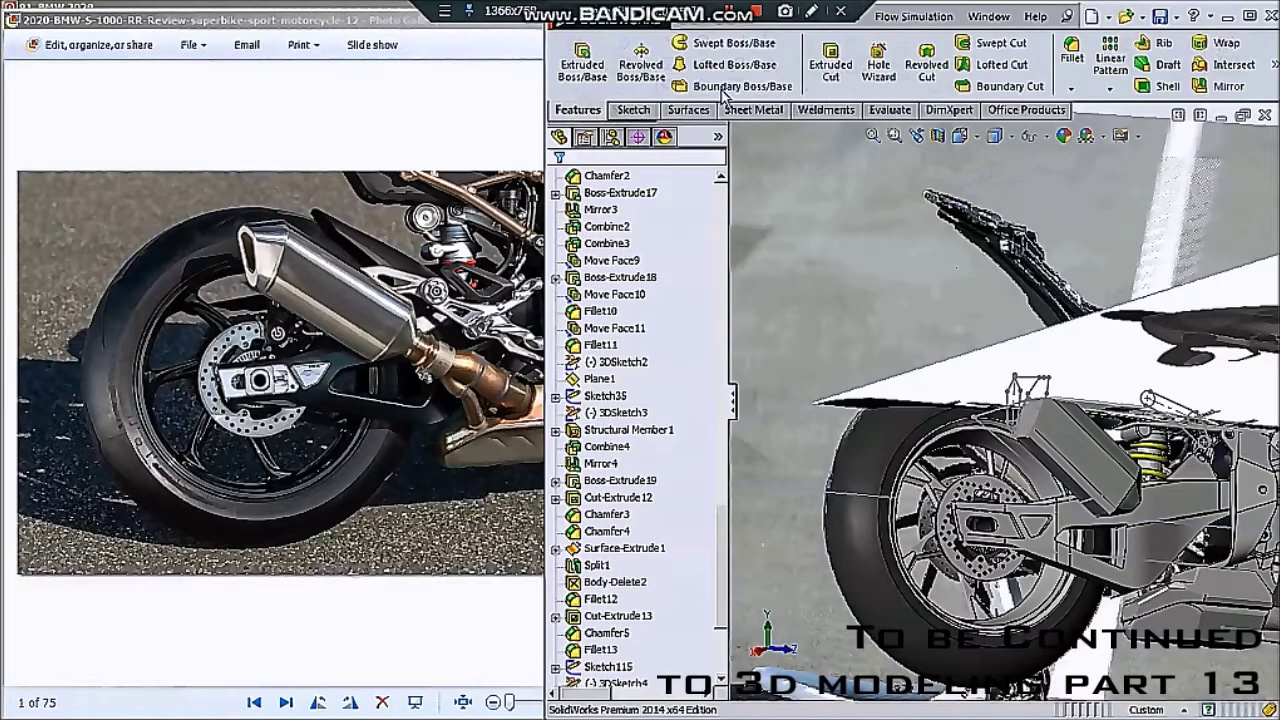
# - Loft Sketch123 to Sketch122 along the 3DSketch5 guide, then orbit to inspect the tip
pyautogui.scroll(-3, 1118, 398)
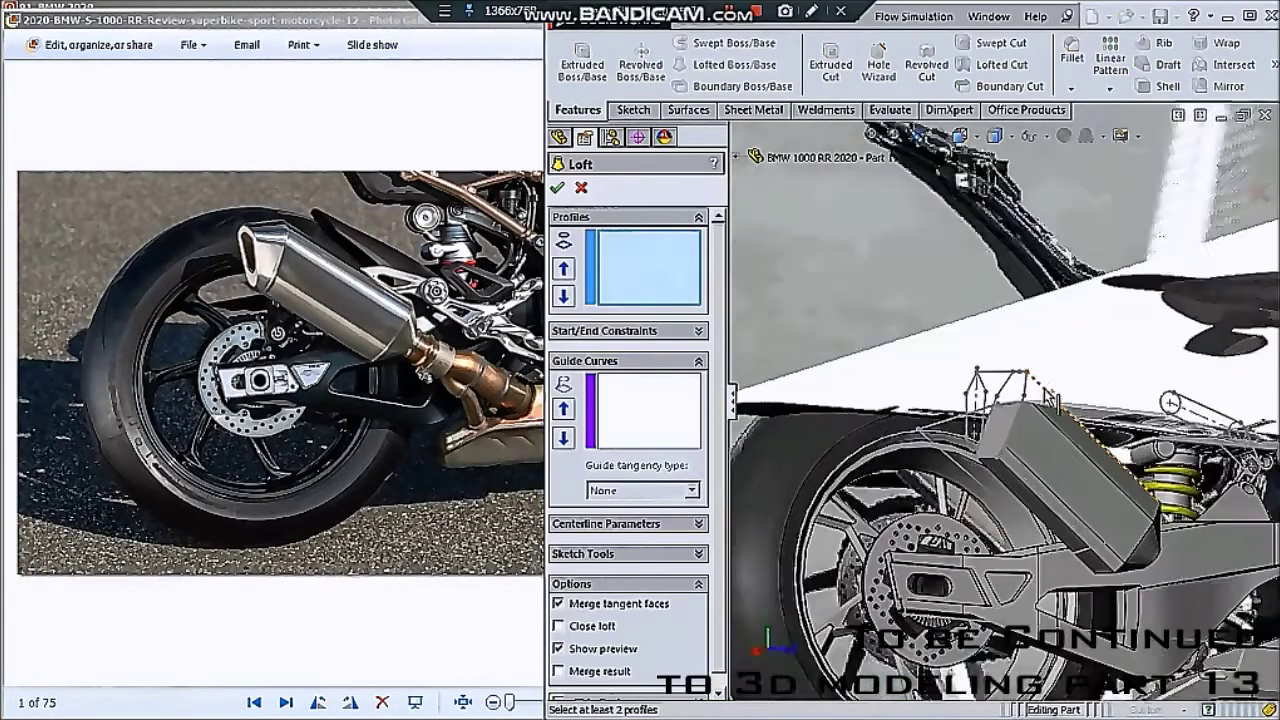
pyautogui.scroll(-3, 1035, 392)
pyautogui.click(995, 386)
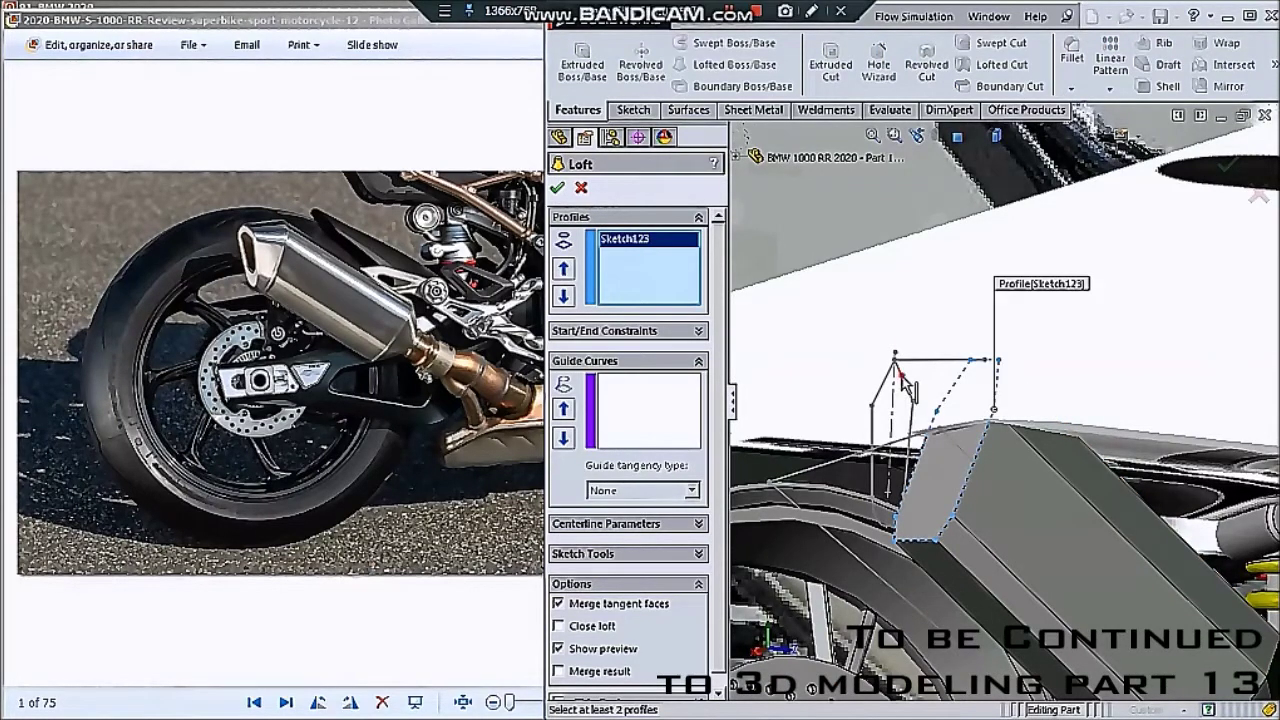
pyautogui.click(648, 416)
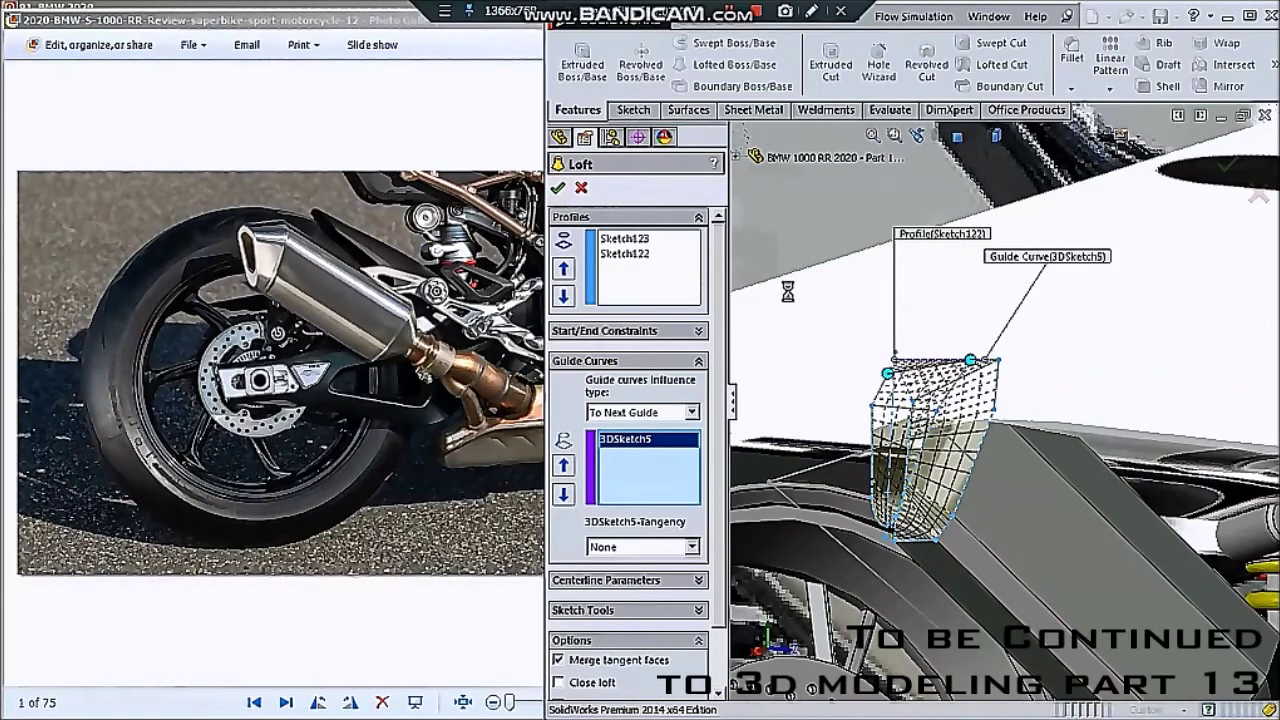
pyautogui.moveTo(867, 196); pyautogui.dragTo(998, 136, button='middle')
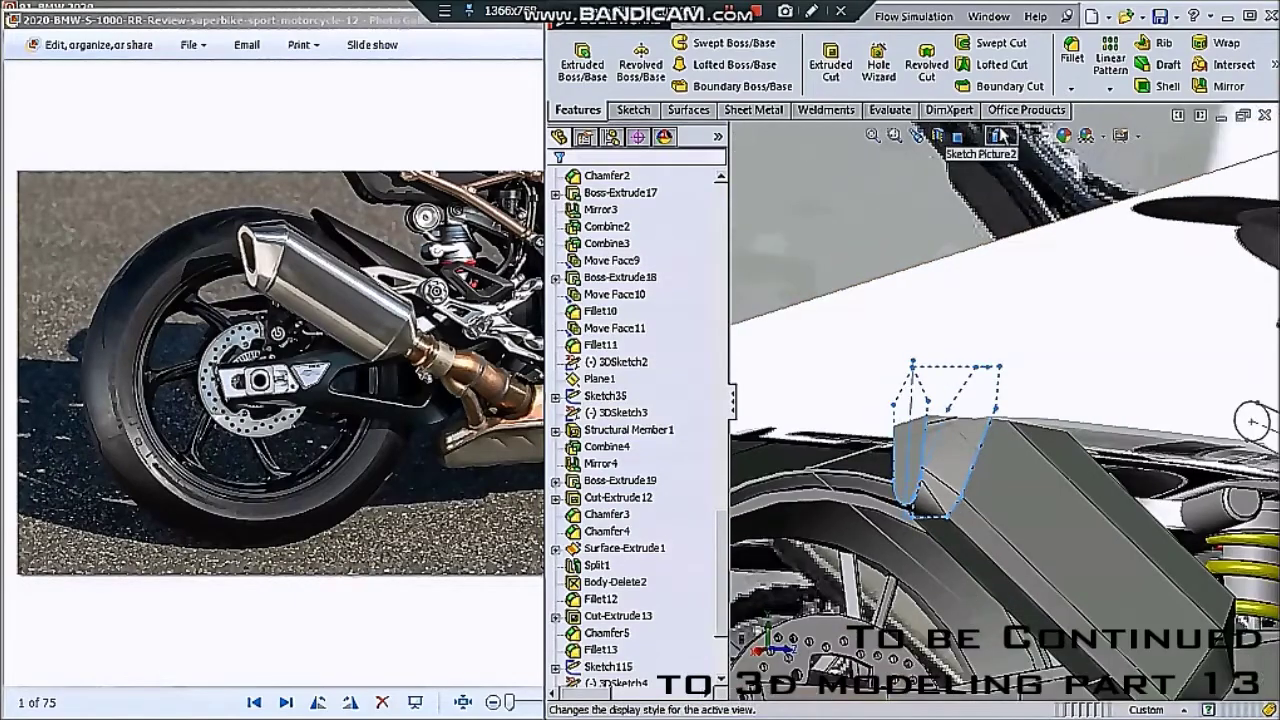
pyautogui.moveTo(894, 235); pyautogui.dragTo(1030, 375, button='middle')
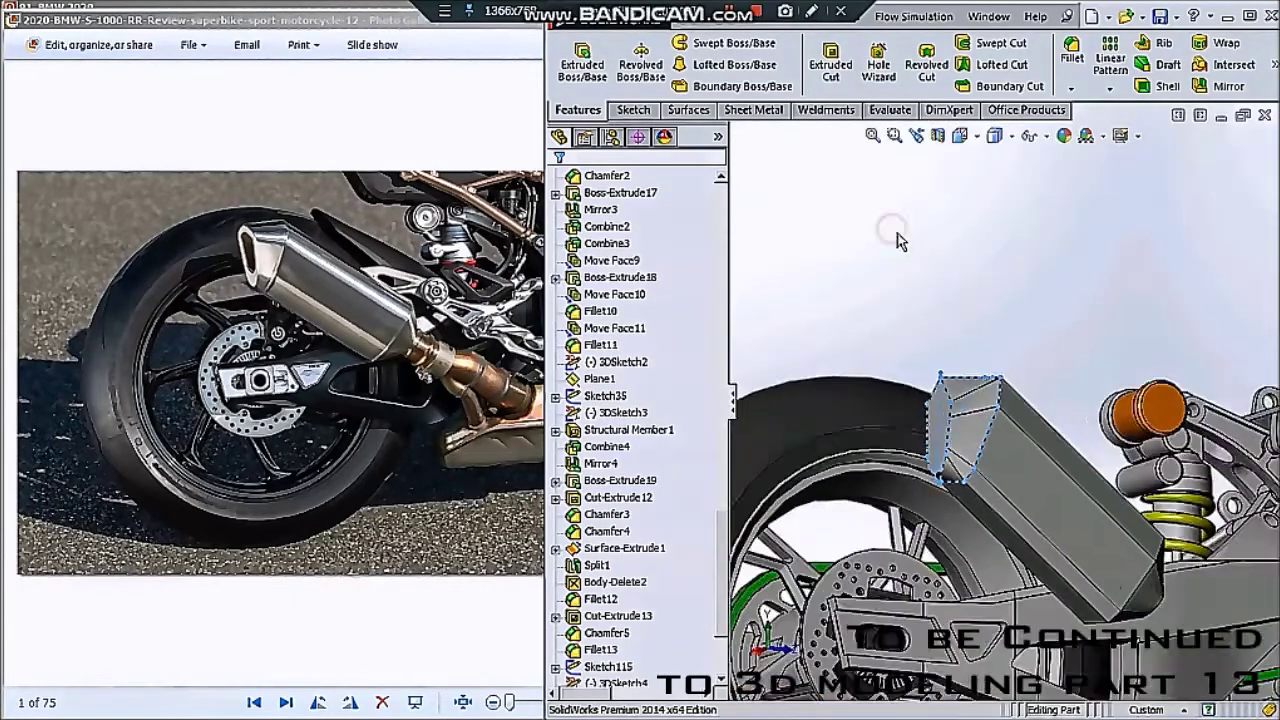
pyautogui.scroll(3, 1030, 375)
pyautogui.moveTo(880, 443)
pyautogui.mouseDown(button='middle')
pyautogui.moveTo(975, 393)
pyautogui.moveTo(880, 434)
pyautogui.moveTo(777, 386)
pyautogui.moveTo(1003, 395)
pyautogui.moveTo(1050, 410)
pyautogui.mouseUp(button='middle')
pyautogui.scroll(3, 1084, 437)
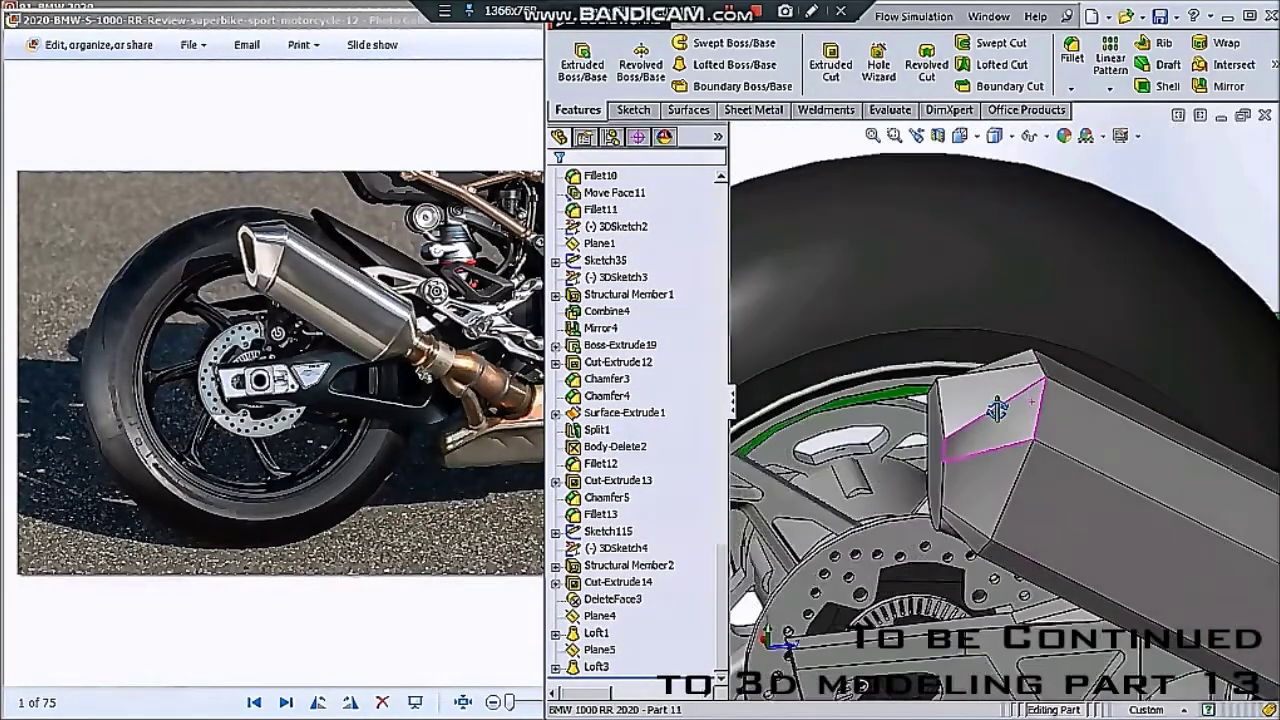
# - Zoom around the new loft and select a face of the exhaust box
pyautogui.scroll(-3, 1084, 437)
pyautogui.scroll(2, 1043, 444)
pyautogui.scroll(-3, 1020, 420)
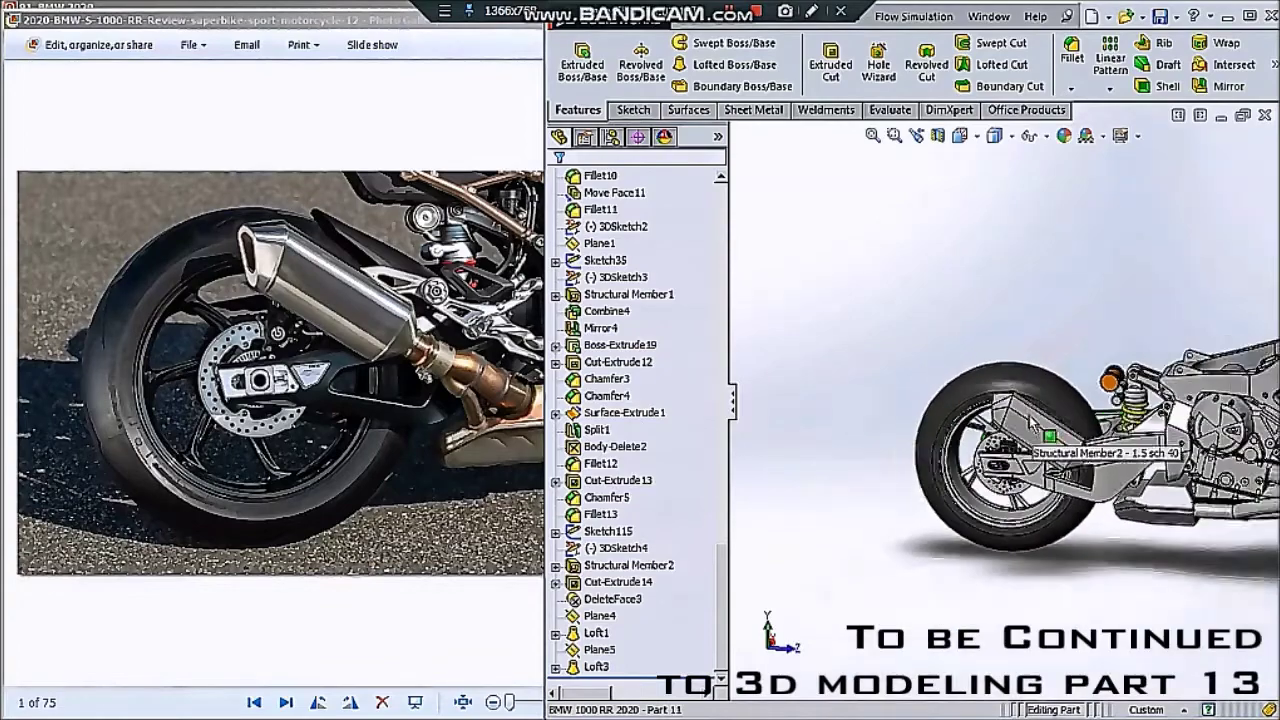
pyautogui.scroll(4, 998, 403)
pyautogui.scroll(-1, 999, 403)
pyautogui.scroll(-2, 999, 403)
pyautogui.scroll(-2, 1000, 400)
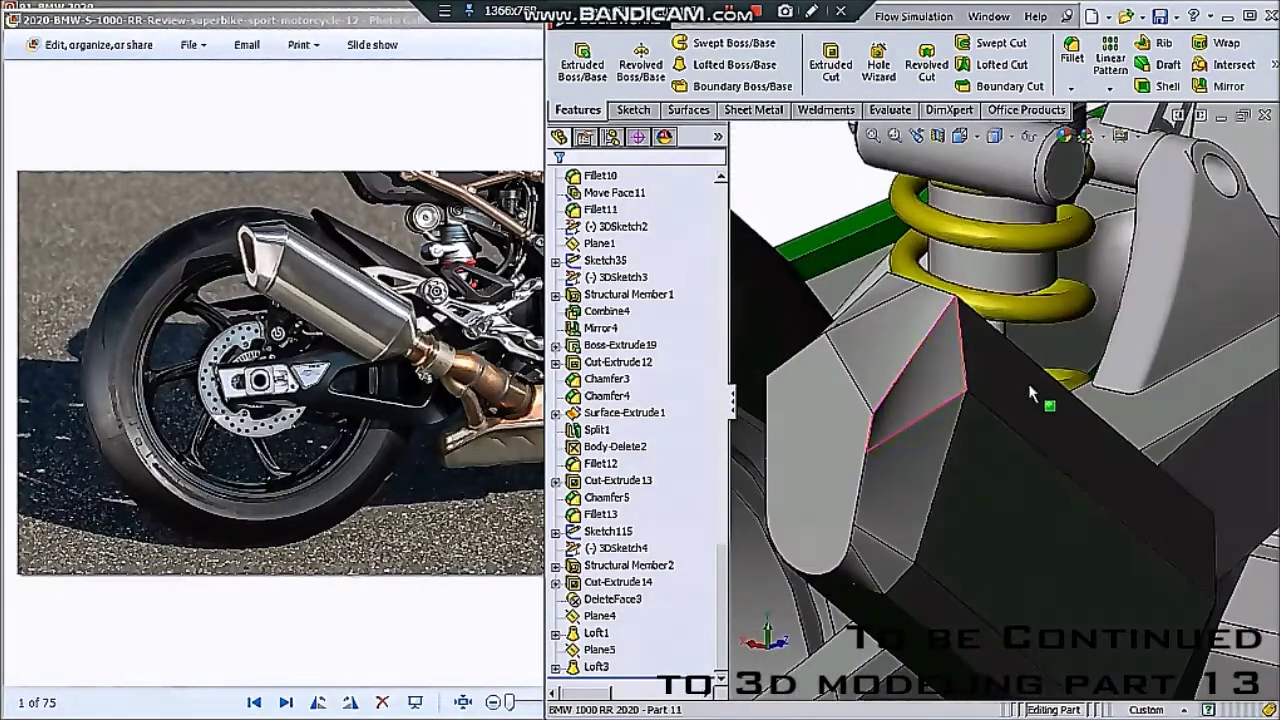
pyautogui.scroll(-2, 1000, 400)
pyautogui.scroll(2, 999, 399)
pyautogui.scroll(2, 960, 402)
pyautogui.click(935, 405)
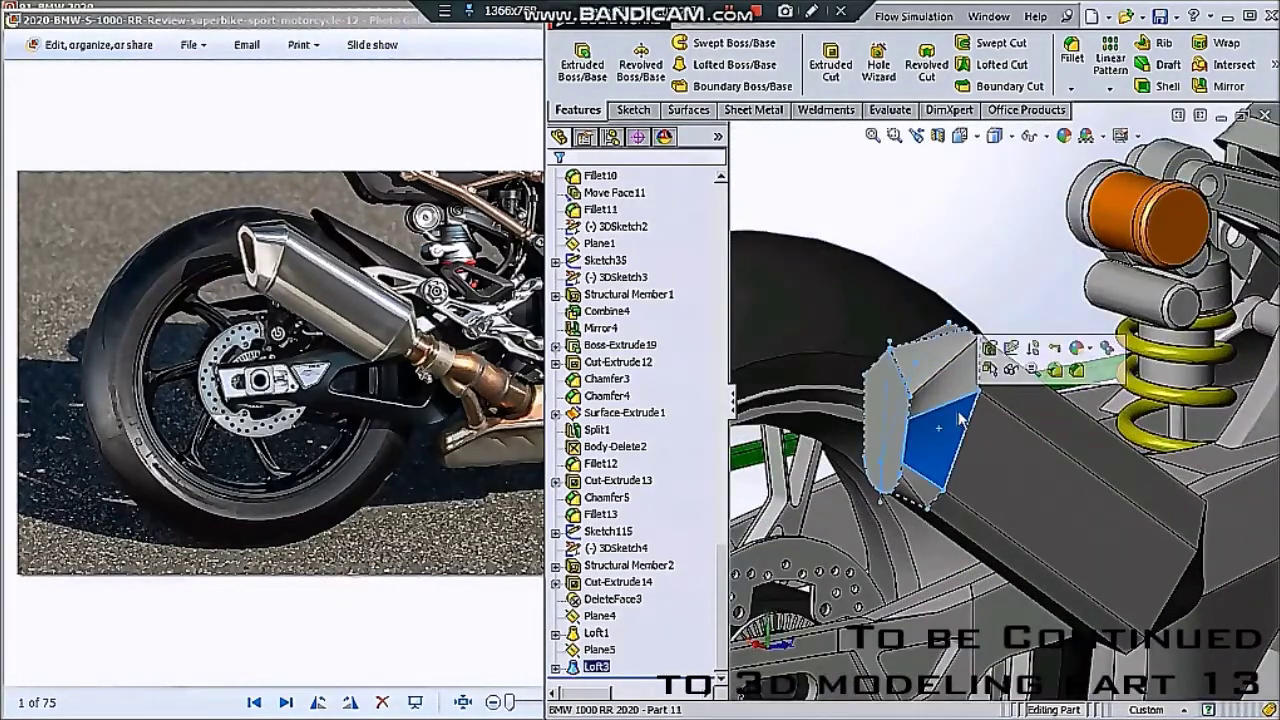
pyautogui.scroll(3, 935, 405)
# - Orbit below the exhaust box, select its left face, and expand Loft3 to pick Sketch122
pyautogui.moveTo(935, 405)
pyautogui.mouseDown(button='middle')
pyautogui.moveTo(886, 443)
pyautogui.moveTo(857, 534)
pyautogui.moveTo(870, 563)
pyautogui.moveTo(974, 443)
pyautogui.moveTo(1007, 421)
pyautogui.moveTo(1040, 423)
pyautogui.moveTo(952, 432)
pyautogui.moveTo(951, 413)
pyautogui.mouseUp(button='middle')
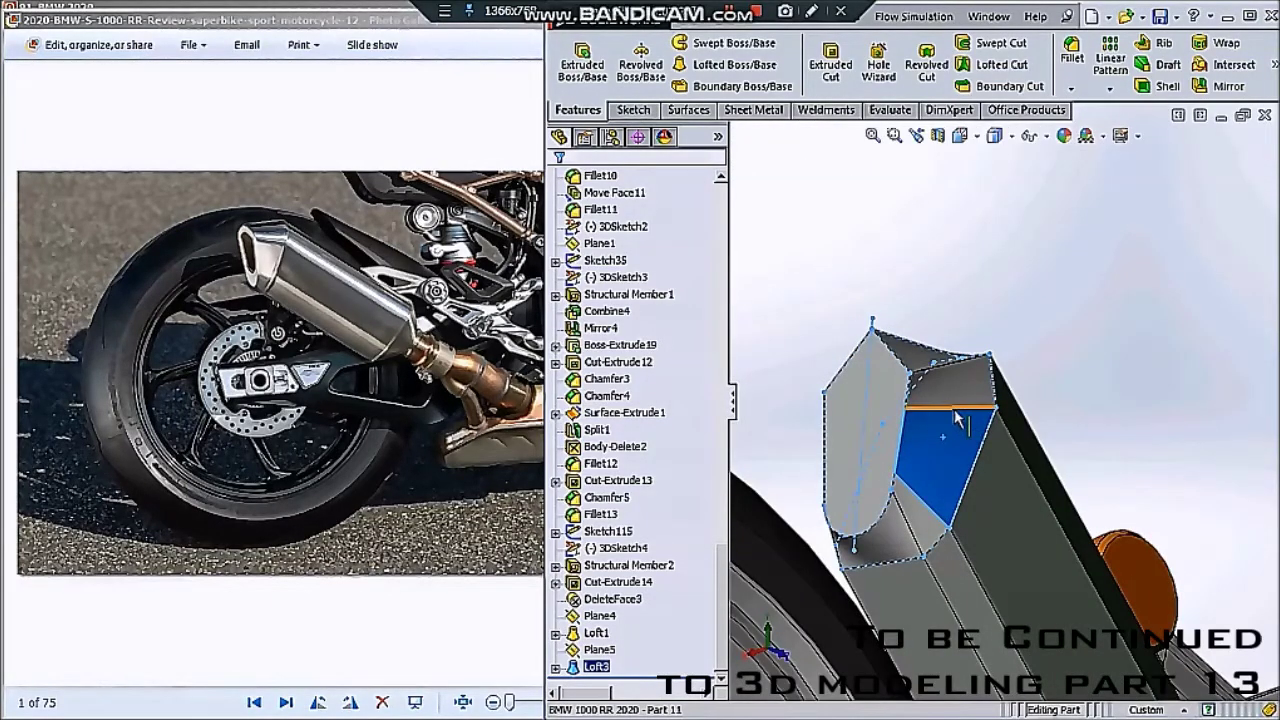
pyautogui.moveTo(962, 420); pyautogui.dragTo(880, 425, button='middle')
pyautogui.scroll(2, 880, 425)
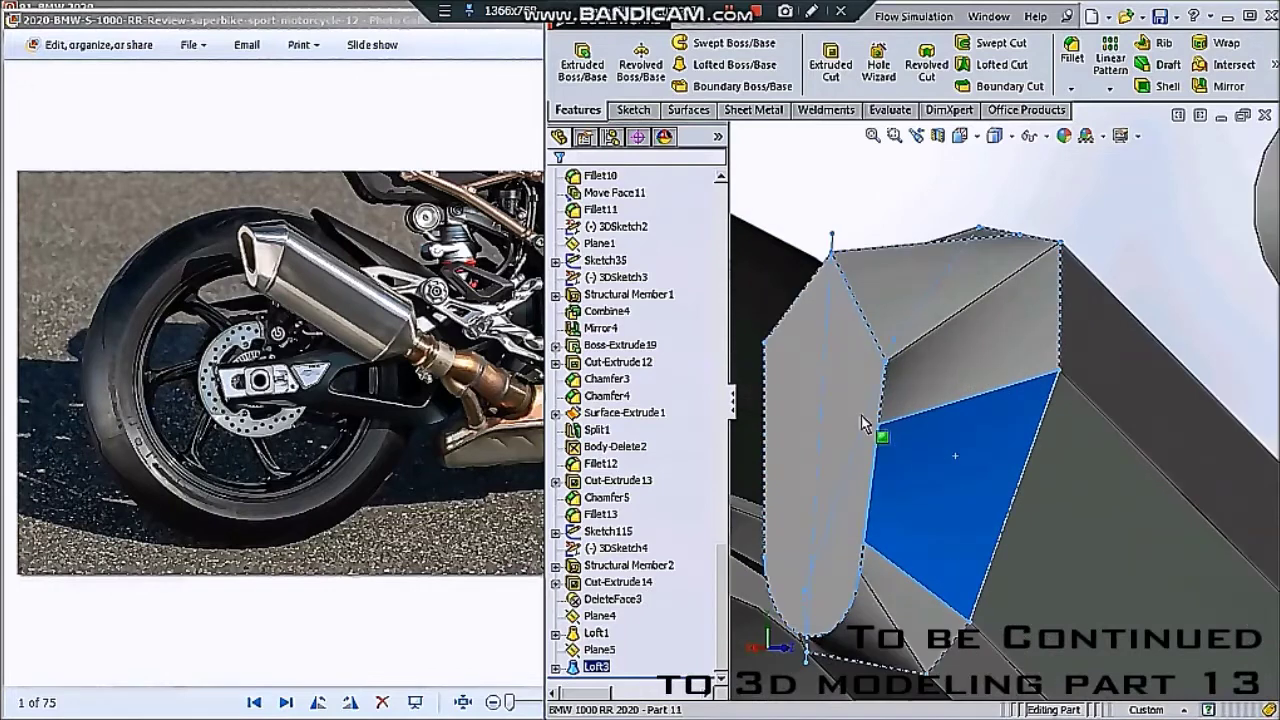
pyautogui.click(860, 422)
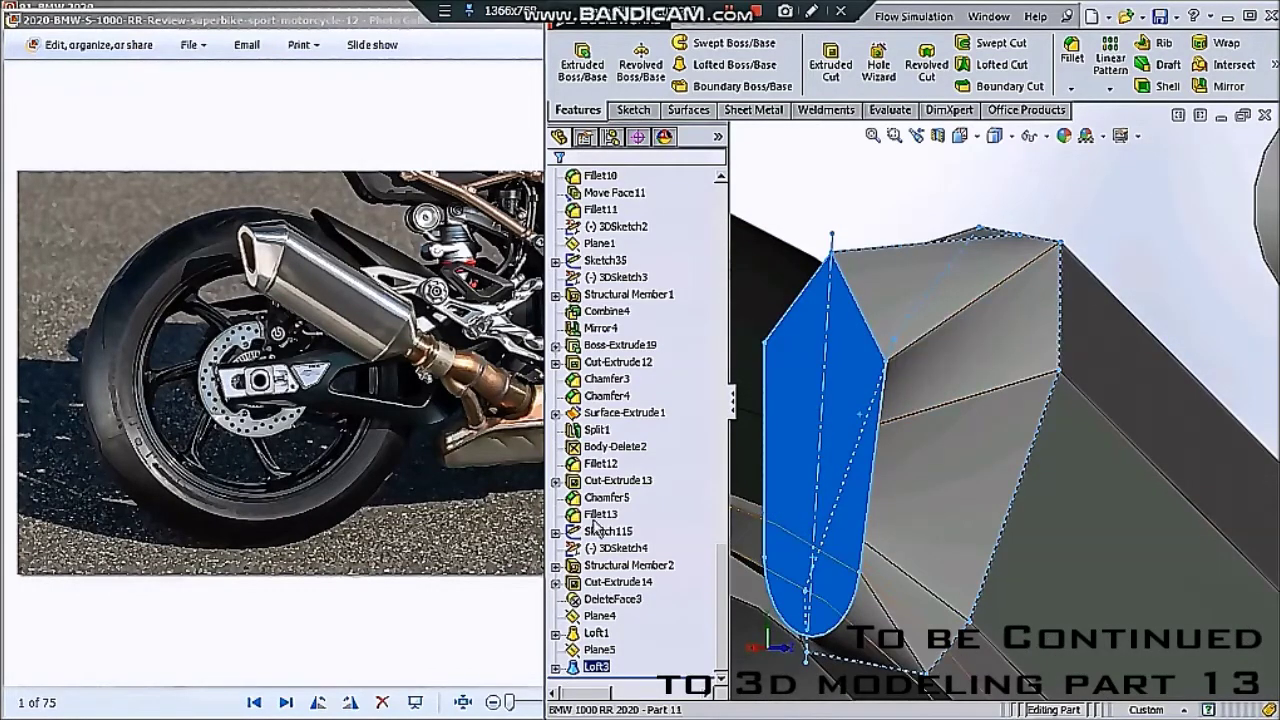
pyautogui.click(556, 667)
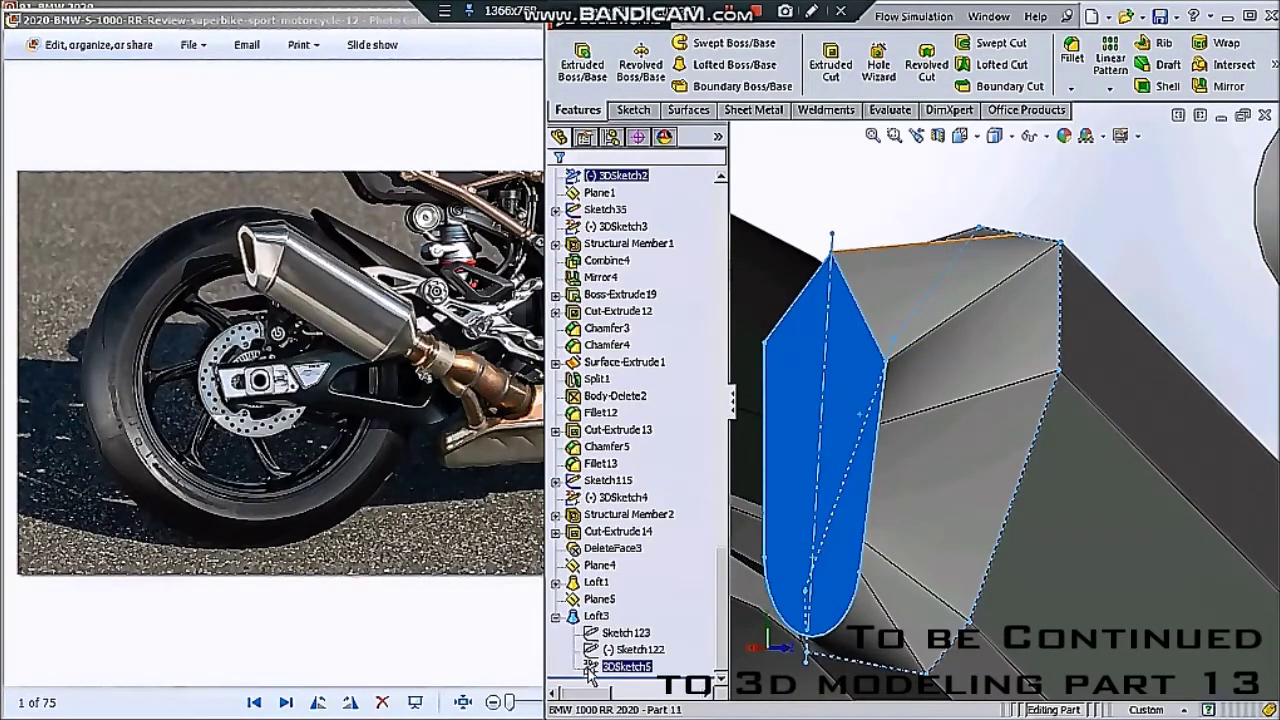
pyautogui.click(592, 650)
# - Edit Sketch122, draw a line to the profile's top point, and delete the unwanted diagonal line
pyautogui.click(608, 599)
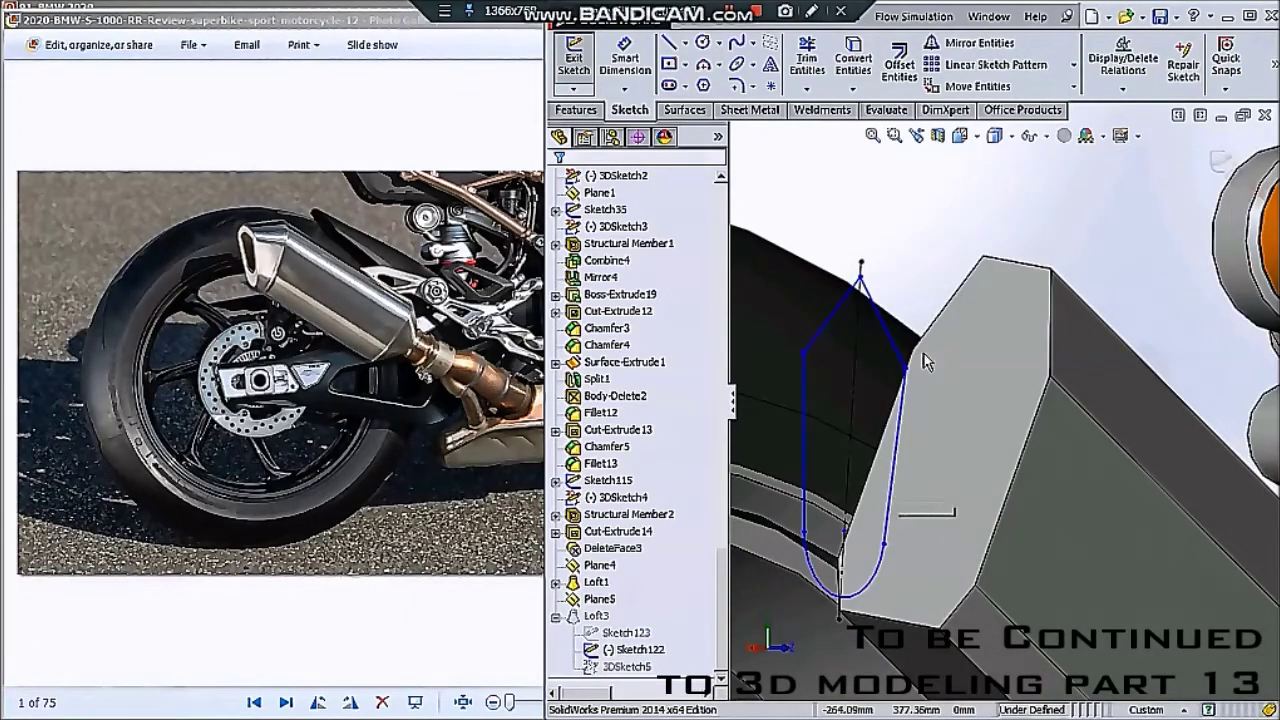
pyautogui.moveTo(925, 362); pyautogui.dragTo(1220, 345, button='middle')
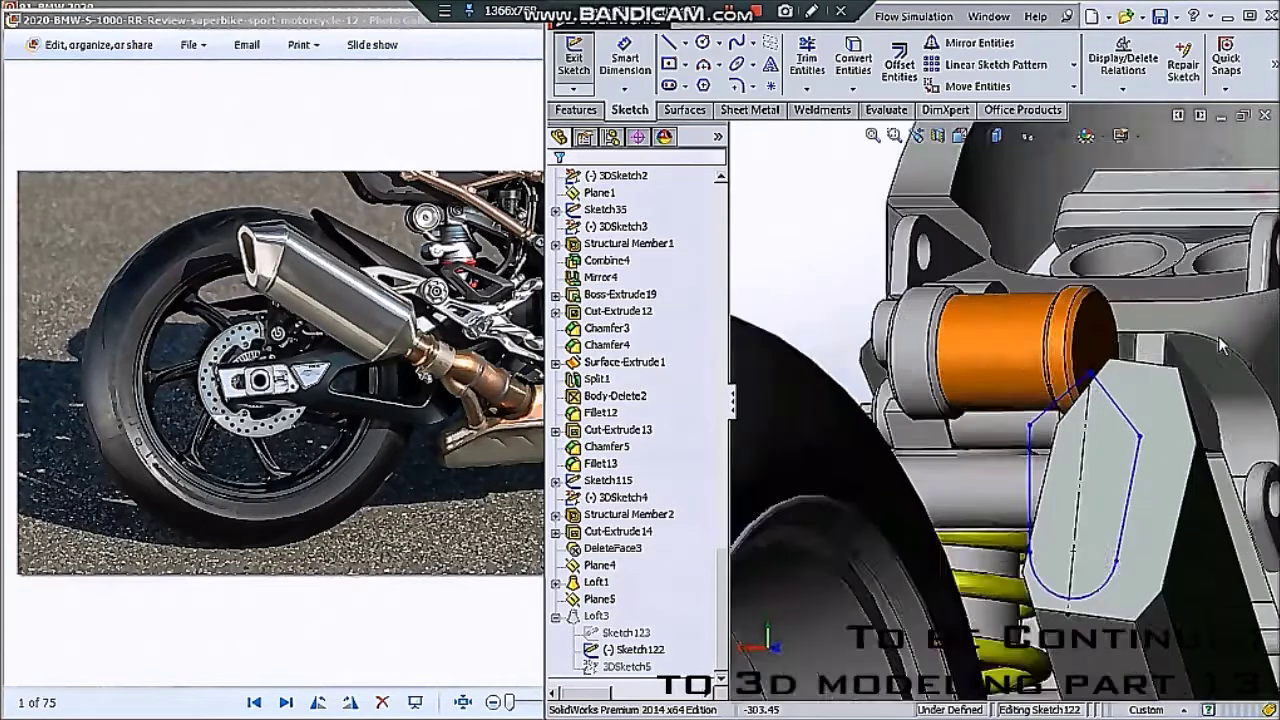
pyautogui.scroll(-3, 1220, 345)
pyautogui.click(673, 46)
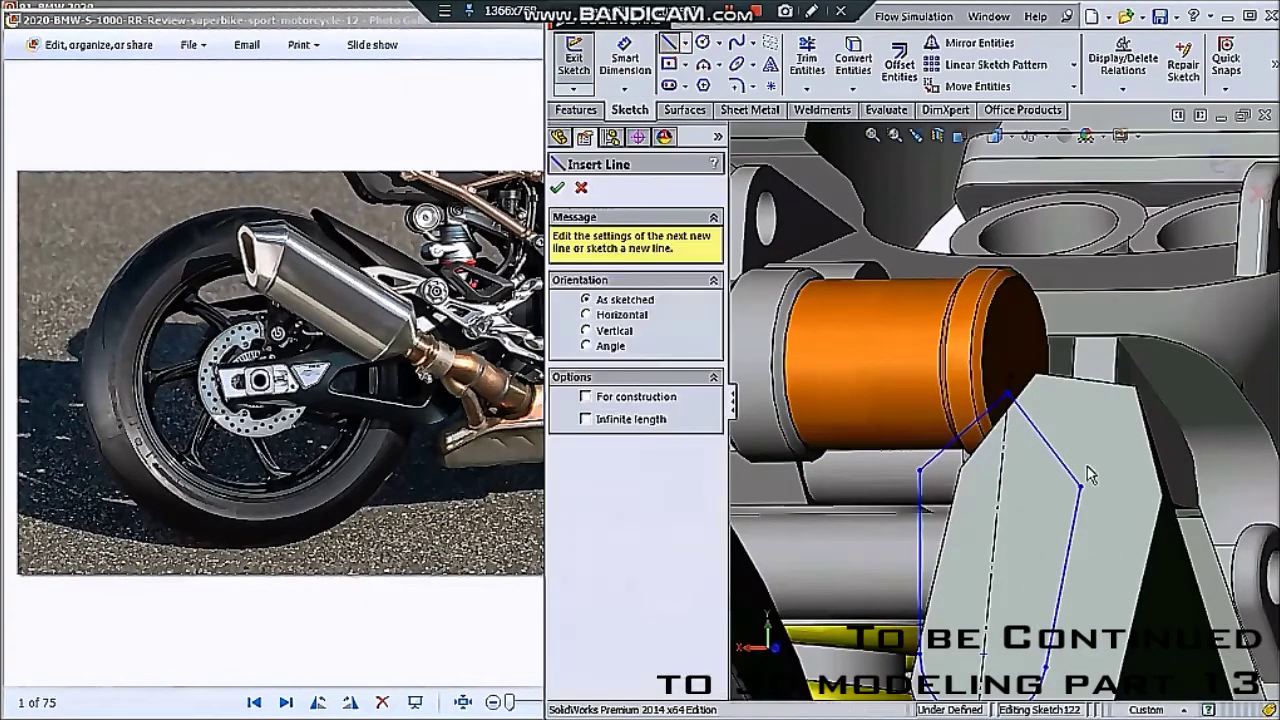
pyautogui.click(1080, 488)
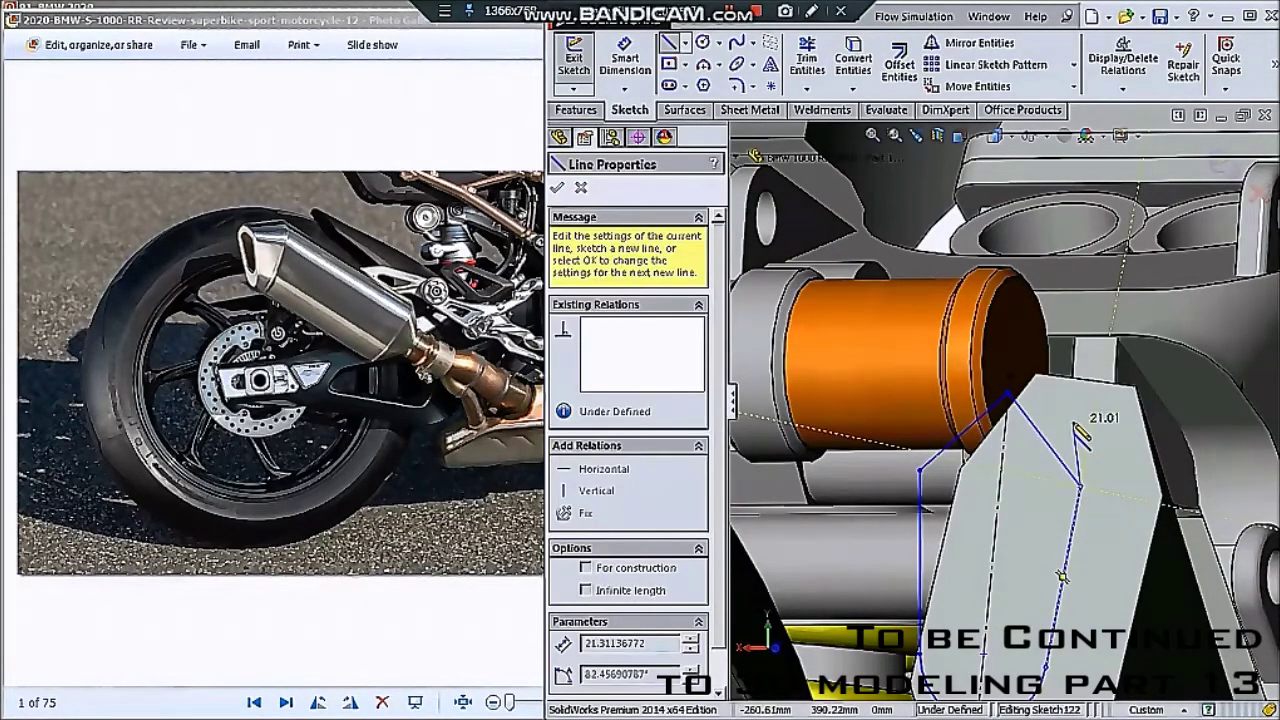
pyautogui.click(1010, 395)
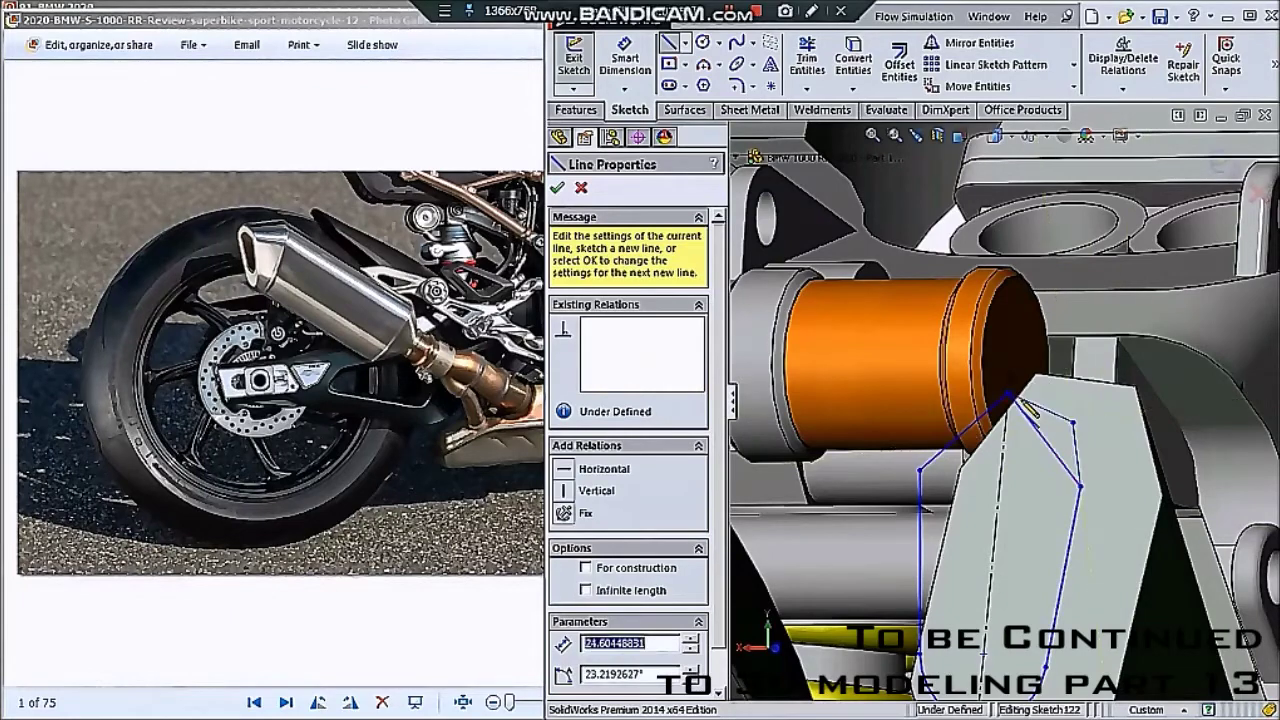
pyautogui.scroll(-1, 1010, 400)
pyautogui.press('Escape')
pyautogui.click(1043, 445)
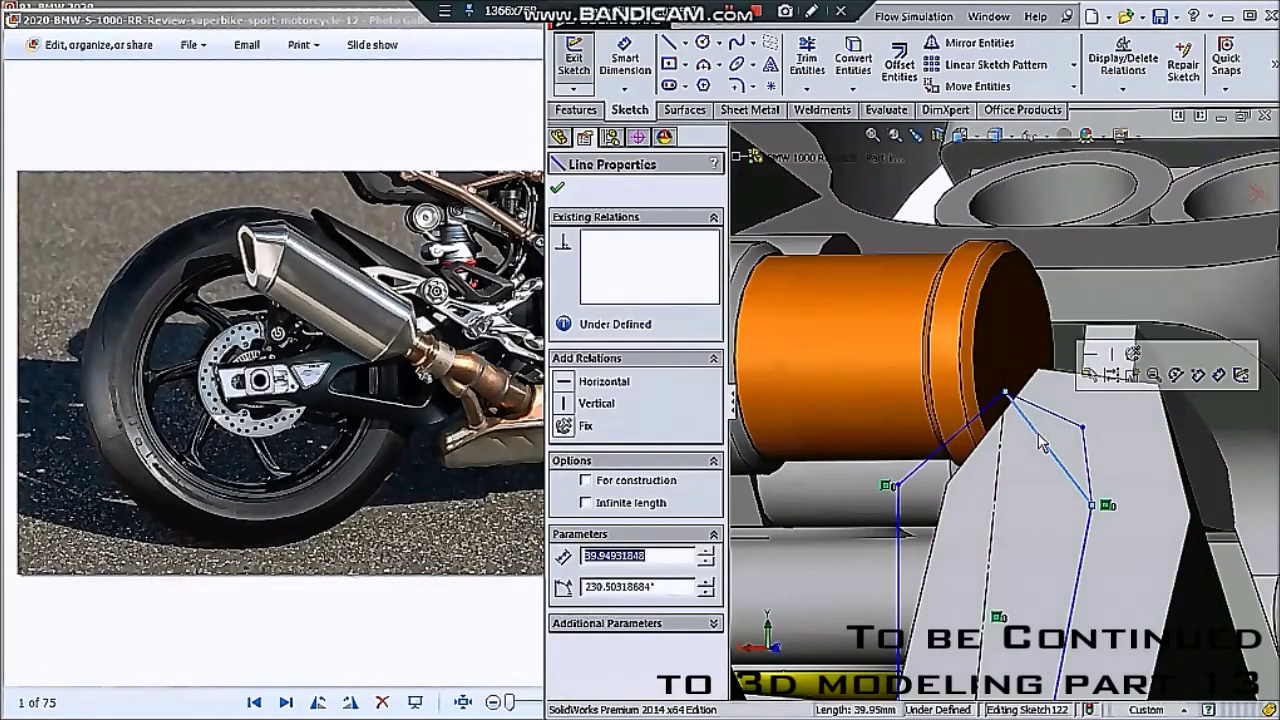
pyautogui.press('Delete')
pyautogui.click(524, 353)
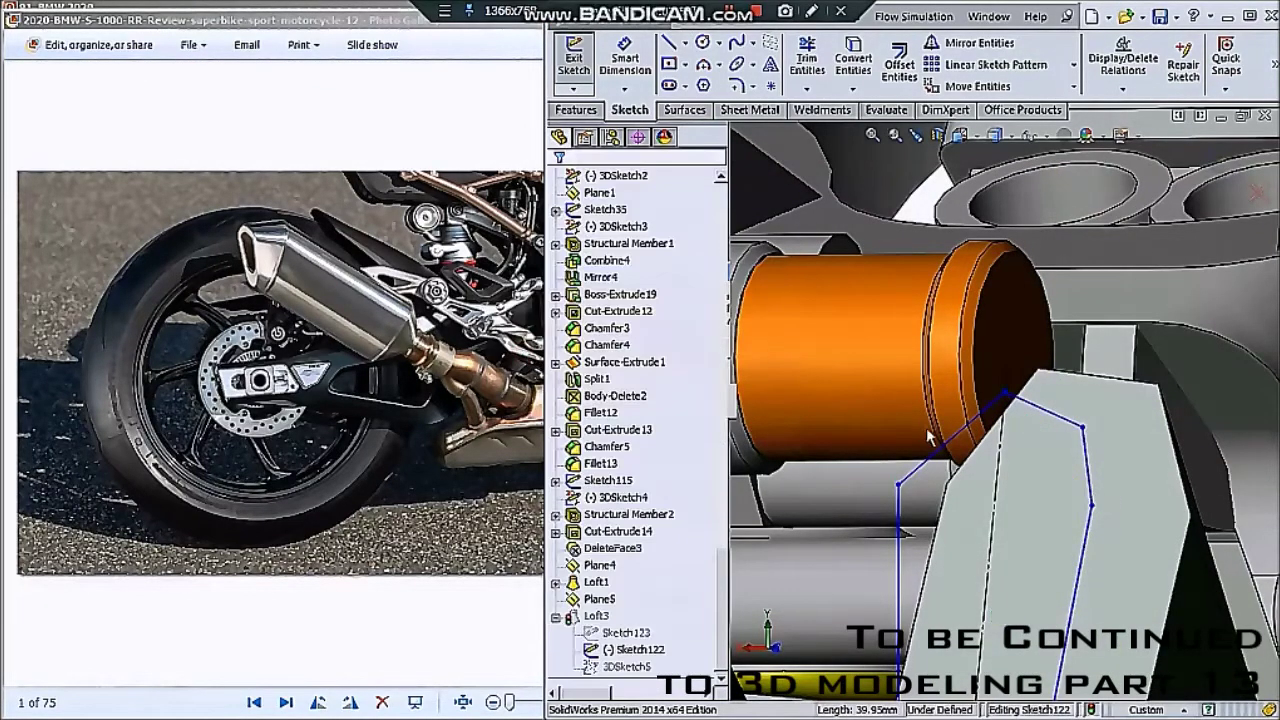
# - Mirror the two top lines about centreline Line3
pyautogui.click(1090, 455)
pyautogui.keyDown('ctrl'); pyautogui.click(1090, 480); pyautogui.keyUp('ctrl')
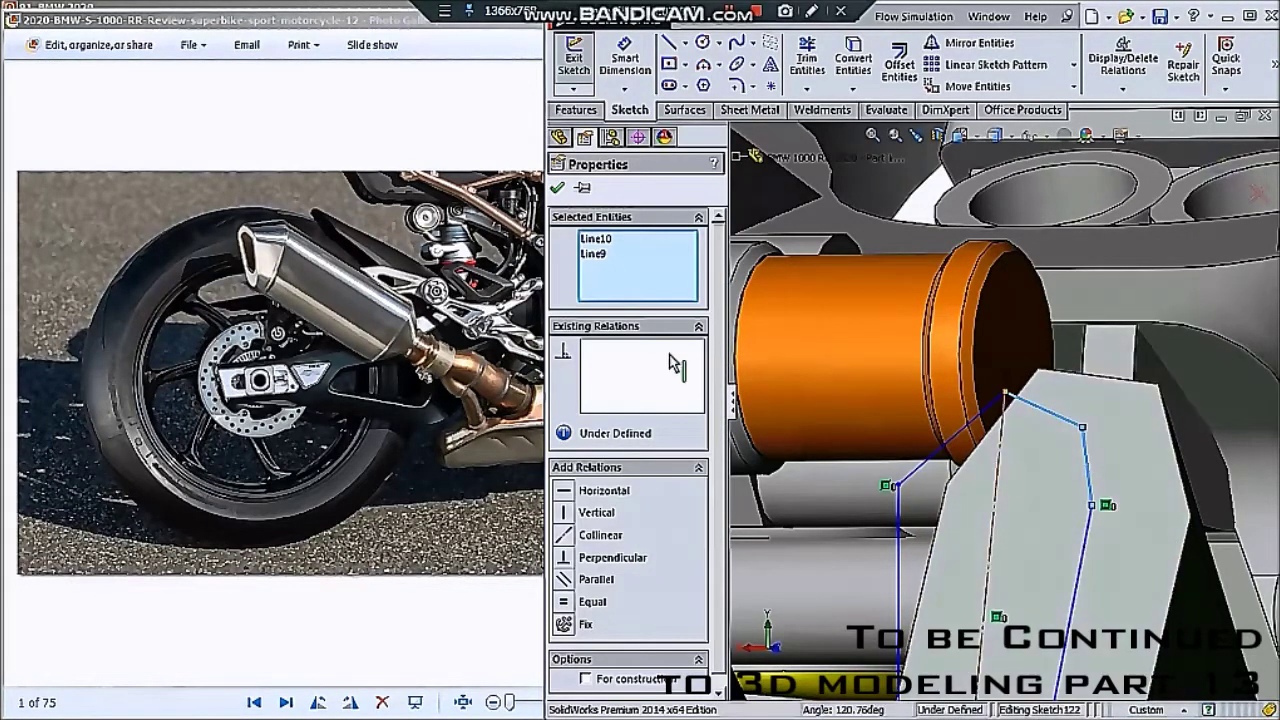
pyautogui.click(960, 43)
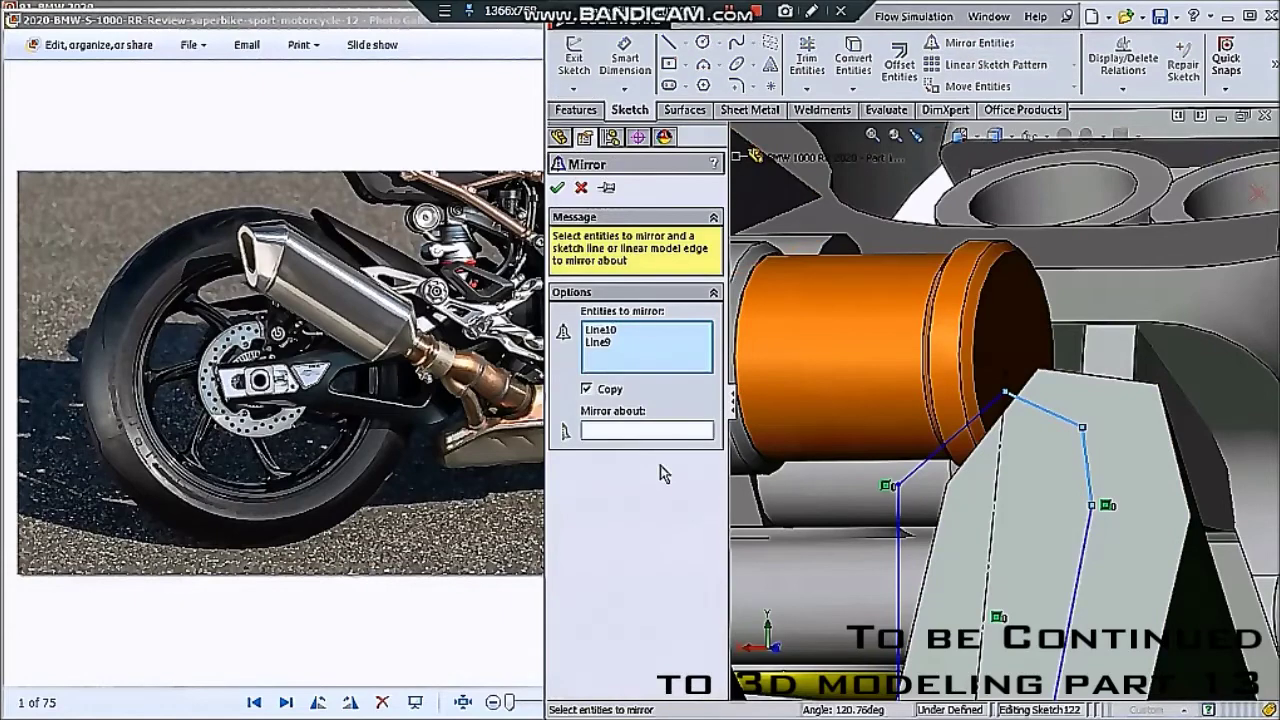
pyautogui.click(641, 432)
pyautogui.click(998, 463)
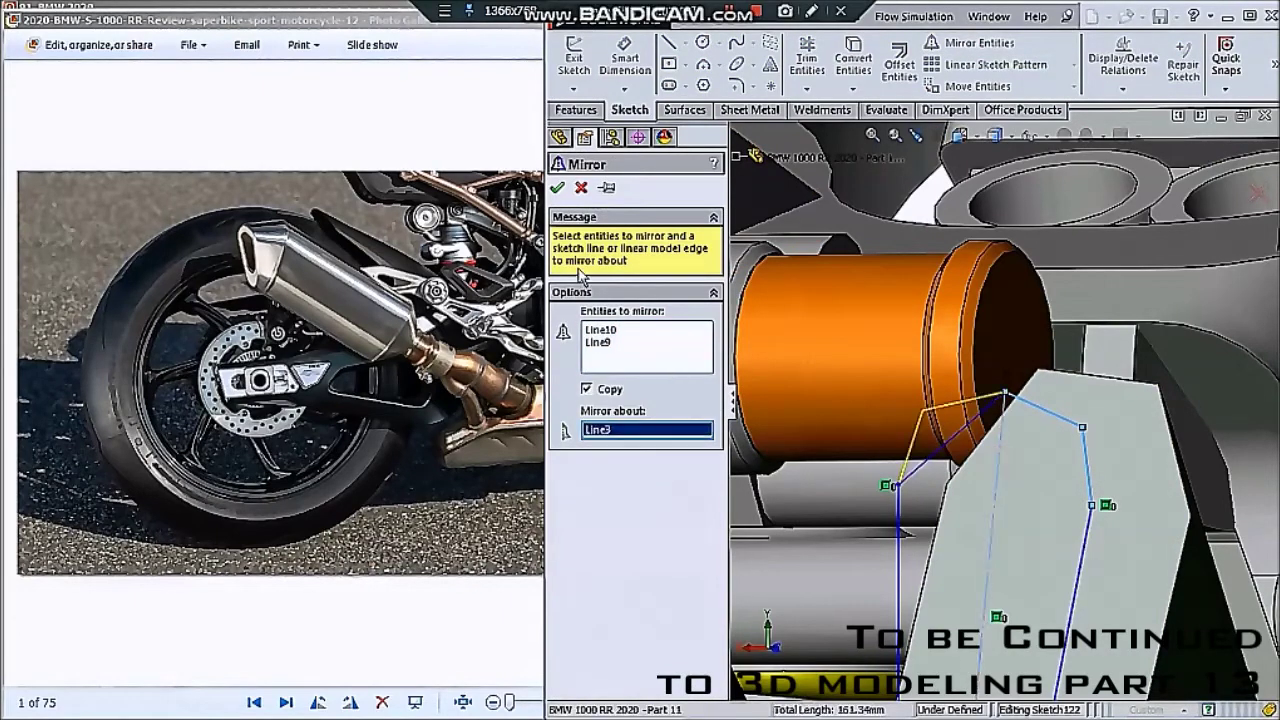
pyautogui.click(557, 187)
# - Delete the leftover arc and draw new lower outline lines ending on the centreline
pyautogui.click(807, 57)
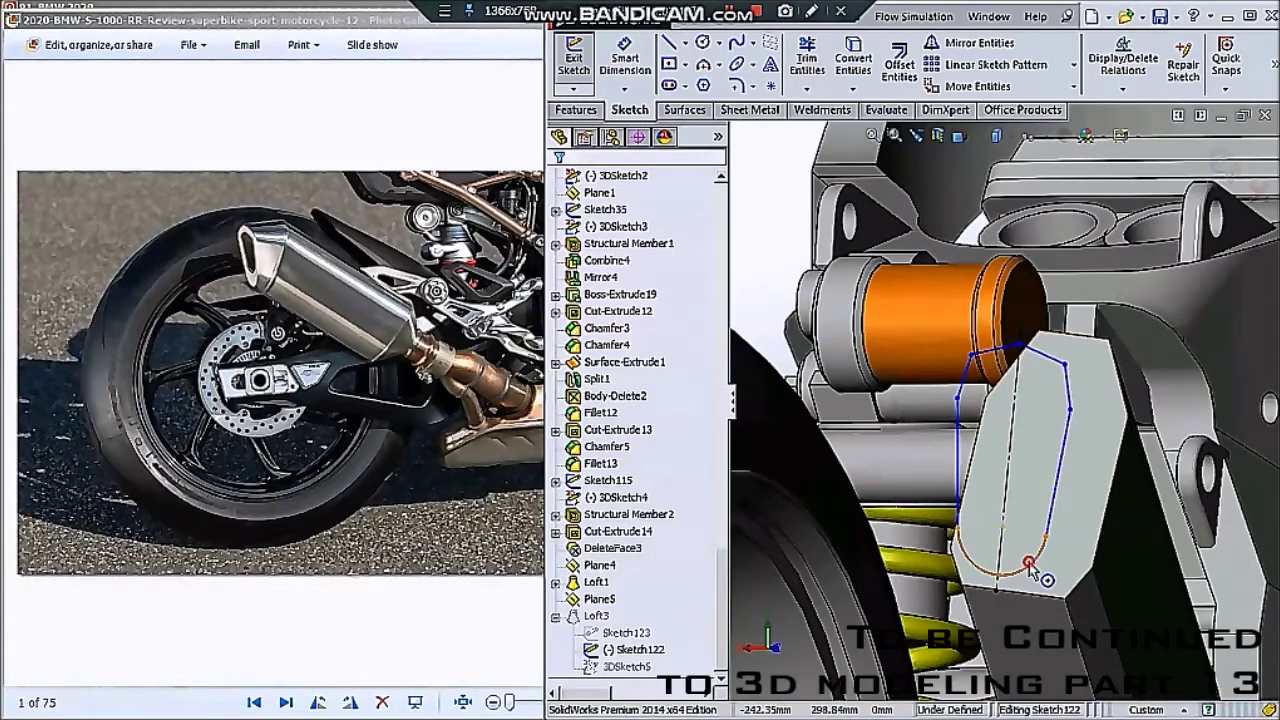
pyautogui.press('Delete')
pyautogui.click(540, 347)
pyautogui.scroll(-2, 988, 430)
pyautogui.click(669, 42)
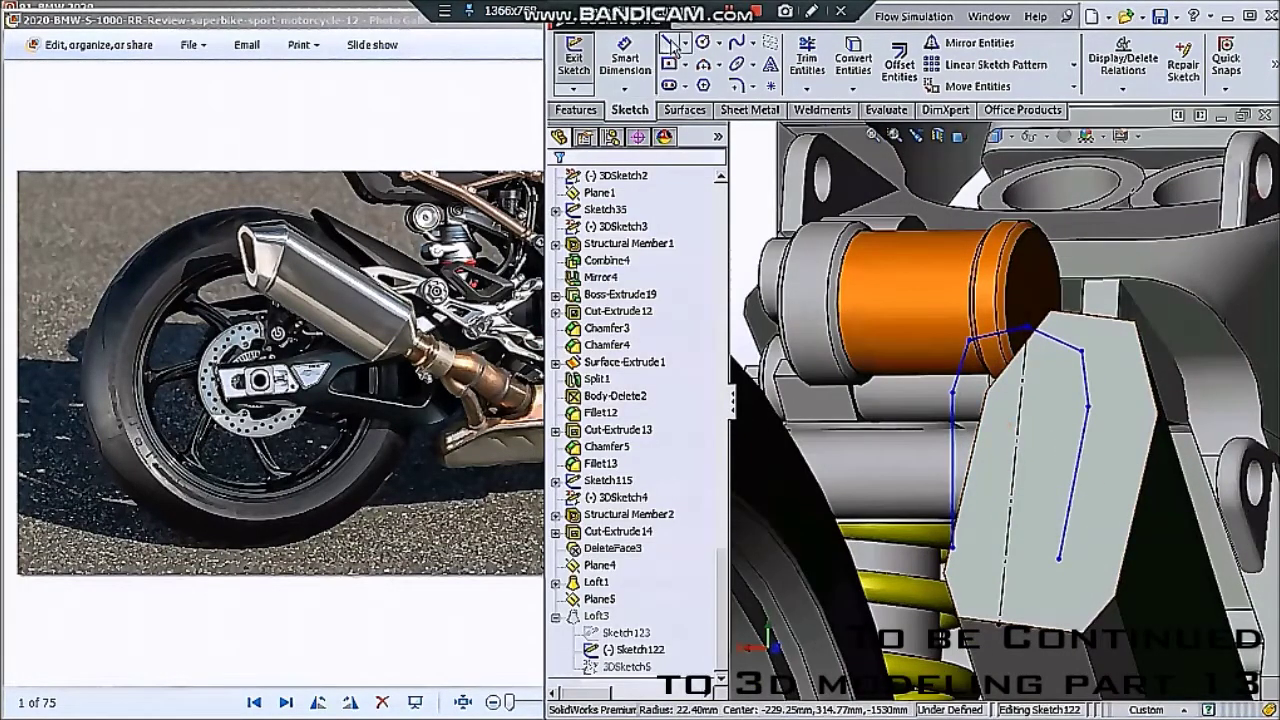
pyautogui.click(953, 549)
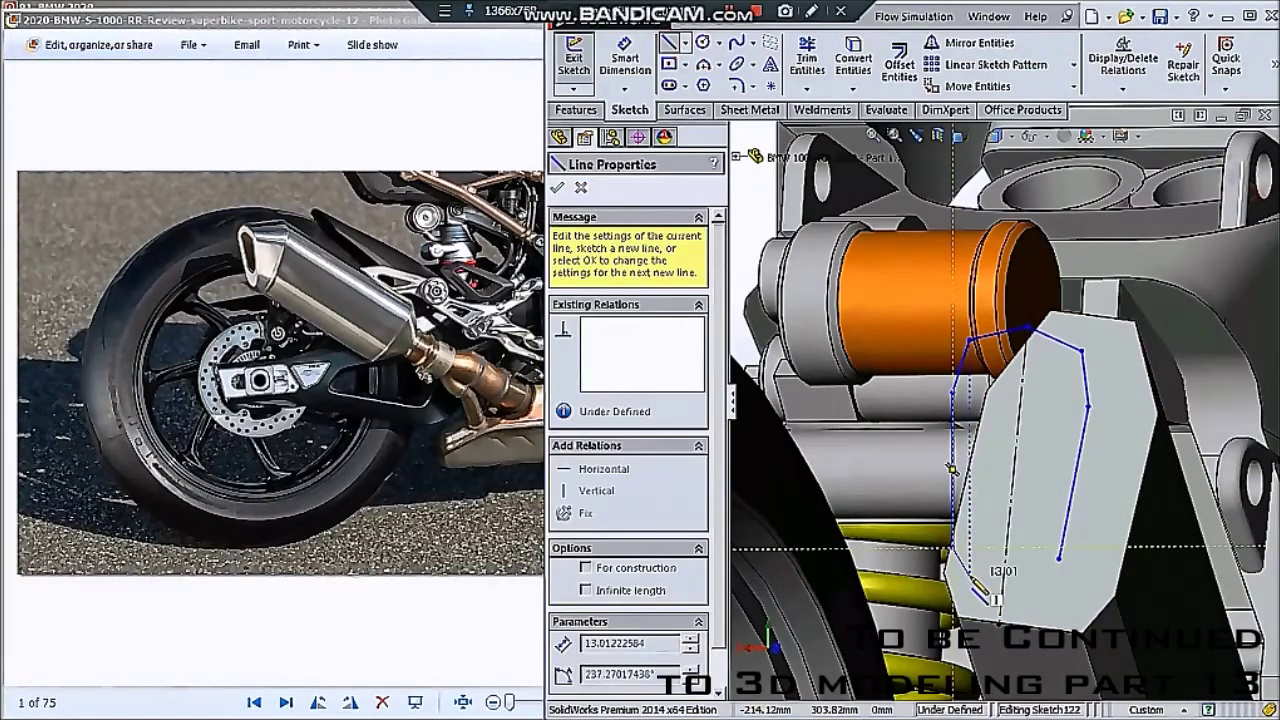
pyautogui.click(970, 580)
pyautogui.click(1003, 585)
pyautogui.scroll(-2, 990, 585)
pyautogui.press('Escape')
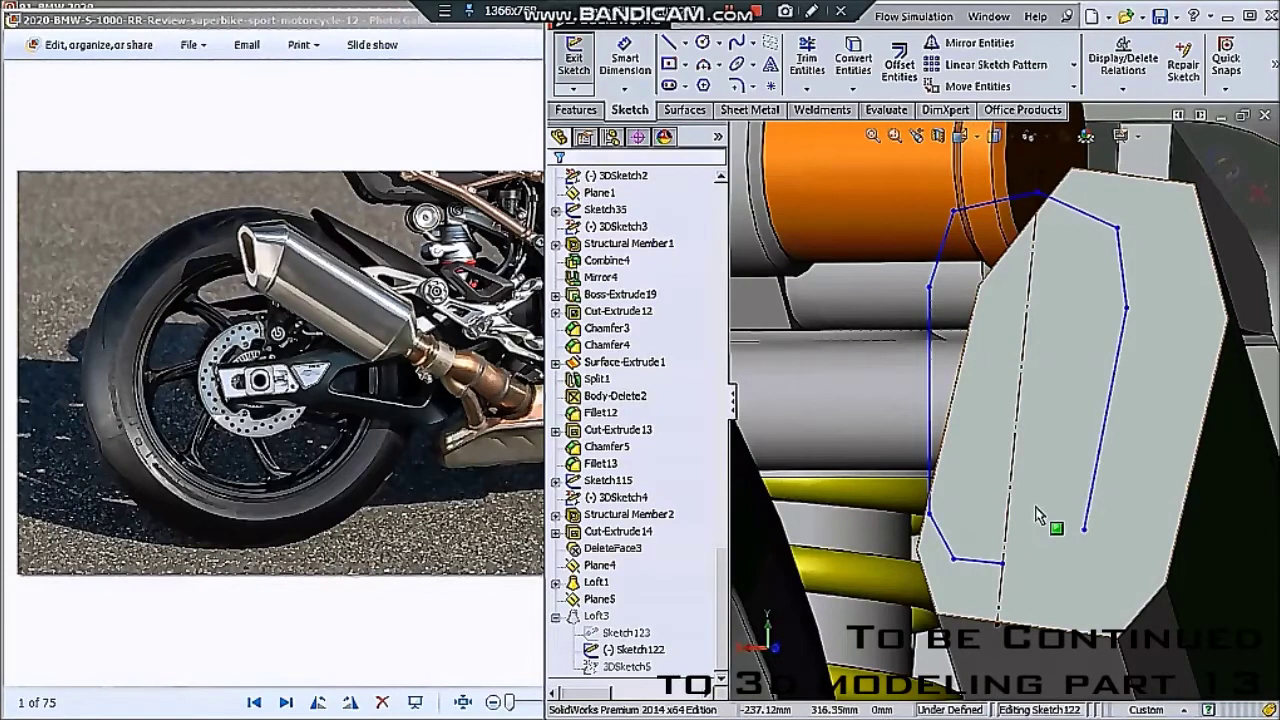
# - Mirror the two lower outline lines about centreline Line3
pyautogui.click(966, 562)
pyautogui.keyDown('ctrl'); pyautogui.click(941, 537); pyautogui.keyUp('ctrl')
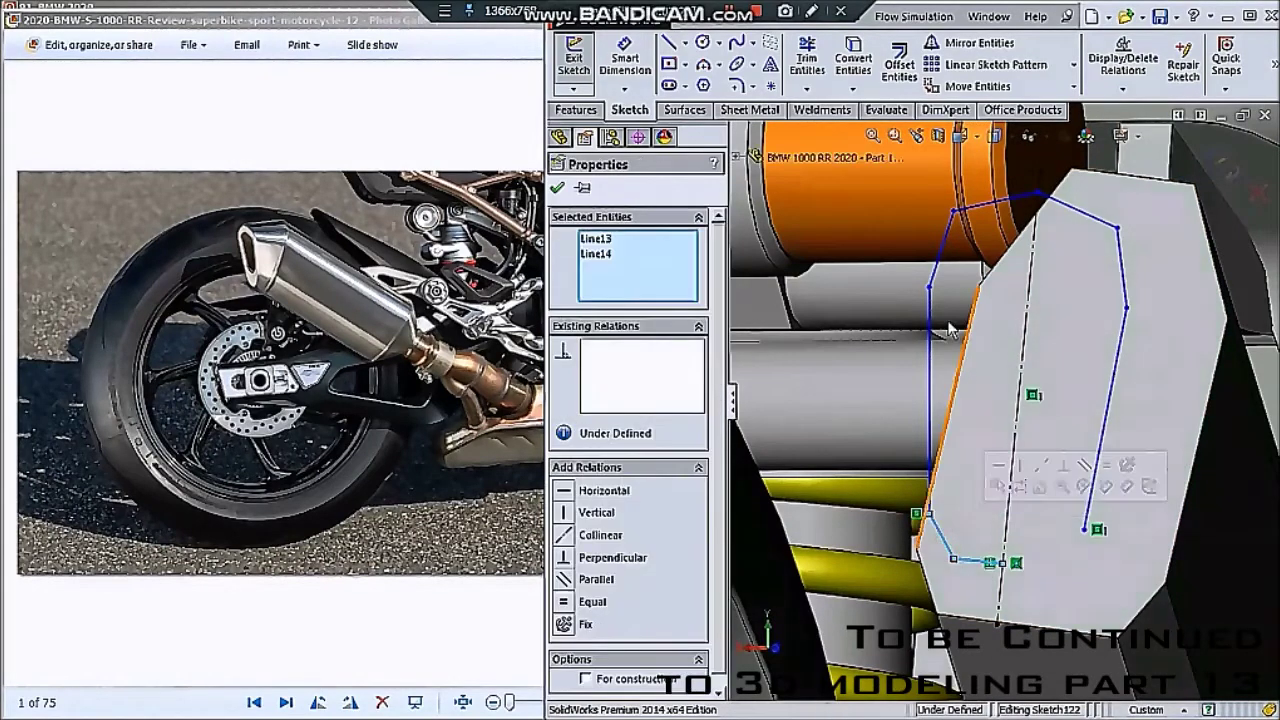
pyautogui.click(975, 42)
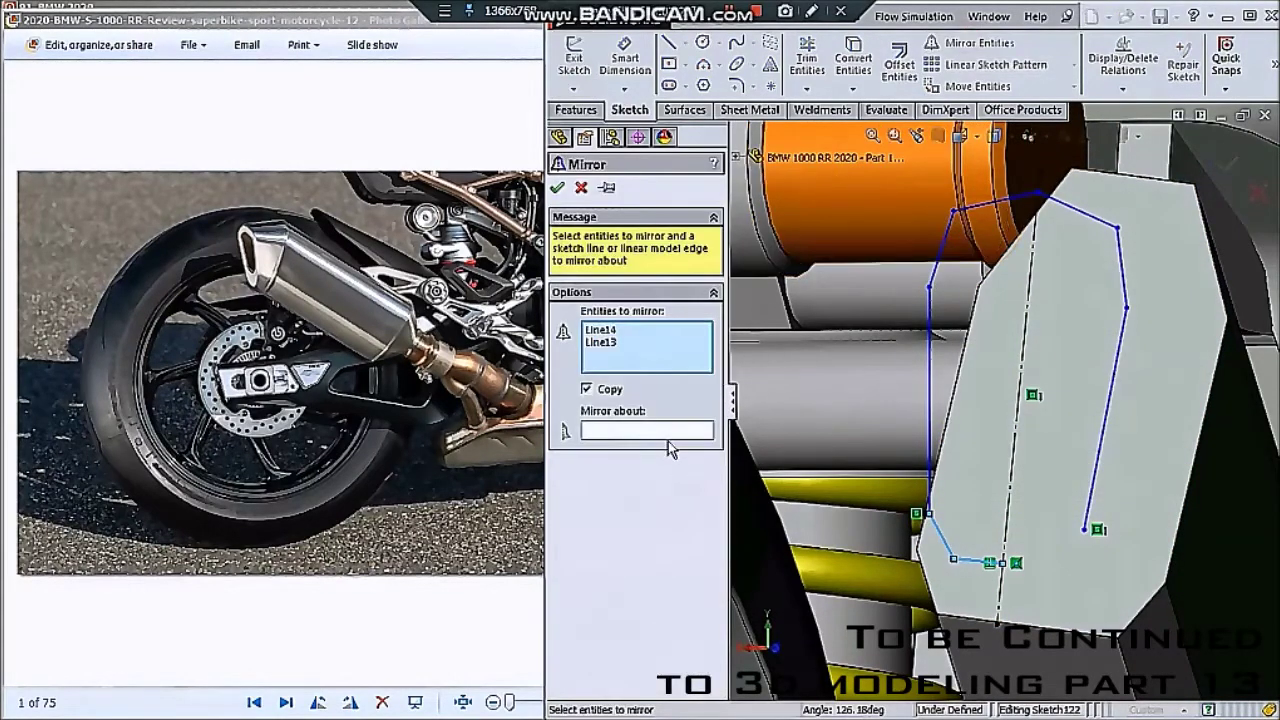
pyautogui.click(666, 428)
pyautogui.click(1007, 513)
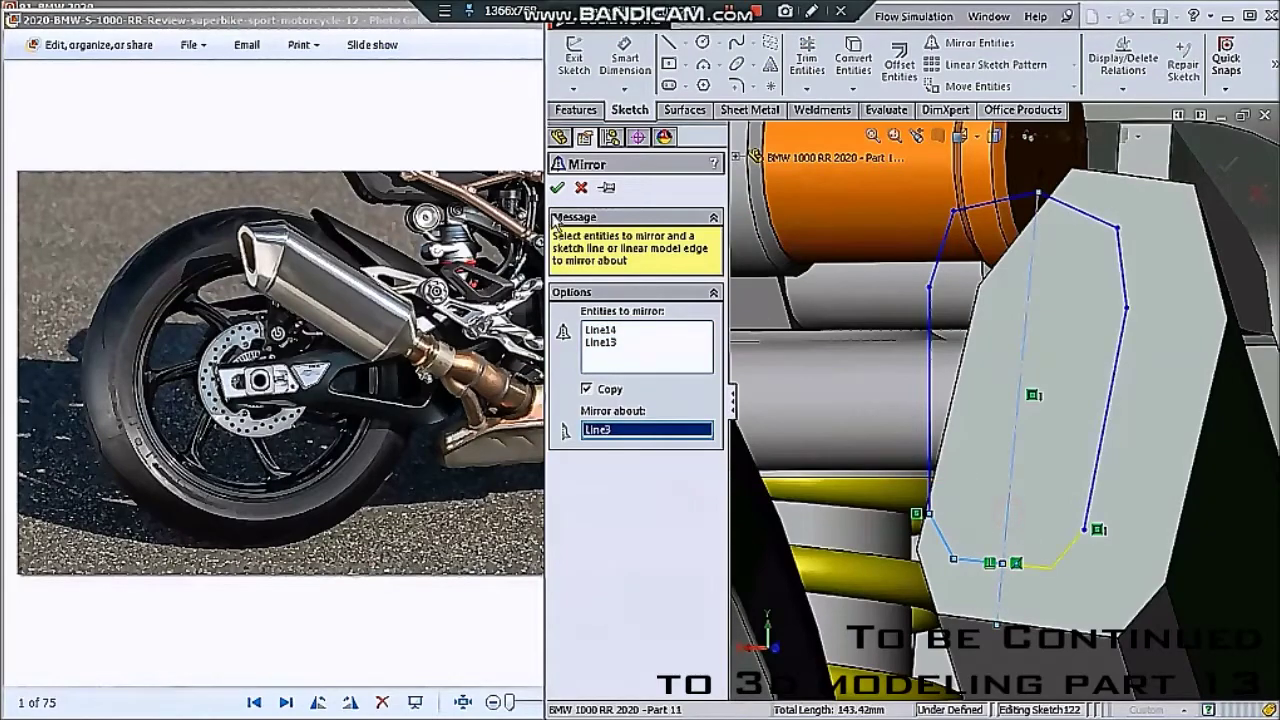
pyautogui.click(557, 187)
# - Orbit toward the rear swingarm and exit Sketch122
pyautogui.scroll(3, 990, 340)
pyautogui.scroll(3, 990, 340)
pyautogui.scroll(3, 990, 340)
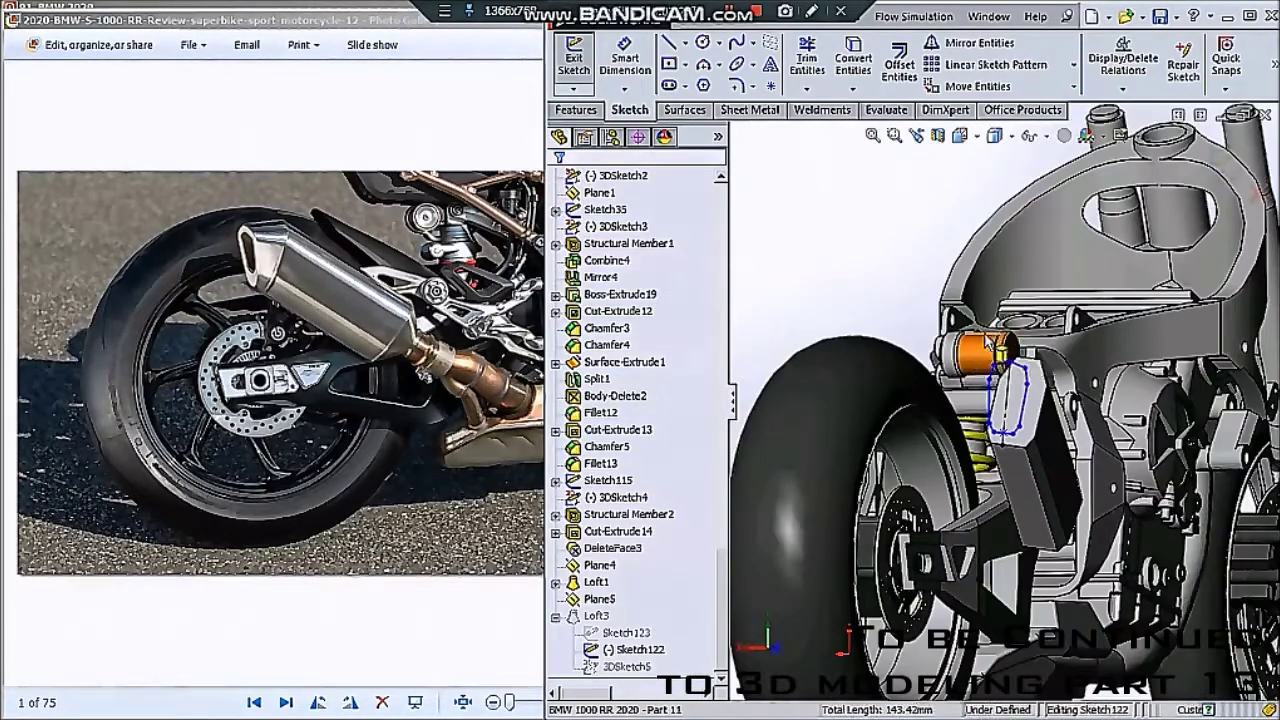
pyautogui.moveTo(990, 340); pyautogui.dragTo(1010, 335, button='middle')
pyautogui.click(1222, 166)
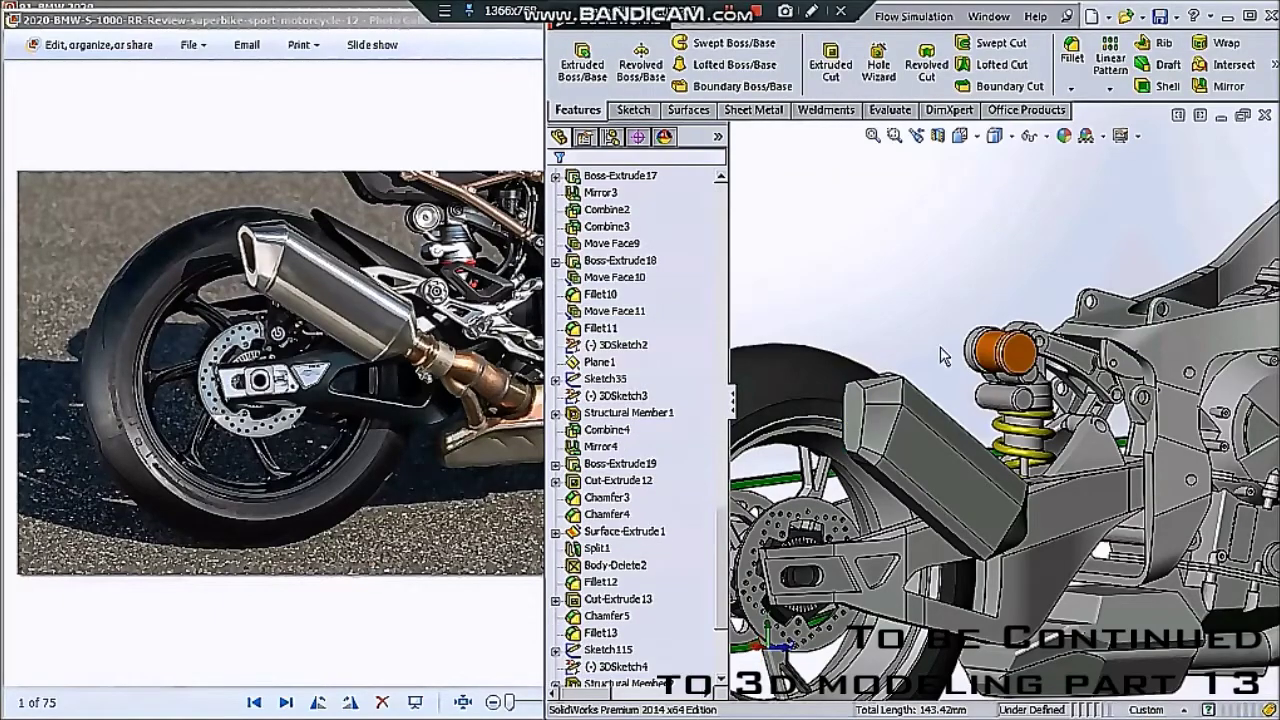
pyautogui.scroll(-5, 943, 357)
pyautogui.moveTo(943, 357)
pyautogui.mouseDown(button='middle')
pyautogui.moveTo(790, 475)
pyautogui.moveTo(750, 452)
pyautogui.mouseUp(button='middle')
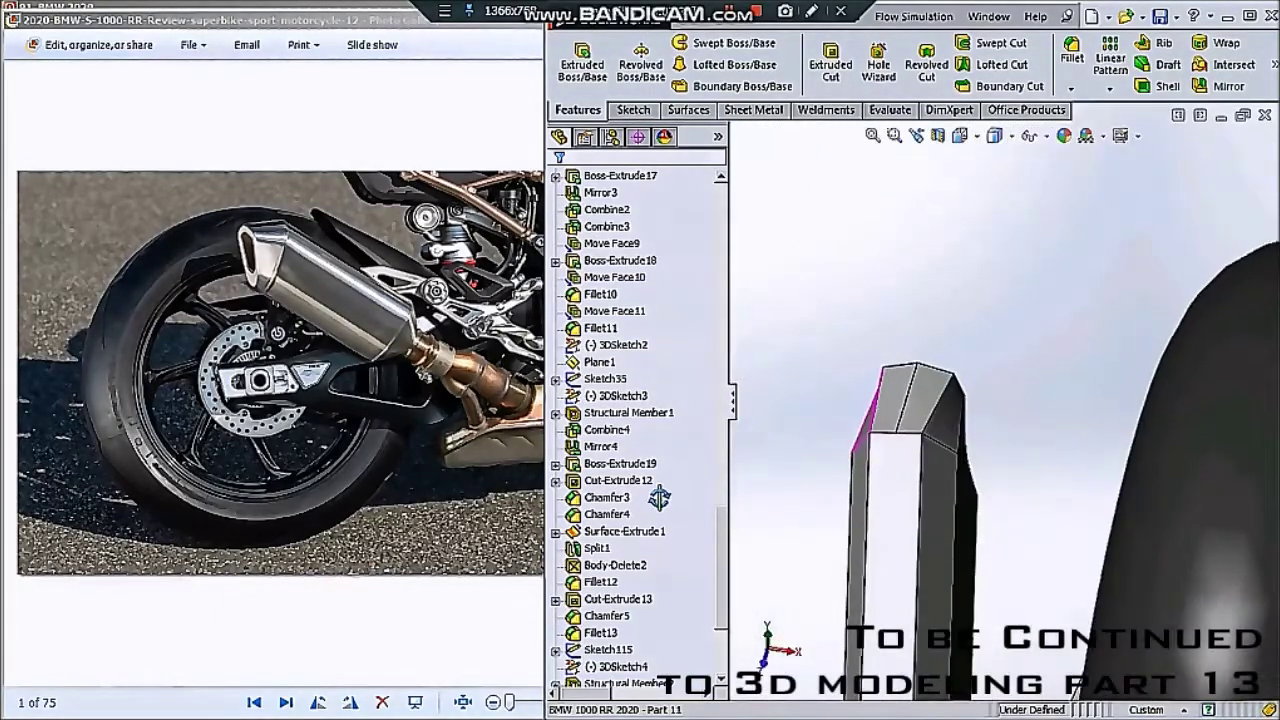
pyautogui.hotkey('ctrl', '4')
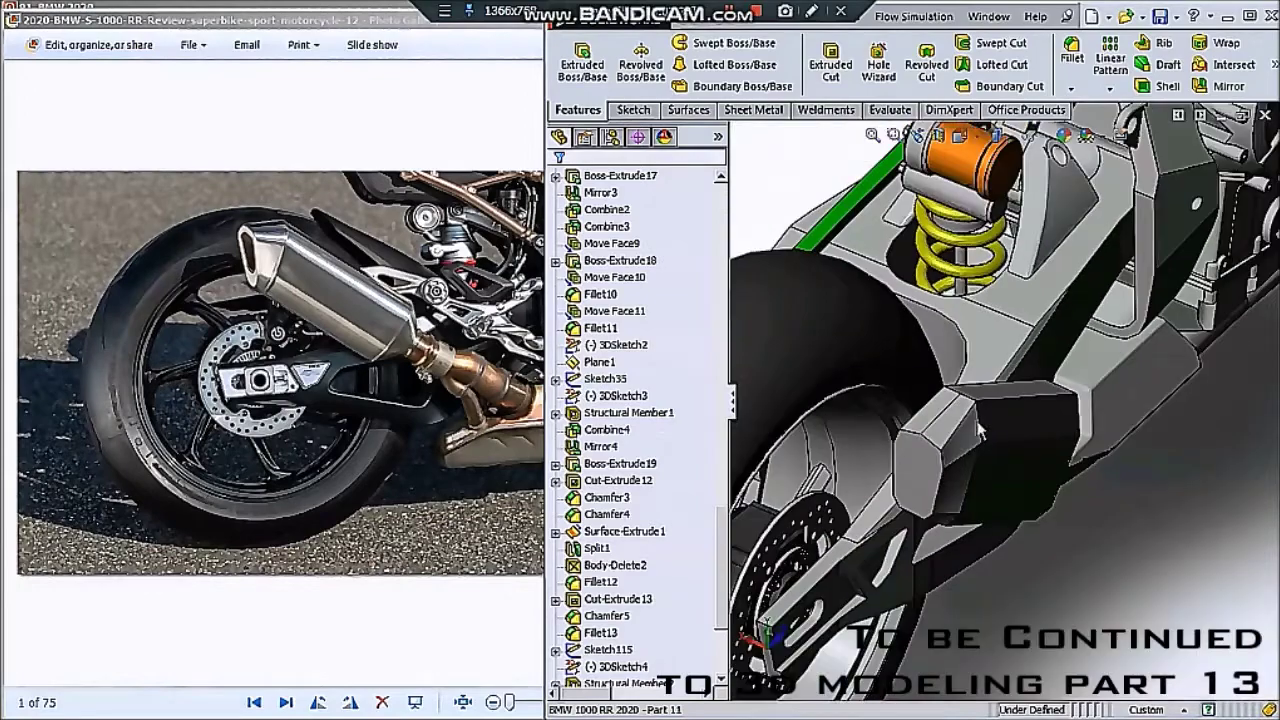
pyautogui.scroll(3, 1033, 435)
pyautogui.scroll(3, 1128, 370)
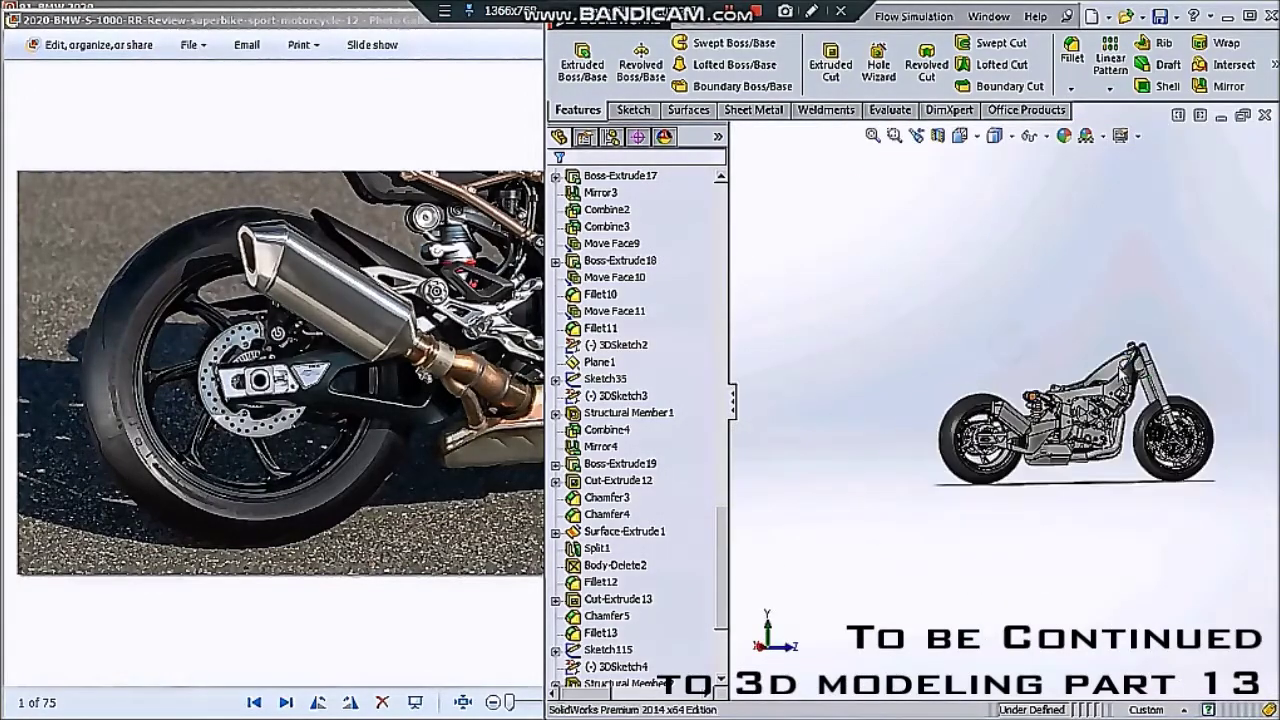
pyautogui.scroll(-1, 1128, 366)
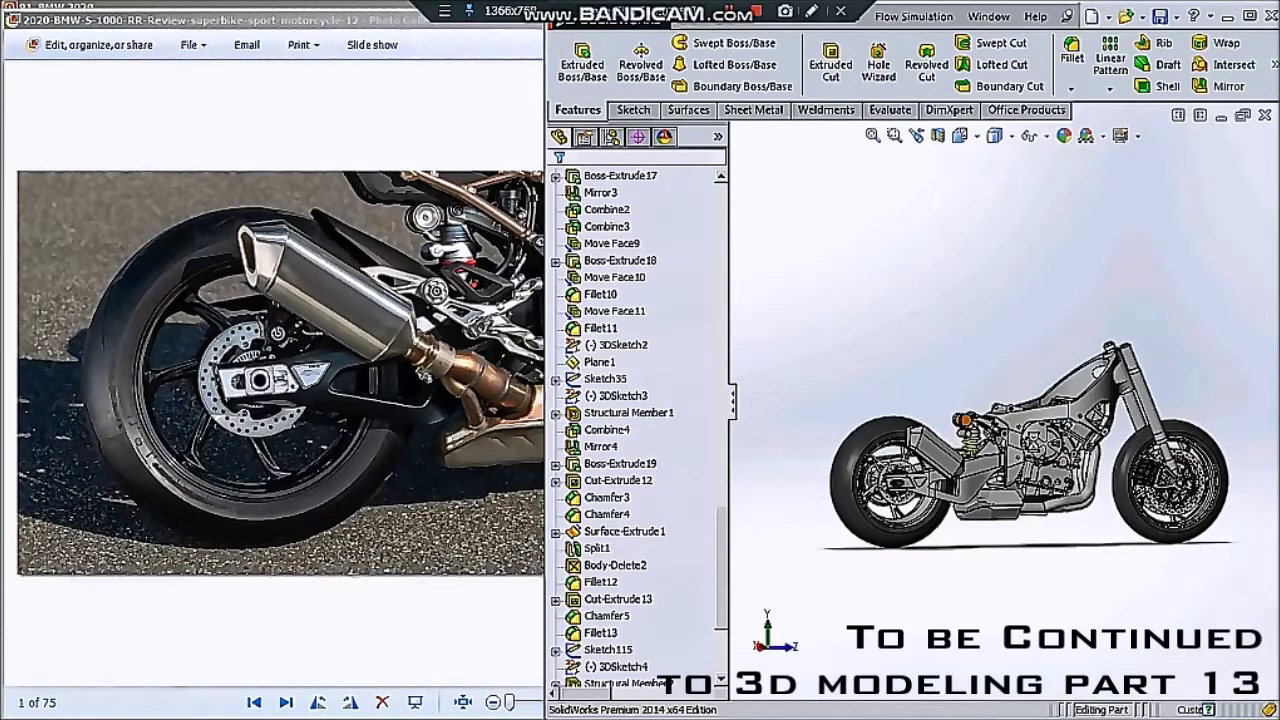
pyautogui.scroll(-2, 1040, 445)
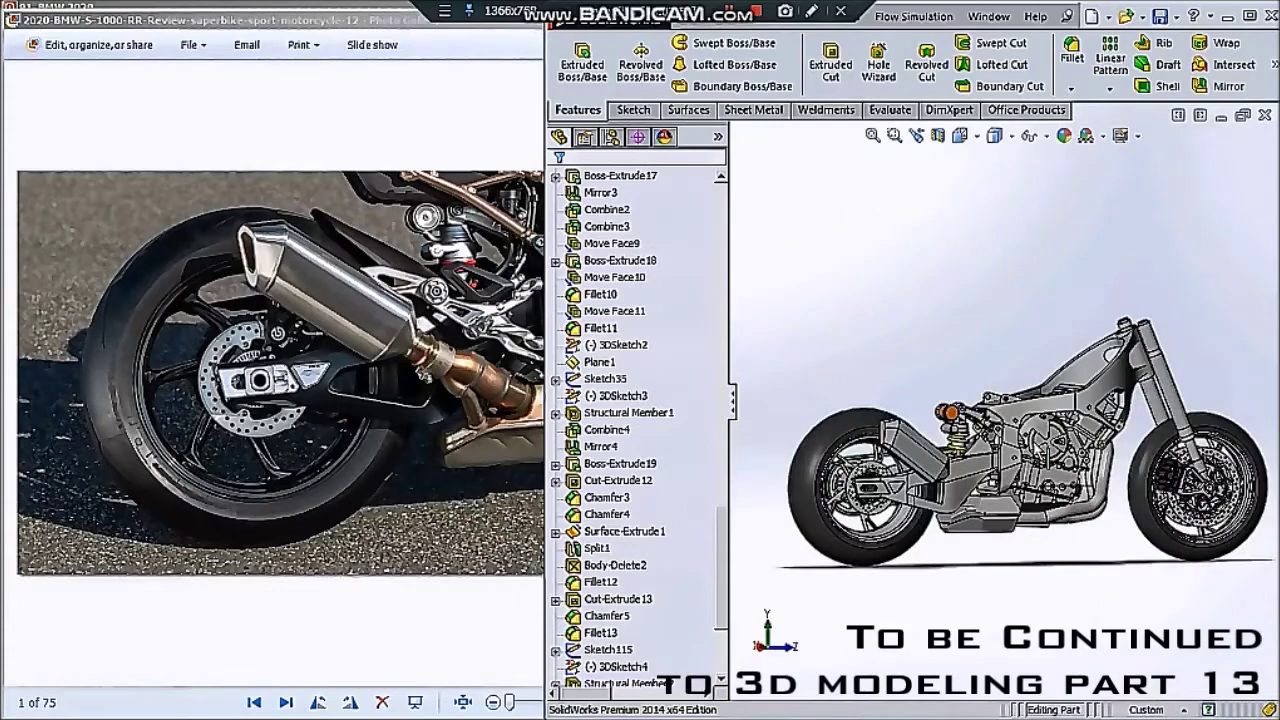
pyautogui.scroll(-2, 868, 550)
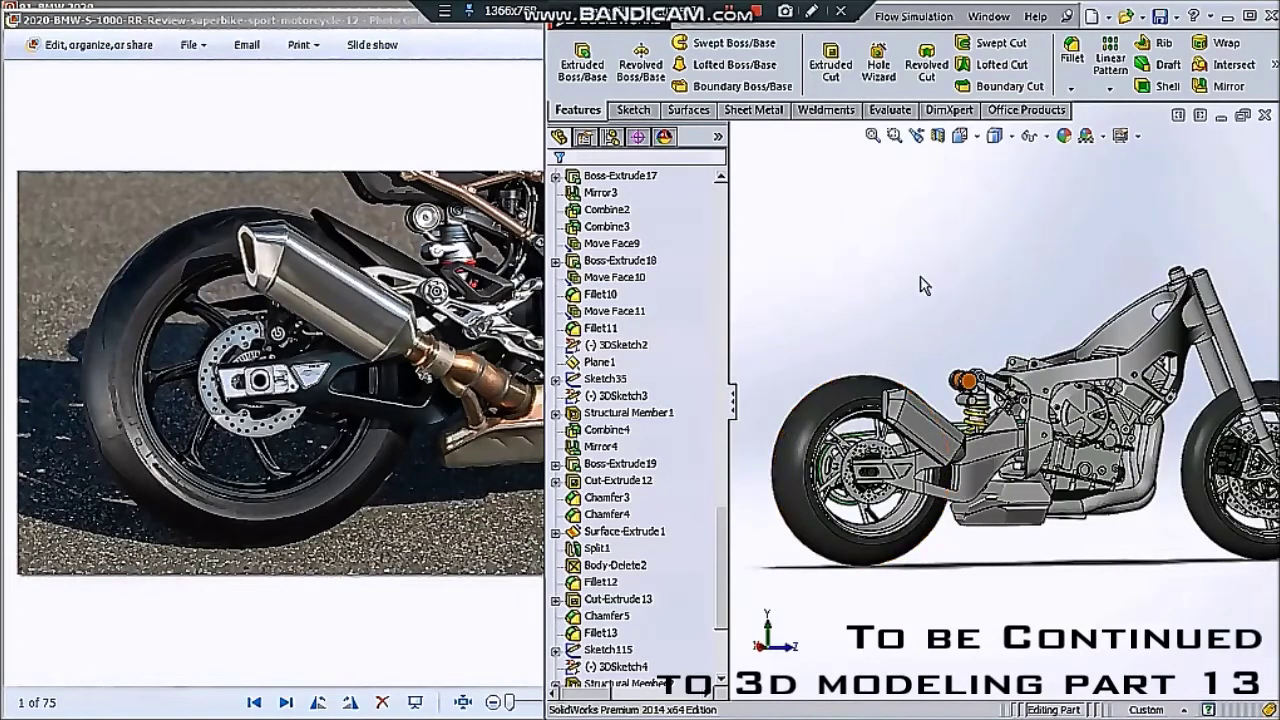
pyautogui.scroll(-1, 948, 561)
pyautogui.scroll(-1, 948, 561)
pyautogui.scroll(-1, 948, 561)
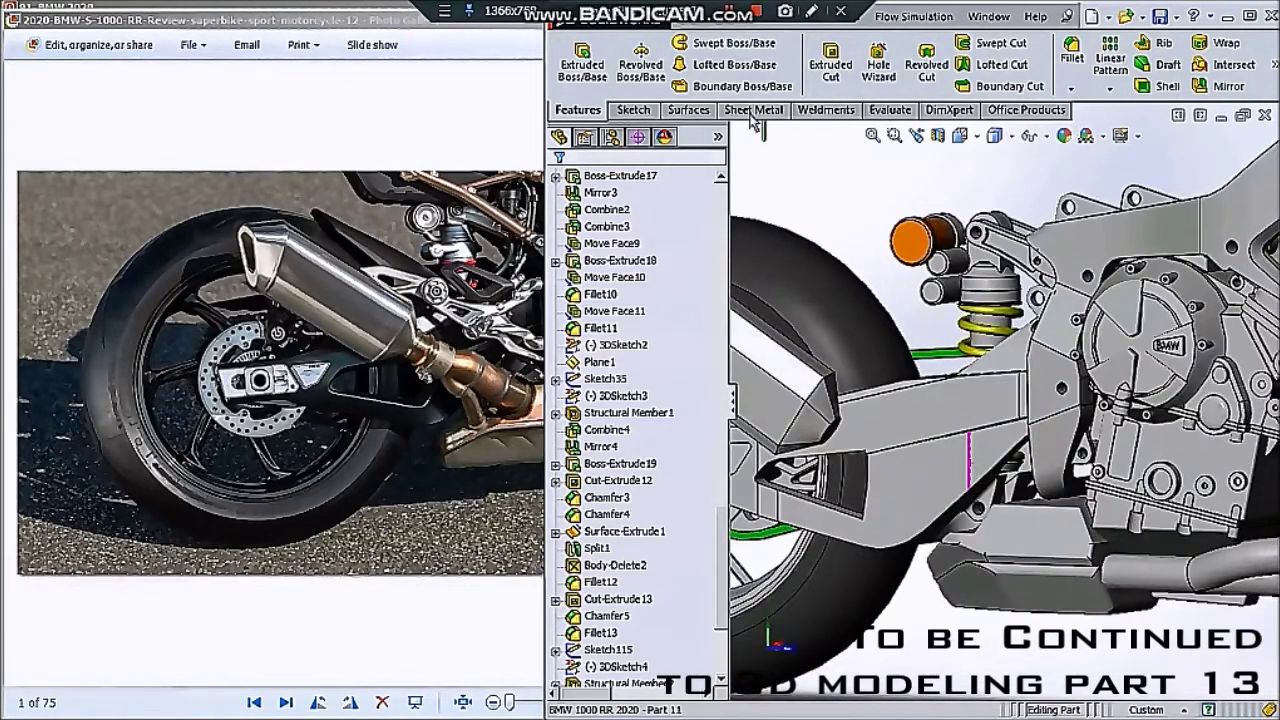
pyautogui.click(633, 110)
# - Start a new 3D sketch and begin a line at the swingarm, then cancel it
pyautogui.click(574, 88)
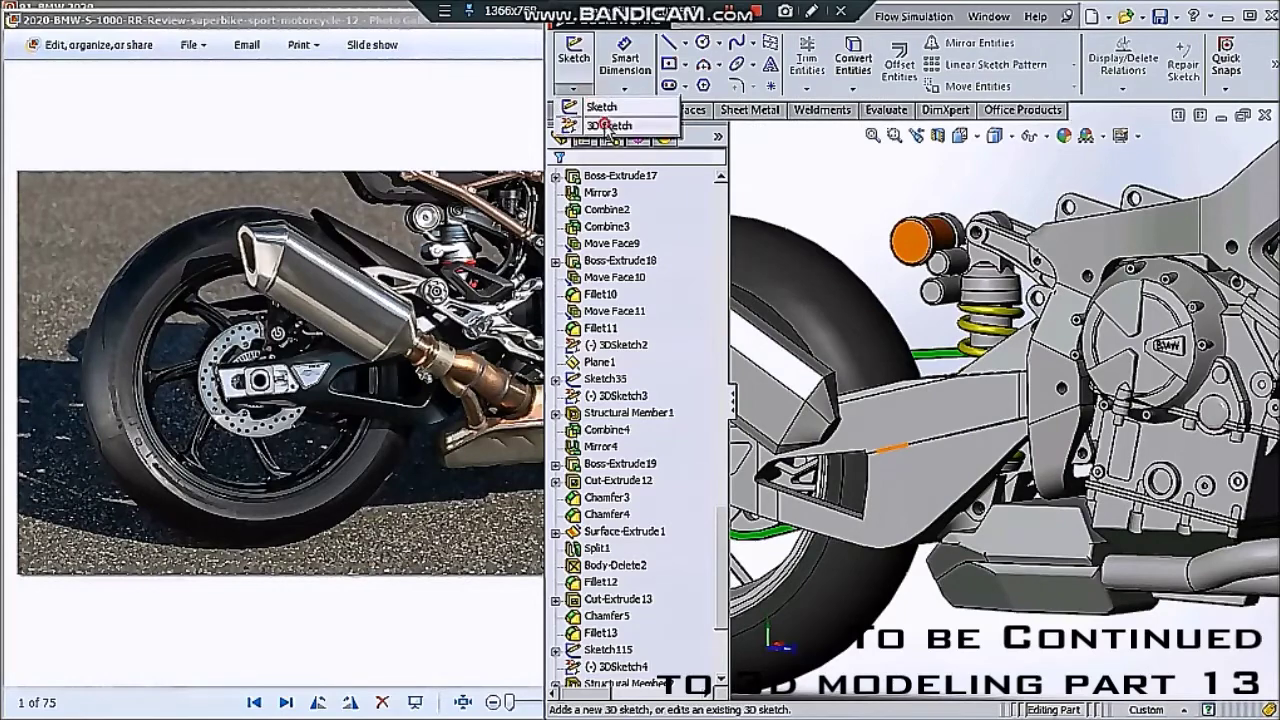
pyautogui.click(600, 122)
pyautogui.click(672, 46)
pyautogui.scroll(-2, 831, 432)
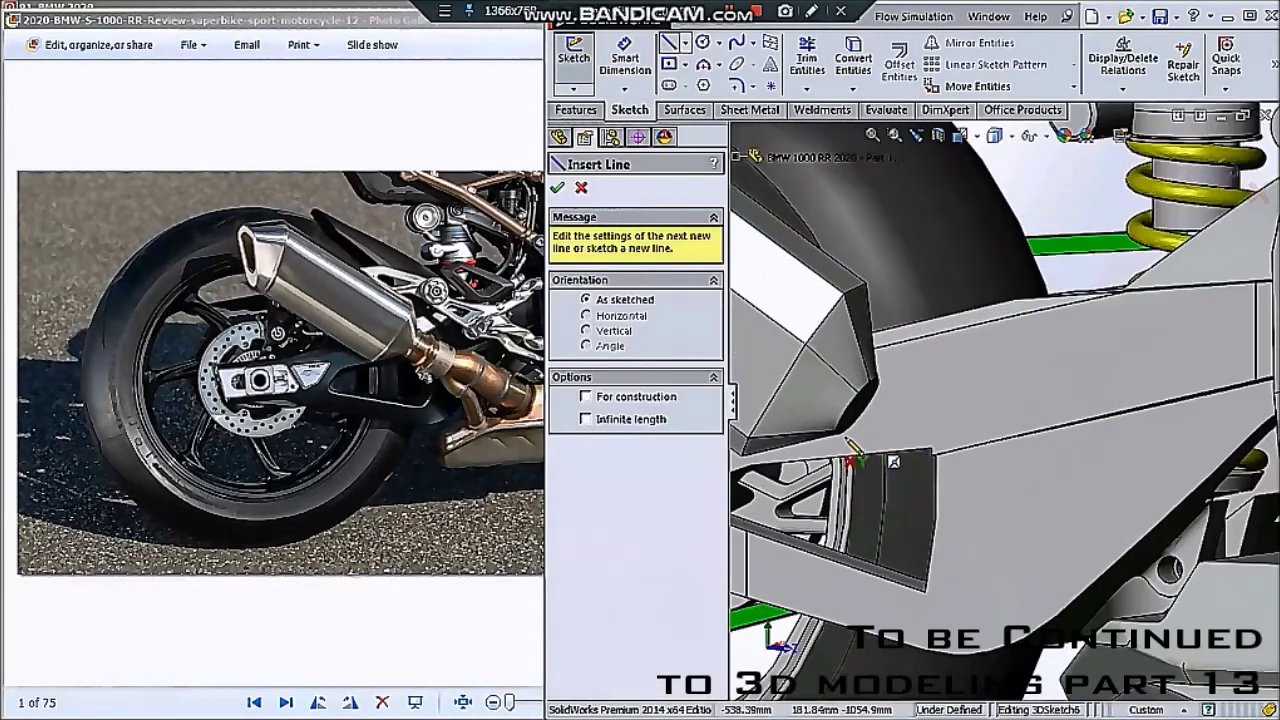
pyautogui.scroll(-2, 831, 432)
pyautogui.click(876, 425)
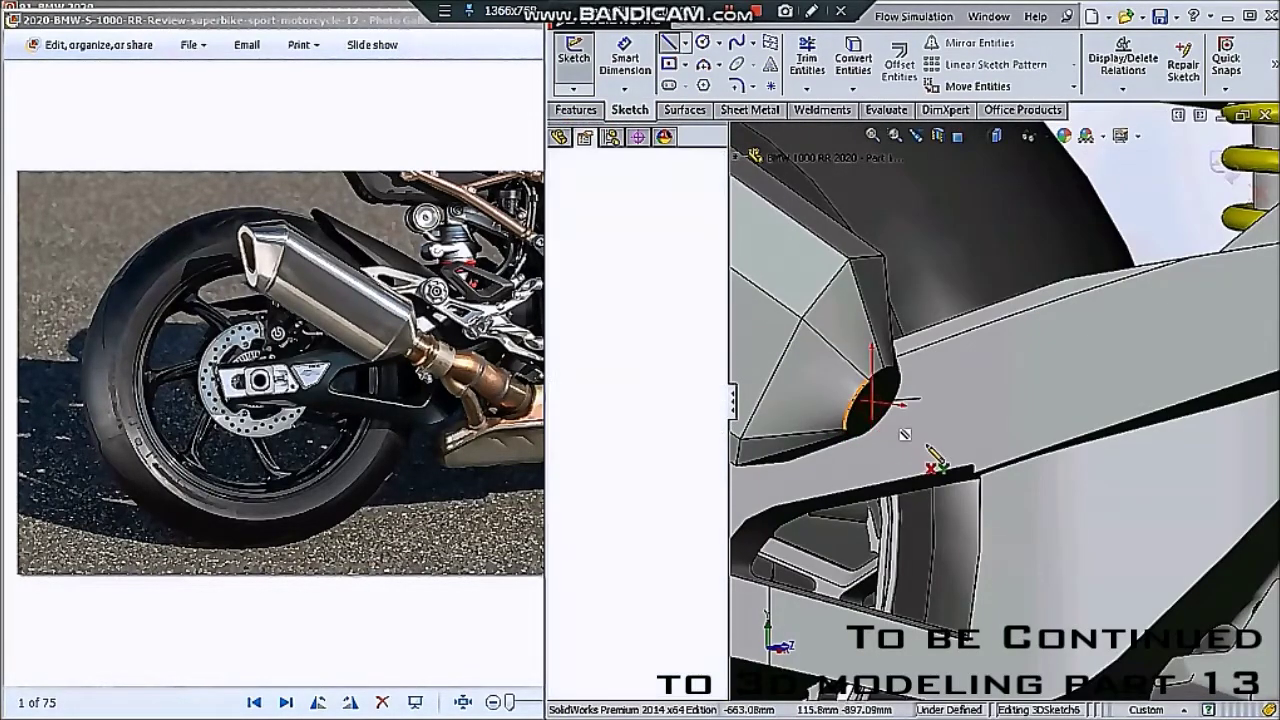
pyautogui.scroll(2, 963, 466)
pyautogui.scroll(2, 1048, 540)
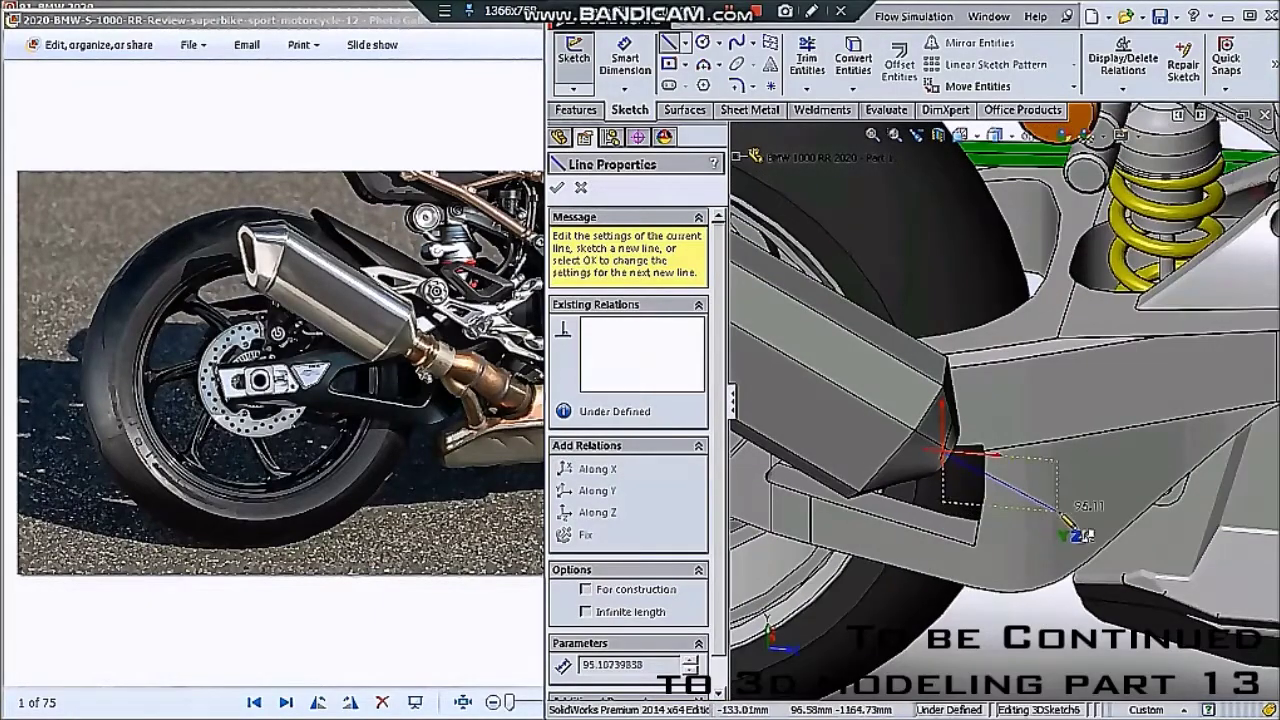
pyautogui.moveTo(1062, 512); pyautogui.dragTo(1055, 470, button='middle')
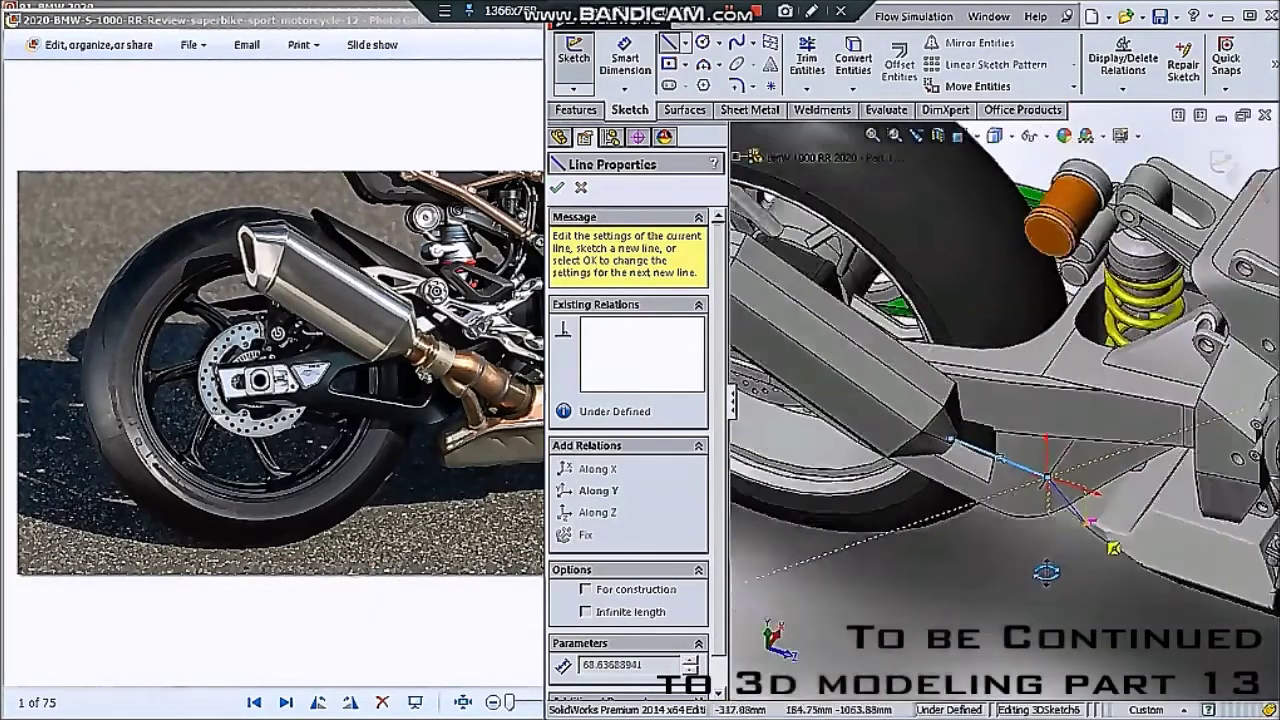
pyautogui.press('Escape')
pyautogui.press('Escape')
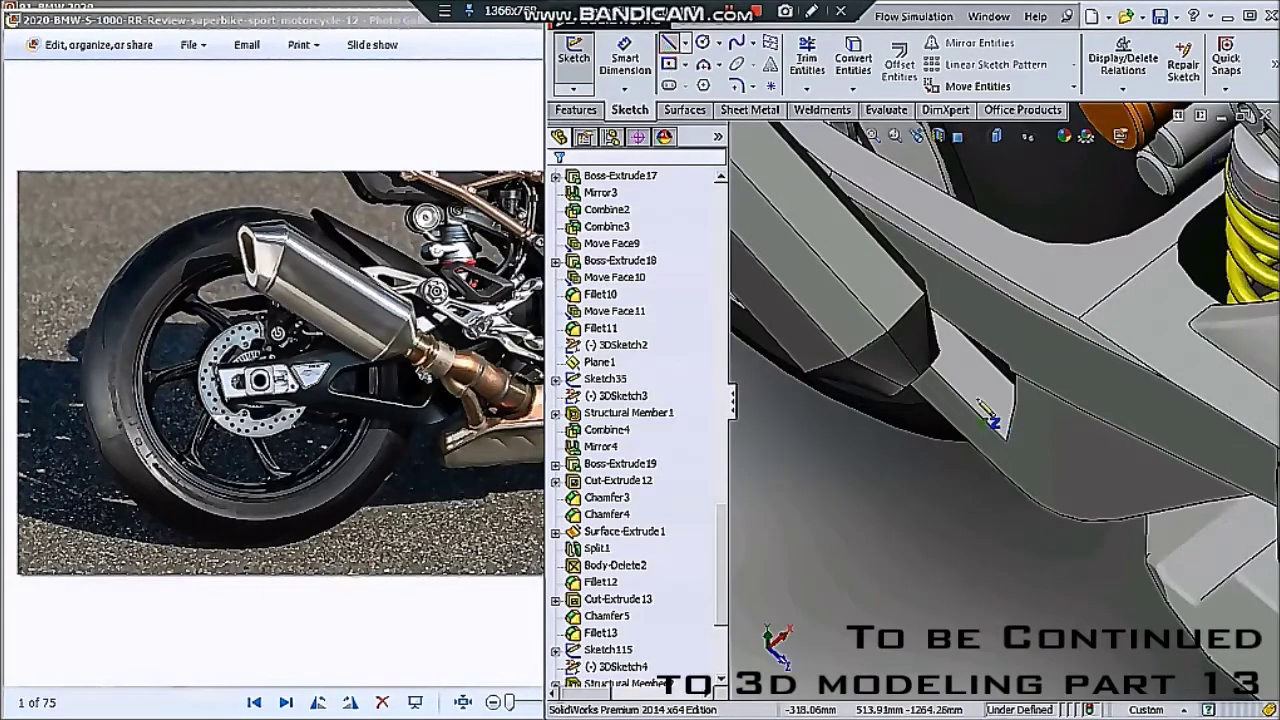
# - Draw a pipe line from near the rear wheel to an endpoint by the exhaust
pyautogui.moveTo(1000, 432); pyautogui.dragTo(930, 240, button='middle')
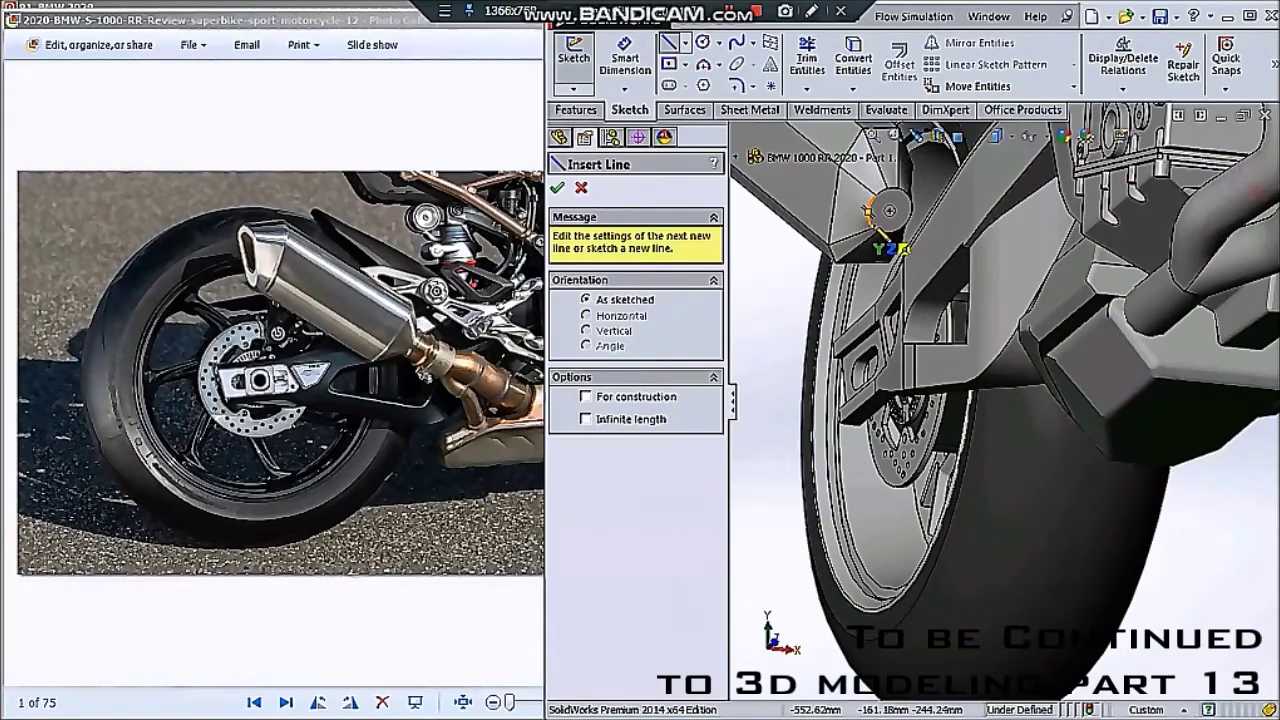
pyautogui.click(890, 212)
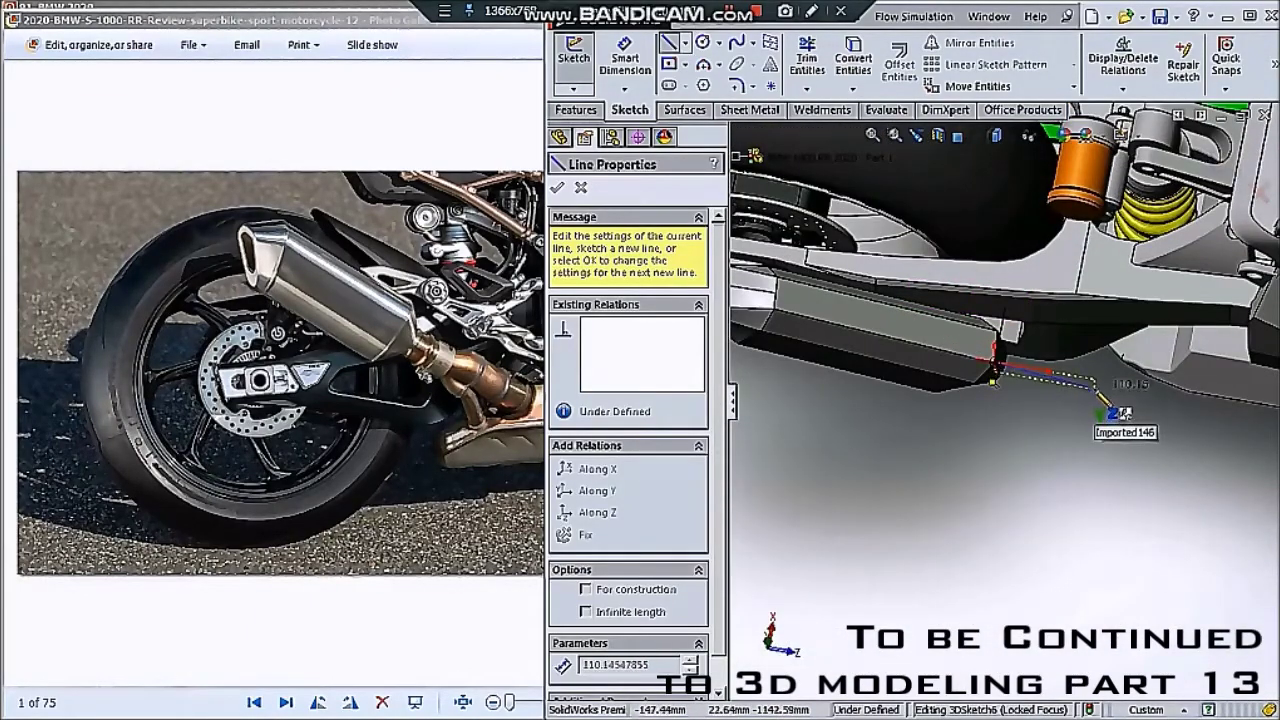
pyautogui.scroll(-2, 1108, 405)
pyautogui.scroll(-1, 1100, 392)
pyautogui.scroll(-1, 1100, 391)
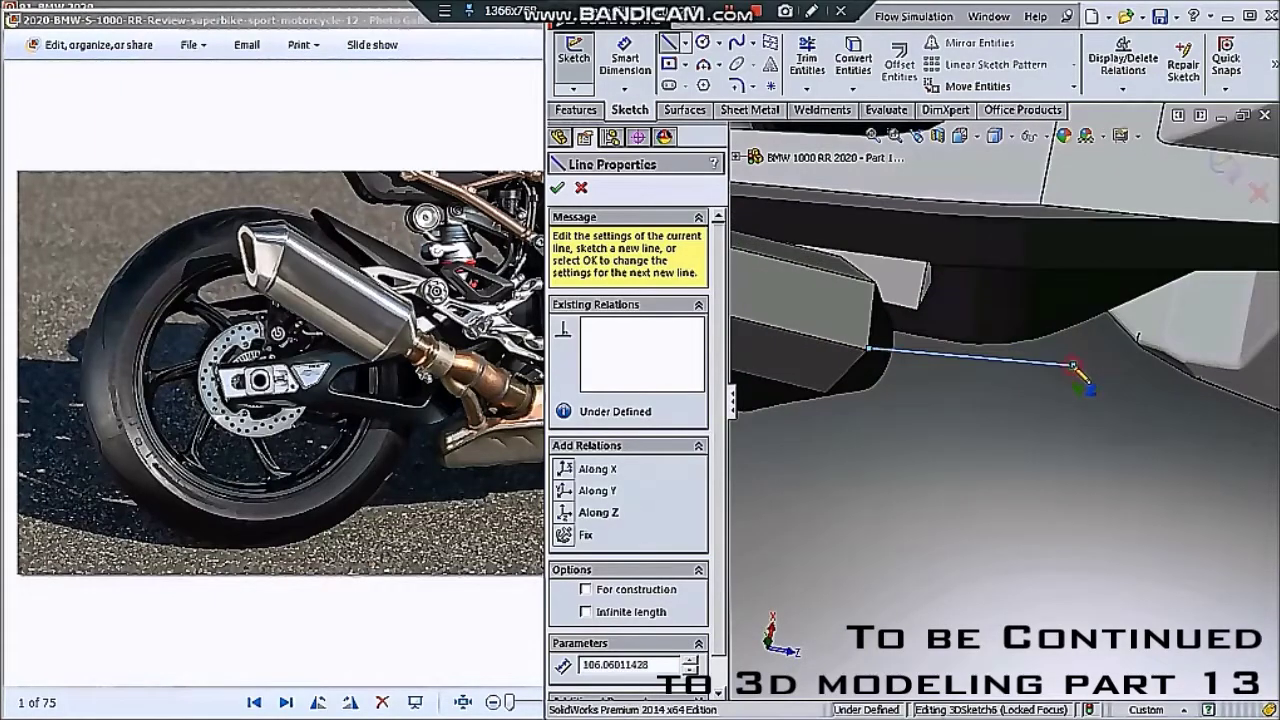
pyautogui.moveTo(1075, 368); pyautogui.dragTo(1197, 350, button='middle')
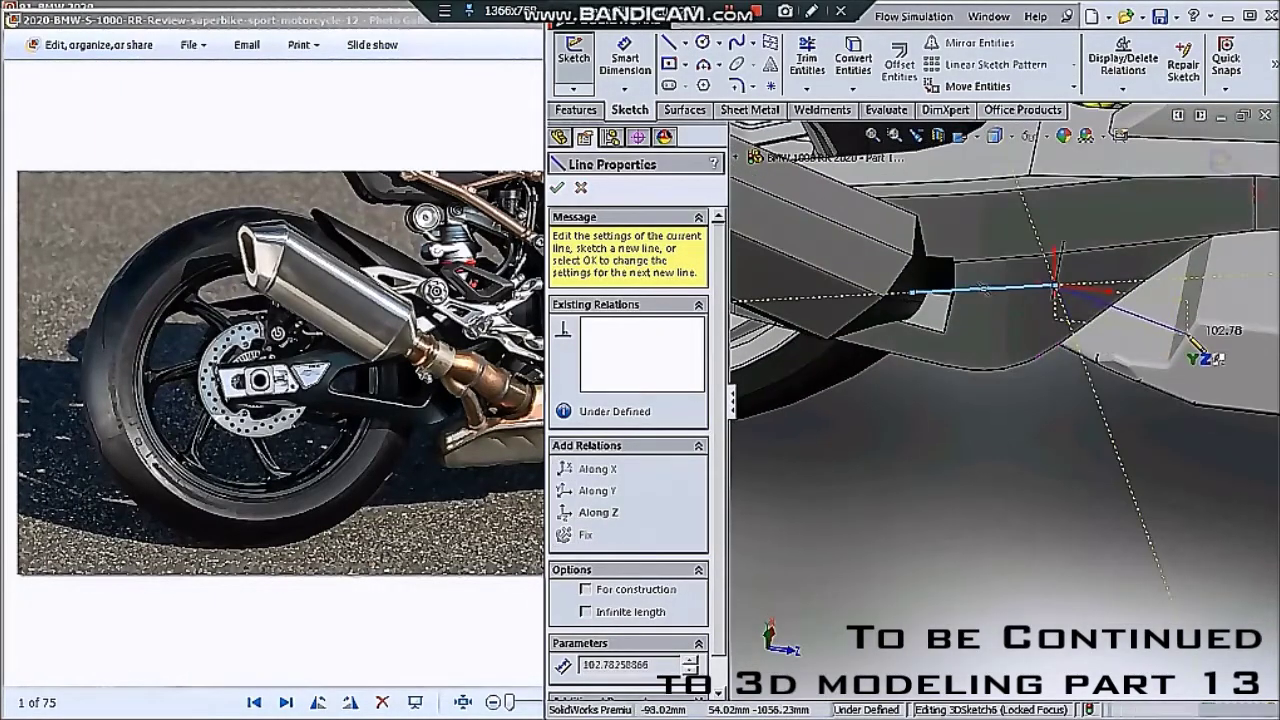
pyautogui.scroll(-2, 1197, 345)
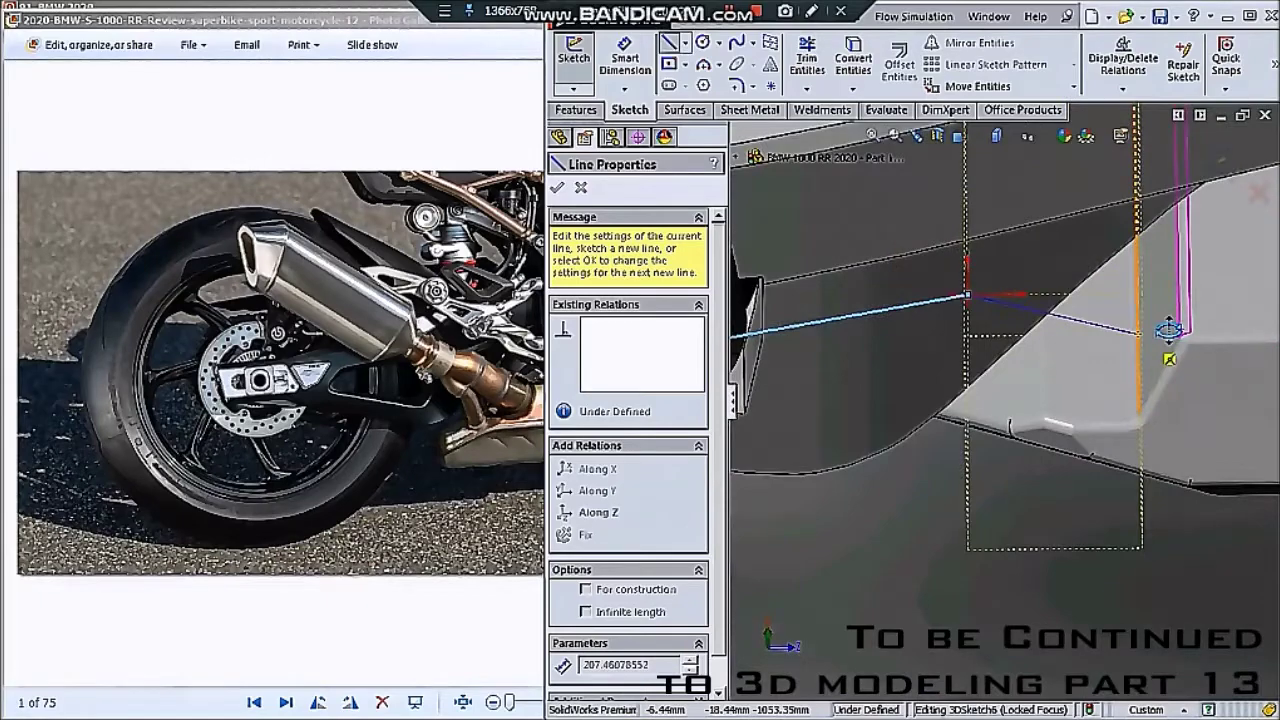
pyautogui.moveTo(1171, 329); pyautogui.dragTo(1147, 333, button='middle')
pyautogui.click(1147, 330)
pyautogui.scroll(-3, 1147, 330)
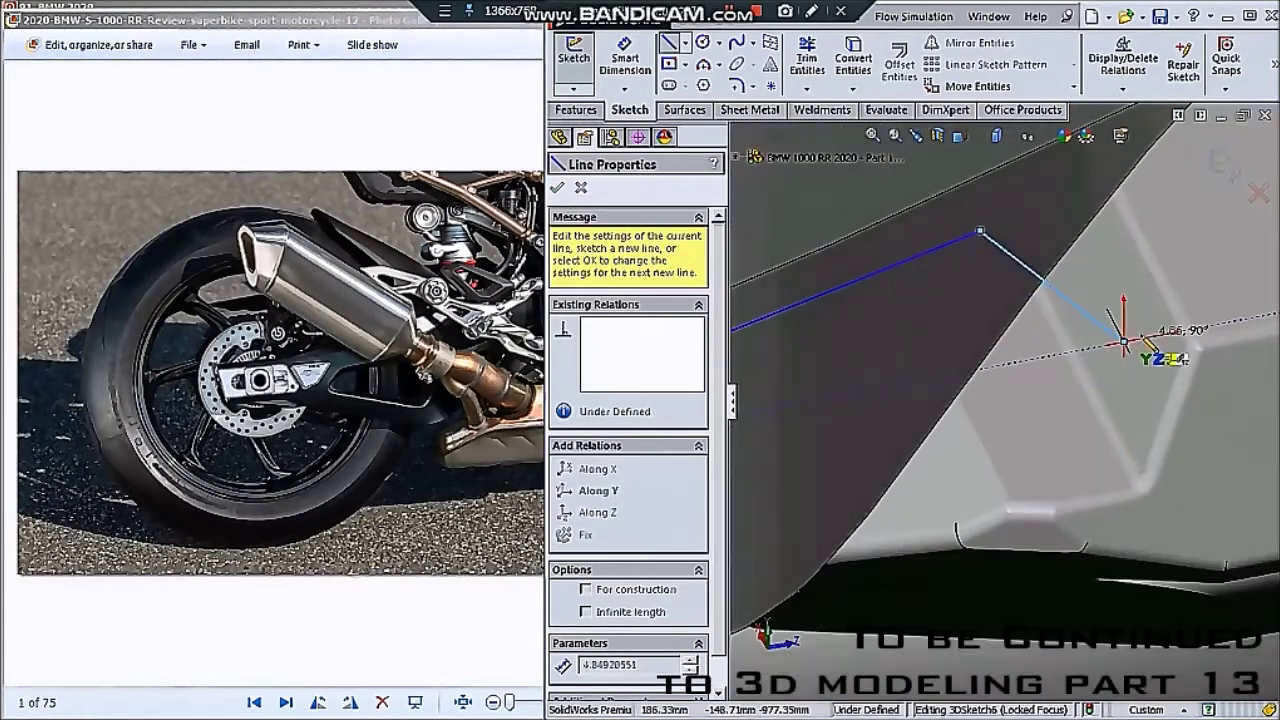
pyautogui.press('Escape')
# - Try relating the line's endpoint to a face, then clear the selection and reorient the view
pyautogui.click(1100, 353)
pyautogui.click(1112, 377)
pyautogui.keyDown('ctrl'); pyautogui.click(1100, 353); pyautogui.keyUp('ctrl')
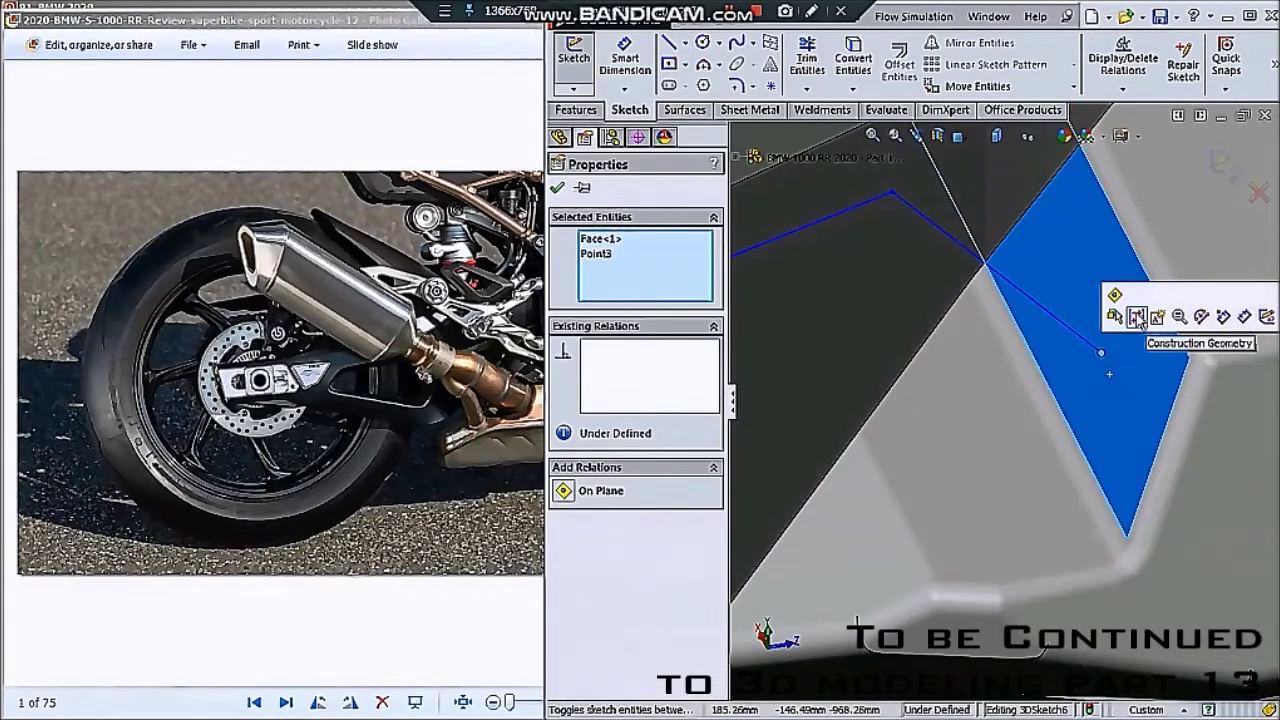
pyautogui.scroll(3, 1133, 330)
pyautogui.scroll(3, 1140, 350)
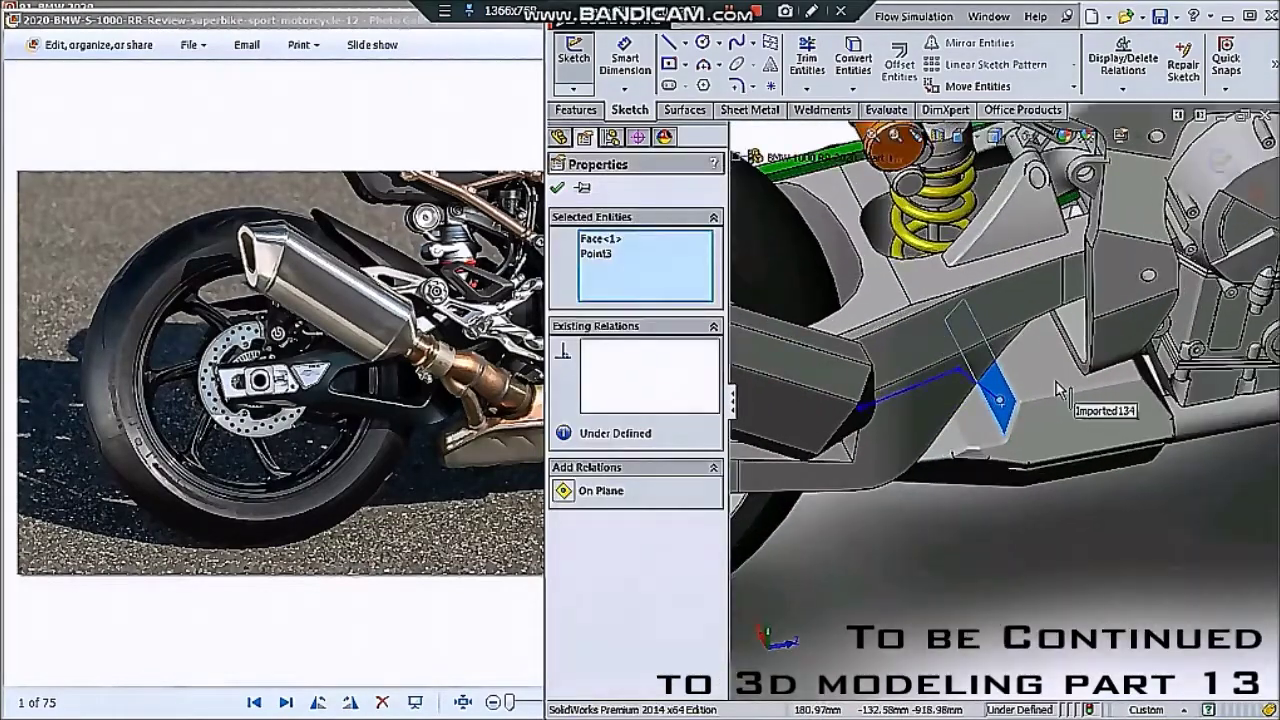
pyautogui.press('Escape')
pyautogui.moveTo(1058, 390); pyautogui.dragTo(928, 373, button='middle')
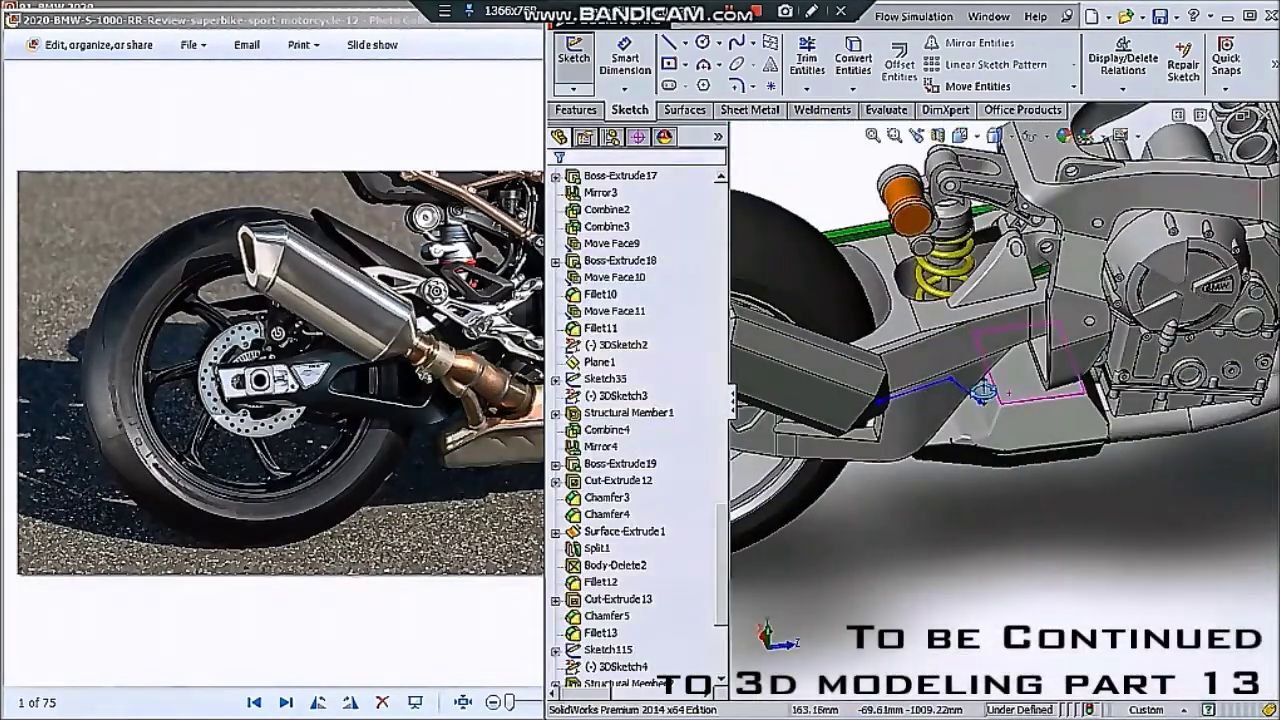
pyautogui.moveTo(1014, 378); pyautogui.dragTo(900, 300, button='middle')
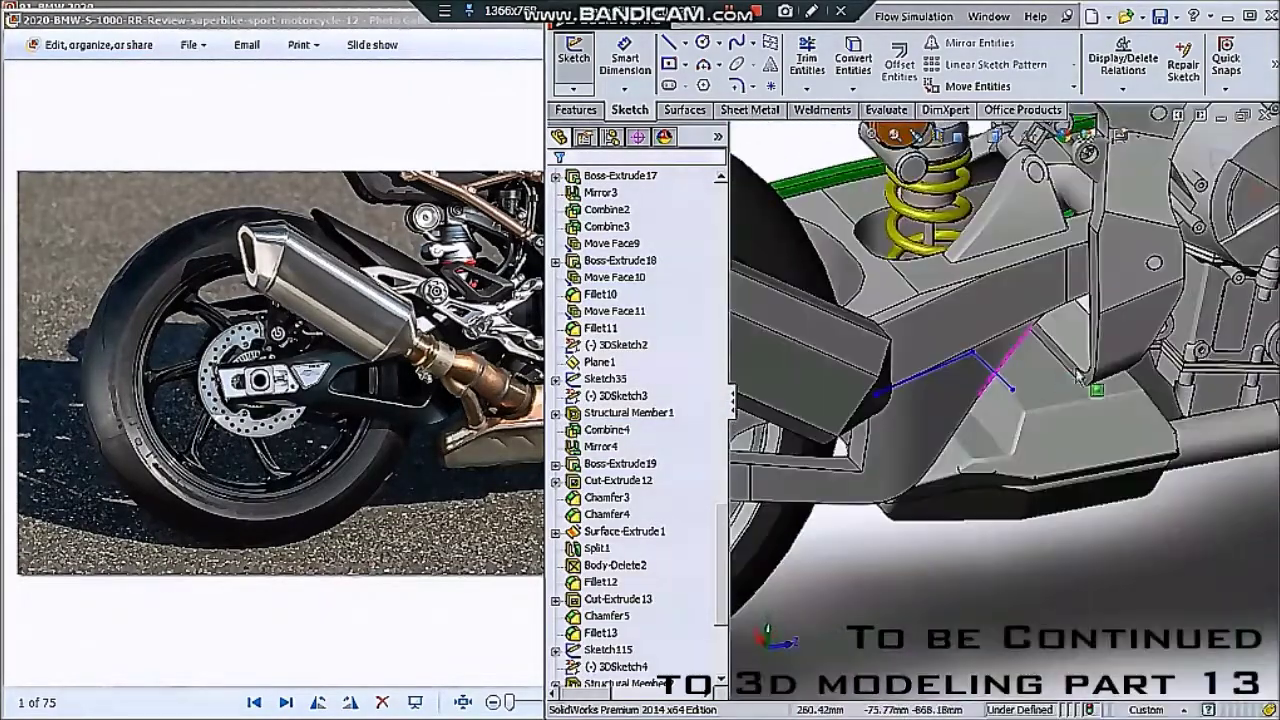
pyautogui.moveTo(970, 412); pyautogui.dragTo(1020, 400, button='middle')
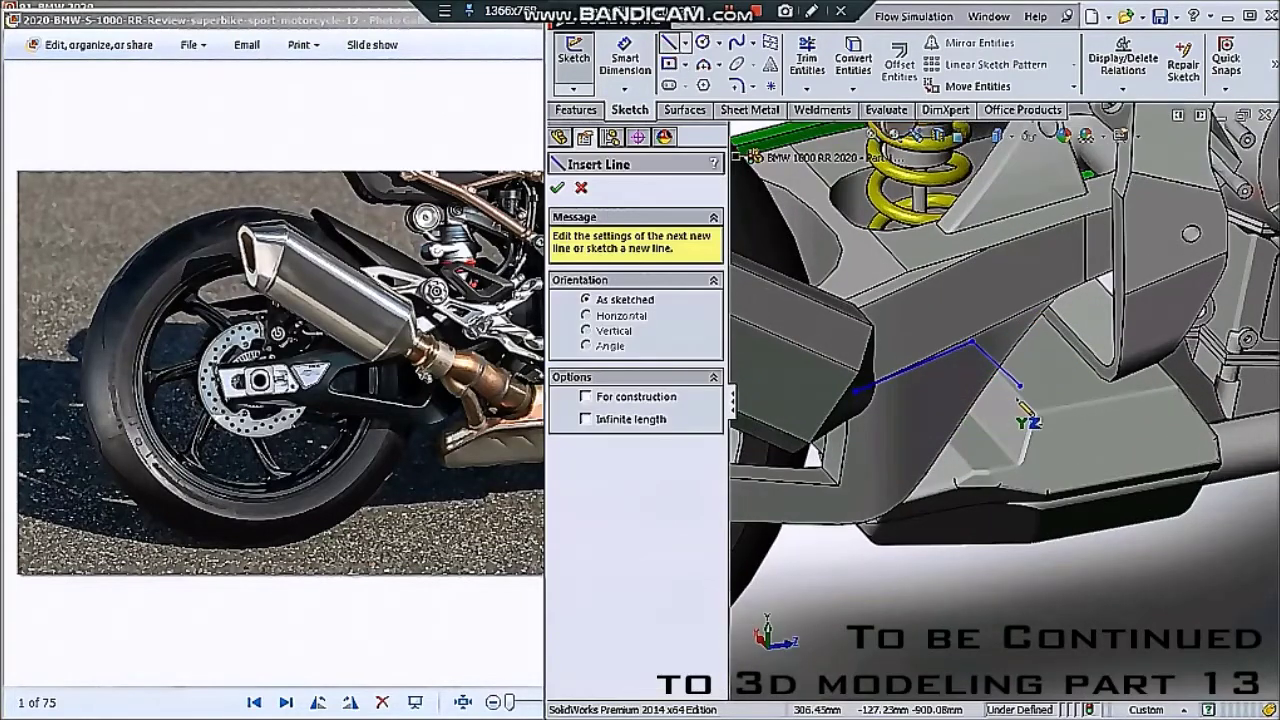
# - Draw a short new line continuing from the existing line's end
pyautogui.click(1016, 400)
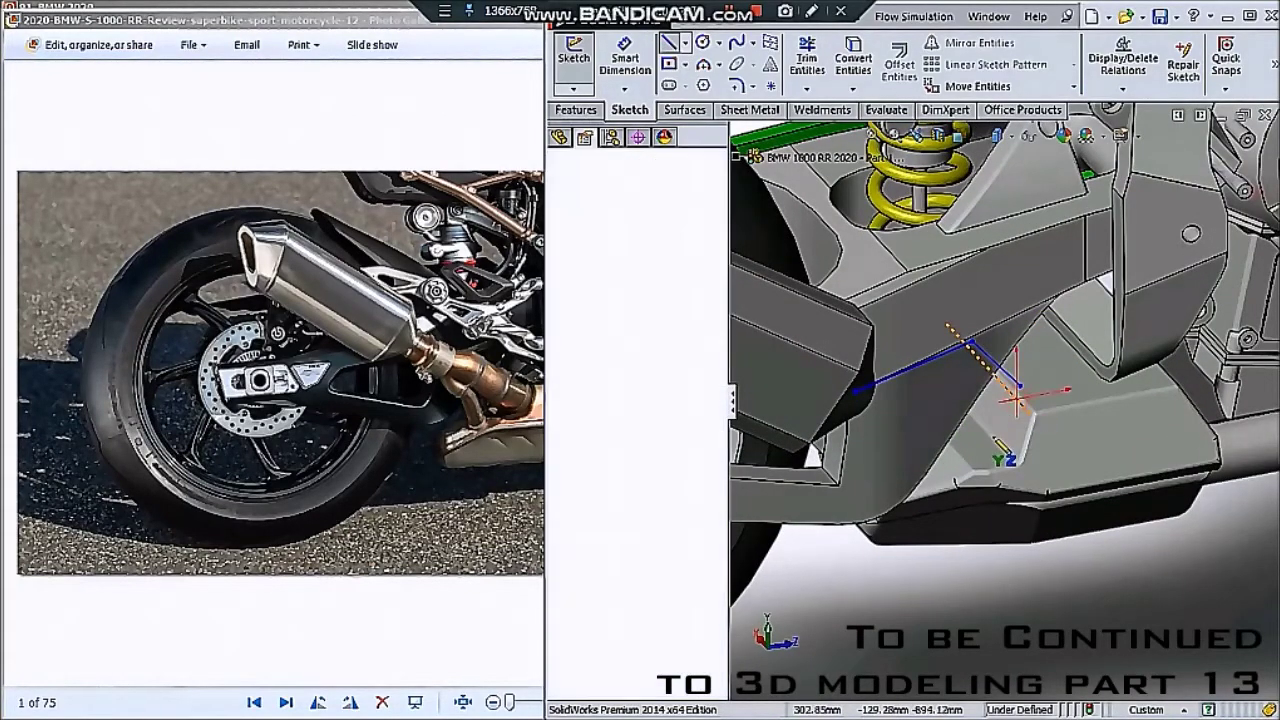
pyautogui.scroll(-3, 1016, 400)
pyautogui.scroll(-3, 1016, 400)
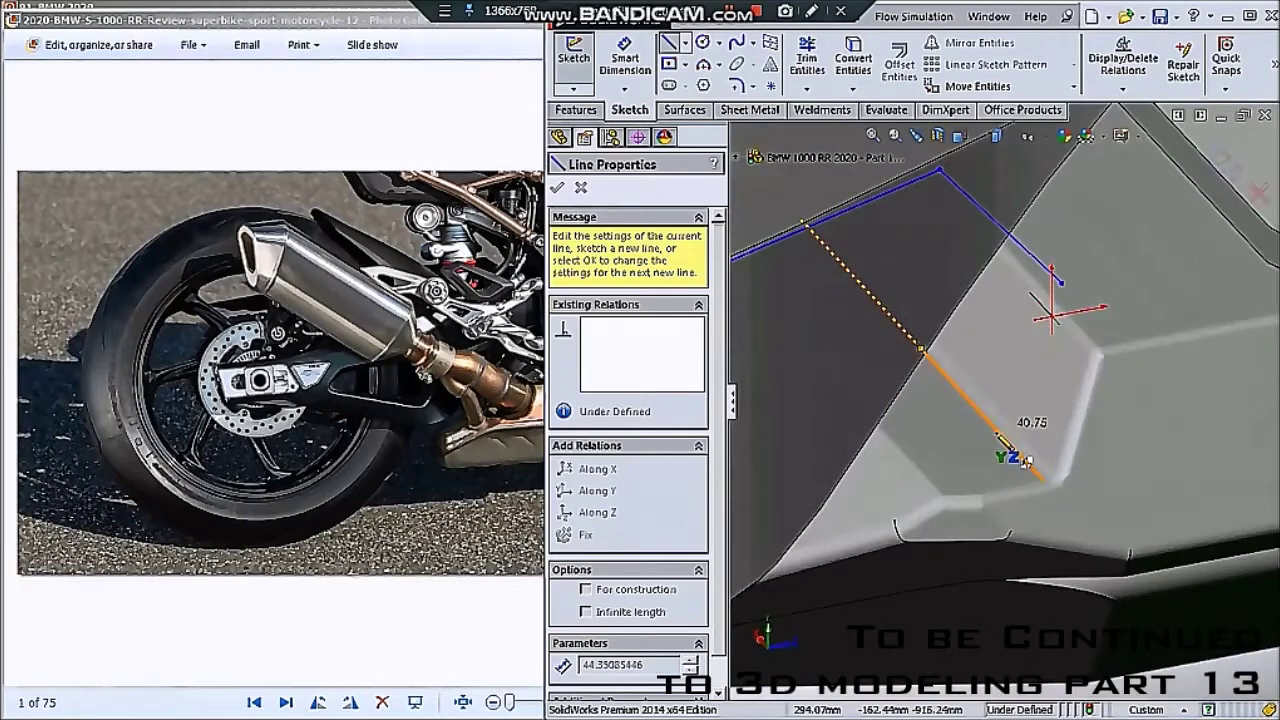
pyautogui.click(1062, 290)
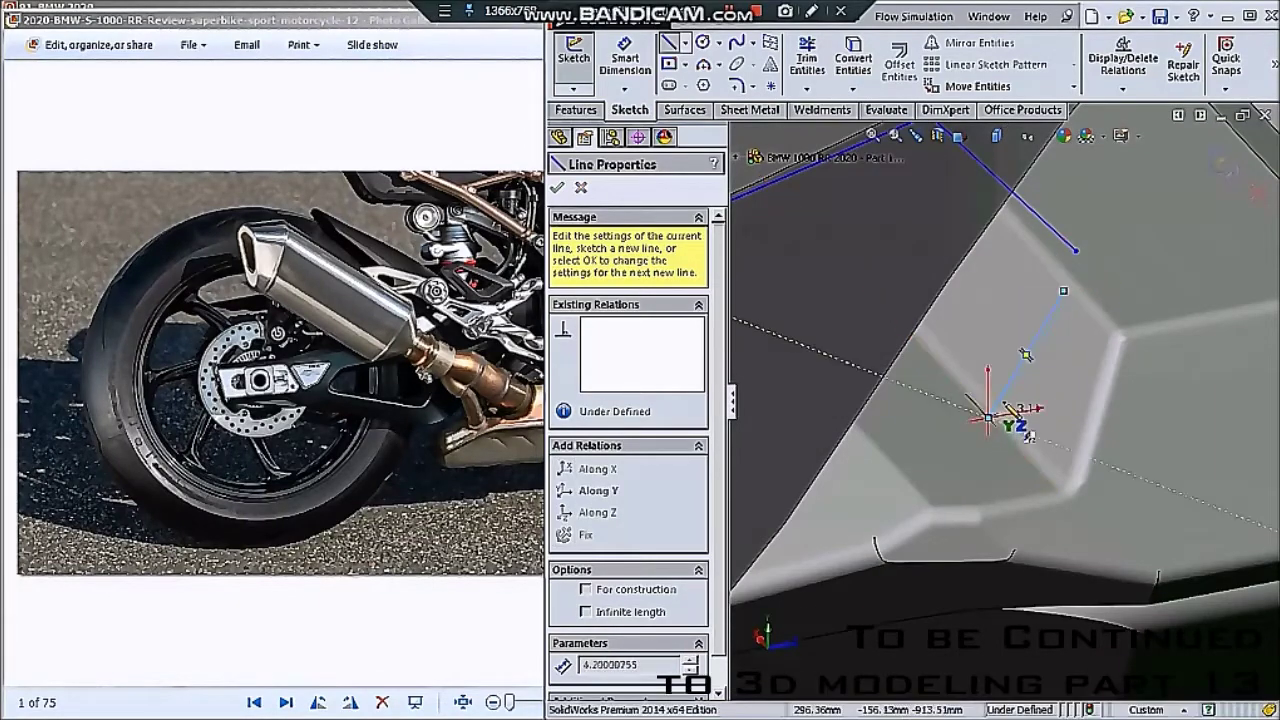
pyautogui.press('Escape')
pyautogui.press('Escape')
# - Drag the blue line's endpoint onto the black line's point to join them
pyautogui.moveTo(1027, 350)
pyautogui.mouseDown(button='middle')
pyautogui.moveTo(971, 357)
pyautogui.moveTo(966, 420)
pyautogui.moveTo(980, 386)
pyautogui.moveTo(1016, 376)
pyautogui.mouseUp(button='middle')
pyautogui.click(1038, 332)
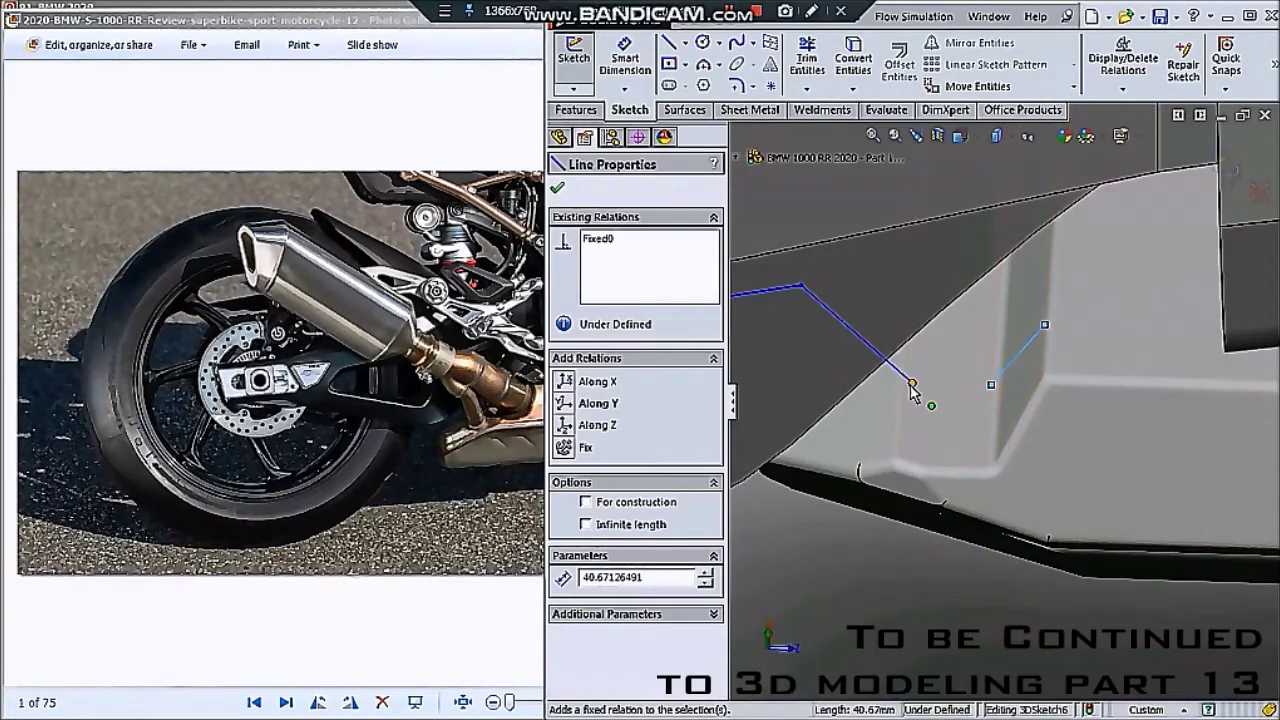
pyautogui.moveTo(975, 374)
pyautogui.mouseDown()
pyautogui.moveTo(1014, 356)
pyautogui.moveTo(986, 380)
pyautogui.moveTo(1003, 385)
pyautogui.mouseUp()
pyautogui.scroll(-1, 1003, 385)
pyautogui.press('Escape')
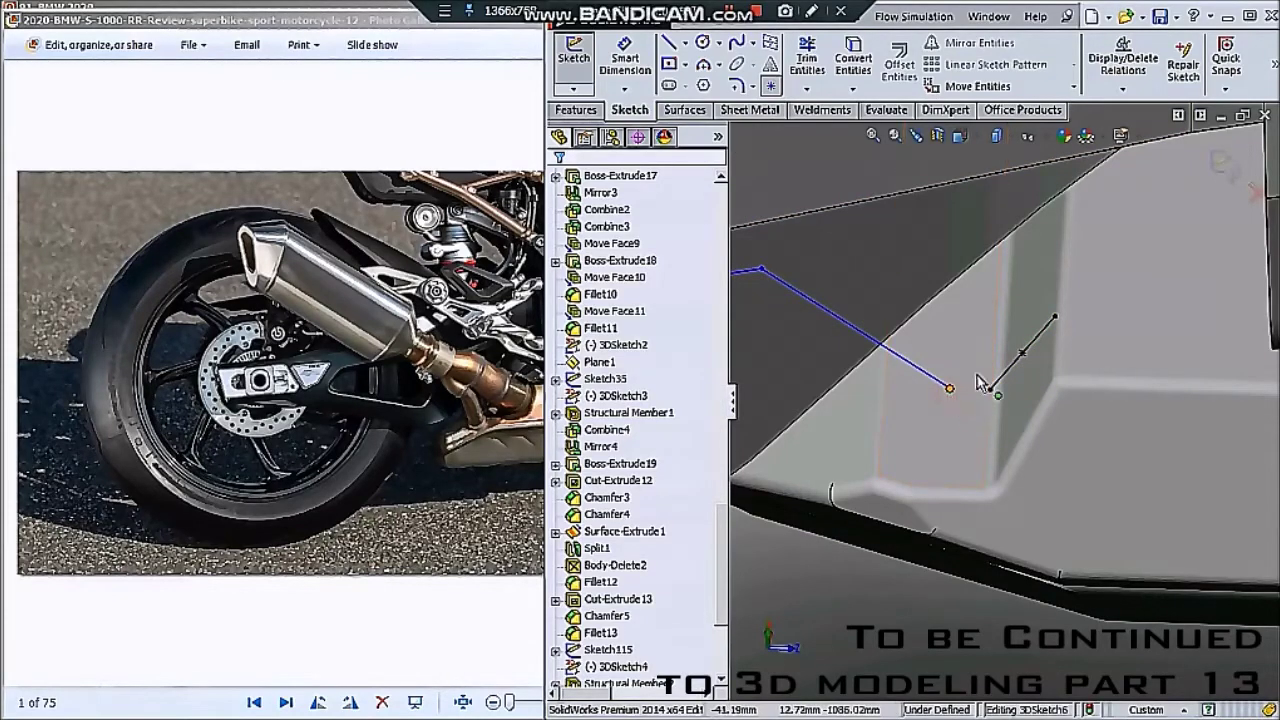
pyautogui.moveTo(979, 381); pyautogui.dragTo(1019, 355)
pyautogui.moveTo(1019, 355)
pyautogui.mouseDown(button='middle')
pyautogui.moveTo(882, 413)
pyautogui.moveTo(900, 390)
pyautogui.mouseUp(button='middle')
pyautogui.scroll(5, 960, 390)
pyautogui.scroll(-5, 927, 340)
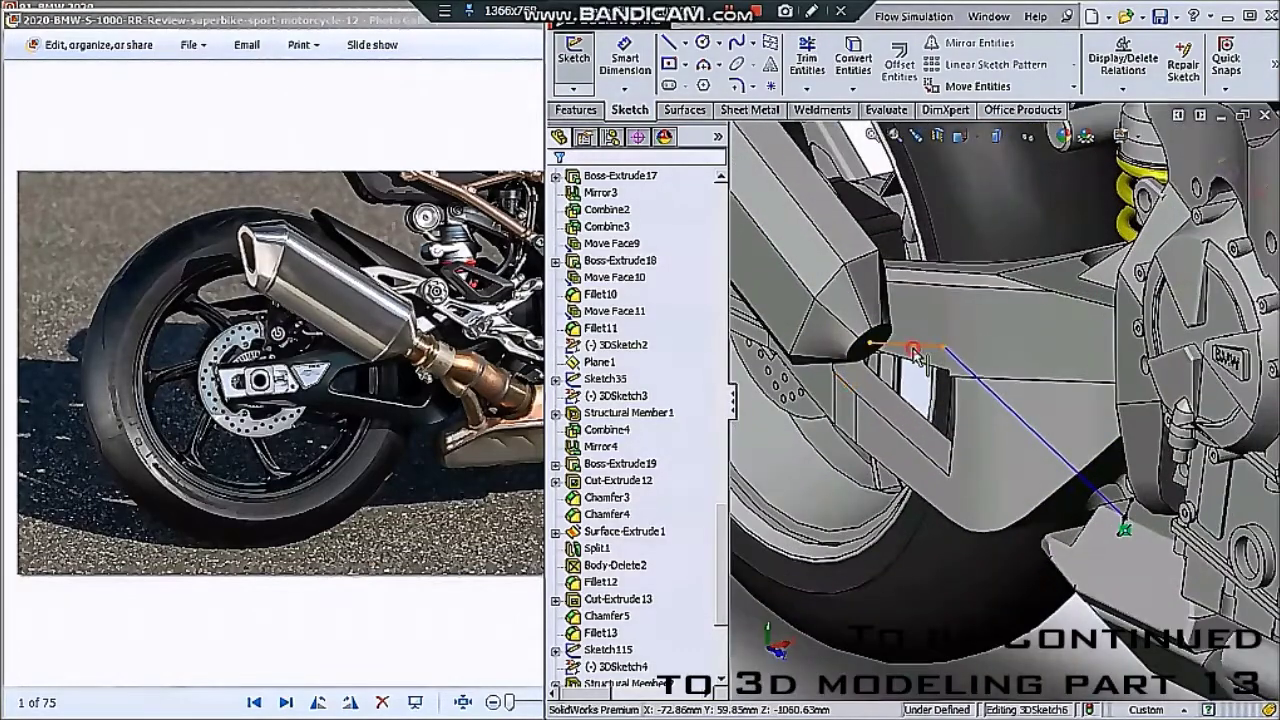
# - Select Line1 with a model edge, then start moving the long line's endpoint toward the muffler
pyautogui.click(914, 349)
pyautogui.keyDown('ctrl'); pyautogui.click(795, 192); pyautogui.keyUp('ctrl')
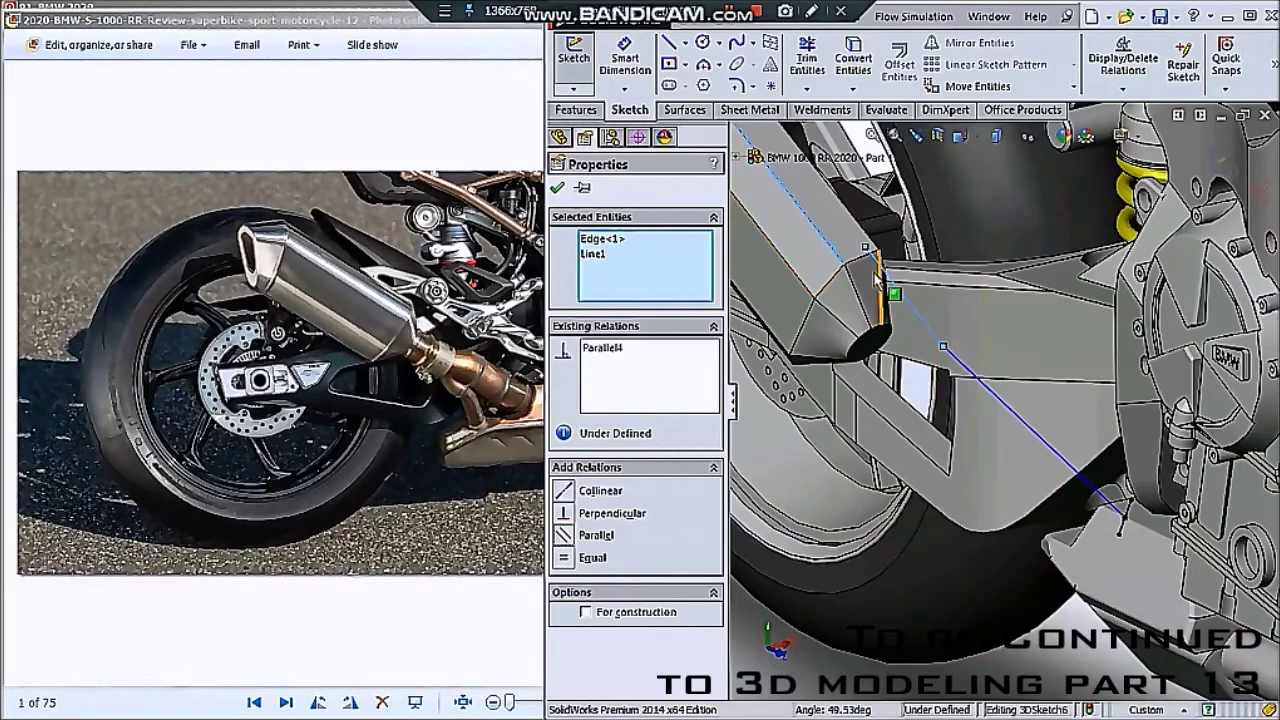
pyautogui.press('Escape')
pyautogui.click(875, 356)
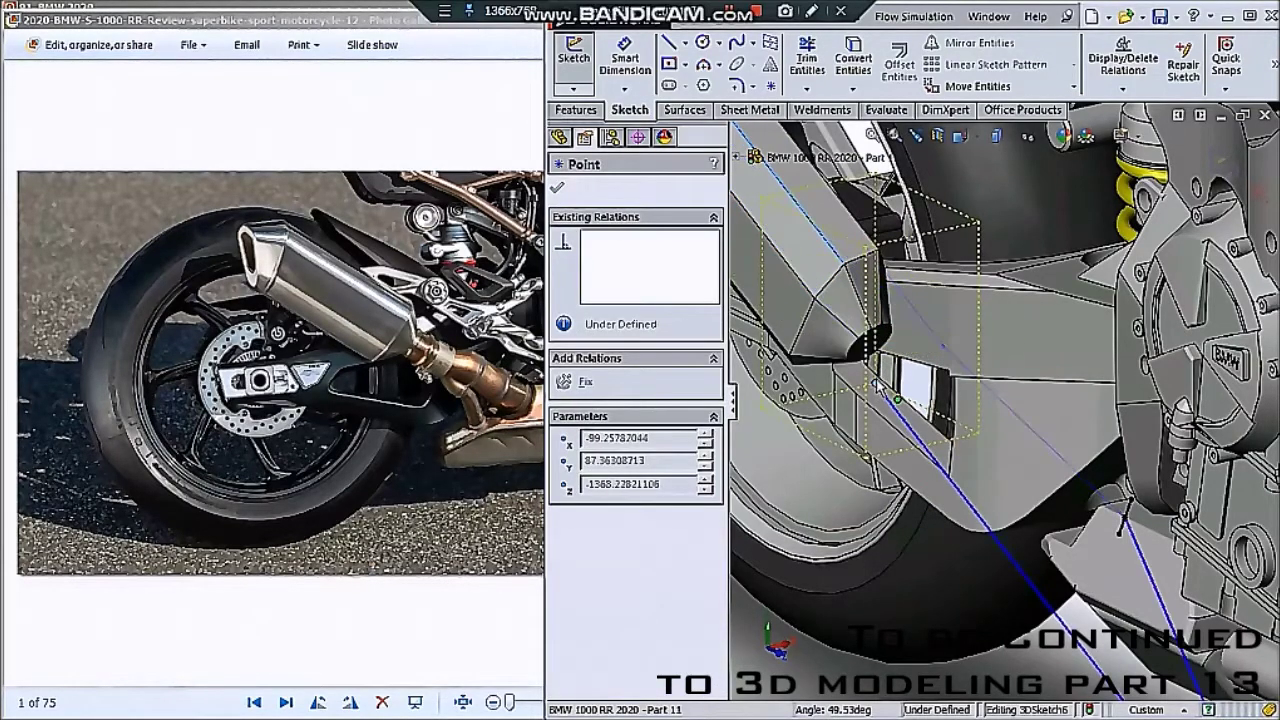
pyautogui.scroll(-3, 890, 355)
pyautogui.moveTo(897, 346); pyautogui.dragTo(946, 362)
pyautogui.scroll(-2, 910, 350)
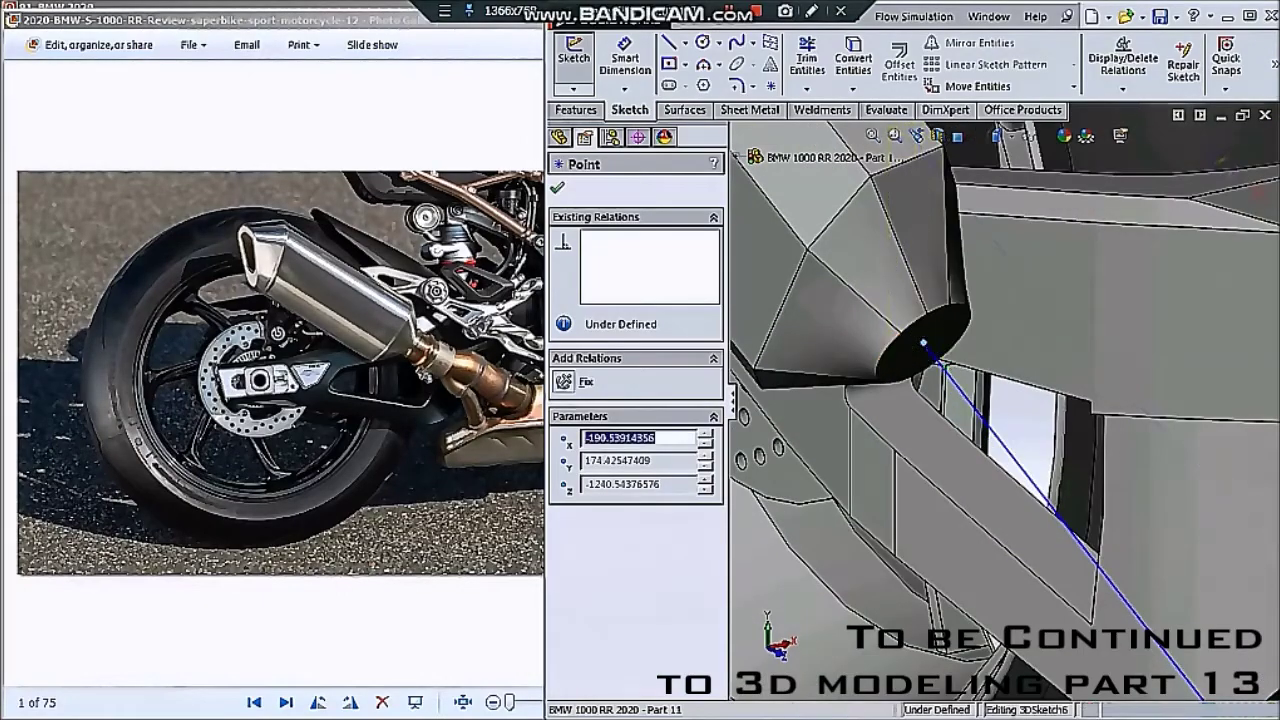
pyautogui.press('Escape')
# - Drag the long line's endpoint onto the muffler's end edge and give it a Fixed relation
pyautogui.scroll(3, 990, 400)
pyautogui.scroll(3, 1030, 440)
pyautogui.scroll(3, 1080, 490)
pyautogui.scroll(2, 1124, 528)
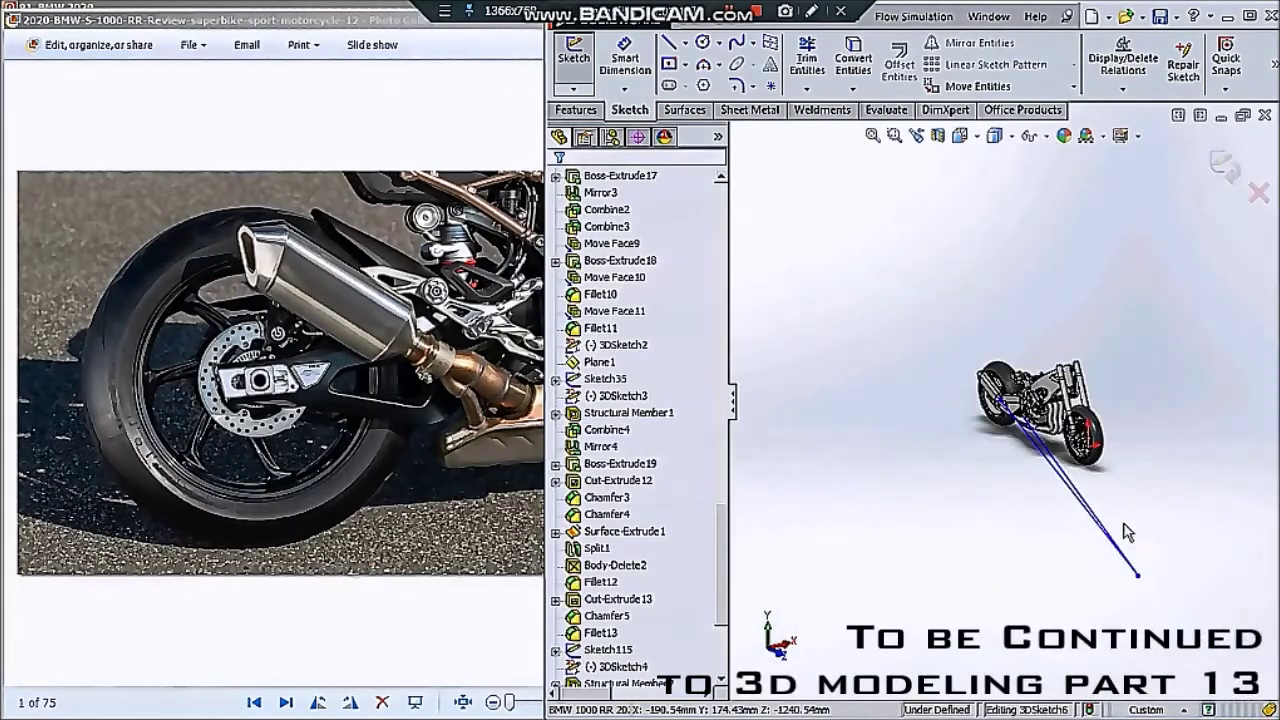
pyautogui.scroll(-3, 1124, 528)
pyautogui.moveTo(1100, 556); pyautogui.dragTo(995, 458)
pyautogui.scroll(-2, 1040, 470)
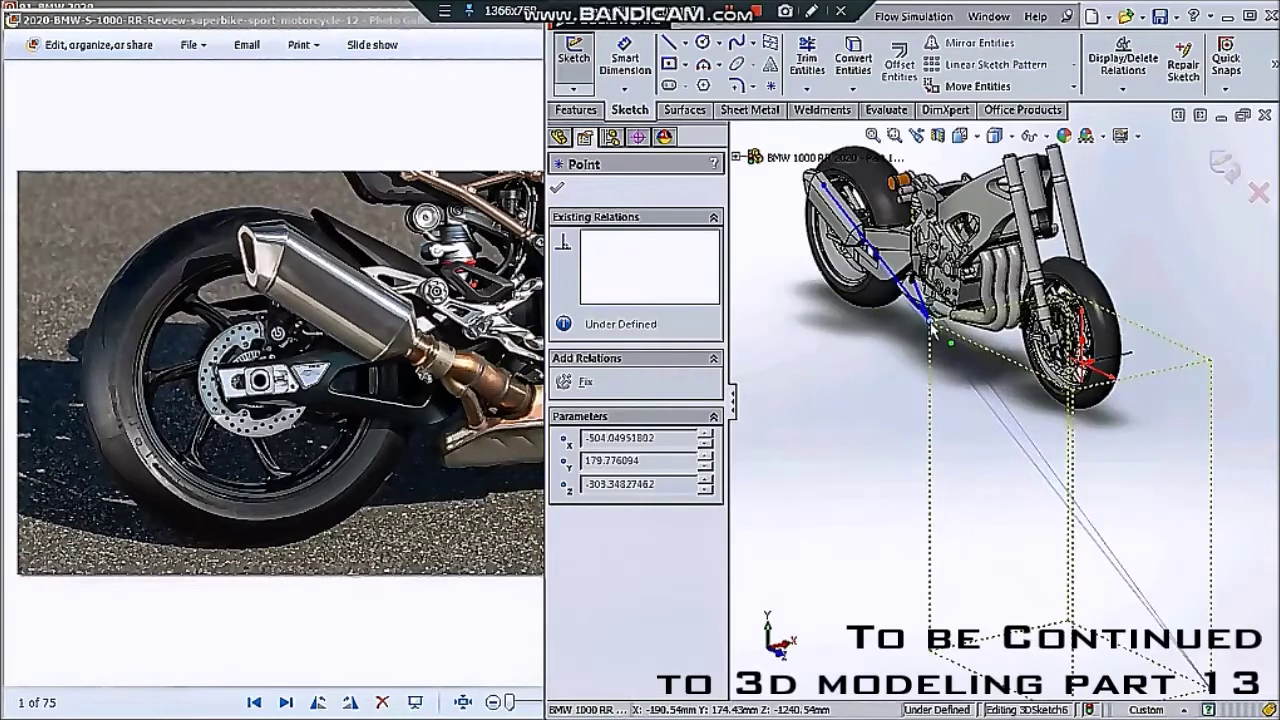
pyautogui.scroll(-5, 991, 450)
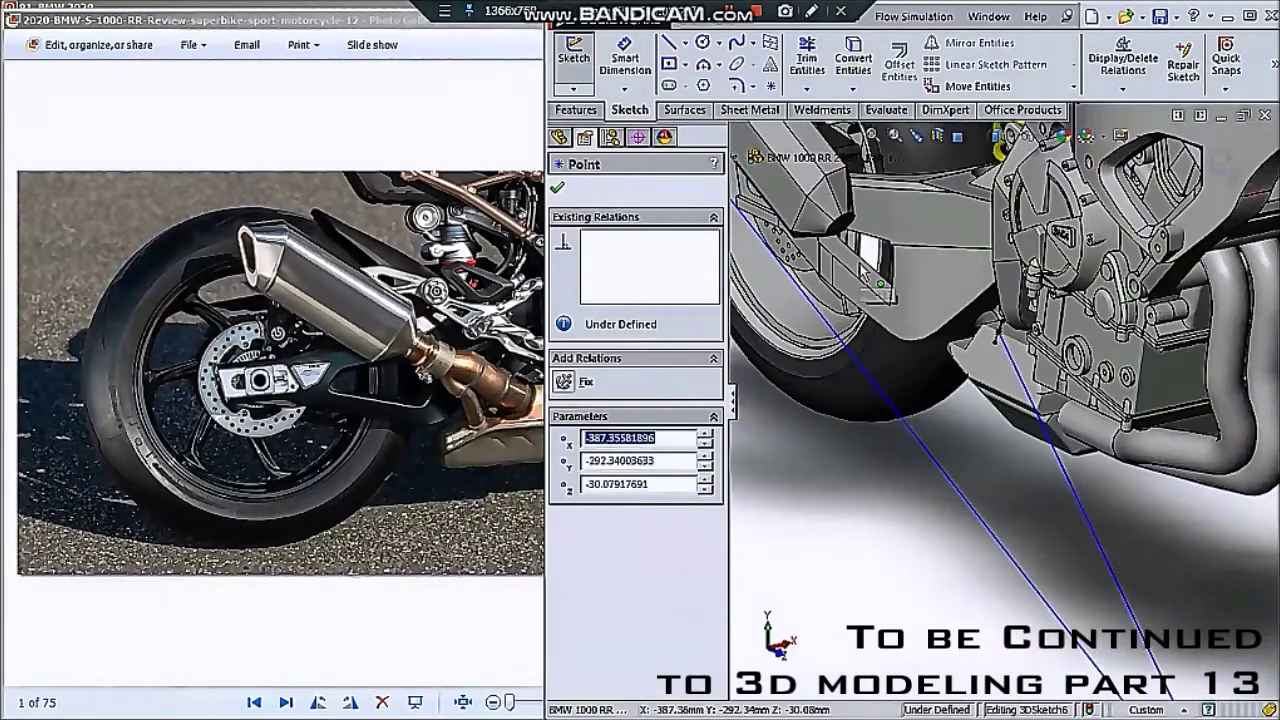
pyautogui.scroll(-3, 900, 300)
pyautogui.moveTo(995, 458); pyautogui.dragTo(868, 248)
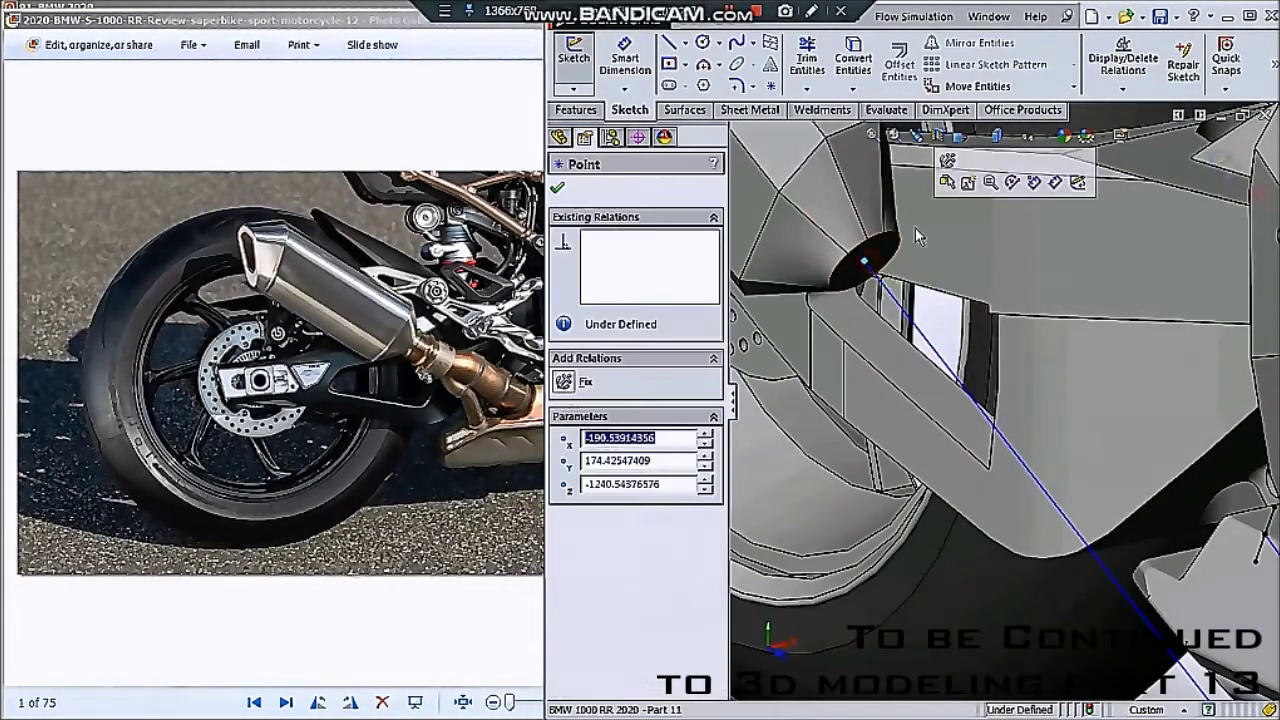
pyautogui.click(585, 381)
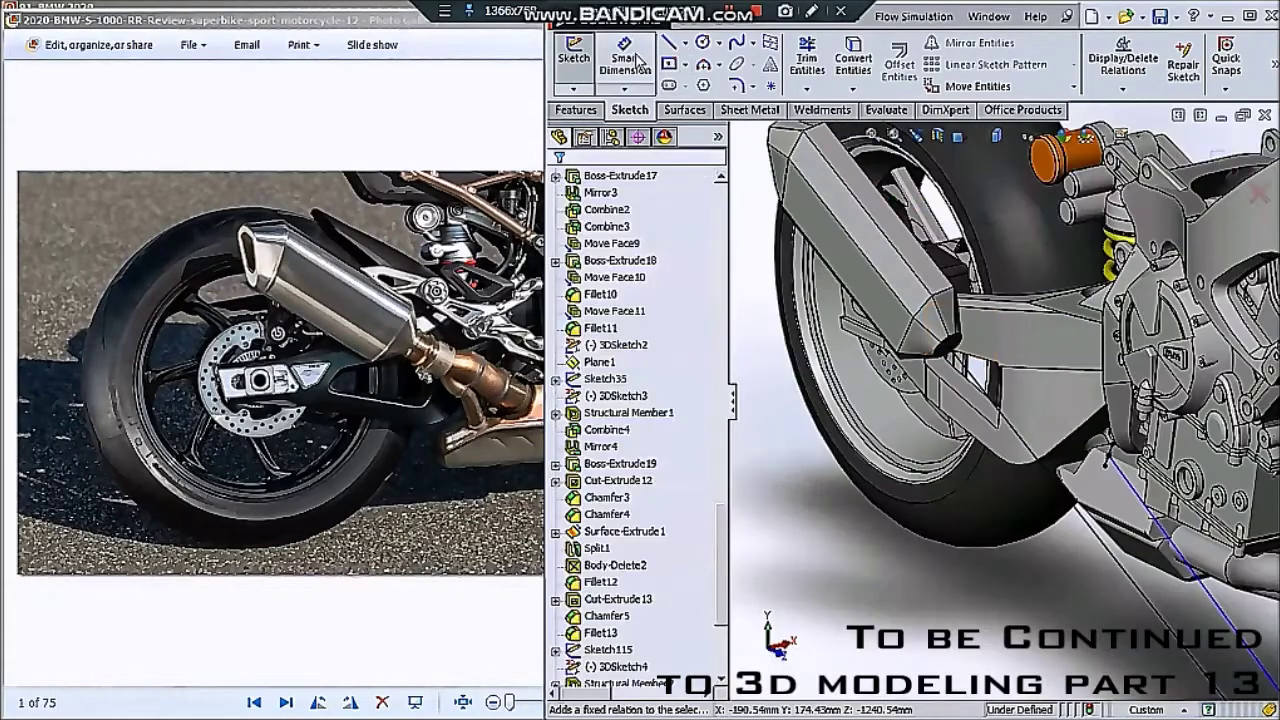
# - Dimension the sketch line at 200 mm, then edit the dimension to 50 mm
pyautogui.click(625, 58)
pyautogui.click(850, 385)
pyautogui.click(876, 592)
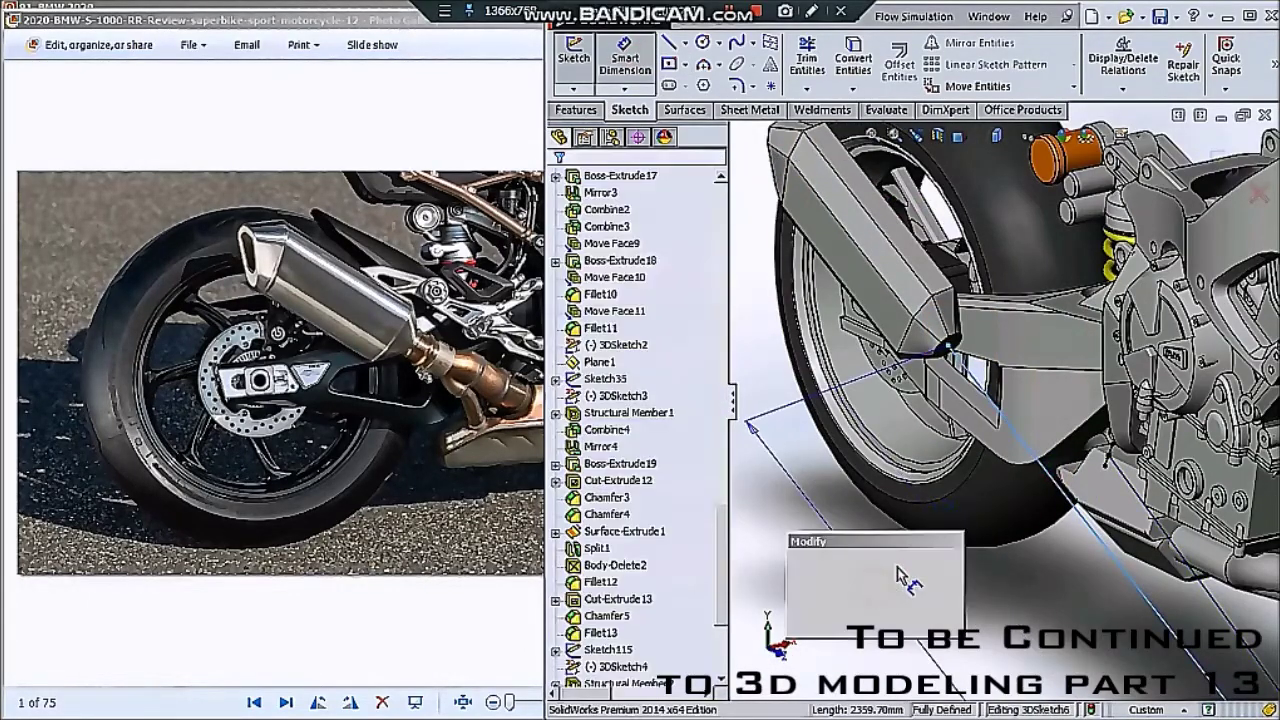
pyautogui.write('200')
pyautogui.press('Return')
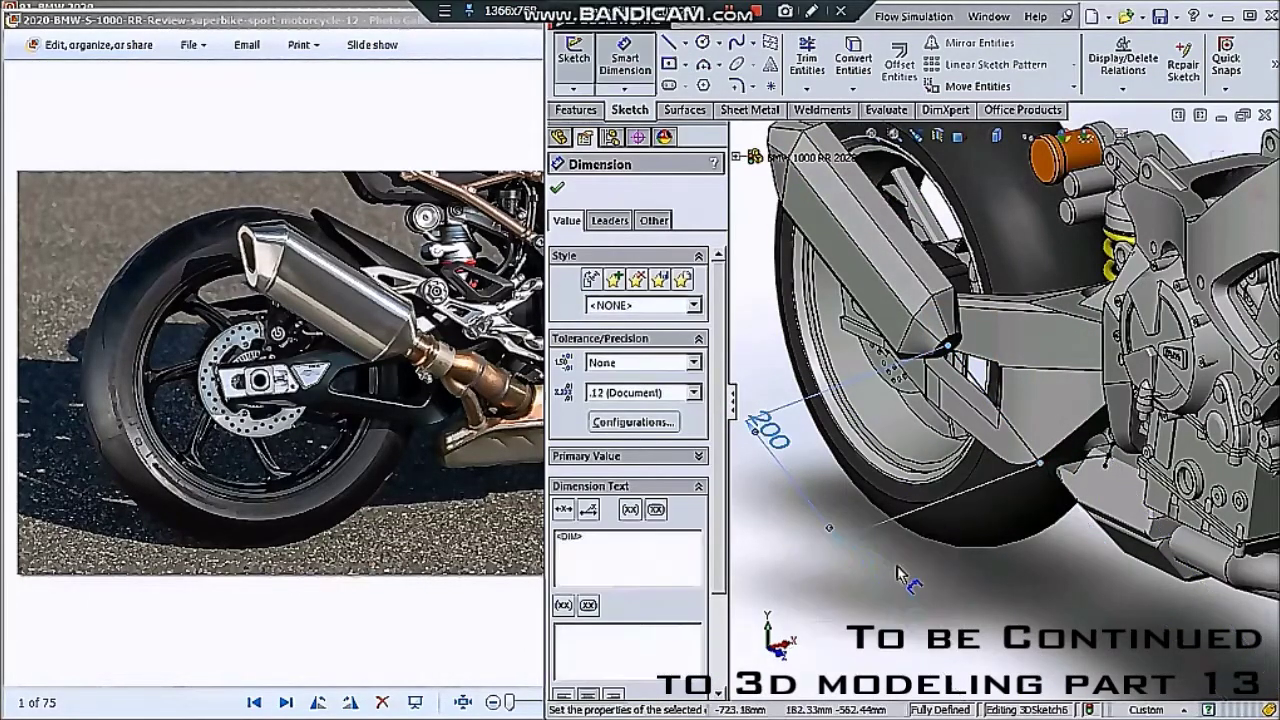
pyautogui.doubleClick(768, 430)
pyautogui.write('50')
pyautogui.press('Return')
pyautogui.press('Escape')
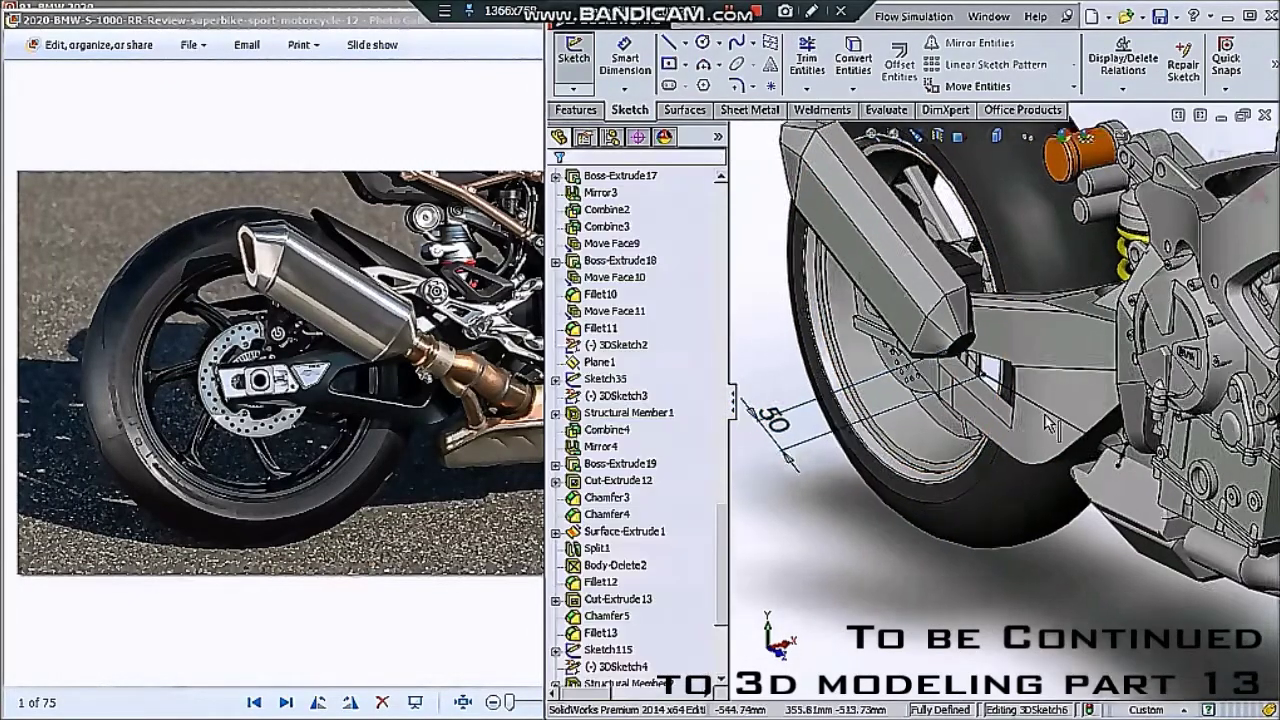
# - Zoom to fit the whole motorcycle and orbit to view the frame from below
pyautogui.press('f')
pyautogui.moveTo(1130, 415); pyautogui.dragTo(1180, 380, button='middle')
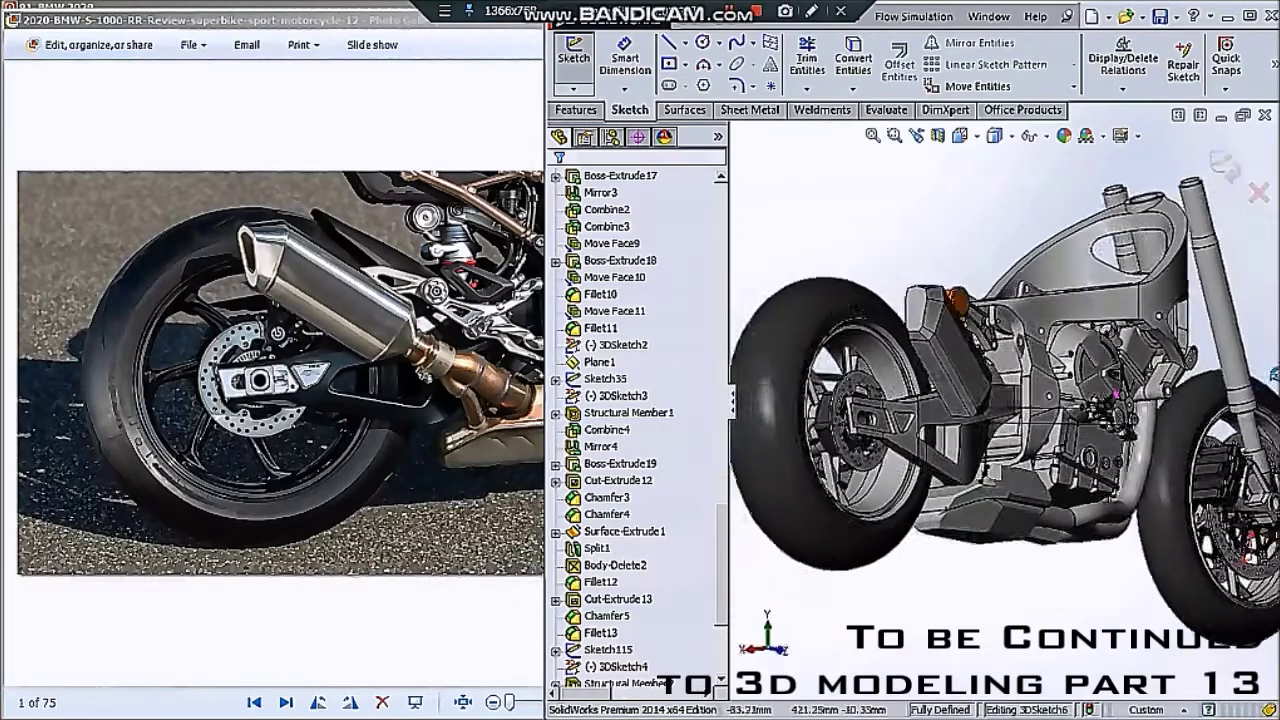
pyautogui.scroll(-3, 975, 440)
pyautogui.scroll(-5, 975, 440)
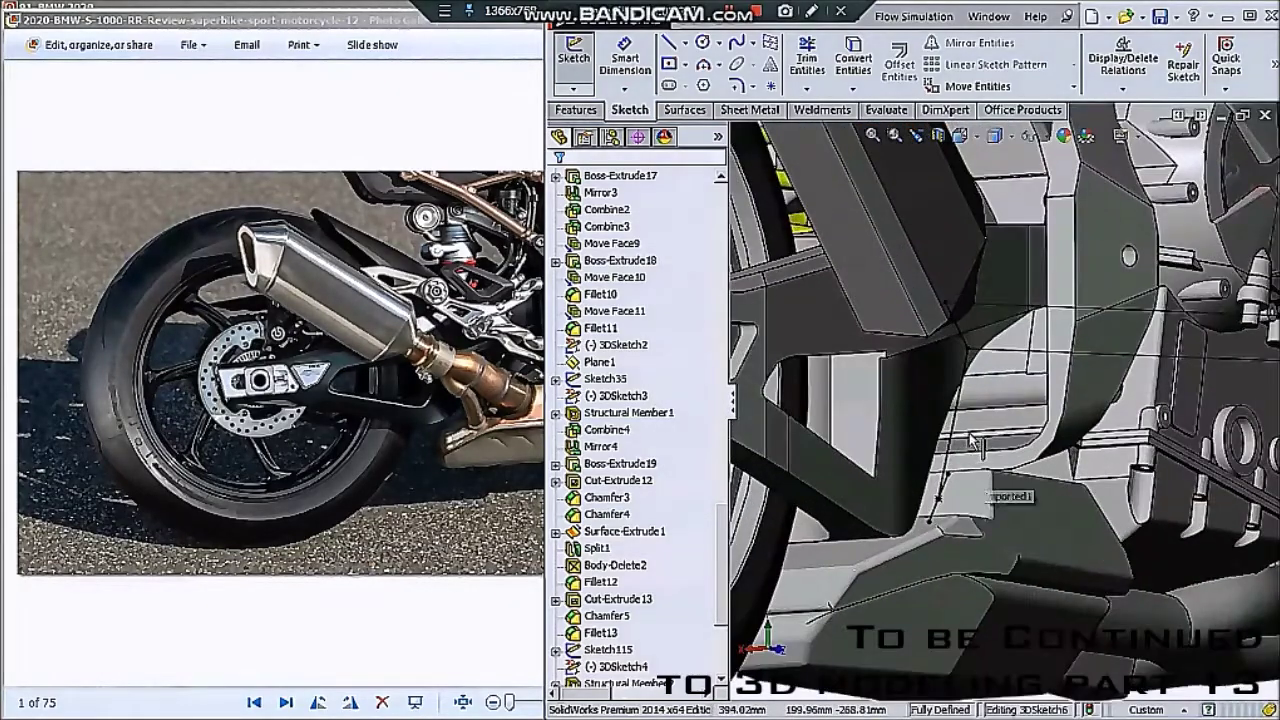
pyautogui.scroll(3, 975, 445)
pyautogui.scroll(-8, 808, 530)
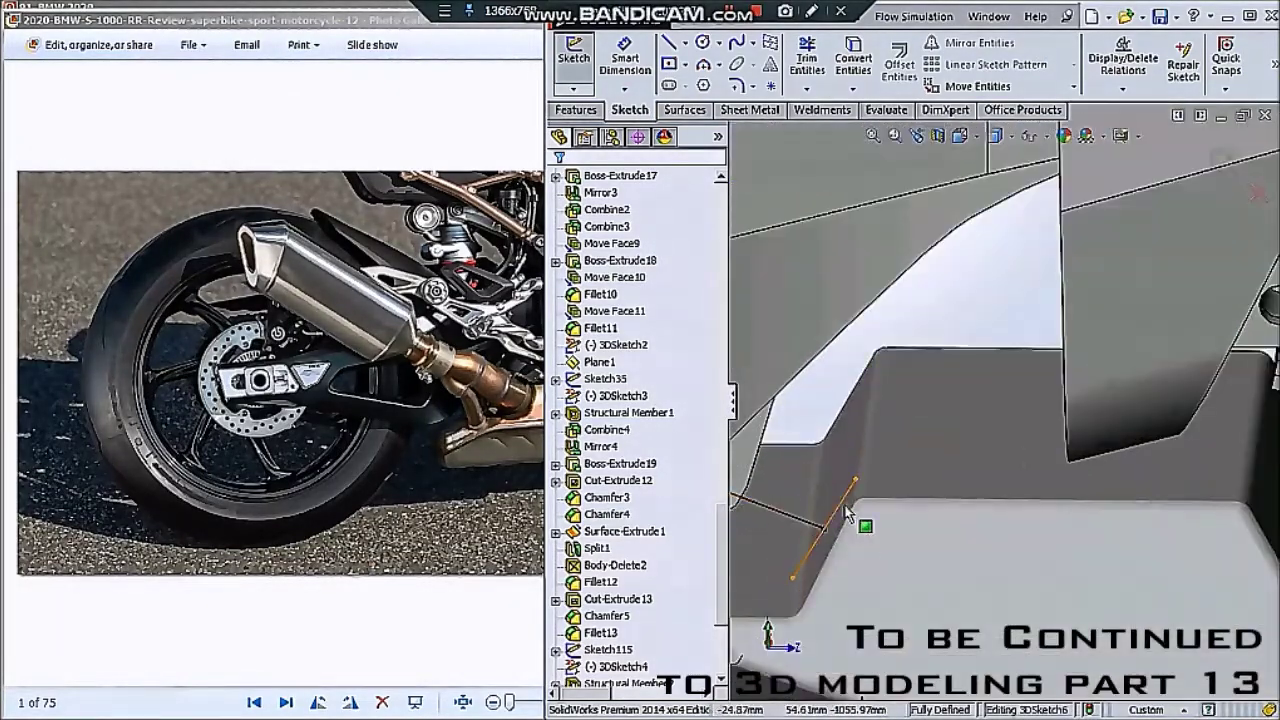
# - Select and then deselect the short 40.67 mm crossing line and its endpoint
pyautogui.click(841, 507)
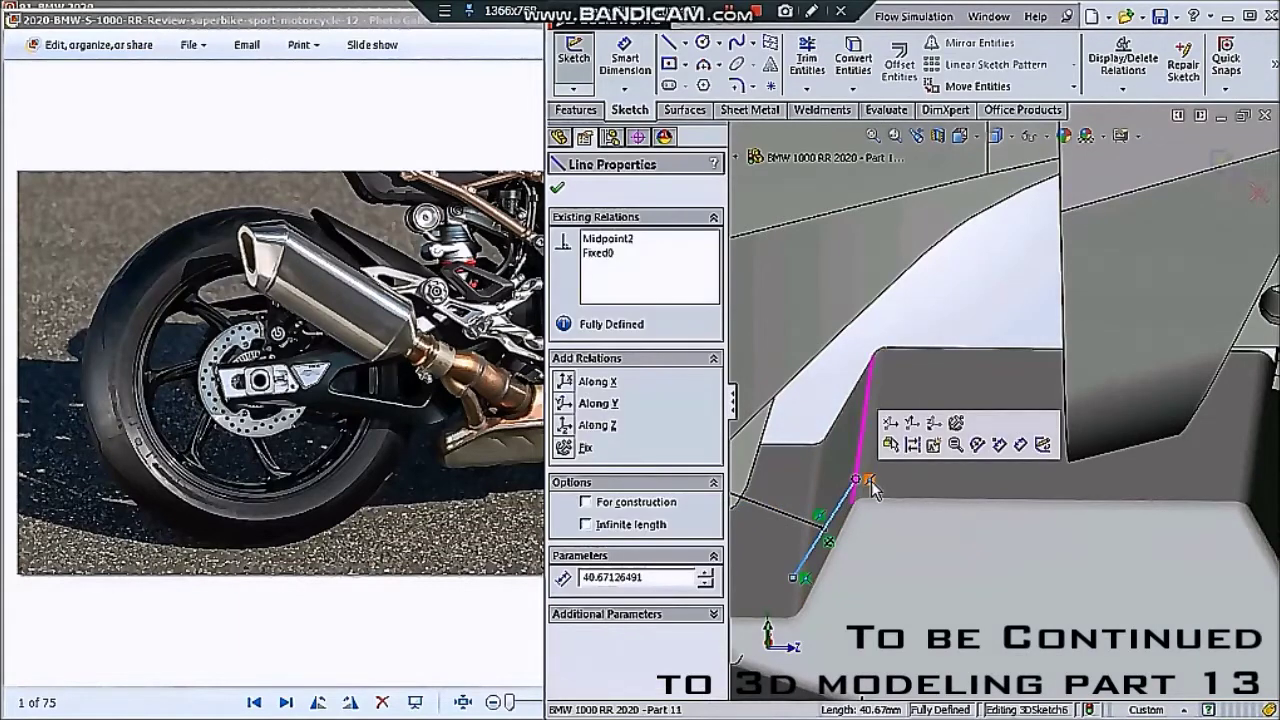
pyautogui.press('Escape')
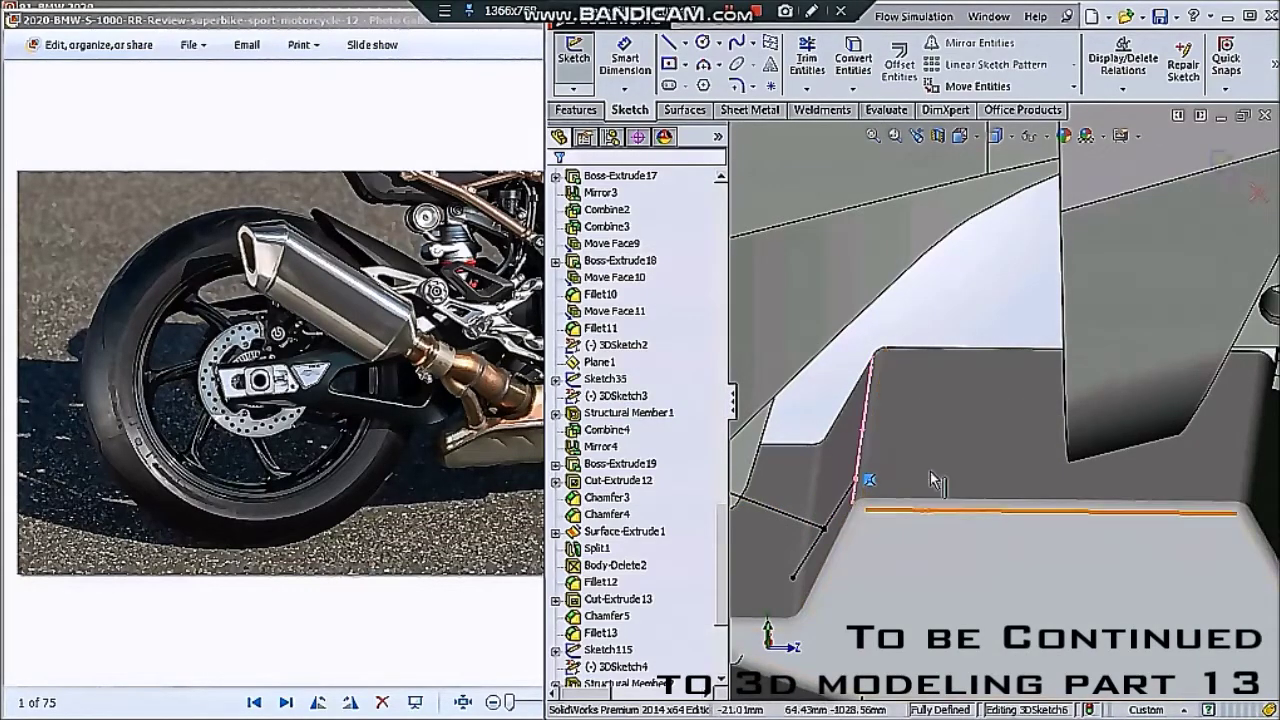
pyautogui.click(822, 527)
pyautogui.scroll(-2, 836, 540)
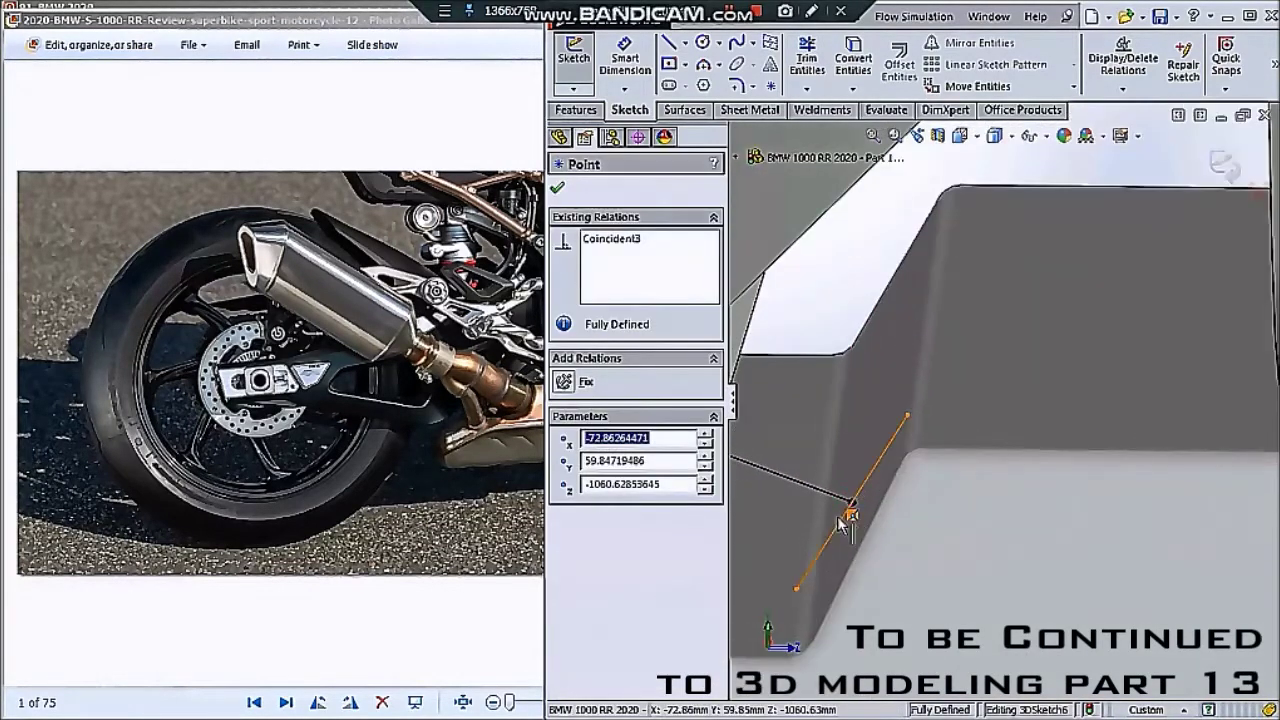
pyautogui.click(841, 530)
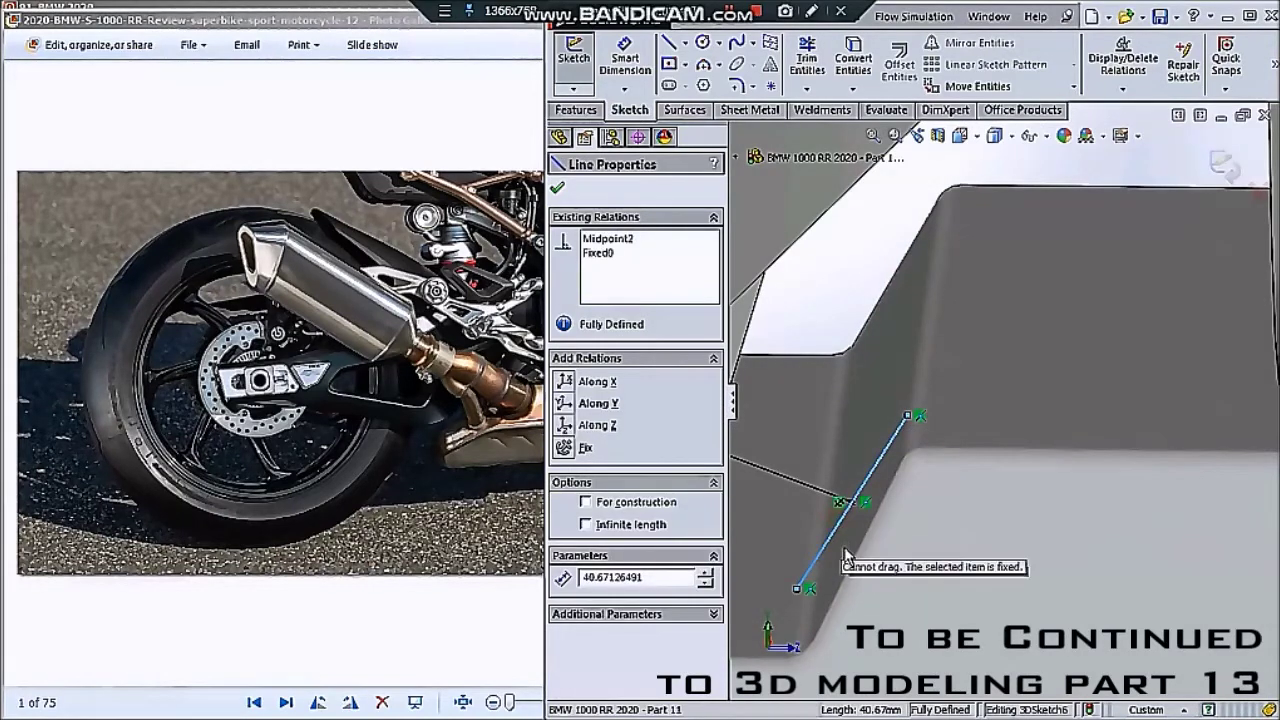
pyautogui.click(851, 510)
pyautogui.press('Escape')
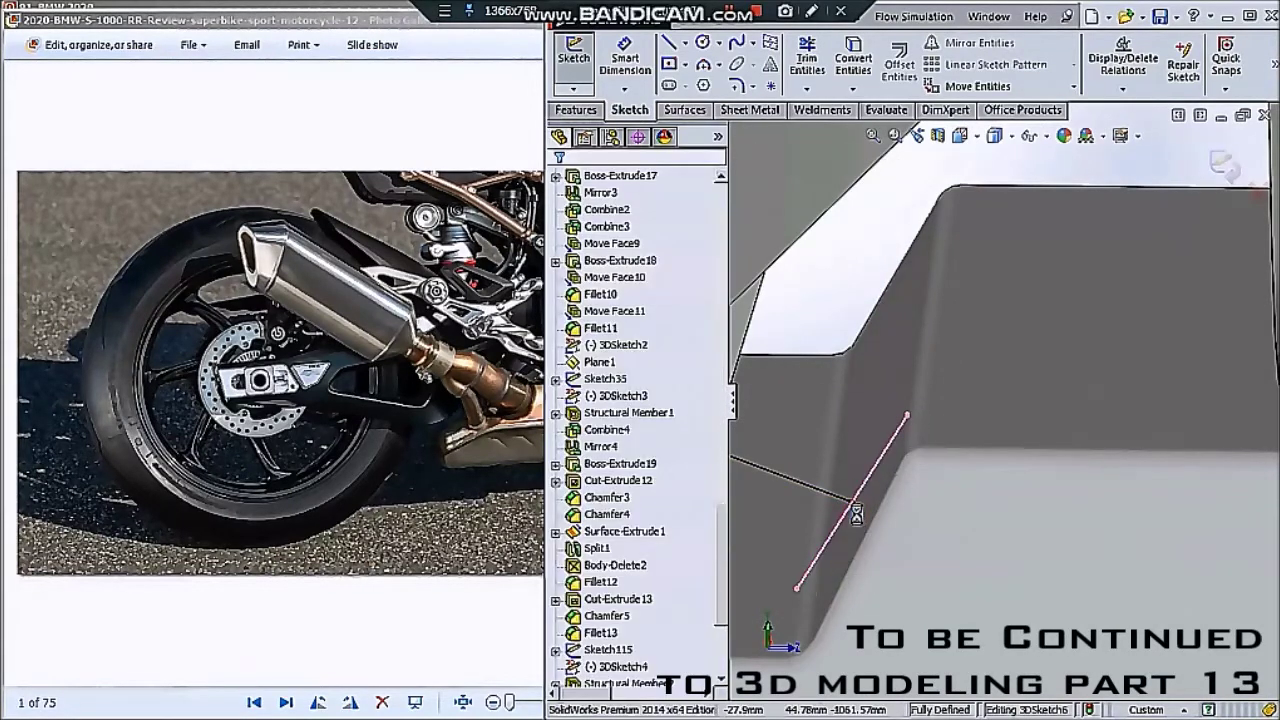
# - Attempt a dimension from the line's upper endpoint to the Chamfer5 face, then dismiss the warning
pyautogui.moveTo(907, 481); pyautogui.dragTo(928, 500, button='middle')
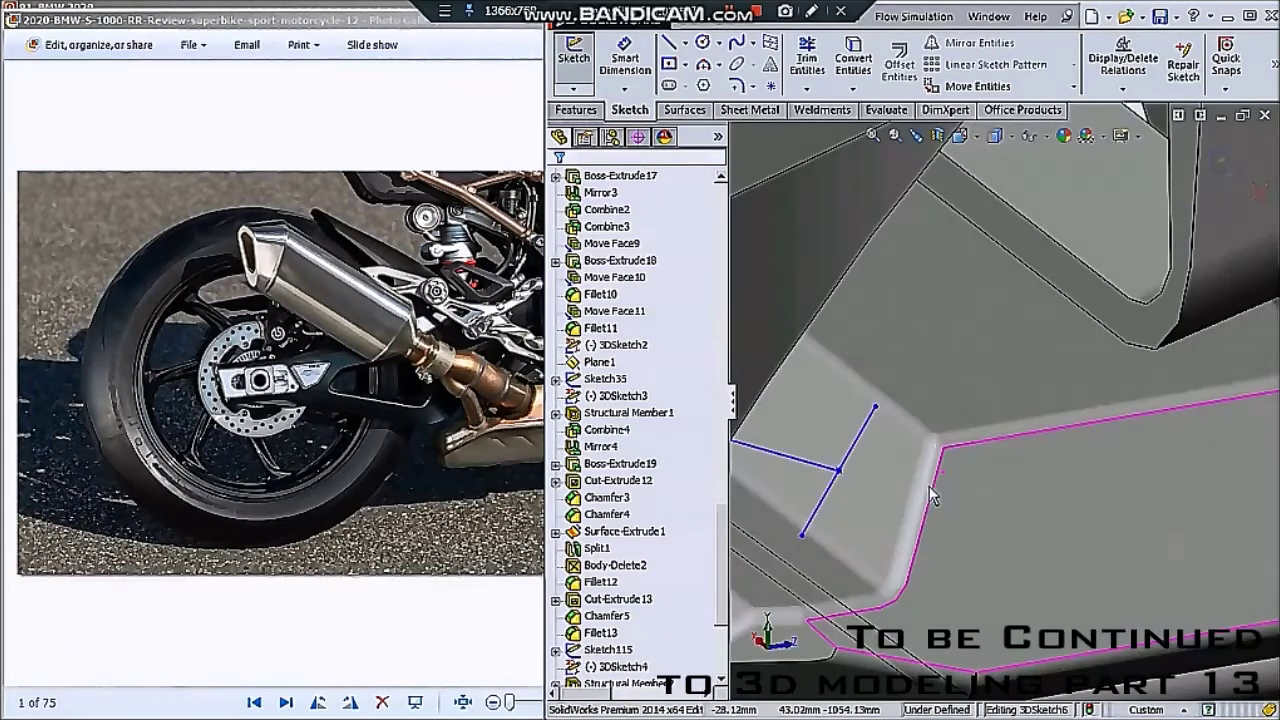
pyautogui.click(627, 84)
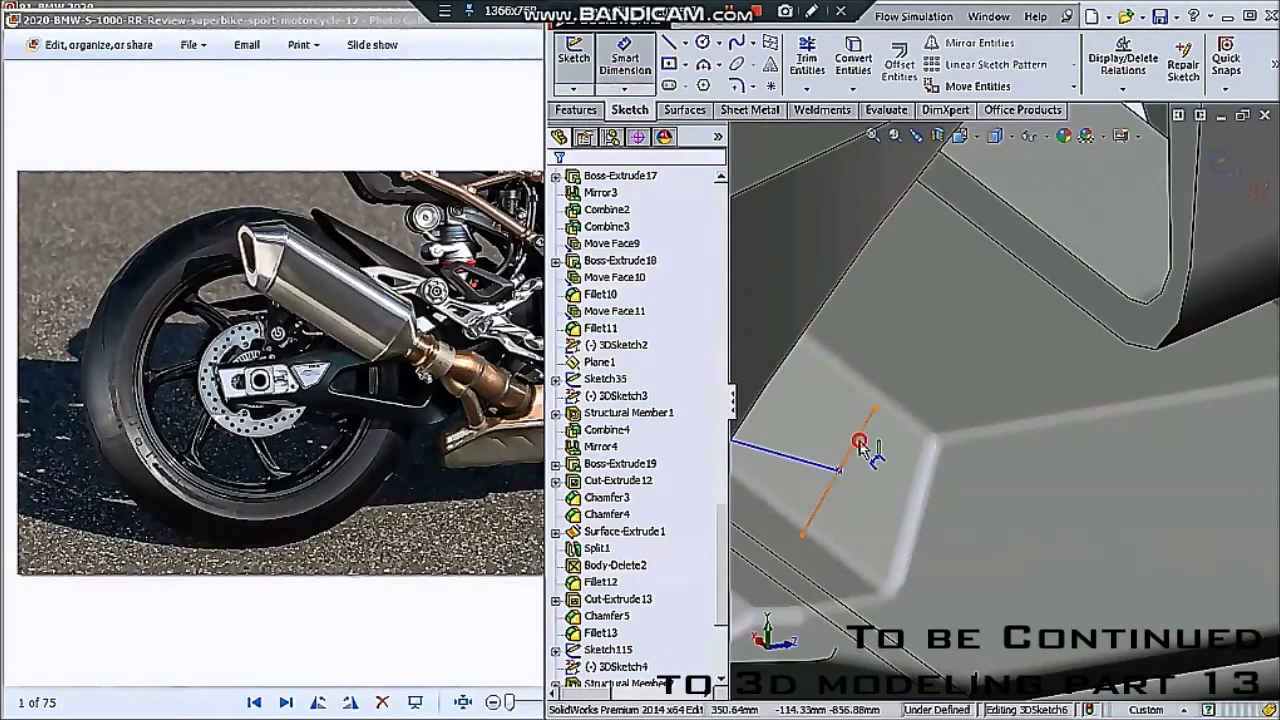
pyautogui.click(980, 502)
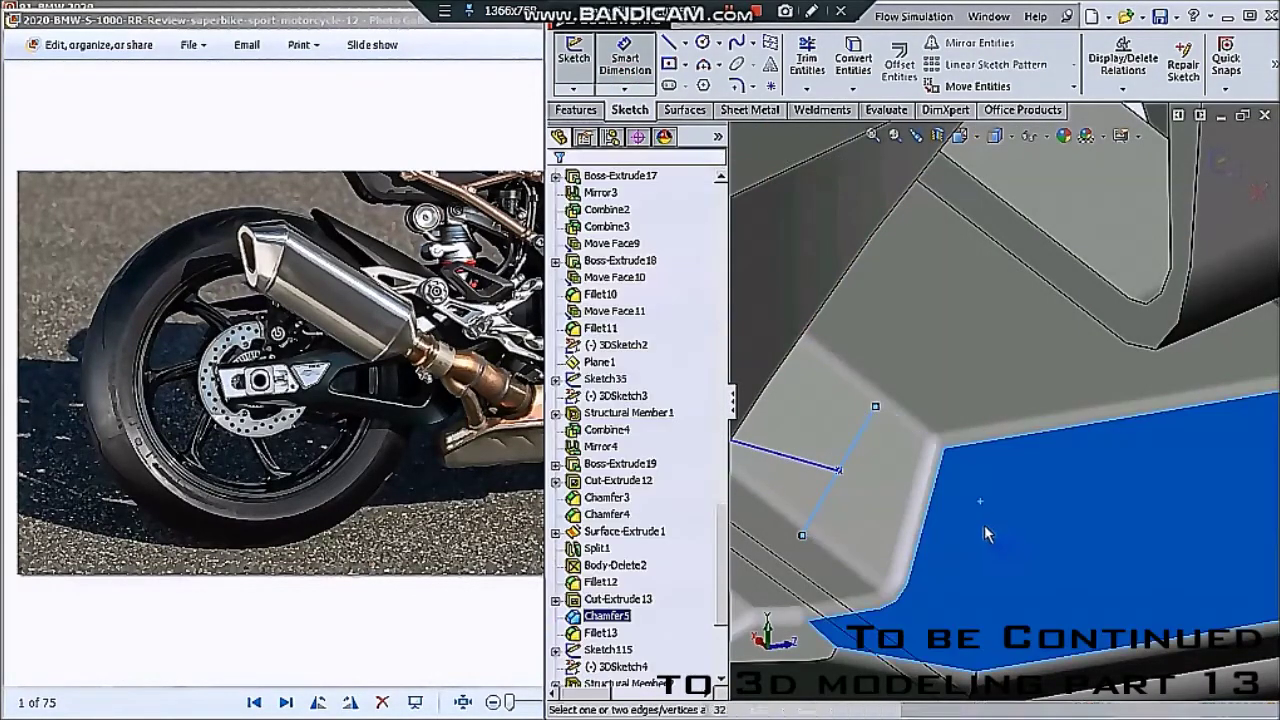
pyautogui.scroll(-2, 900, 440)
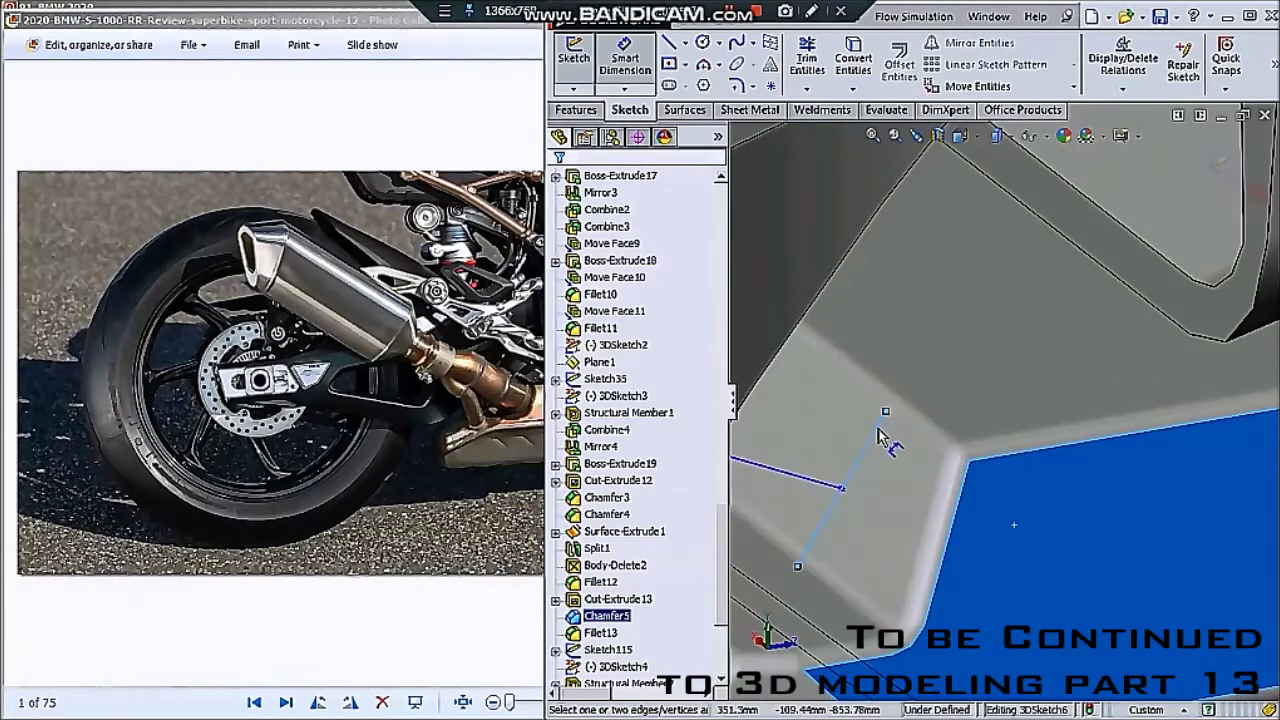
pyautogui.click(885, 411)
pyautogui.press('Return')
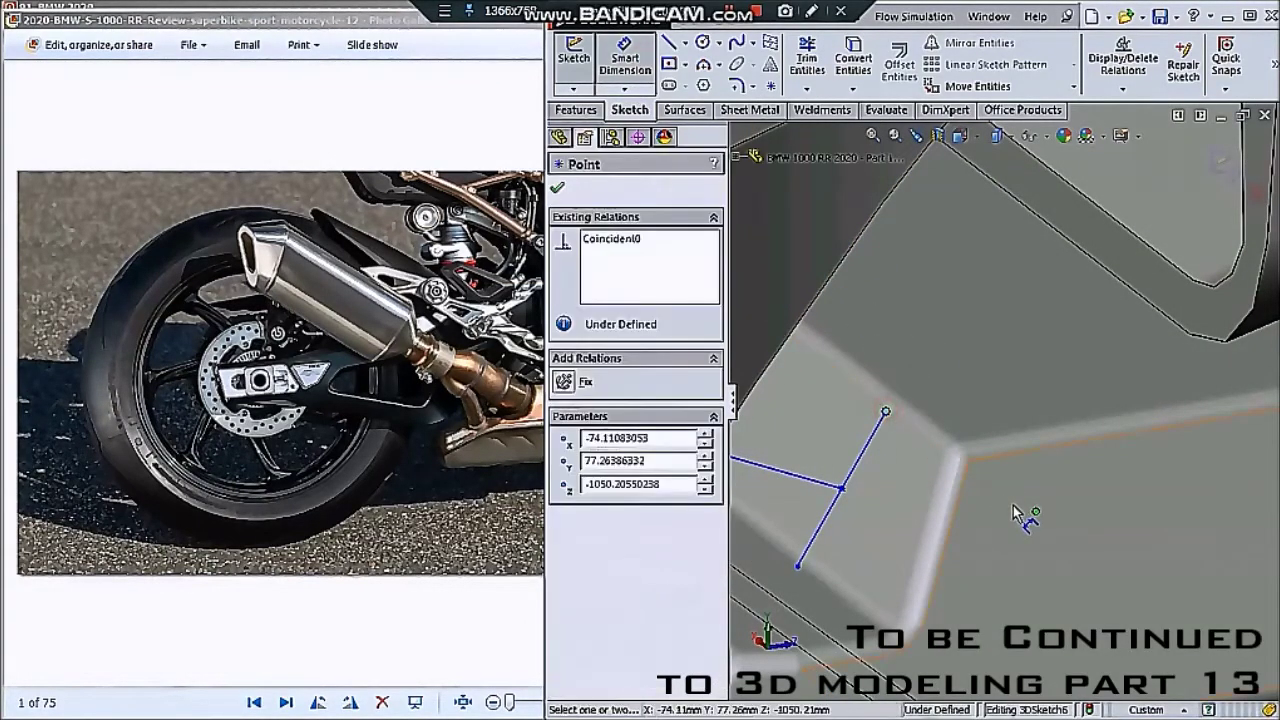
# - Dimension the sketch point's distances to the face as 20 mm and 20 mm
pyautogui.click(1006, 446)
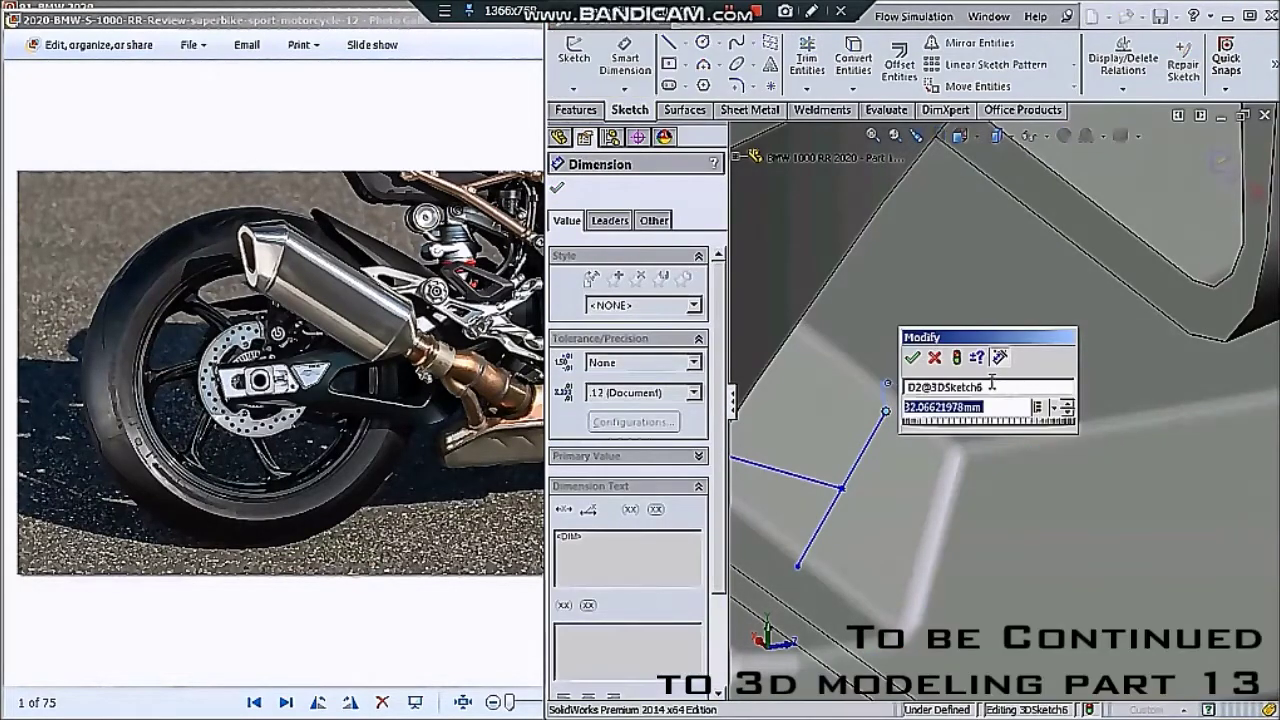
pyautogui.write('20')
pyautogui.press('Return')
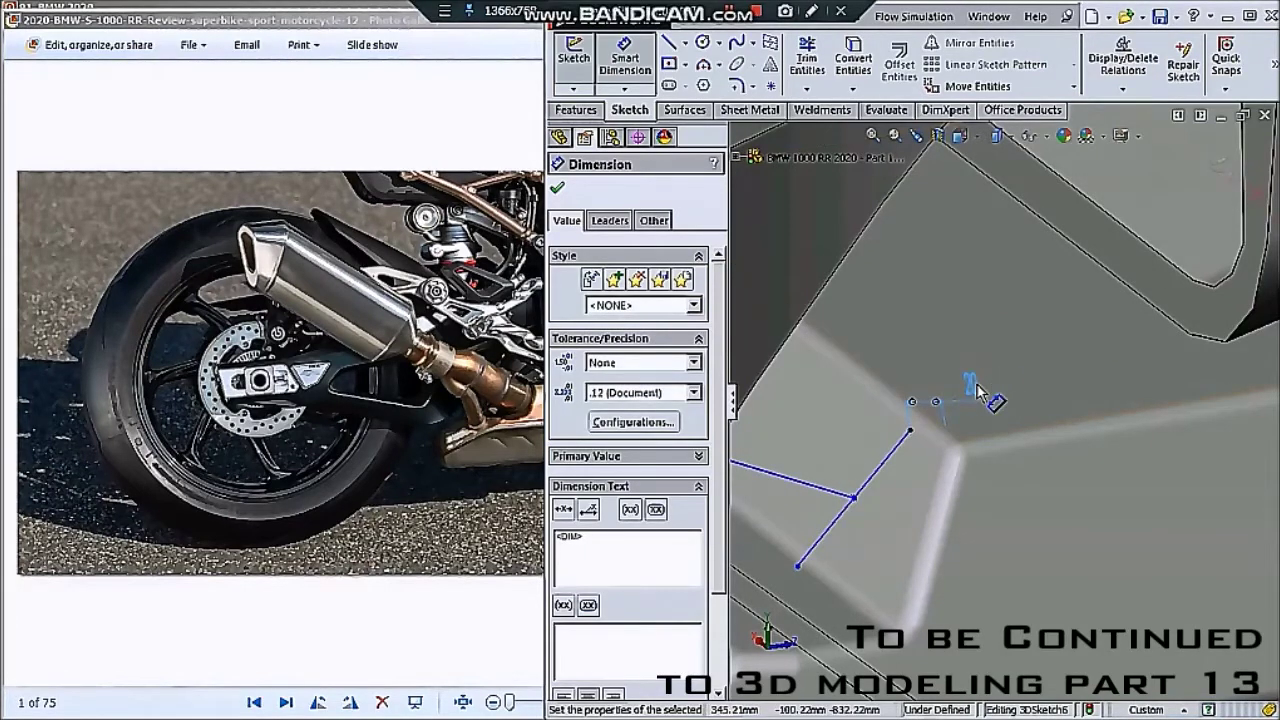
pyautogui.click(980, 393)
pyautogui.write('20')
pyautogui.press('Return')
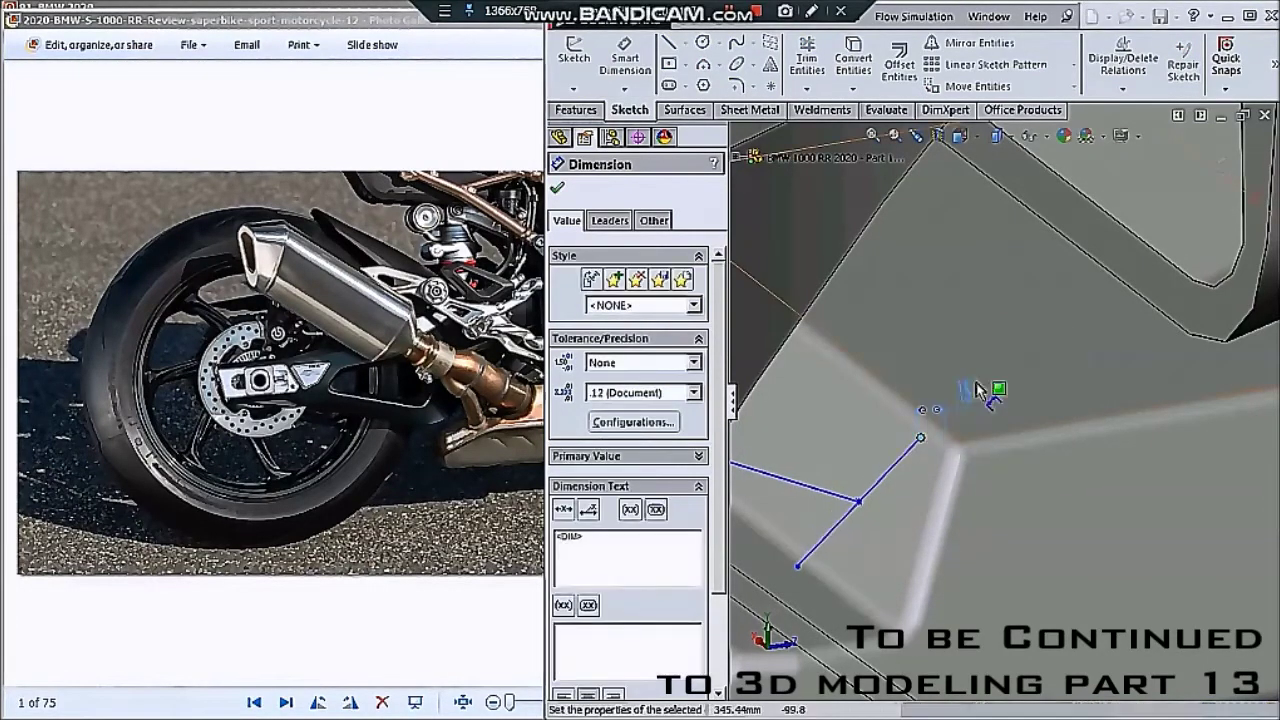
pyautogui.press('Escape')
# - Add a 15 mm dimension to the short line's endpoint and view the bike from the rear
pyautogui.click(626, 86)
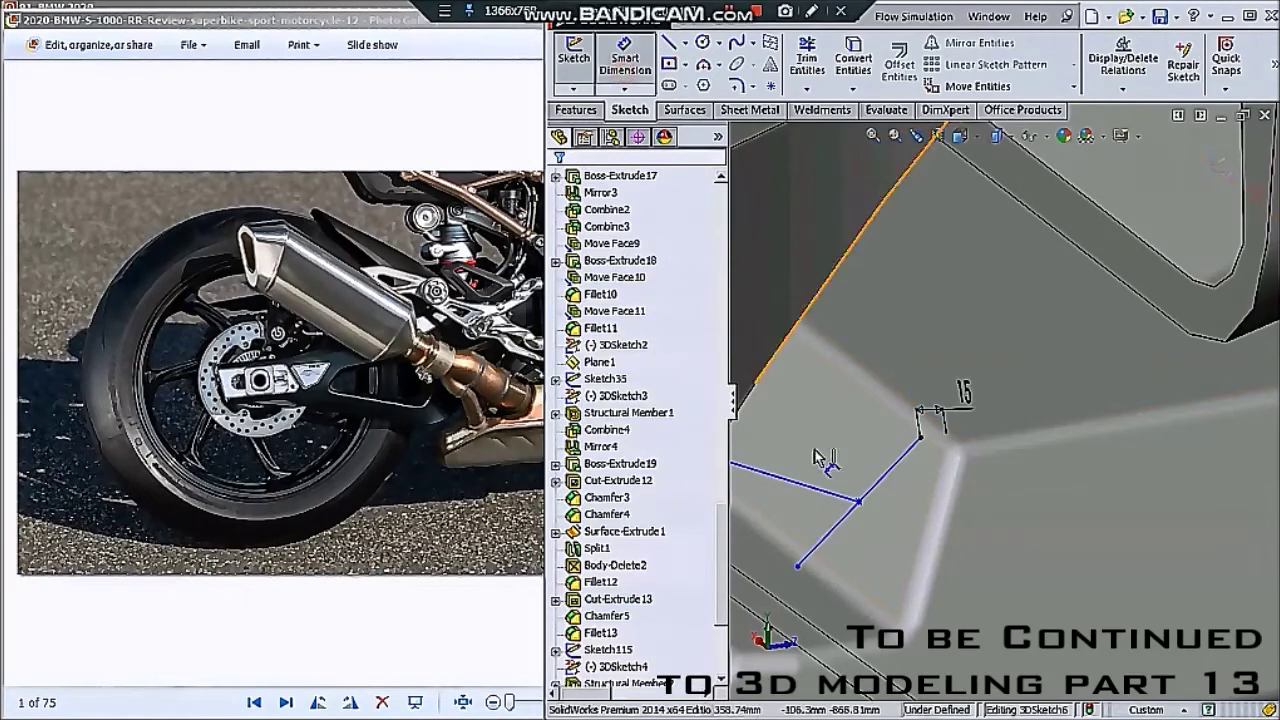
pyautogui.click(798, 568)
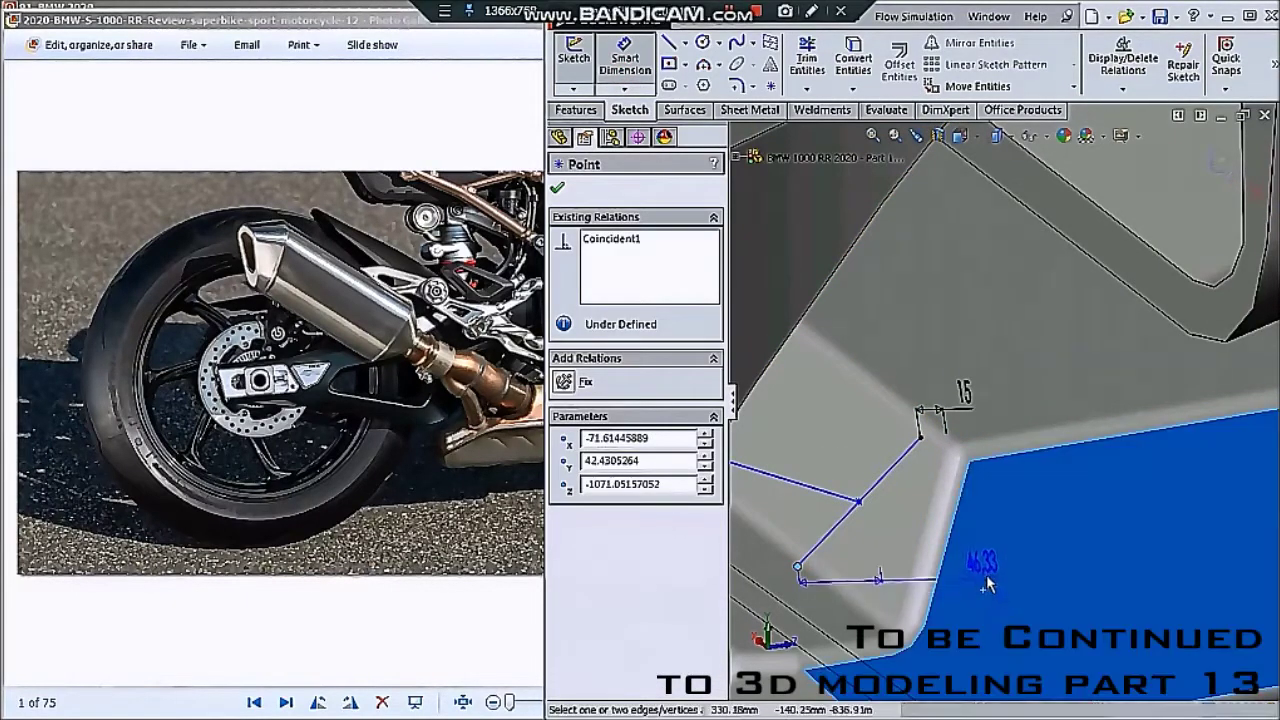
pyautogui.click(985, 597)
pyautogui.click(985, 570)
pyautogui.write('15')
pyautogui.press('Return')
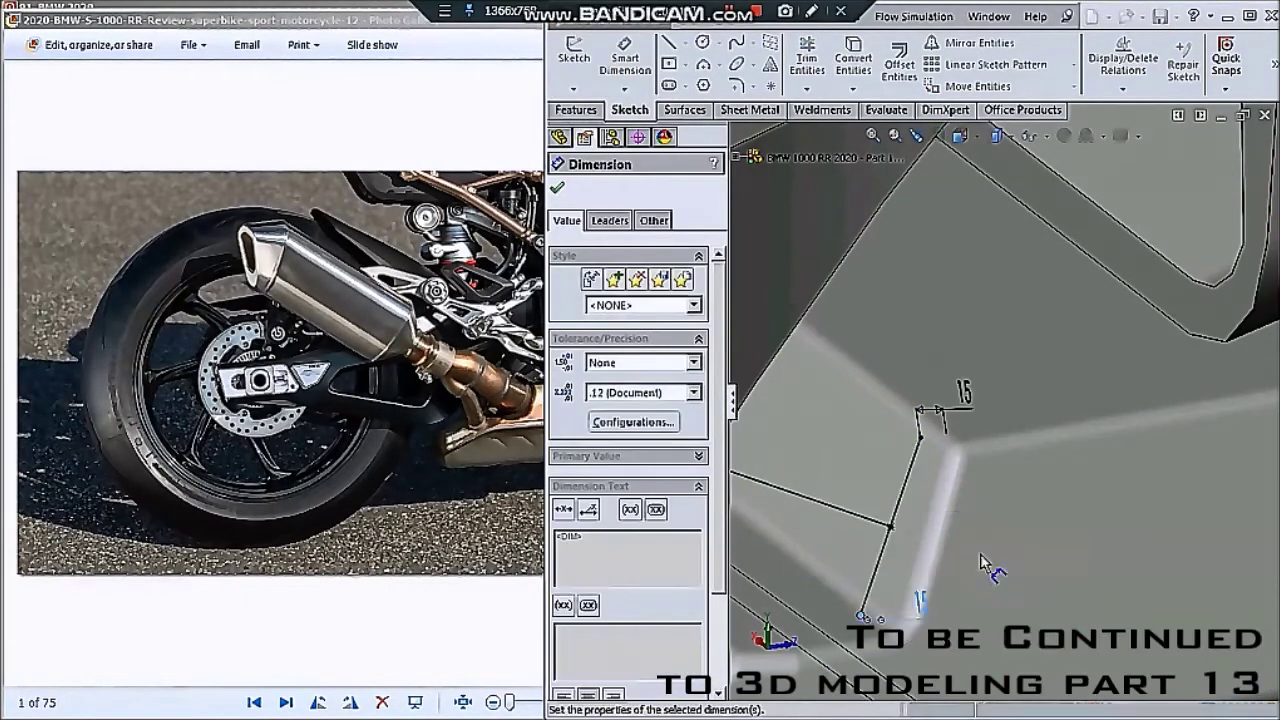
pyautogui.press('Escape')
pyautogui.scroll(3, 967, 485)
pyautogui.scroll(2, 967, 485)
pyautogui.moveTo(967, 485)
pyautogui.mouseDown(button='middle')
pyautogui.moveTo(845, 449)
pyautogui.moveTo(1013, 521)
pyautogui.moveTo(905, 293)
pyautogui.mouseUp(button='middle')
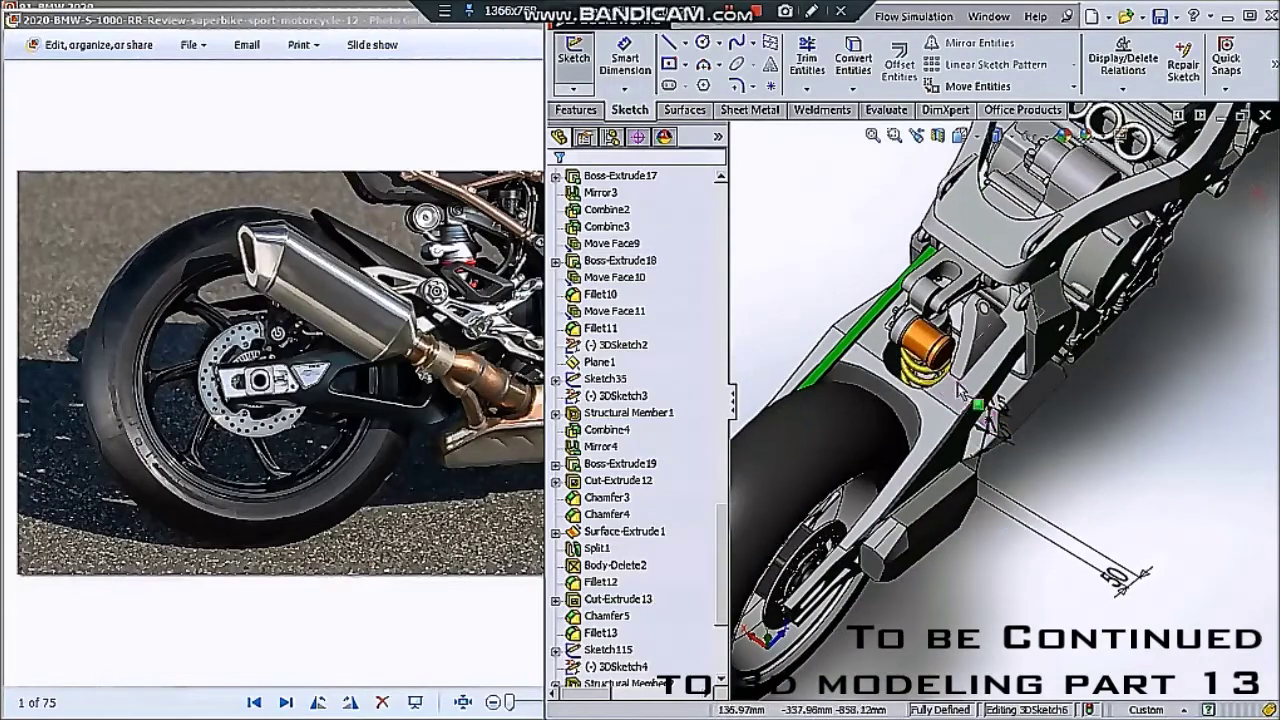
pyautogui.scroll(3, 905, 293)
pyautogui.scroll(3, 944, 365)
pyautogui.scroll(3, 944, 365)
pyautogui.scroll(3, 944, 365)
pyautogui.scroll(3, 1067, 580)
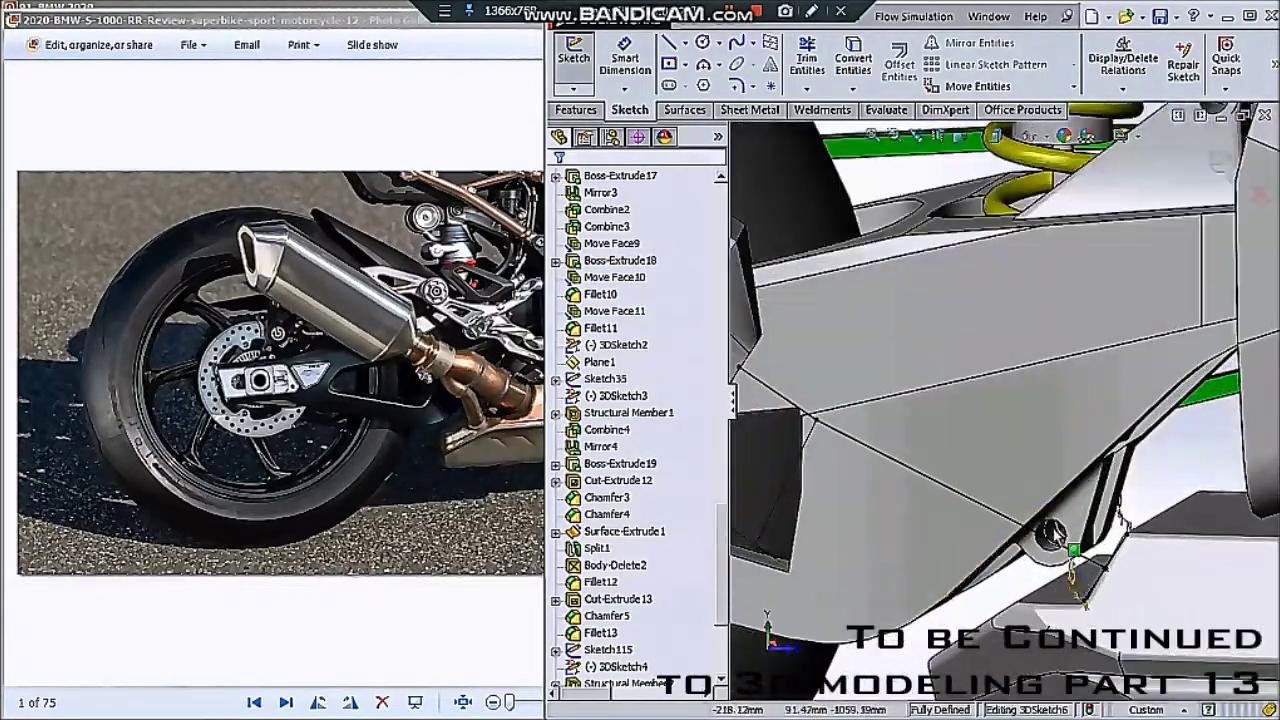
pyautogui.moveTo(1048, 529); pyautogui.dragTo(1098, 520, button='middle')
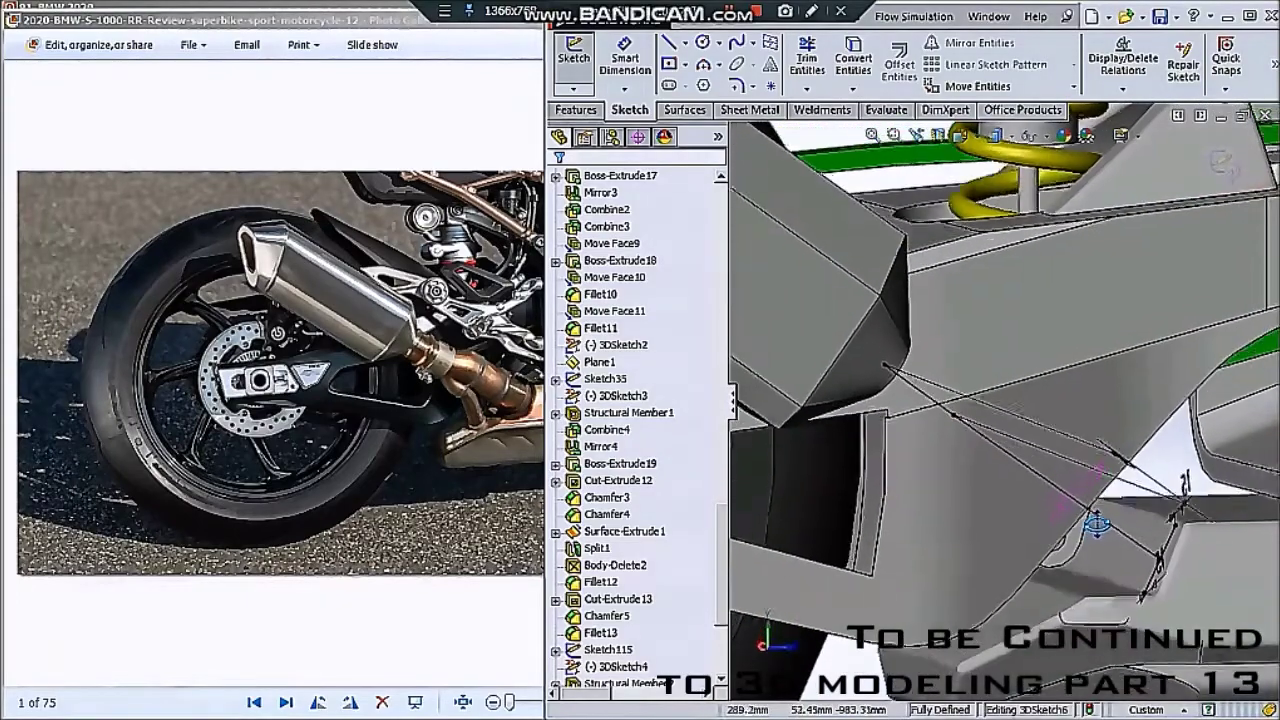
pyautogui.scroll(2, 1098, 517)
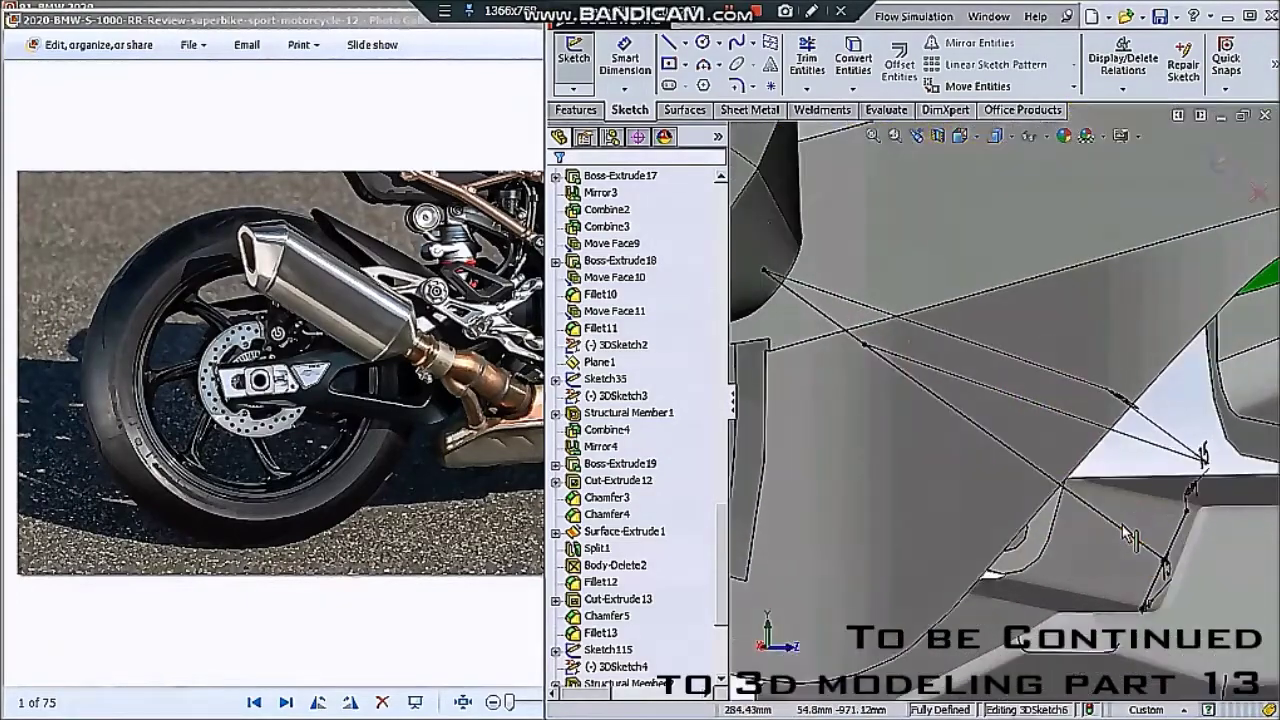
# - Draw a new link line from the dimensioned swingarm point toward the muffler
pyautogui.click(671, 45)
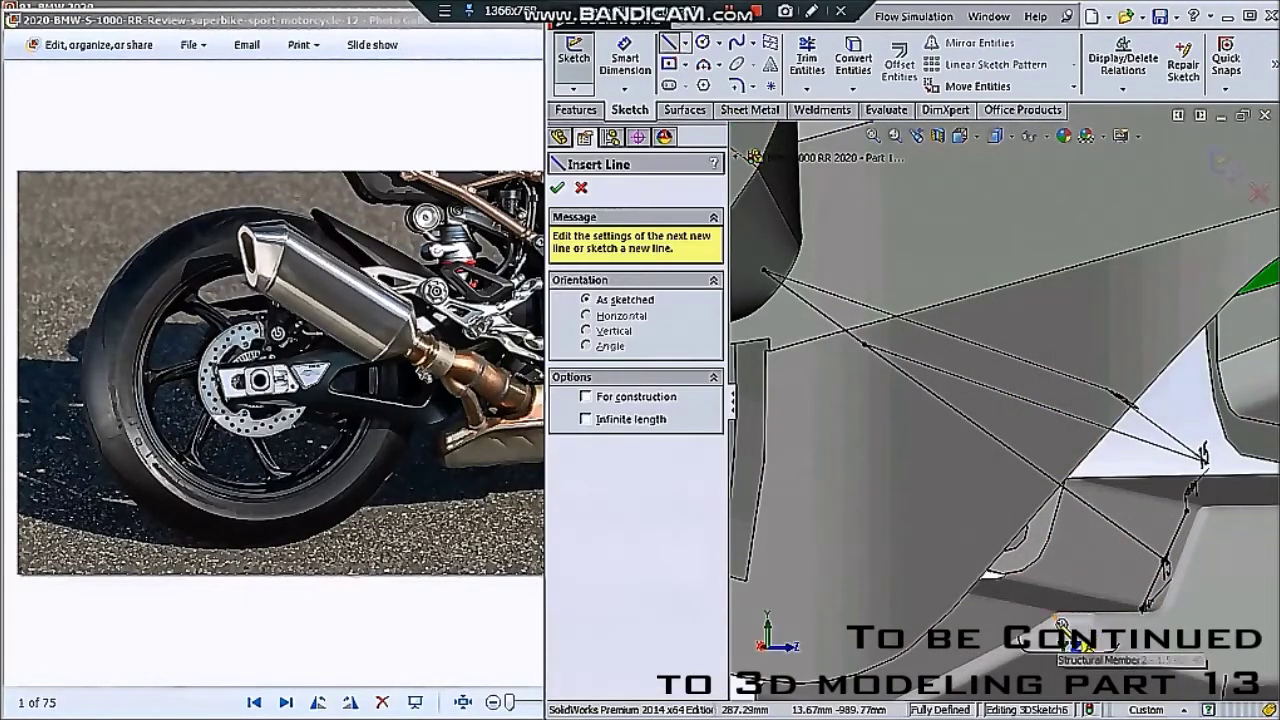
pyautogui.scroll(3, 1060, 615)
pyautogui.scroll(-3, 1037, 606)
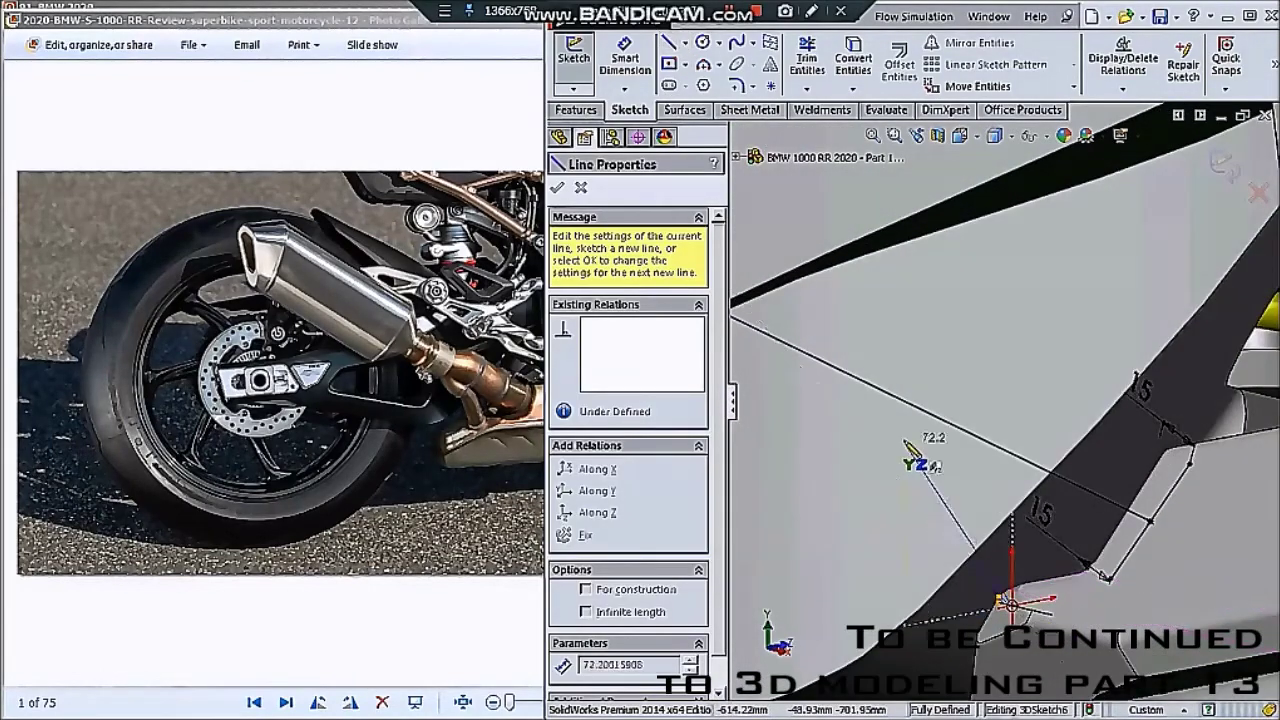
pyautogui.scroll(-1, 906, 444)
pyautogui.scroll(-1, 906, 440)
pyautogui.scroll(-1, 905, 432)
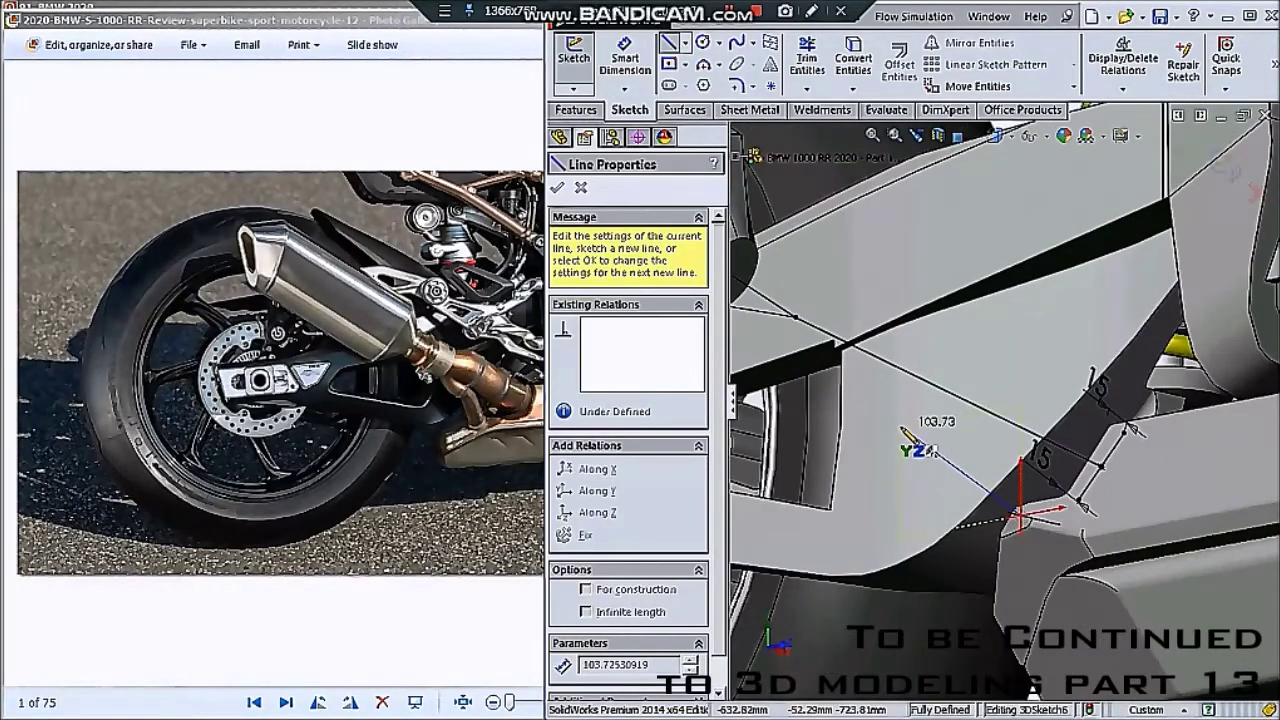
pyautogui.scroll(1, 906, 432)
pyautogui.scroll(1, 925, 410)
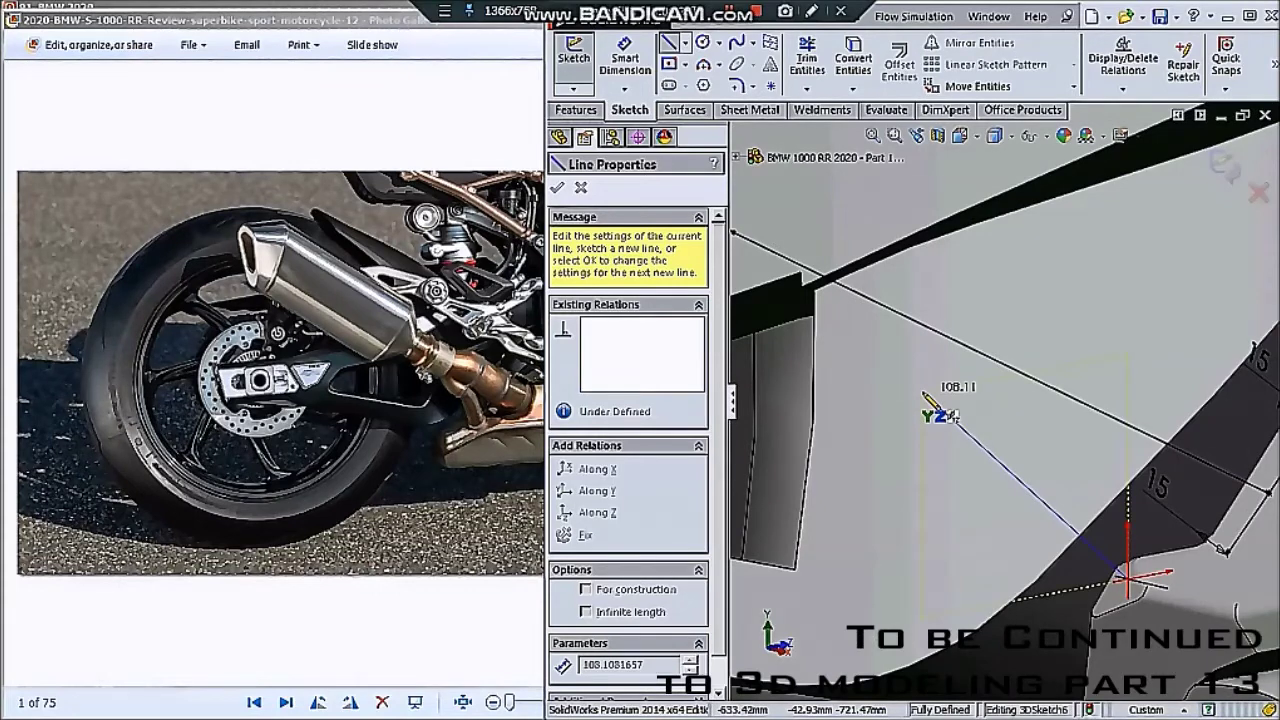
pyautogui.scroll(-2, 930, 400)
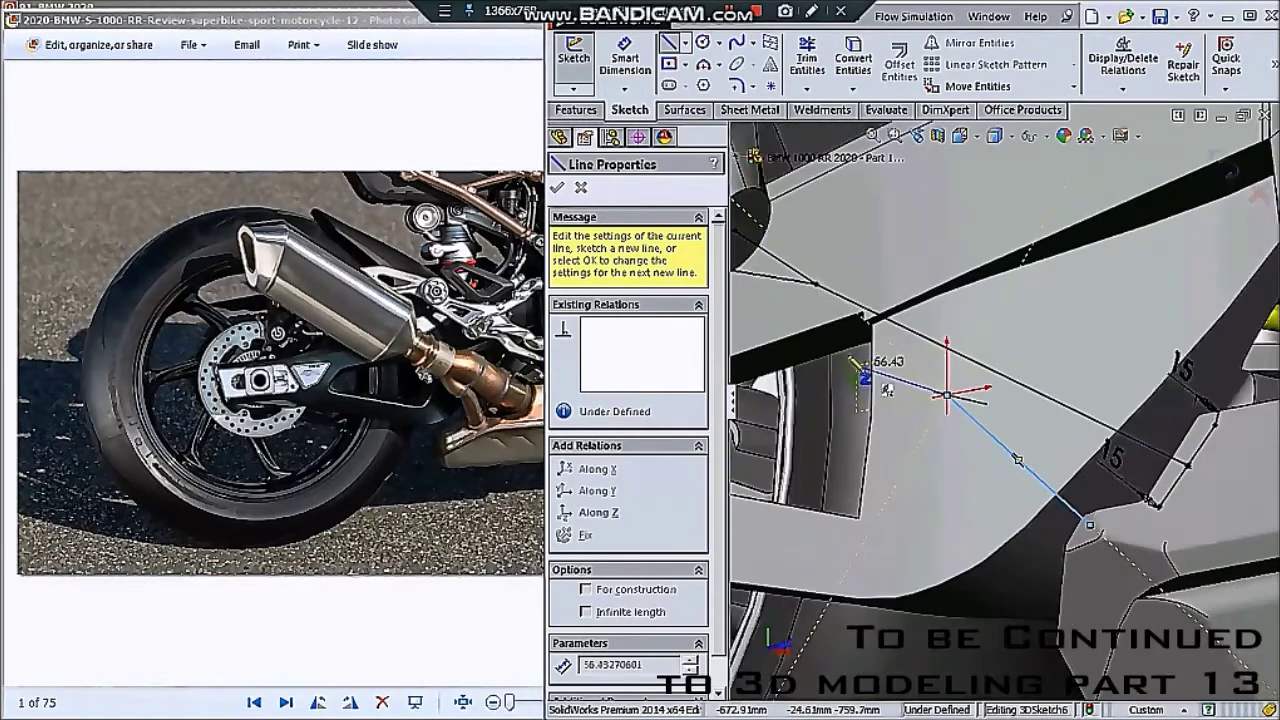
pyautogui.doubleClick(956, 396)
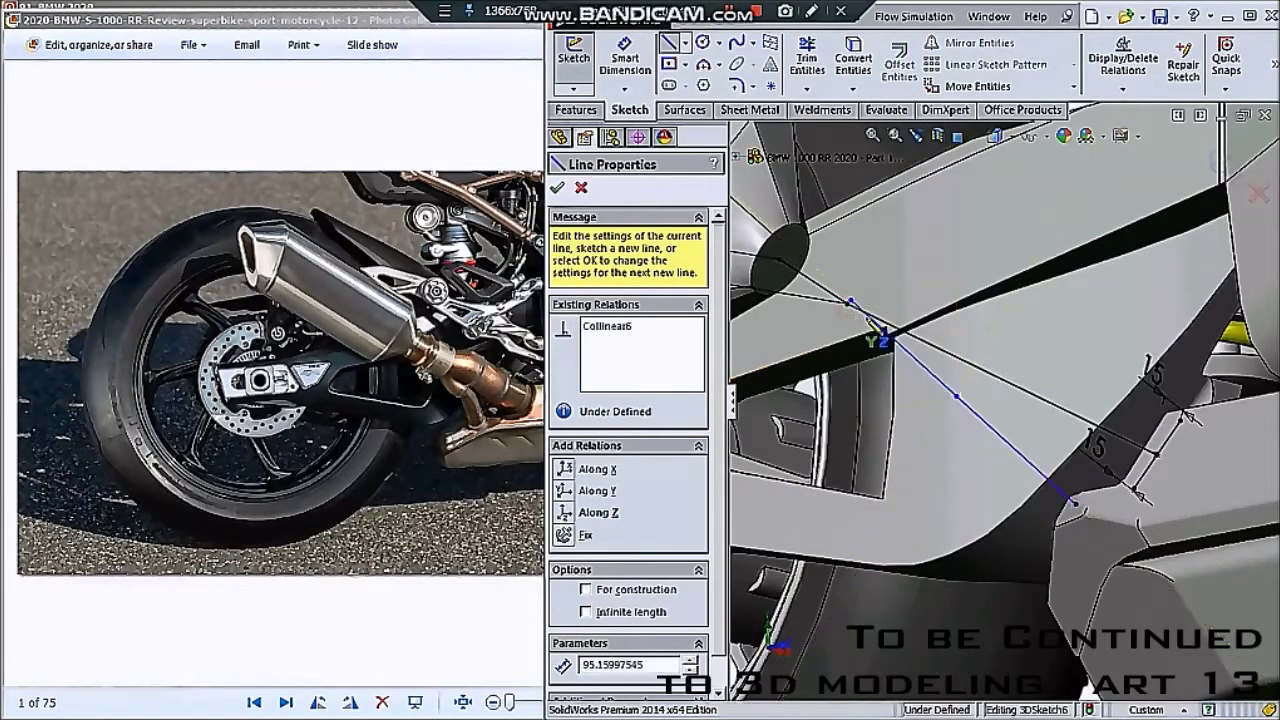
pyautogui.press('Escape')
pyautogui.scroll(-2, 918, 388)
pyautogui.moveTo(918, 388); pyautogui.dragTo(1010, 385, button='middle')
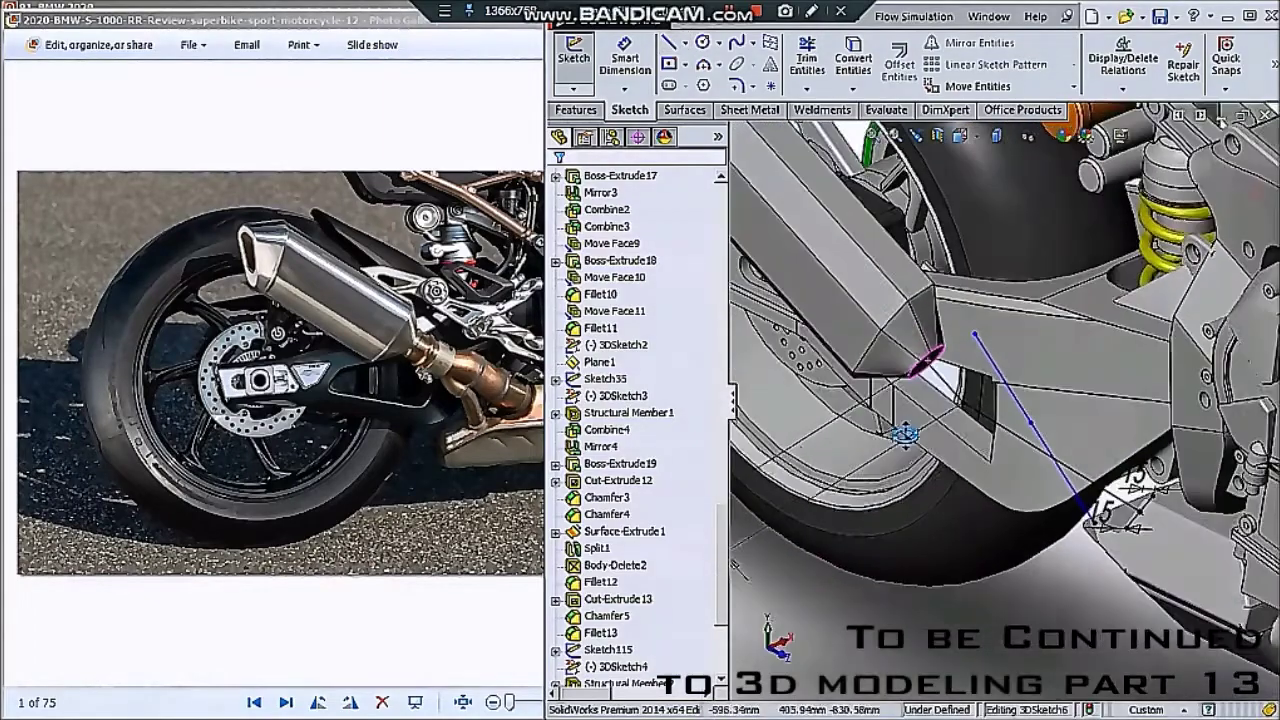
pyautogui.scroll(2, 1020, 384)
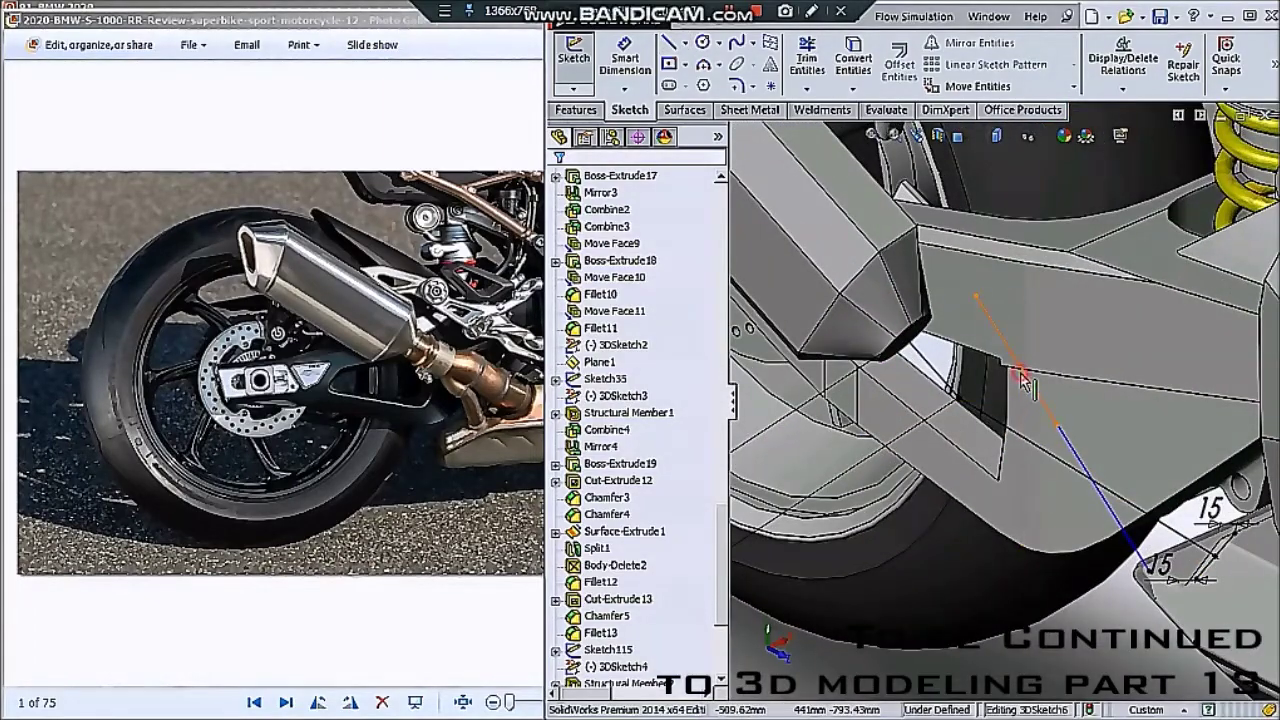
# - Try making the new line collinear with the other line, then remove the conflicting relation
pyautogui.click(1022, 378)
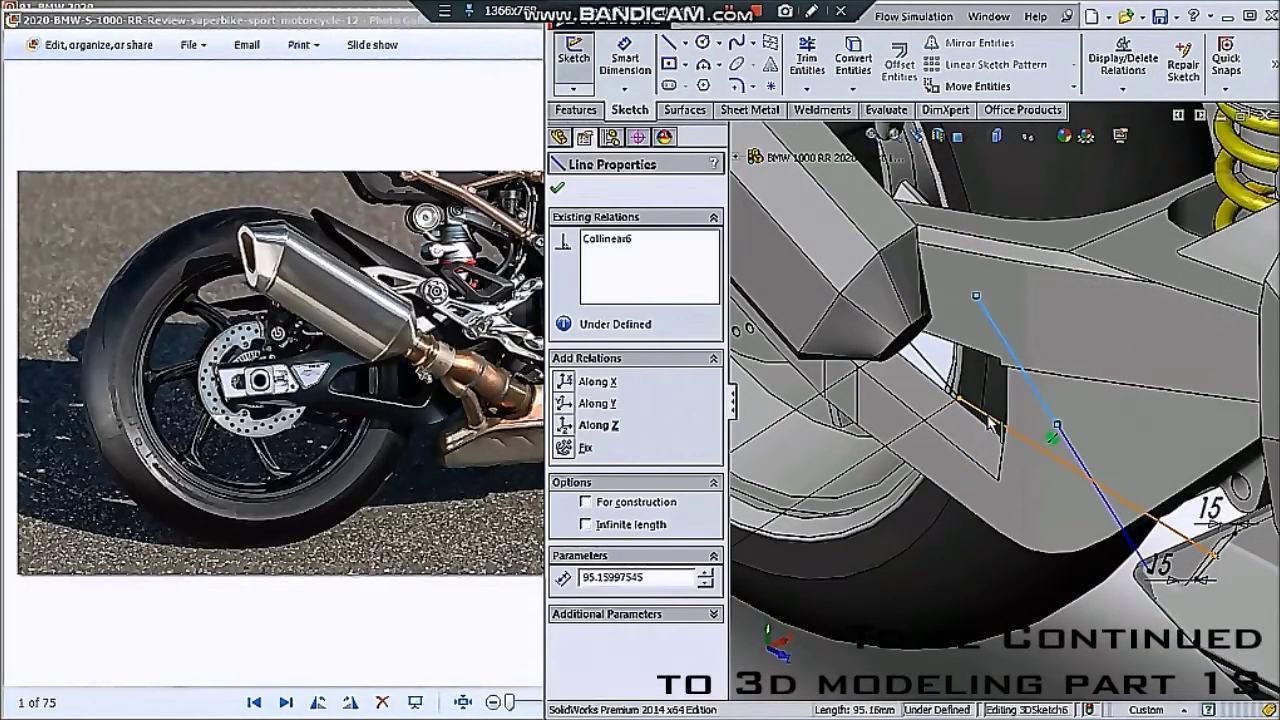
pyautogui.keyDown('ctrl'); pyautogui.click(952, 392); pyautogui.keyUp('ctrl')
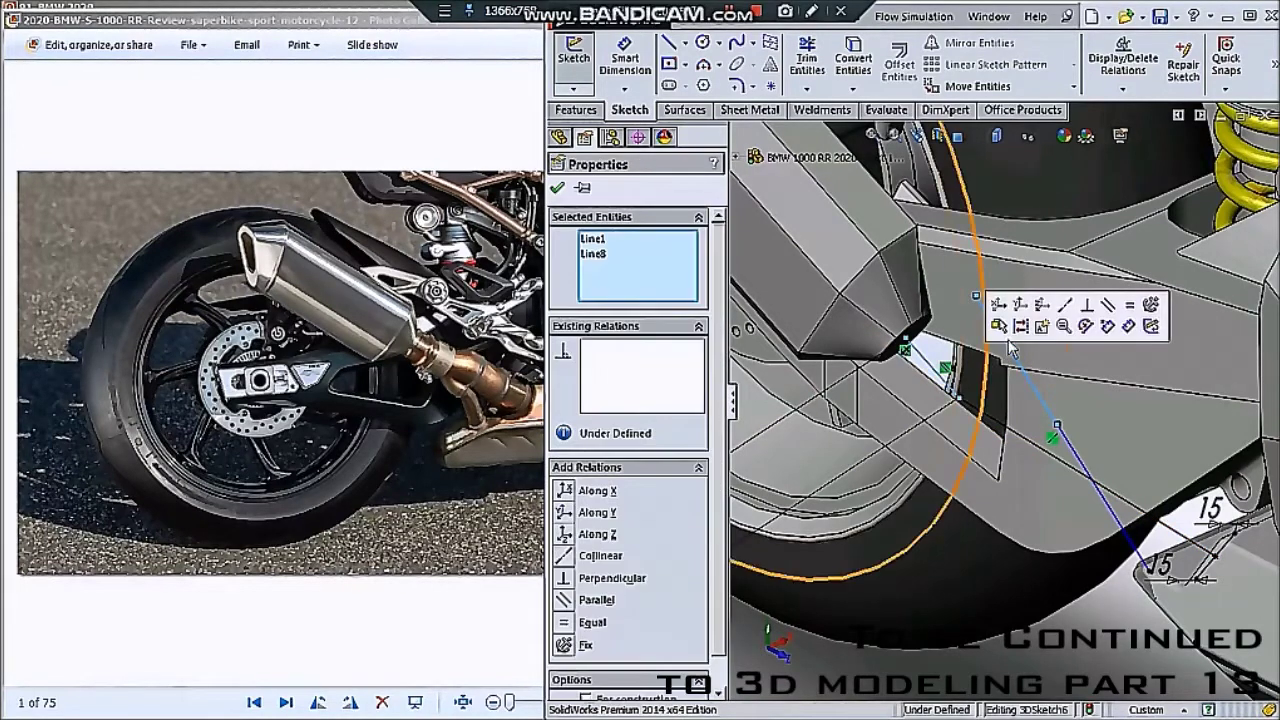
pyautogui.click(1072, 320)
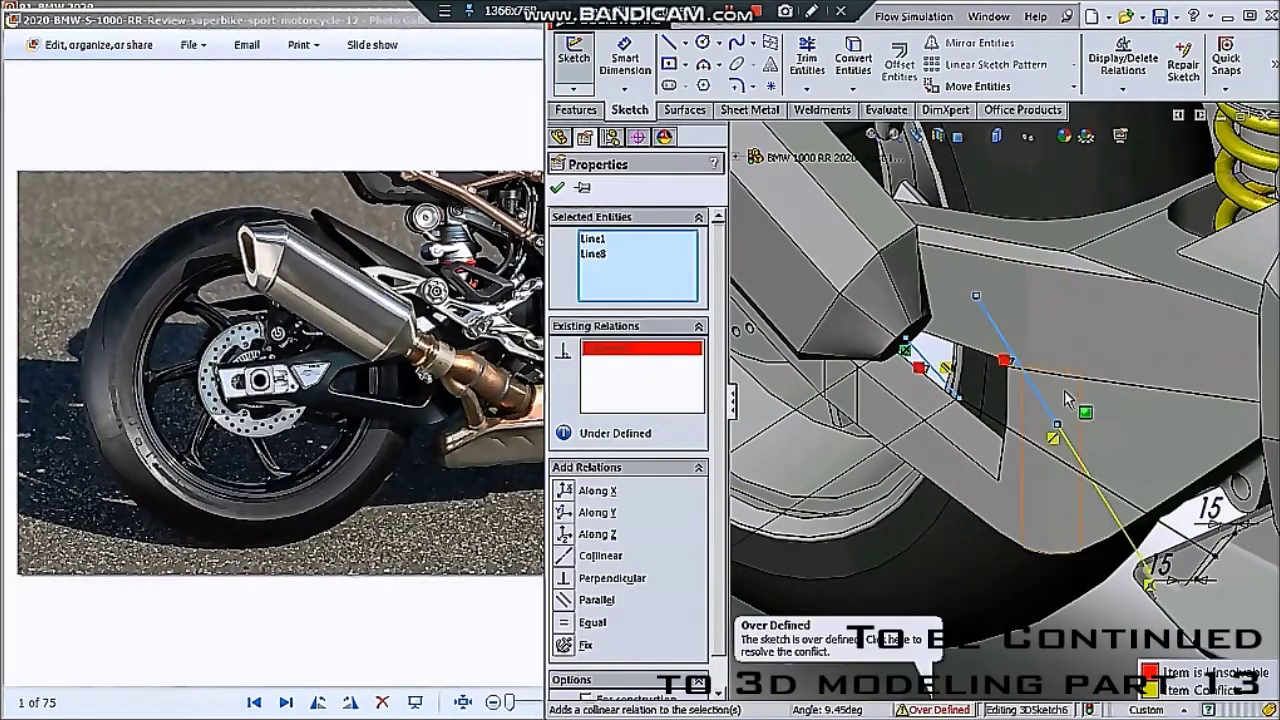
pyautogui.press('Escape')
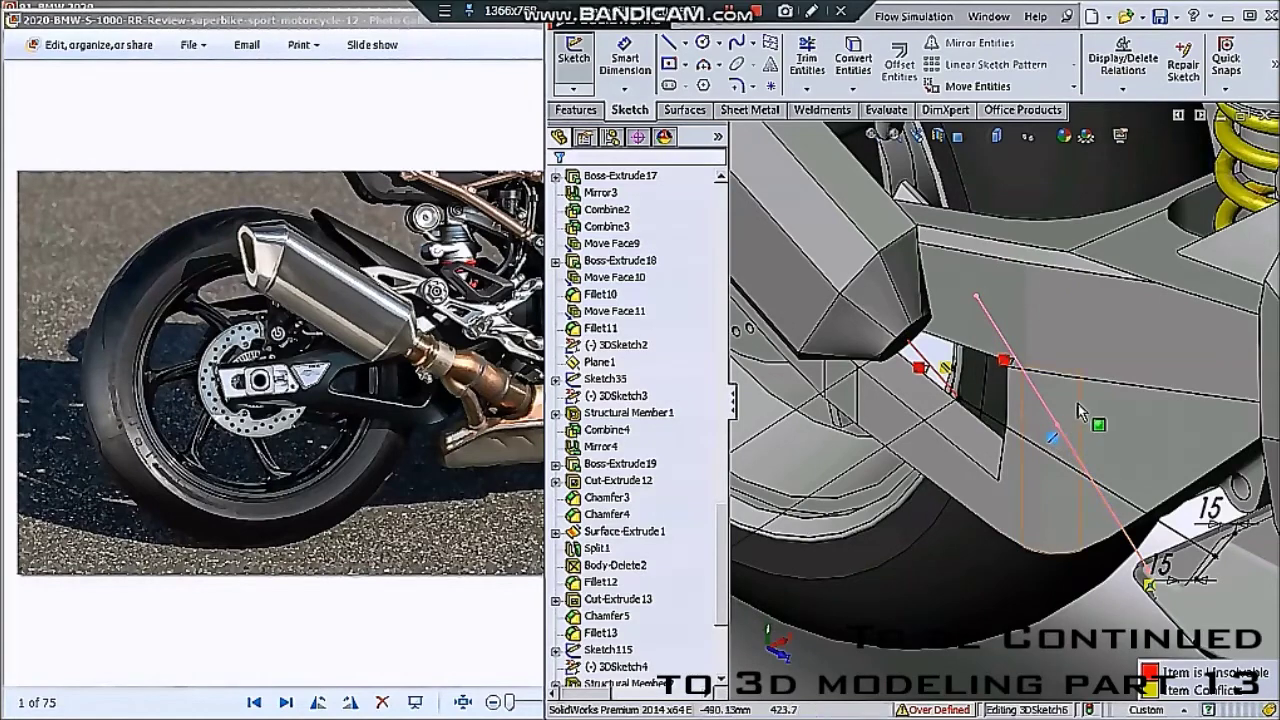
pyautogui.scroll(2, 1058, 444)
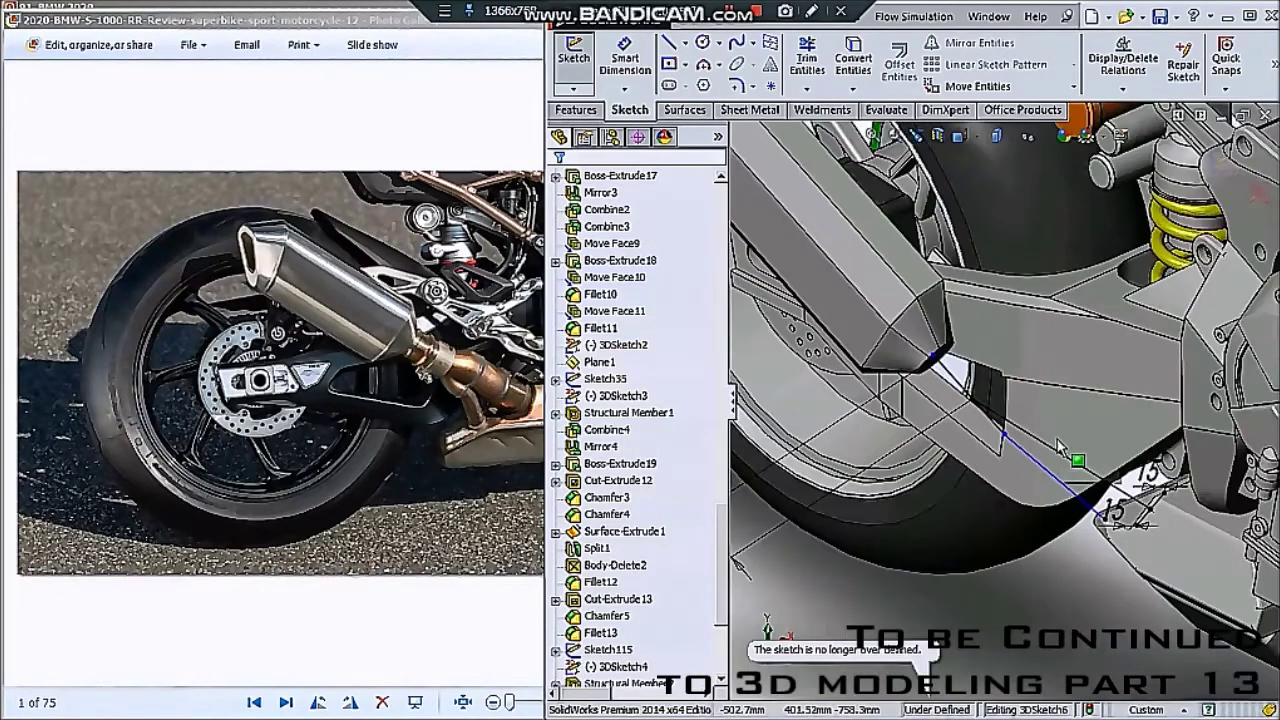
pyautogui.scroll(3, 1054, 440)
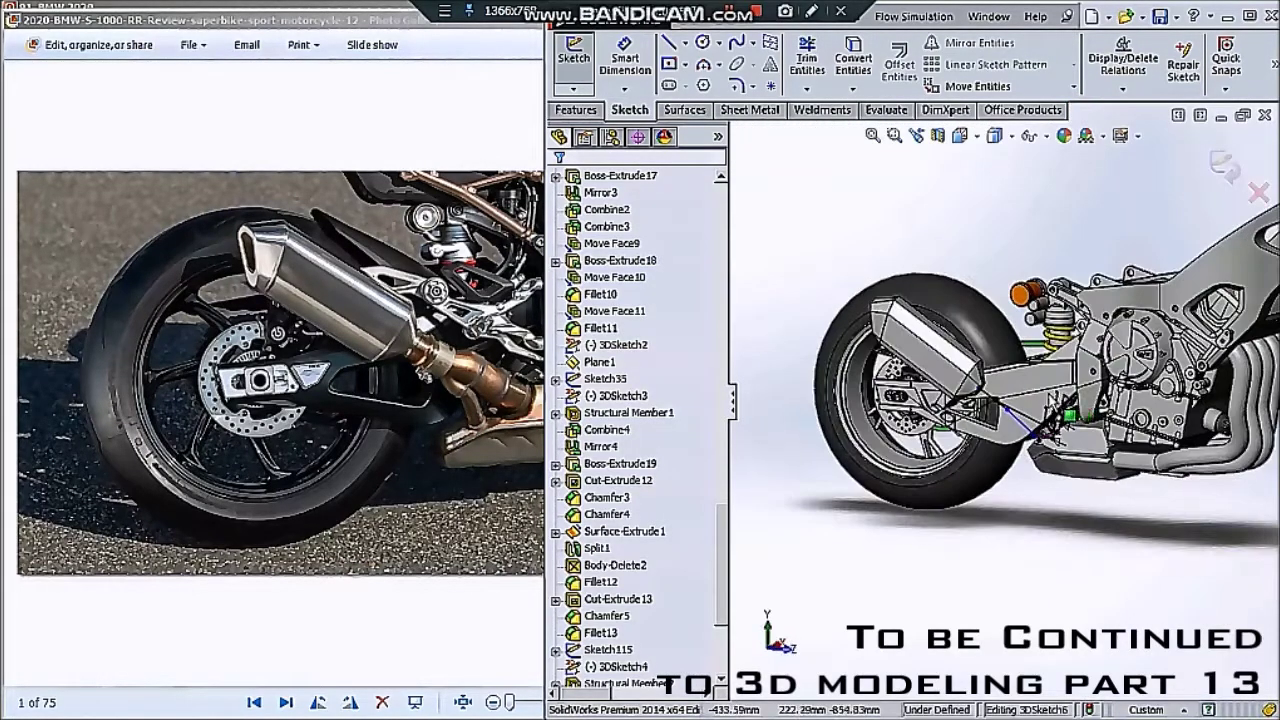
pyautogui.scroll(-2, 1005, 413)
pyautogui.scroll(-2, 1005, 413)
pyautogui.scroll(-3, 810, 322)
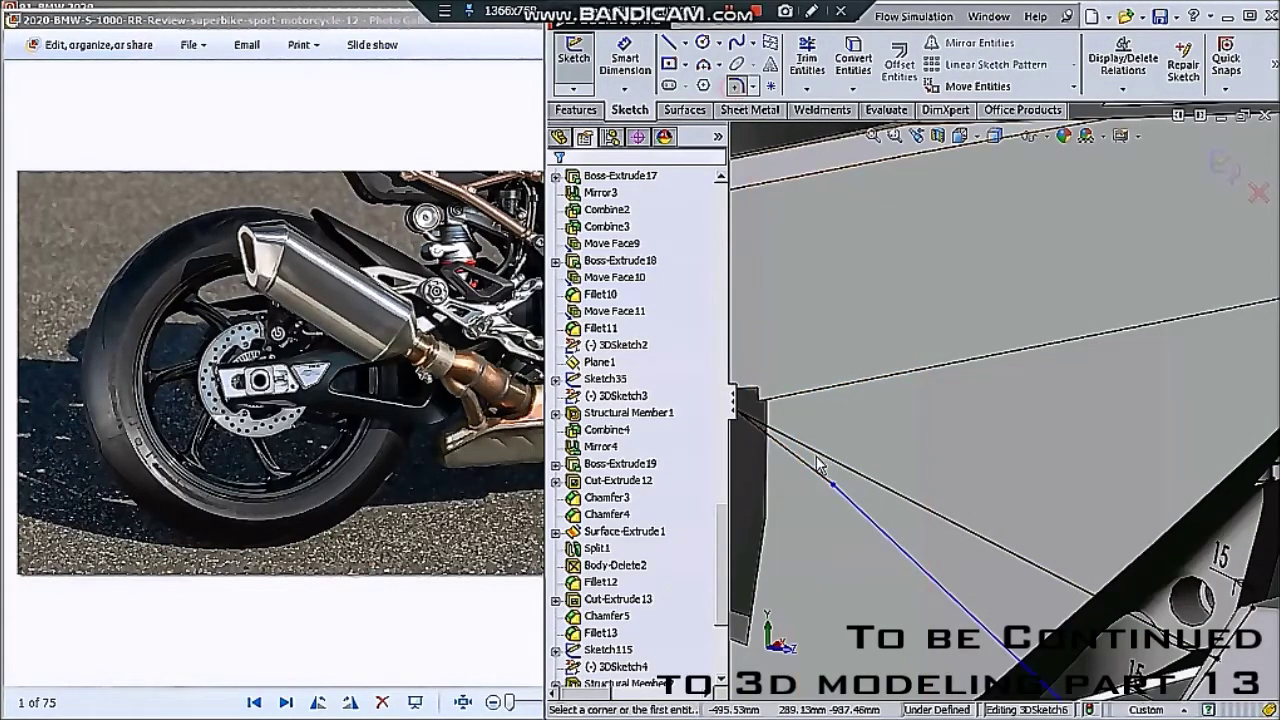
# - Round the link-pipe path corners with R50 and R100 sketch fillets in 3DSketch6
pyautogui.click(831, 485)
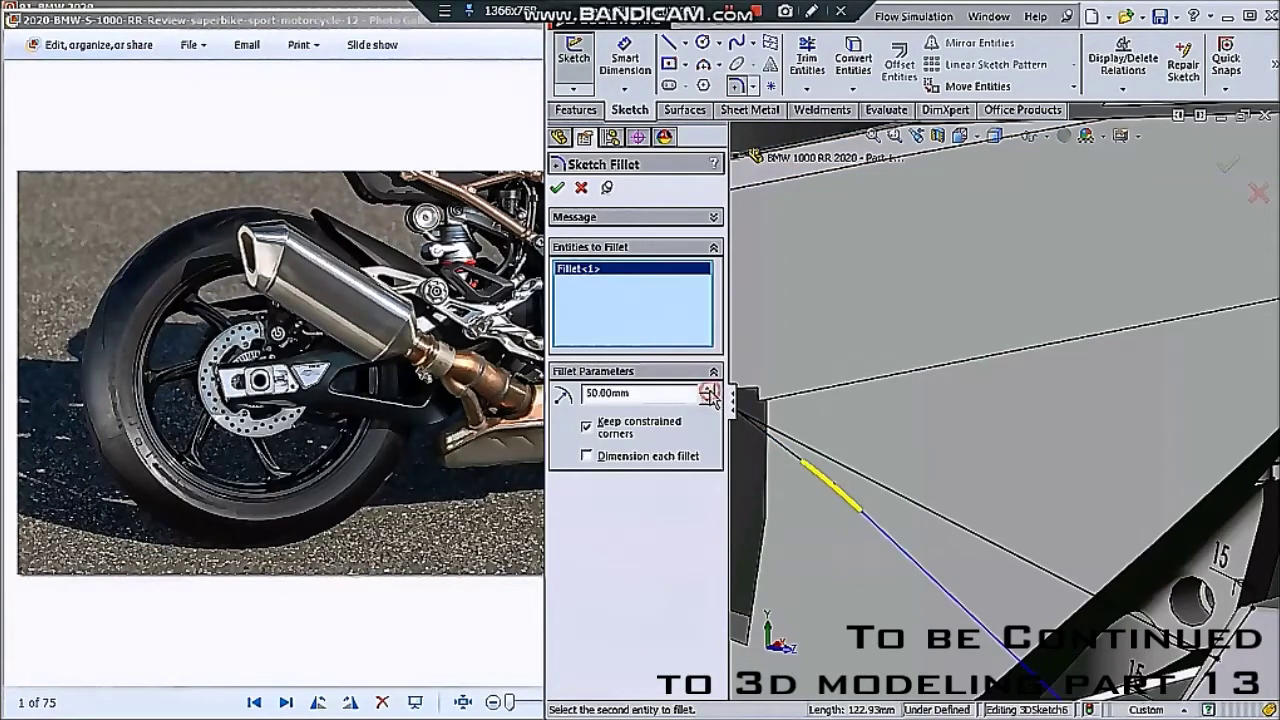
pyautogui.scroll(2, 950, 415)
pyautogui.scroll(2, 950, 415)
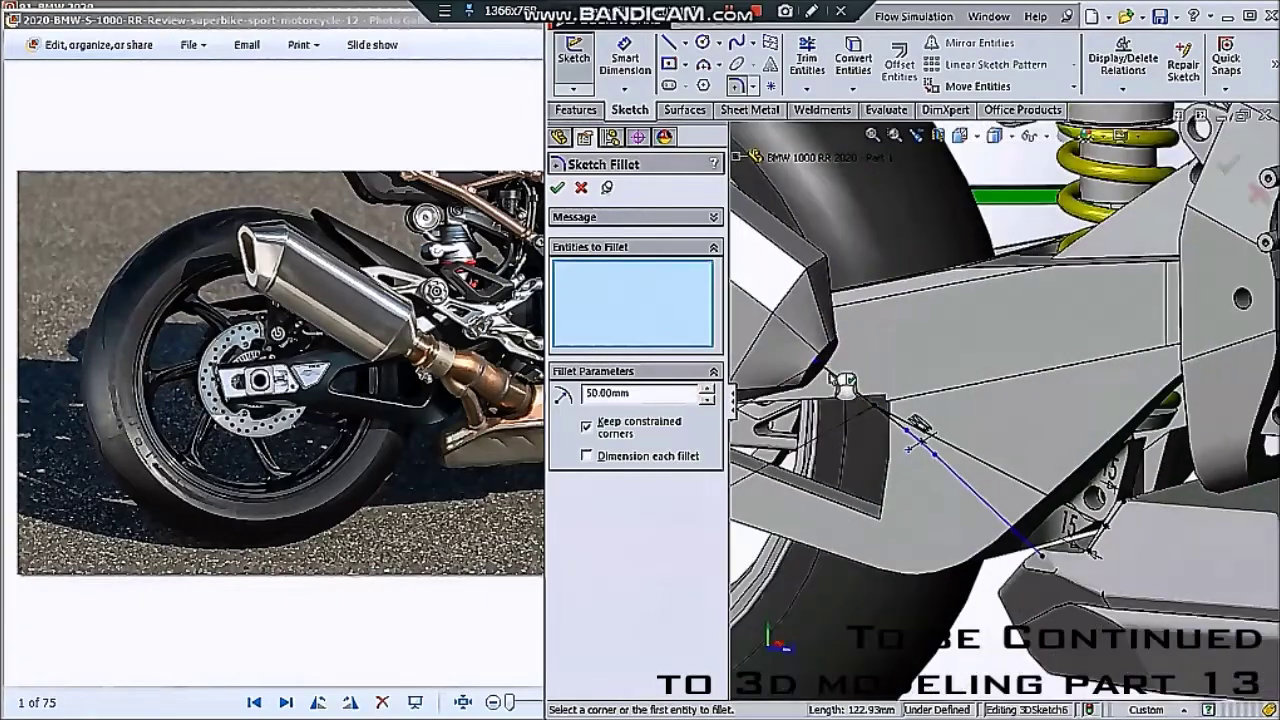
pyautogui.scroll(2, 950, 415)
pyautogui.scroll(2, 950, 415)
pyautogui.scroll(-2, 813, 475)
pyautogui.moveTo(813, 475); pyautogui.dragTo(862, 290, button='middle')
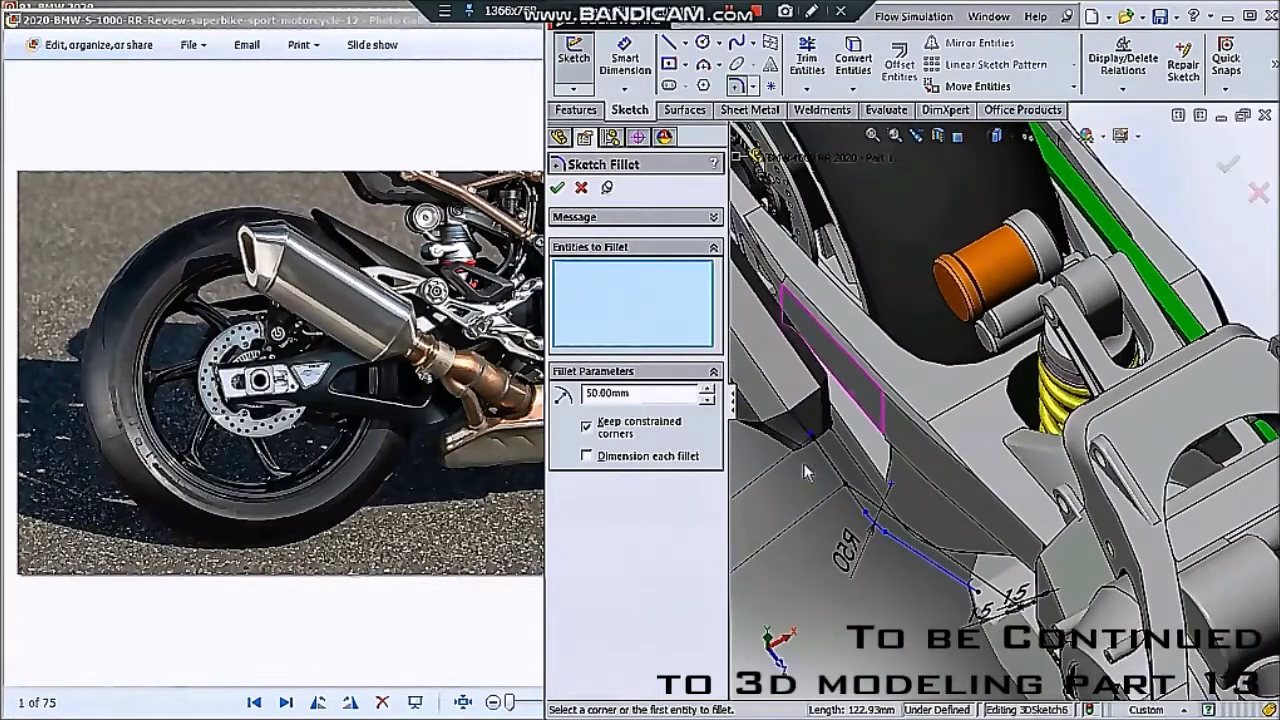
pyautogui.click(905, 540)
pyautogui.click(866, 503)
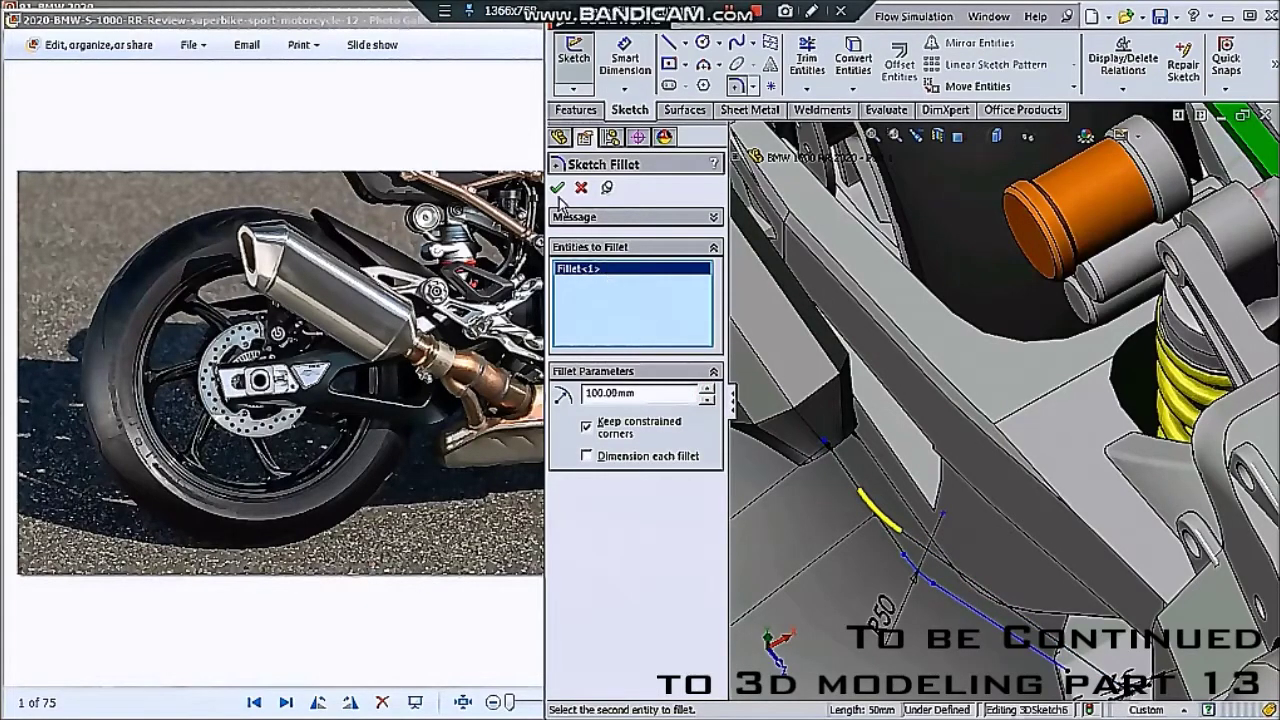
pyautogui.scroll(3, 838, 497)
pyautogui.moveTo(838, 497)
pyautogui.mouseDown(button='middle')
pyautogui.moveTo(1090, 525)
pyautogui.moveTo(985, 548)
pyautogui.mouseUp(button='middle')
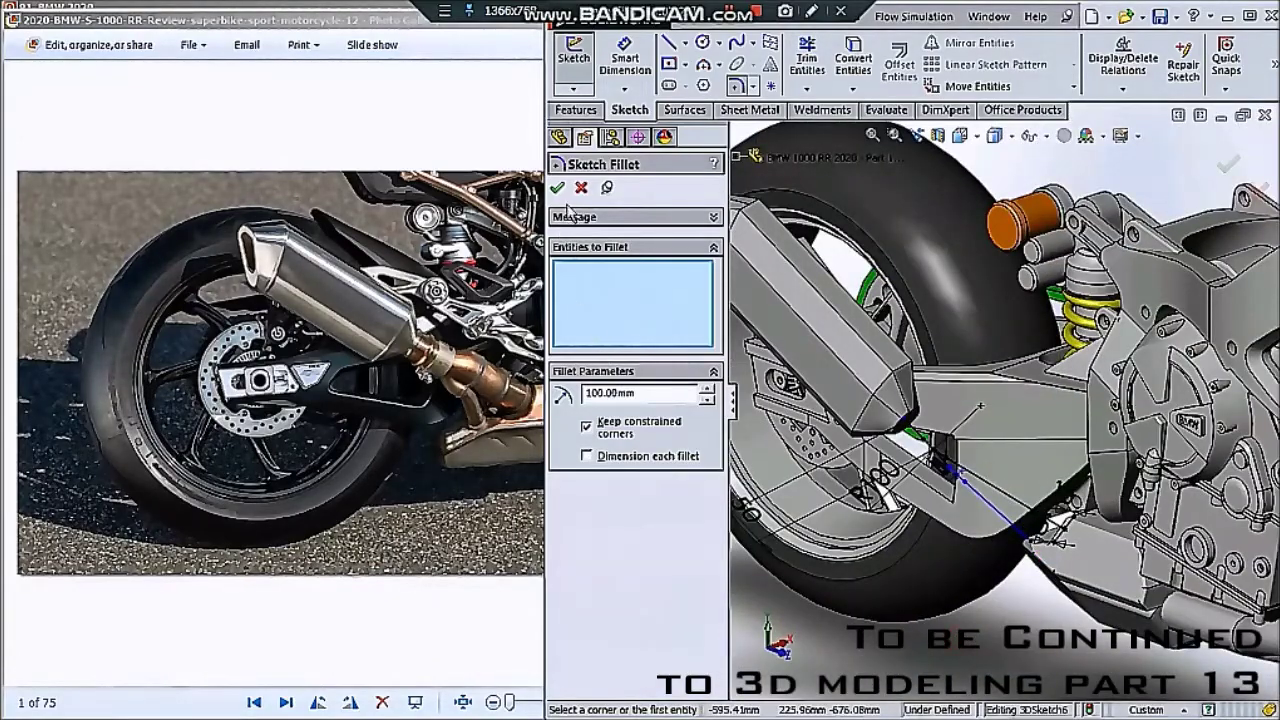
pyautogui.press('Escape')
pyautogui.scroll(2, 875, 517)
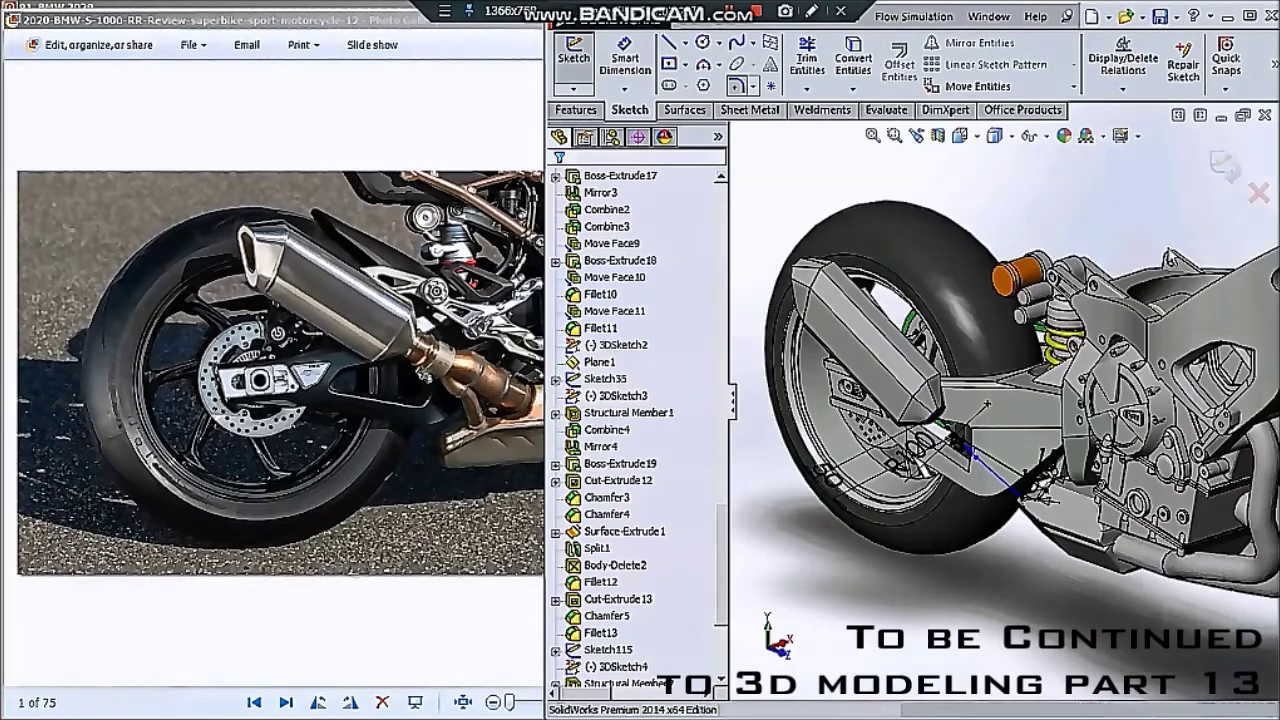
# - Exit 3DSketch6, zoom onto the rear wheel area and switch to the Weldments tools
pyautogui.click(1218, 170)
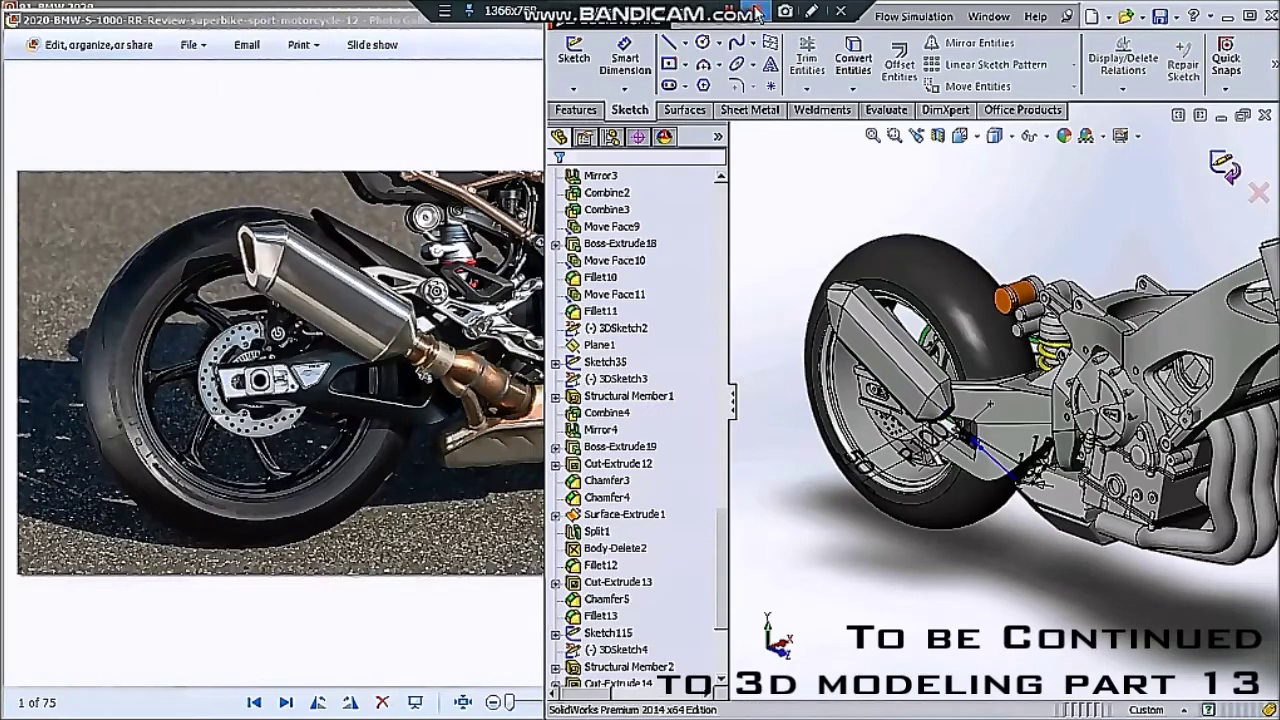
pyautogui.scroll(-3, 1040, 500)
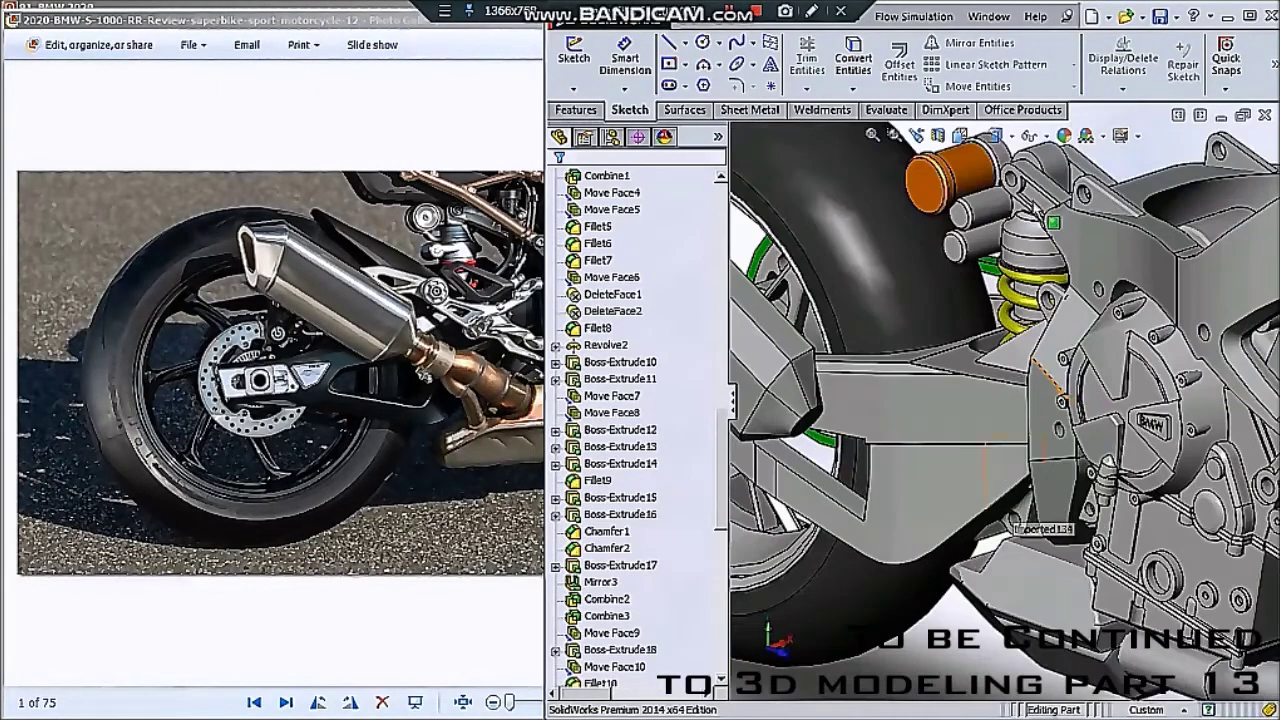
pyautogui.press('s')
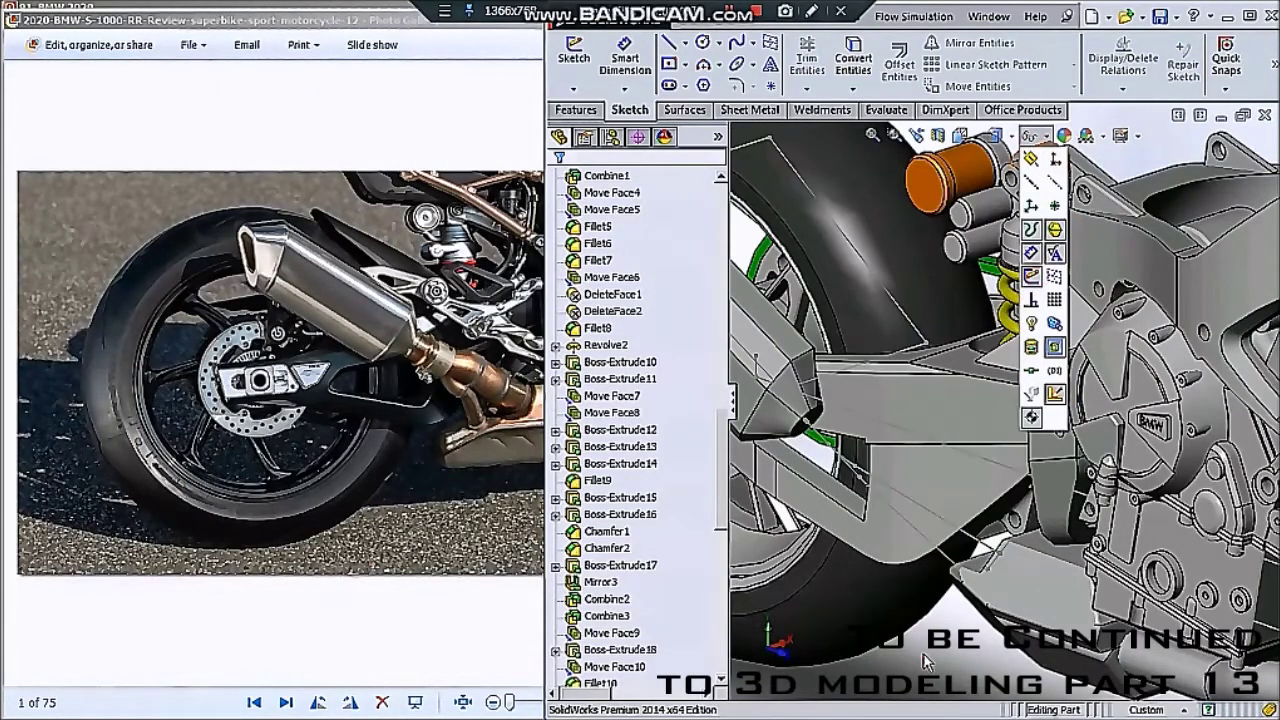
pyautogui.press('Escape')
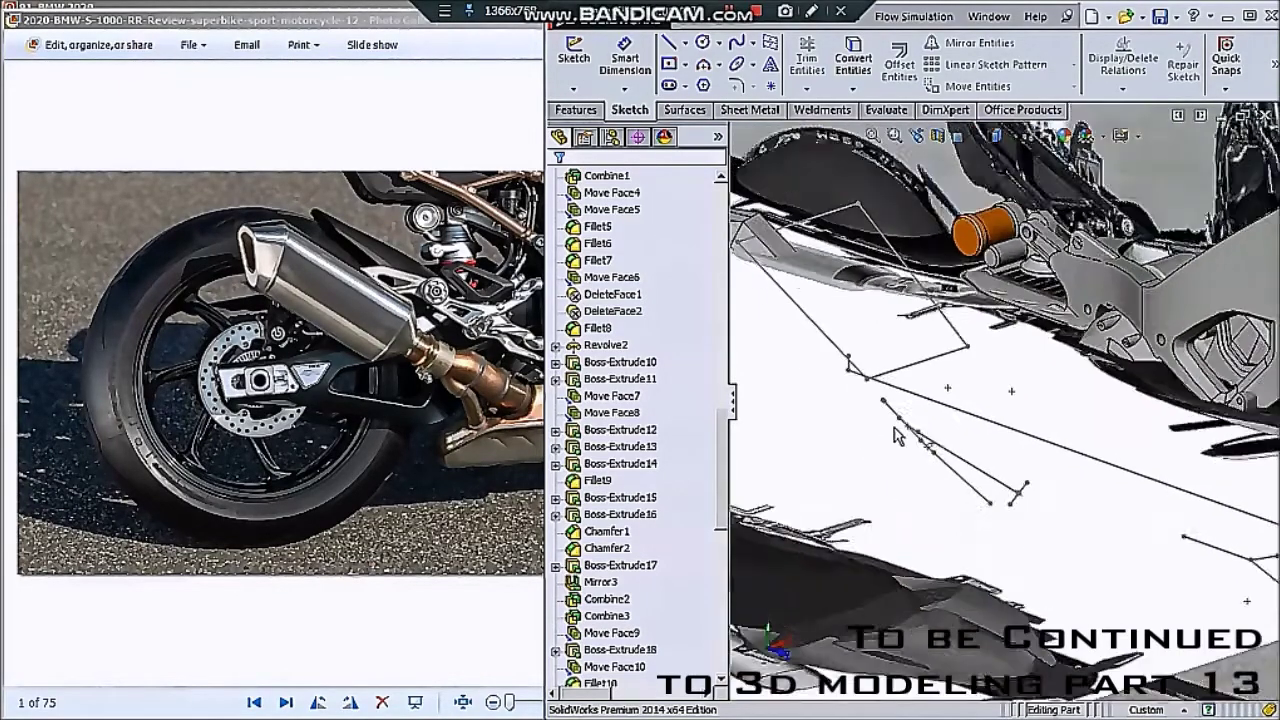
pyautogui.scroll(-2, 925, 355)
pyautogui.scroll(-2, 925, 355)
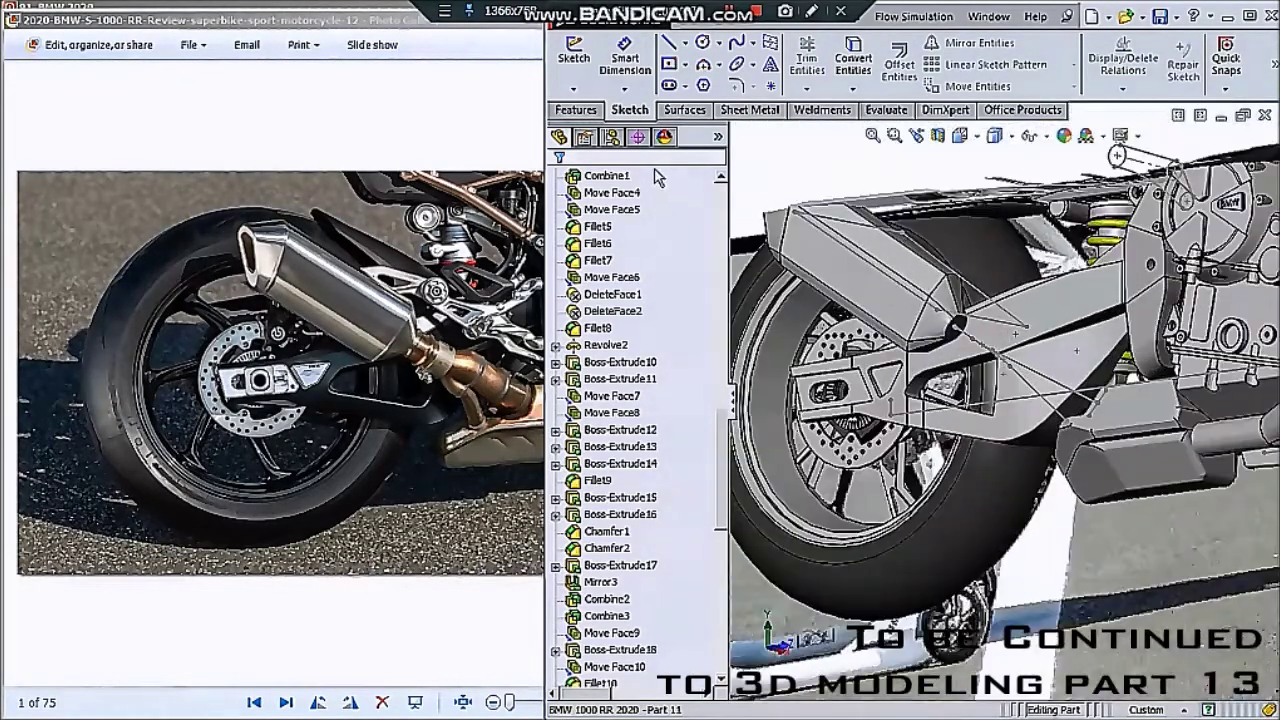
pyautogui.click(822, 110)
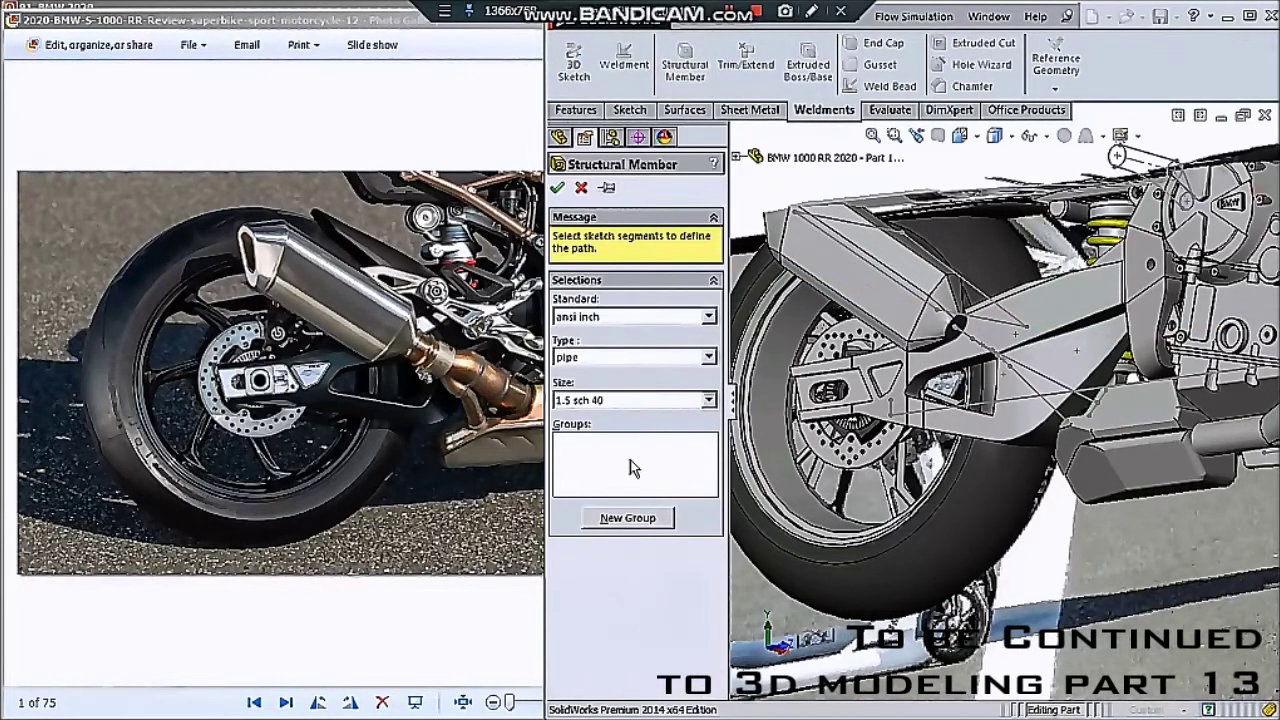
# - Select Line2, Arc3 and Line1 of 3DSketch6 as the pipe member's path
pyautogui.click(630, 465)
pyautogui.scroll(-3, 1060, 365)
pyautogui.scroll(-3, 1060, 365)
pyautogui.click(1068, 350)
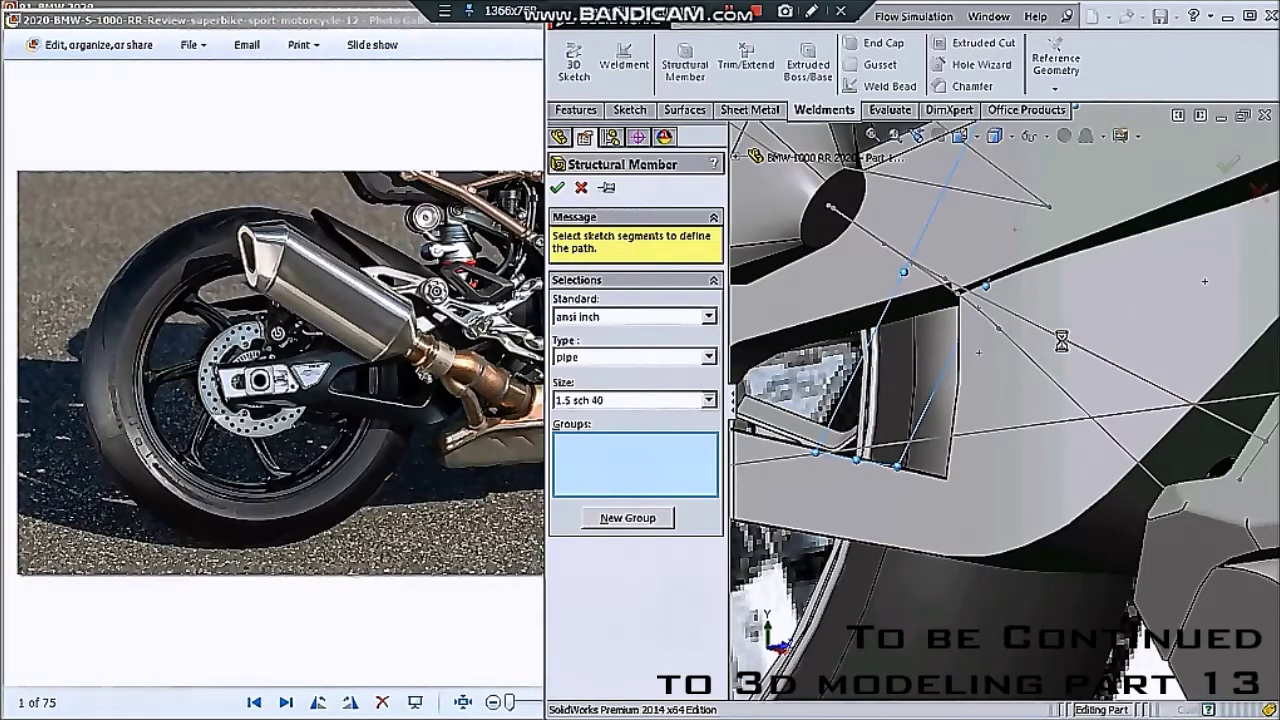
pyautogui.scroll(-2, 948, 292)
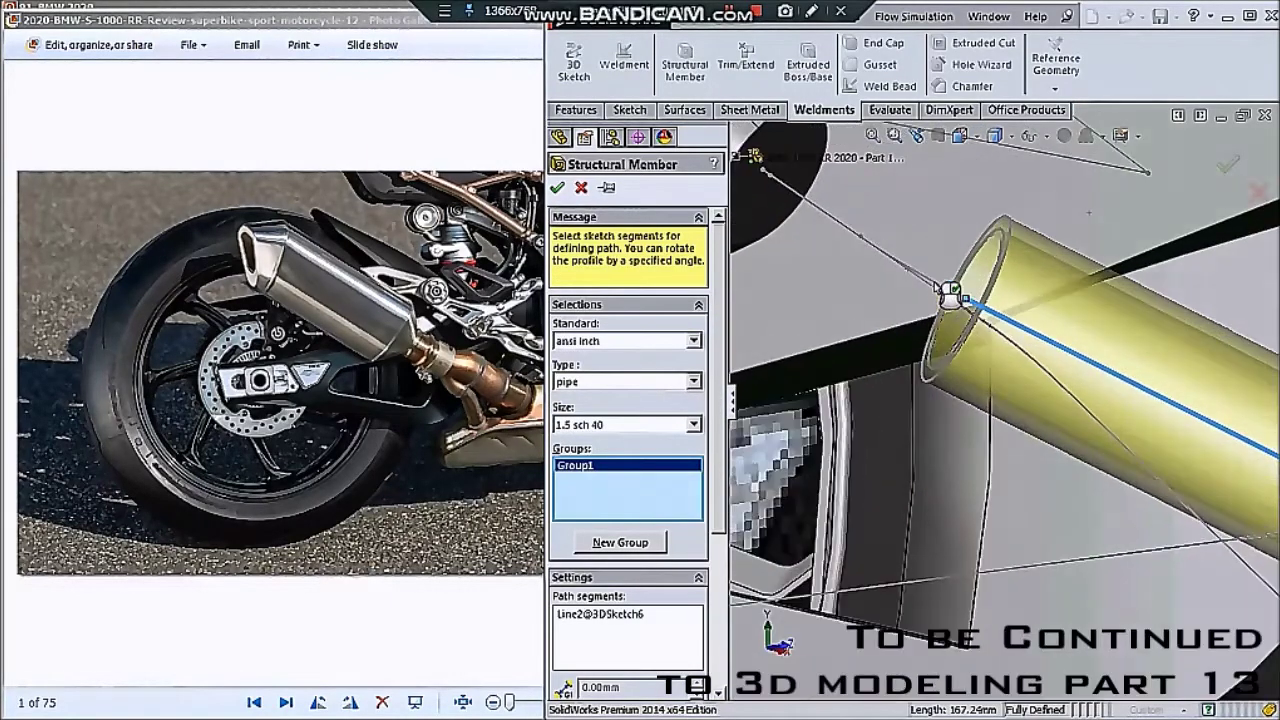
pyautogui.scroll(-1, 936, 290)
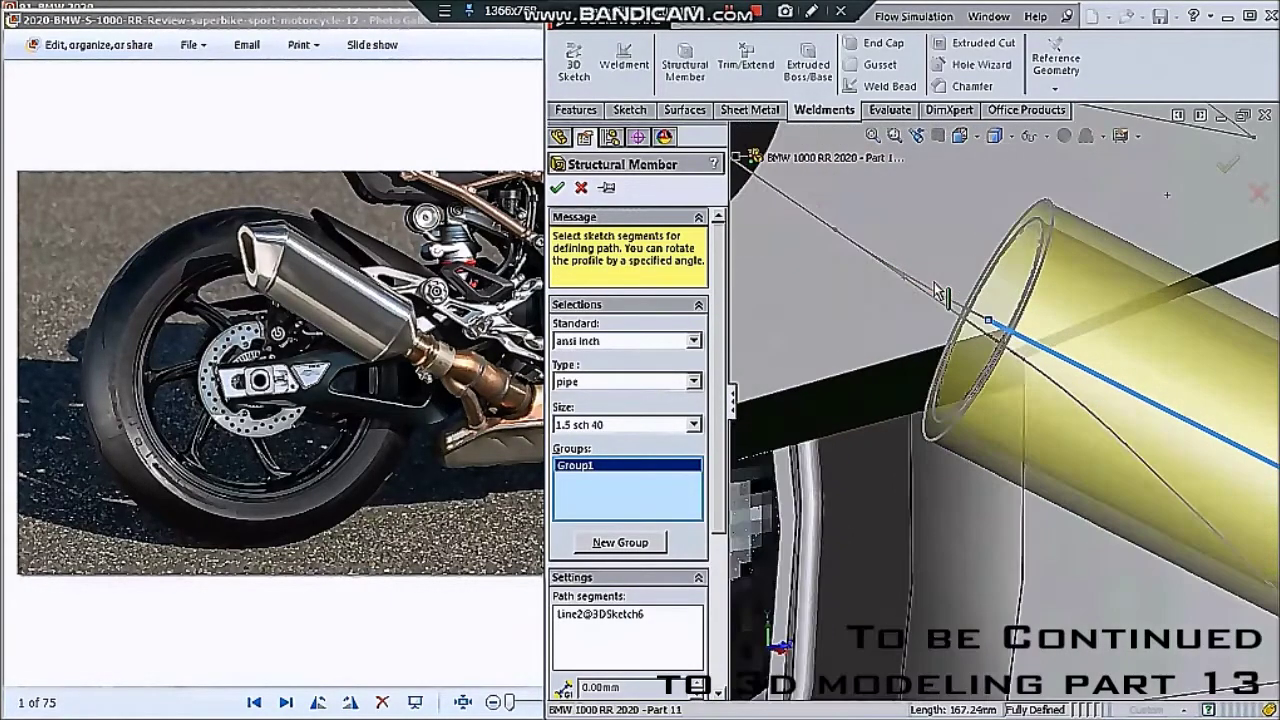
pyautogui.click(940, 302)
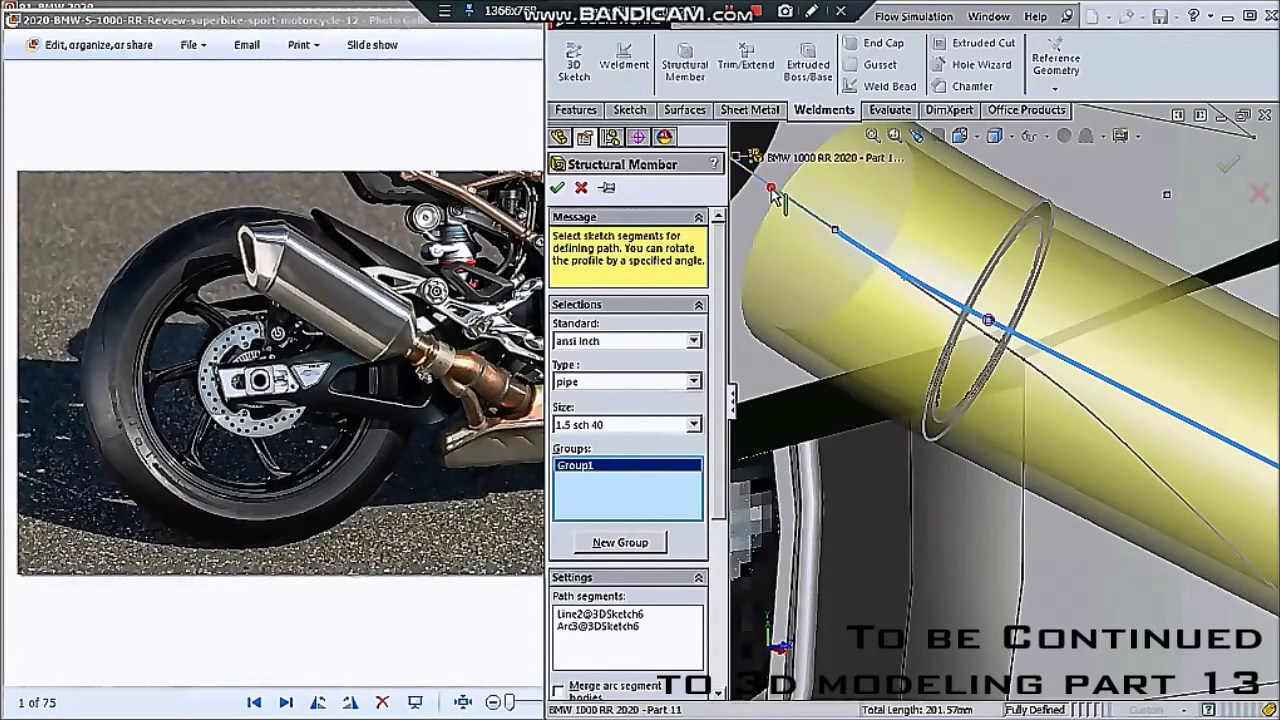
pyautogui.click(775, 195)
pyautogui.scroll(6, 1003, 337)
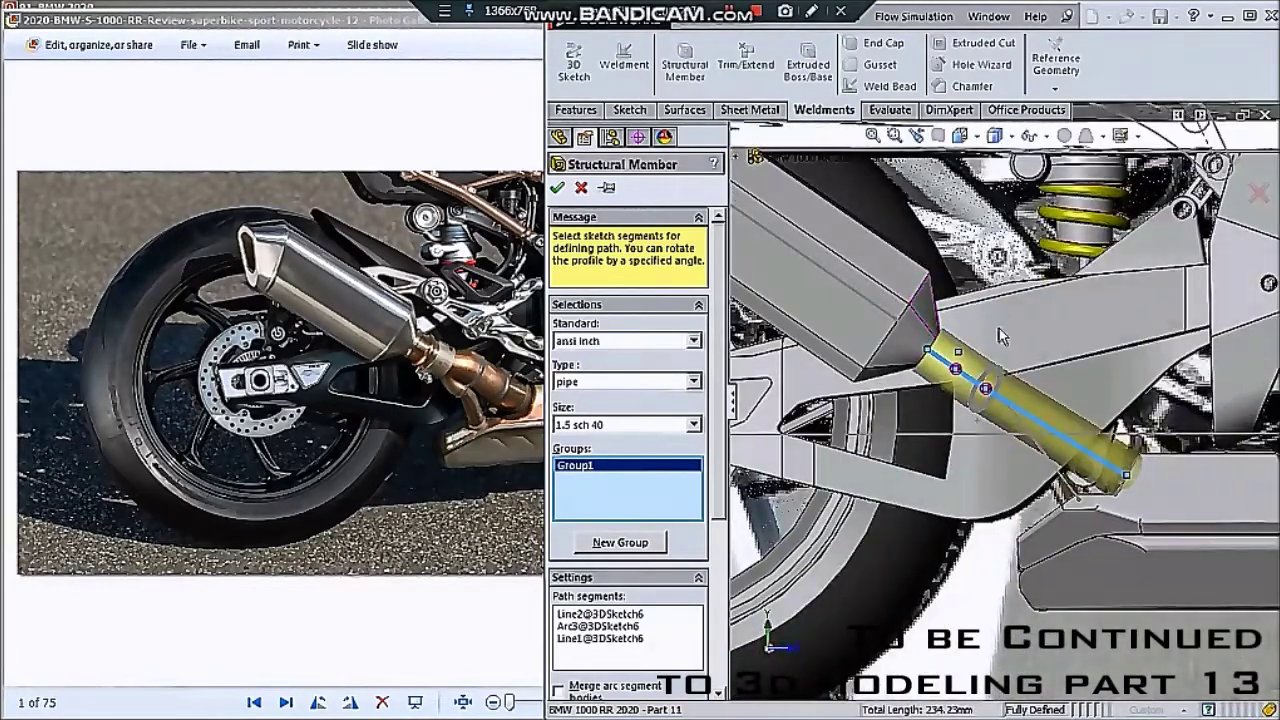
pyautogui.scroll(-3, 822, 487)
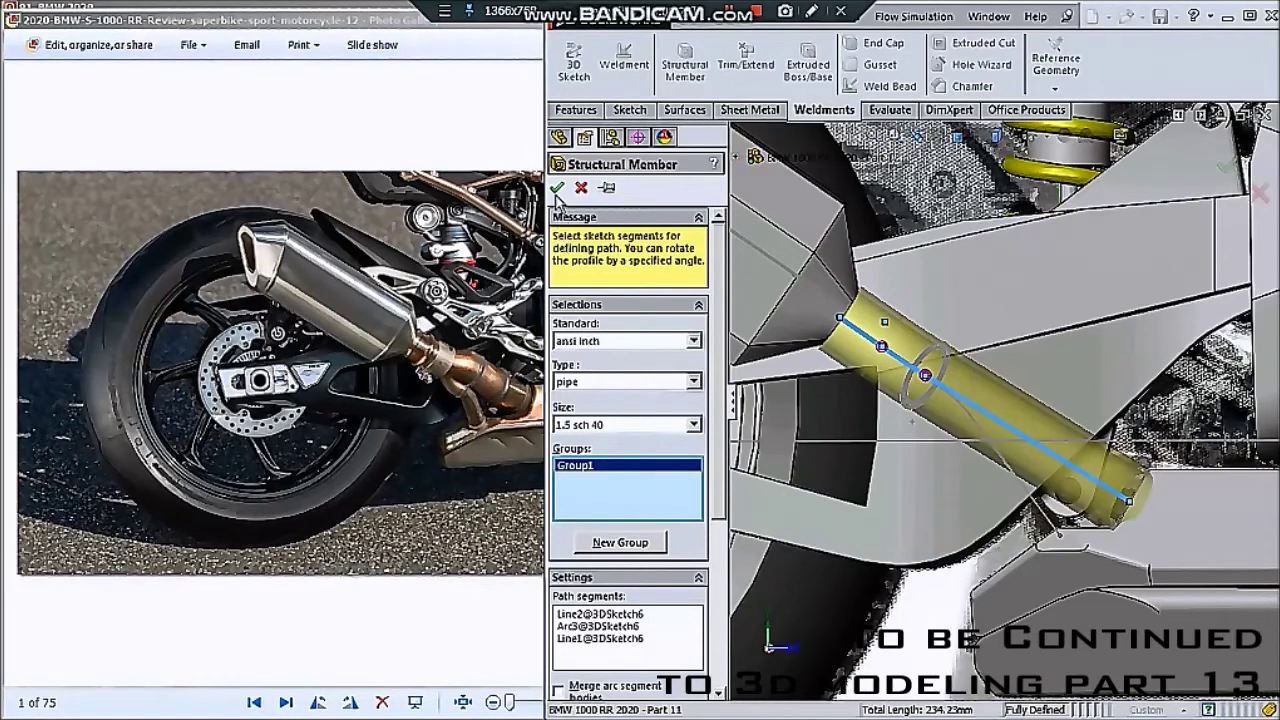
pyautogui.click(646, 553)
# - Keep the pipe size at 1.5 sch 40 after trying 0.5 sch 40, and confirm the member
pyautogui.click(644, 416)
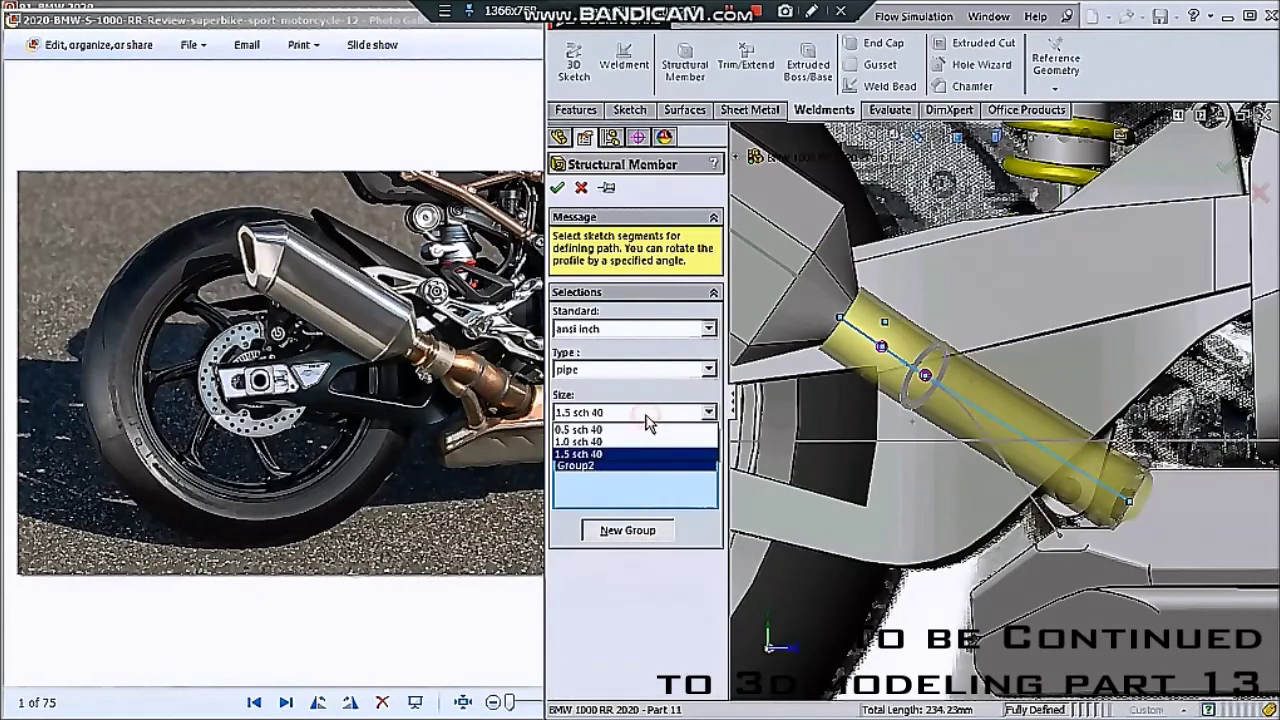
pyautogui.click(643, 438)
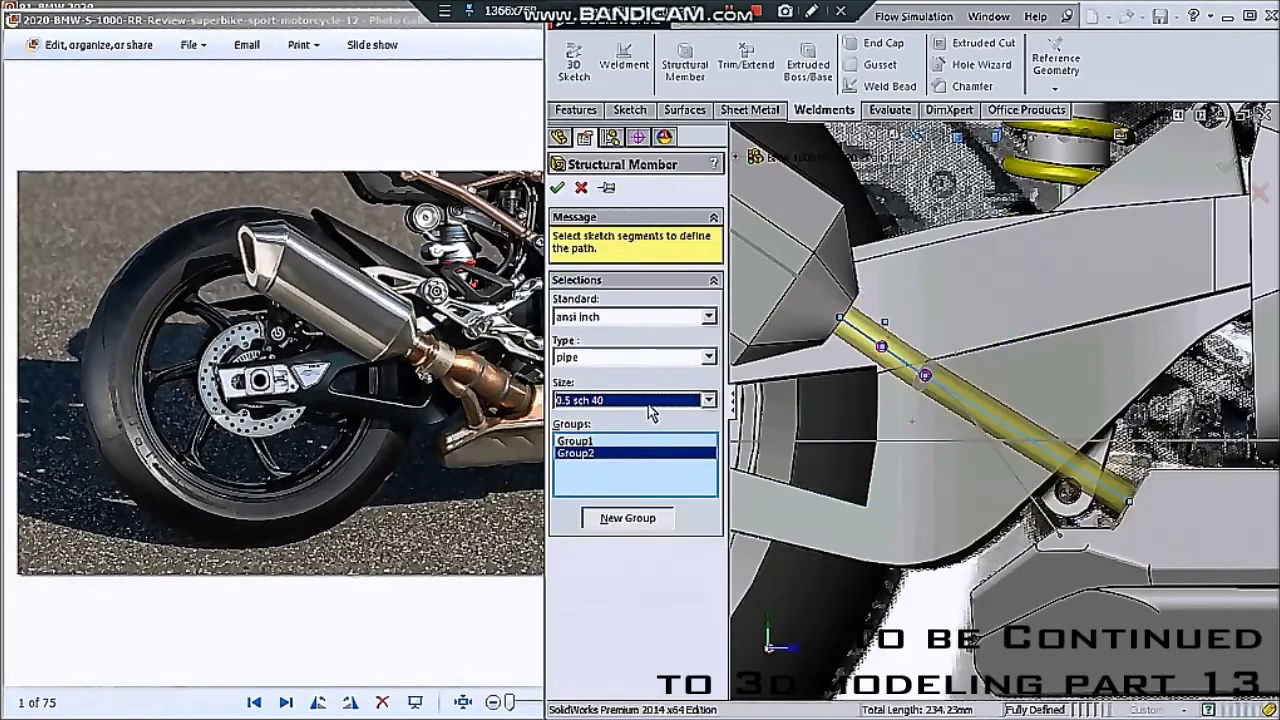
pyautogui.click(648, 405)
pyautogui.click(644, 437)
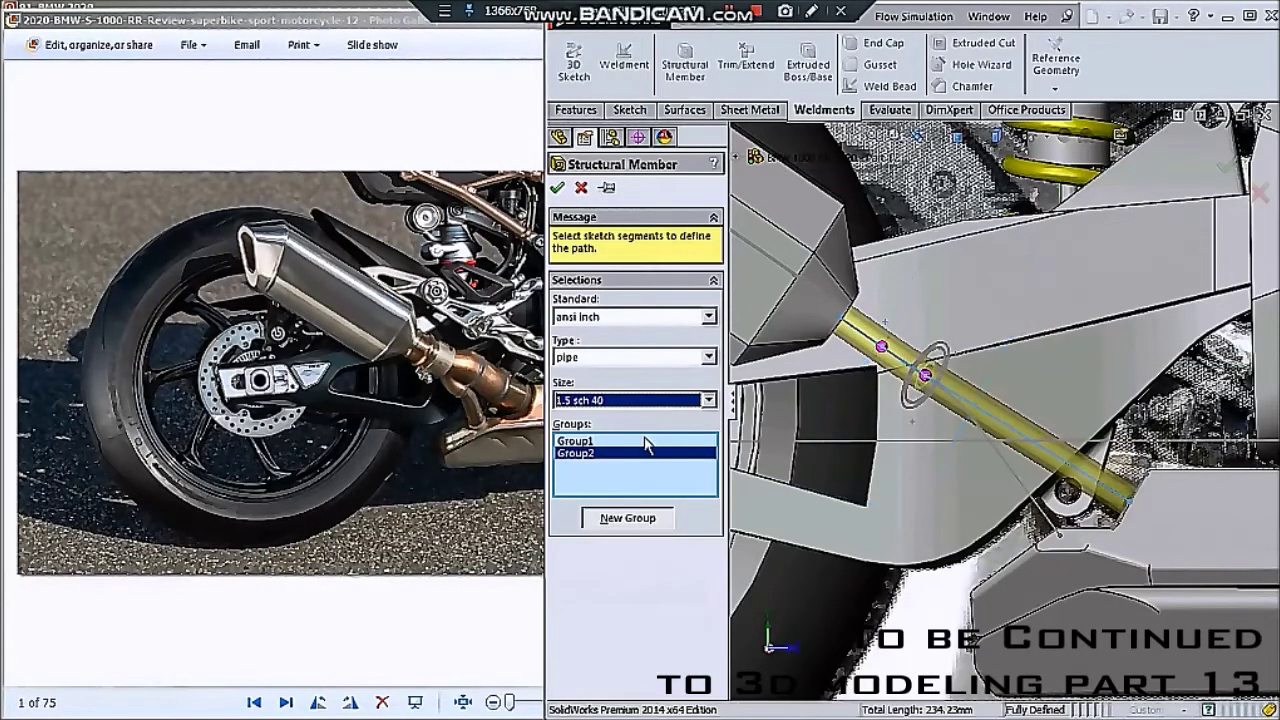
pyautogui.click(557, 188)
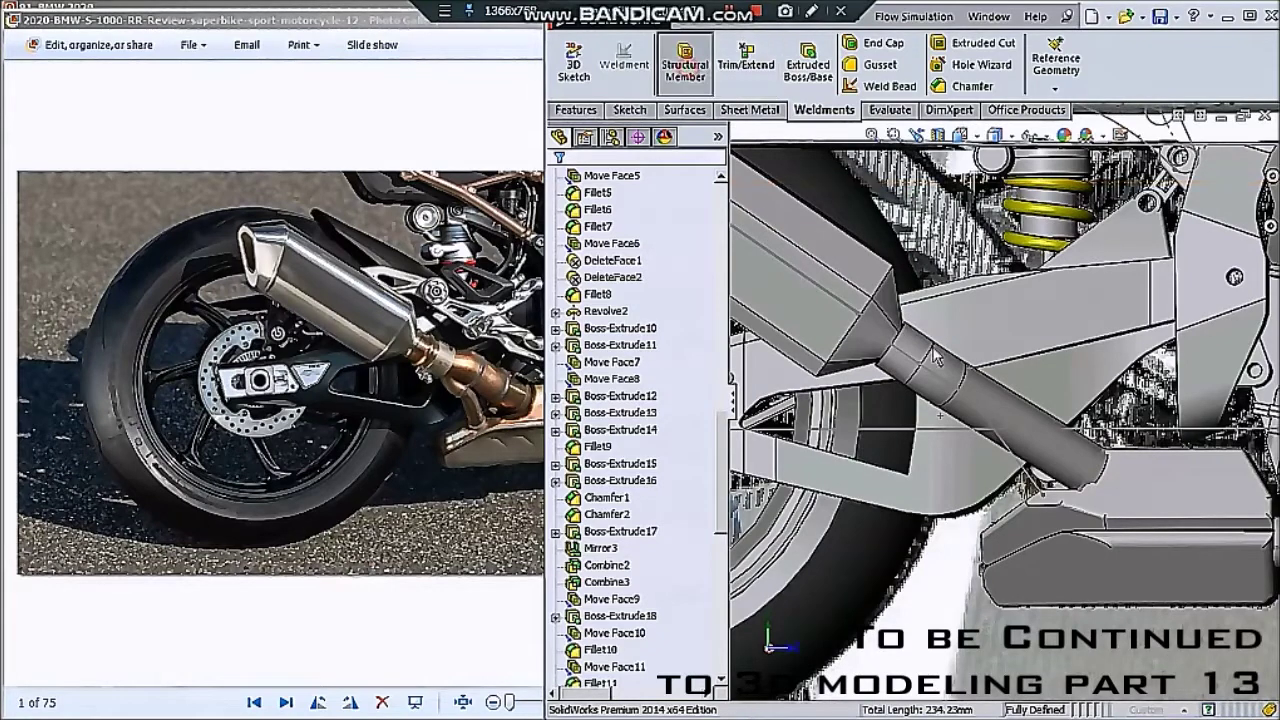
# - Add a 1.0 sch 40 pipe member along Line7, Arc2 and Line8 of 3DSketch6
pyautogui.click(685, 62)
pyautogui.click(597, 403)
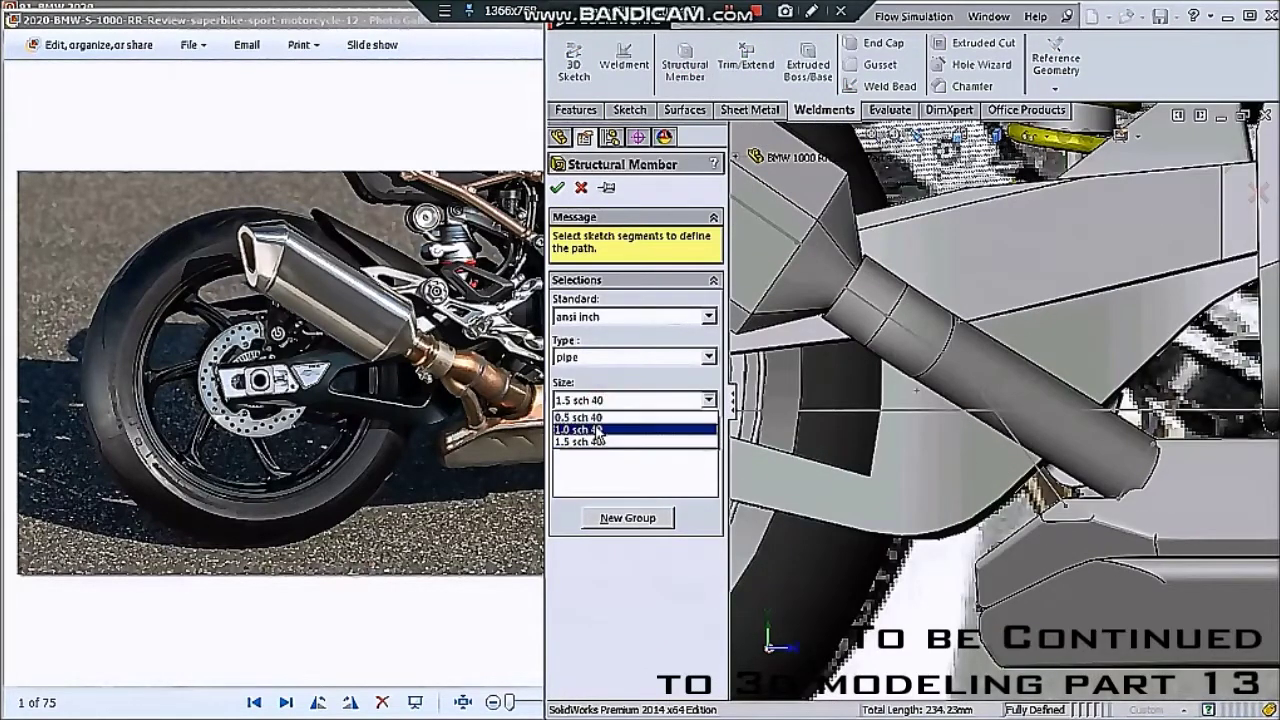
pyautogui.click(597, 430)
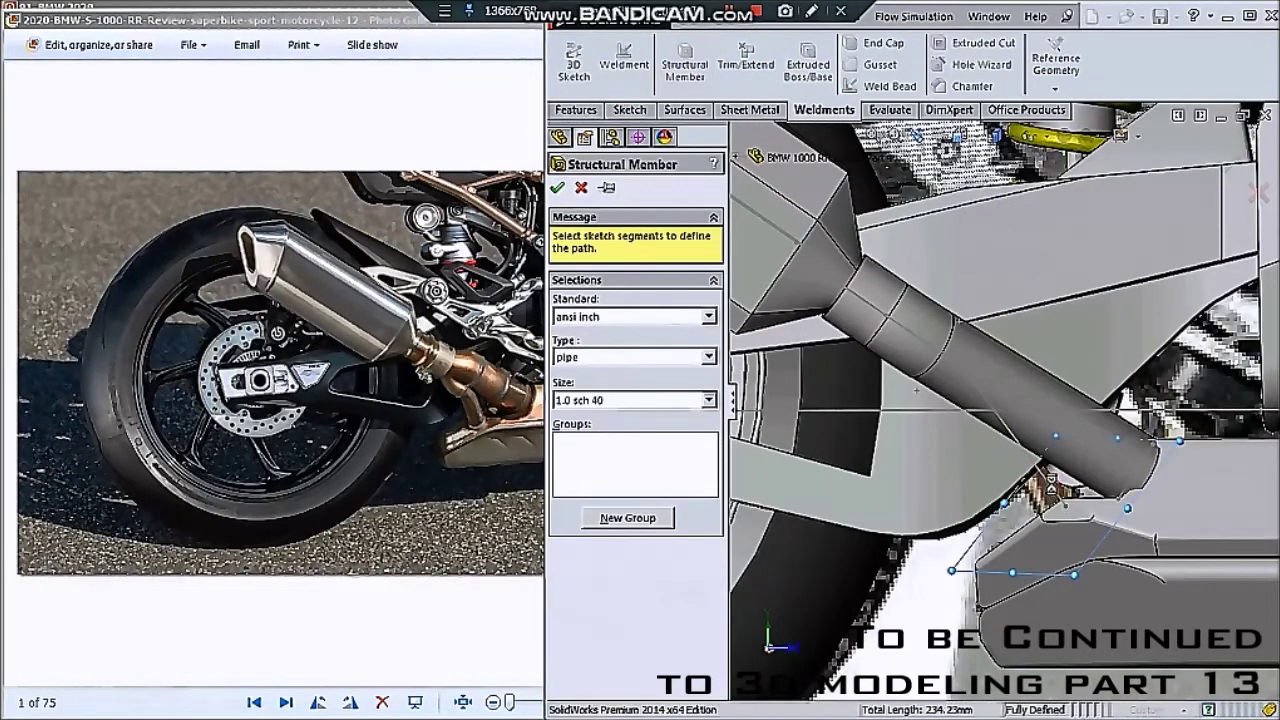
pyautogui.click(1000, 416)
pyautogui.moveTo(1000, 395); pyautogui.dragTo(893, 360, button='middle')
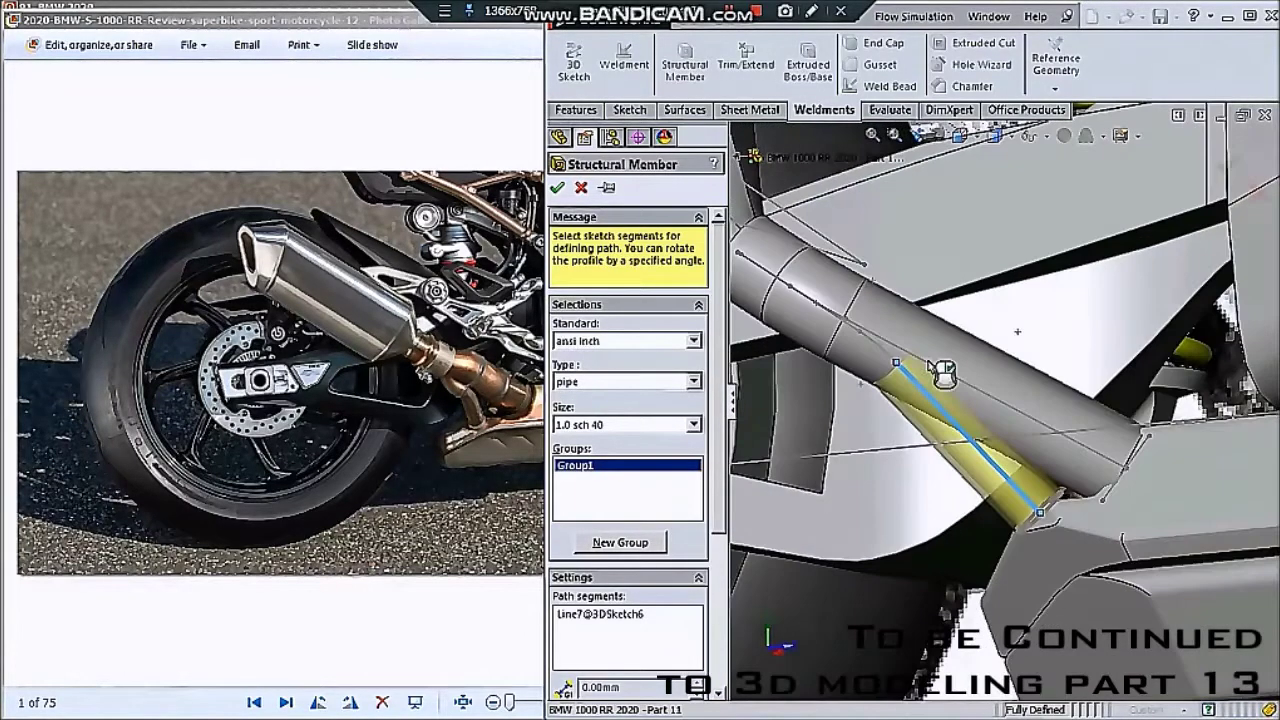
pyautogui.click(863, 339)
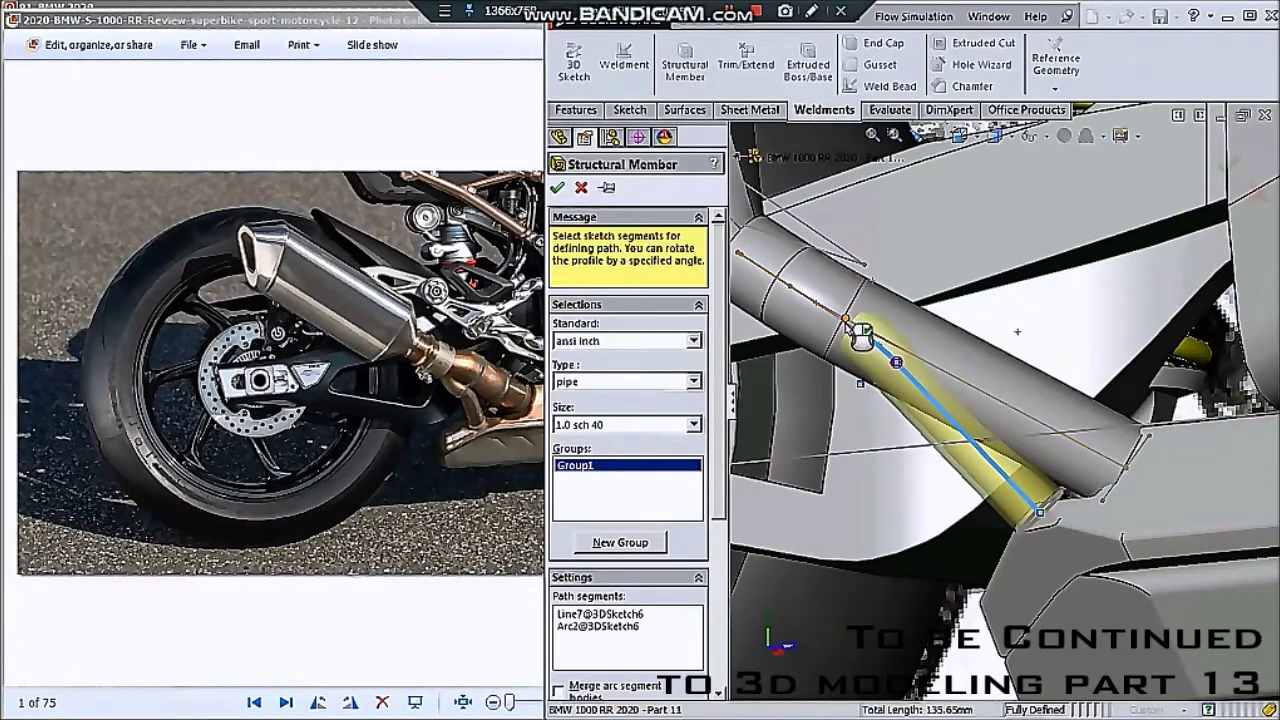
pyautogui.scroll(-2, 856, 338)
pyautogui.scroll(-2, 870, 345)
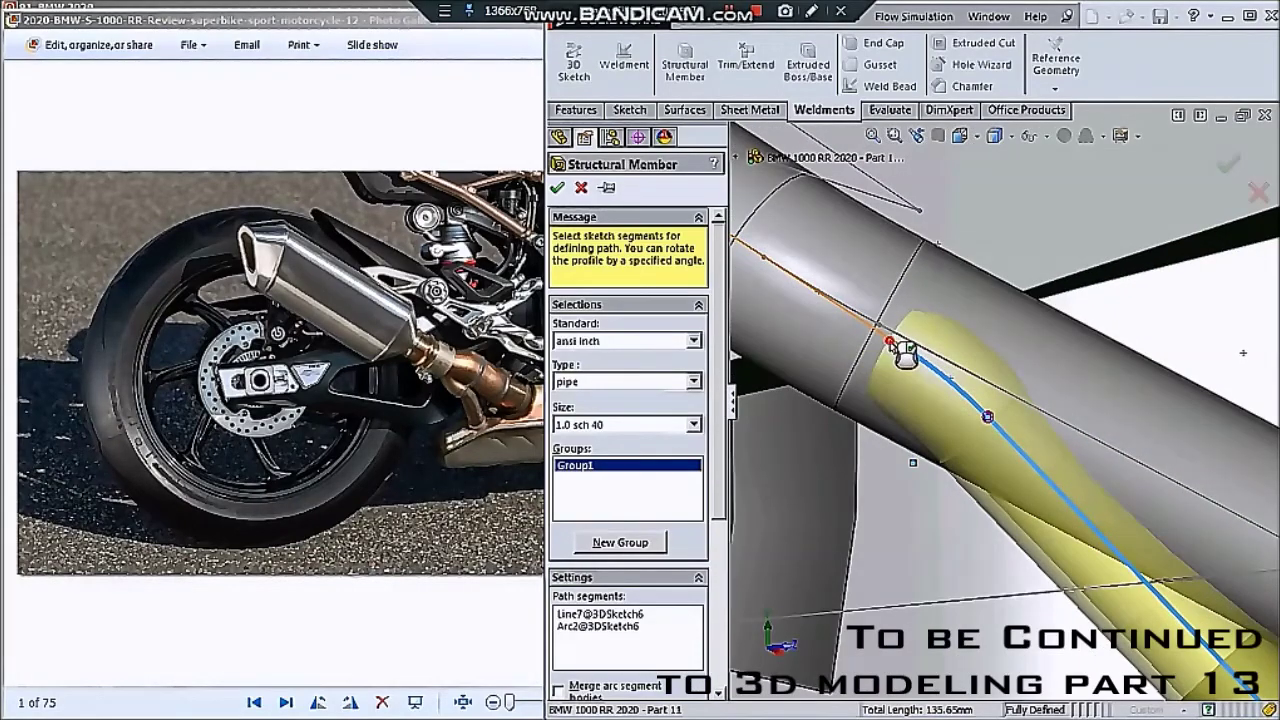
pyautogui.click(905, 353)
pyautogui.moveTo(905, 353); pyautogui.dragTo(913, 401, button='middle')
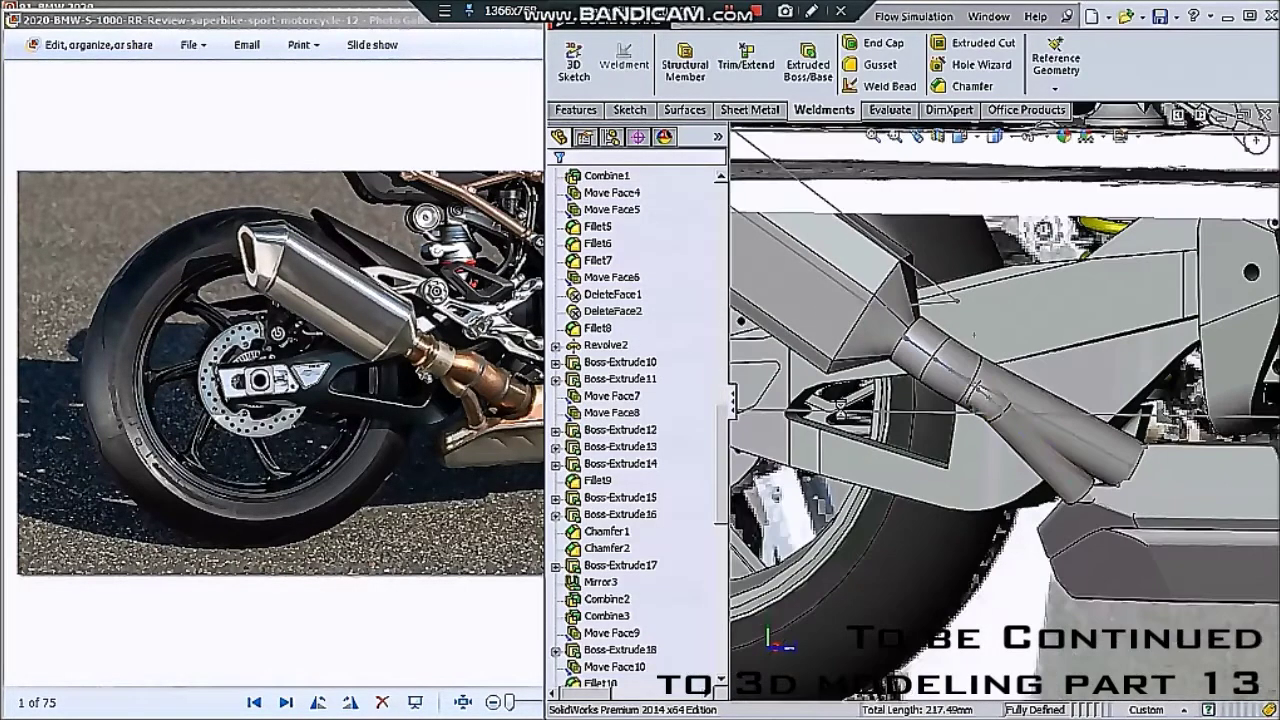
# - Change the branch pipe, Structural Member4, to size 0.5 sch 40
pyautogui.press('s')
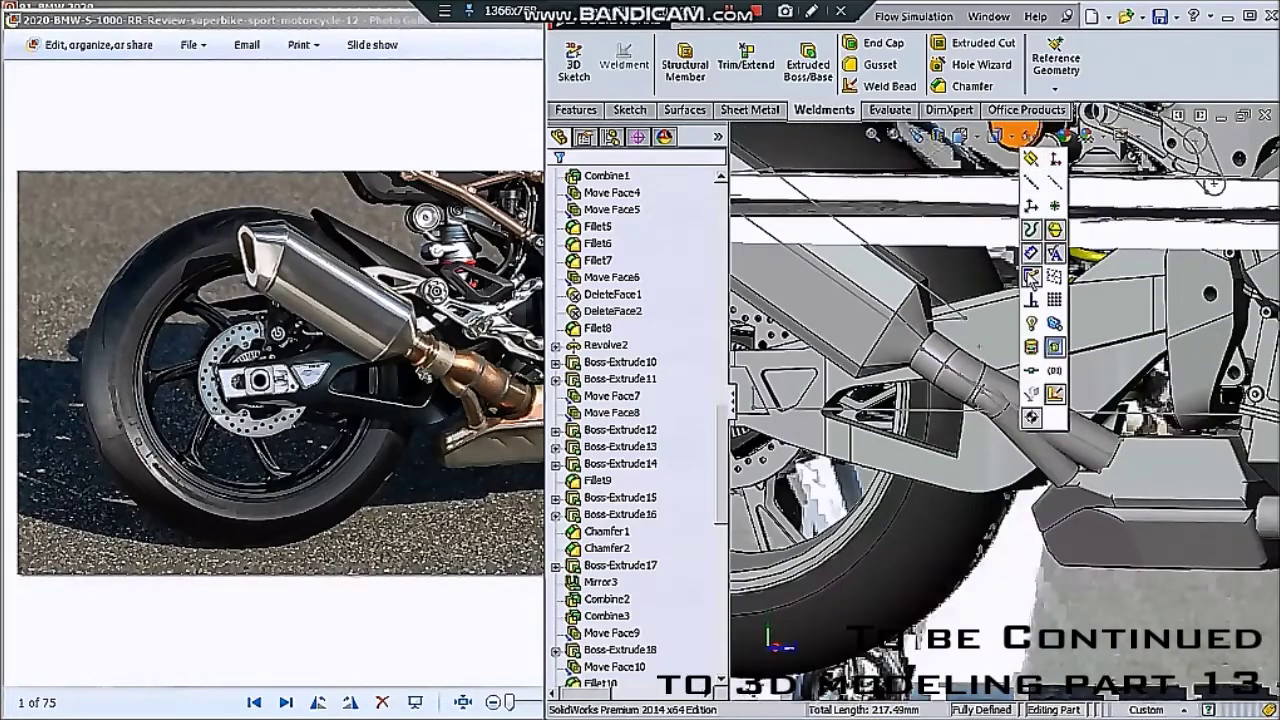
pyautogui.scroll(3, 1035, 587)
pyautogui.scroll(3, 1035, 587)
pyautogui.moveTo(1035, 587)
pyautogui.mouseDown(button='middle')
pyautogui.moveTo(1108, 503)
pyautogui.moveTo(1013, 393)
pyautogui.moveTo(980, 400)
pyautogui.moveTo(1004, 422)
pyautogui.mouseUp(button='middle')
pyautogui.scroll(-5, 1108, 503)
pyautogui.scroll(-5, 1013, 393)
pyautogui.click(1006, 412)
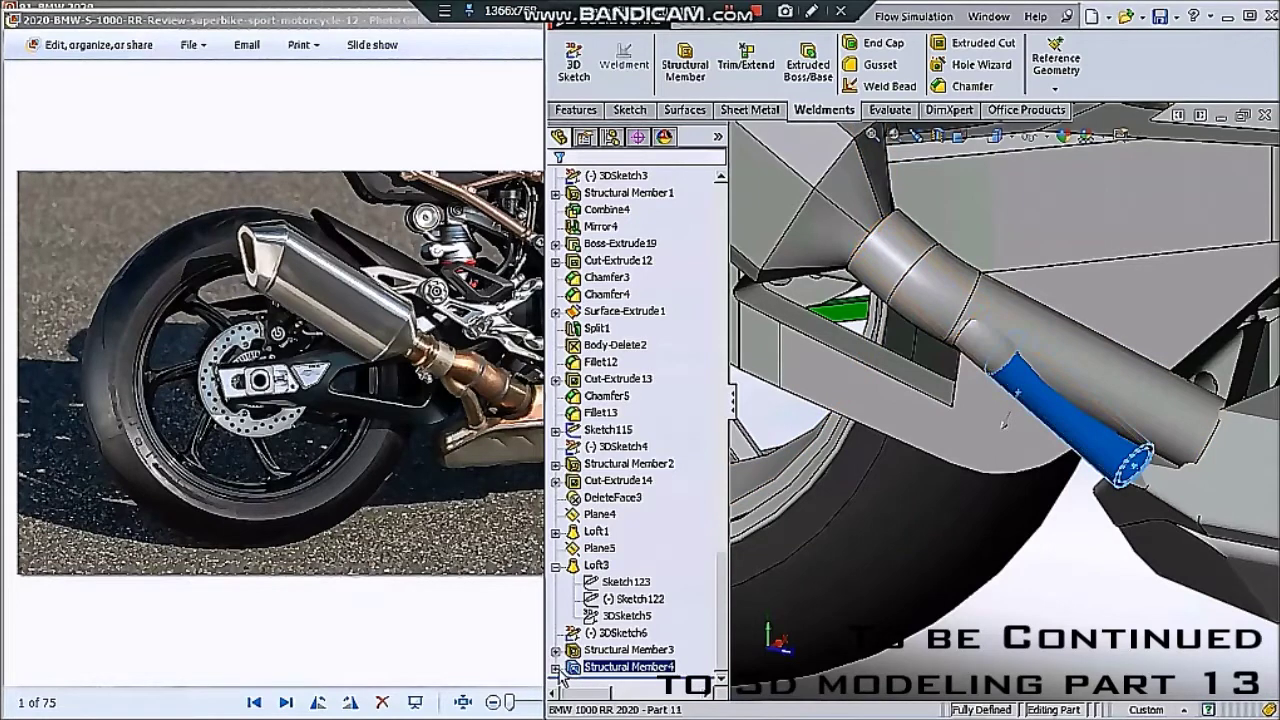
pyautogui.click(620, 667)
pyautogui.click(609, 603)
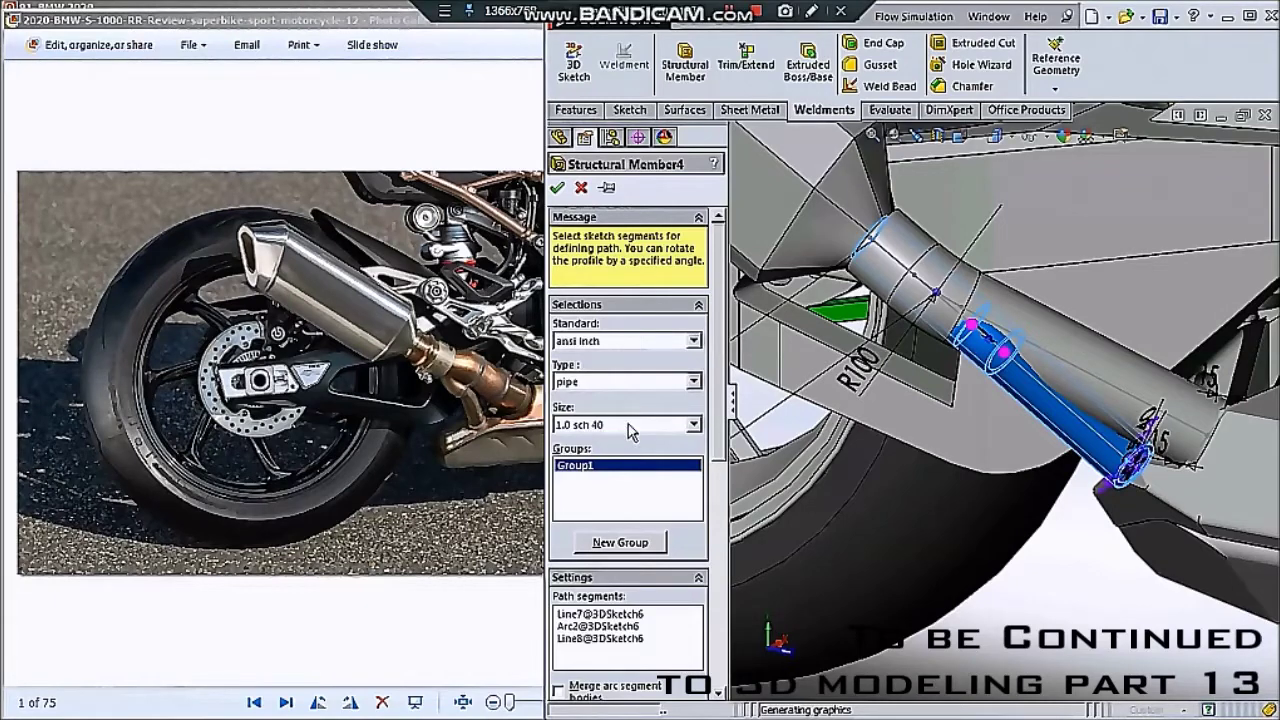
pyautogui.click(693, 426)
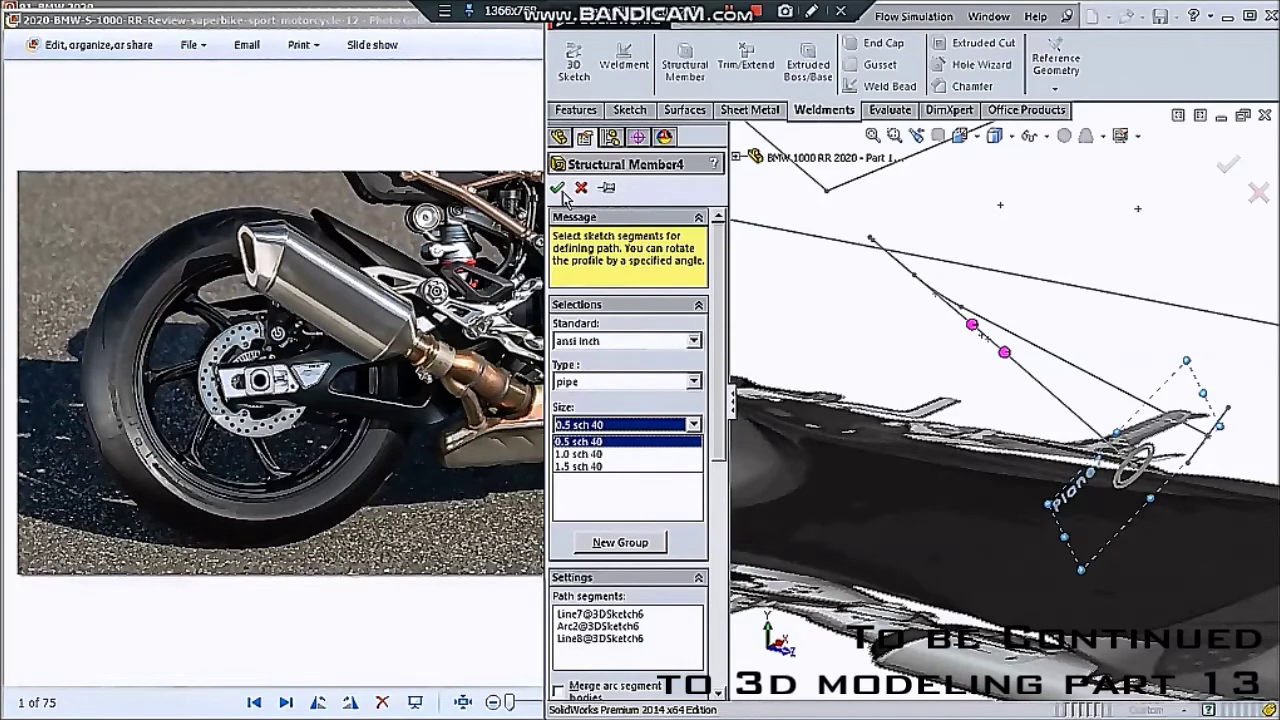
pyautogui.click(558, 189)
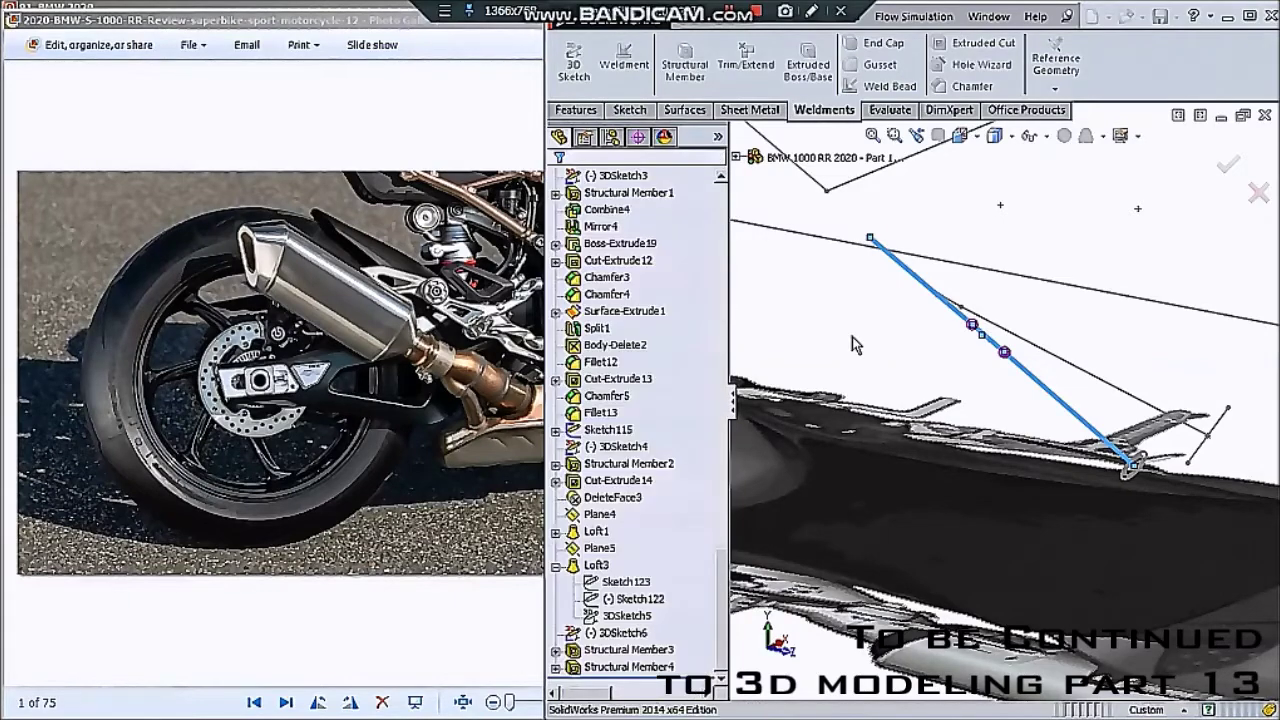
# - Expand Structural Member4 in the tree and reopen 3DSketch6 for editing
pyautogui.scroll(2, 970, 415)
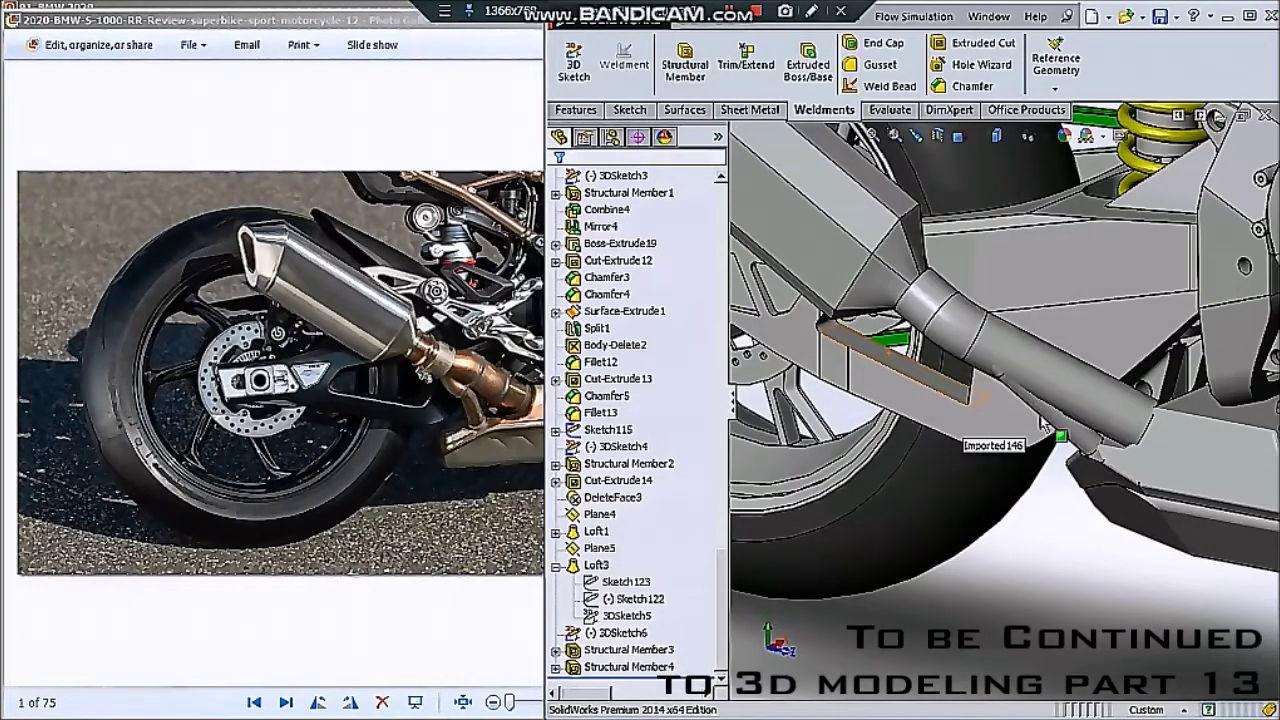
pyautogui.scroll(-2, 1037, 416)
pyautogui.scroll(-2, 1037, 418)
pyautogui.scroll(-2, 1037, 420)
pyautogui.scroll(-1, 1038, 424)
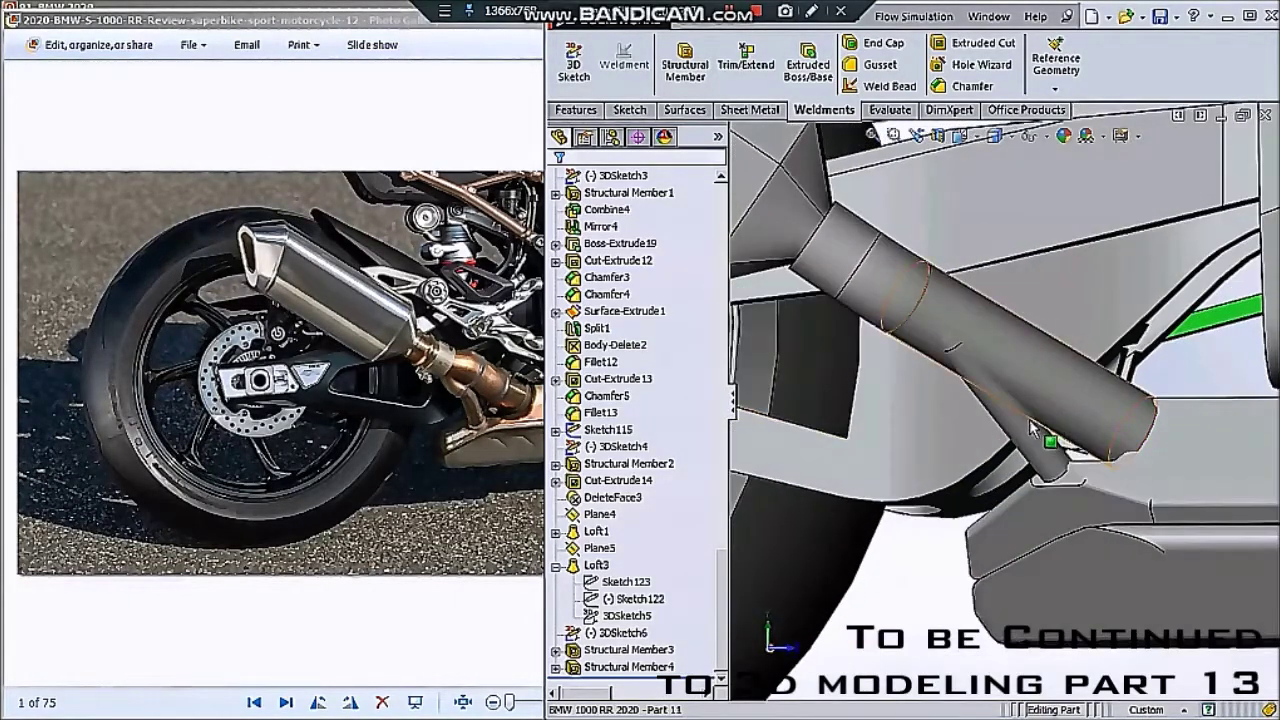
pyautogui.click(1035, 425)
pyautogui.click(556, 668)
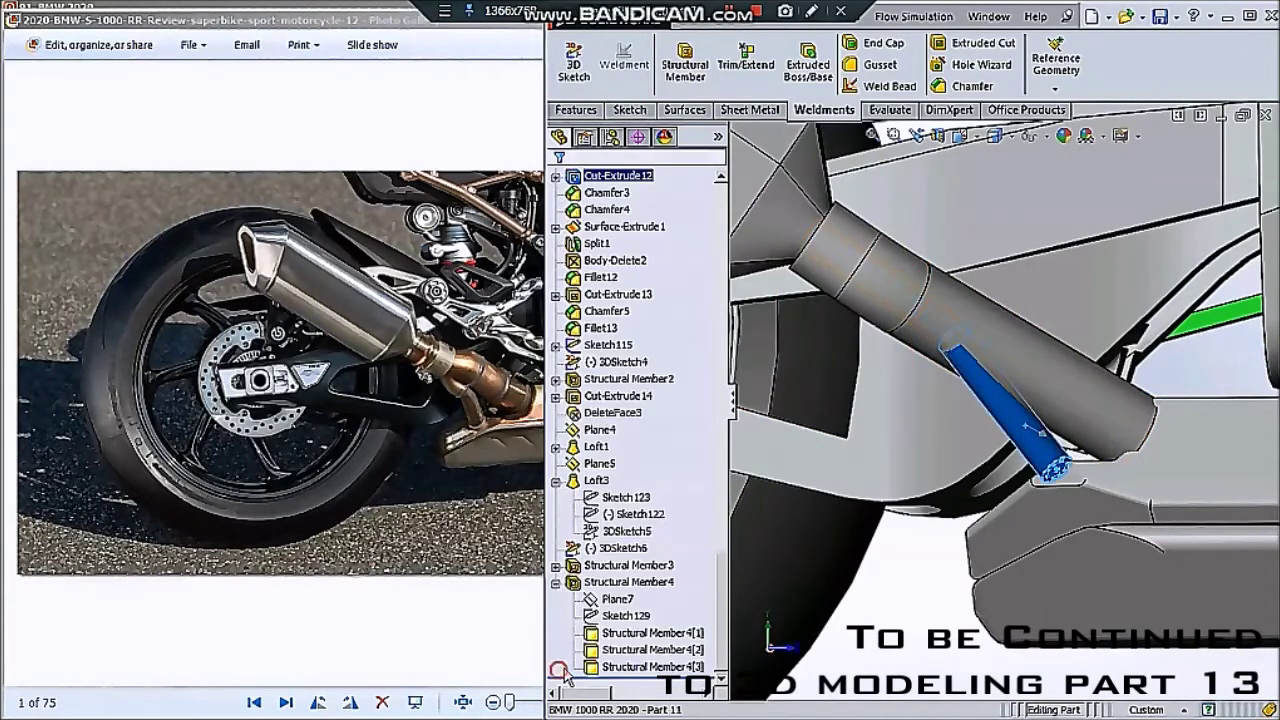
pyautogui.click(617, 601)
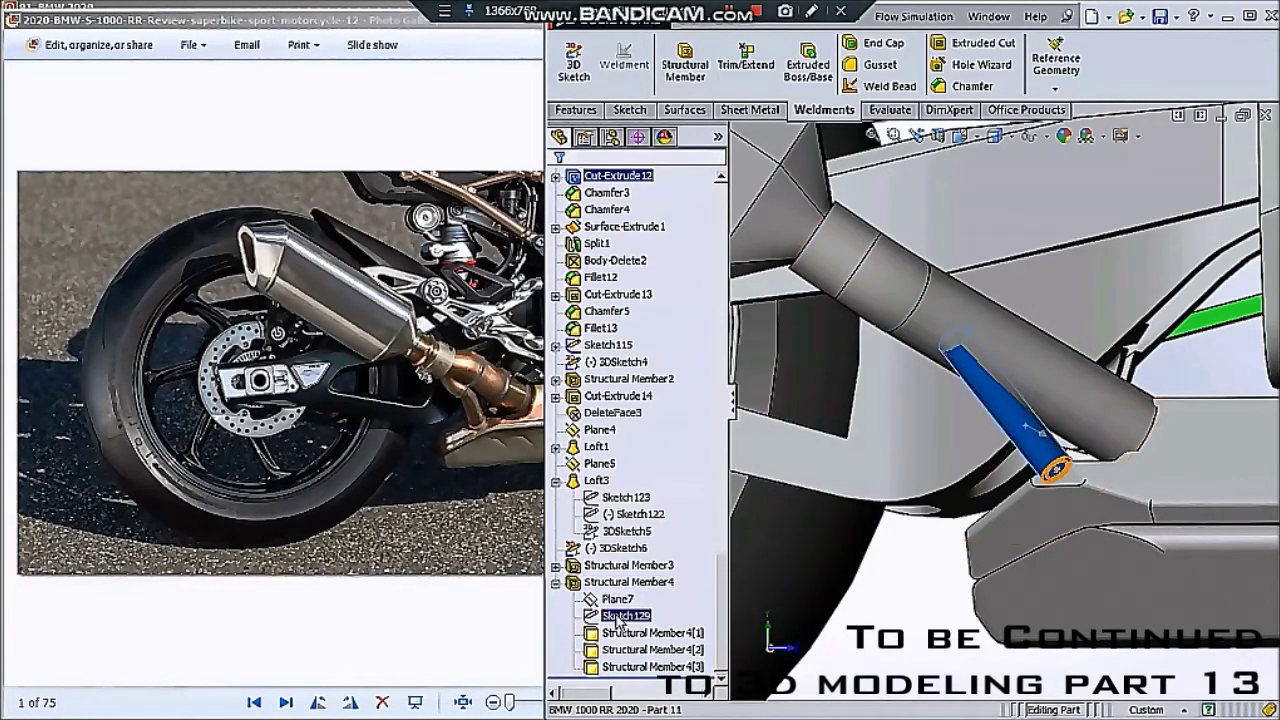
pyautogui.click(620, 548)
pyautogui.click(604, 494)
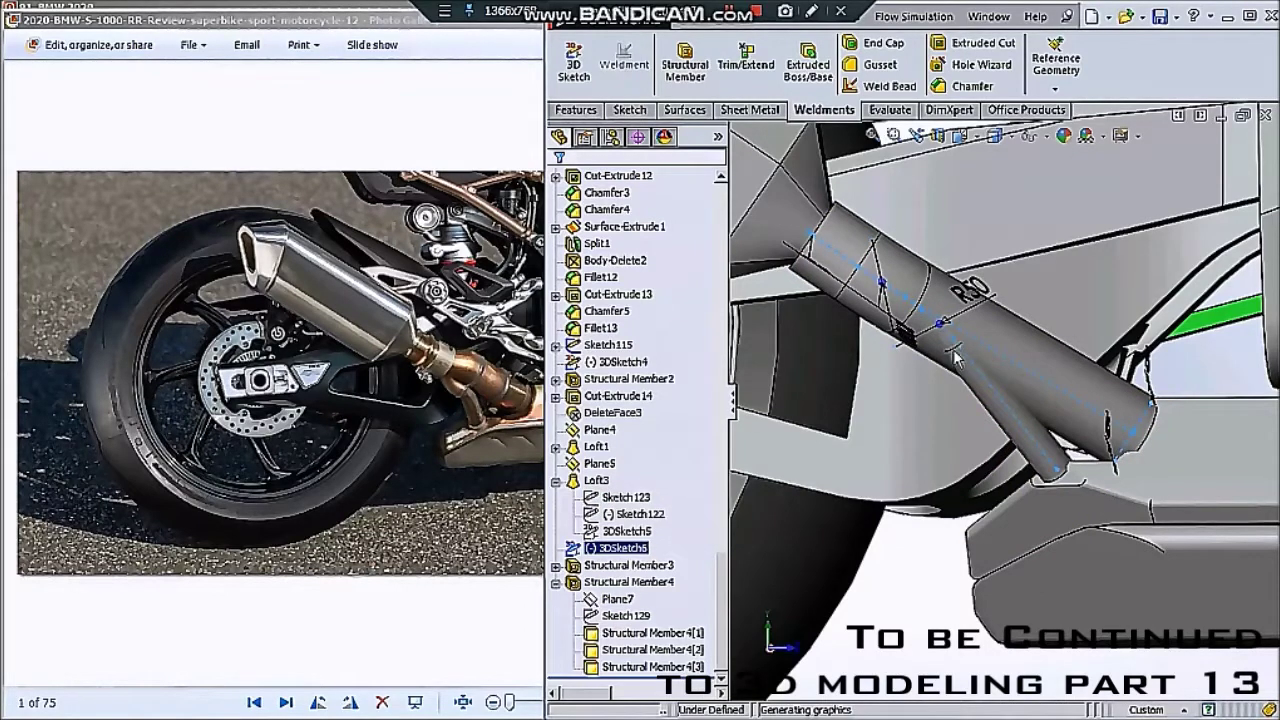
# - Inspect the relations on a line of the 3DSketch6 link-pipe path
pyautogui.scroll(-3, 940, 340)
pyautogui.scroll(-3, 910, 313)
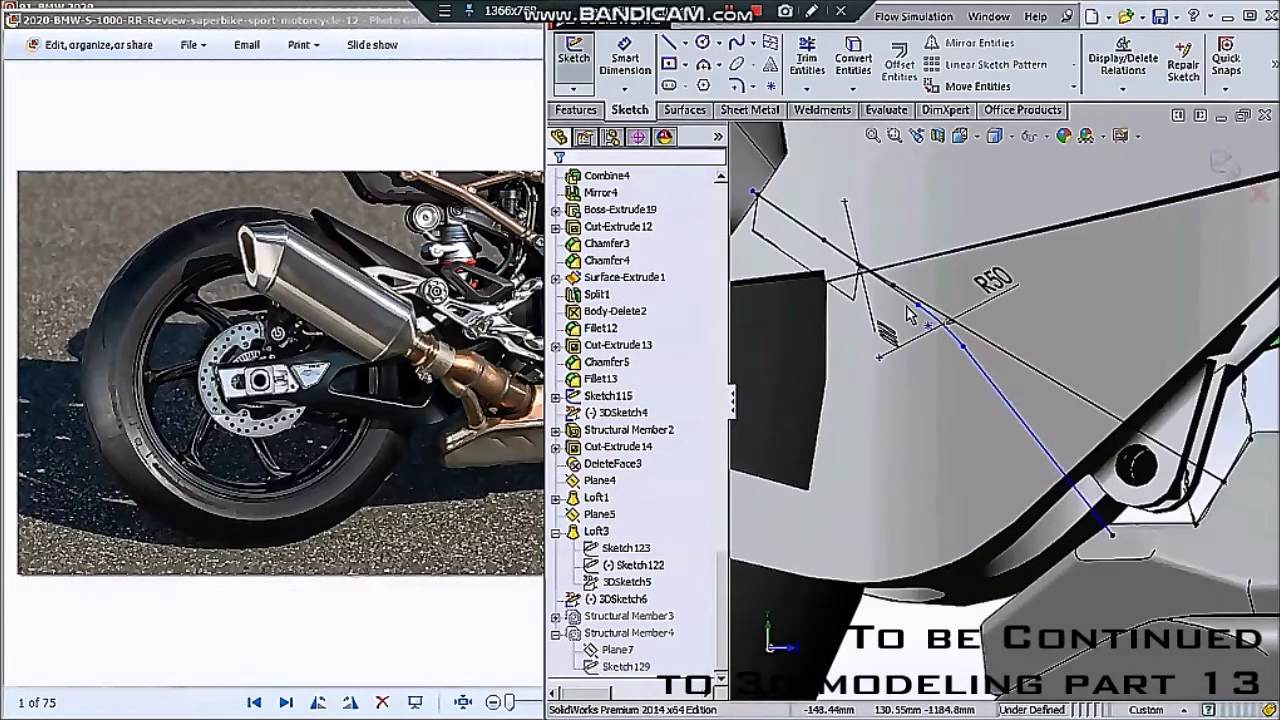
pyautogui.click(910, 313)
pyautogui.scroll(-2, 906, 306)
pyautogui.scroll(-1, 906, 306)
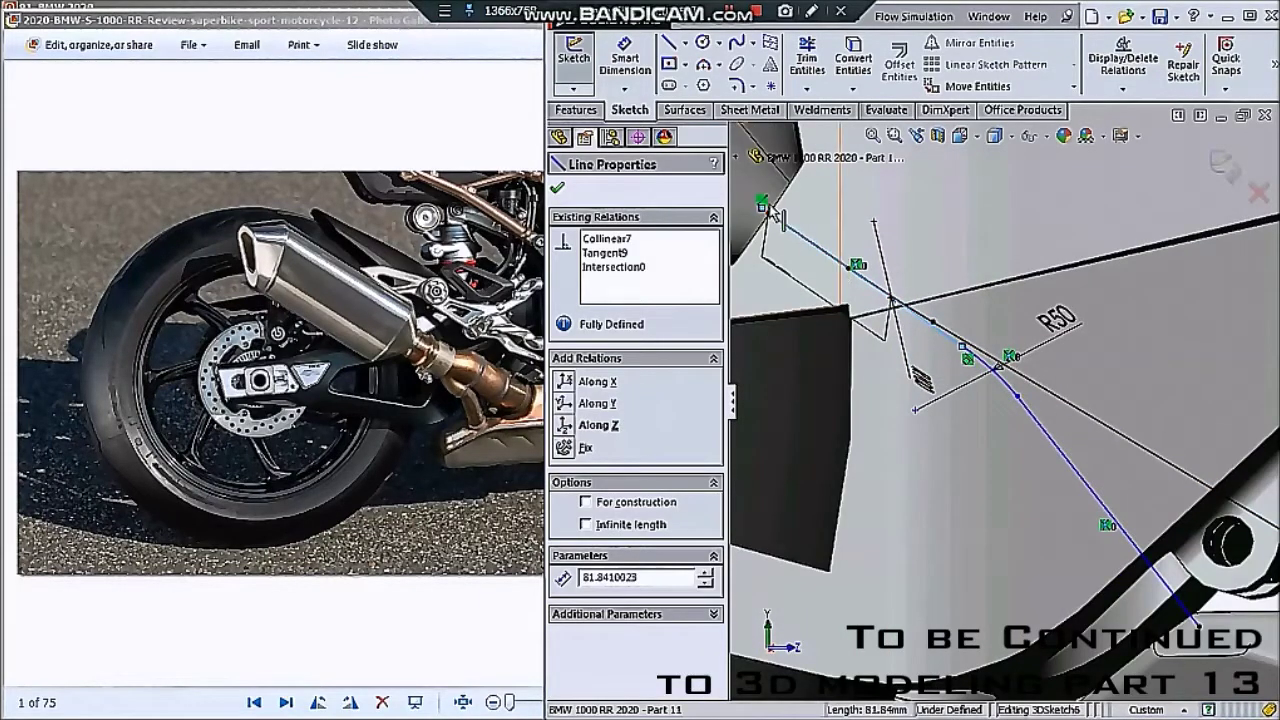
pyautogui.press('Escape')
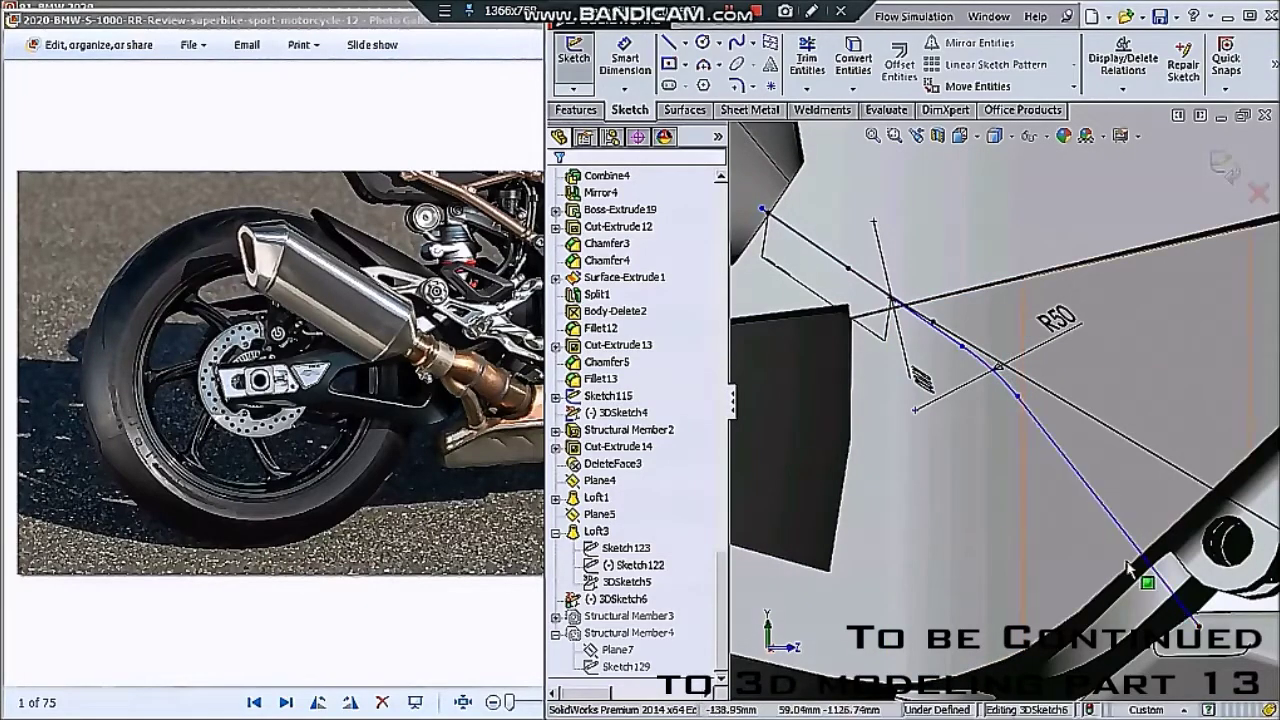
# - Free the curve's endpoint at the frame from its coincident point and pull it down-left
pyautogui.scroll(2, 1095, 512)
pyautogui.scroll(1, 1095, 512)
pyautogui.scroll(2, 1095, 512)
pyautogui.scroll(-2, 1095, 512)
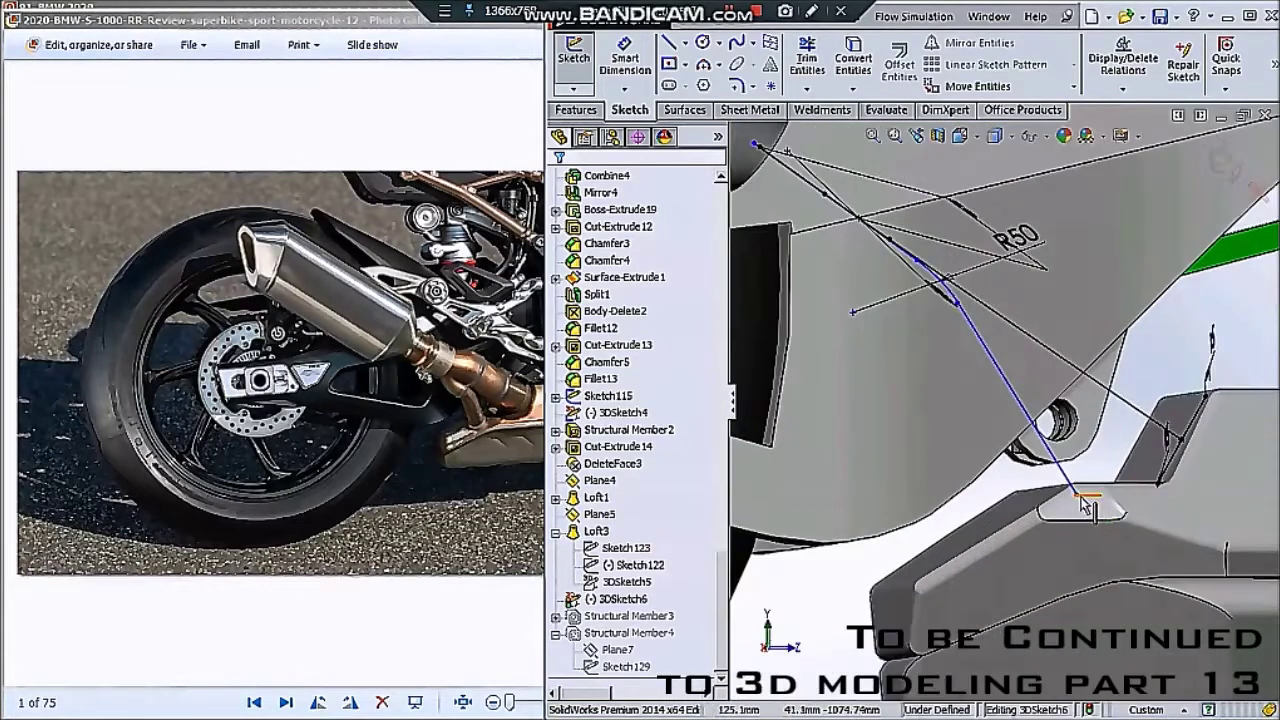
pyautogui.click(1077, 496)
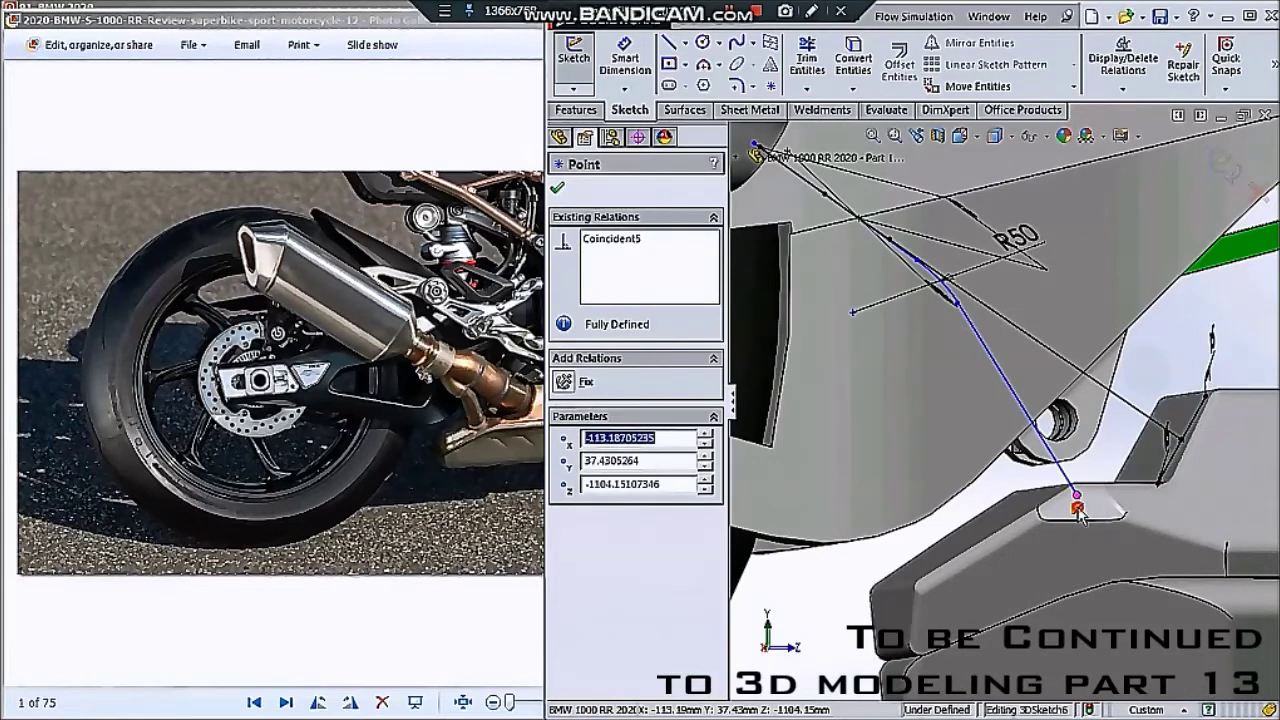
pyautogui.moveTo(1077, 510); pyautogui.dragTo(1080, 512)
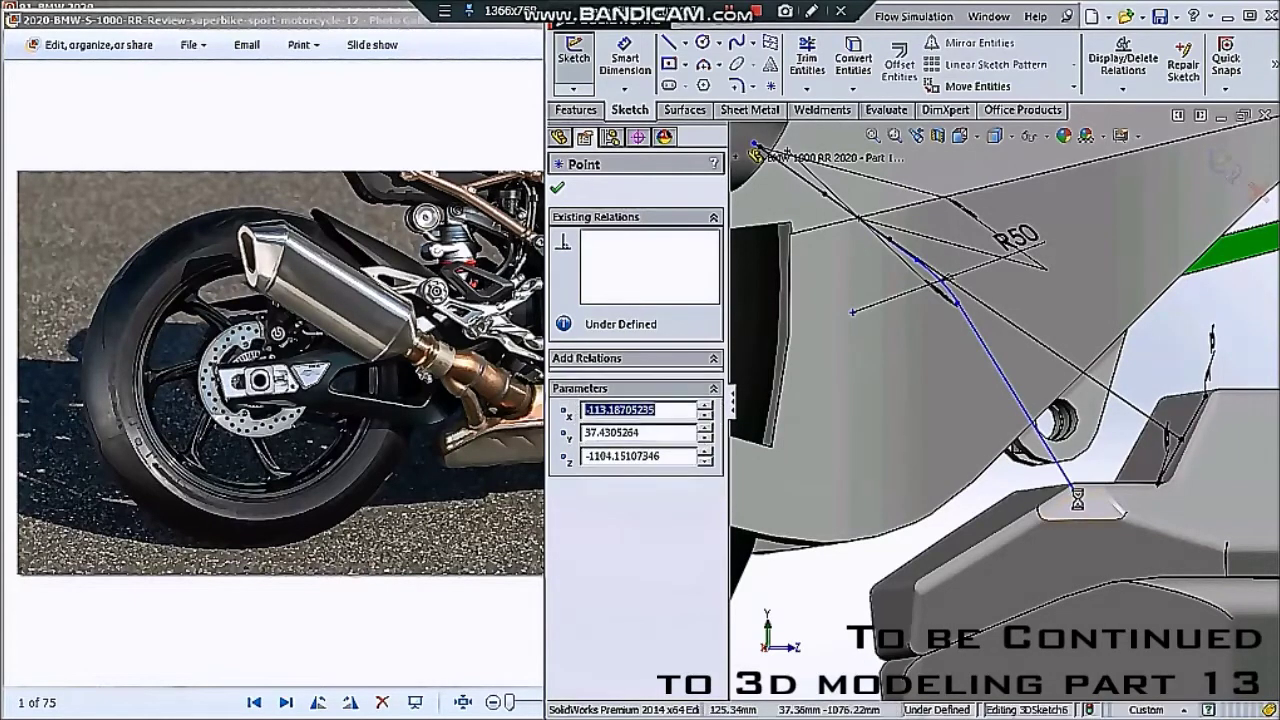
pyautogui.moveTo(1077, 499); pyautogui.dragTo(1021, 531)
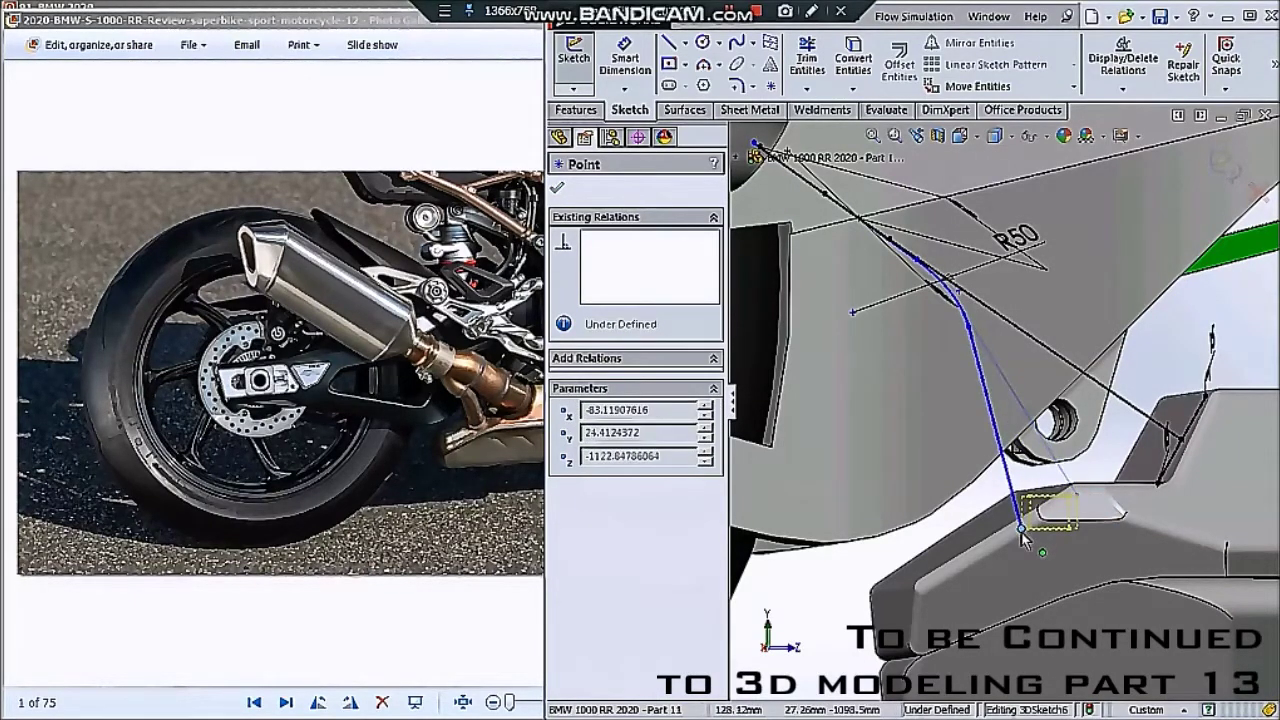
# - Lower the bend point and move the lower endpoint onto the muffler edge
pyautogui.scroll(-2, 1000, 367)
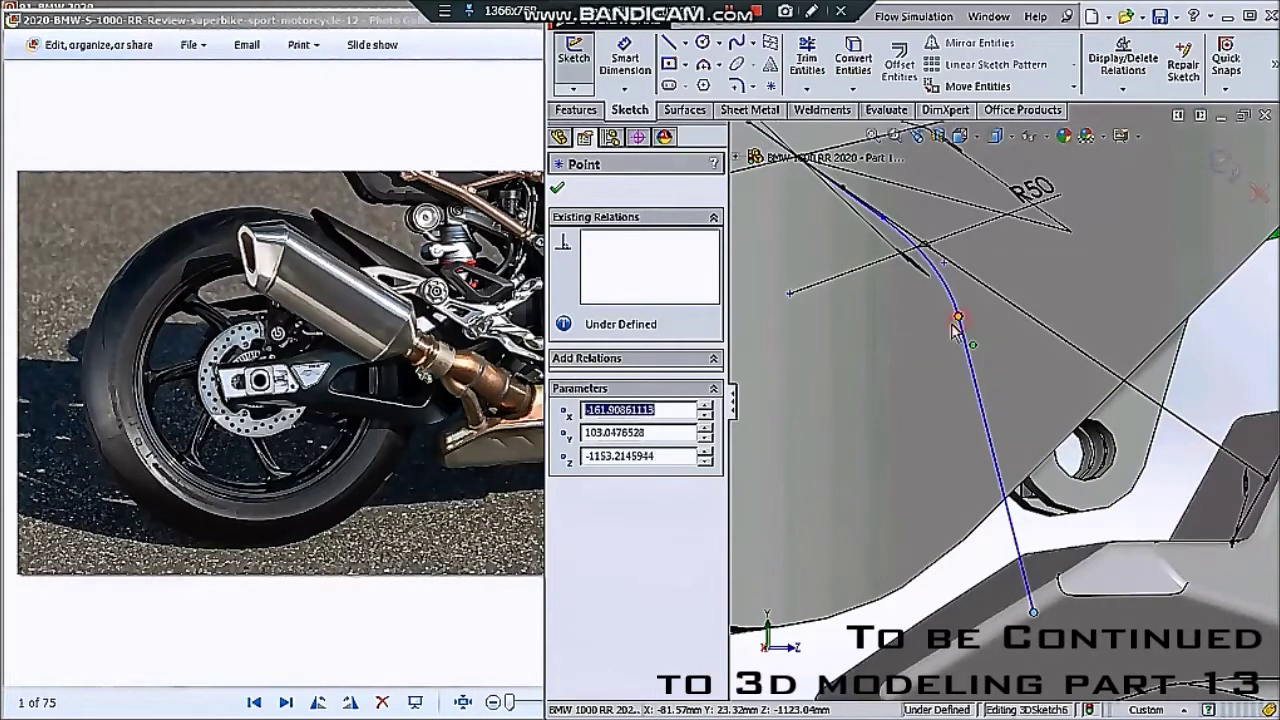
pyautogui.moveTo(957, 320); pyautogui.dragTo(958, 343)
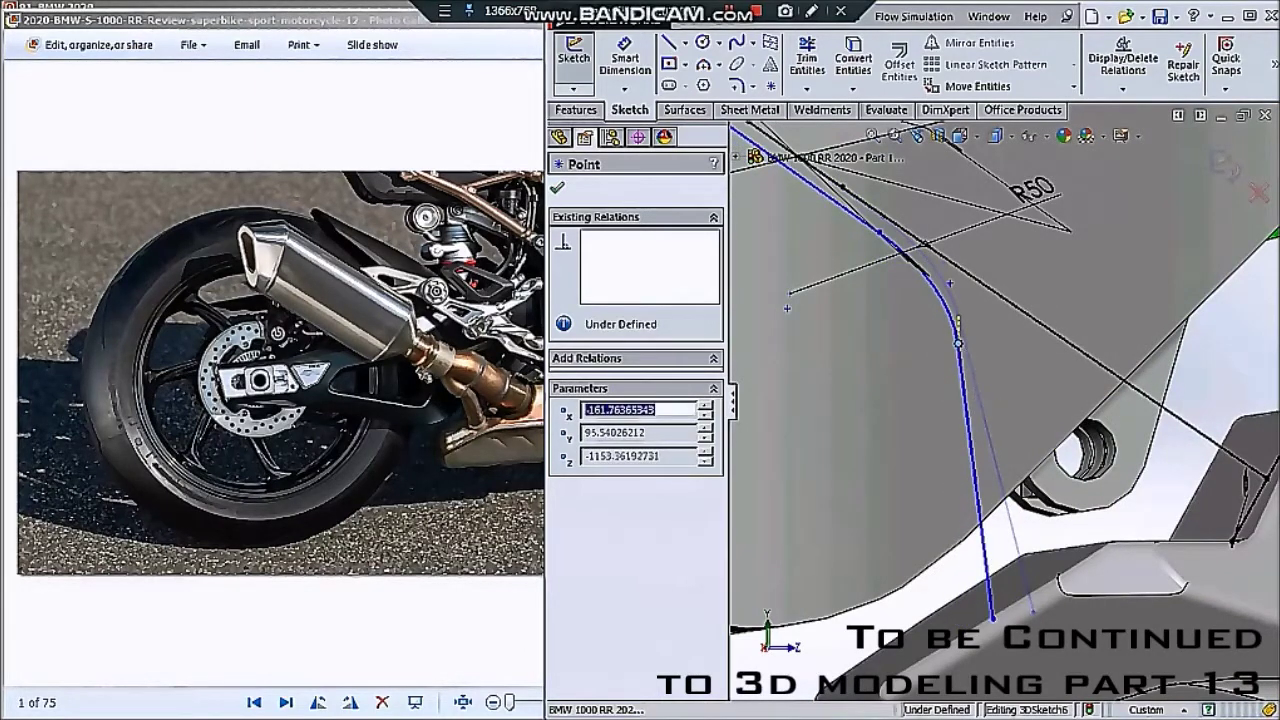
pyautogui.moveTo(993, 617); pyautogui.dragTo(1038, 615)
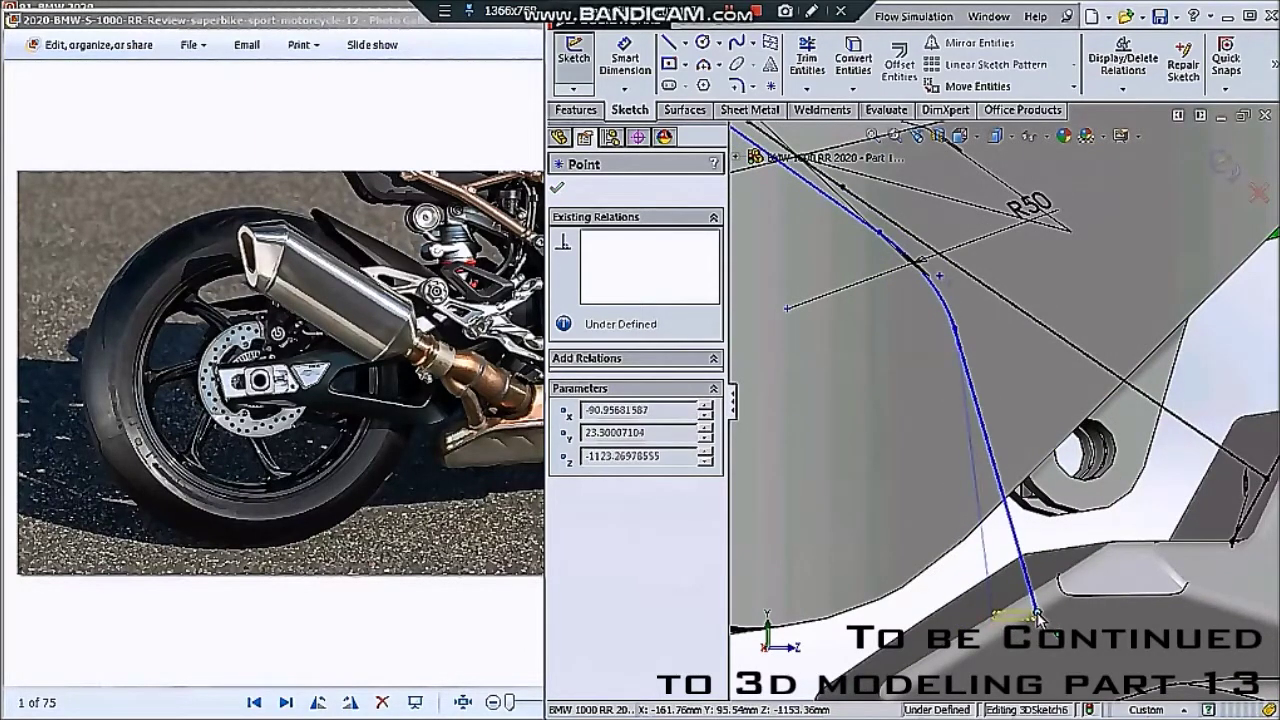
pyautogui.moveTo(1038, 615)
pyautogui.mouseDown(button='middle')
pyautogui.moveTo(1044, 636)
pyautogui.moveTo(1072, 480)
pyautogui.moveTo(1012, 502)
pyautogui.mouseUp(button='middle')
pyautogui.click(1072, 480)
pyautogui.scroll(-3, 1012, 502)
pyautogui.moveTo(977, 480); pyautogui.dragTo(967, 480)
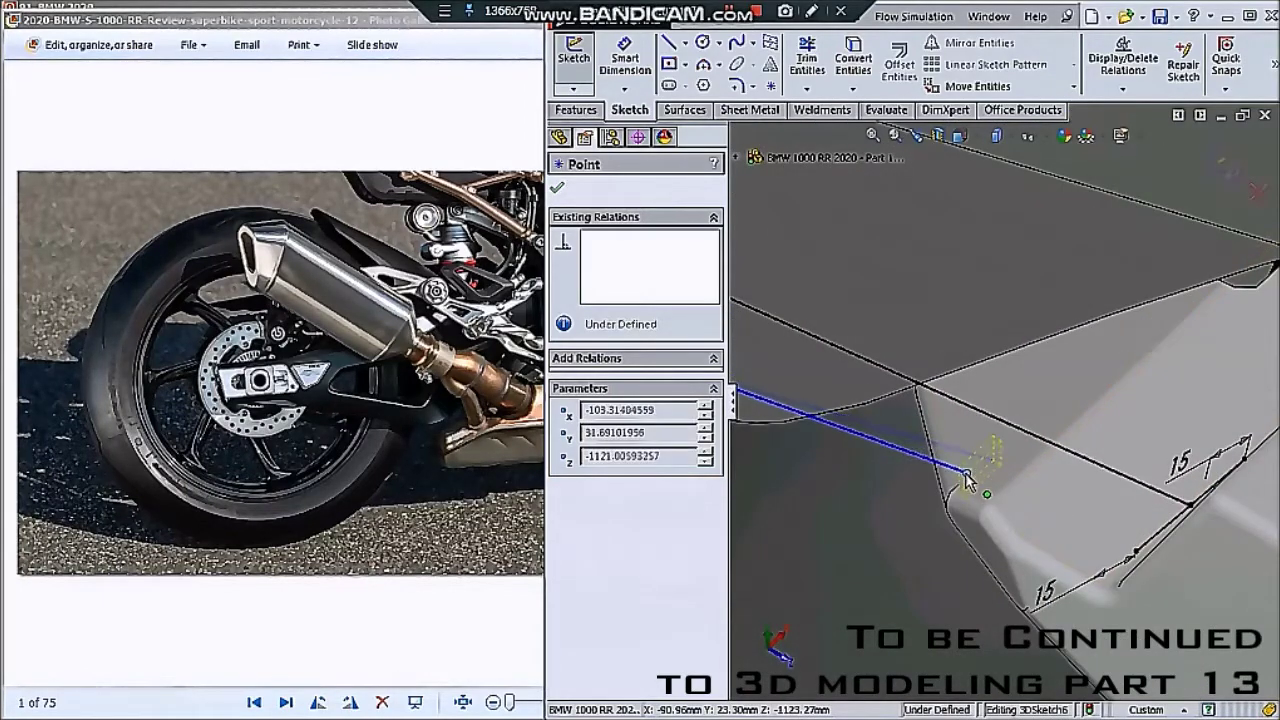
pyautogui.scroll(5, 988, 442)
# - Drag the path's sketch points to reroute it, then undo the looped reshape
pyautogui.press('Escape')
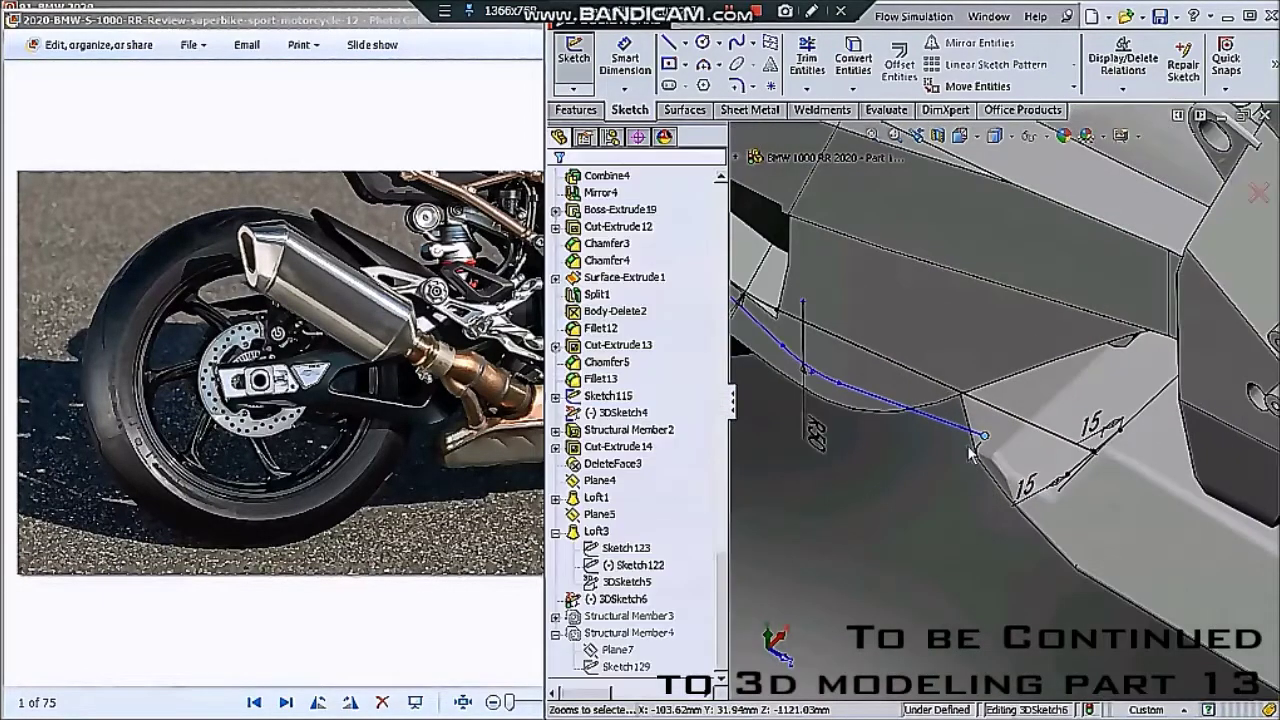
pyautogui.moveTo(988, 441); pyautogui.dragTo(995, 440, button='middle')
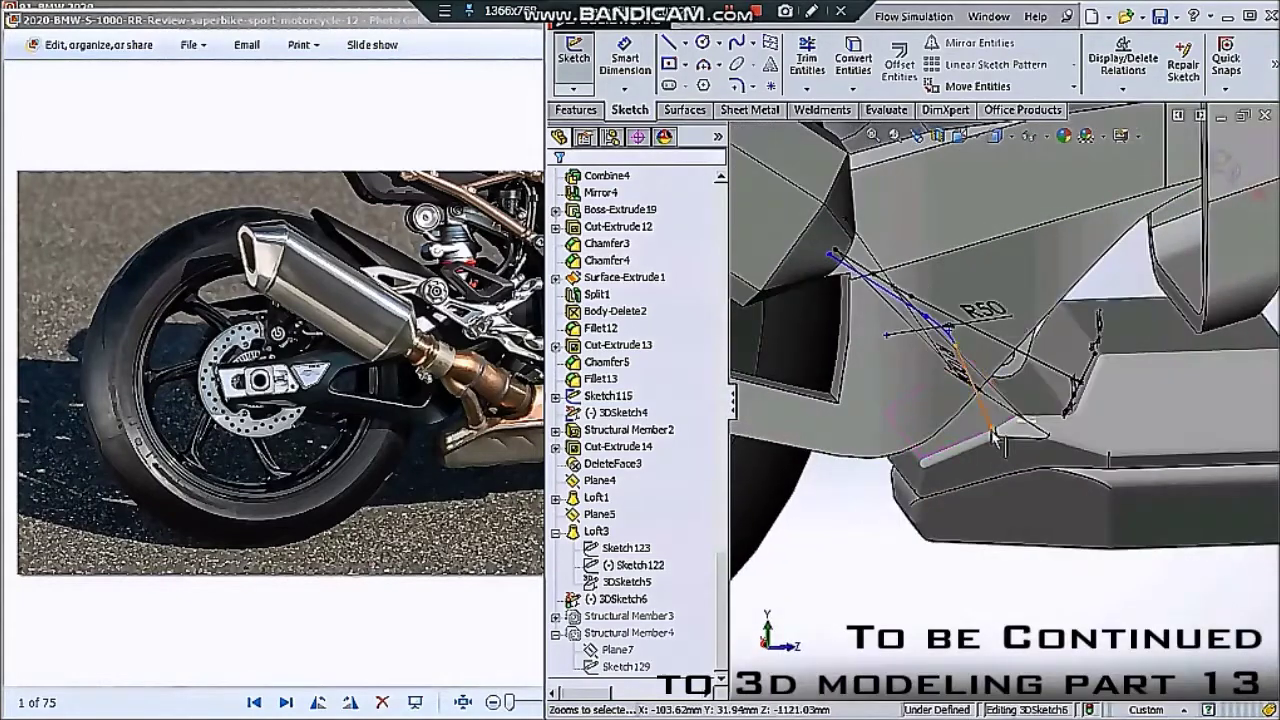
pyautogui.click(992, 431)
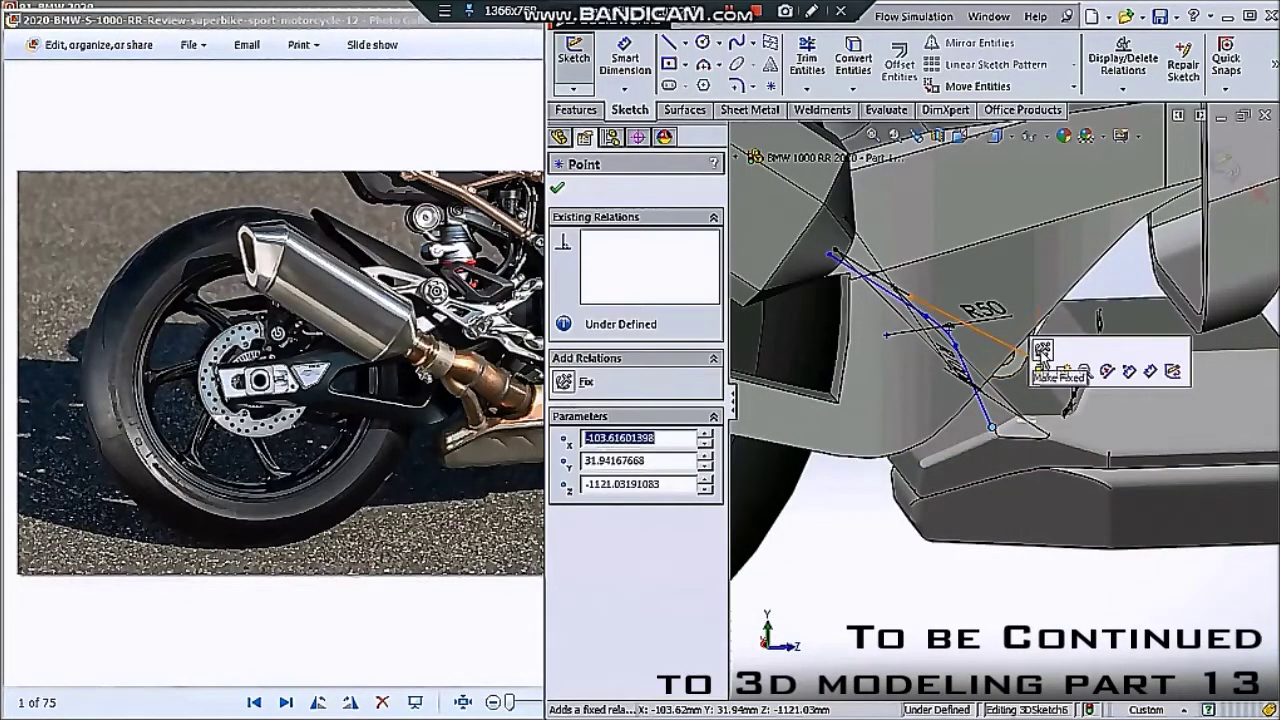
pyautogui.press('Escape')
pyautogui.scroll(-3, 965, 370)
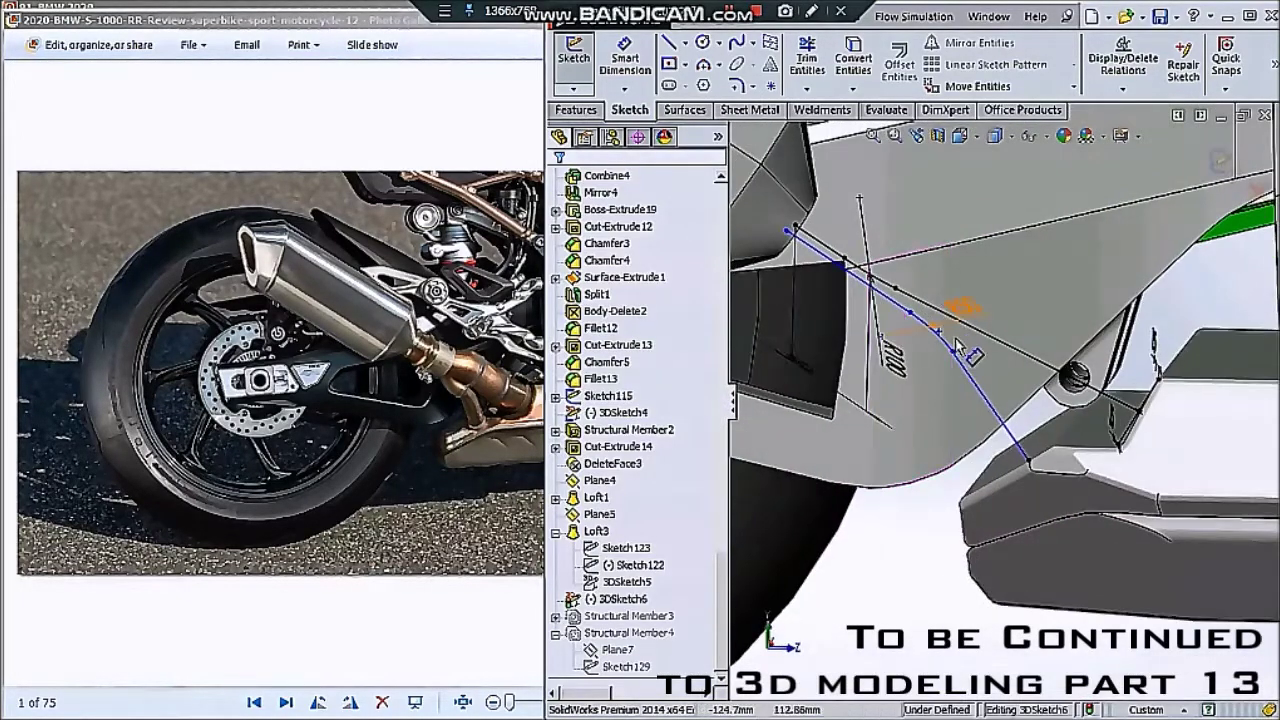
pyautogui.scroll(-2, 967, 370)
pyautogui.moveTo(967, 370); pyautogui.dragTo(955, 425)
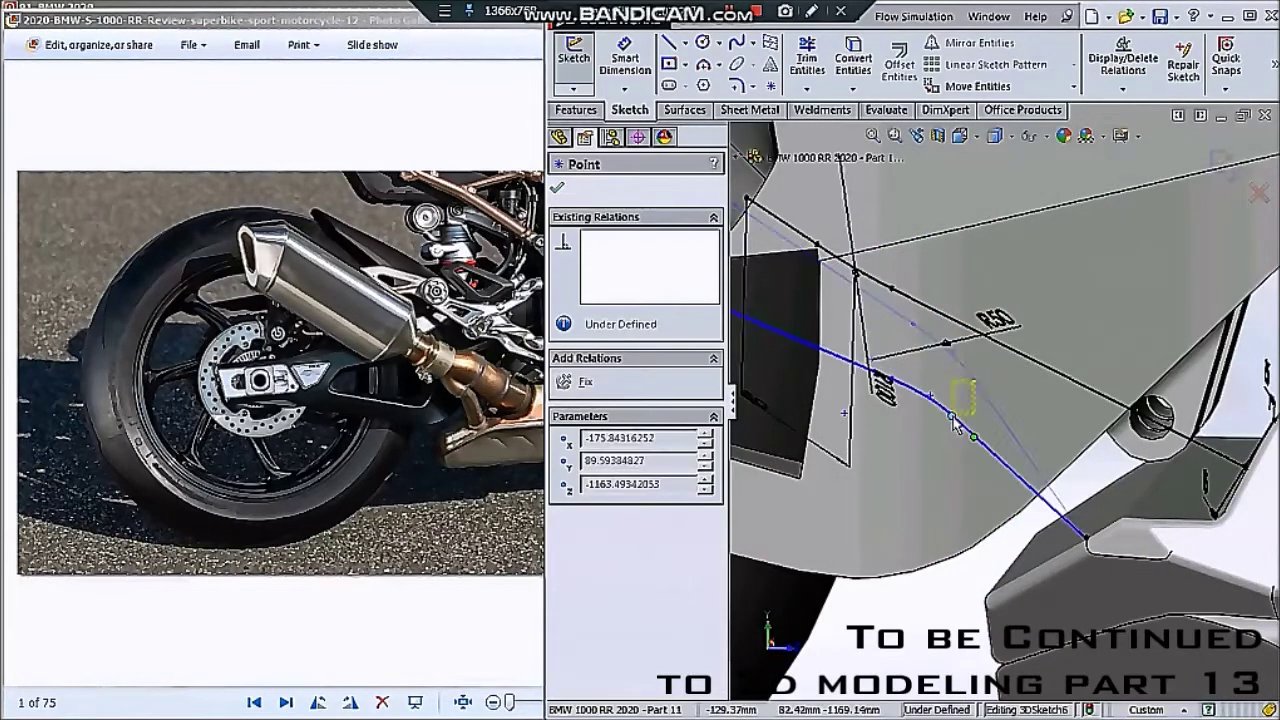
pyautogui.moveTo(943, 421); pyautogui.dragTo(835, 345, button='middle')
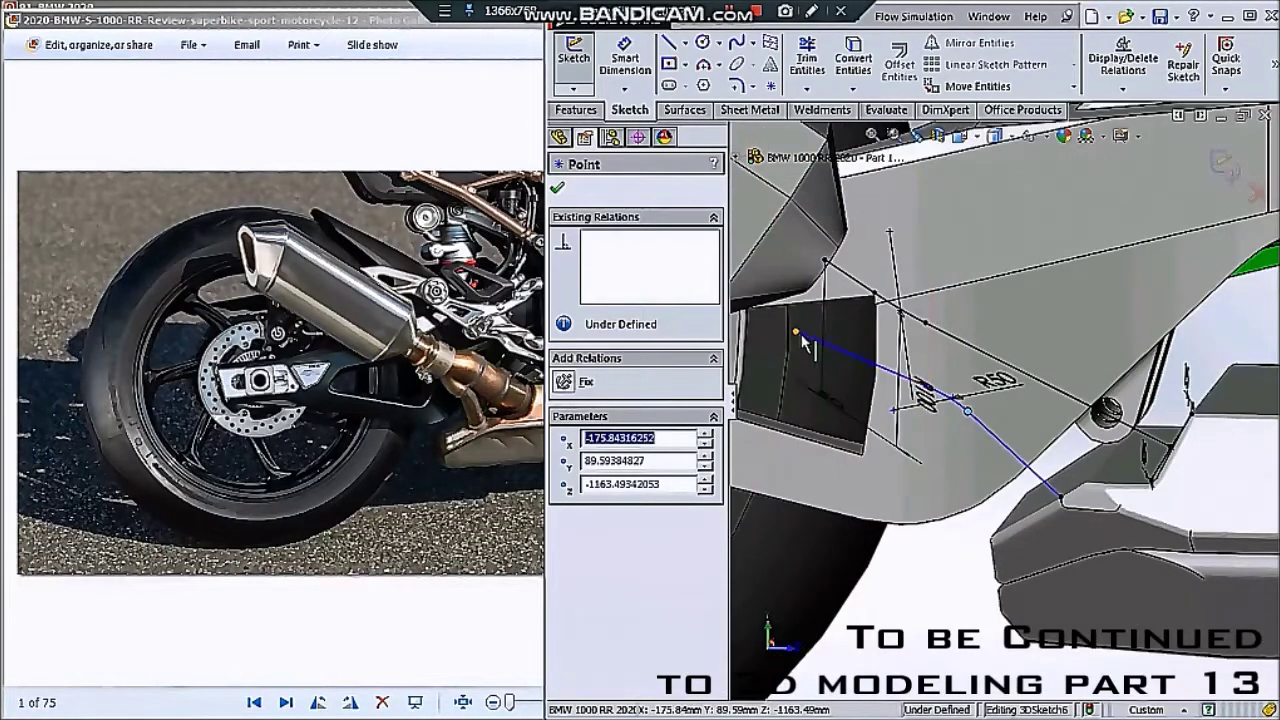
pyautogui.moveTo(799, 338); pyautogui.dragTo(910, 311)
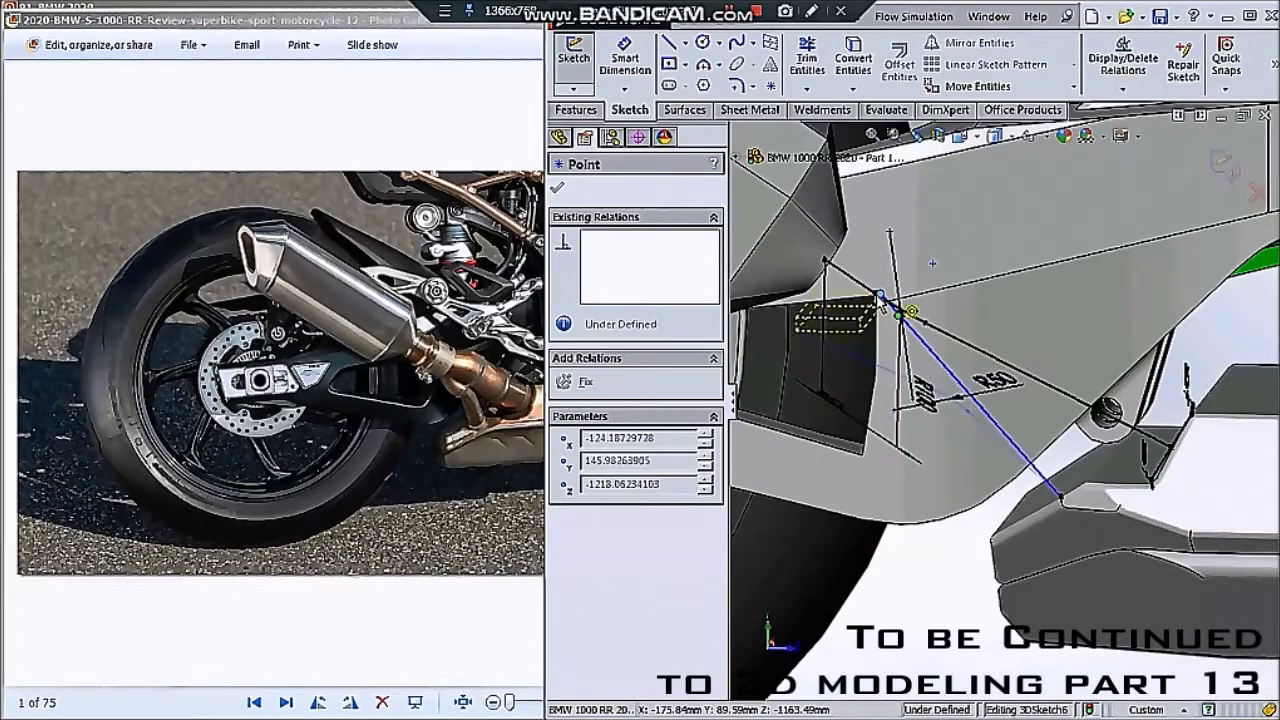
pyautogui.press('Escape')
# - Make a sketch point coincident with the path line, then undo that relation
pyautogui.click(911, 312)
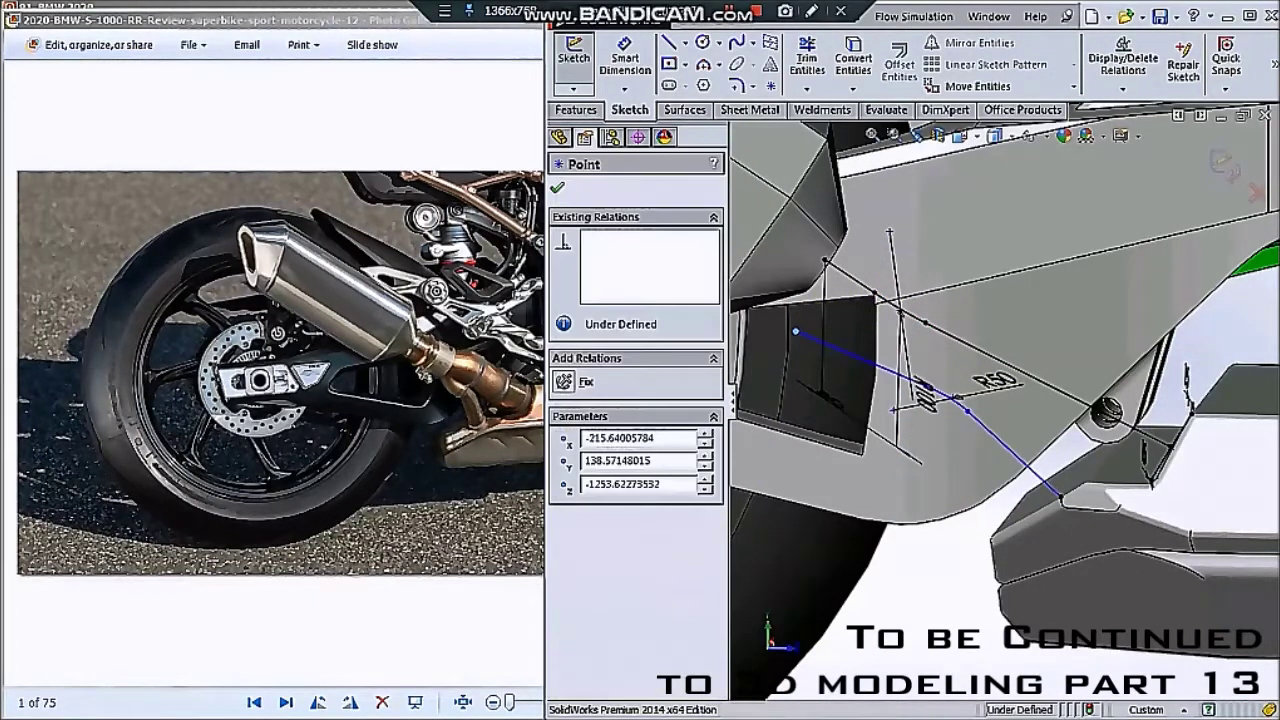
pyautogui.moveTo(911, 312)
pyautogui.mouseDown(button='middle')
pyautogui.moveTo(900, 366)
pyautogui.moveTo(780, 398)
pyautogui.mouseUp(button='middle')
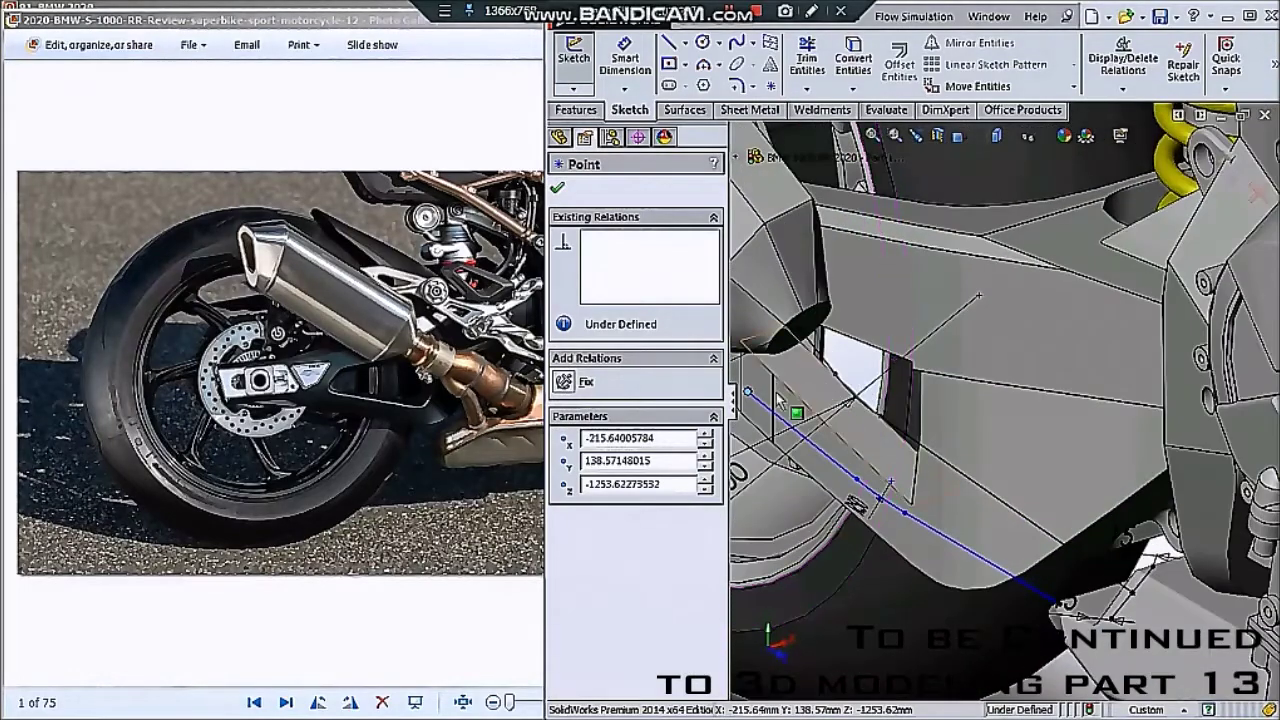
pyautogui.scroll(-3, 868, 373)
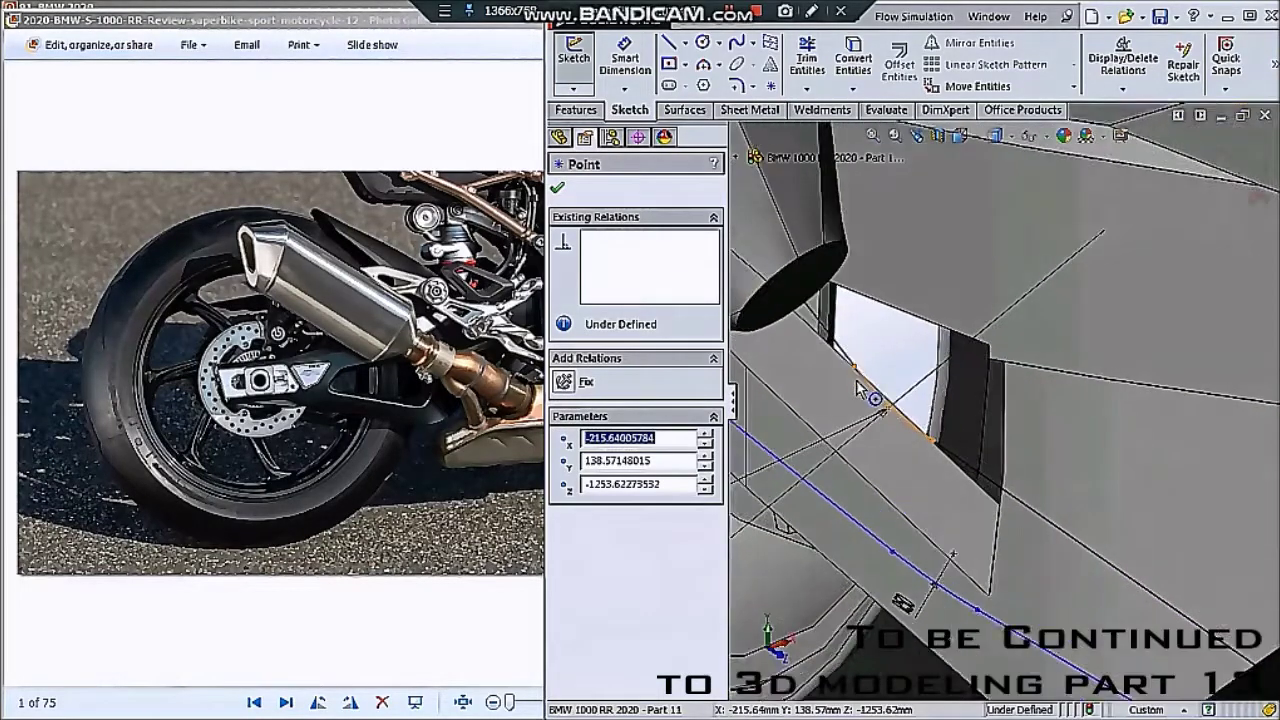
pyautogui.scroll(-2, 868, 373)
pyautogui.click(864, 358)
pyautogui.keyDown('ctrl'); pyautogui.click(873, 349); pyautogui.keyUp('ctrl')
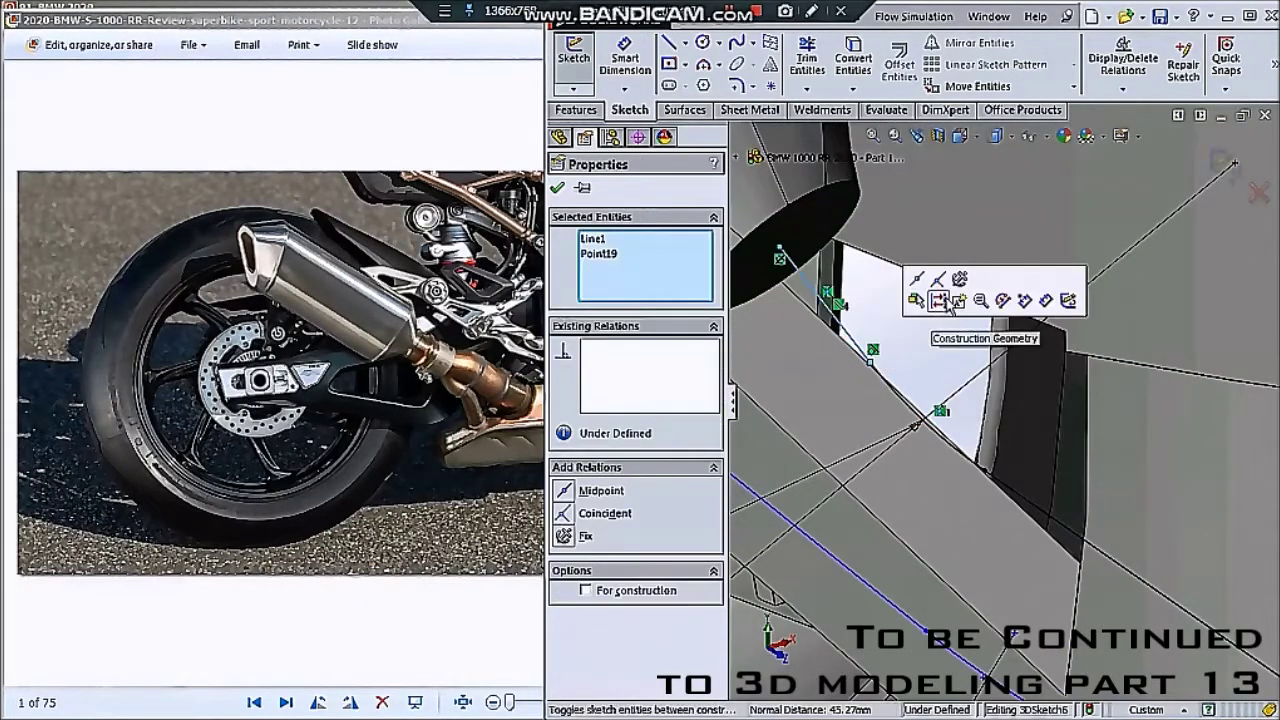
pyautogui.click(940, 280)
pyautogui.scroll(1, 929, 357)
pyautogui.scroll(2, 929, 357)
pyautogui.scroll(2, 985, 380)
pyautogui.hotkey('ctrl', 'z')
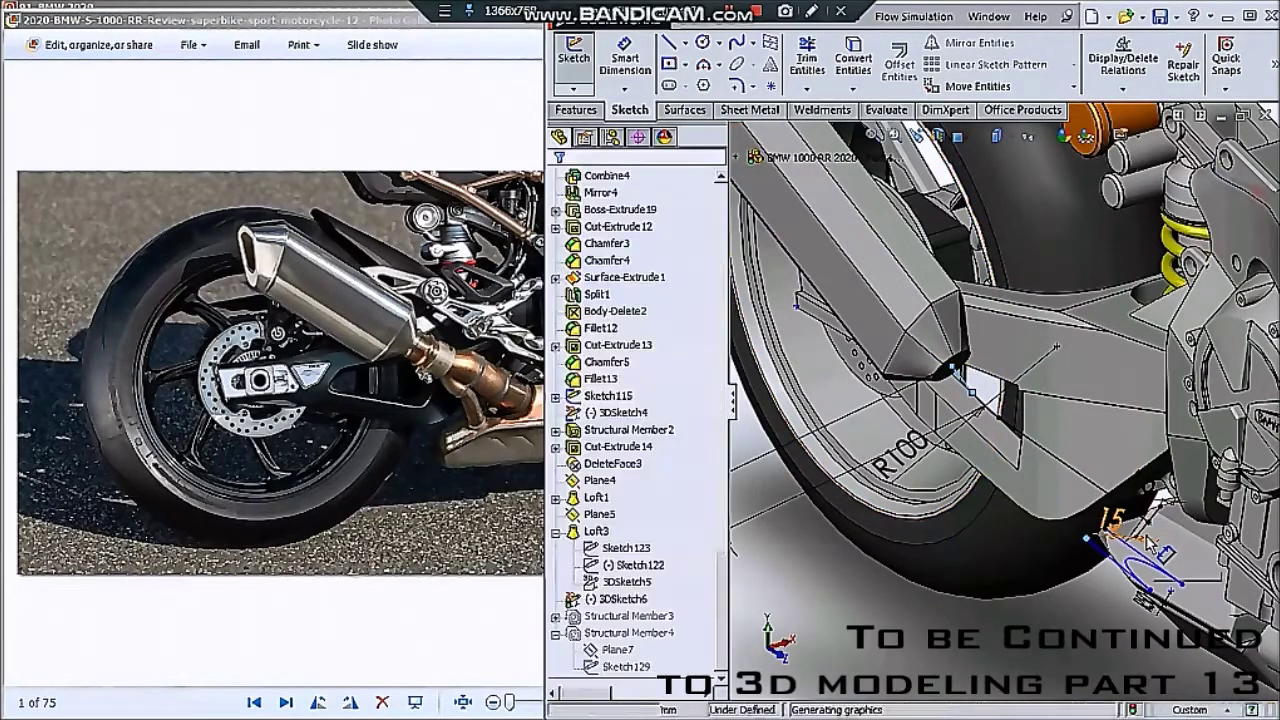
# - Move the path's upper endpoint onto the round pipe end and exit the sketch
pyautogui.scroll(-2, 1150, 545)
pyautogui.scroll(-2, 1110, 525)
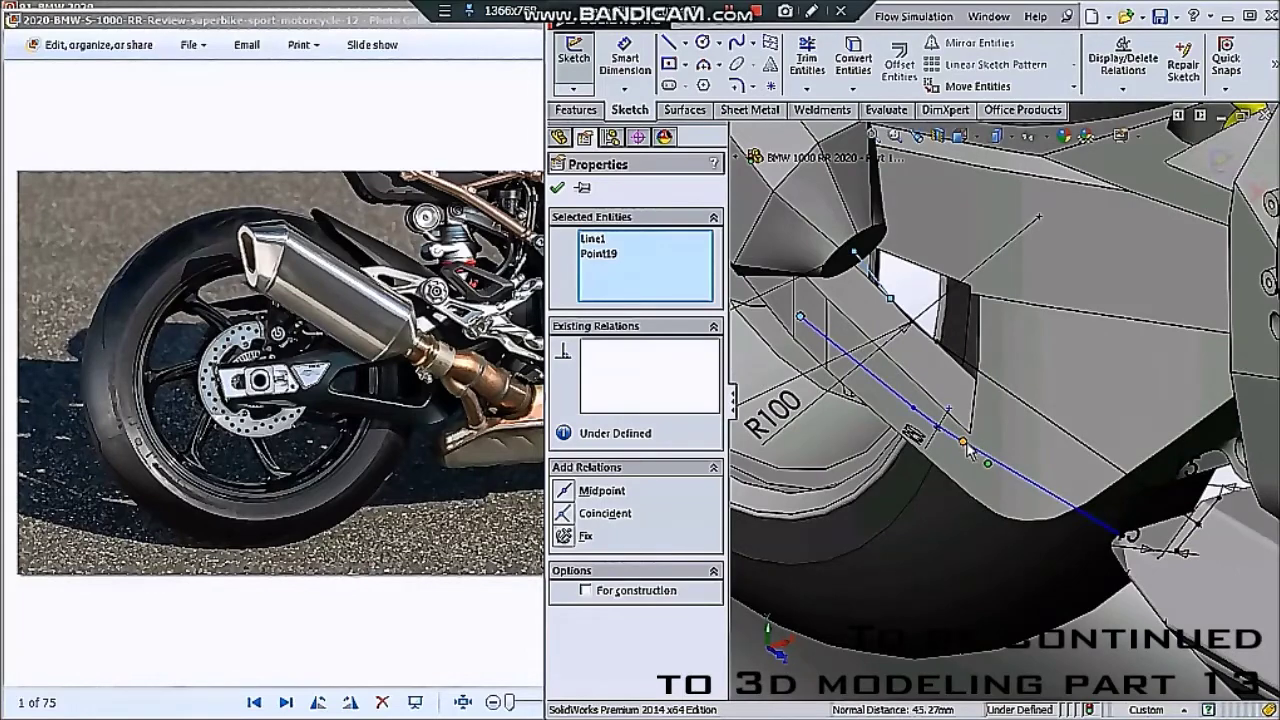
pyautogui.click(978, 458)
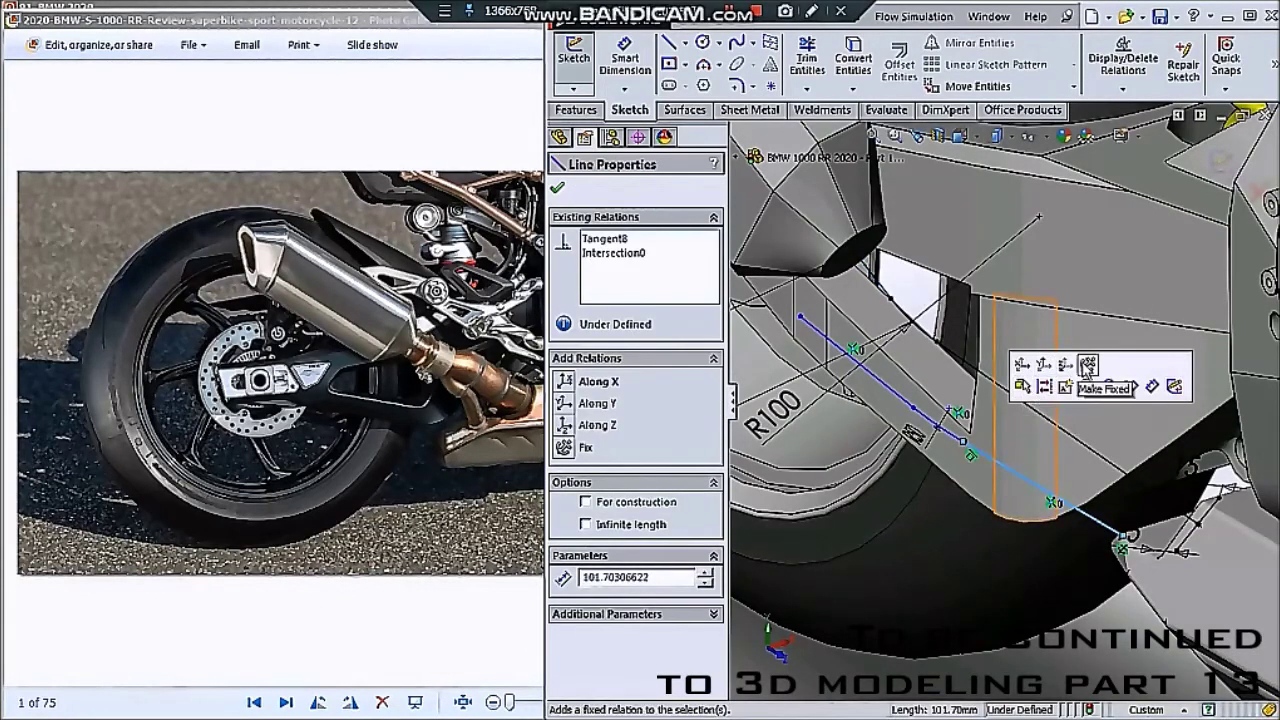
pyautogui.press('Escape')
pyautogui.moveTo(1010, 430); pyautogui.dragTo(998, 424, button='middle')
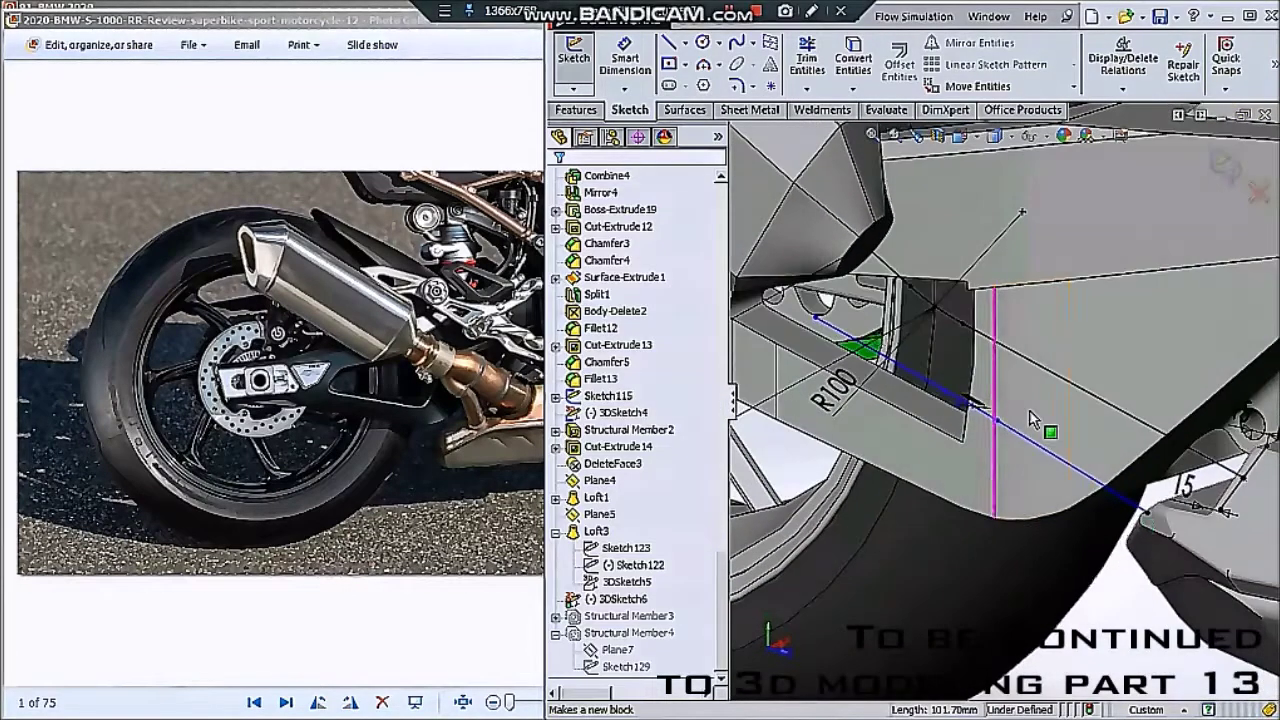
pyautogui.click(1000, 425)
pyautogui.moveTo(1000, 425); pyautogui.dragTo(966, 323, button='middle')
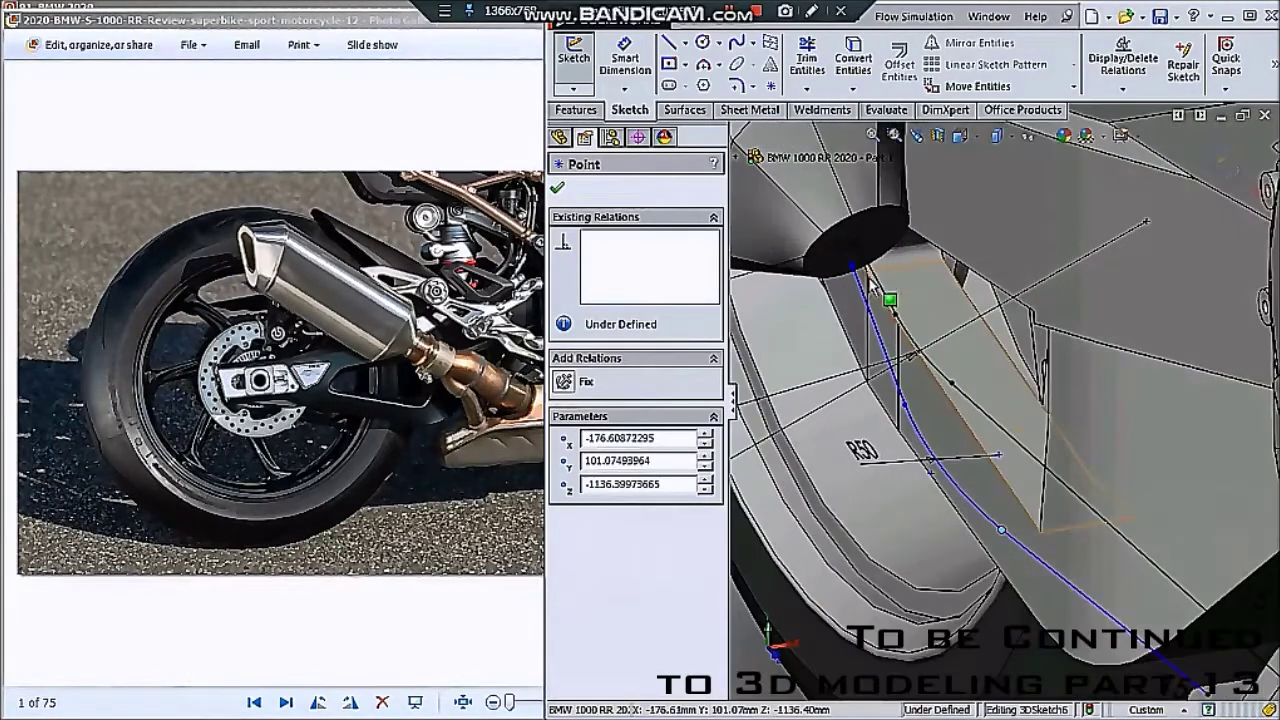
pyautogui.click(857, 270)
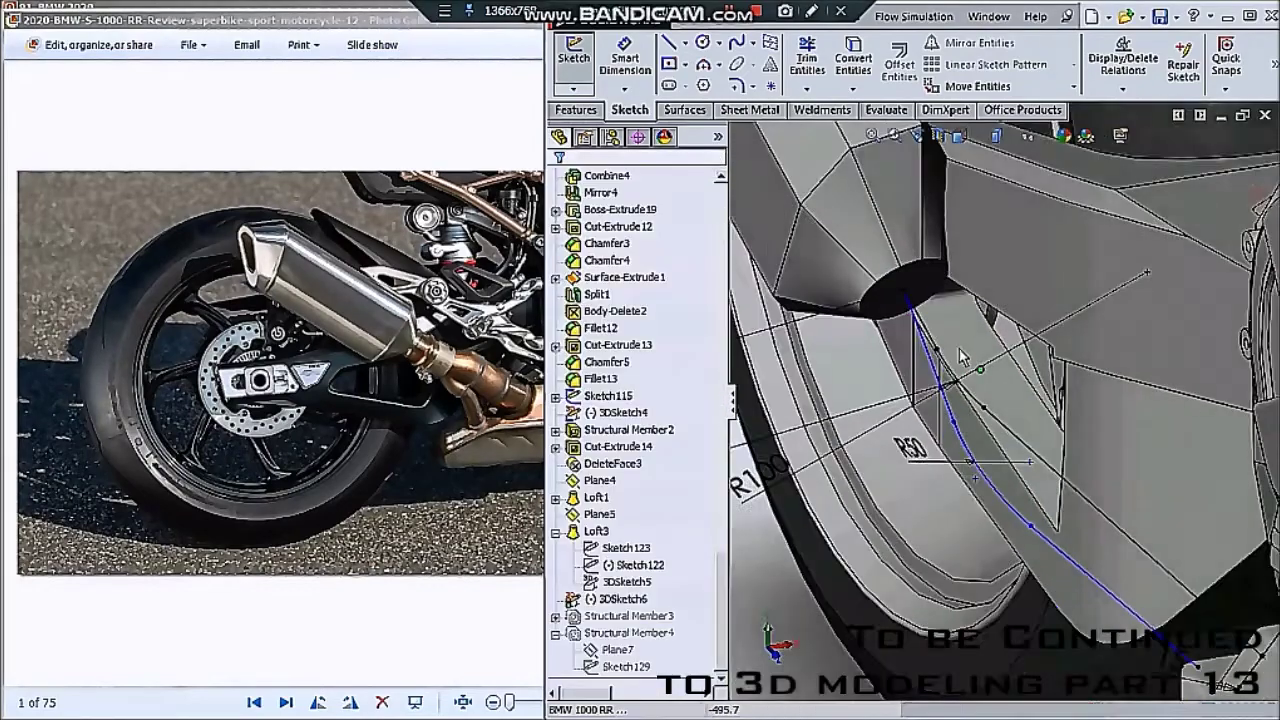
pyautogui.moveTo(857, 260)
pyautogui.mouseDown(button='middle')
pyautogui.moveTo(1030, 410)
pyautogui.moveTo(1227, 172)
pyautogui.mouseUp(button='middle')
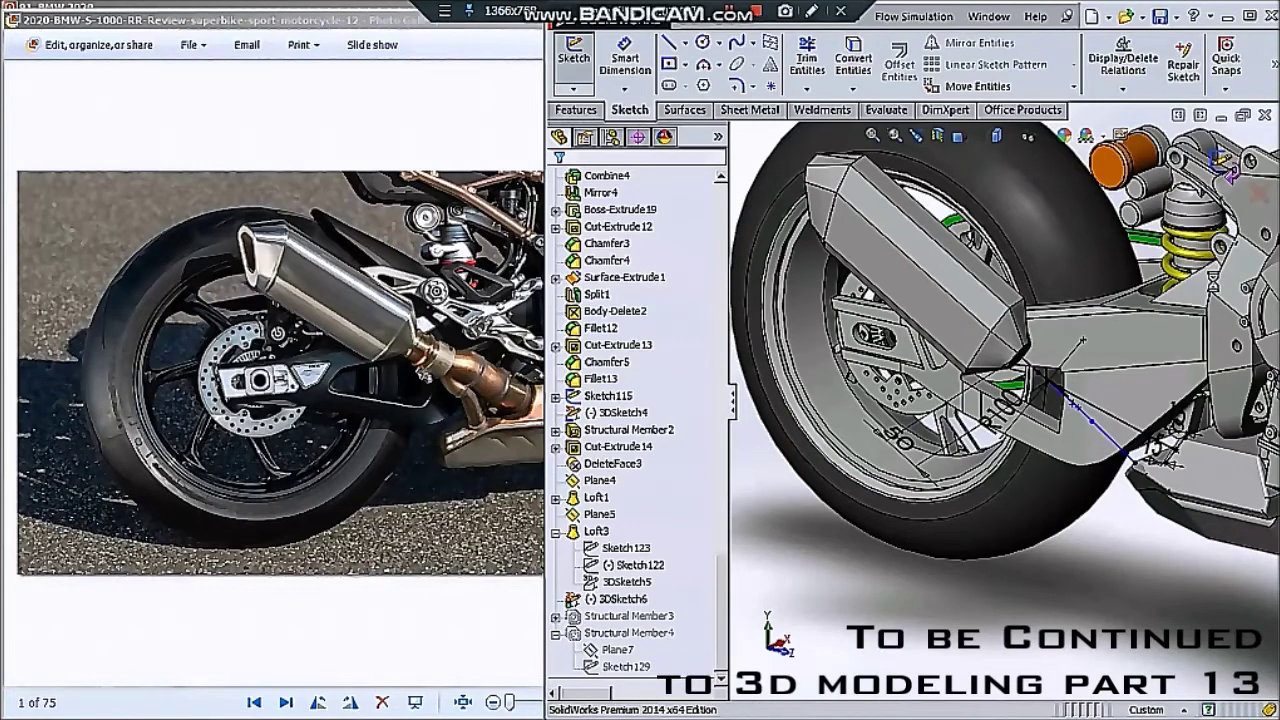
pyautogui.click(574, 50)
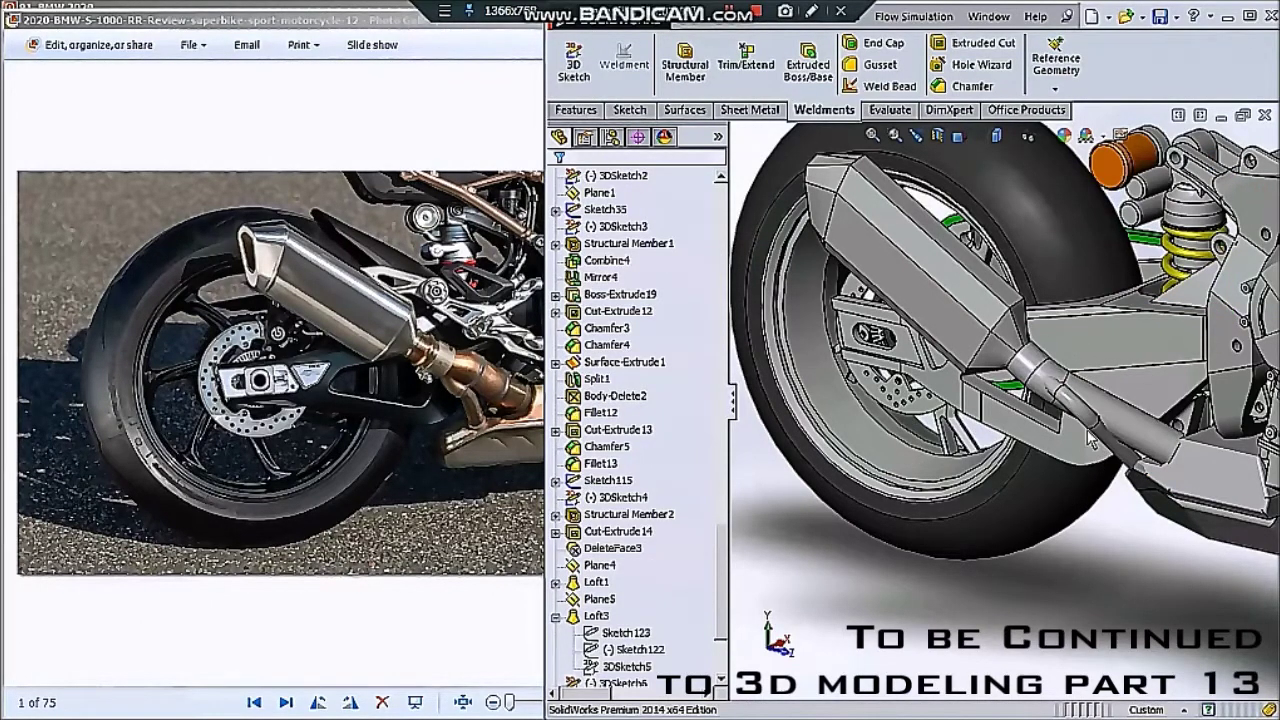
# - Inspect the rebuilt link pipe, then reopen its 3D sketch for editing
pyautogui.scroll(-3, 1090, 440)
pyautogui.moveTo(1075, 410); pyautogui.dragTo(1088, 500, button='middle')
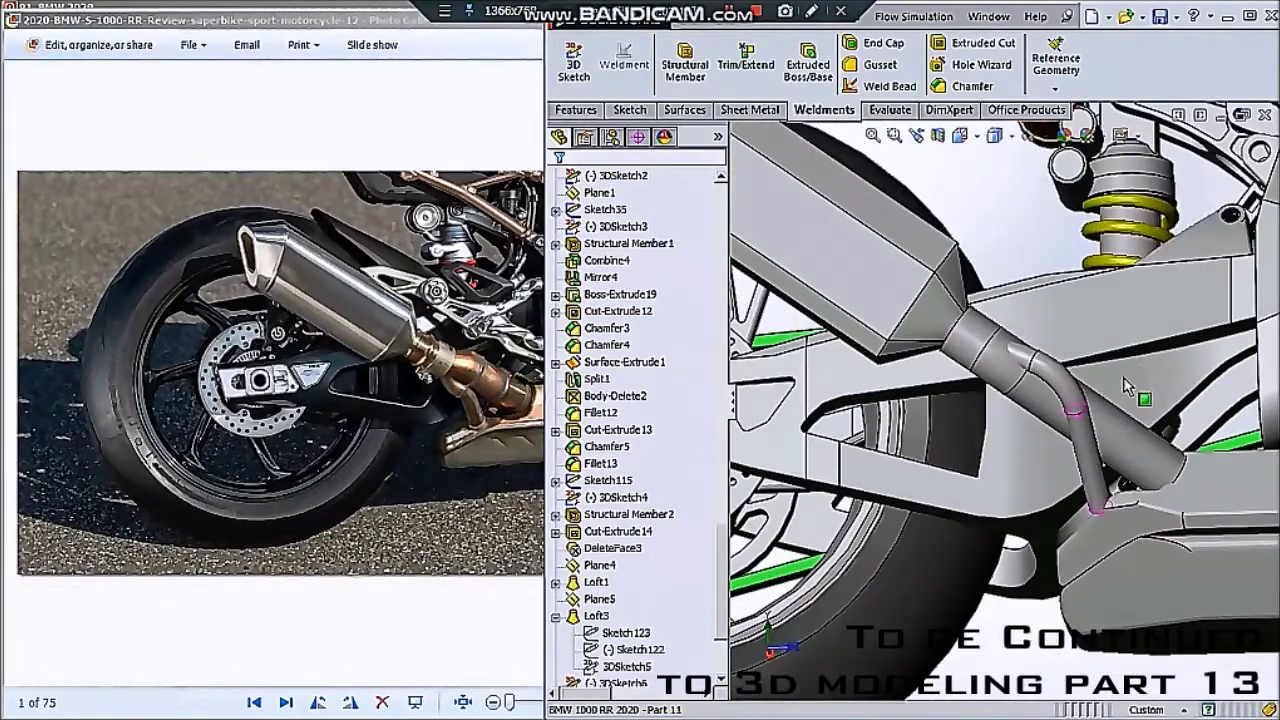
pyautogui.scroll(-2, 1088, 500)
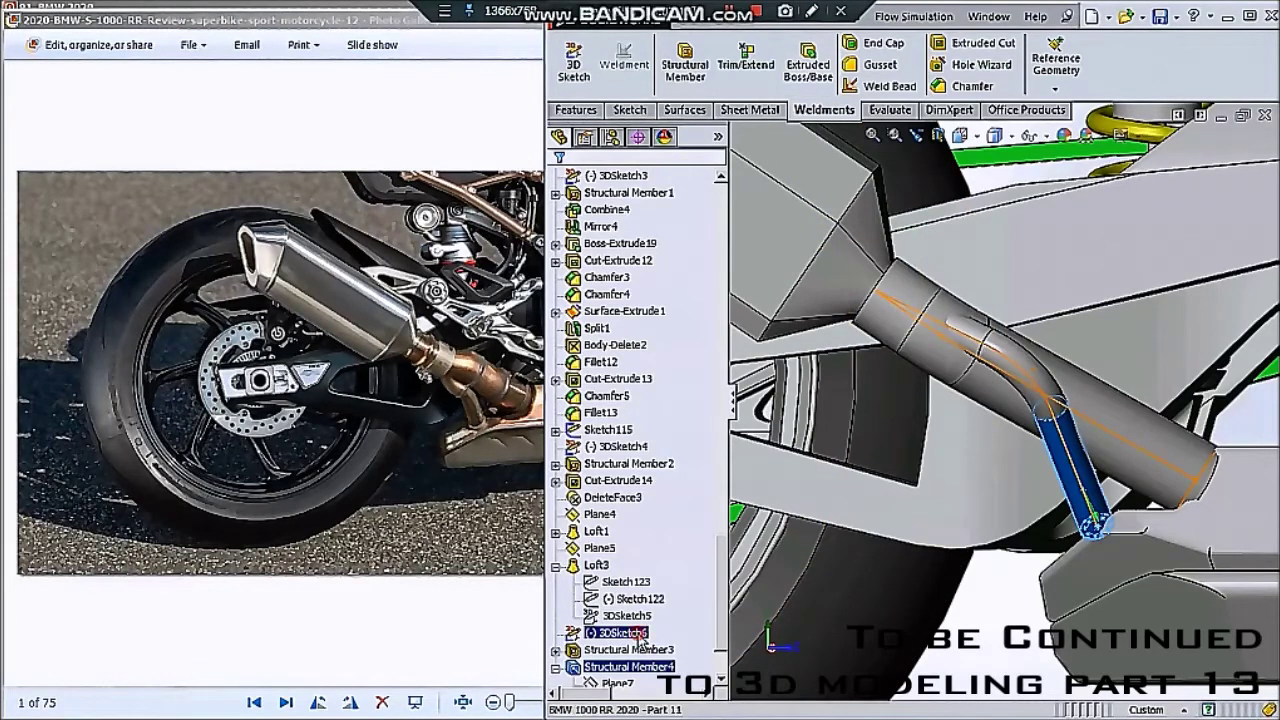
pyautogui.click(630, 633)
pyautogui.click(657, 581)
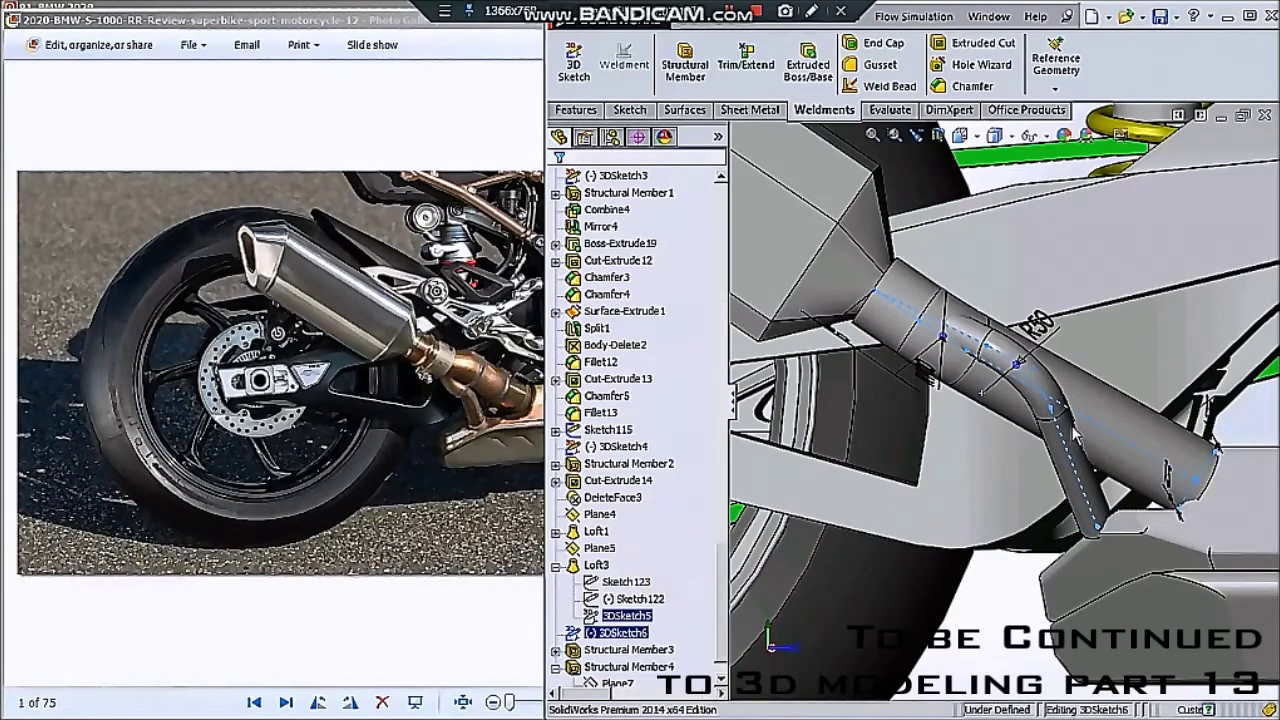
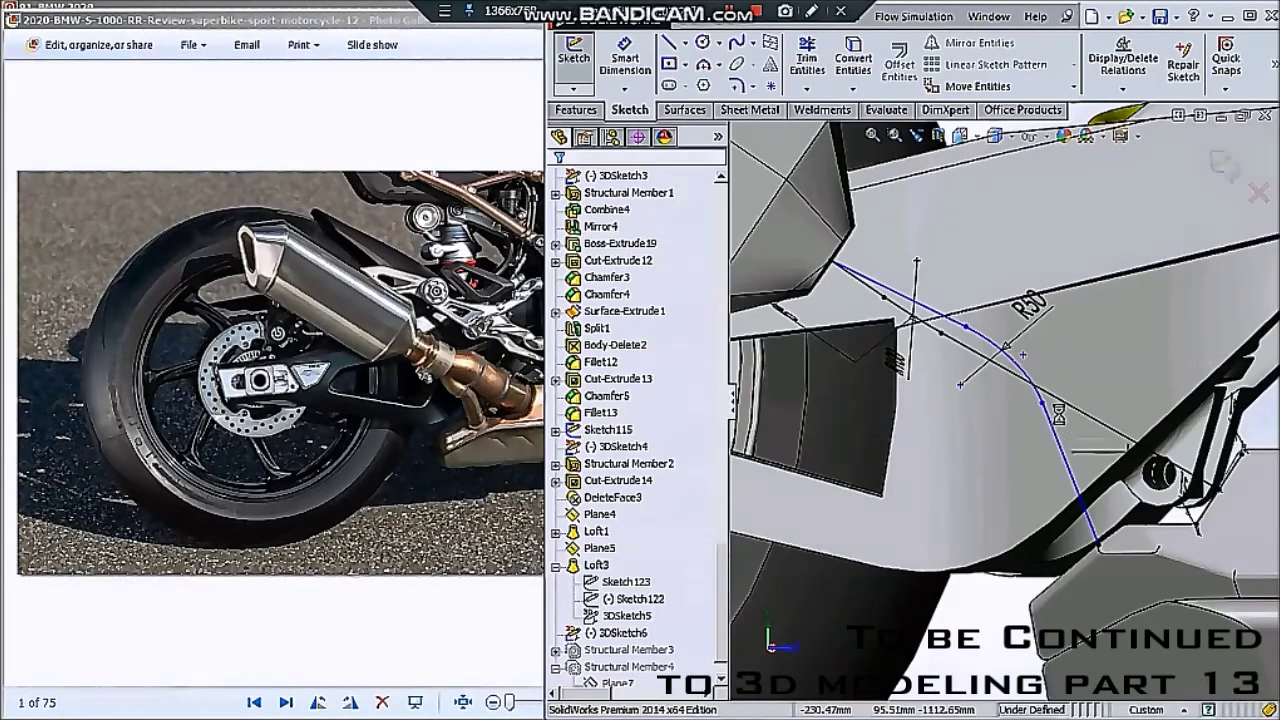
# - Drag a 3DSketch6 spline point to reshape the exhaust route, then exit to rebuild the pipe
pyautogui.moveTo(984, 348); pyautogui.dragTo(932, 398)
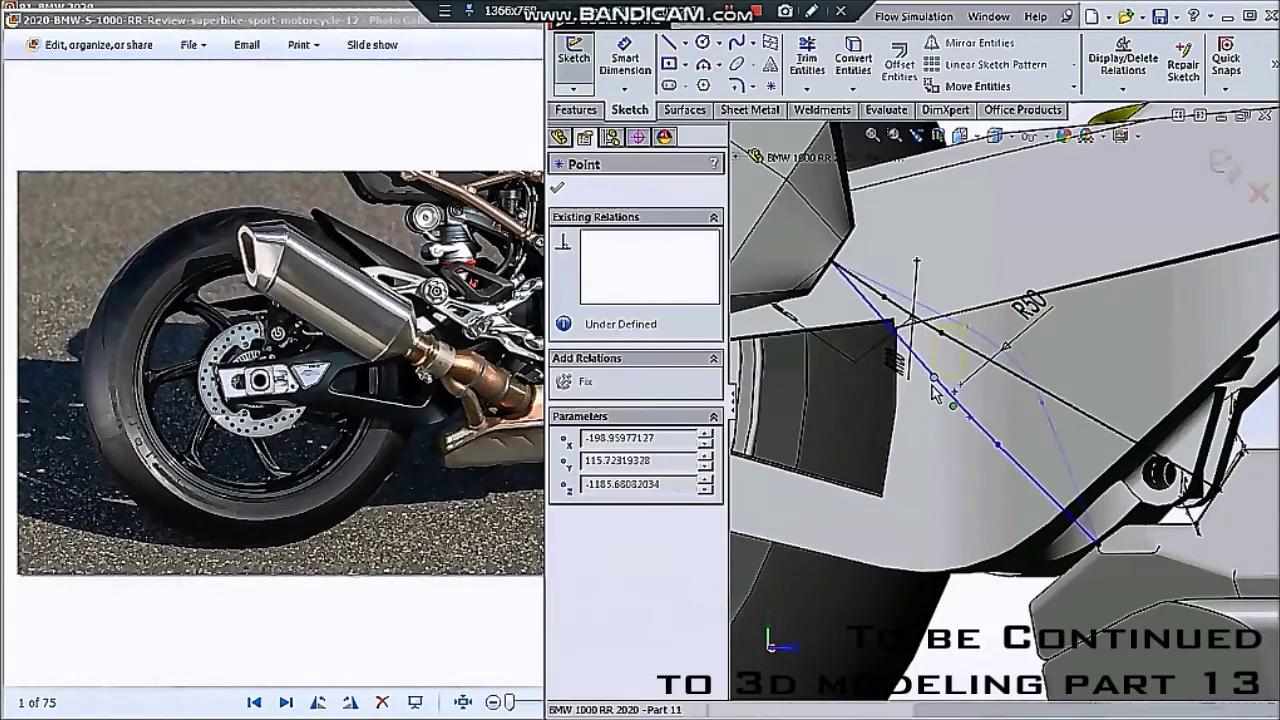
pyautogui.moveTo(958, 402)
pyautogui.mouseDown(button='middle')
pyautogui.moveTo(919, 479)
pyautogui.moveTo(1172, 224)
pyautogui.mouseUp(button='middle')
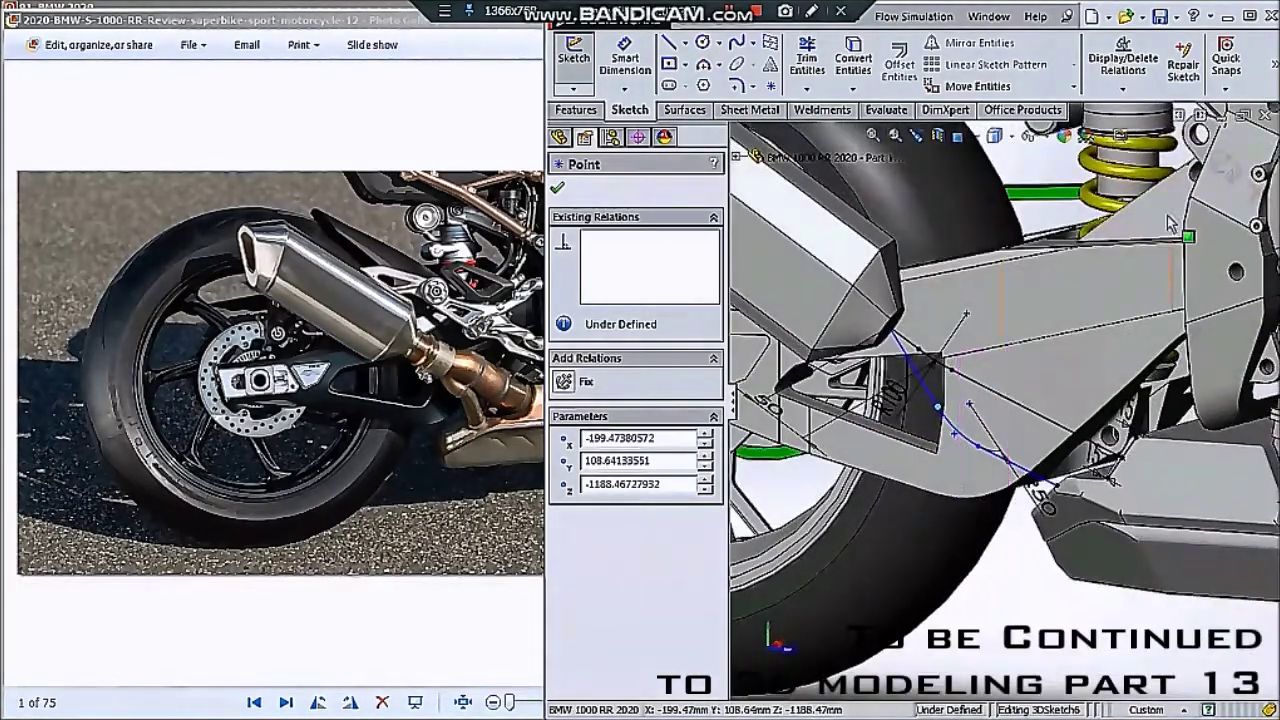
pyautogui.click(1222, 168)
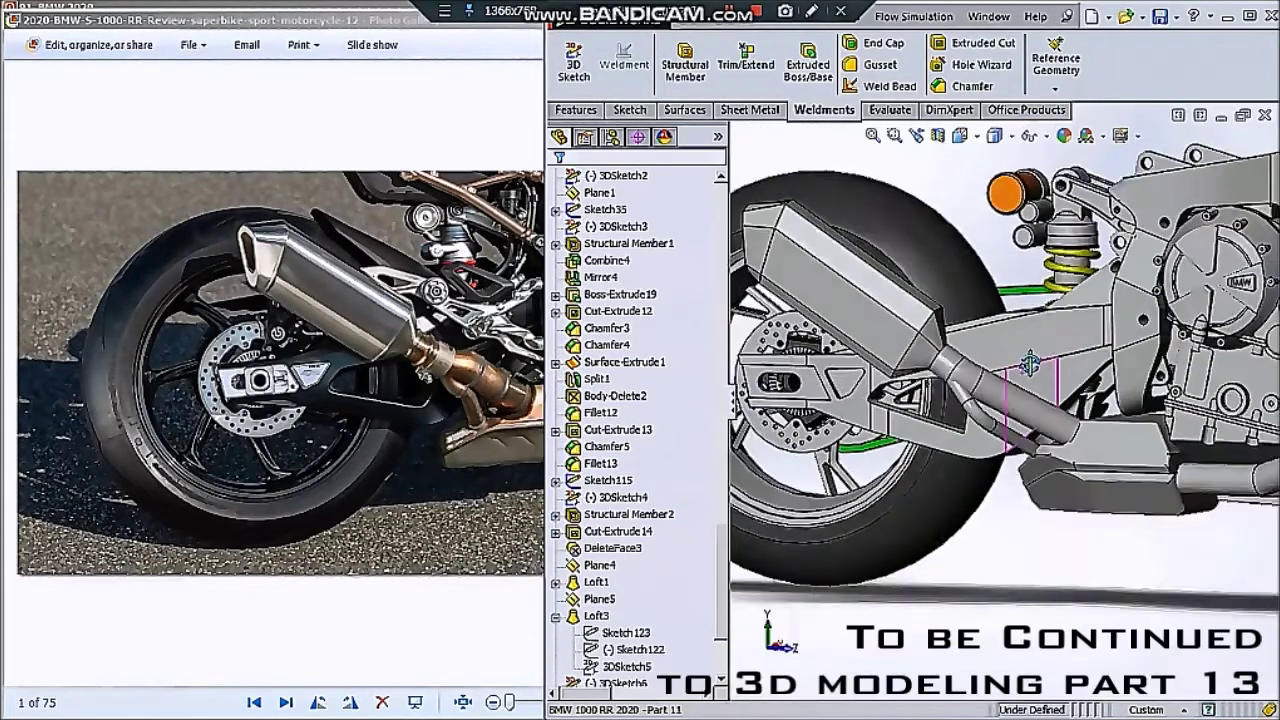
# - Select the exhaust pipe and reopen its route sketch 3DSketch6 for editing
pyautogui.moveTo(1018, 373); pyautogui.dragTo(1088, 331, button='middle')
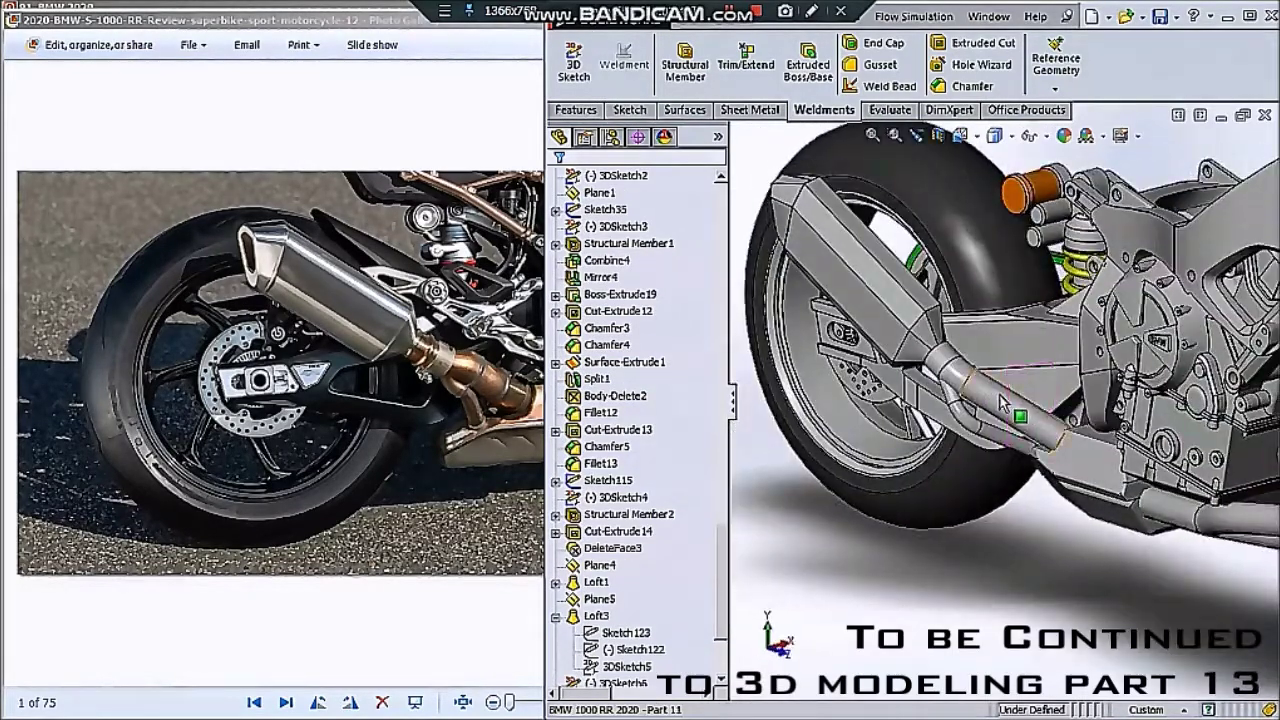
pyautogui.scroll(-5, 989, 390)
pyautogui.moveTo(989, 390)
pyautogui.mouseDown(button='middle')
pyautogui.moveTo(1232, 337)
pyautogui.moveTo(1005, 425)
pyautogui.mouseUp(button='middle')
pyautogui.scroll(3, 1005, 425)
pyautogui.scroll(3, 1005, 425)
pyautogui.scroll(2, 1005, 425)
pyautogui.click(1020, 440)
pyautogui.click(617, 632)
pyautogui.click(639, 601)
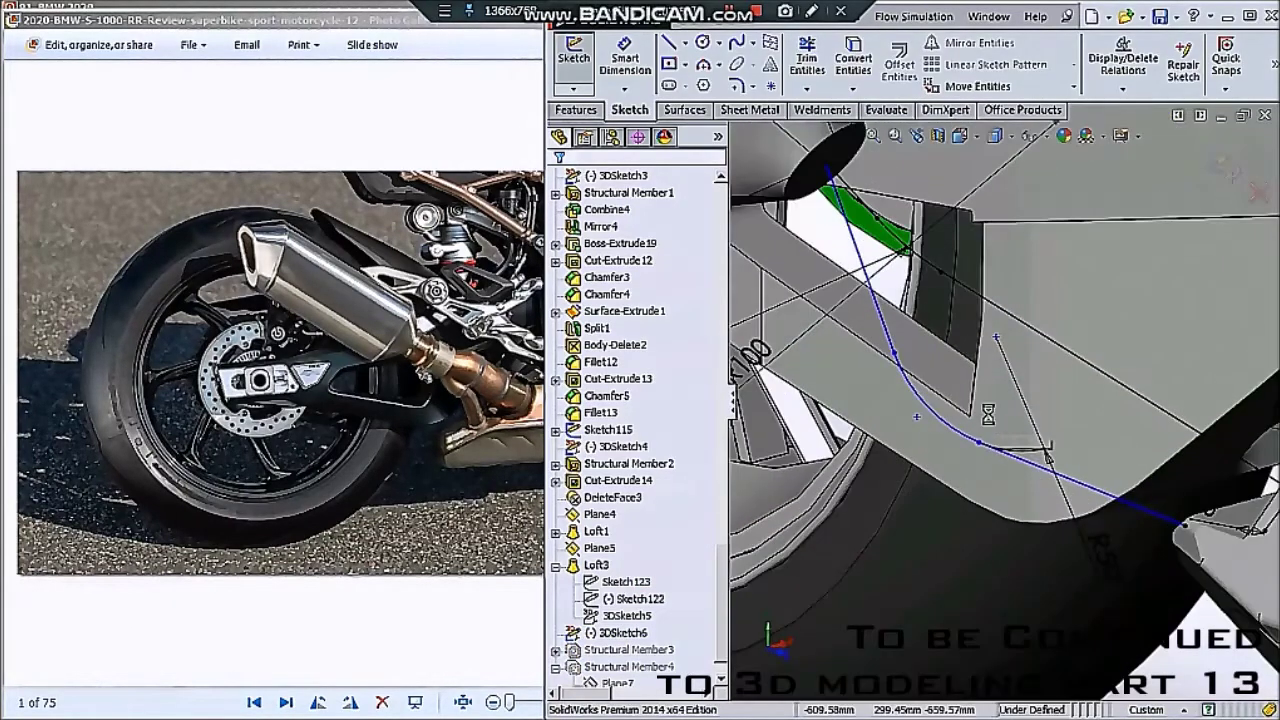
# - Drag the spline point near the bend to a new position on the exhaust route
pyautogui.moveTo(980, 441); pyautogui.dragTo(1013, 402)
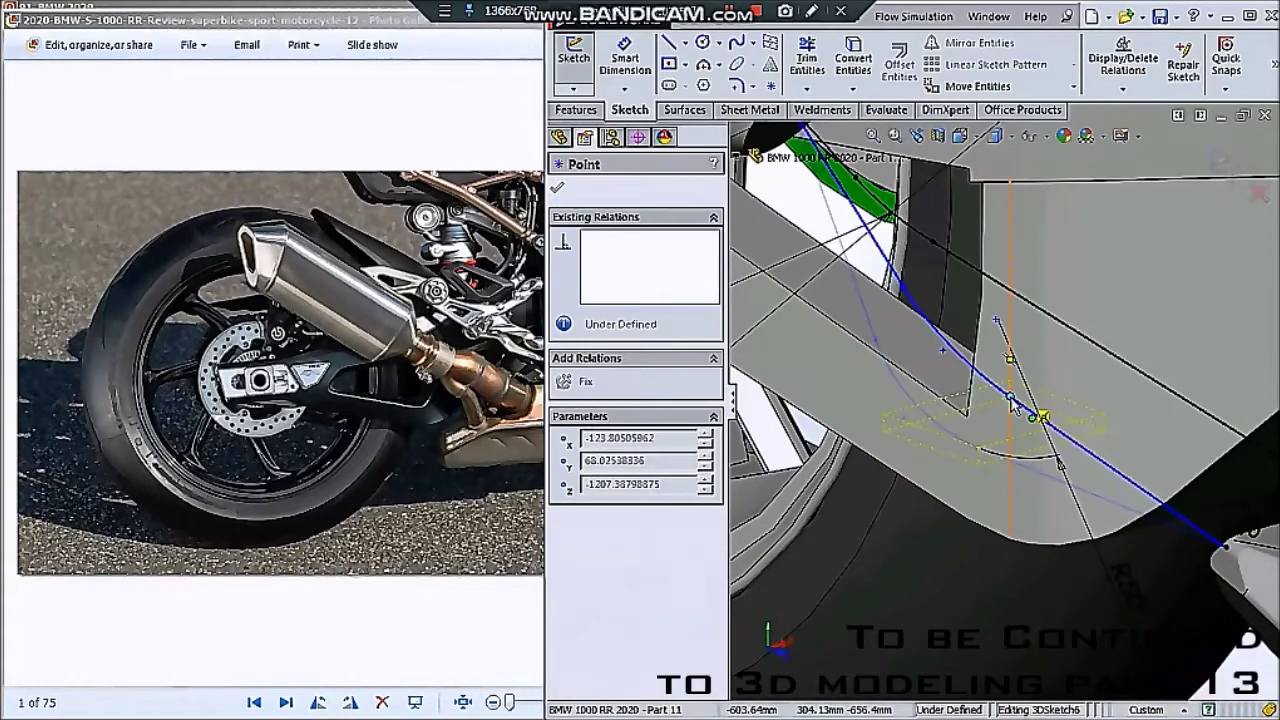
pyautogui.scroll(-1, 1013, 402)
pyautogui.scroll(-1, 1008, 401)
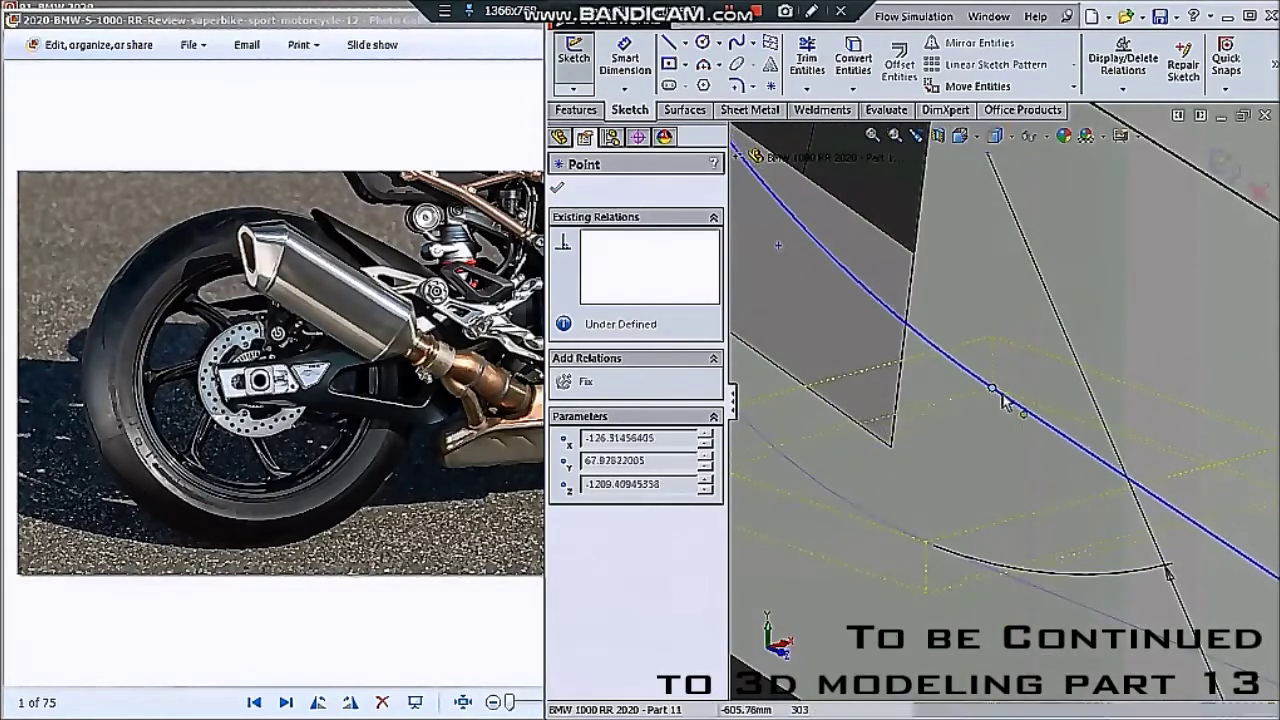
pyautogui.moveTo(1005, 405)
pyautogui.mouseDown(button='middle')
pyautogui.moveTo(1037, 380)
pyautogui.moveTo(1090, 369)
pyautogui.mouseUp(button='middle')
pyautogui.scroll(2, 1082, 364)
pyautogui.scroll(2, 1082, 364)
pyautogui.click(1013, 403)
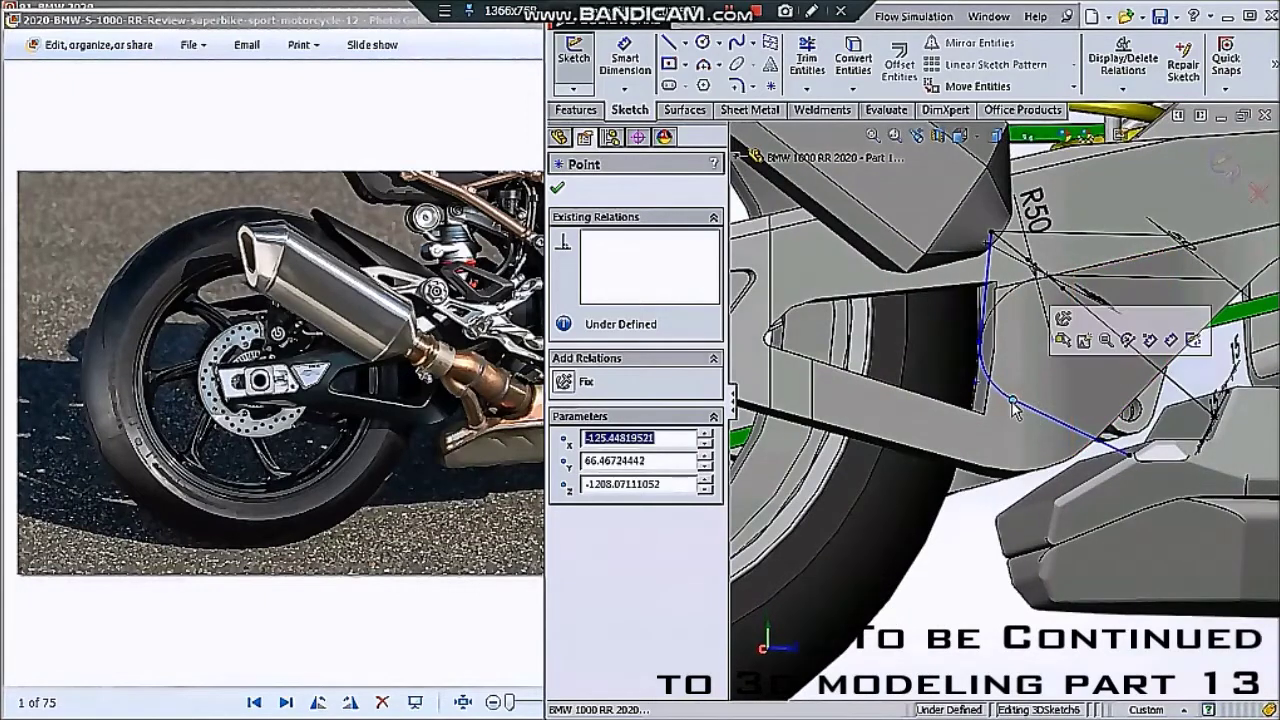
pyautogui.scroll(-1, 1013, 403)
pyautogui.scroll(-1, 1015, 404)
pyautogui.scroll(-1, 1018, 405)
pyautogui.press('Escape')
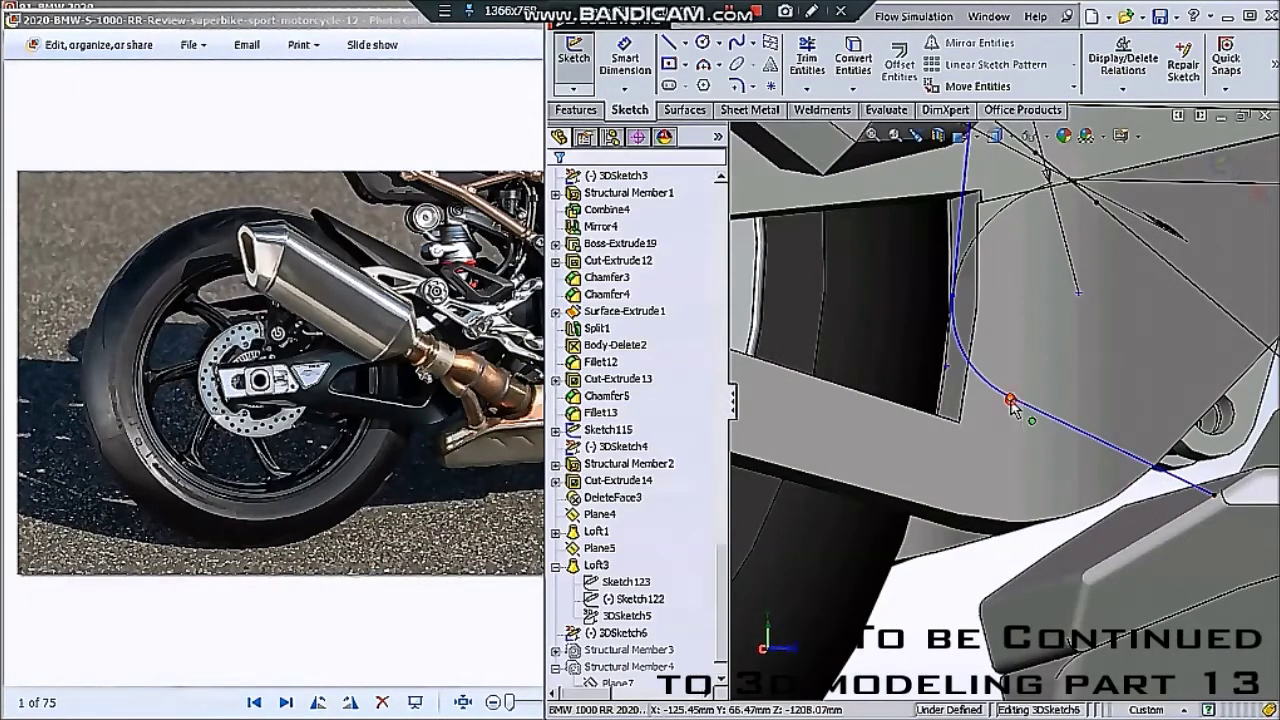
# - Move the tangent arc's endpoint upward to reshape the exhaust bend
pyautogui.click(1011, 401)
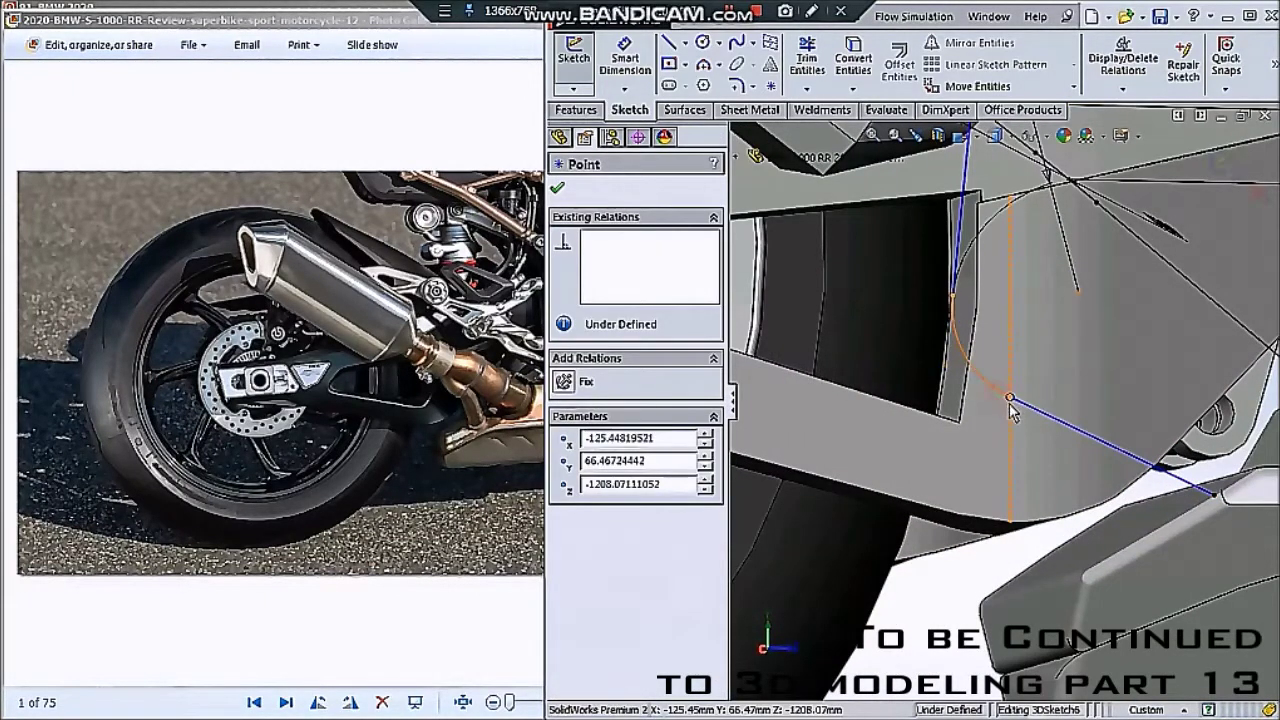
pyautogui.click(1011, 402)
pyautogui.moveTo(1011, 402); pyautogui.dragTo(1083, 362)
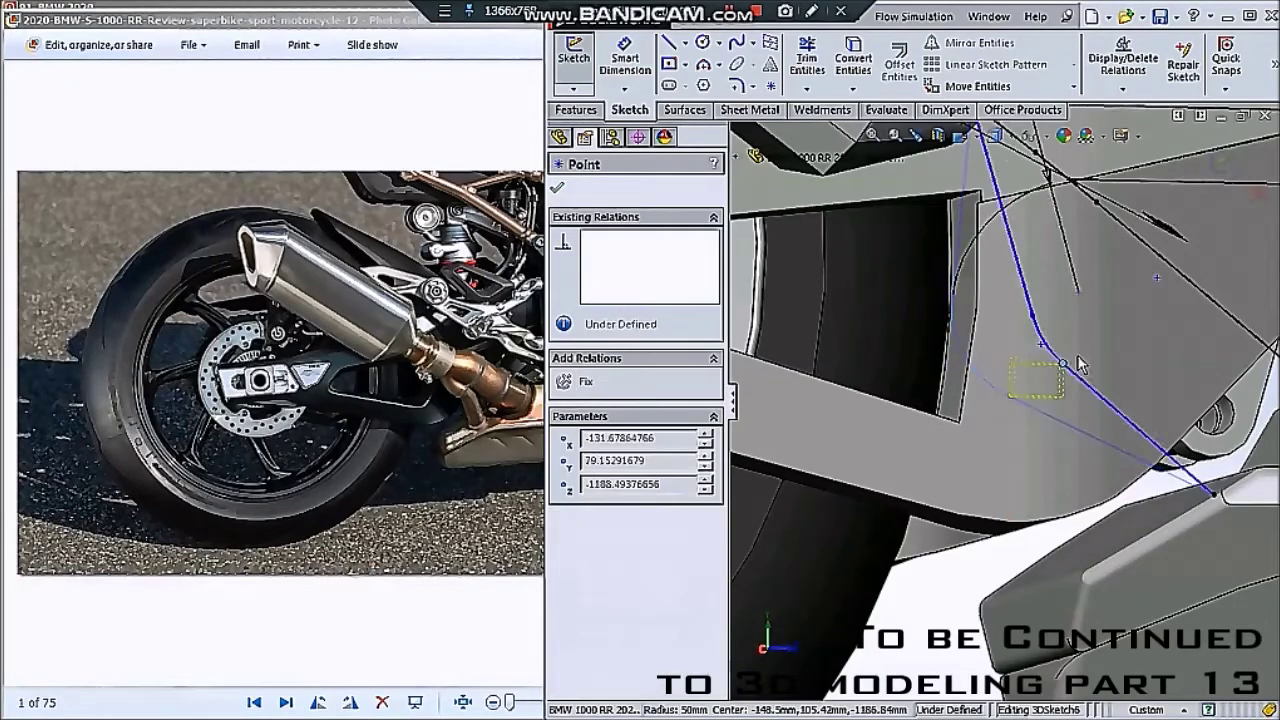
pyautogui.scroll(2, 1083, 362)
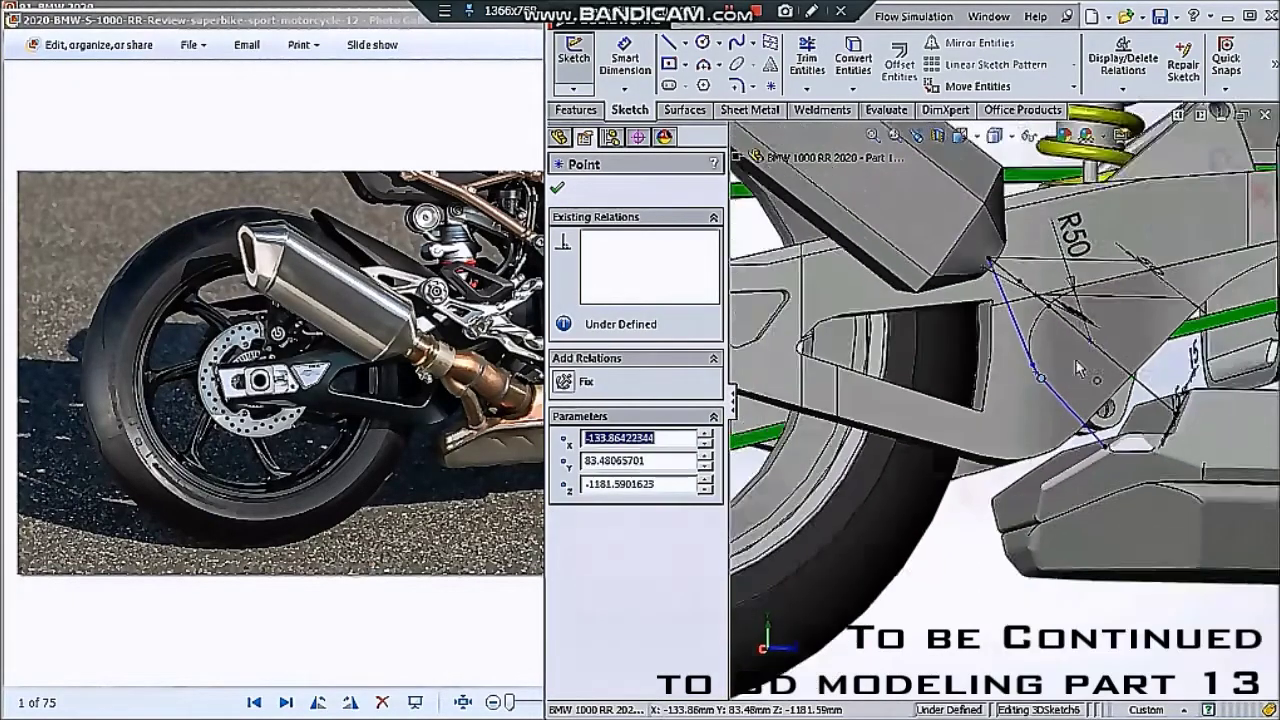
pyautogui.scroll(2, 1083, 362)
pyautogui.scroll(2, 1083, 362)
pyautogui.scroll(-2, 1050, 370)
pyautogui.scroll(-2, 1050, 370)
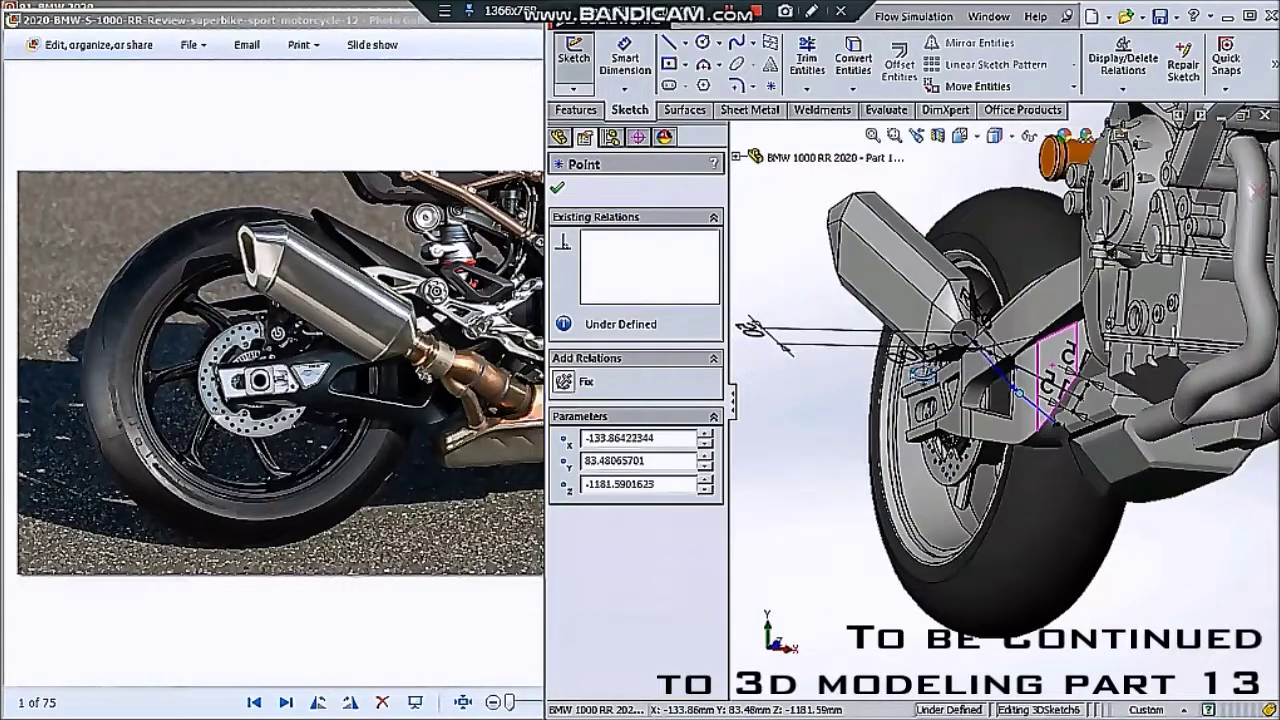
pyautogui.scroll(-2, 1050, 370)
pyautogui.scroll(-2, 1050, 370)
pyautogui.moveTo(1068, 487); pyautogui.dragTo(1043, 597, button='middle')
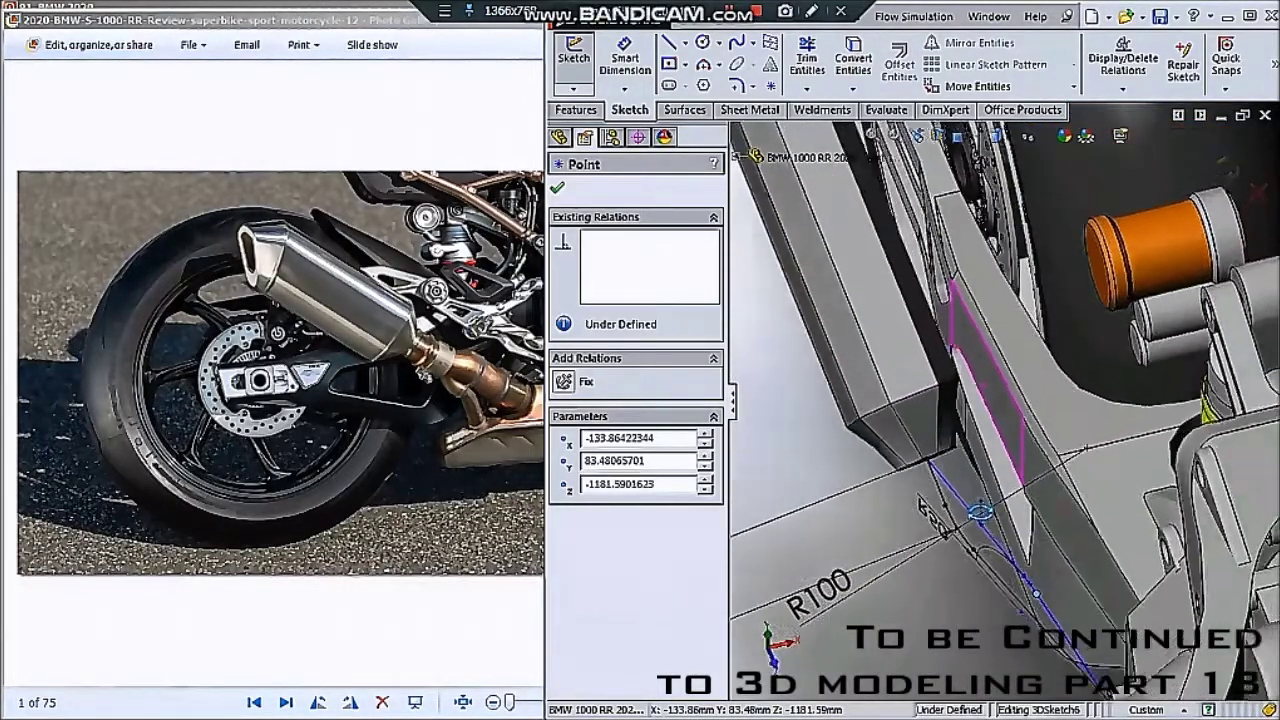
pyautogui.scroll(-2, 1043, 597)
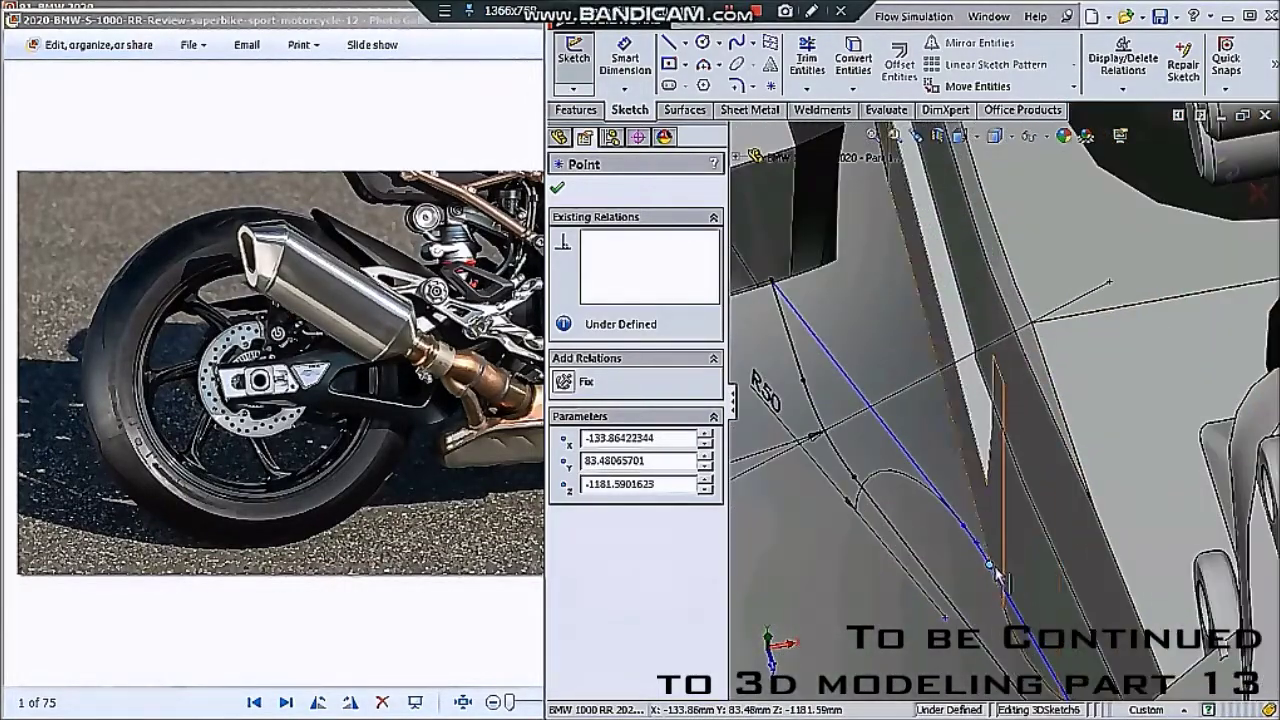
# - Move the line's end point to X -146.67, Y 81.72, Z -1181.73 and close the sketch
pyautogui.moveTo(978, 574); pyautogui.dragTo(968, 580)
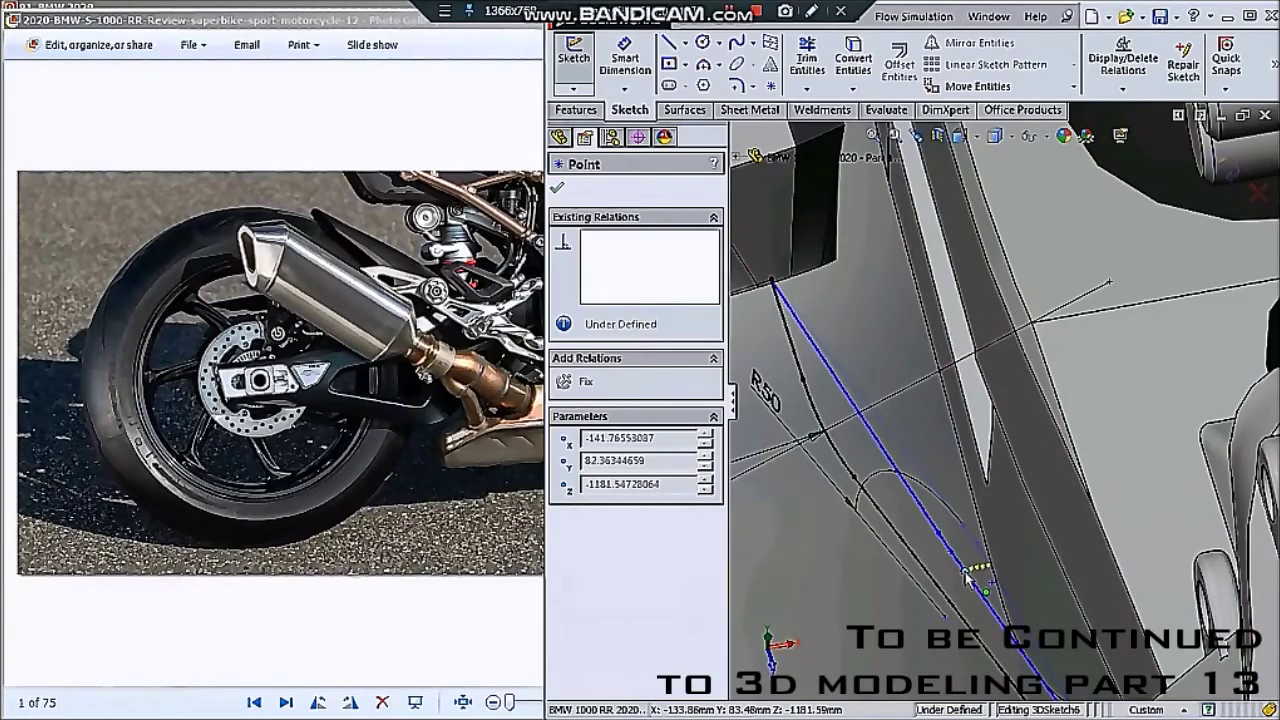
pyautogui.scroll(3, 968, 578)
pyautogui.moveTo(968, 578)
pyautogui.mouseDown(button='middle')
pyautogui.moveTo(1037, 520)
pyautogui.moveTo(982, 557)
pyautogui.mouseUp(button='middle')
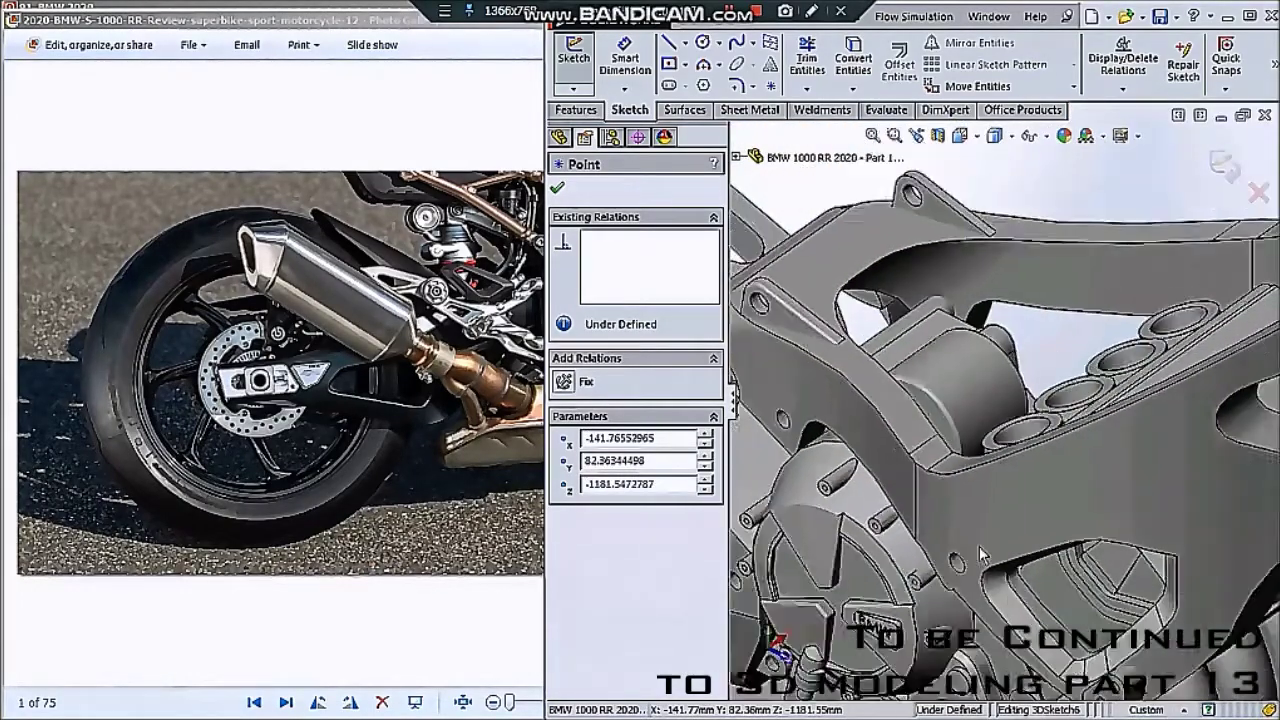
pyautogui.scroll(5, 982, 557)
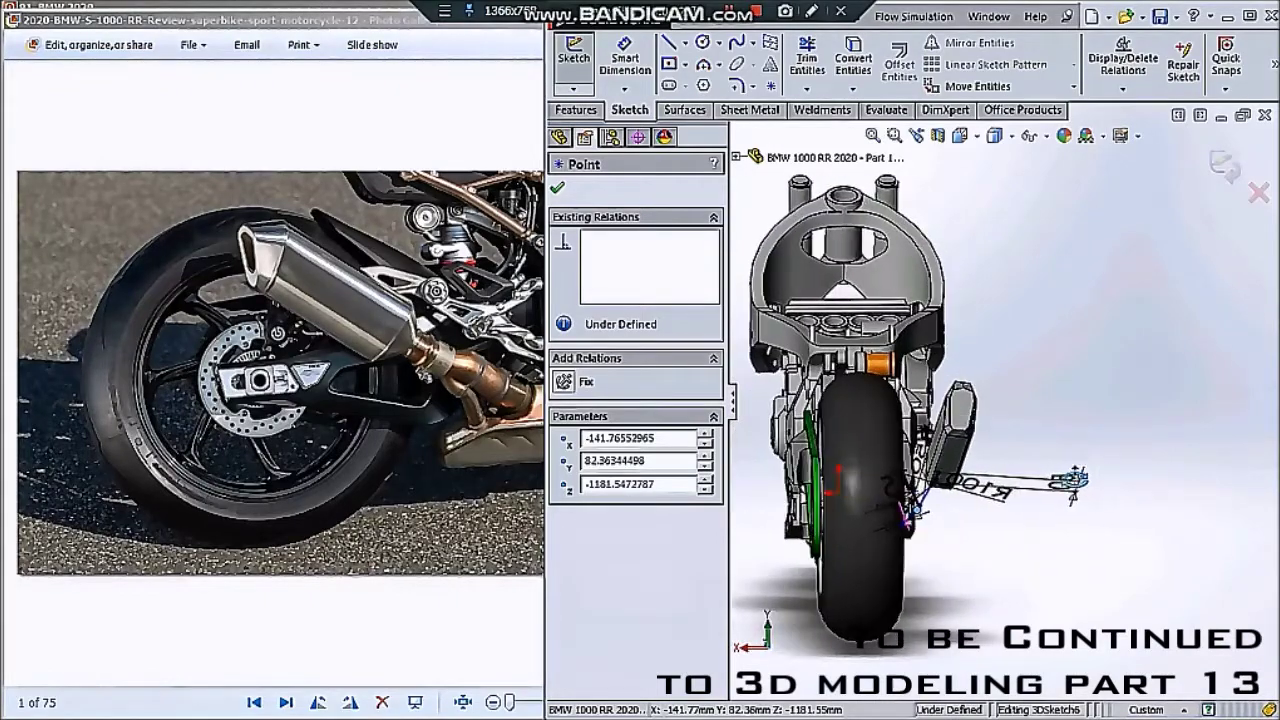
pyautogui.scroll(-5, 1095, 476)
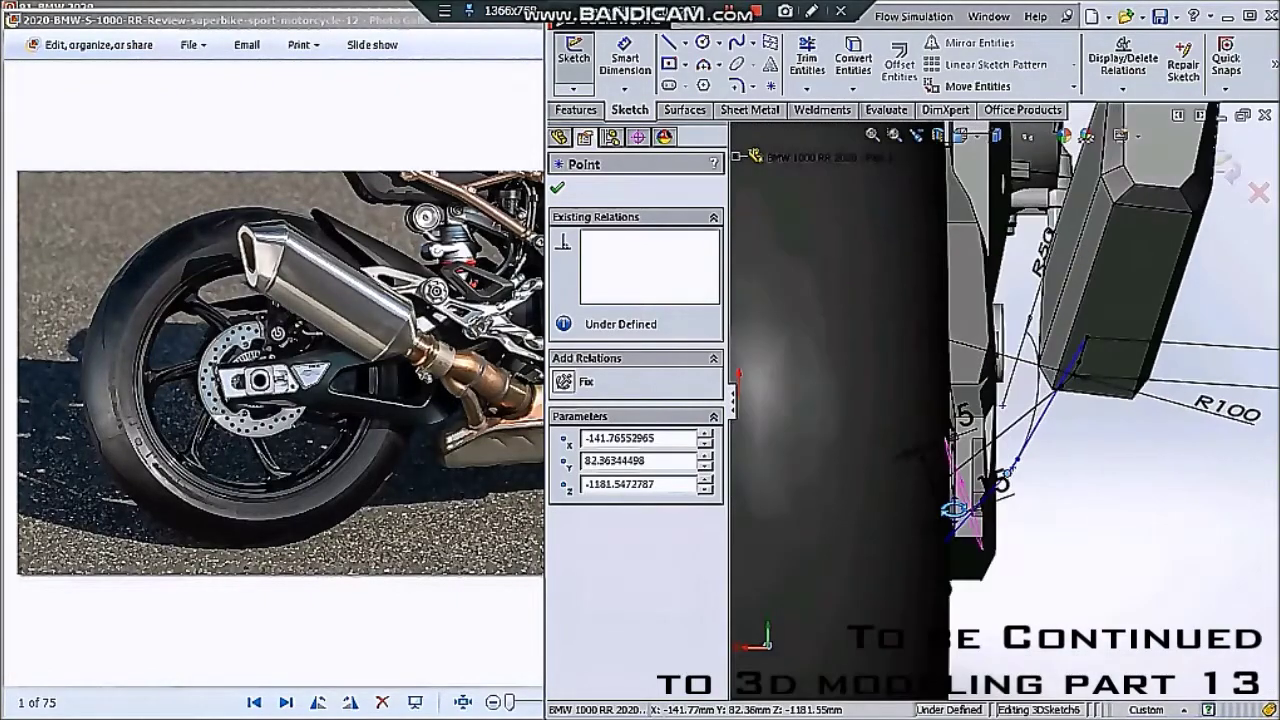
pyautogui.scroll(-2, 1015, 490)
pyautogui.scroll(-2, 1005, 465)
pyautogui.scroll(-2, 993, 435)
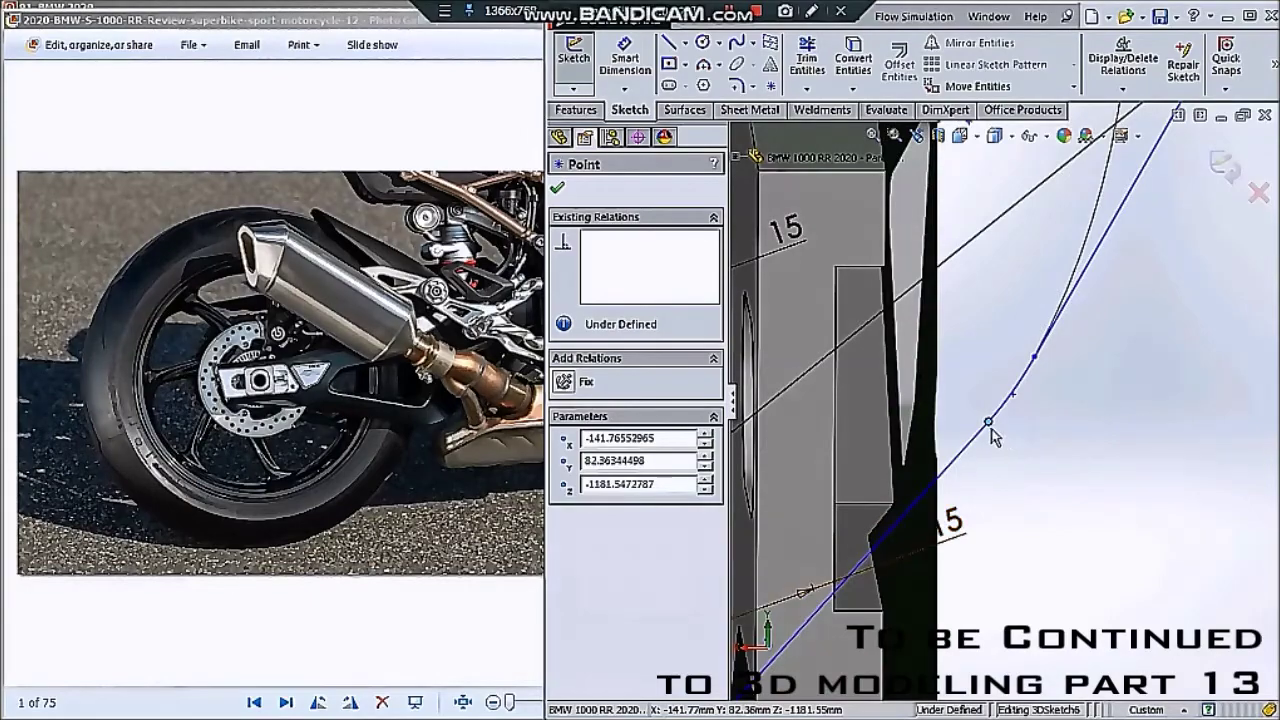
pyautogui.moveTo(1015, 432)
pyautogui.mouseDown(button='middle')
pyautogui.moveTo(1005, 452)
pyautogui.moveTo(903, 446)
pyautogui.mouseUp(button='middle')
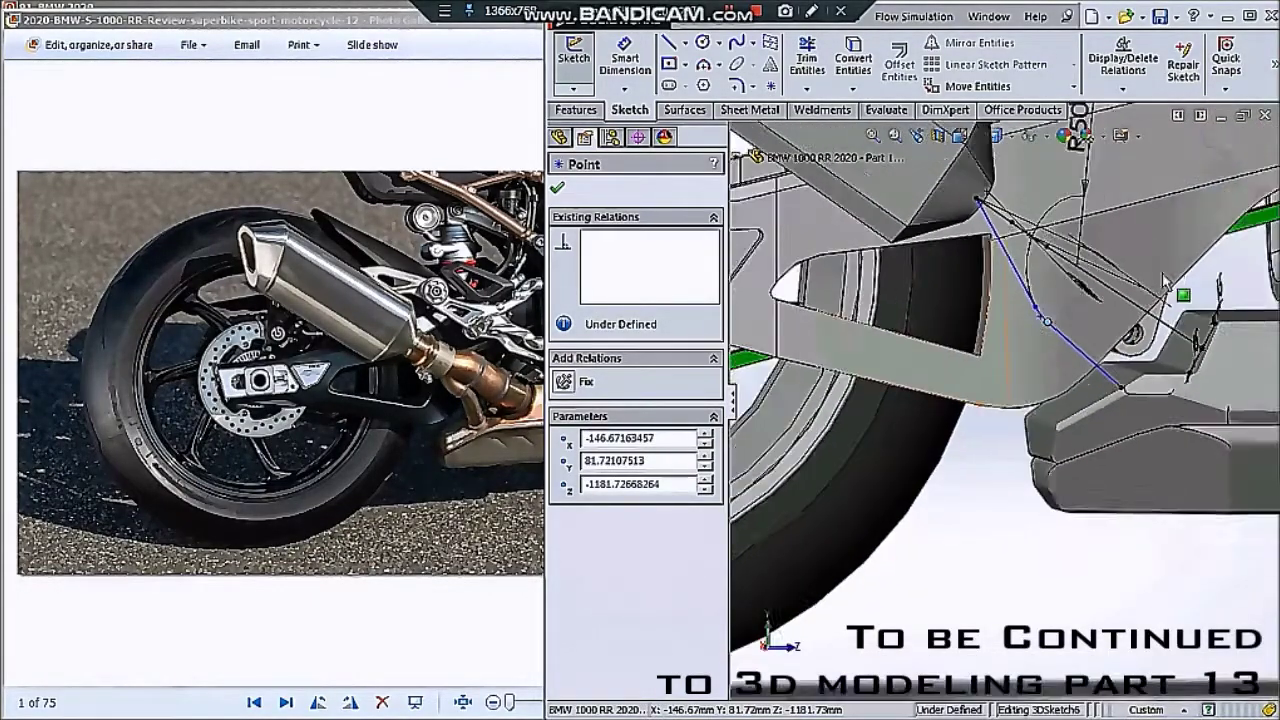
pyautogui.press('Escape')
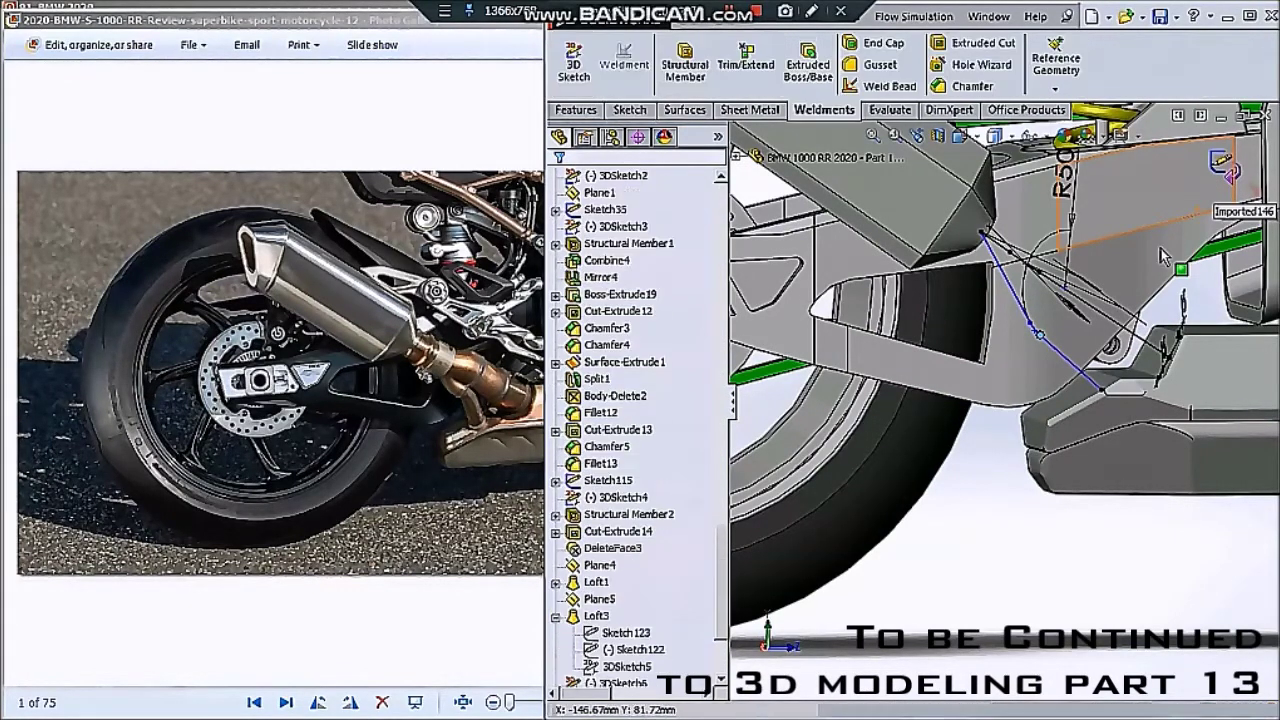
# - Select the rebuilt exhaust pipe and reopen 3DSketch6 from the FeatureManager tree for editing
pyautogui.scroll(2, 1116, 296)
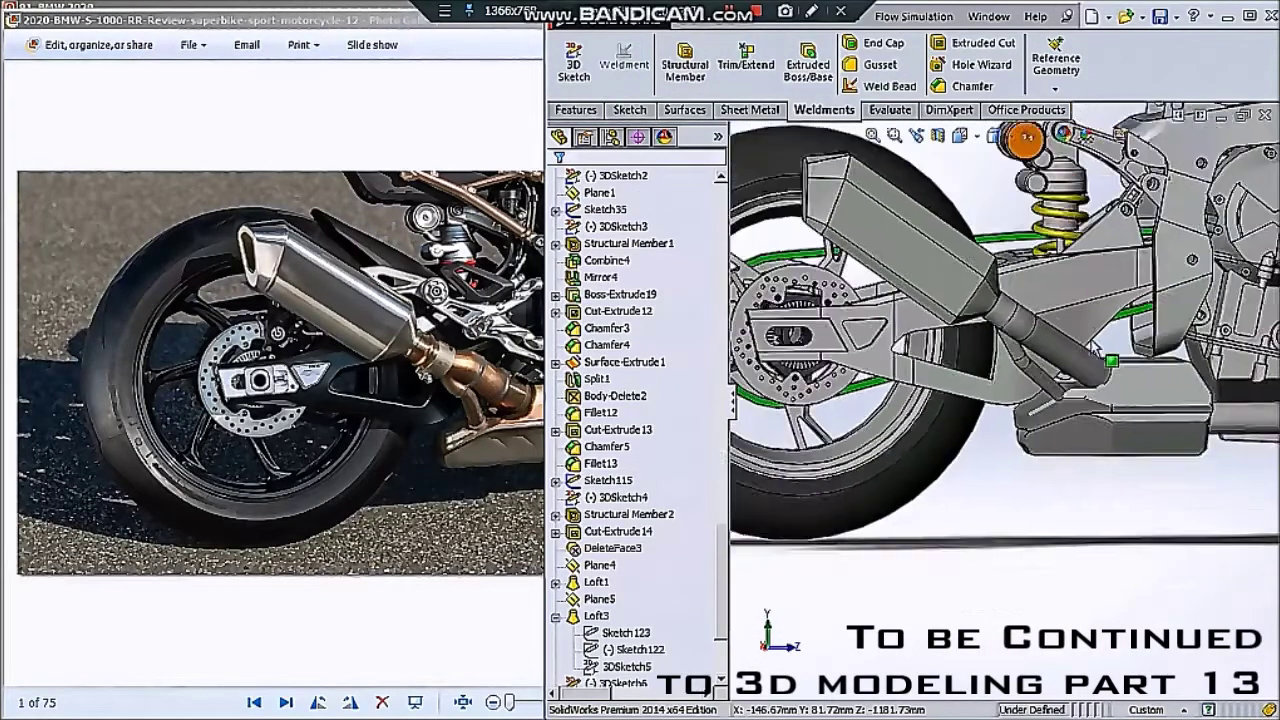
pyautogui.scroll(2, 1080, 310)
pyautogui.scroll(2, 1030, 330)
pyautogui.scroll(2, 985, 345)
pyautogui.scroll(-1, 982, 346)
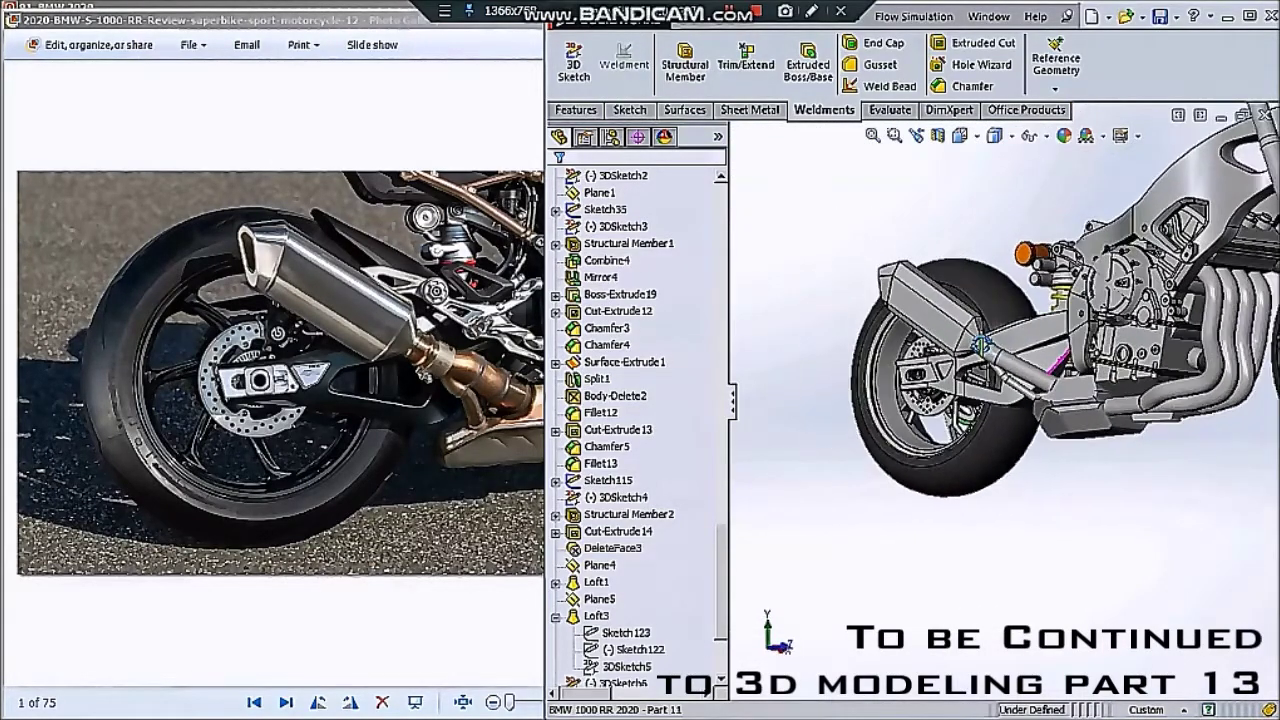
pyautogui.scroll(-2, 982, 350)
pyautogui.scroll(-3, 983, 360)
pyautogui.scroll(-3, 983, 375)
pyautogui.scroll(-2, 983, 380)
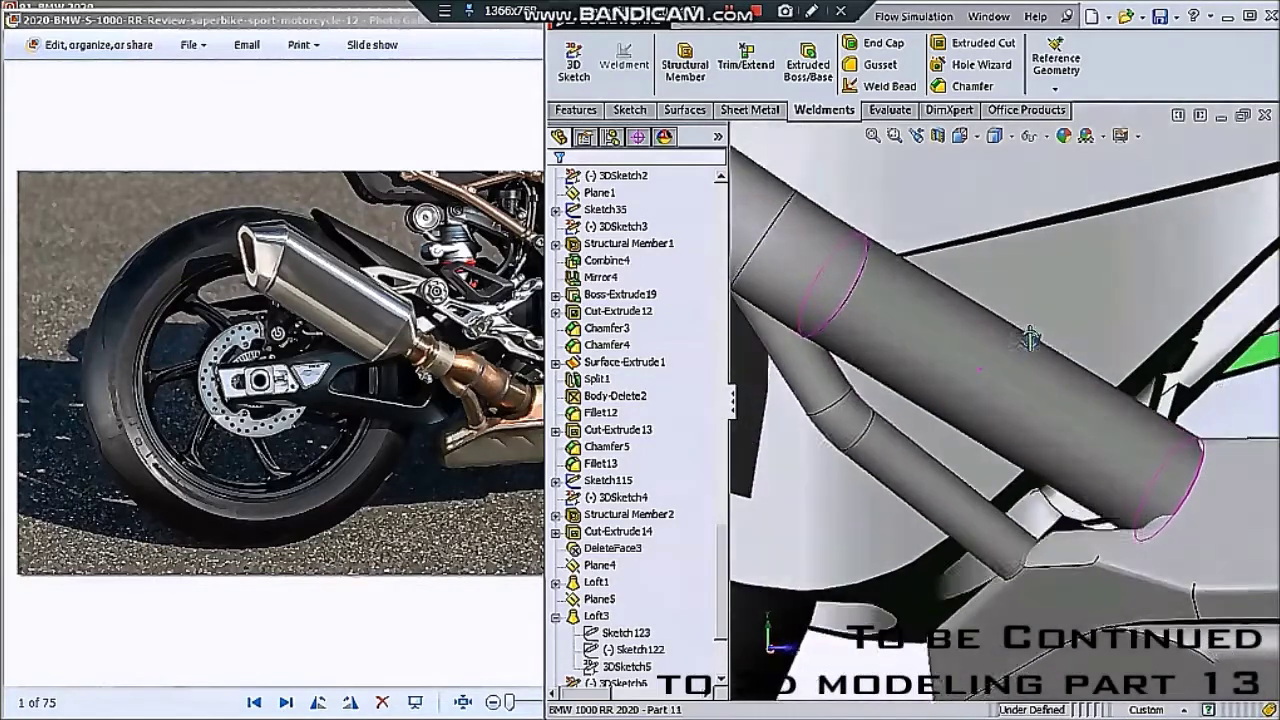
pyautogui.scroll(3, 958, 384)
pyautogui.scroll(2, 950, 376)
pyautogui.scroll(-3, 940, 405)
pyautogui.scroll(-2, 940, 425)
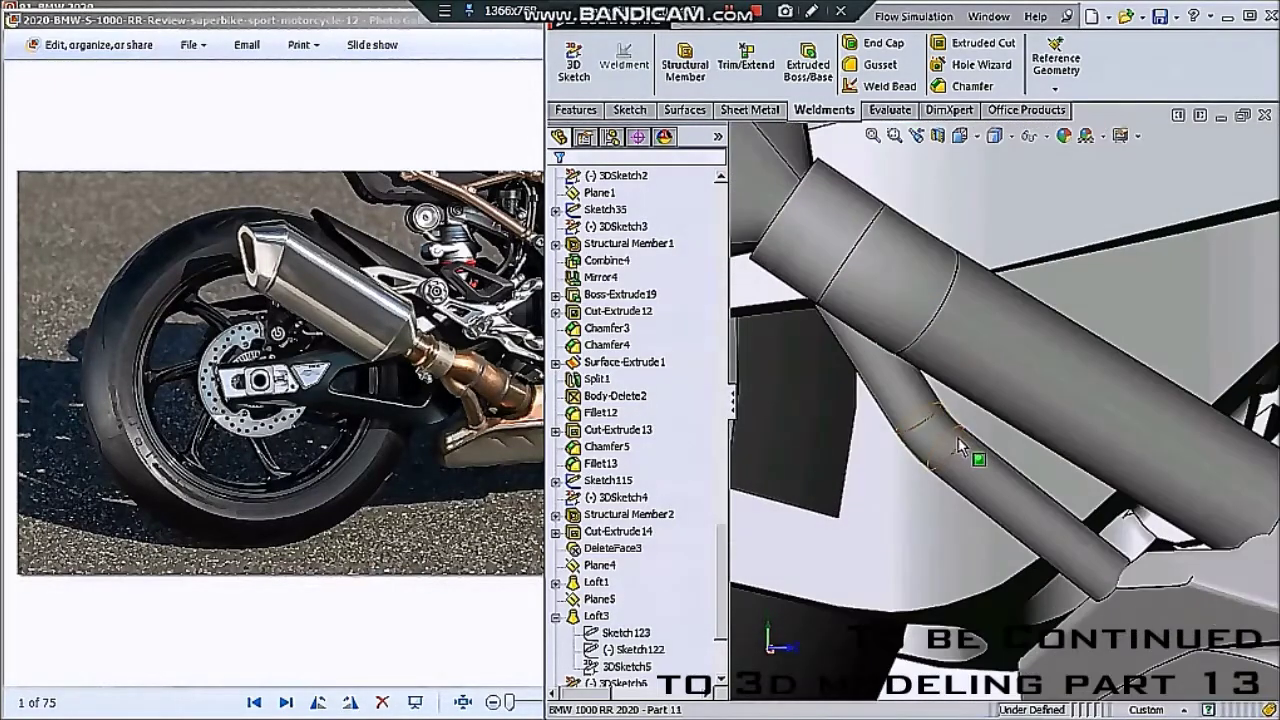
pyautogui.click(970, 472)
pyautogui.click(620, 633)
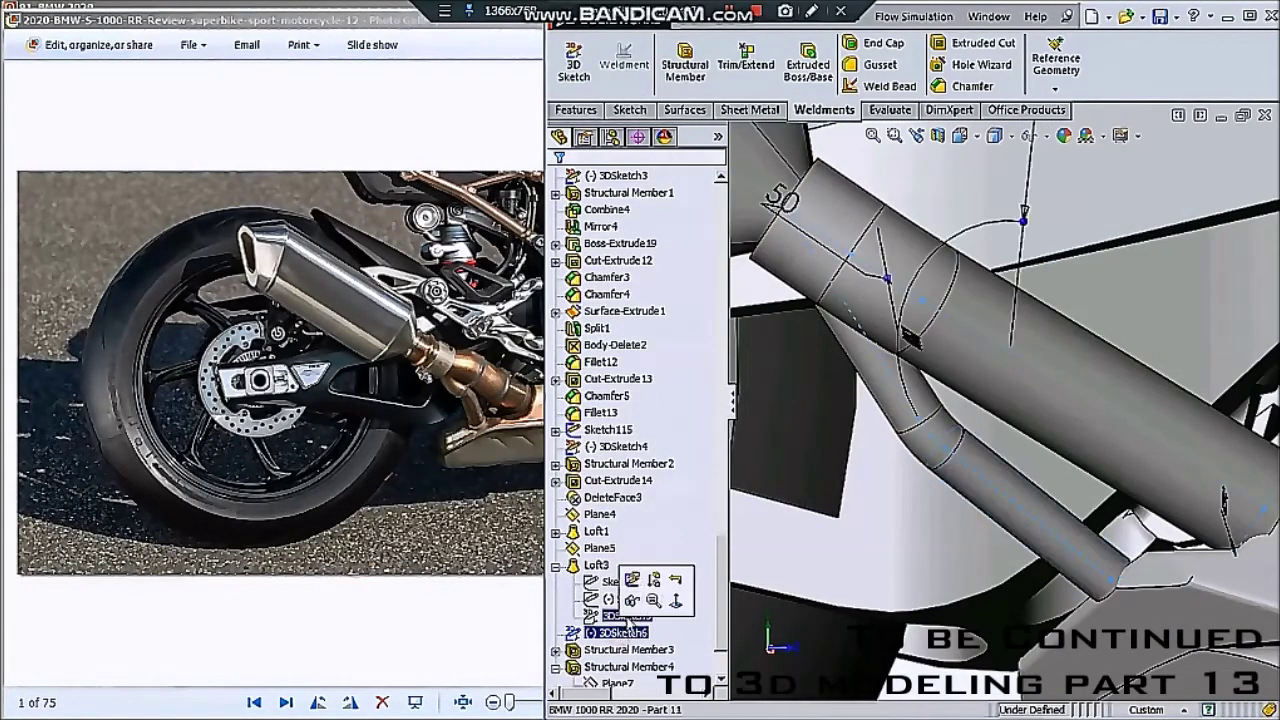
pyautogui.click(634, 581)
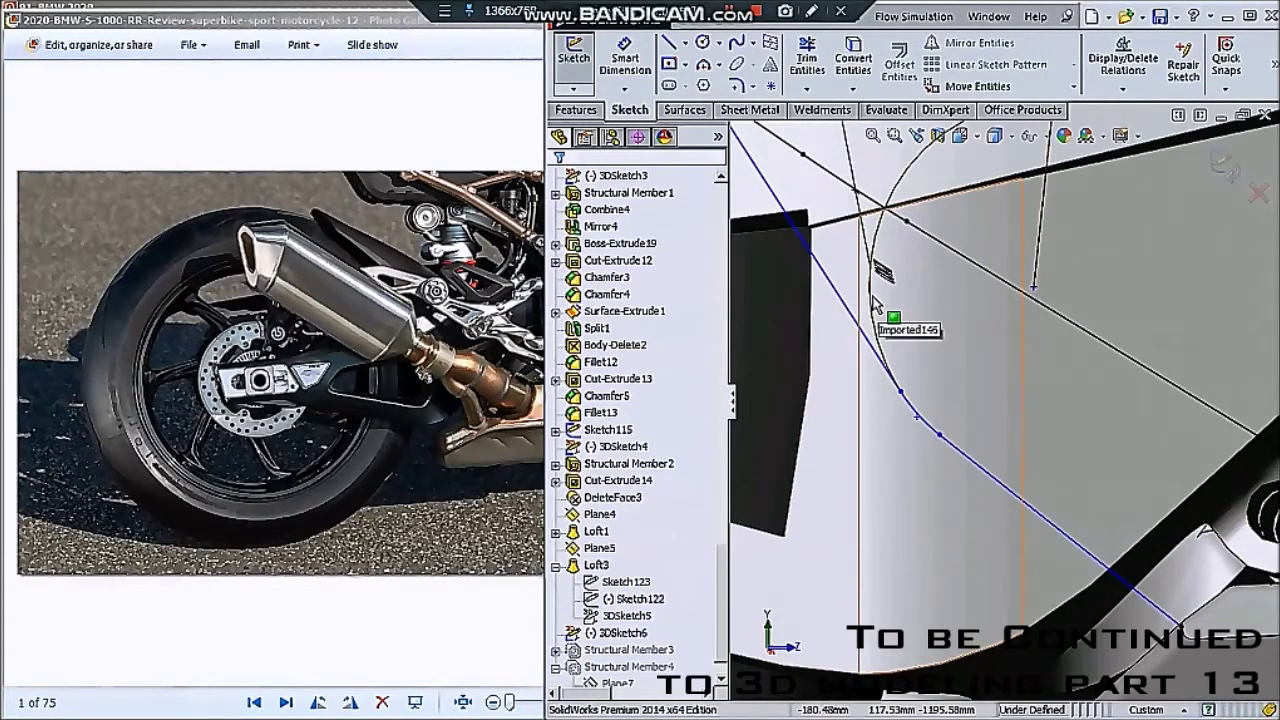
# - Cancel the unfinished arc and slide the exhaust spline point up-left along the line
pyautogui.moveTo(873, 302); pyautogui.dragTo(912, 306, button='middle')
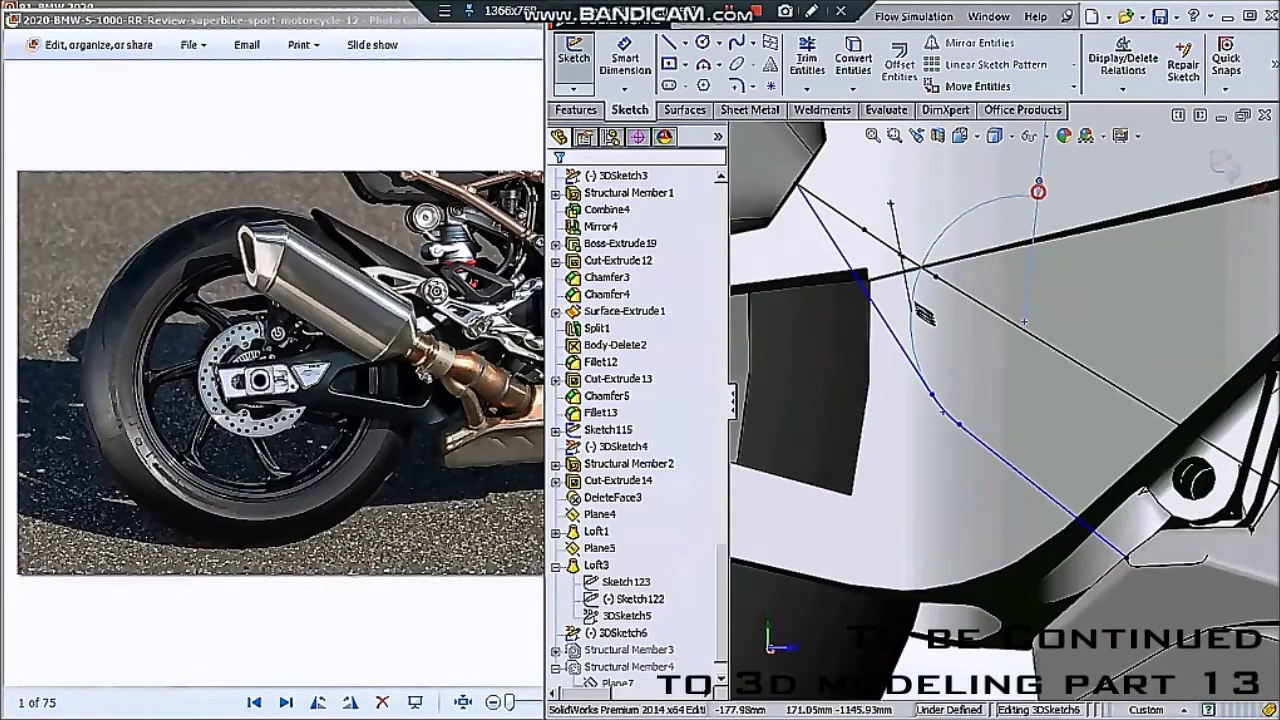
pyautogui.press('Escape')
pyautogui.scroll(3, 965, 430)
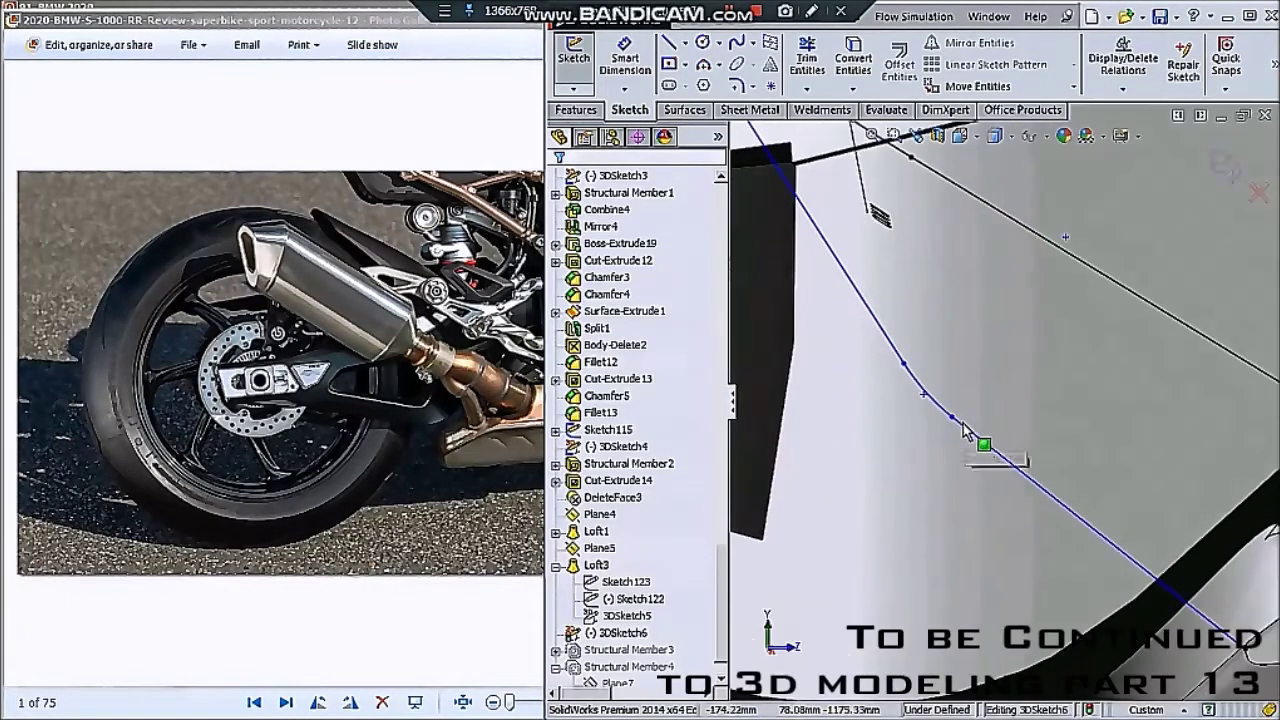
pyautogui.moveTo(963, 410); pyautogui.dragTo(999, 377)
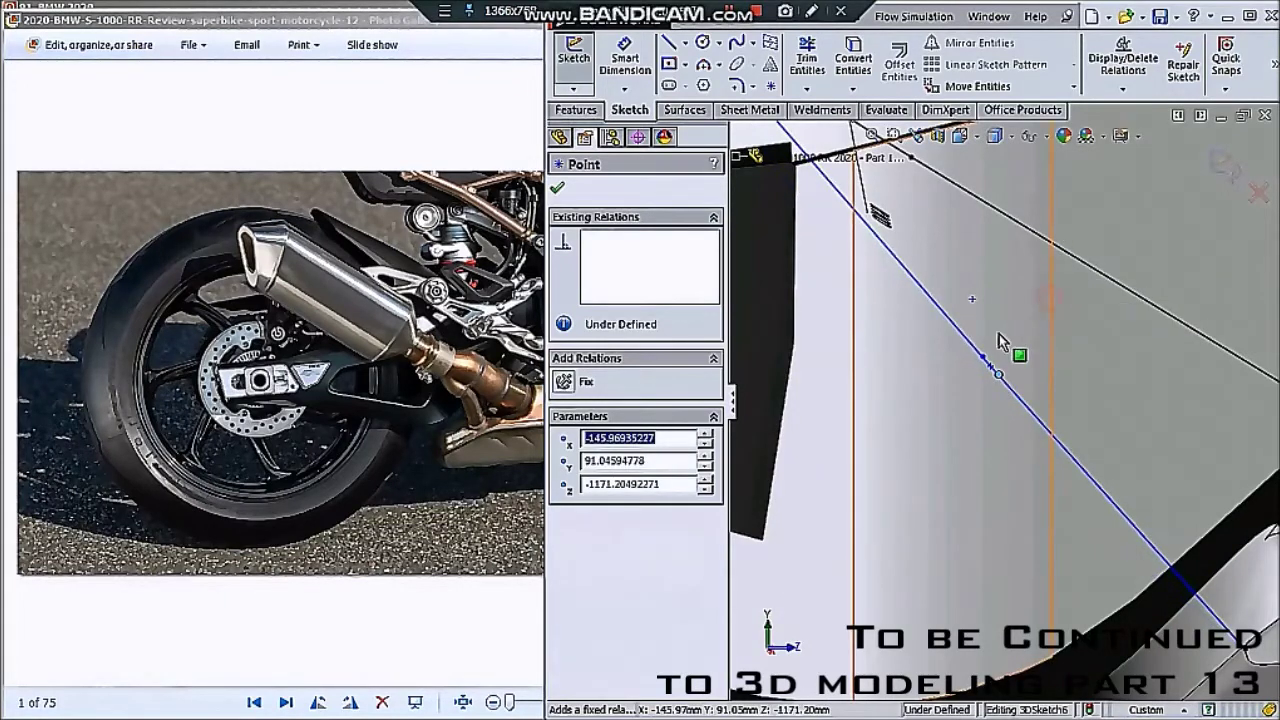
pyautogui.moveTo(953, 348); pyautogui.dragTo(907, 323)
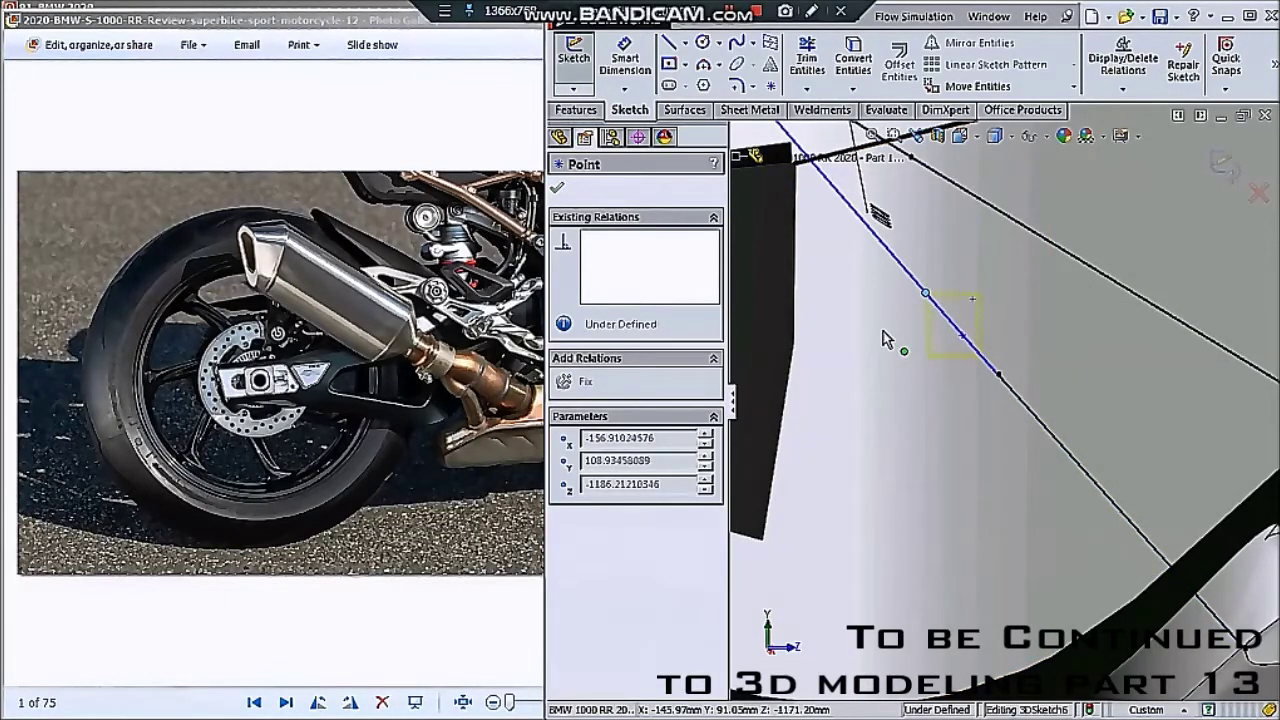
# - Move the route point further up-left to X -164.66, Y 122.12, Z -1197.25 and exit the sketch
pyautogui.scroll(2, 883, 338)
pyautogui.scroll(3, 883, 338)
pyautogui.scroll(3, 883, 338)
pyautogui.moveTo(878, 395); pyautogui.dragTo(950, 370, button='middle')
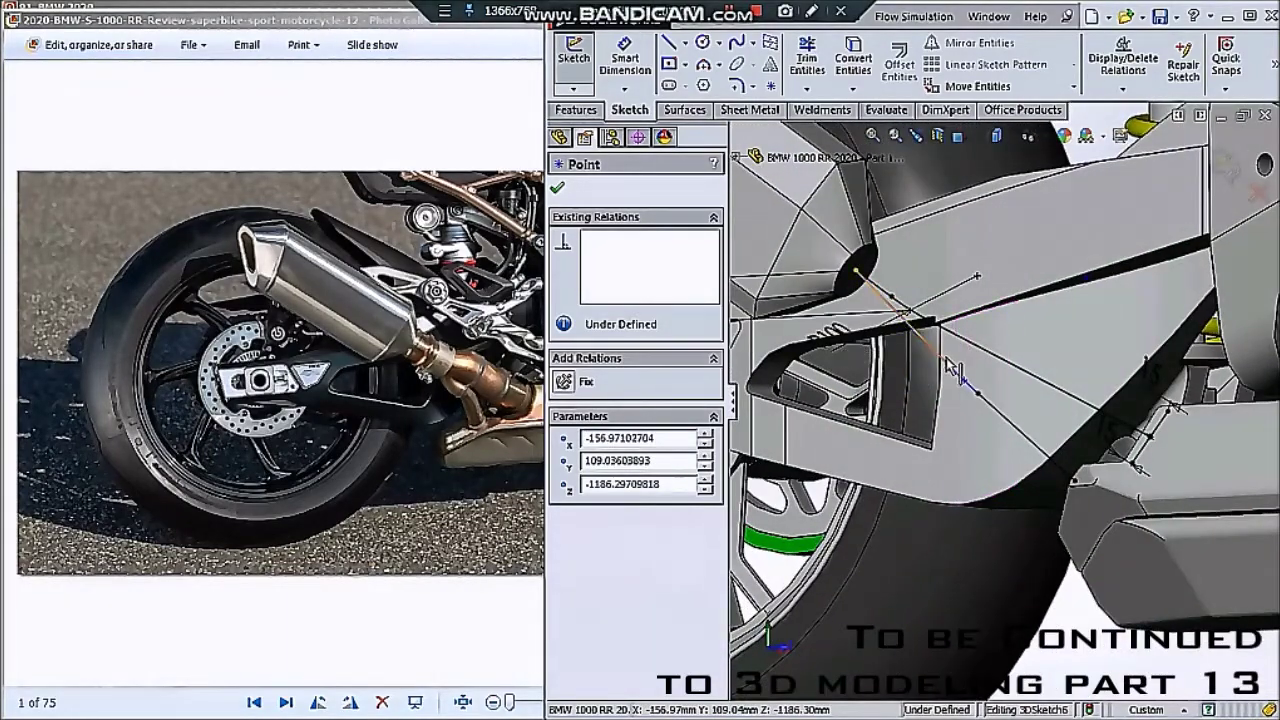
pyautogui.scroll(-2, 950, 370)
pyautogui.moveTo(955, 375); pyautogui.dragTo(946, 355)
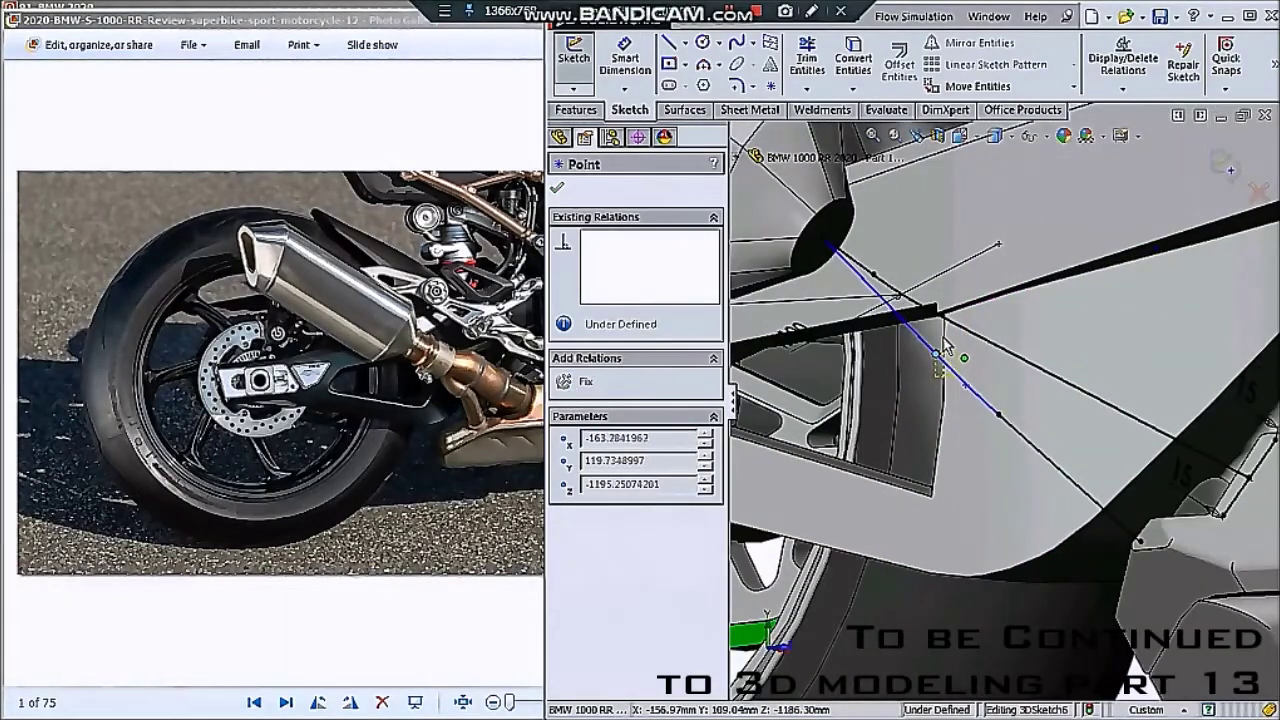
pyautogui.click(1222, 160)
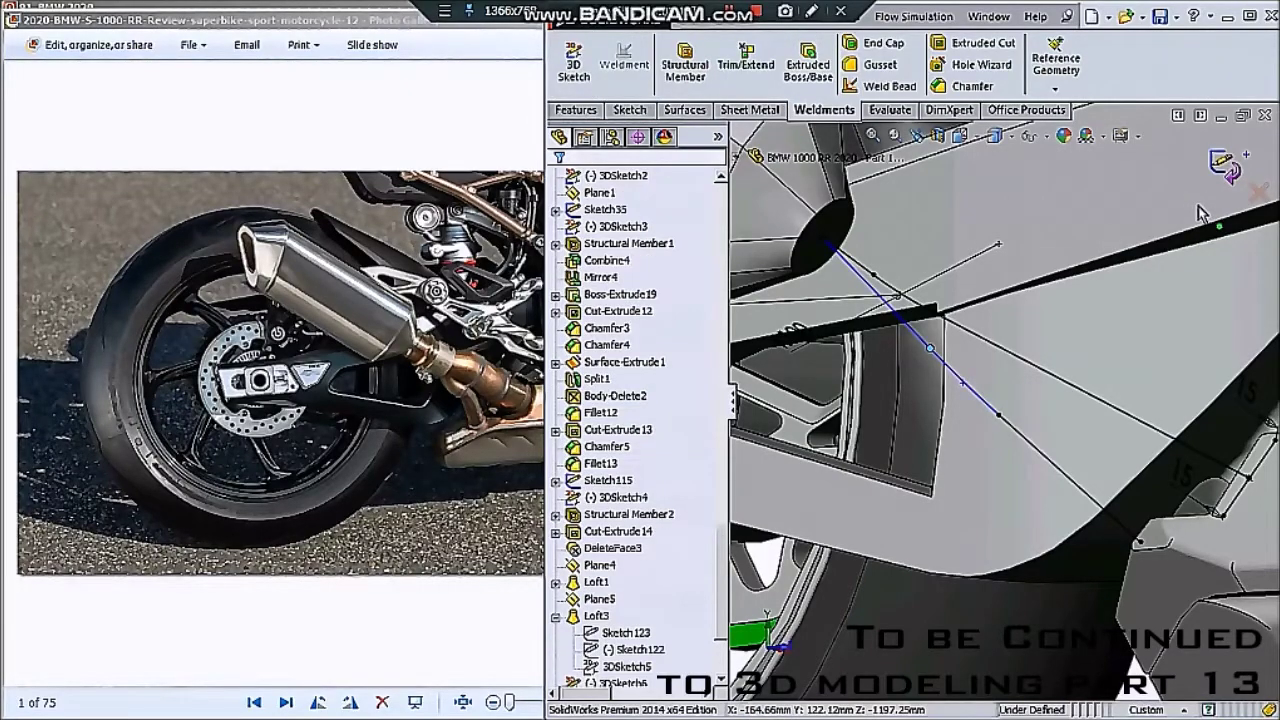
# - Orbit and zoom around the whole bike to inspect the rebuilt exhaust pipe
pyautogui.scroll(-10, 1075, 355)
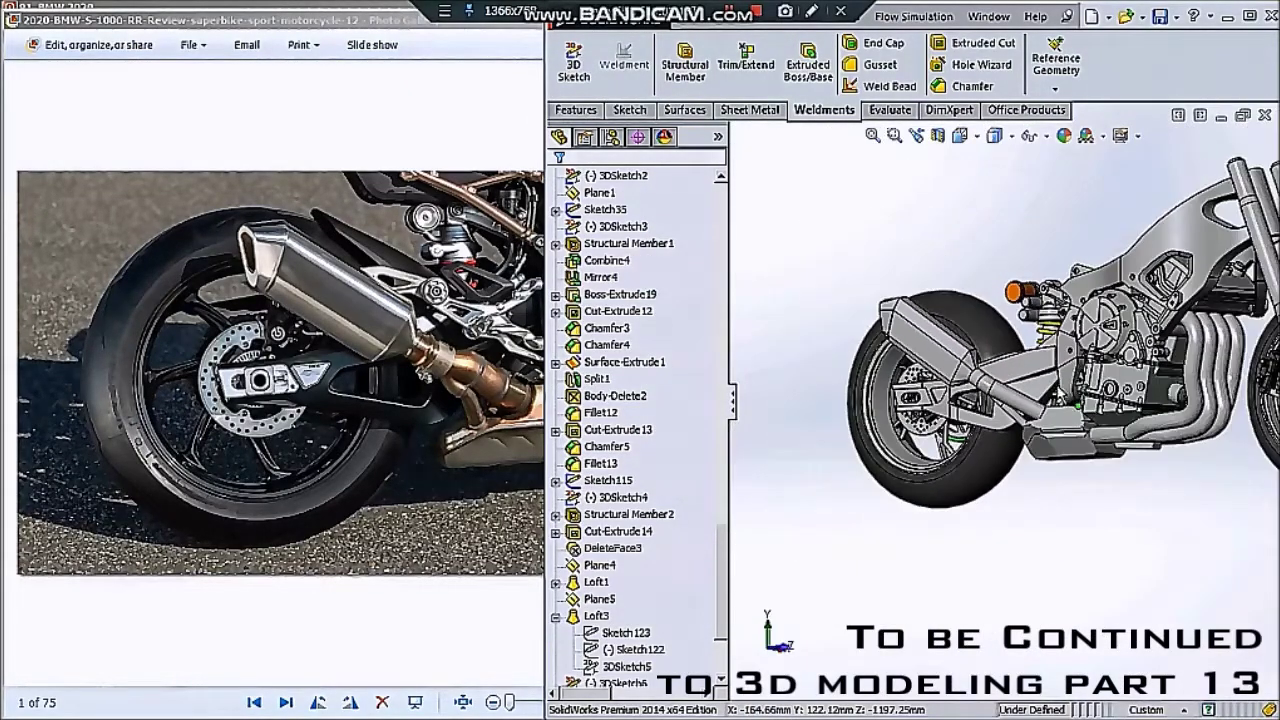
pyautogui.scroll(-5, 1128, 405)
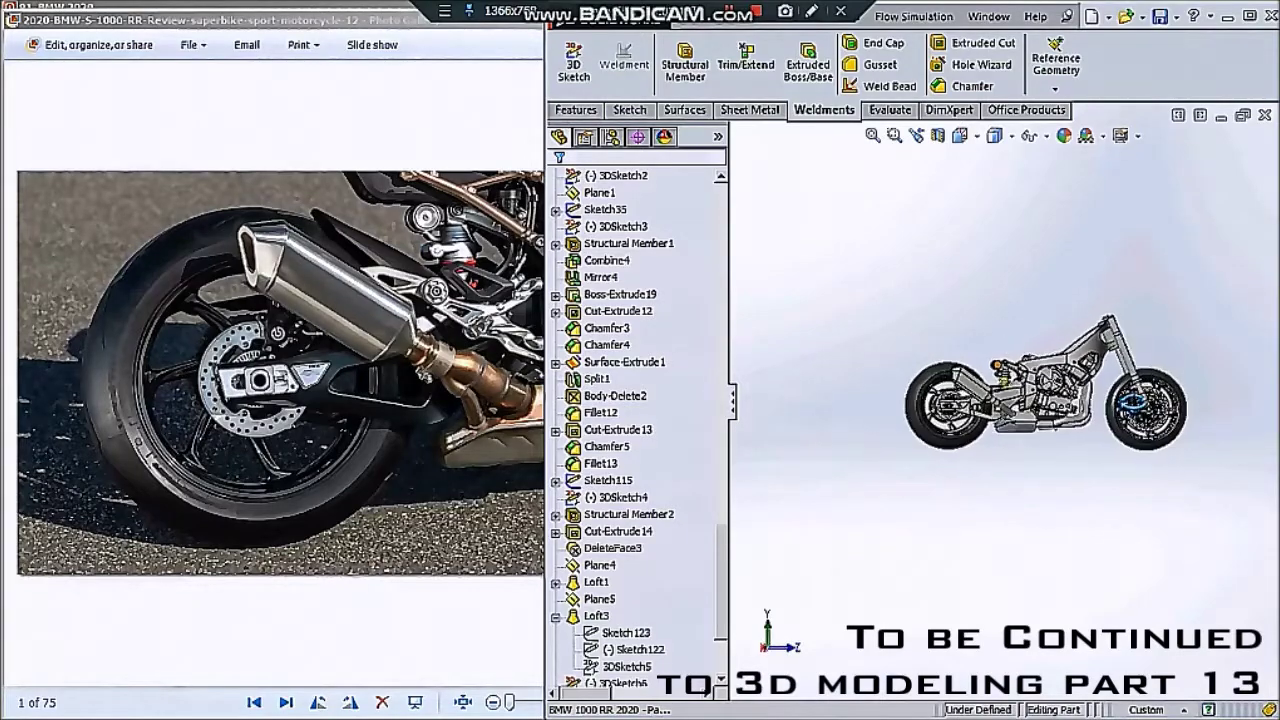
pyautogui.scroll(5, 1073, 393)
pyautogui.moveTo(1000, 400); pyautogui.dragTo(800, 400, button='middle')
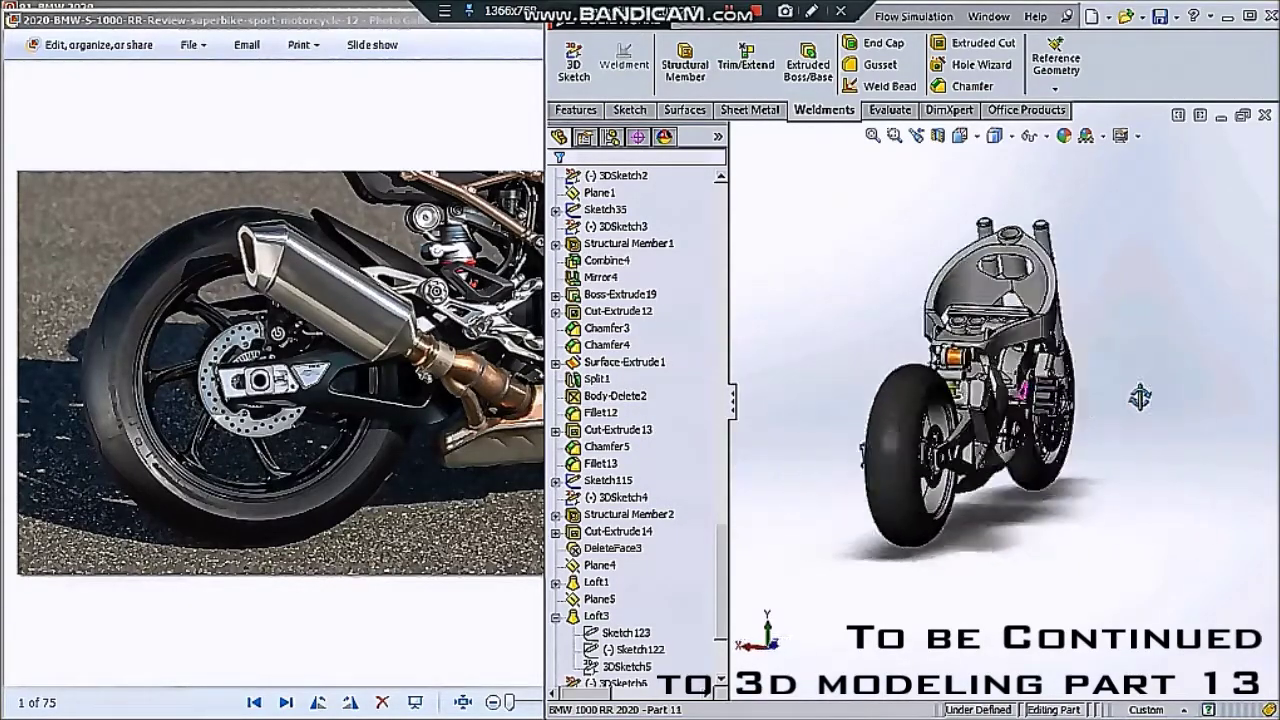
pyautogui.moveTo(1000, 400); pyautogui.dragTo(1045, 410, button='middle')
pyautogui.scroll(-4, 1020, 405)
pyautogui.scroll(2, 1054, 357)
pyautogui.scroll(3, 1054, 357)
pyautogui.scroll(2, 1016, 365)
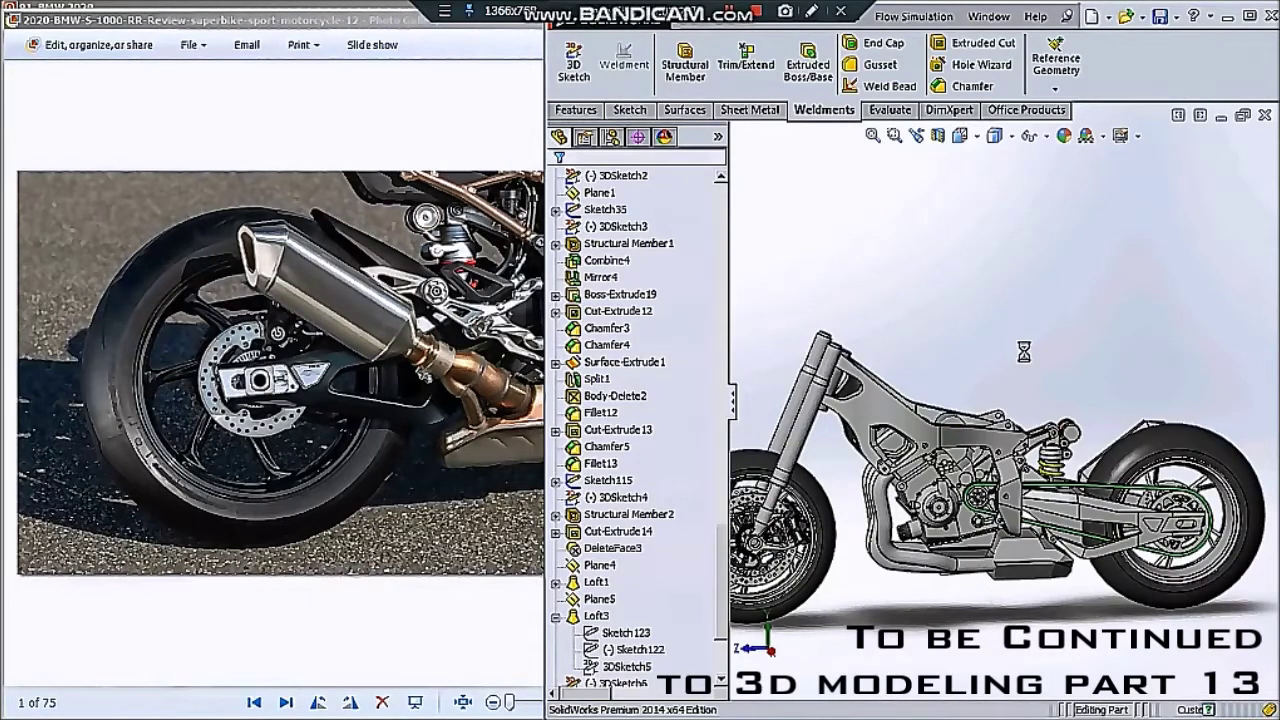
# - Bring the motorcycle reference photo to the front, zoomed in on the exhaust clamp
pyautogui.click(440, 410)
pyautogui.scroll(2, 445, 400)
pyautogui.scroll(3, 450, 390)
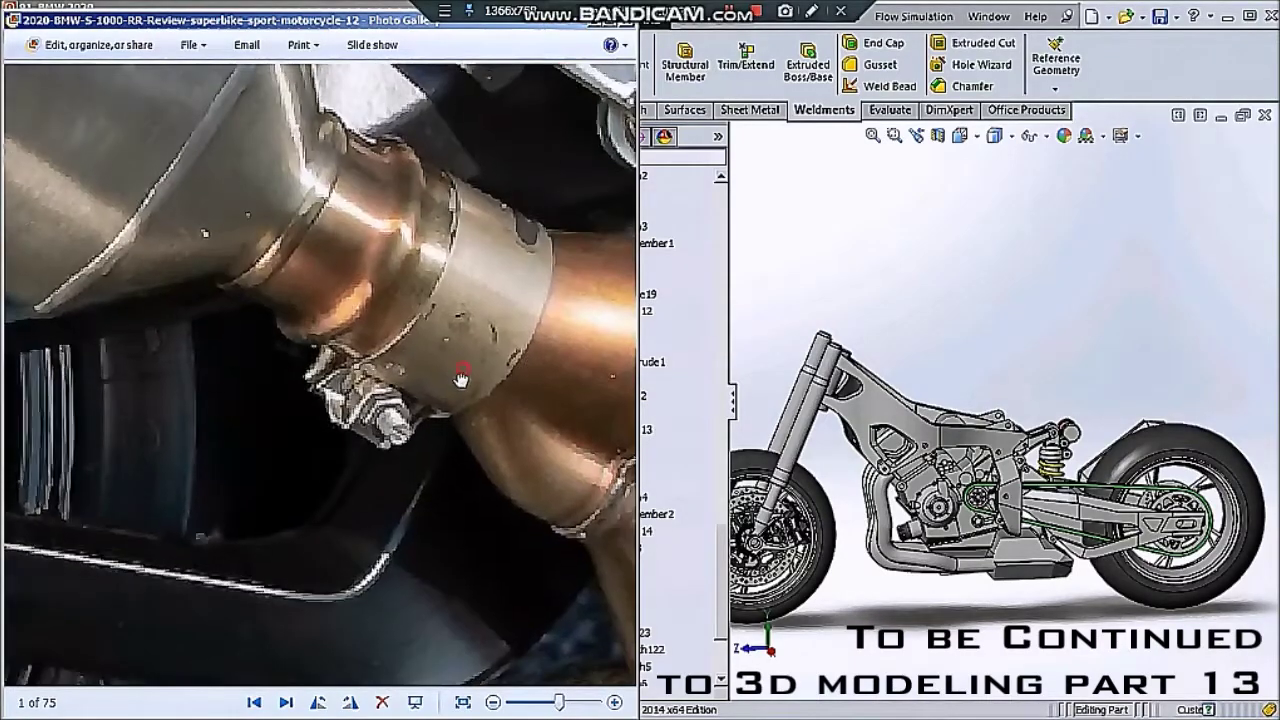
# - Pan the reference photo to the muffler's angular end and wait out the not-responding dialog
pyautogui.scroll(1, 445, 362)
pyautogui.scroll(-1, 440, 357)
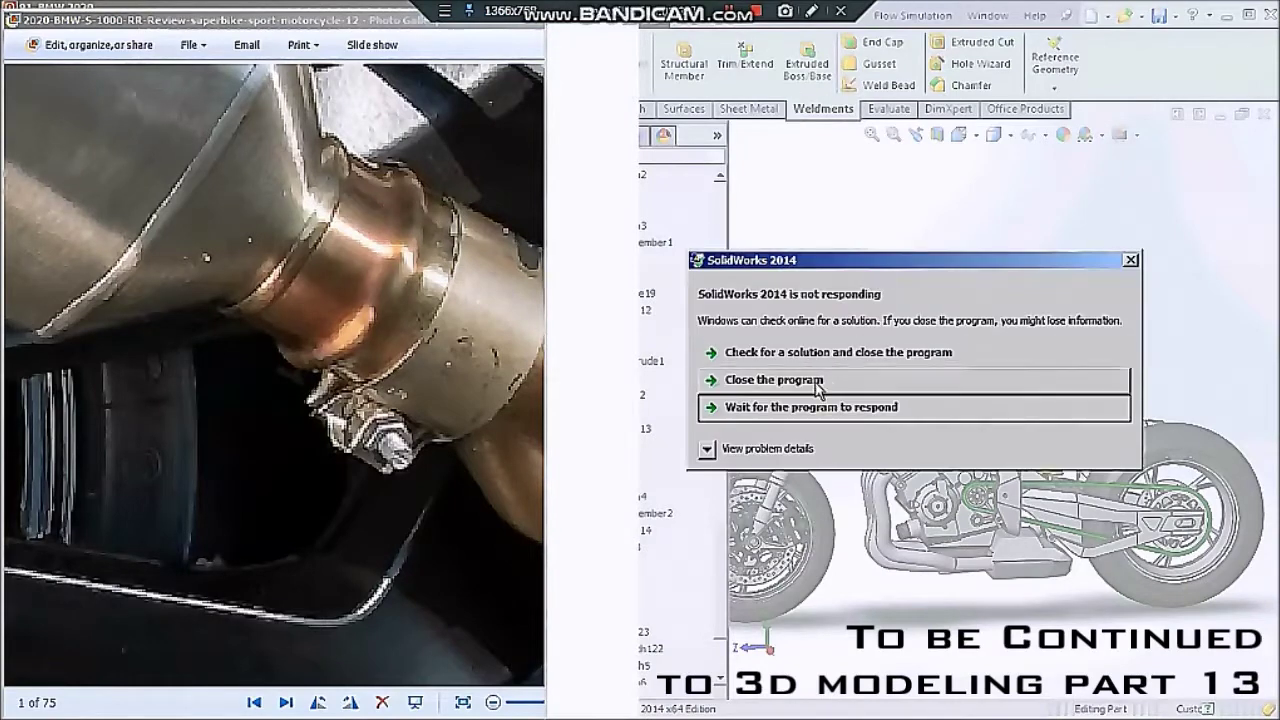
pyautogui.click(797, 408)
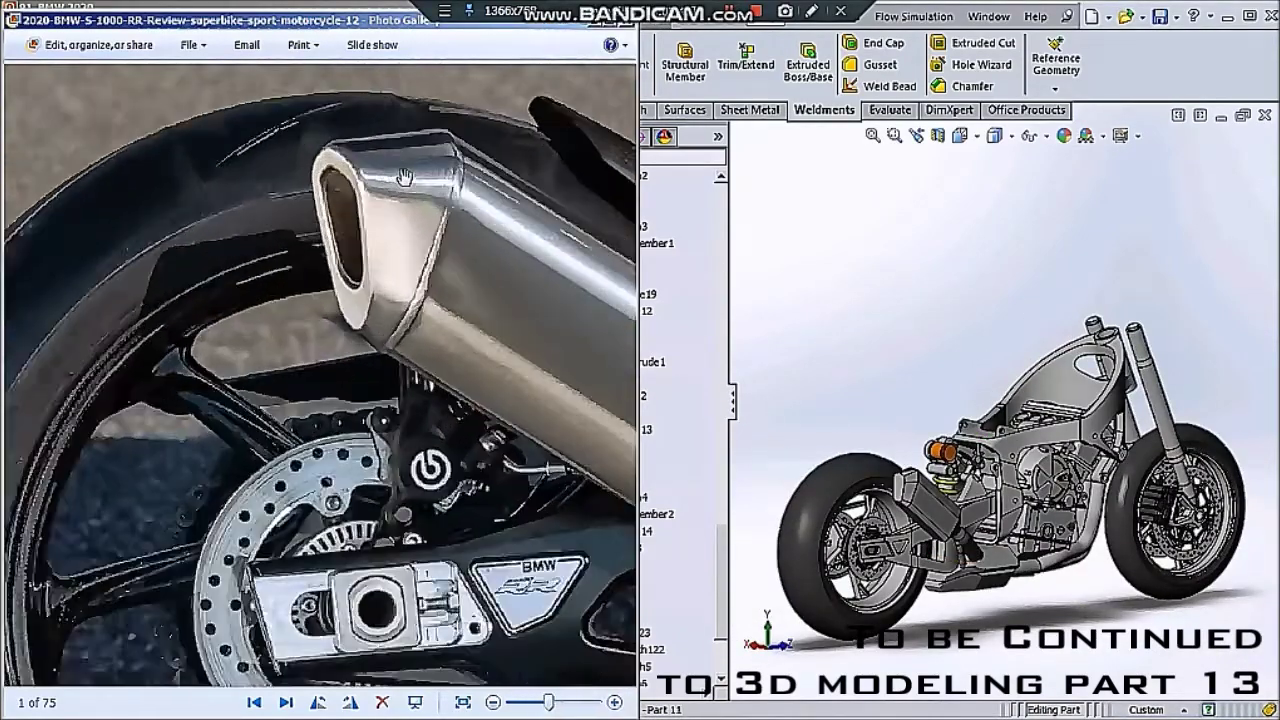
pyautogui.scroll(-2, 1010, 530)
pyautogui.scroll(-2, 1010, 530)
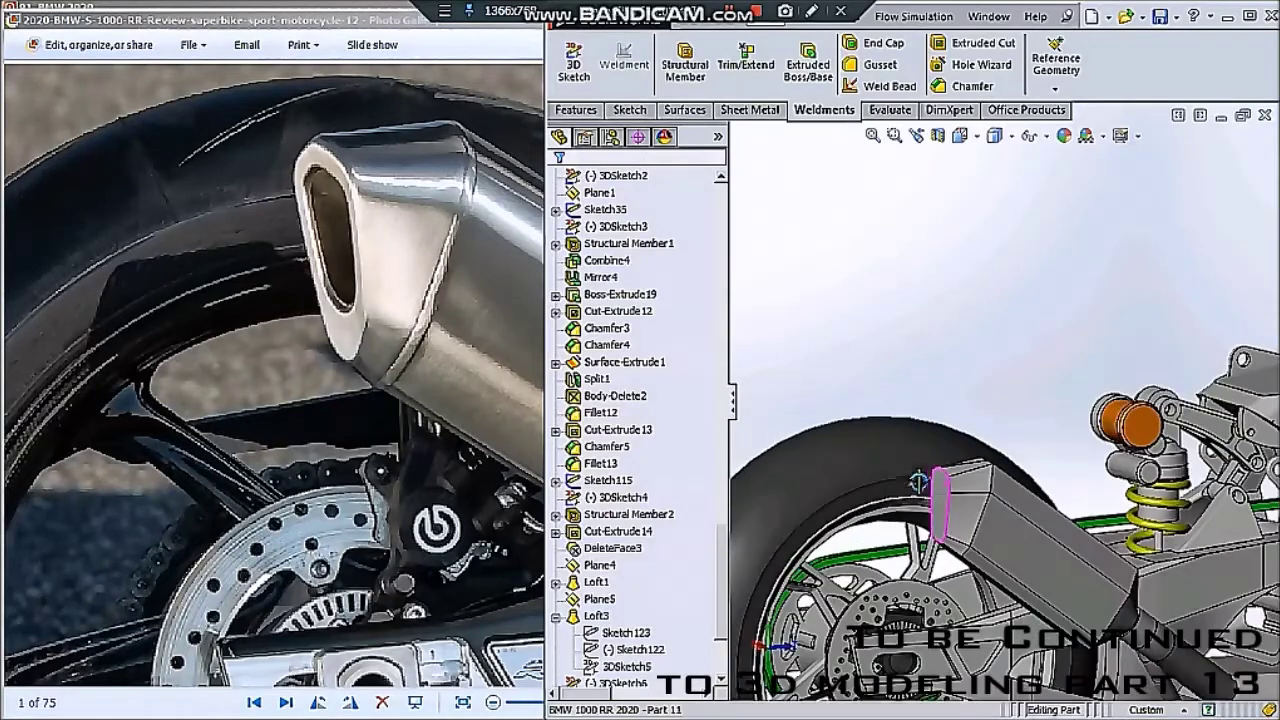
pyautogui.scroll(-2, 1010, 530)
pyautogui.scroll(-2, 1010, 530)
pyautogui.scroll(-2, 1009, 469)
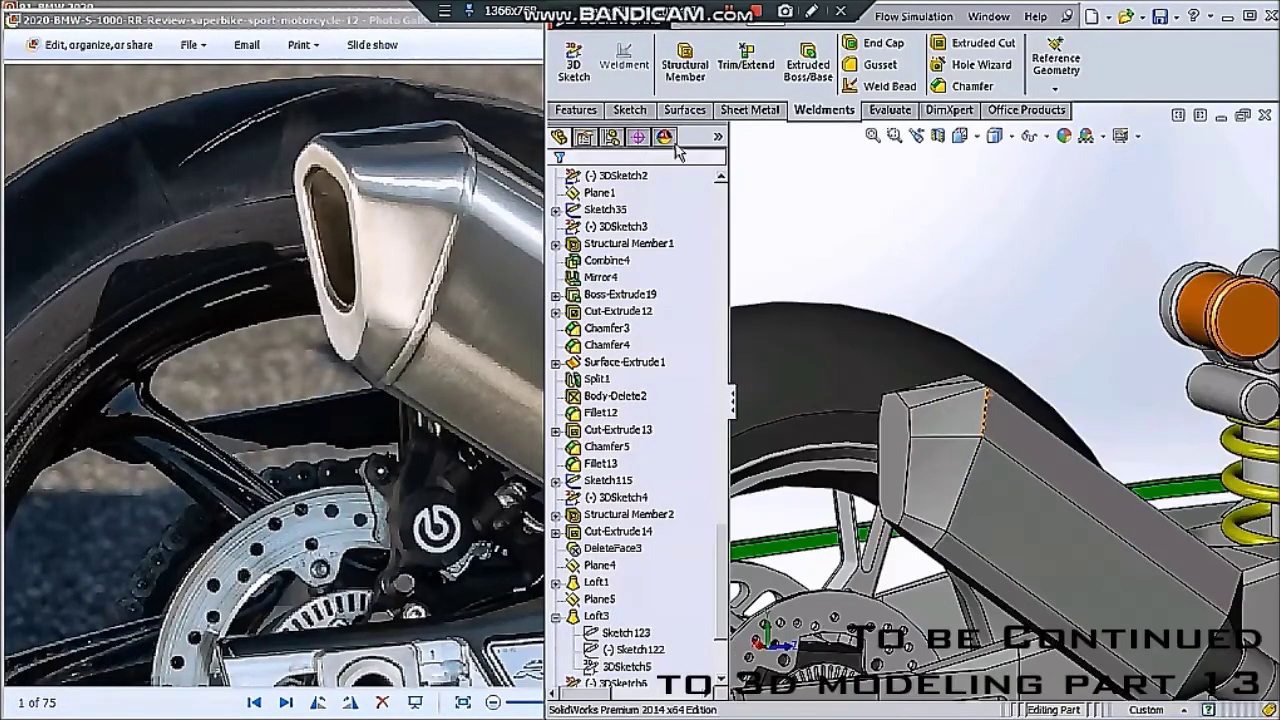
# - Start an Add Combine feature and select the DeleteFace3 body
pyautogui.click(578, 110)
pyautogui.click(1270, 66)
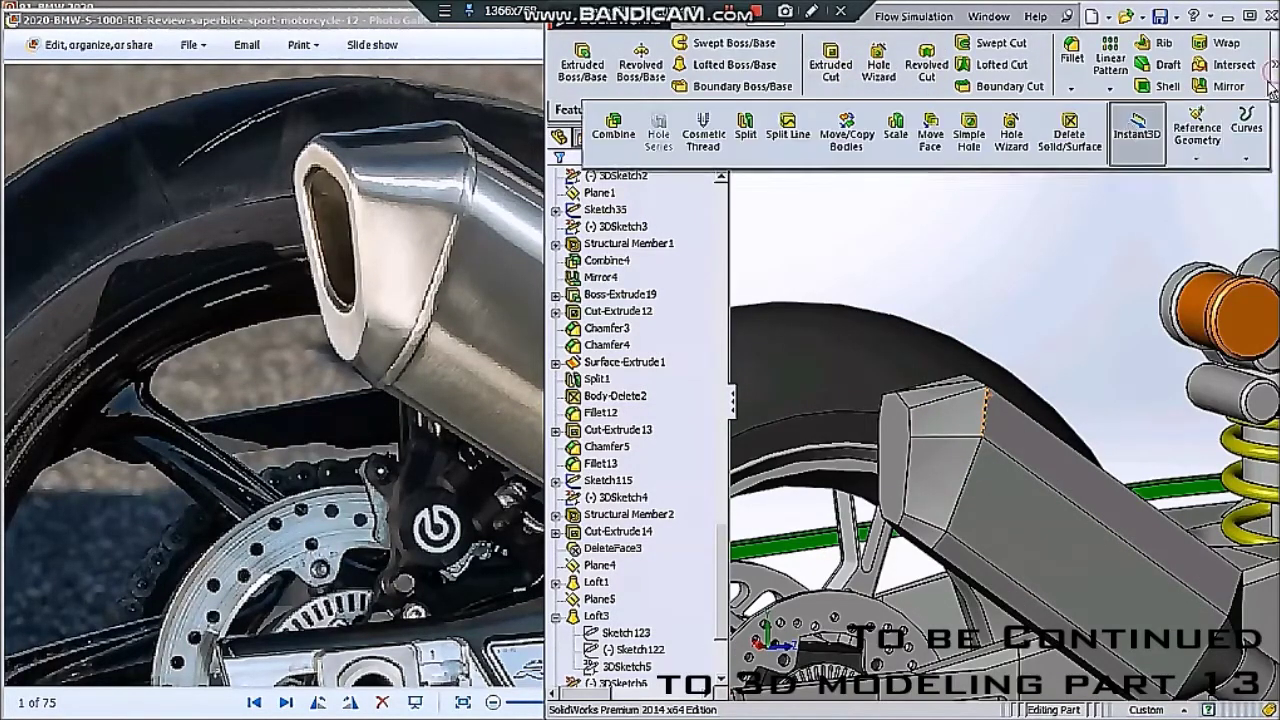
pyautogui.click(613, 128)
pyautogui.click(965, 470)
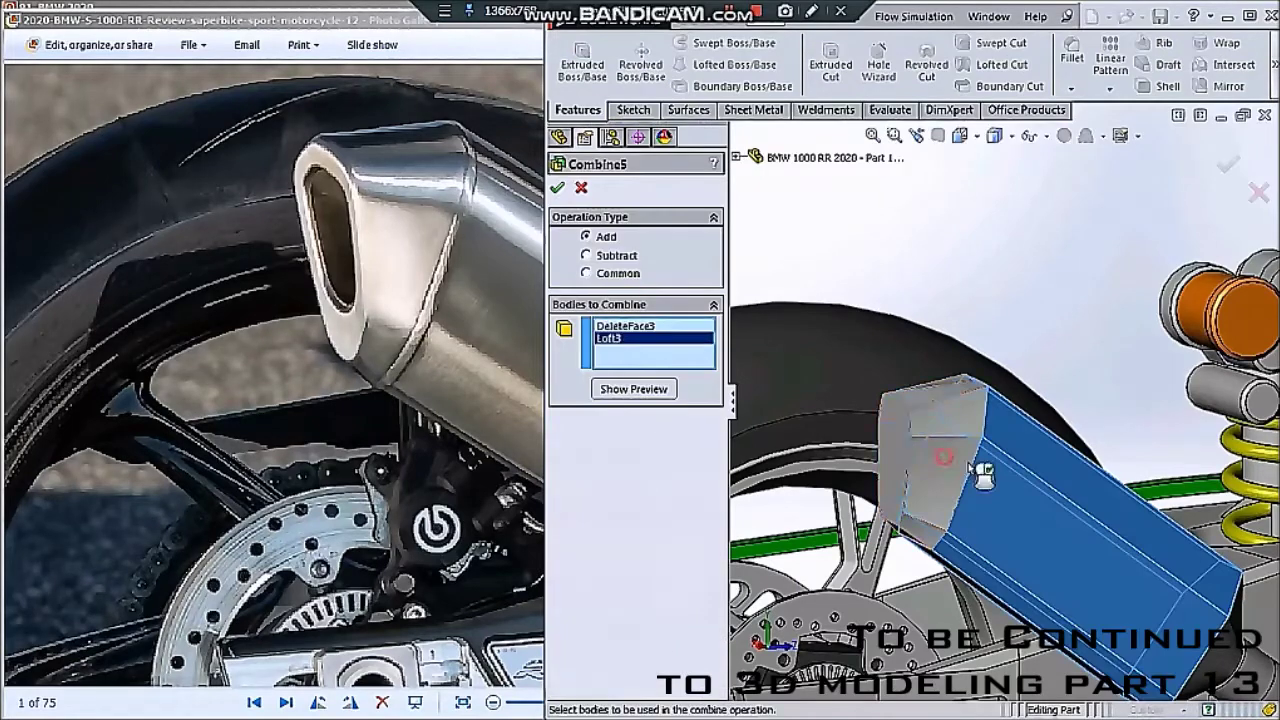
# - Add the Loft3 and Loft1 bodies and finish combining them into one muffler body
pyautogui.click(1104, 594)
pyautogui.moveTo(1104, 594); pyautogui.dragTo(1152, 604, button='middle')
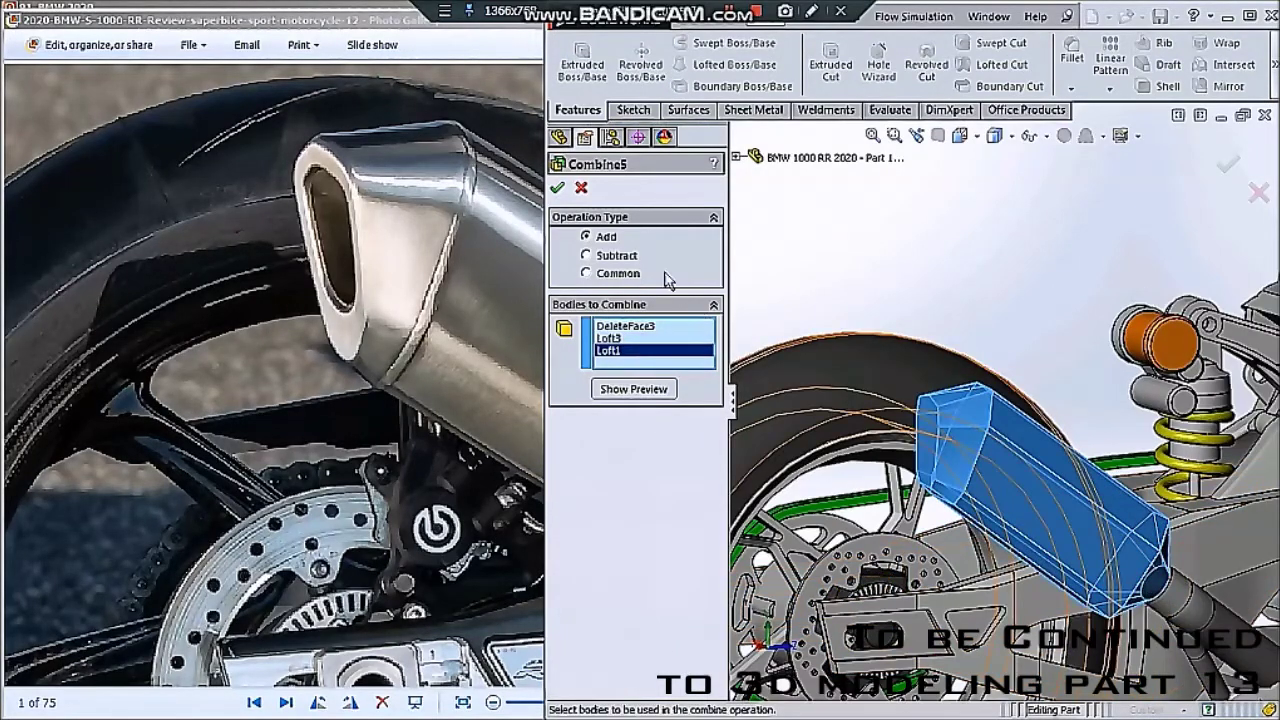
pyautogui.click(558, 189)
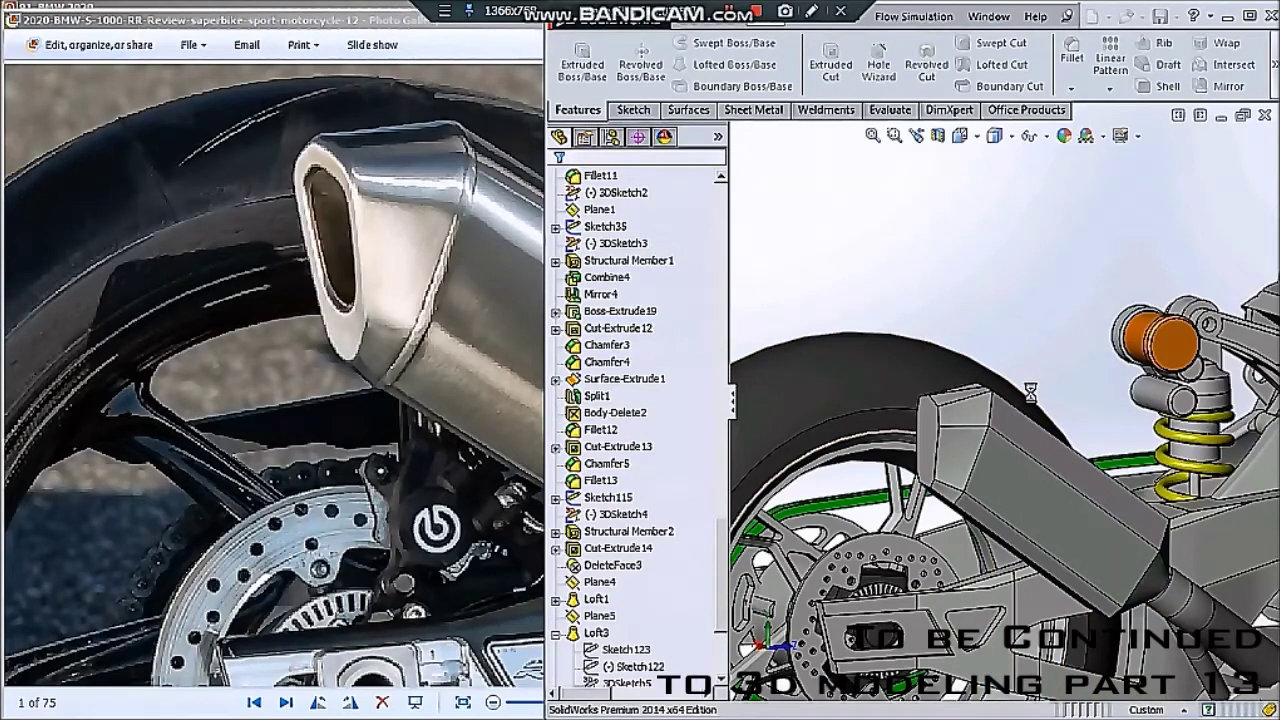
# - Start a 10 mm constant-size fillet on the muffler
pyautogui.scroll(-1, 1025, 389)
pyautogui.scroll(-1, 1025, 389)
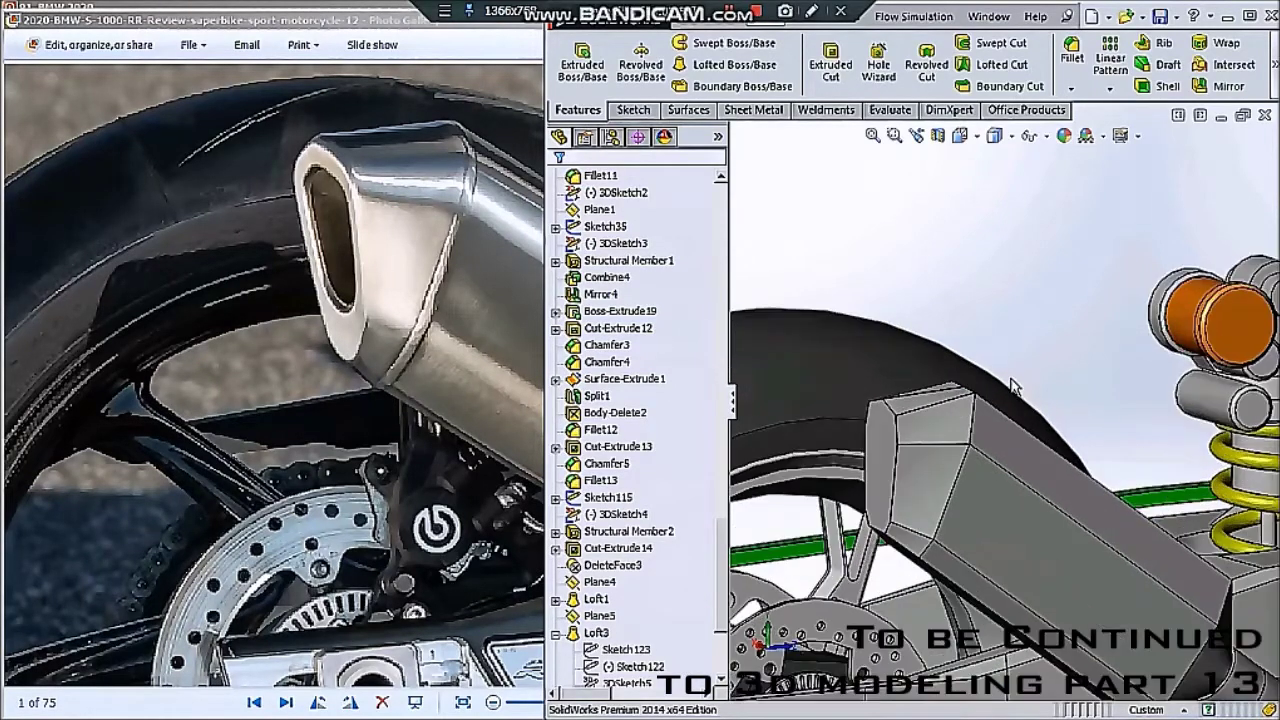
pyautogui.click(1071, 62)
pyautogui.scroll(-1, 980, 455)
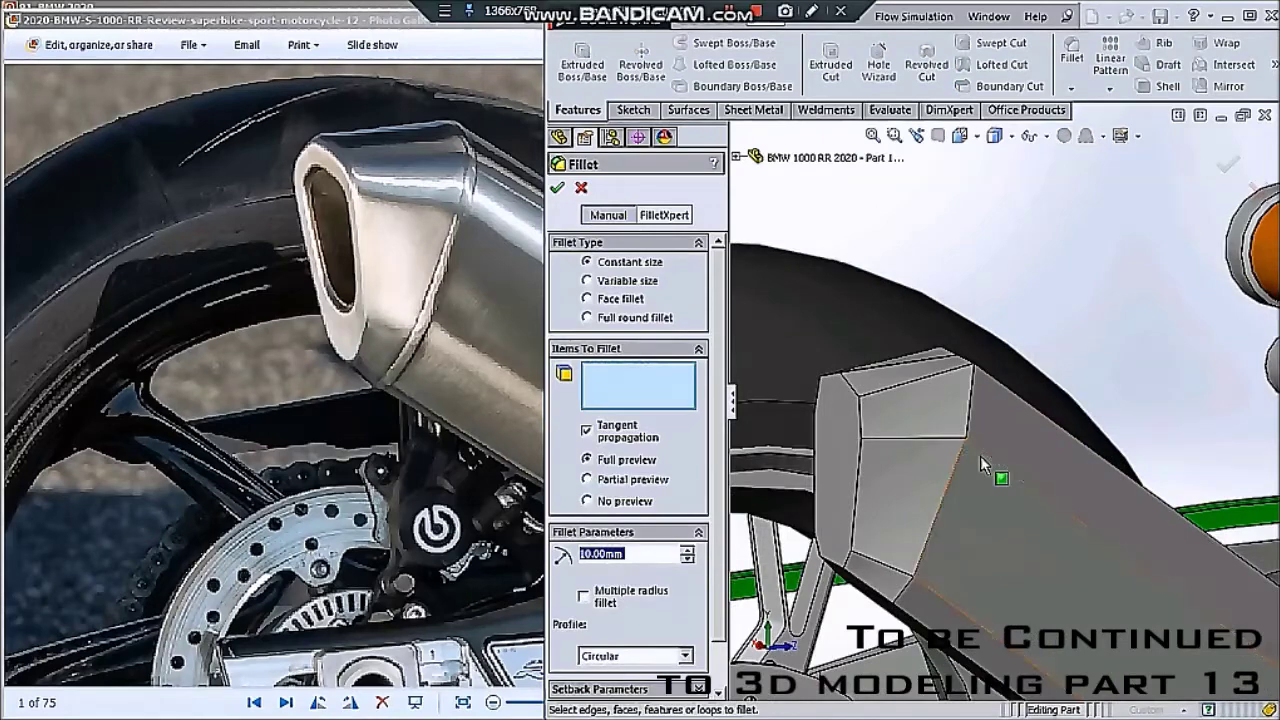
# - Pick the muffler's top and side edges for the 10 mm fillet, dropping one wrong edge
pyautogui.click(990, 462)
pyautogui.click(1018, 400)
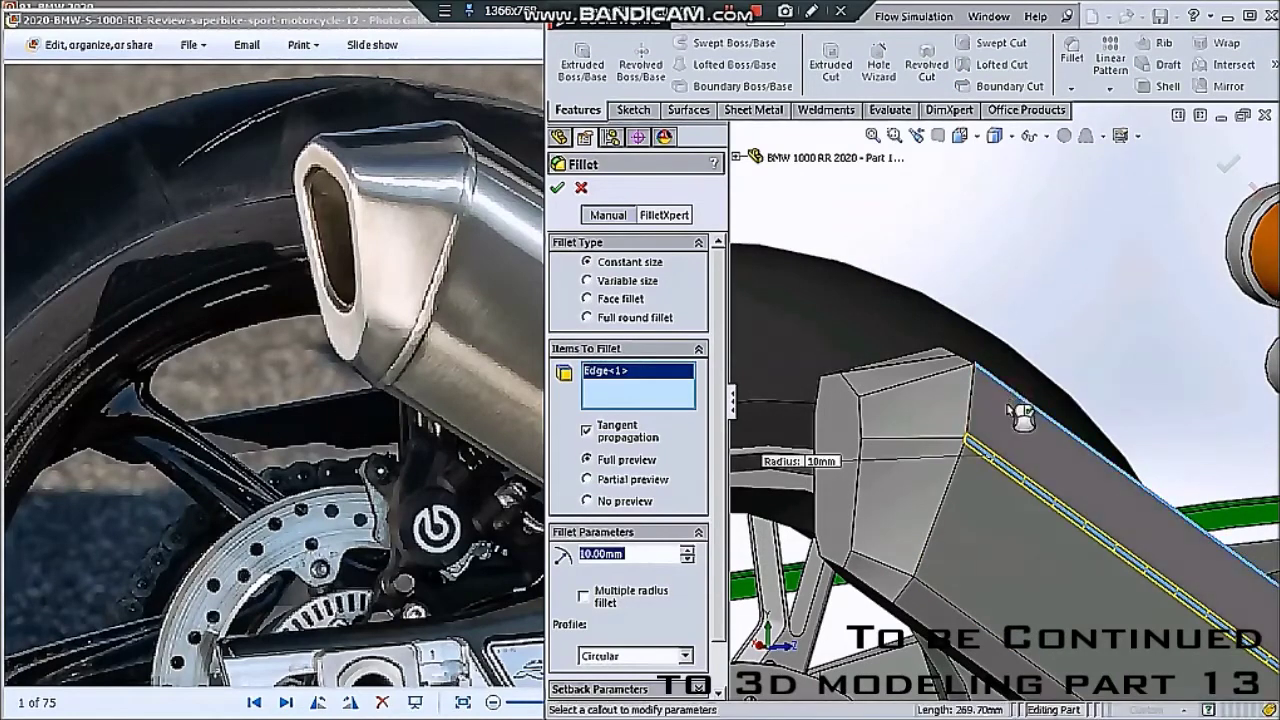
pyautogui.moveTo(1018, 400); pyautogui.dragTo(1033, 420, button='middle')
pyautogui.click(1050, 358)
pyautogui.click(958, 362)
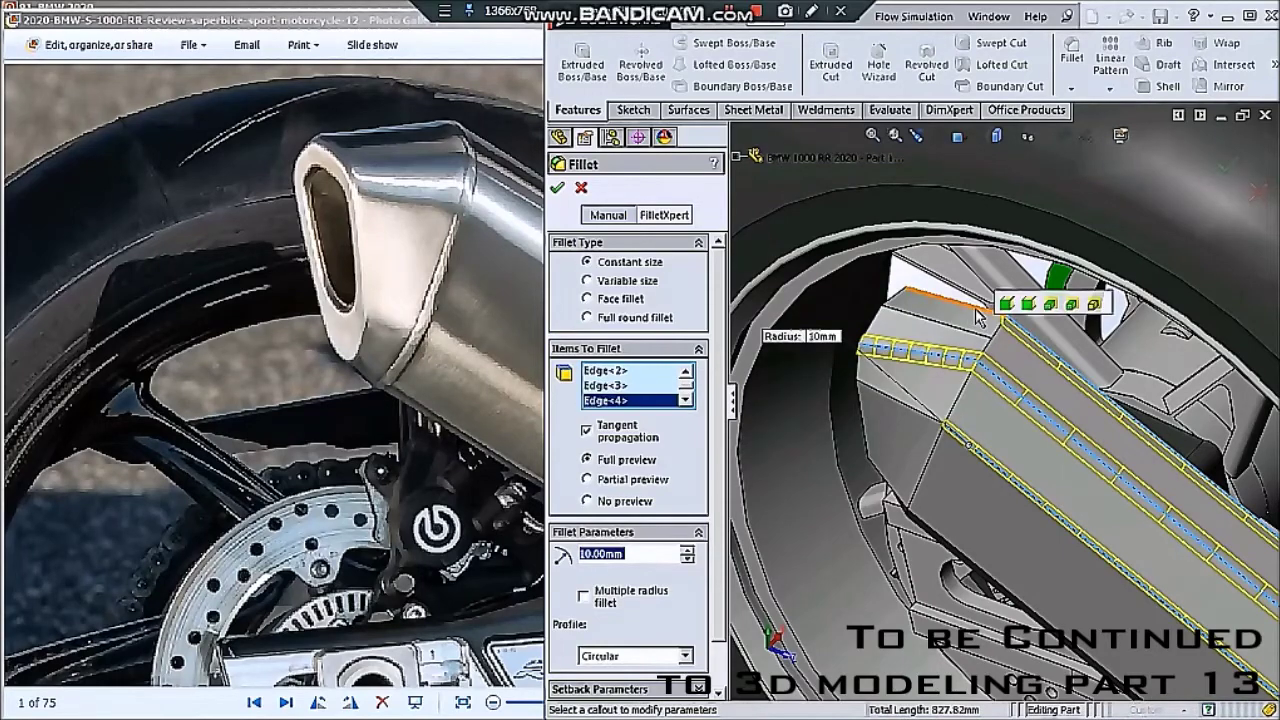
pyautogui.click(916, 410)
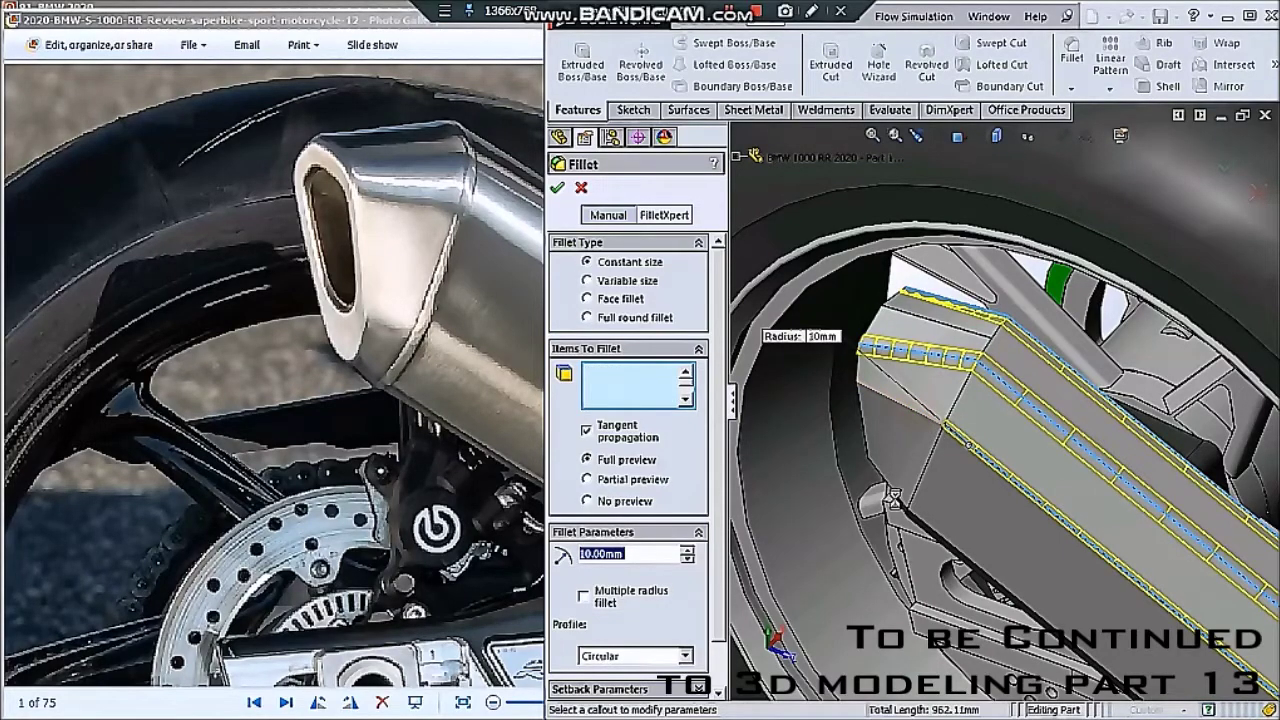
pyautogui.scroll(-3, 1000, 512)
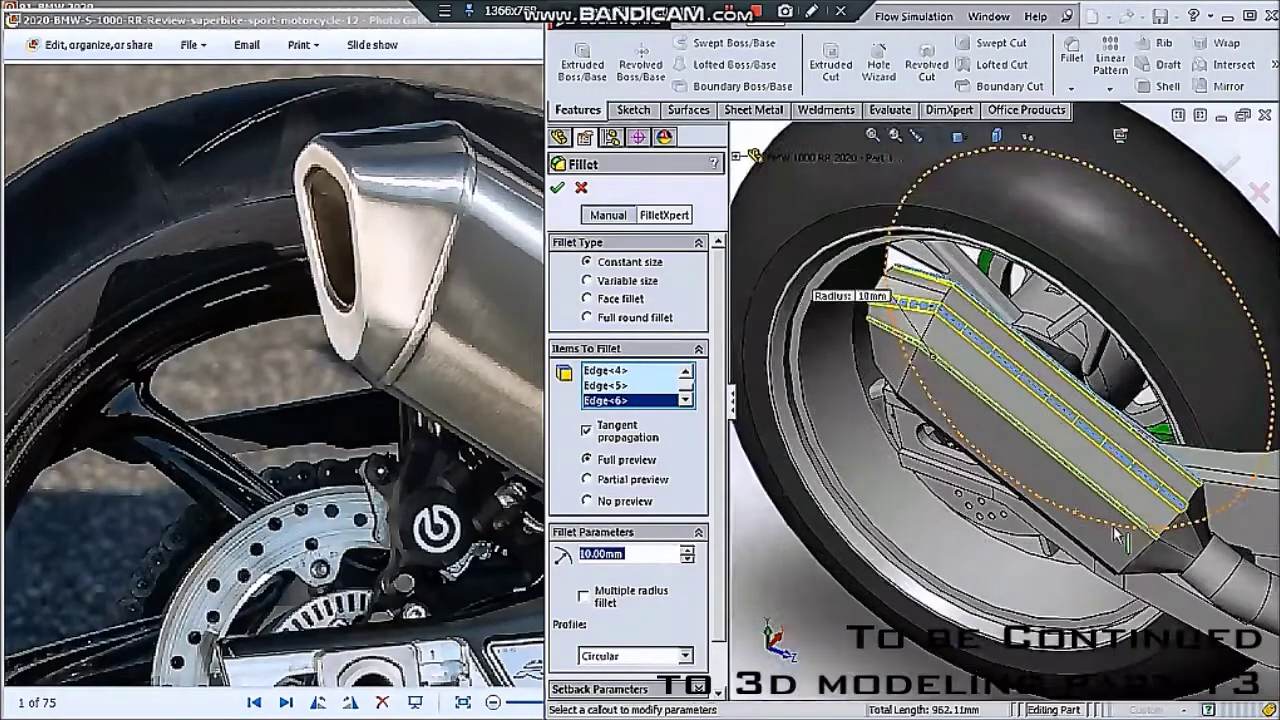
pyautogui.scroll(5, 1190, 540)
pyautogui.click(1190, 540)
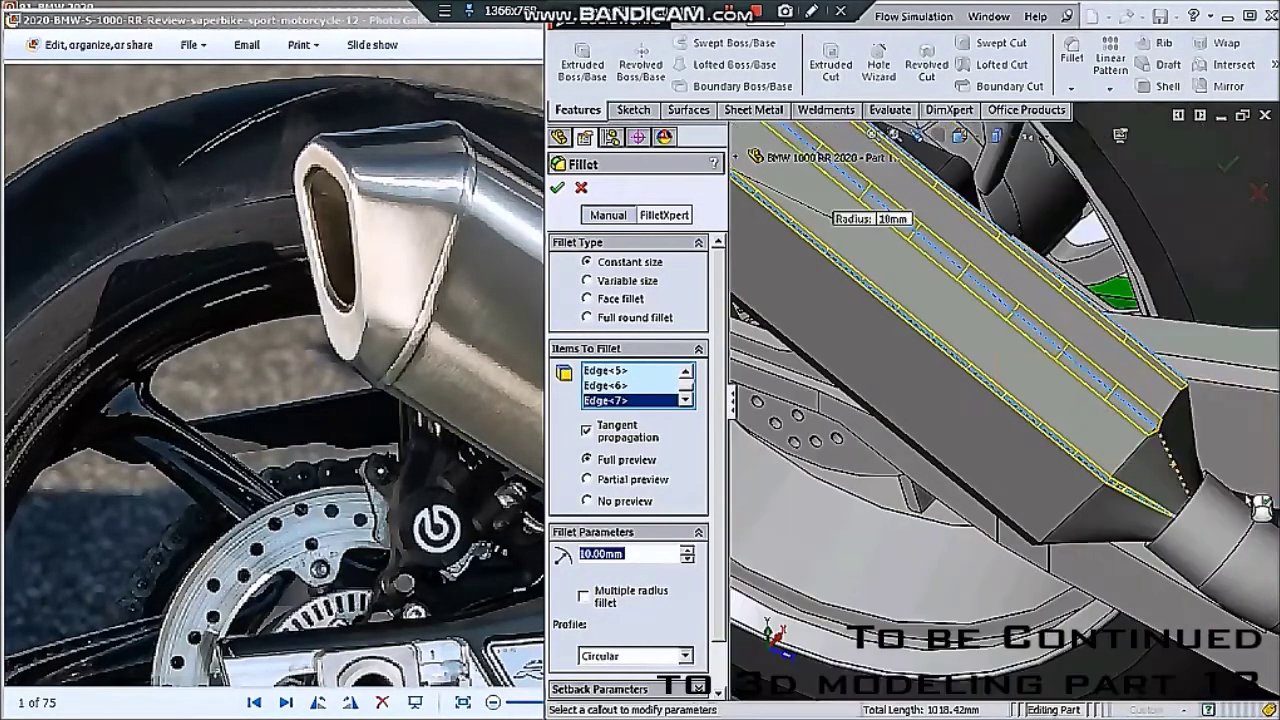
pyautogui.moveTo(1262, 500); pyautogui.dragTo(1168, 410, button='middle')
pyautogui.click(1168, 412)
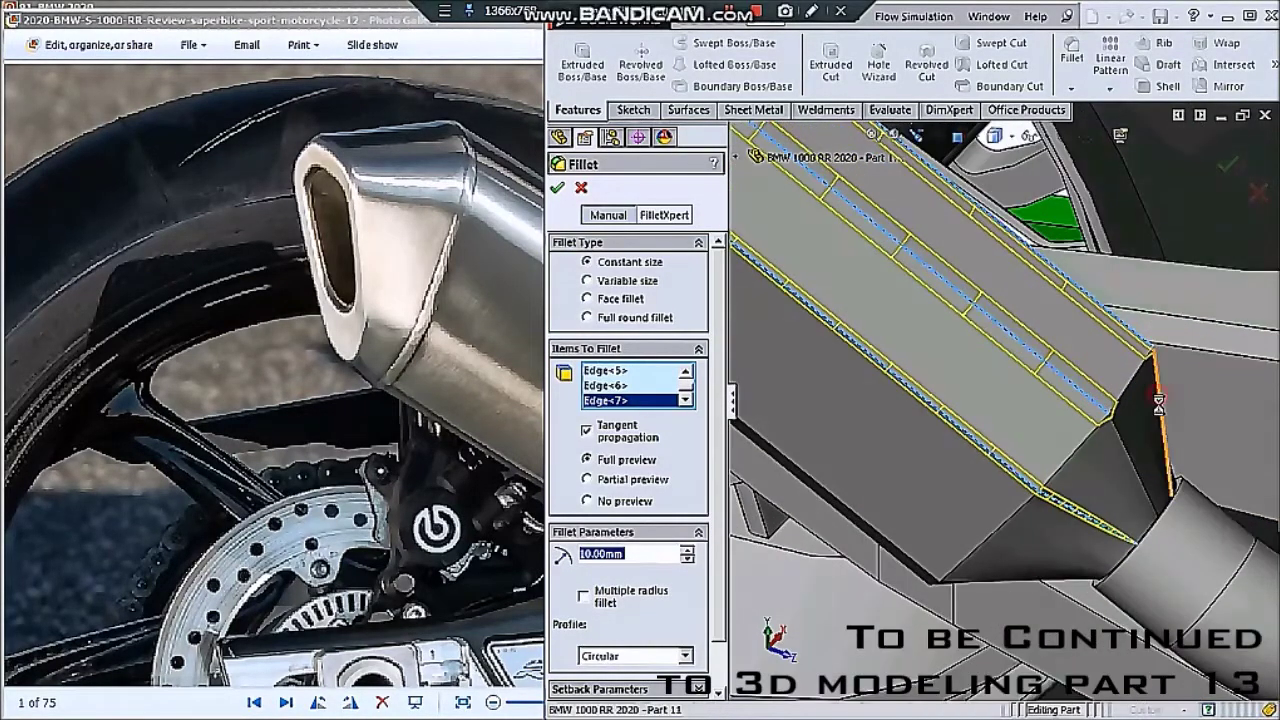
pyautogui.click(1130, 458)
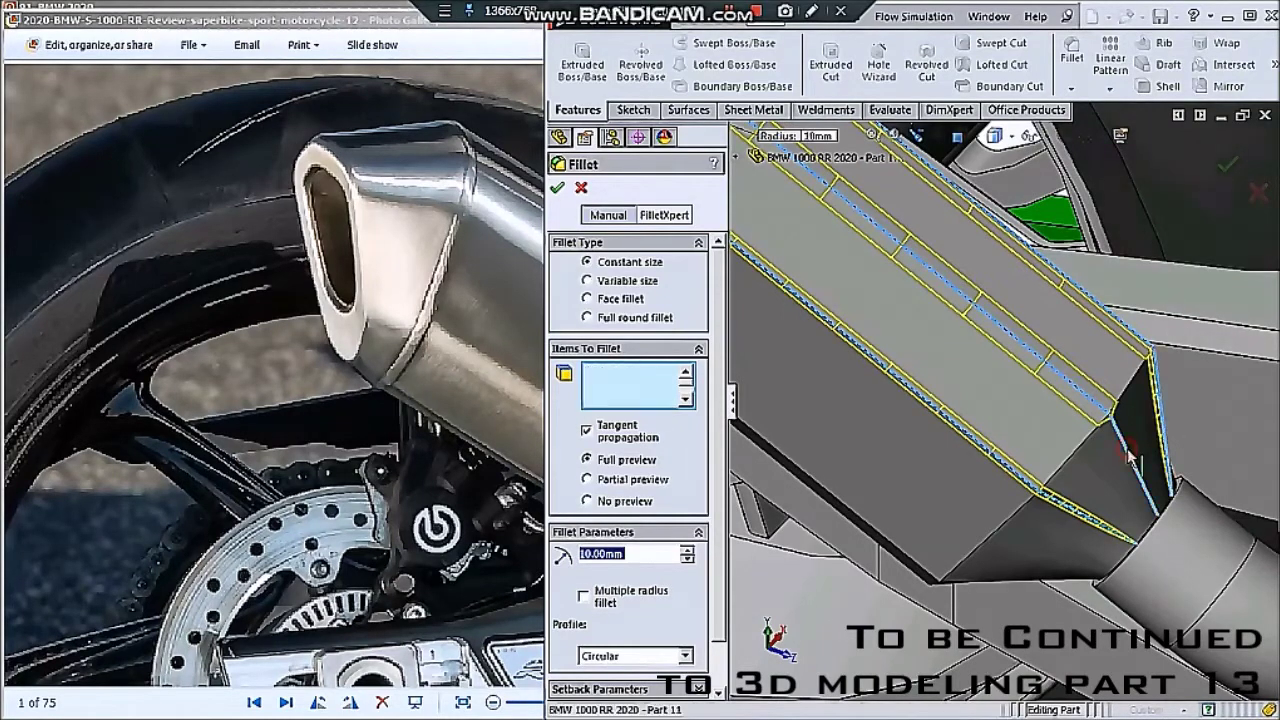
# - Add the muffler's lower and underside edges to the 10 mm fillet, about fourteen edges total
pyautogui.moveTo(975, 530)
pyautogui.mouseDown(button='middle')
pyautogui.moveTo(985, 445)
pyautogui.moveTo(1020, 470)
pyautogui.mouseUp(button='middle')
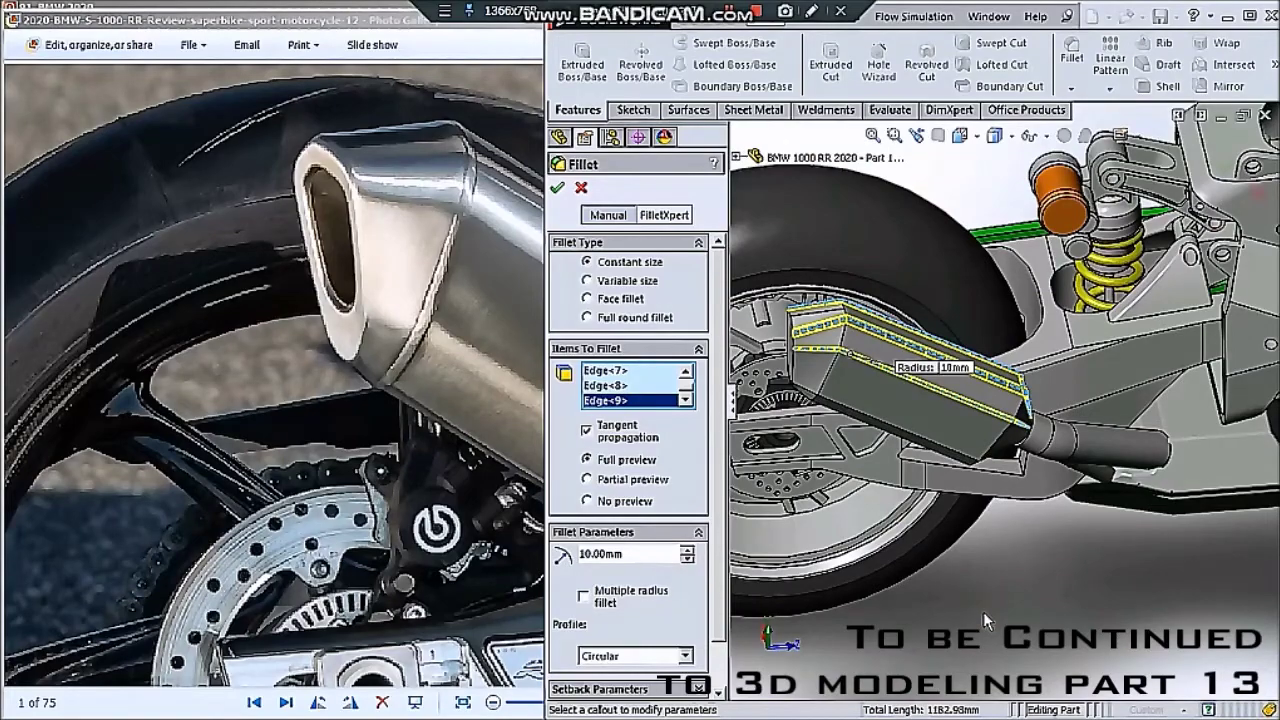
pyautogui.scroll(-5, 930, 550)
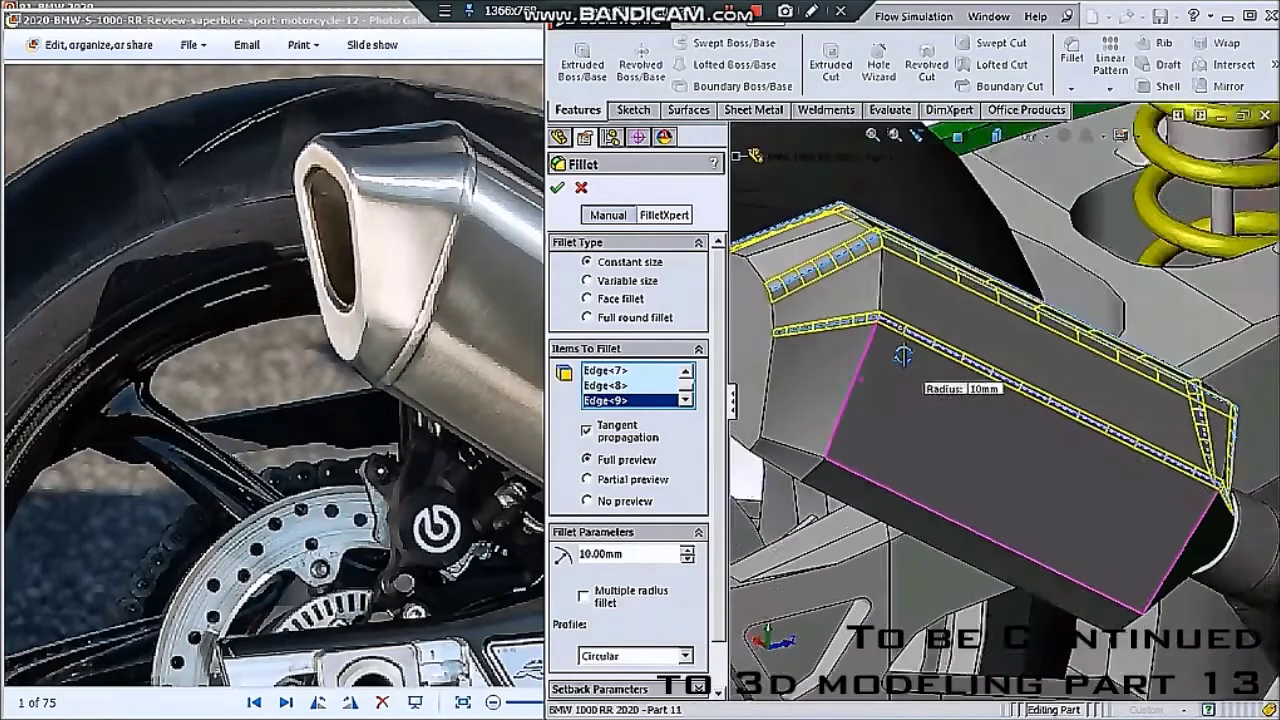
pyautogui.click(826, 467)
pyautogui.click(795, 452)
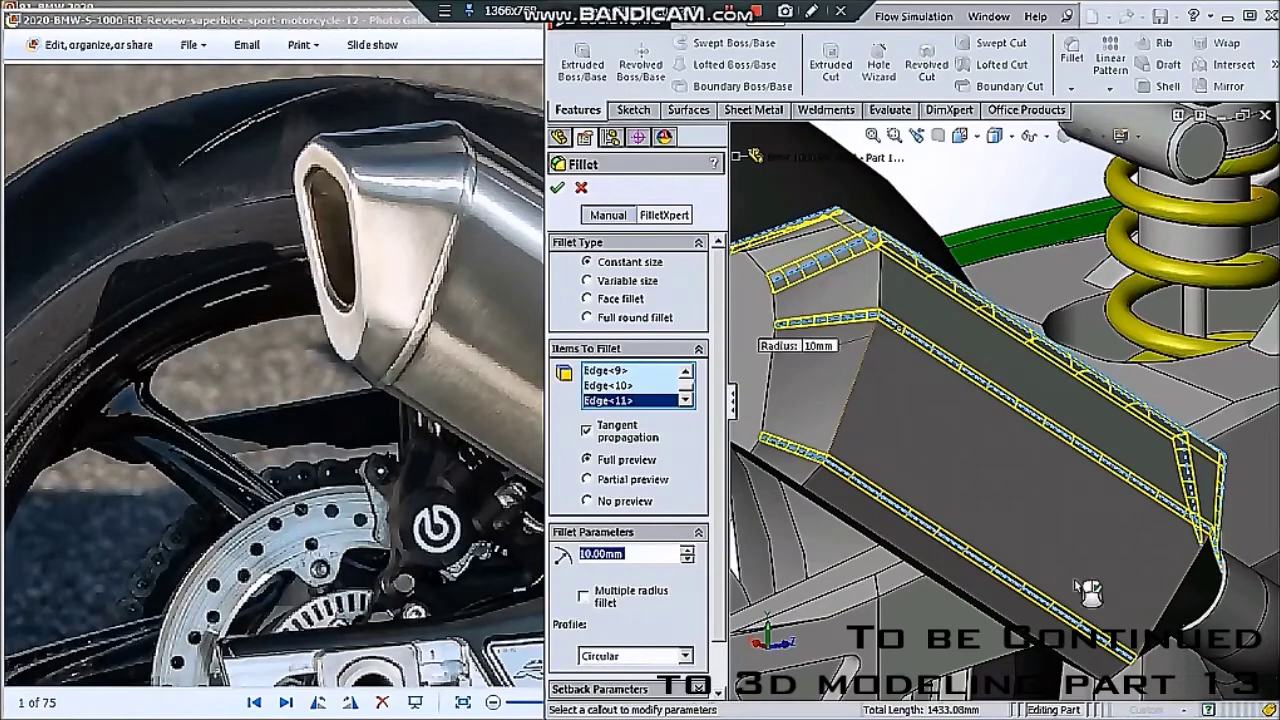
pyautogui.moveTo(846, 410); pyautogui.dragTo(1014, 536, button='middle')
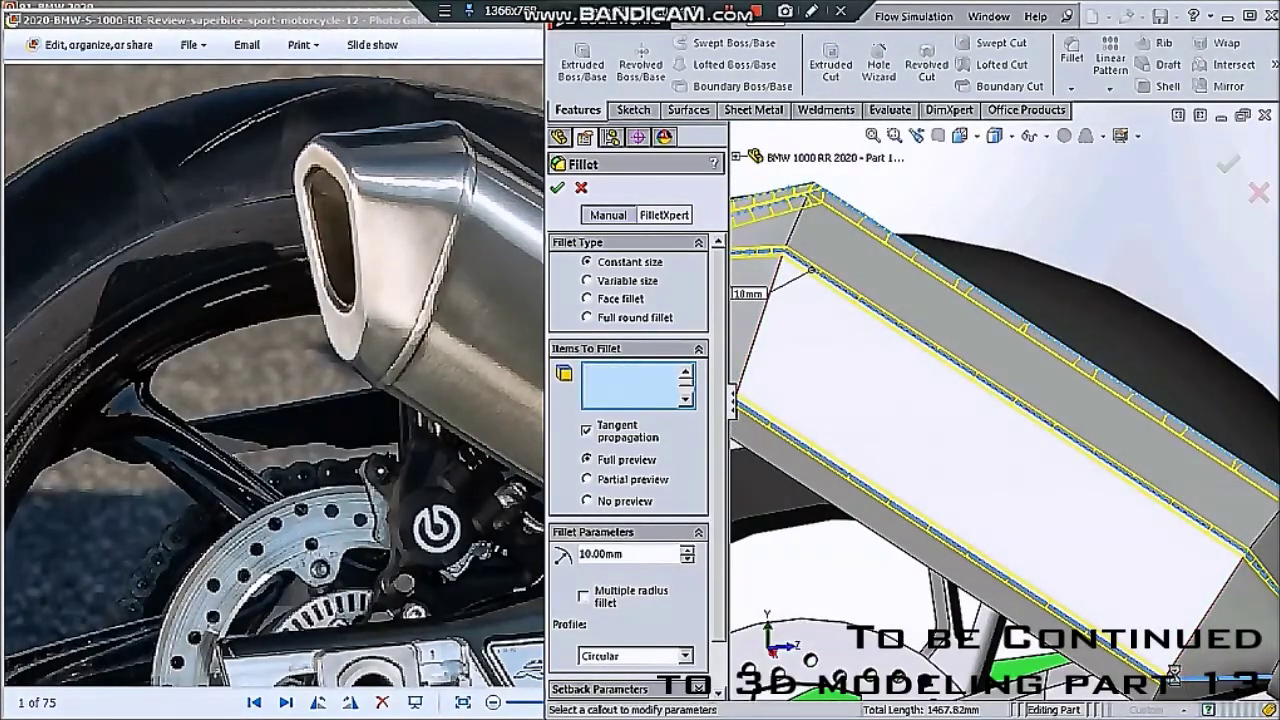
pyautogui.click(1115, 643)
pyautogui.moveTo(1115, 643); pyautogui.dragTo(1153, 648, button='middle')
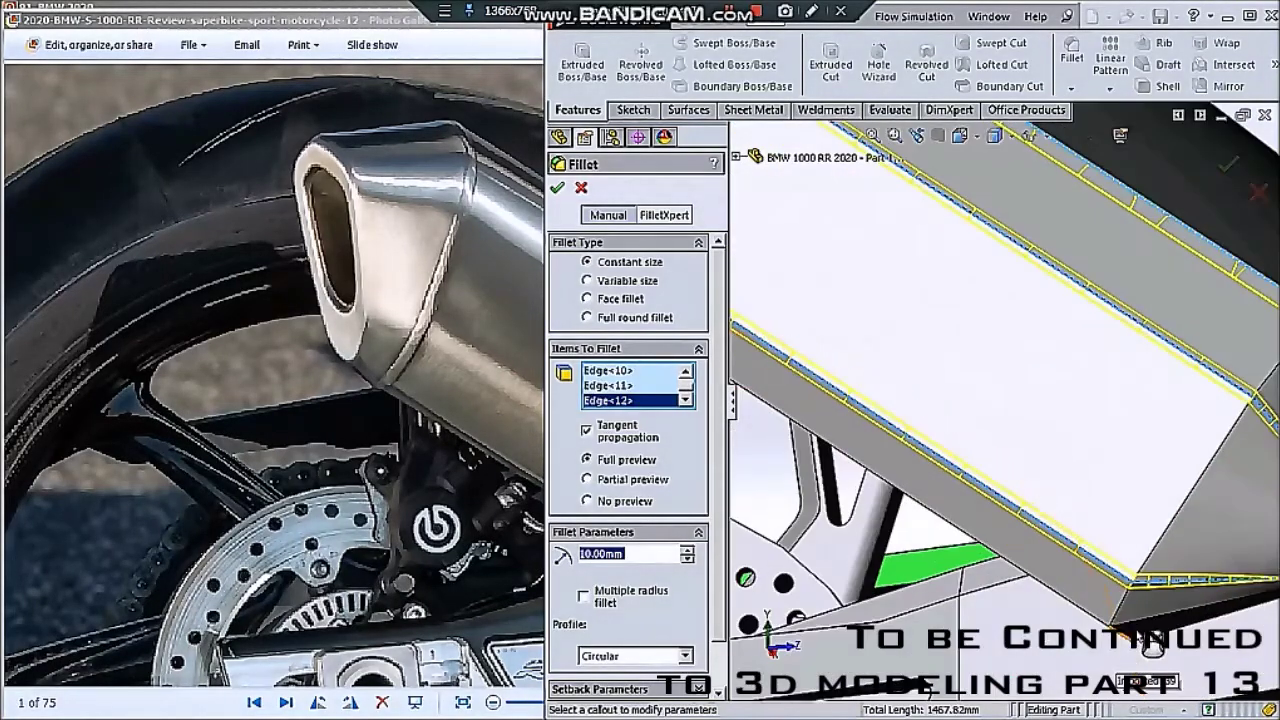
pyautogui.click(1112, 624)
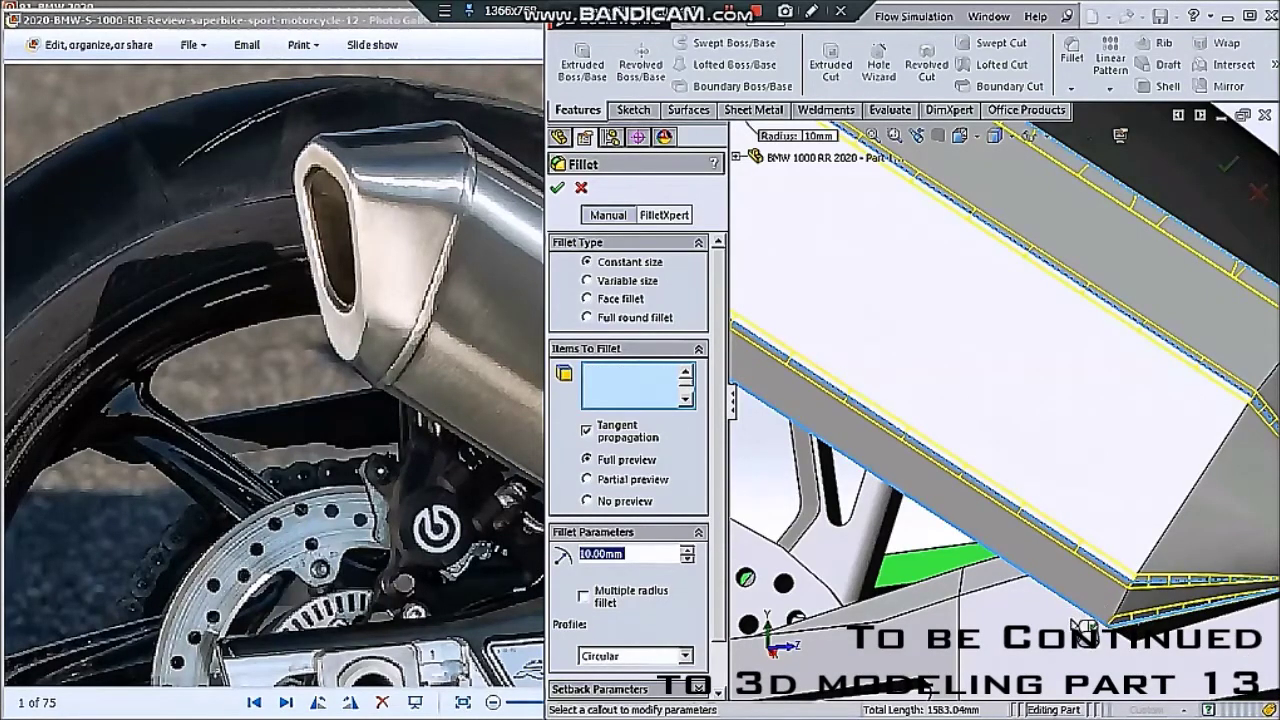
pyautogui.moveTo(1082, 627); pyautogui.dragTo(872, 357, button='middle')
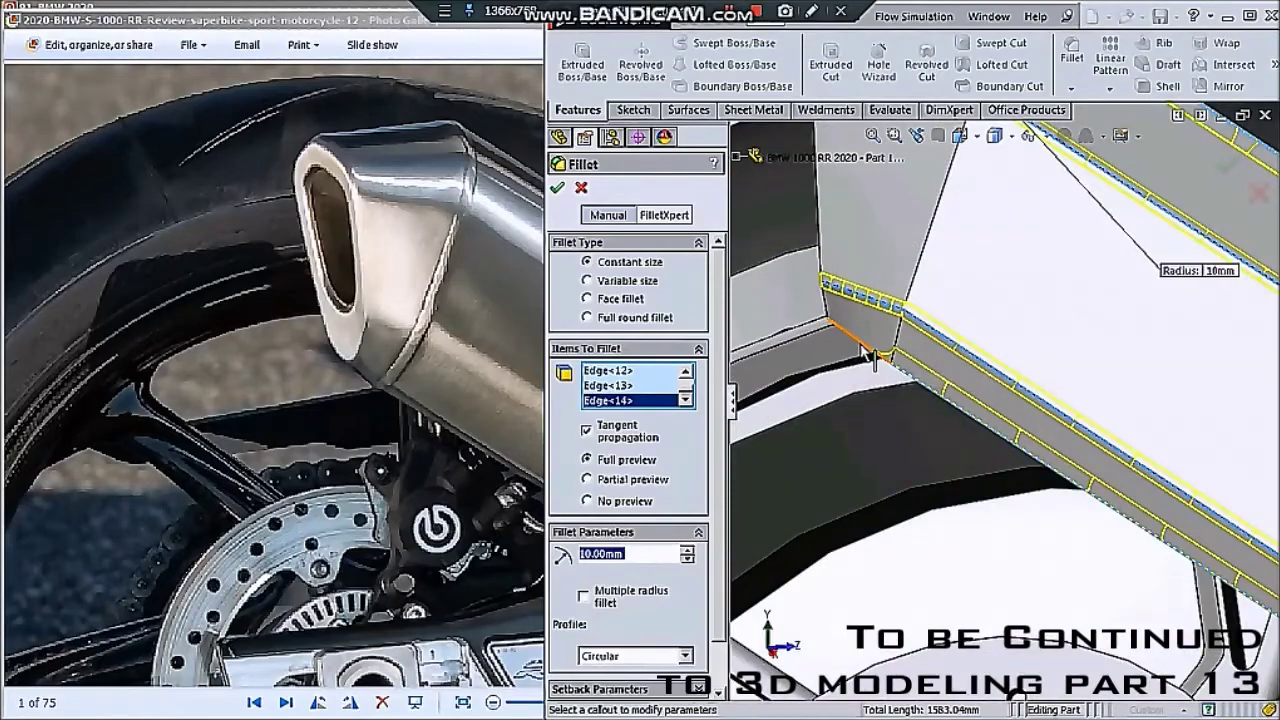
pyautogui.click(872, 357)
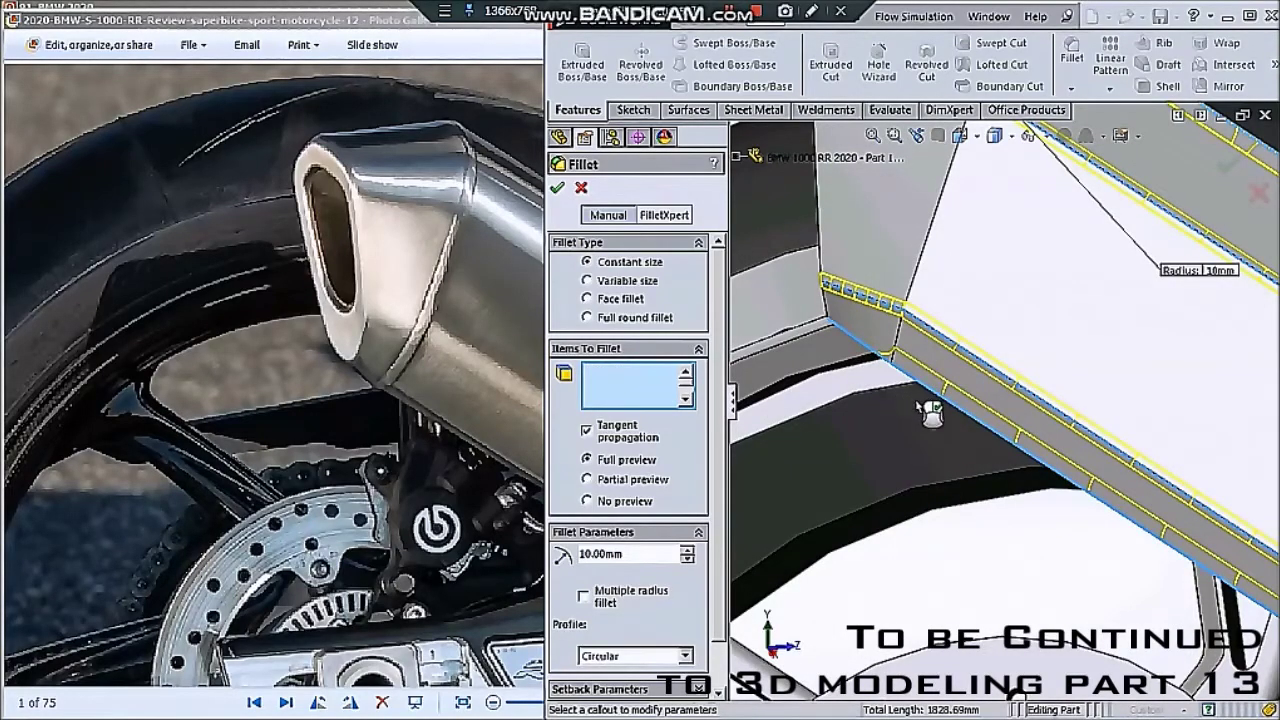
pyautogui.moveTo(930, 410); pyautogui.dragTo(1126, 450, button='middle')
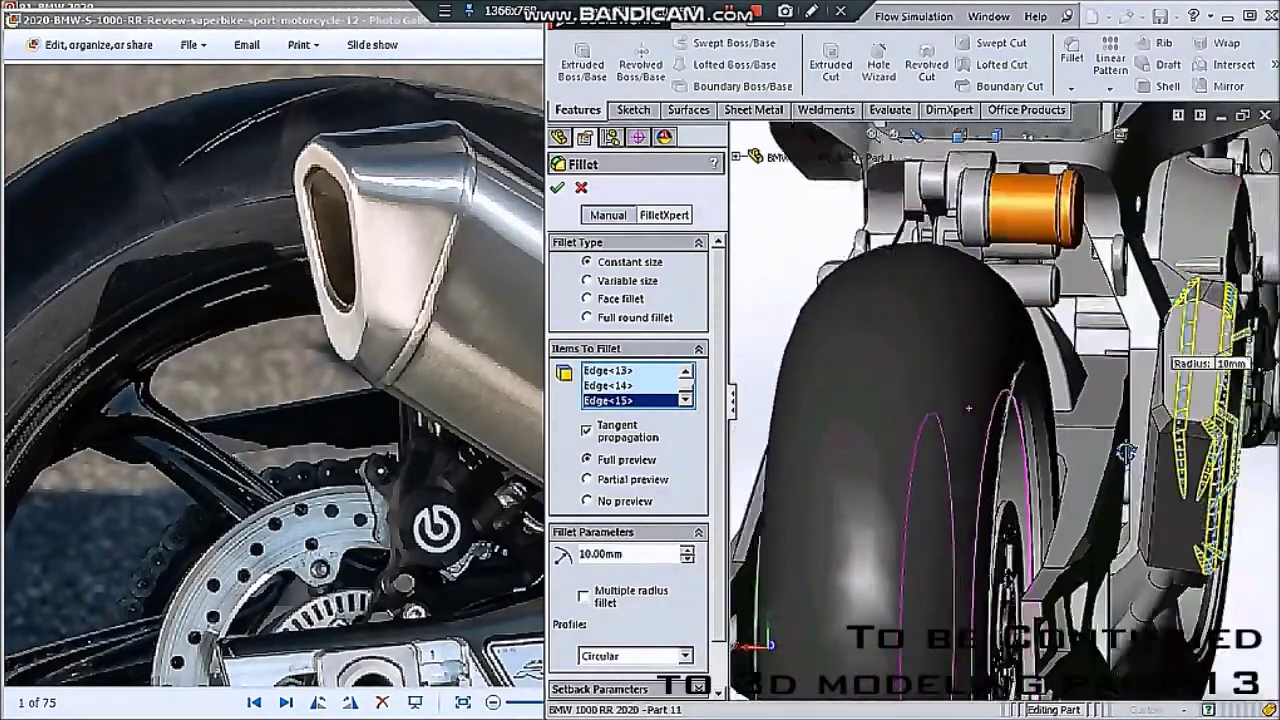
# - Add more long side and lower-end muffler edges to the 10mm fillet selection
pyautogui.scroll(-10, 1110, 465)
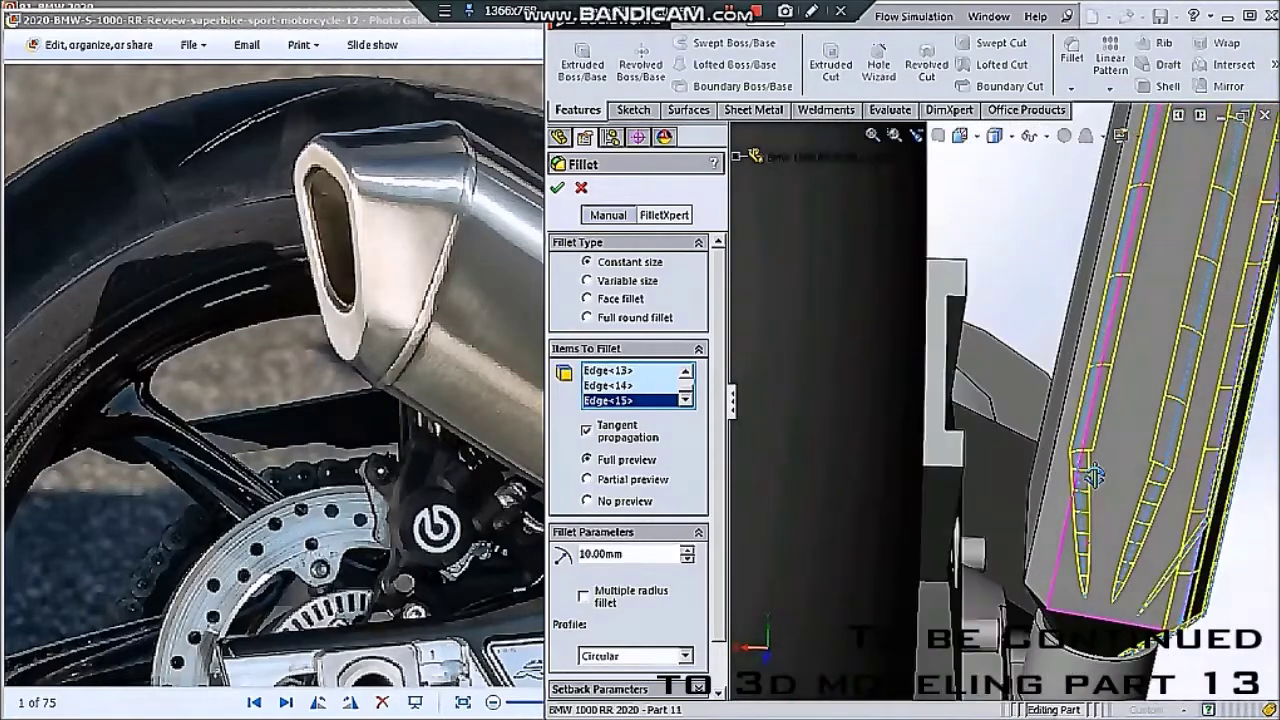
pyautogui.moveTo(1095, 478); pyautogui.dragTo(1085, 545, button='middle')
pyautogui.click(1062, 650)
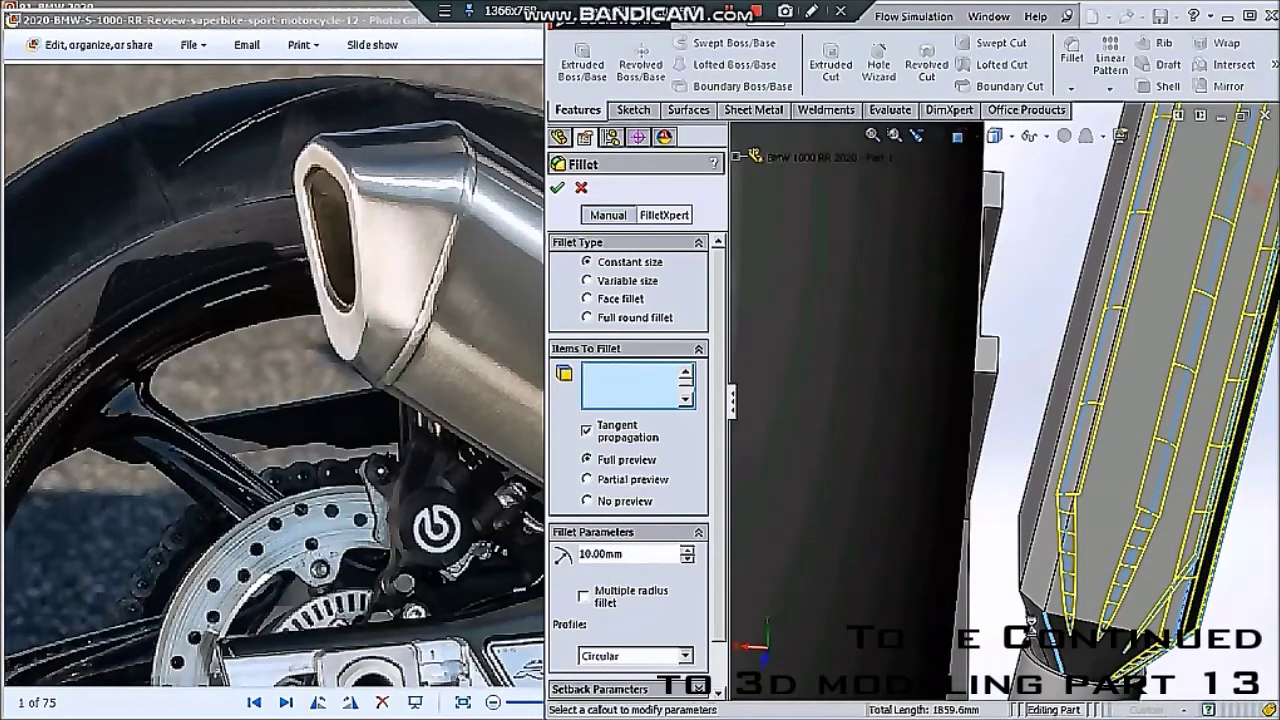
pyautogui.click(1034, 594)
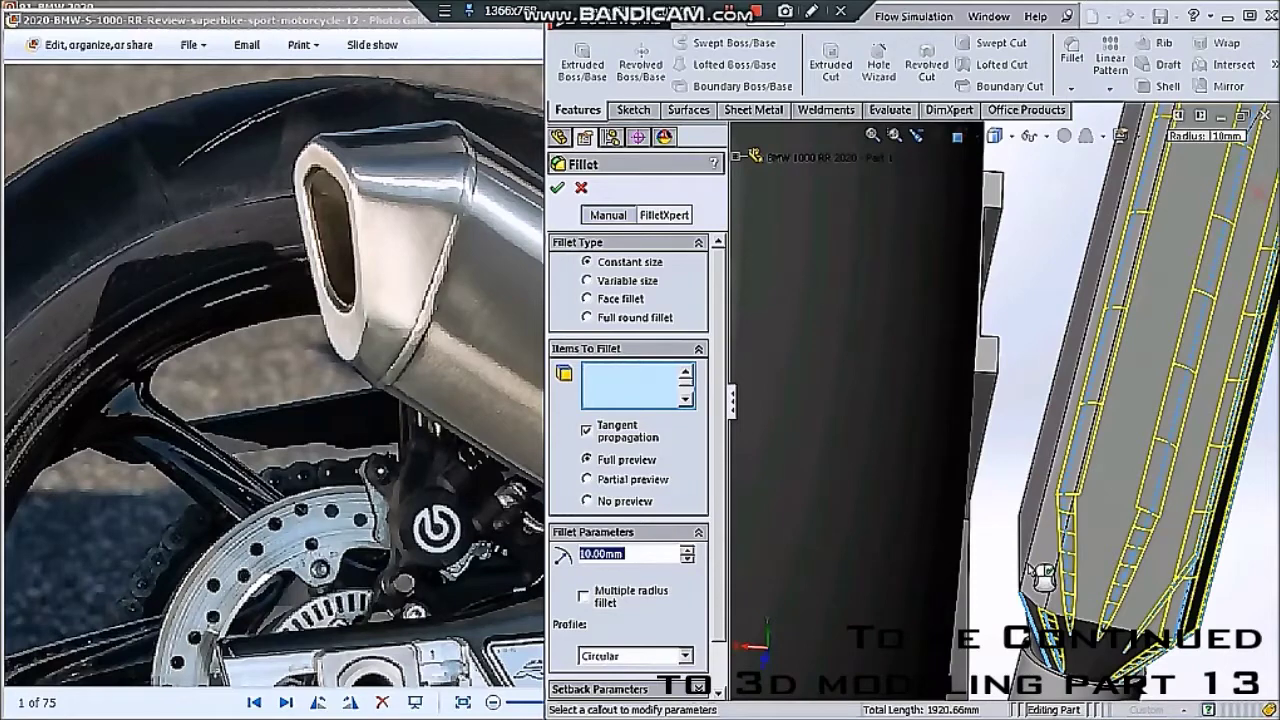
pyautogui.click(1040, 576)
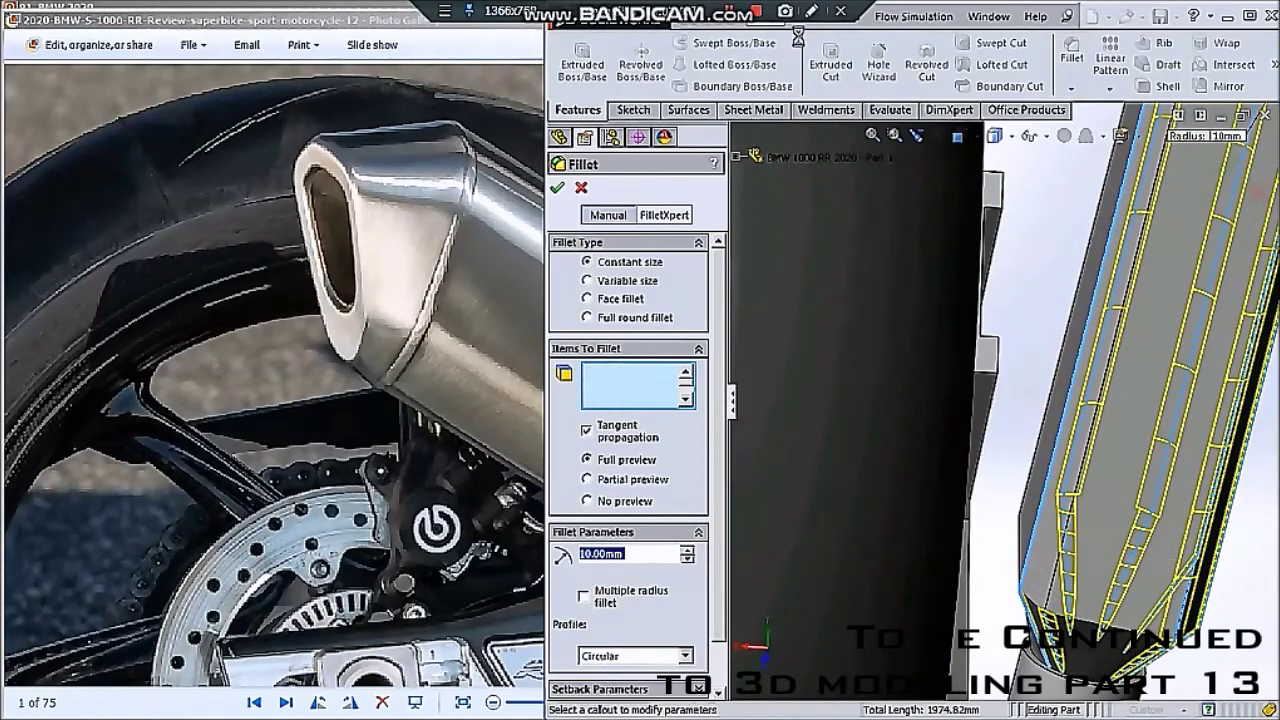
pyautogui.click(1065, 600)
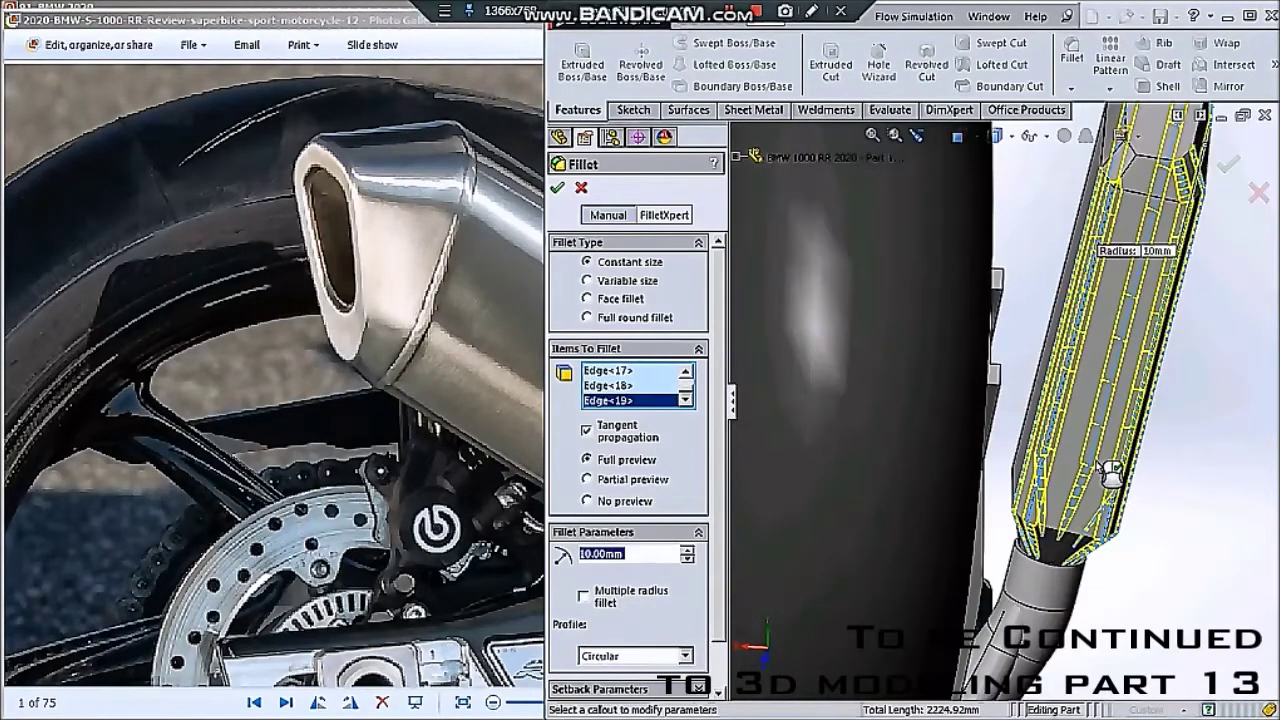
pyautogui.moveTo(1110, 476); pyautogui.dragTo(1105, 350, button='middle')
pyautogui.scroll(-5, 1104, 350)
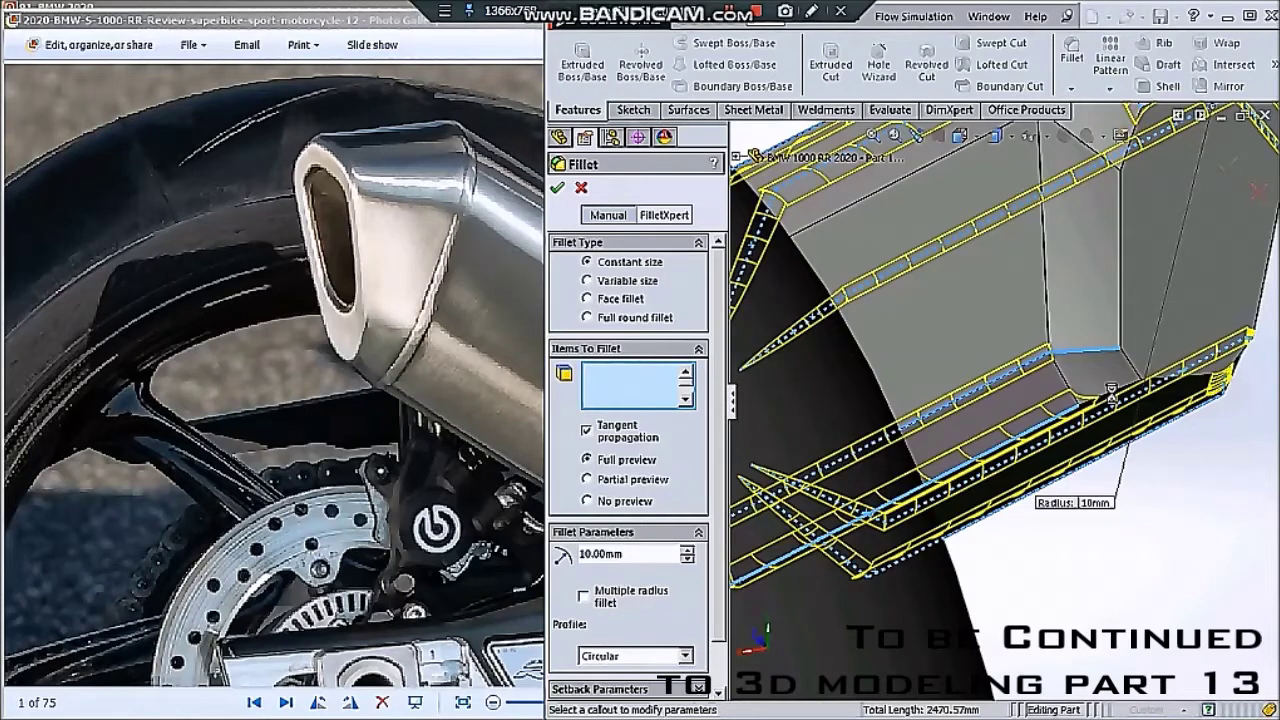
pyautogui.click(1110, 400)
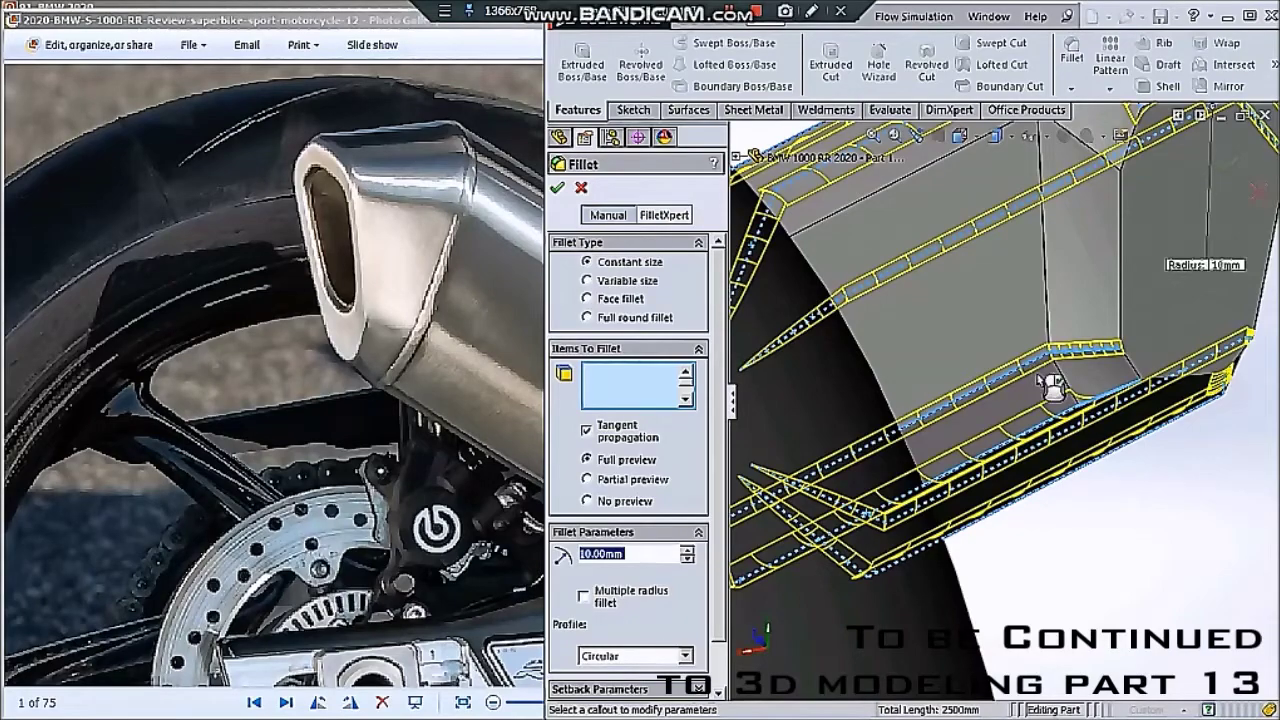
pyautogui.click(1053, 388)
# - Add the last muffler edges, including the top edge, and apply the 10mm fillet to all 25
pyautogui.moveTo(1053, 388)
pyautogui.mouseDown(button='middle')
pyautogui.moveTo(1103, 370)
pyautogui.moveTo(794, 479)
pyautogui.mouseUp(button='middle')
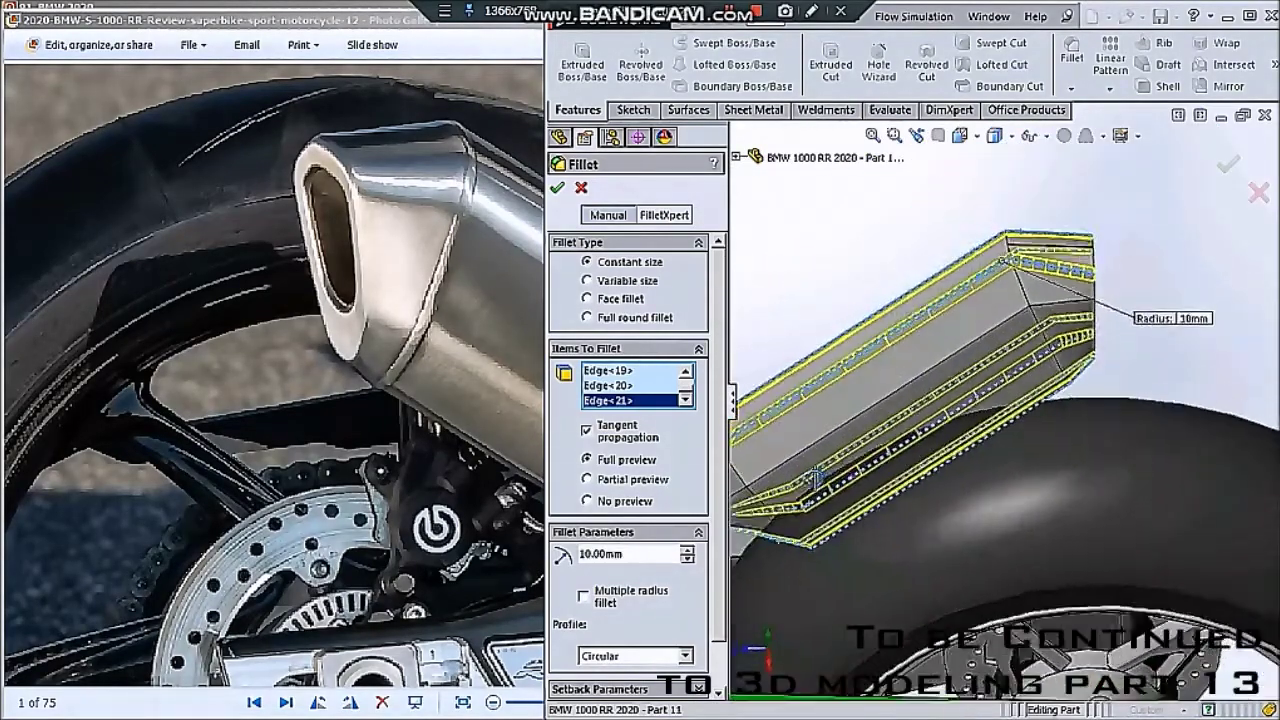
pyautogui.scroll(-3, 794, 486)
pyautogui.scroll(-3, 850, 450)
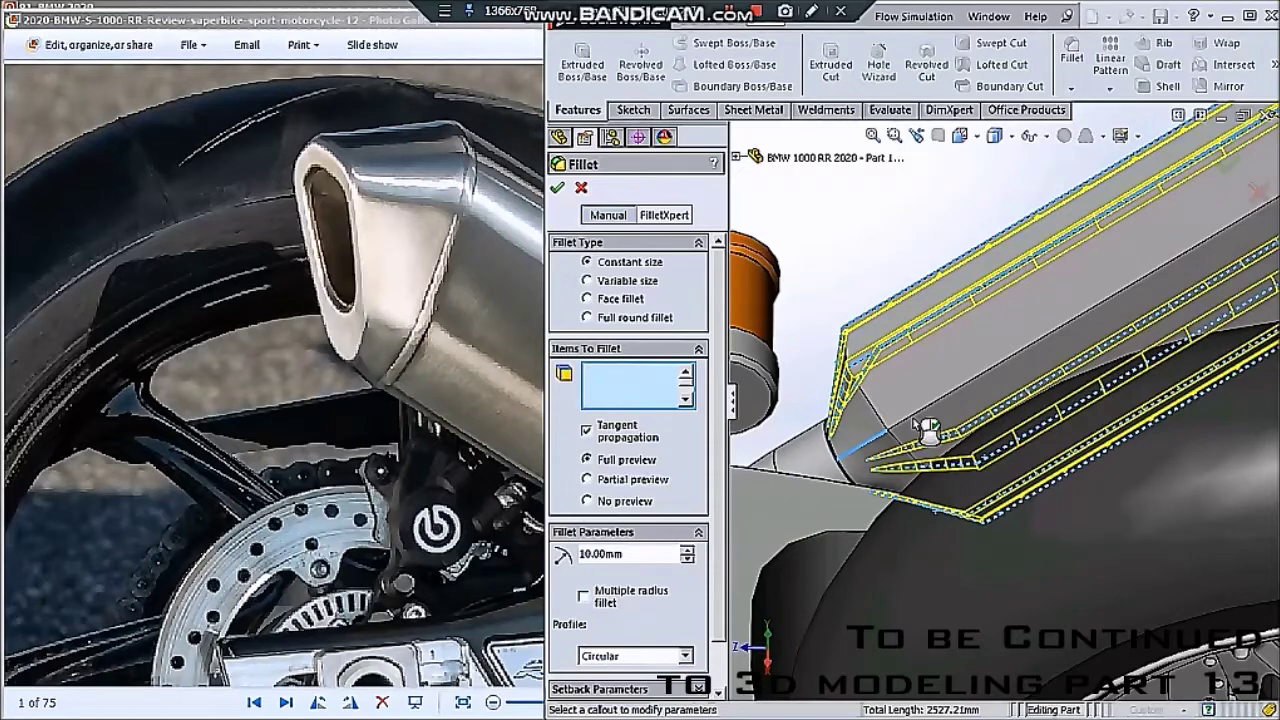
pyautogui.click(924, 415)
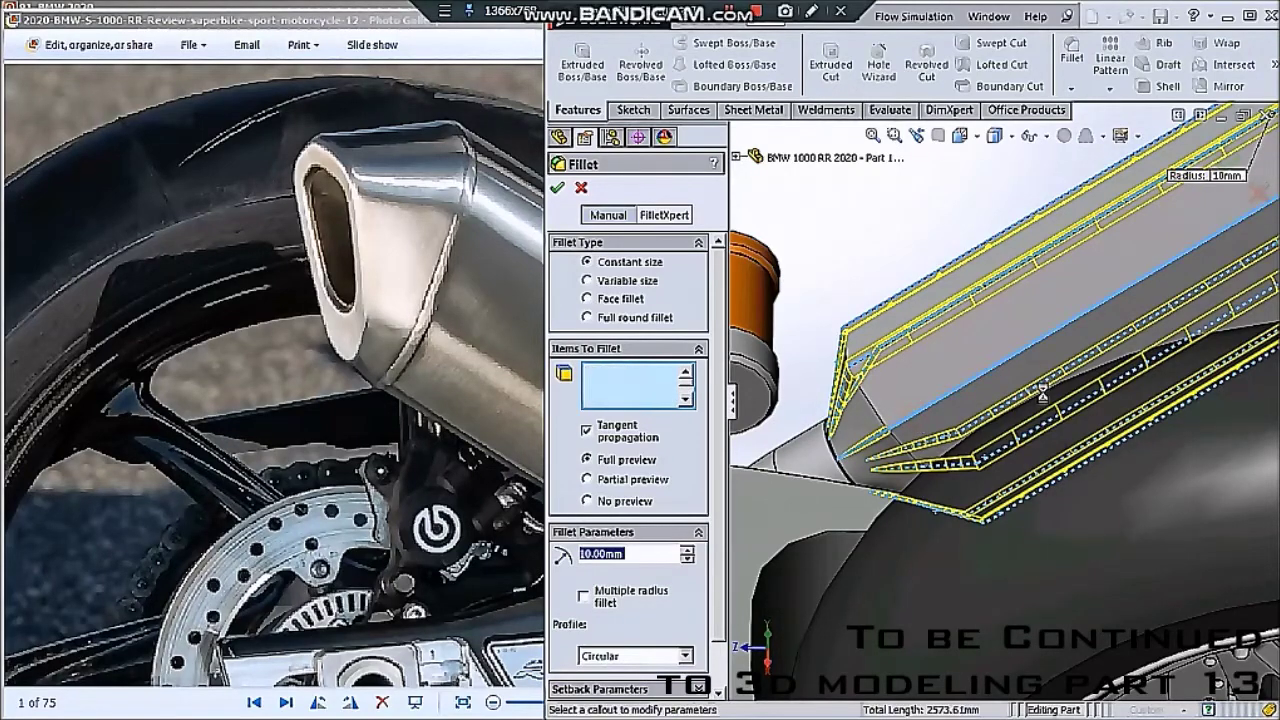
pyautogui.scroll(3, 1057, 402)
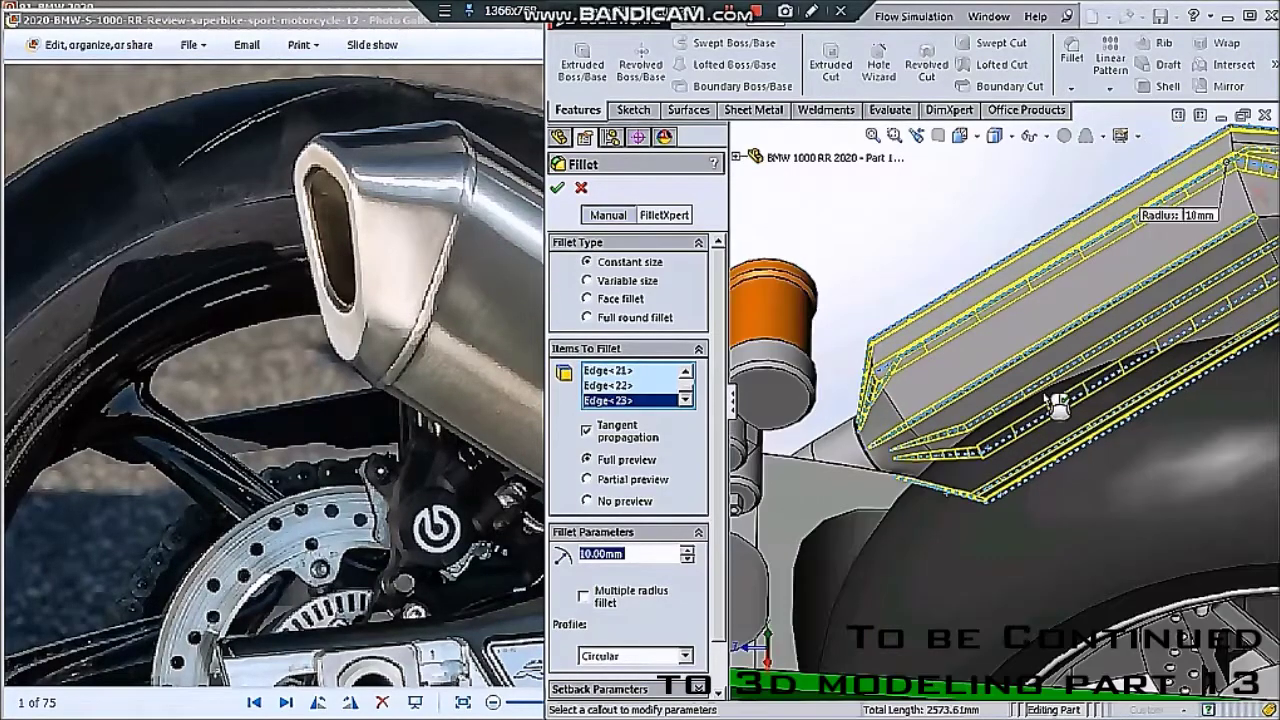
pyautogui.moveTo(1057, 402); pyautogui.dragTo(1176, 318, button='middle')
pyautogui.click(1176, 318)
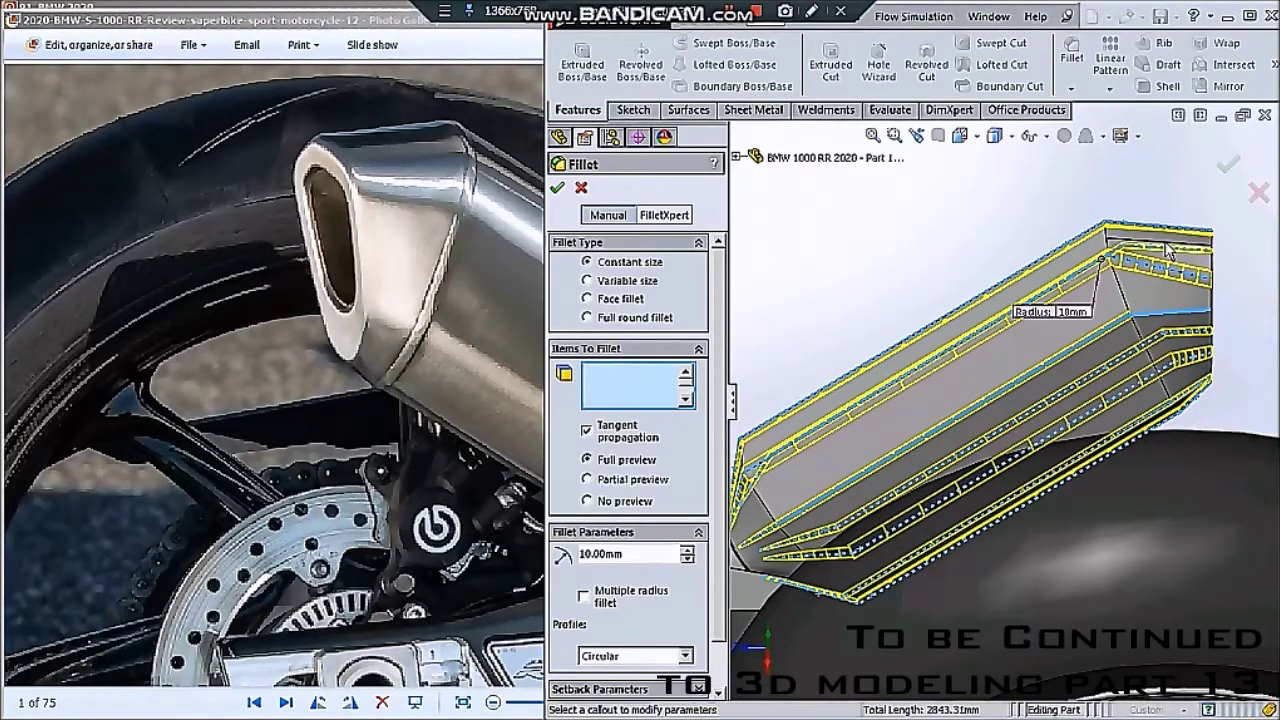
pyautogui.click(1182, 257)
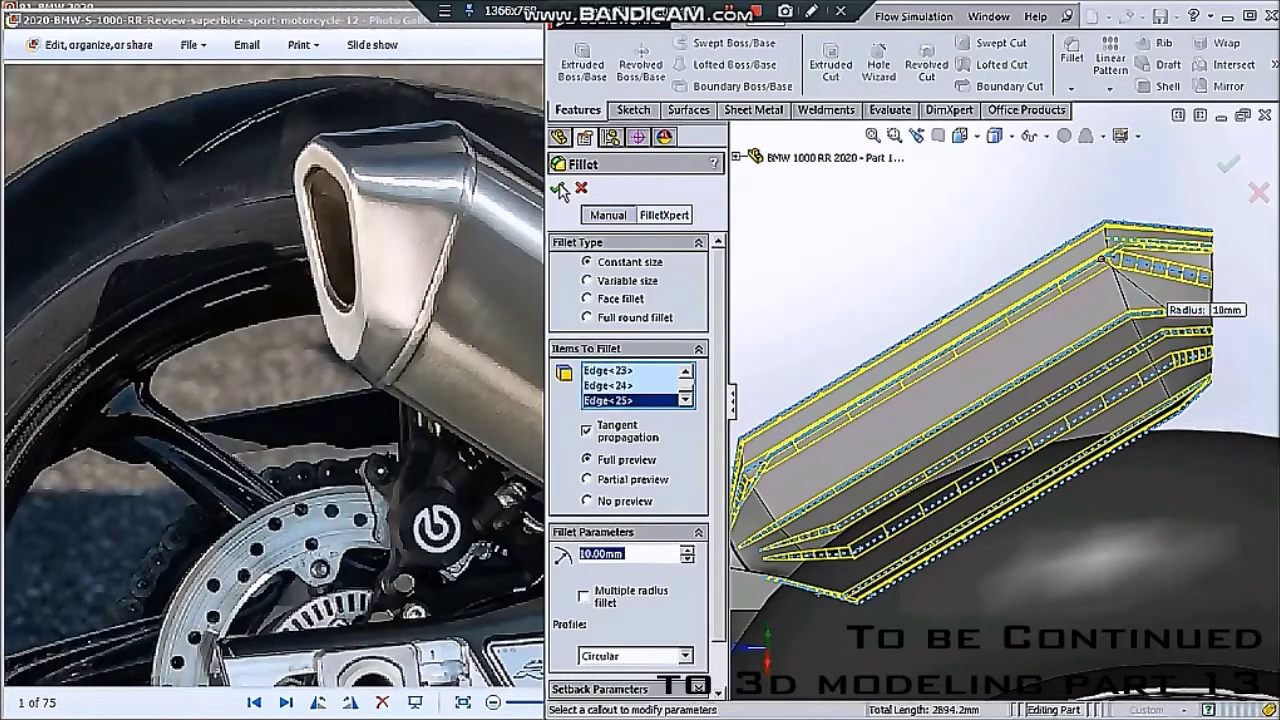
pyautogui.click(559, 189)
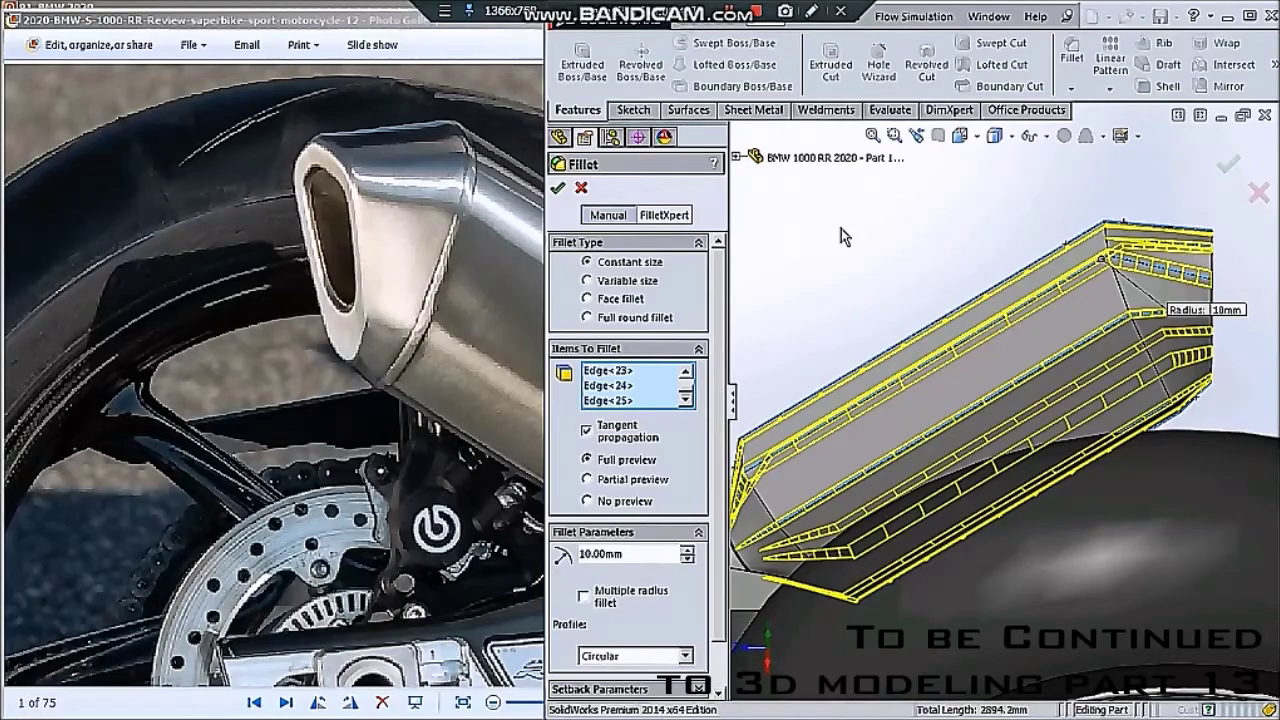
# - Start a new fillet and select the muffler's outlet end face
pyautogui.moveTo(841, 228); pyautogui.dragTo(820, 309, button='middle')
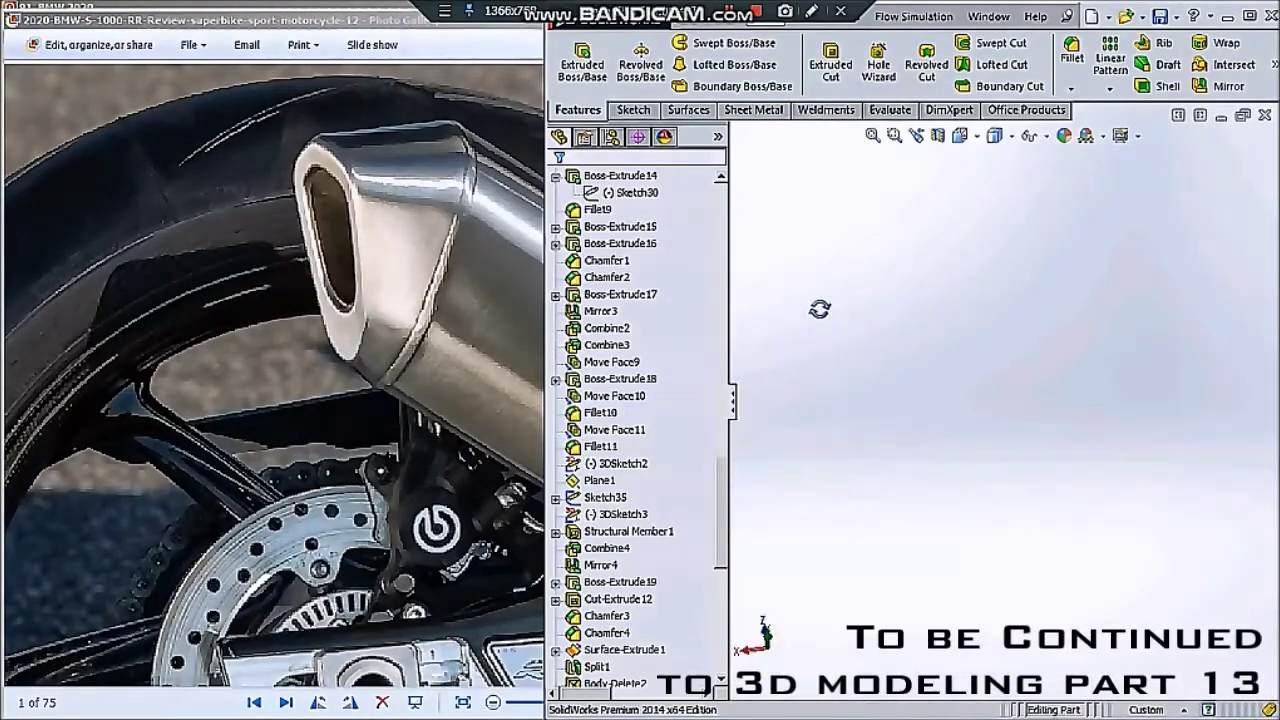
pyautogui.scroll(-5, 794, 327)
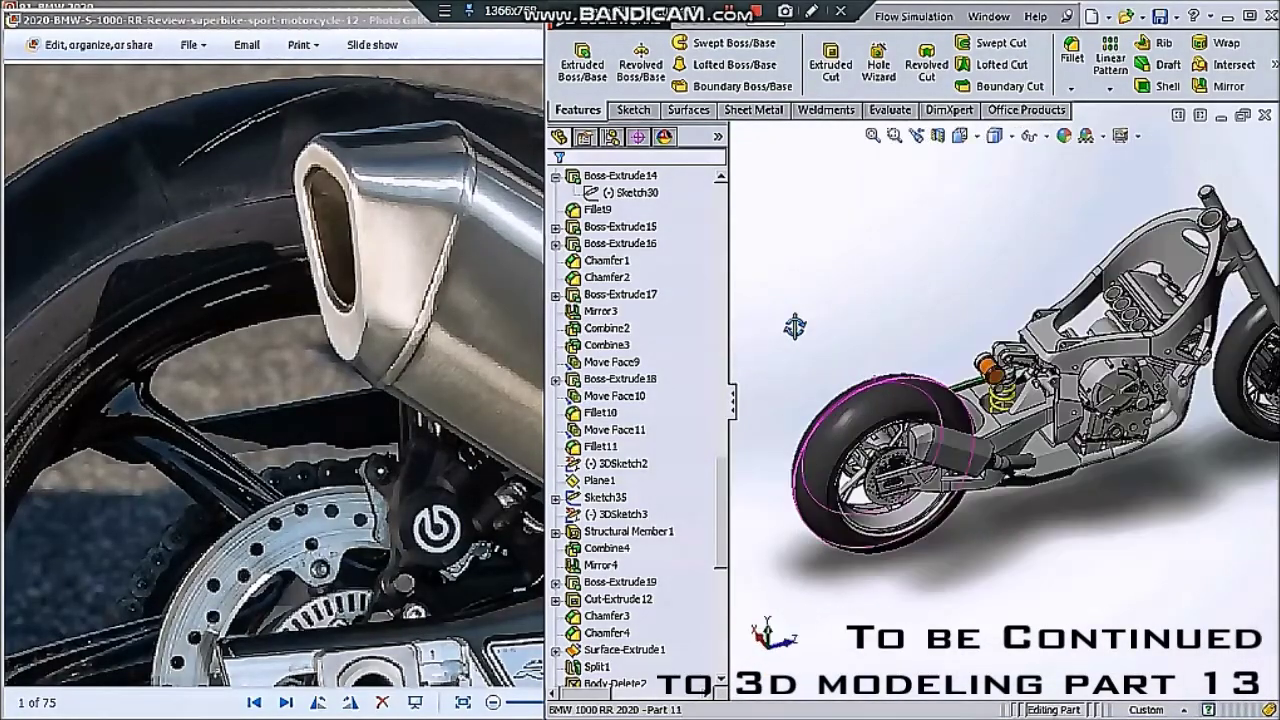
pyautogui.scroll(-5, 935, 404)
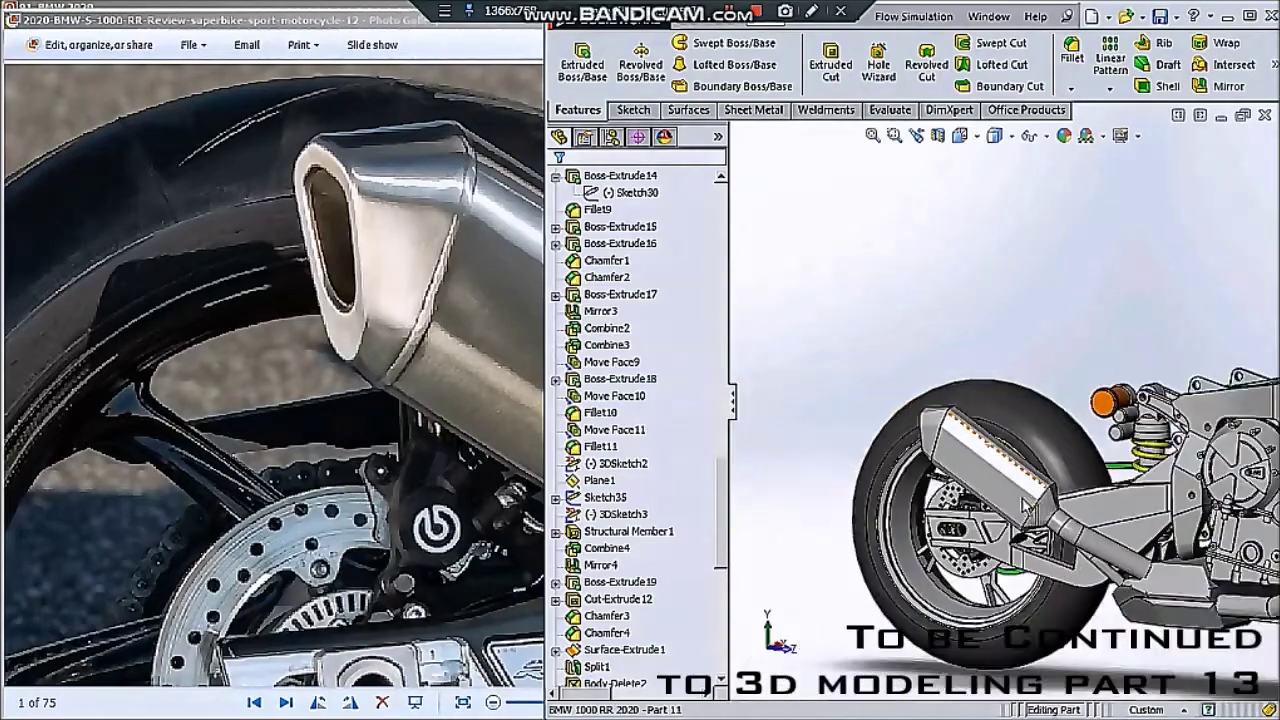
pyautogui.scroll(-3, 975, 457)
pyautogui.scroll(5, 1035, 425)
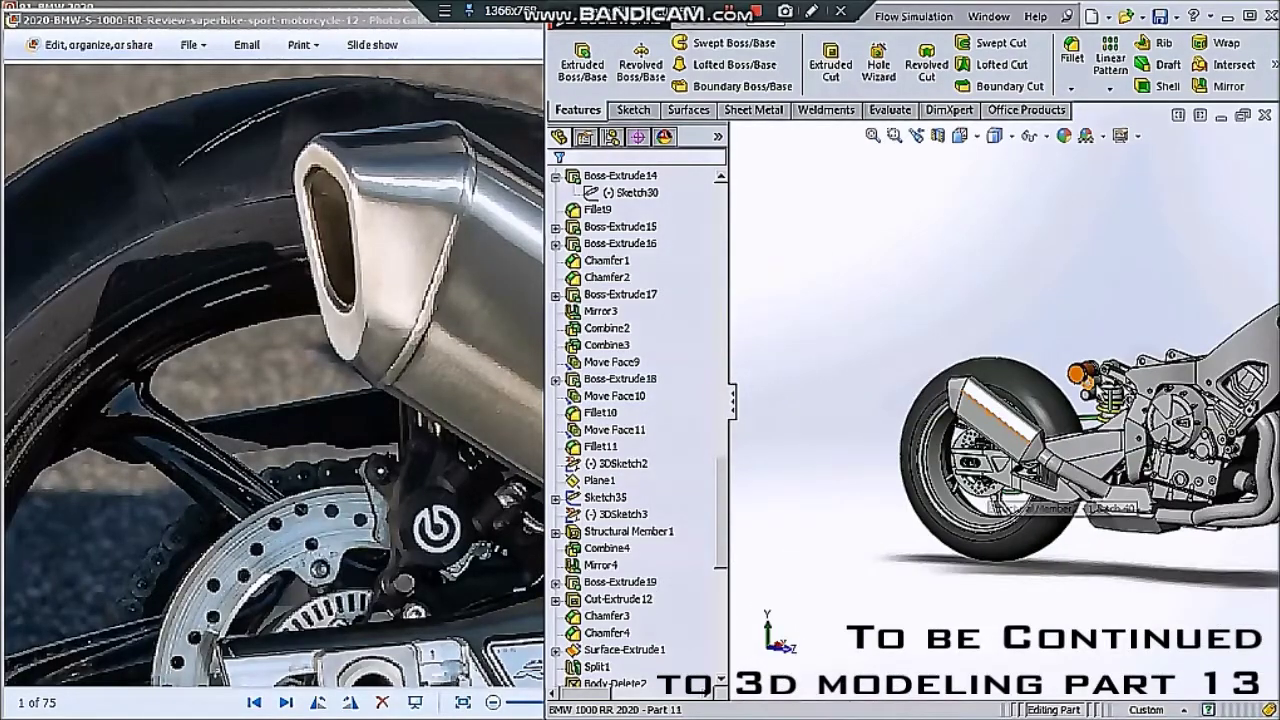
pyautogui.scroll(-1, 1150, 380)
pyautogui.scroll(-1, 990, 400)
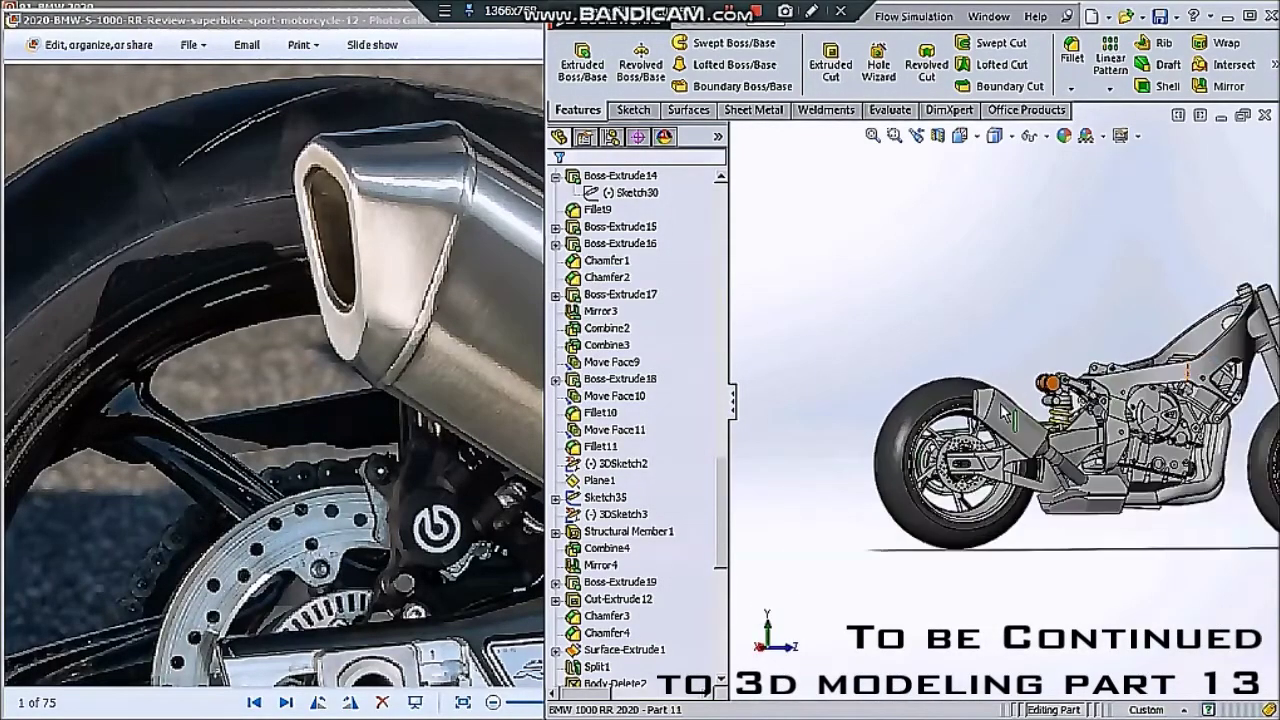
pyautogui.scroll(-2, 990, 400)
pyautogui.scroll(-2, 990, 400)
pyautogui.click(1071, 50)
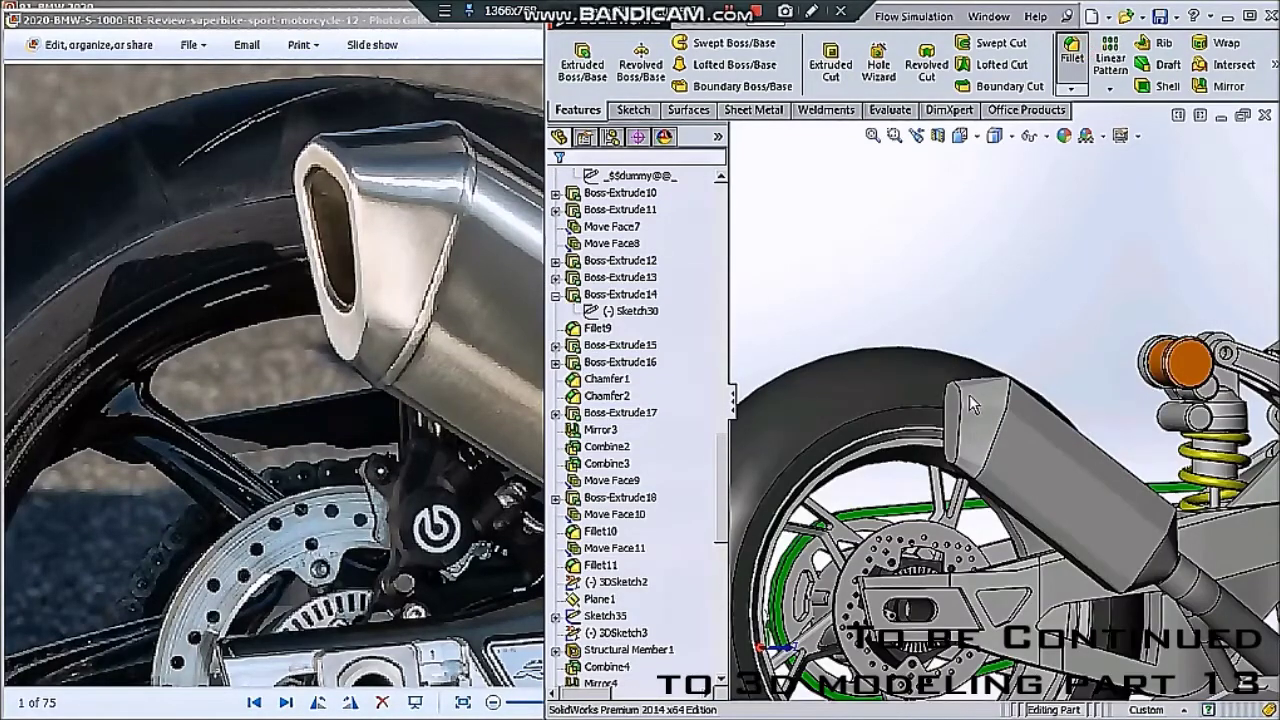
pyautogui.scroll(-2, 969, 414)
pyautogui.scroll(-2, 969, 414)
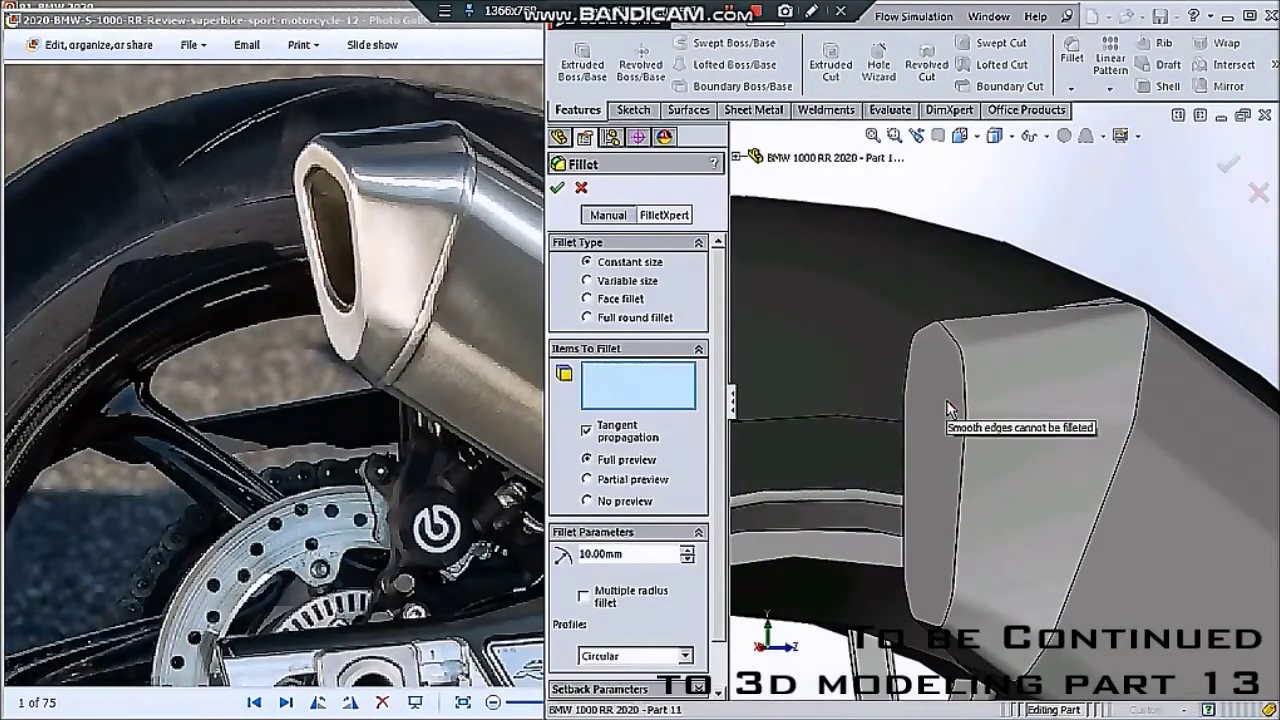
pyautogui.scroll(-2, 953, 417)
pyautogui.click(928, 423)
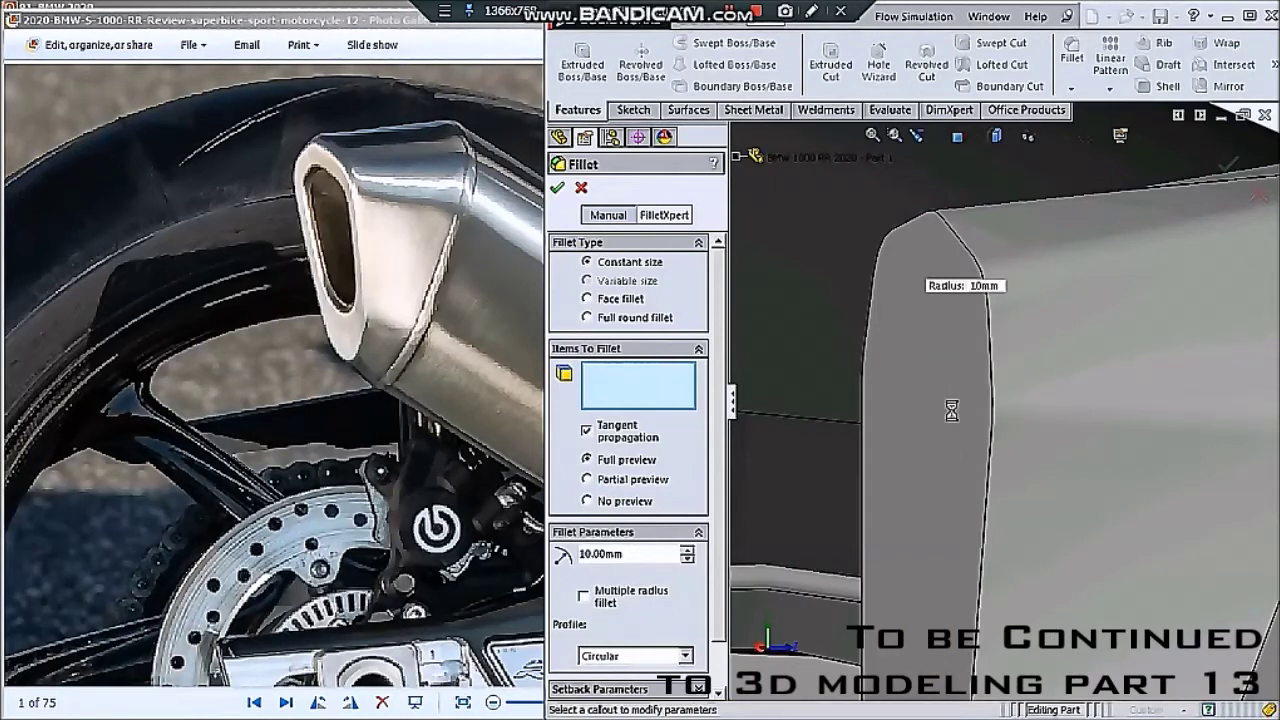
# - Set the fillet radius to 5 mm and apply it to the end face
pyautogui.scroll(2, 966, 420)
pyautogui.scroll(2, 966, 420)
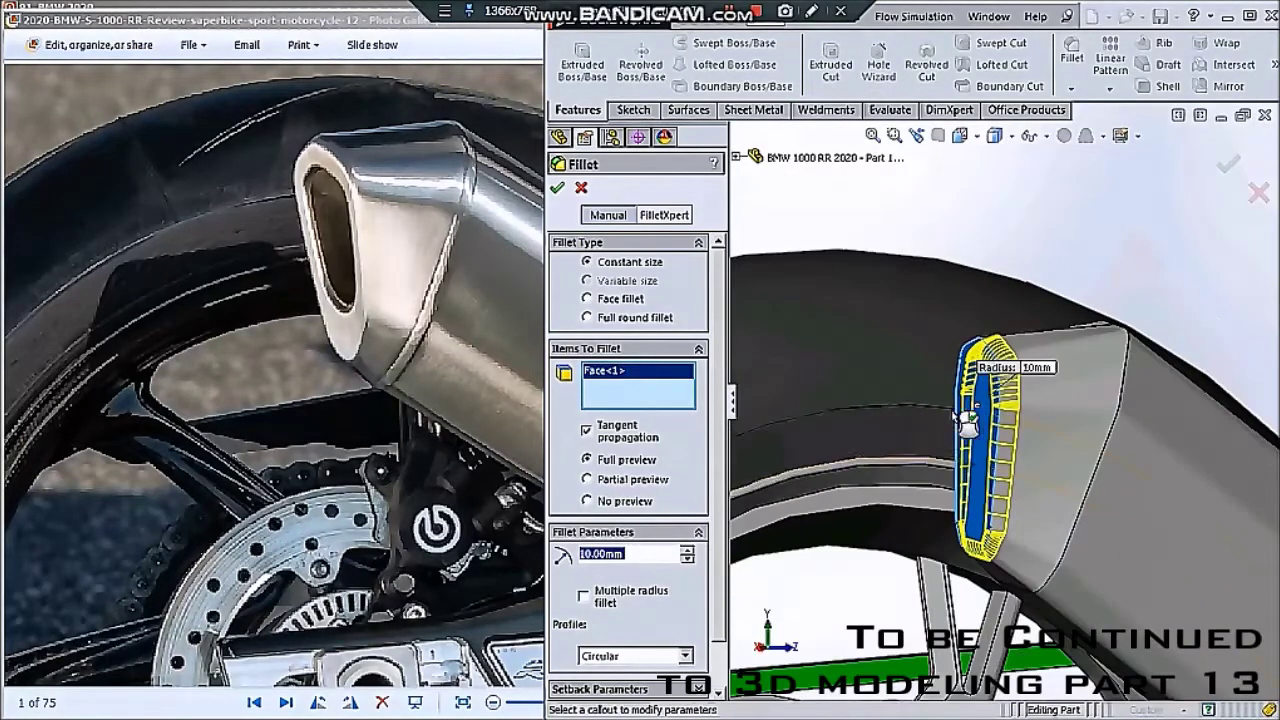
pyautogui.click(688, 560)
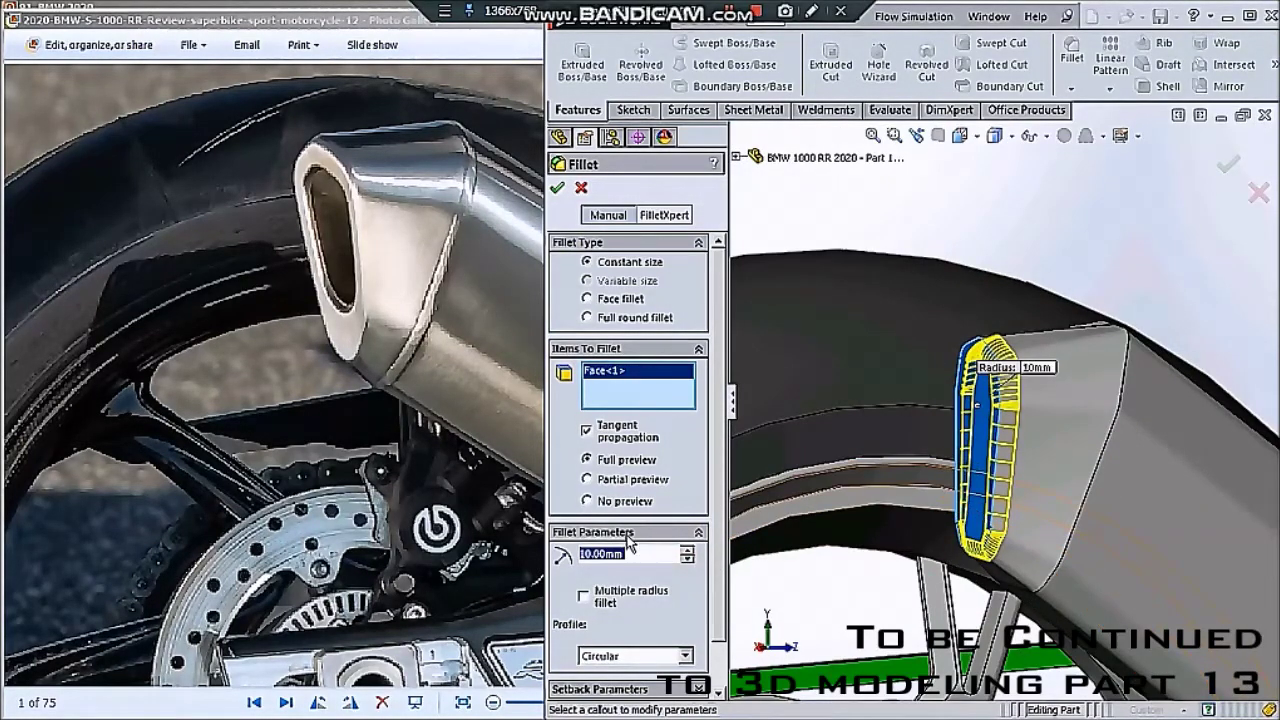
pyautogui.write('5')
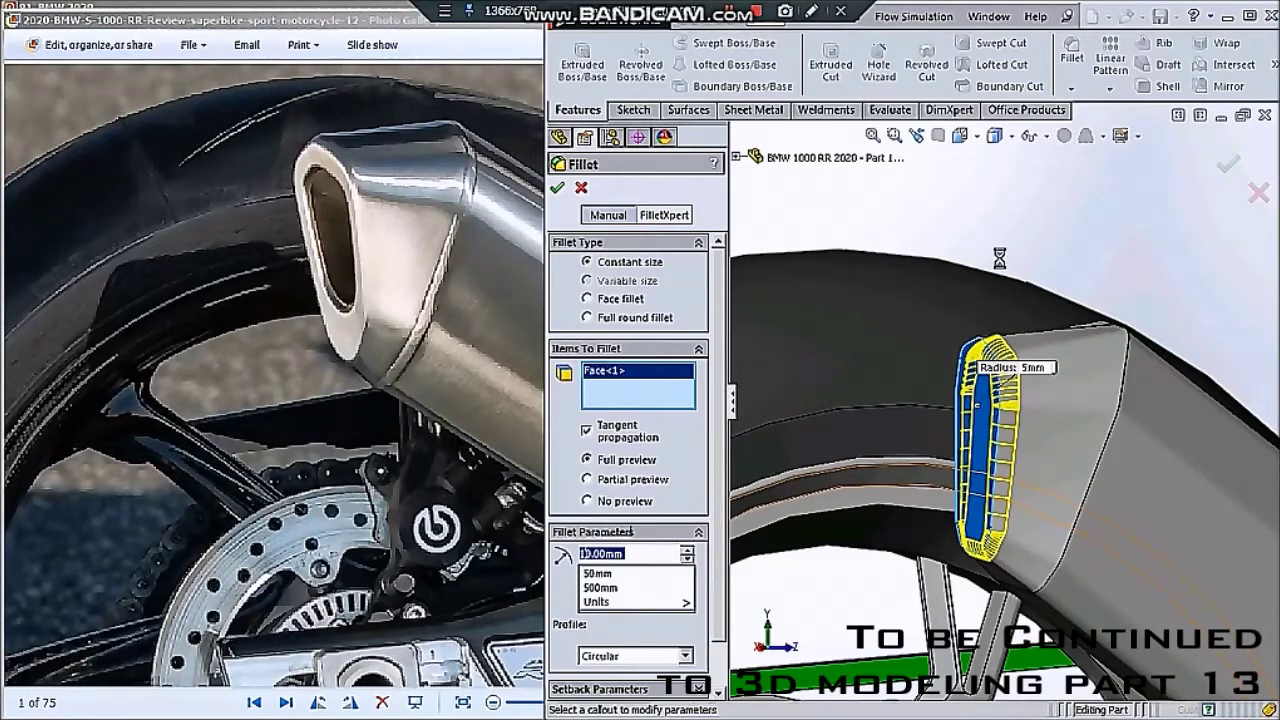
pyautogui.press('Return')
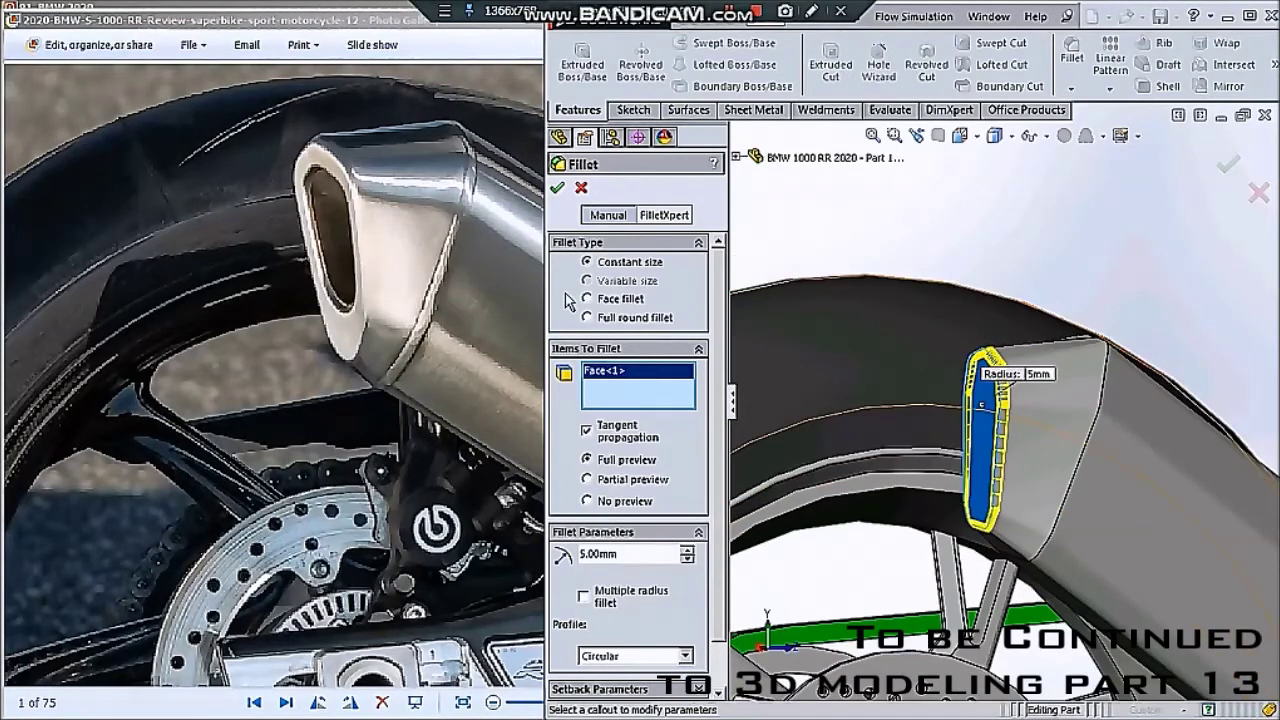
pyautogui.click(558, 189)
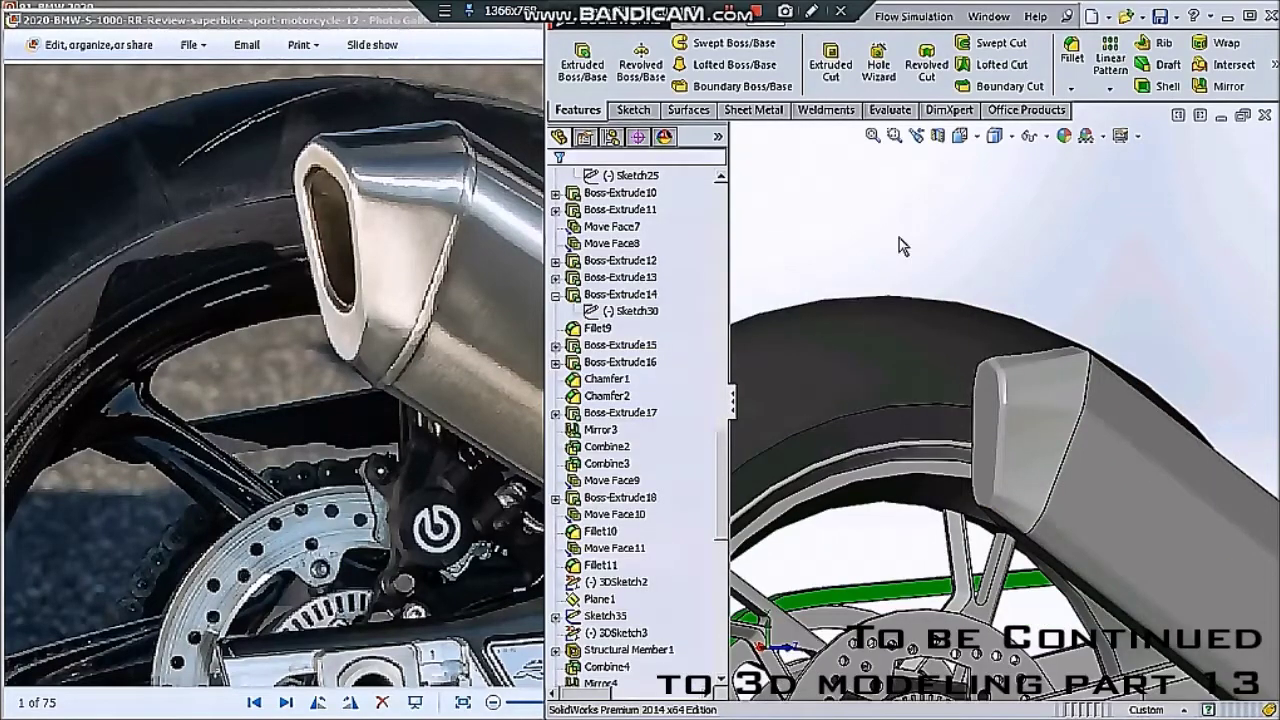
pyautogui.scroll(5, 946, 266)
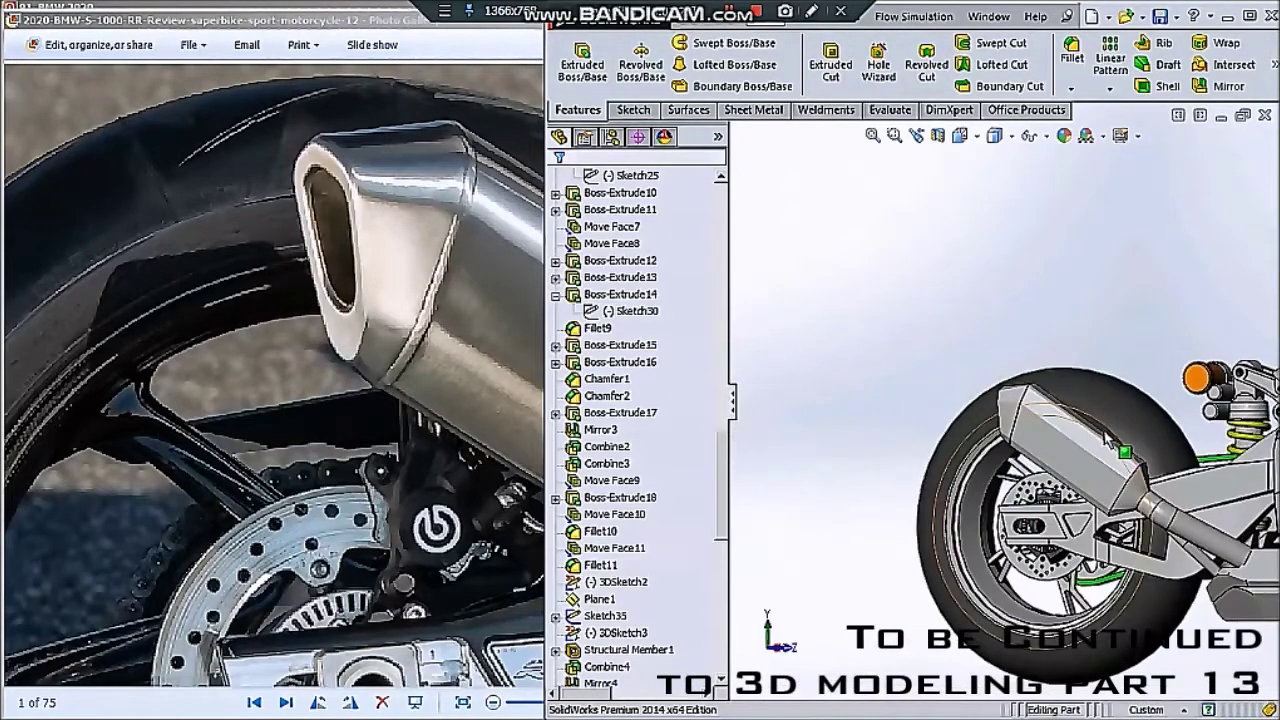
pyautogui.scroll(-3, 1107, 440)
# - Fillet the muffler's front and rear end edges with a 10 mm radius
pyautogui.click(1071, 55)
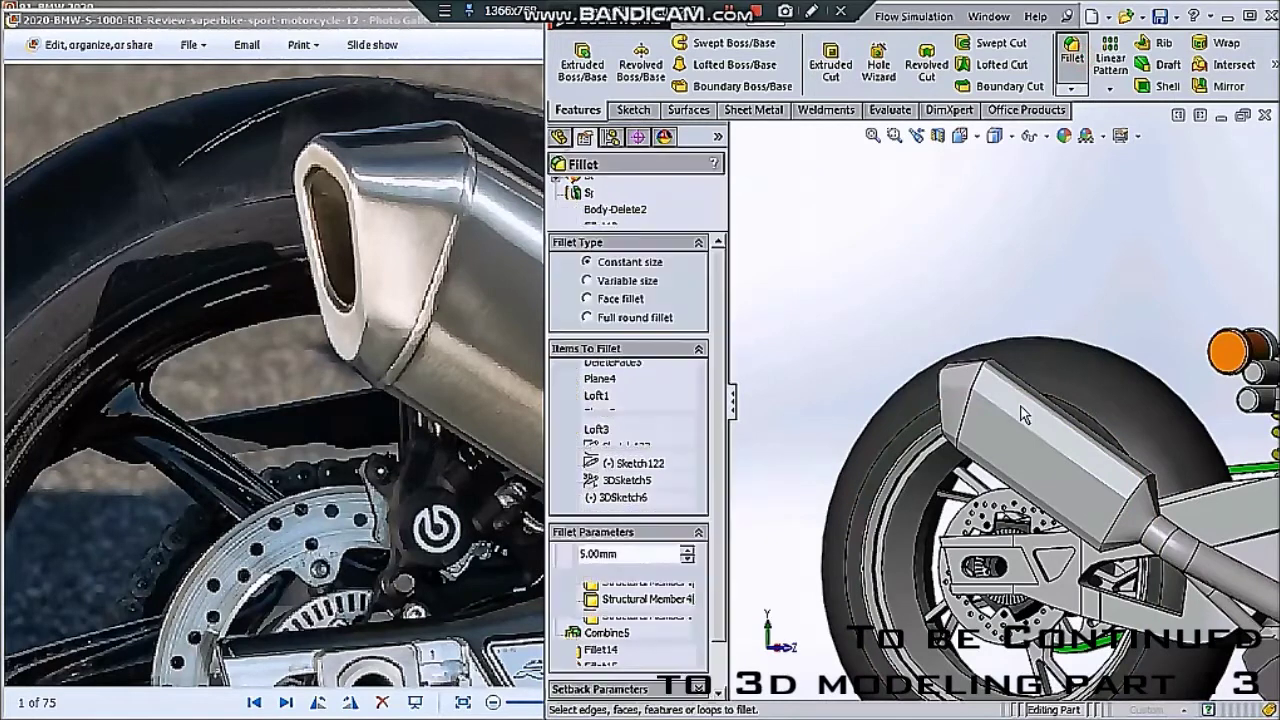
pyautogui.scroll(-3, 1022, 415)
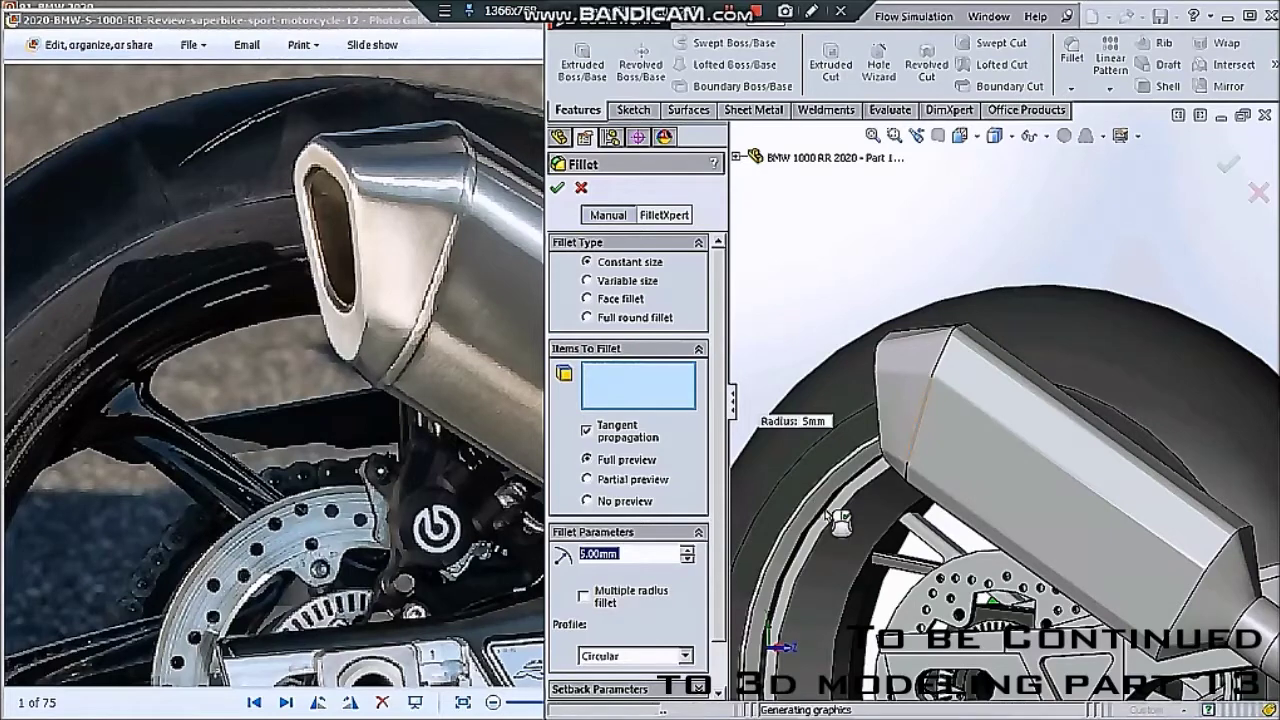
pyautogui.click(938, 468)
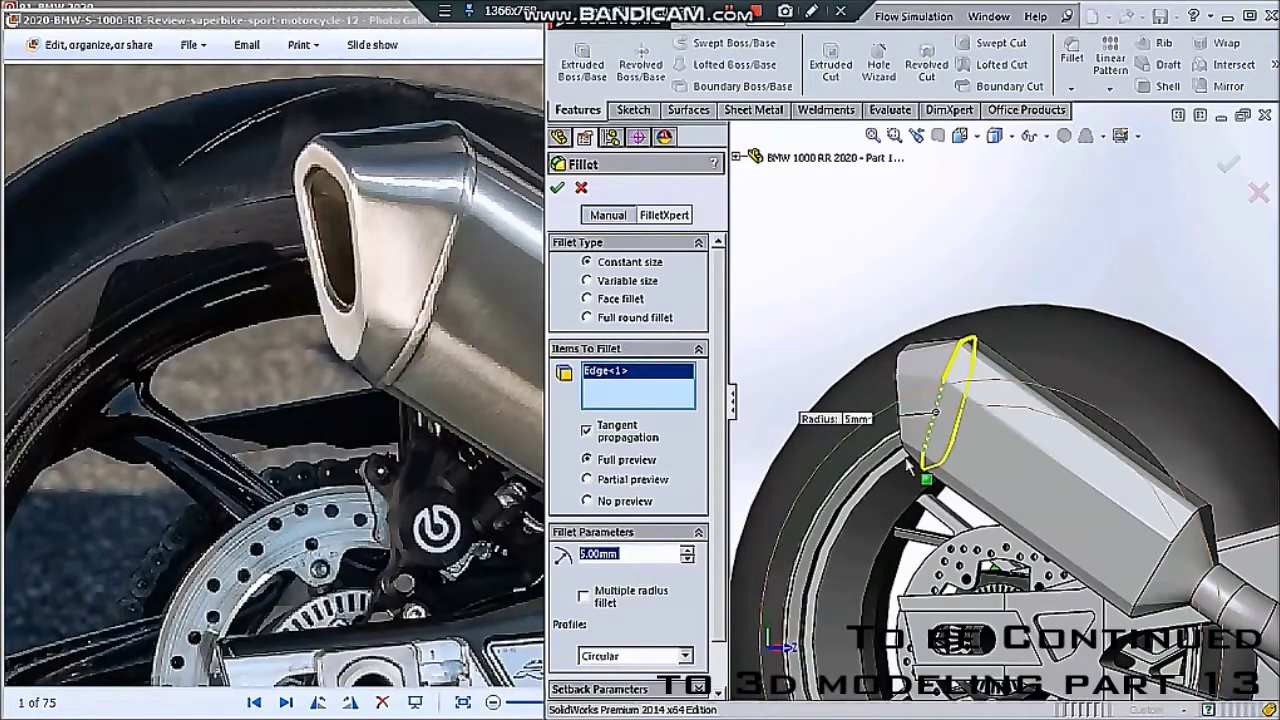
pyautogui.write('10')
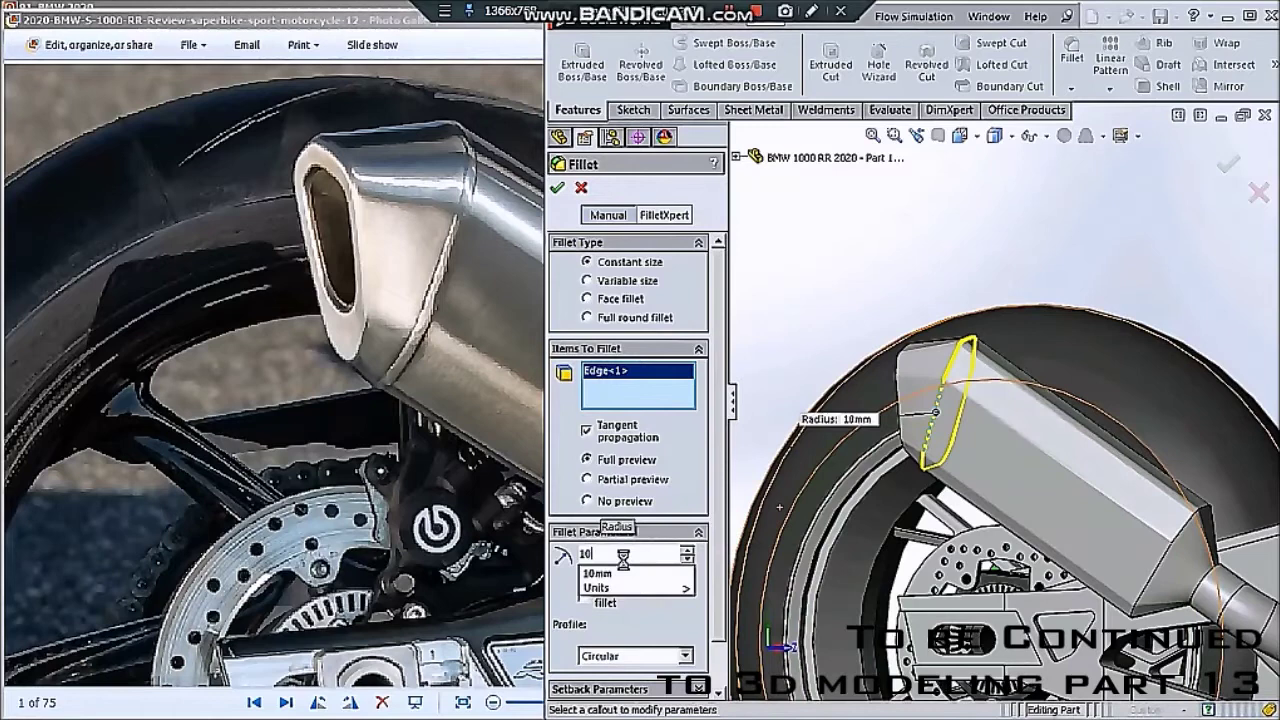
pyautogui.press('Return')
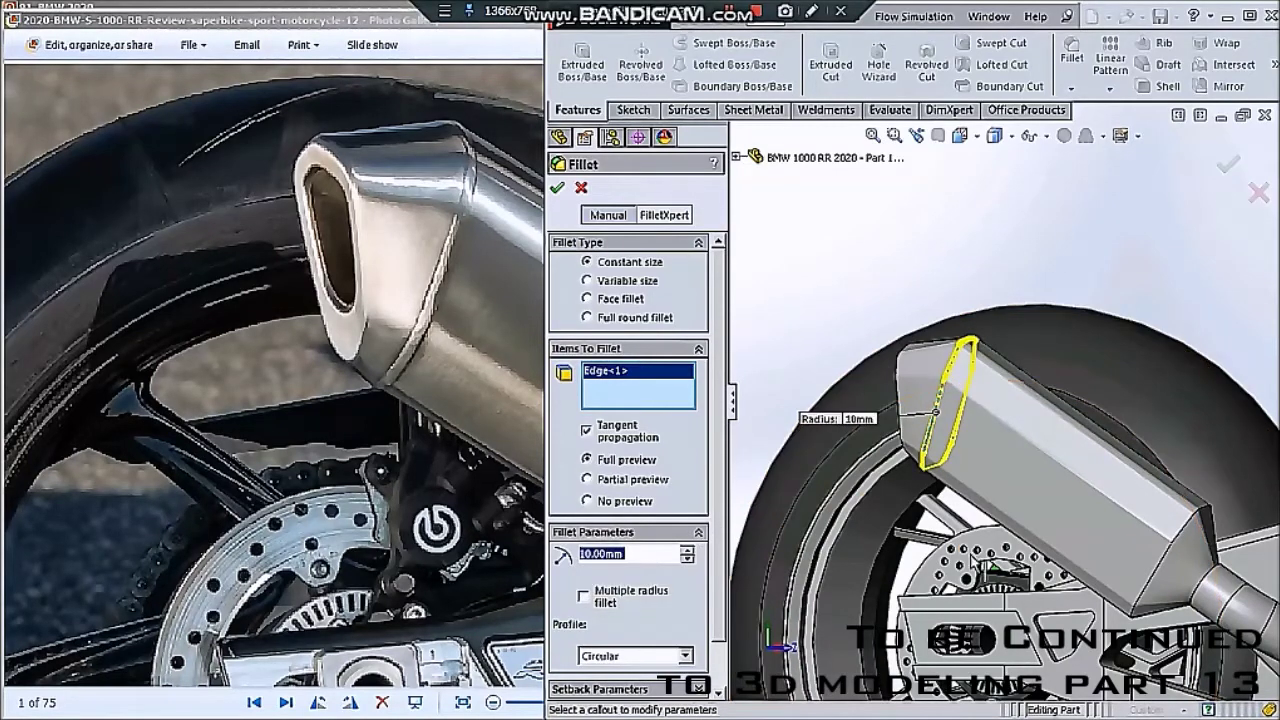
pyautogui.scroll(2, 1105, 600)
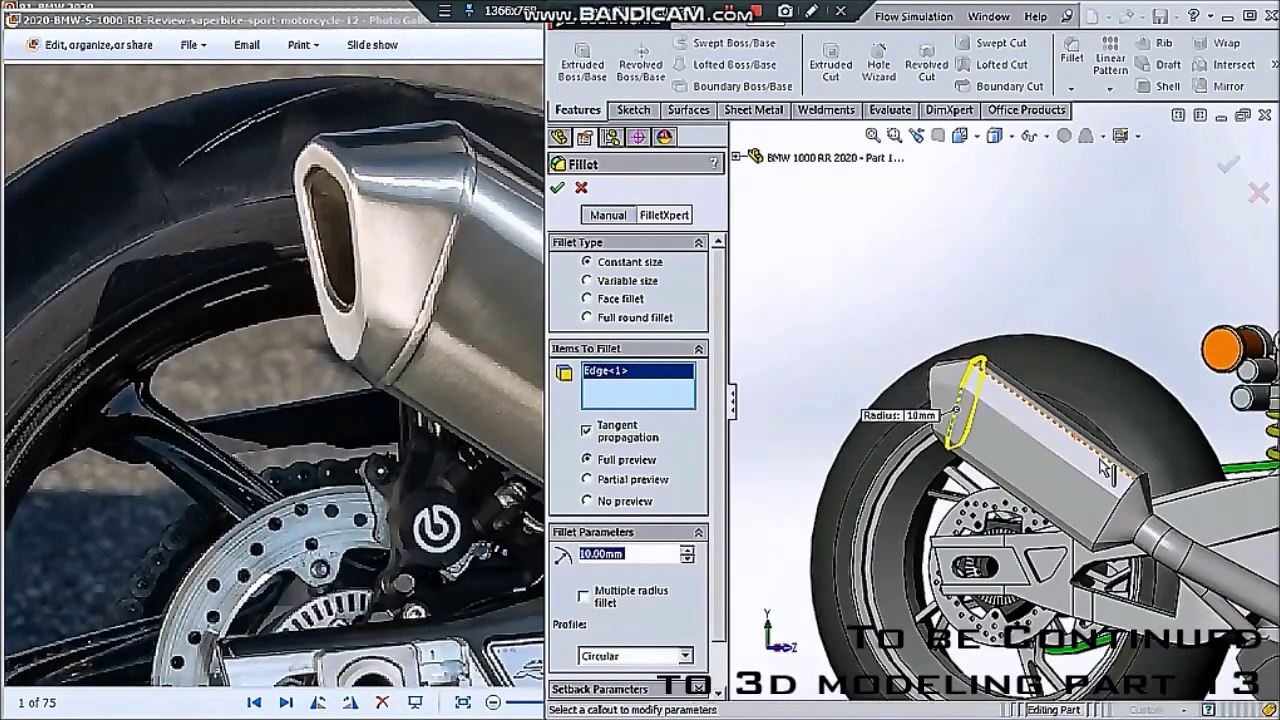
pyautogui.scroll(-2, 1115, 525)
pyautogui.click(1094, 515)
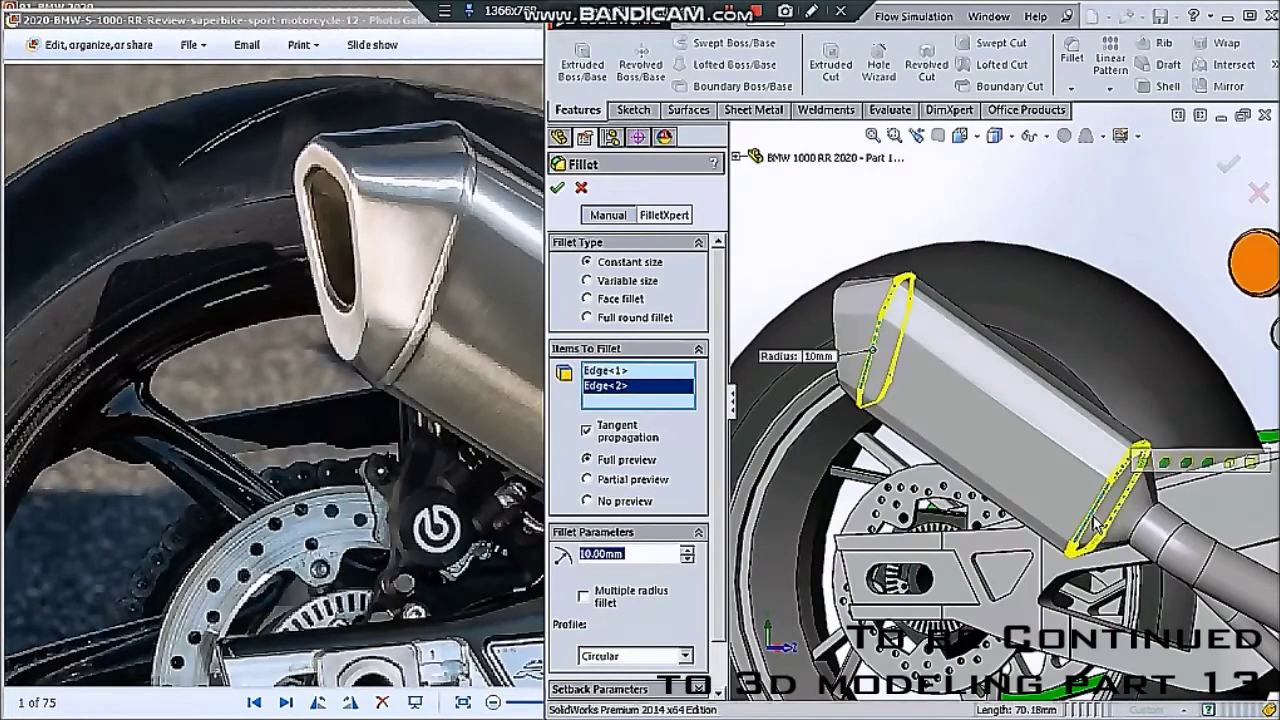
pyautogui.scroll(2, 1030, 380)
pyautogui.click(557, 188)
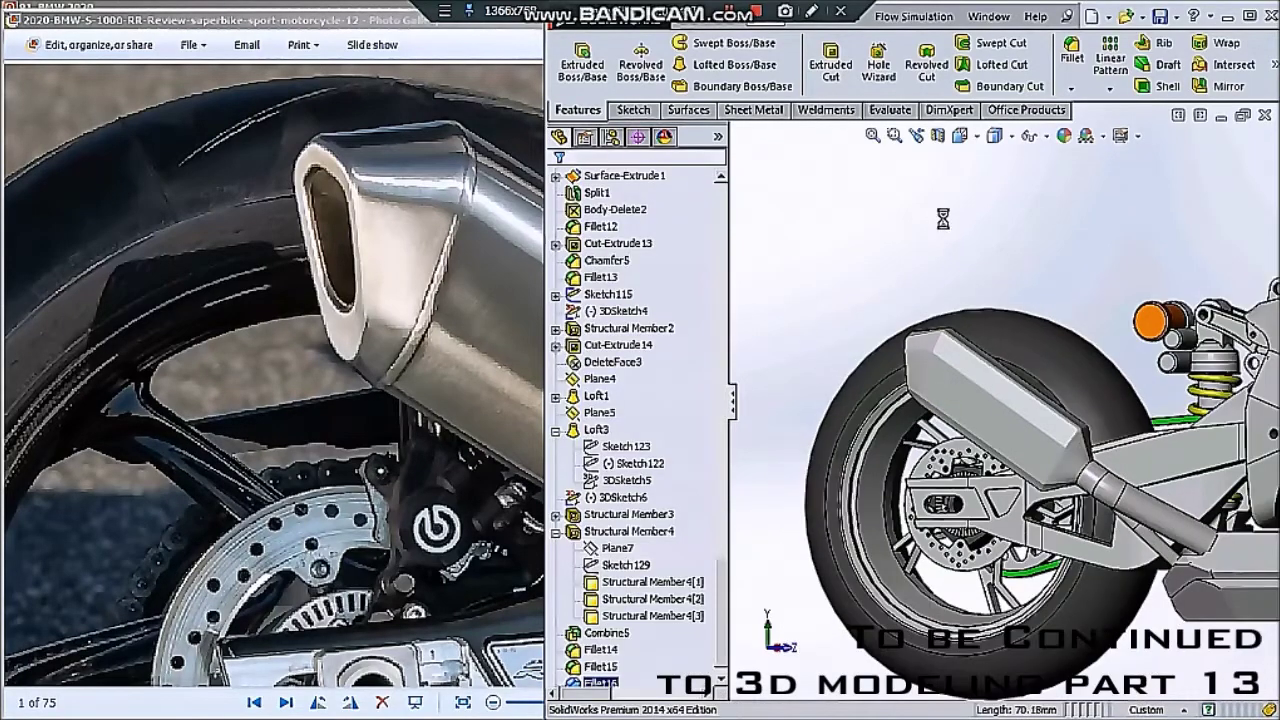
# - Start a Move Face offset on the pipe end, then abandon it
pyautogui.scroll(-2, 950, 447)
pyautogui.scroll(-3, 950, 447)
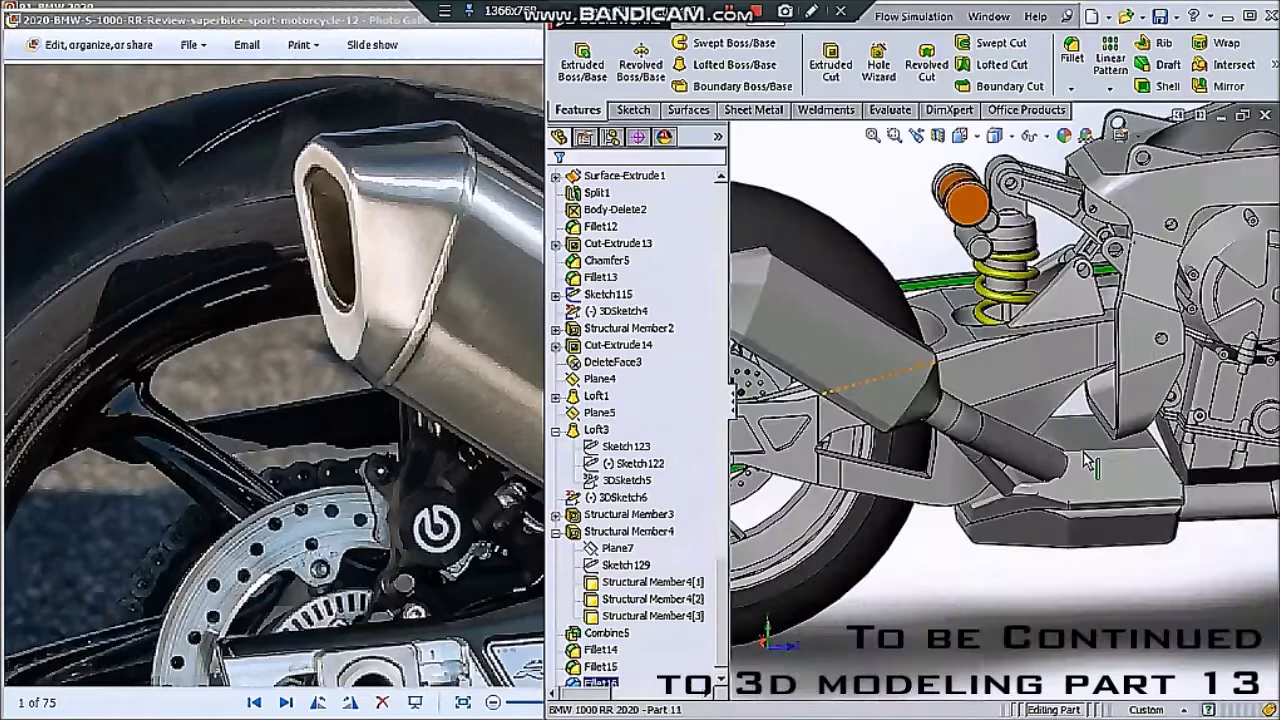
pyautogui.scroll(-3, 950, 447)
pyautogui.scroll(-3, 950, 447)
pyautogui.scroll(-3, 1100, 470)
pyautogui.scroll(-2, 1100, 470)
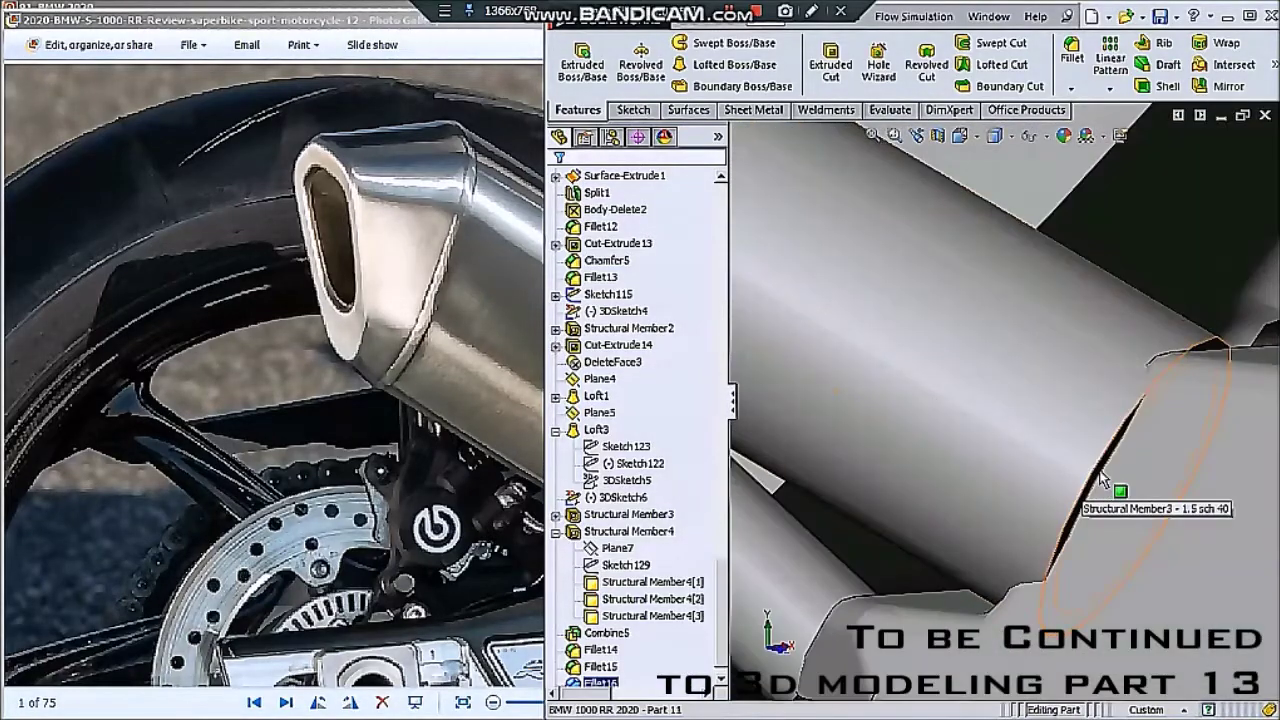
pyautogui.click(1104, 125)
pyautogui.click(1274, 64)
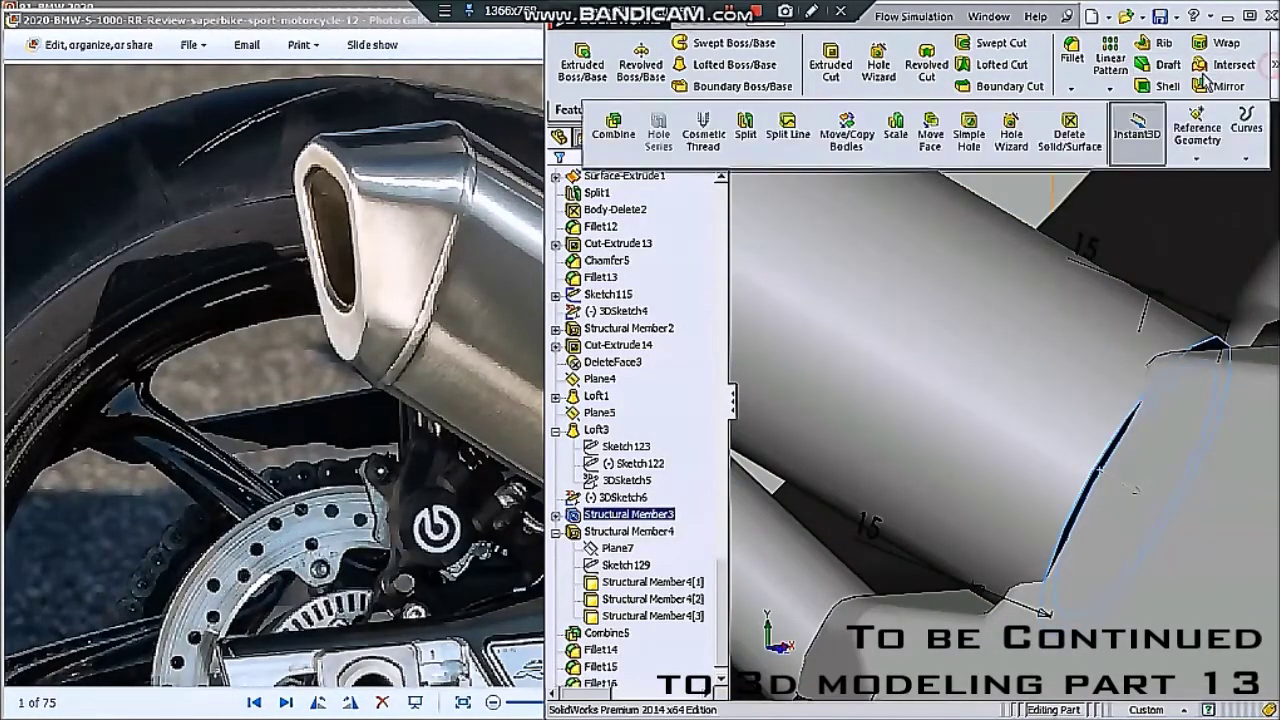
pyautogui.click(930, 140)
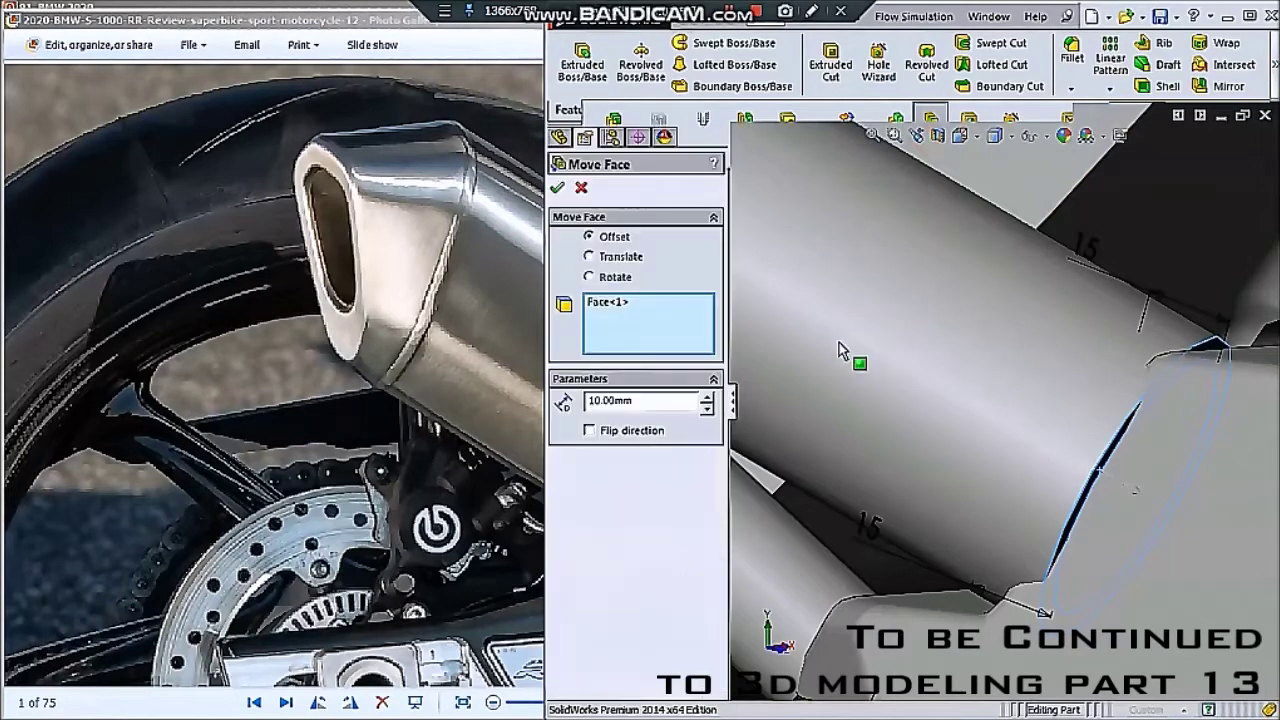
pyautogui.moveTo(1043, 470); pyautogui.dragTo(1010, 440, button='middle')
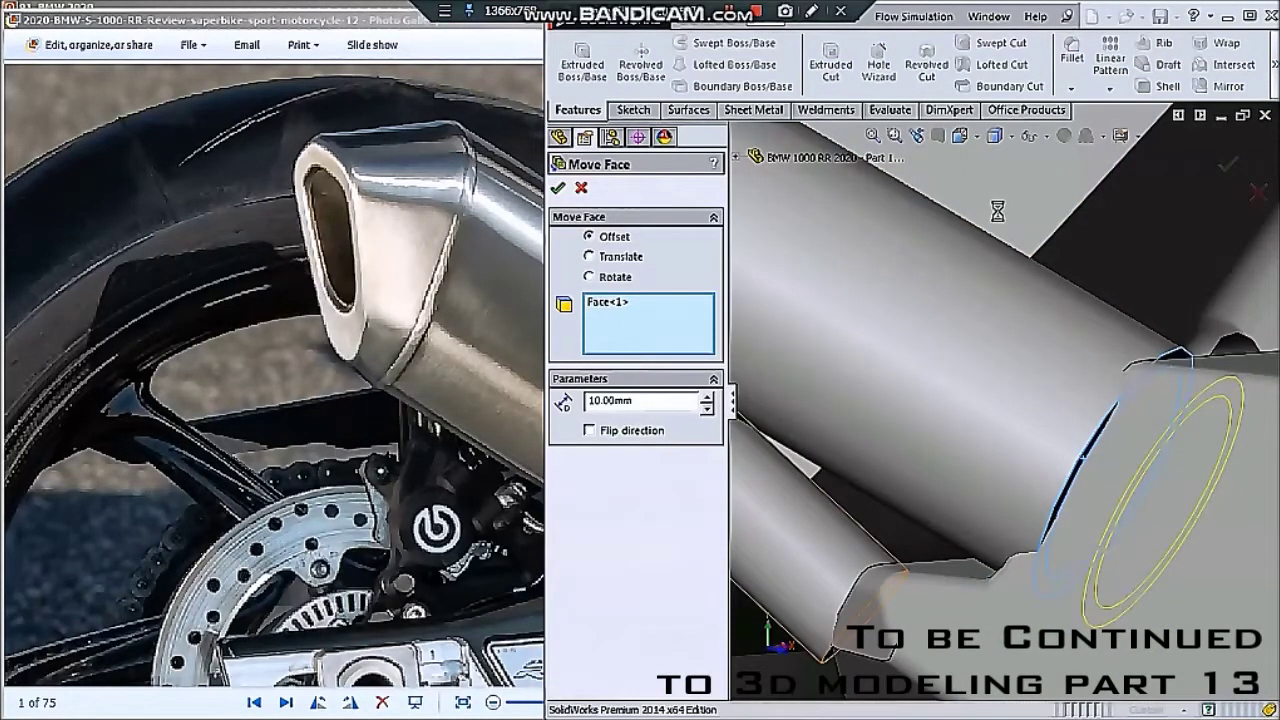
pyautogui.press('Return')
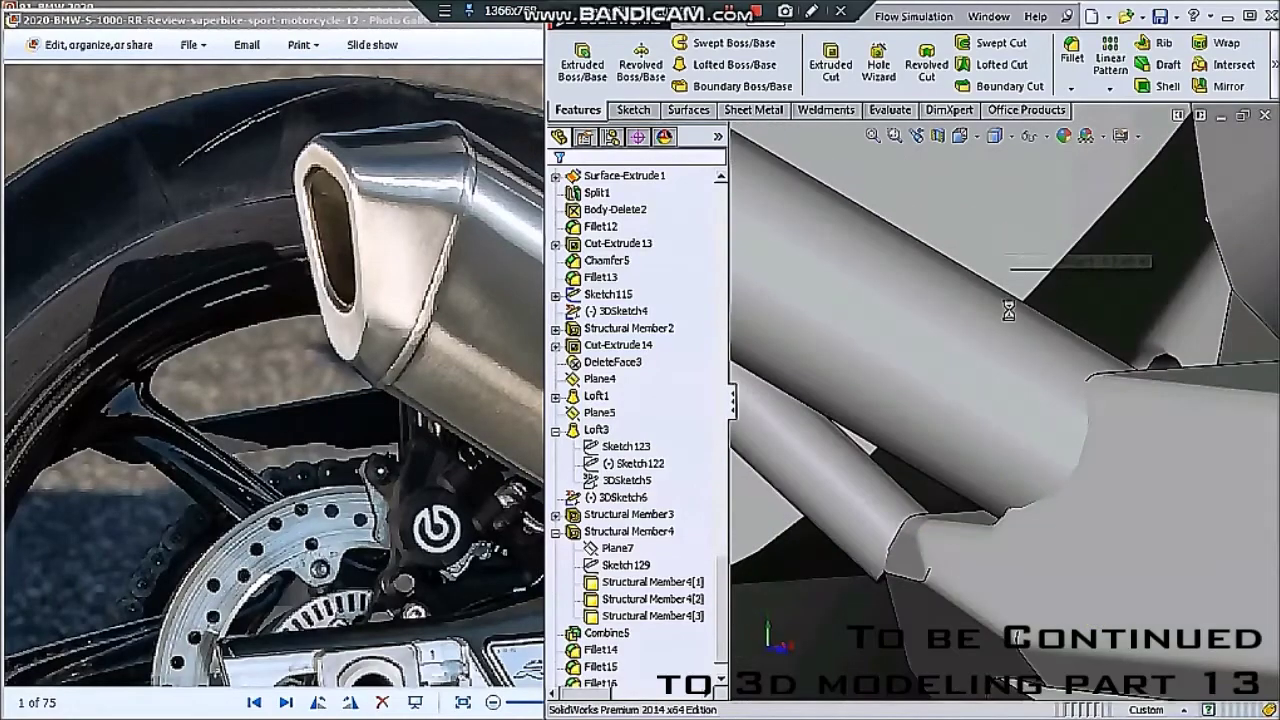
# - Offset the exhaust pipe's end face by 5 mm with Move Face
pyautogui.moveTo(983, 418)
pyautogui.mouseDown(button='middle')
pyautogui.moveTo(1054, 318)
pyautogui.moveTo(1100, 280)
pyautogui.mouseUp(button='middle')
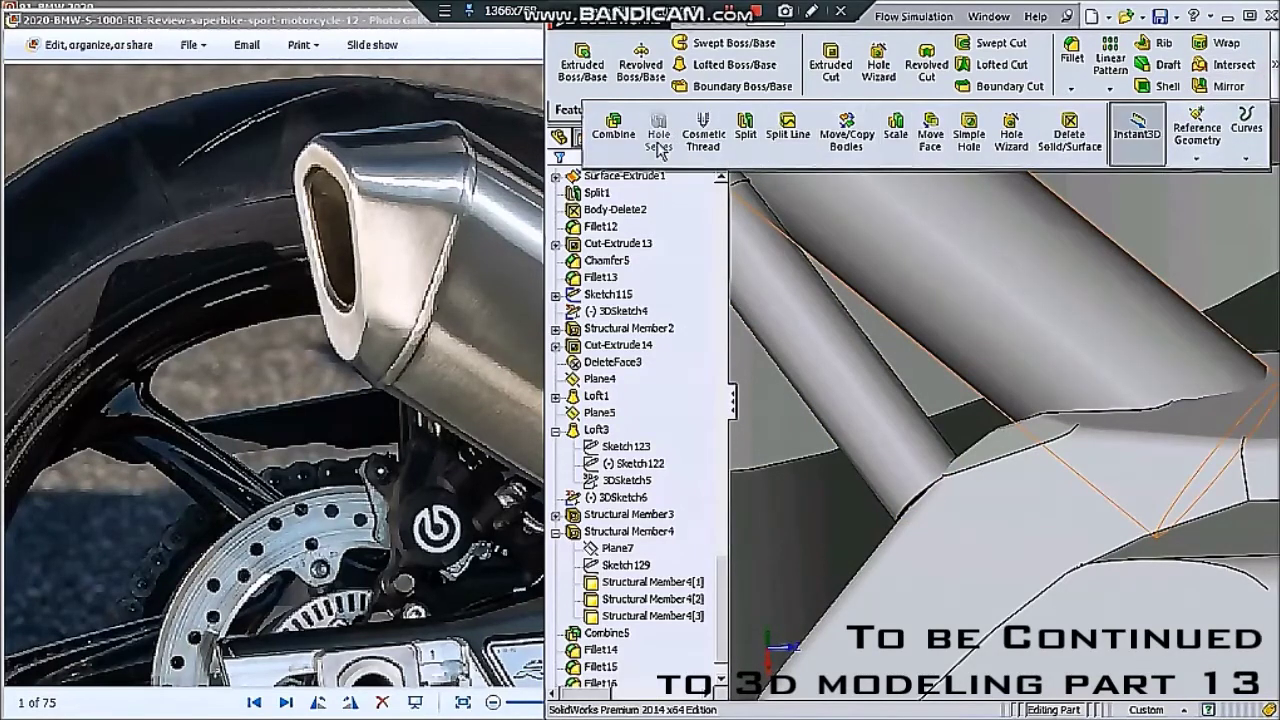
pyautogui.click(930, 135)
pyautogui.moveTo(880, 530); pyautogui.dragTo(965, 497, button='middle')
pyautogui.click(965, 489)
pyautogui.click(965, 489)
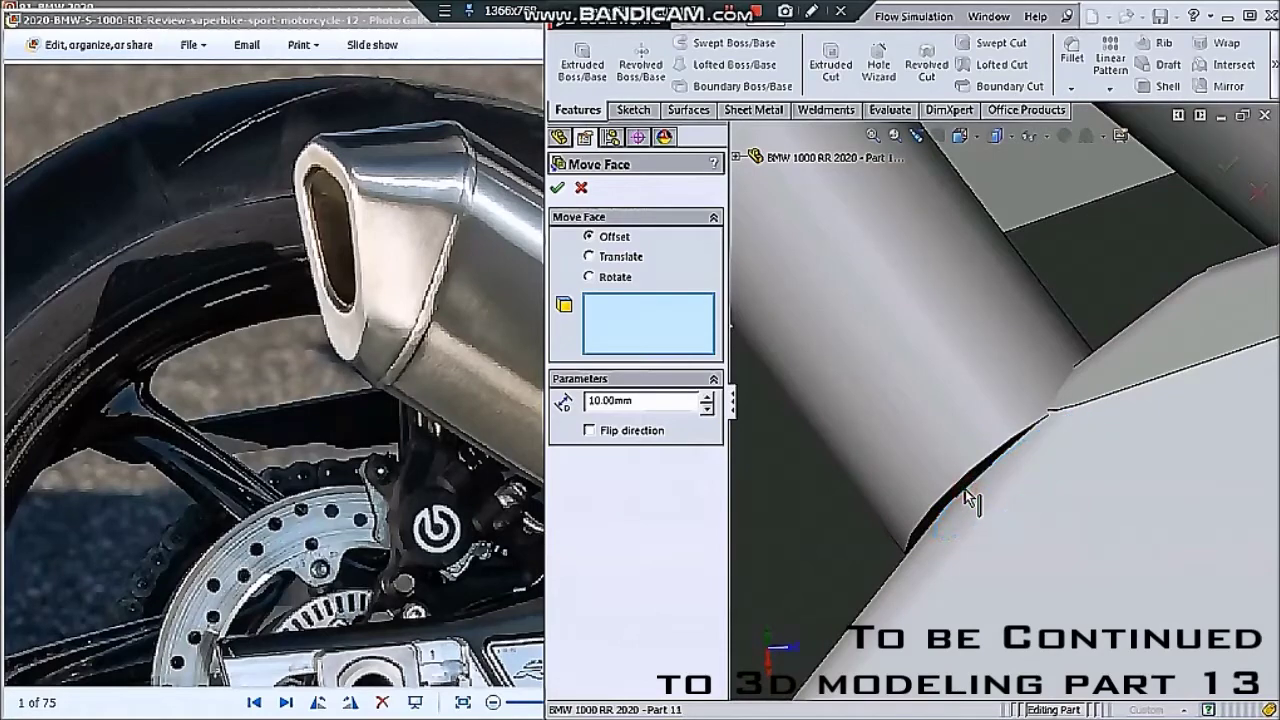
pyautogui.scroll(-2, 965, 489)
pyautogui.click(986, 485)
pyautogui.scroll(2, 986, 482)
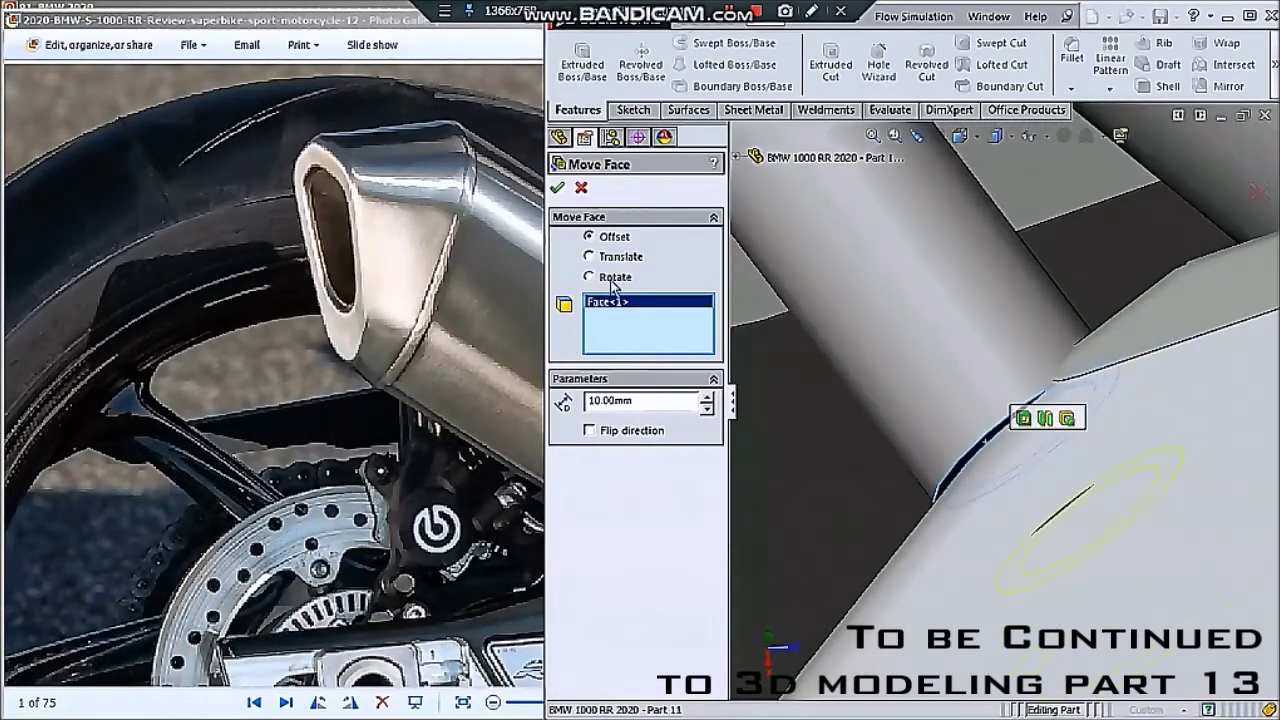
pyautogui.moveTo(960, 440)
pyautogui.mouseDown(button='middle')
pyautogui.moveTo(983, 457)
pyautogui.moveTo(986, 500)
pyautogui.mouseUp(button='middle')
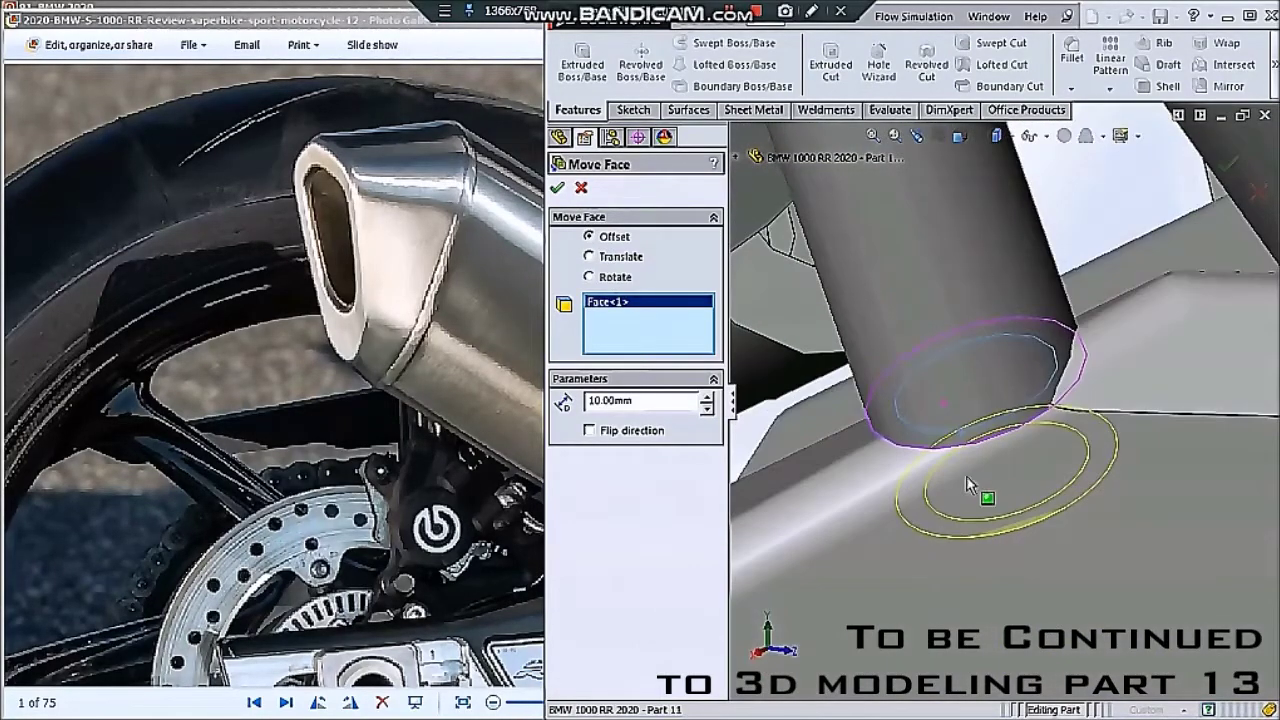
pyautogui.doubleClick(627, 400)
pyautogui.write('5')
pyautogui.press('Return')
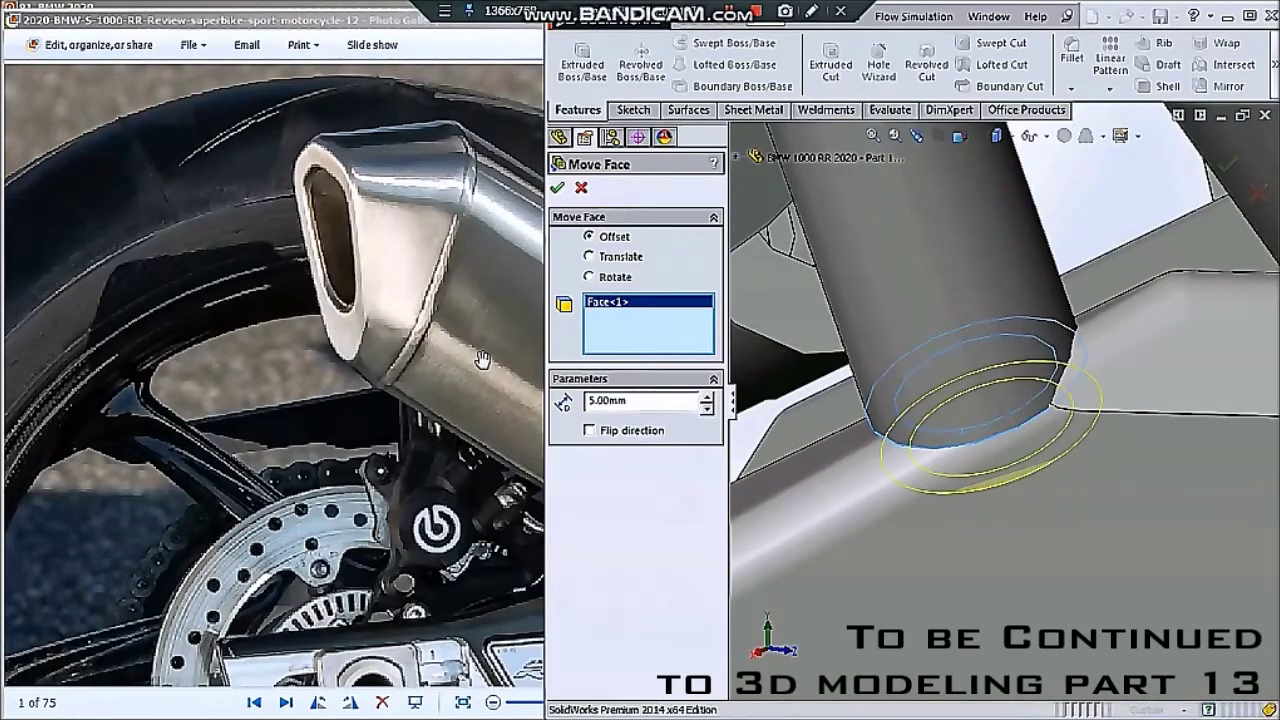
pyautogui.press('Return')
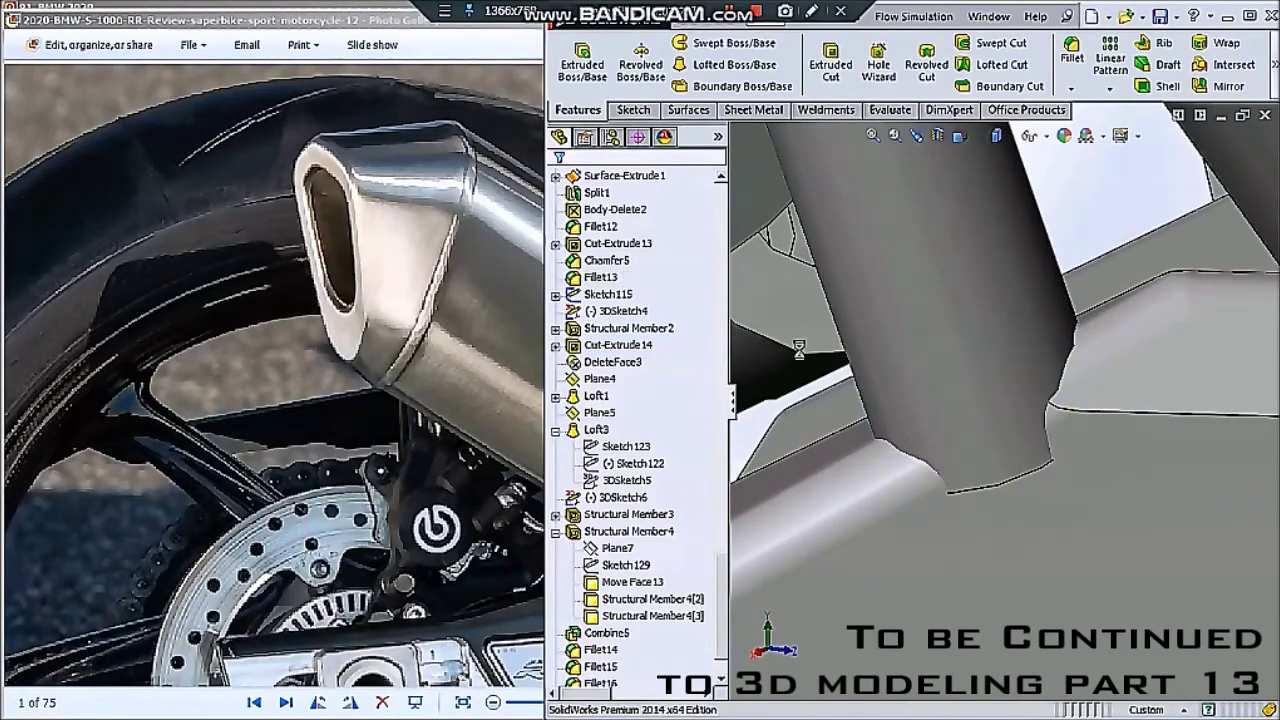
# - Compare the pipe joint with the reference photo and select Move Face13 in the tree
pyautogui.moveTo(877, 382); pyautogui.dragTo(860, 390, button='middle')
pyautogui.click(268, 368)
pyautogui.scroll(3, 268, 368)
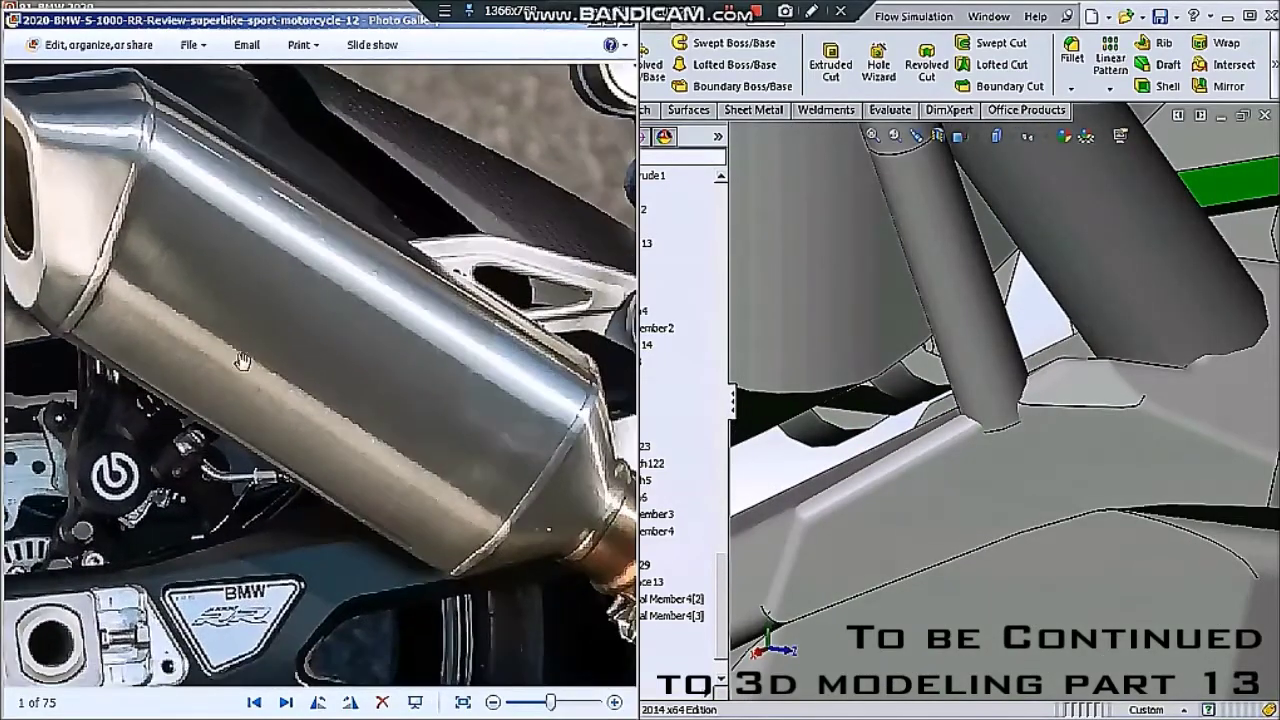
pyautogui.scroll(-2, 268, 368)
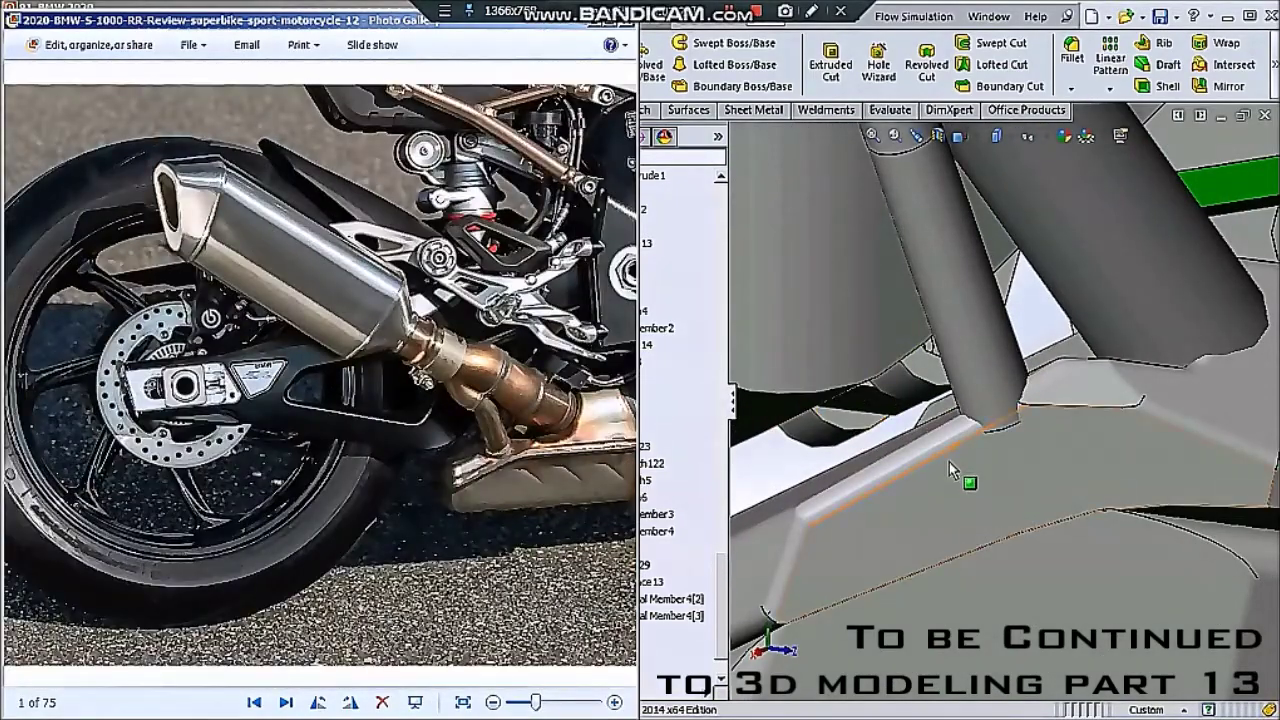
pyautogui.scroll(-3, 968, 425)
pyautogui.moveTo(968, 425)
pyautogui.mouseDown(button='middle')
pyautogui.moveTo(999, 378)
pyautogui.moveTo(750, 520)
pyautogui.mouseUp(button='middle')
pyautogui.scroll(-1, 640, 600)
pyautogui.click(614, 666)
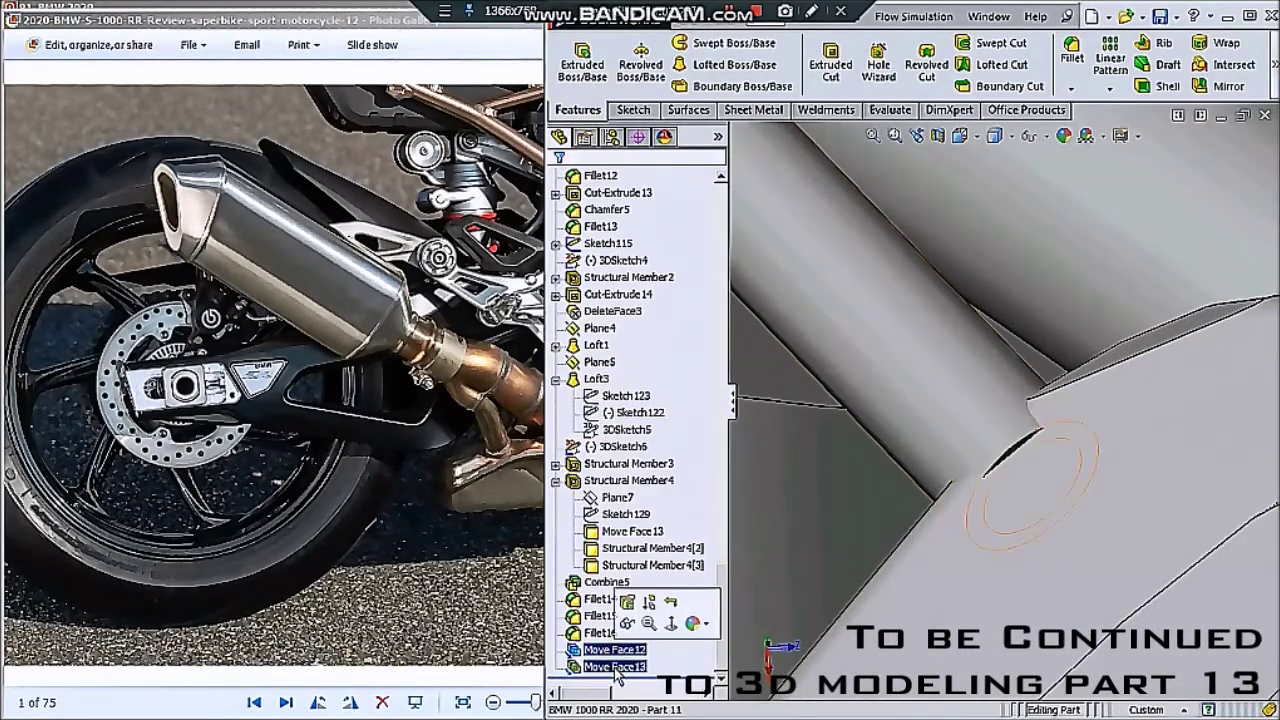
# - Change Move Face13's offset to 15.00 mm and fit the whole motorcycle in view
pyautogui.click(628, 624)
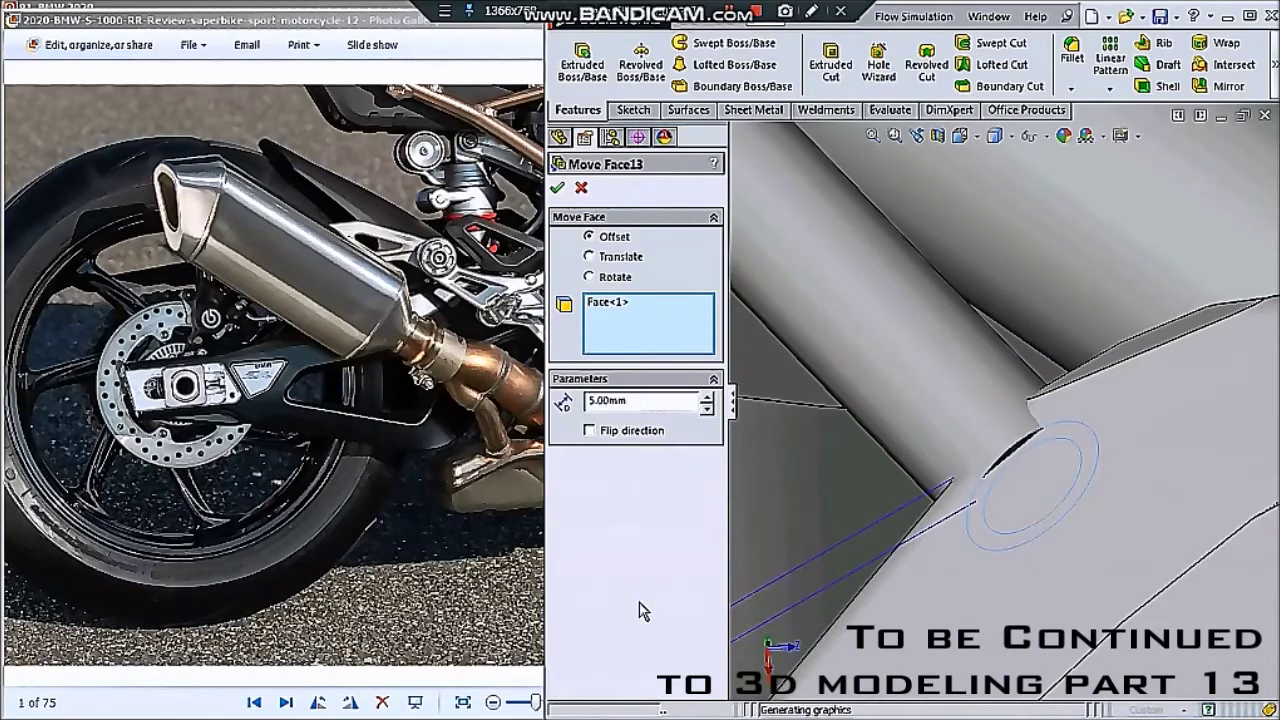
pyautogui.click(706, 396)
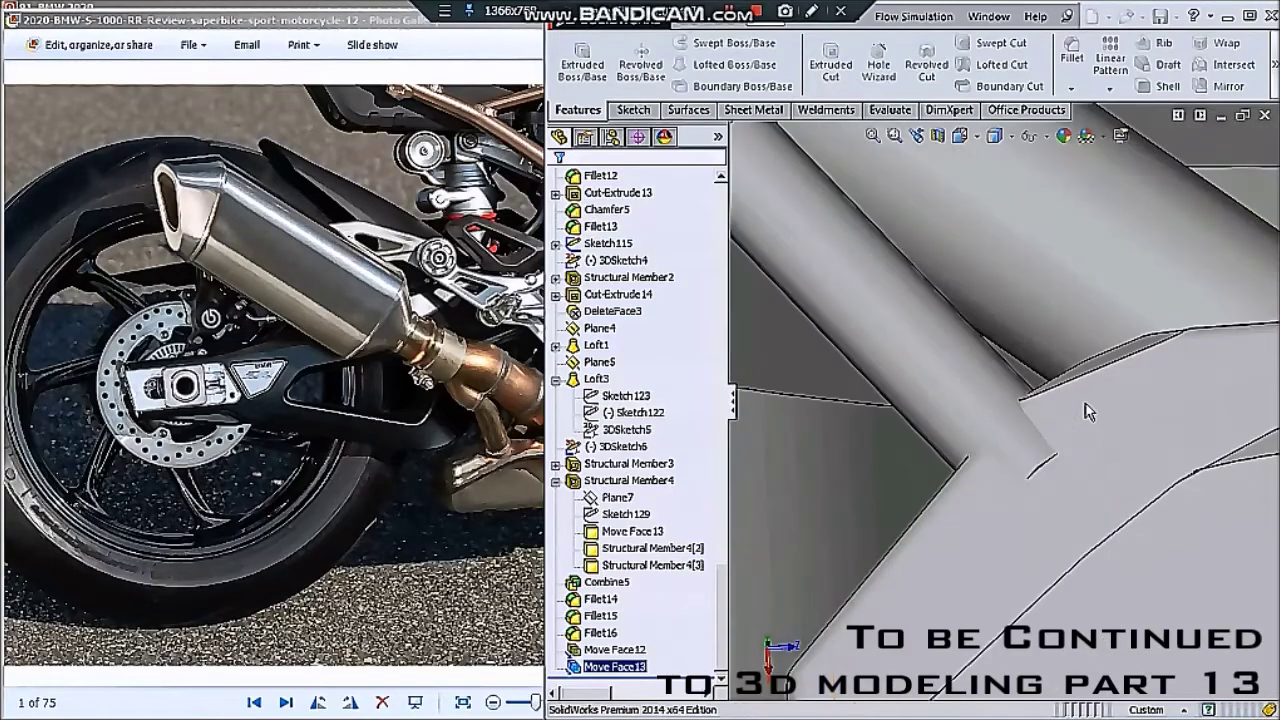
pyautogui.scroll(3, 1090, 413)
pyautogui.scroll(3, 1100, 440)
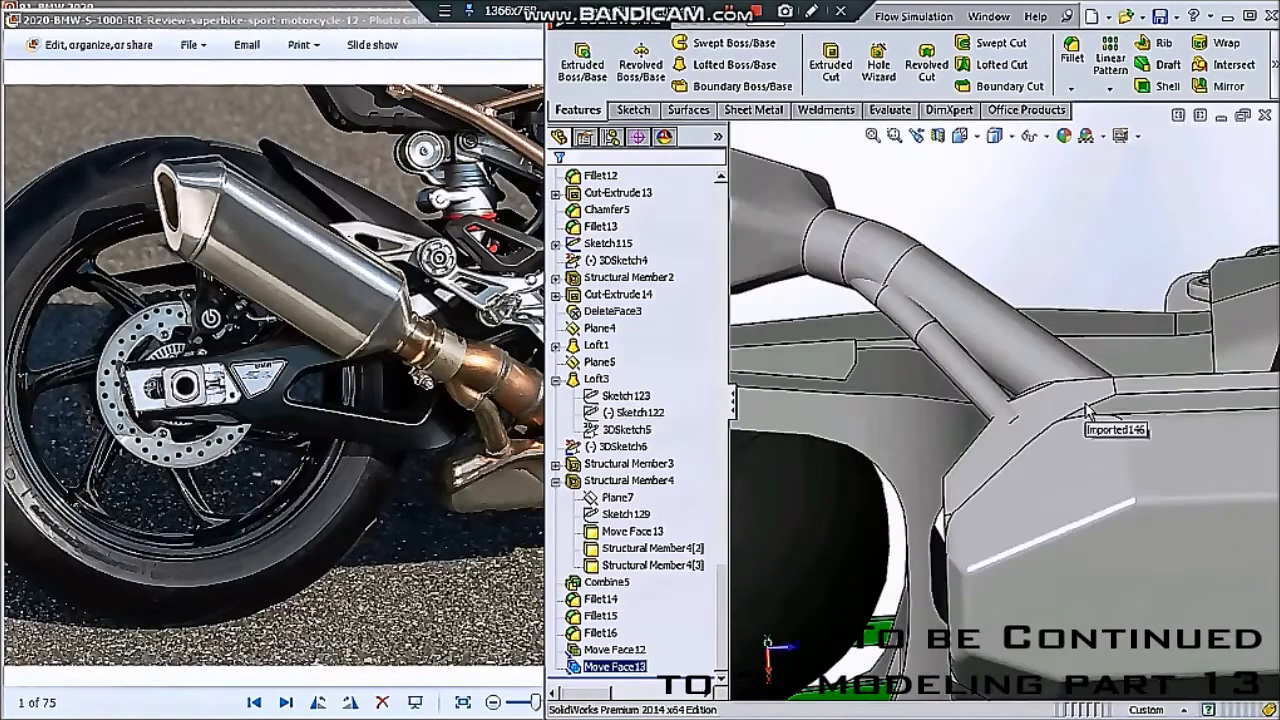
pyautogui.scroll(3, 1120, 480)
pyautogui.scroll(2, 1134, 503)
pyautogui.hotkey('ctrl', '7')
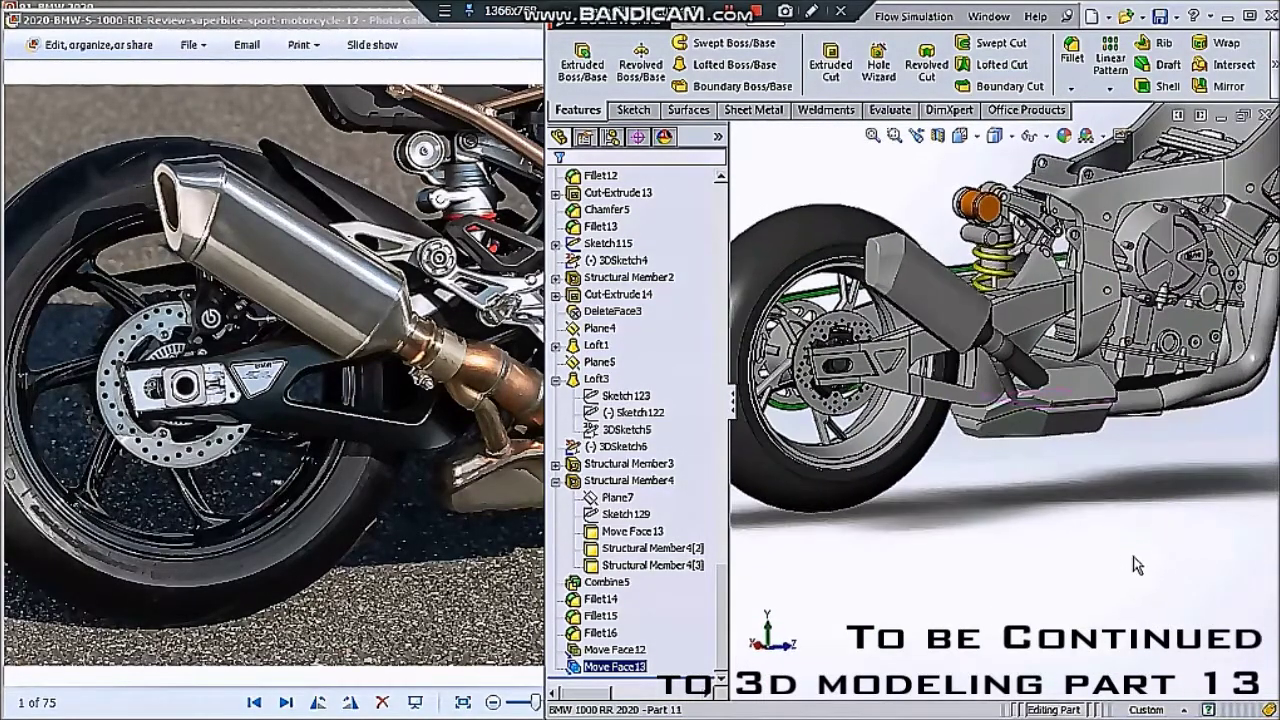
pyautogui.scroll(-3, 900, 414)
pyautogui.scroll(-2, 900, 414)
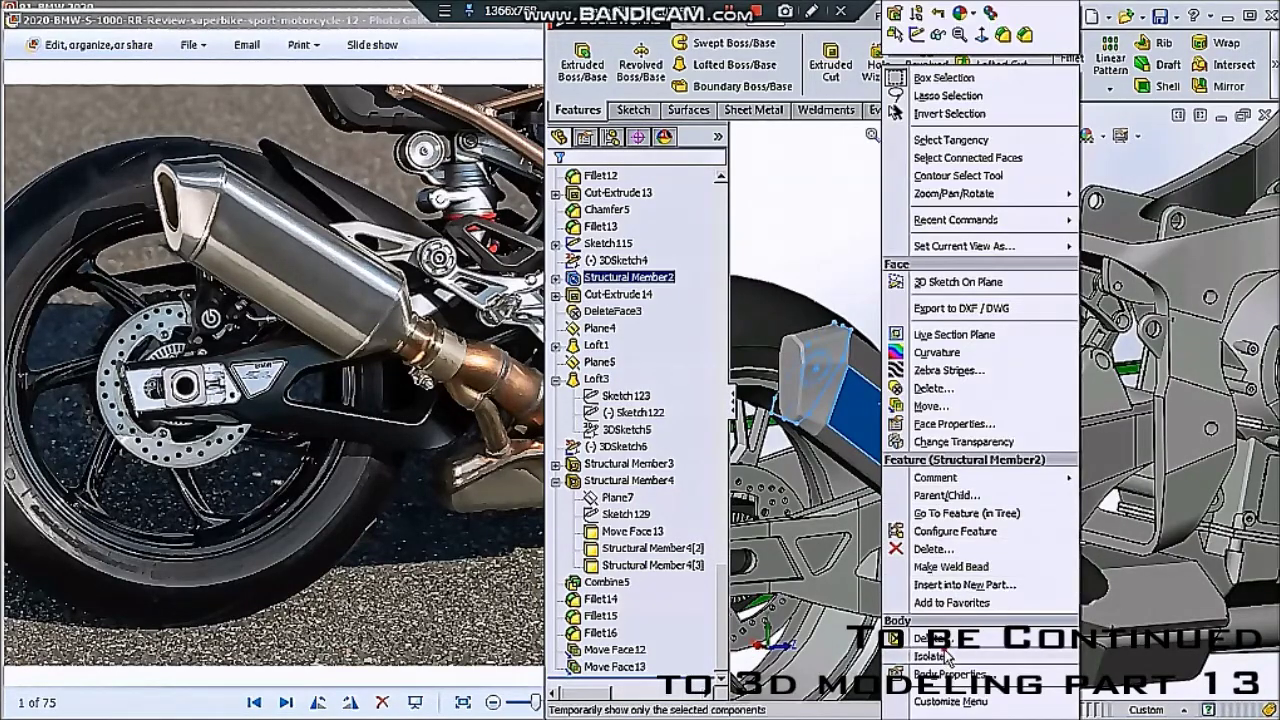
# - Isolate the muffler and shell it with 5 mm walls, removing both end faces
pyautogui.click(866, 280)
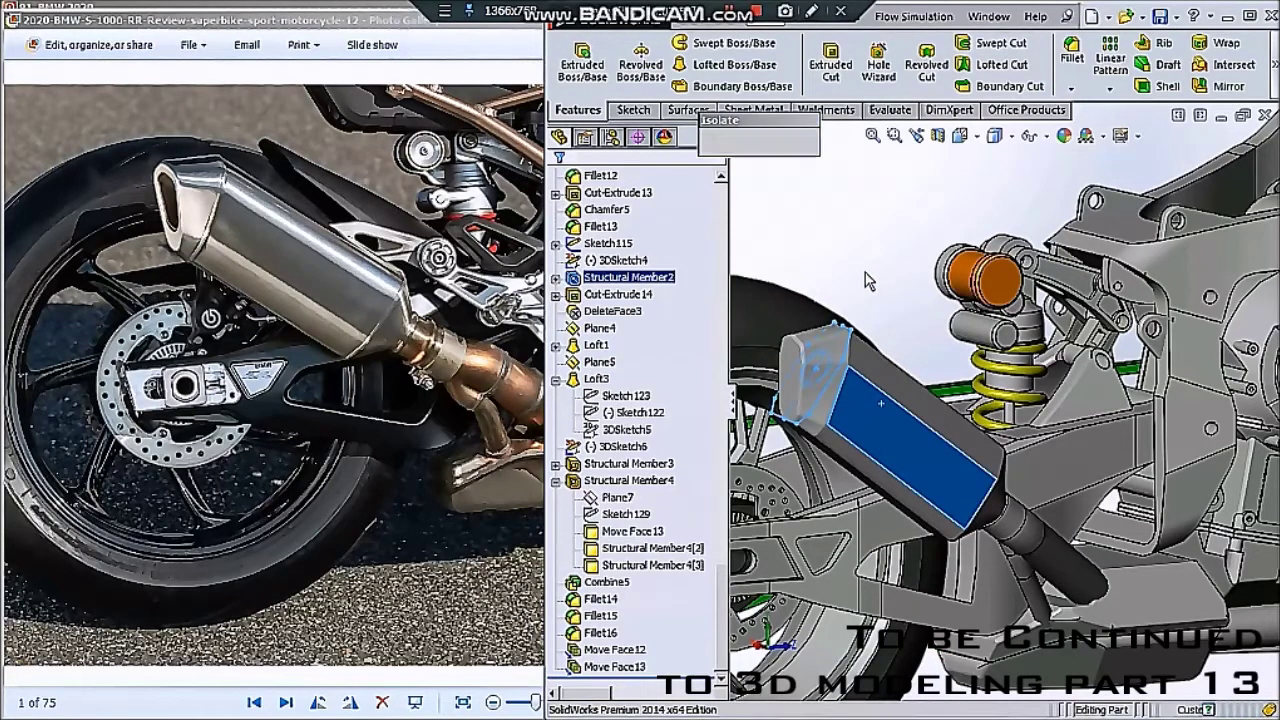
pyautogui.scroll(-1, 873, 381)
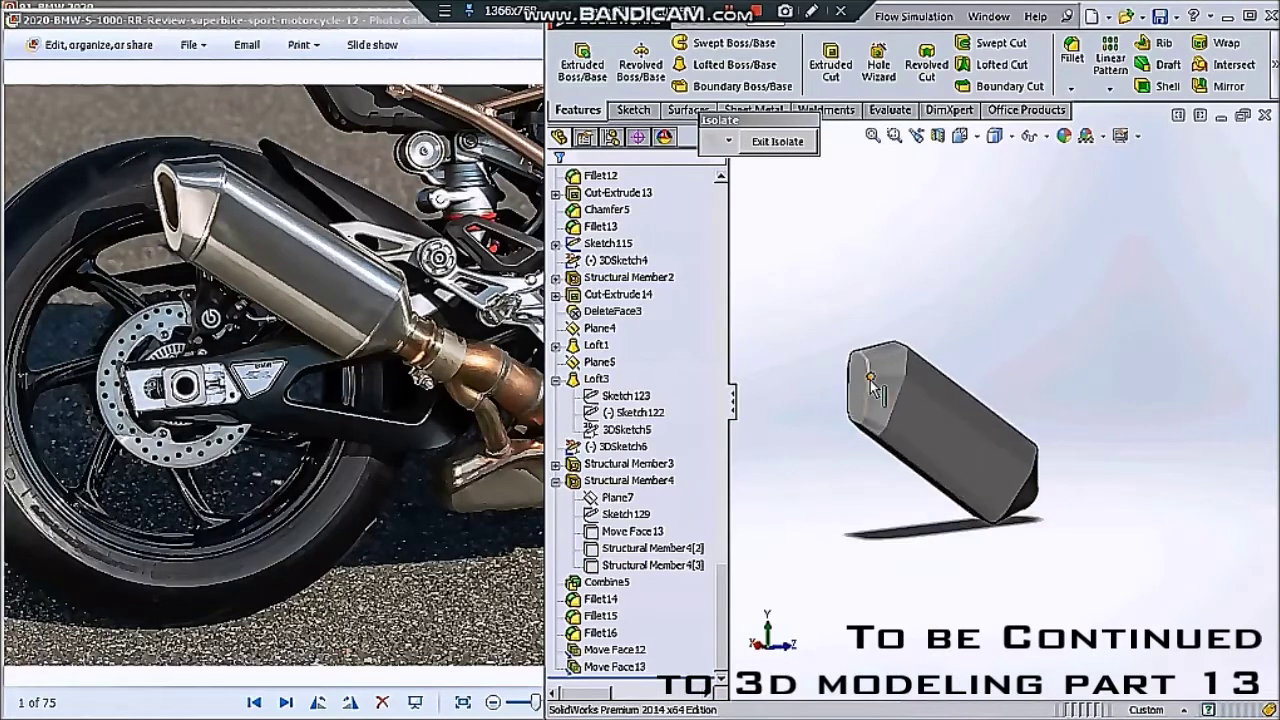
pyautogui.scroll(-2, 873, 381)
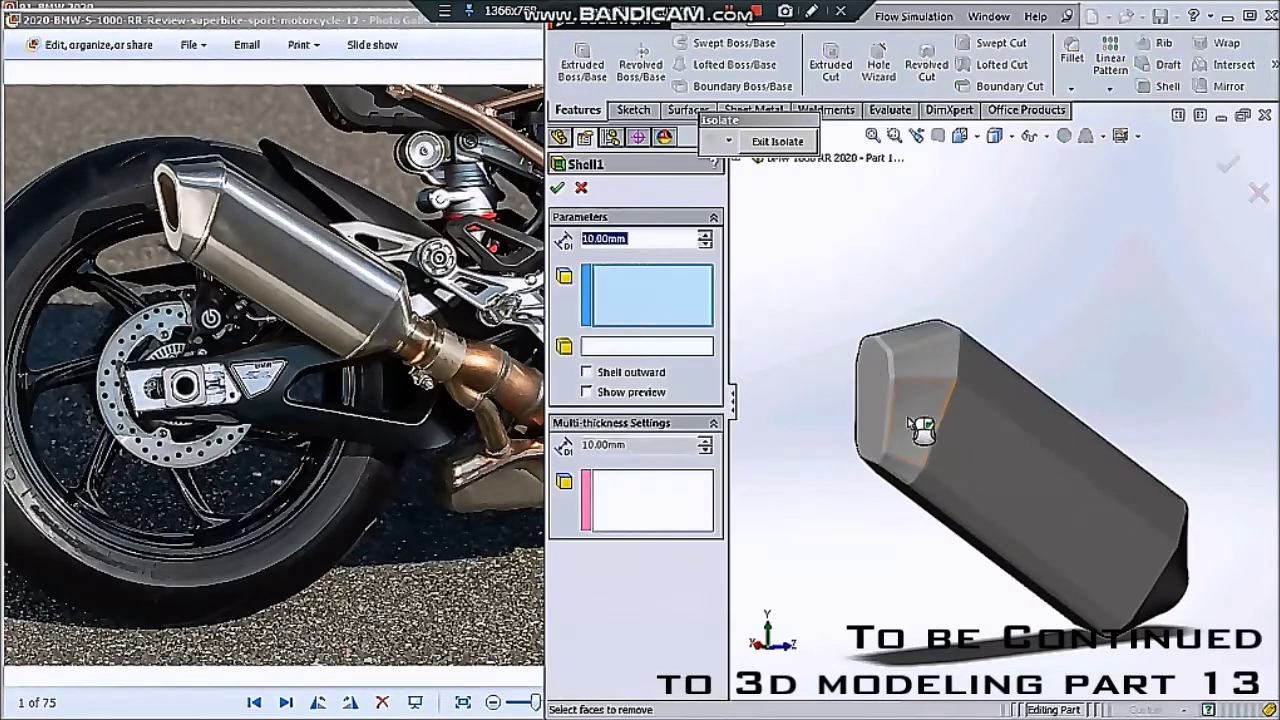
pyautogui.click(890, 425)
pyautogui.moveTo(1026, 490)
pyautogui.mouseDown(button='middle')
pyautogui.moveTo(950, 485)
pyautogui.moveTo(1207, 502)
pyautogui.mouseUp(button='middle')
pyautogui.click(1145, 572)
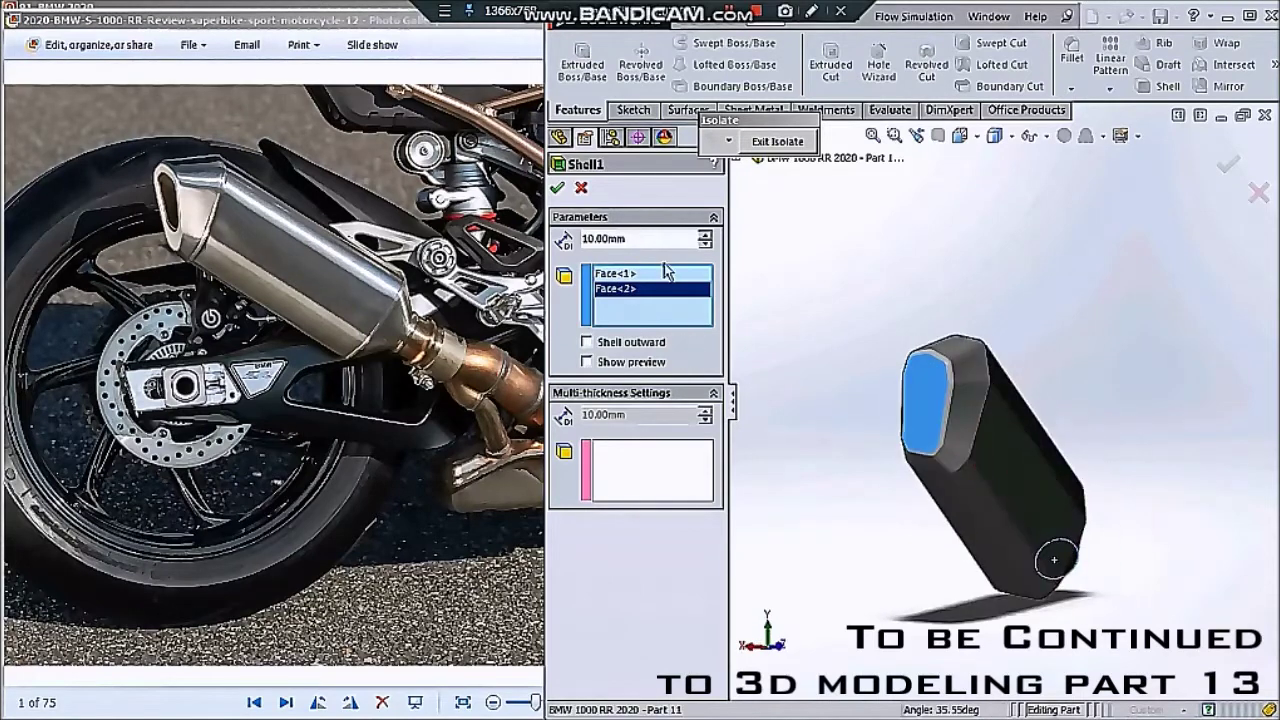
pyautogui.write('5')
pyautogui.press('Return')
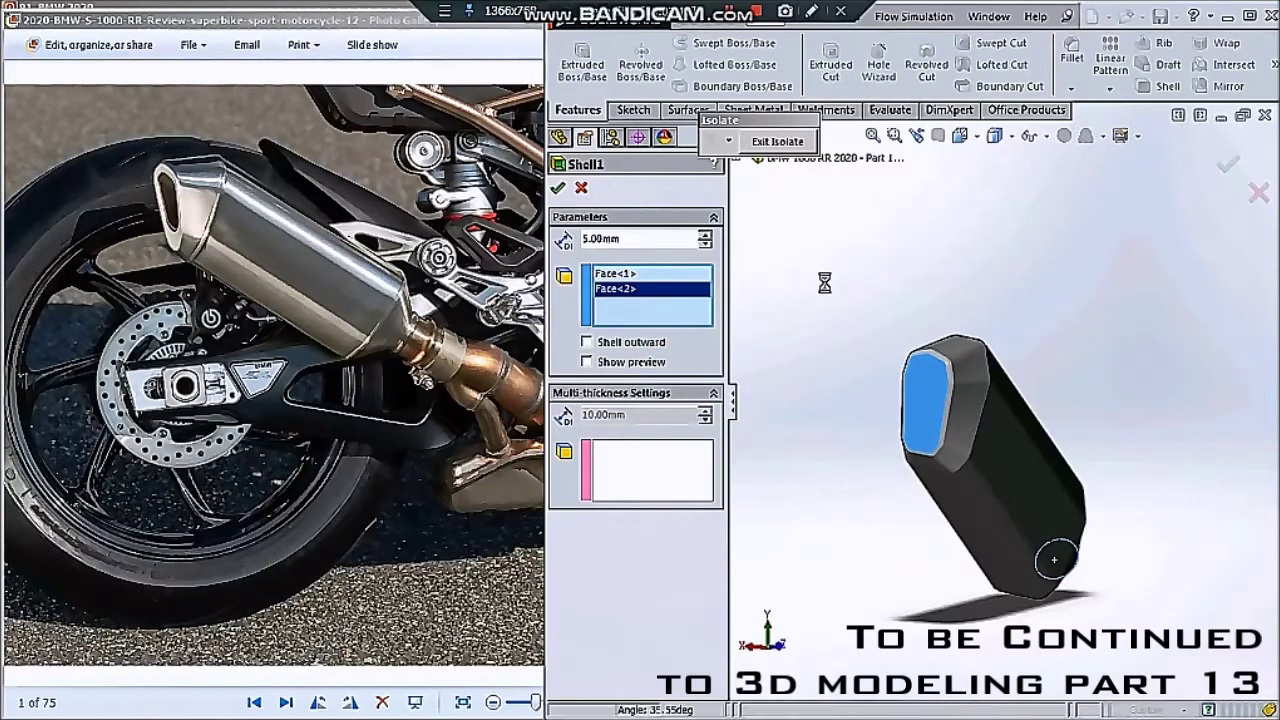
# - Inspect the hollow muffler, review Shell1's settings and accept them
pyautogui.moveTo(825, 283); pyautogui.dragTo(977, 404, button='middle')
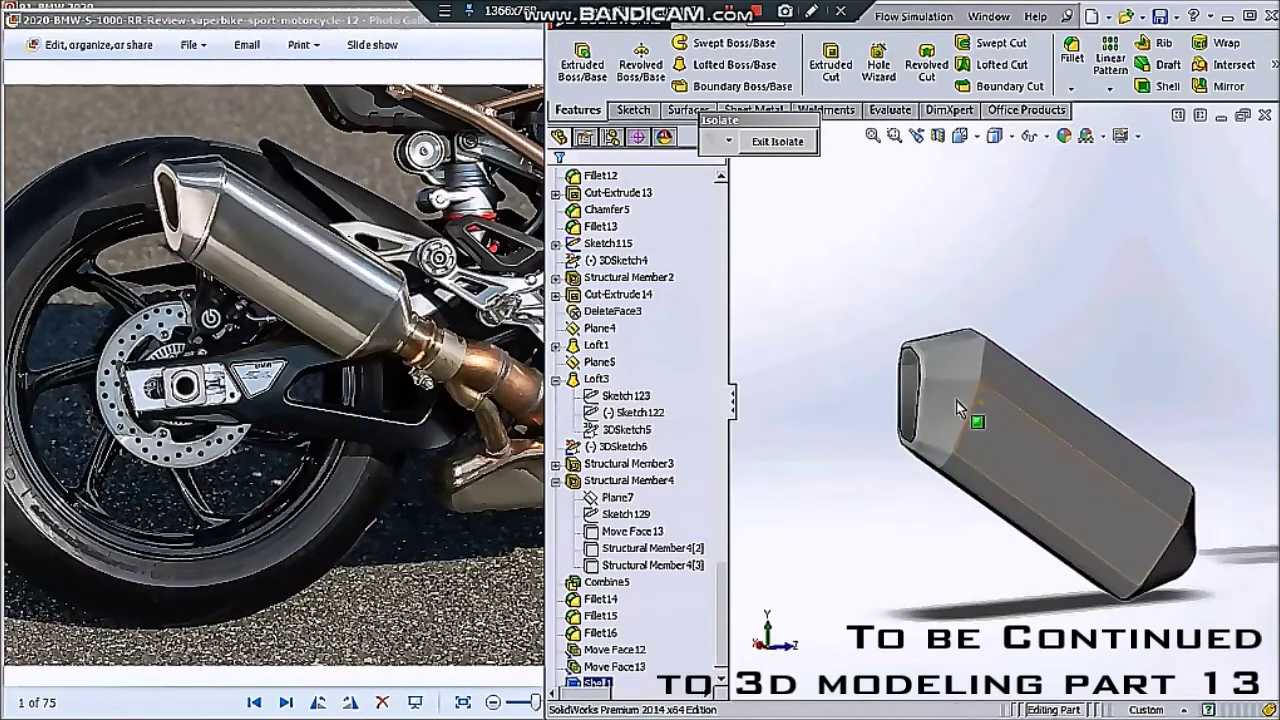
pyautogui.moveTo(977, 404)
pyautogui.mouseDown(button='middle')
pyautogui.moveTo(1063, 488)
pyautogui.moveTo(950, 430)
pyautogui.moveTo(927, 384)
pyautogui.mouseUp(button='middle')
pyautogui.scroll(-3, 901, 400)
pyautogui.scroll(2, 901, 400)
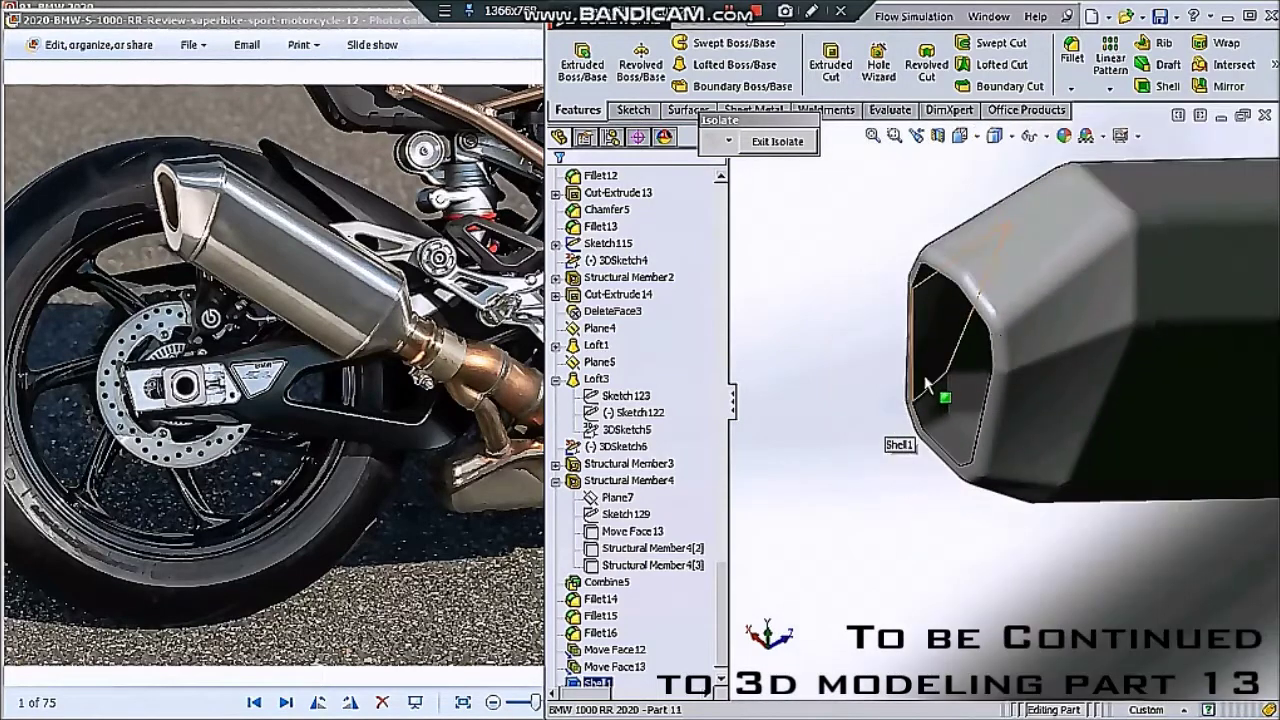
pyautogui.click(930, 375)
pyautogui.click(985, 292)
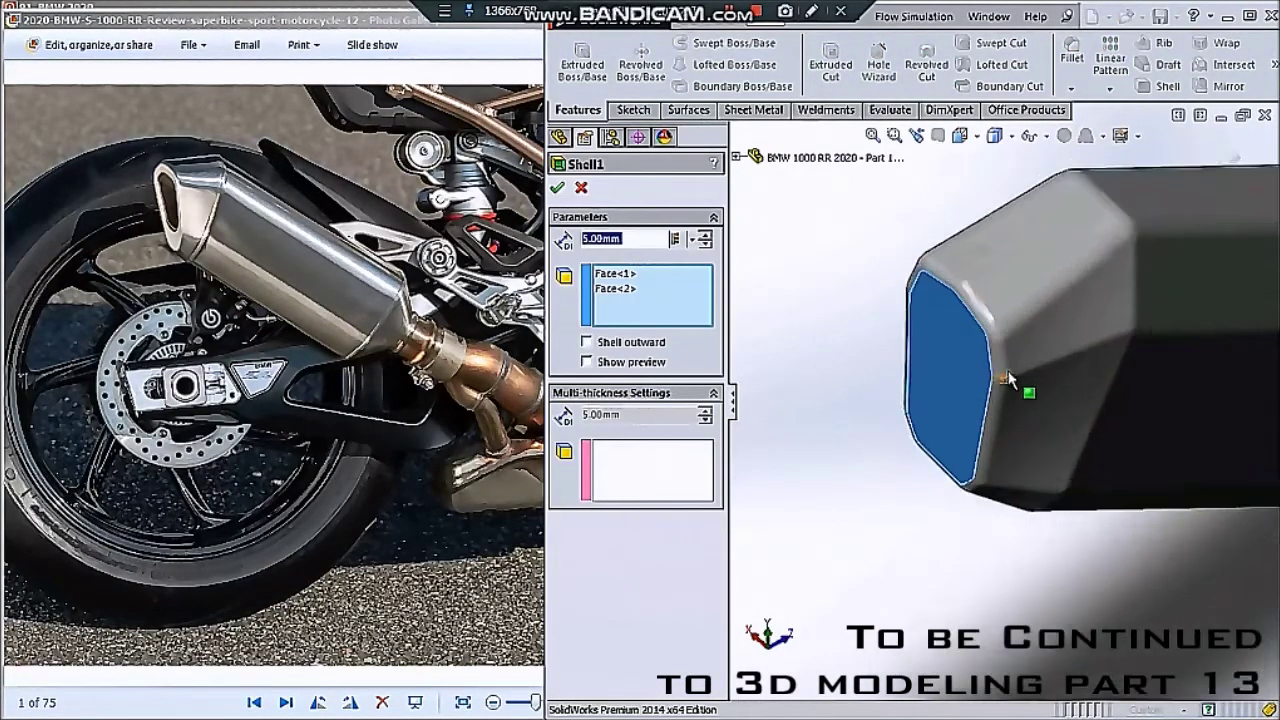
pyautogui.moveTo(985, 378); pyautogui.dragTo(1012, 352, button='middle')
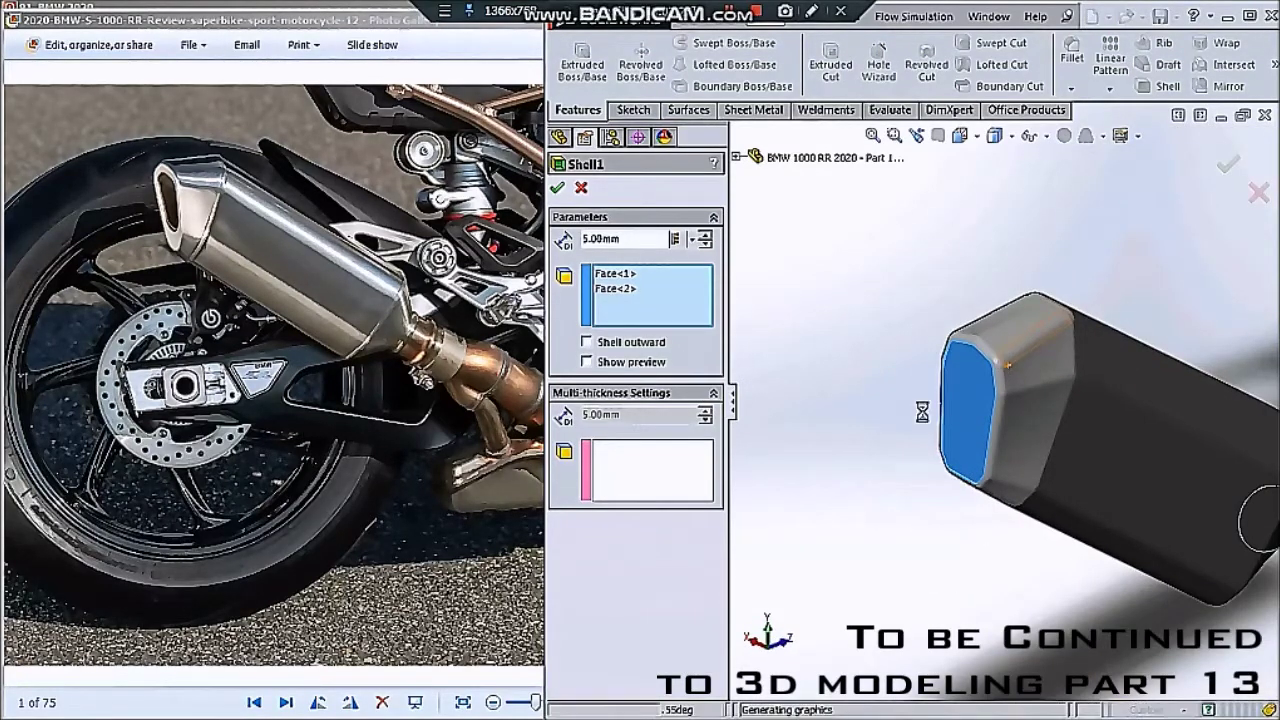
pyautogui.click(600, 666)
pyautogui.moveTo(866, 600); pyautogui.dragTo(949, 548, button='middle')
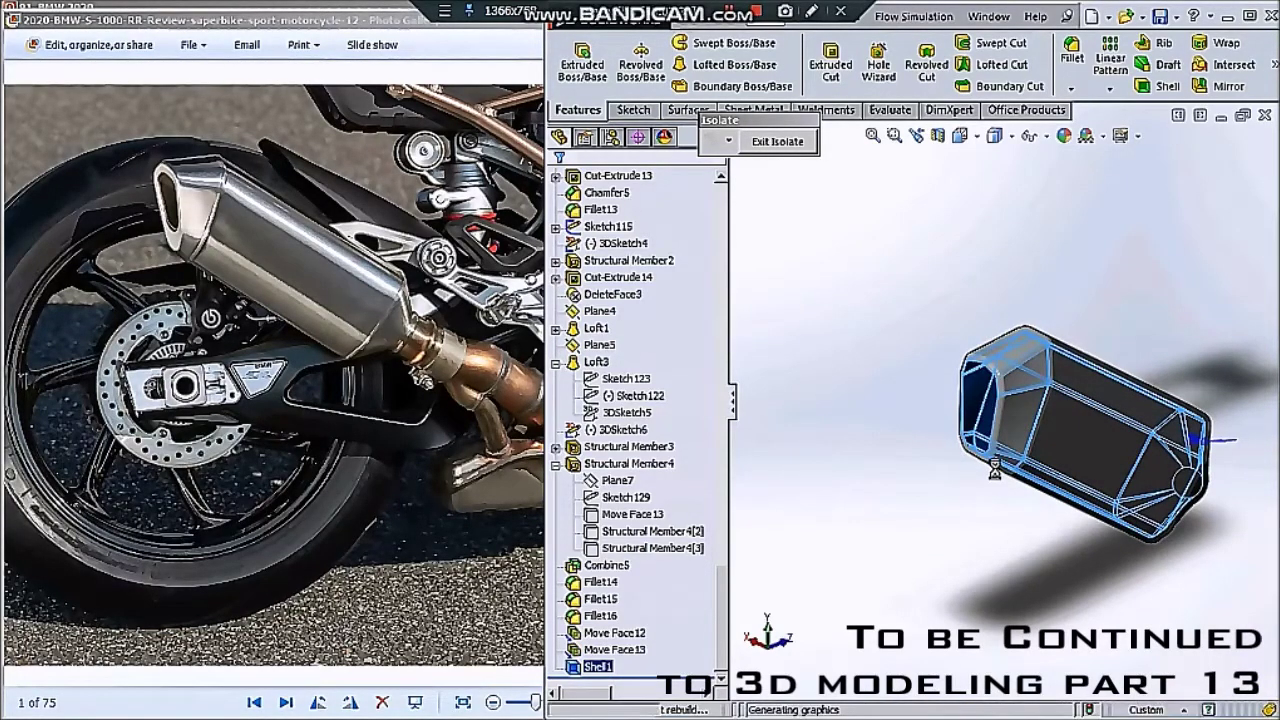
# - Start a sketch on the muffler's end face, viewed straight on
pyautogui.scroll(-3, 1001, 440)
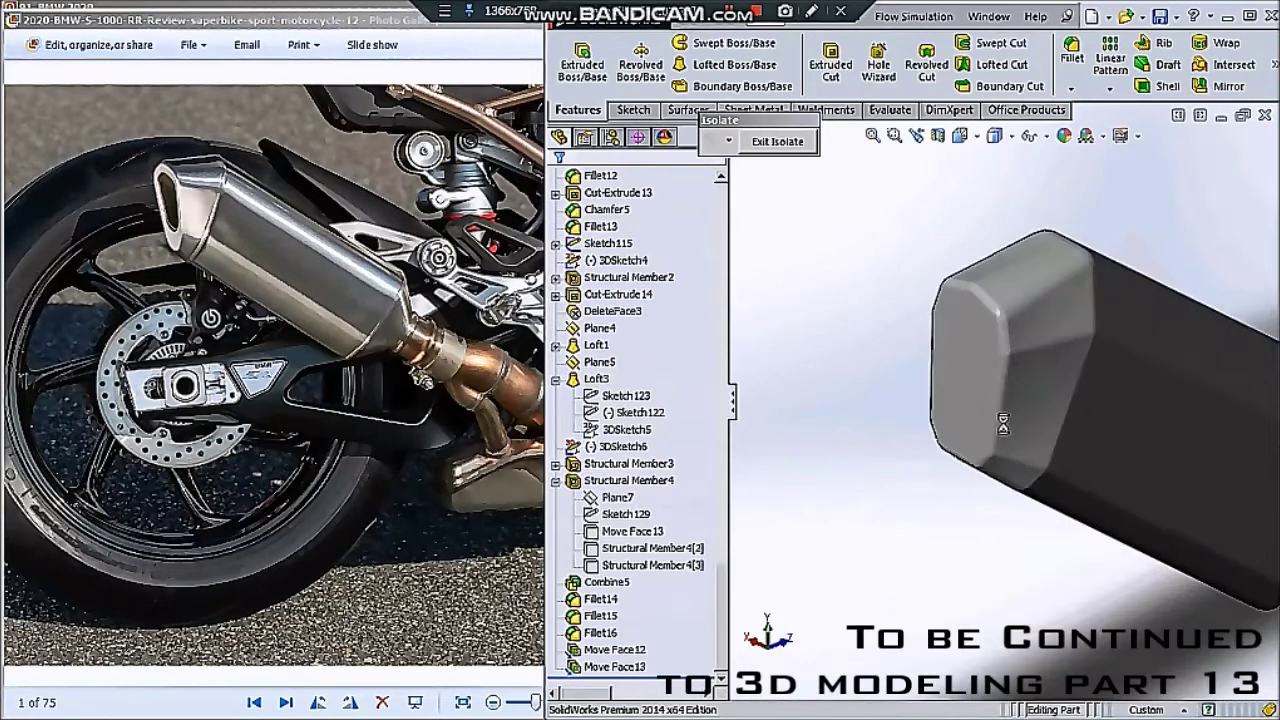
pyautogui.click(1015, 390)
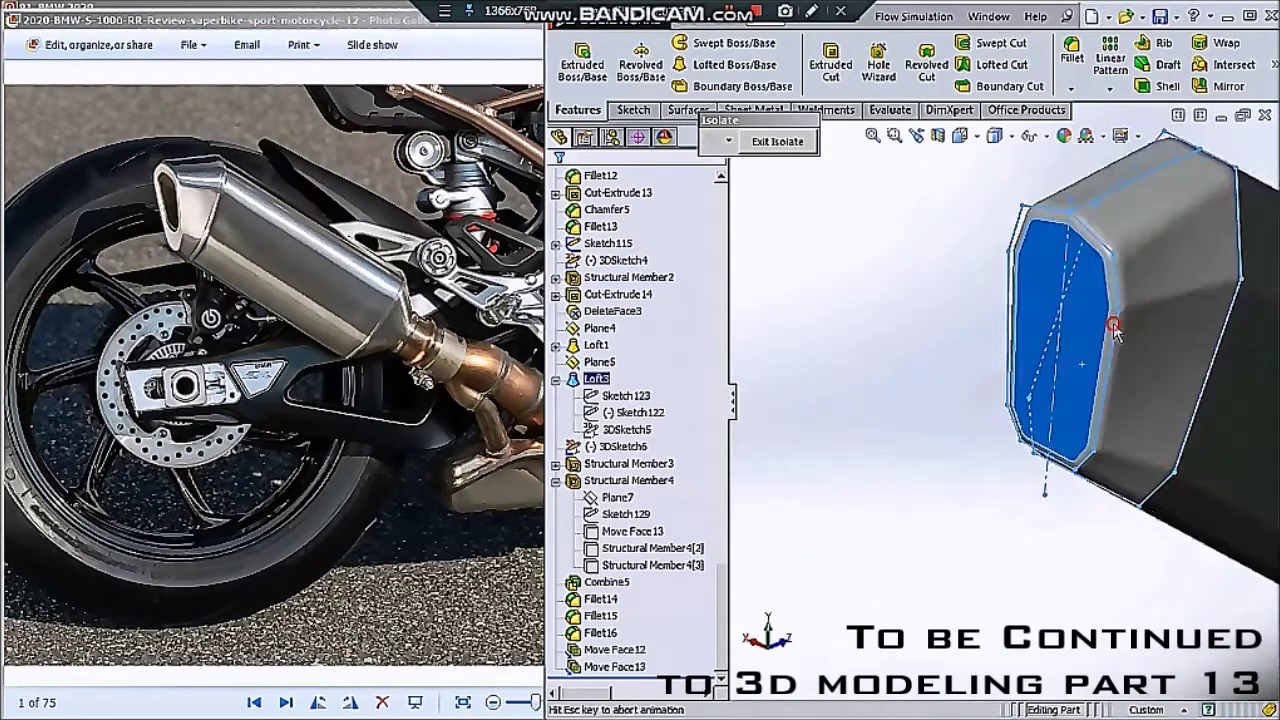
pyautogui.press('f')
pyautogui.hotkey('ctrl', '8')
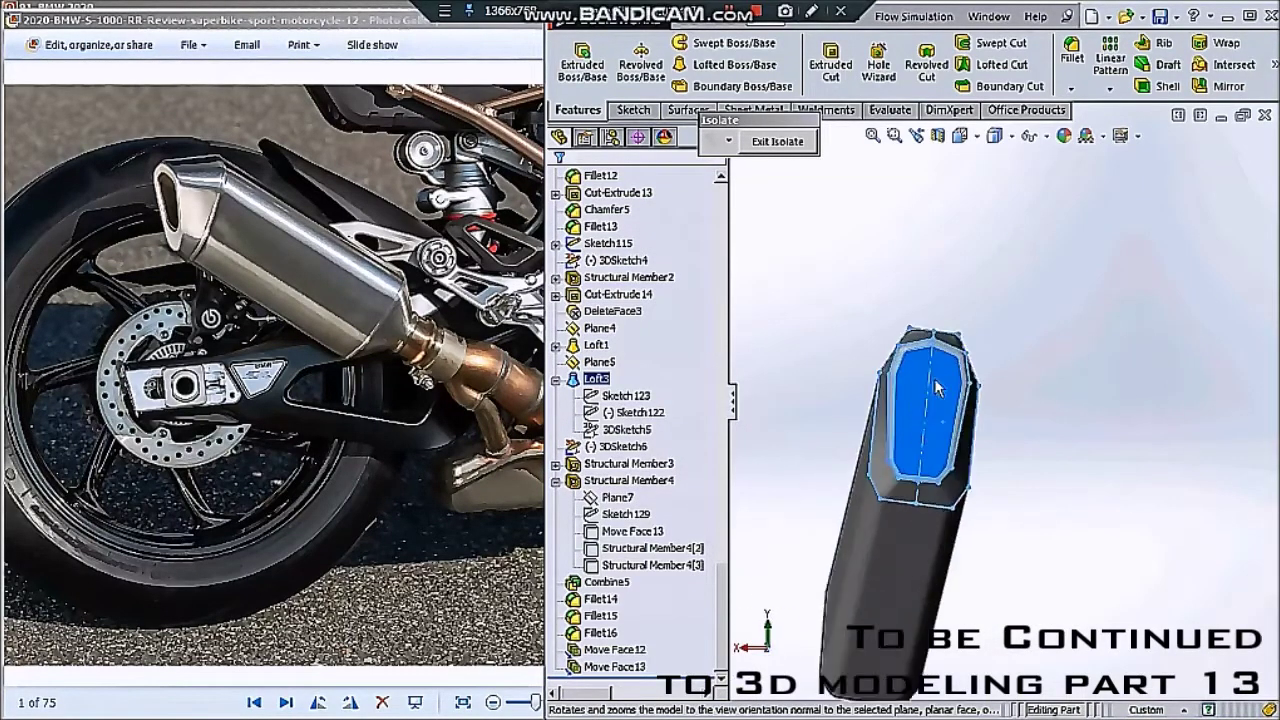
pyautogui.click(630, 110)
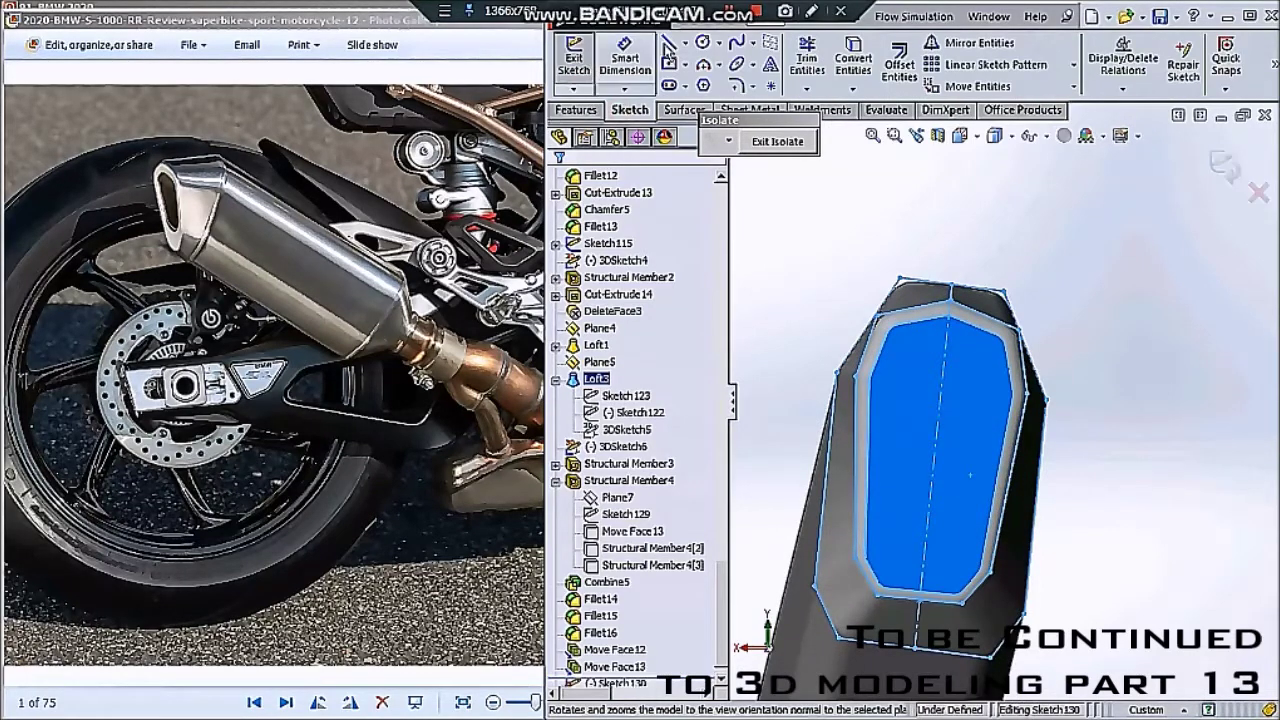
# - Draw an angled line and a vertical line down the end face
pyautogui.click(668, 42)
pyautogui.click(946, 364)
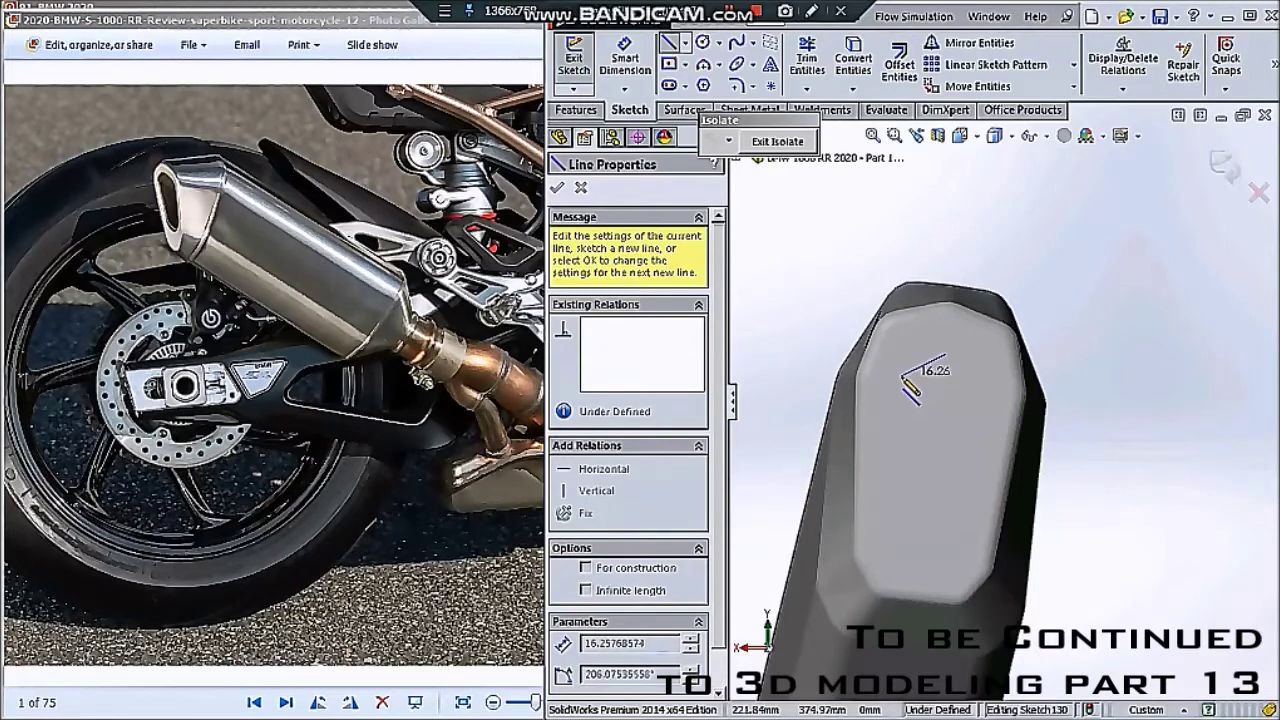
pyautogui.click(895, 382)
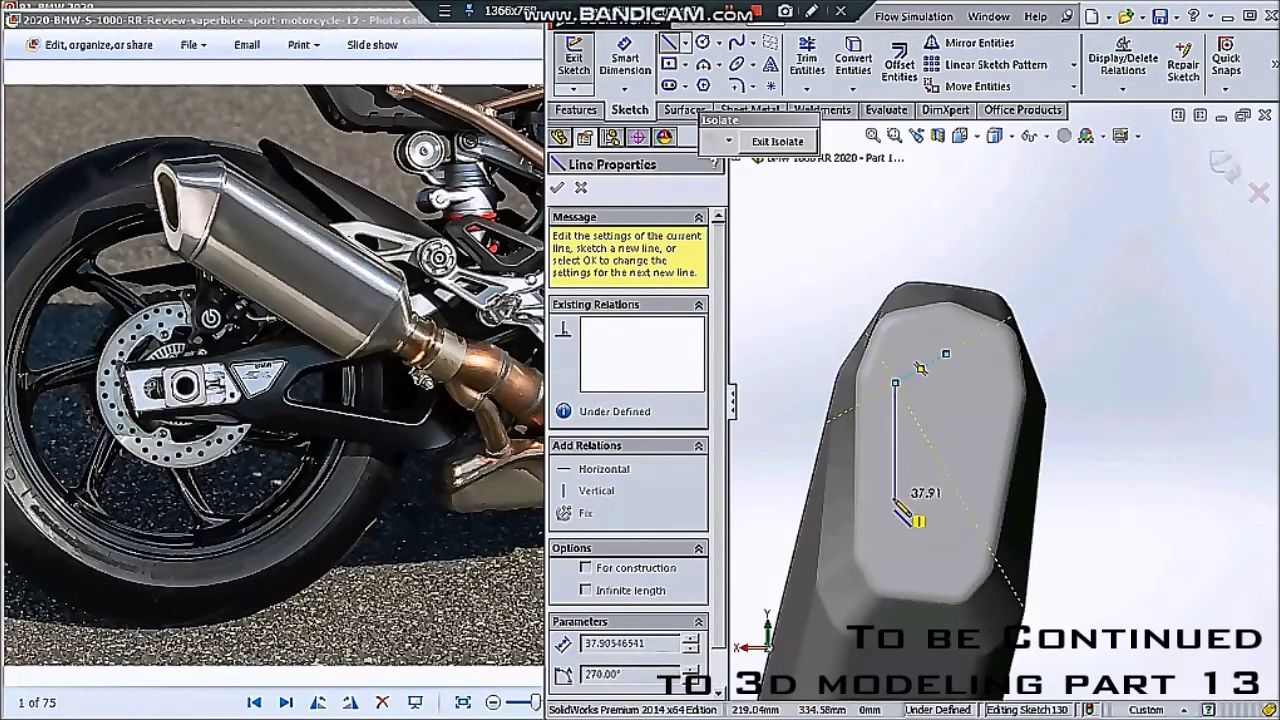
pyautogui.click(896, 504)
pyautogui.scroll(-2, 896, 504)
pyautogui.scroll(-2, 896, 504)
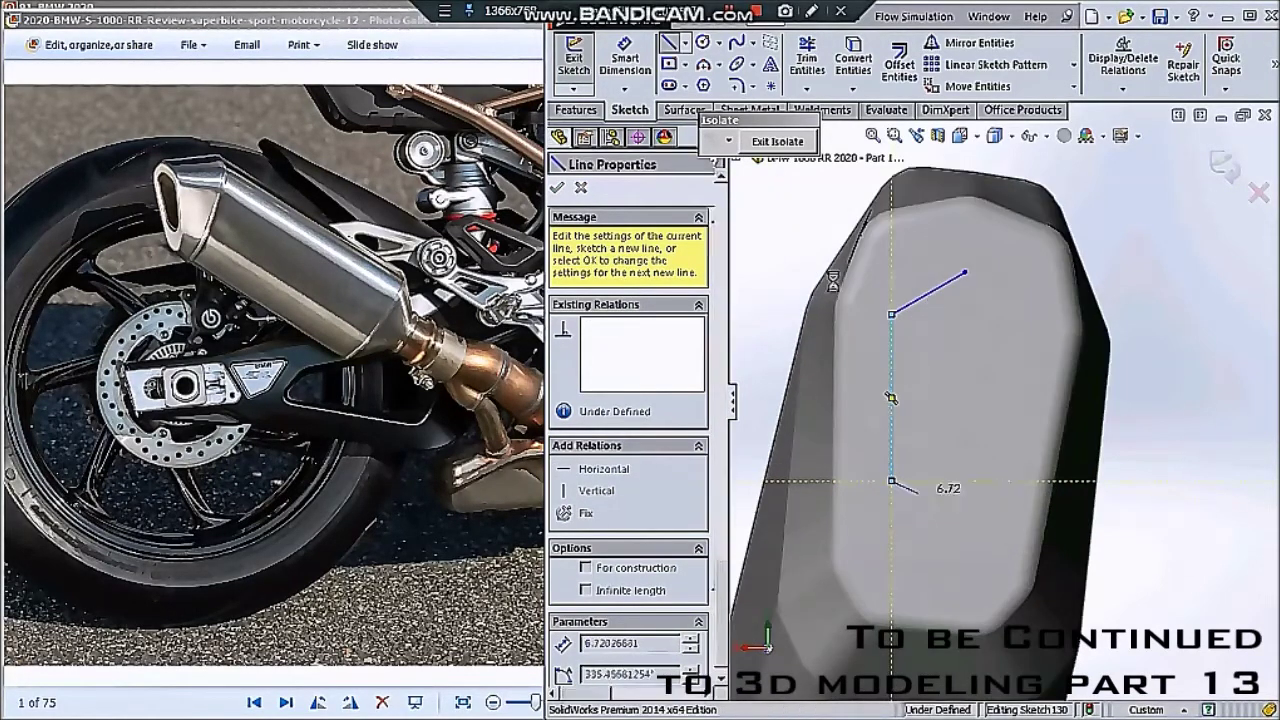
pyautogui.press('Escape')
# - Add a tangent arc from the vertical line's bottom and nudge the corner point slightly up
pyautogui.click(891, 480)
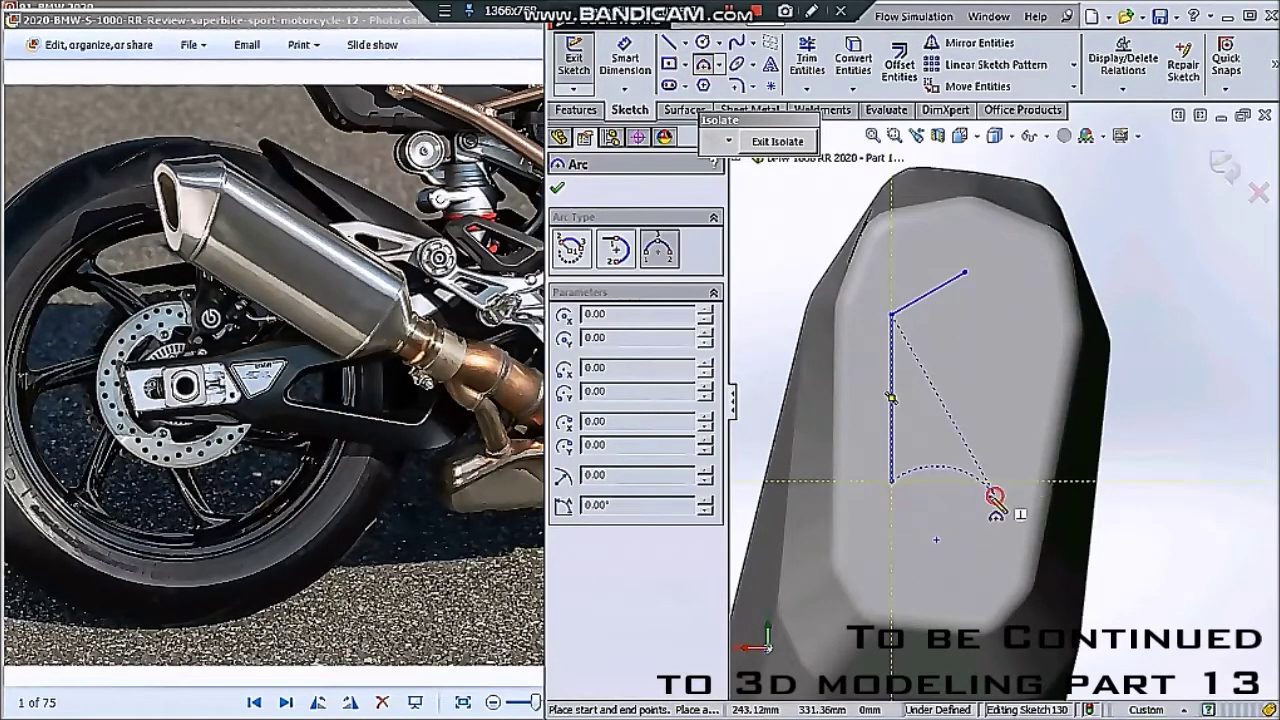
pyautogui.click(993, 495)
pyautogui.scroll(-3, 900, 500)
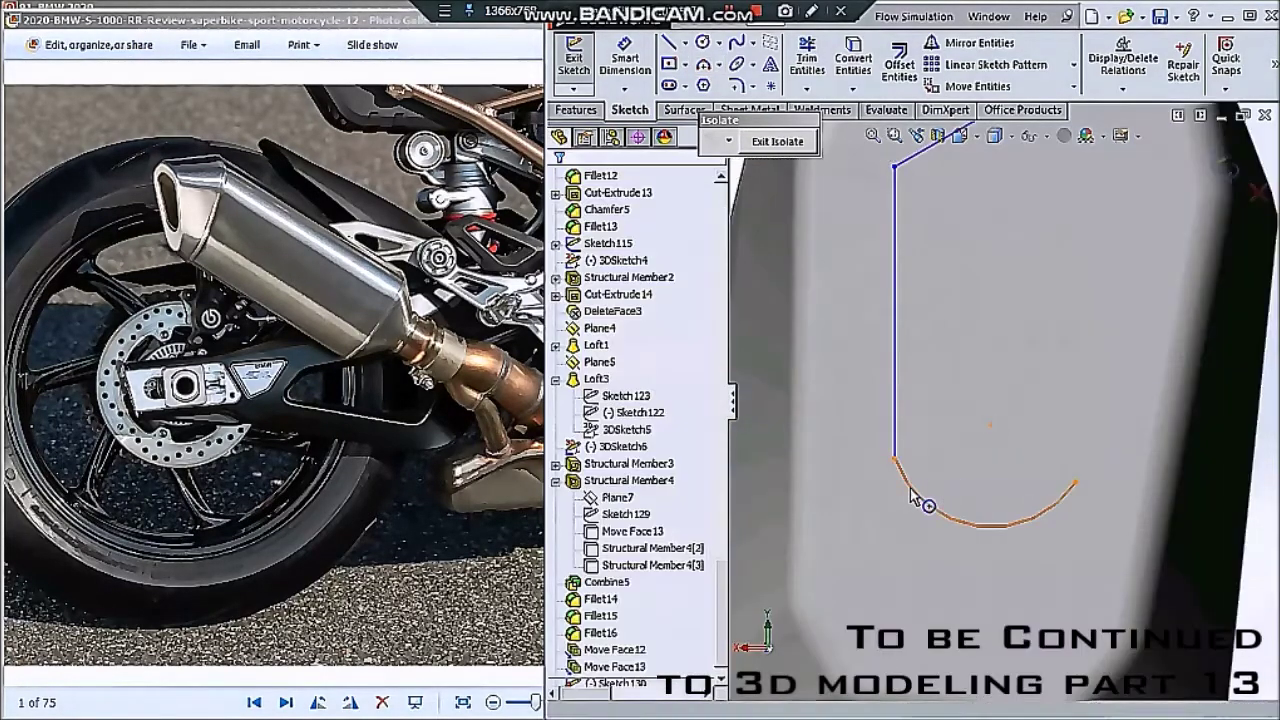
pyautogui.click(910, 492)
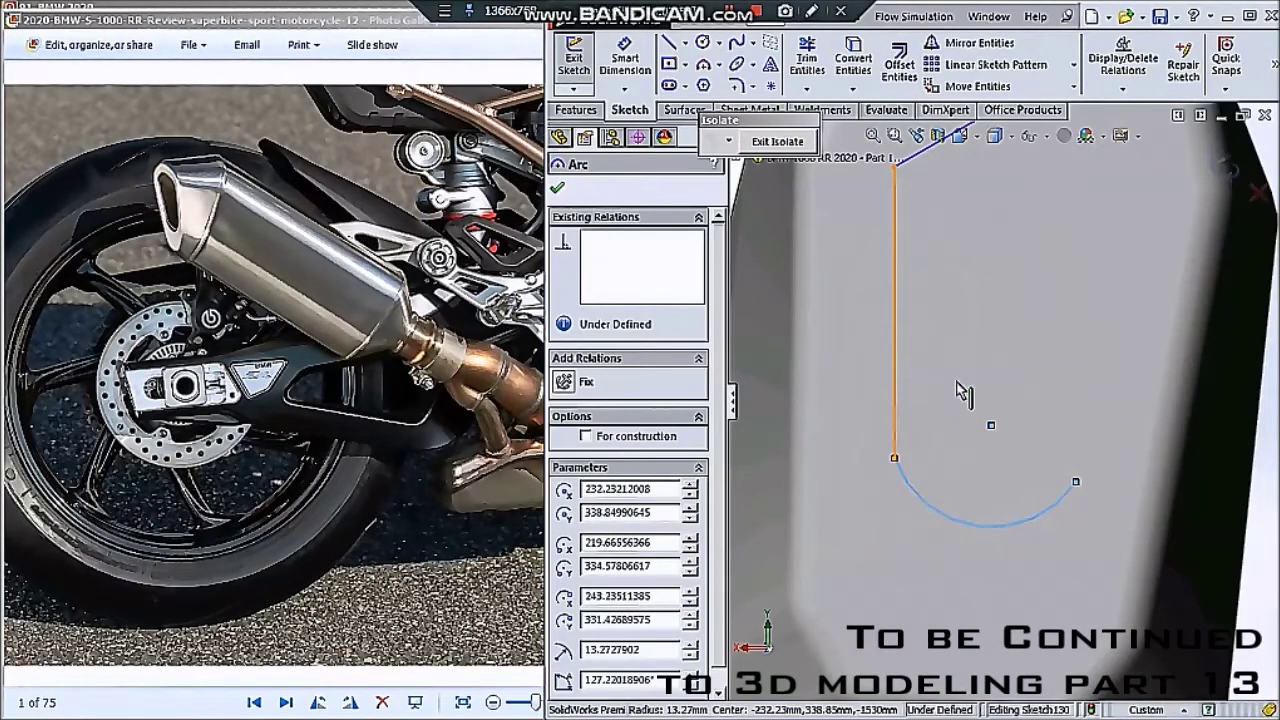
pyautogui.keyDown('ctrl'); pyautogui.click(894, 330); pyautogui.keyUp('ctrl')
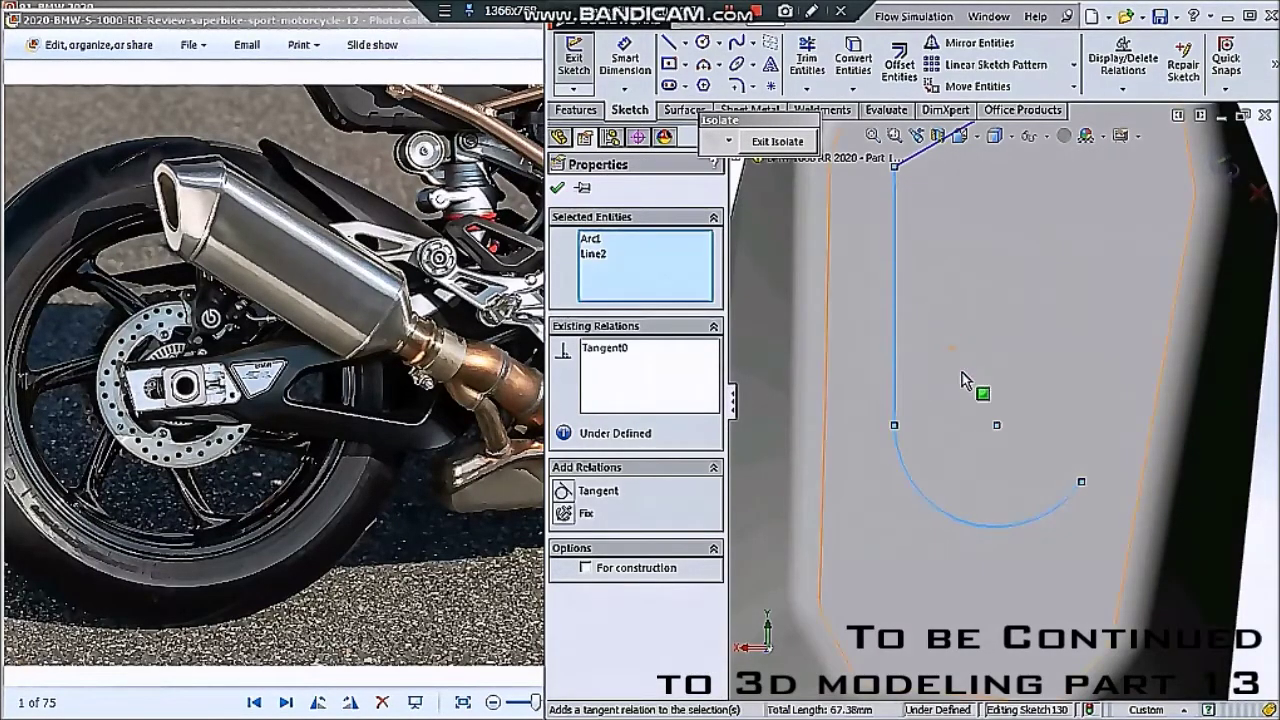
pyautogui.scroll(3, 962, 380)
pyautogui.press('Escape')
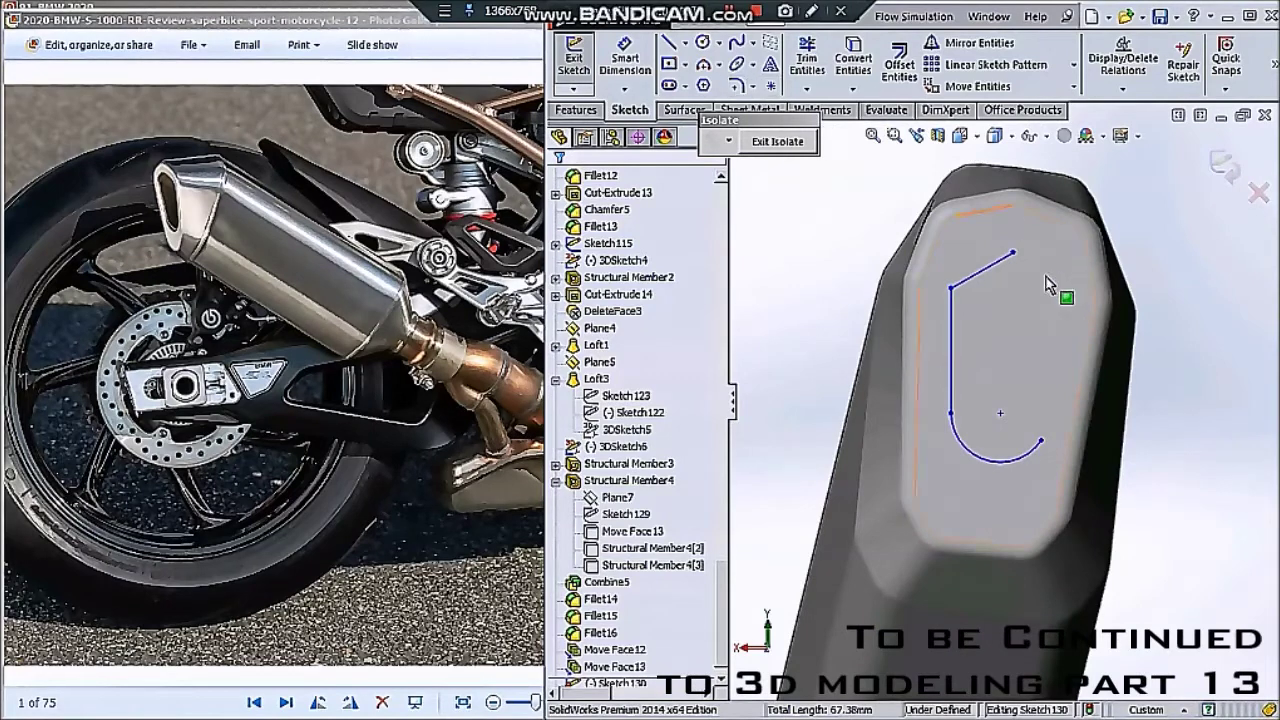
pyautogui.scroll(-3, 1048, 283)
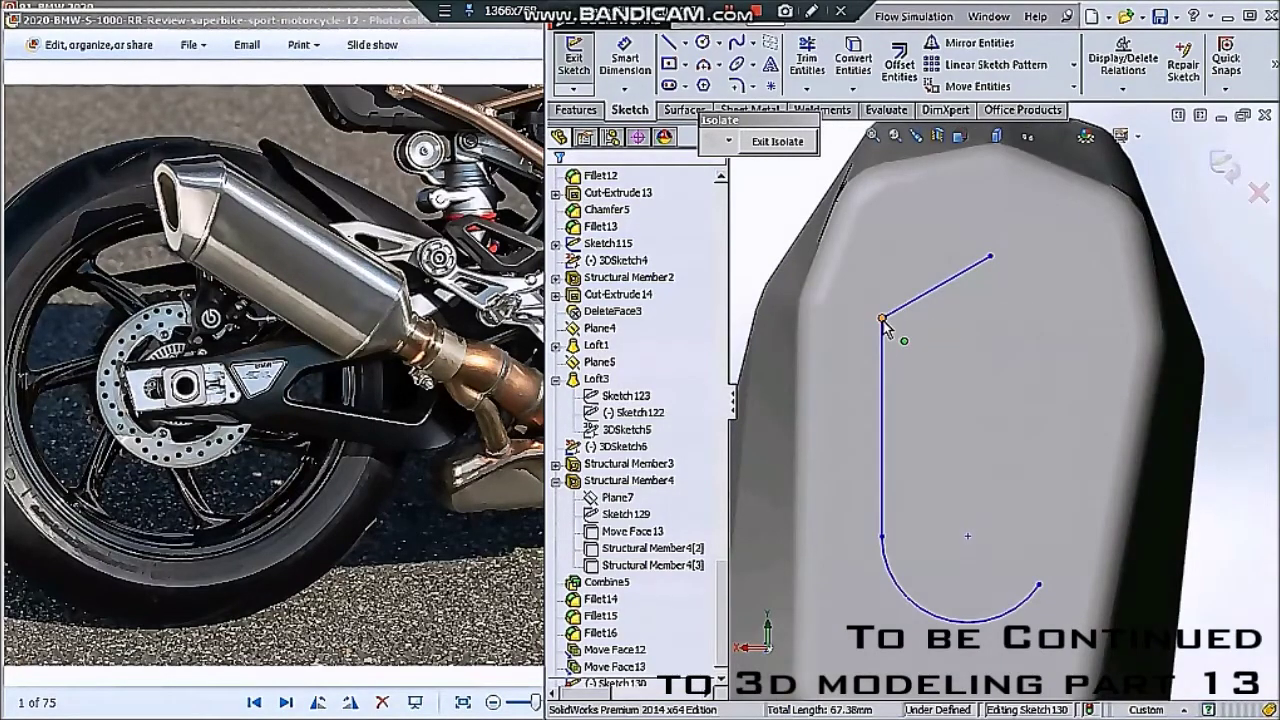
pyautogui.moveTo(883, 319); pyautogui.dragTo(886, 306)
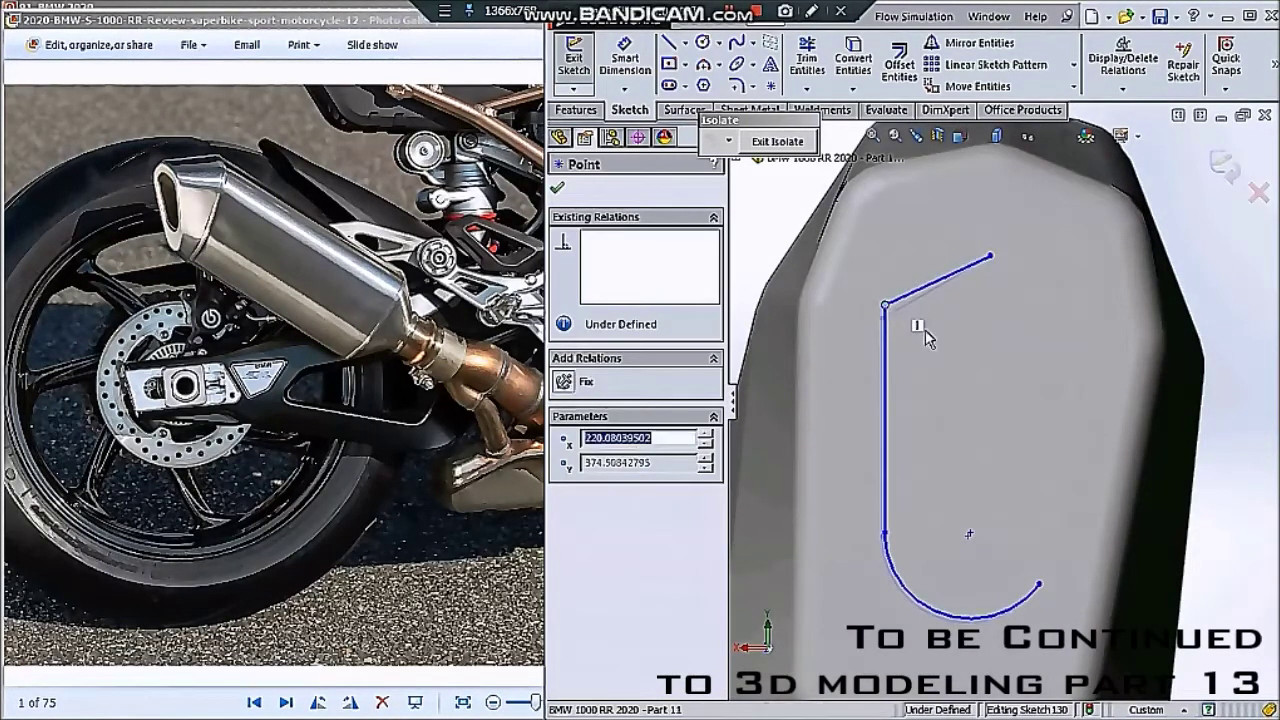
pyautogui.press('f')
# - Draw a straight line from the end face's top edge to its bottom edge
pyautogui.click(668, 42)
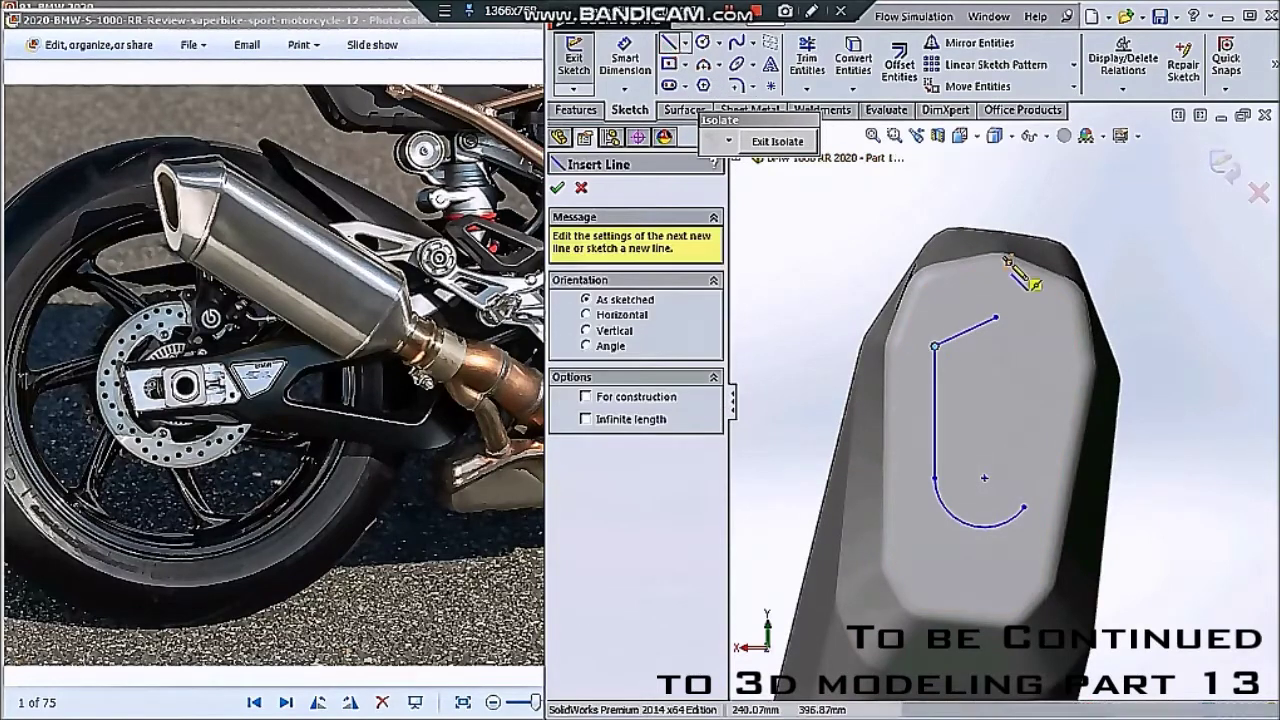
pyautogui.scroll(-2, 1004, 262)
pyautogui.scroll(-2, 1006, 270)
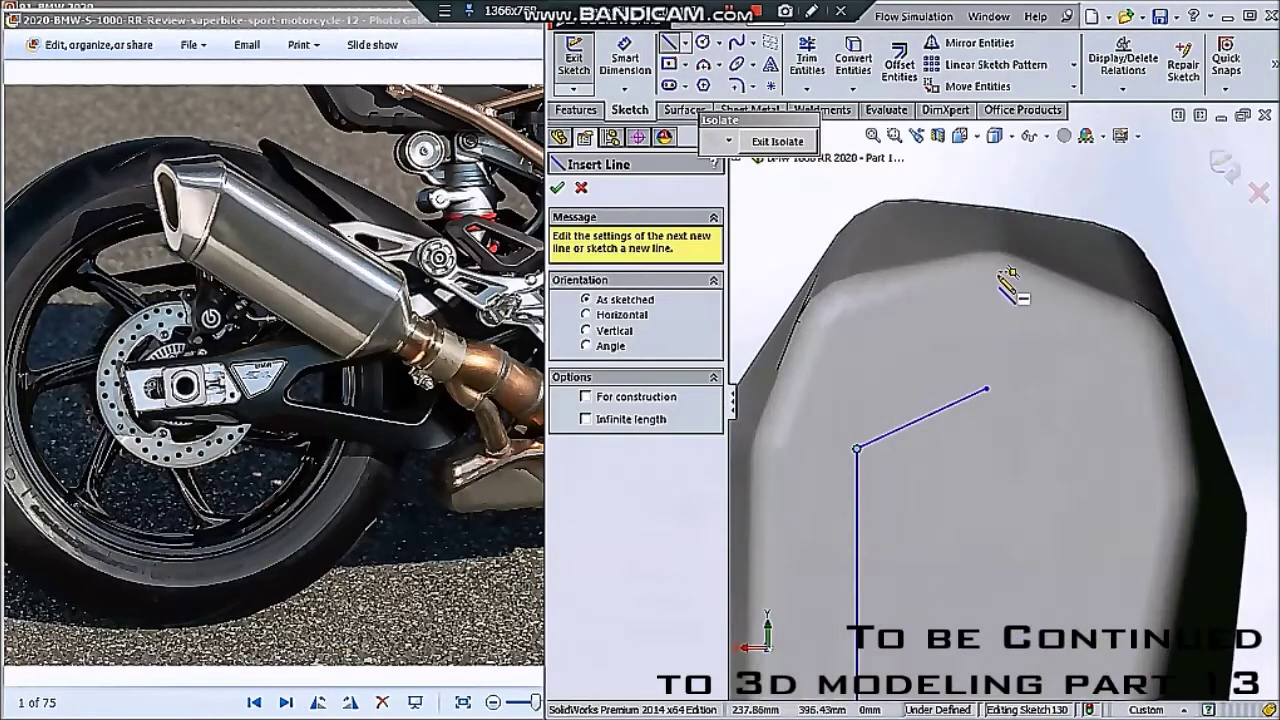
pyautogui.click(1006, 210)
pyautogui.scroll(2, 1012, 360)
pyautogui.scroll(2, 1000, 400)
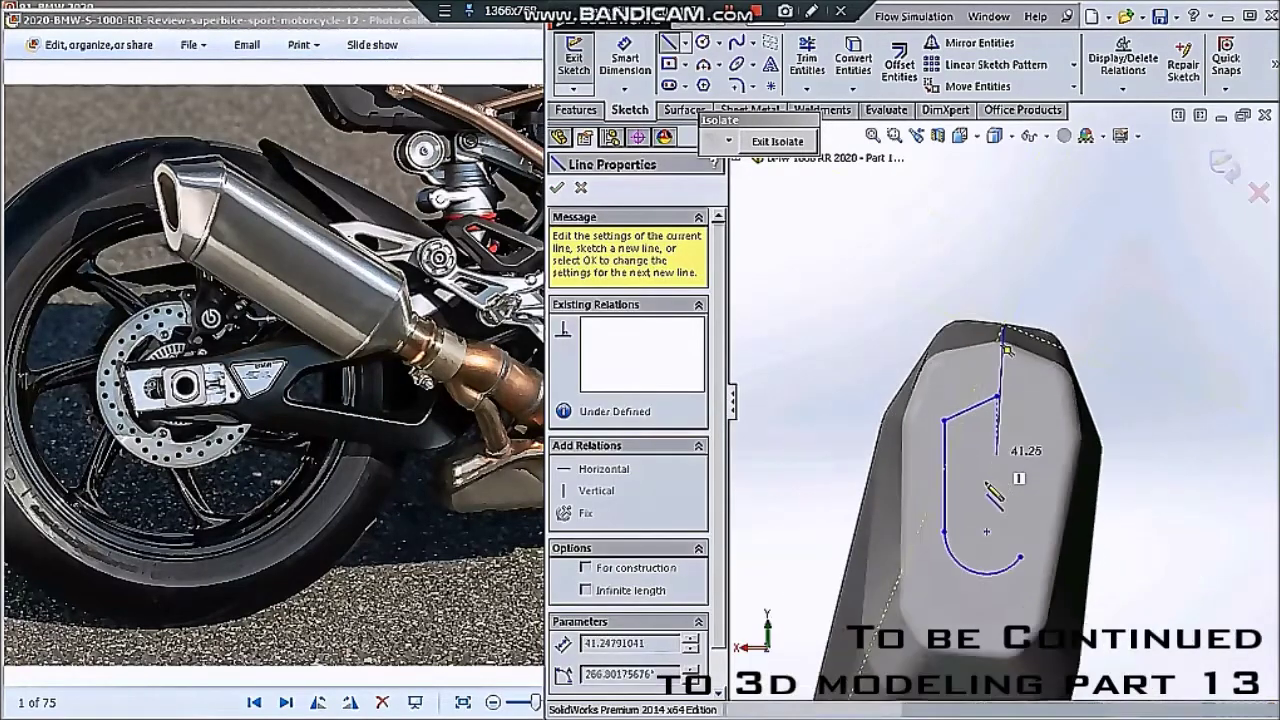
pyautogui.scroll(1, 990, 500)
pyautogui.click(975, 612)
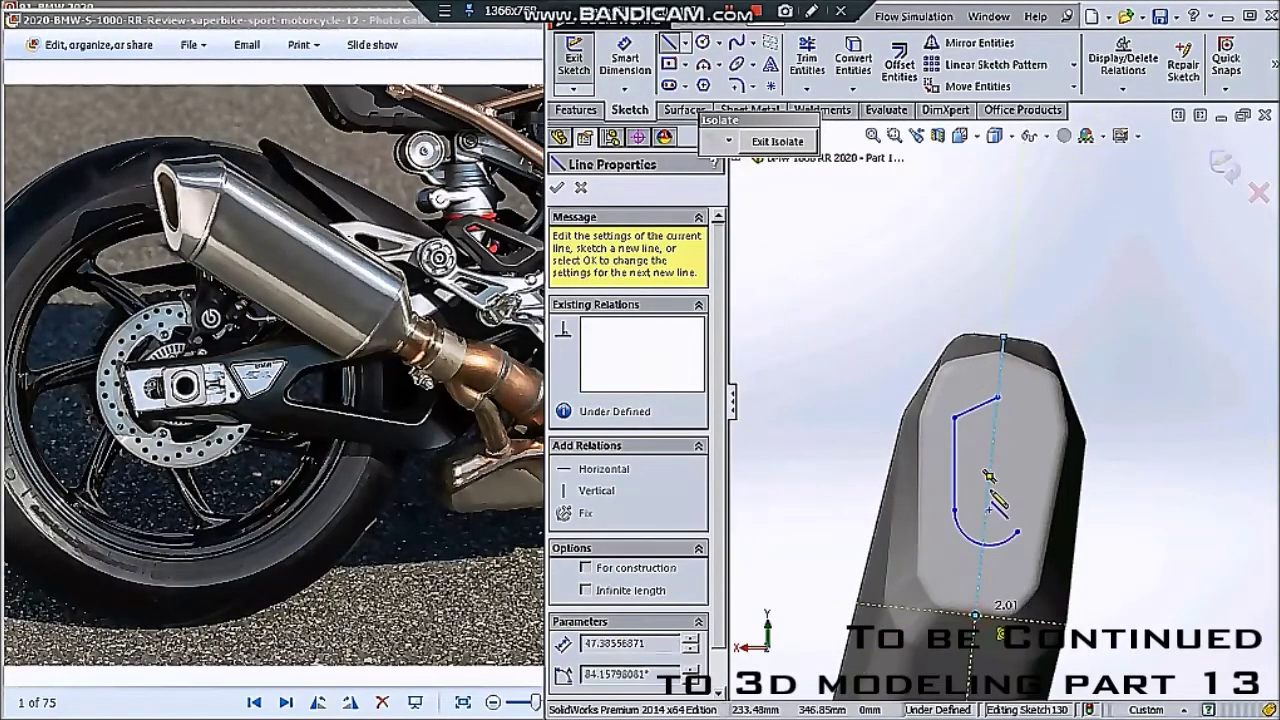
pyautogui.scroll(-1, 993, 492)
pyautogui.press('Escape')
# - Make the vertical line a construction centerline and mirror the left-side lines about it
pyautogui.click(990, 495)
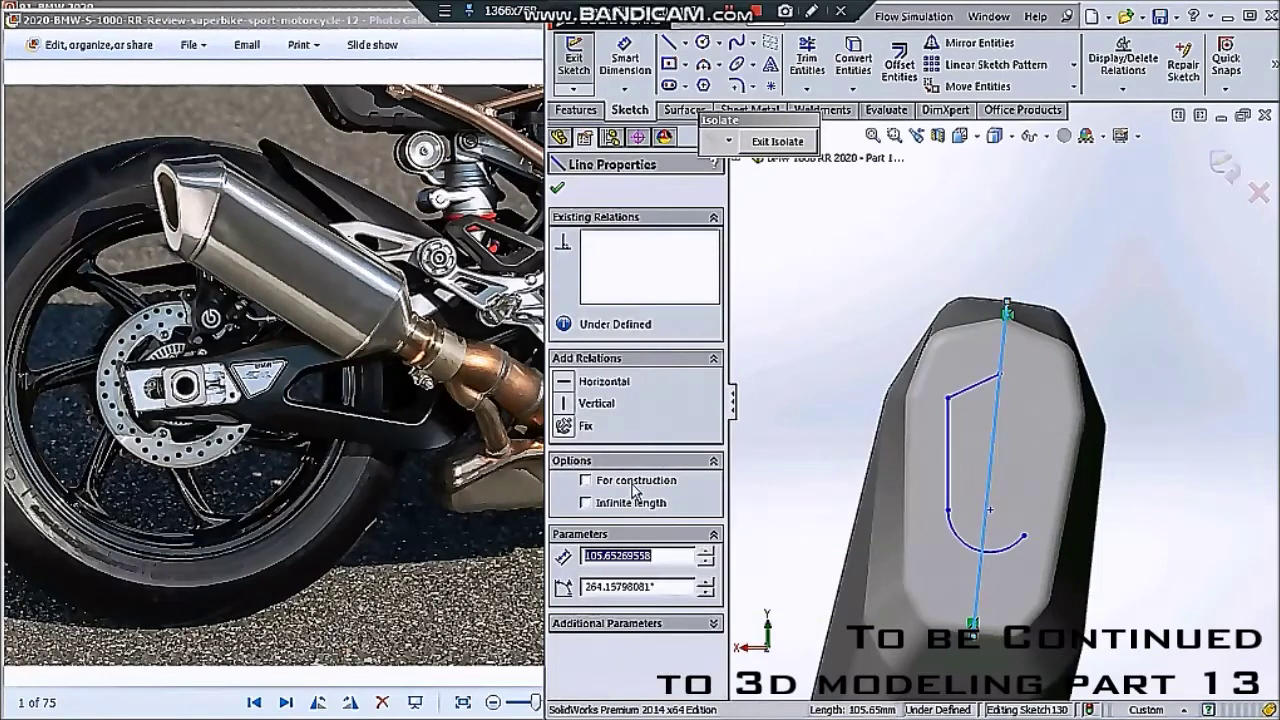
pyautogui.click(558, 190)
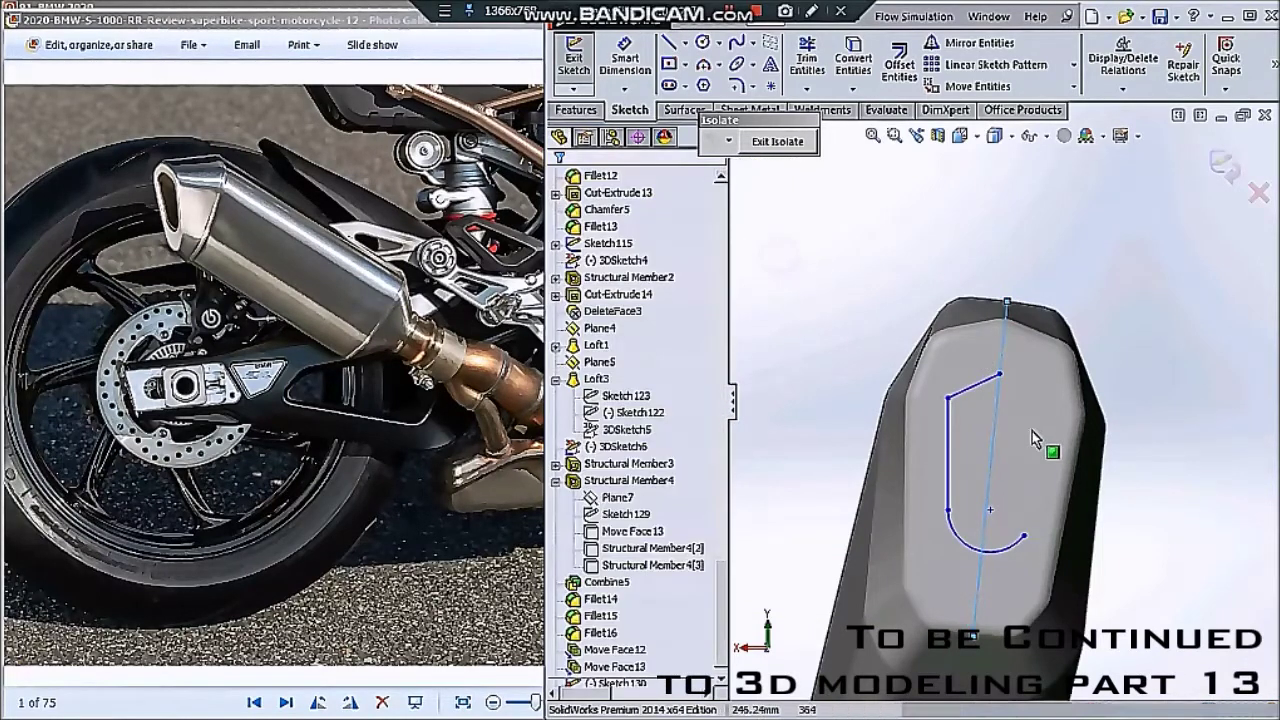
pyautogui.scroll(2, 1032, 431)
pyautogui.moveTo(808, 258); pyautogui.dragTo(1004, 655)
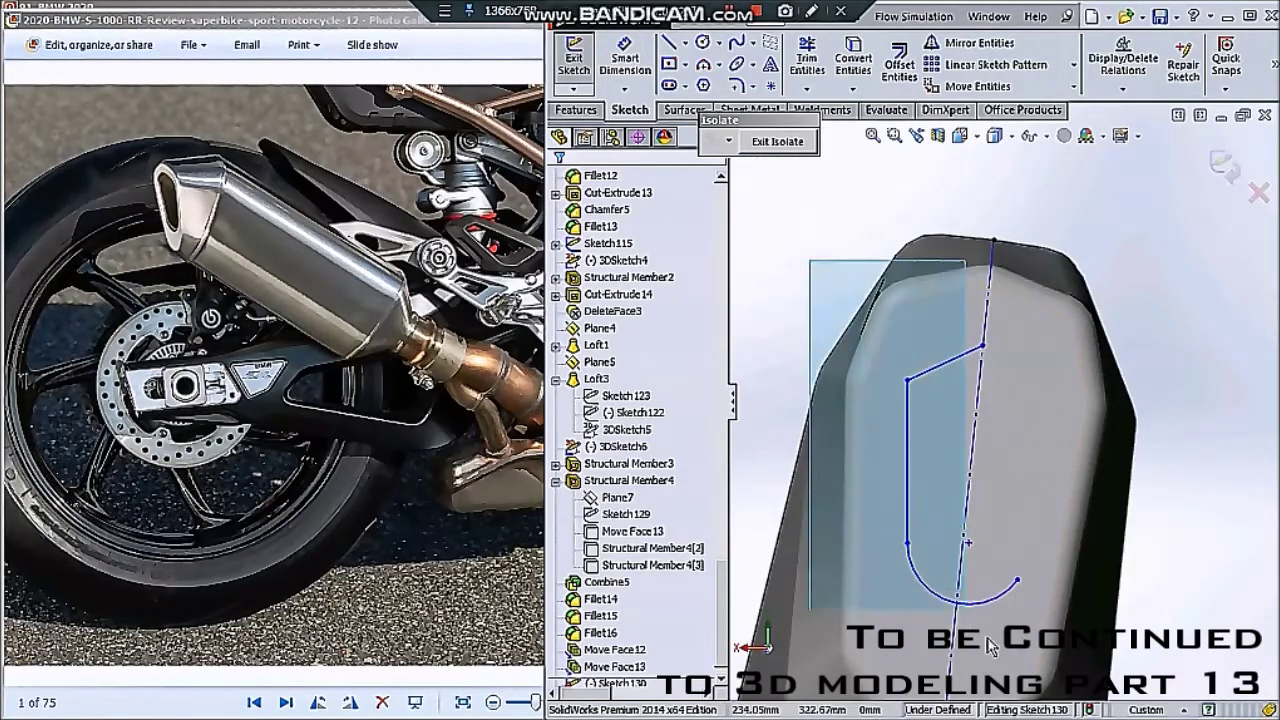
pyautogui.click(965, 43)
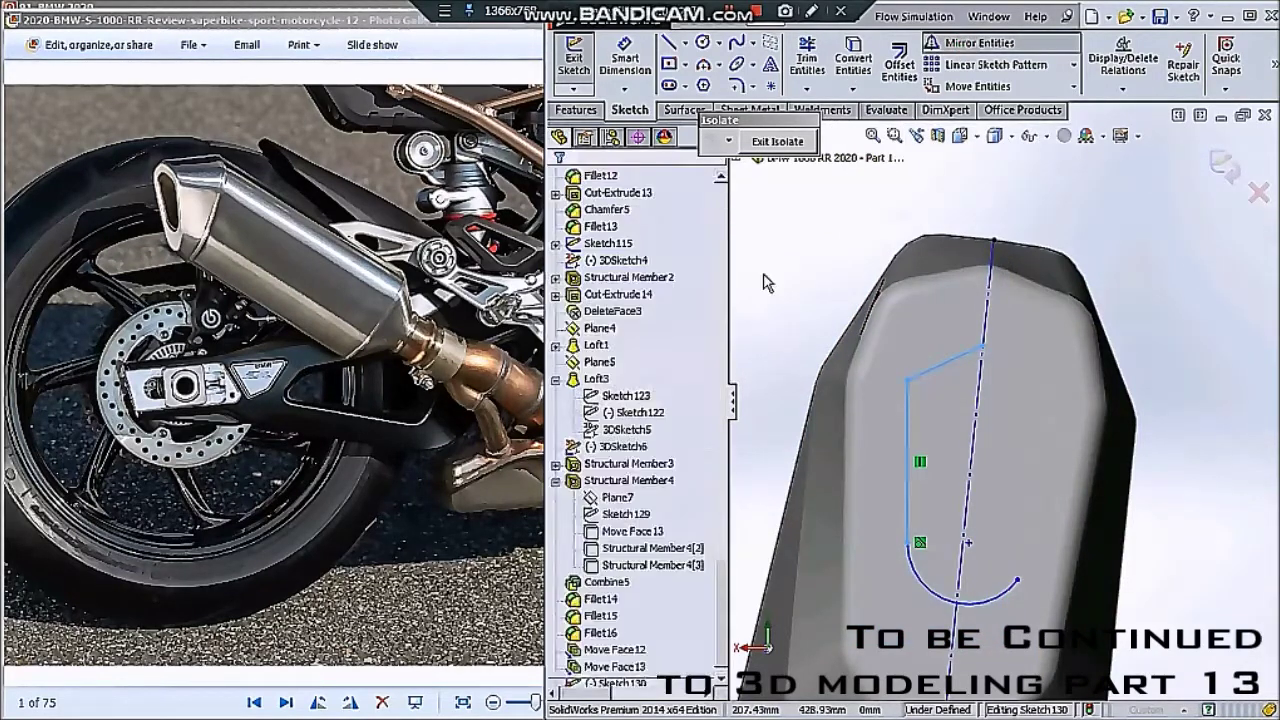
pyautogui.click(975, 465)
pyautogui.click(557, 187)
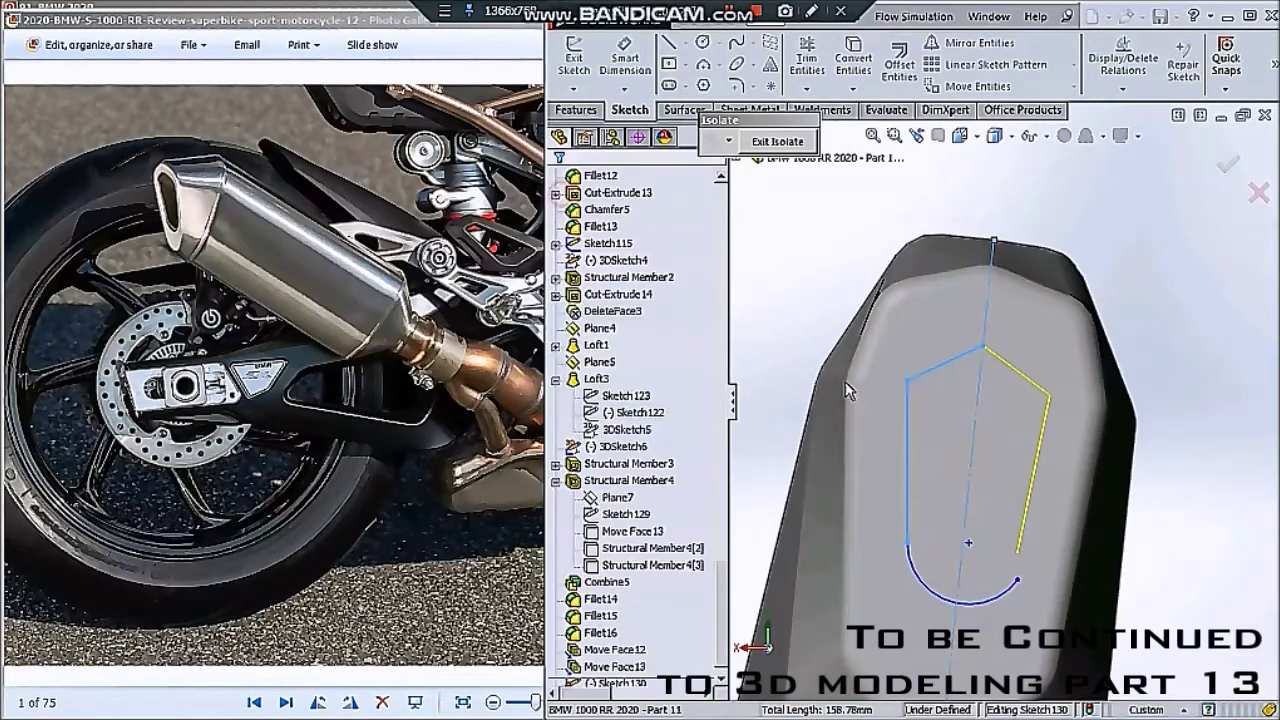
# - Merge the bottom arc's open end with the right line to close the outline
pyautogui.click(1016, 578)
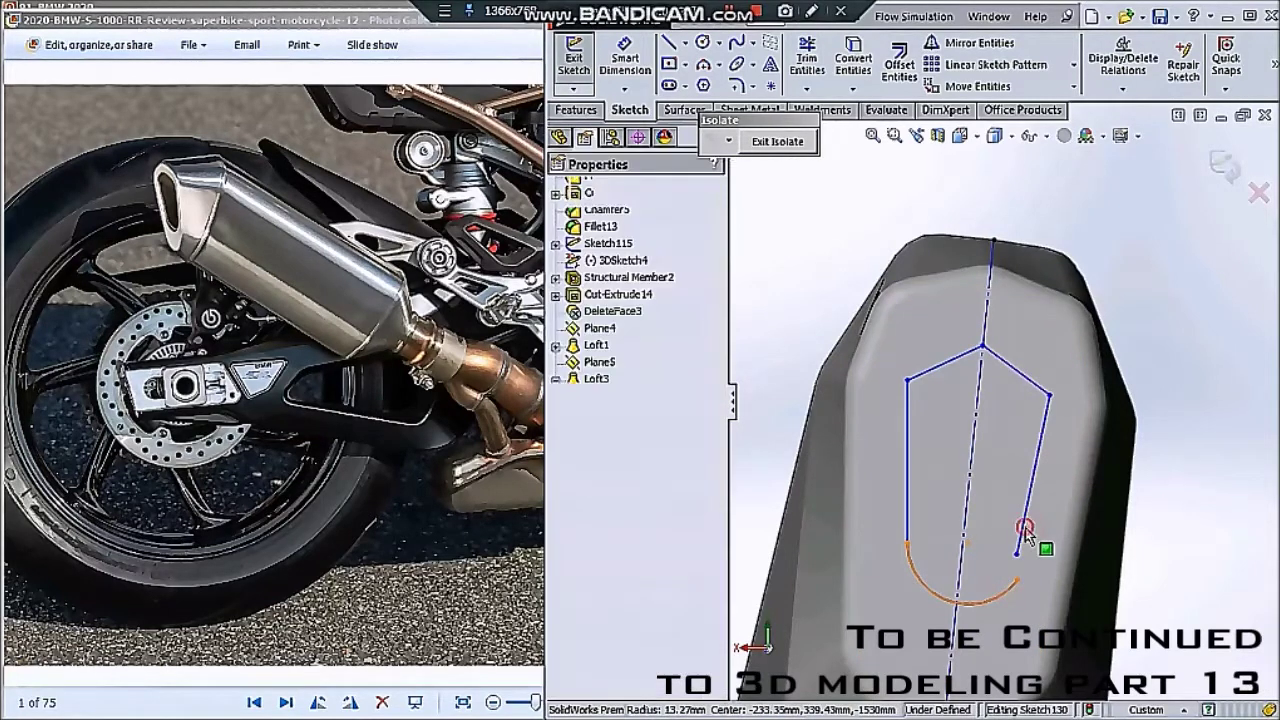
pyautogui.click(1020, 558)
pyautogui.keyDown('ctrl'); pyautogui.click(1016, 578); pyautogui.keyUp('ctrl')
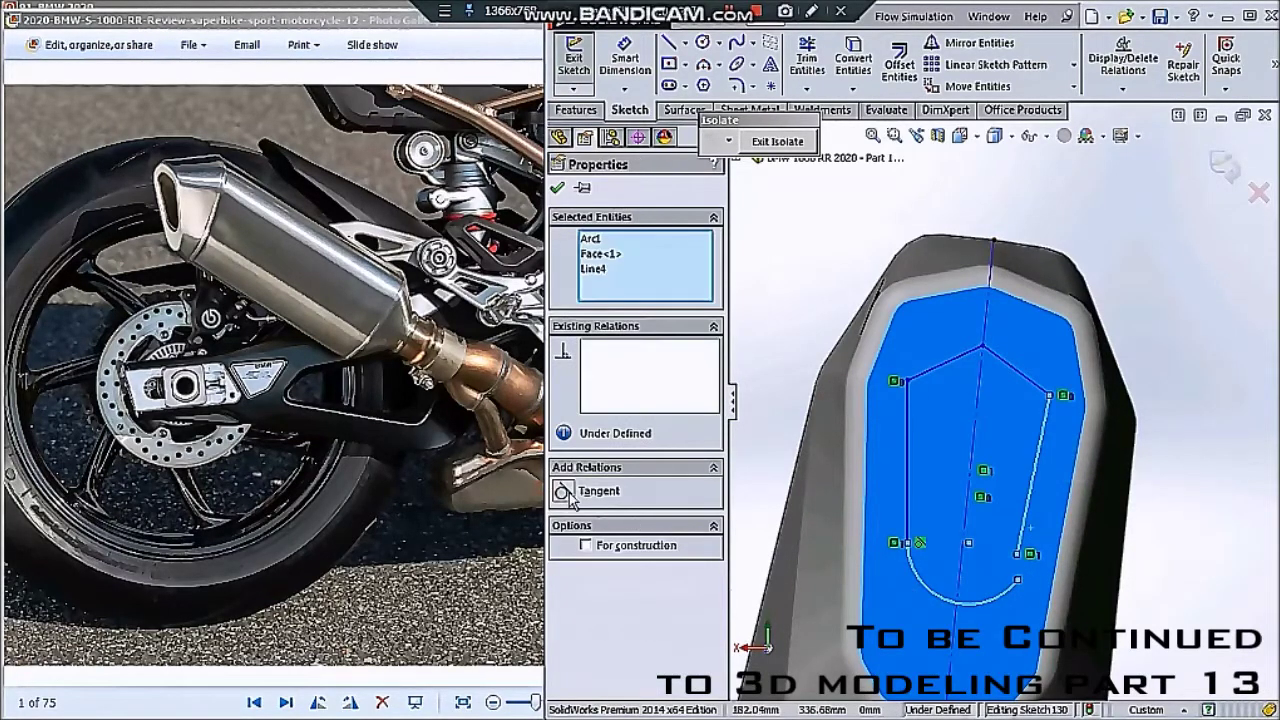
pyautogui.click(567, 493)
pyautogui.press('Escape')
pyautogui.press('Escape')
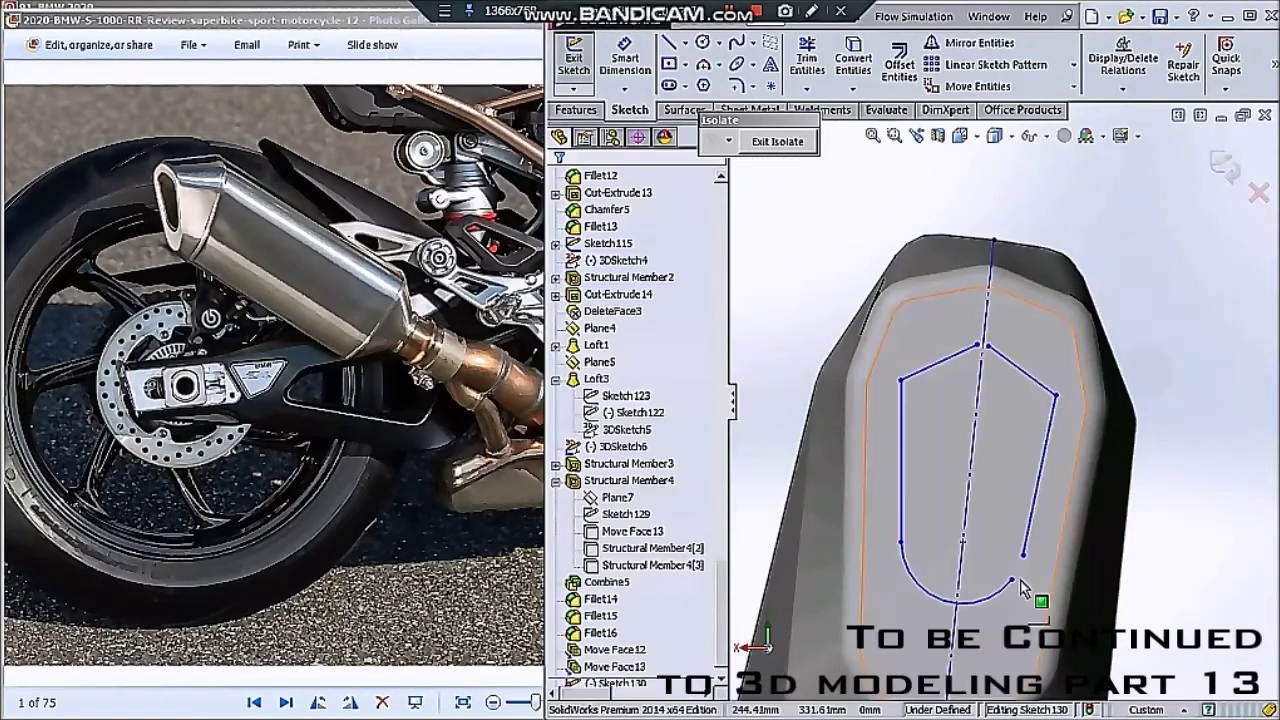
pyautogui.click(1012, 580)
pyautogui.keyDown('ctrl'); pyautogui.click(1023, 554); pyautogui.keyUp('ctrl')
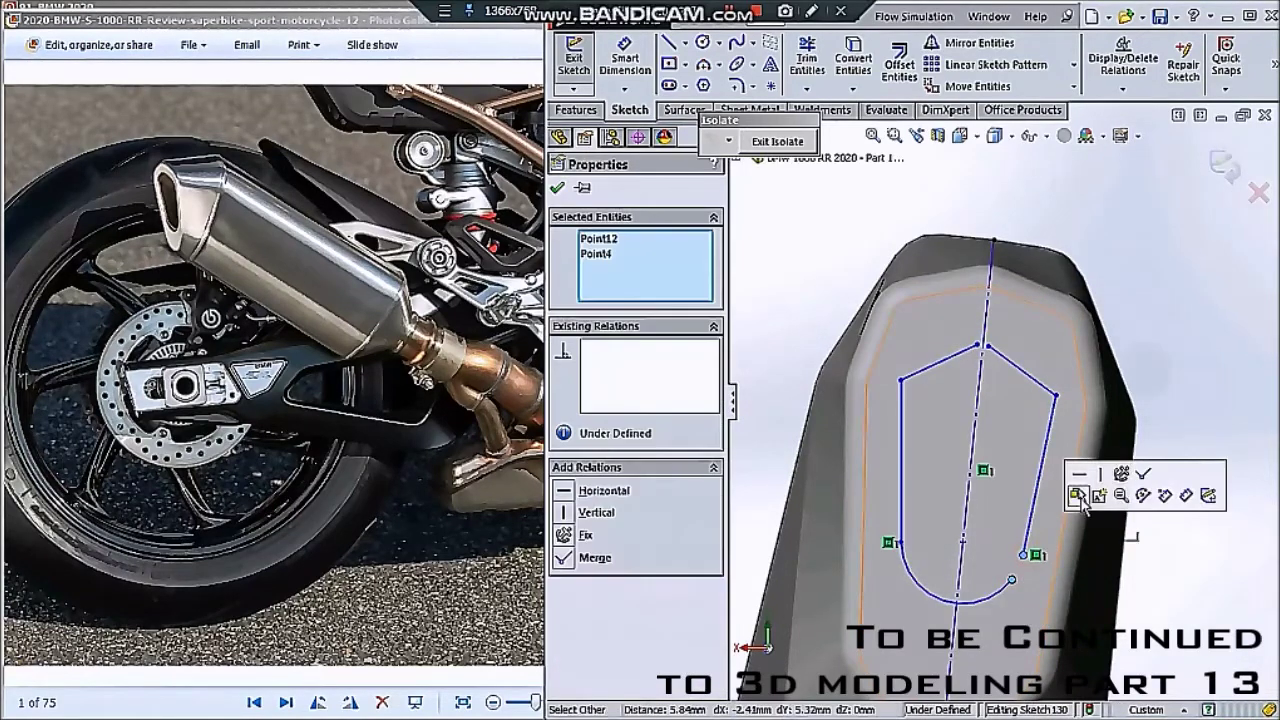
pyautogui.click(1143, 476)
pyautogui.click(1171, 500)
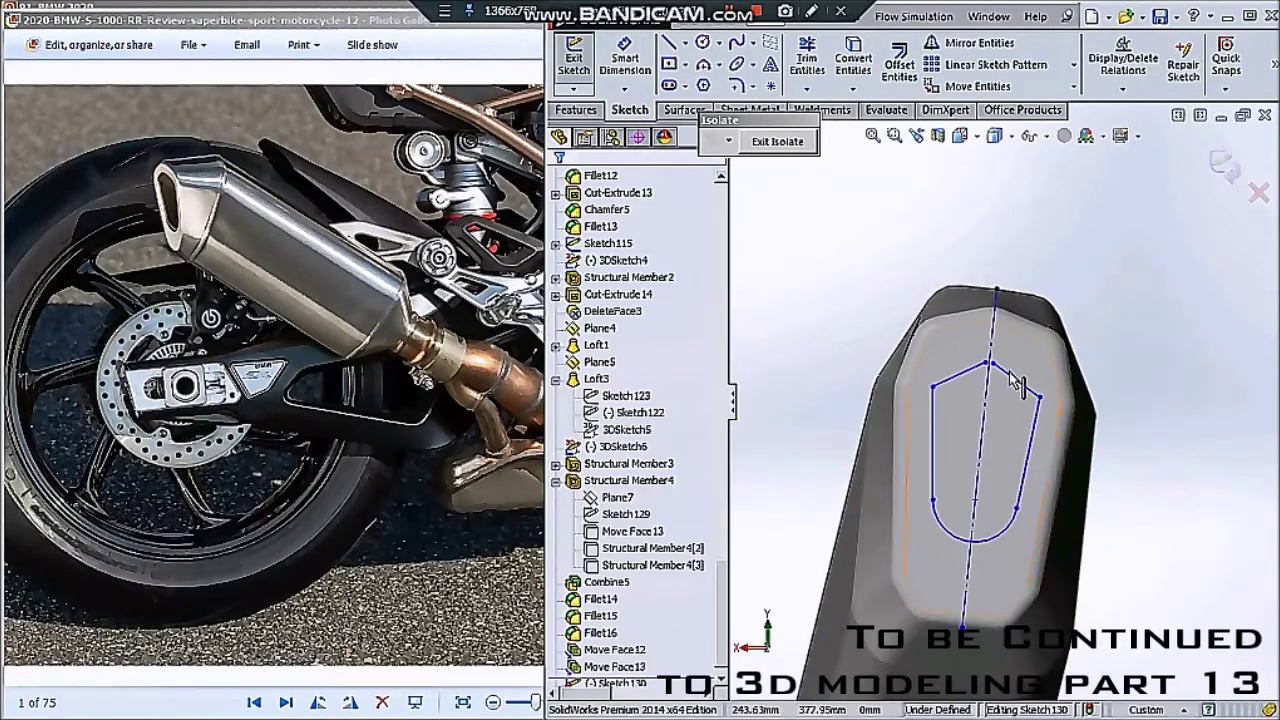
pyautogui.scroll(-2, 1000, 380)
# - Merge the two top points into one apex on the centerline and adjust the right shoulder corner
pyautogui.click(985, 367)
pyautogui.keyDown('ctrl'); pyautogui.click(966, 366); pyautogui.keyUp('ctrl')
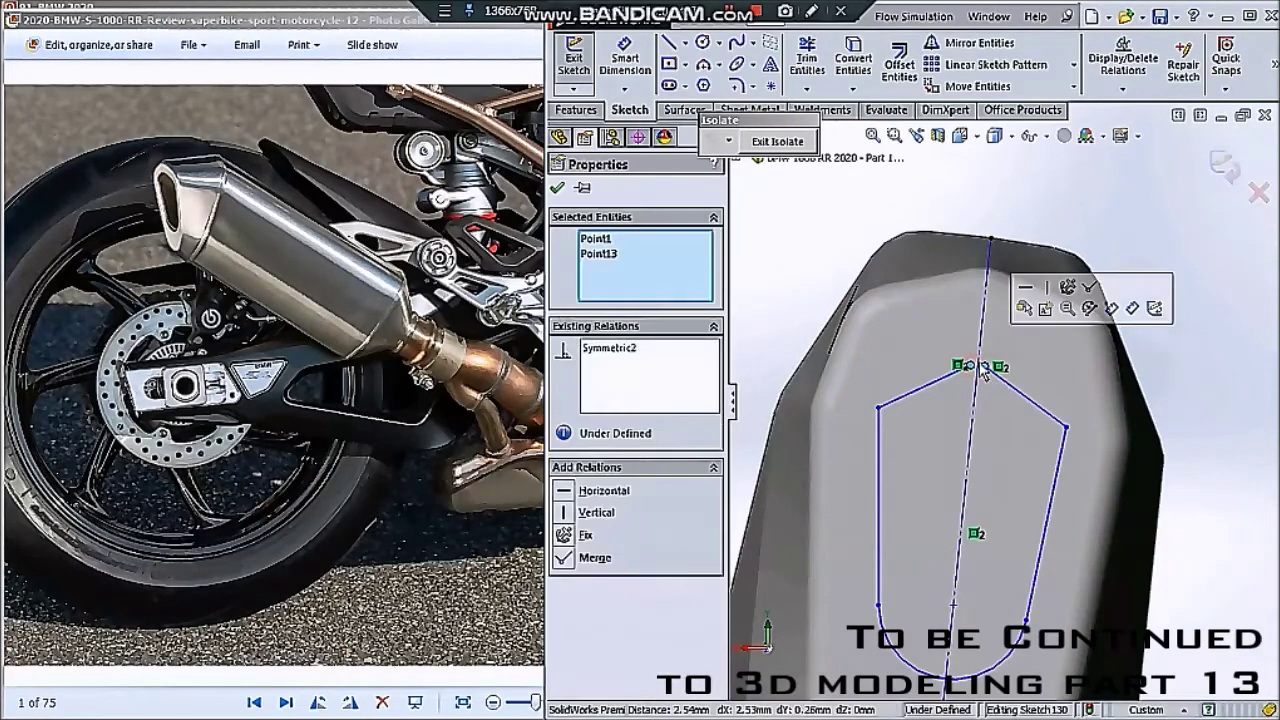
pyautogui.click(1090, 289)
pyautogui.scroll(2, 1123, 459)
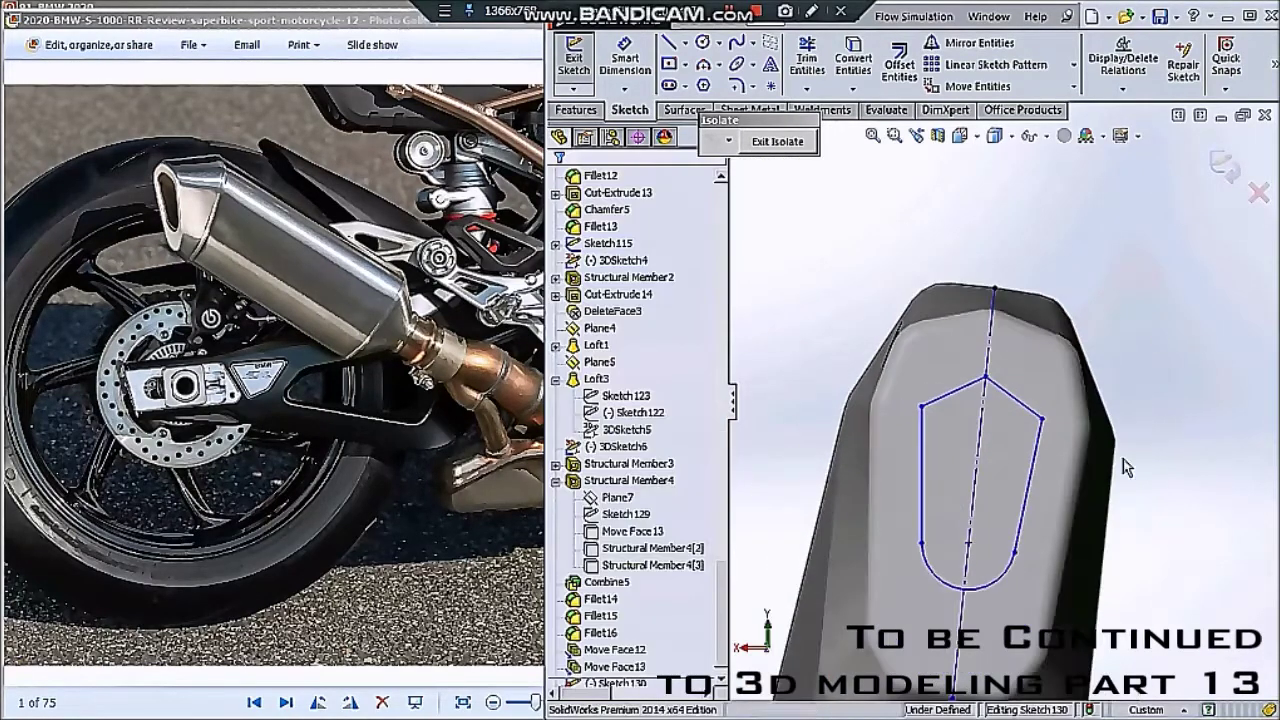
pyautogui.scroll(2, 1050, 482)
pyautogui.scroll(-2, 1031, 436)
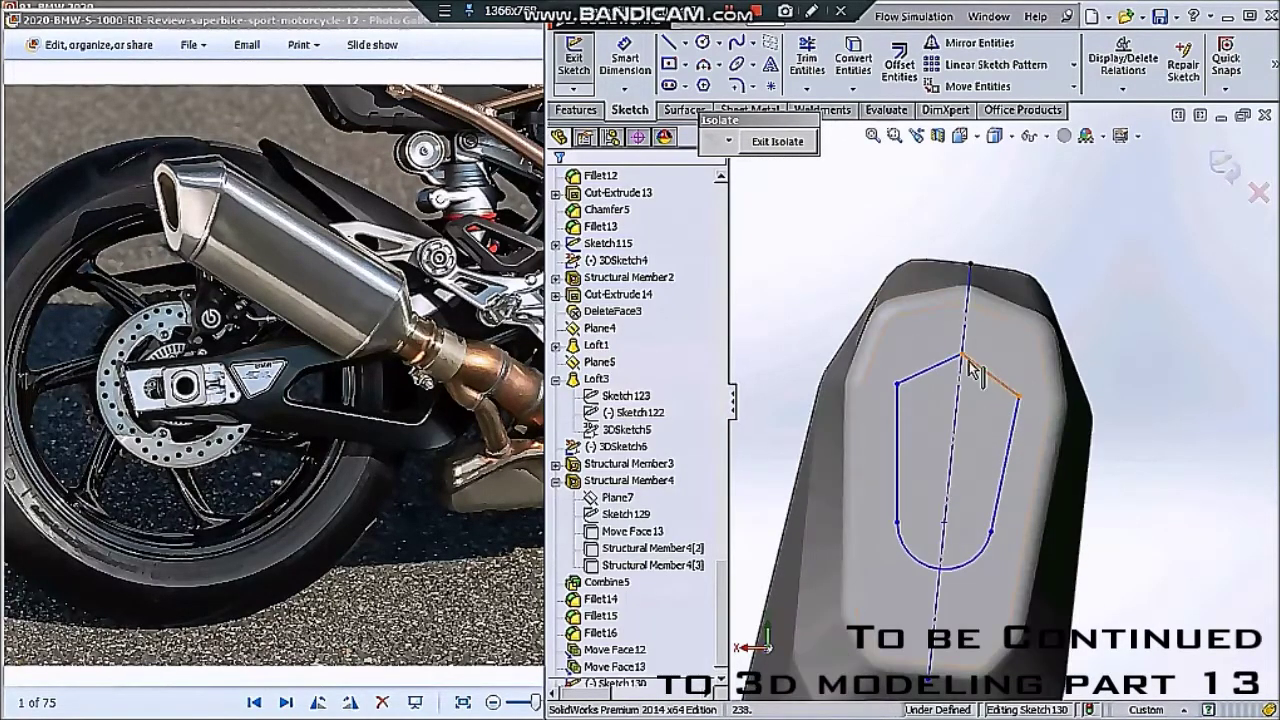
pyautogui.moveTo(963, 356); pyautogui.dragTo(965, 318)
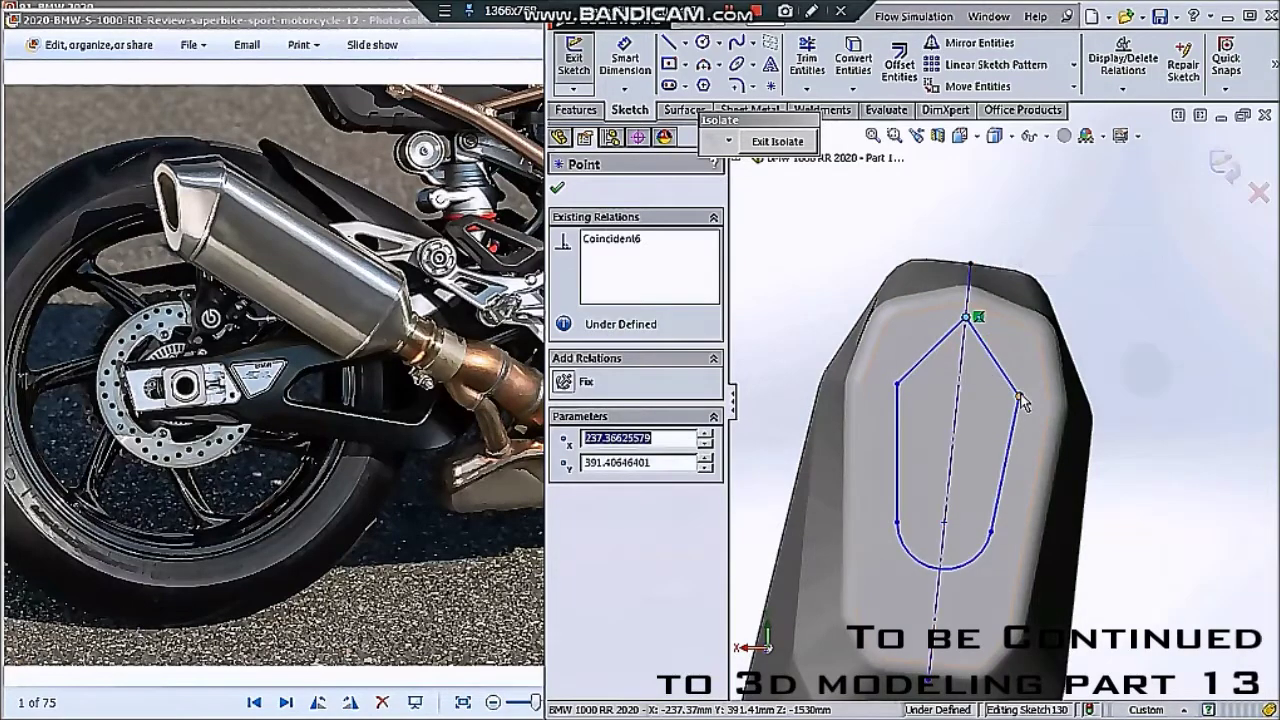
pyautogui.moveTo(1030, 377); pyautogui.dragTo(1031, 369)
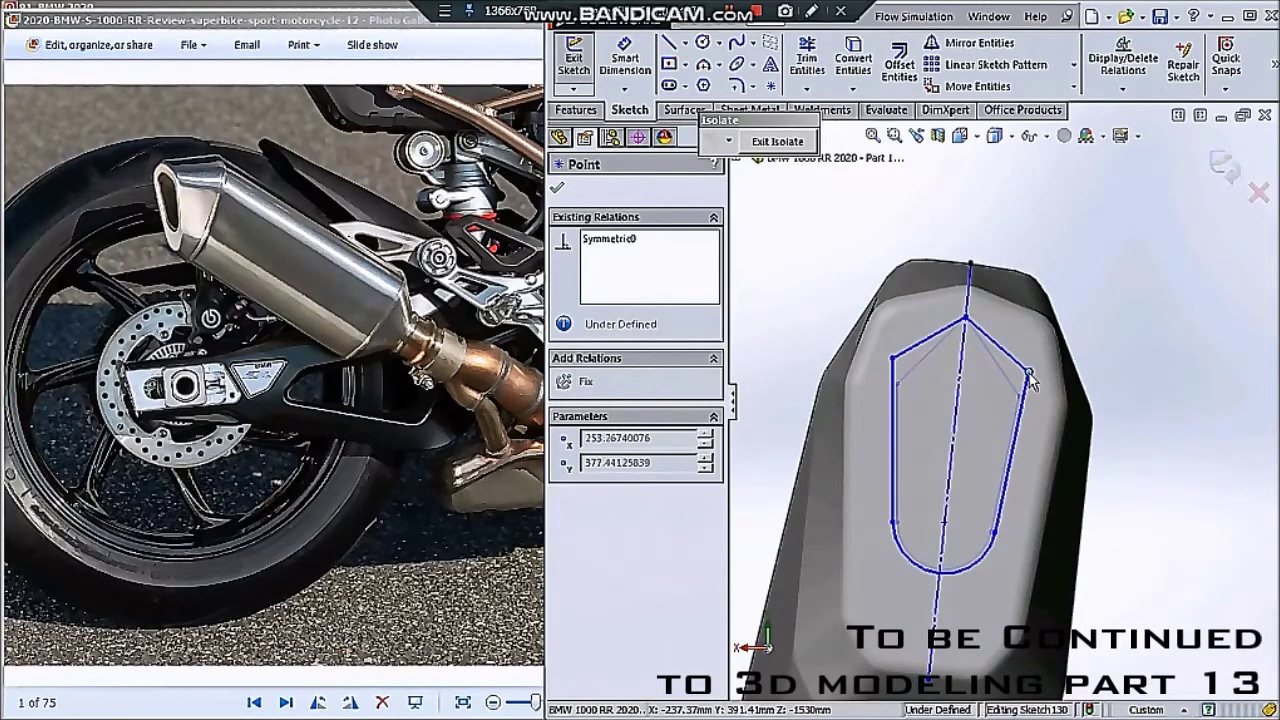
pyautogui.moveTo(1030, 380); pyautogui.dragTo(1030, 382)
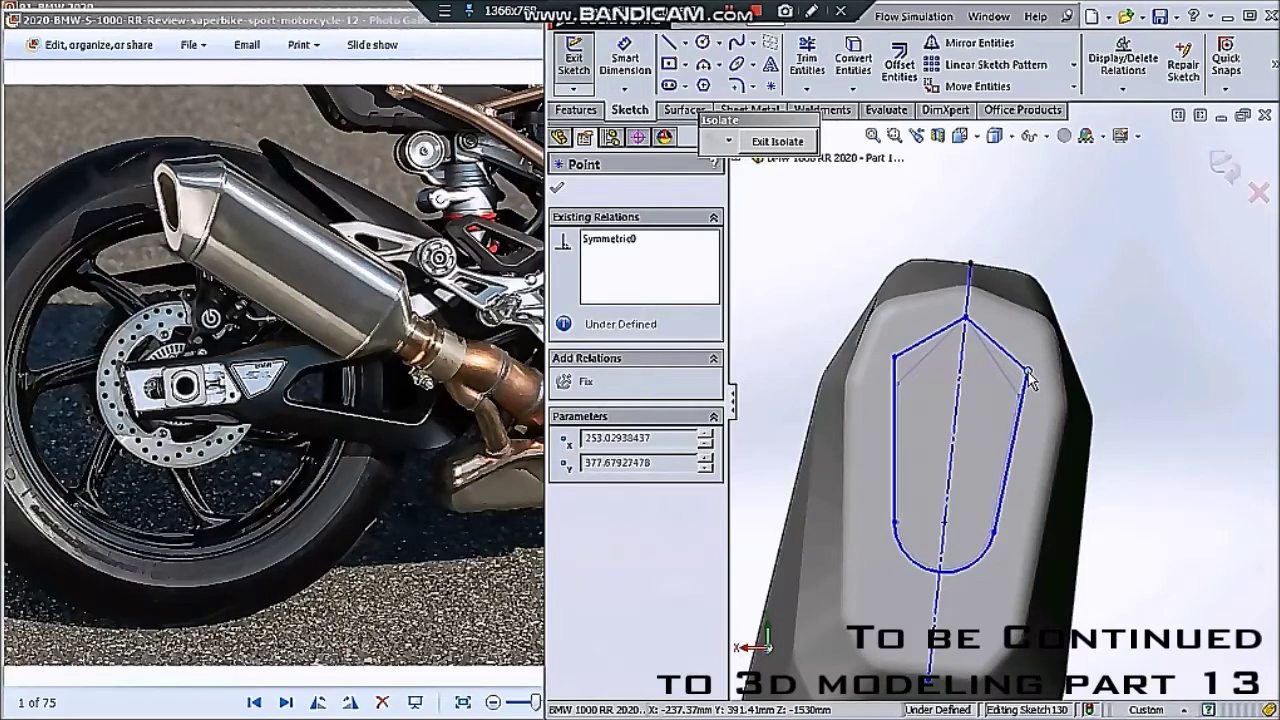
pyautogui.scroll(-2, 1025, 370)
# - Try a 20 mm sketch fillet on the top apex, then cancel it
pyautogui.click(853, 200)
pyautogui.click(737, 86)
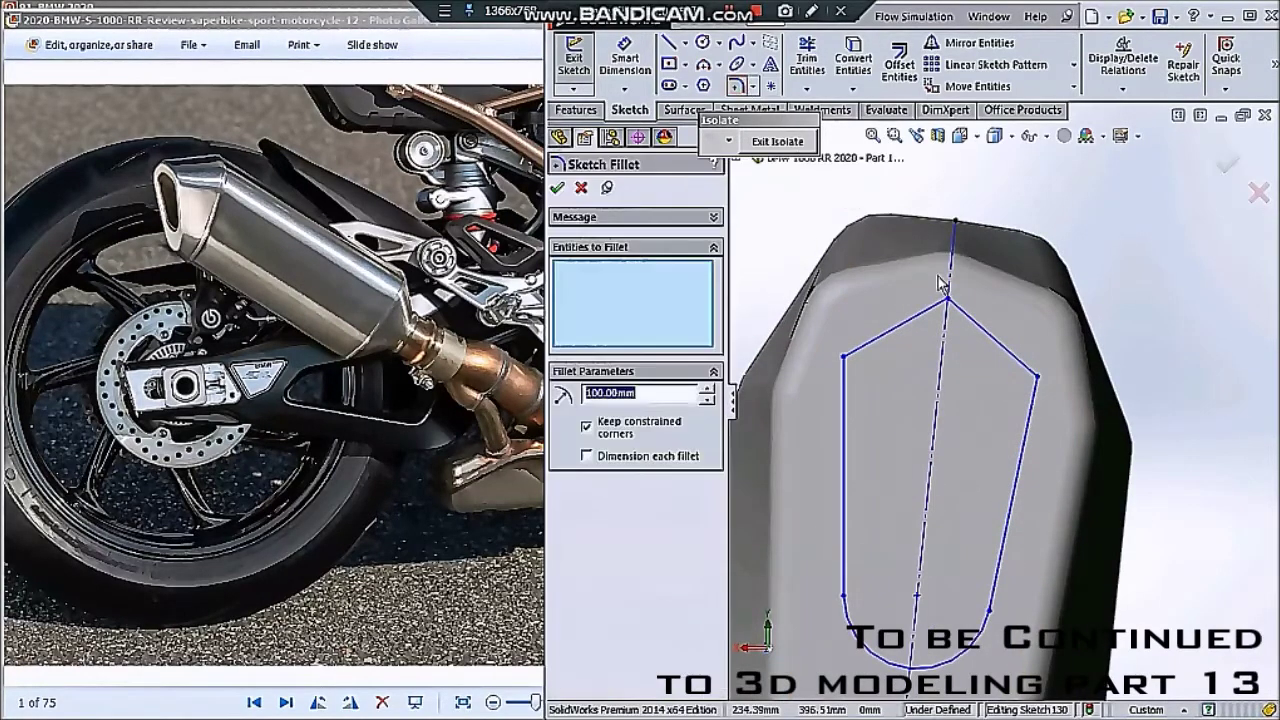
pyautogui.click(848, 353)
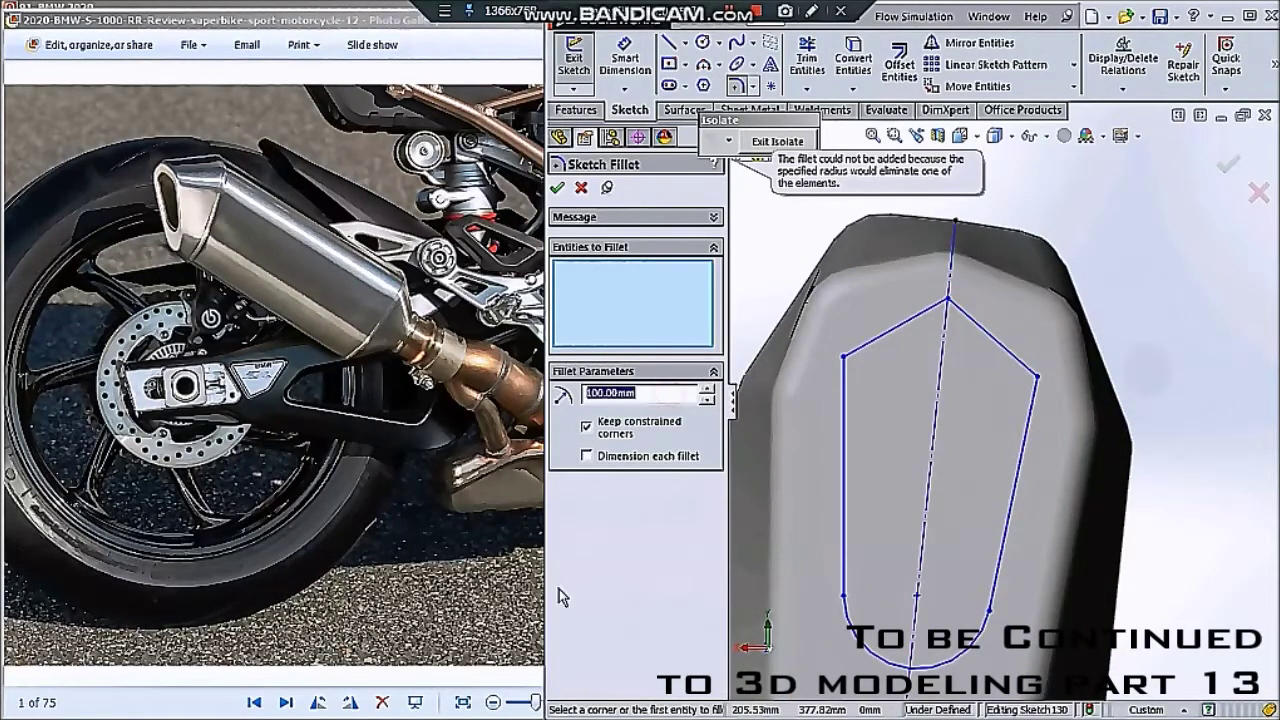
pyautogui.write('20')
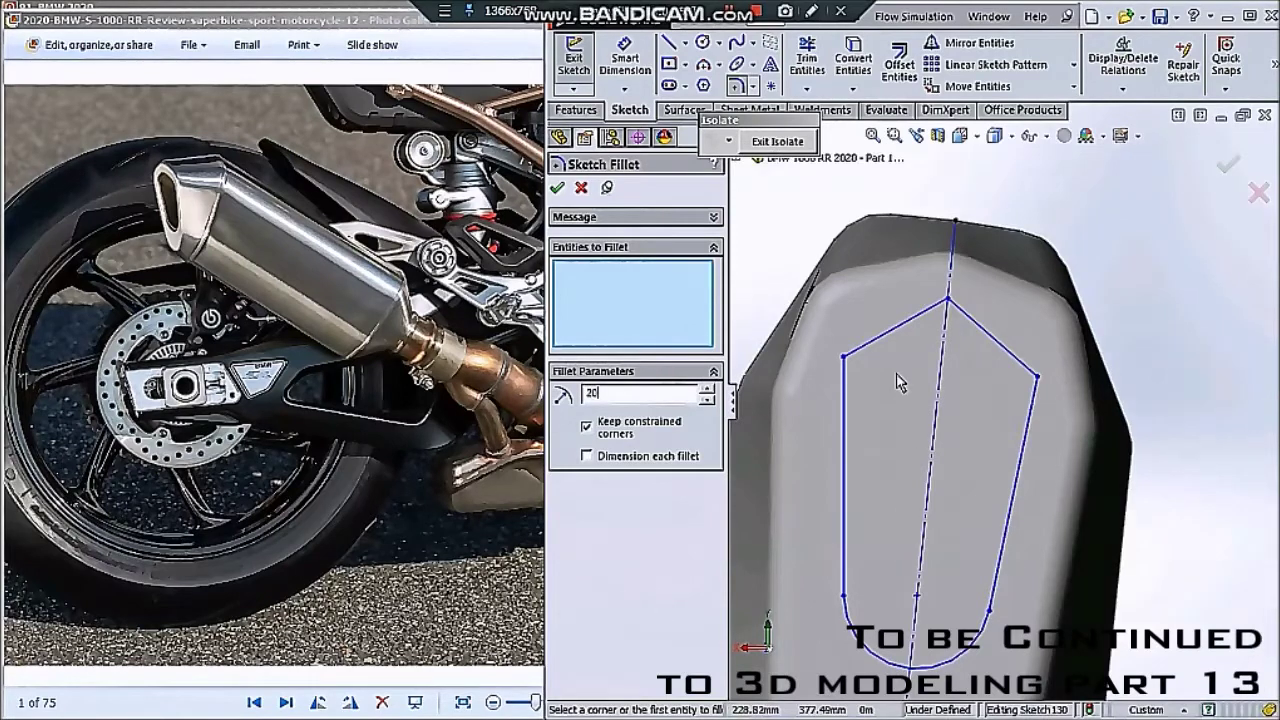
pyautogui.click(949, 299)
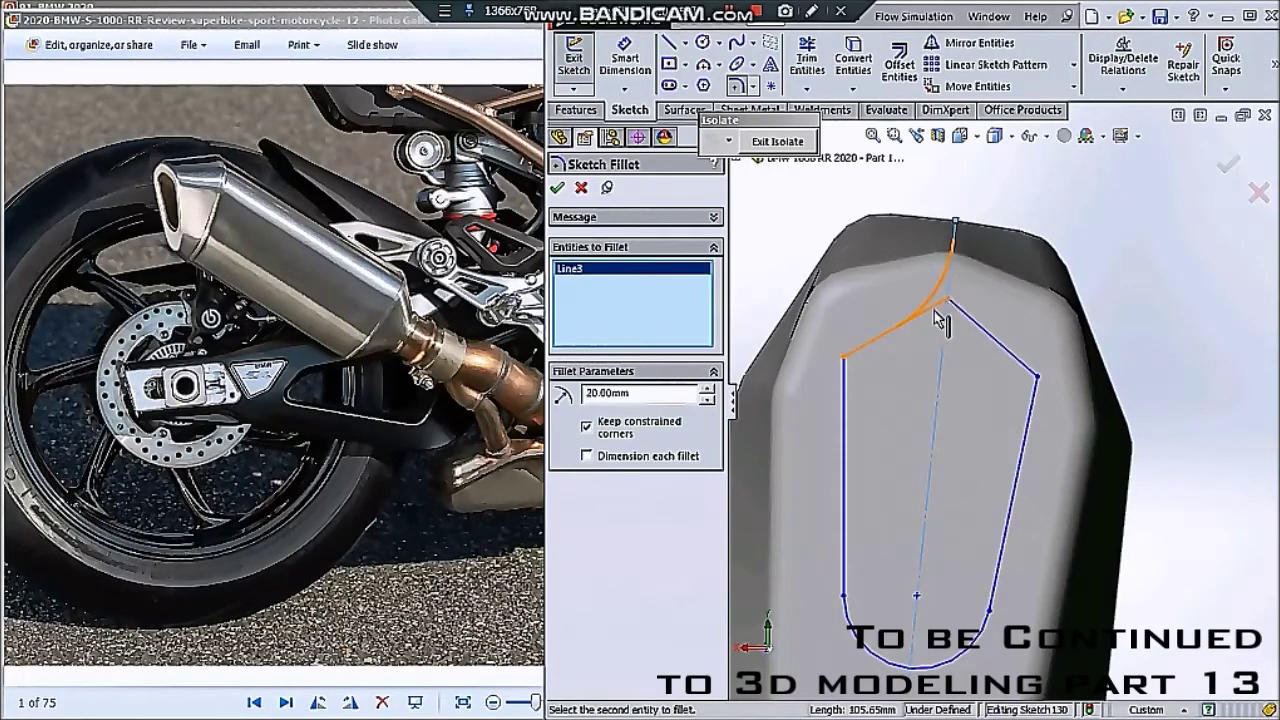
pyautogui.press('Escape')
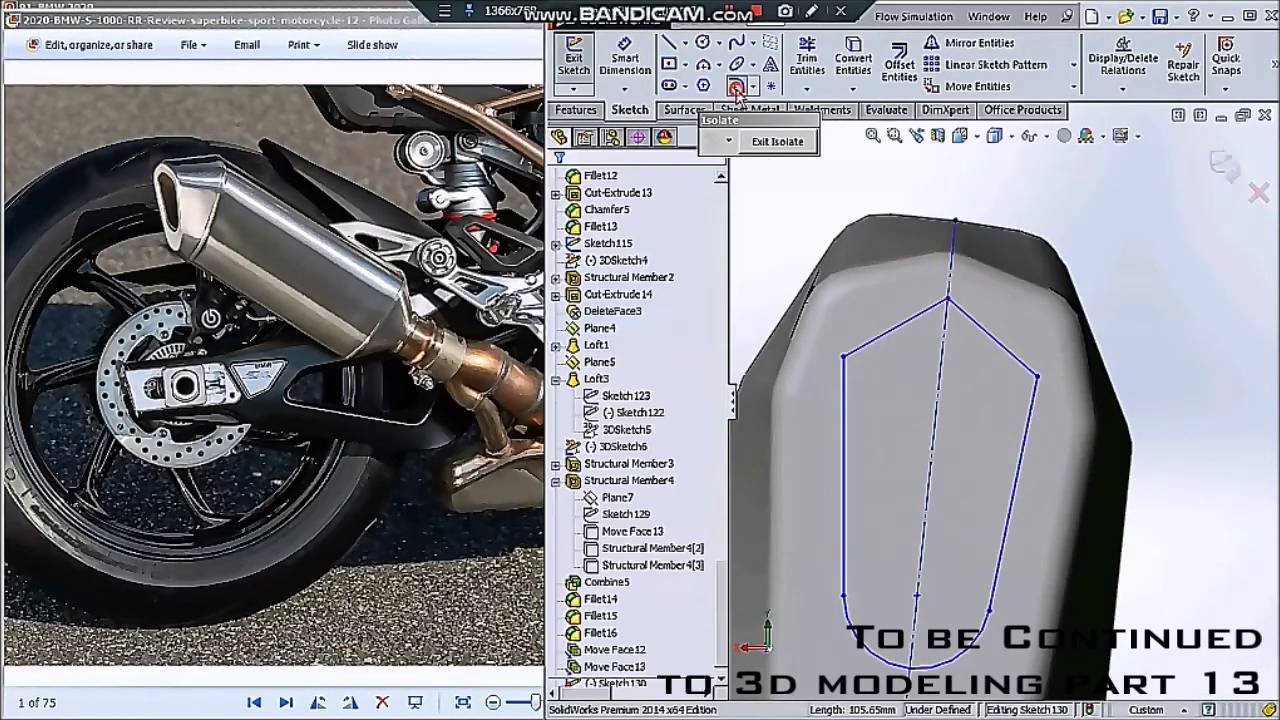
# - Fillet the top apex and both shoulder corners at 10 mm radius
pyautogui.click(737, 88)
pyautogui.click(963, 316)
pyautogui.click(1036, 384)
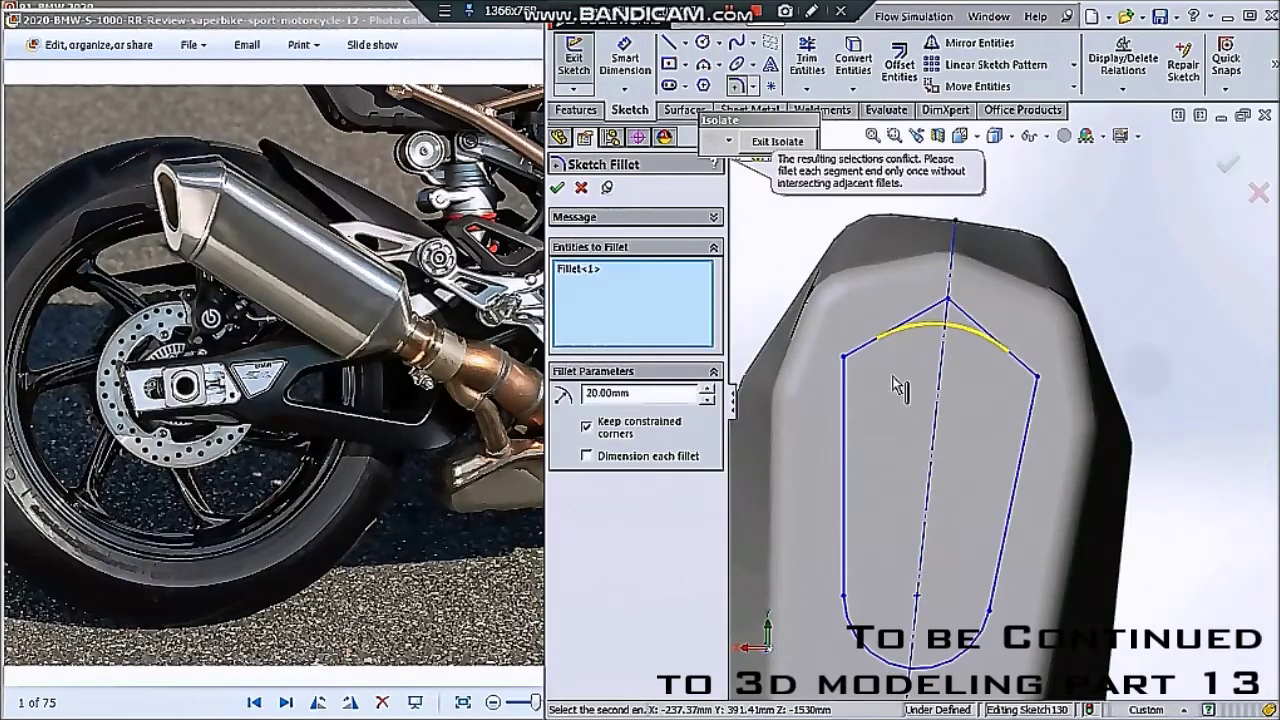
pyautogui.click(707, 400)
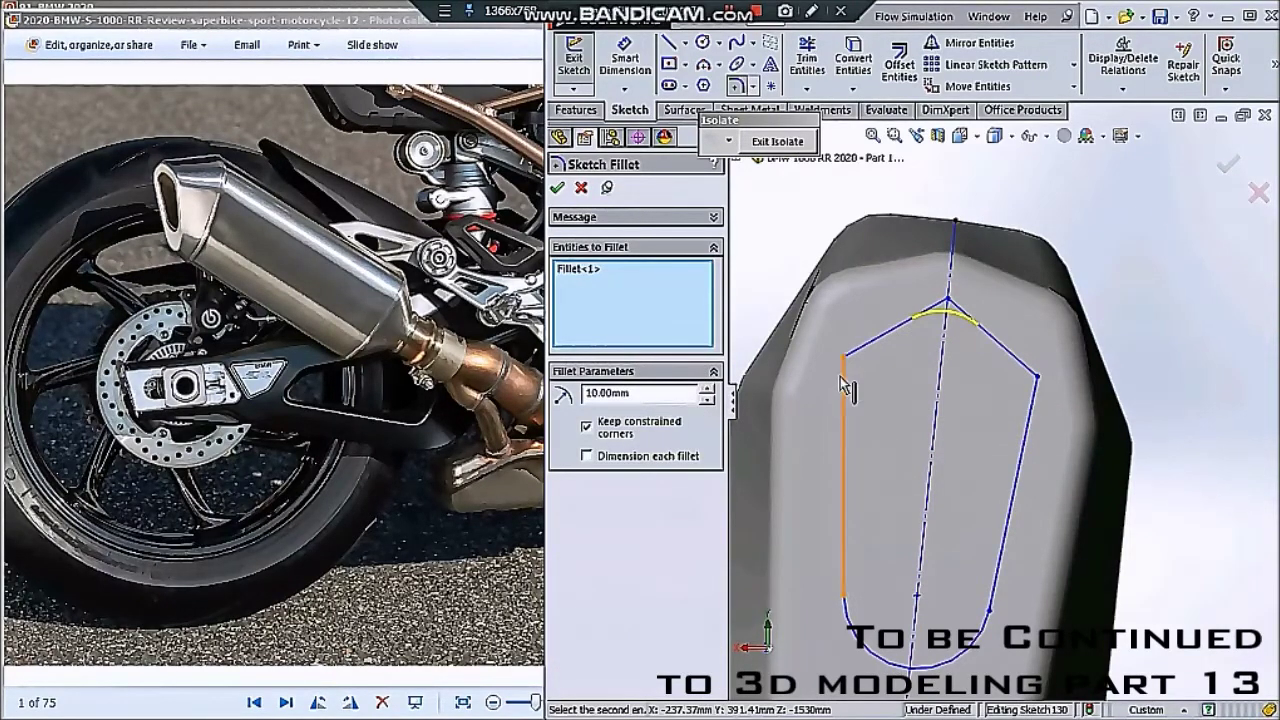
pyautogui.click(845, 362)
pyautogui.click(1036, 381)
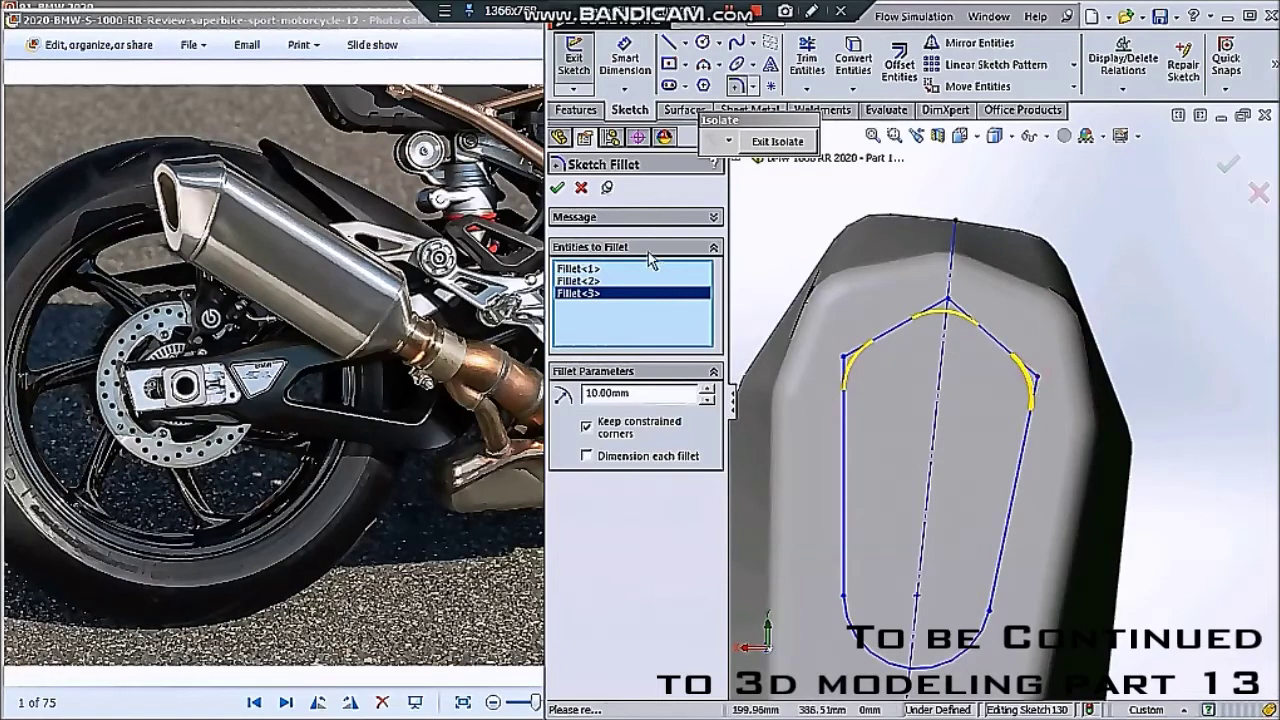
pyautogui.click(557, 188)
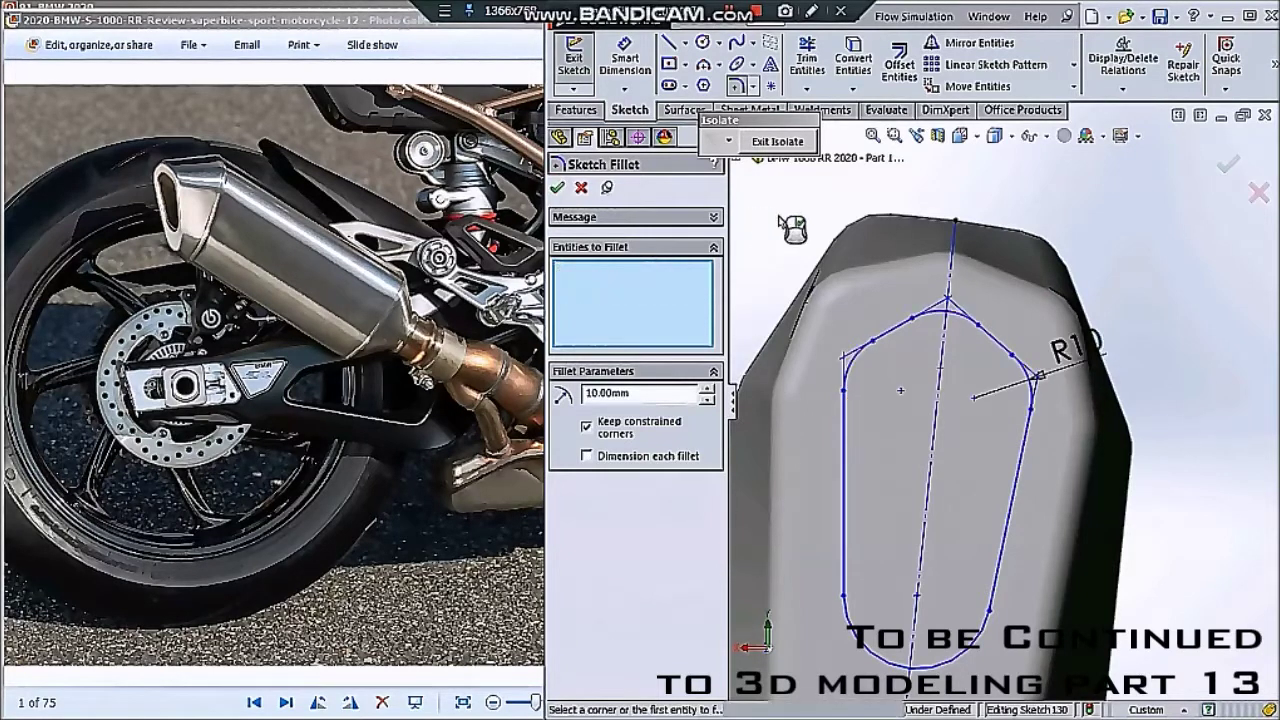
# - Finish filleting and orbit to view the muffler end at an angle
pyautogui.scroll(-3, 875, 370)
pyautogui.click(840, 446)
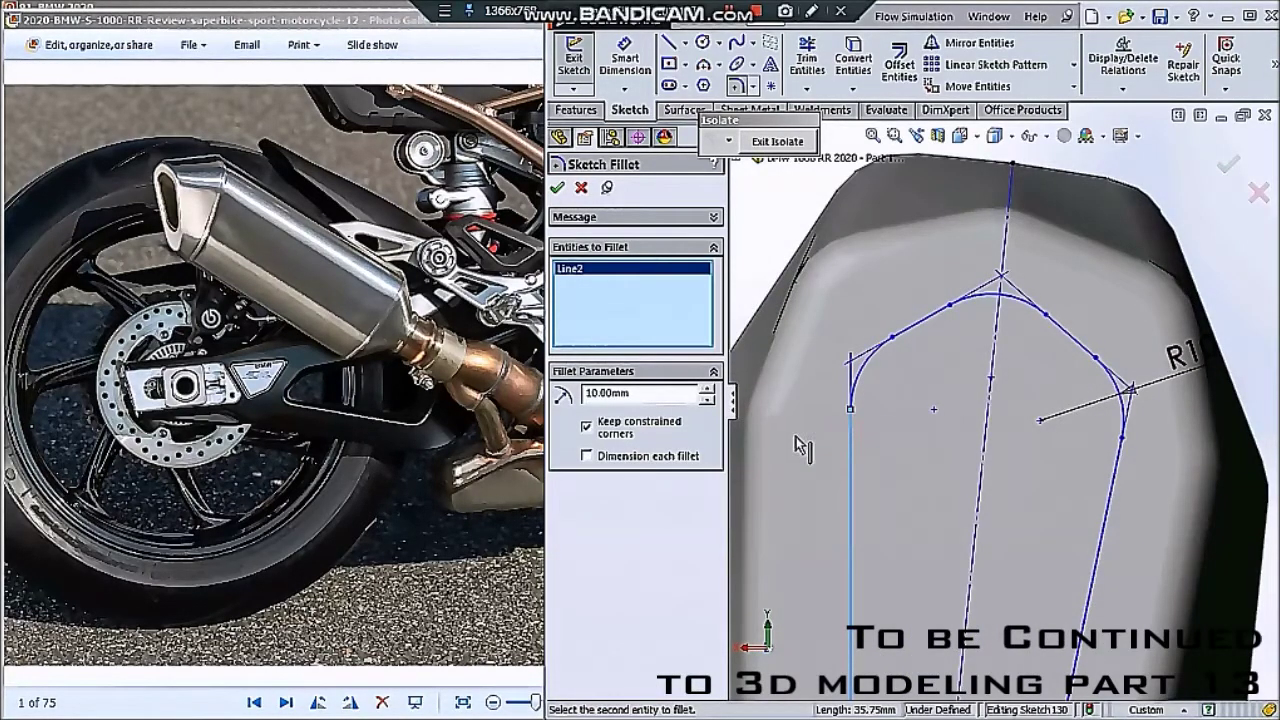
pyautogui.scroll(2, 880, 420)
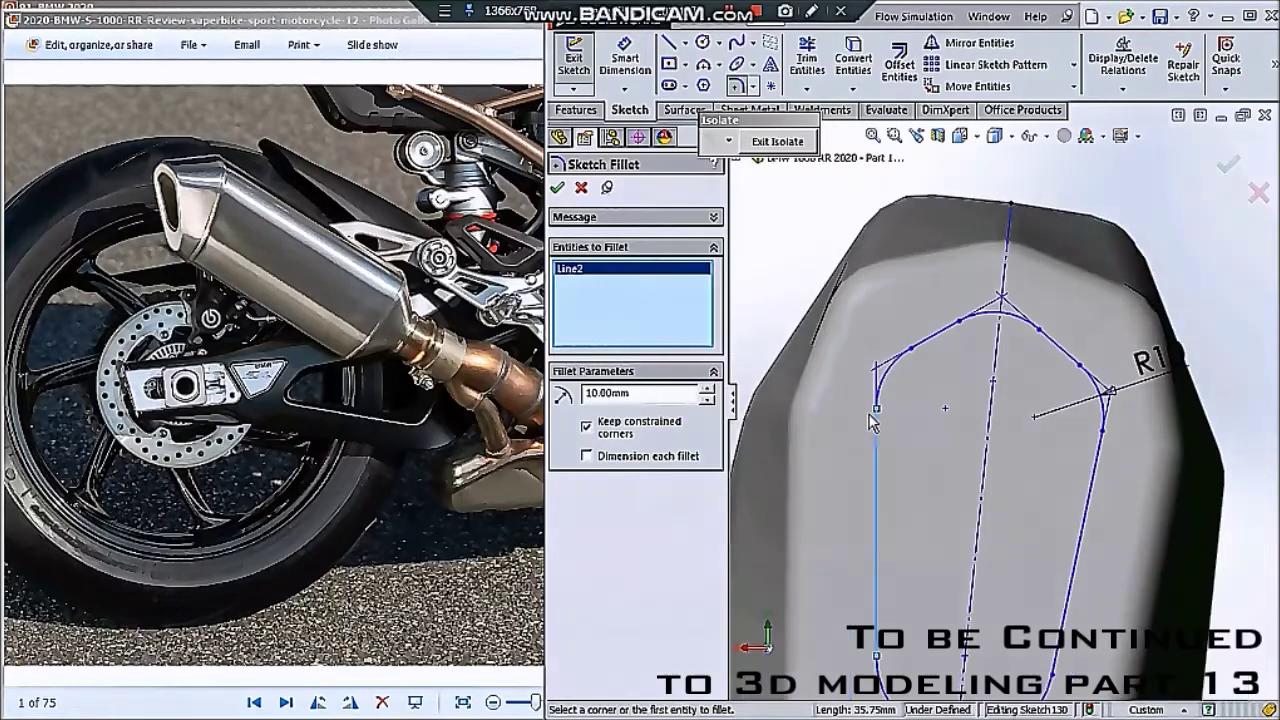
pyautogui.press('Escape')
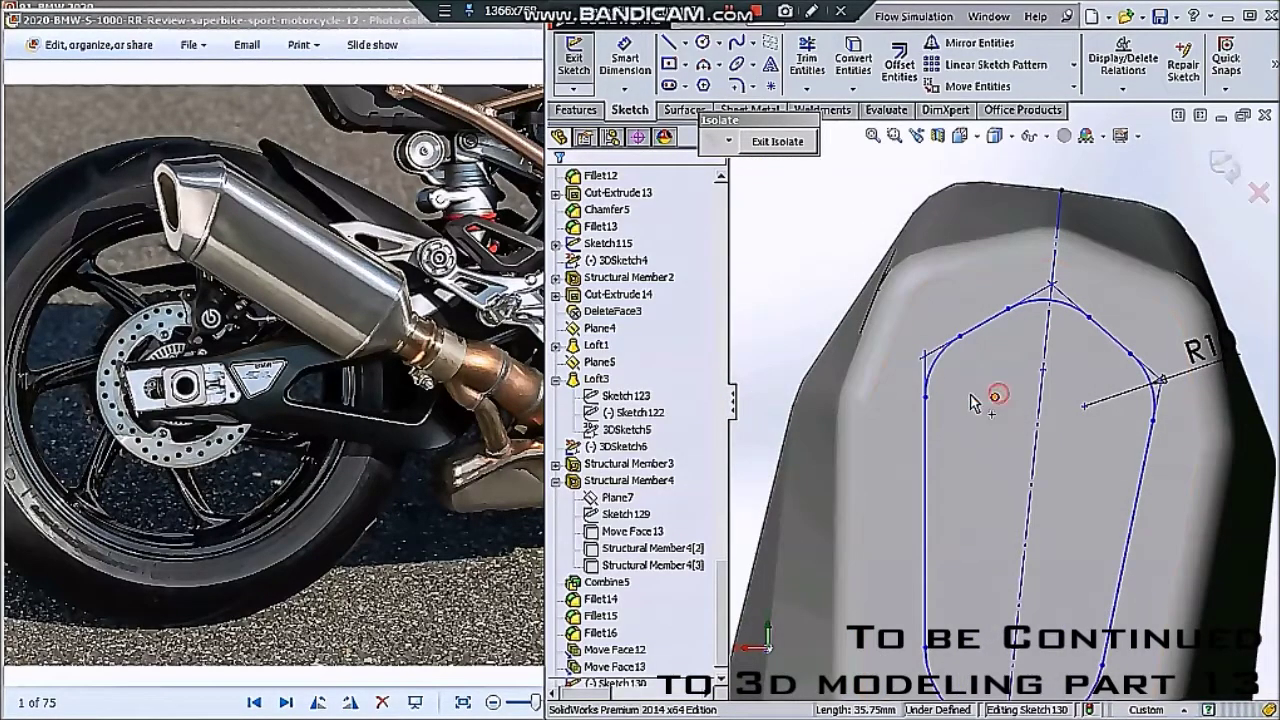
pyautogui.click(995, 397)
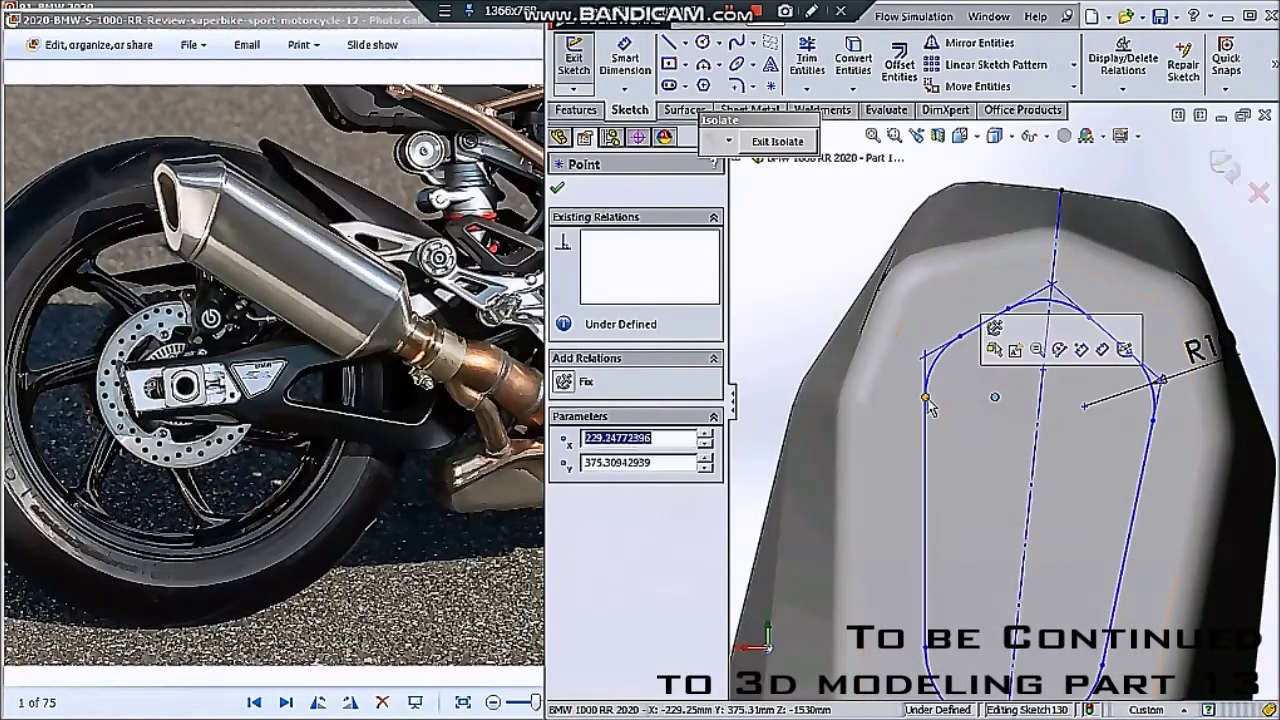
pyautogui.scroll(1, 924, 408)
pyautogui.scroll(3, 920, 415)
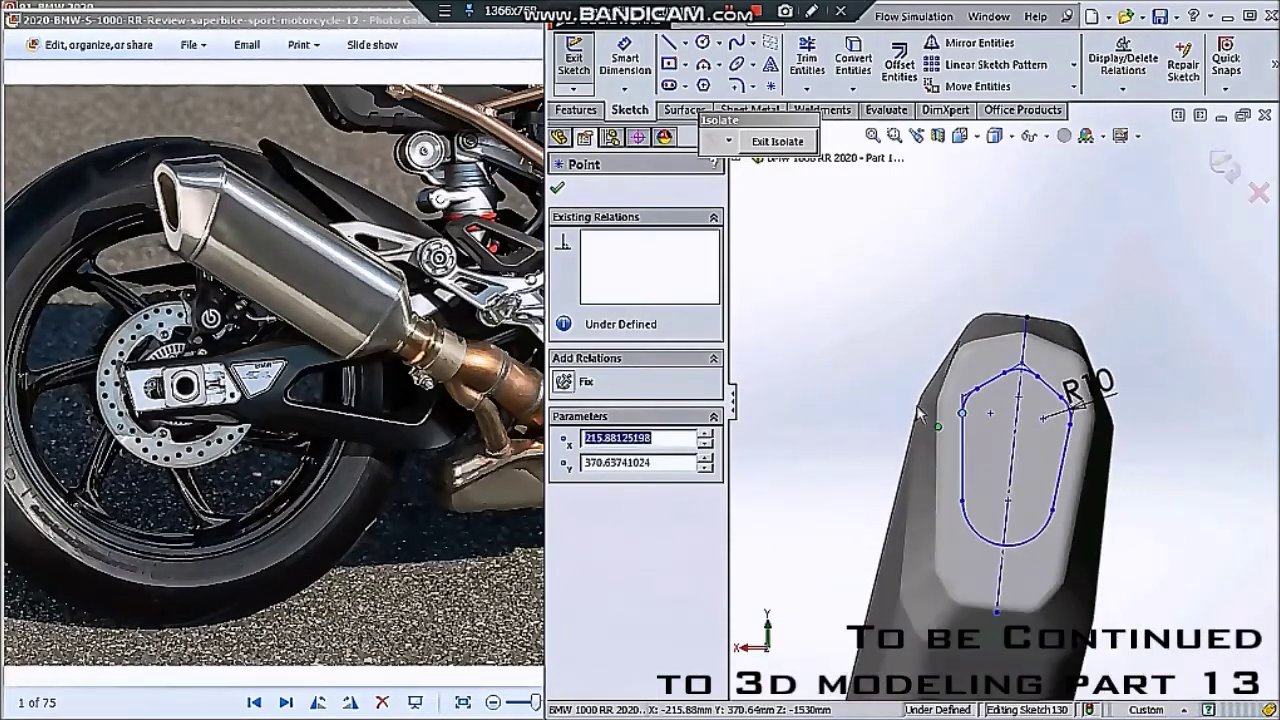
pyautogui.press('Escape')
pyautogui.moveTo(920, 412)
pyautogui.mouseDown(button='middle')
pyautogui.moveTo(891, 434)
pyautogui.moveTo(973, 405)
pyautogui.mouseUp(button='middle')
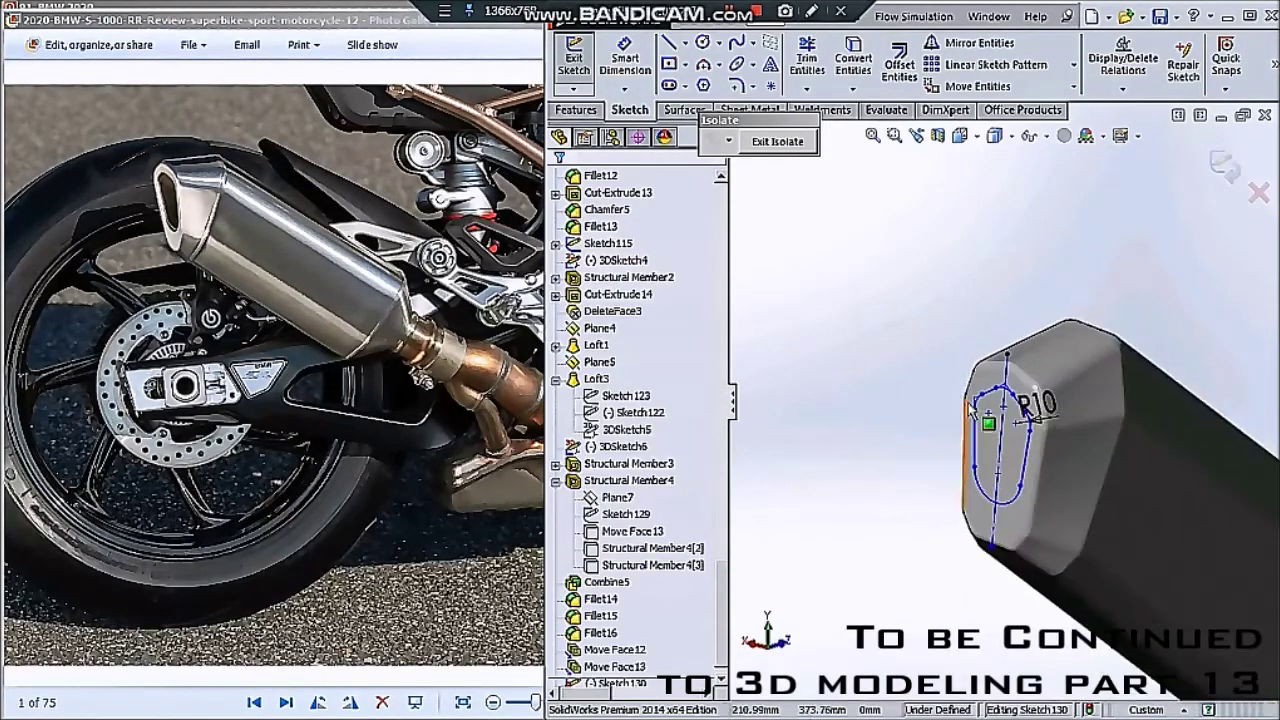
pyautogui.click(576, 111)
pyautogui.click(830, 60)
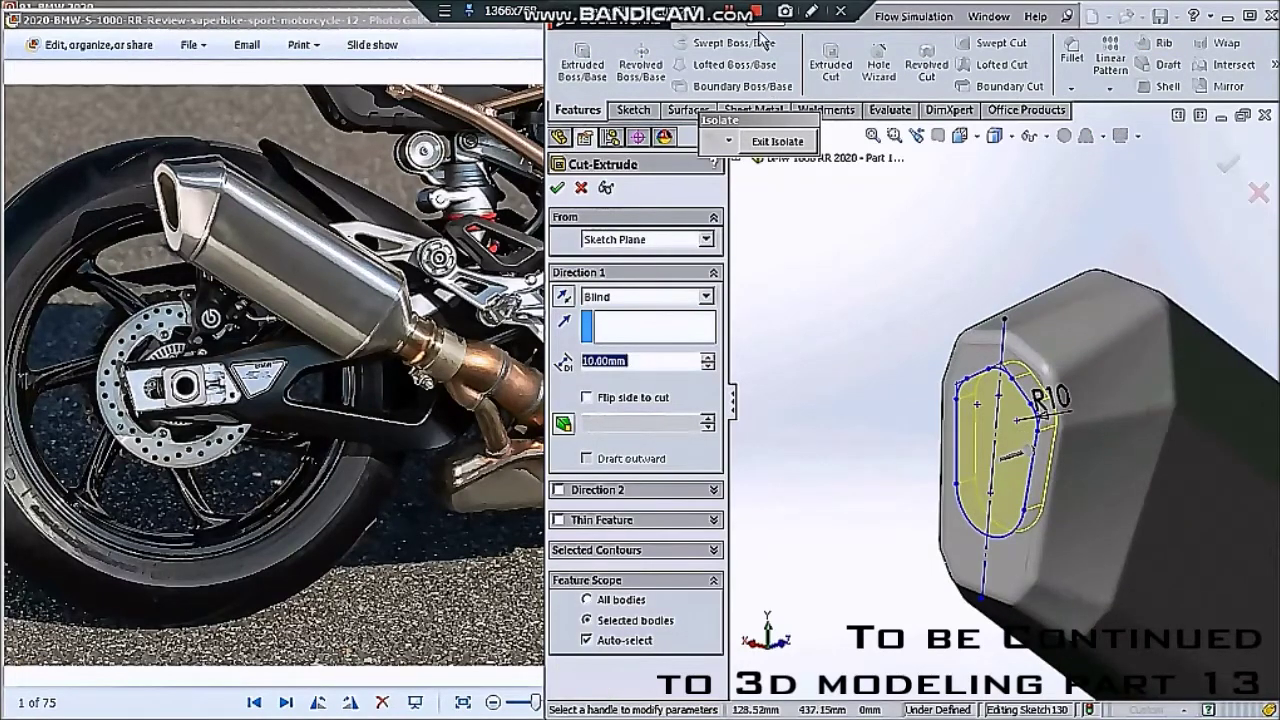
# - Cut the rounded profile 4 mm deep (Blind) into the muffler end
pyautogui.click(860, 245)
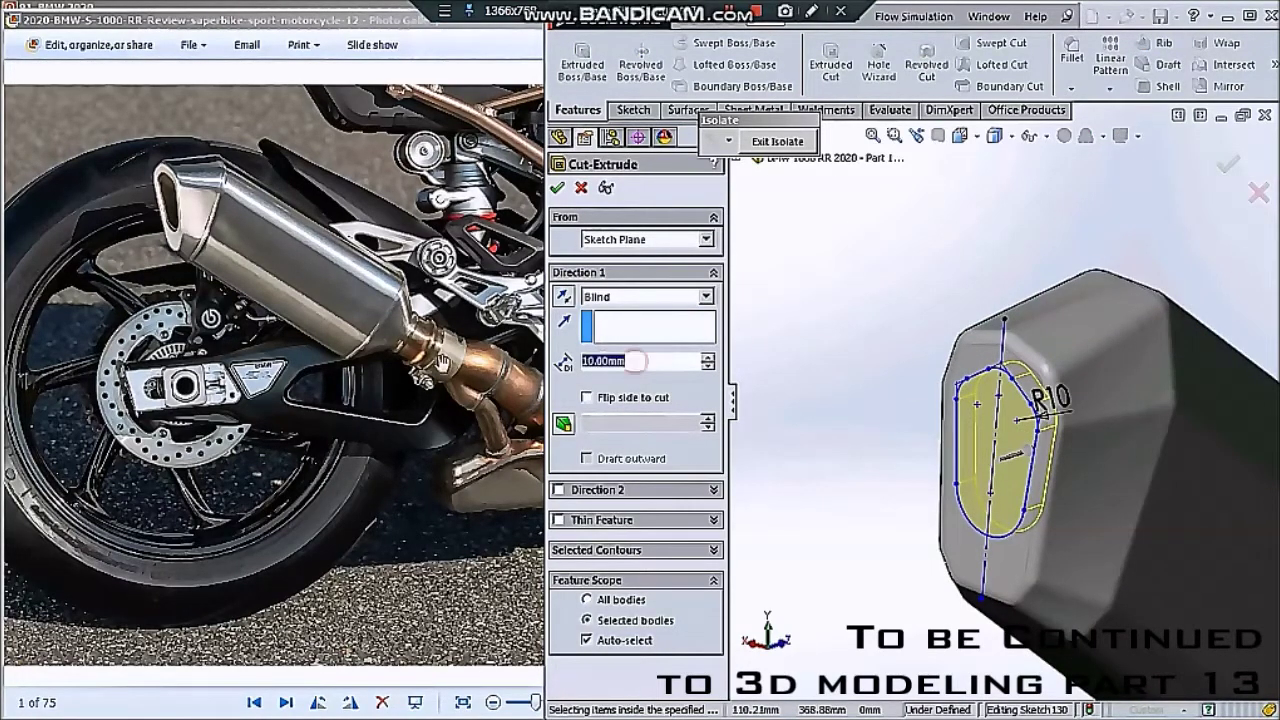
pyautogui.write('4')
pyautogui.press('Return')
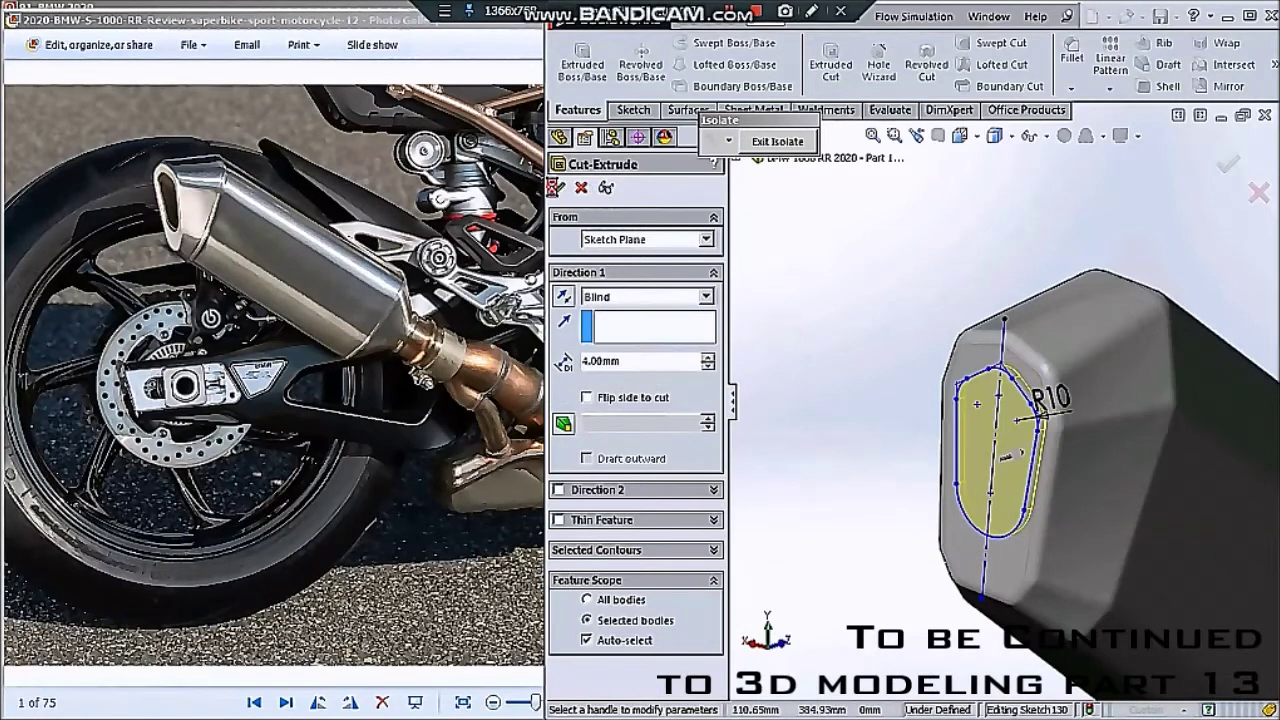
pyautogui.click(556, 187)
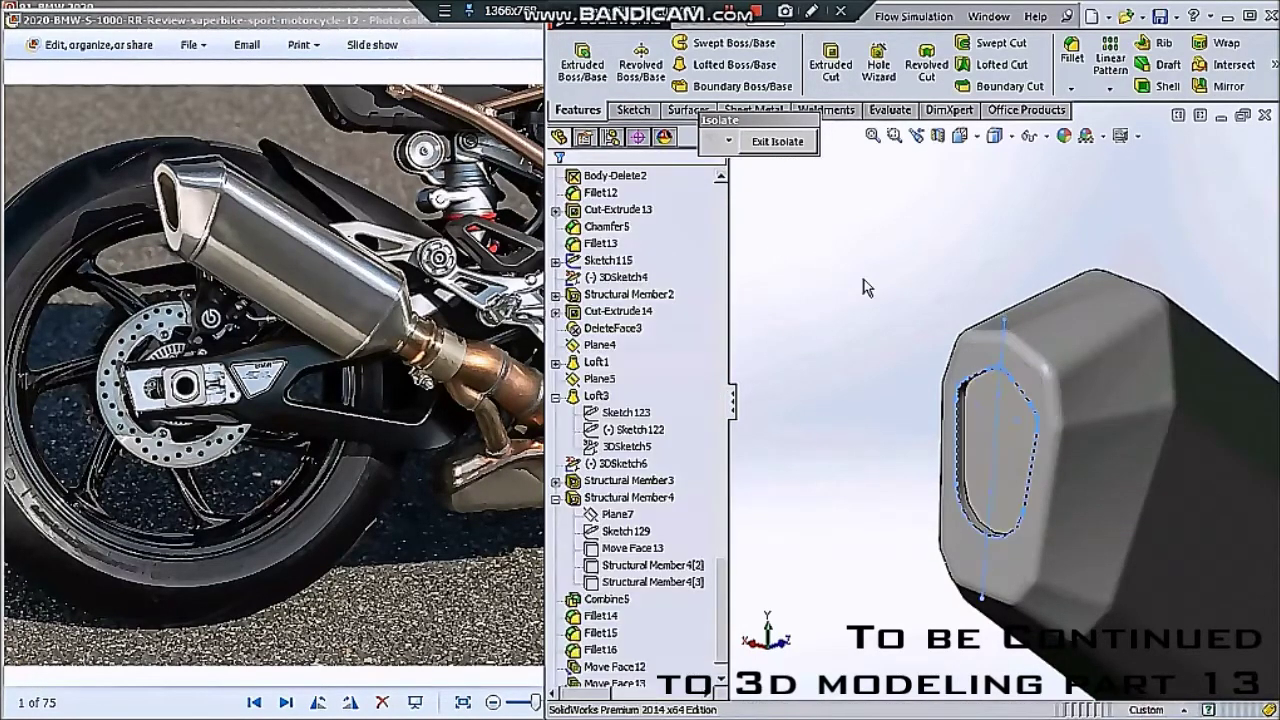
pyautogui.scroll(3, 866, 290)
pyautogui.scroll(3, 950, 335)
pyautogui.moveTo(1018, 368); pyautogui.dragTo(820, 185, button='middle')
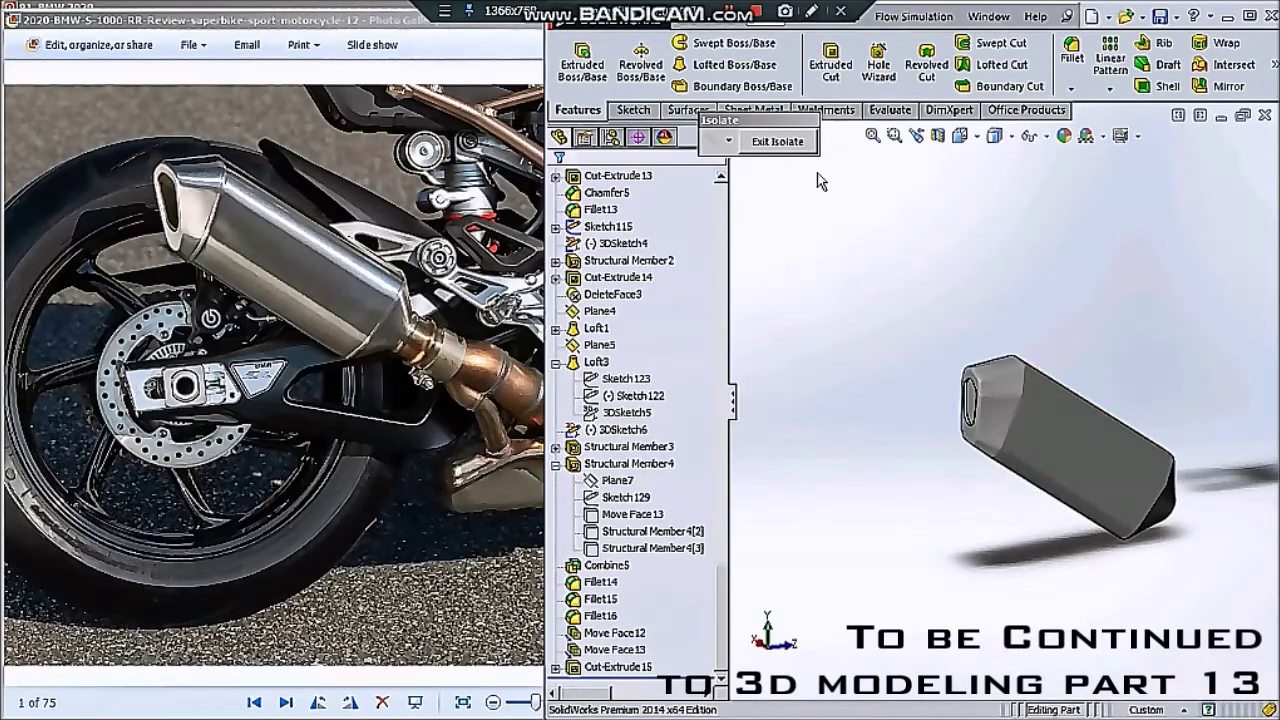
pyautogui.click(1145, 86)
pyautogui.scroll(-3, 990, 420)
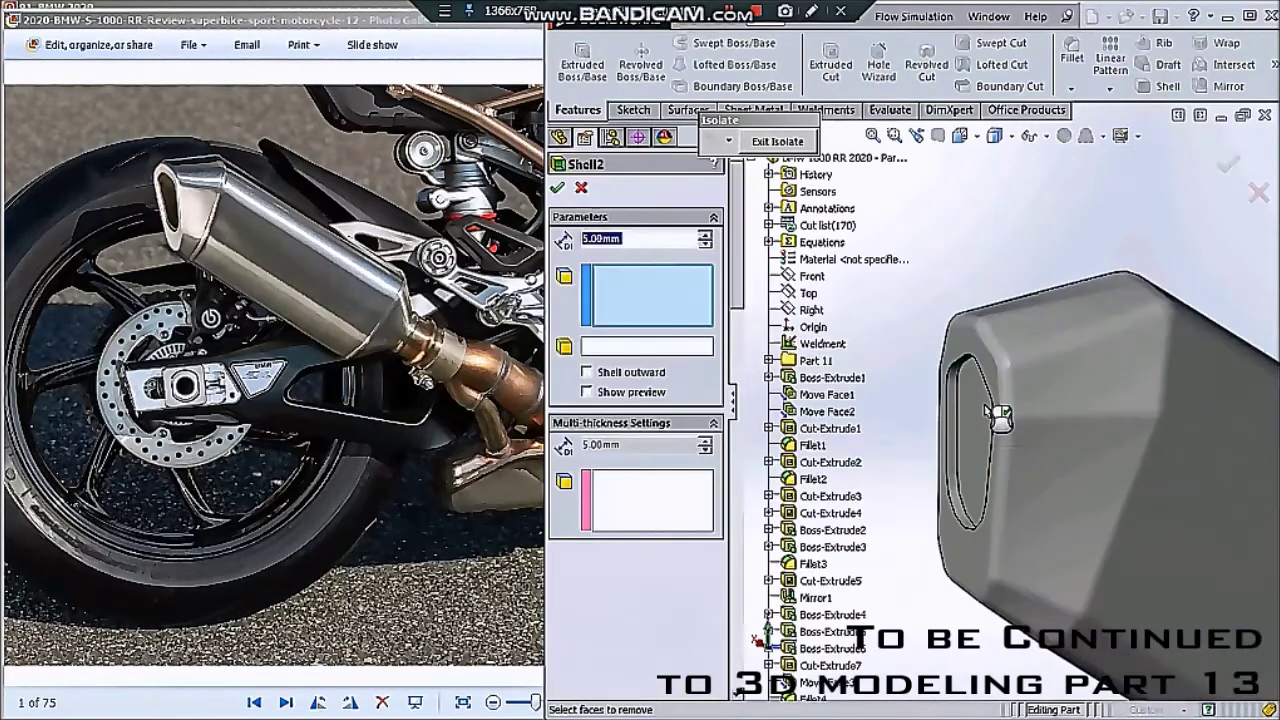
# - Choose both muffler end faces as open faces for the 5 mm shell
pyautogui.scroll(-3, 990, 420)
pyautogui.click(995, 430)
pyautogui.scroll(3, 1000, 430)
pyautogui.moveTo(1062, 442)
pyautogui.mouseDown(button='middle')
pyautogui.moveTo(1080, 490)
pyautogui.moveTo(1040, 459)
pyautogui.mouseUp(button='middle')
pyautogui.scroll(-3, 1083, 495)
pyautogui.click(1060, 466)
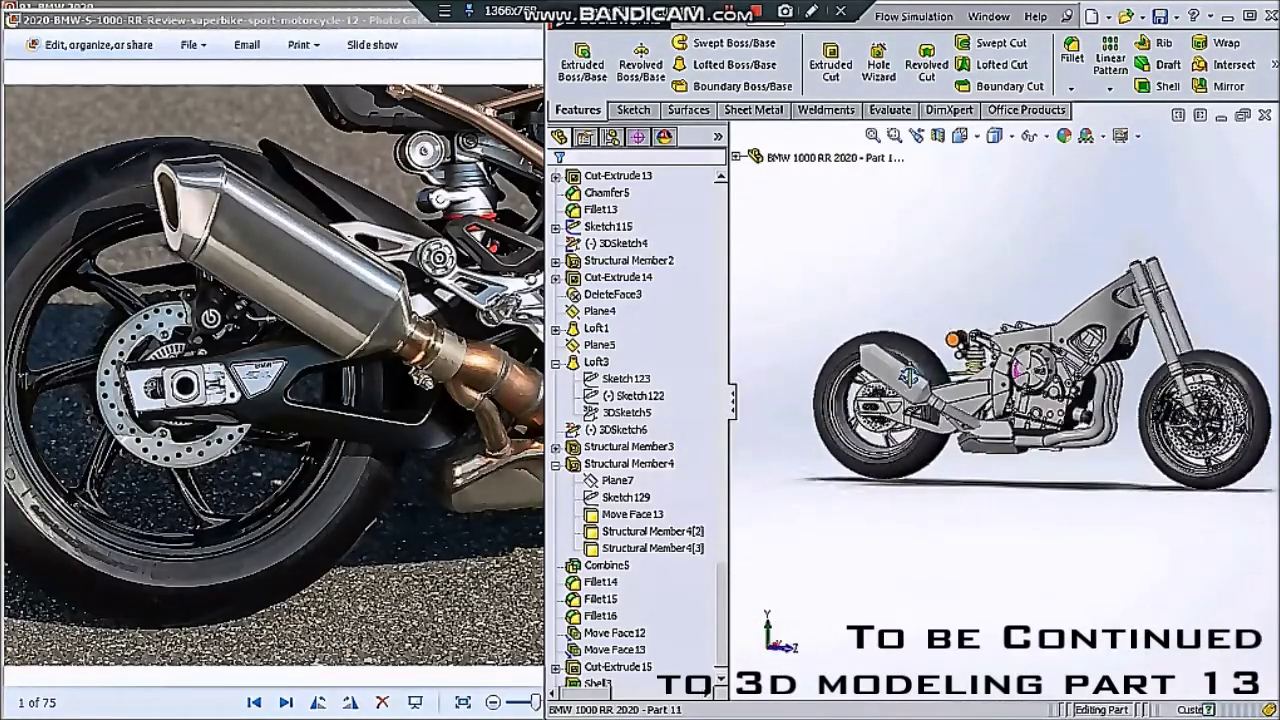
# - Orbit the bike to a left side view, then to a view from above
pyautogui.moveTo(878, 375)
pyautogui.mouseDown(button='middle')
pyautogui.moveTo(671, 396)
pyautogui.moveTo(432, 392)
pyautogui.mouseUp(button='middle')
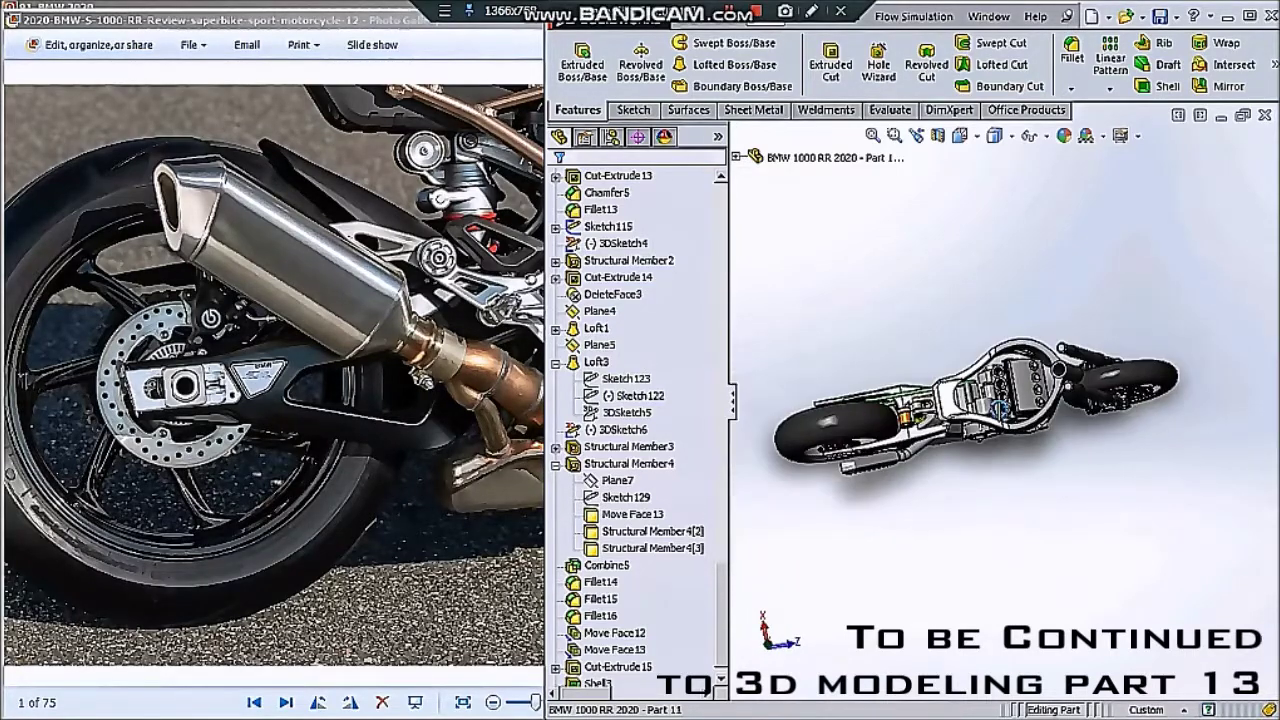
pyautogui.moveTo(1100, 420)
pyautogui.mouseDown(button='middle')
pyautogui.moveTo(1150, 404)
pyautogui.moveTo(1088, 304)
pyautogui.mouseUp(button='middle')
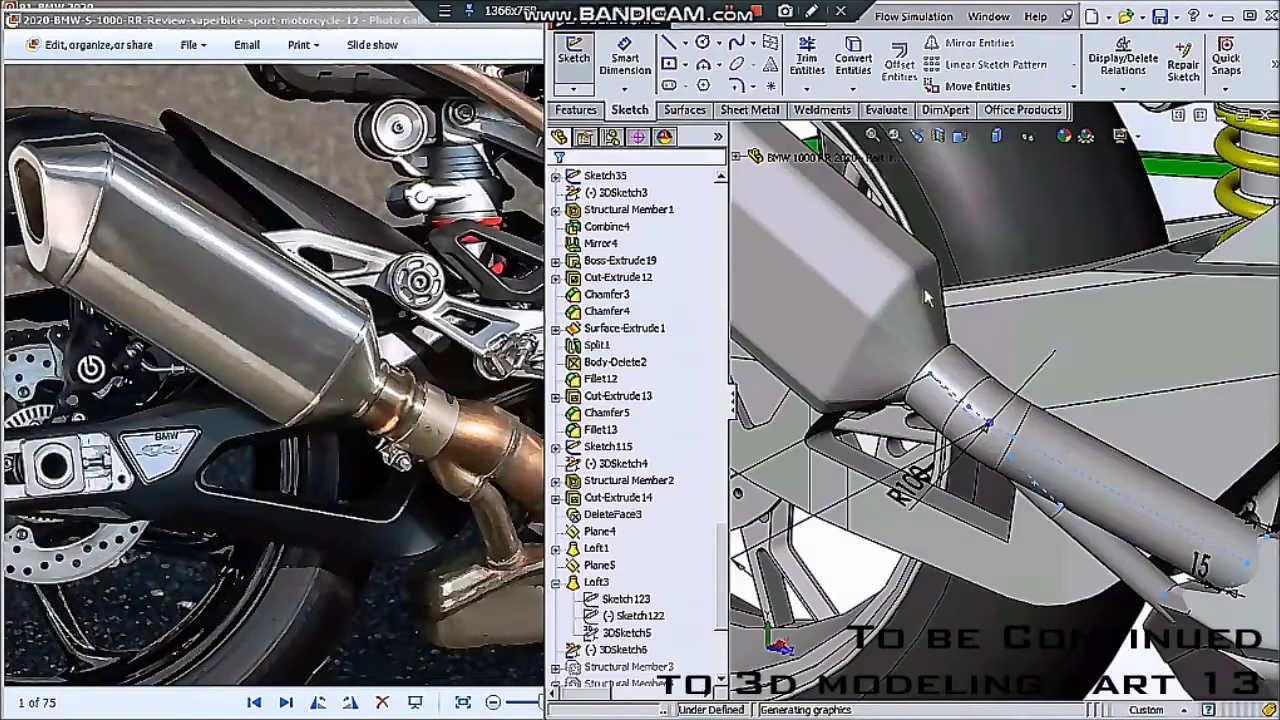
# - Inspect the exhaust route's points, R100 bend arc and straight pipe lines
pyautogui.scroll(-2, 944, 594)
pyautogui.scroll(-2, 940, 560)
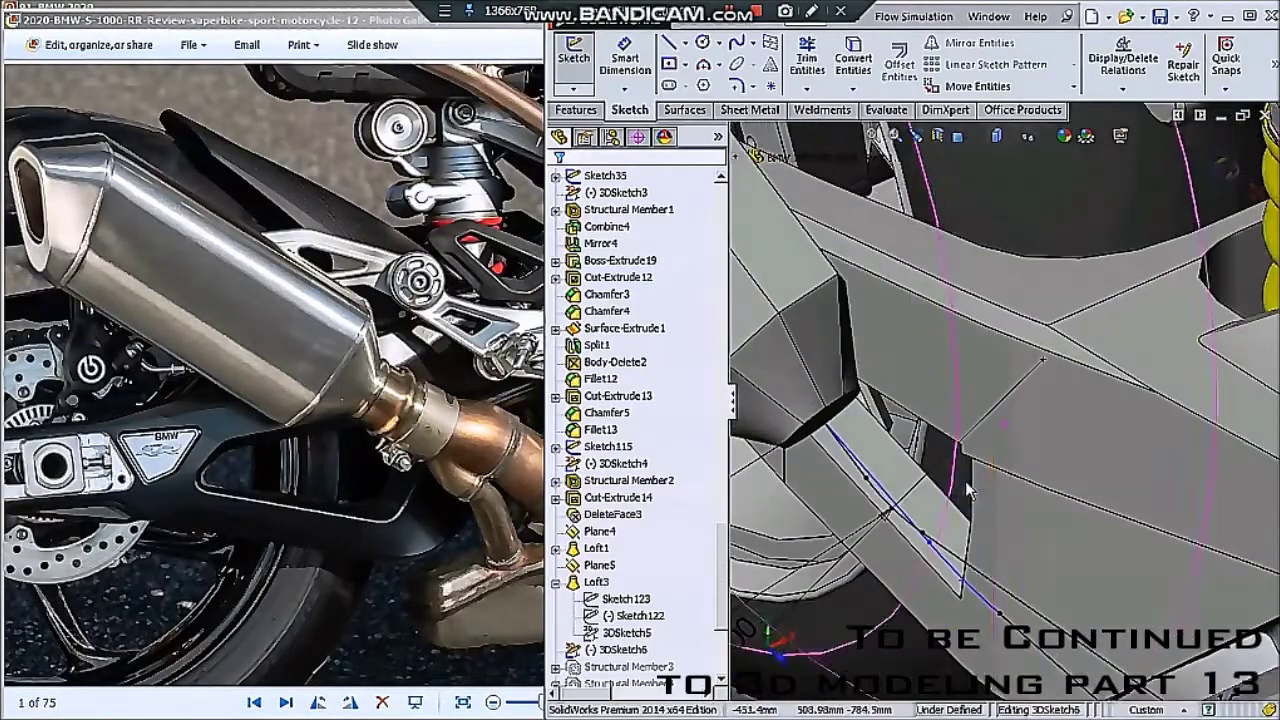
pyautogui.scroll(-2, 927, 516)
pyautogui.moveTo(926, 510); pyautogui.dragTo(959, 429, button='middle')
pyautogui.click(1018, 356)
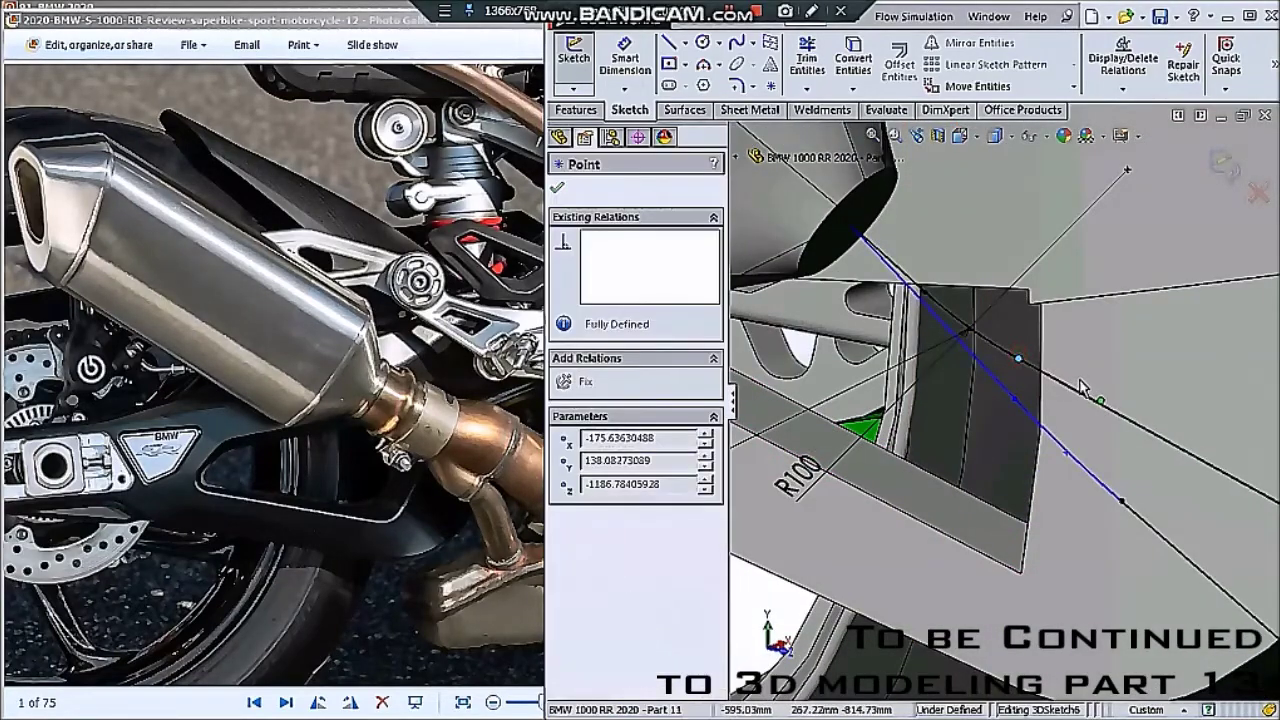
pyautogui.click(1005, 347)
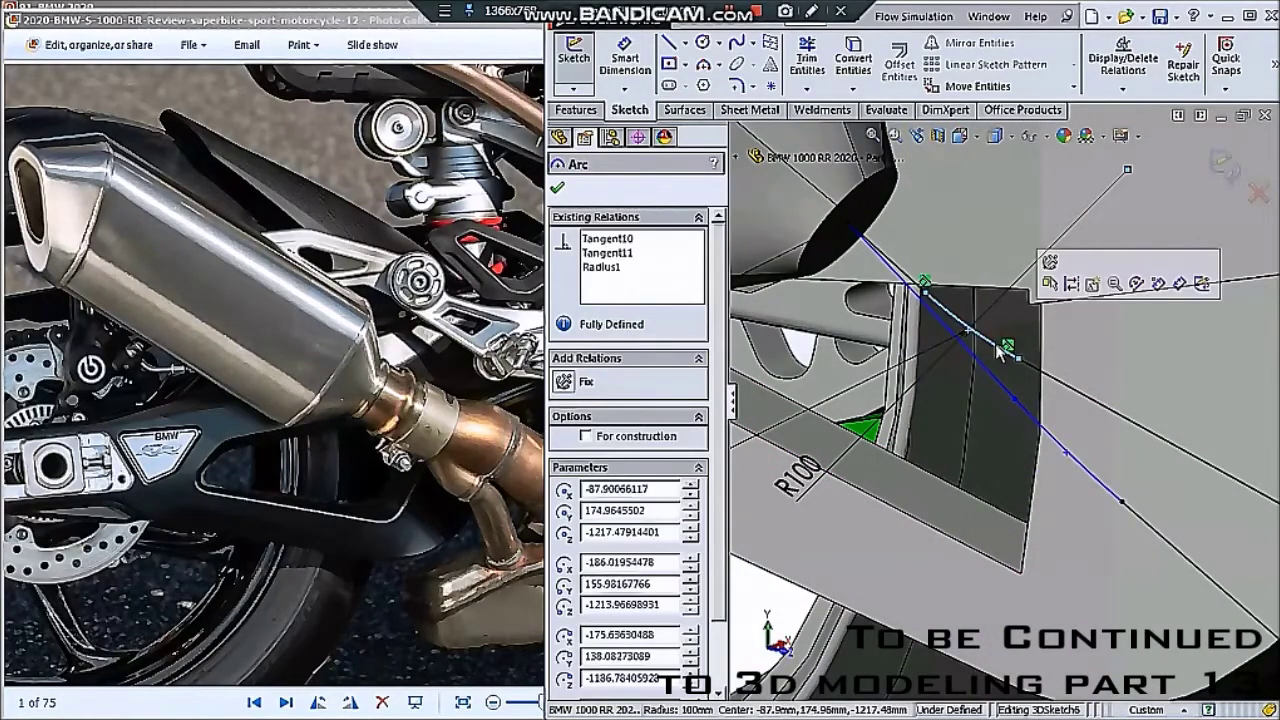
pyautogui.click(940, 310)
pyautogui.click(932, 303)
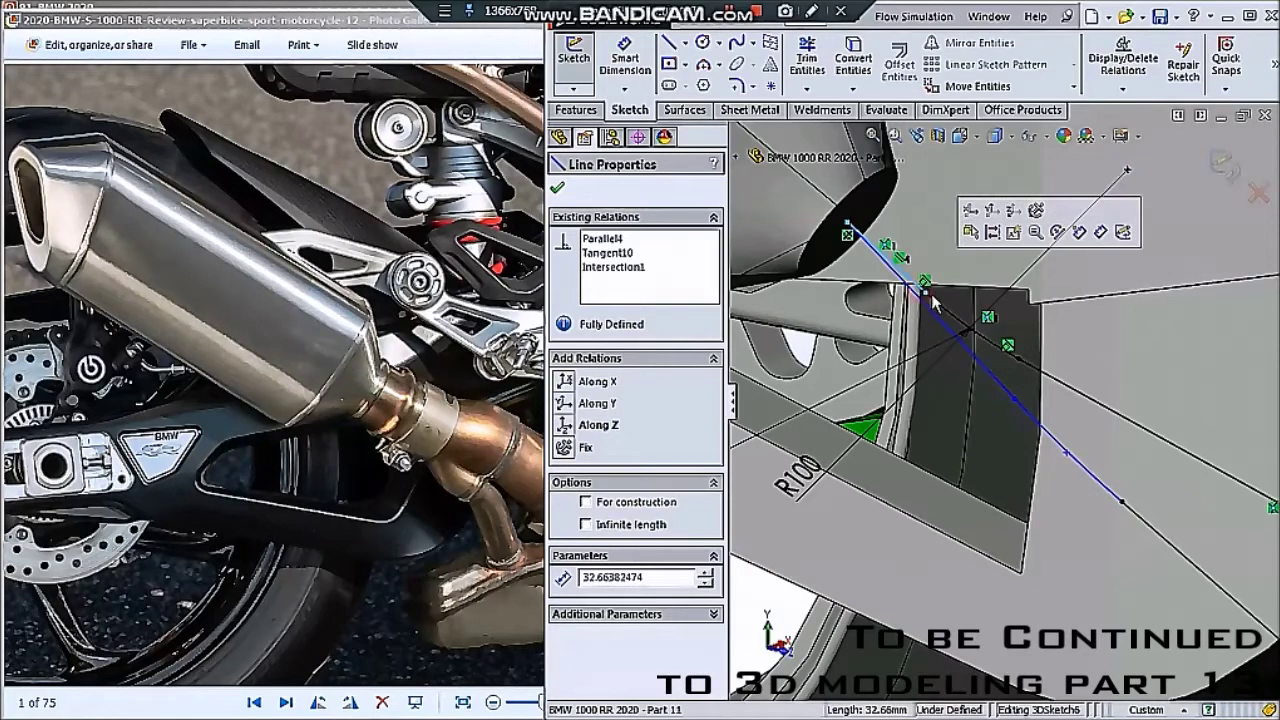
pyautogui.click(987, 317)
pyautogui.click(1008, 346)
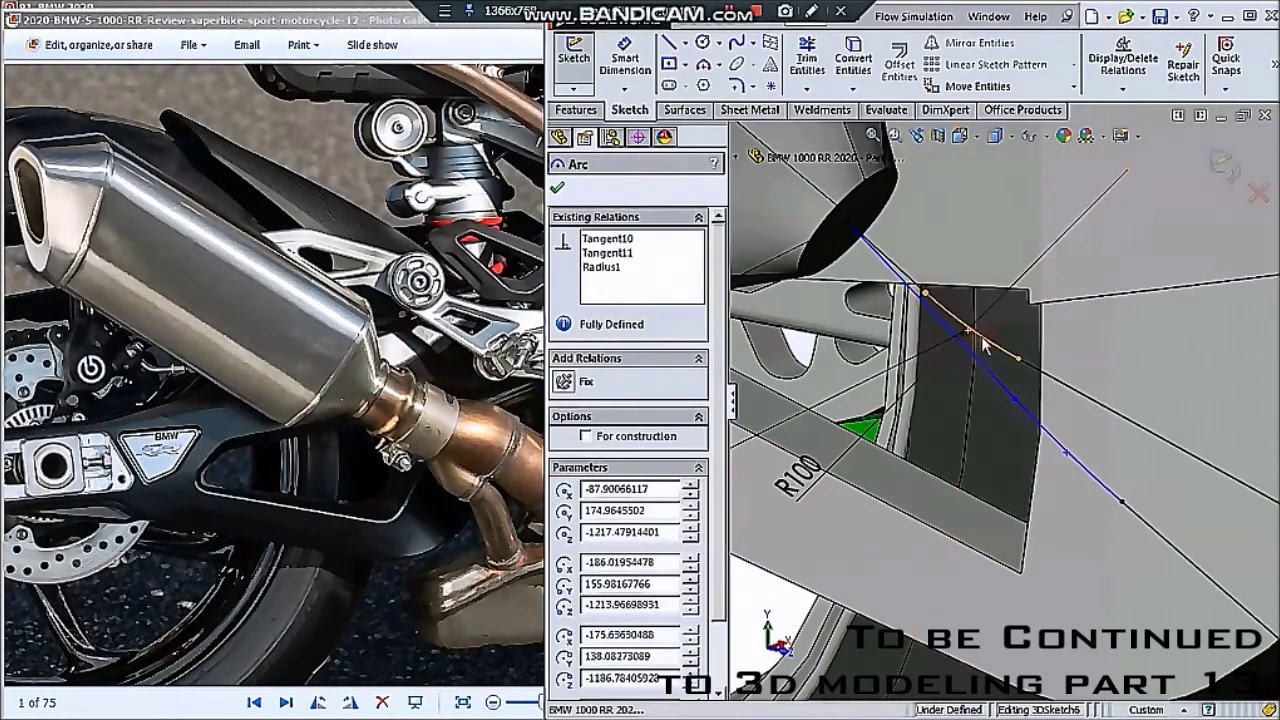
pyautogui.click(1040, 375)
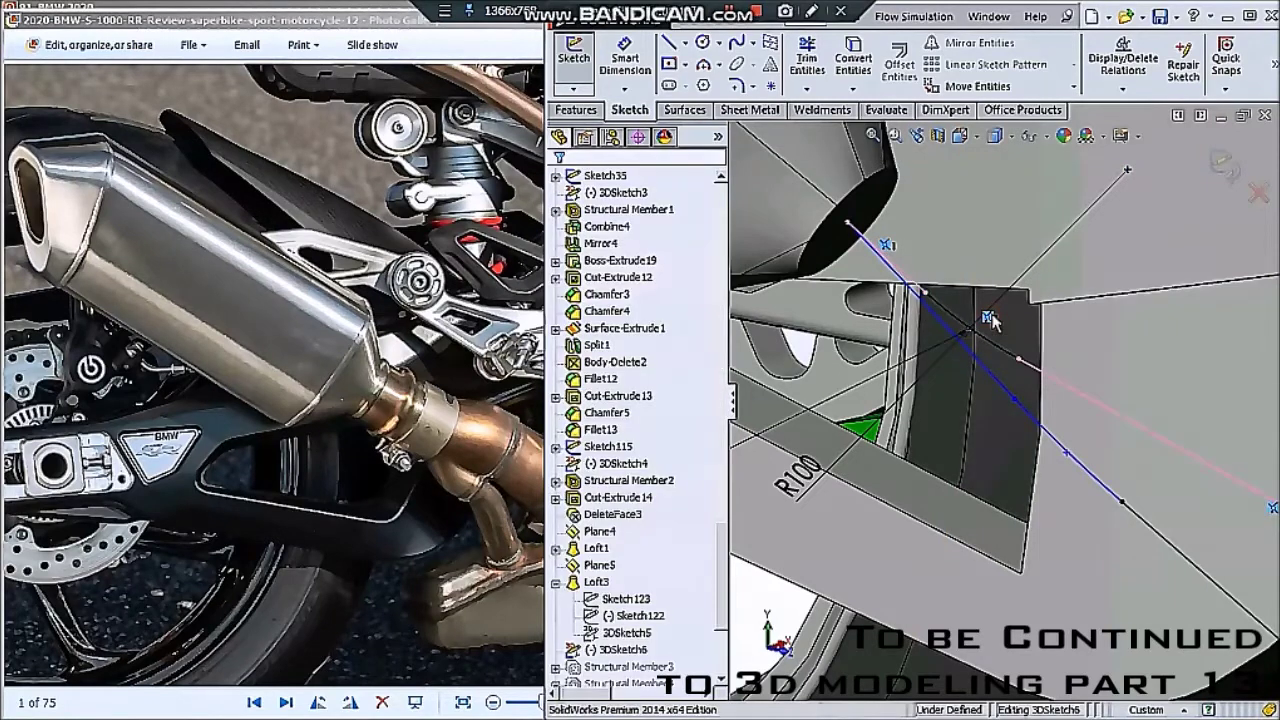
pyautogui.click(1021, 358)
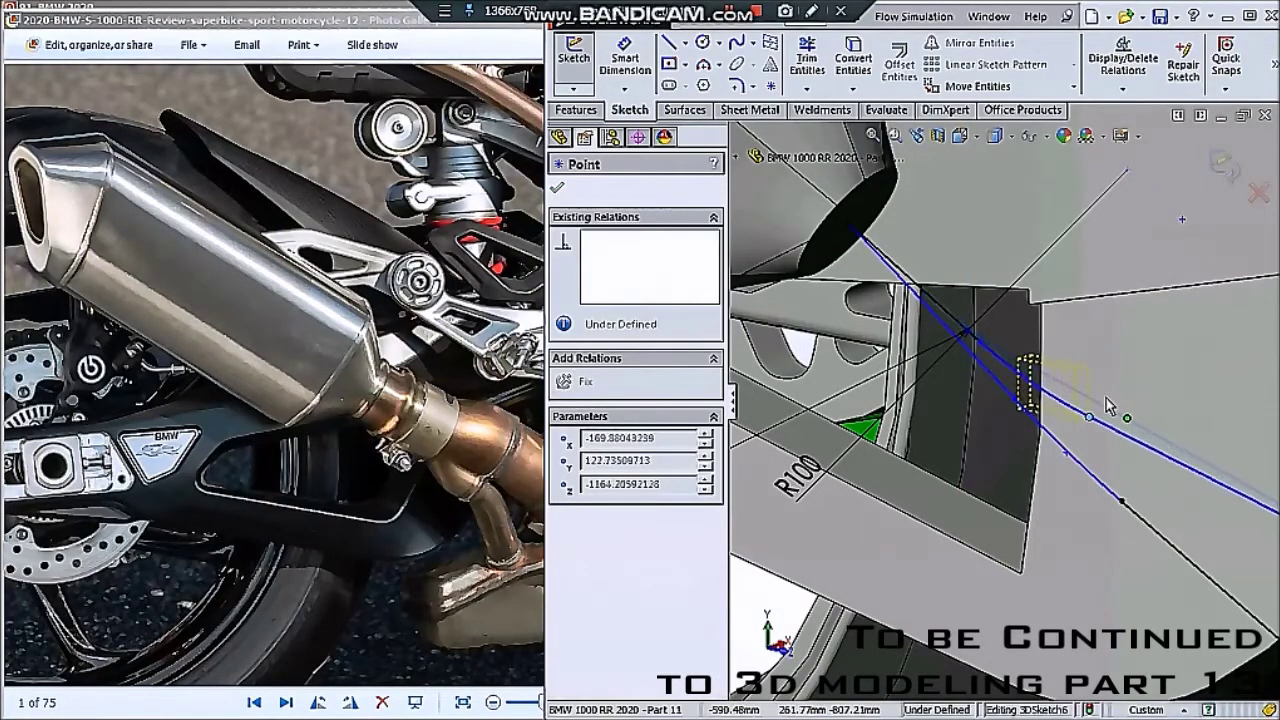
# - Slide a route sketch point down along the pipe line
pyautogui.moveTo(1108, 405)
pyautogui.mouseDown(button='middle')
pyautogui.moveTo(980, 465)
pyautogui.moveTo(1062, 521)
pyautogui.mouseUp(button='middle')
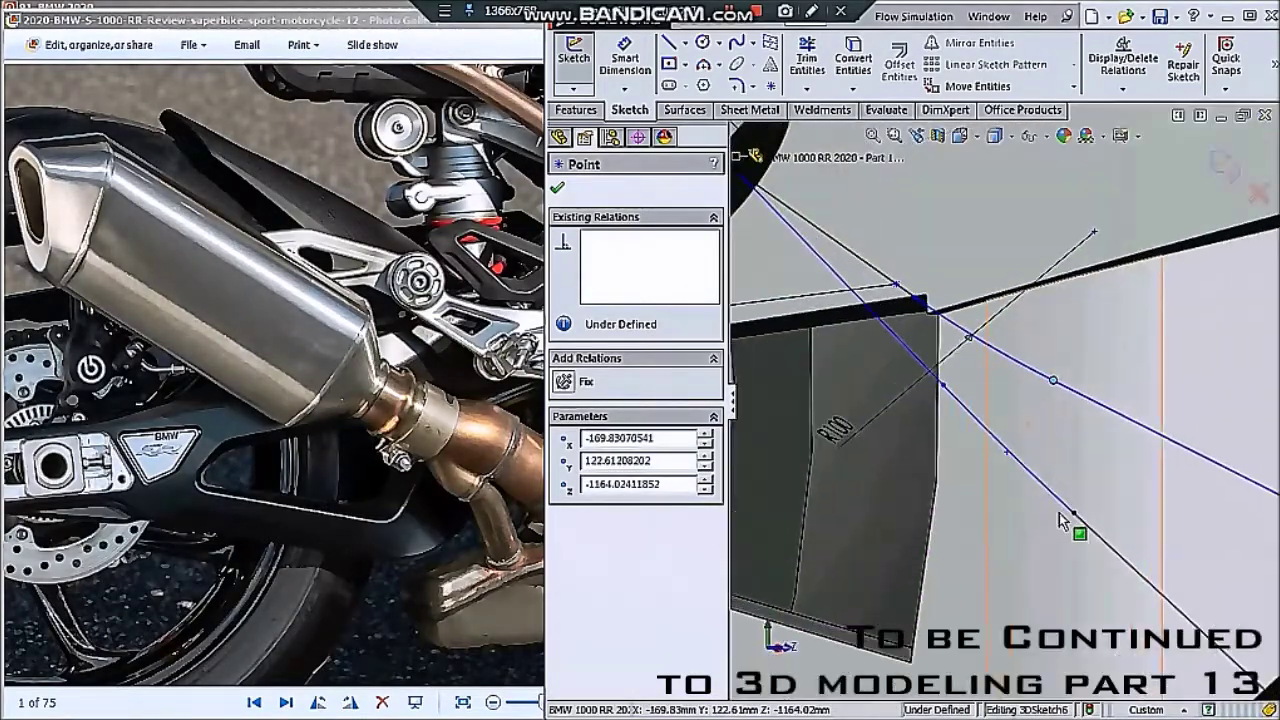
pyautogui.moveTo(1072, 515); pyautogui.dragTo(986, 435, button='middle')
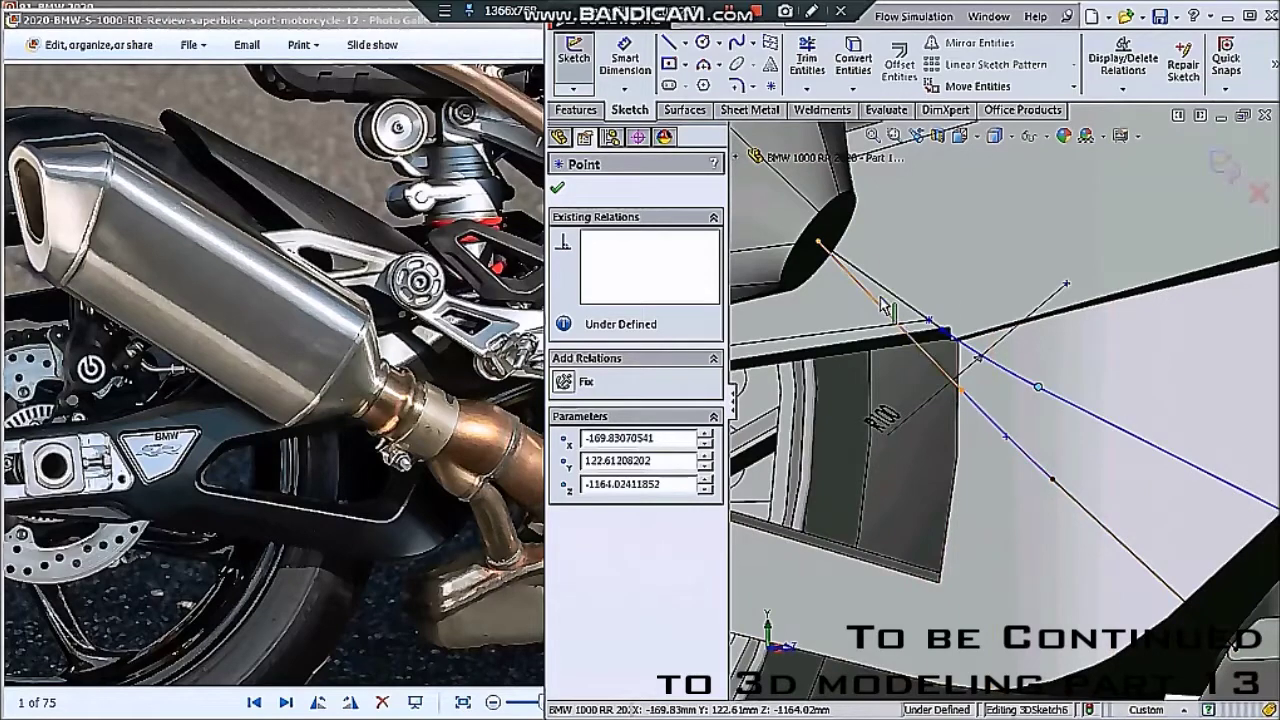
pyautogui.moveTo(963, 400)
pyautogui.mouseDown()
pyautogui.moveTo(950, 432)
pyautogui.moveTo(945, 378)
pyautogui.mouseUp()
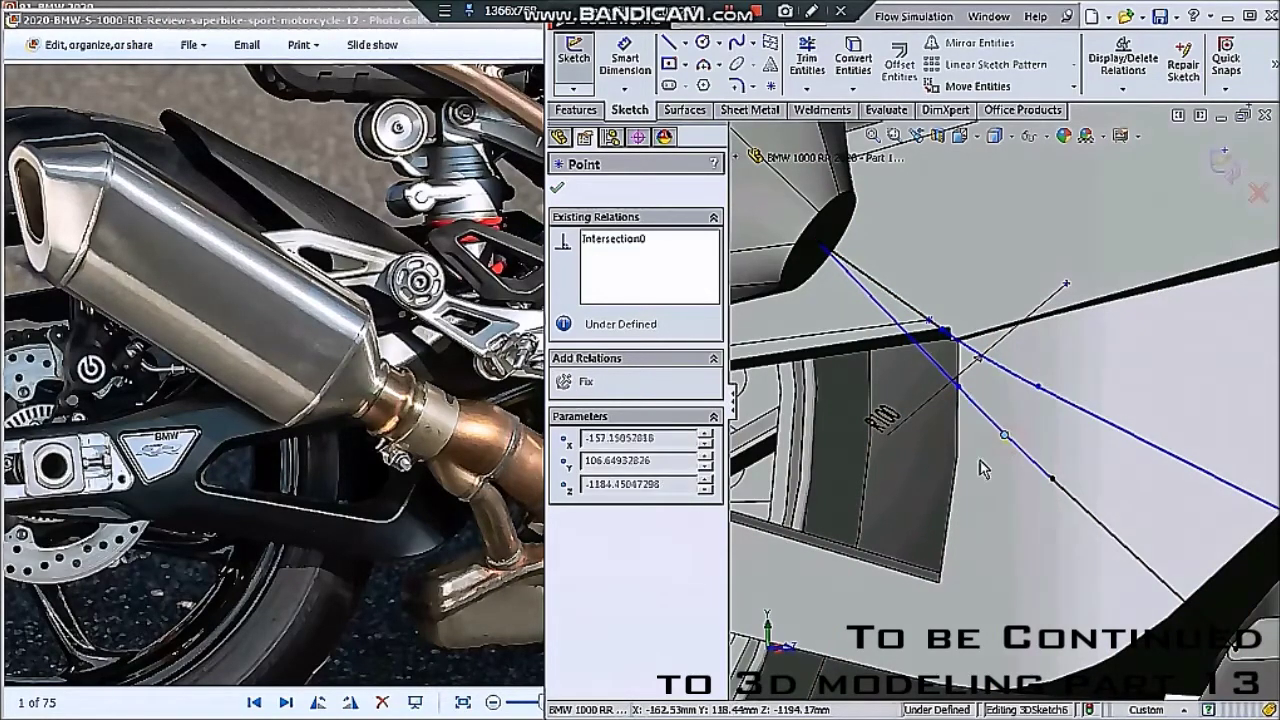
pyautogui.click(940, 370)
pyautogui.press('Escape')
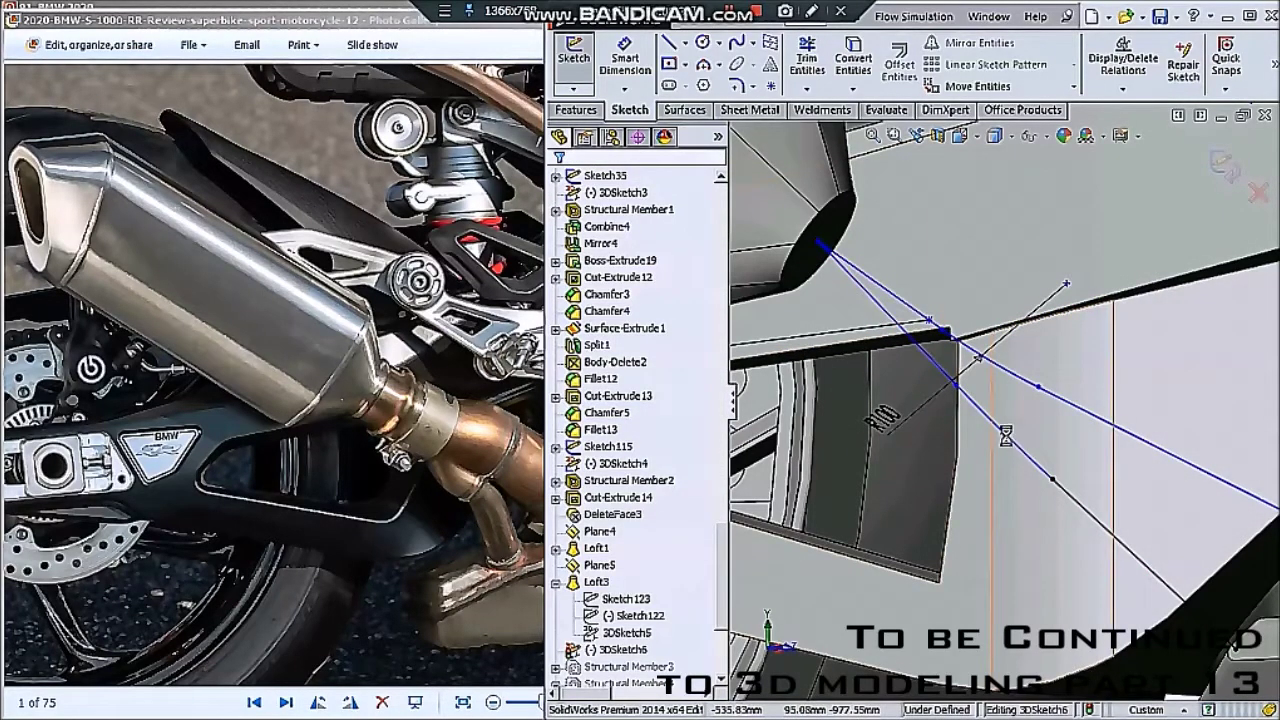
# - Unfix the pipe point, move the path end point down-left, and exit the 3D sketch
pyautogui.click(1005, 436)
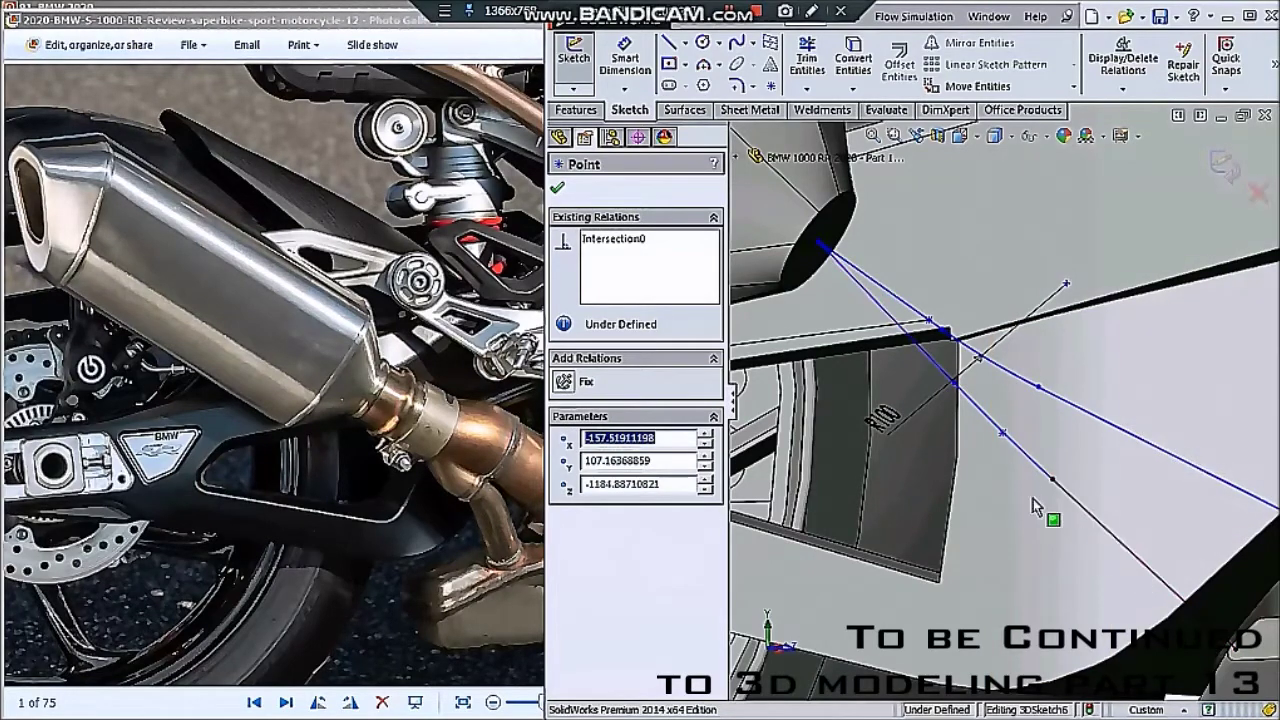
pyautogui.moveTo(1052, 480)
pyautogui.mouseDown()
pyautogui.moveTo(1042, 510)
pyautogui.moveTo(992, 455)
pyautogui.mouseUp()
pyautogui.click(1120, 440)
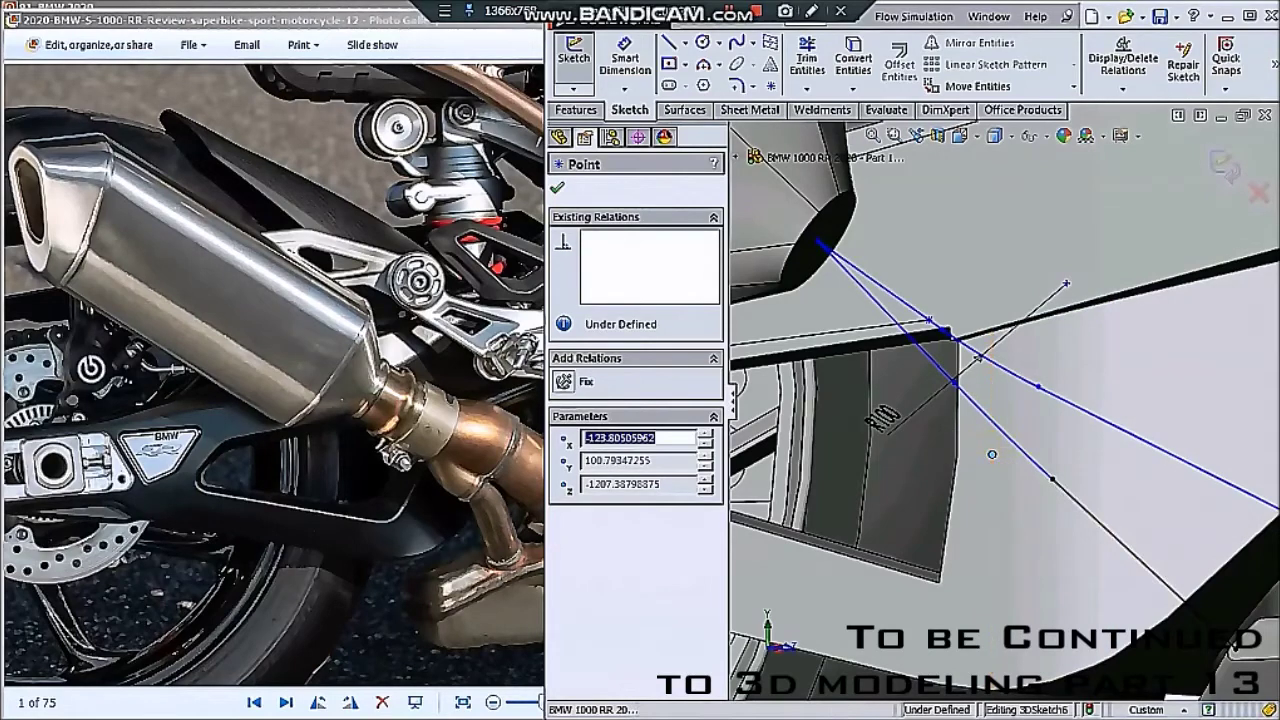
pyautogui.click(1050, 488)
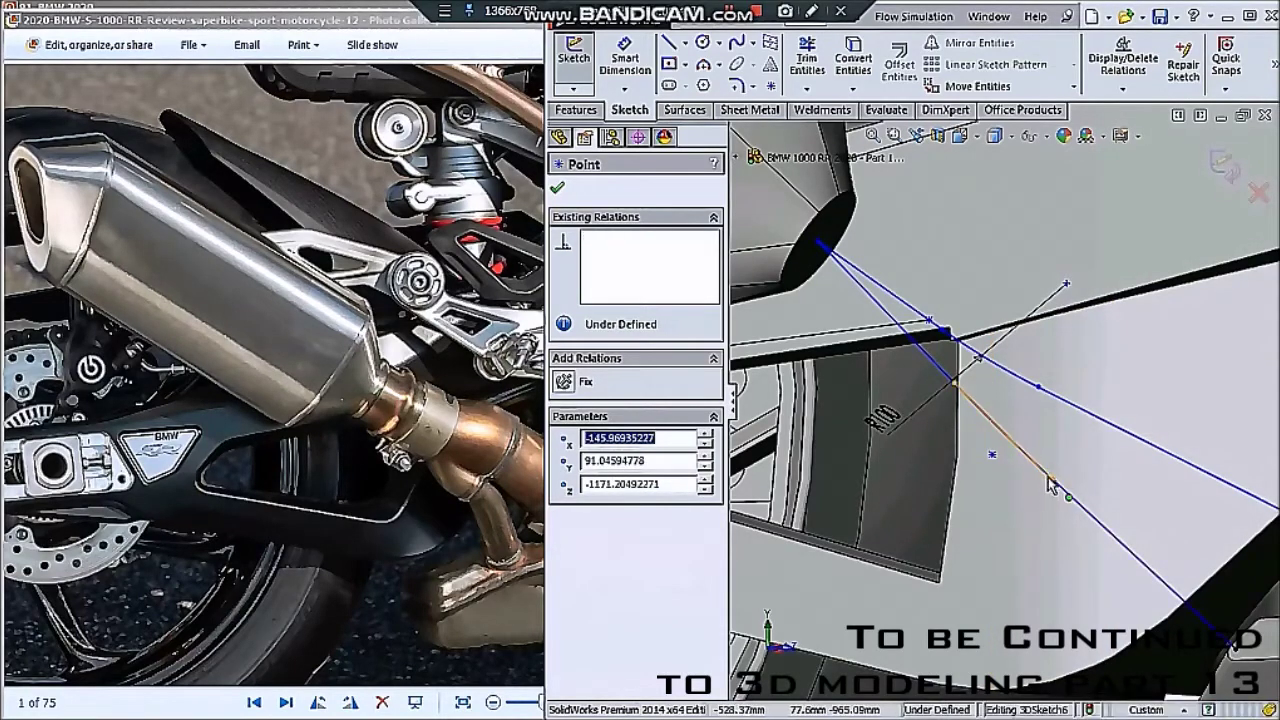
pyautogui.moveTo(1048, 483); pyautogui.dragTo(1033, 495)
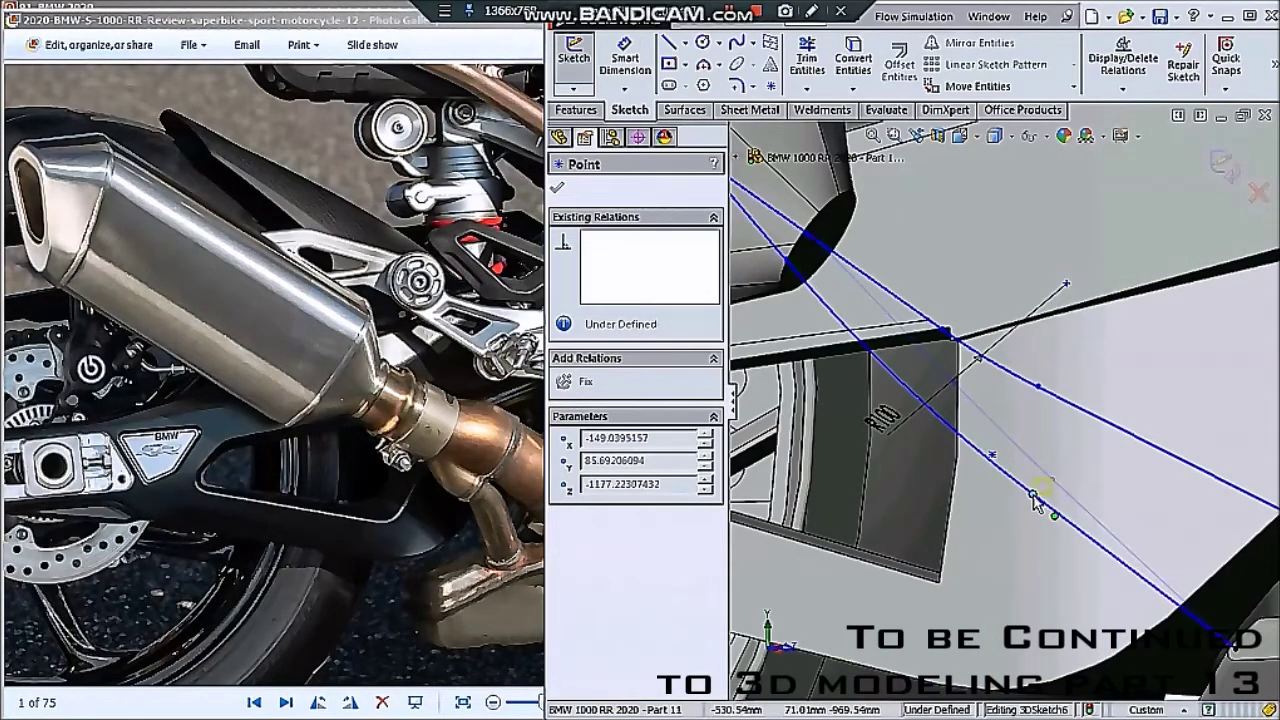
pyautogui.moveTo(1035, 500)
pyautogui.mouseDown(button='middle')
pyautogui.moveTo(1020, 440)
pyautogui.moveTo(918, 461)
pyautogui.moveTo(1112, 218)
pyautogui.mouseUp(button='middle')
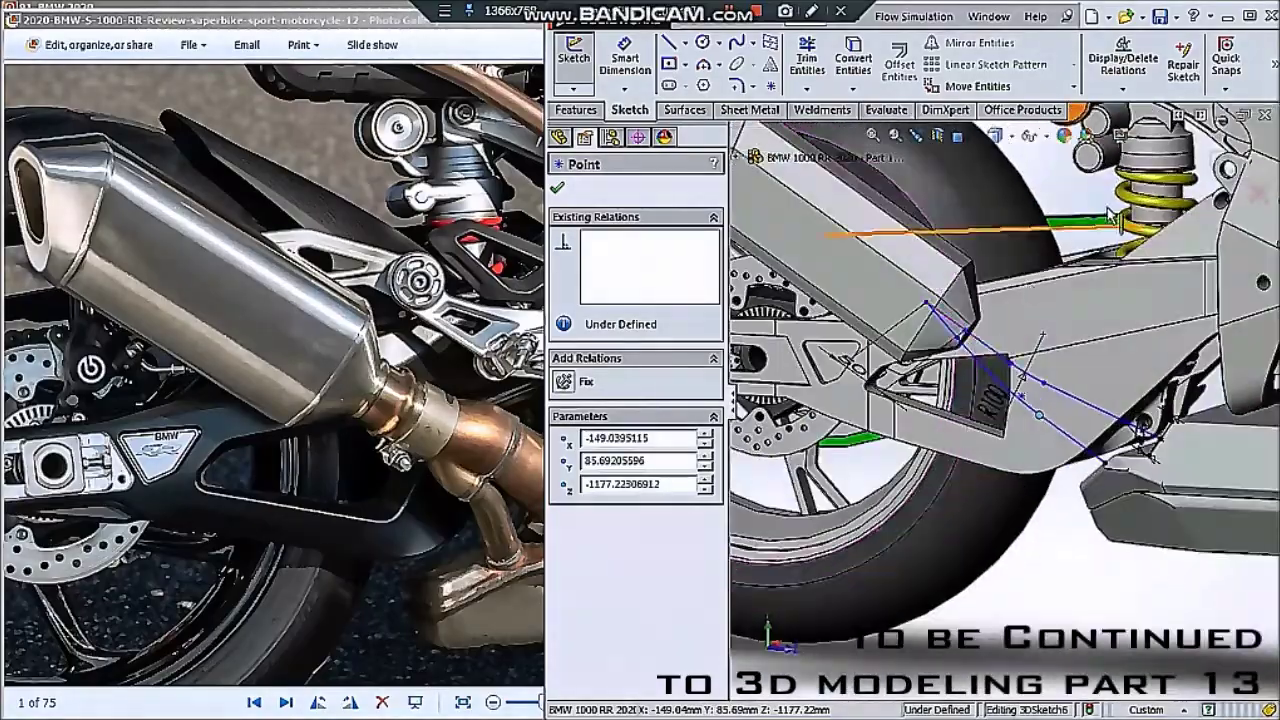
pyautogui.click(1228, 165)
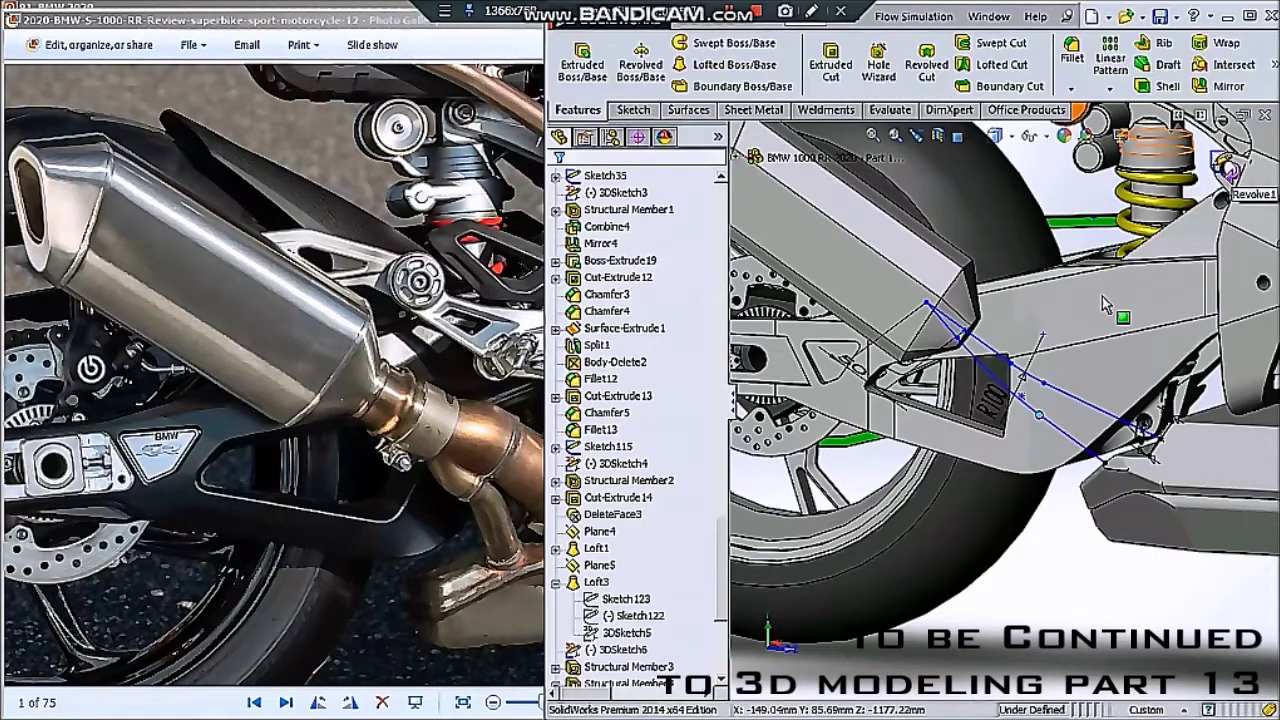
# - Look down on the bike's rear and edit the exhaust route 3DSketch6
pyautogui.scroll(-2, 1060, 393)
pyautogui.scroll(-2, 1060, 380)
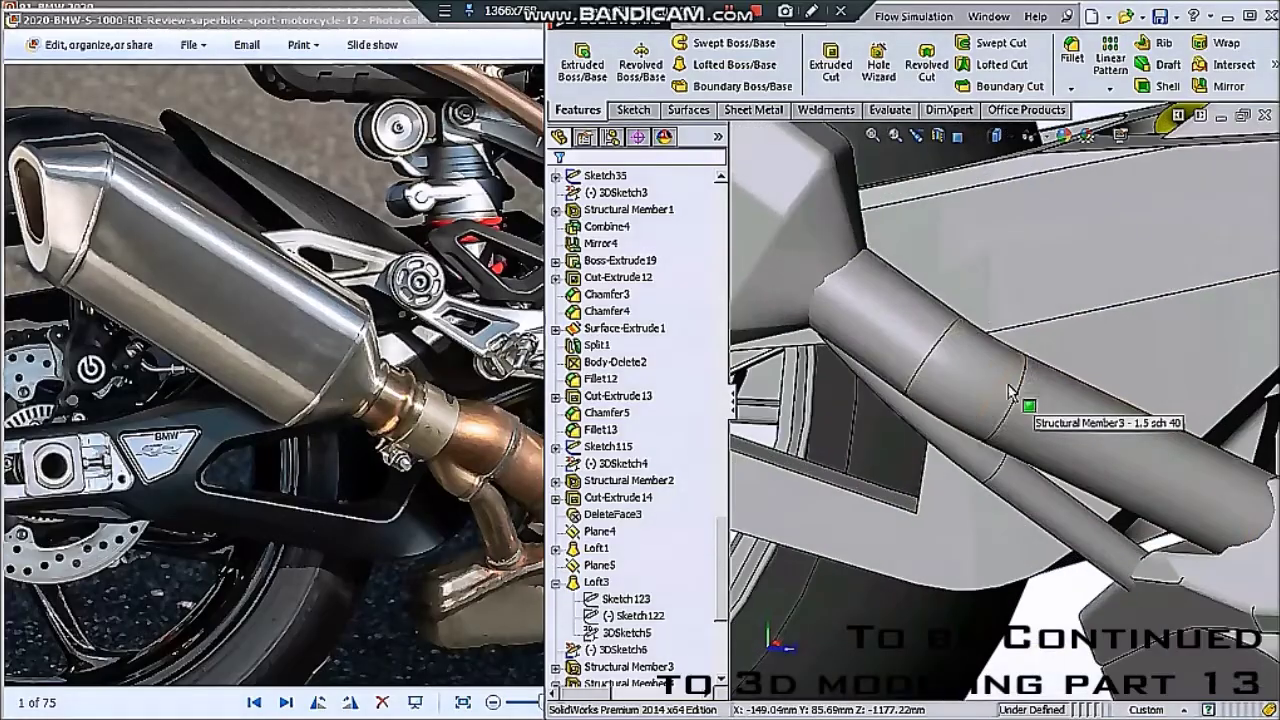
pyautogui.scroll(-2, 1058, 360)
pyautogui.scroll(-2, 1057, 335)
pyautogui.scroll(2, 1057, 335)
pyautogui.scroll(2, 1040, 350)
pyautogui.scroll(3, 1015, 368)
pyautogui.scroll(2, 988, 388)
pyautogui.moveTo(988, 388); pyautogui.dragTo(972, 403, button='middle')
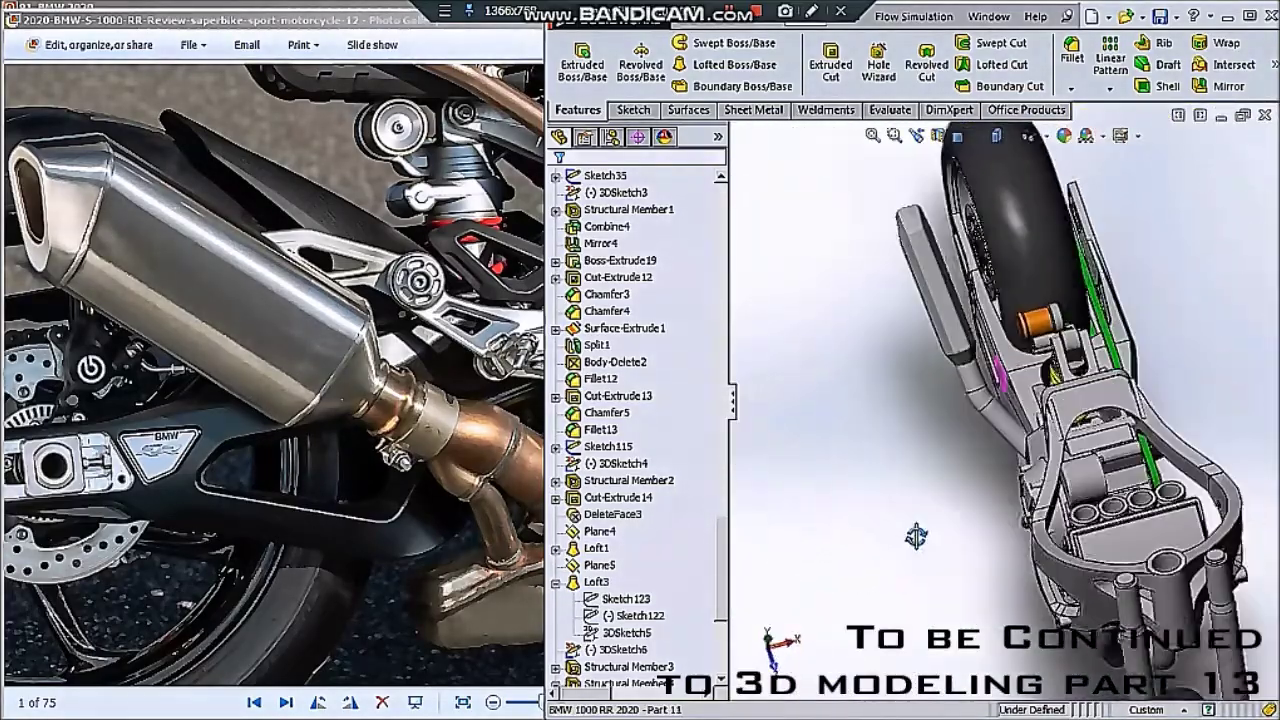
pyautogui.scroll(-2, 972, 403)
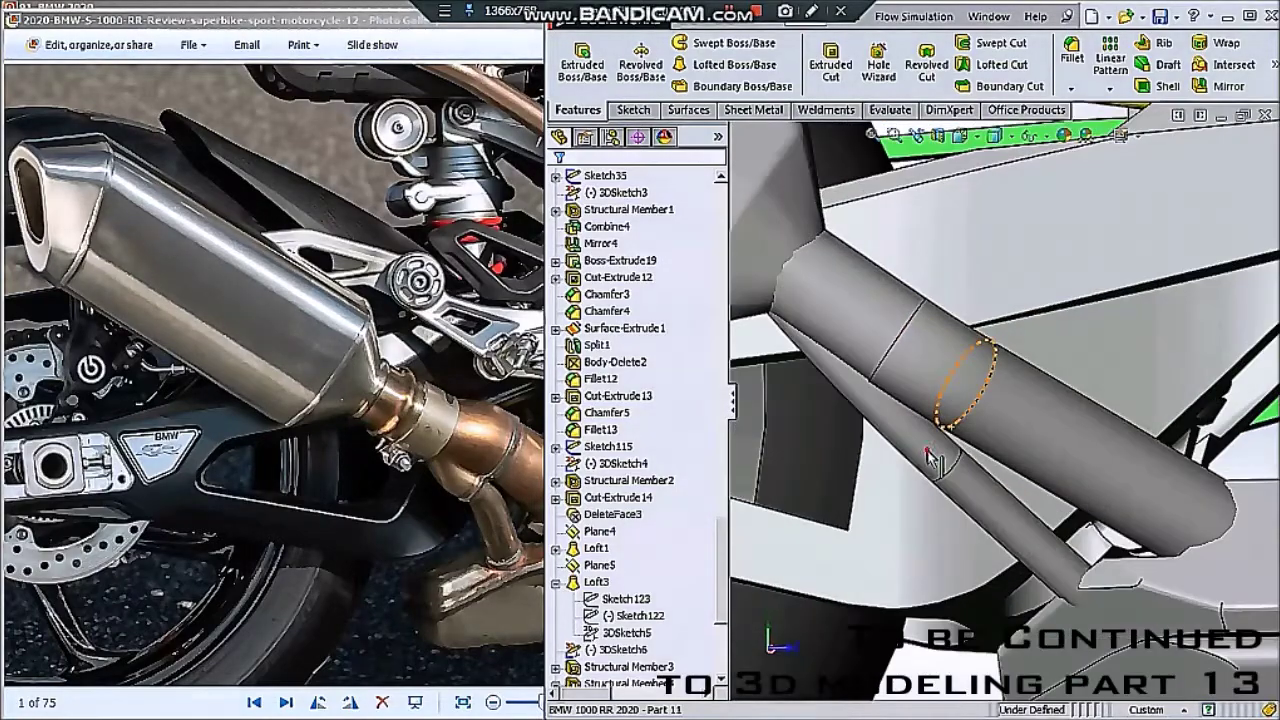
pyautogui.click(668, 615)
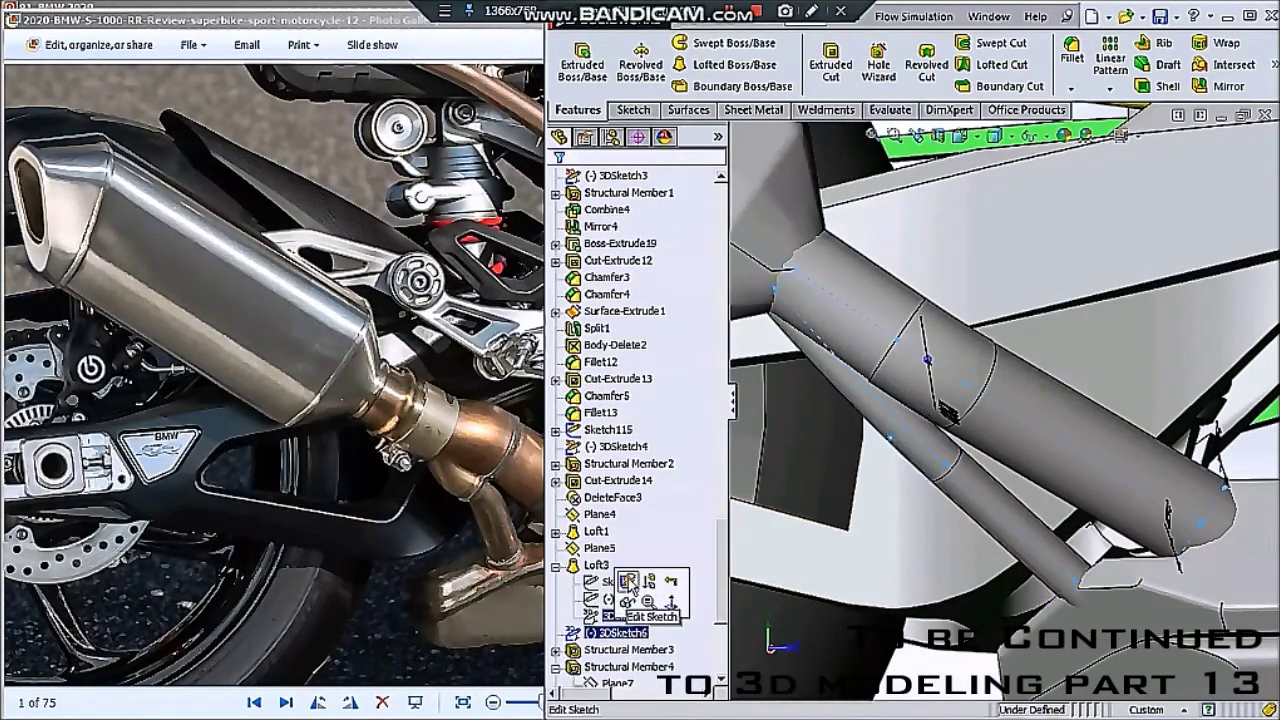
pyautogui.keyDown('ctrl'); pyautogui.click(625, 632); pyautogui.keyUp('ctrl')
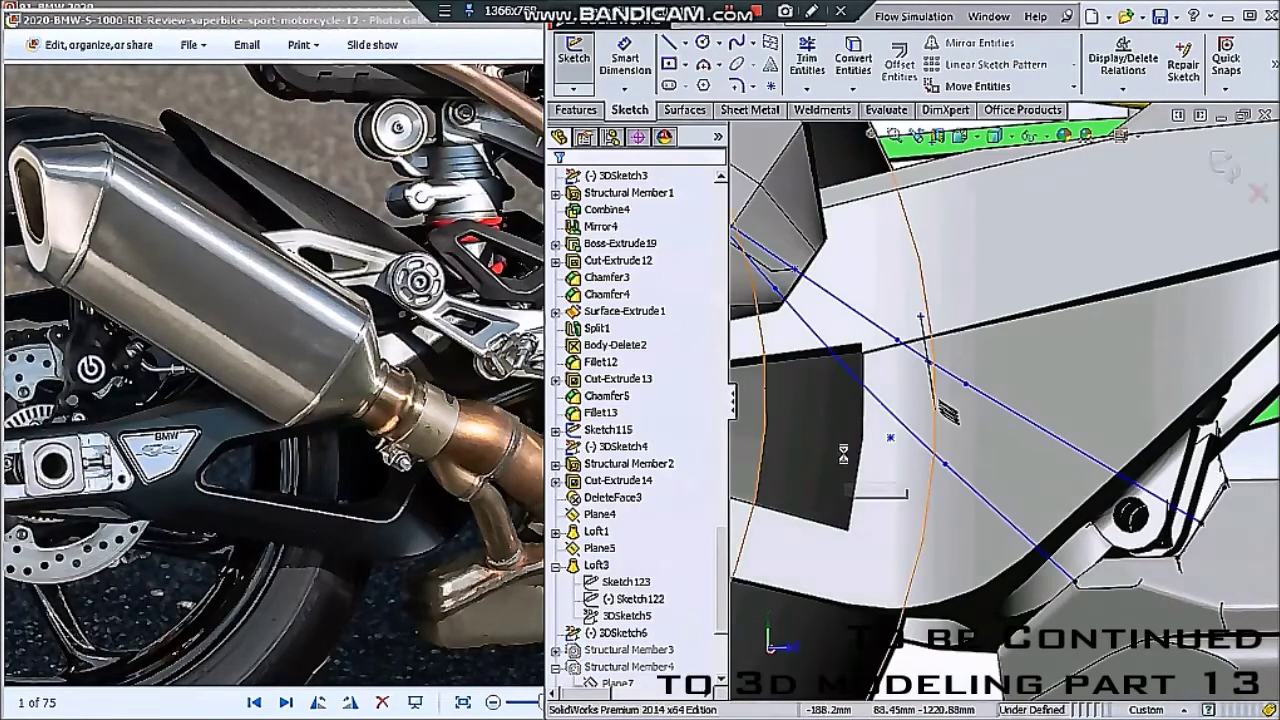
# - Nudge a route point and try merging it with the fixed junction point
pyautogui.click(758, 267)
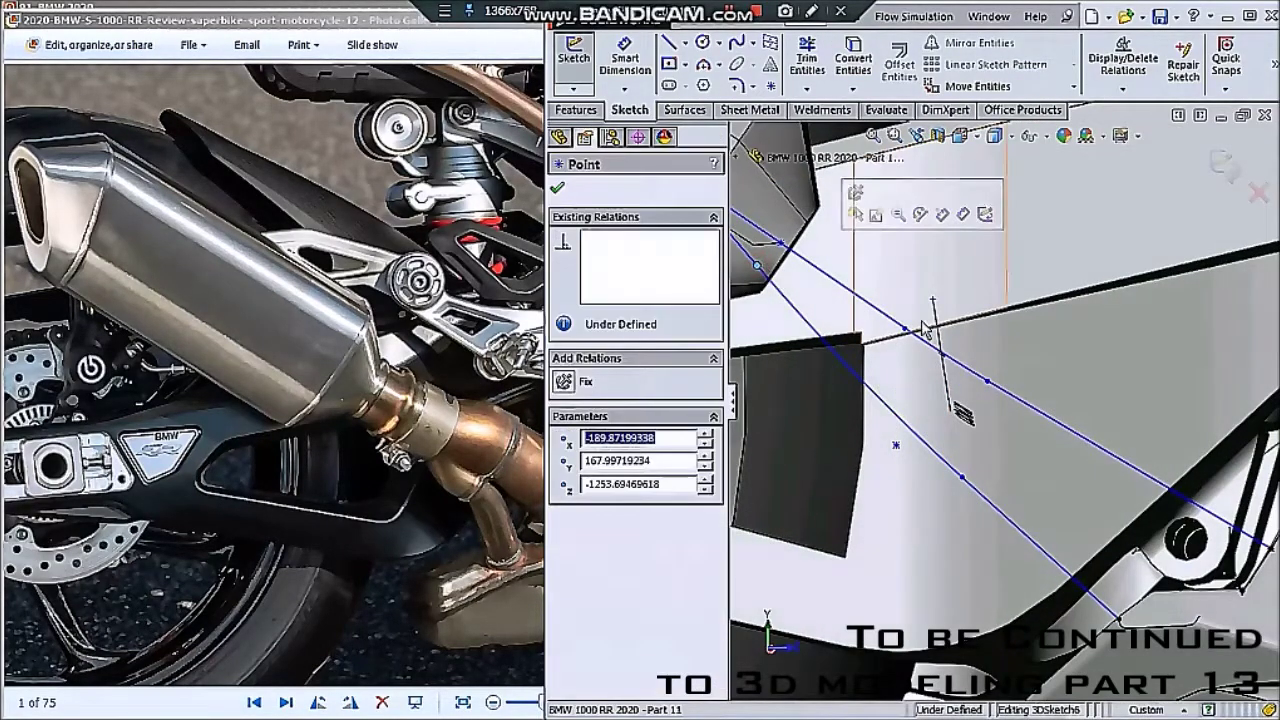
pyautogui.moveTo(908, 338); pyautogui.dragTo(897, 333)
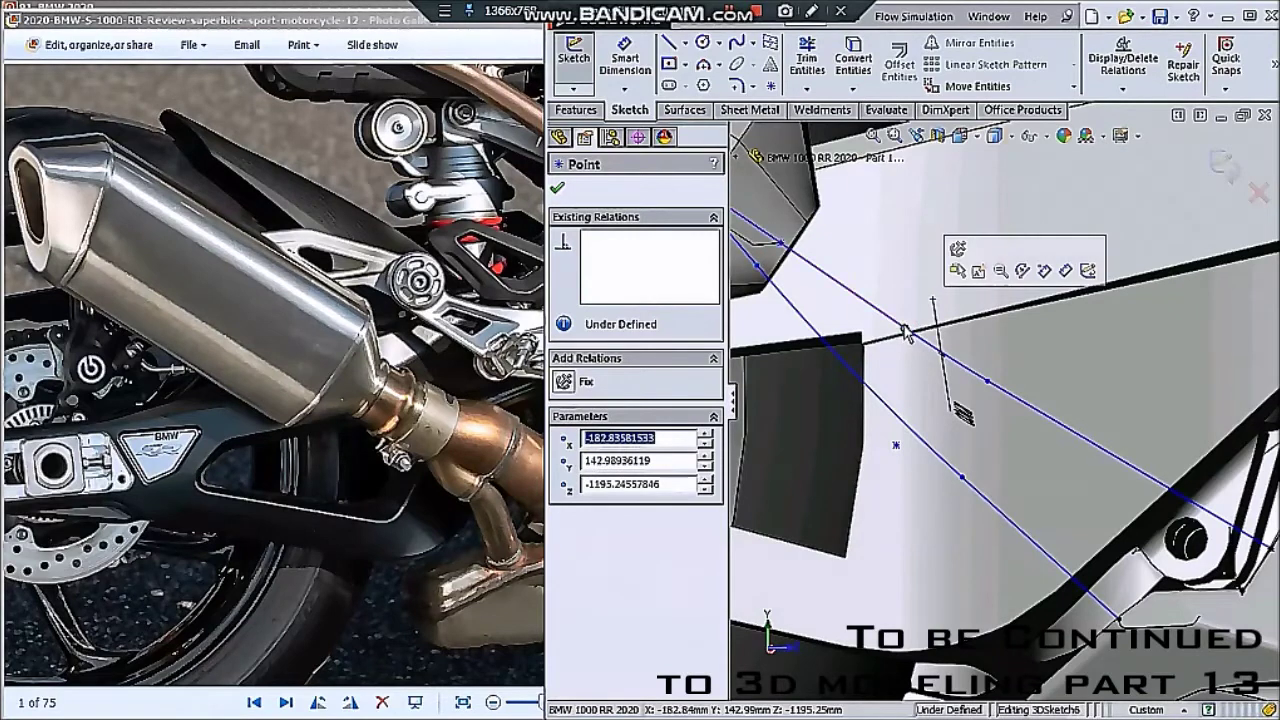
pyautogui.press('Escape')
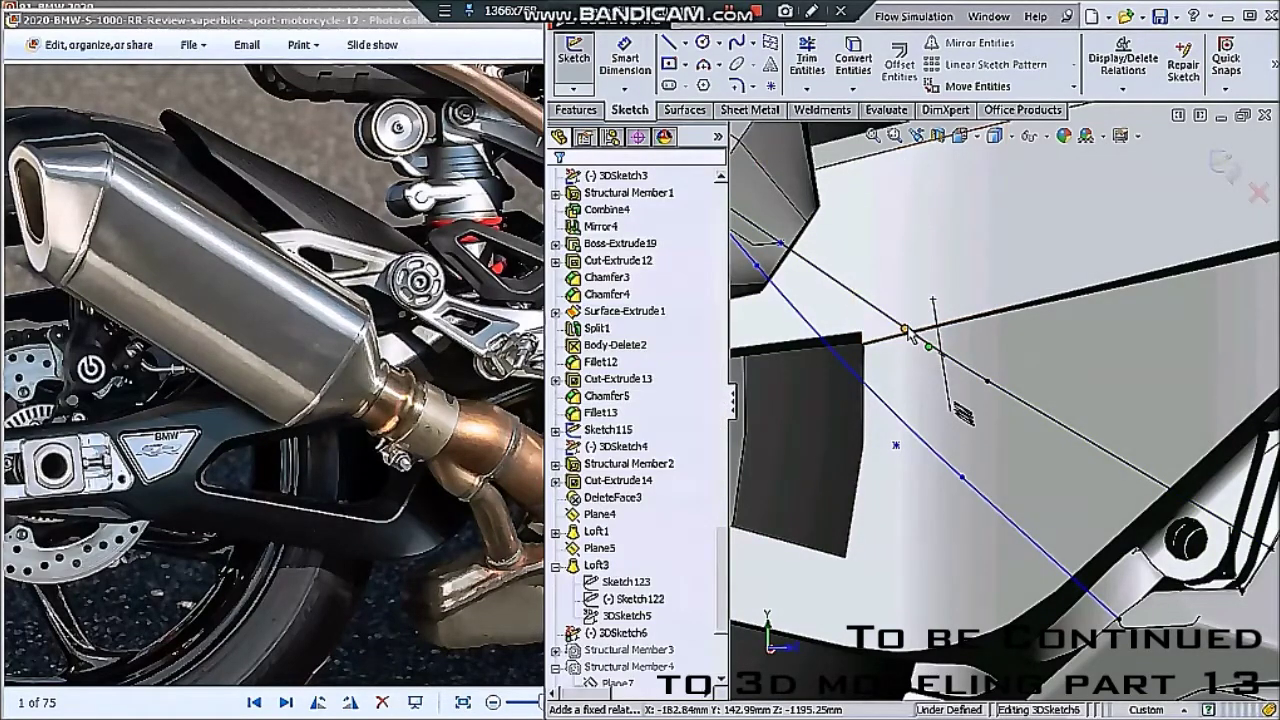
pyautogui.click(906, 331)
pyautogui.keyDown('ctrl'); pyautogui.click(758, 268); pyautogui.keyUp('ctrl')
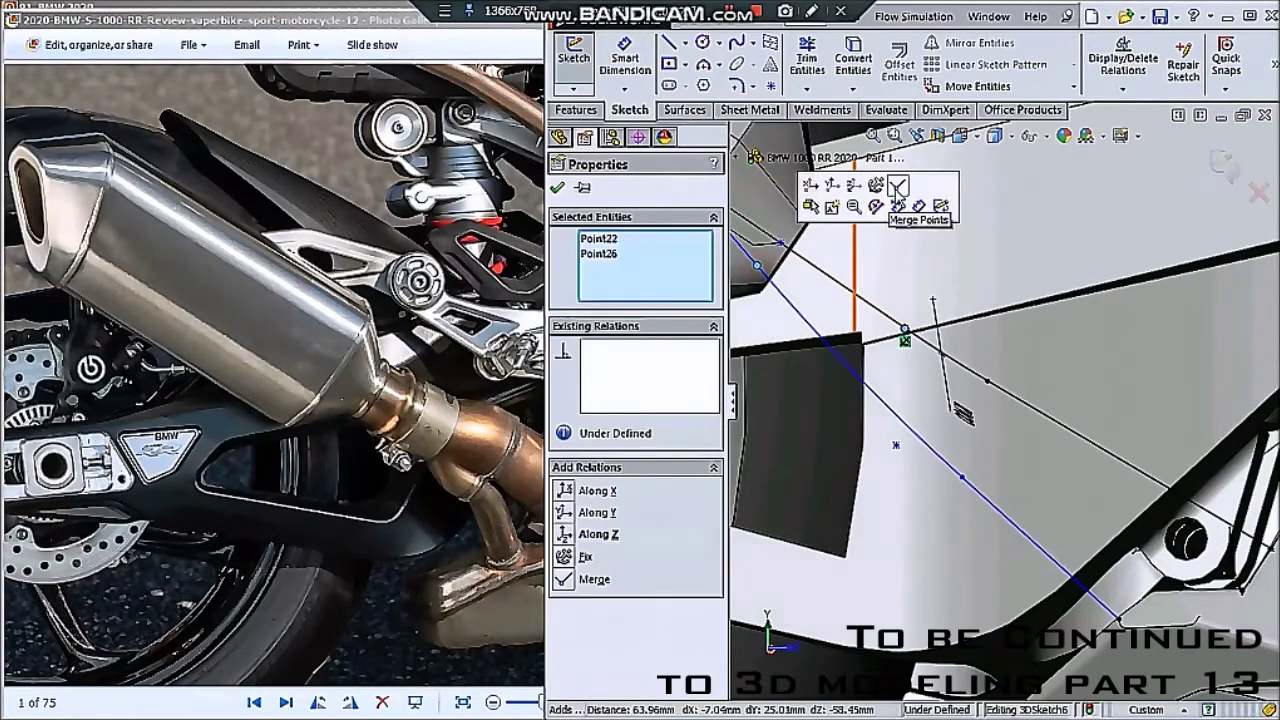
pyautogui.click(903, 196)
pyautogui.press('Return')
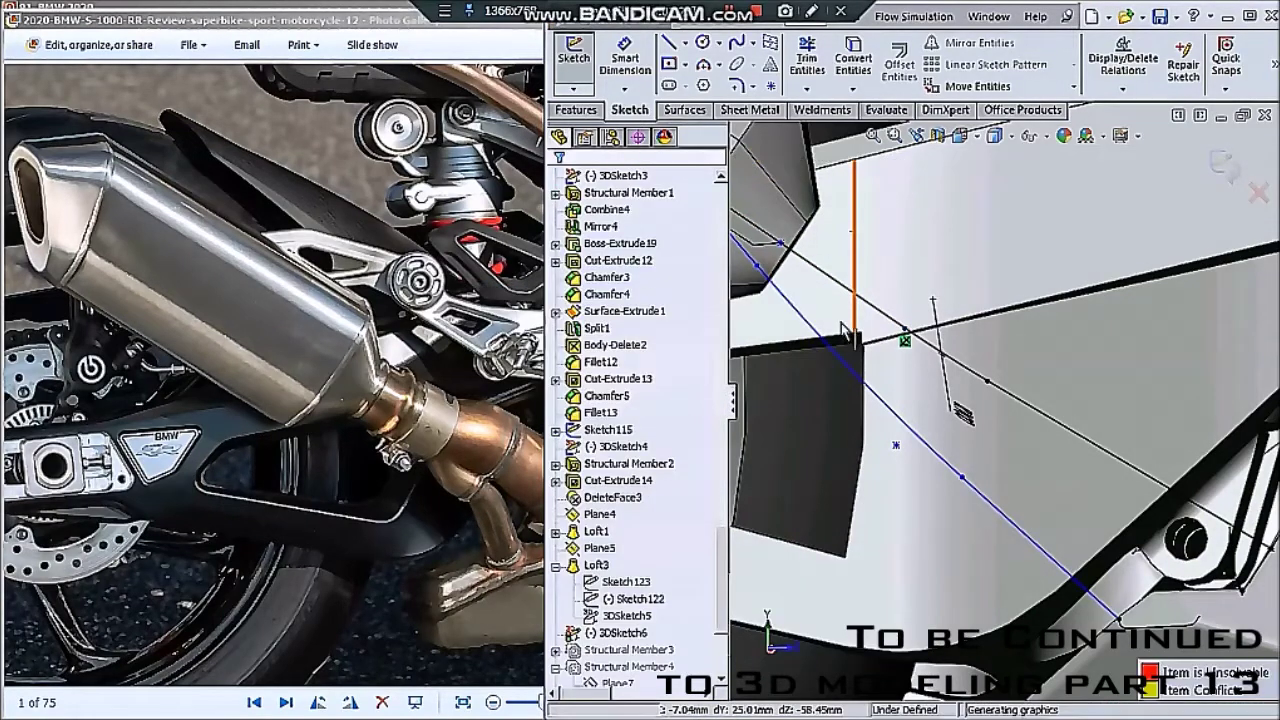
# - Delete the extra sketch line and drag its loose end point onto the route line
pyautogui.moveTo(850, 336); pyautogui.dragTo(825, 283, button='middle')
pyautogui.click(818, 288)
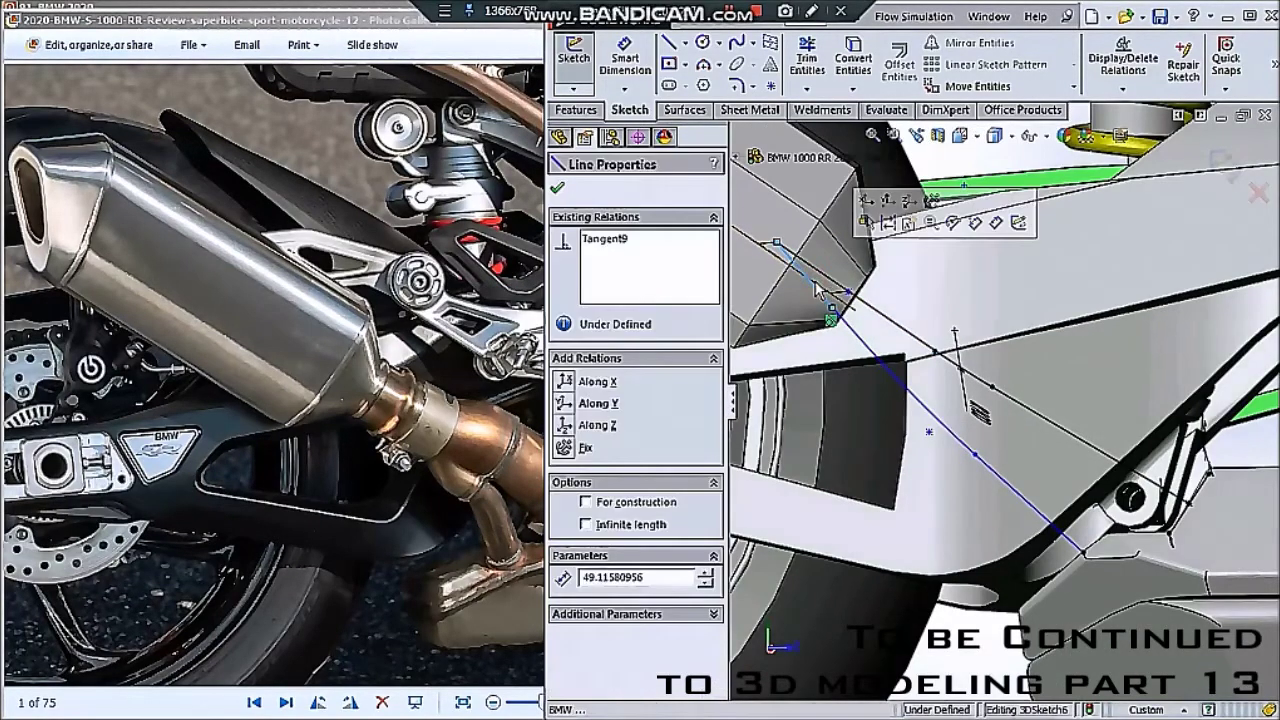
pyautogui.press('Delete')
pyautogui.click(560, 348)
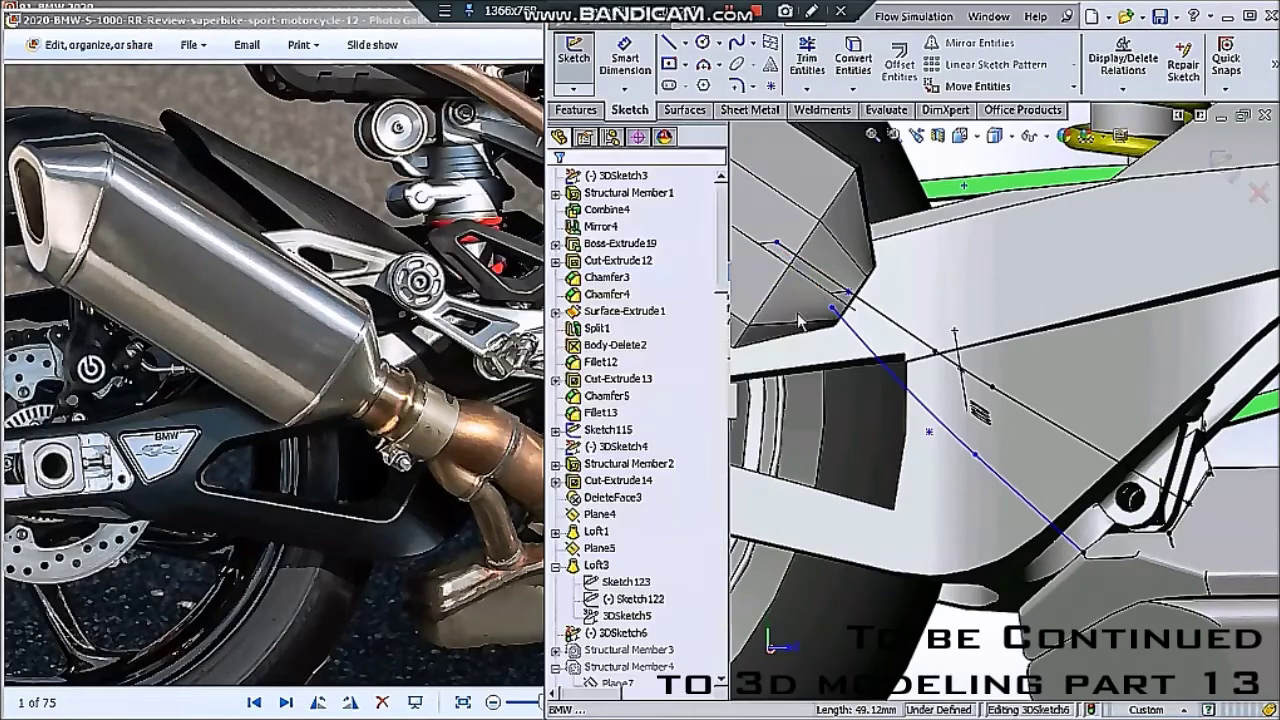
pyautogui.click(836, 307)
pyautogui.moveTo(836, 307); pyautogui.dragTo(942, 366)
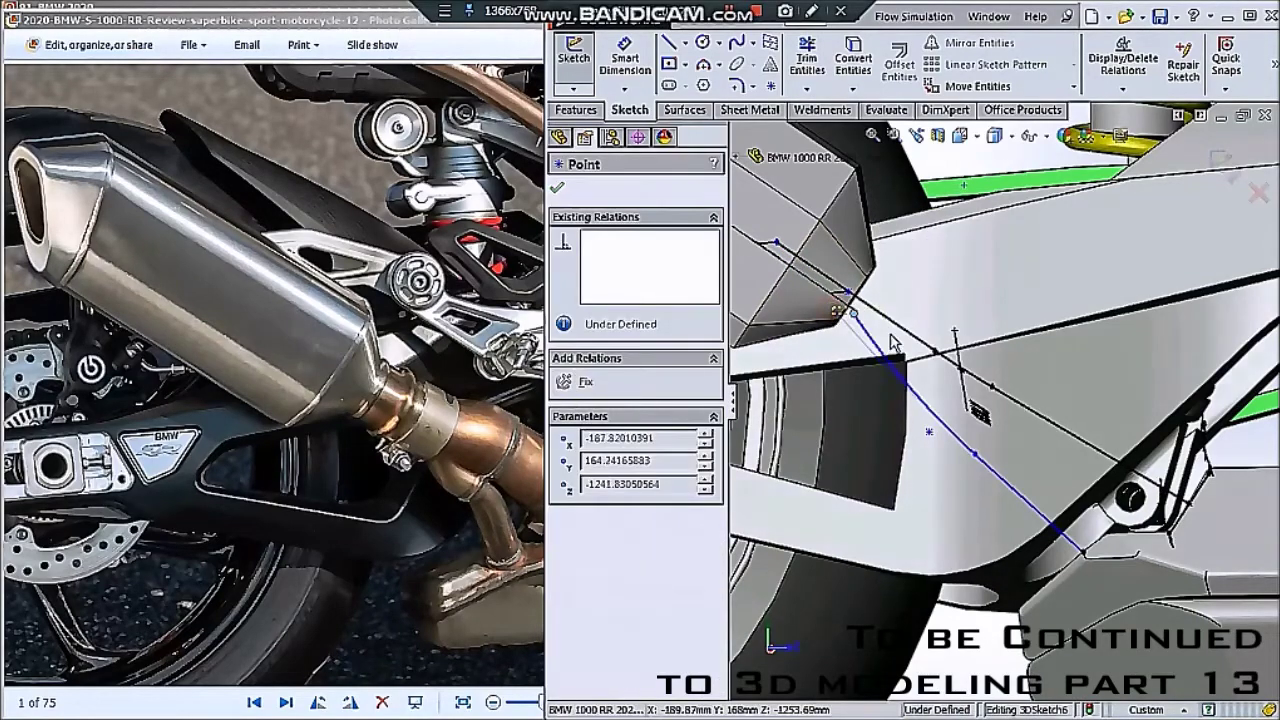
pyautogui.press('Escape')
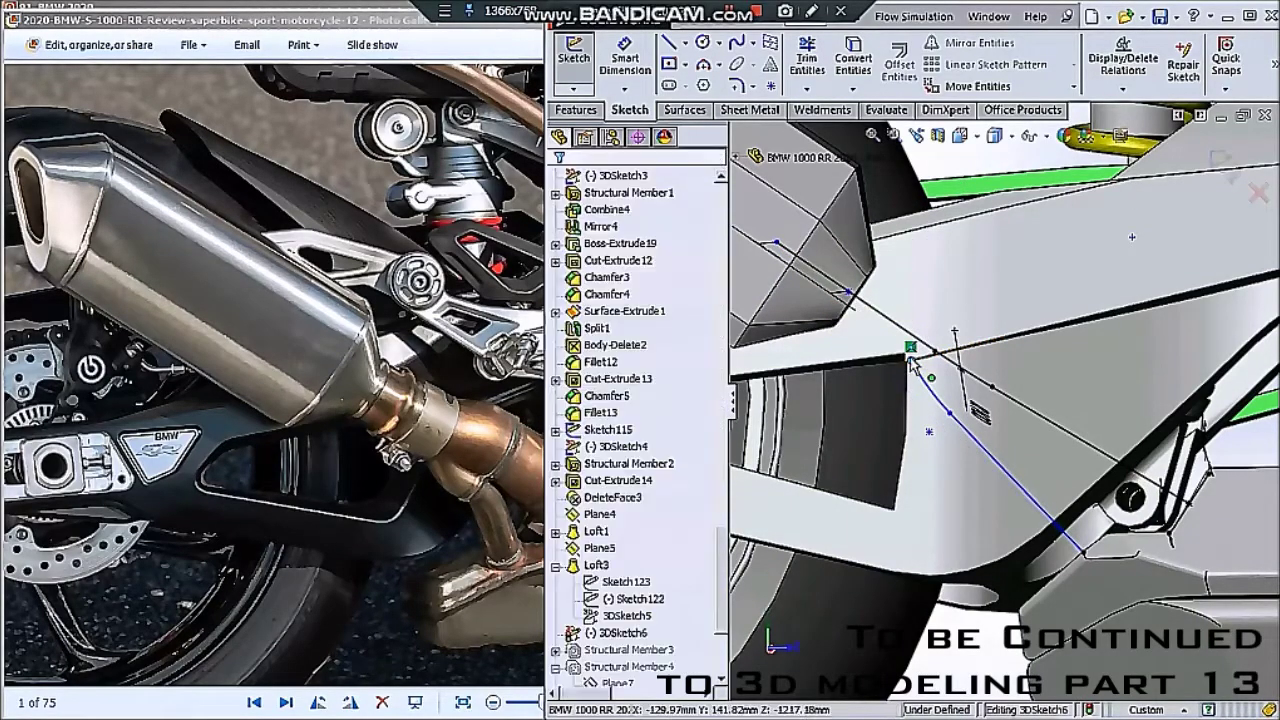
# - Fix the route's end point, exit the sketch, and continue the rebuild past the warning
pyautogui.moveTo(945, 380); pyautogui.dragTo(955, 400, button='middle')
pyautogui.click(981, 452)
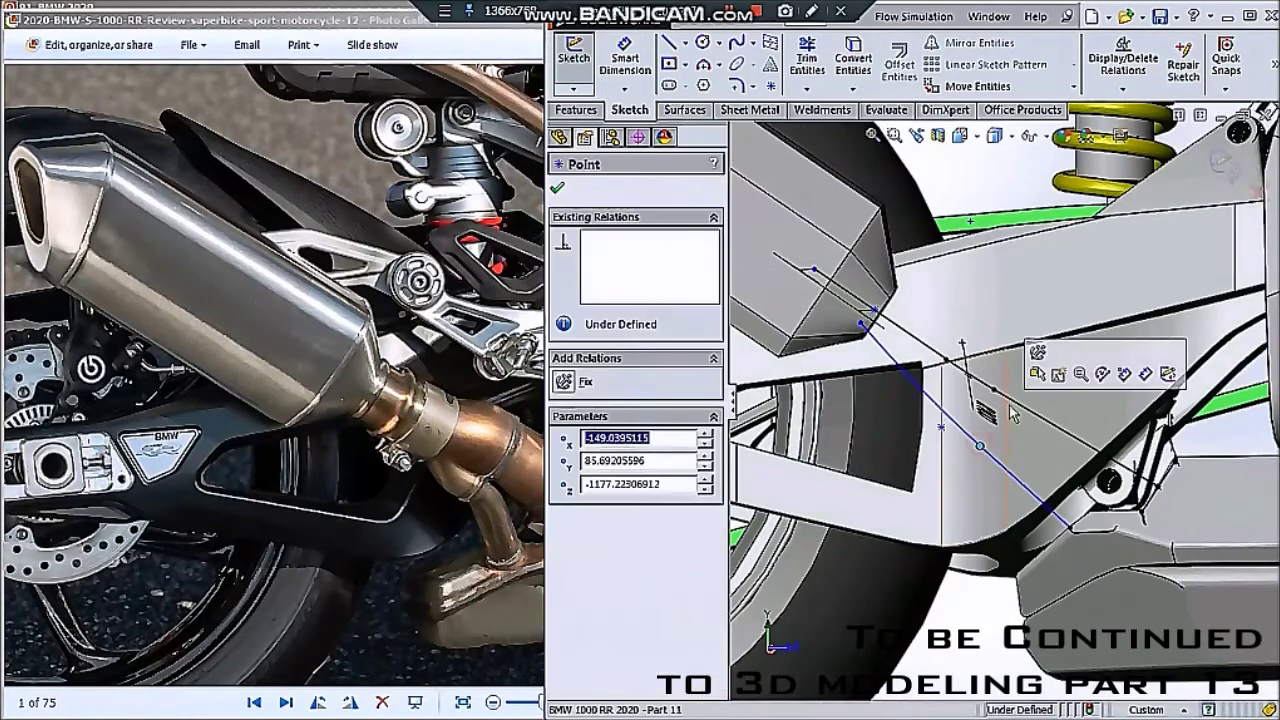
pyautogui.click(1060, 370)
pyautogui.moveTo(1060, 370); pyautogui.dragTo(848, 340, button='middle')
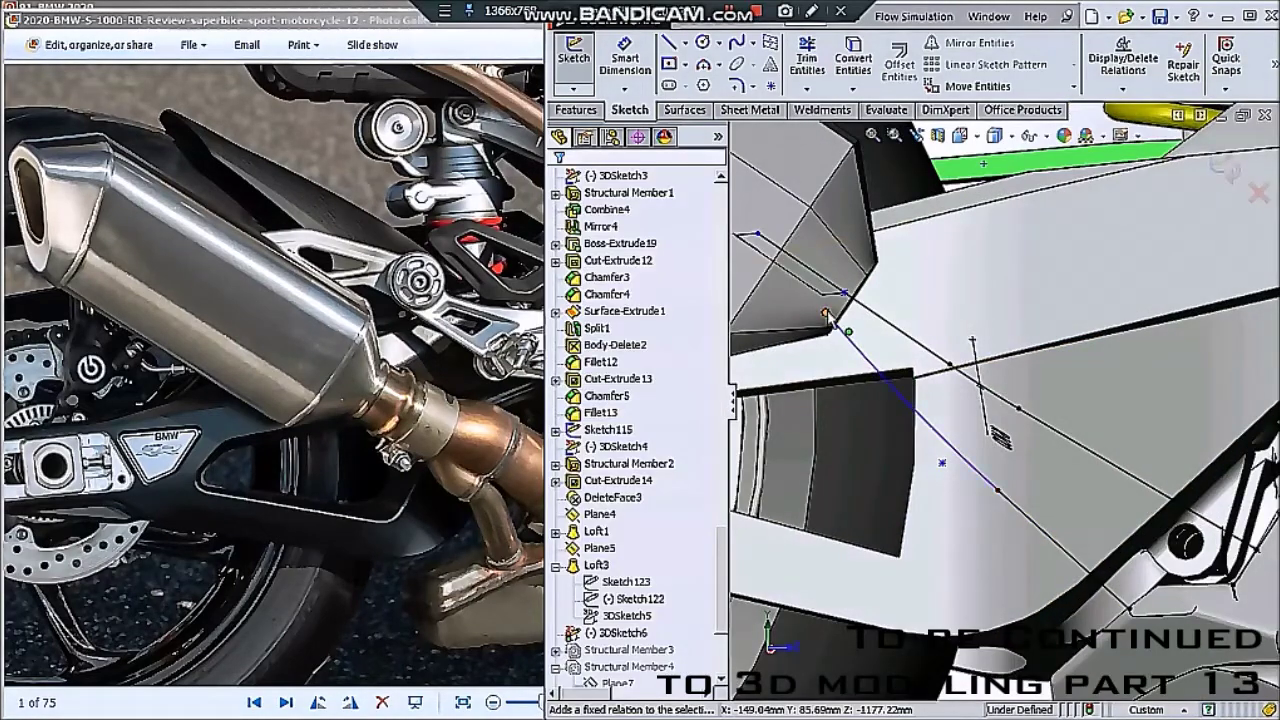
pyautogui.moveTo(826, 314); pyautogui.dragTo(915, 345)
pyautogui.press('Escape')
pyautogui.moveTo(915, 345)
pyautogui.mouseDown(button='middle')
pyautogui.moveTo(960, 378)
pyautogui.moveTo(1122, 196)
pyautogui.mouseUp(button='middle')
pyautogui.click(1220, 160)
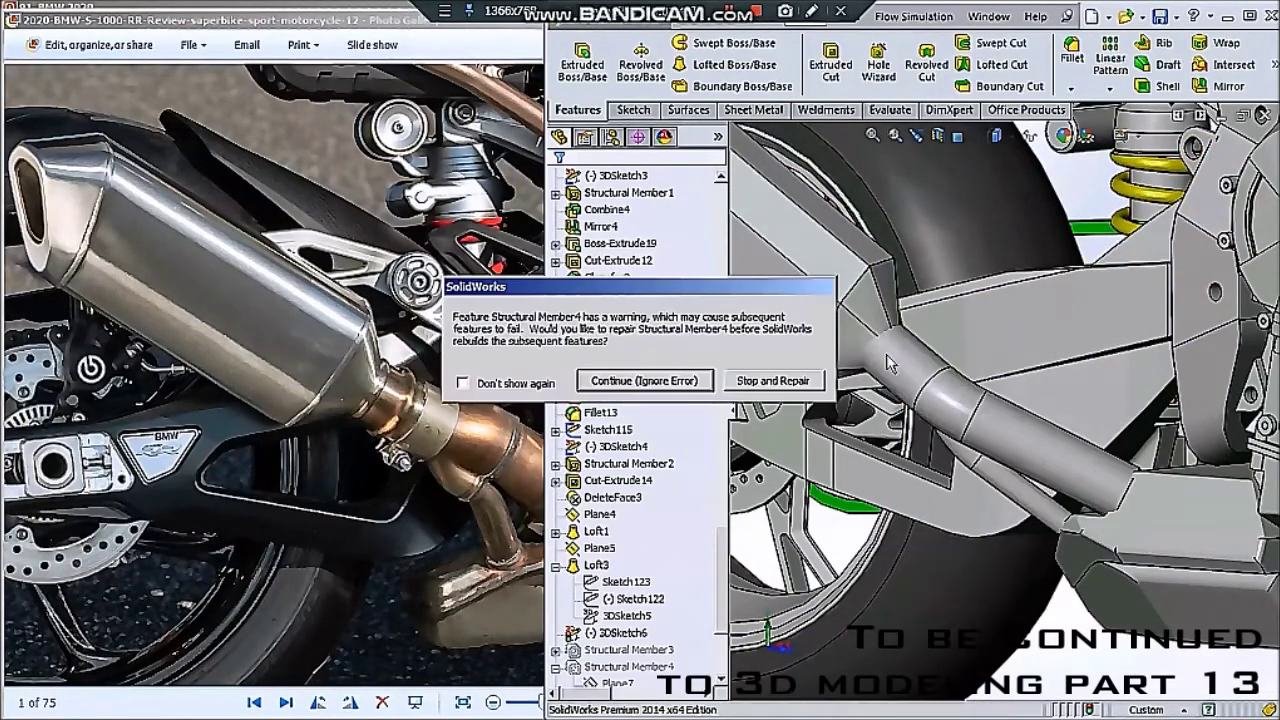
pyautogui.click(695, 383)
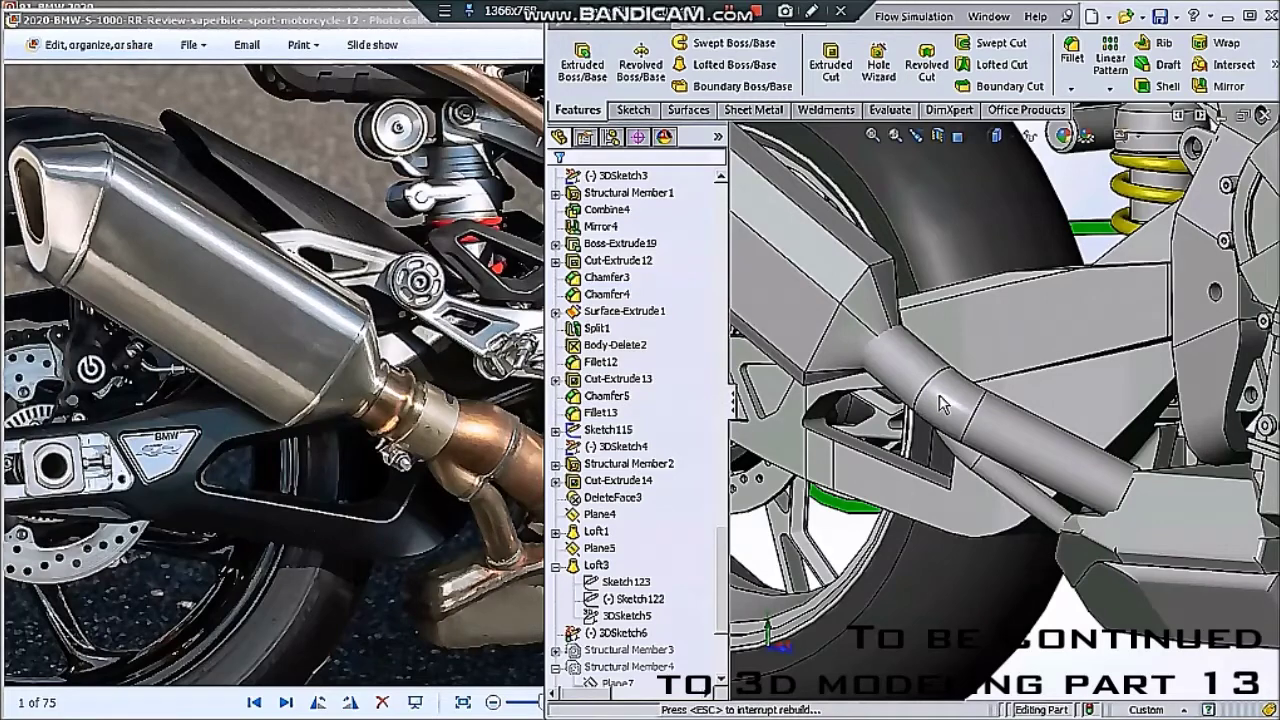
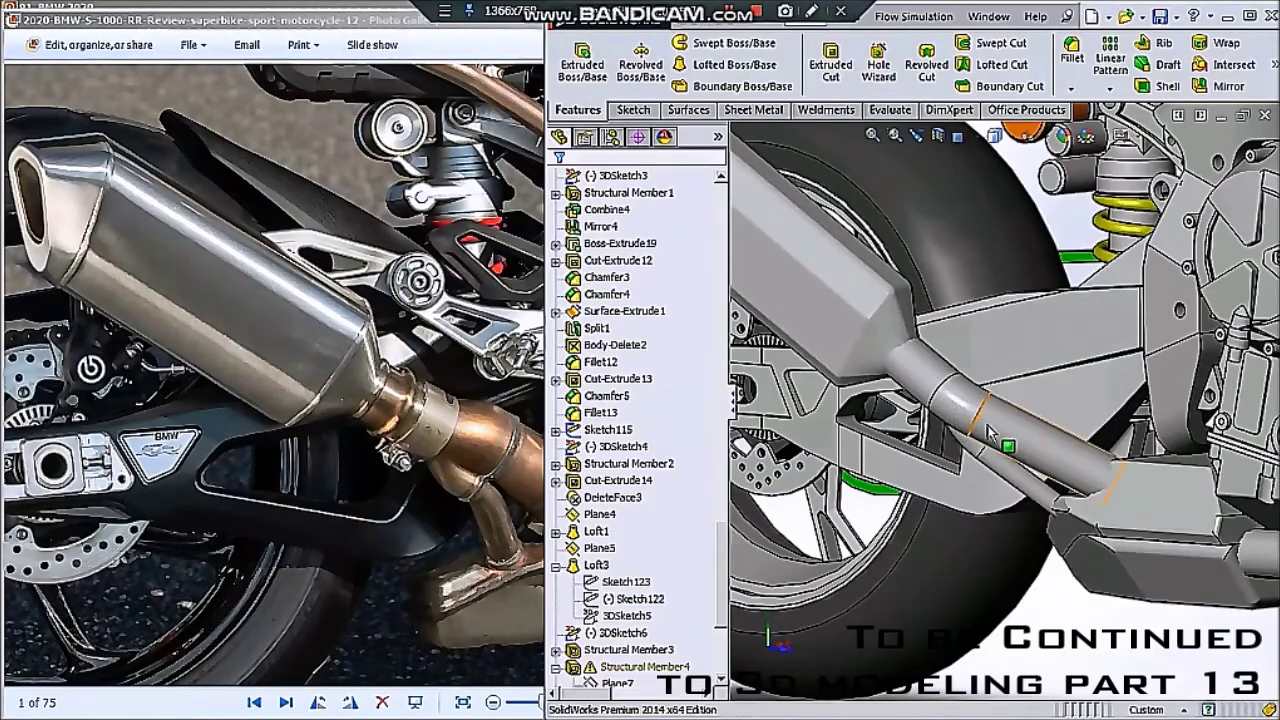
# - Orbit and zoom to a low view of the exhaust pipe, swingarm and rear wheel
pyautogui.scroll(1, 988, 430)
pyautogui.scroll(2, 988, 425)
pyautogui.scroll(2, 988, 420)
pyautogui.scroll(1, 988, 410)
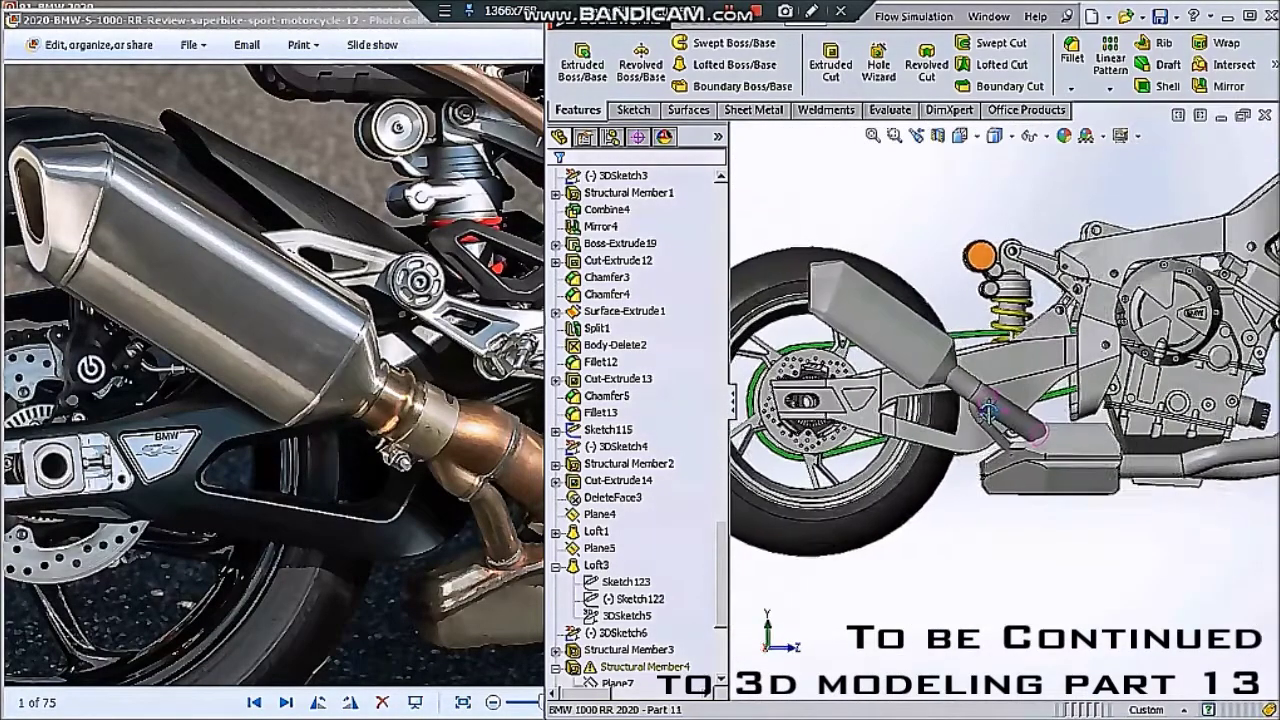
pyautogui.moveTo(988, 410)
pyautogui.mouseDown(button='middle')
pyautogui.moveTo(1040, 328)
pyautogui.moveTo(894, 389)
pyautogui.moveTo(903, 420)
pyautogui.moveTo(875, 580)
pyautogui.moveTo(909, 420)
pyautogui.moveTo(914, 558)
pyautogui.moveTo(993, 222)
pyautogui.moveTo(1029, 224)
pyautogui.mouseUp(button='middle')
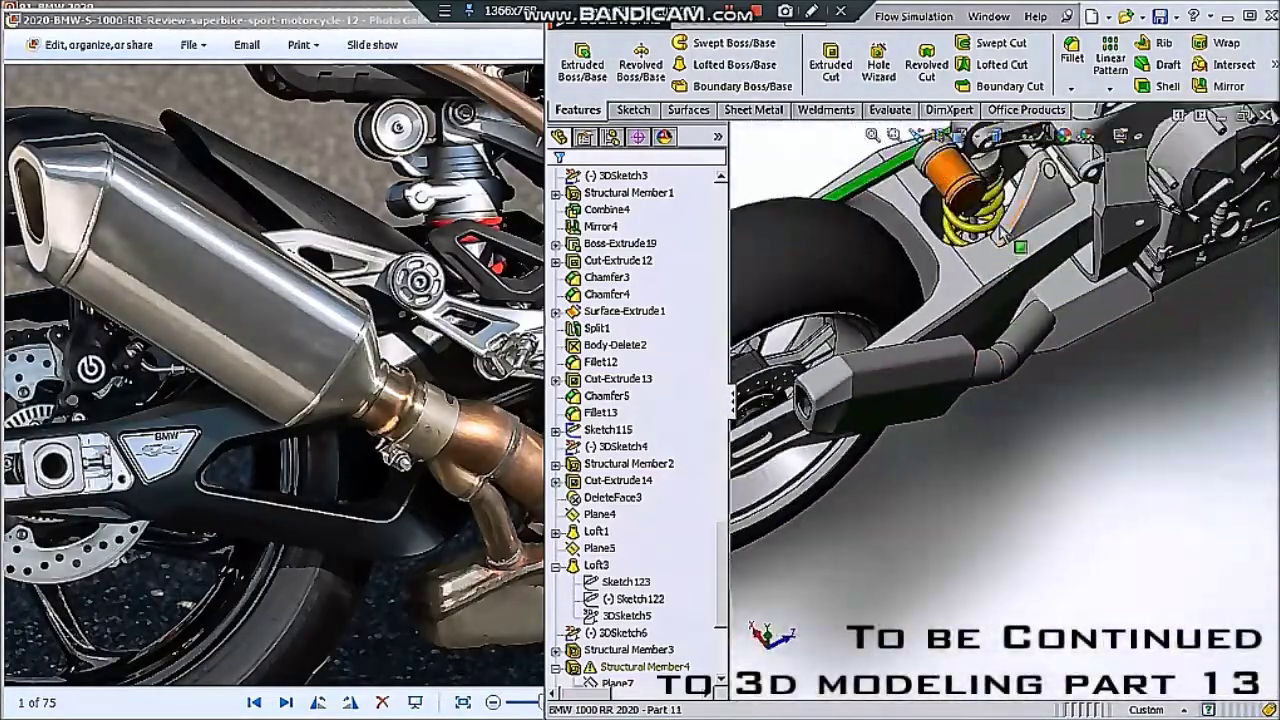
pyautogui.scroll(-3, 993, 222)
pyautogui.scroll(-2, 993, 222)
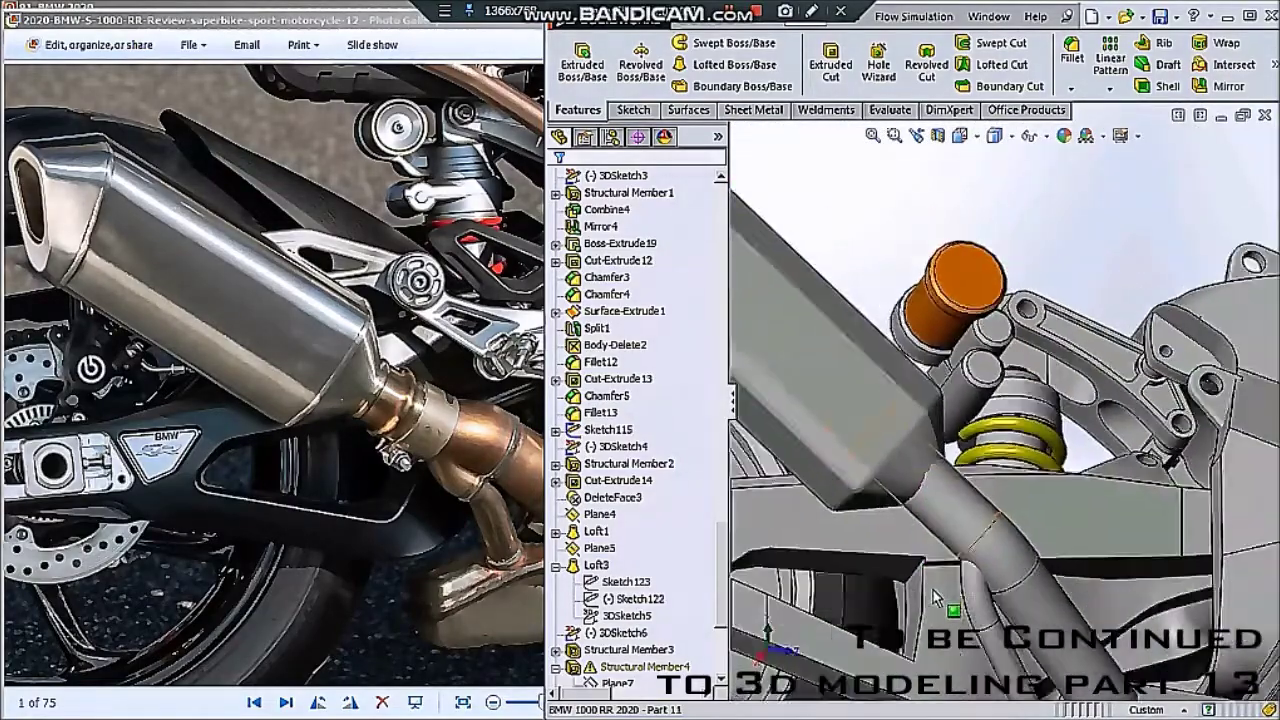
pyautogui.moveTo(934, 597); pyautogui.dragTo(1098, 430, button='middle')
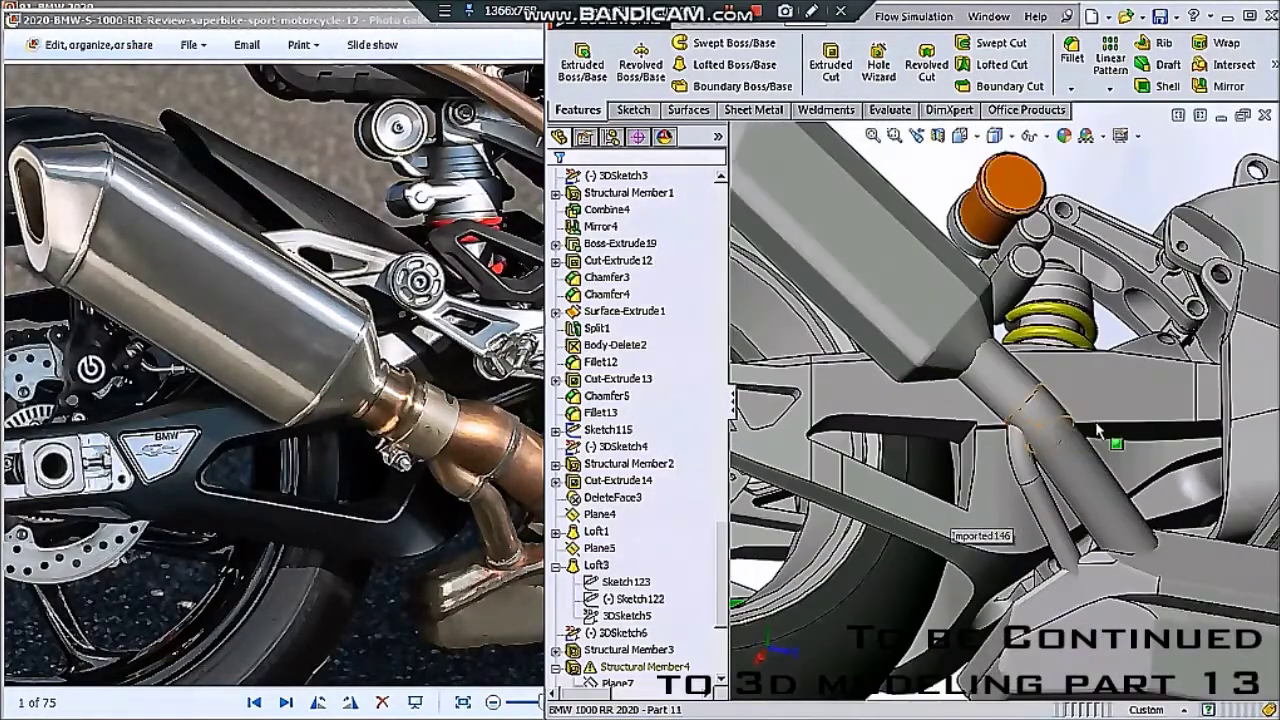
pyautogui.scroll(-3, 1010, 435)
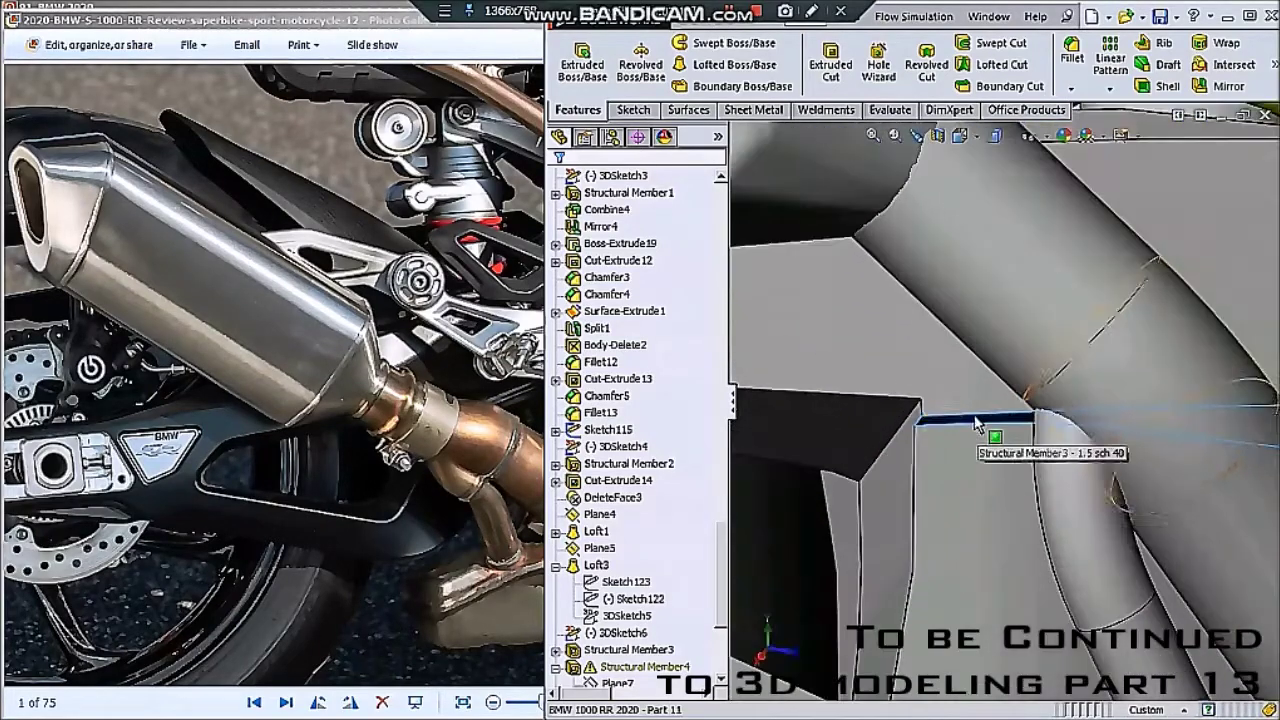
pyautogui.scroll(2, 960, 412)
pyautogui.scroll(2, 1193, 383)
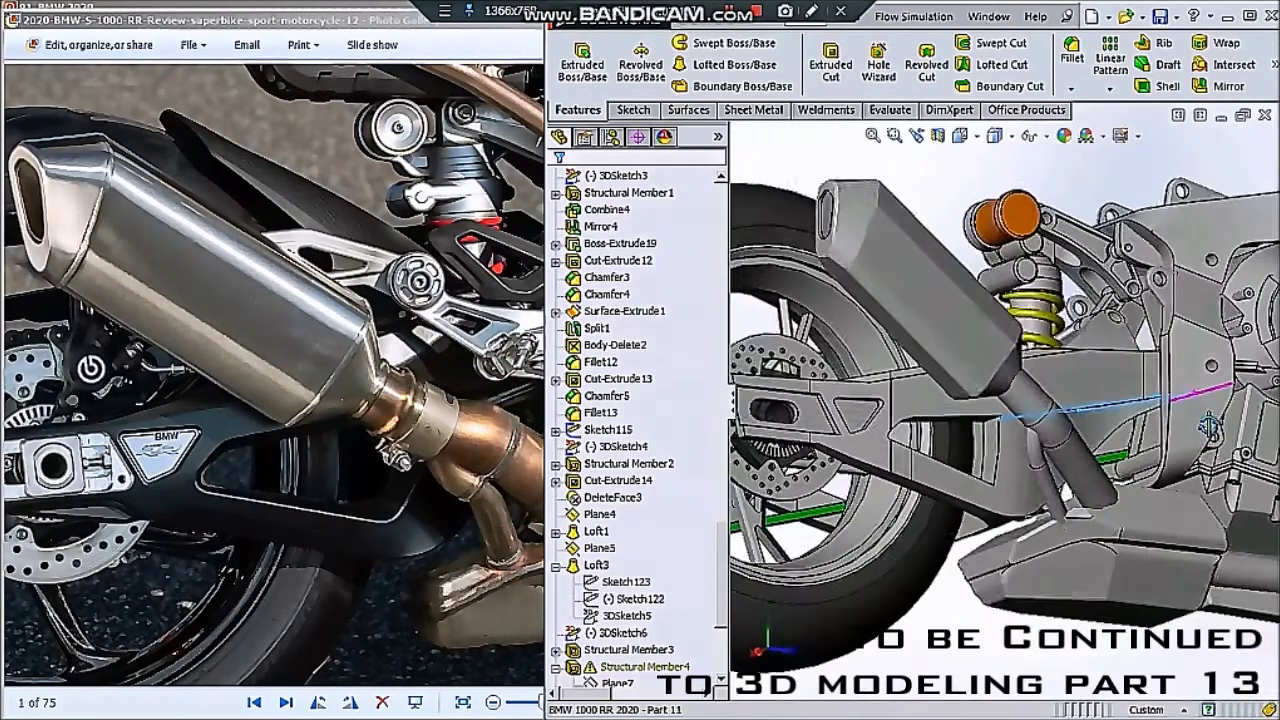
pyautogui.scroll(-3, 987, 437)
pyautogui.moveTo(987, 437)
pyautogui.mouseDown(button='middle')
pyautogui.moveTo(962, 334)
pyautogui.moveTo(668, 372)
pyautogui.mouseUp(button='middle')
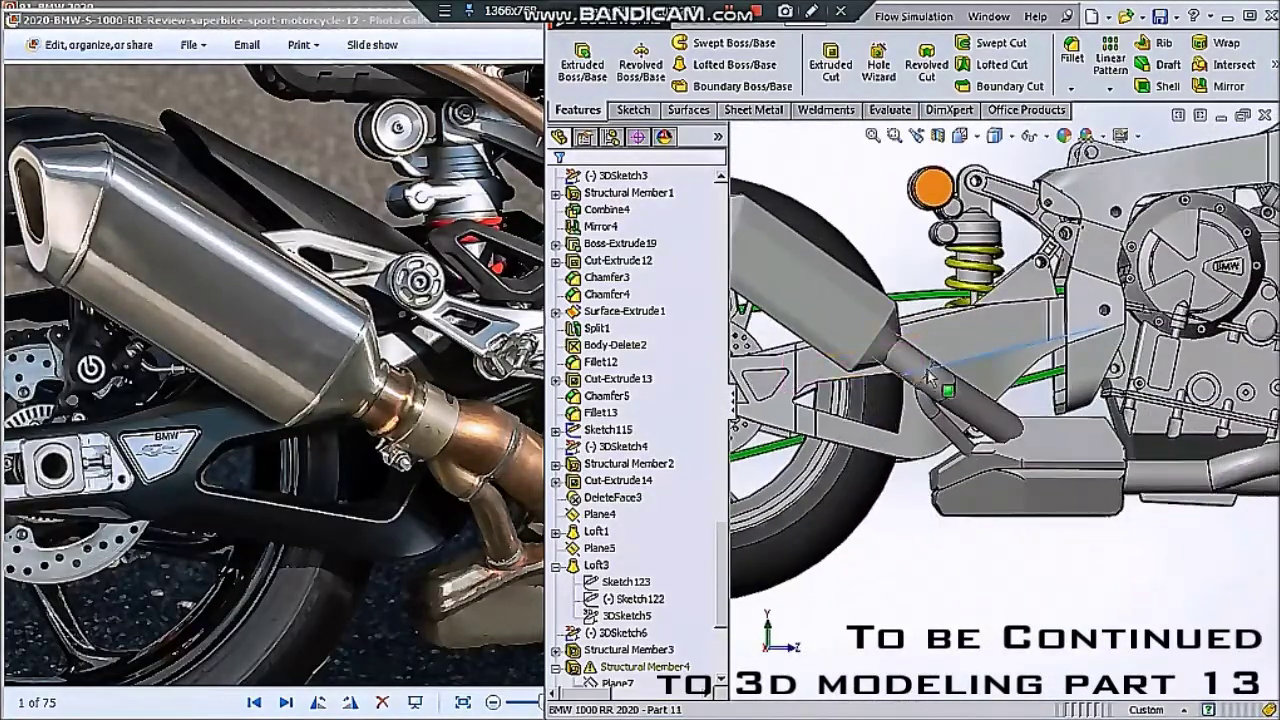
pyautogui.scroll(-2, 930, 377)
pyautogui.scroll(4, 970, 340)
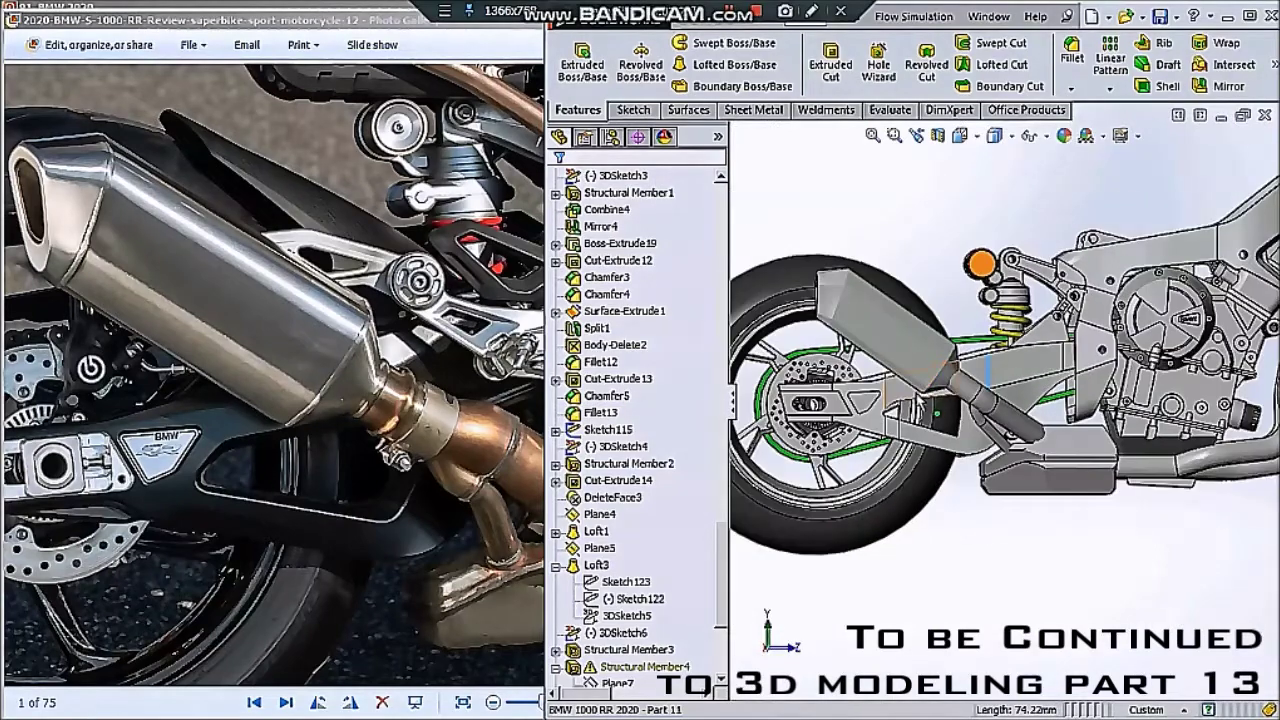
# - Switch the model display to wireframe and discard a stray trial circle
pyautogui.rightClick(905, 395)
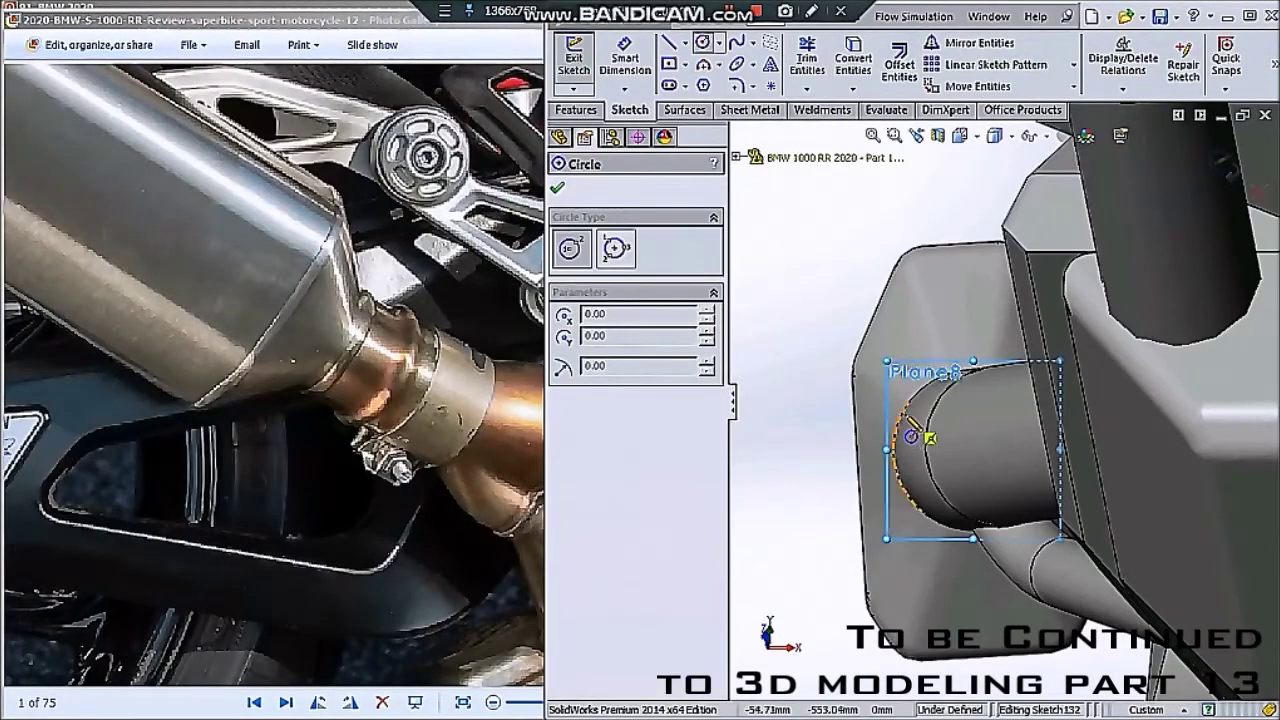
pyautogui.click(997, 138)
pyautogui.click(1000, 265)
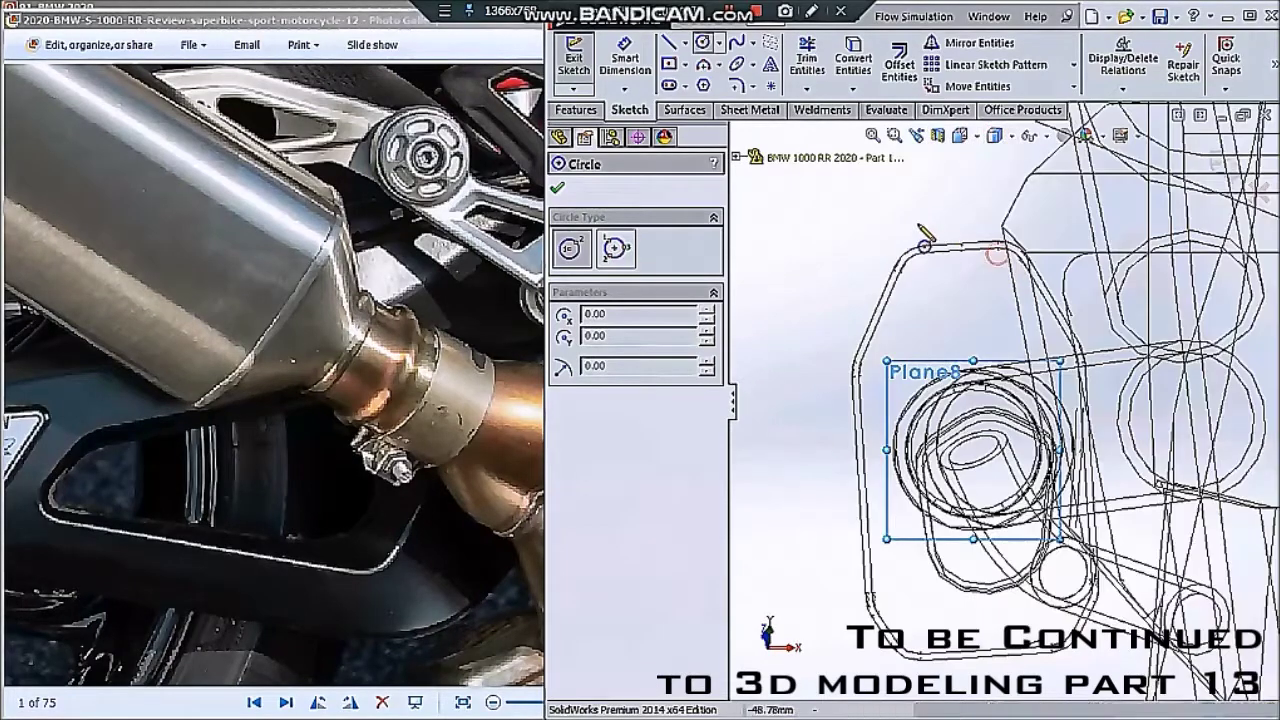
pyautogui.moveTo(906, 220); pyautogui.dragTo(914, 222)
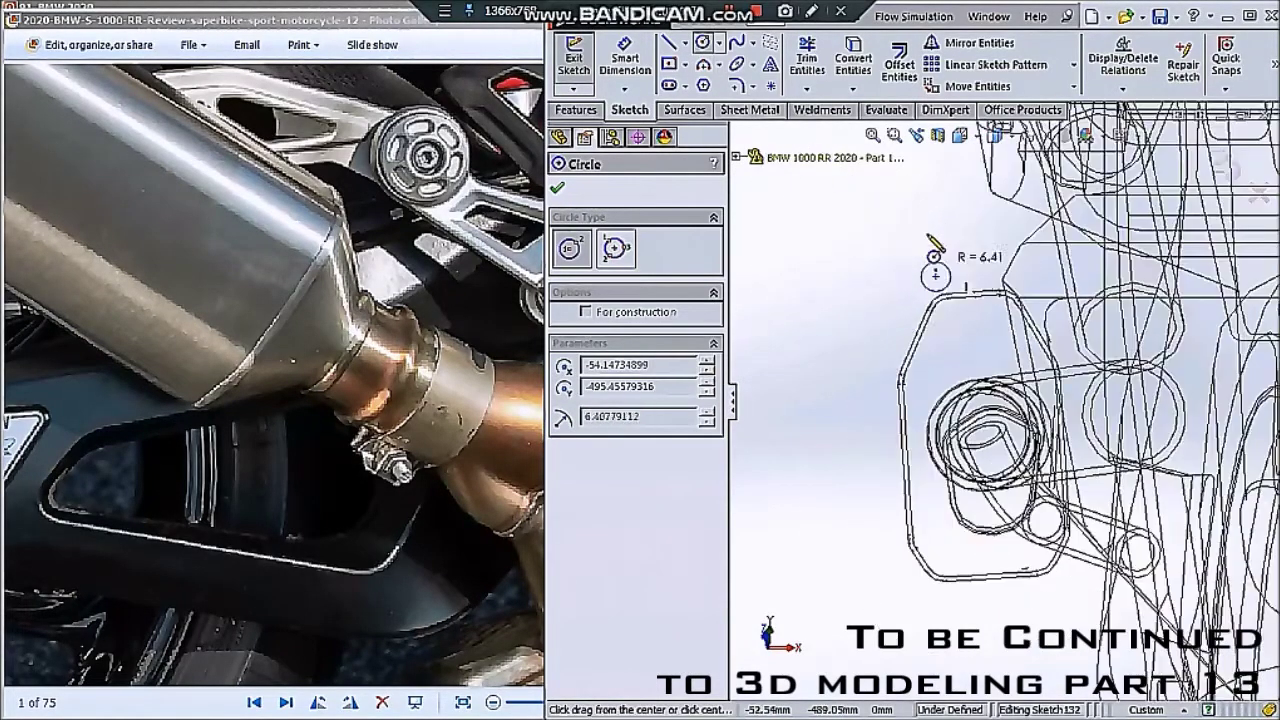
pyautogui.press('Escape')
# - Apply a section view cut at Plane8
pyautogui.click(707, 45)
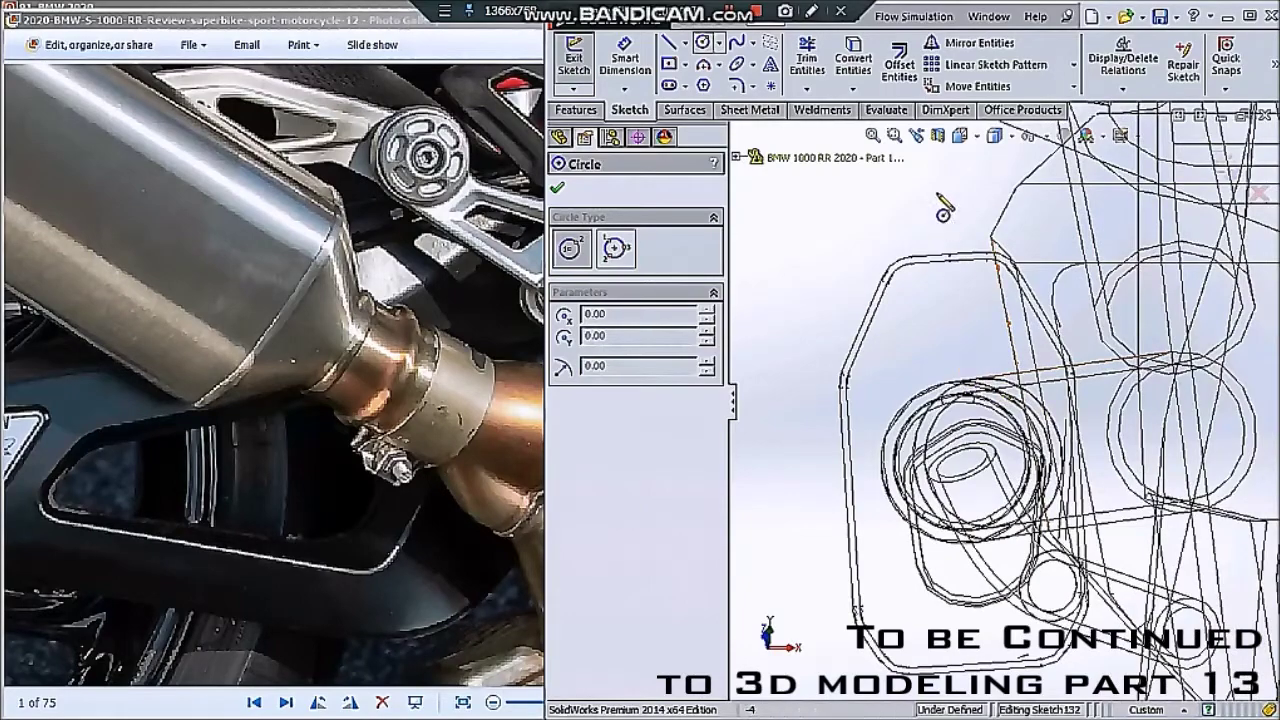
pyautogui.click(939, 140)
pyautogui.scroll(-5, 977, 345)
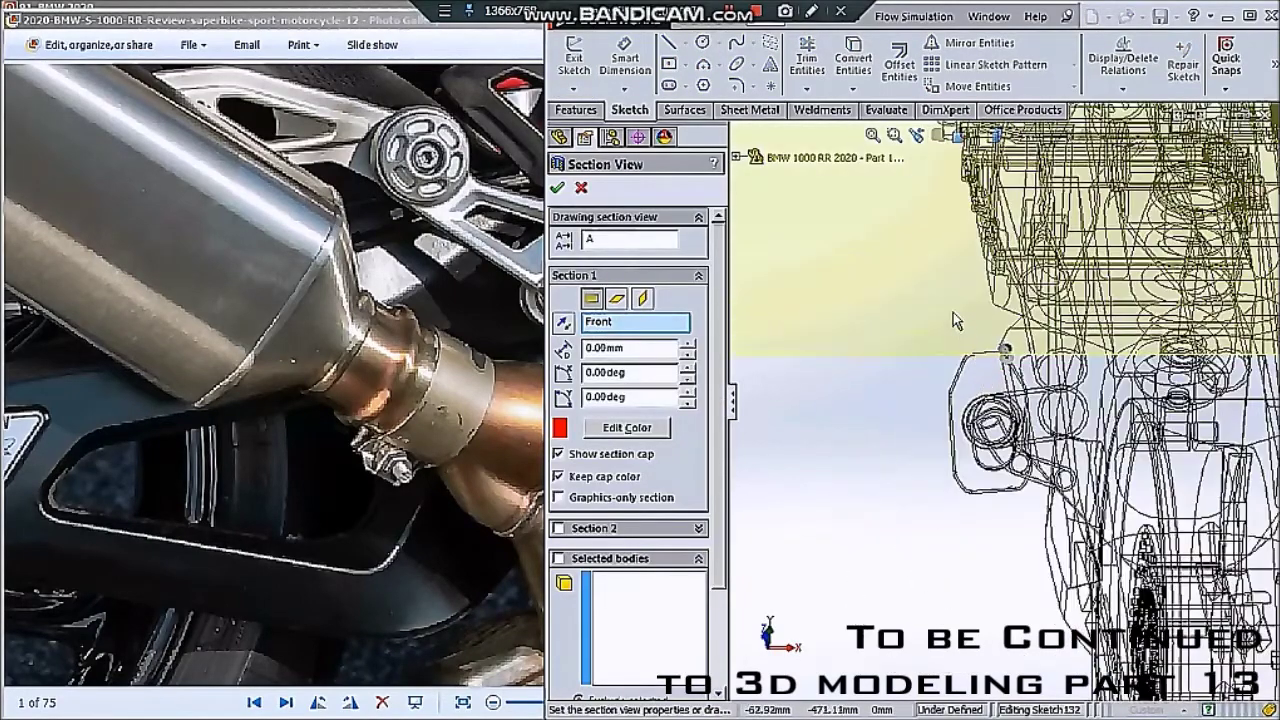
pyautogui.press('Escape')
pyautogui.scroll(-1, 607, 670)
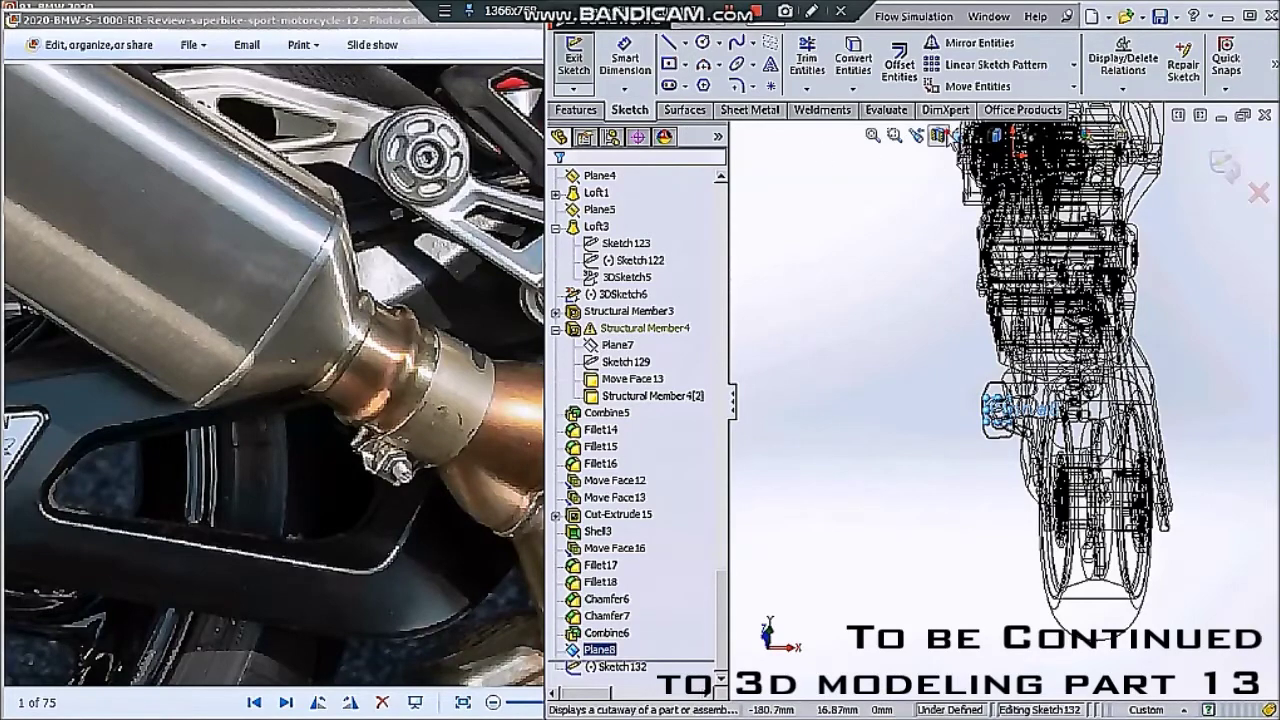
pyautogui.click(937, 136)
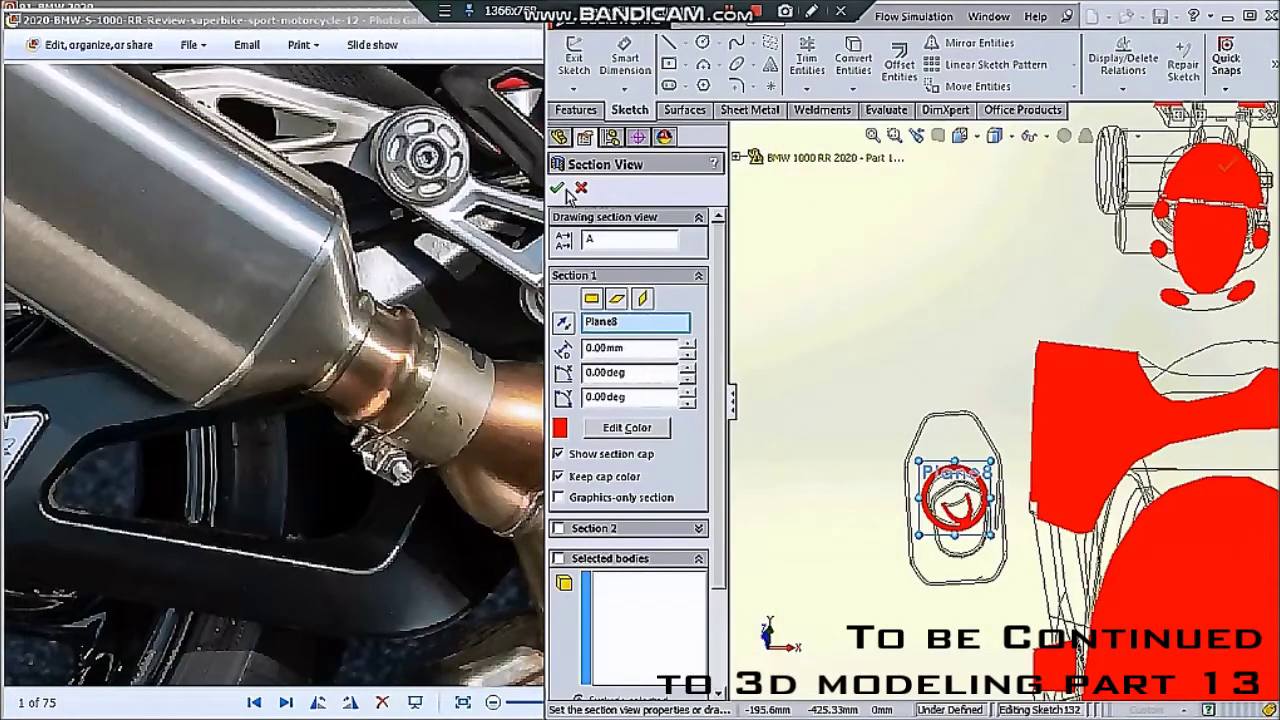
pyautogui.click(558, 190)
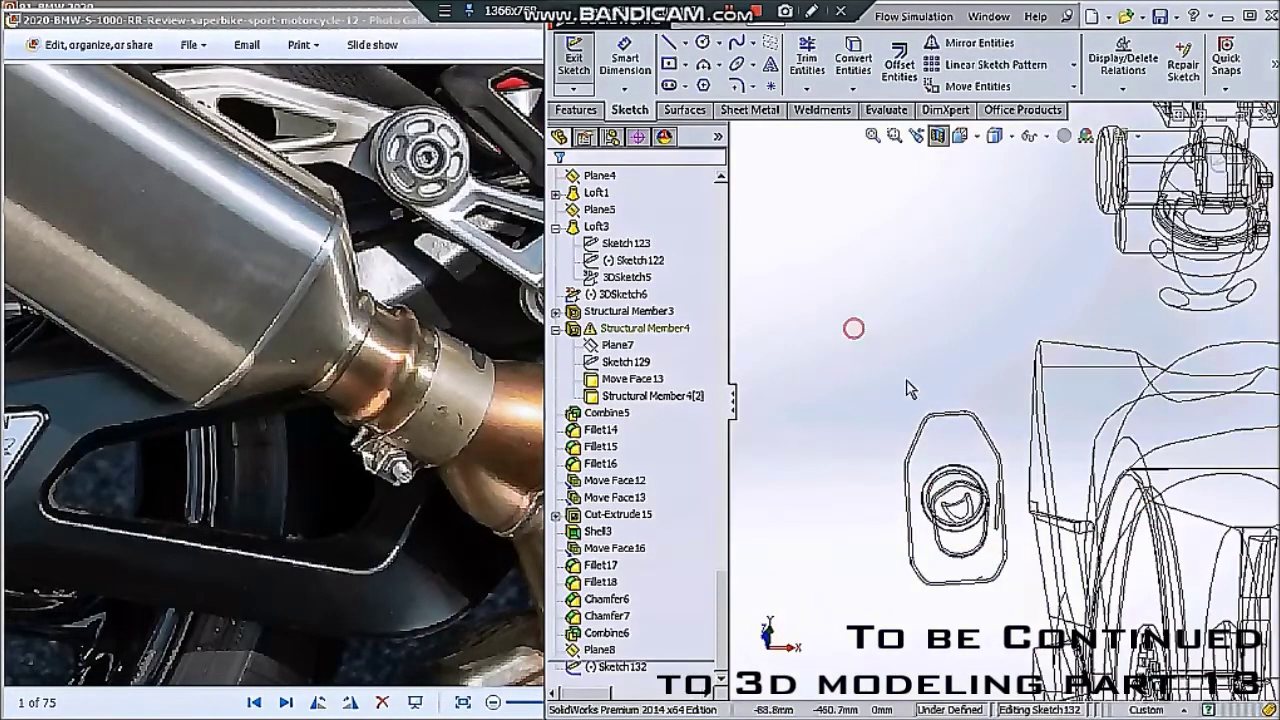
# - Draw concentric circles of radius 24.13 and 27.81 centred on the pipe axis
pyautogui.click(703, 43)
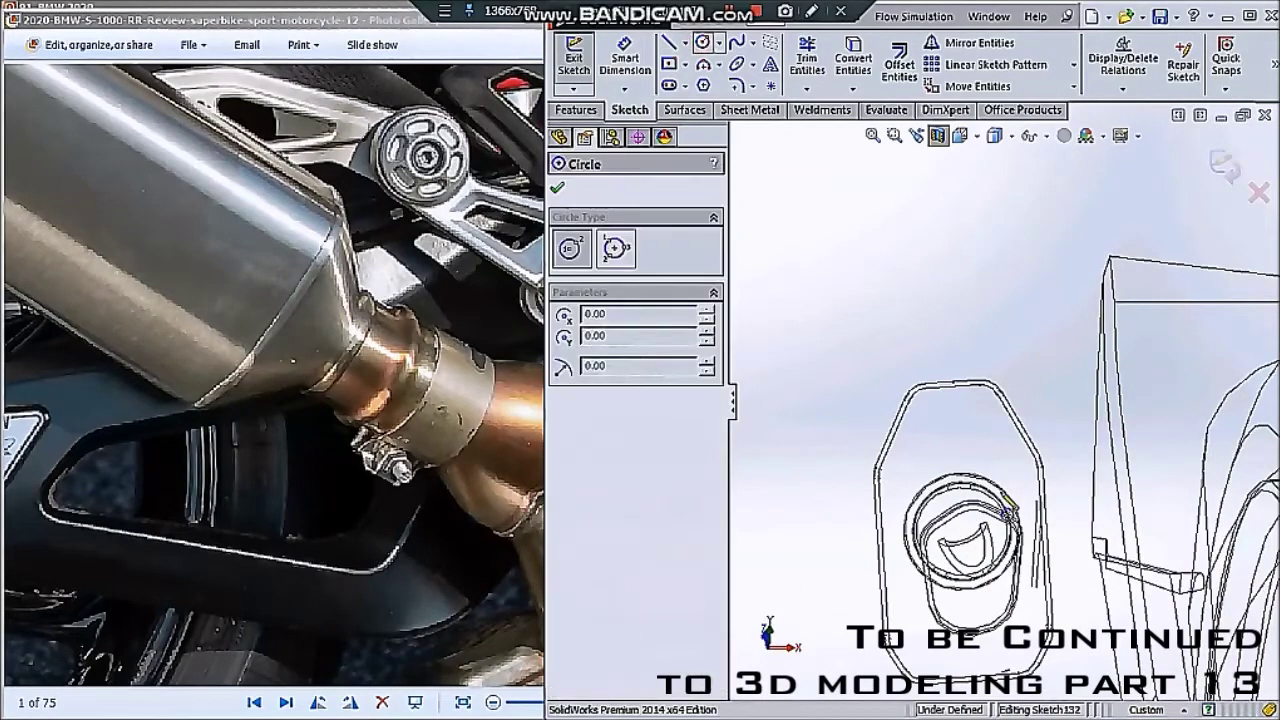
pyautogui.scroll(-2, 1000, 500)
pyautogui.scroll(-2, 1010, 490)
pyautogui.scroll(-2, 1030, 470)
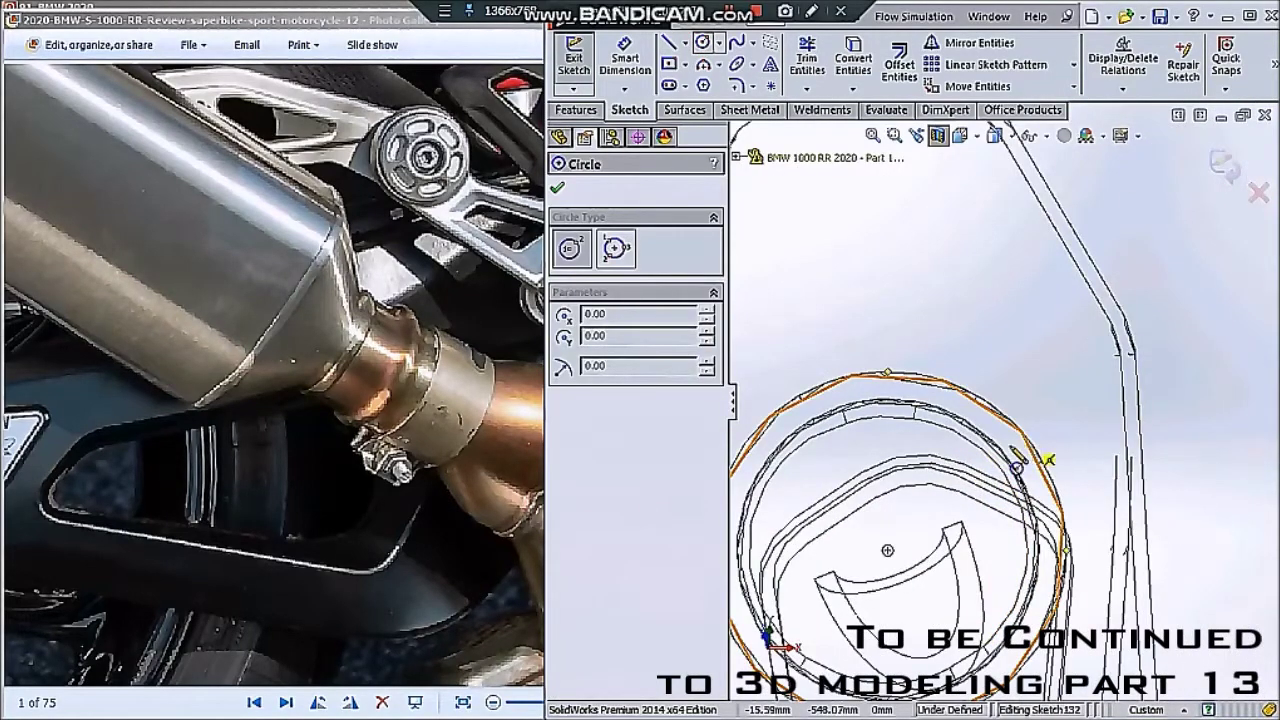
pyautogui.click(887, 551)
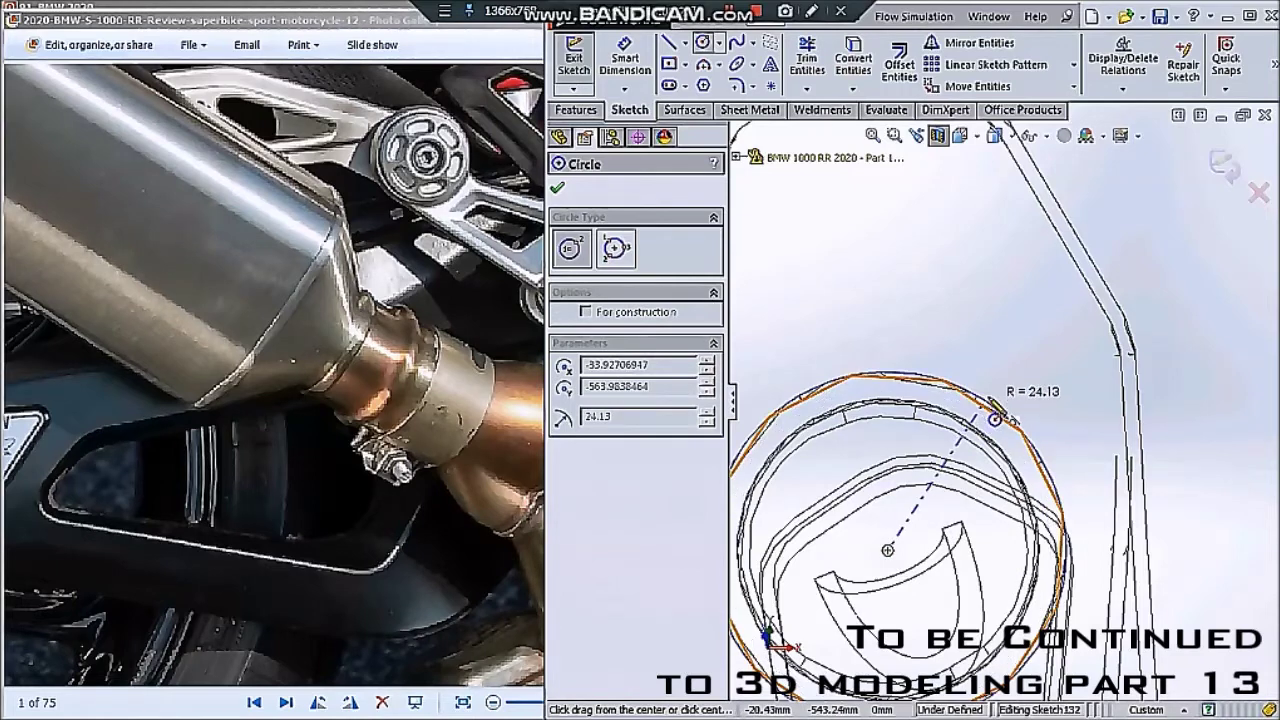
pyautogui.click(1010, 425)
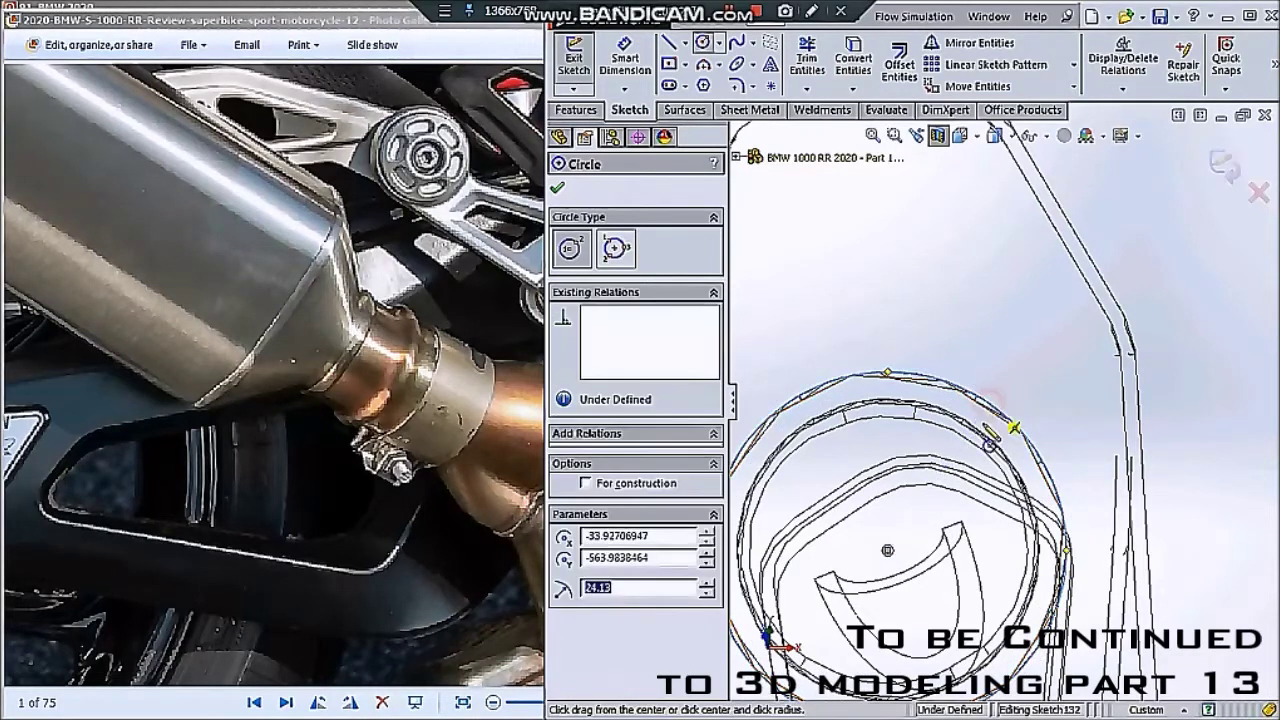
pyautogui.click(887, 550)
pyautogui.scroll(3, 980, 430)
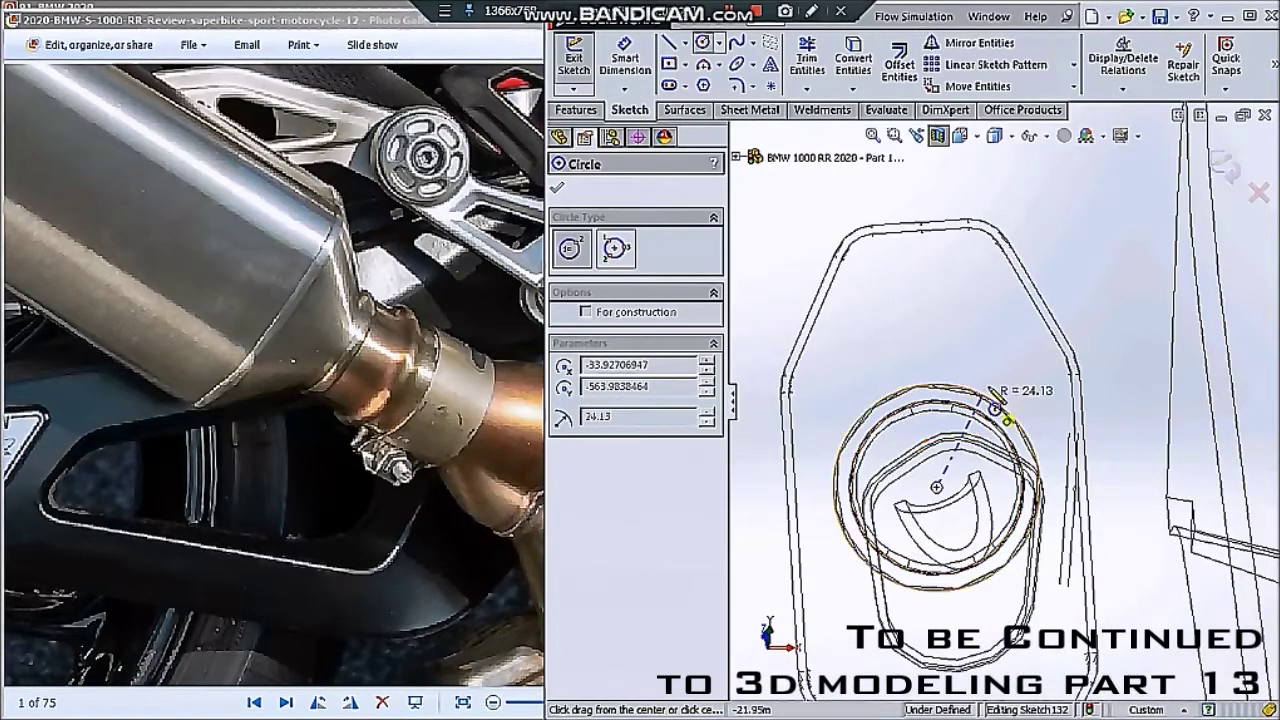
pyautogui.click(999, 403)
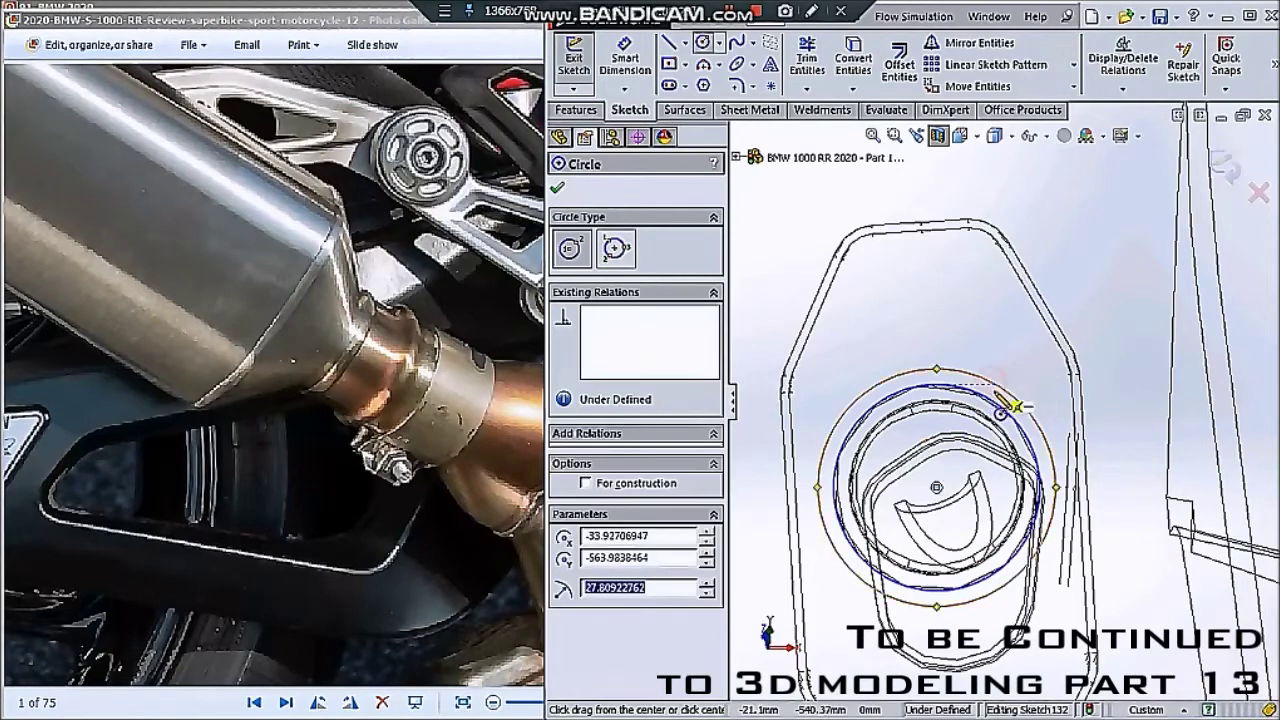
pyautogui.scroll(-2, 990, 420)
pyautogui.press('Escape')
pyautogui.scroll(-2, 990, 420)
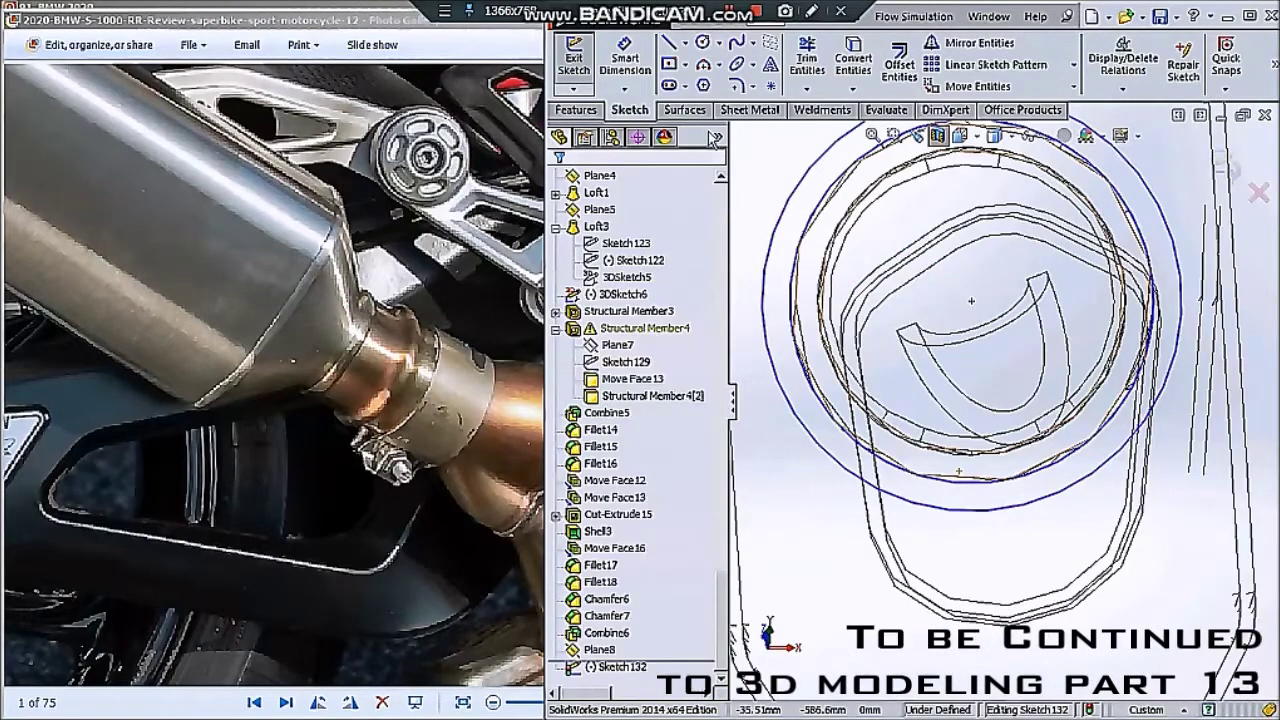
# - Sketch the left tab wall outline running down from the ring's bottom
pyautogui.click(668, 45)
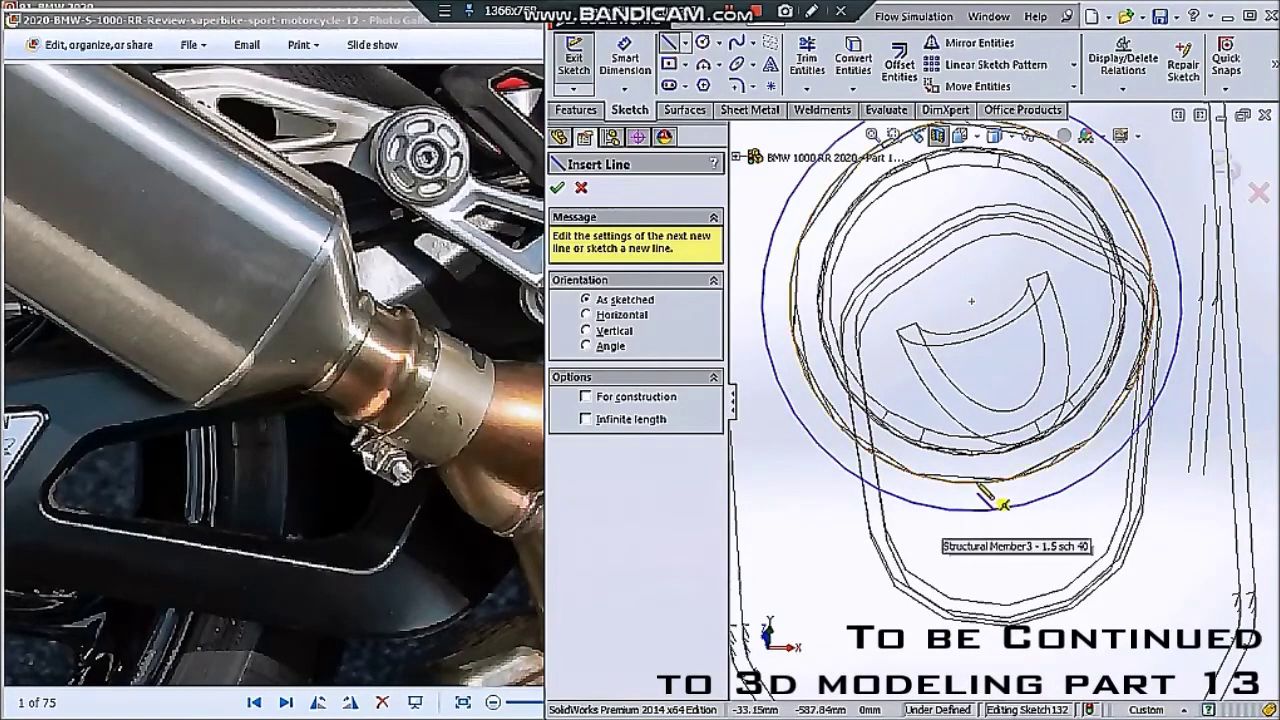
pyautogui.click(971, 482)
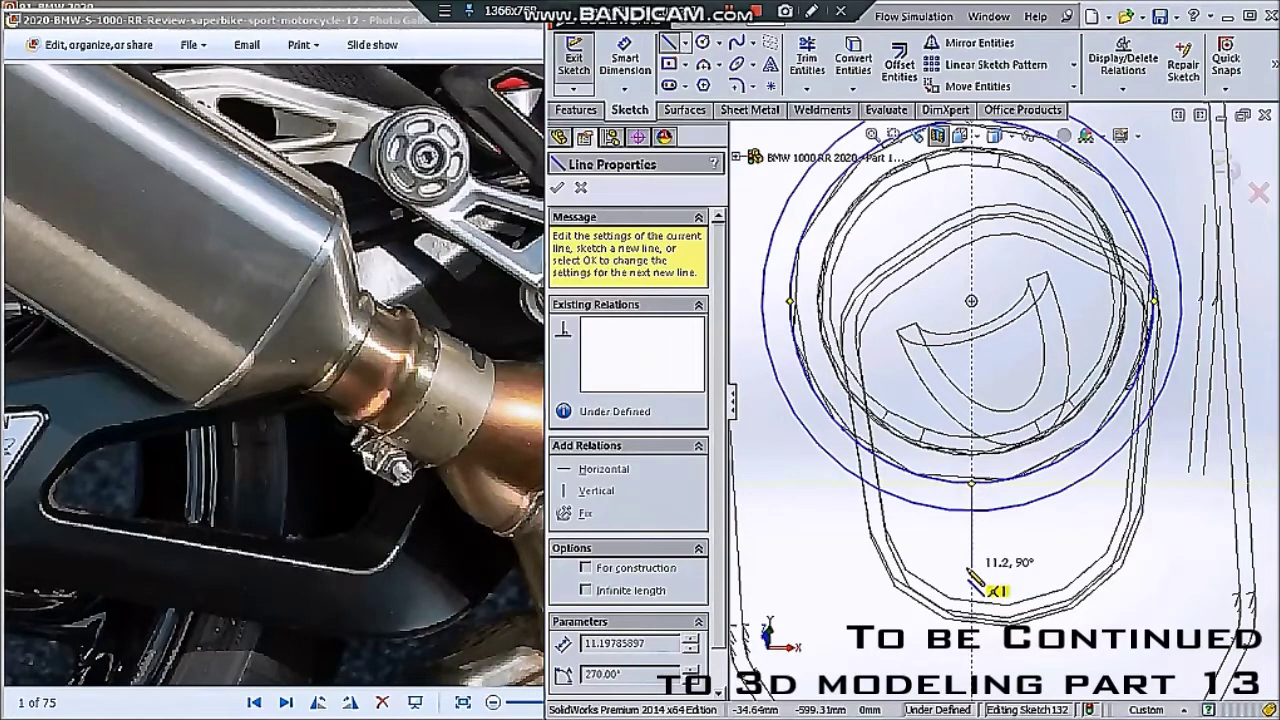
pyautogui.click(971, 570)
pyautogui.click(948, 569)
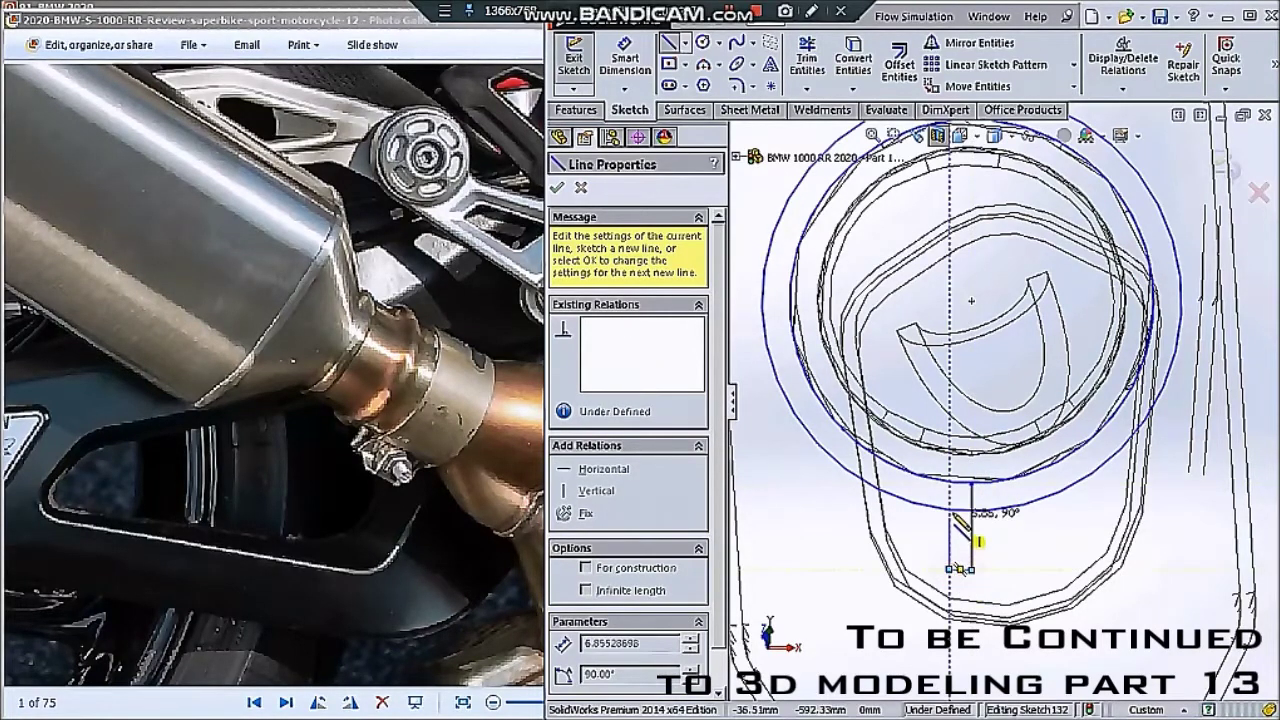
pyautogui.click(950, 511)
pyautogui.press('Escape')
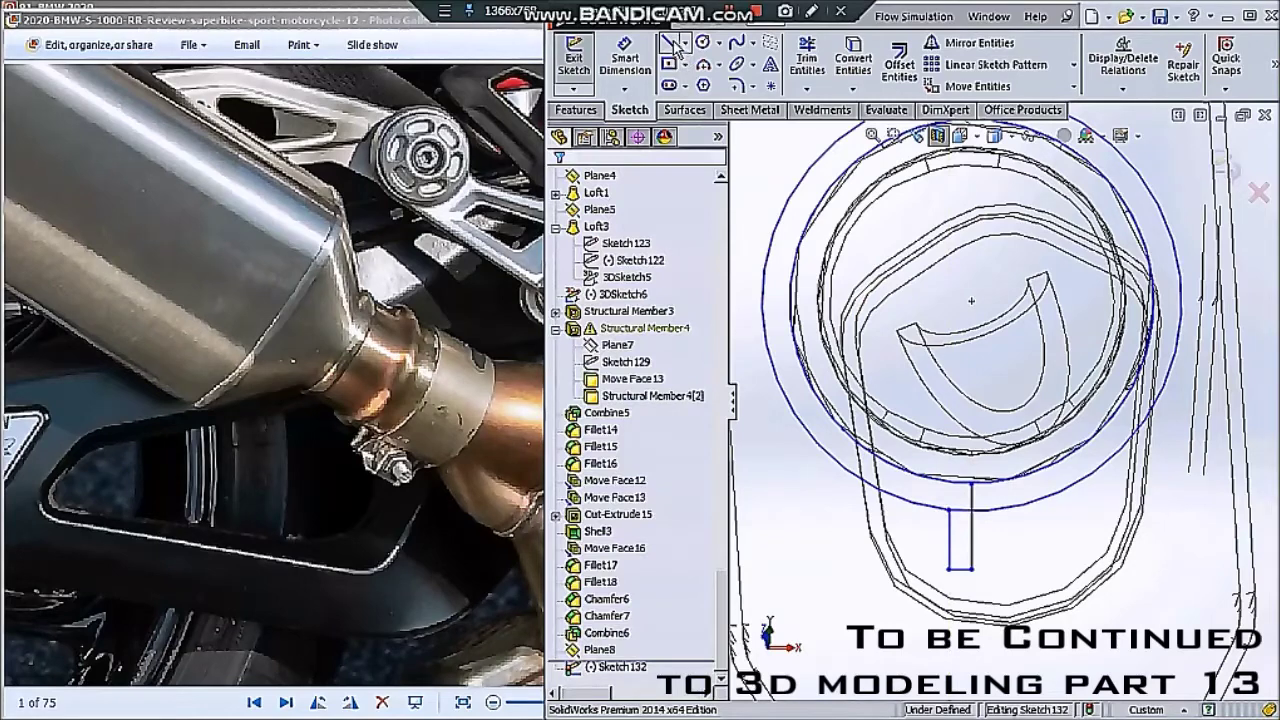
# - Sketch a matching right tab wall outline beside the first one
pyautogui.click(672, 44)
pyautogui.click(985, 483)
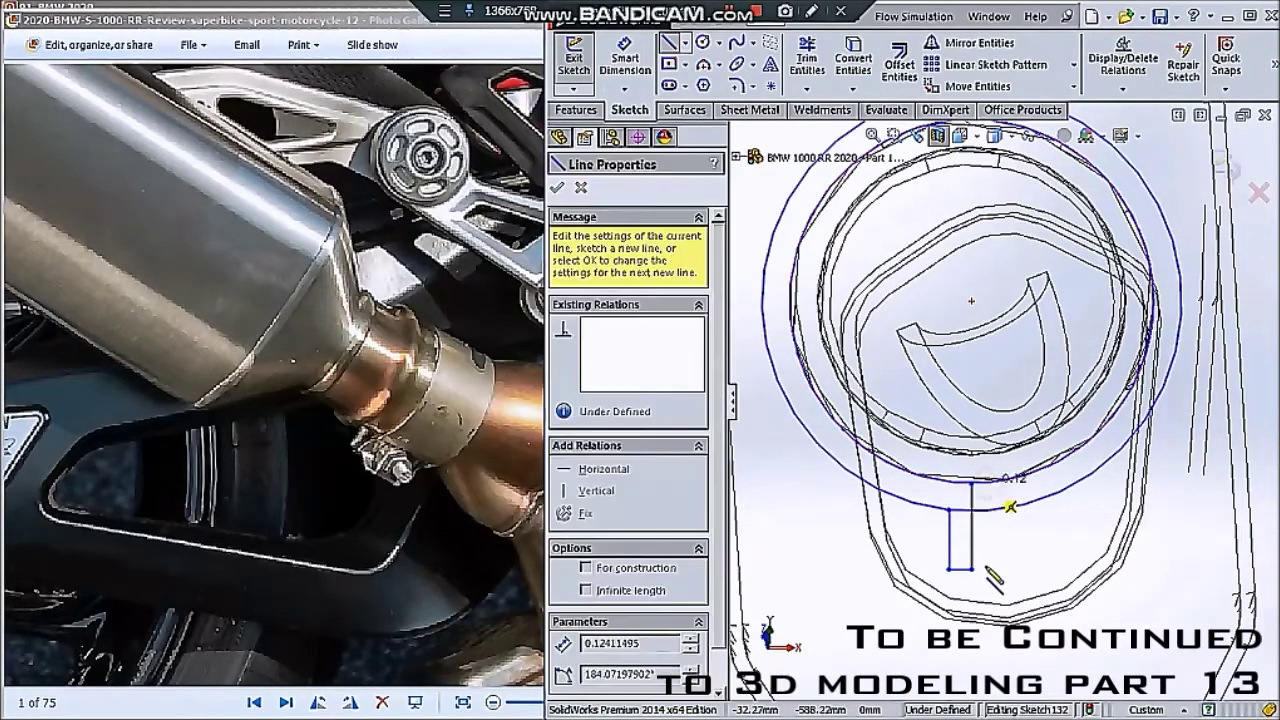
pyautogui.click(984, 568)
pyautogui.click(1008, 568)
pyautogui.click(1008, 479)
pyautogui.press('Escape')
pyautogui.scroll(-2, 988, 580)
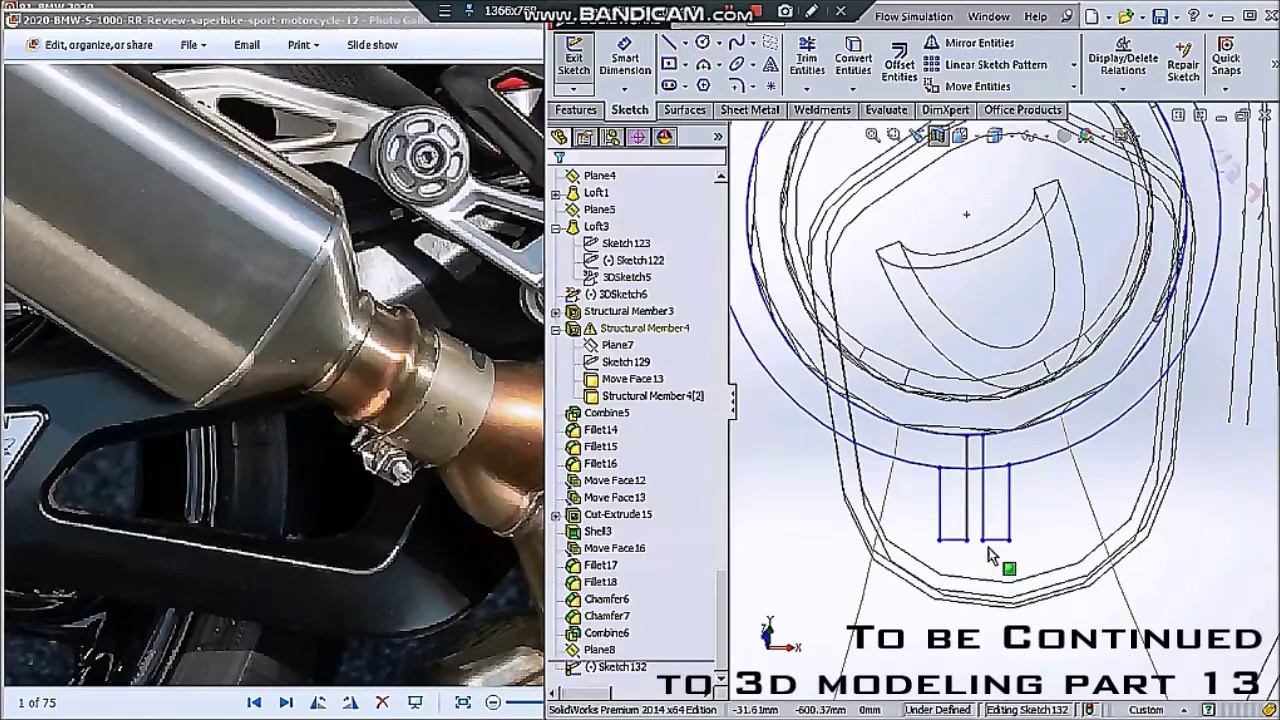
# - Add an Equal relation between the two tab bottom lines
pyautogui.click(992, 540)
pyautogui.scroll(-1, 965, 546)
pyautogui.keyDown('ctrl'); pyautogui.click(954, 533); pyautogui.keyUp('ctrl')
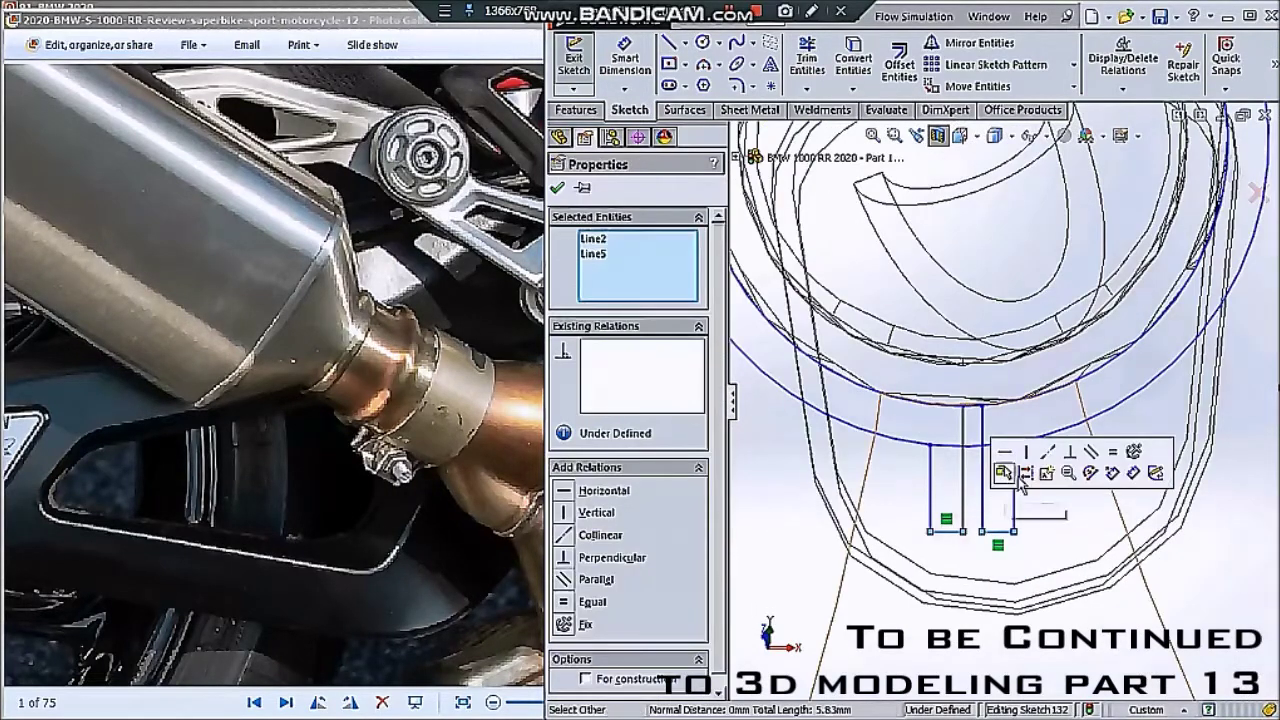
pyautogui.click(1112, 452)
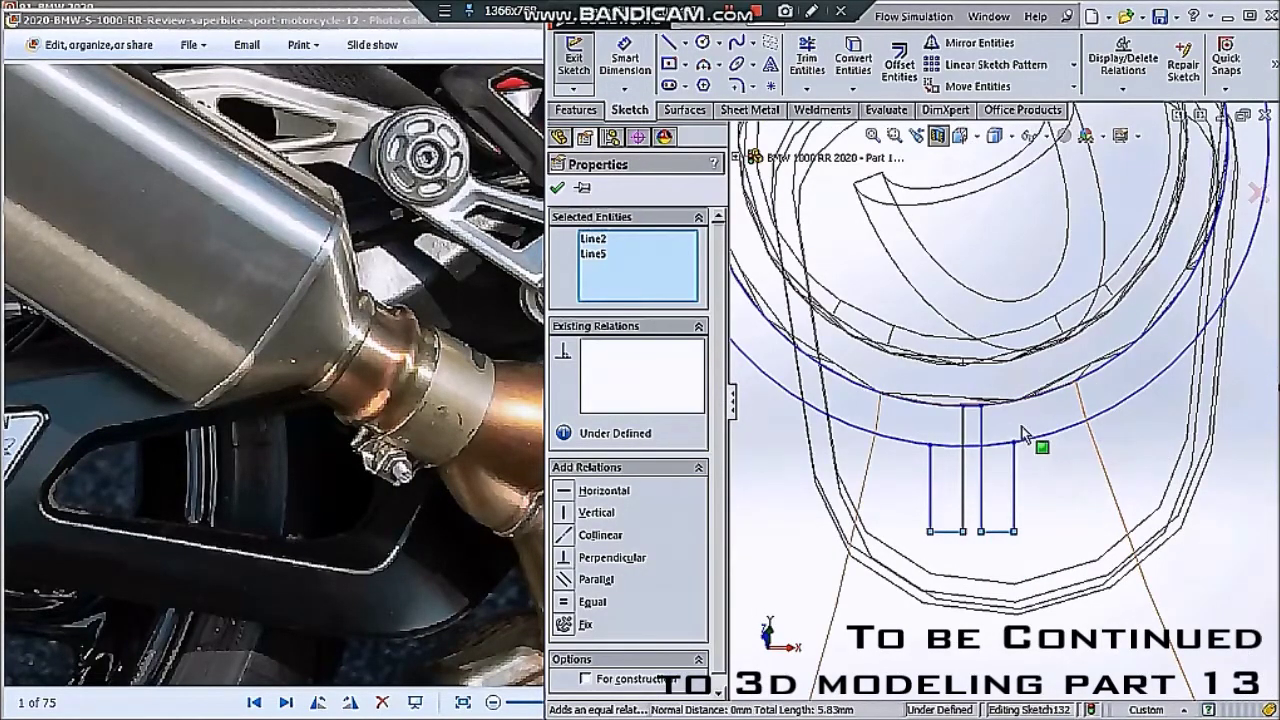
pyautogui.press('Escape')
pyautogui.scroll(2, 1015, 433)
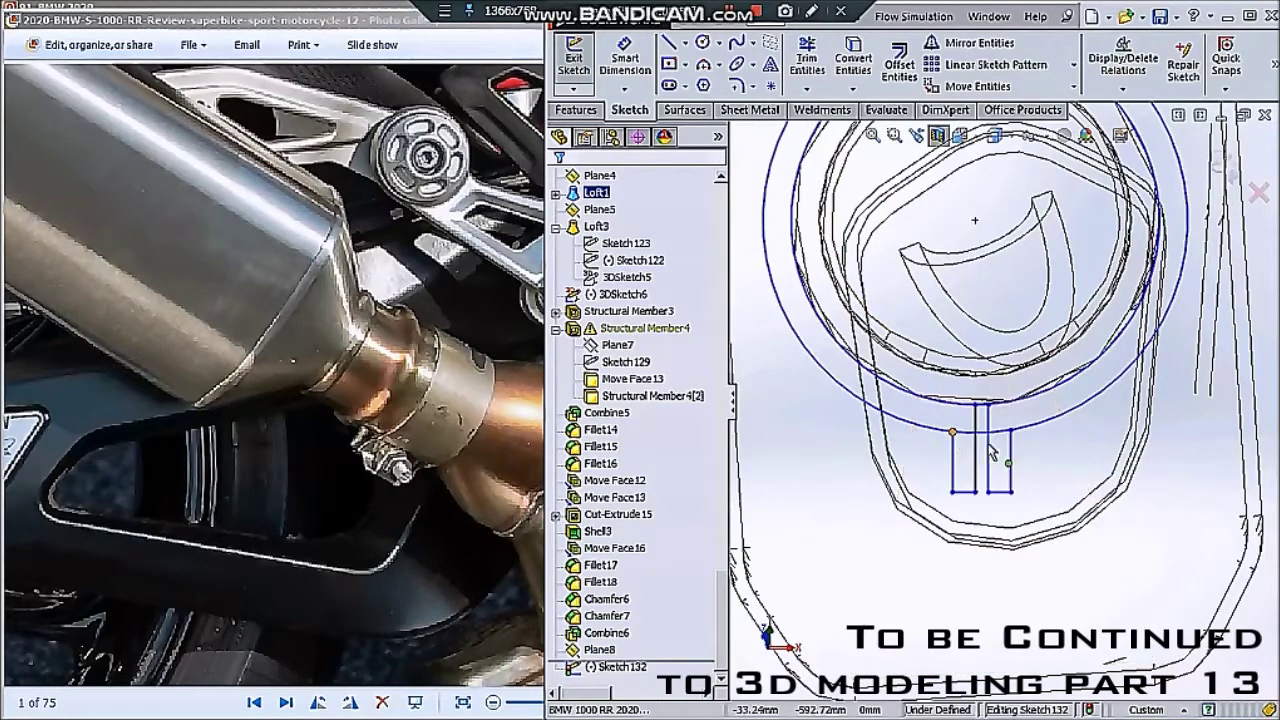
pyautogui.scroll(2, 940, 413)
pyautogui.scroll(-2, 995, 415)
pyautogui.scroll(-1, 1010, 400)
# - Trim away the ring arcs between the tab walls
pyautogui.click(816, 85)
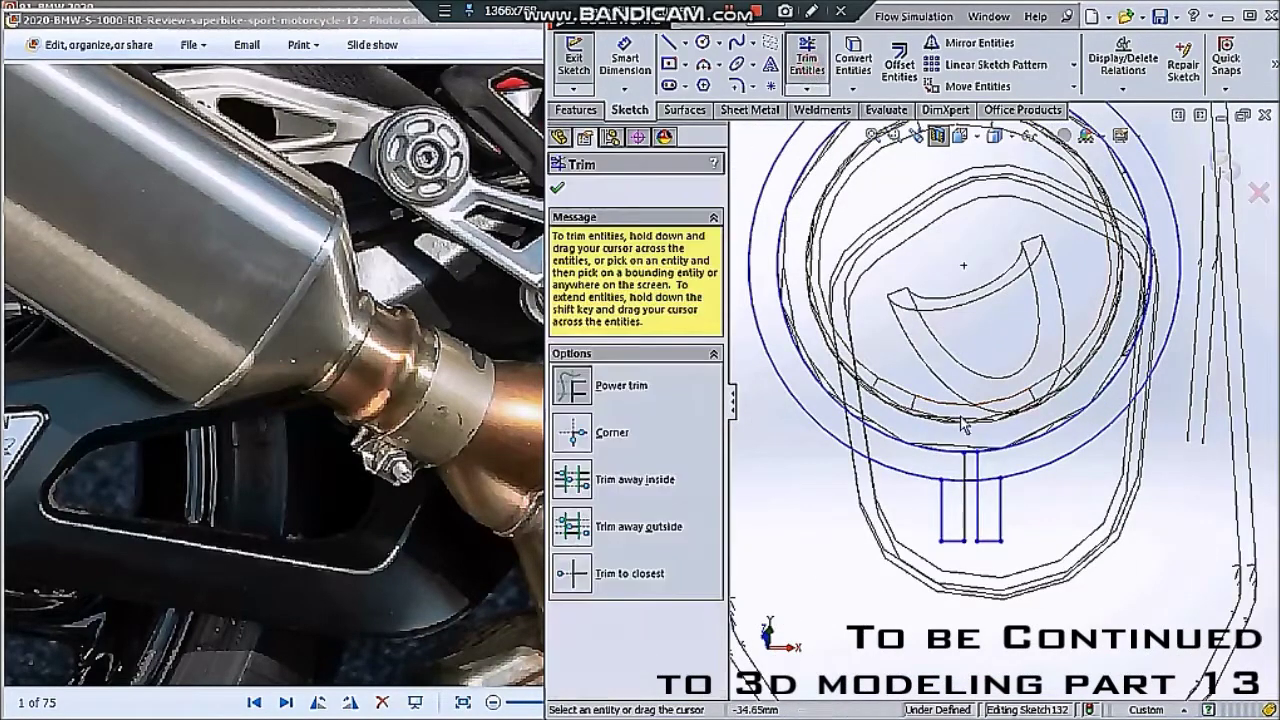
pyautogui.scroll(-2, 978, 440)
pyautogui.scroll(-2, 975, 528)
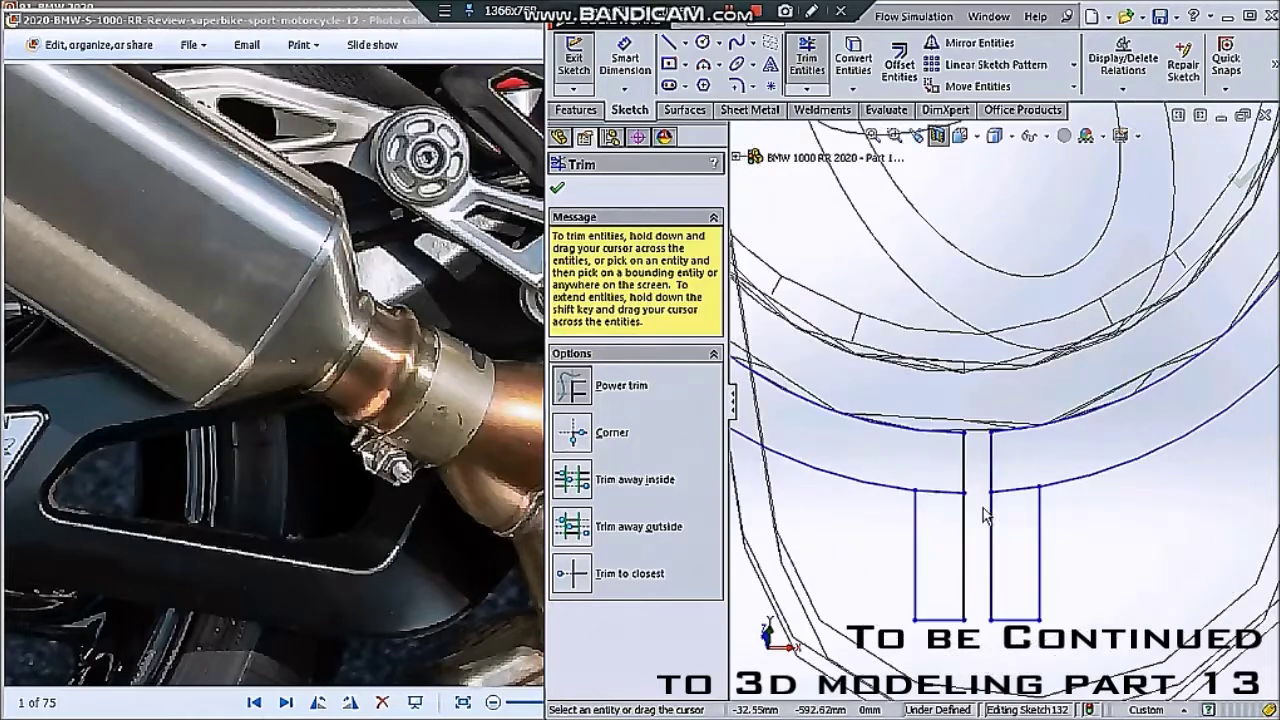
pyautogui.click(807, 60)
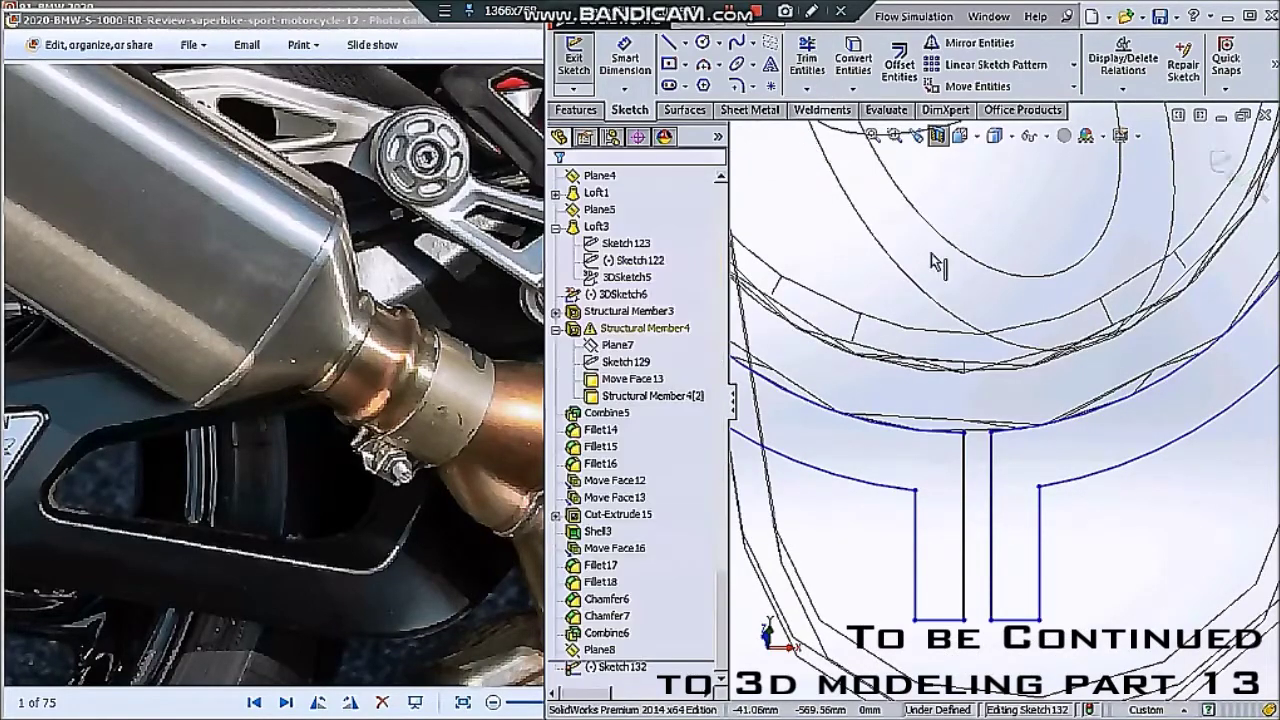
pyautogui.scroll(2, 978, 465)
pyautogui.scroll(-1, 978, 465)
pyautogui.scroll(-1, 978, 465)
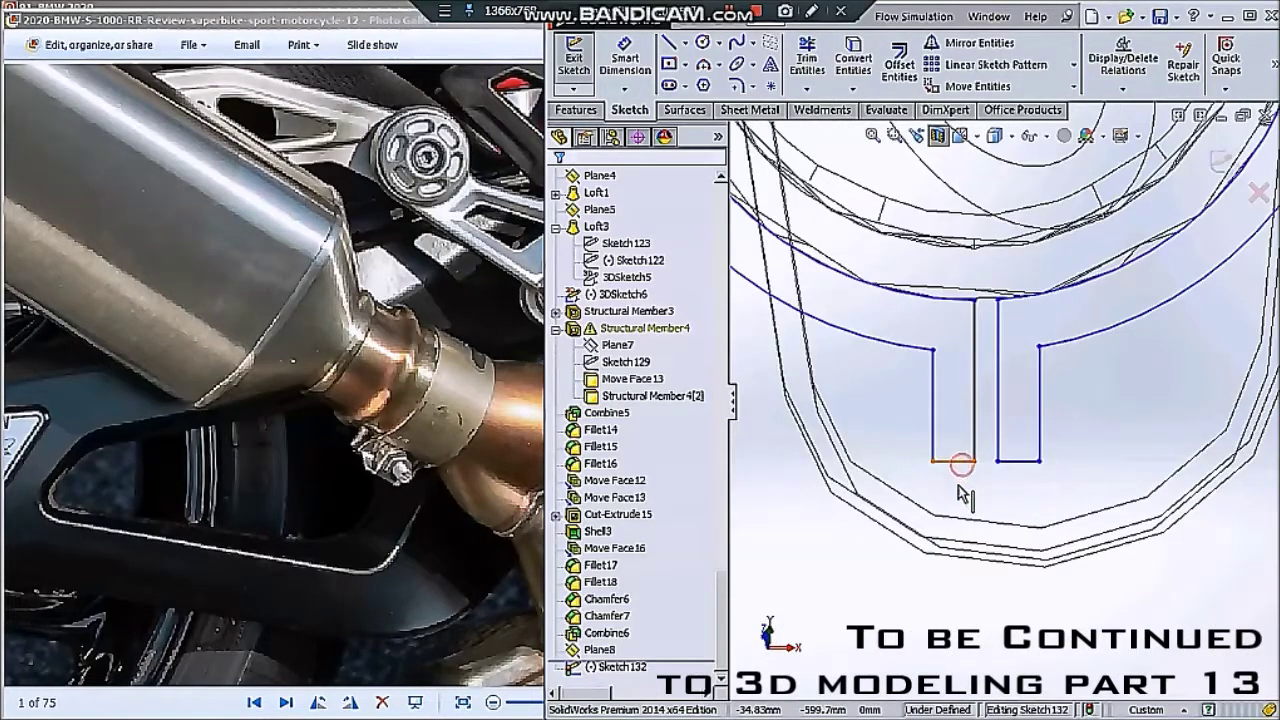
# - Drag the tab bottom lines so both sit level
pyautogui.moveTo(958, 464); pyautogui.dragTo(954, 498)
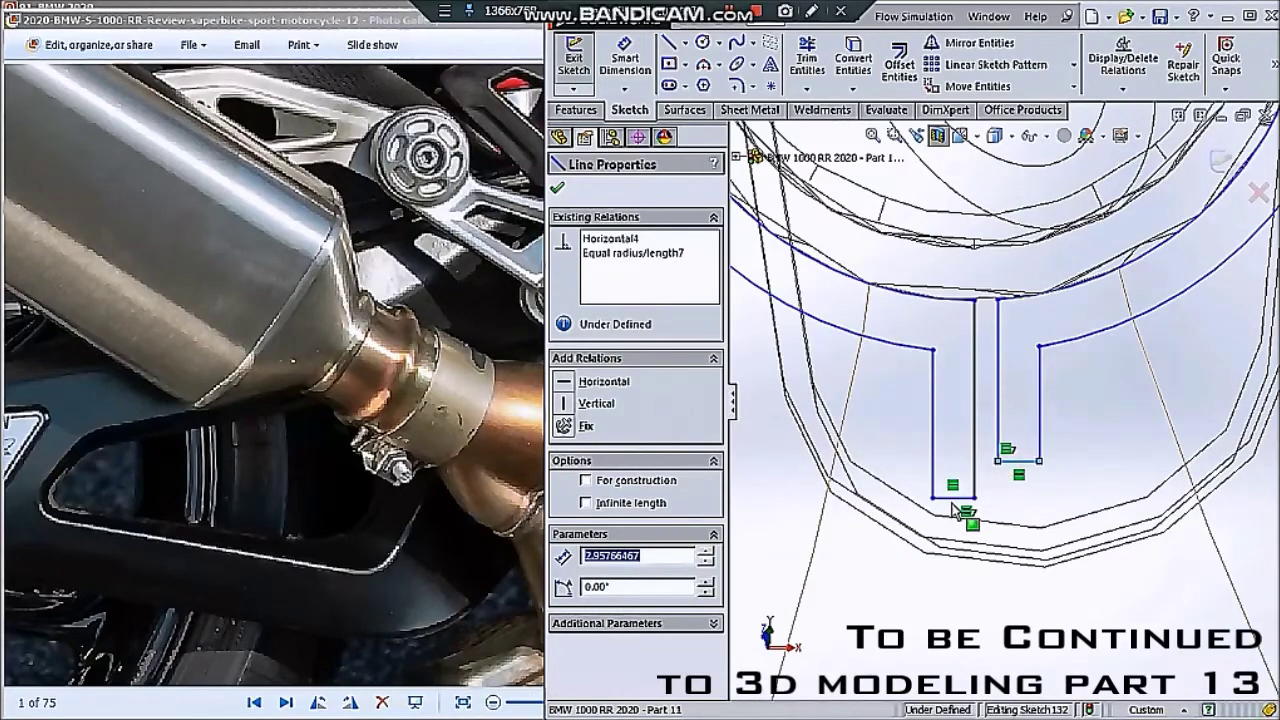
pyautogui.keyDown('ctrl'); pyautogui.click(1015, 461); pyautogui.keyUp('ctrl')
pyautogui.click(1040, 440)
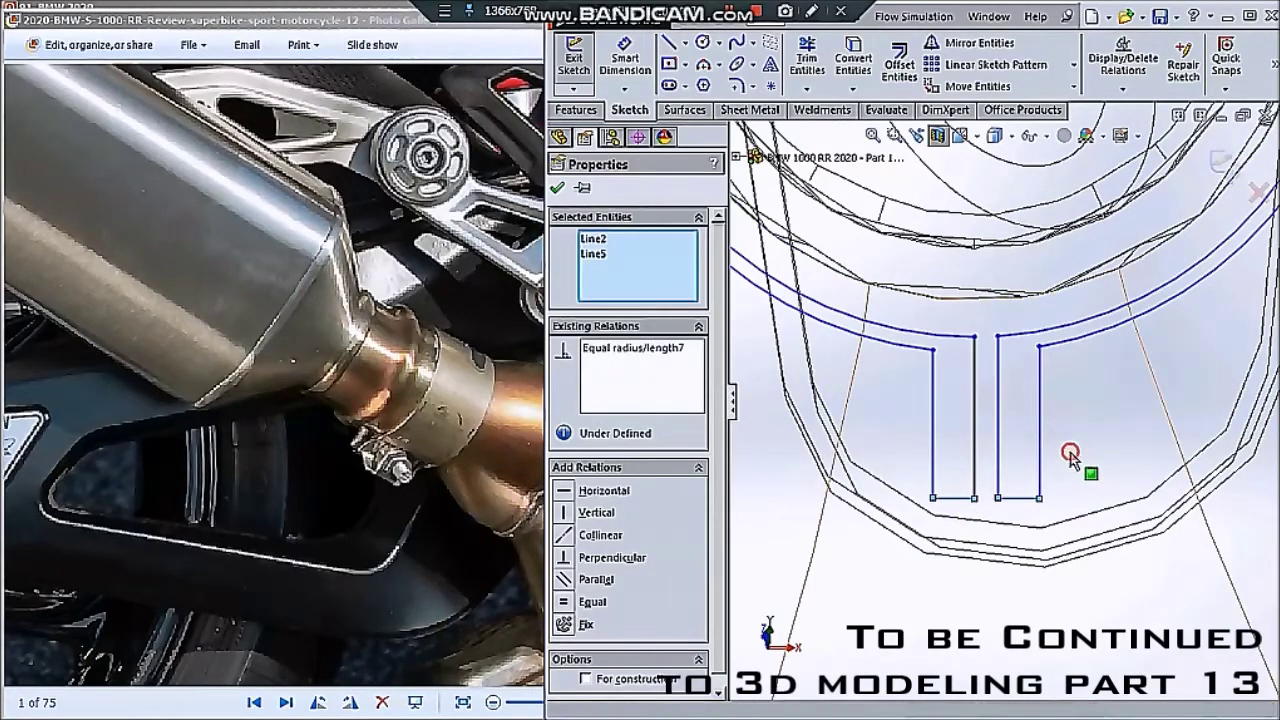
pyautogui.click(1070, 455)
pyautogui.scroll(2, 1020, 420)
pyautogui.scroll(-3, 967, 381)
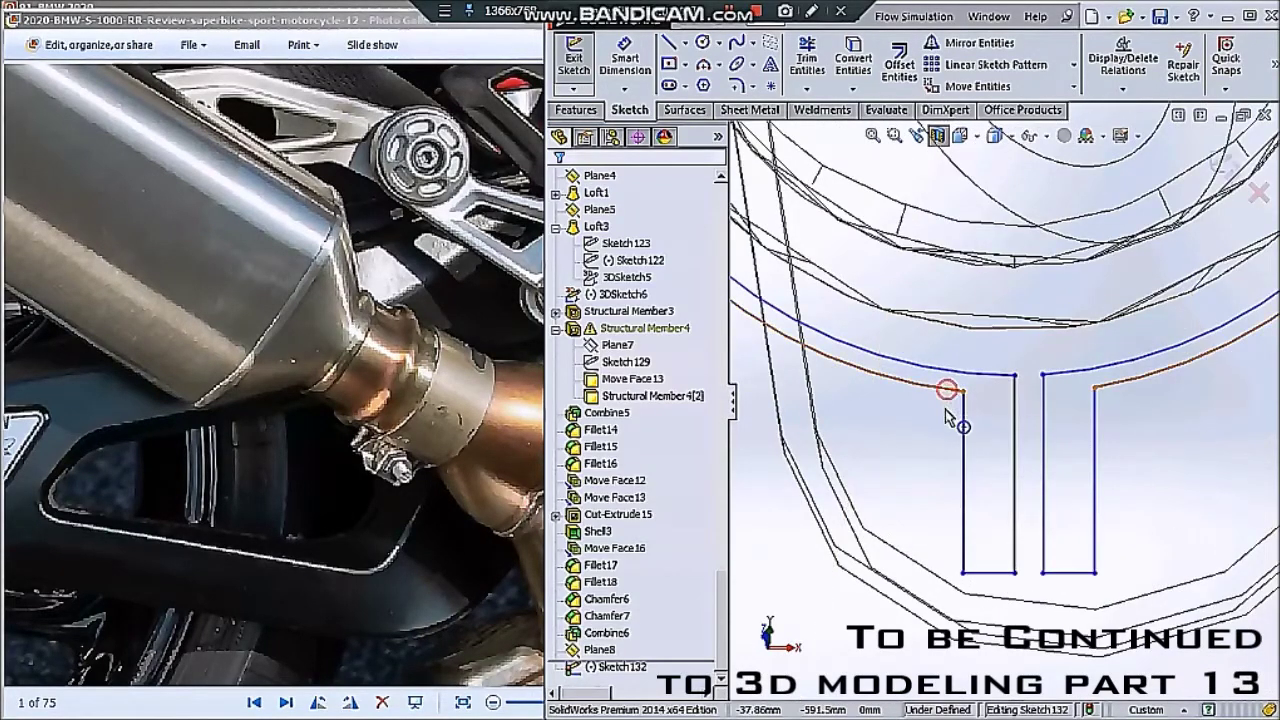
# - Add an arc to the clamp outline sketch
pyautogui.click(948, 418)
pyautogui.scroll(3, 962, 435)
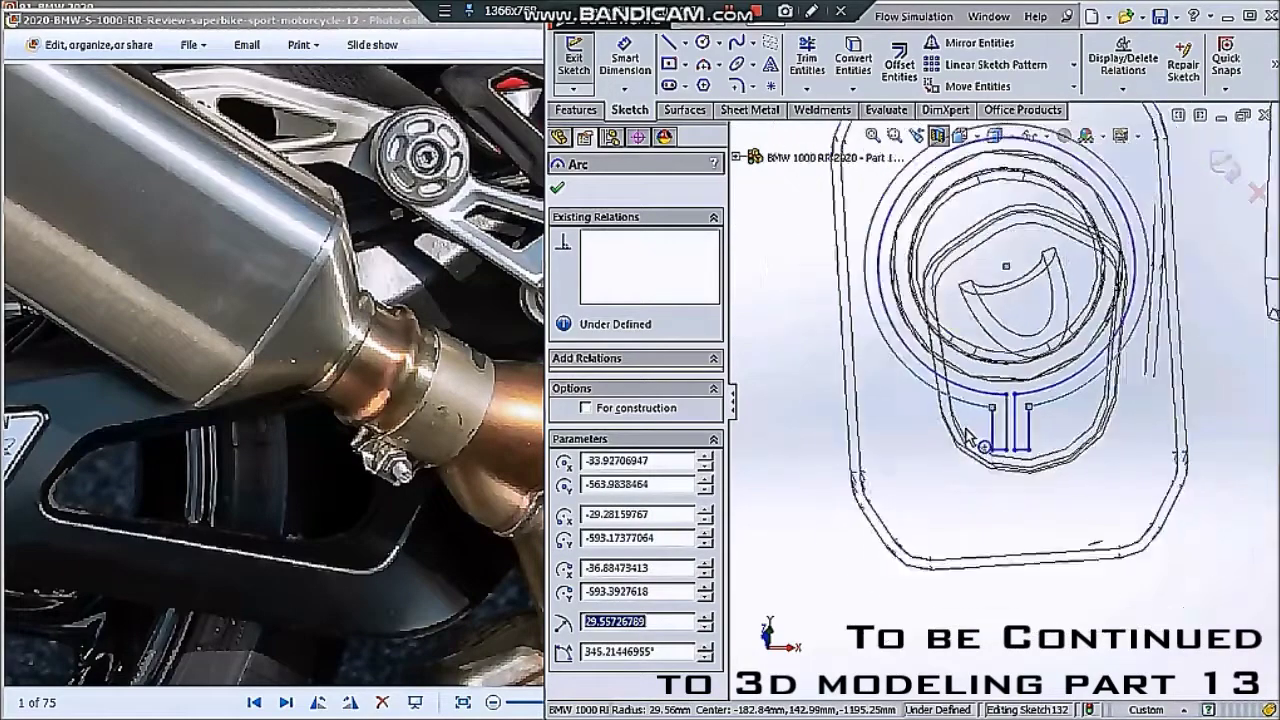
pyautogui.press('Escape')
pyautogui.scroll(4, 968, 437)
pyautogui.scroll(-2, 1140, 372)
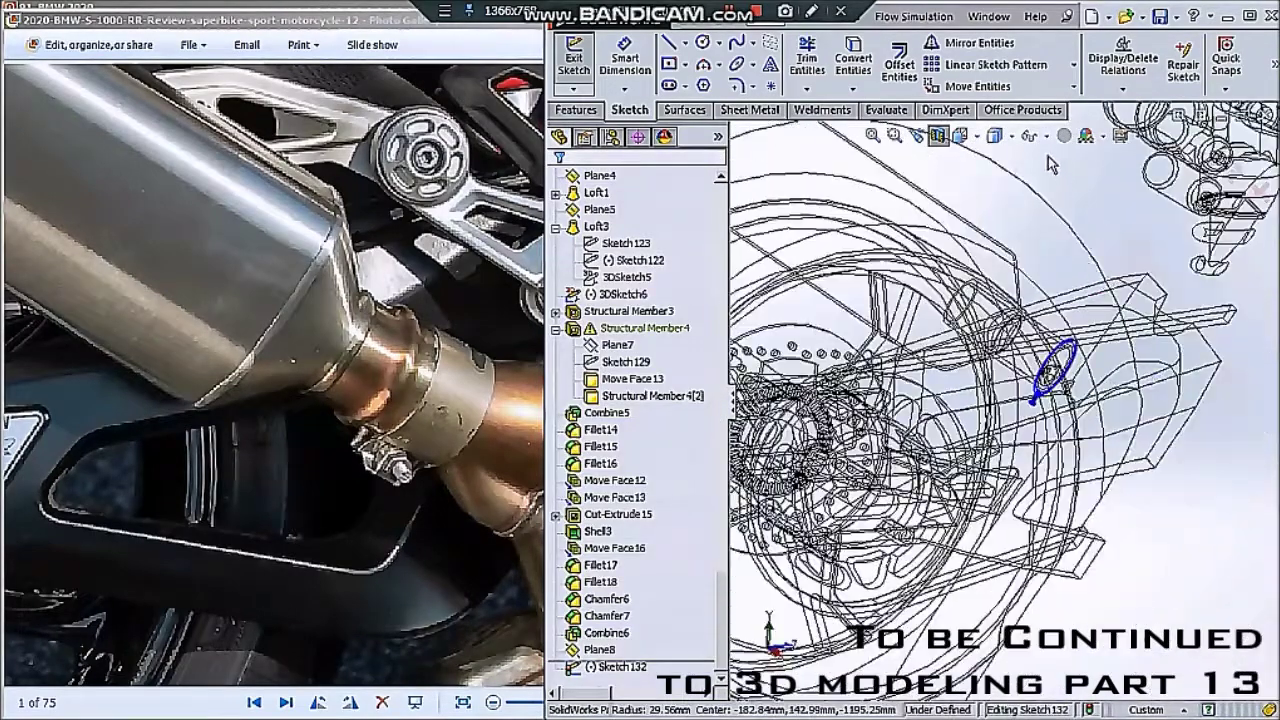
pyautogui.scroll(-3, 1150, 213)
# - Turn off the section view and return the model to shaded display
pyautogui.scroll(-3, 1130, 230)
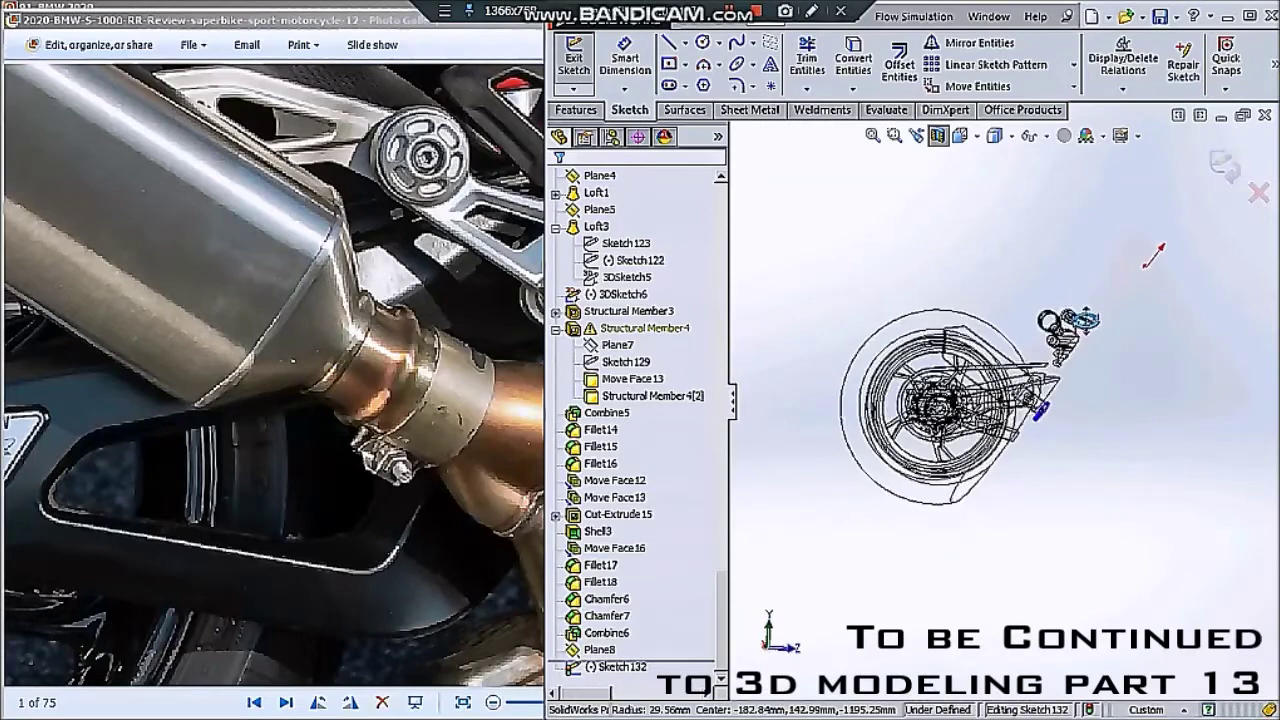
pyautogui.click(940, 134)
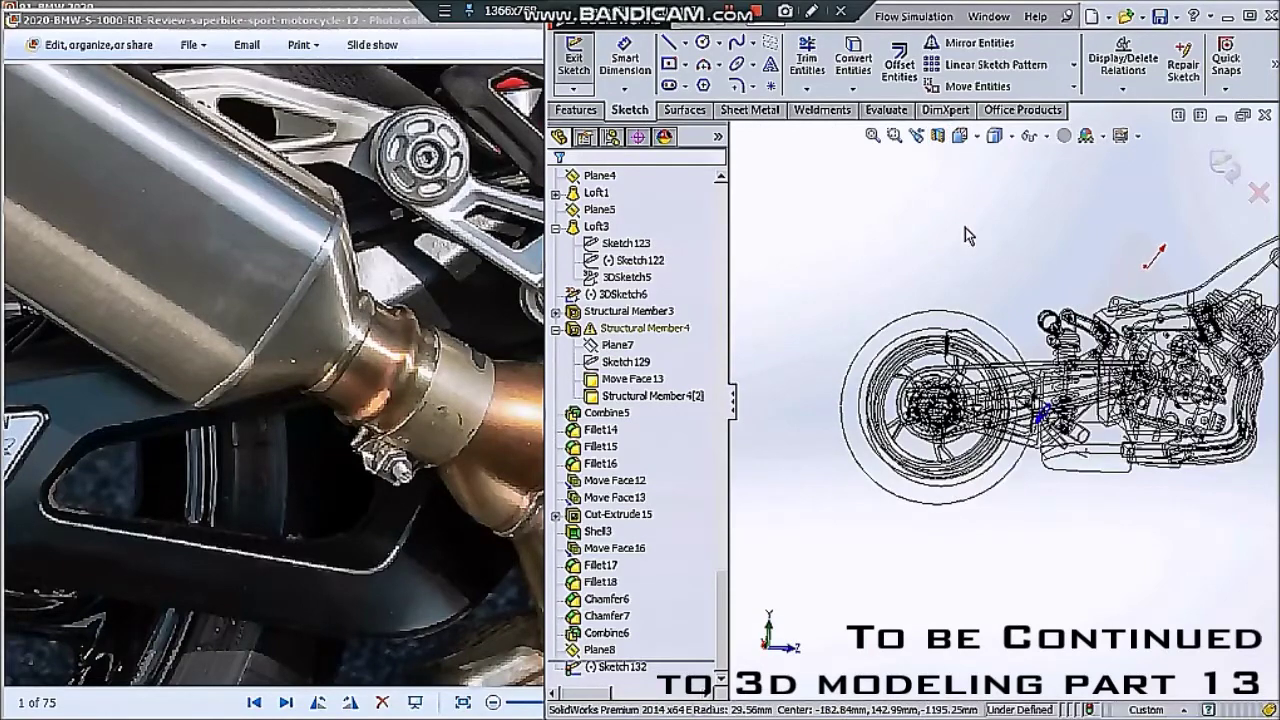
pyautogui.click(1011, 138)
pyautogui.click(996, 159)
pyautogui.scroll(2, 900, 310)
pyautogui.scroll(3, 870, 315)
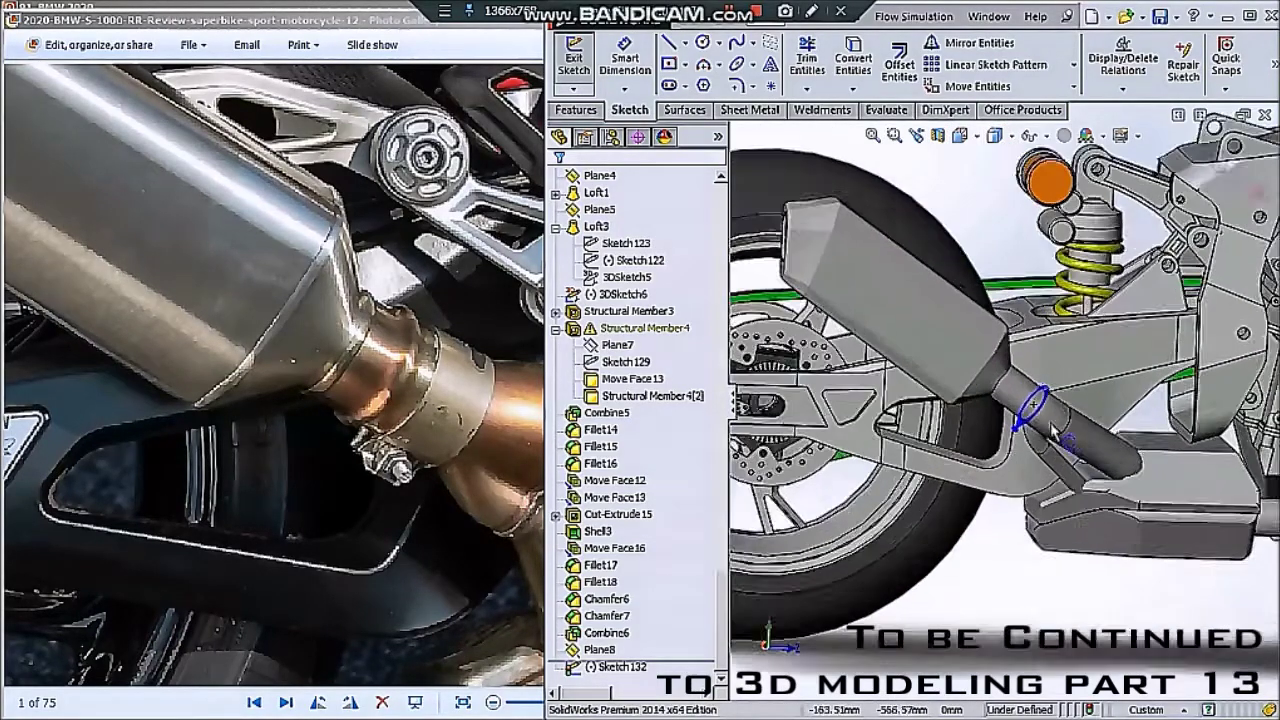
pyautogui.scroll(3, 855, 318)
# - Start an Extruded Boss/Base on the clamp sketch, nudging depth up to 34 mm
pyautogui.click(578, 110)
pyautogui.click(582, 62)
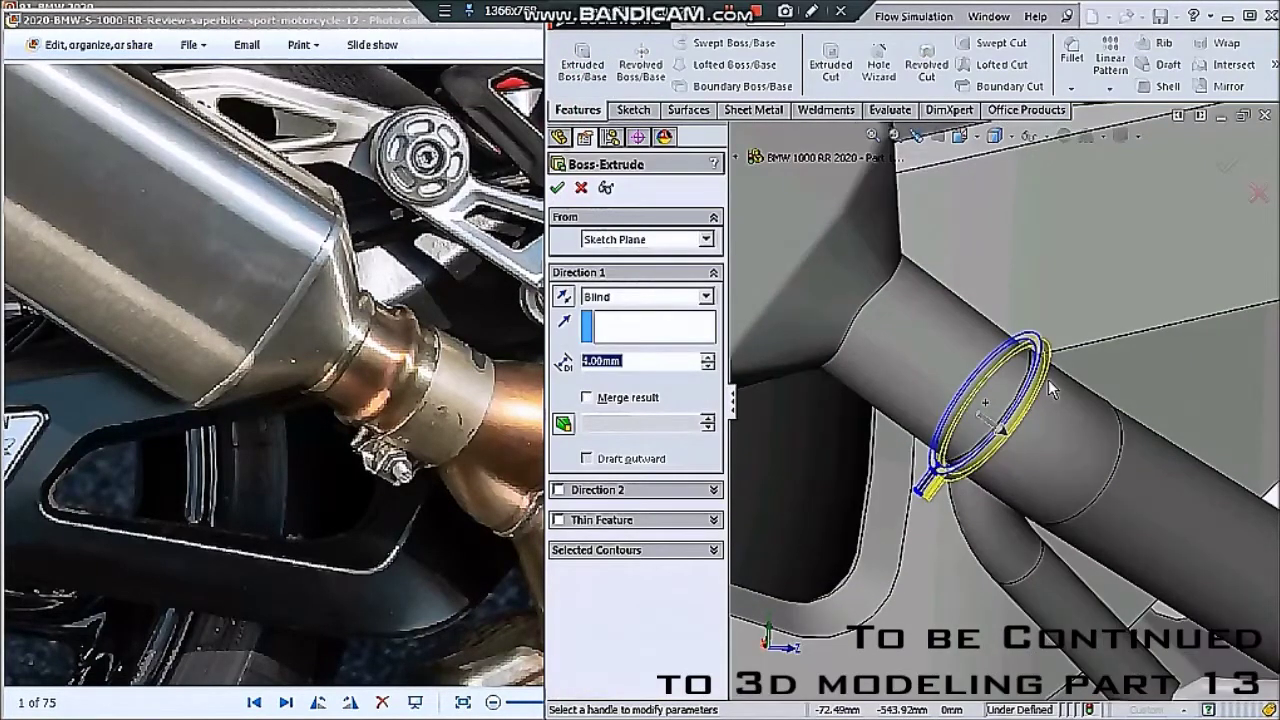
pyautogui.scroll(-2, 1048, 379)
pyautogui.scroll(2, 1048, 379)
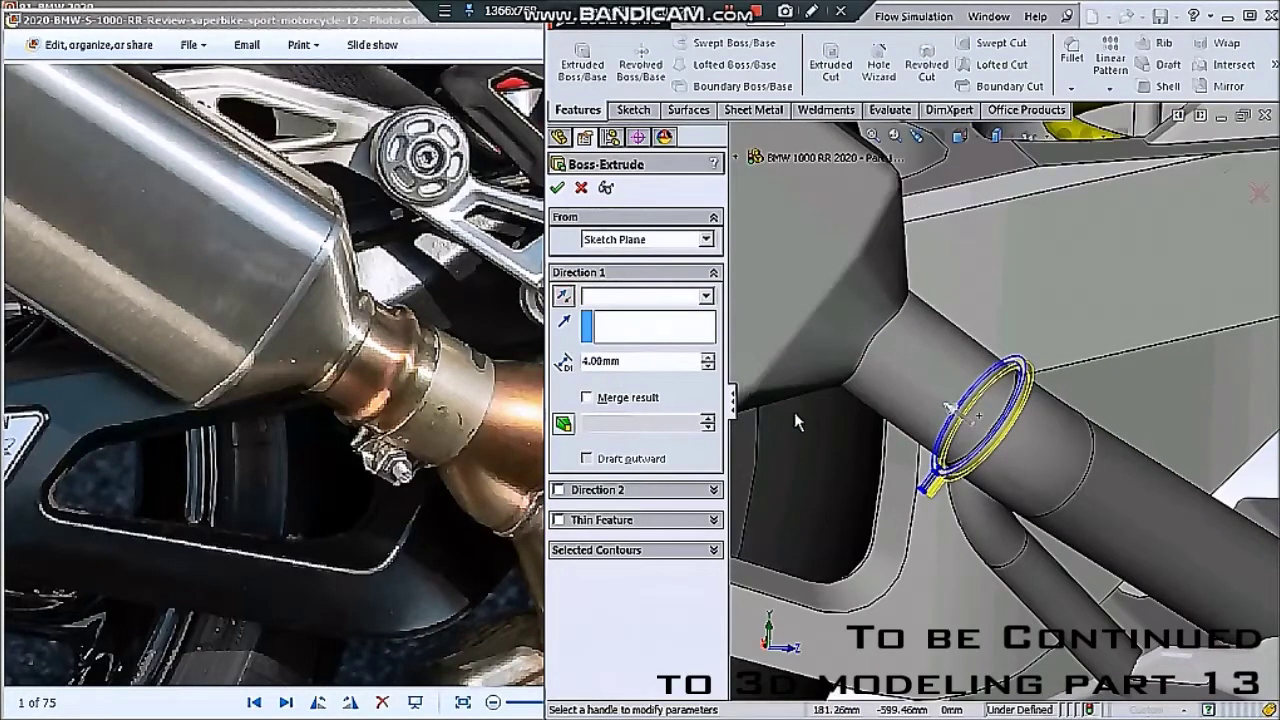
pyautogui.click(707, 357)
pyautogui.click(707, 357)
pyautogui.click(707, 357)
# - Enter 35 mm as the extrusion depth, then commit it at 30 mm
pyautogui.scroll(-3, 962, 415)
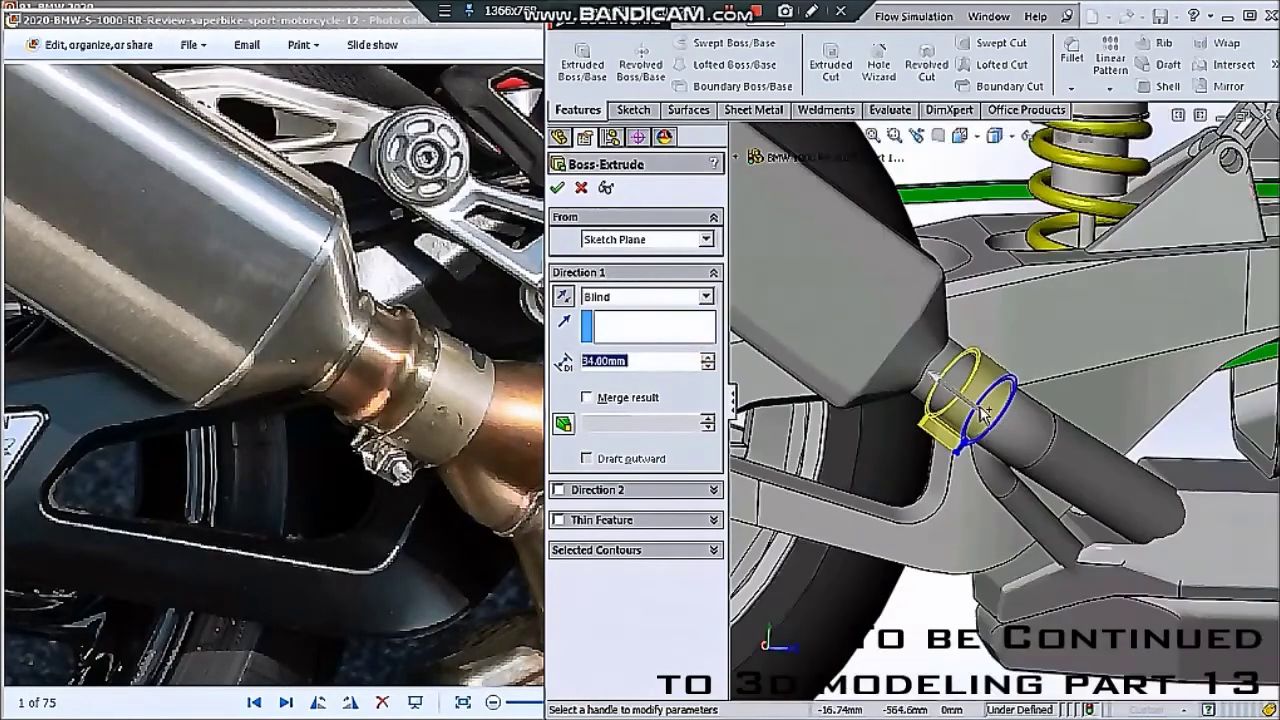
pyautogui.scroll(-1, 967, 392)
pyautogui.scroll(-2, 965, 390)
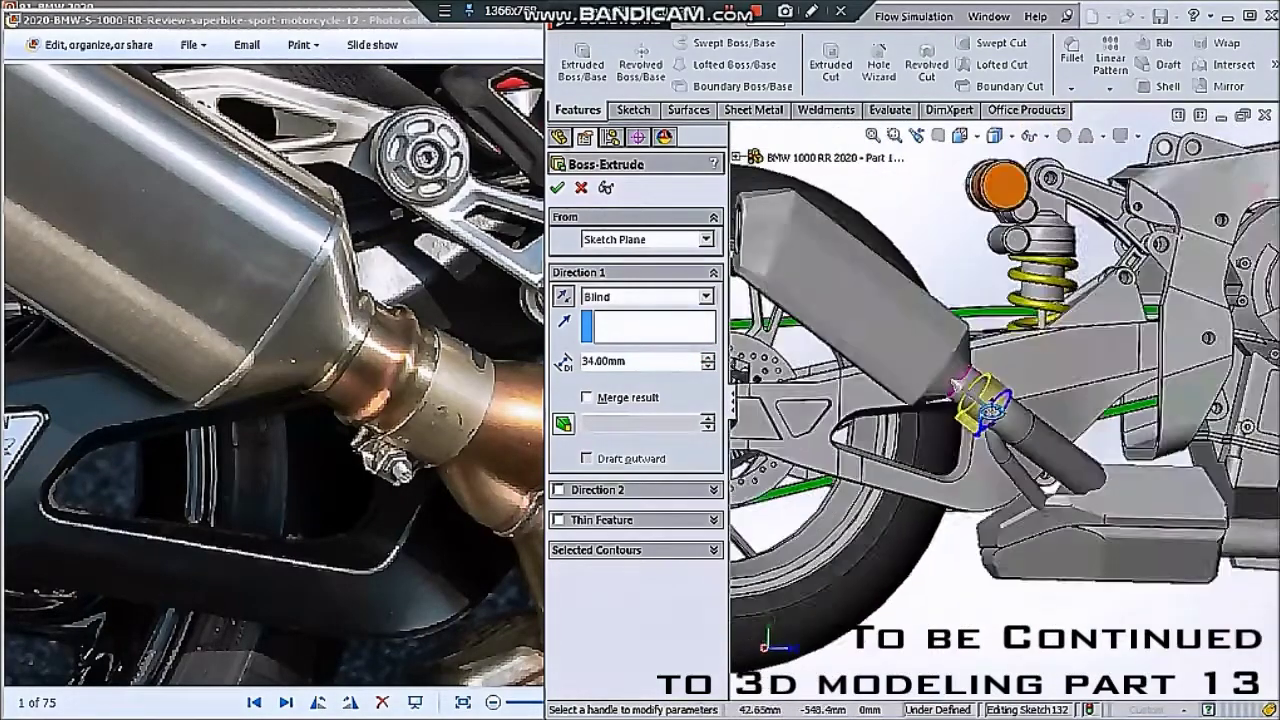
pyautogui.scroll(-2, 962, 388)
pyautogui.scroll(-1, 960, 385)
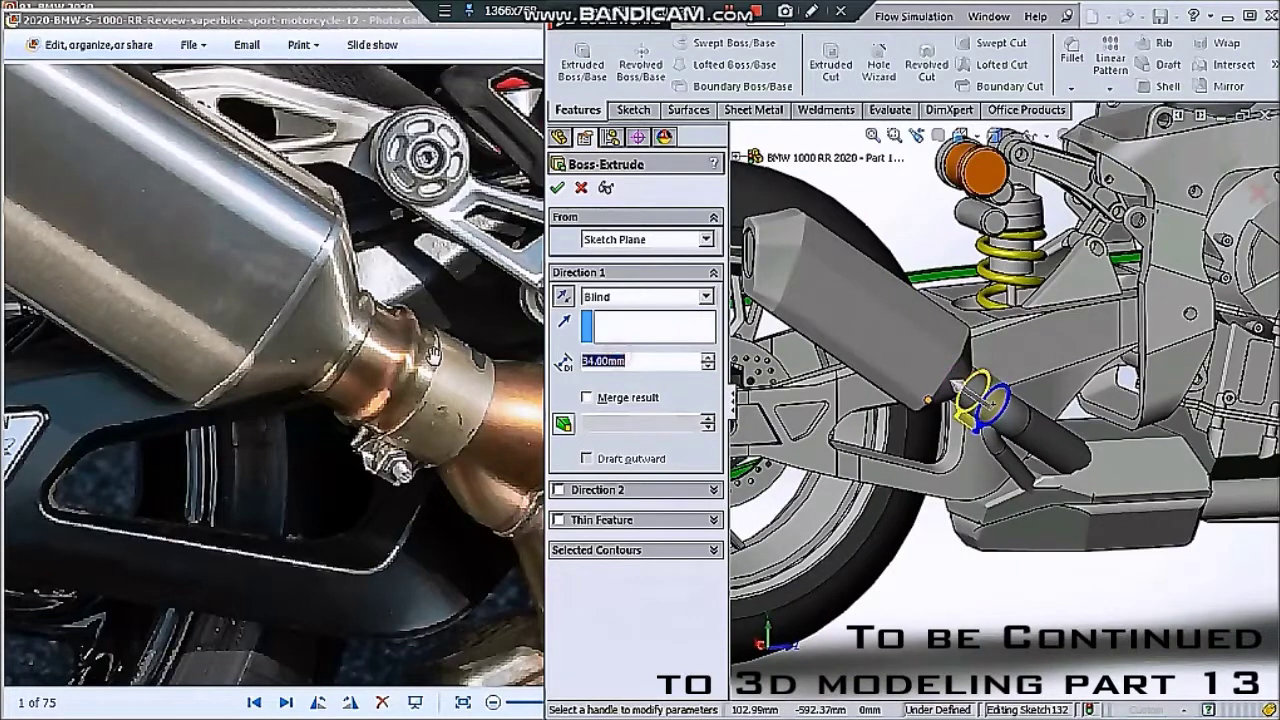
pyautogui.write('35')
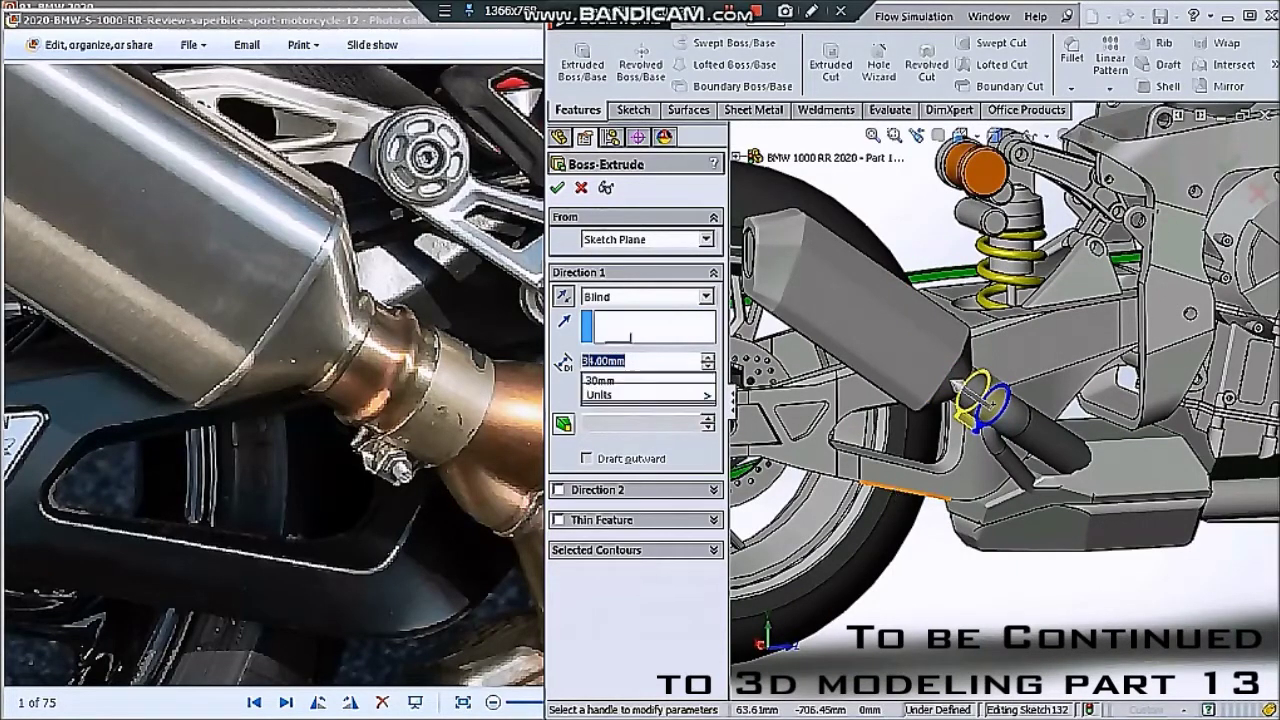
pyautogui.press('Return')
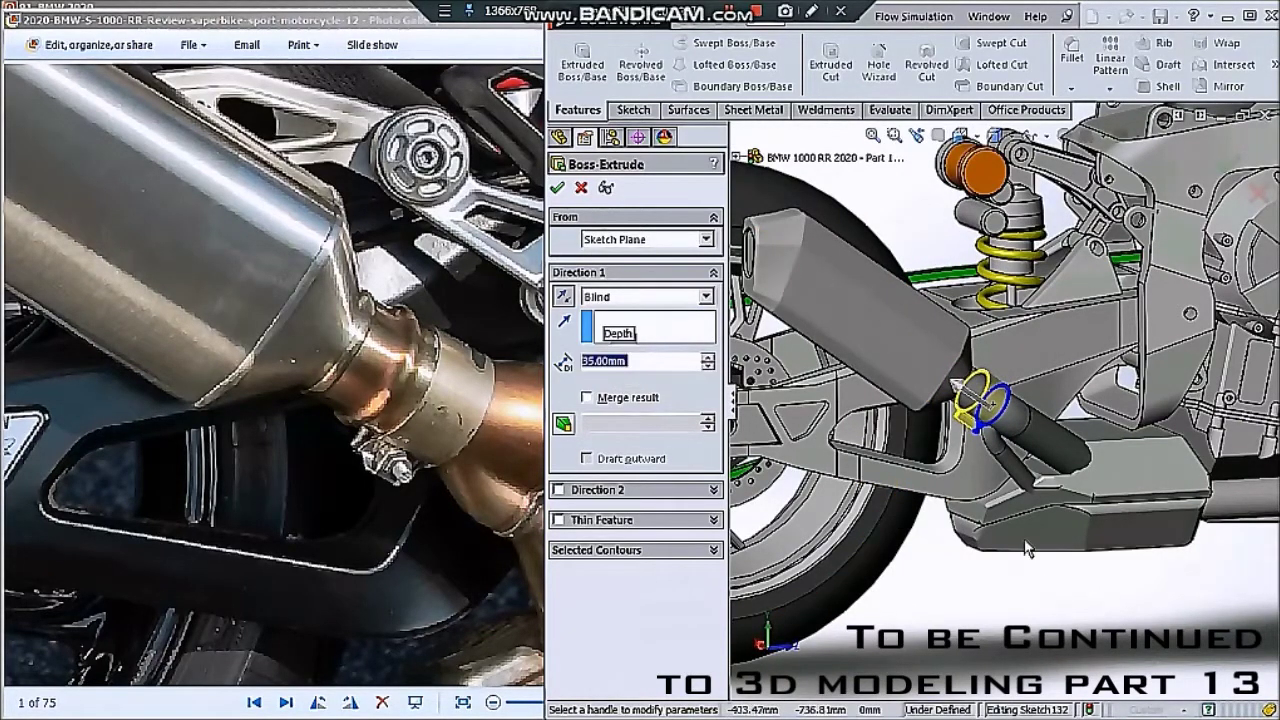
pyautogui.scroll(-5, 980, 400)
pyautogui.click(628, 361)
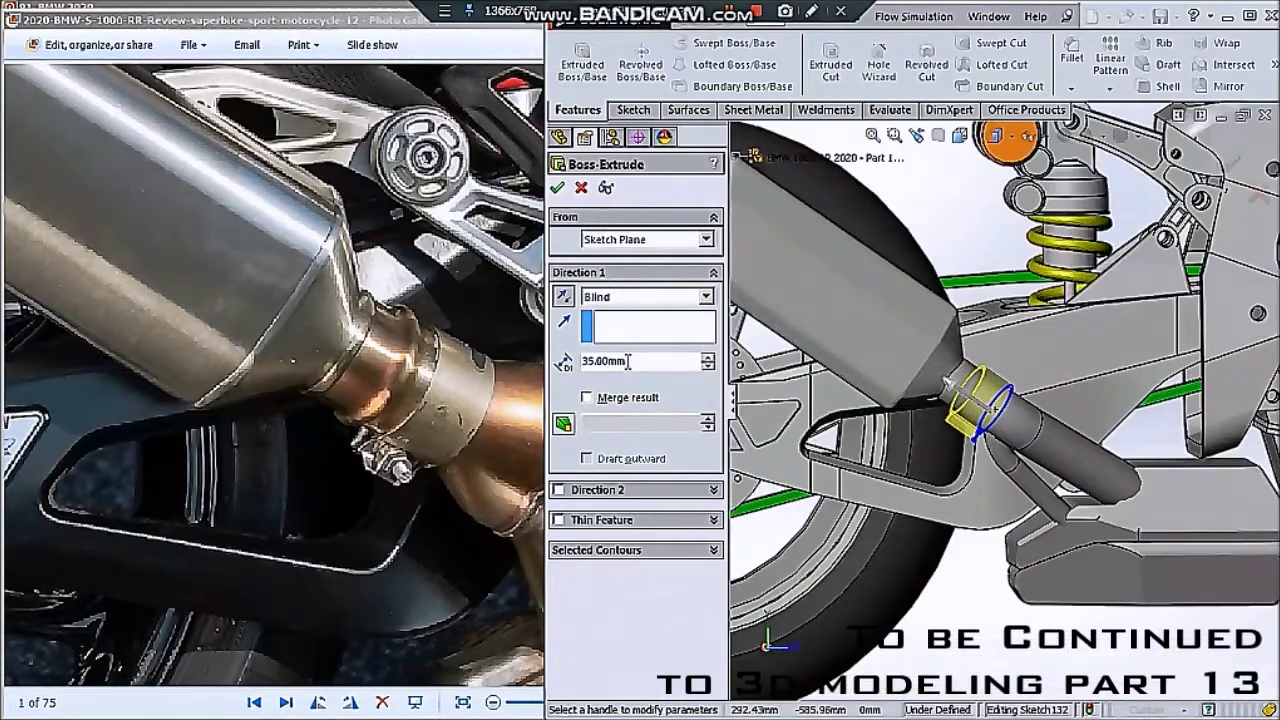
pyautogui.write('3')
pyautogui.press('Return')
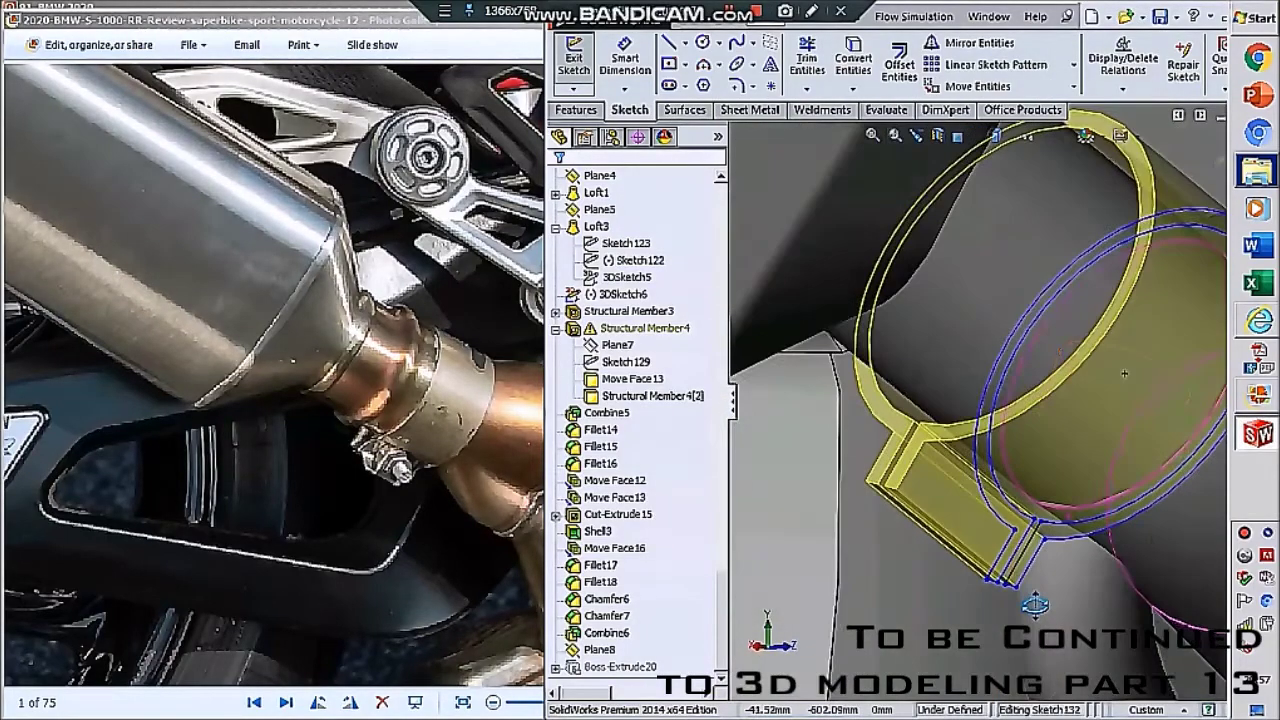
# - Make the clamp arc coradial with the exhaust pipe edge
pyautogui.moveTo(1035, 604); pyautogui.dragTo(1000, 595, button='middle')
pyautogui.click(988, 612)
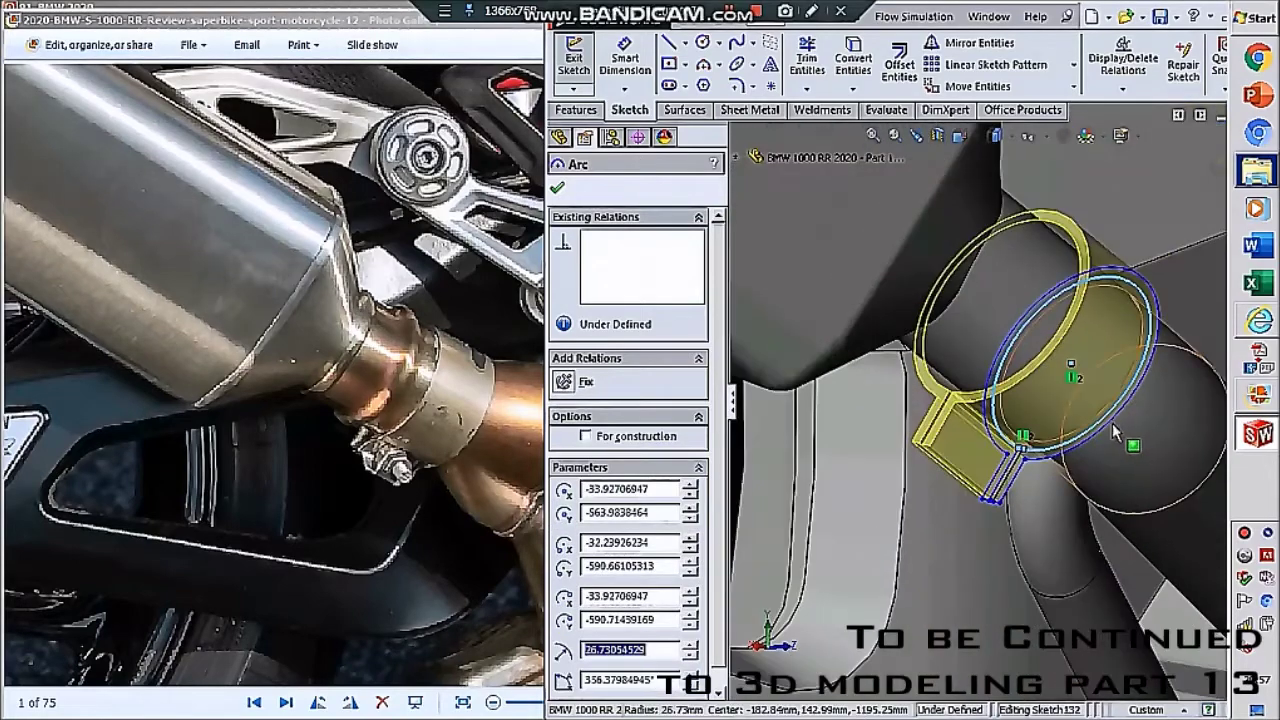
pyautogui.scroll(-3, 1114, 430)
pyautogui.keyDown('ctrl'); pyautogui.click(1089, 392); pyautogui.keyUp('ctrl')
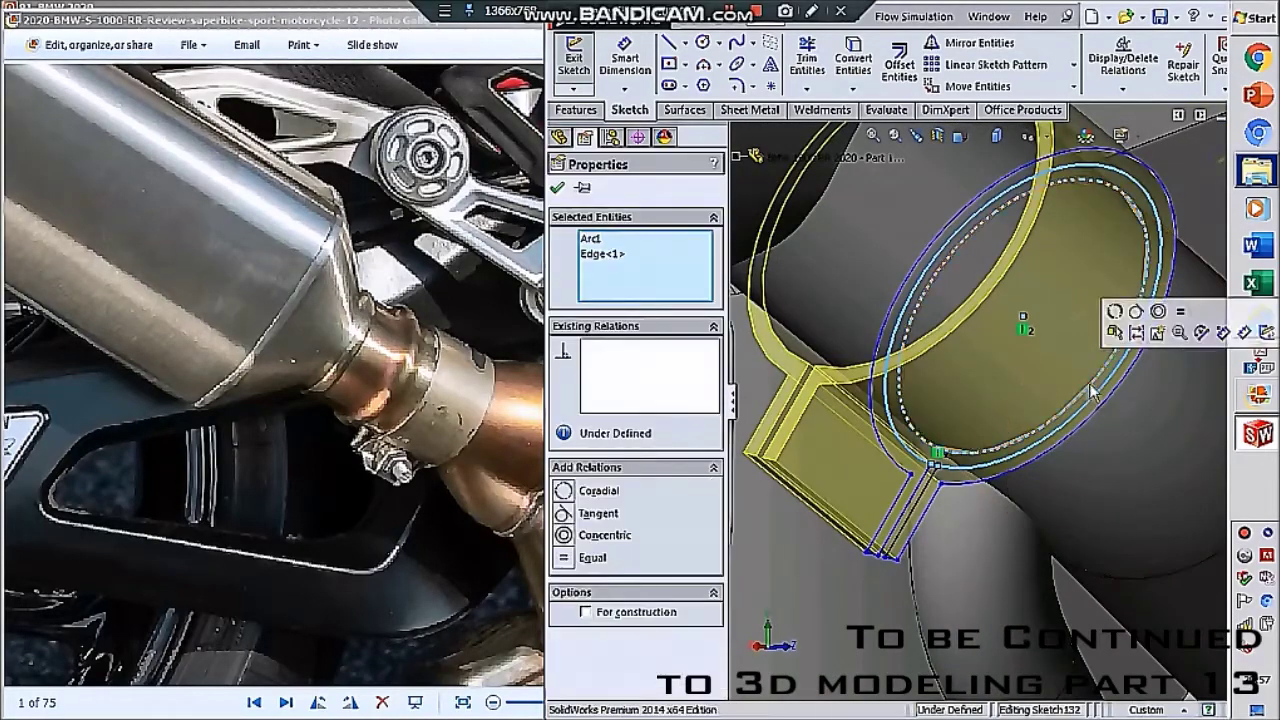
pyautogui.click(1115, 318)
pyautogui.moveTo(1115, 326)
pyautogui.mouseDown(button='middle')
pyautogui.moveTo(947, 428)
pyautogui.moveTo(1070, 307)
pyautogui.mouseUp(button='middle')
# - Exit the arc sketch and zoom out and back in on the exhaust clamp
pyautogui.click(949, 424)
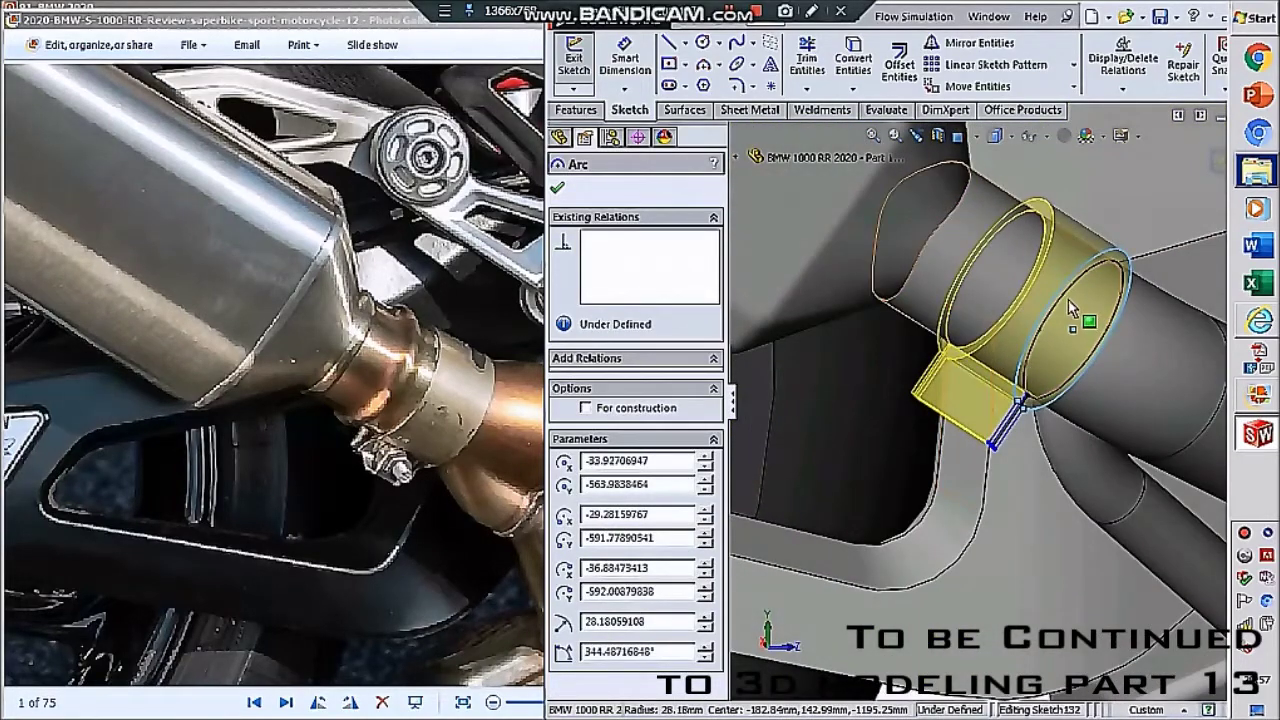
pyautogui.scroll(3, 1070, 307)
pyautogui.click(1218, 165)
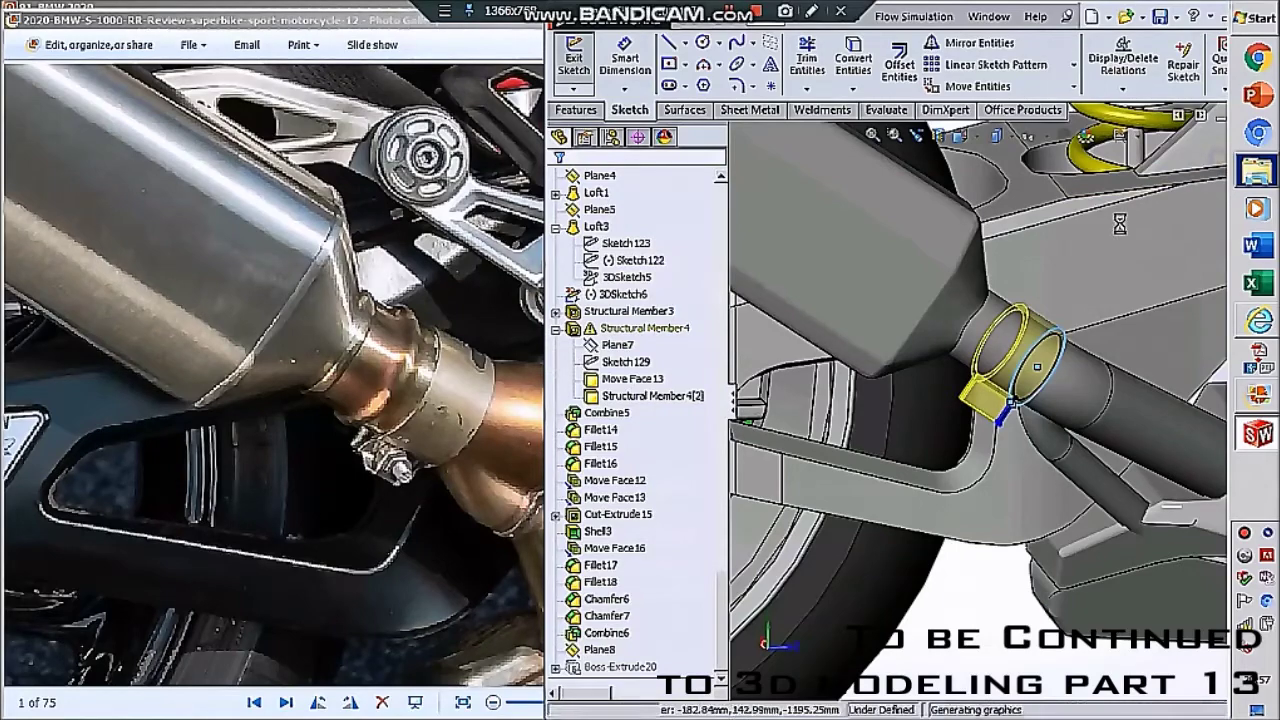
pyautogui.scroll(5, 1060, 258)
pyautogui.scroll(3, 1004, 254)
pyautogui.scroll(3, 1010, 253)
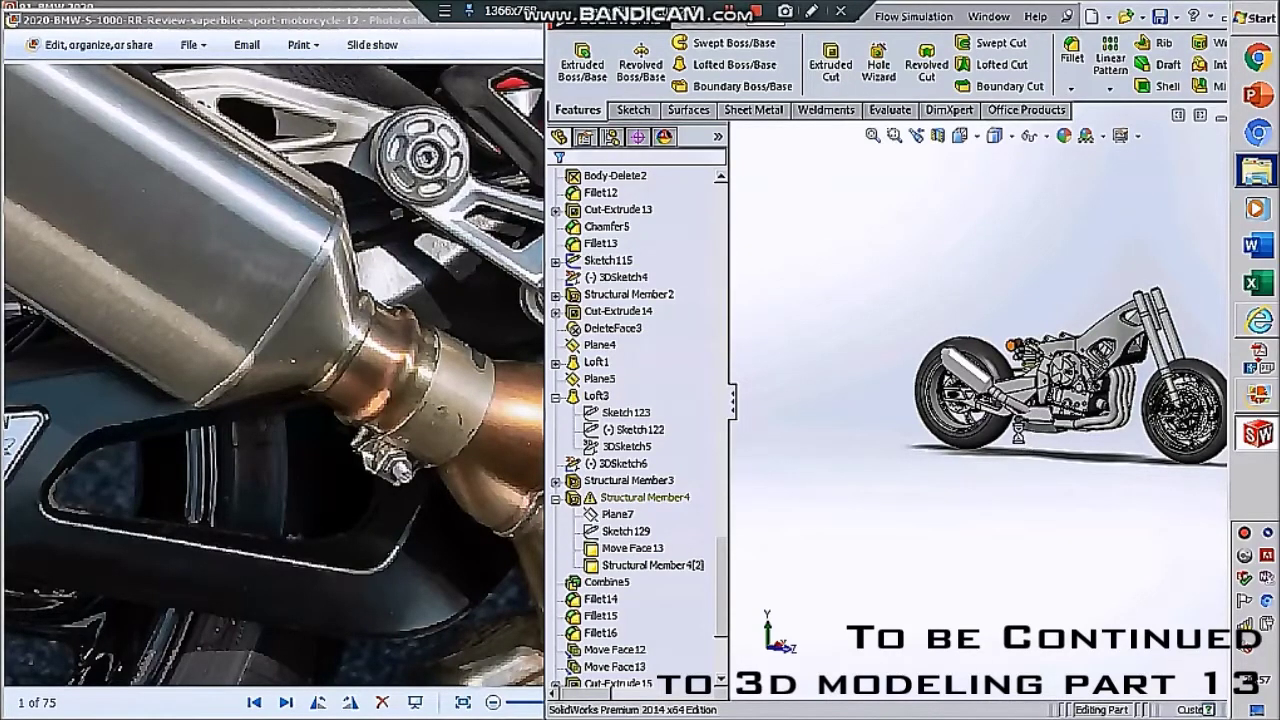
pyautogui.scroll(-2, 1018, 434)
pyautogui.scroll(-2, 1018, 430)
pyautogui.scroll(-2, 1000, 410)
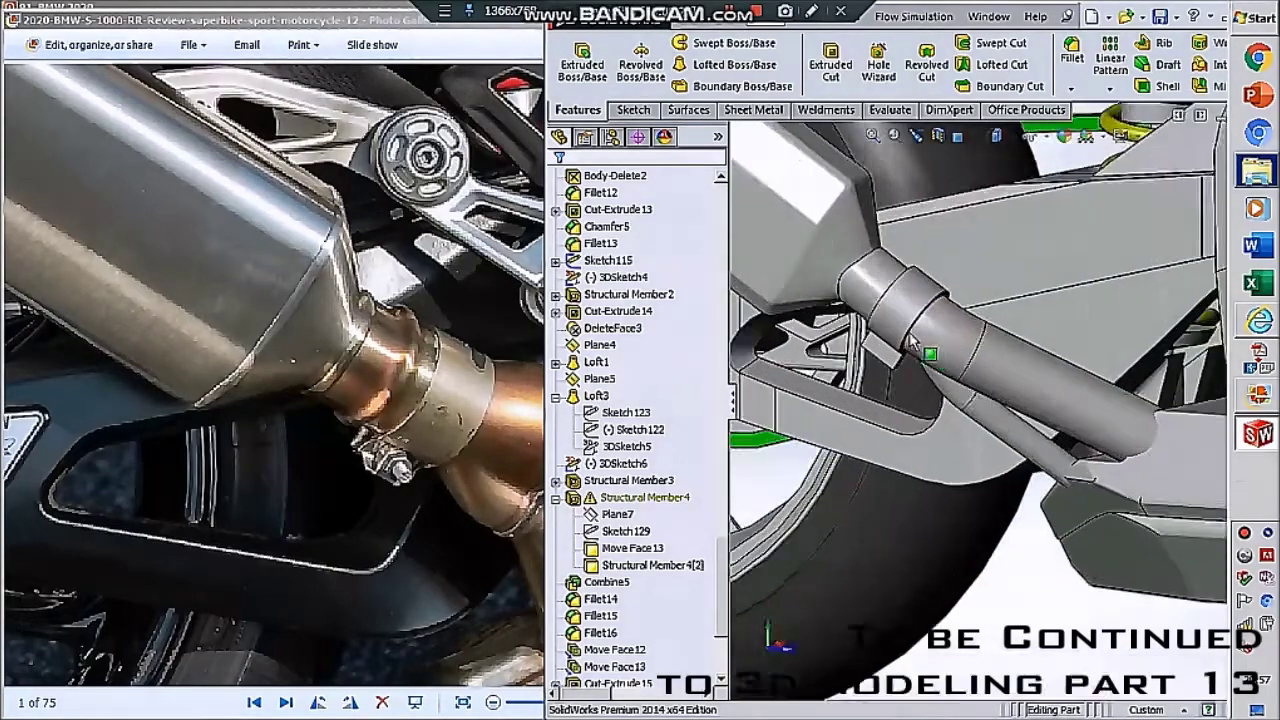
pyautogui.scroll(-2, 945, 360)
pyautogui.scroll(-2, 909, 292)
# - Start a chamfer on the first tab edge with a 45° angle and 5 mm distance
pyautogui.click(1070, 89)
pyautogui.click(1085, 125)
pyautogui.scroll(-2, 940, 578)
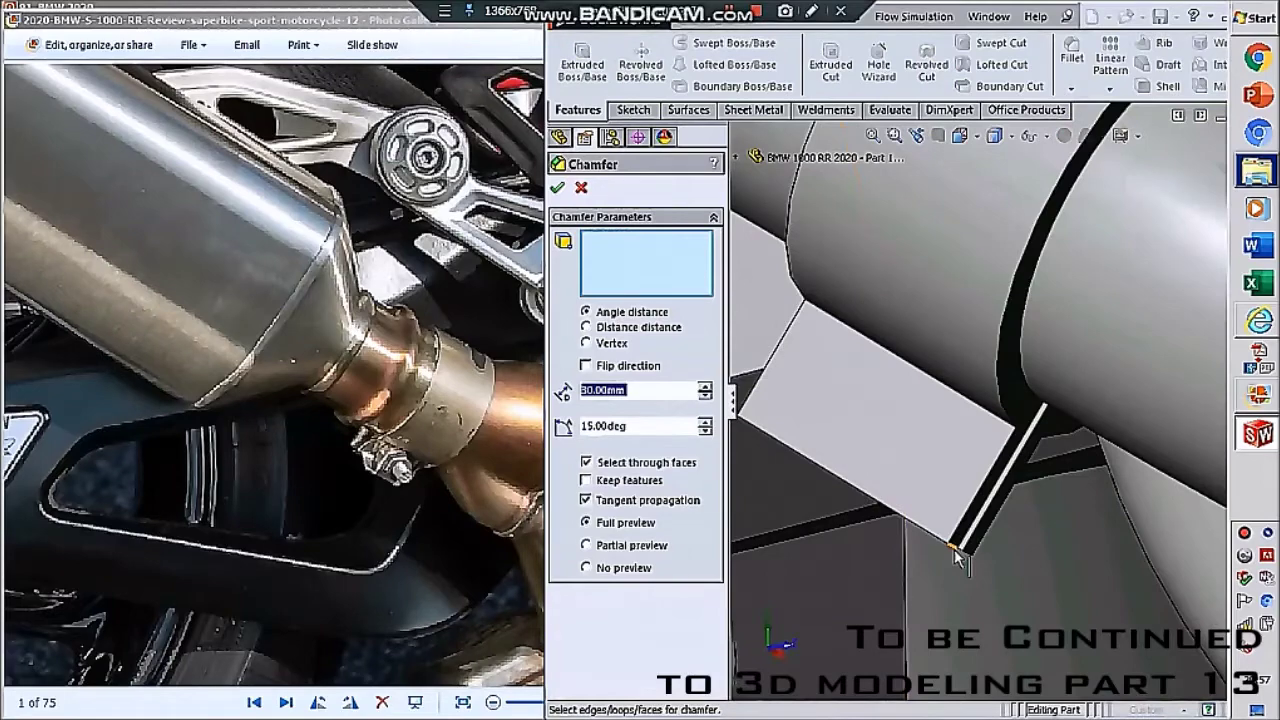
pyautogui.click(955, 553)
pyautogui.moveTo(945, 540); pyautogui.dragTo(940, 606, button='middle')
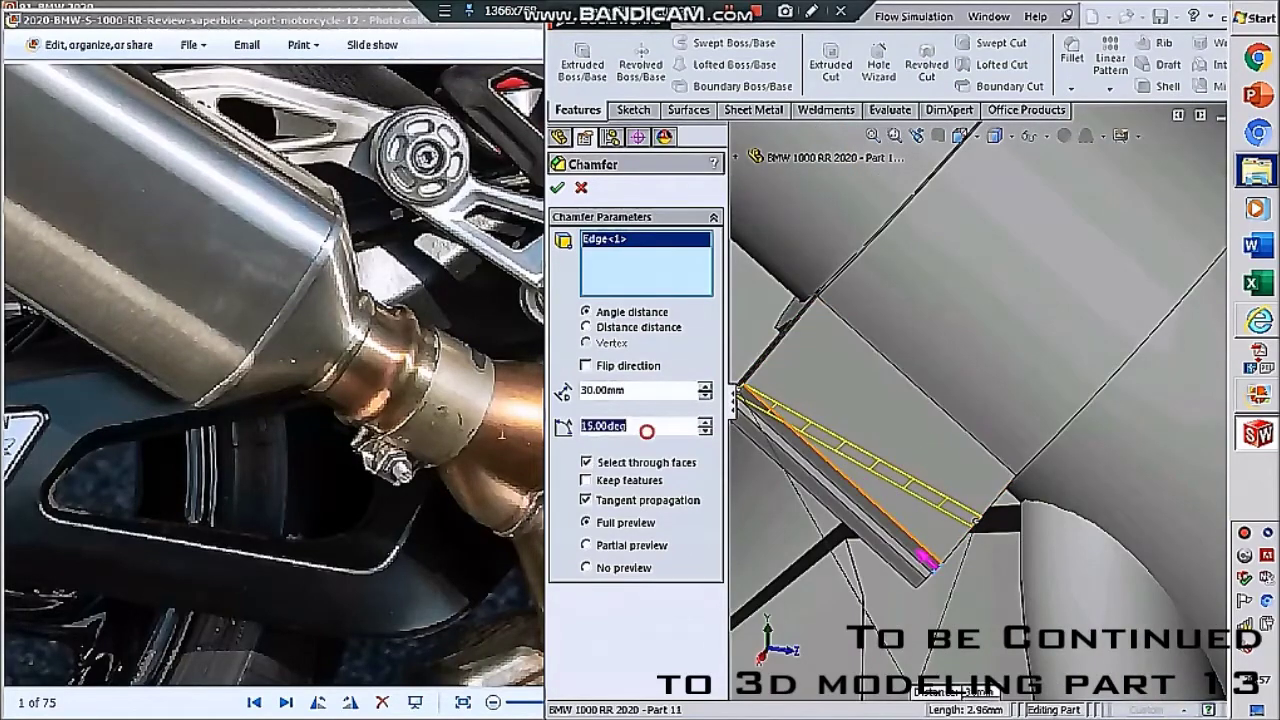
pyautogui.write('45')
pyautogui.scroll(6, 832, 460)
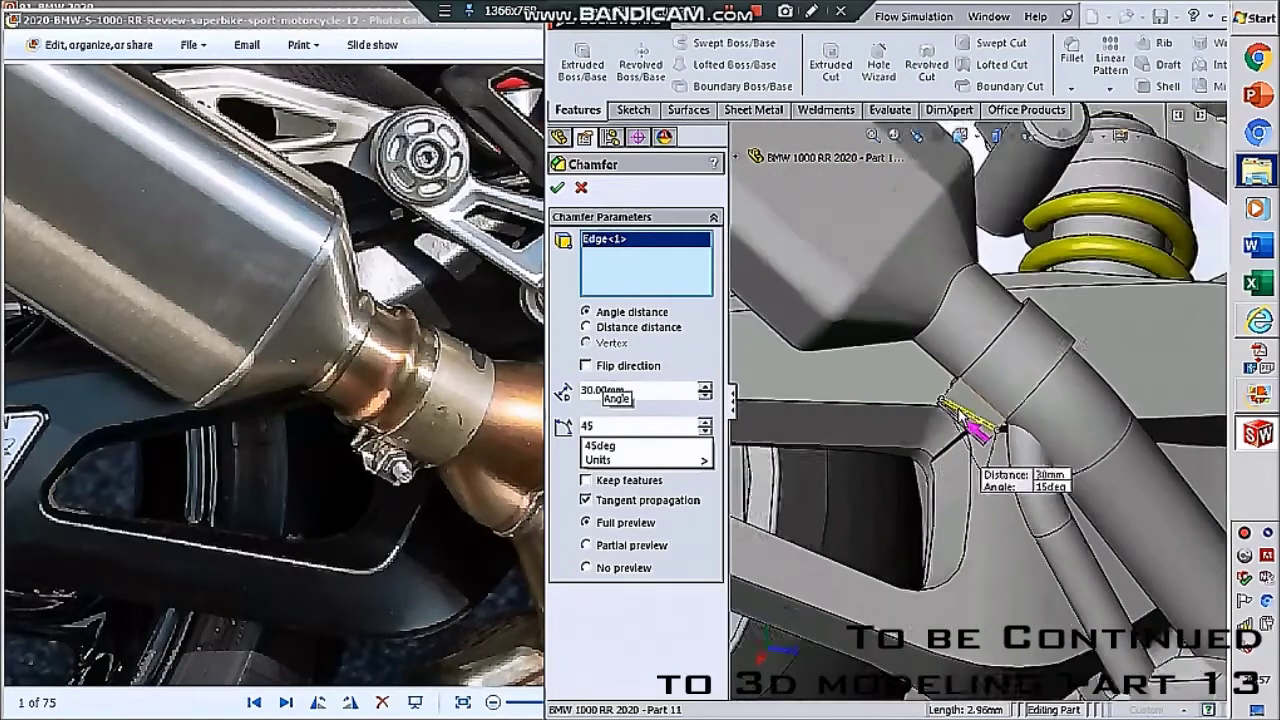
pyautogui.press('Return')
pyautogui.scroll(-2, 905, 452)
pyautogui.scroll(-3, 905, 452)
pyautogui.scroll(-2, 905, 452)
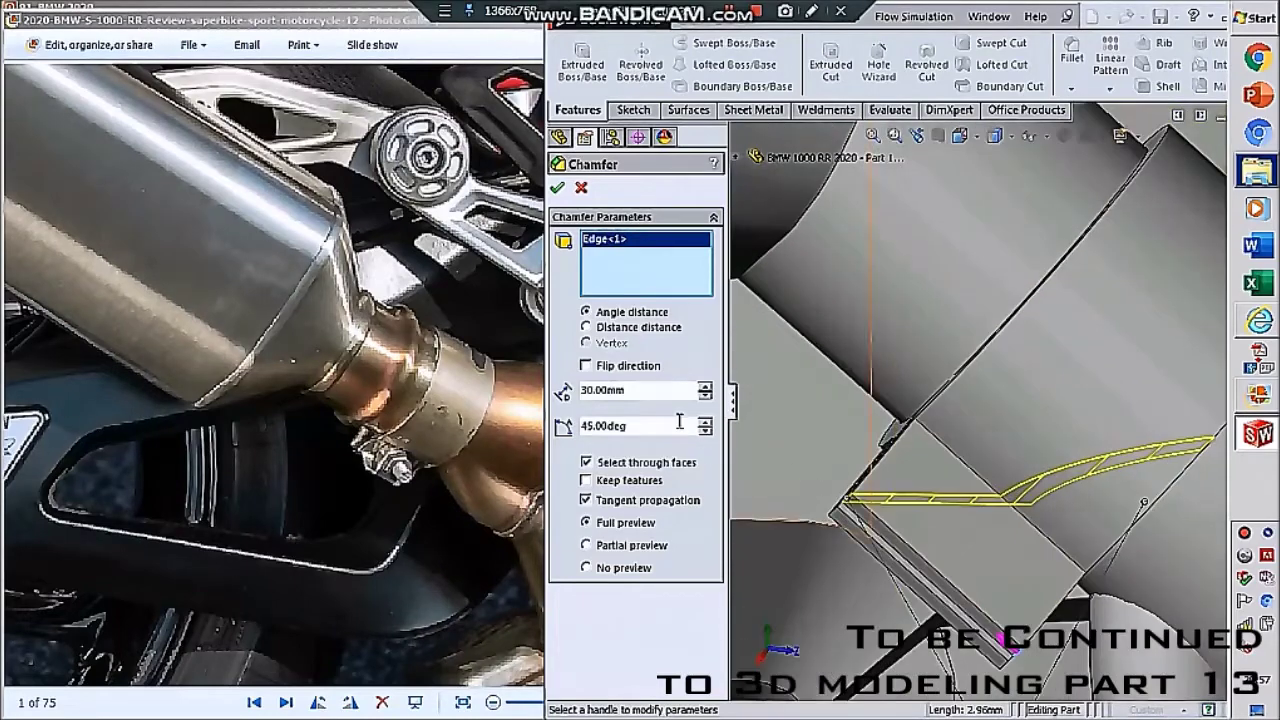
pyautogui.write('5')
pyautogui.press('Return')
pyautogui.scroll(-2, 905, 503)
pyautogui.scroll(-2, 905, 503)
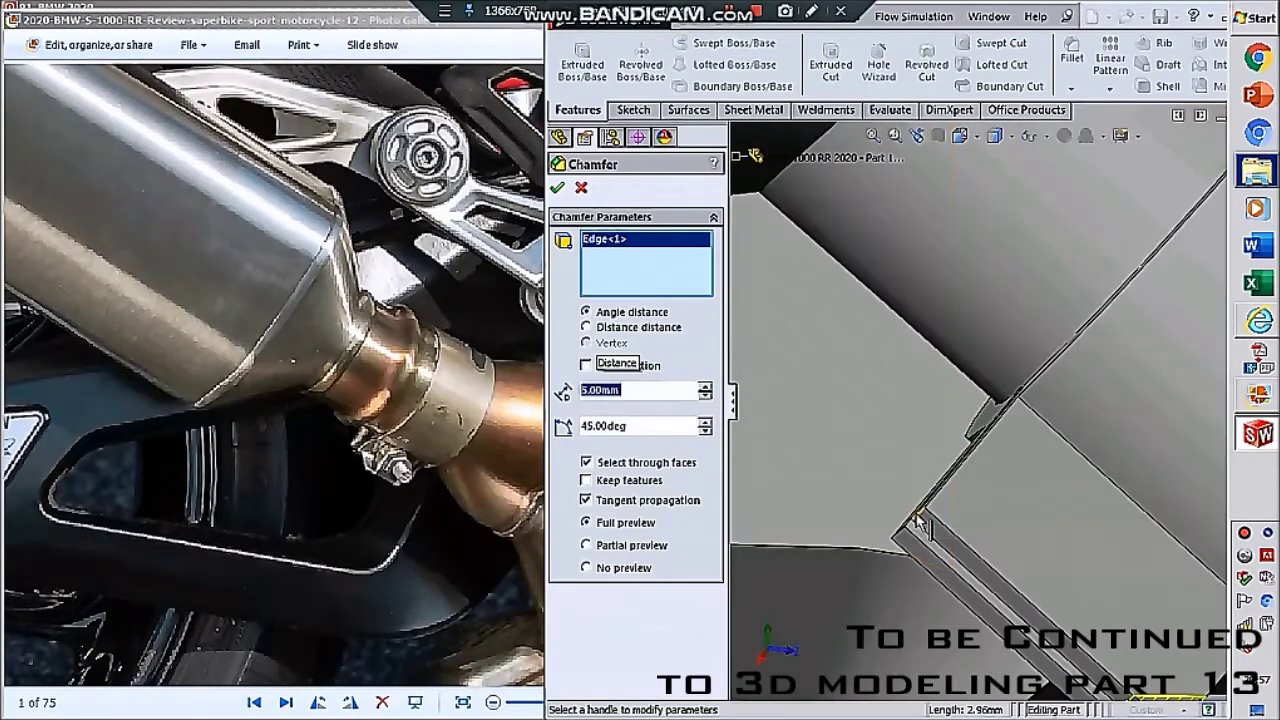
# - Add a second tab edge and change the chamfer distance to 10 mm
pyautogui.click(908, 500)
pyautogui.scroll(2, 975, 482)
pyautogui.scroll(2, 975, 470)
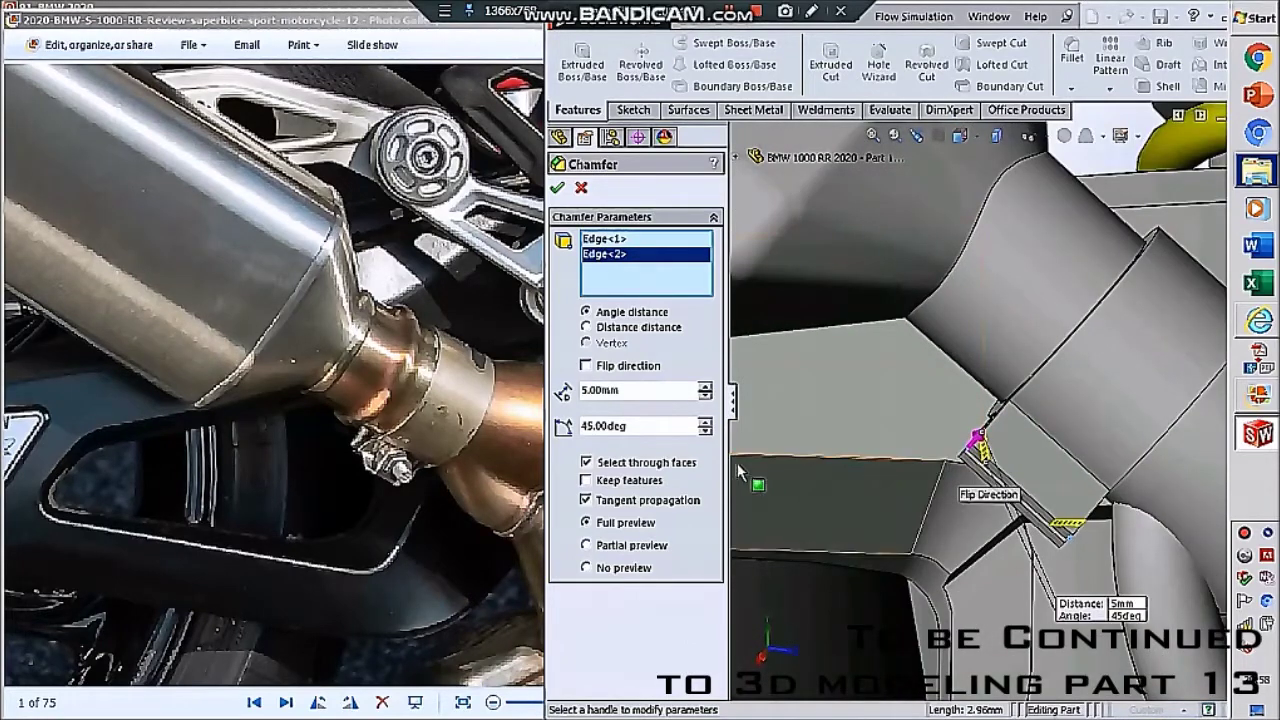
pyautogui.click(705, 386)
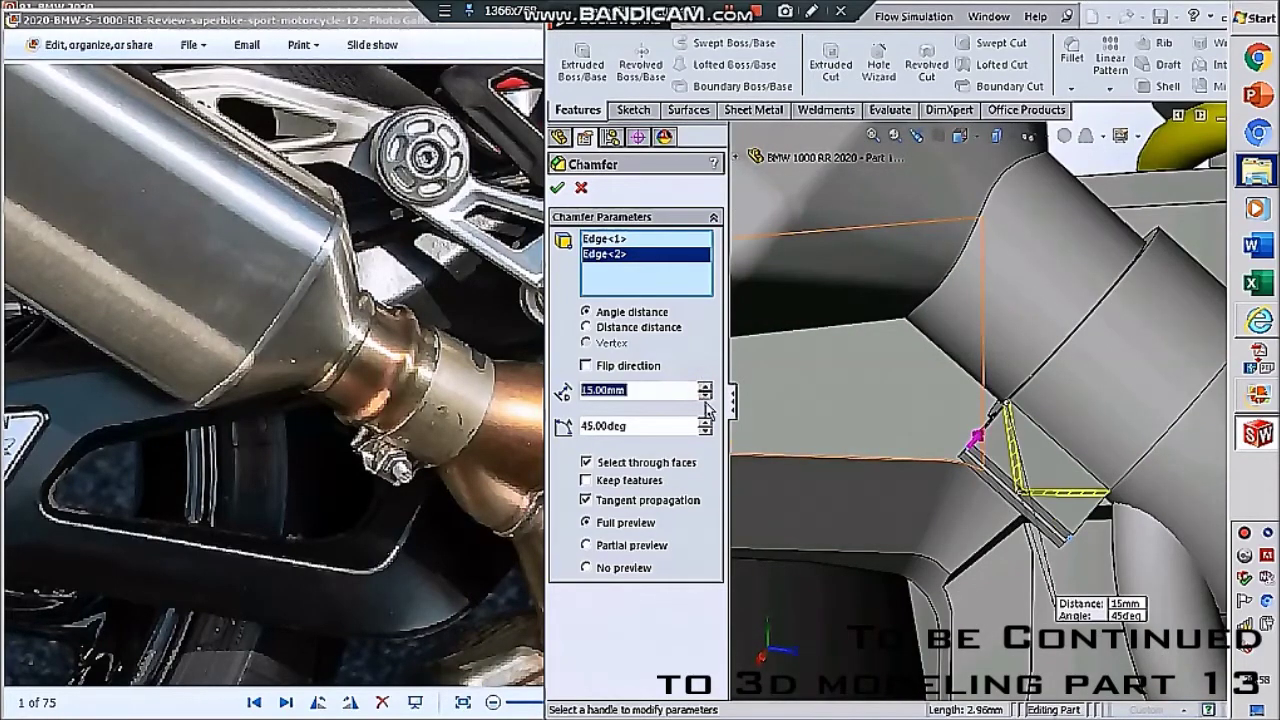
pyautogui.write('10')
pyautogui.press('Return')
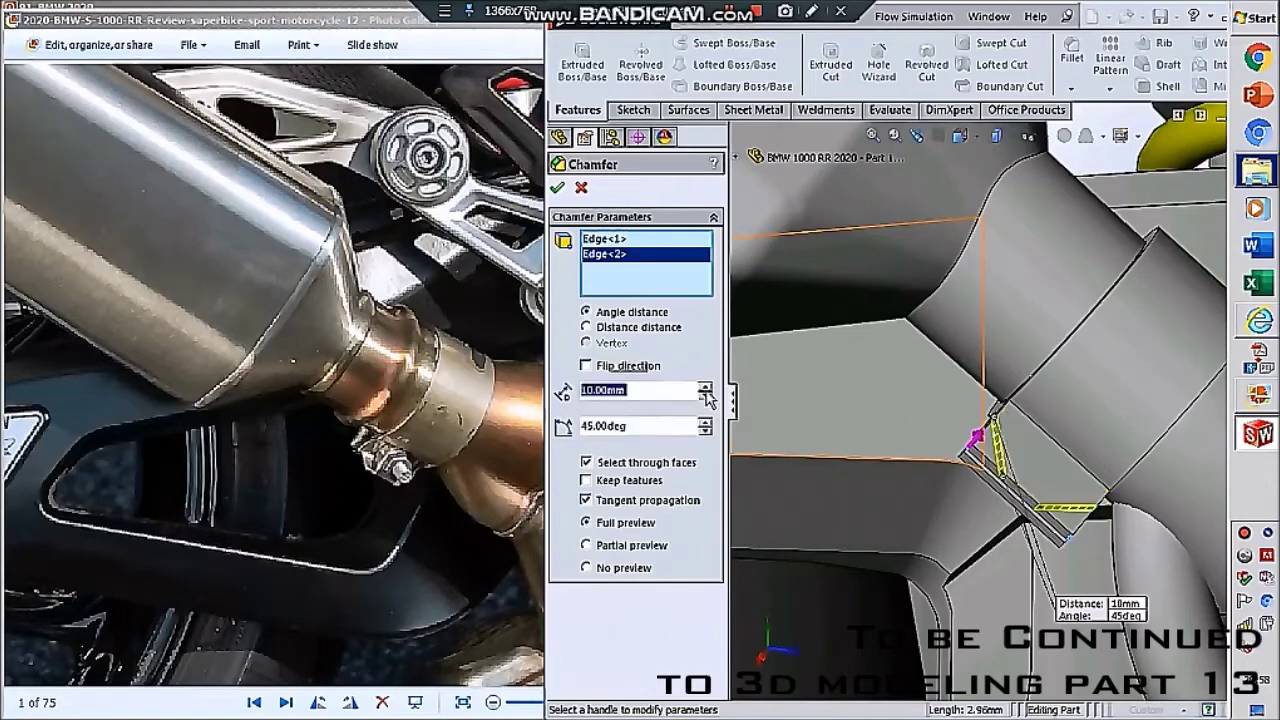
pyautogui.scroll(-3, 1027, 473)
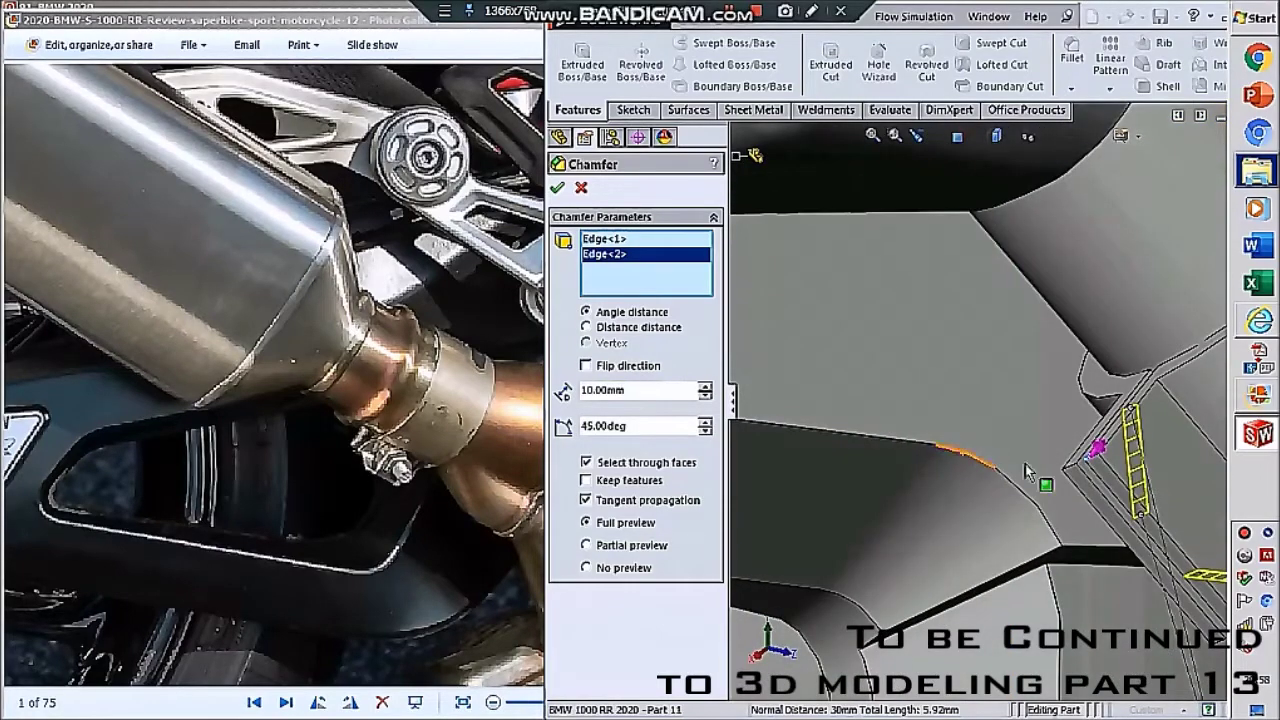
# - Pick the last two tab edges, fixing wrong picks, and apply the chamfer
pyautogui.click(1078, 470)
pyautogui.click(1092, 477)
pyautogui.click(1097, 482)
pyautogui.moveTo(1097, 482); pyautogui.dragTo(1086, 452, button='middle')
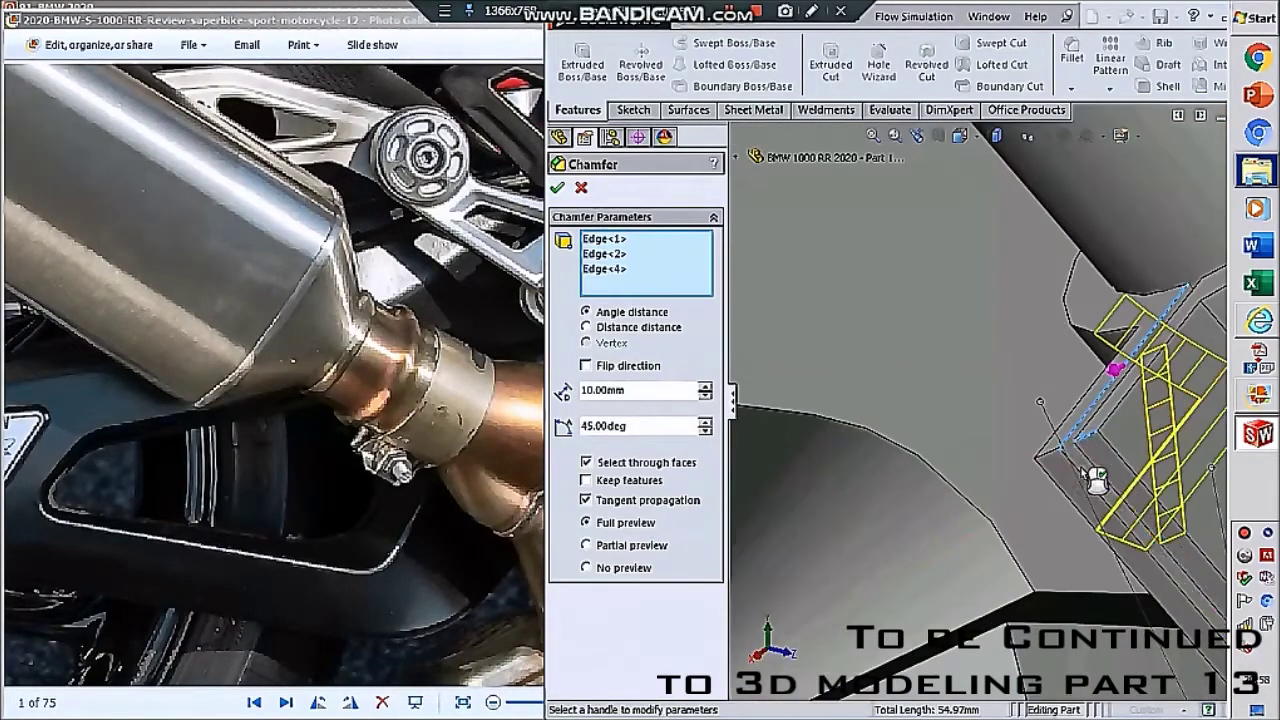
pyautogui.click(1083, 447)
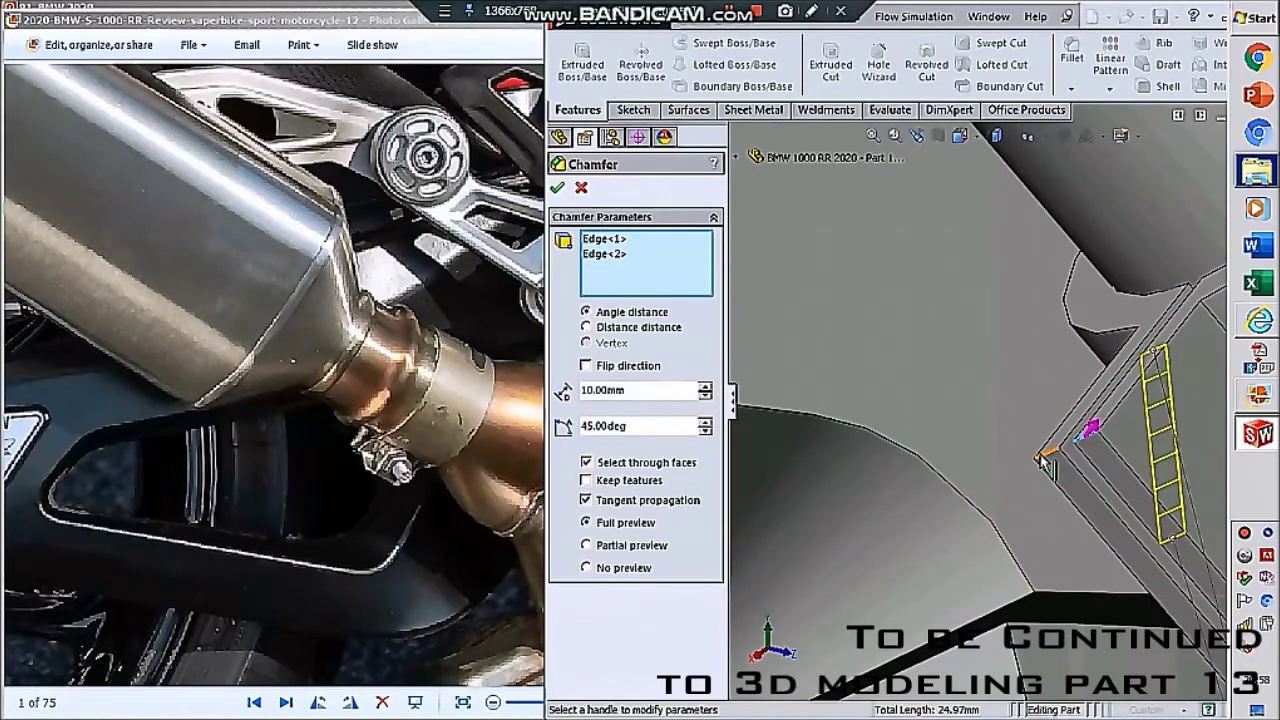
pyautogui.click(1045, 460)
pyautogui.moveTo(1045, 460); pyautogui.dragTo(1122, 553, button='middle')
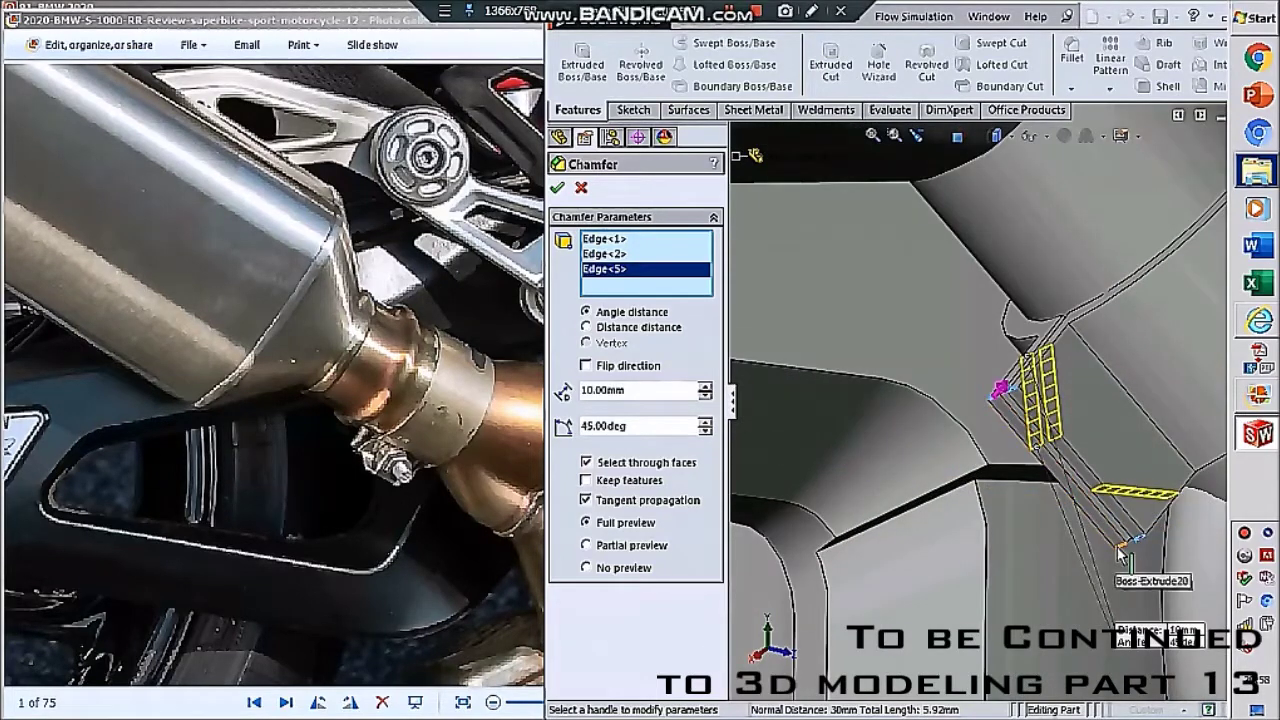
pyautogui.click(1124, 555)
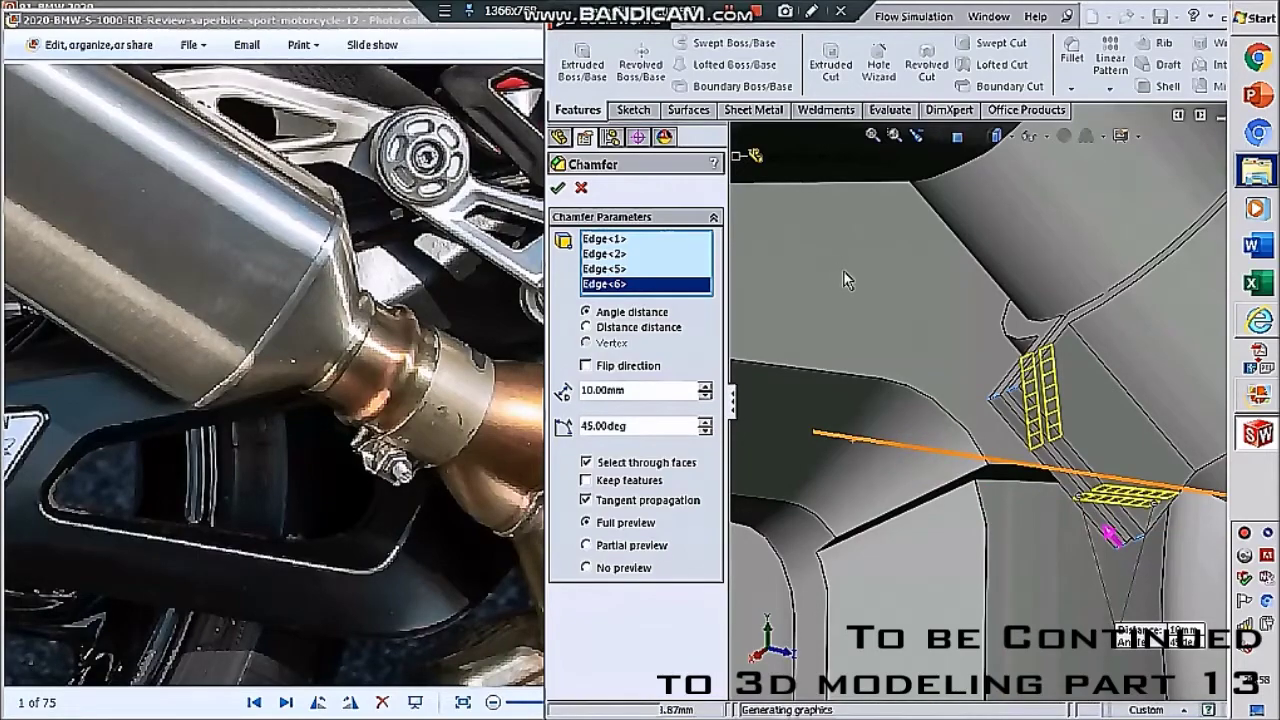
pyautogui.press('Return')
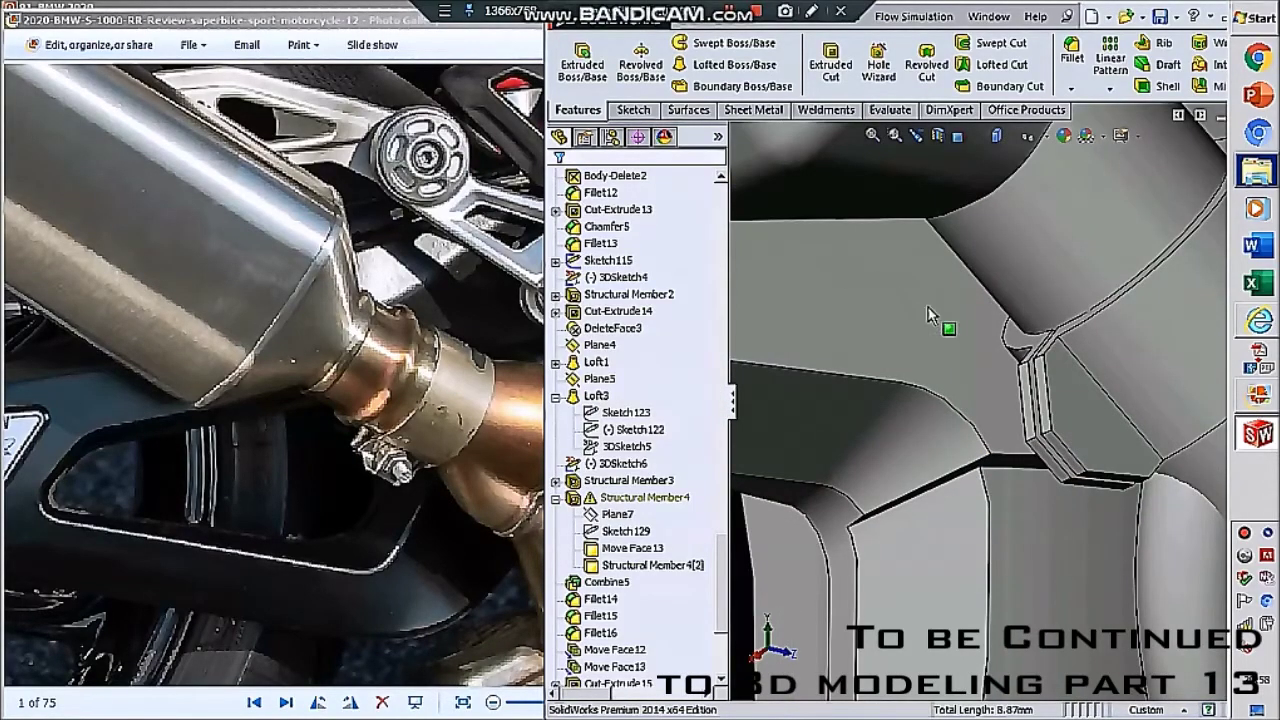
pyautogui.scroll(5, 930, 318)
pyautogui.scroll(5, 950, 330)
pyautogui.scroll(3, 975, 350)
pyautogui.scroll(4, 1000, 368)
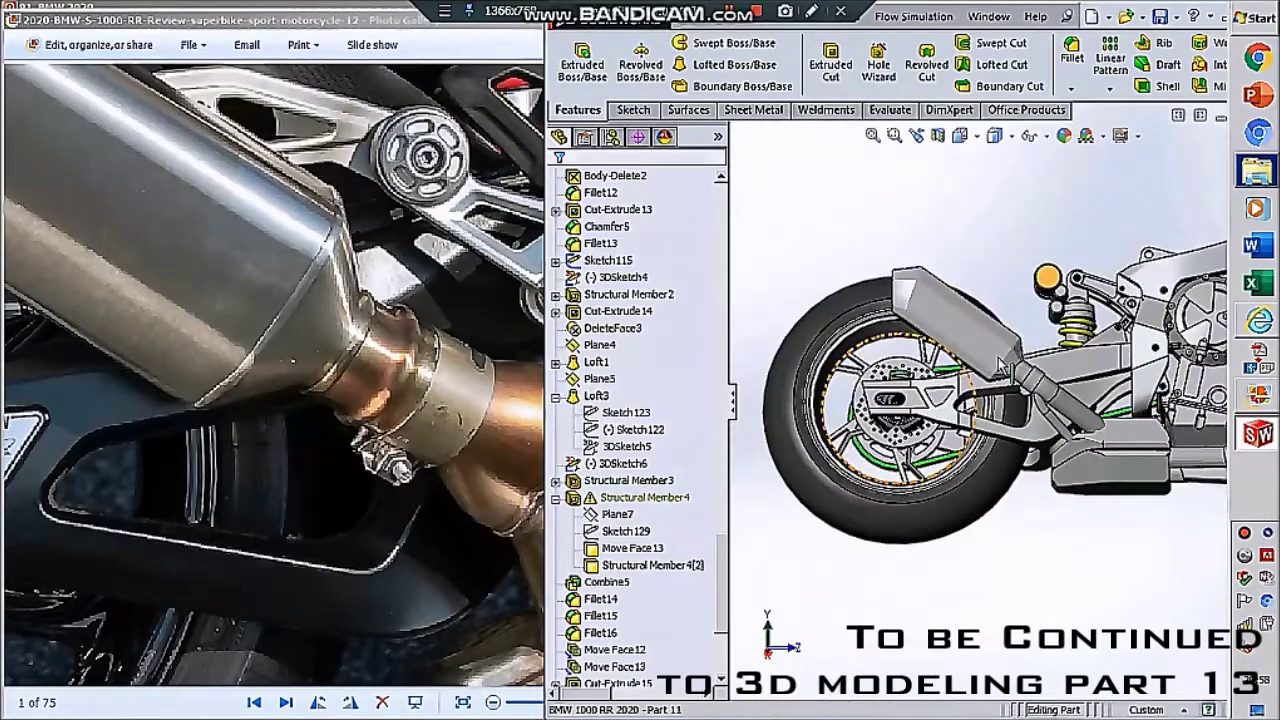
pyautogui.scroll(3, 999, 364)
pyautogui.scroll(2, 995, 205)
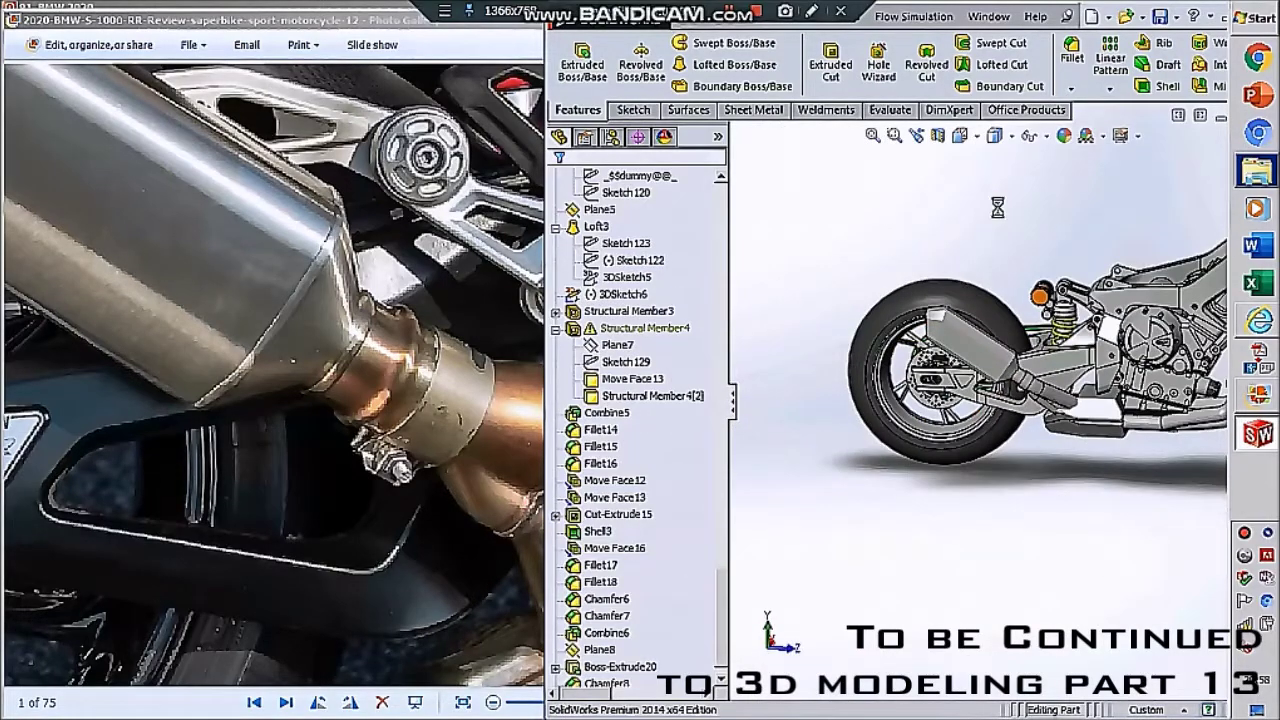
pyautogui.click(1245, 188)
pyautogui.click(1200, 187)
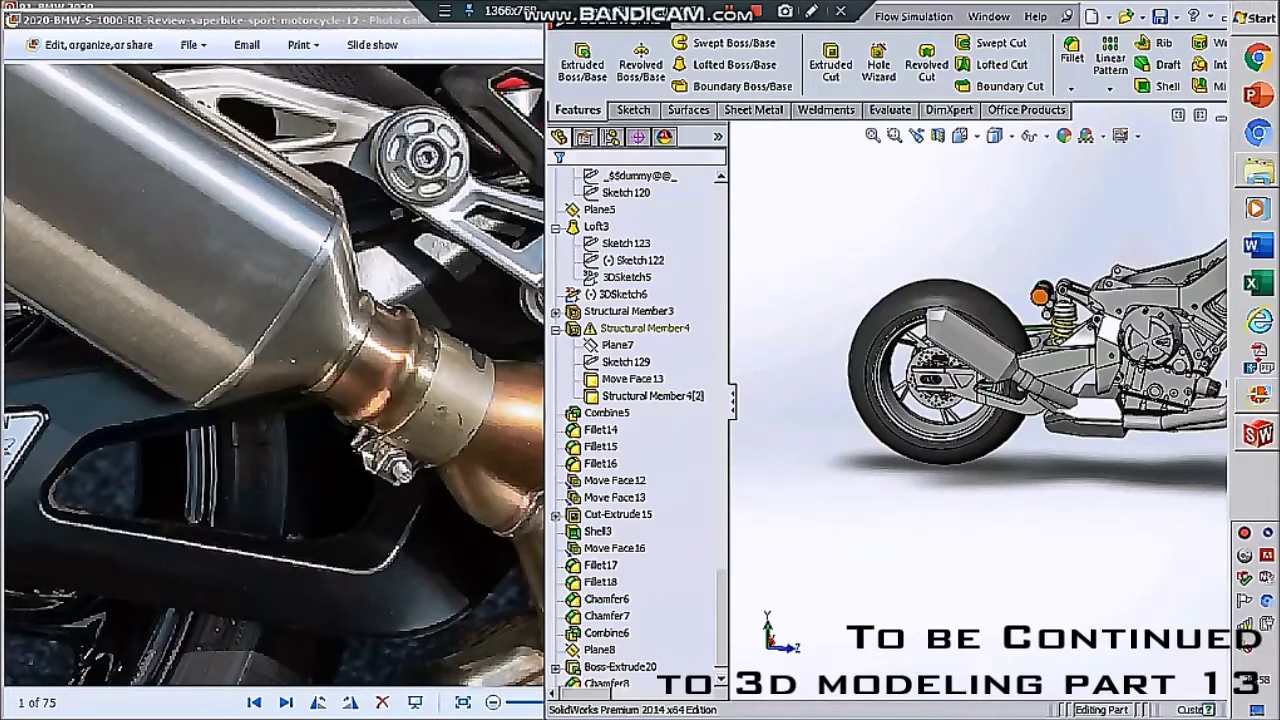
pyautogui.click(1252, 398)
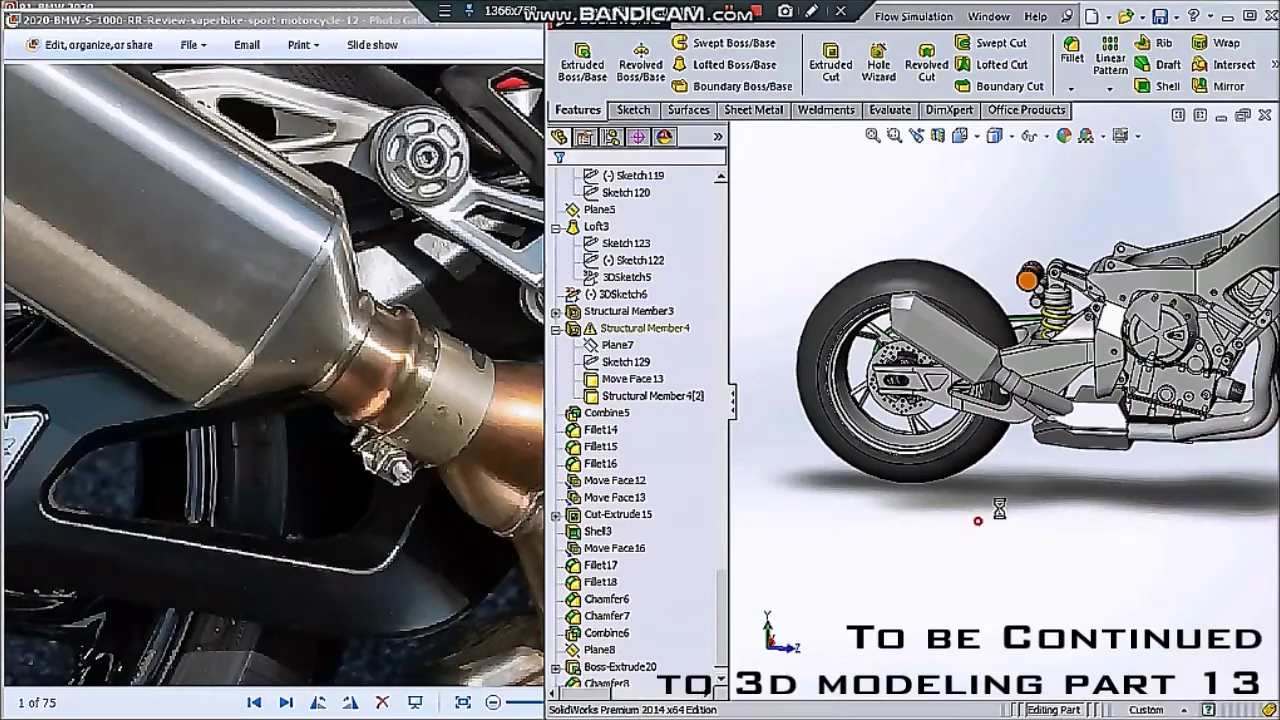
pyautogui.scroll(-2, 1018, 470)
pyautogui.scroll(-3, 1008, 483)
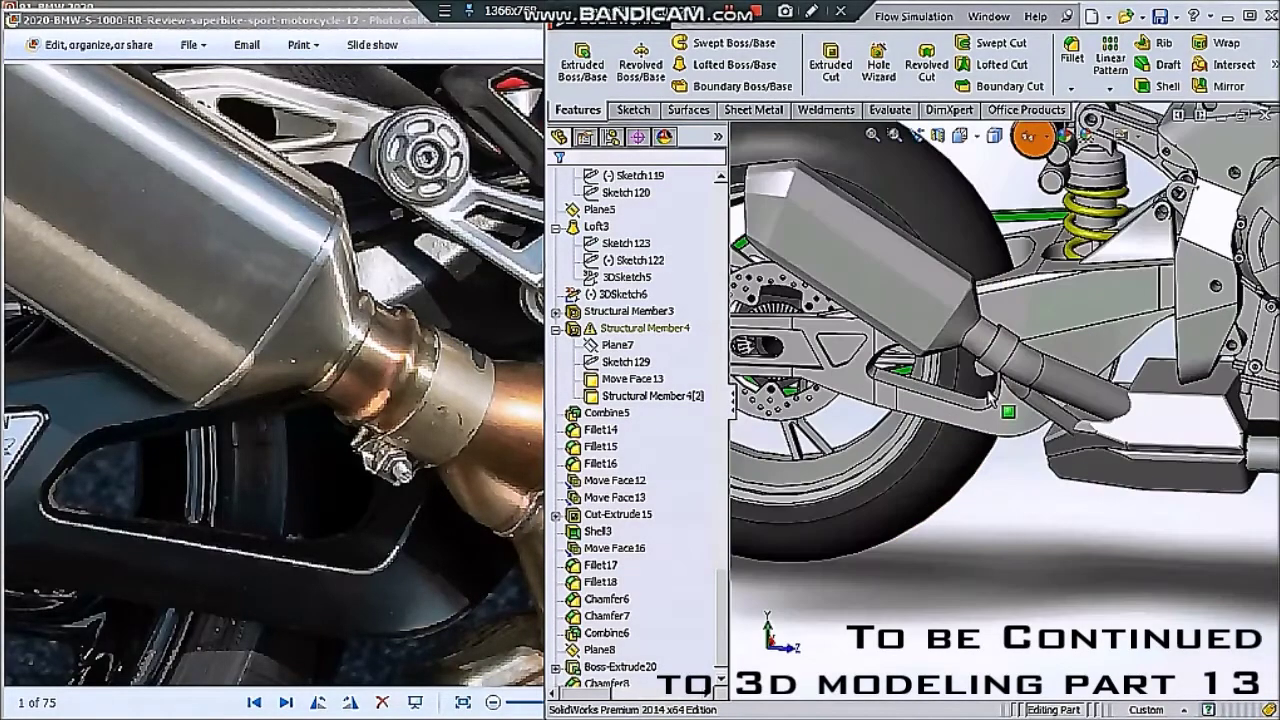
pyautogui.scroll(-3, 1005, 455)
pyautogui.scroll(-2, 1002, 425)
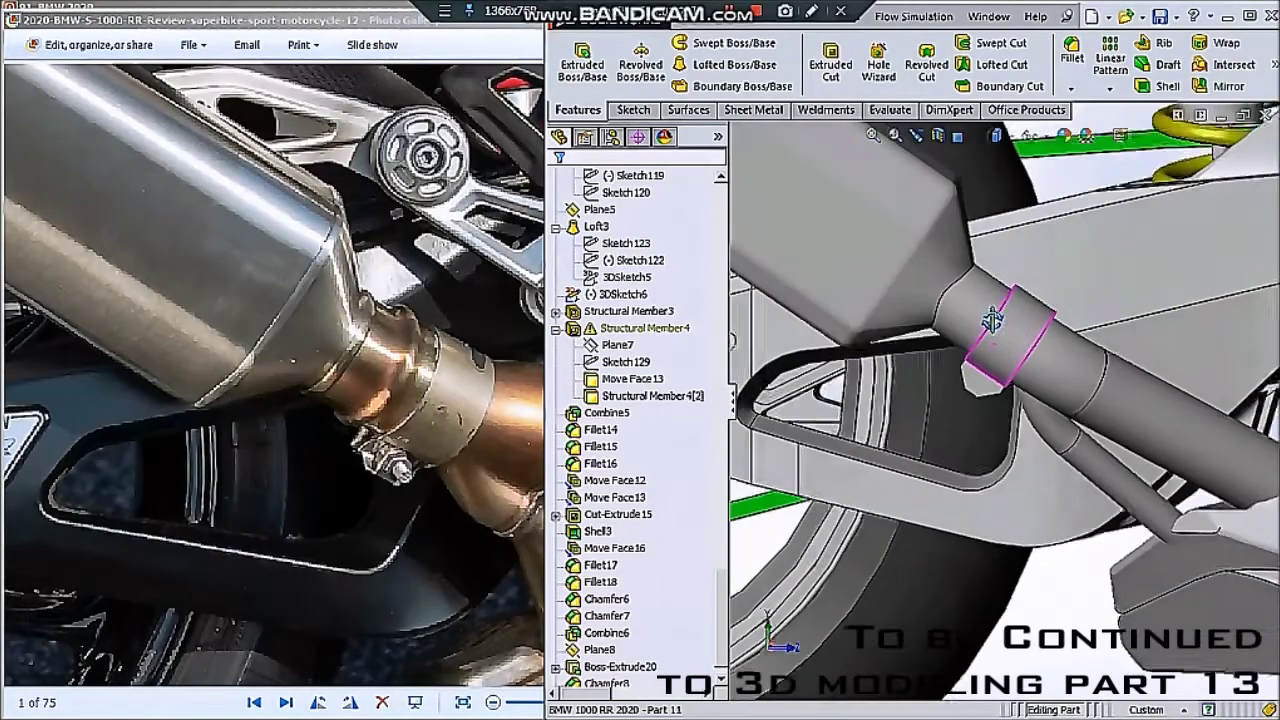
# - Start a sketch on the tab face, viewed straight on, and draw a short line
pyautogui.click(1026, 385)
pyautogui.click(1123, 329)
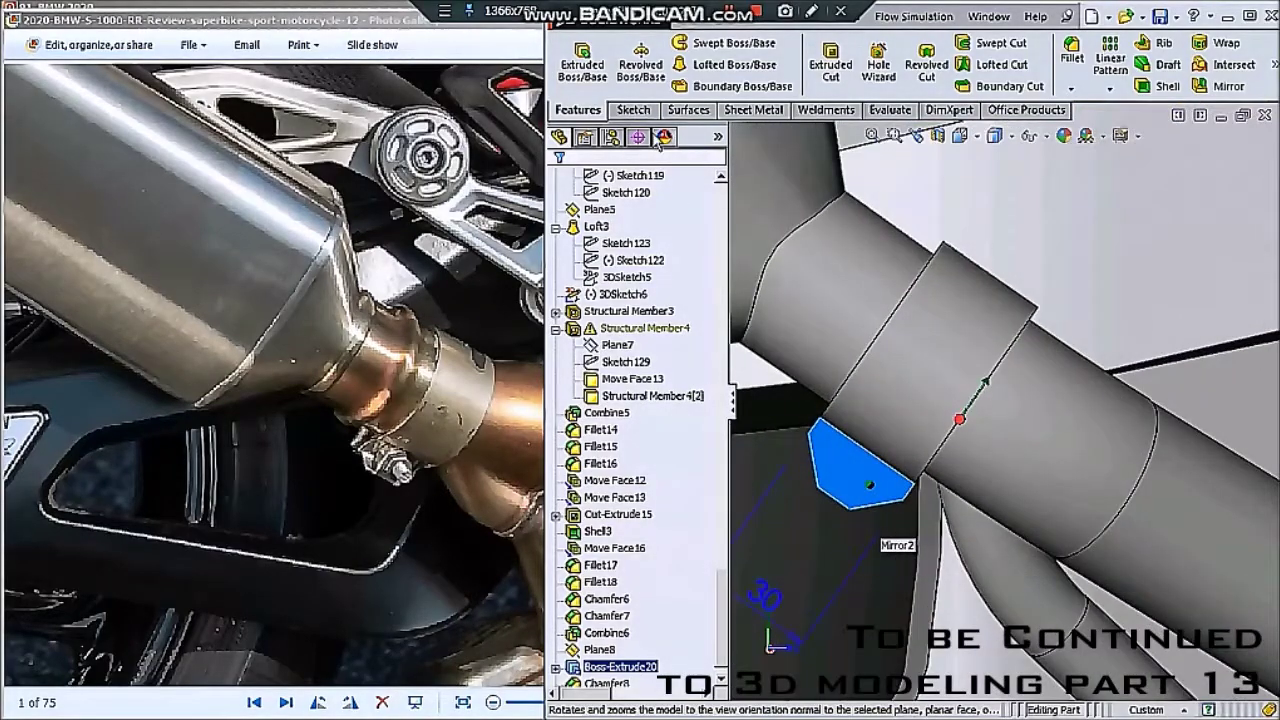
pyautogui.click(633, 108)
pyautogui.click(573, 55)
pyautogui.click(703, 42)
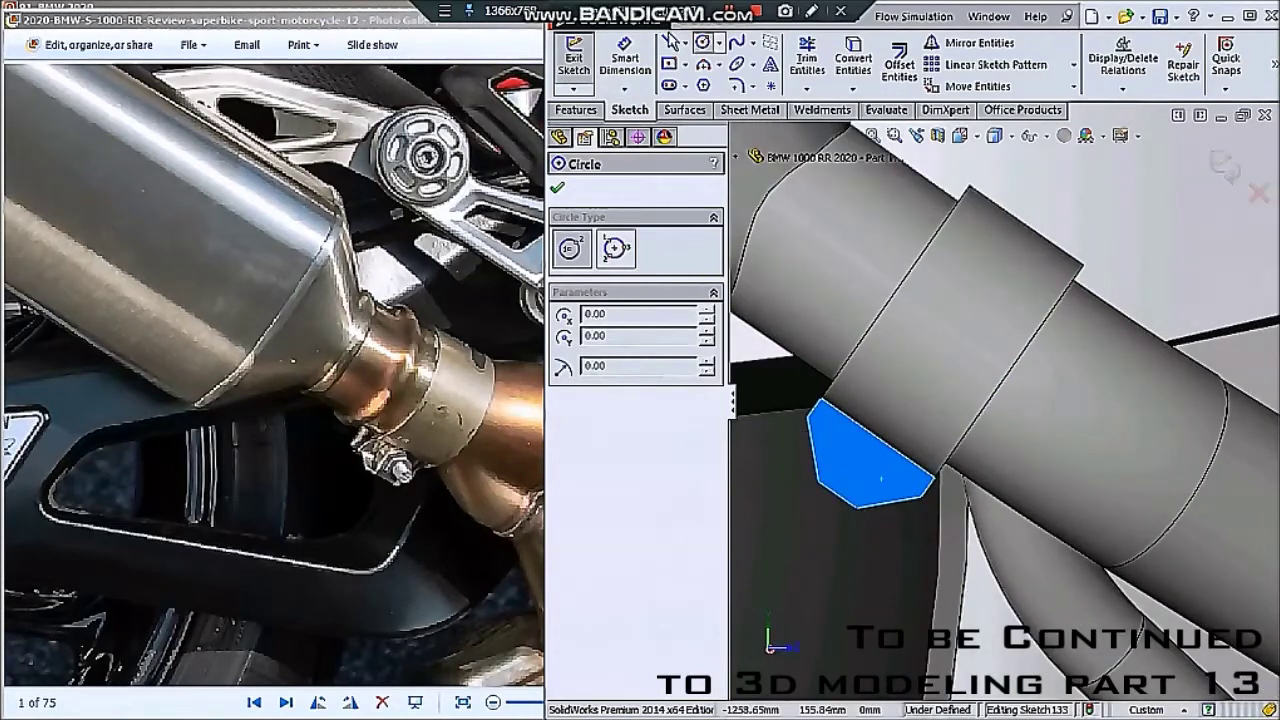
pyautogui.click(669, 42)
pyautogui.click(839, 496)
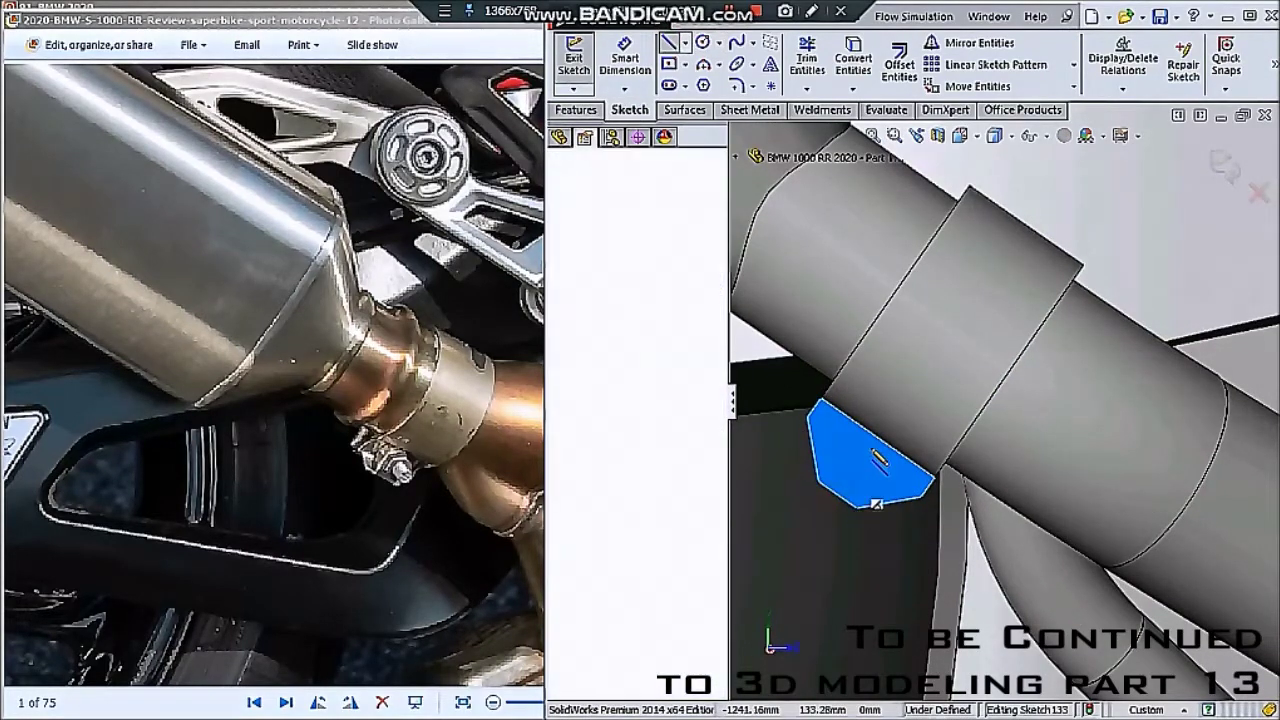
pyautogui.click(877, 438)
pyautogui.press('Escape')
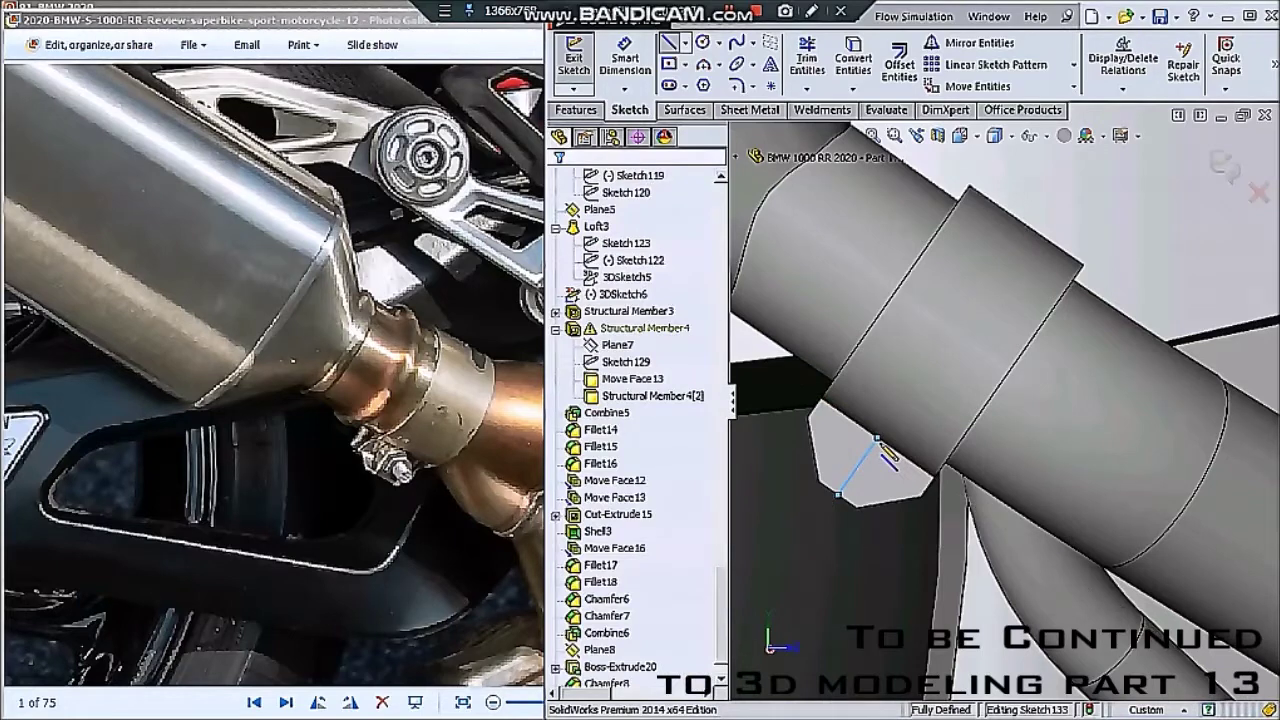
pyautogui.click(866, 469)
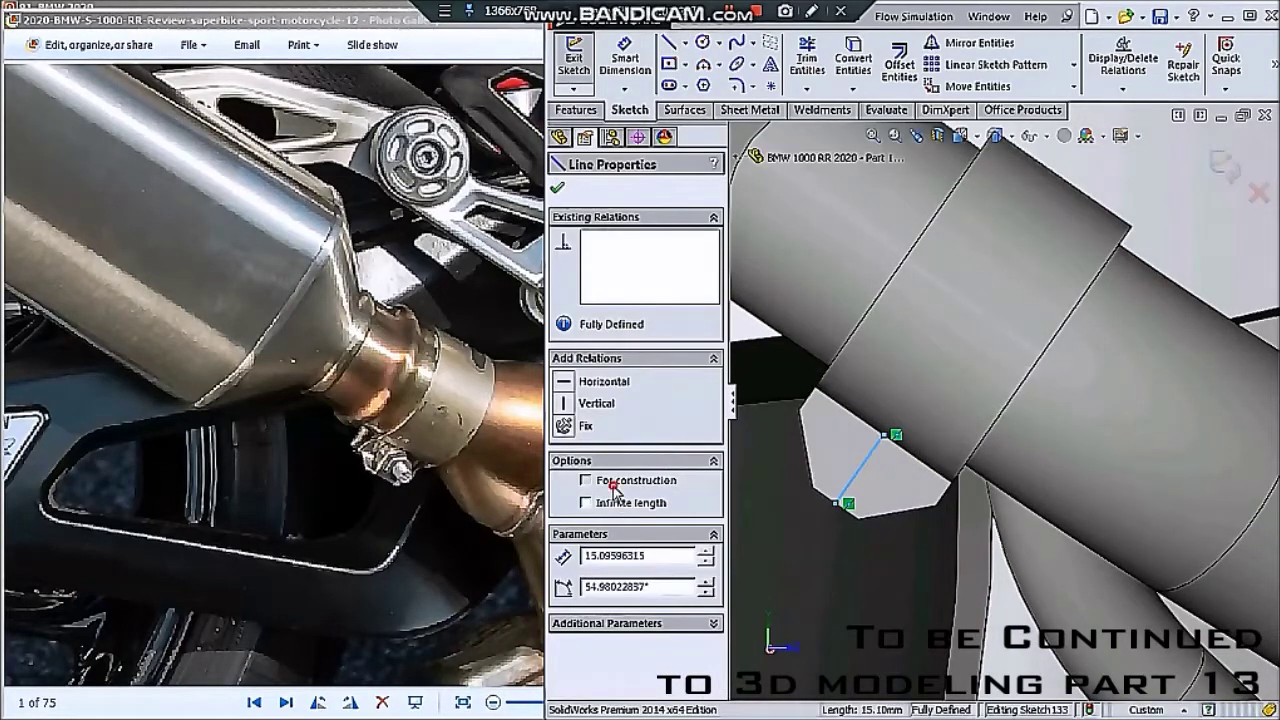
# - Draw a circle on the tab and dimension its diameter at 8 mm
pyautogui.click(557, 192)
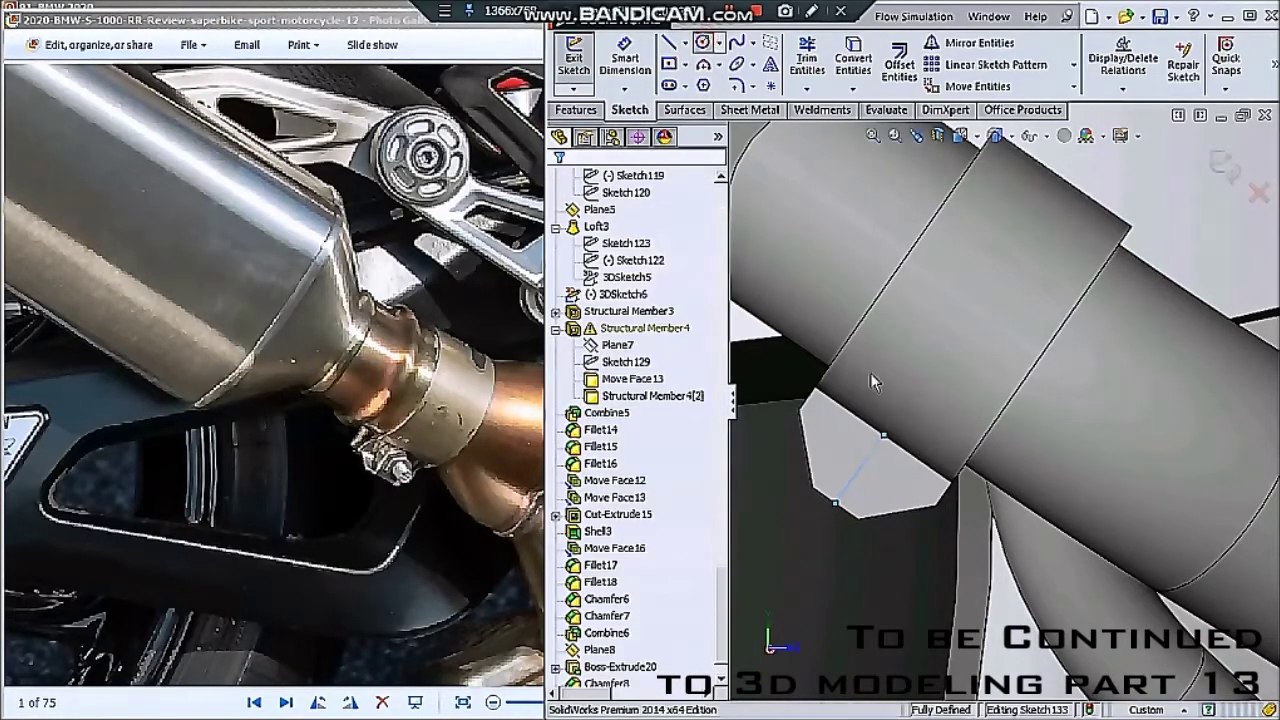
pyautogui.click(859, 468)
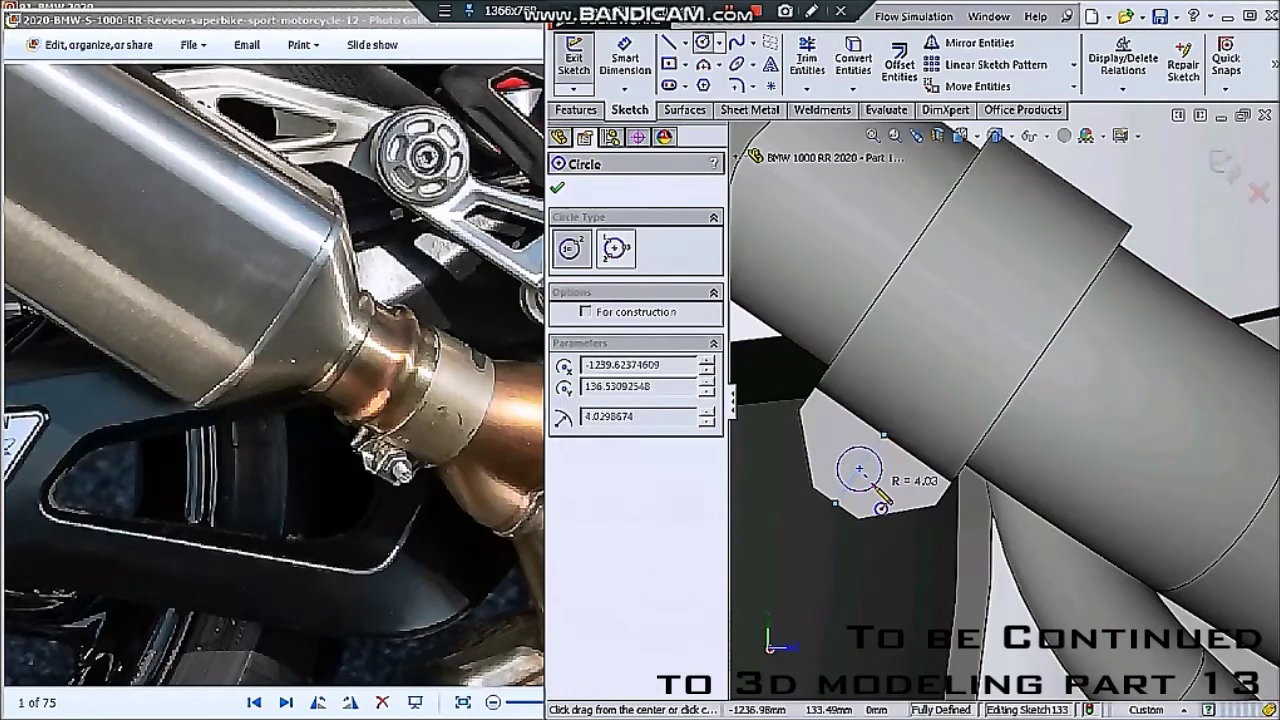
pyautogui.click(836, 468)
pyautogui.click(627, 78)
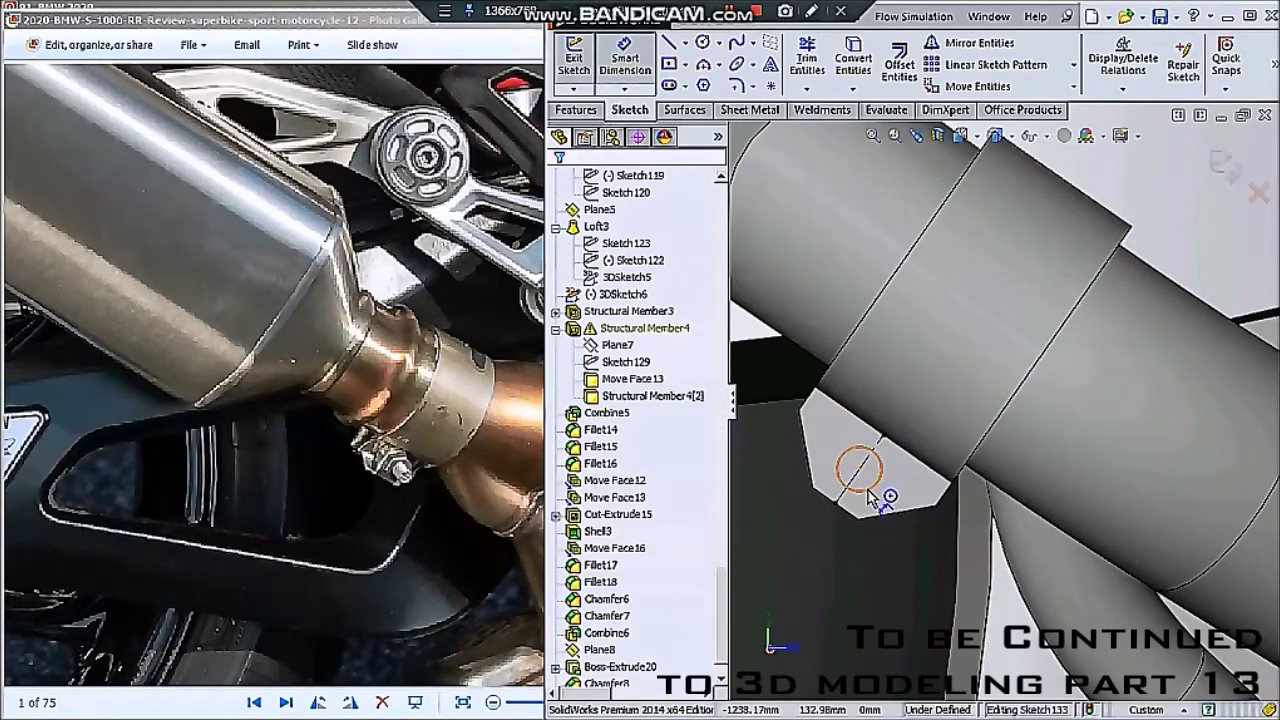
pyautogui.click(871, 460)
pyautogui.click(1145, 225)
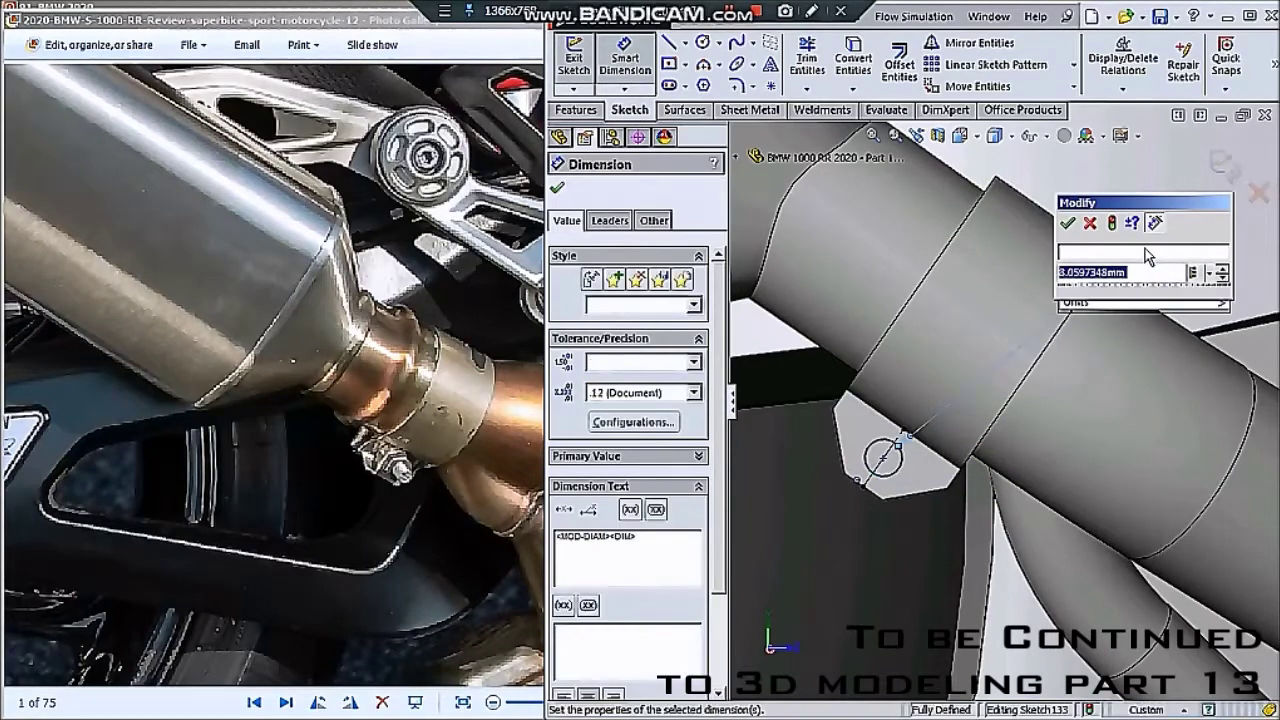
pyautogui.press('Return')
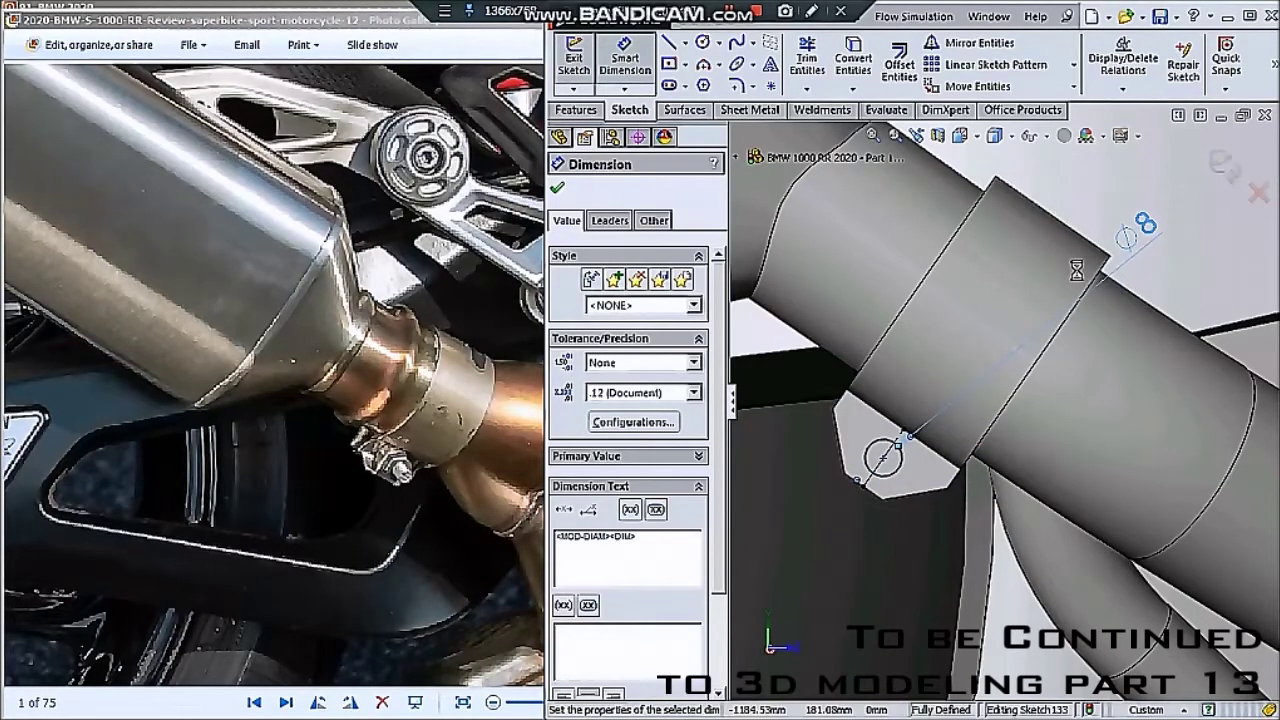
pyautogui.click(578, 110)
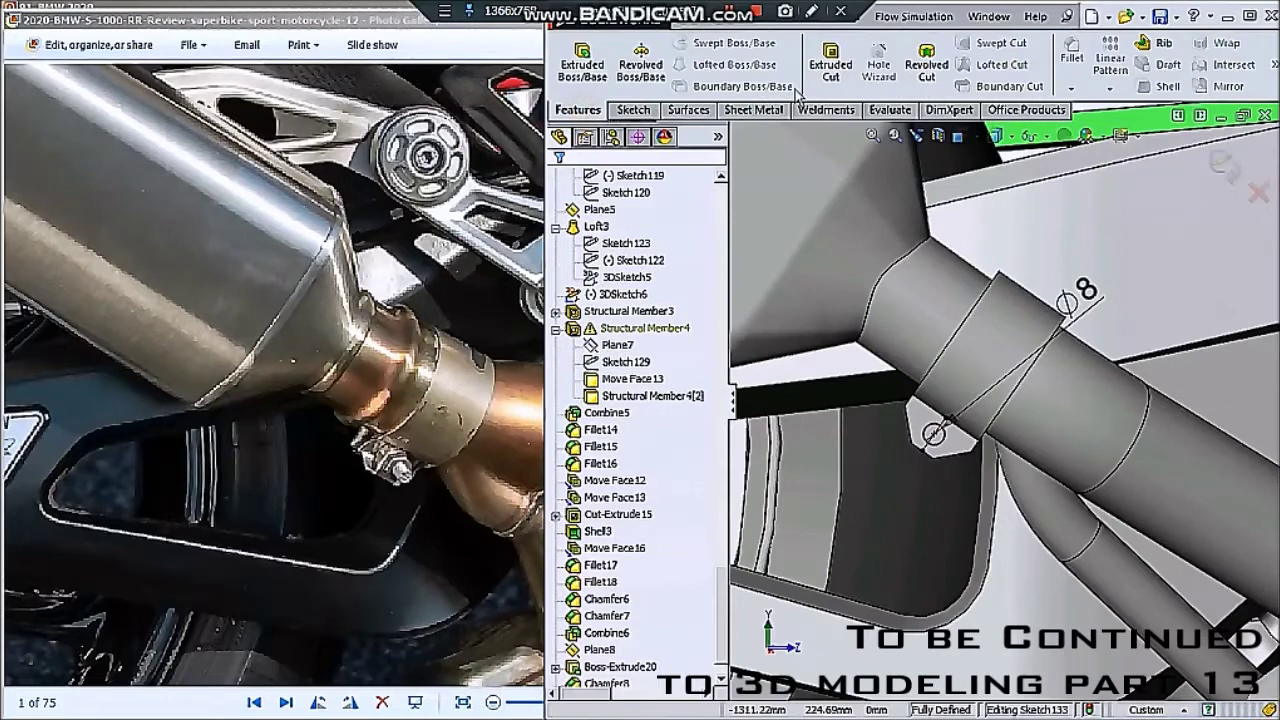
# - Extrude-cut the 8 mm circle Blind 30 mm into the clamp body only, with Auto-select off
pyautogui.click(831, 65)
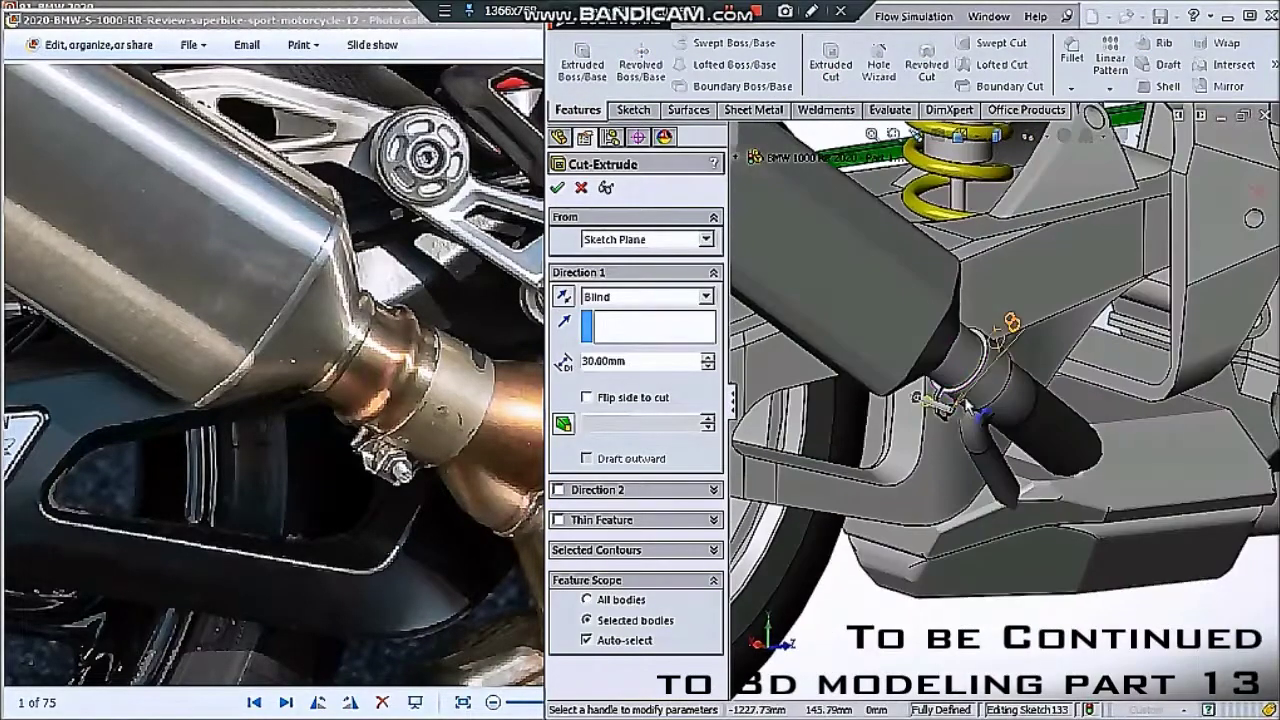
pyautogui.scroll(-5, 1003, 408)
pyautogui.click(645, 640)
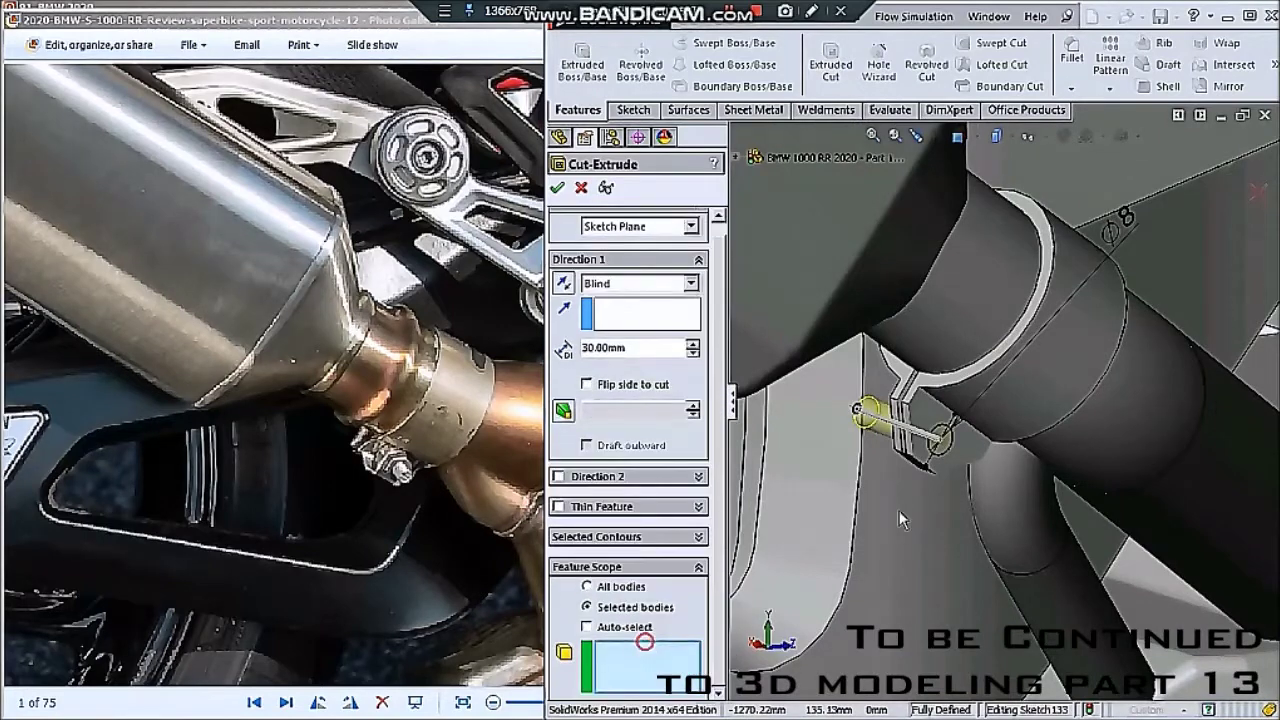
pyautogui.click(960, 410)
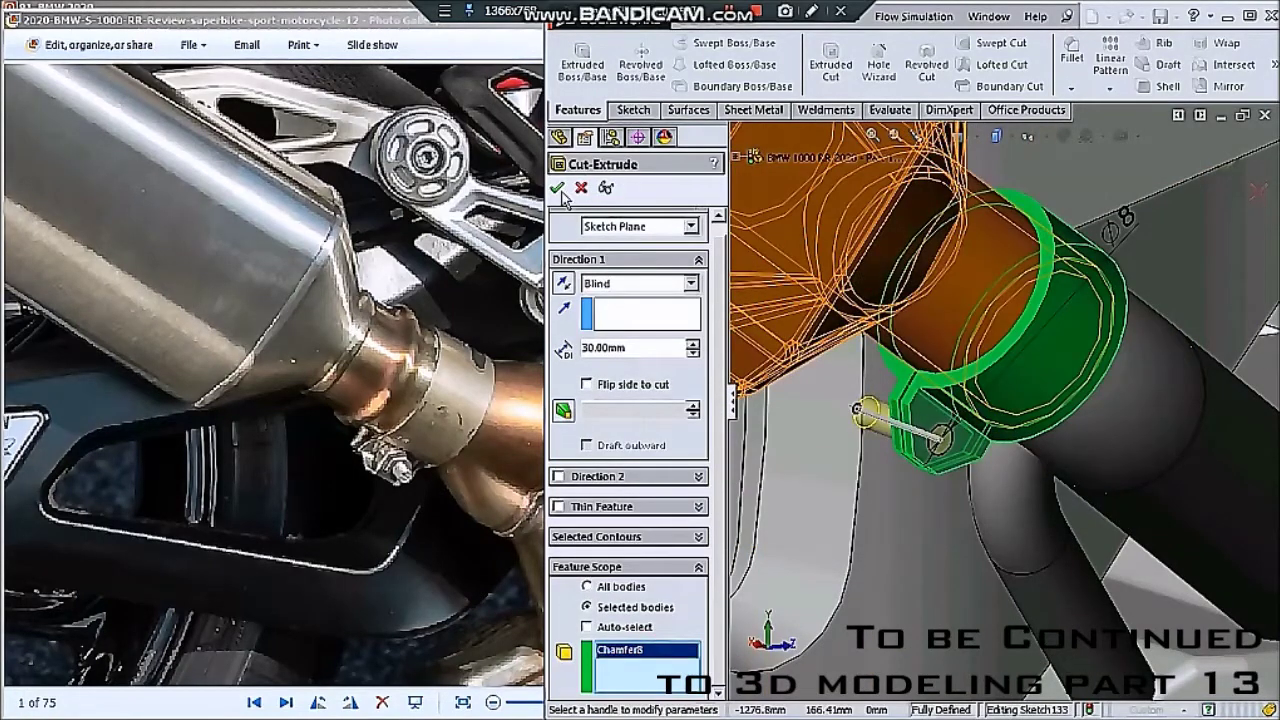
pyautogui.click(557, 188)
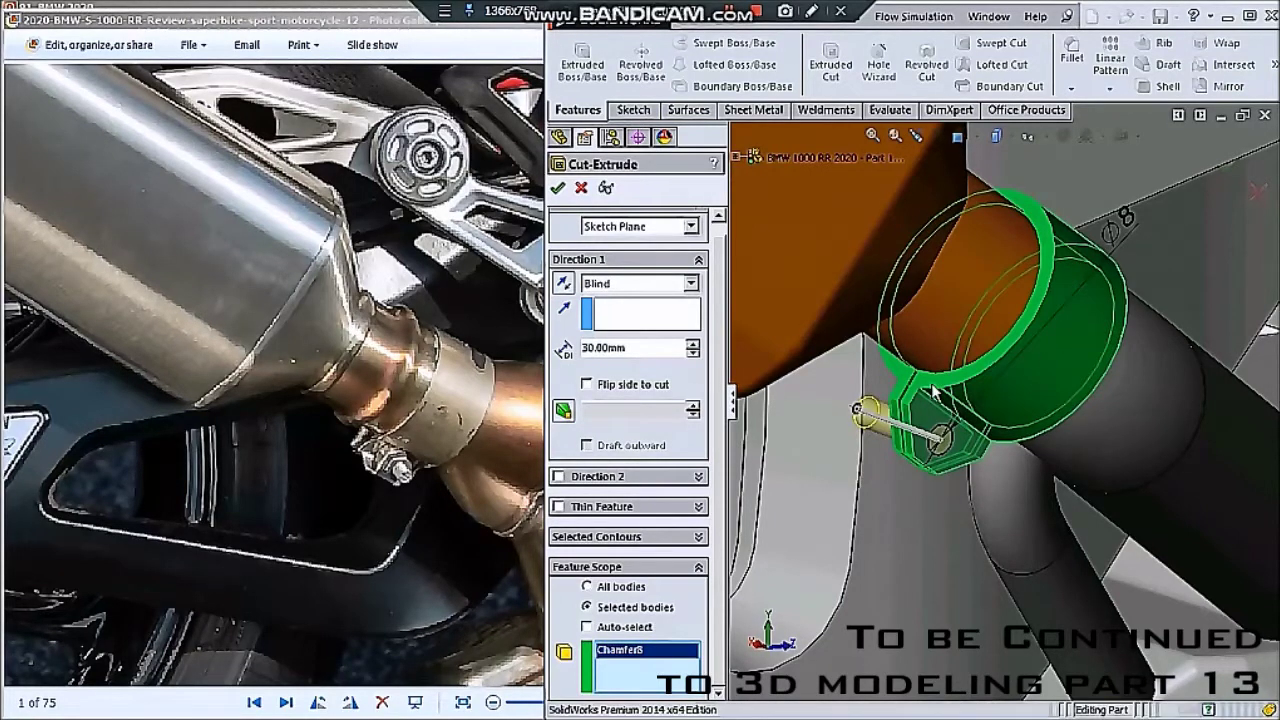
pyautogui.scroll(-5, 948, 390)
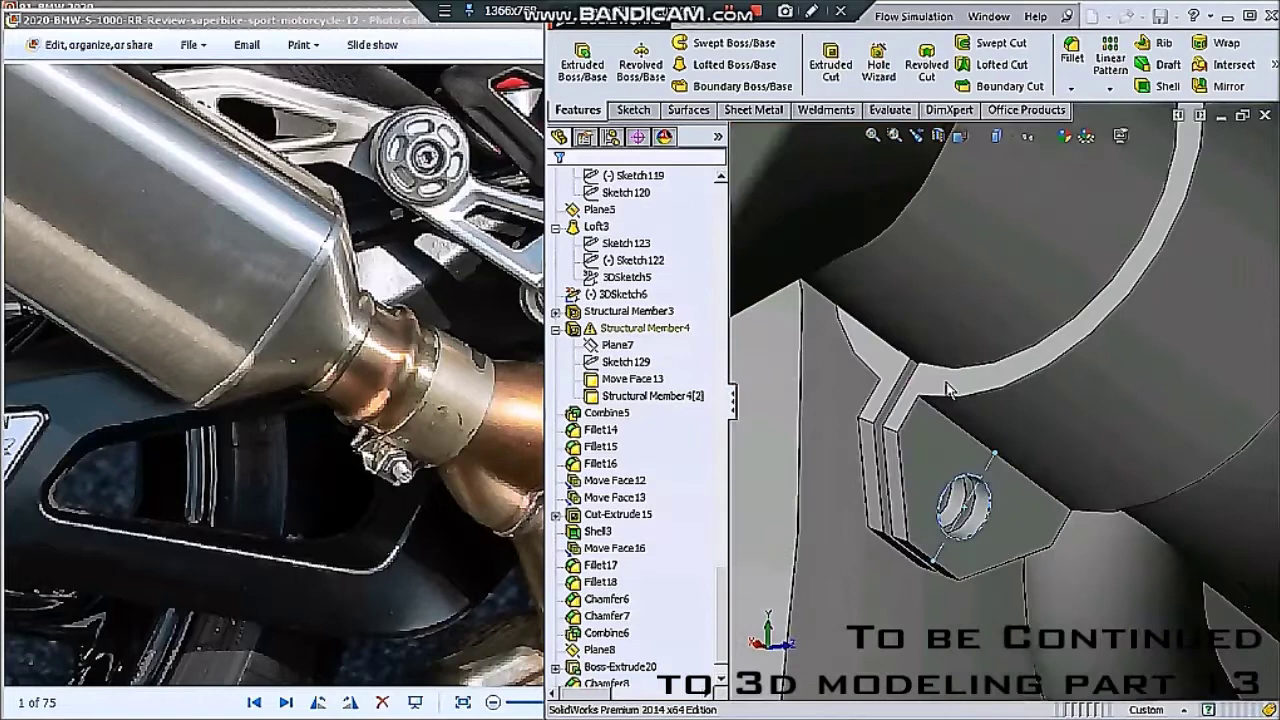
# - Open the tab's sketch for editing from its face
pyautogui.moveTo(1040, 425); pyautogui.dragTo(1096, 349, button='middle')
pyautogui.click(1096, 349)
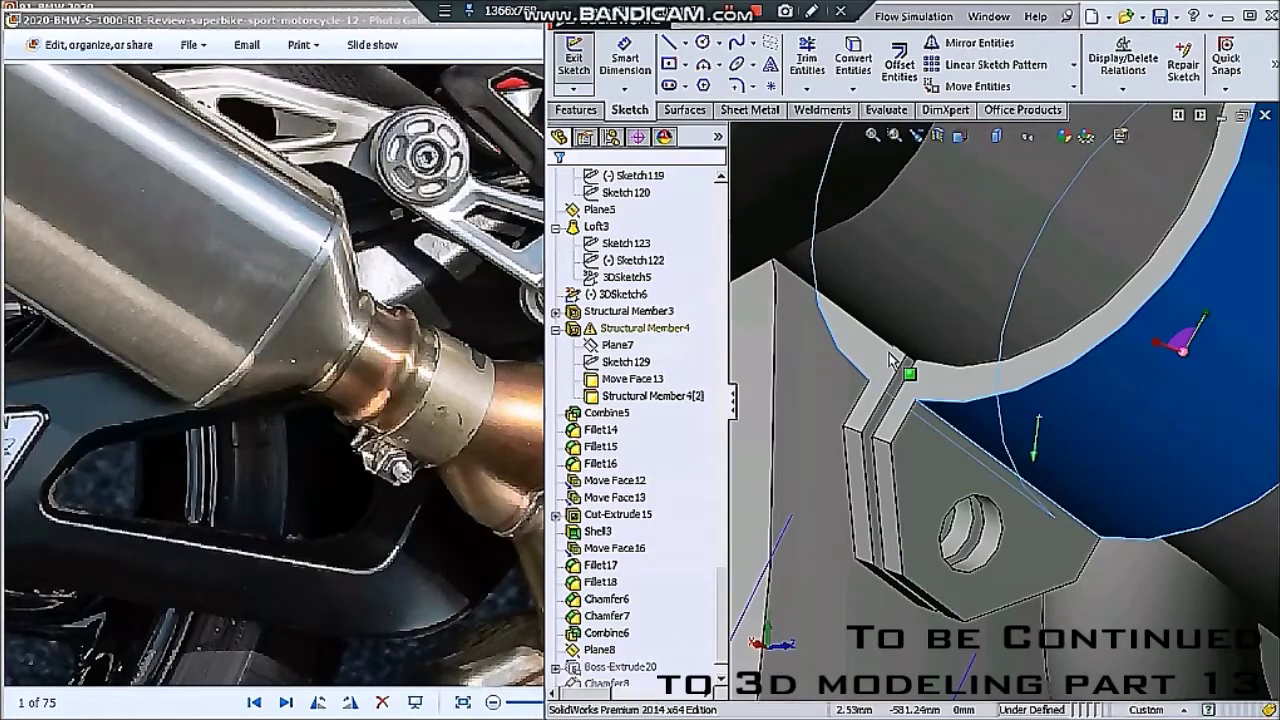
pyautogui.scroll(3, 893, 362)
pyautogui.scroll(2, 984, 398)
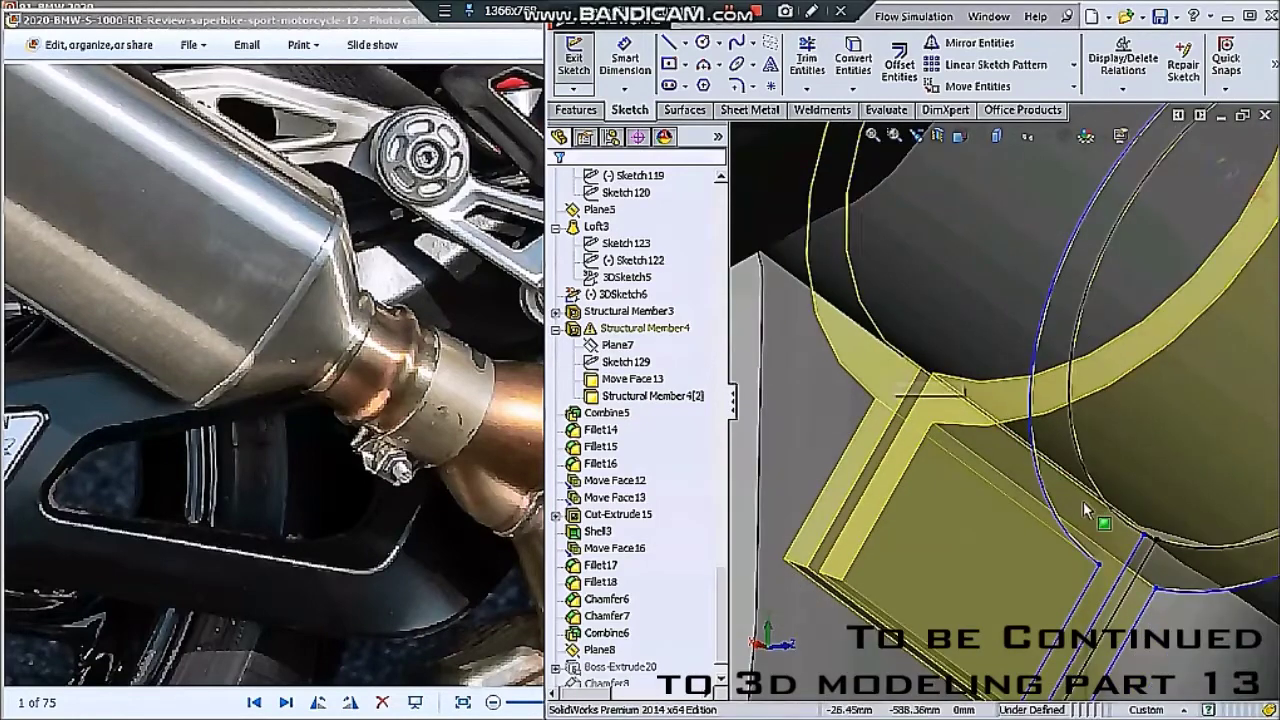
pyautogui.moveTo(984, 398); pyautogui.dragTo(1000, 445, button='middle')
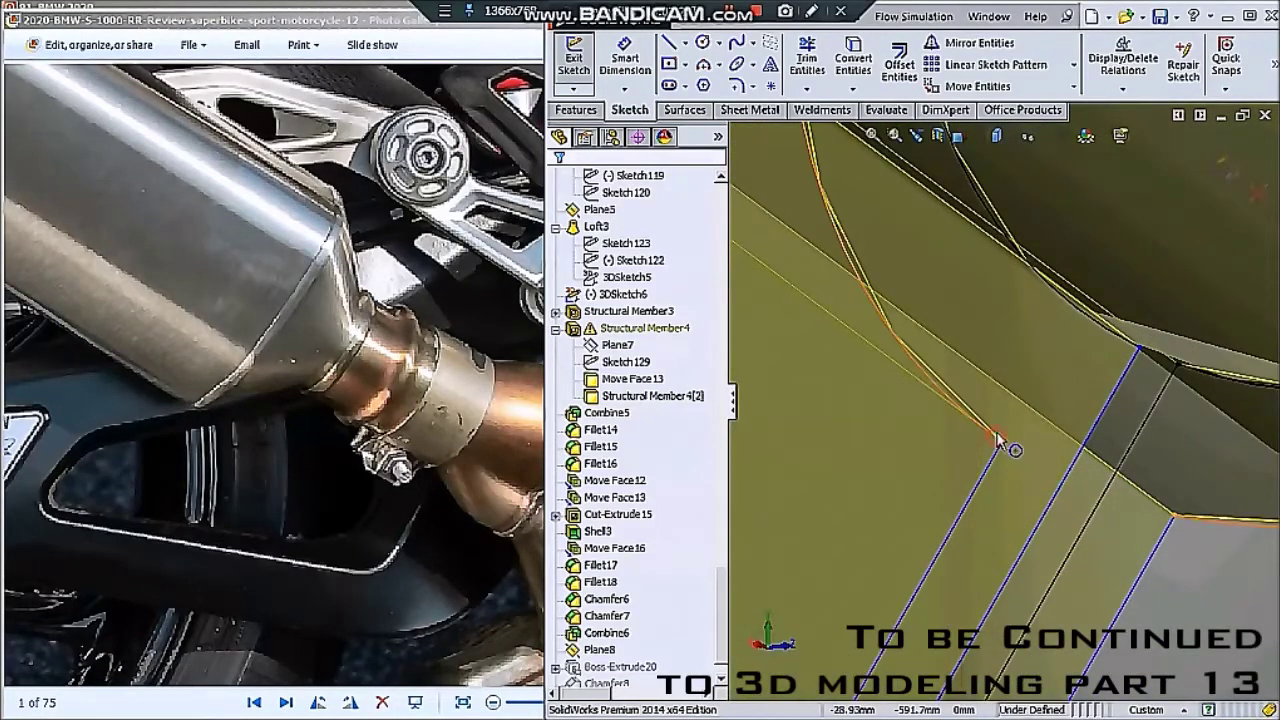
pyautogui.click(1000, 445)
pyautogui.press('Escape')
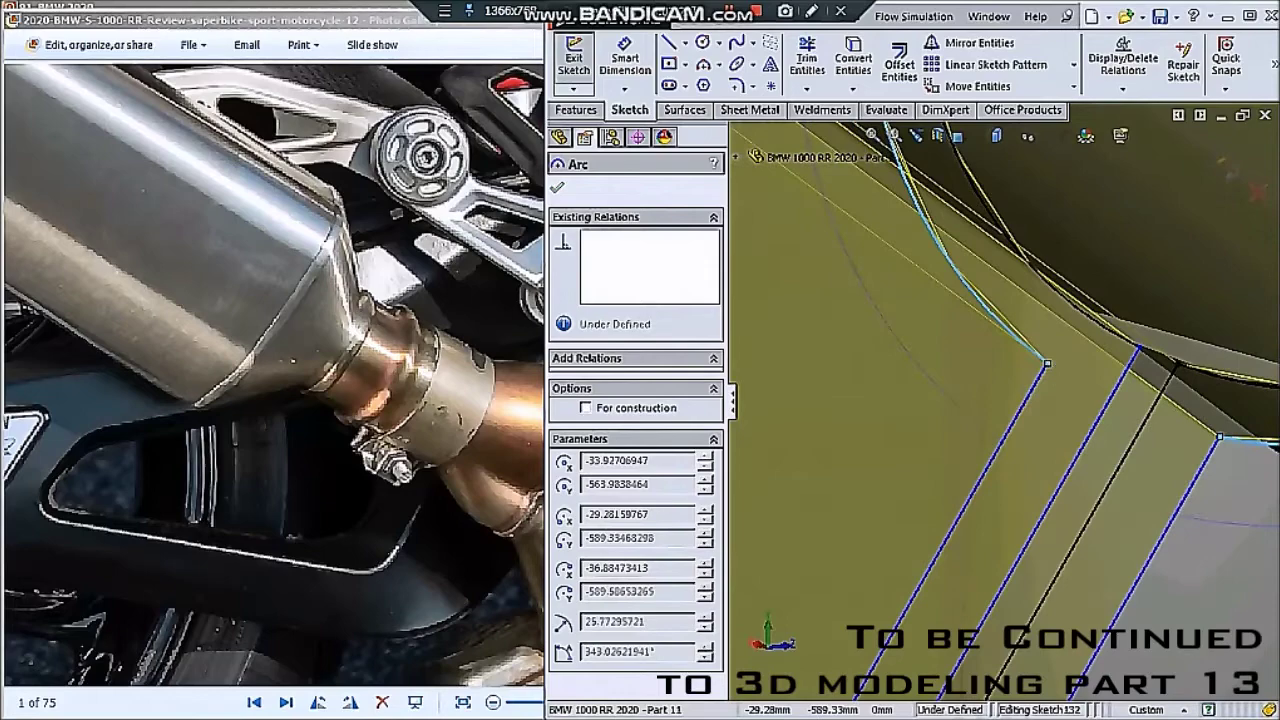
# - Nudge the tab's vertical side line slightly and exit the sketch to rebuild
pyautogui.click(1038, 385)
pyautogui.moveTo(1045, 432); pyautogui.dragTo(1038, 425)
pyautogui.scroll(3, 1038, 425)
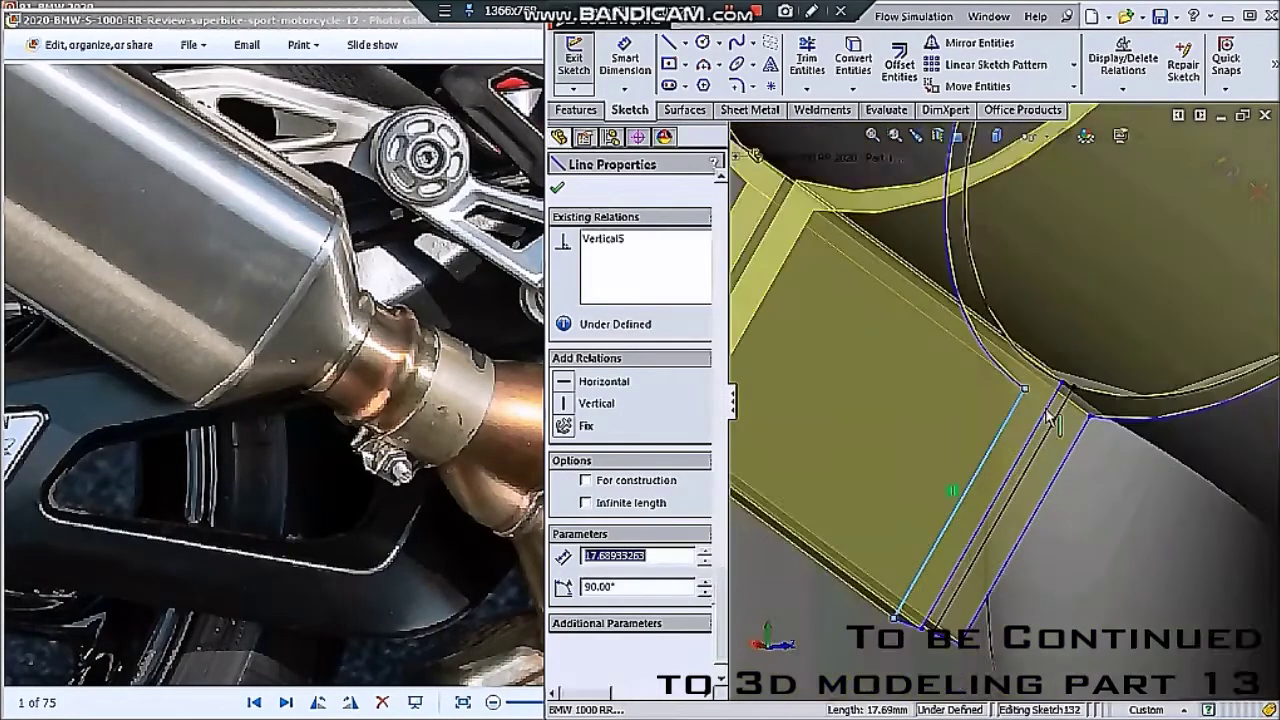
pyautogui.press('Escape')
pyautogui.moveTo(1178, 319); pyautogui.dragTo(1232, 172, button='middle')
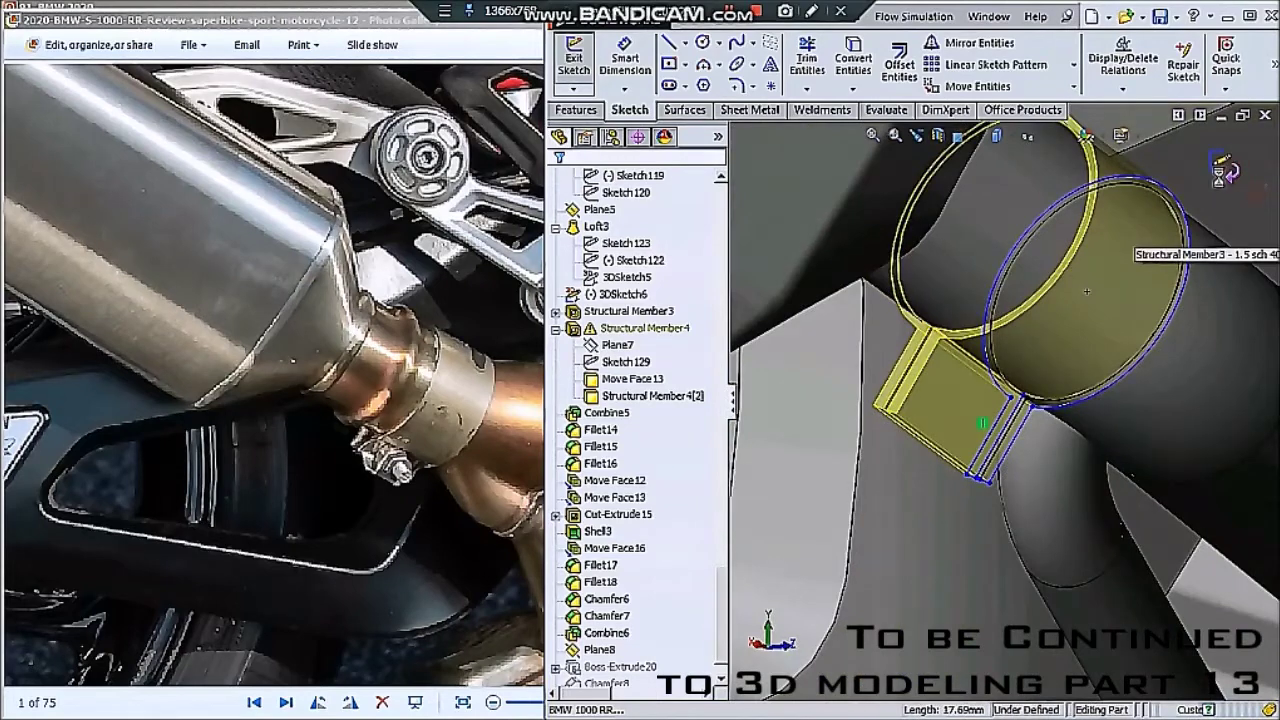
pyautogui.click(1223, 165)
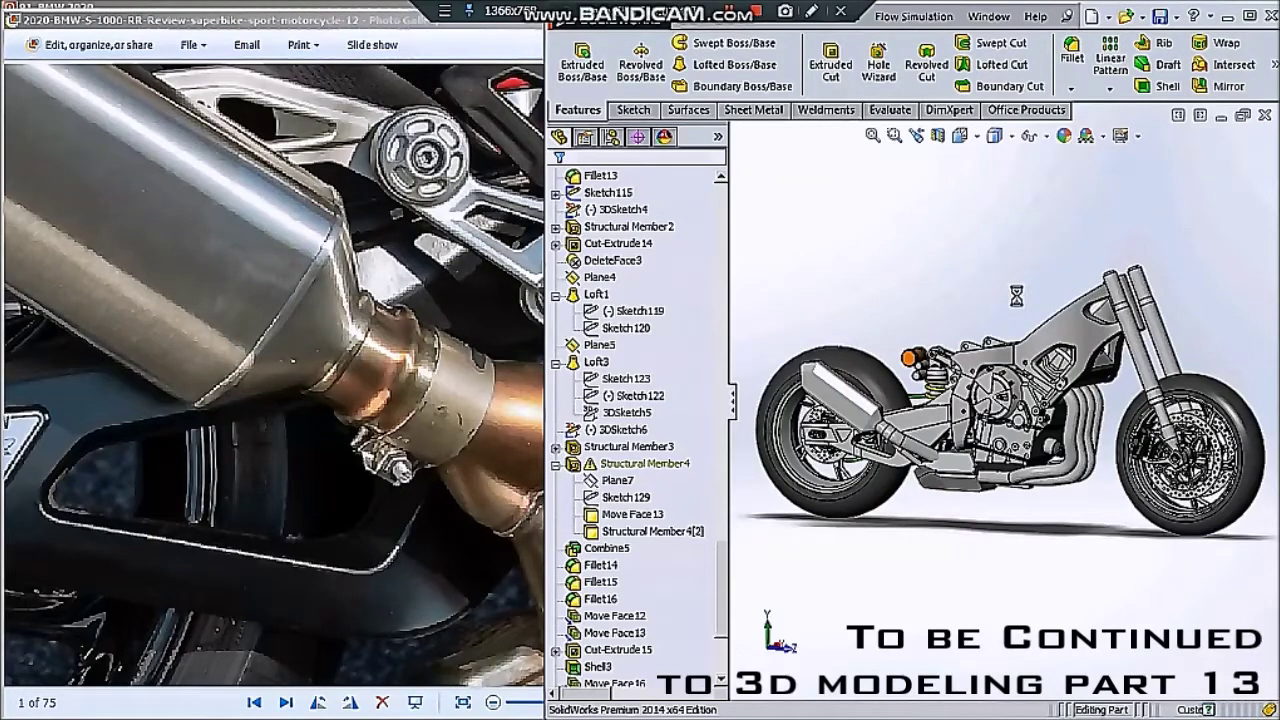
pyautogui.scroll(-3, 398, 366)
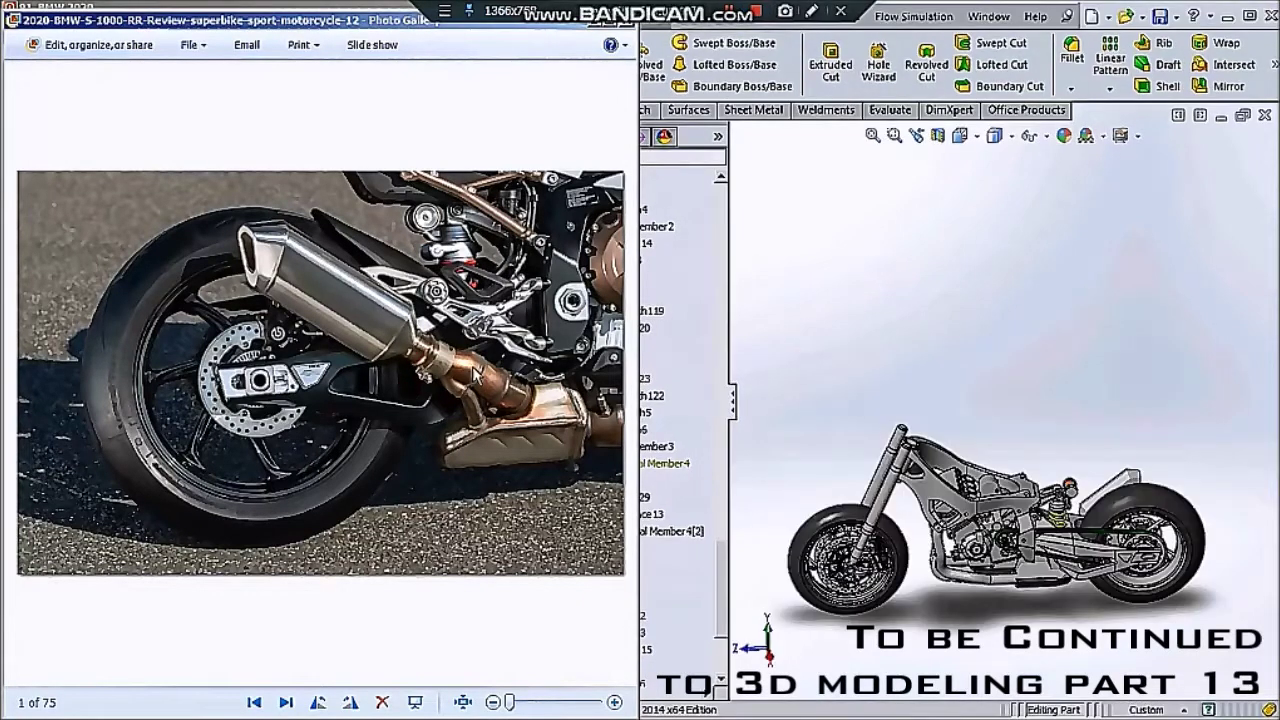
# - Browse forward through the reference photos to the shock absorber photo
pyautogui.press('Right')
pyautogui.press('Right')
pyautogui.press('Right')
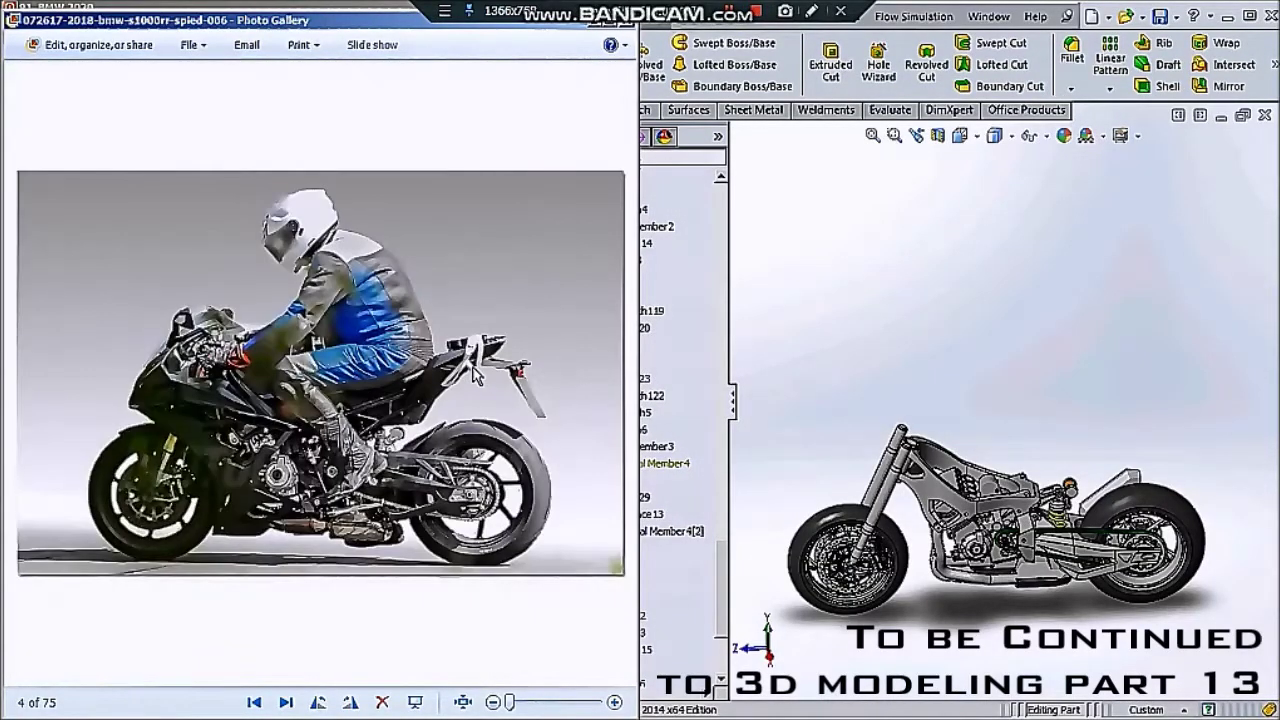
pyautogui.press('Right')
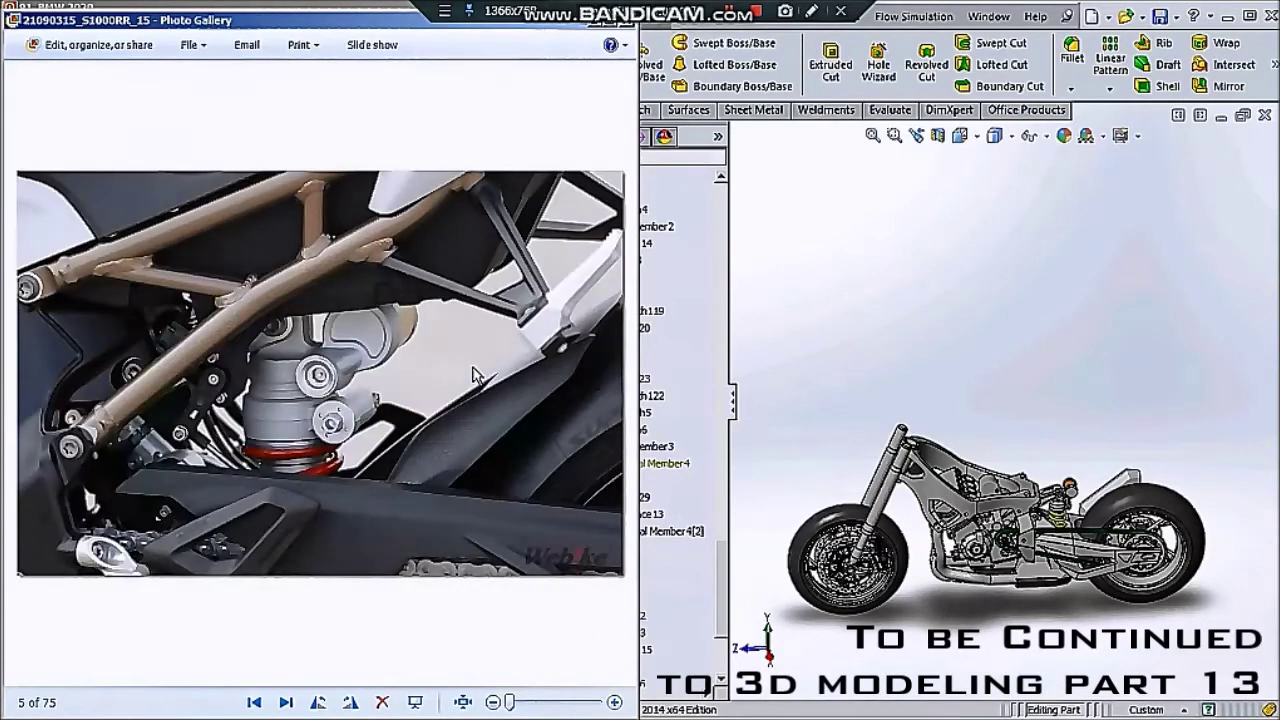
pyautogui.press('Right')
pyautogui.press('Right')
pyautogui.press('Right')
pyautogui.press('Right')
pyautogui.press('Right')
pyautogui.press('Right')
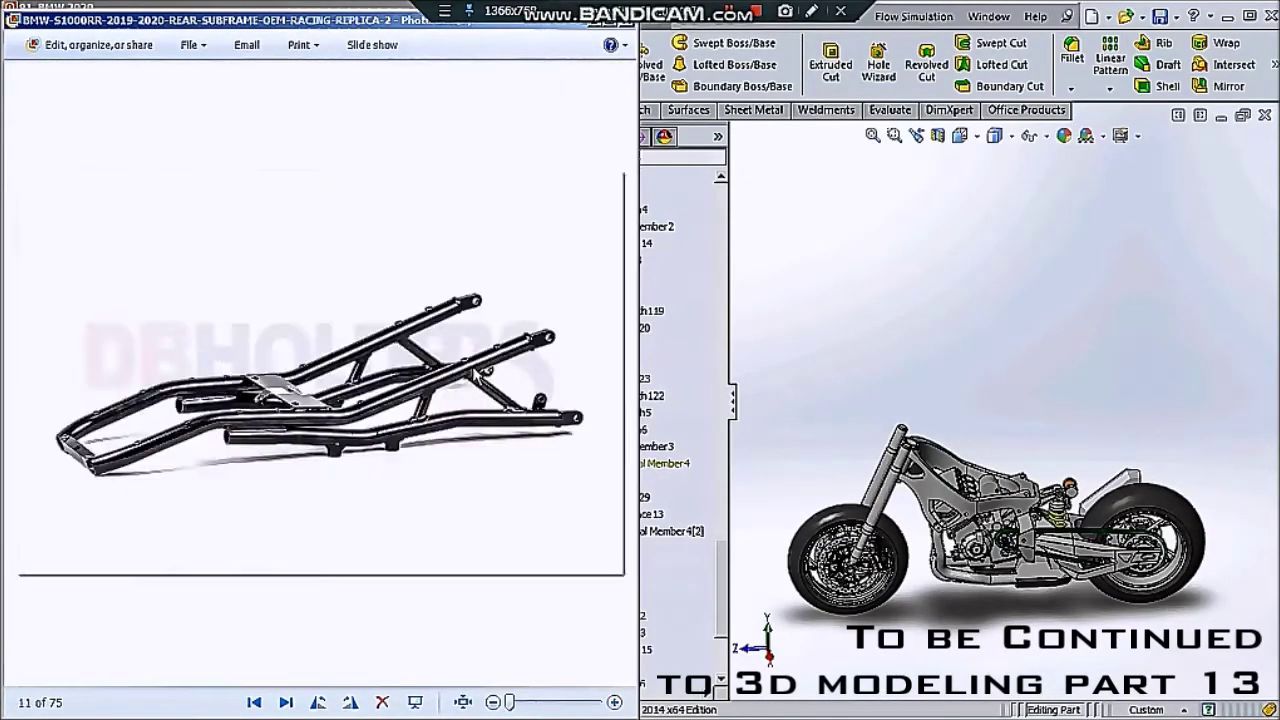
pyautogui.press('Right')
pyautogui.press('Right')
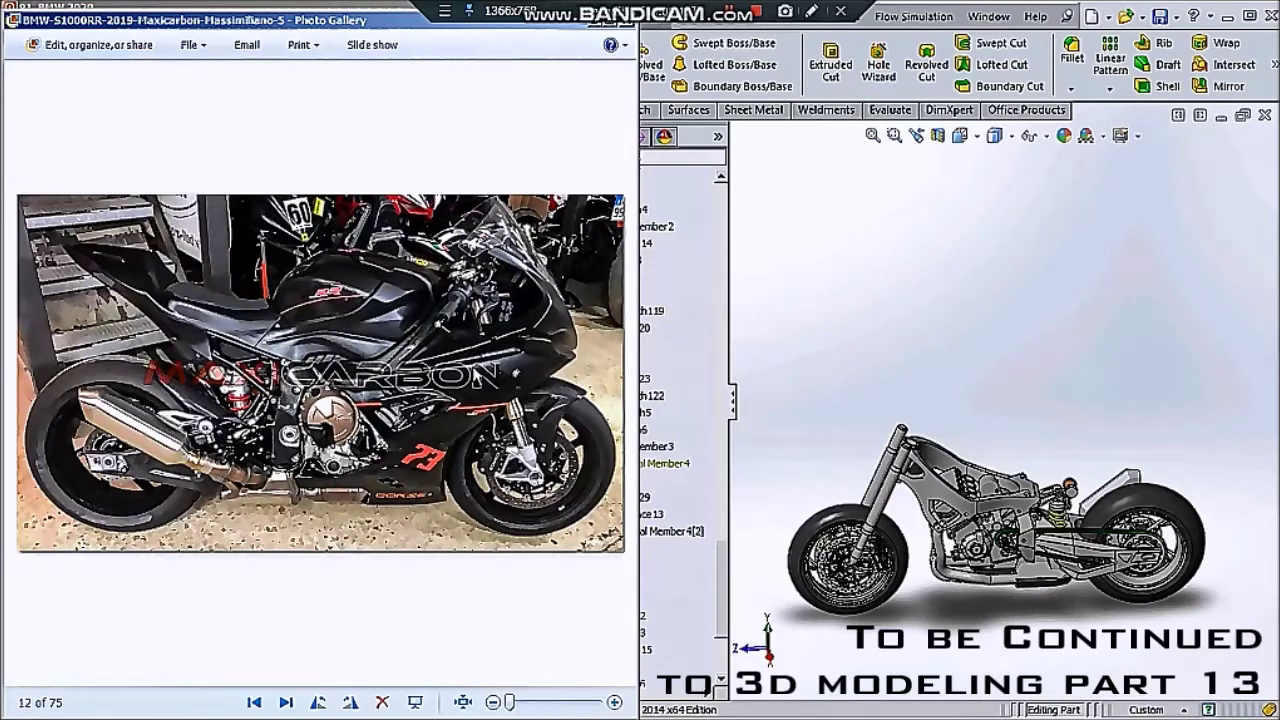
pyautogui.press('Right')
pyautogui.press('Right')
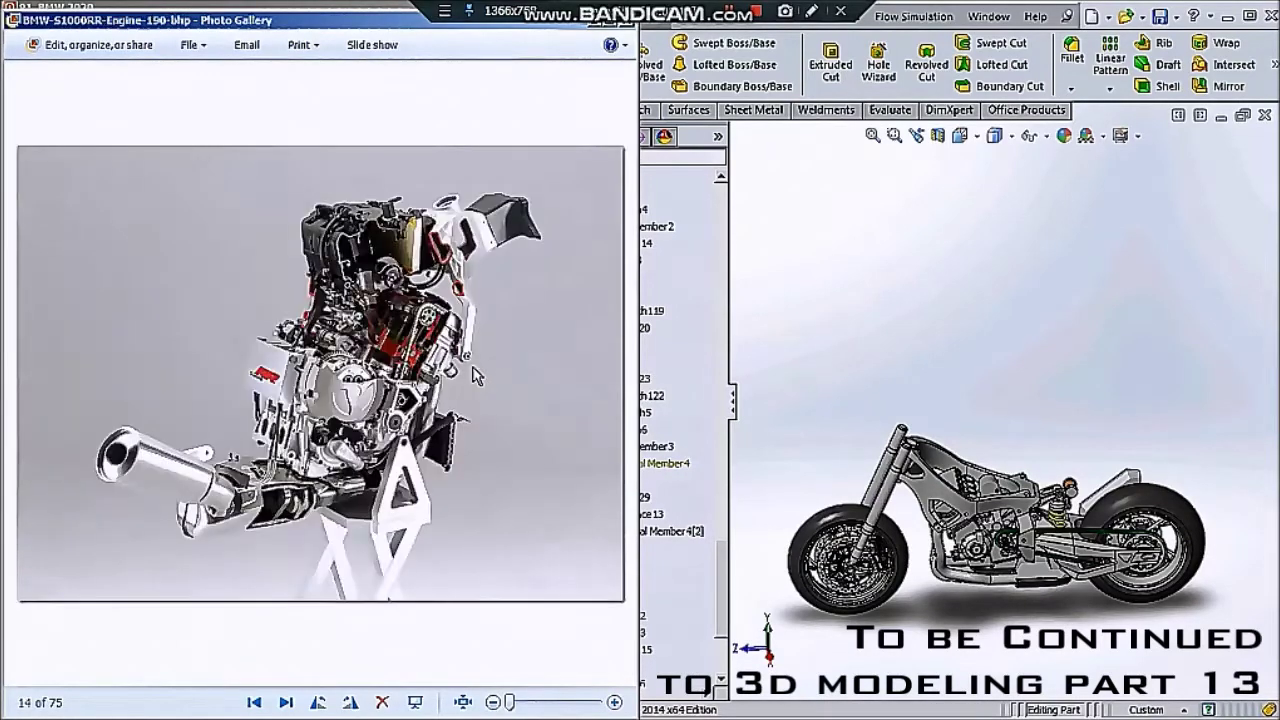
pyautogui.press('Right')
pyautogui.press('Right')
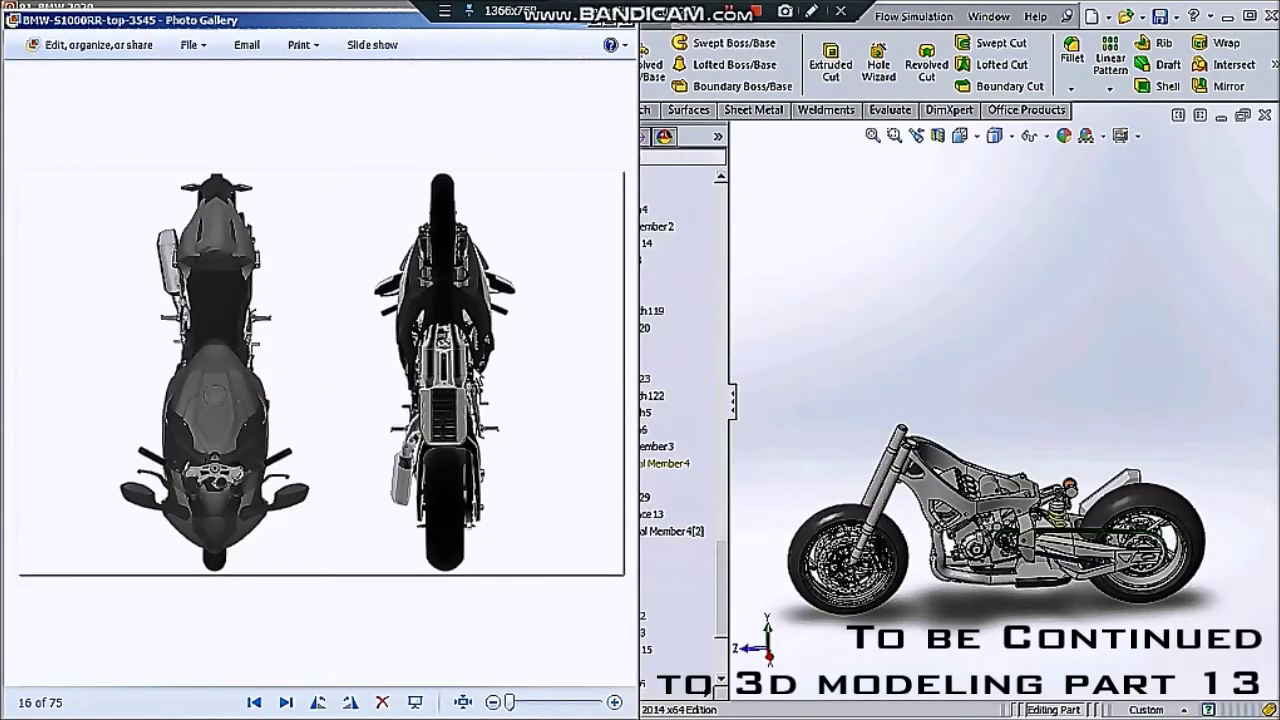
pyautogui.press('Right')
pyautogui.press('Right')
pyautogui.press('Right')
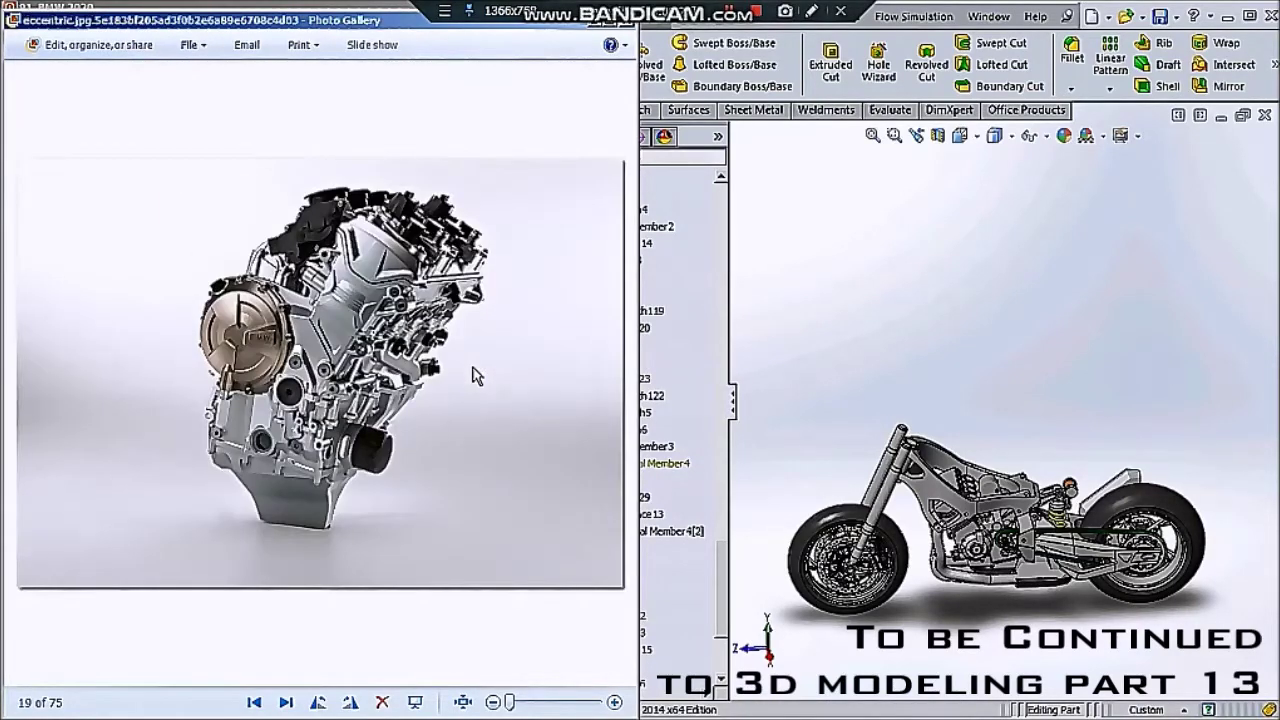
pyautogui.press('Right')
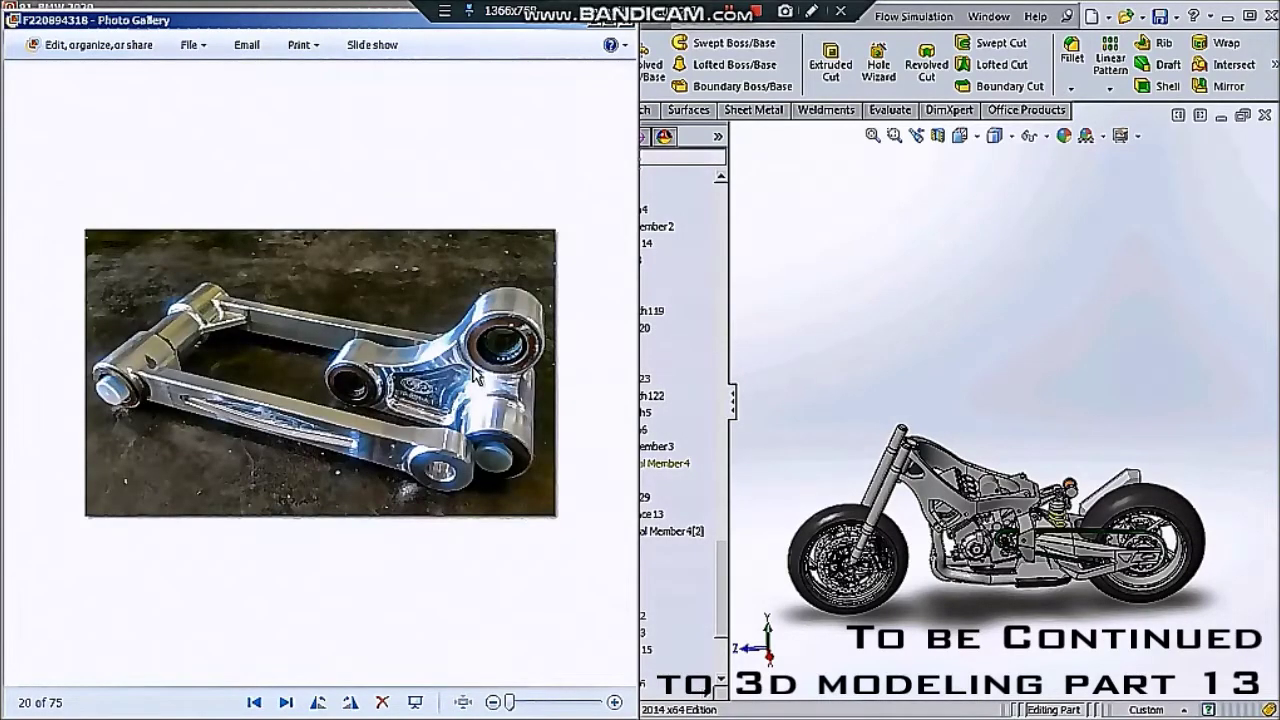
pyautogui.press('Right')
pyautogui.press('Right')
pyautogui.press('Right')
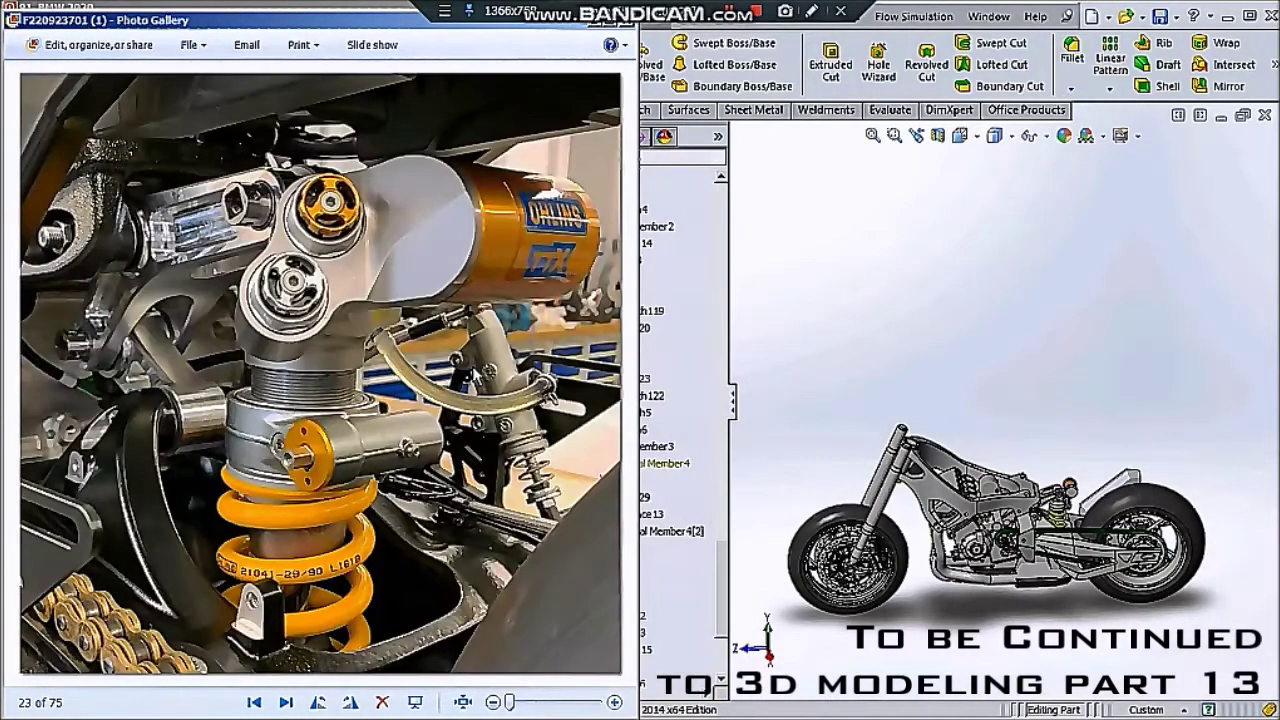
pyautogui.press('Right')
pyautogui.press('Right')
pyautogui.press('Right')
pyautogui.press('Right')
pyautogui.press('Right')
pyautogui.press('Right')
pyautogui.press('Right')
pyautogui.press('Right')
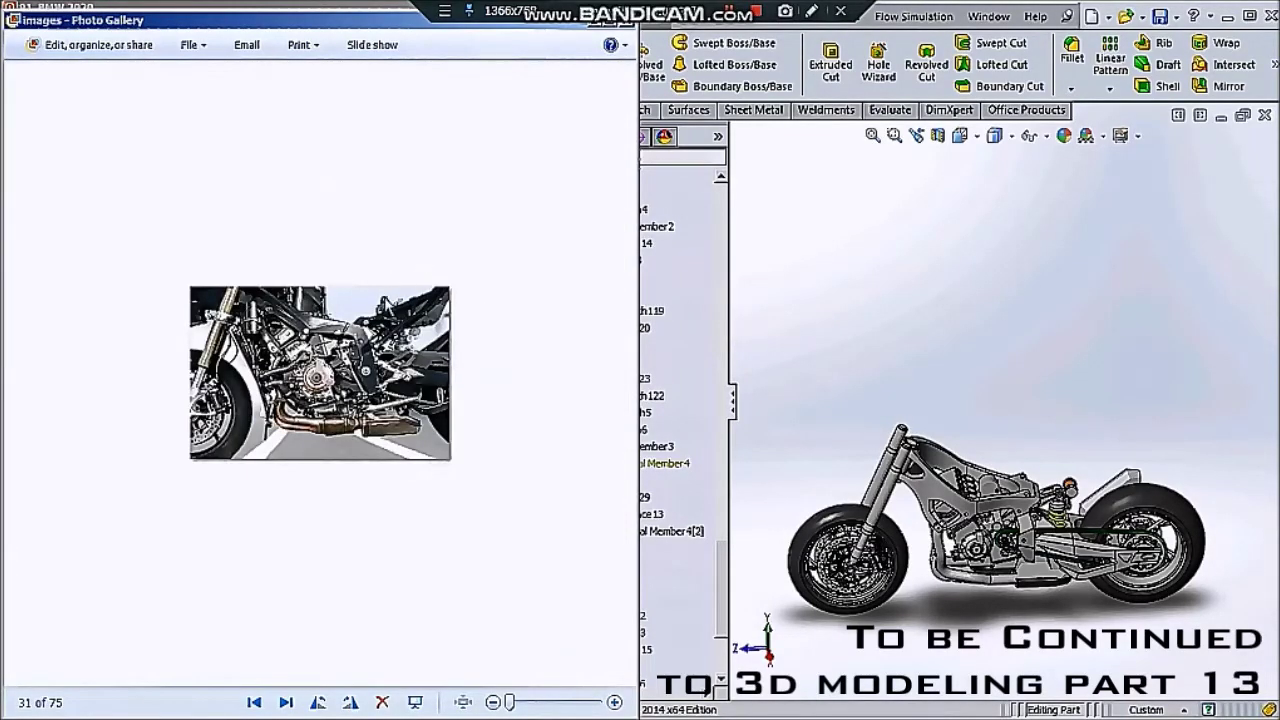
# - Continue browsing the reference photos to the S1000RR Development photo
pyautogui.scroll(2, 320, 374)
pyautogui.scroll(-1, 320, 374)
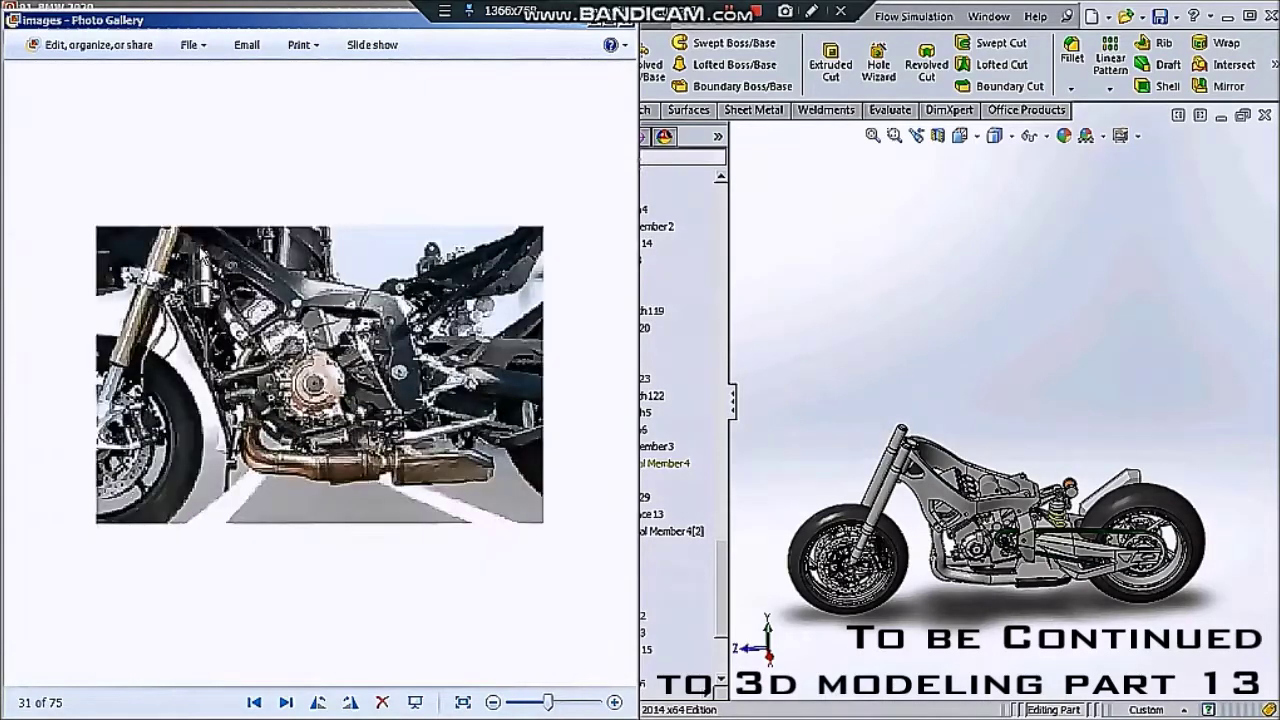
pyautogui.press('Right')
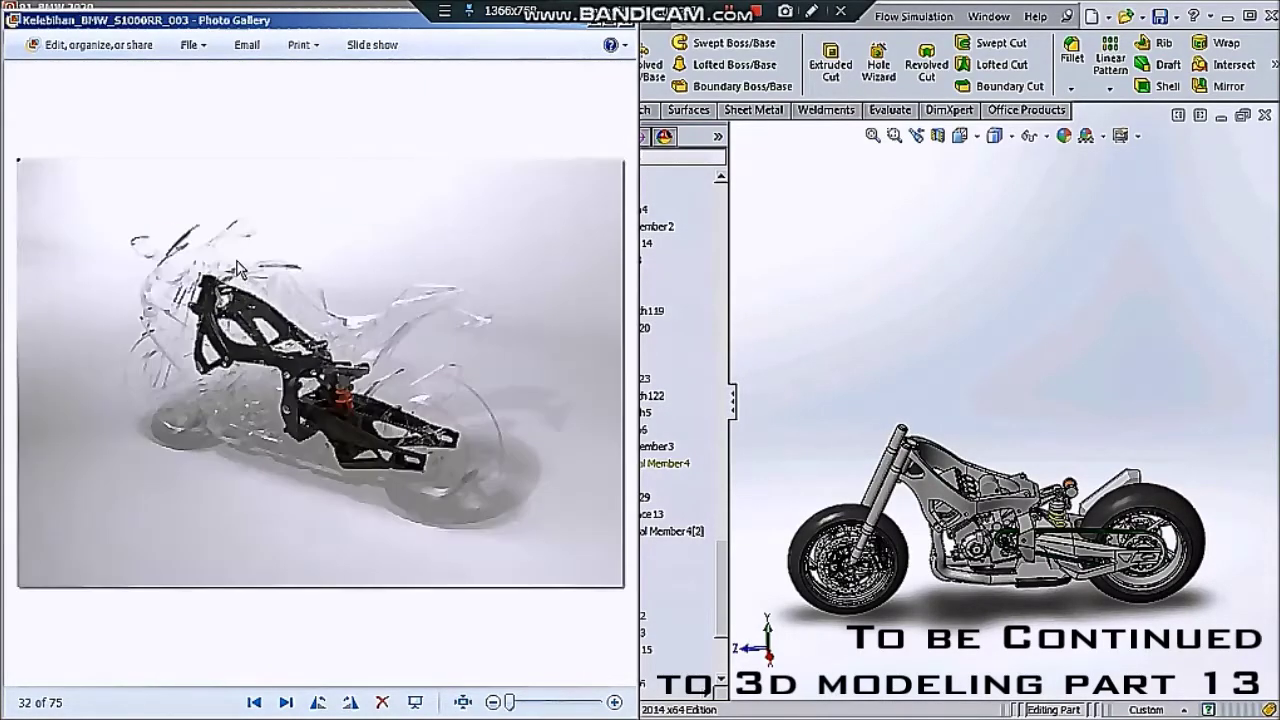
pyautogui.press('Right')
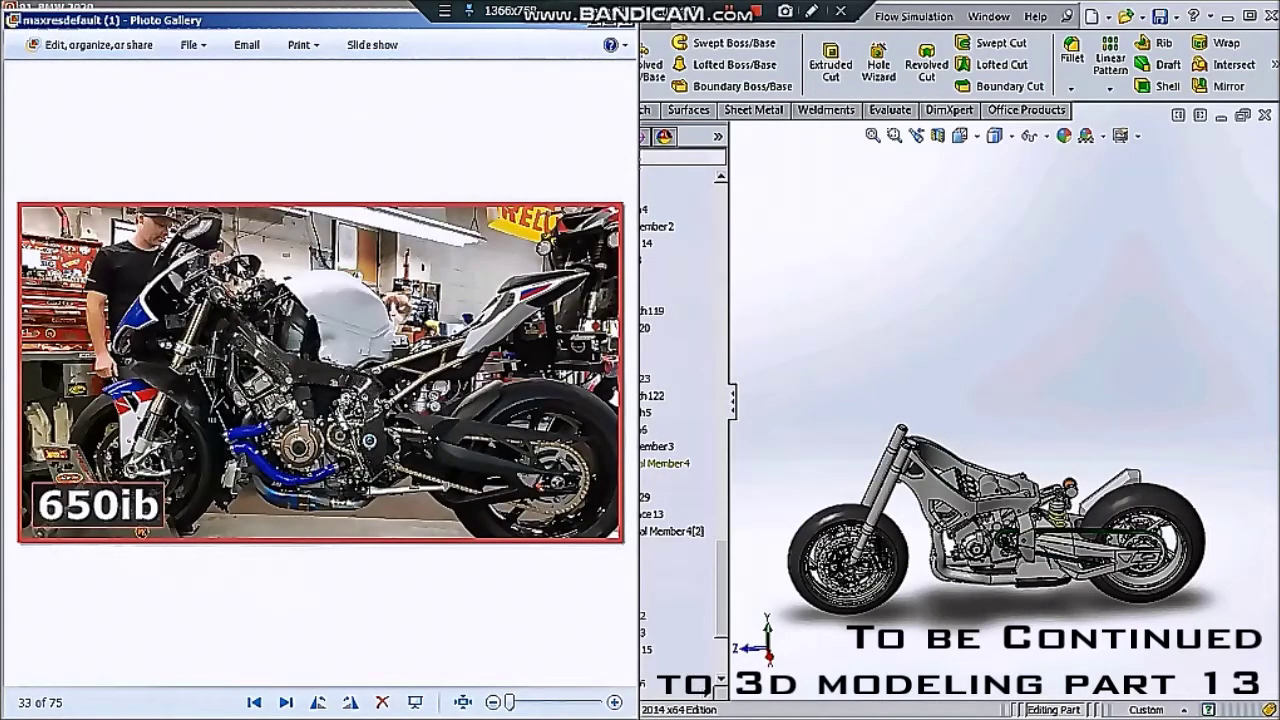
pyautogui.press('Right')
pyautogui.press('Left')
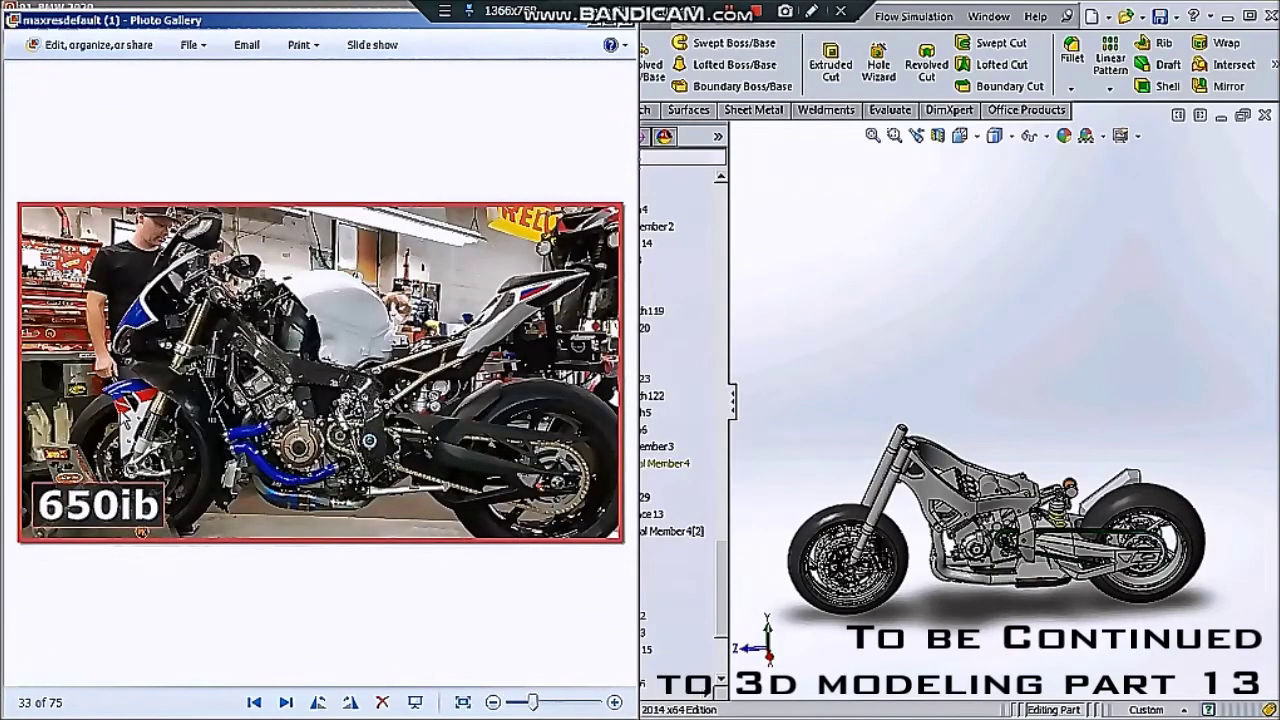
pyautogui.scroll(2, 140, 392)
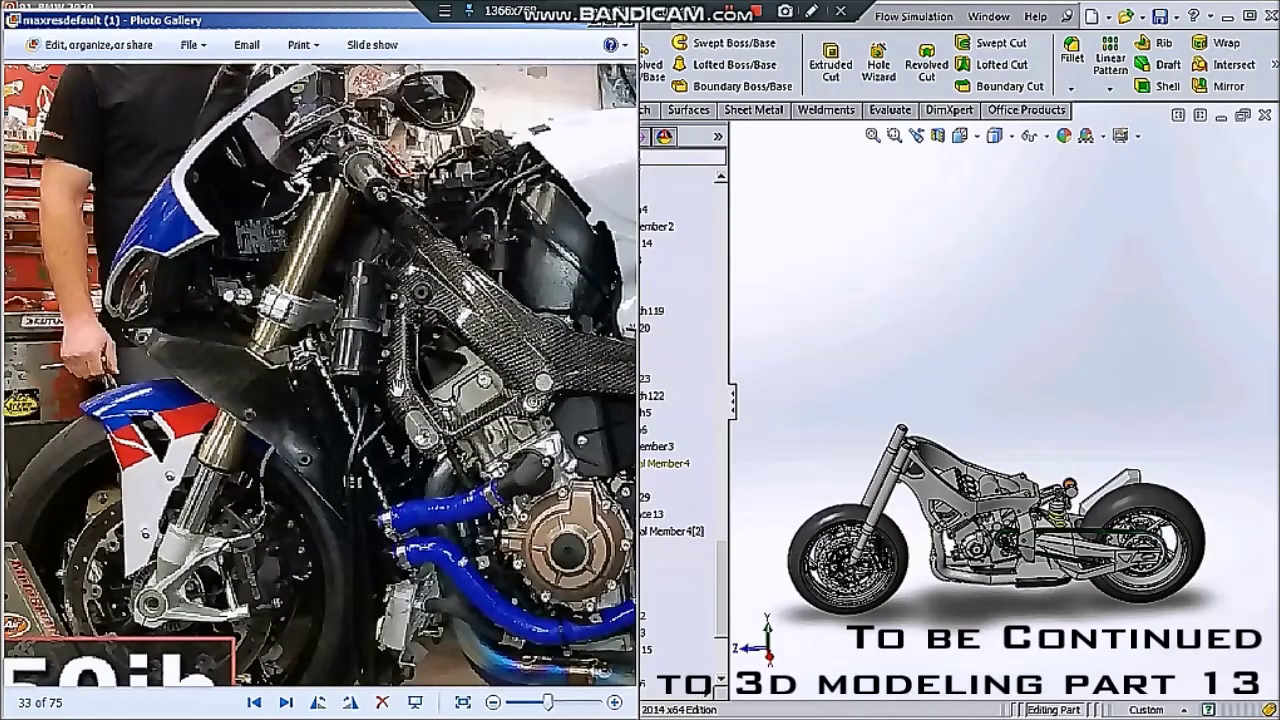
pyautogui.scroll(-2, 400, 370)
pyautogui.press('Right')
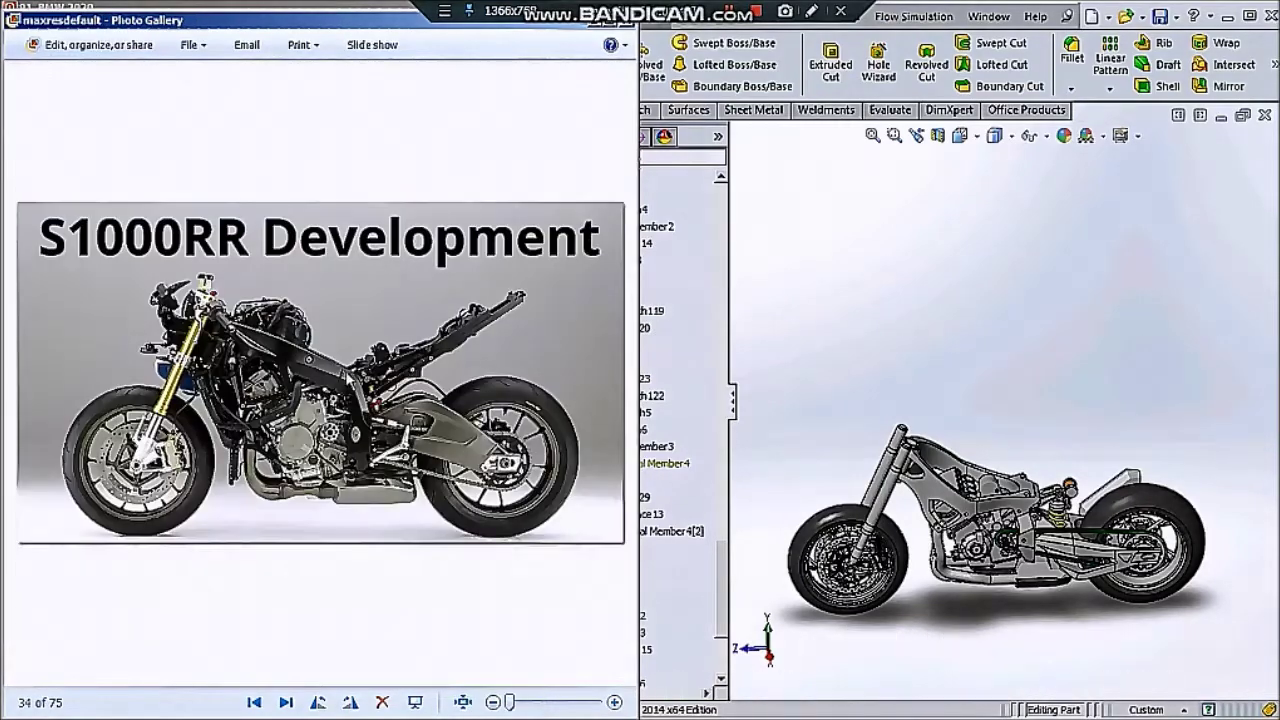
pyautogui.scroll(1, 408, 360)
pyautogui.scroll(-1, 408, 360)
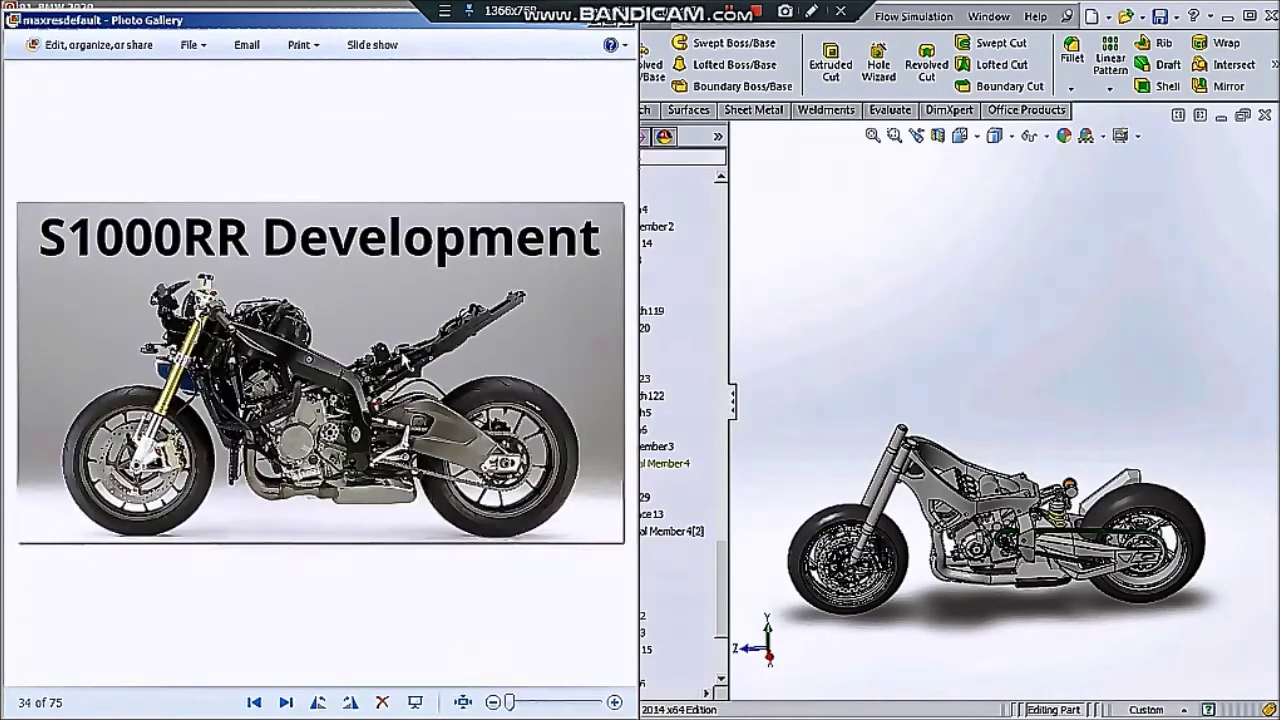
# - Zoom and pan front-view photo 39 of 75 to inspect the front fairing
pyautogui.click(886, 306)
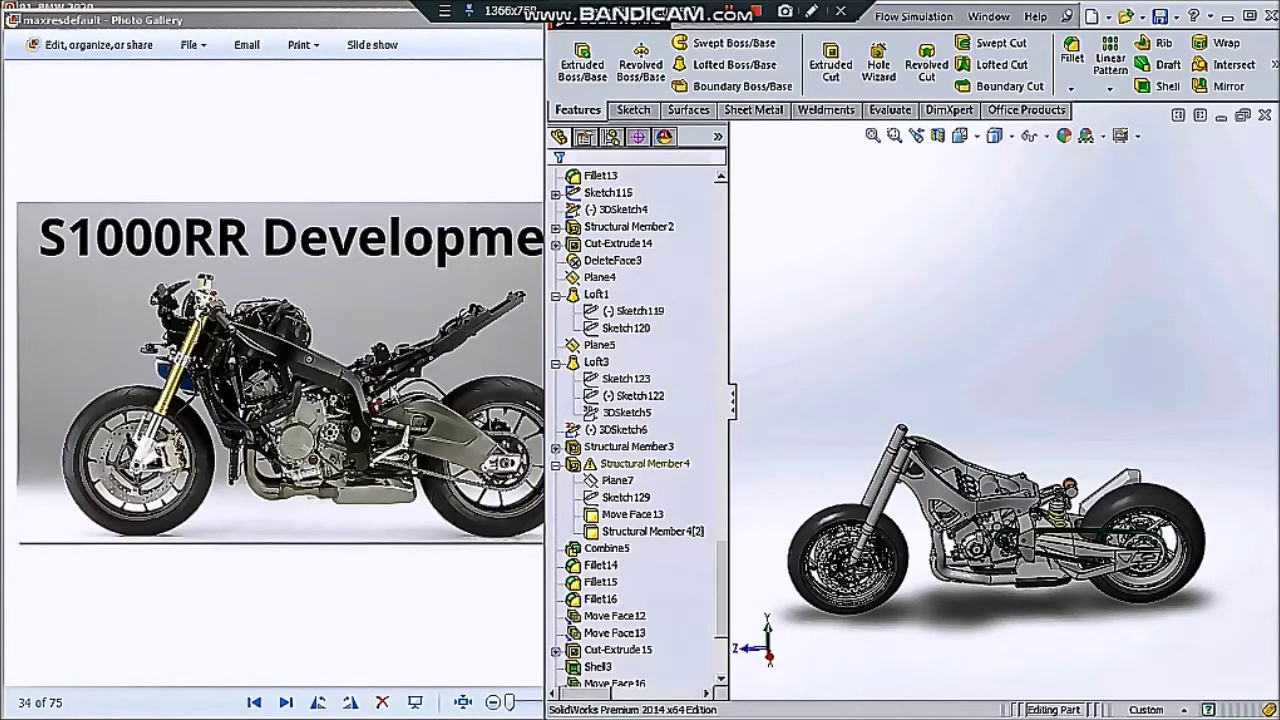
pyautogui.click(337, 577)
pyautogui.scroll(-1, 343, 566)
pyautogui.scroll(-1, 345, 545)
pyautogui.scroll(-1, 343, 521)
pyautogui.scroll(-1, 340, 509)
pyautogui.scroll(-2, 340, 509)
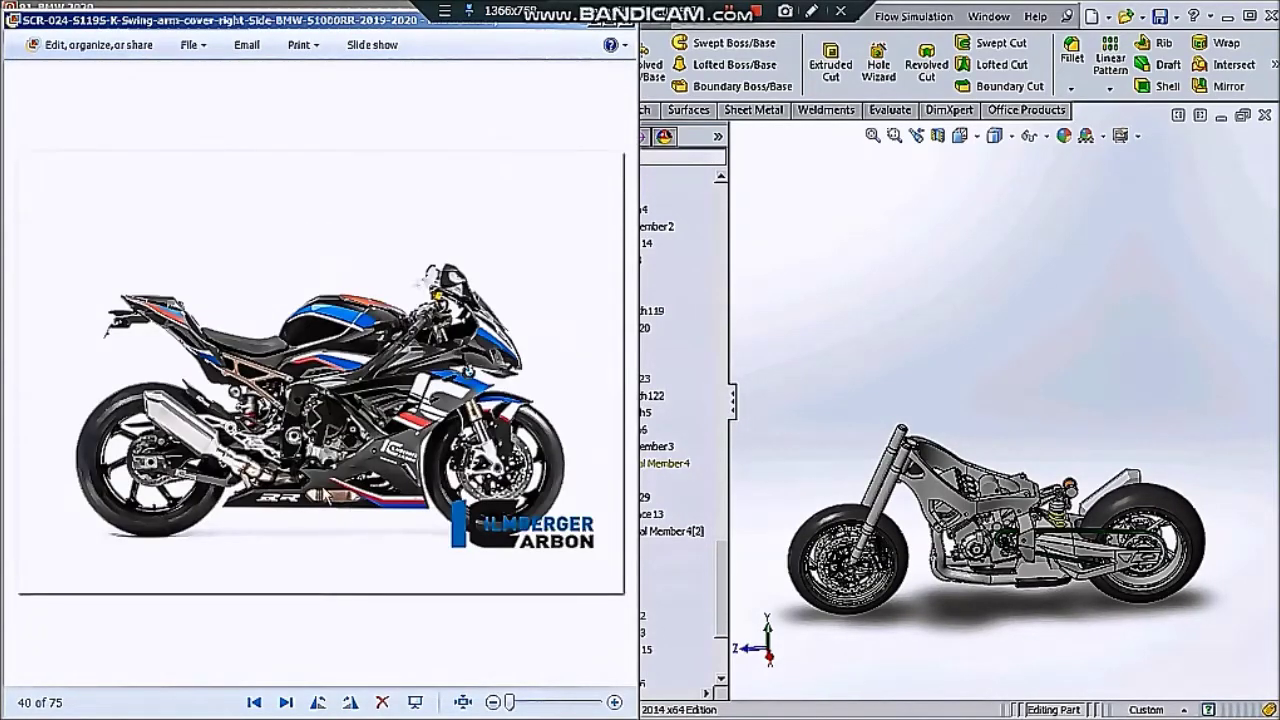
pyautogui.scroll(1, 325, 495)
pyautogui.keyDown('ctrl'); pyautogui.scroll(2, 300, 420); pyautogui.keyUp('ctrl')
pyautogui.keyDown('ctrl'); pyautogui.scroll(2, 148, 388); pyautogui.keyUp('ctrl')
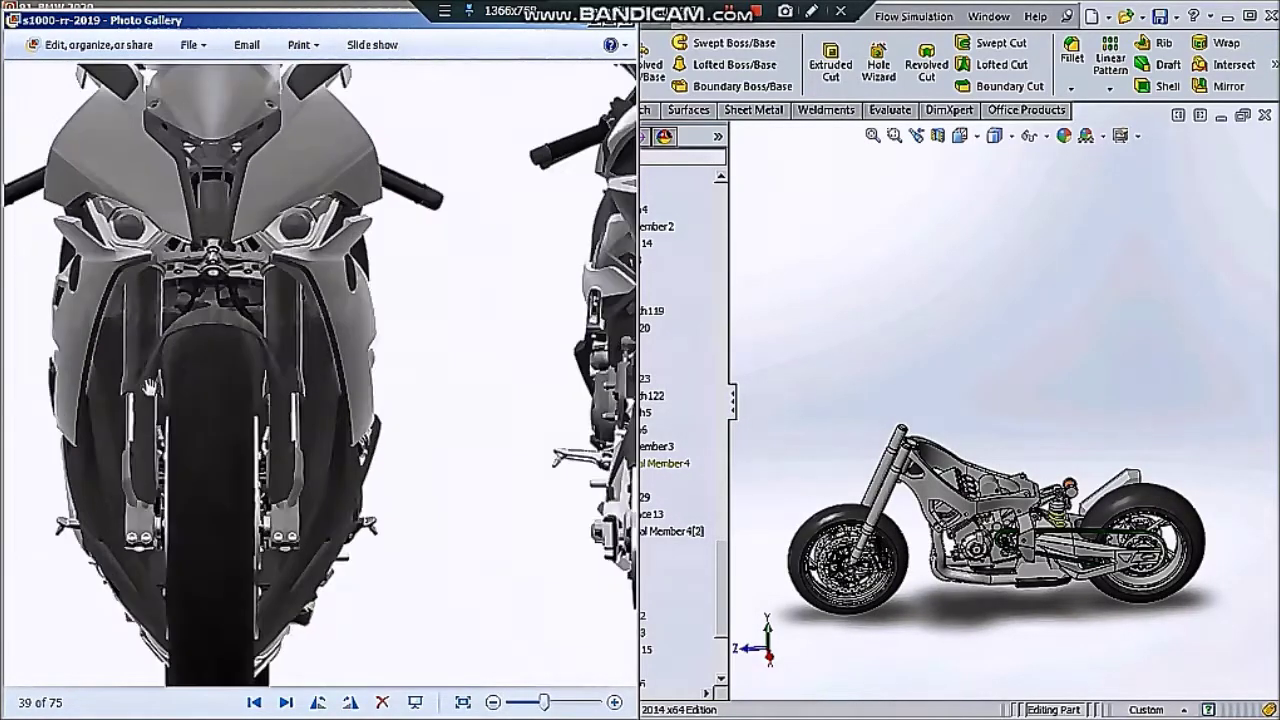
pyautogui.moveTo(378, 381); pyautogui.dragTo(411, 422)
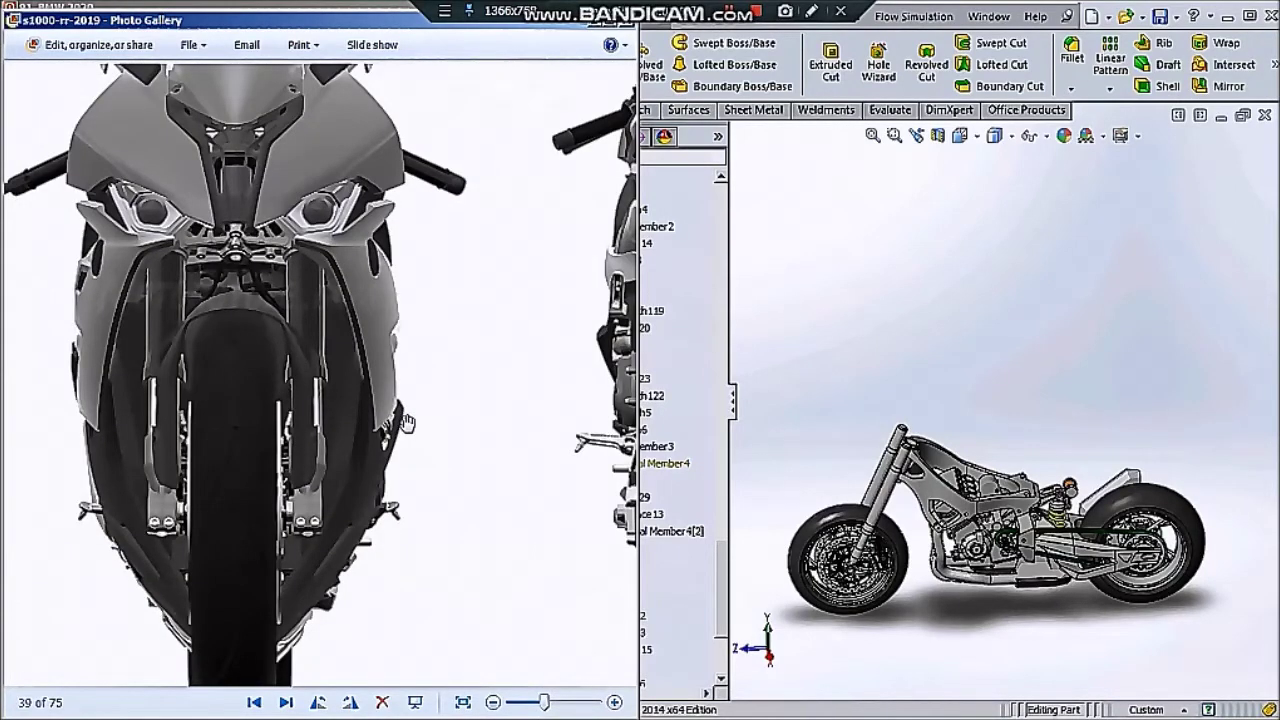
pyautogui.keyDown('ctrl'); pyautogui.scroll(-1, 406, 421); pyautogui.keyUp('ctrl')
pyautogui.click(830, 410)
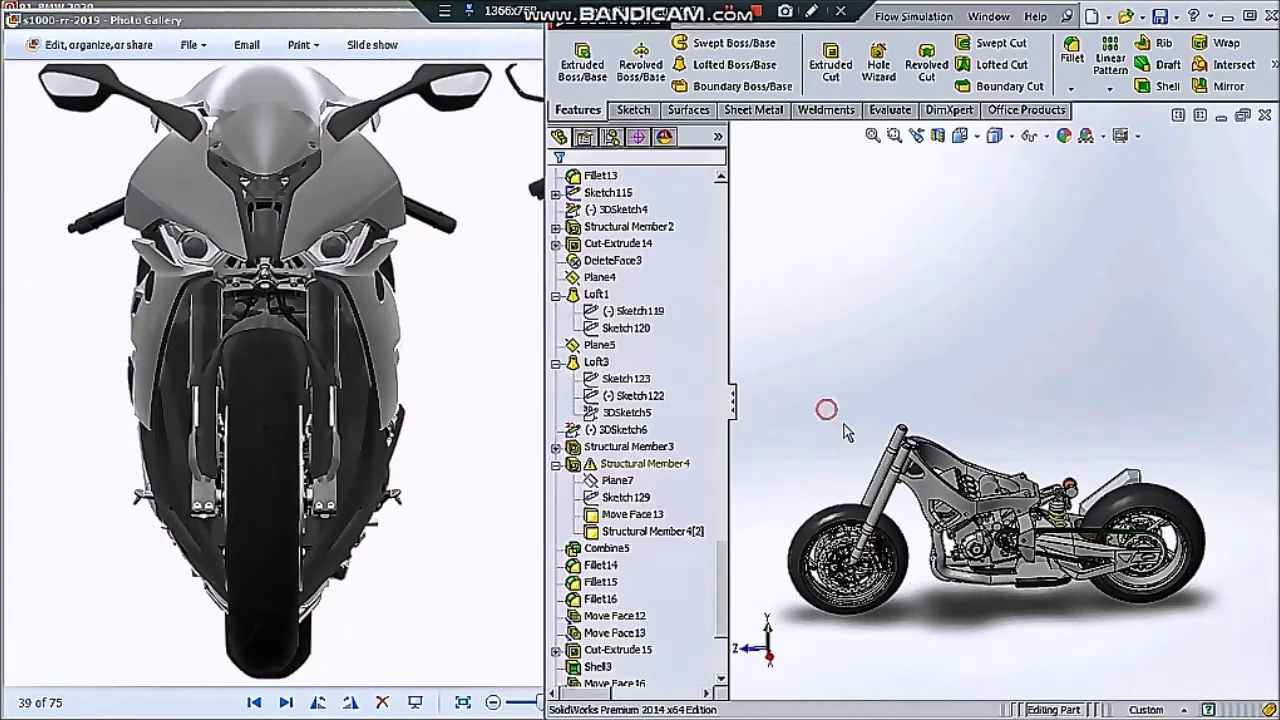
# - Show the motorcycle model in front view and zoom in on it
pyautogui.hotkey('ctrl', '1')
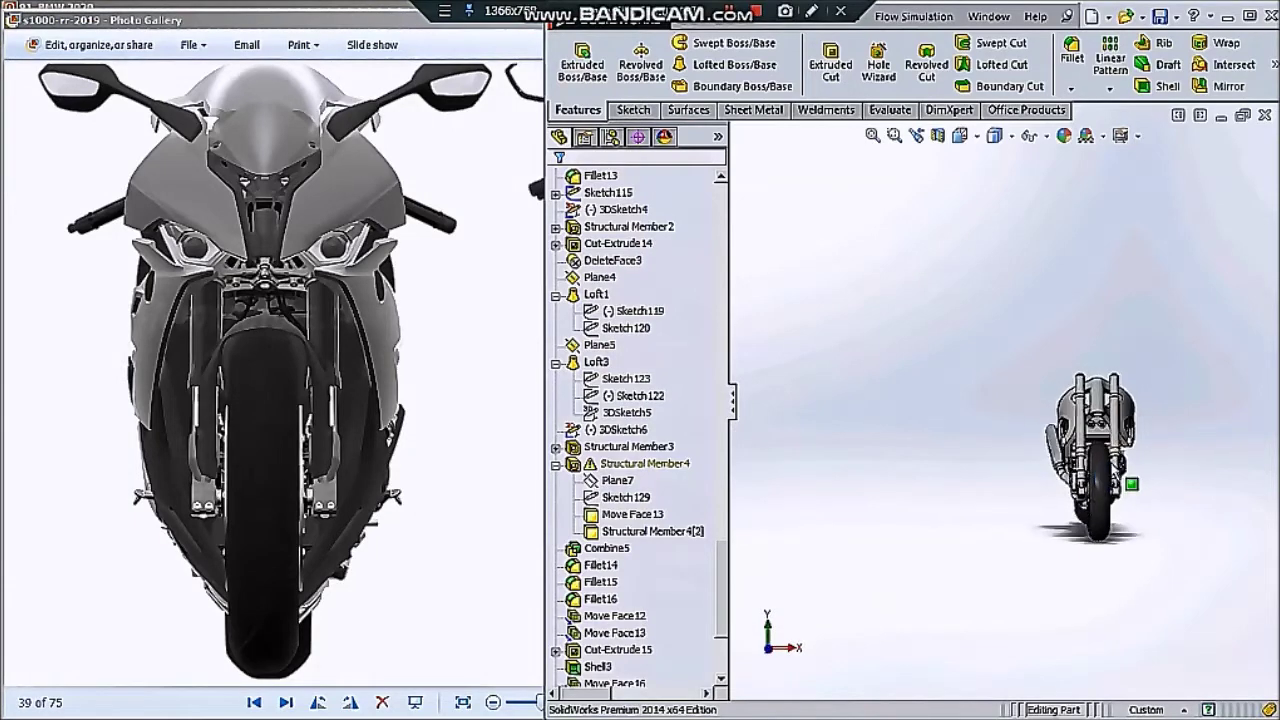
pyautogui.scroll(-5, 1115, 465)
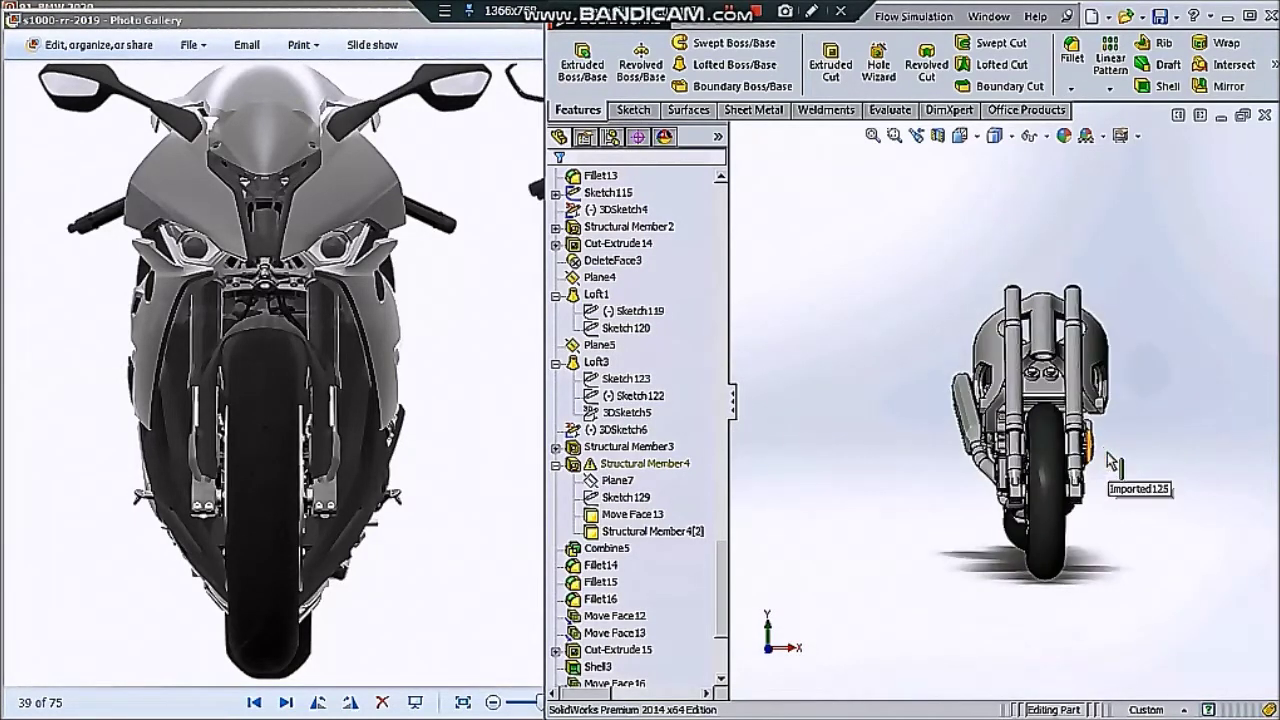
pyautogui.keyDown('ctrl'); pyautogui.moveTo(1119, 464); pyautogui.dragTo(1096, 452, button='middle'); pyautogui.keyUp('ctrl')
pyautogui.scroll(-2, 1094, 450)
pyautogui.scroll(-2, 1094, 450)
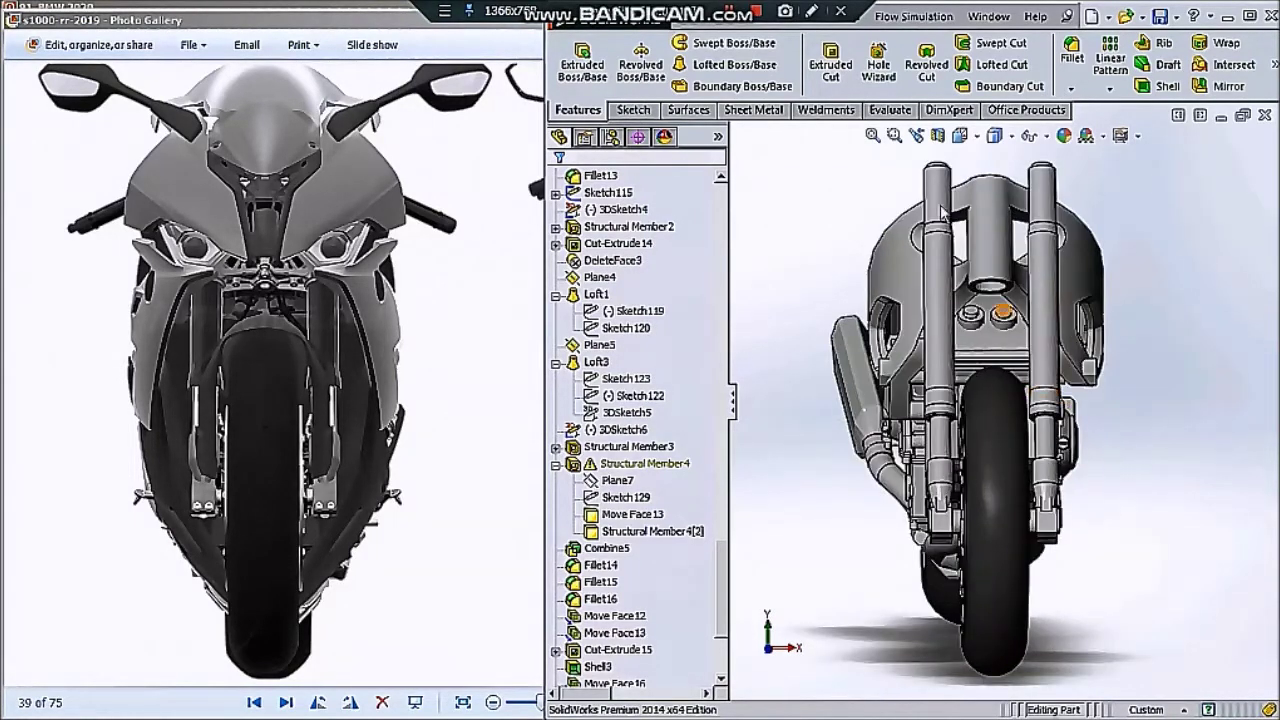
# - Browse Photo Gallery to the red S1000RR three-quarter photo, image 48 of 75
pyautogui.click(504, 372)
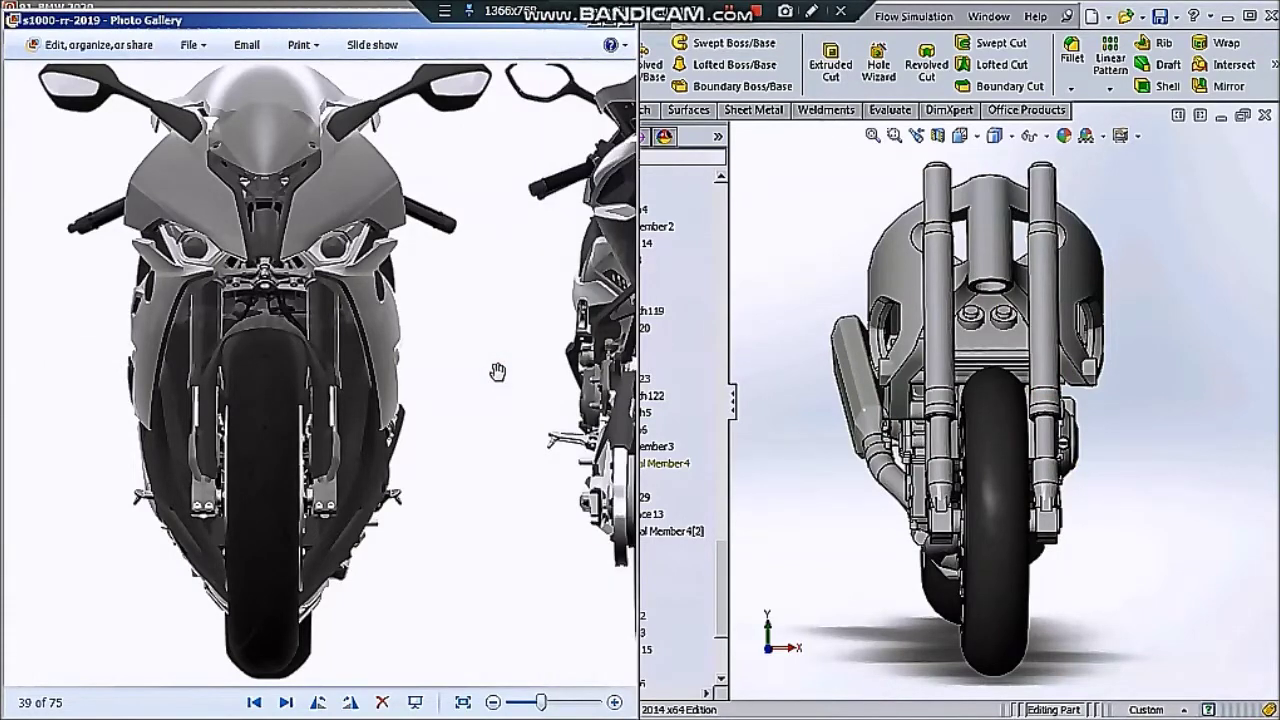
pyautogui.scroll(-2, 495, 371)
pyautogui.scroll(2, 495, 371)
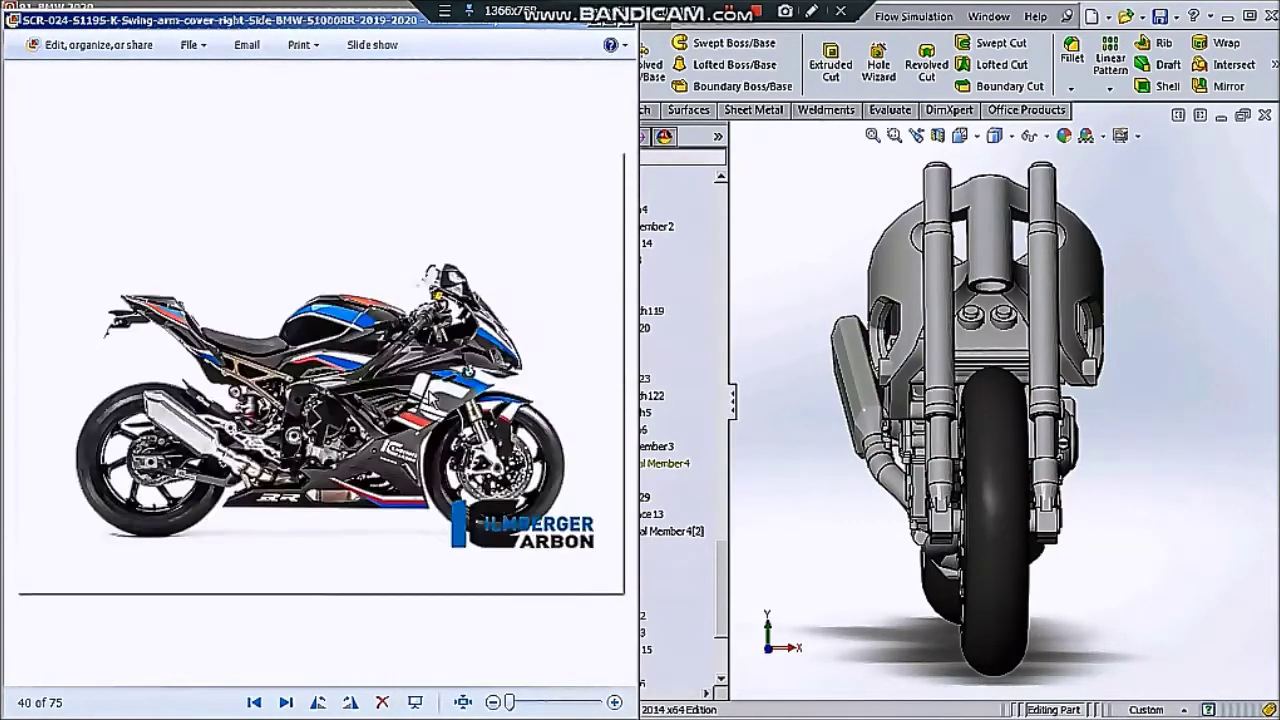
pyautogui.keyDown('ctrl'); pyautogui.scroll(2, 437, 398); pyautogui.keyUp('ctrl')
pyautogui.keyDown('ctrl'); pyautogui.scroll(2, 372, 405); pyautogui.keyUp('ctrl')
pyautogui.keyDown('ctrl'); pyautogui.scroll(-2, 372, 402); pyautogui.keyUp('ctrl')
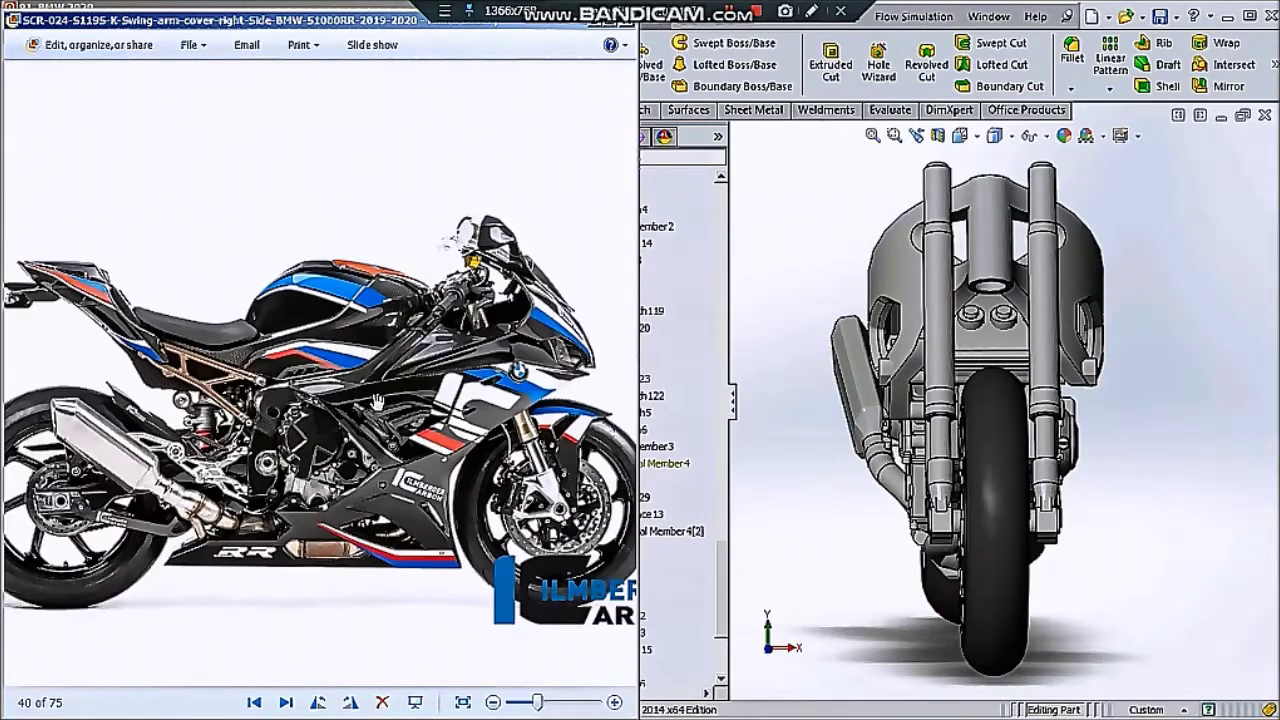
pyautogui.scroll(-1, 377, 402)
pyautogui.scroll(-1, 377, 402)
pyautogui.scroll(-1, 377, 401)
pyautogui.scroll(-1, 377, 400)
pyautogui.scroll(-1, 377, 401)
pyautogui.scroll(-1, 377, 401)
pyautogui.scroll(-1, 377, 401)
pyautogui.scroll(-1, 378, 405)
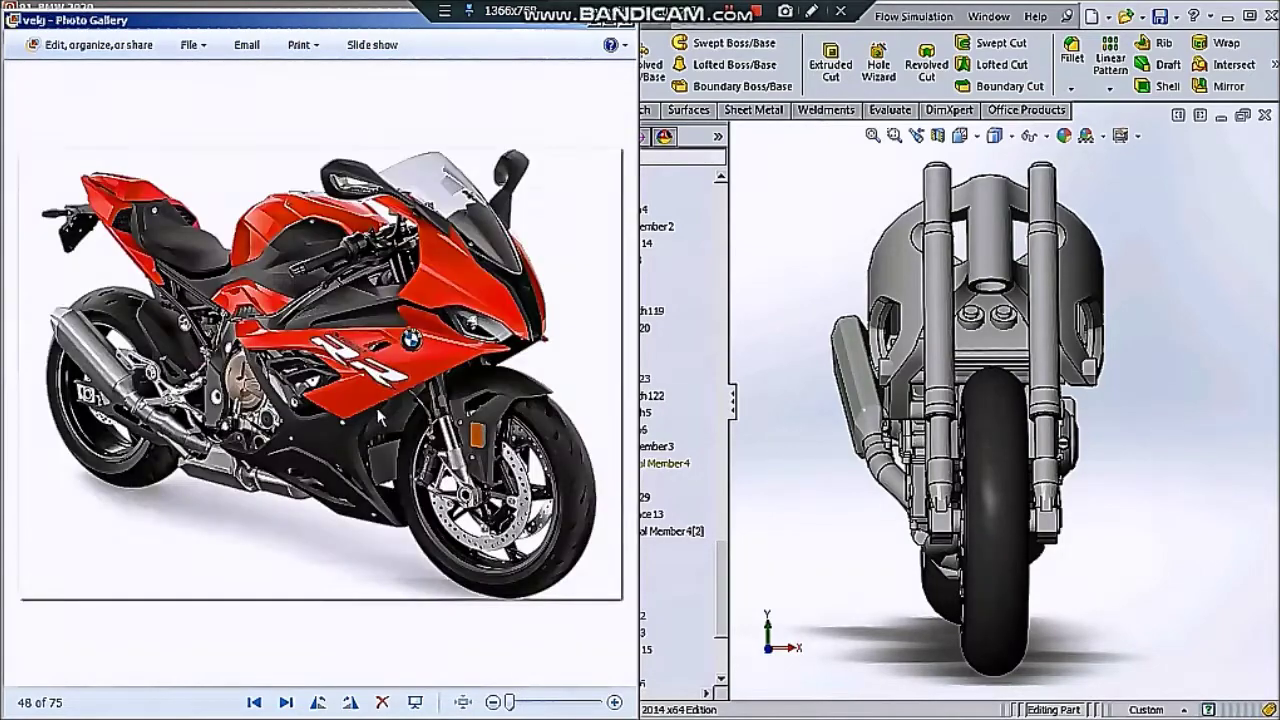
pyautogui.keyDown('ctrl'); pyautogui.scroll(1, 380, 416); pyautogui.keyUp('ctrl')
pyautogui.keyDown('ctrl'); pyautogui.scroll(-1, 380, 416); pyautogui.keyUp('ctrl')
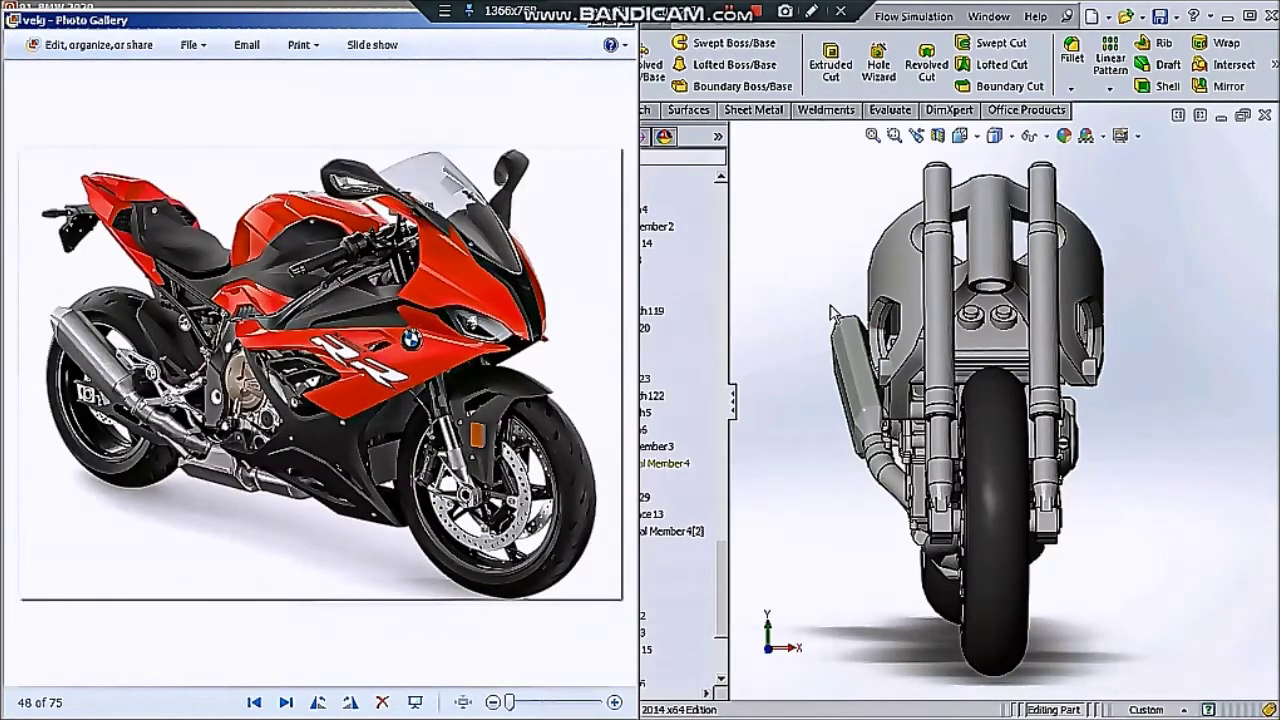
# - Orbit and zoom the SolidWorks model back toward an isometric view
pyautogui.click(920, 365)
pyautogui.moveTo(1137, 451)
pyautogui.mouseDown(button='middle')
pyautogui.moveTo(1072, 447)
pyautogui.moveTo(1090, 467)
pyautogui.moveTo(1106, 418)
pyautogui.mouseUp(button='middle')
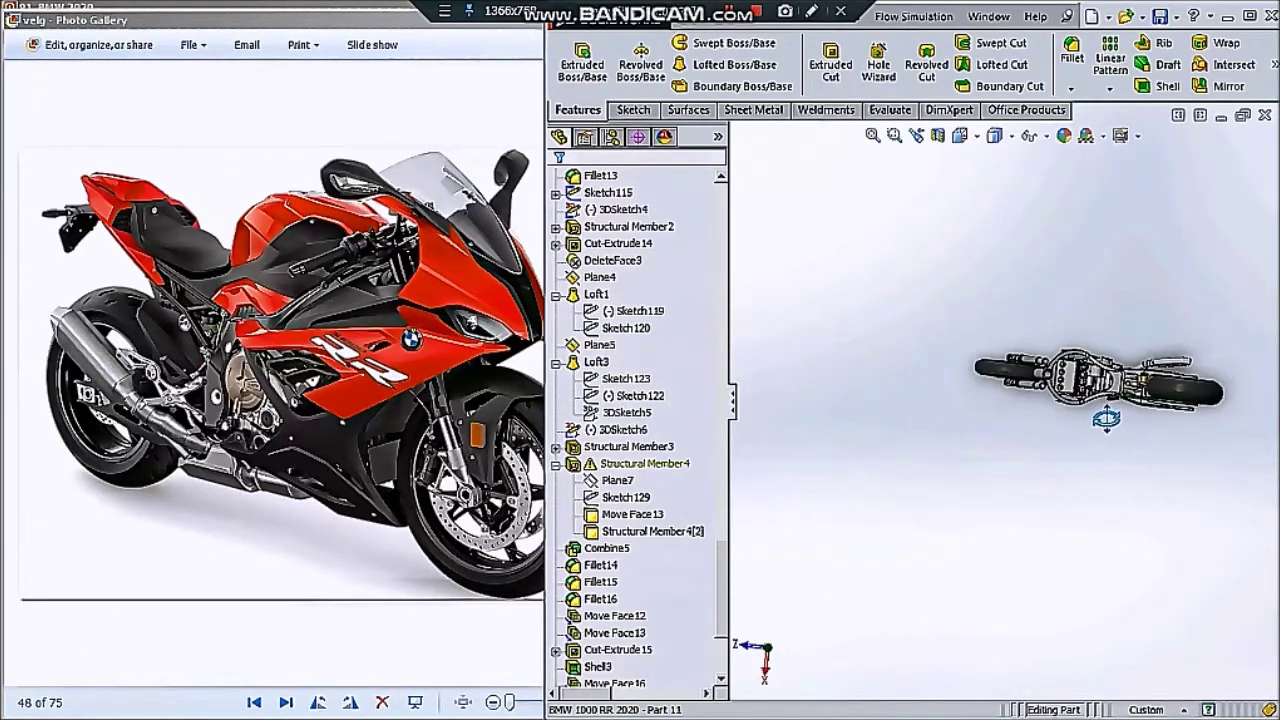
pyautogui.moveTo(1106, 418); pyautogui.dragTo(980, 414, button='middle')
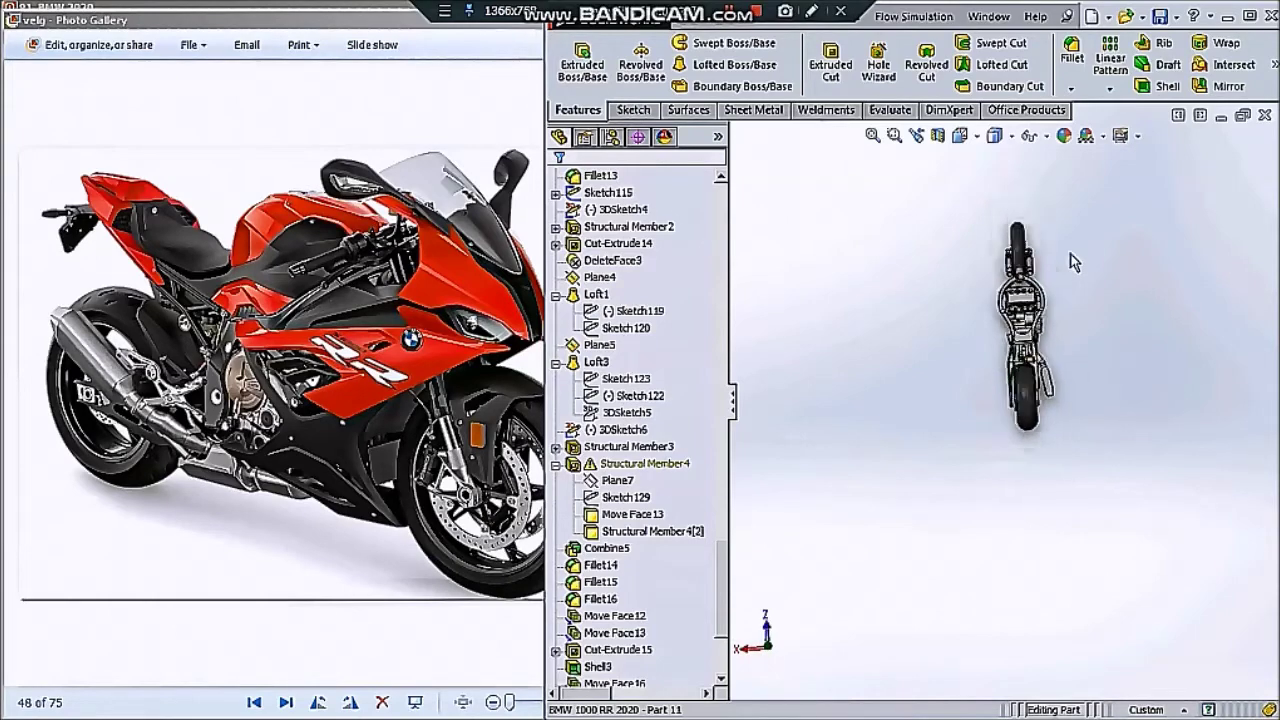
pyautogui.scroll(5, 1072, 262)
pyautogui.scroll(3, 1072, 262)
pyautogui.moveTo(1072, 262); pyautogui.dragTo(980, 342, button='middle')
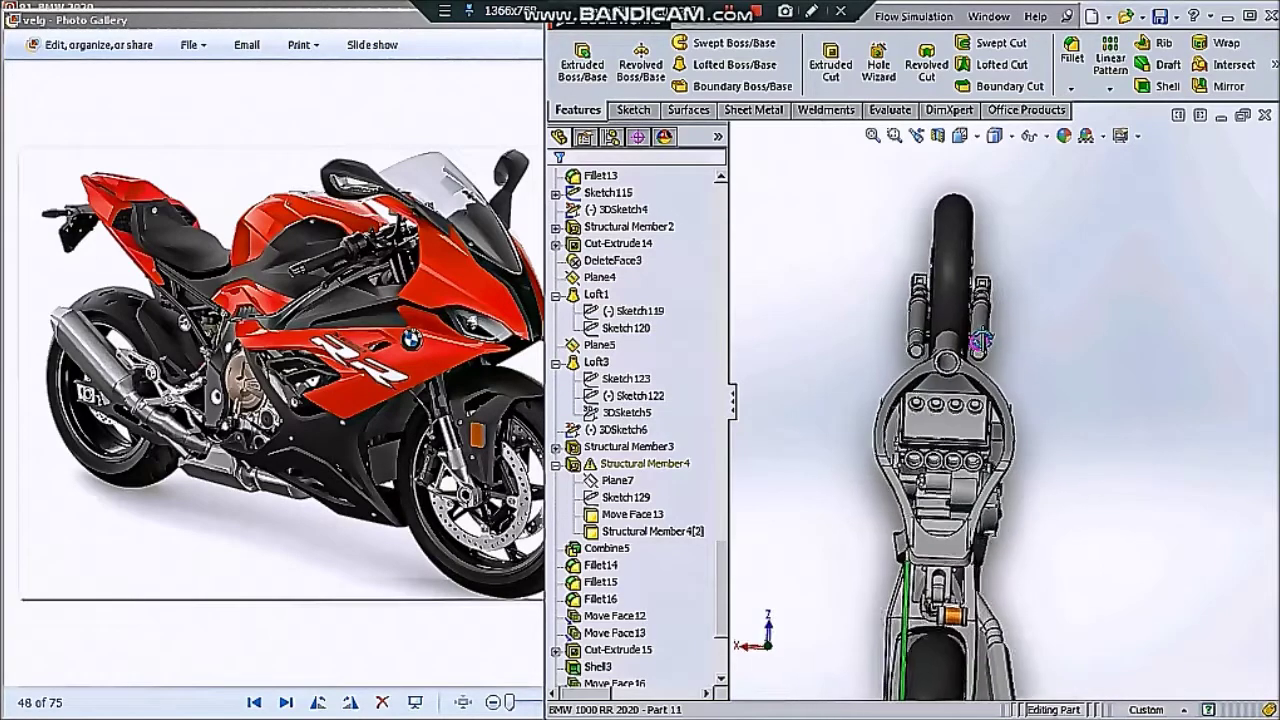
pyautogui.scroll(-2, 980, 342)
pyautogui.moveTo(975, 390)
pyautogui.mouseDown(button='middle')
pyautogui.moveTo(993, 402)
pyautogui.moveTo(1097, 271)
pyautogui.mouseUp(button='middle')
pyautogui.scroll(-3, 1080, 386)
pyautogui.scroll(-2, 1072, 391)
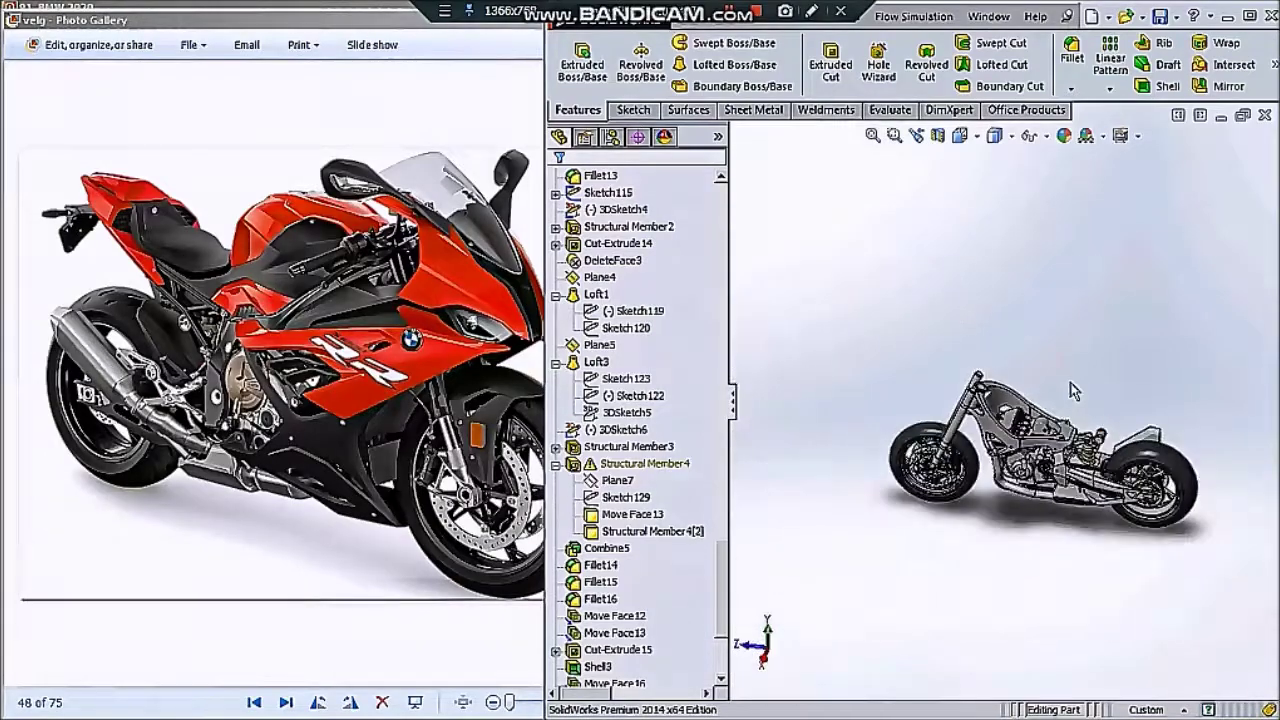